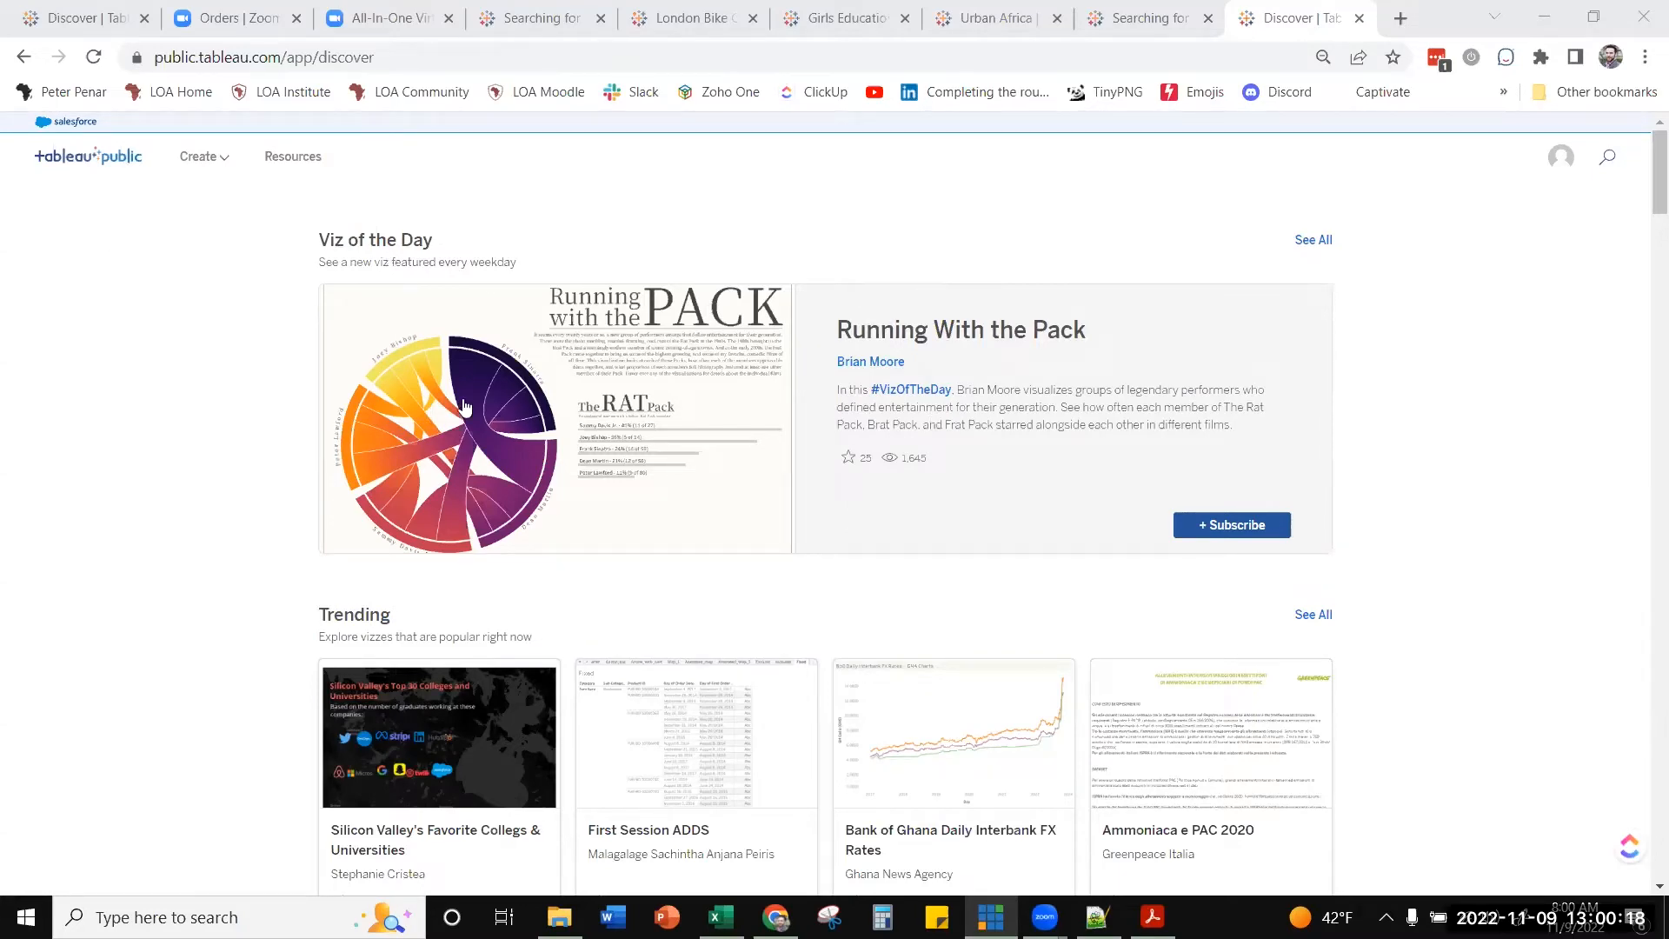
- Look over the Tableau Public Discover page and open the full Viz of the Day collection
scroll(596, 410, down, 3)
scroll(599, 409, up, 1)
scroll(596, 405, down, 5)
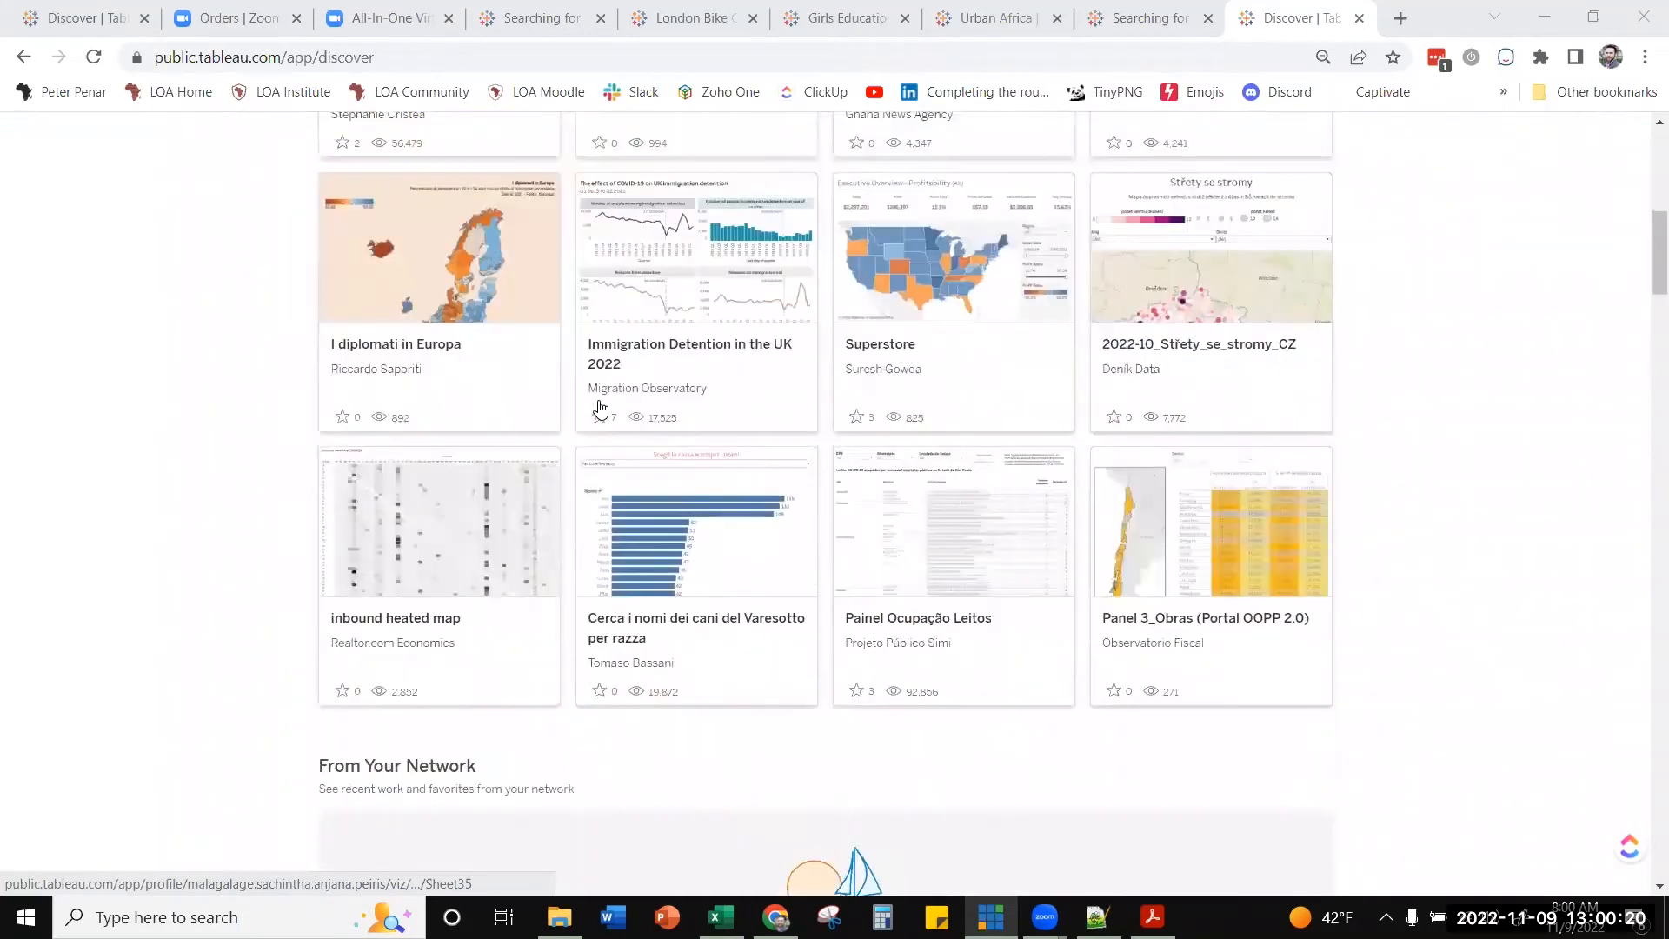
scroll(573, 417, up, 9)
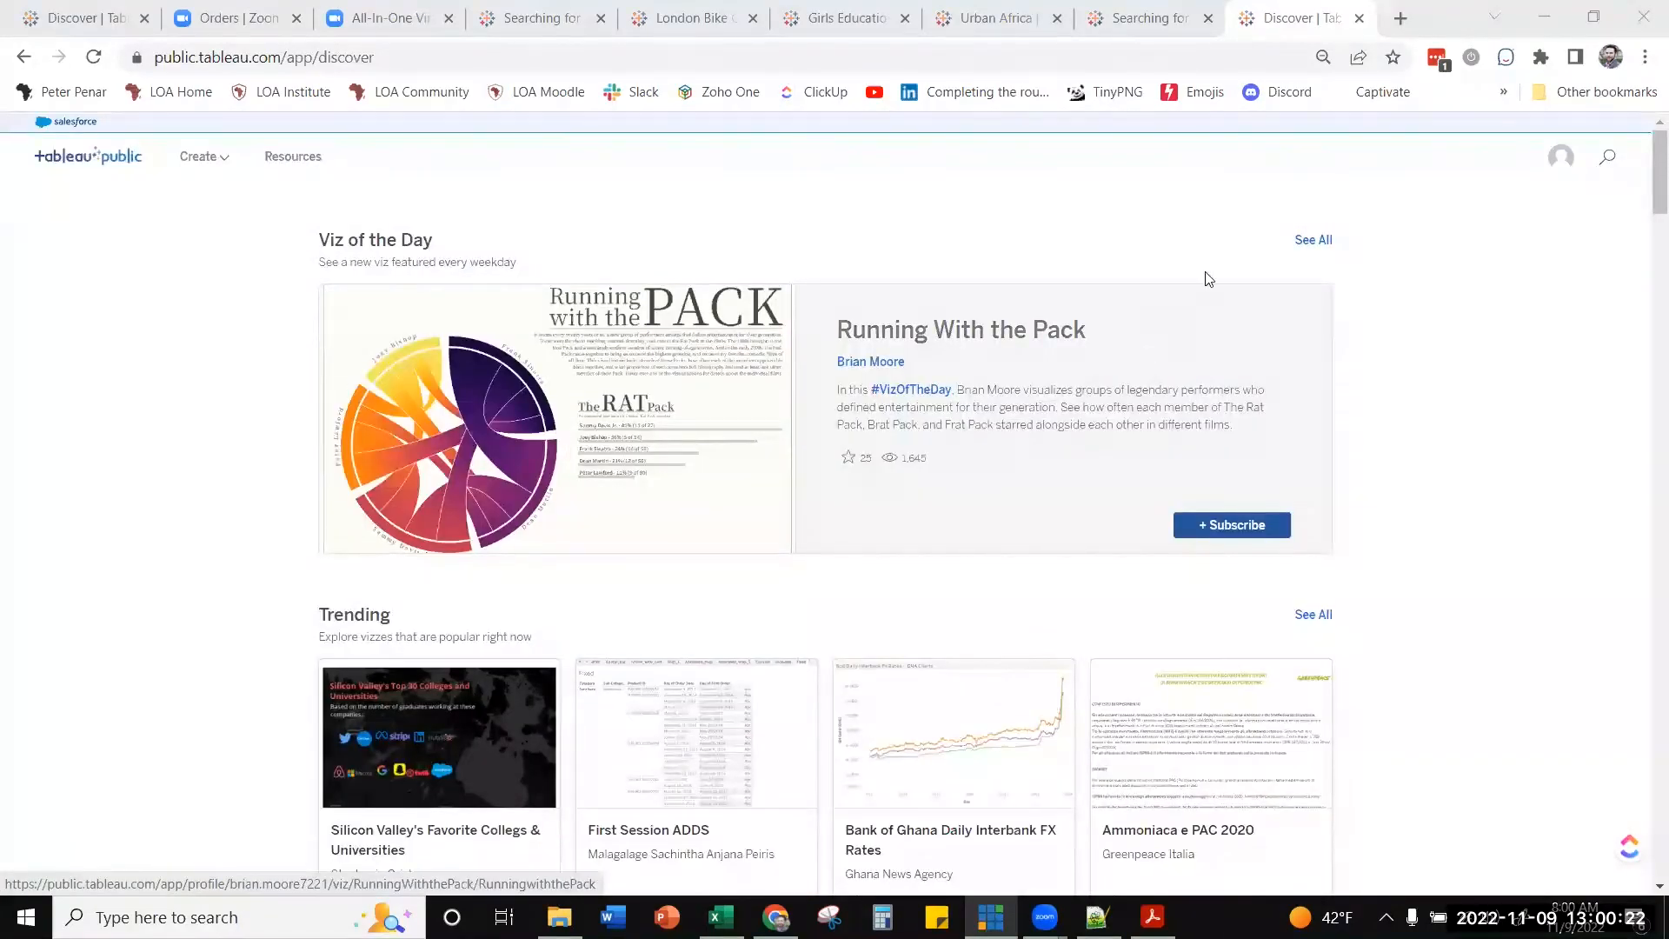
click(1298, 243)
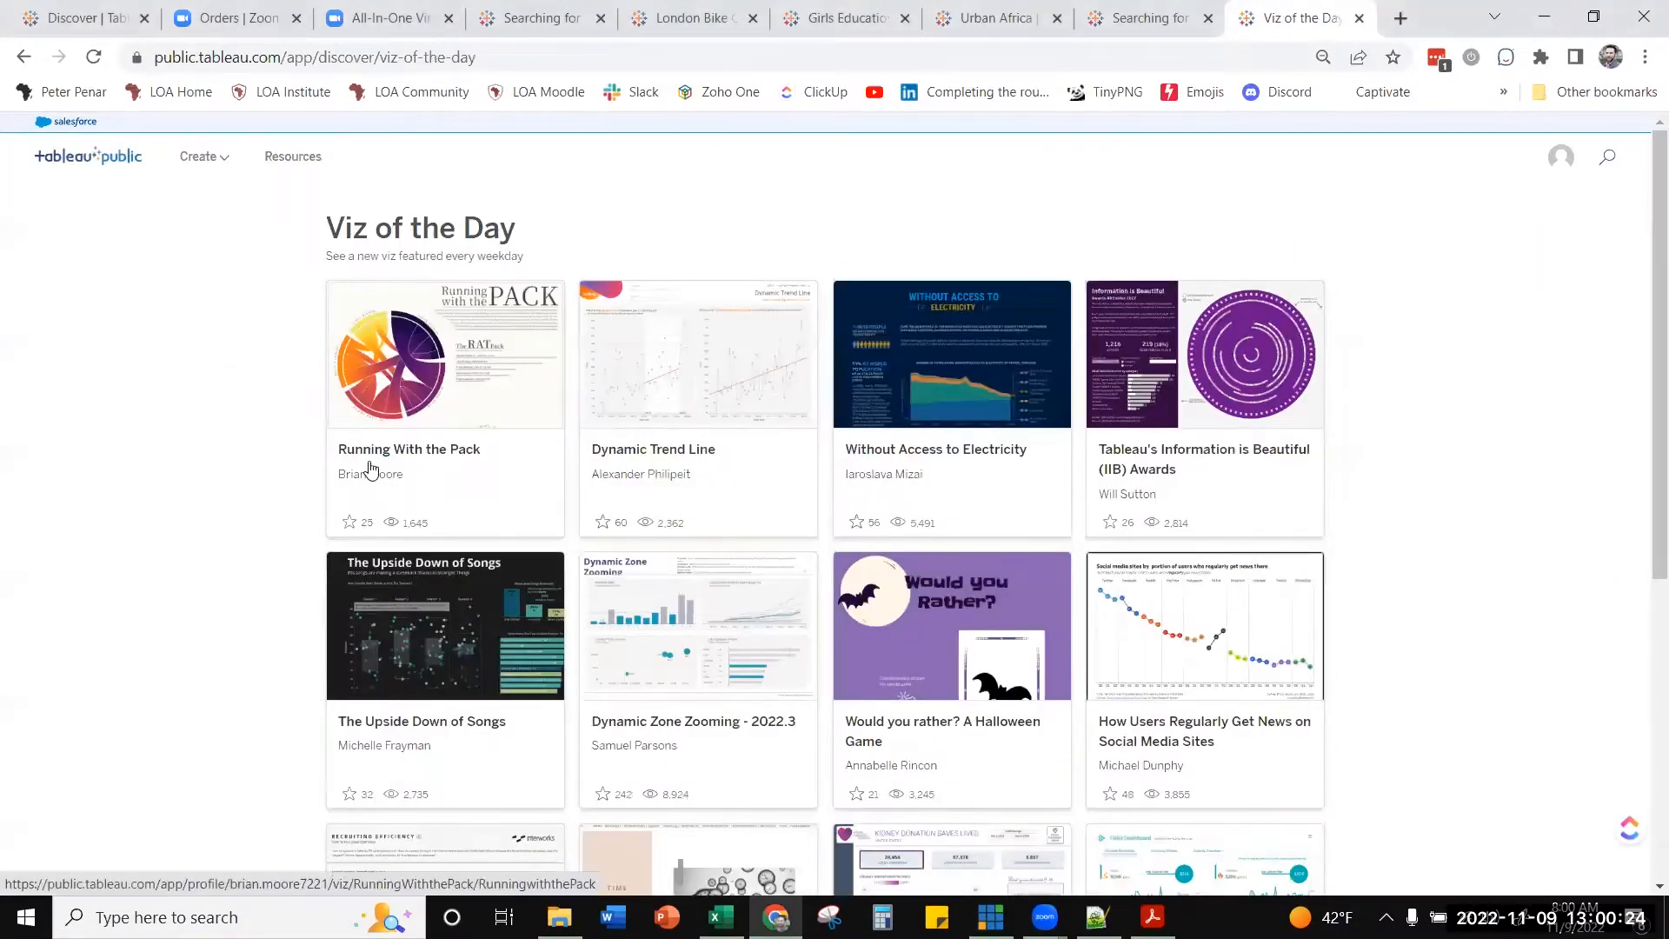
- Browse the Viz of the Day gallery and open the Recruiting Efficiency dashboard
scroll(795, 439, down, 5)
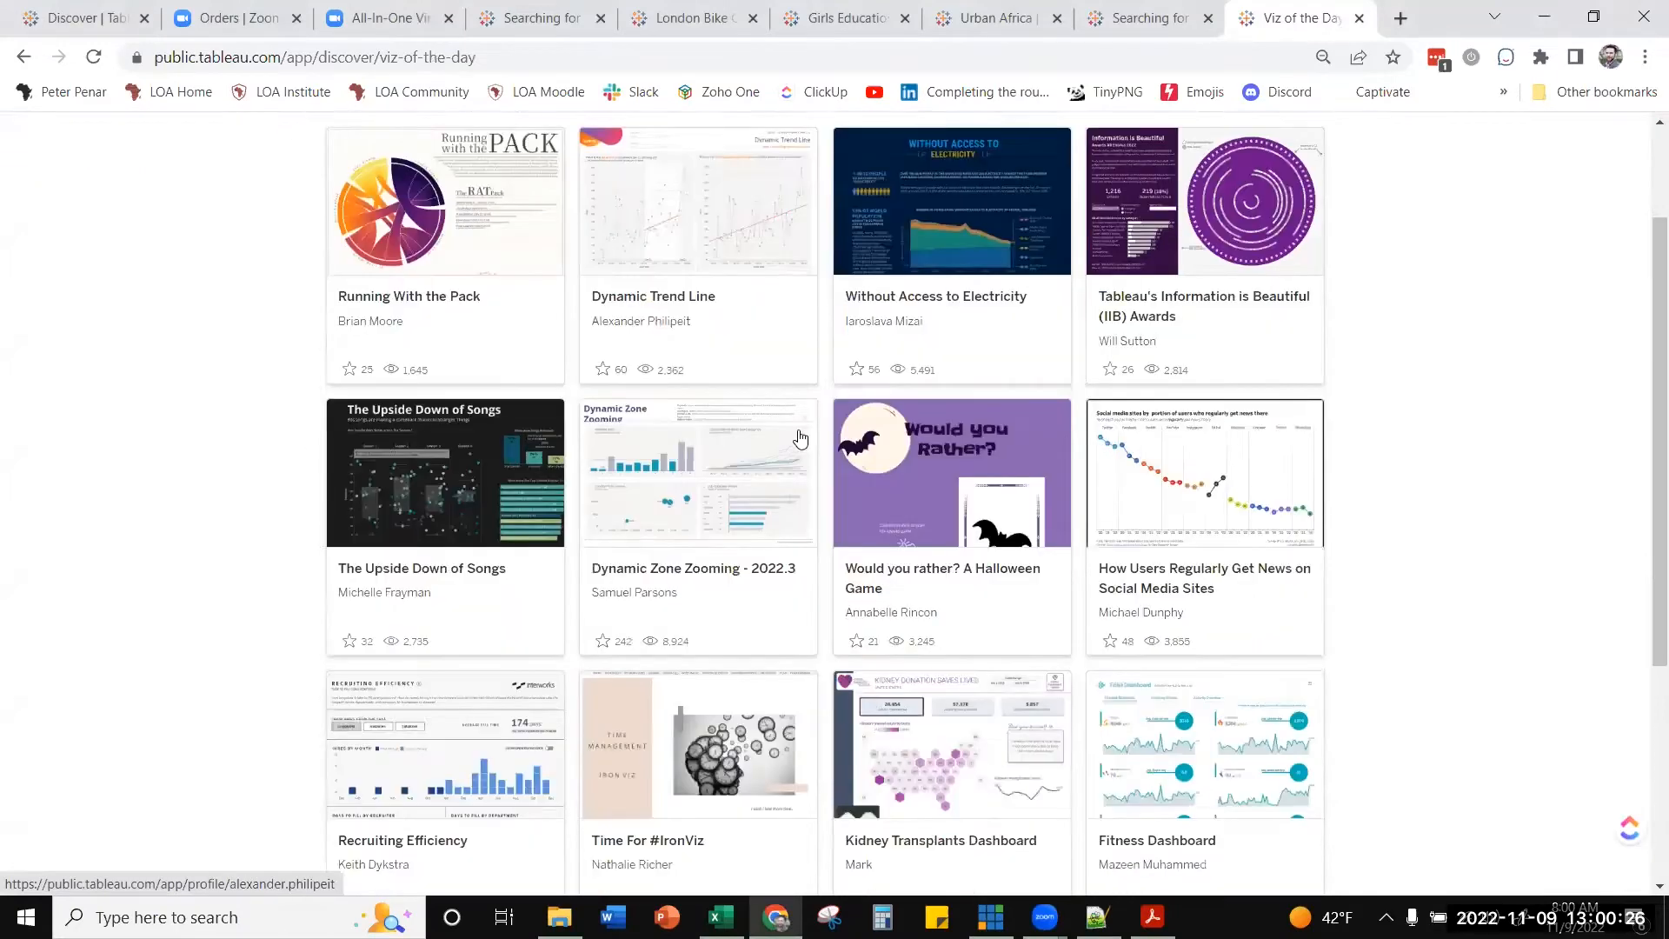
scroll(800, 452, up, 5)
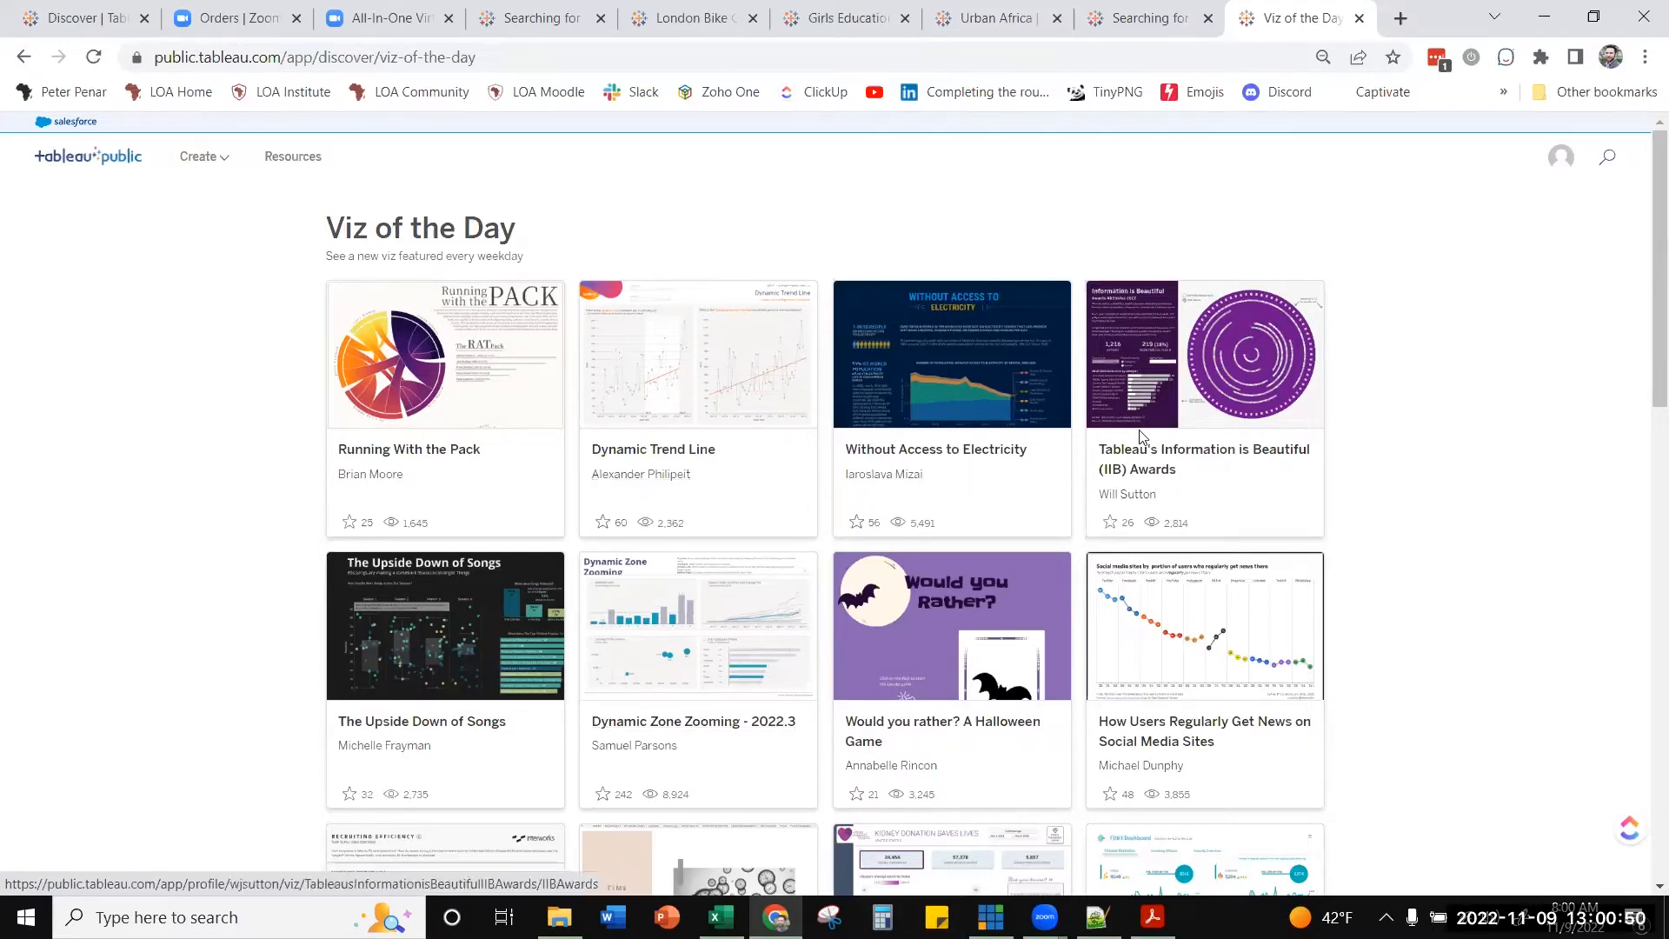
scroll(750, 522, down, 3)
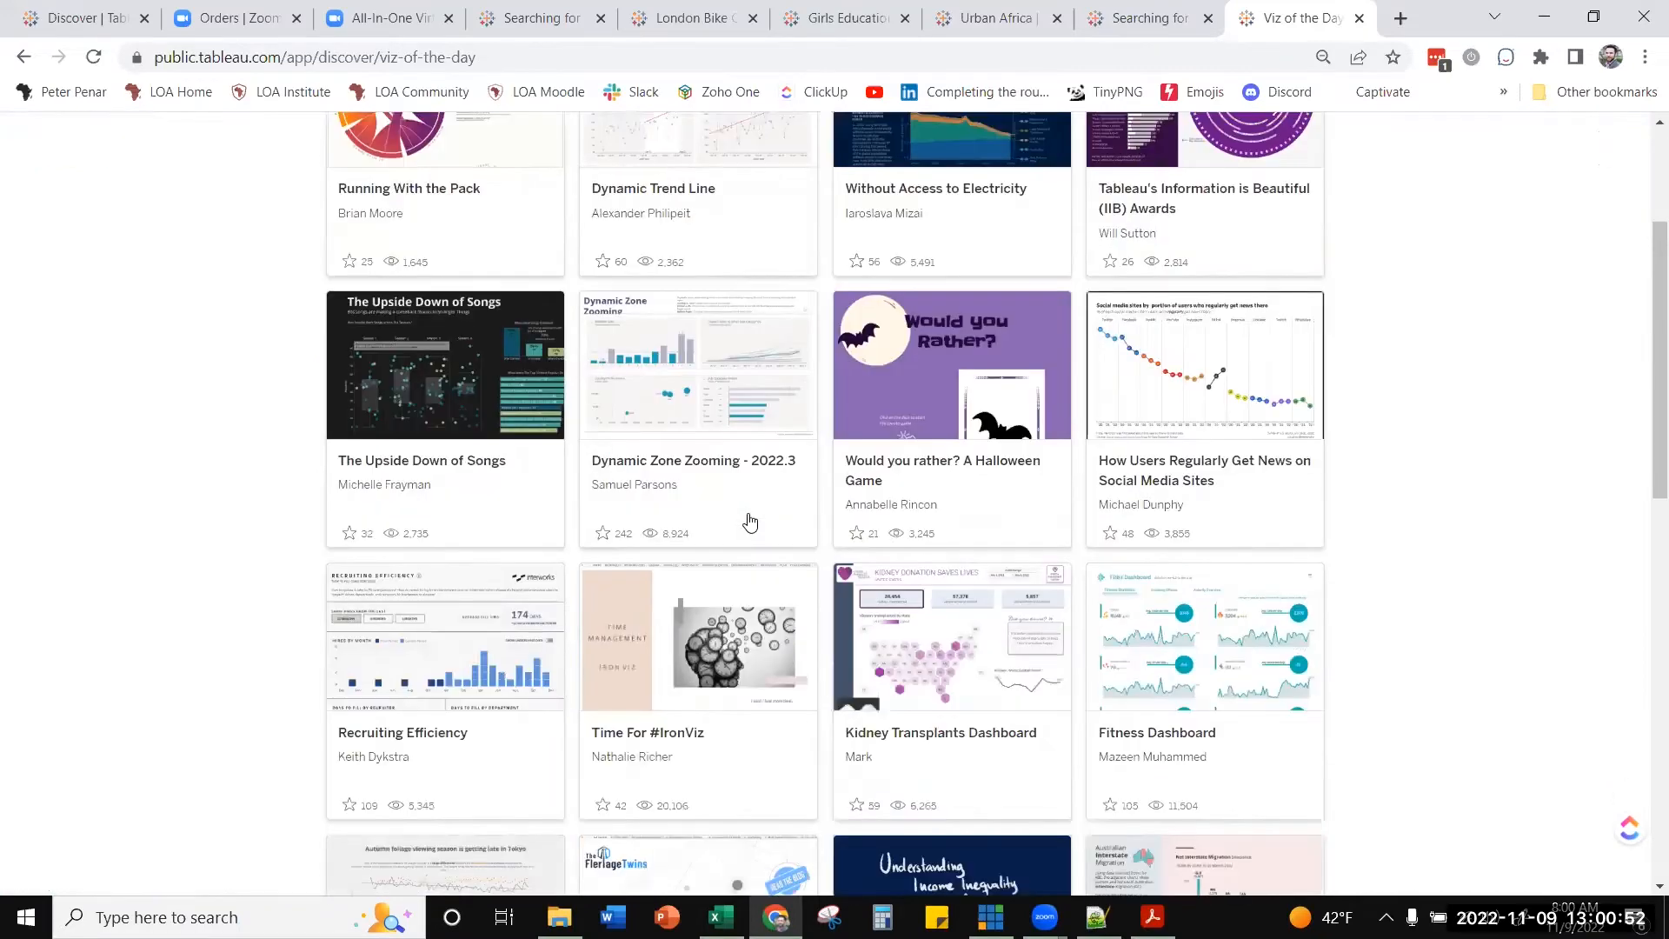
scroll(750, 522, down, 3)
scroll(972, 547, down, 6)
scroll(972, 548, up, 5)
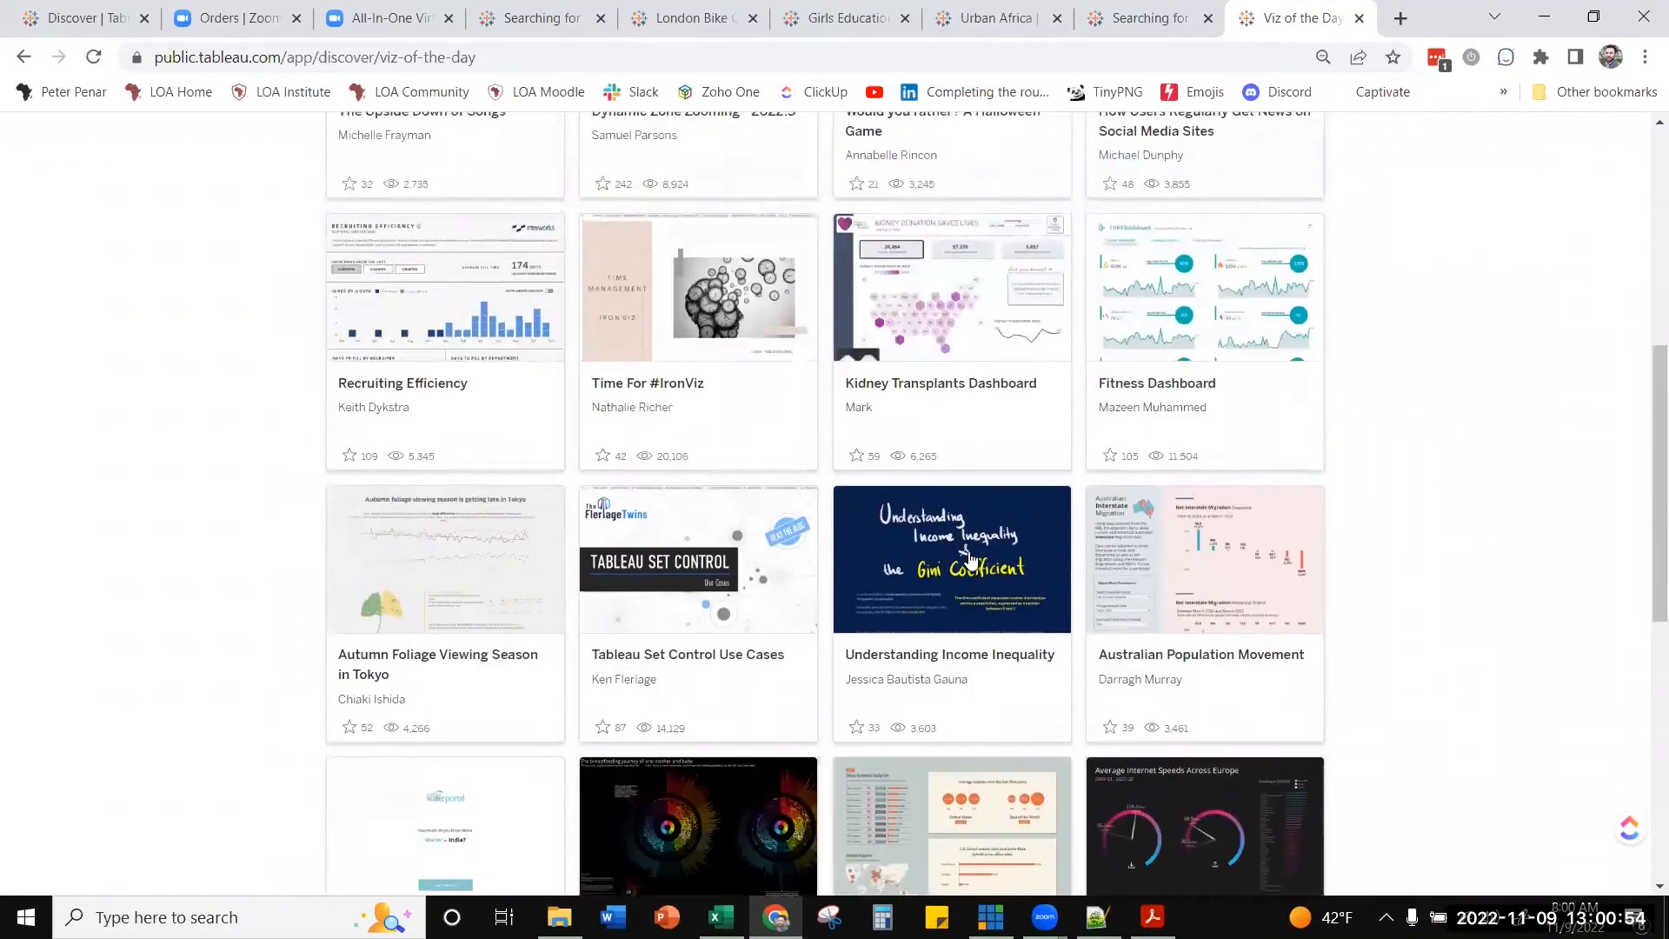
scroll(972, 561, up, 1)
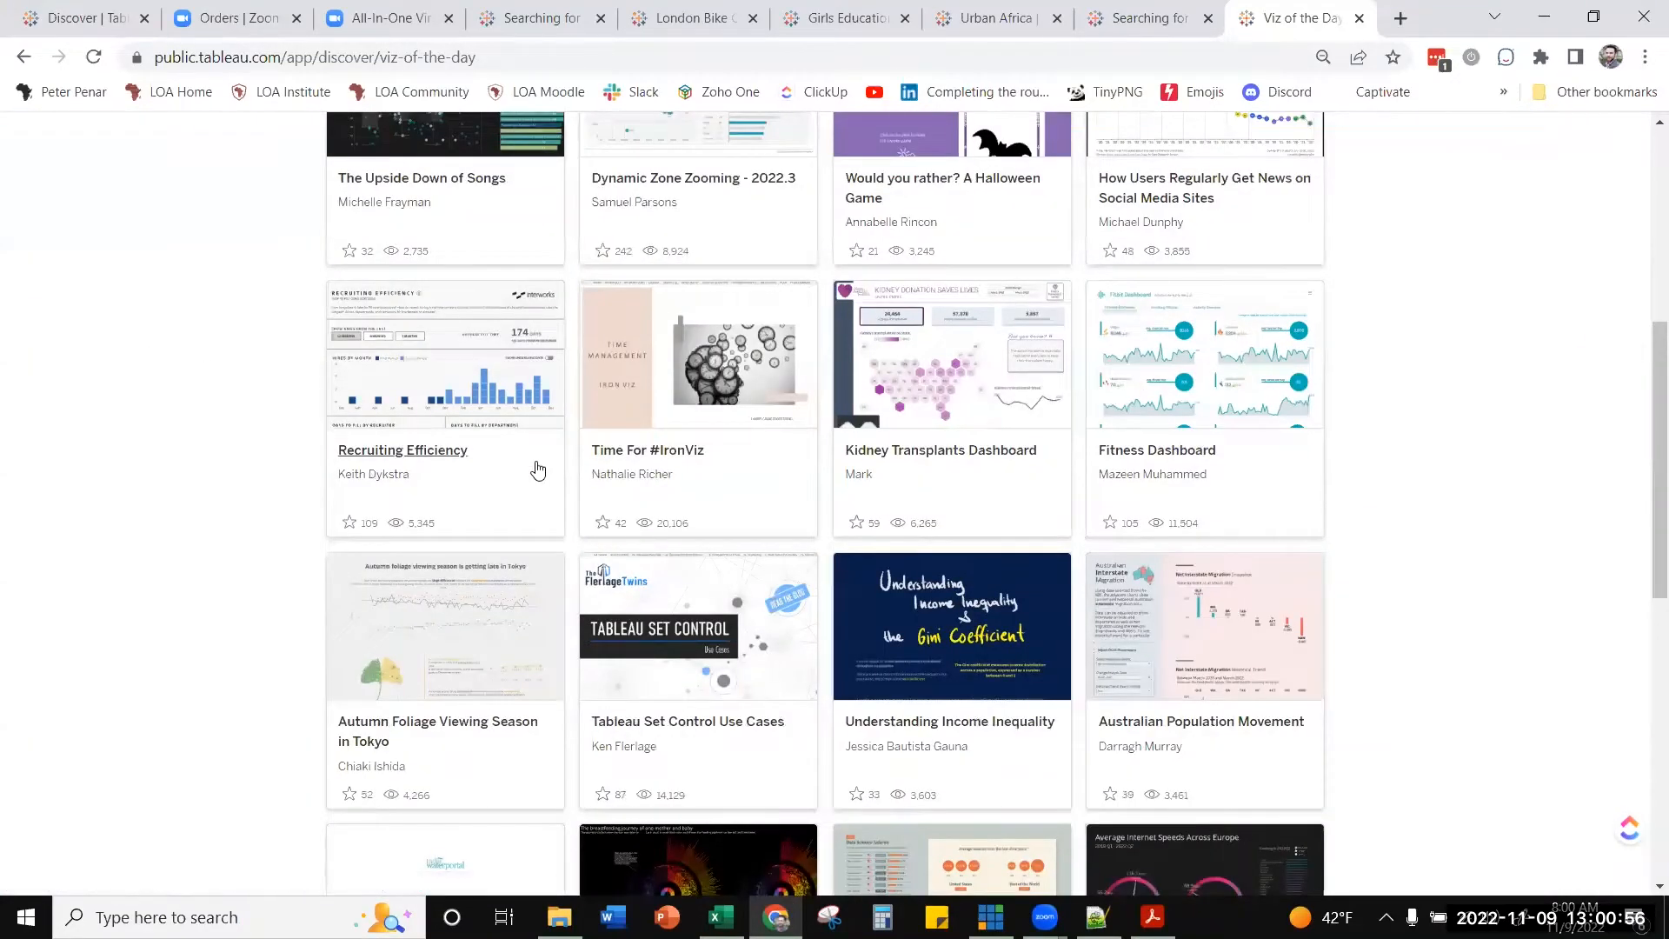
click(474, 393)
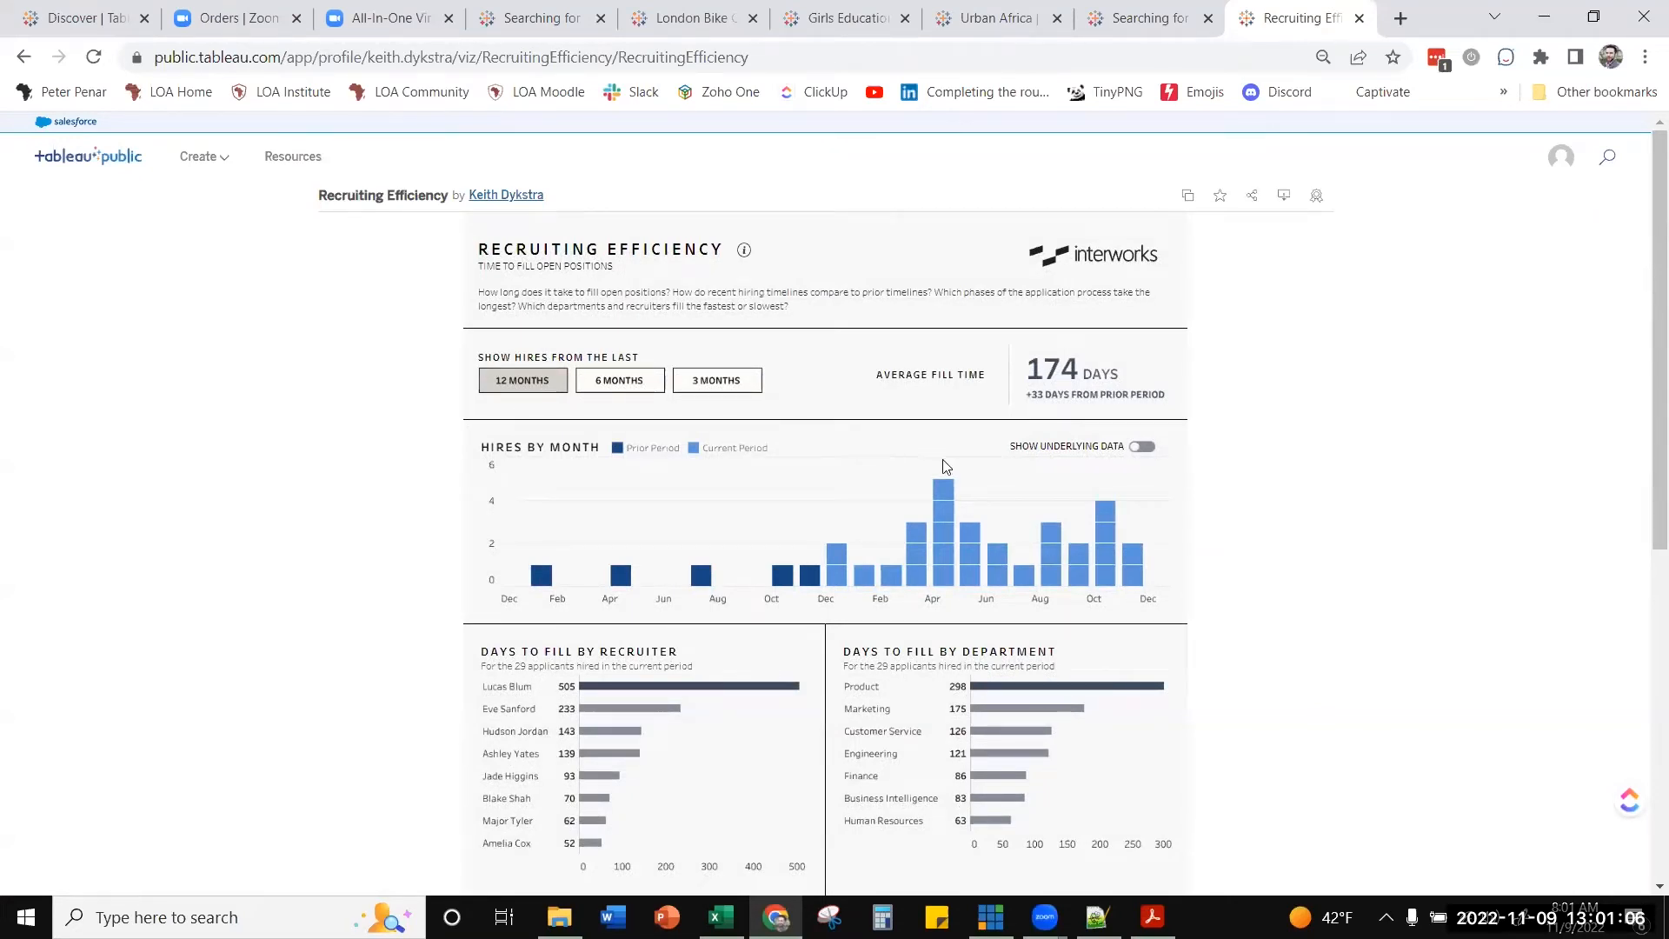
- Download the Recruiting Efficiency dashboard in Tableau Workbook format
scroll(1003, 598, down, 1)
scroll(1003, 598, down, 7)
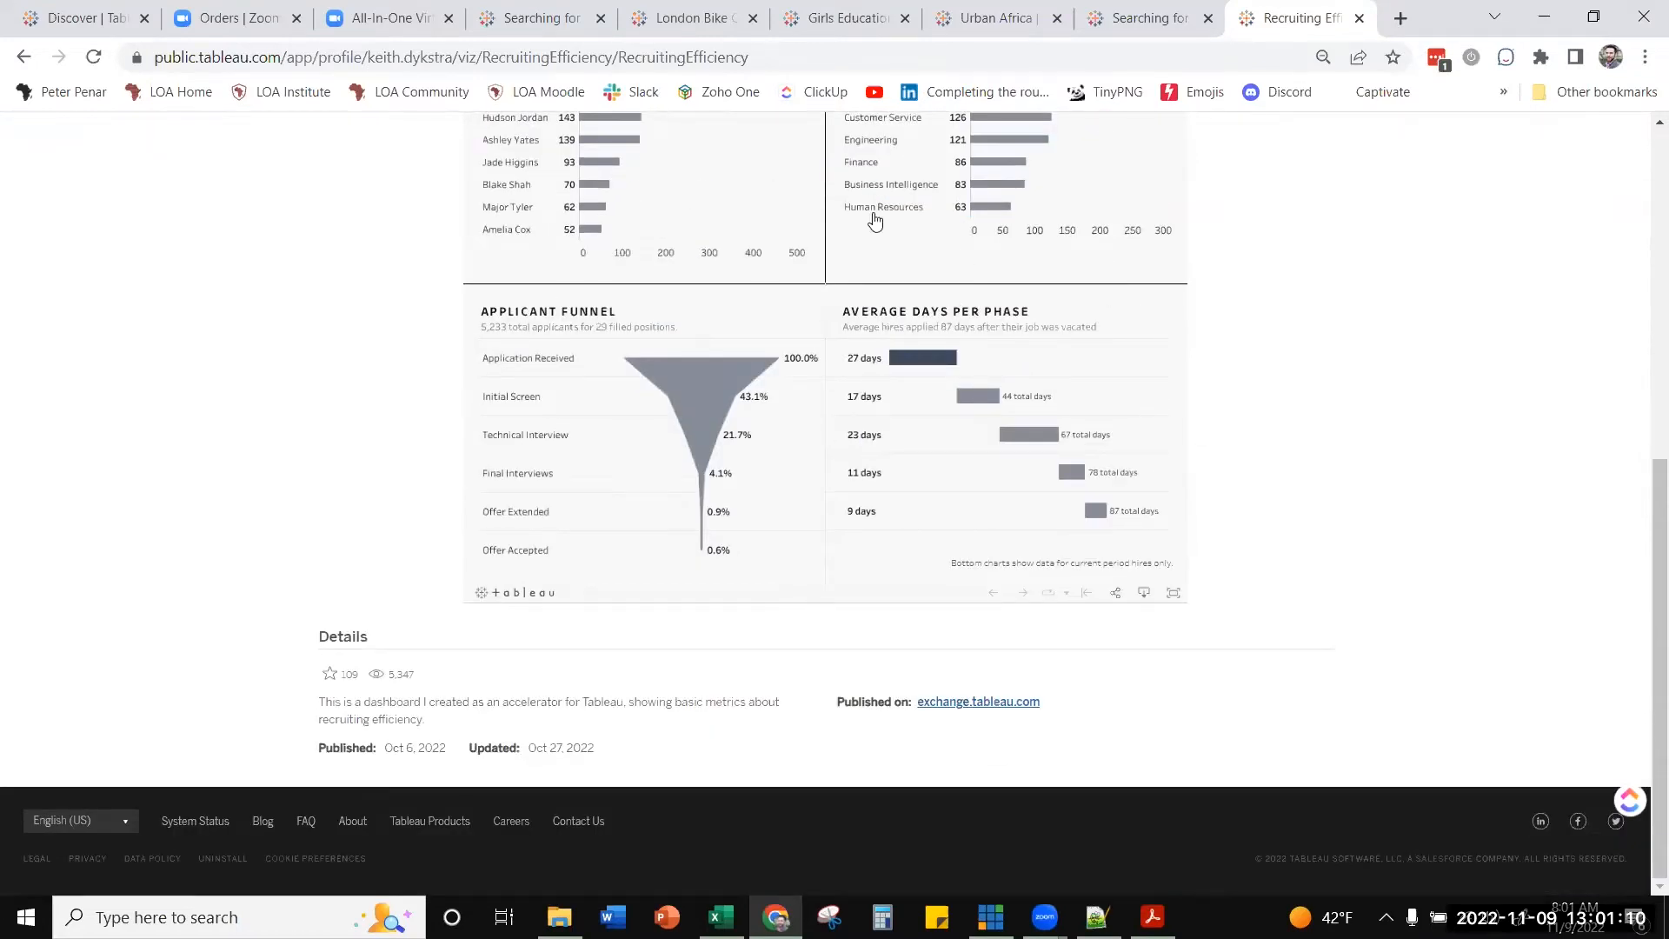
scroll(802, 306, up, 7)
scroll(802, 306, down, 7)
click(1143, 596)
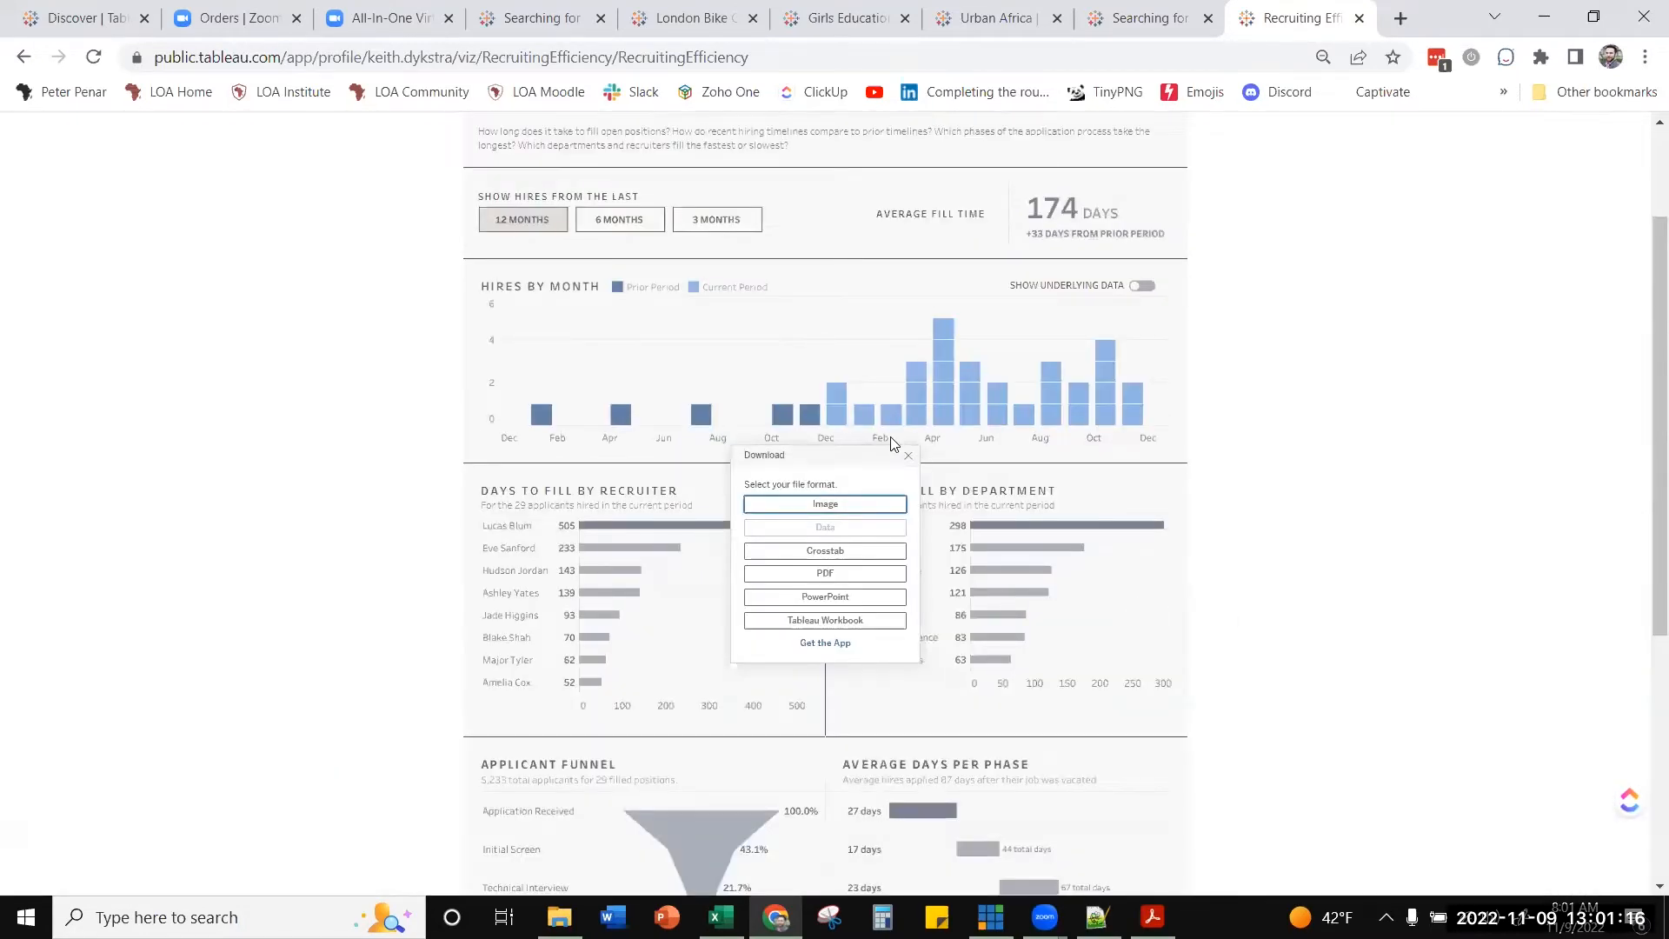
click(919, 461)
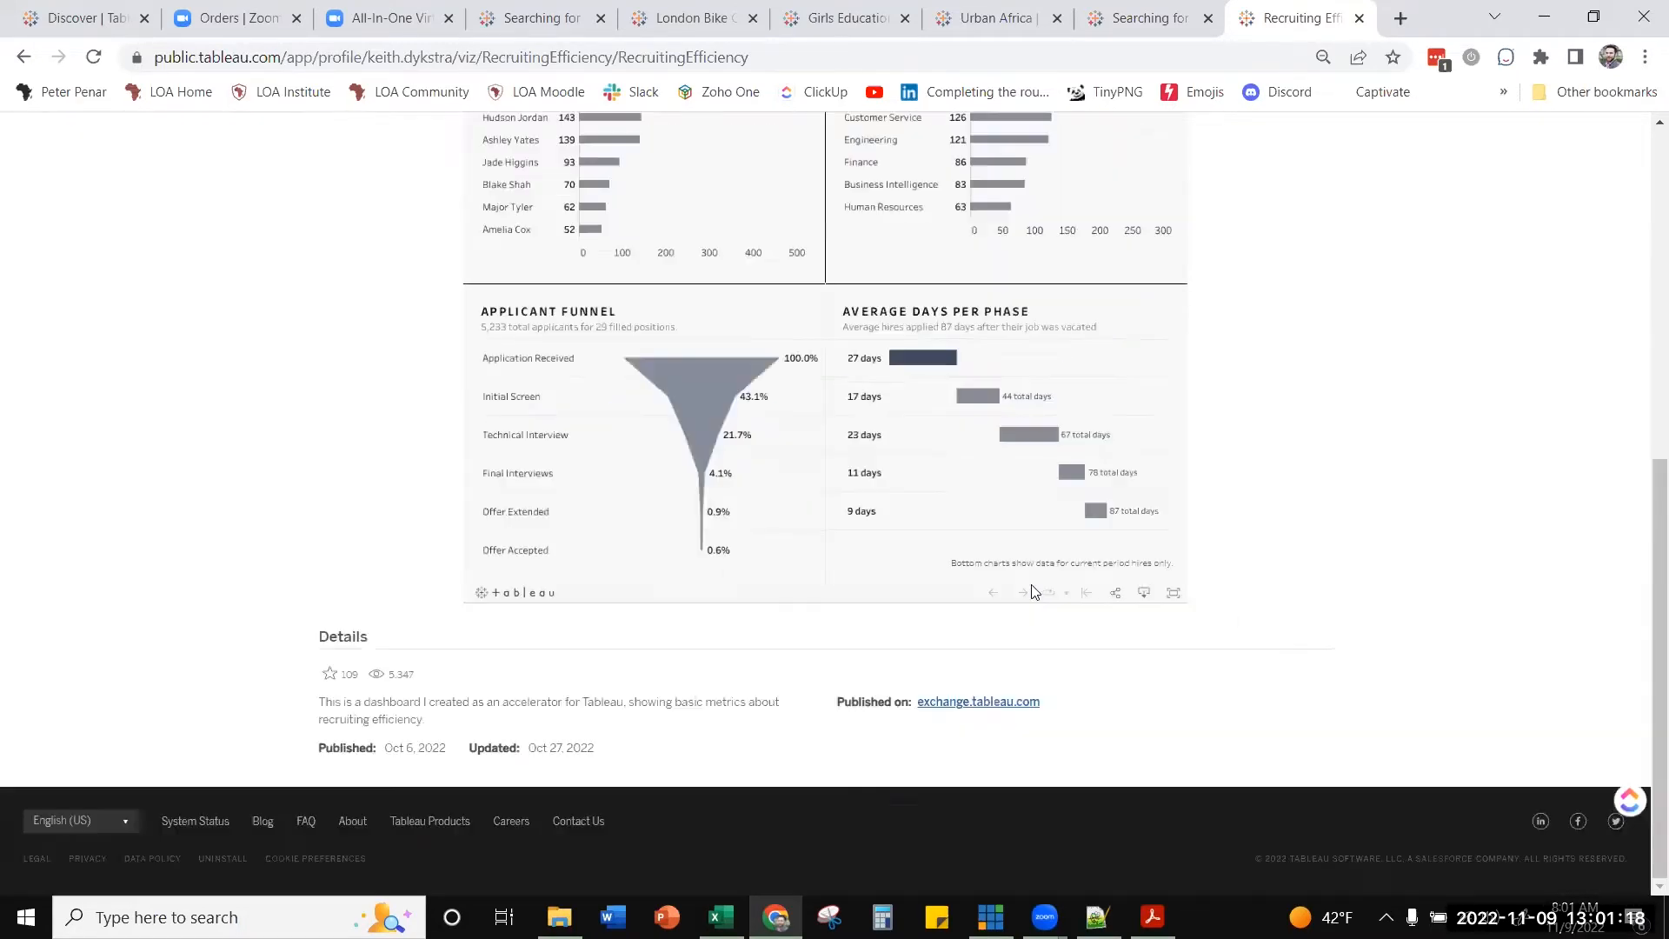
click(1144, 595)
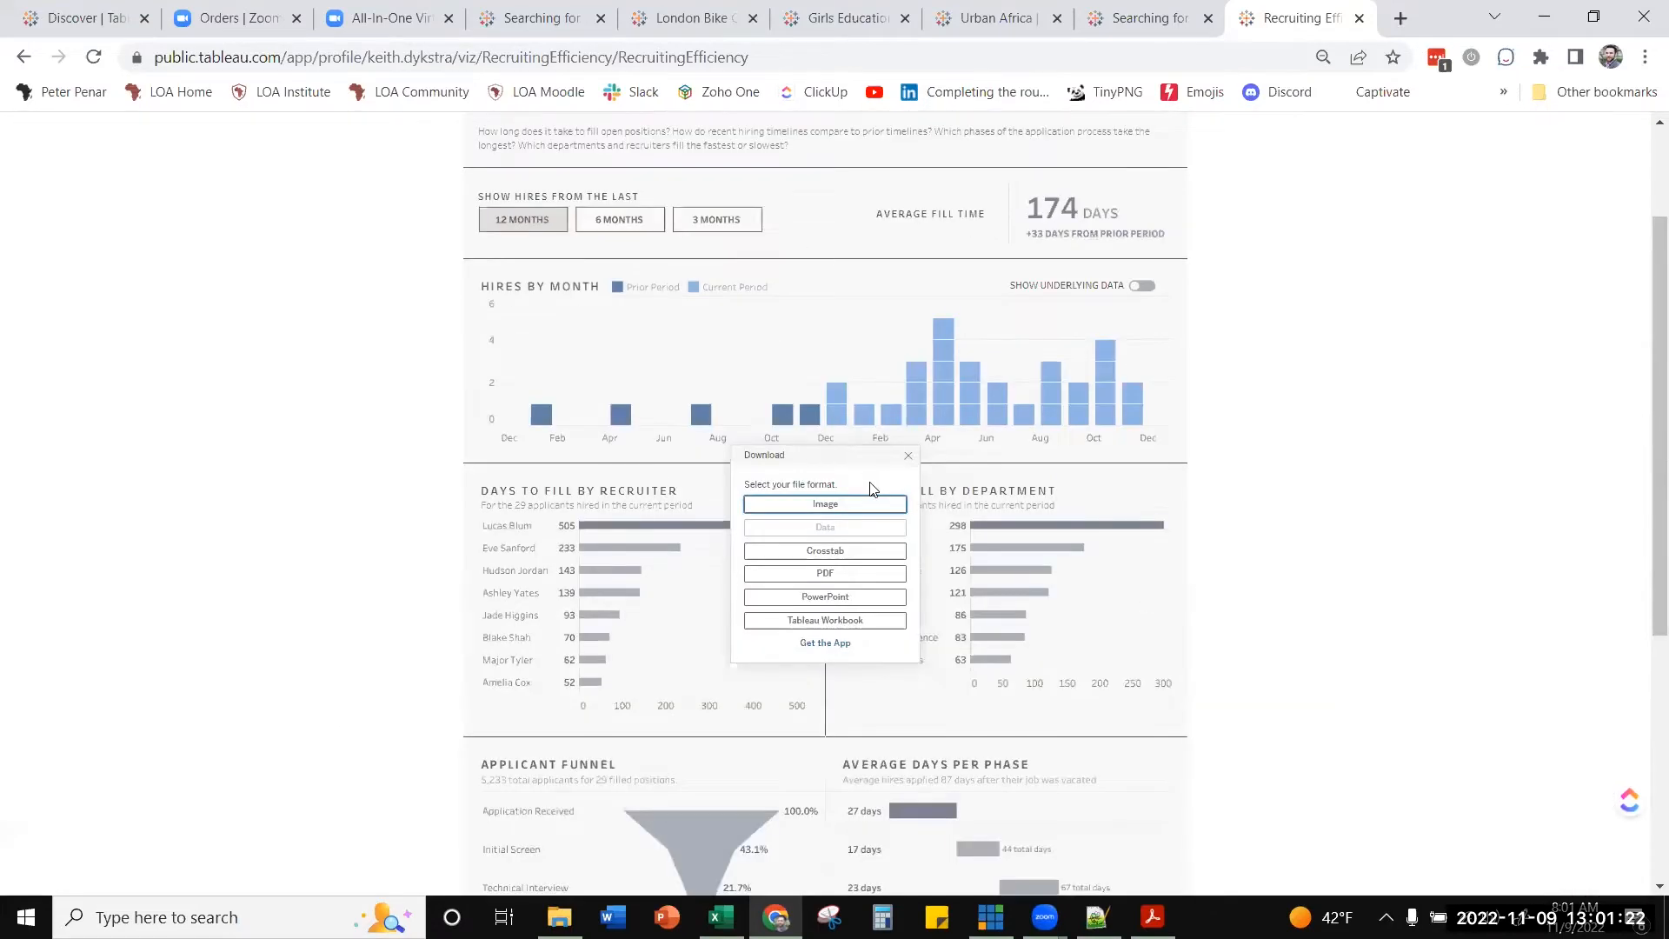
click(828, 622)
click(911, 625)
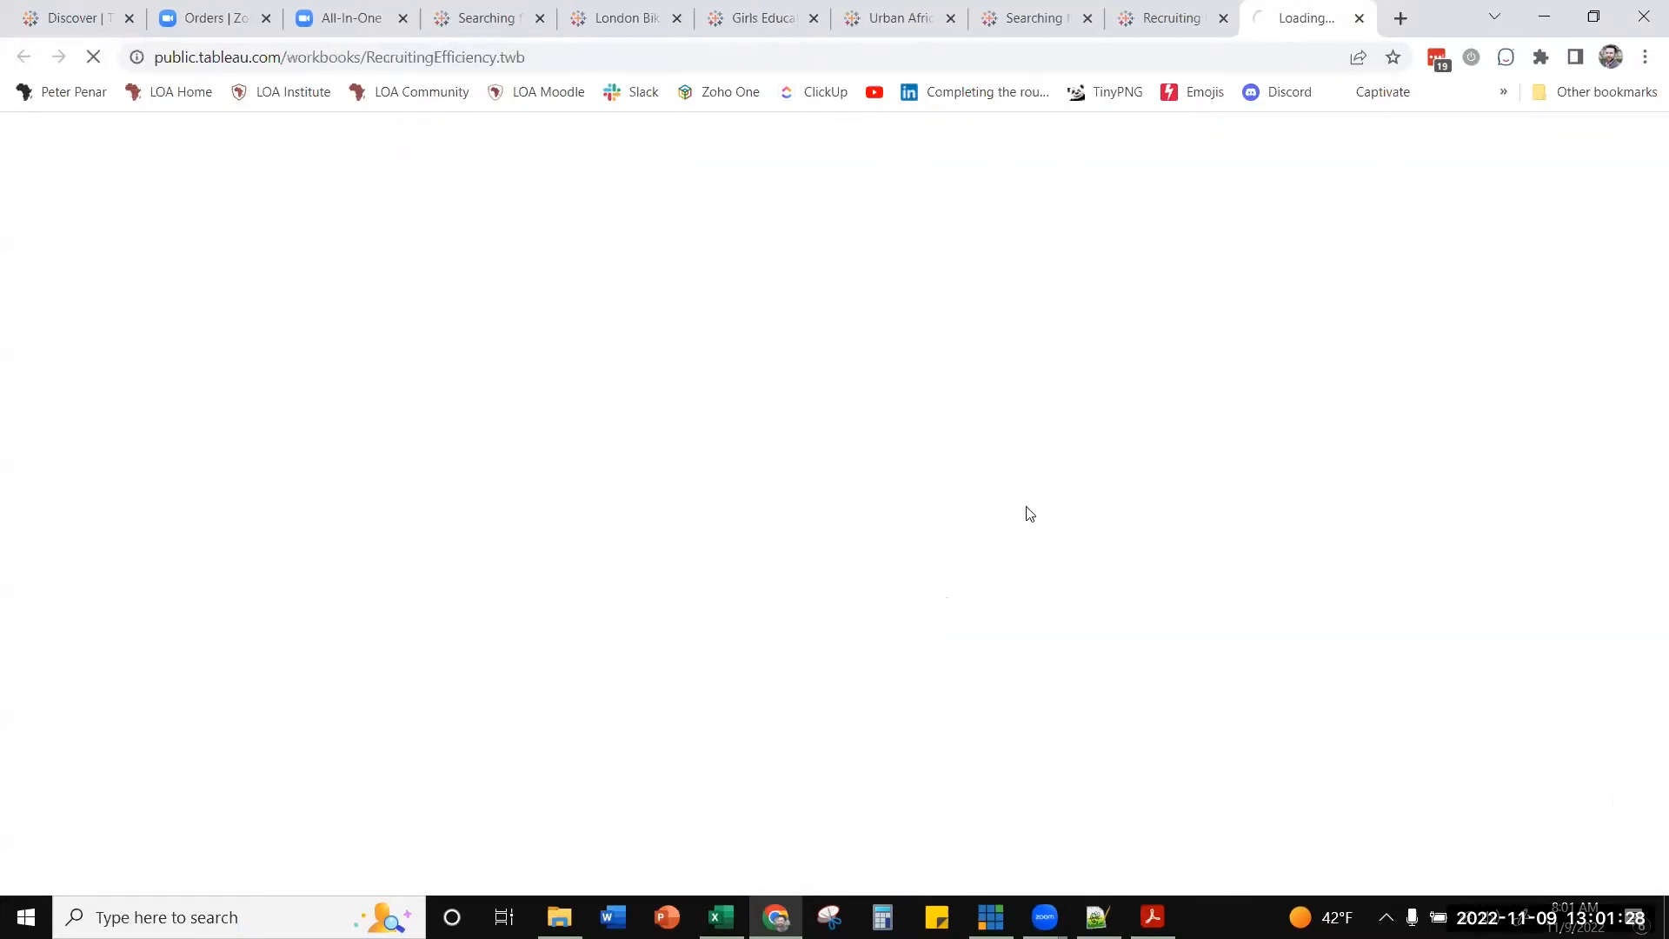
- Open the downloaded Recruiting Efficiency workbook in Tableau Public and dismiss the update notice with no further reminders
click(110, 868)
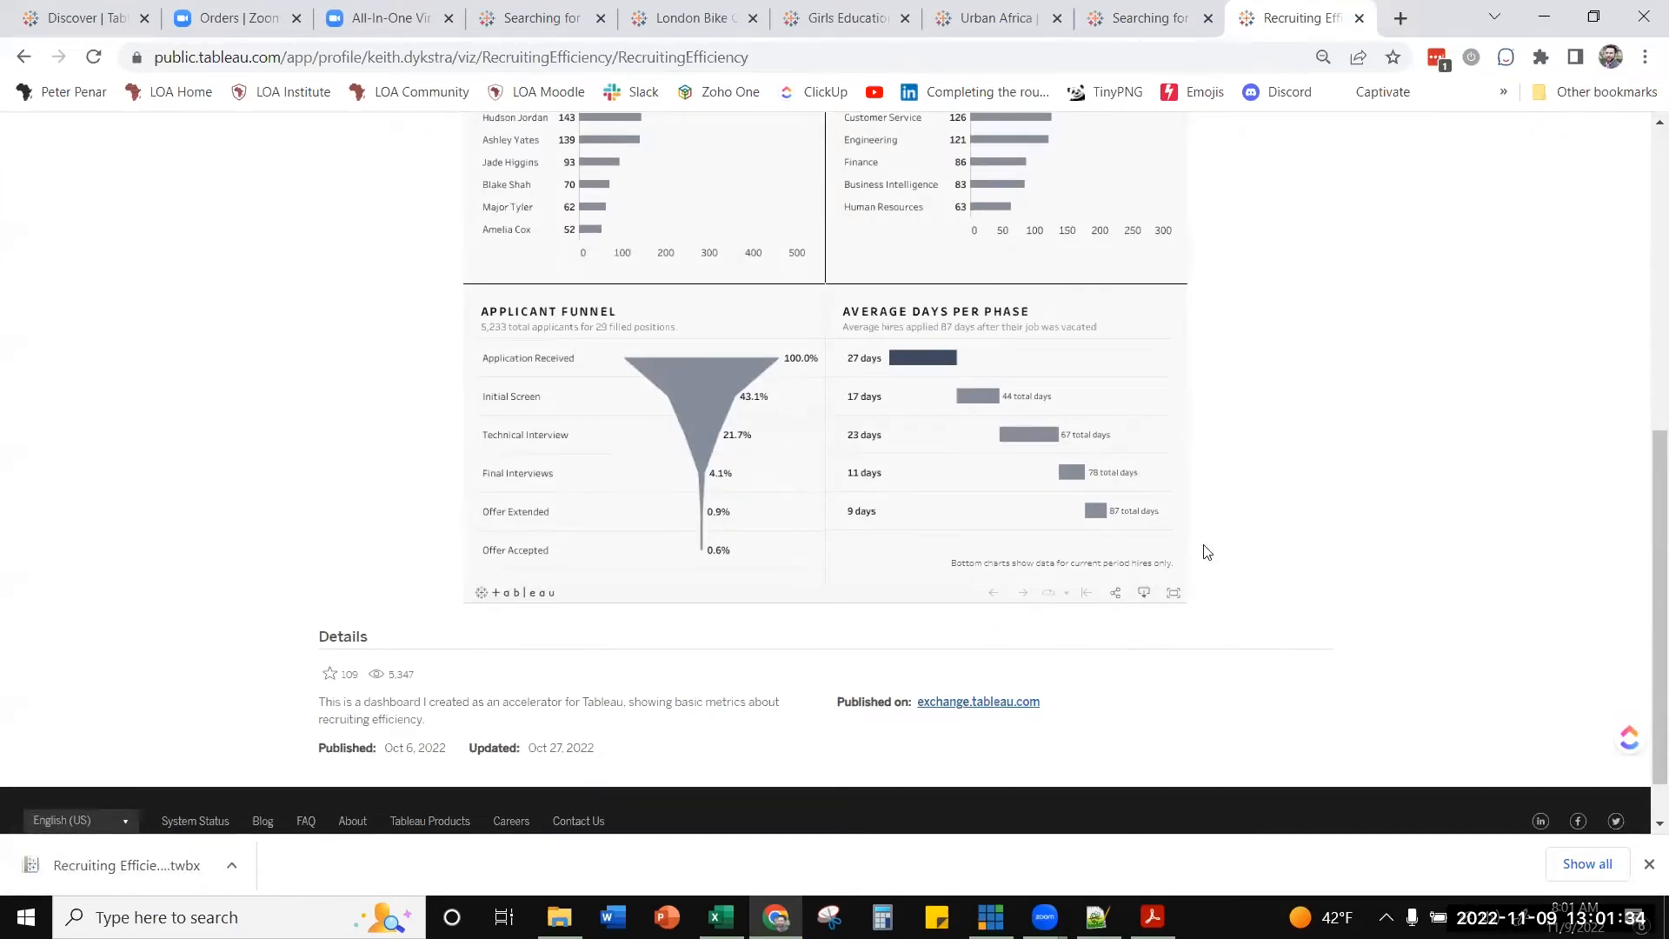
scroll(999, 531, up, 6)
scroll(881, 559, down, 4)
scroll(882, 565, down, 1)
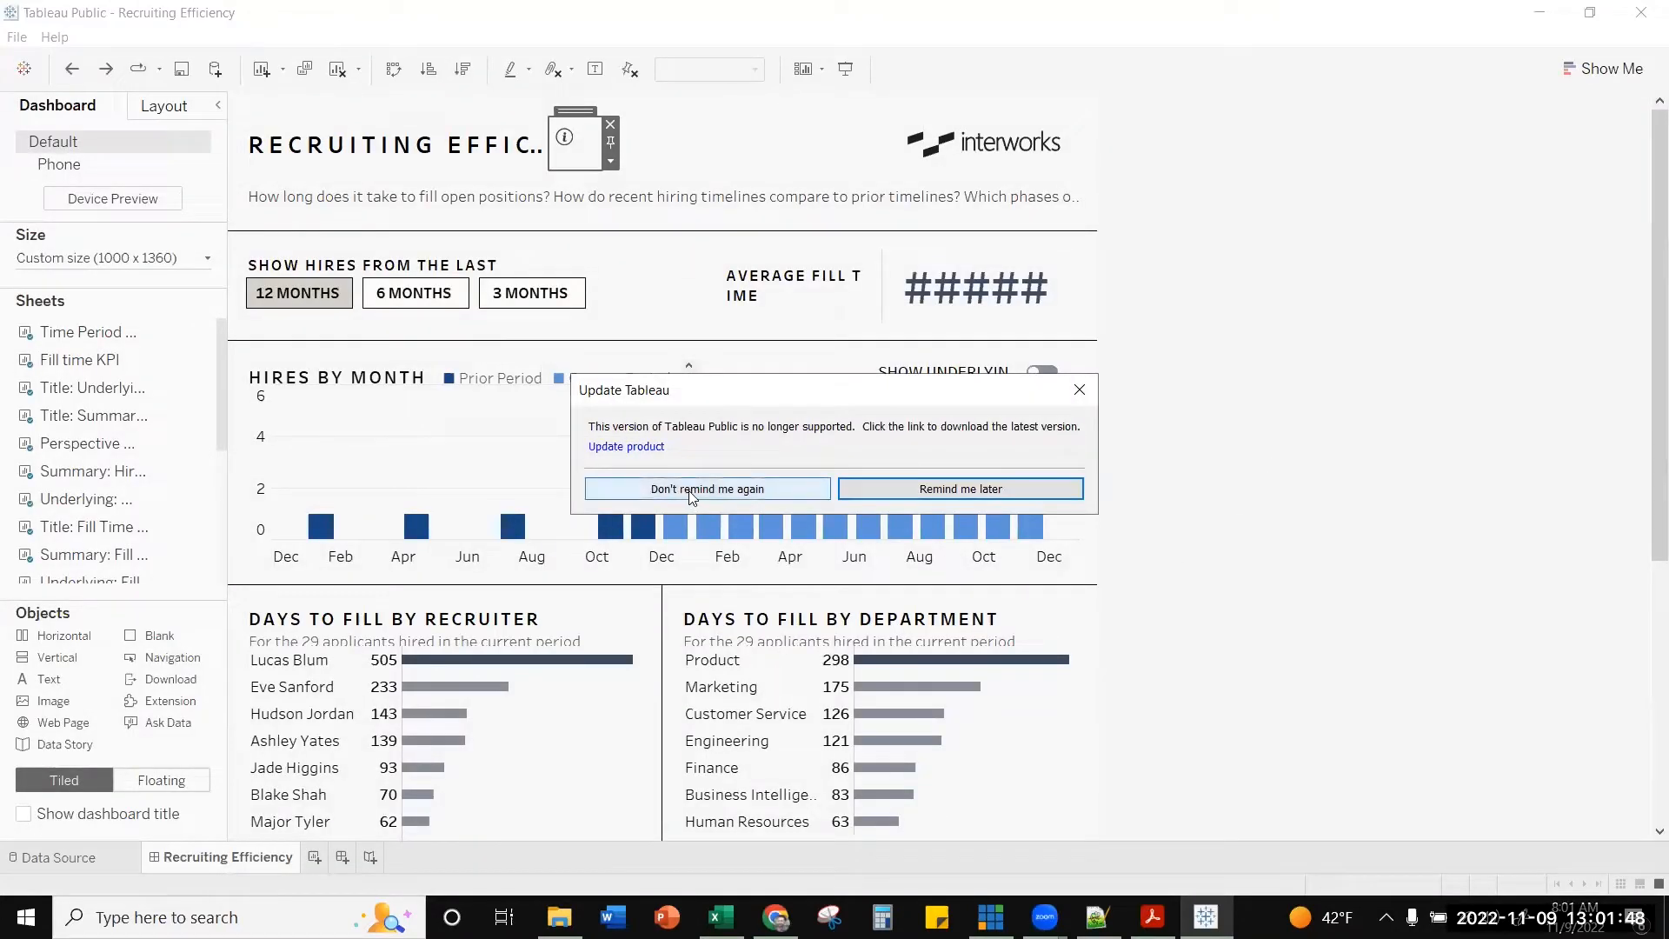
click(692, 492)
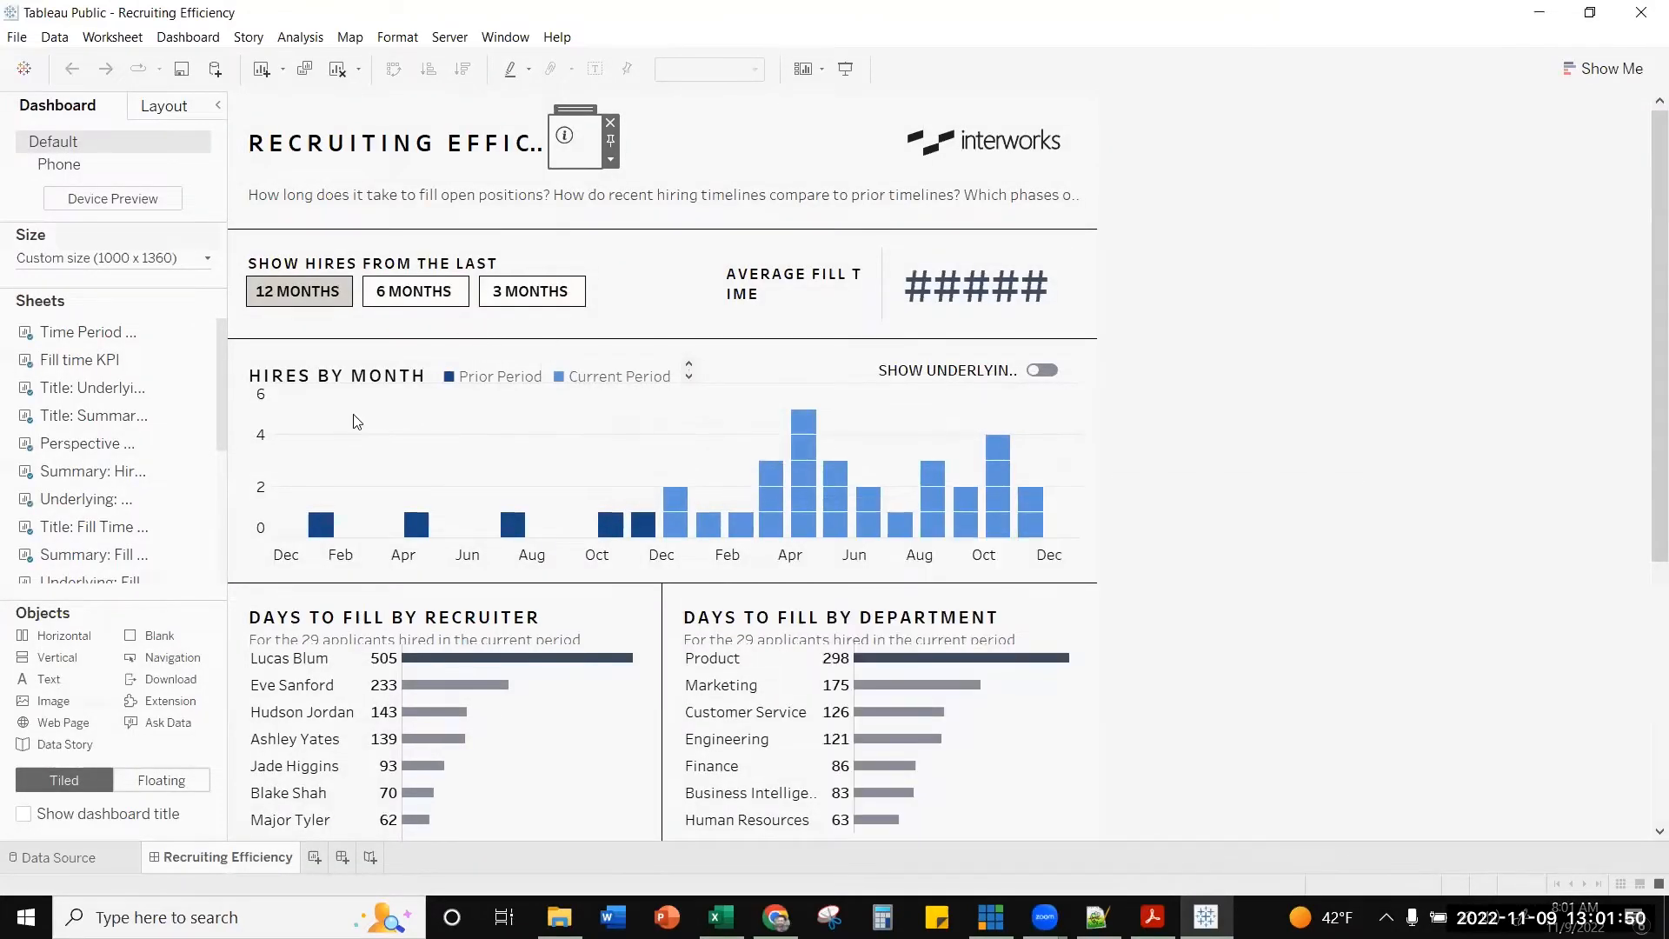
- Look over the Recruiting Efficiency workbook's dashboard and close the workbook
mouse_move(133, 334)
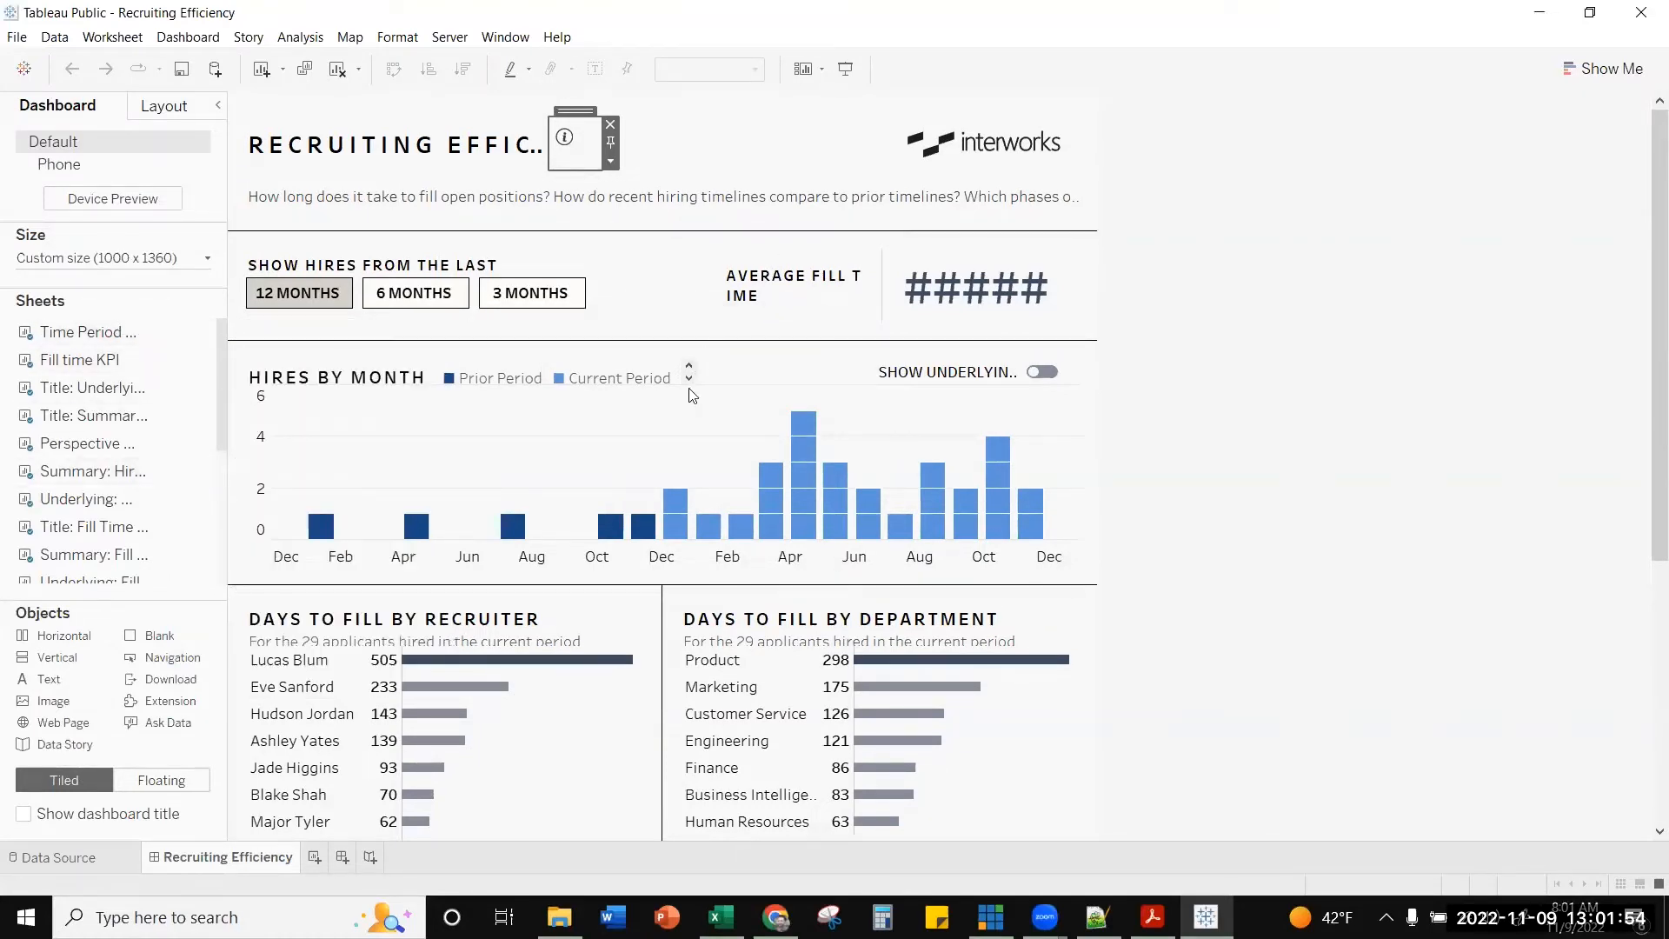
scroll(548, 727, down, 1)
click(1643, 9)
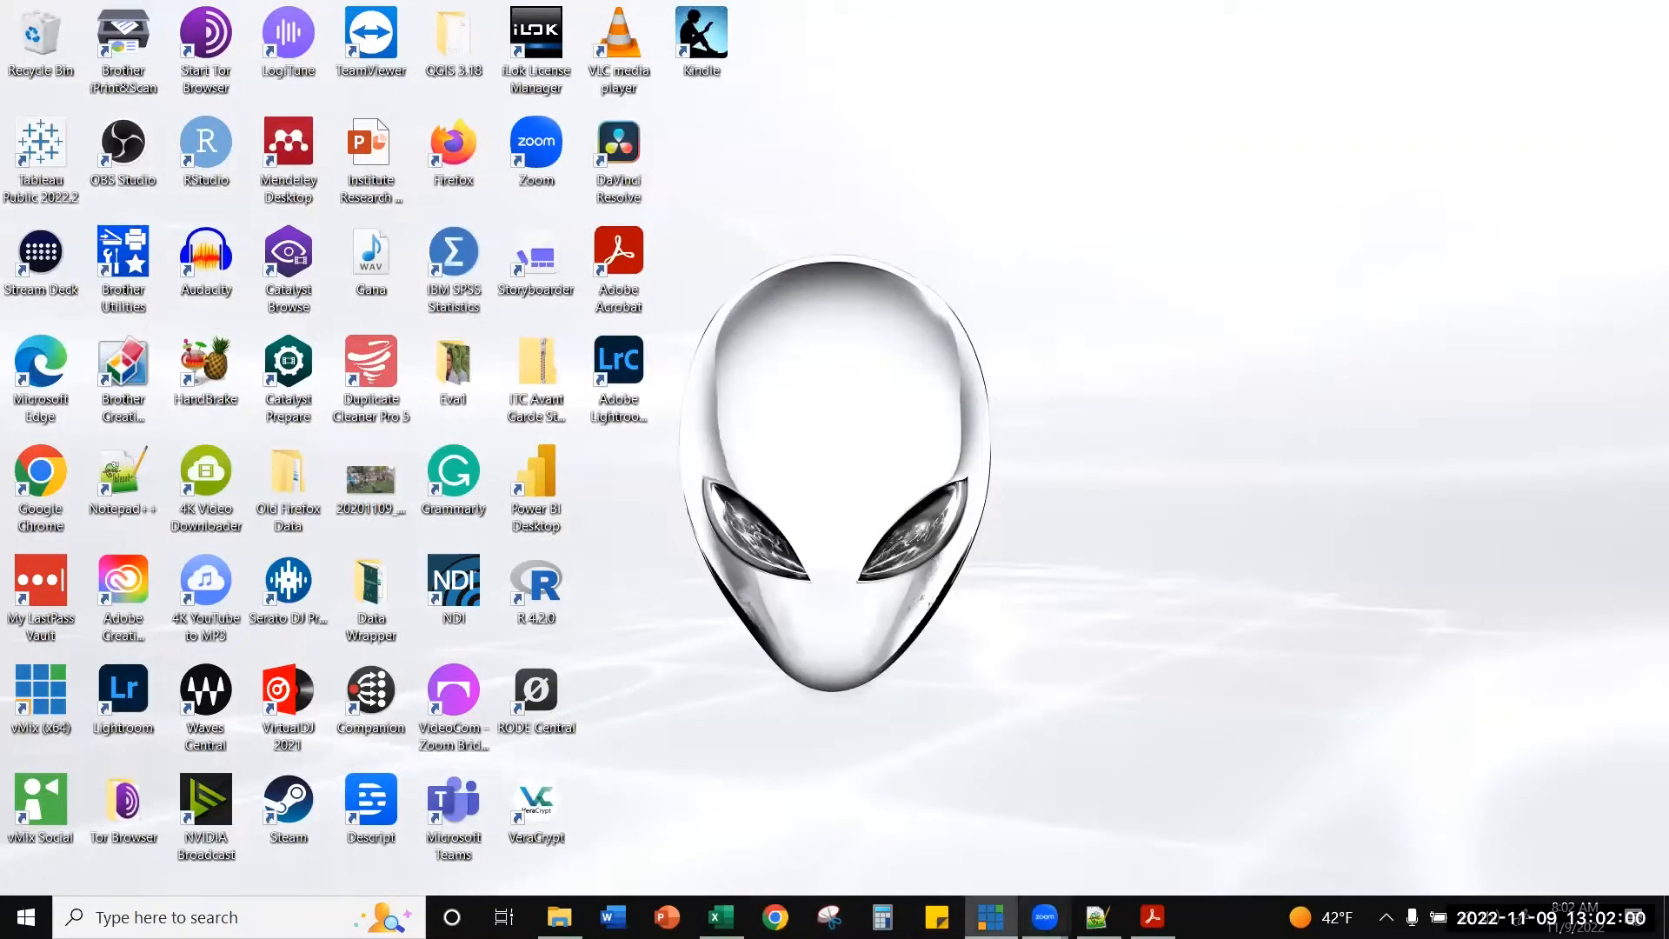
- Switch to Chrome, search Google for tableau and open the Tableau Public site from the results
click(775, 916)
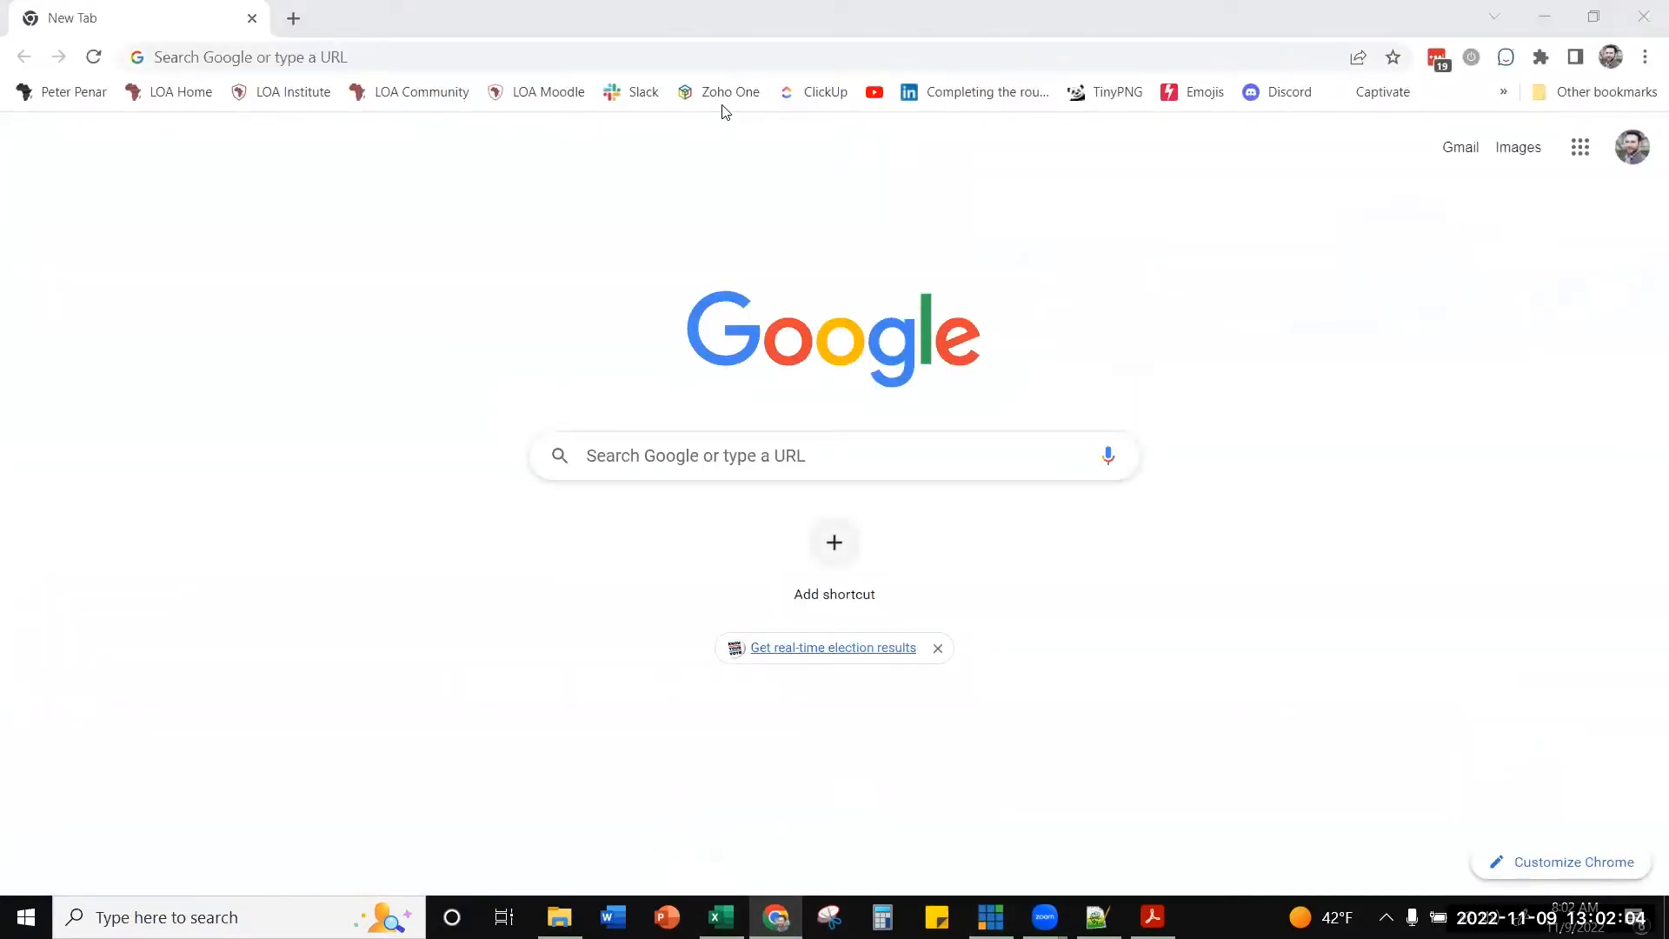
click(326, 56)
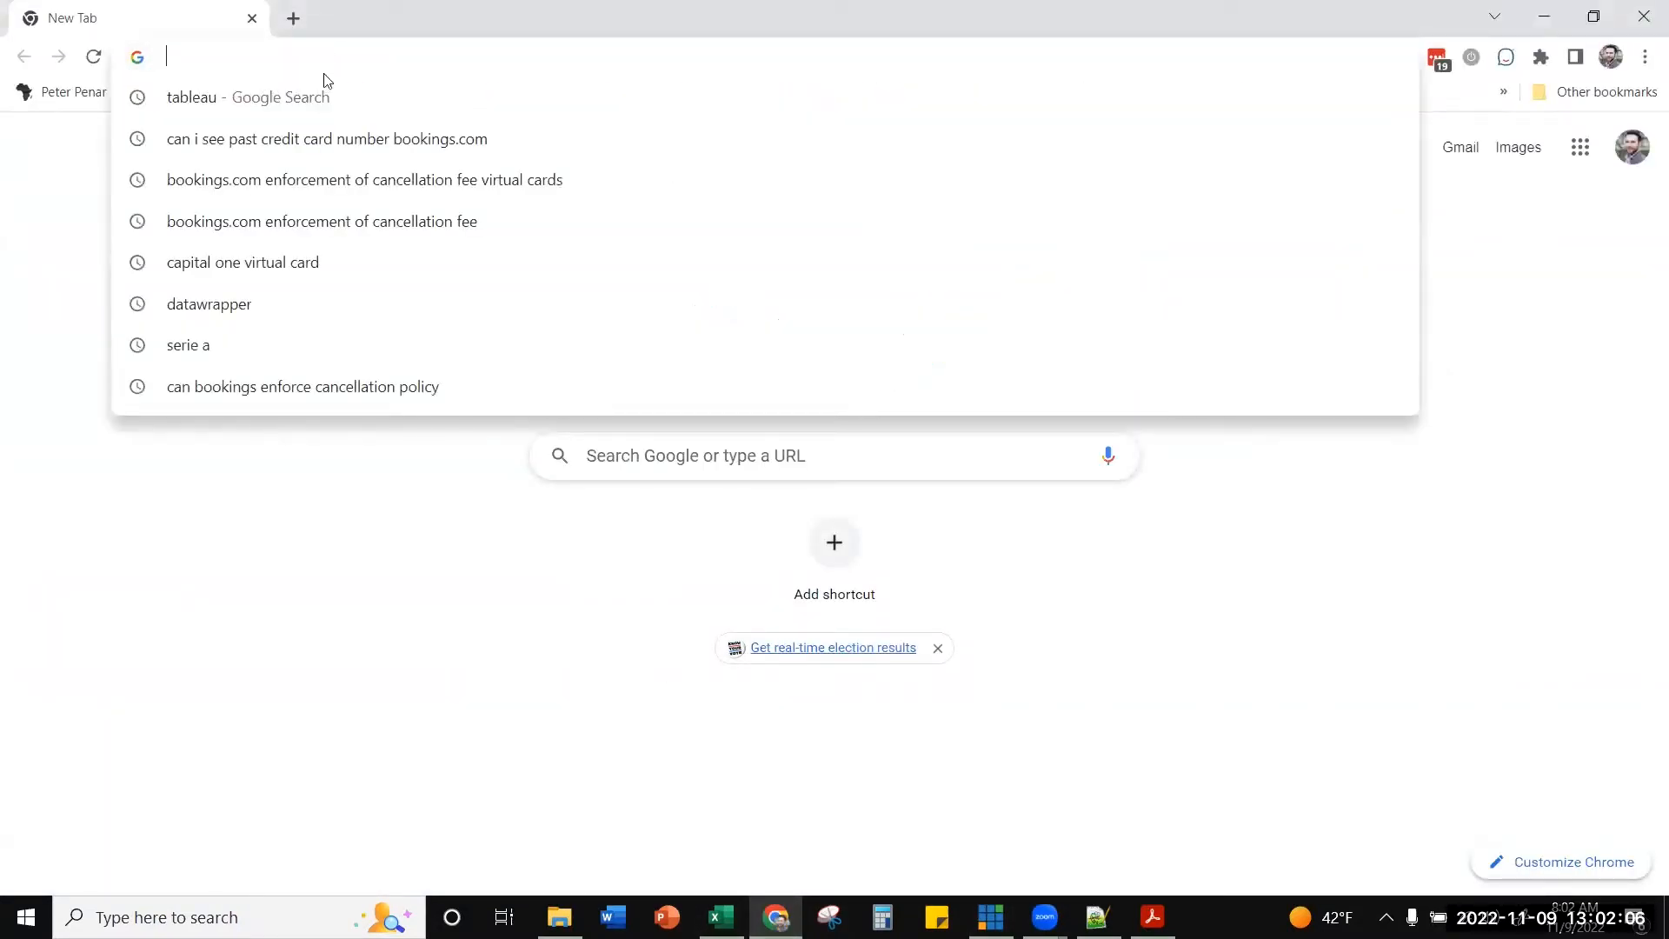
click(313, 98)
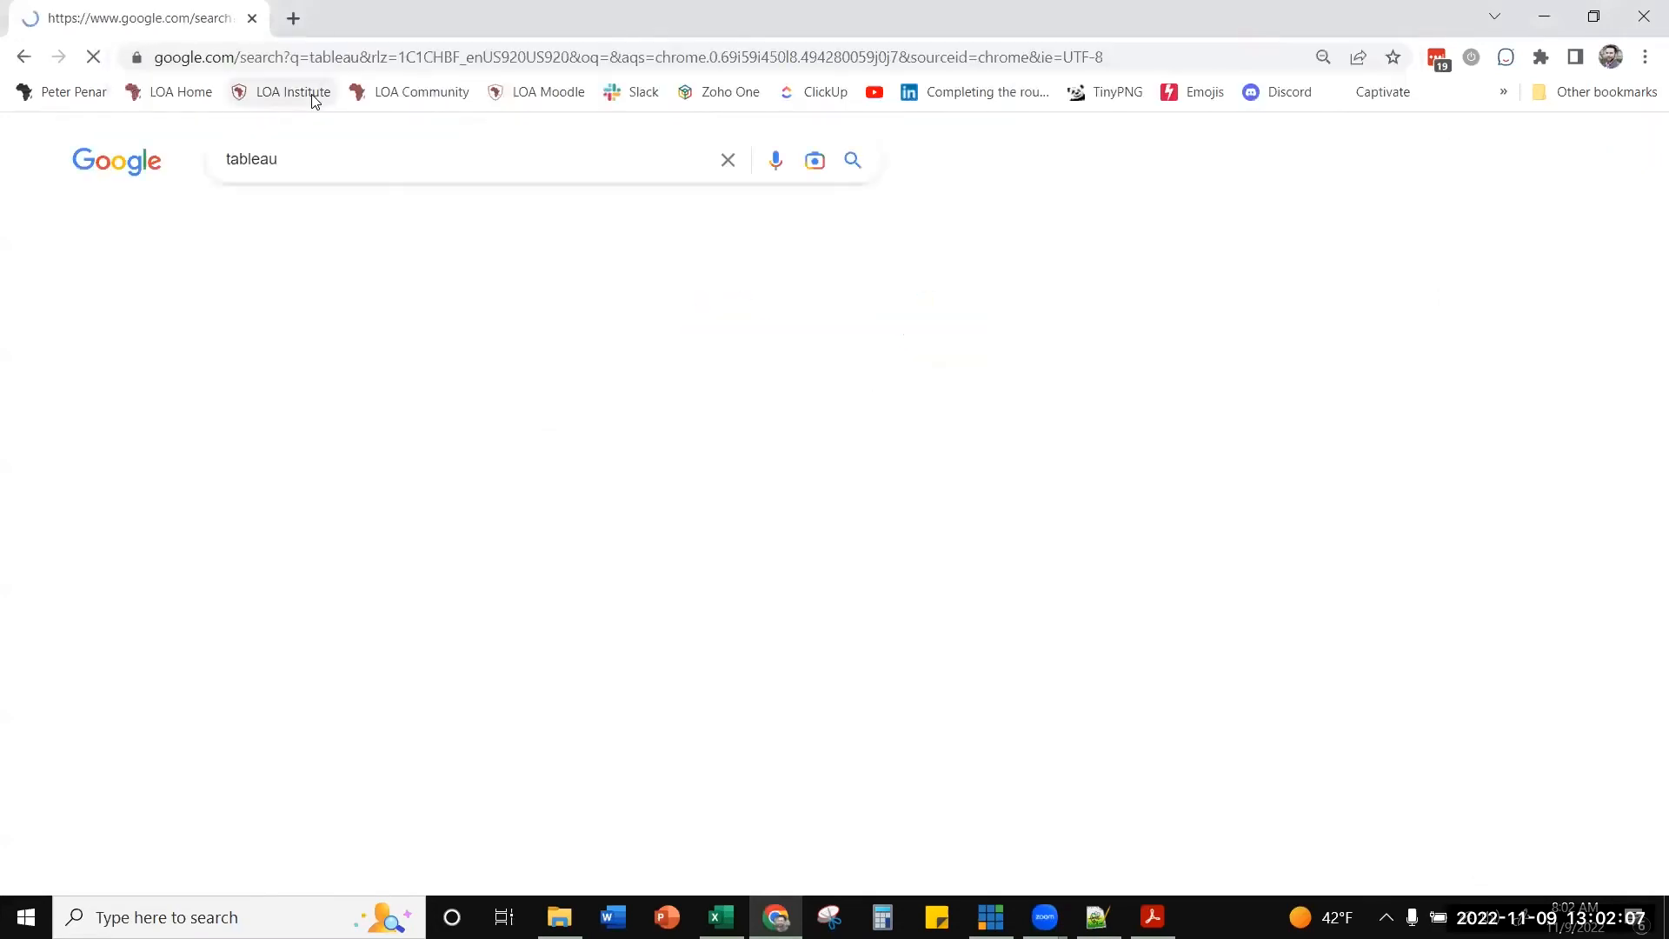
click(342, 158)
click(18, 640)
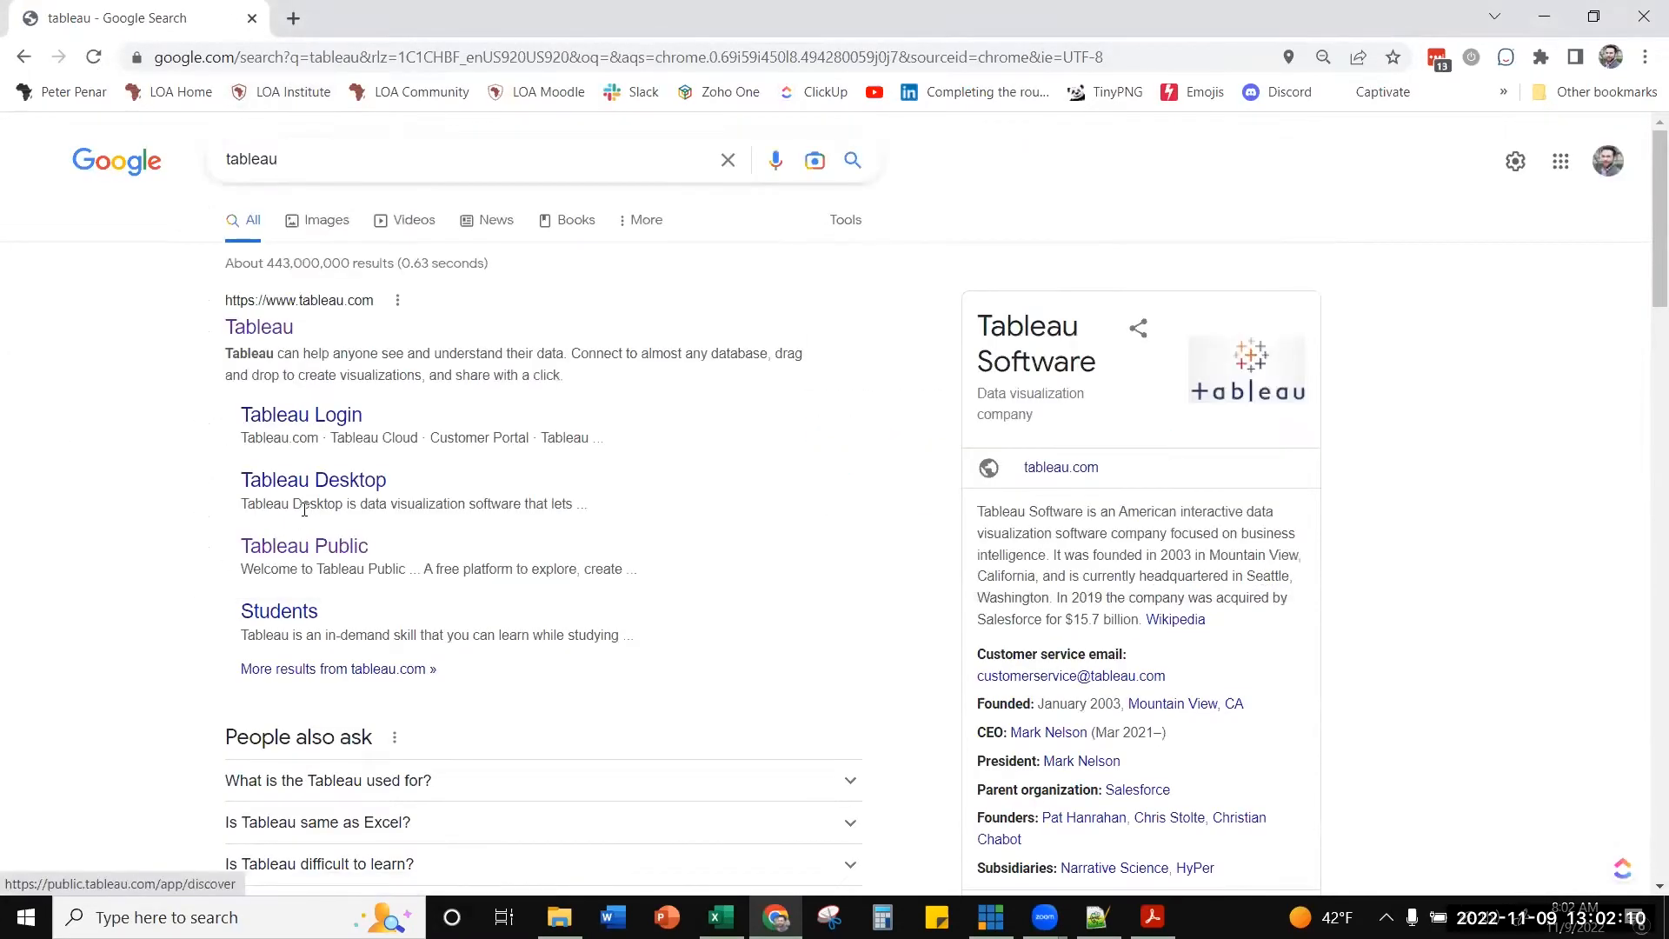
click(305, 546)
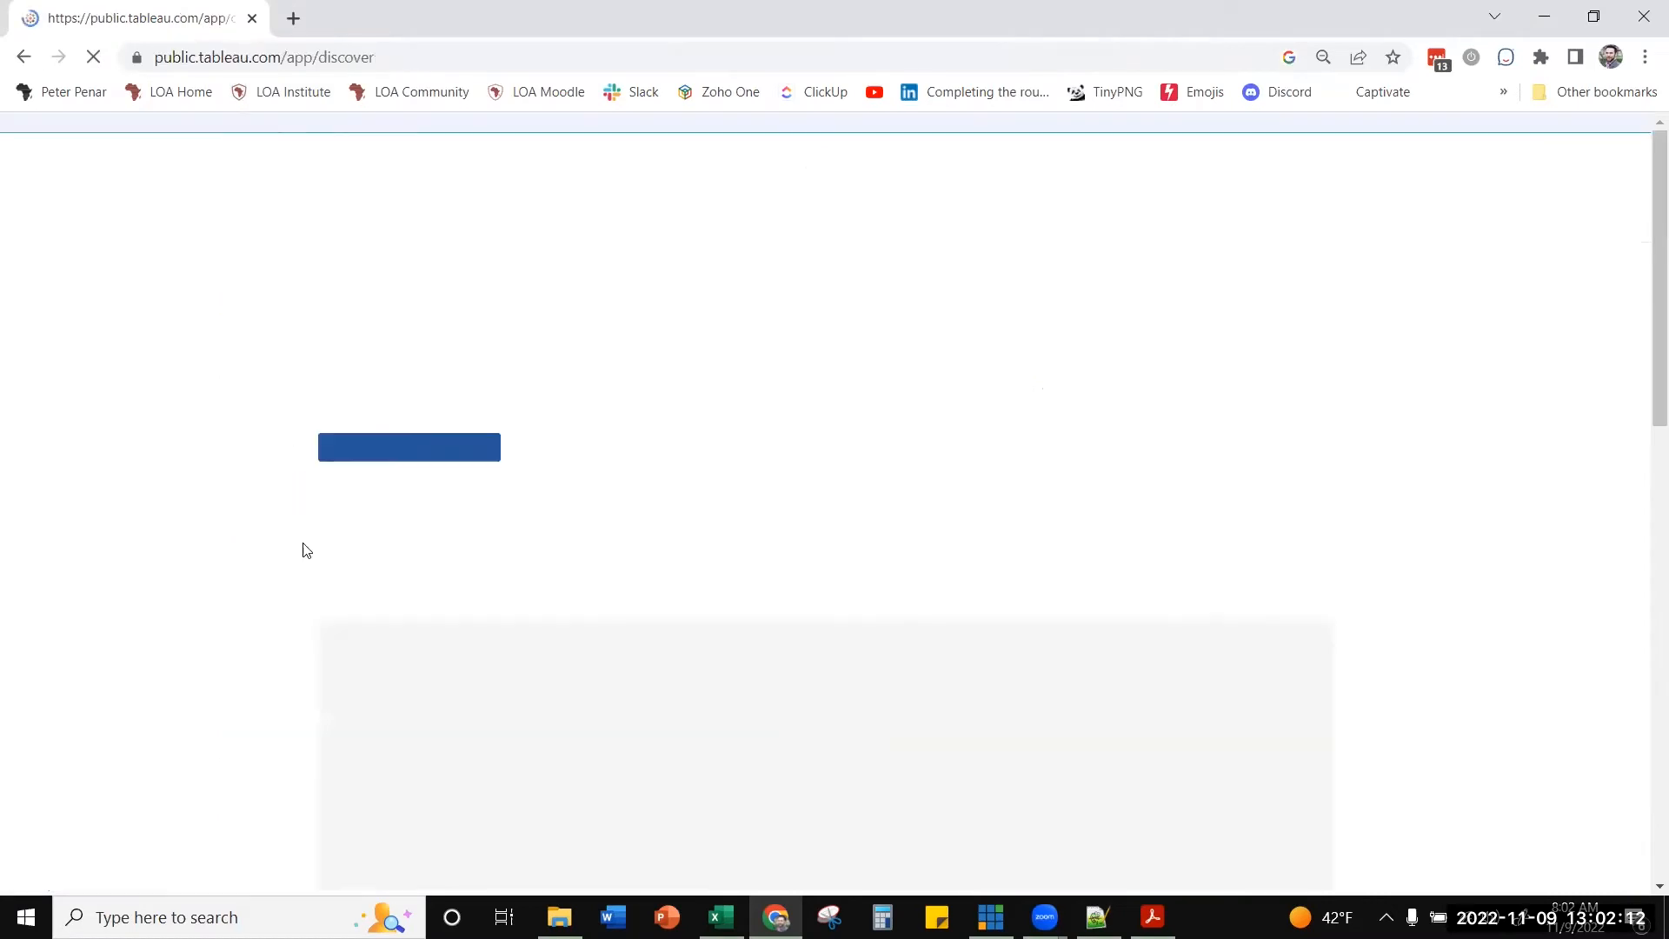
- Sign in to the Tableau Public website and minimize the browser
click(1539, 160)
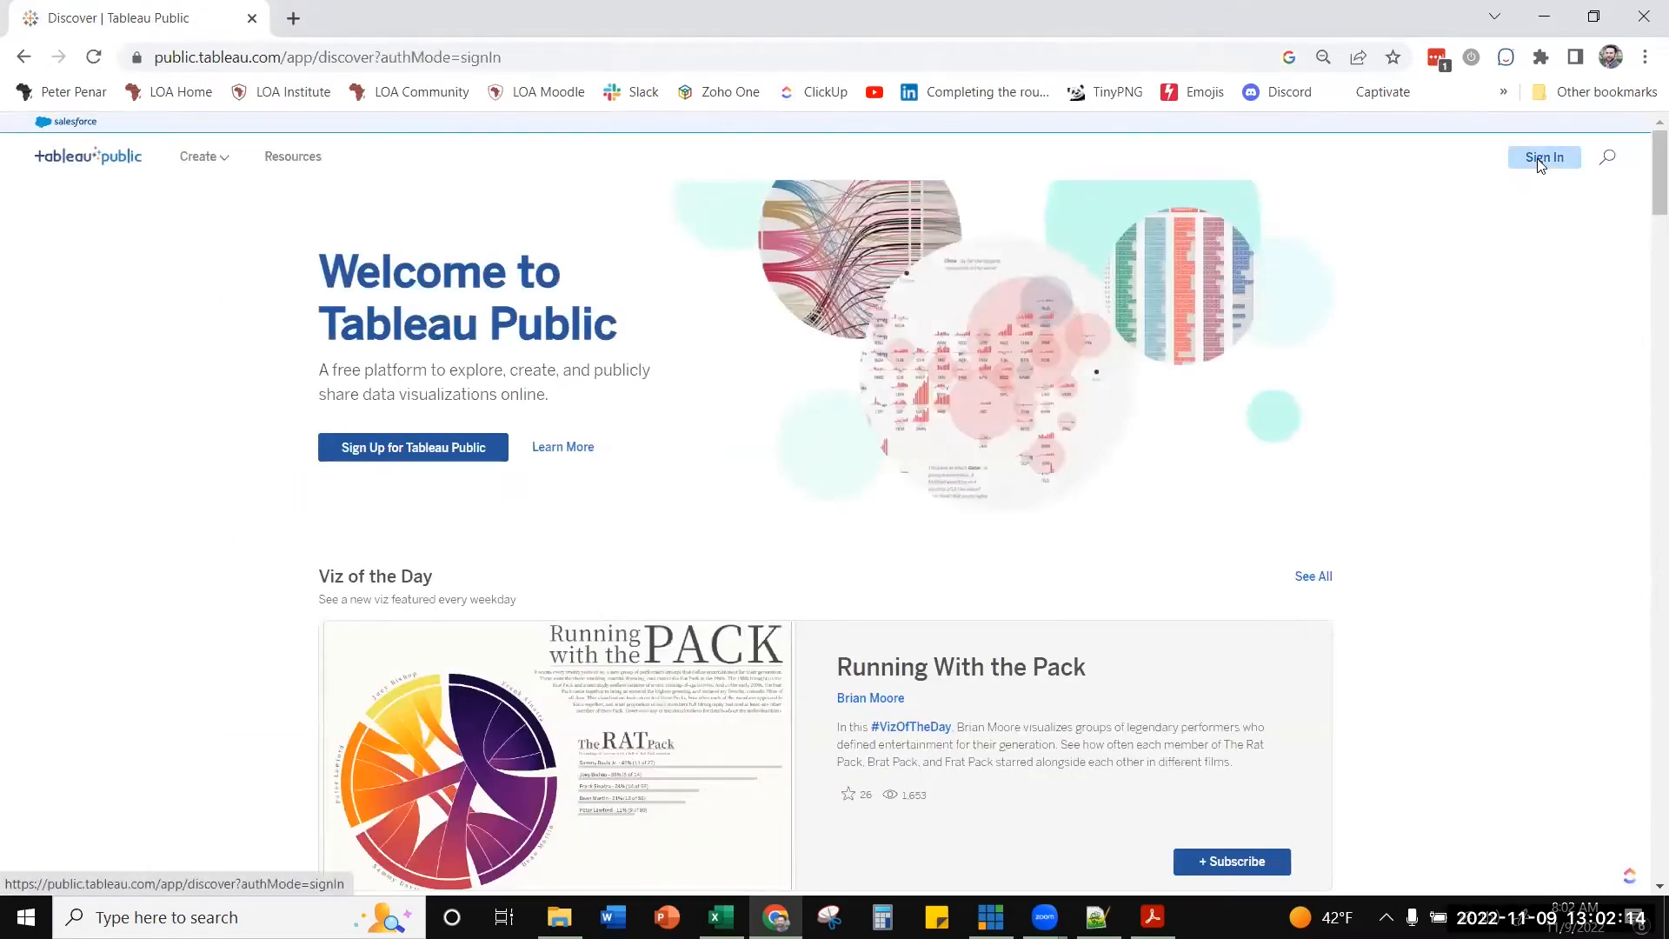
click(785, 611)
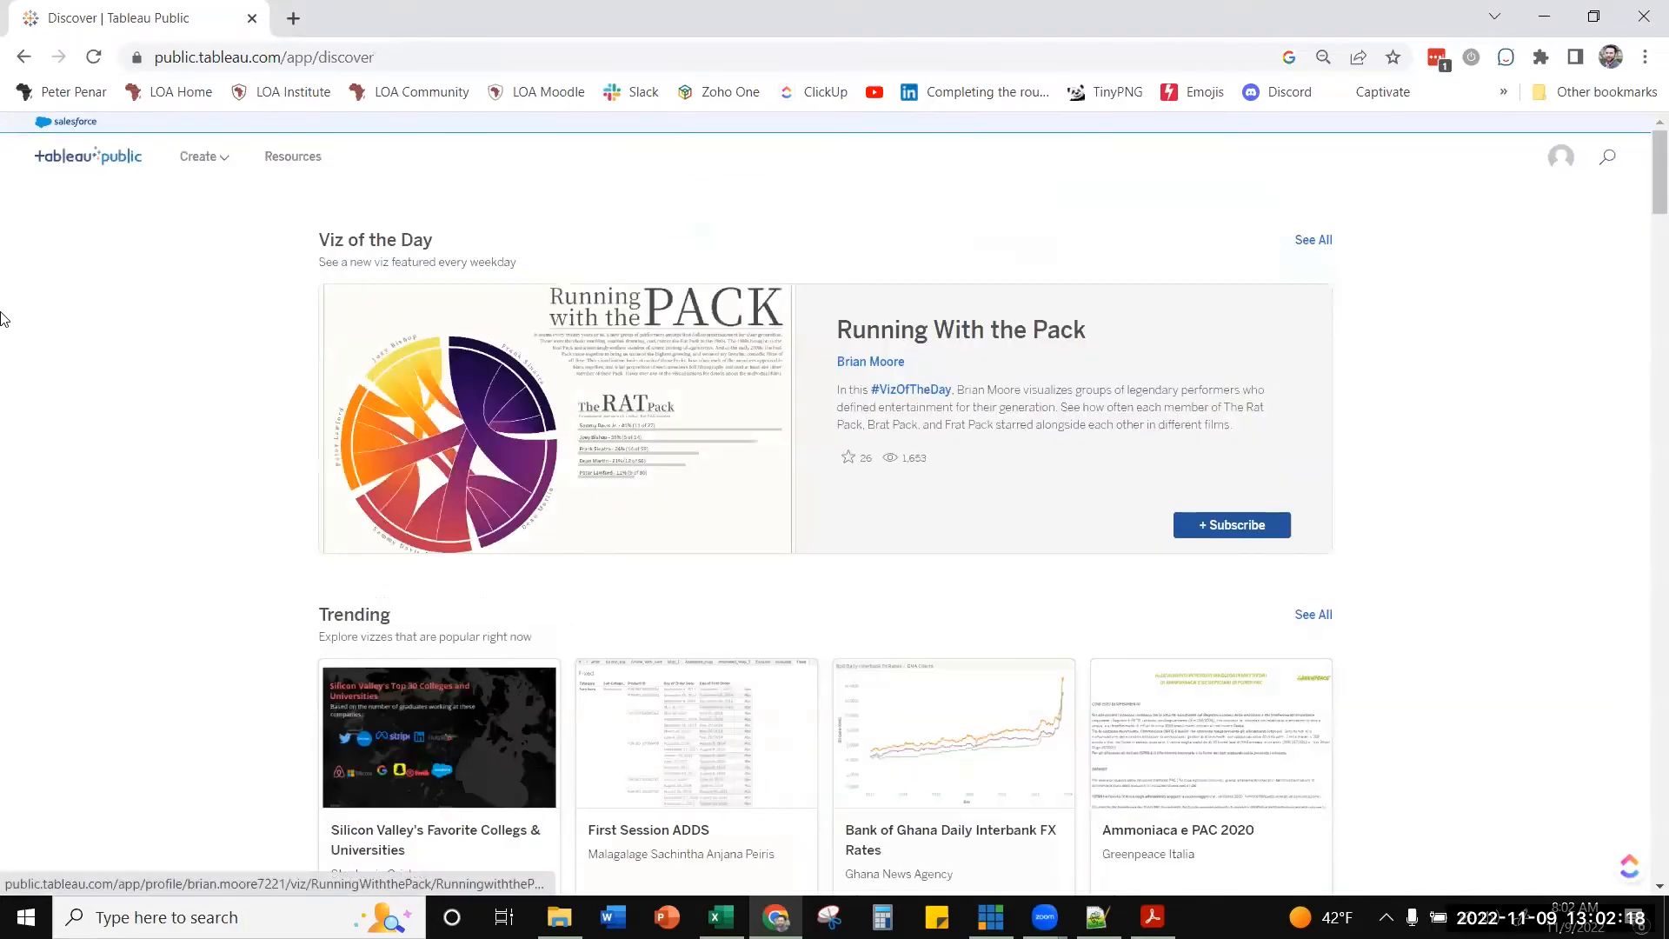
click(1550, 17)
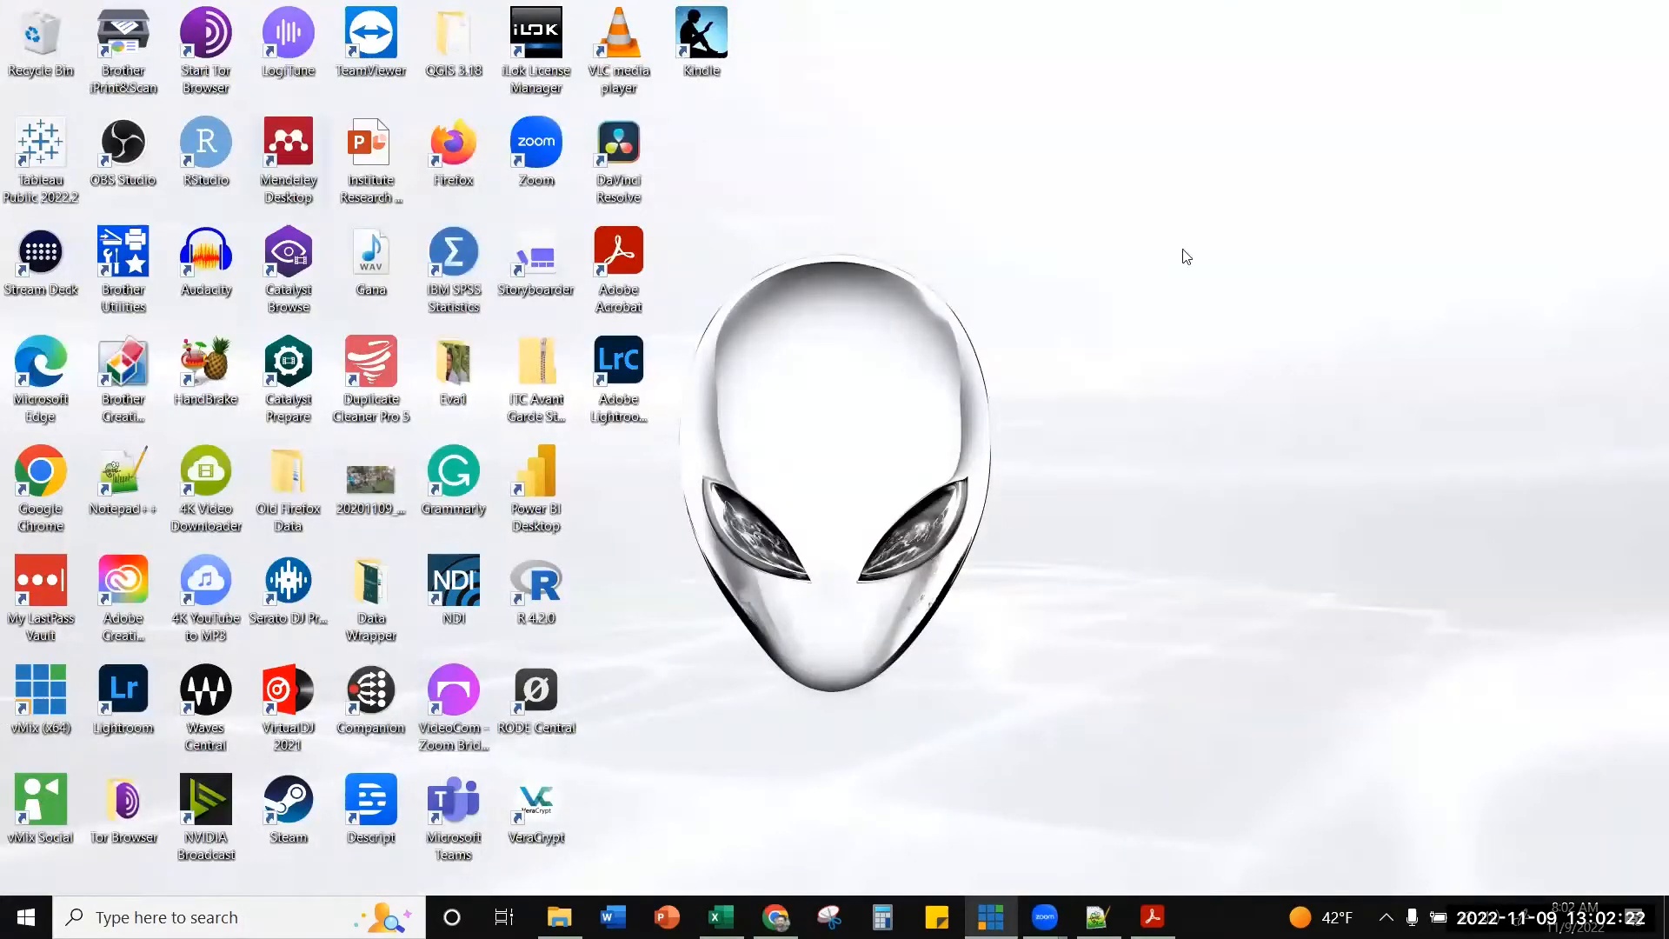
- Launch Tableau Public 2022.2 from the desktop and show the additional server connectors
click(37, 157)
double_click(37, 157)
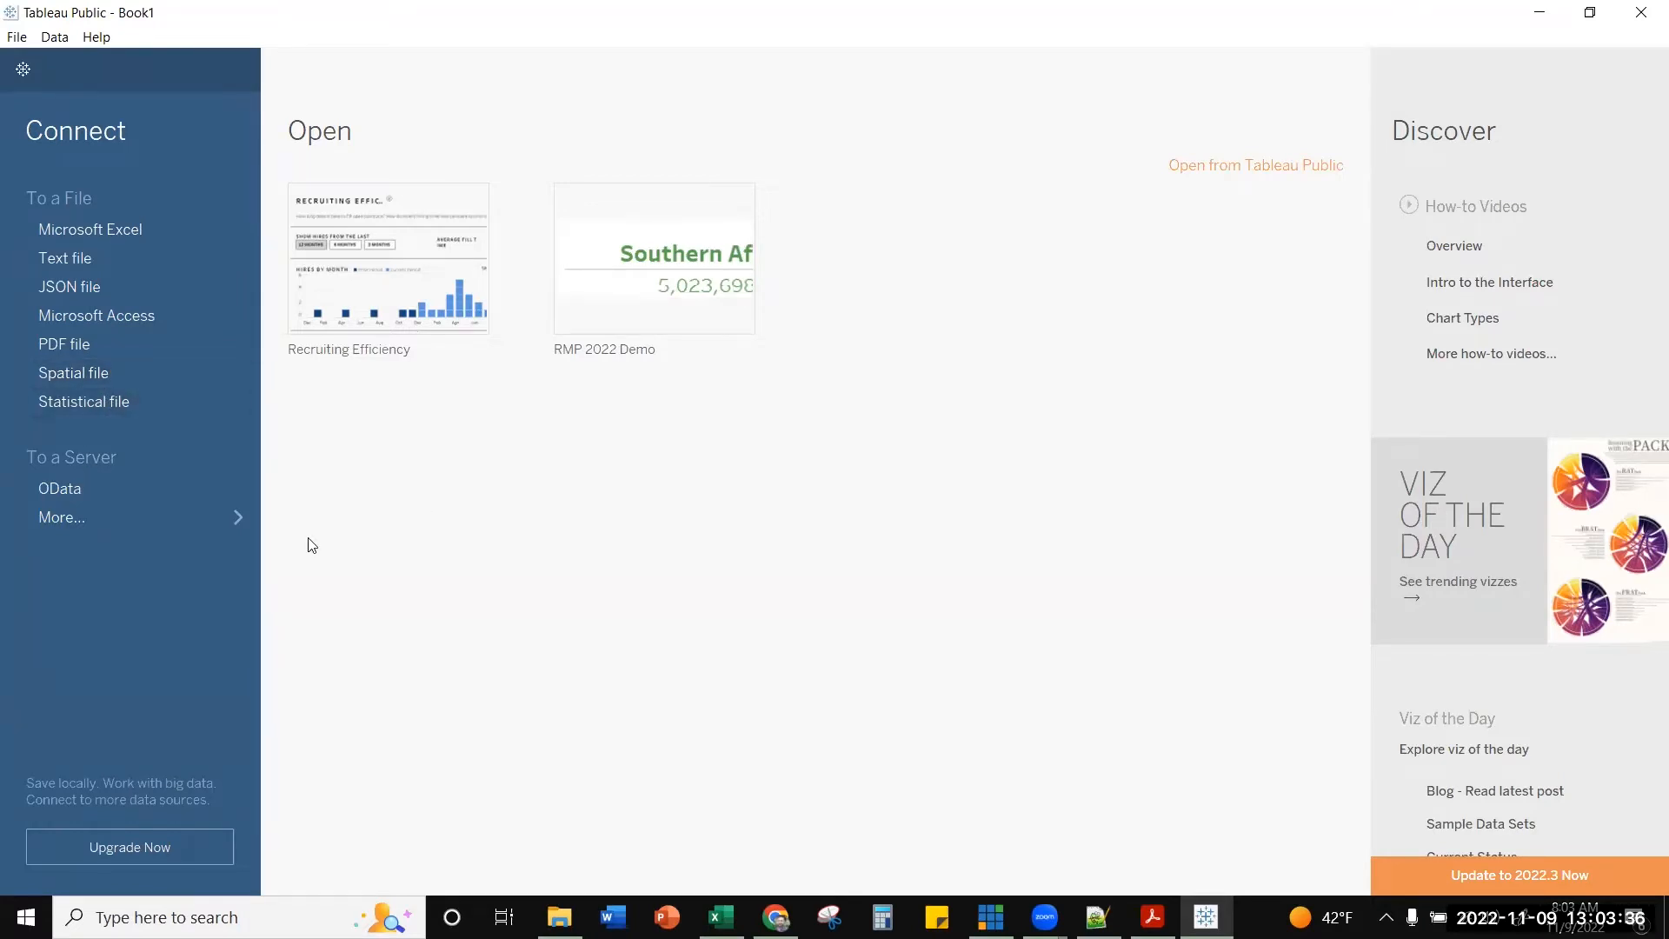
click(230, 519)
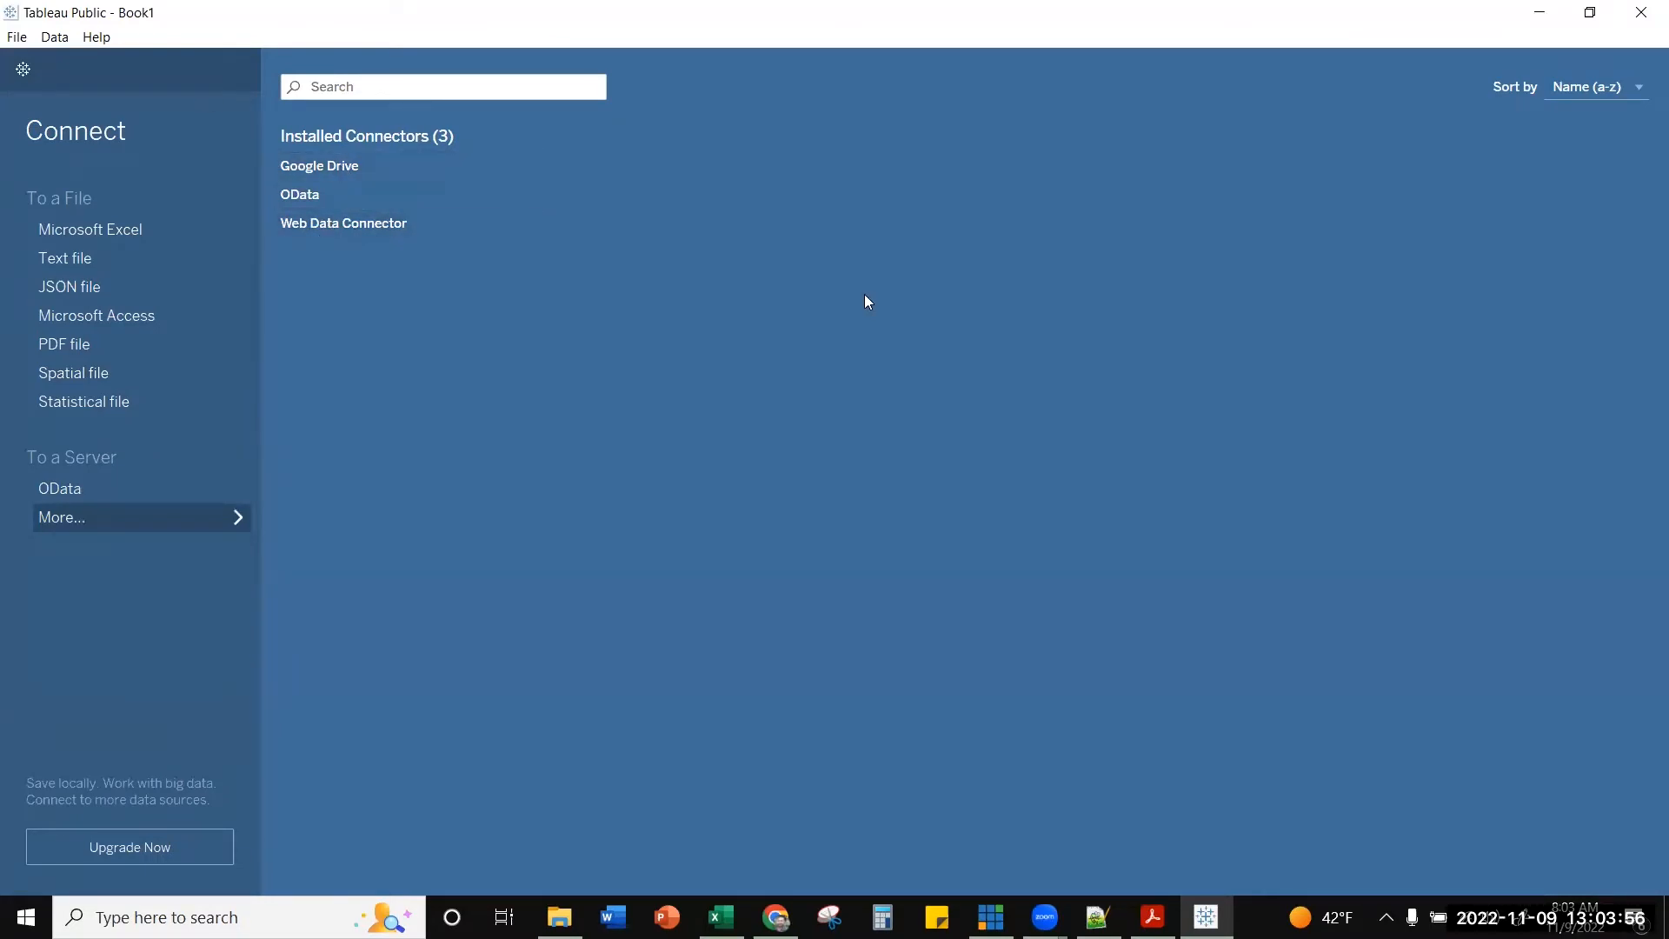
click(413, 170)
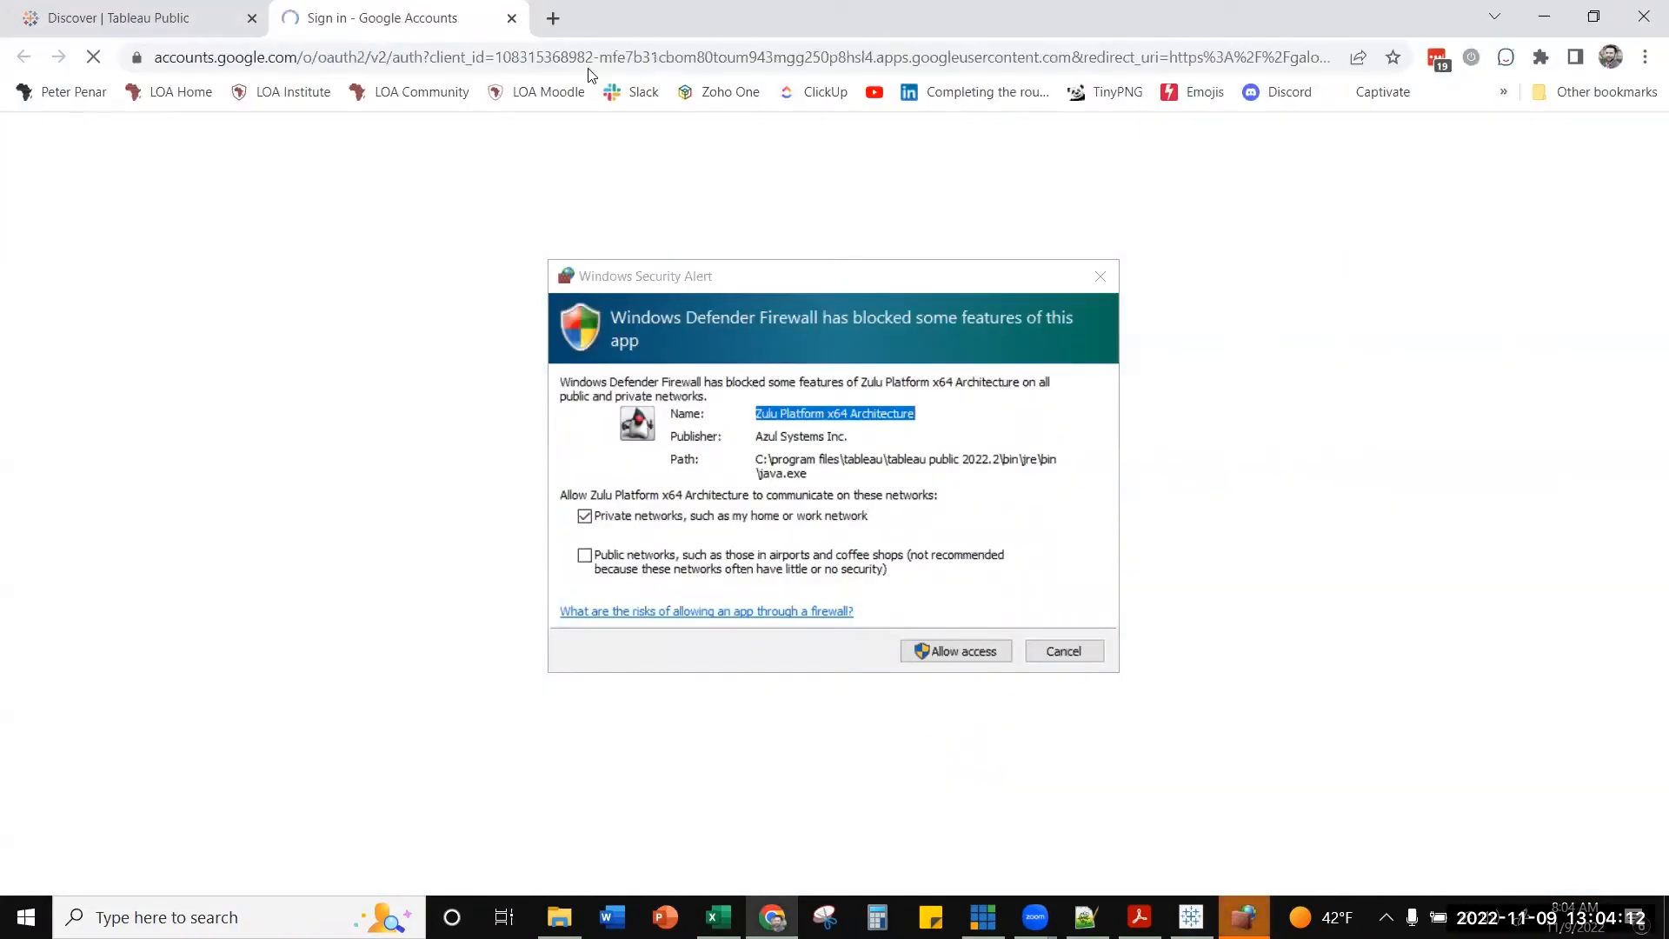
click(511, 18)
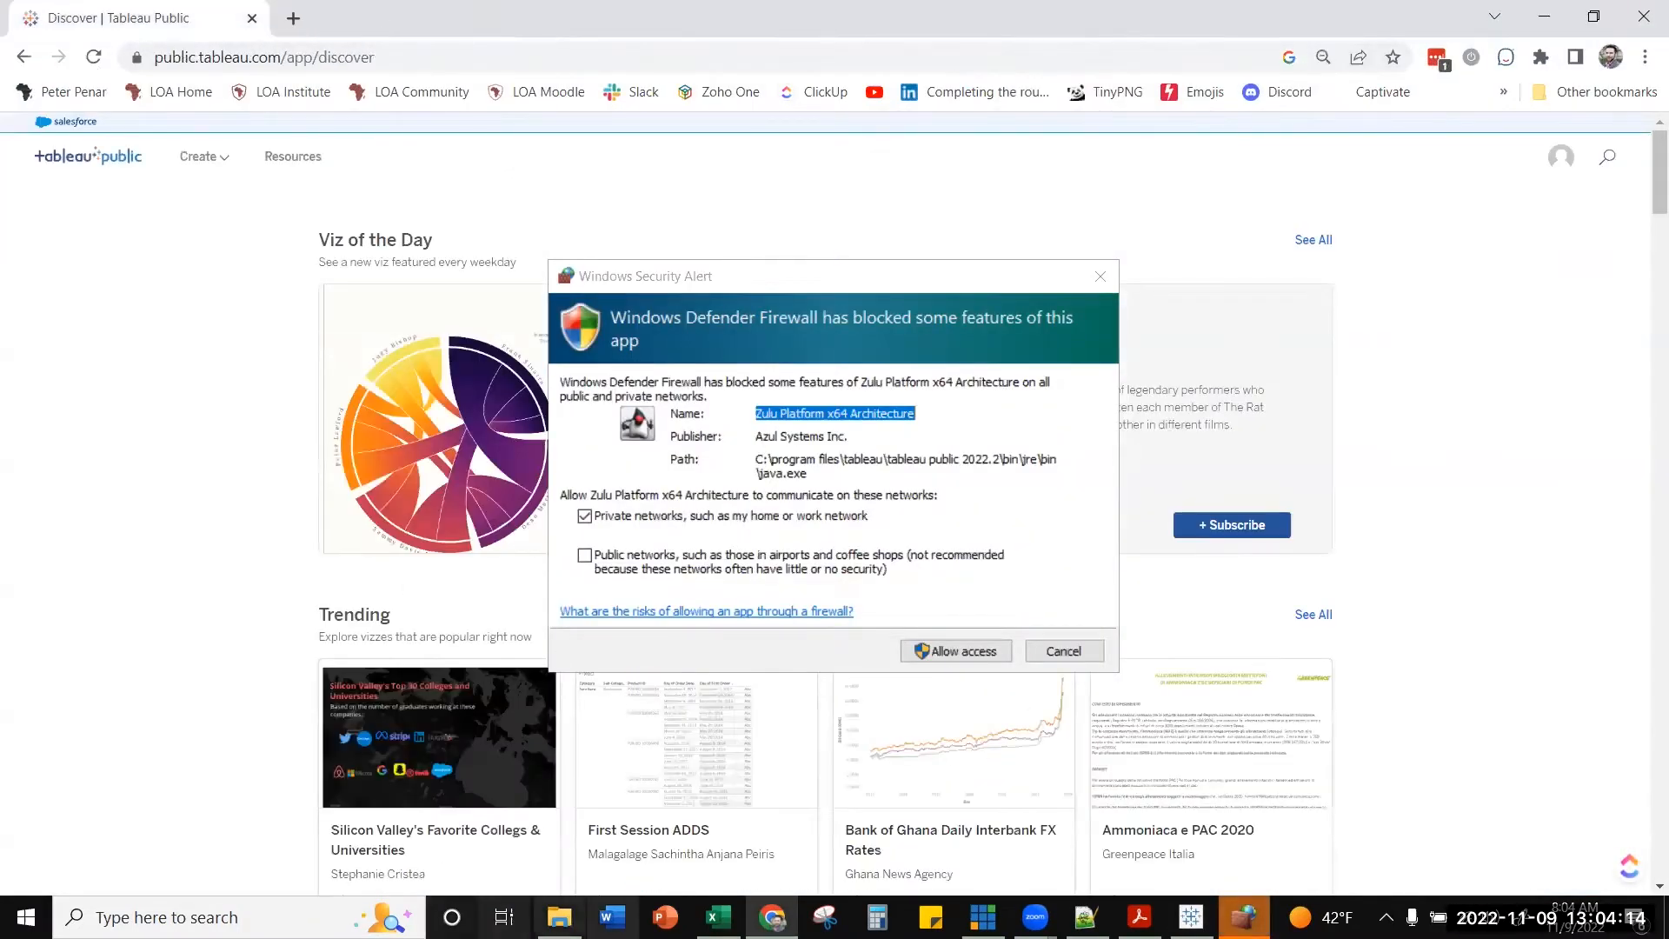
click(1191, 918)
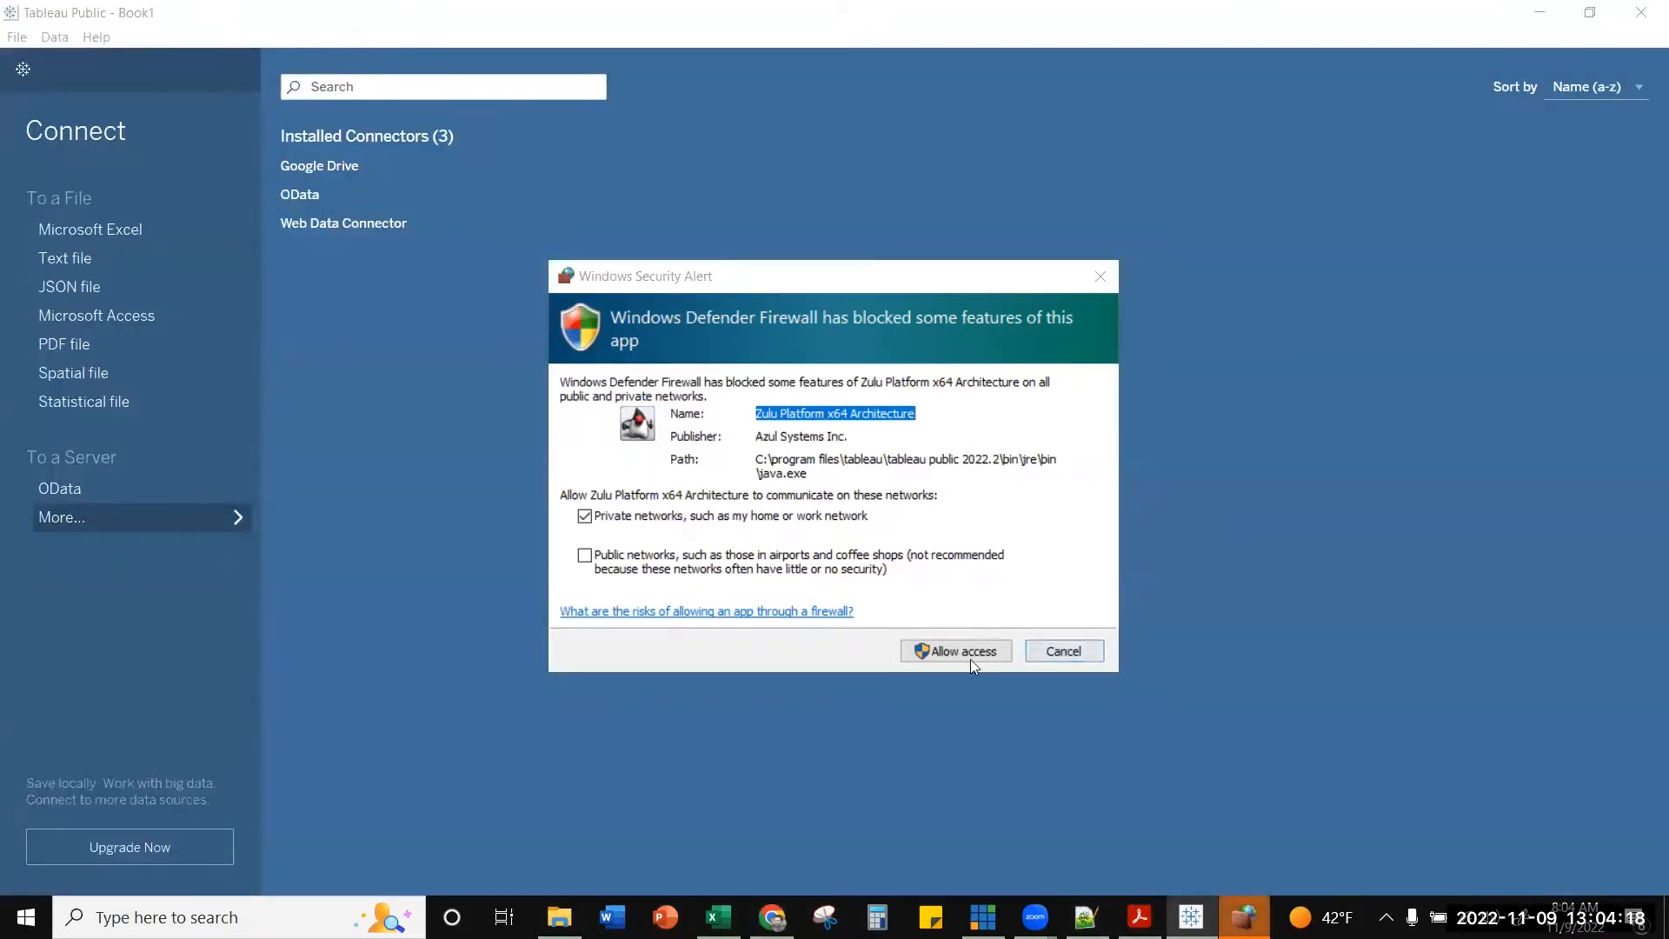
click(1092, 658)
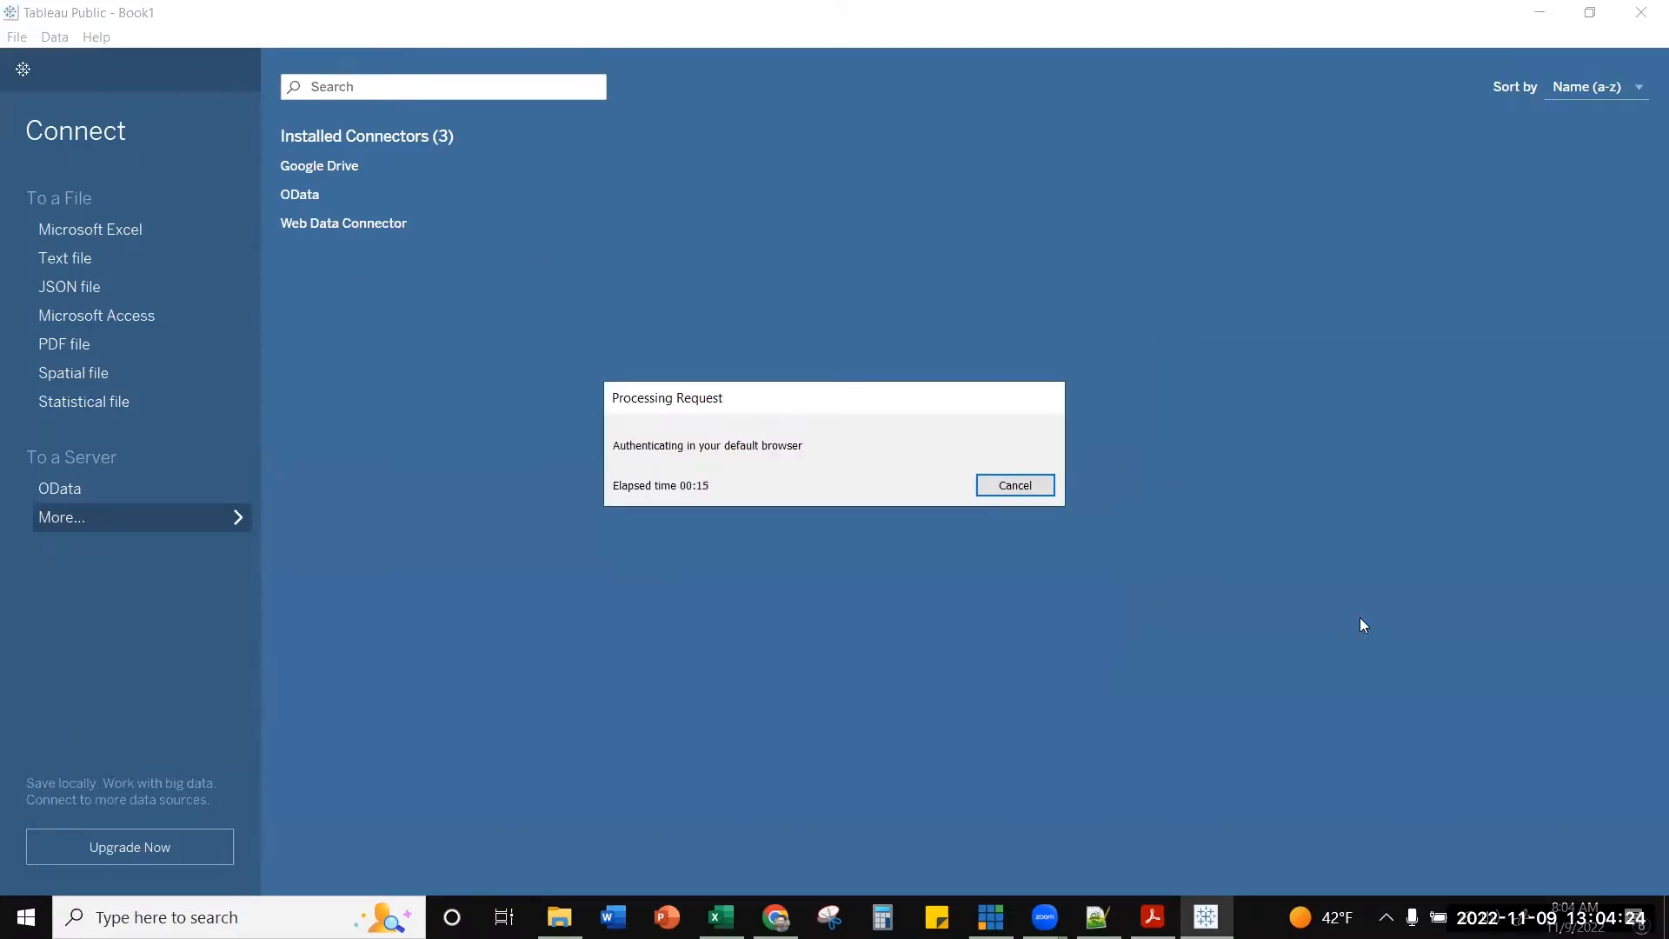
click(1030, 495)
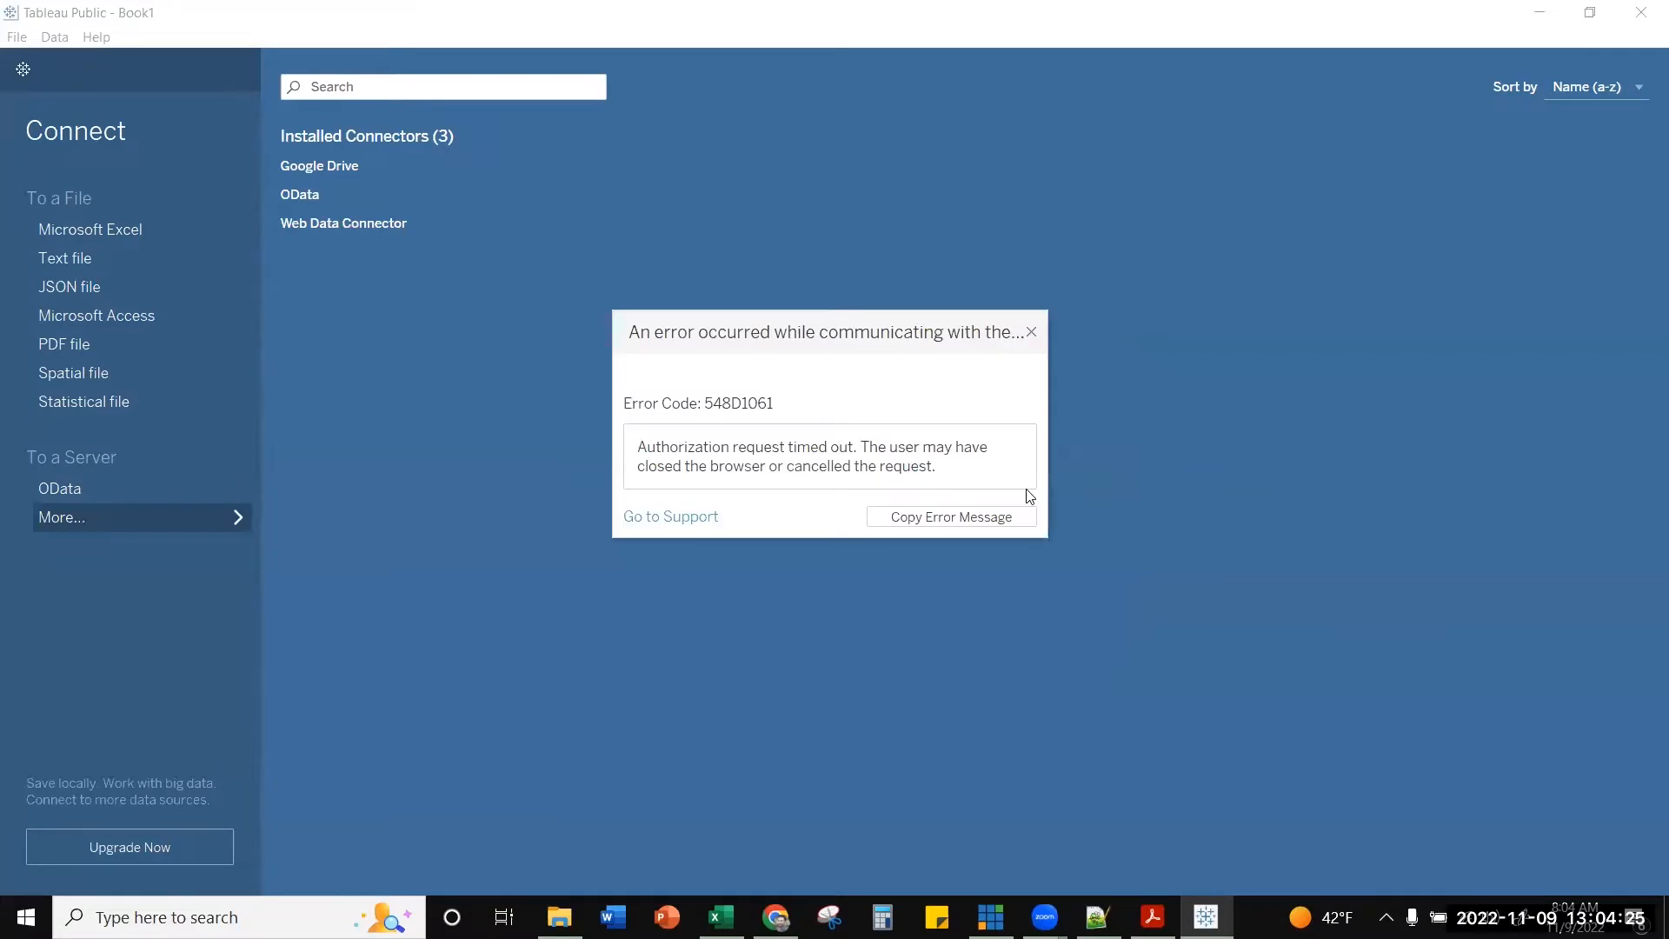
click(1032, 335)
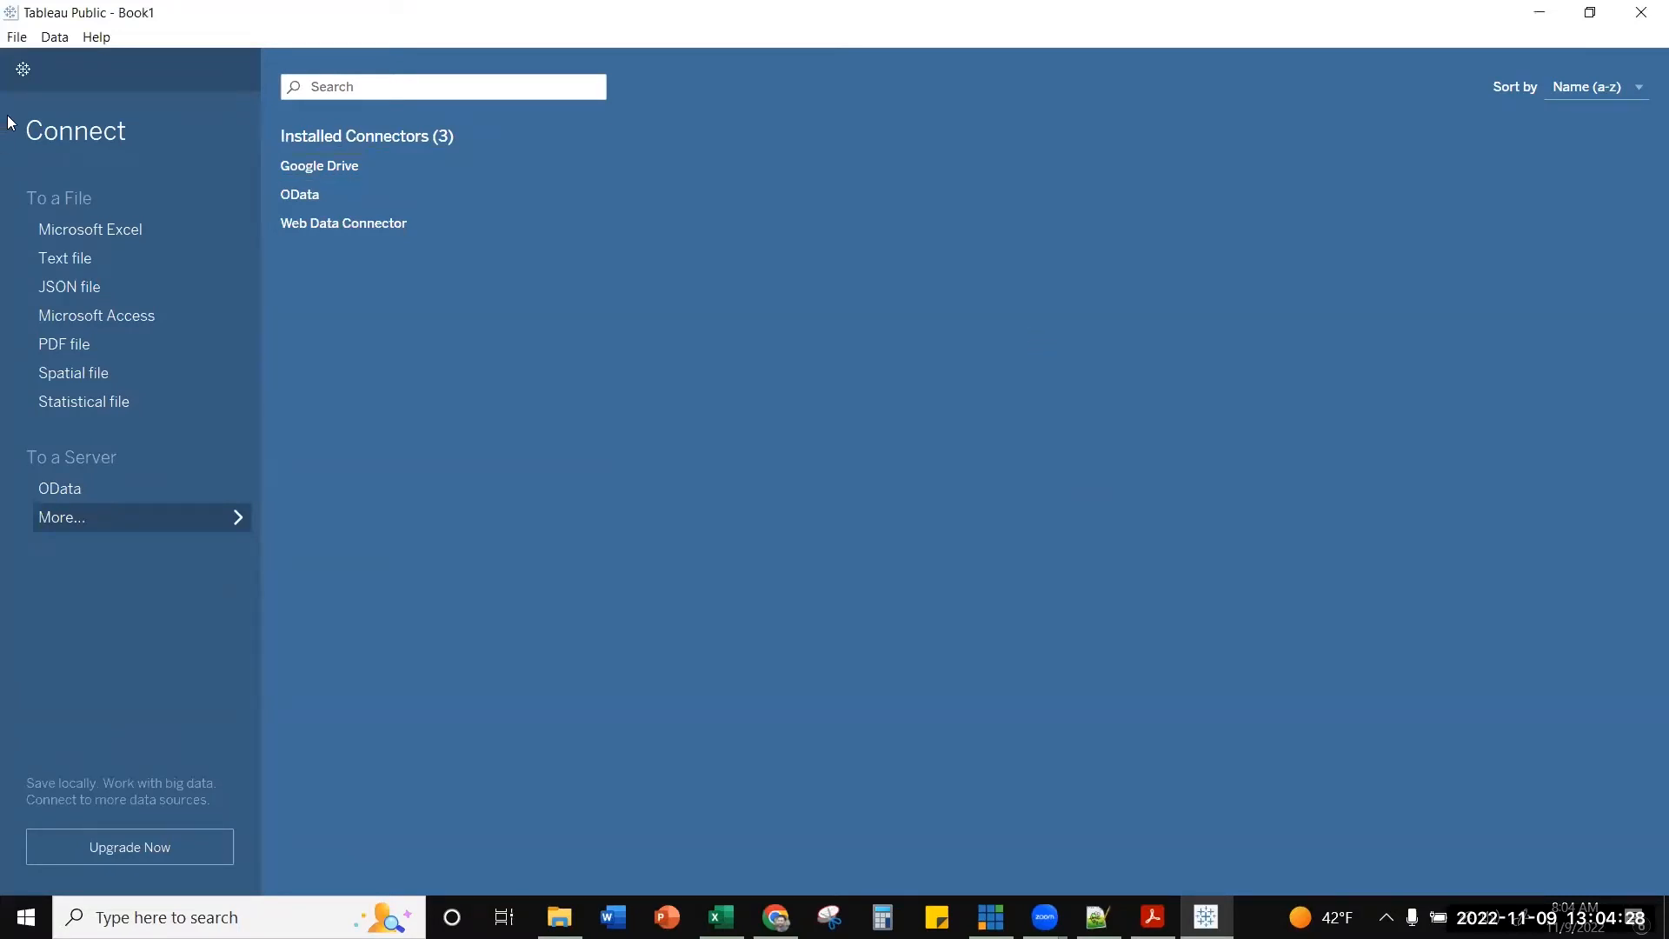
- Start a Microsoft Excel connection, then switch to Excel and close the Data for Tableau Africa and Global Covid-19 Cases workbook
click(132, 232)
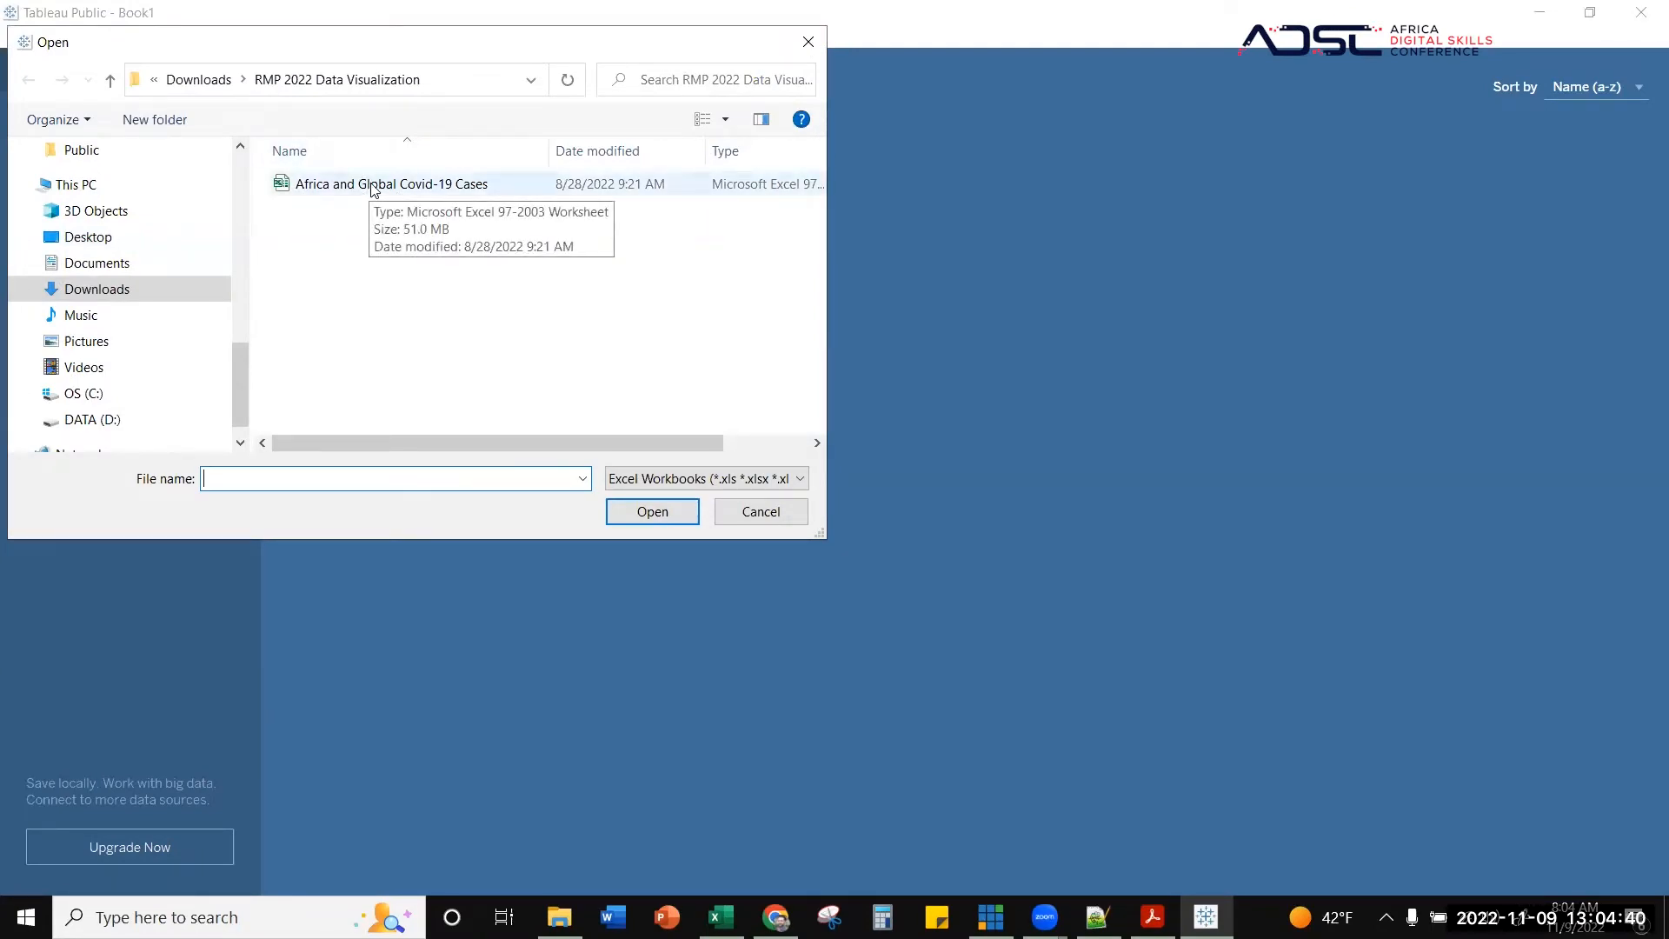
click(373, 190)
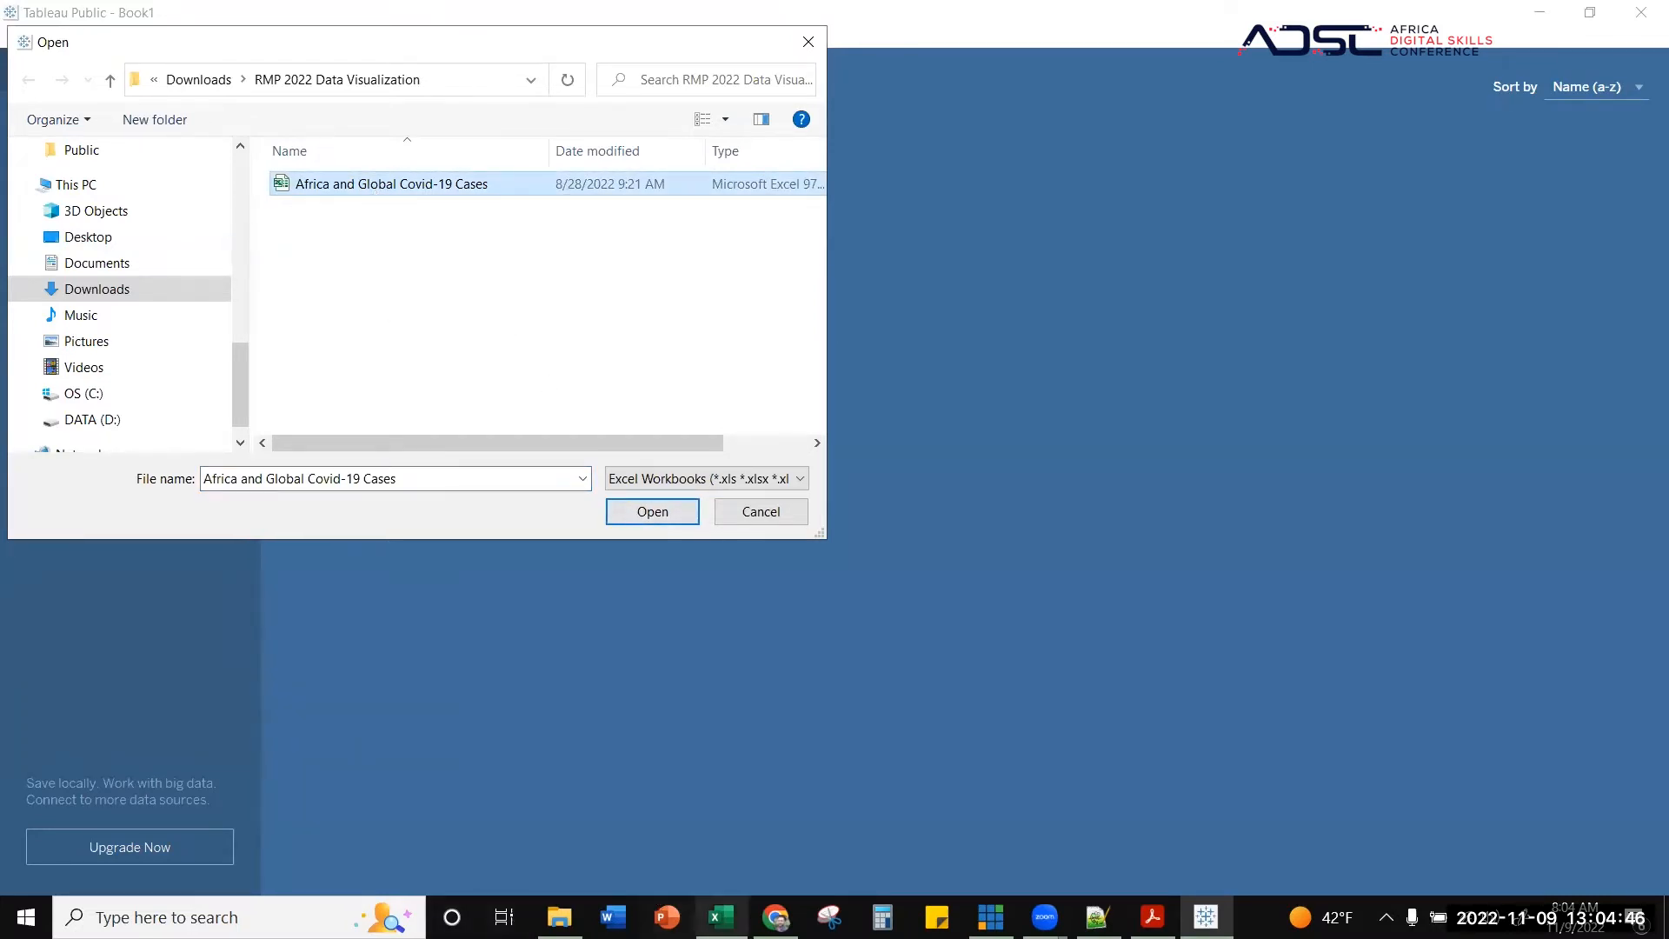
click(721, 918)
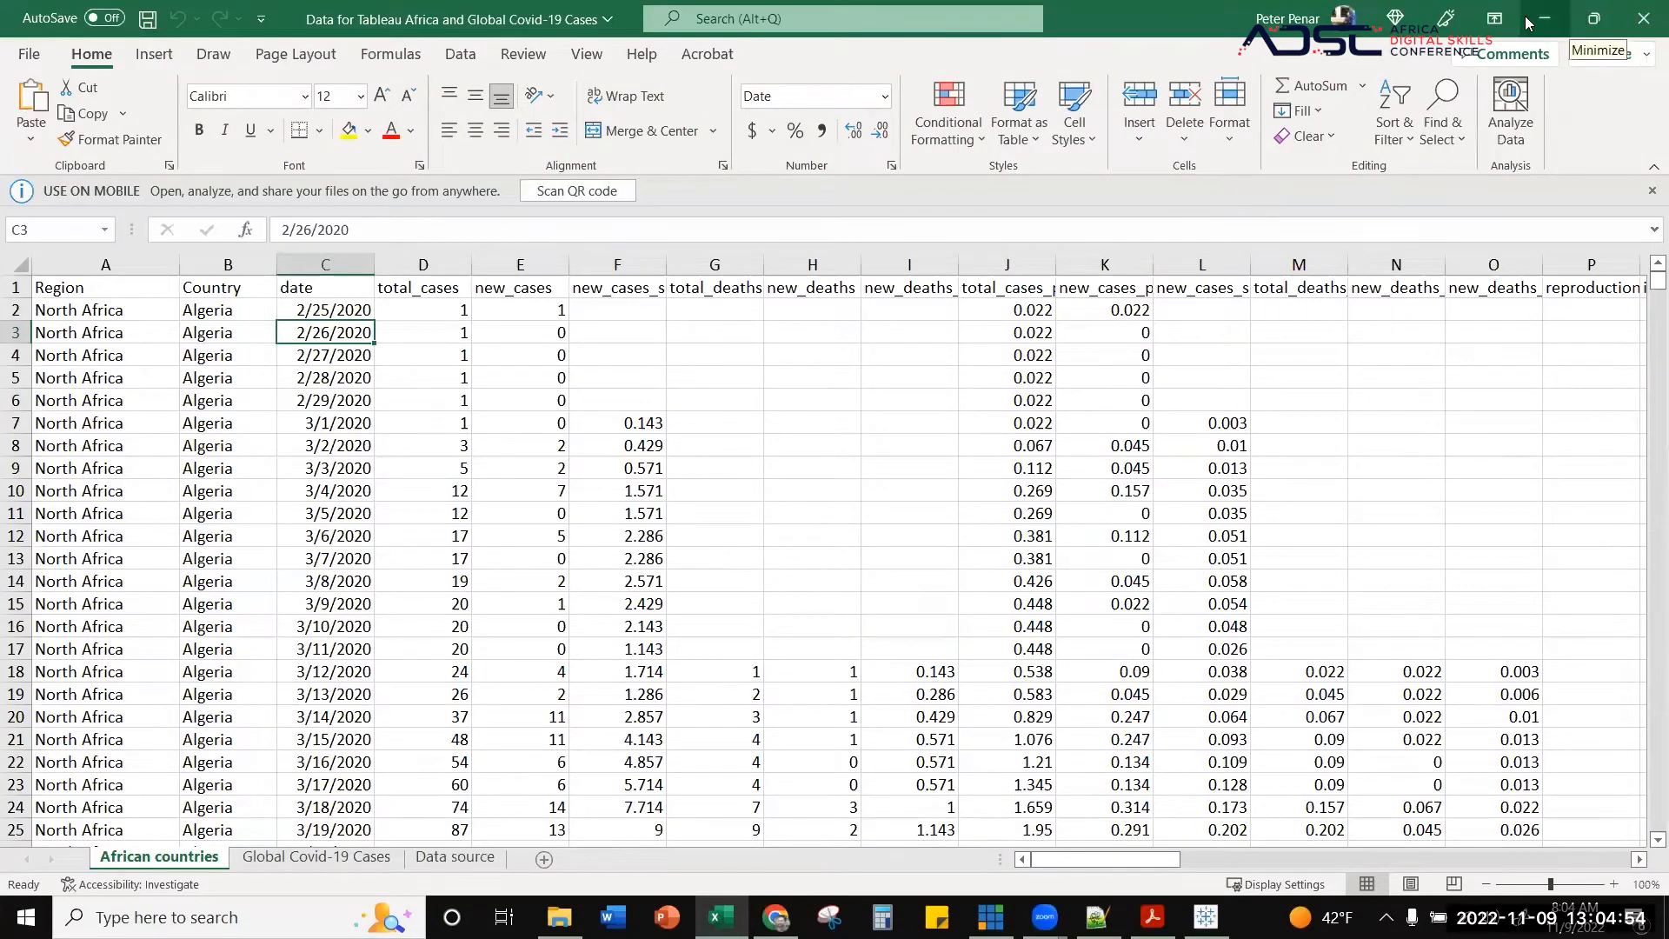
click(1639, 21)
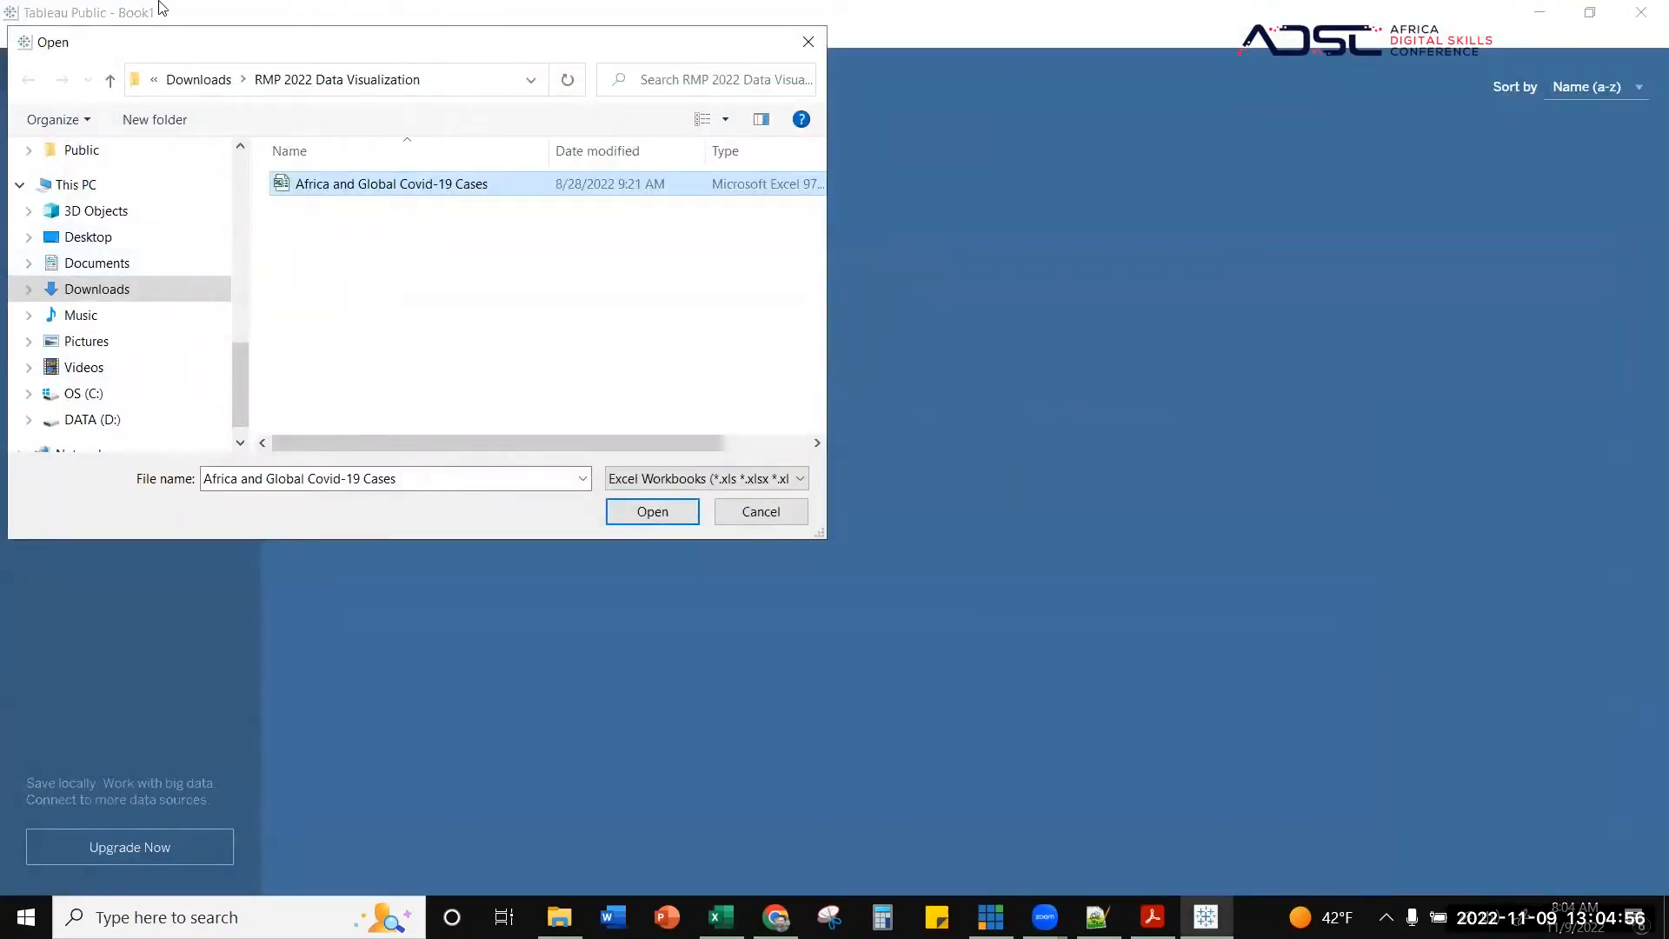
- Connect to the Data for Tableau Africa and Global Covid-19 Cases workbook from the Tableau Workshop 2022 folder in Downloads
click(198, 79)
scroll(372, 168, up, 10)
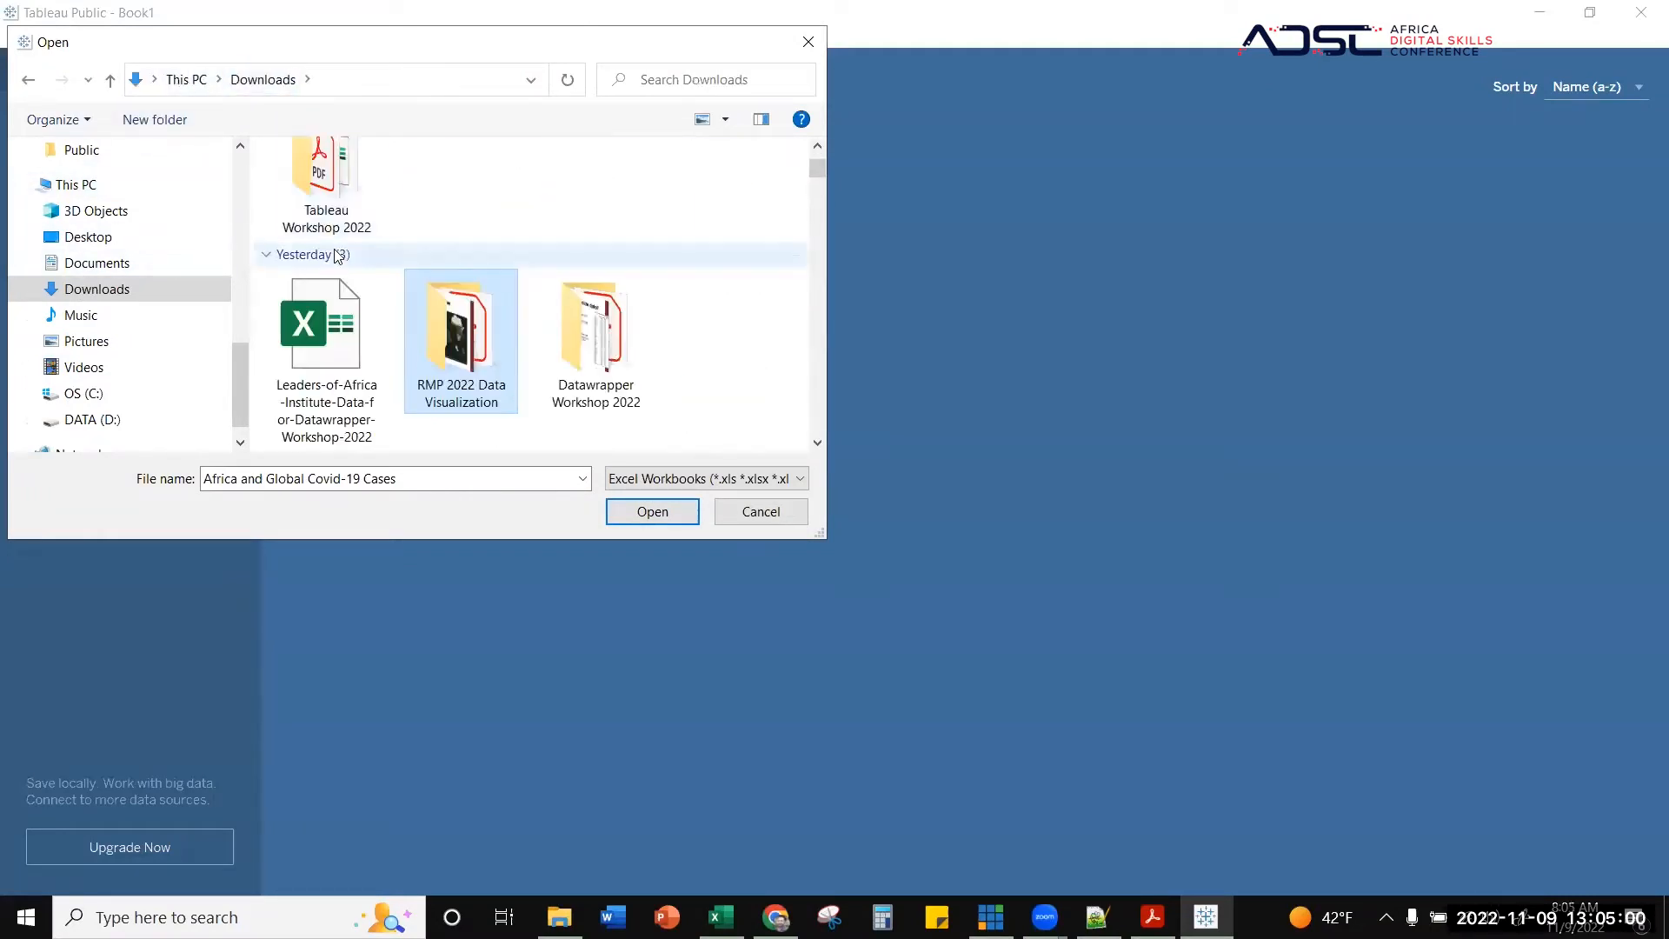
double_click(340, 182)
double_click(358, 182)
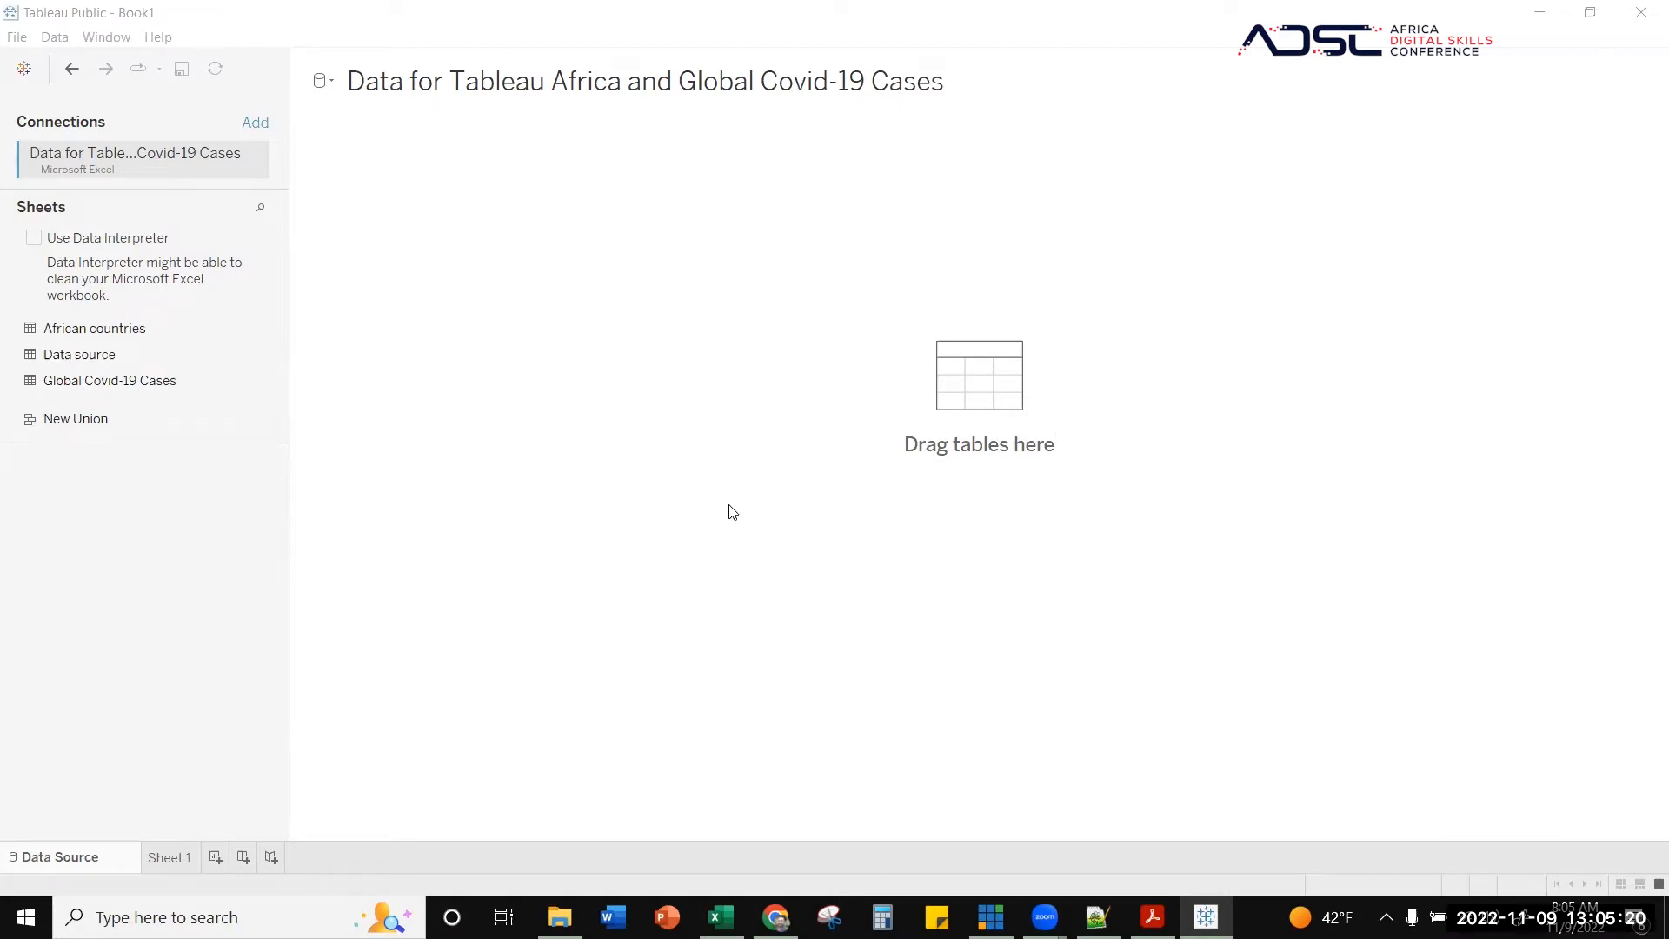
- Add the African countries sheet to the data source canvas and set its data preview to update automatically
click(76, 332)
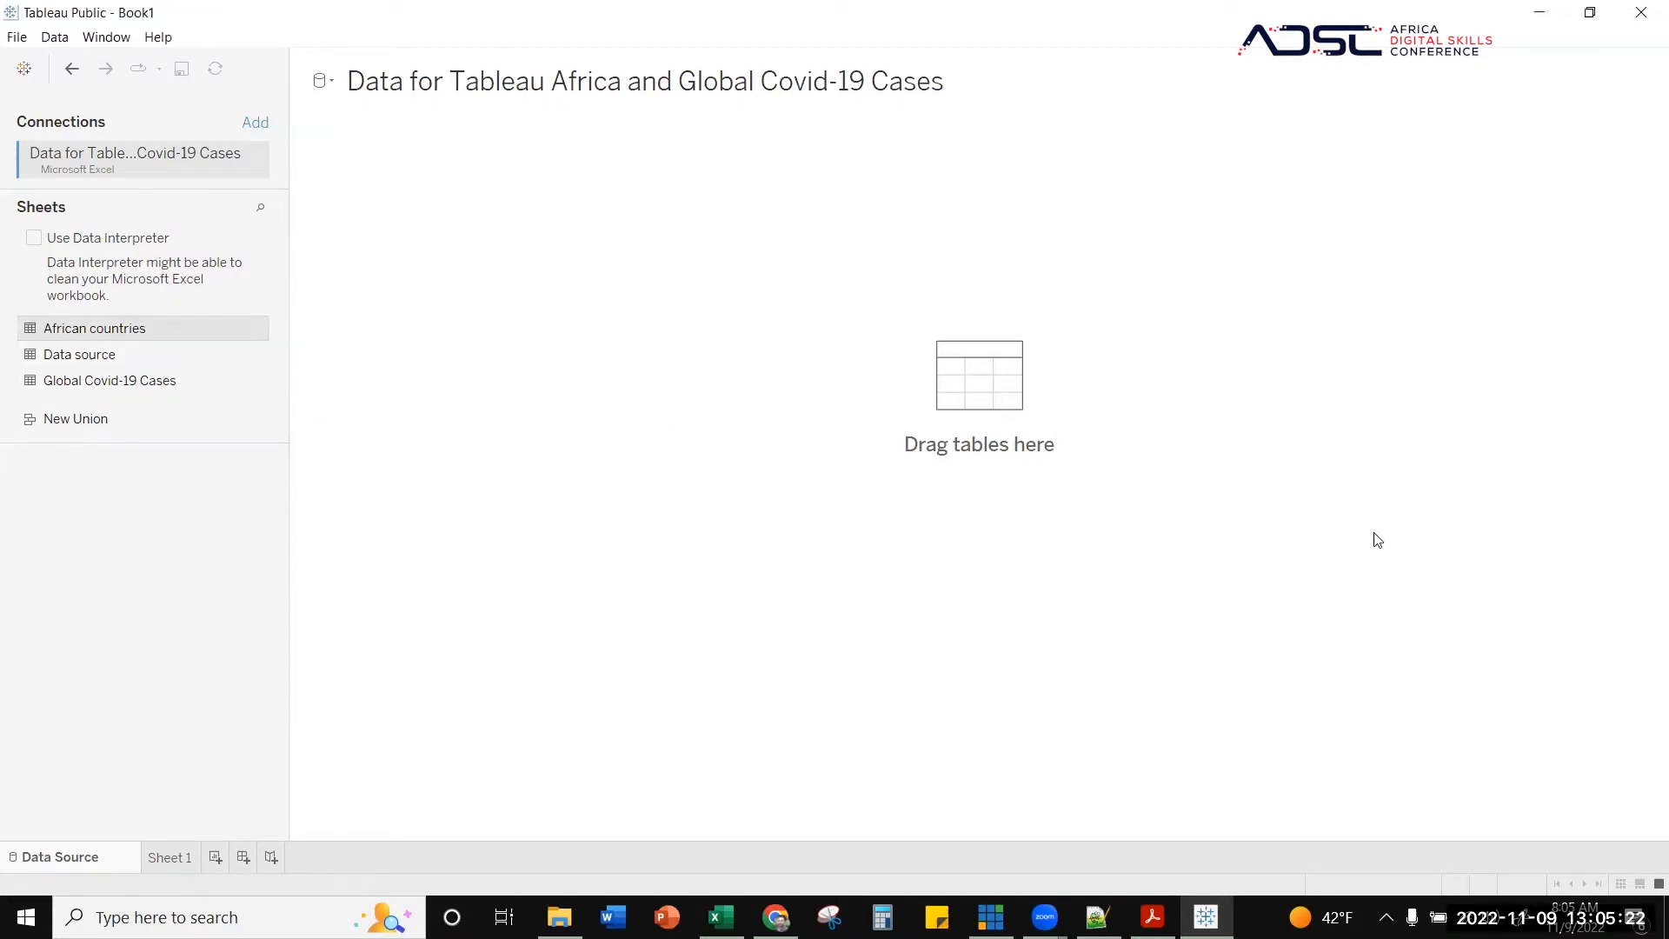
double_click(187, 326)
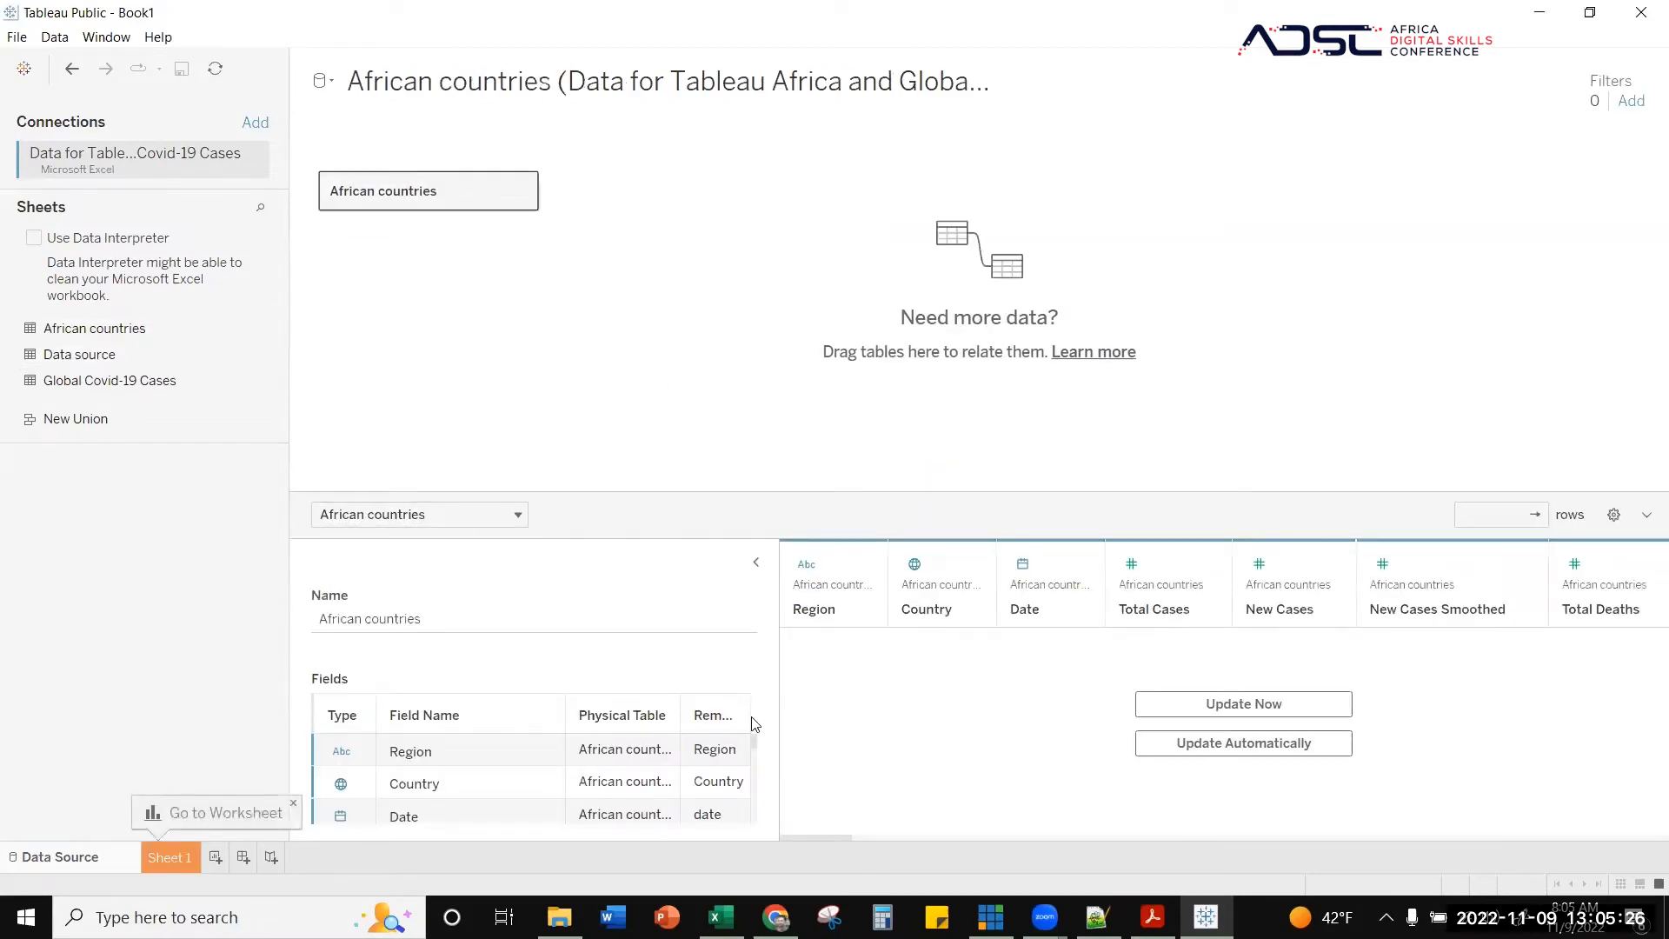
drag(114, 333, 31, 196)
click(1236, 747)
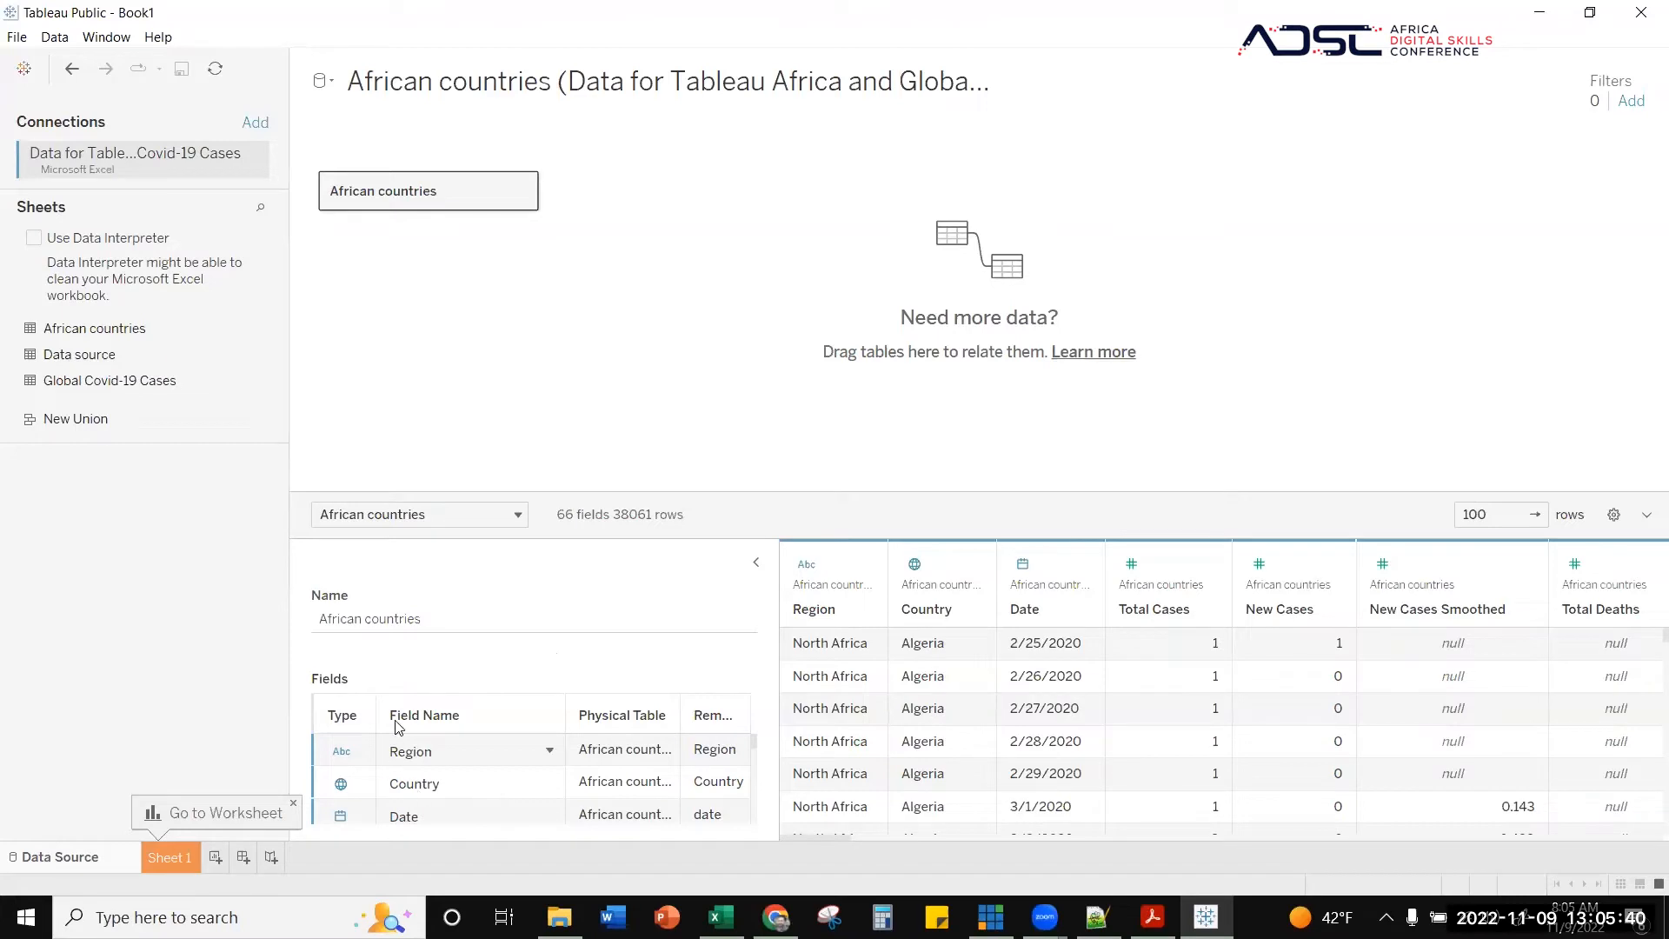
- Look over the African countries field list and the Country column's actions, data type and Geographic Role options
scroll(615, 801, down, 5)
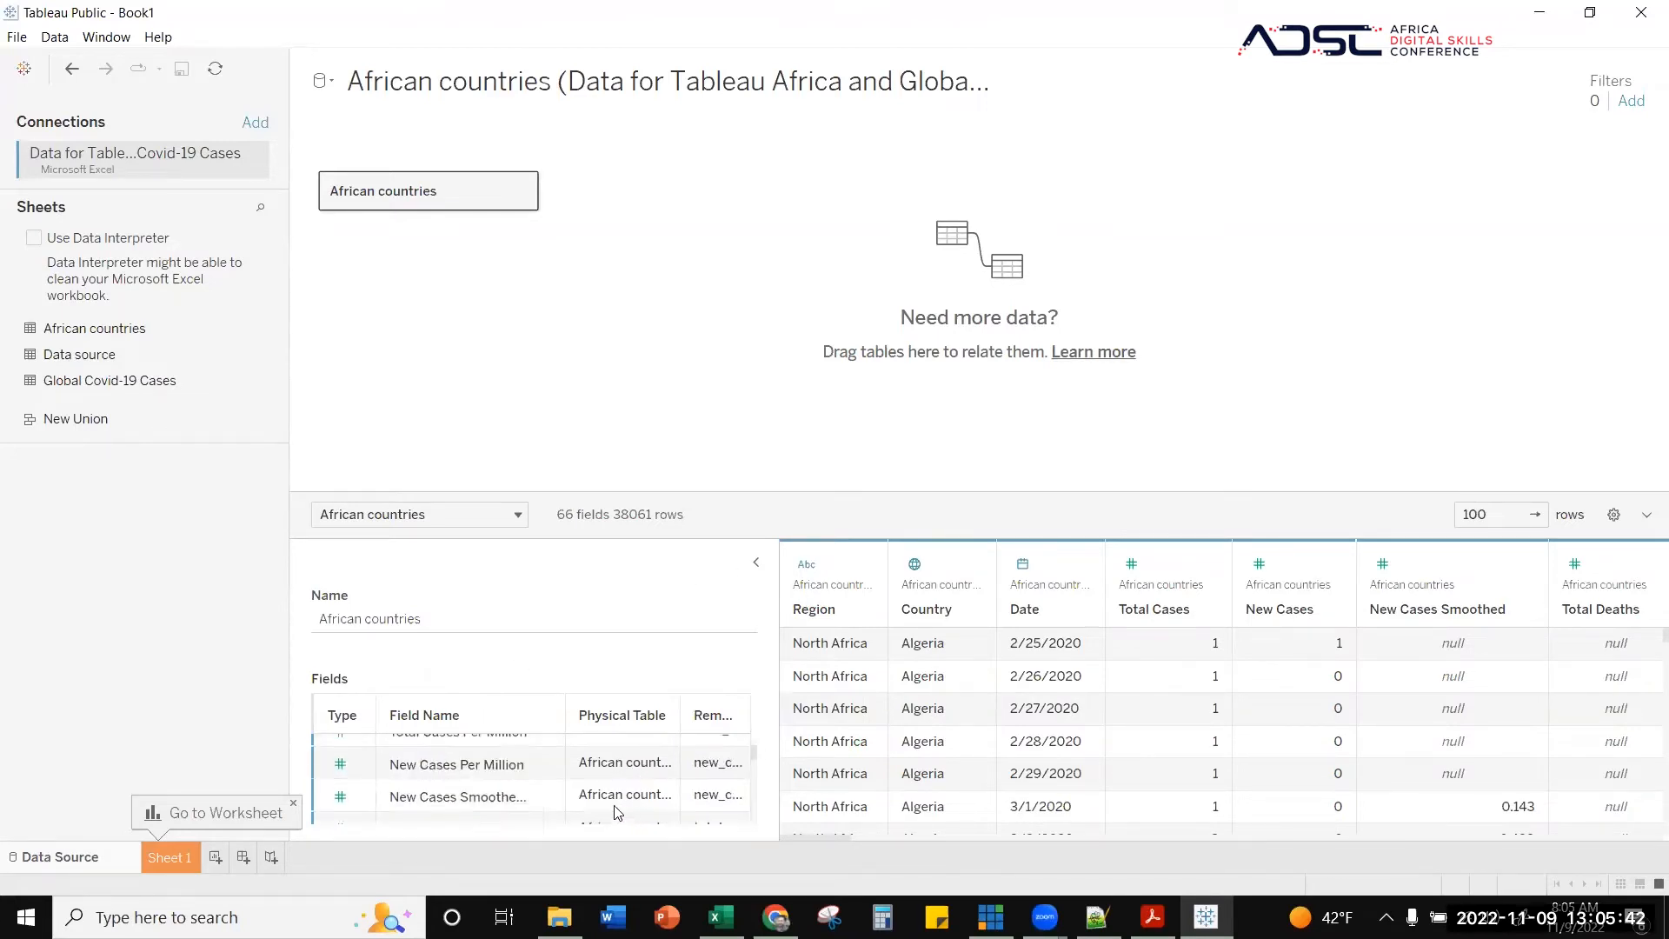
scroll(500, 782, up, 5)
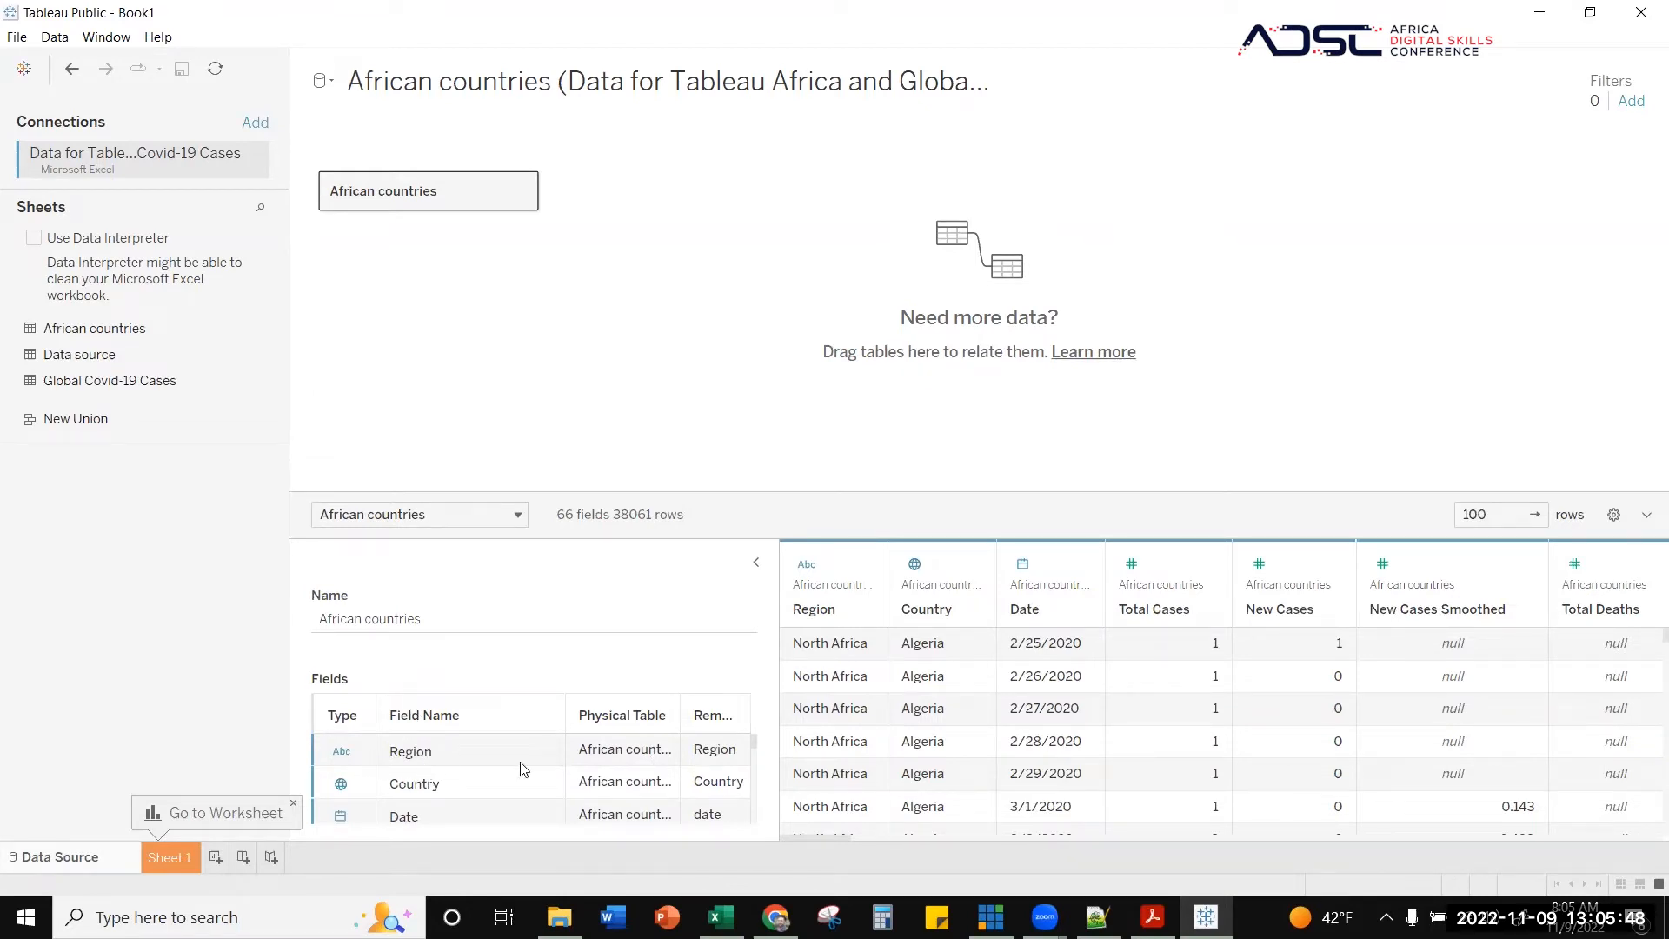
scroll(426, 758, down, 3)
scroll(451, 772, up, 3)
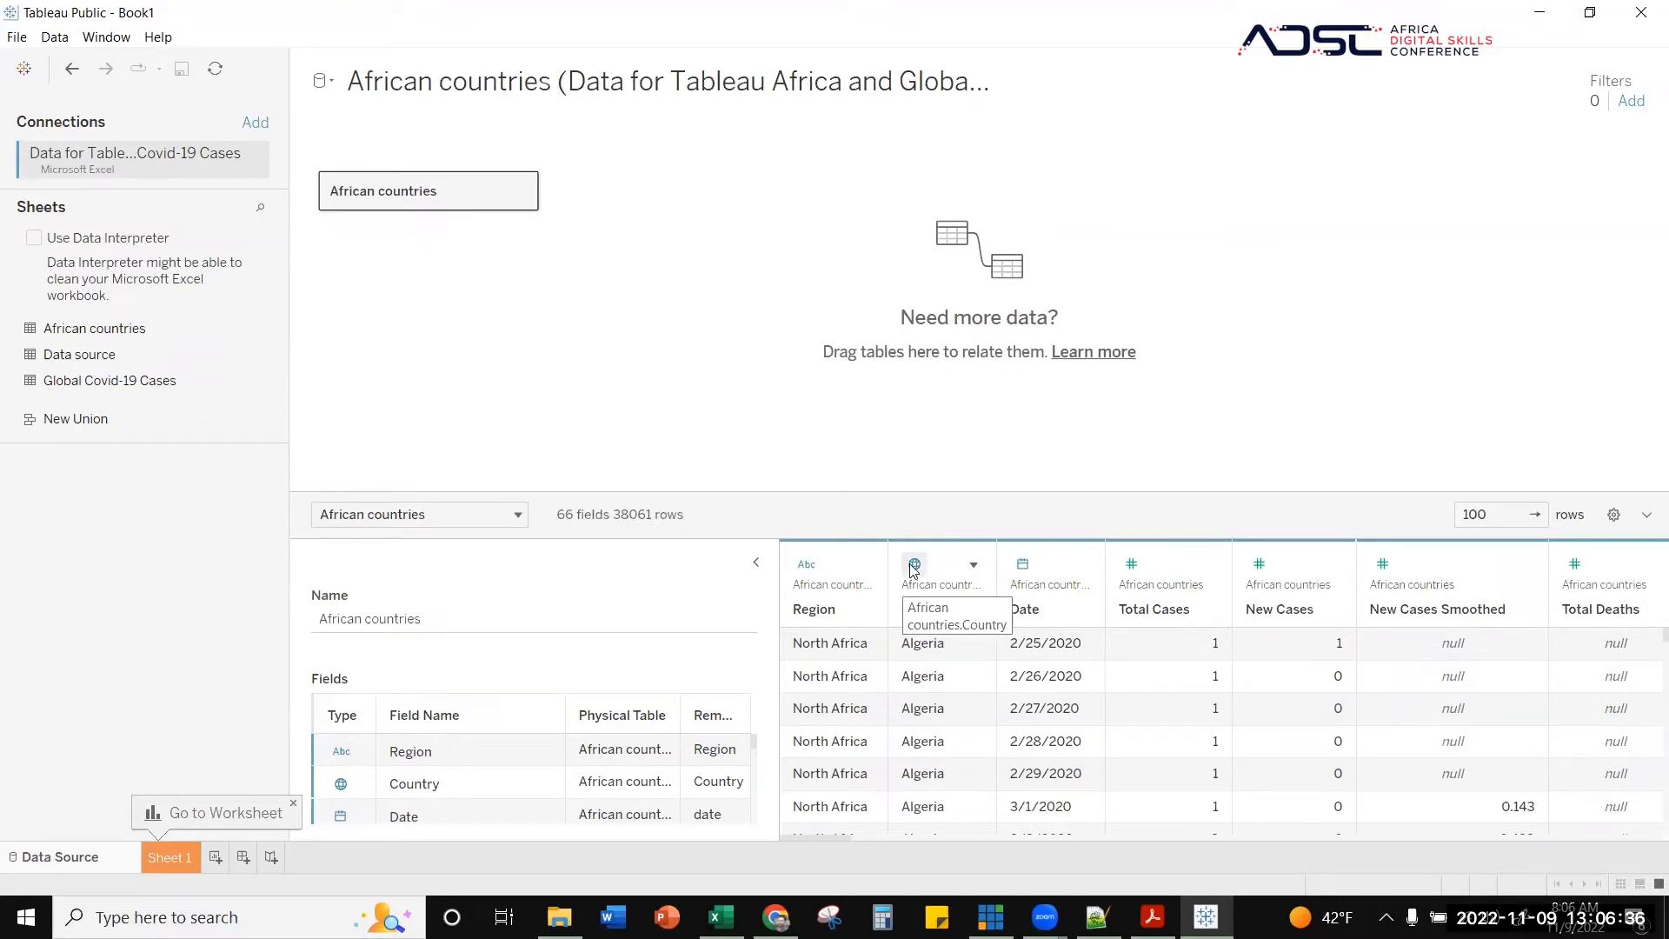
click(975, 565)
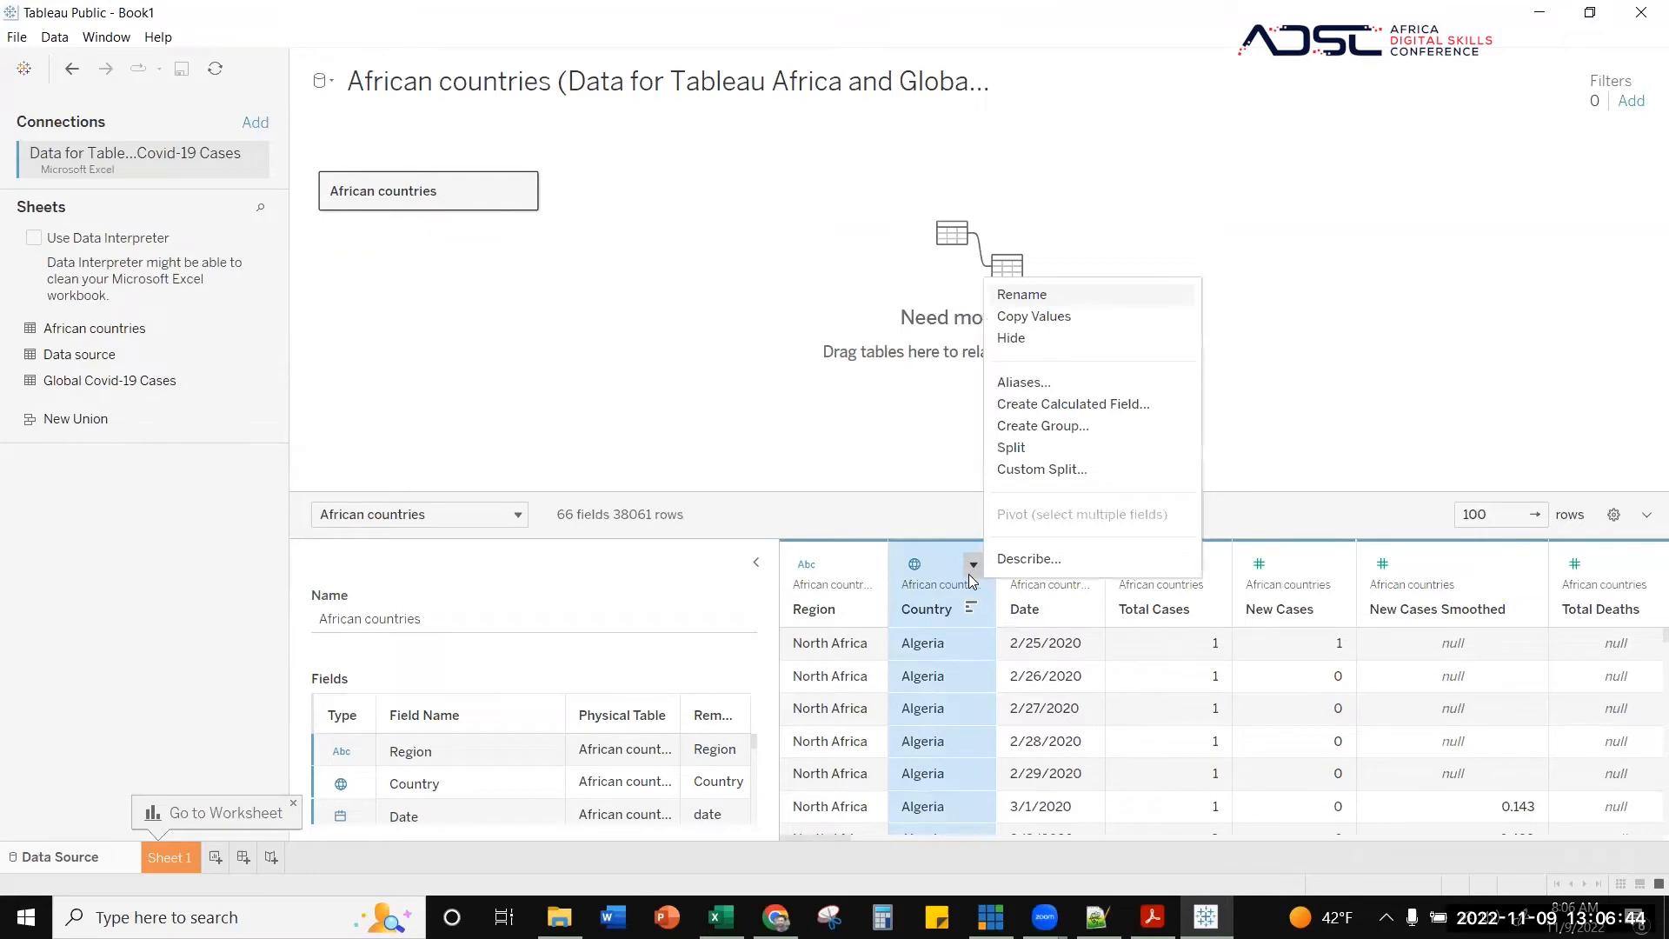
click(969, 574)
click(916, 565)
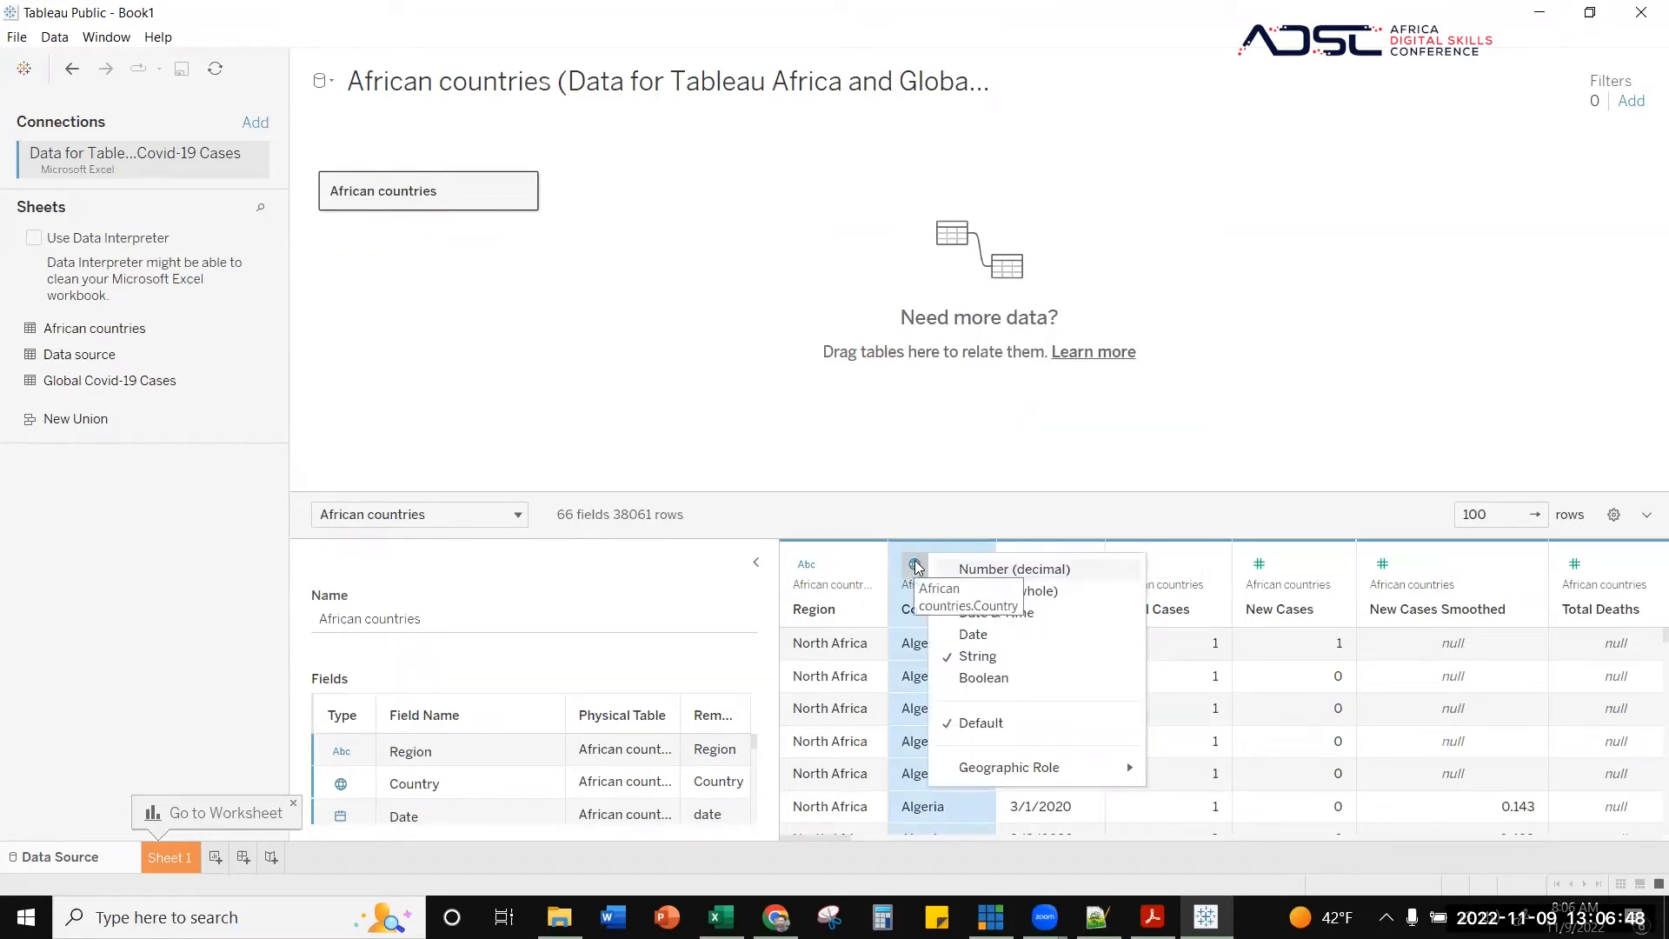
click(916, 565)
click(917, 565)
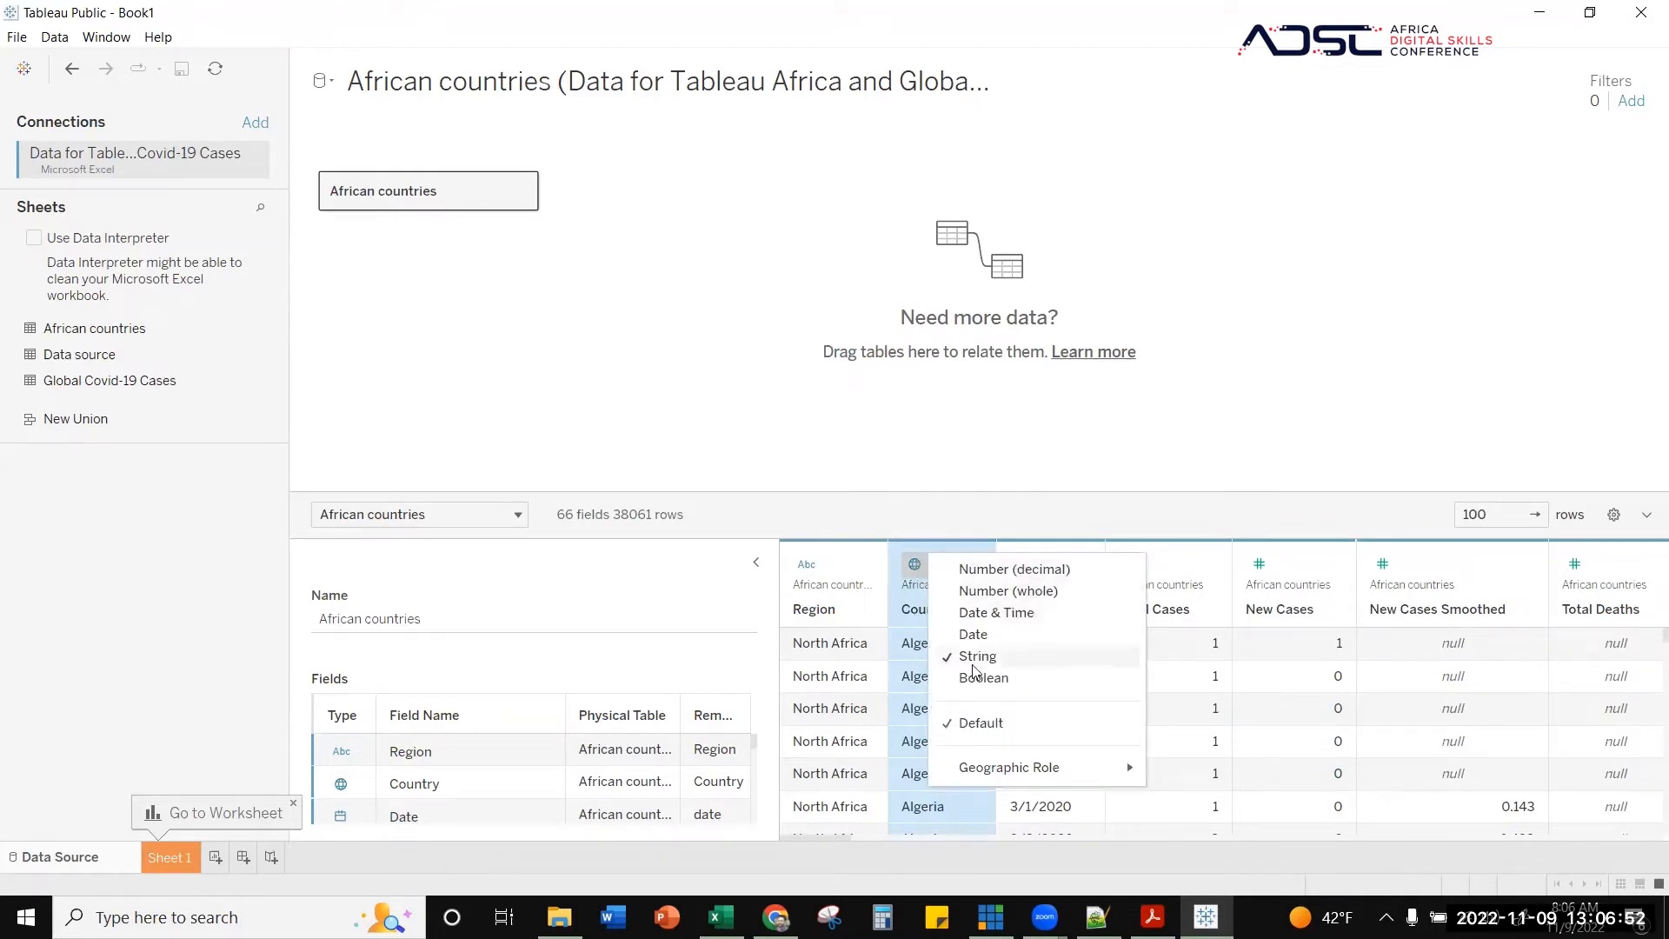
mouse_move(1002, 768)
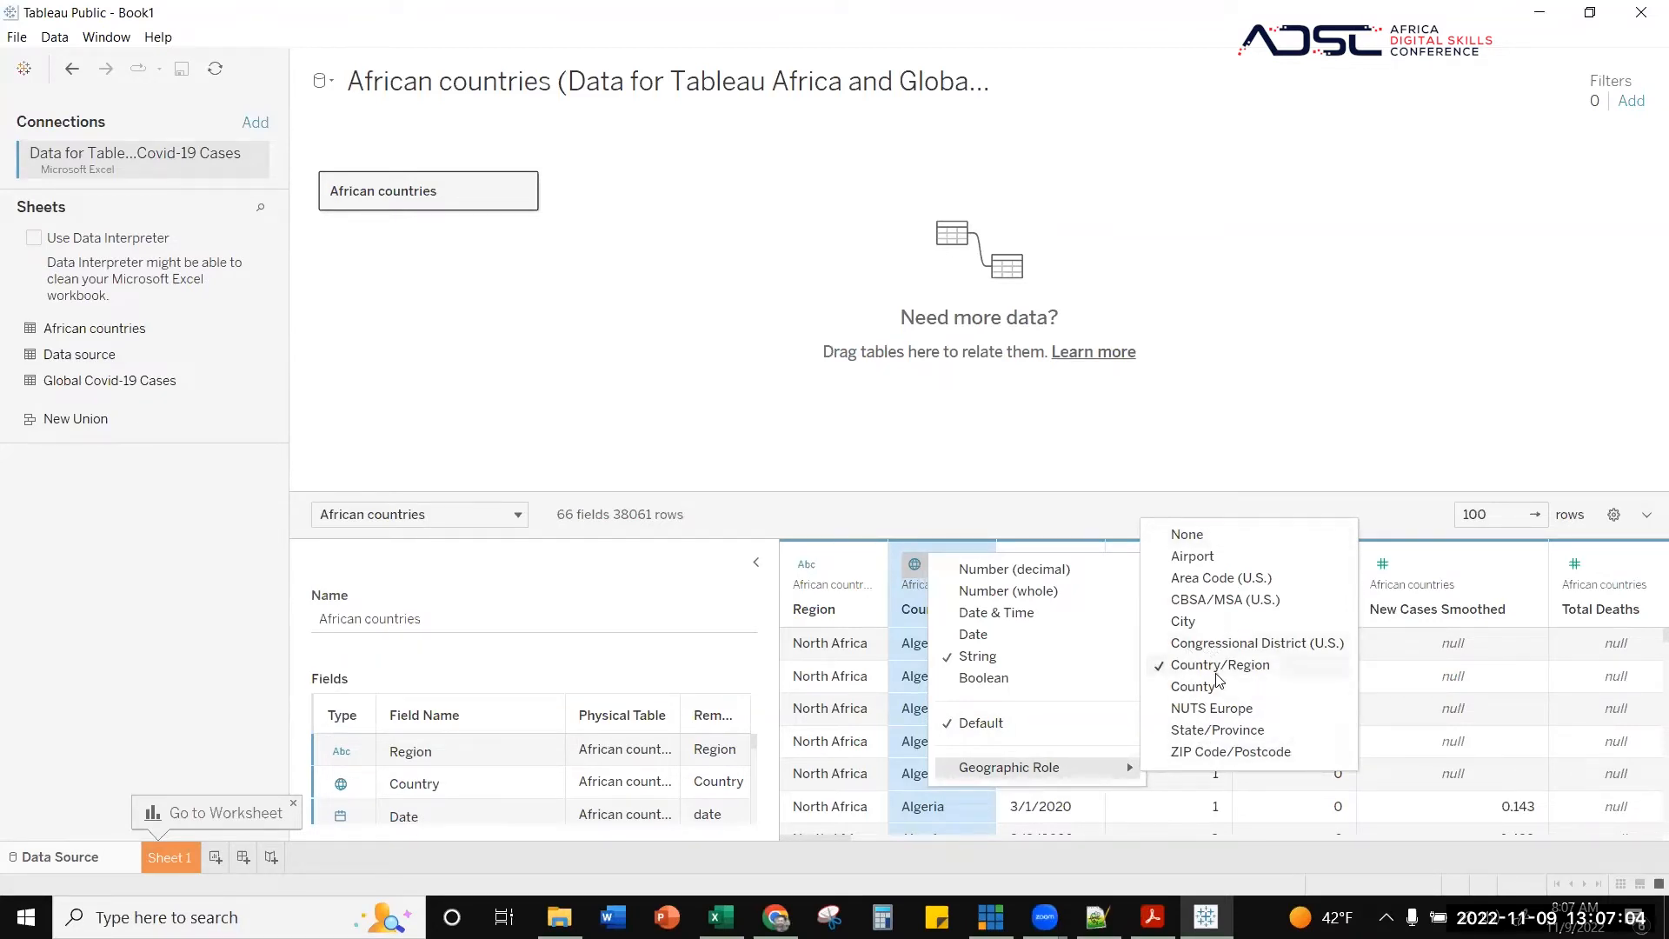
- Change the Country column's data type to Number (decimal) and set it back to String
click(924, 566)
click(924, 566)
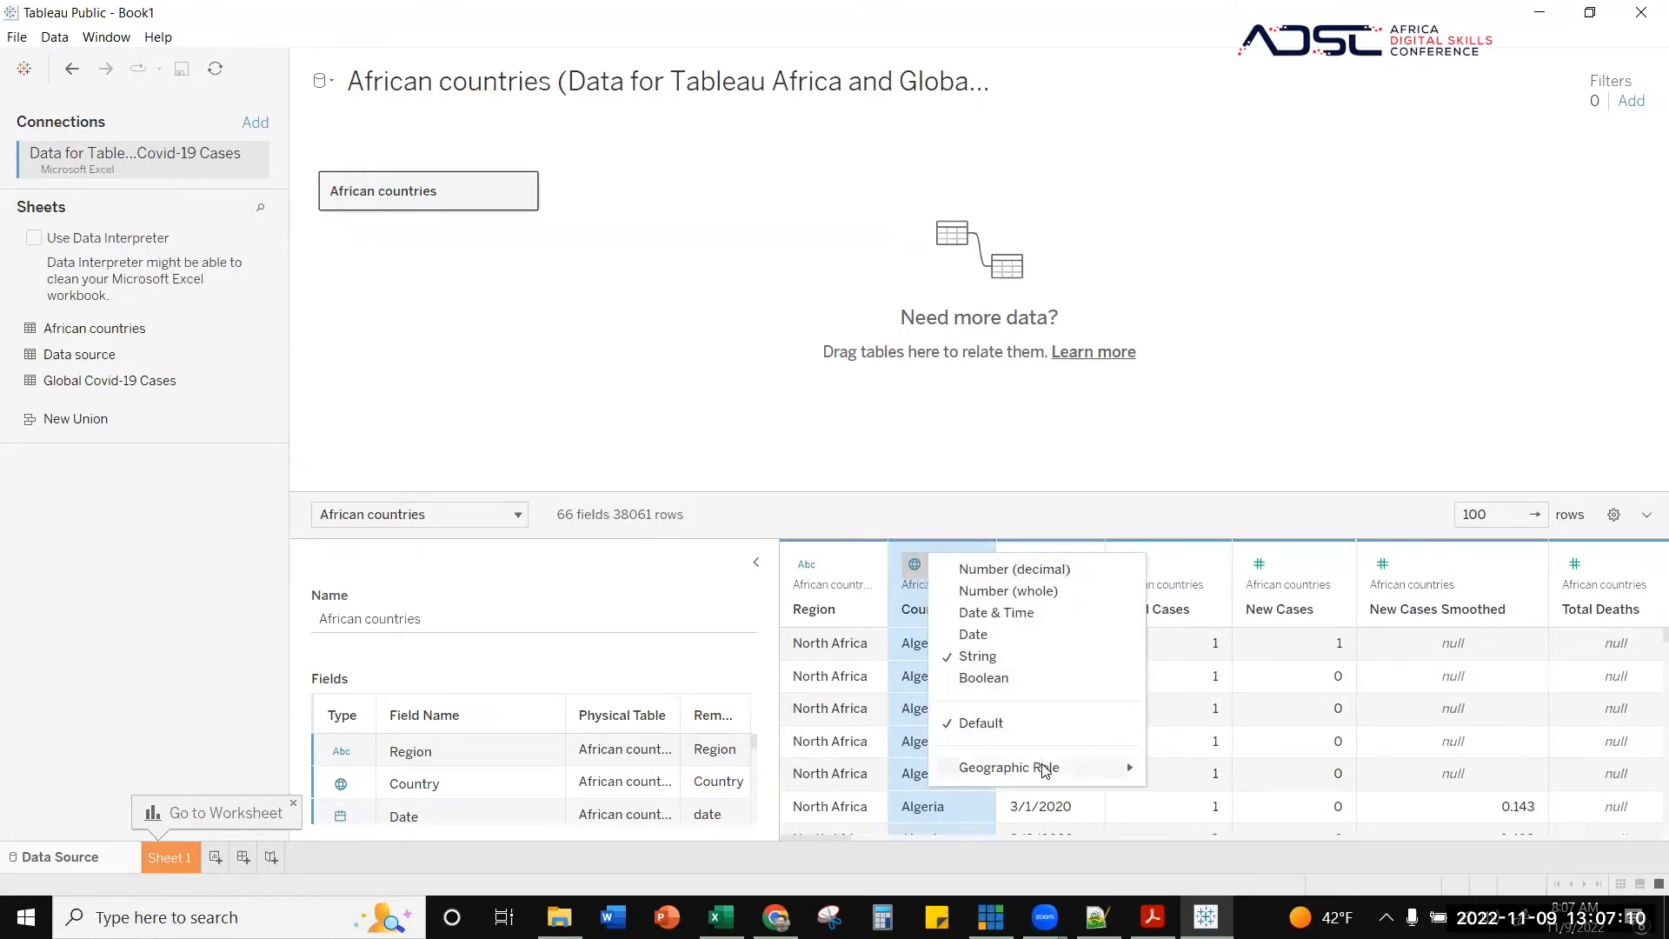
click(995, 571)
click(1021, 565)
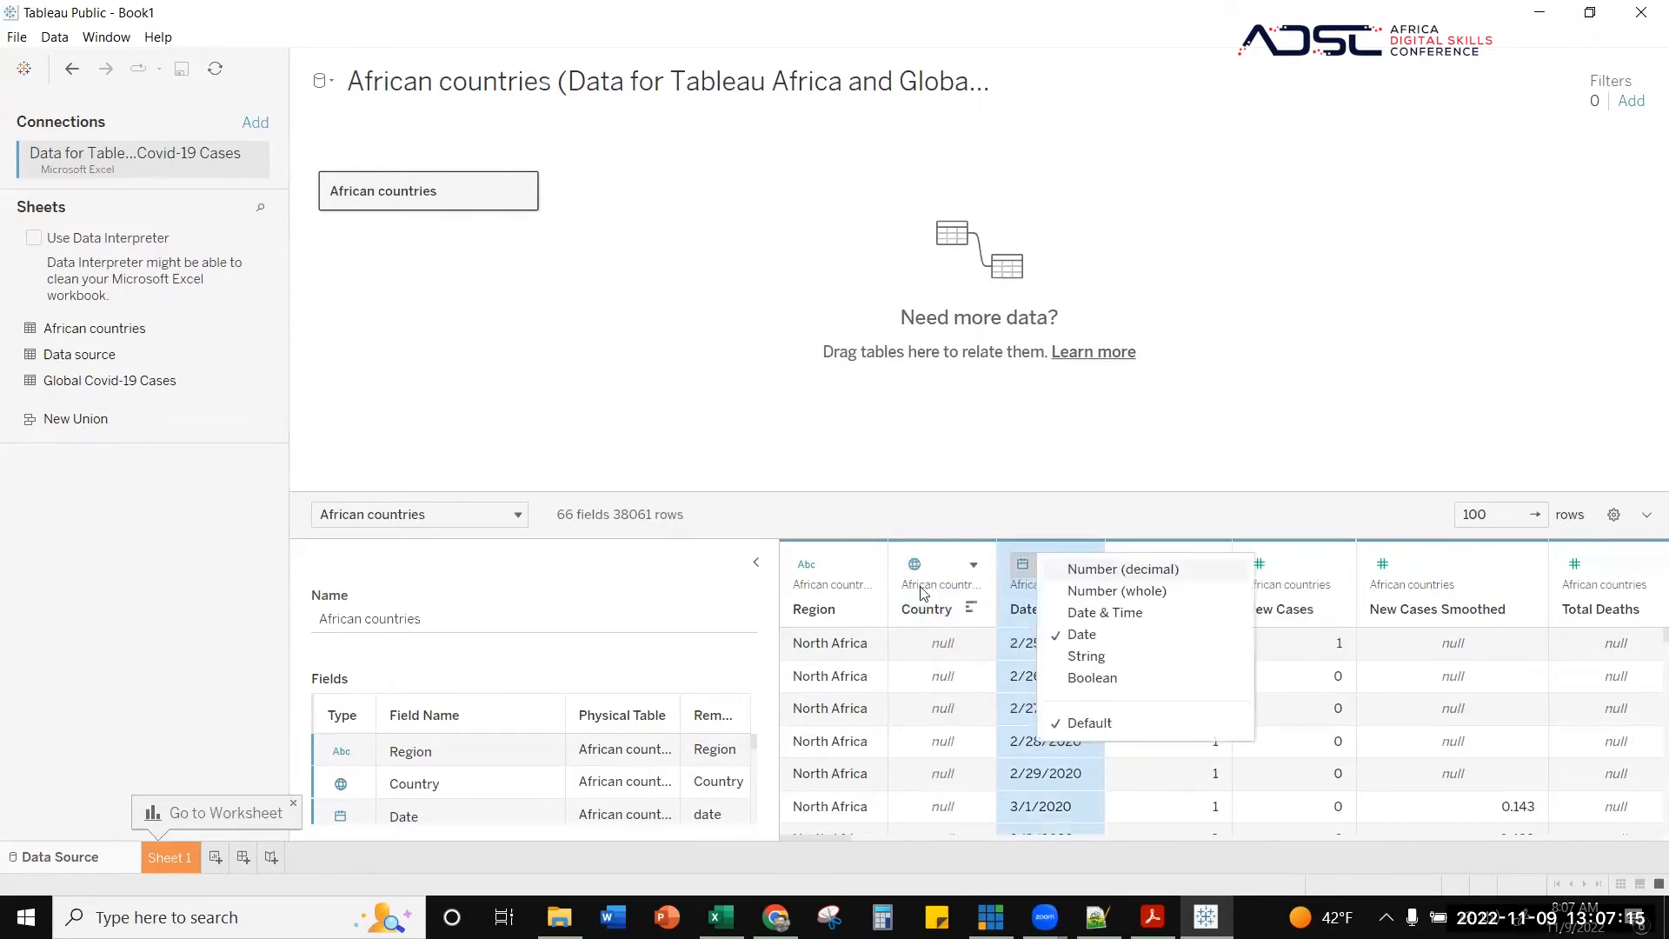
click(973, 567)
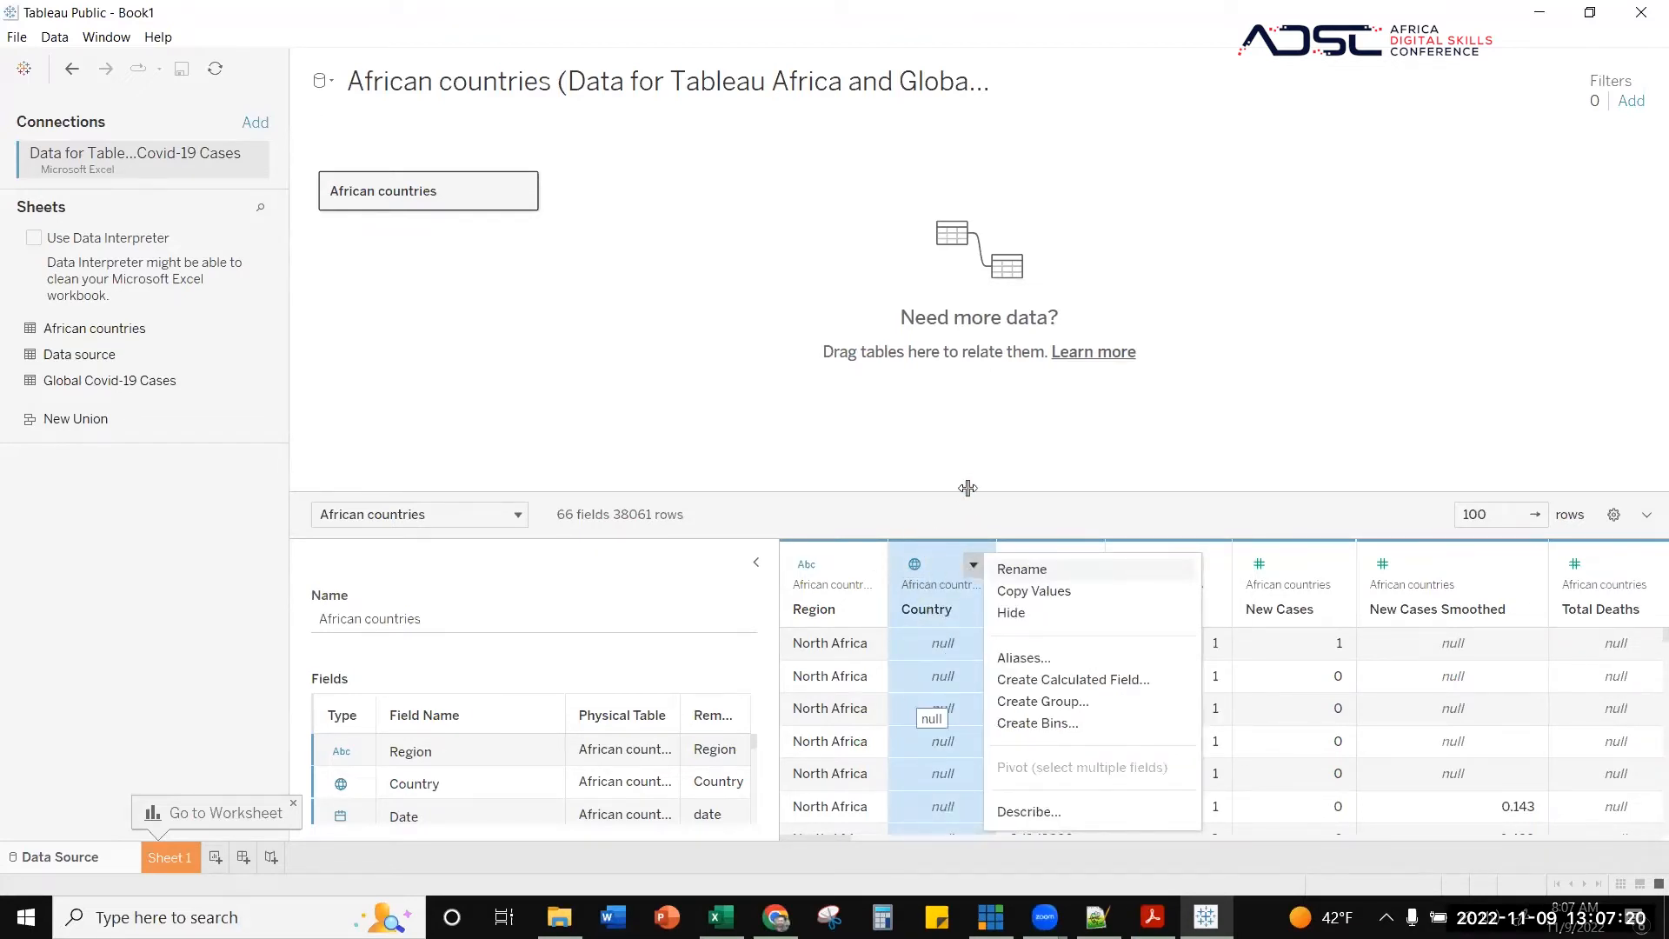
click(958, 529)
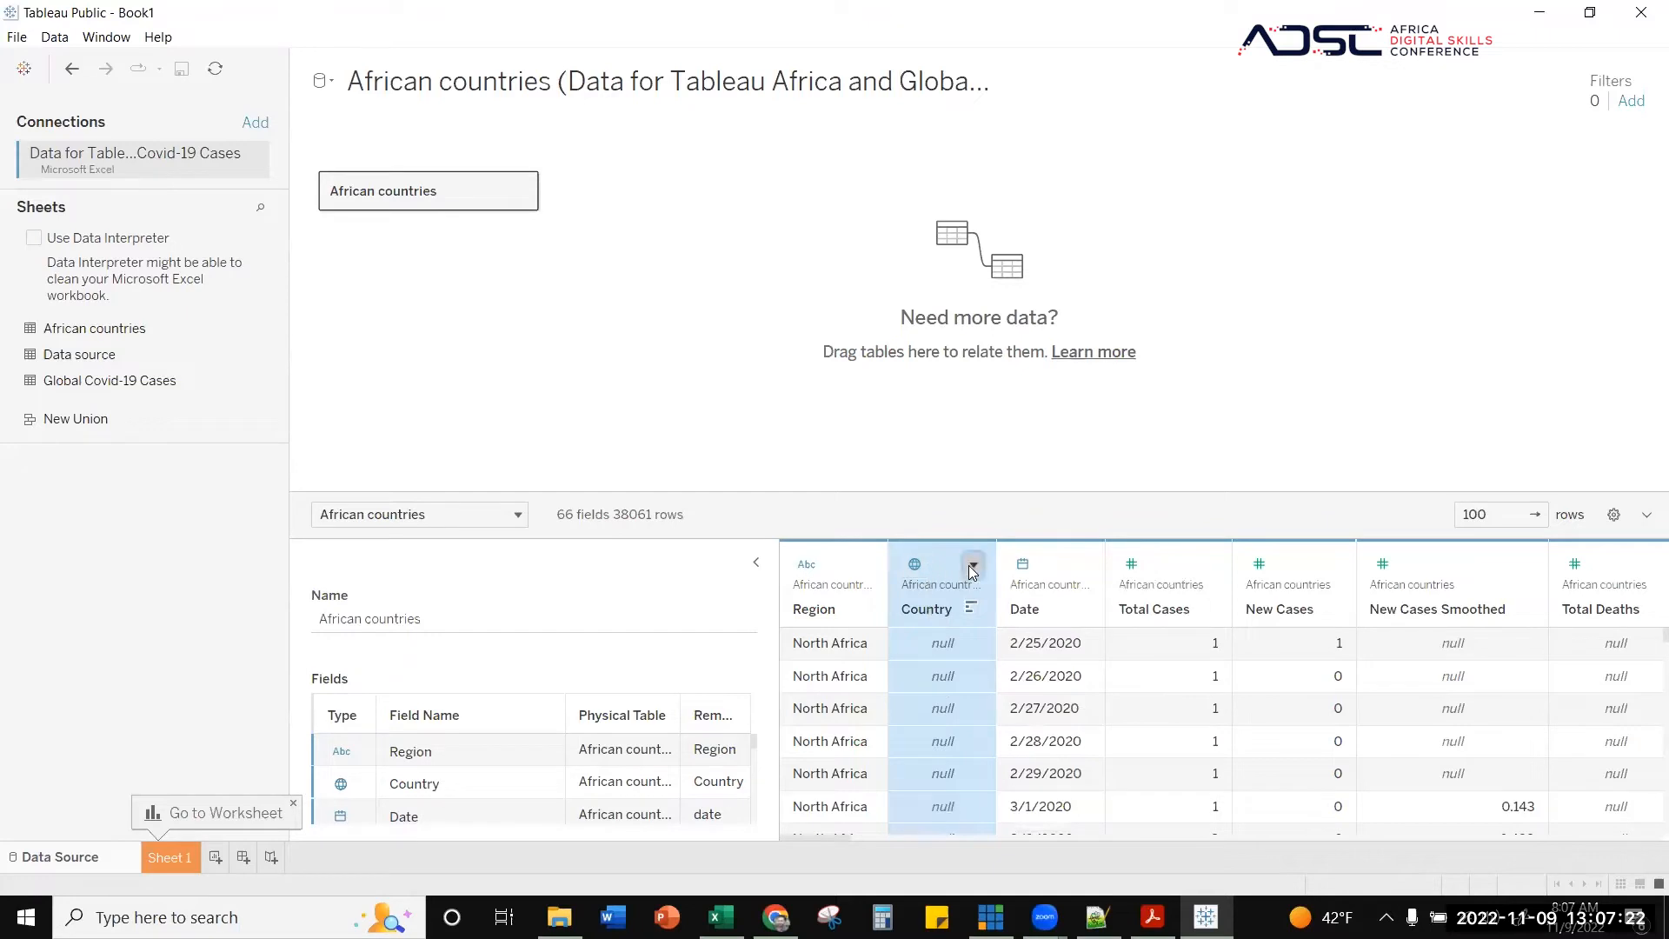
click(972, 566)
click(917, 565)
click(916, 565)
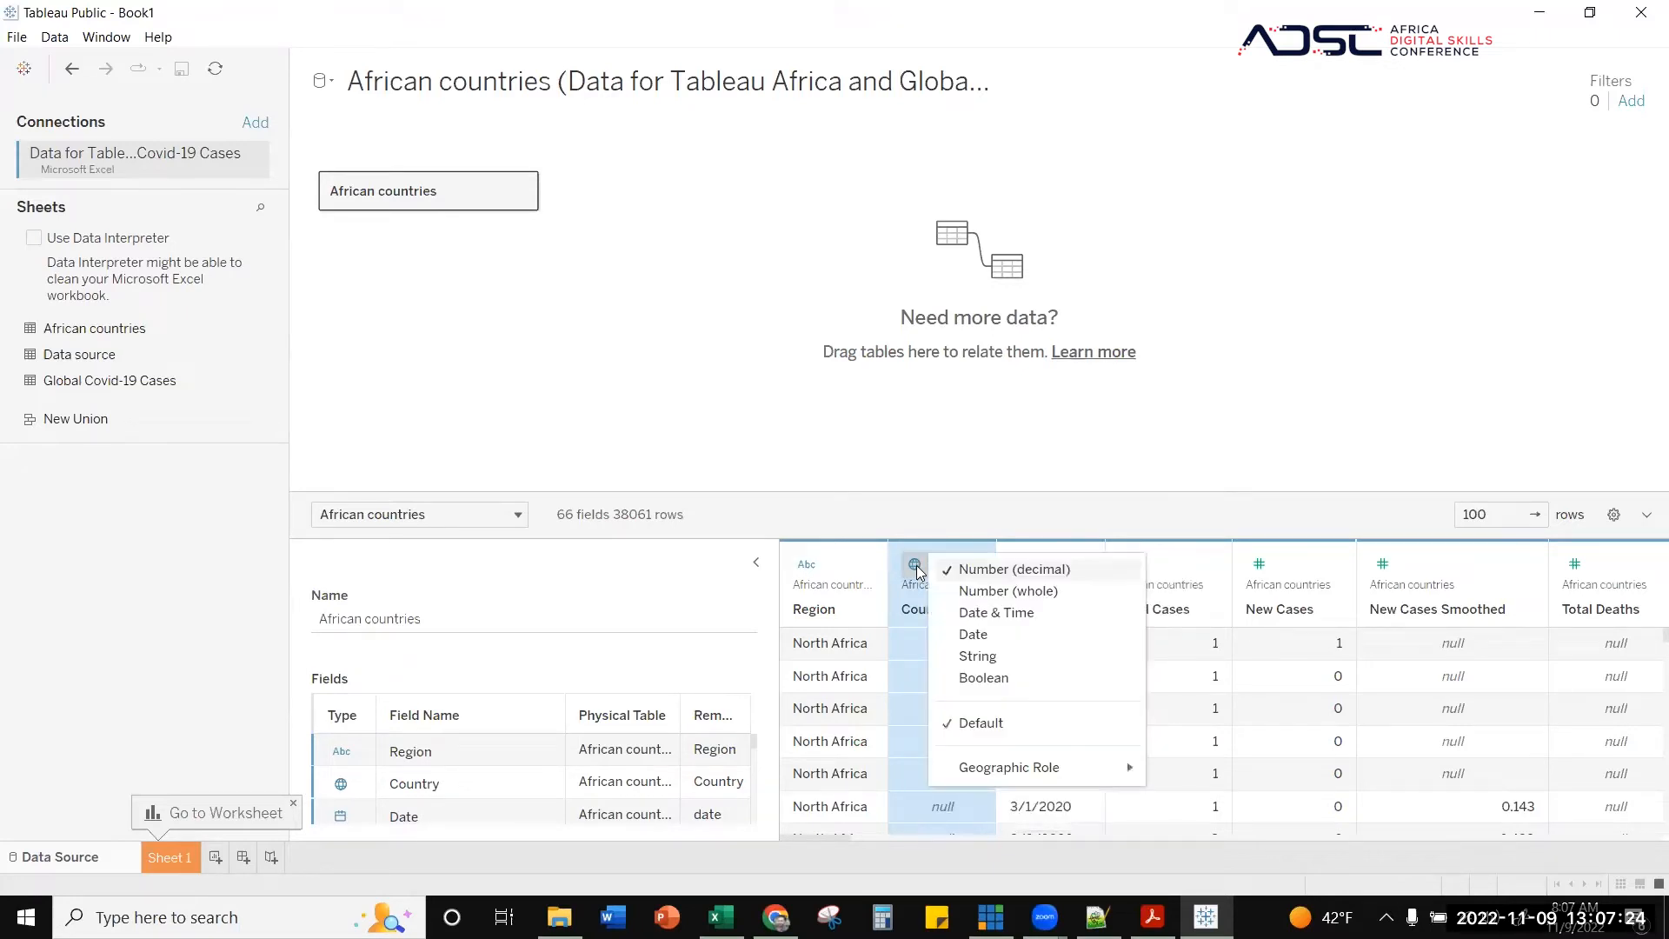
click(1009, 658)
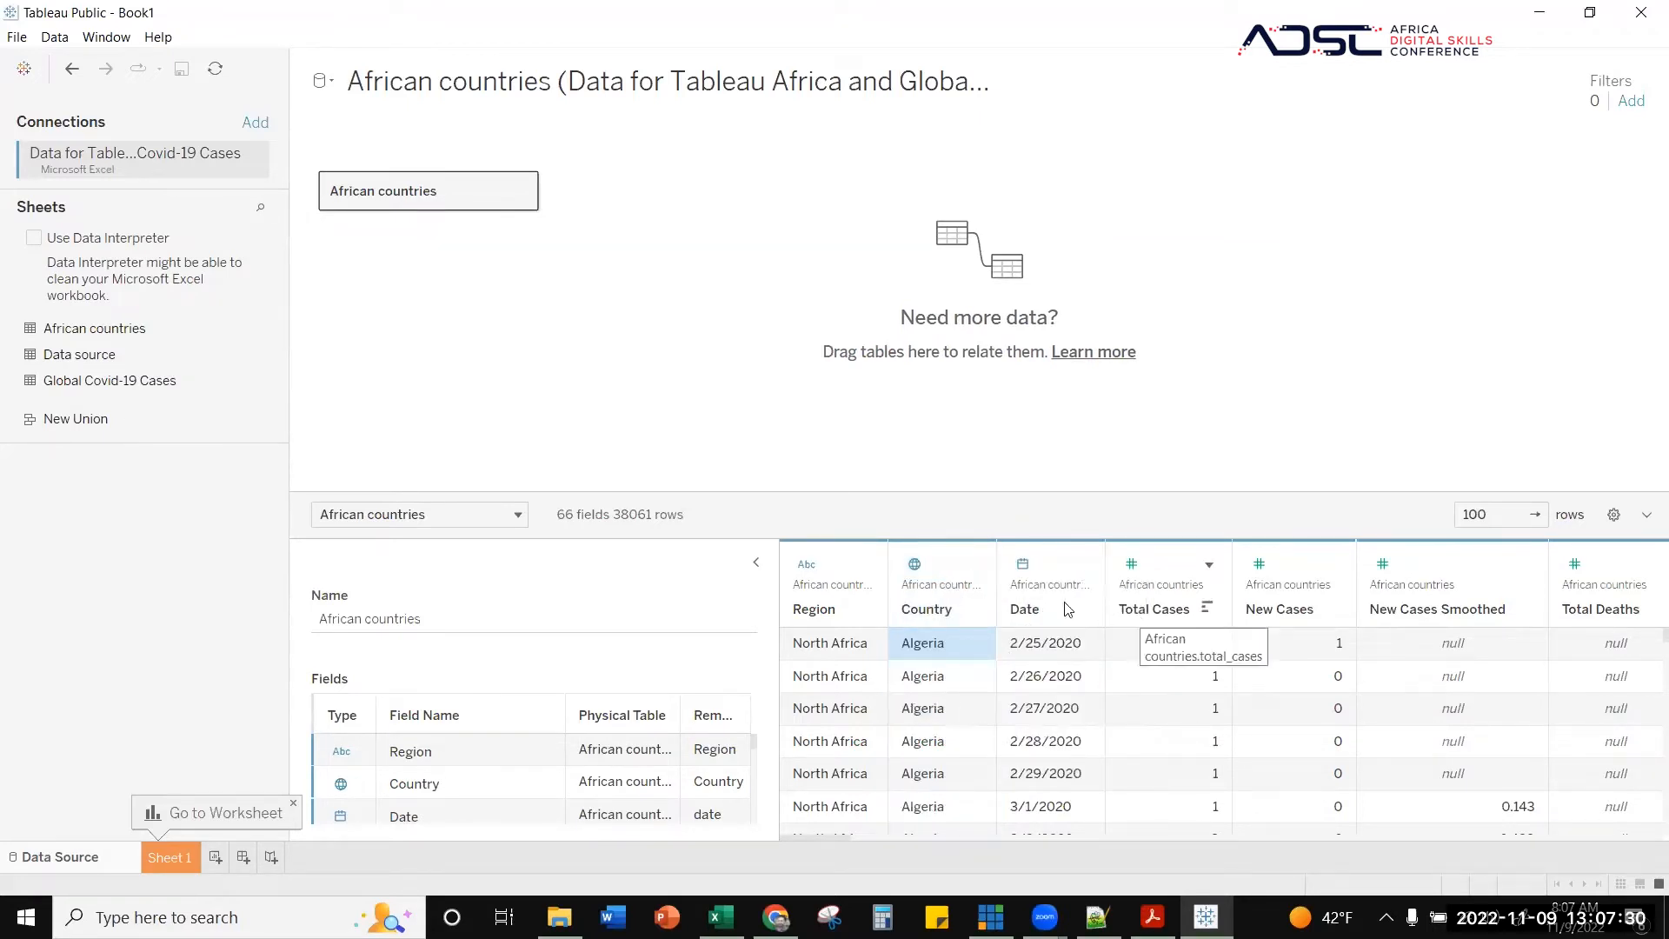
- Review the data type options of the Total Cases column and dismiss them without choosing one
click(1144, 566)
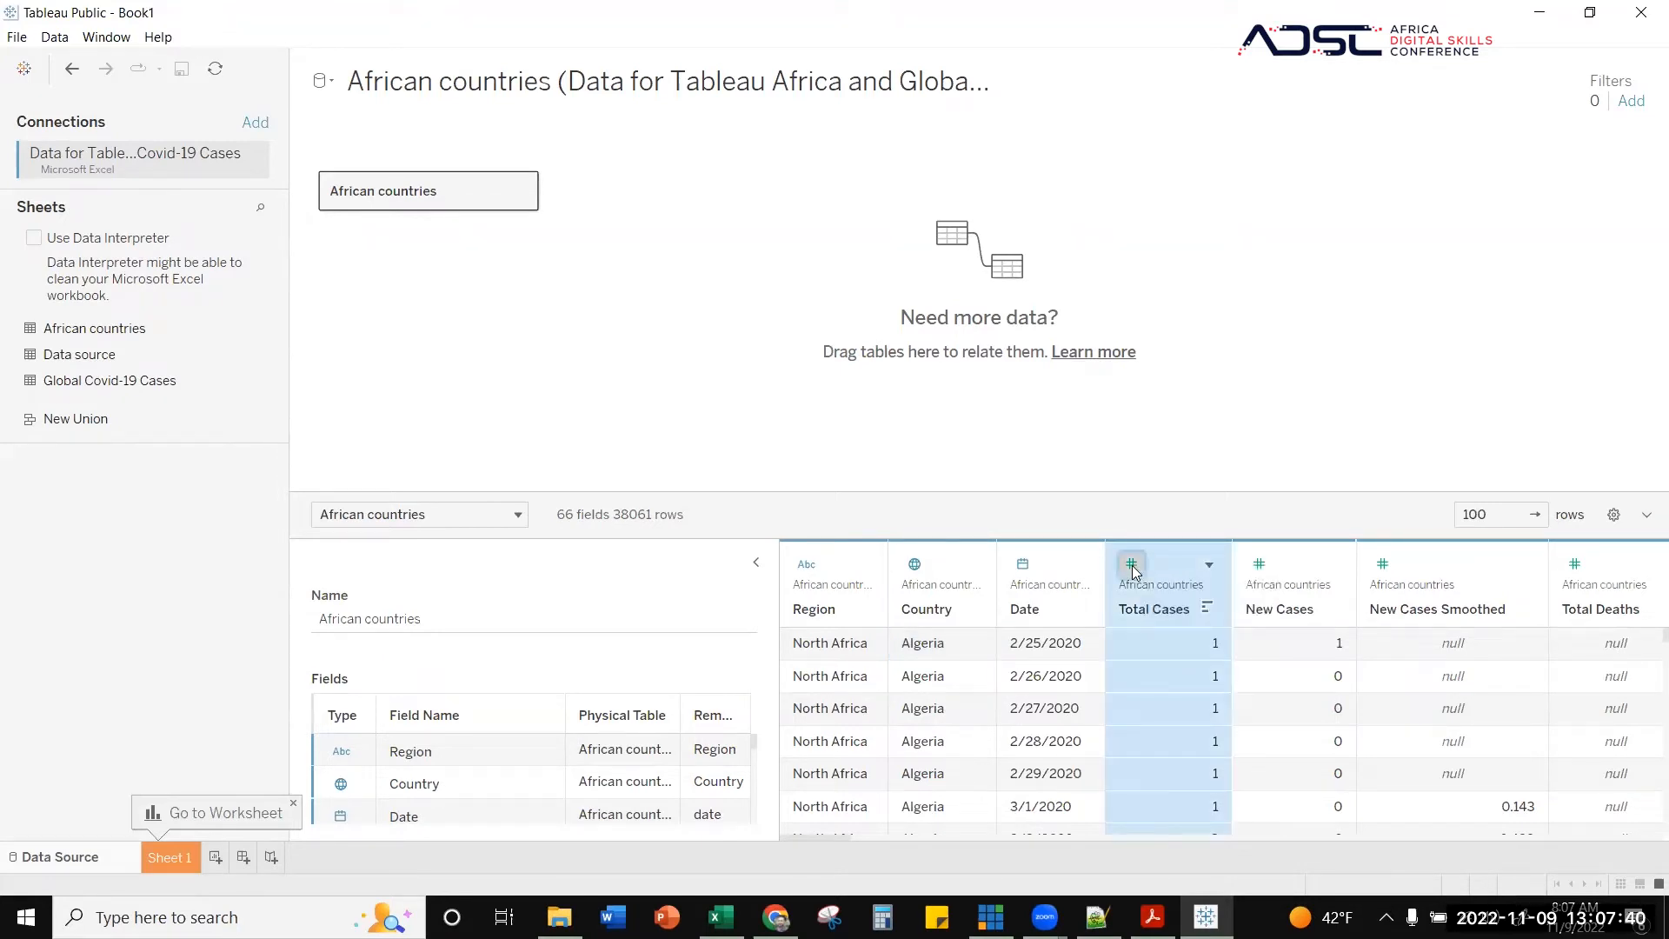
click(1133, 571)
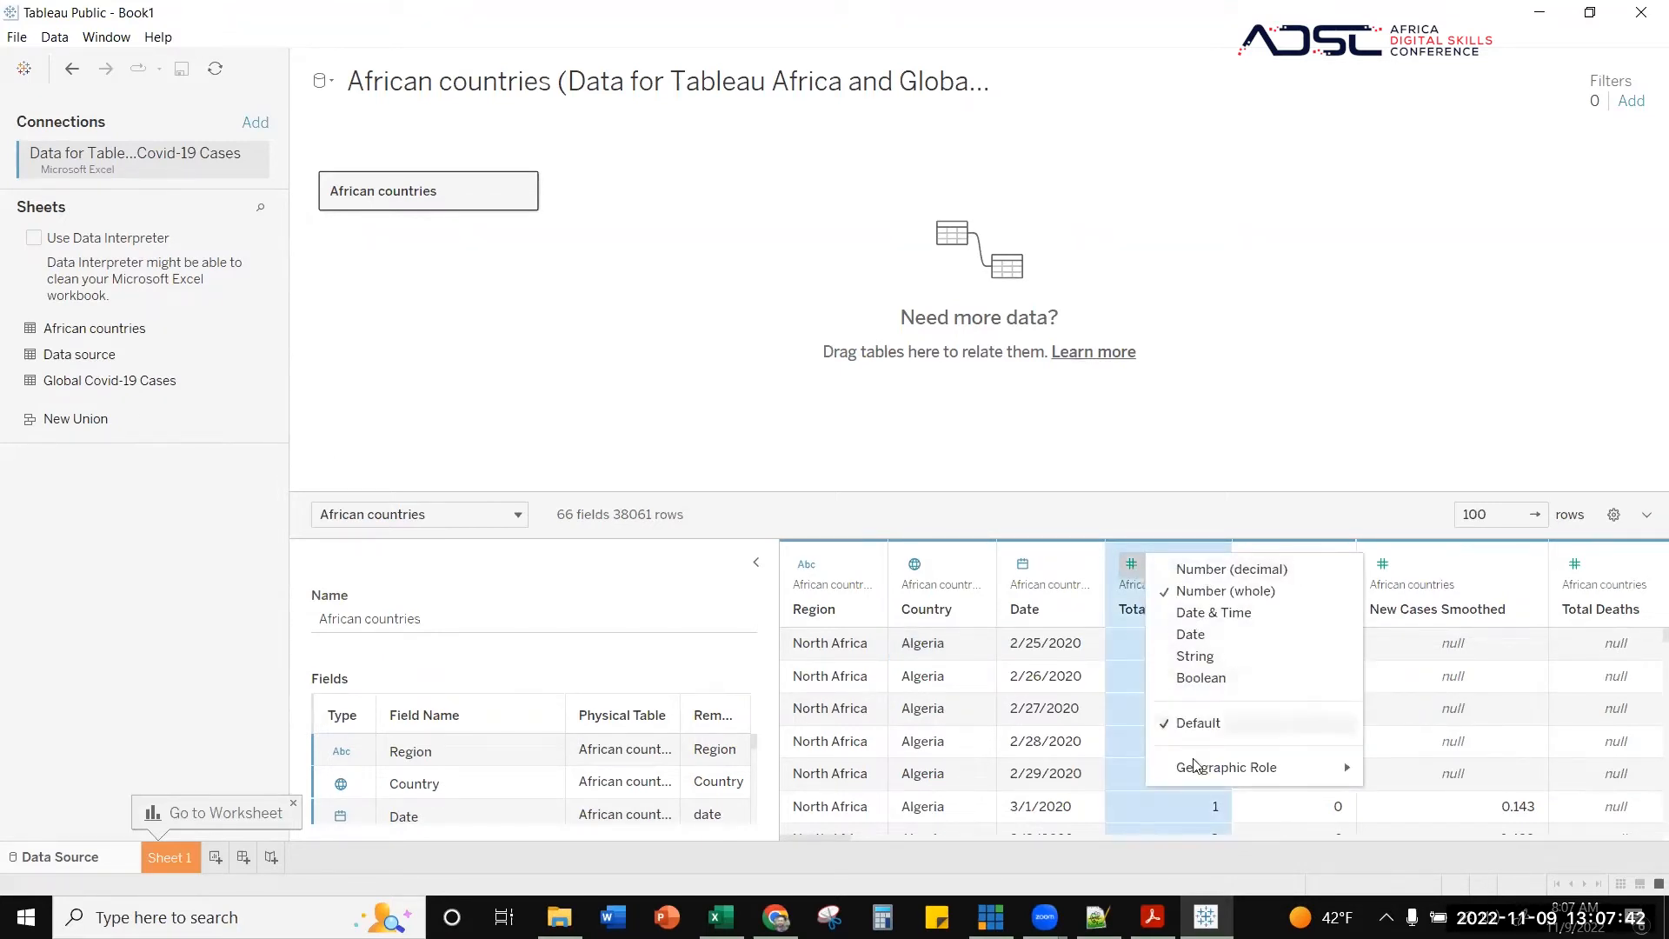
mouse_move(1333, 773)
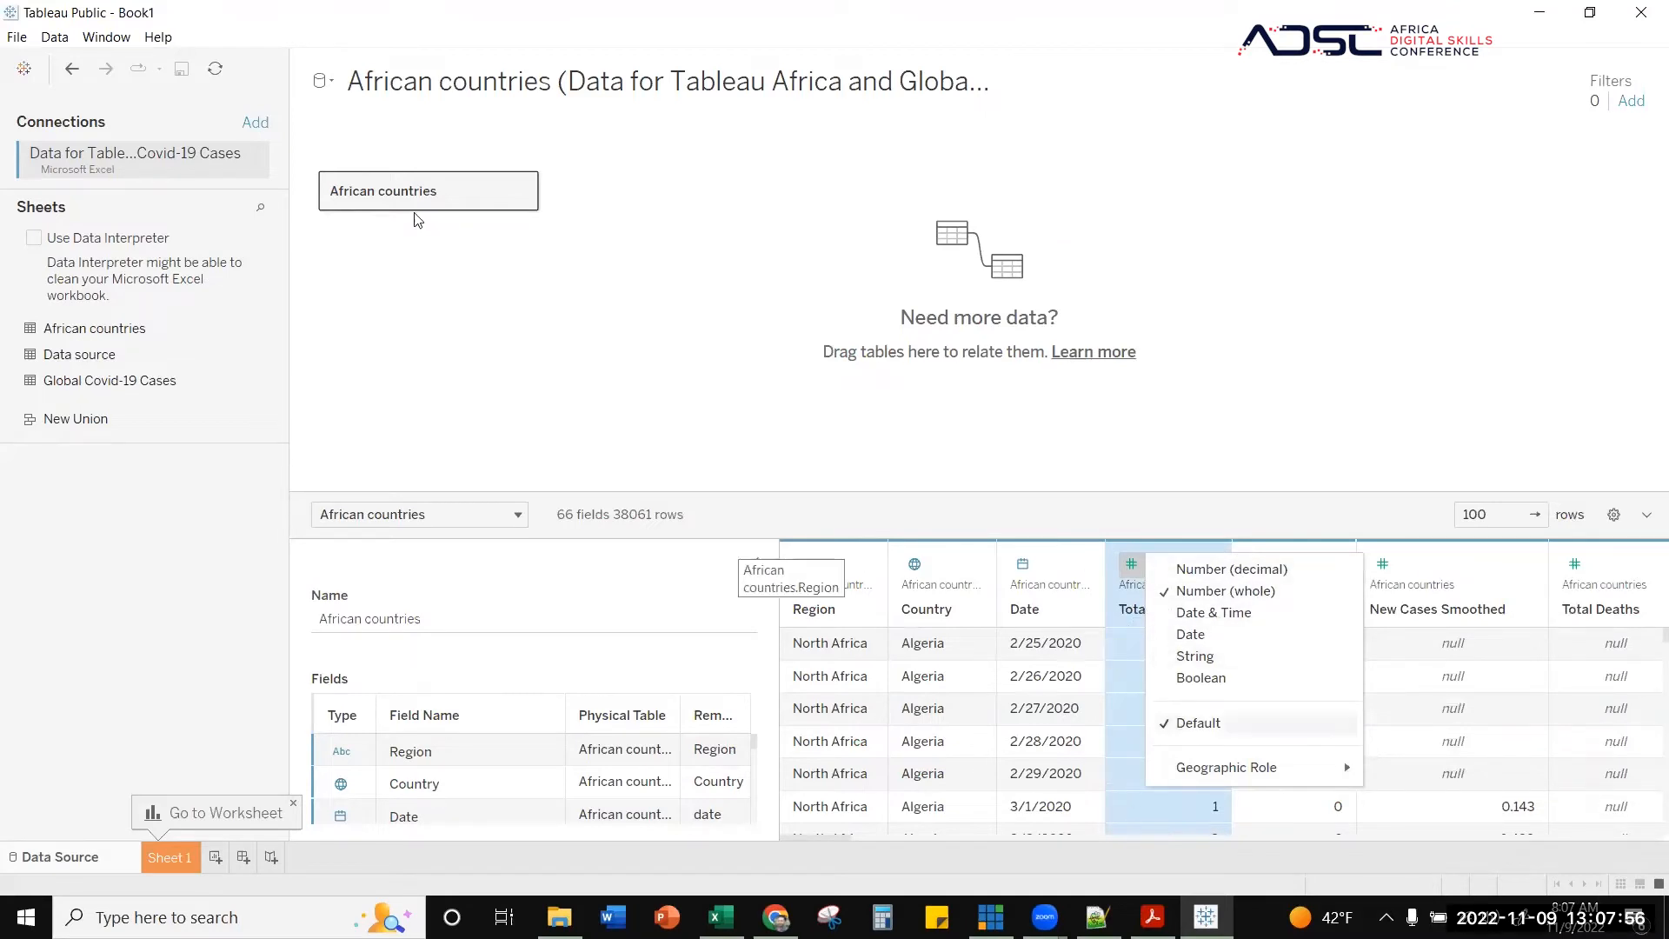
click(566, 278)
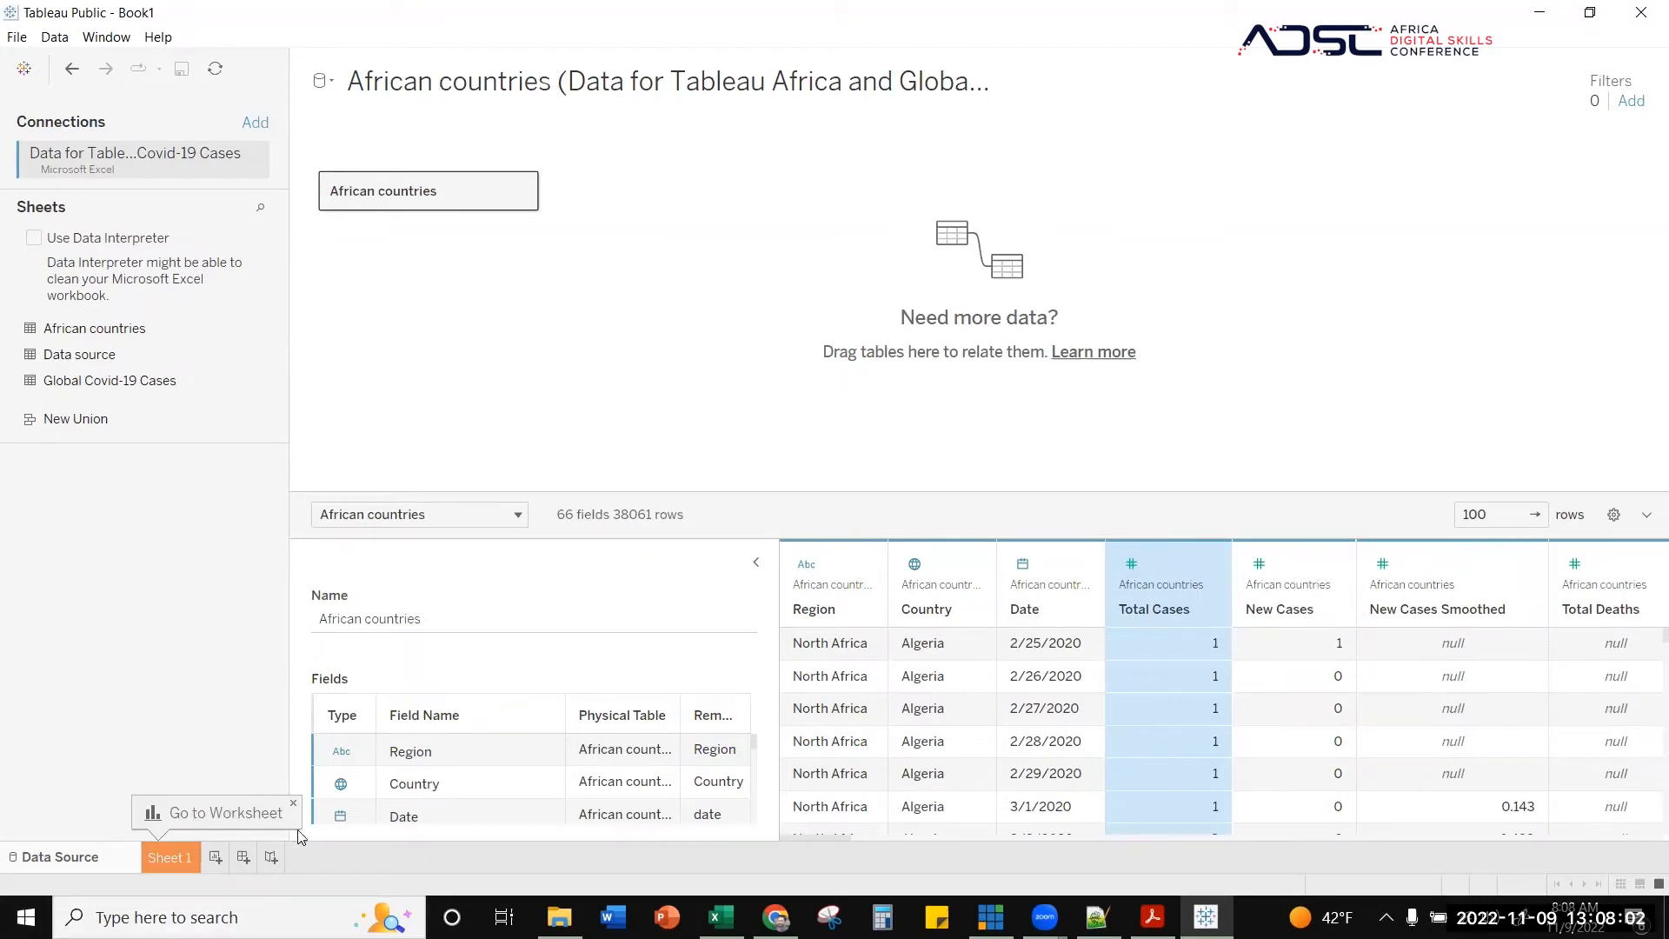
- Go to Sheet 1 and look over the dimensions and measures listed for the African countries data
click(178, 859)
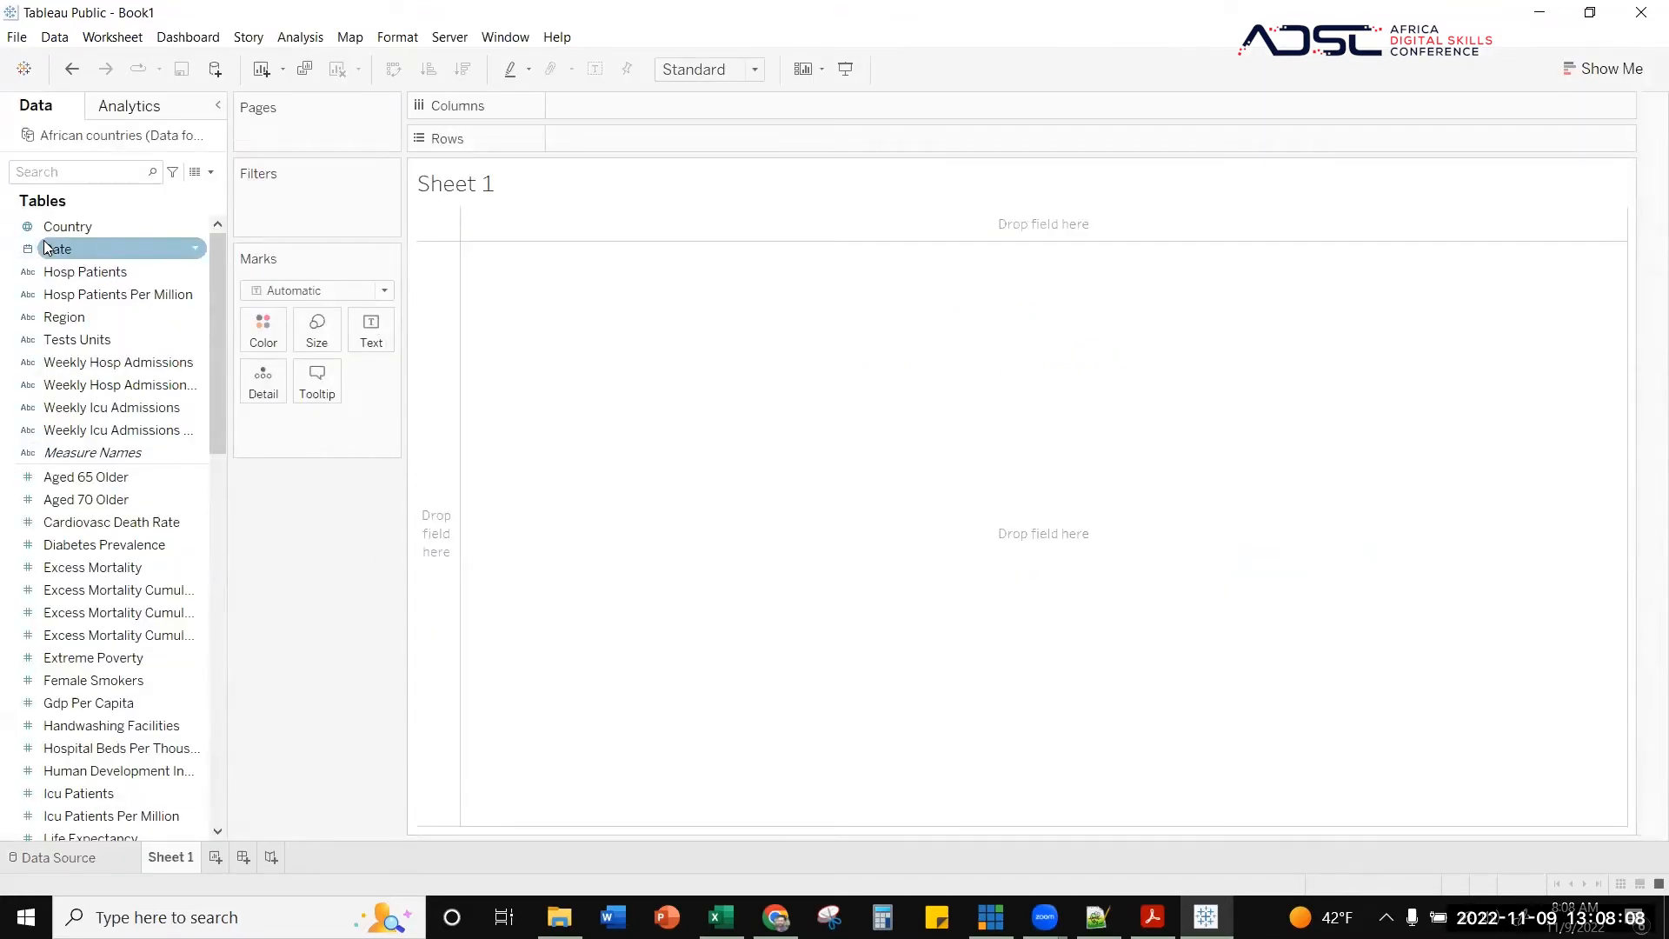
click(114, 273)
scroll(131, 373, down, 10)
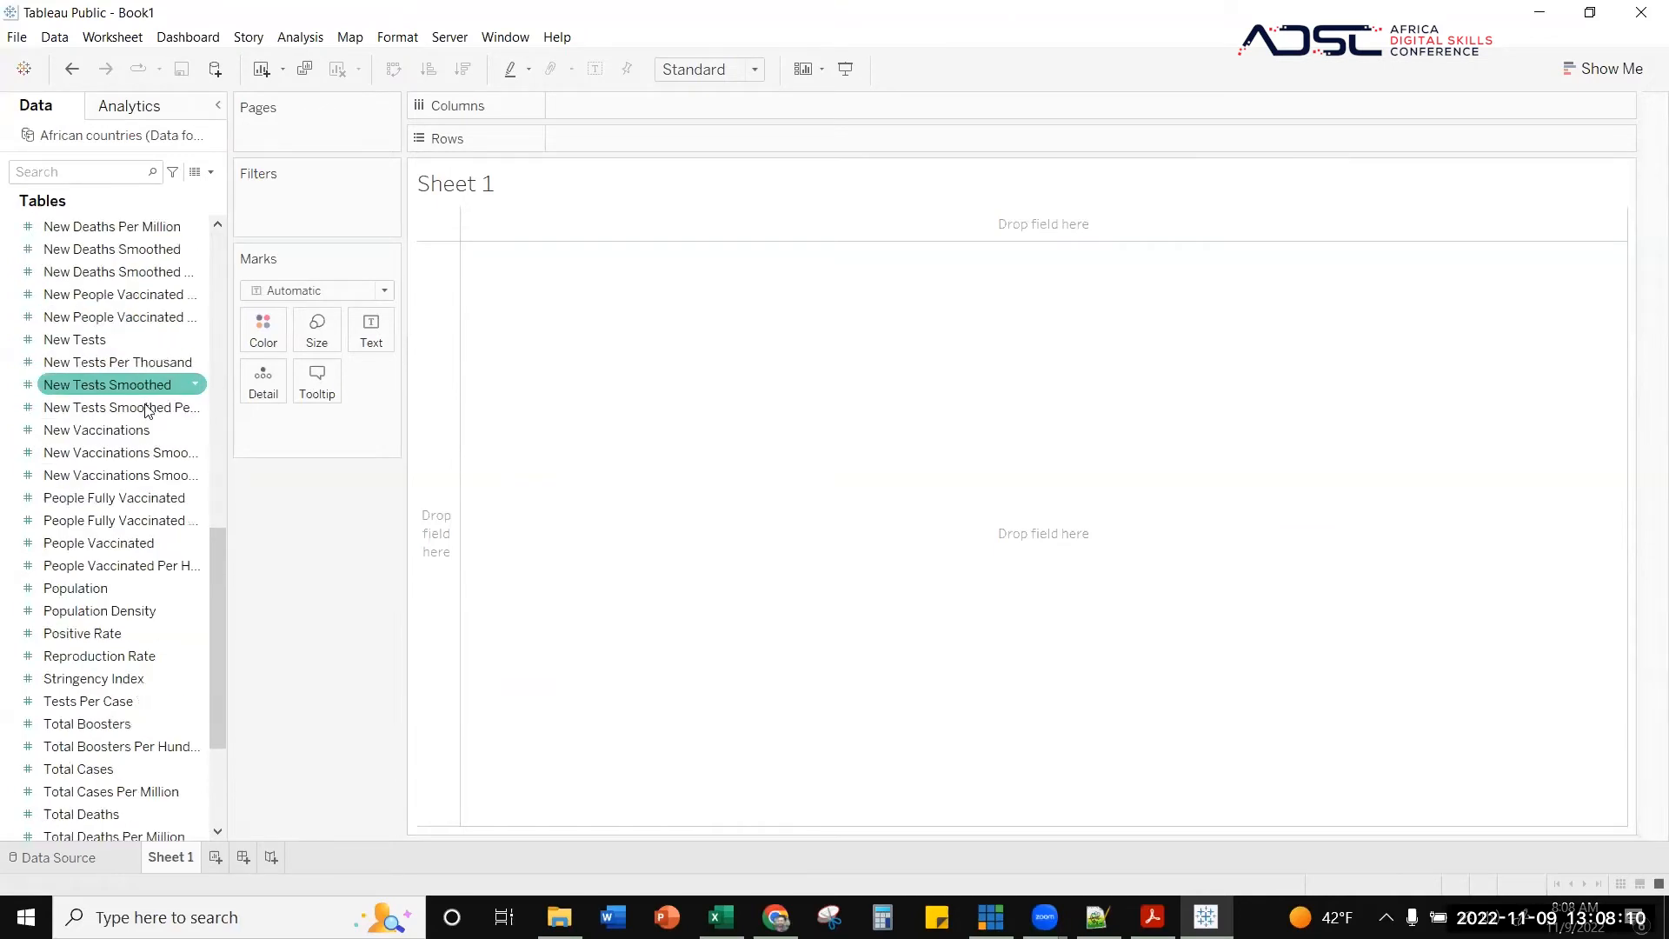
scroll(148, 407, up, 10)
click(181, 429)
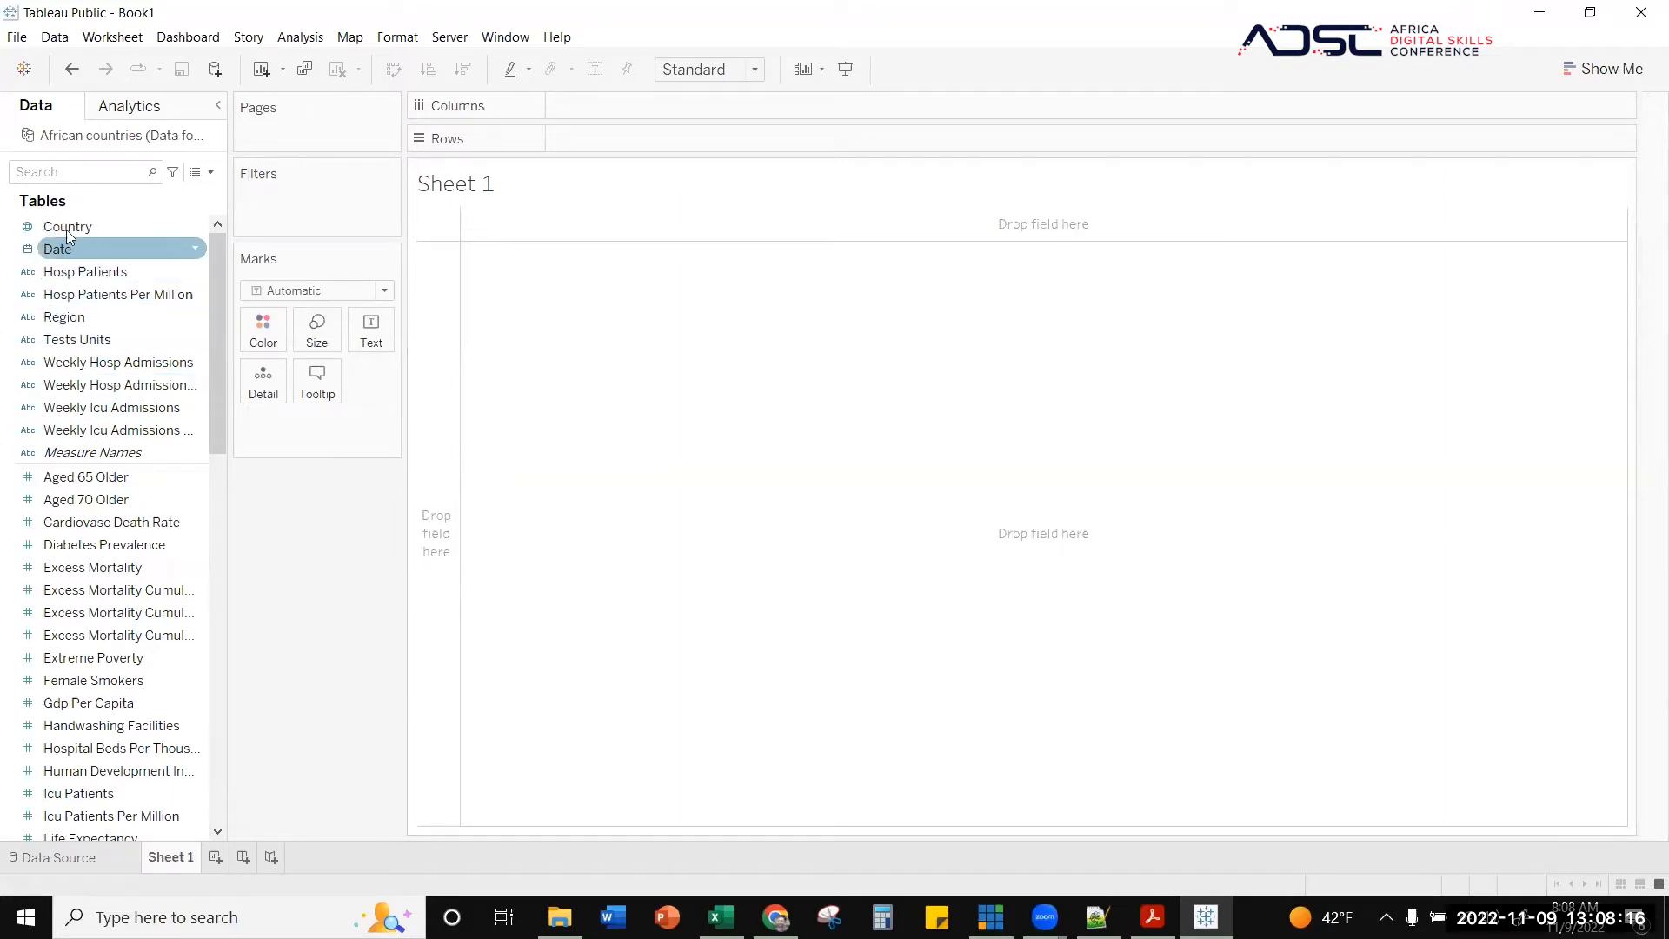
double_click(27, 407)
drag(27, 408, 33, 294)
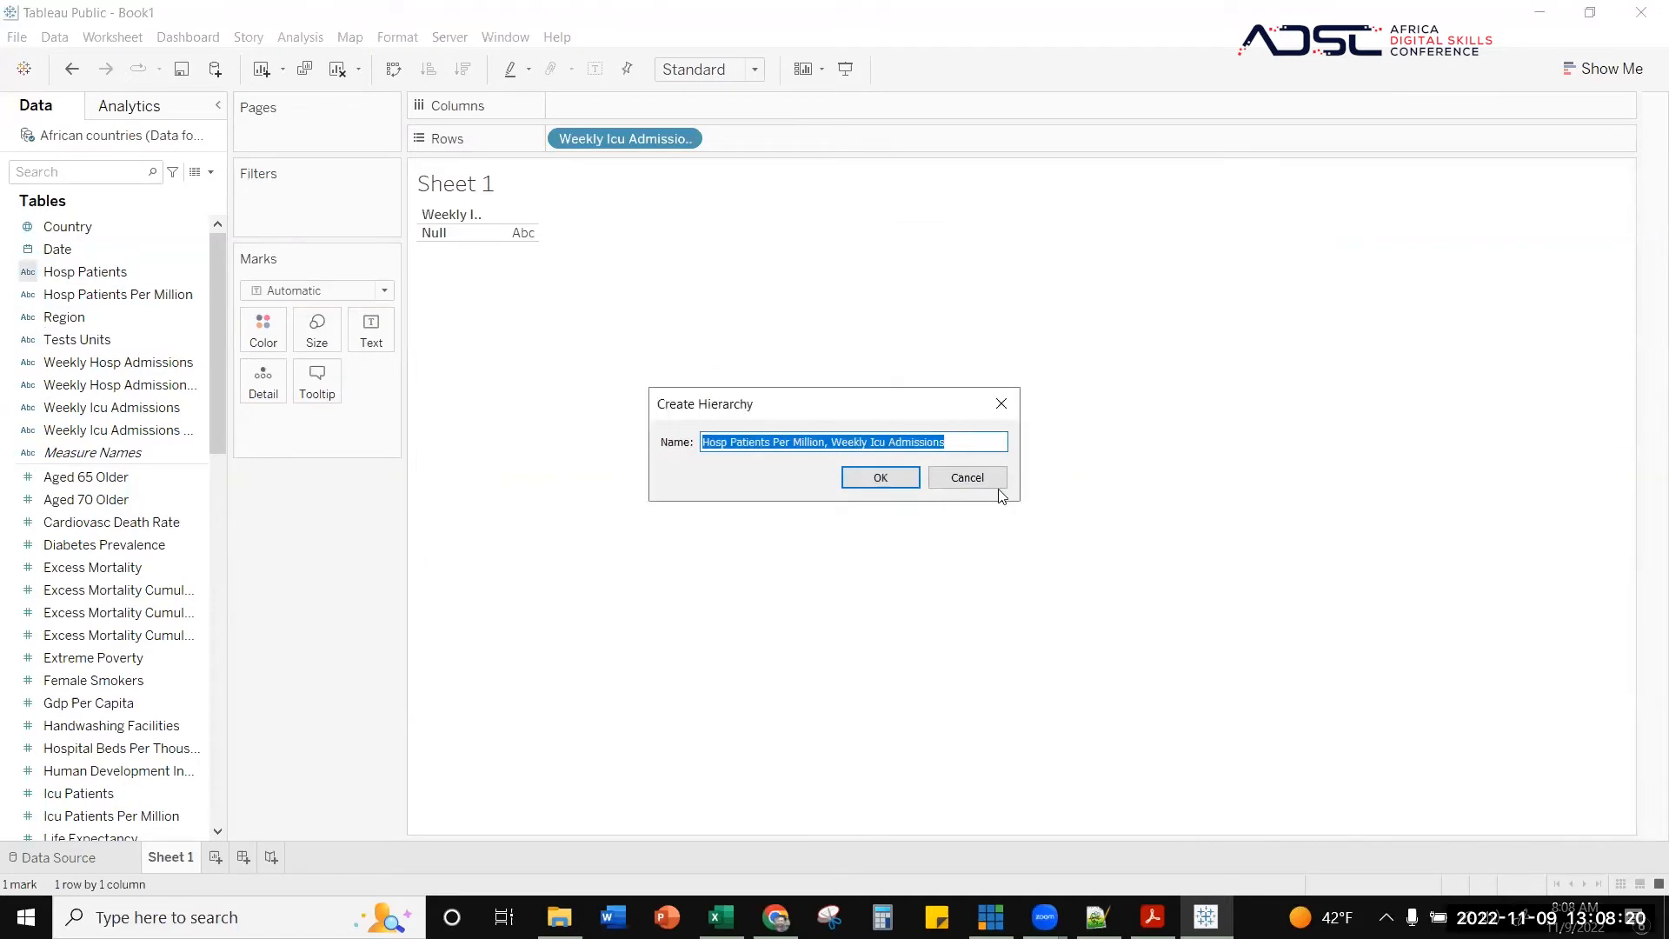
click(951, 489)
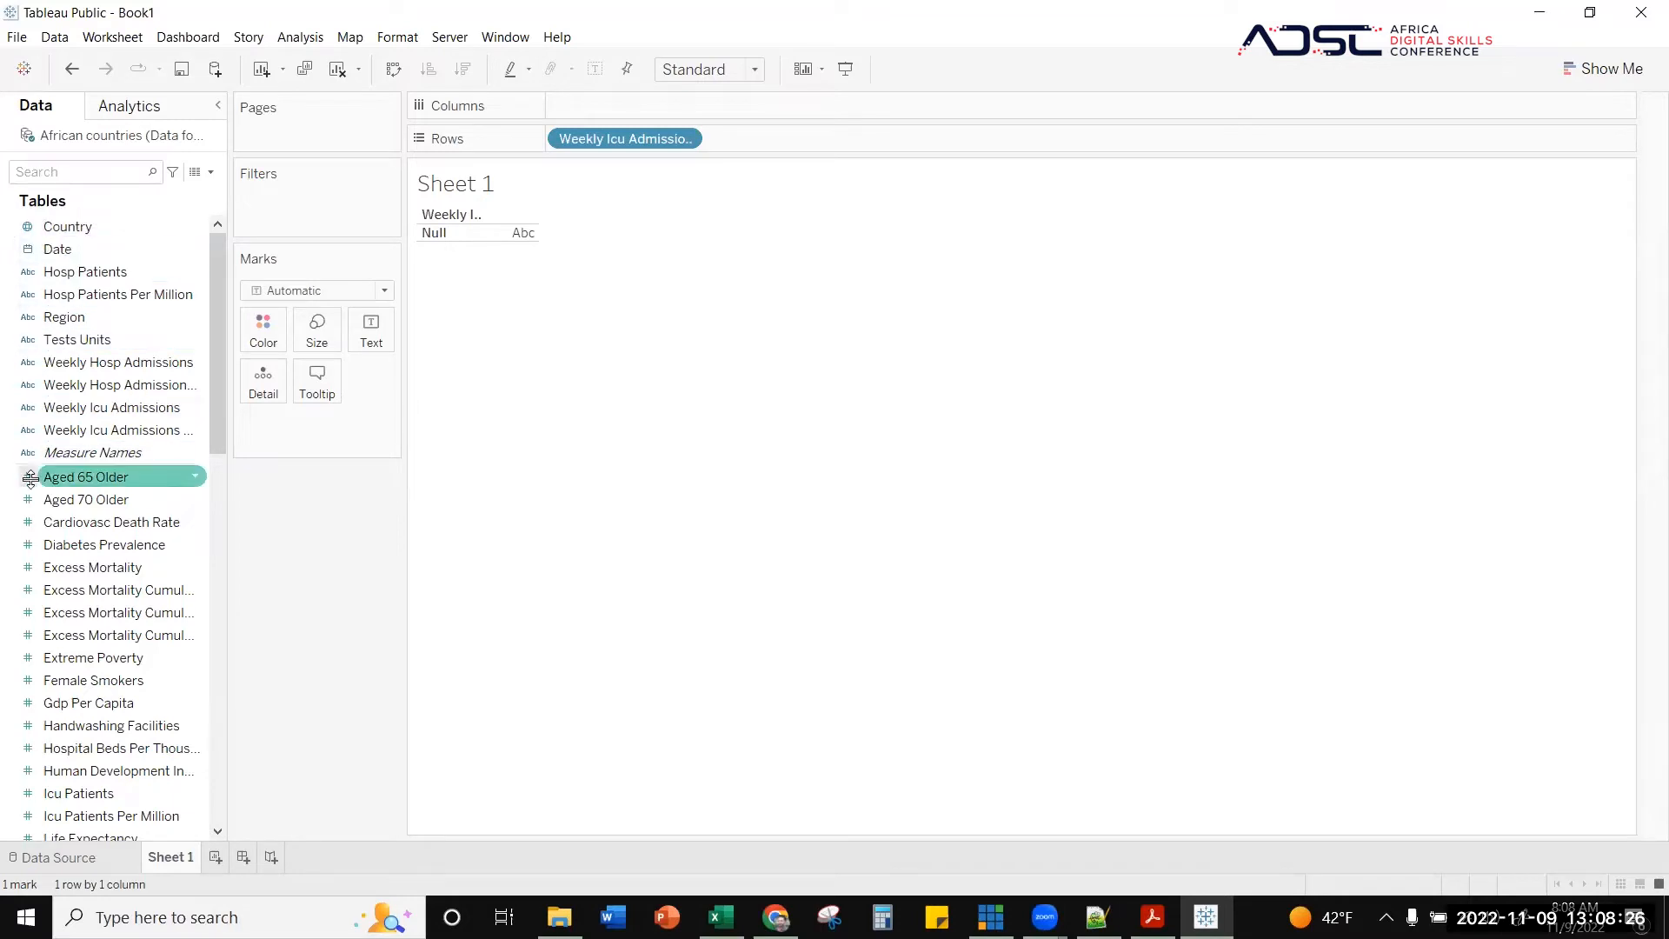
scroll(39, 492, down, 5)
scroll(52, 487, up, 5)
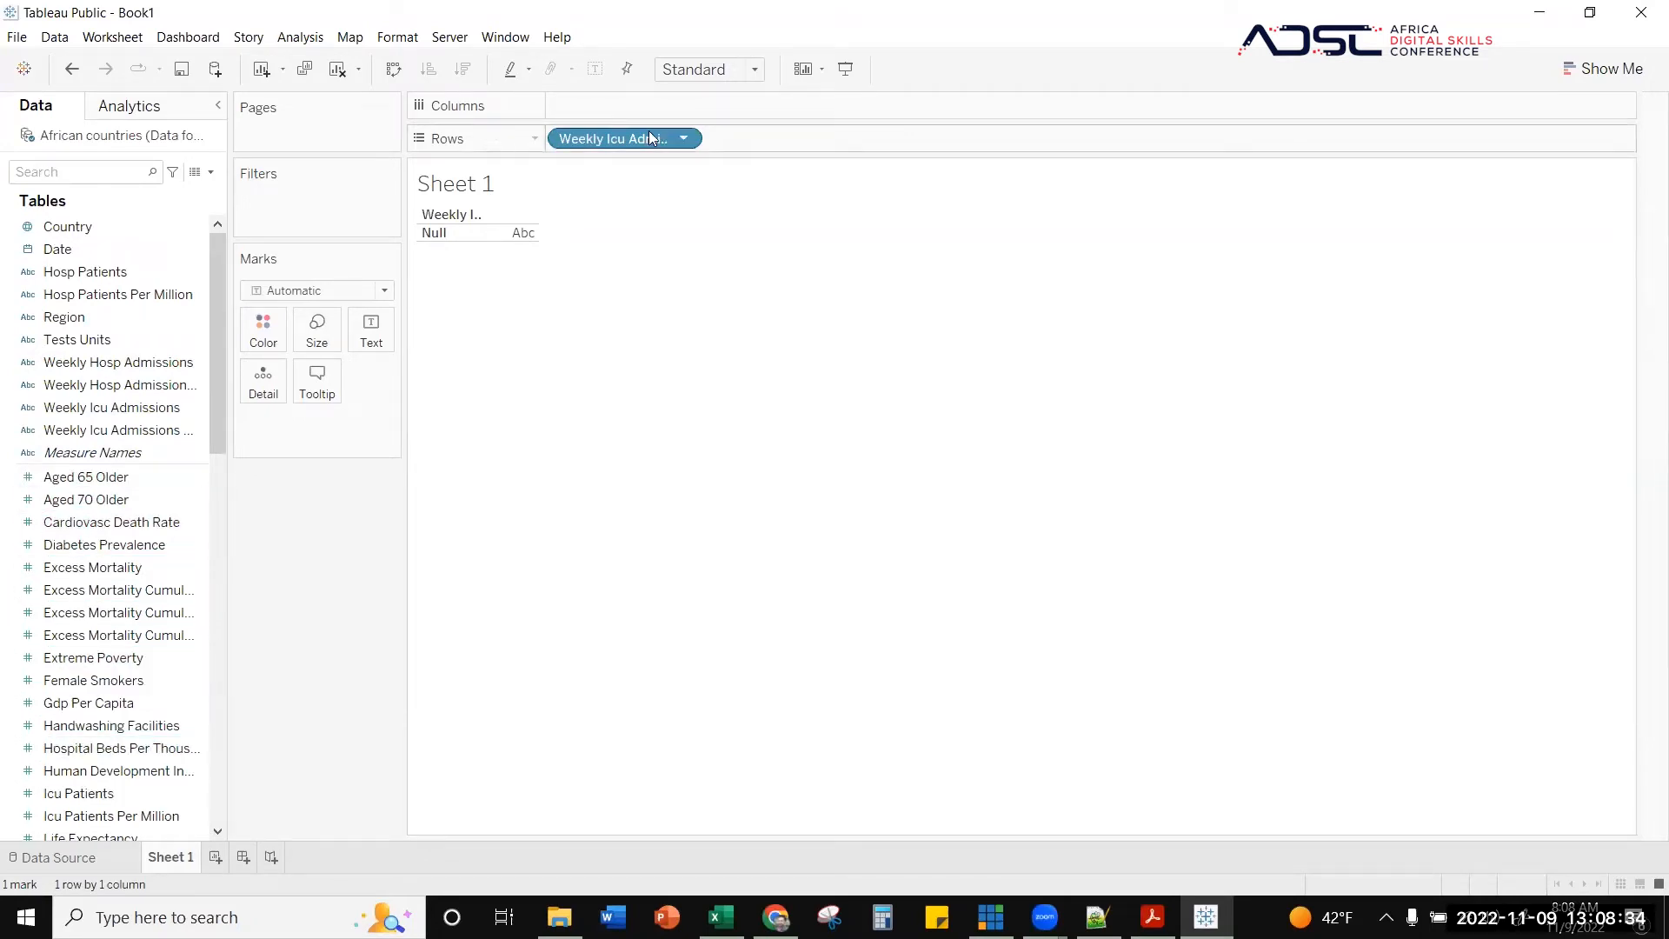
drag(599, 151, 681, 520)
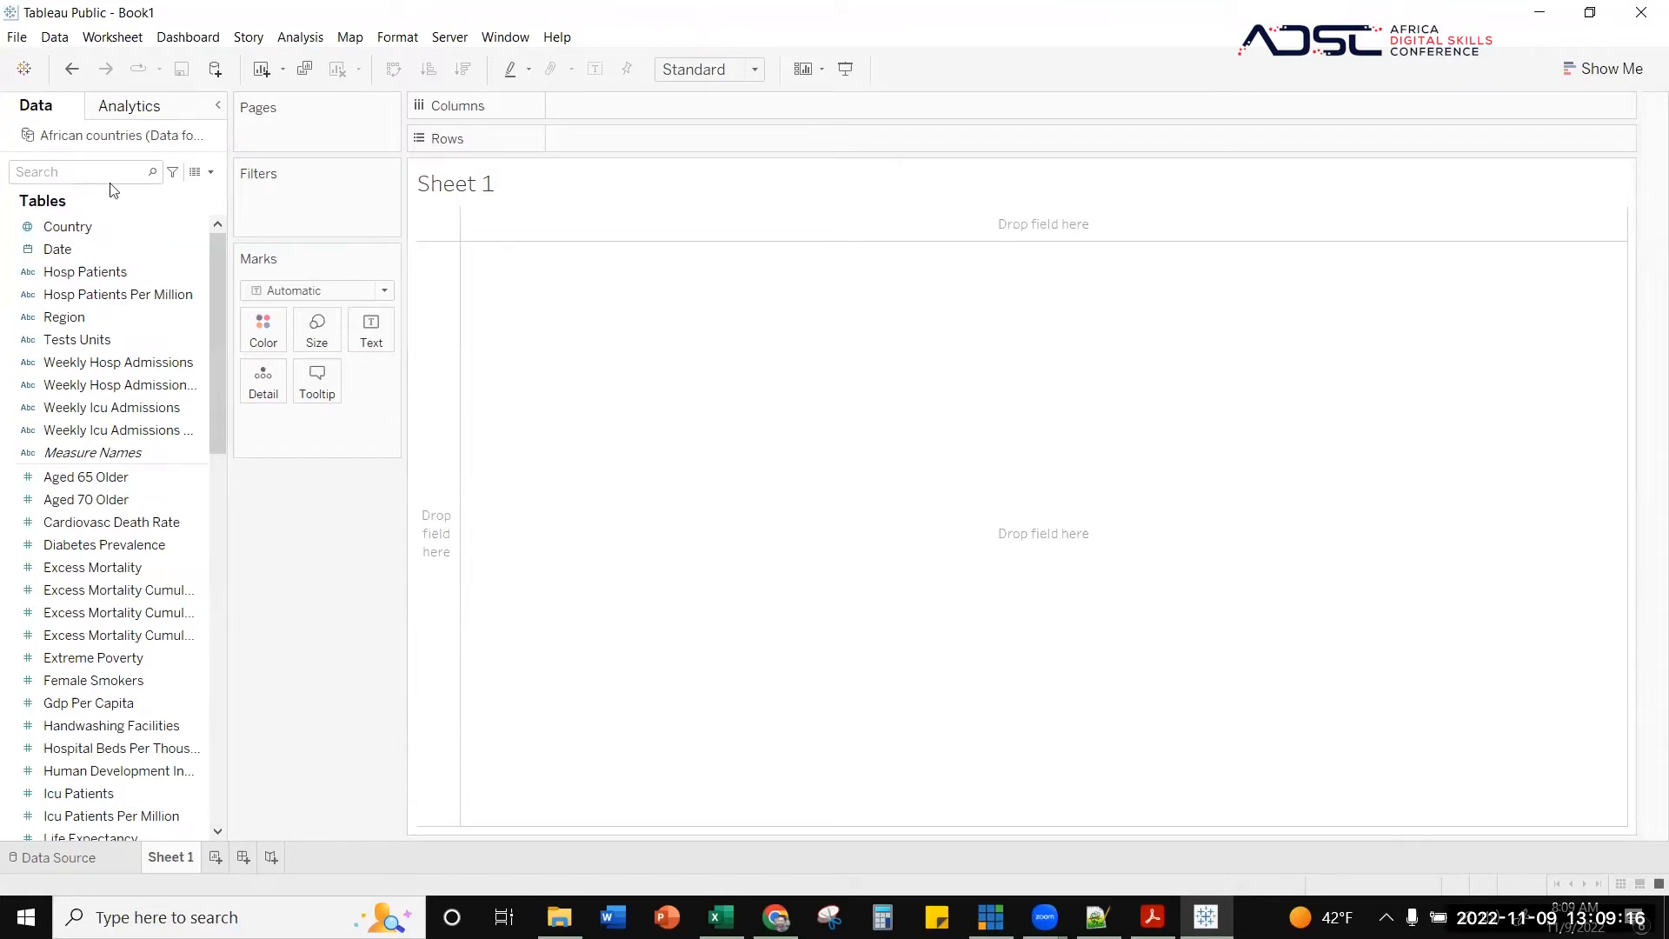
- Place the Region field on Columns in Sheet 1
drag(65, 315, 598, 120)
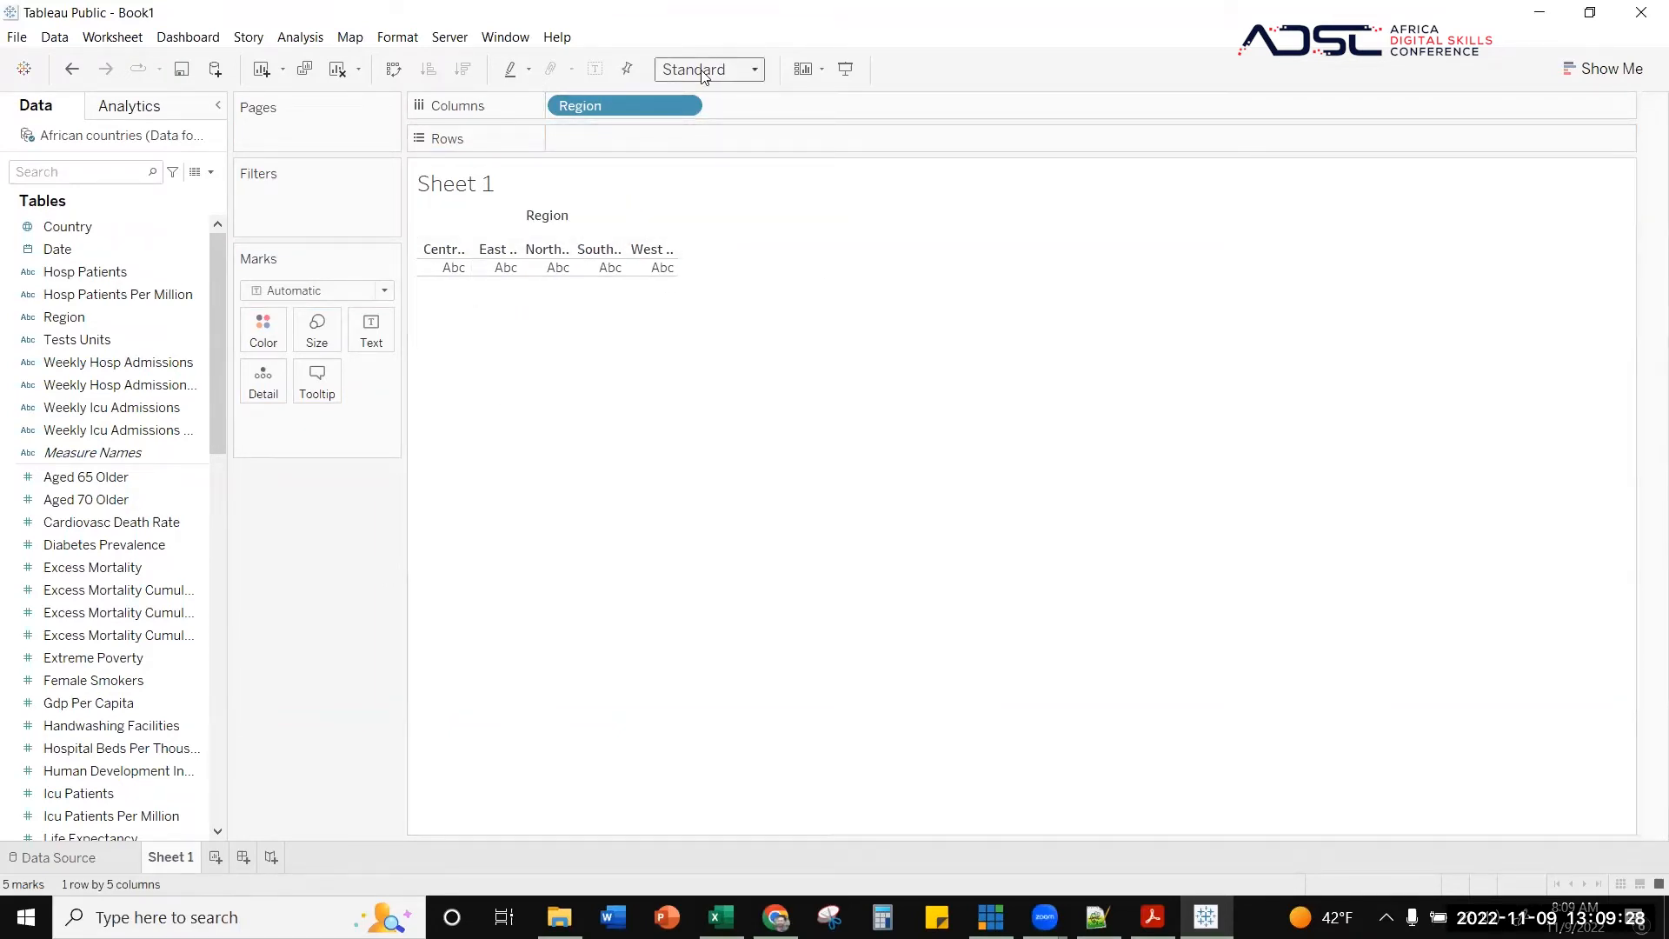
- Try the Entire View fit on the region headers and return the sheet to Standard
click(753, 71)
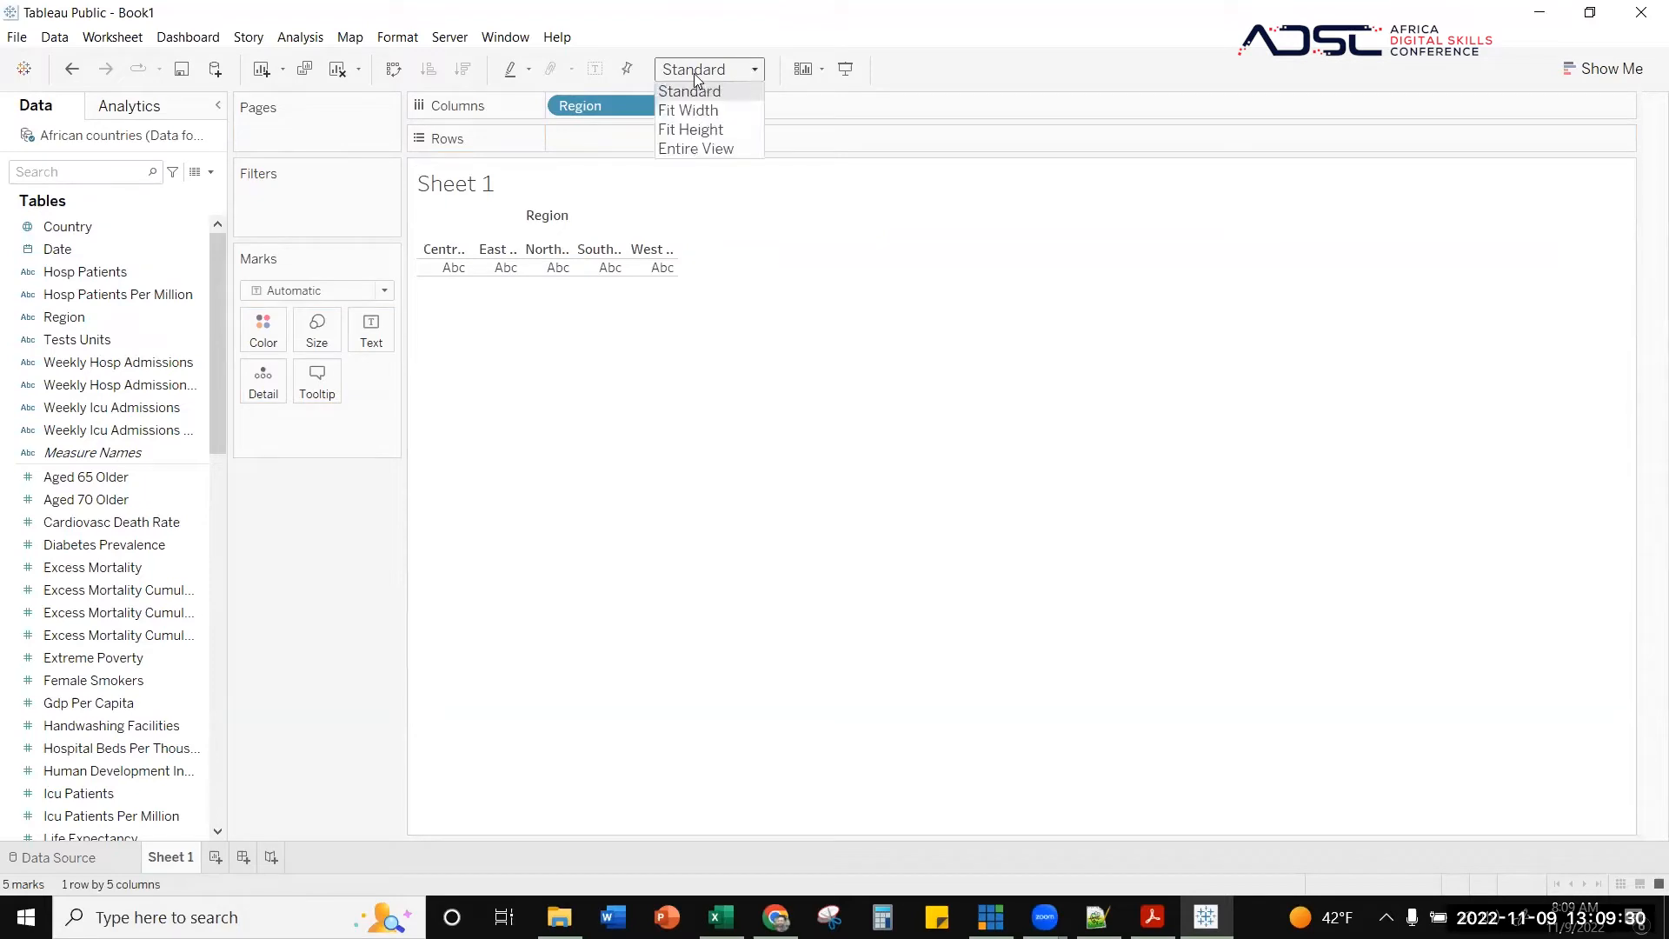
click(685, 160)
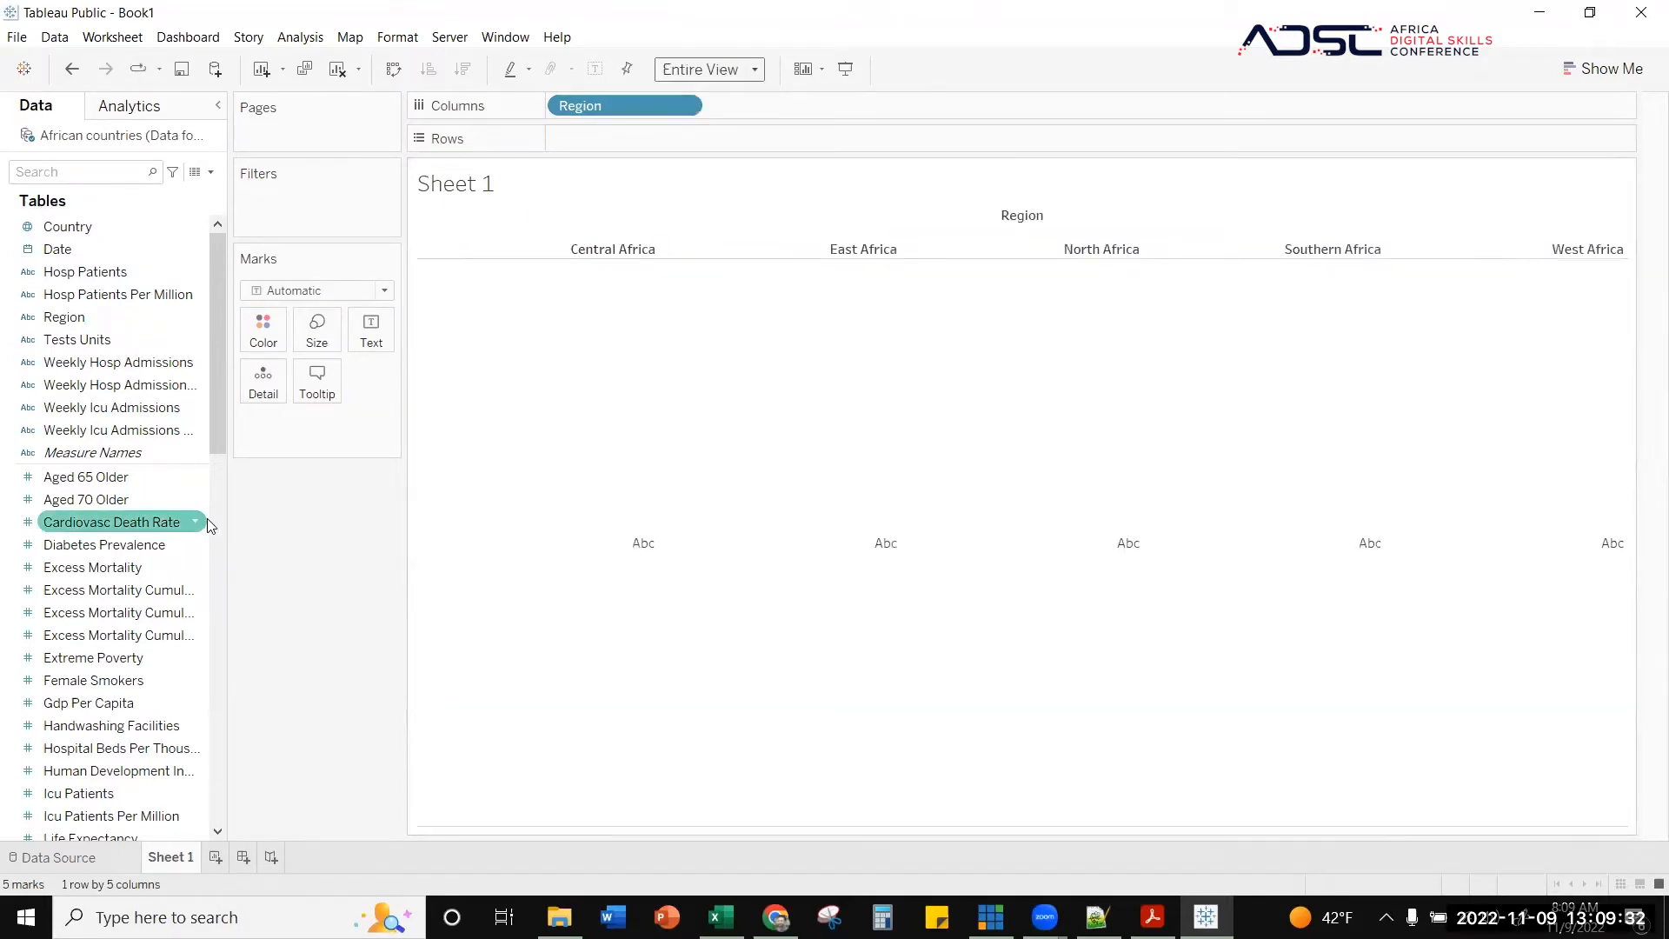
click(755, 70)
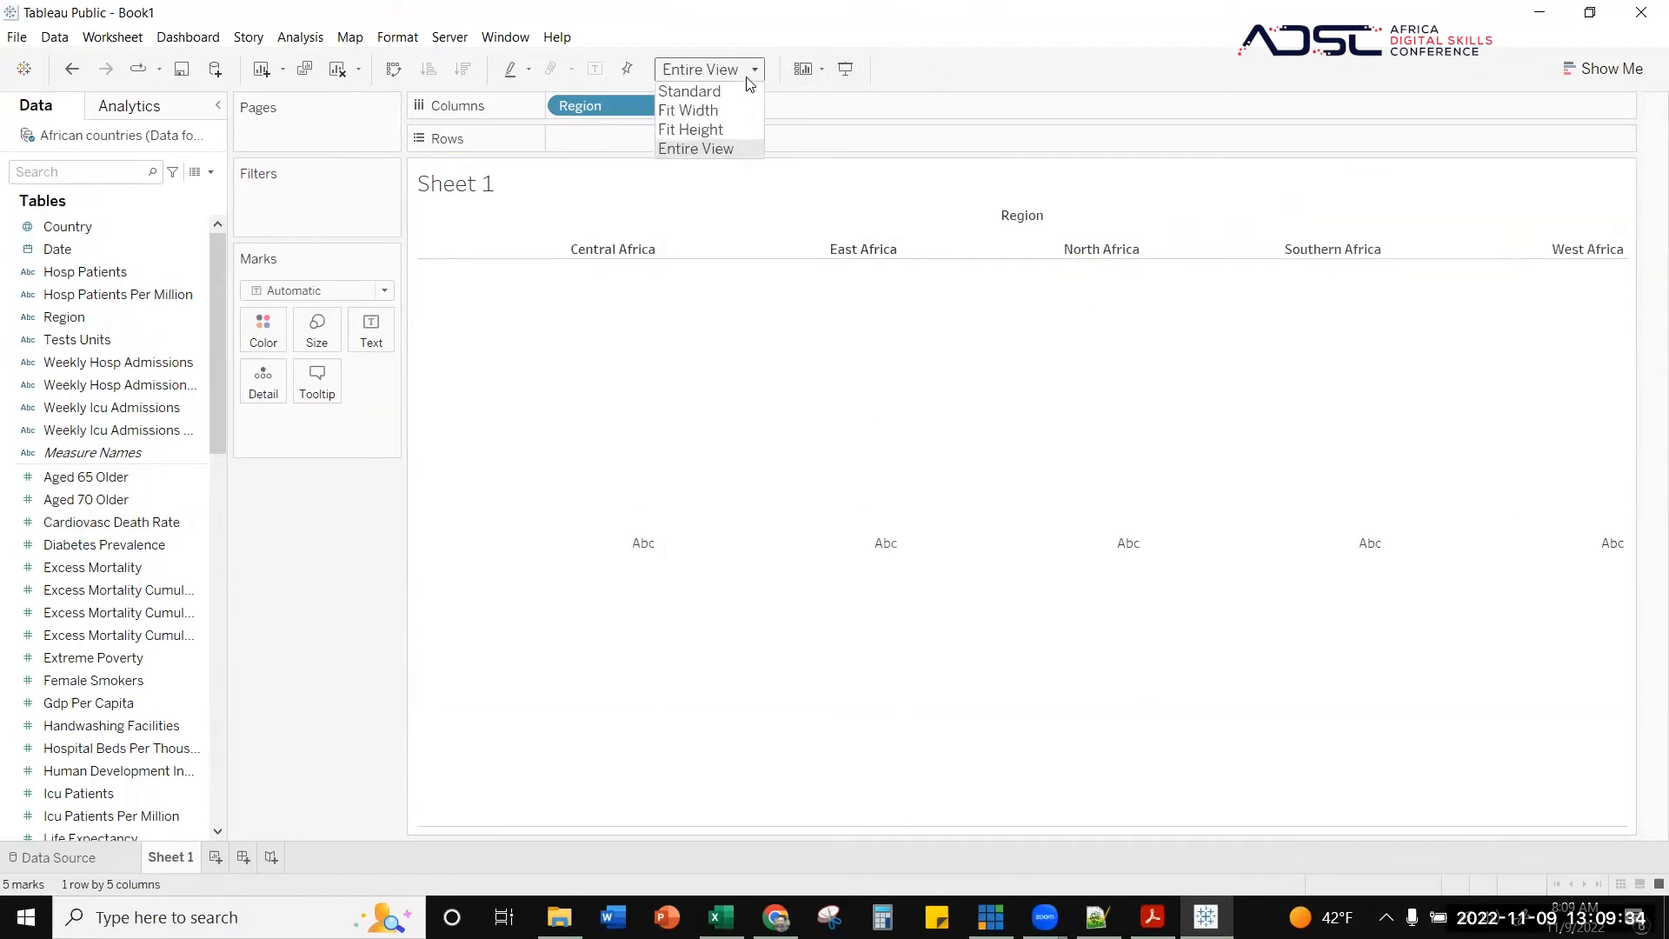
click(732, 88)
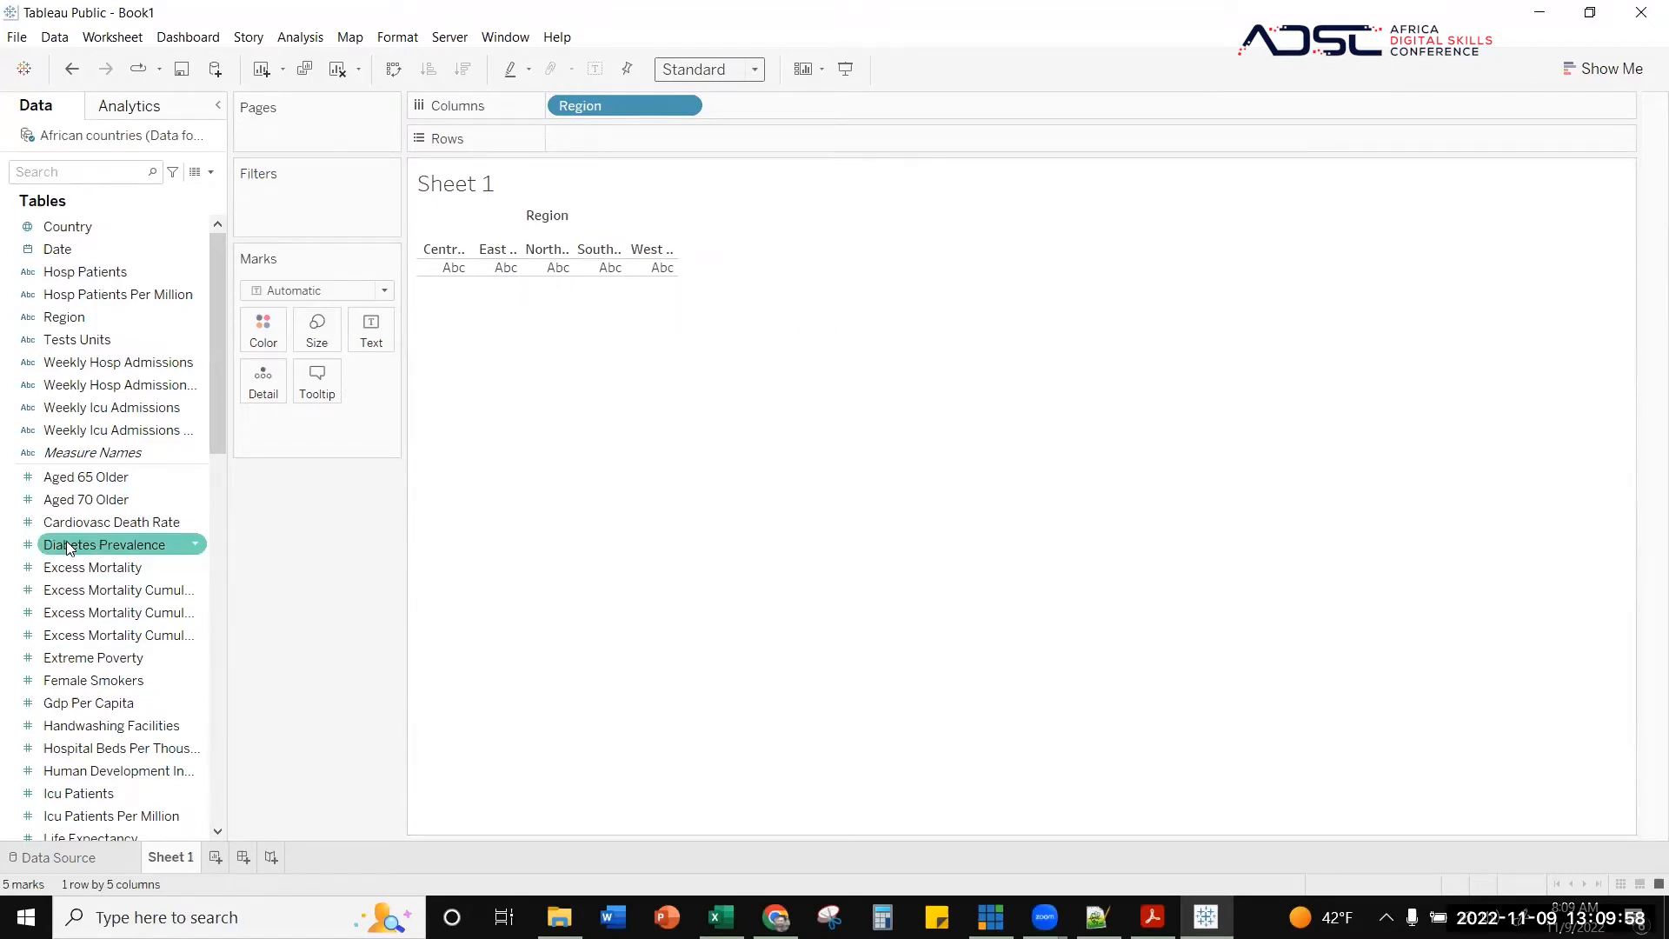
- Search the data fields for "new" and add New Cases to Columns beside Region
scroll(71, 570, down, 1)
scroll(70, 572, up, 1)
scroll(104, 546, down, 1)
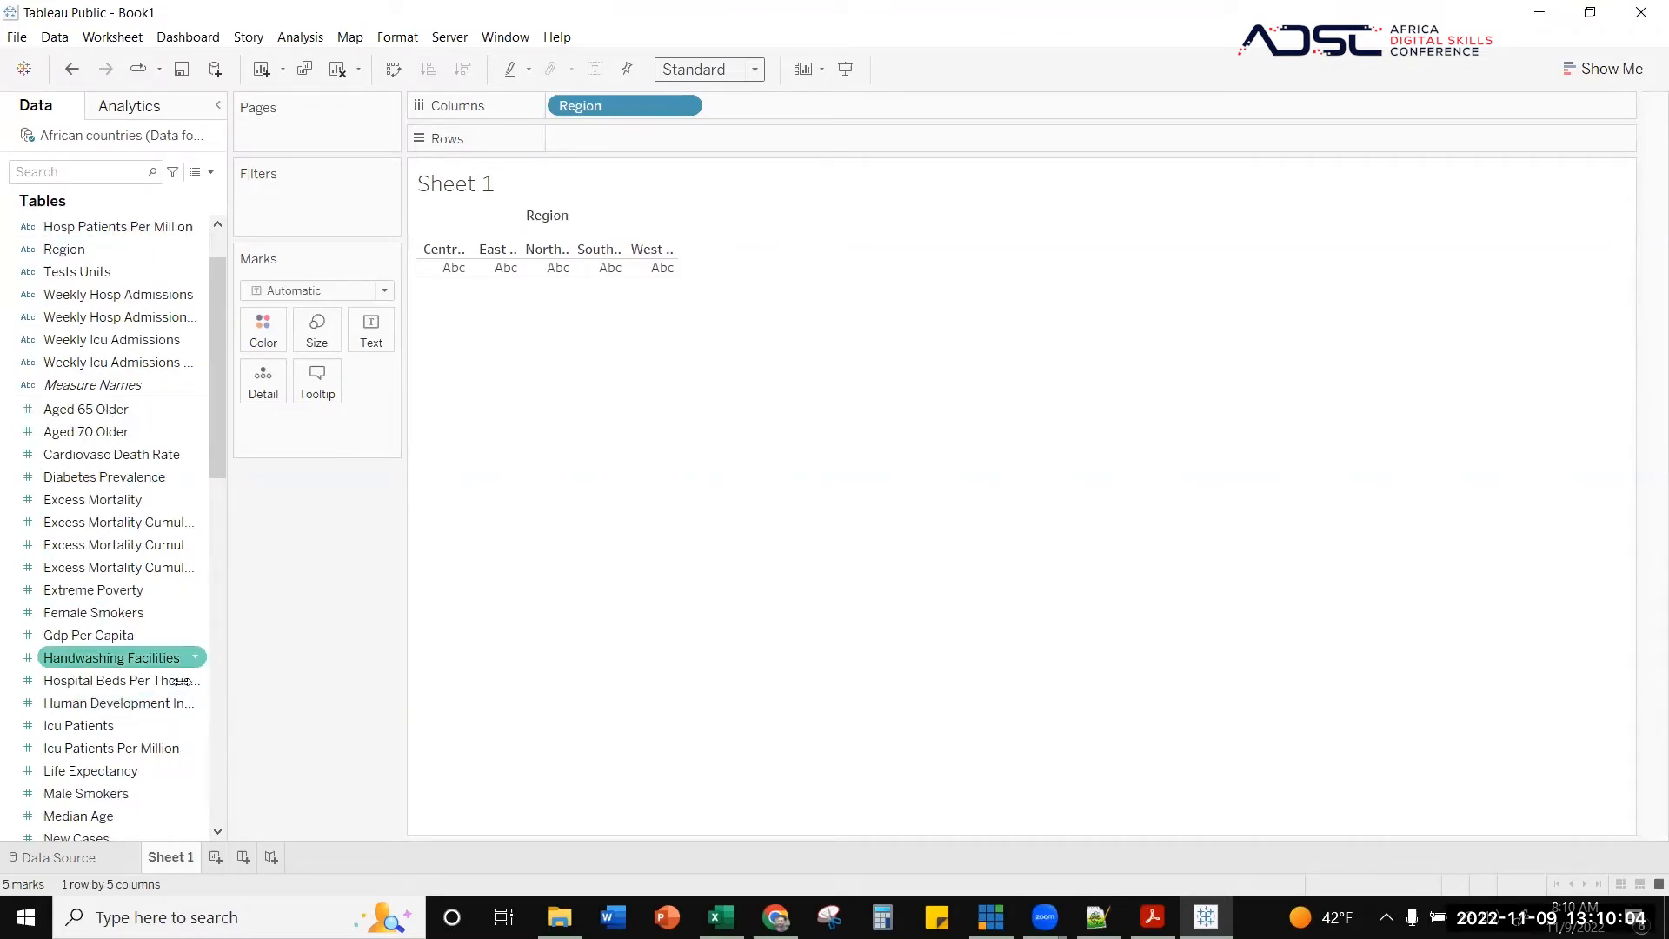
scroll(139, 696, down, 12)
scroll(145, 729, down, 1)
scroll(144, 735, up, 14)
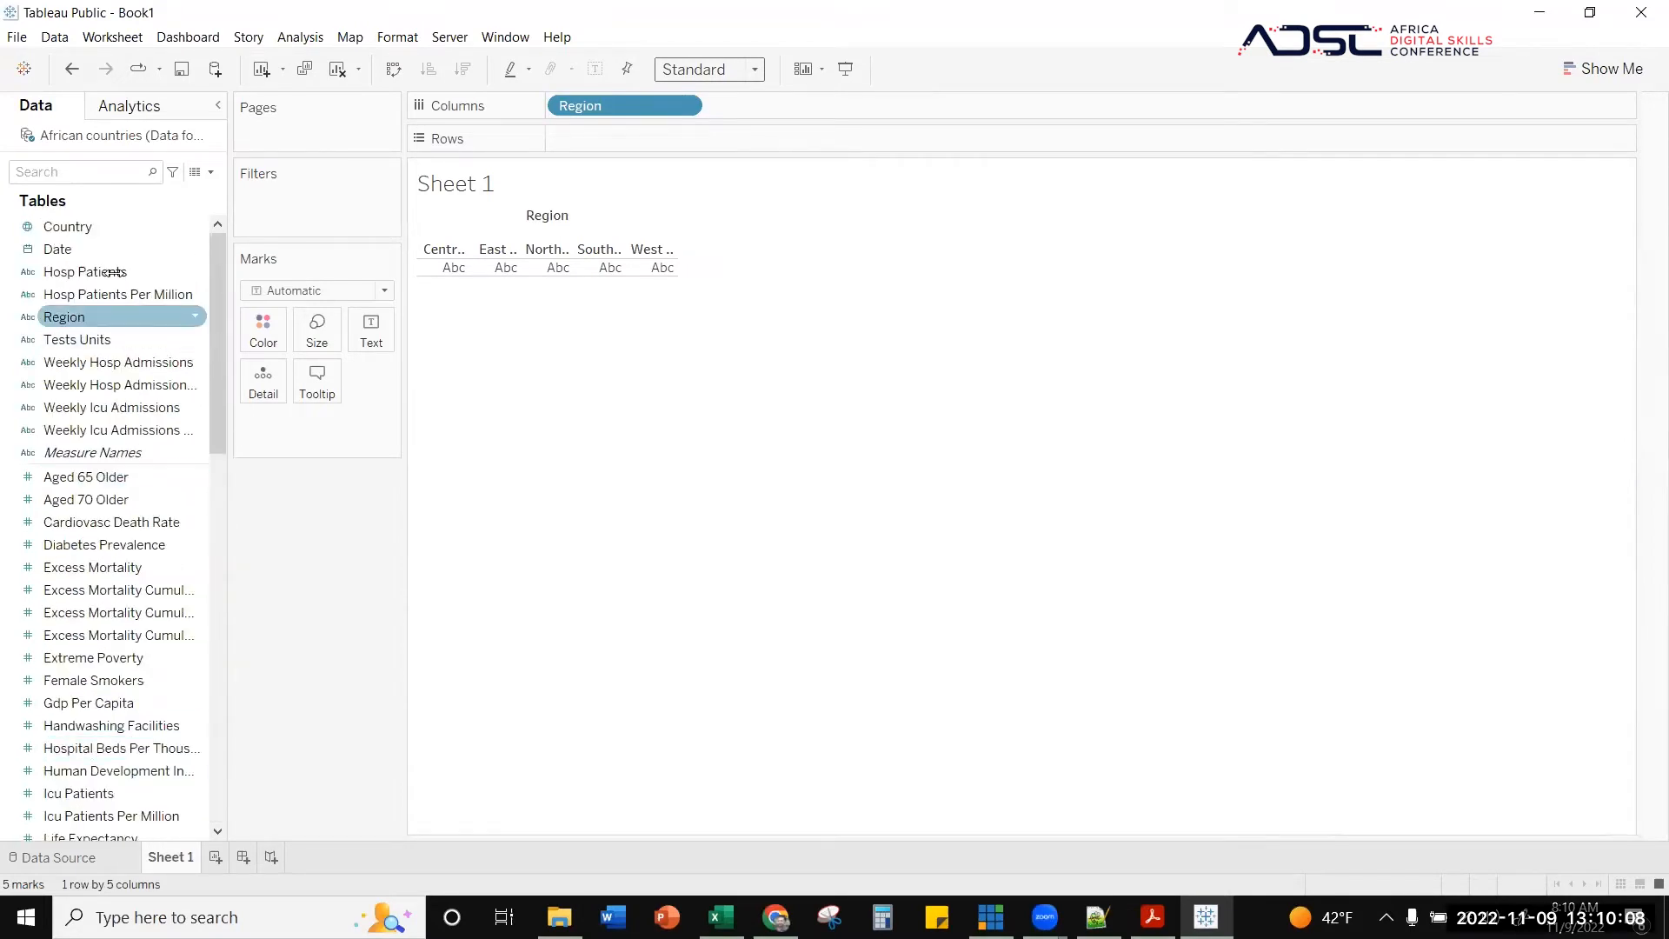
click(111, 178)
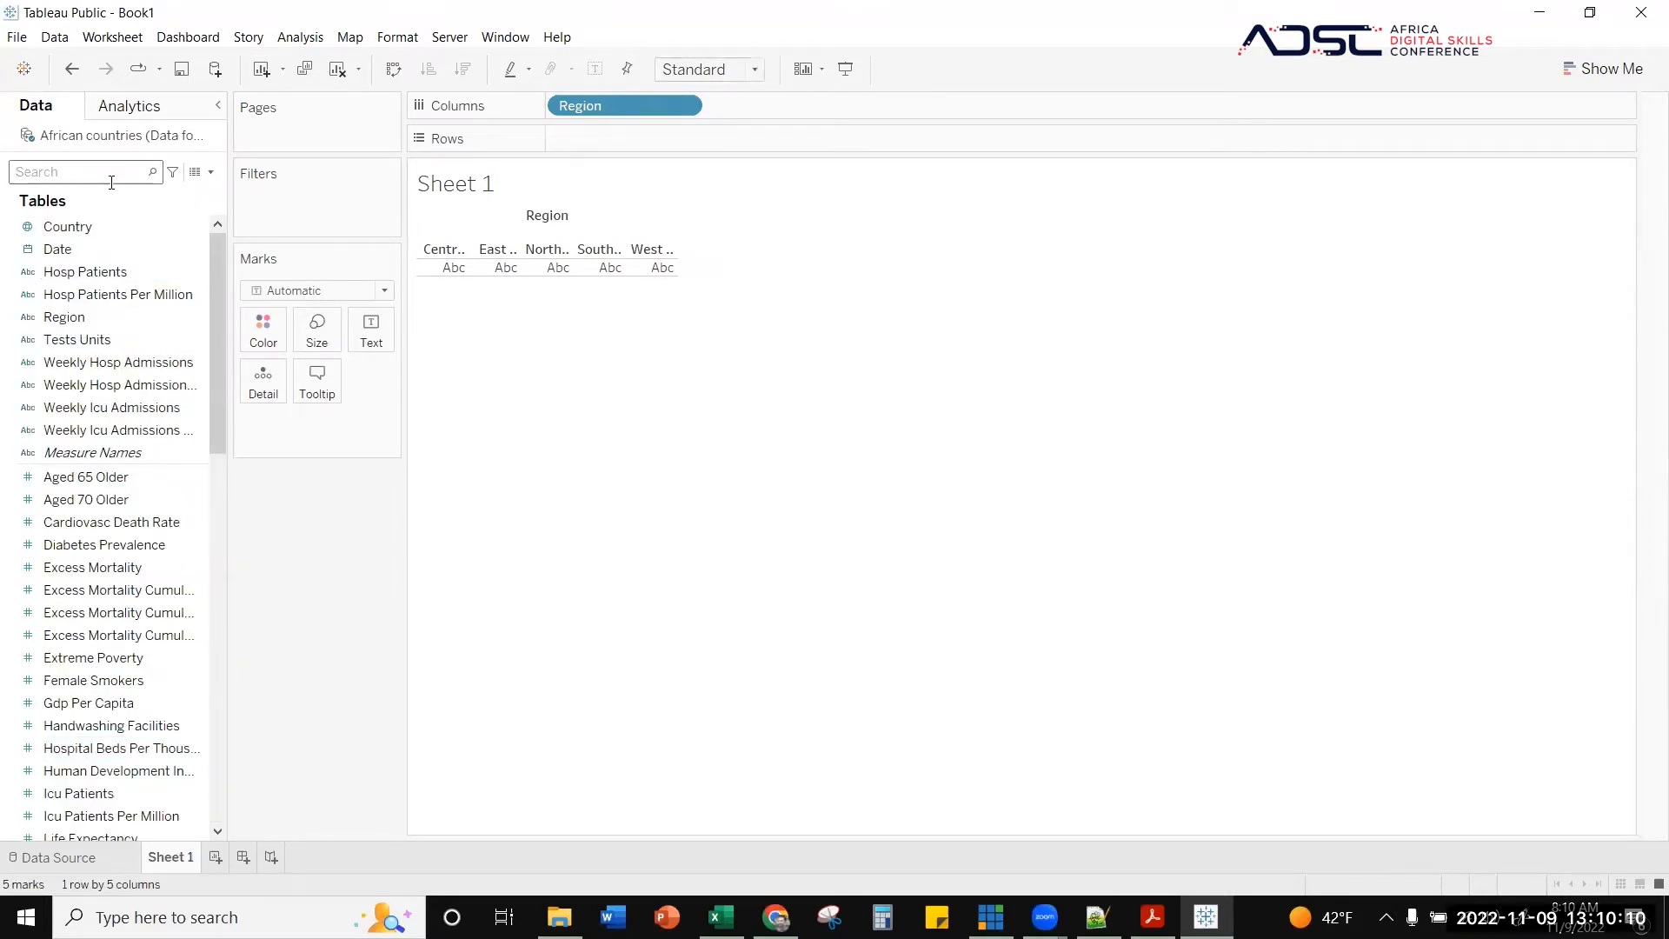
text(new)
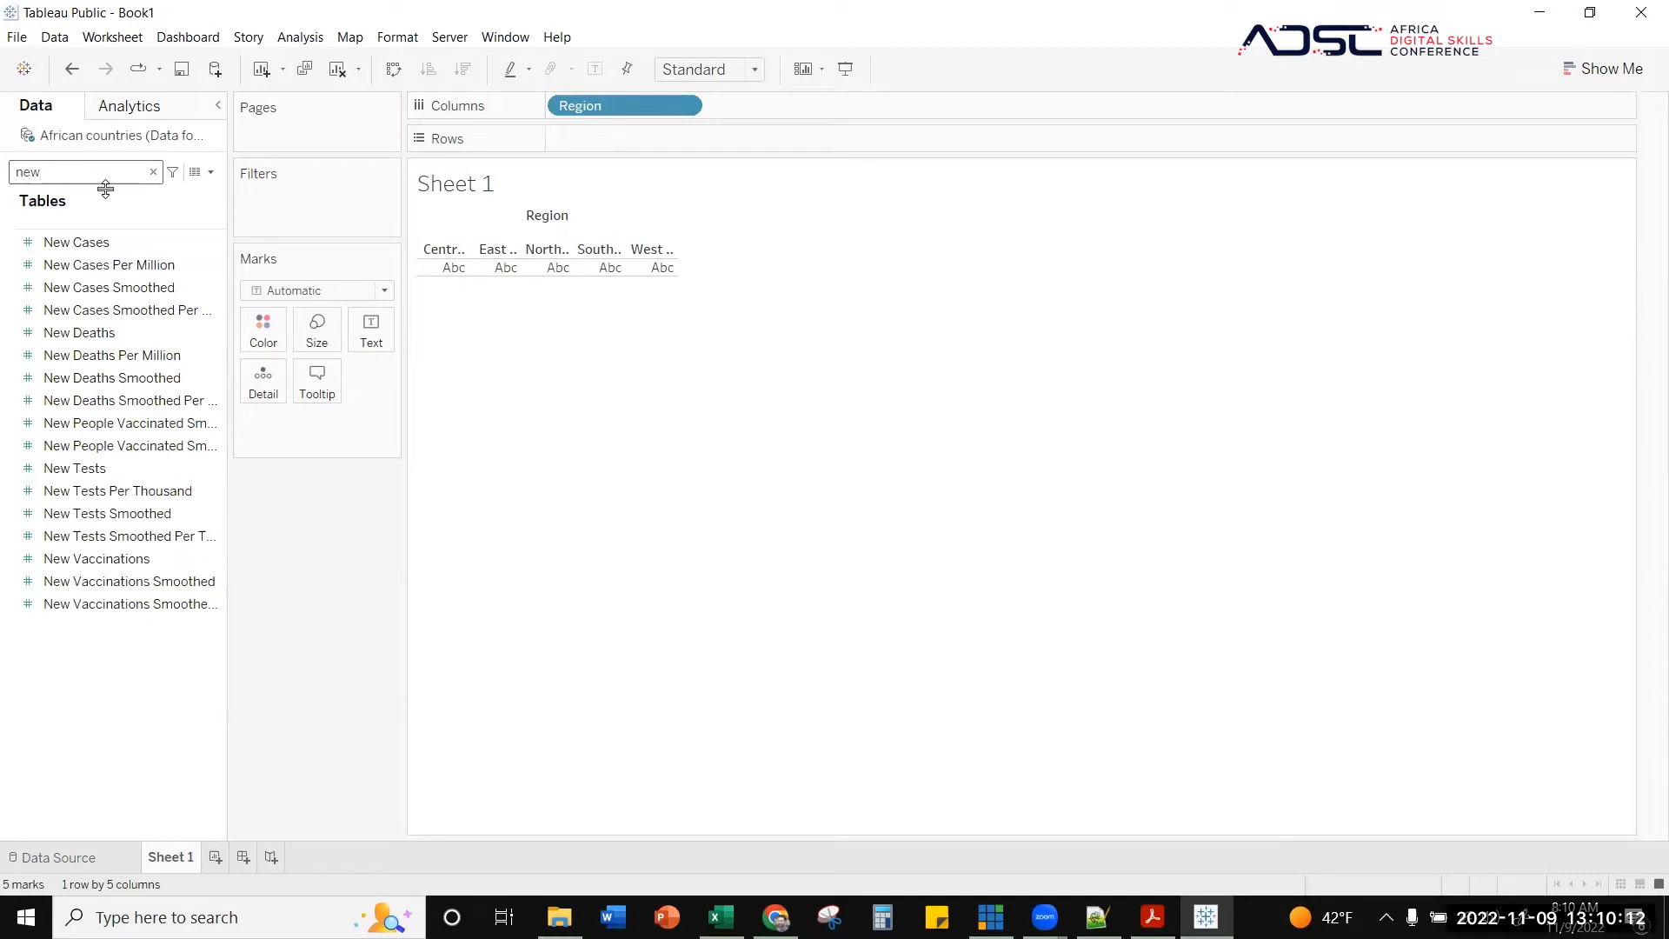
click(89, 243)
drag(90, 246, 507, 272)
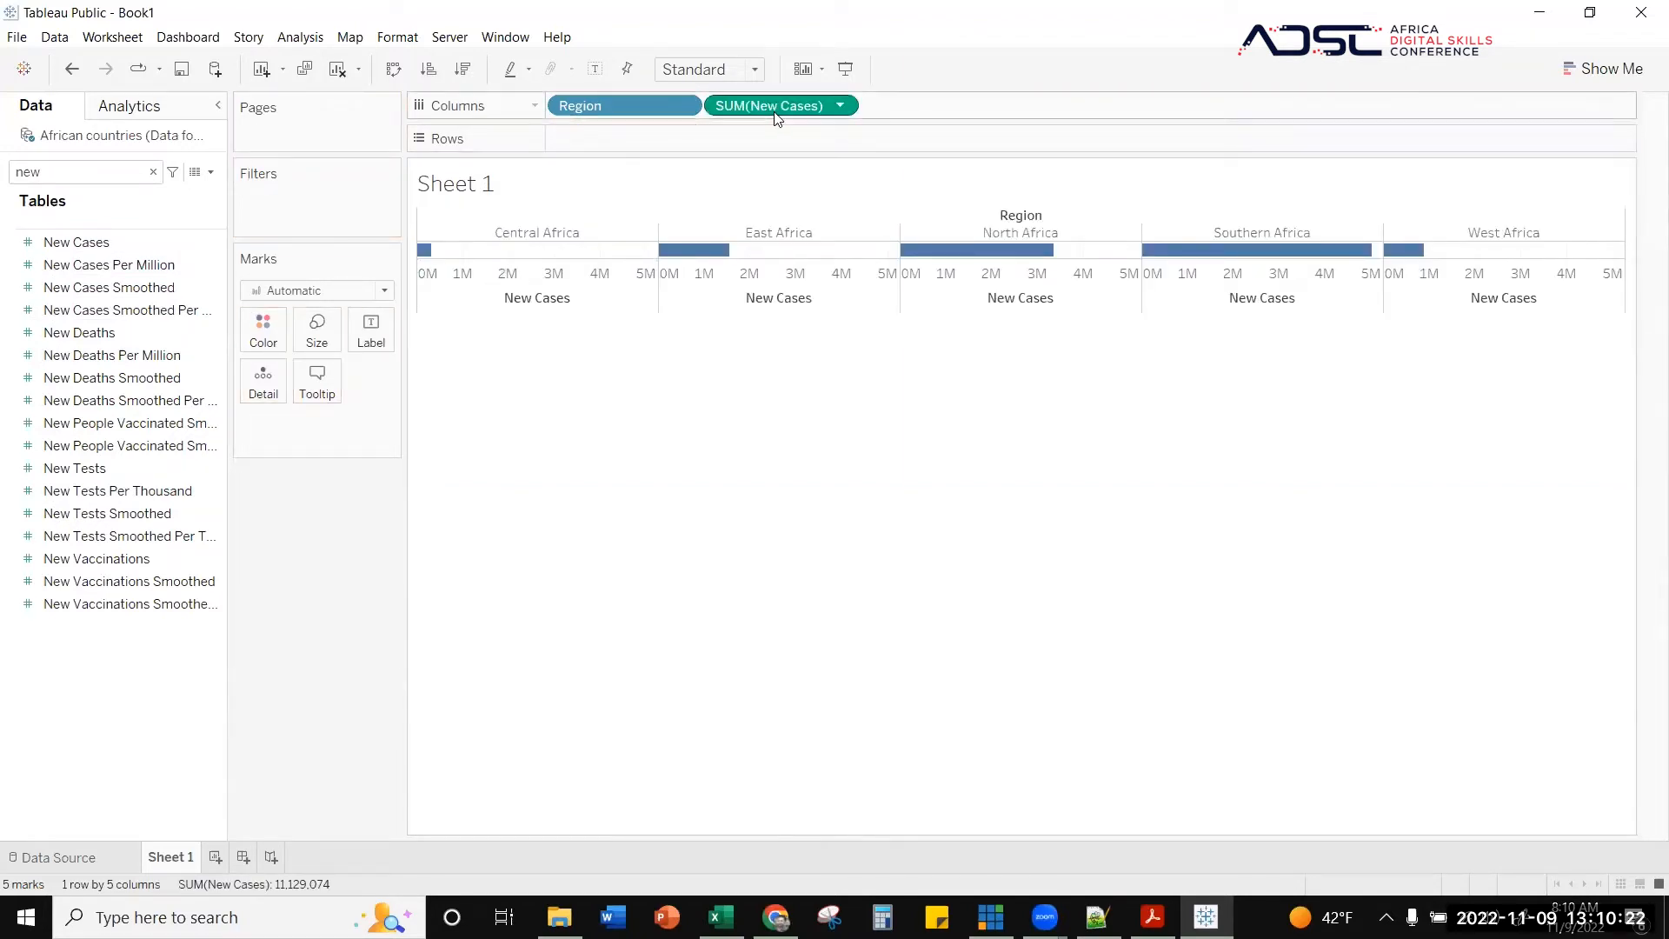
- Move SUM(New Cases) from Columns to Rows and clear the field search
drag(776, 119, 597, 140)
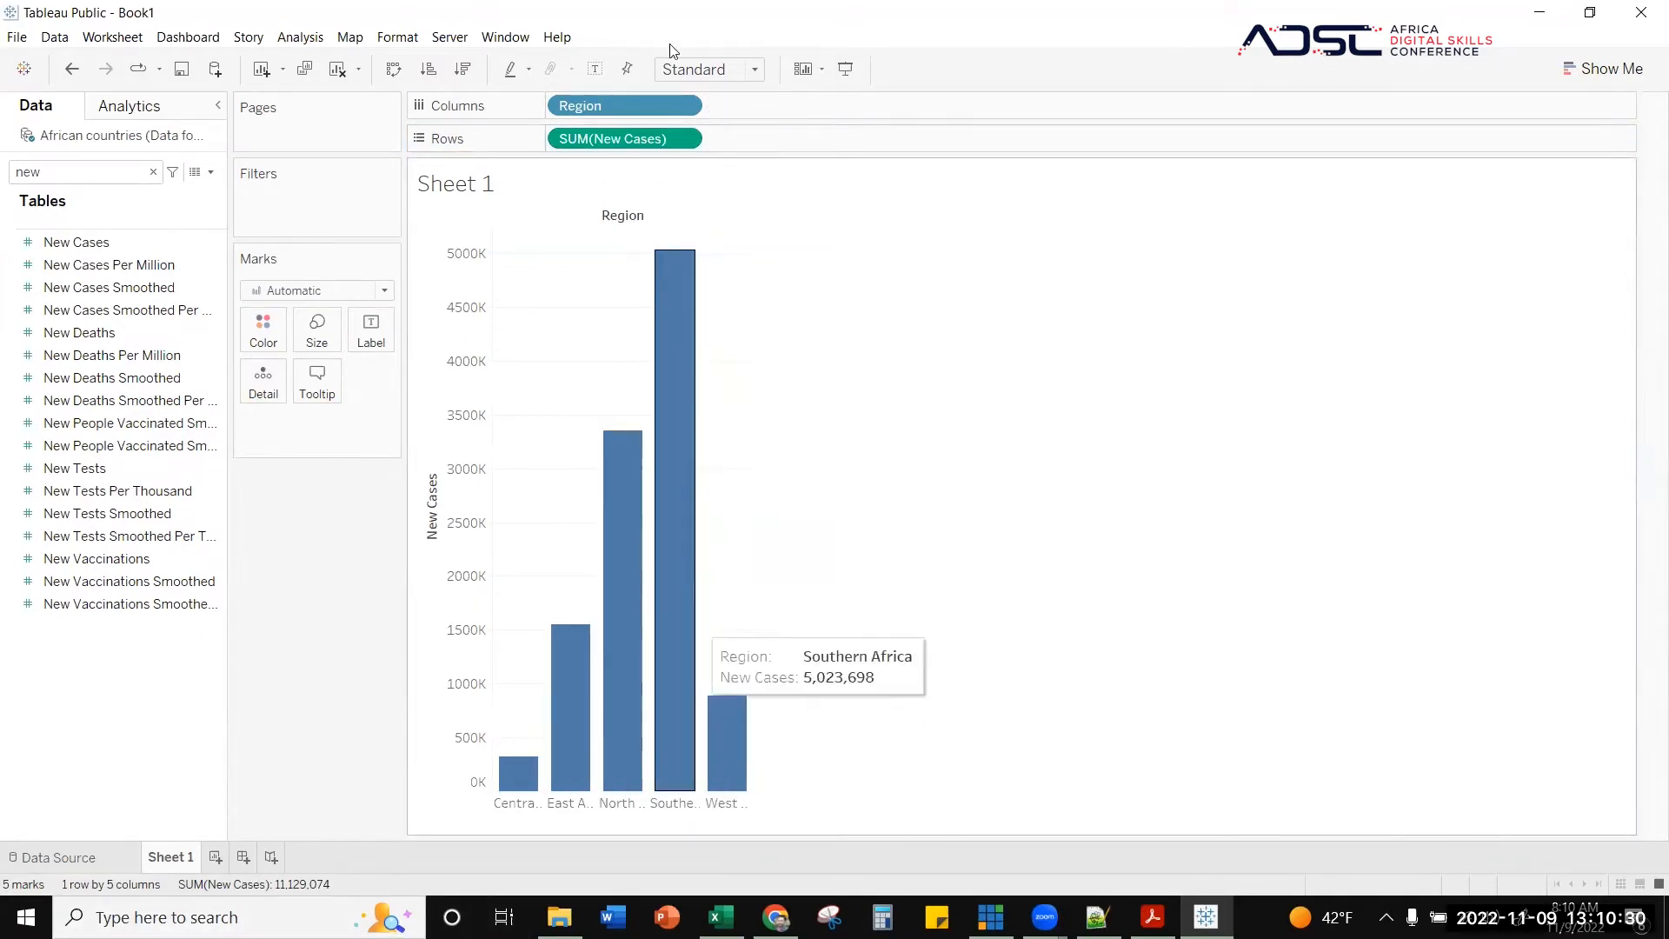
click(153, 171)
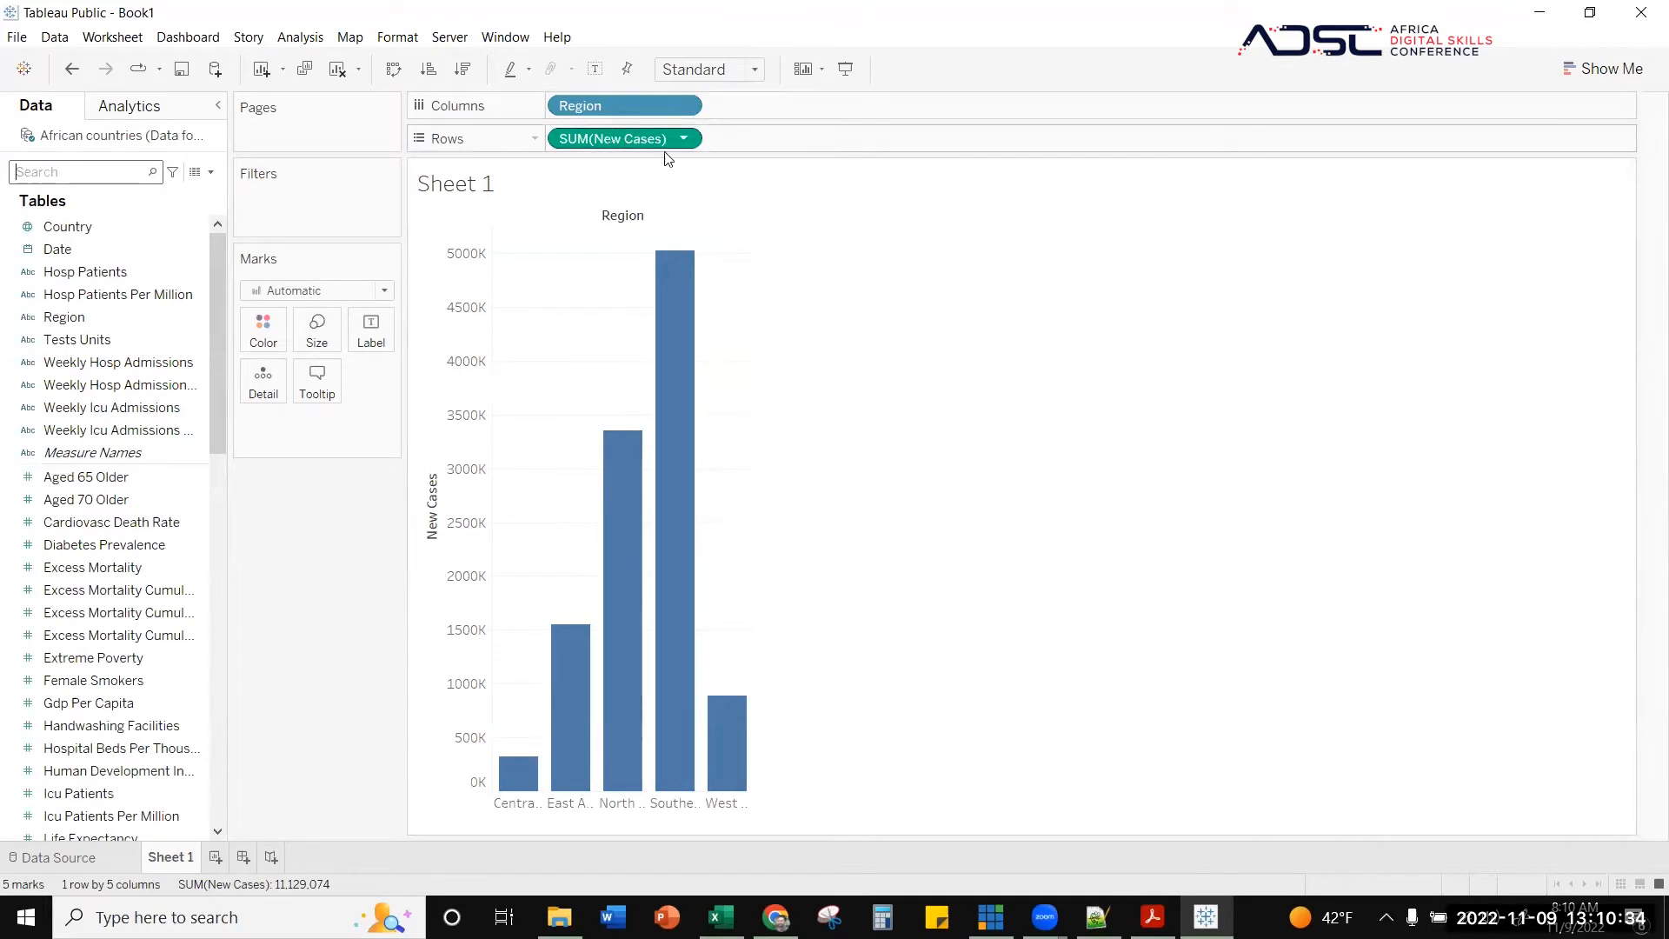
- Review the options available for SUM(New Cases) on Rows without choosing one
click(684, 139)
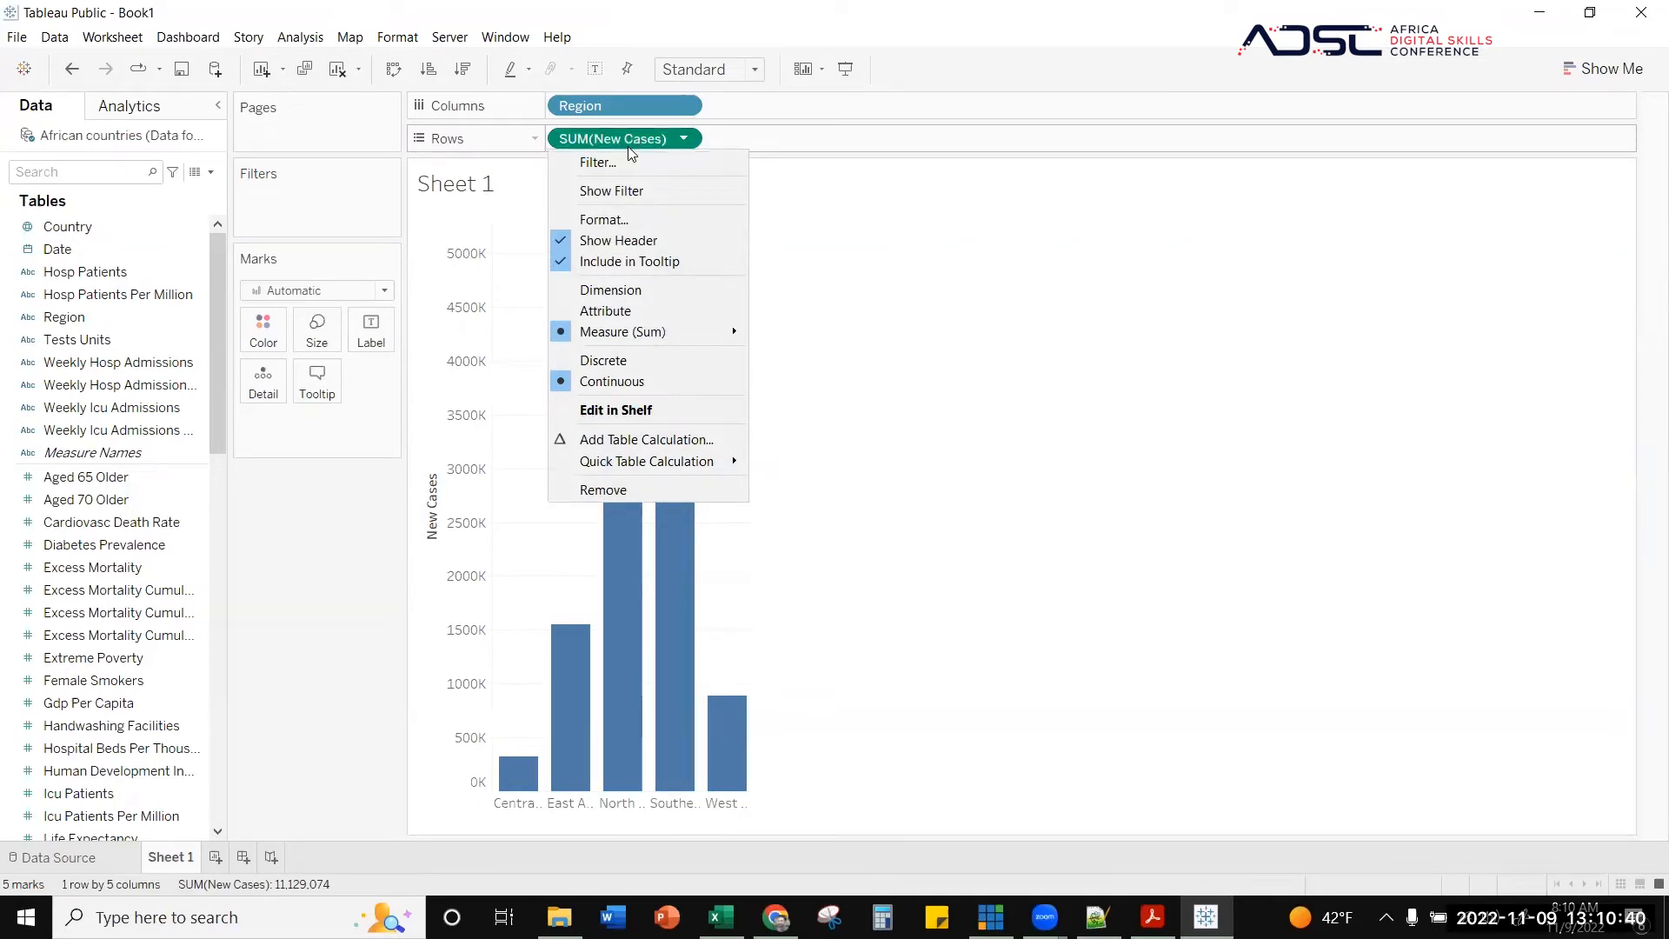
click(793, 221)
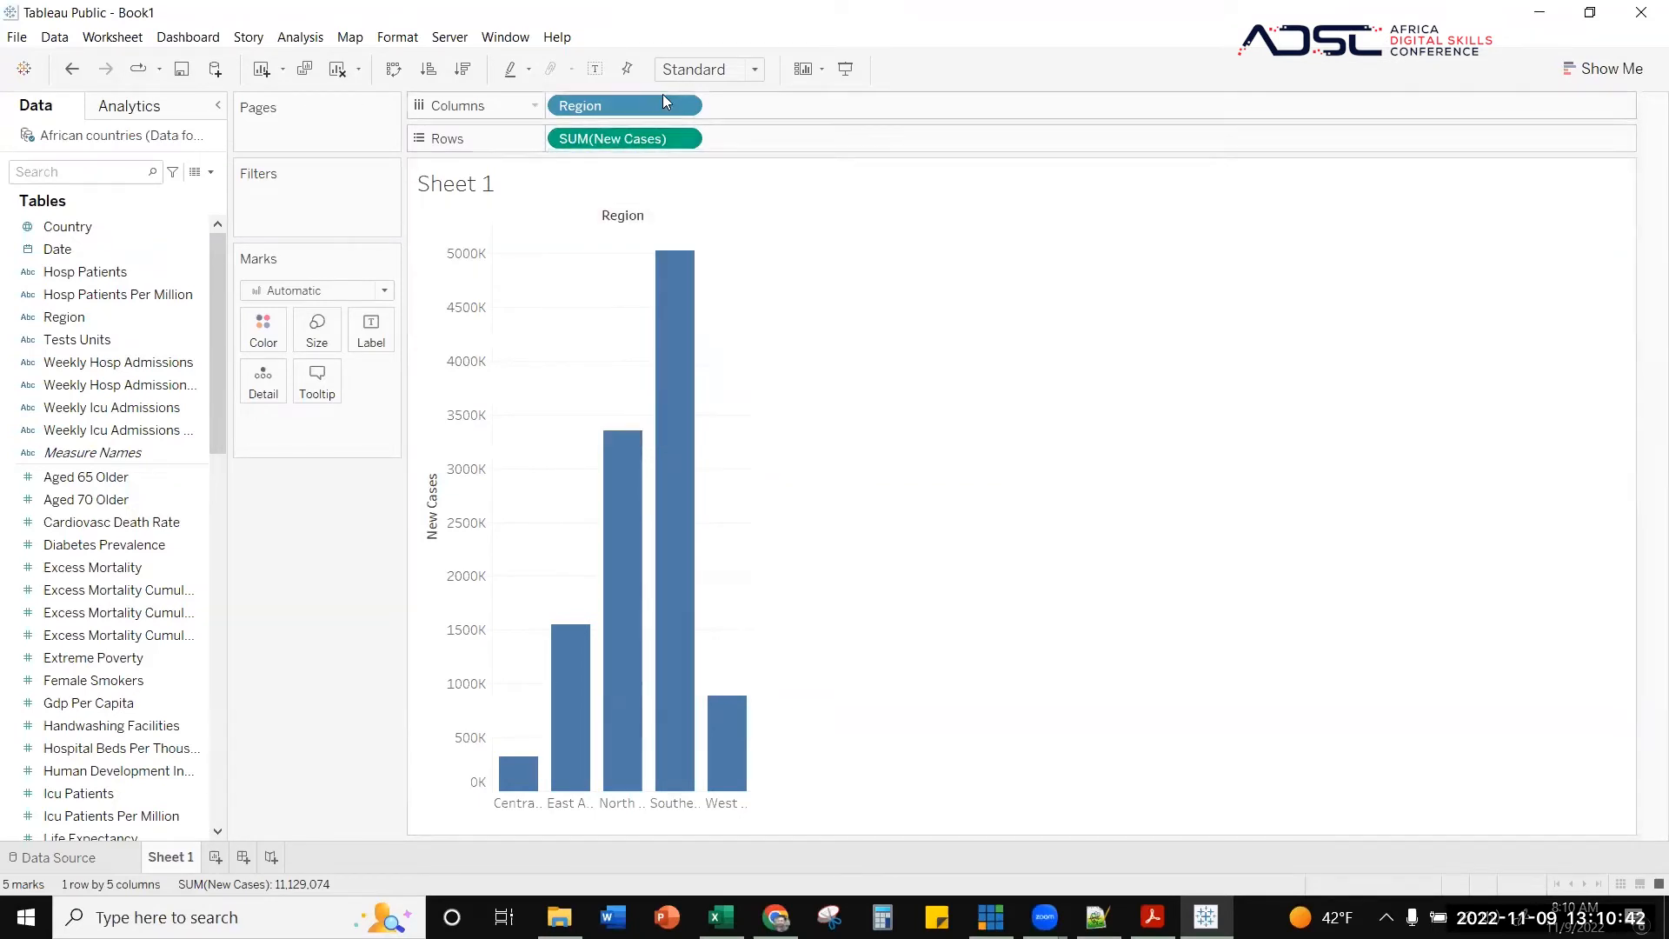
click(683, 139)
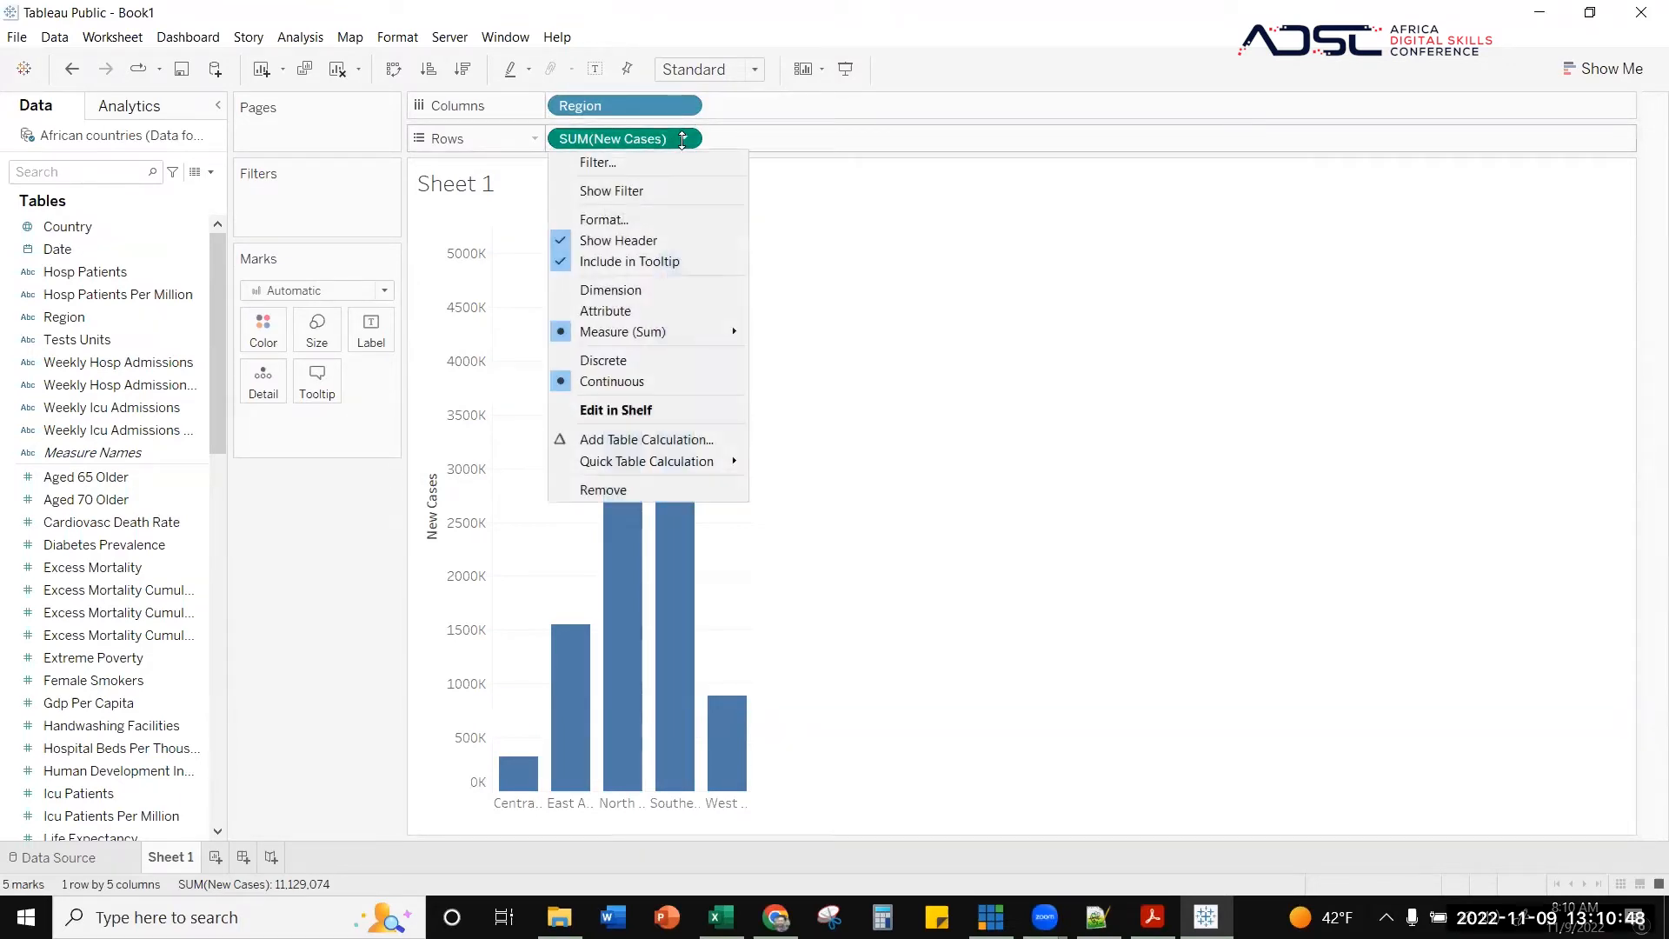
click(685, 137)
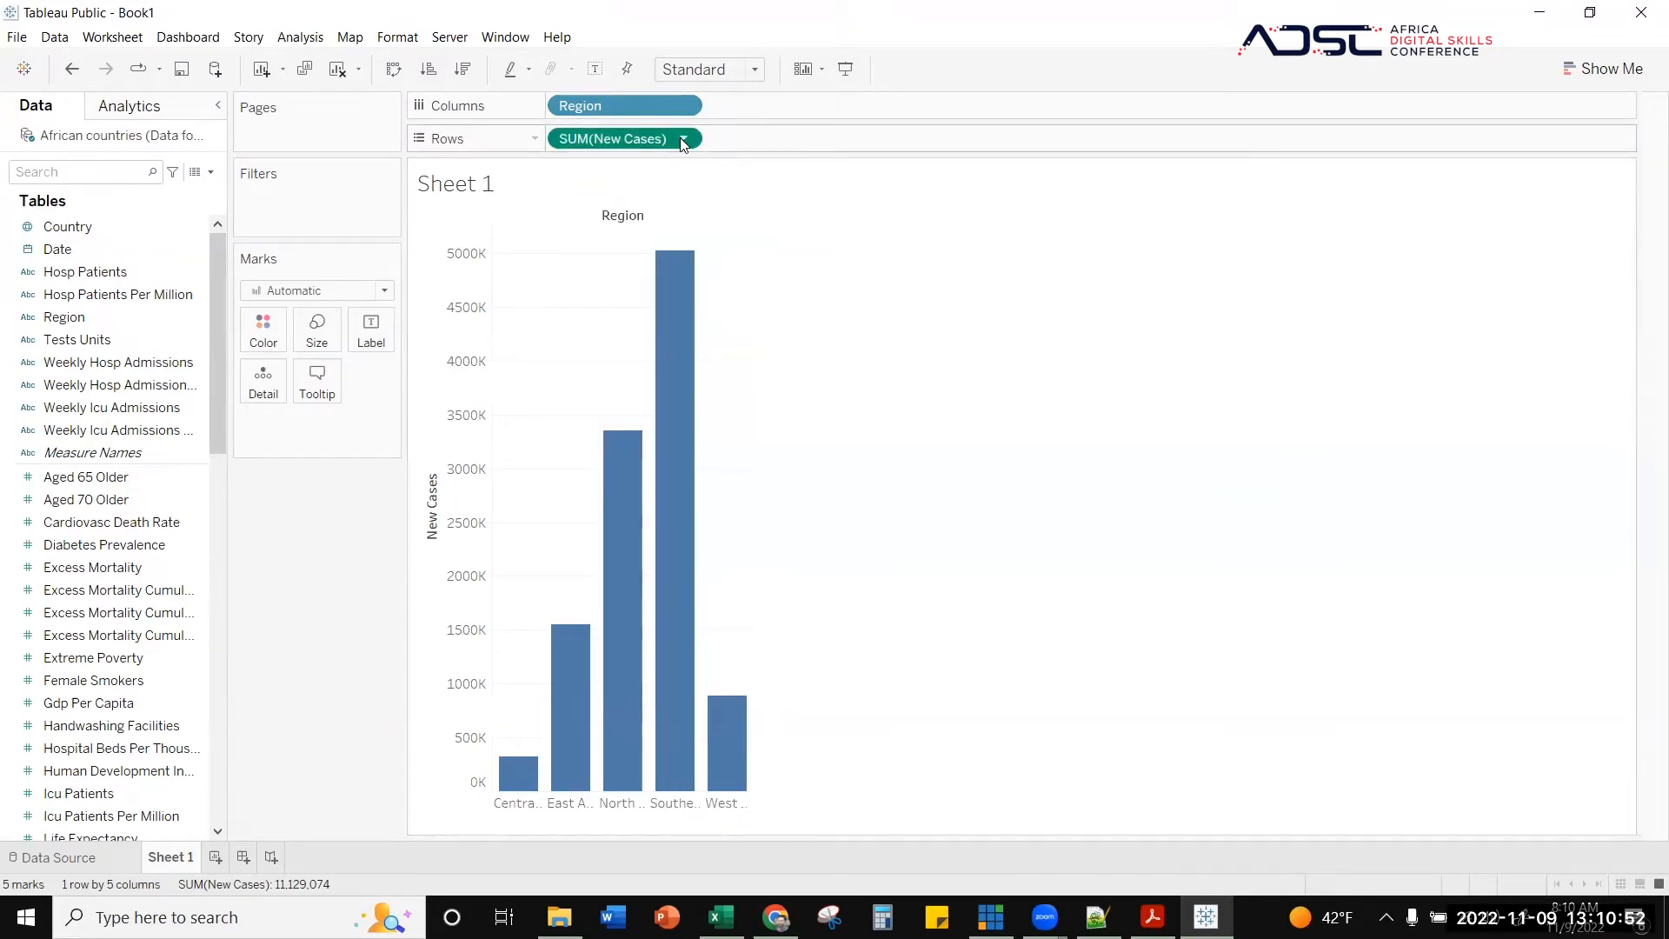
- Switch SUM(New Cases) on Rows to Discrete and set it back to Continuous
click(683, 139)
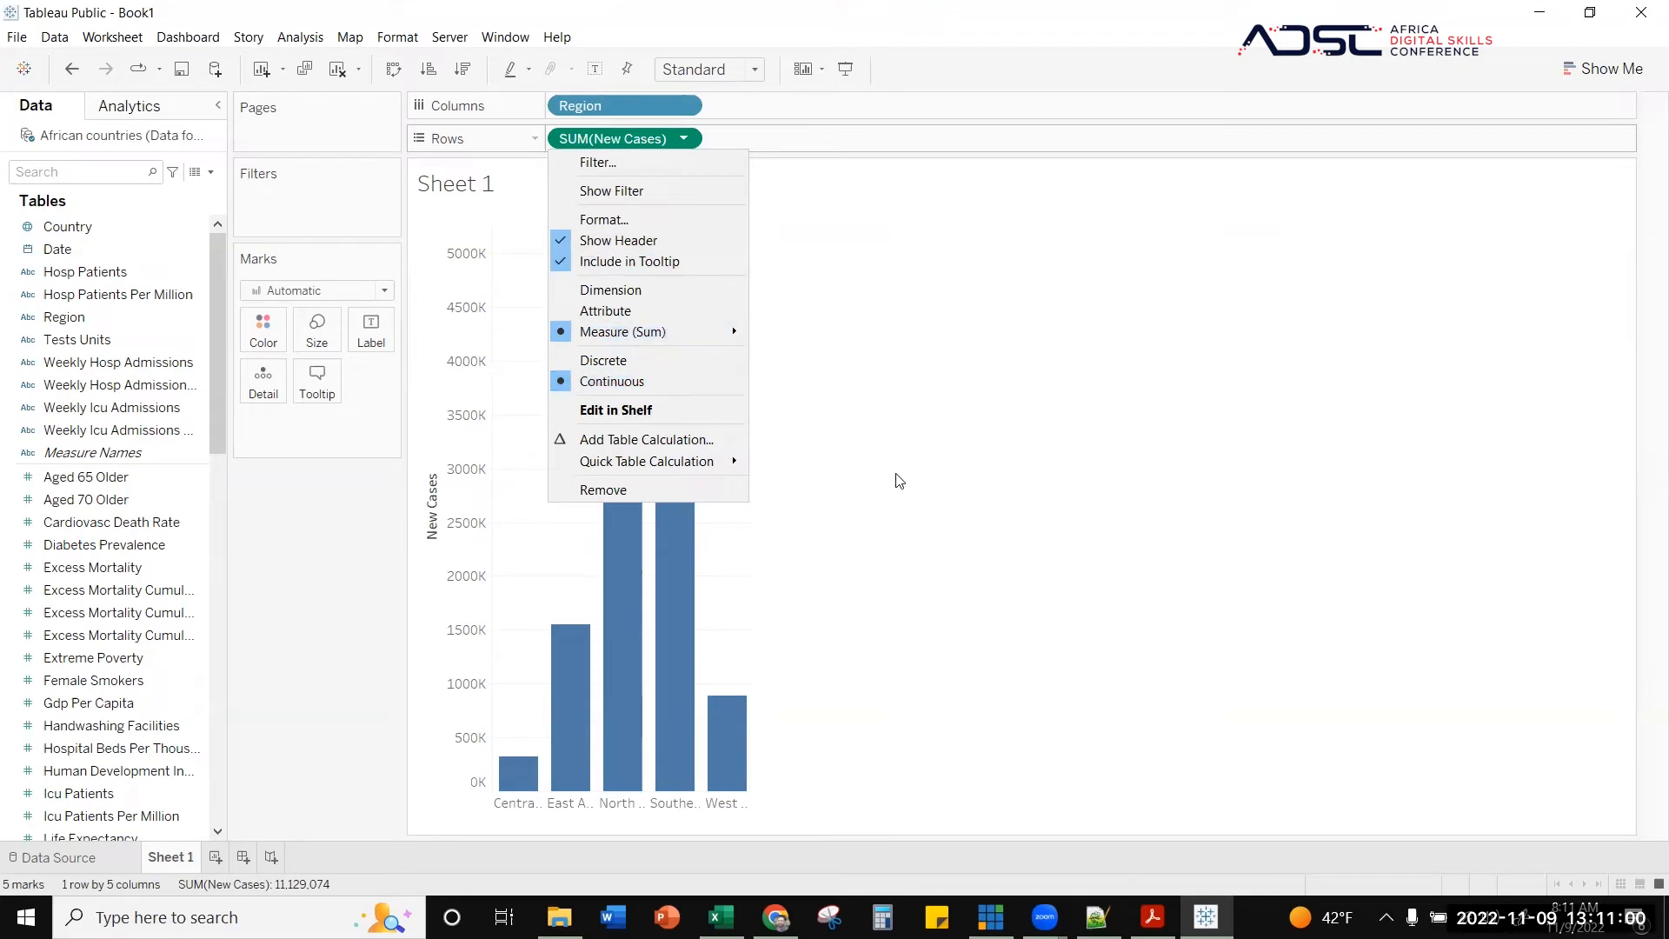
click(602, 360)
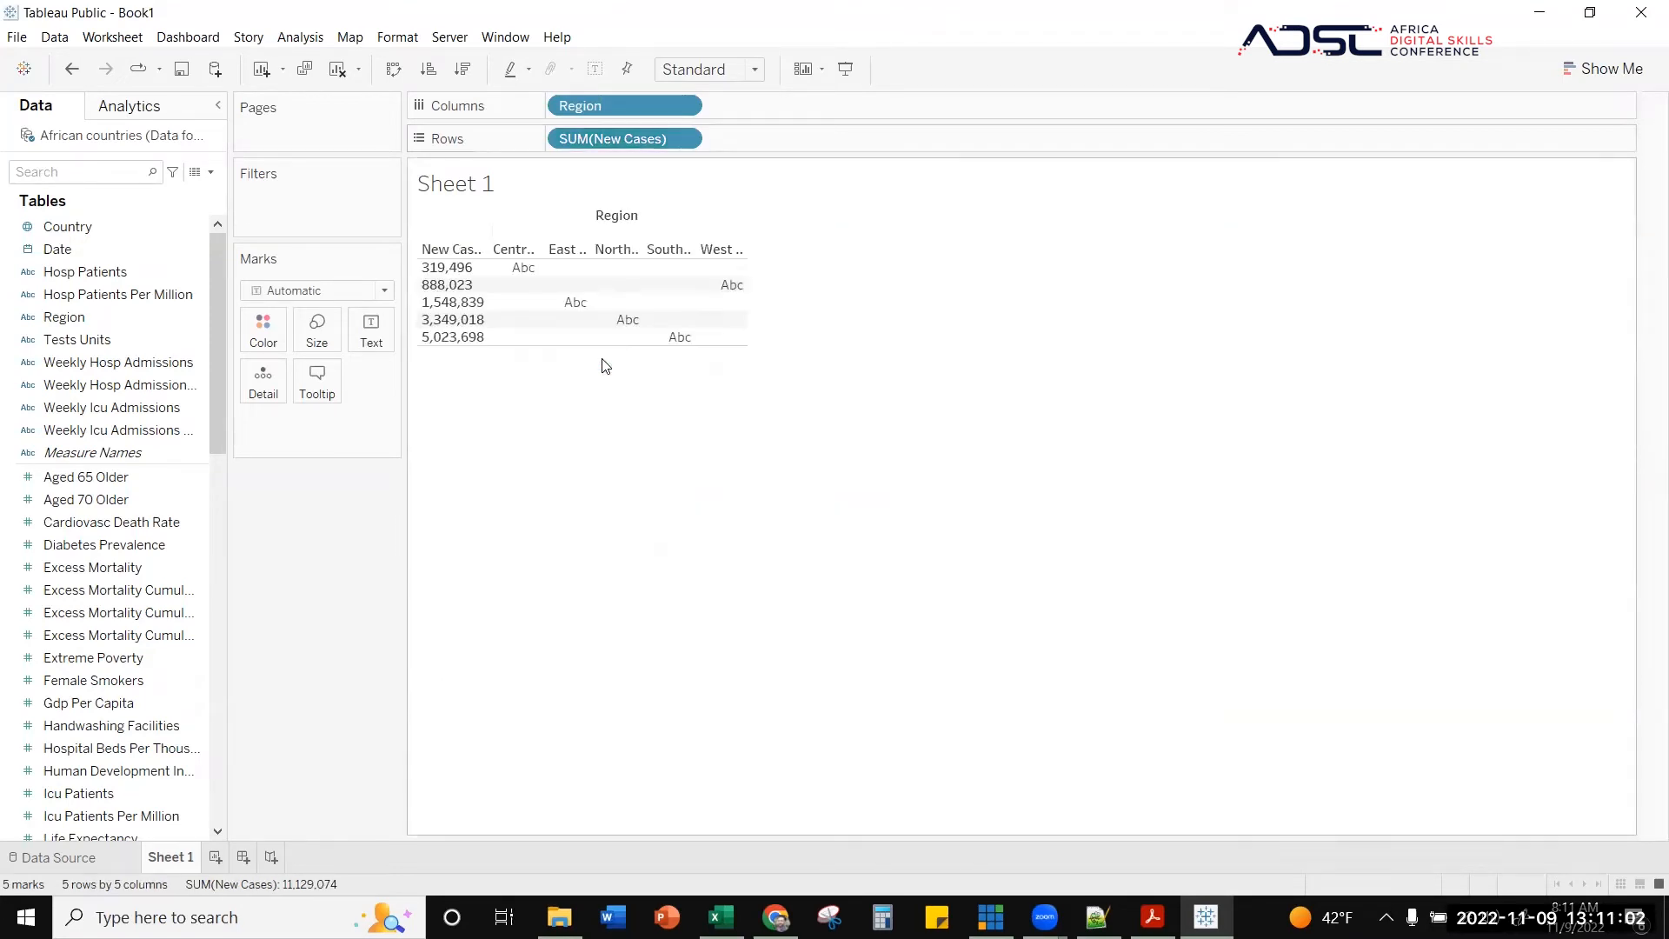
click(684, 138)
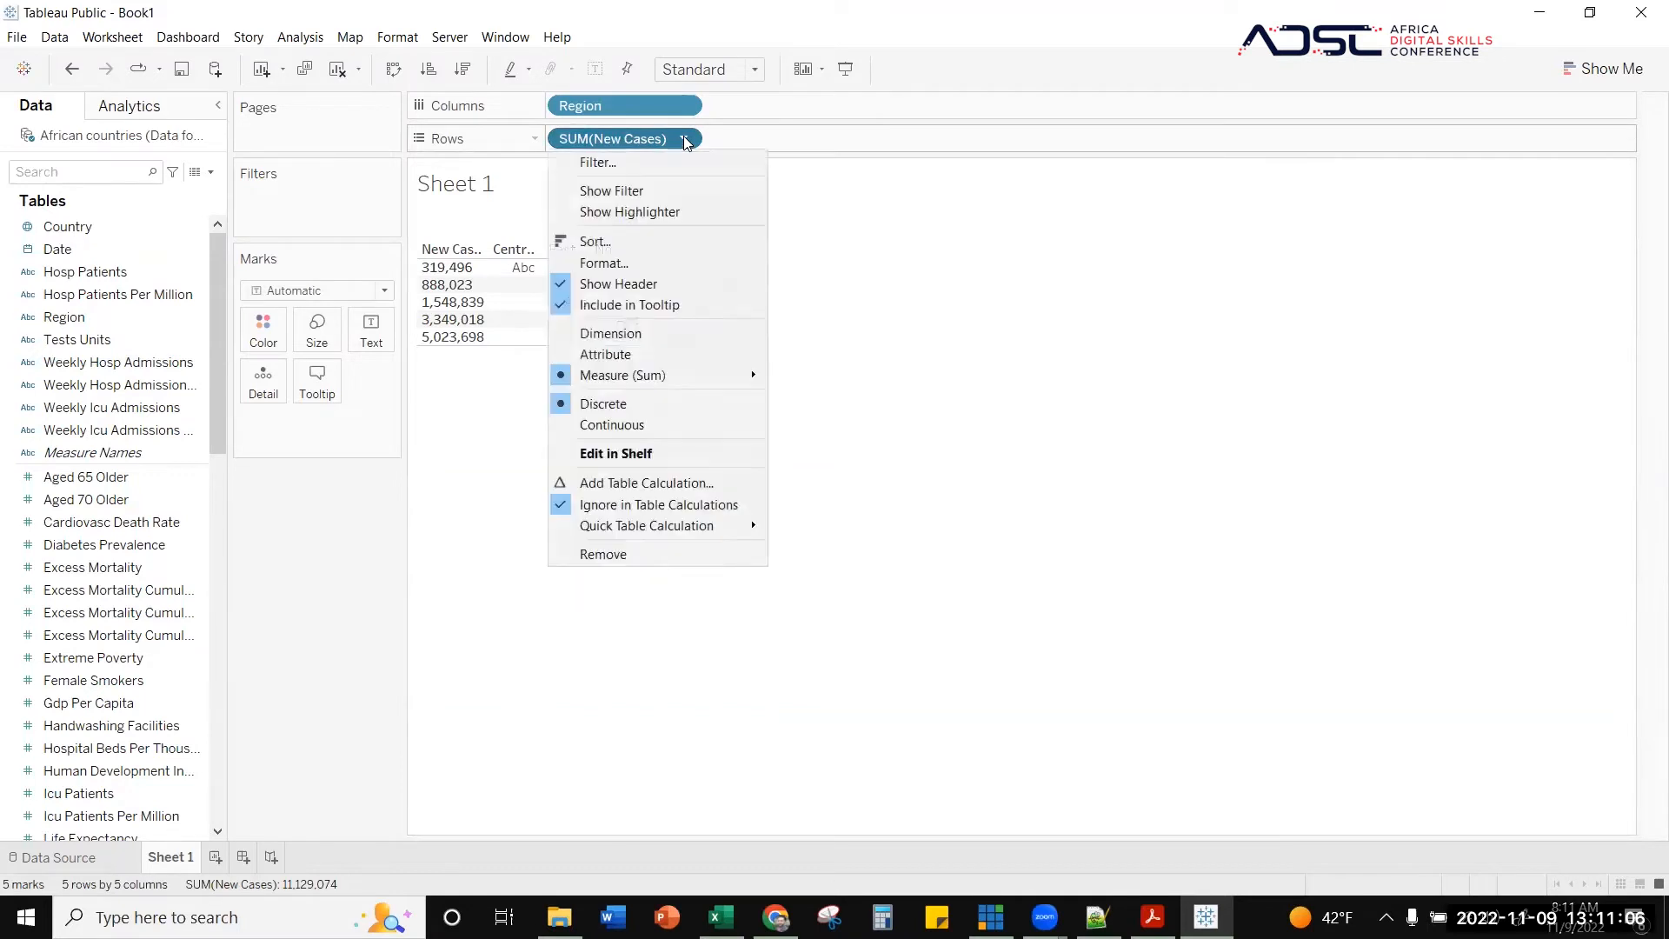
click(594, 424)
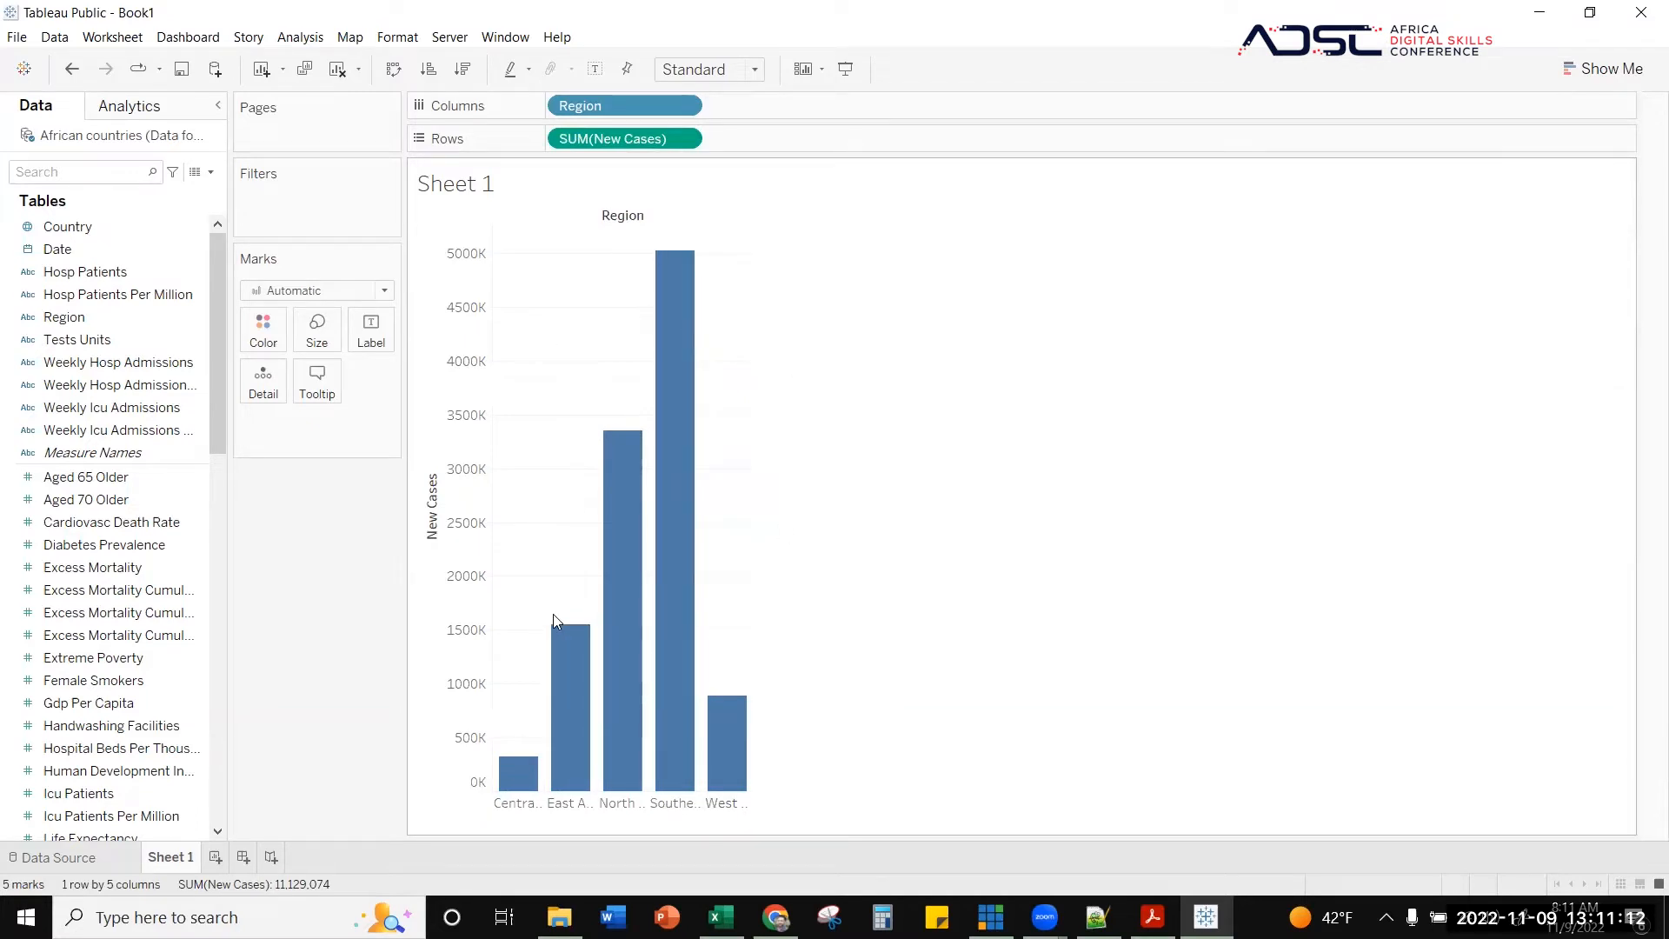
- Try the Fit Width, Fit Height and Entire View sizes on the bar chart, and restore Standard
click(755, 70)
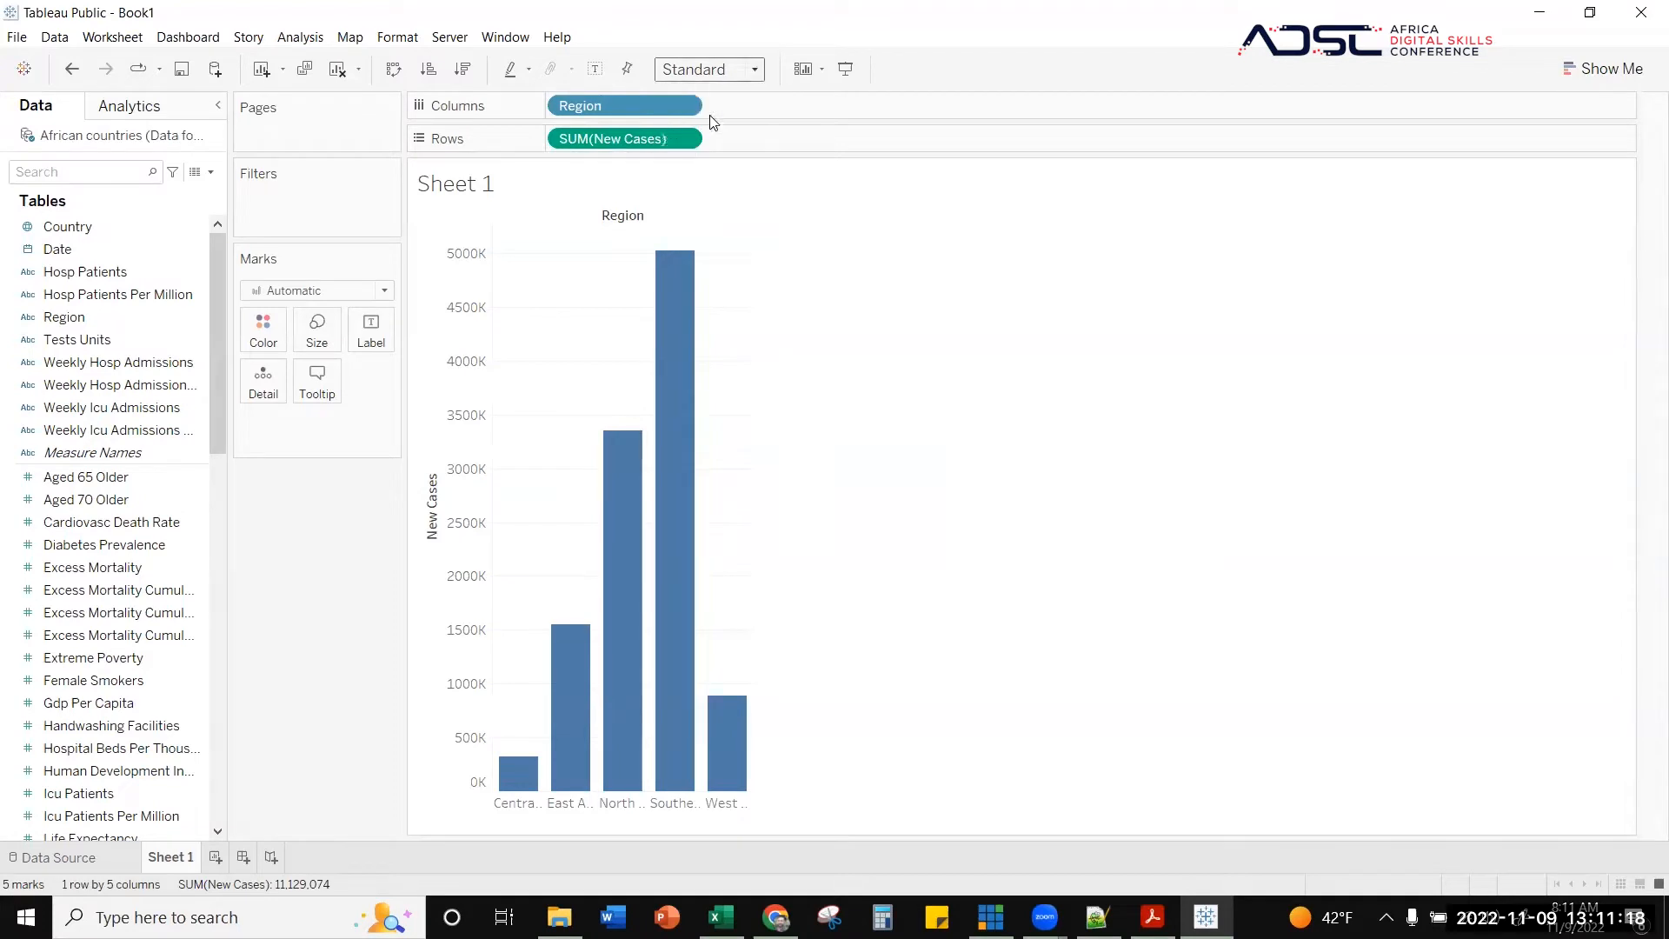
click(755, 69)
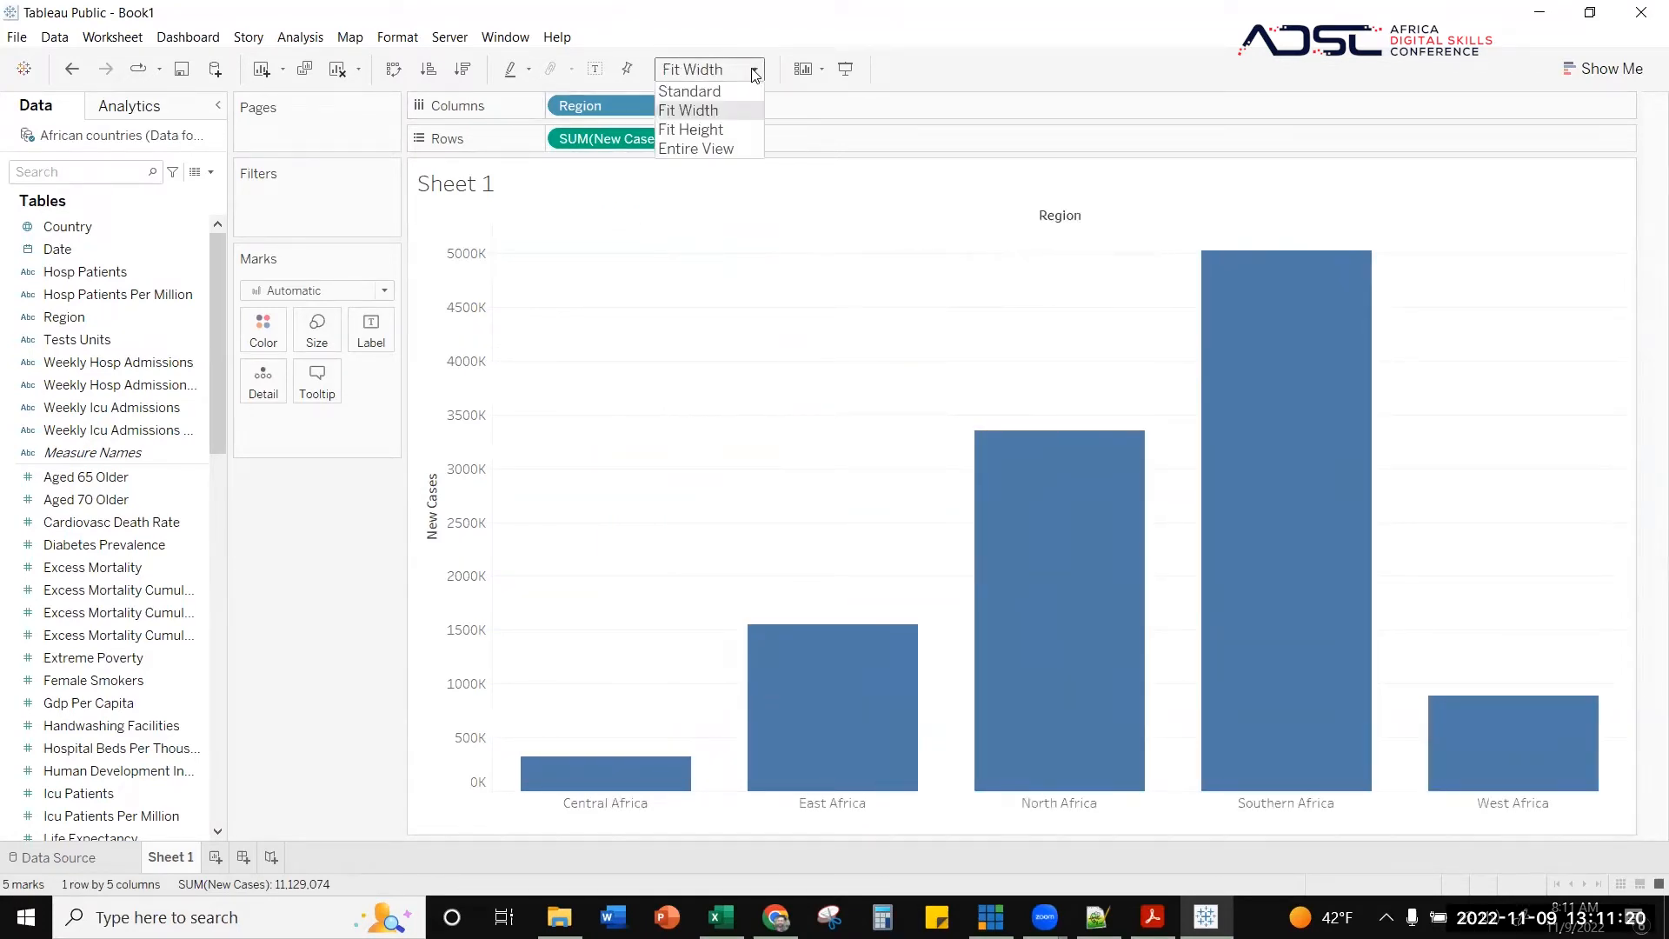
click(700, 130)
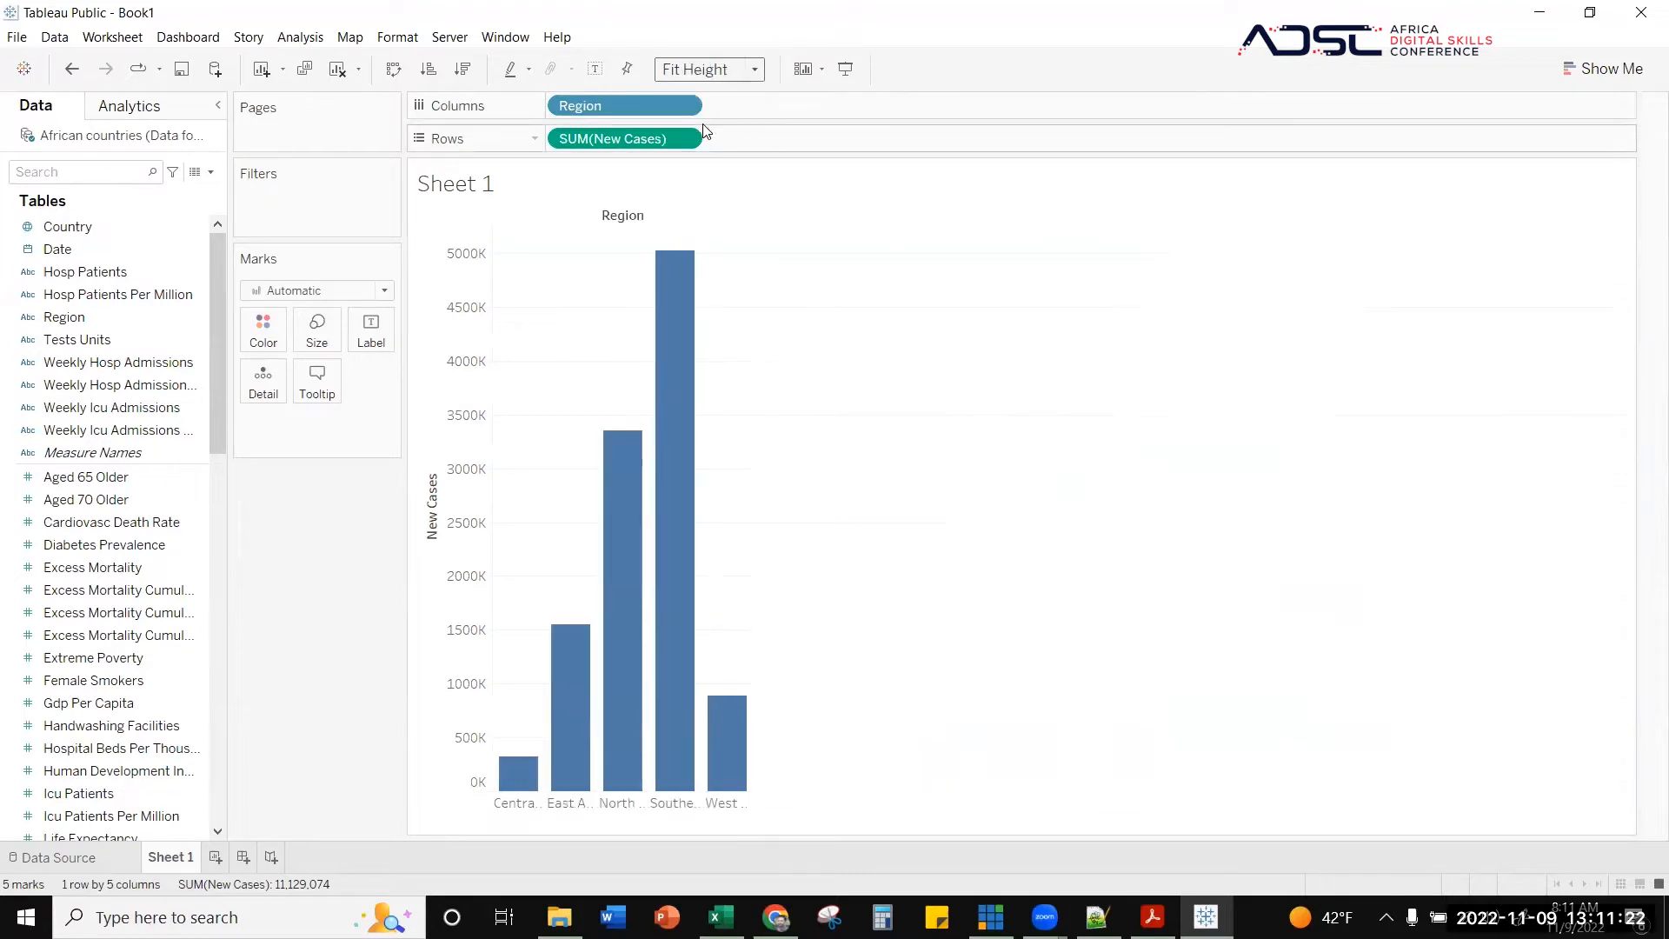
click(755, 69)
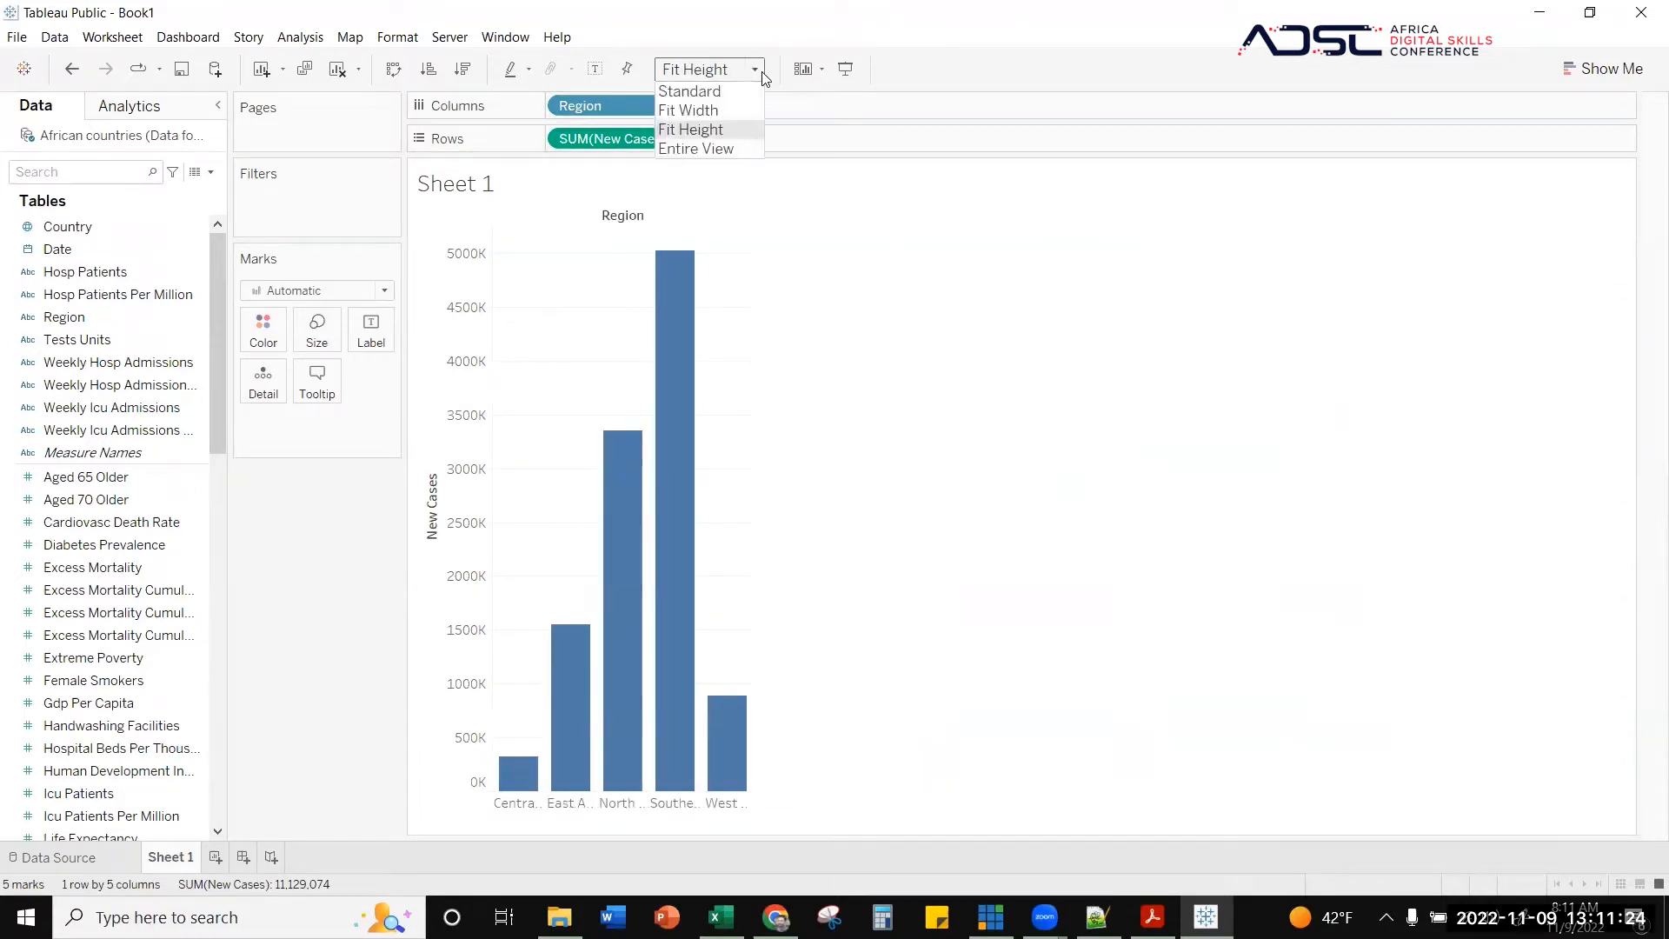
click(716, 149)
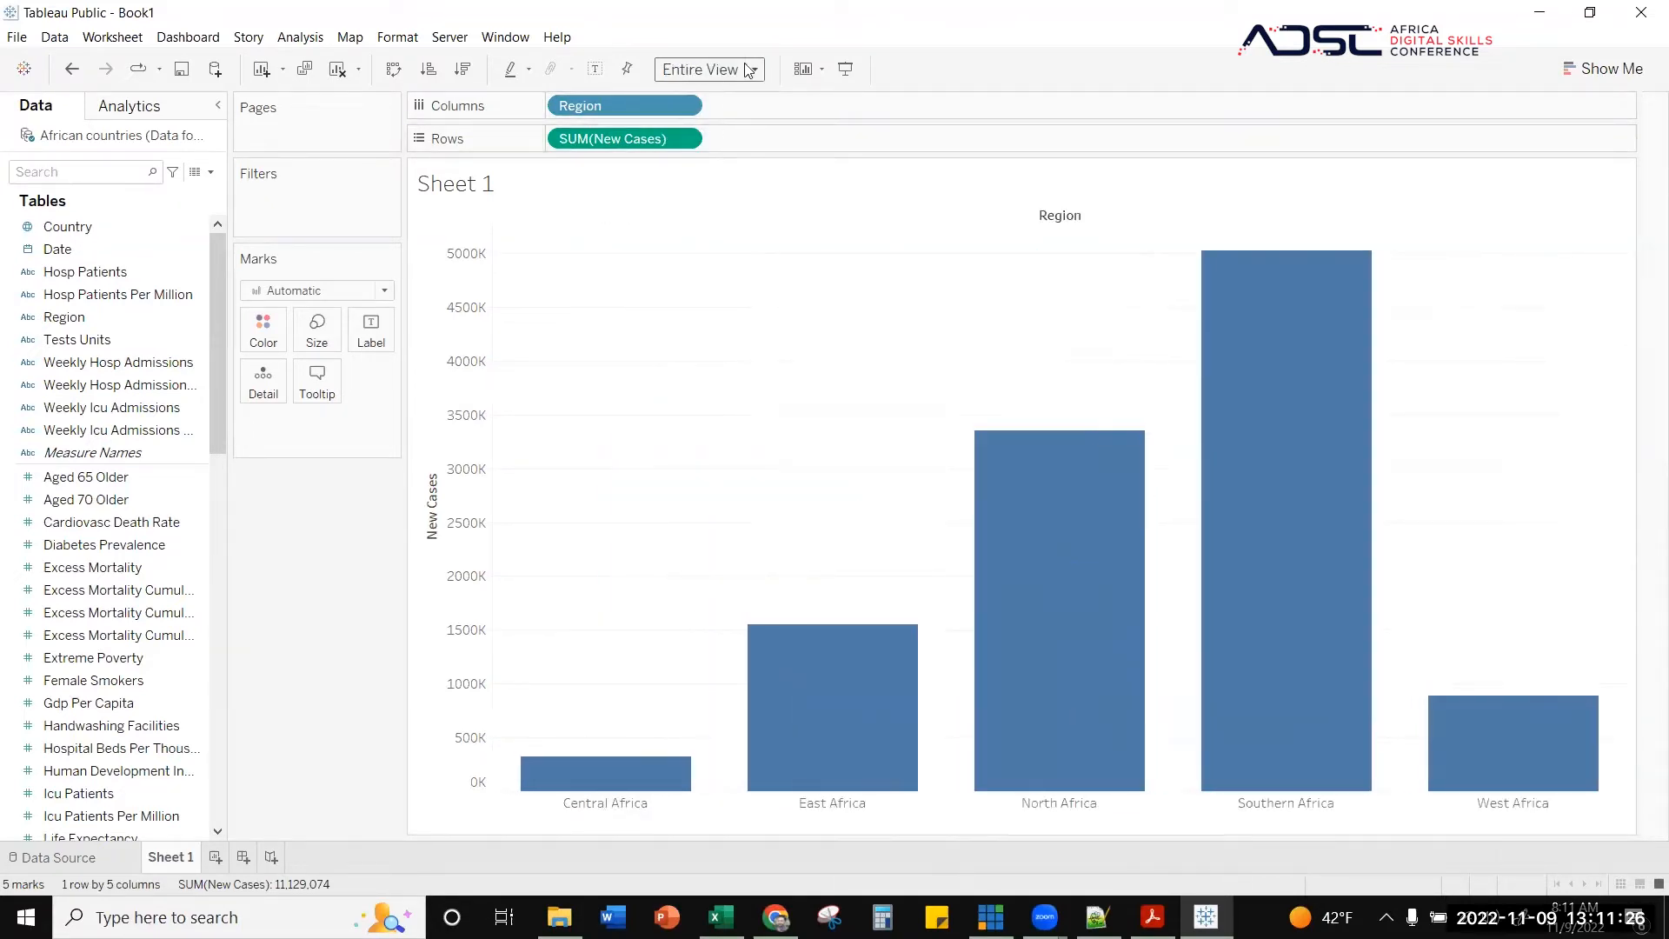
click(755, 69)
click(726, 92)
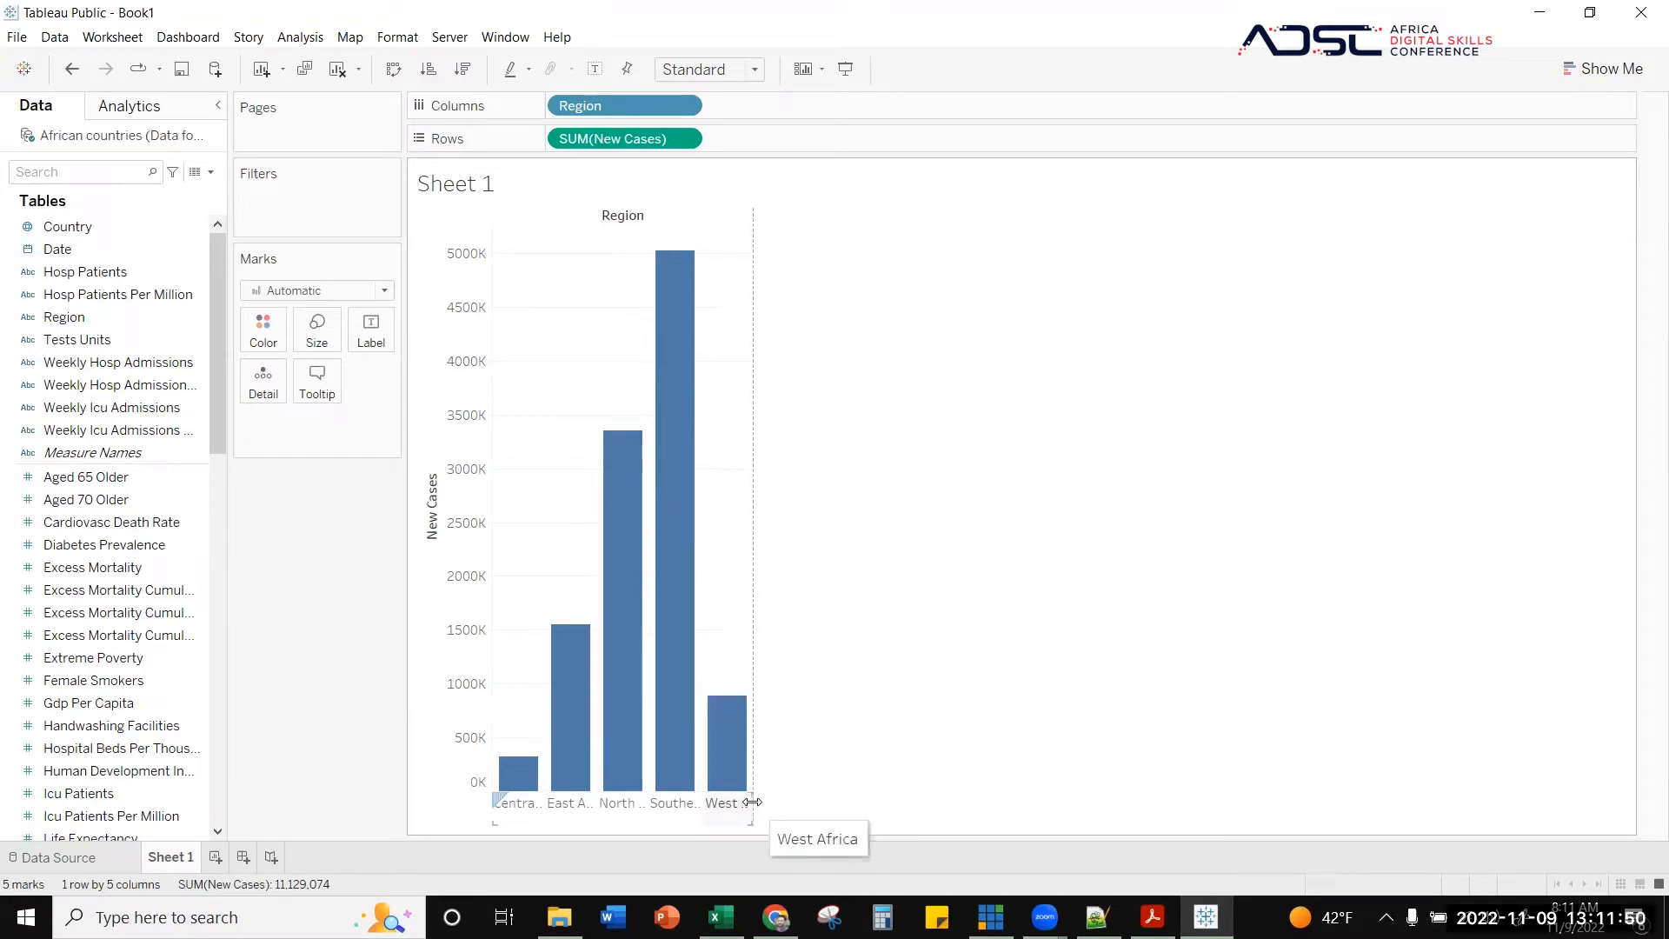
- Widen the bar chart manually by its West Africa column edge until the region names fit, leaving no region selected
drag(753, 802, 916, 802)
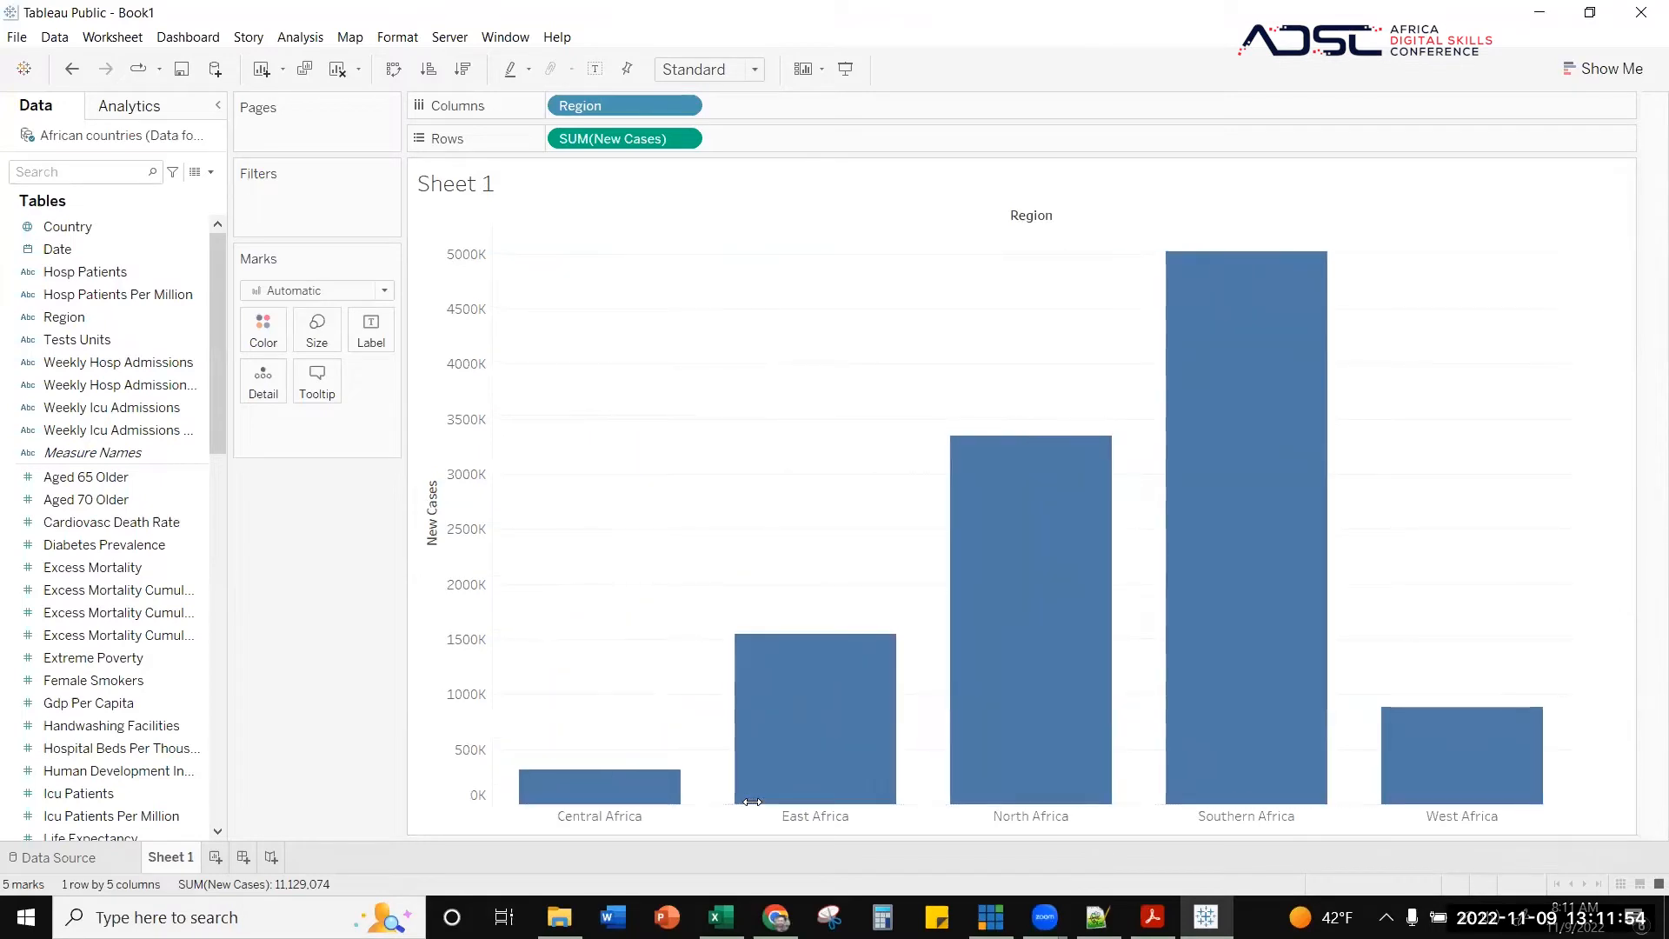
click(1565, 817)
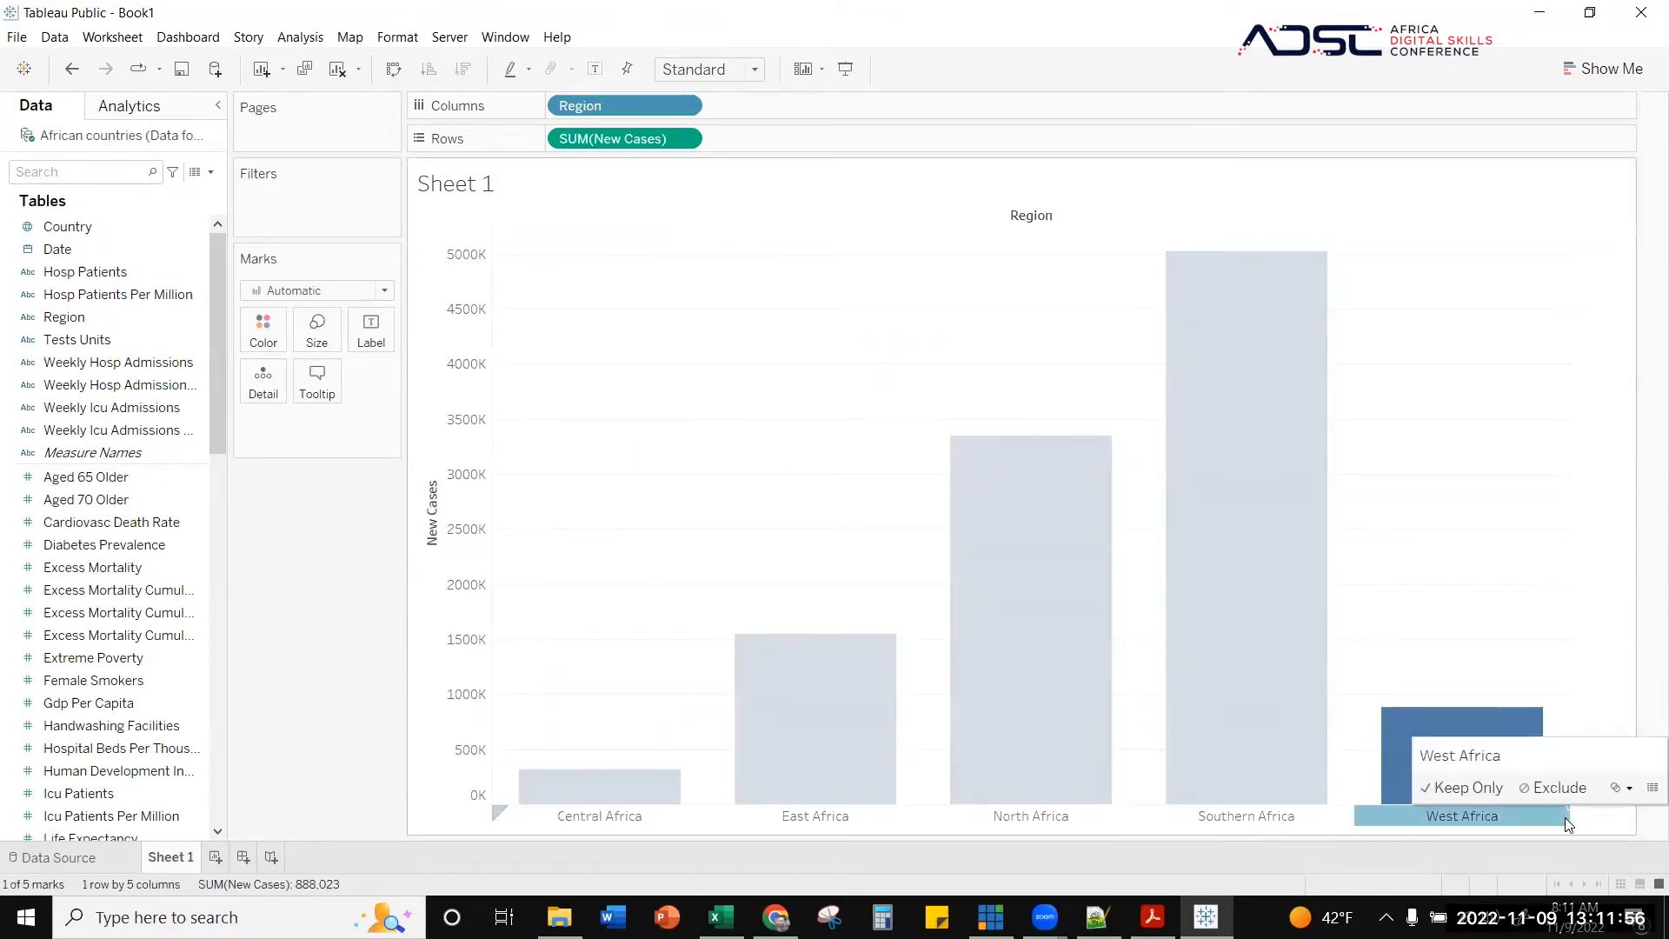
click(1593, 712)
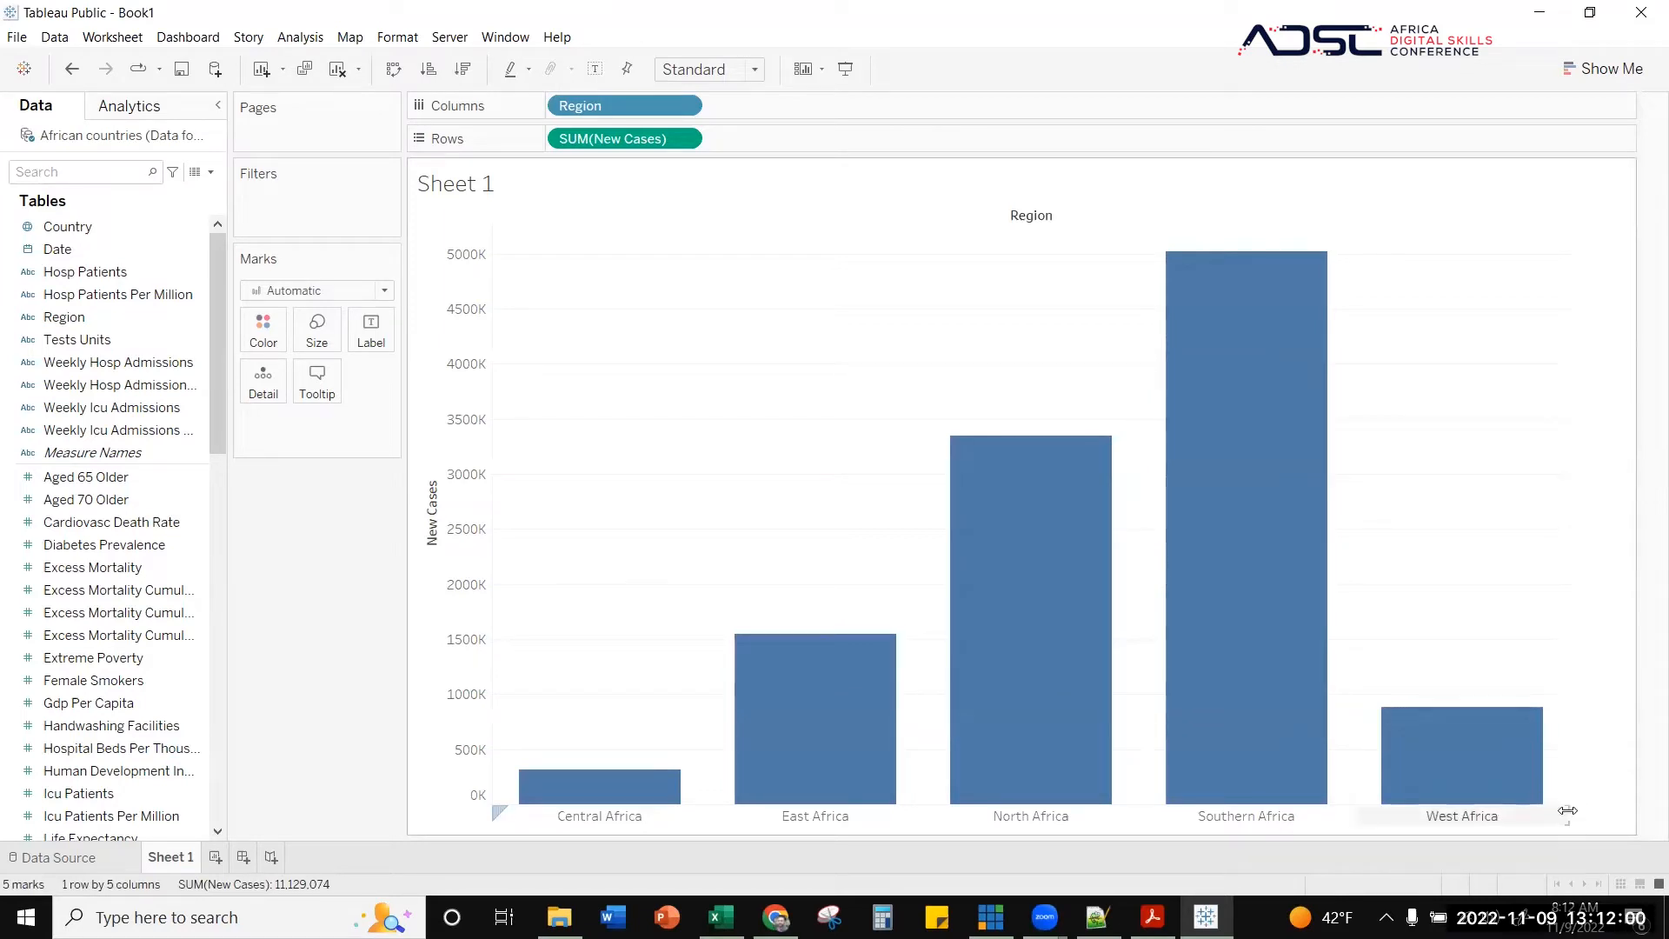
- Try shrinking the chart's columns from the West Africa edge, undo the resize and leave no region selected
drag(1572, 819, 1297, 812)
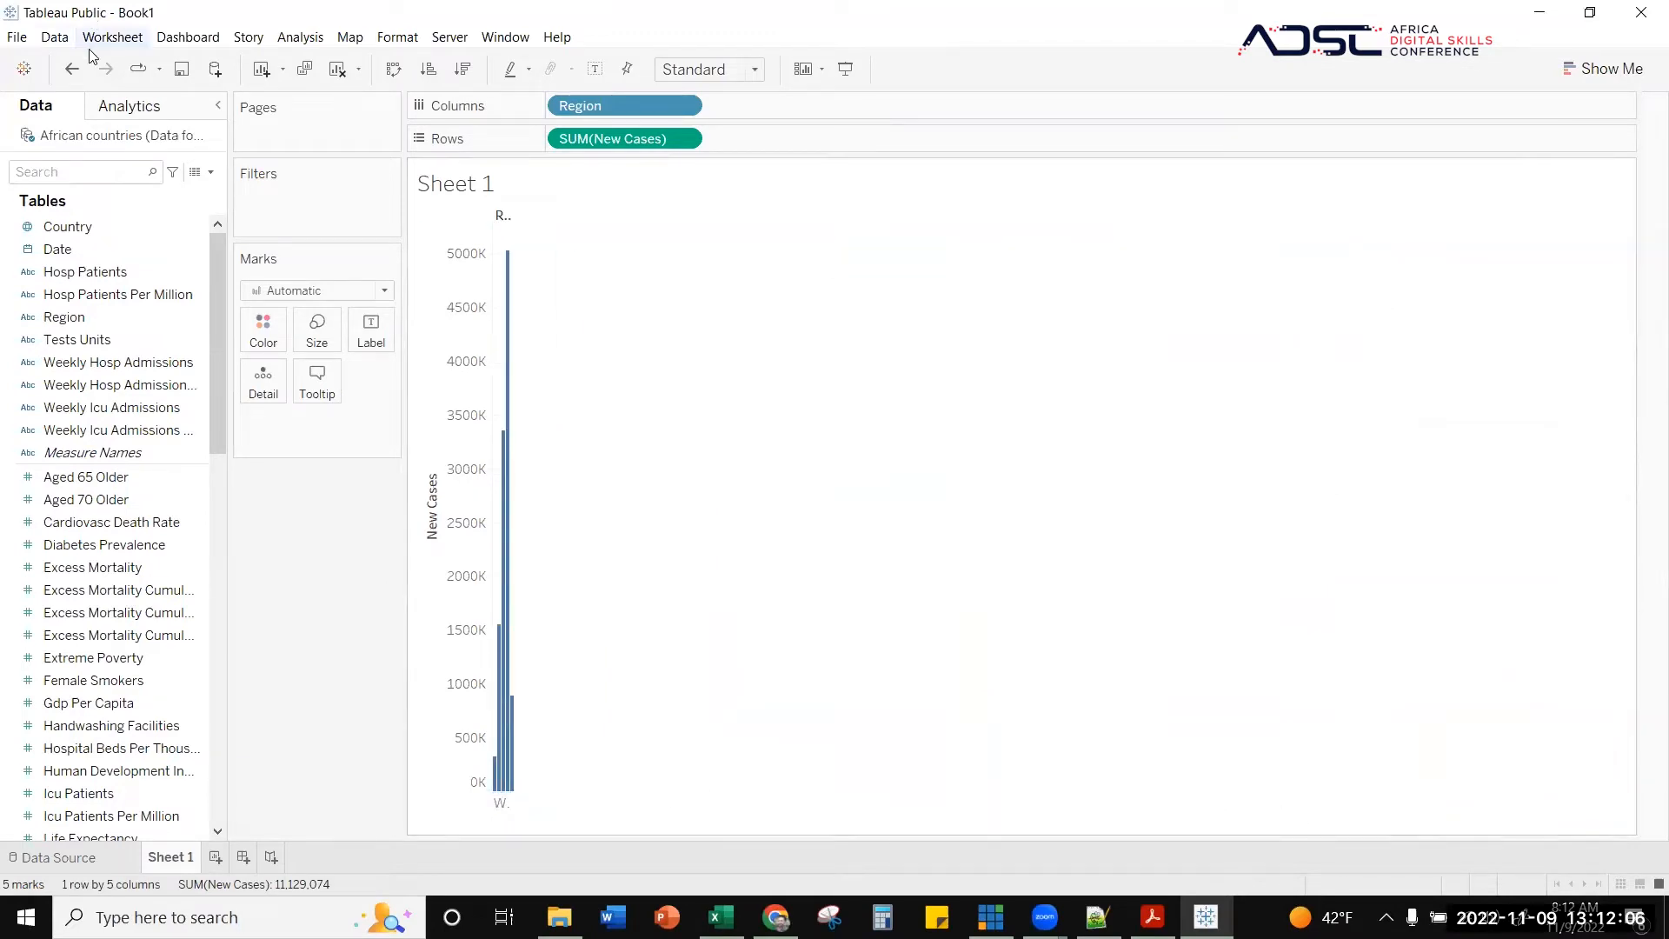
click(74, 74)
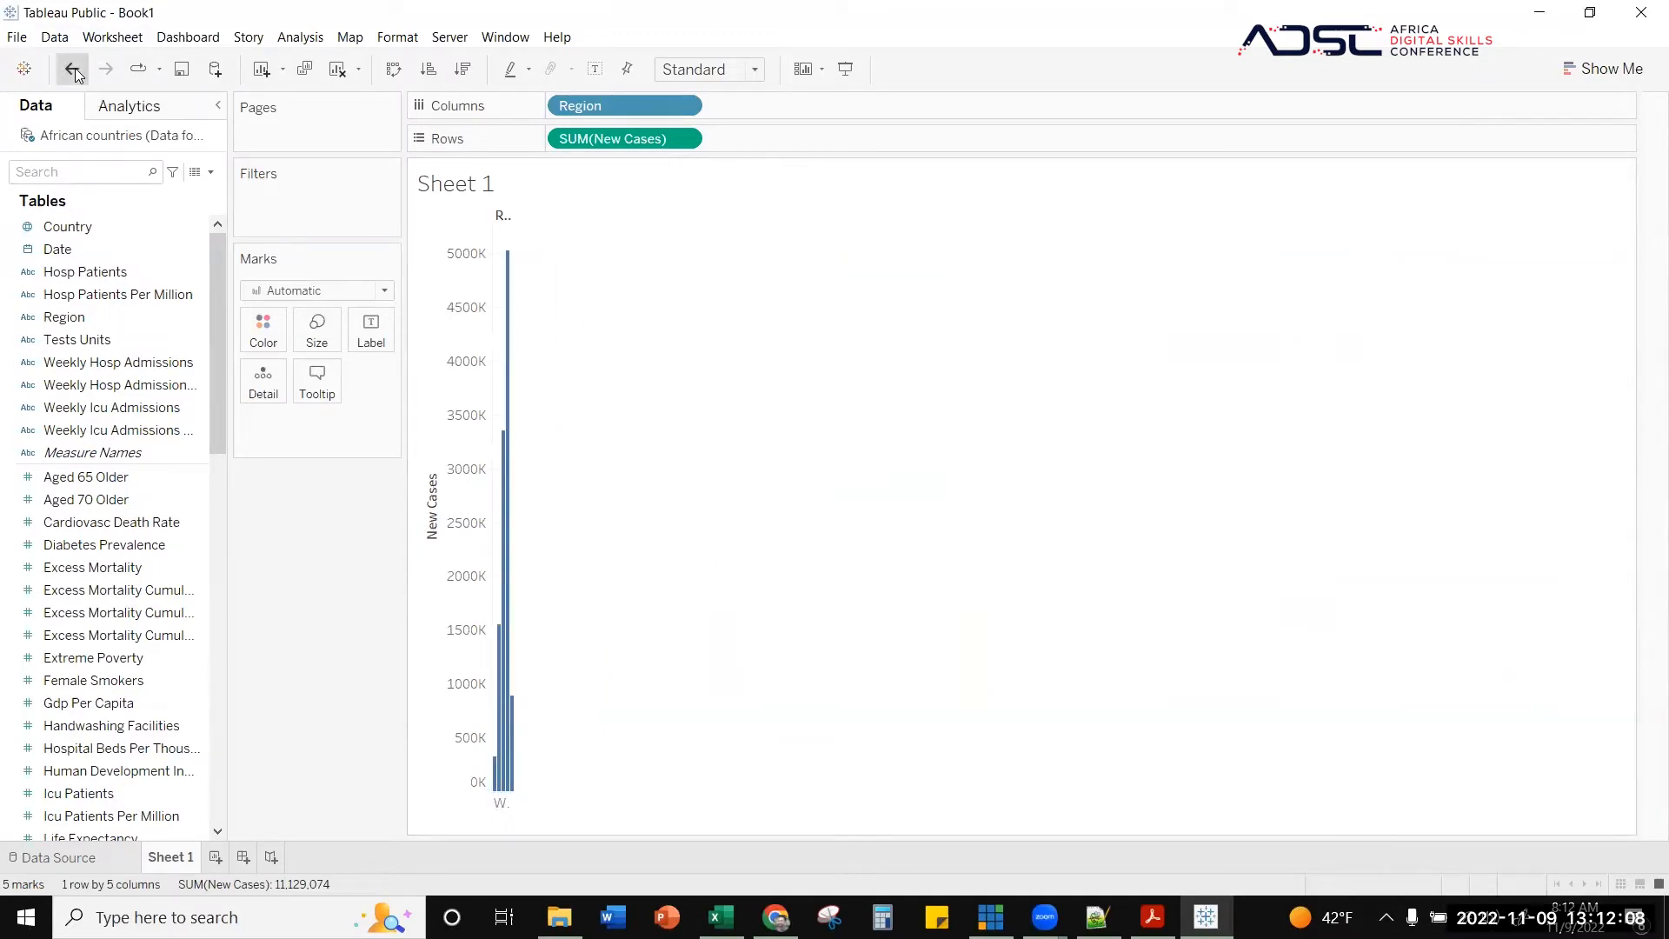
click(1565, 815)
click(1587, 761)
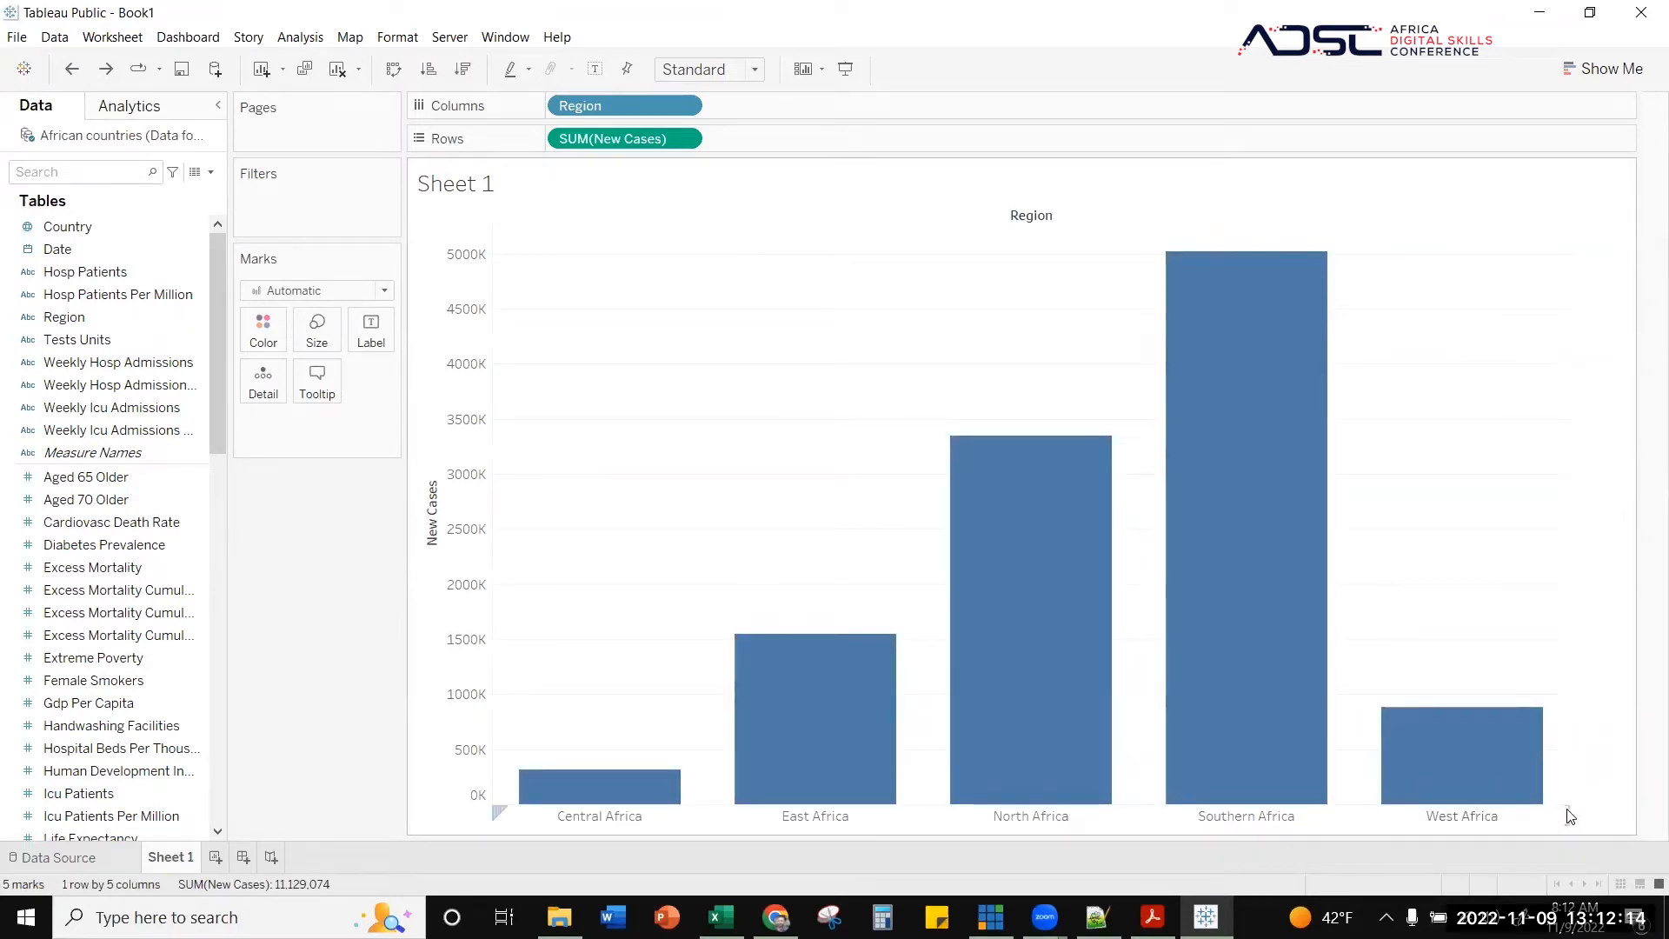
- Narrow the bar chart's columns moderately, keeping every region name readable in full
drag(1569, 810, 1492, 810)
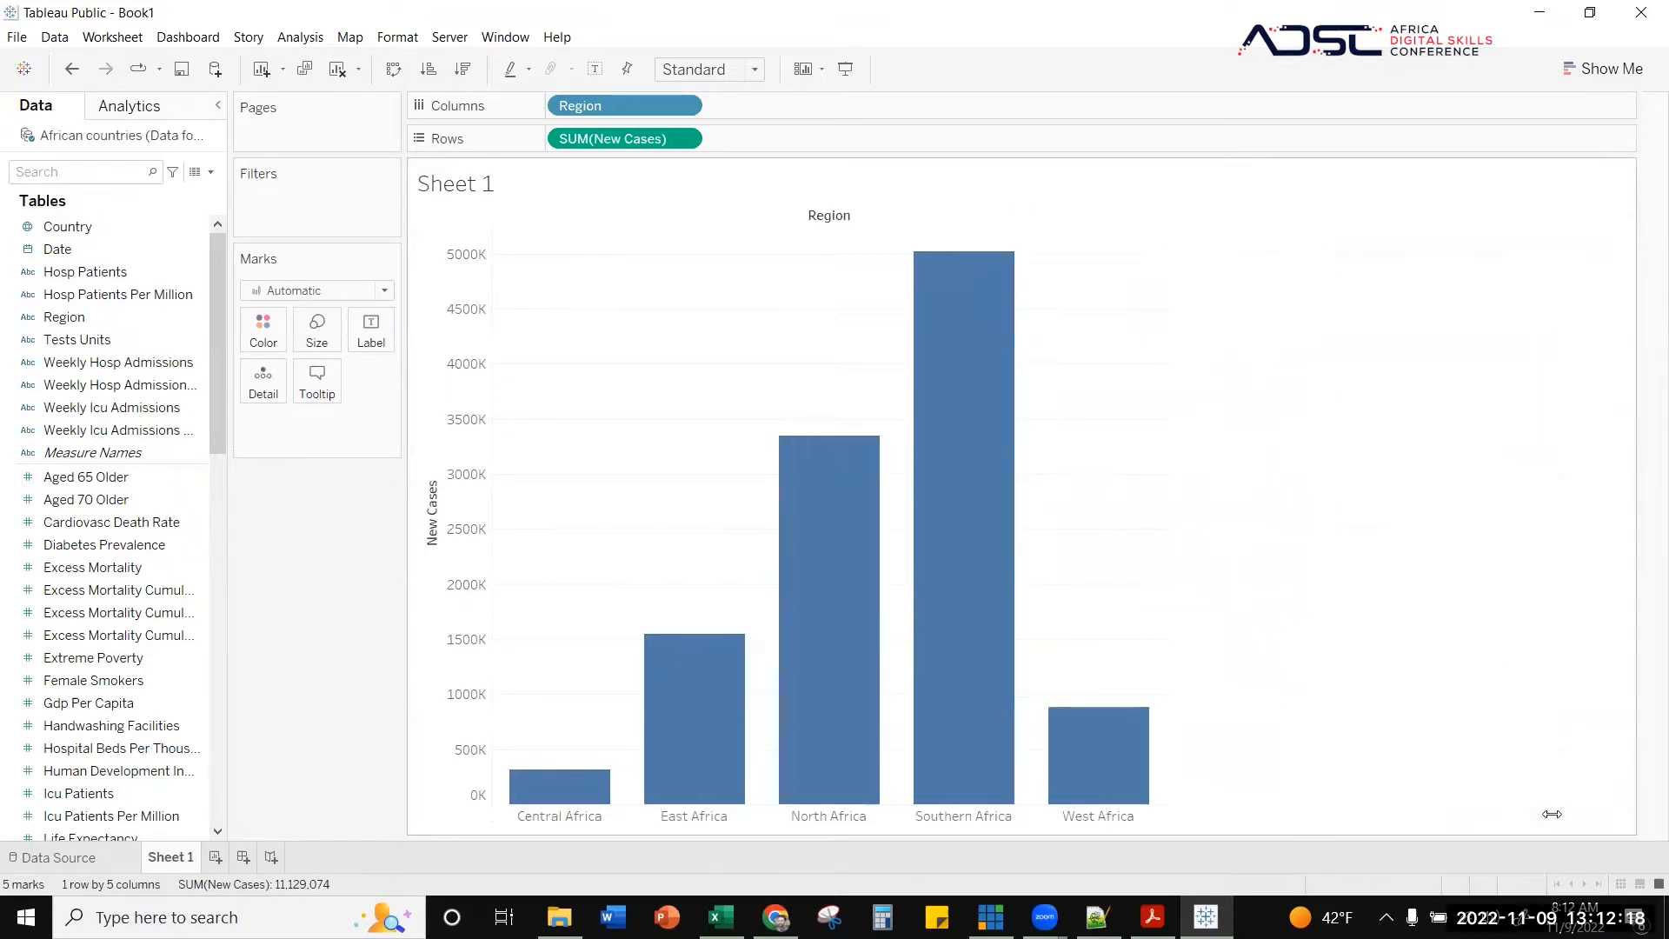
mouse_move(1056, 800)
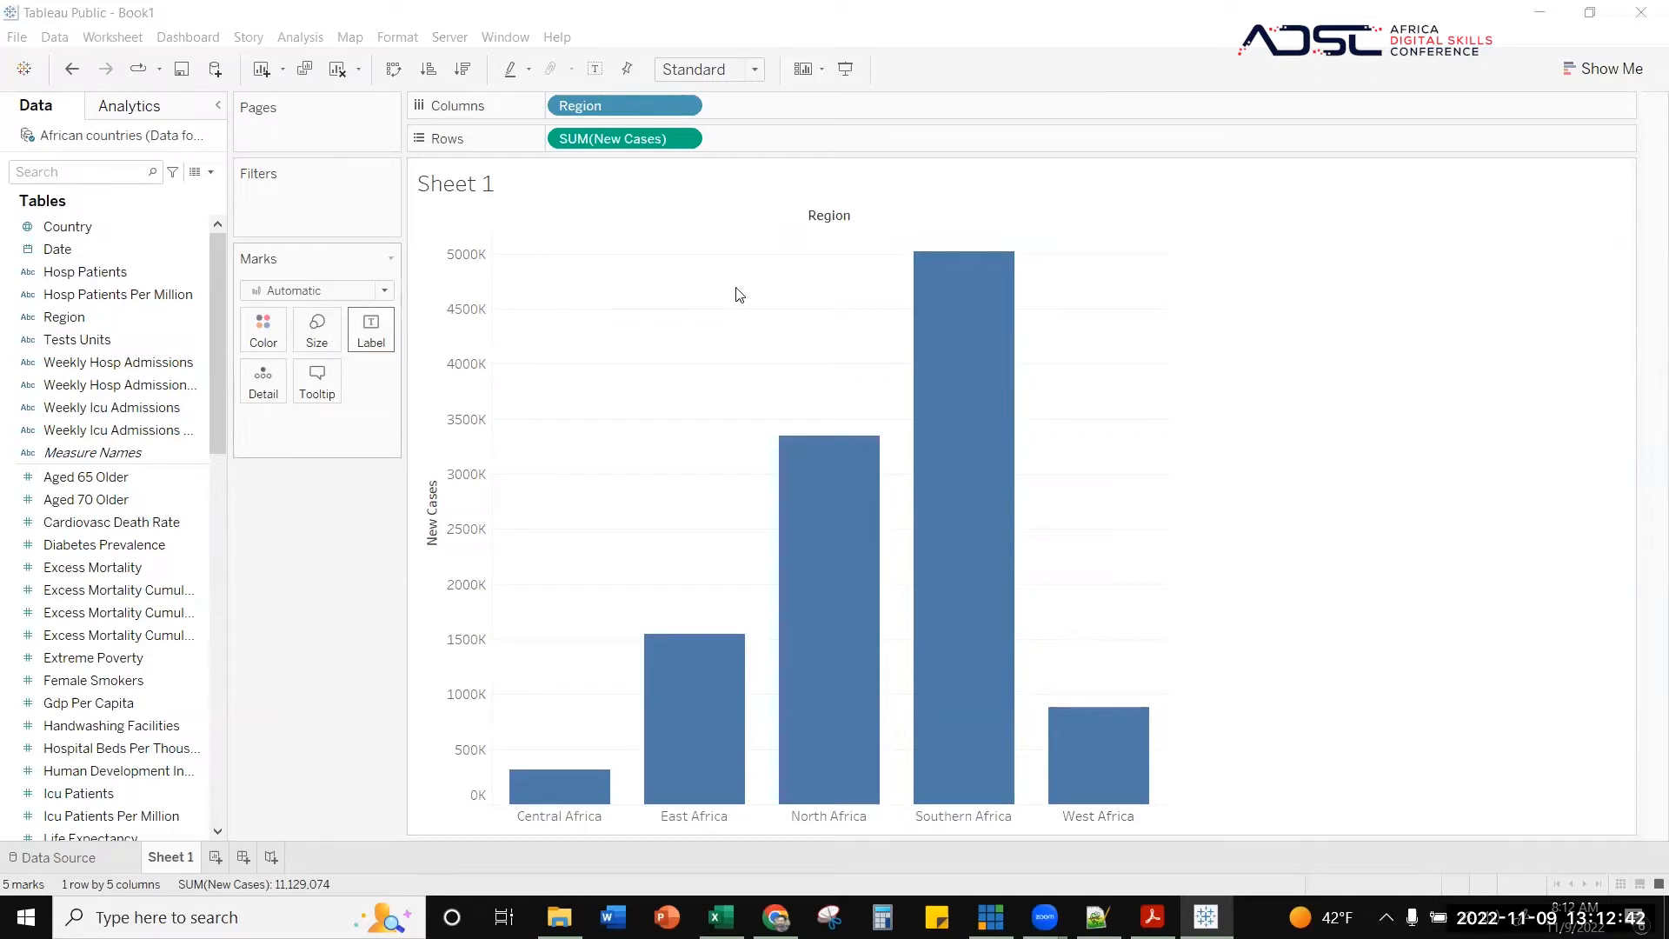
mouse_move(978, 406)
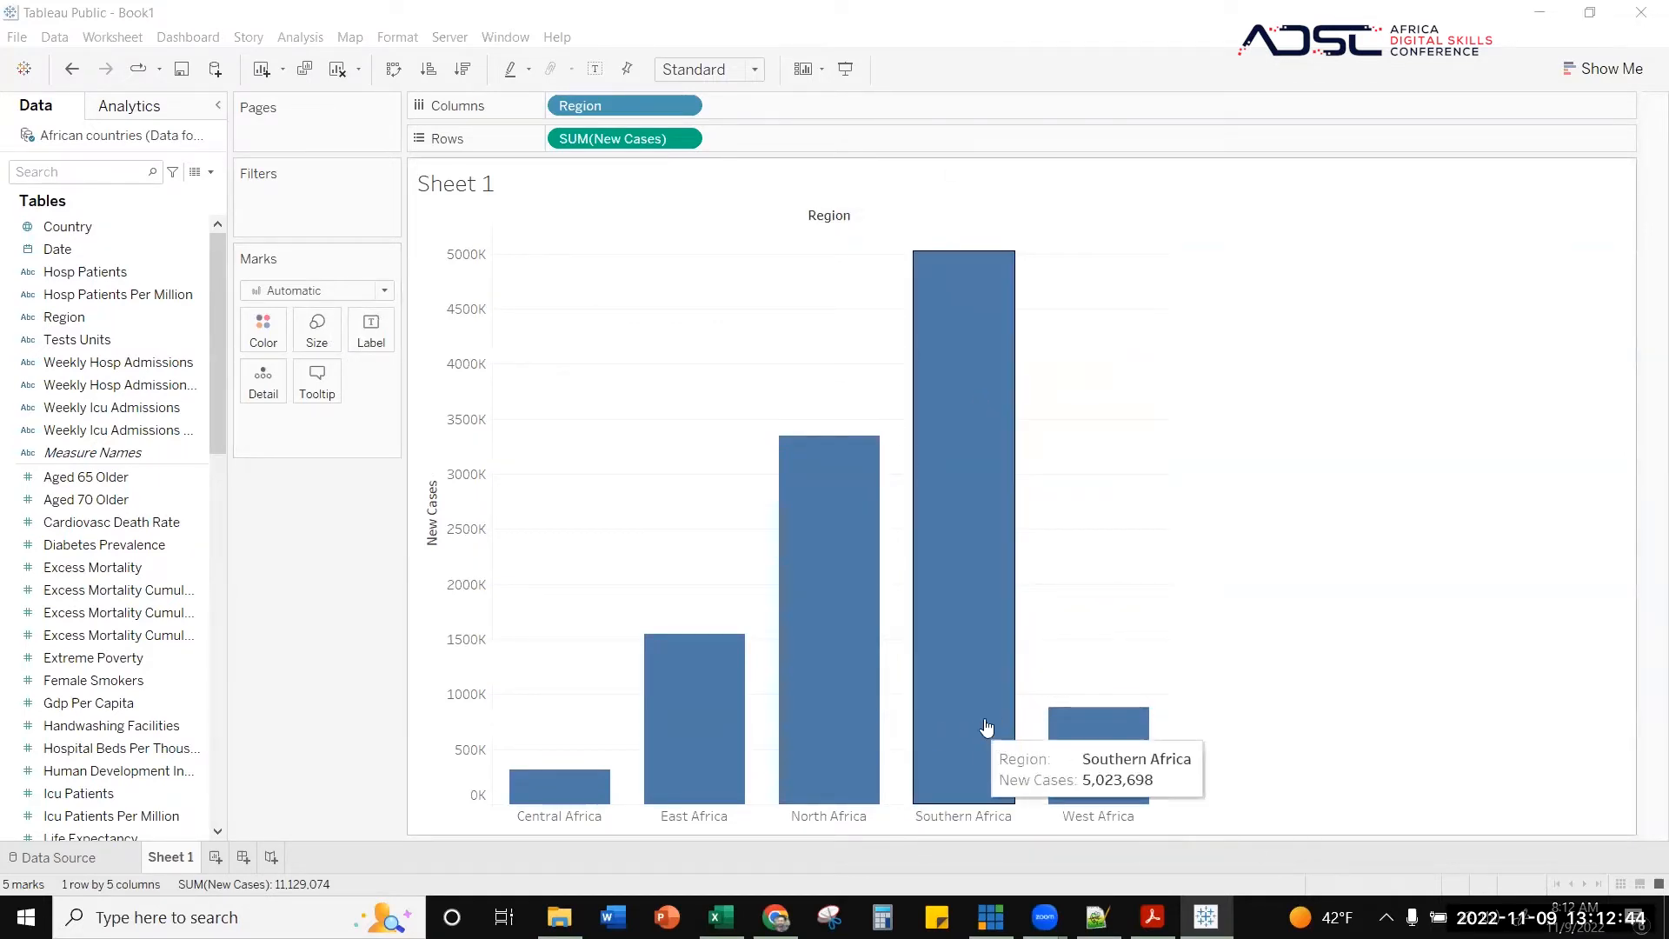
- Reduce the mark size slightly so the bars become a little narrower
click(320, 332)
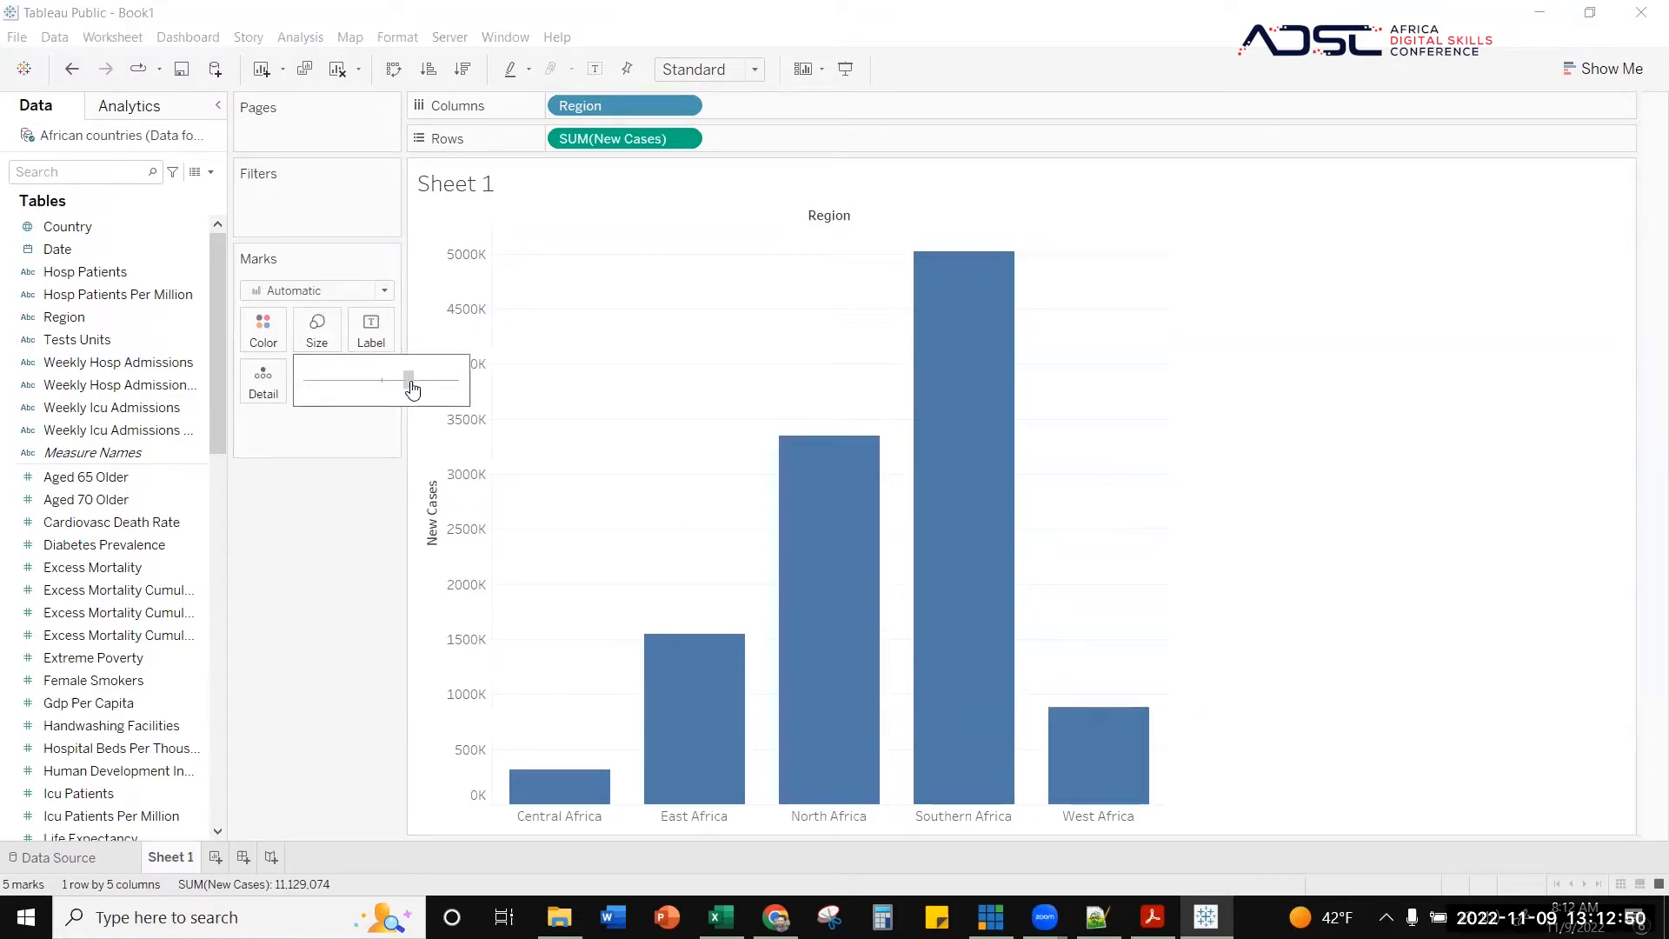
mouse_move(408, 388)
mouse_down()
mouse_move(465, 388)
mouse_move(362, 392)
mouse_move(402, 383)
mouse_up()
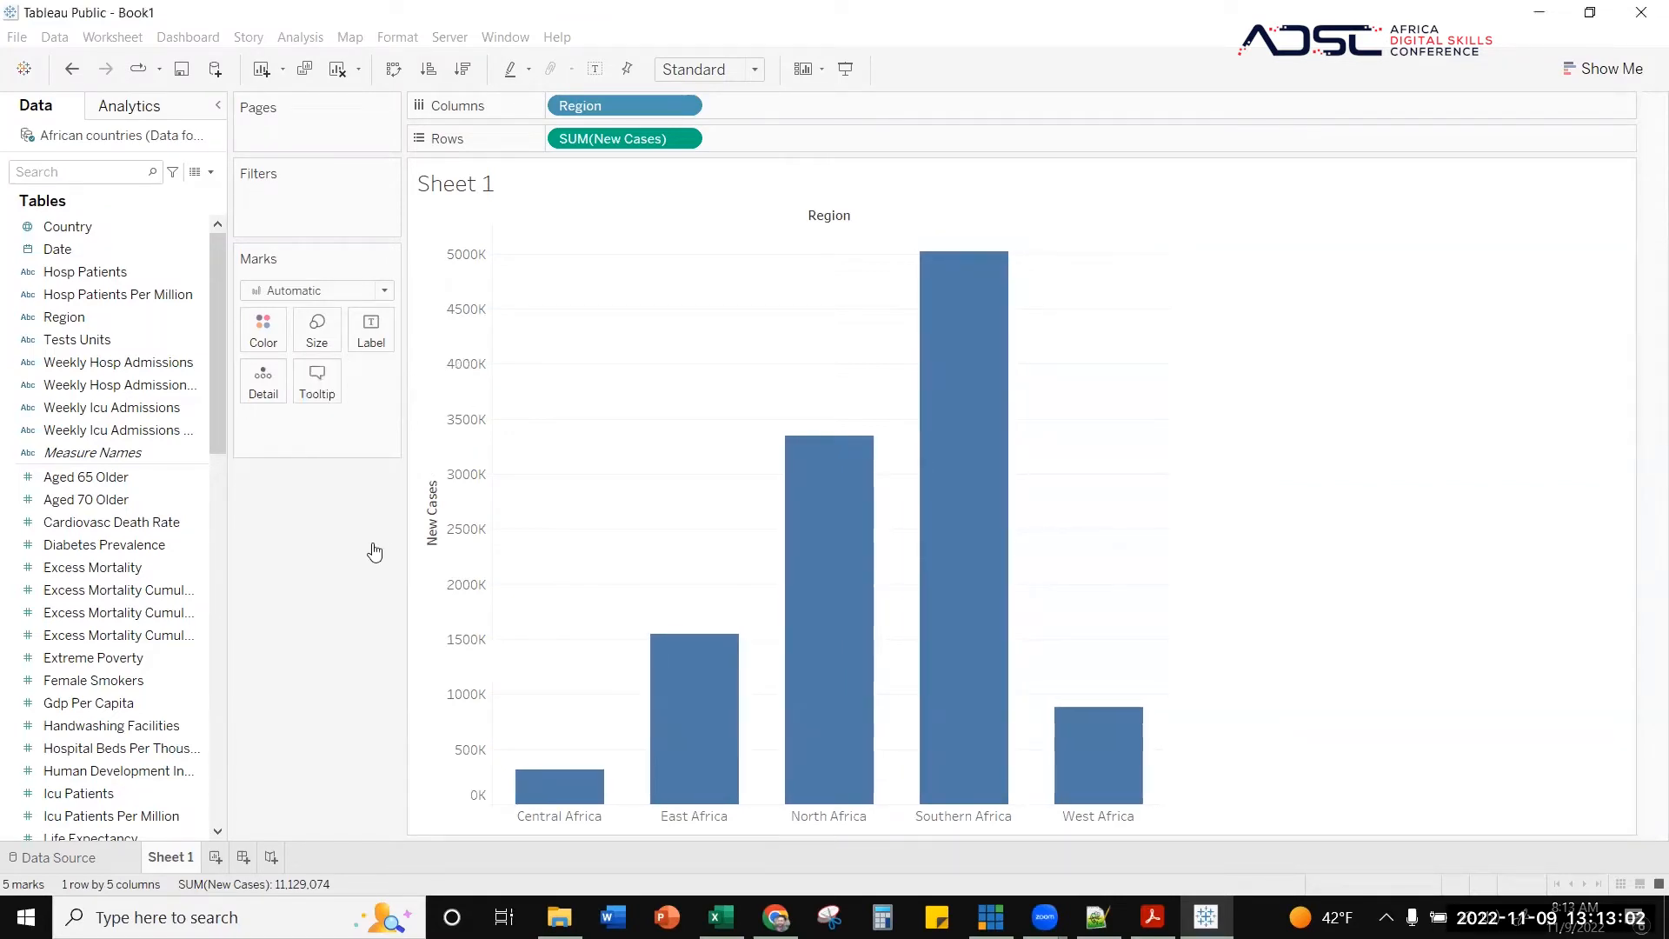
mouse_move(1008, 289)
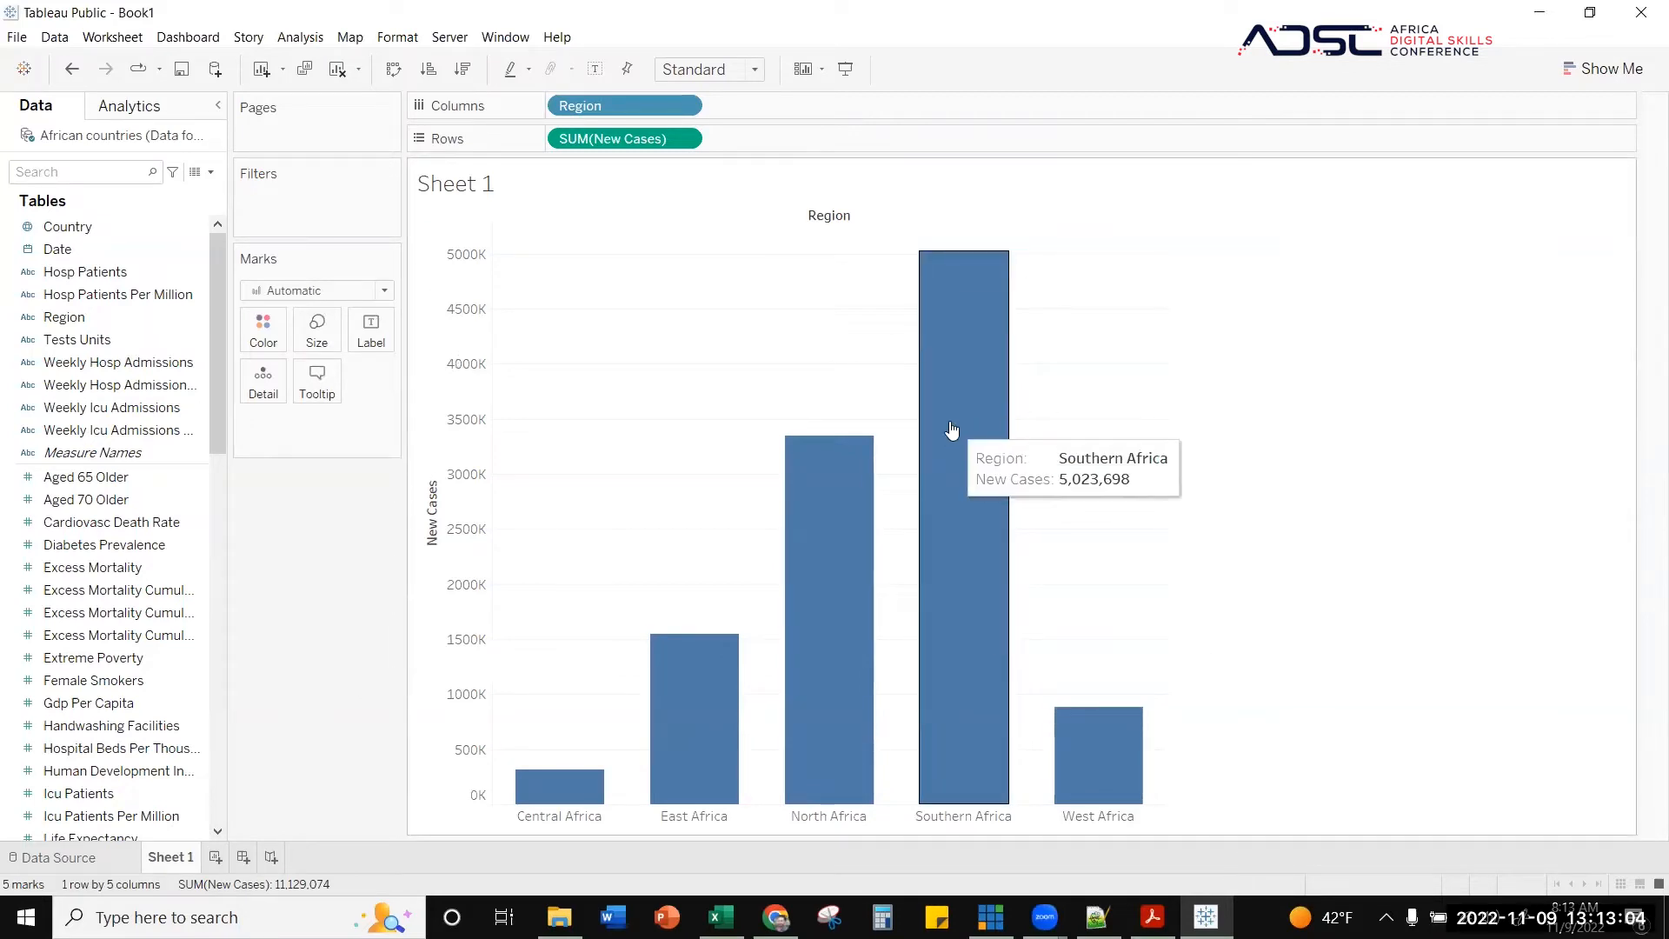
- Try showing mark labels on the bars, and hide them again
click(374, 333)
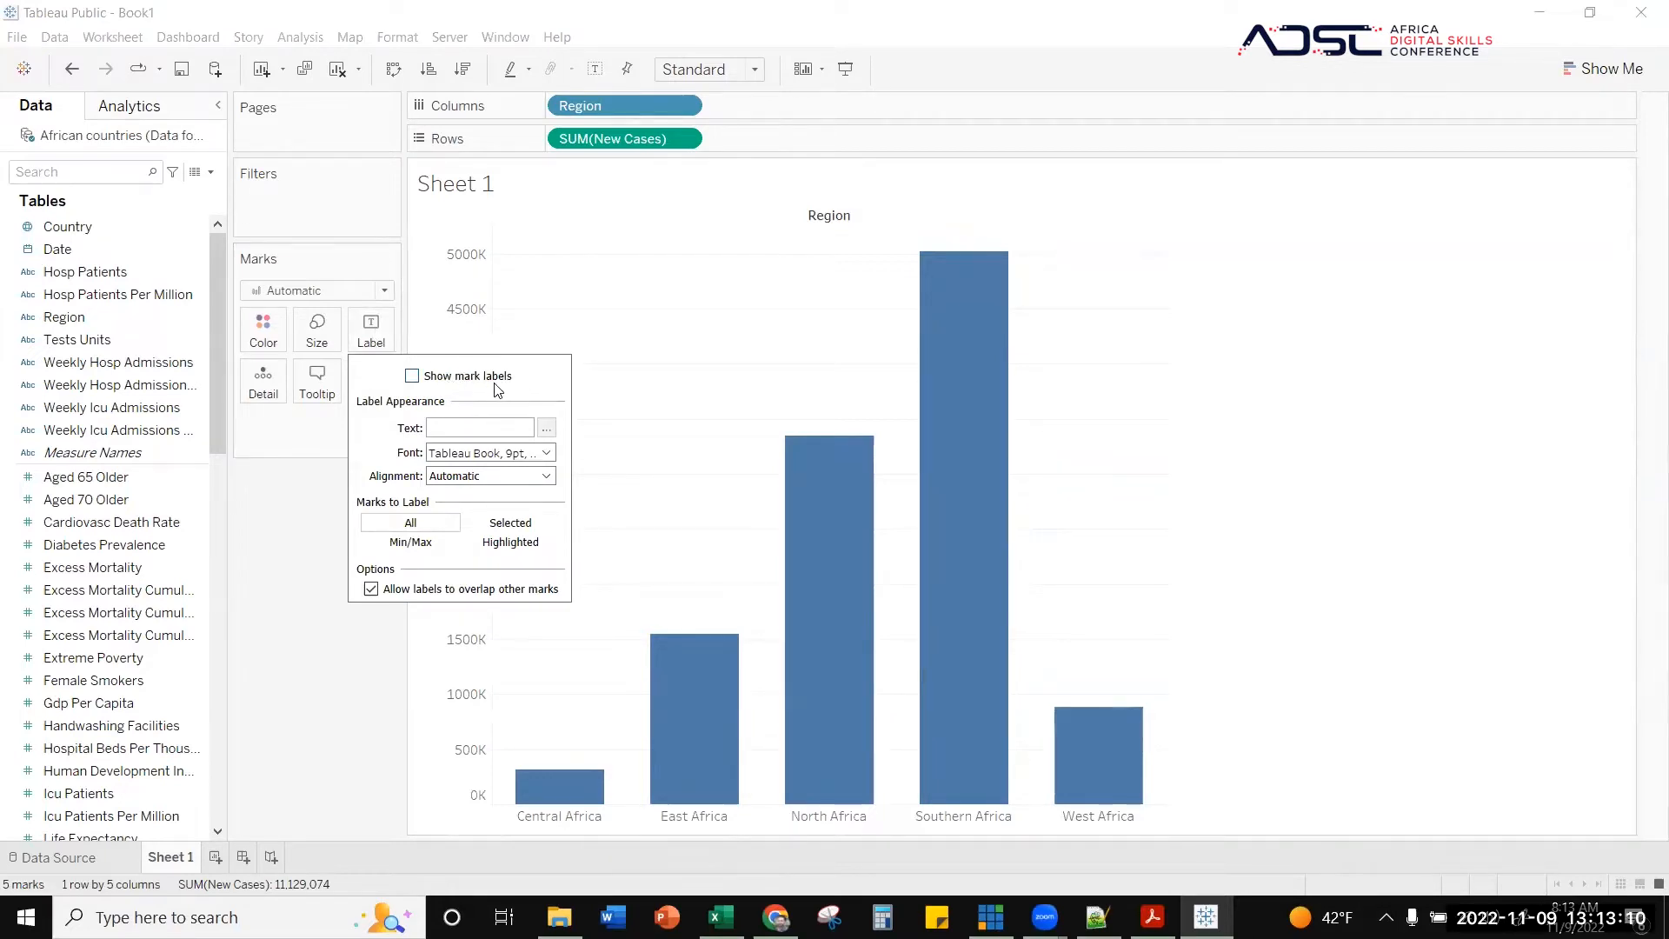
click(411, 379)
mouse_move(658, 654)
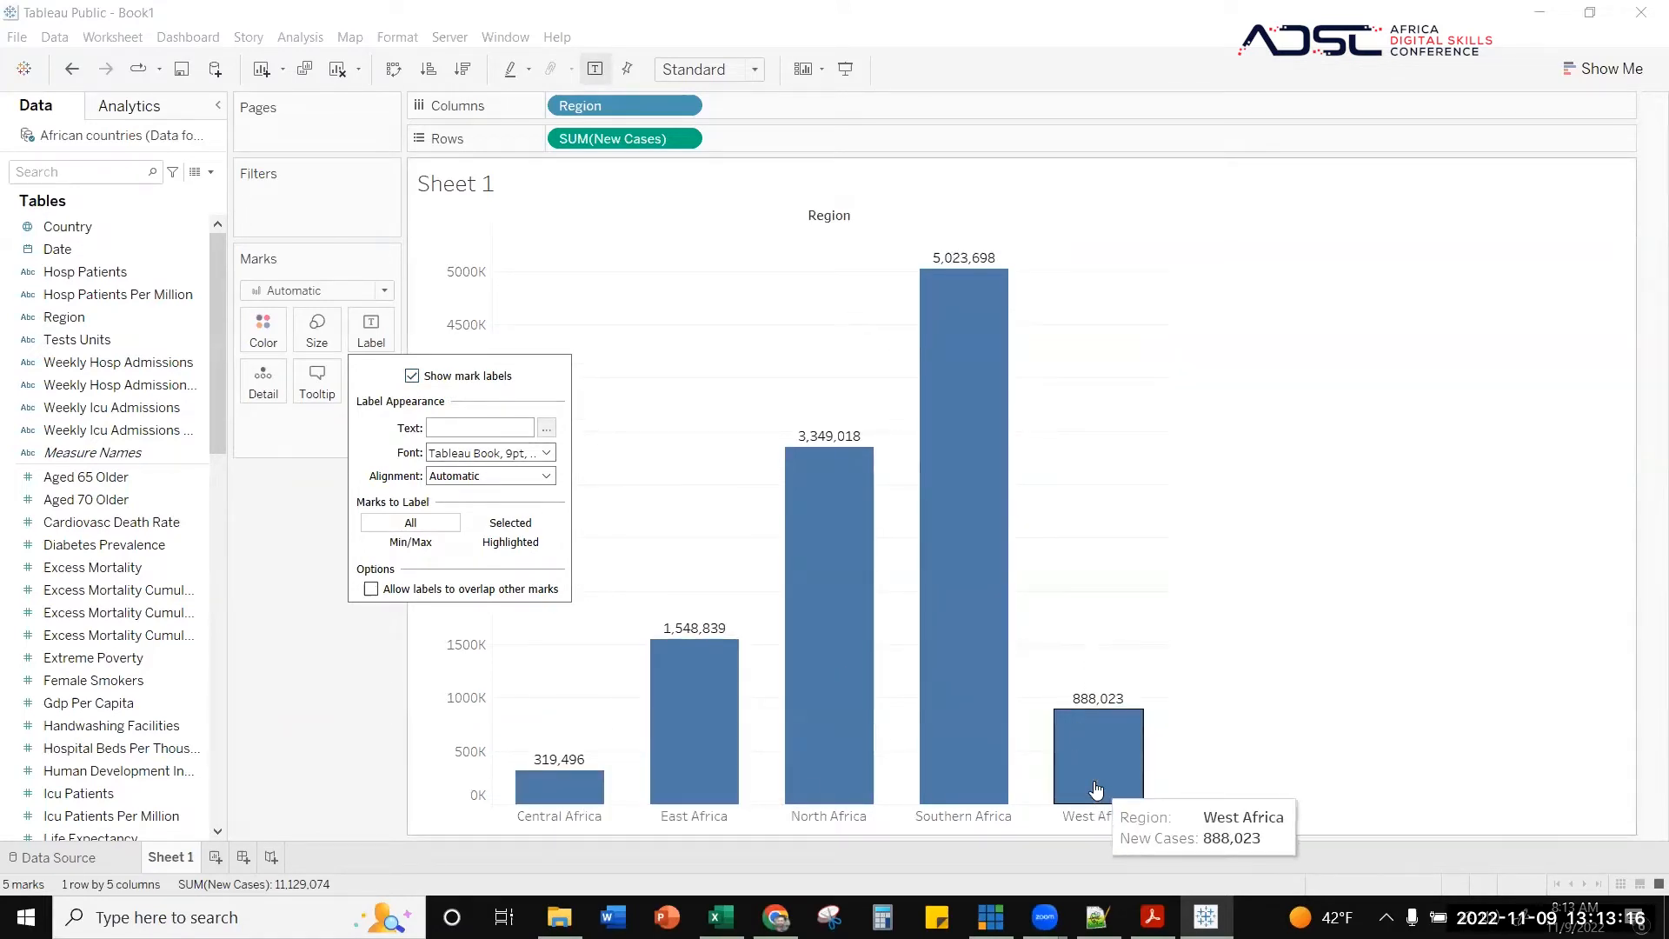
click(411, 376)
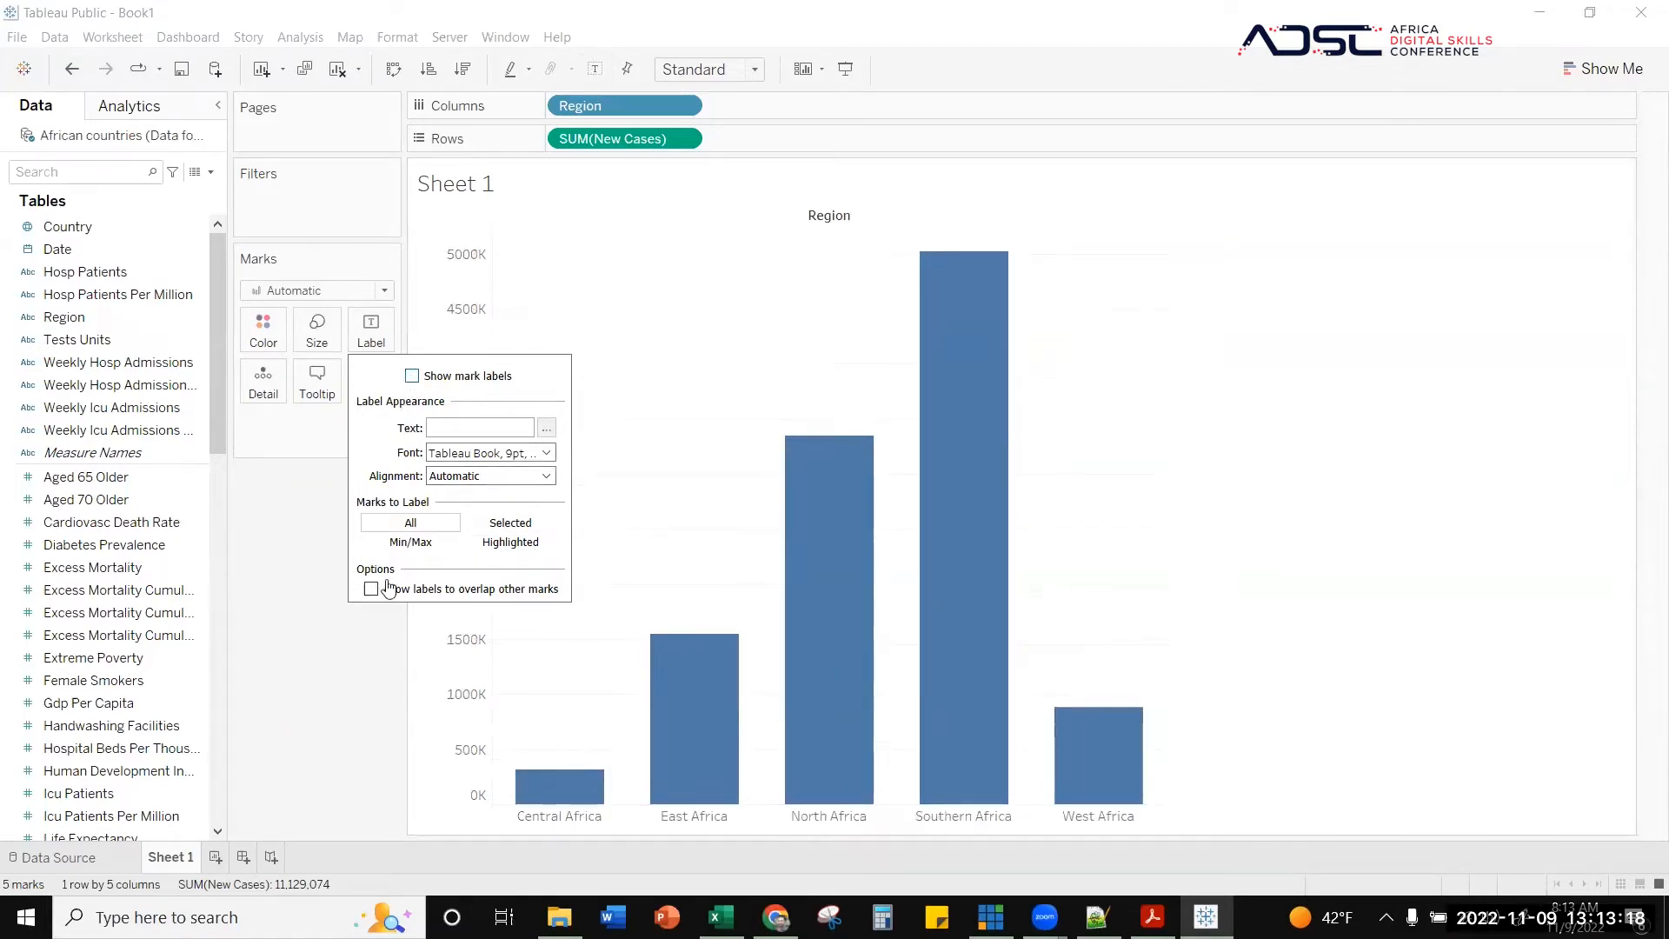
click(350, 763)
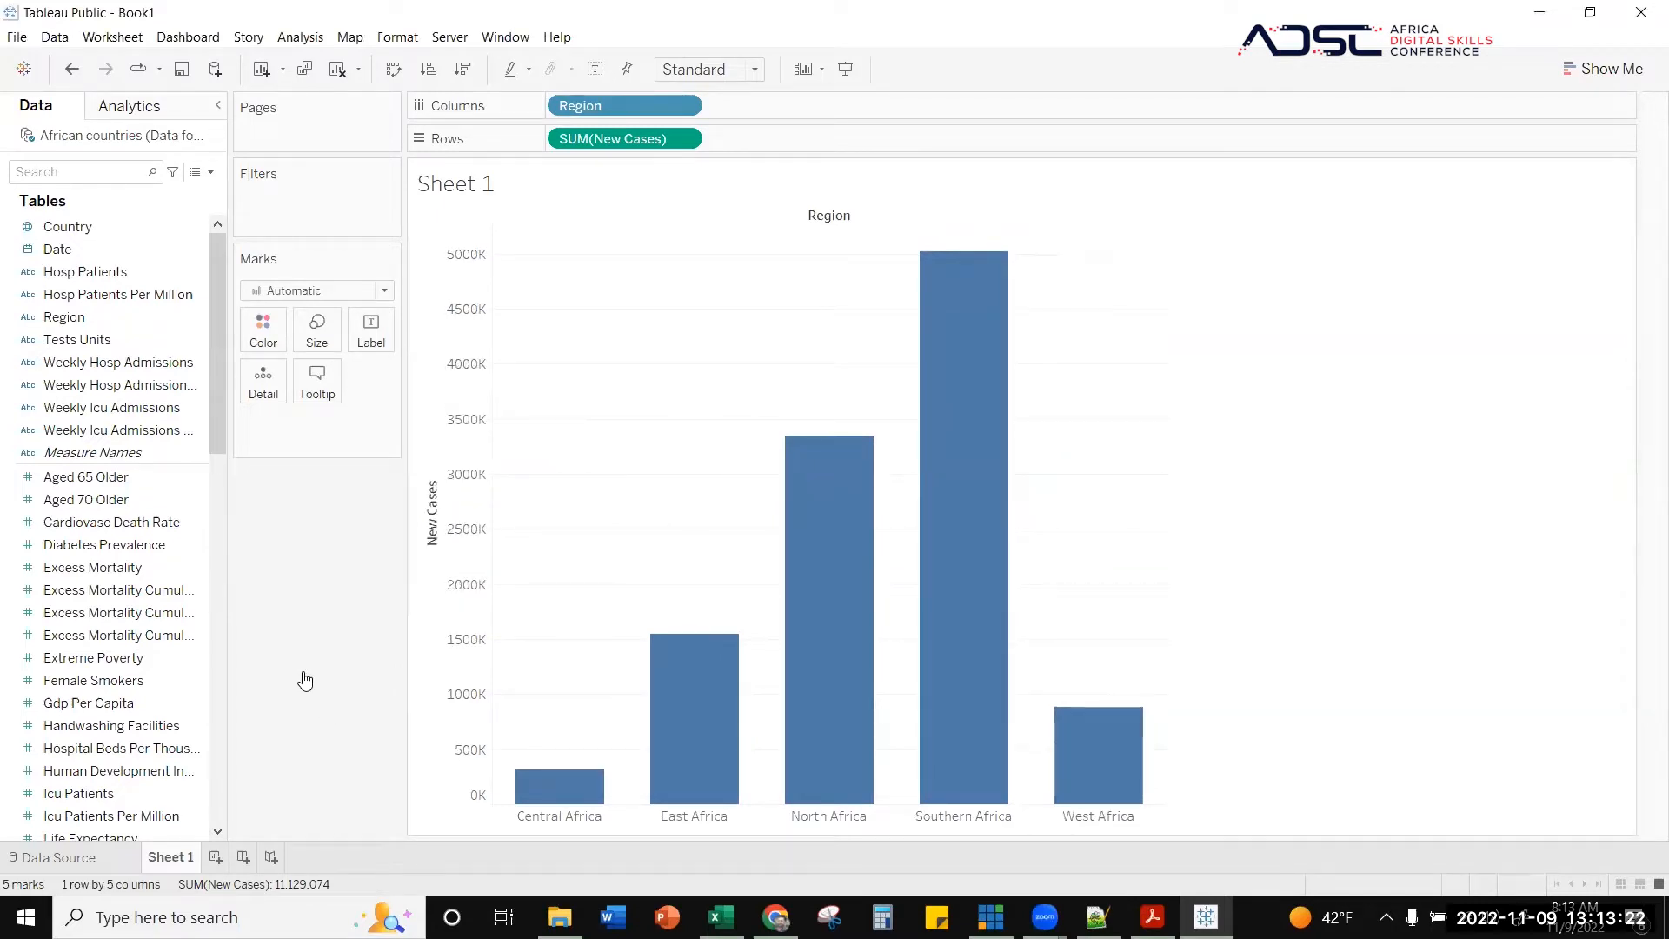
- Try labeling the bars with the Region field, and remove the field from the marks
click(70, 315)
drag(70, 315, 380, 331)
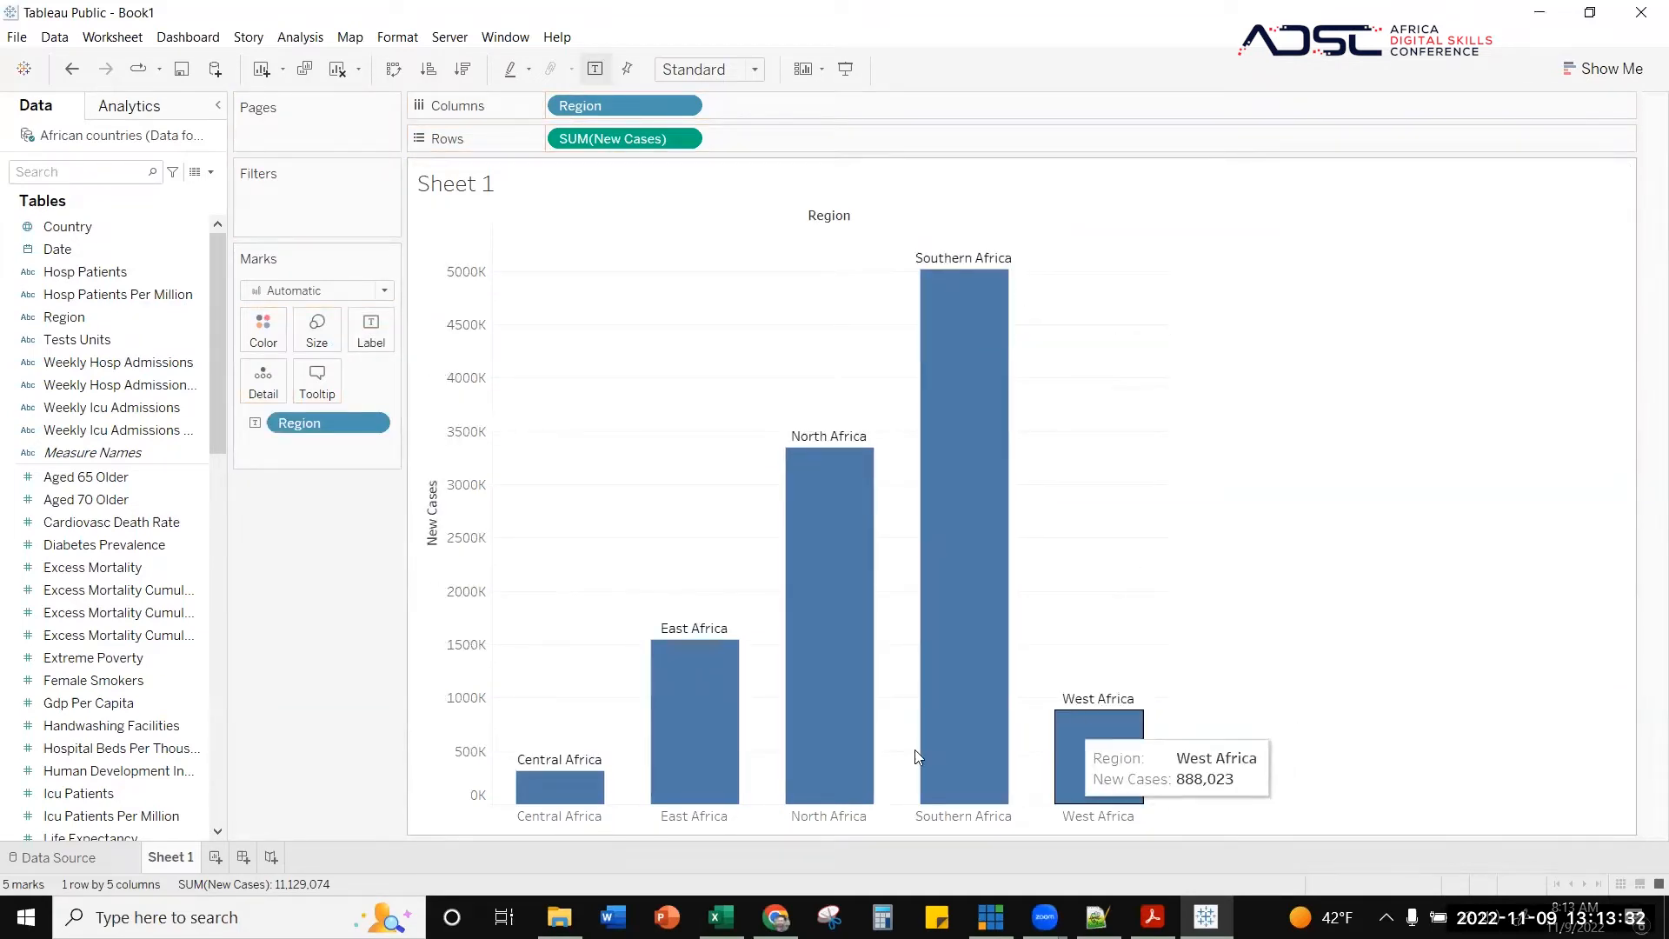
click(384, 336)
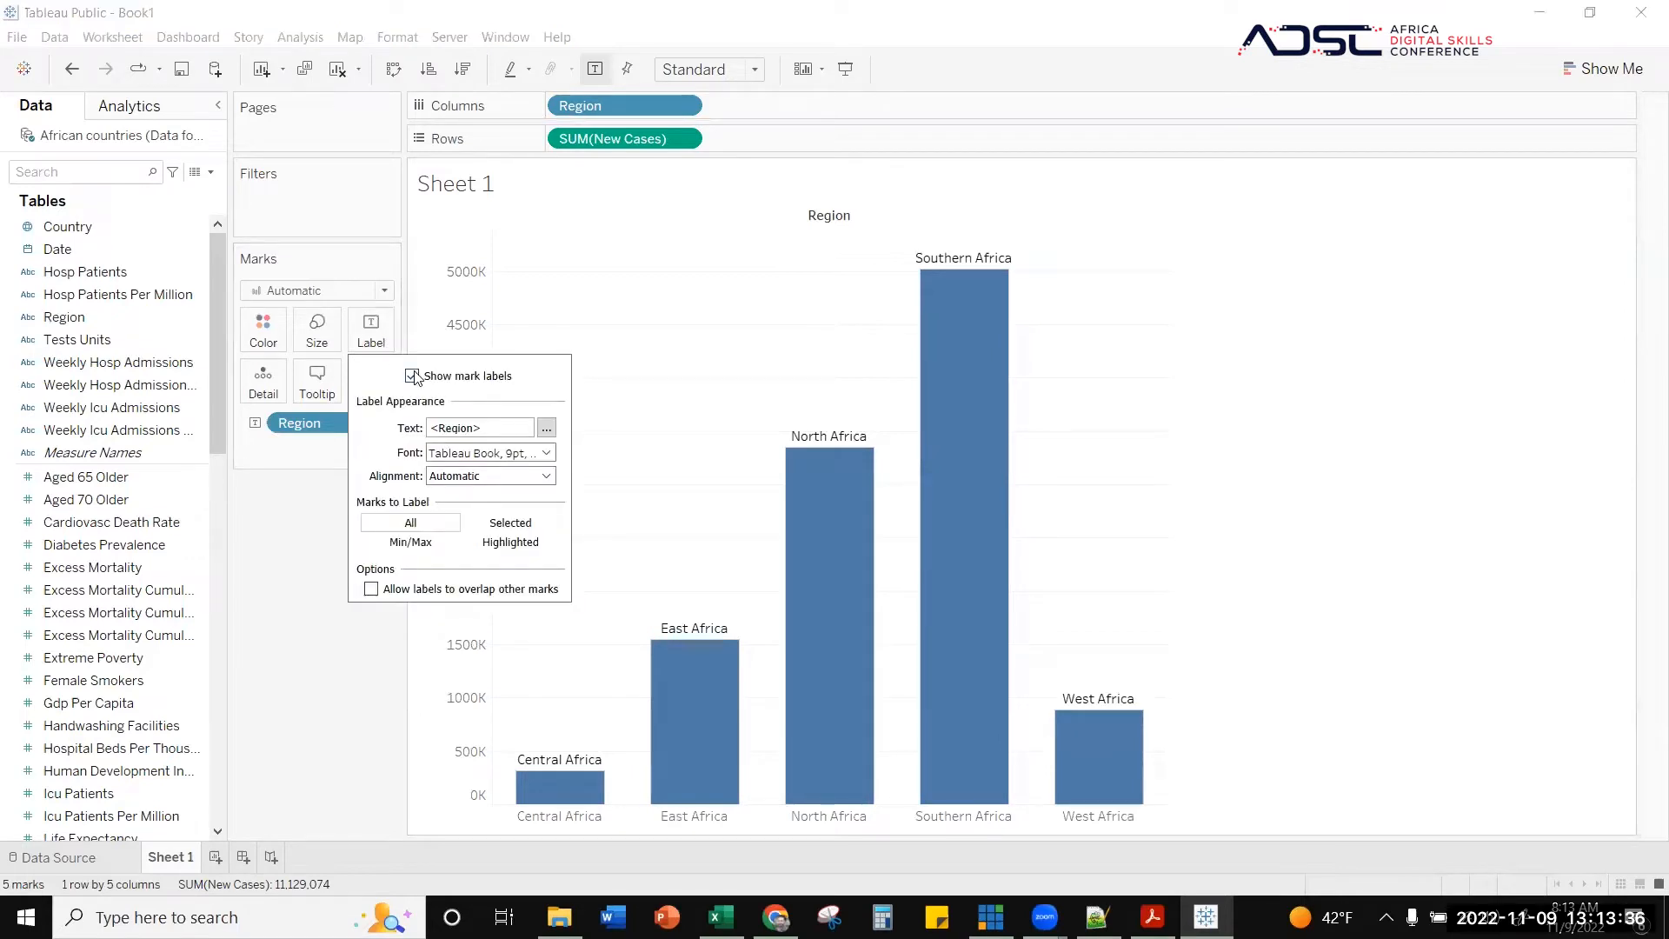
drag(308, 422, 263, 661)
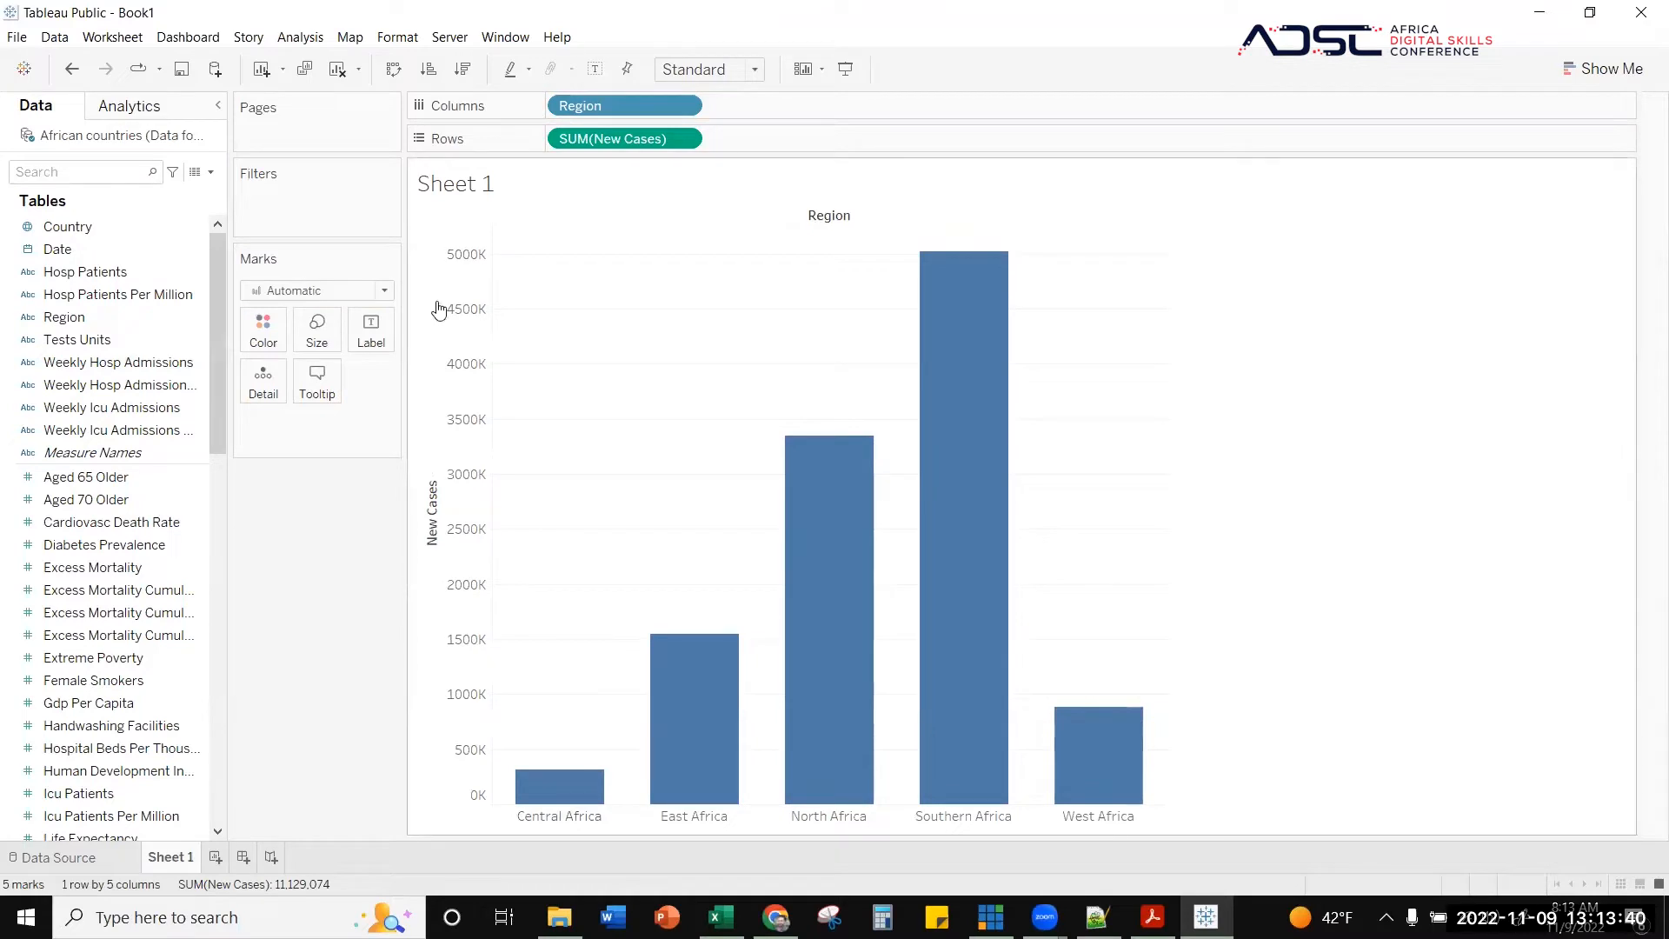
- Show the mark labels with centered horizontal alignment, and turn the labels off again
click(371, 329)
click(422, 379)
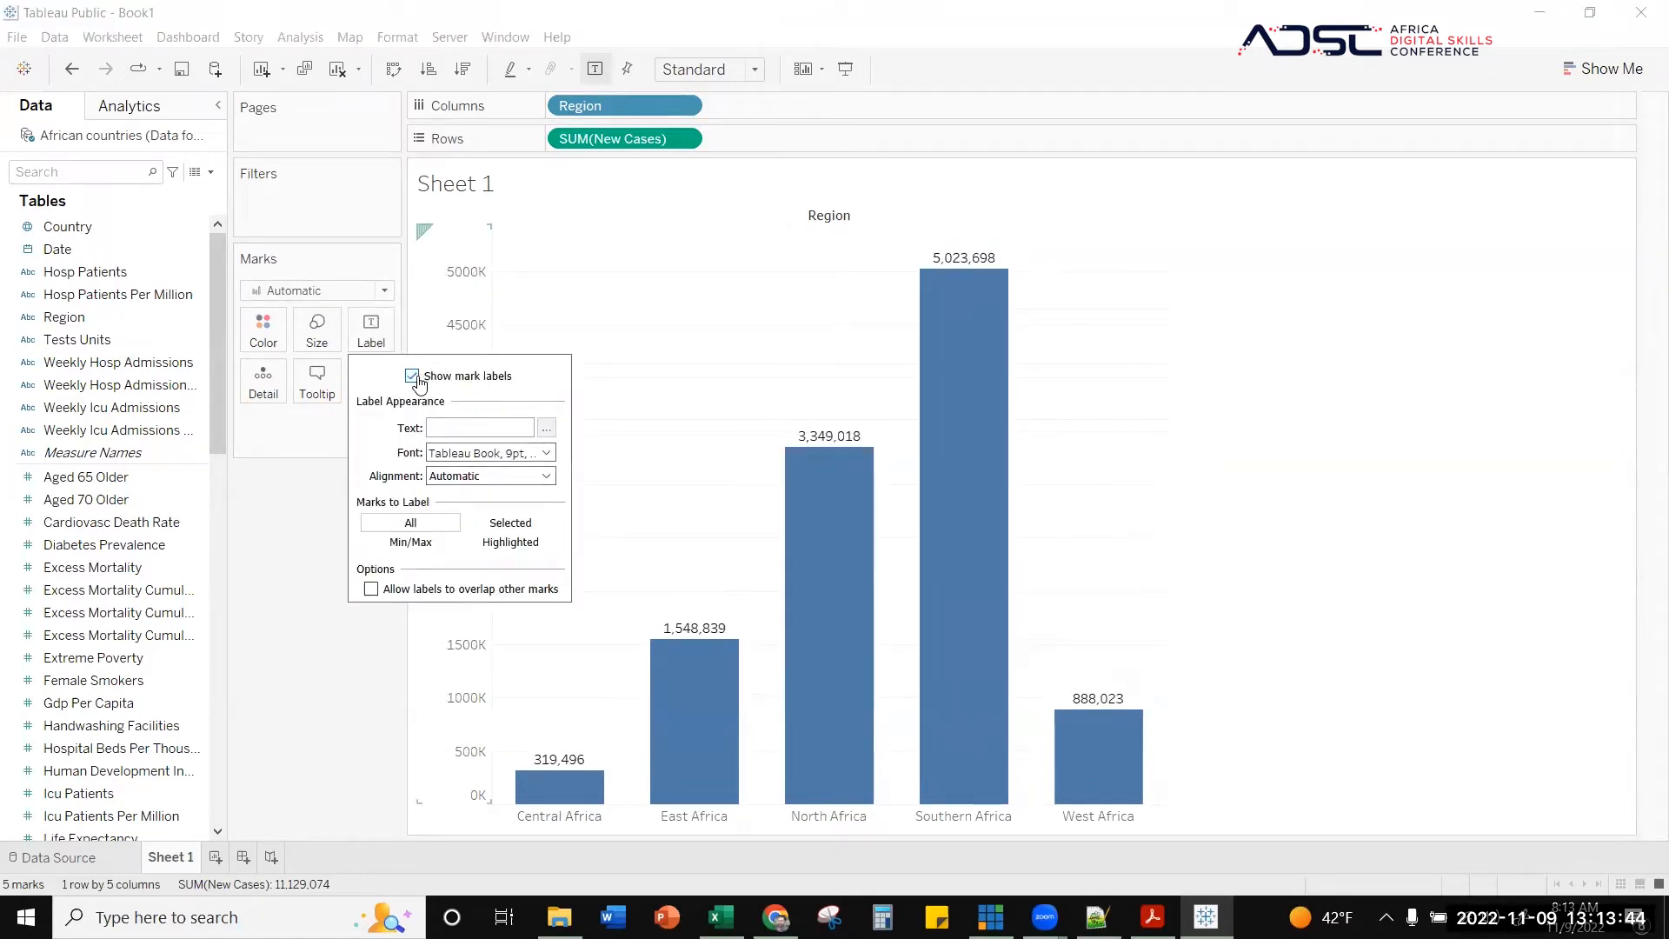
click(546, 476)
click(479, 551)
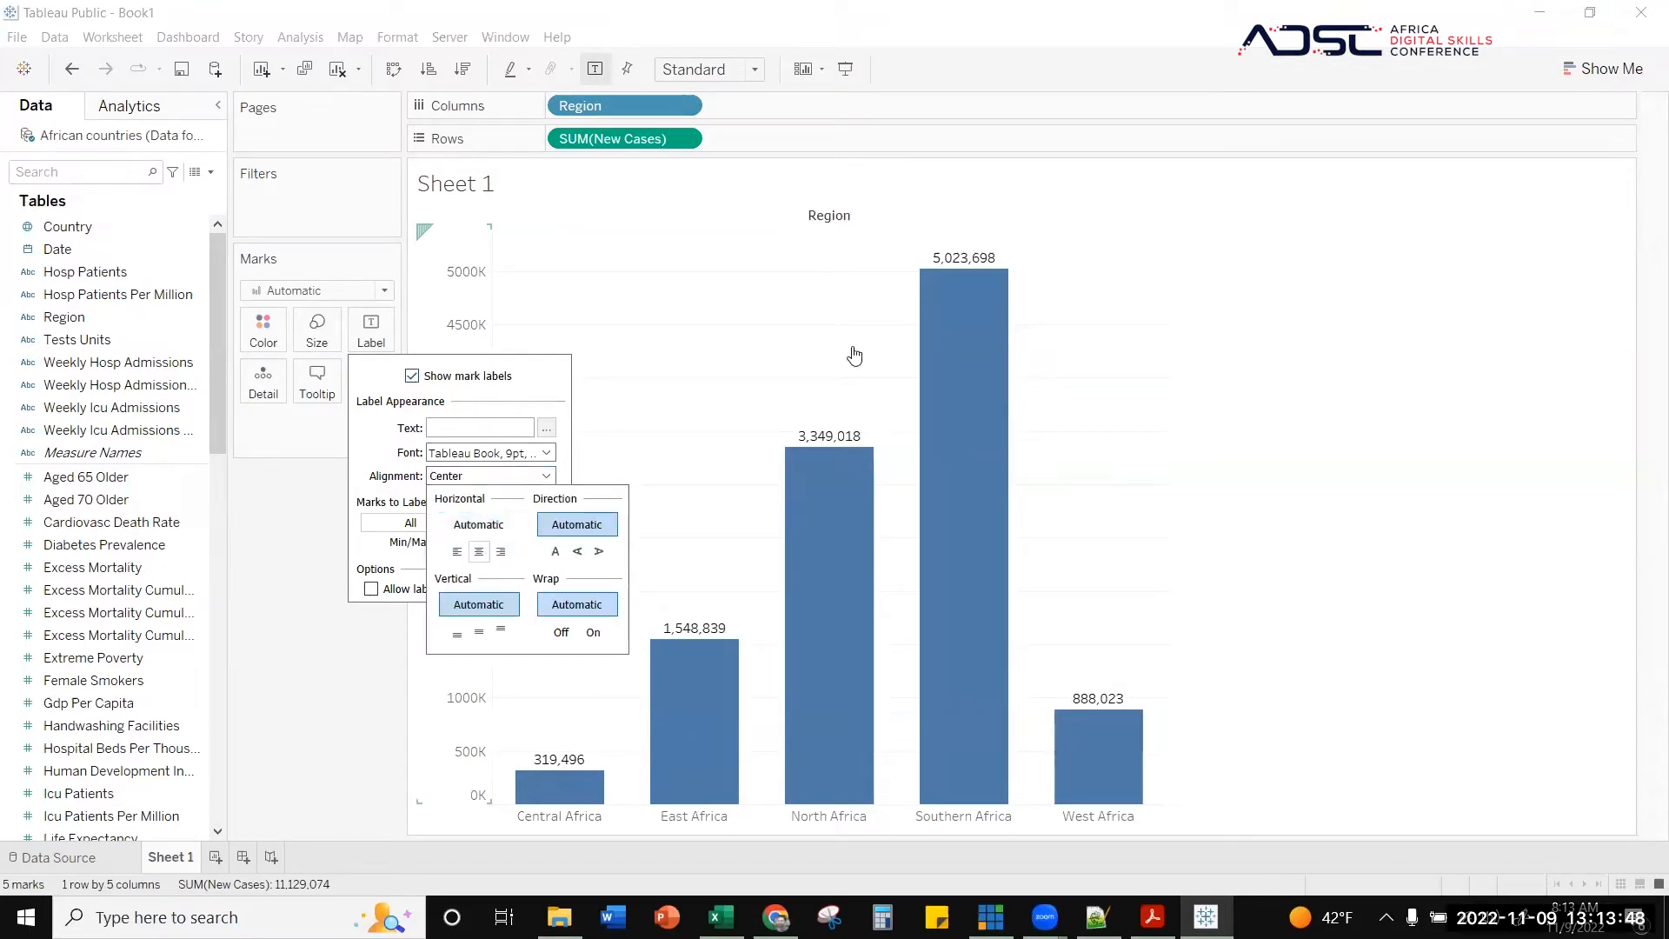
click(256, 616)
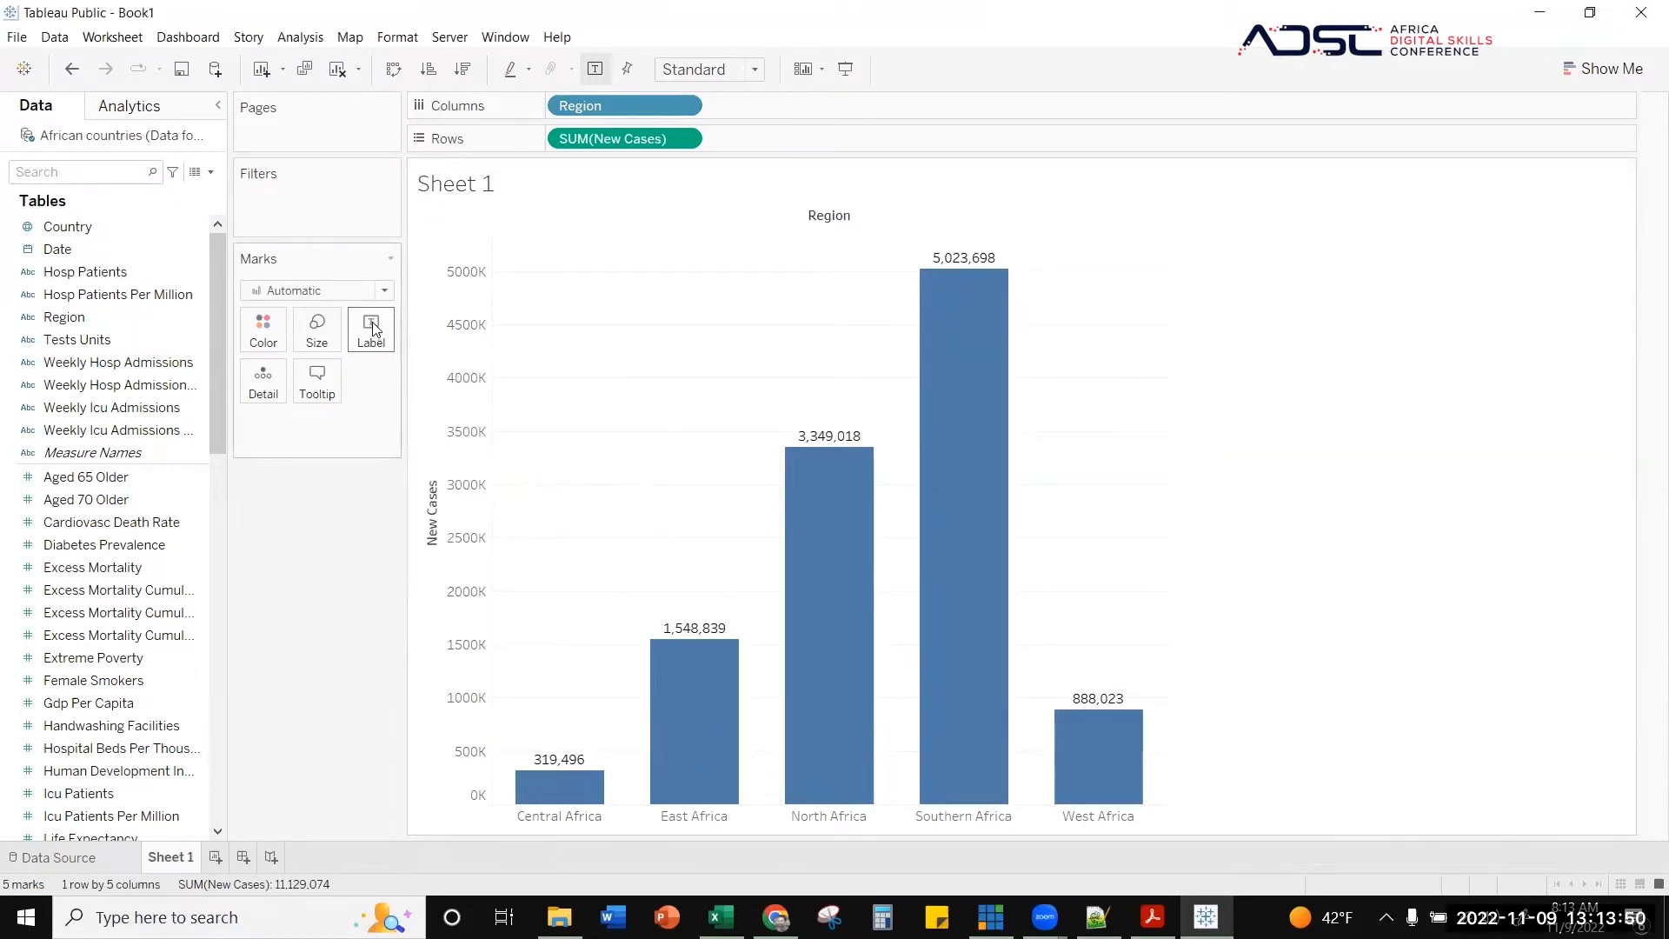
click(371, 336)
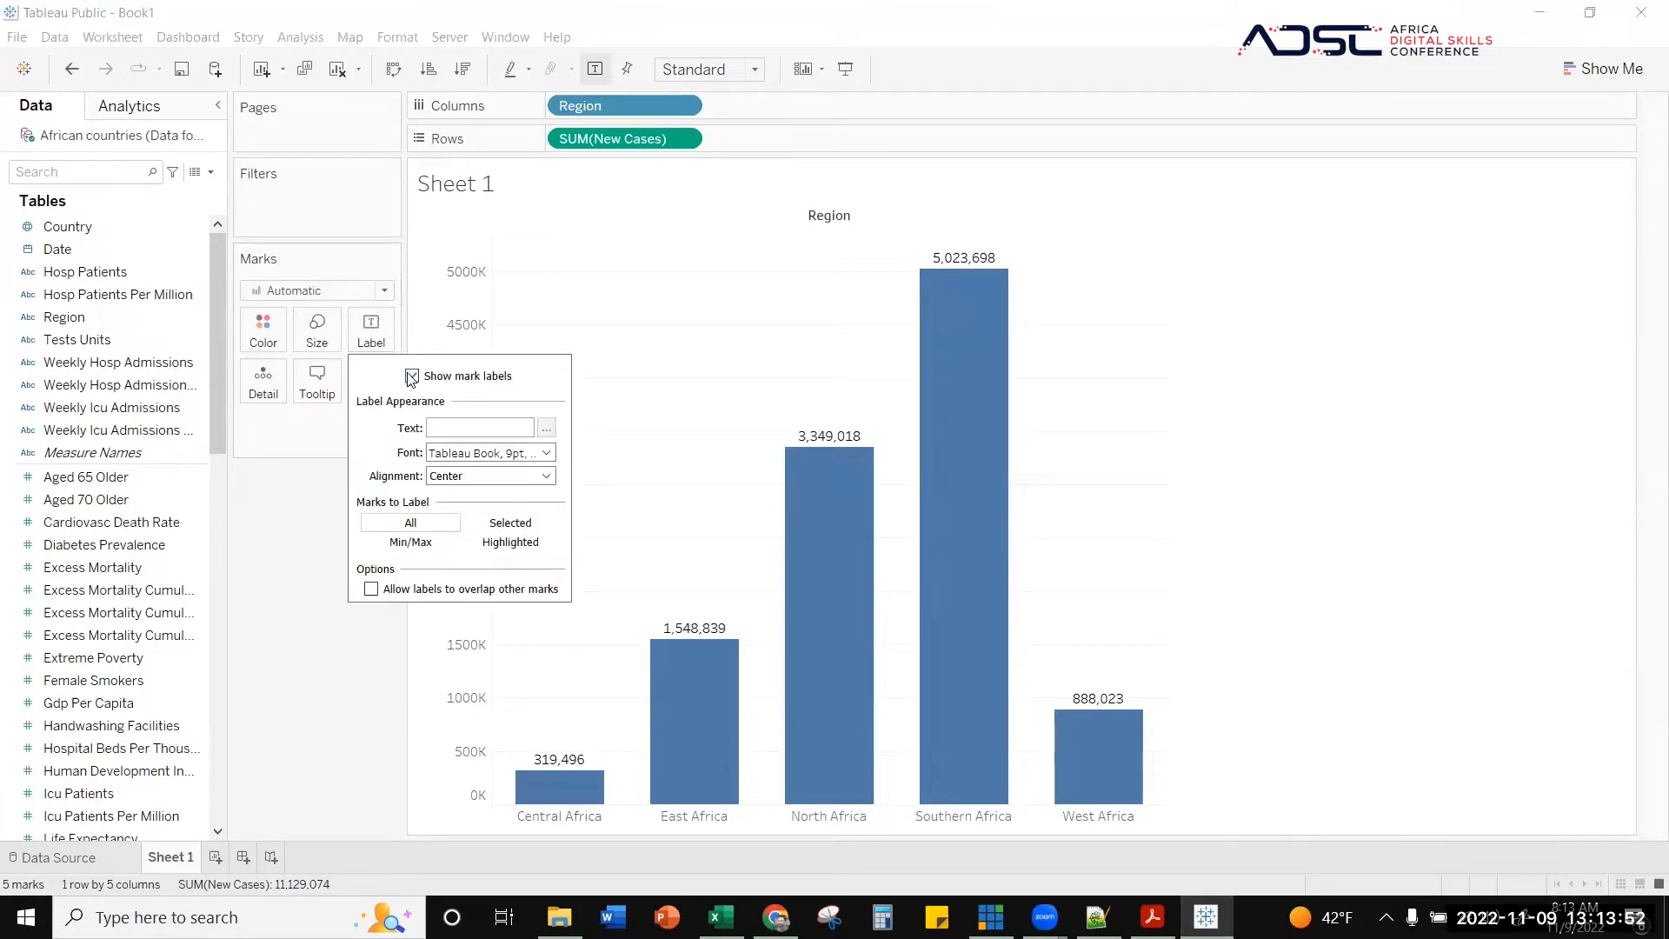
click(411, 377)
- Recolor the bars light teal and save the shade #86bcb6 as a custom color
click(265, 334)
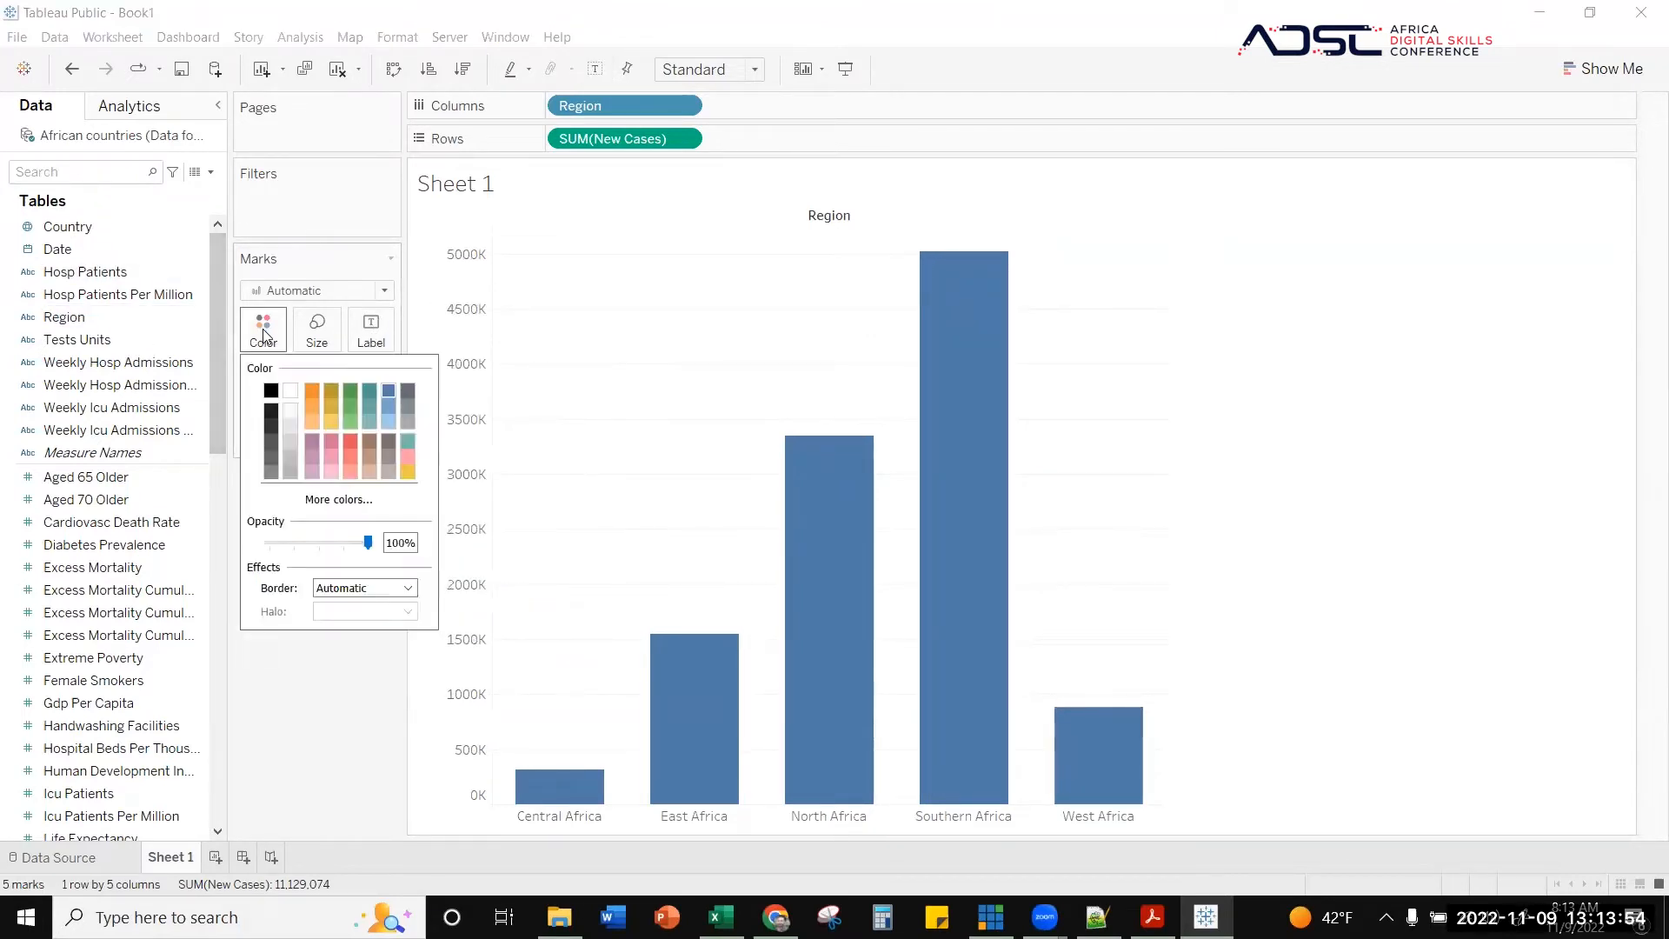
click(374, 387)
click(372, 398)
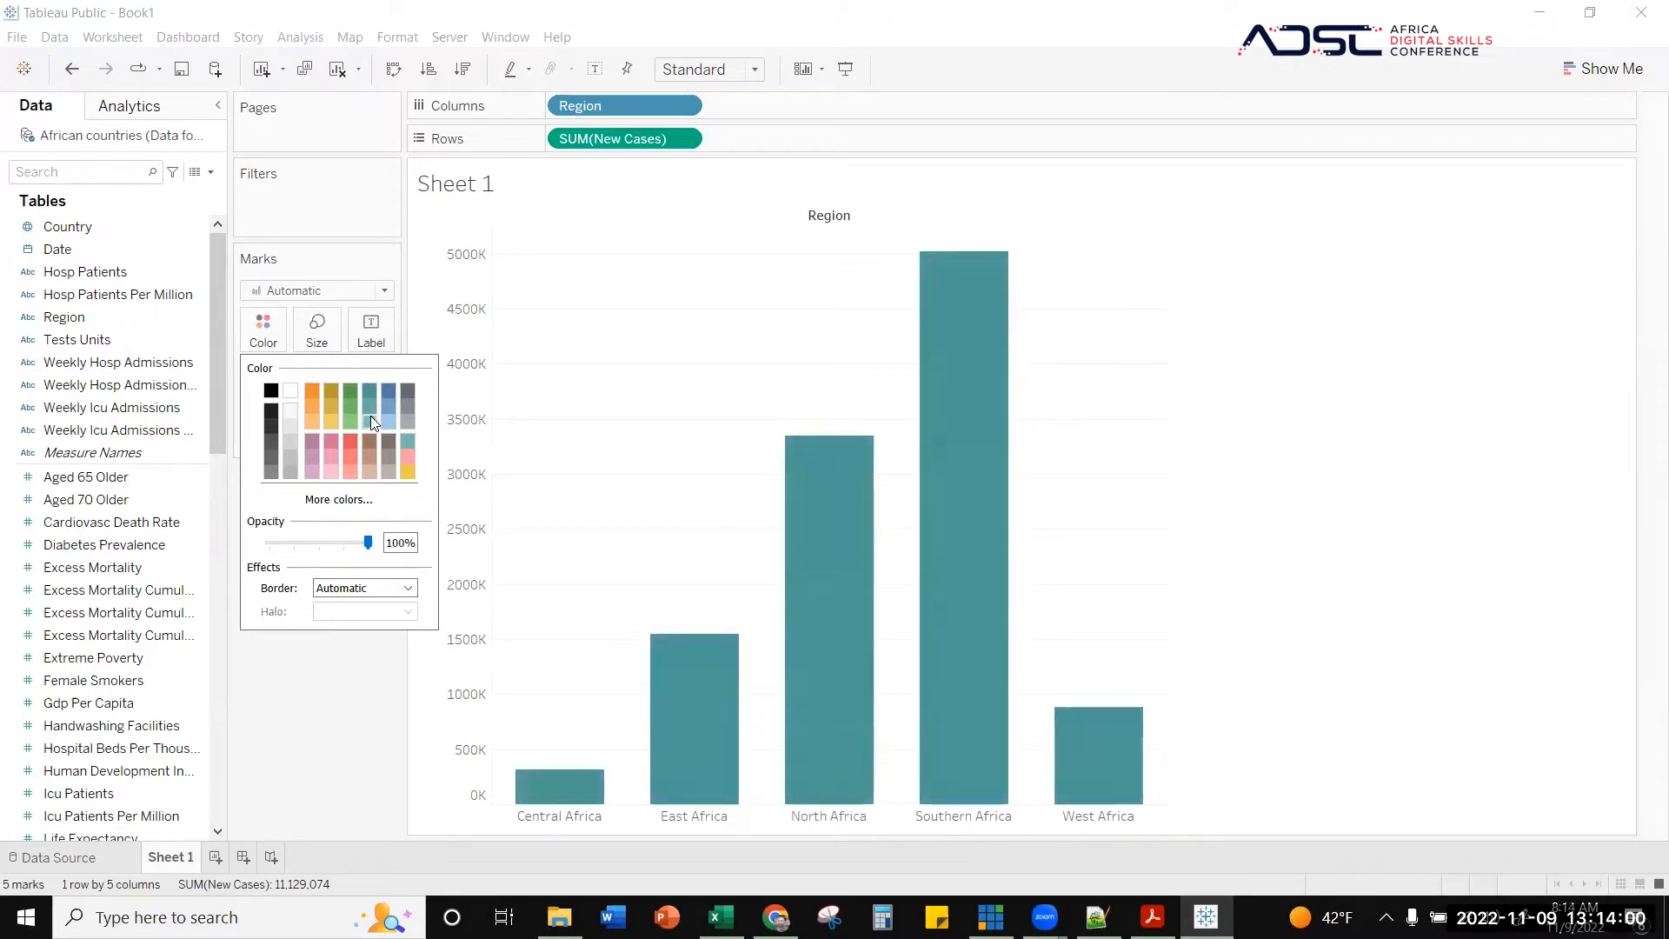
click(370, 418)
click(339, 502)
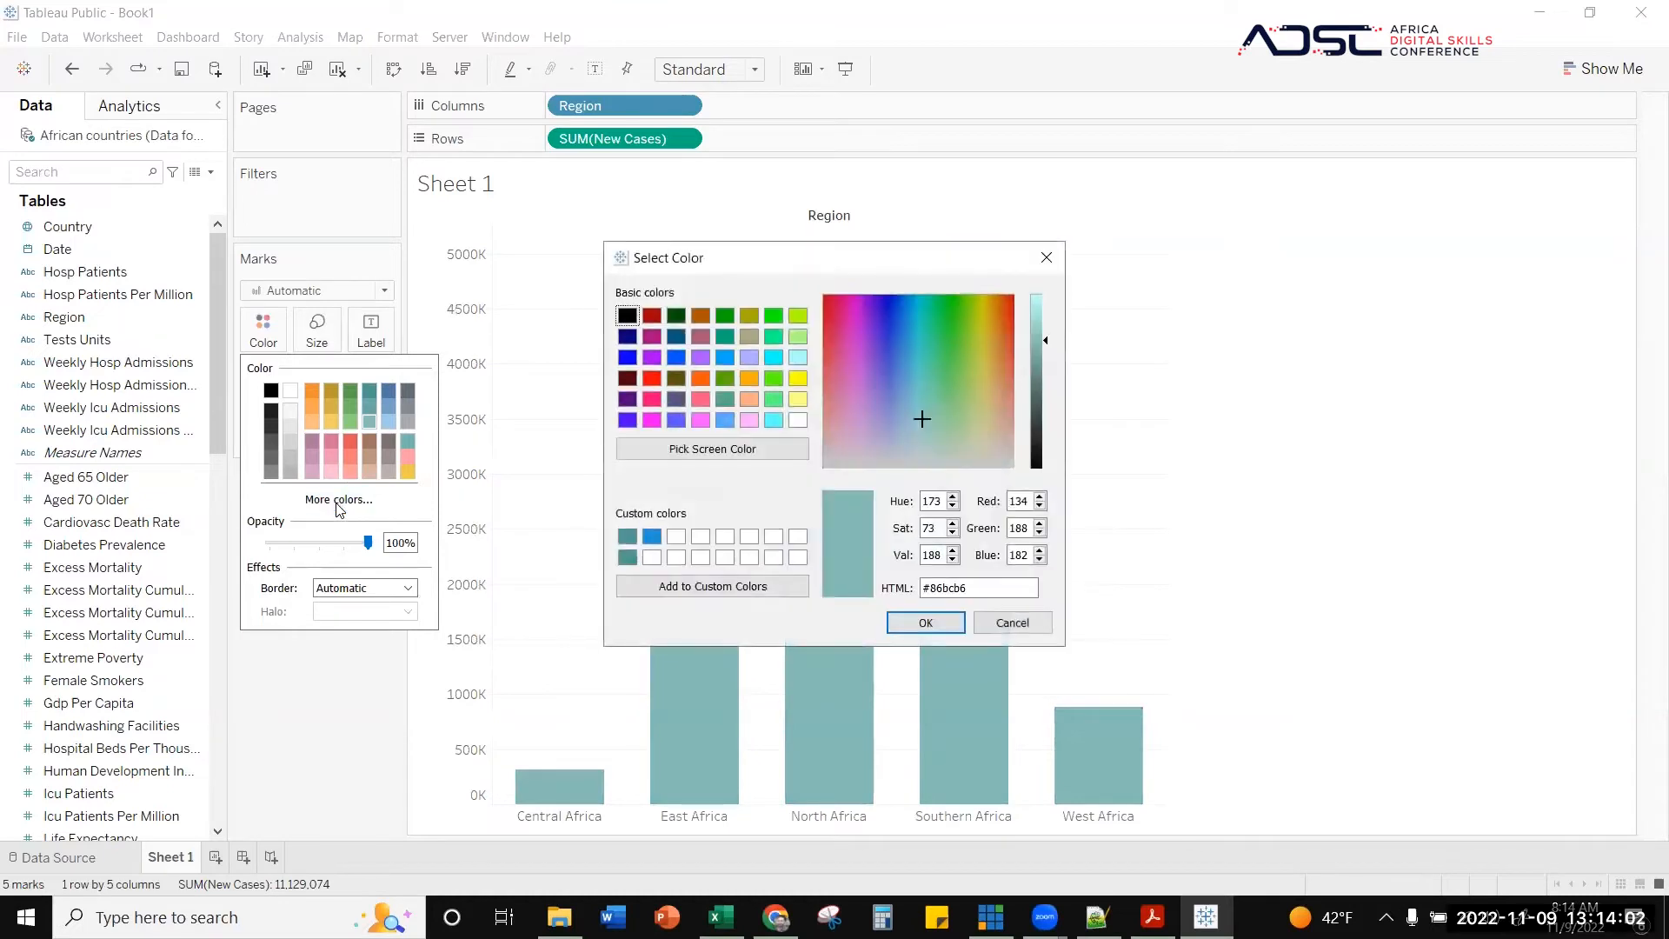
click(714, 590)
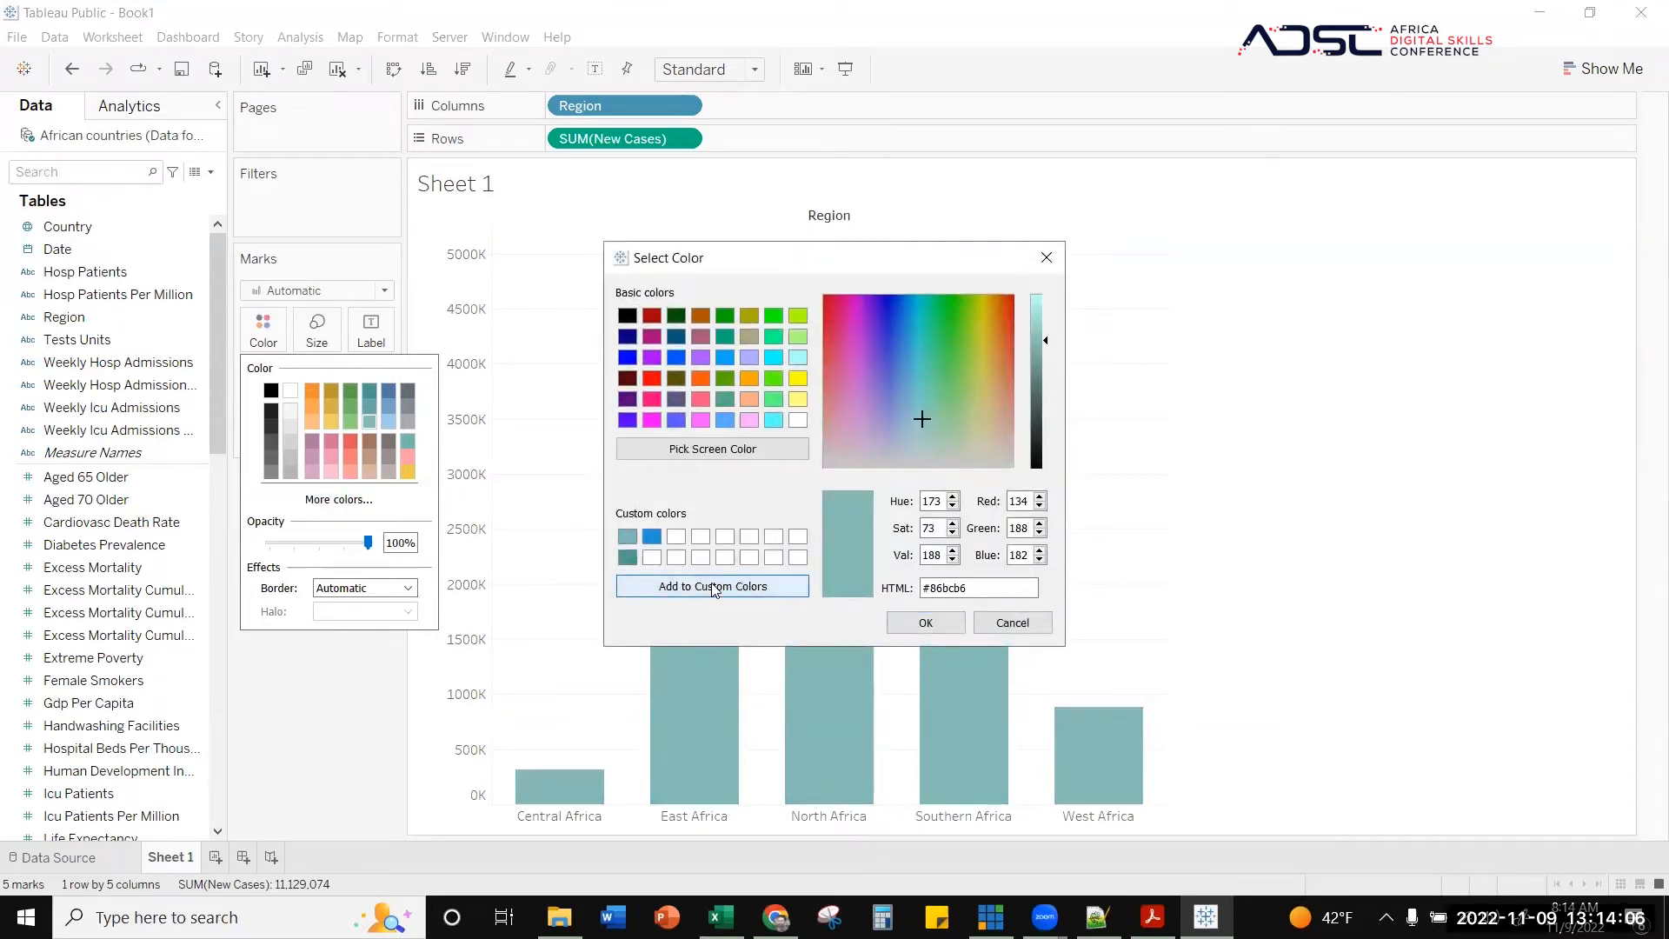
triple_click(987, 591)
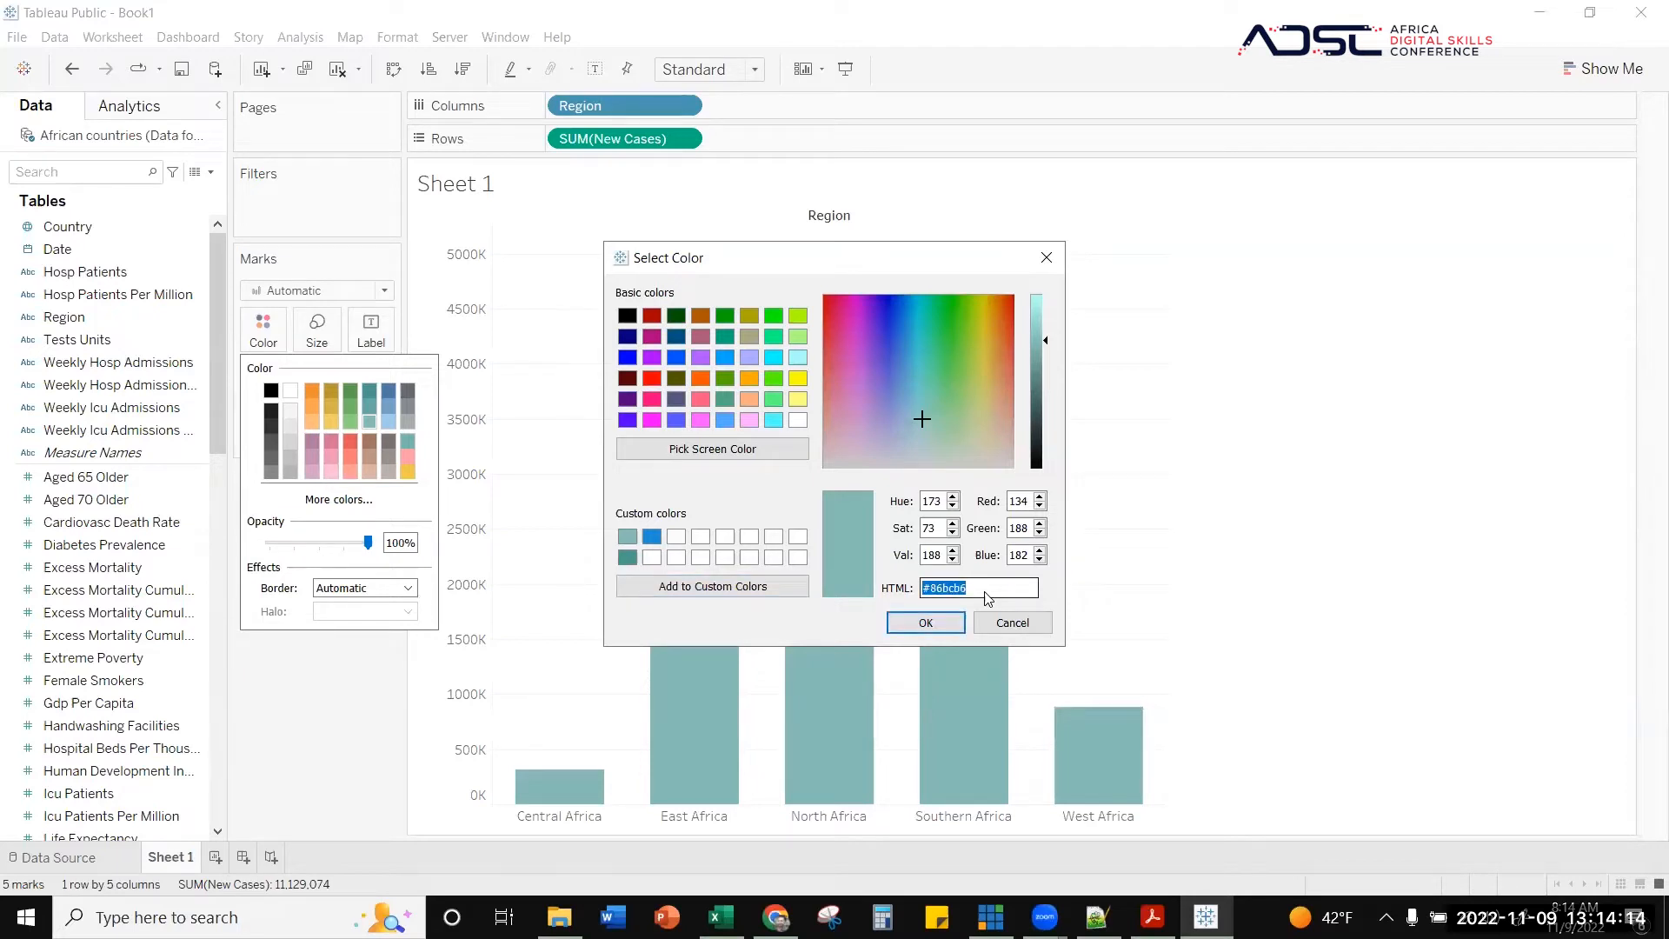
click(926, 623)
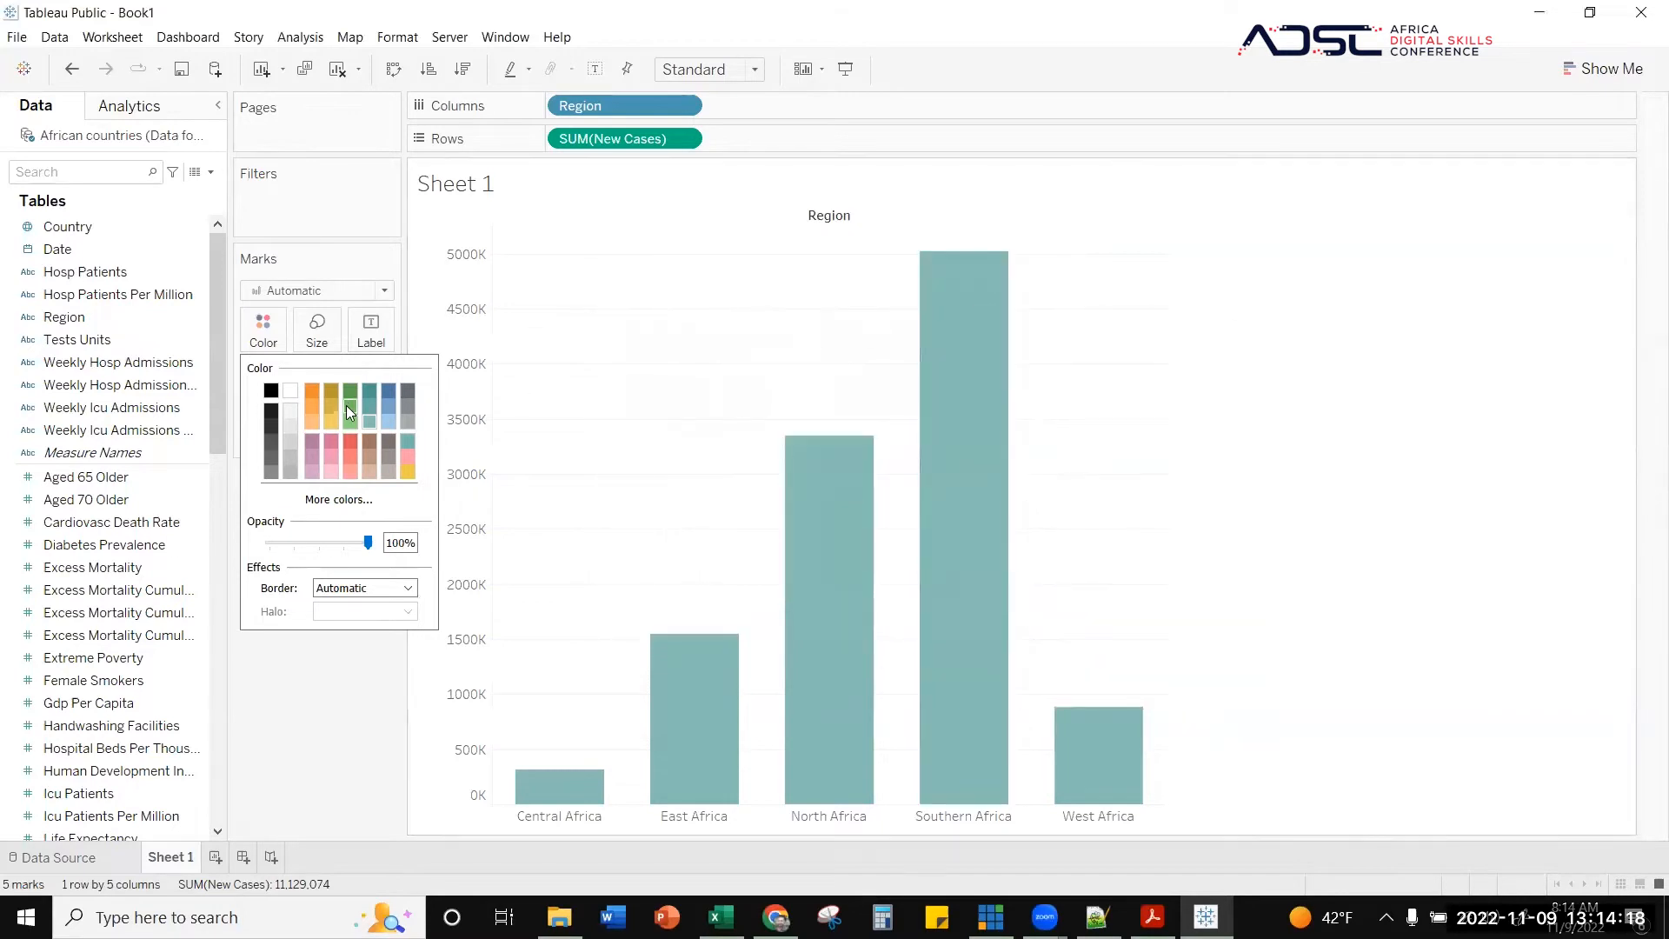
- Color the bars dark teal with a black border, keeping the opacity at 100%
click(372, 388)
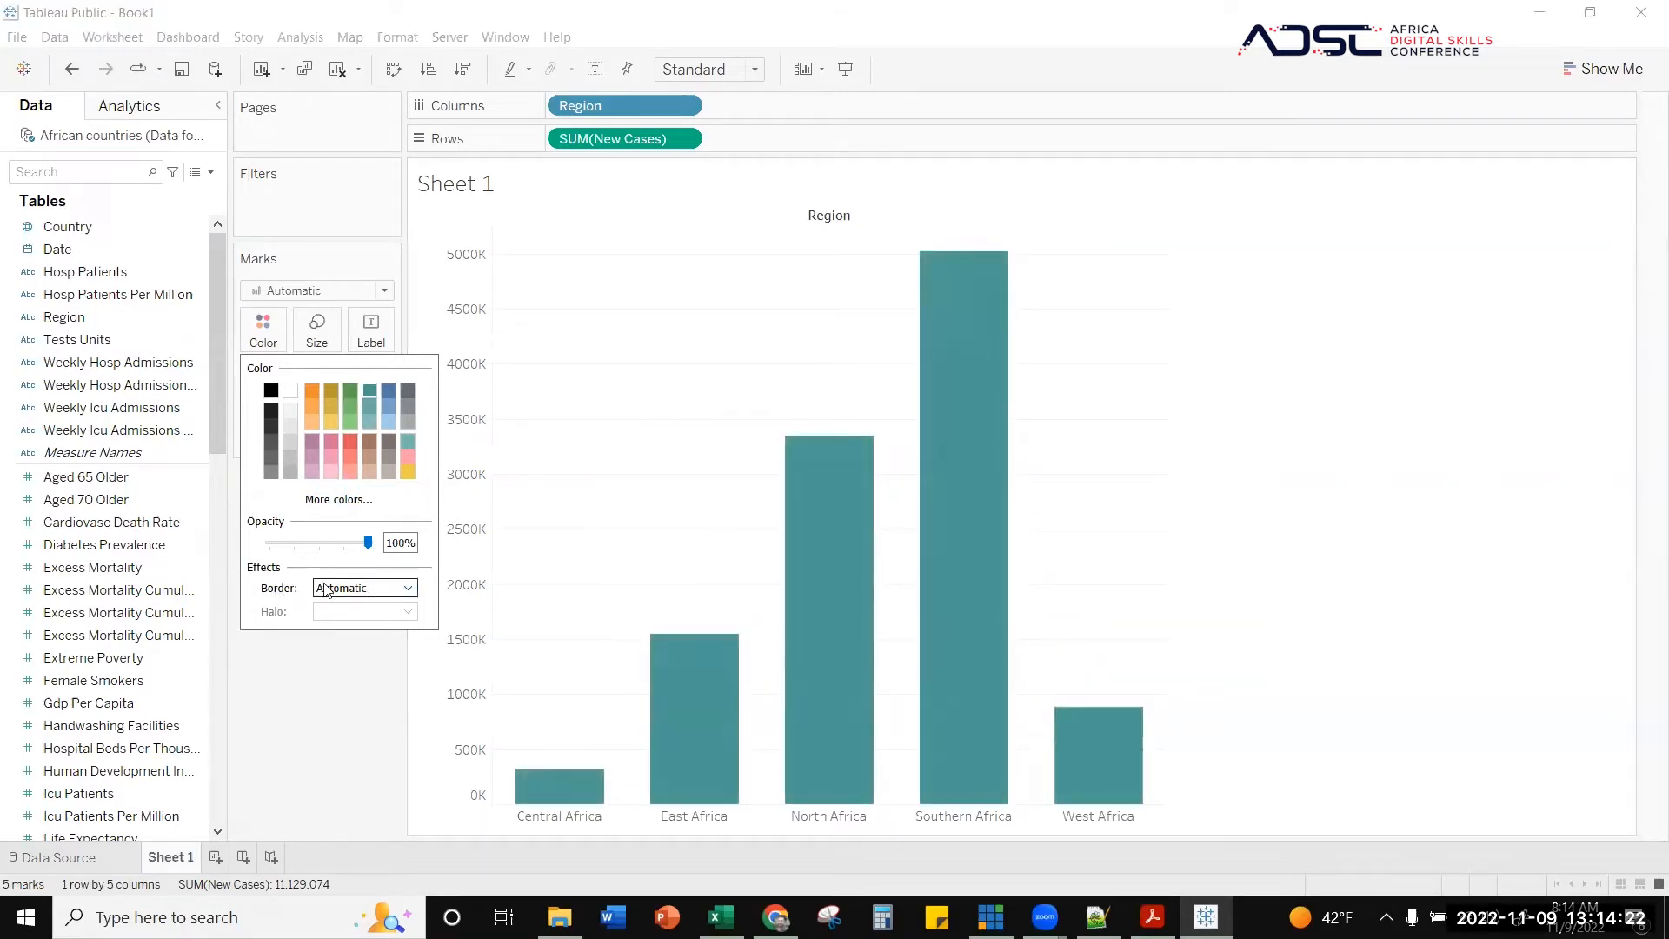
click(409, 588)
click(329, 663)
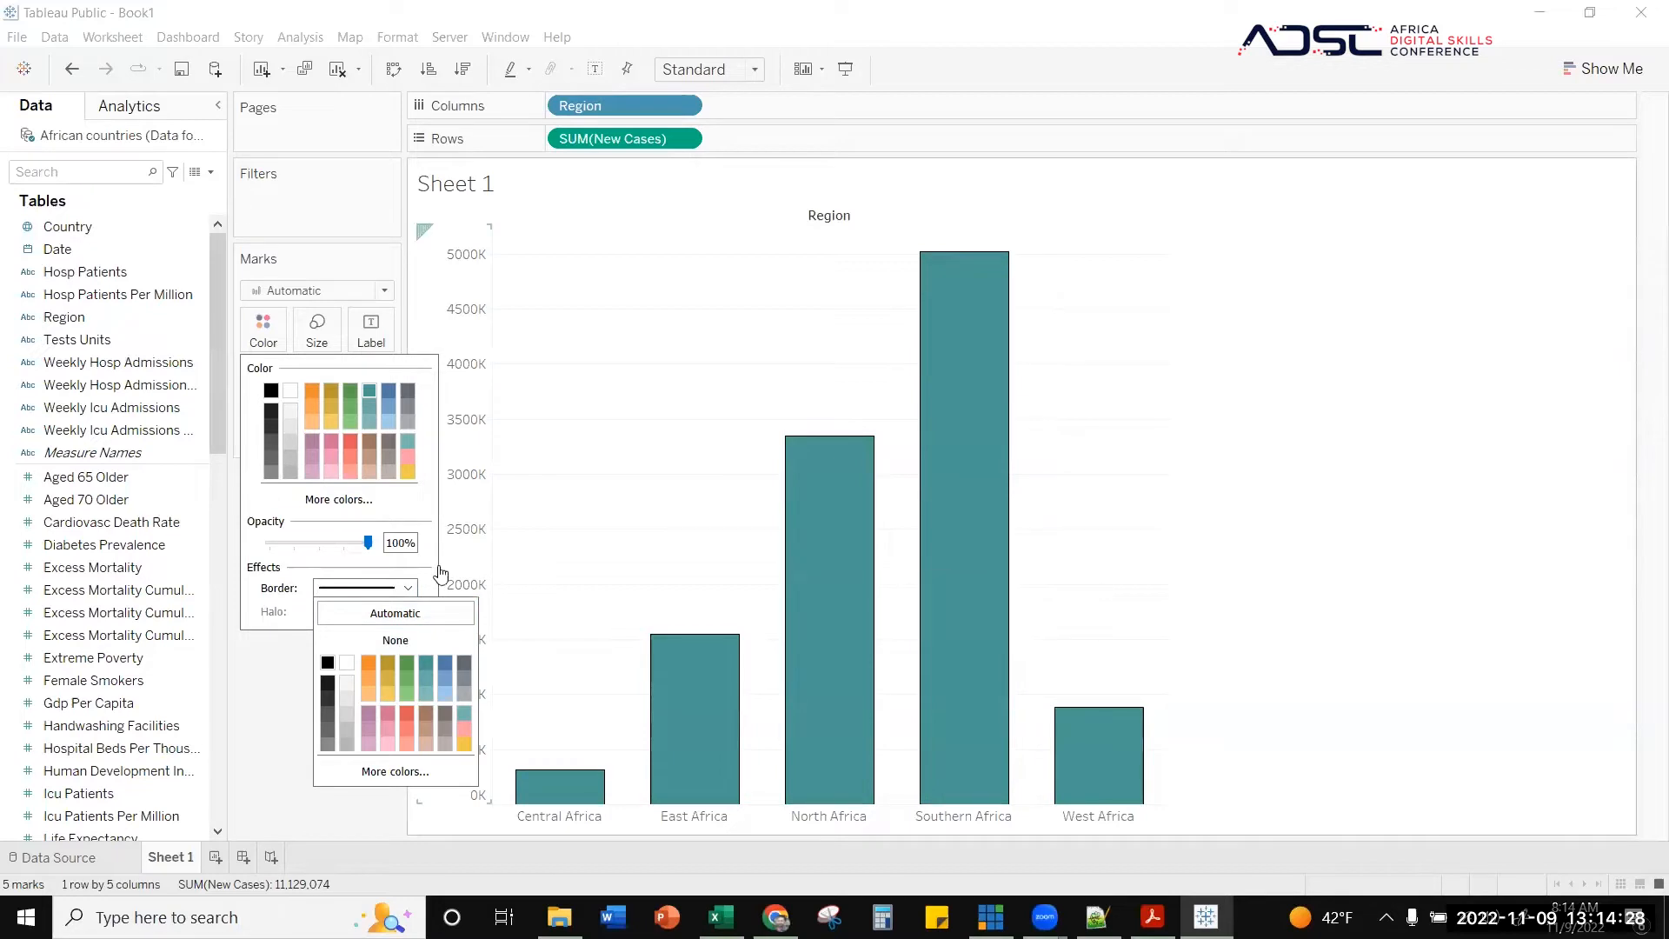
click(307, 619)
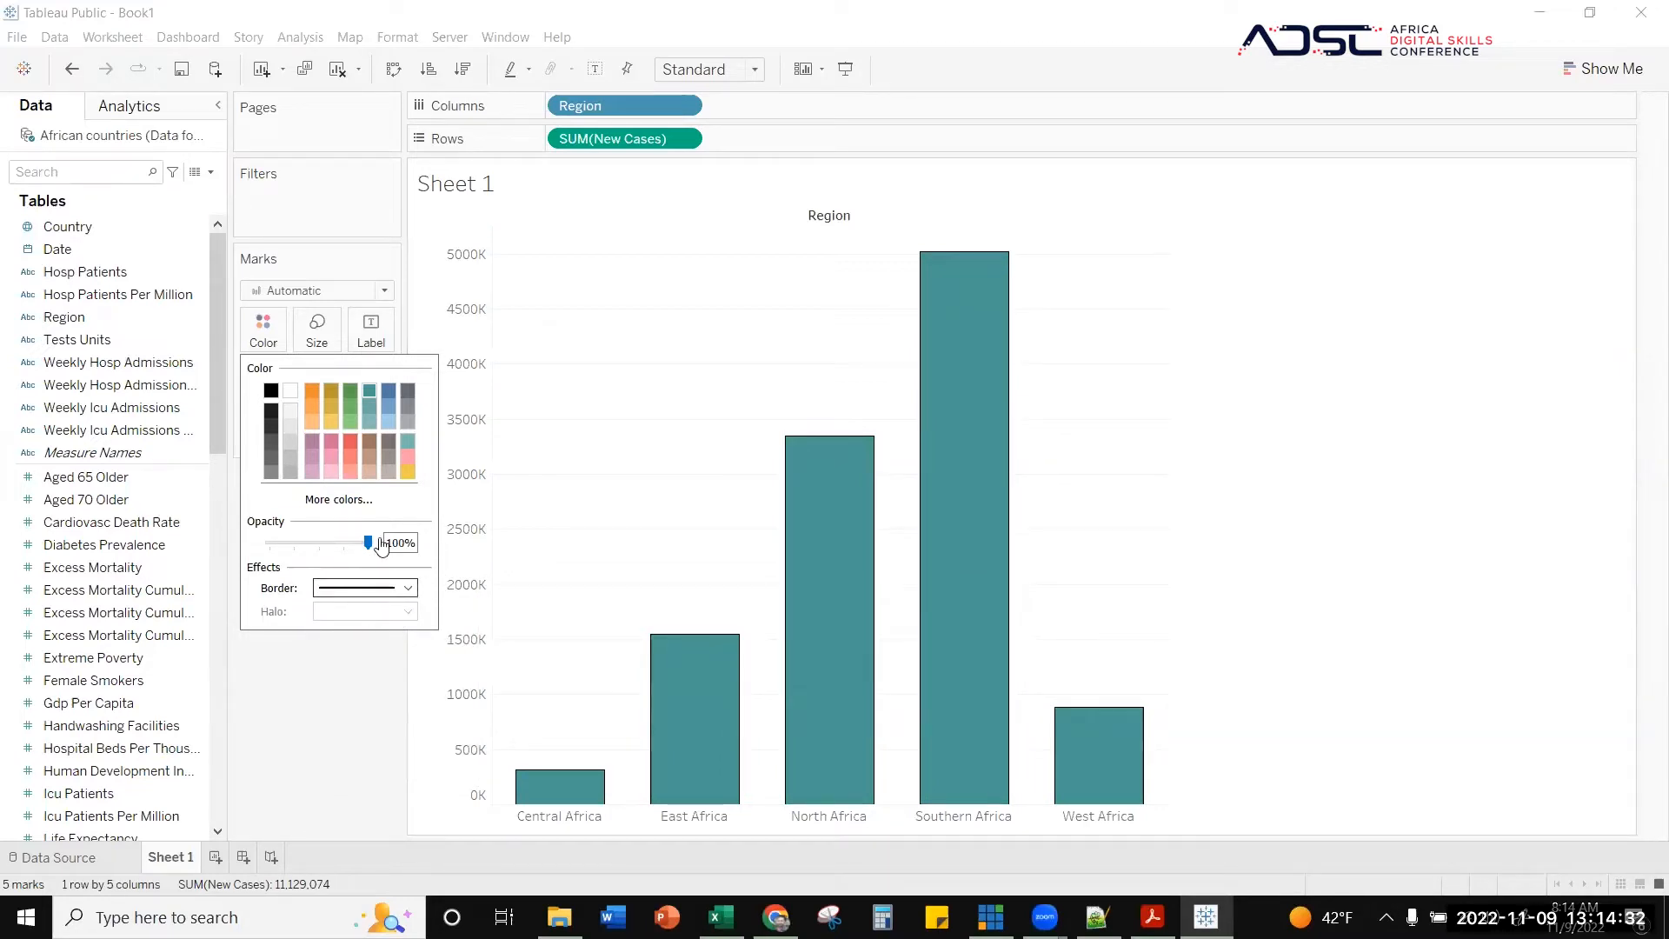
mouse_move(368, 544)
mouse_down()
mouse_move(313, 551)
mouse_move(370, 556)
mouse_up()
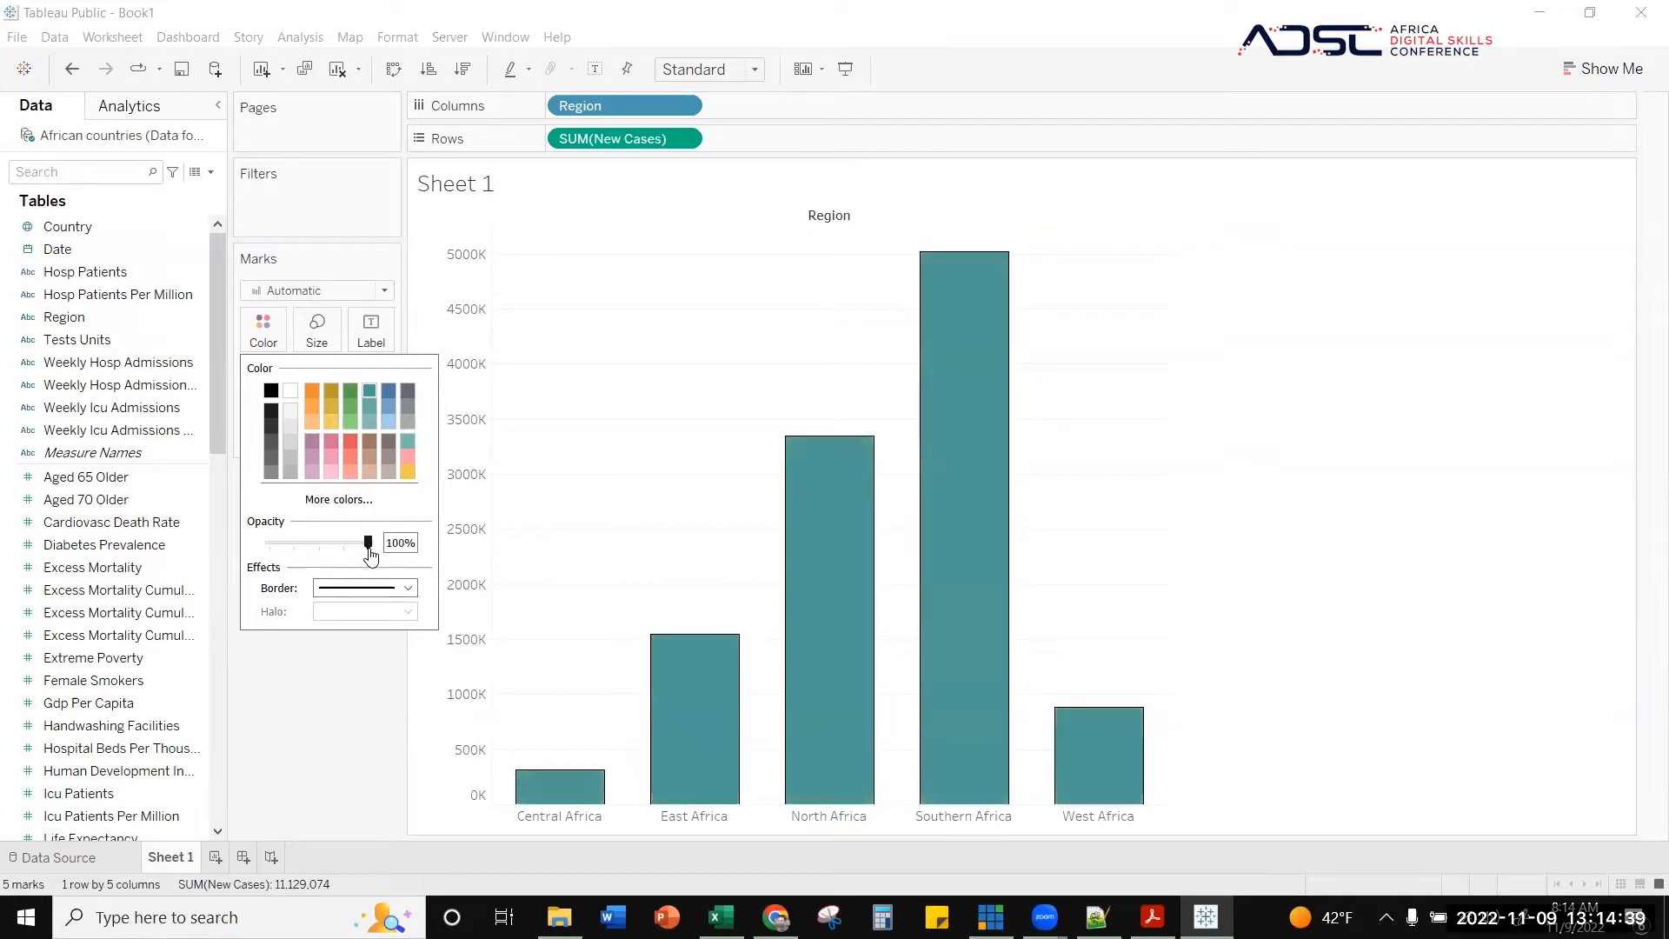
click(288, 691)
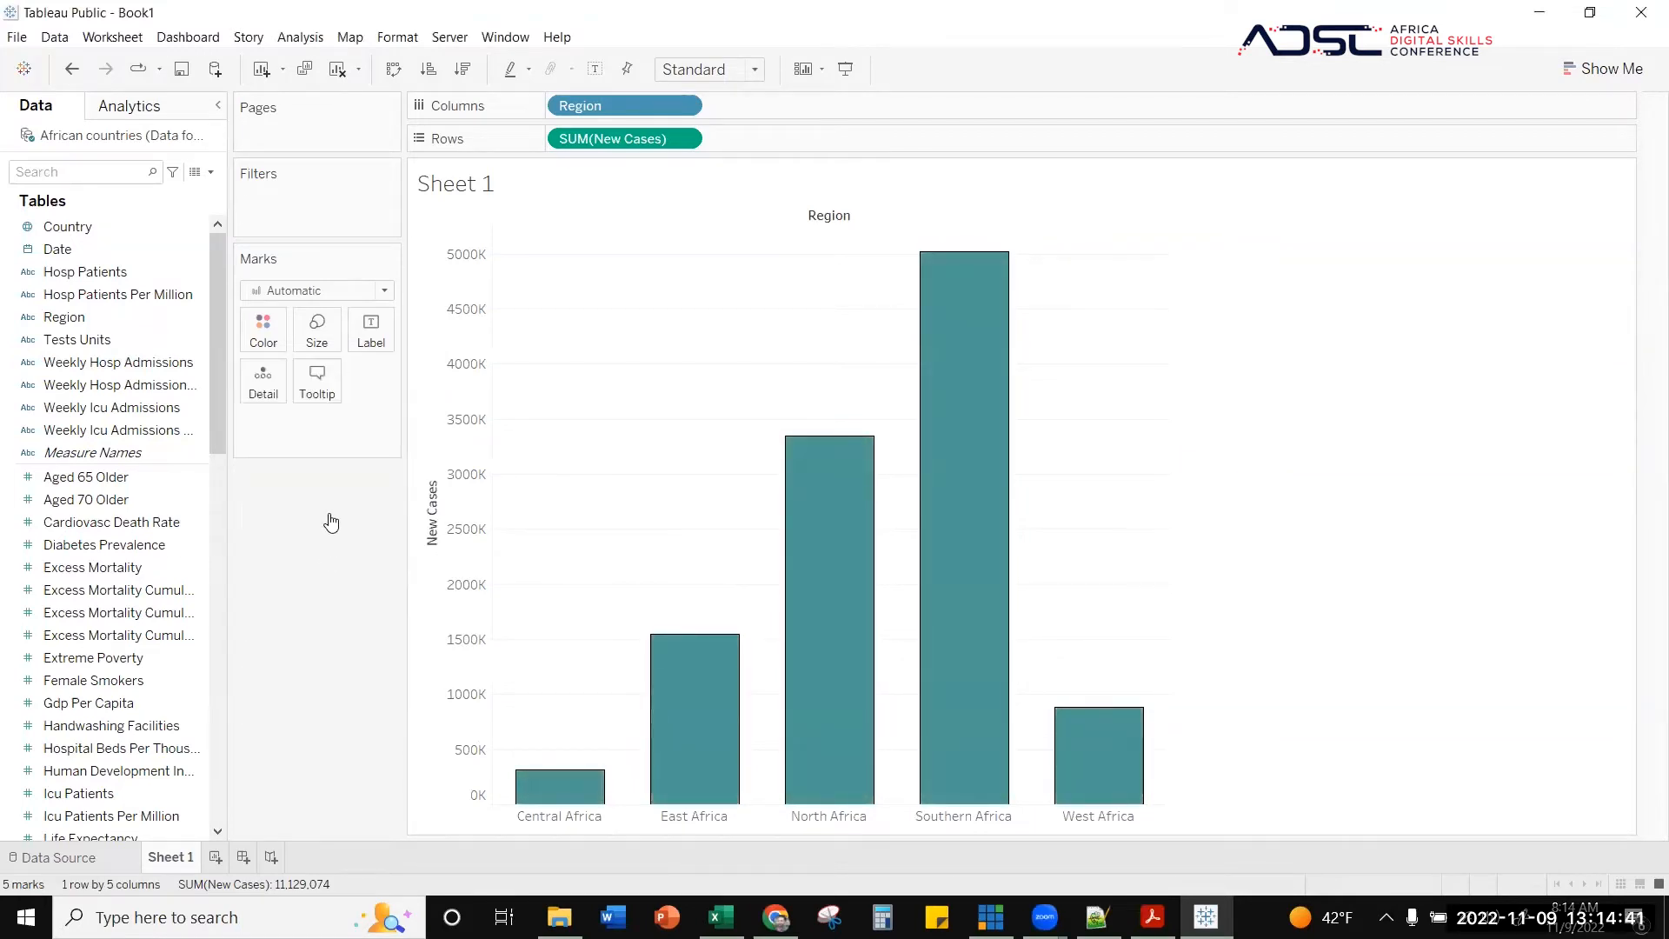
- Open the tooltip editor, close it without changes, and examine the tooltips shown on the bars
click(322, 391)
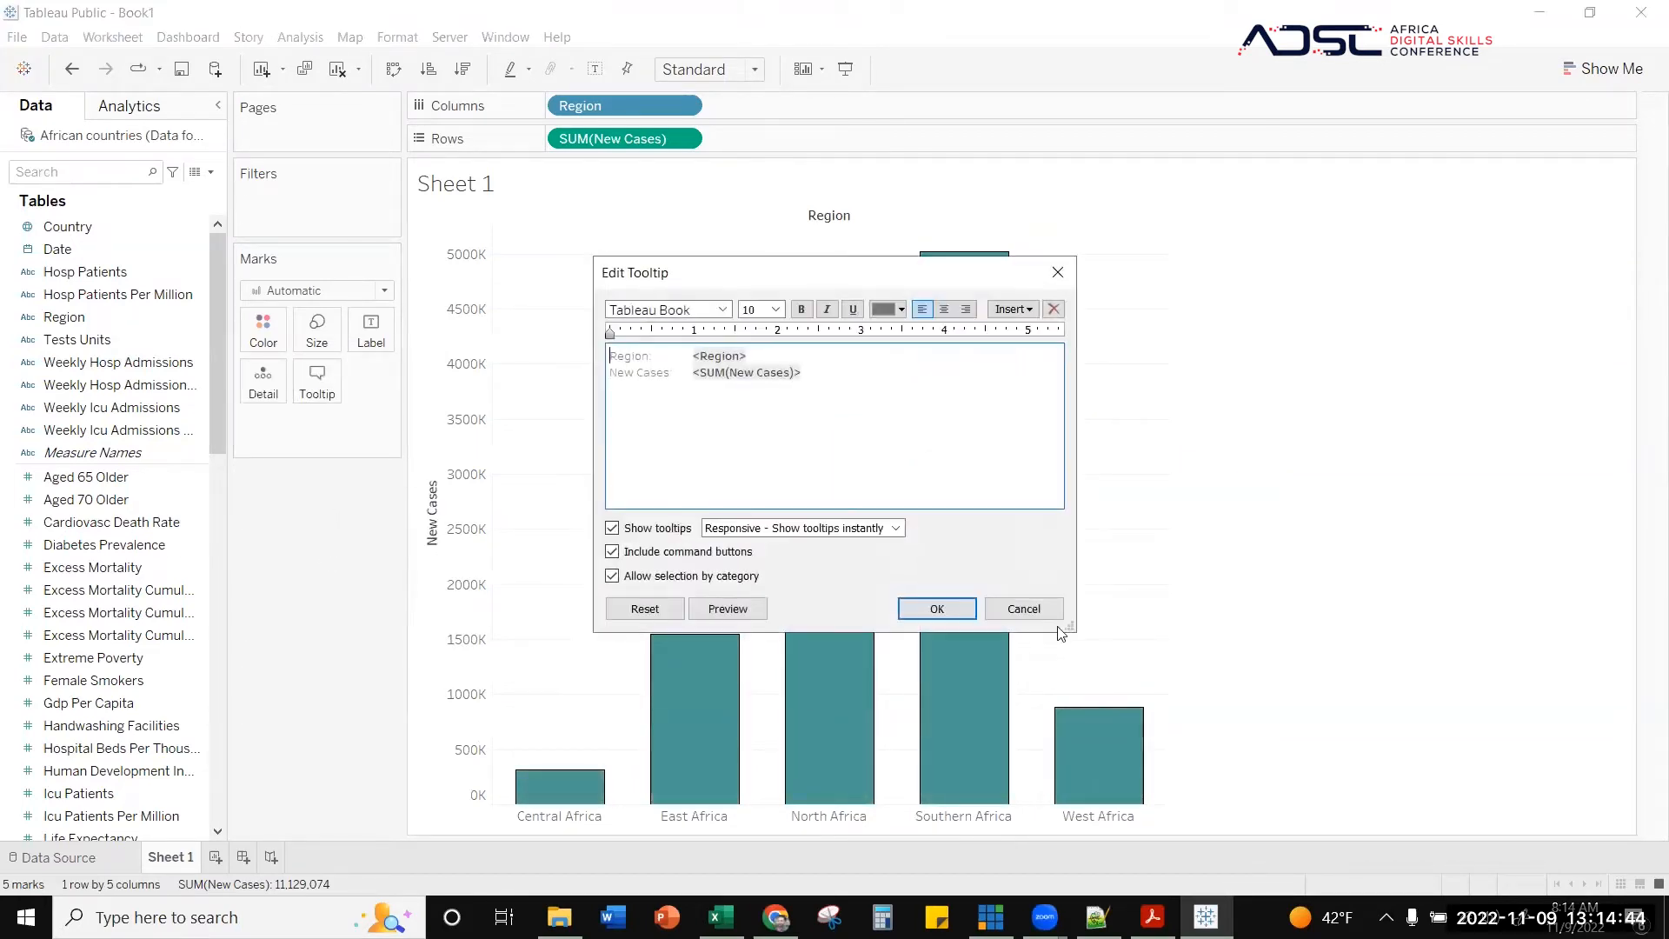
click(991, 611)
mouse_move(980, 363)
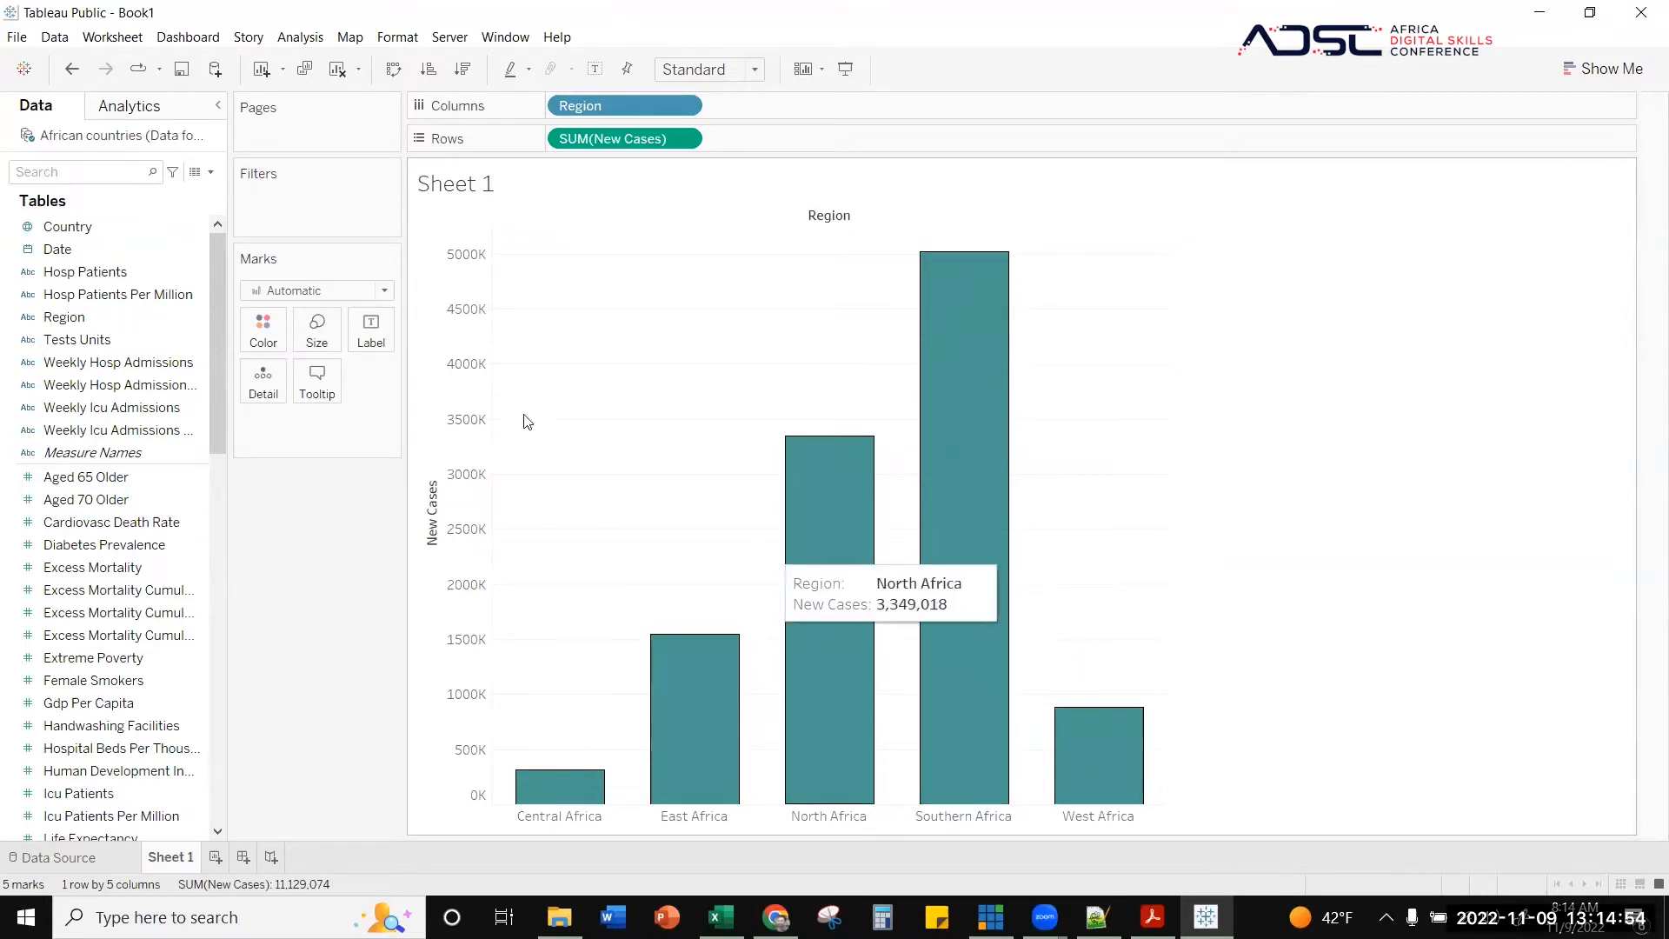
- Close the gaps in the tooltip text so the Region and New Cases fields each directly follow their label and colon
click(318, 378)
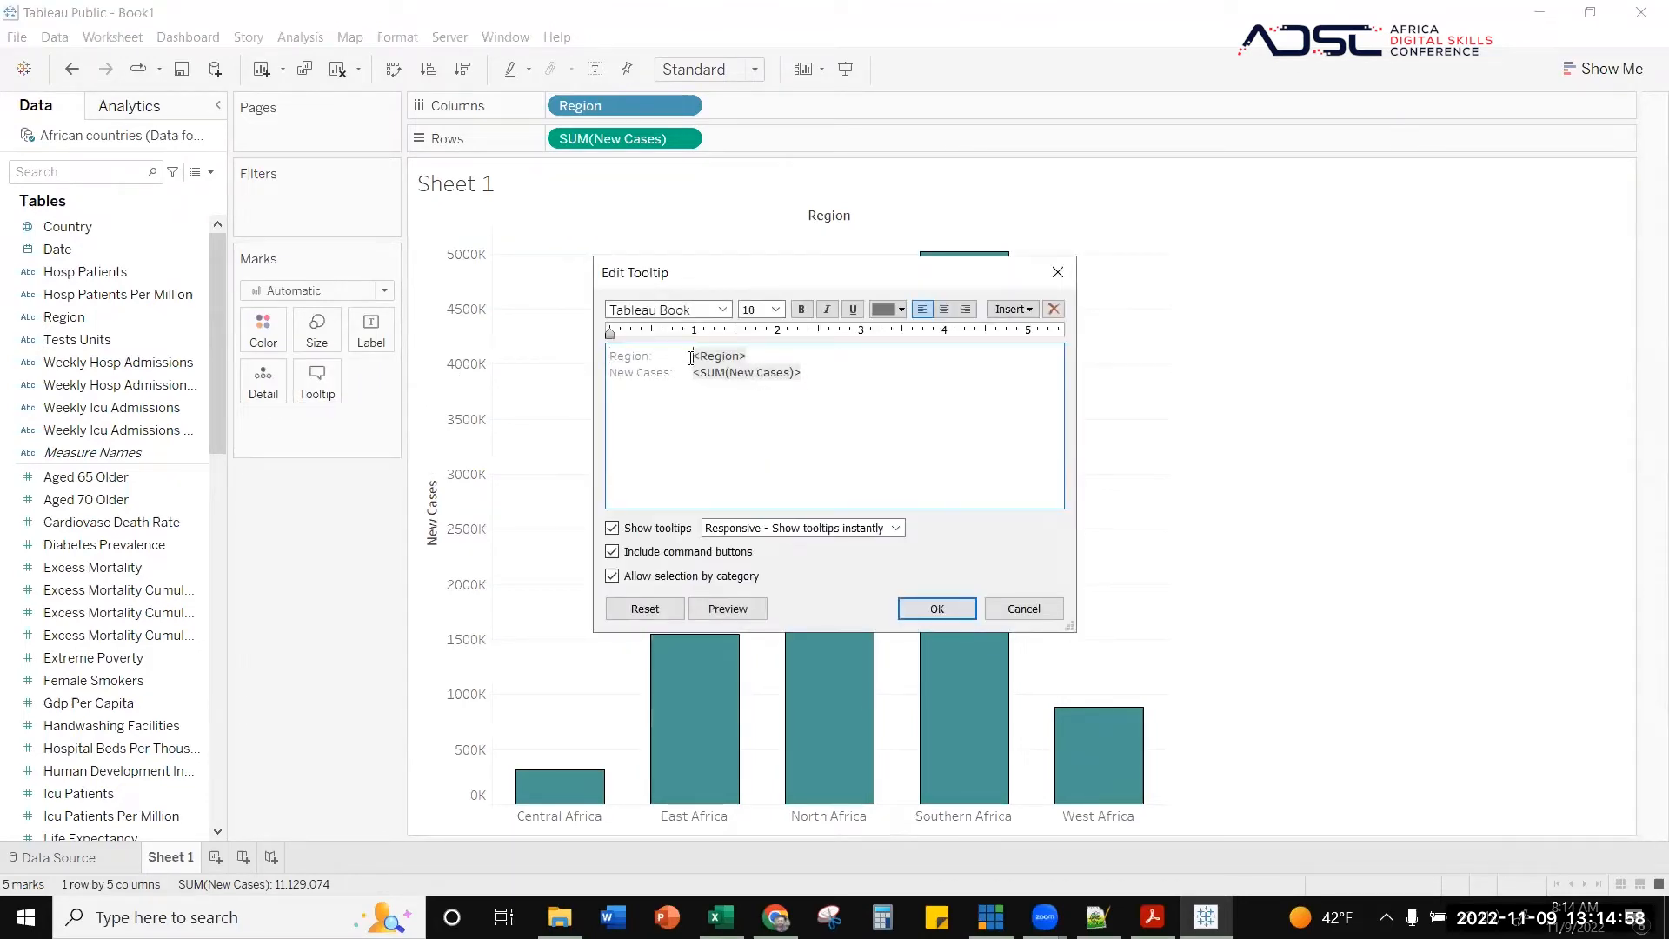
text(\)
key(BackSpace)
key(BackSpace)
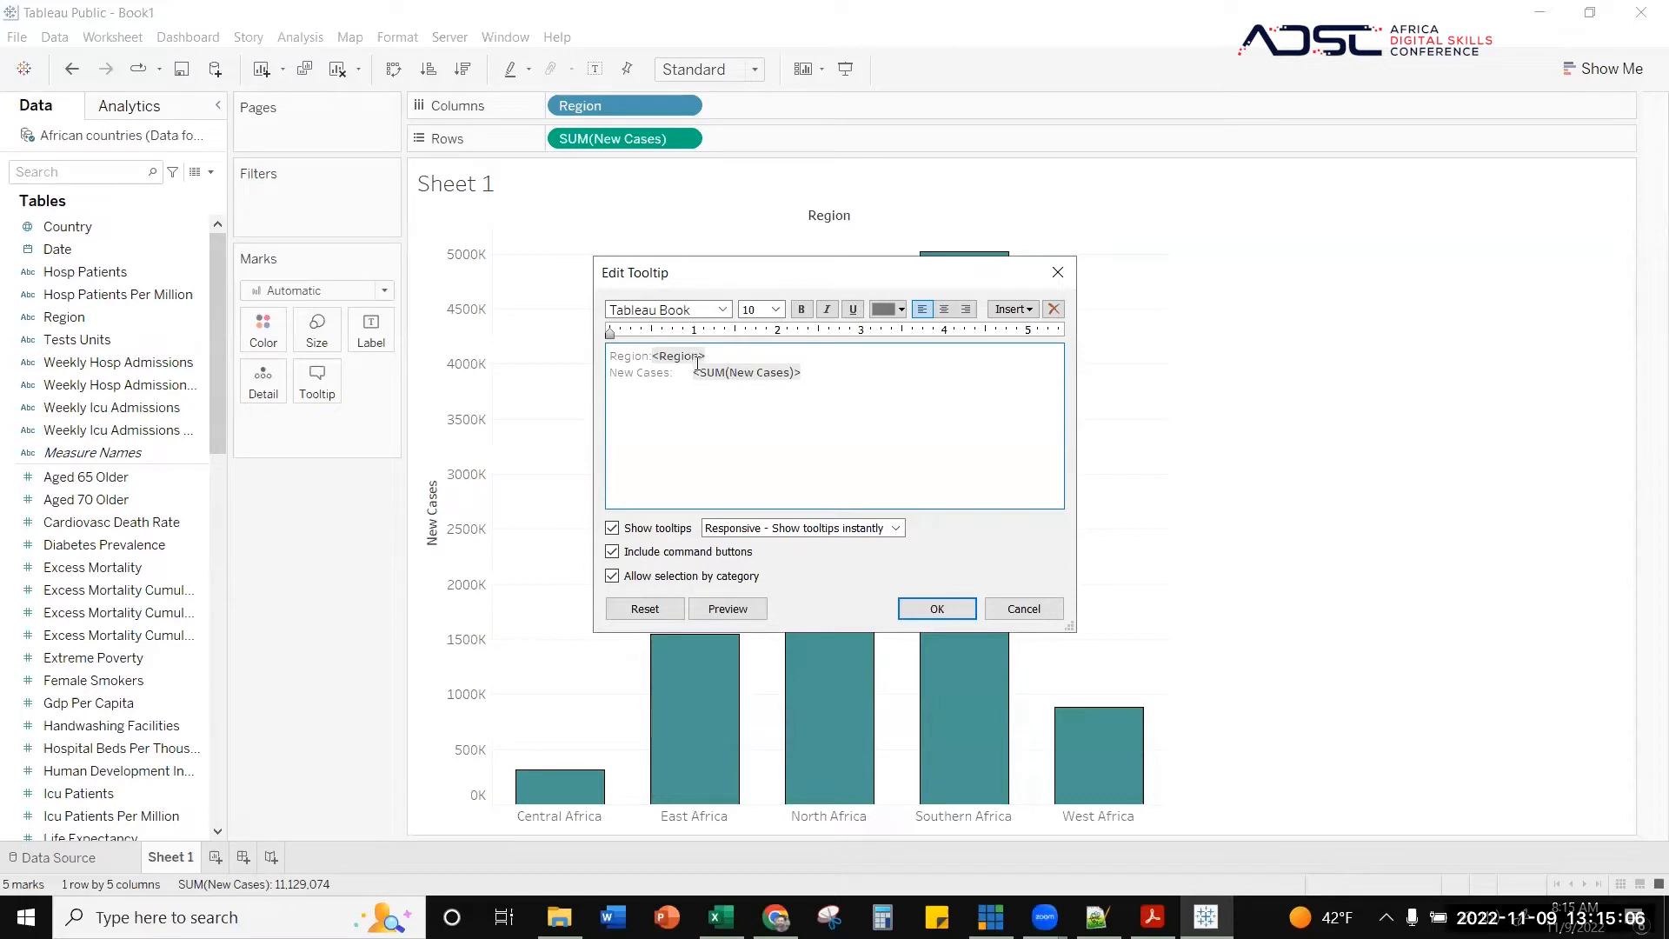
key(BackSpace)
key(BackSpace)
text(:)
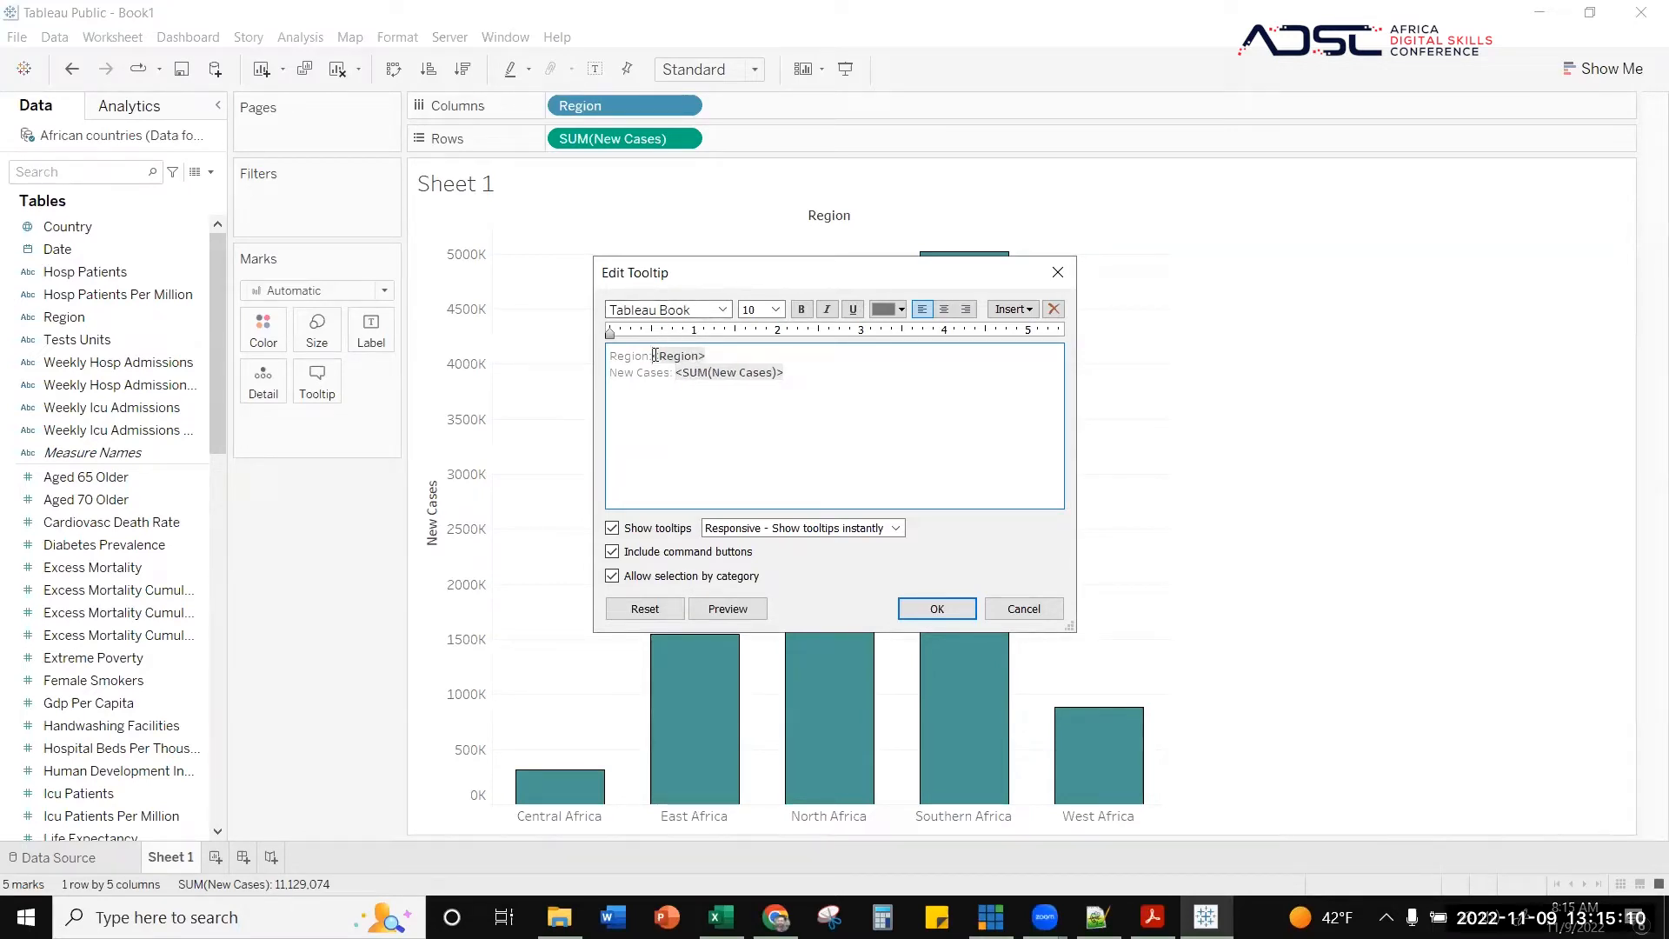
- Make the Region label in the tooltip bold at font size 11
drag(650, 356, 609, 356)
click(801, 309)
click(771, 314)
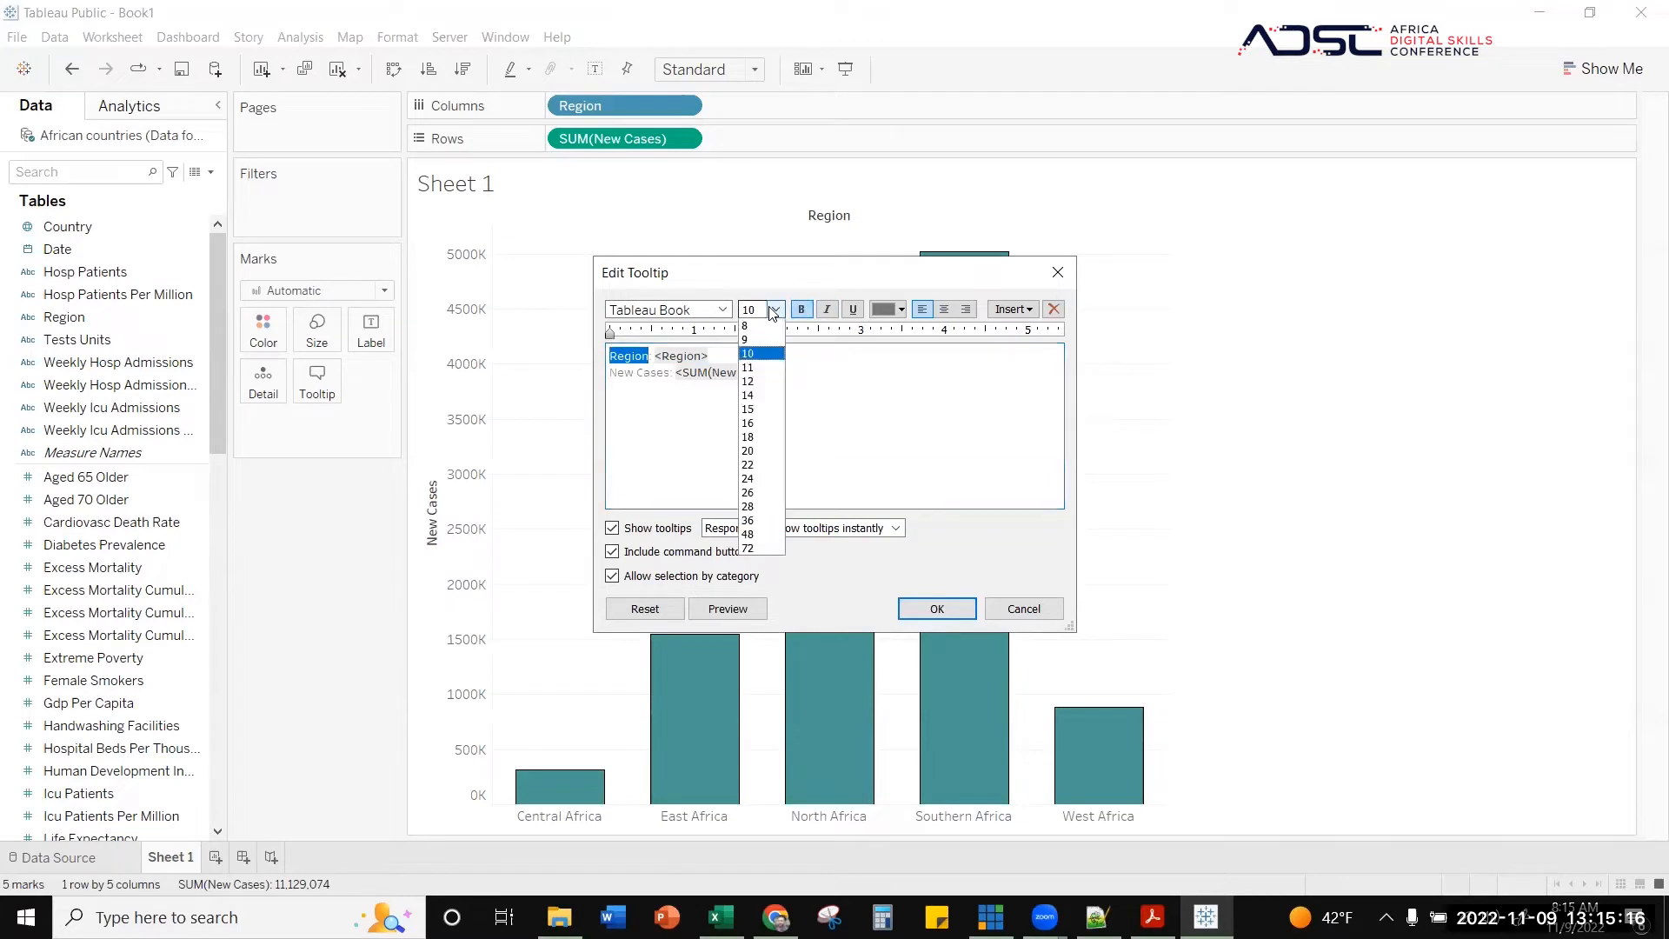
click(762, 368)
- Set the New Cases label in the tooltip to font size 11 and apply the tooltip changes
mouse_move(673, 381)
mouse_down()
mouse_move(629, 381)
mouse_move(670, 377)
mouse_up()
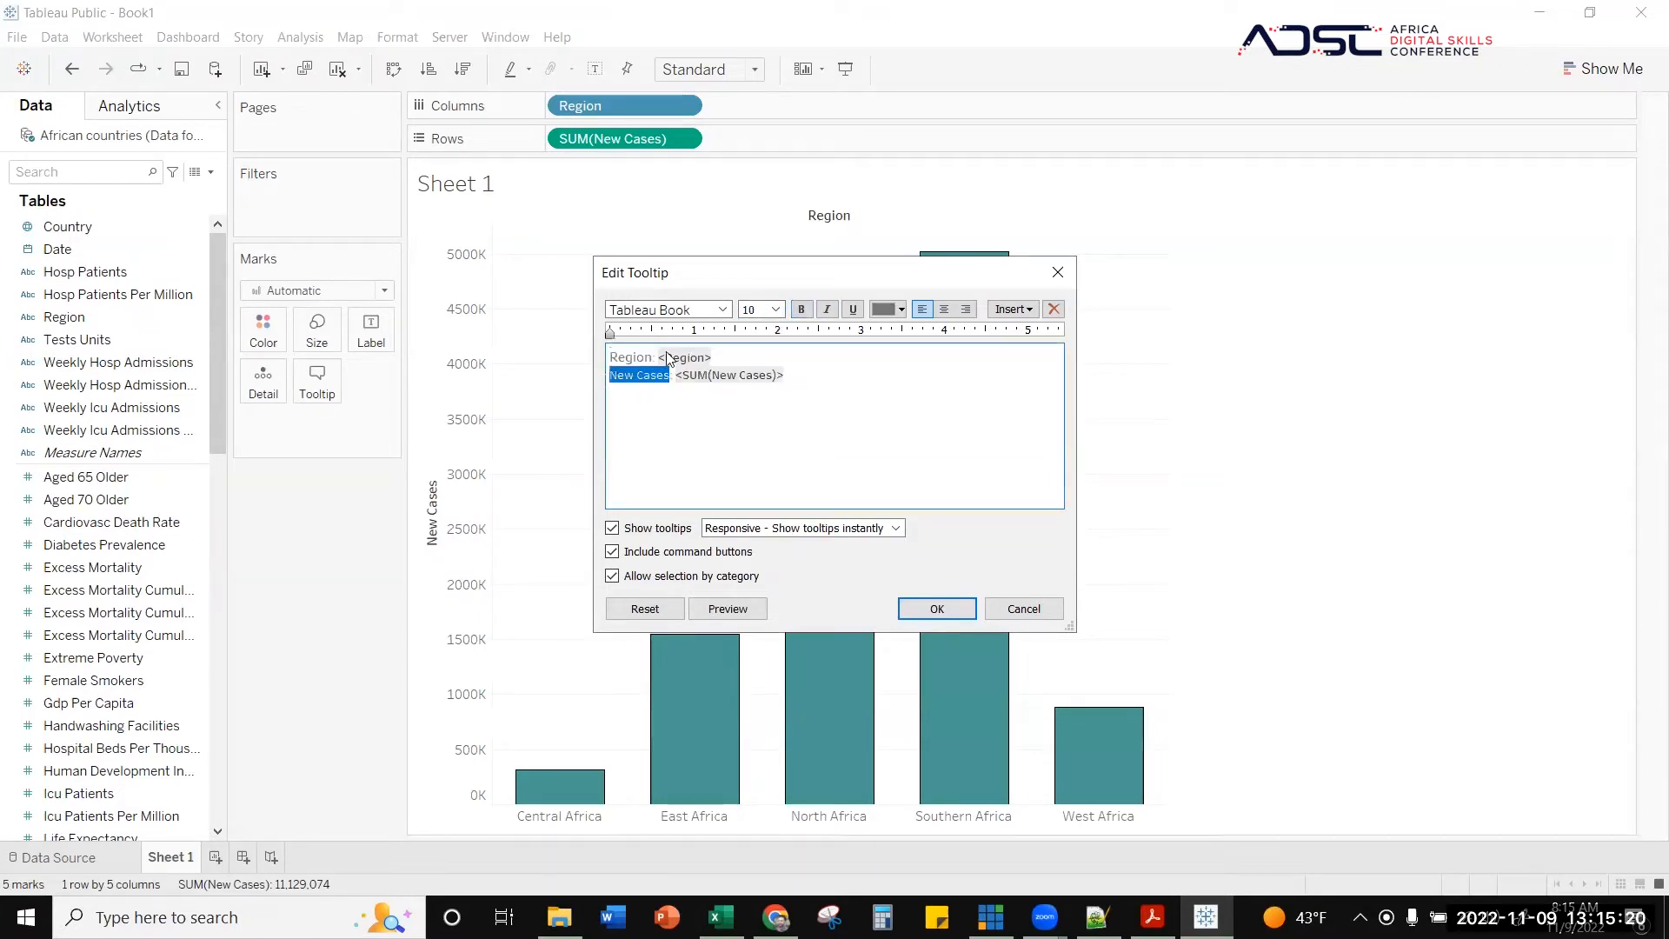
click(775, 310)
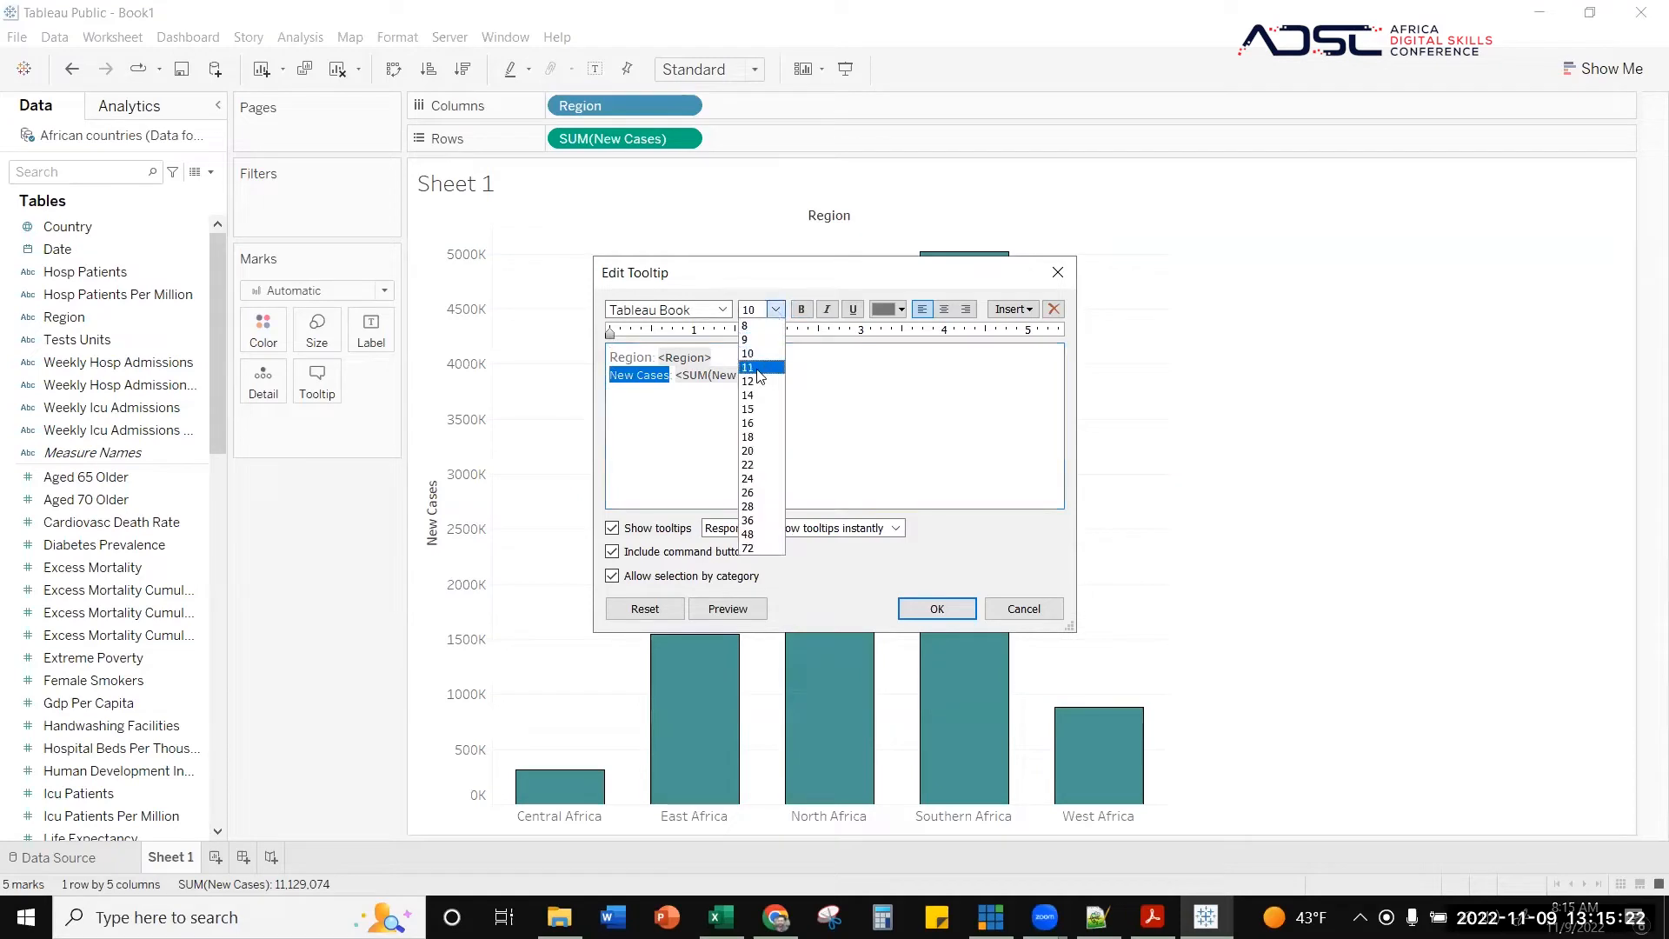
click(763, 368)
click(937, 608)
- Color the Region and New Cases labels in the tooltip black and apply the tooltip changes
mouse_move(957, 522)
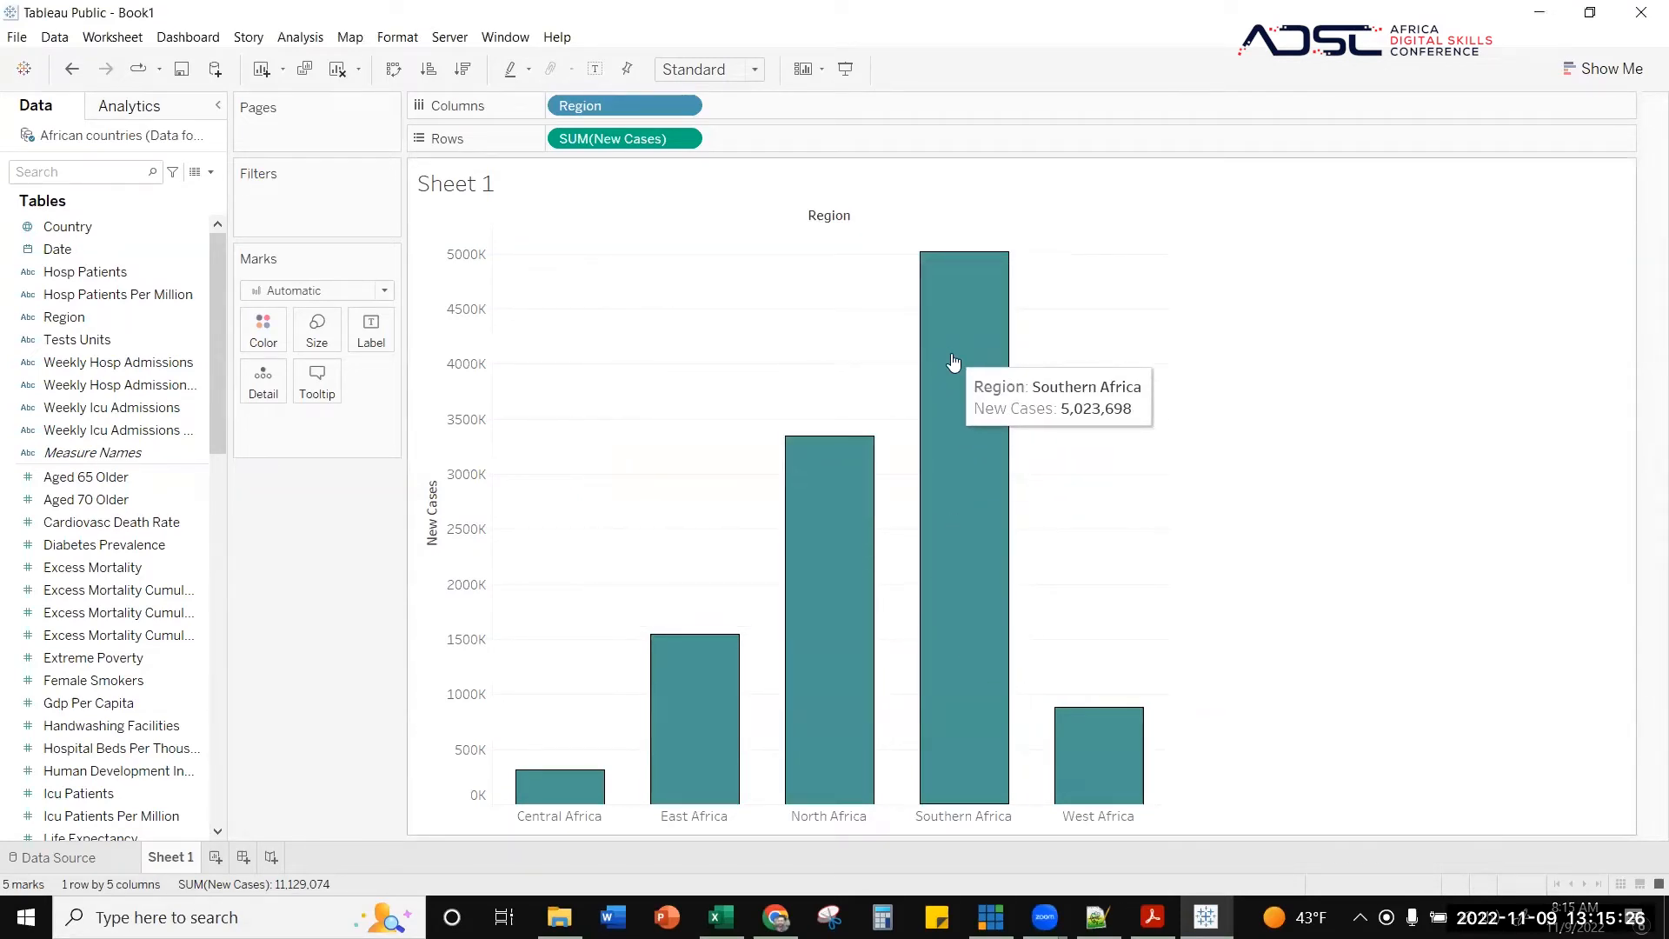
click(316, 388)
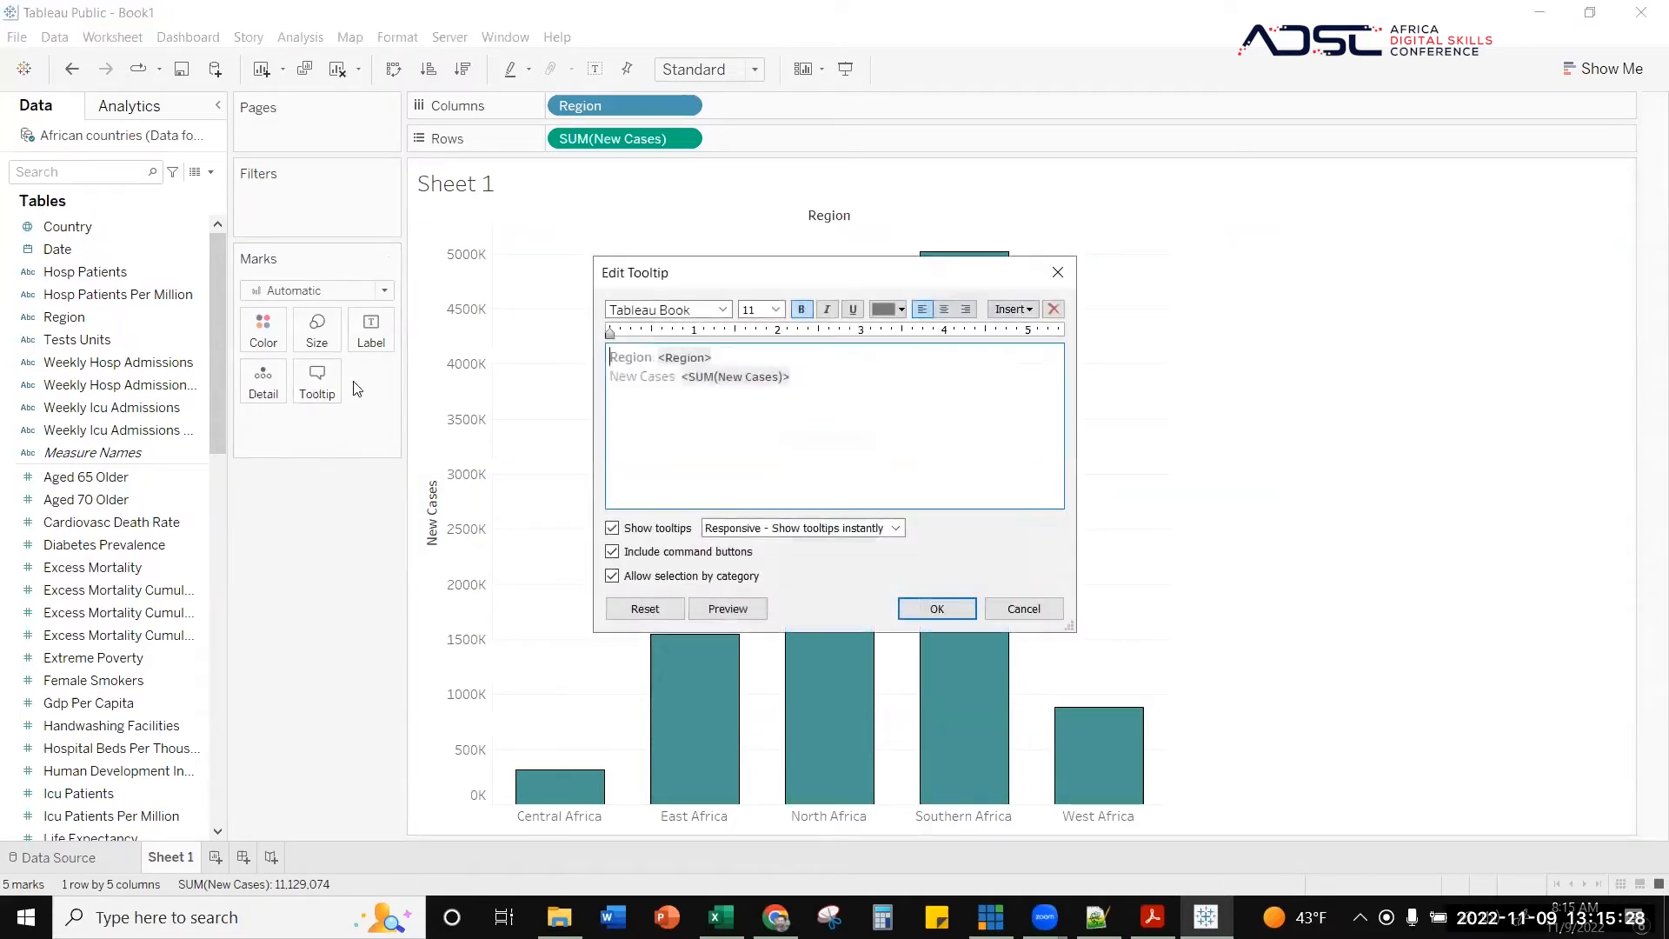
double_click(630, 358)
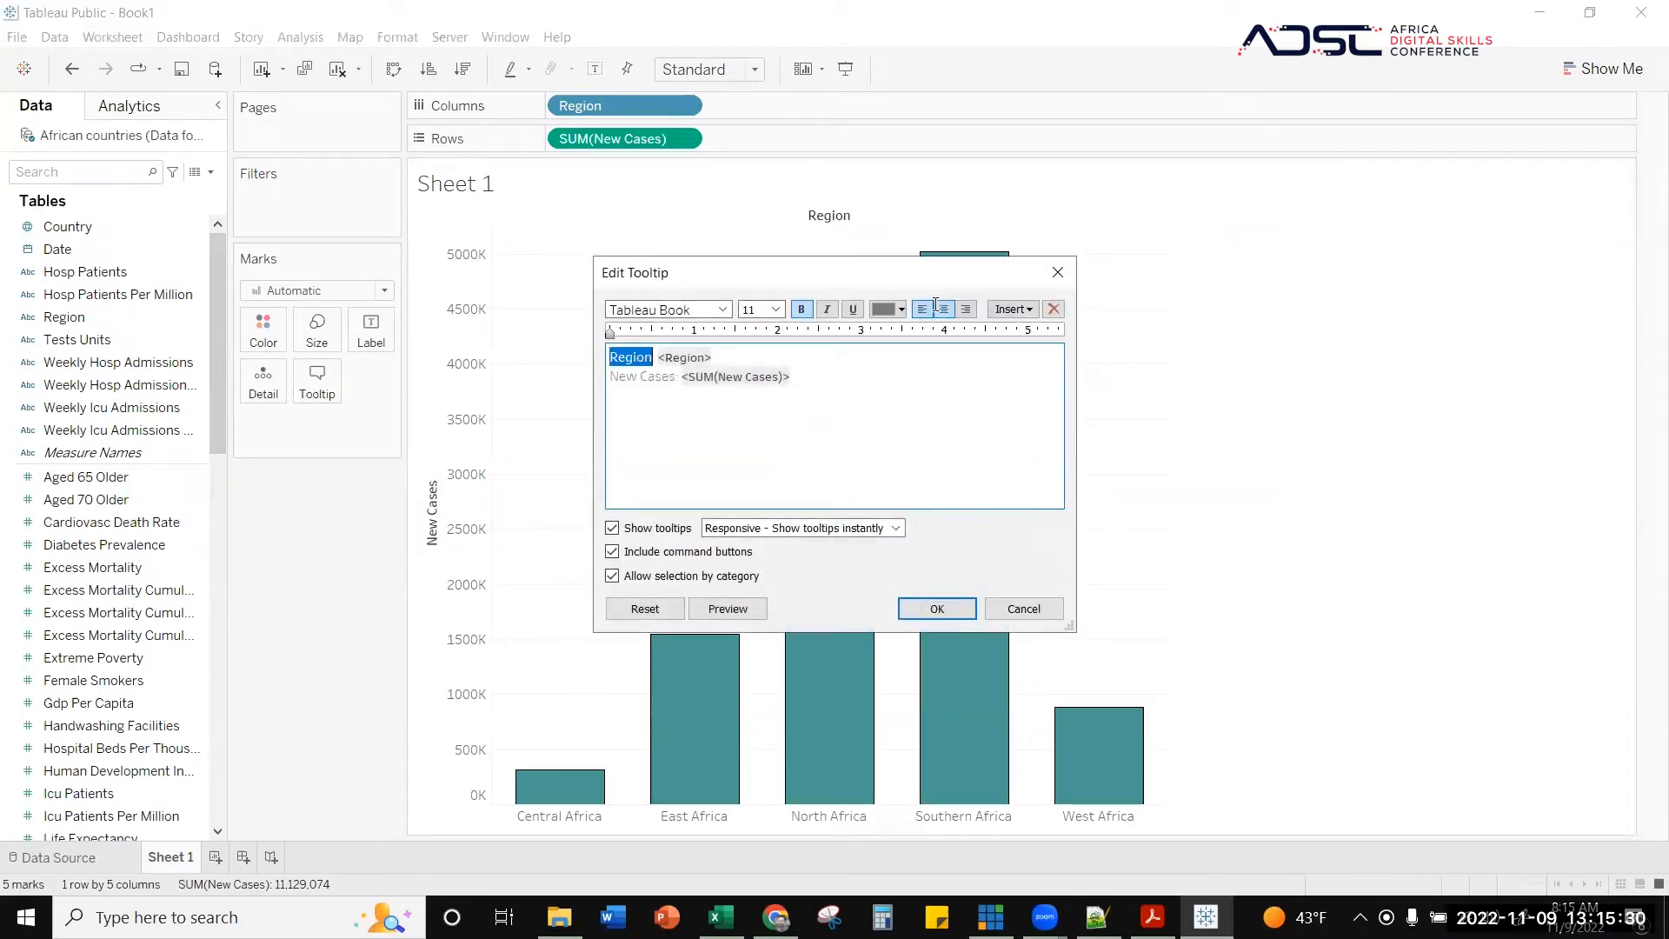
click(896, 310)
click(884, 330)
drag(676, 372, 609, 377)
click(899, 312)
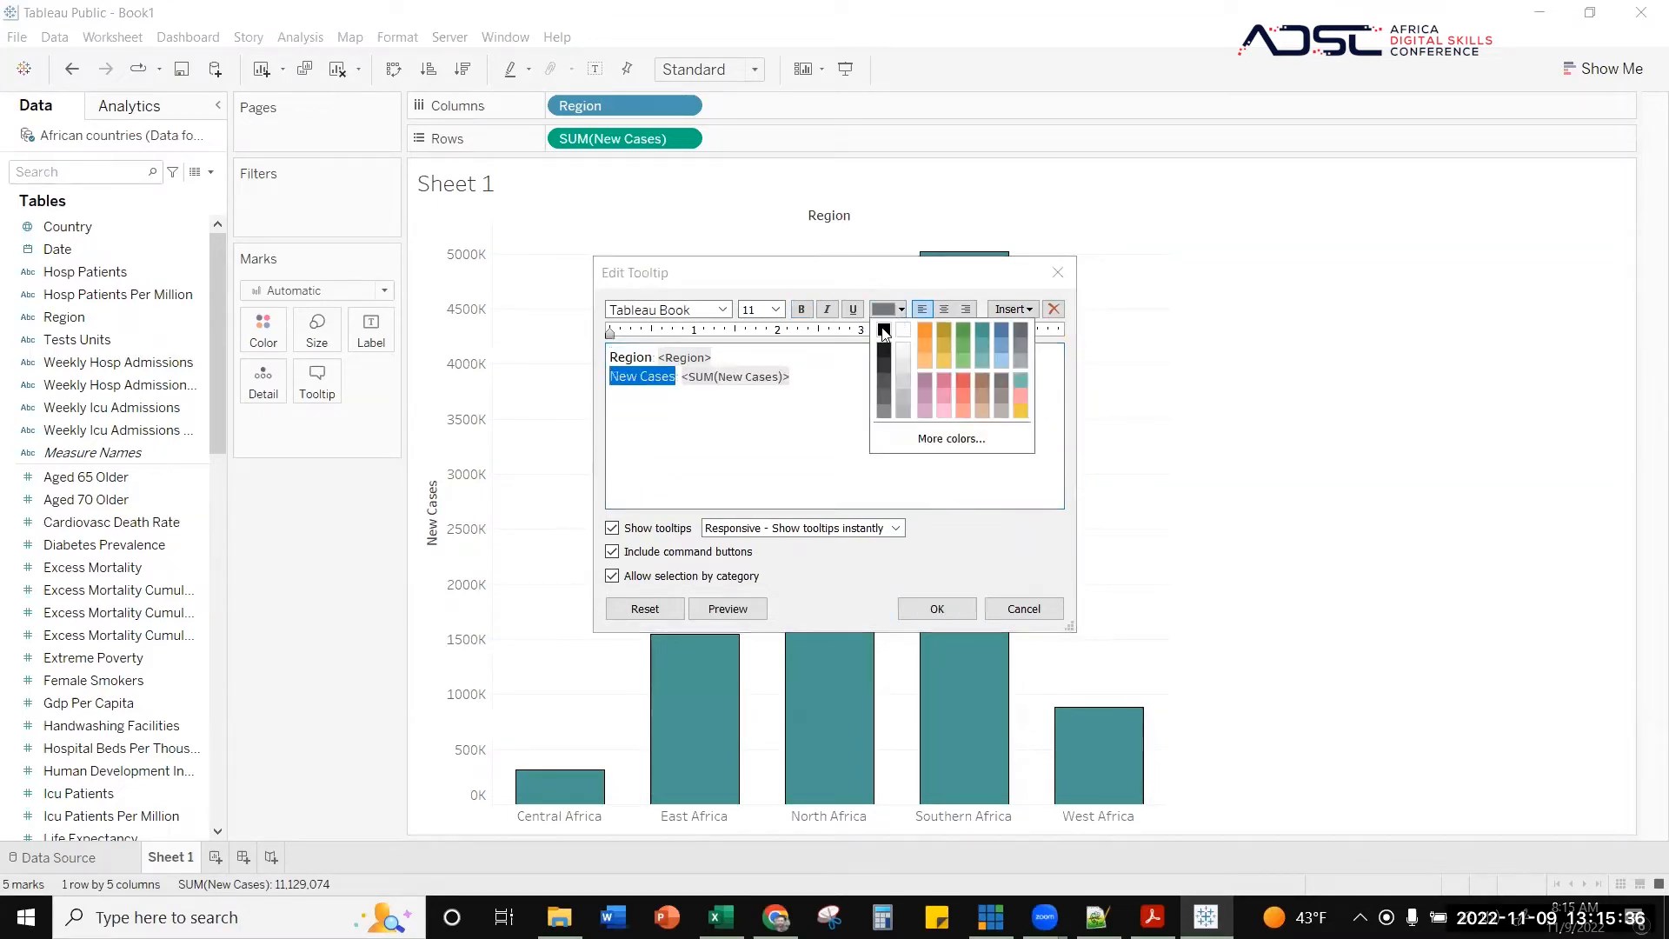
click(883, 332)
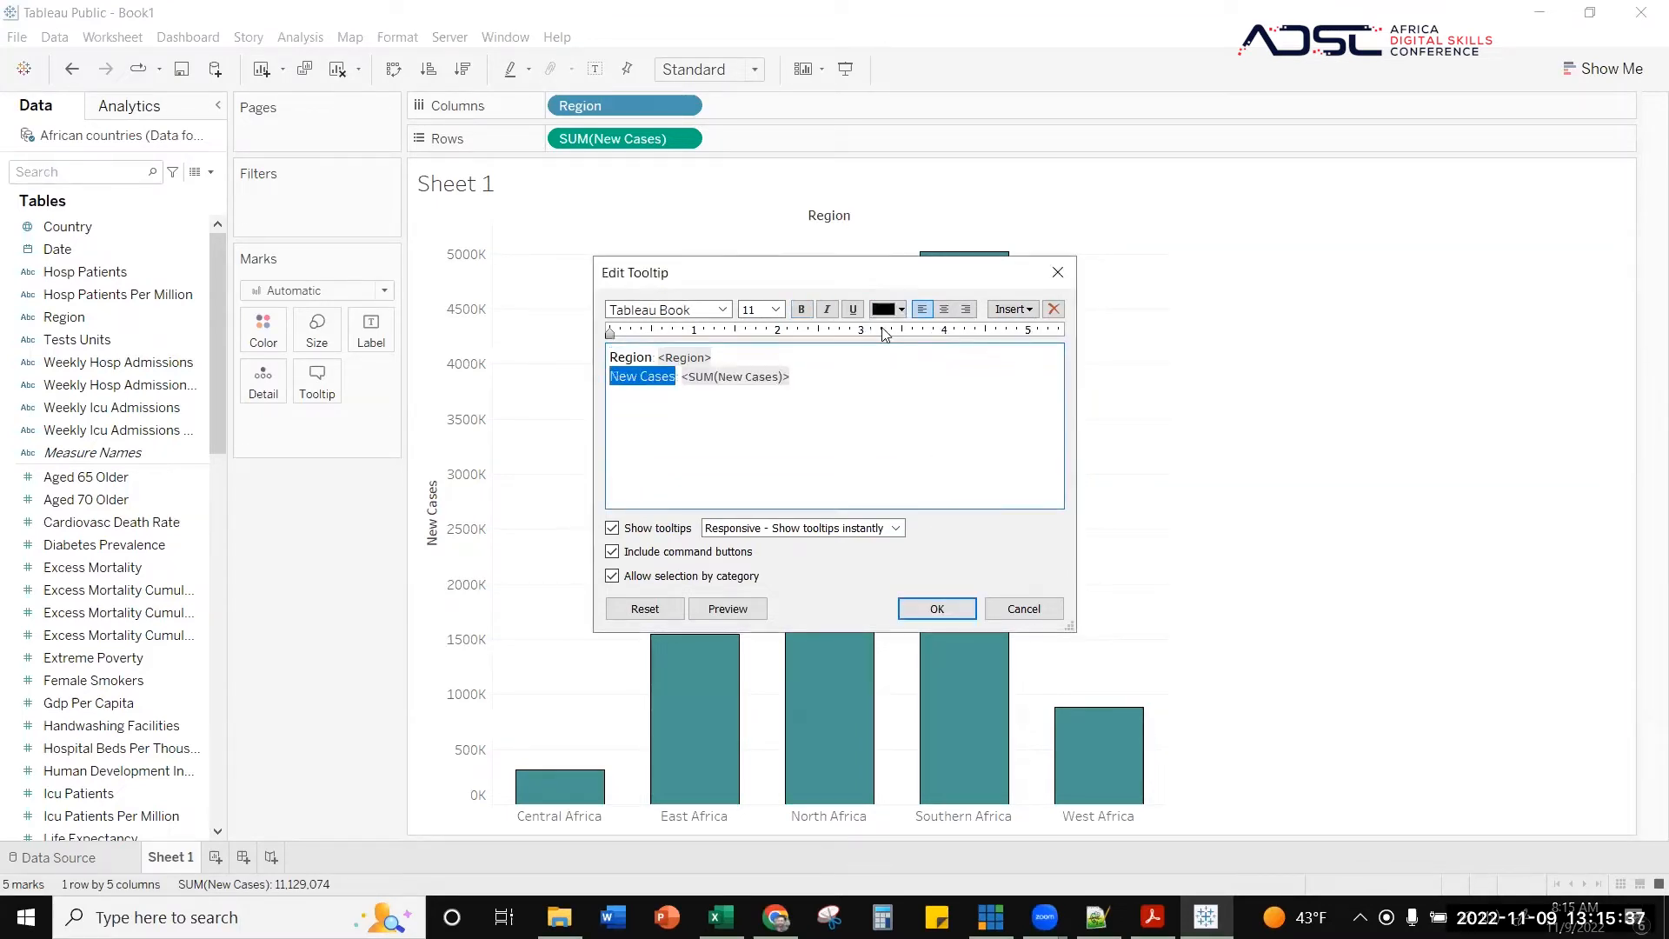
click(939, 607)
mouse_move(932, 399)
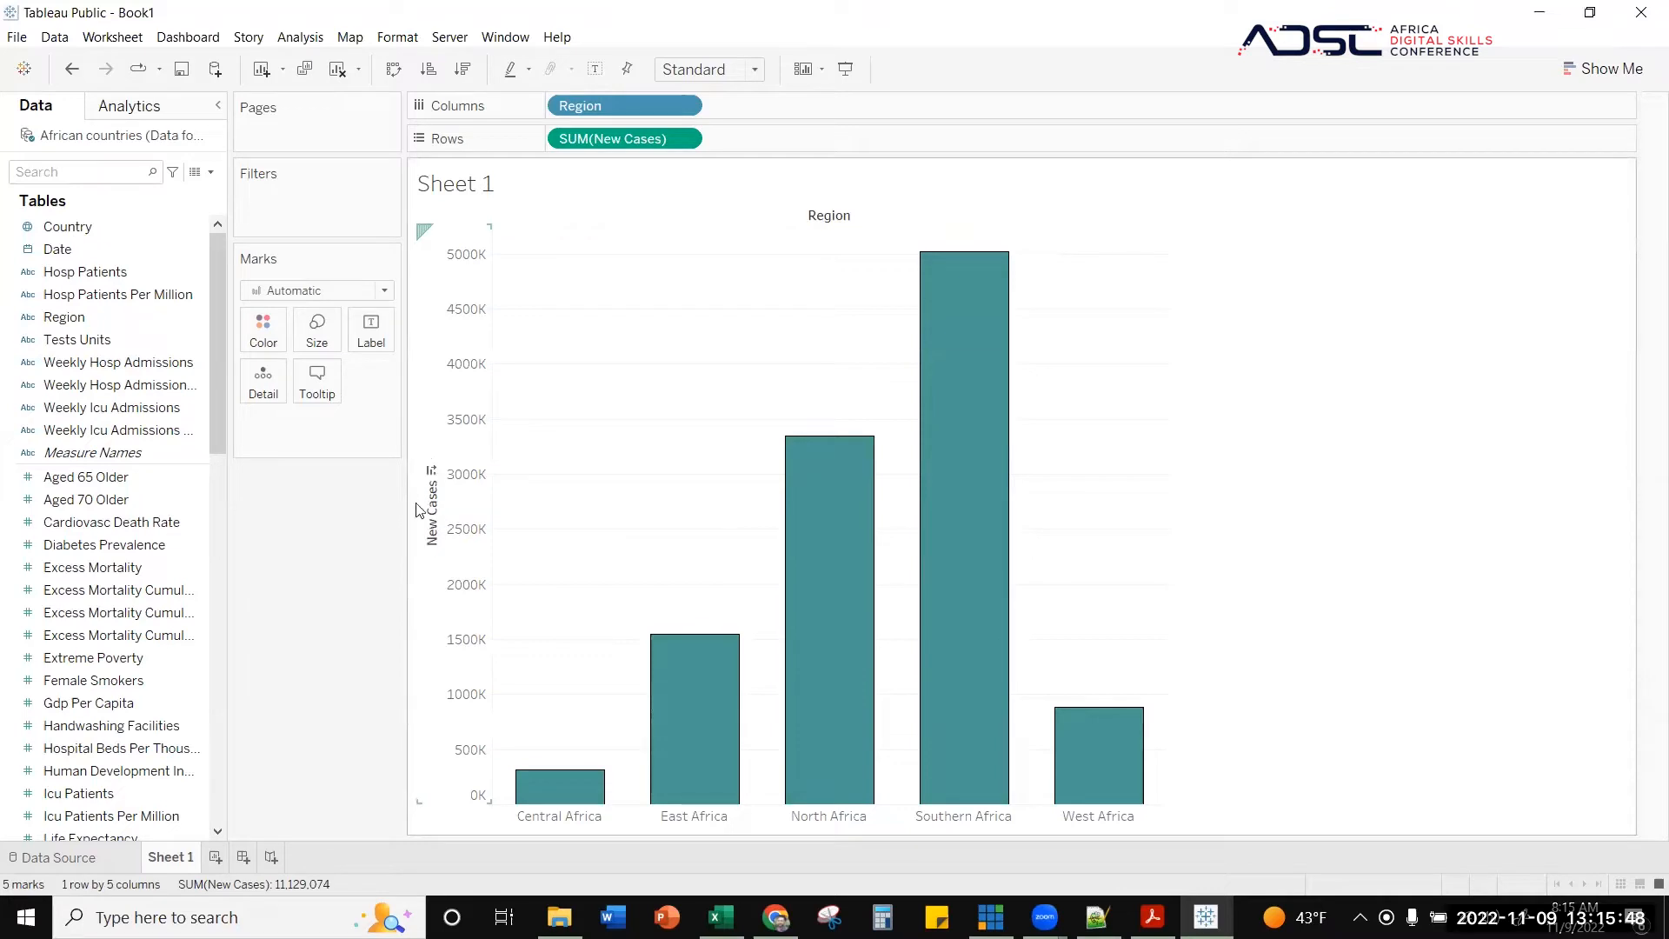
right_click(468, 185)
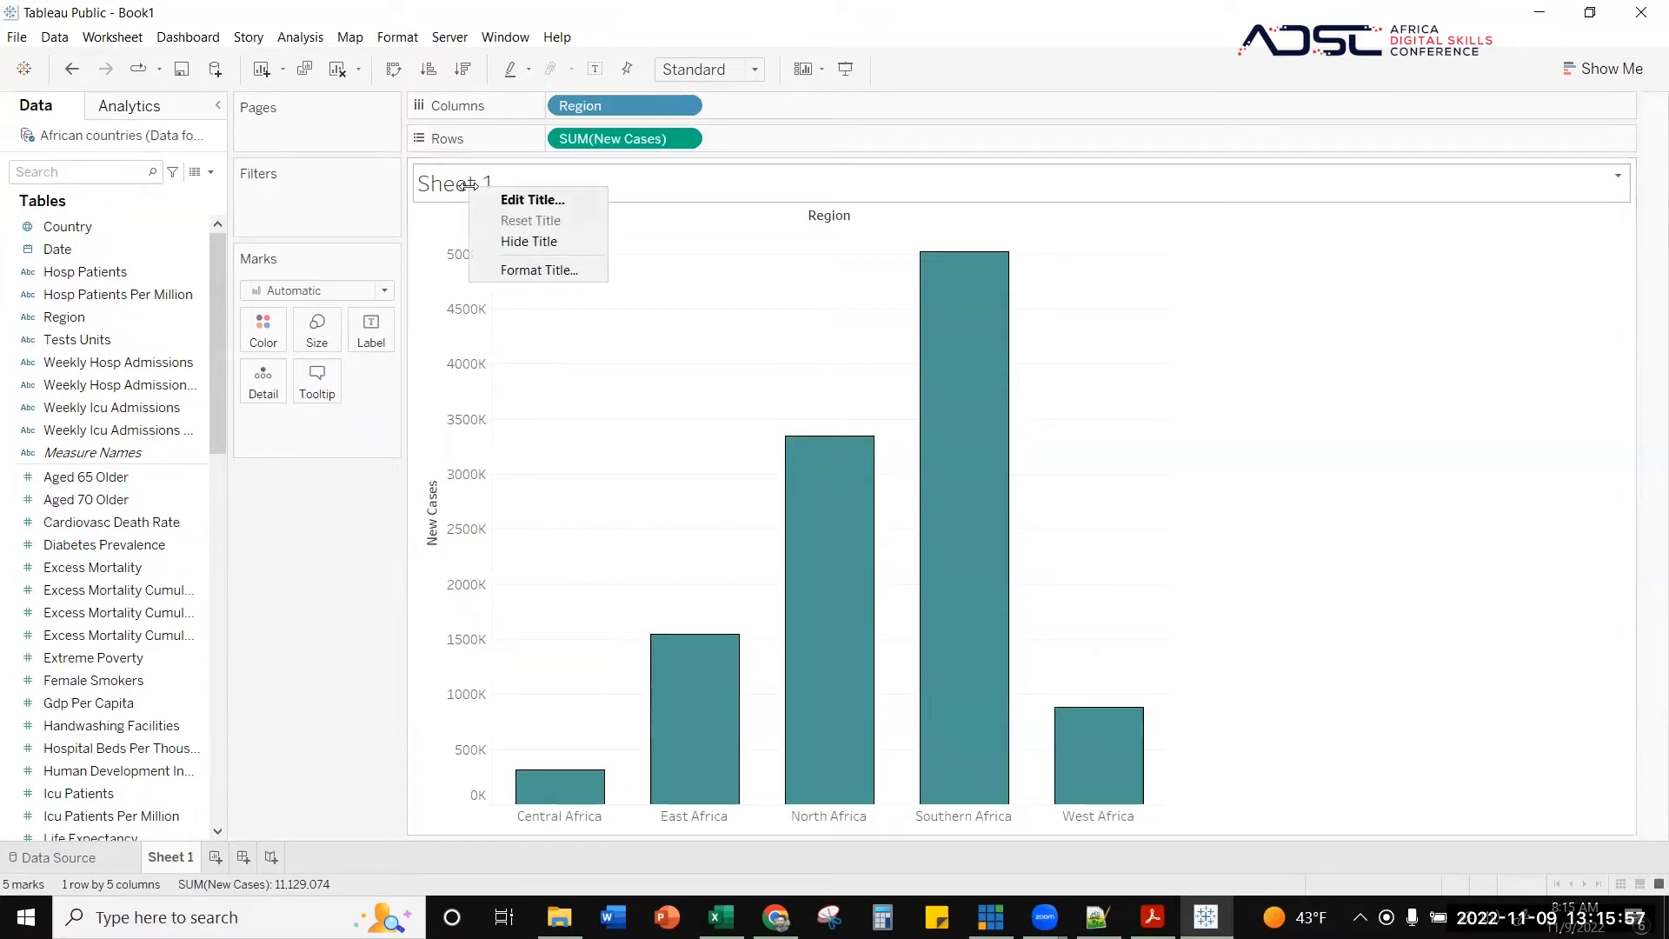
click(513, 197)
click(909, 570)
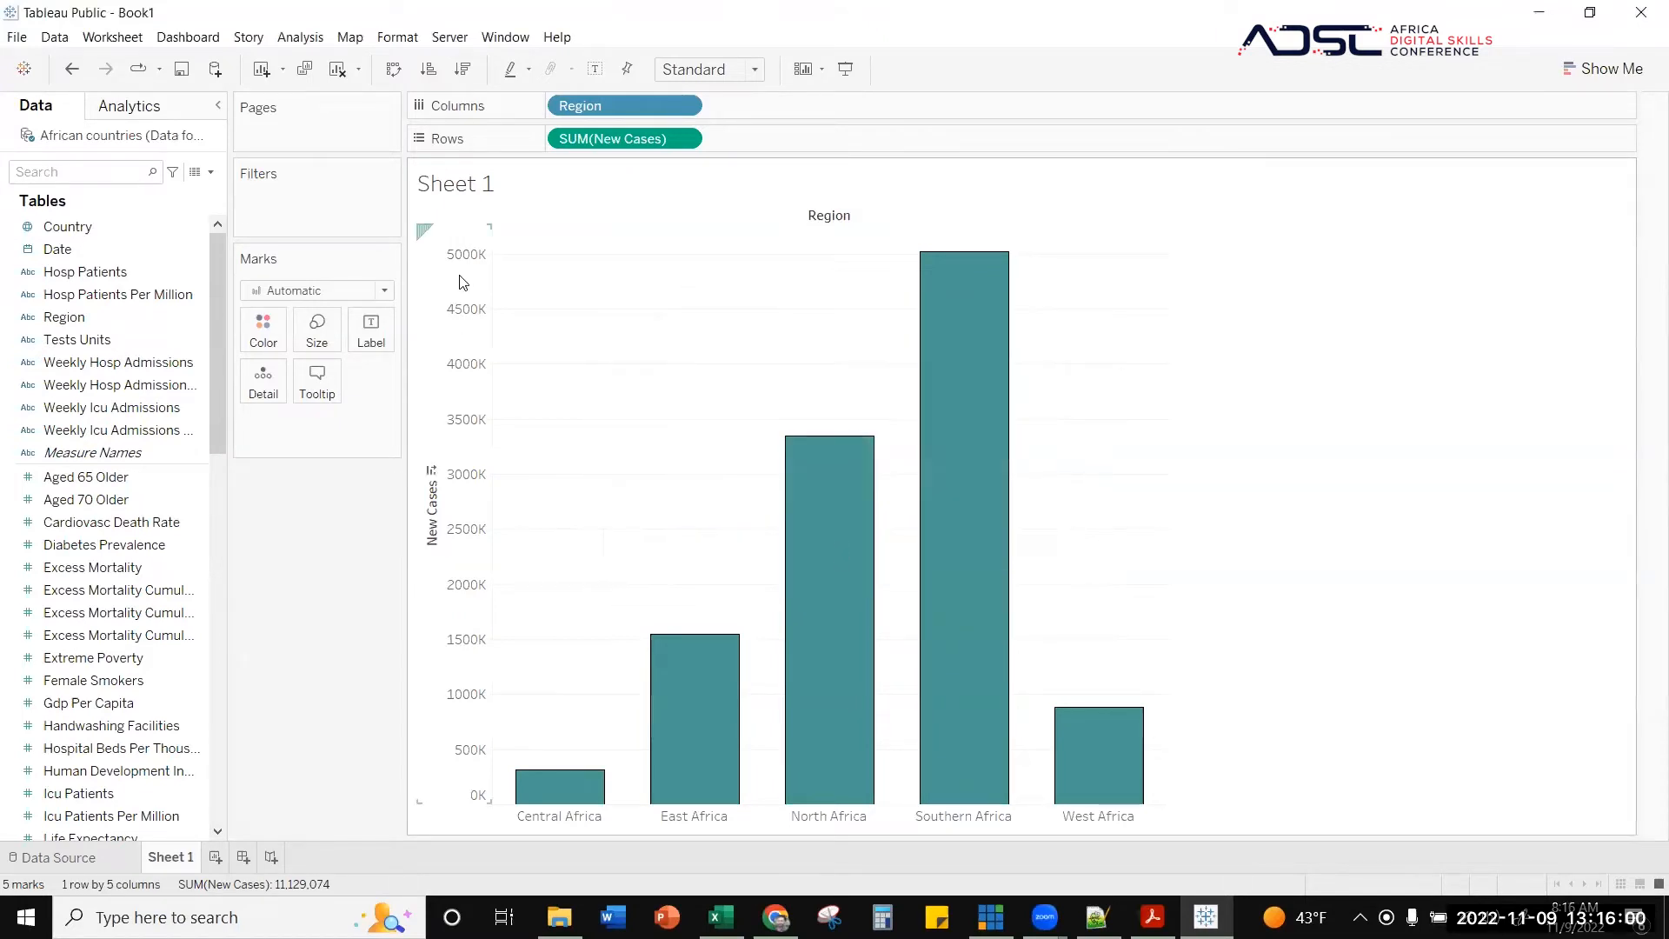
- Replace the sheet name placeholder in the chart title with "New daily cases" and apply it
double_click(458, 193)
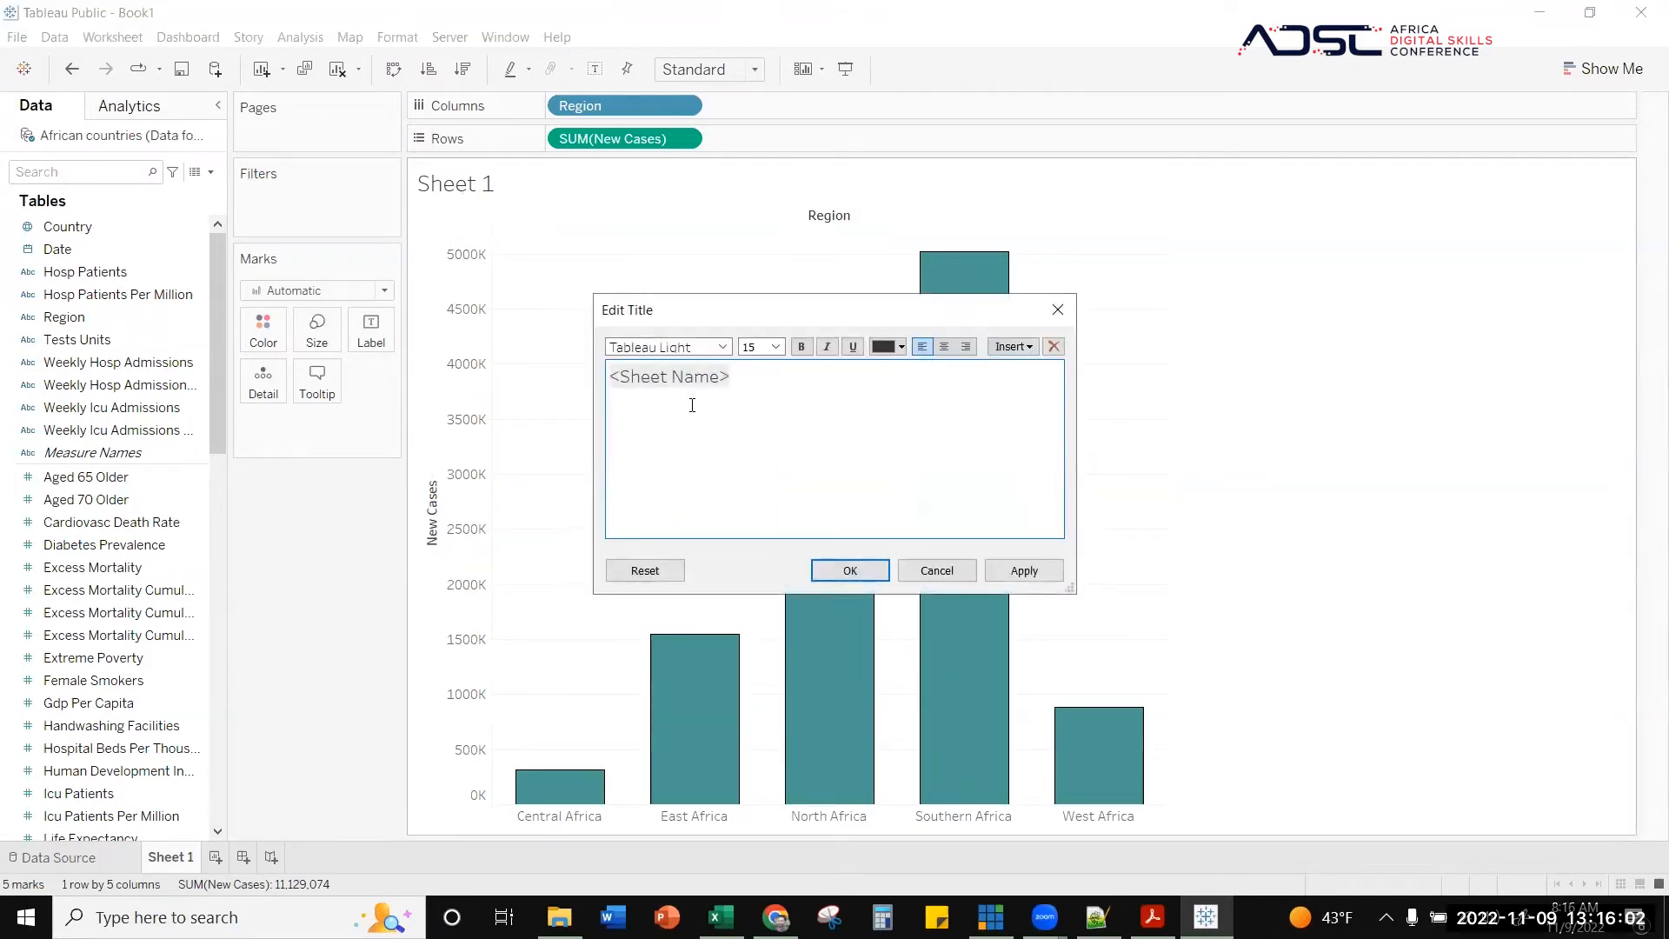
double_click(653, 374)
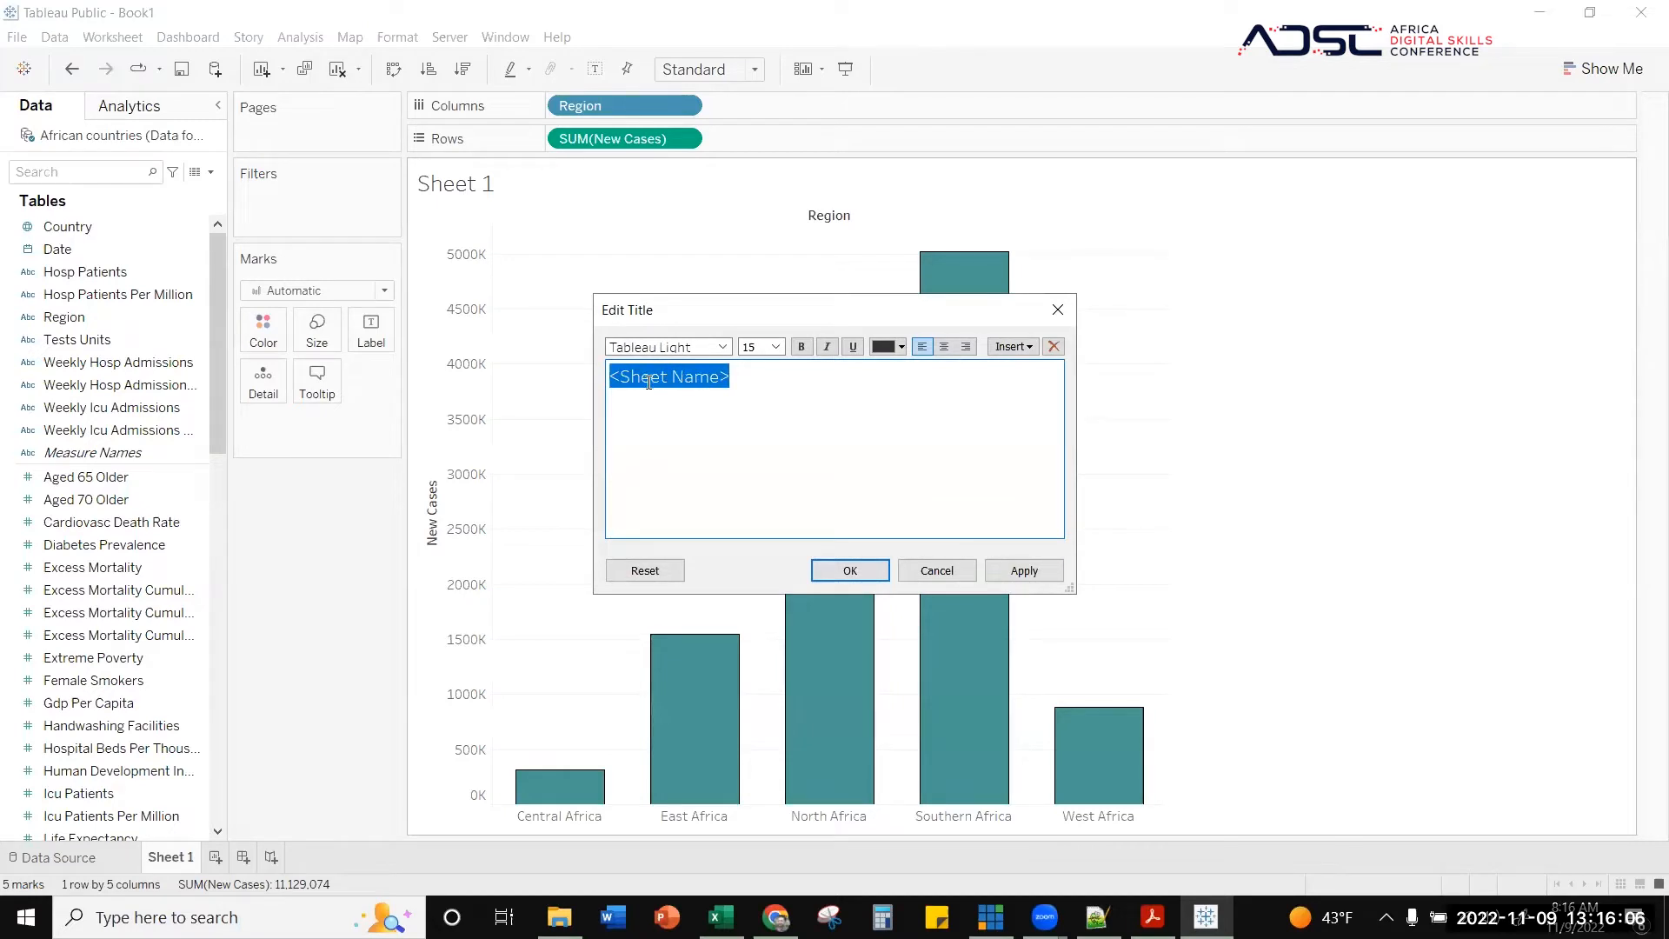
text(New)
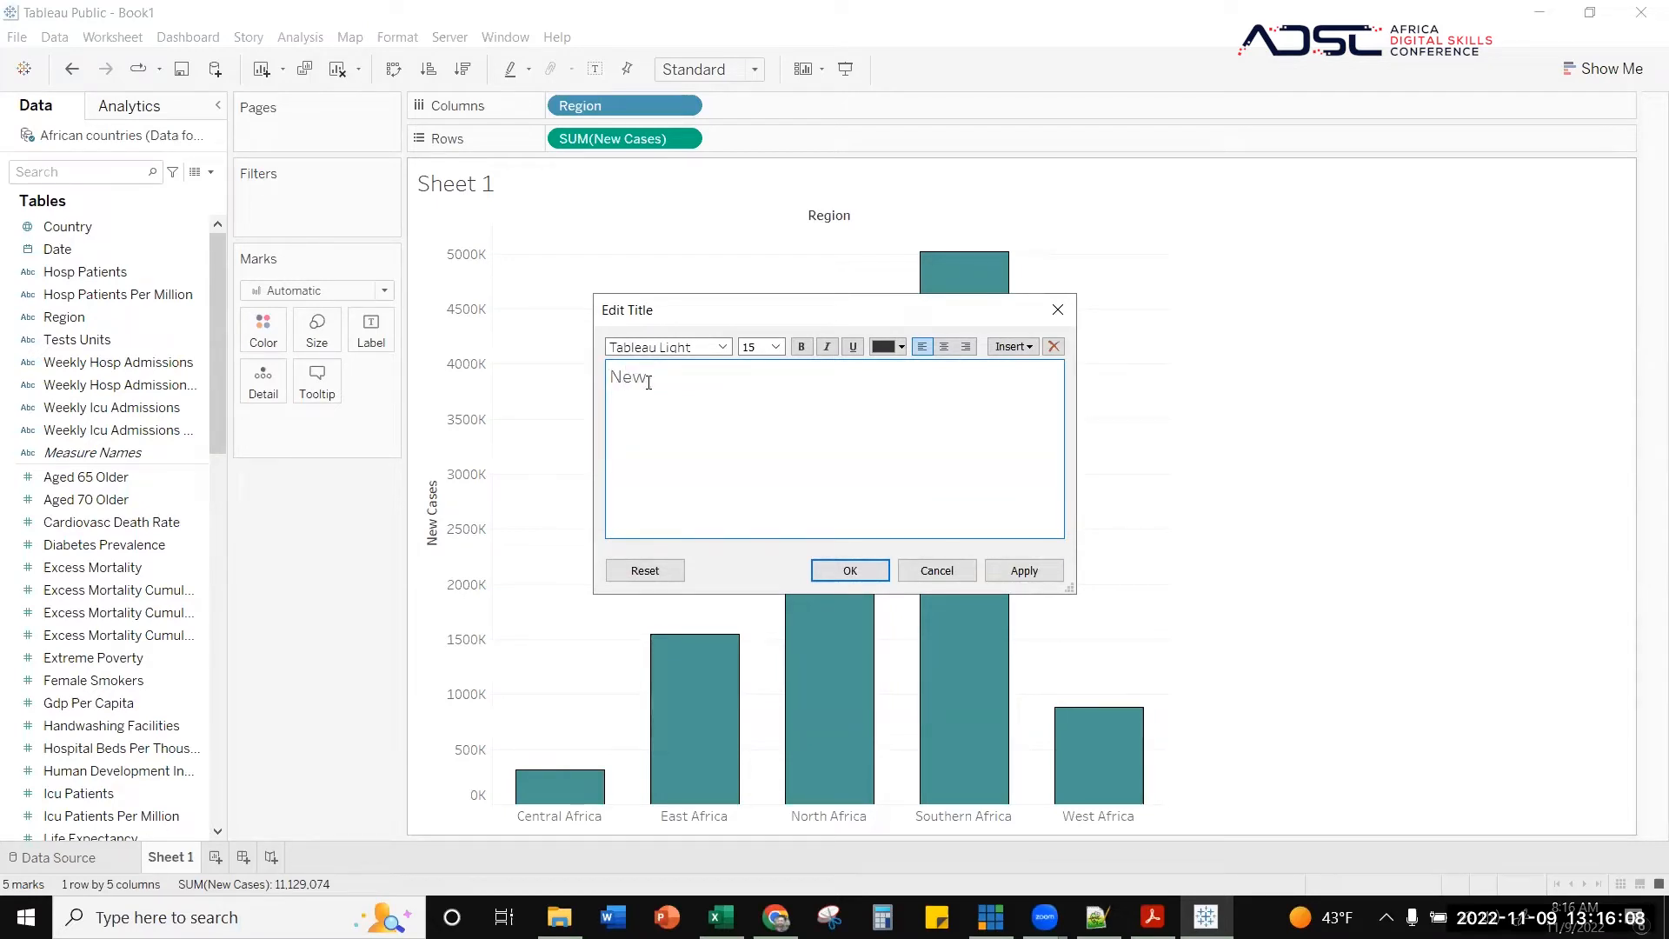
text( case)
text(s)
text(daily)
click(859, 565)
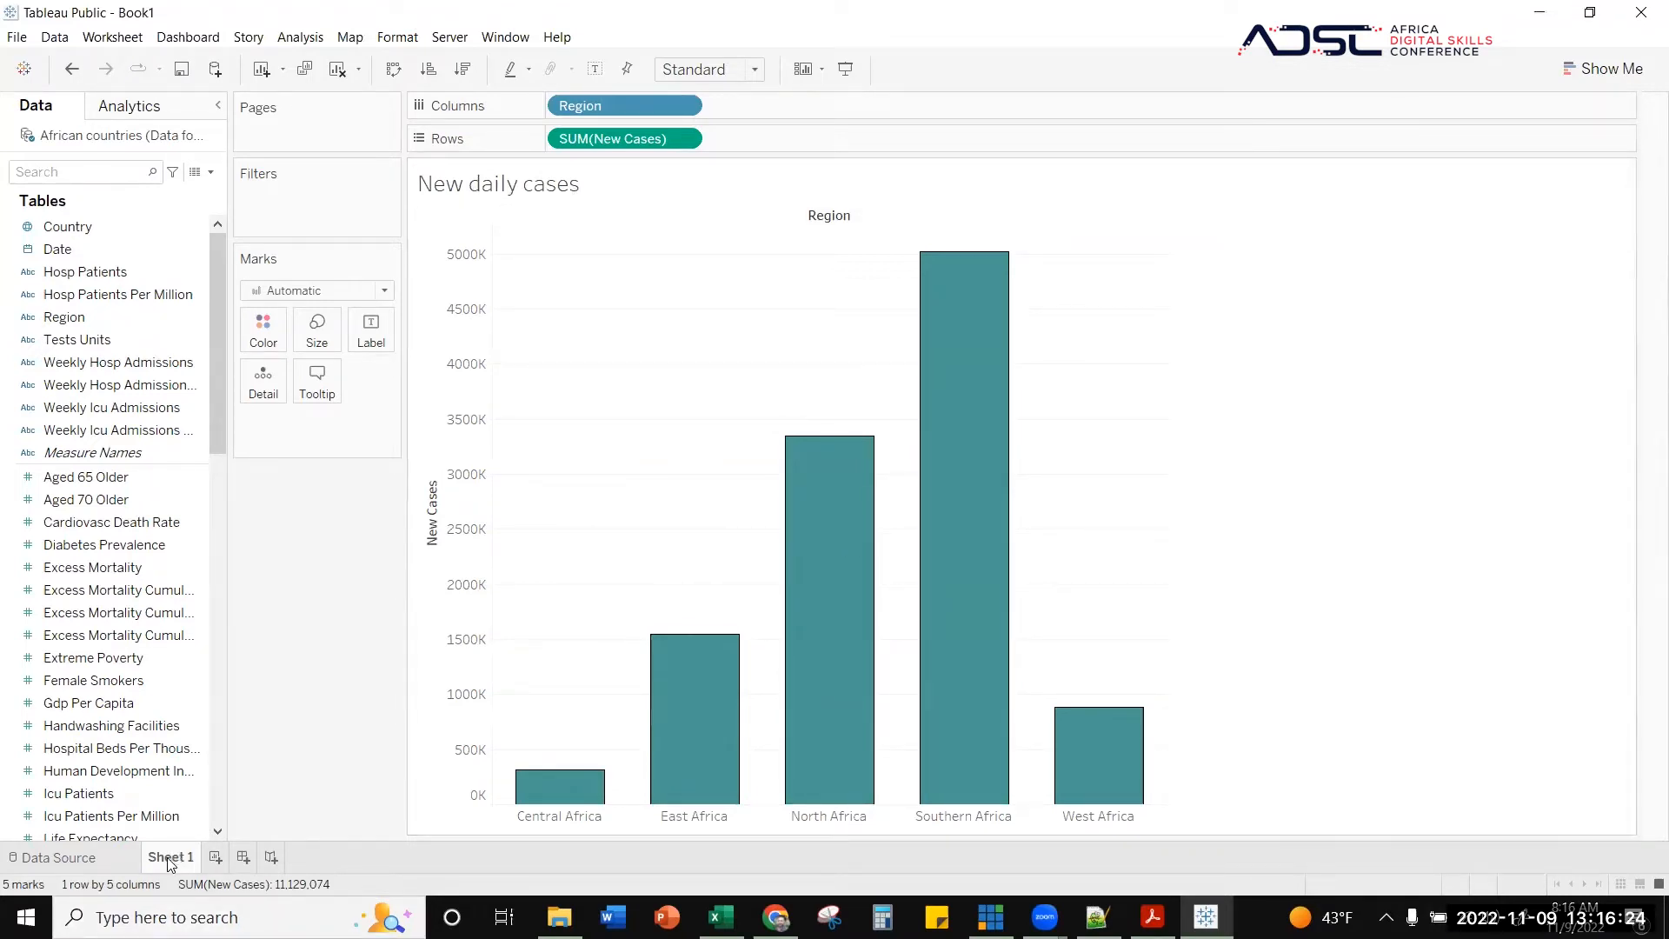
- Rename the Sheet 1 worksheet as "new daily cases"
mouse_move(170, 863)
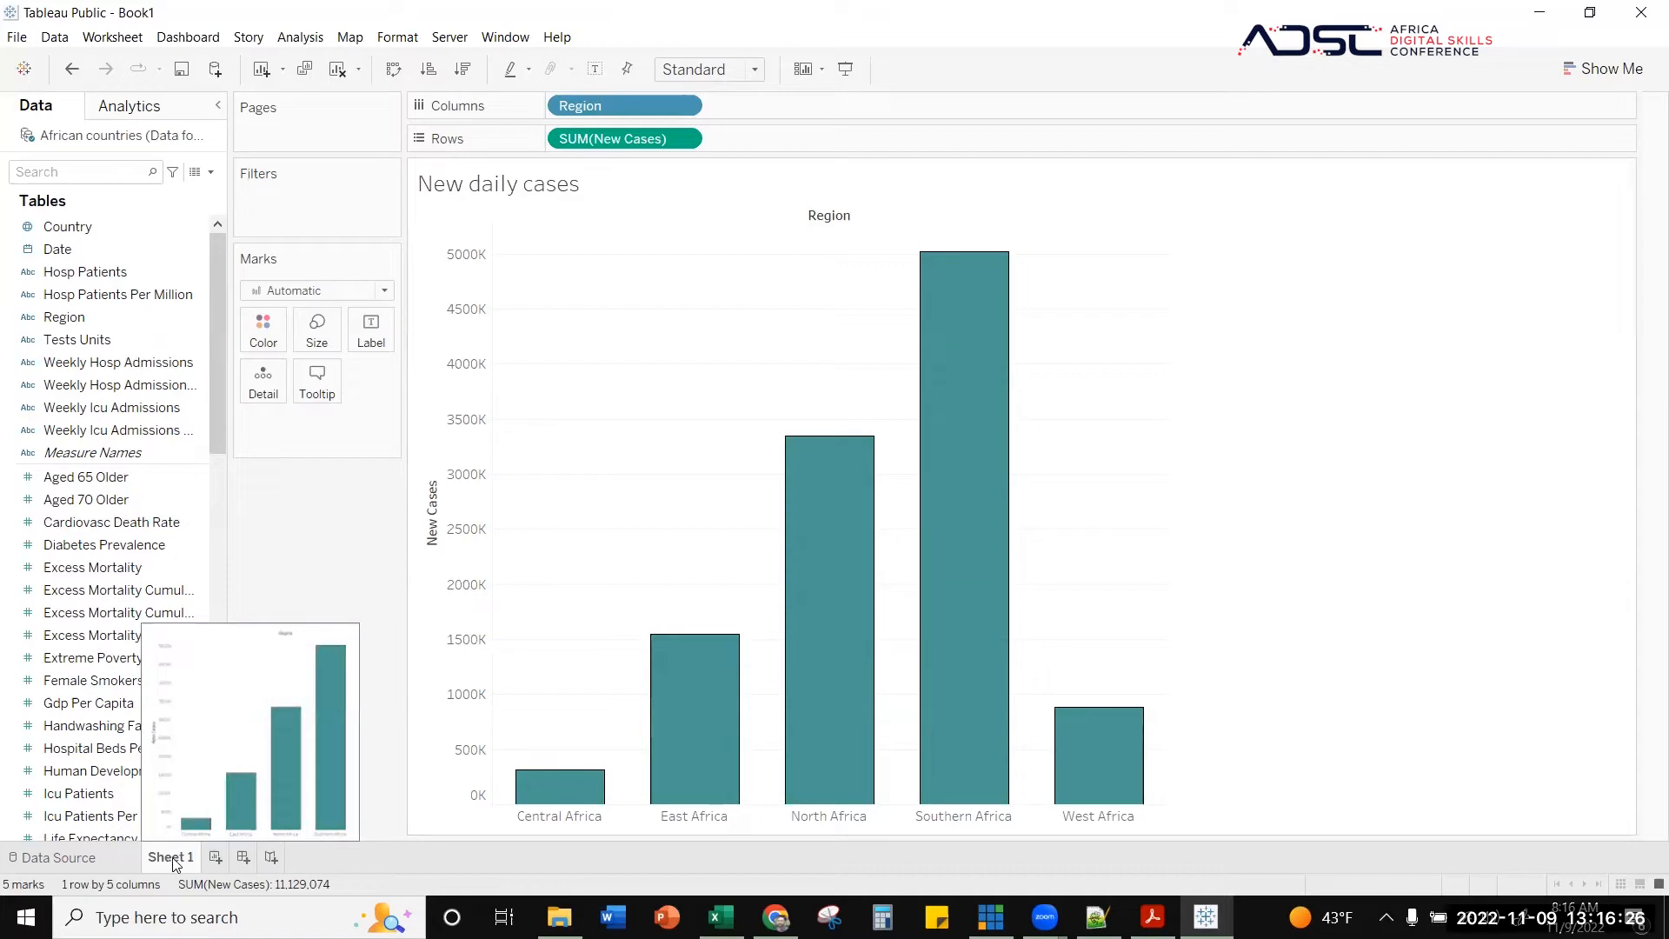
double_click(170, 862)
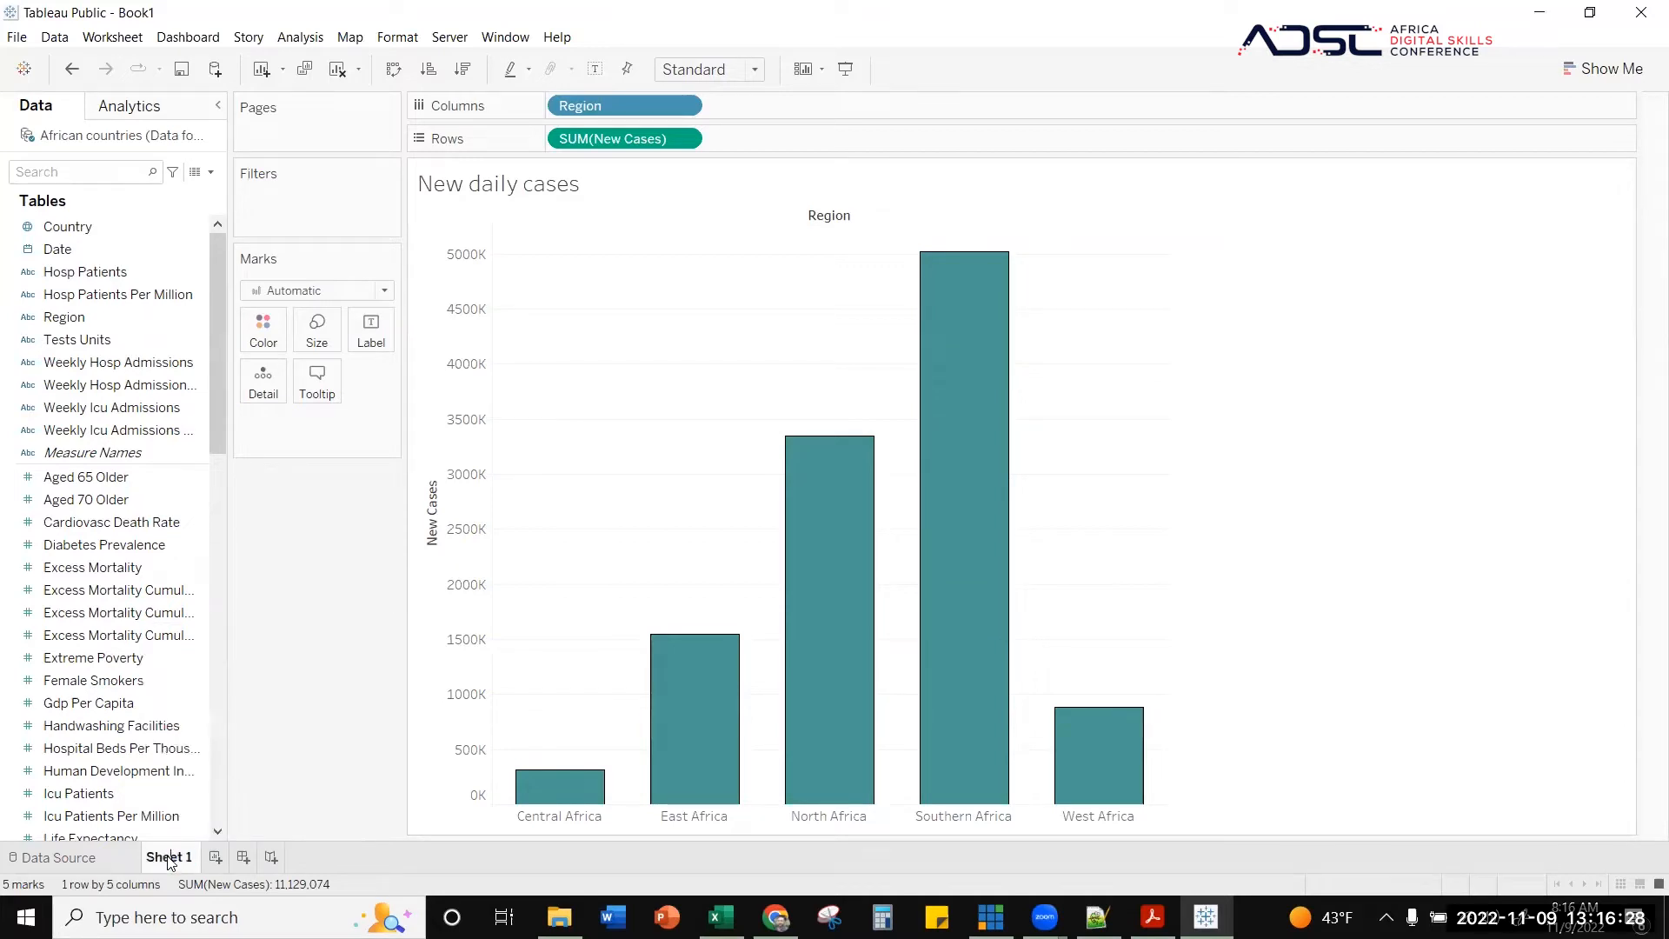
text(new daily cases)
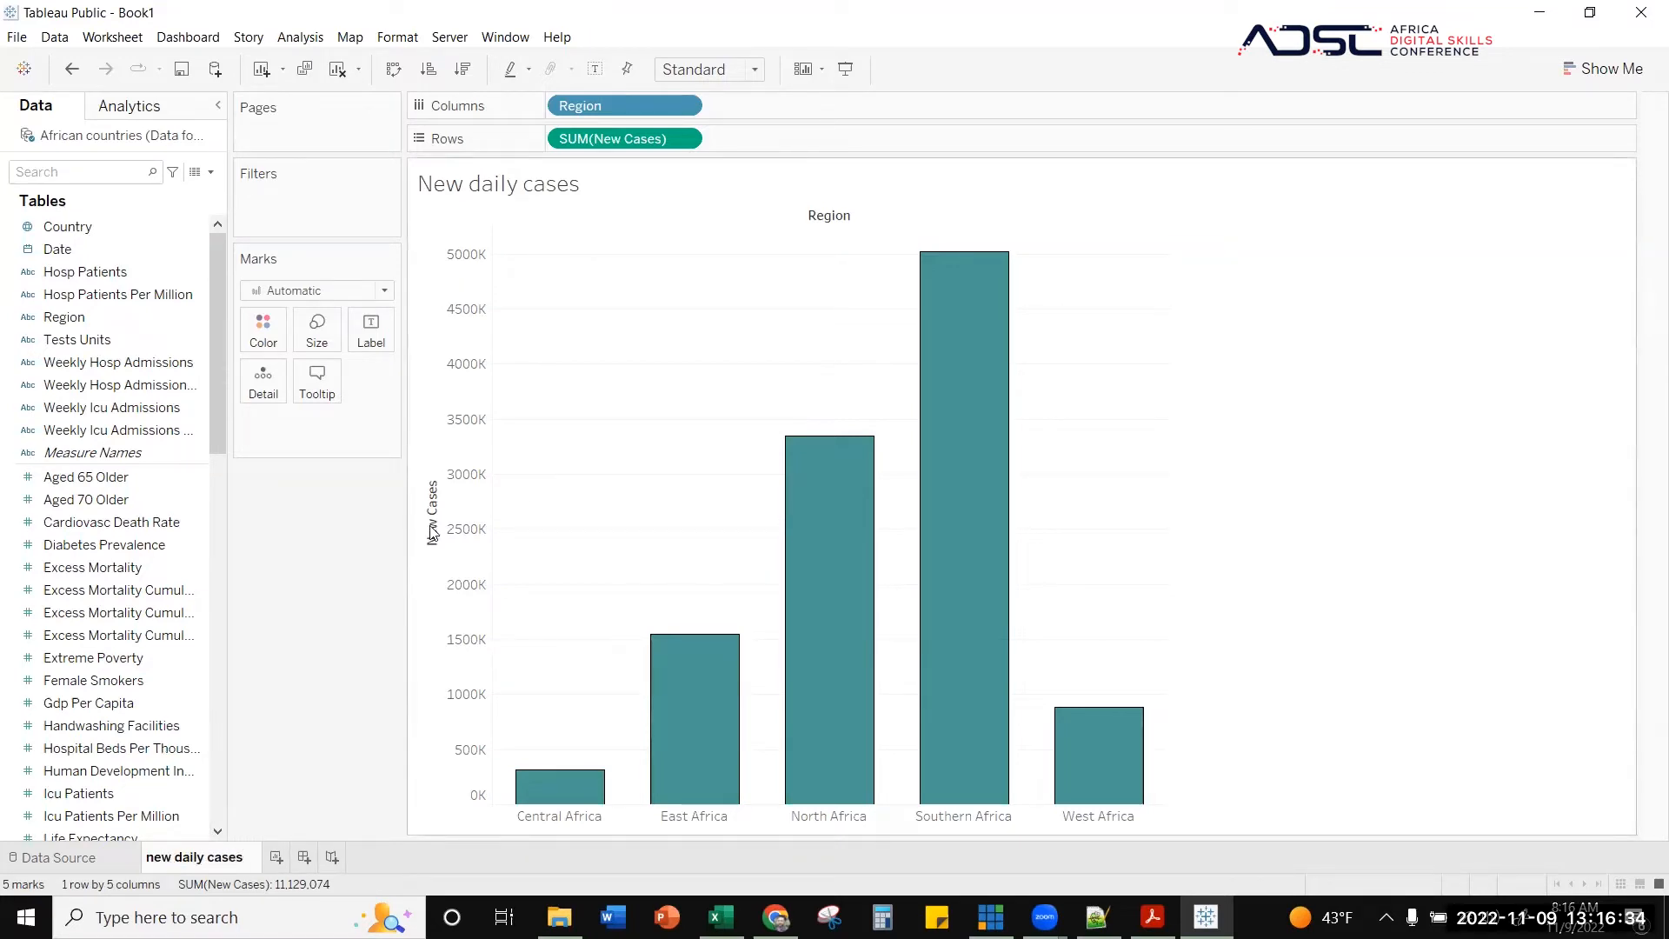
key(Return)
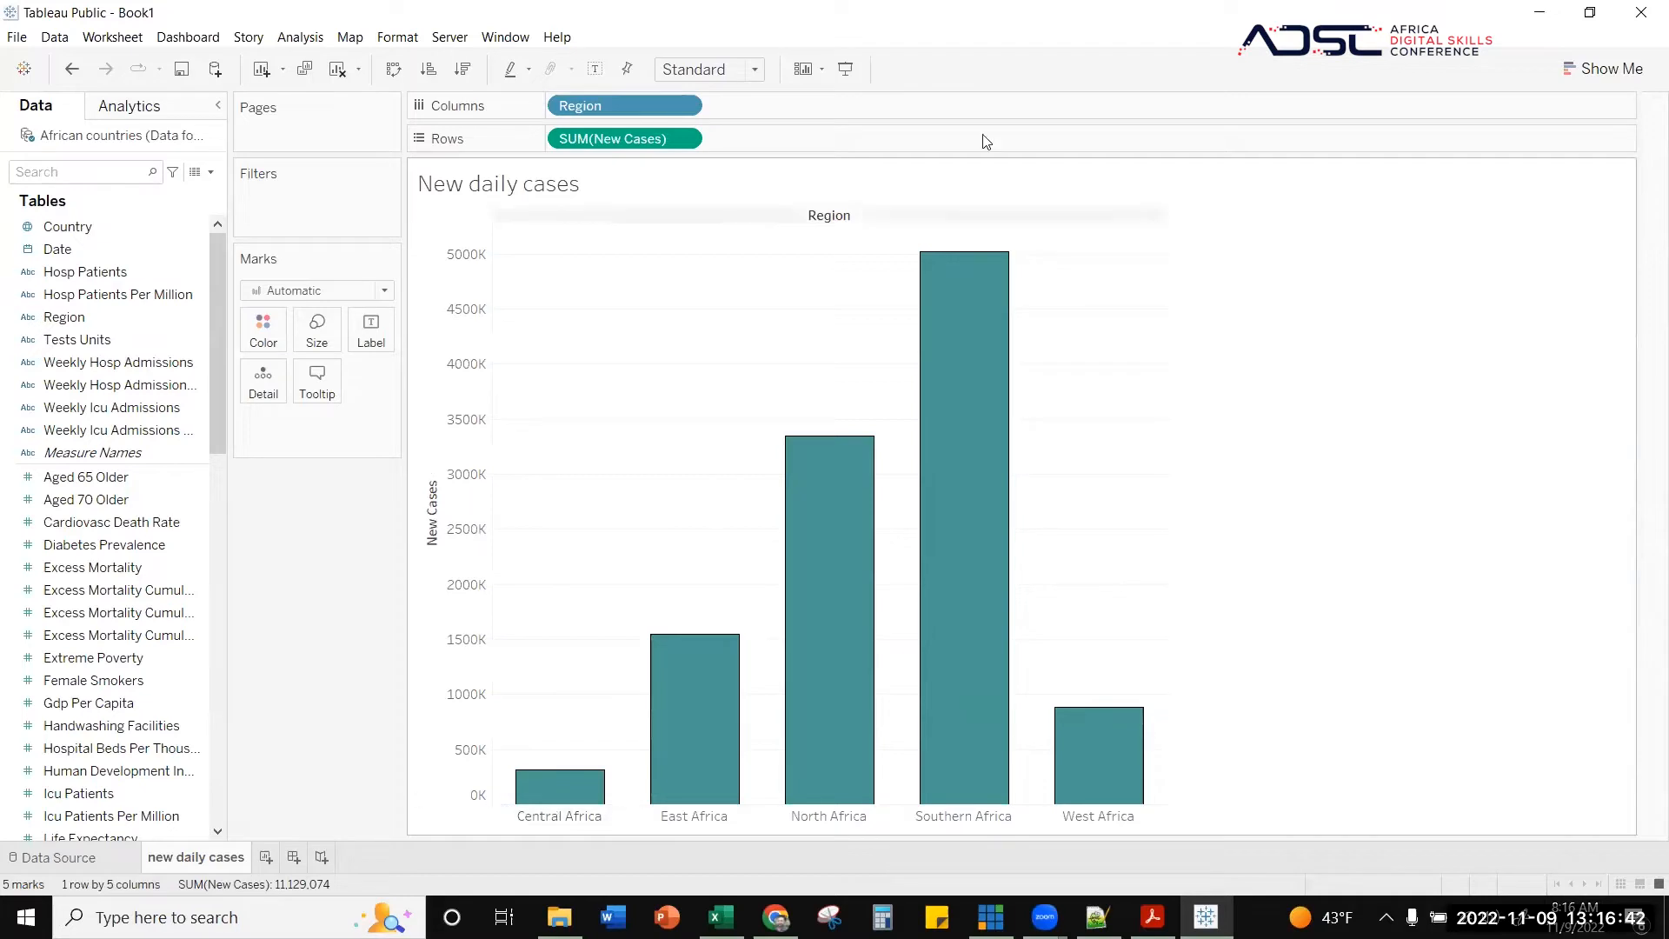
- Hide the Region field label above the chart's columns
right_click(851, 218)
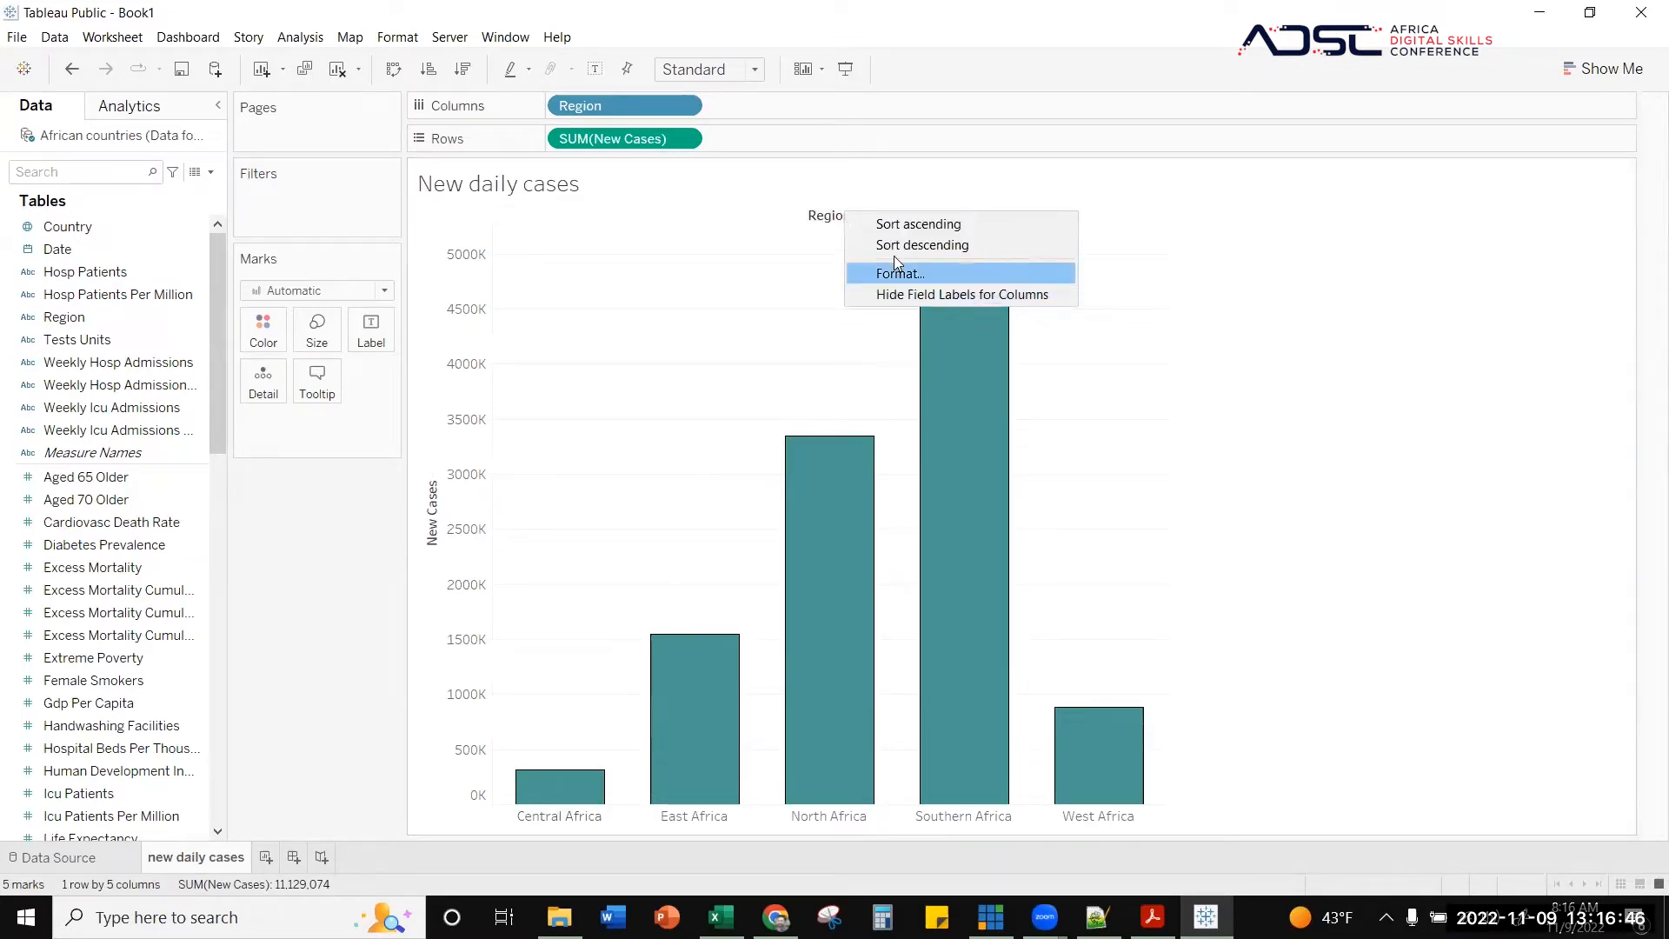
click(1000, 296)
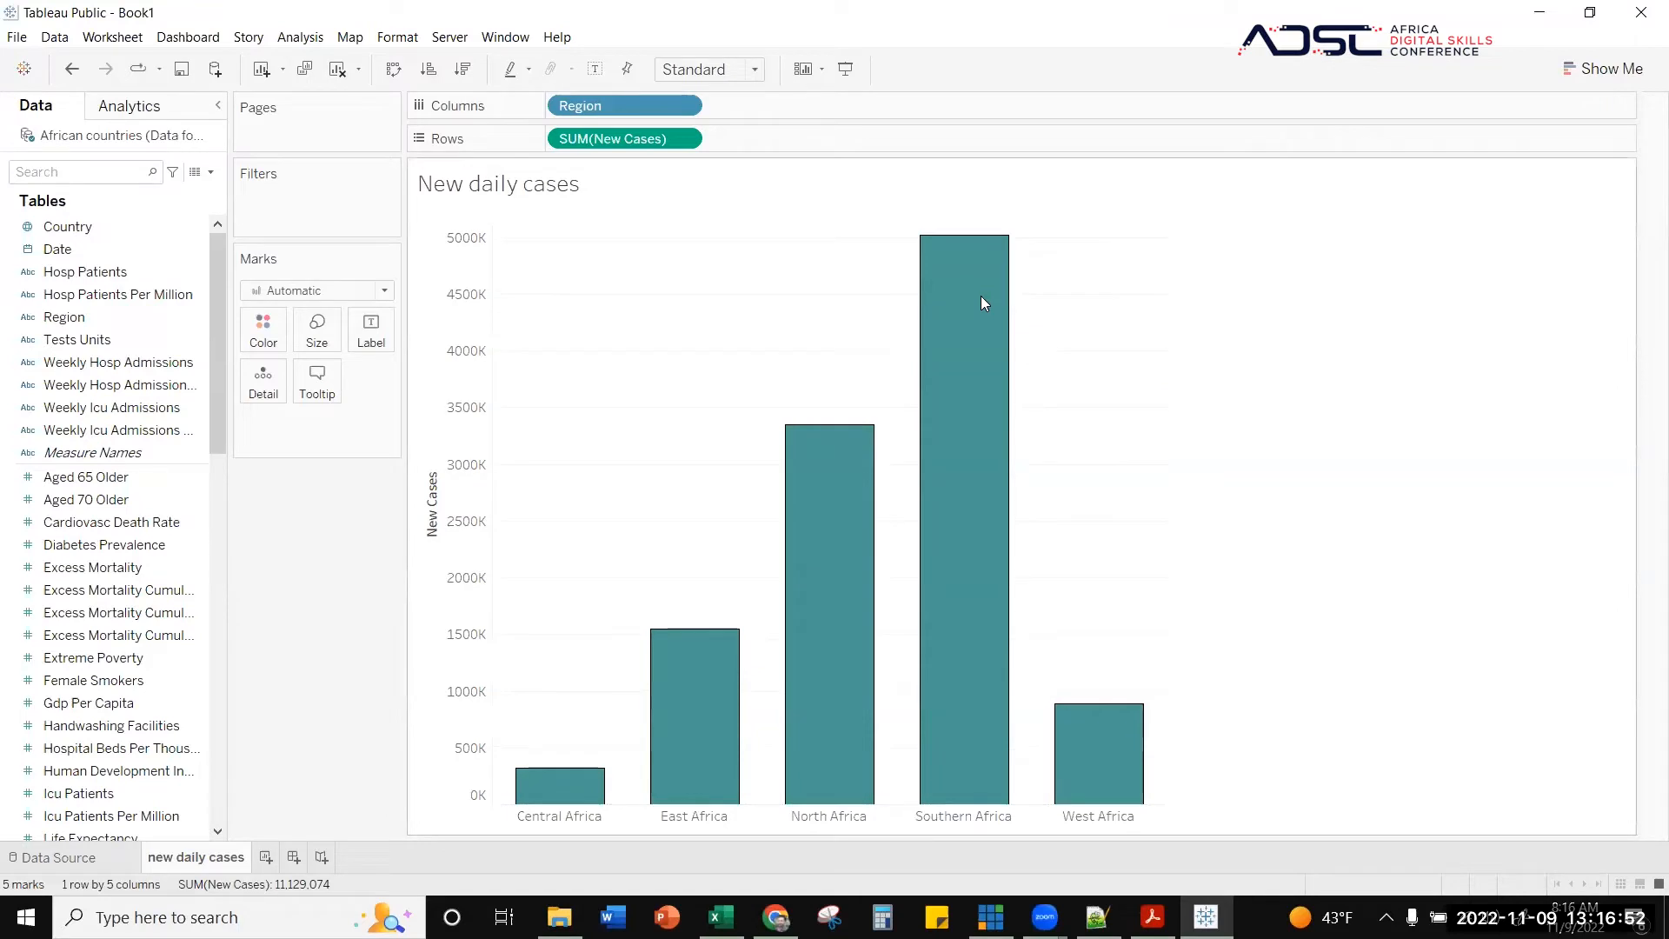
- Try hiding the New Cases axis header and undo it, then repeat the trial once more
click(435, 501)
right_click(435, 502)
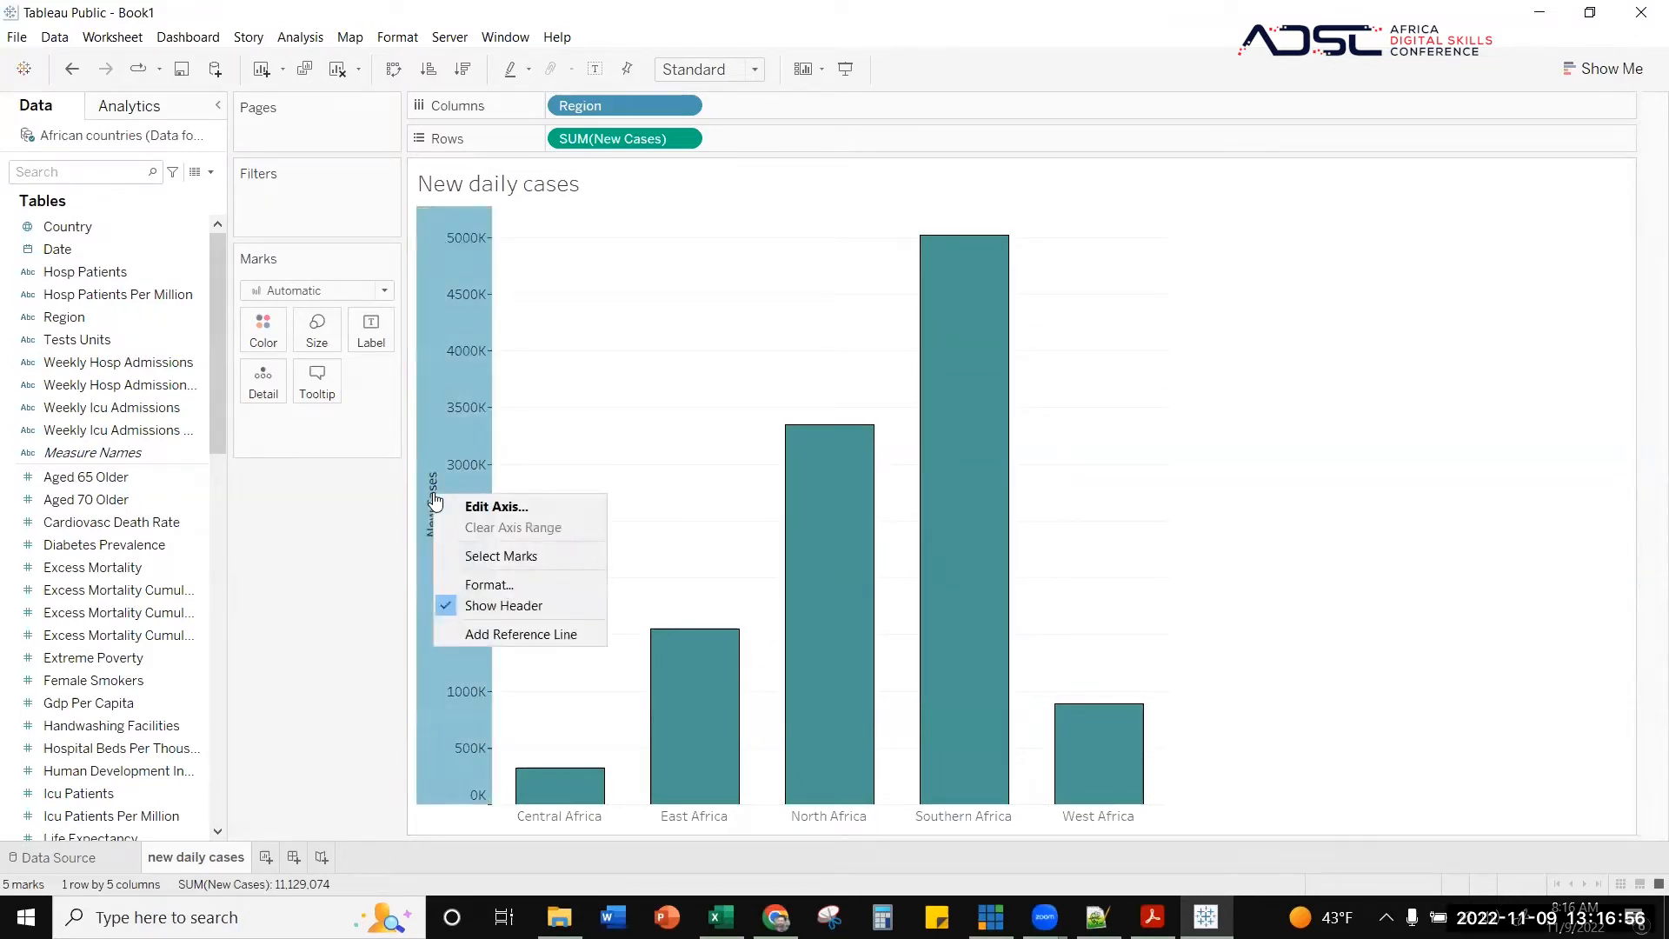
click(472, 607)
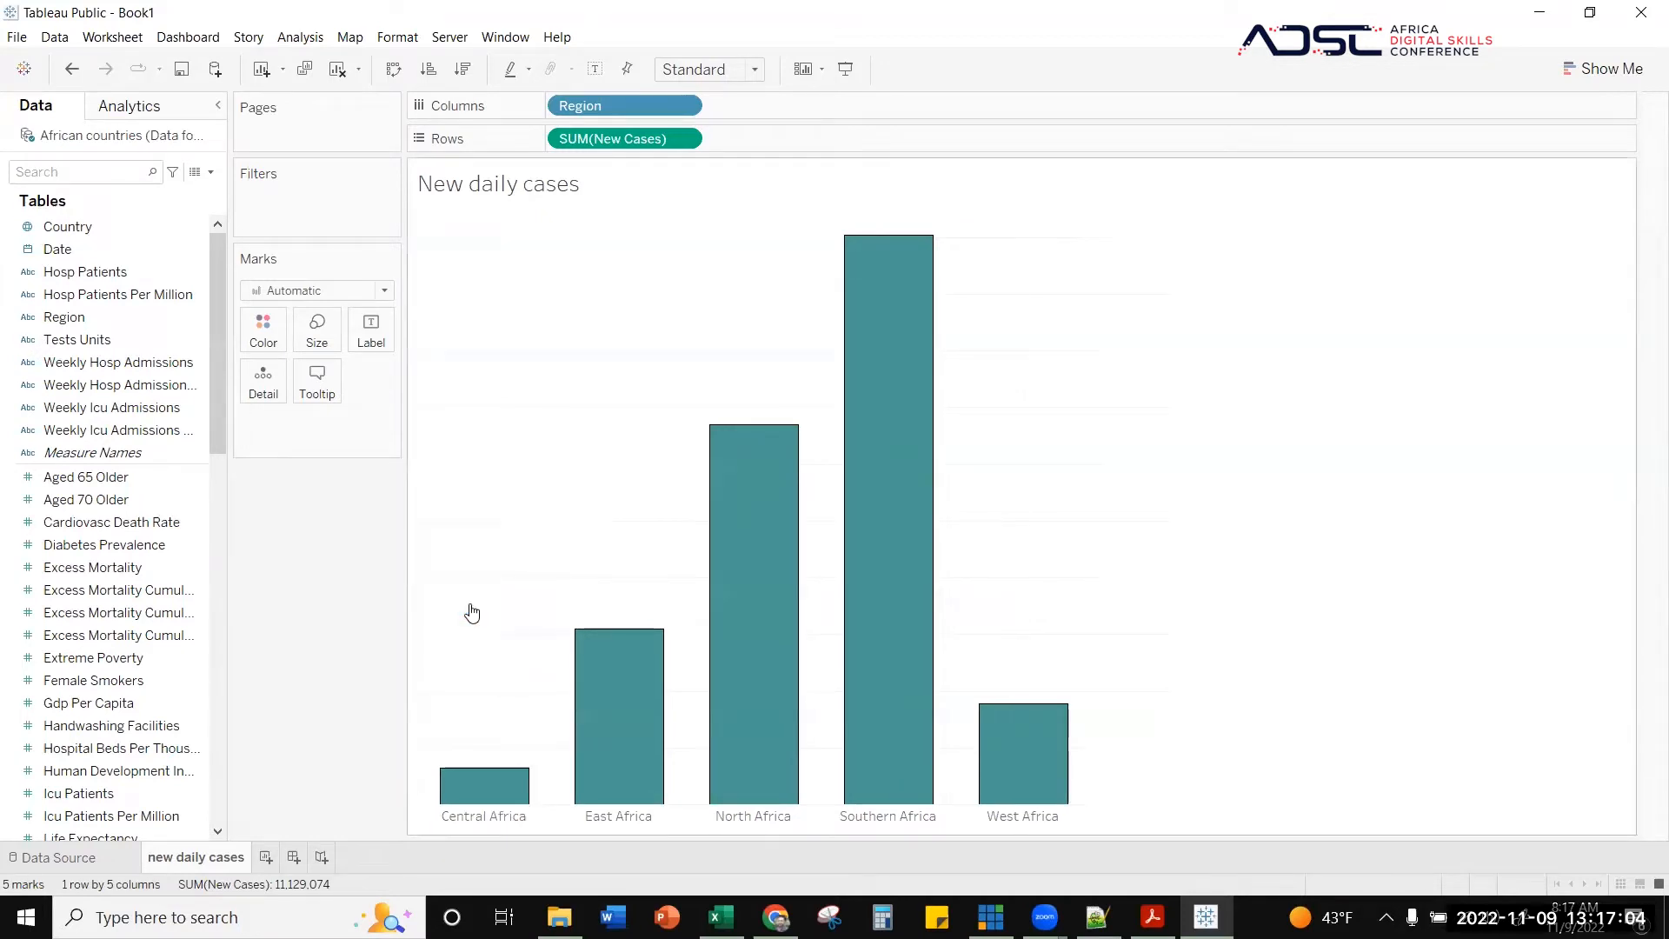
click(71, 77)
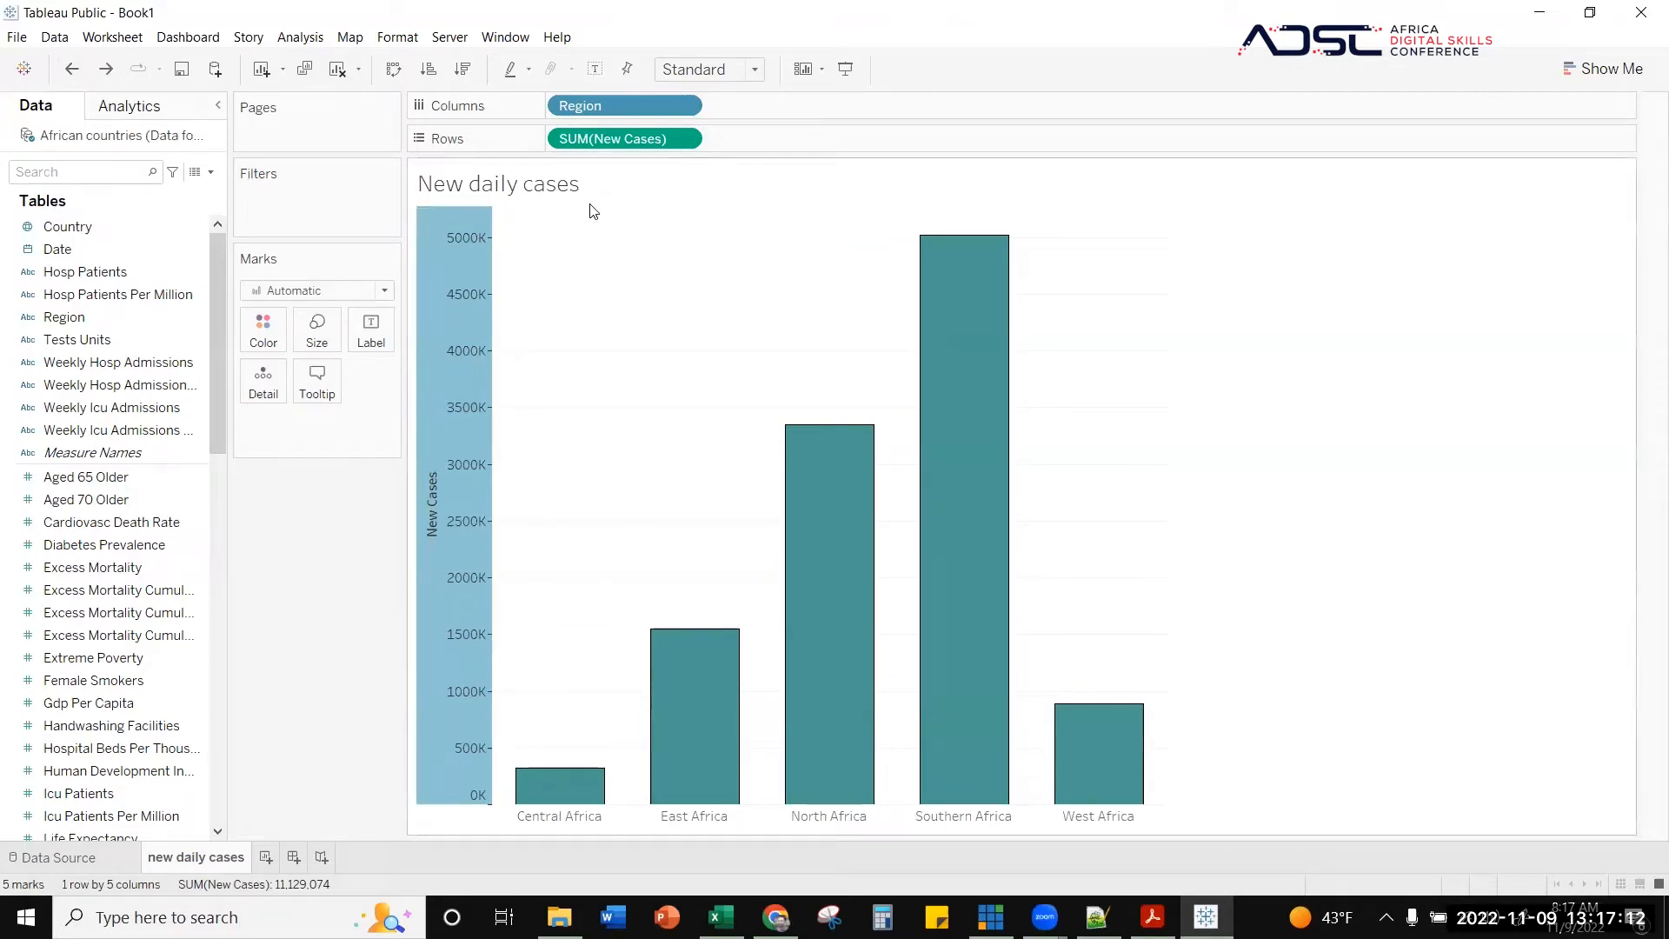
right_click(424, 500)
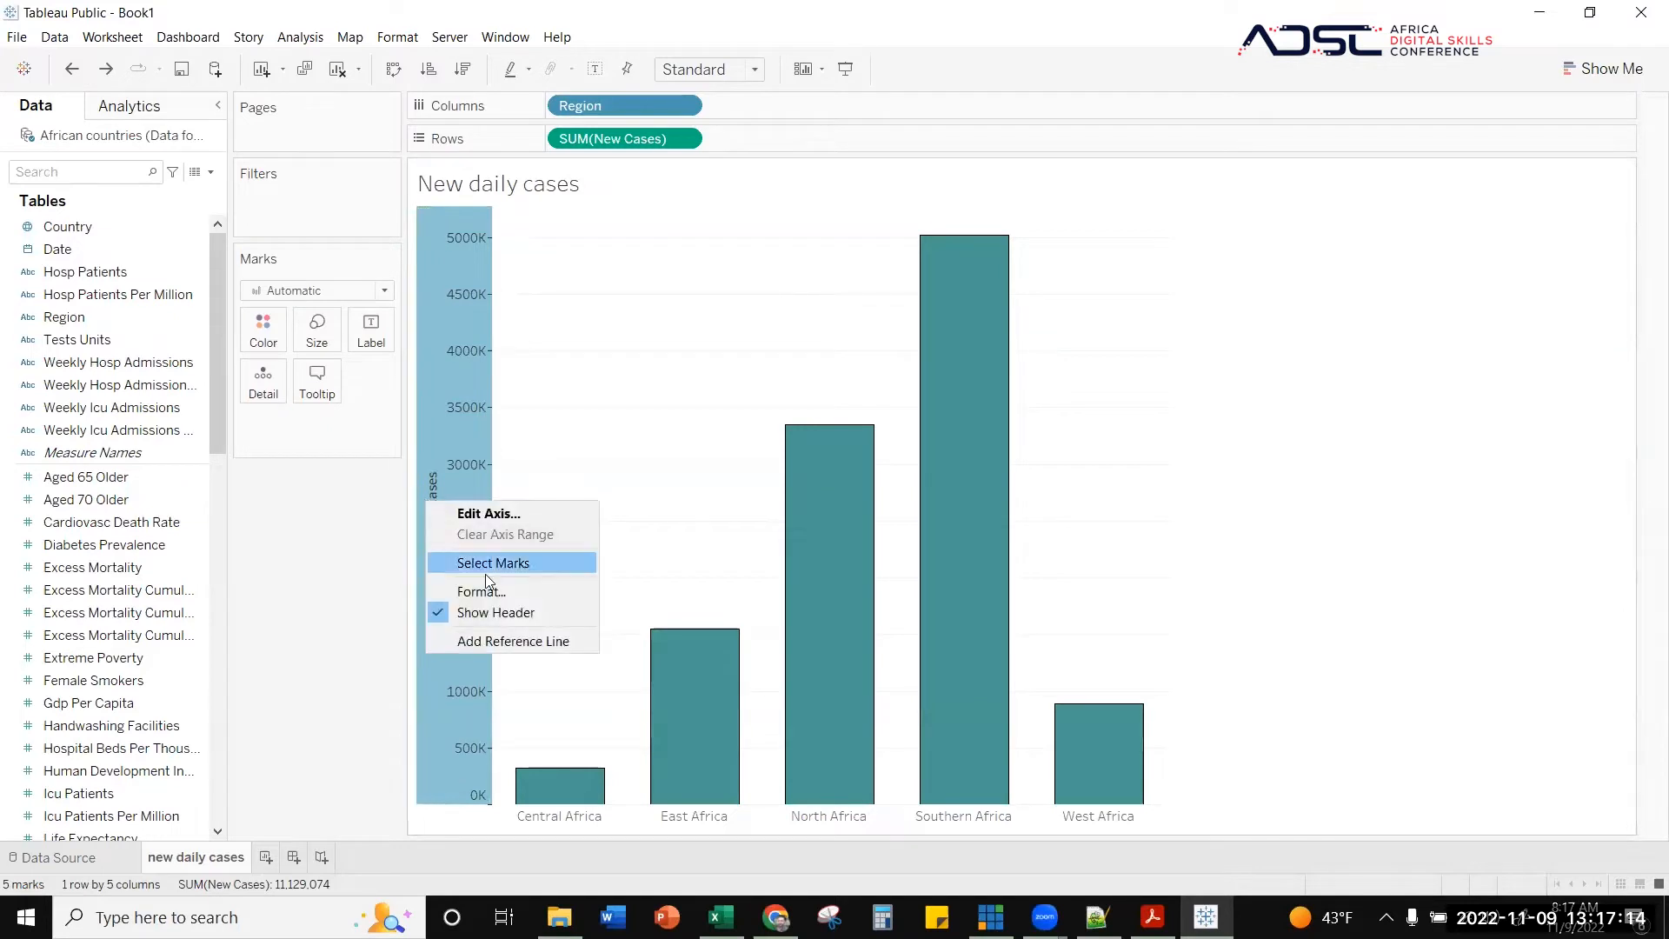
click(487, 612)
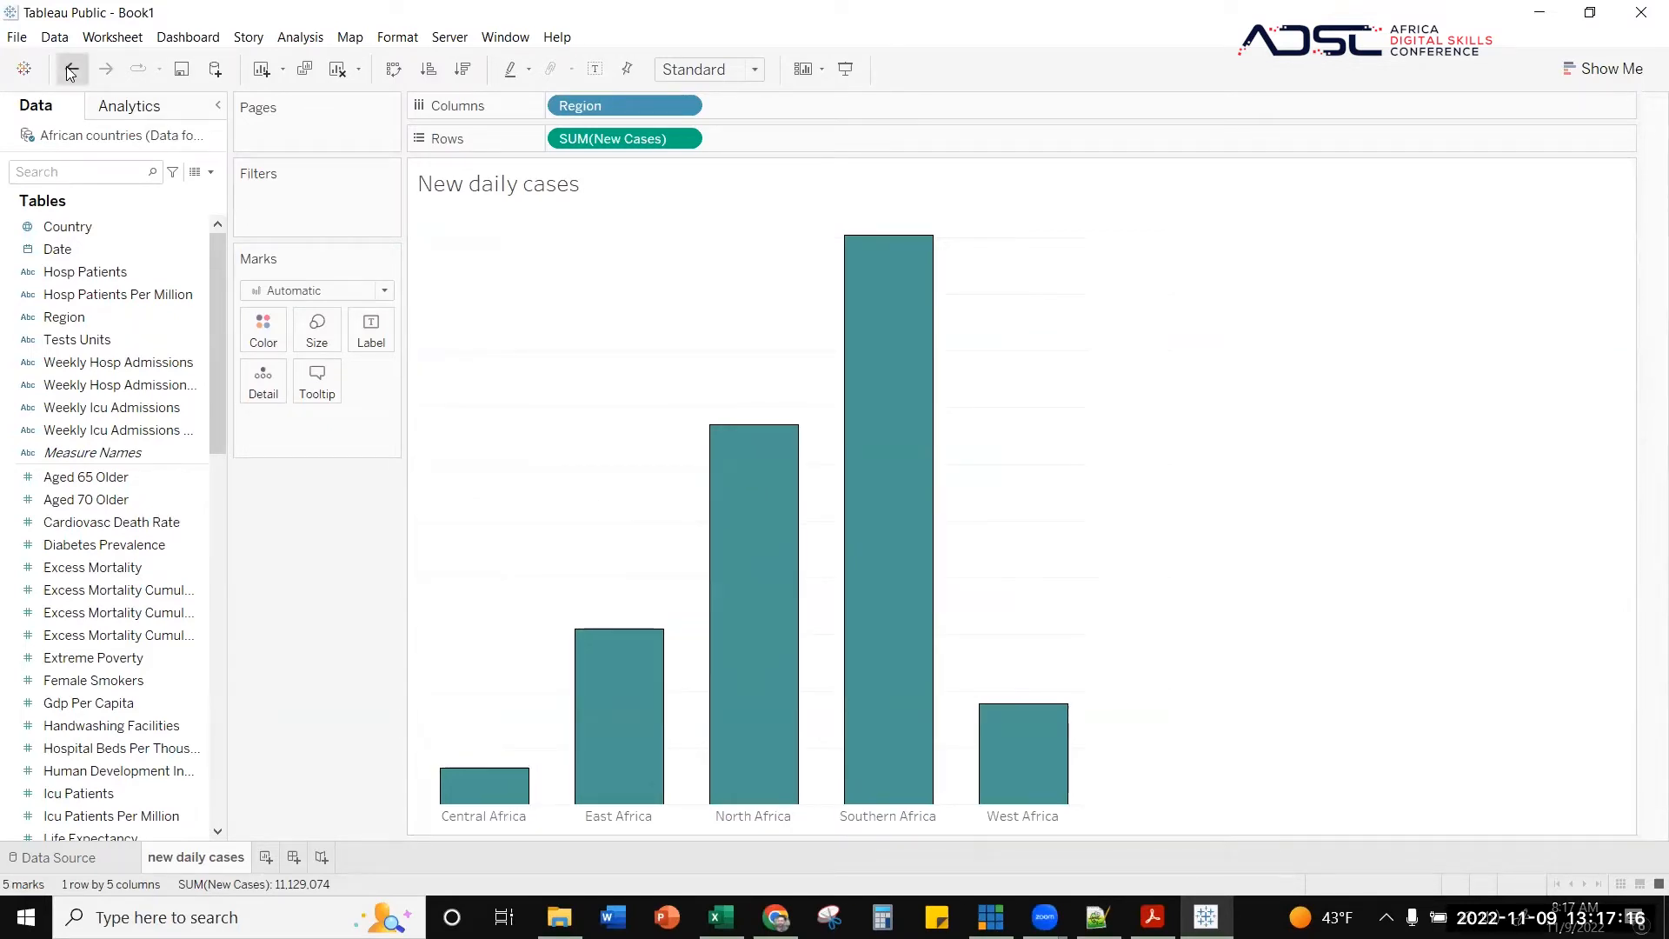
click(71, 68)
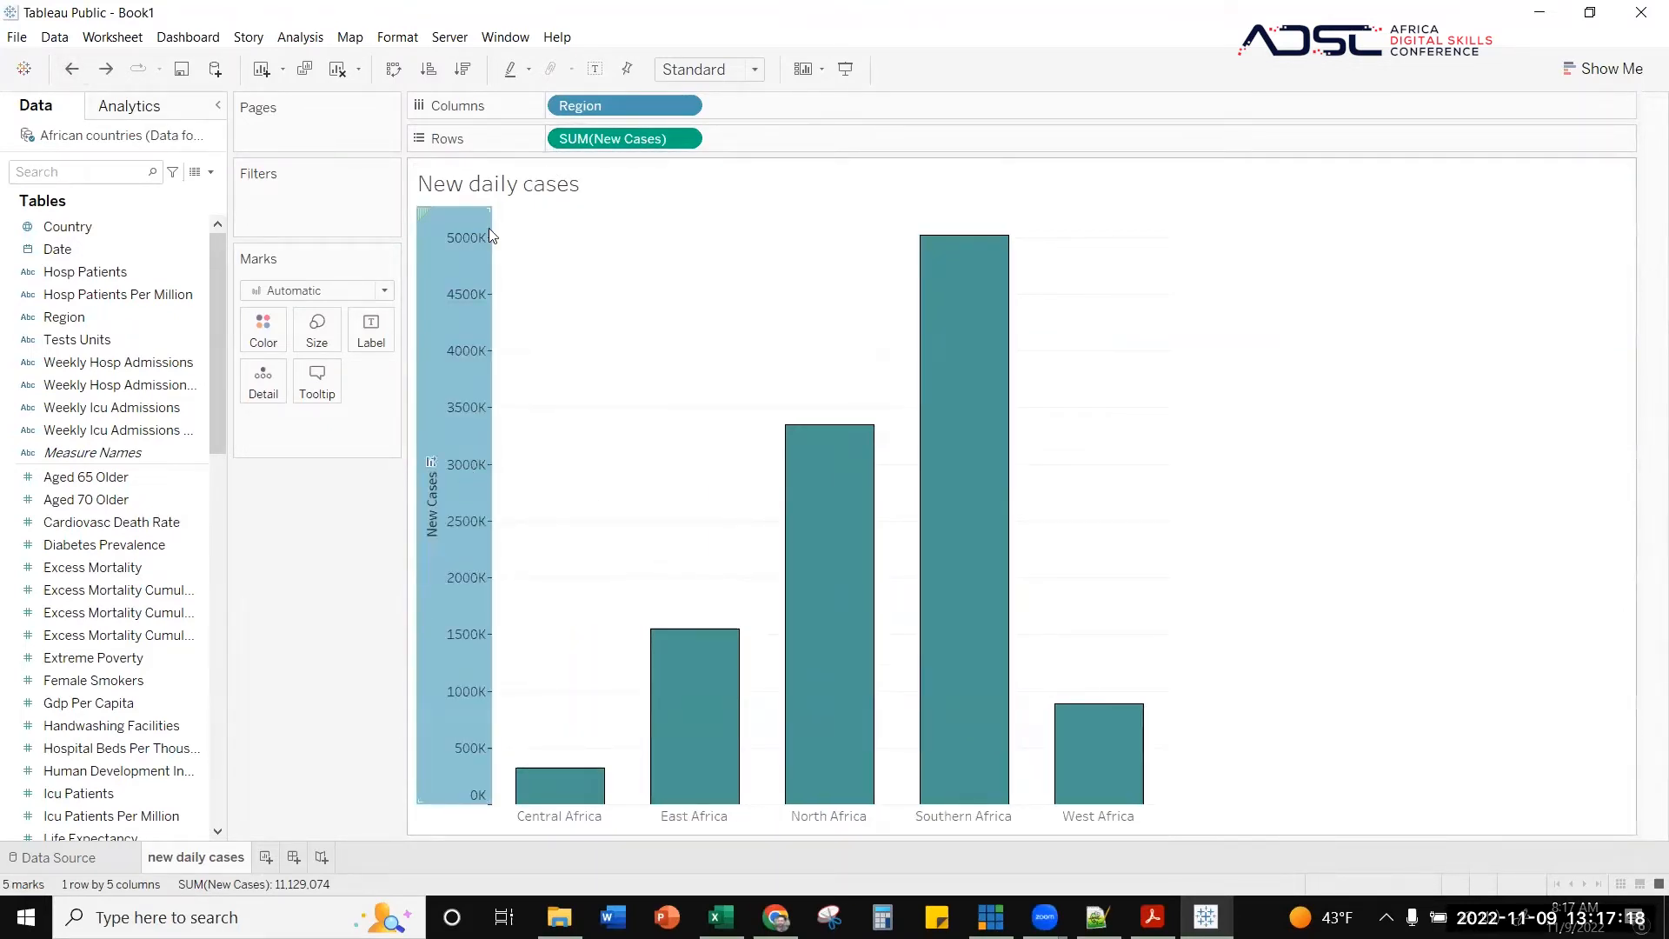
- Remove the New Cases title from the vertical axis while keeping its scale, and deselect the axis
double_click(431, 482)
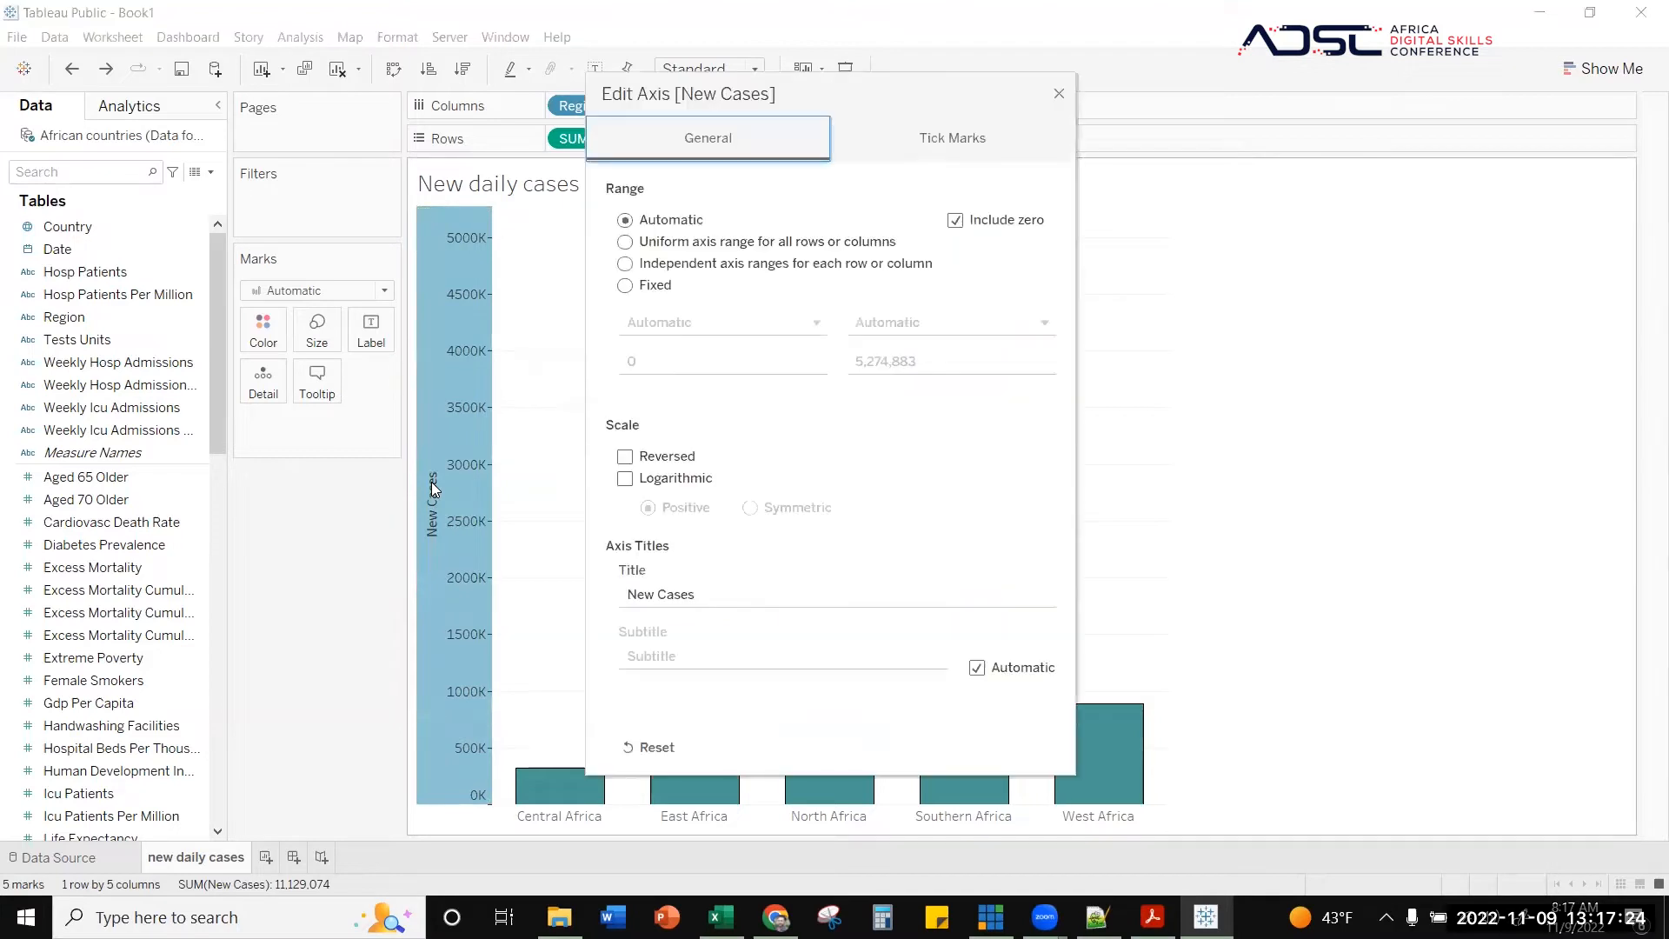
click(1059, 94)
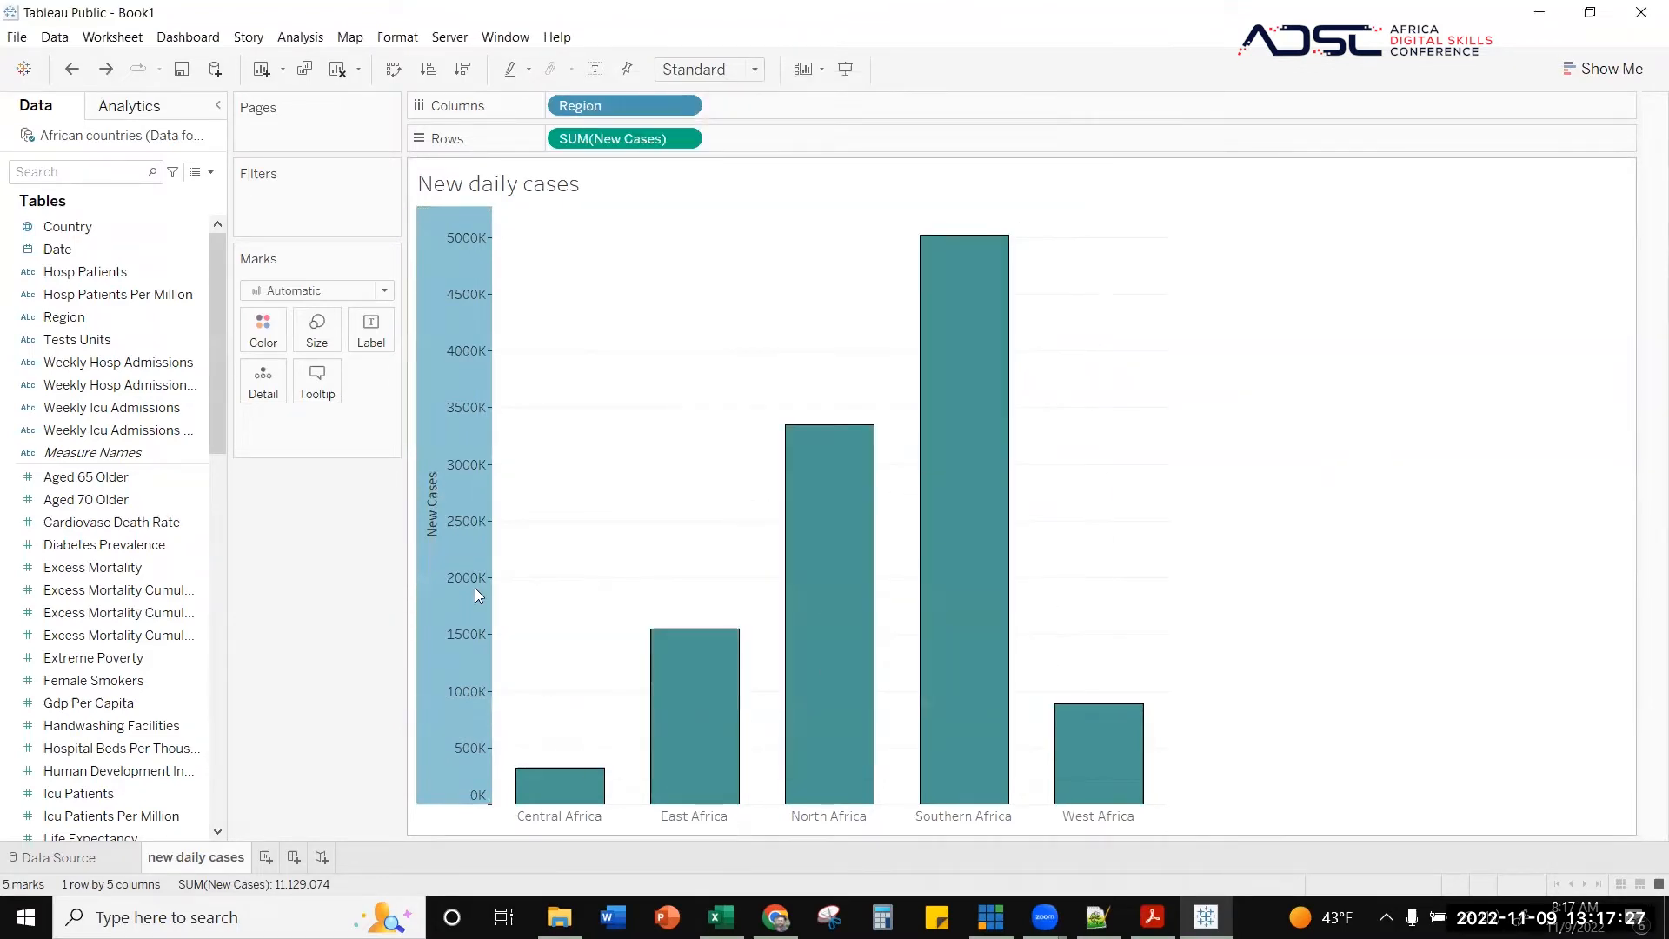
double_click(434, 499)
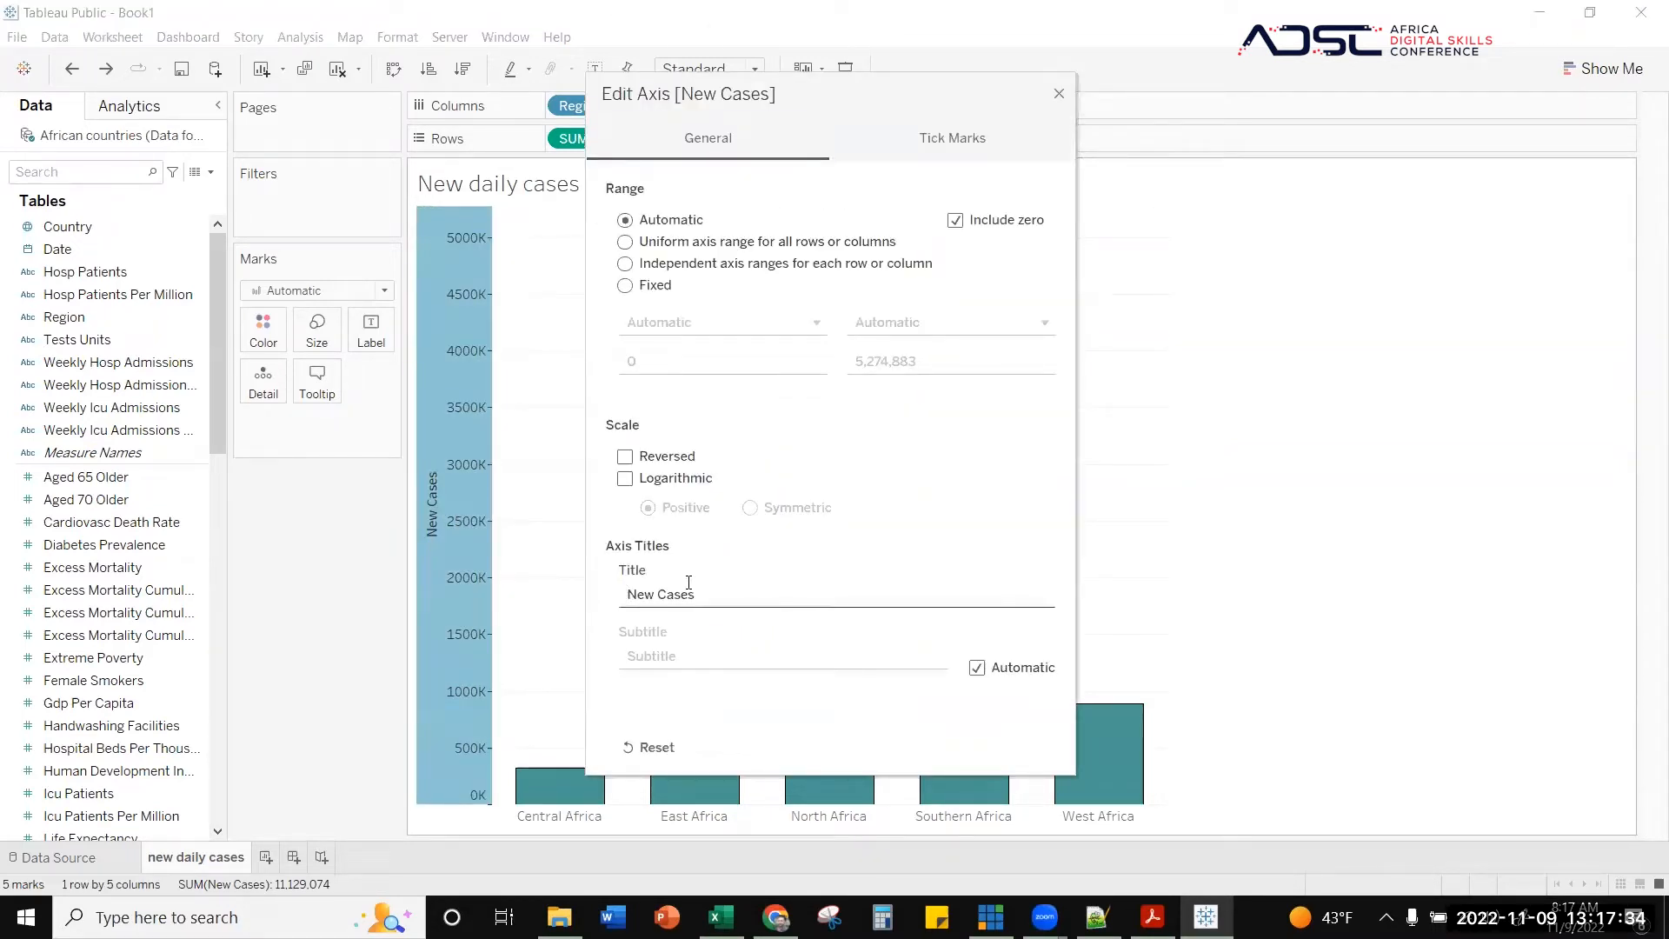
click(661, 597)
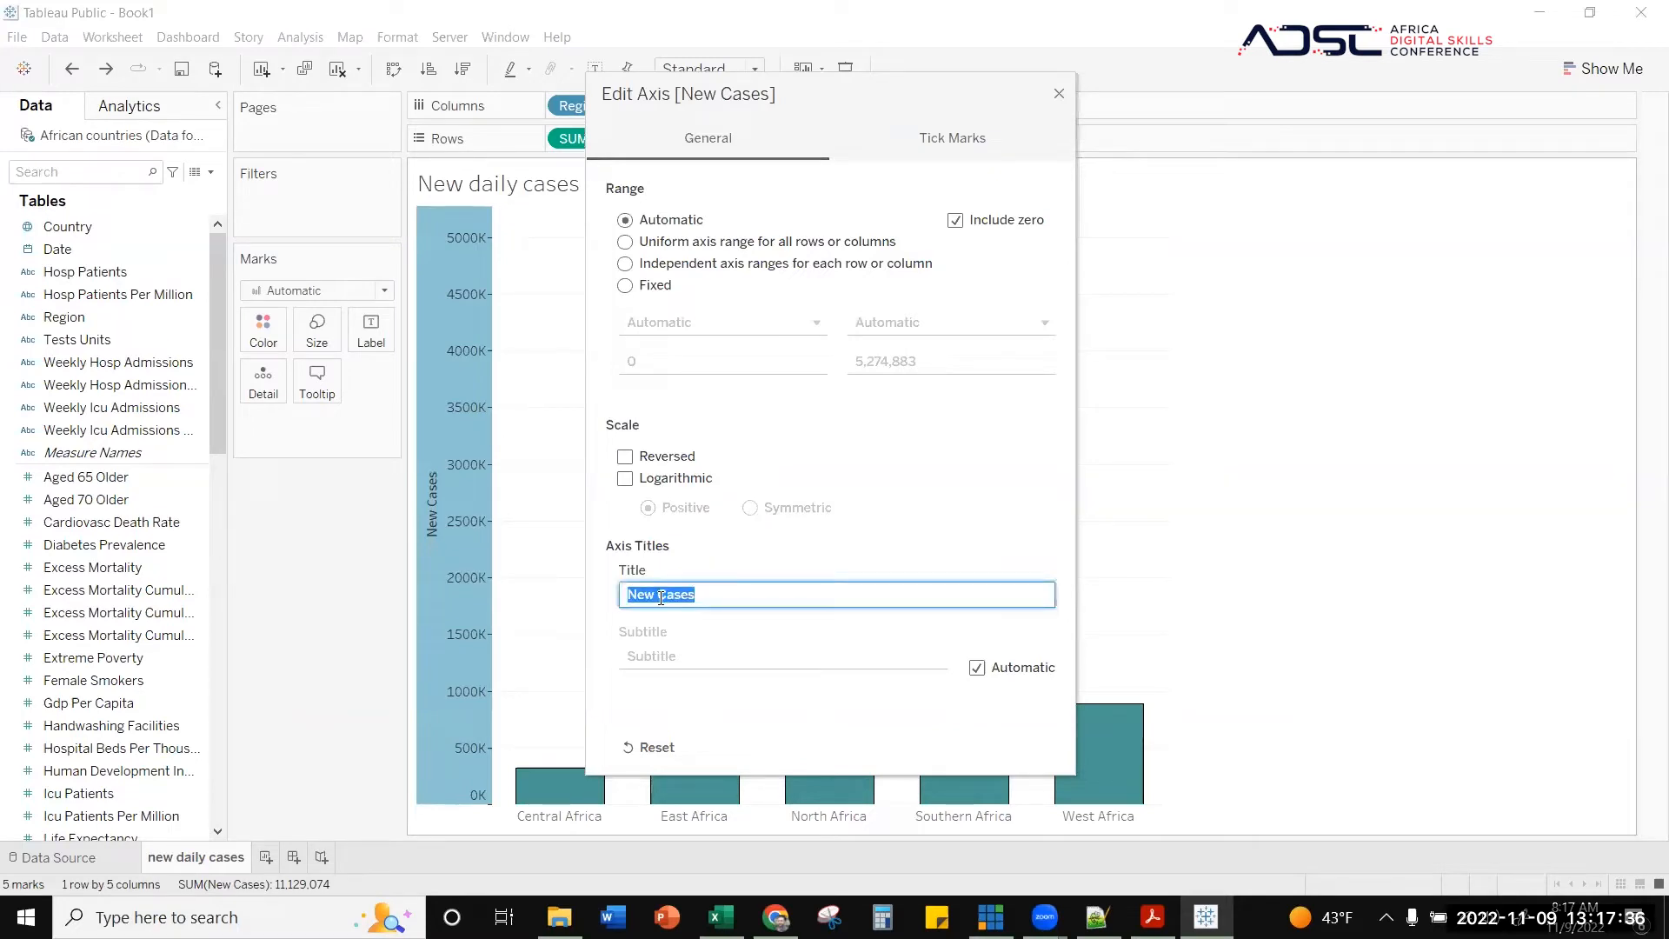
key(BackSpace)
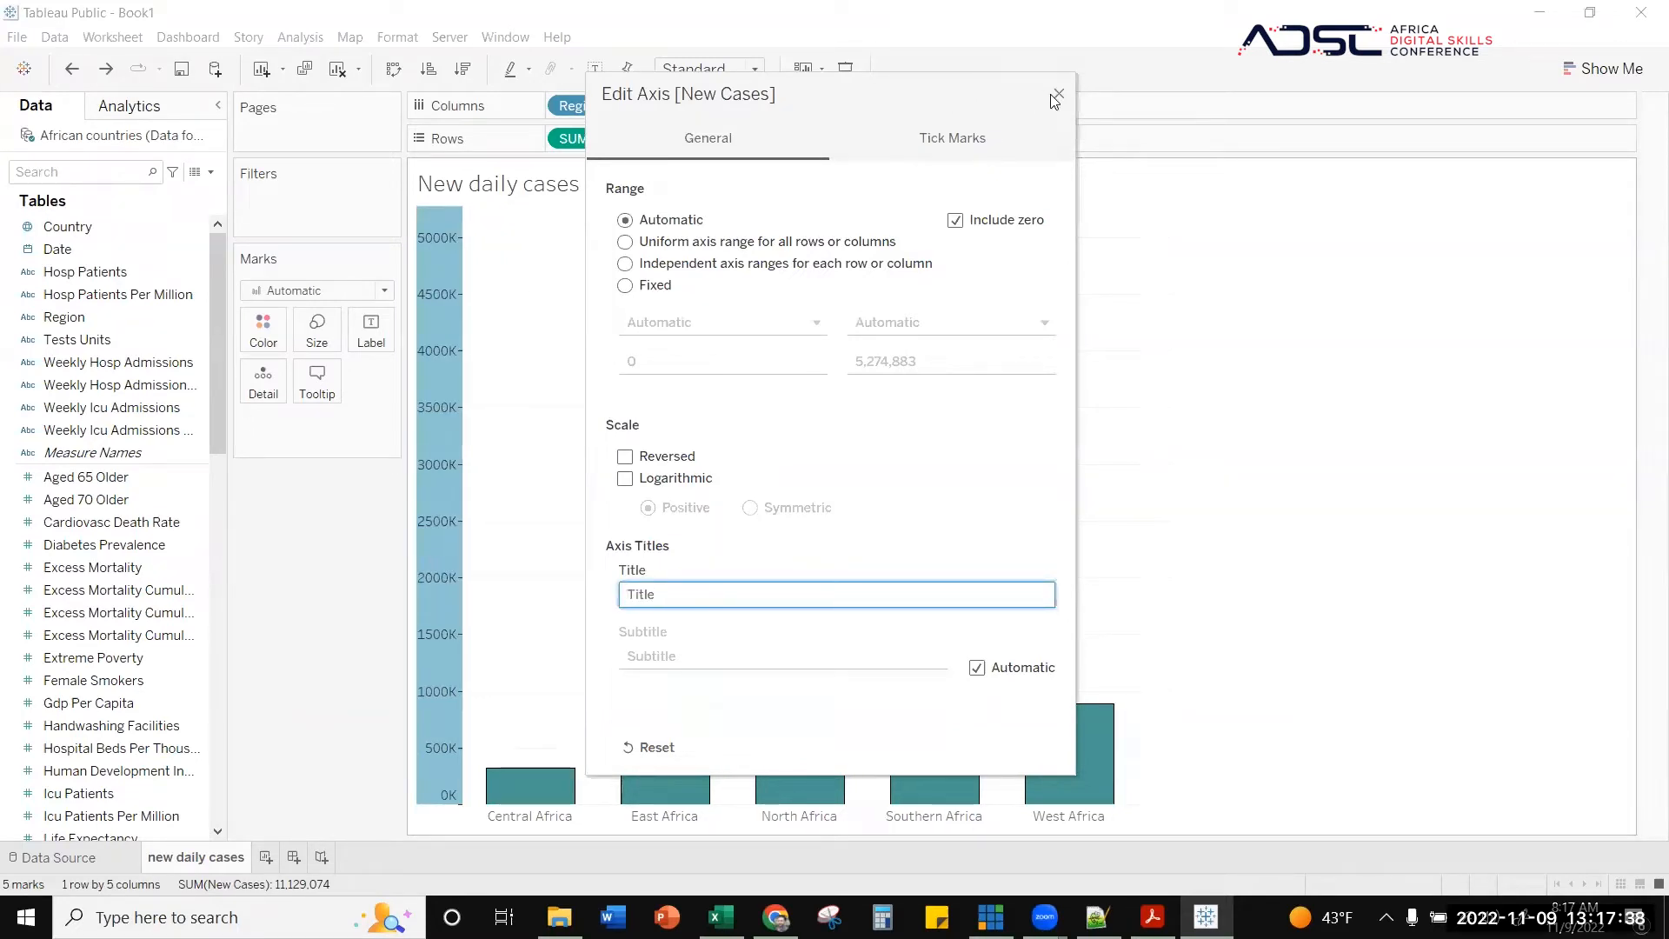
click(1059, 93)
click(1399, 454)
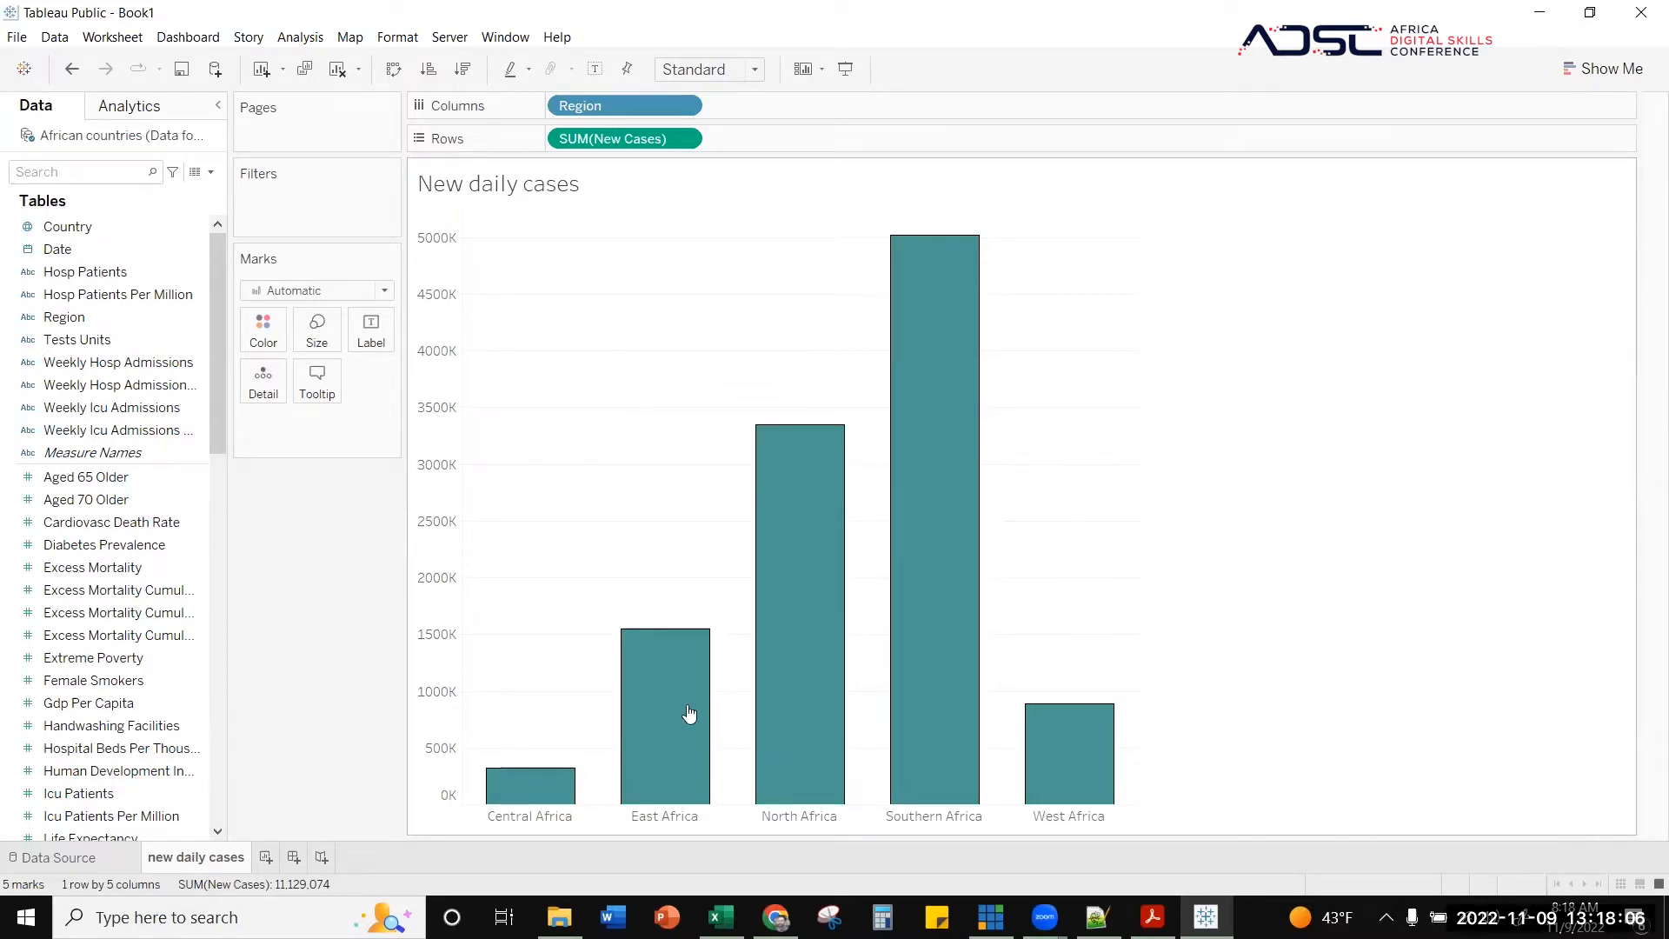
right_click(587, 283)
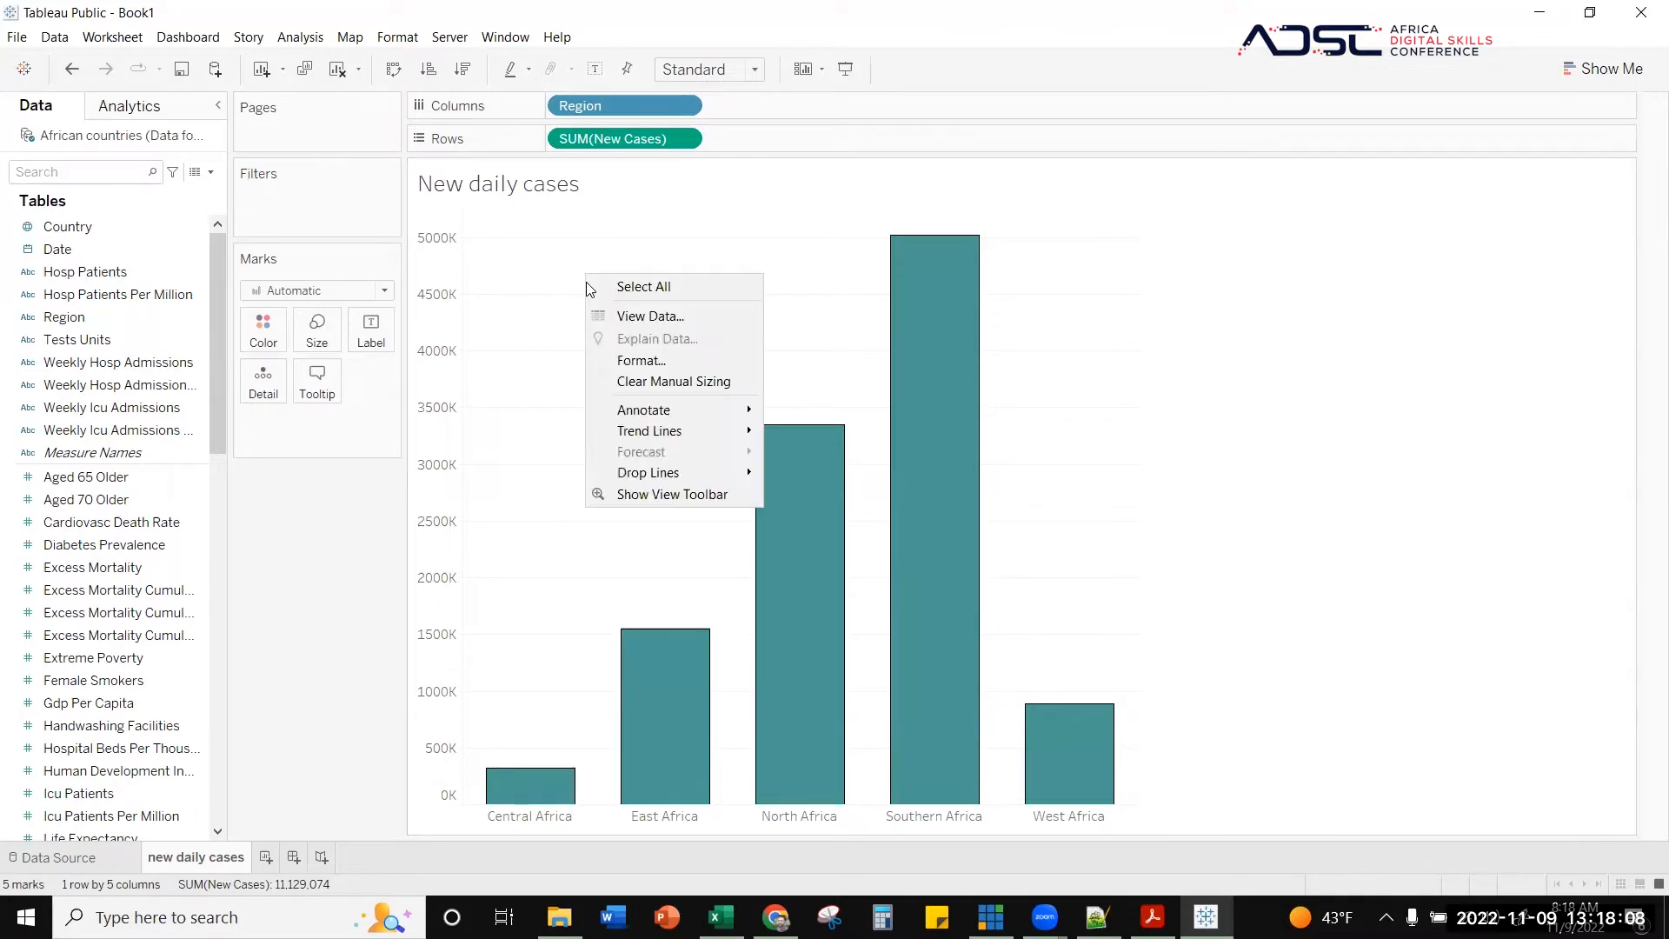
click(497, 291)
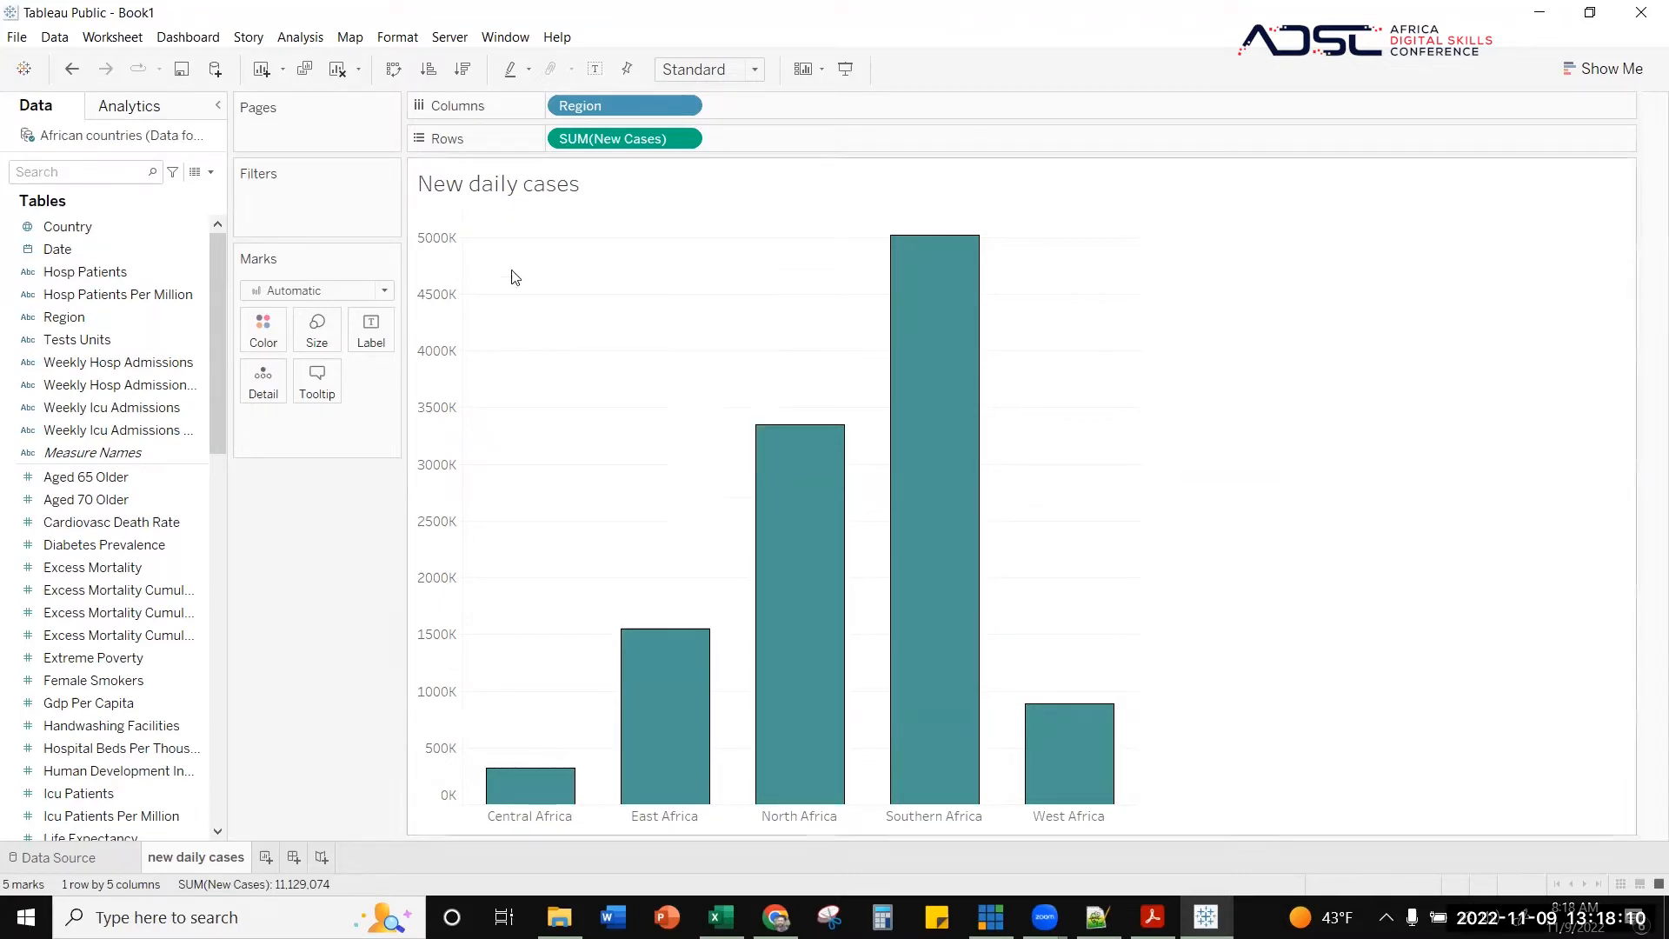
right_click(570, 278)
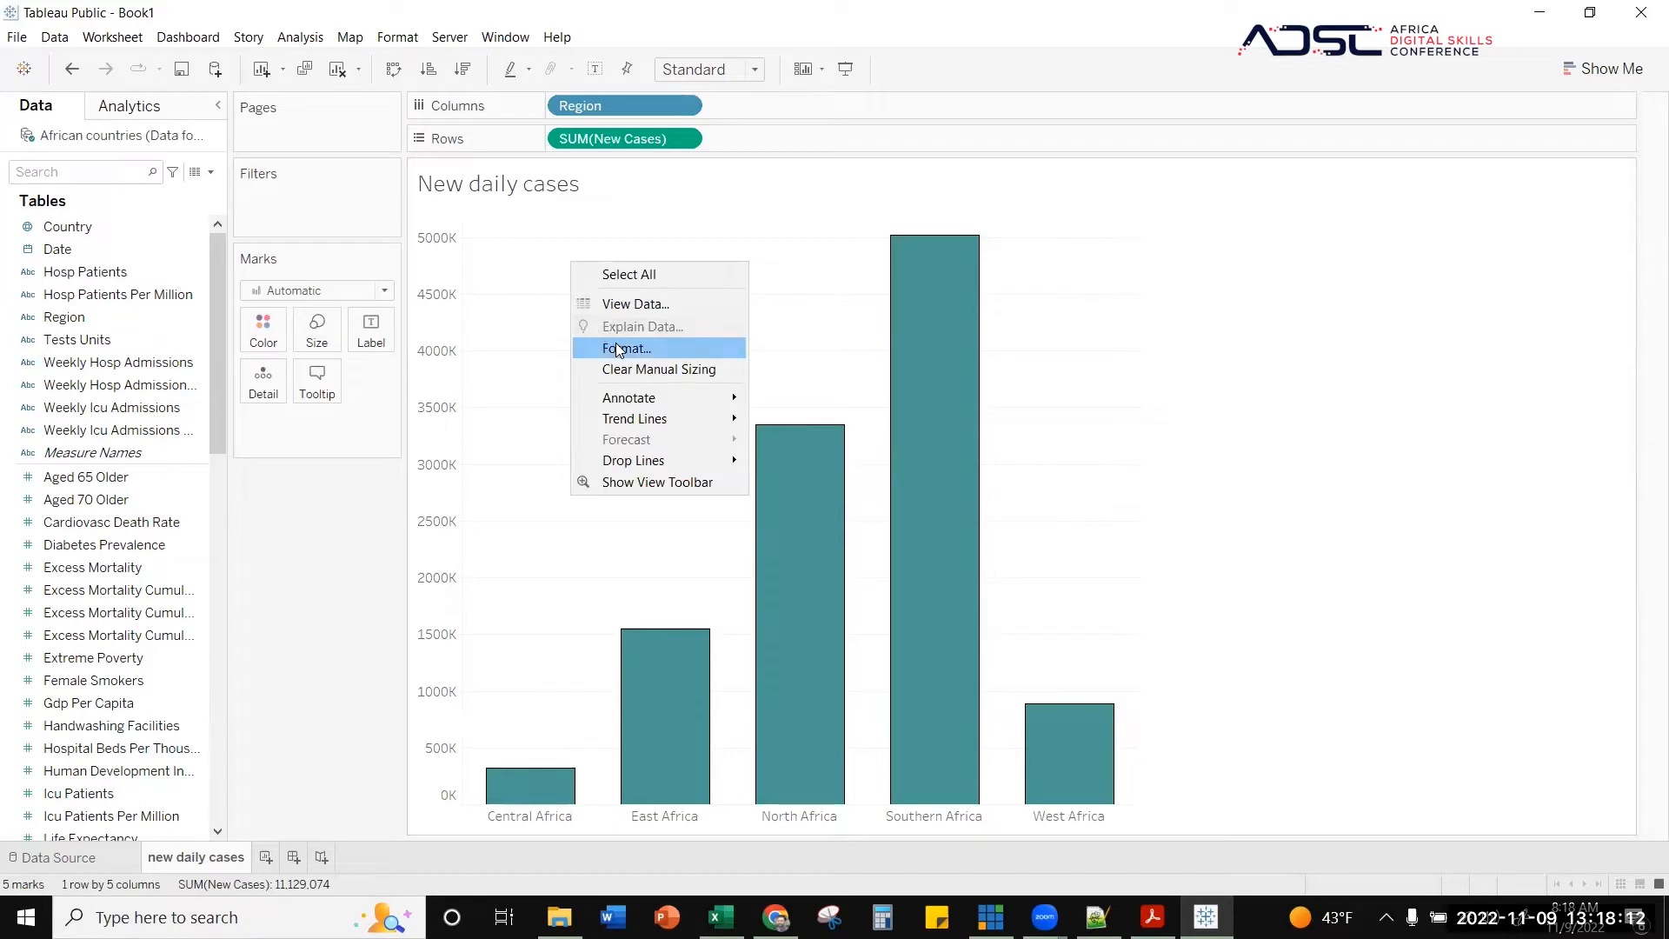
click(521, 345)
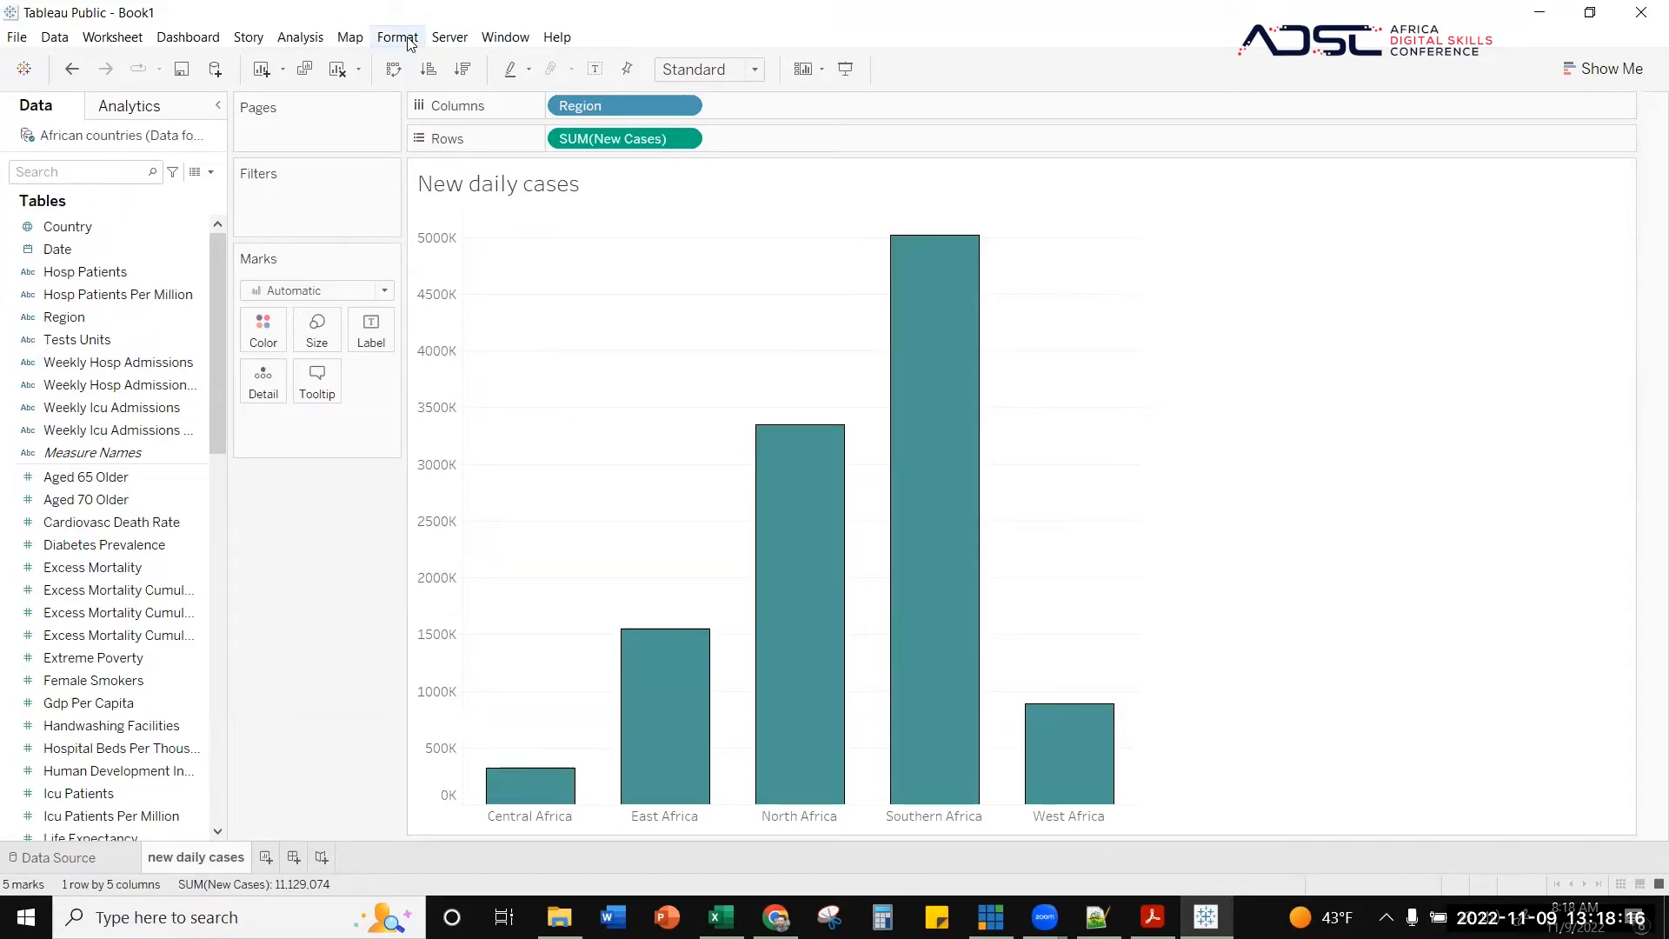
- Open the line formatting and set the sheet's zero lines, trend lines and reference lines to None
click(409, 43)
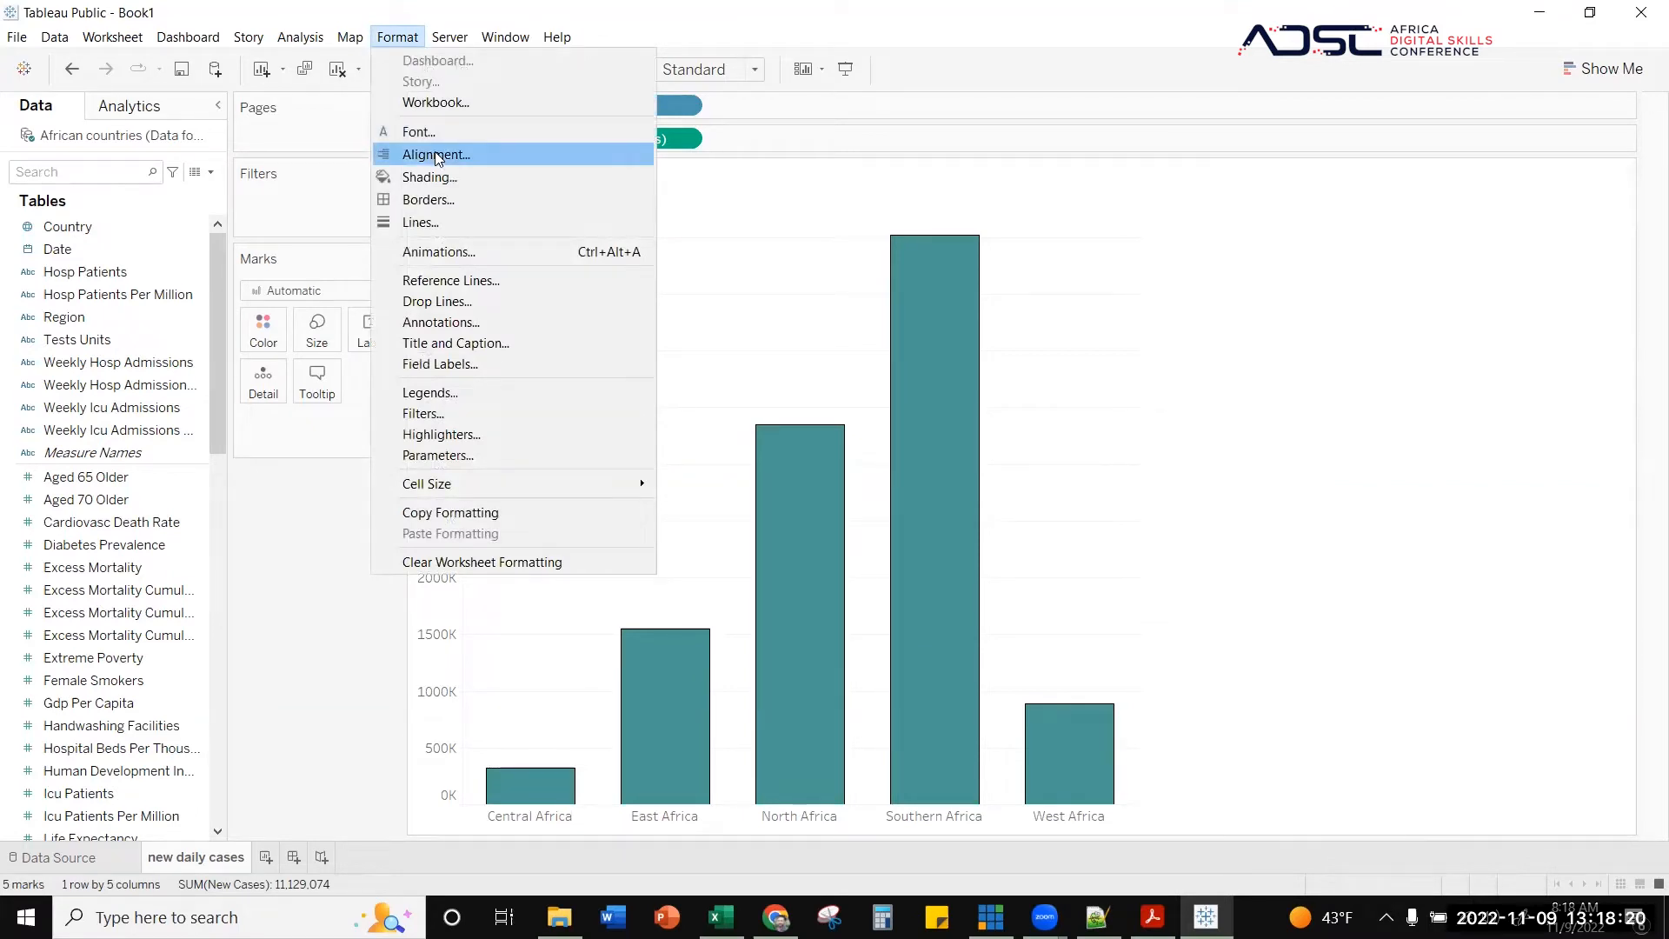
click(433, 222)
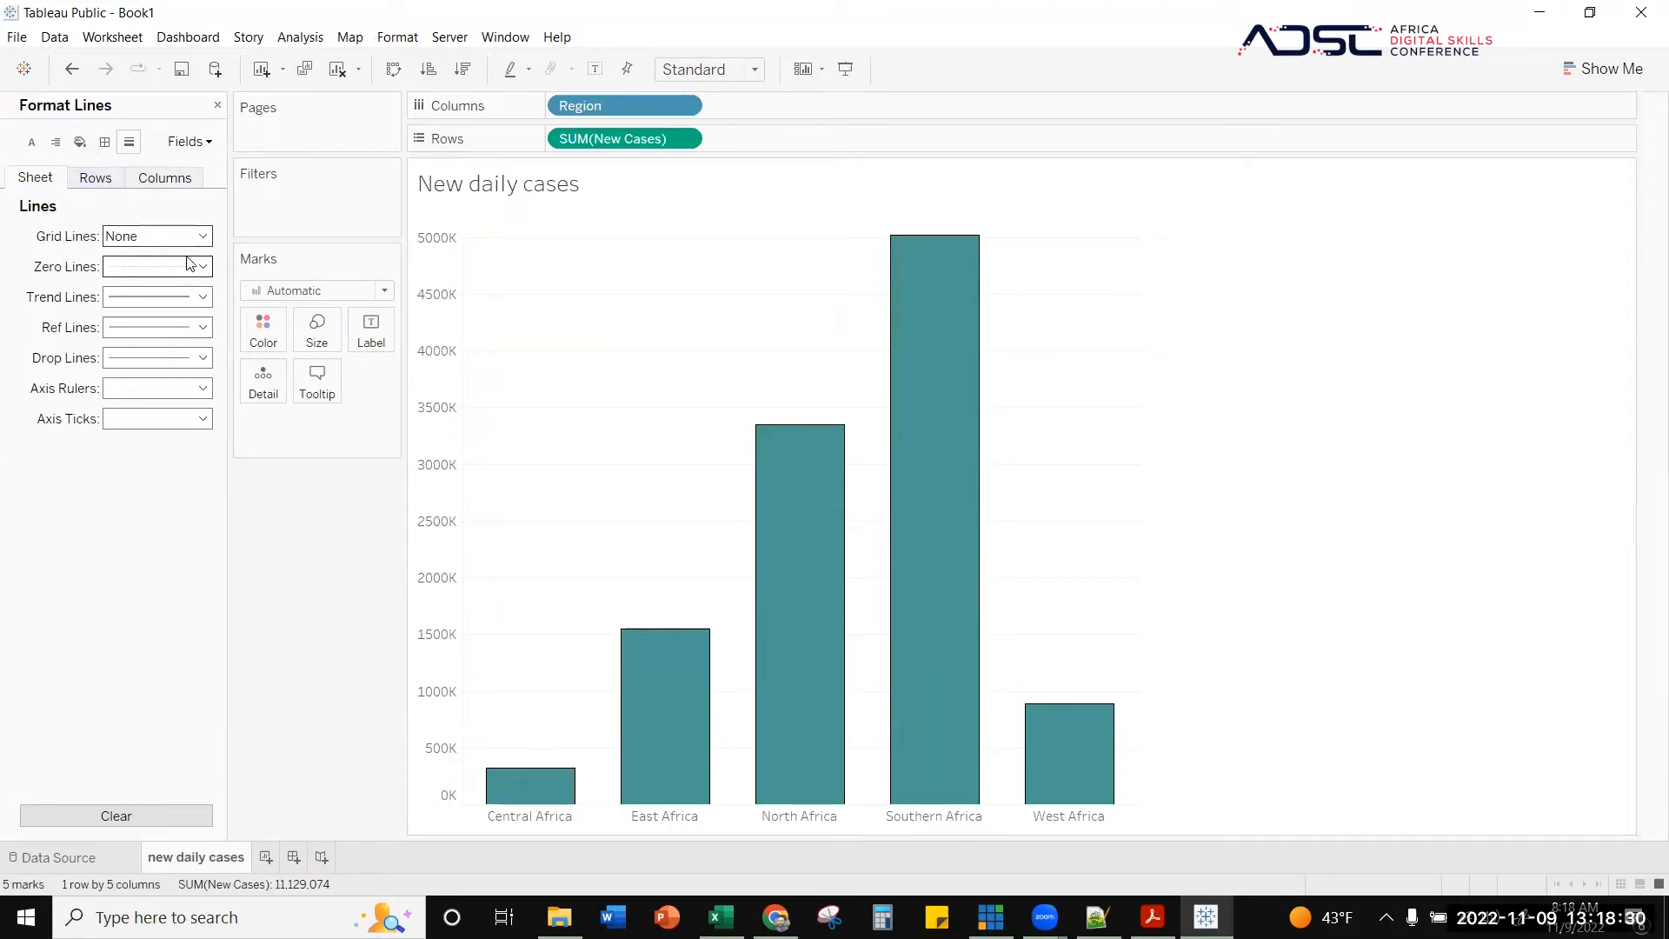
click(105, 142)
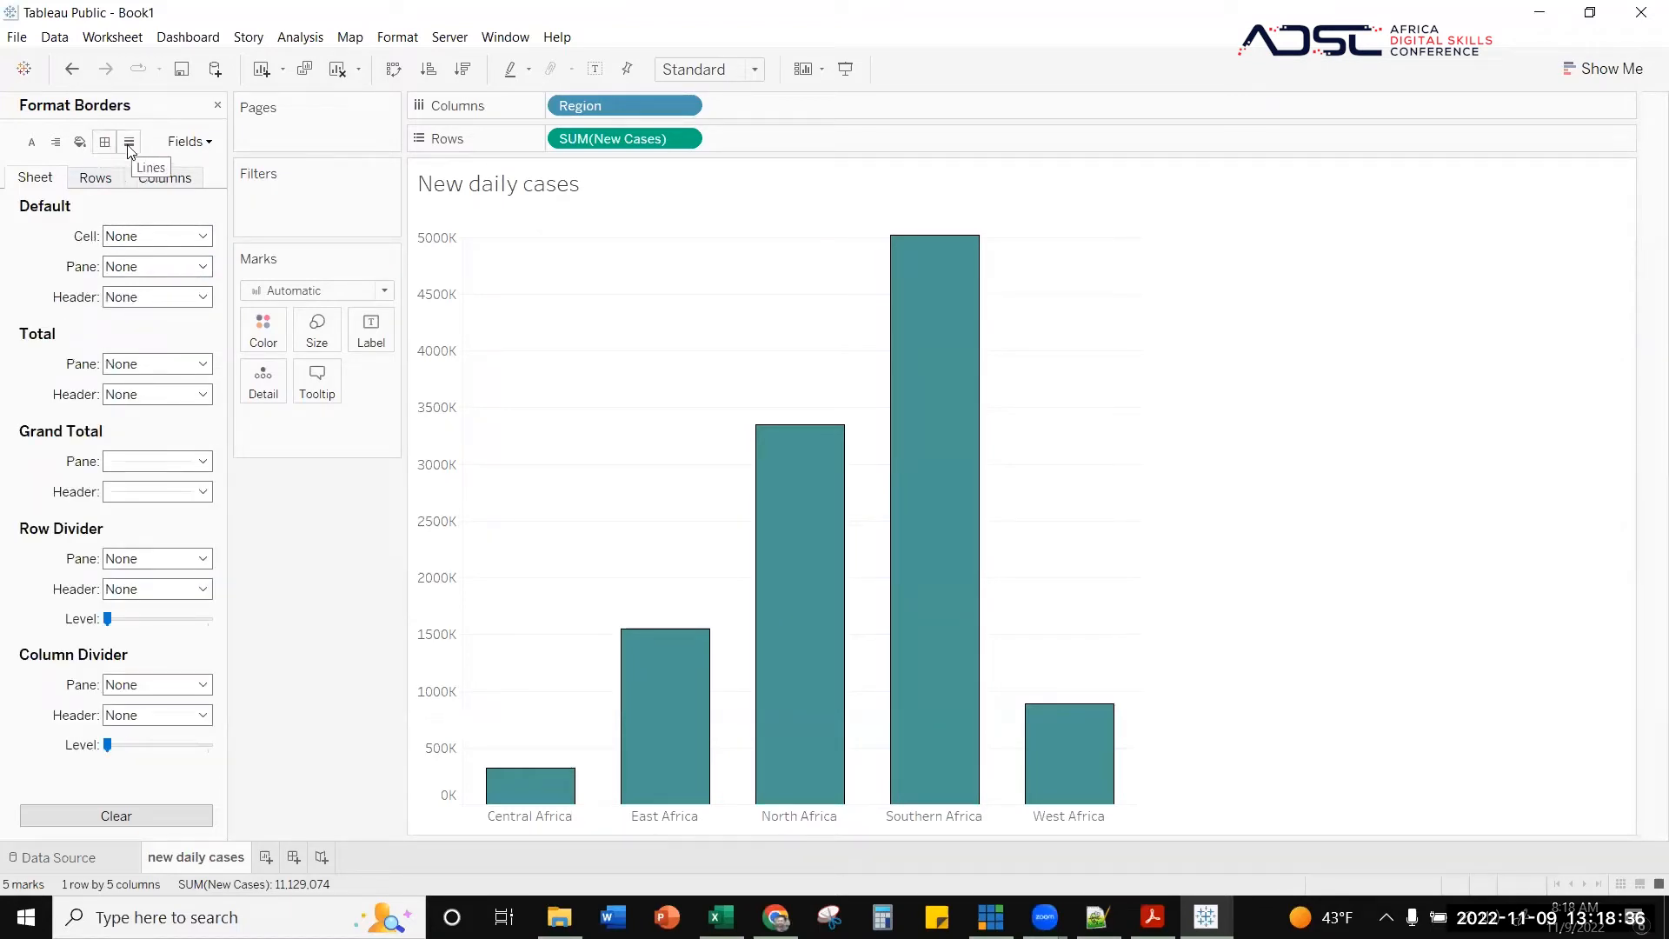
click(130, 143)
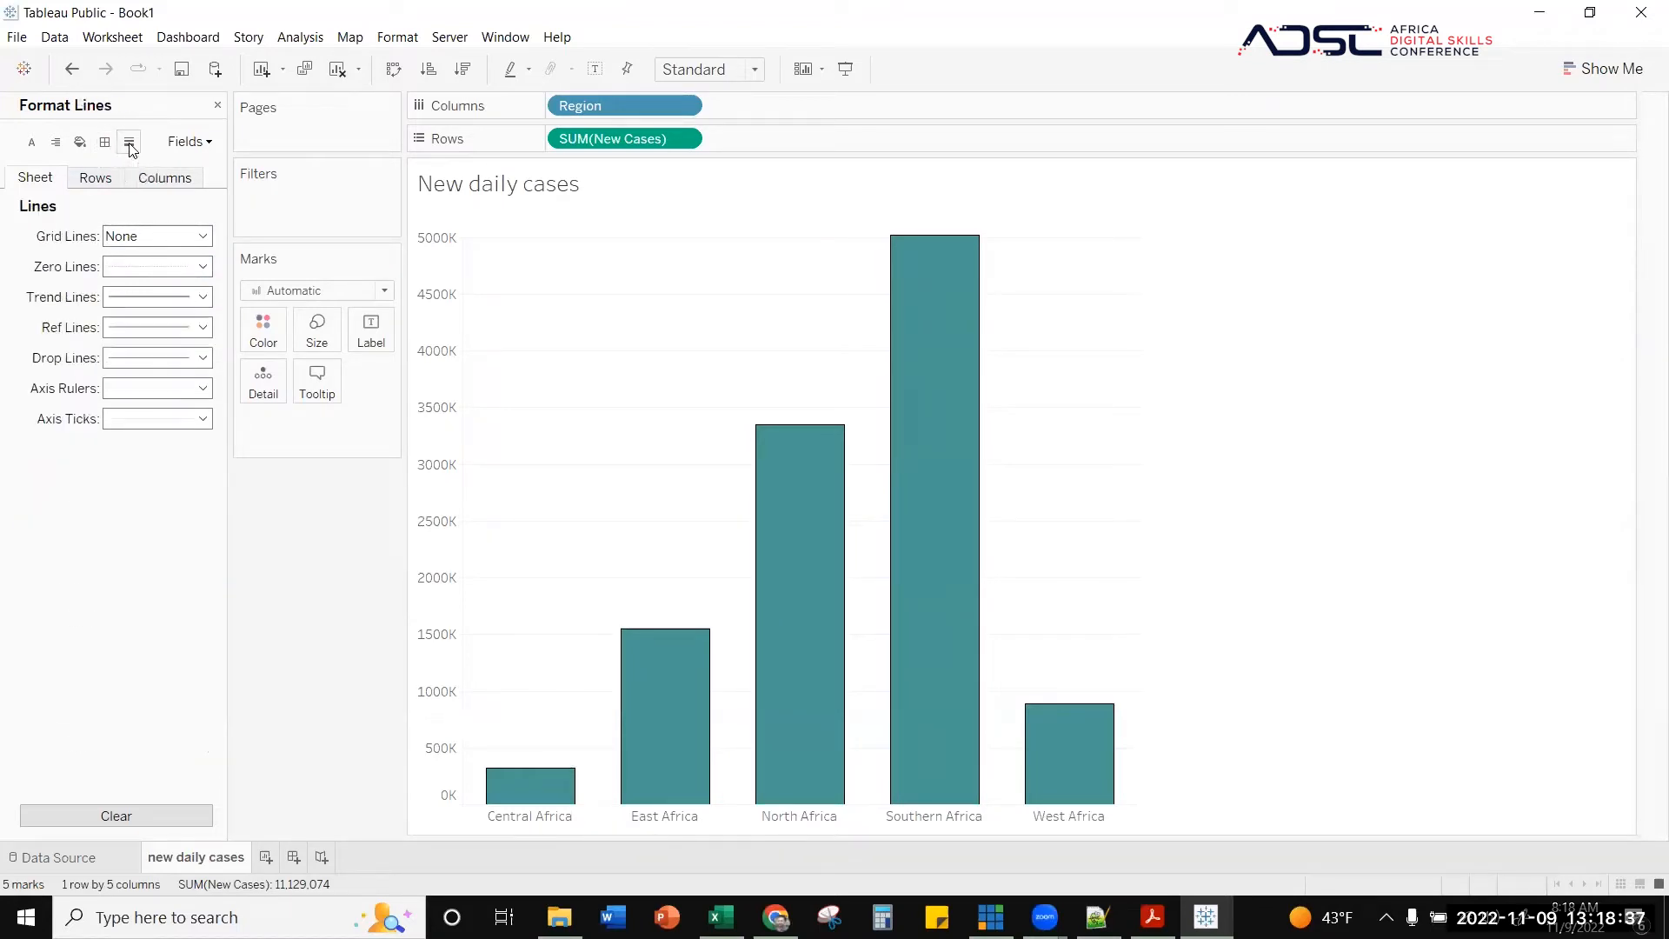
click(202, 266)
click(186, 292)
click(207, 266)
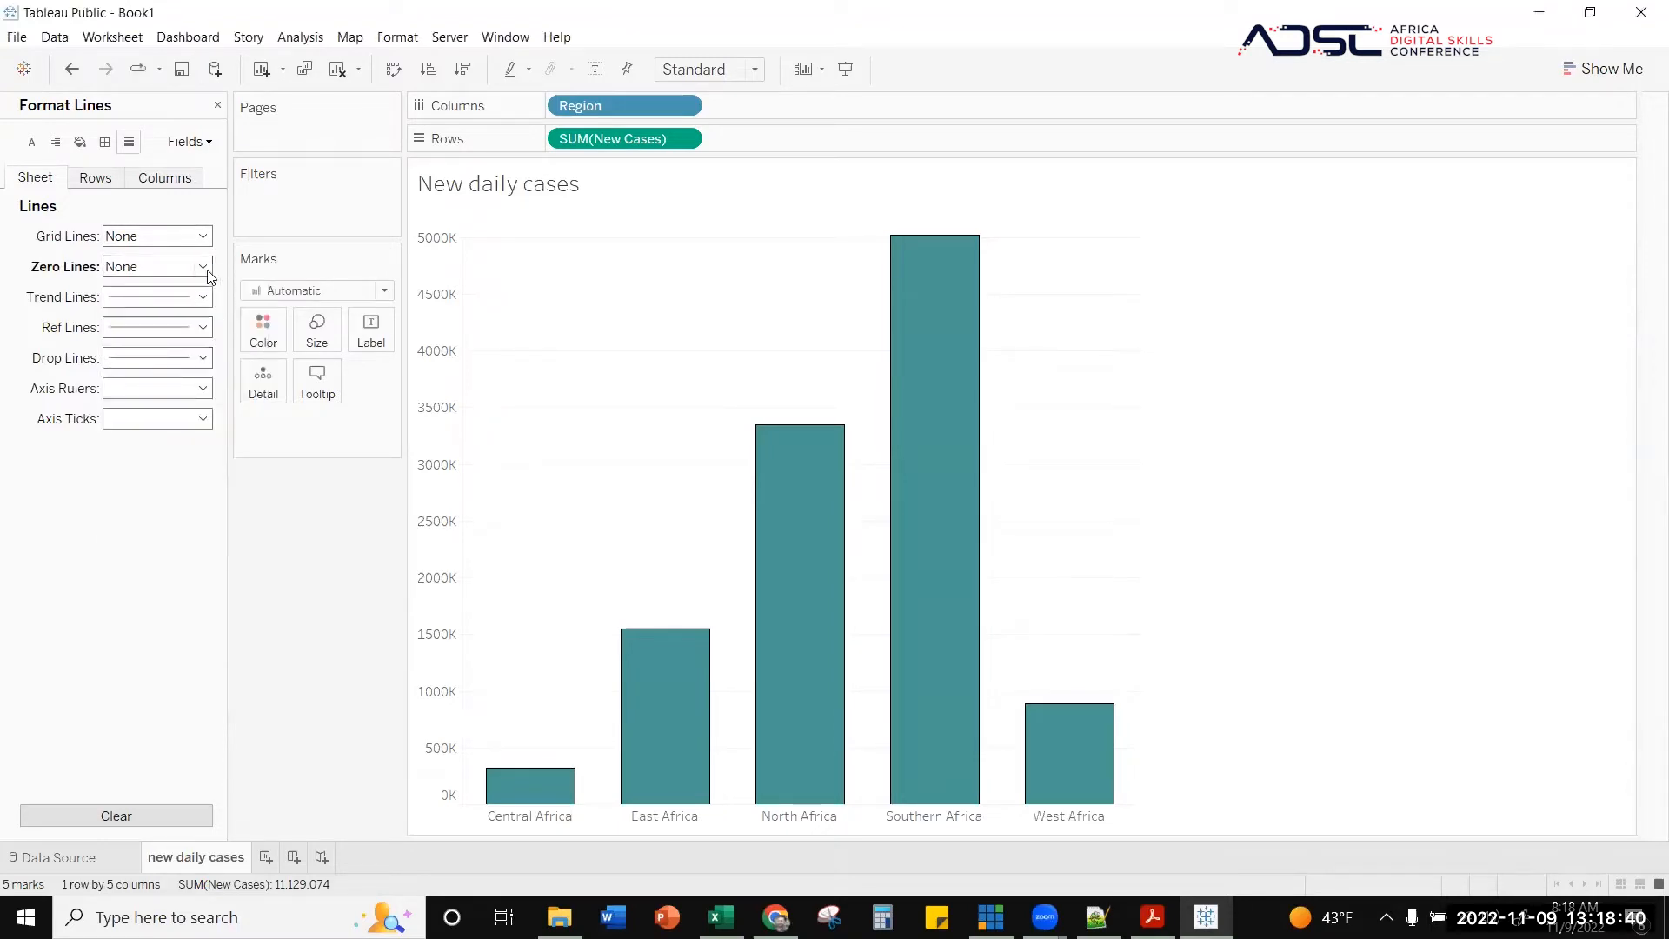
click(202, 297)
click(186, 322)
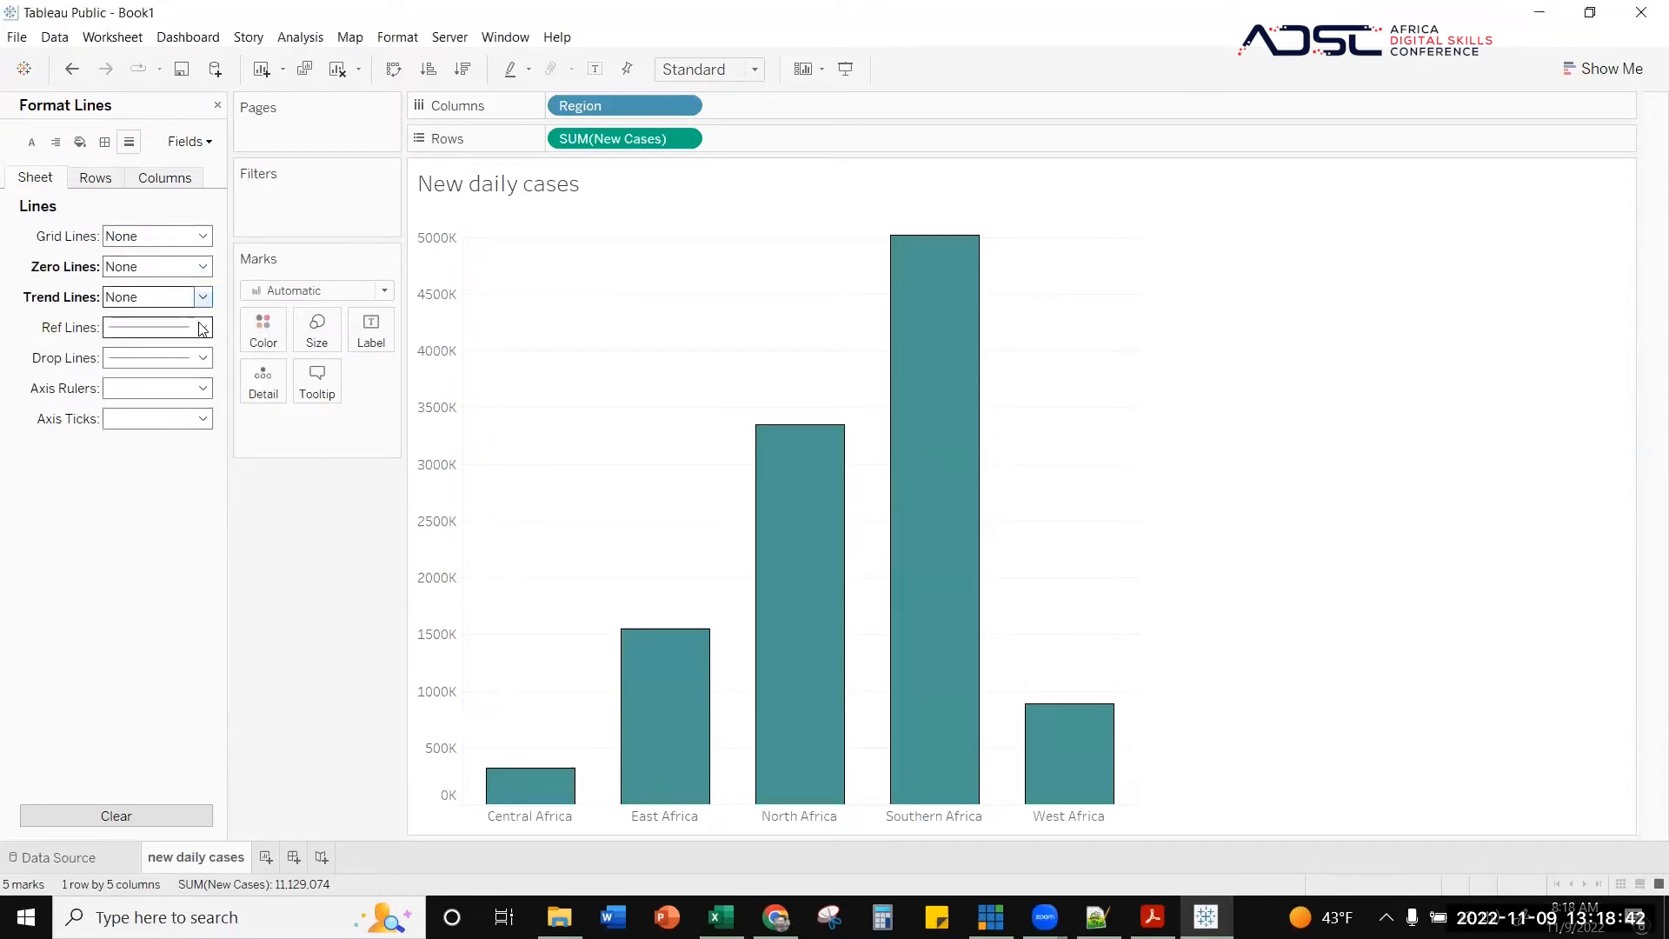
click(202, 327)
click(186, 353)
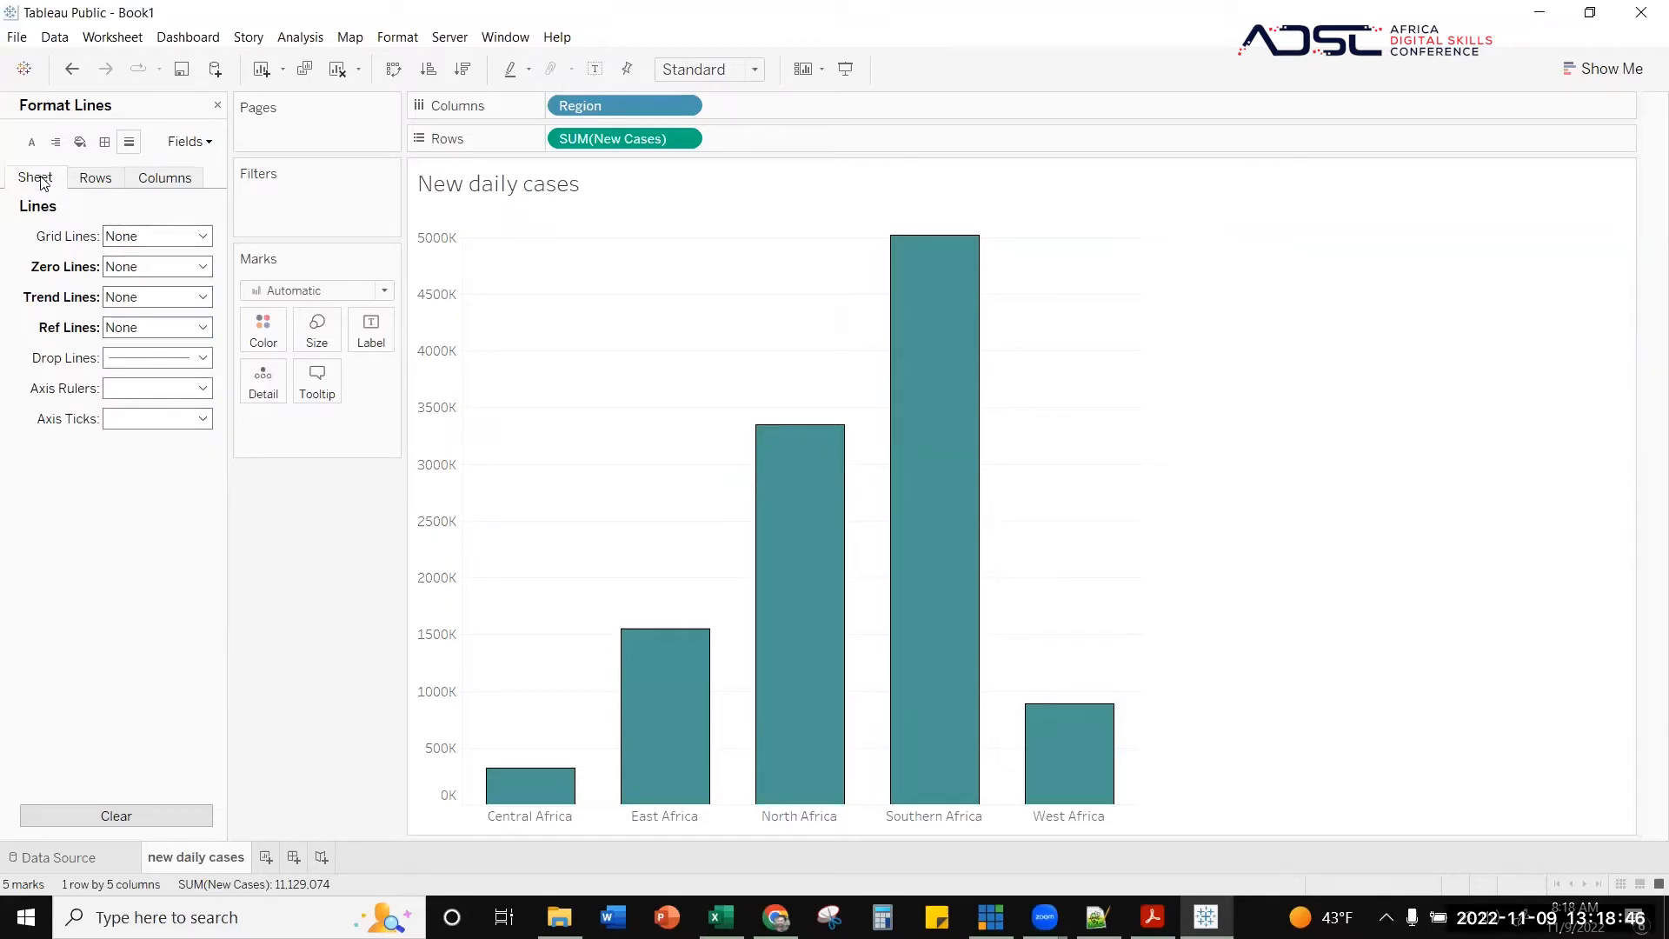
- Set the sheet's drop lines, axis rulers and axis ticks to None
click(202, 357)
click(187, 383)
click(198, 388)
click(189, 414)
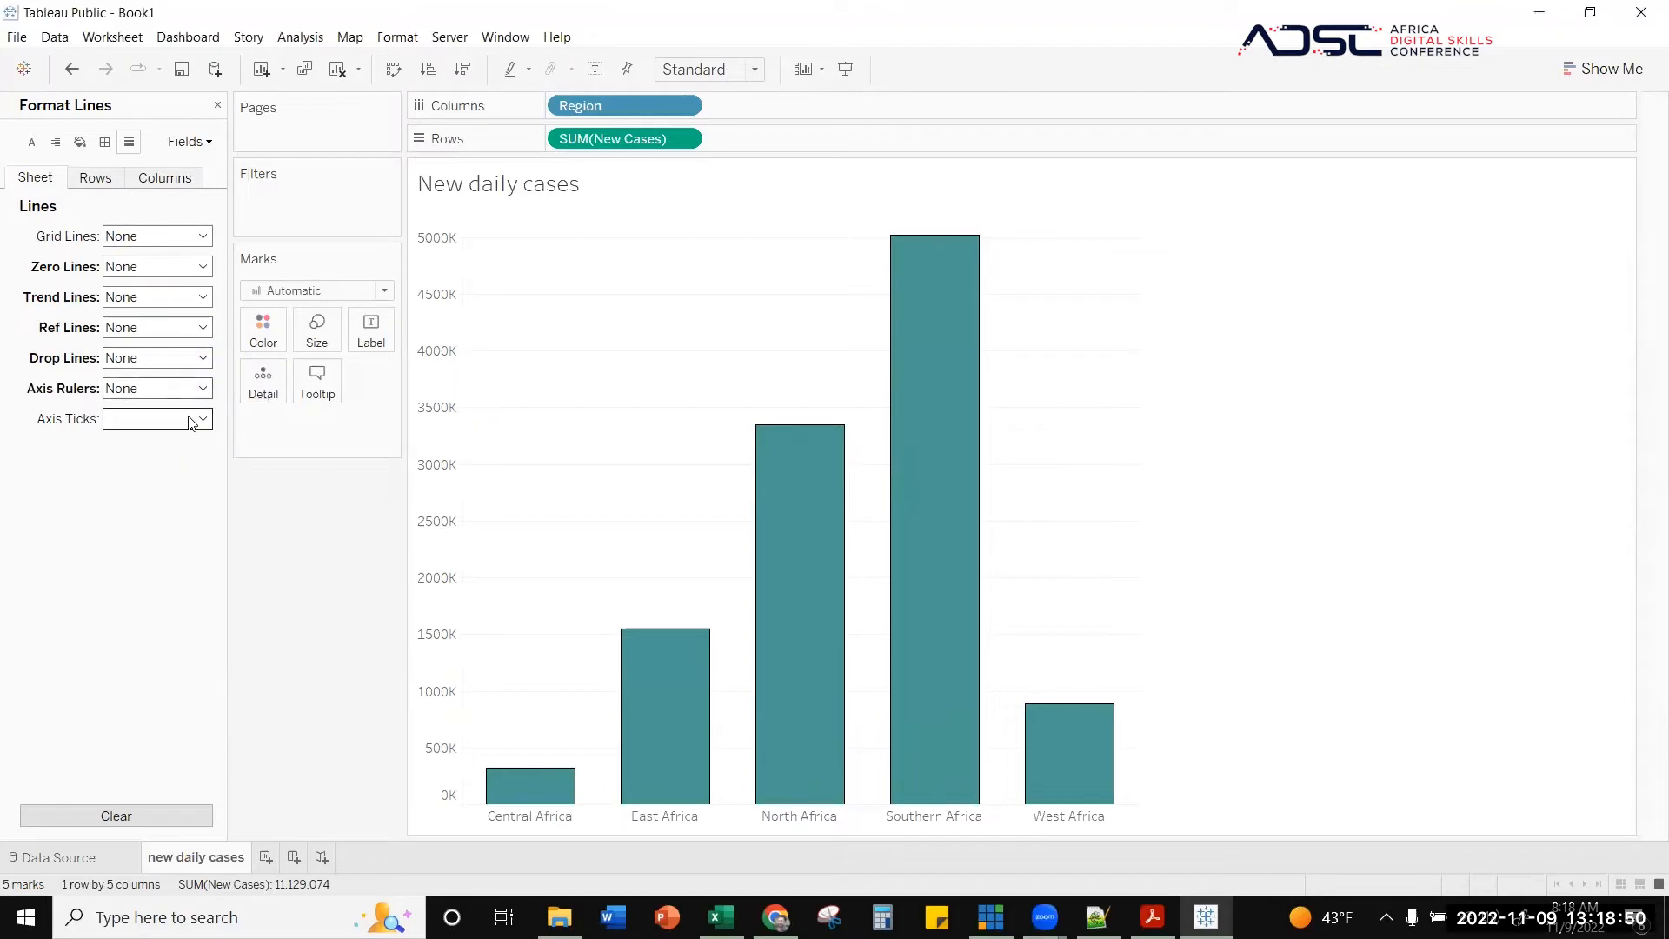
click(193, 423)
click(193, 442)
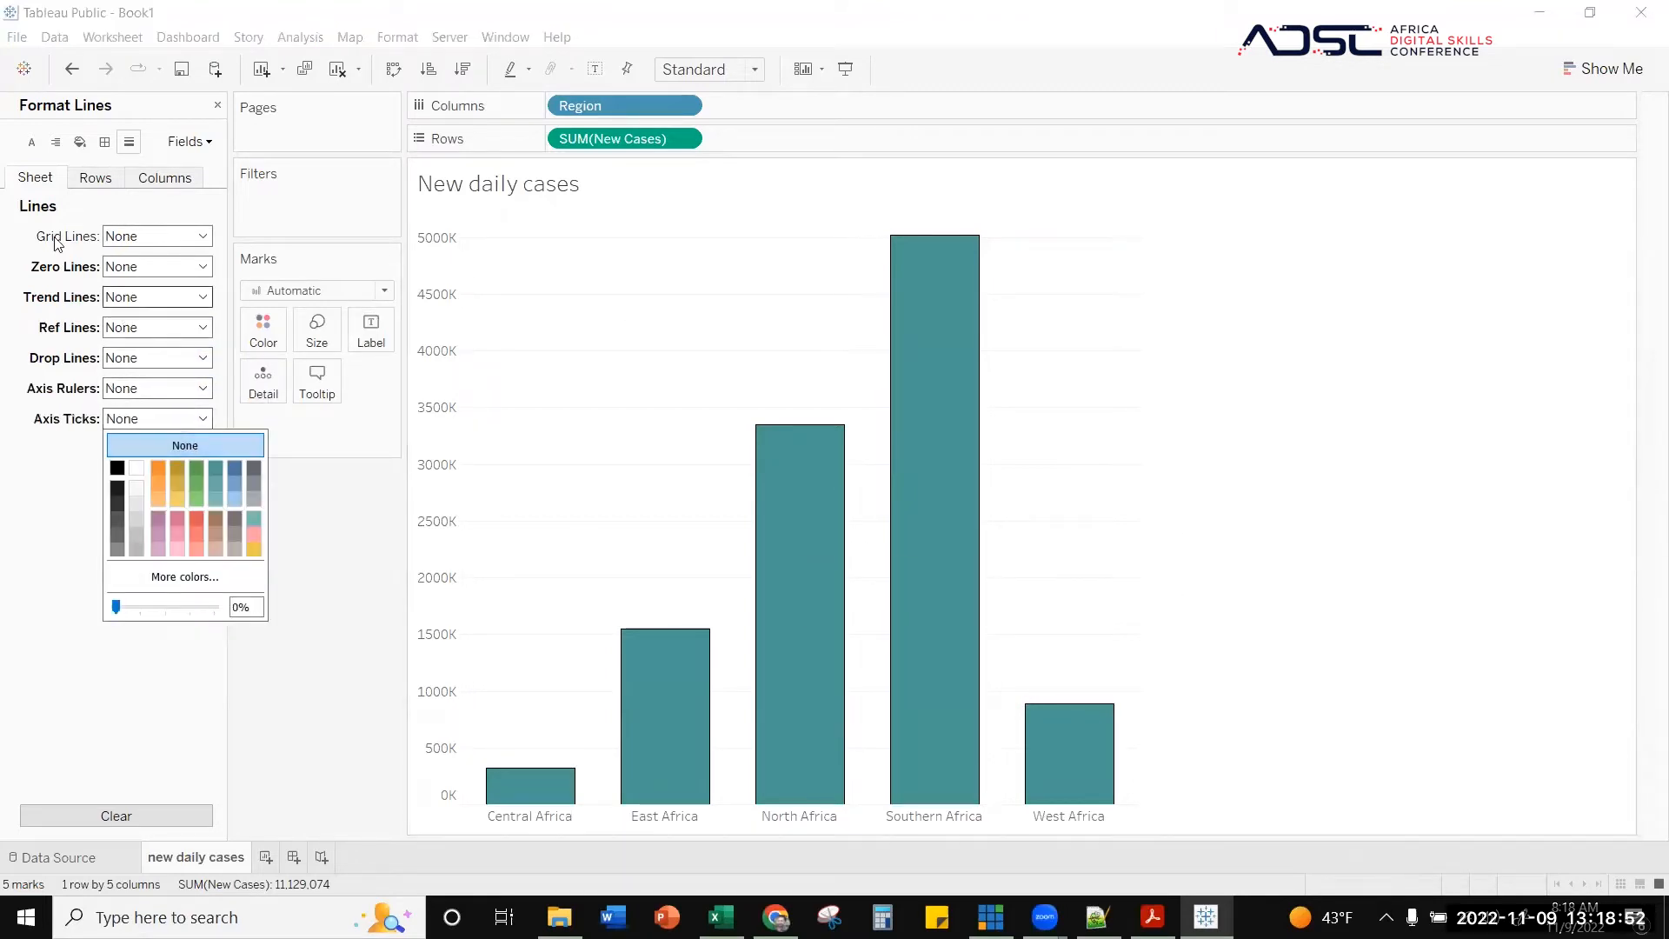
- Set the grid lines for rows to None and check the line settings for columns
click(98, 179)
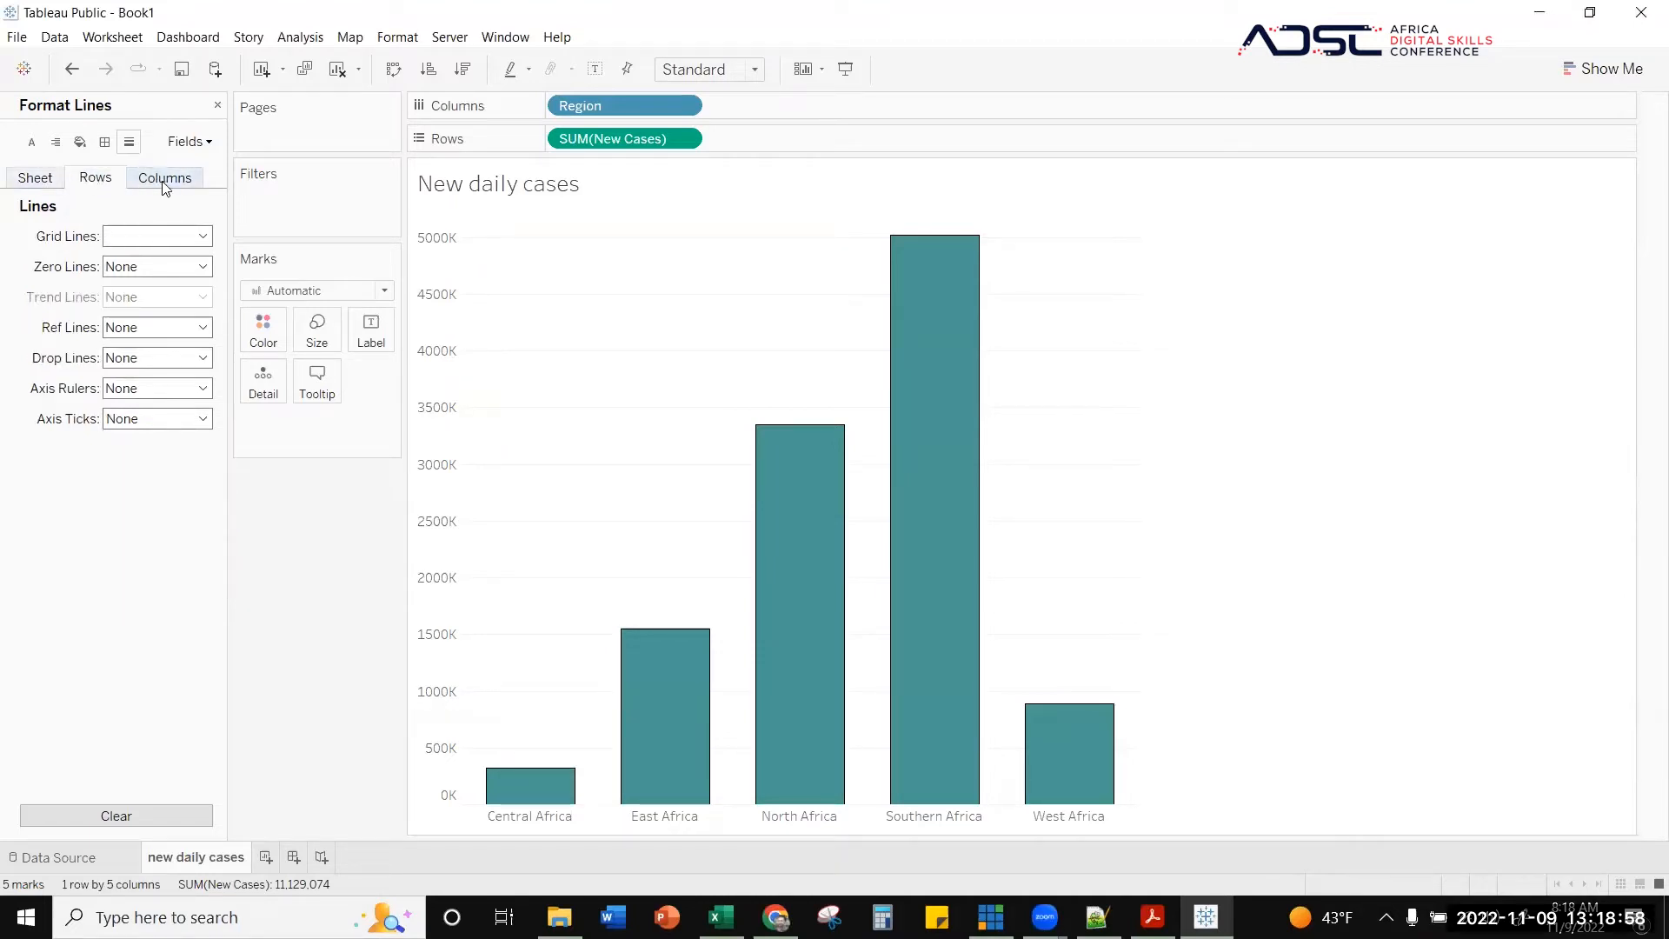
click(23, 182)
click(96, 178)
click(209, 237)
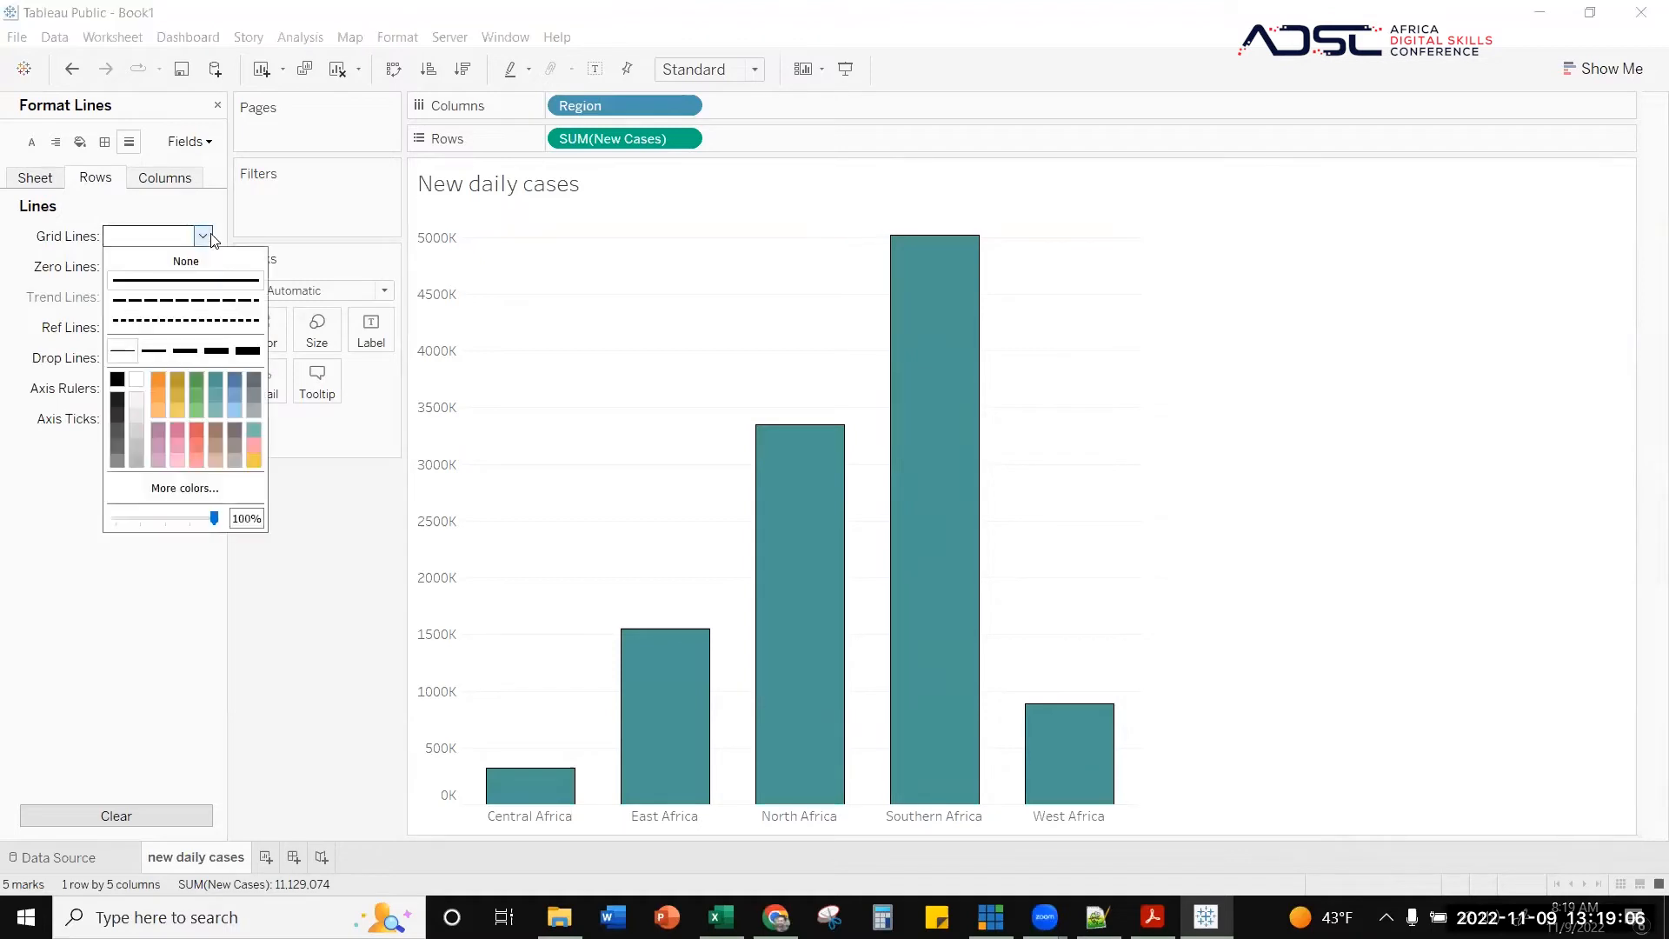
click(185, 261)
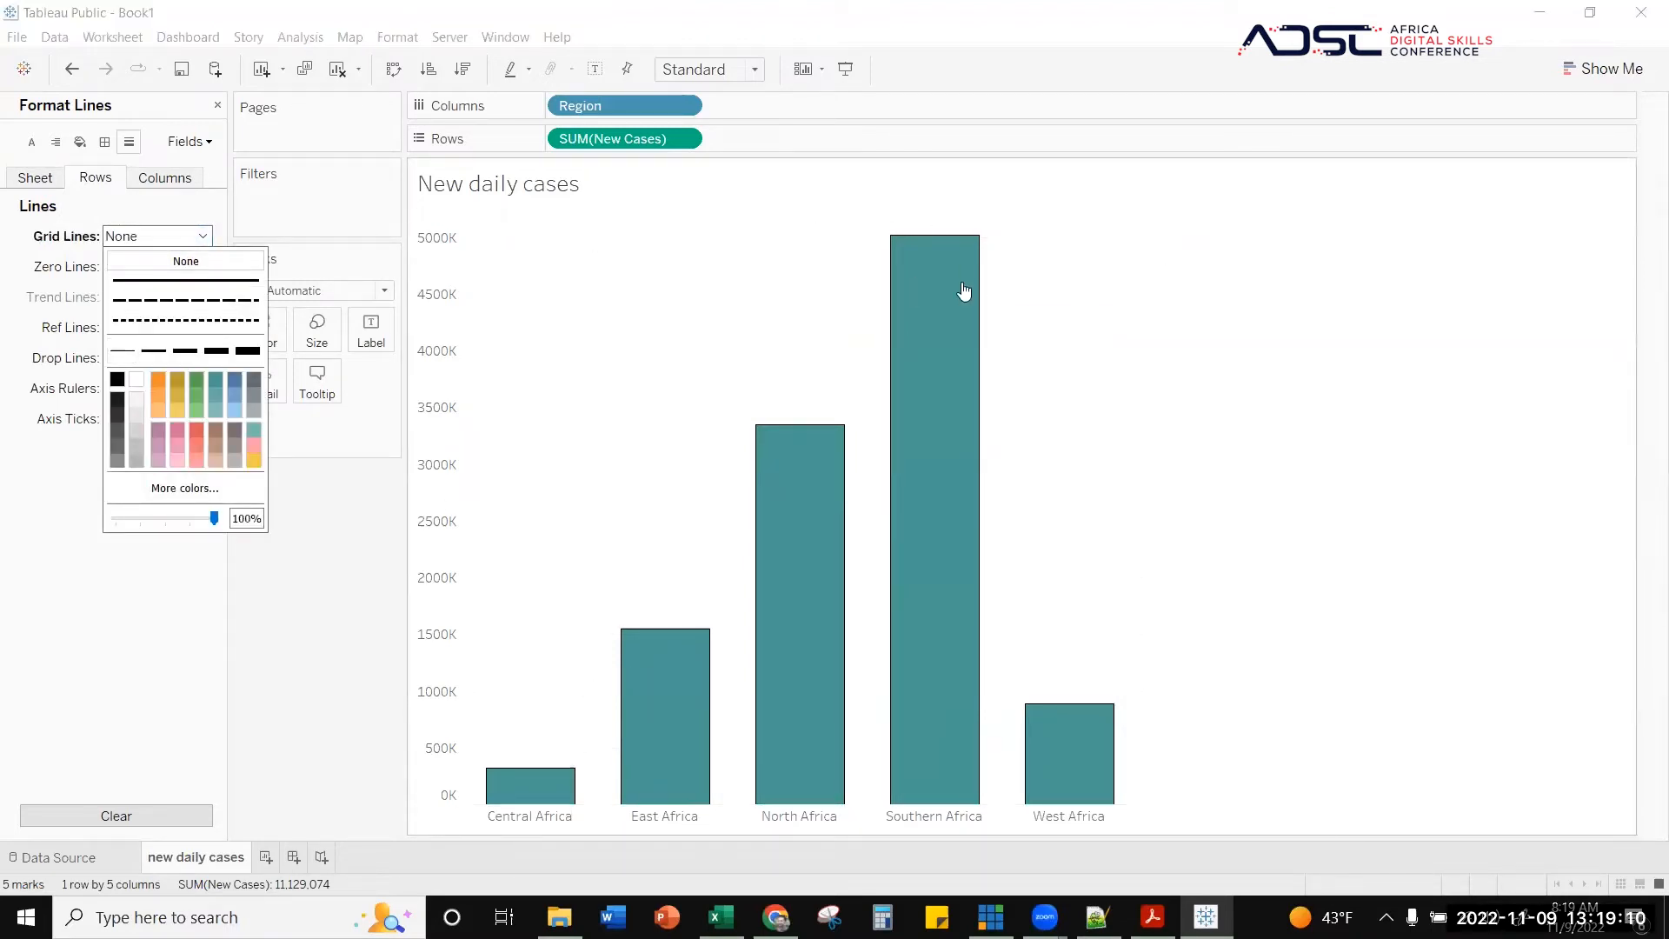
click(174, 179)
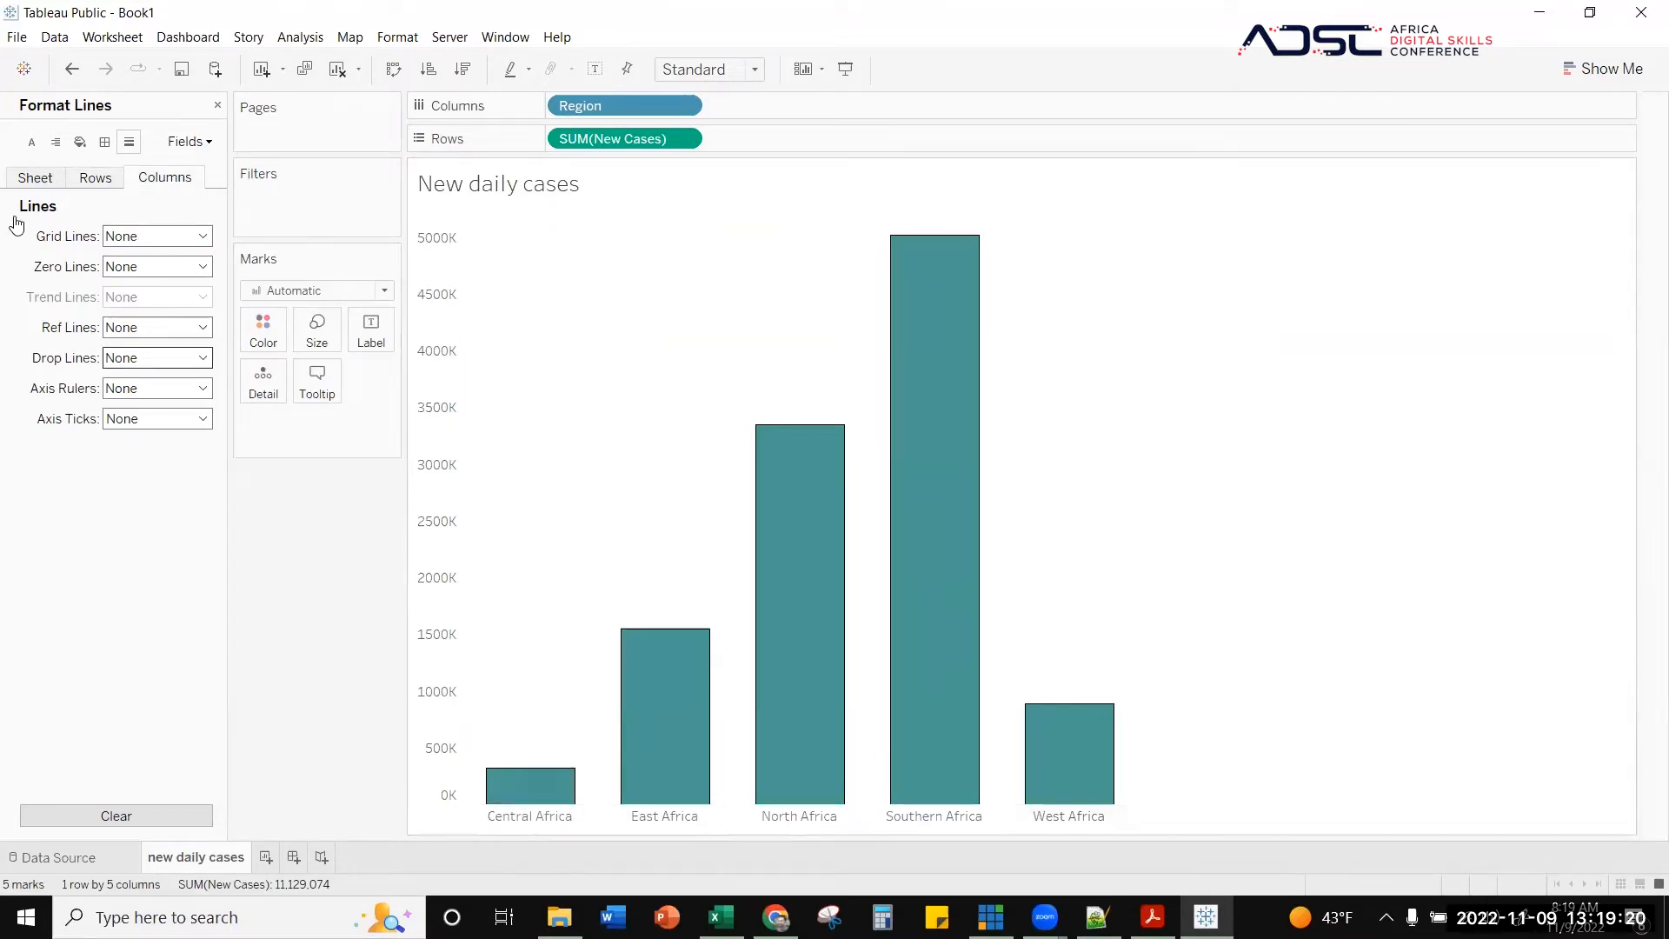
- Set the sheet's default worksheet font to black at size 10, browse the available typefaces, and close the formatting pane
click(31, 144)
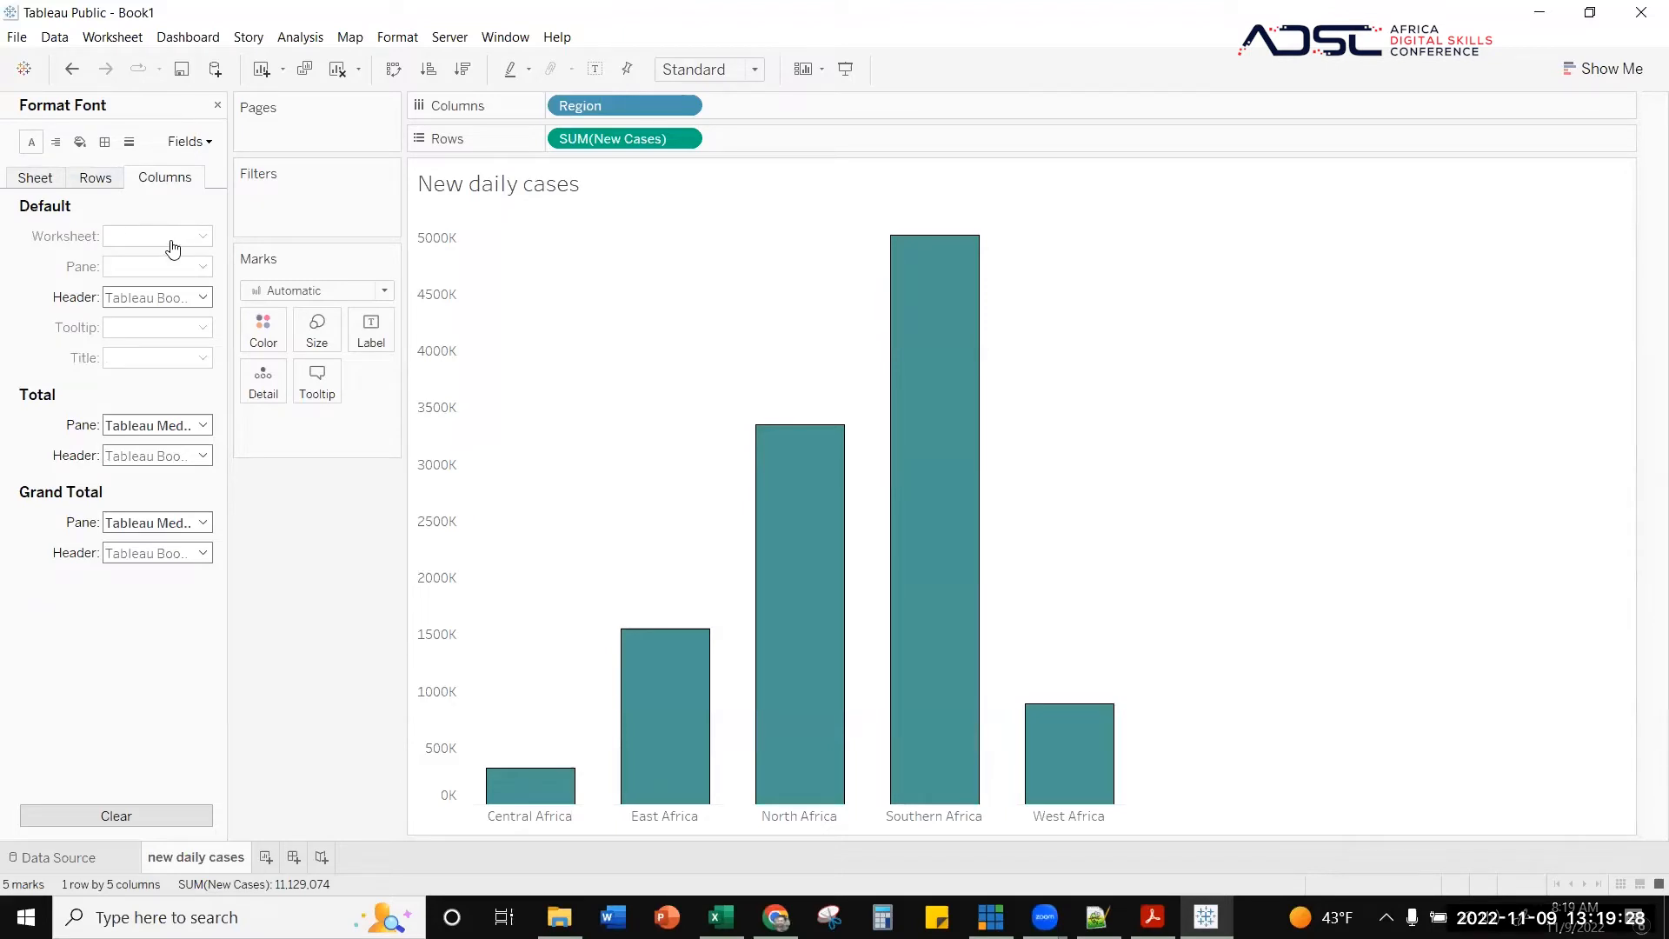
click(35, 182)
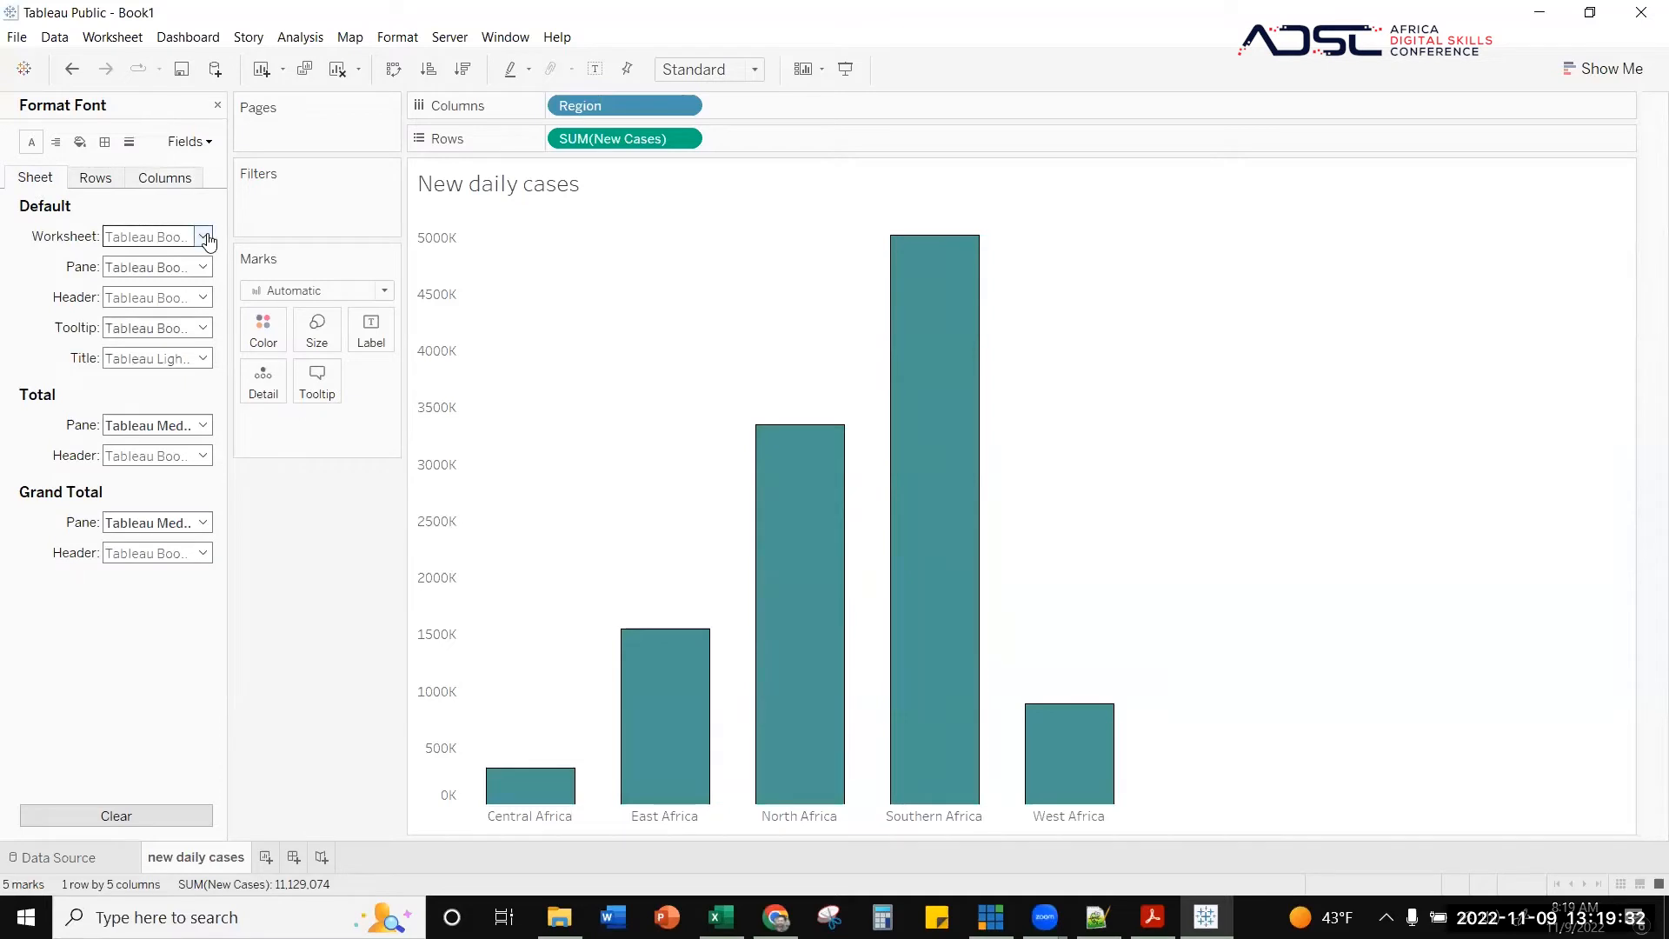
click(204, 237)
click(116, 316)
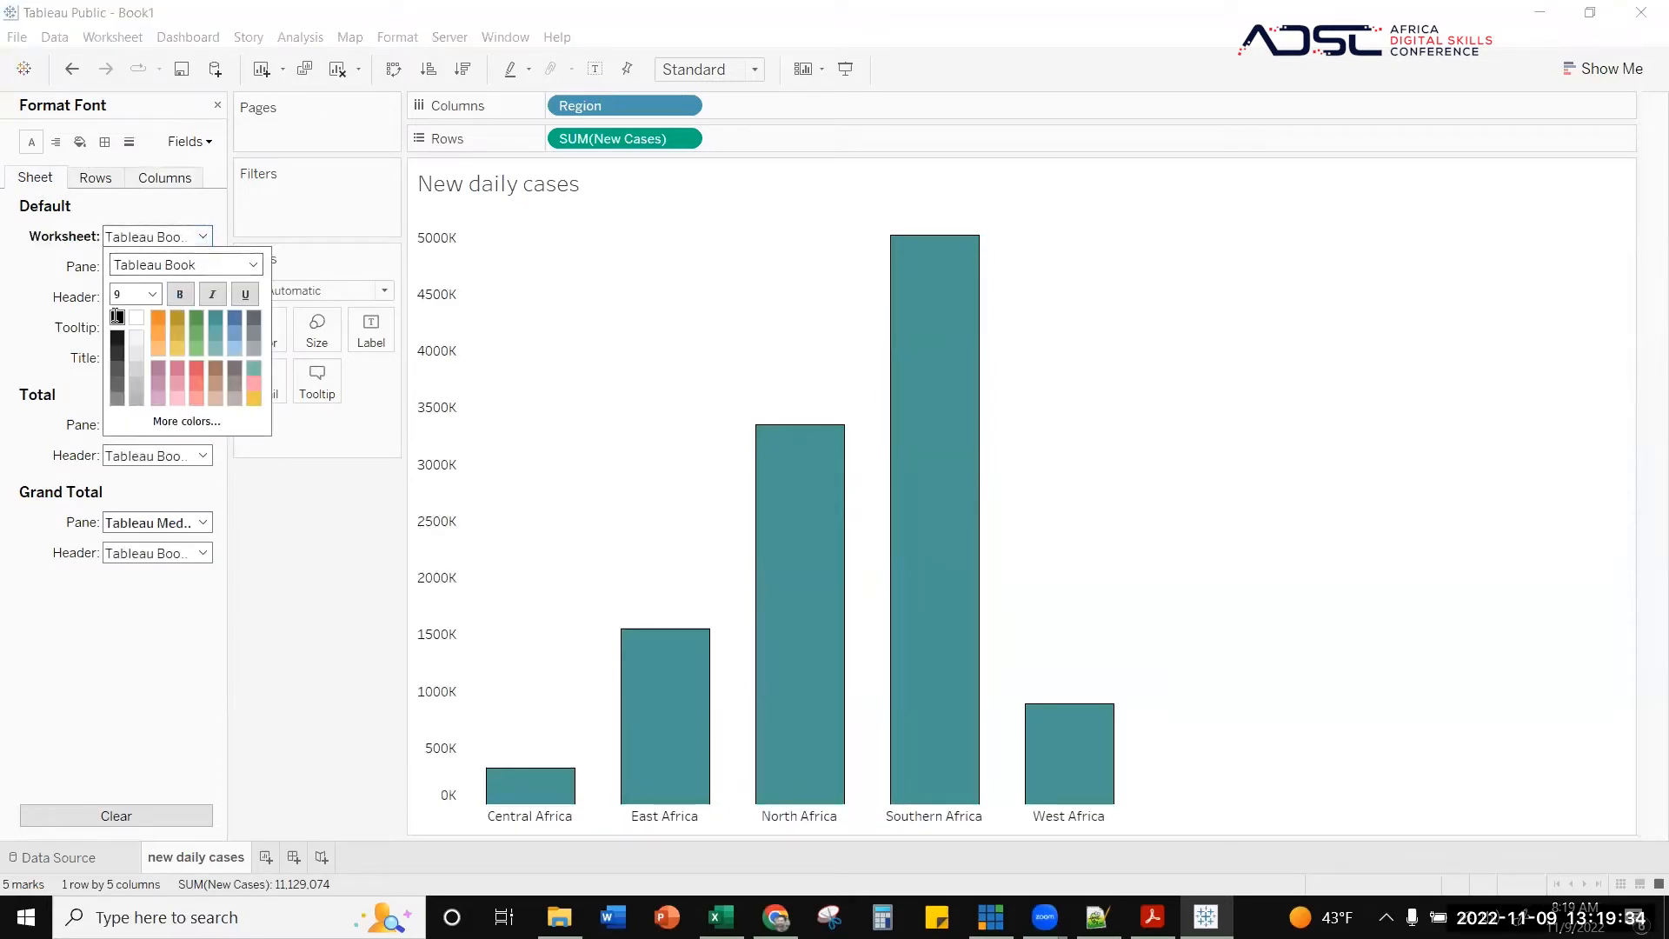
click(152, 294)
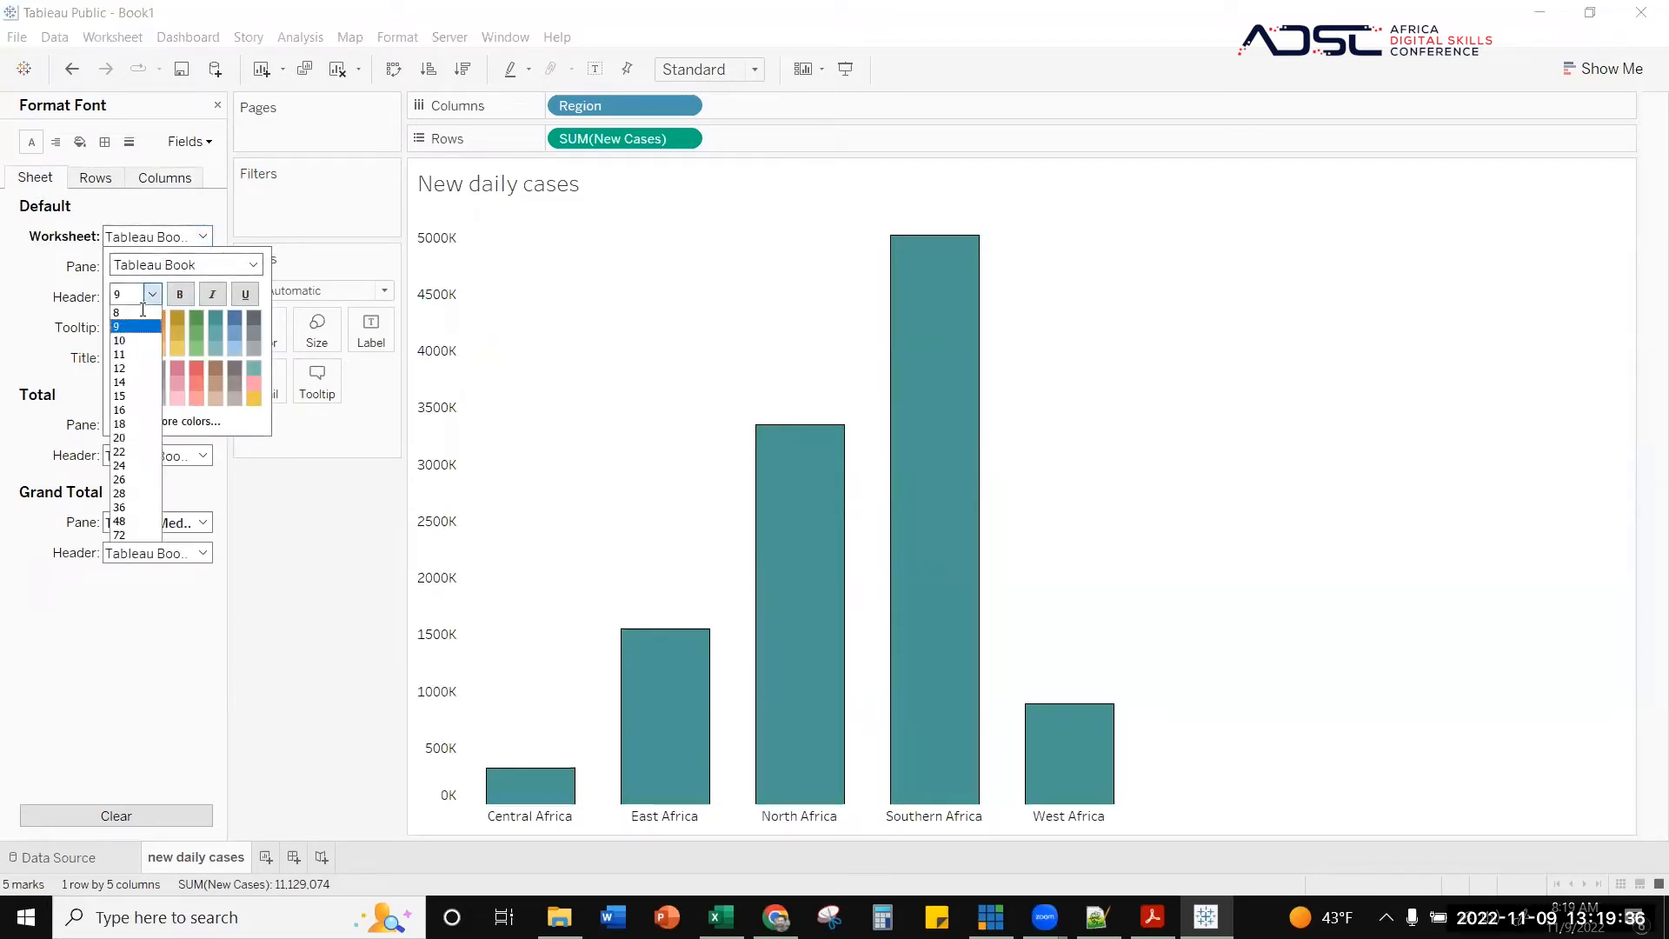
click(134, 329)
click(151, 295)
click(134, 339)
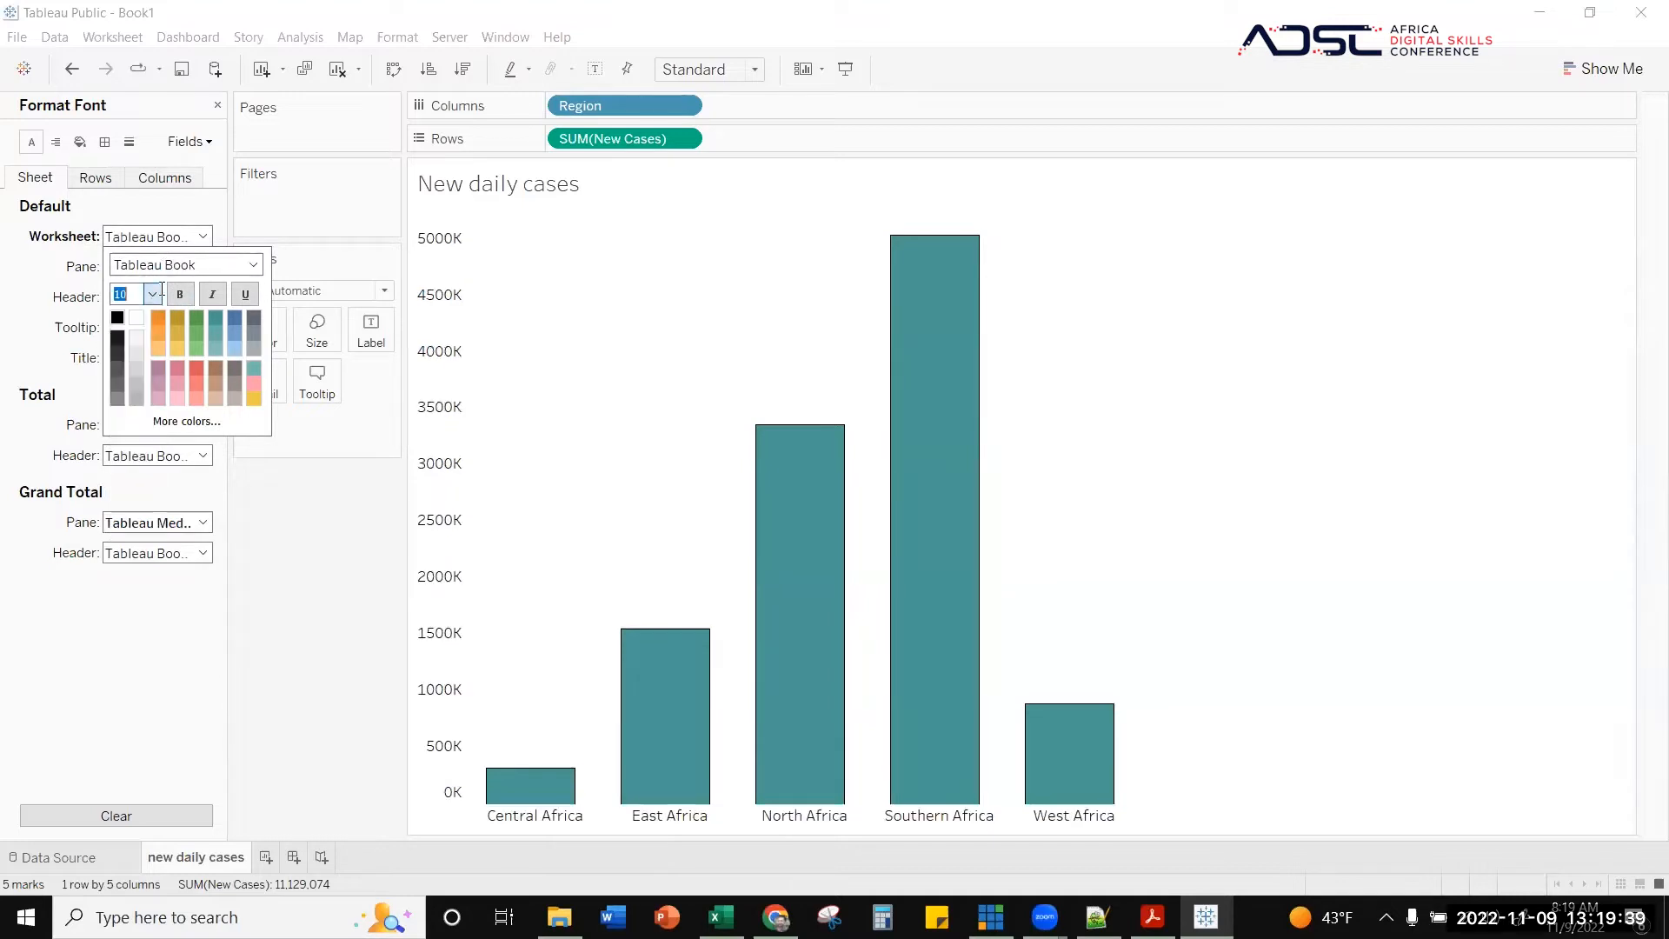
click(254, 265)
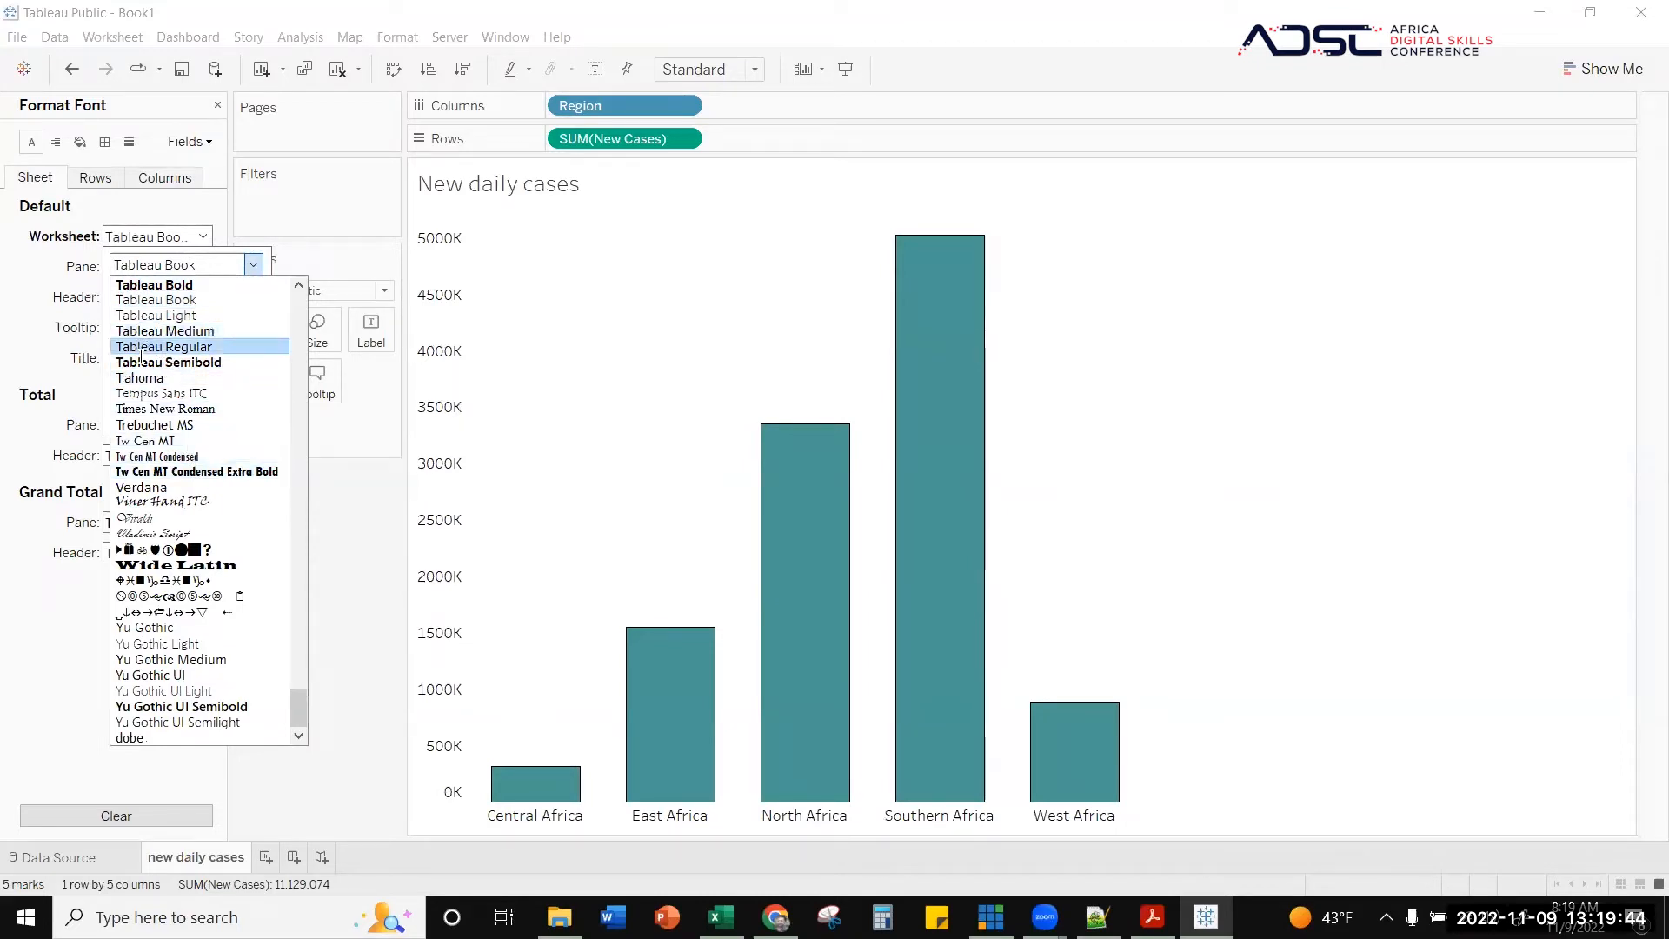
click(9, 735)
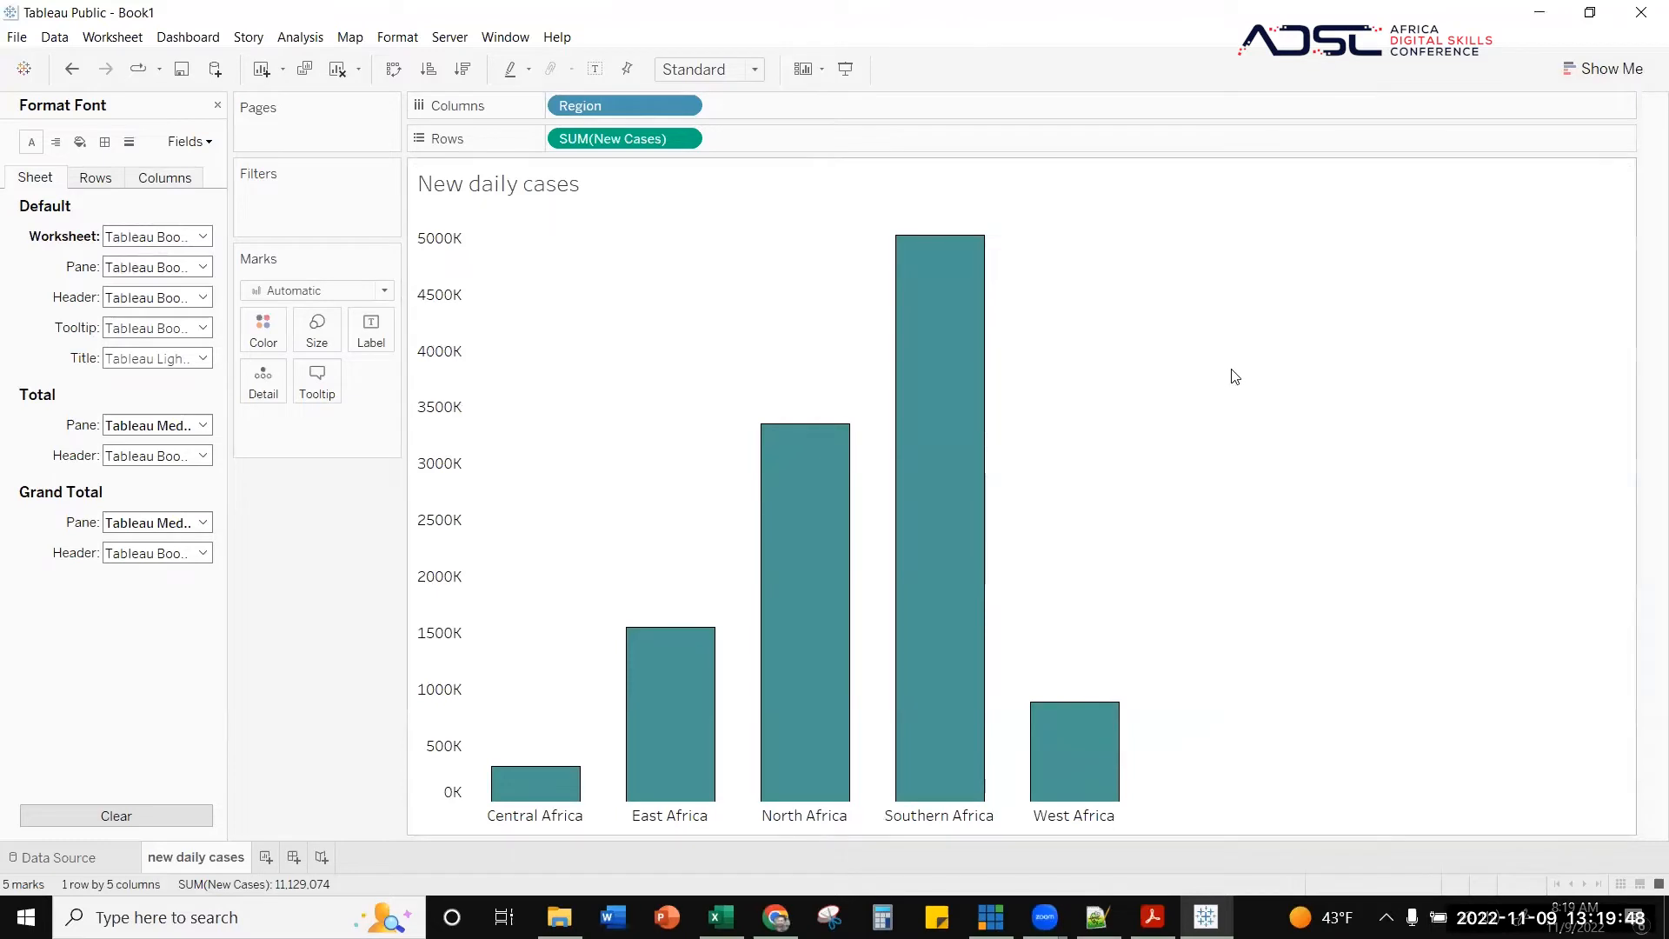
click(218, 106)
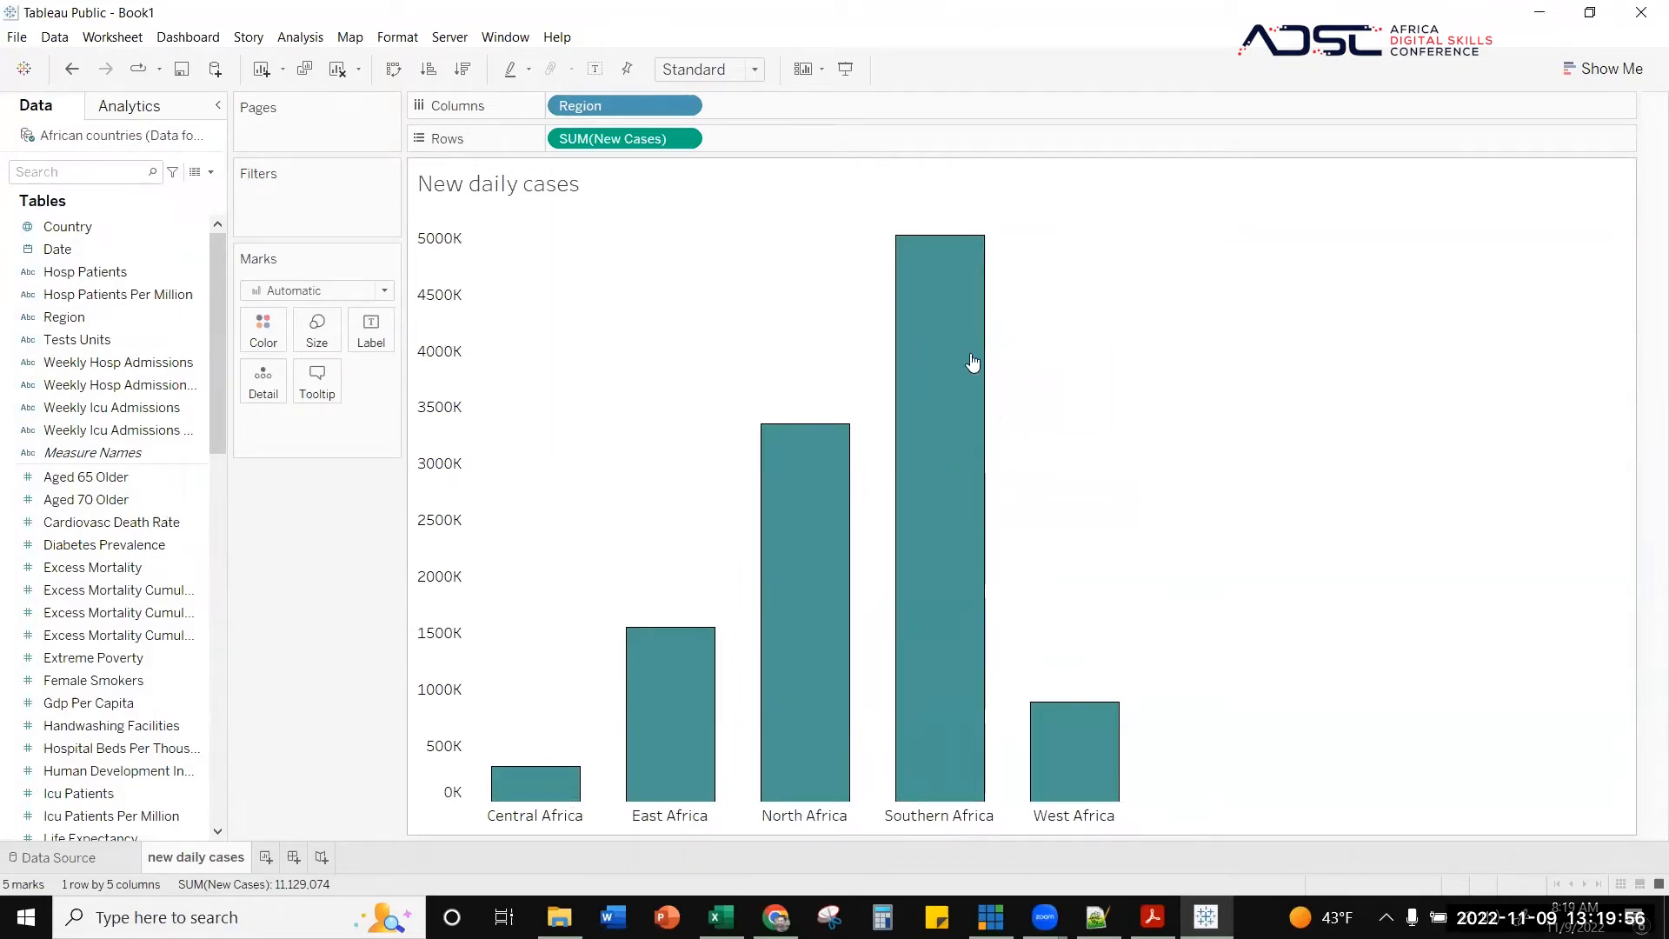
- Look through the options offered for the SUM(New Cases) row field and the Region column field
mouse_move(750, 447)
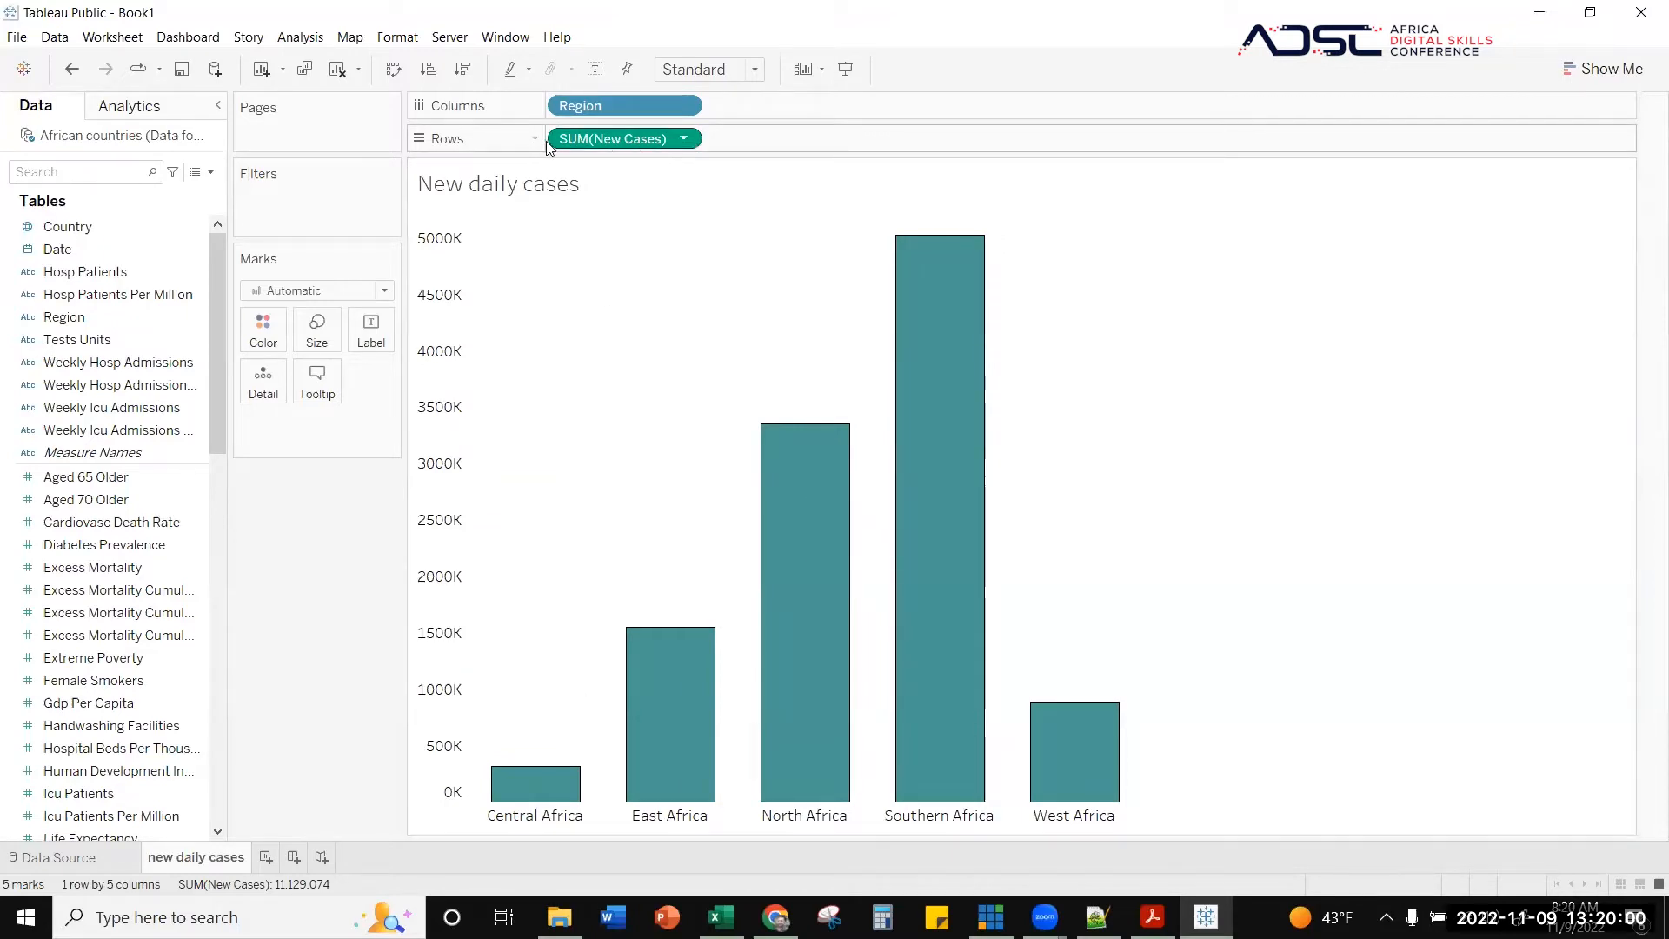
click(677, 140)
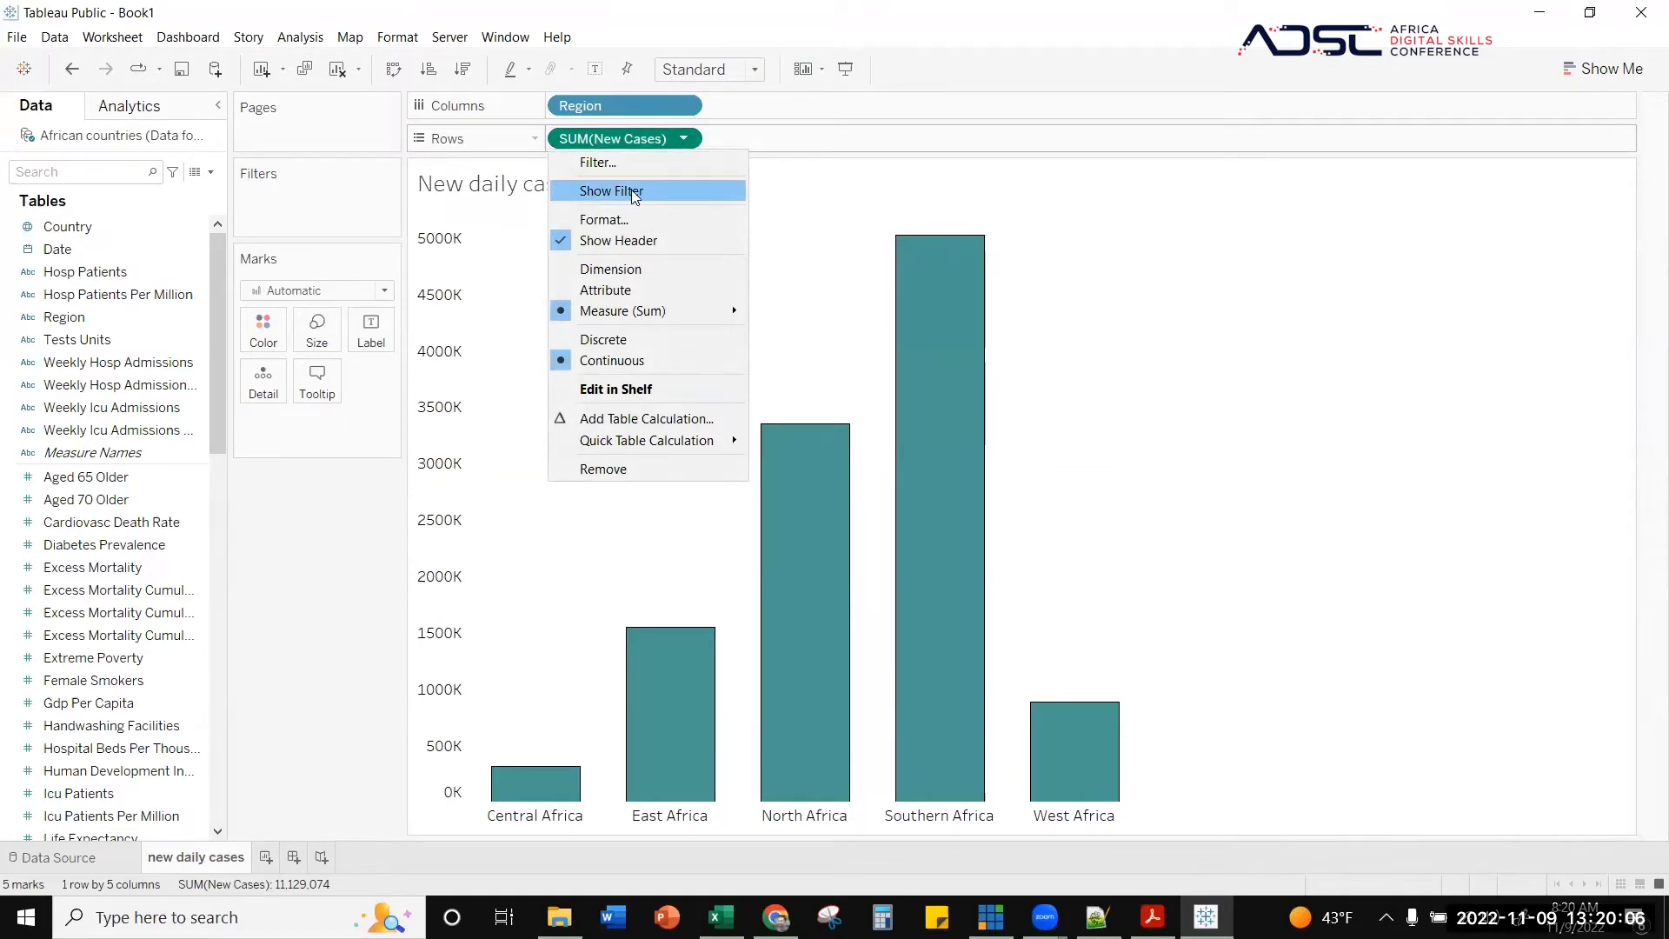
click(1072, 209)
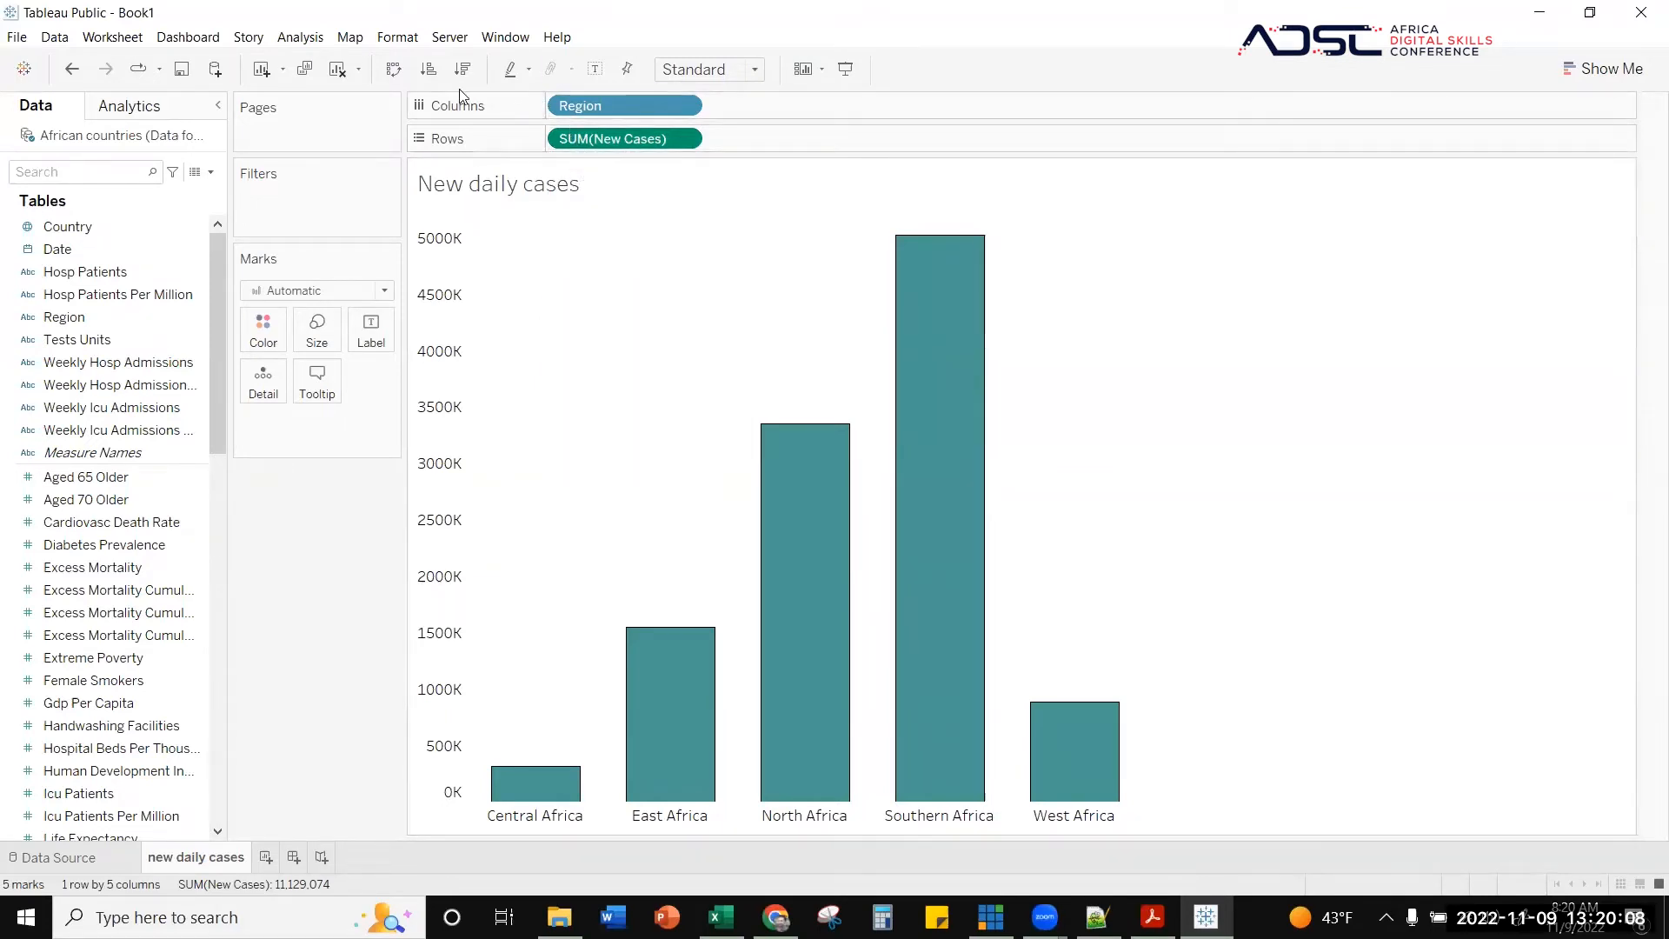
click(682, 140)
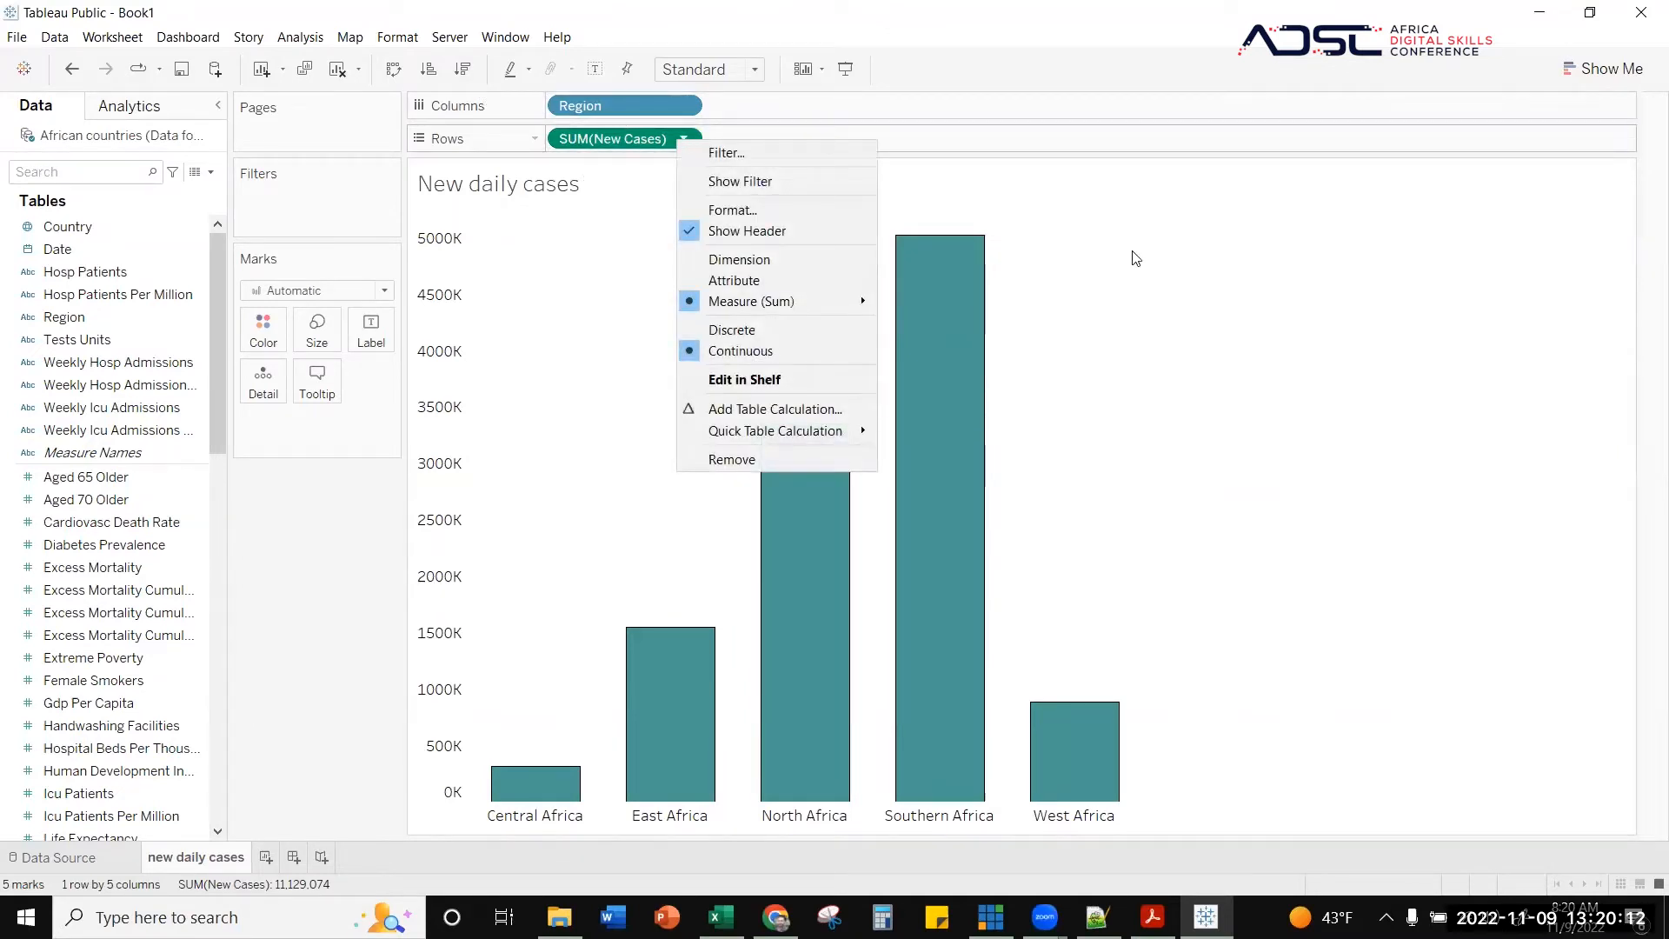
click(1126, 237)
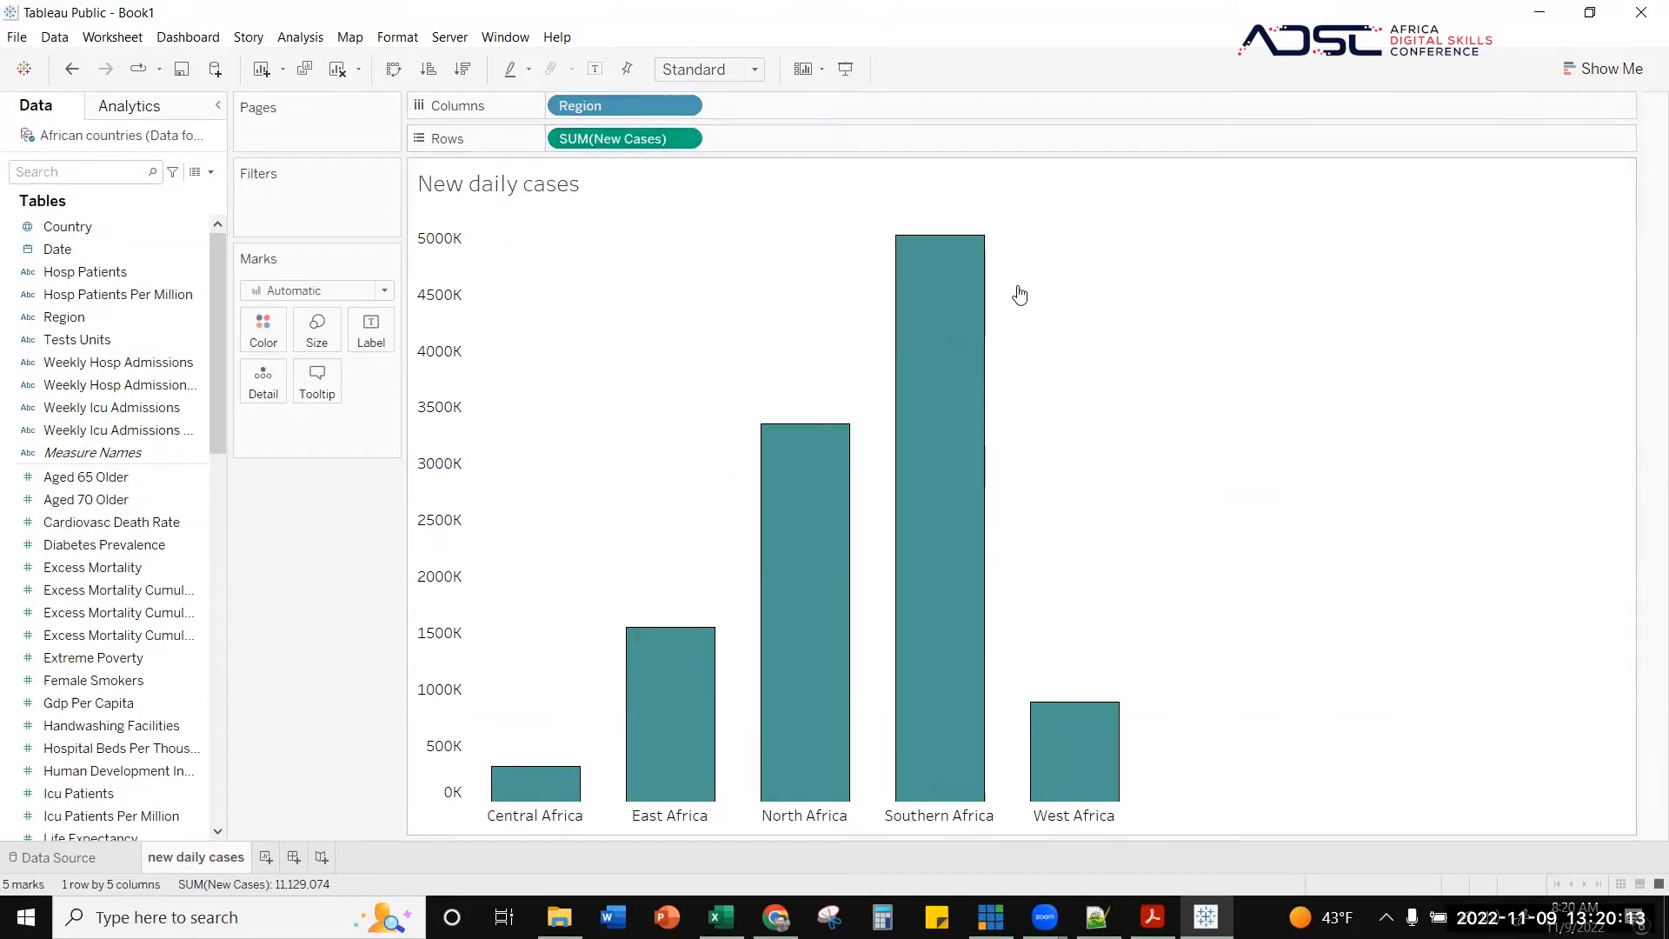
click(682, 106)
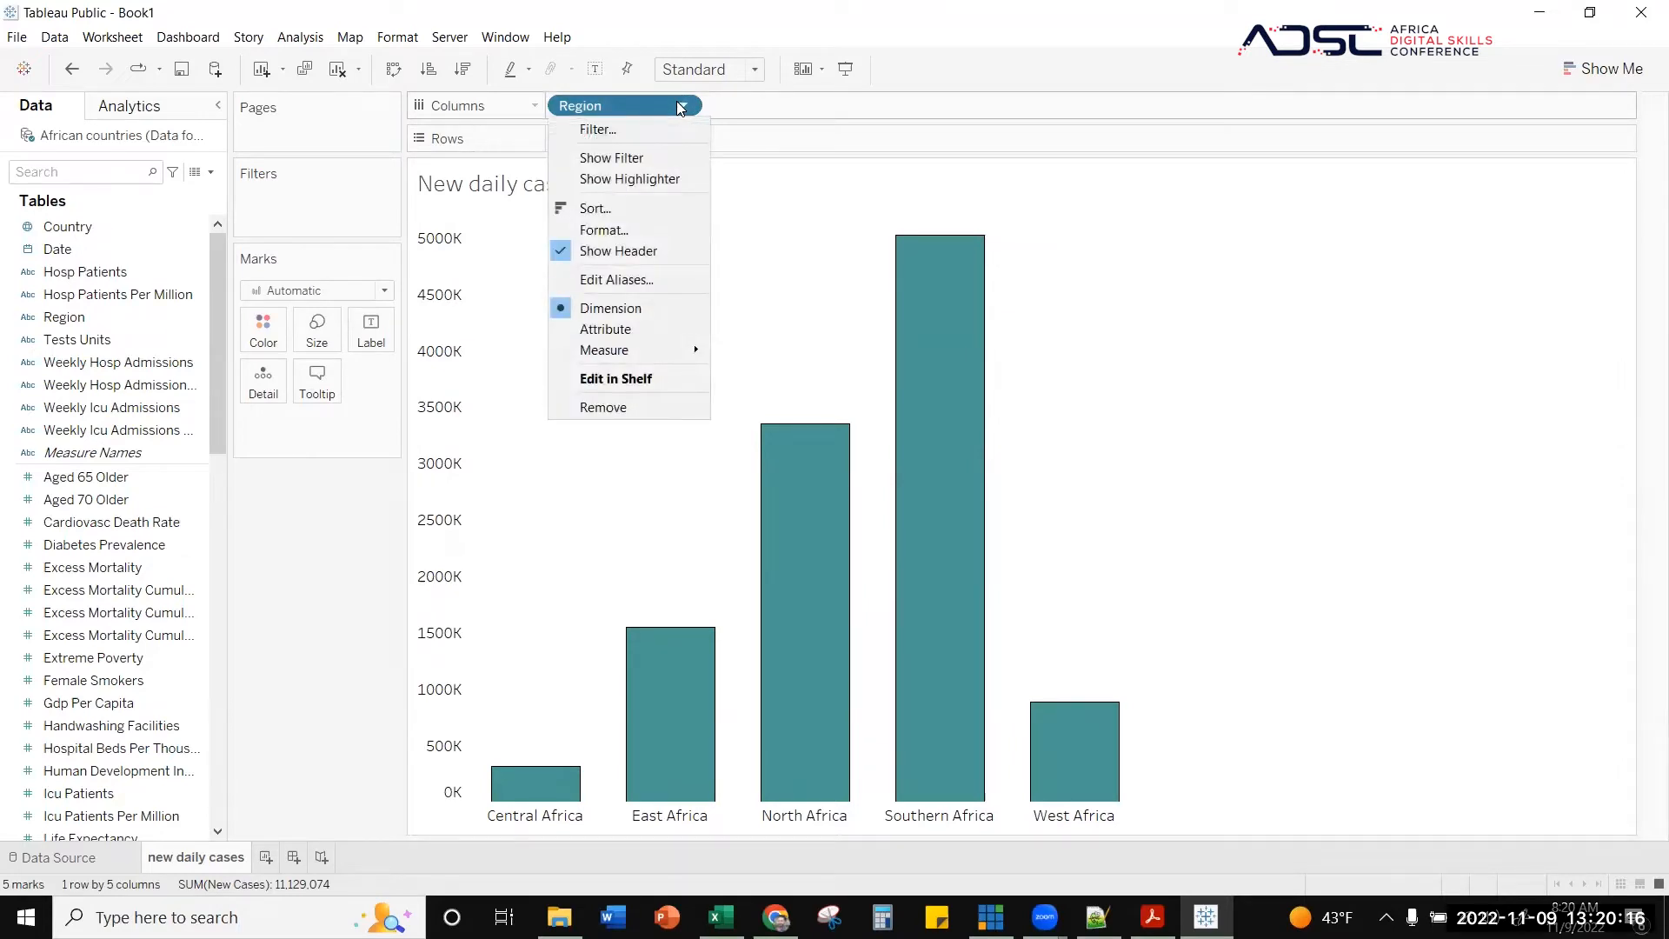
click(935, 171)
click(685, 106)
click(1103, 160)
- Open the Region field's sort settings, try the sort order on Data source order, and set Sort By to Alphabetic
right_click(665, 114)
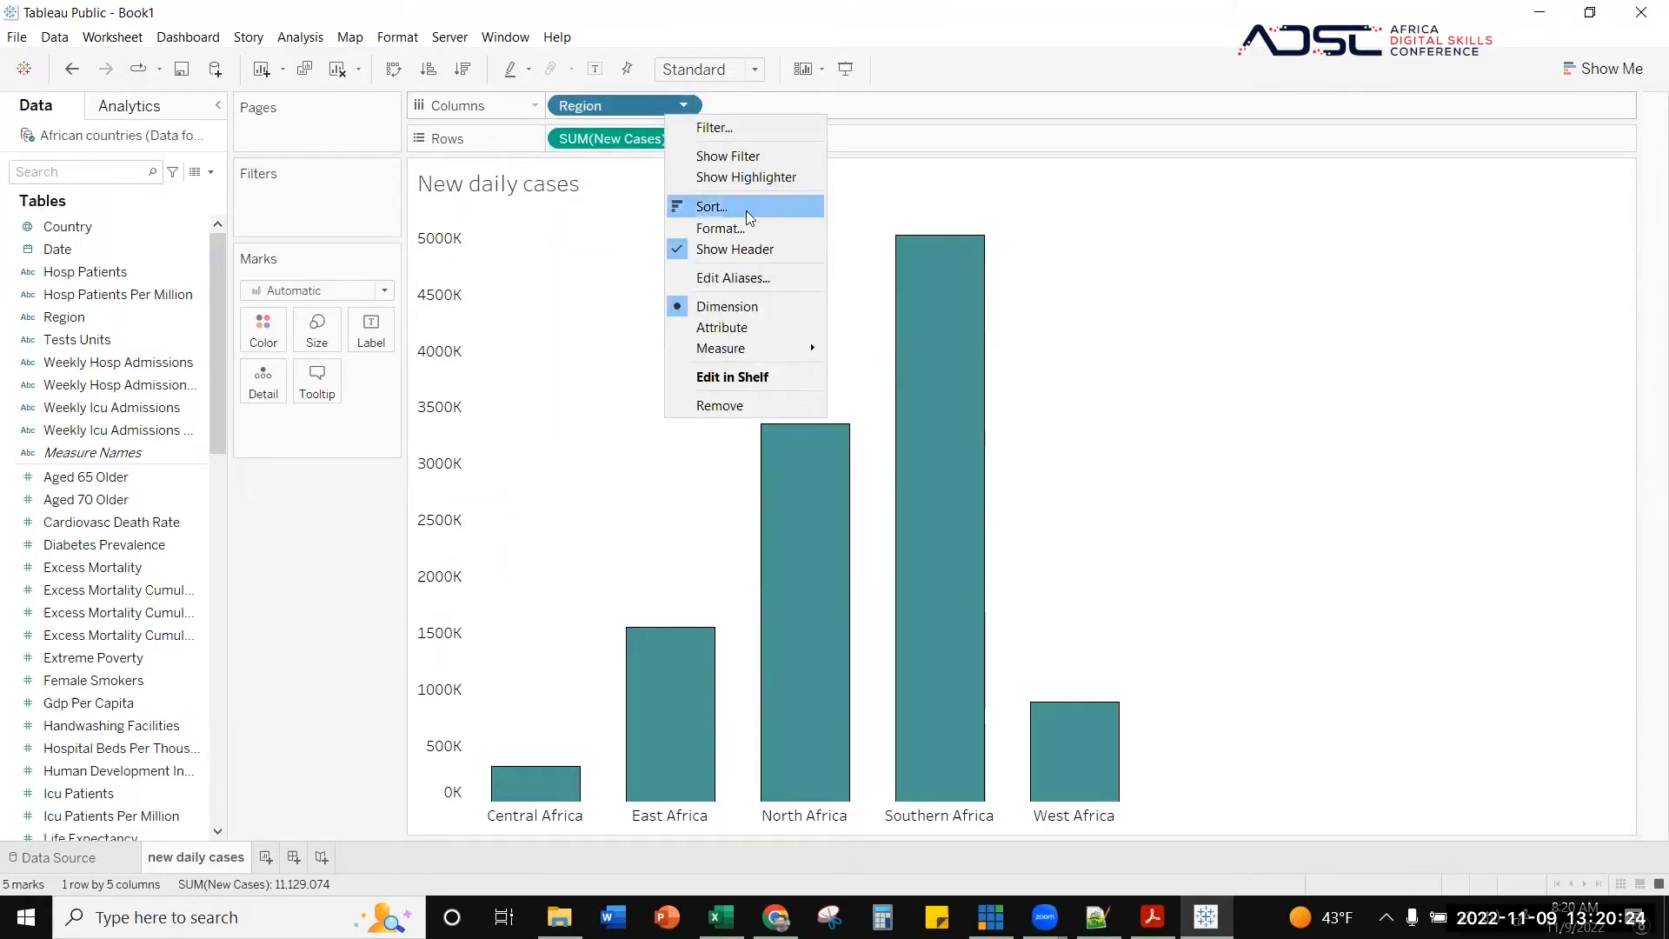
click(715, 214)
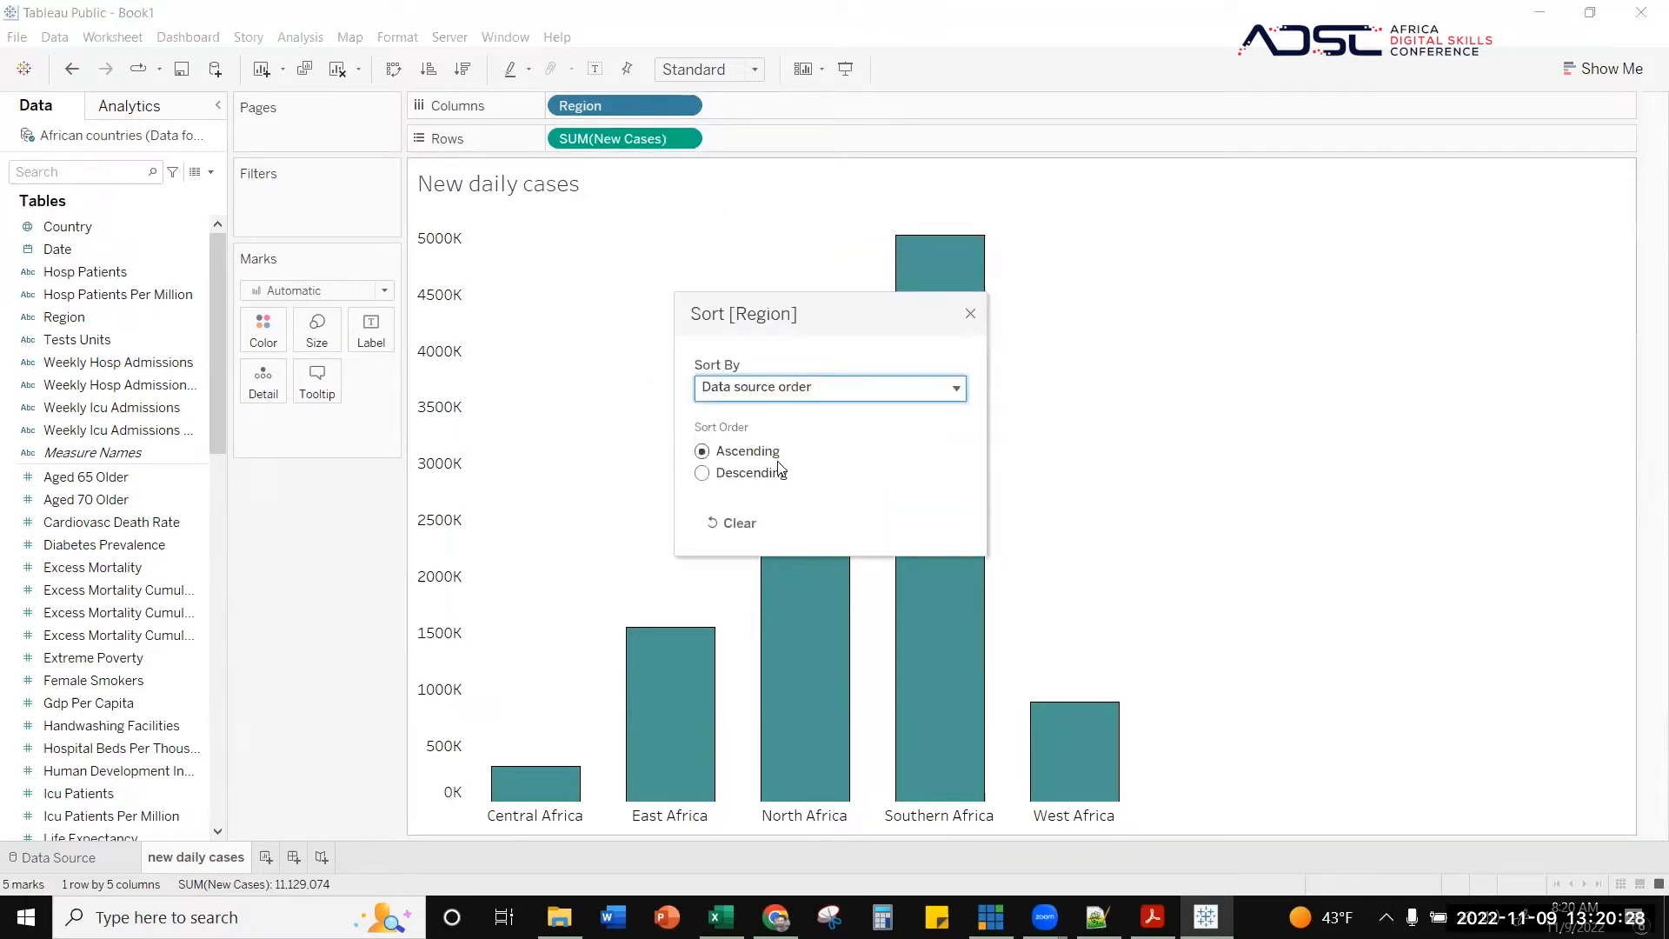
click(739, 482)
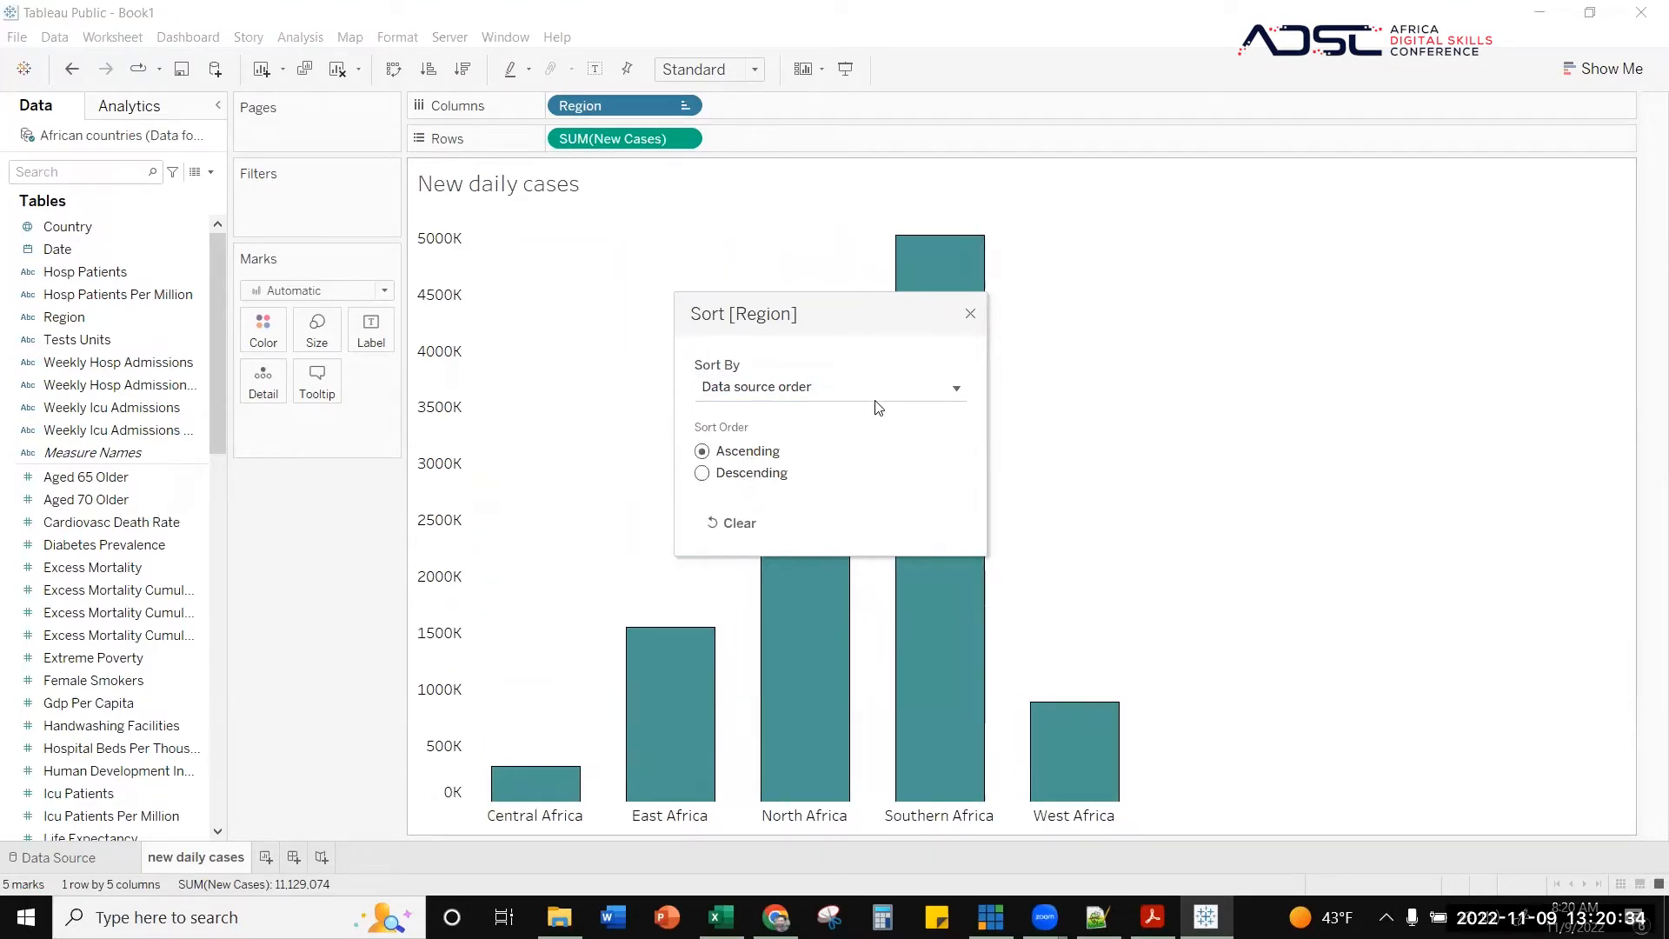
click(954, 391)
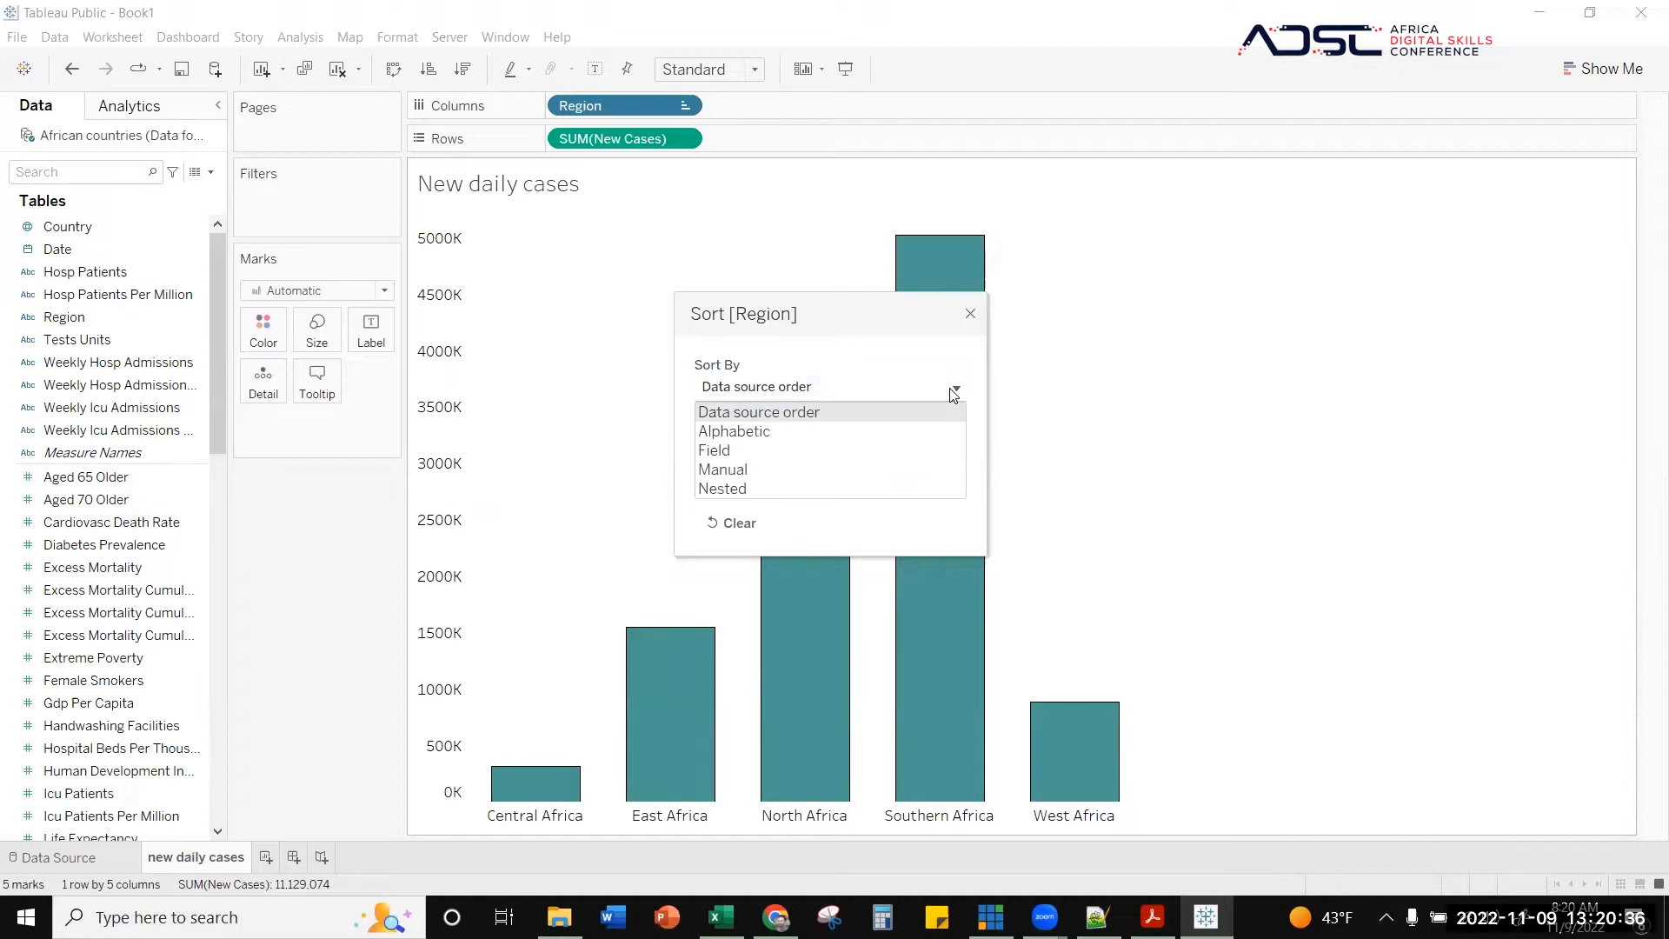
click(805, 443)
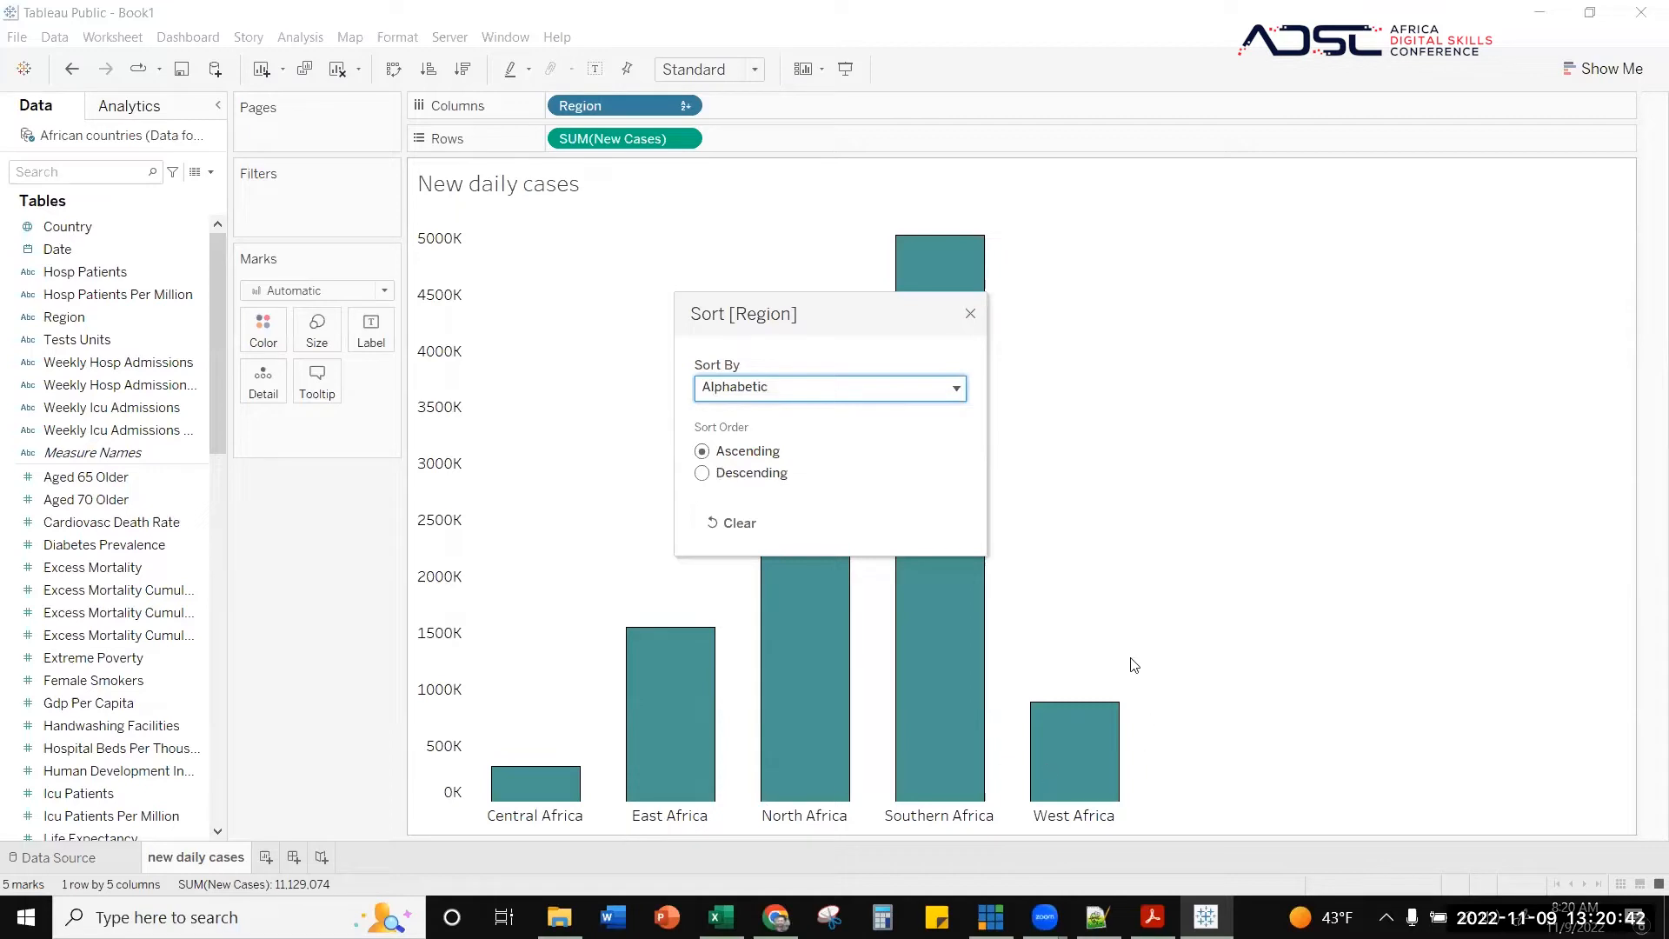
- Sort the regions by Field in descending order, using the Sum of New Cases
click(899, 396)
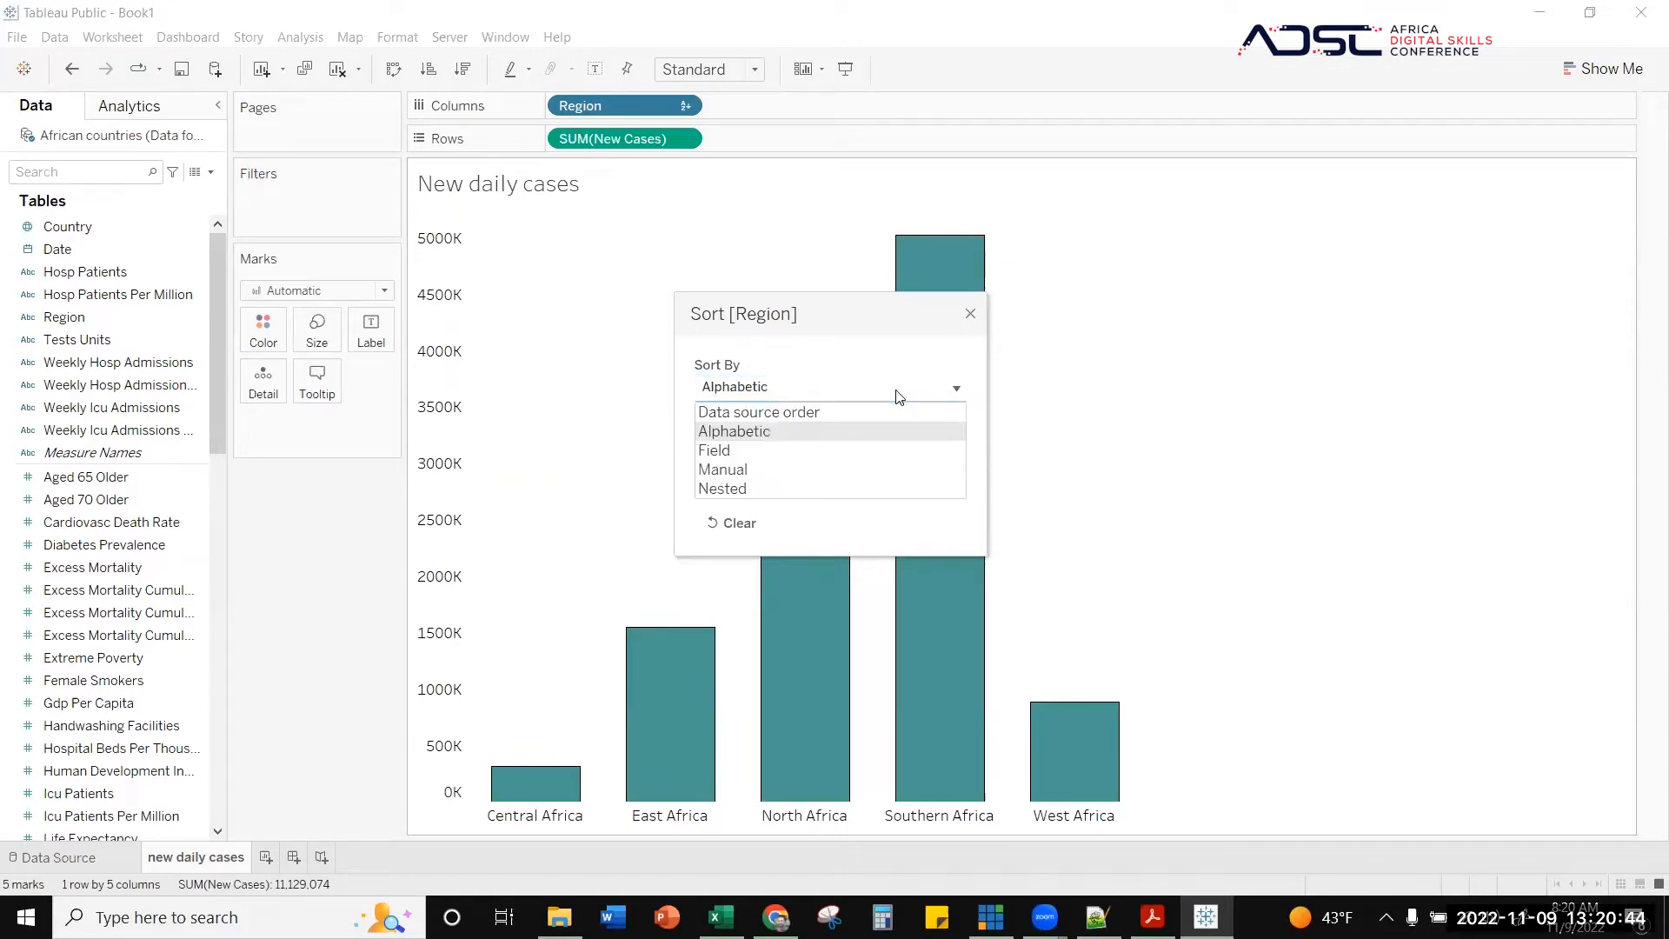
click(739, 450)
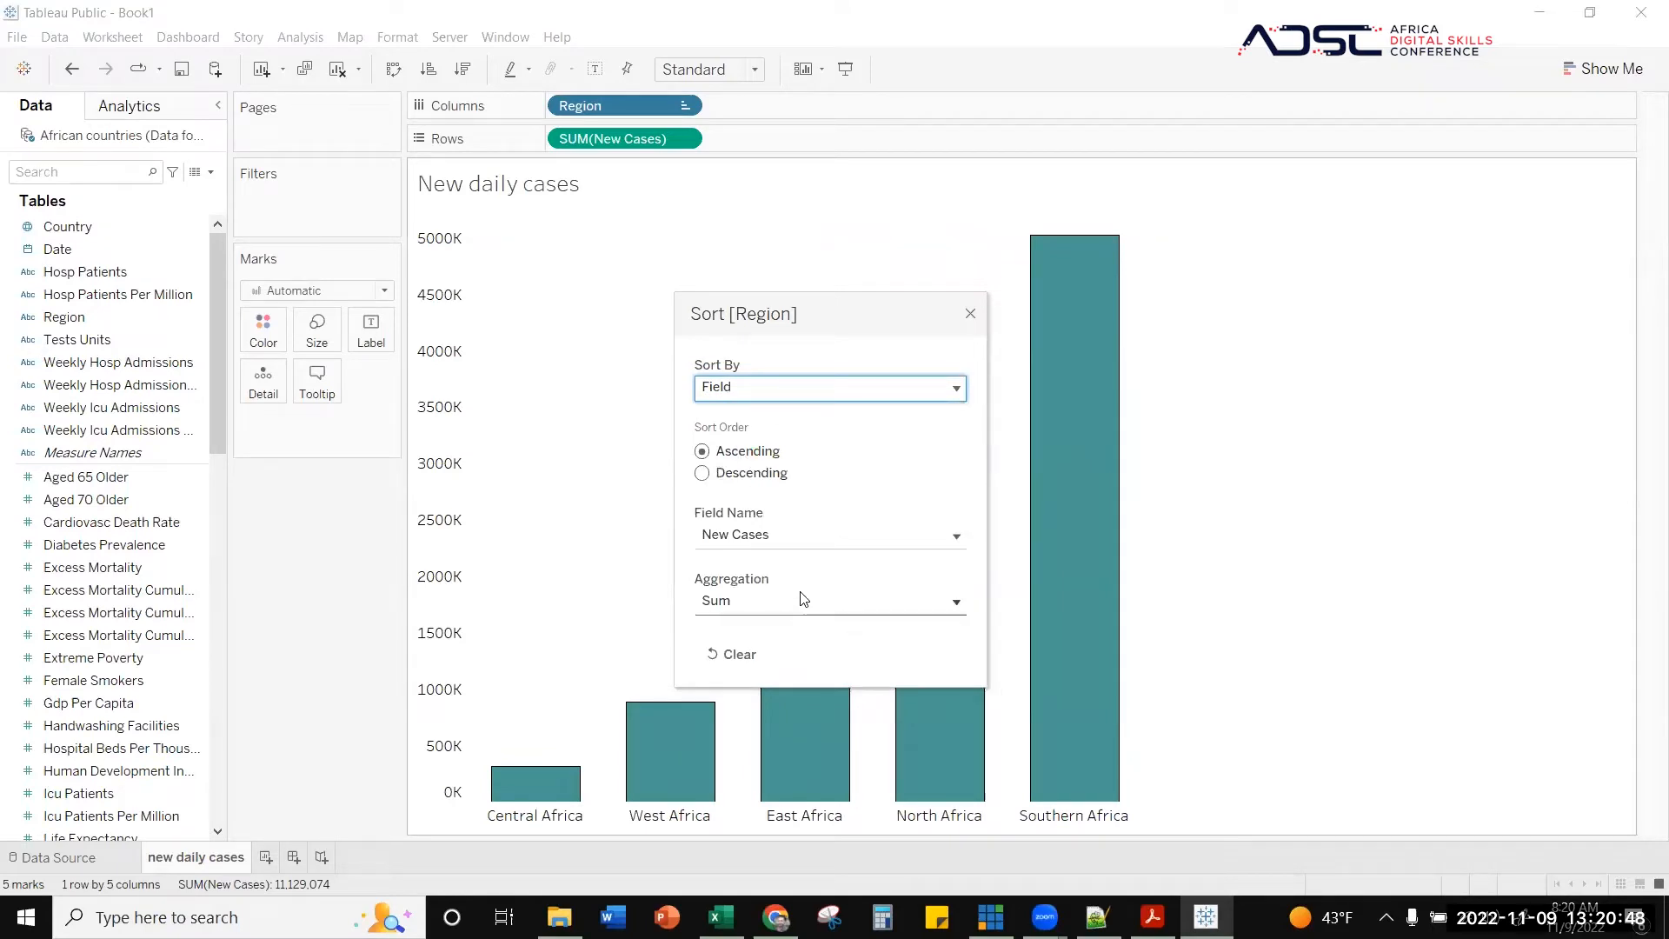
click(753, 477)
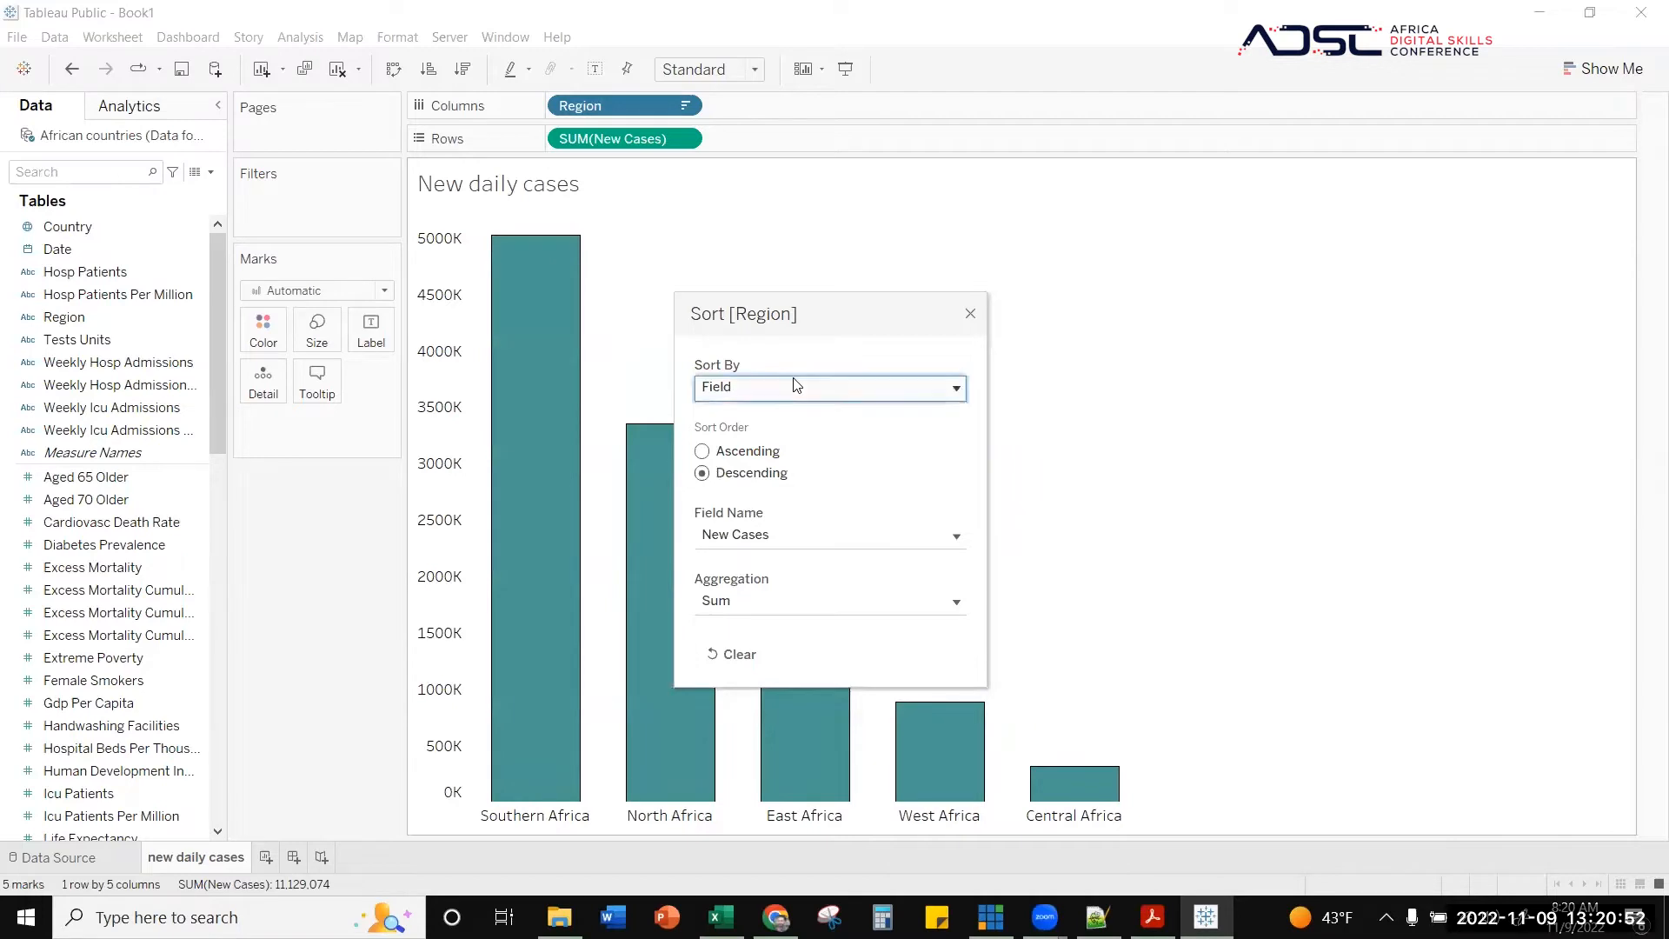
click(796, 385)
click(788, 448)
click(741, 452)
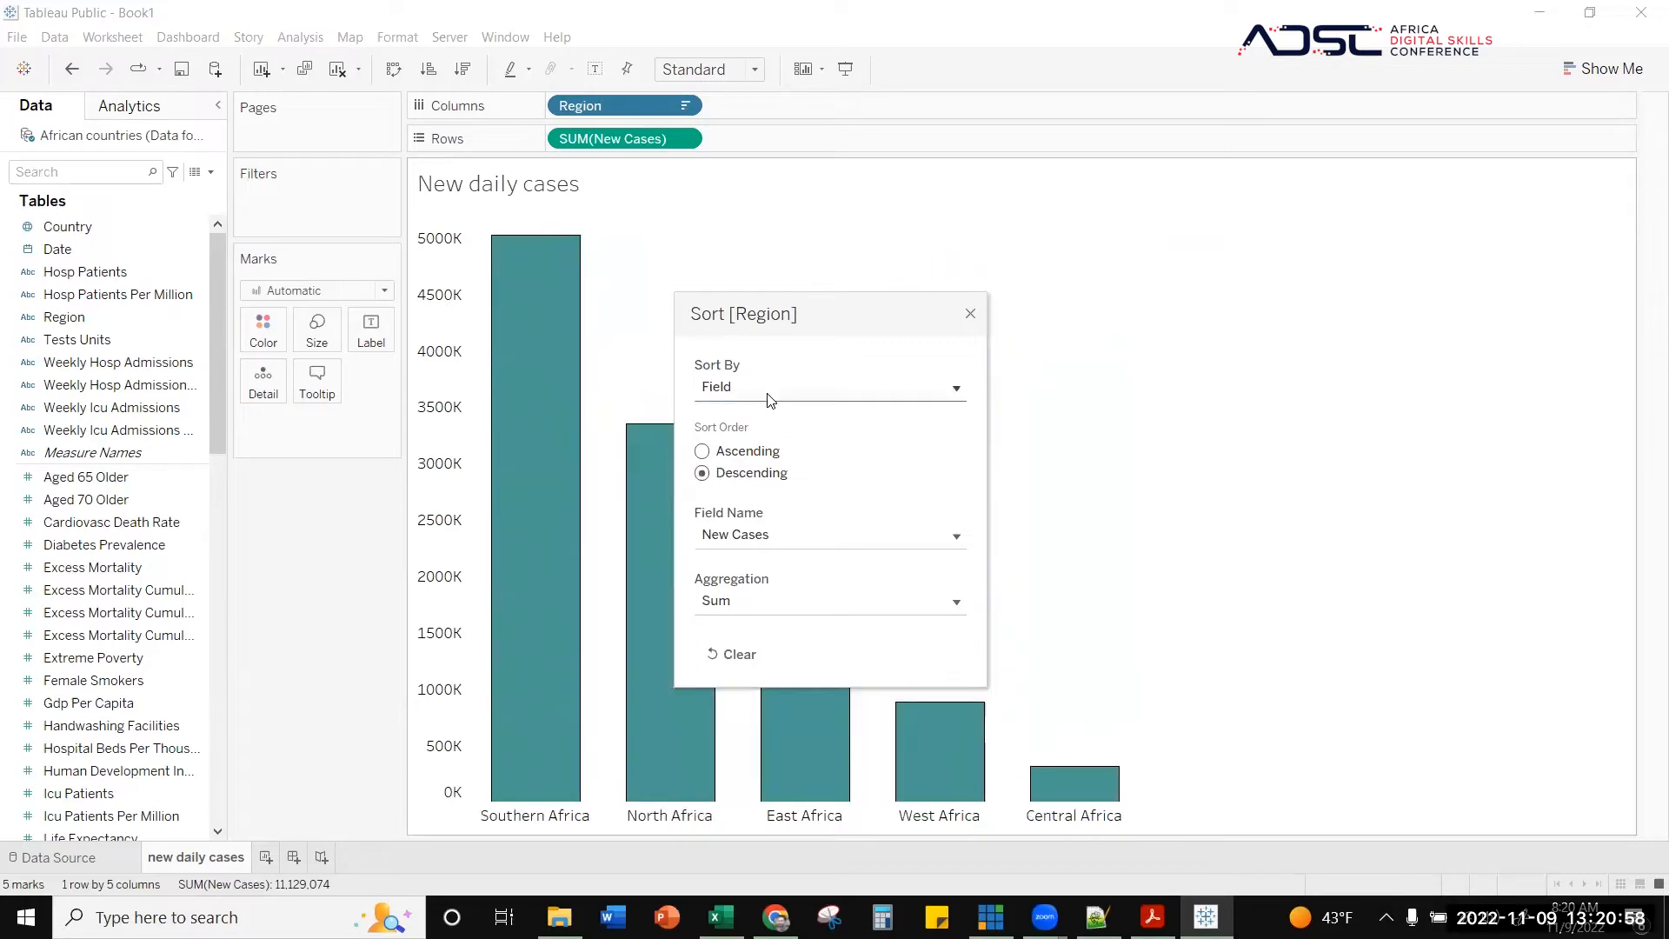
- Switch the Region sort to Manual and move Southern Africa to the end of the list and back to first place
click(768, 392)
click(743, 470)
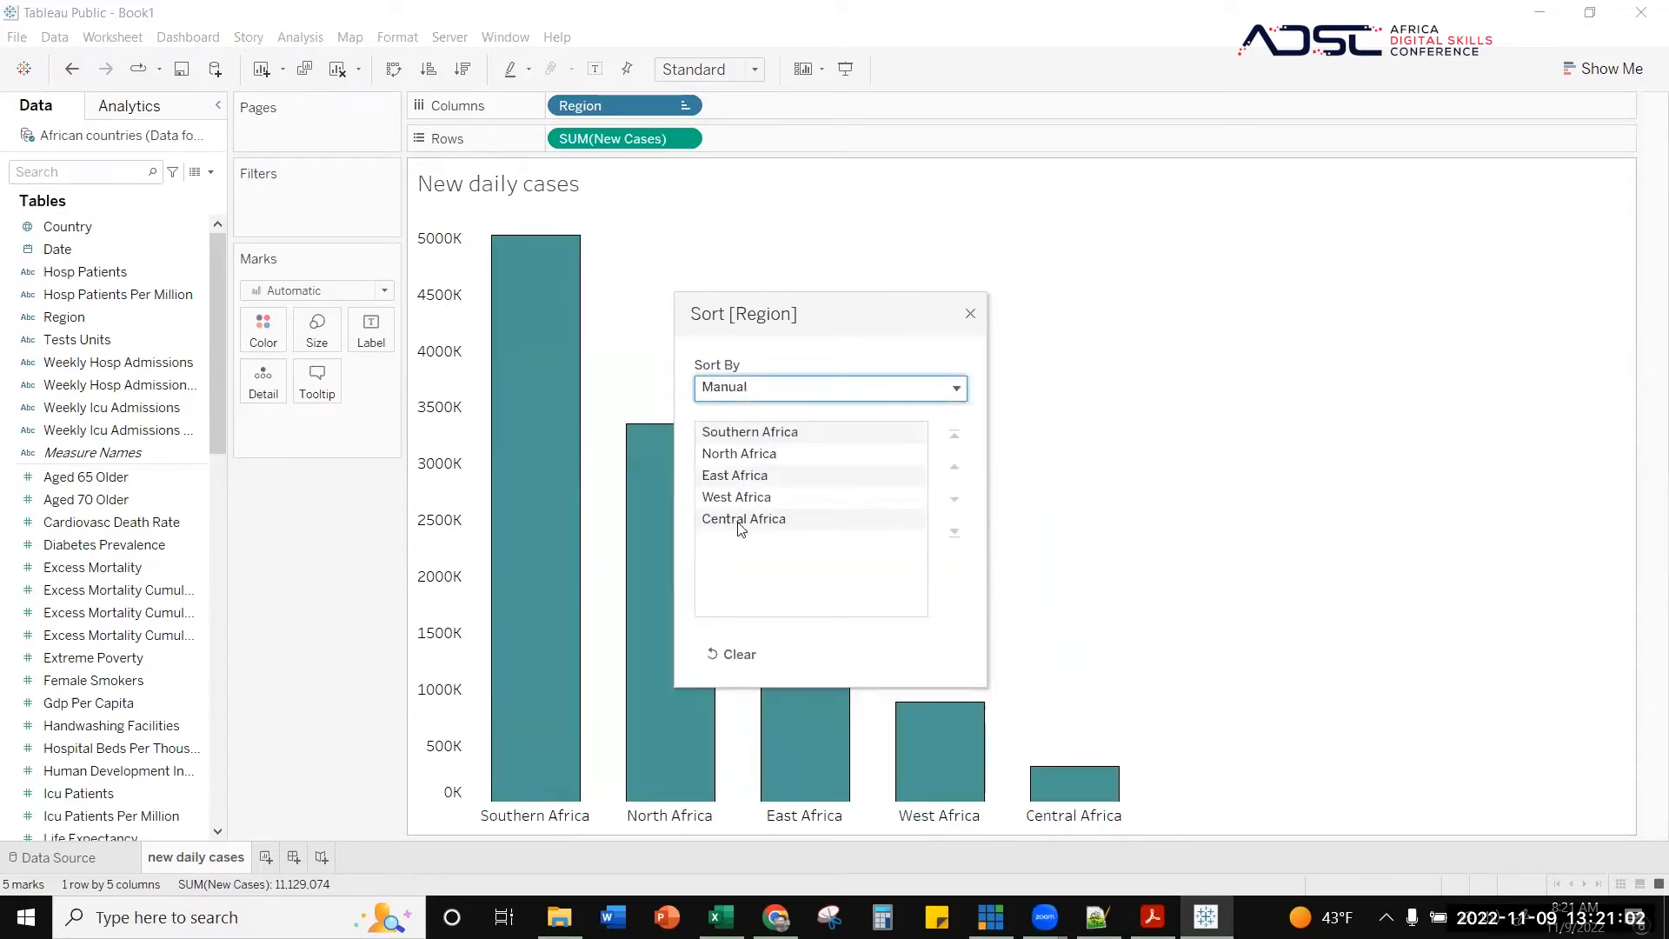
click(741, 433)
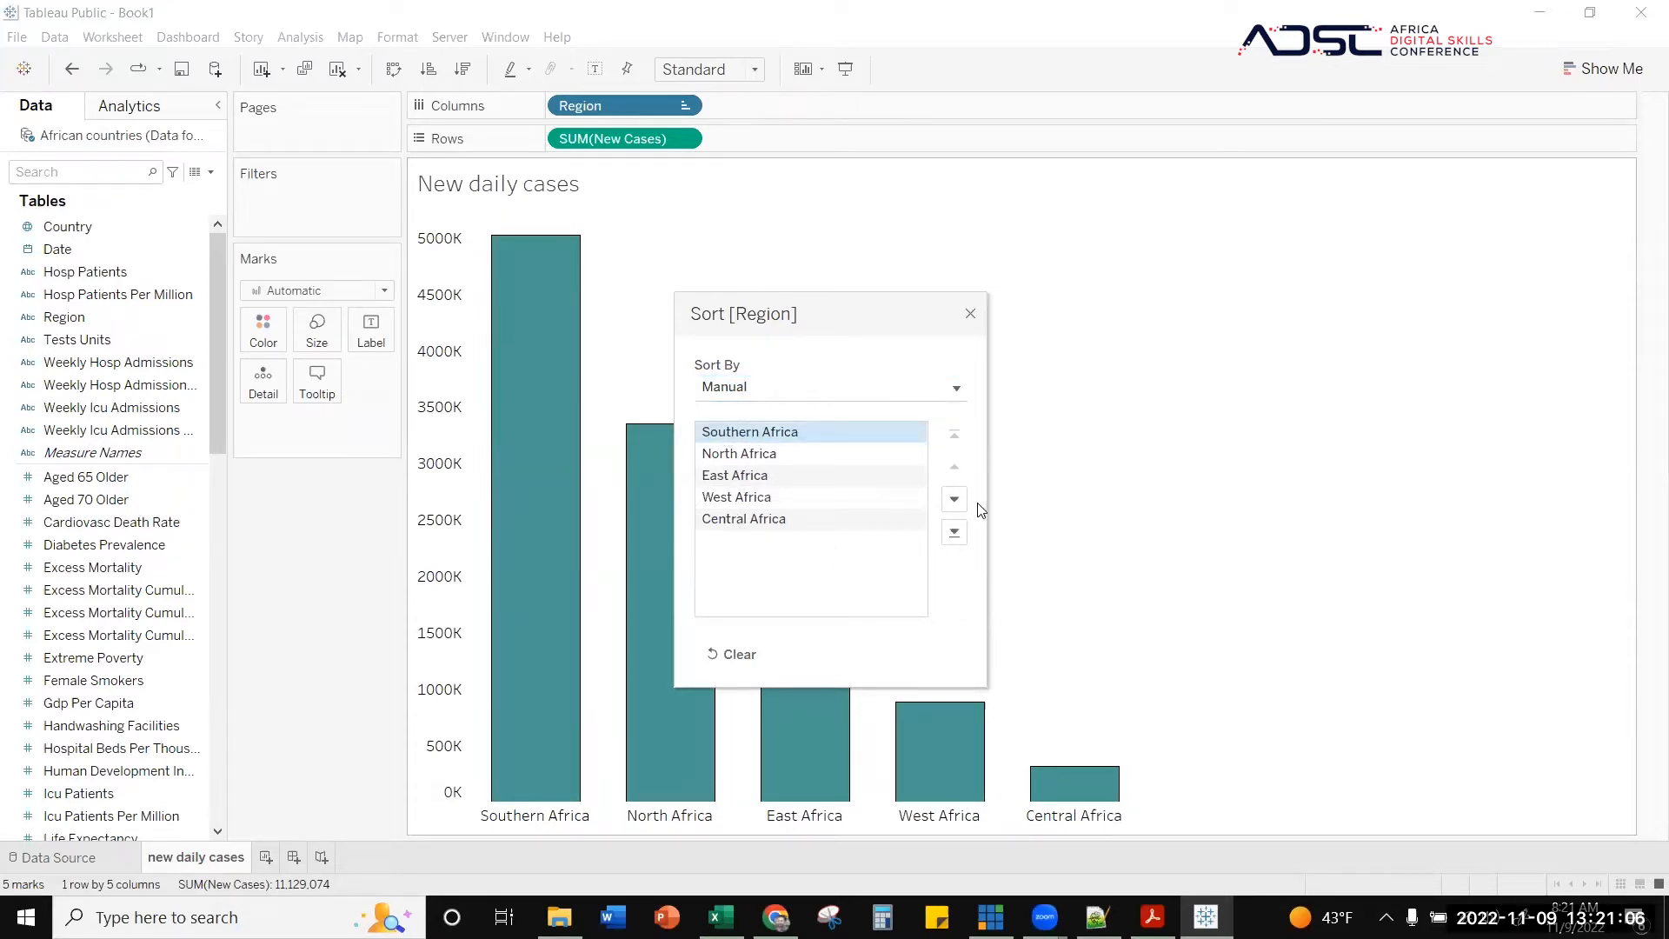
click(954, 498)
click(954, 498)
click(954, 498)
click(953, 498)
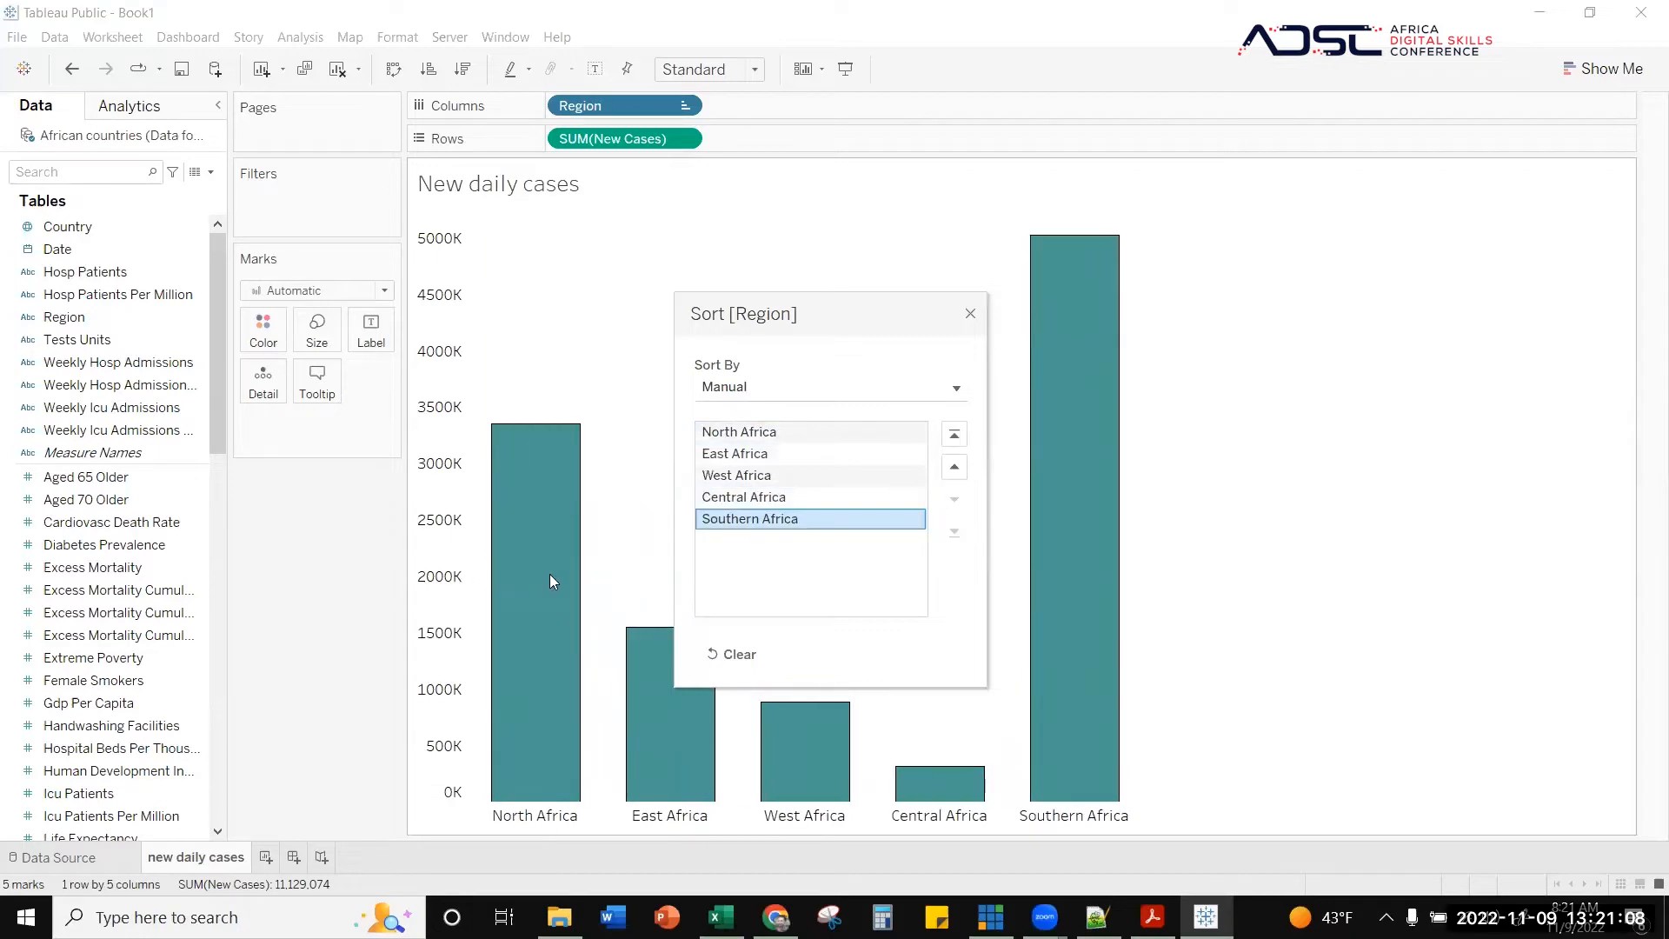
click(954, 434)
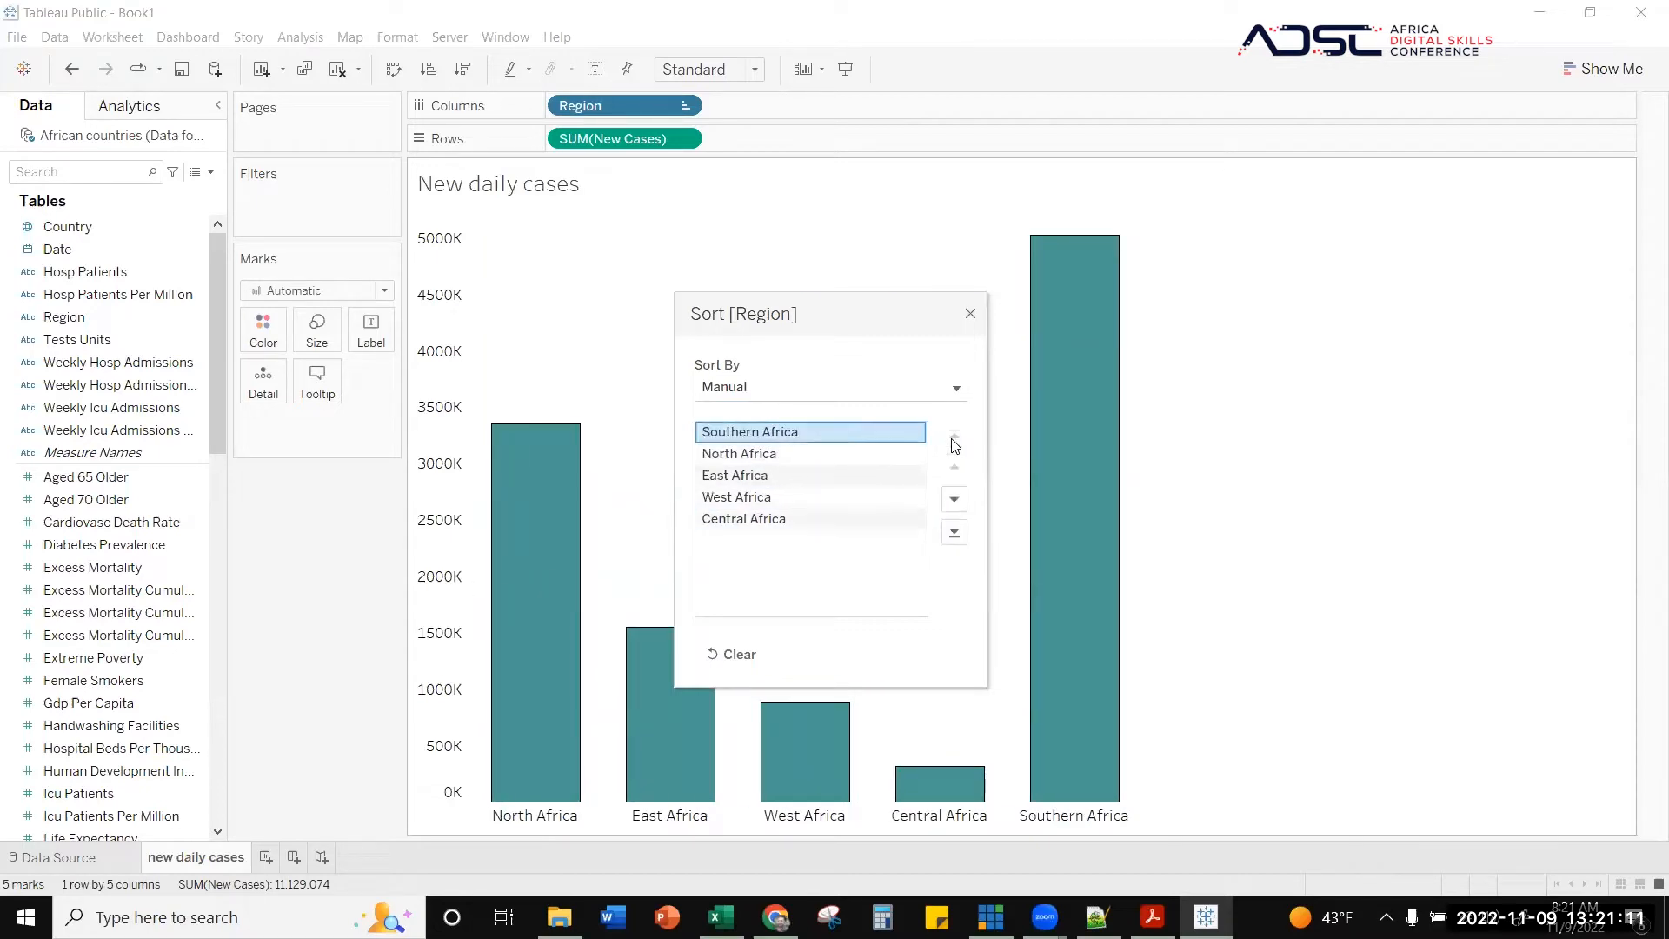
- Set the Region sort to Nested in descending order by the Sum of New Cases and close the sort settings
click(871, 389)
click(767, 487)
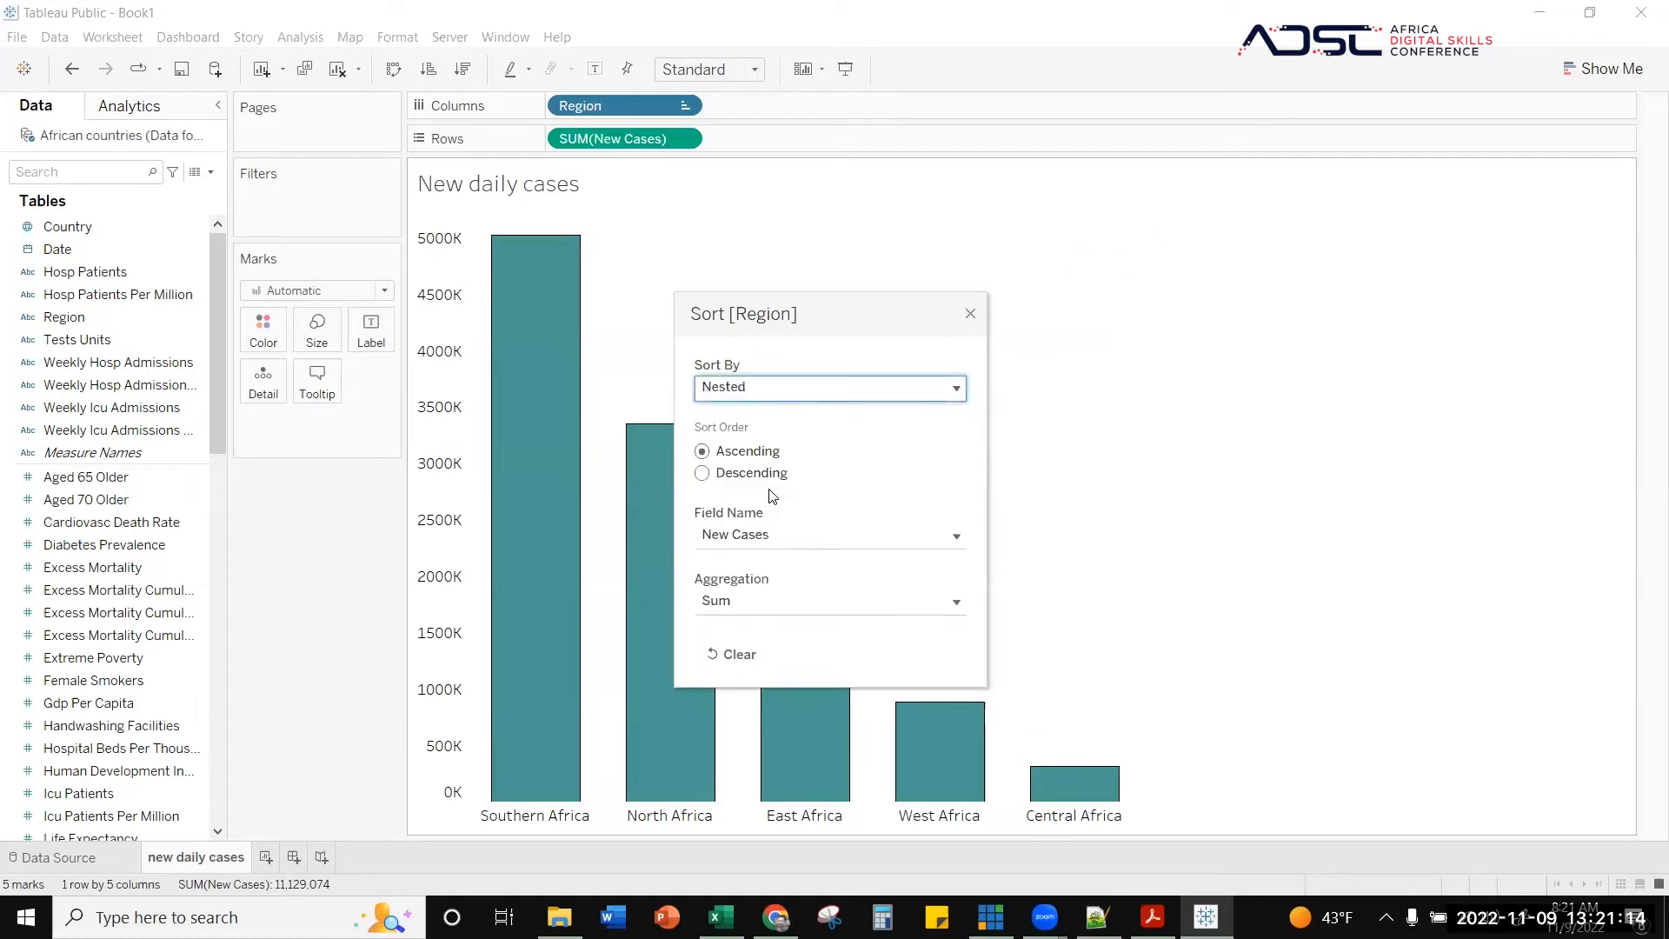
click(754, 474)
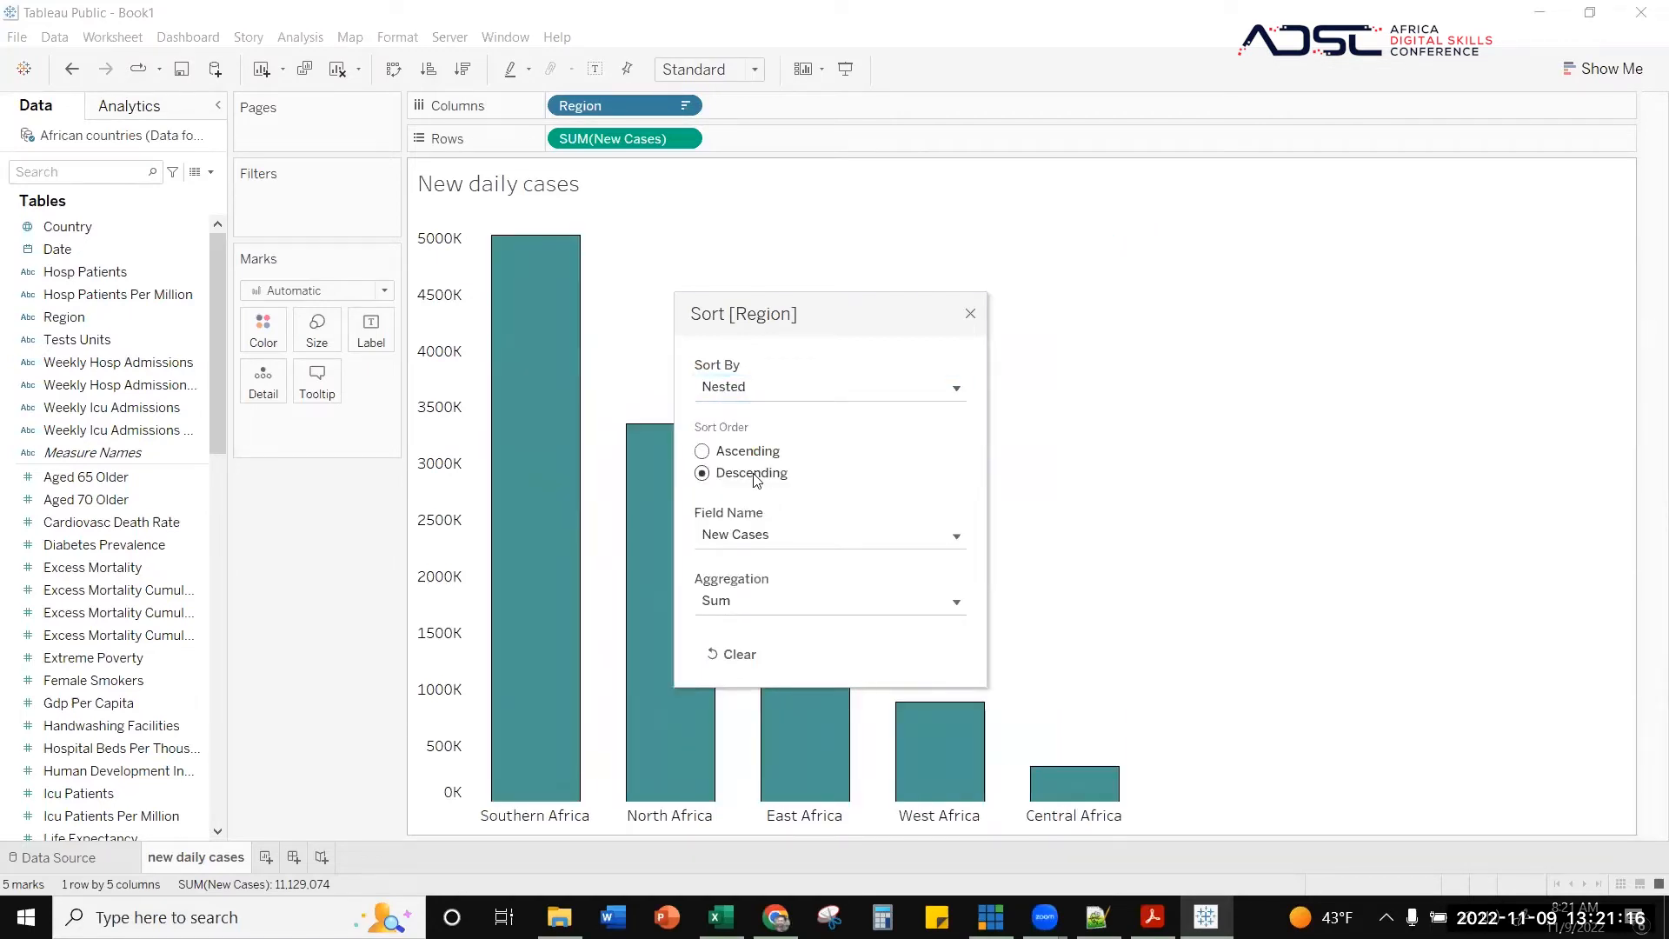
click(971, 314)
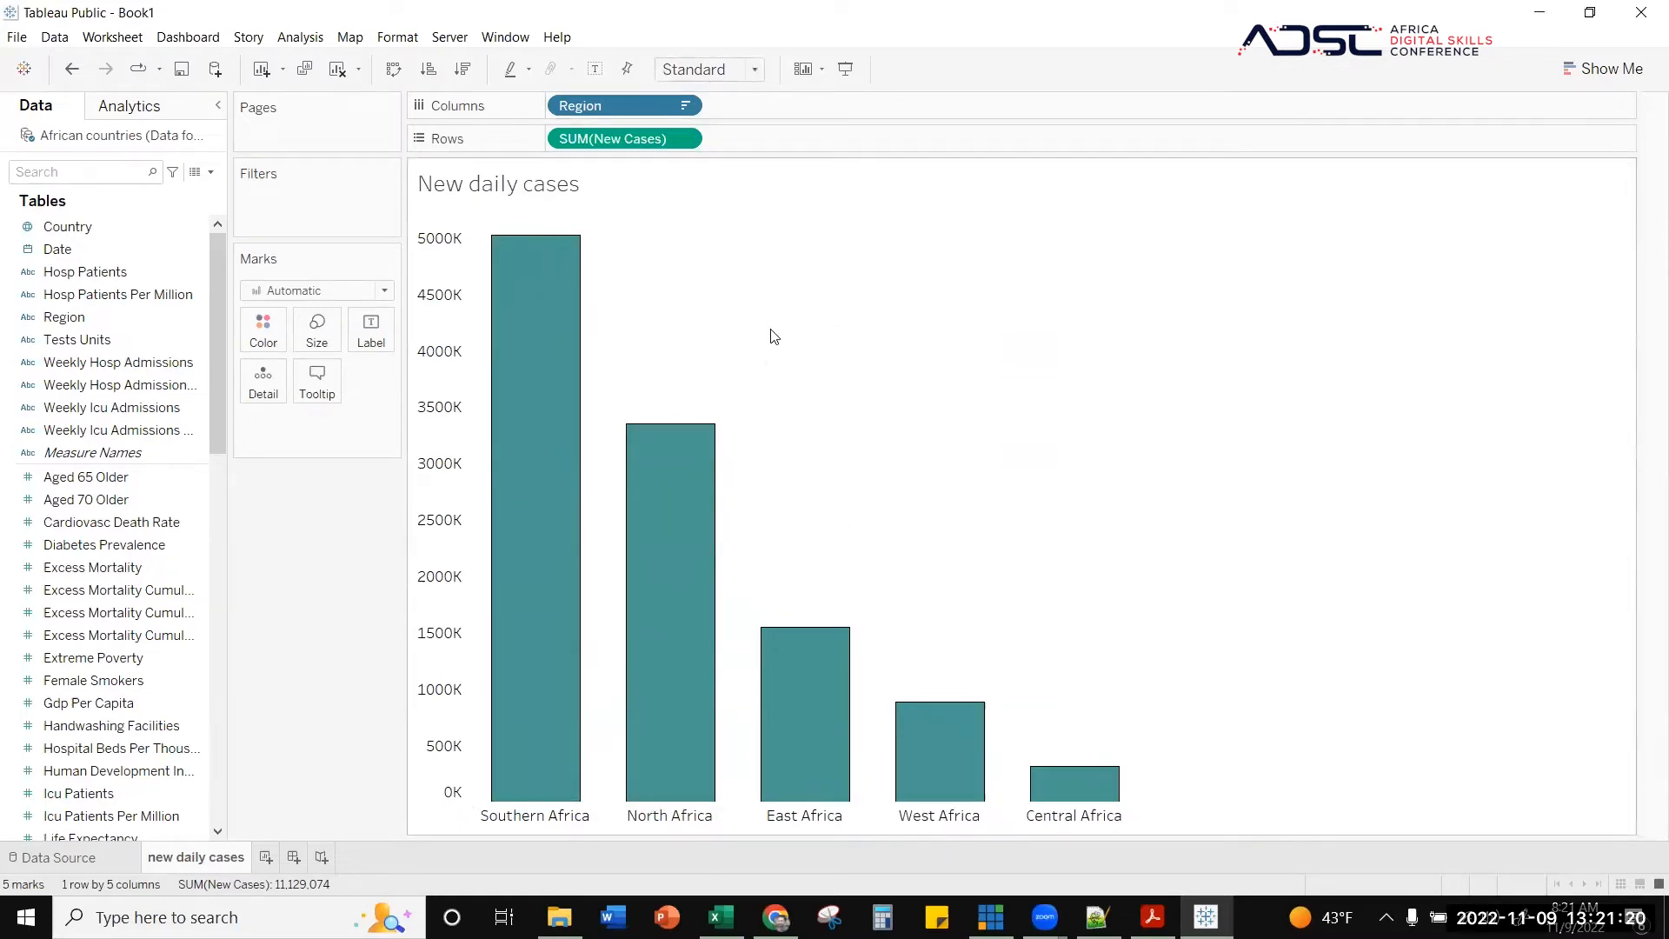
- Apply the quick sorts to the New Cases bars, trying ascending once and ending with descending order
click(463, 71)
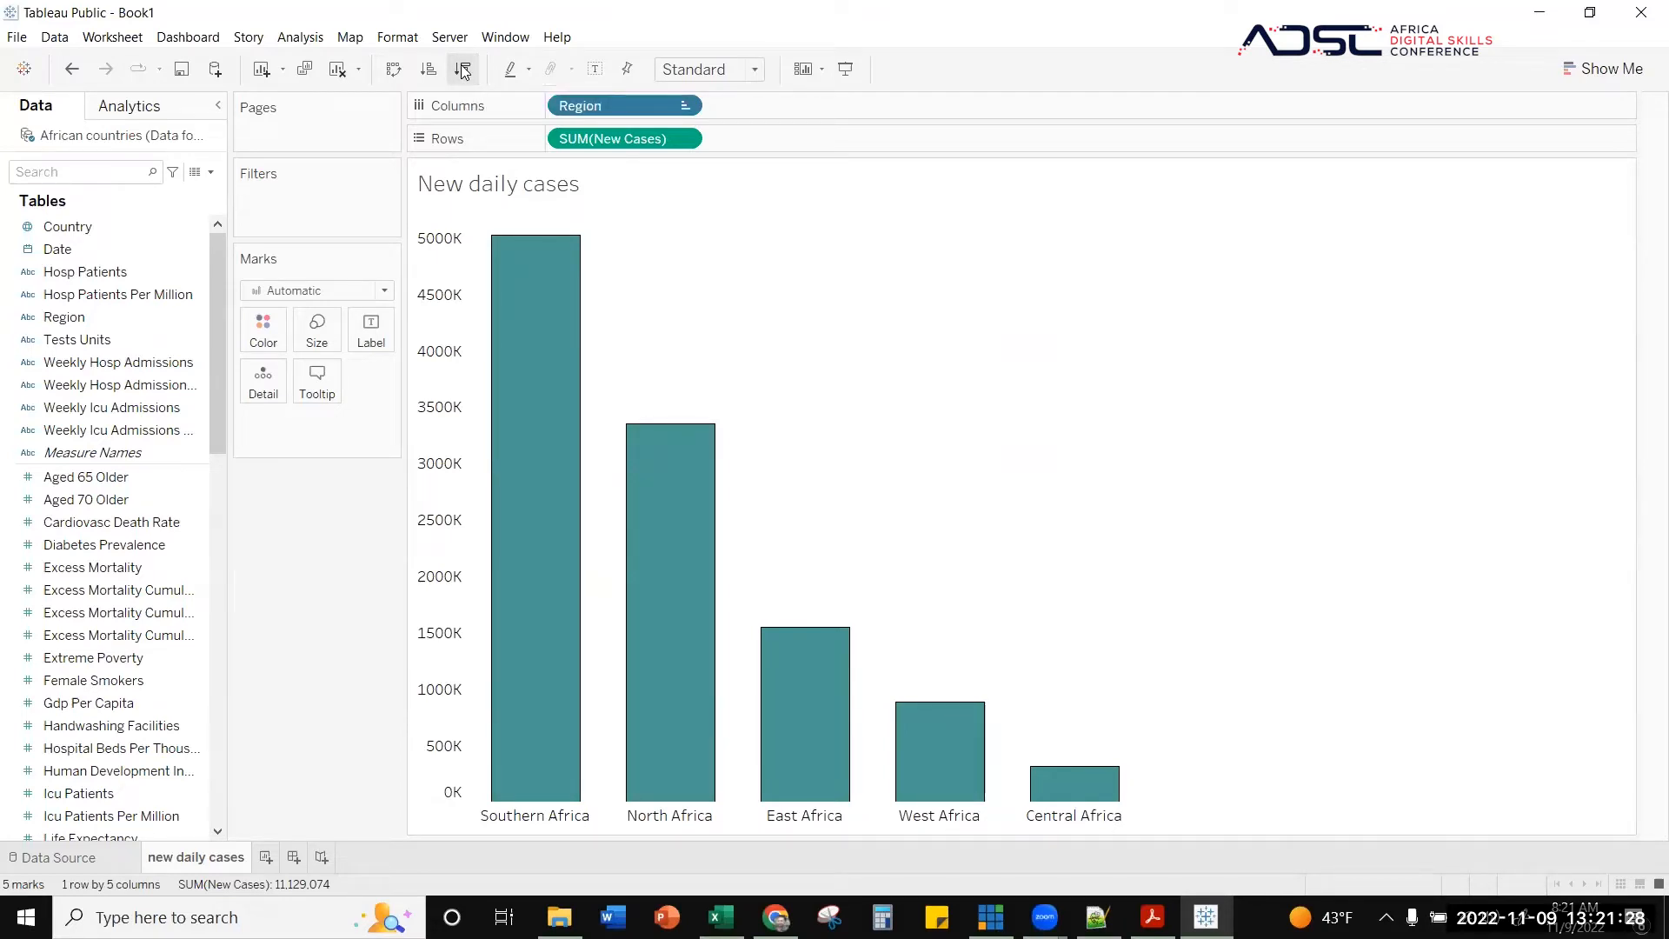
click(429, 71)
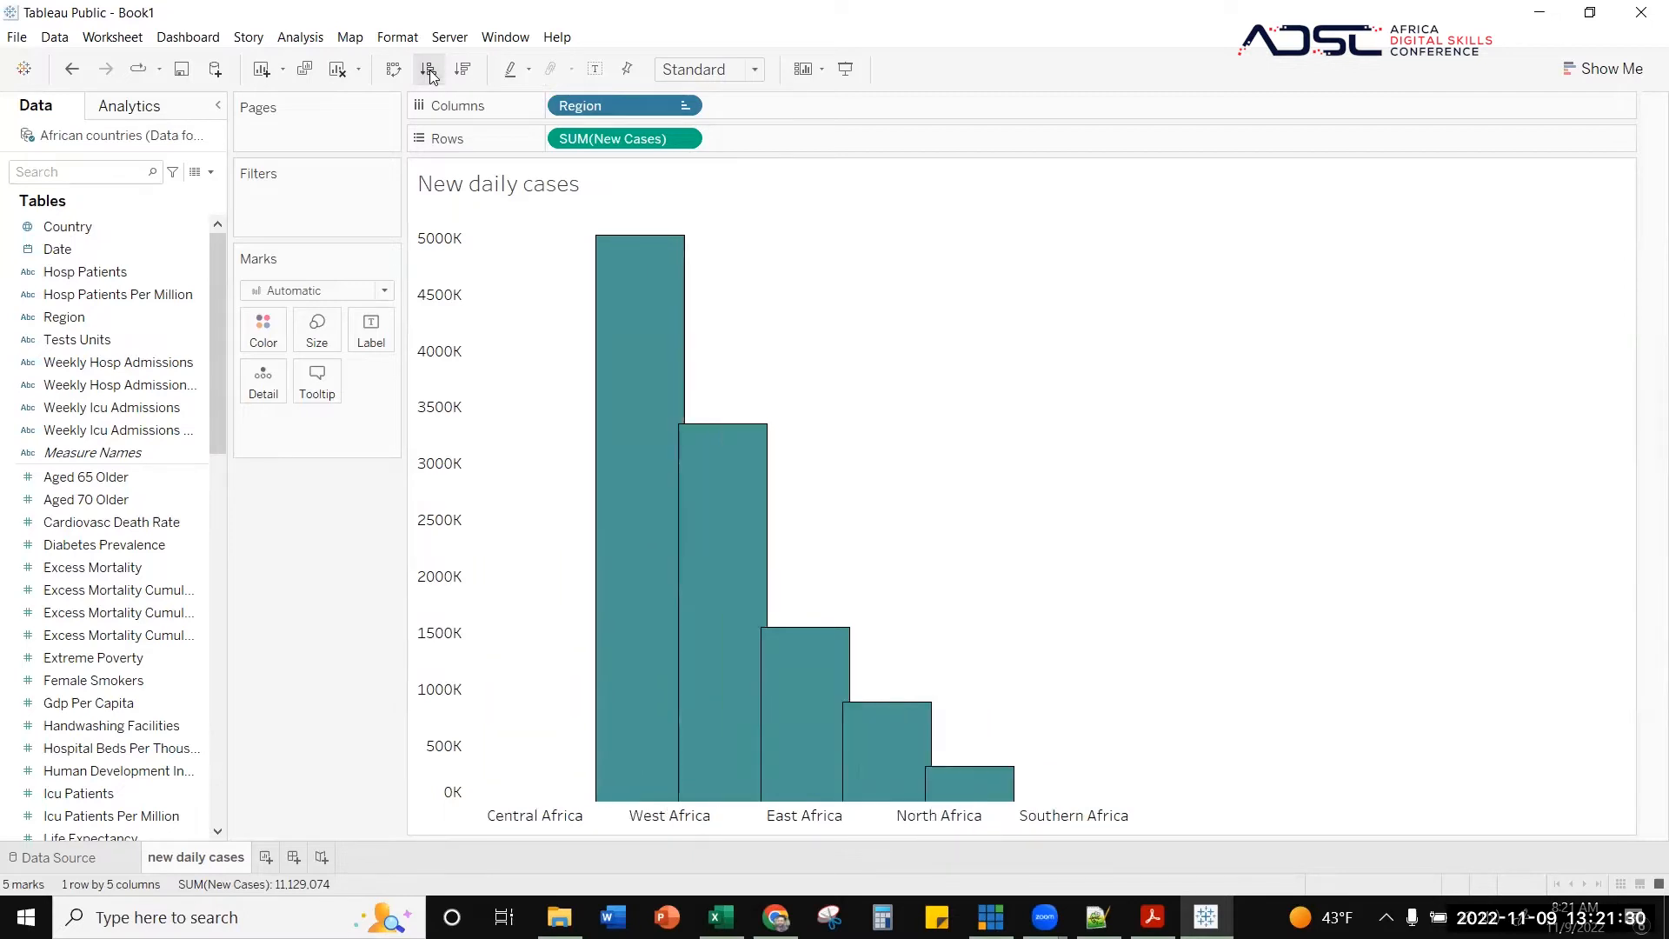
click(464, 73)
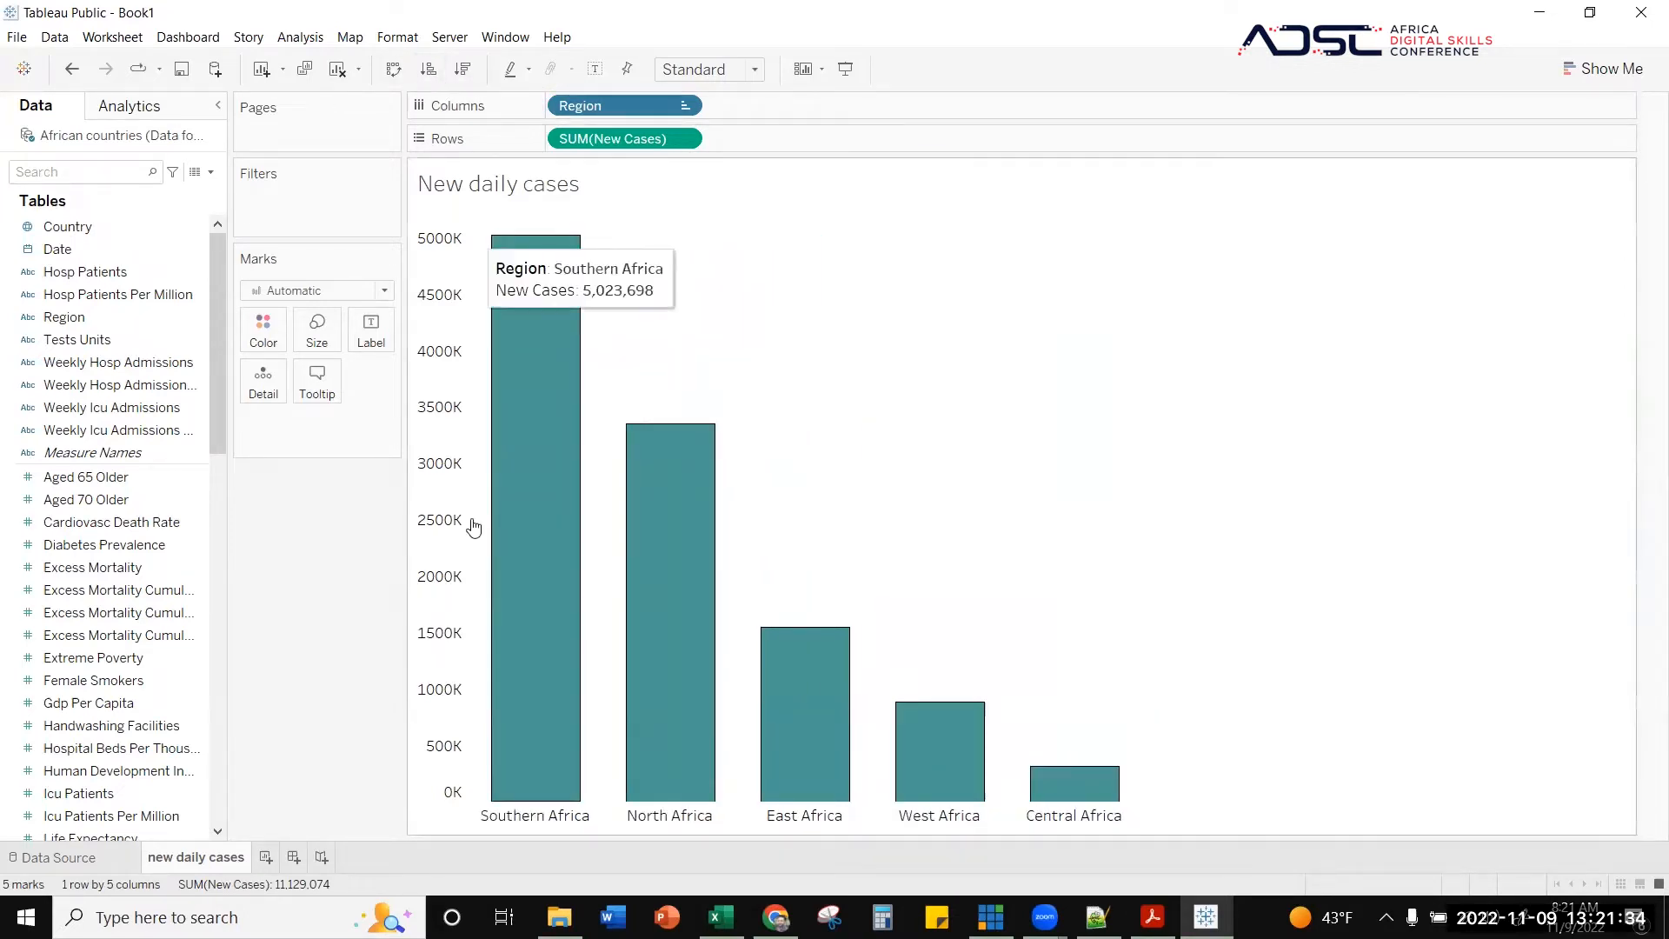
- Try swapping the chart's rows and columns and swapping them back, and undo both swaps
click(392, 67)
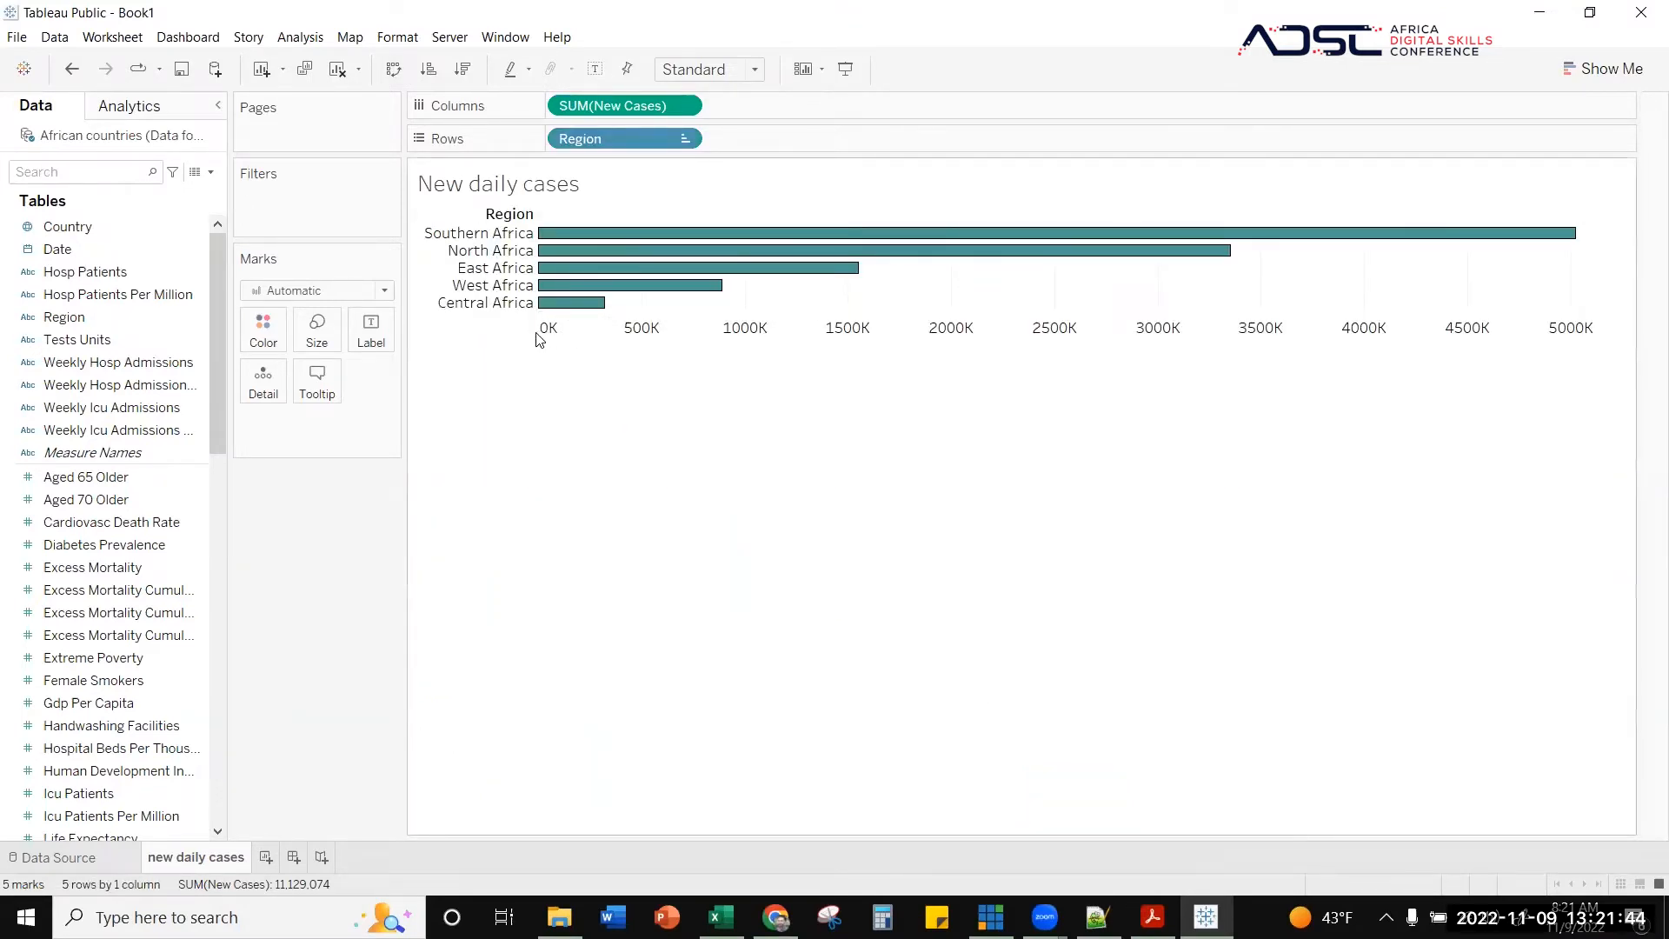
click(387, 71)
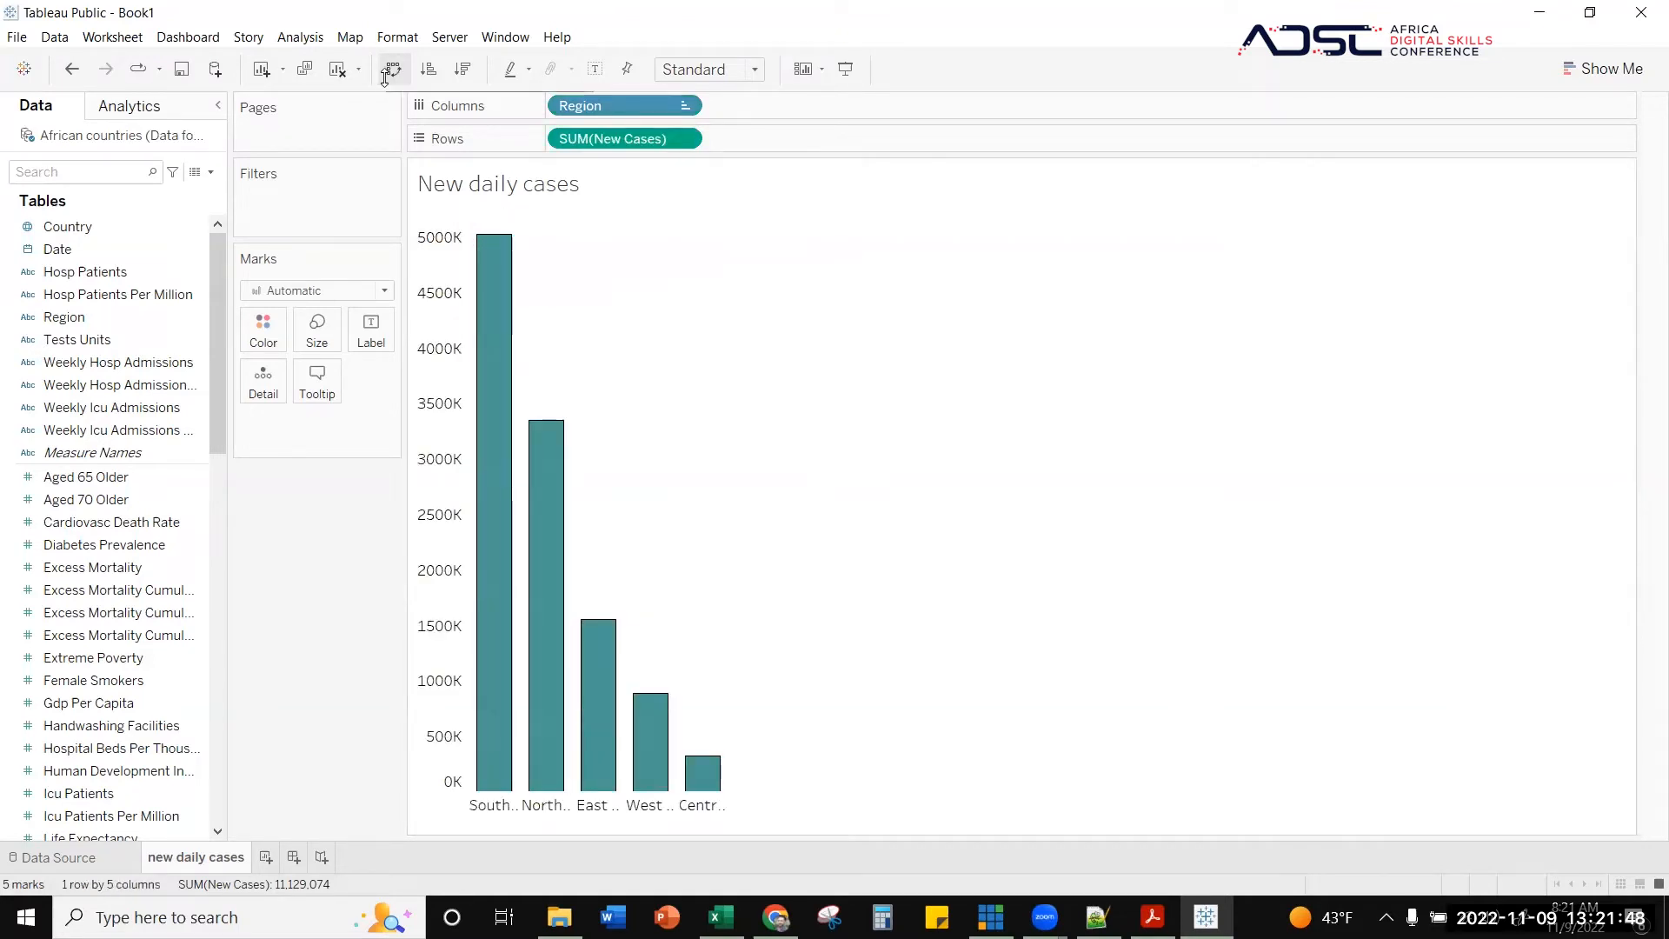
click(76, 69)
click(76, 70)
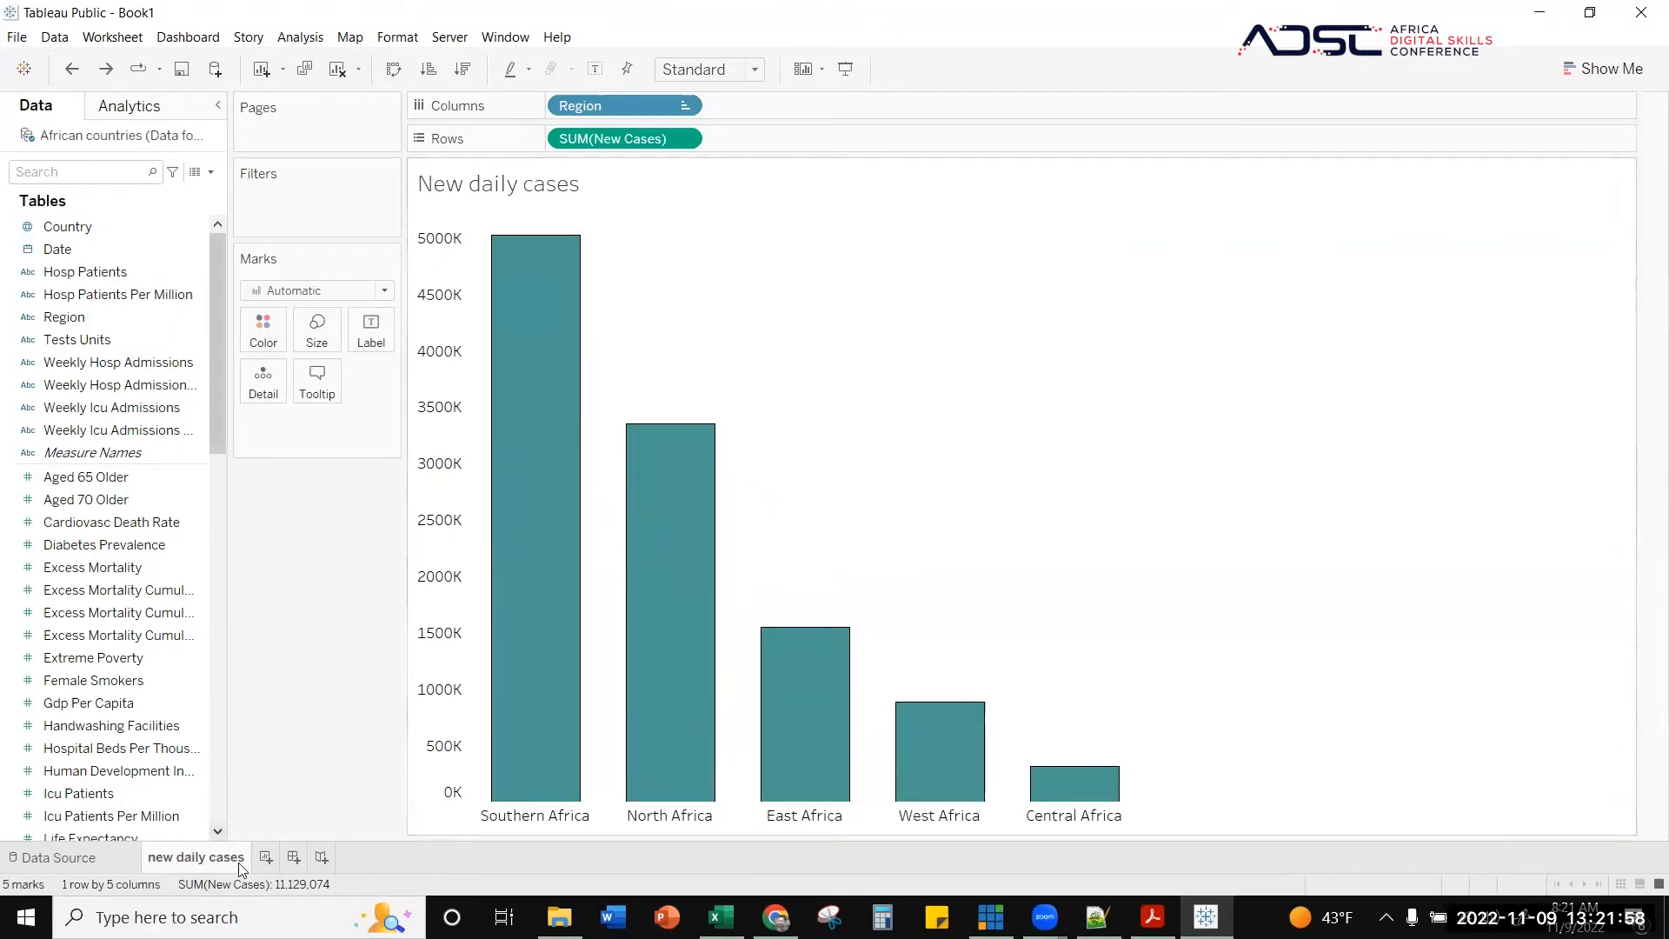
- Create a new worksheet and place the Date field on its columns
click(264, 858)
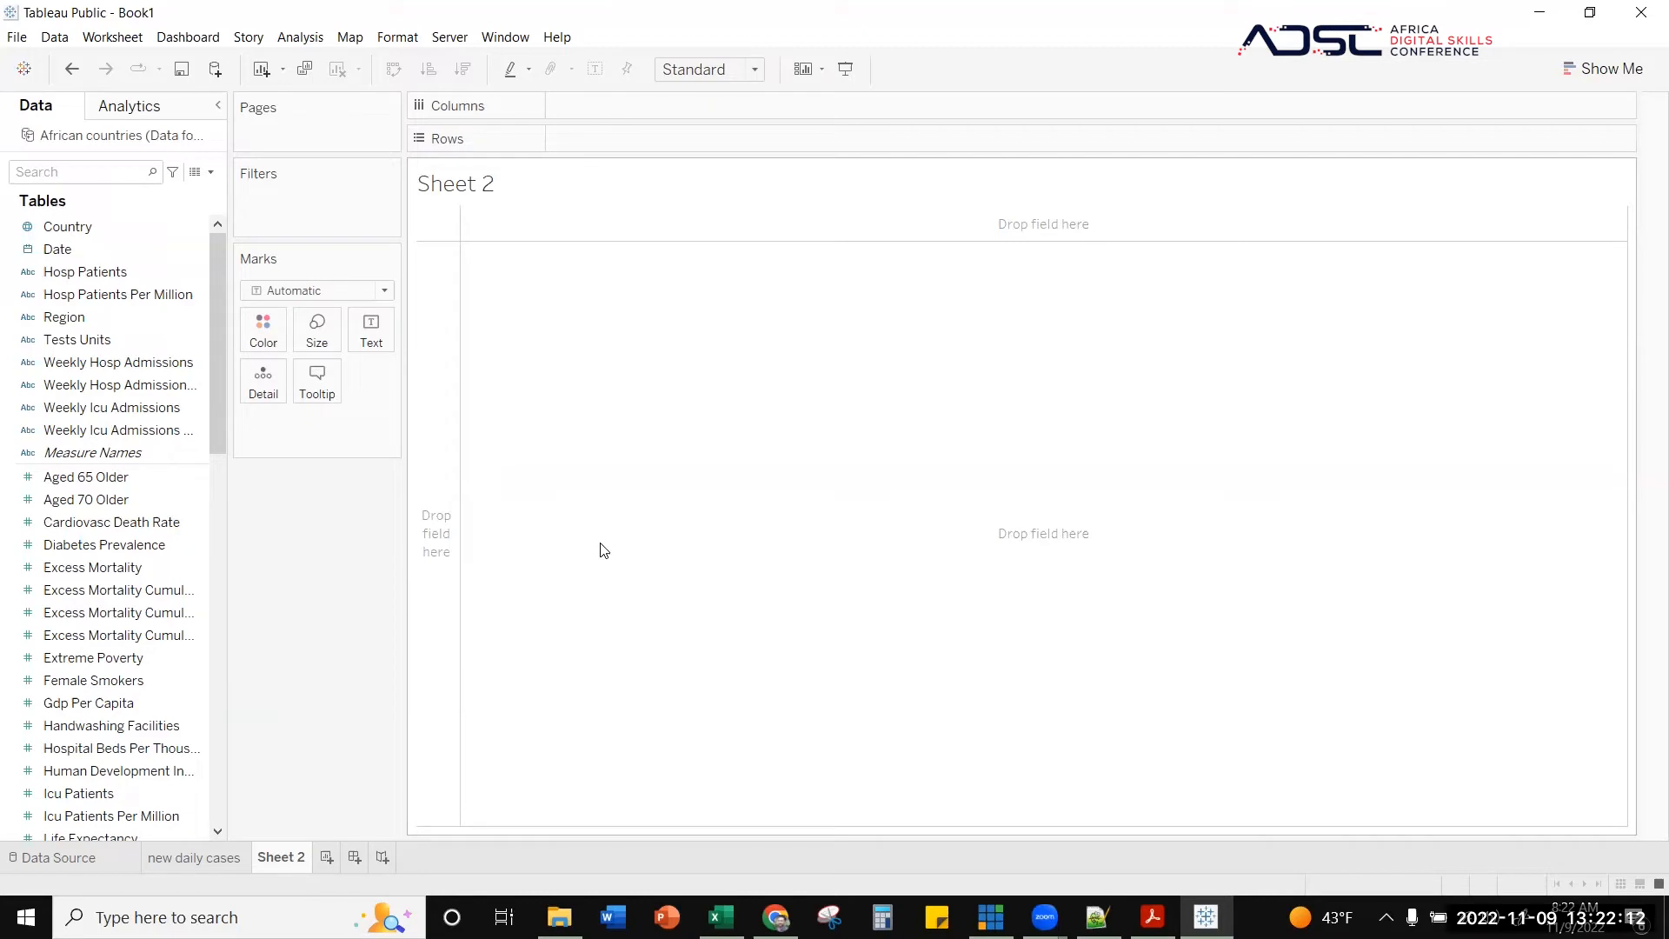
click(37, 252)
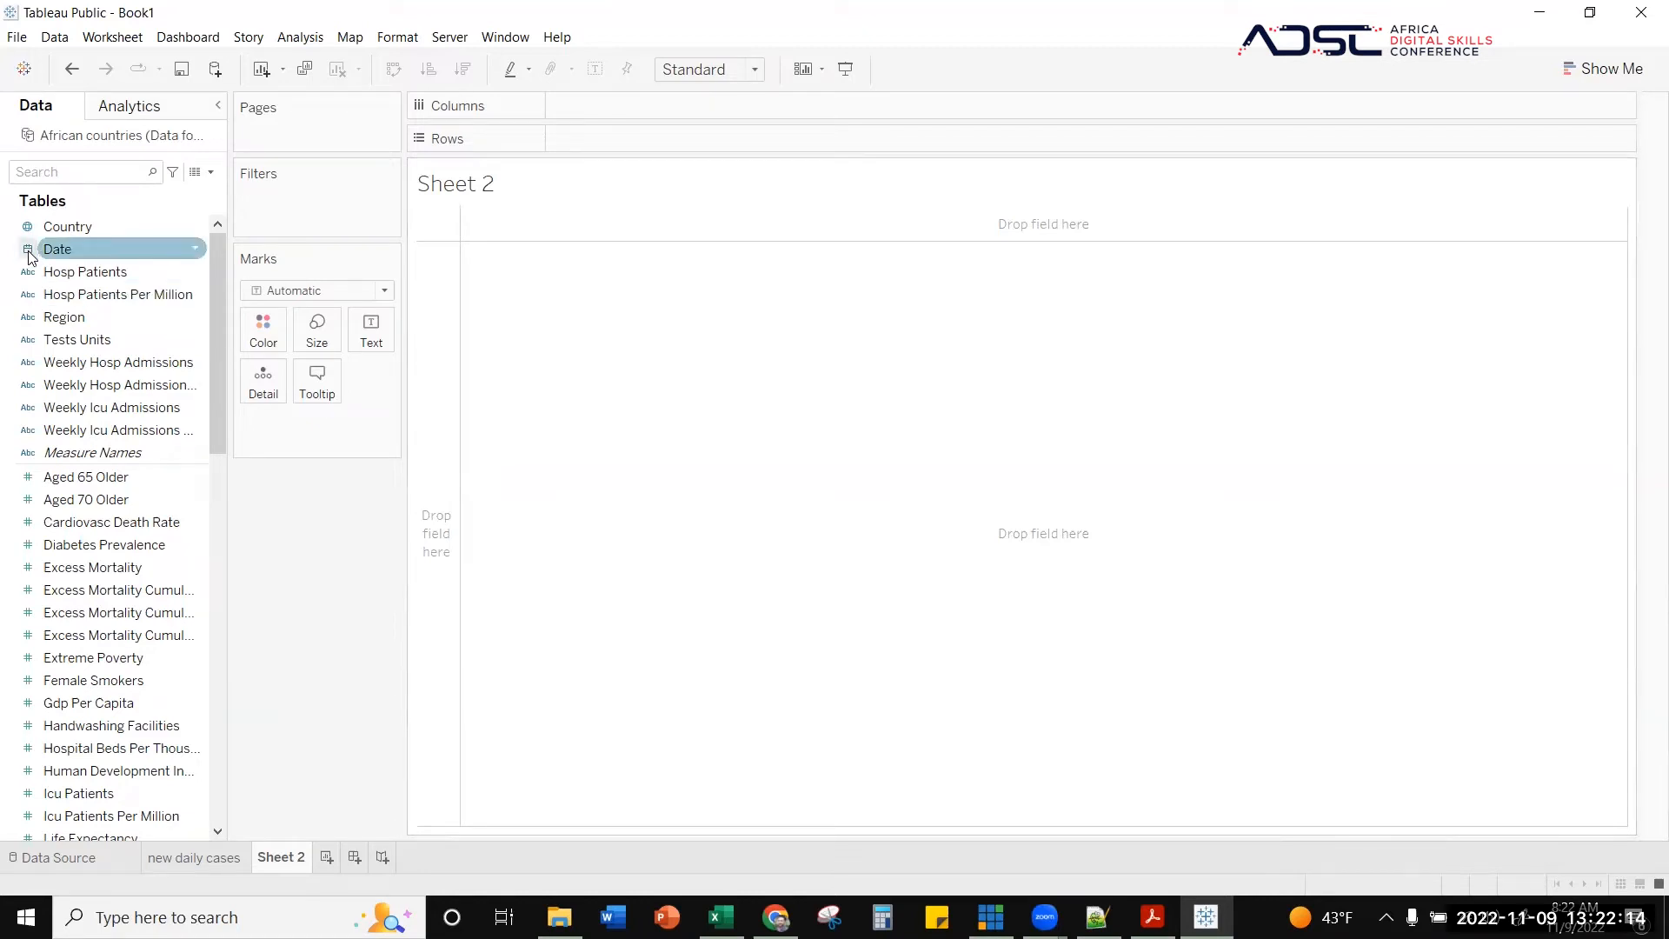
mouse_move(31, 256)
mouse_down()
mouse_move(503, 279)
mouse_move(630, 126)
mouse_move(640, 139)
mouse_move(640, 118)
mouse_up()
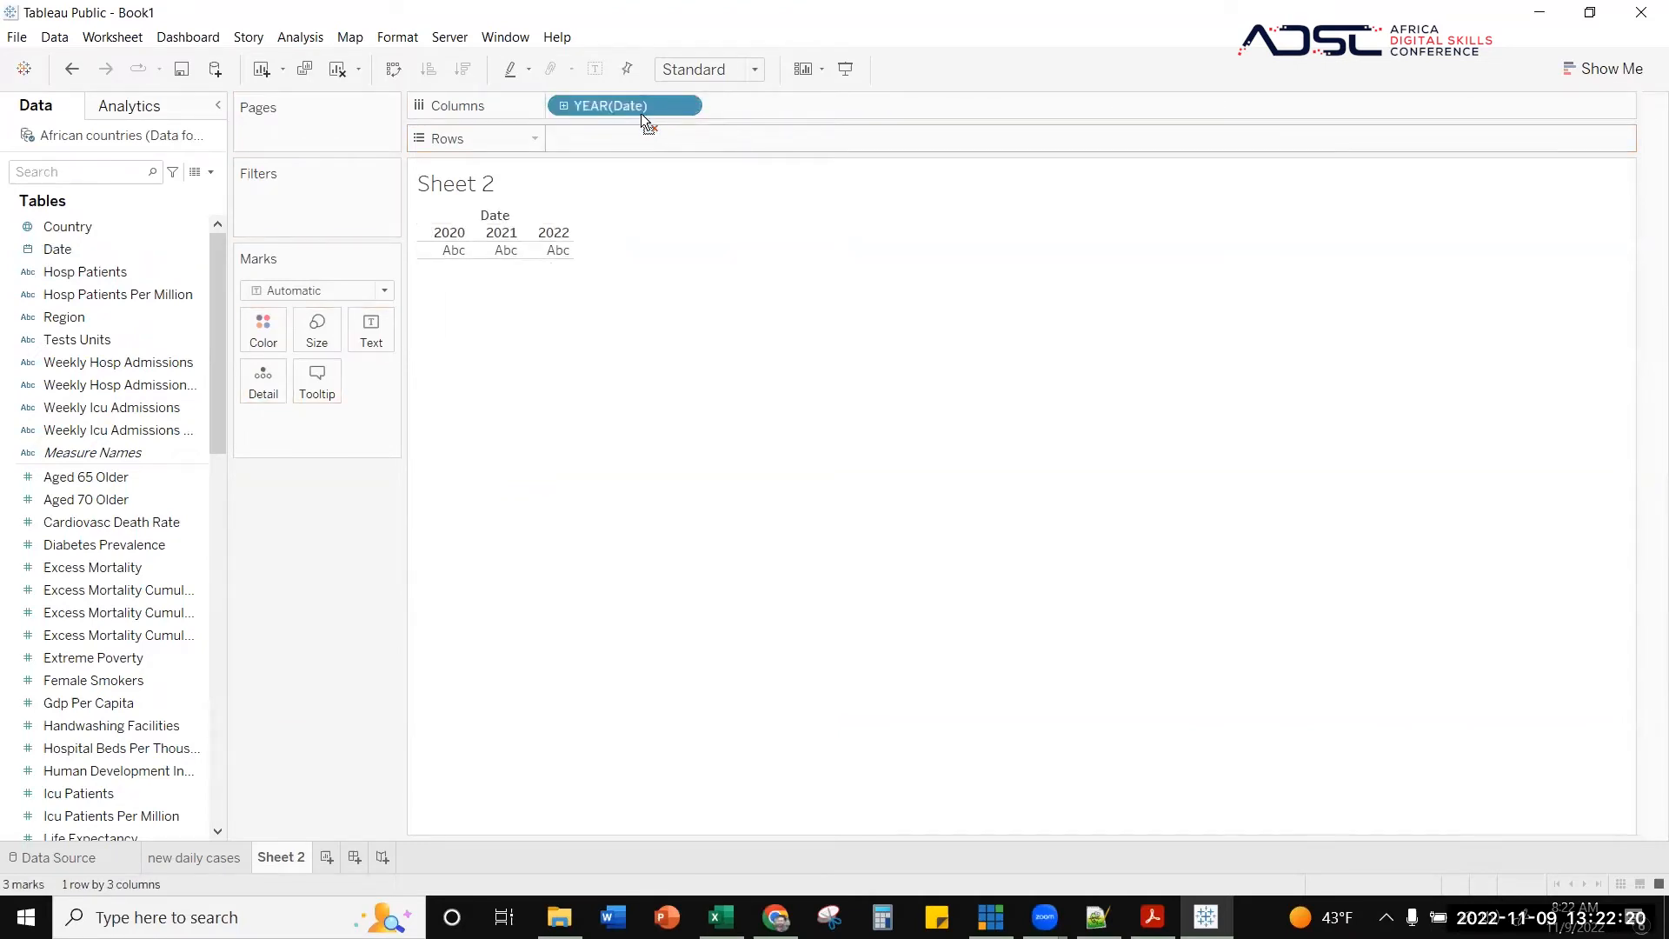
drag(642, 121, 642, 120)
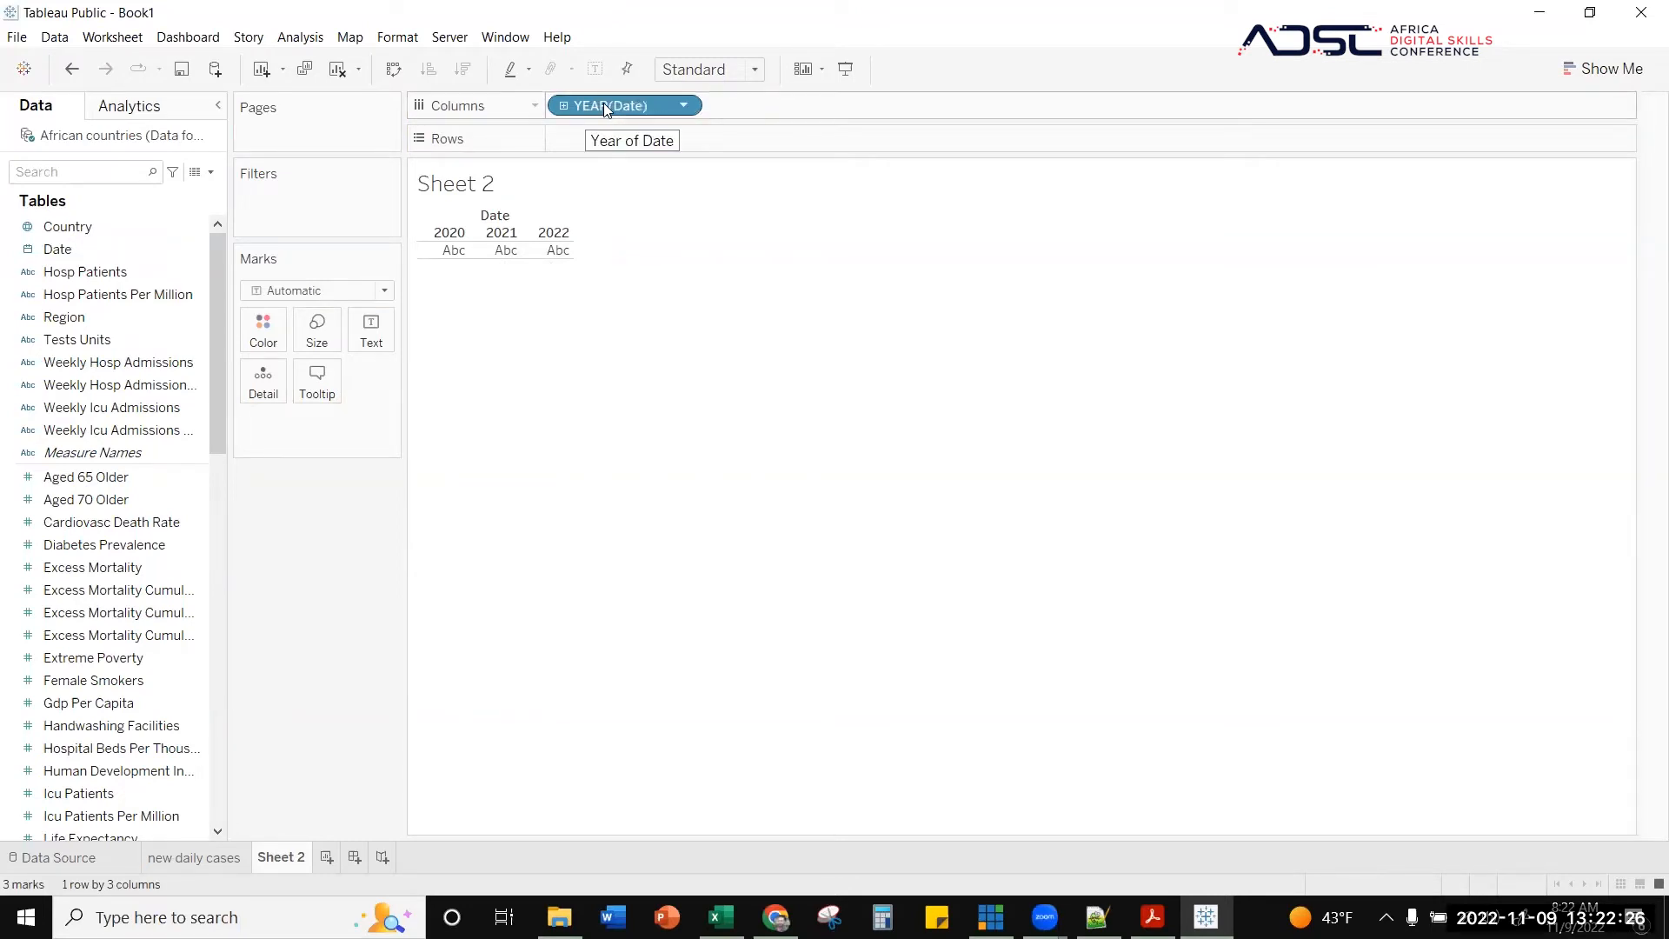
- Search the data fields for "new", place New Cases on the rows, and clear the search
click(108, 165)
text(new)
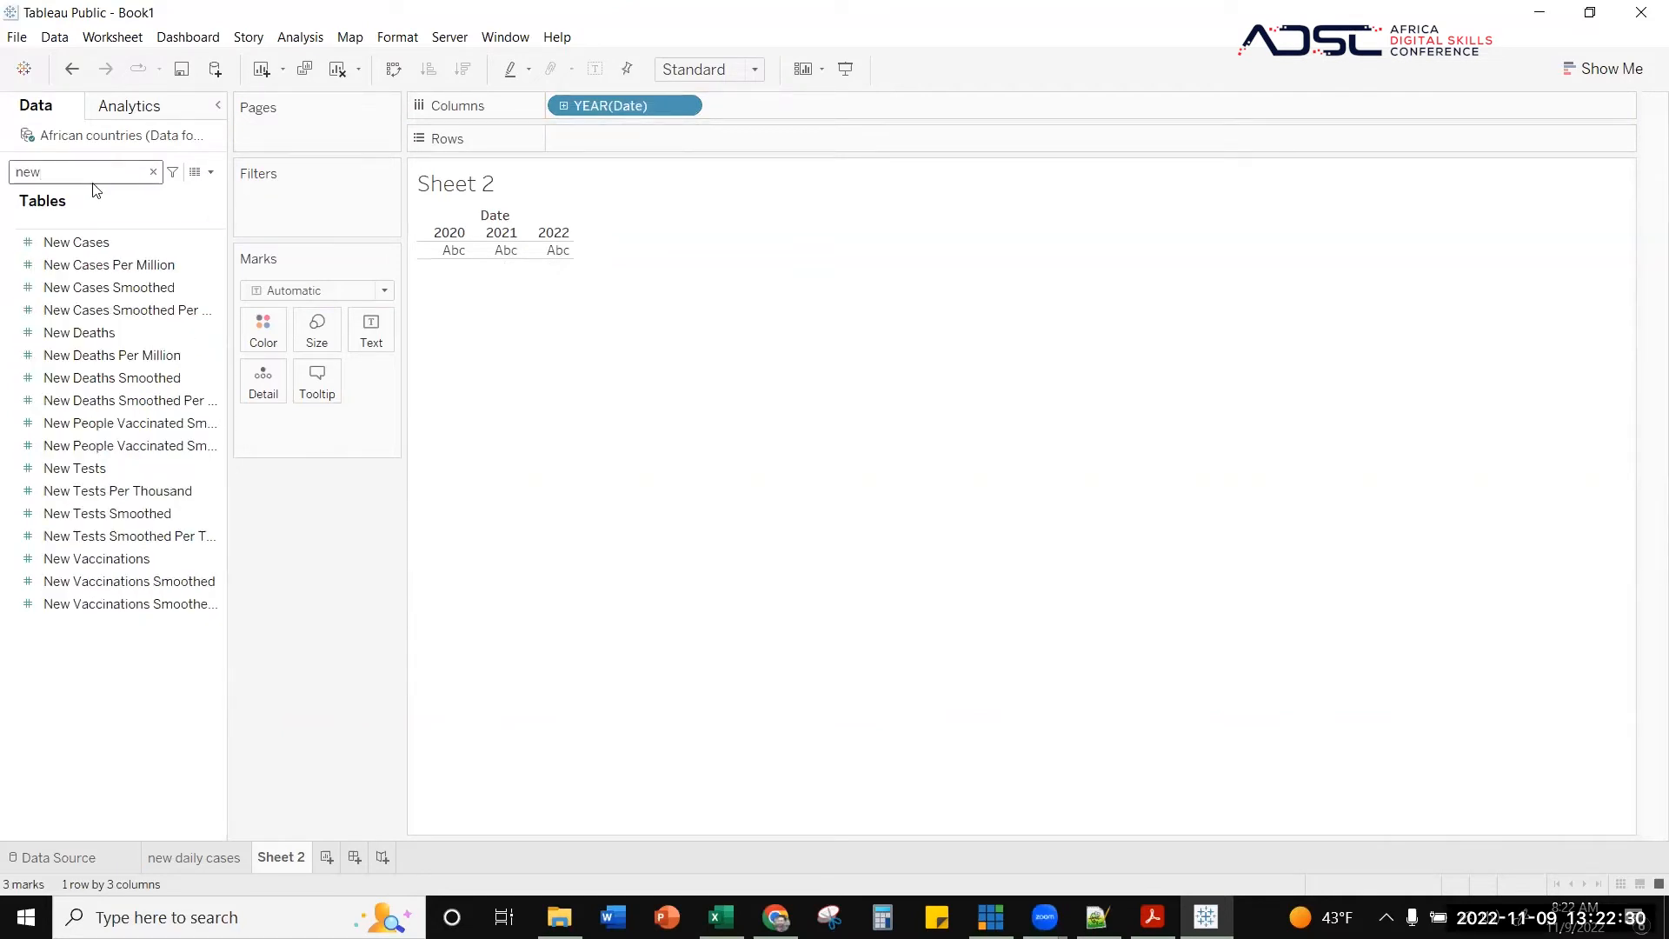
mouse_move(71, 241)
mouse_down()
mouse_move(584, 183)
mouse_move(563, 139)
mouse_up()
mouse_move(578, 311)
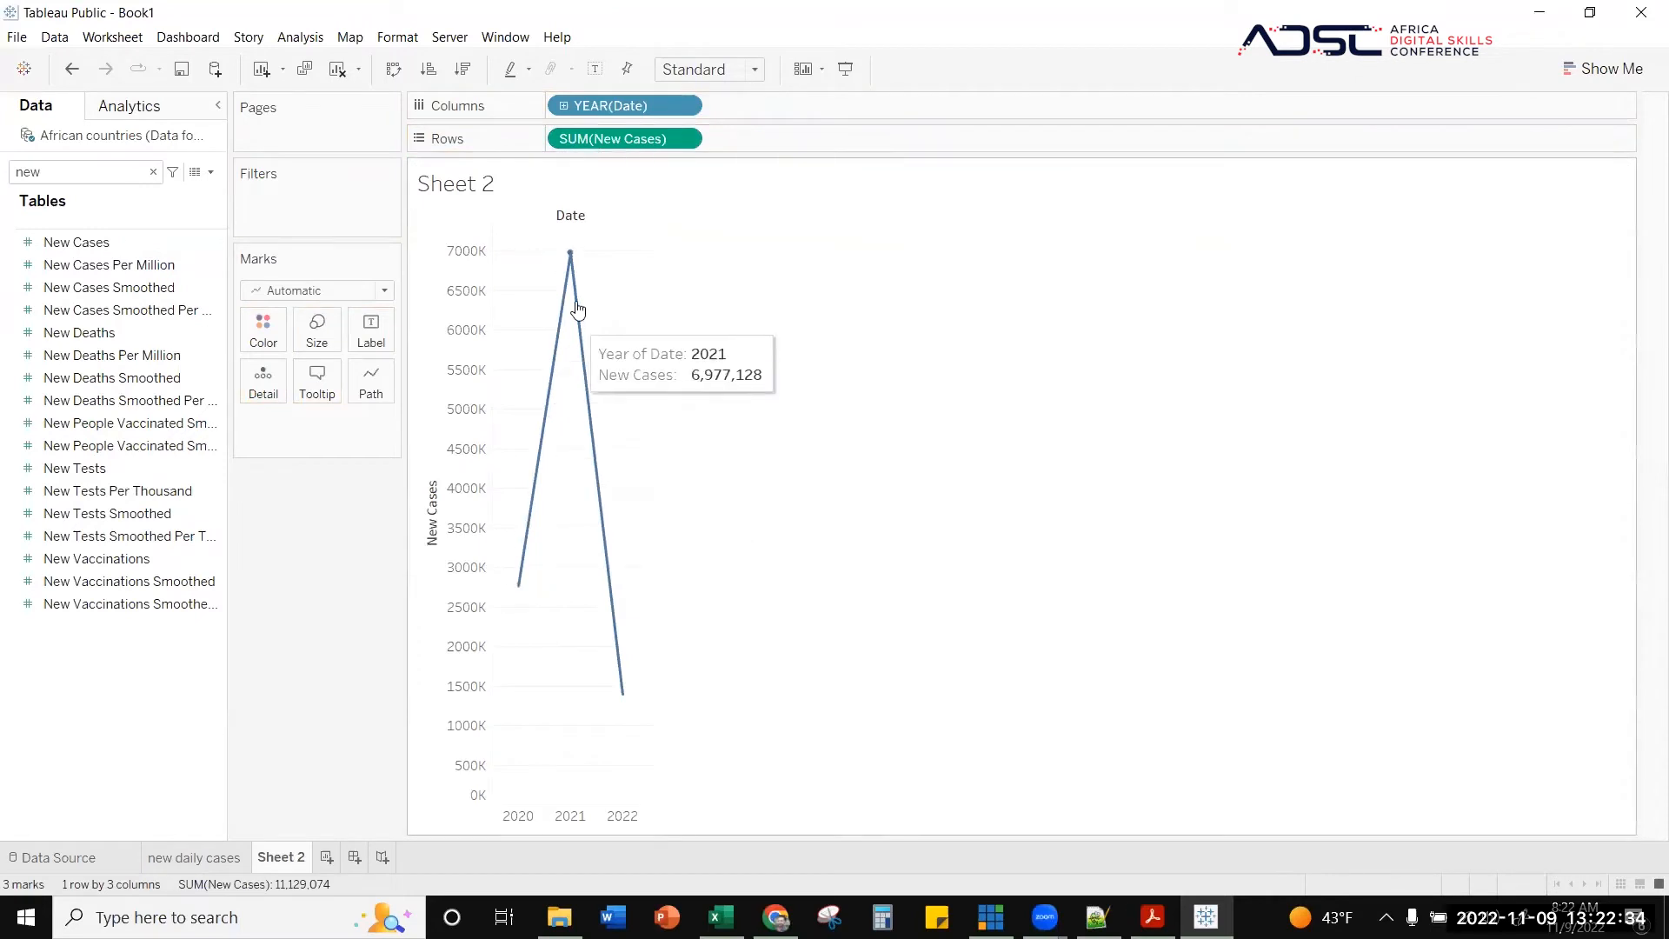
mouse_move(517, 586)
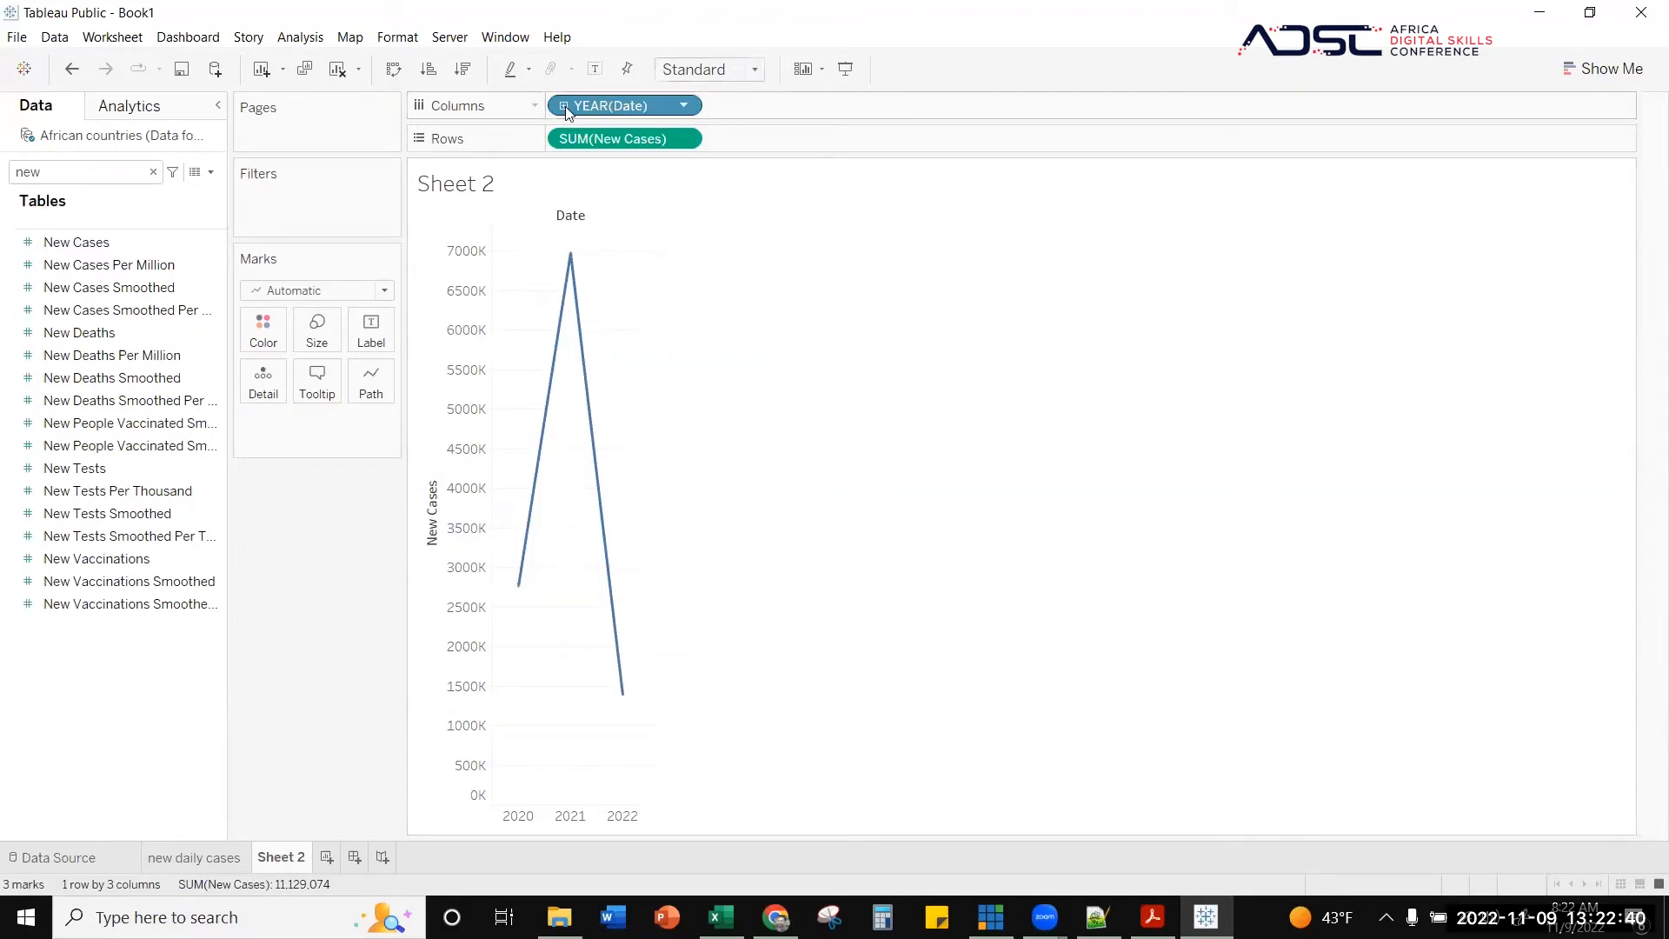
click(154, 171)
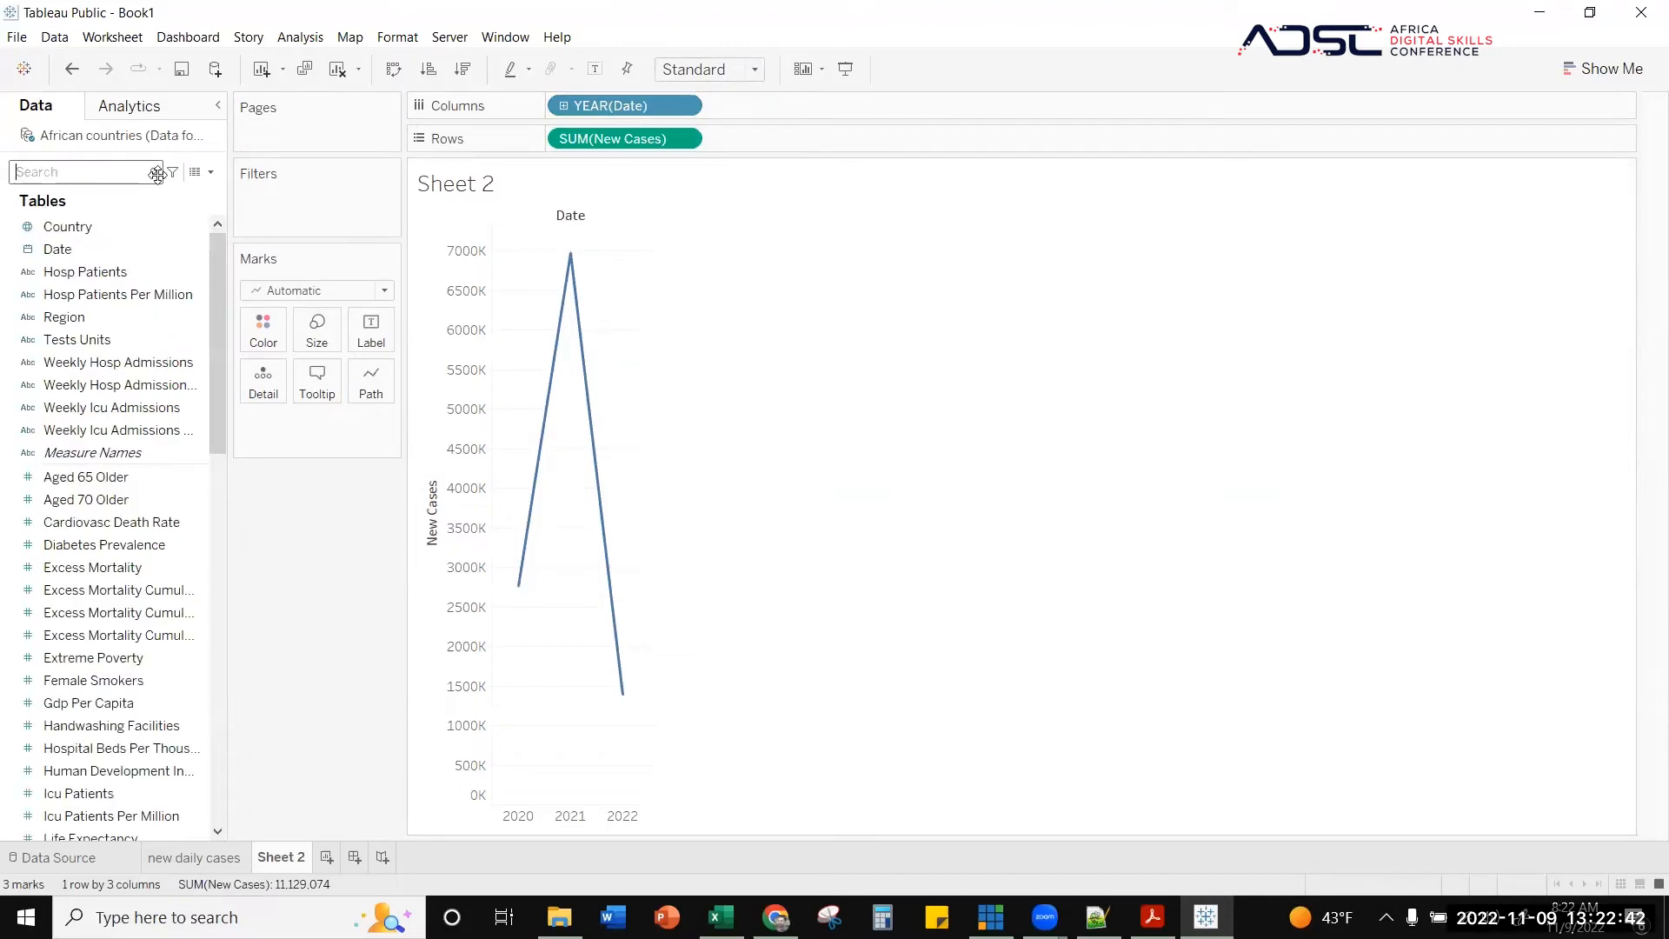
- Change the YEAR(Date) column field from discrete to Continuous
click(685, 105)
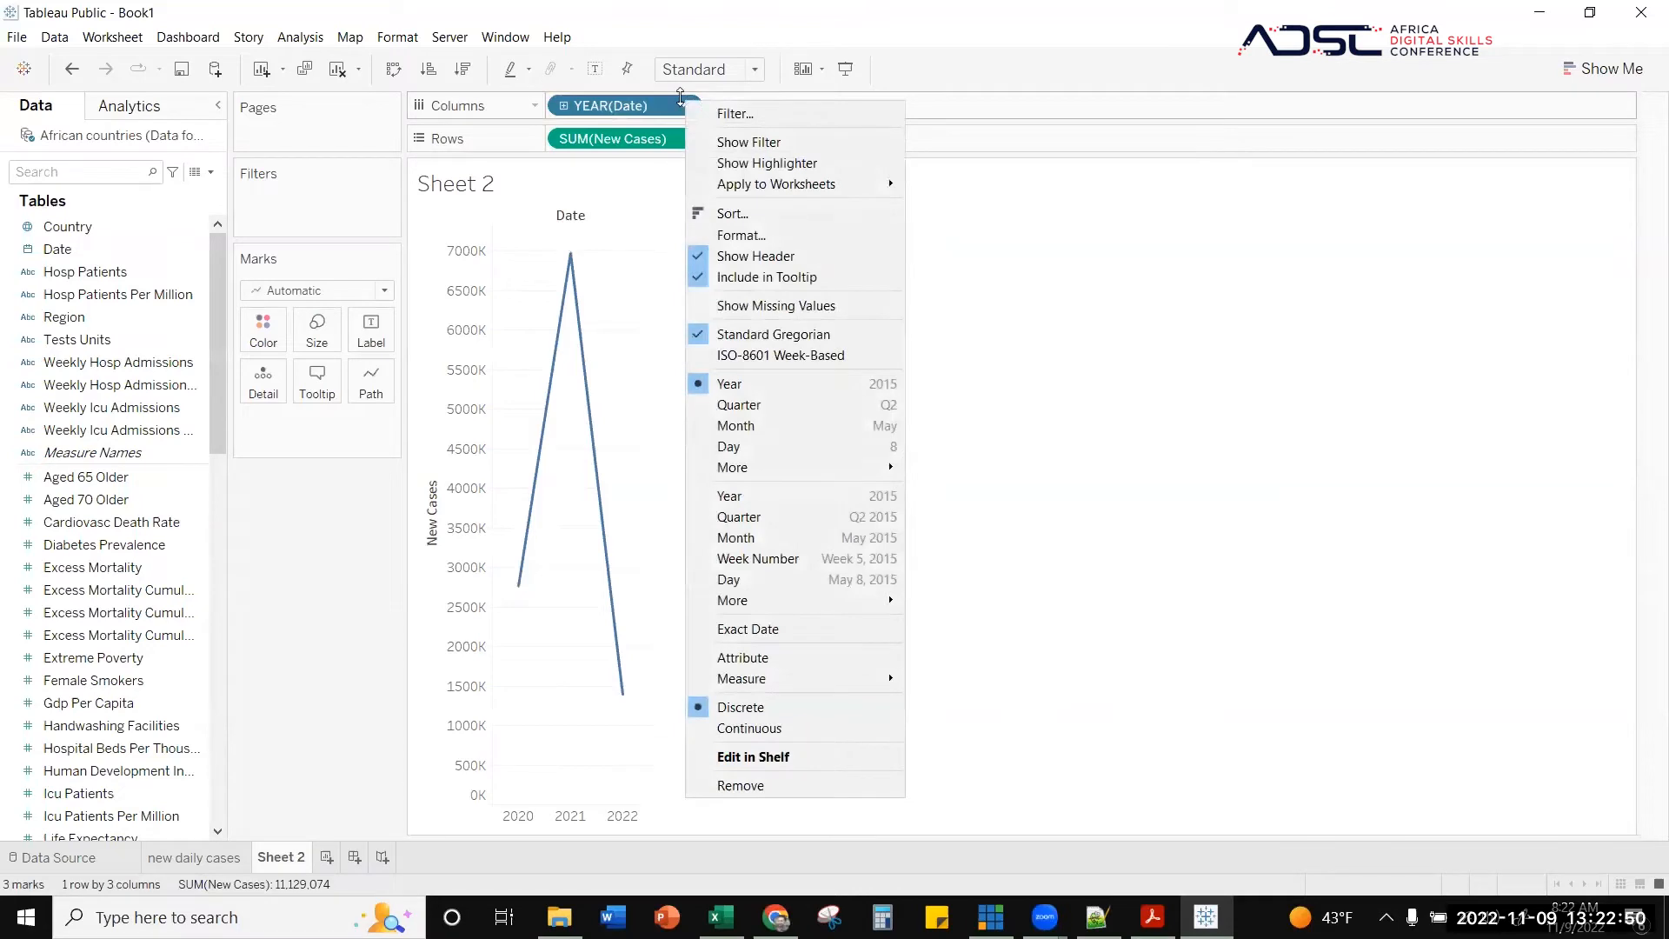
click(683, 101)
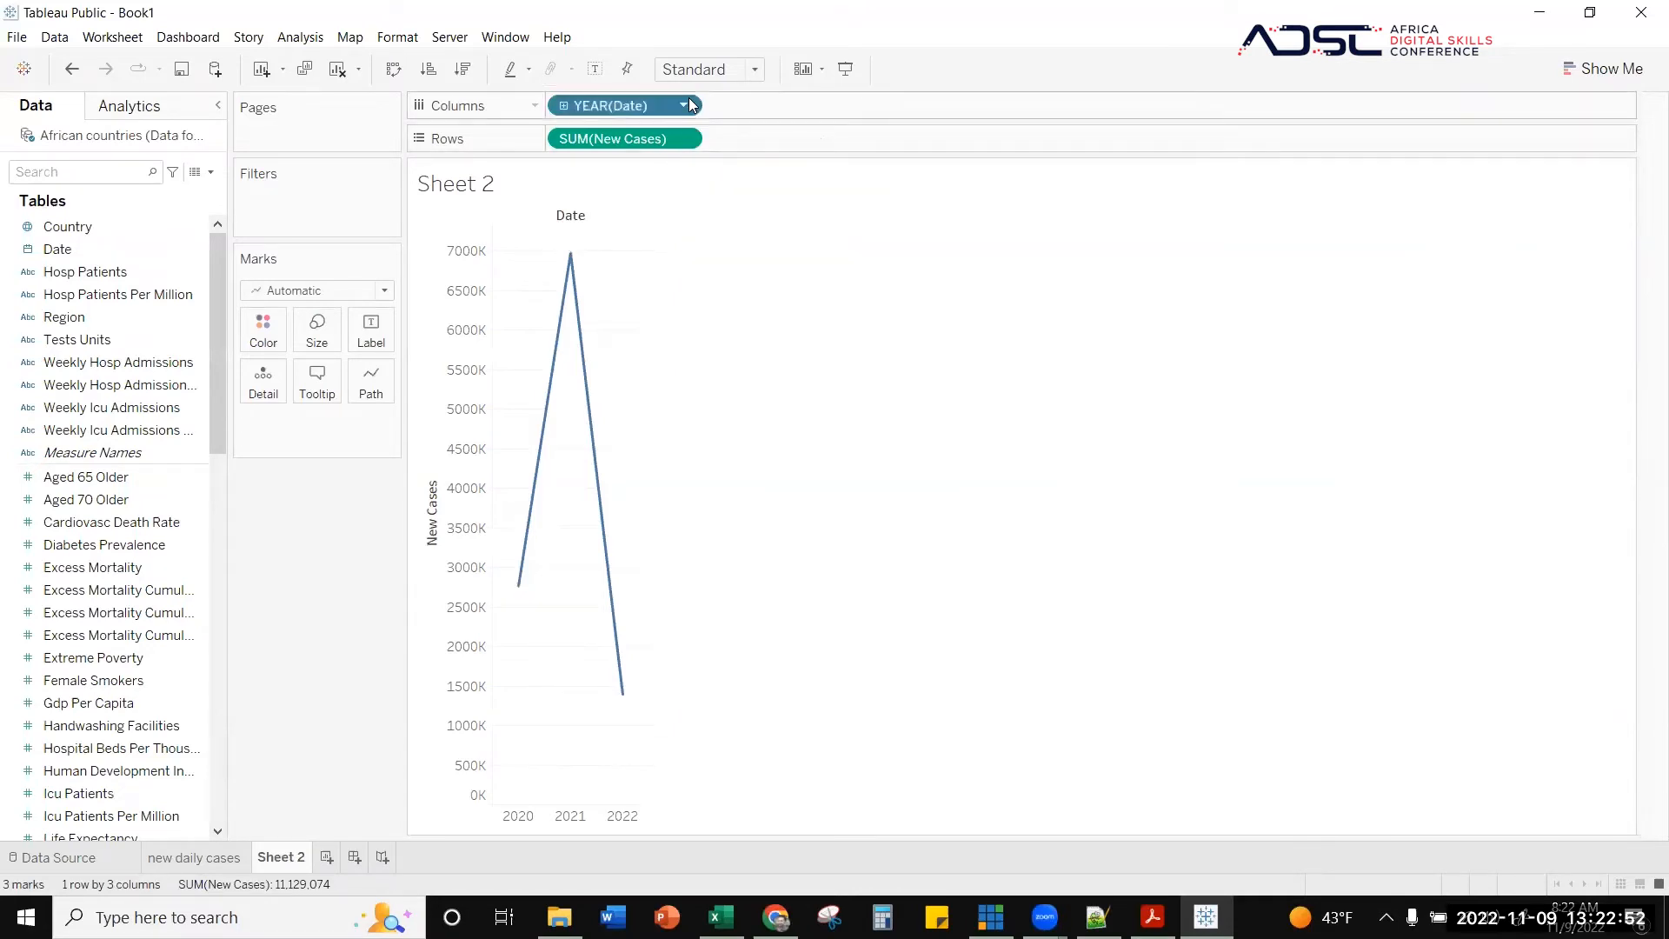
click(685, 105)
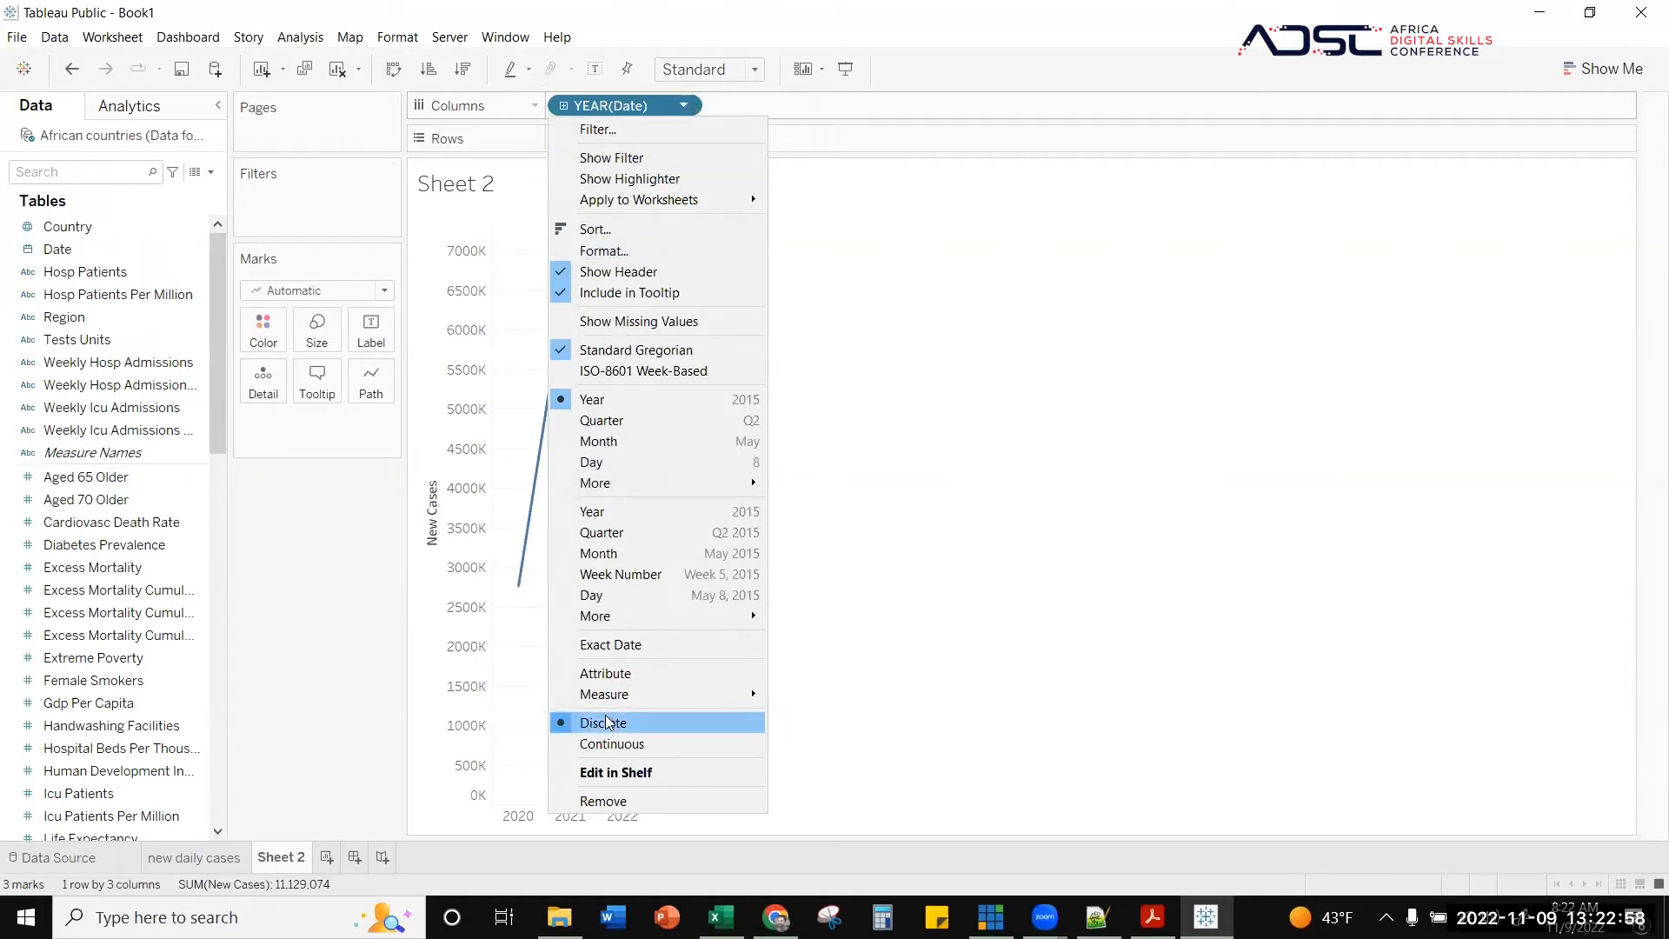
click(612, 743)
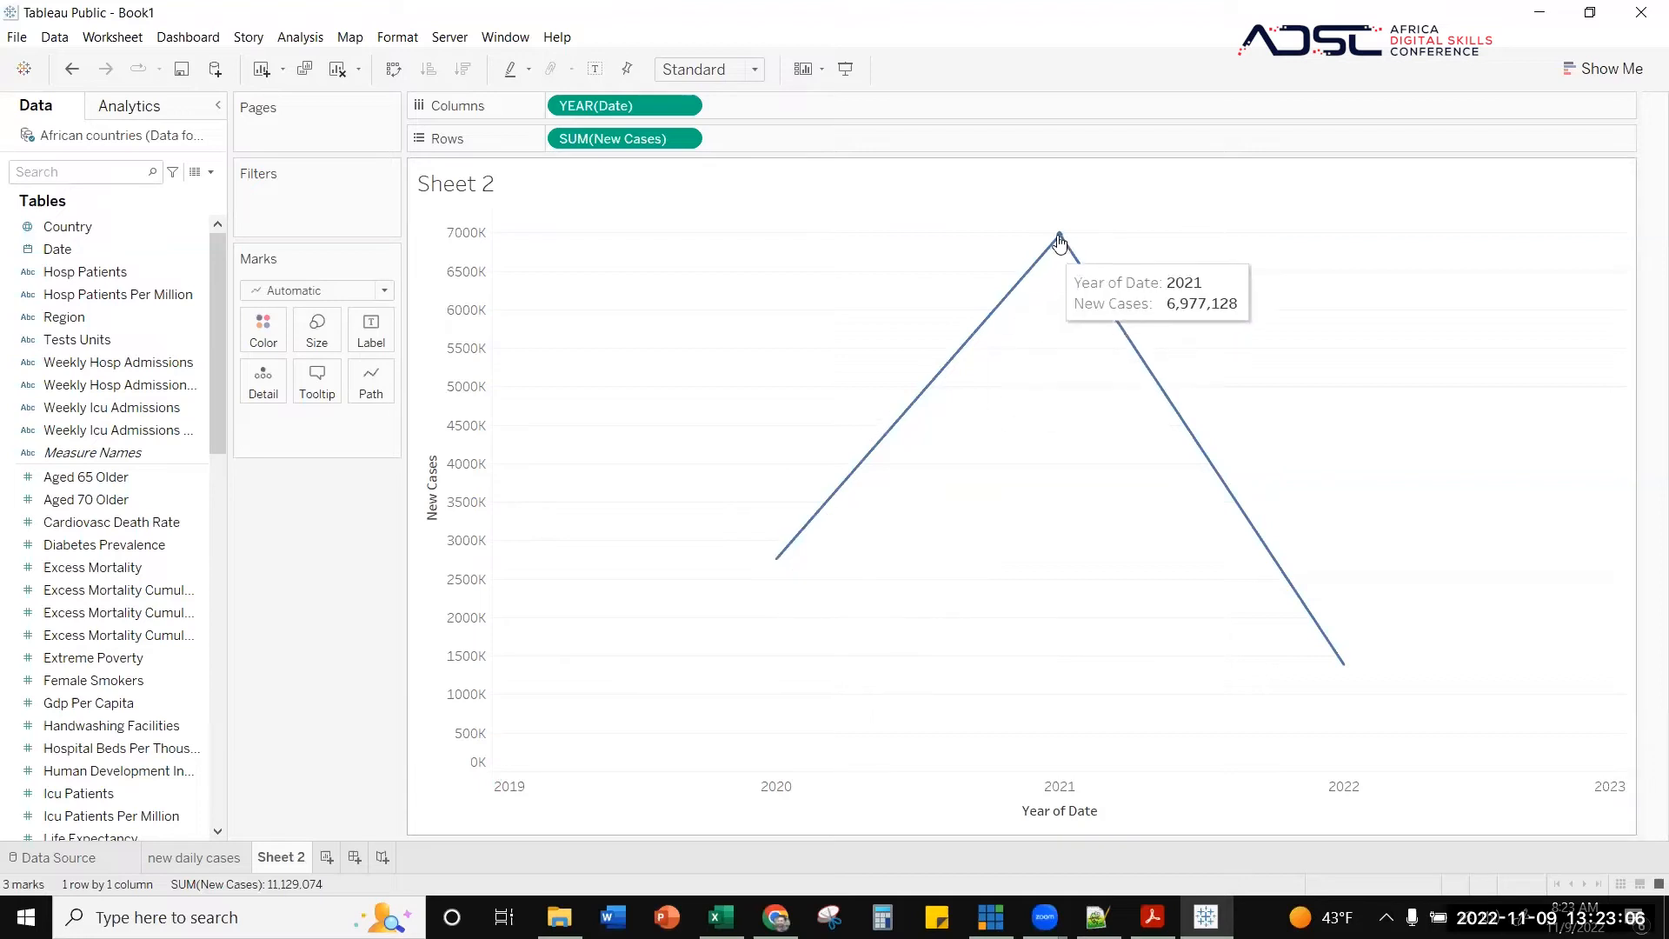
- Try the Quarter date part for the Date column field and switch it back to Year
click(683, 104)
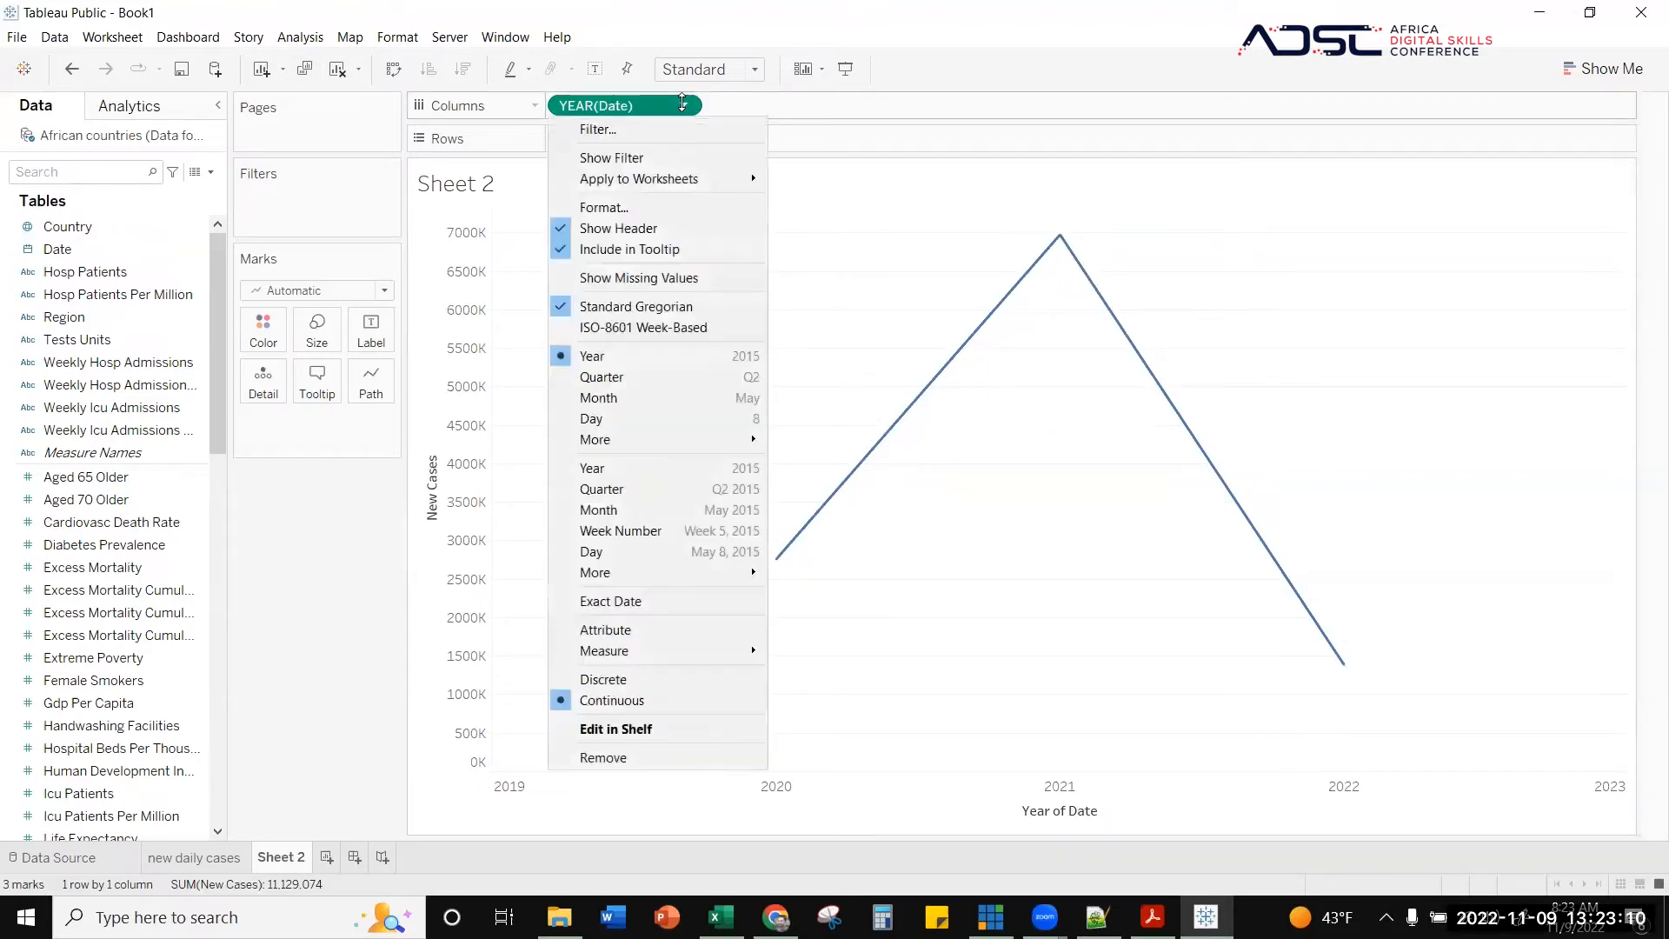
click(585, 377)
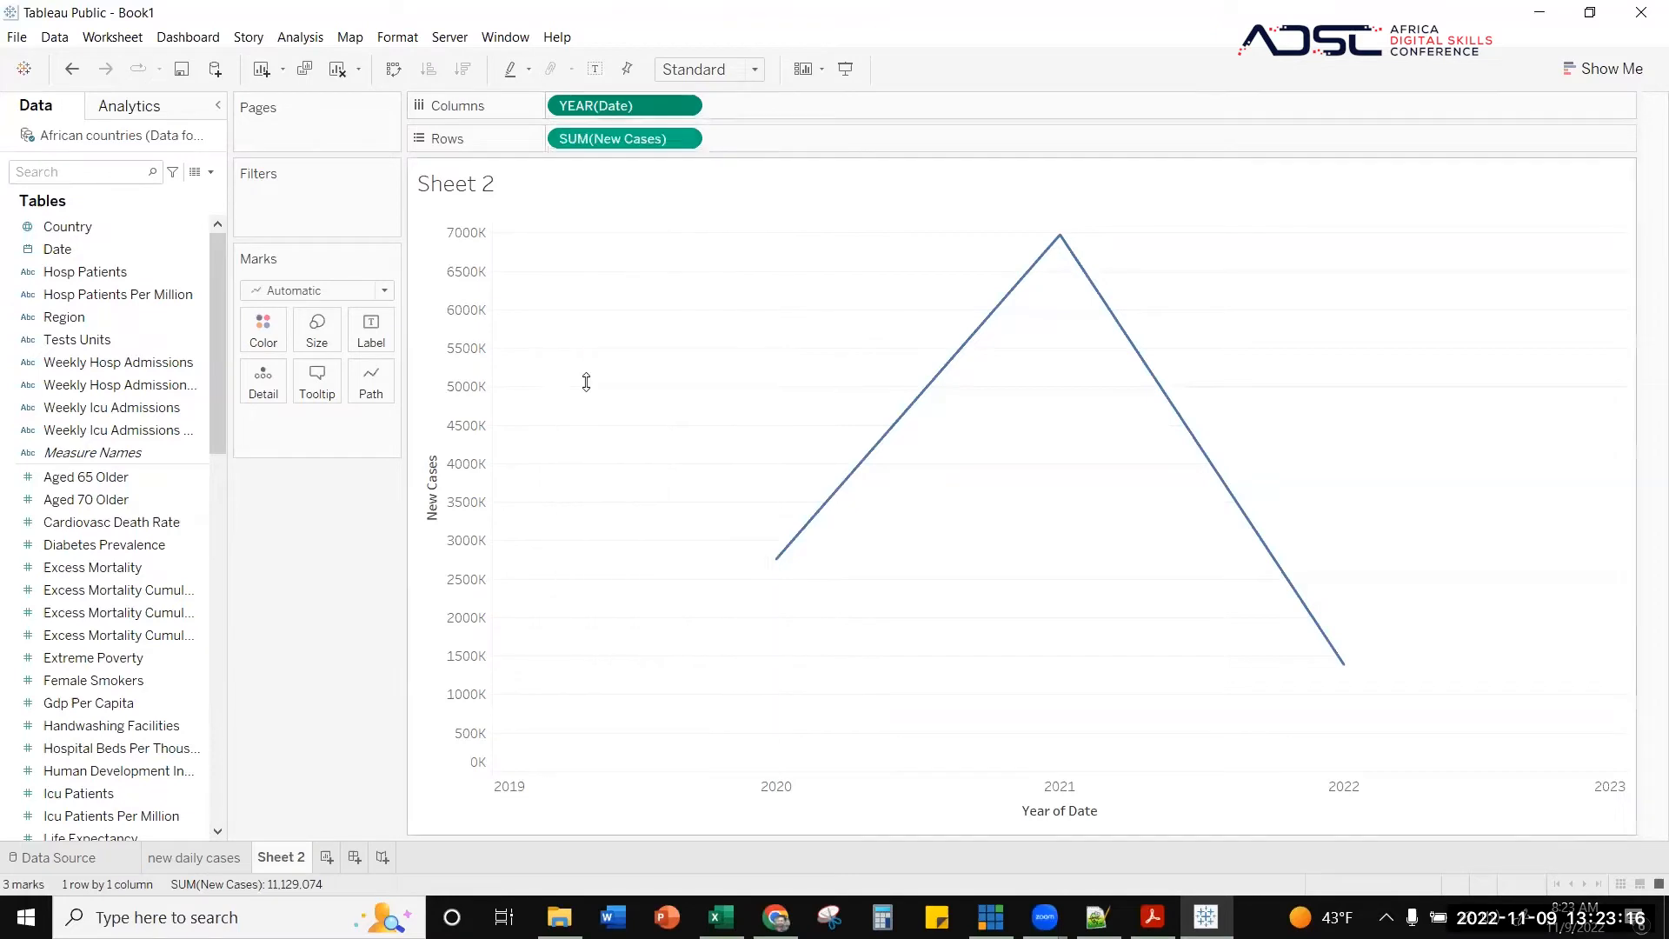
click(684, 105)
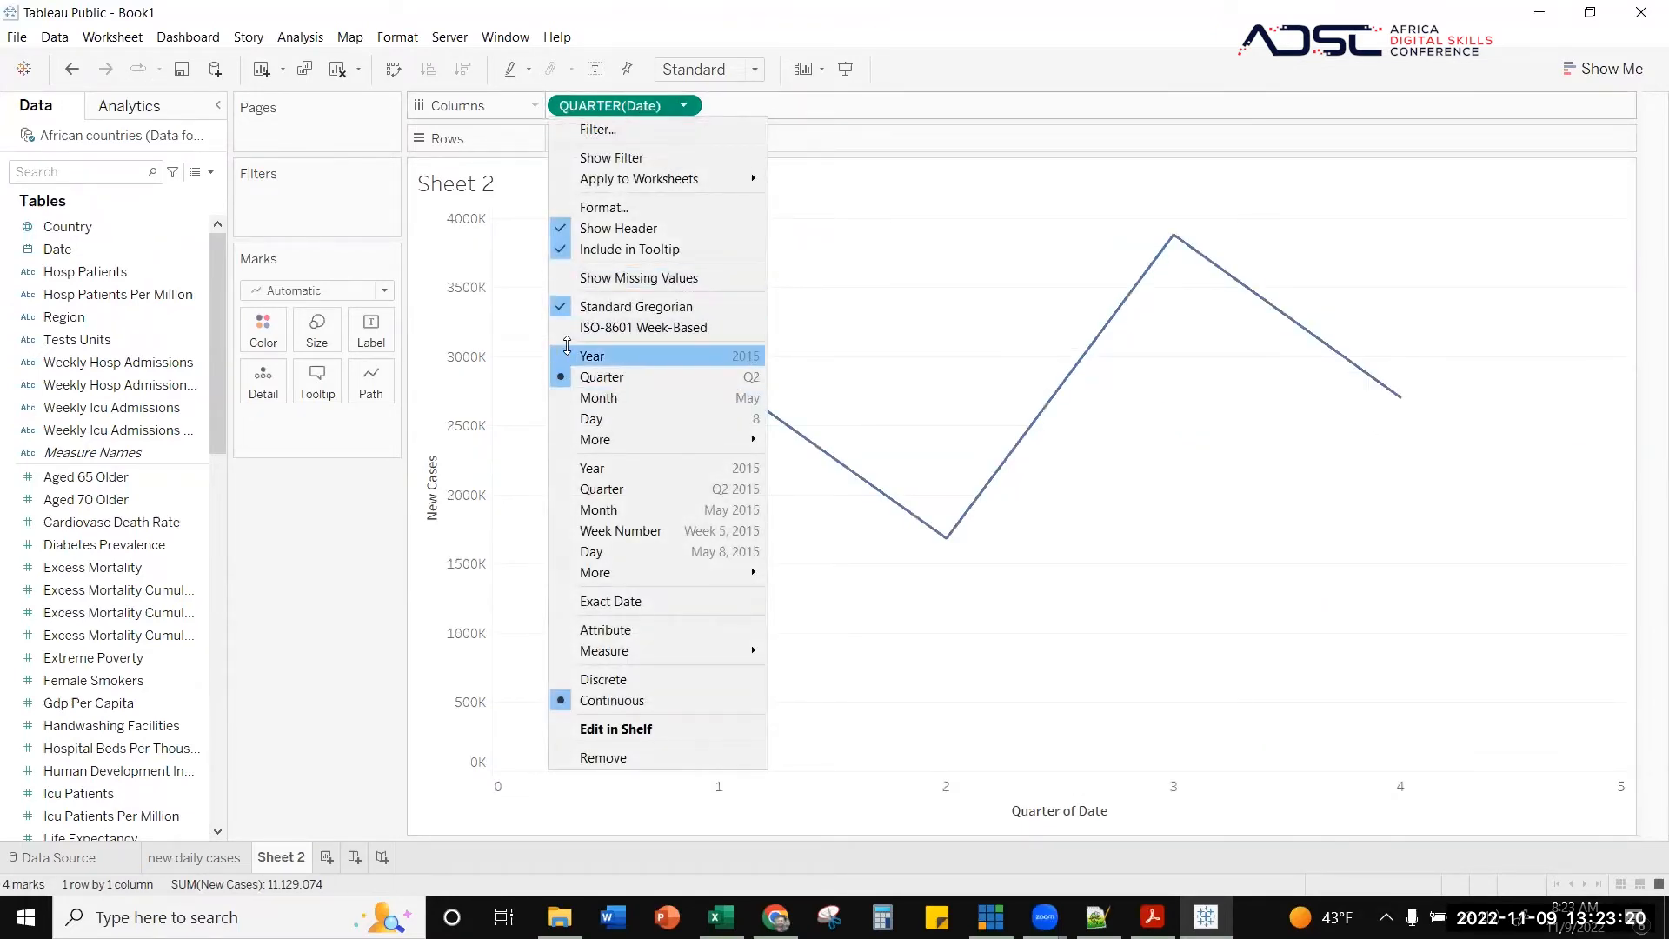
click(609, 355)
- Try the Date column field at the continuous Quarter (Q2 2015 style) level, followed by the continuous Month level
click(683, 105)
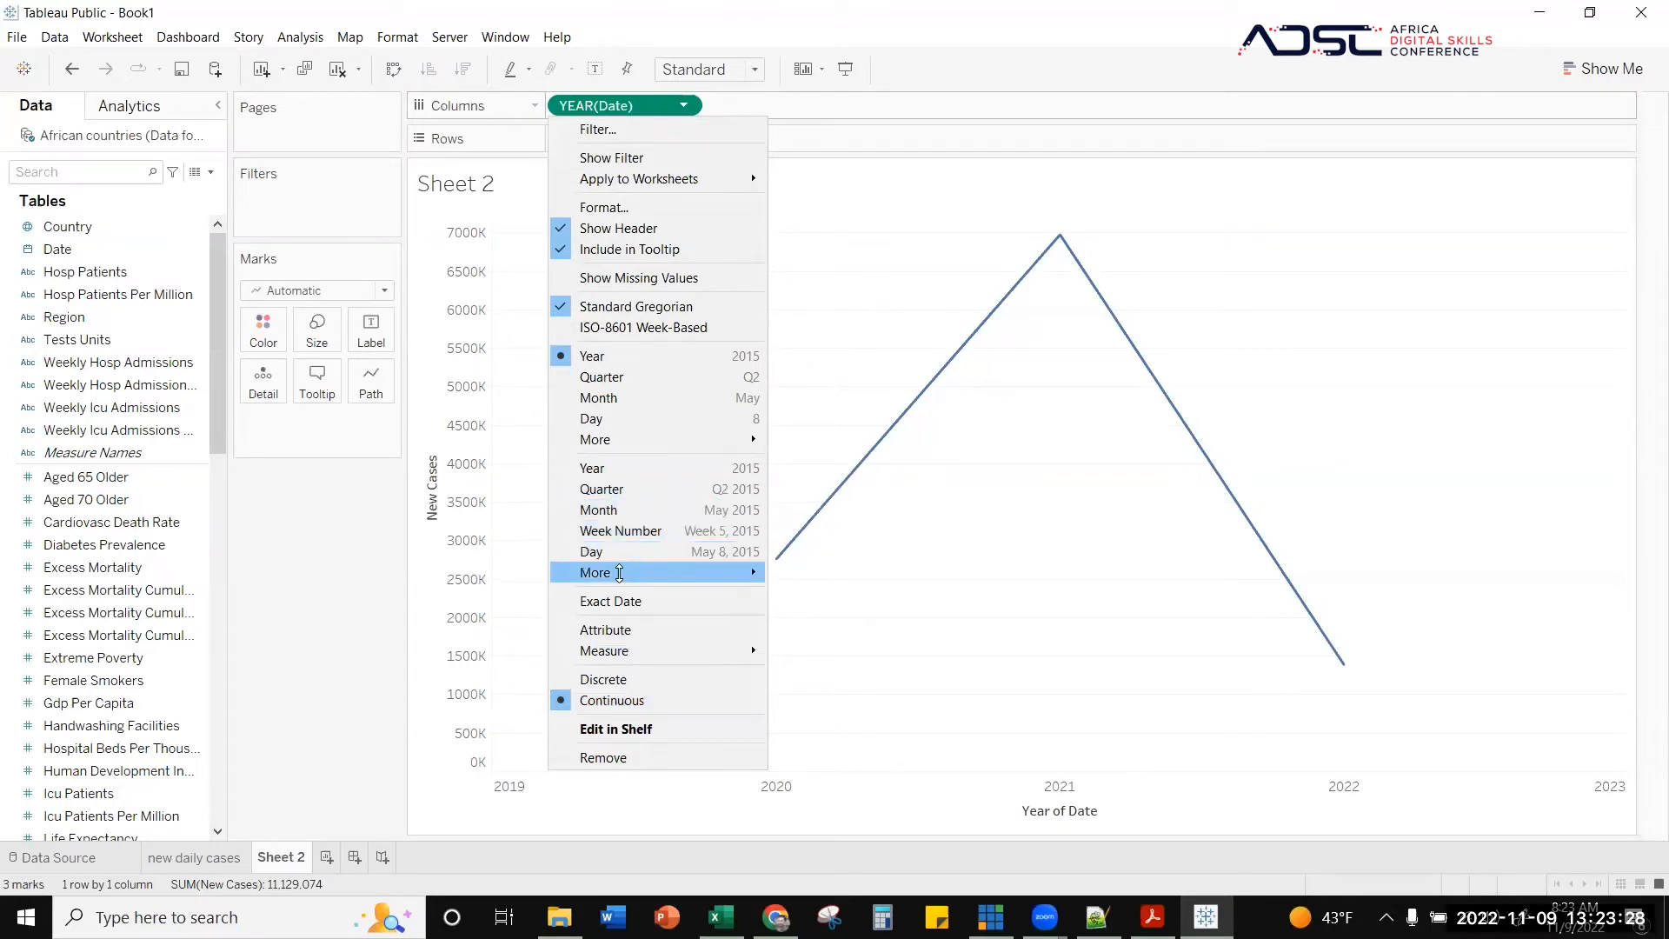
click(611, 490)
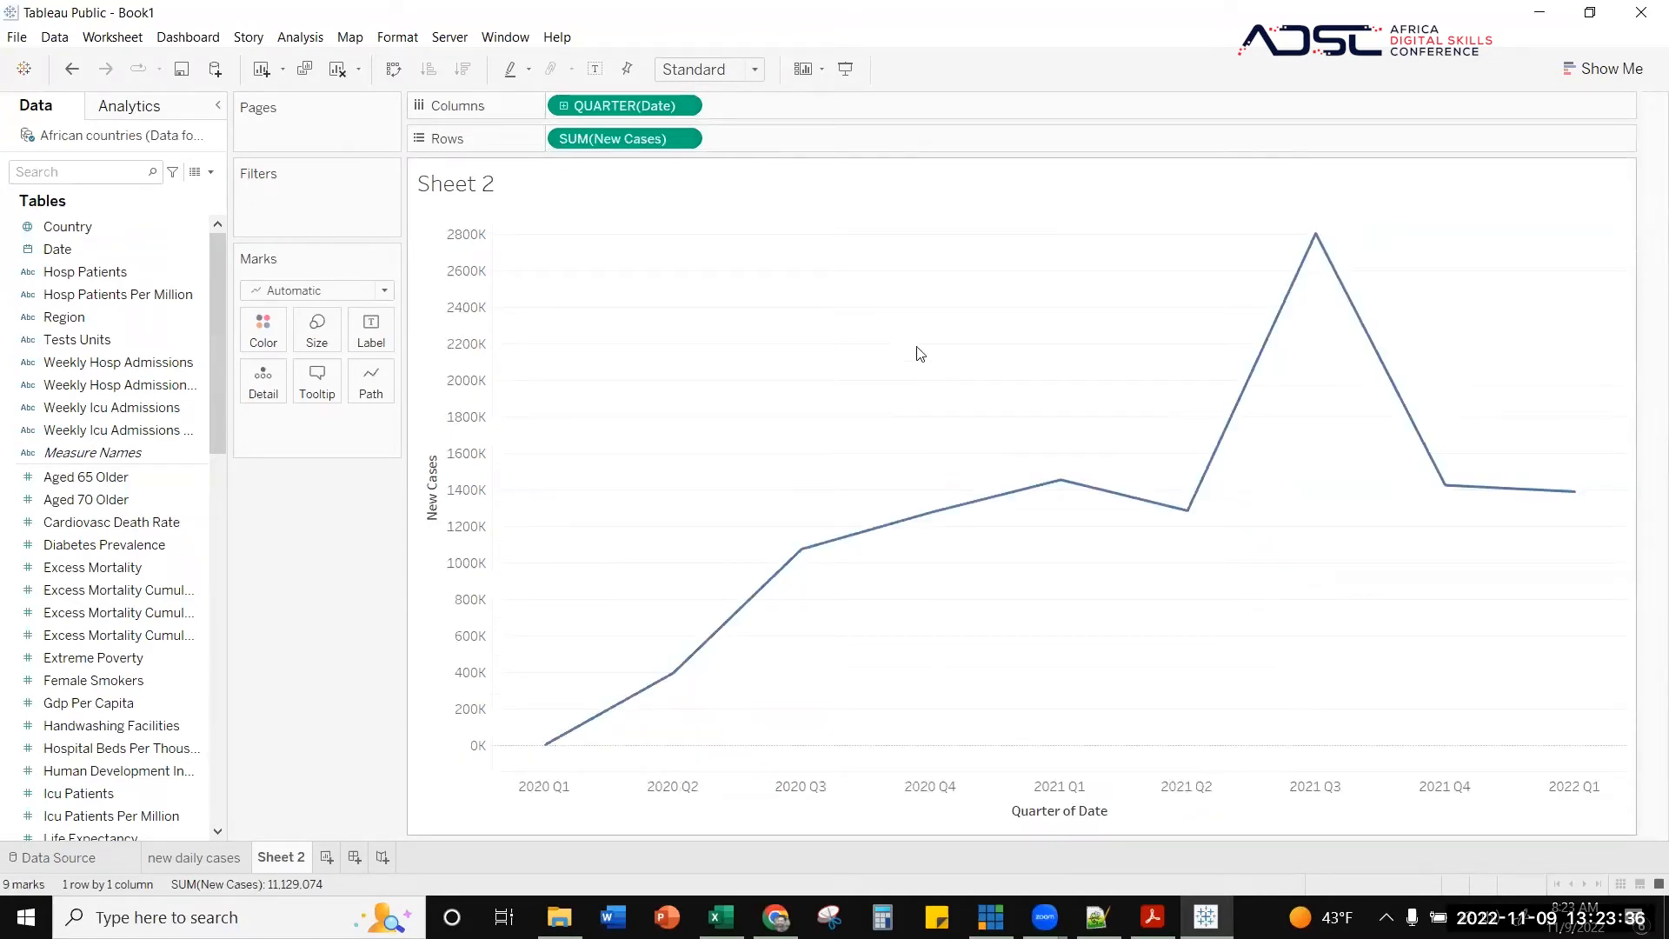
click(685, 106)
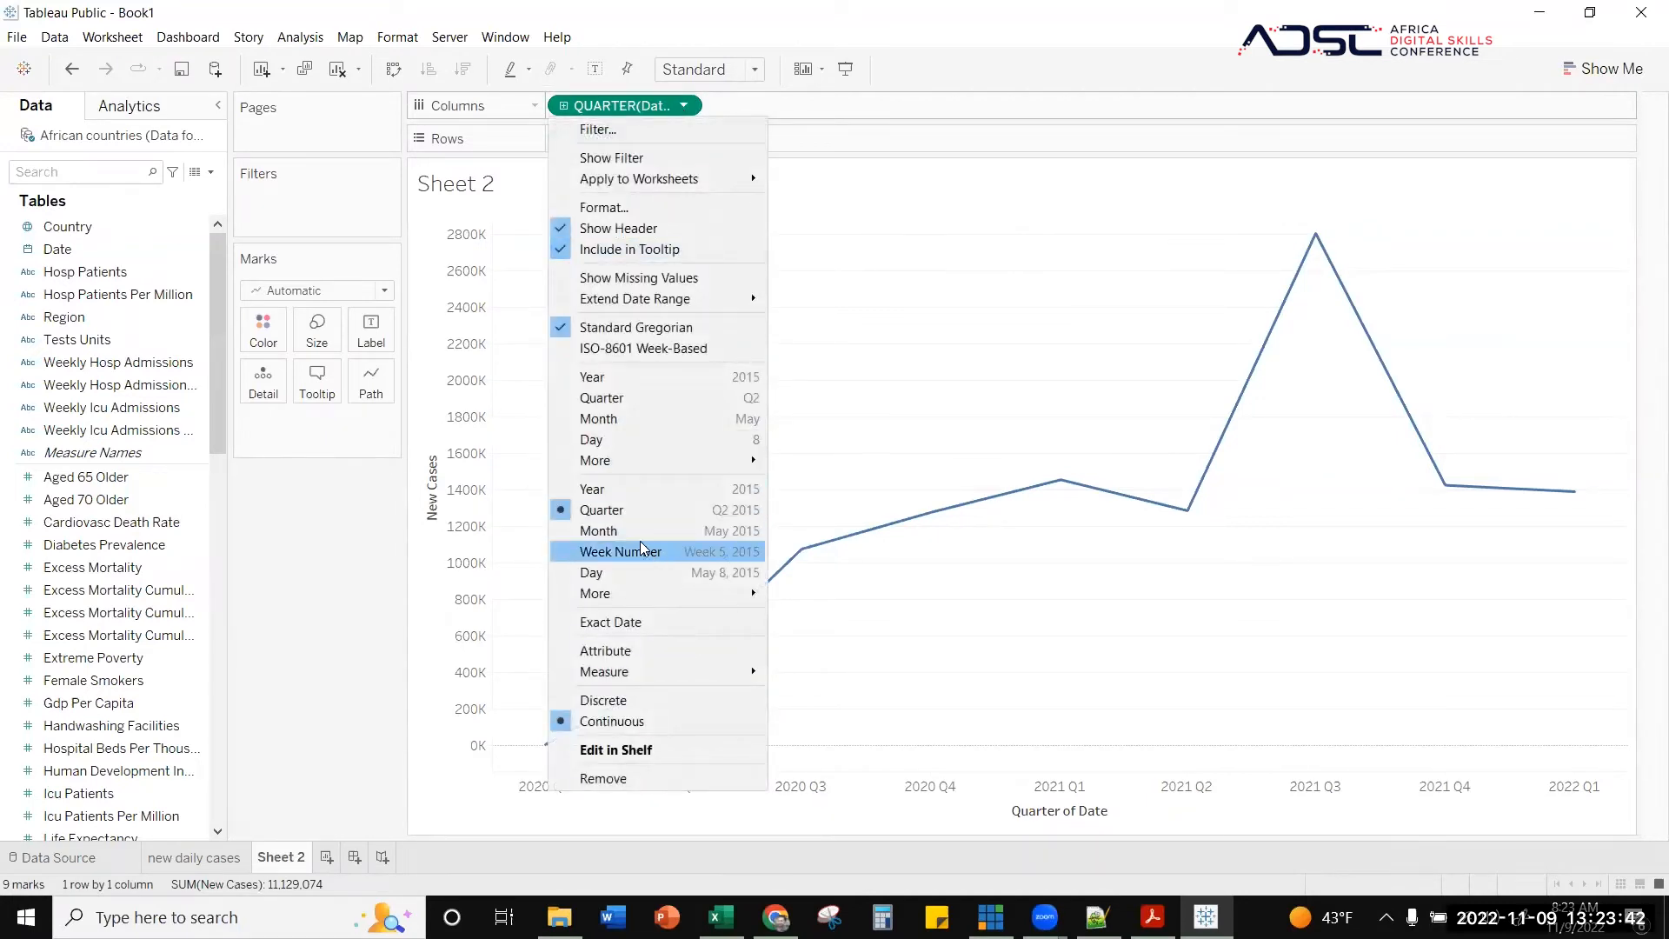
click(642, 531)
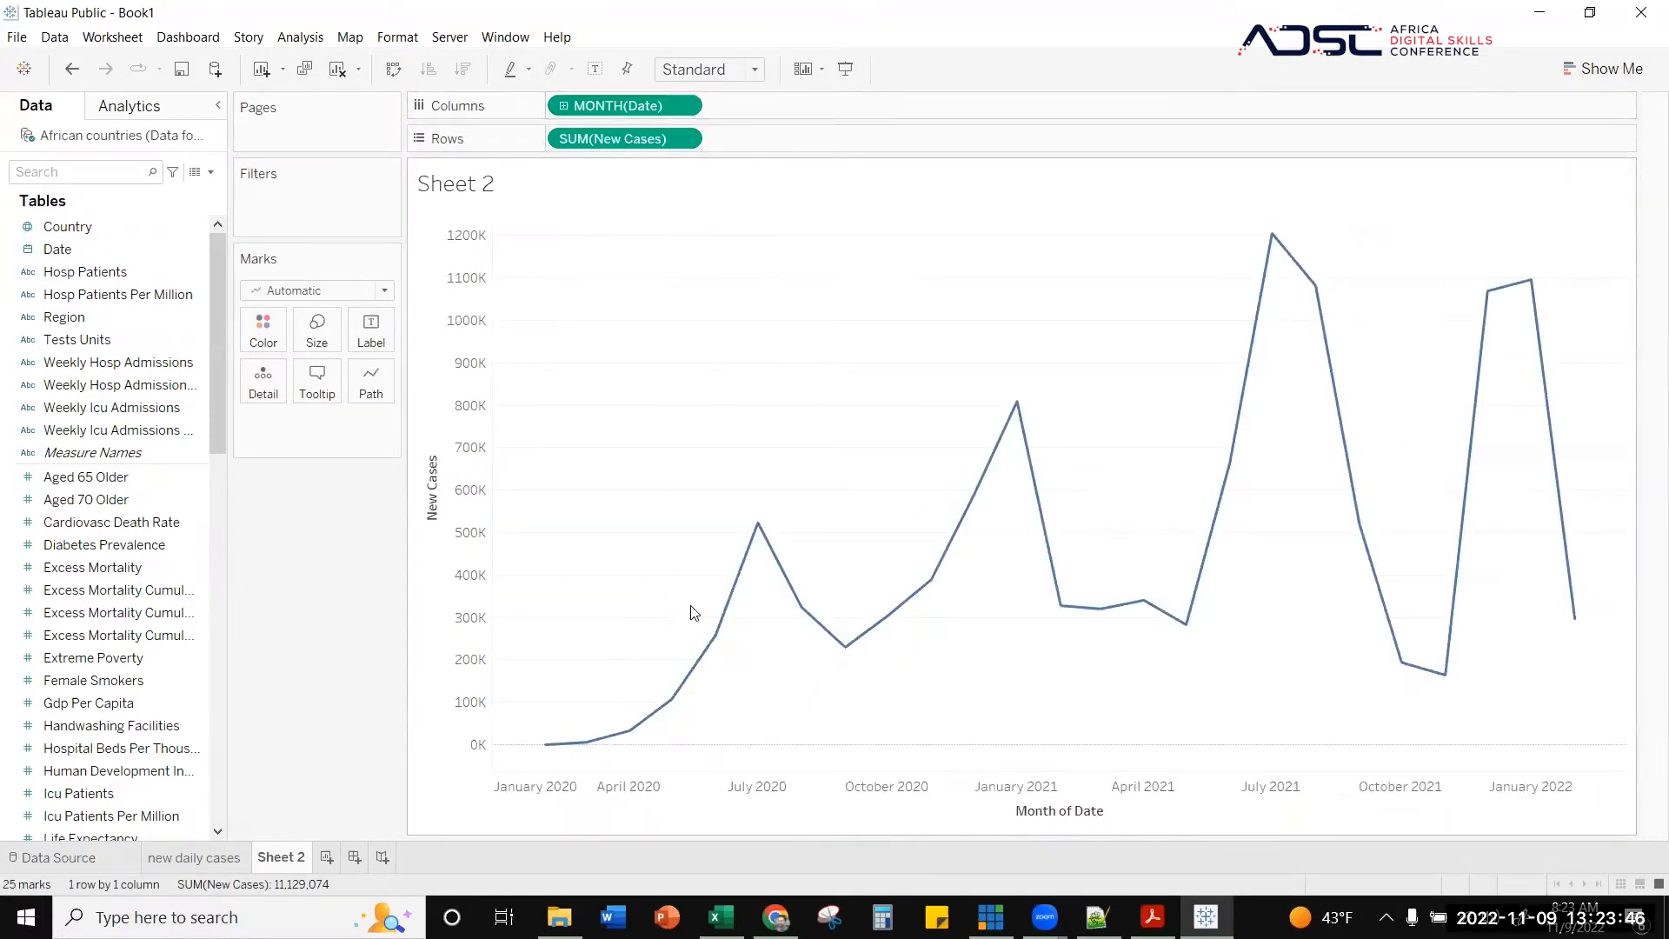
- Try the Date column field at the continuous Week Number level, followed by the continuous Day level
click(684, 107)
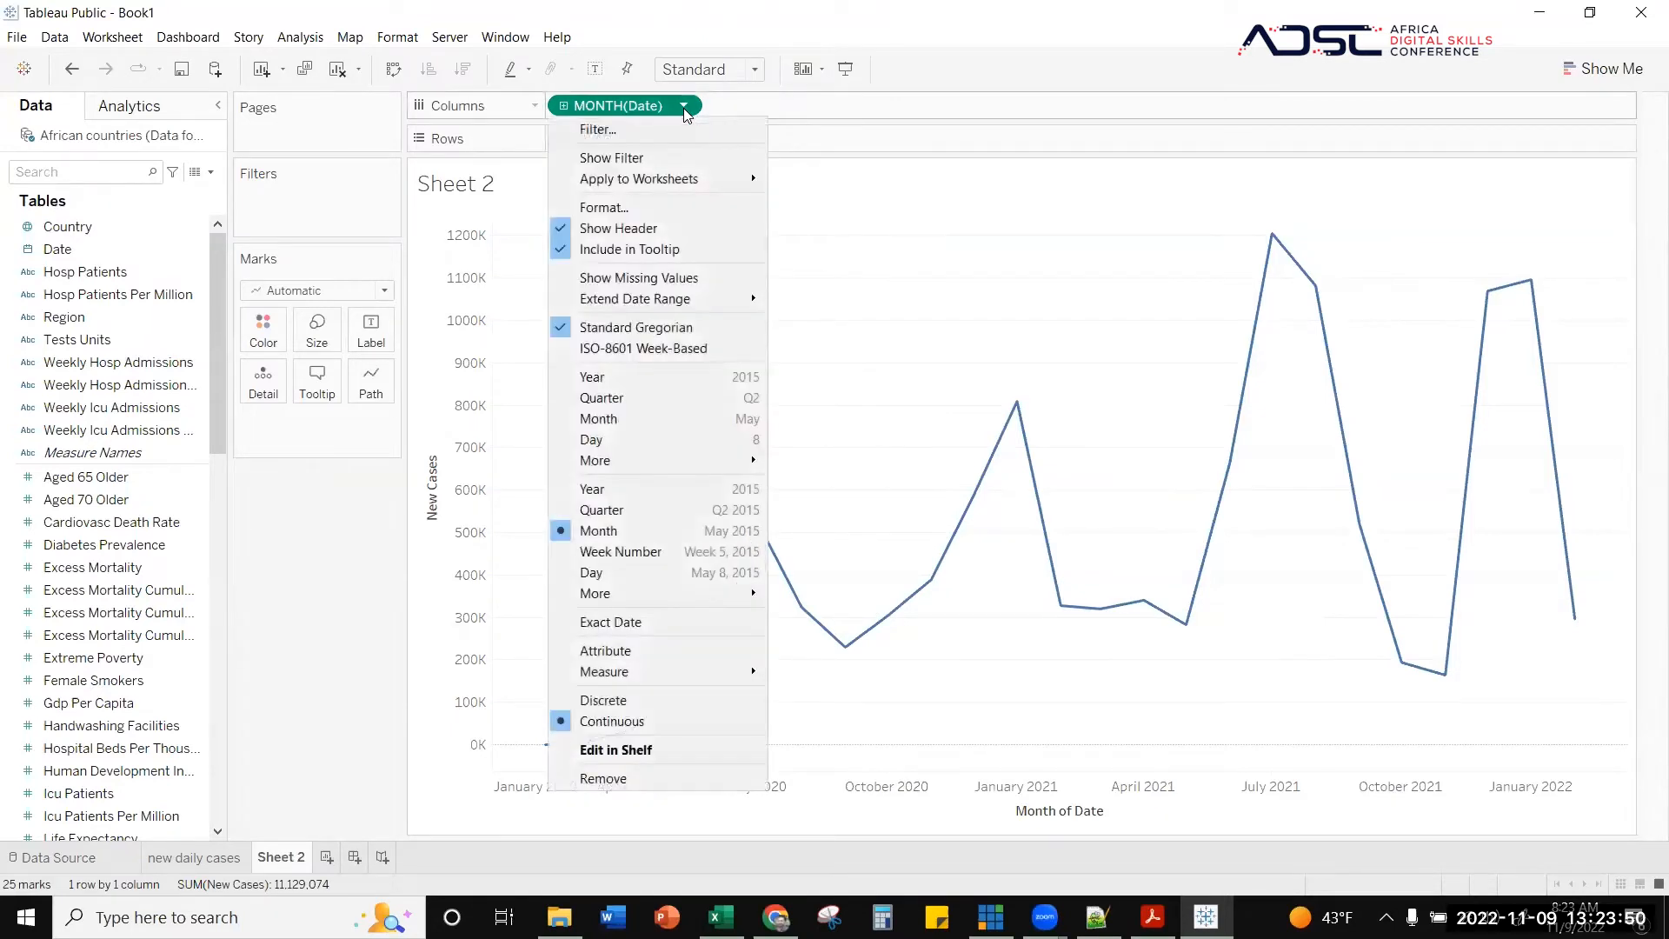
click(661, 552)
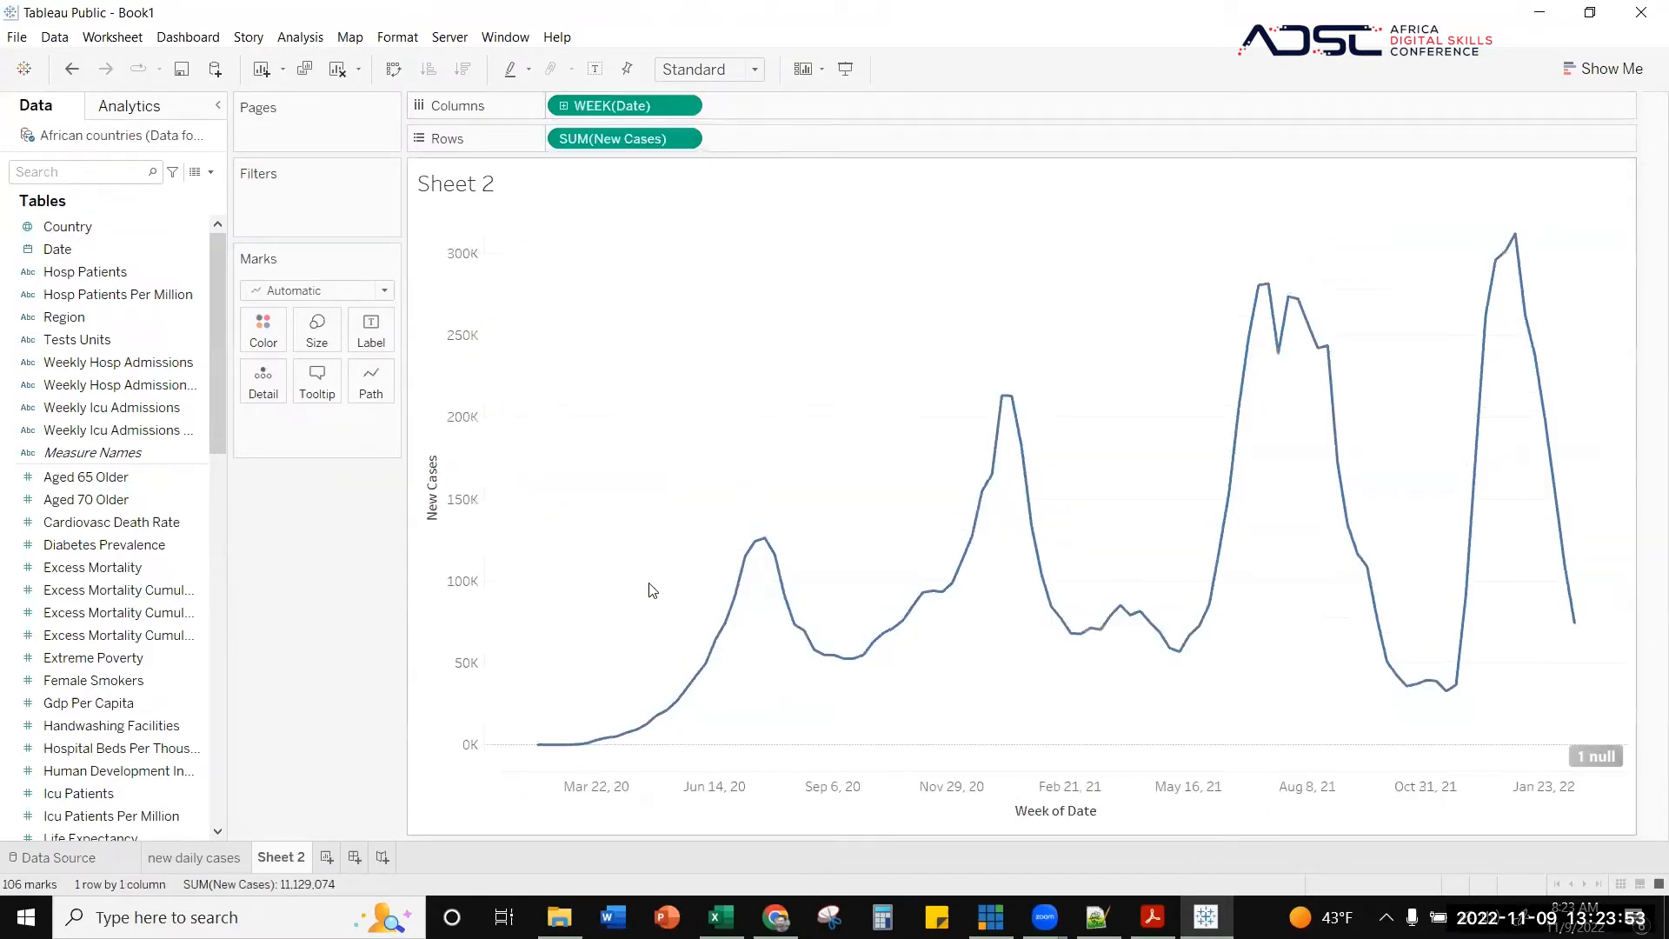
double_click(688, 104)
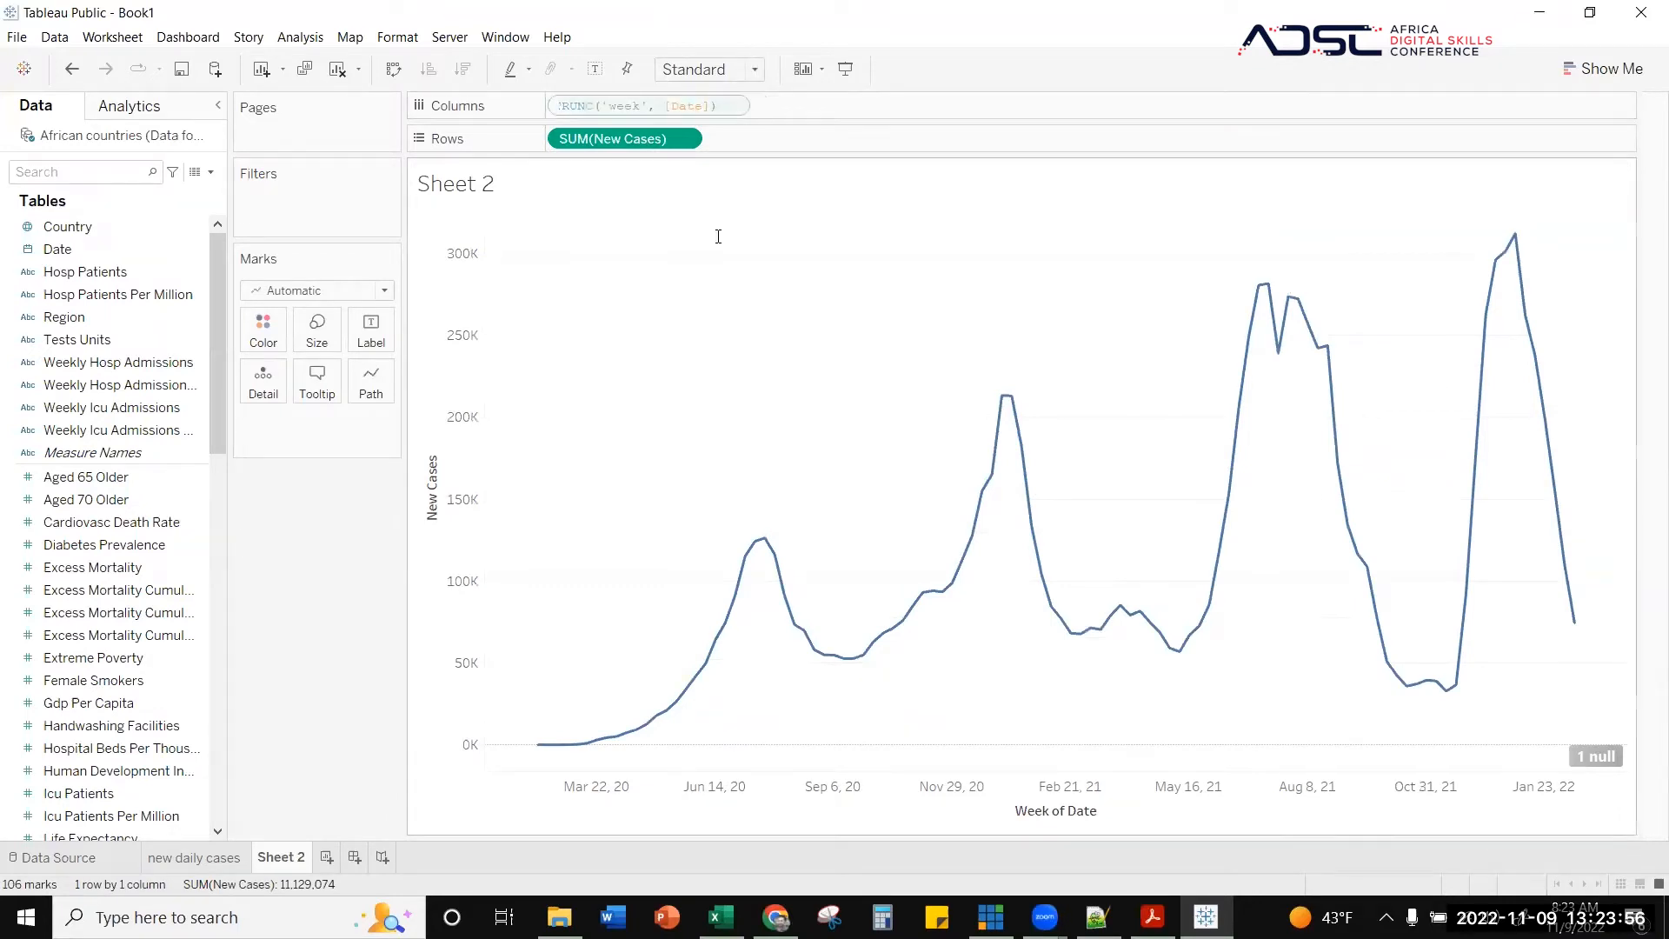
click(719, 235)
click(687, 104)
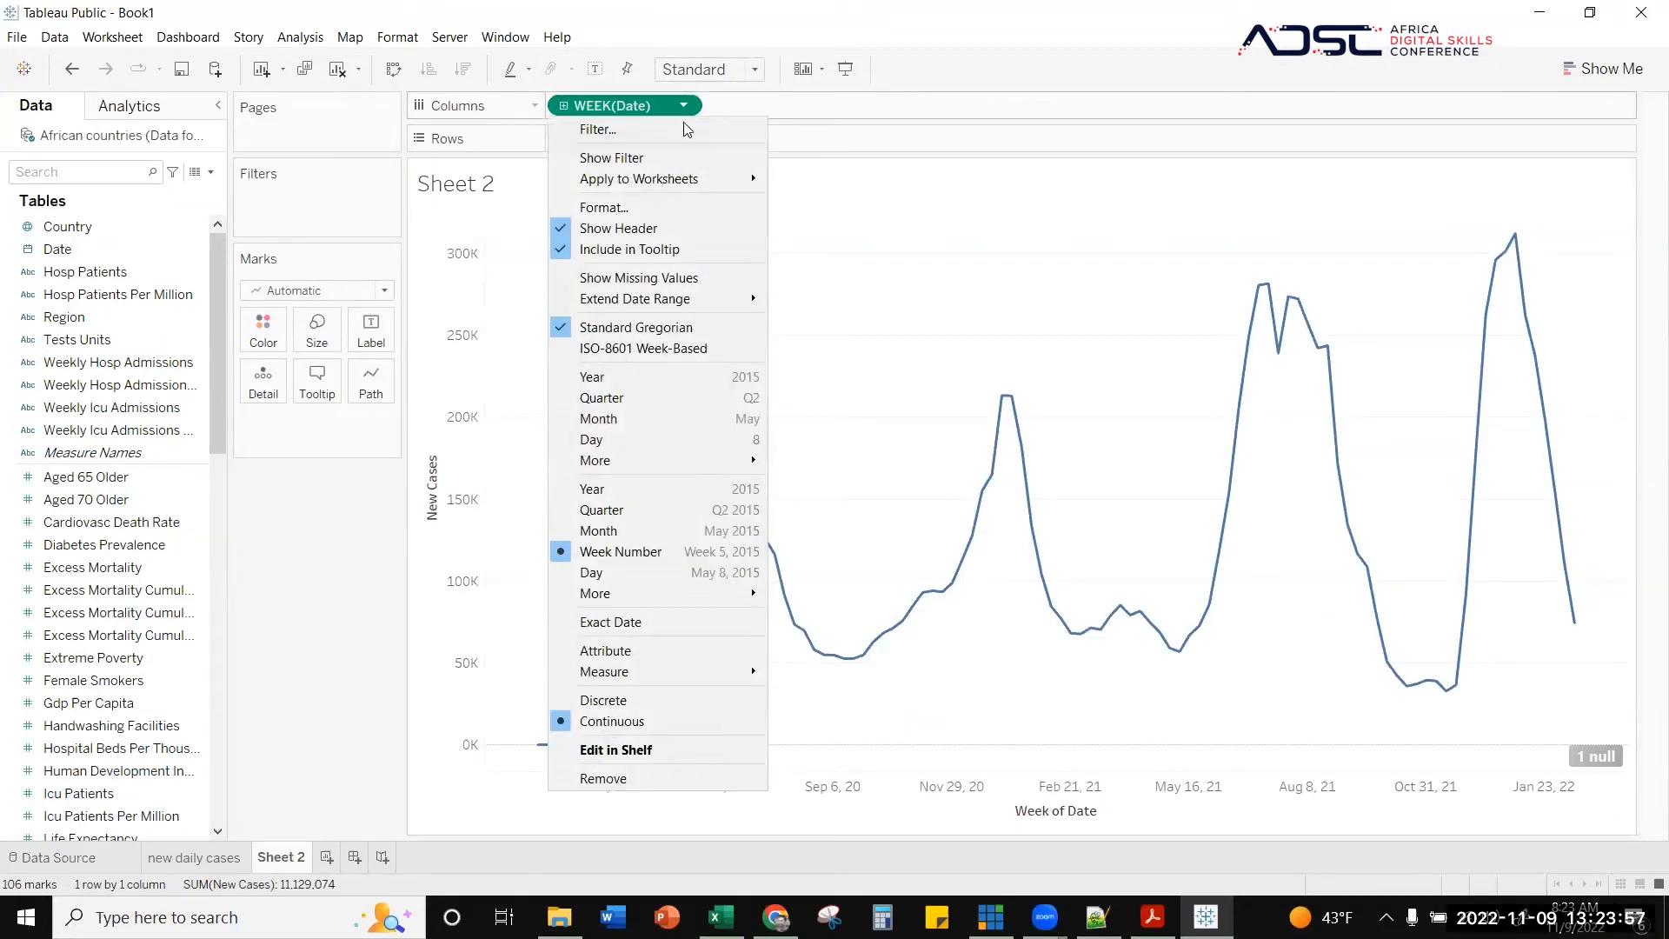
click(629, 576)
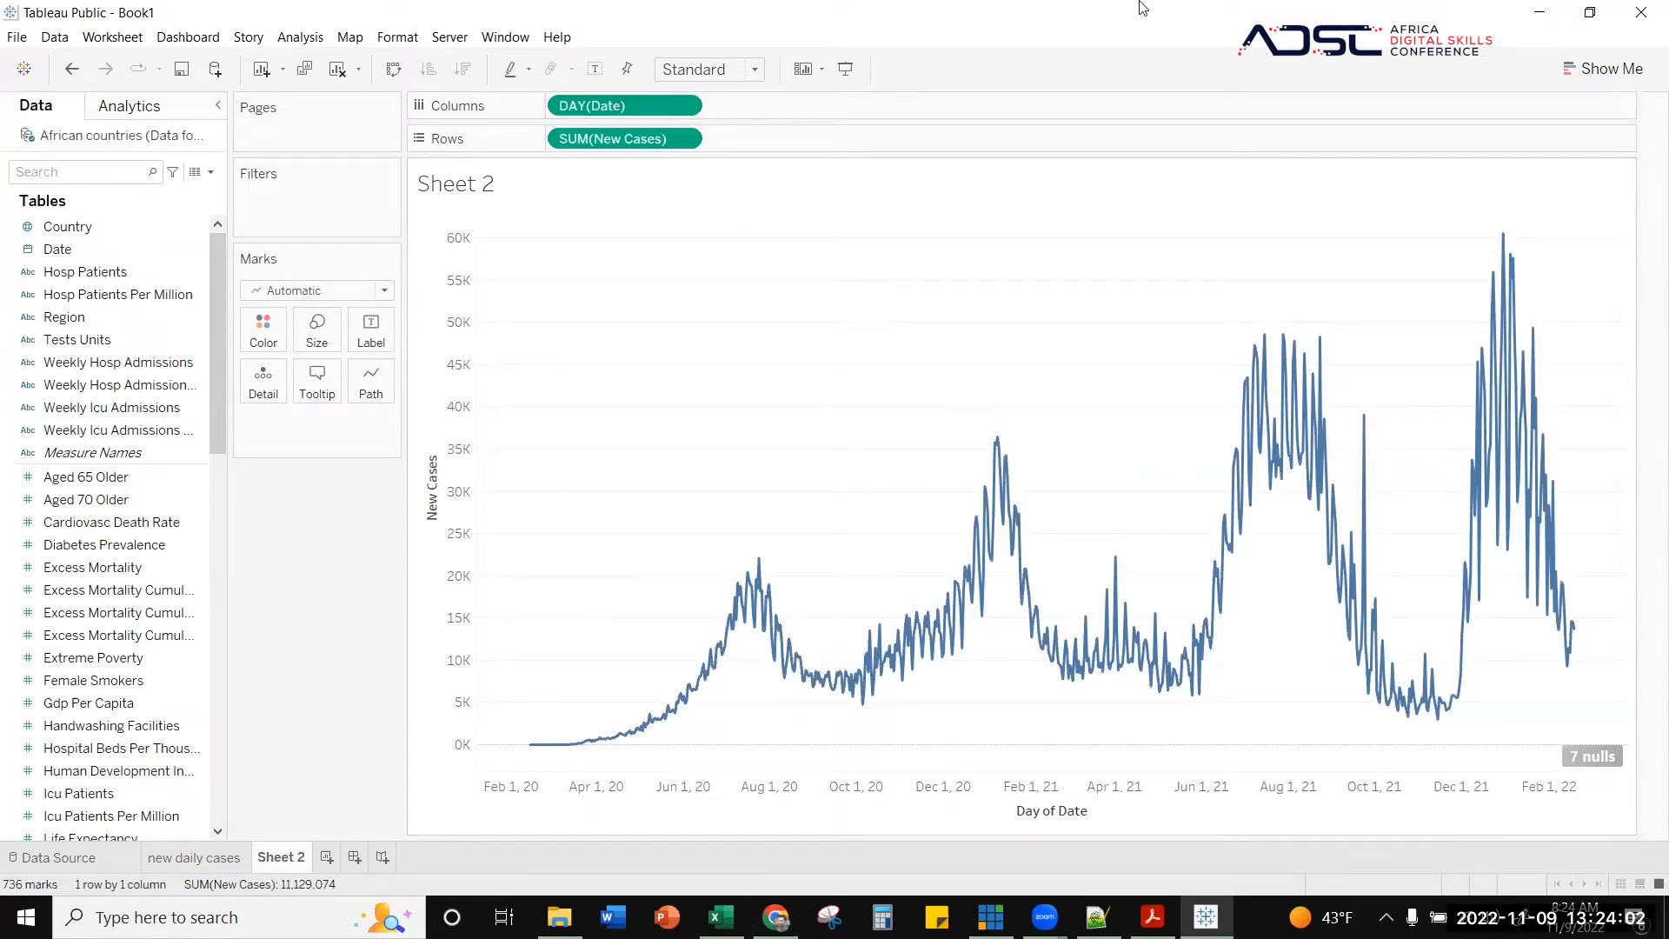
- Set the Date column field to Exact Date and inspect individual points along the New Cases line
click(684, 105)
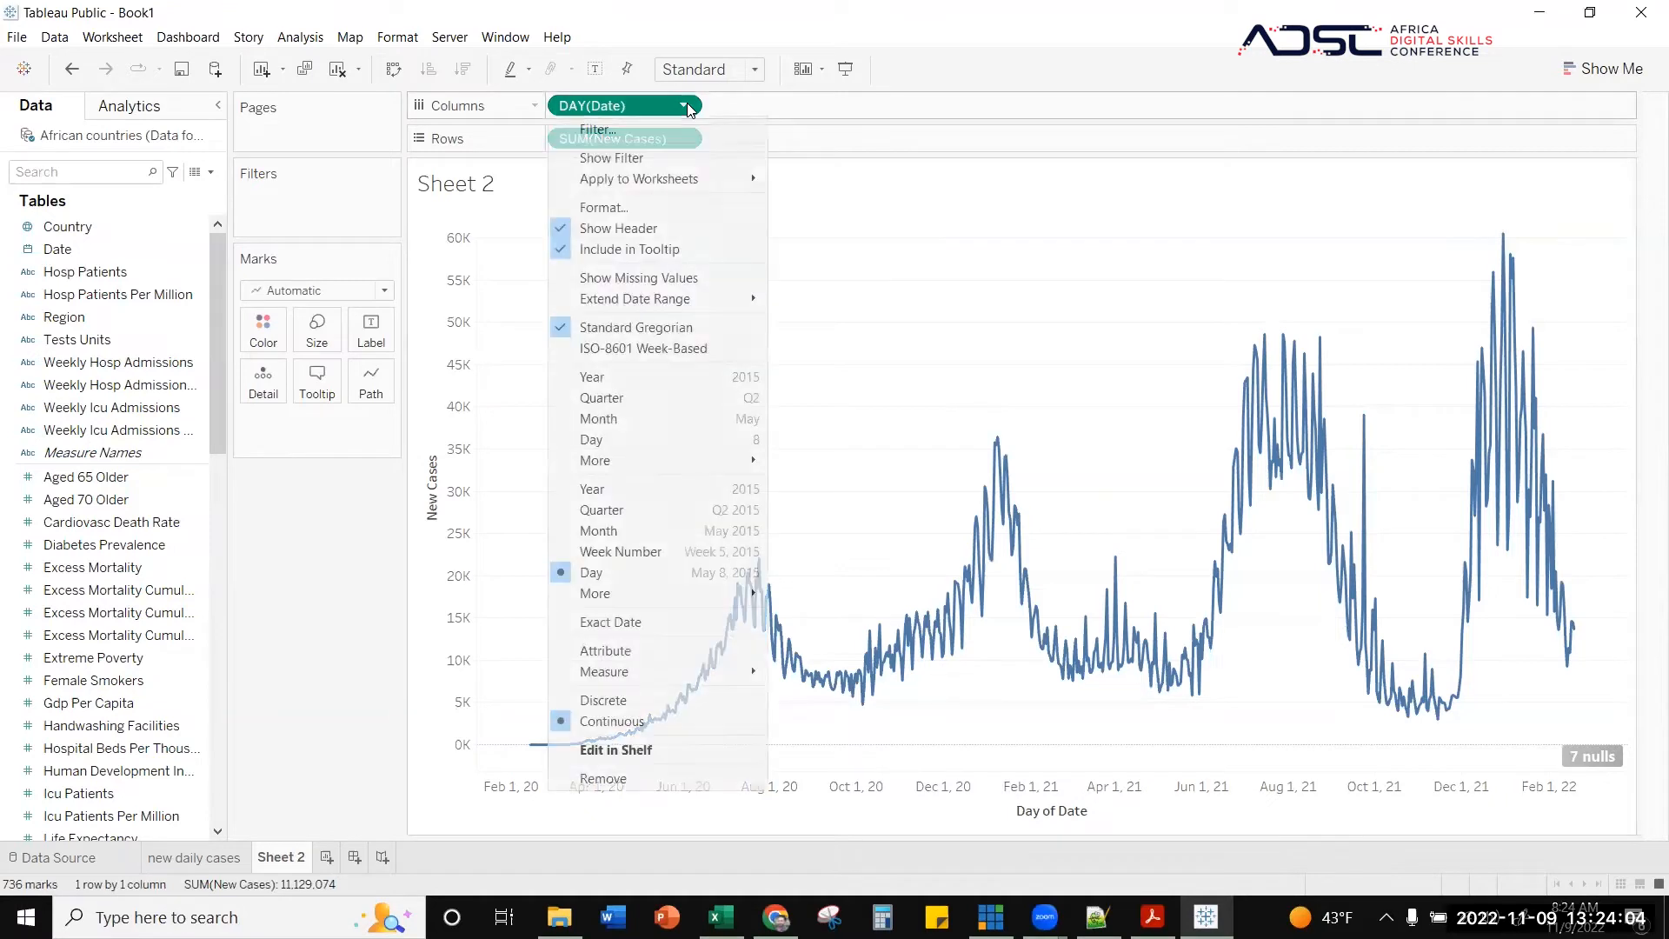
click(644, 622)
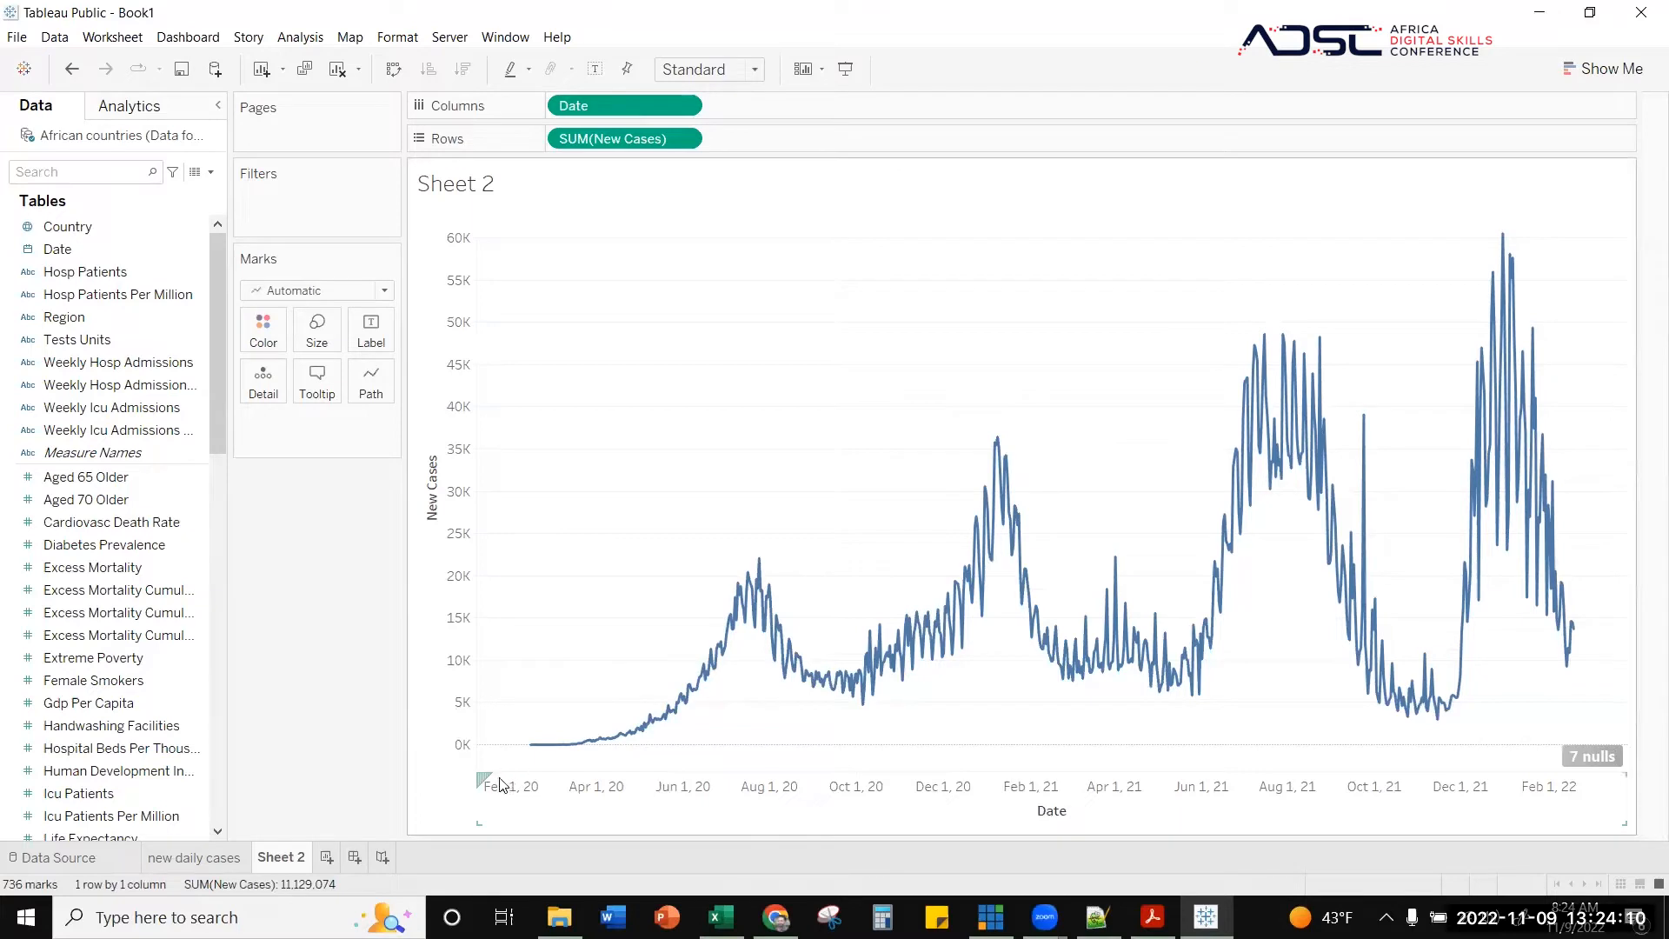
mouse_move(531, 754)
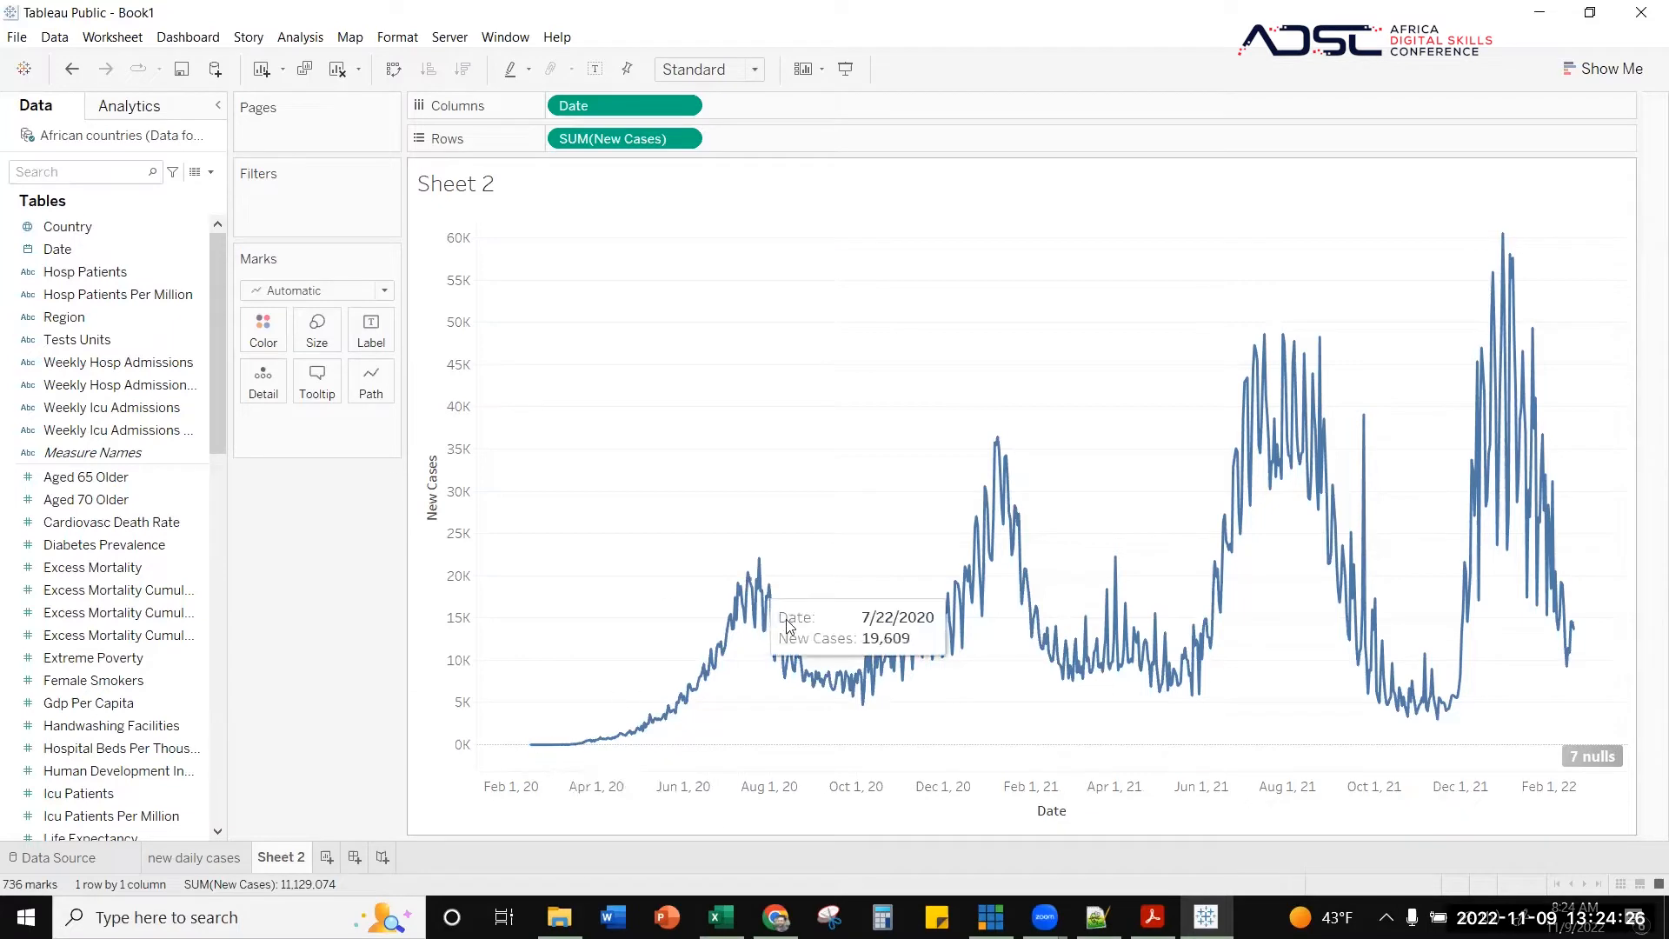
right_click(996, 442)
click(1006, 403)
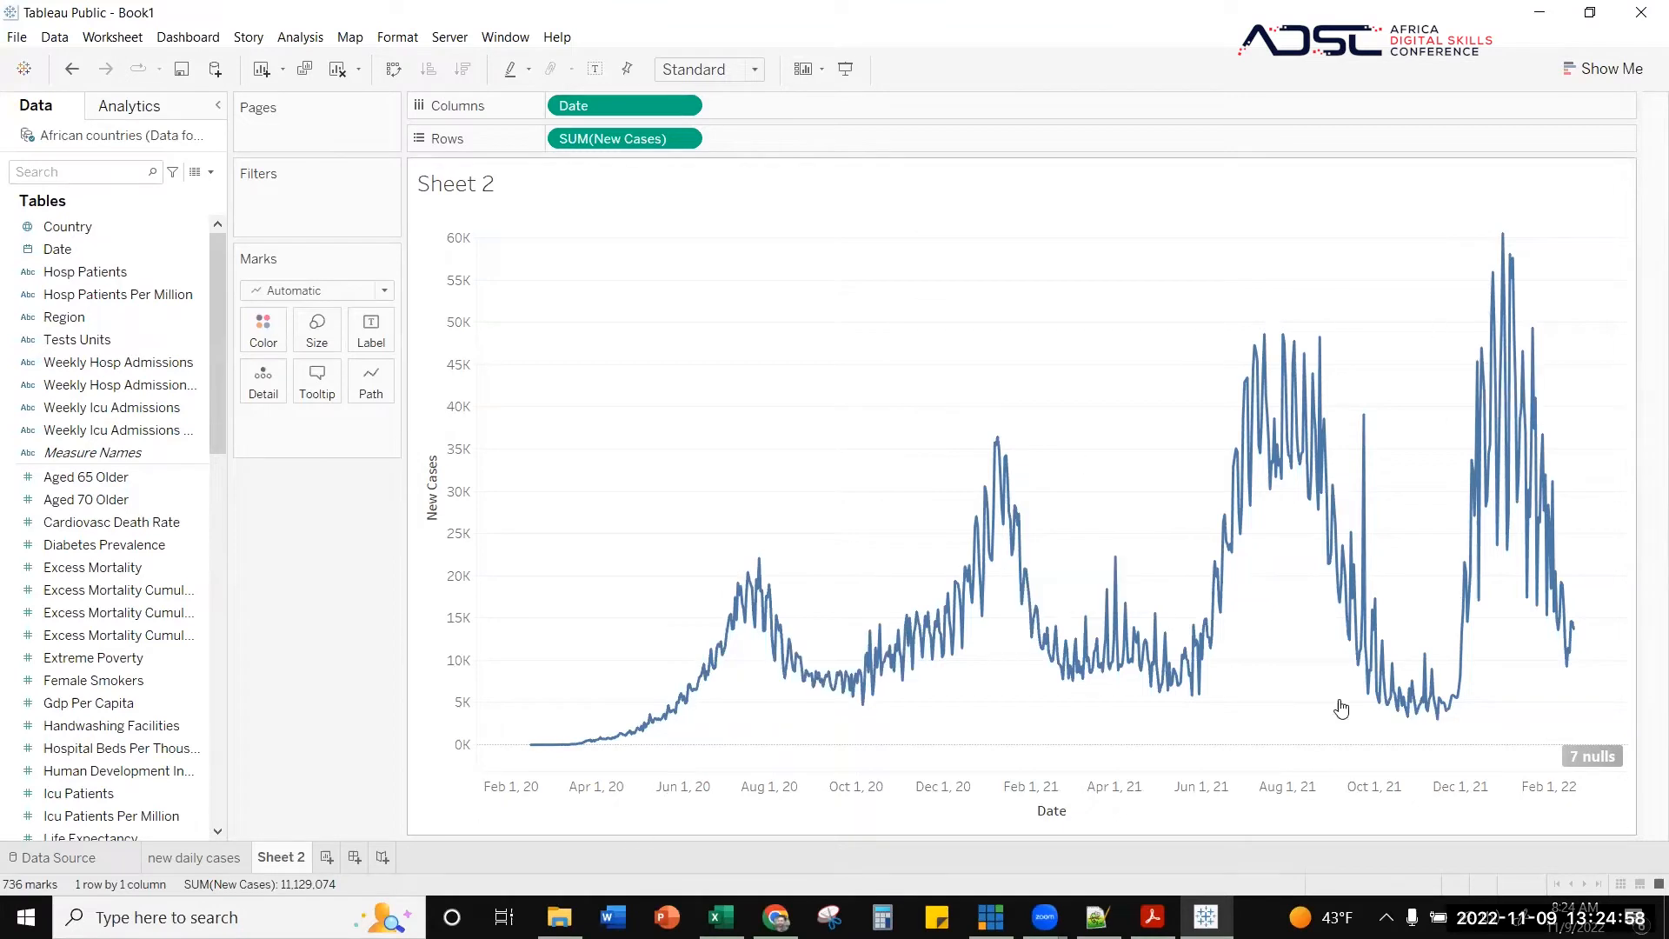
- Filter the null New Cases values out of the view
click(1579, 758)
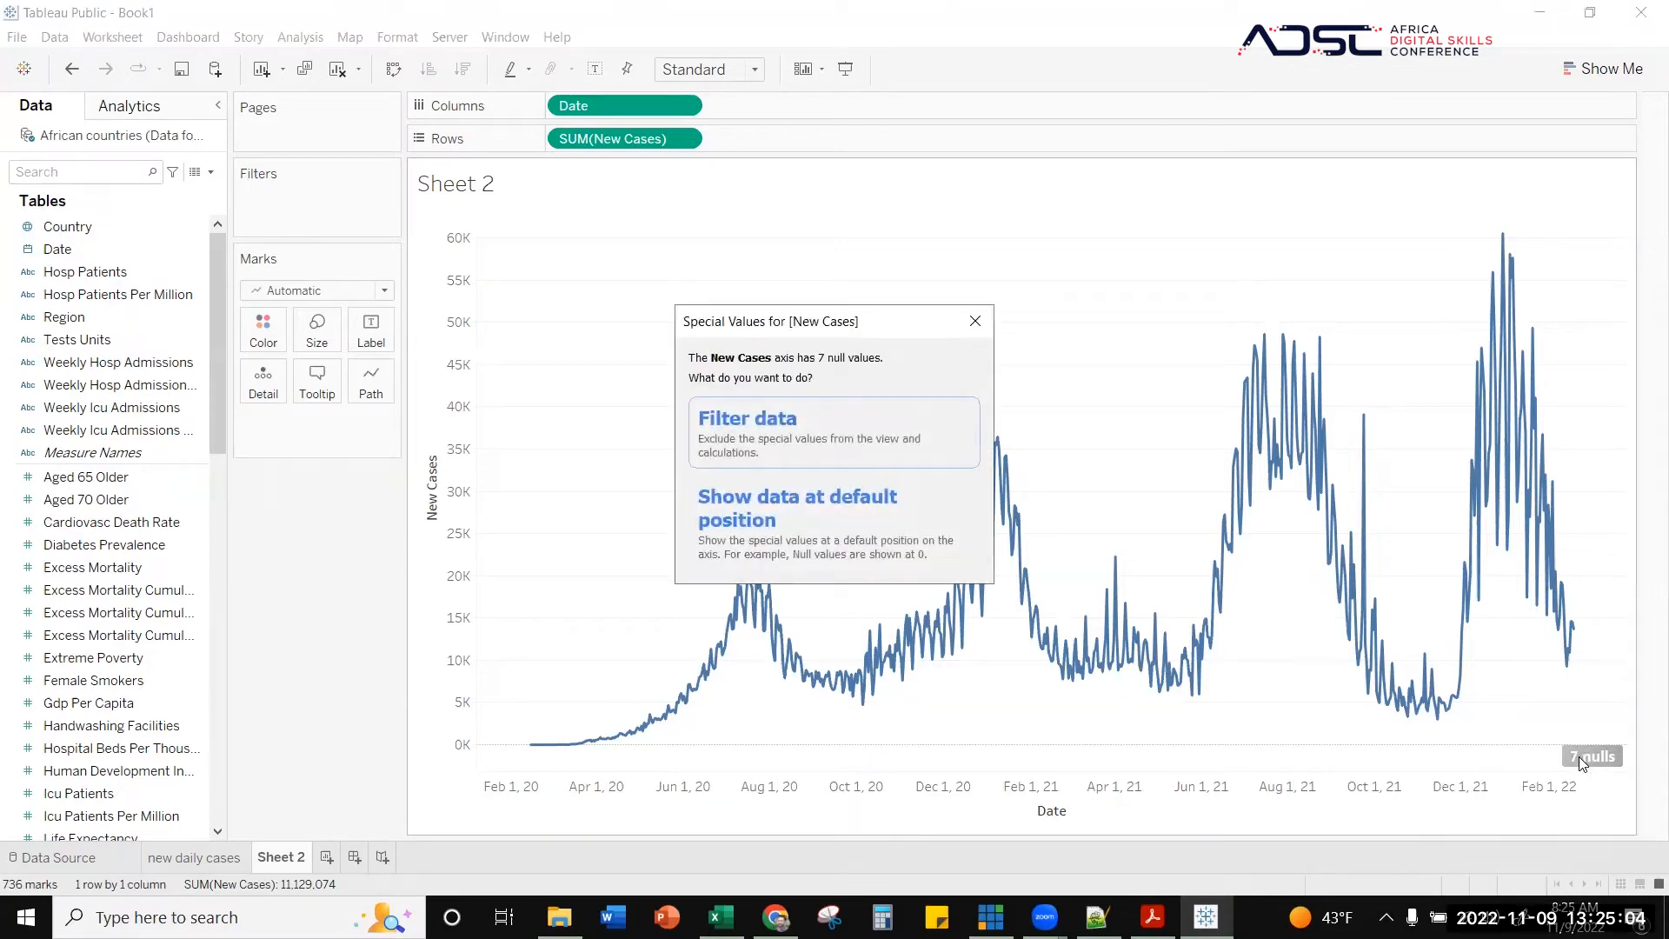
click(975, 321)
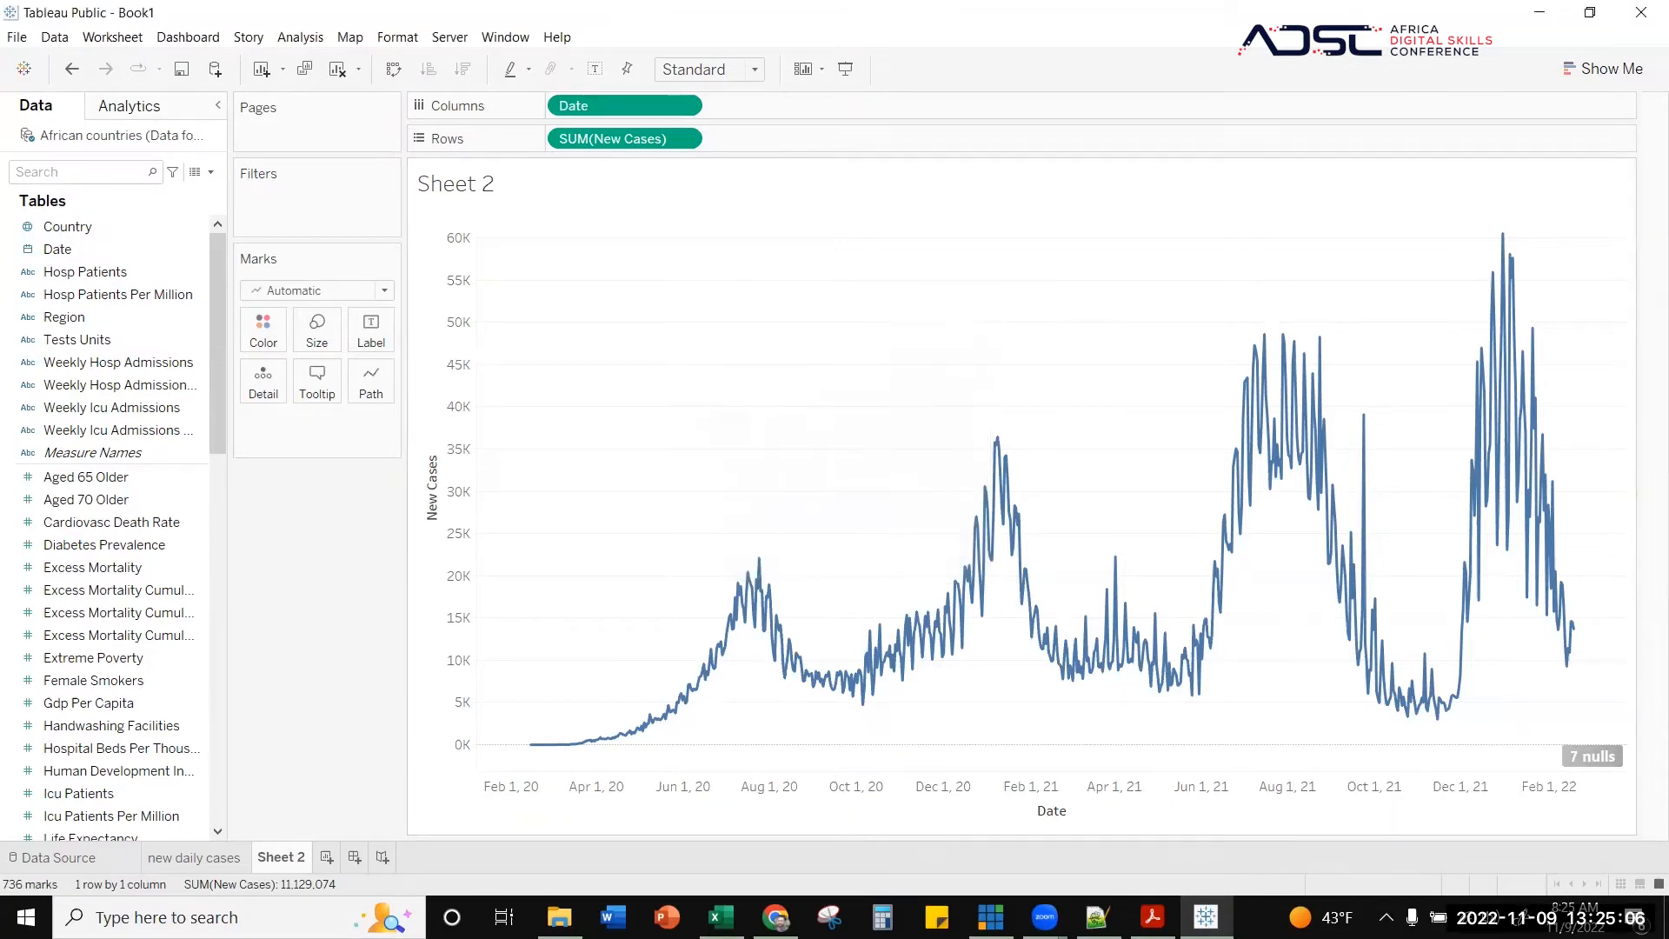
click(1598, 755)
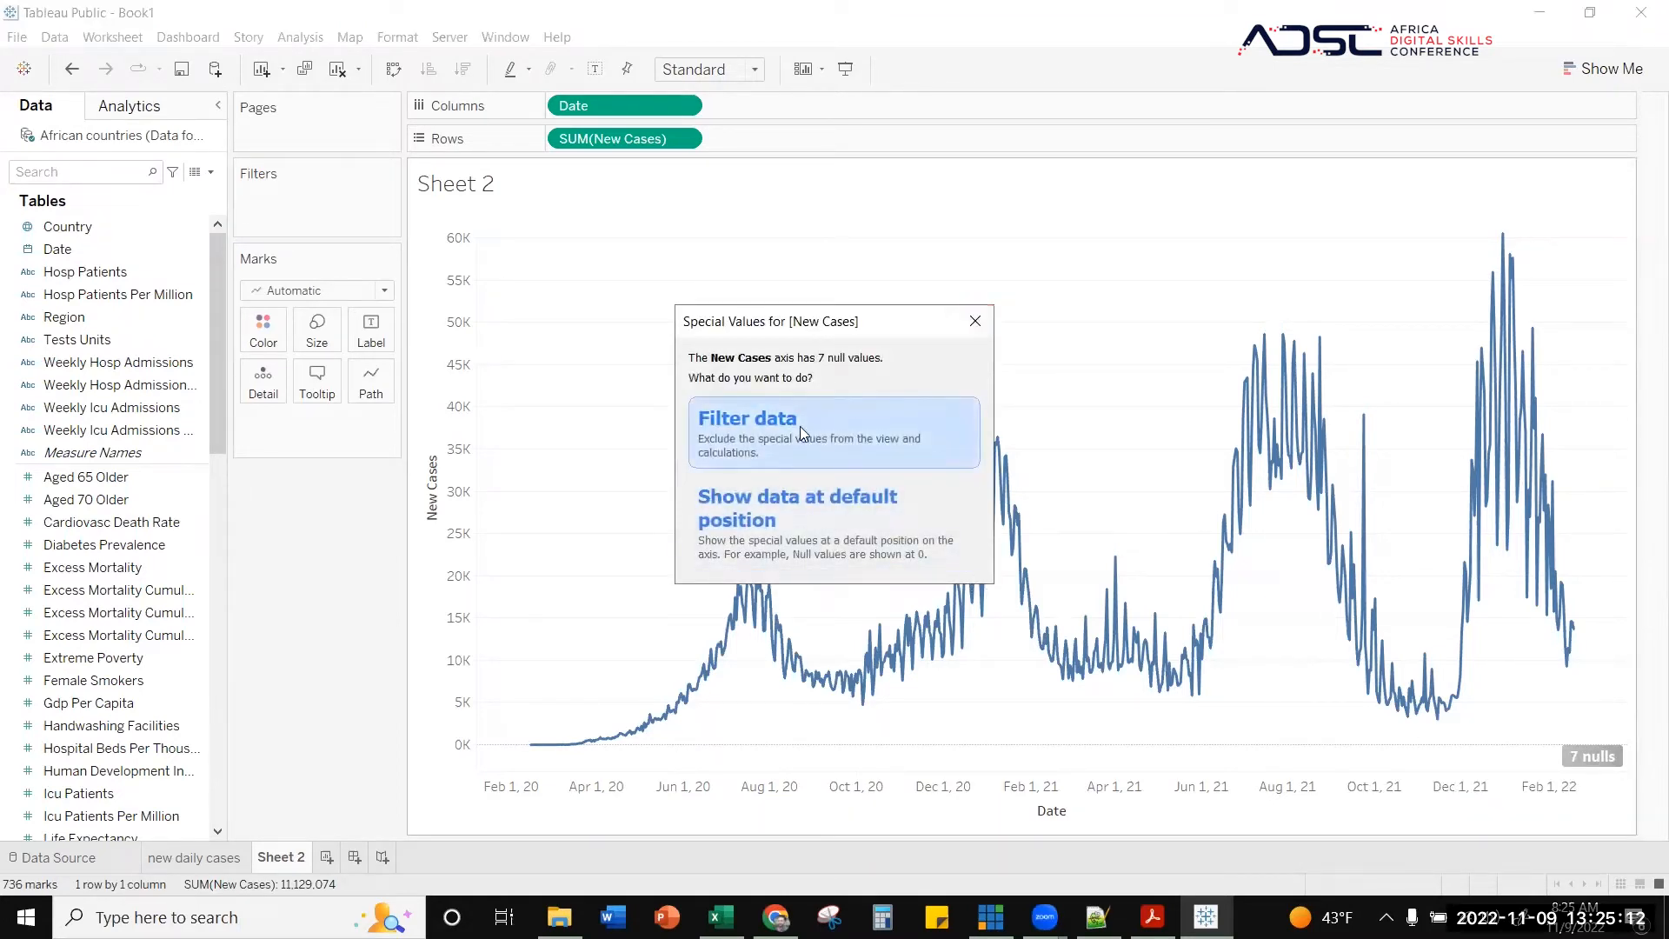
click(743, 419)
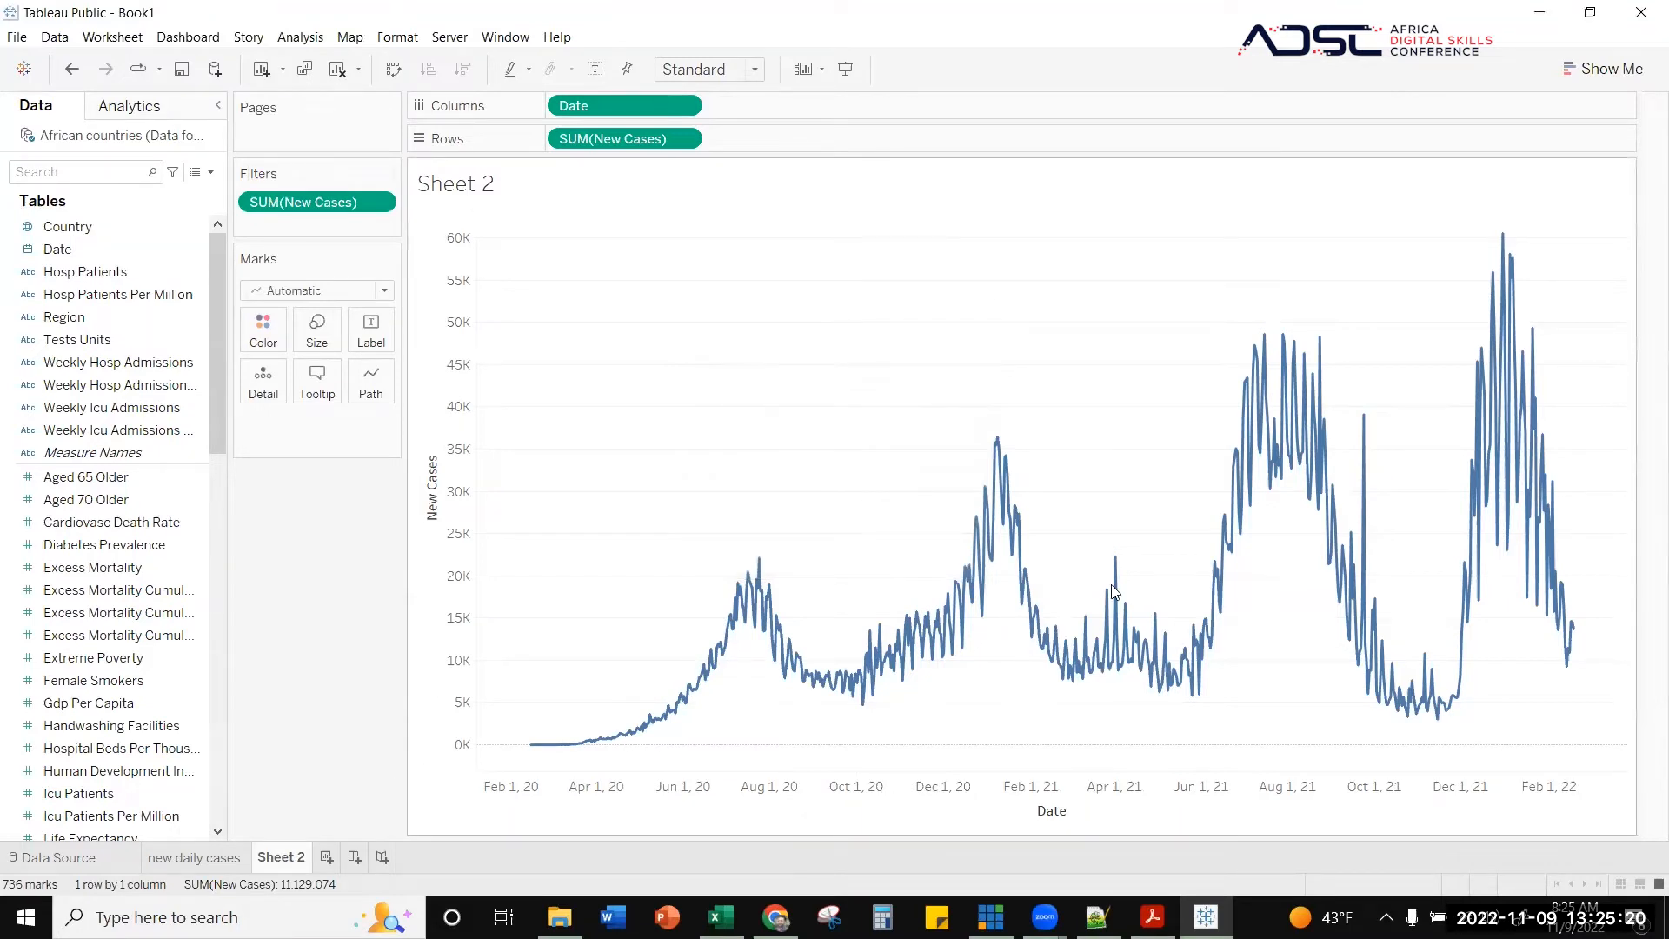
- Change the color of the New Cases line to teal
click(264, 329)
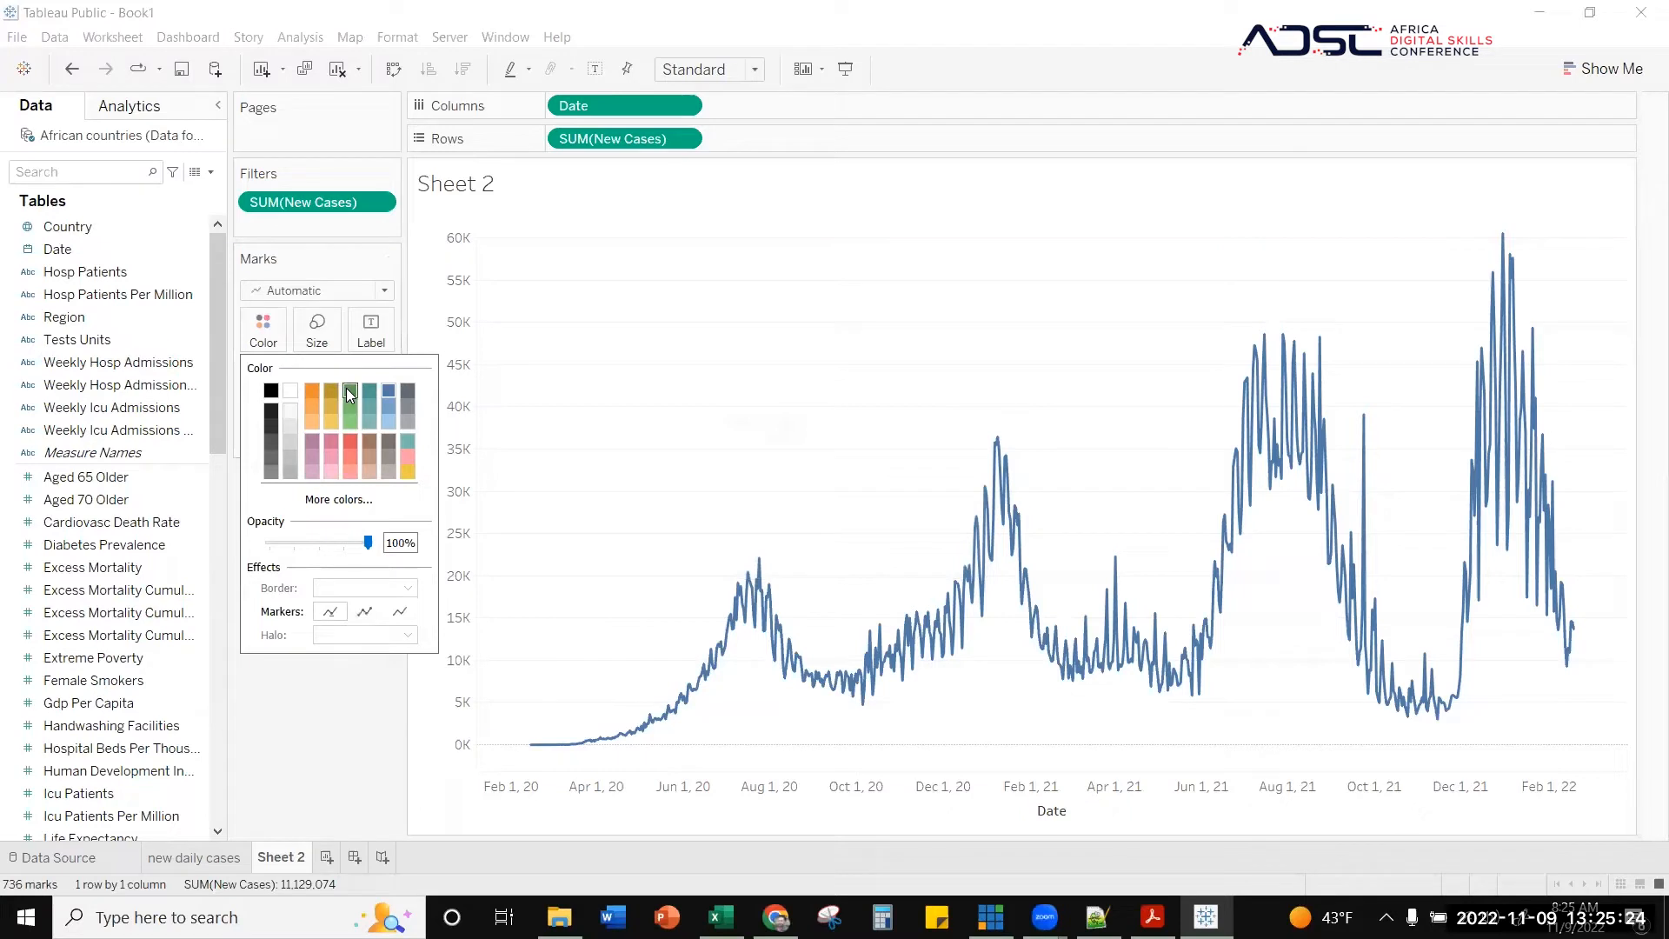
click(370, 388)
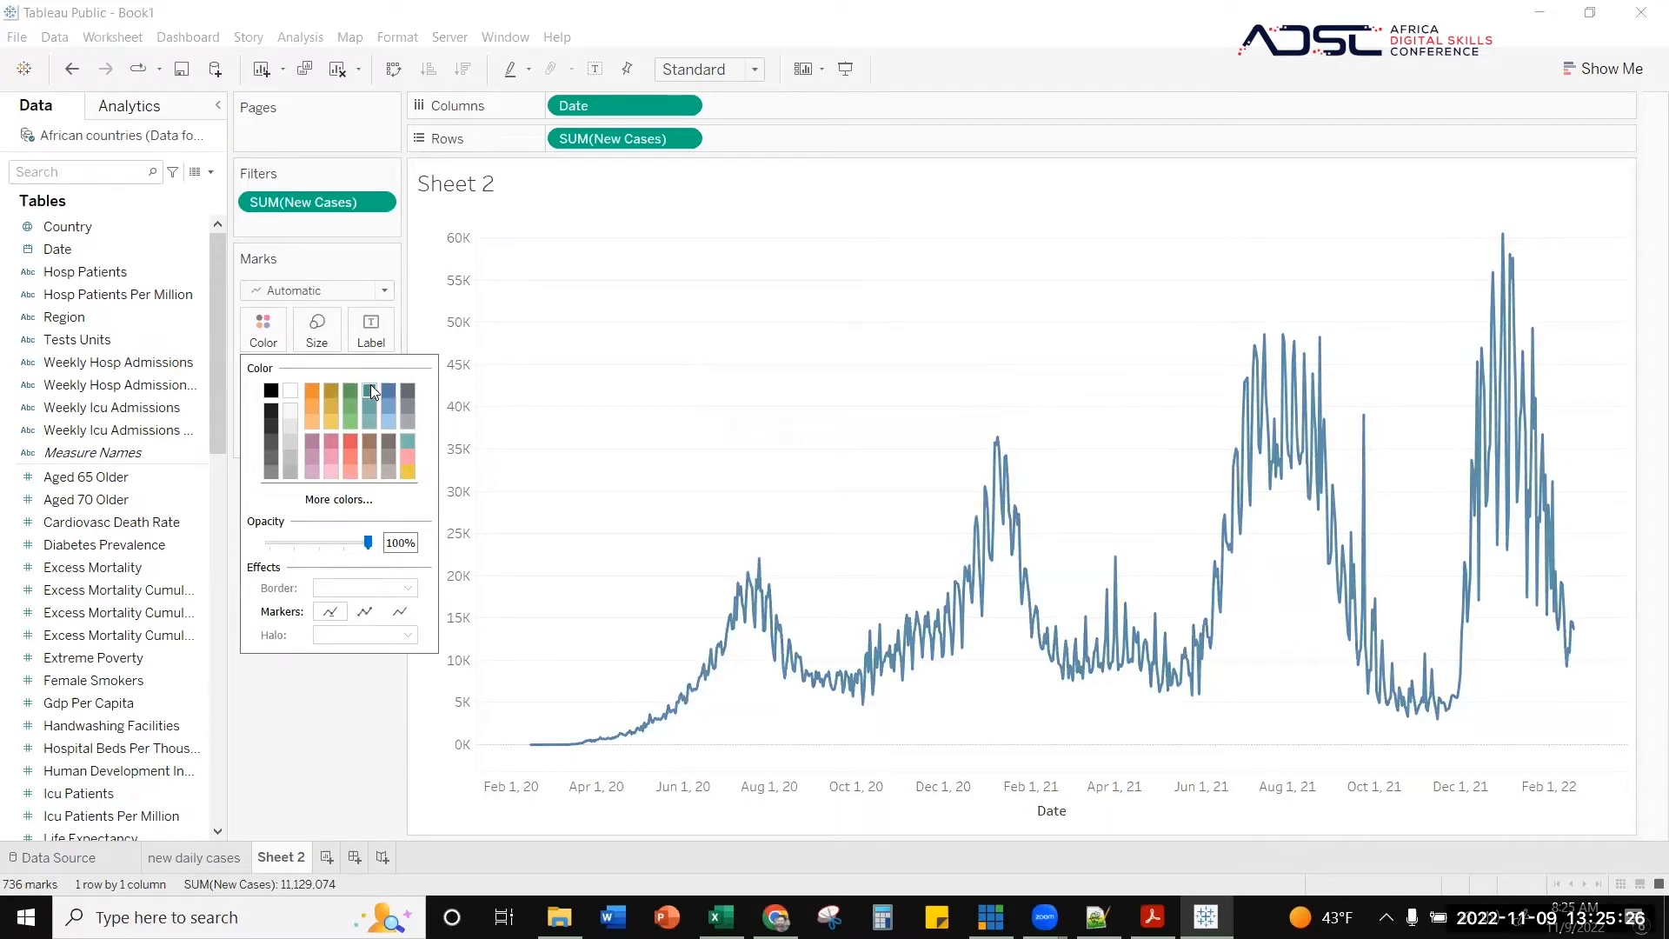
click(986, 398)
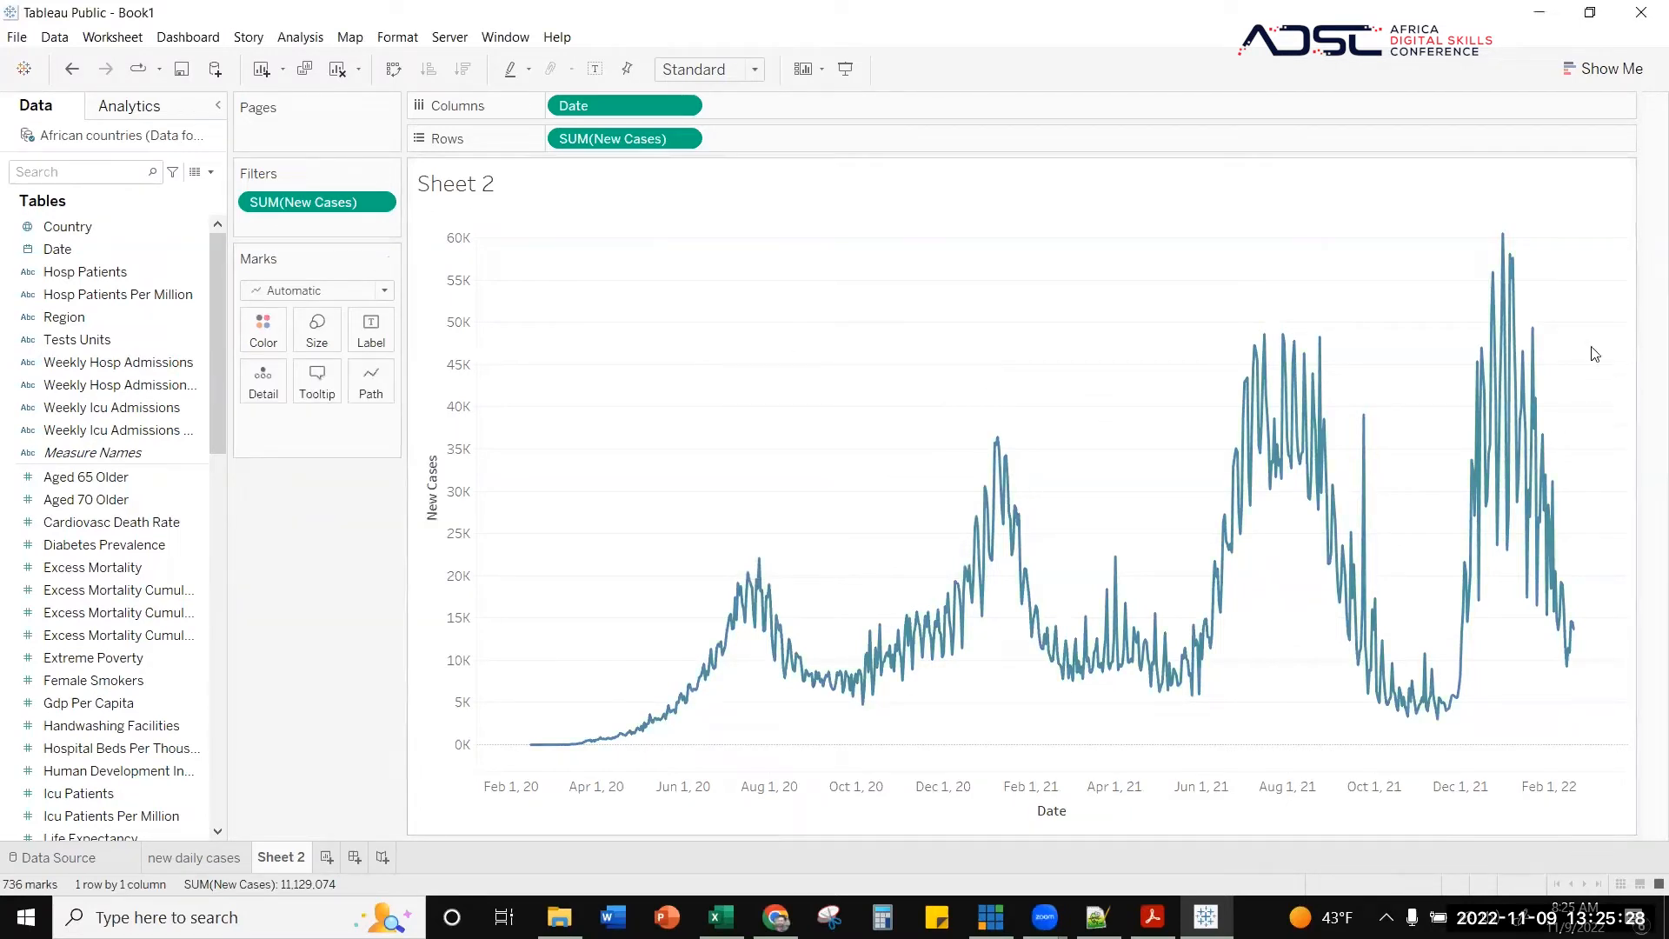
- Try the suggested horizontal bars chart type, and restore the line chart with the Date field set to Exact Date
click(1602, 68)
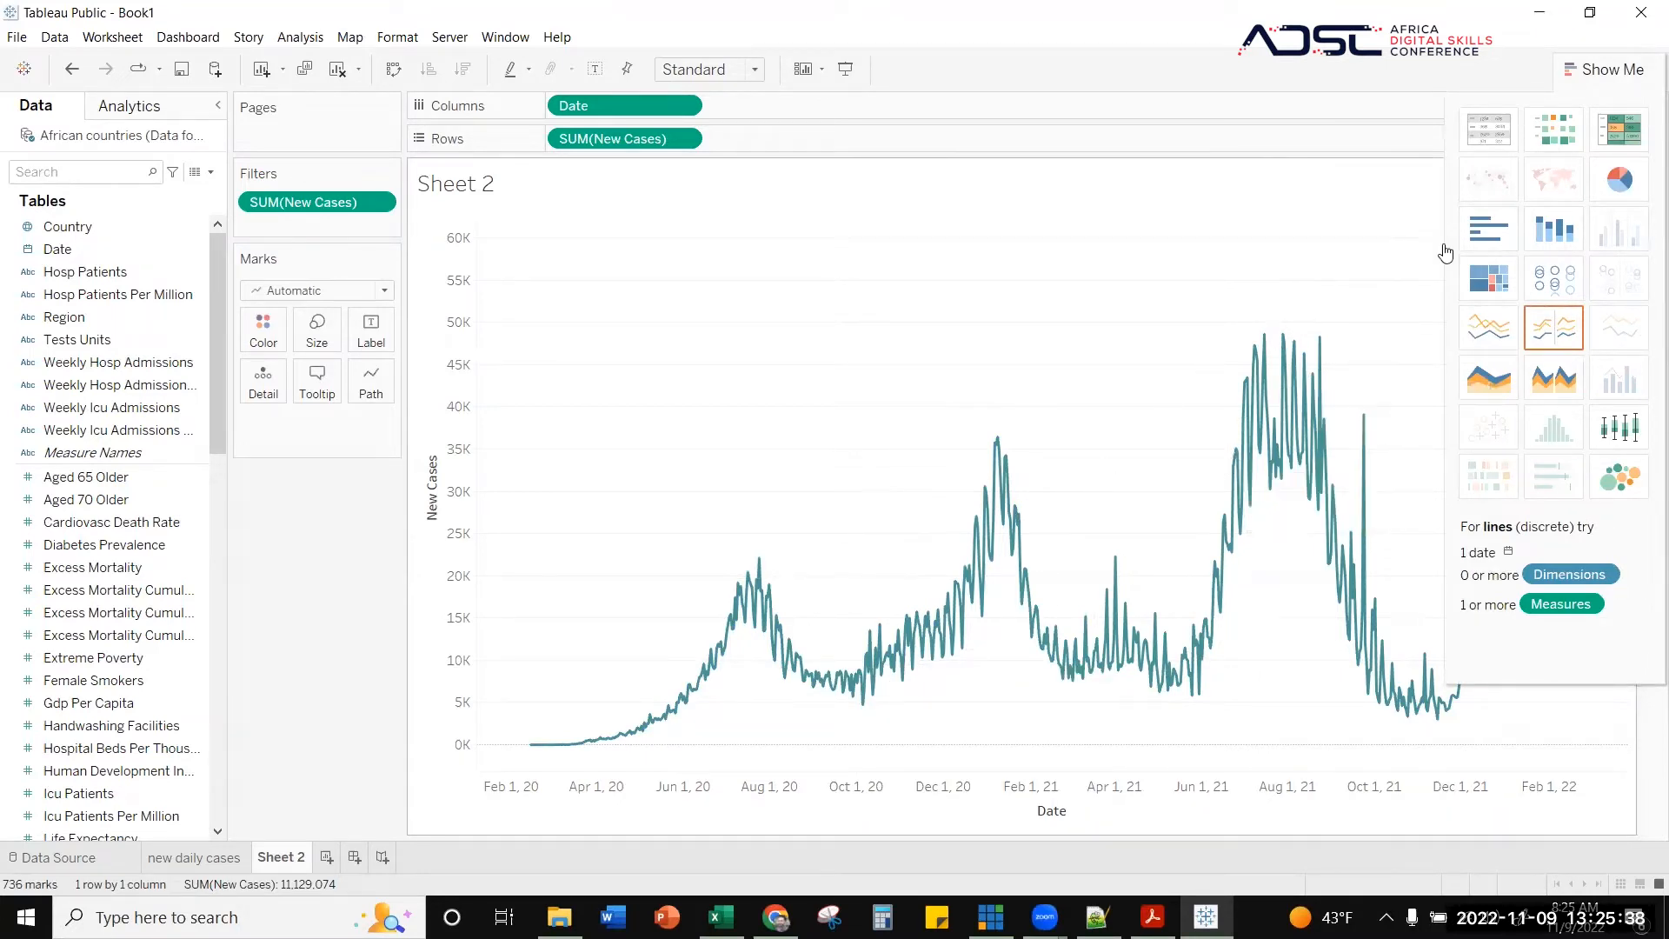
click(1489, 229)
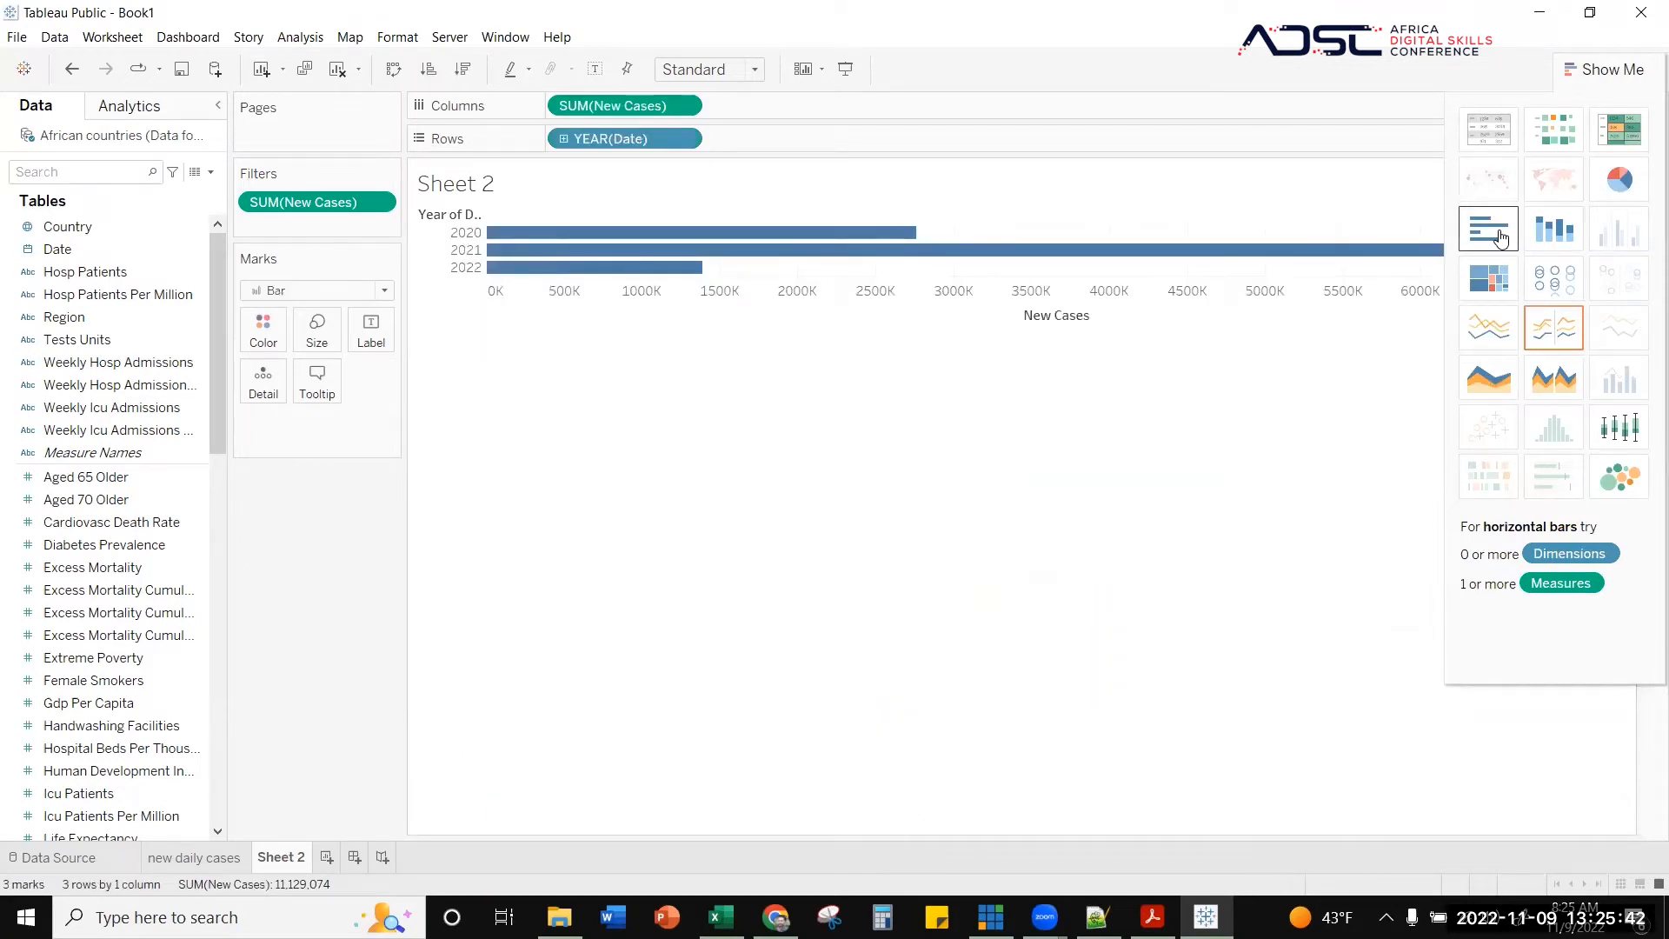
click(1490, 336)
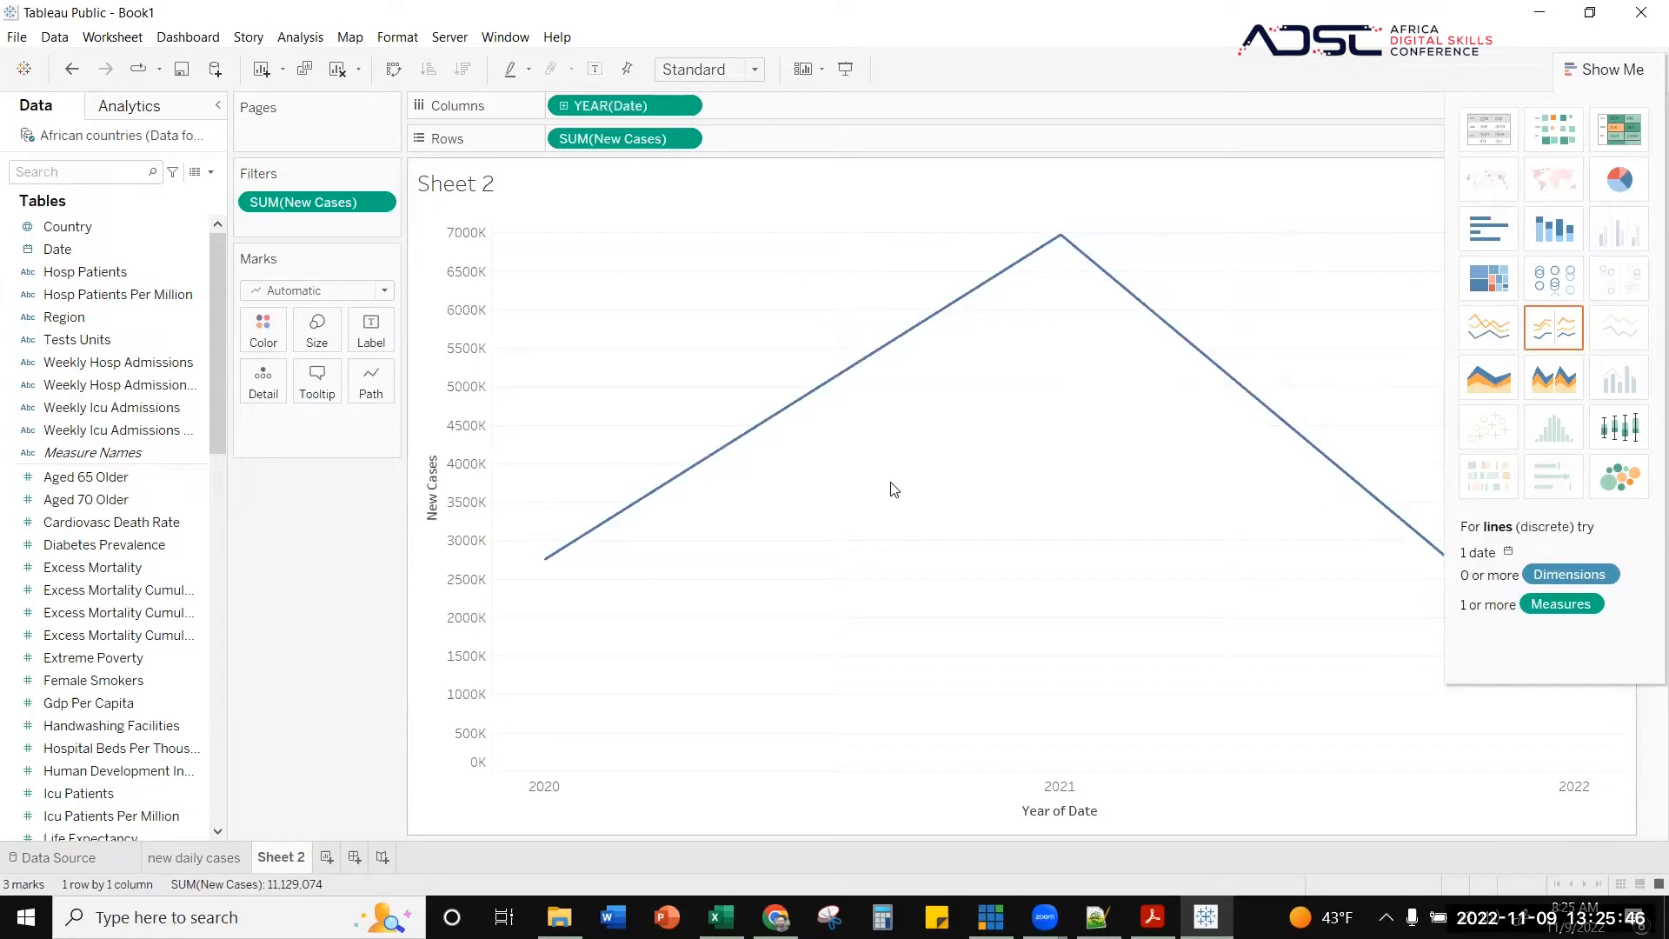
click(685, 106)
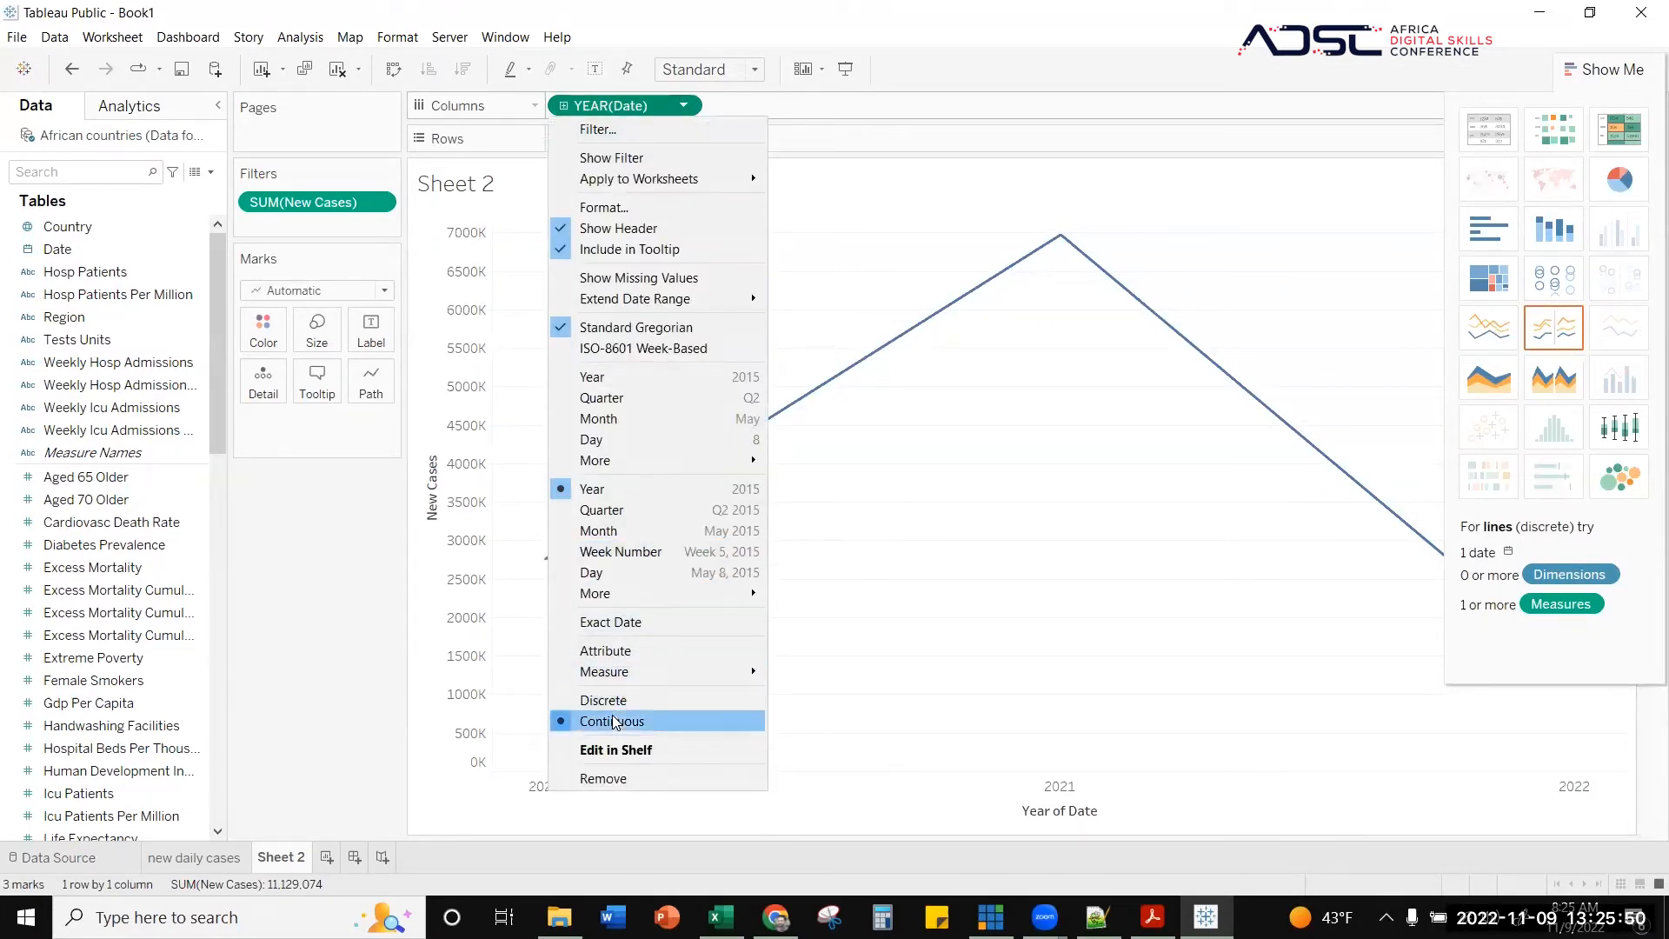
click(594, 624)
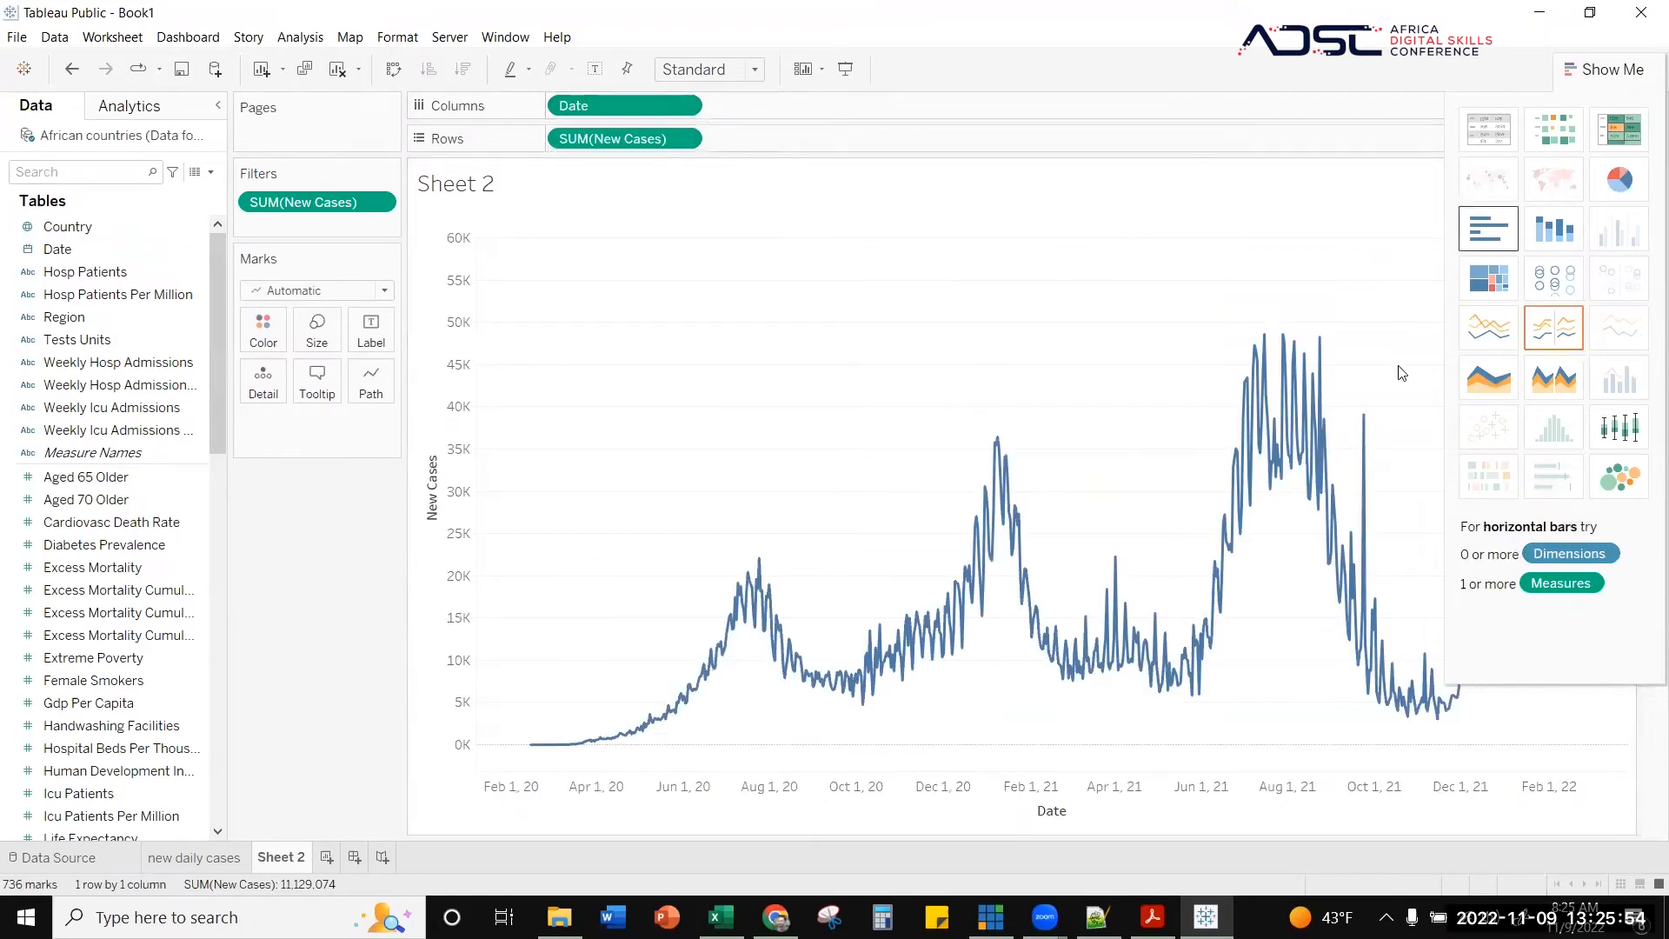
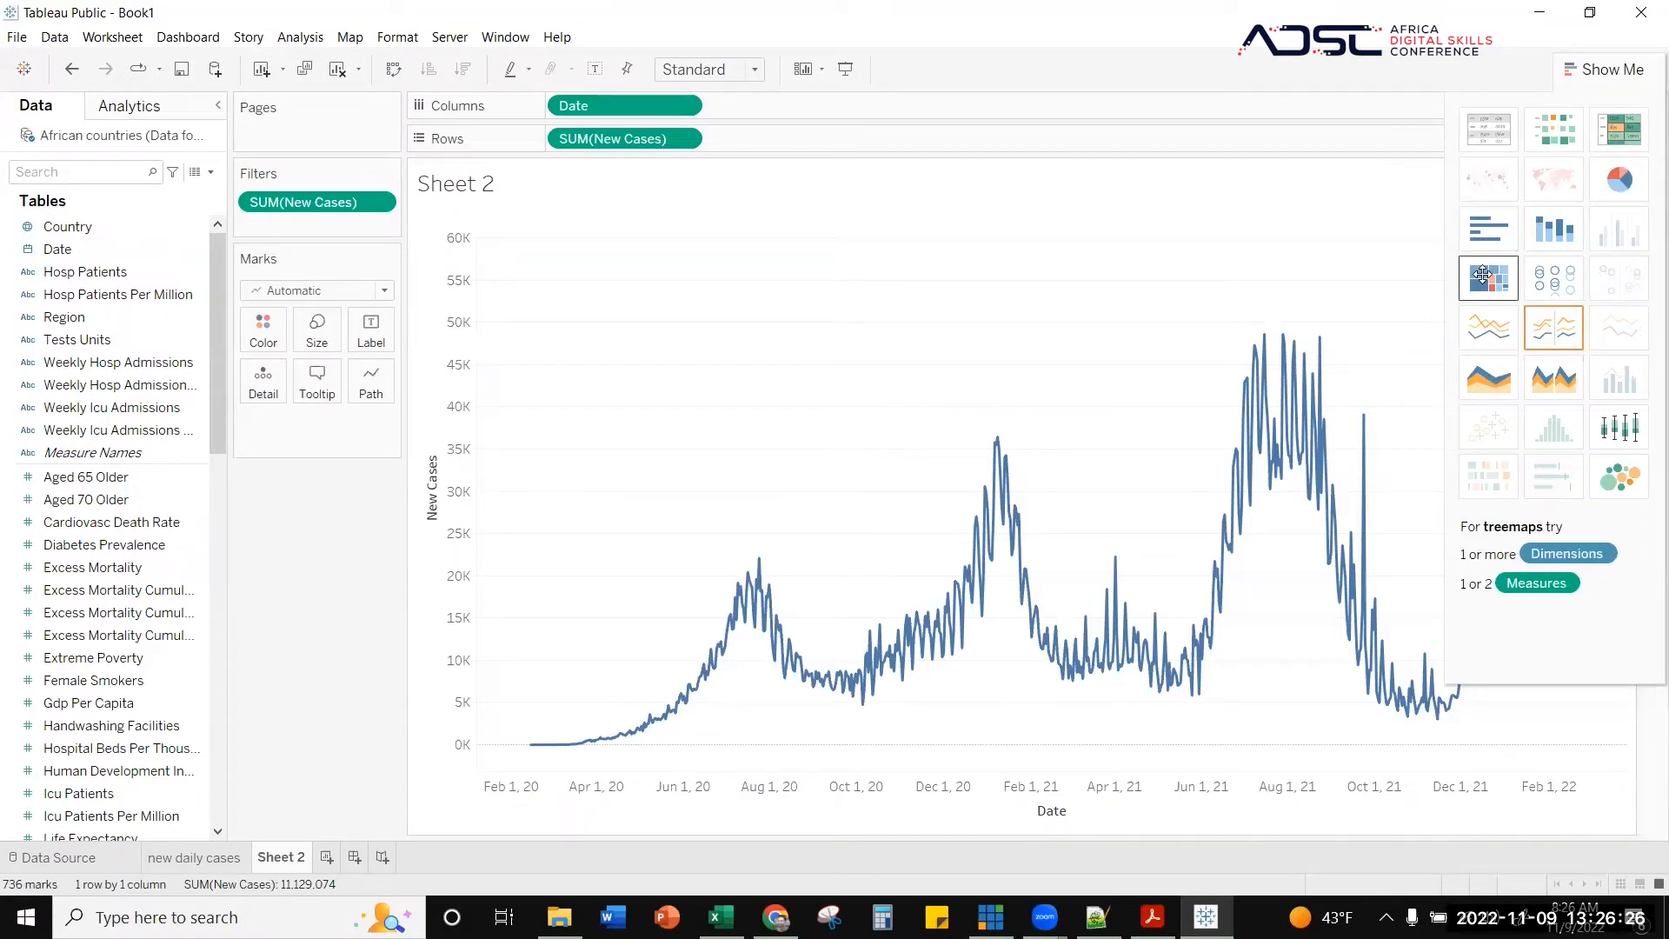
- Try the suggested text table chart type, undo it, and hide the chart suggestions while keeping the workbook open
click(1481, 142)
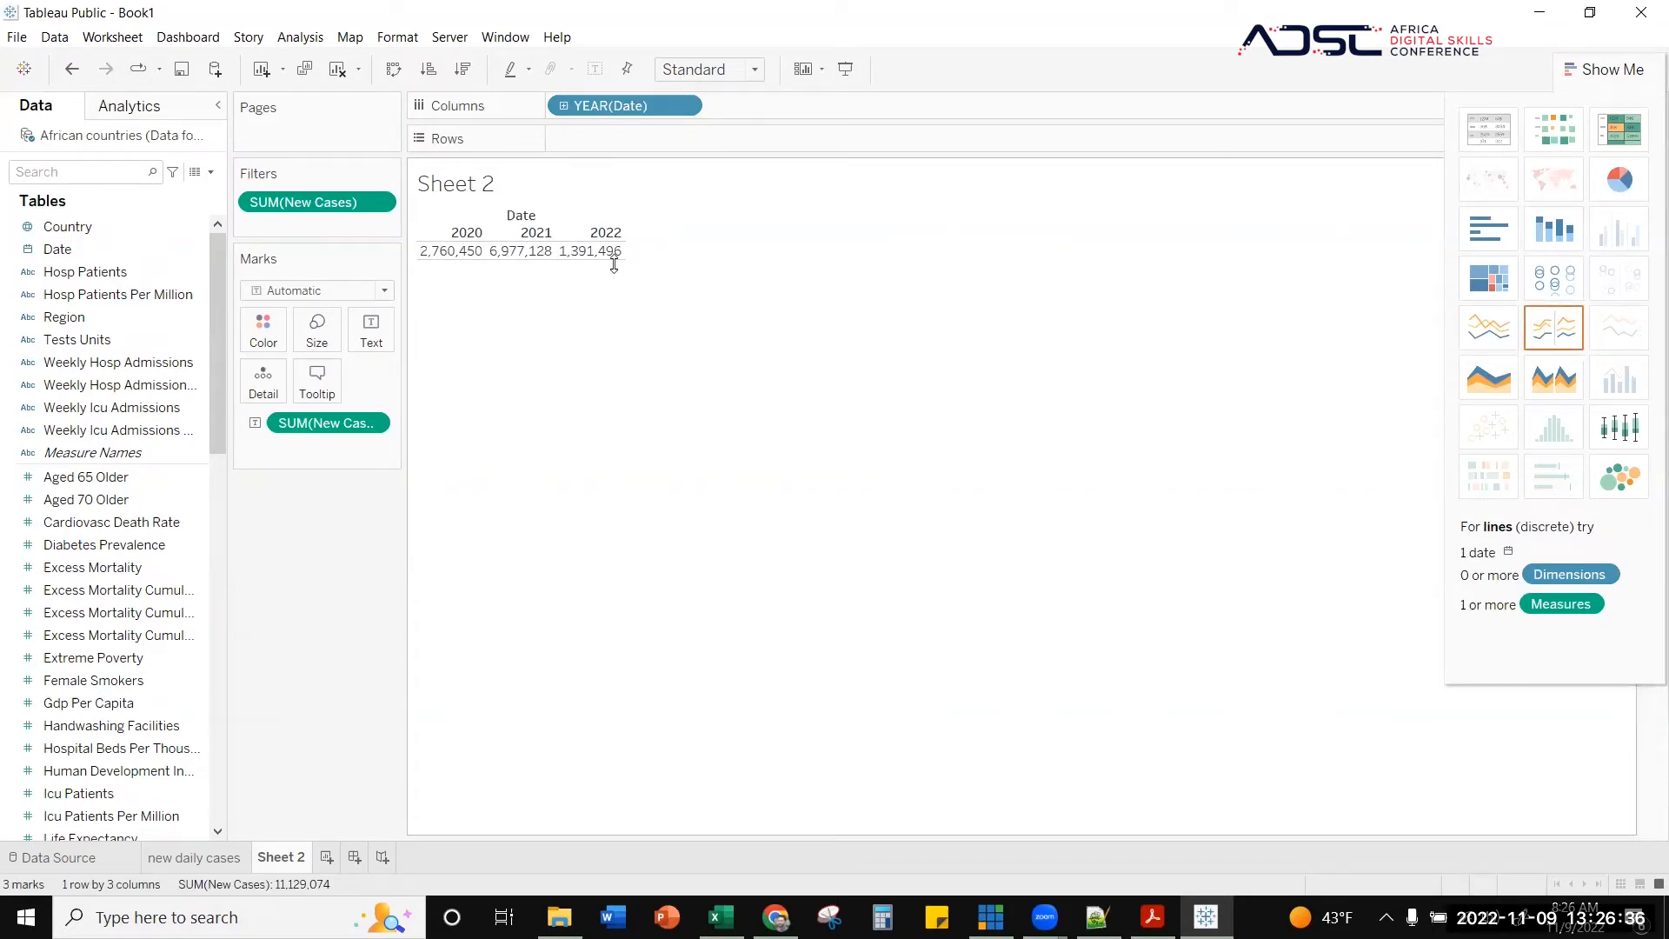
click(71, 69)
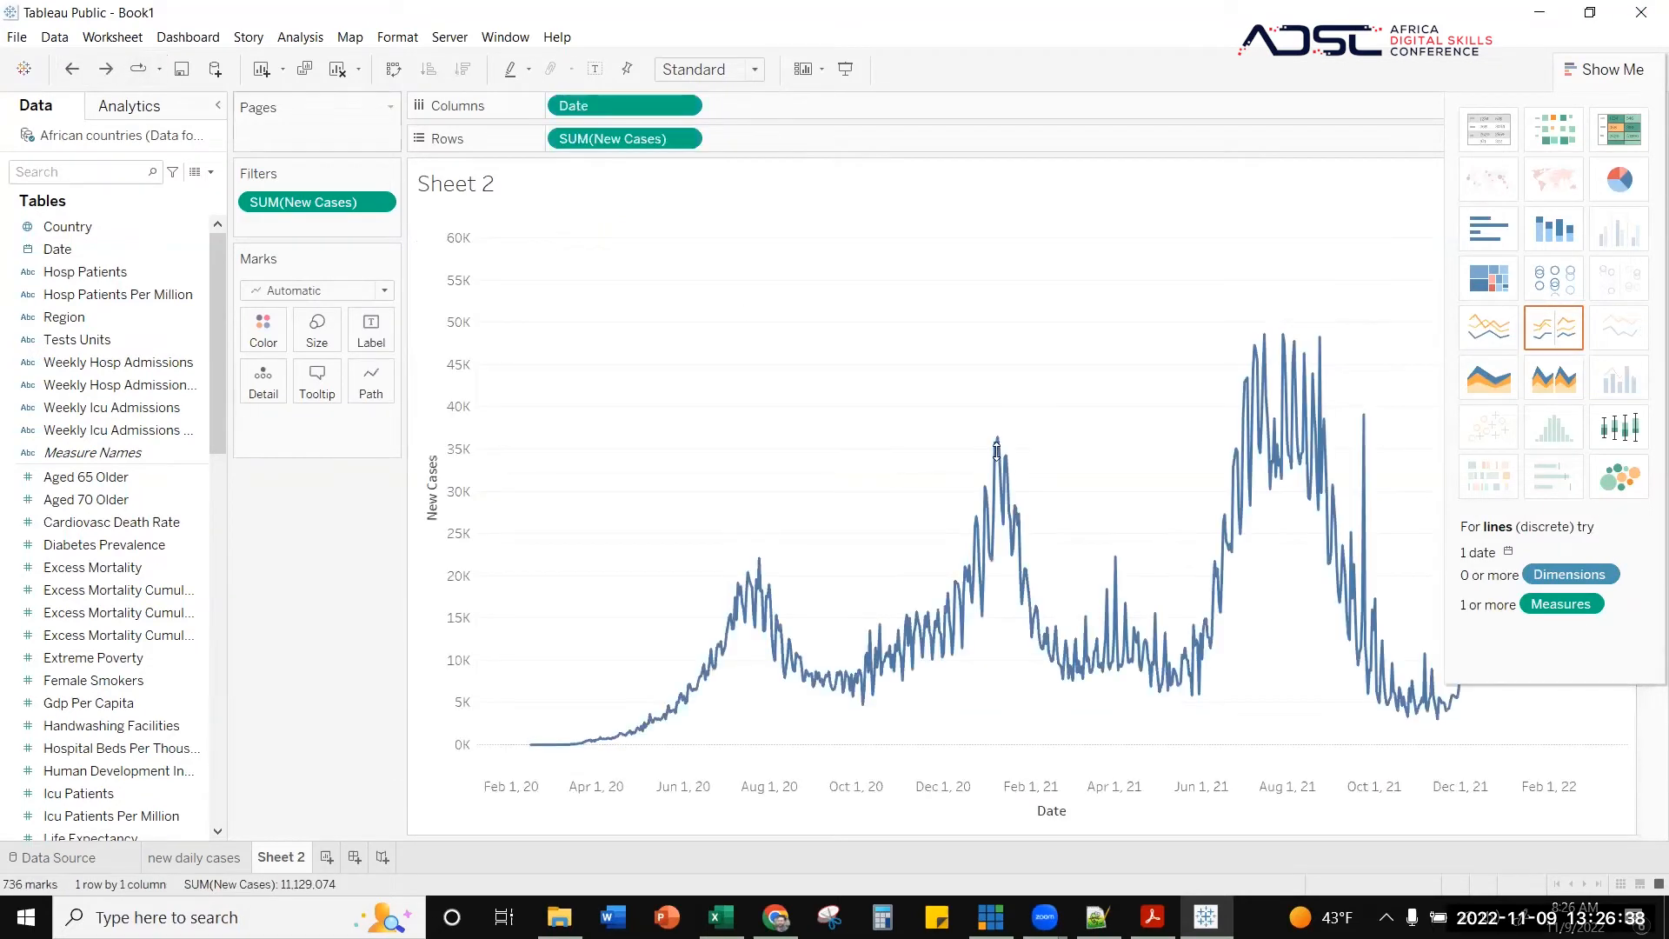
click(1641, 12)
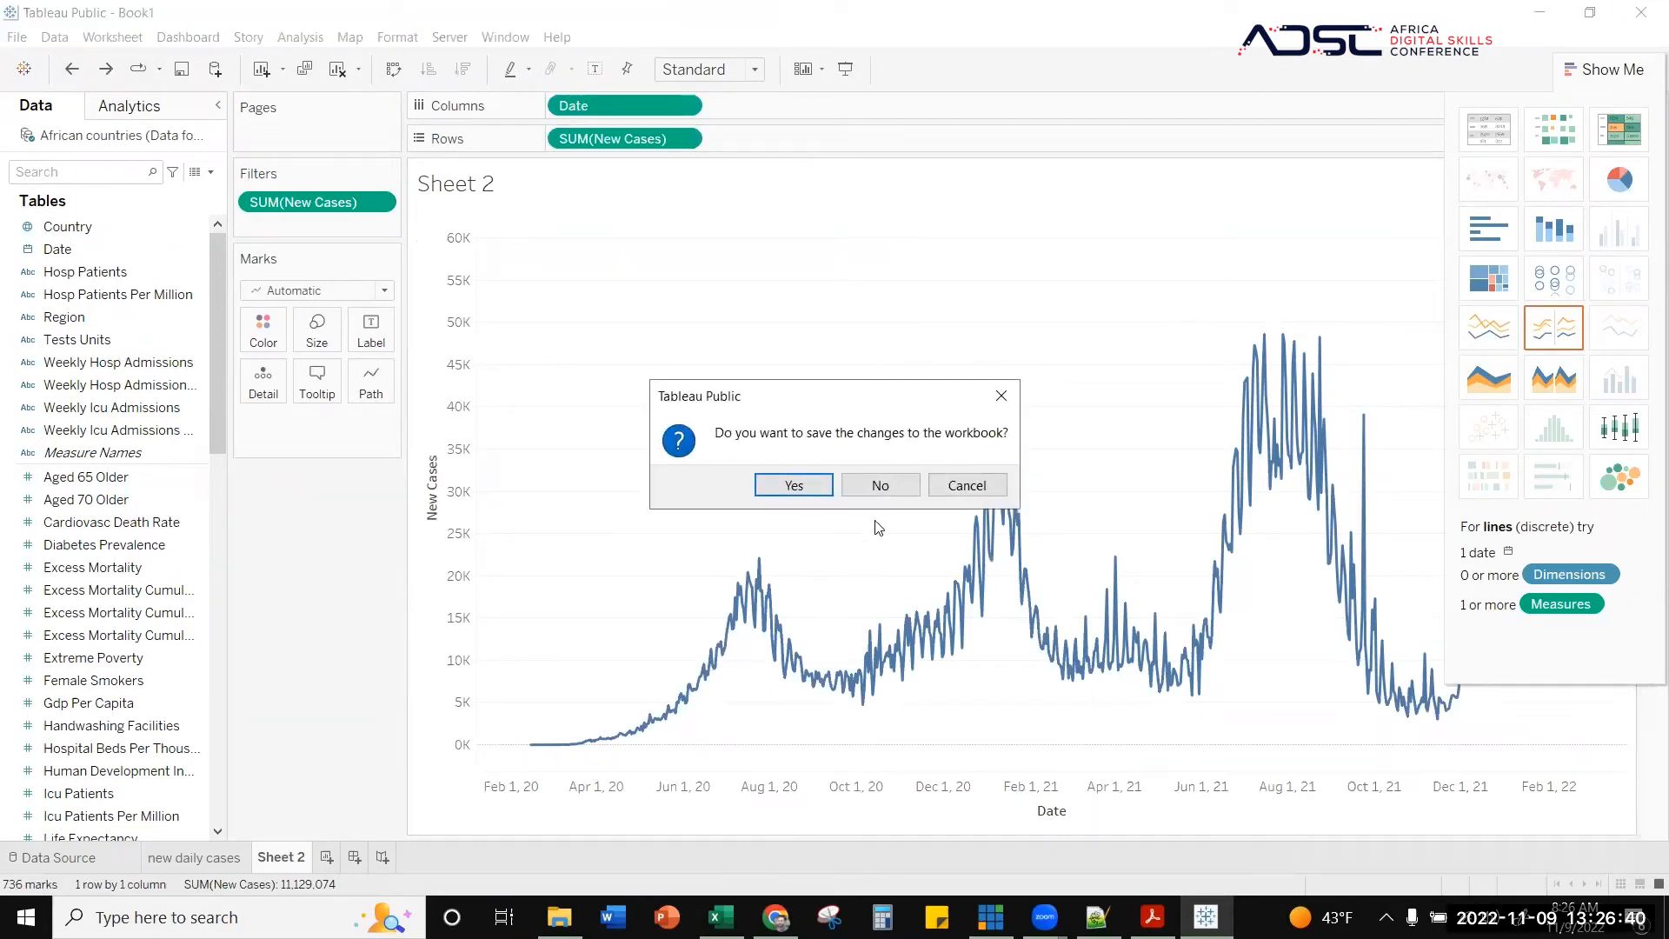
click(967, 485)
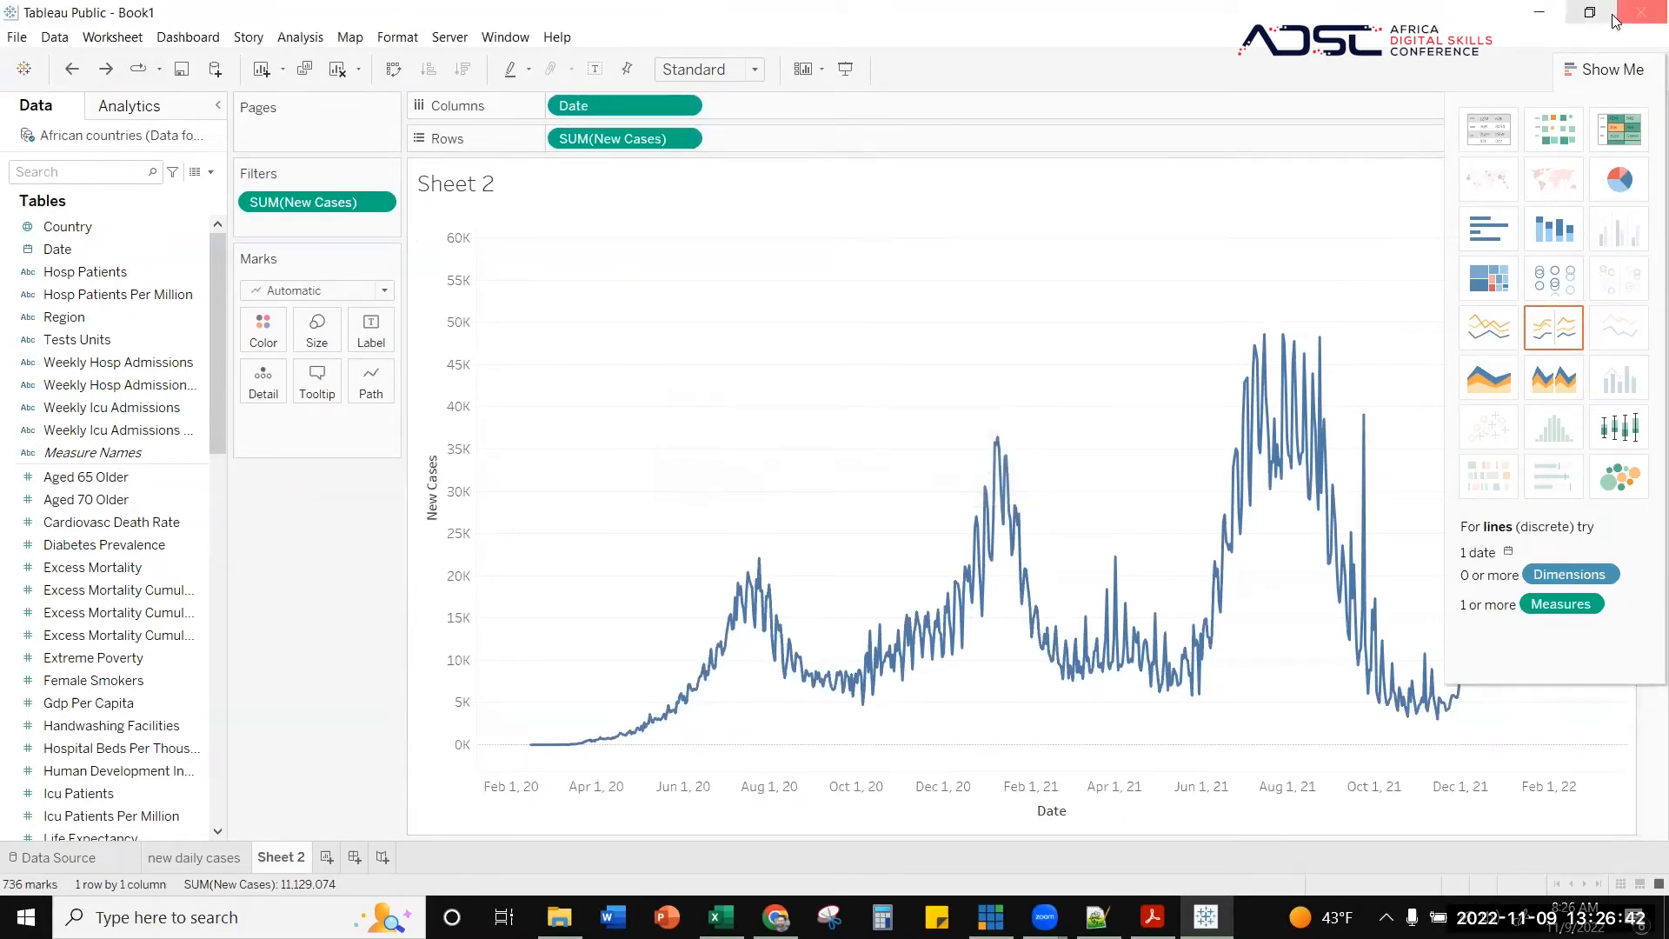
click(1609, 69)
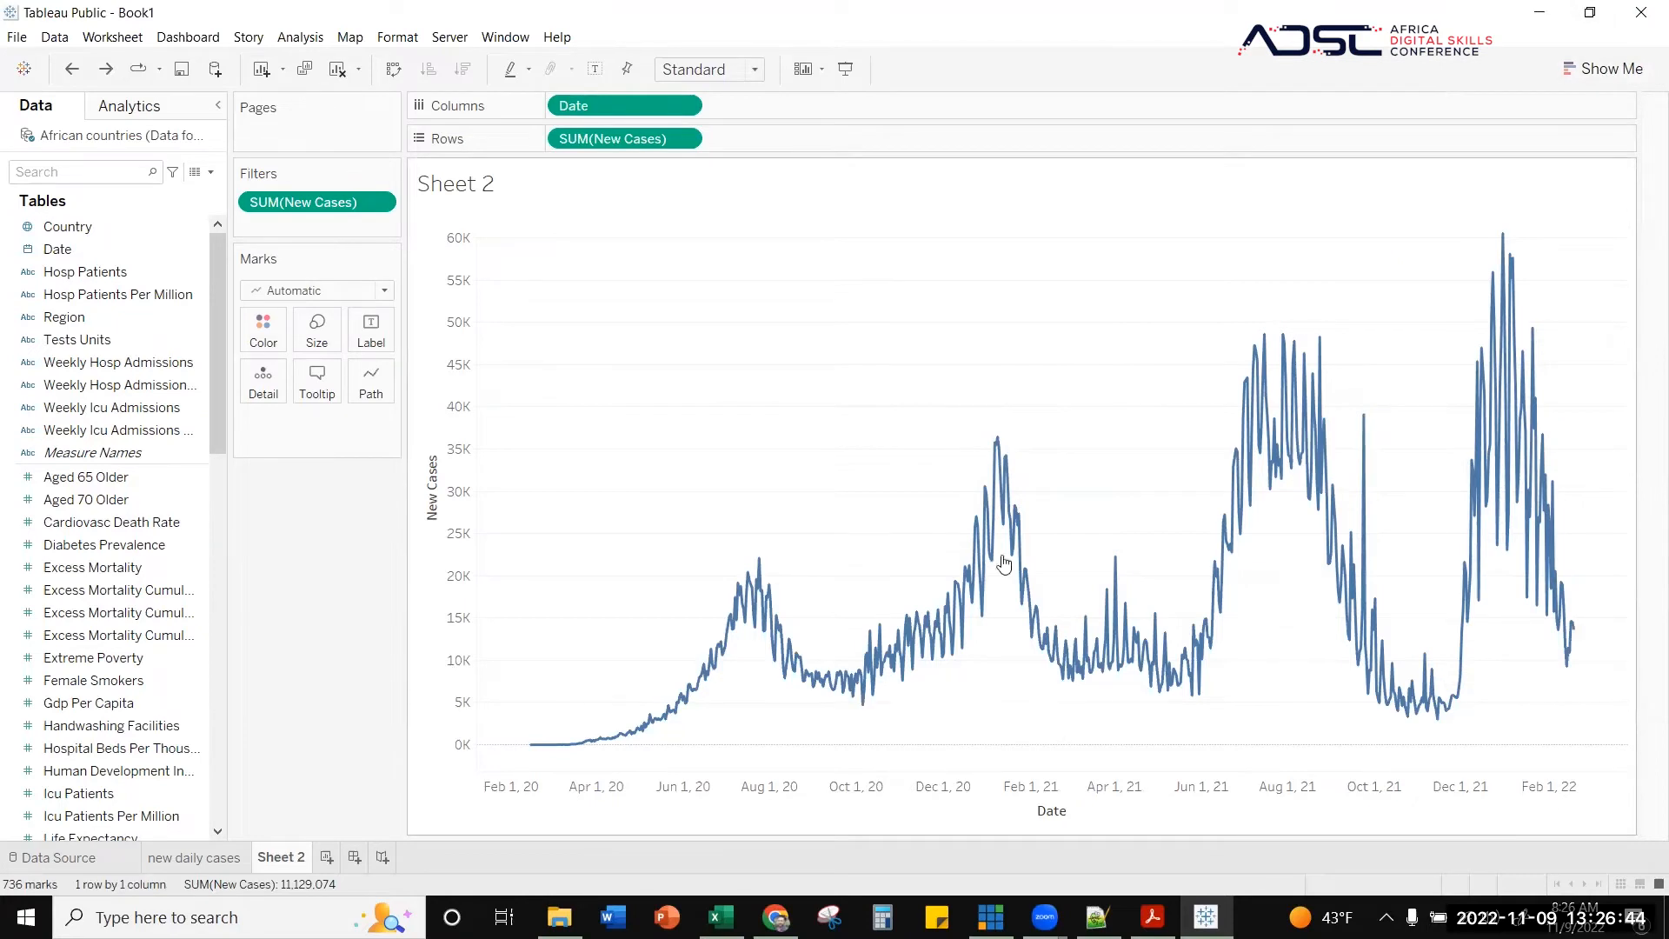
- Recolor the restored New Cases line teal
click(263, 331)
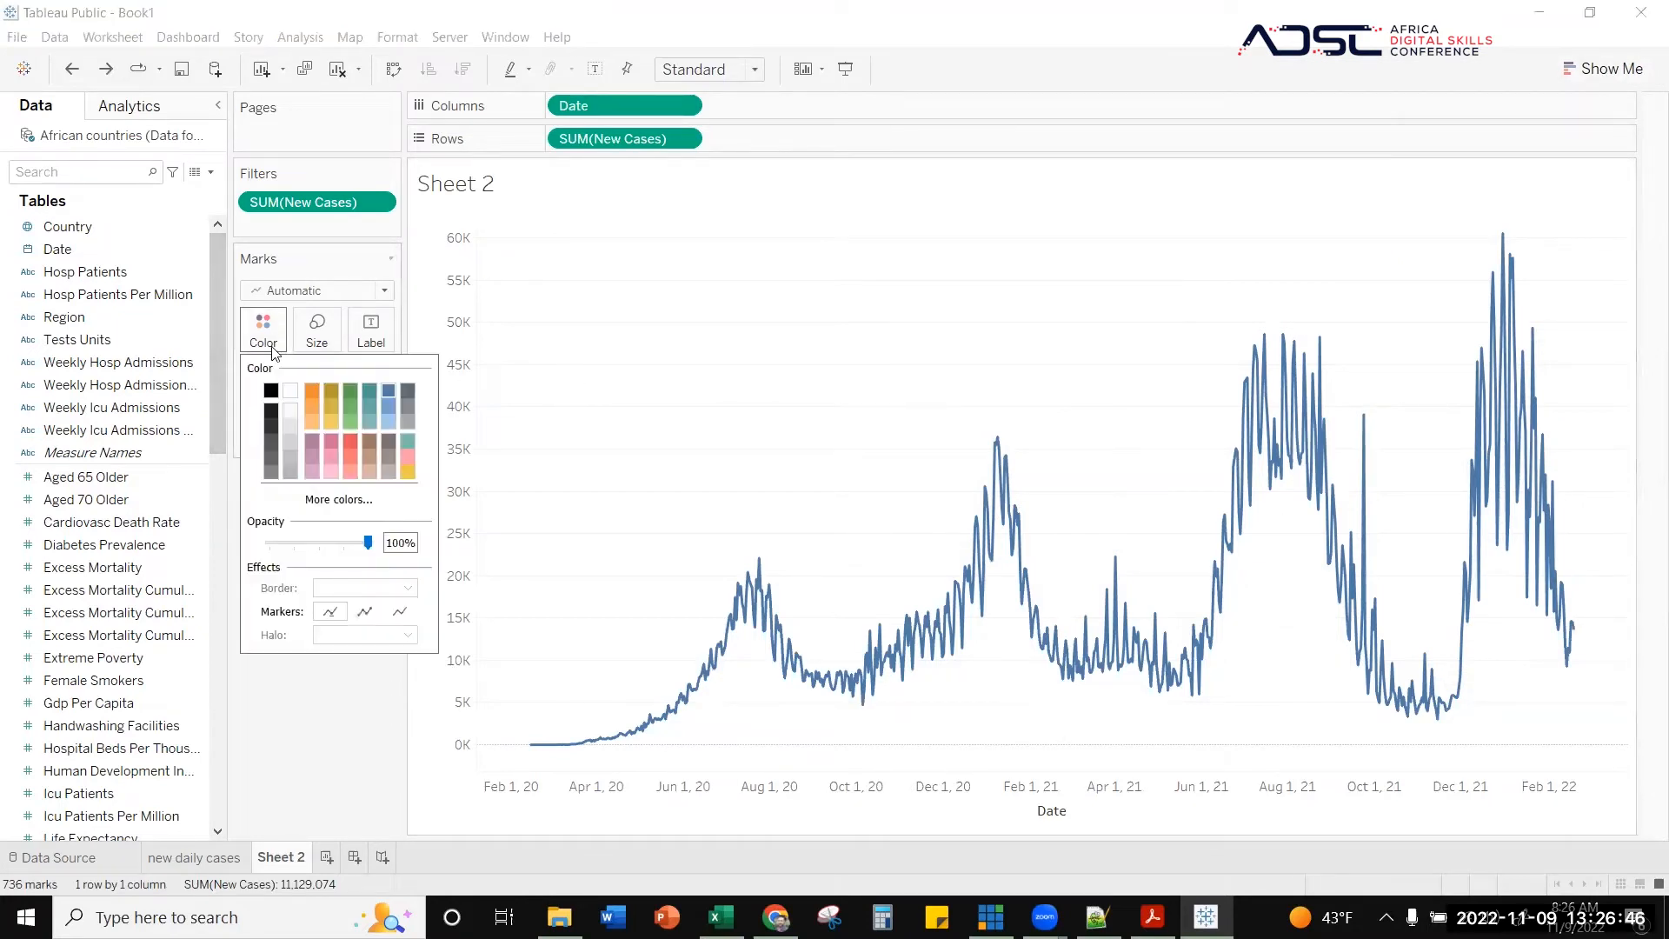
click(368, 393)
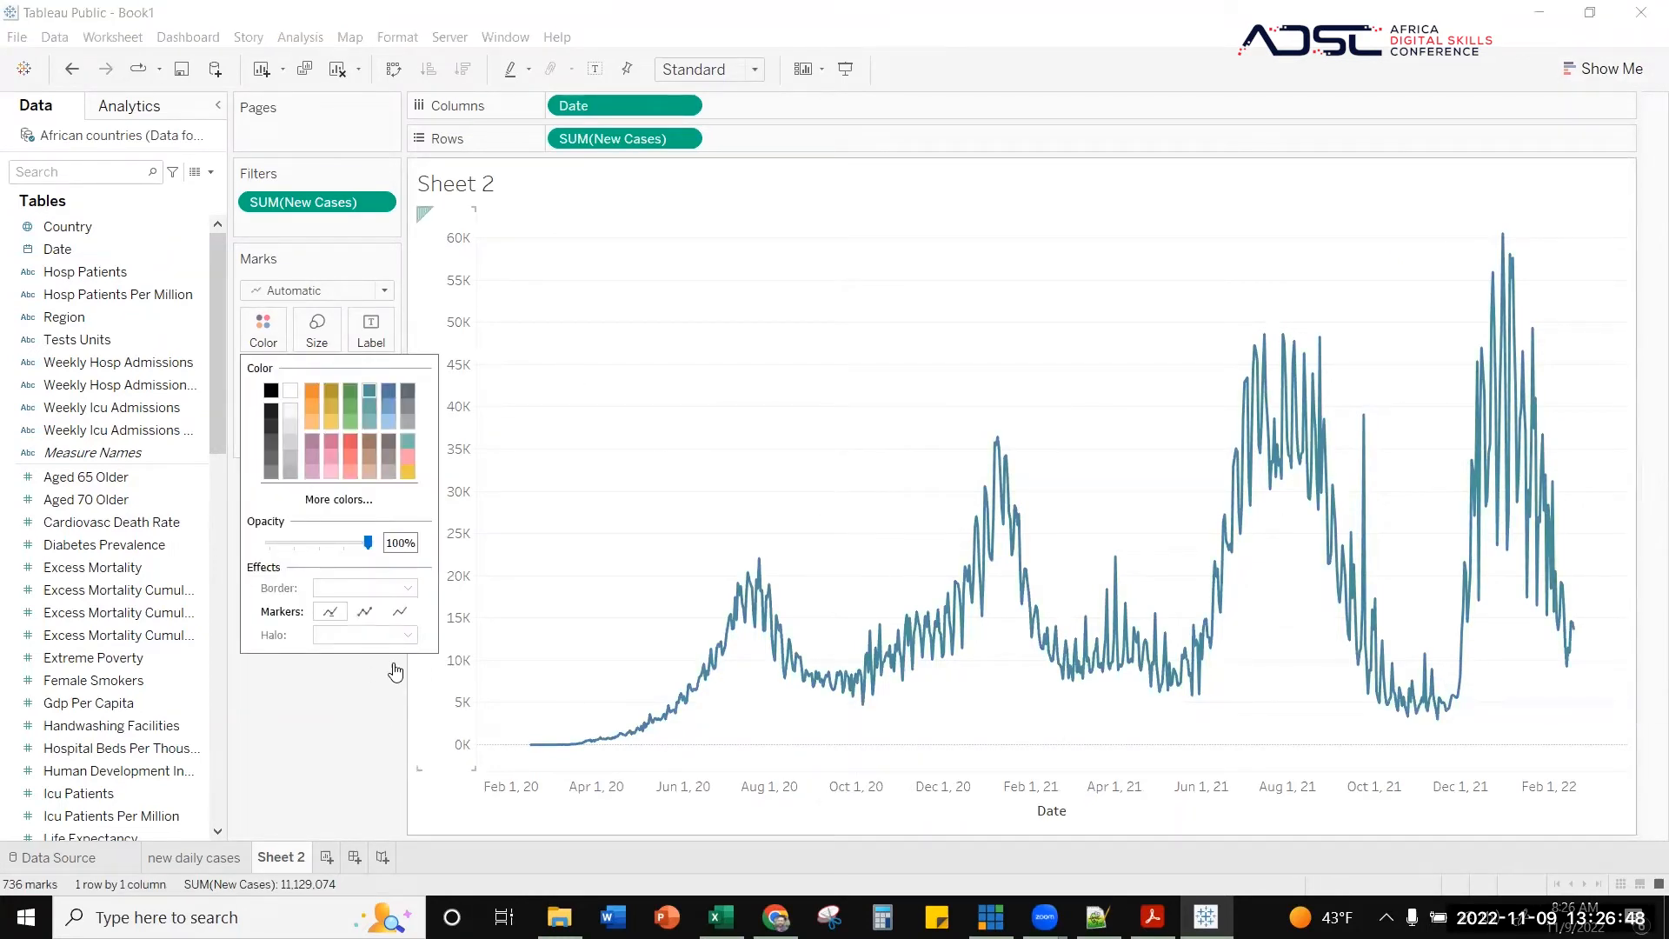
click(347, 734)
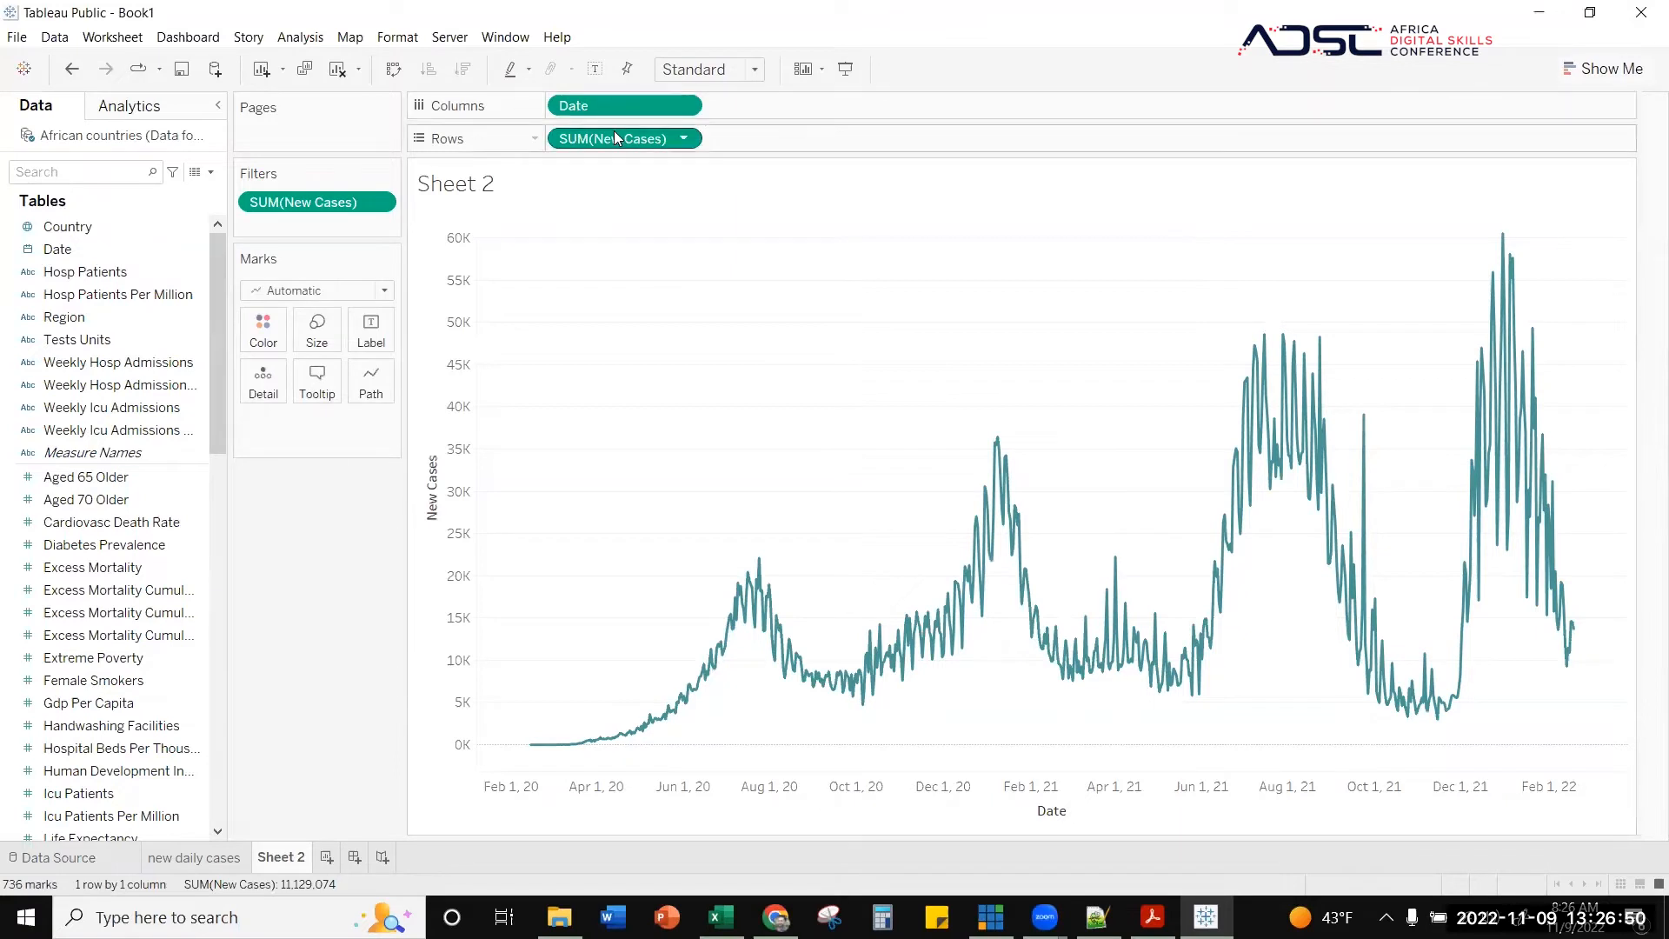
- Change the mark type of the New Cases chart from line to Bar
click(384, 291)
click(315, 333)
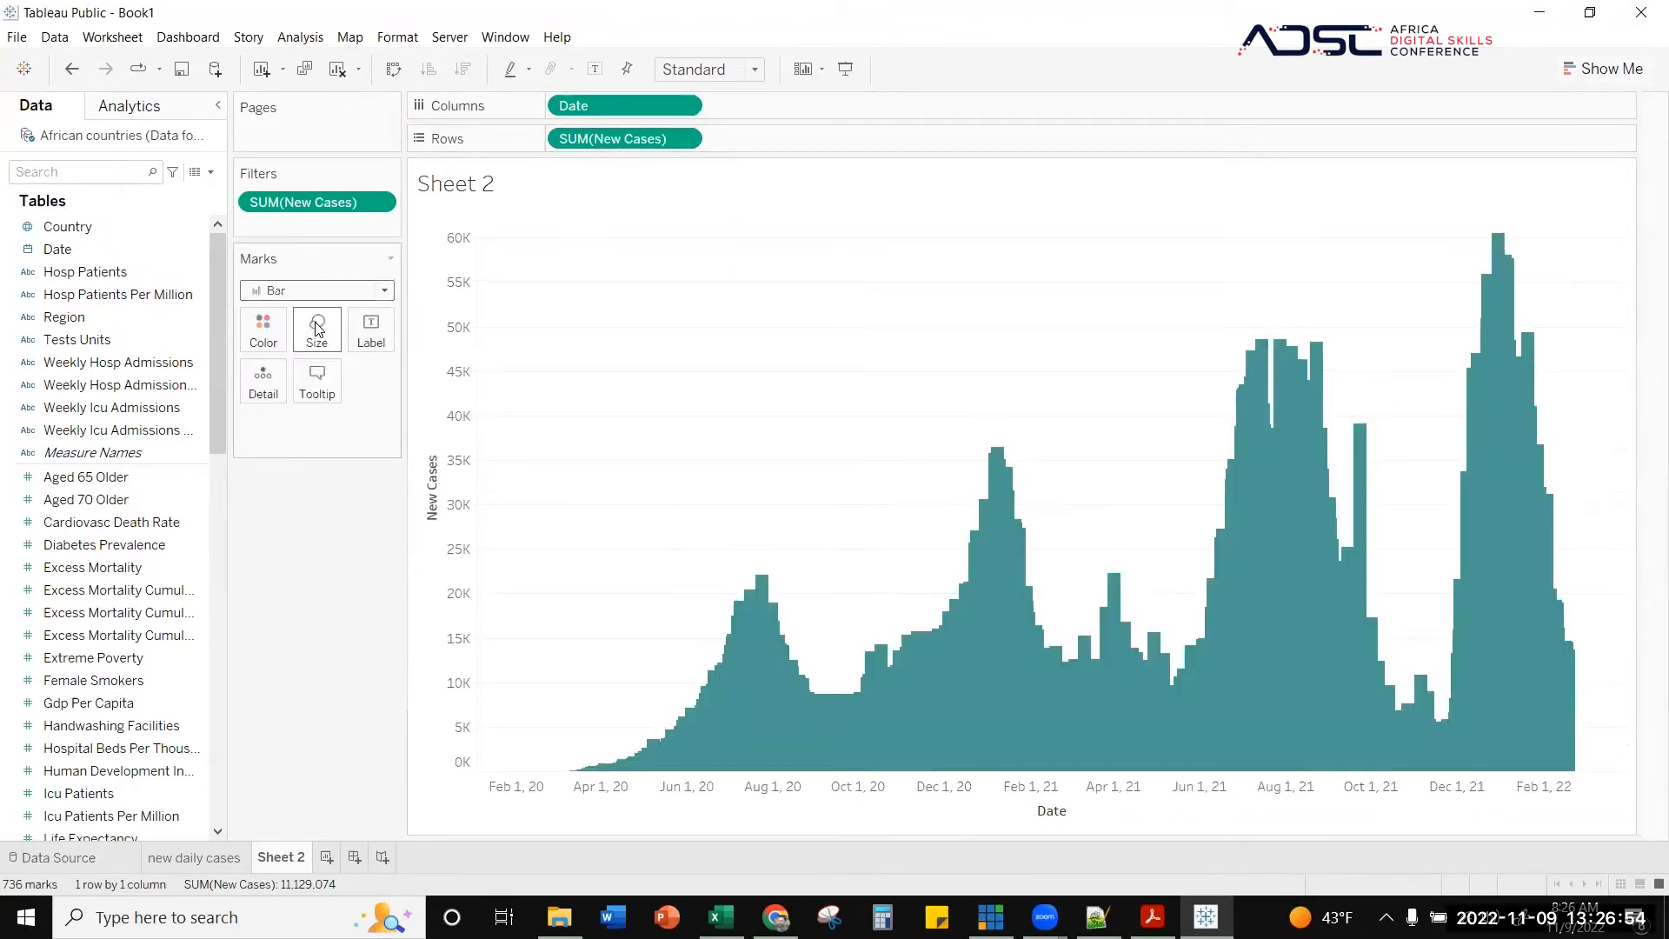
click(384, 292)
click(308, 336)
click(347, 292)
click(328, 336)
- Try the thinnest manual bar size, and set the bars to Fixed size with automatic width and left alignment
click(330, 342)
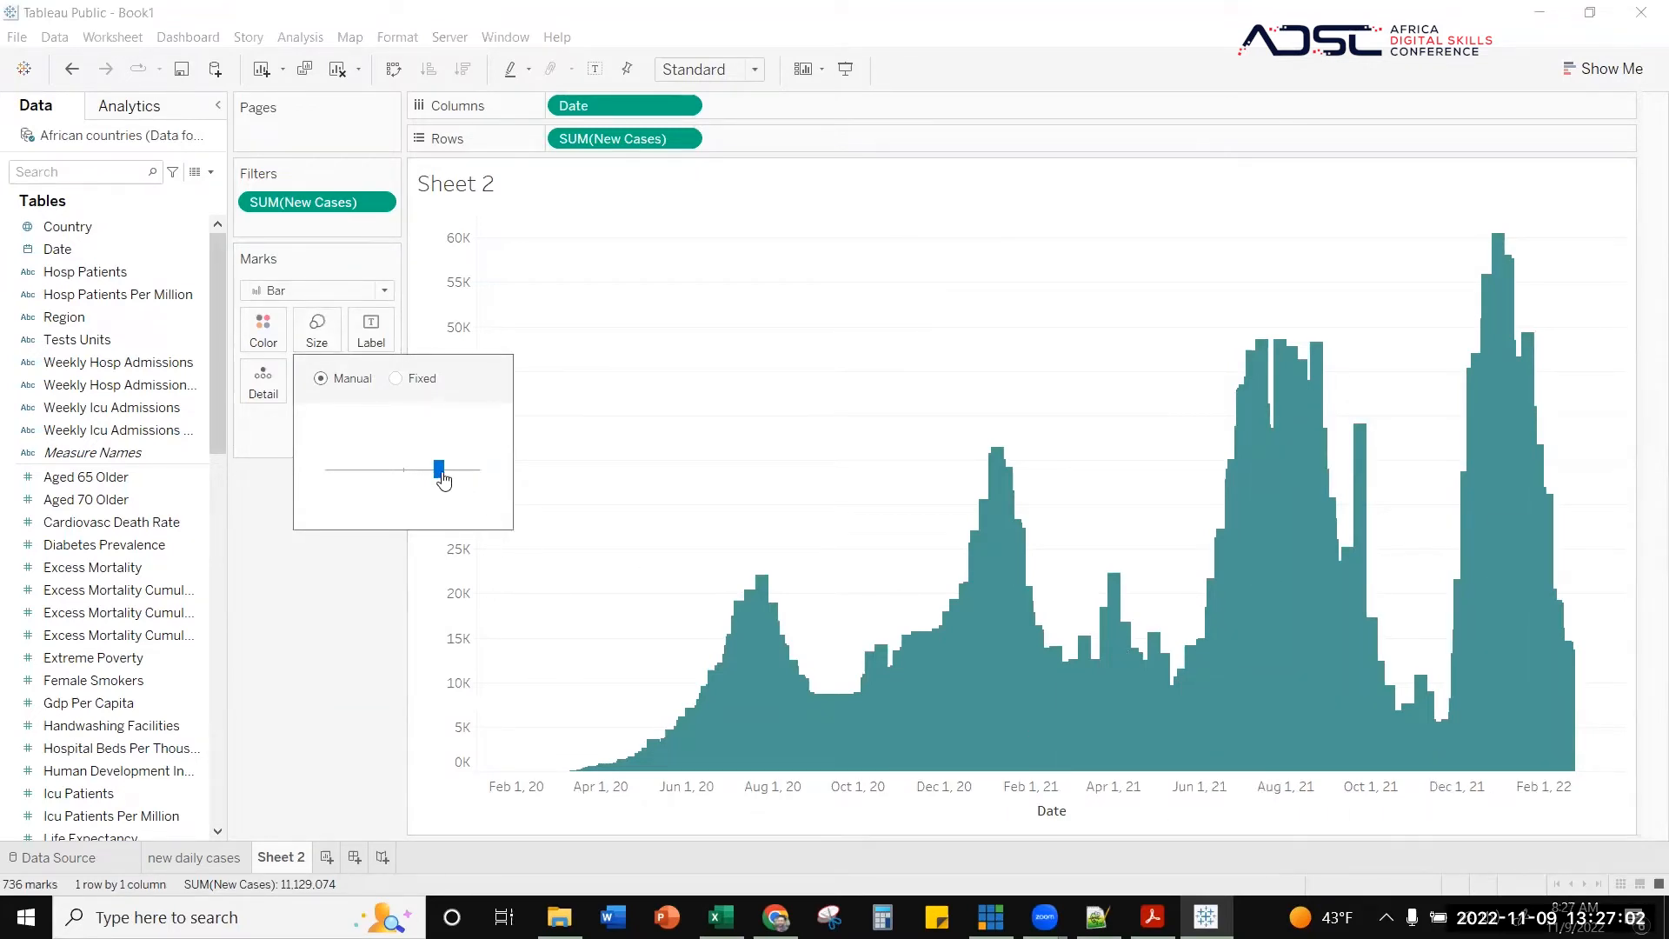
click(291, 549)
click(327, 345)
drag(436, 469, 324, 483)
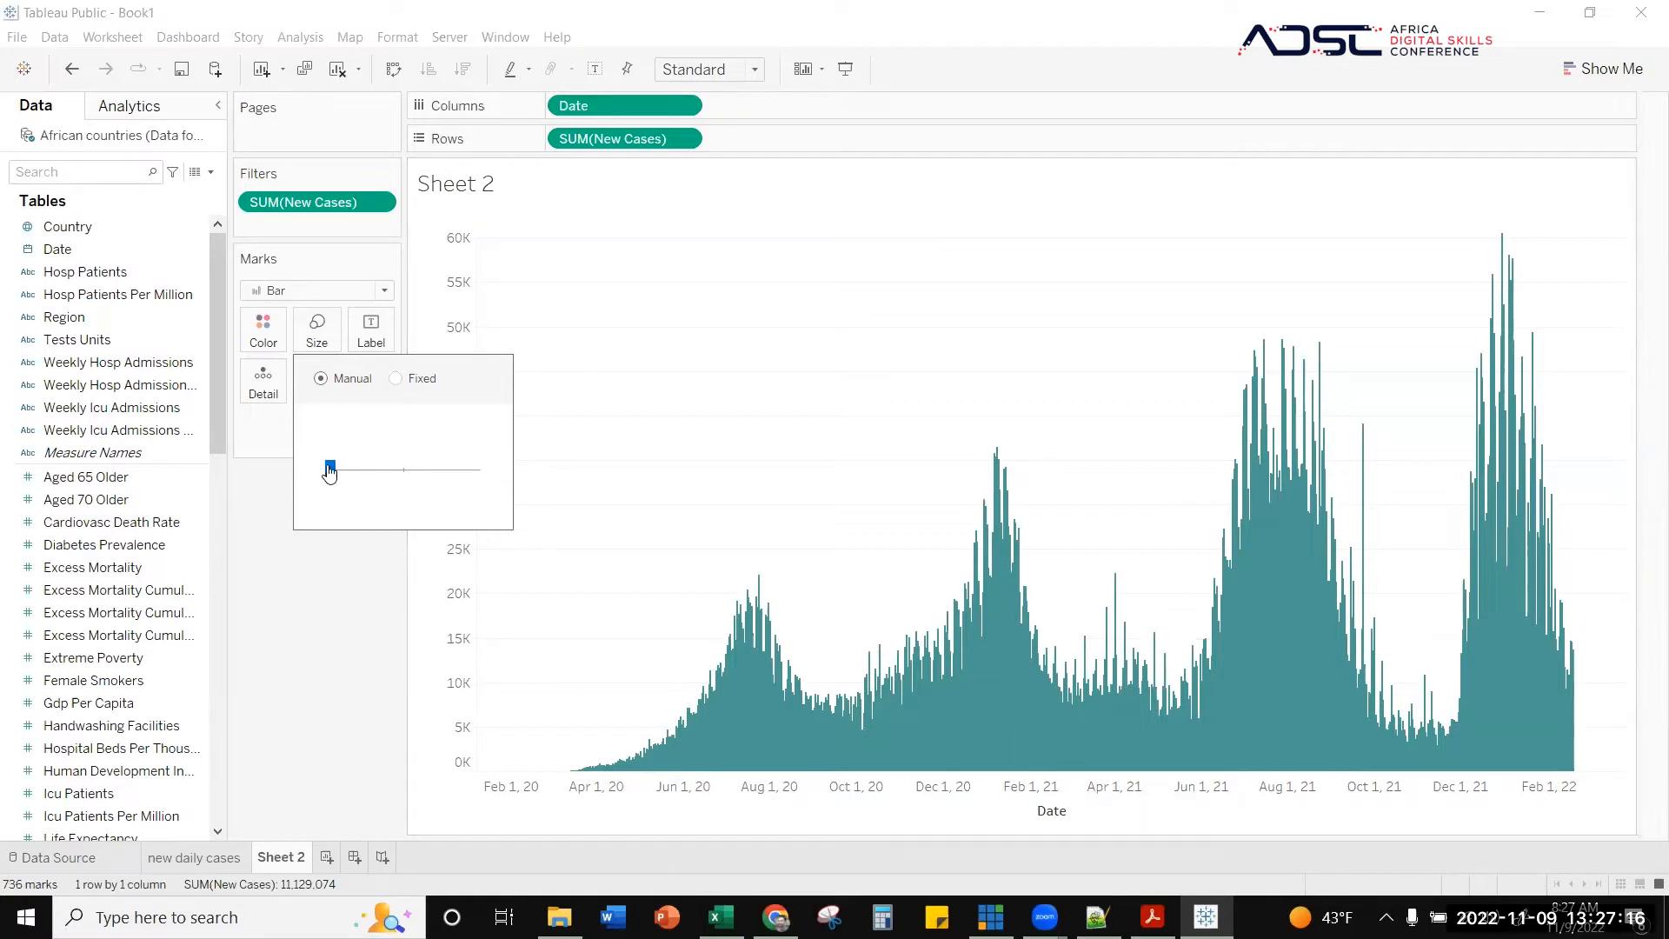
click(397, 380)
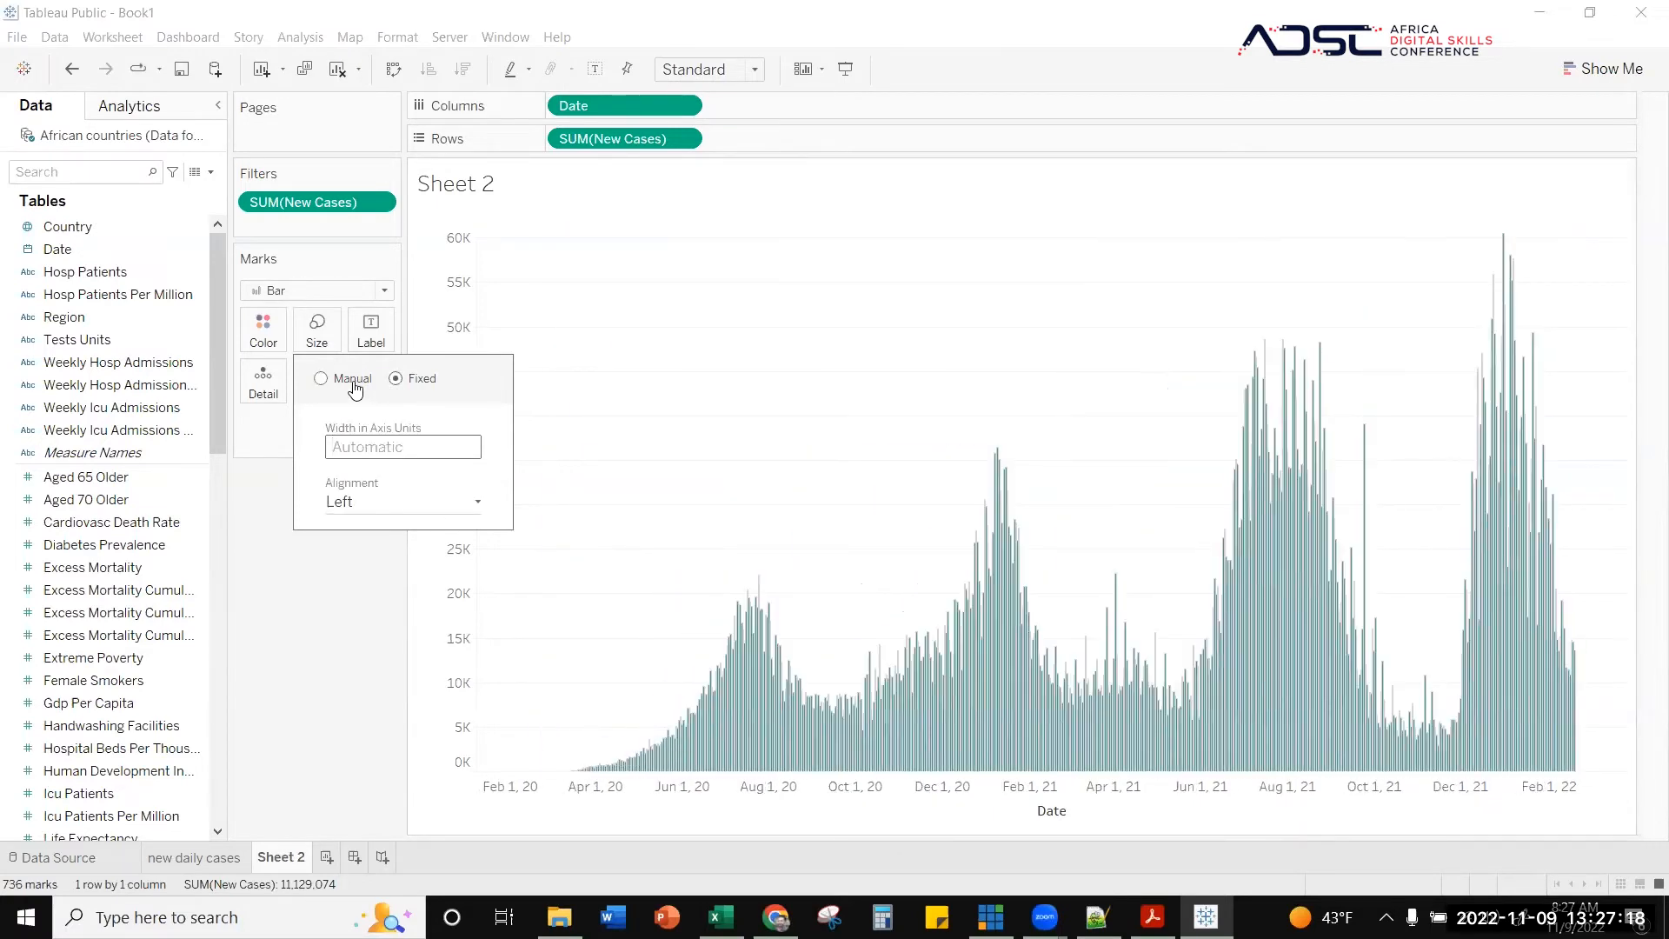
click(326, 381)
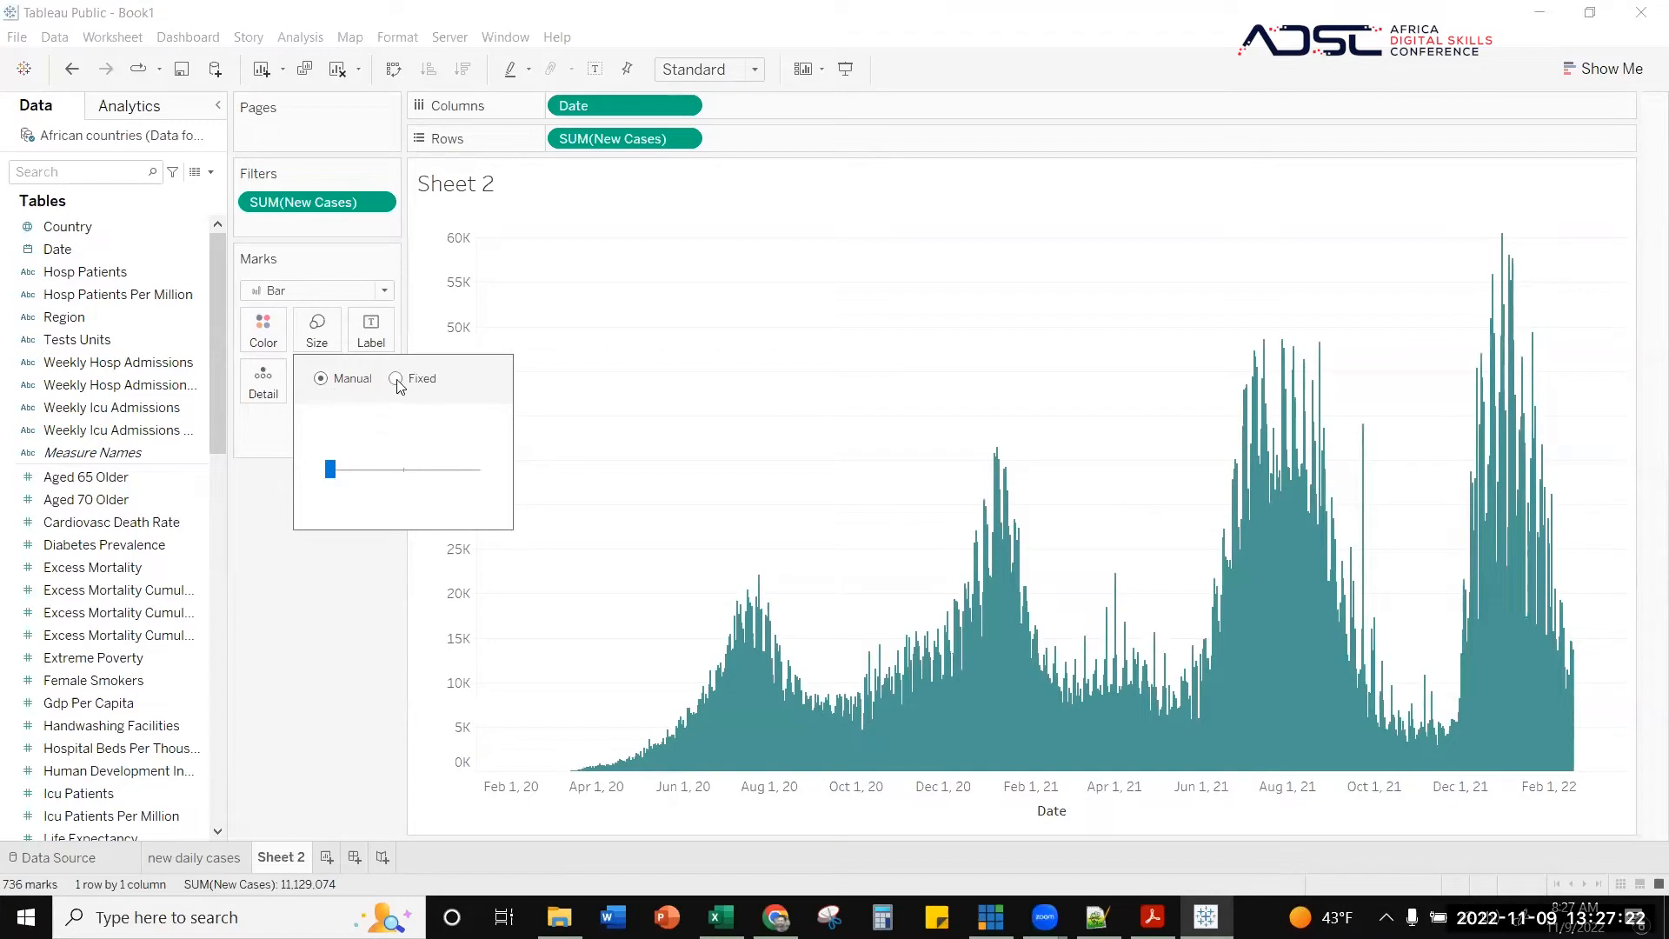
click(396, 378)
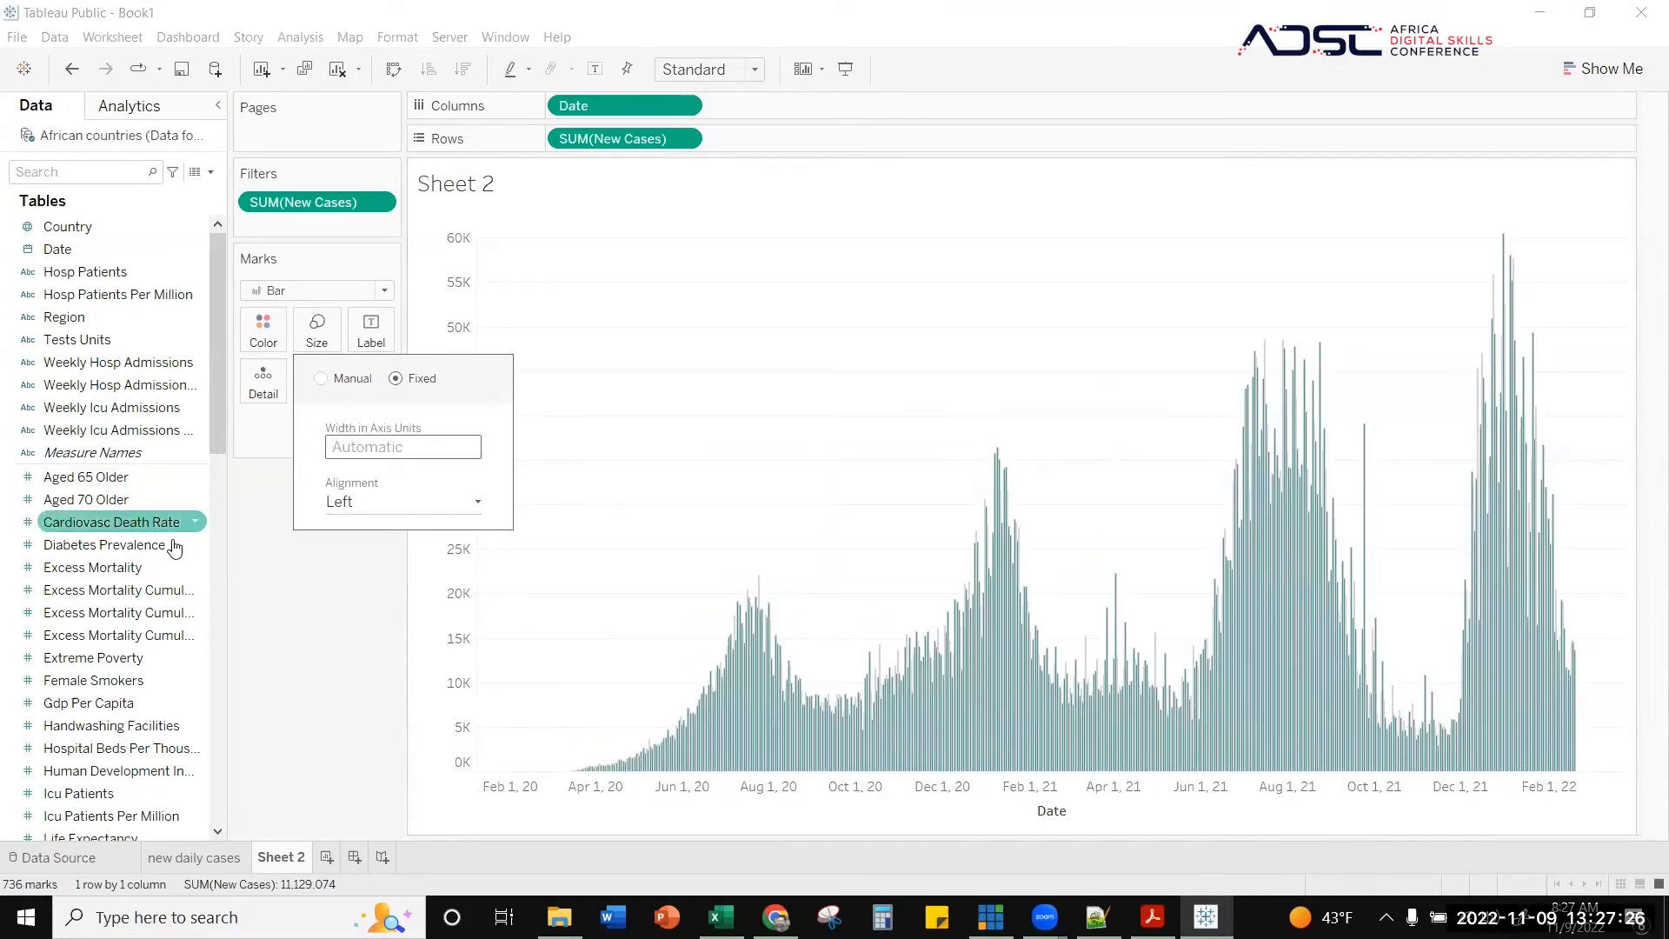
click(390, 635)
- Try a black border on the New Cases bars, and settle on a teal border matching the fill
click(277, 341)
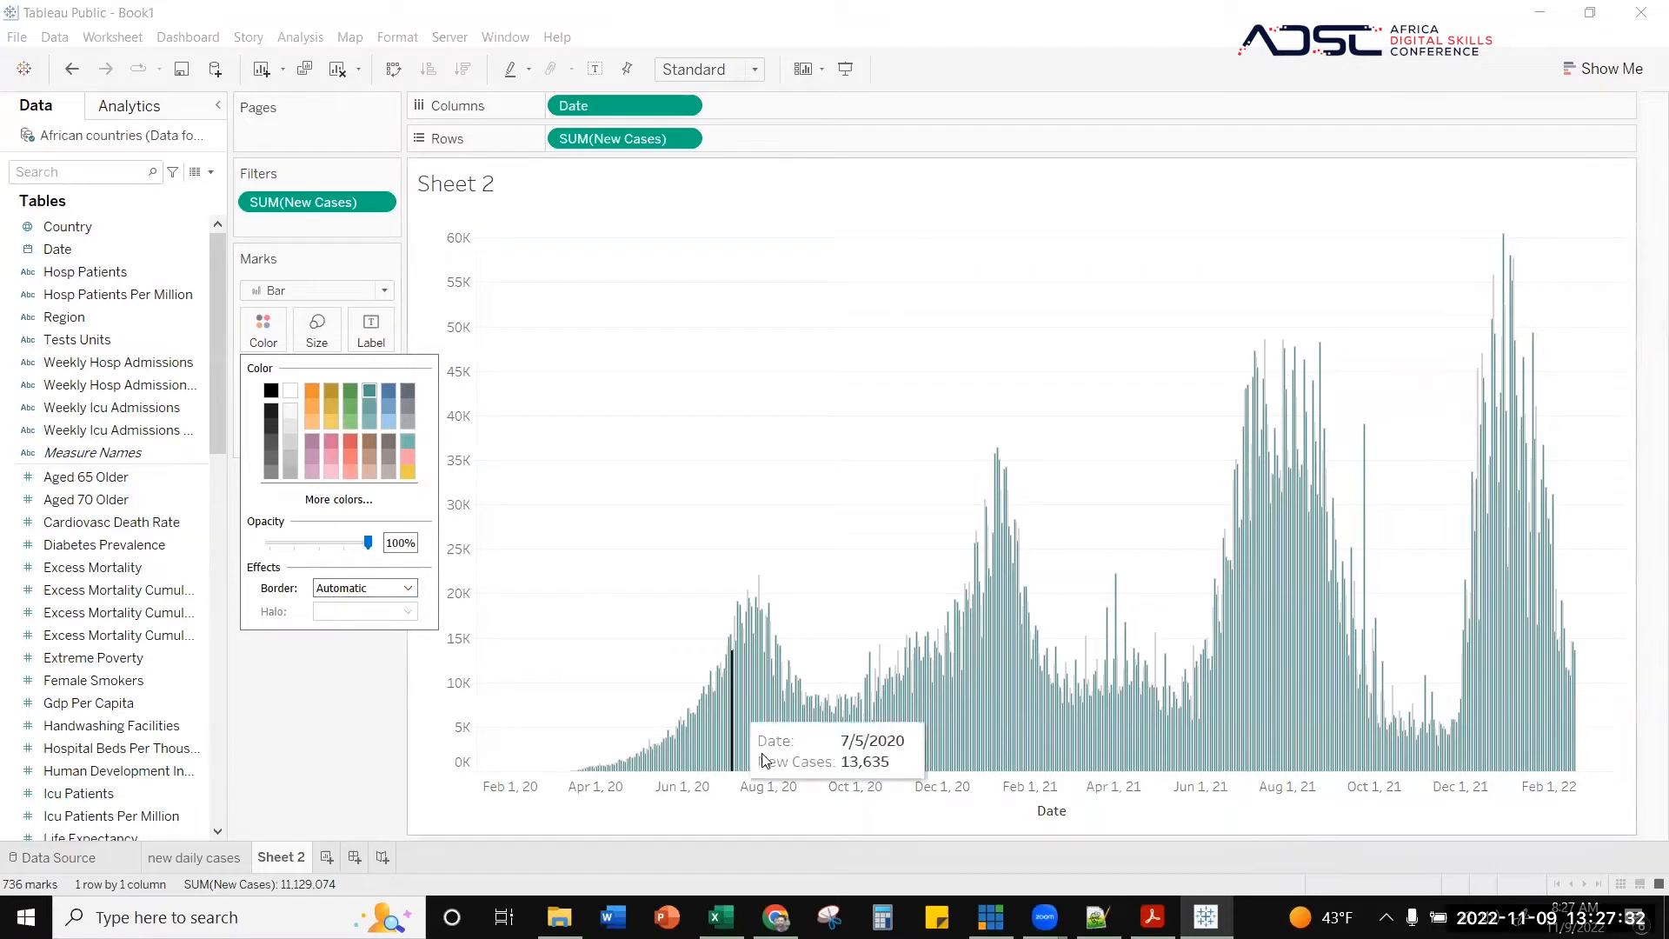
click(410, 588)
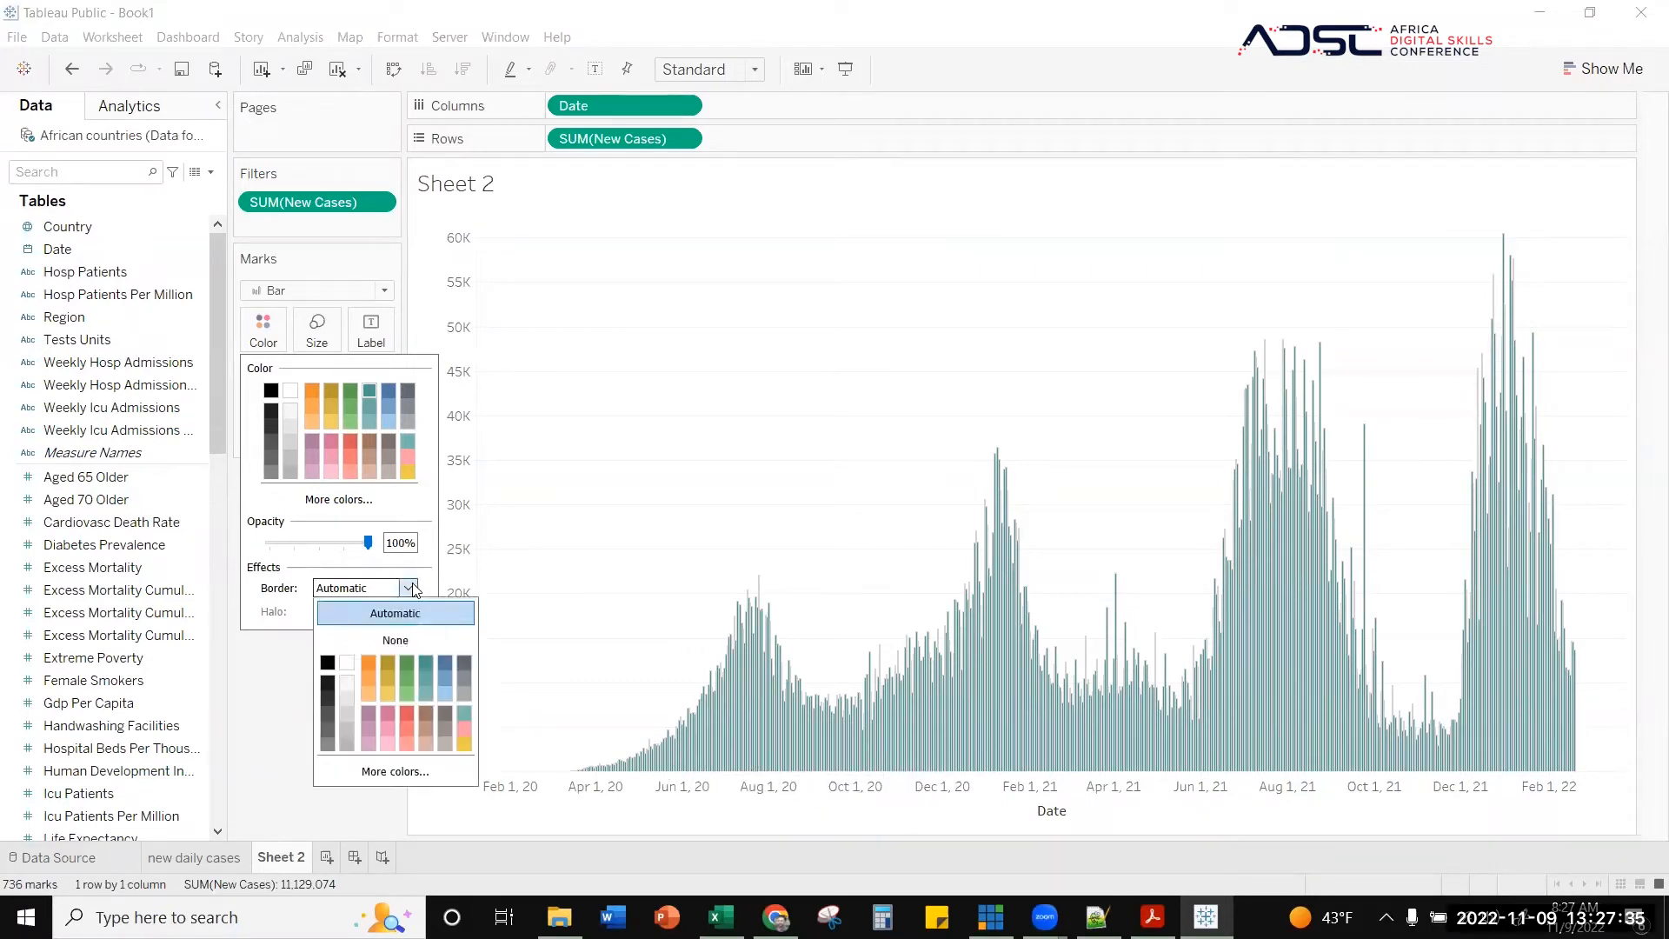
click(418, 657)
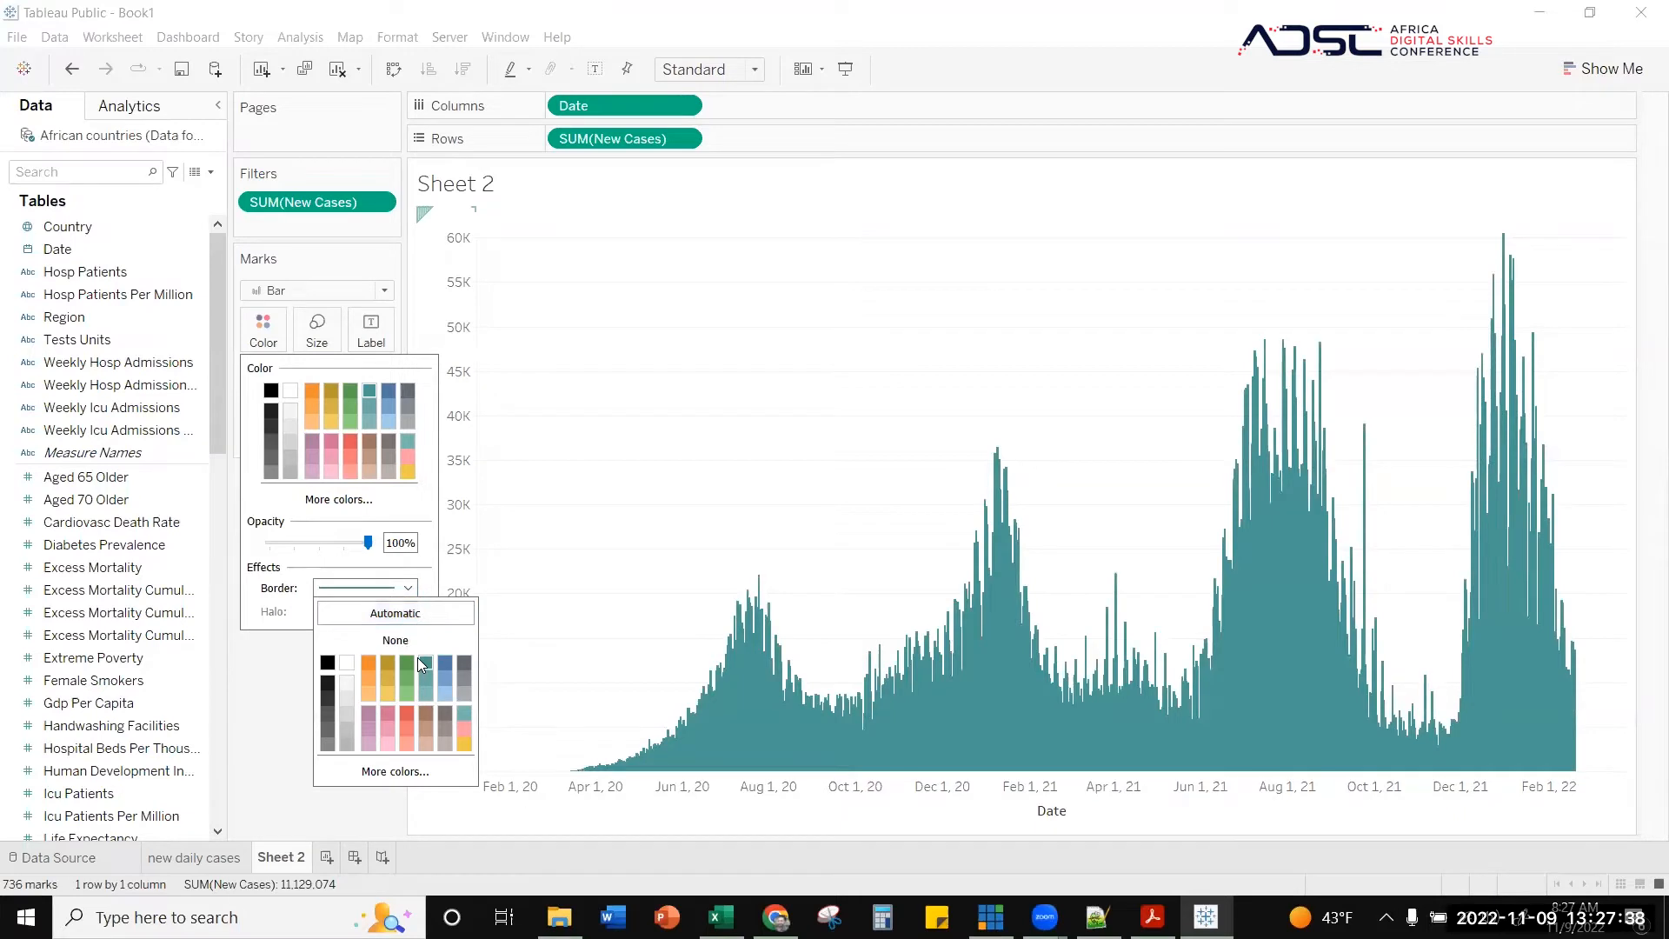
click(330, 664)
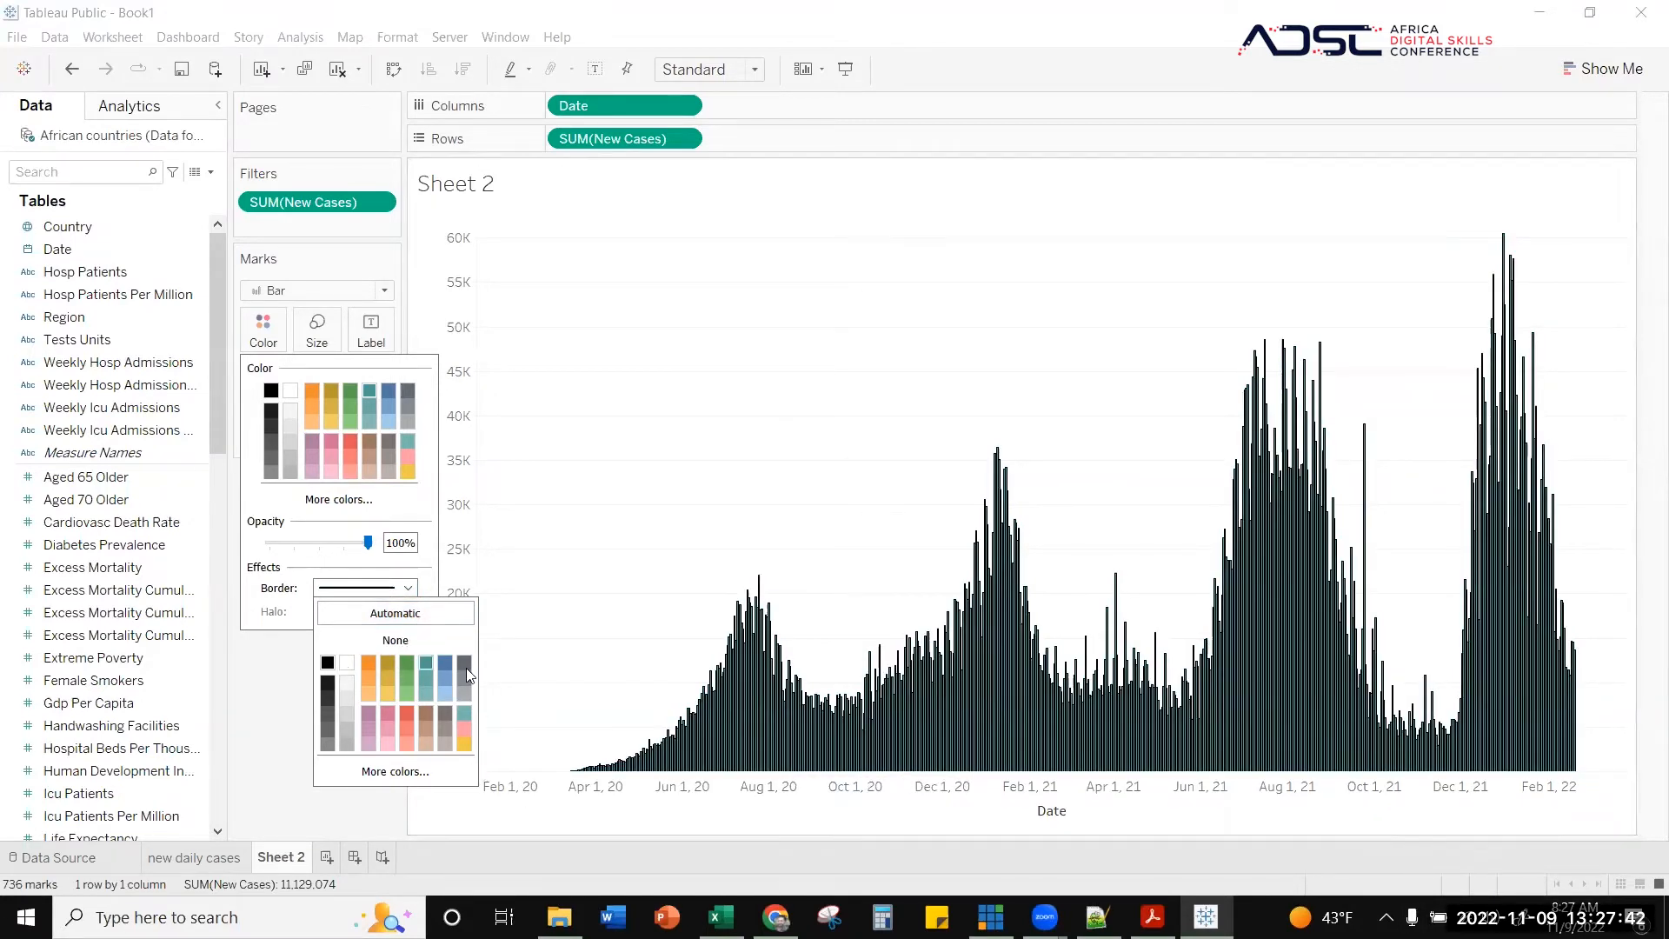
click(430, 664)
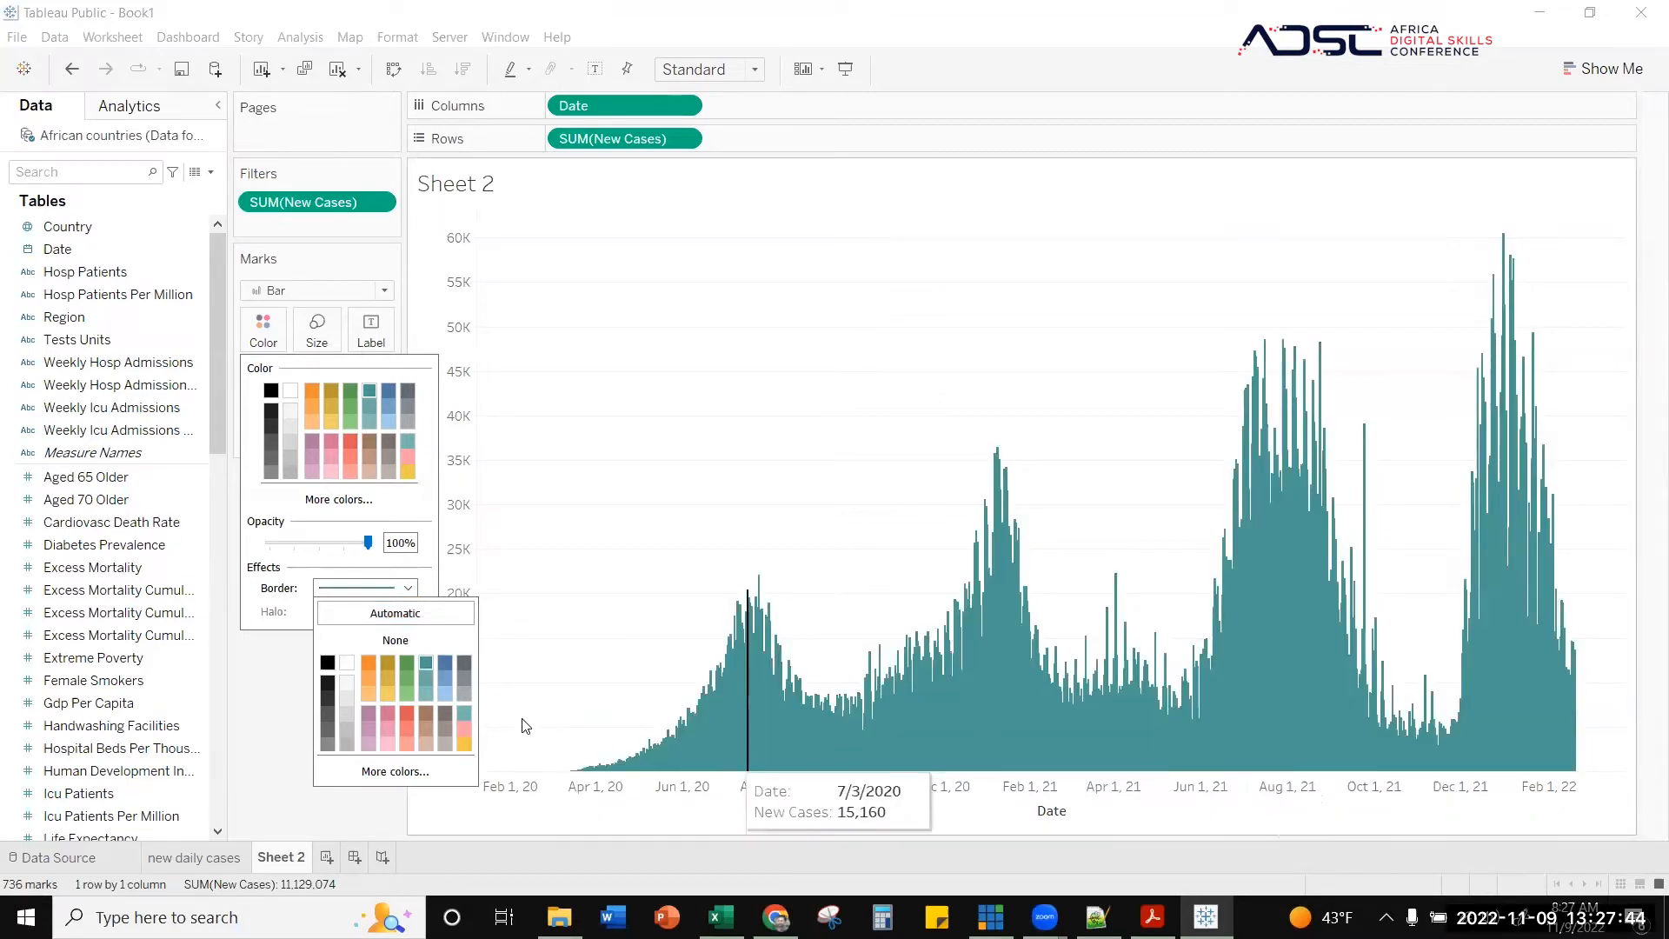
click(269, 729)
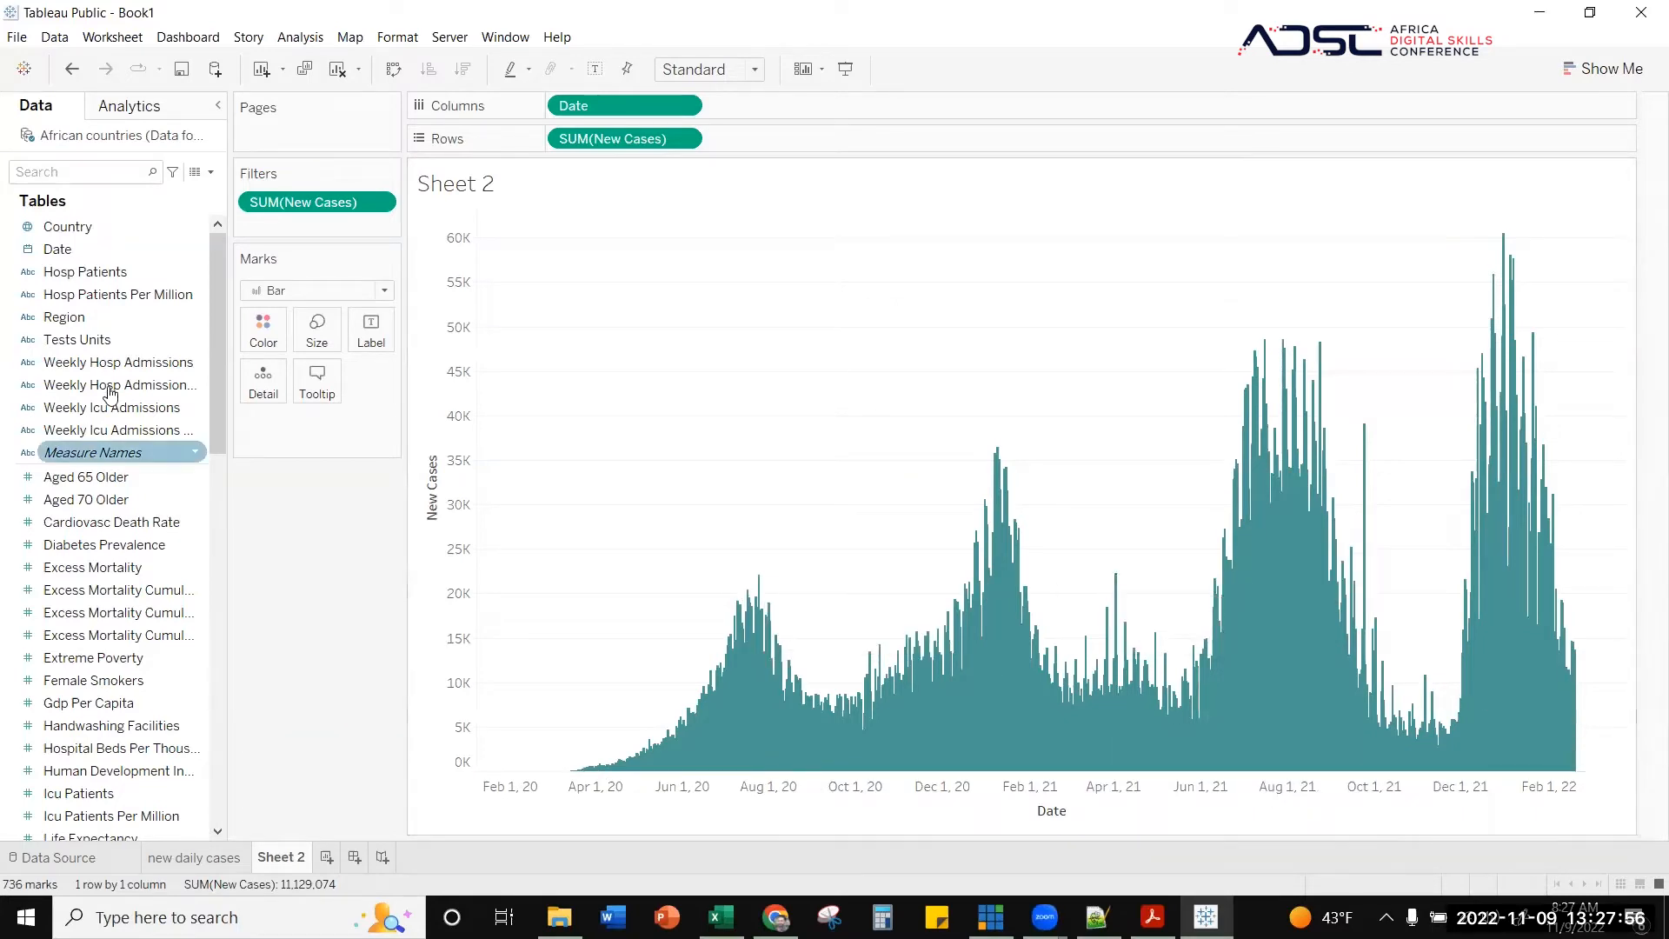
- Try moving the New Cases measure from Rows to Columns beside Date, and undo the move
click(578, 145)
drag(578, 144, 753, 97)
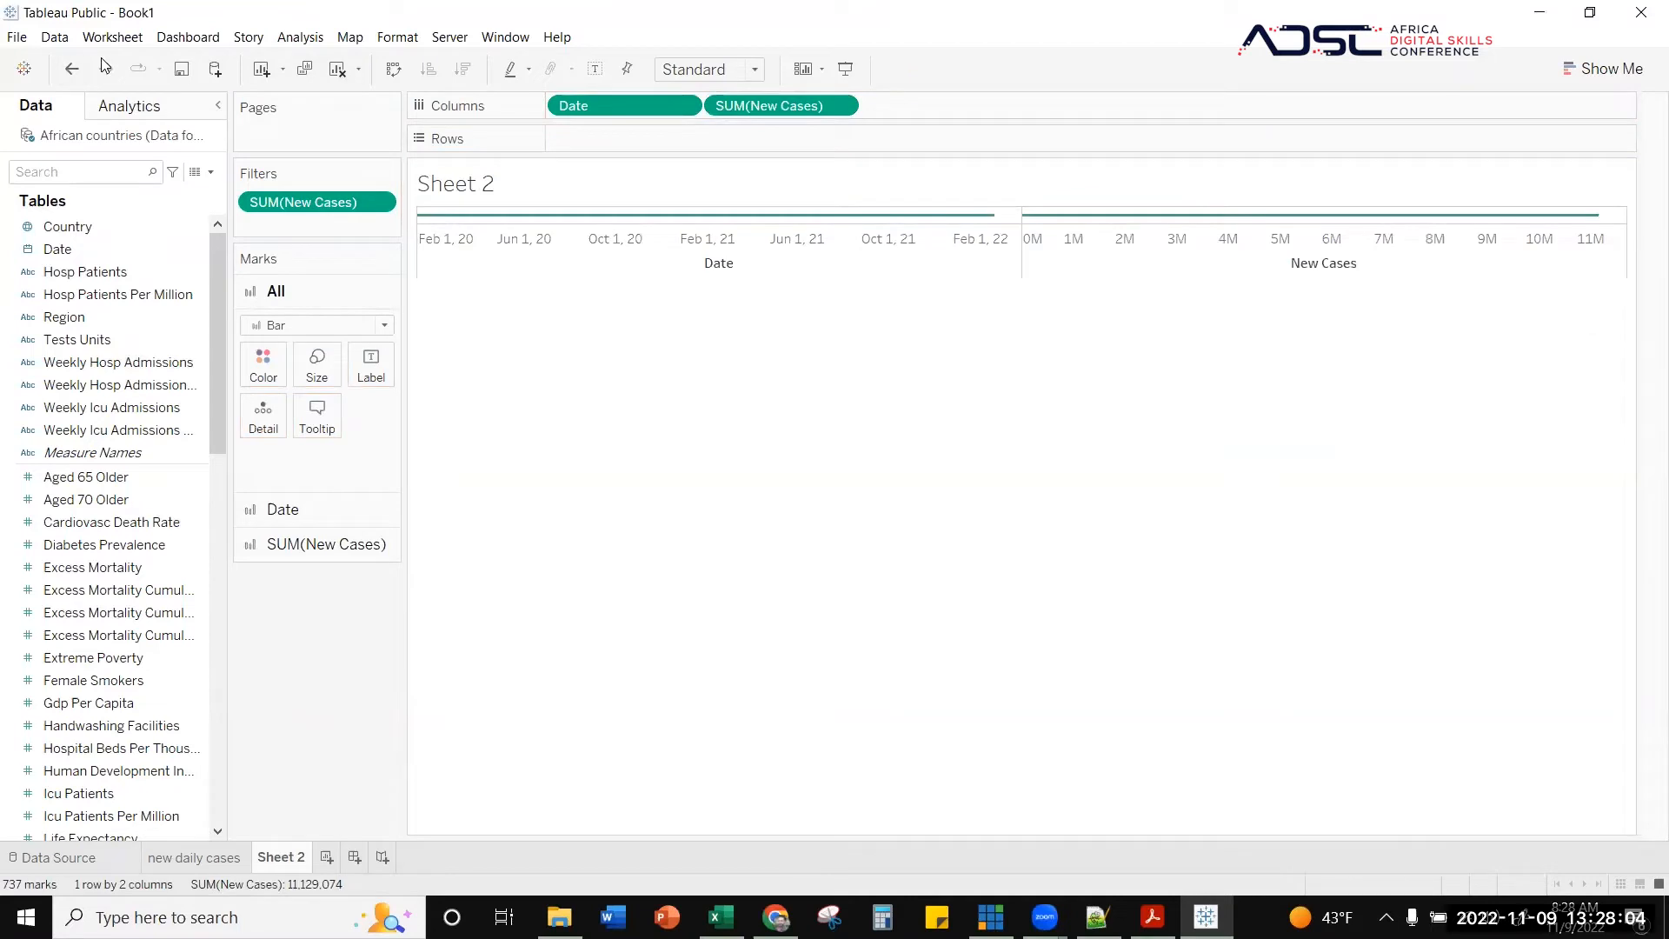
click(71, 69)
- Search the data fields for "new" and add New Cases to Rows a second time, beside the existing one
click(123, 176)
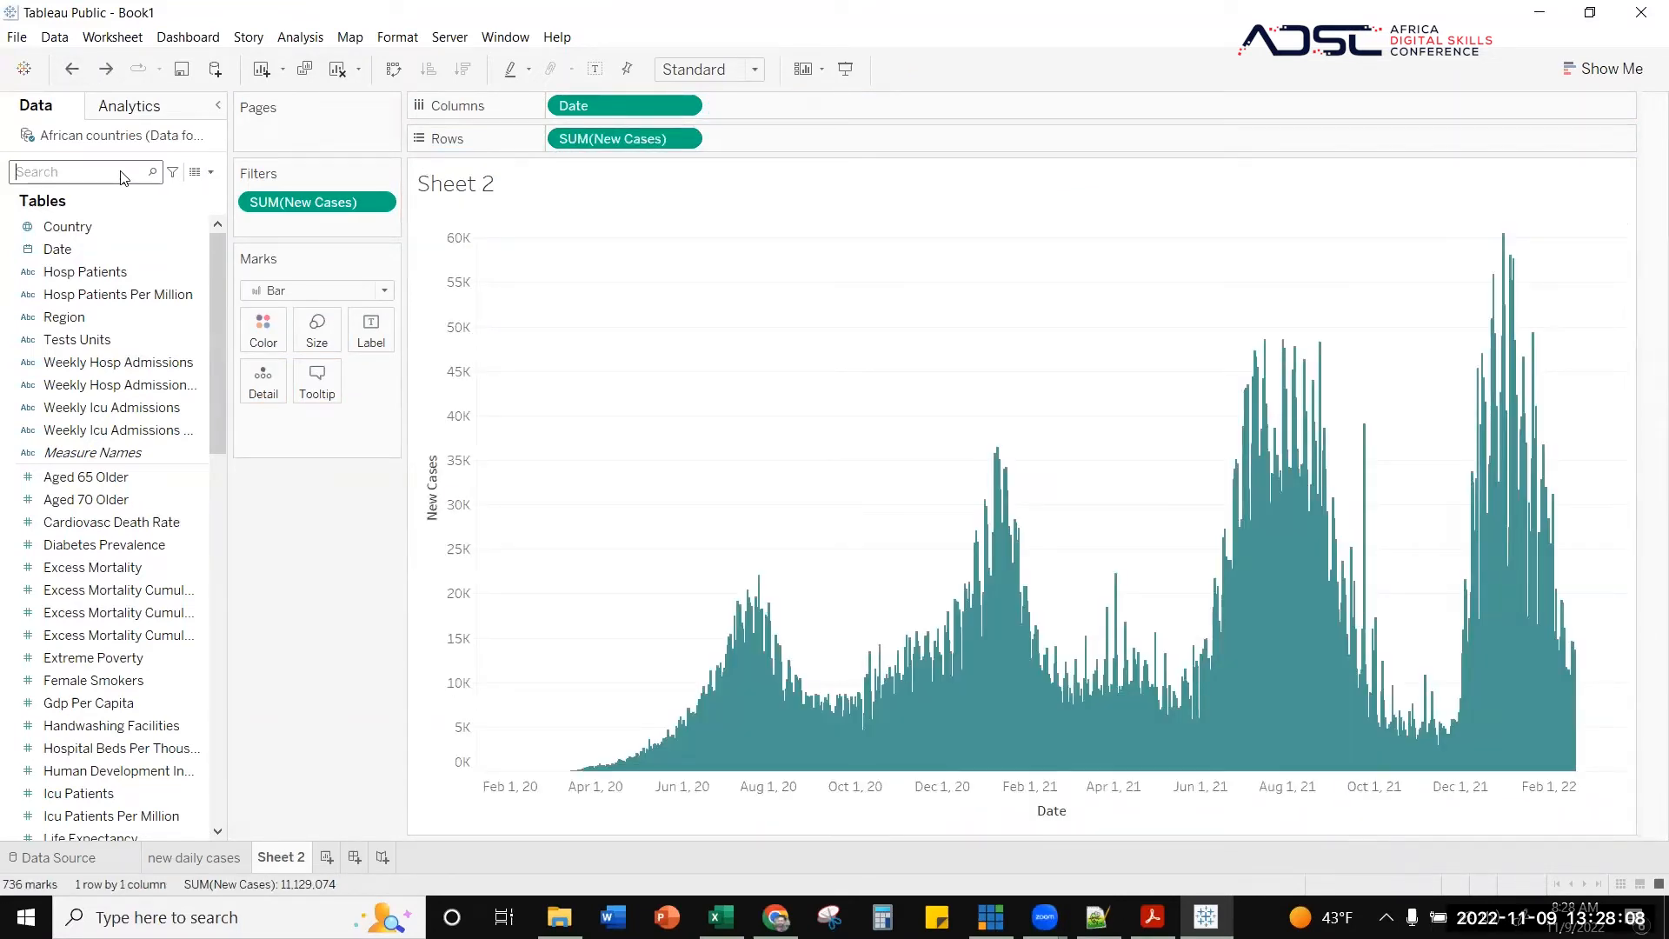
text(new)
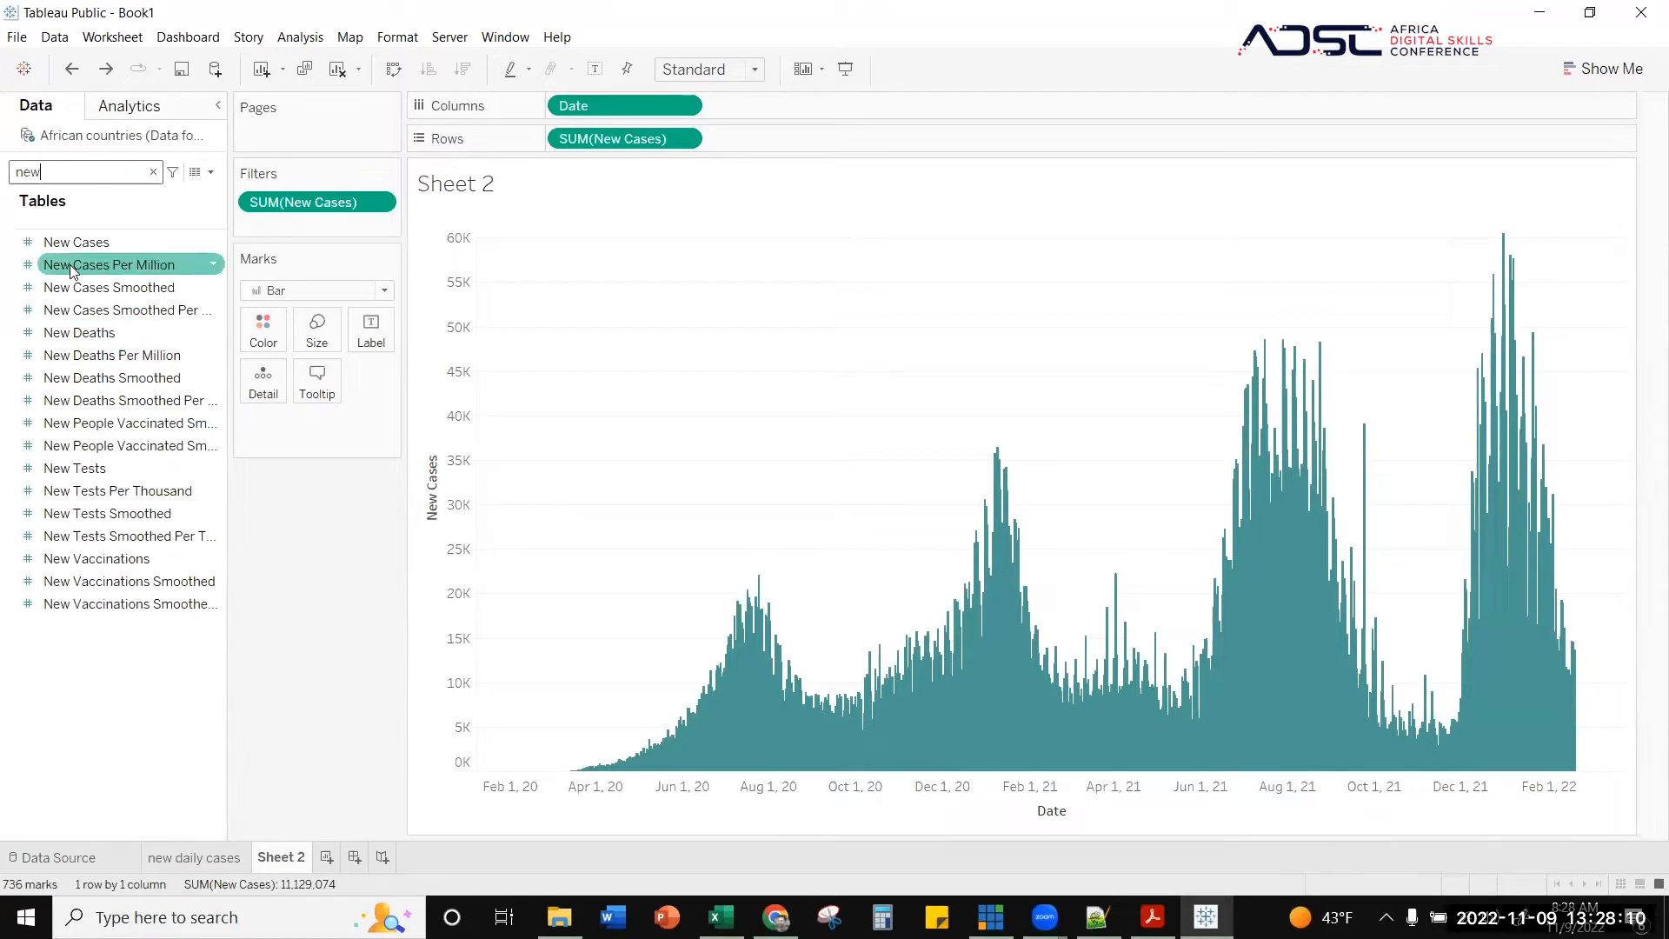
drag(77, 242, 339, 244)
drag(779, 165, 795, 139)
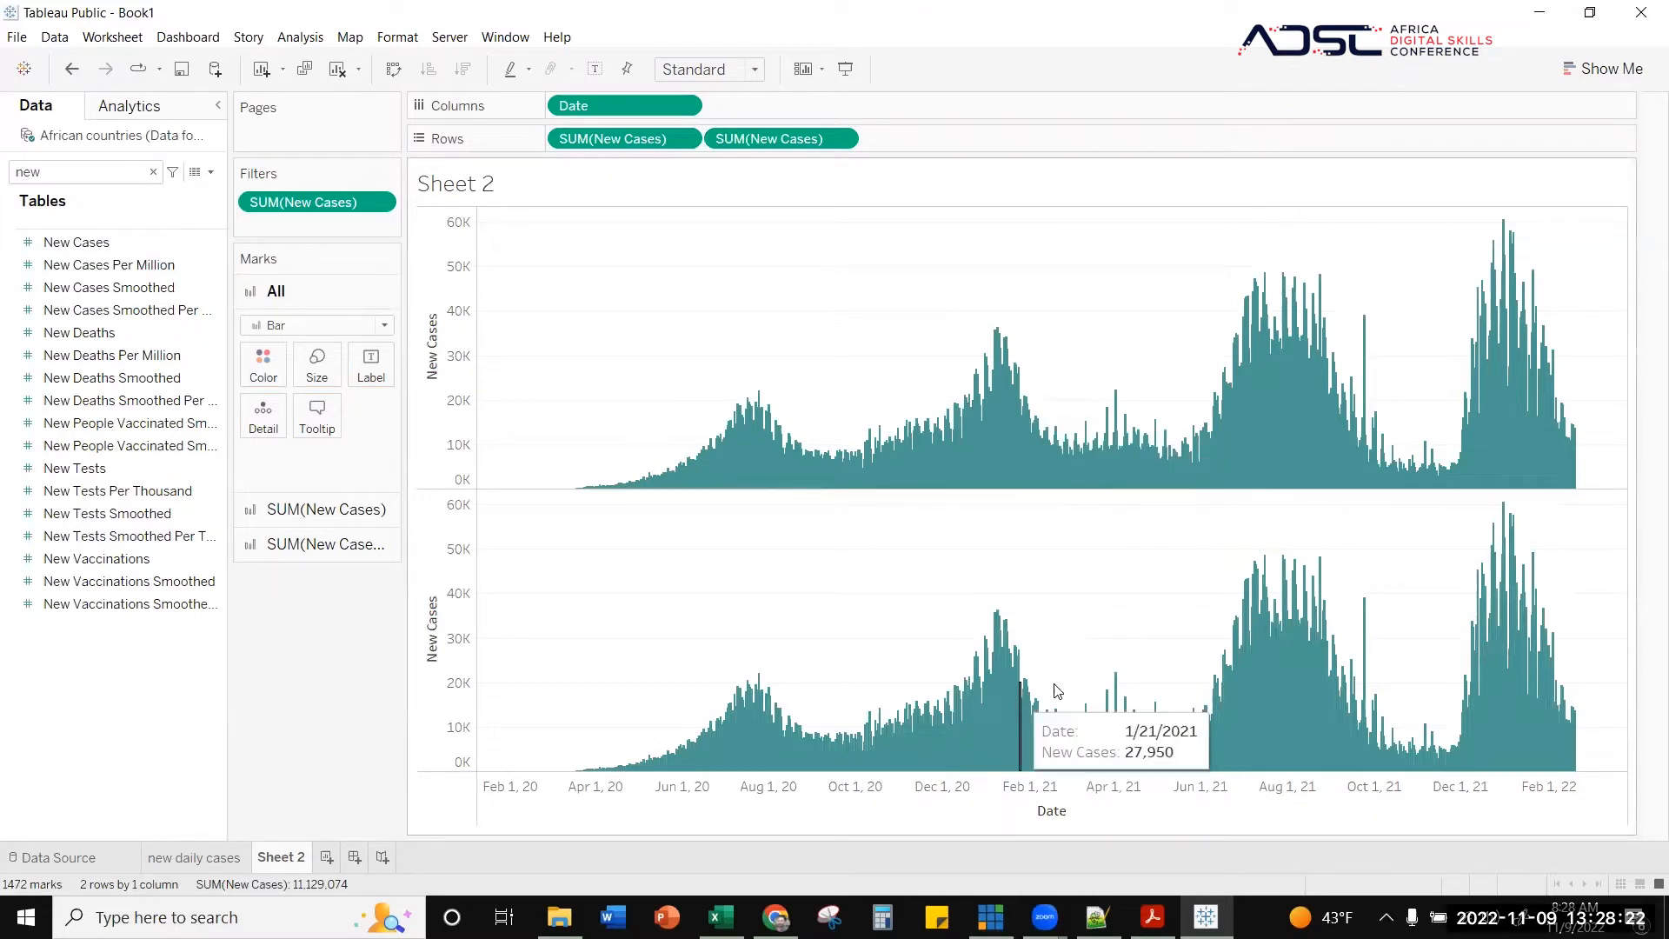
- Change the mark type of only the upper New Cases chart to Line, leaving the lower one as bars
click(435, 356)
click(589, 513)
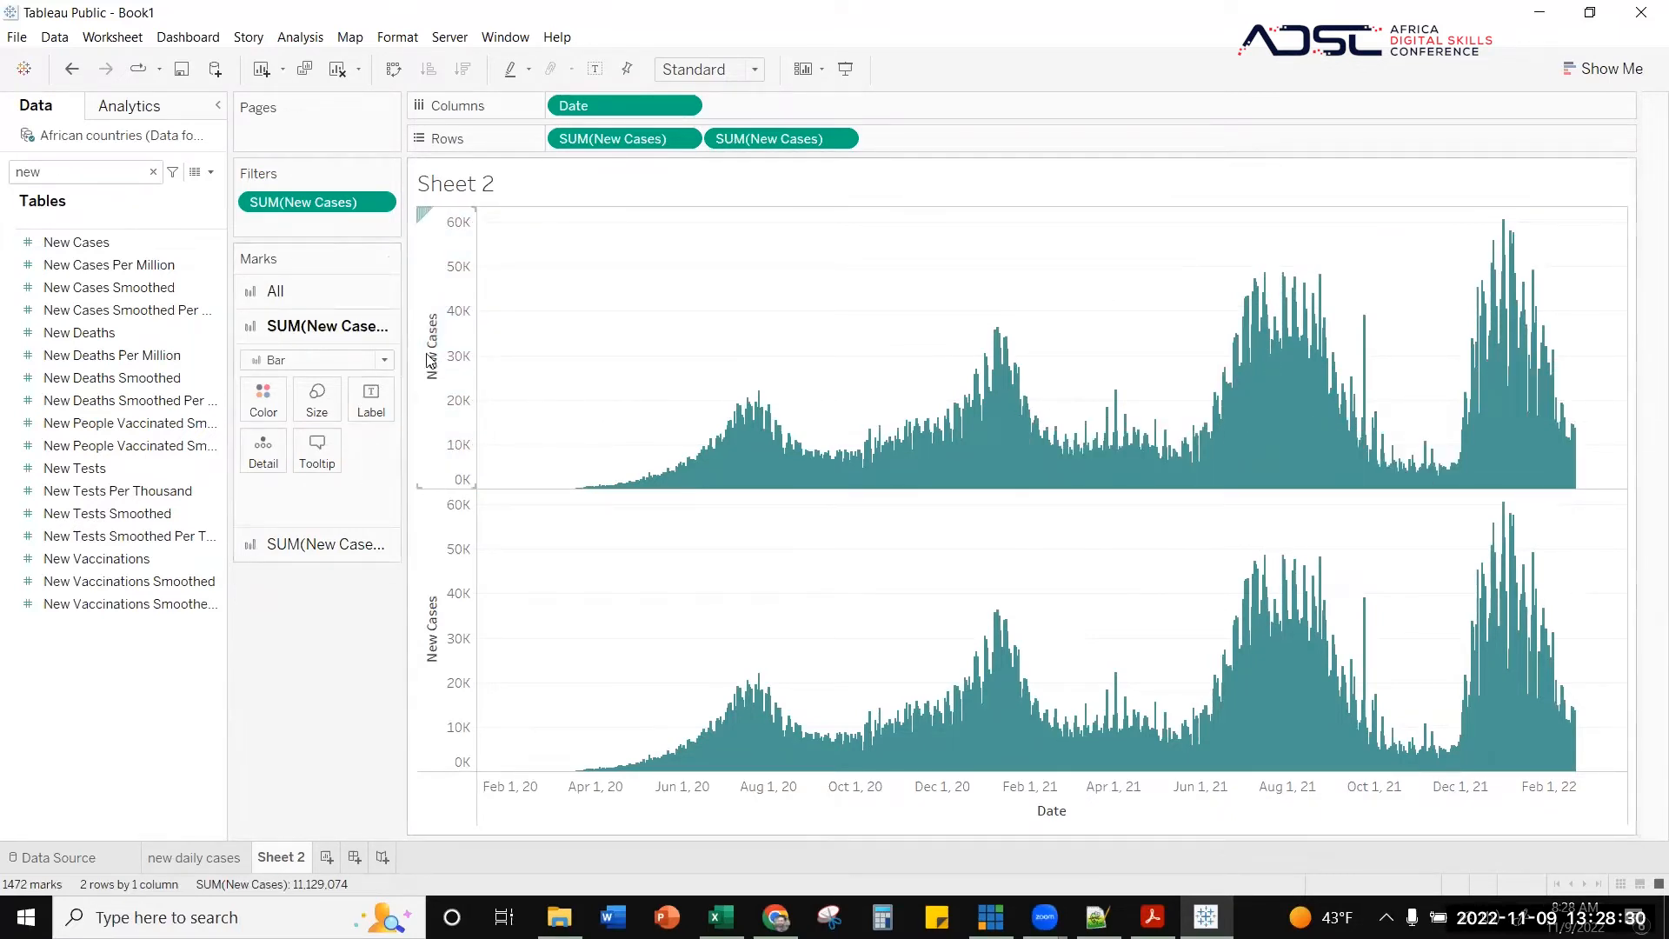
click(315, 292)
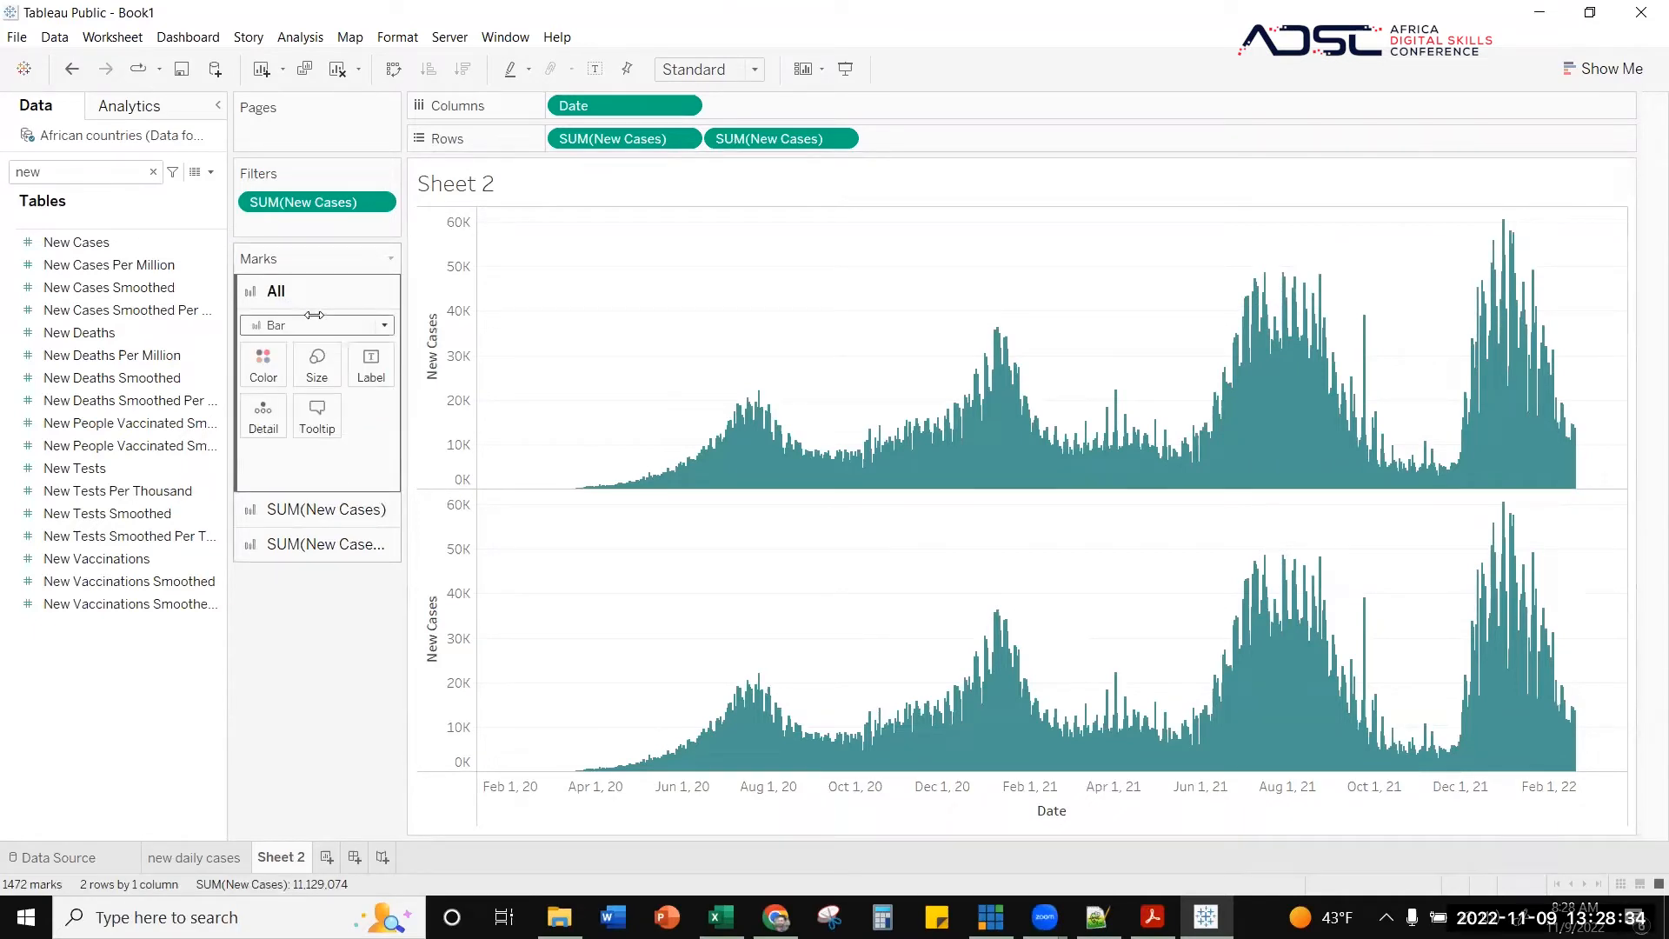
click(314, 510)
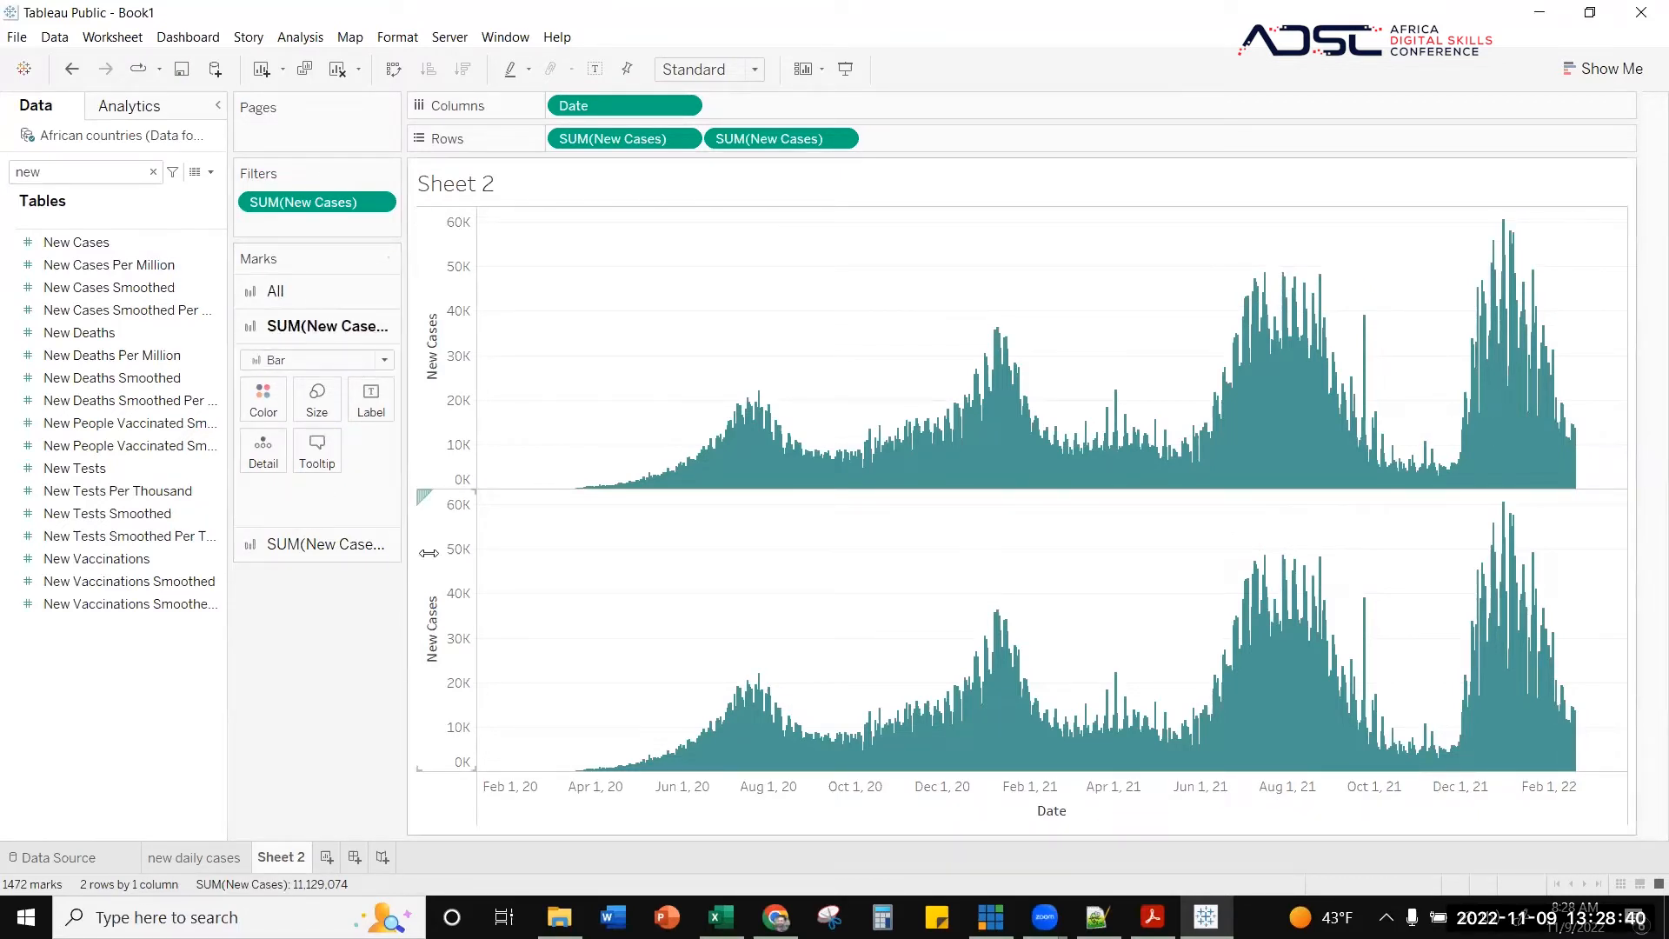
click(309, 359)
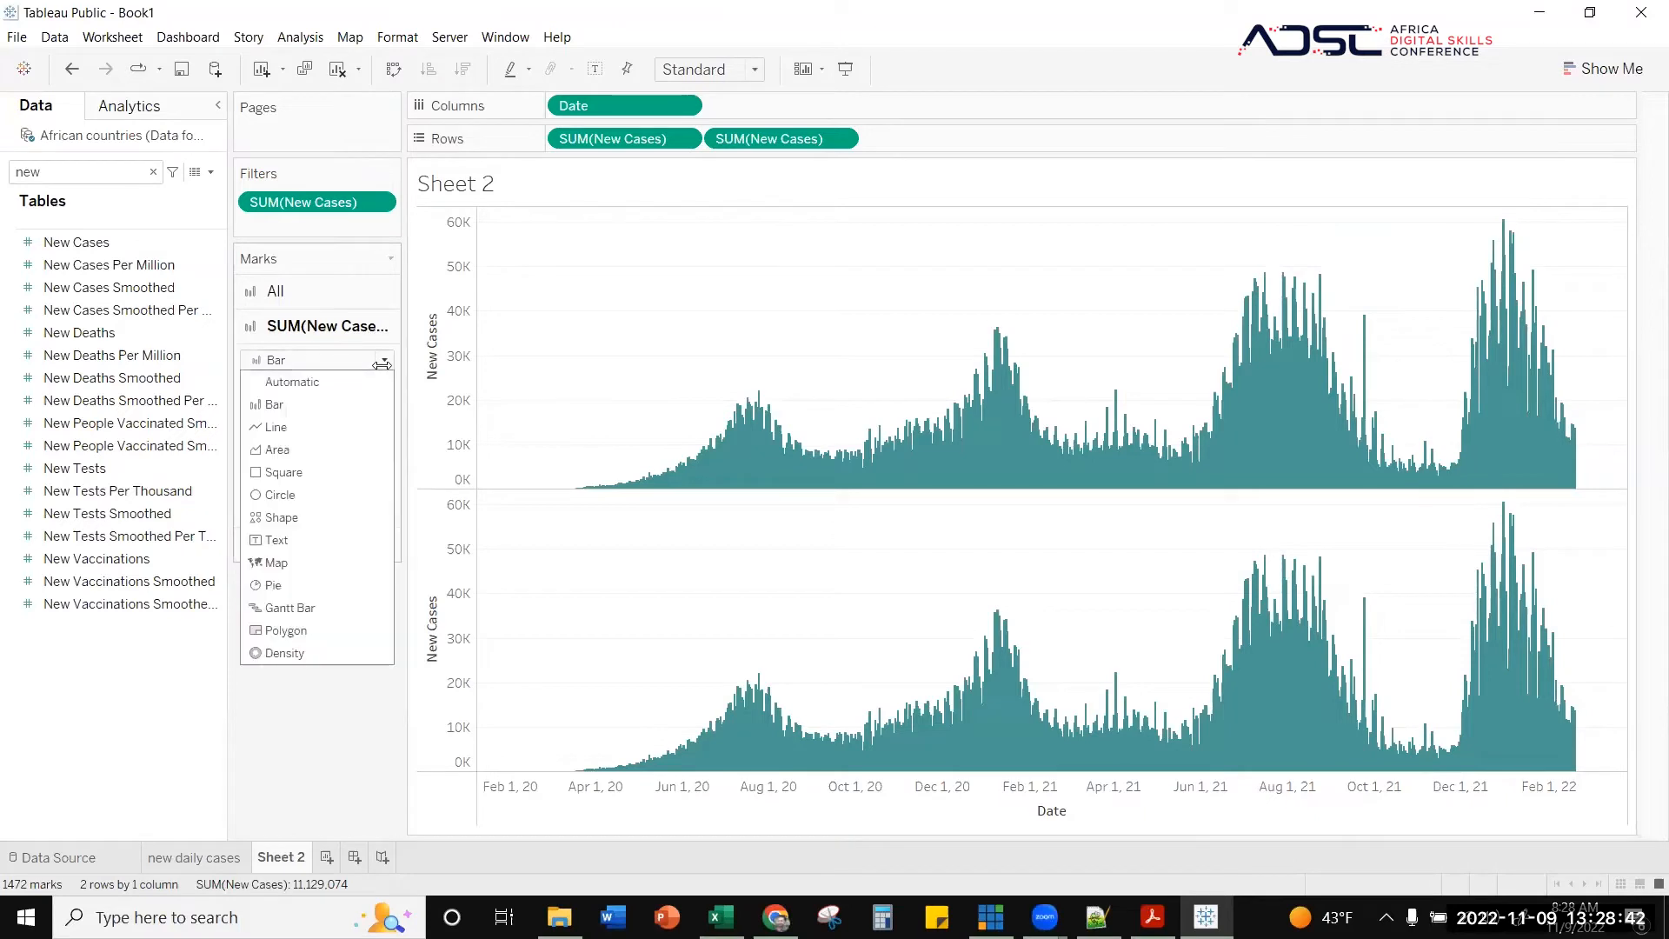
click(298, 427)
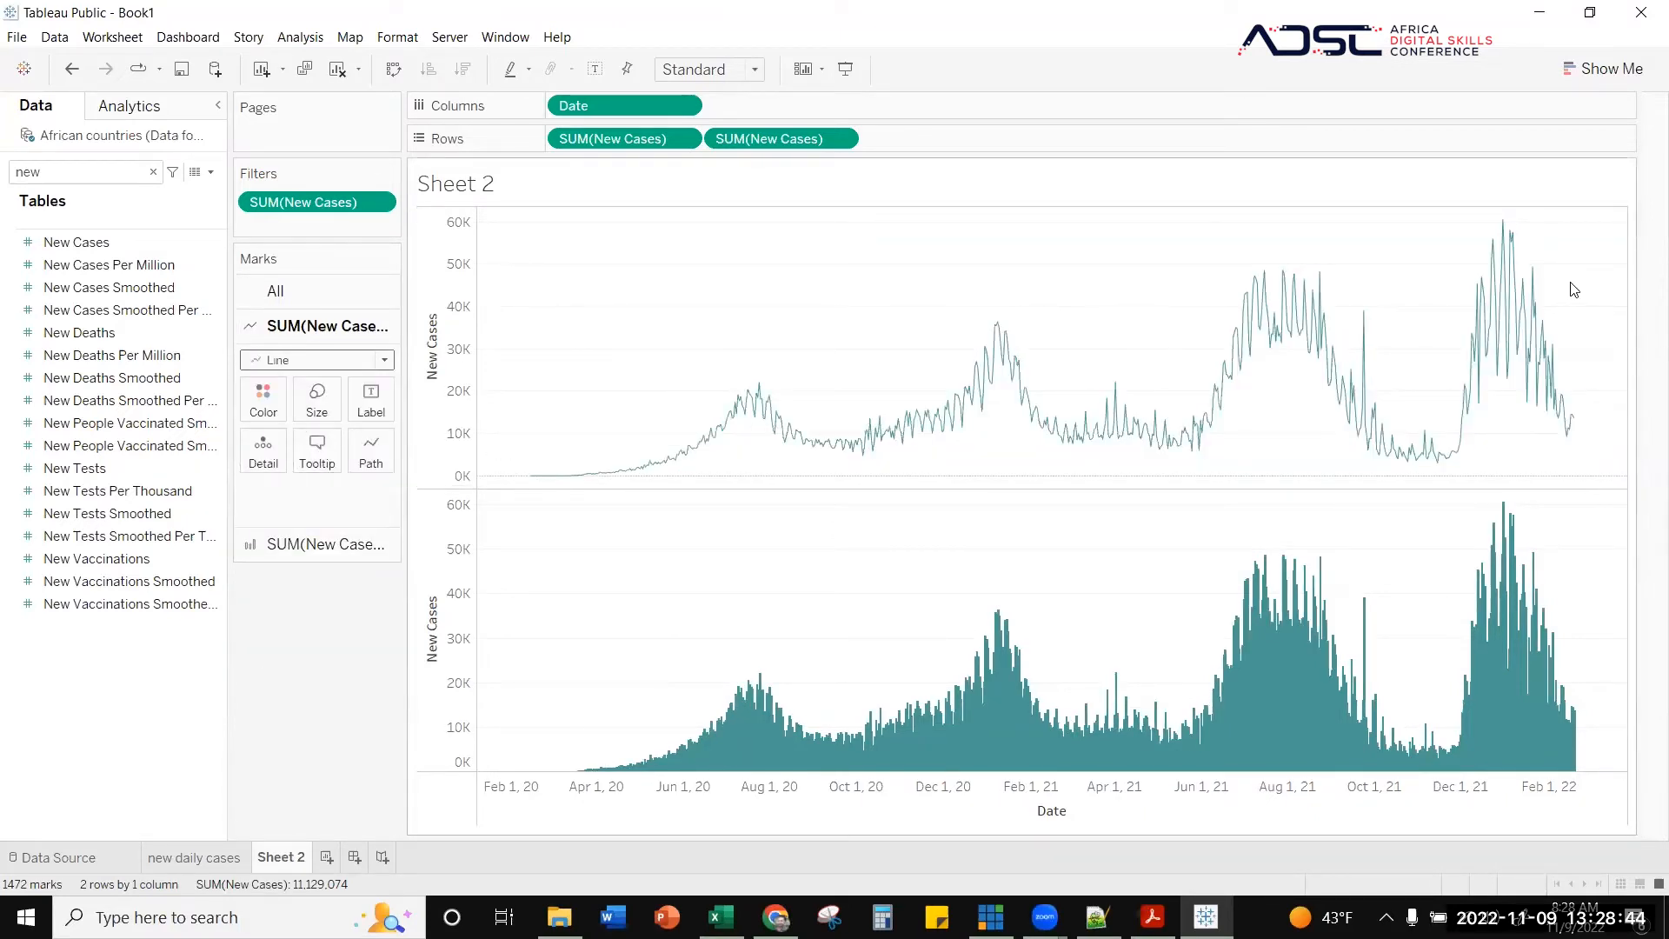
- Color the upper New Cases line with the custom dark red #550000
click(280, 413)
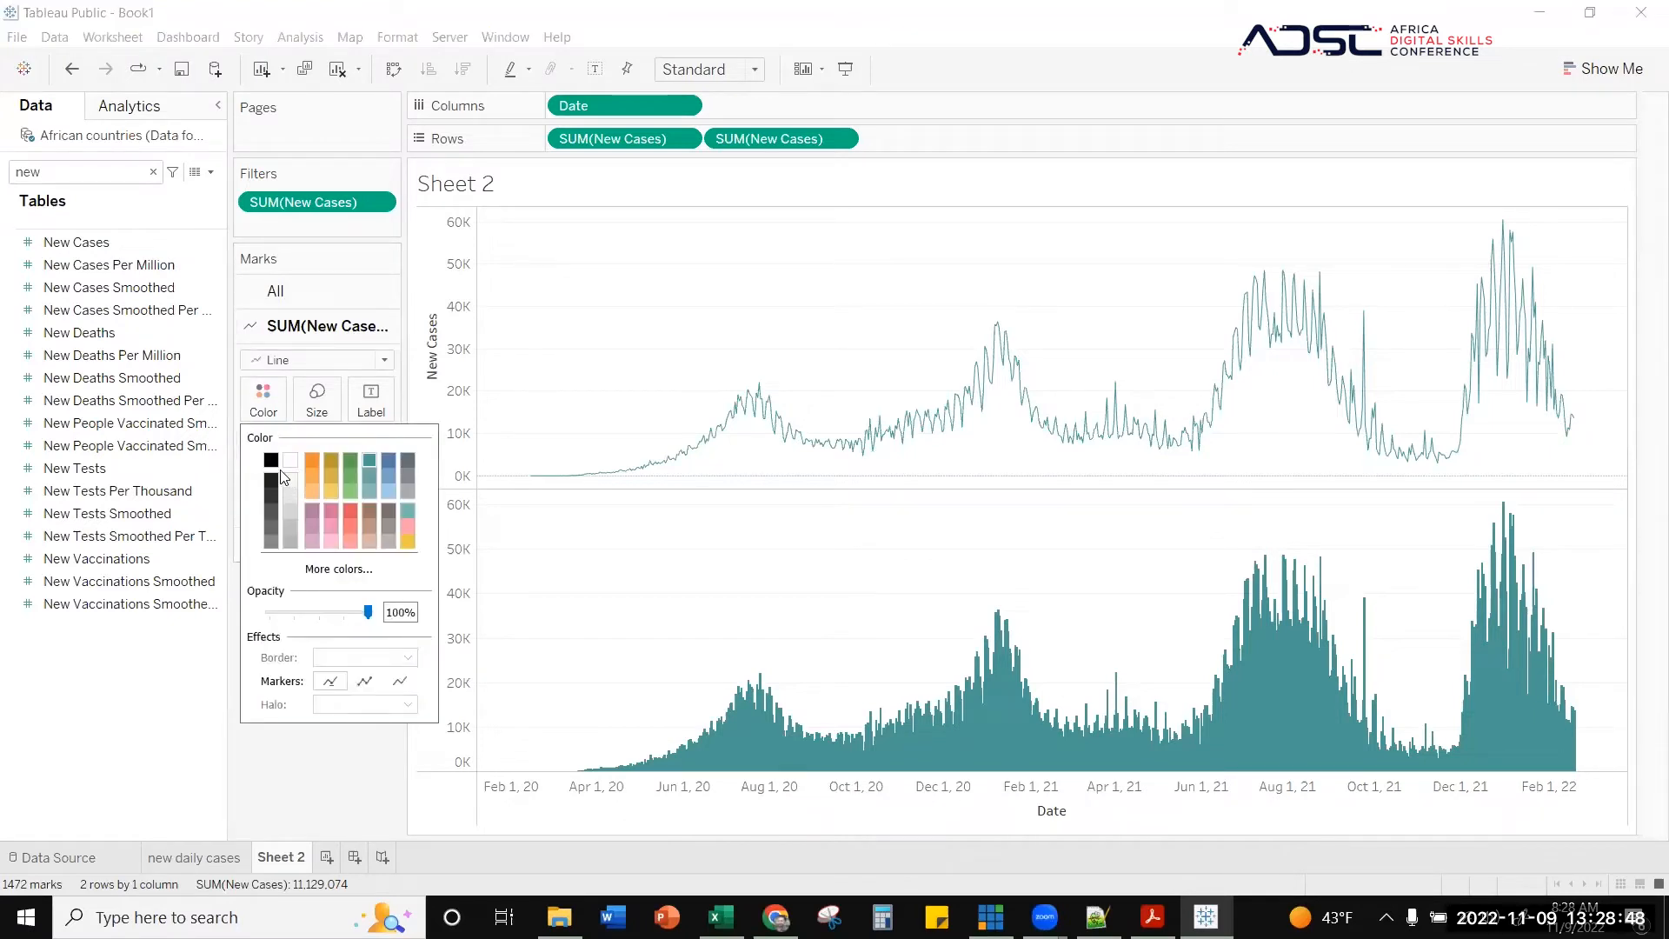
click(275, 461)
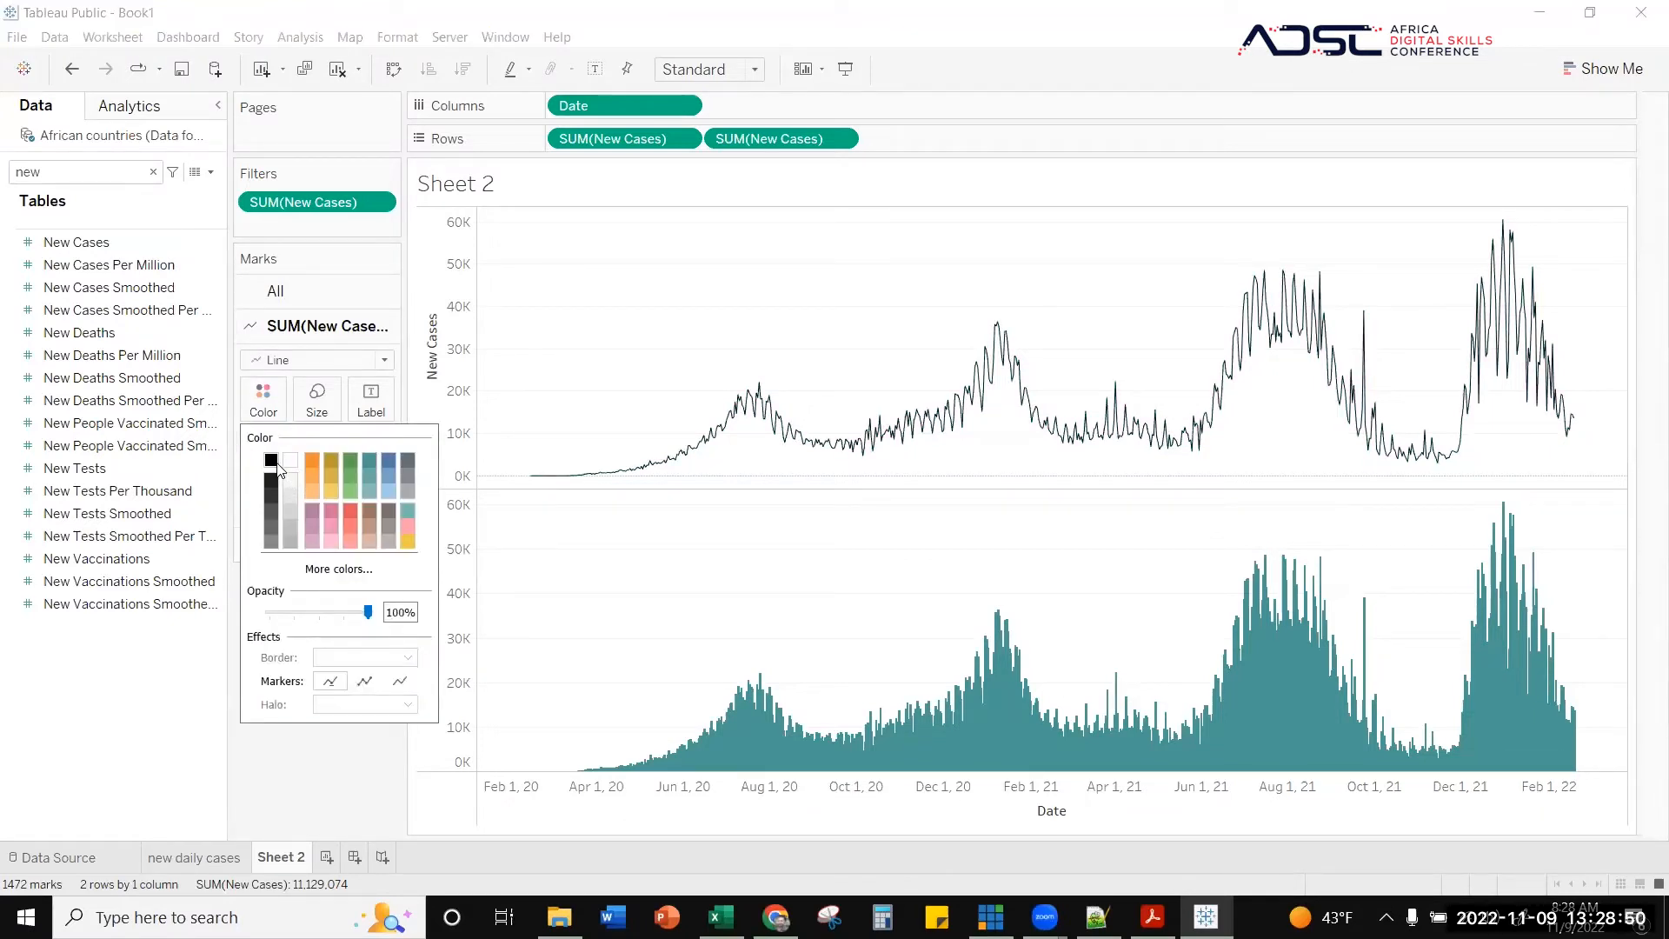
click(342, 824)
click(317, 399)
click(275, 410)
click(338, 568)
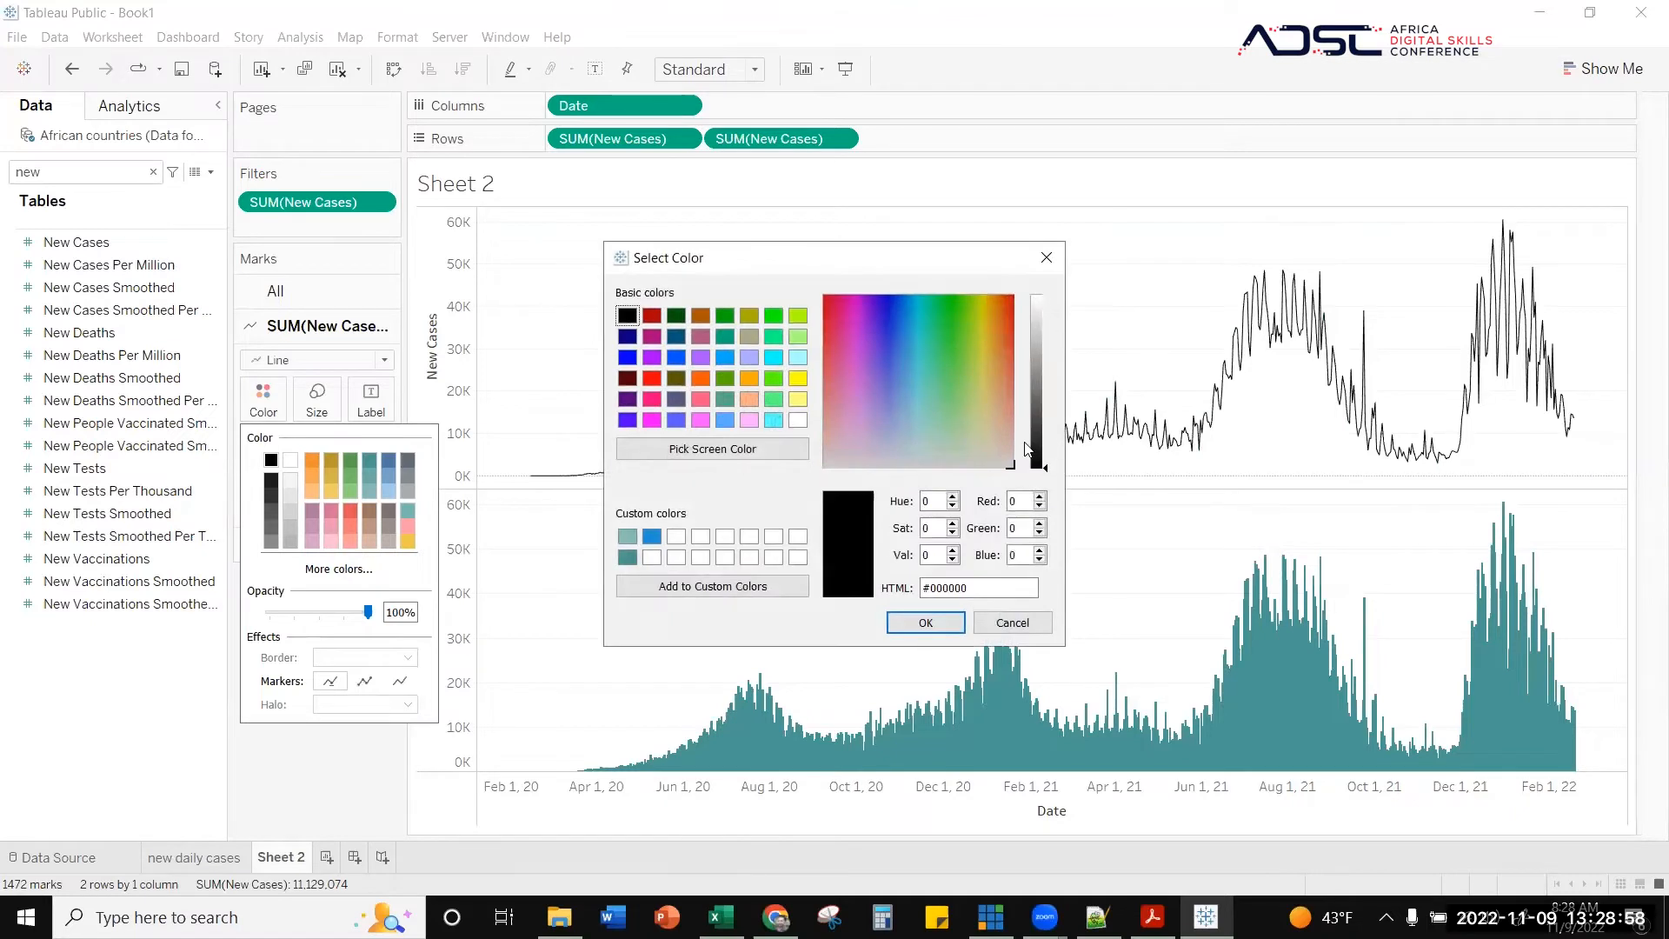
click(628, 380)
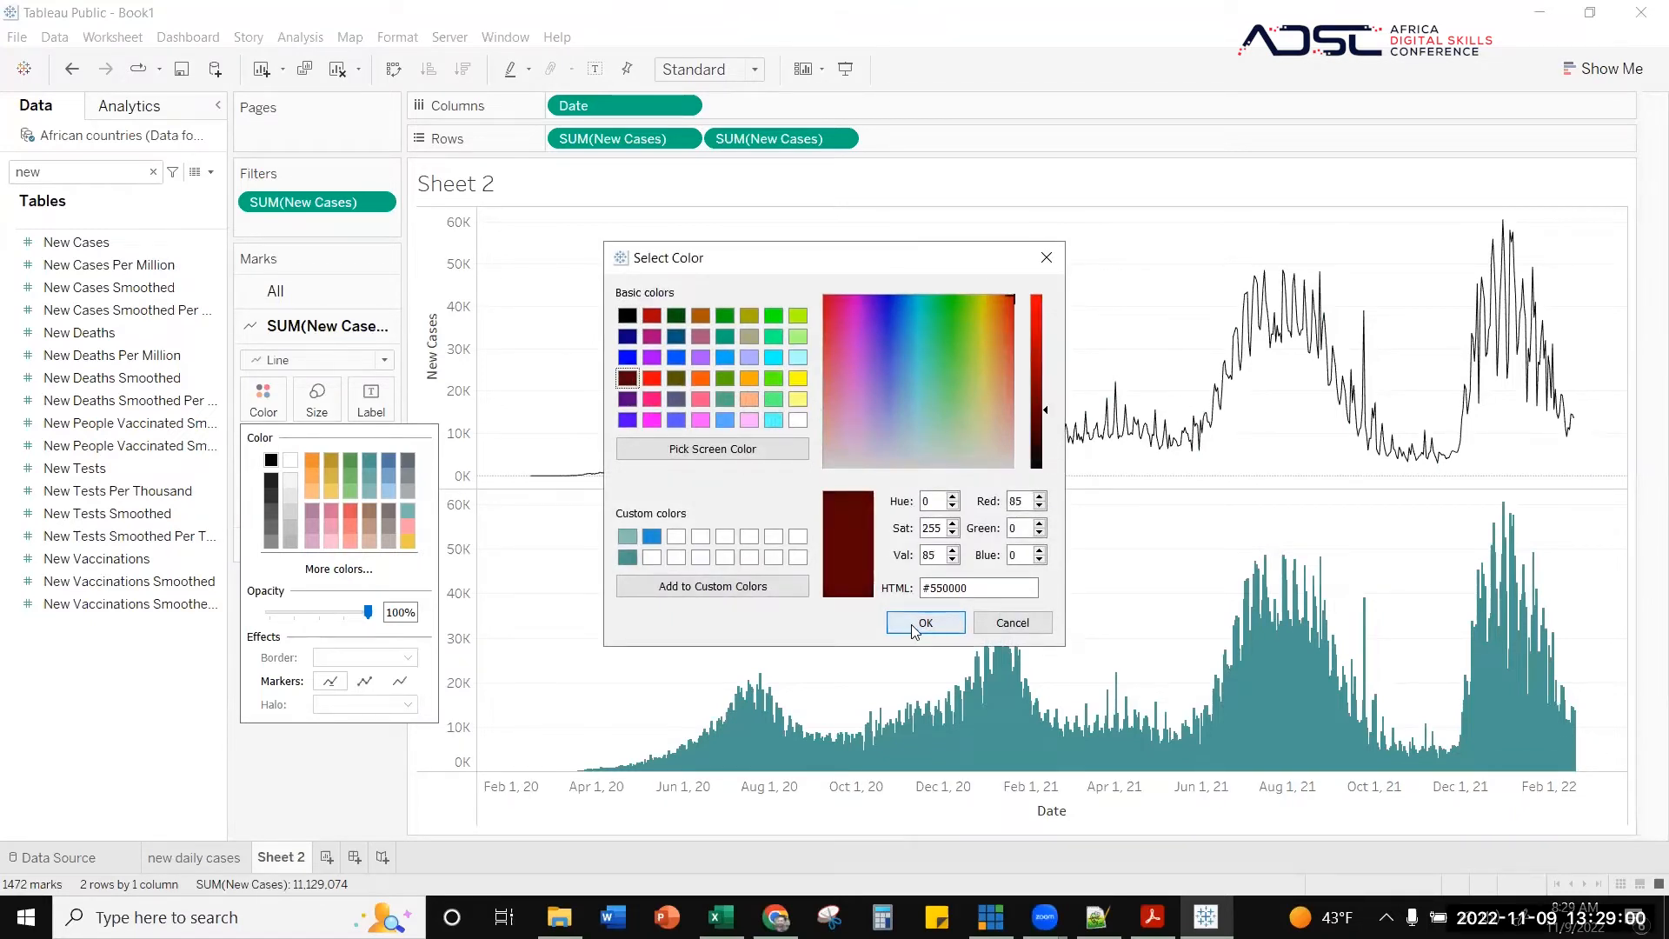
click(925, 622)
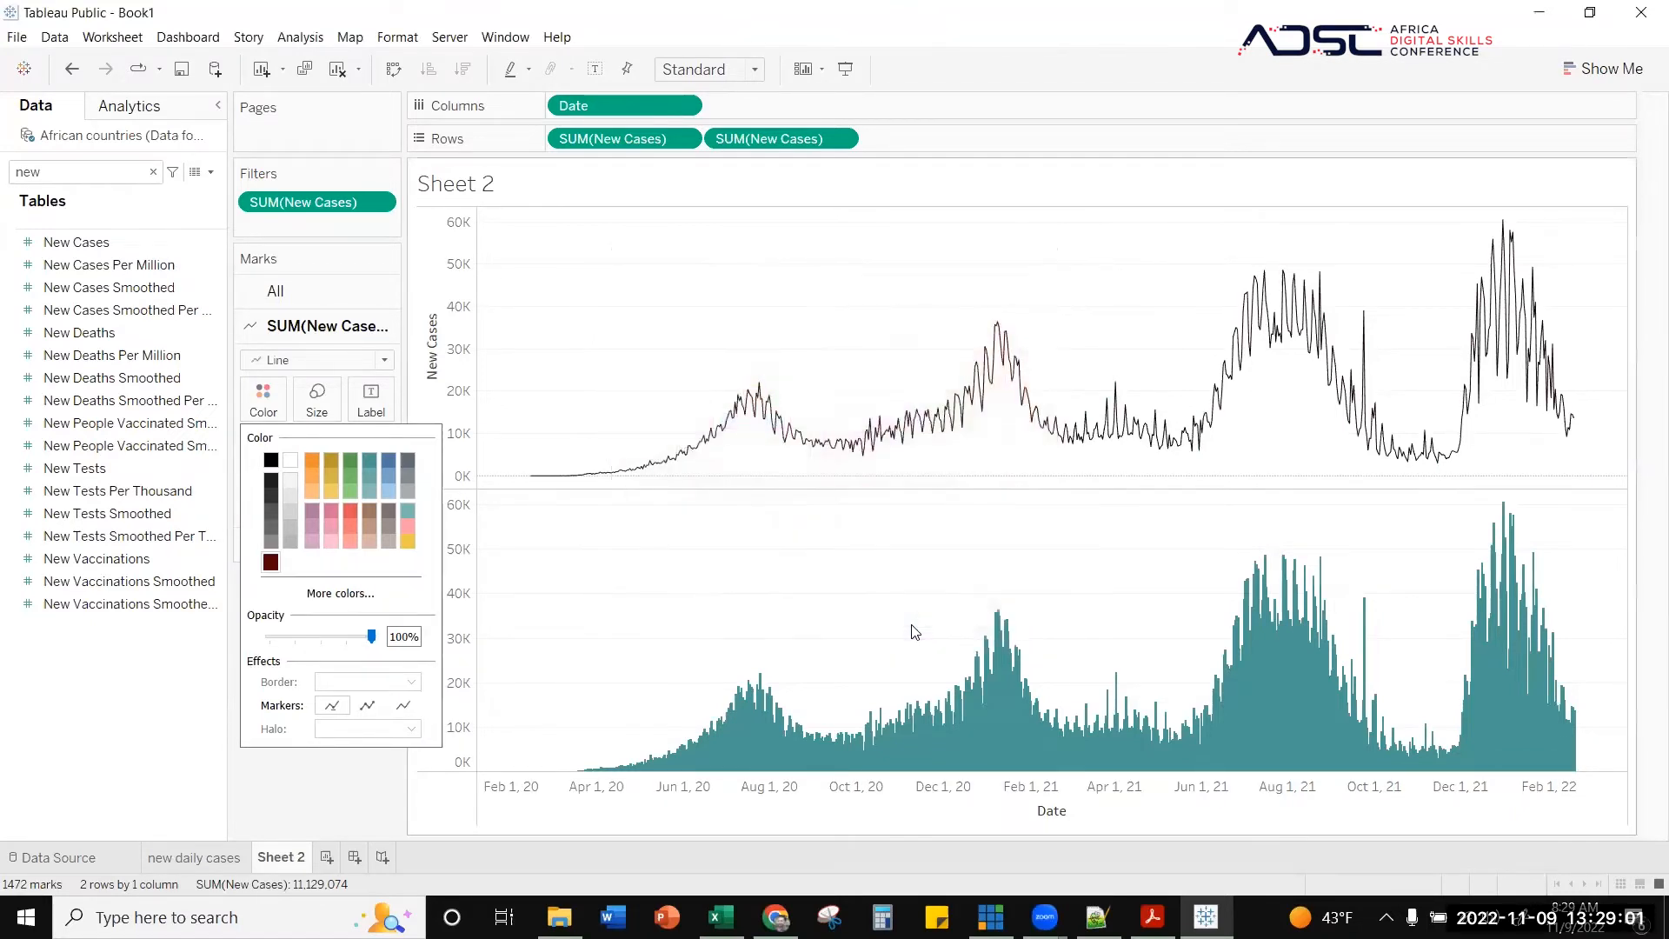
- Thicken the upper New Cases line to about a third of the size range
click(317, 400)
drag(309, 449, 355, 451)
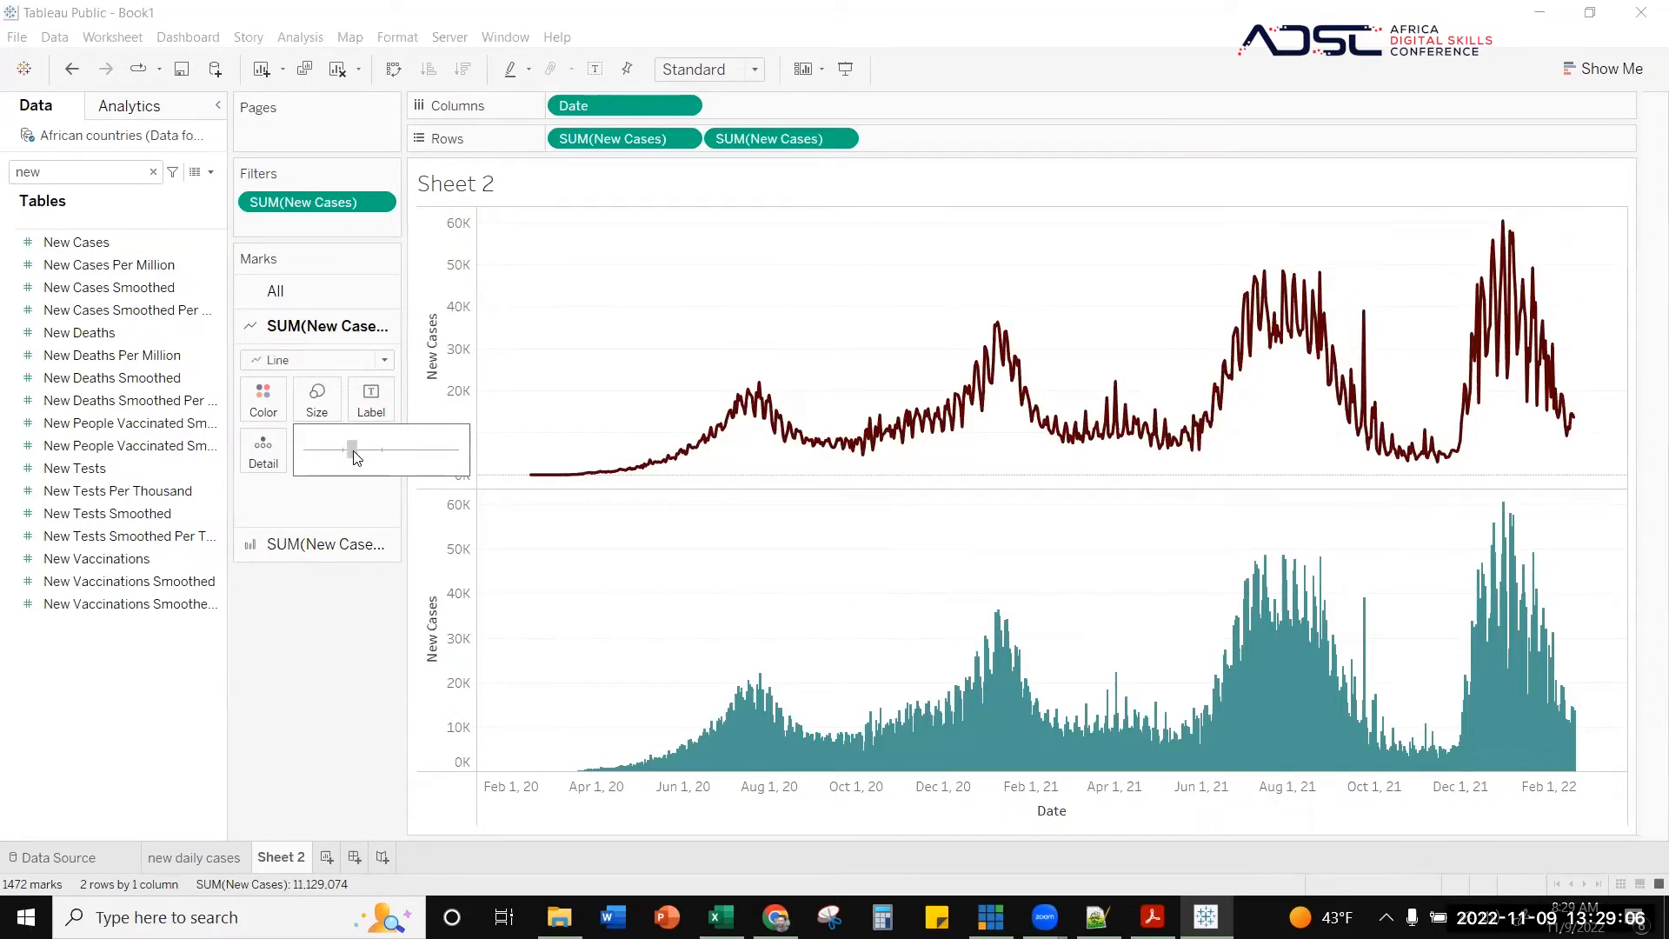
click(342, 635)
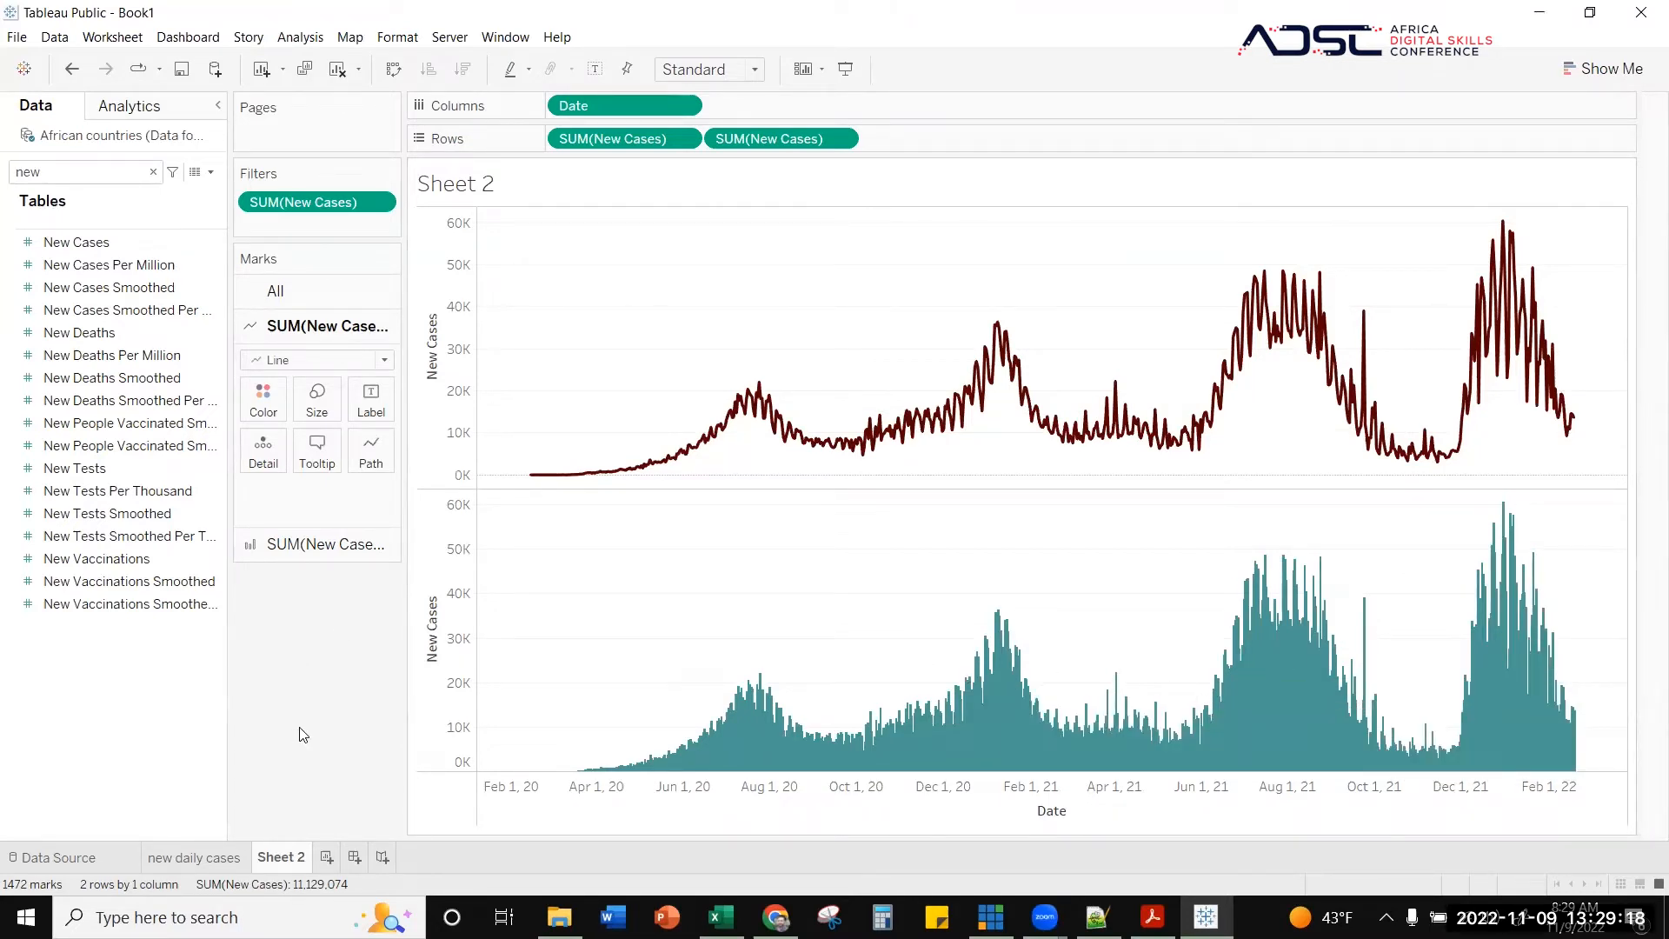
- Combine the two New Cases charts into one by setting the lower New Cases axis as a dual axis
right_click(456, 280)
click(380, 595)
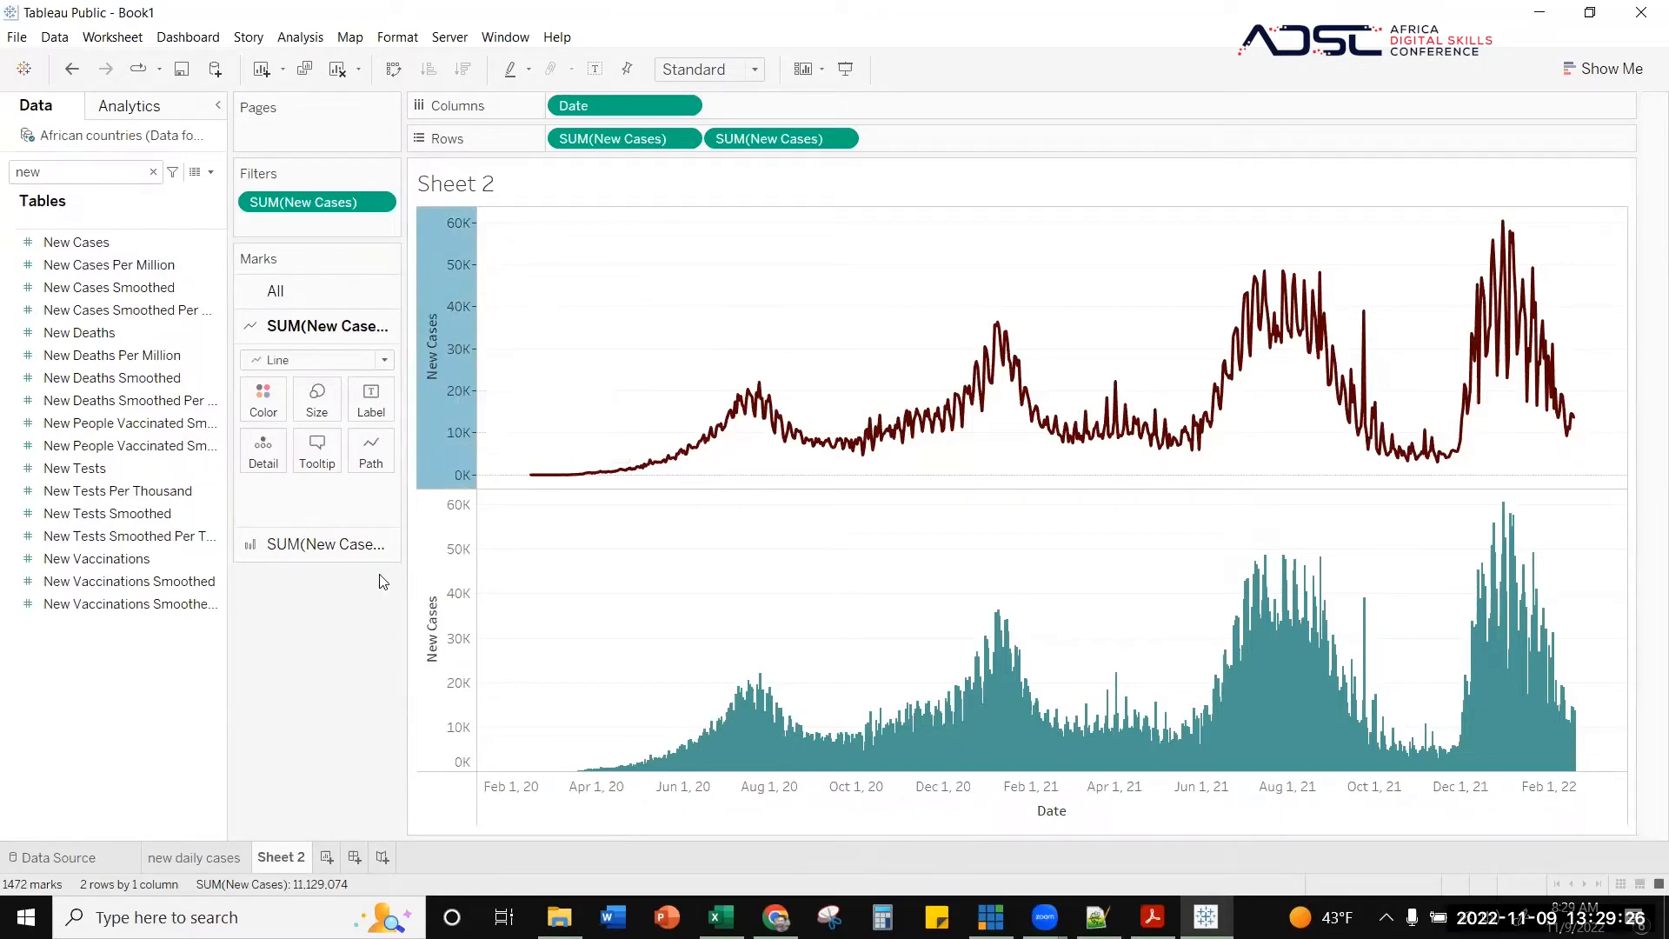
right_click(452, 534)
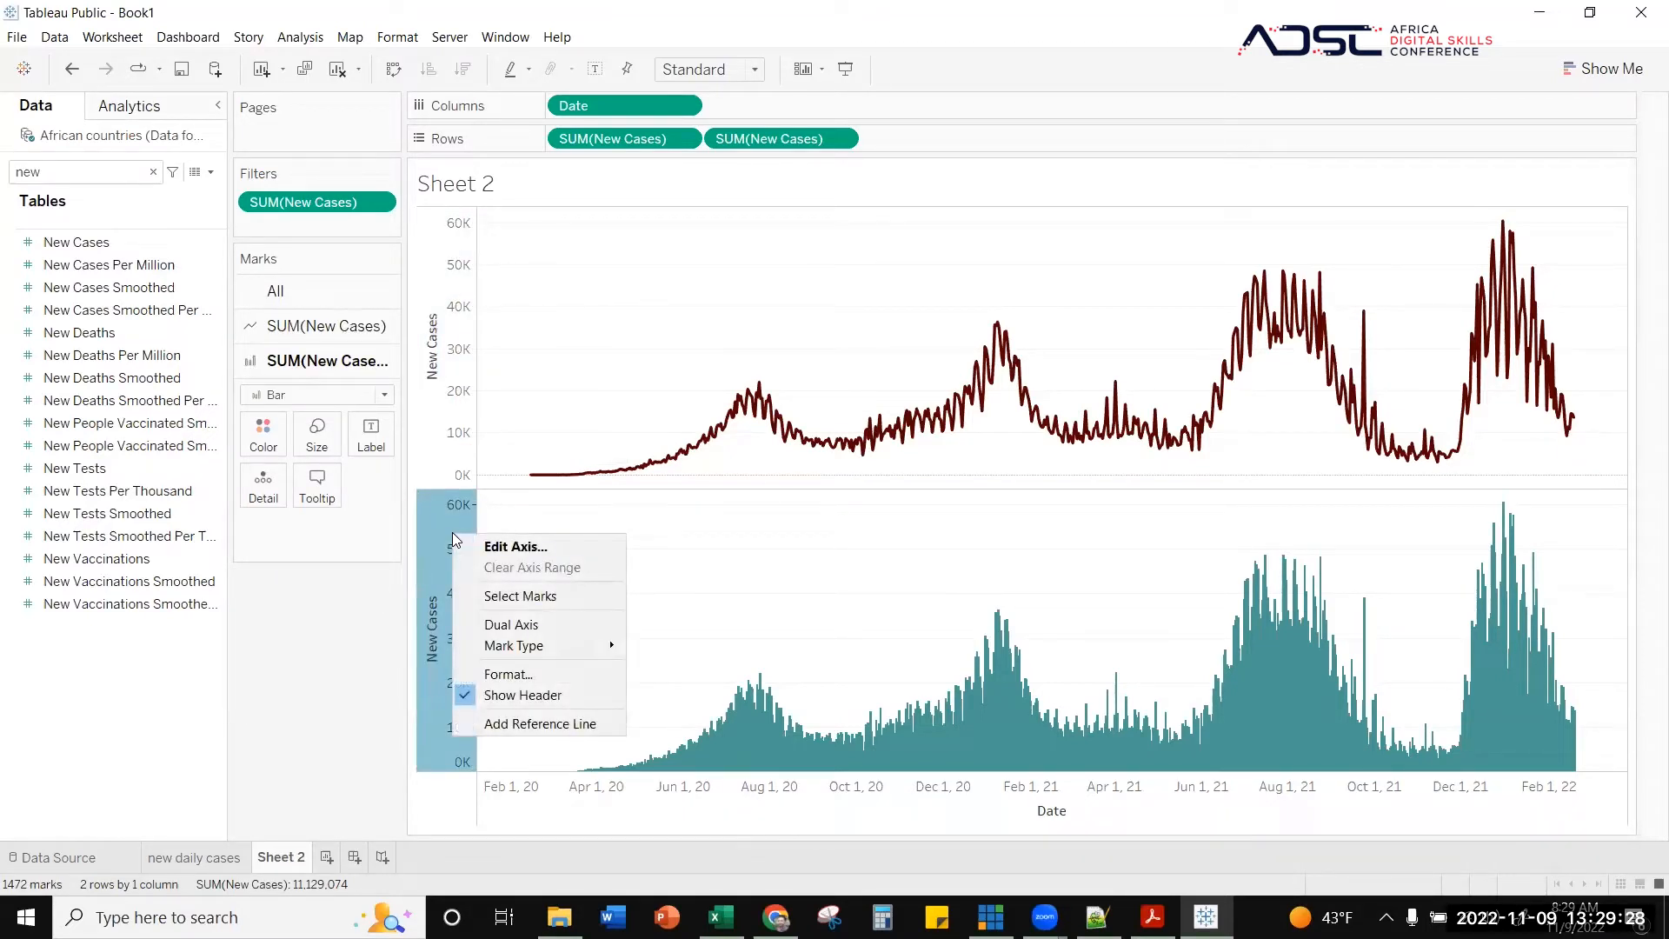
right_click(424, 340)
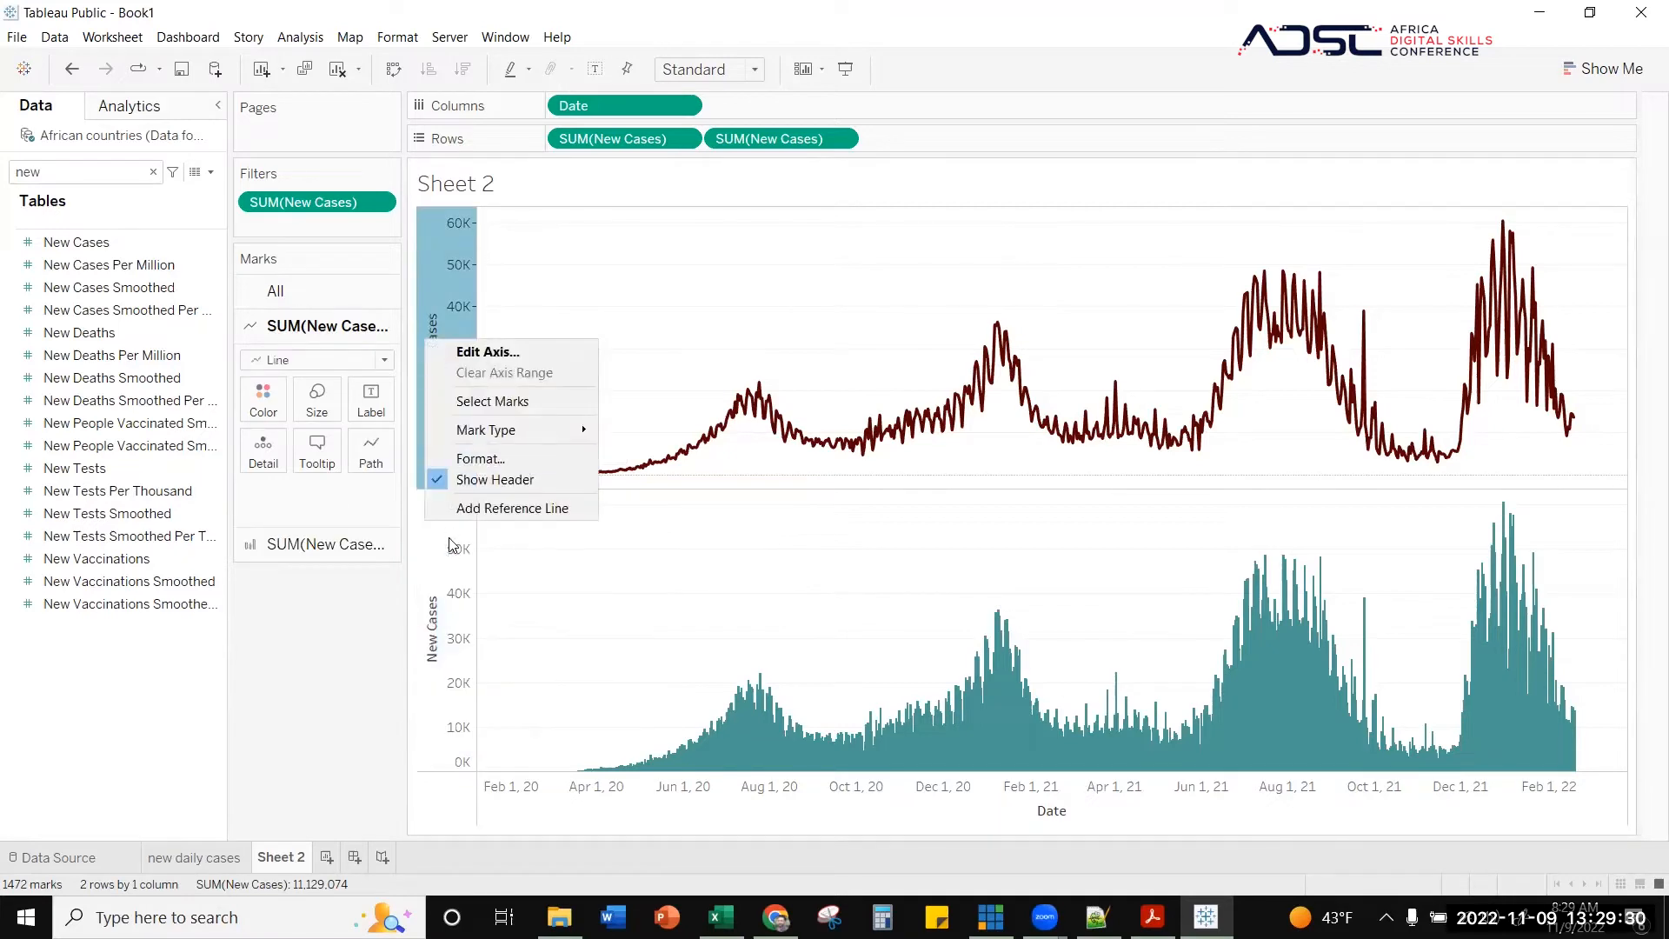
right_click(455, 584)
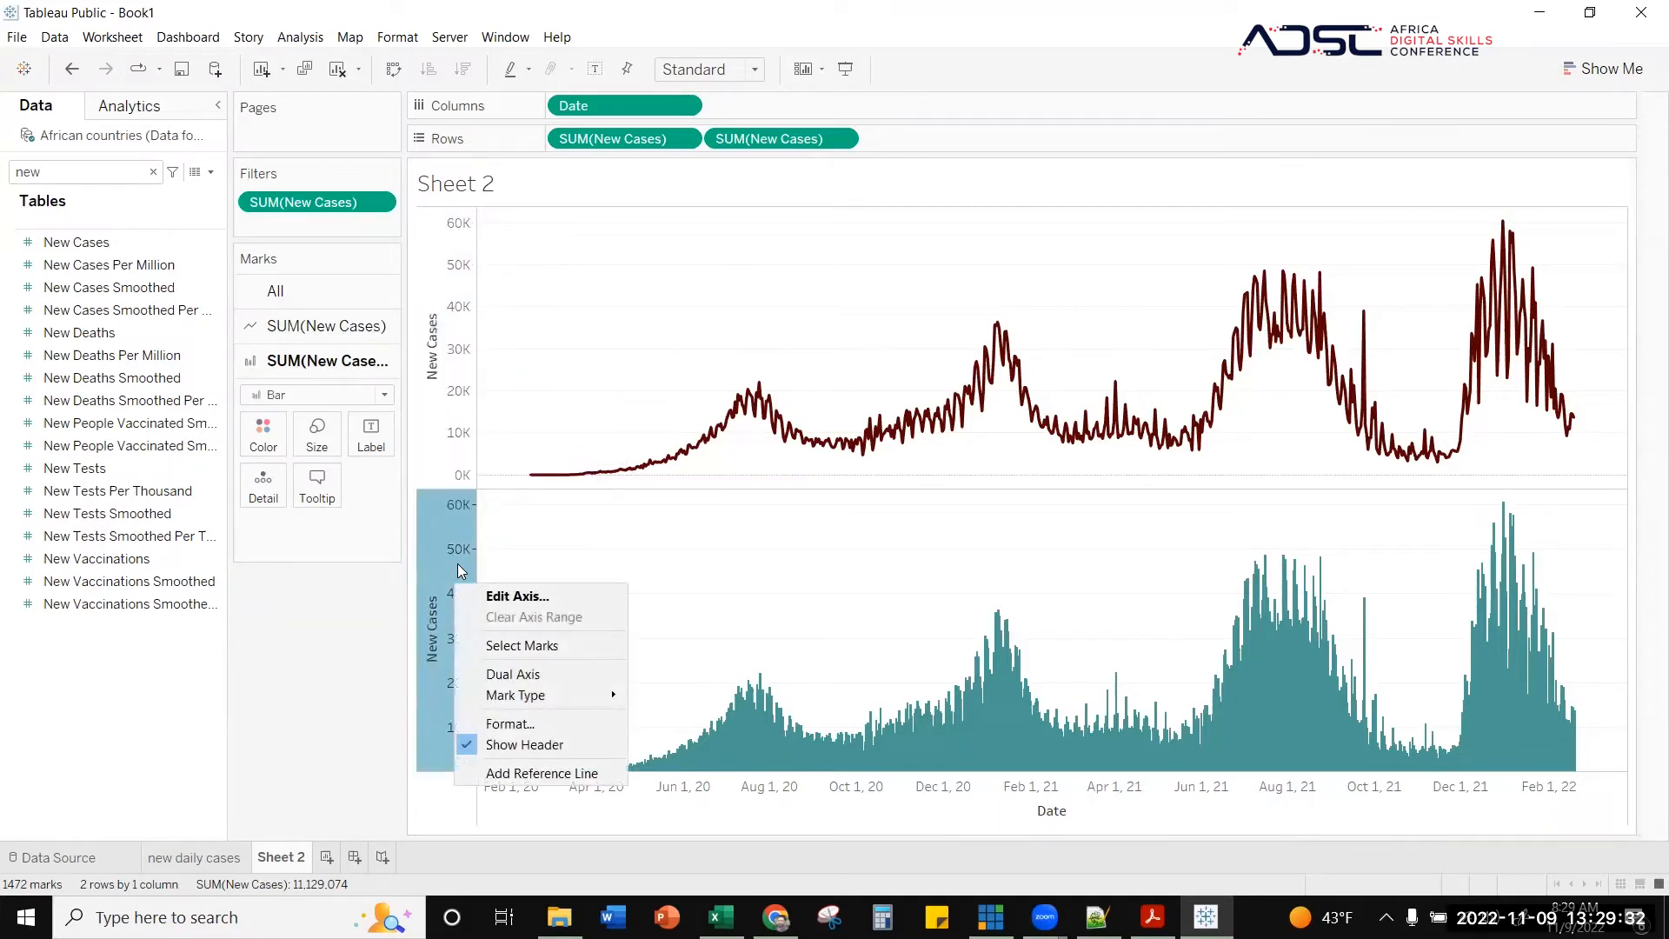
click(514, 675)
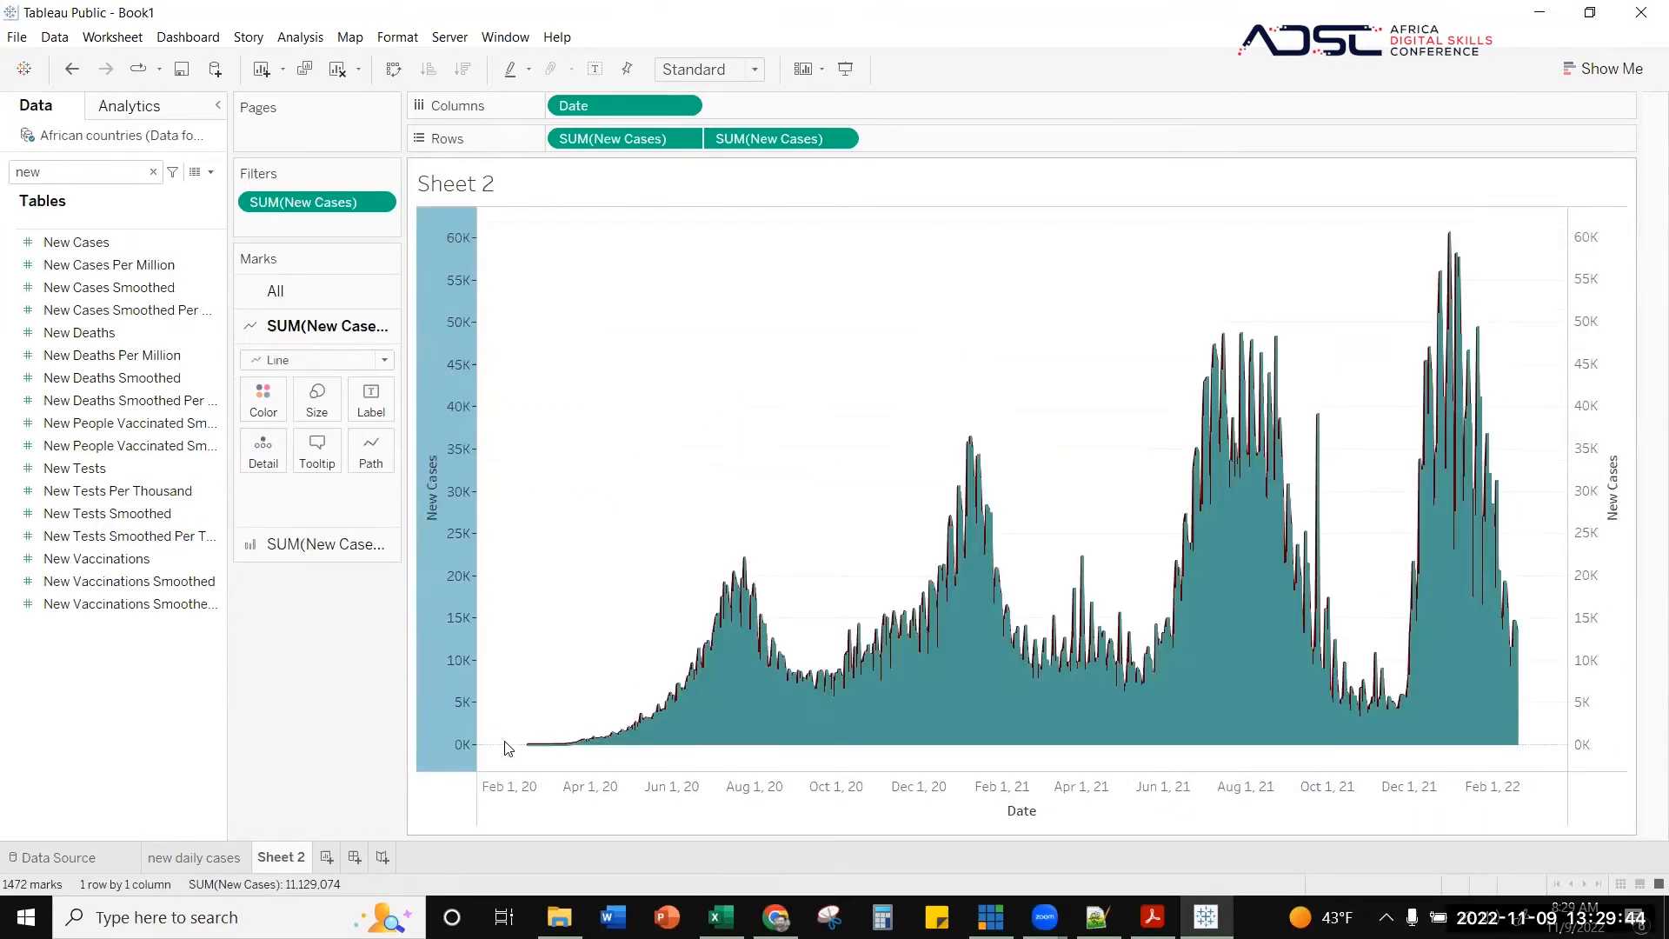
- Synchronize the secondary New Cases axis with the primary one, and check that the option is enabled
mouse_move(991, 515)
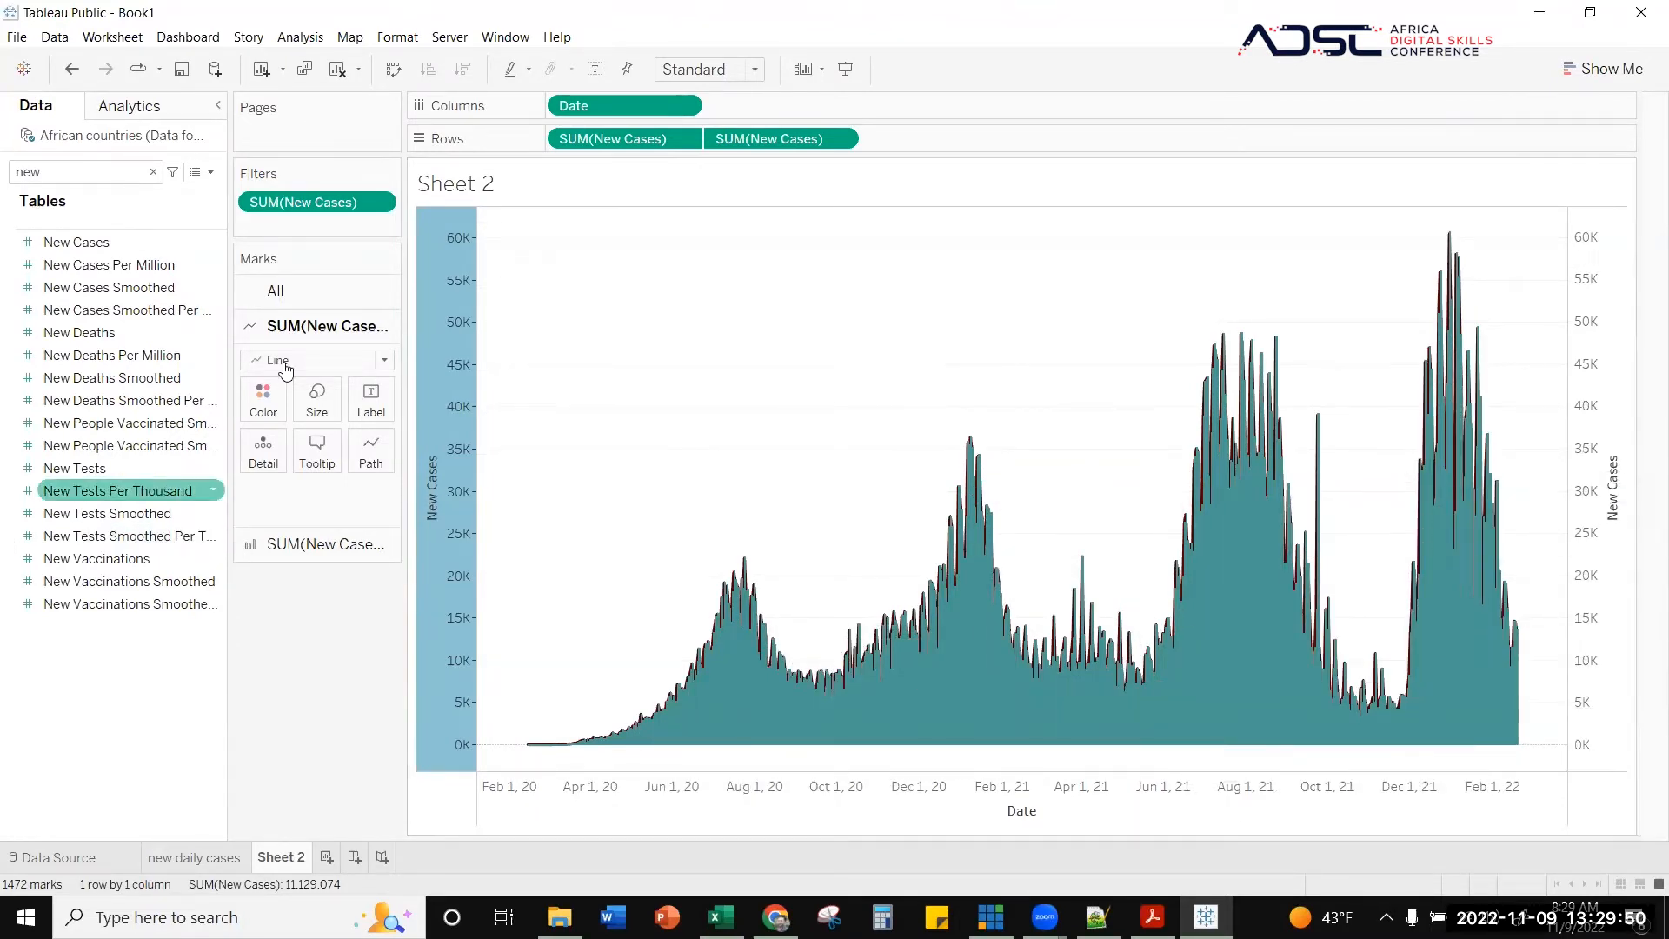
right_click(1584, 284)
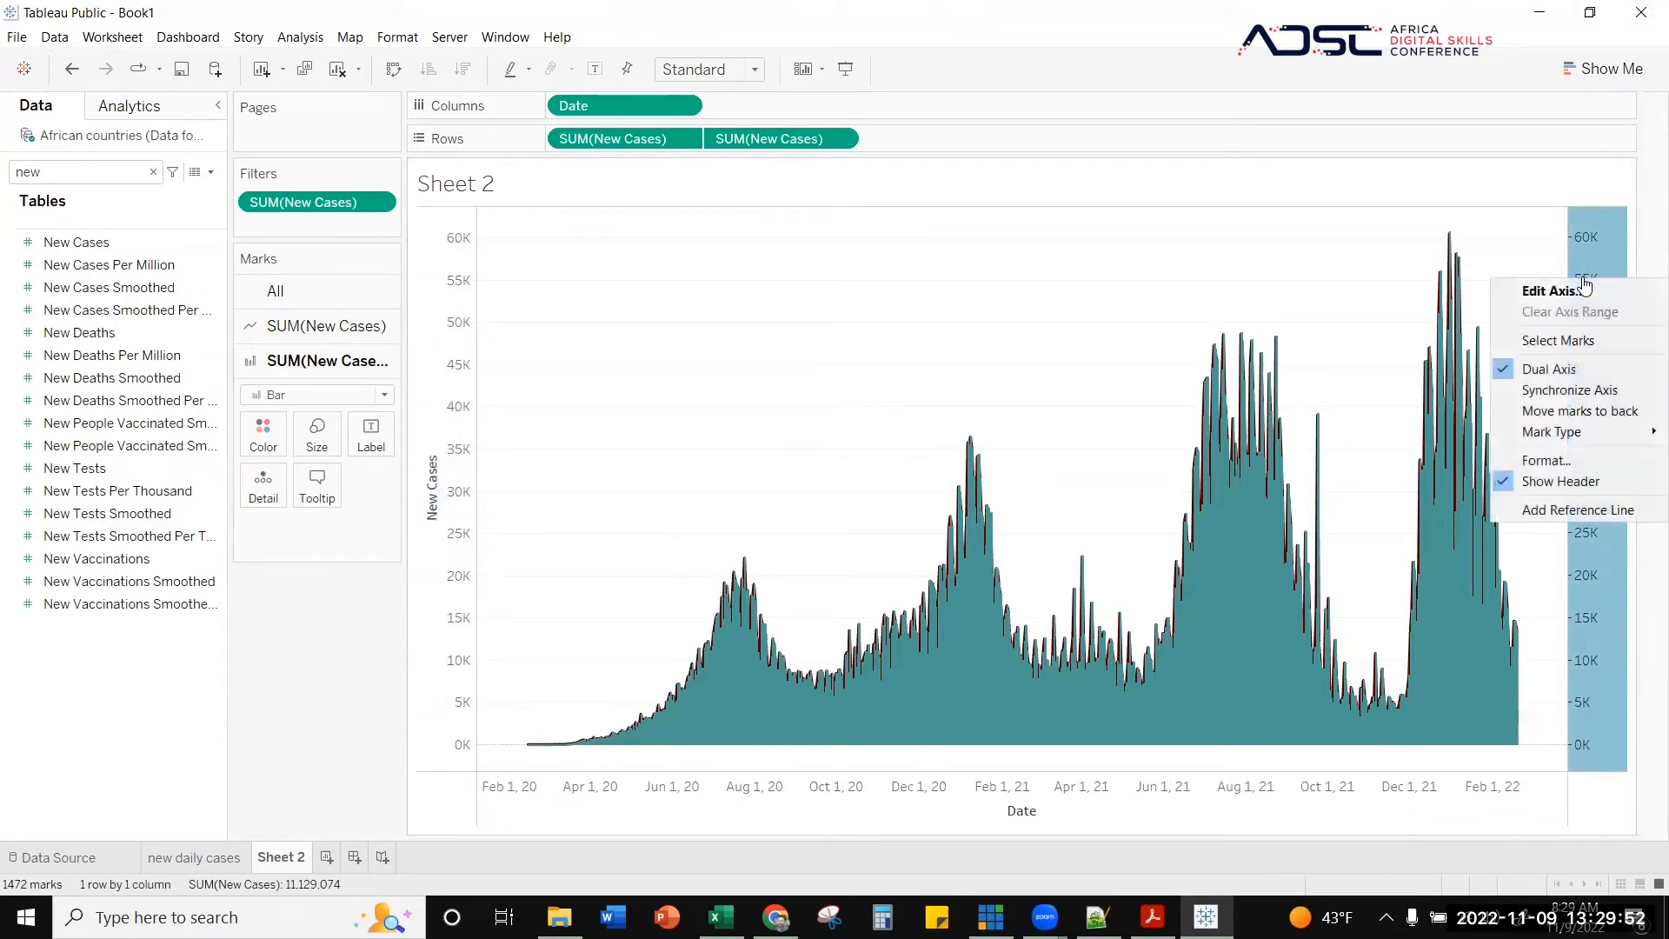
click(1591, 389)
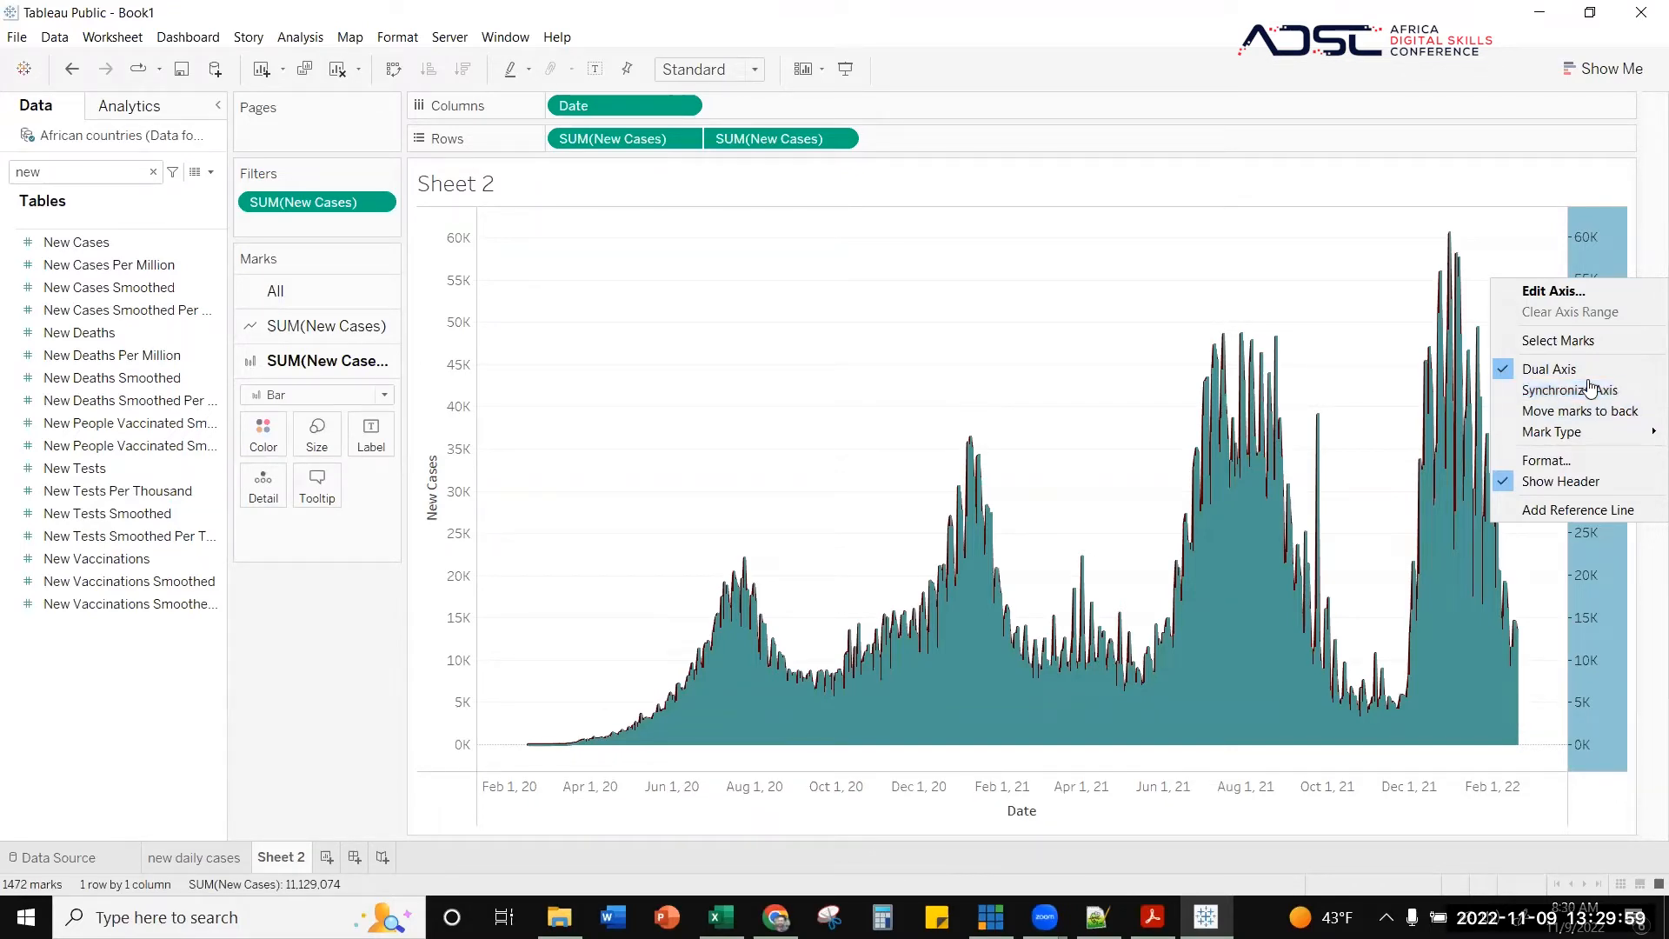
click(1537, 393)
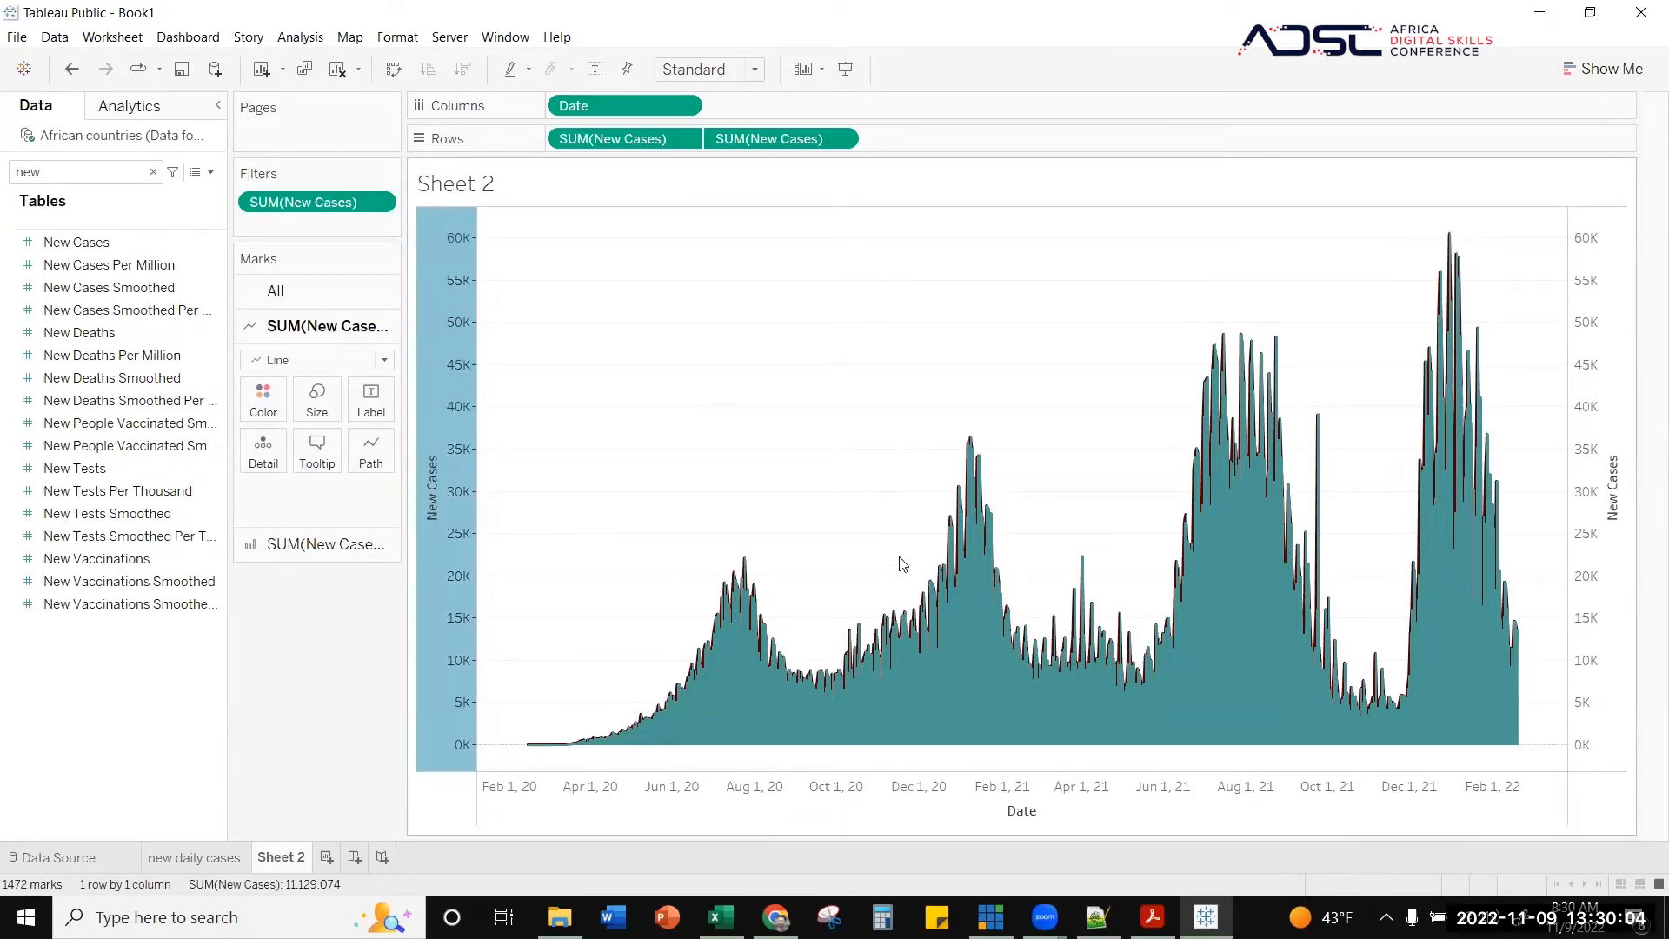
click(1570, 341)
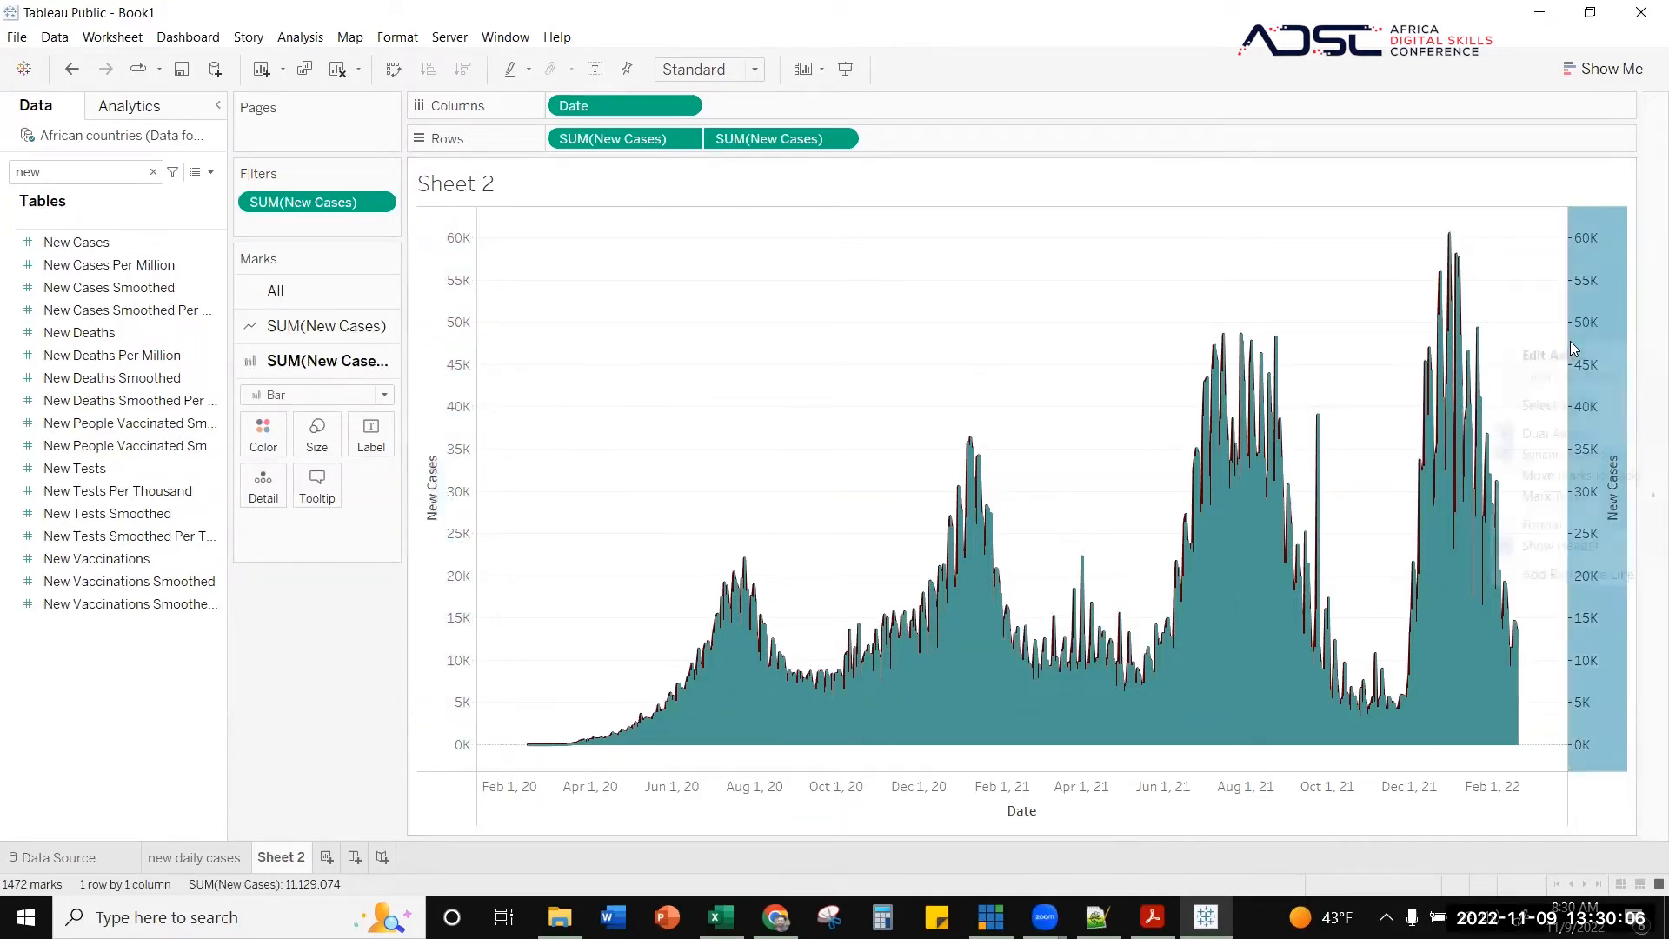
right_click(1570, 341)
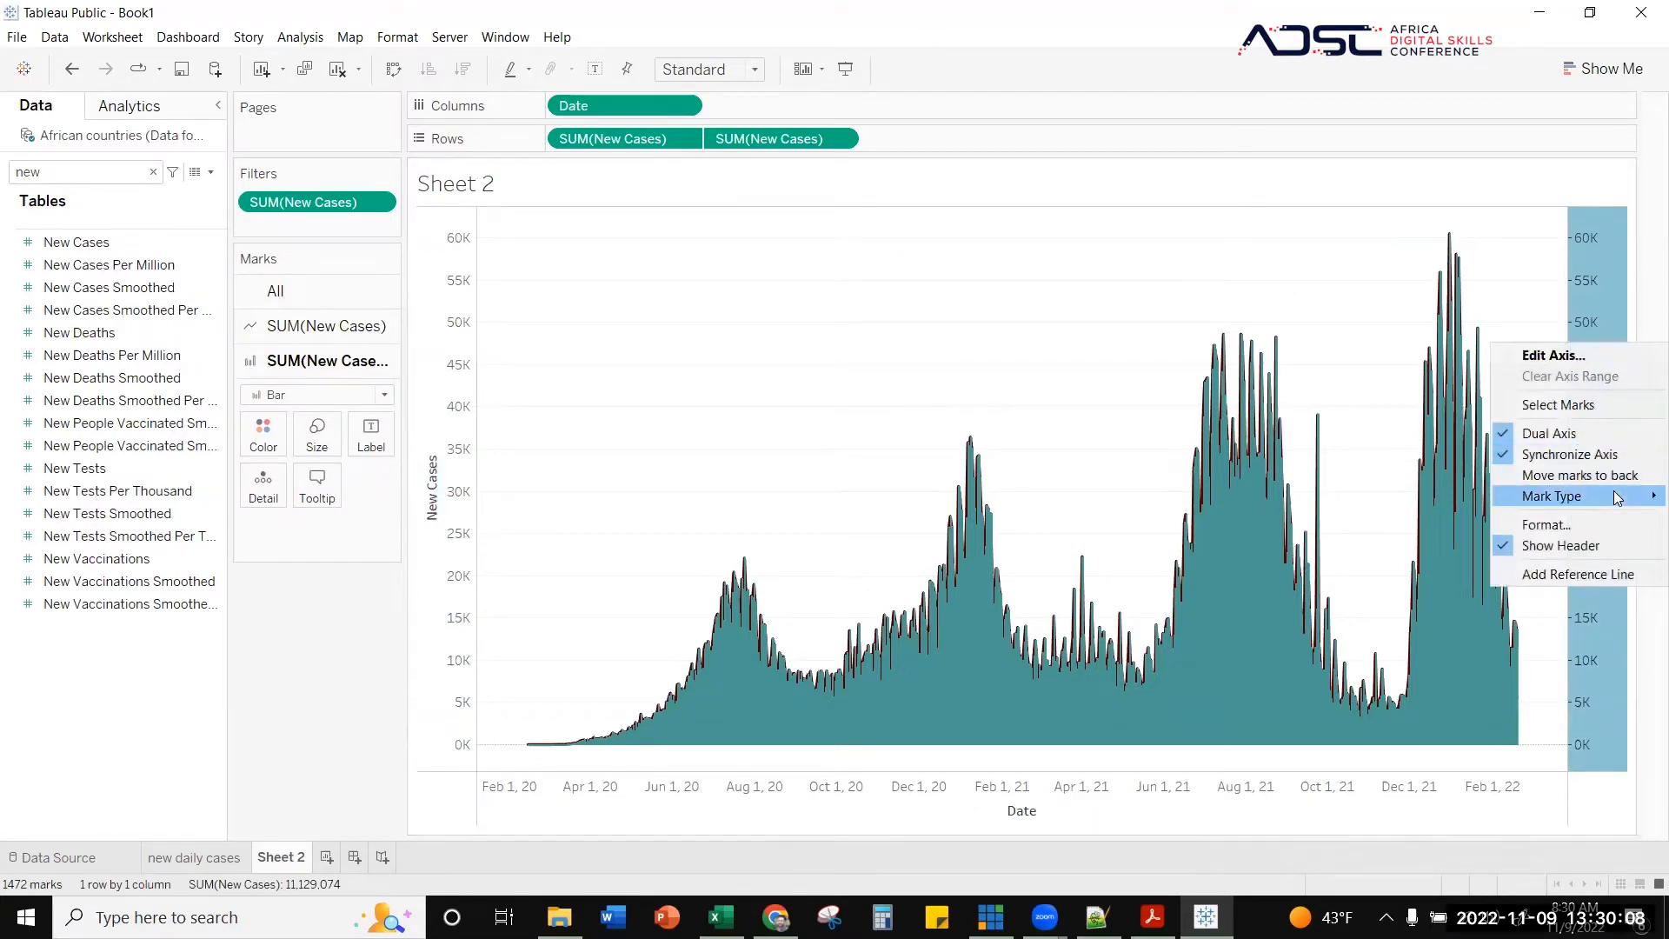
mouse_move(1618, 497)
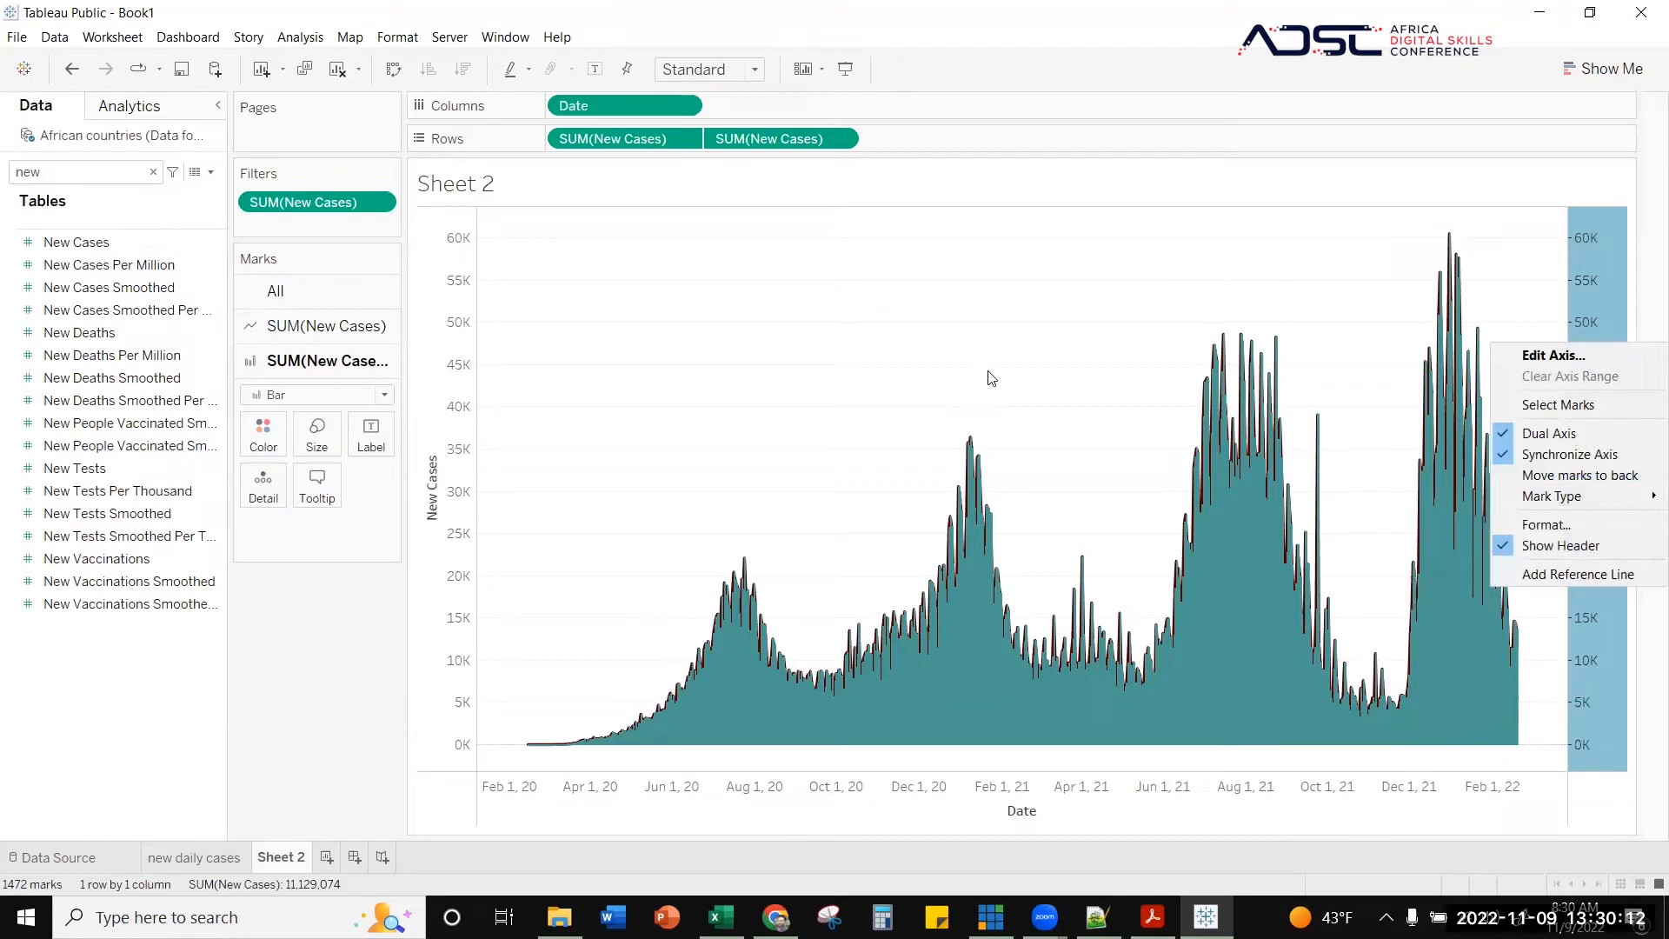
- Try sending the New Cases bars behind the line, and bring them back to the front
right_click(1594, 278)
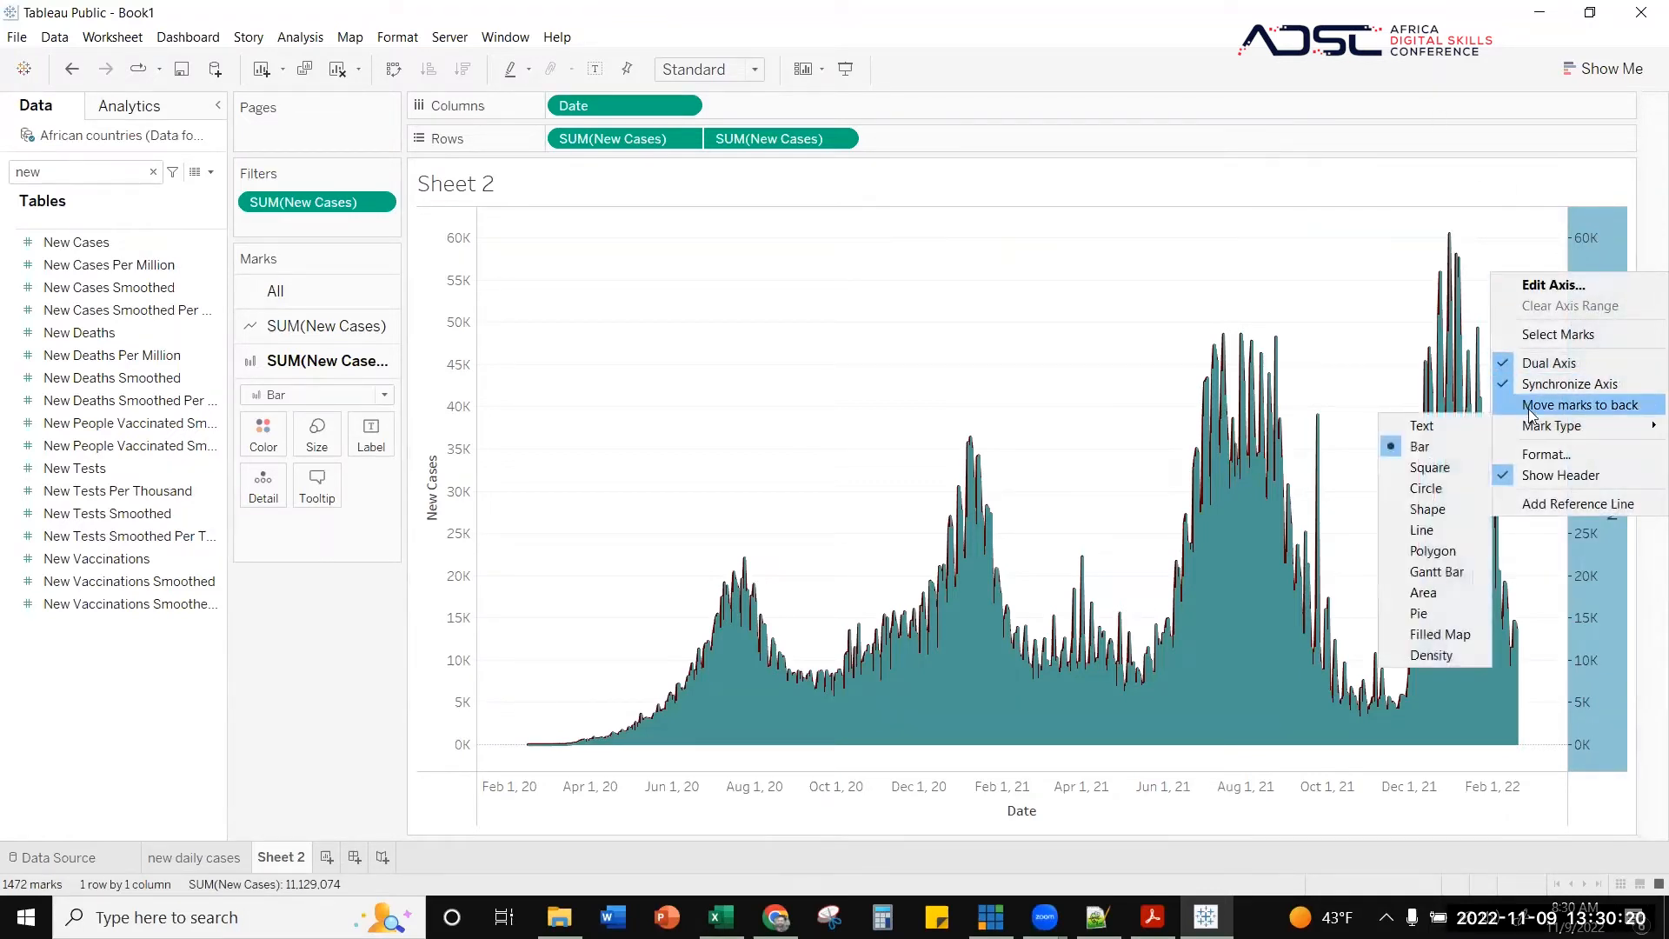
click(1588, 407)
right_click(1601, 376)
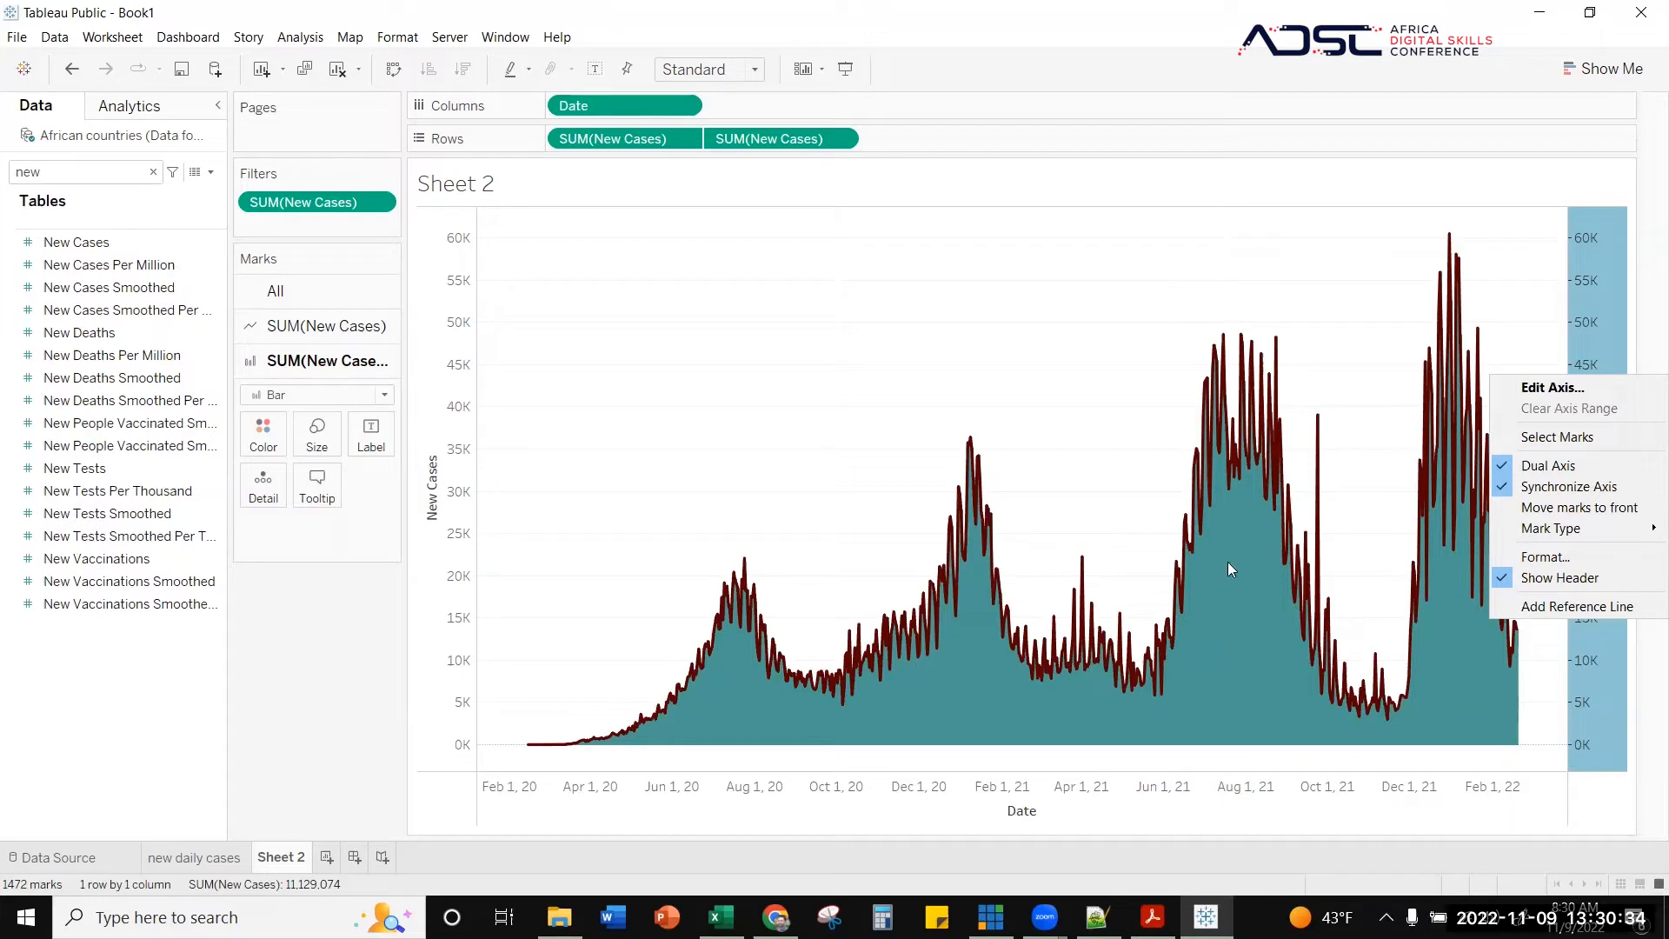
click(1581, 507)
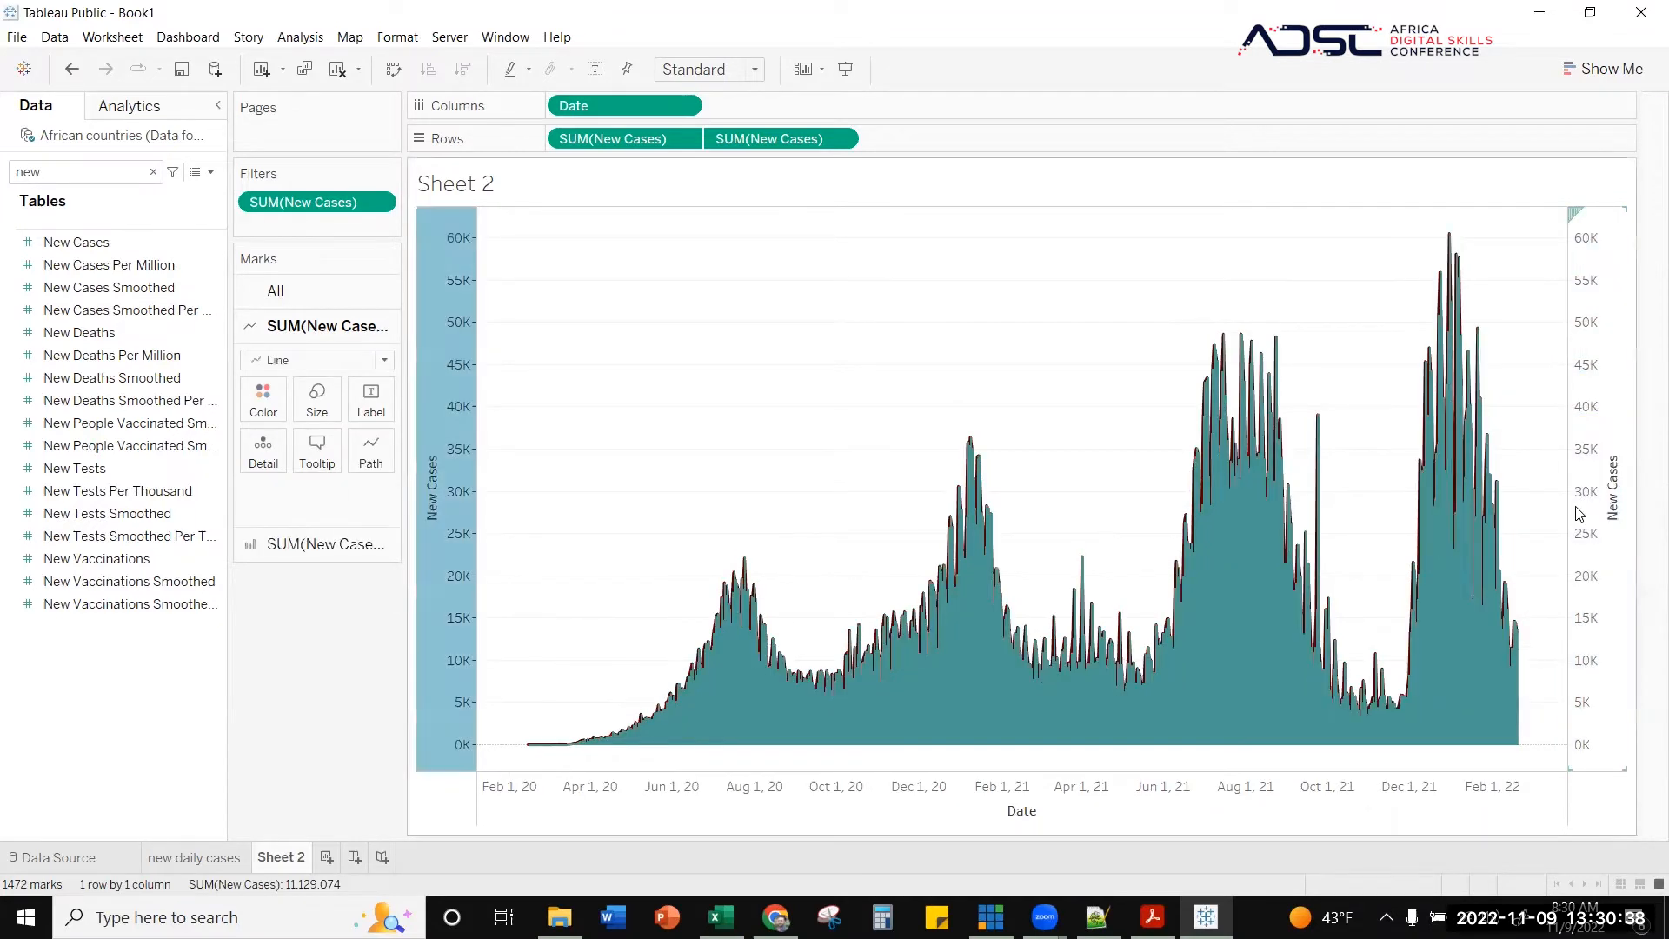
- Turn synchronization of the secondary New Cases axis off and on again
right_click(1584, 449)
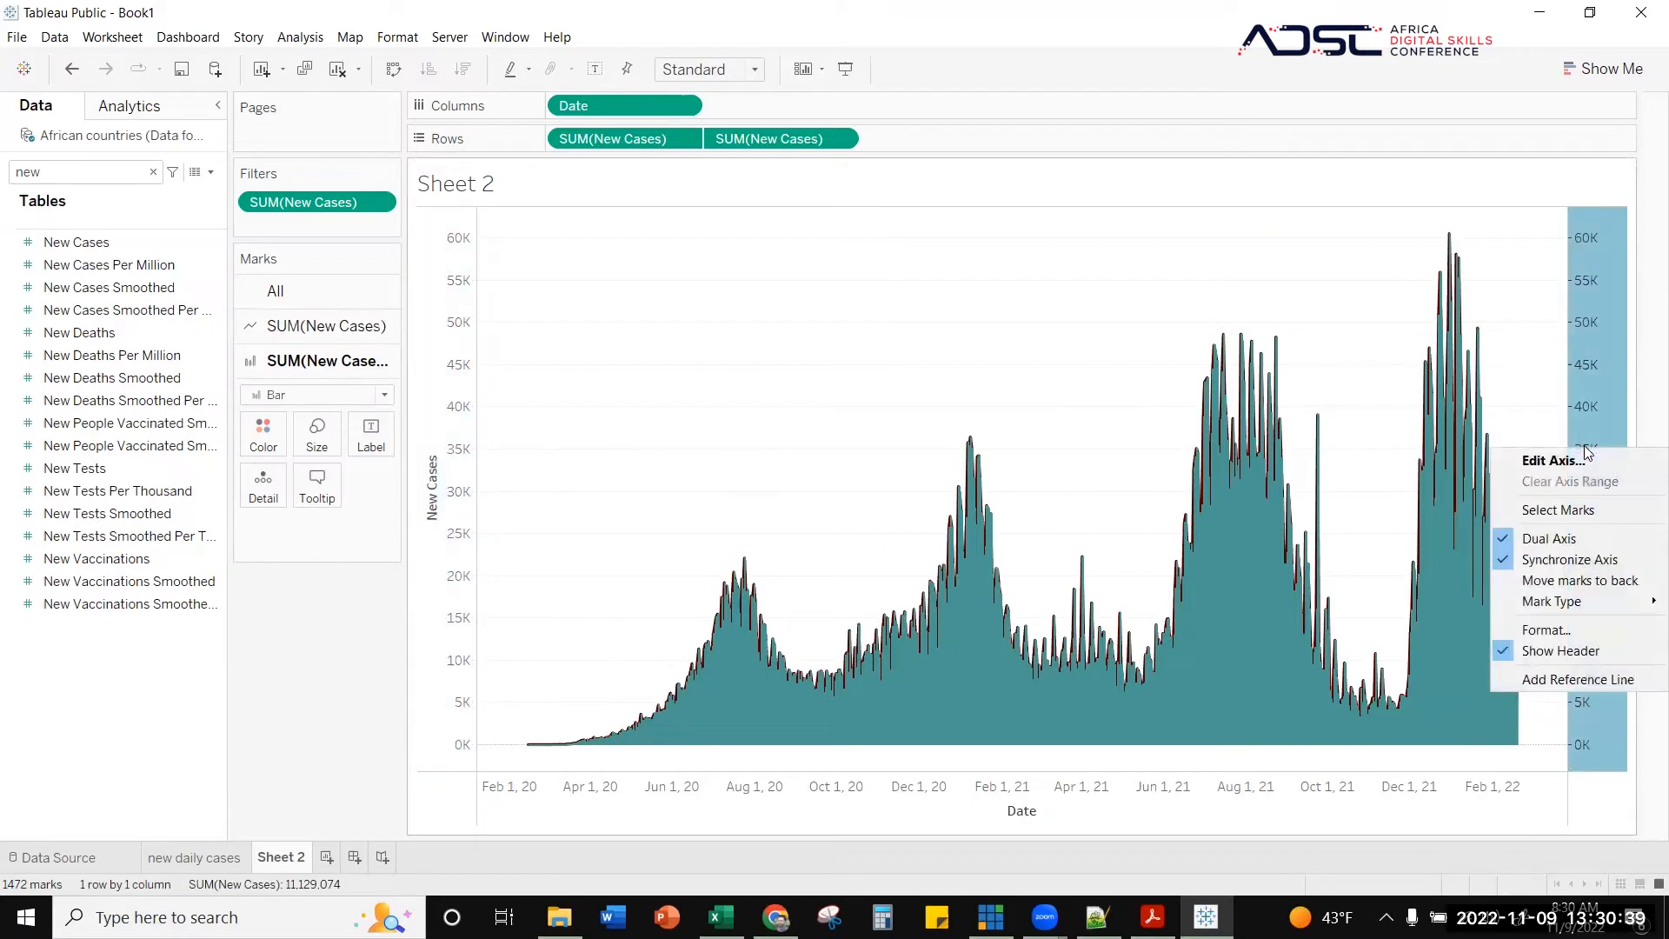
click(1594, 558)
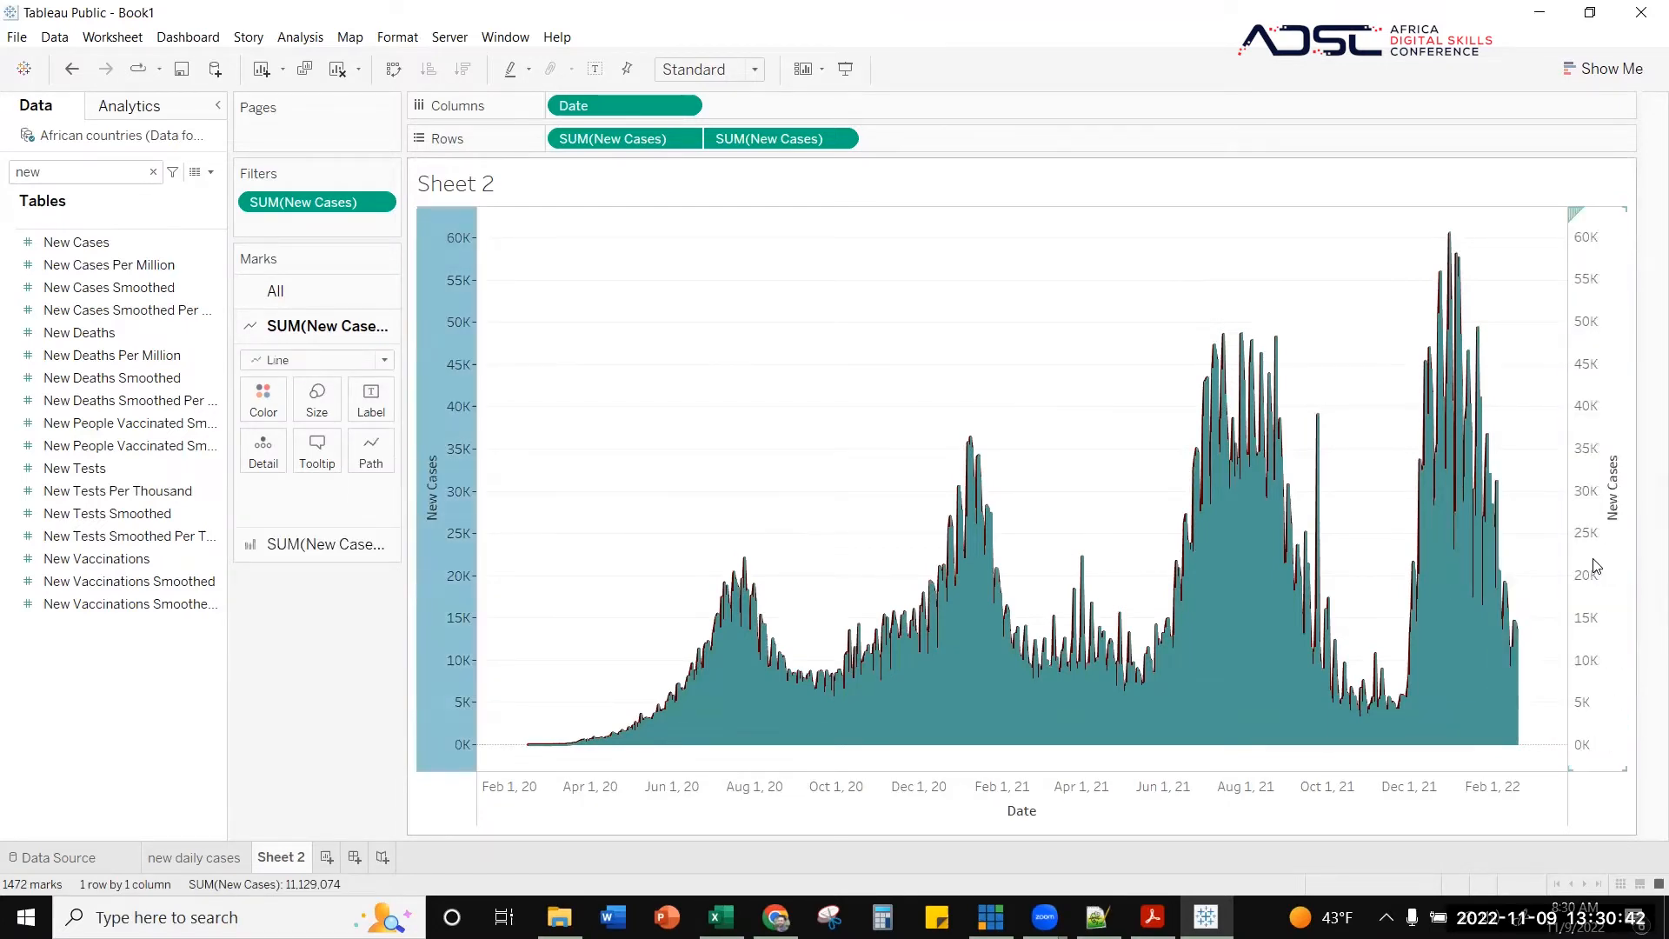
right_click(1593, 558)
click(1570, 670)
- Send the New Cases bars behind the dark red line, and thin the line to about a fifth of the size range
right_click(1595, 560)
click(1580, 693)
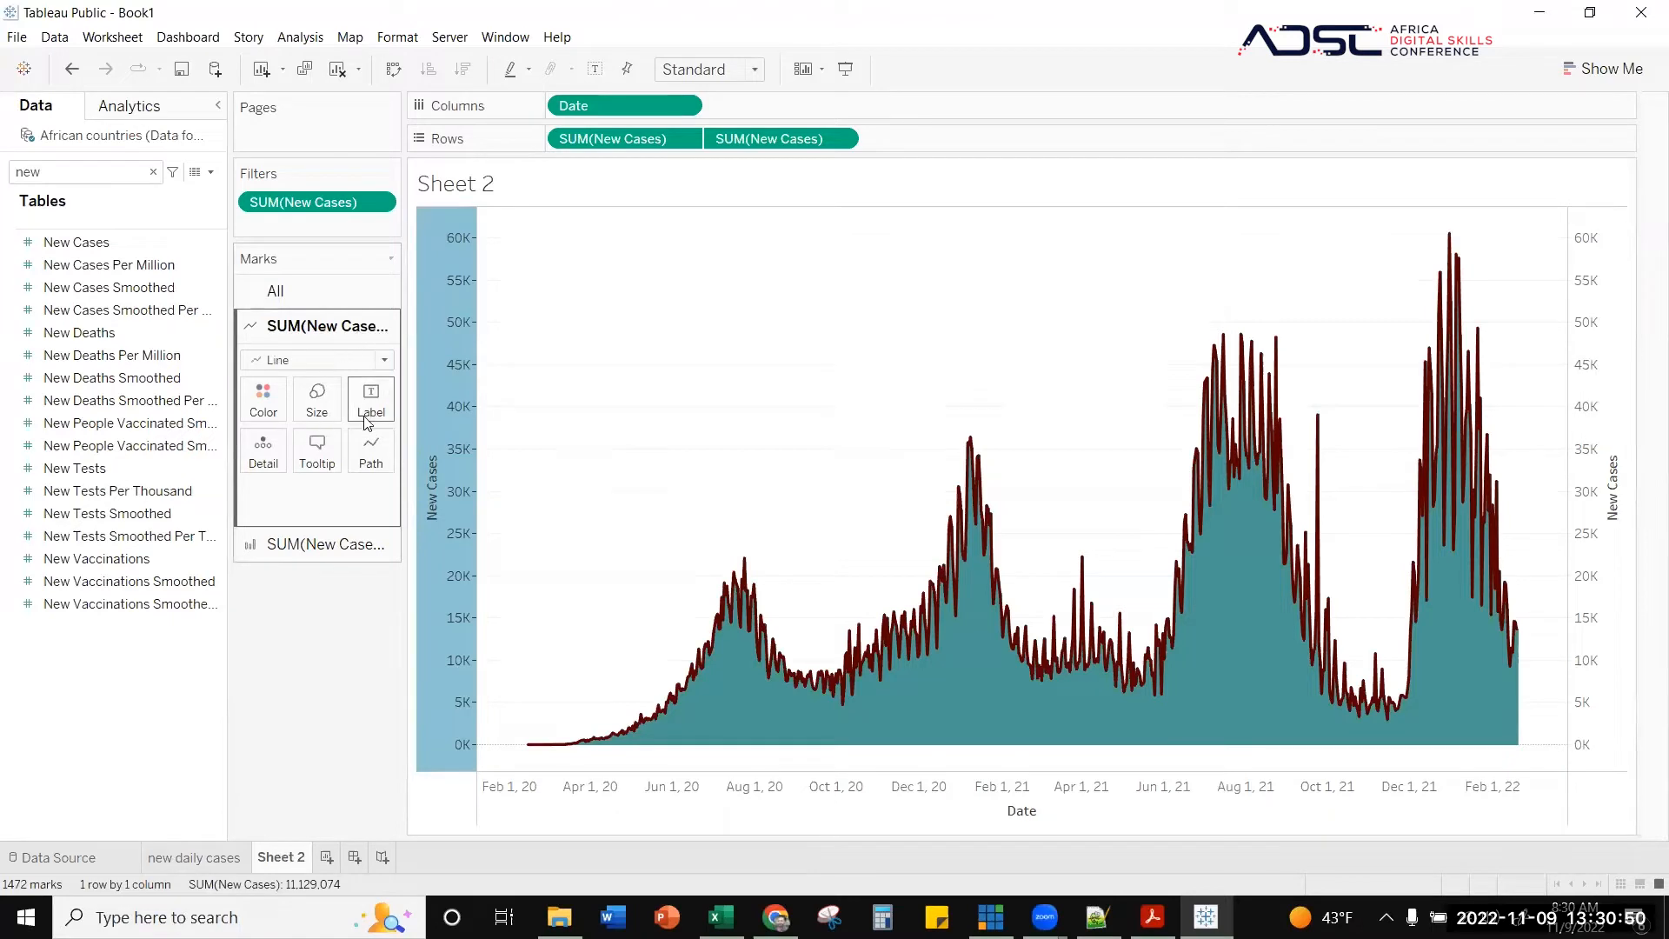
click(318, 400)
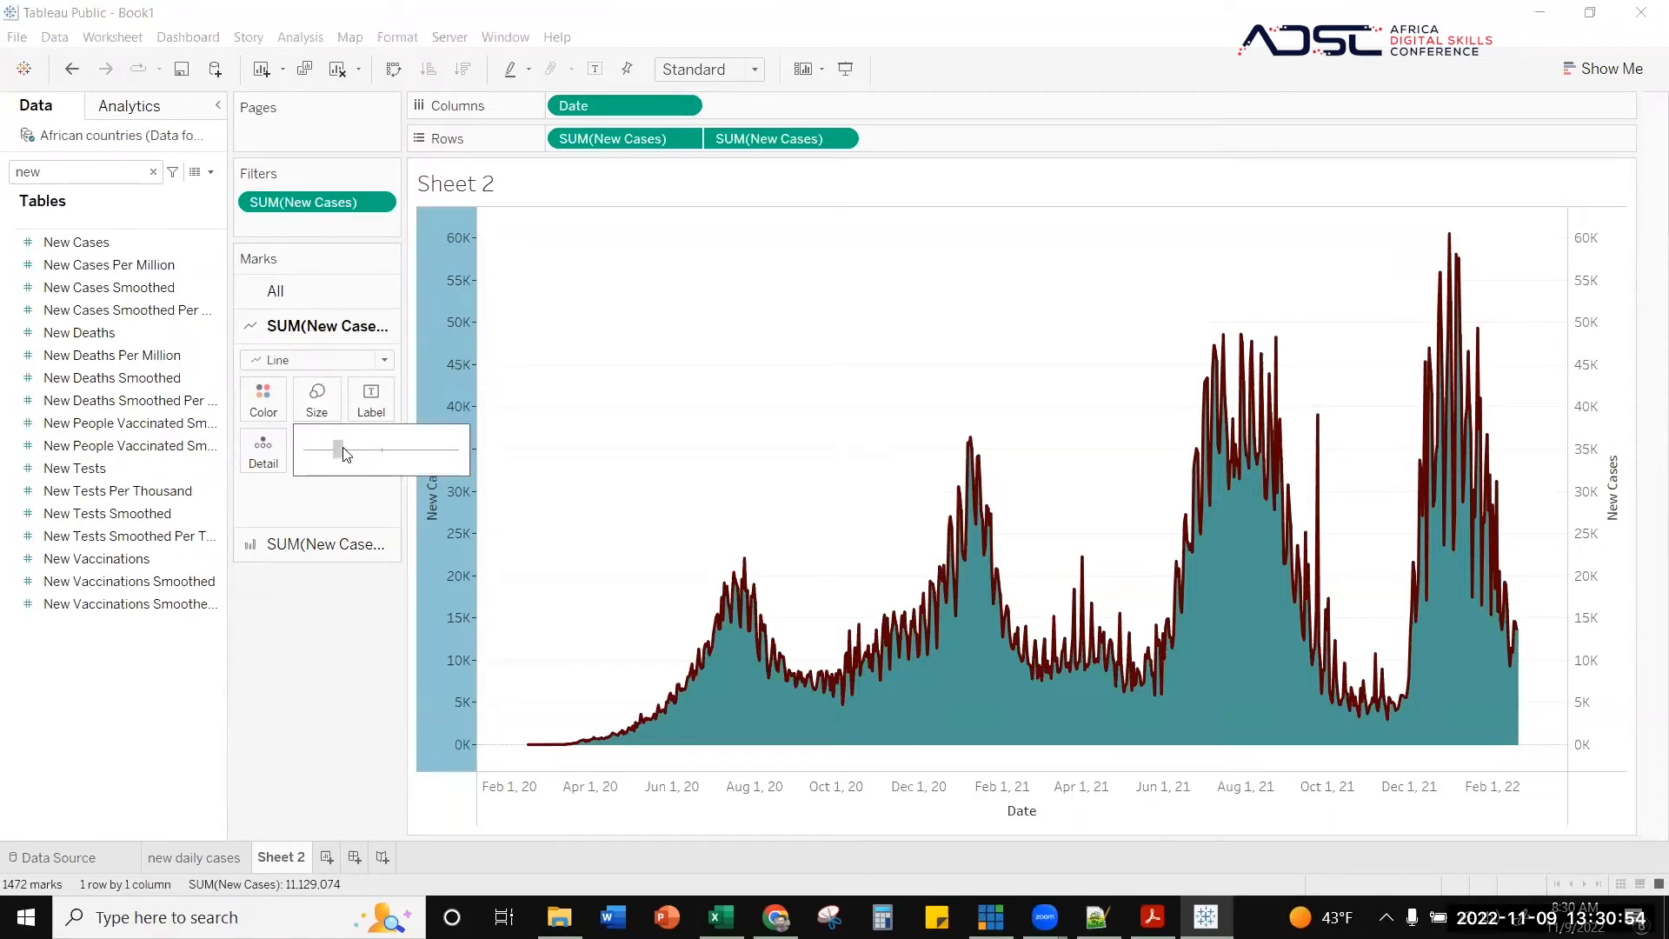
drag(343, 451, 333, 449)
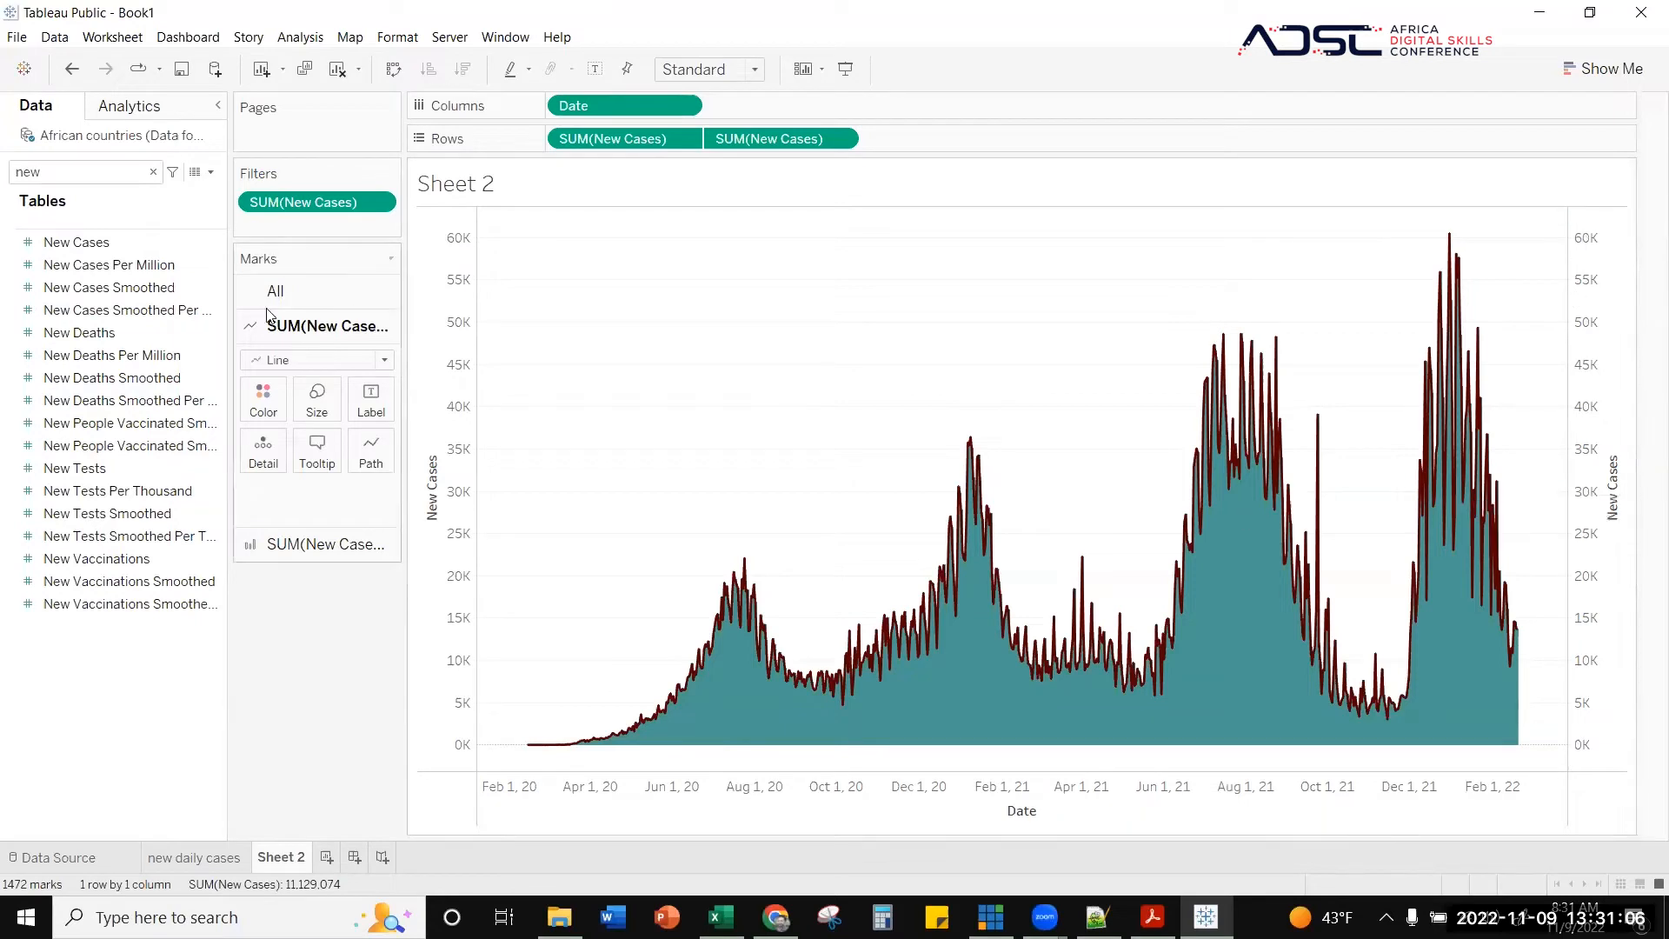
- Hide the header of the secondary New Cases axis on the chart
right_click(1595, 251)
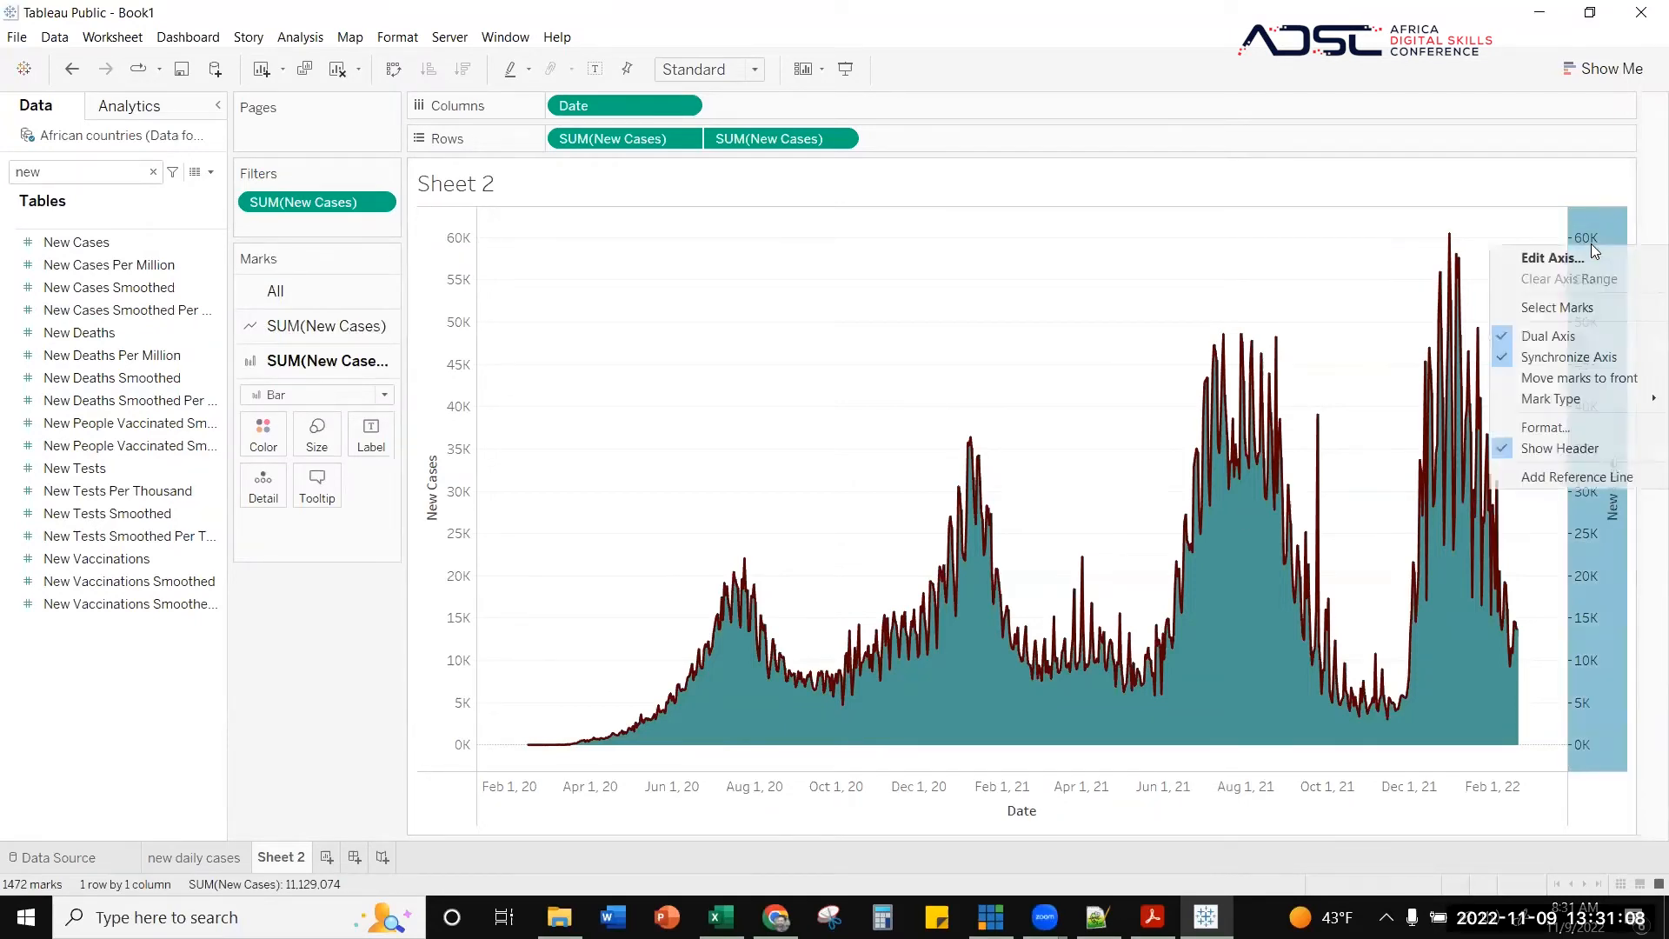
right_click(1600, 226)
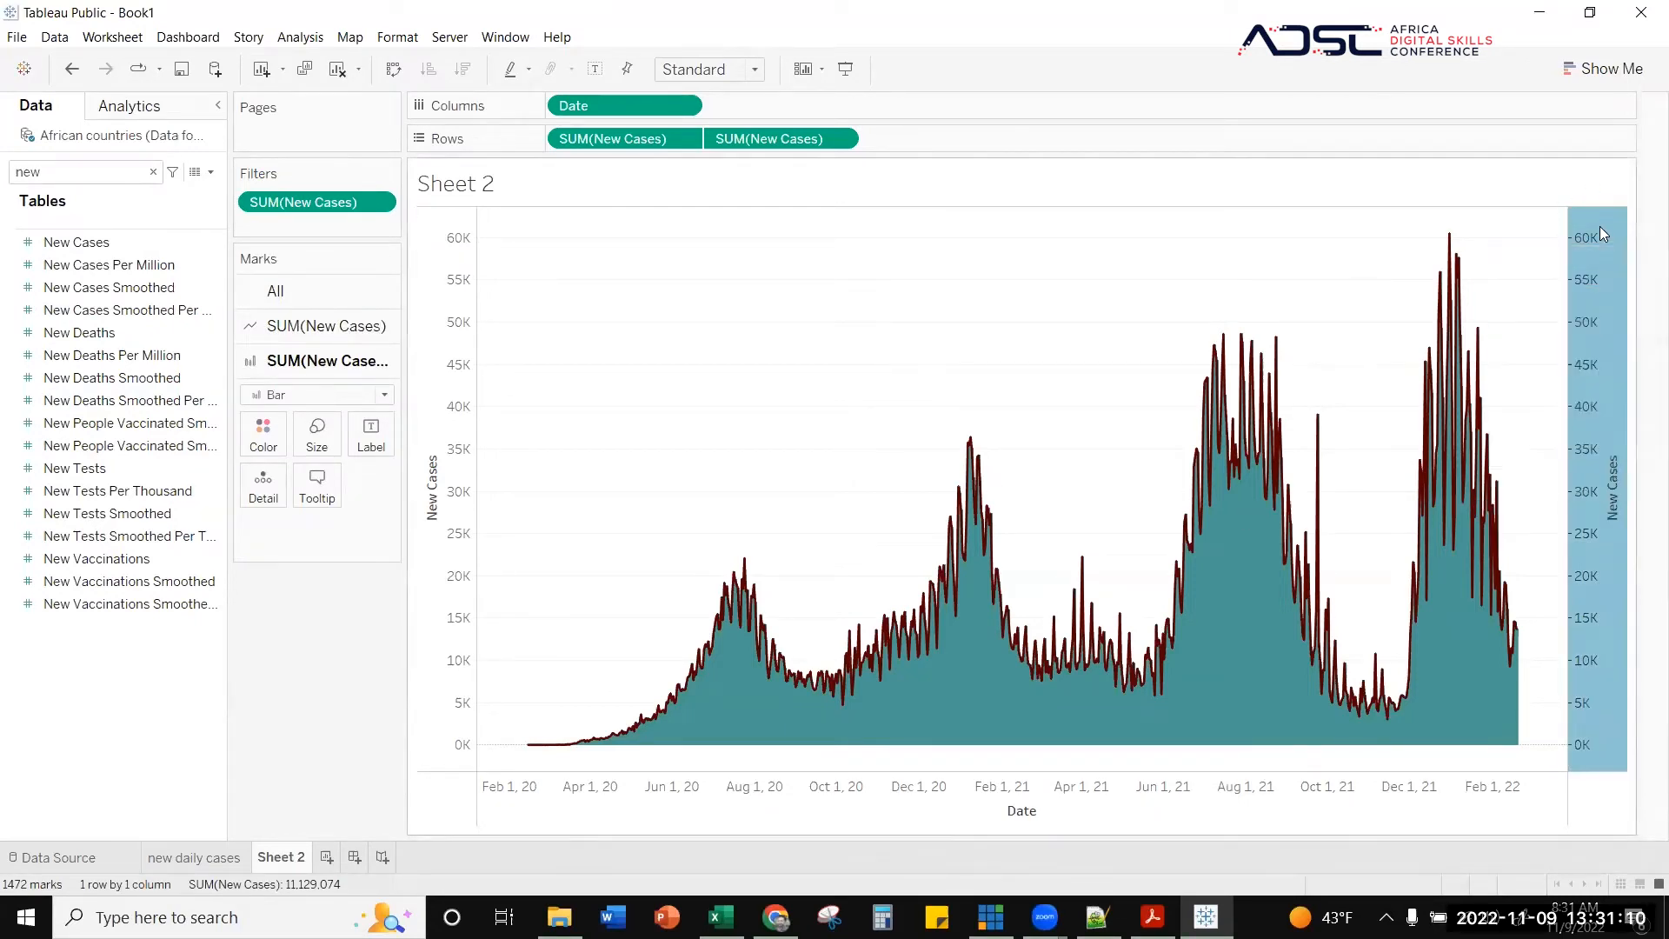
right_click(1600, 226)
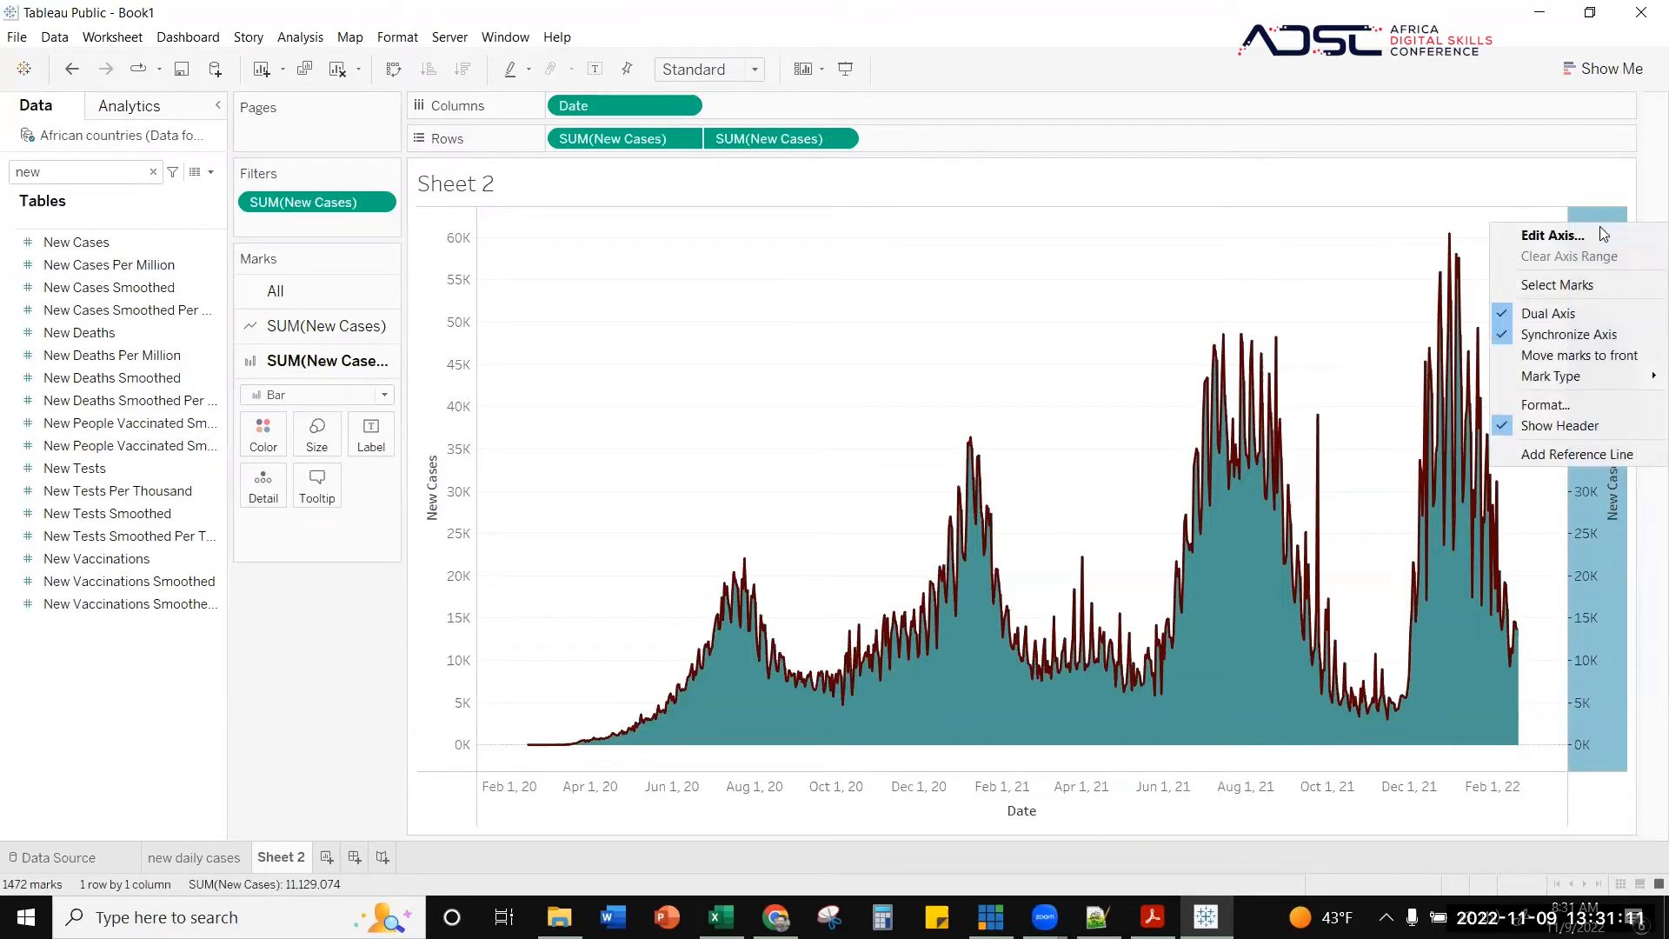
click(1553, 426)
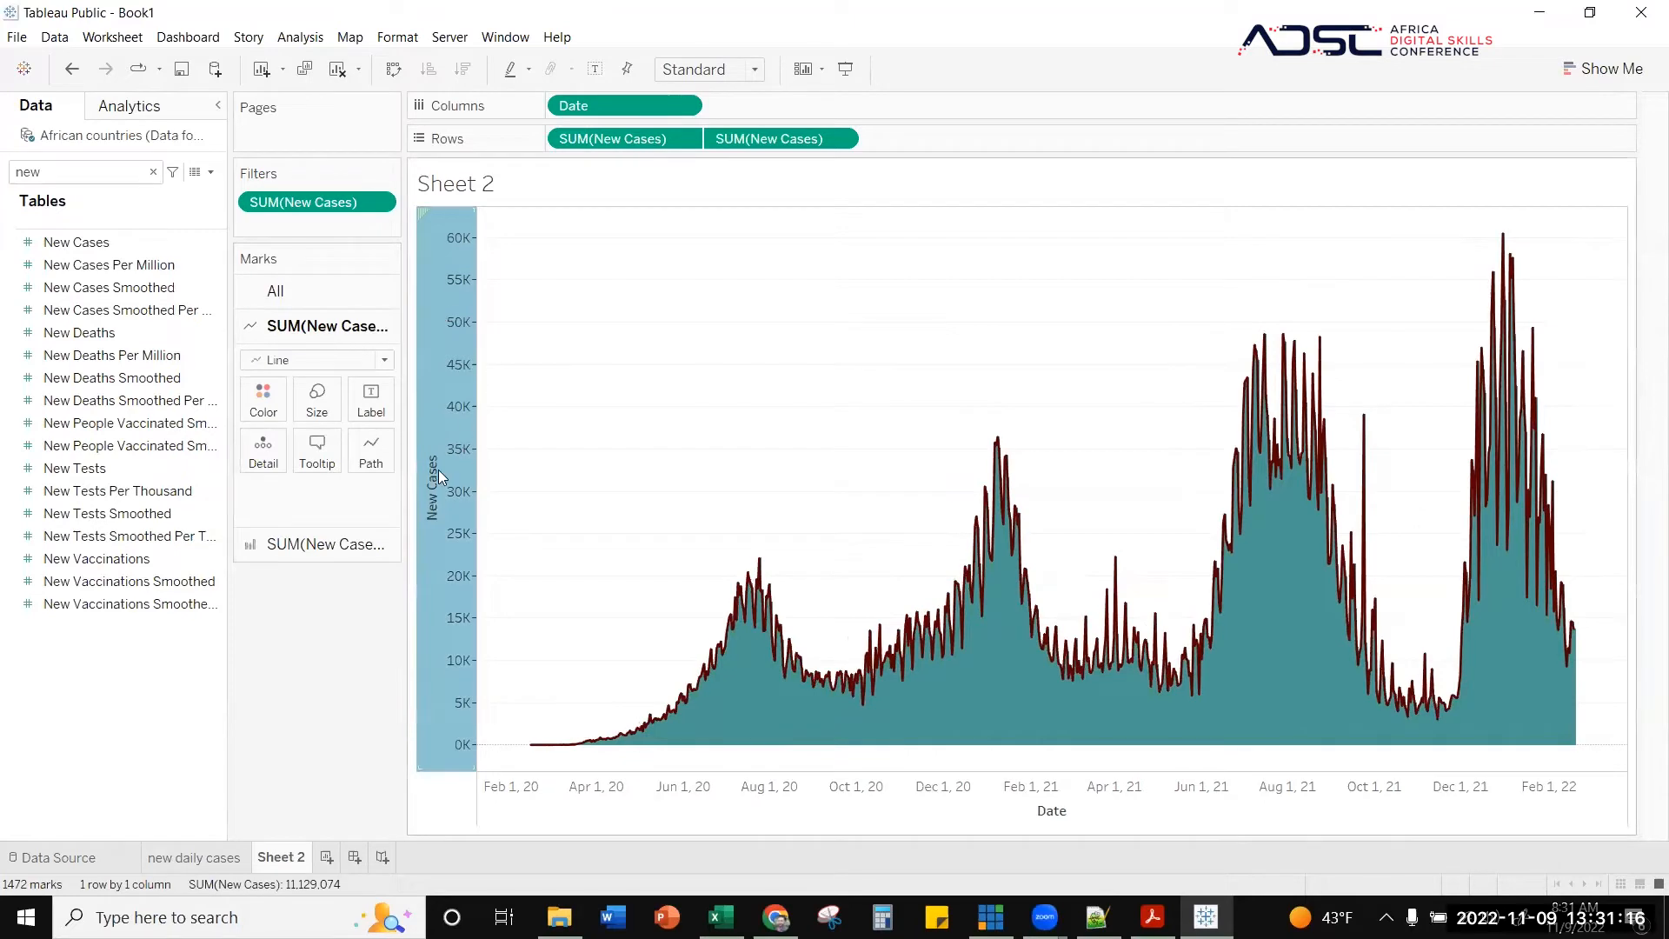
- Remove the title from the remaining New Cases axis
double_click(440, 476)
triple_click(652, 587)
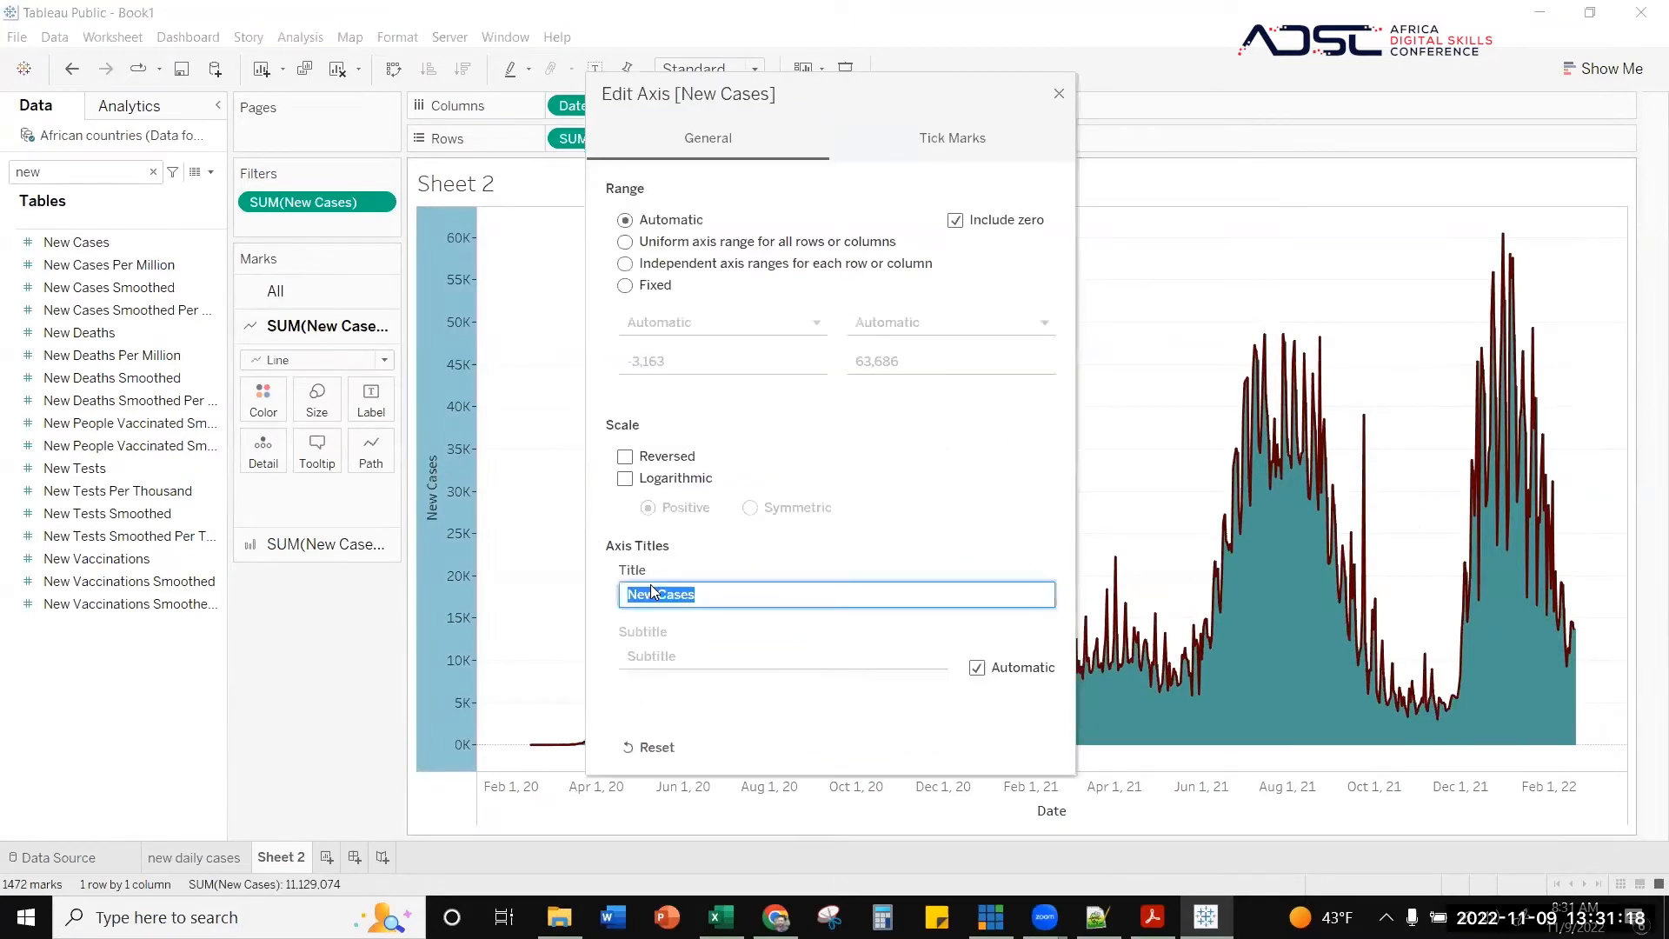
key(BackSpace)
click(1059, 93)
click(400, 690)
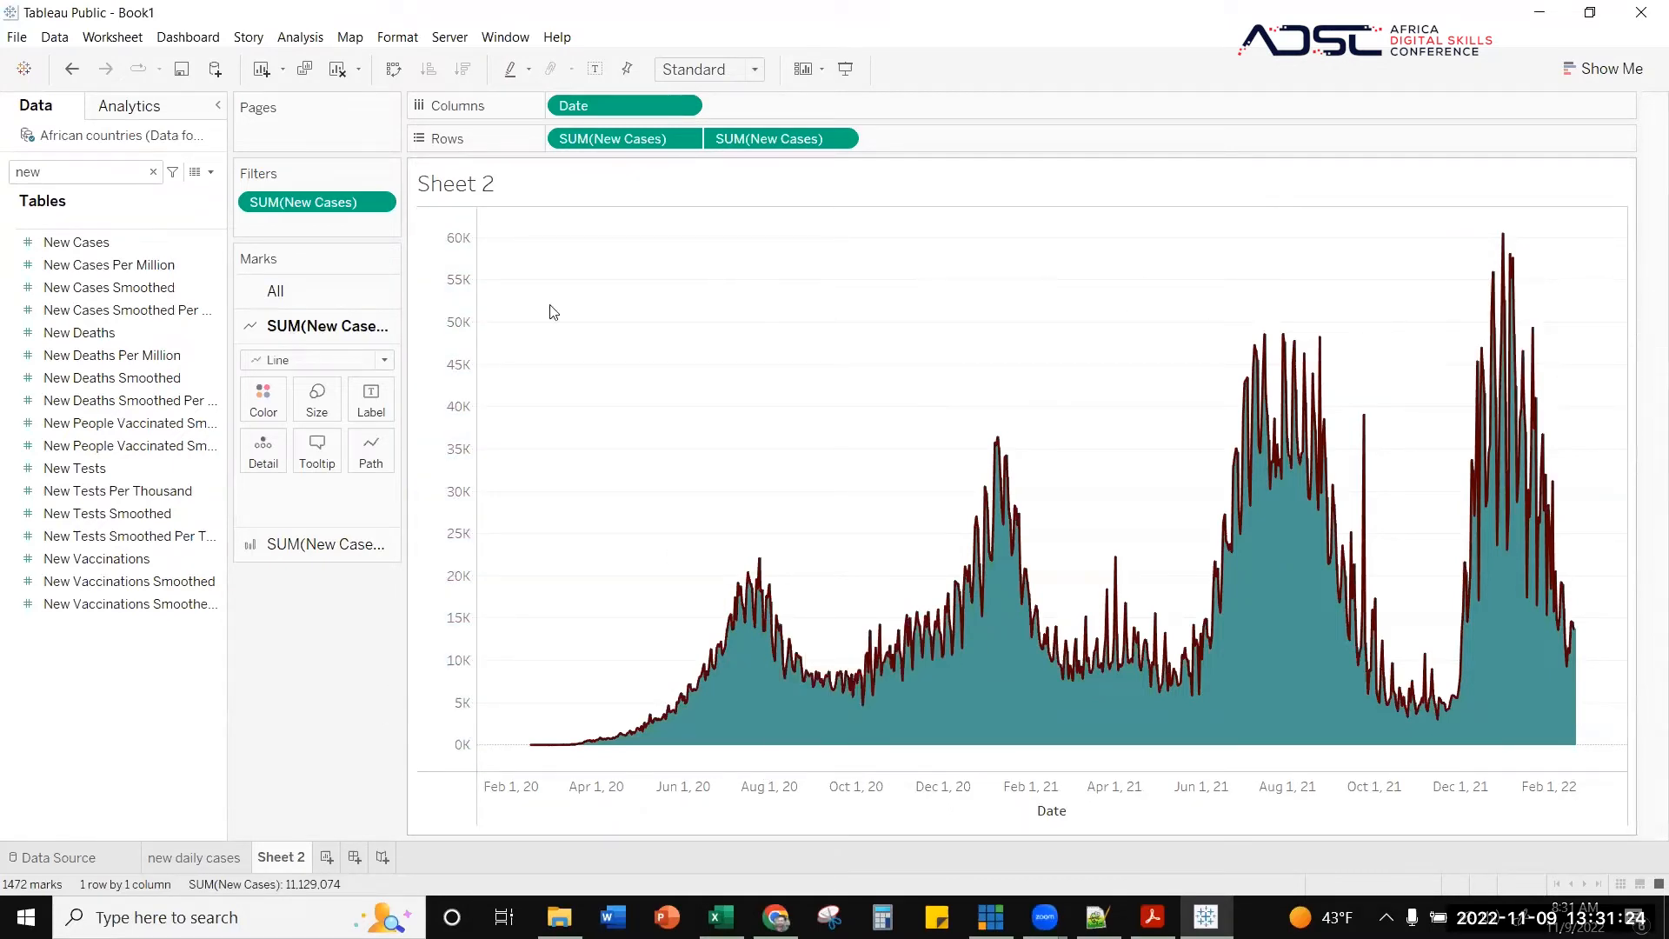
- Open the line formatting for the whole sheet and set grid lines and zero lines to None
right_click(678, 275)
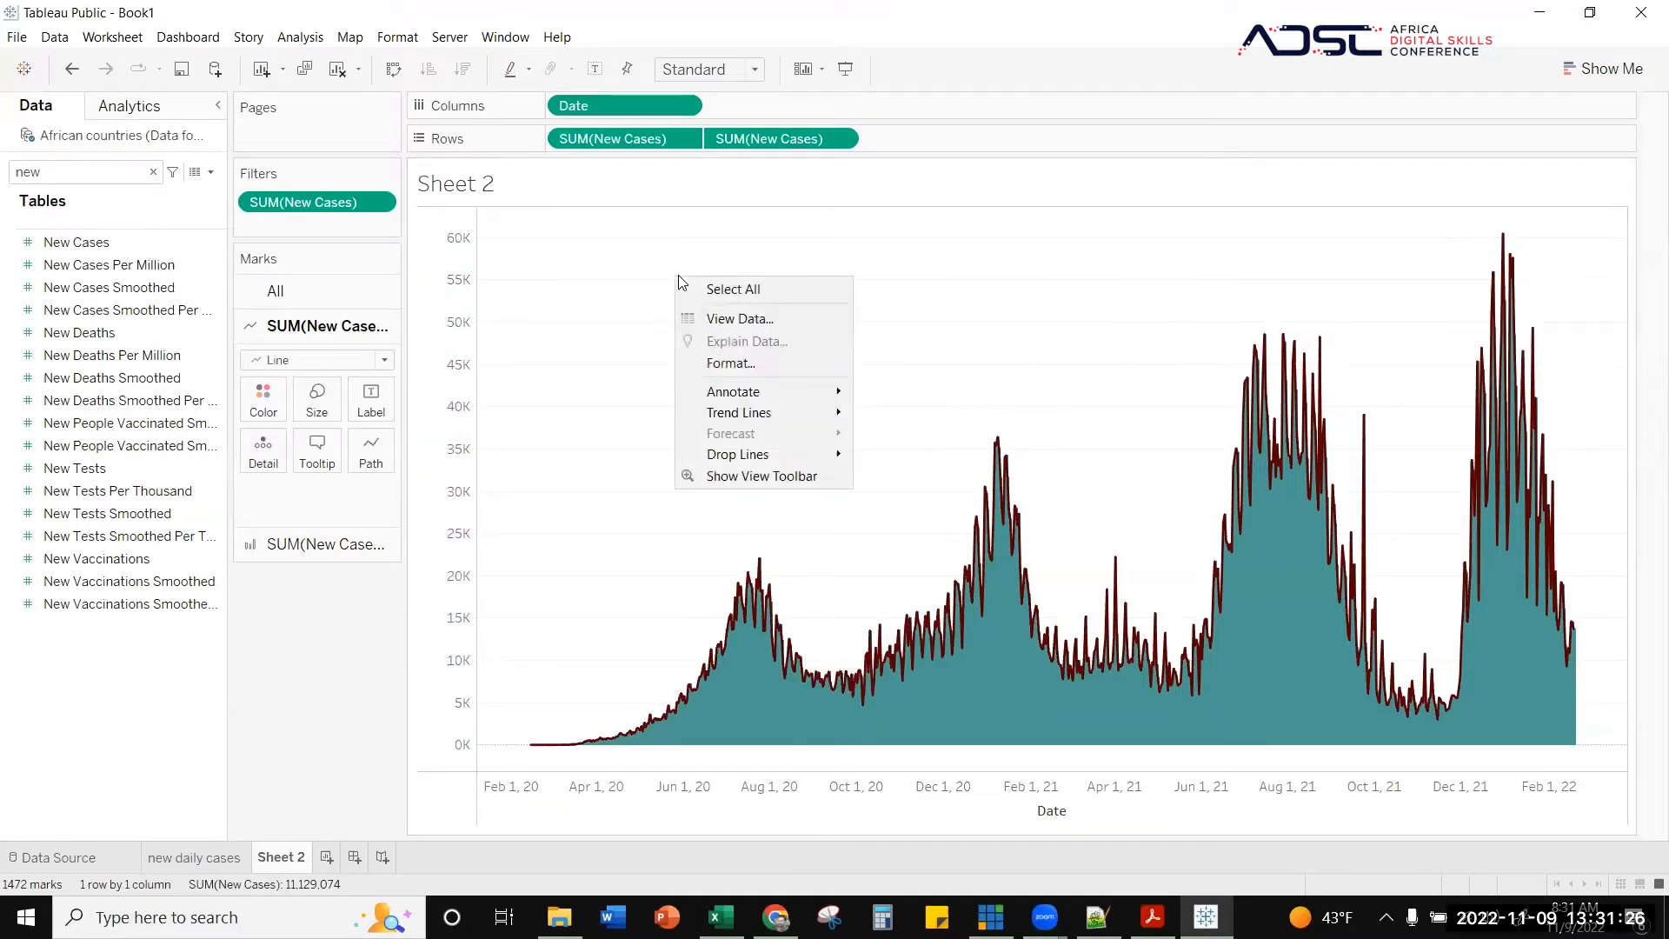
click(781, 363)
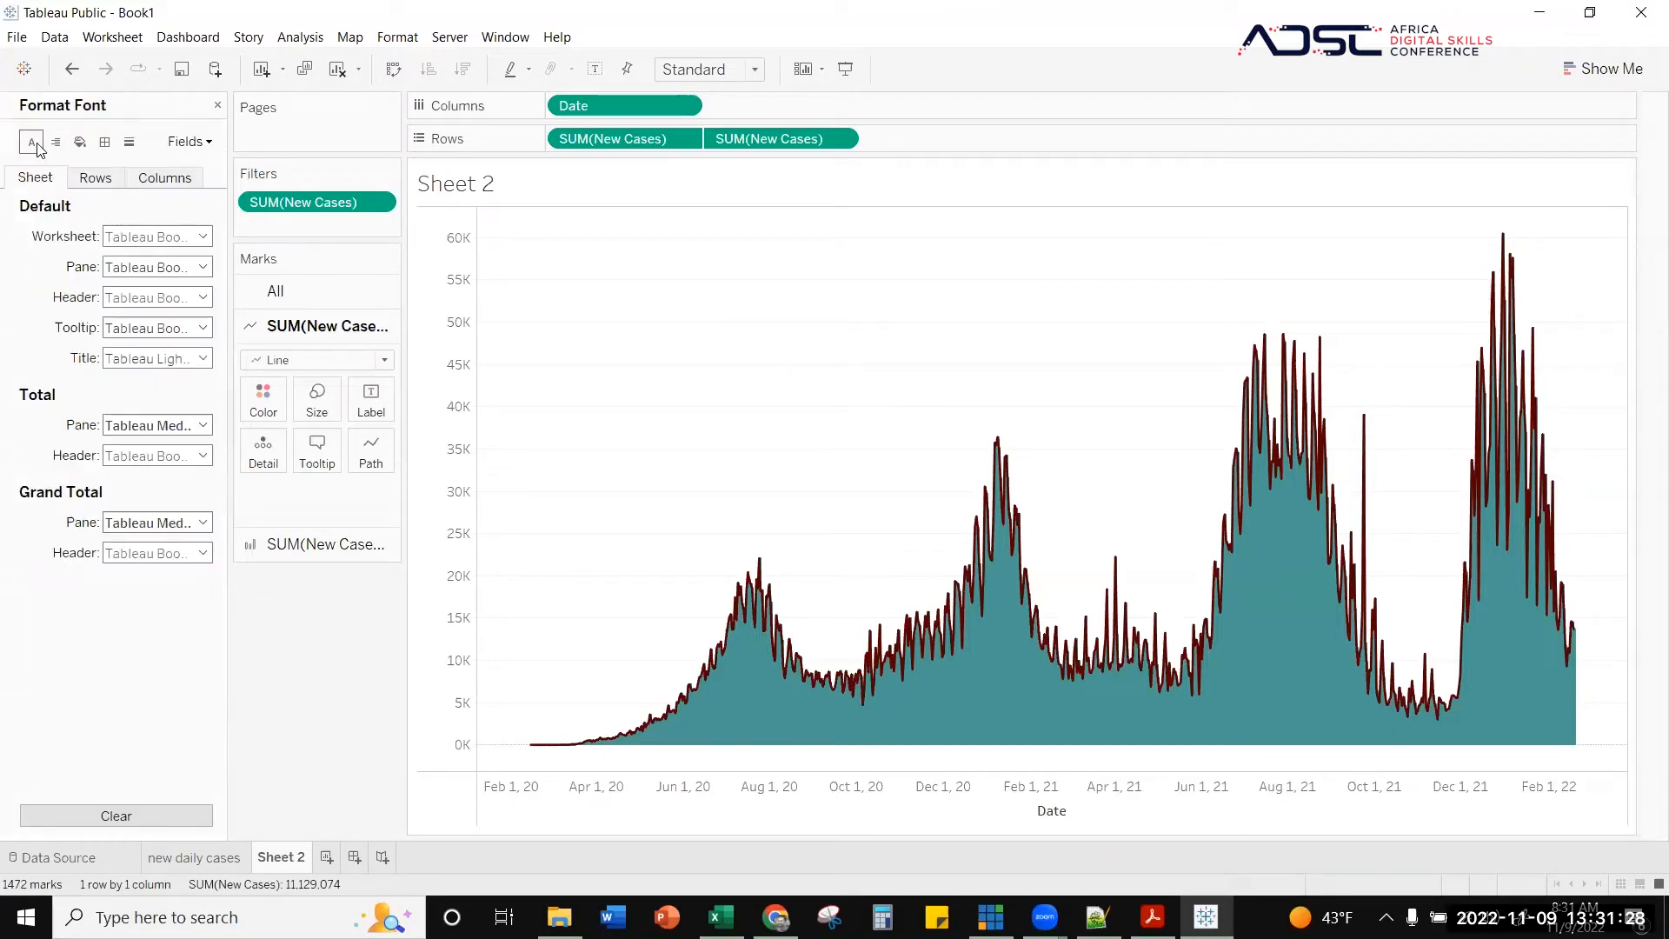
click(128, 141)
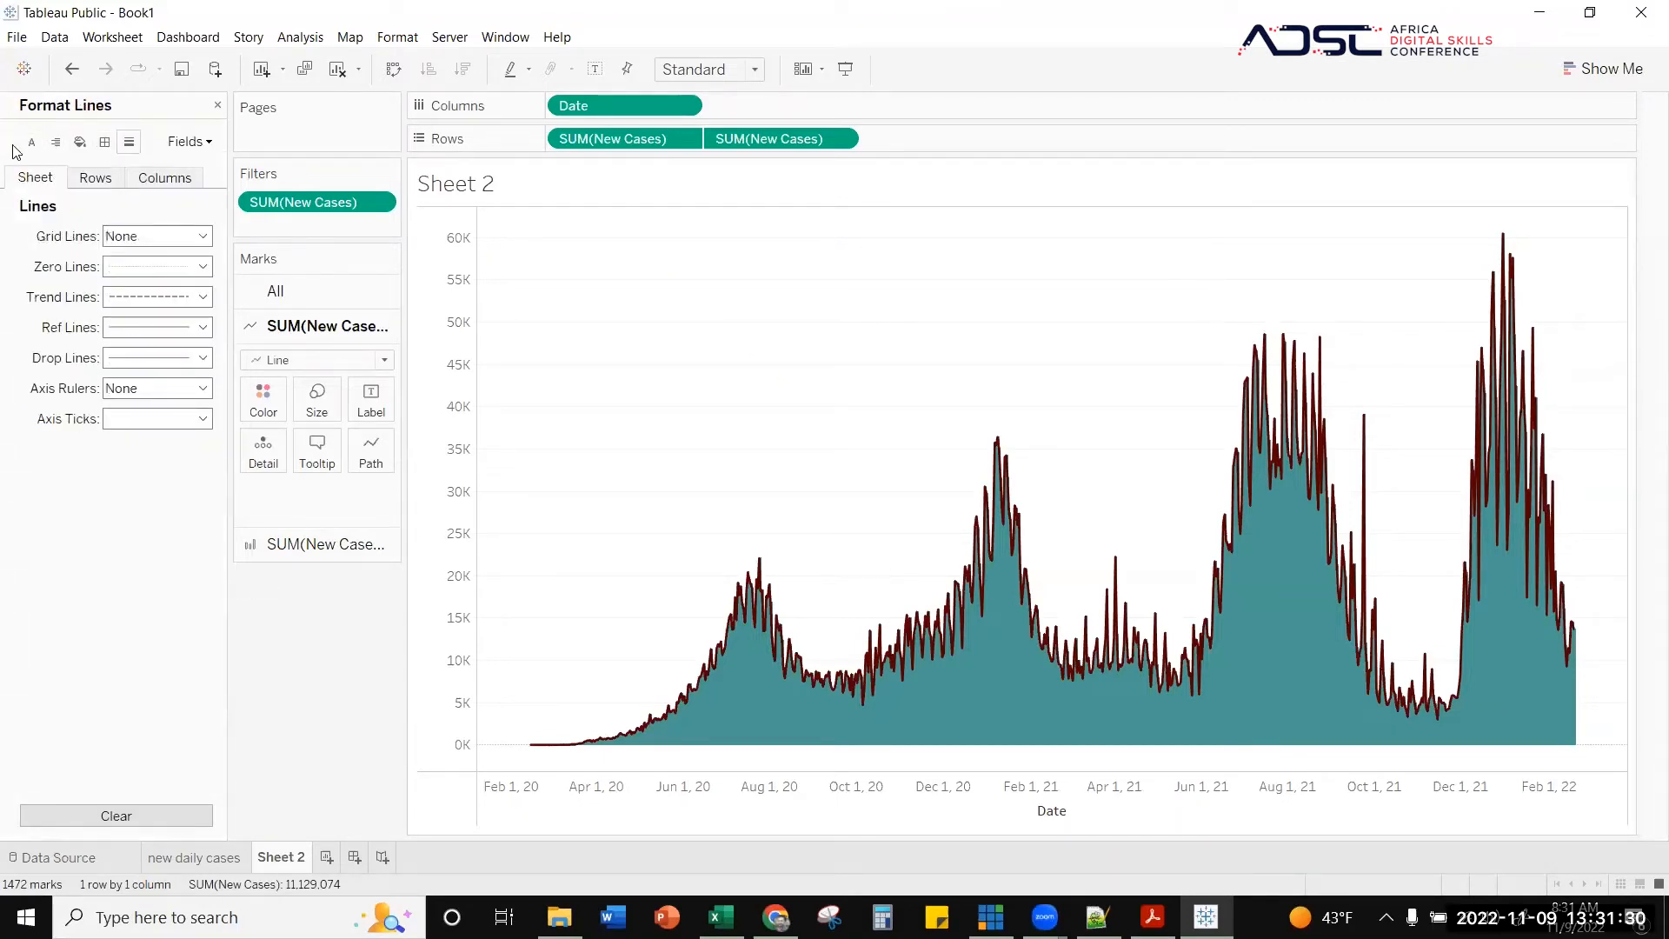
click(31, 143)
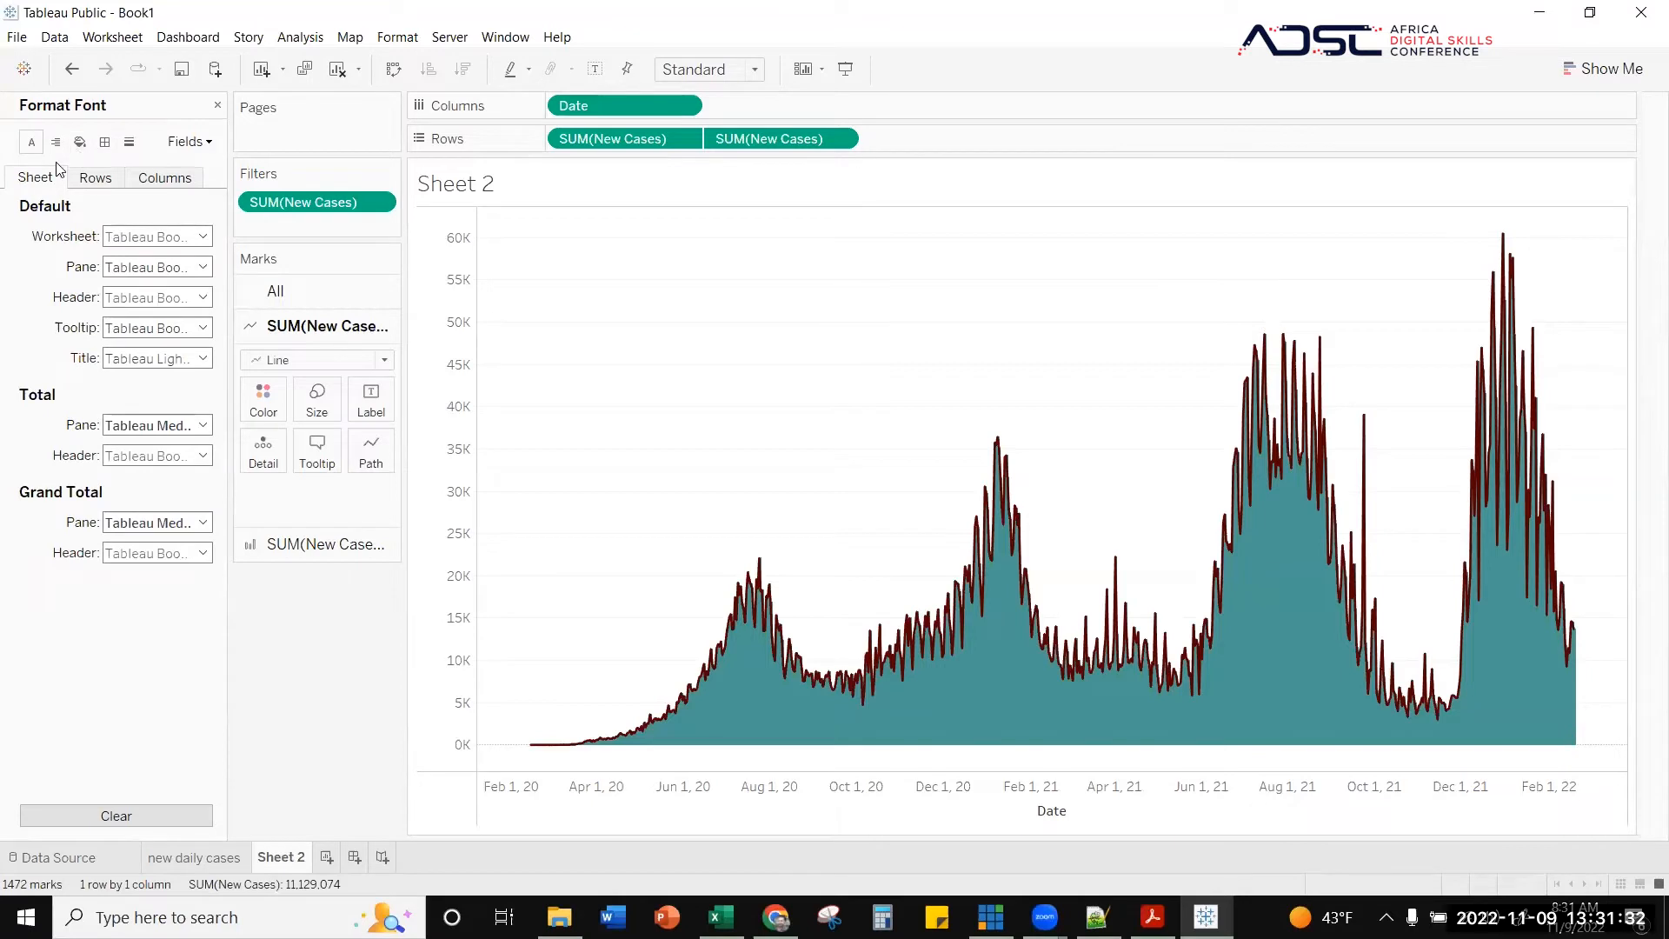
click(131, 144)
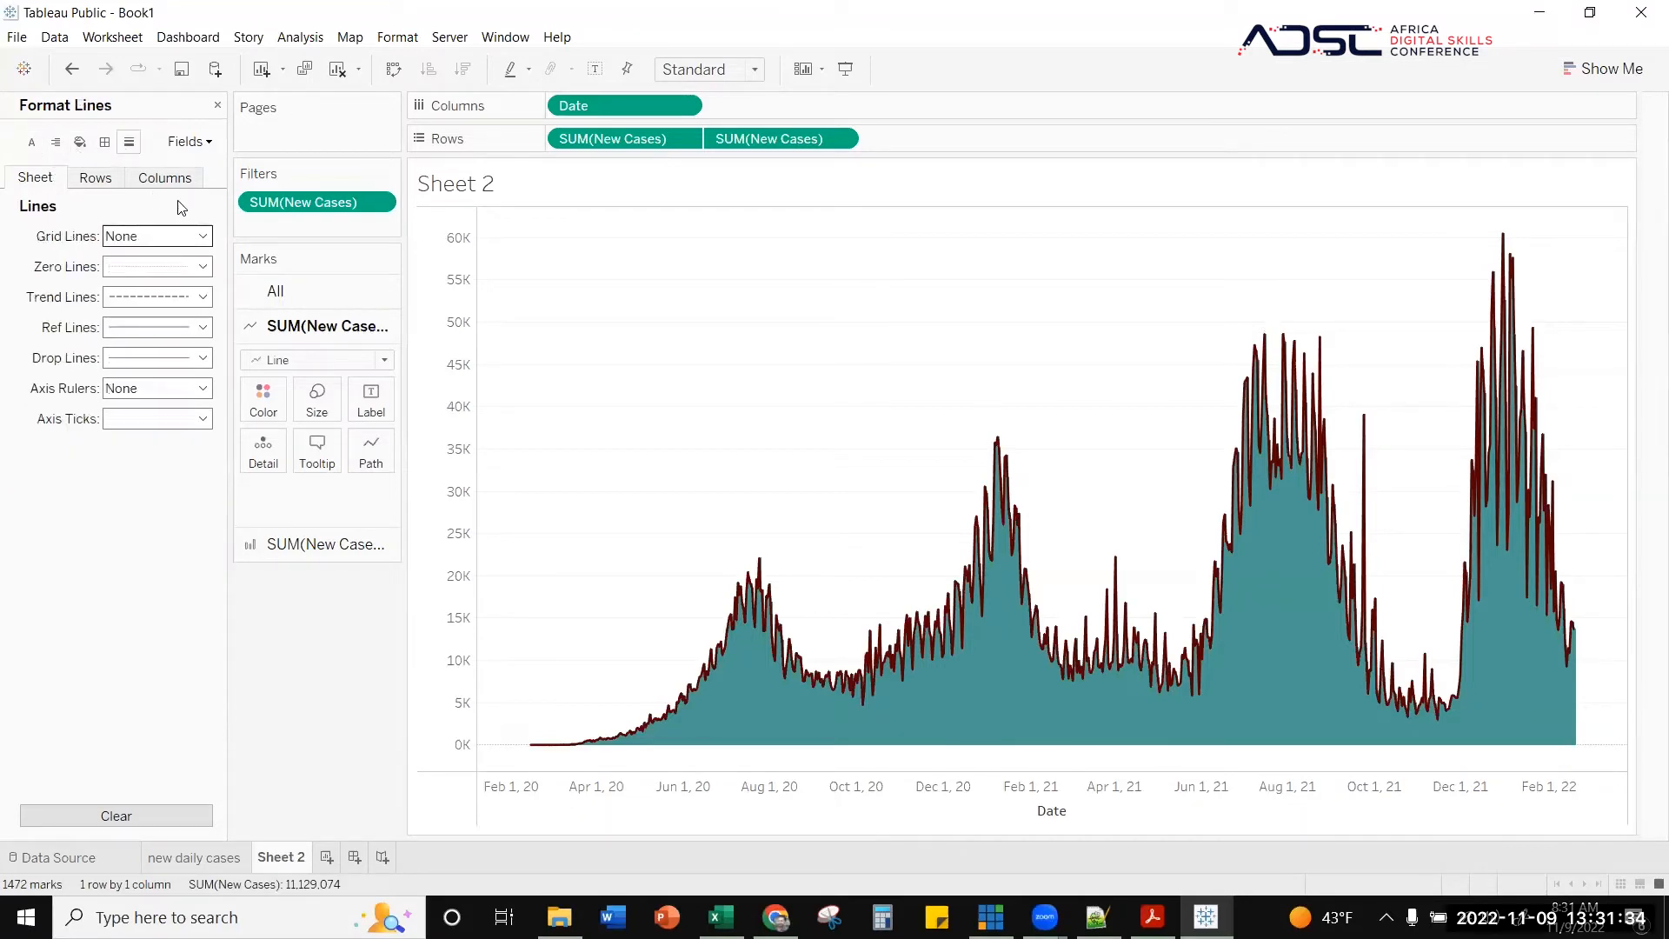
click(167, 230)
click(168, 229)
click(168, 266)
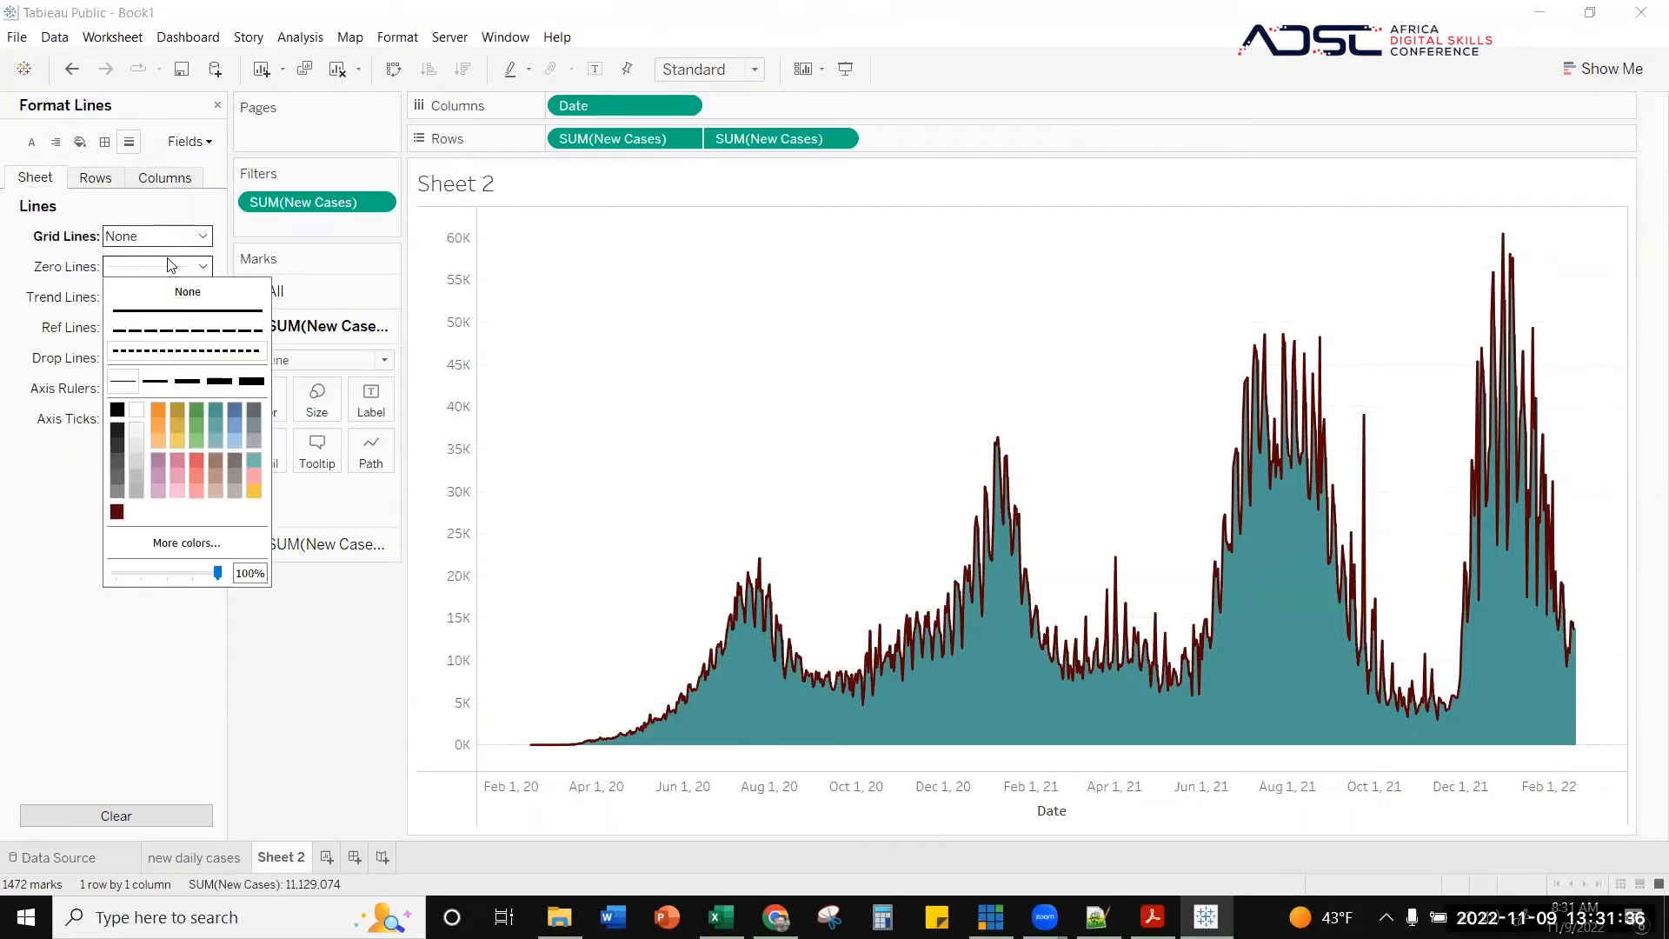
click(167, 290)
- Set the sheet's trend lines, reference lines and drop lines to None
click(140, 296)
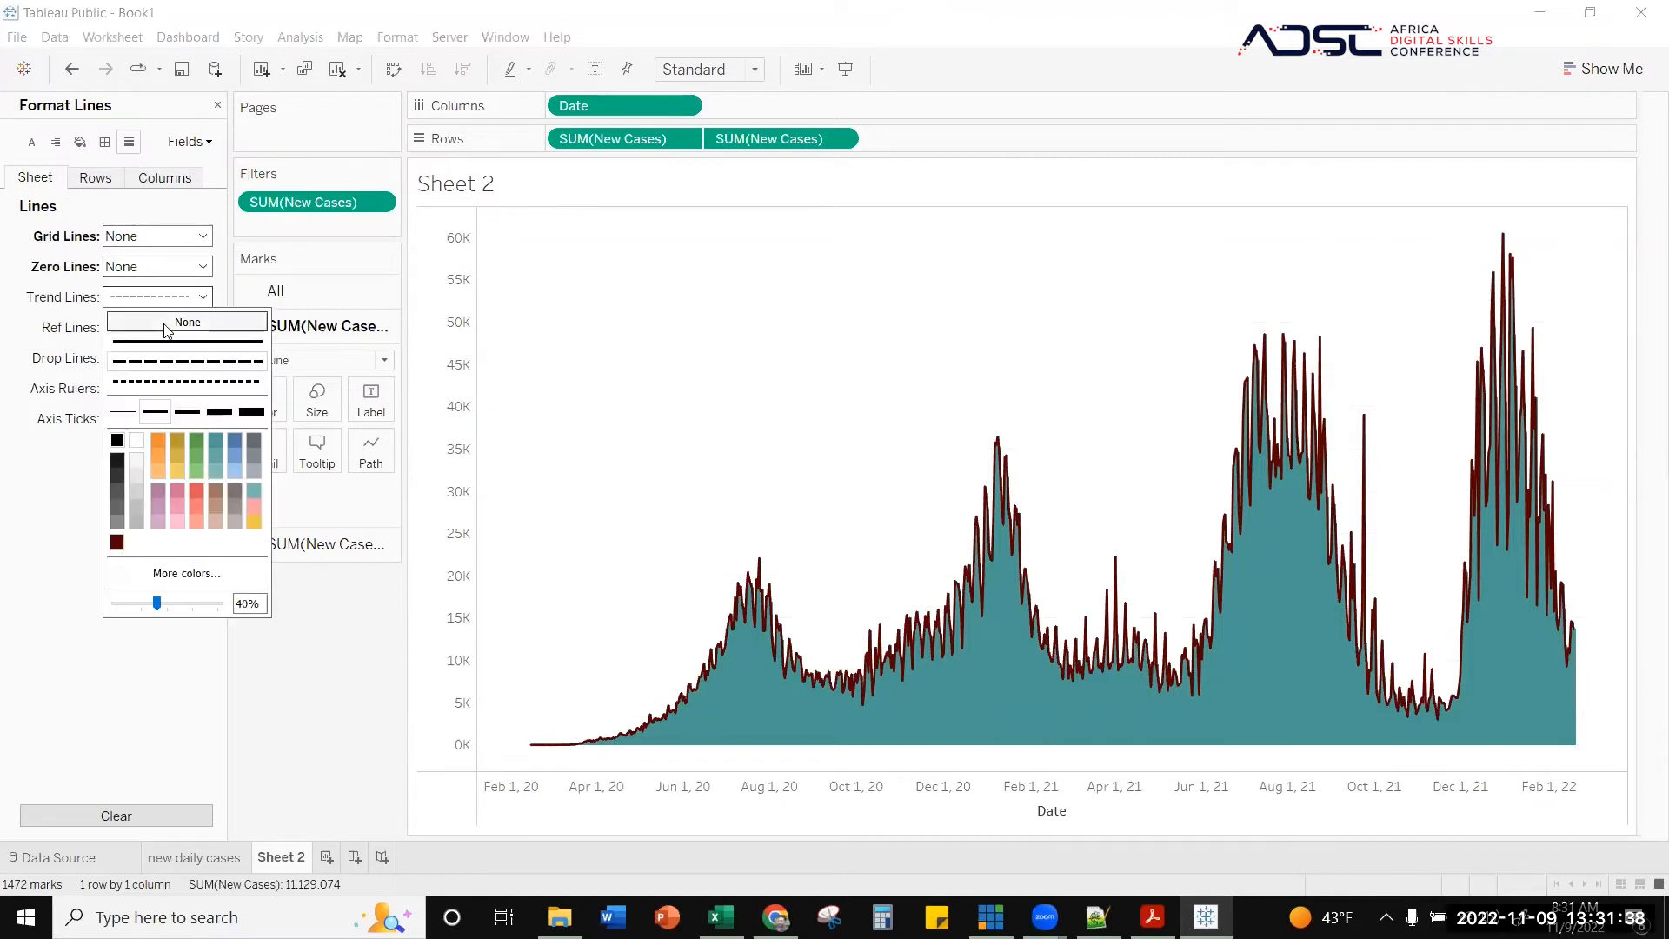
click(145, 324)
click(144, 325)
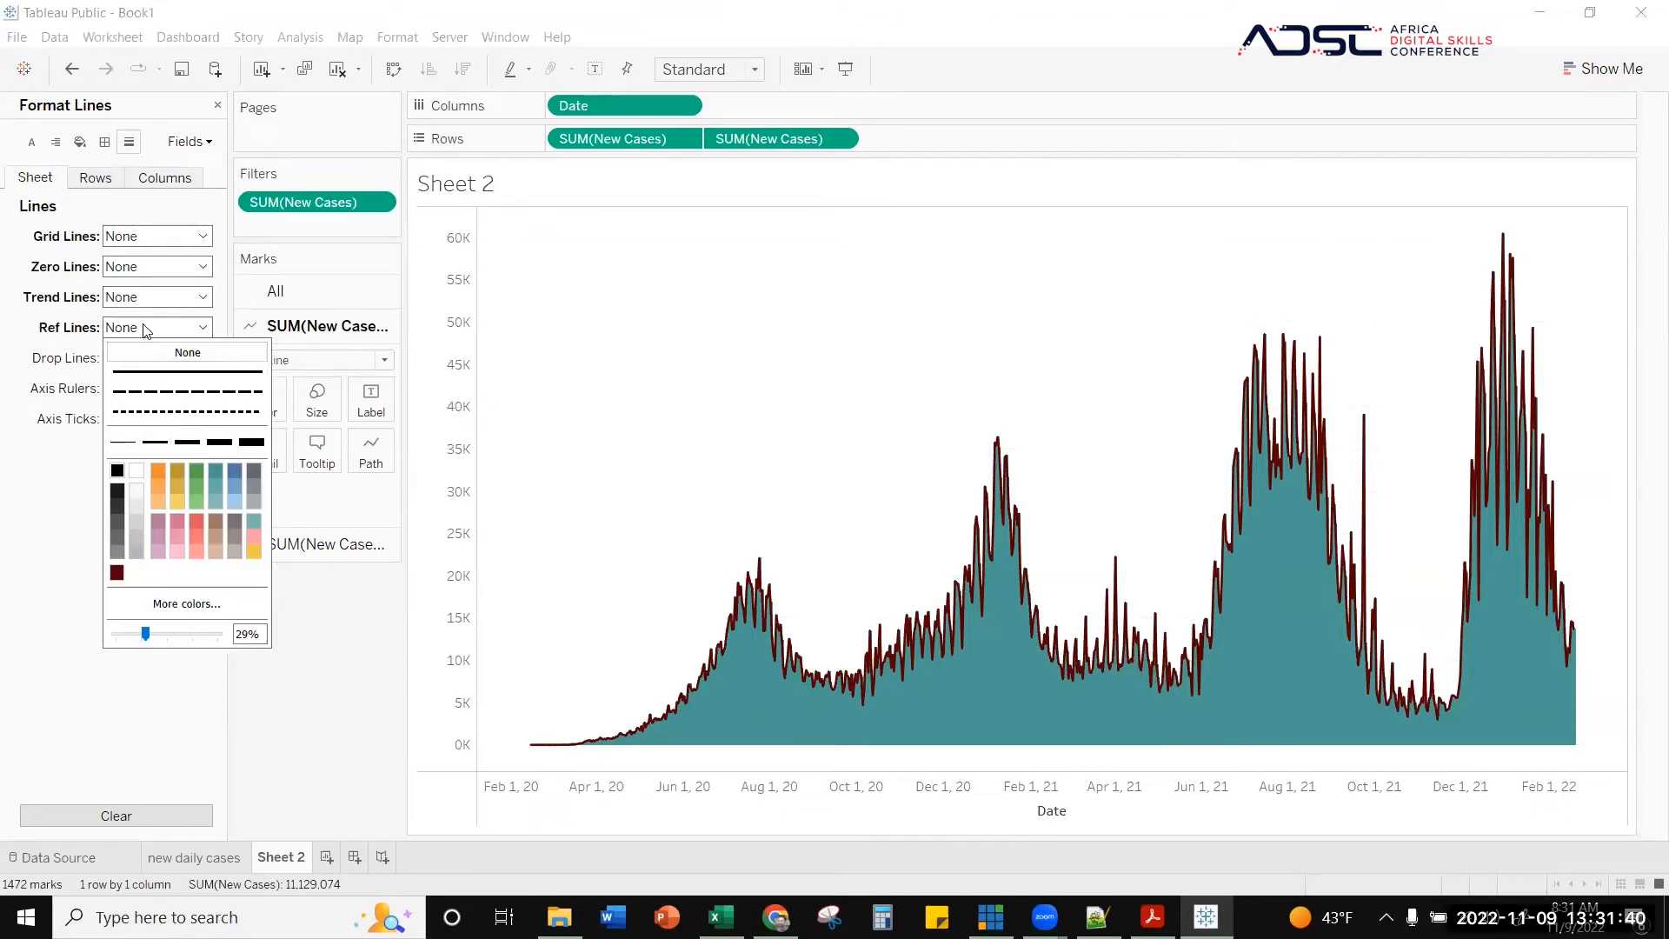
click(141, 346)
click(141, 360)
click(141, 379)
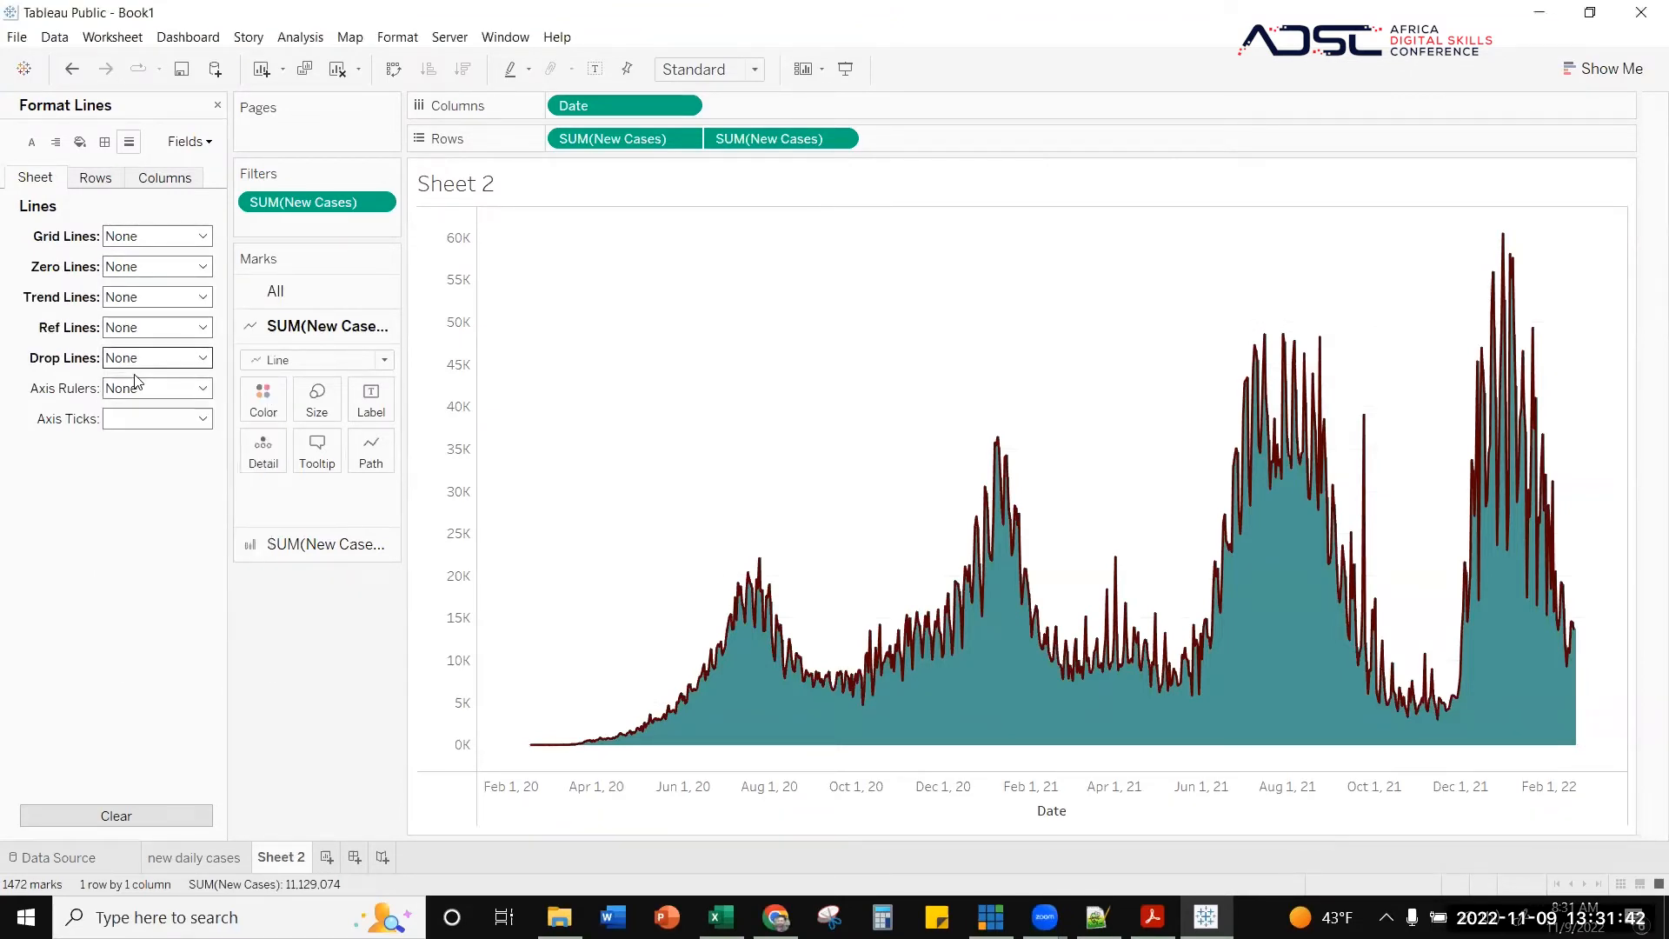
- Set the sheet's axis rulers and axis ticks to None
click(144, 392)
click(143, 412)
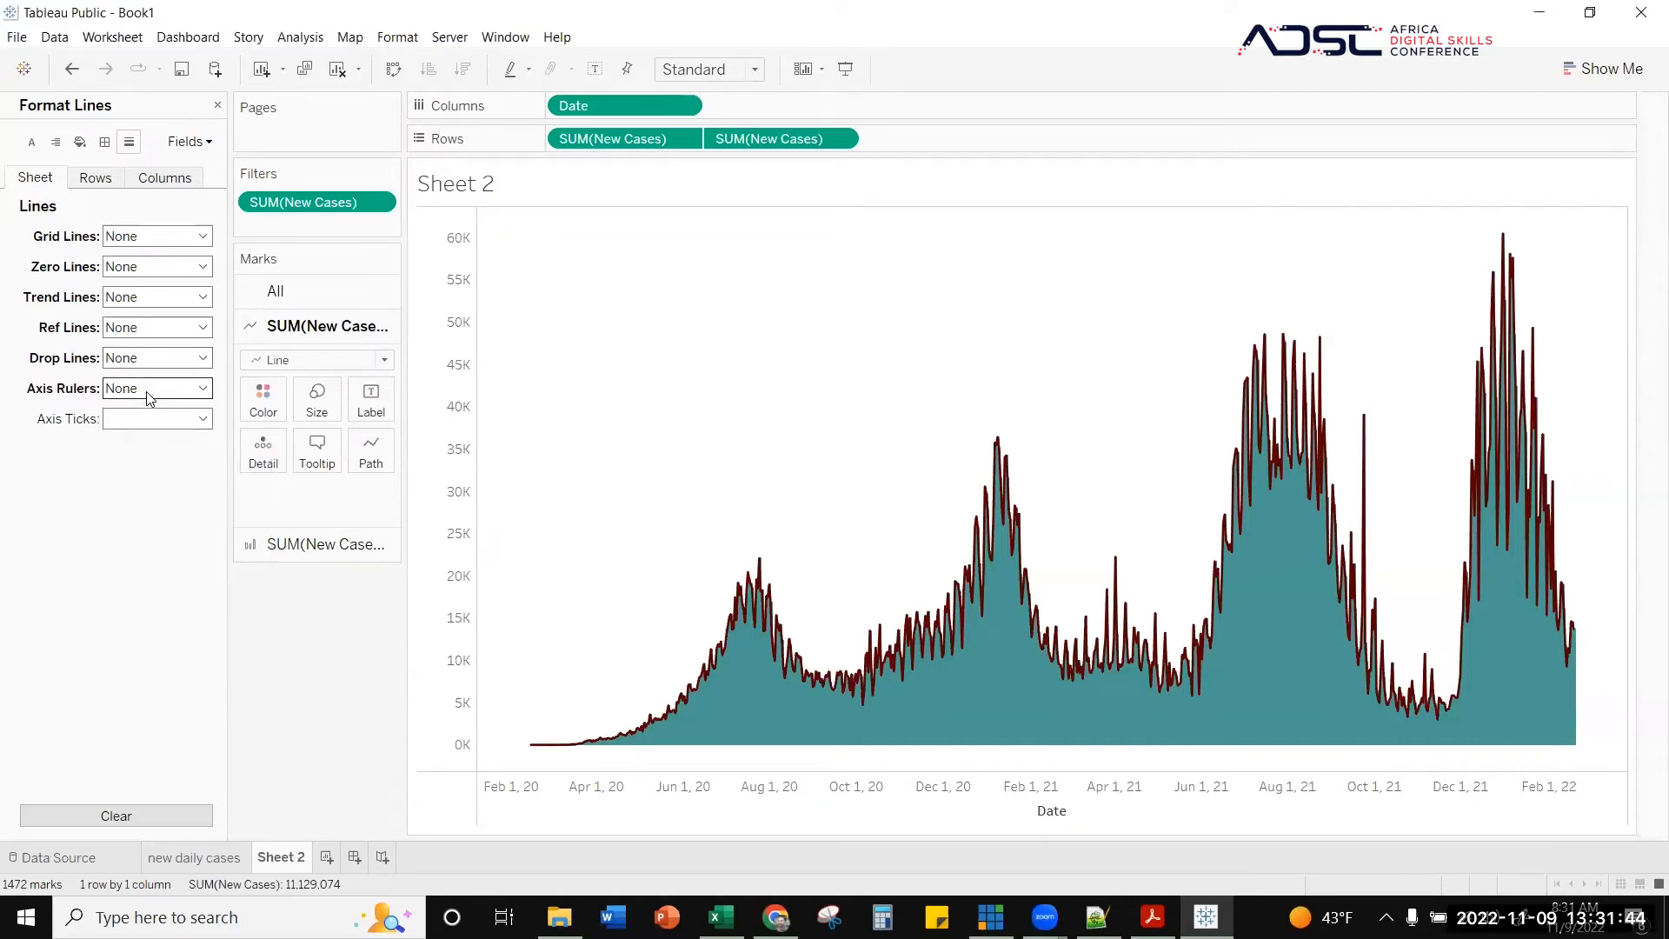
click(156, 418)
click(167, 449)
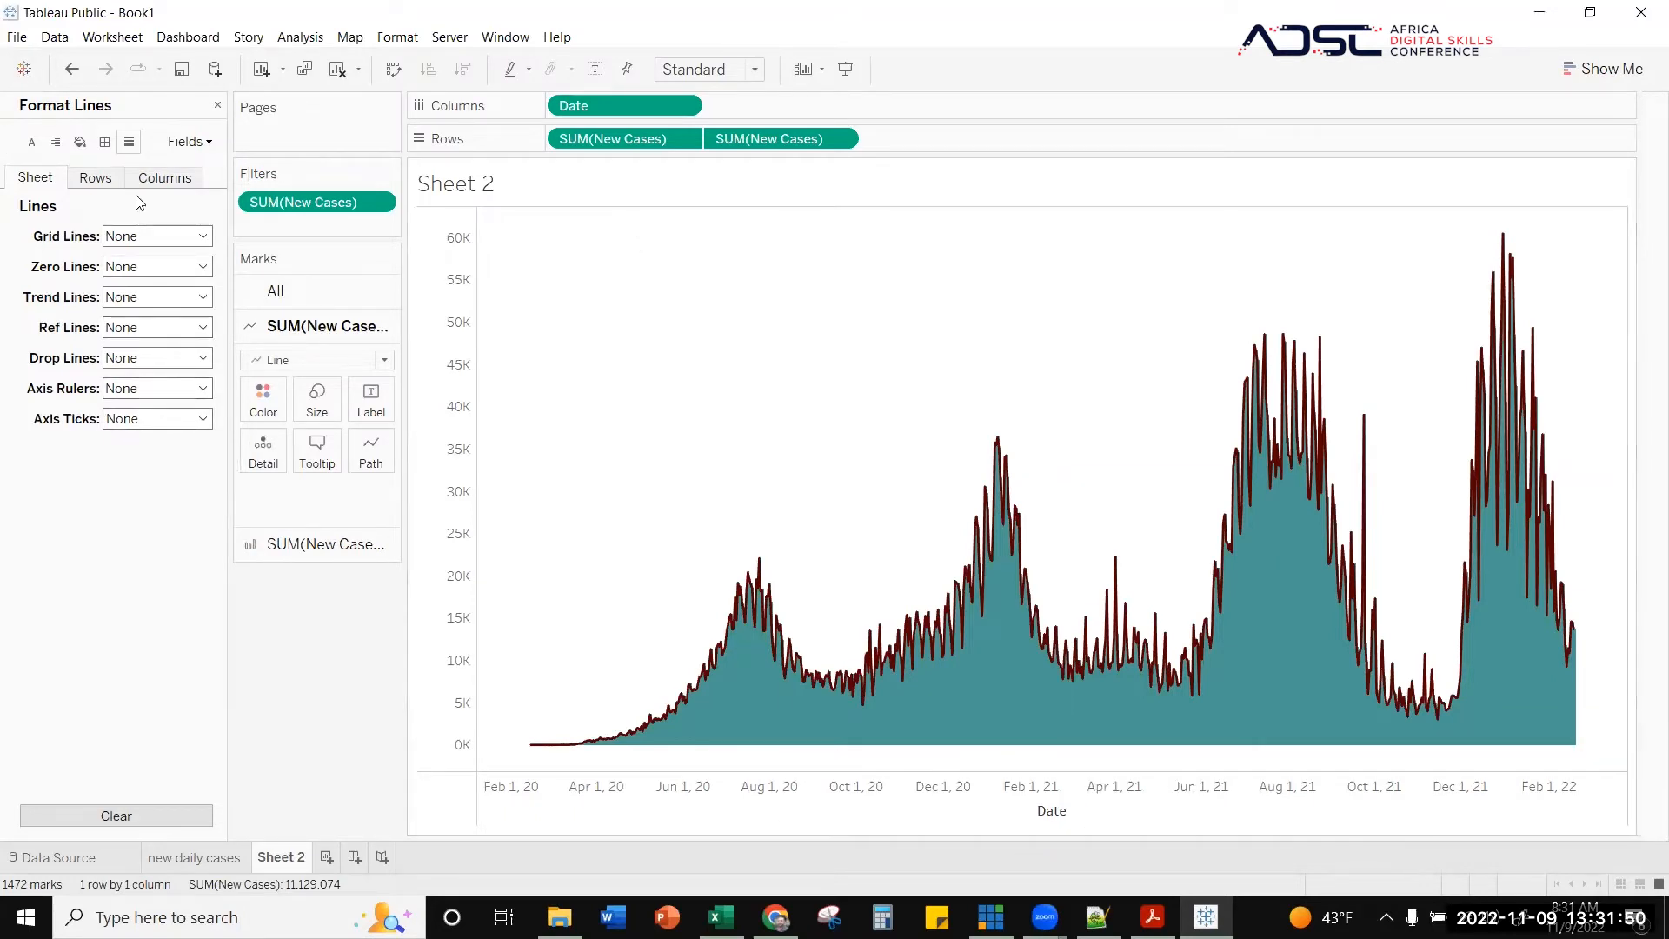
- Set the grid lines for rows to None and check the line settings for columns
click(113, 176)
click(179, 242)
click(186, 256)
click(165, 177)
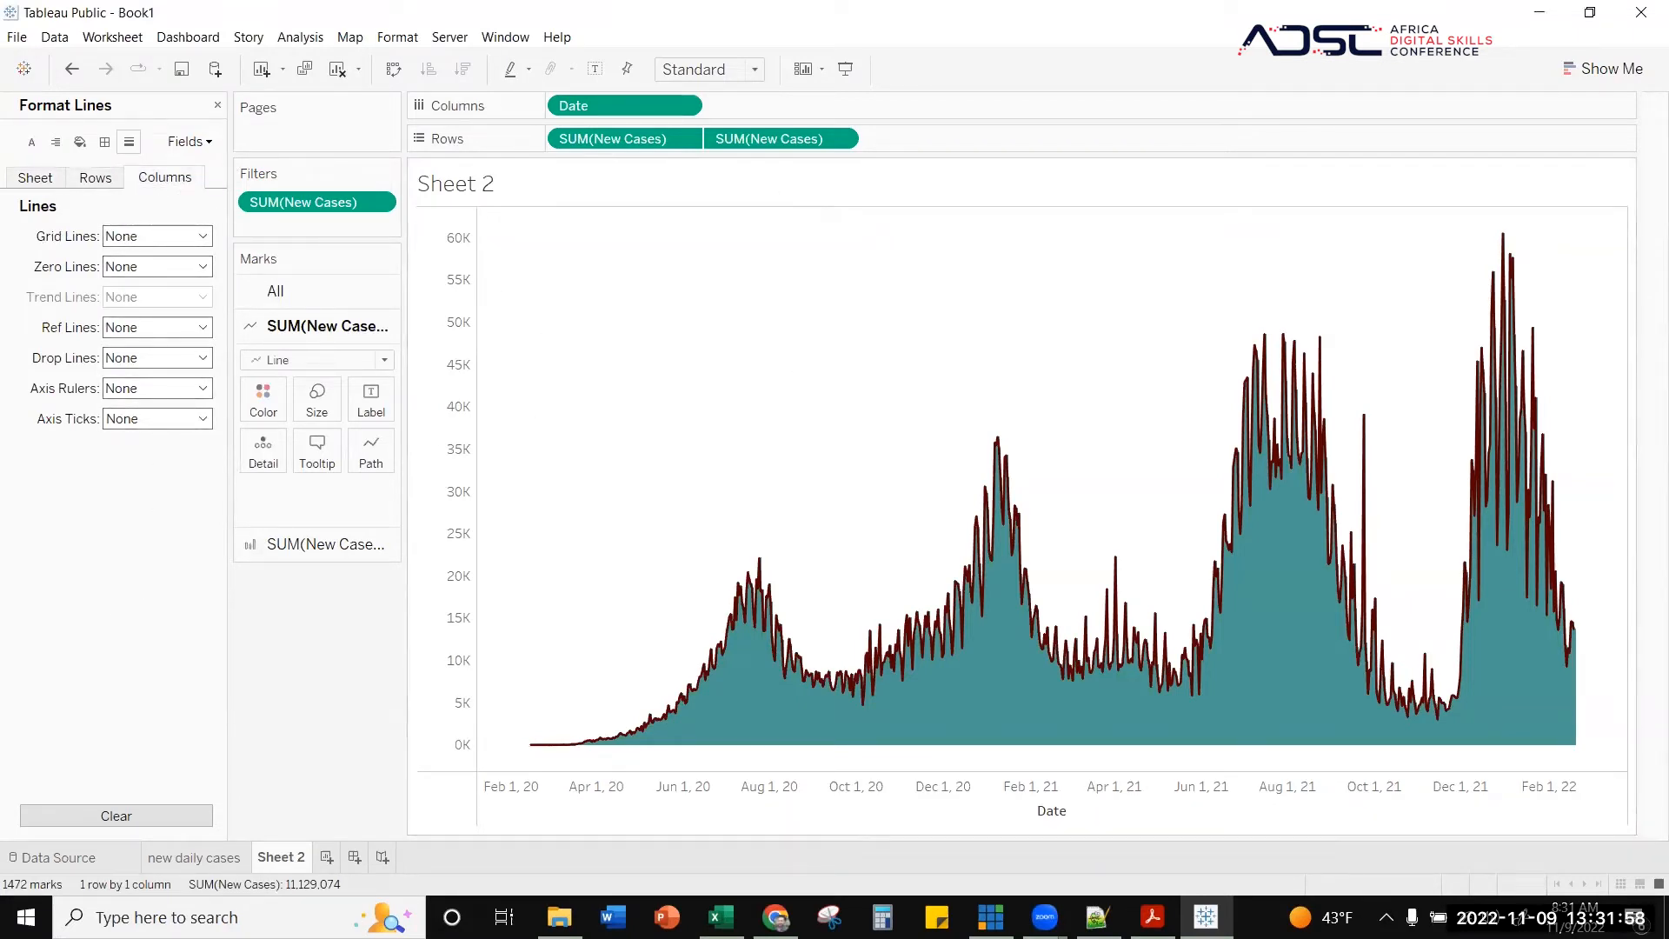
- In the border formatting for columns, set the column divider's pane line to None
click(105, 143)
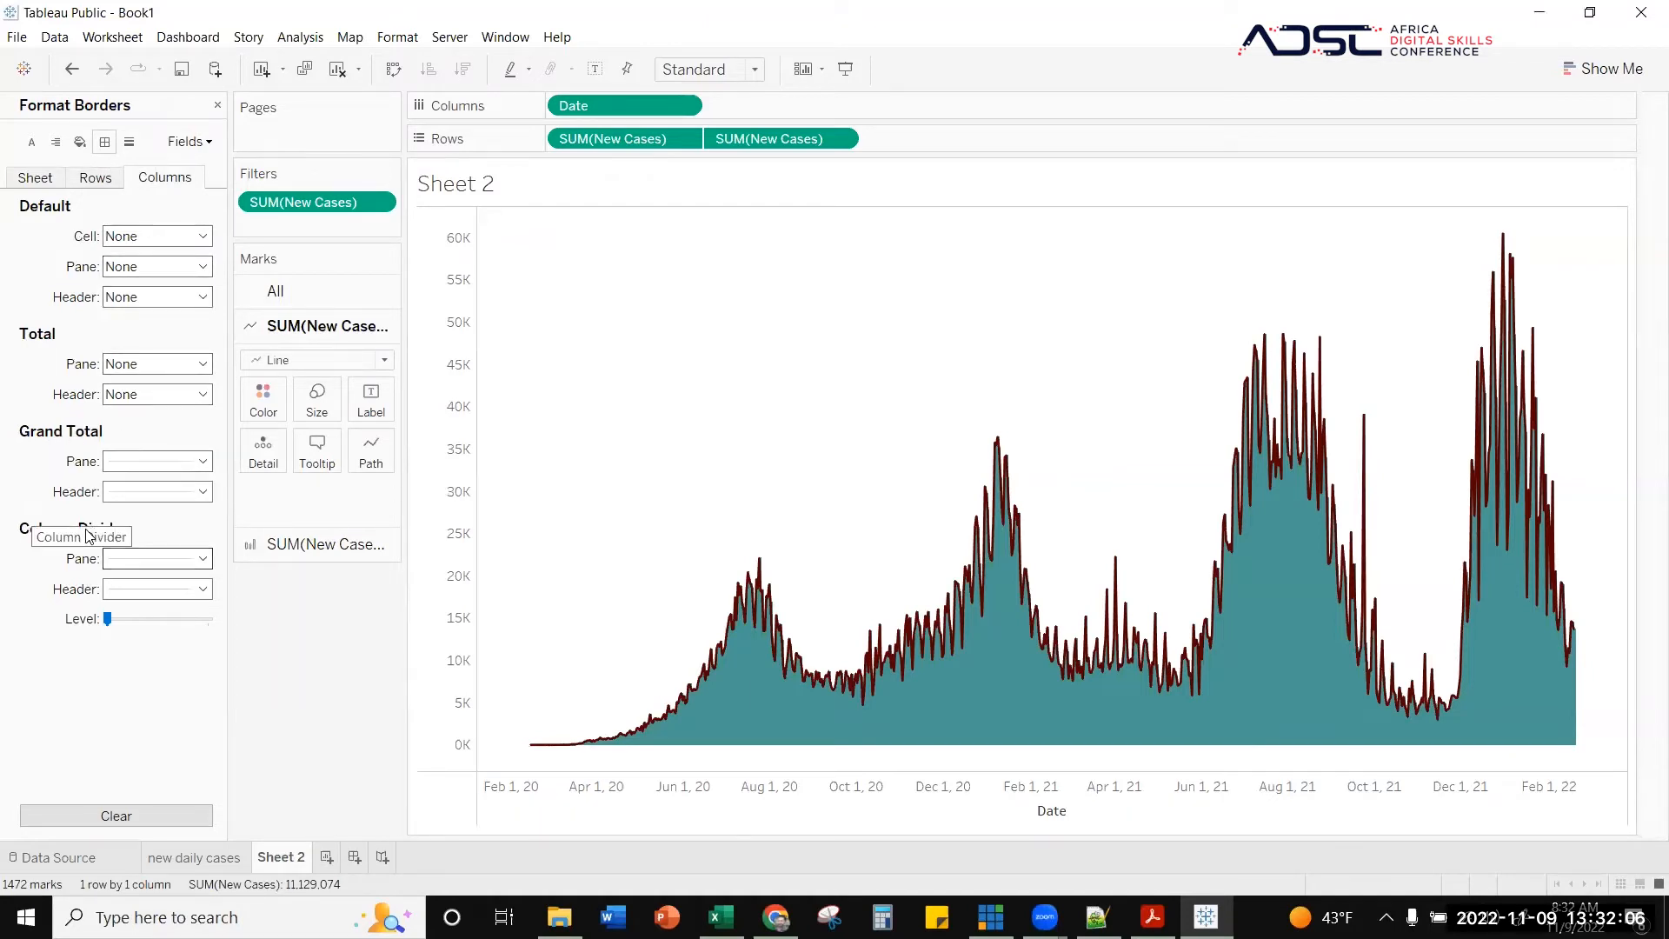
click(205, 559)
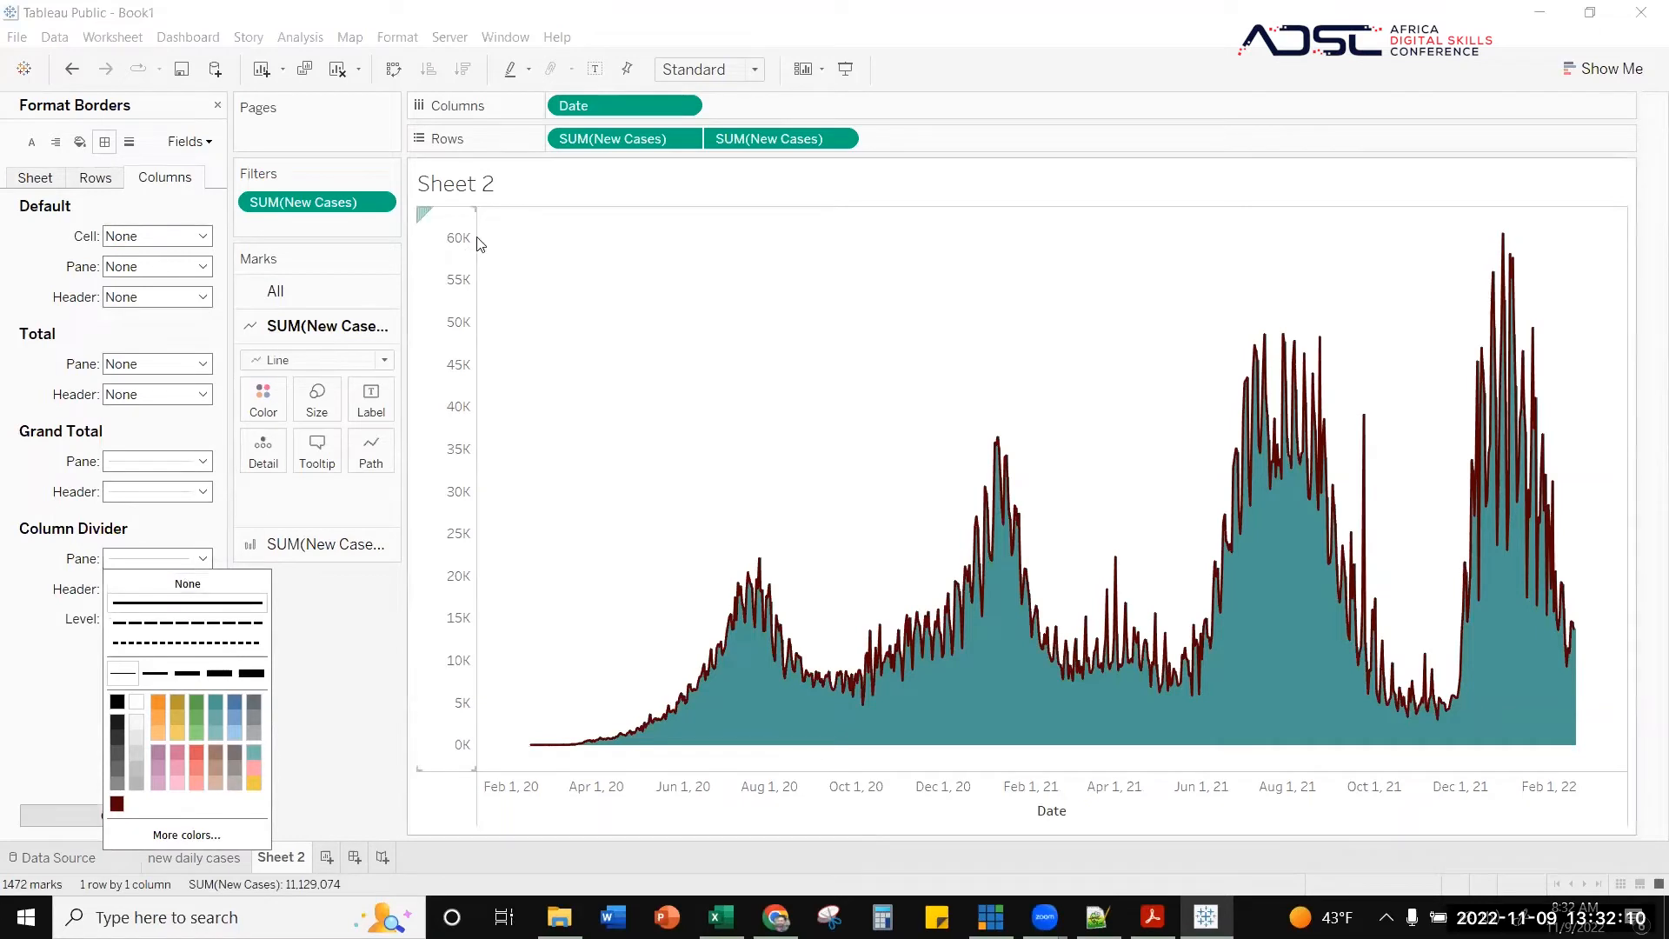
click(196, 594)
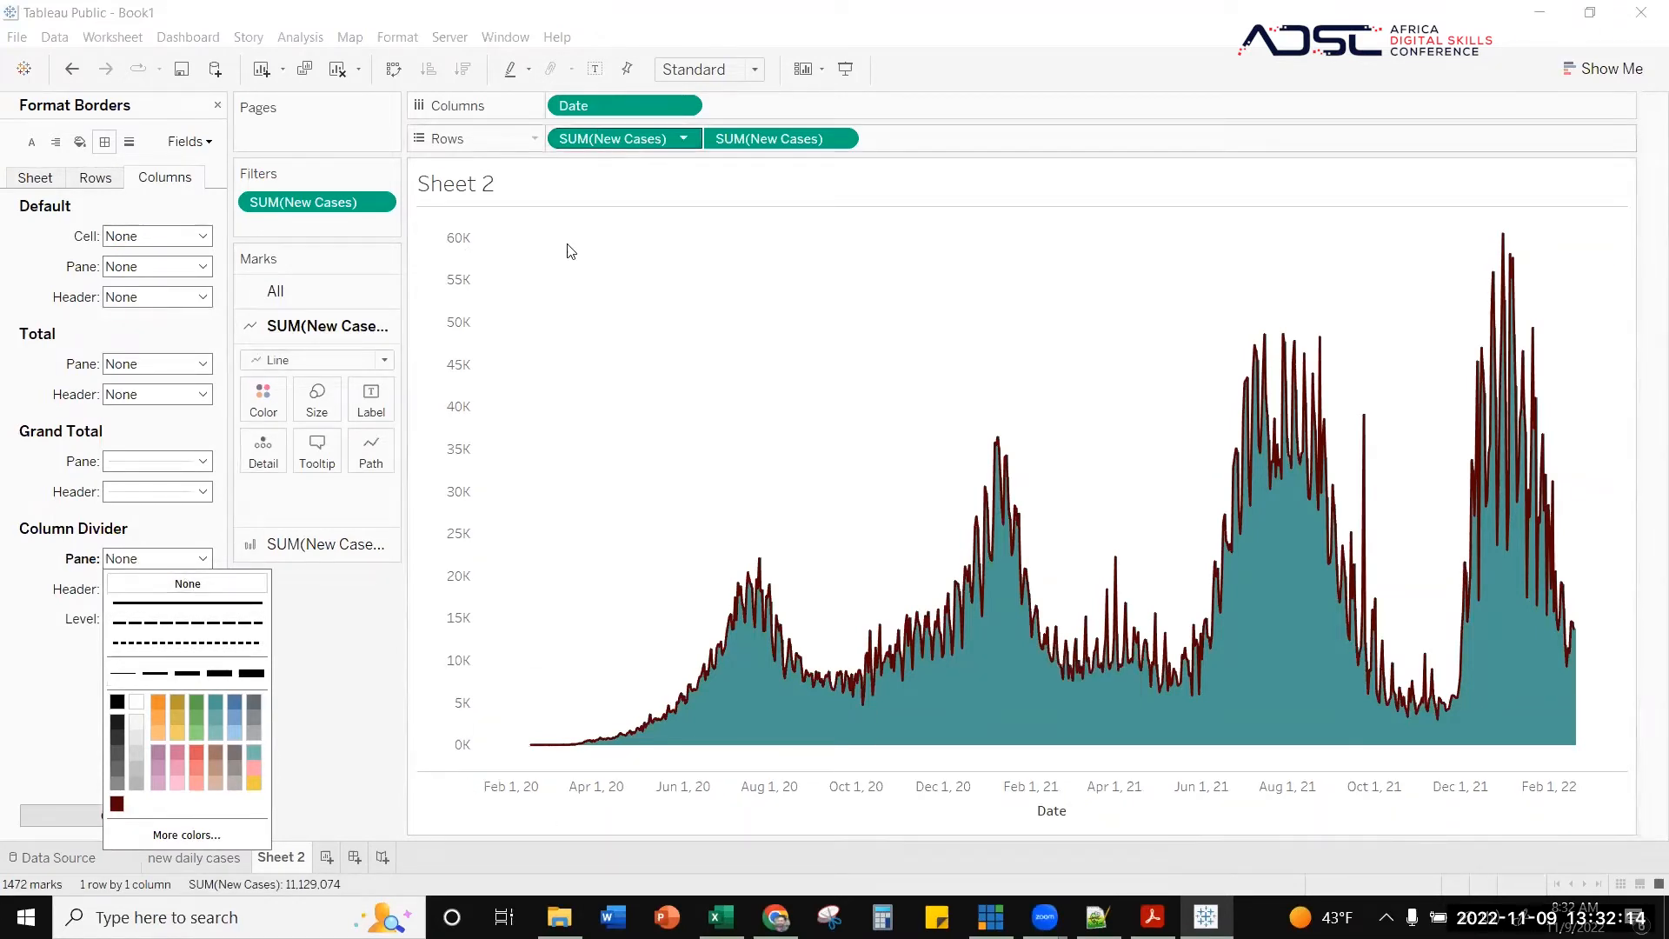
click(482, 647)
drag(952, 375, 434, 541)
drag(363, 605, 144, 484)
- In the border formatting for rows, set the row divider's pane line to None
drag(99, 293, 87, 181)
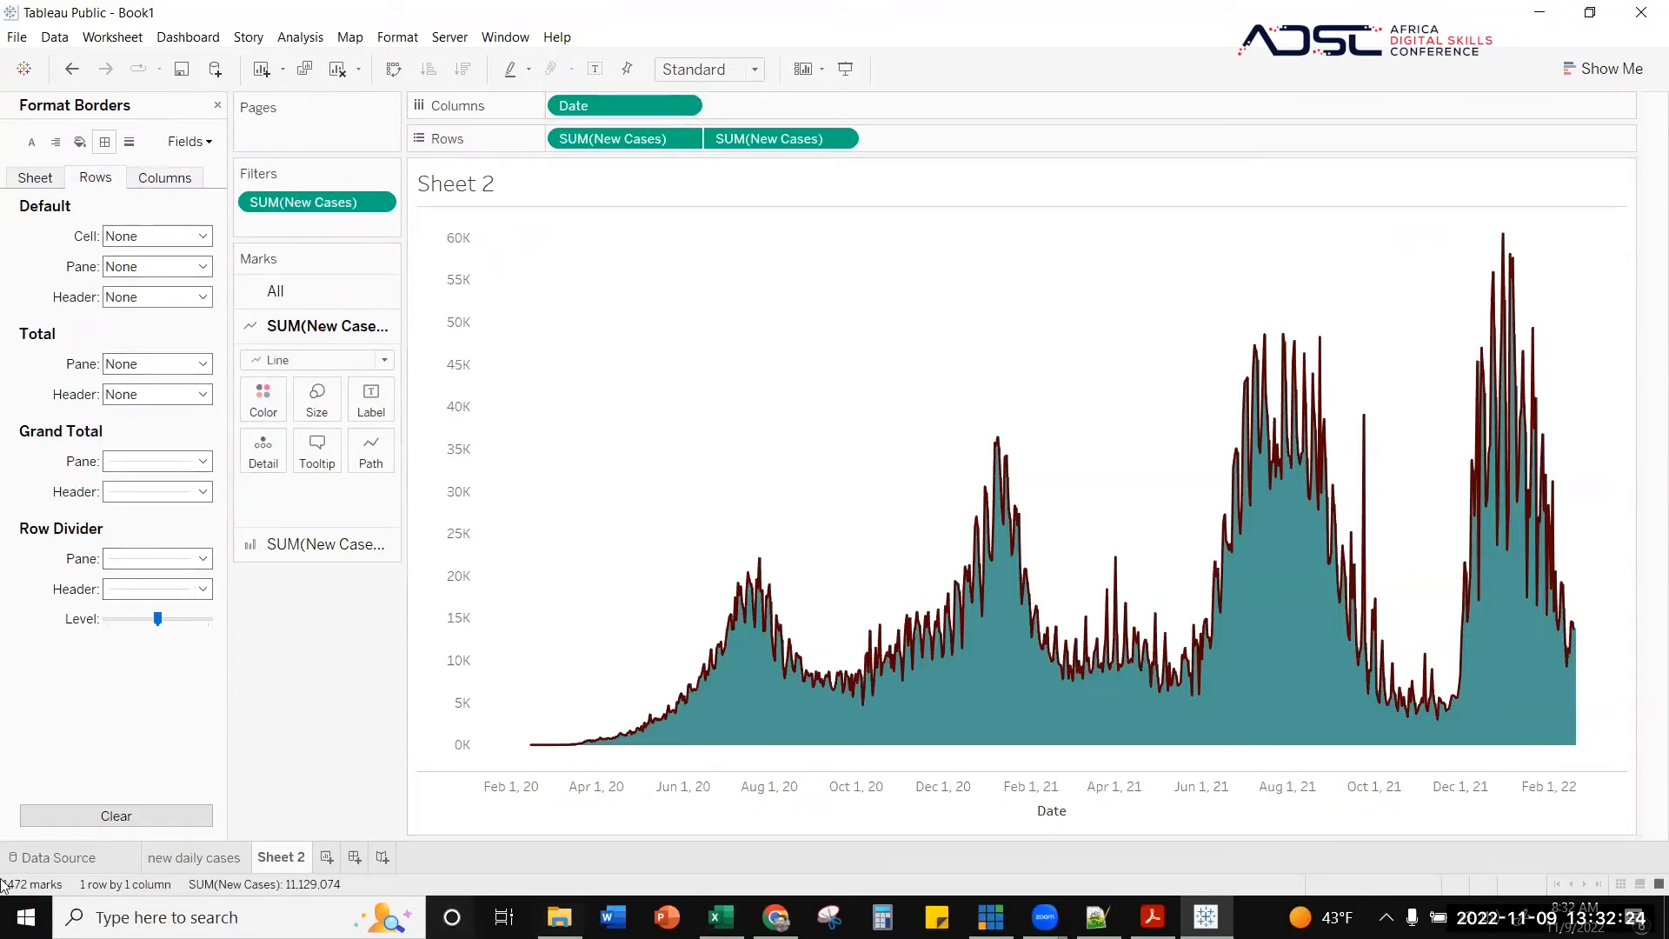
click(202, 558)
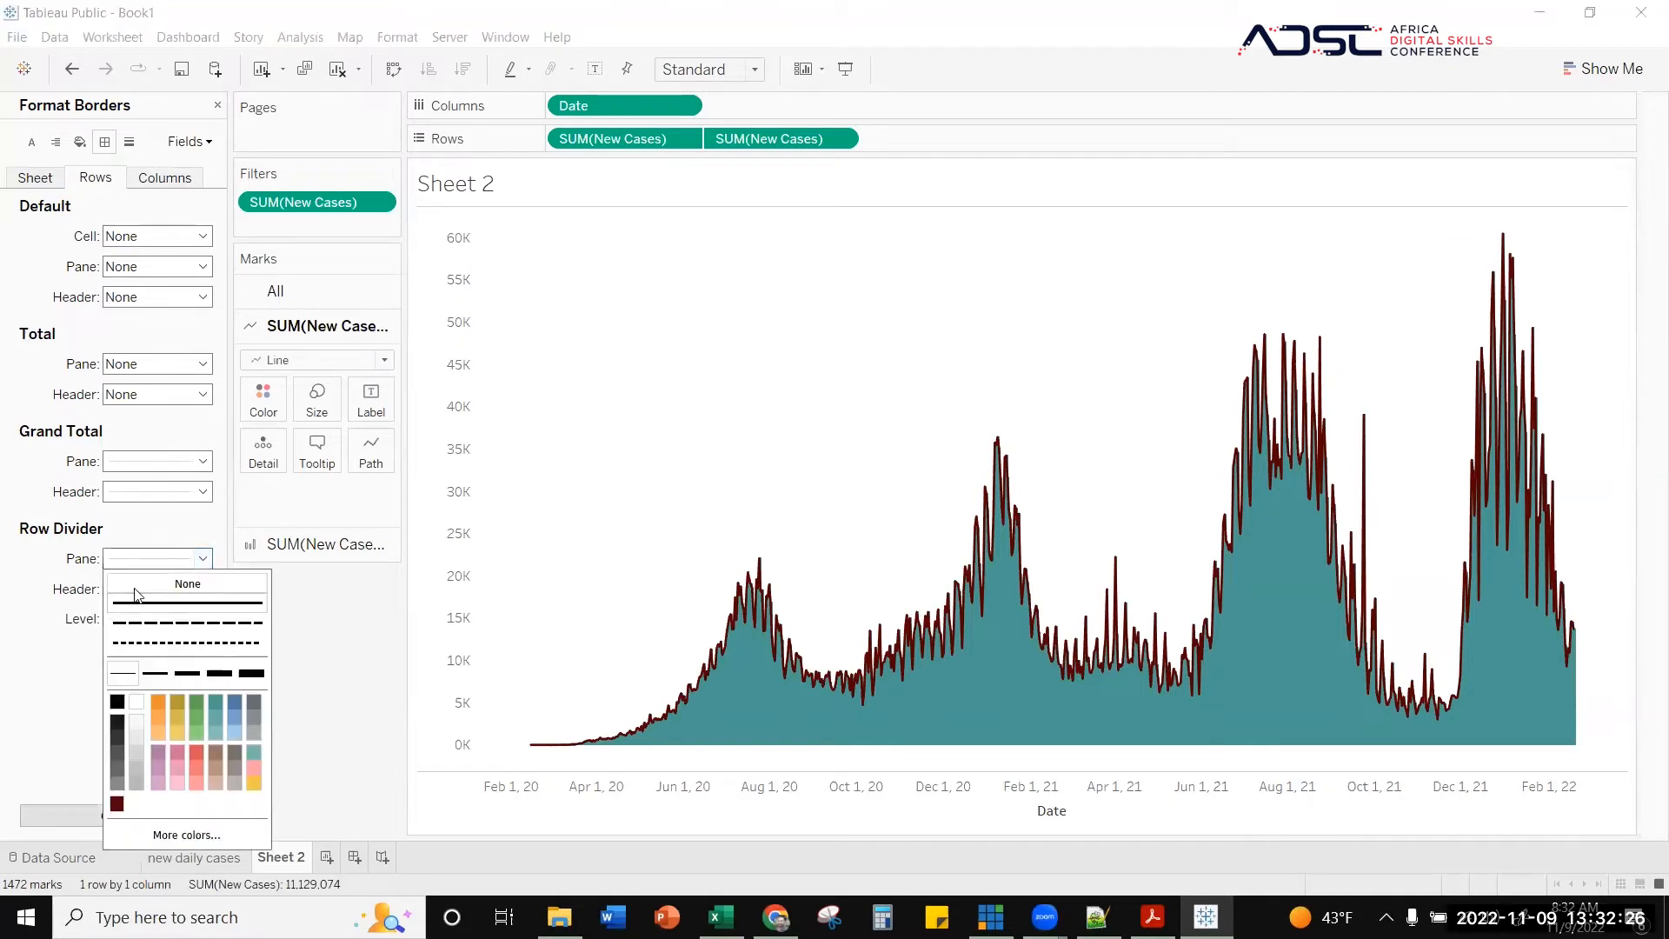
click(145, 585)
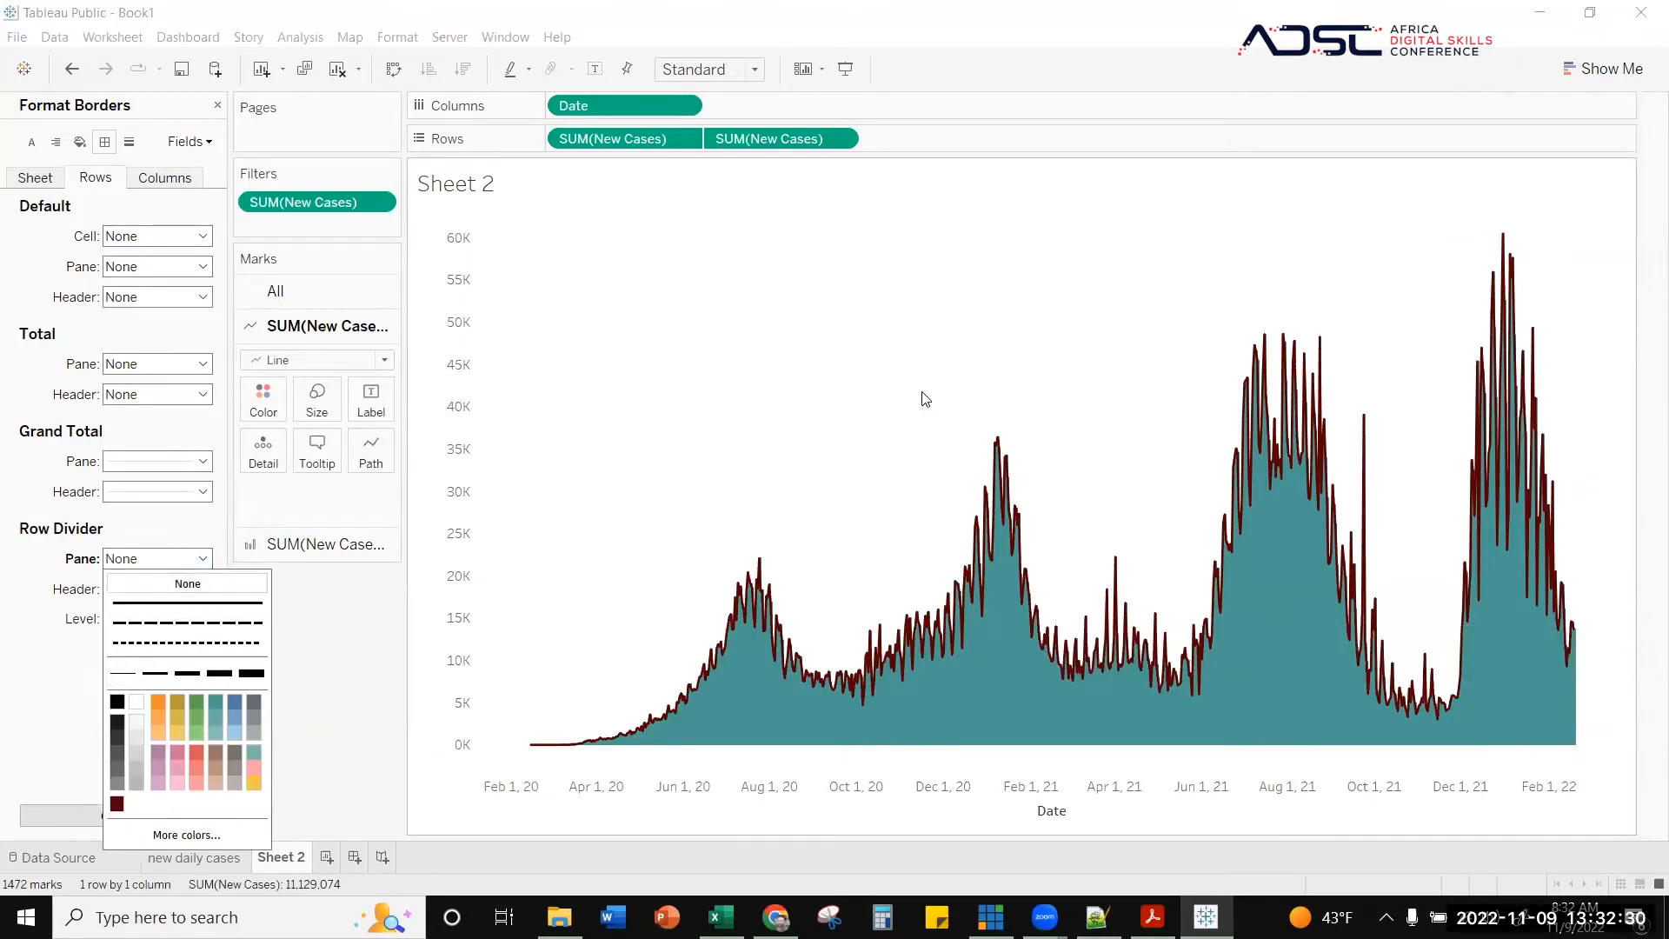
- Set the default worksheet font size to 10 for the whole sheet
click(31, 141)
click(31, 142)
click(35, 178)
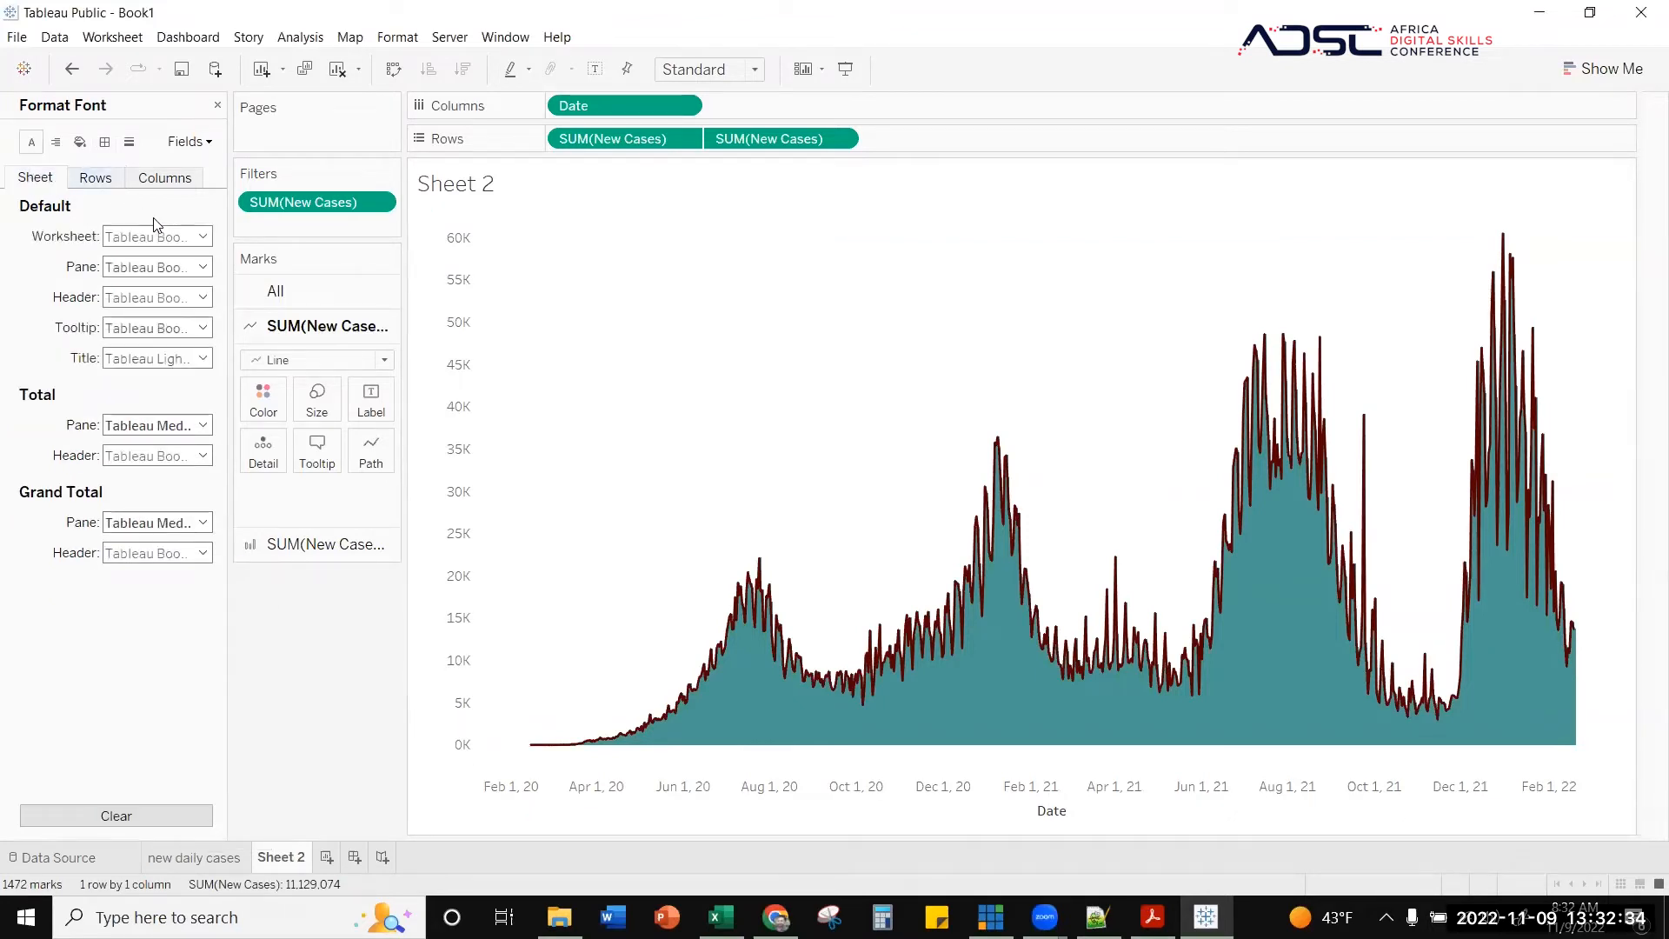
click(200, 238)
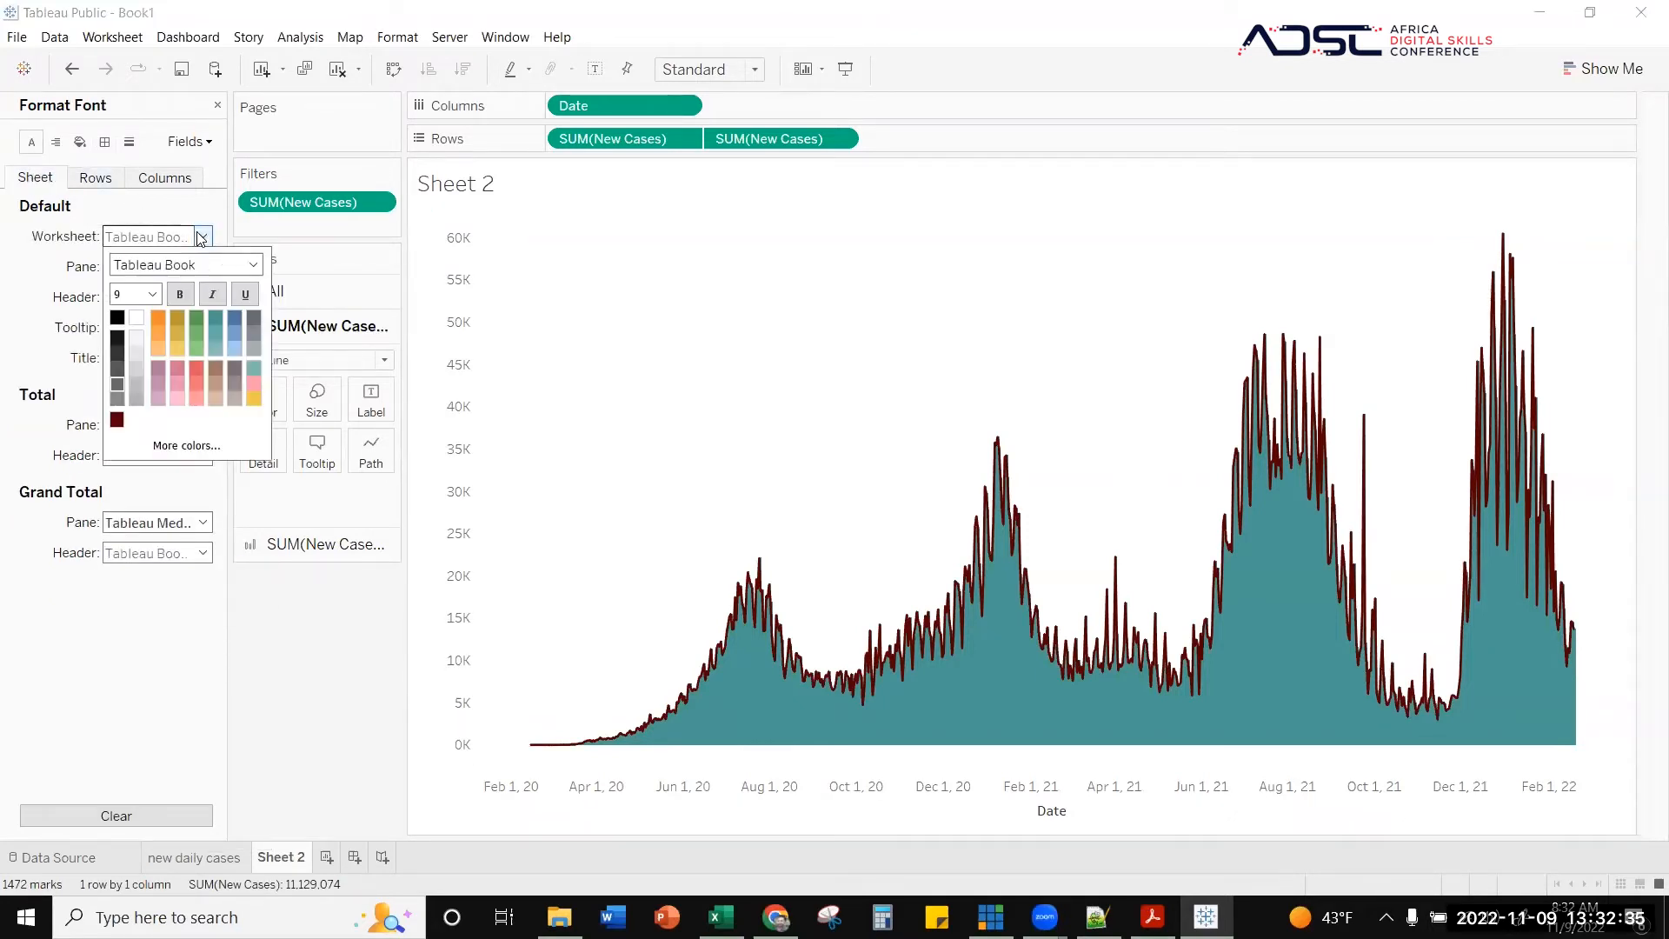
click(152, 294)
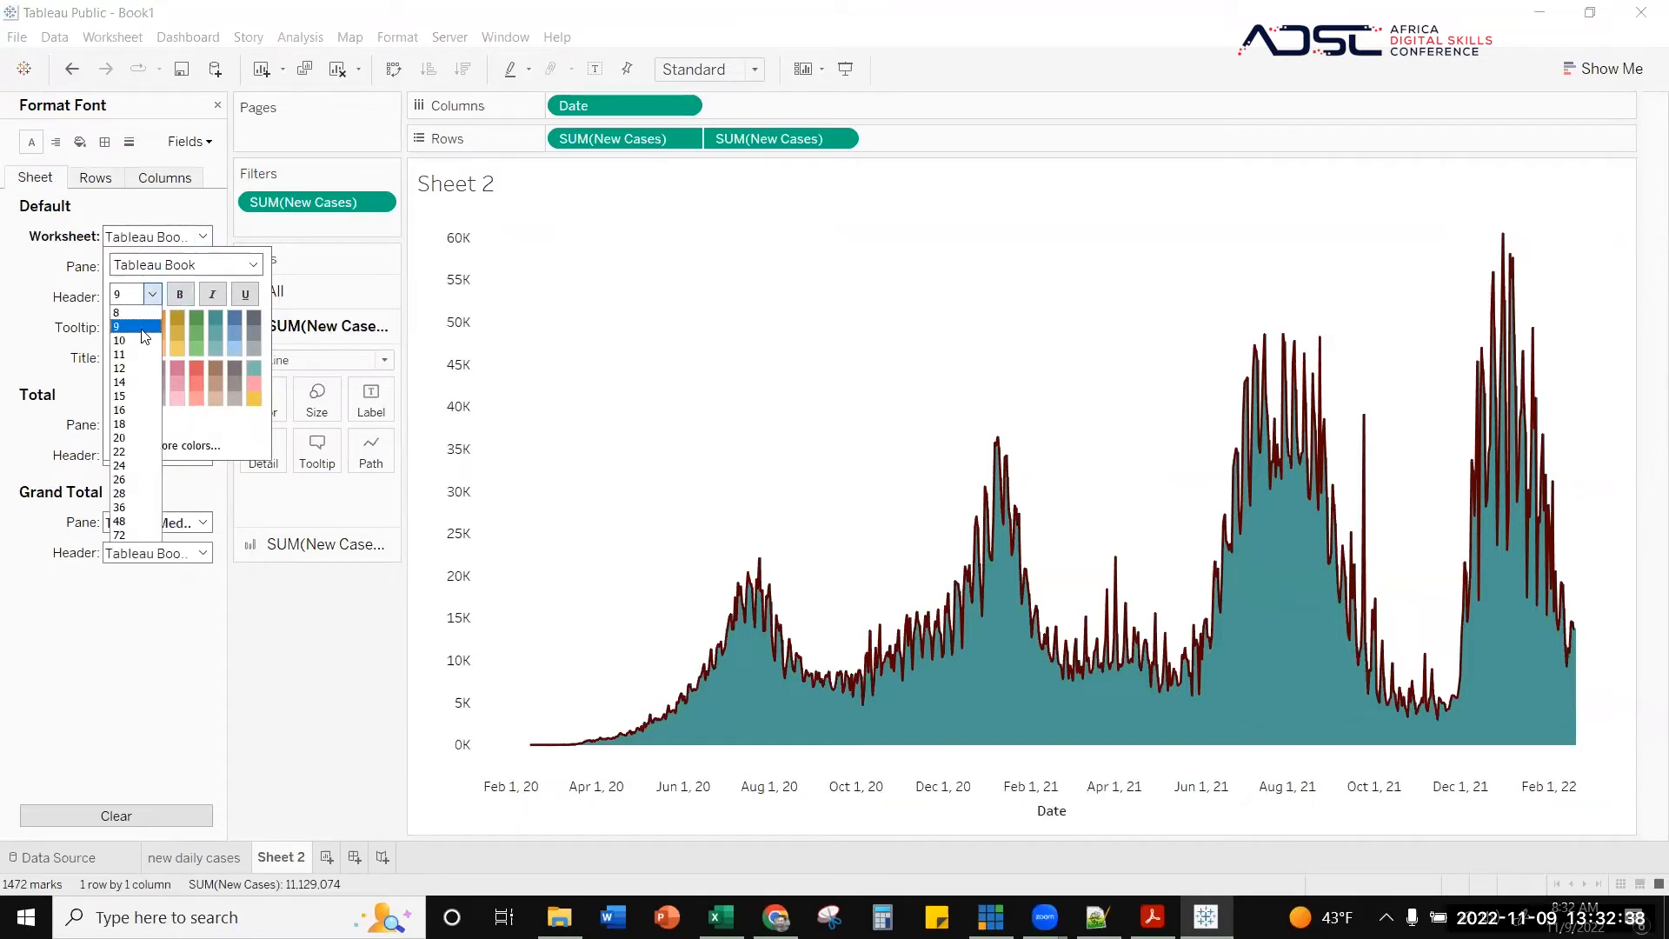
click(144, 339)
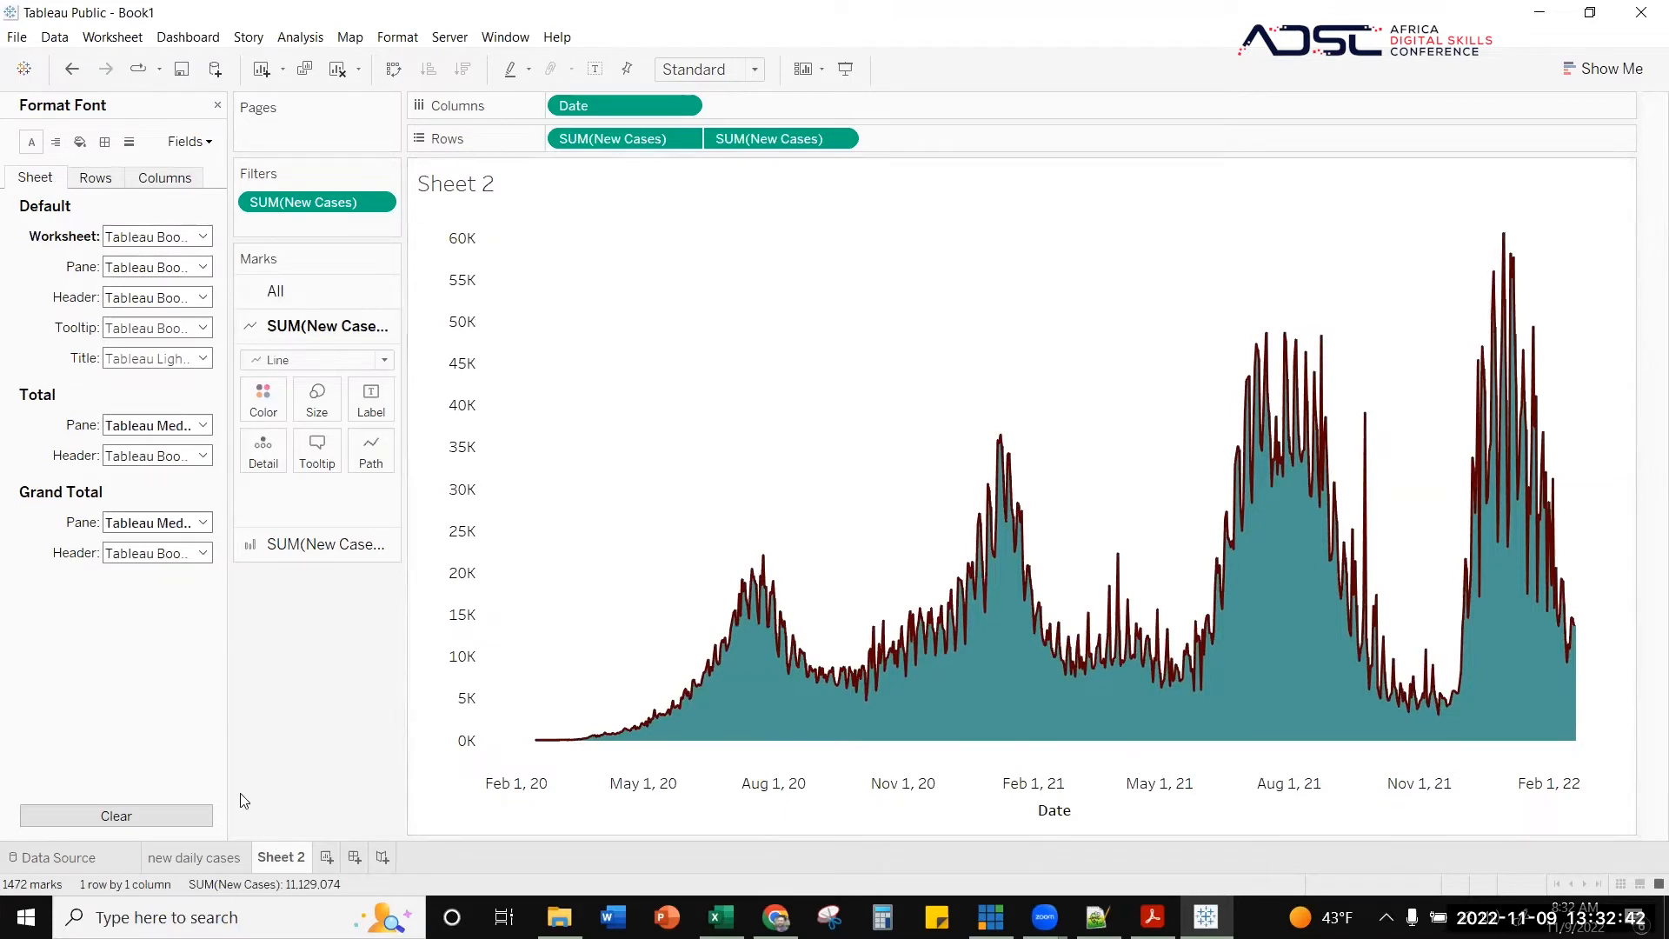
- Rename Sheet 2 as "line graph"
double_click(277, 859)
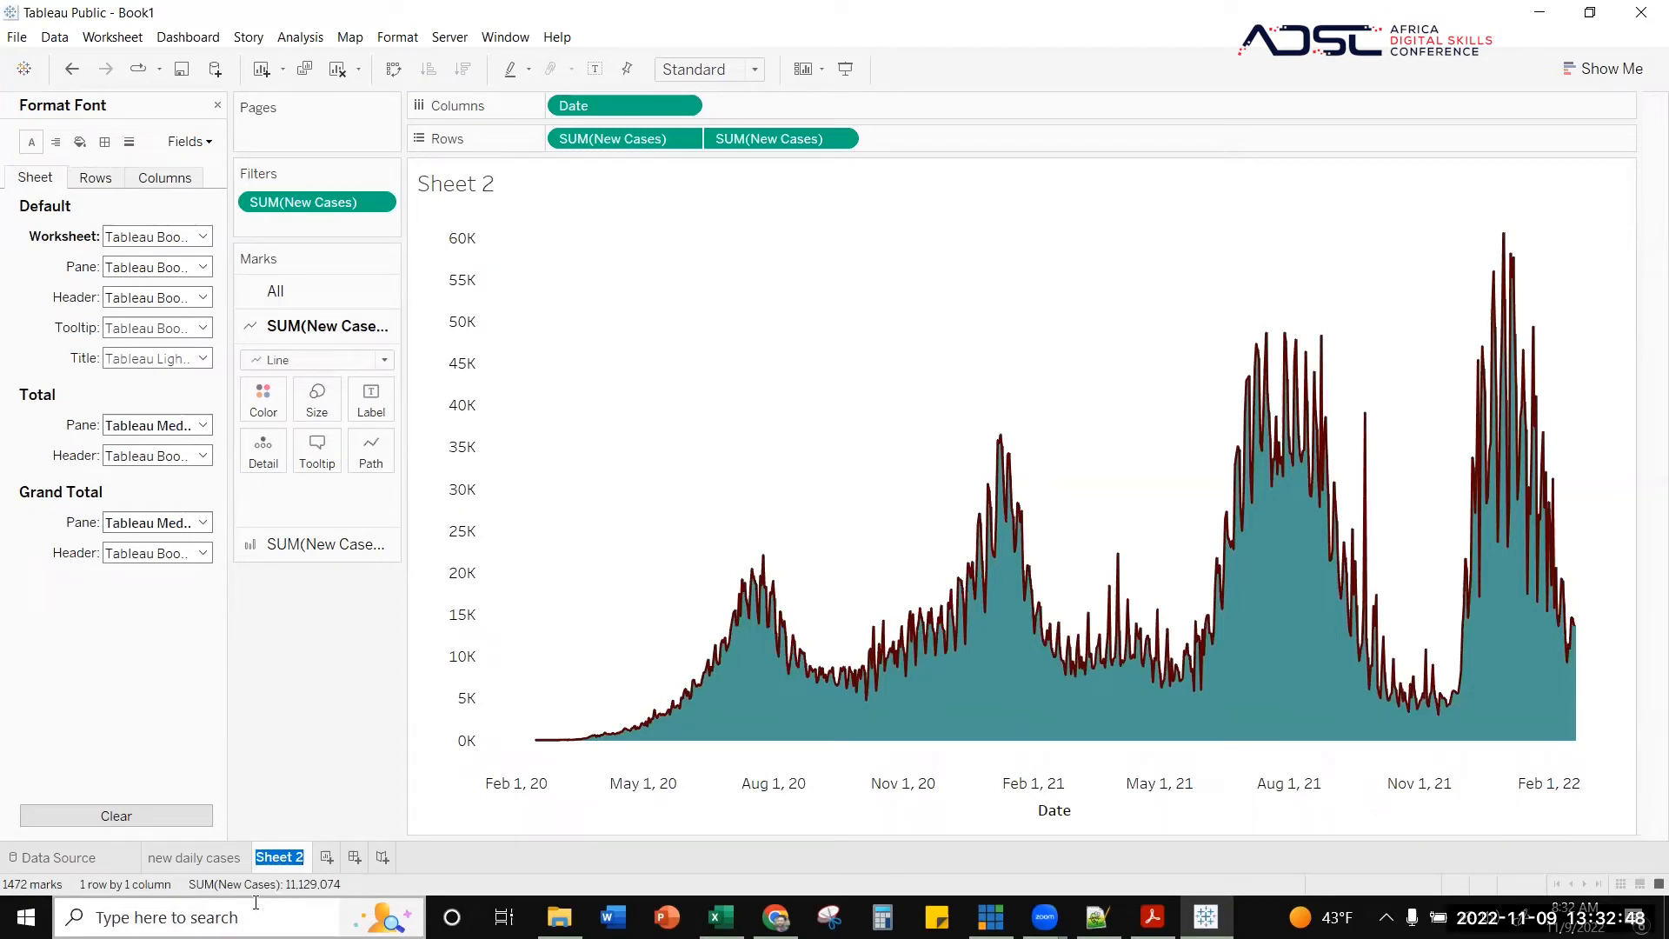
text(line graph)
key(Return)
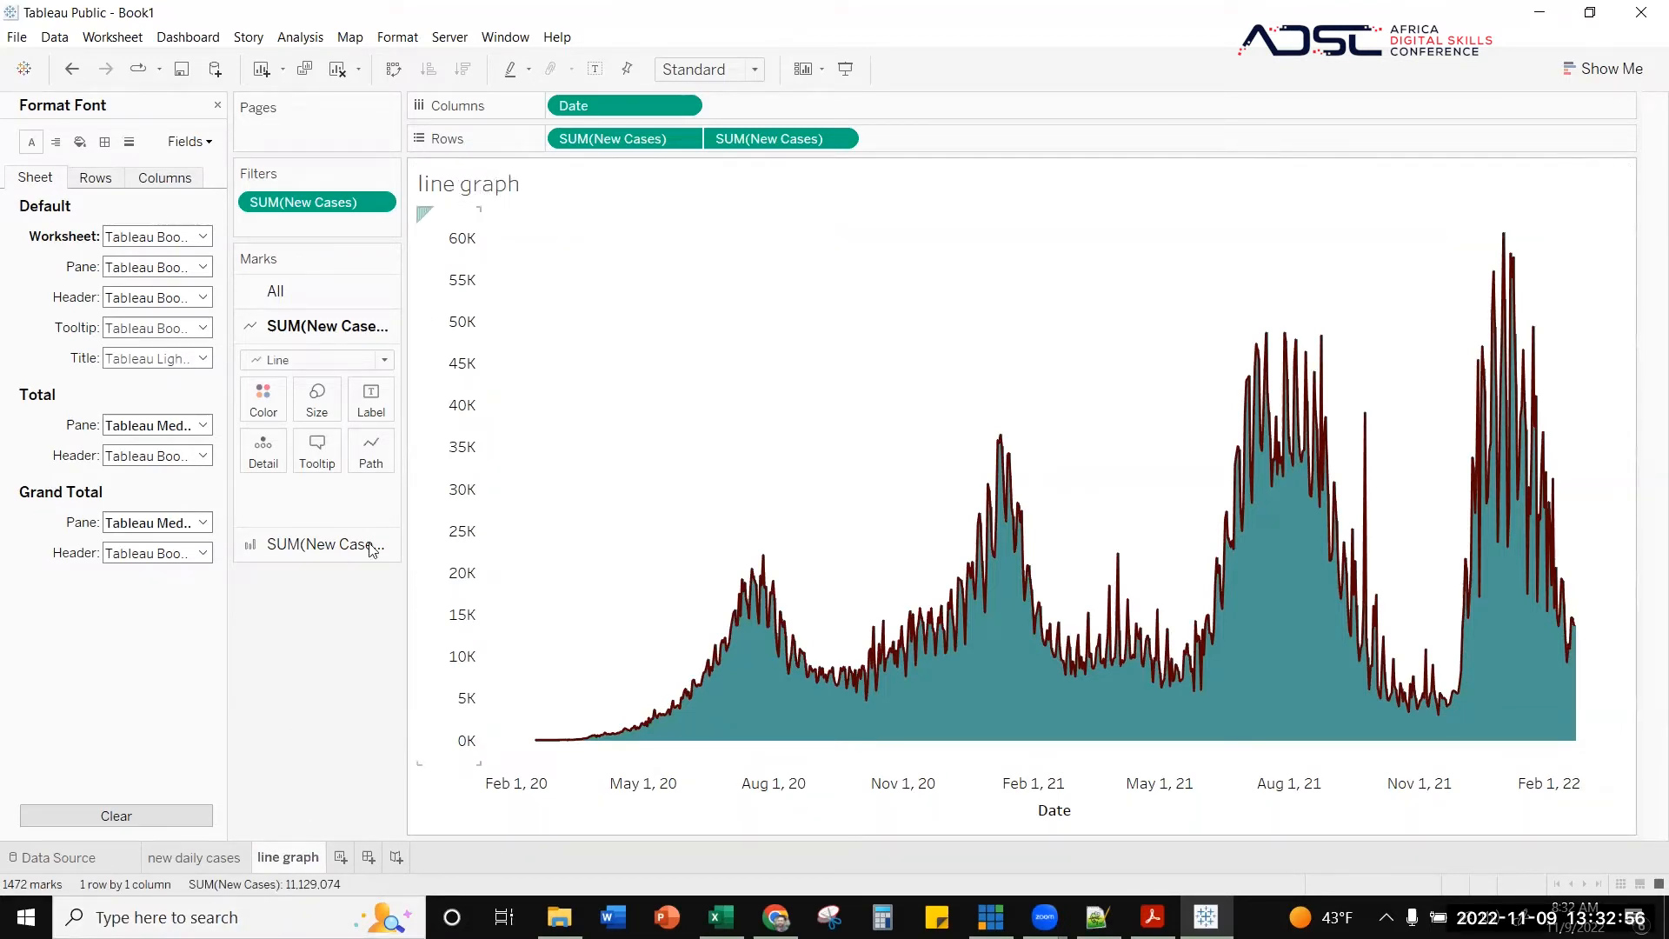
- Create a new worksheet and clear the "new" search filter from the field list
click(340, 857)
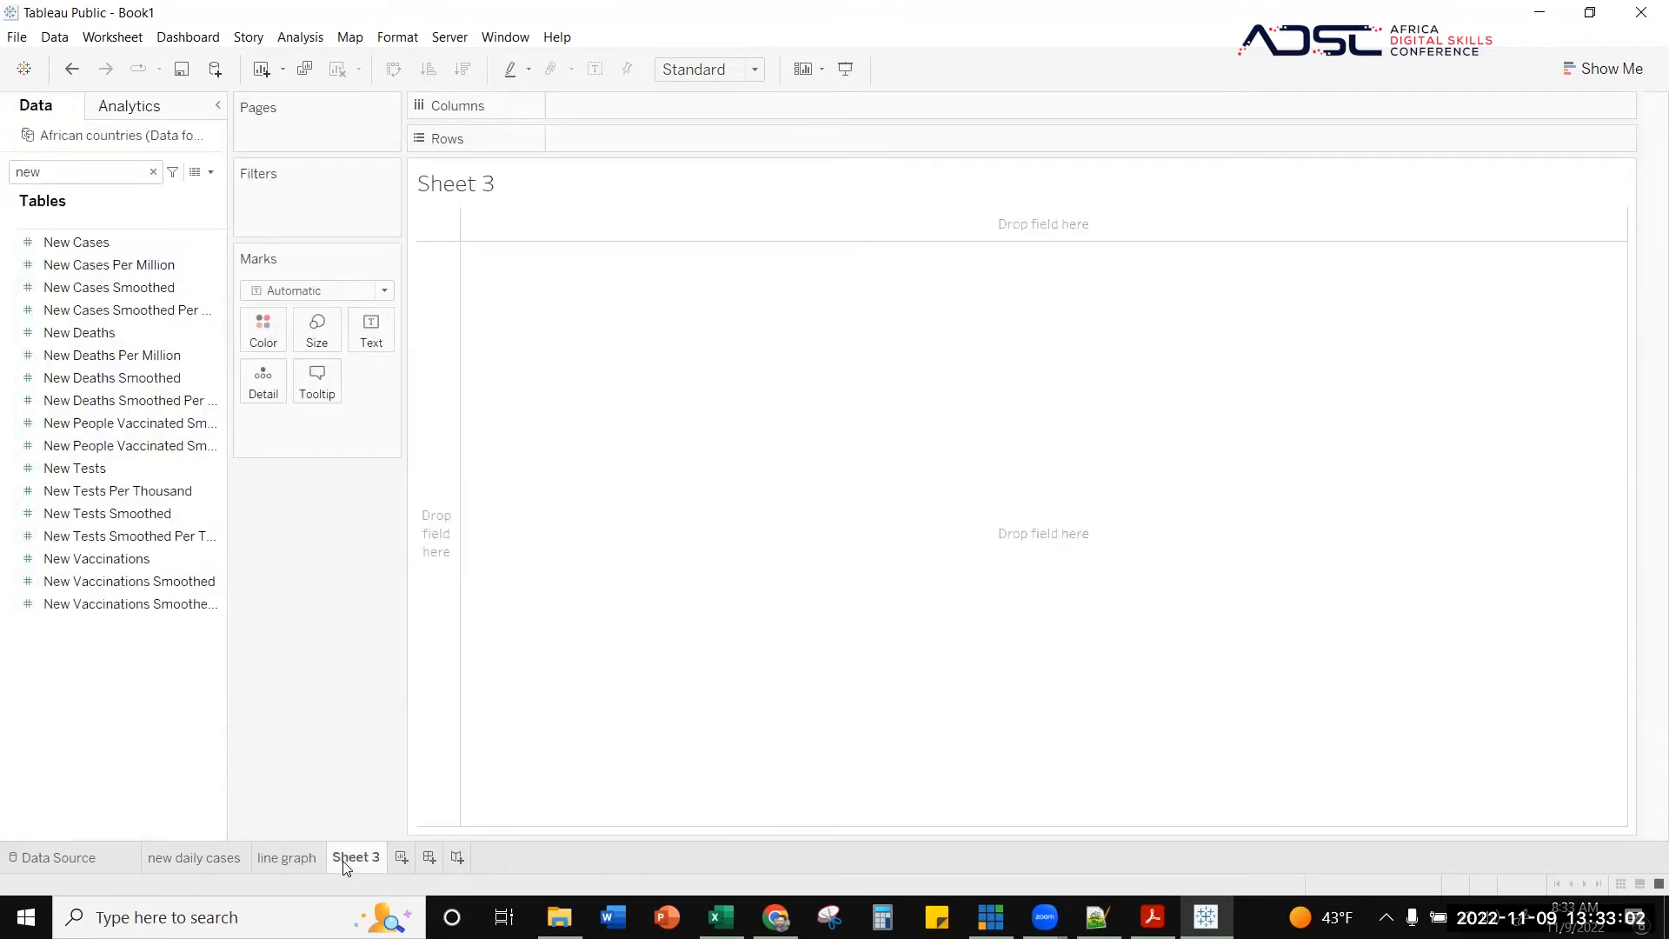
click(153, 171)
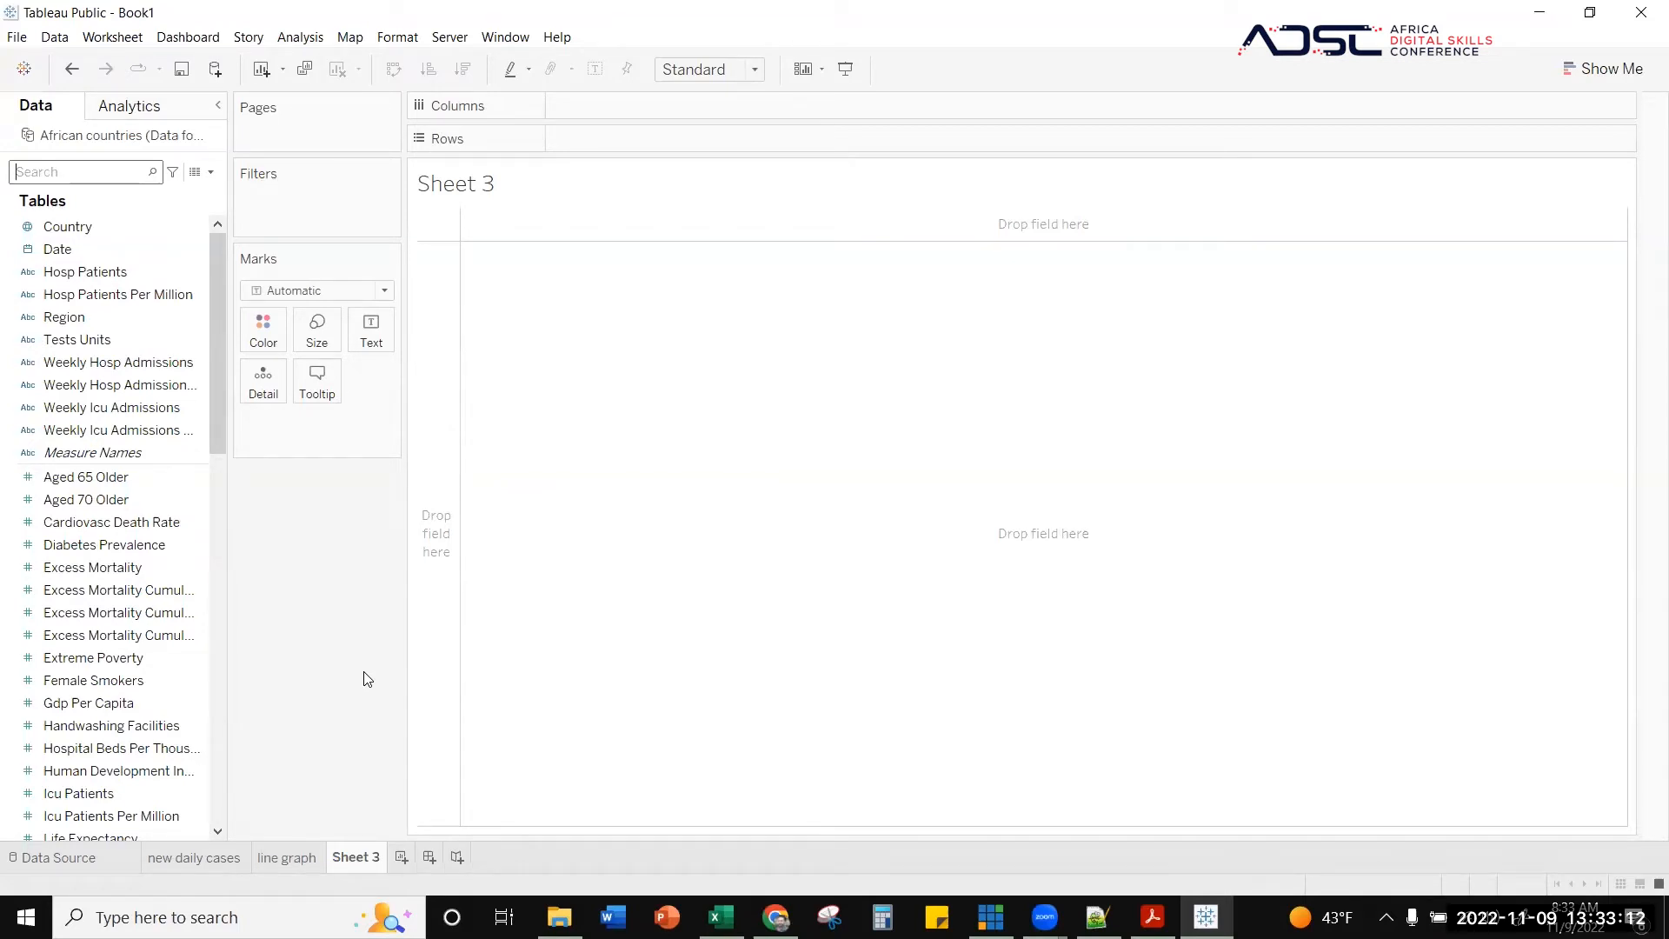
- Review the finished charts on the new daily cases and line graph sheets
click(214, 859)
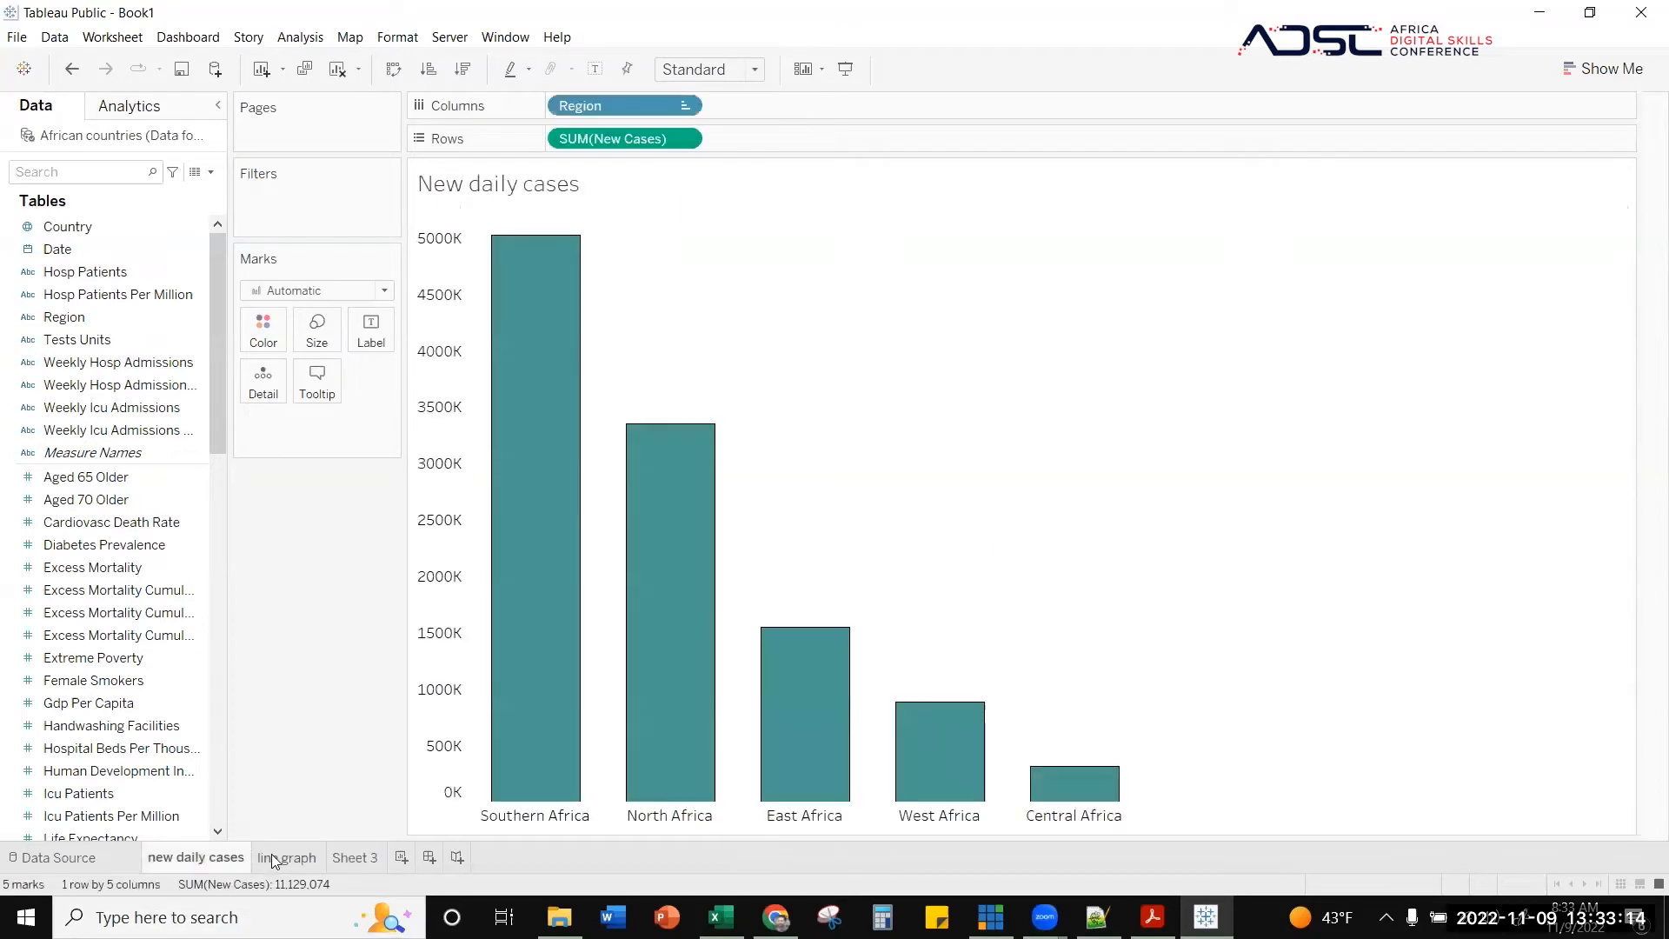
click(341, 859)
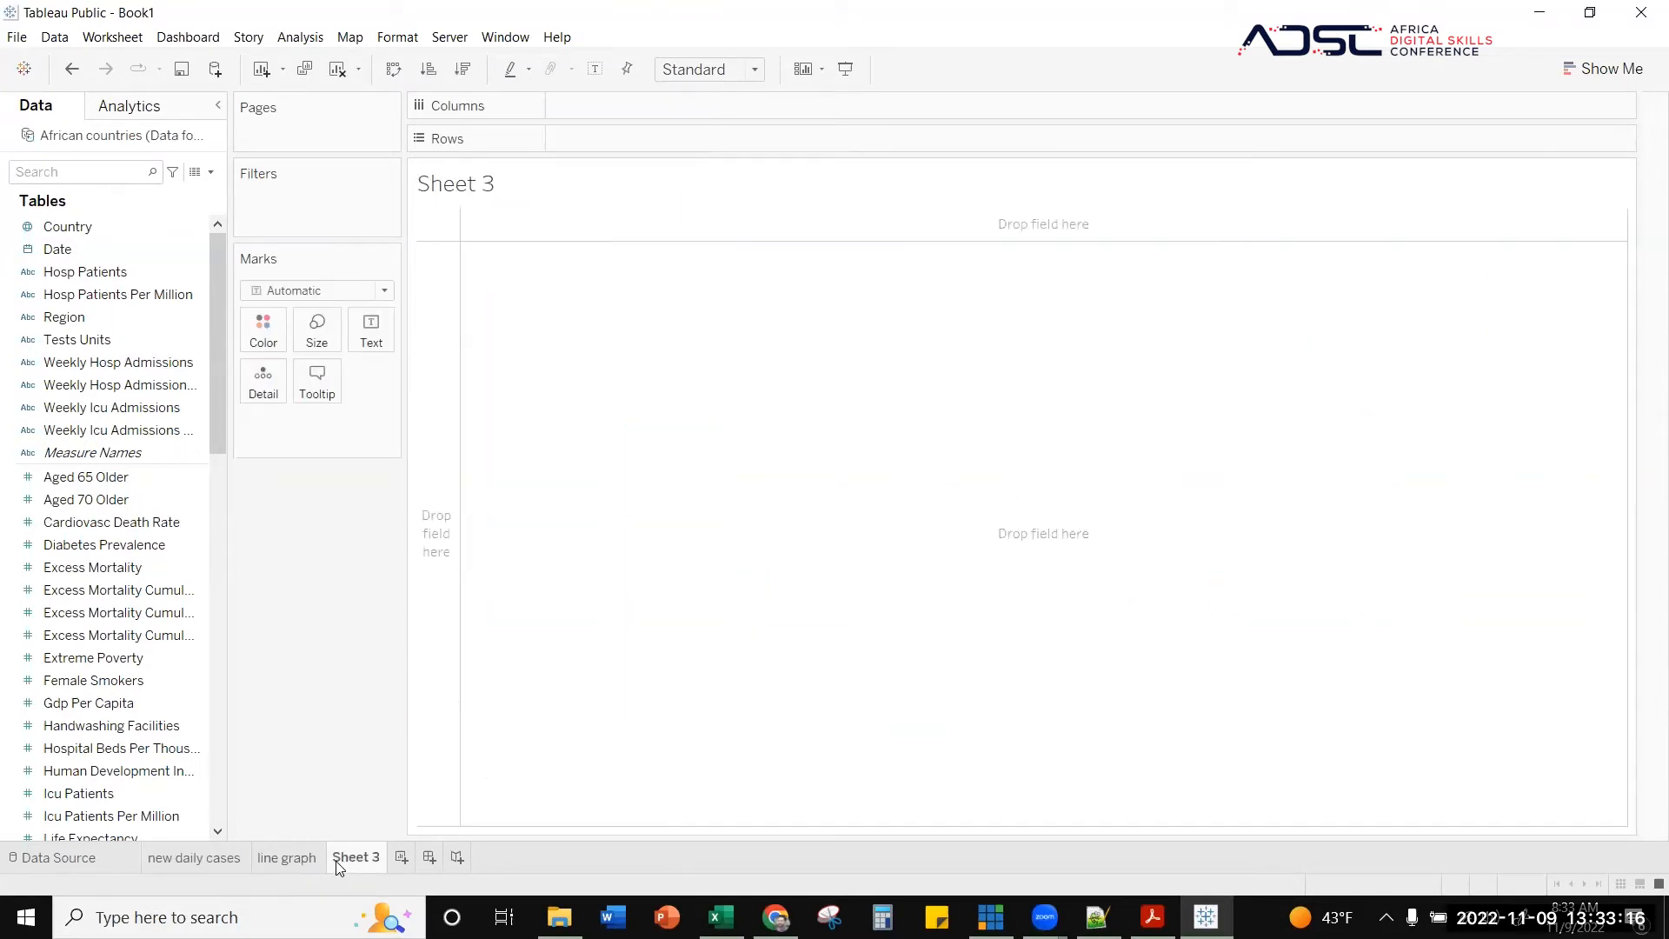
click(287, 859)
click(224, 859)
click(293, 857)
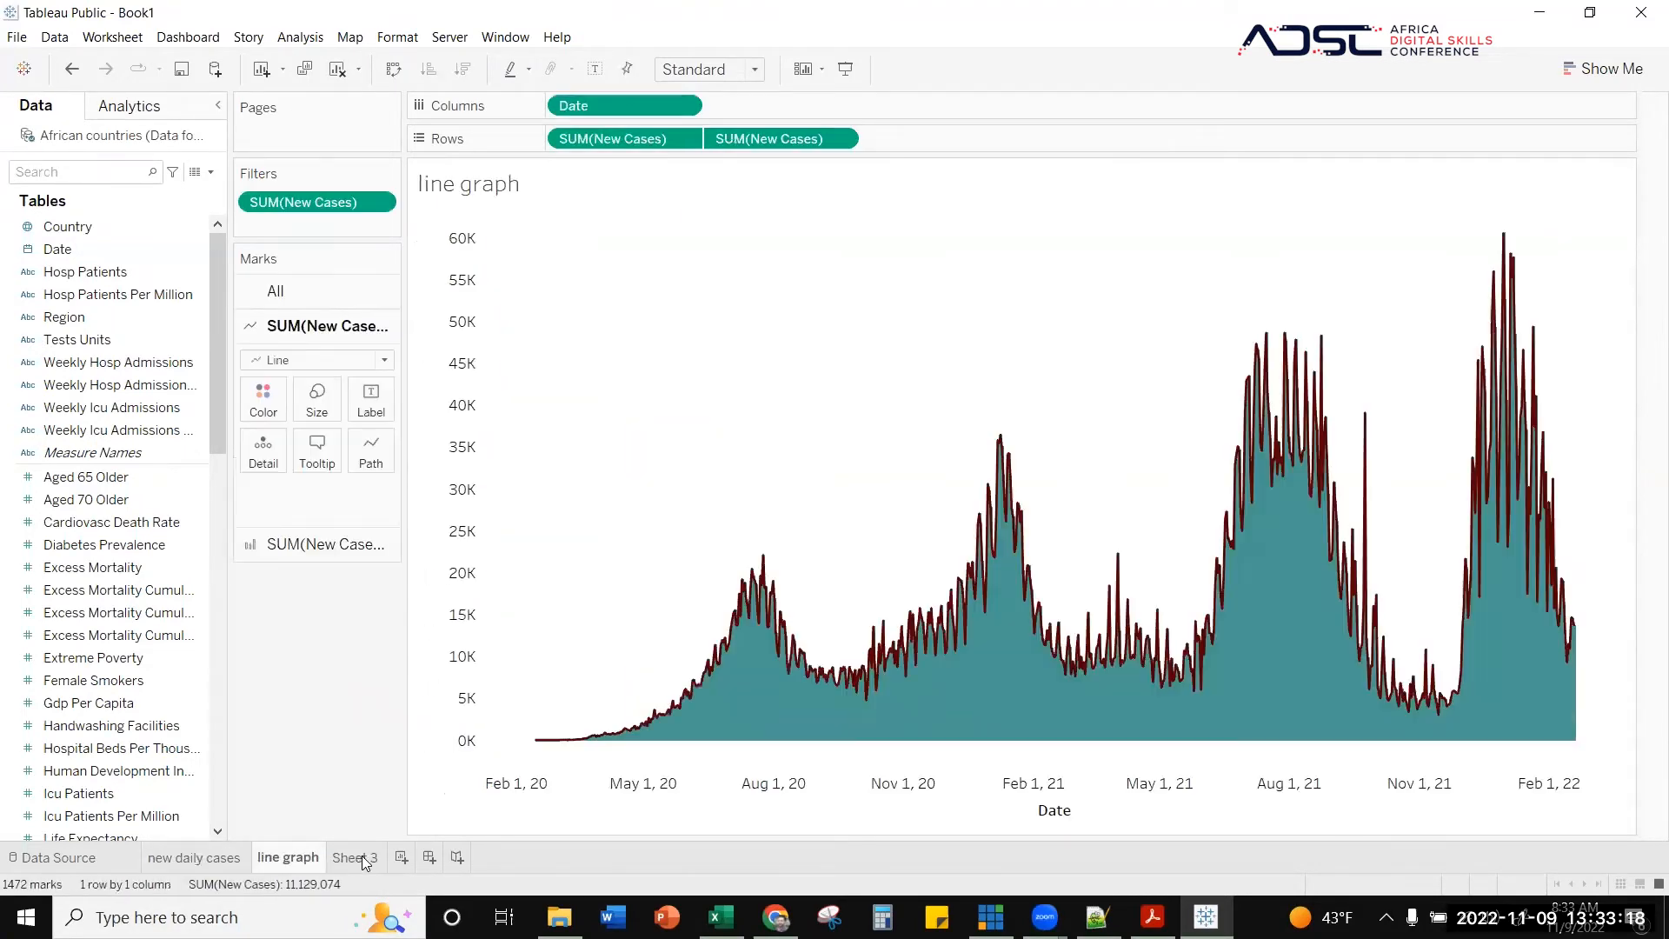
- Return to the empty Sheet 3 and place the Region field on Columns
click(364, 859)
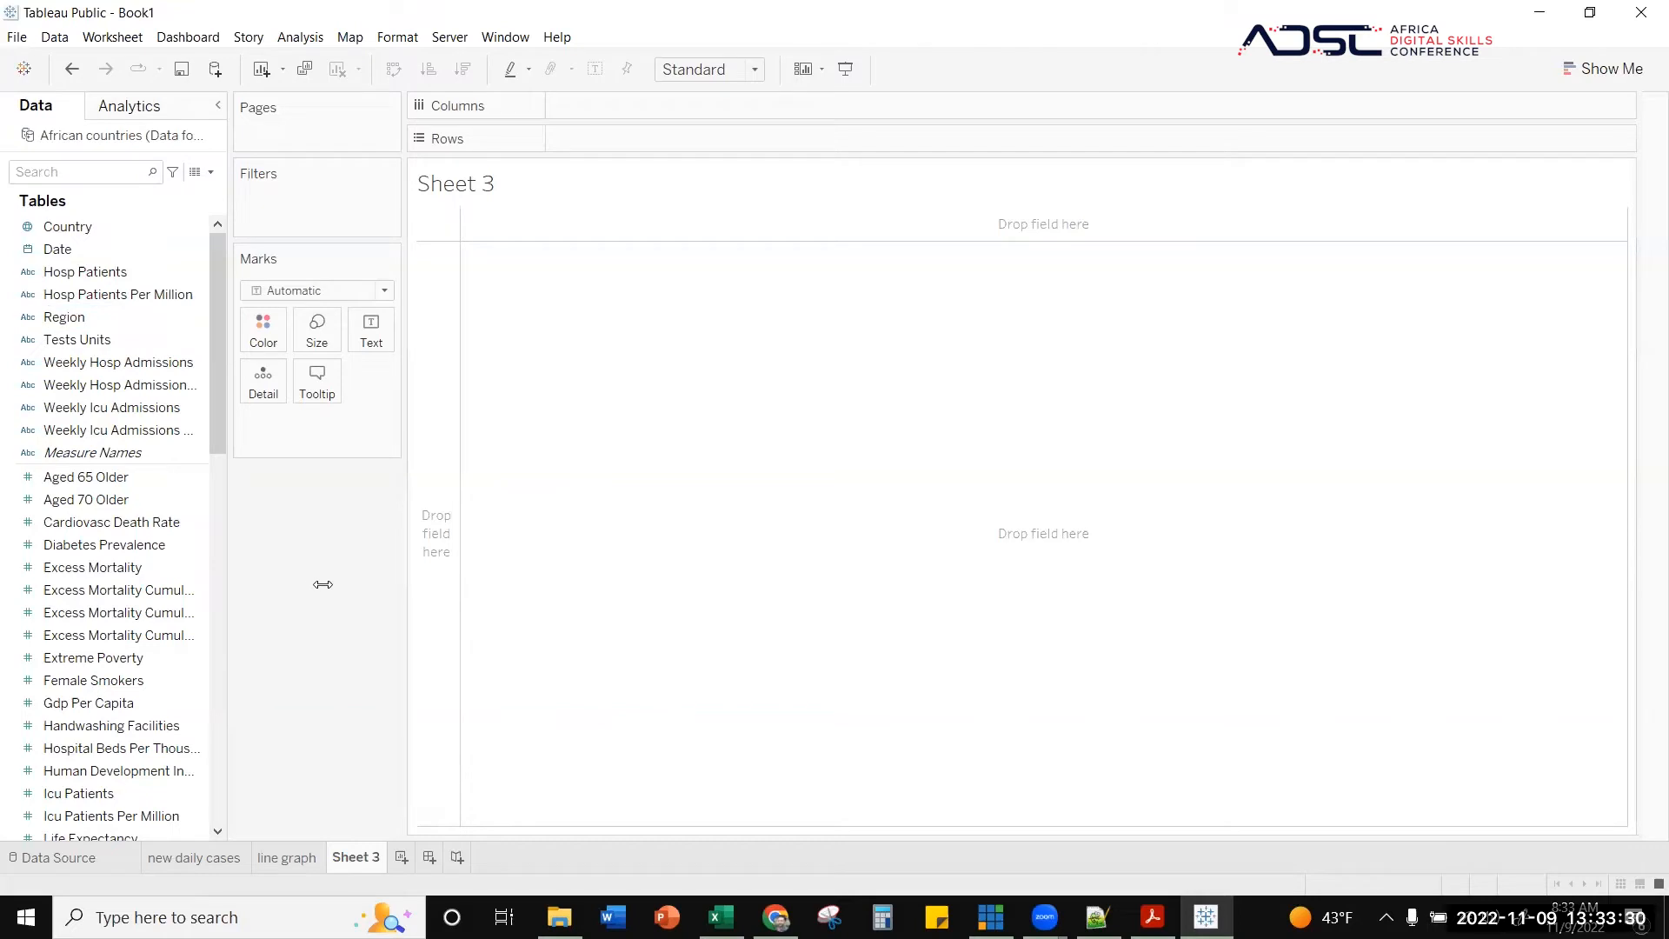
click(201, 859)
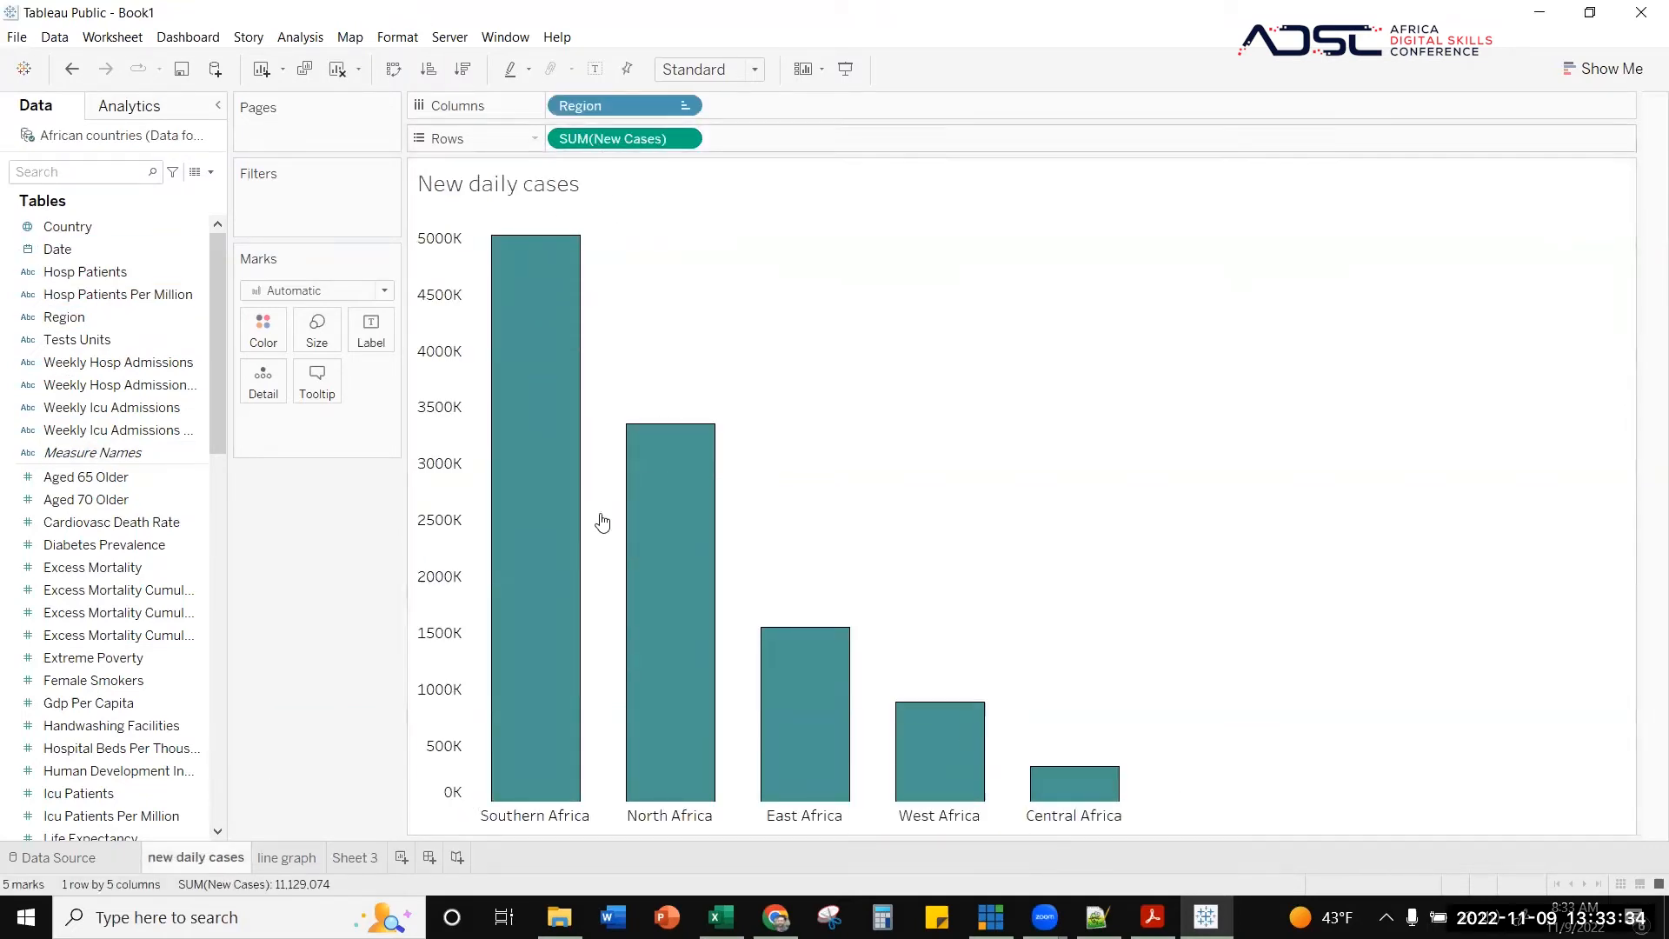
click(367, 859)
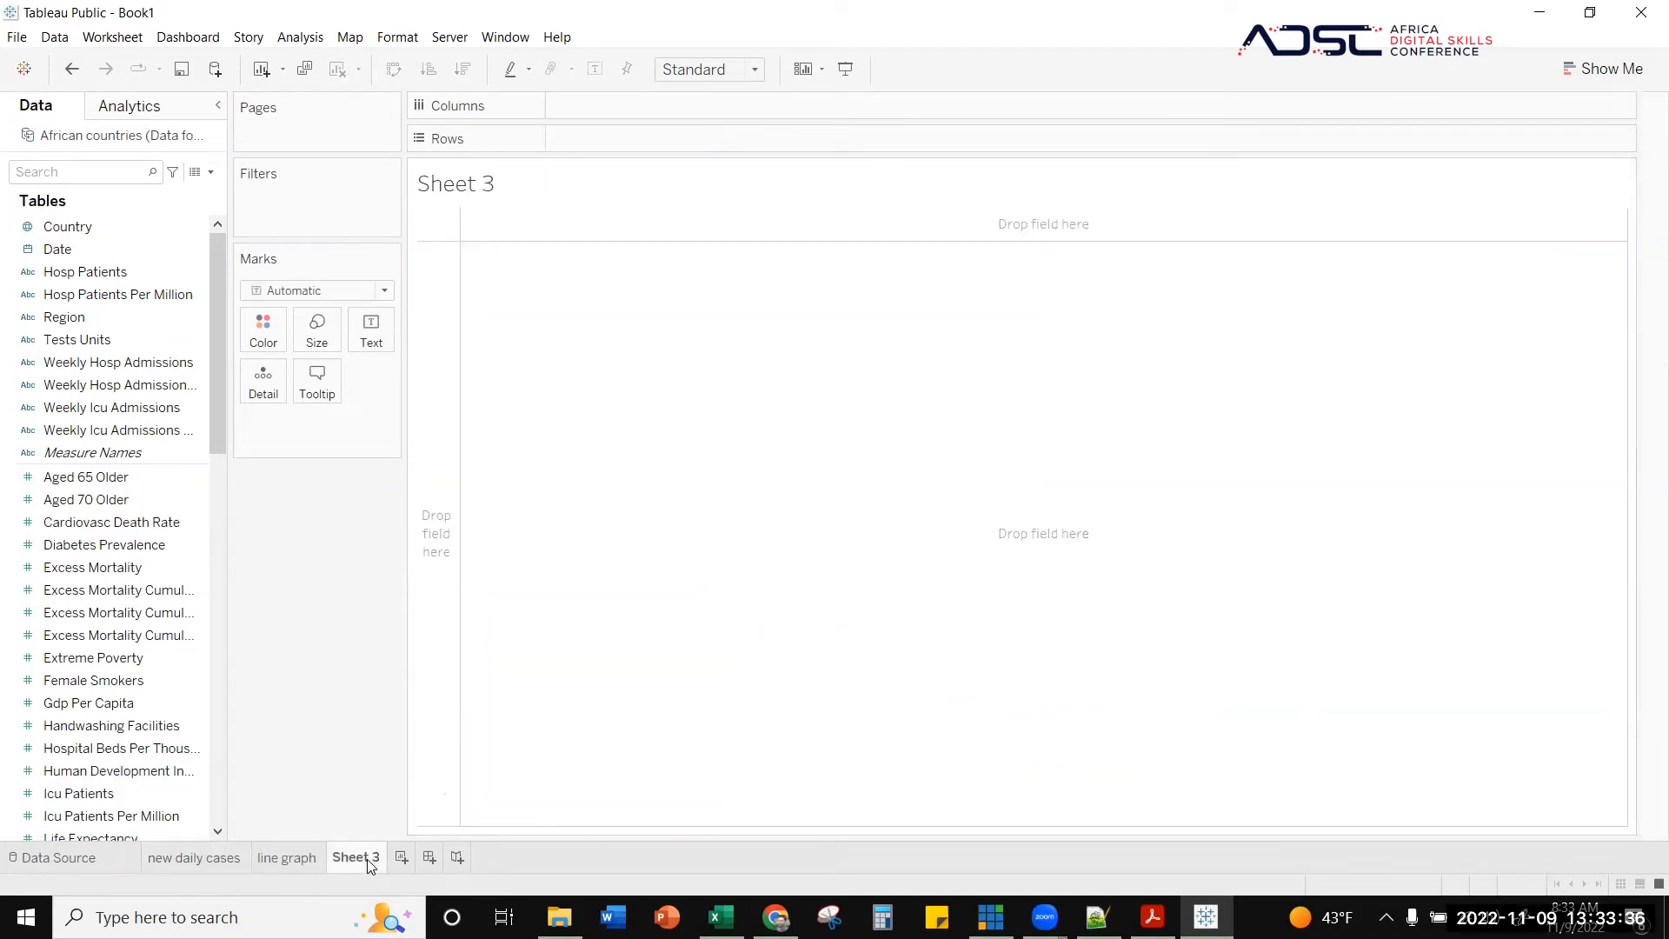
drag(65, 316, 593, 113)
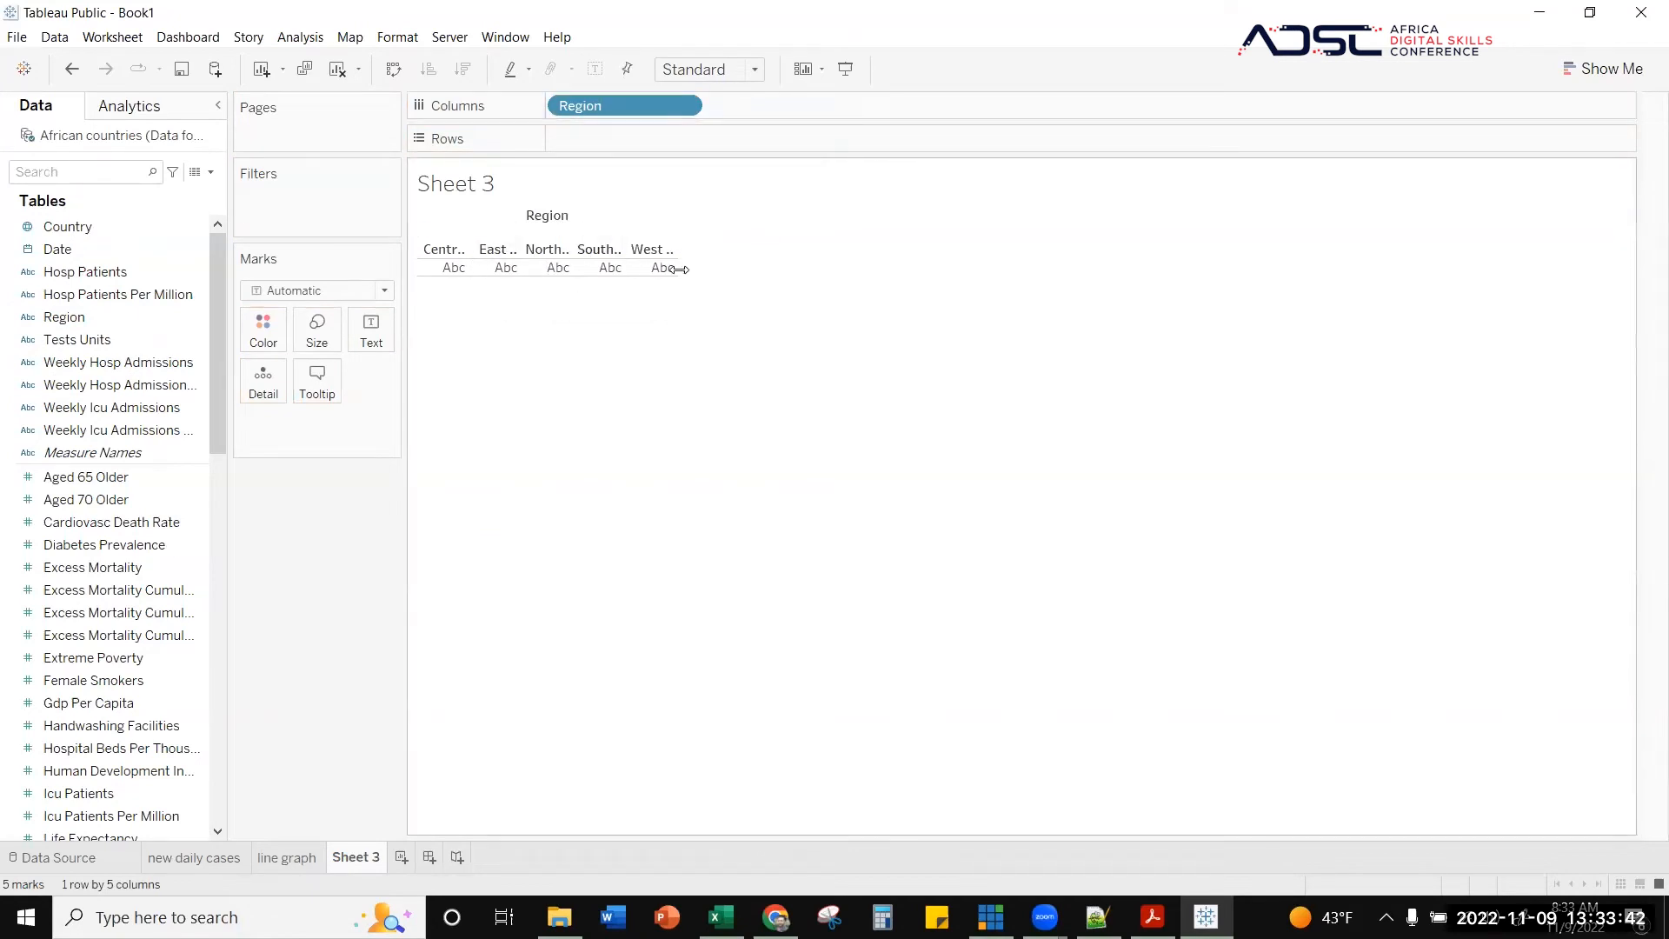
- Search the field list for "new" and show New Cases as text for each region
click(102, 167)
text(n)
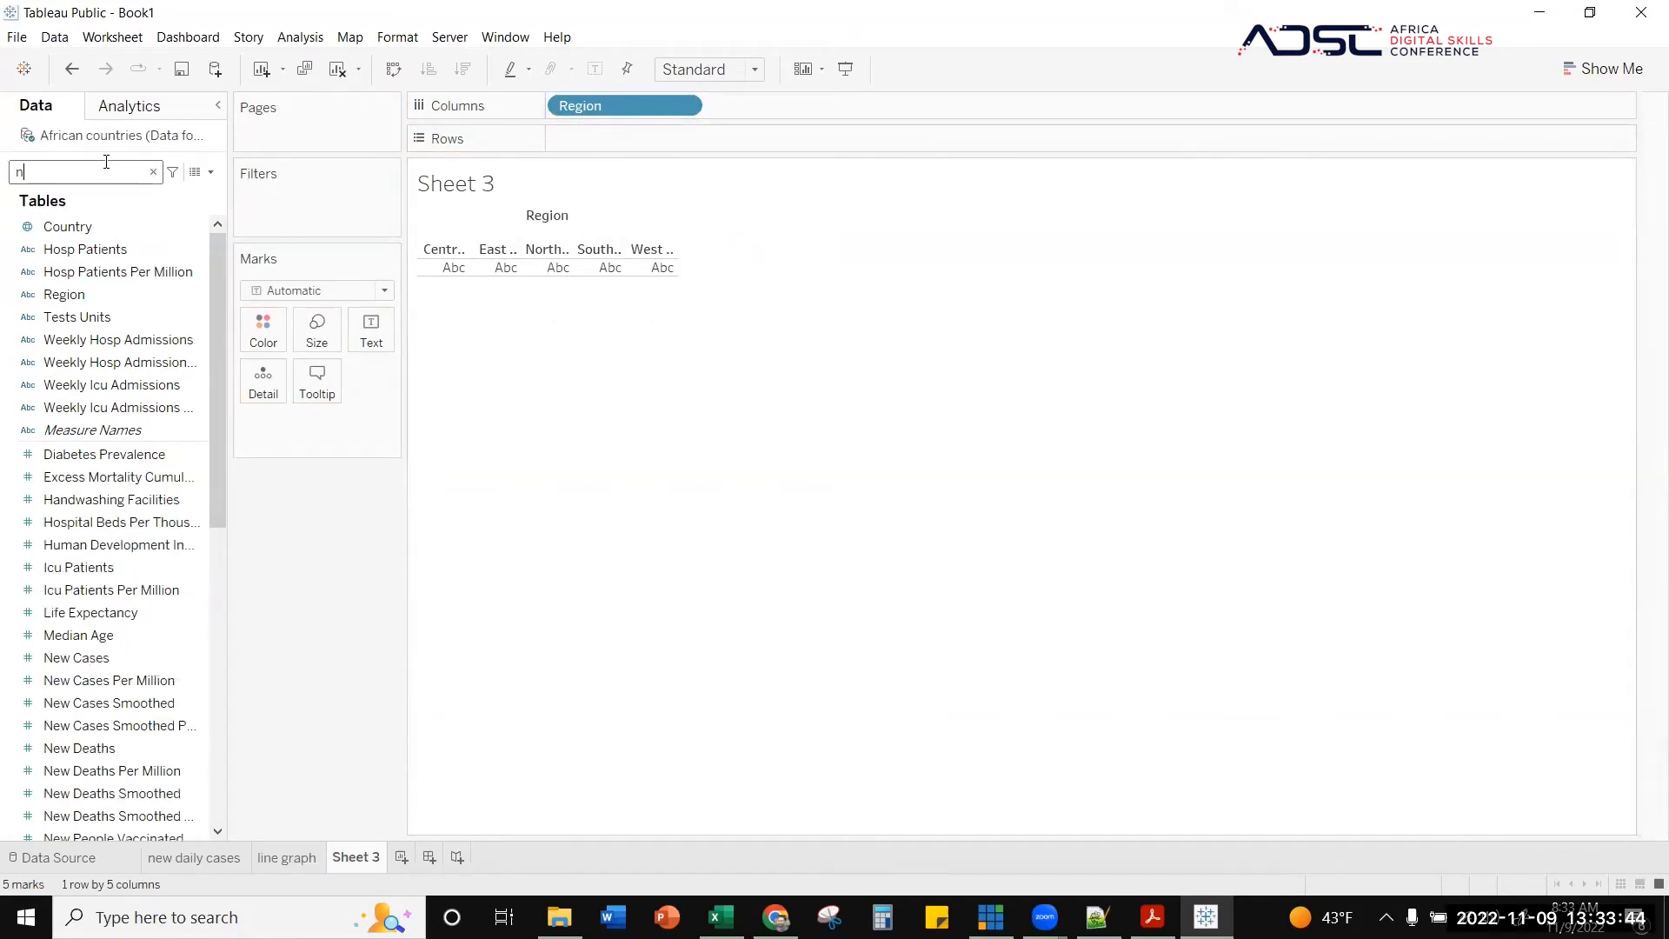
text(ew)
click(77, 243)
drag(76, 246, 372, 328)
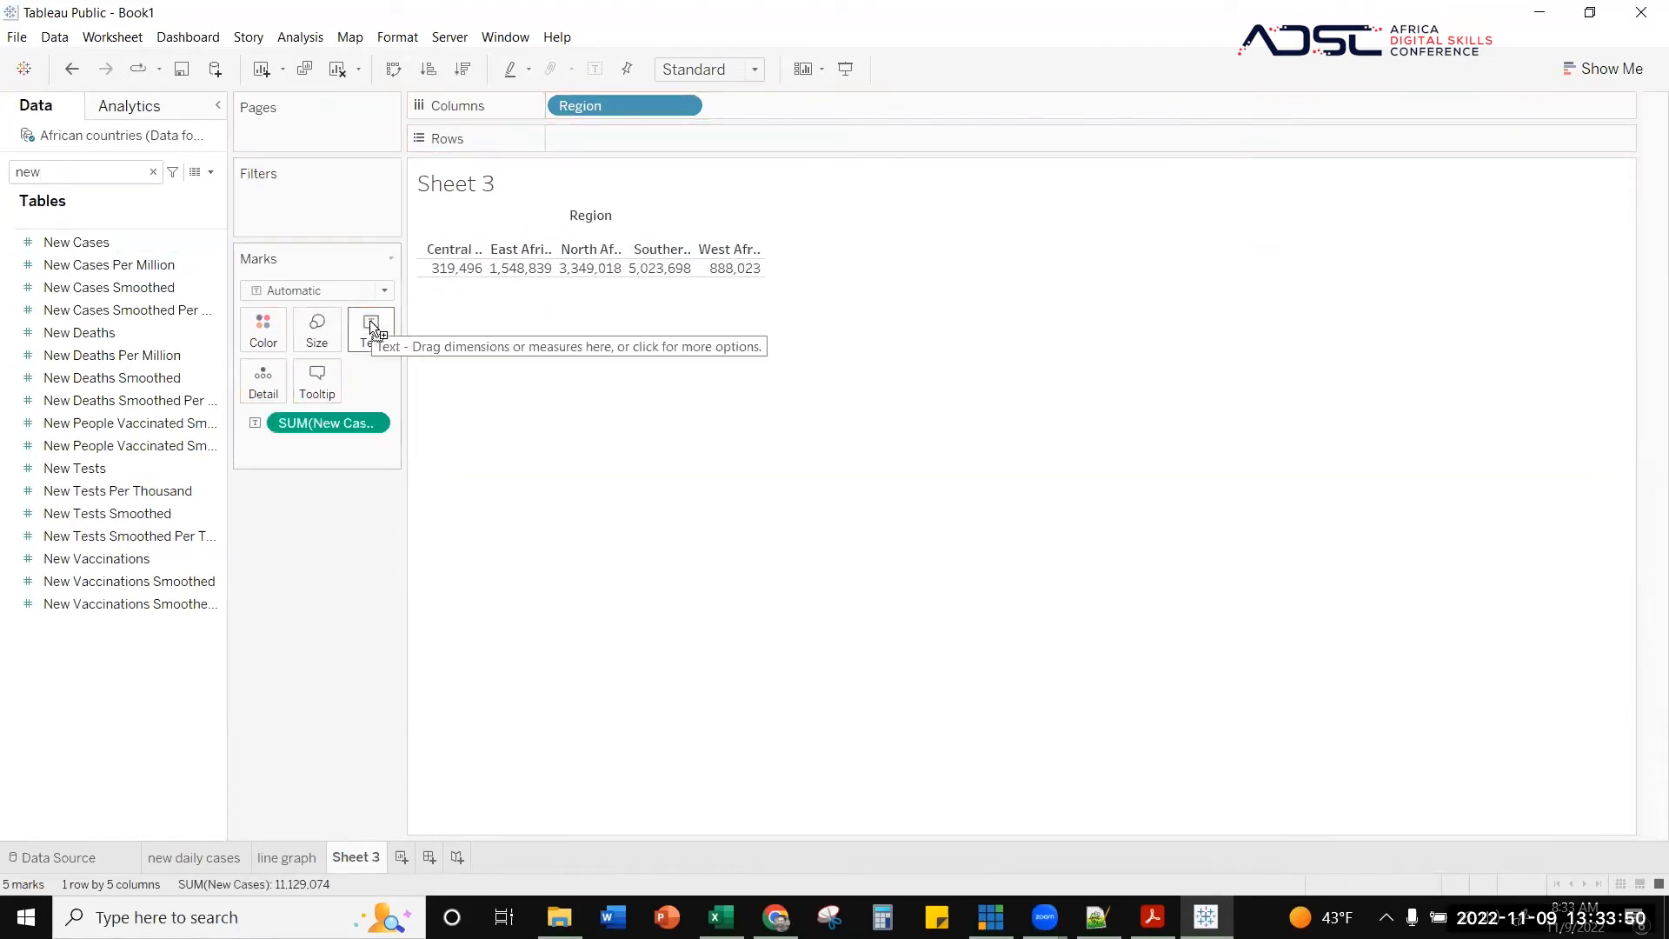
- Remove New Cases from the text marks and add it back as text
click(372, 327)
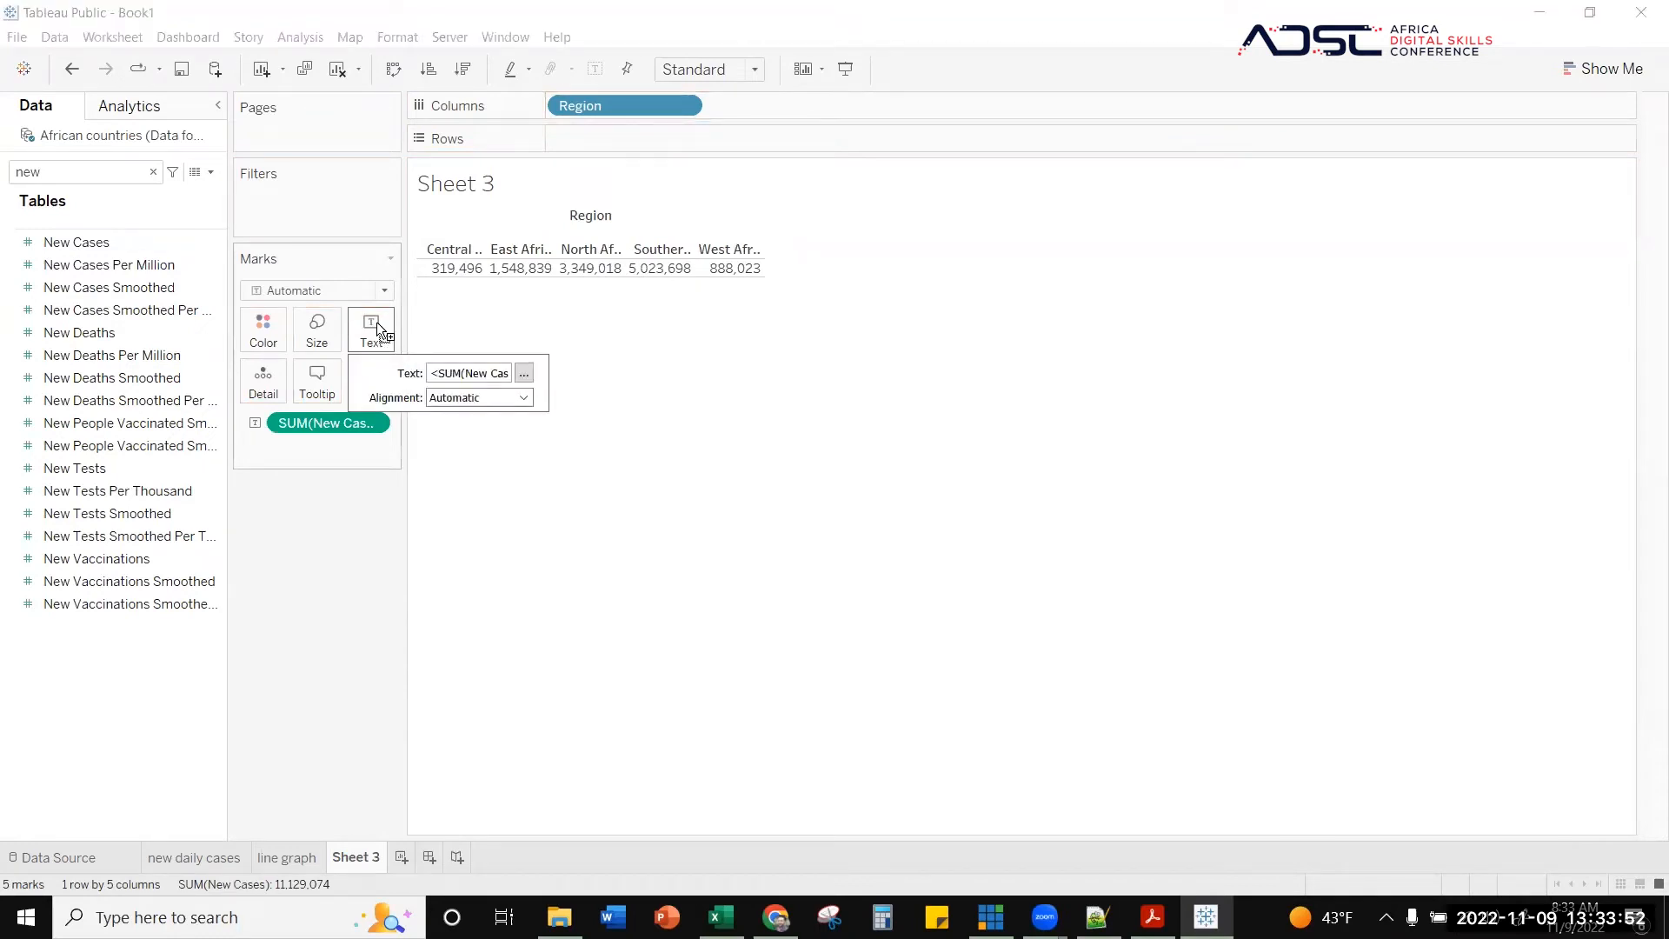
drag(336, 423, 343, 529)
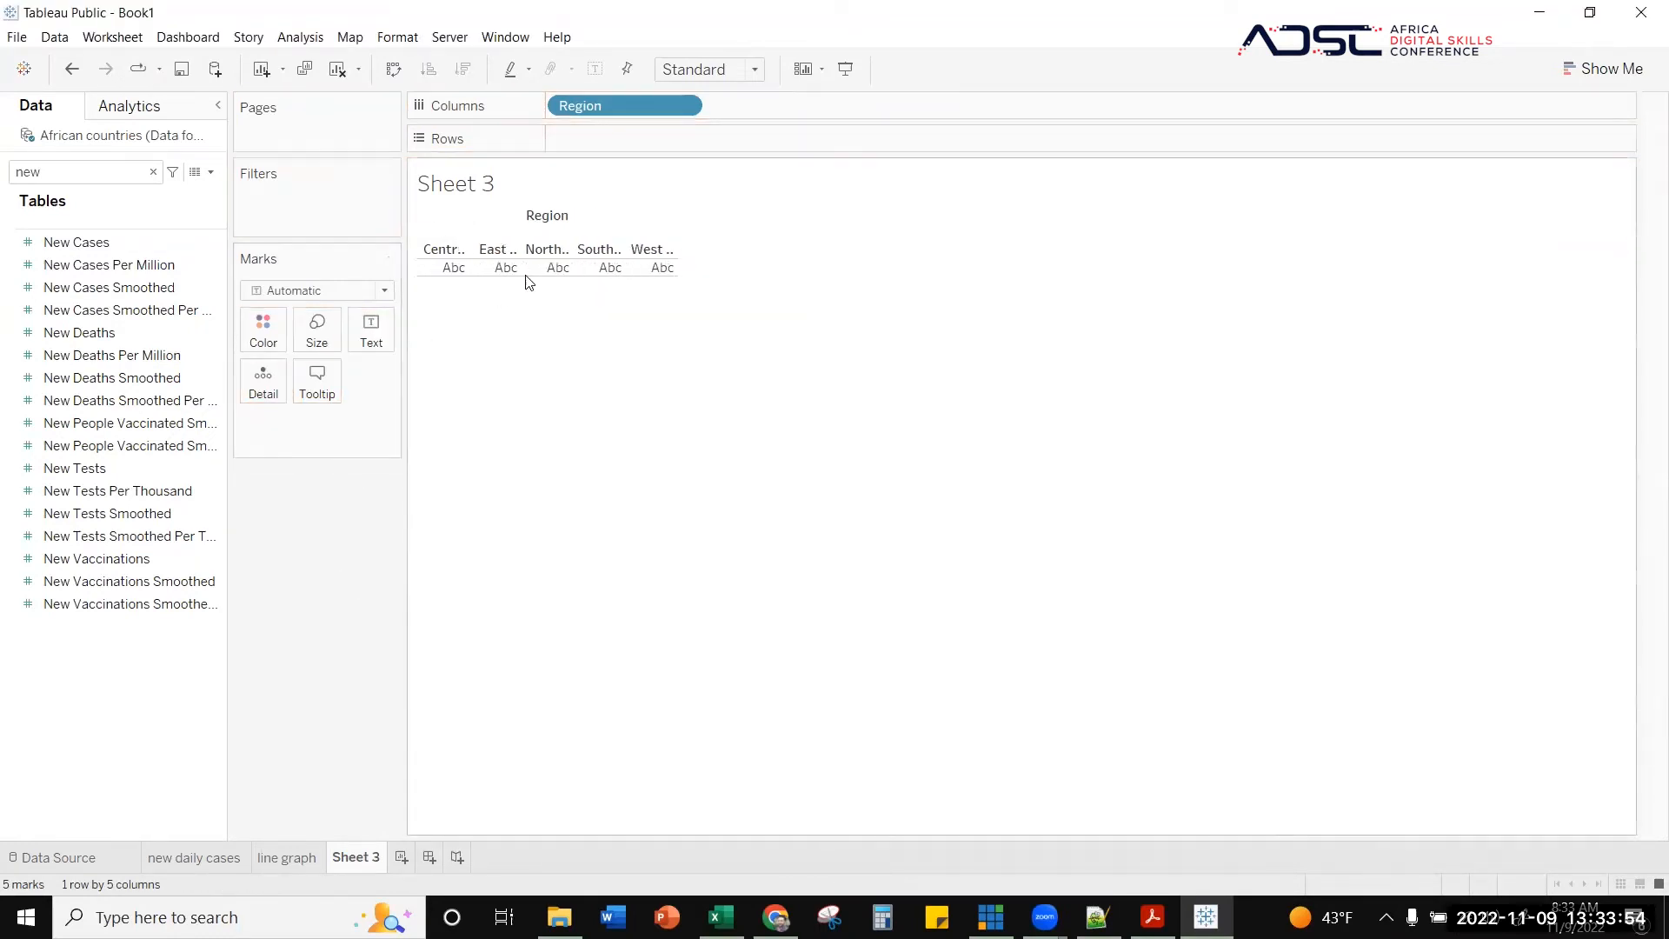
drag(76, 242, 383, 343)
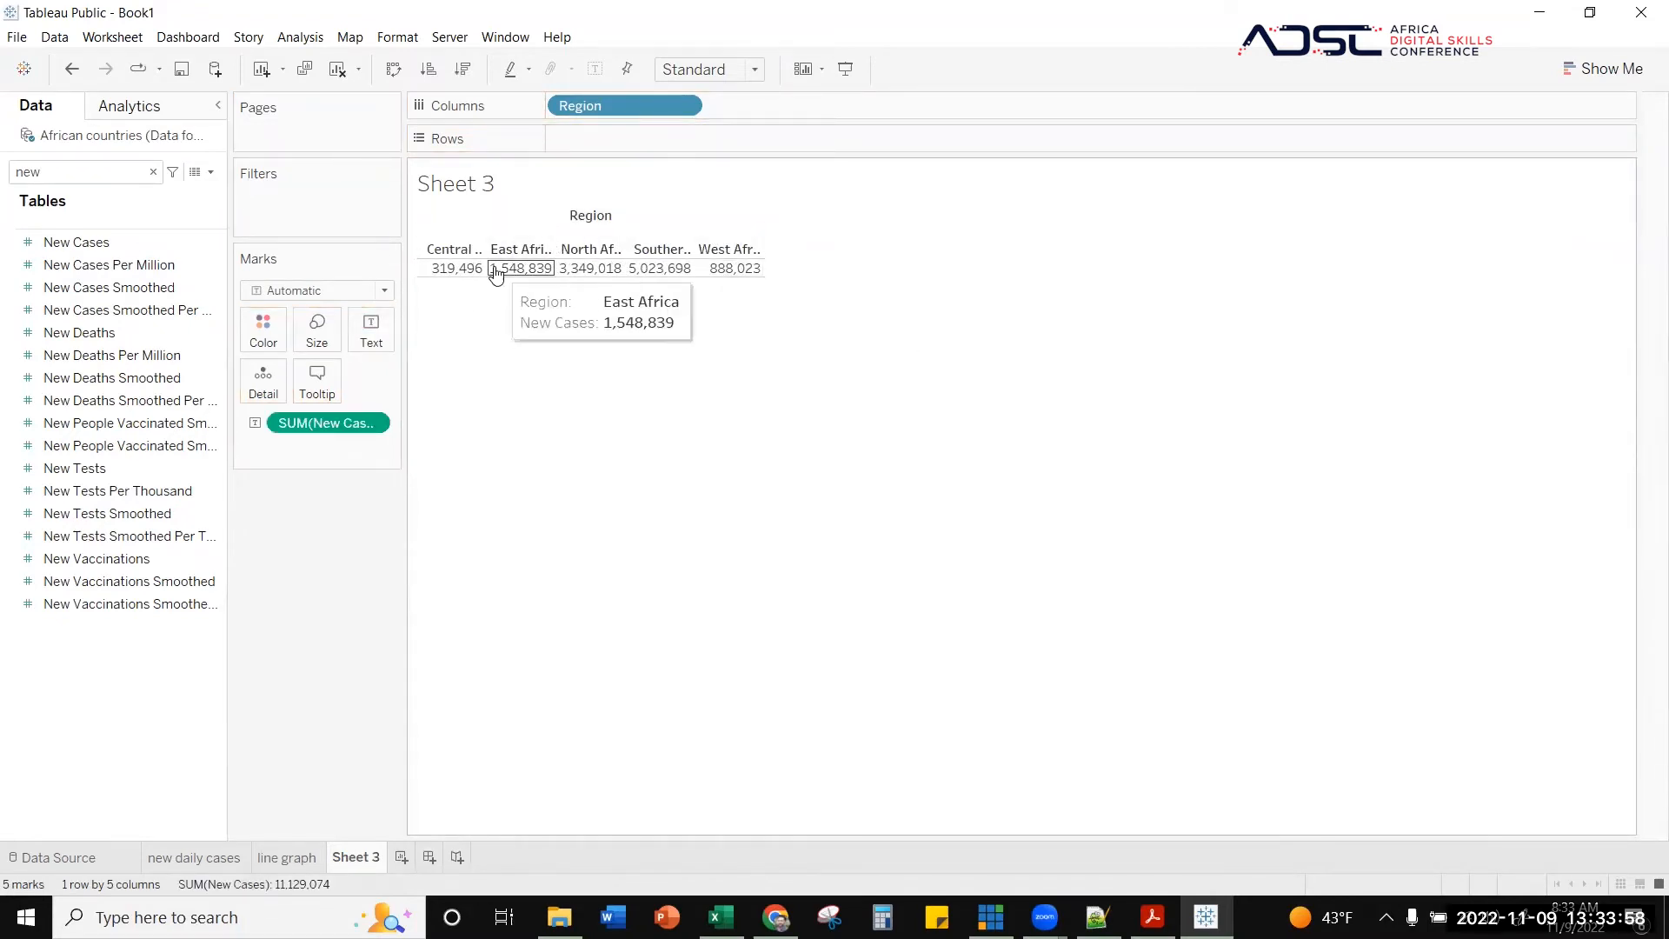
- Try the Show Me text table layout and swap rows and columns to put the regions back across the columns
click(1600, 71)
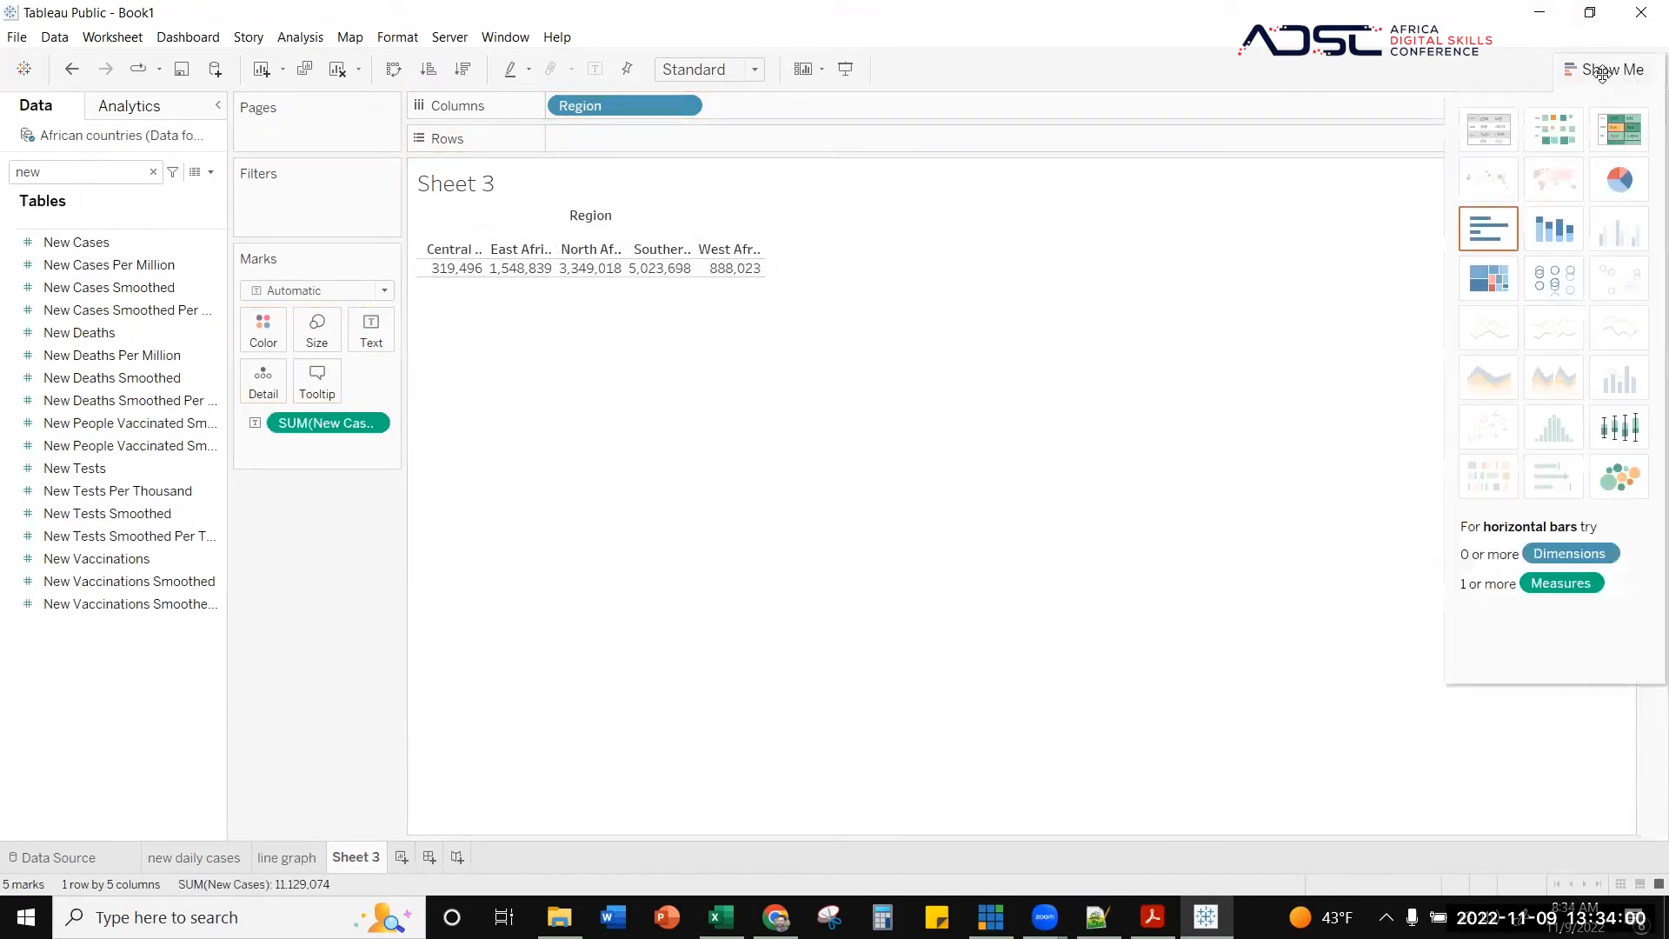
click(1496, 133)
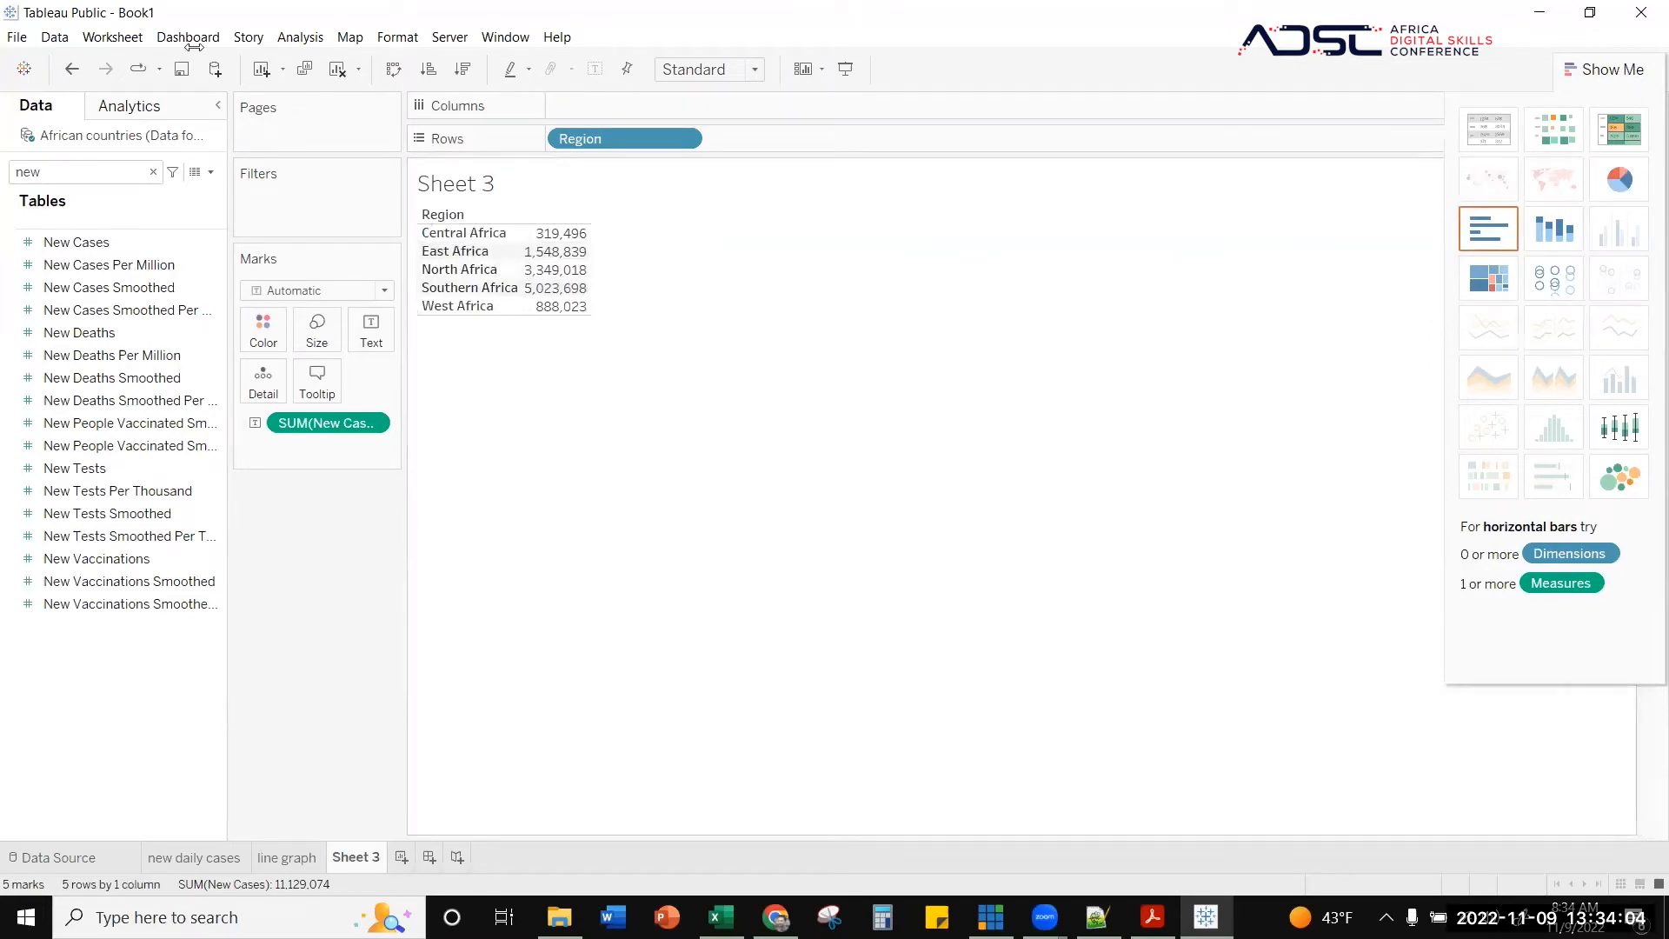
click(389, 69)
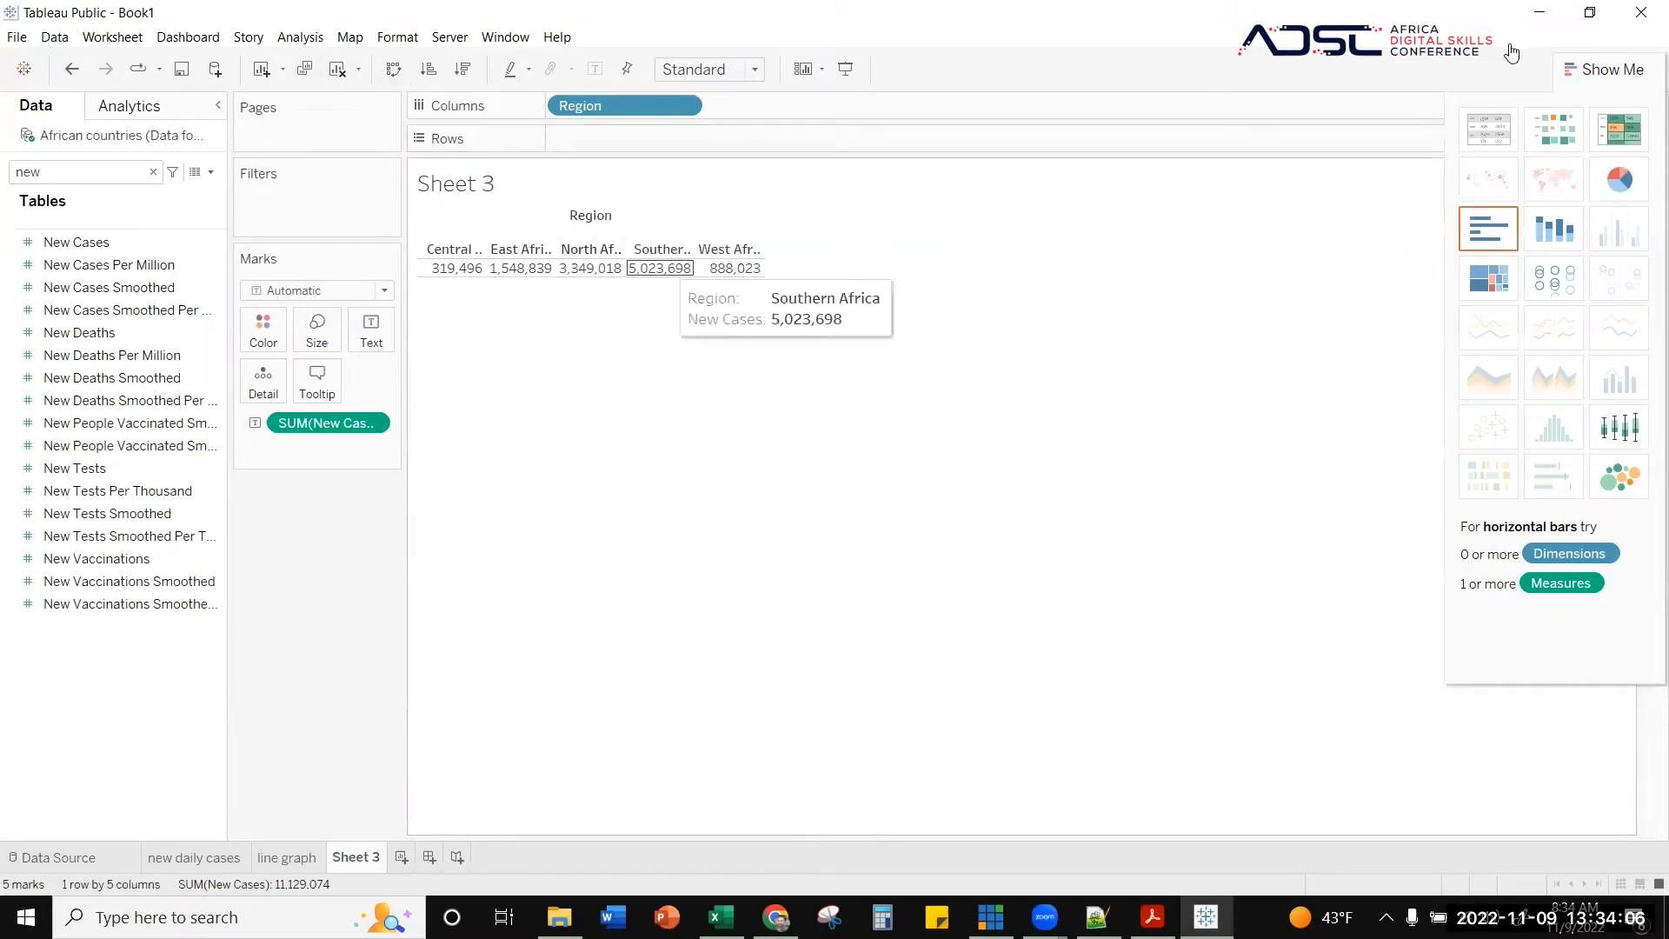
click(1499, 130)
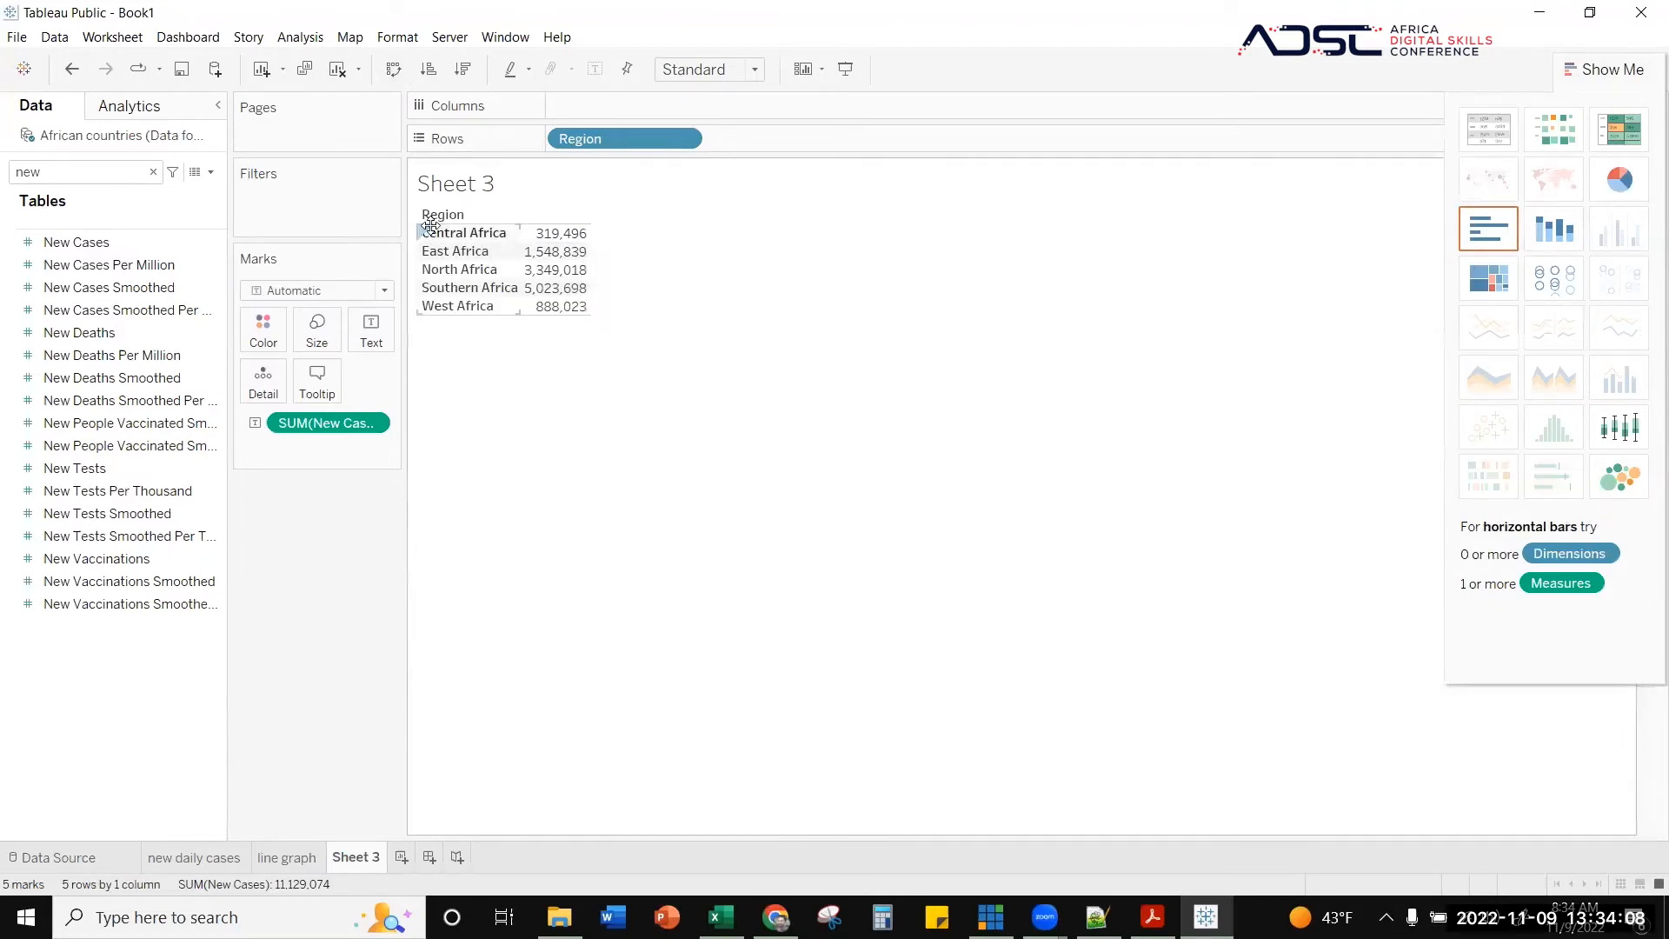
click(394, 71)
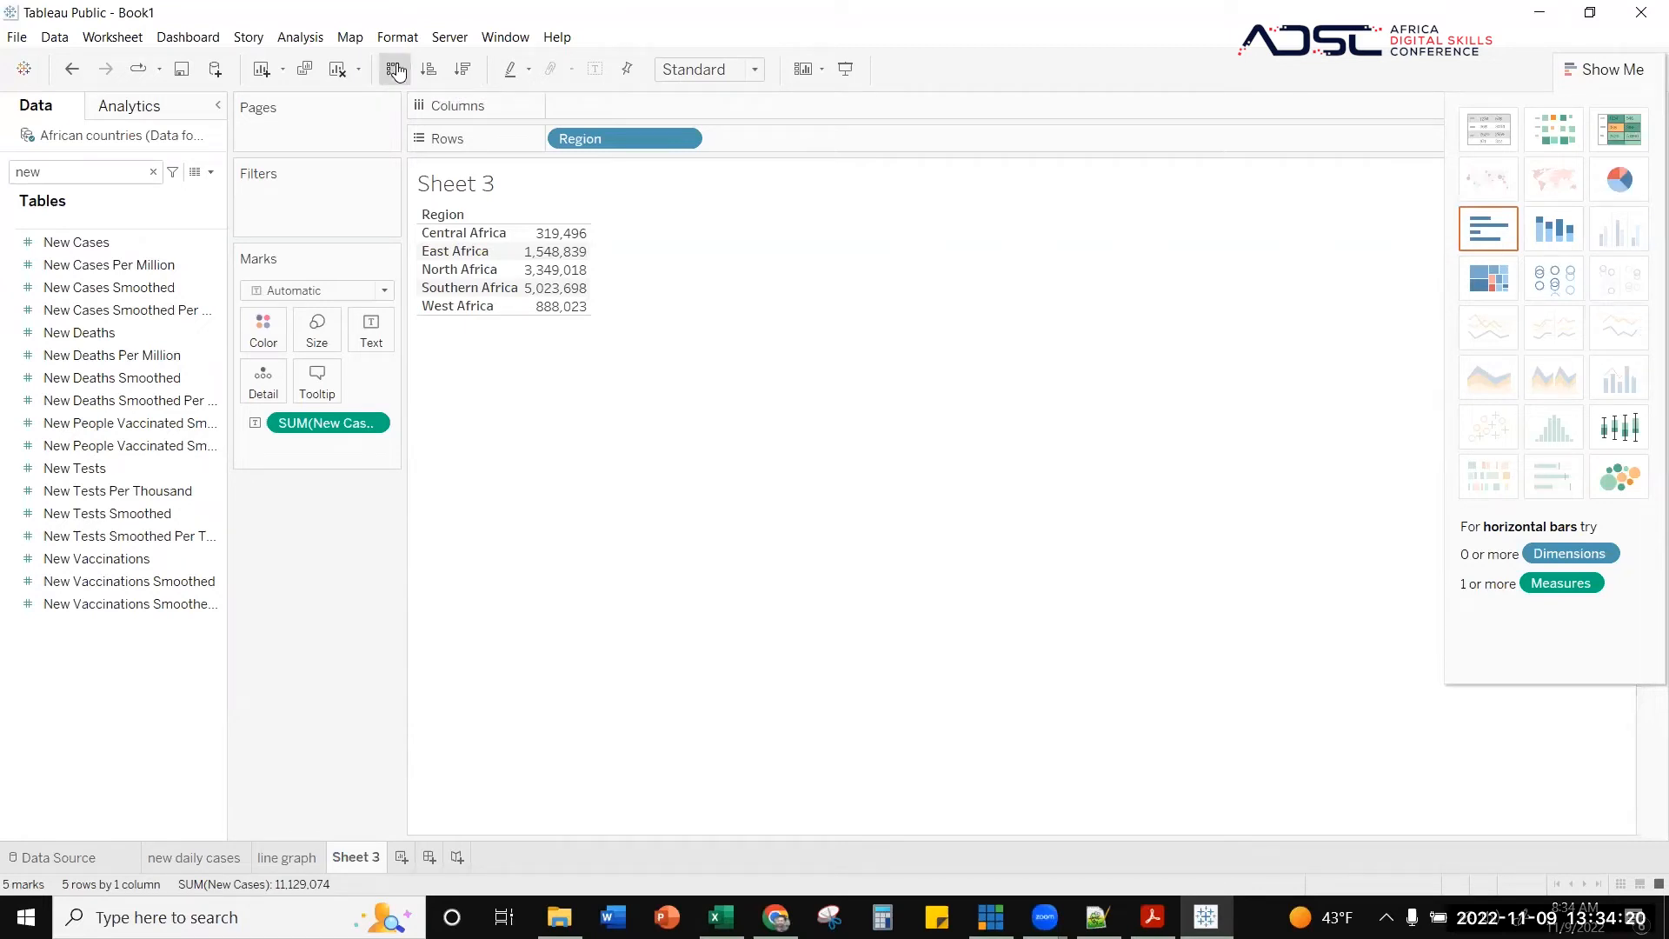
mouse_move(532, 275)
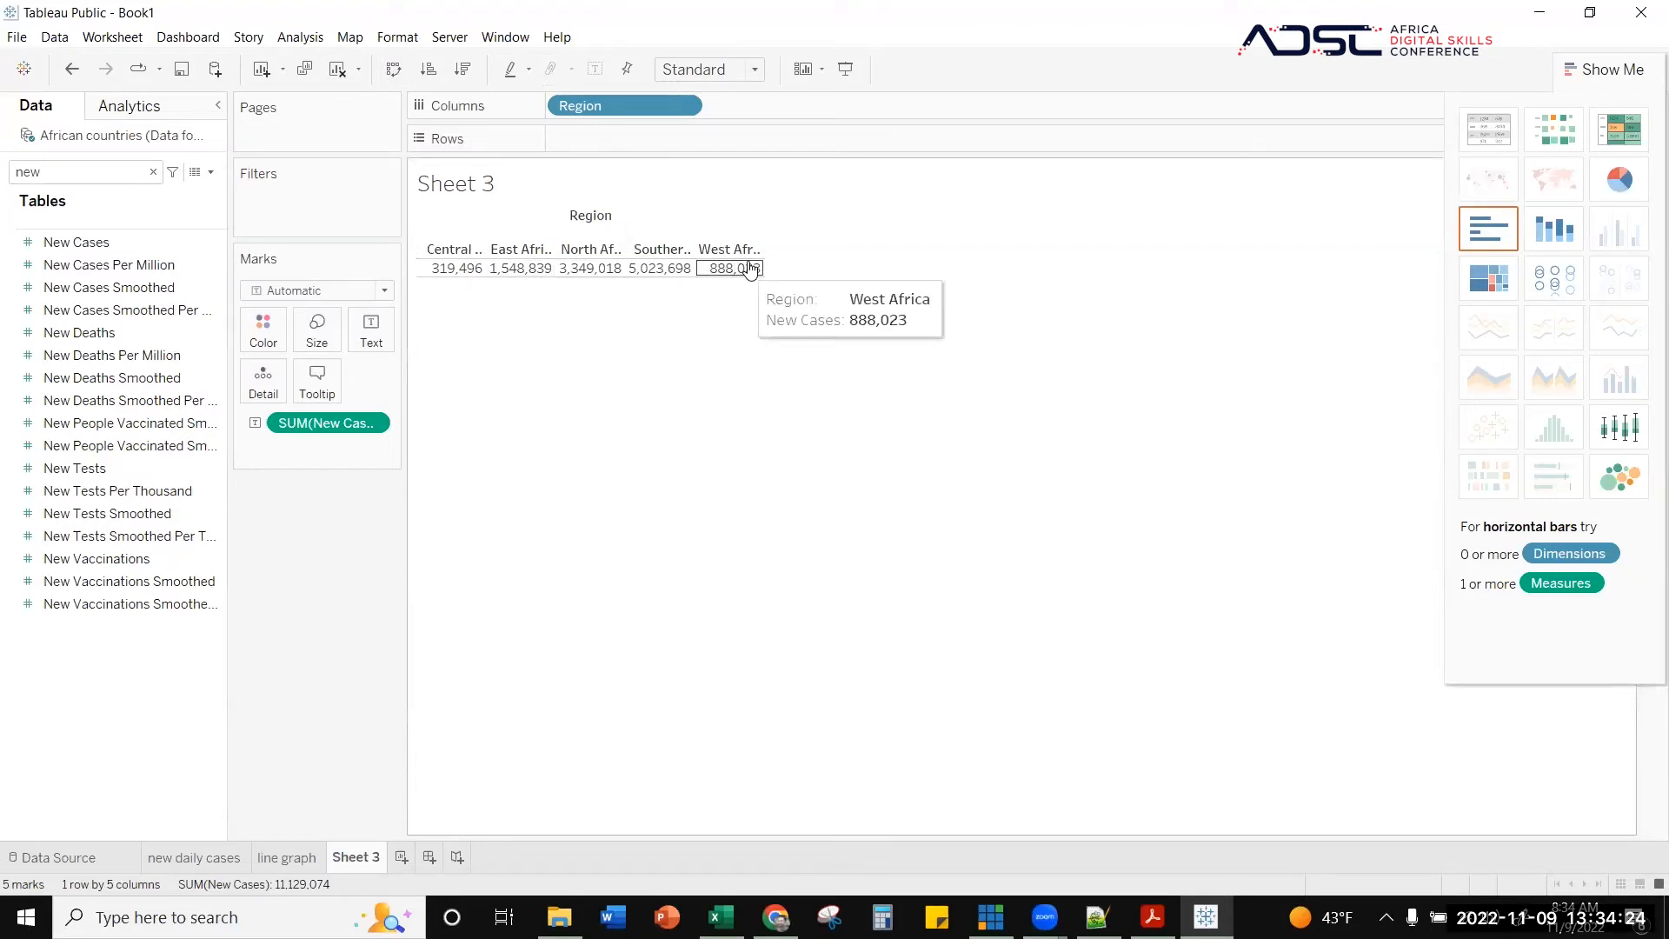
click(1588, 82)
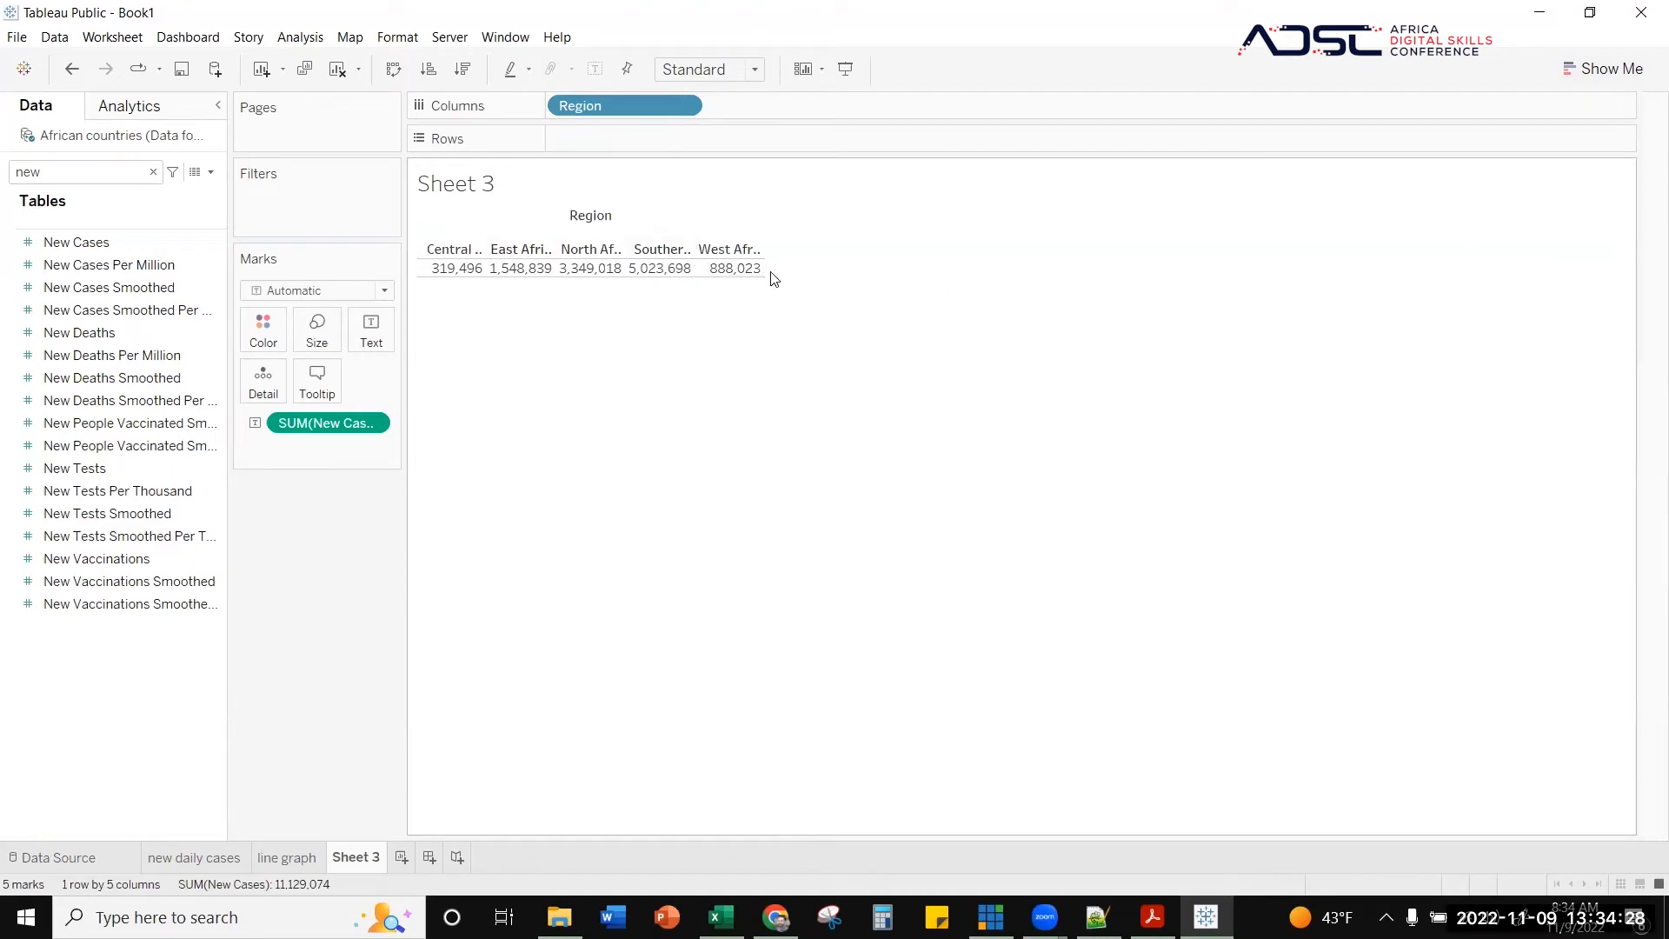
- Try the Entire View fit on the regional table and return it to Standard
click(760, 246)
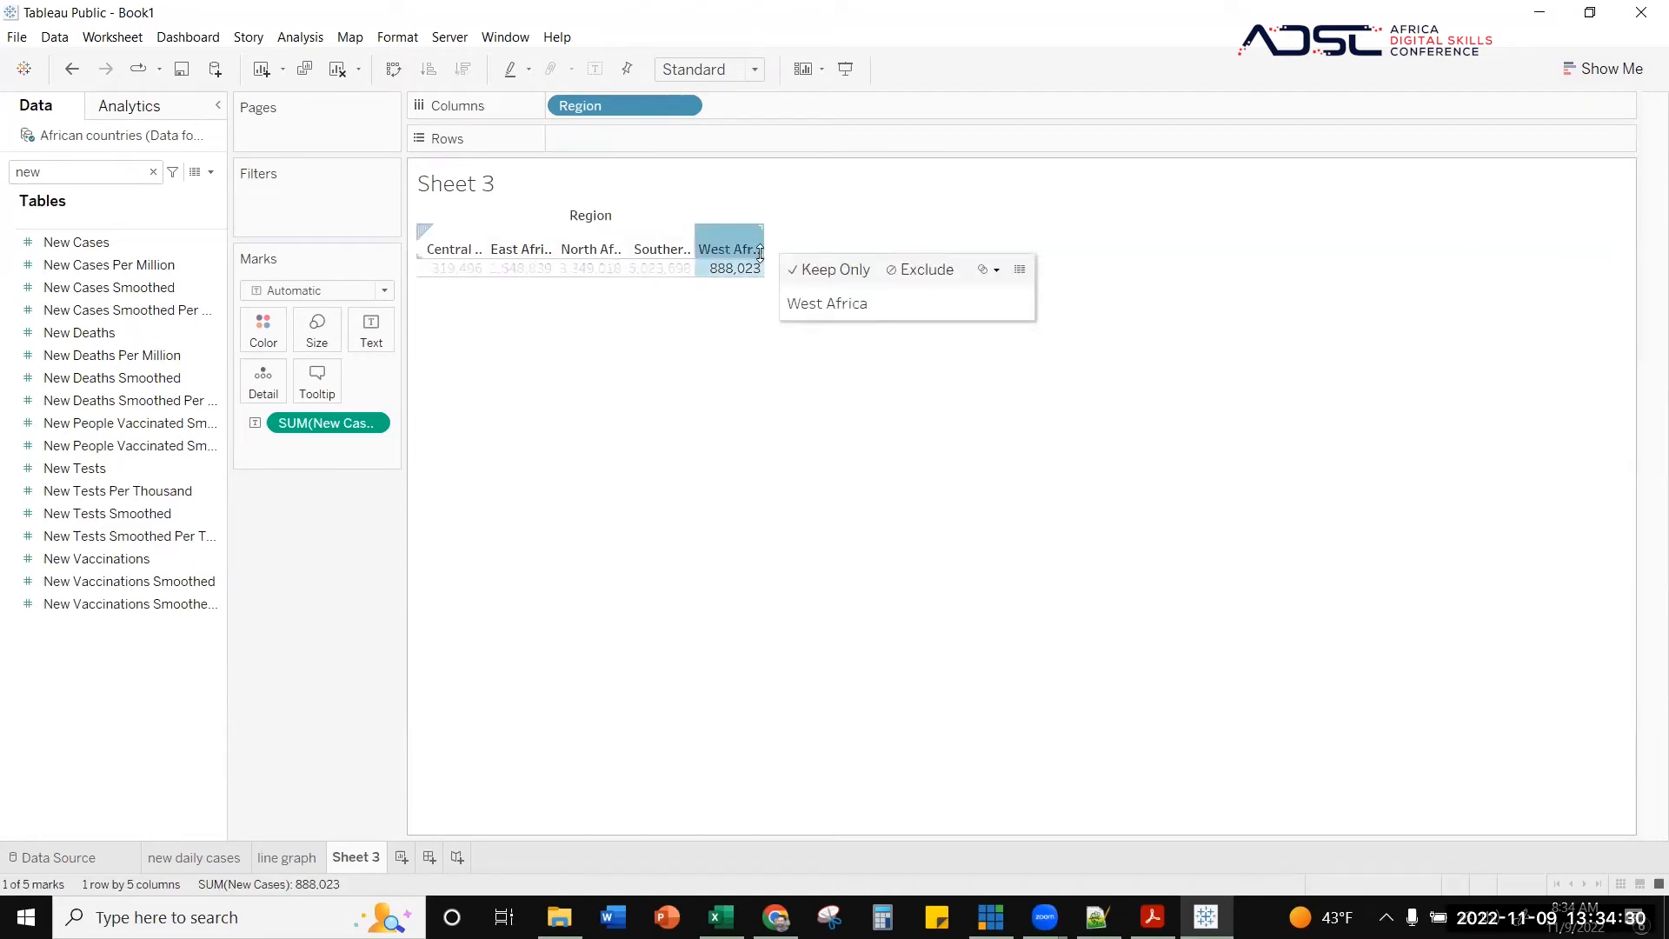
click(782, 235)
click(761, 268)
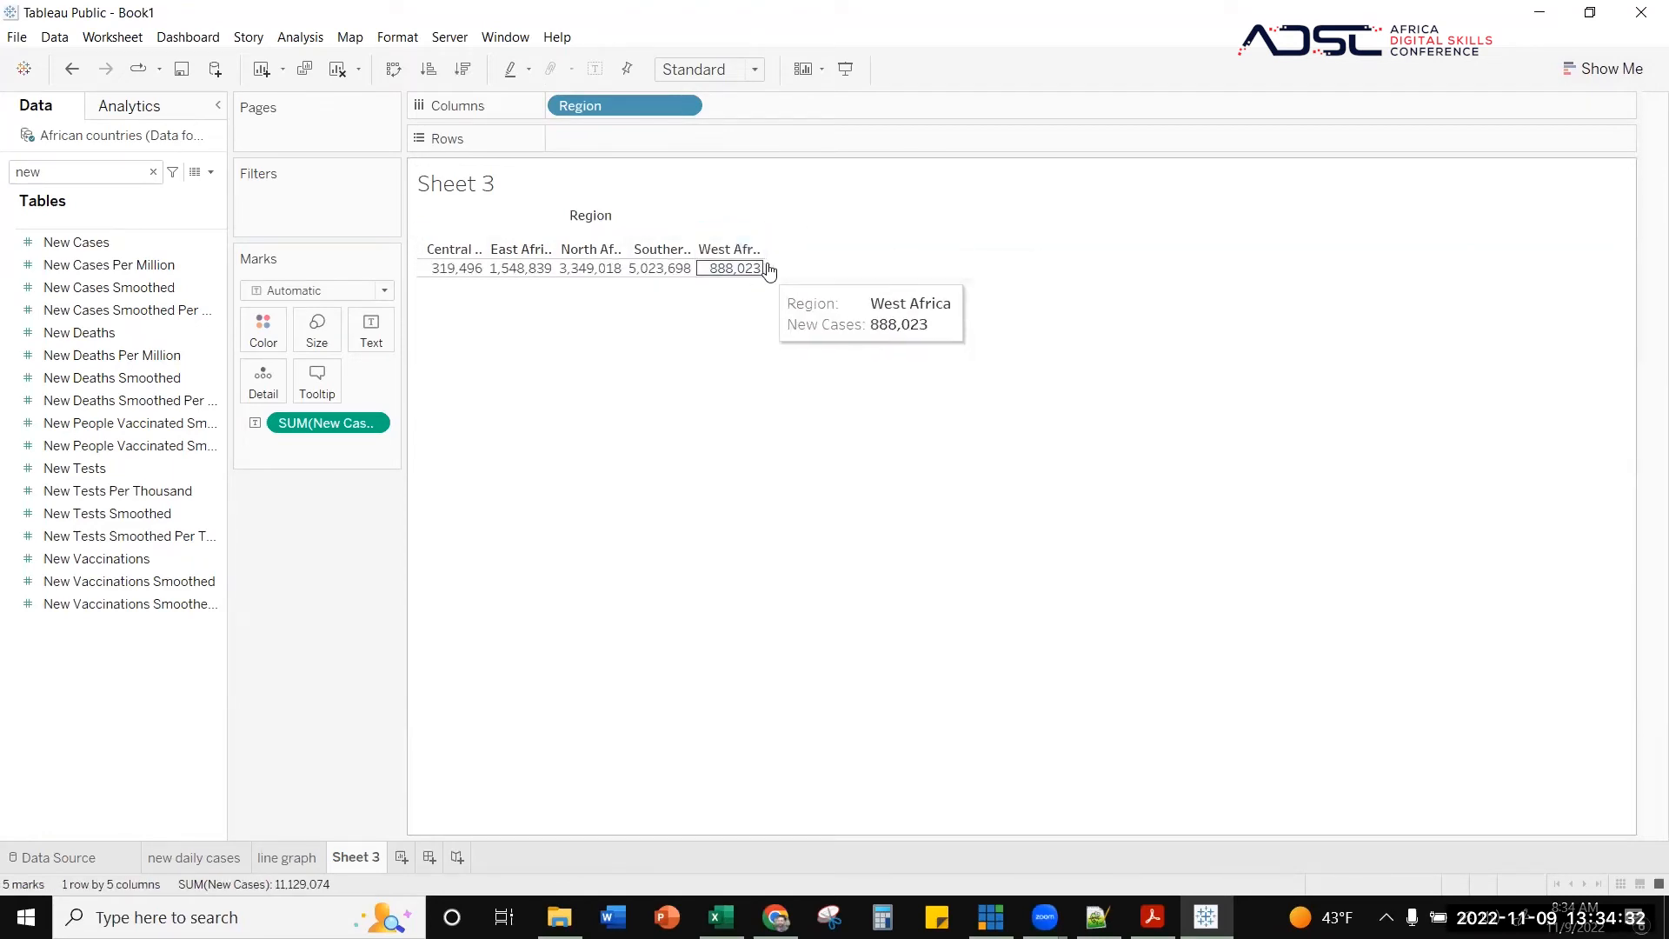
click(734, 70)
click(705, 149)
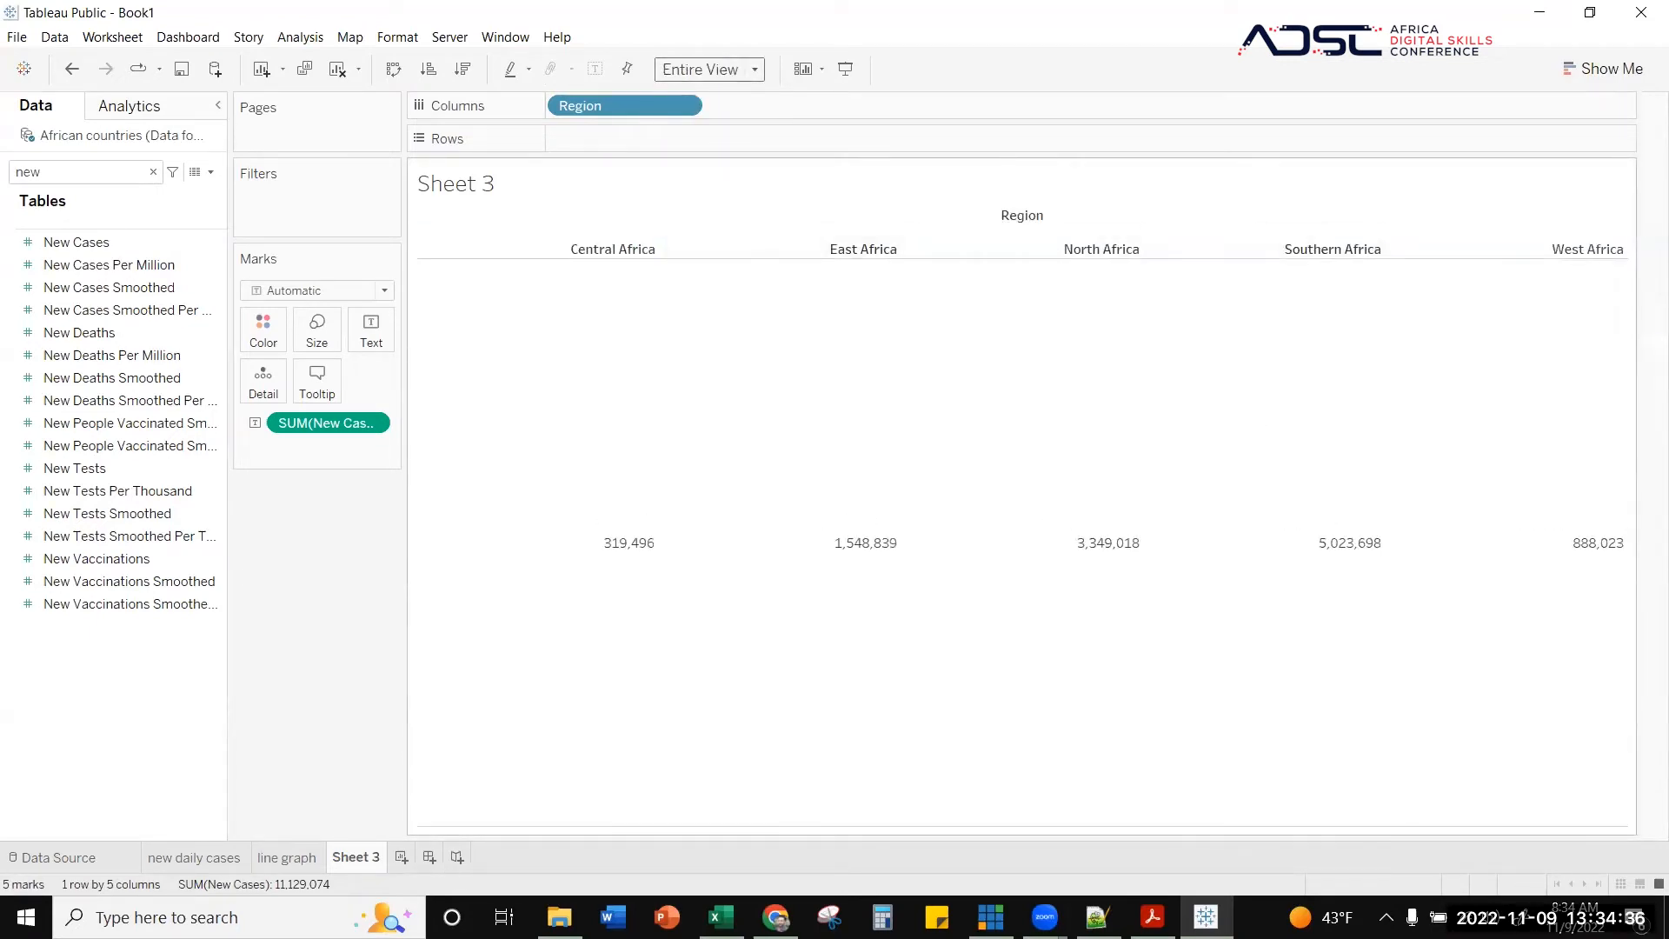
click(748, 70)
click(732, 89)
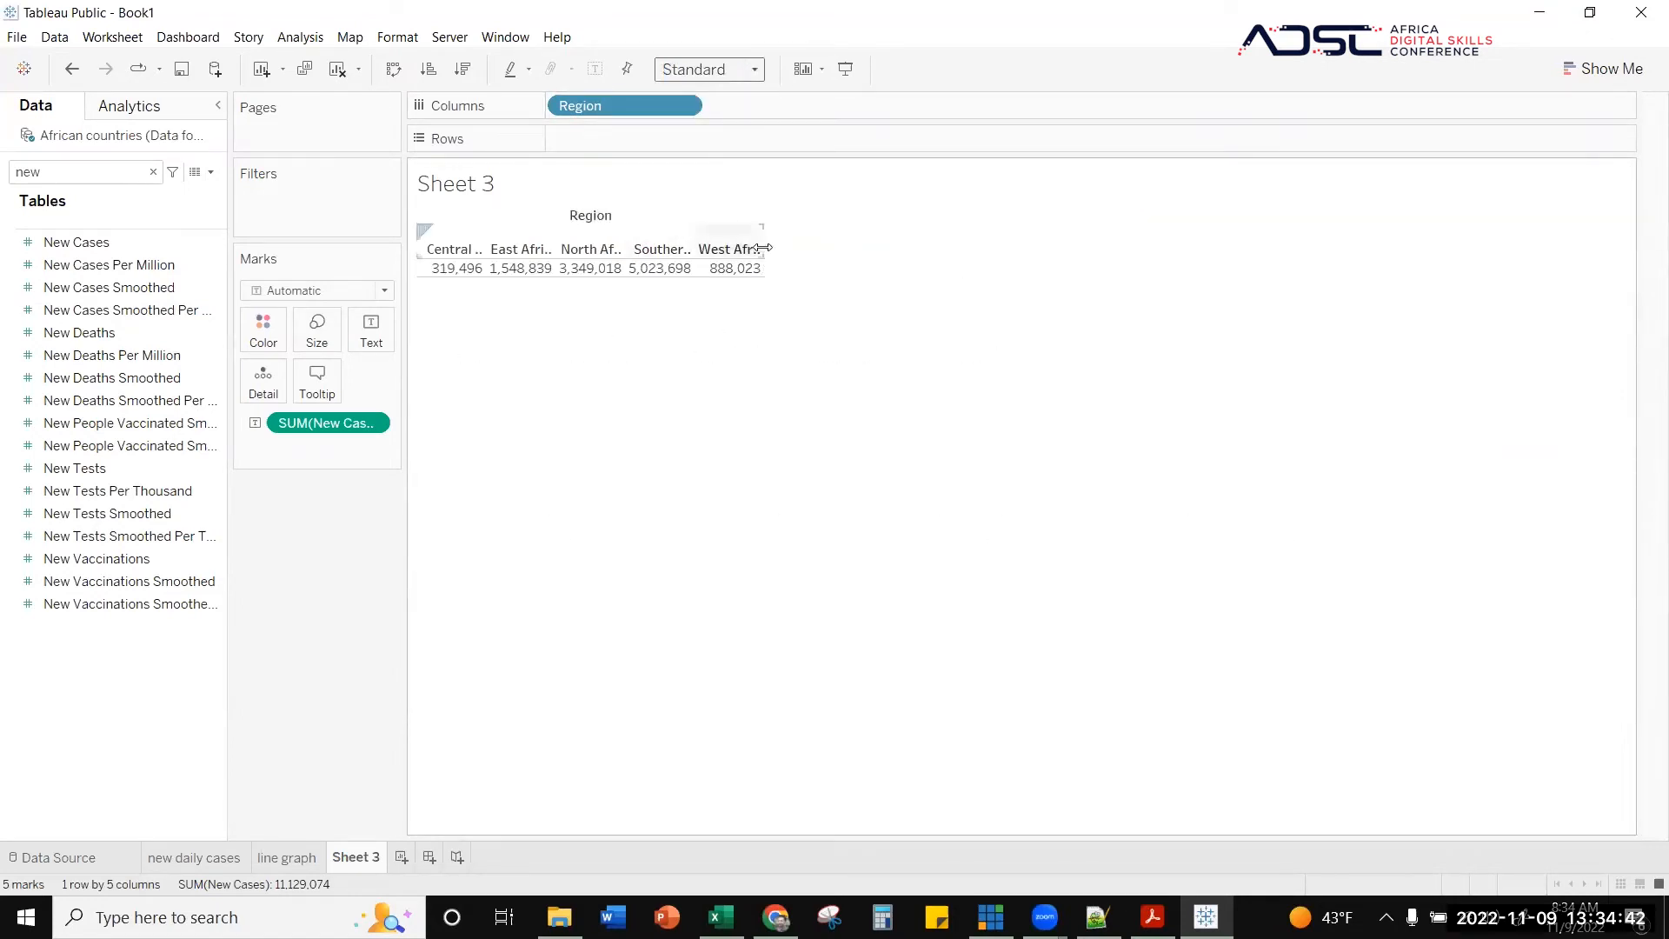
- Widen the table columns to fit the full region names and hide the Region field label
drag(873, 258, 1287, 256)
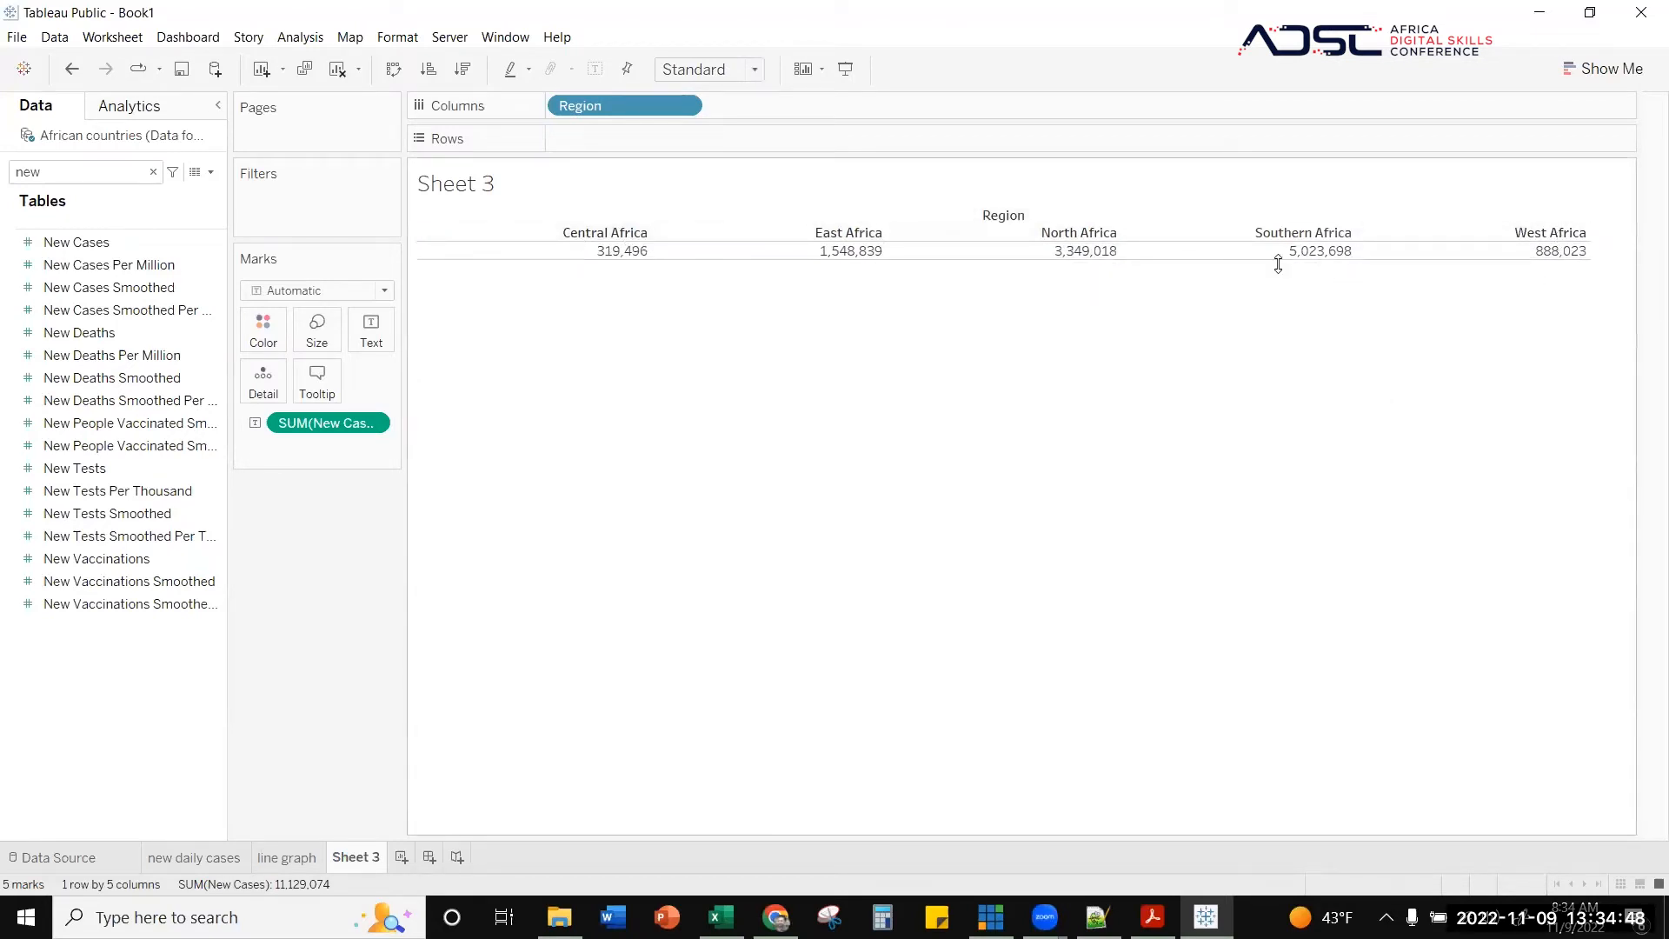
right_click(984, 217)
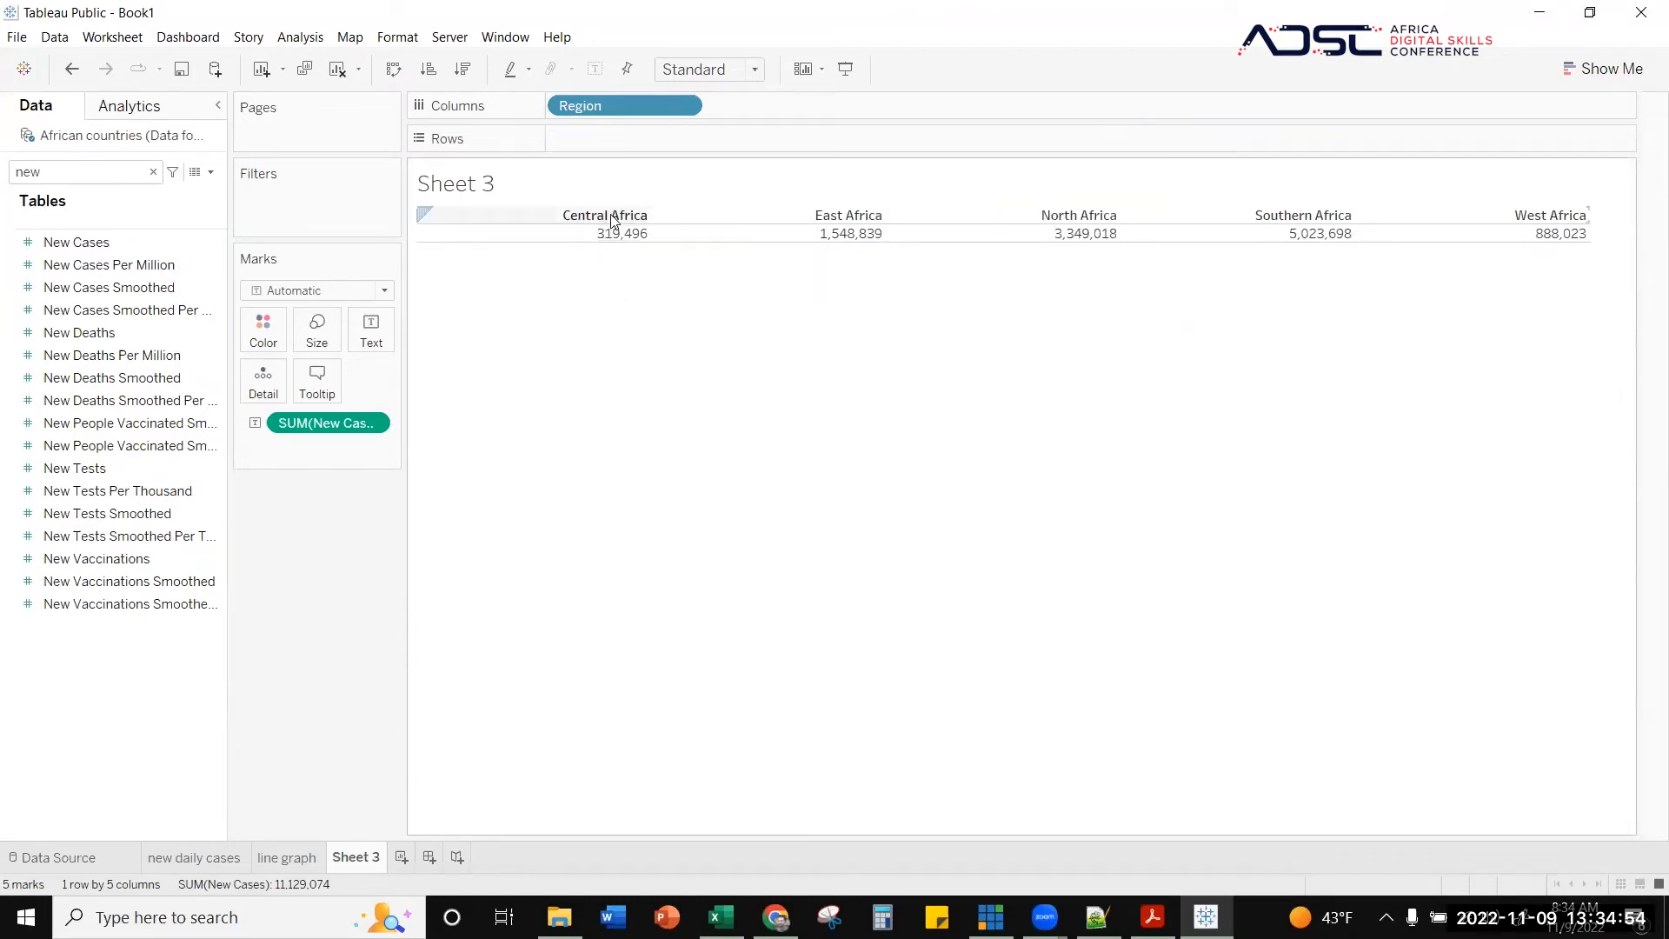
- Make the region header font bold
right_click(610, 215)
click(692, 296)
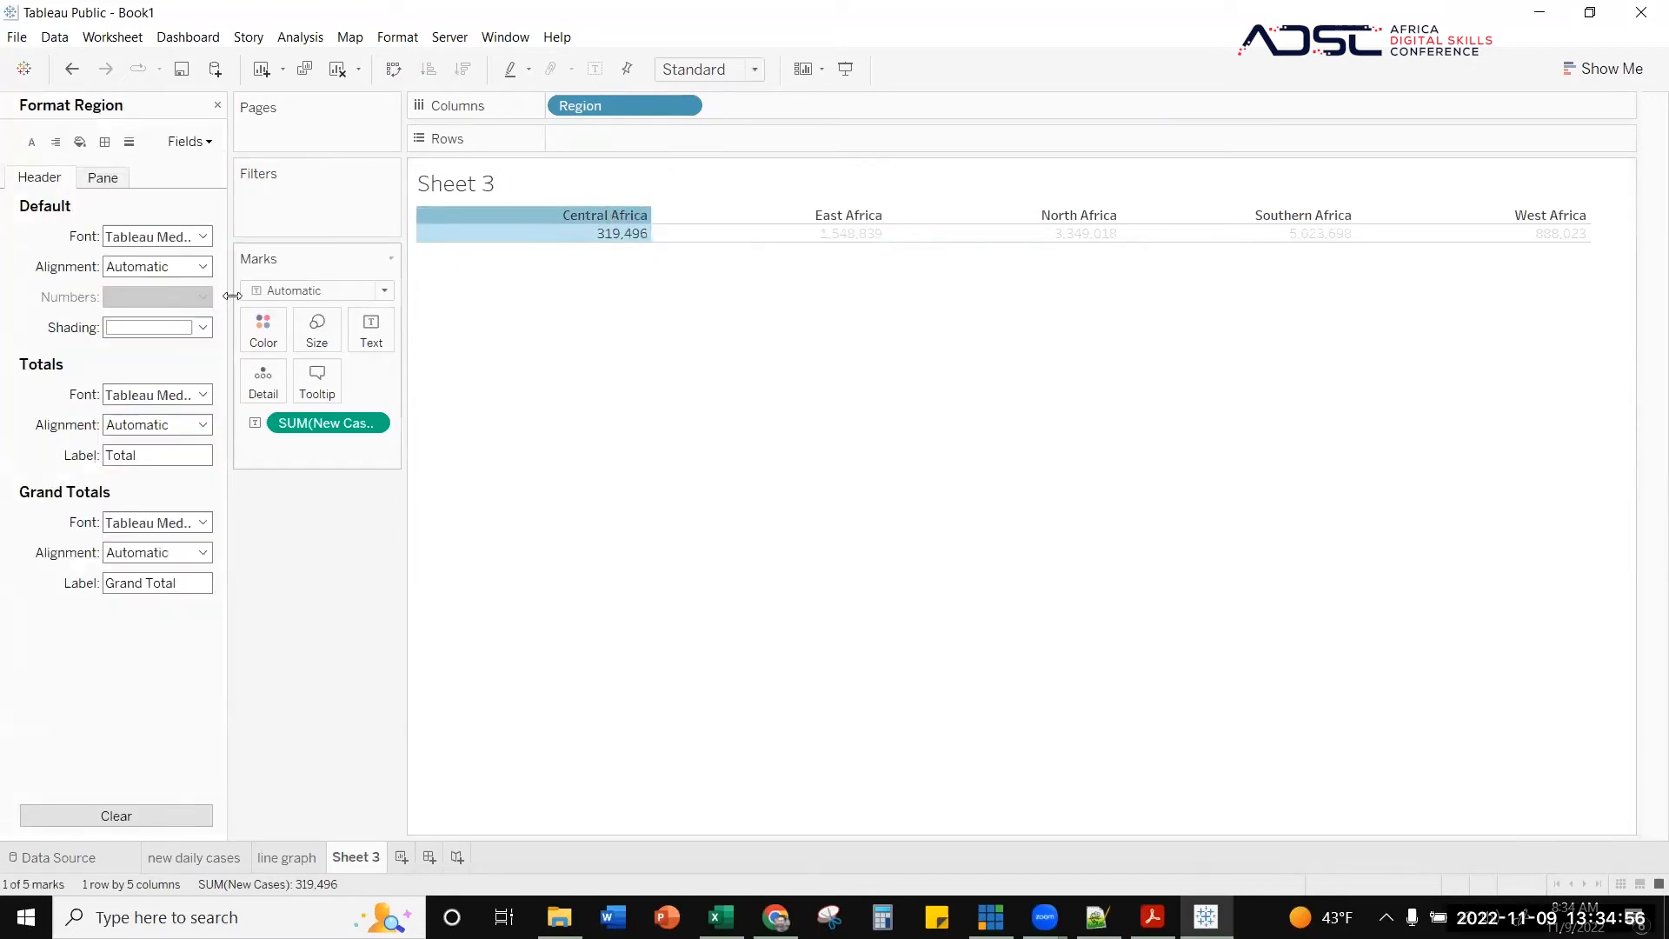
click(204, 236)
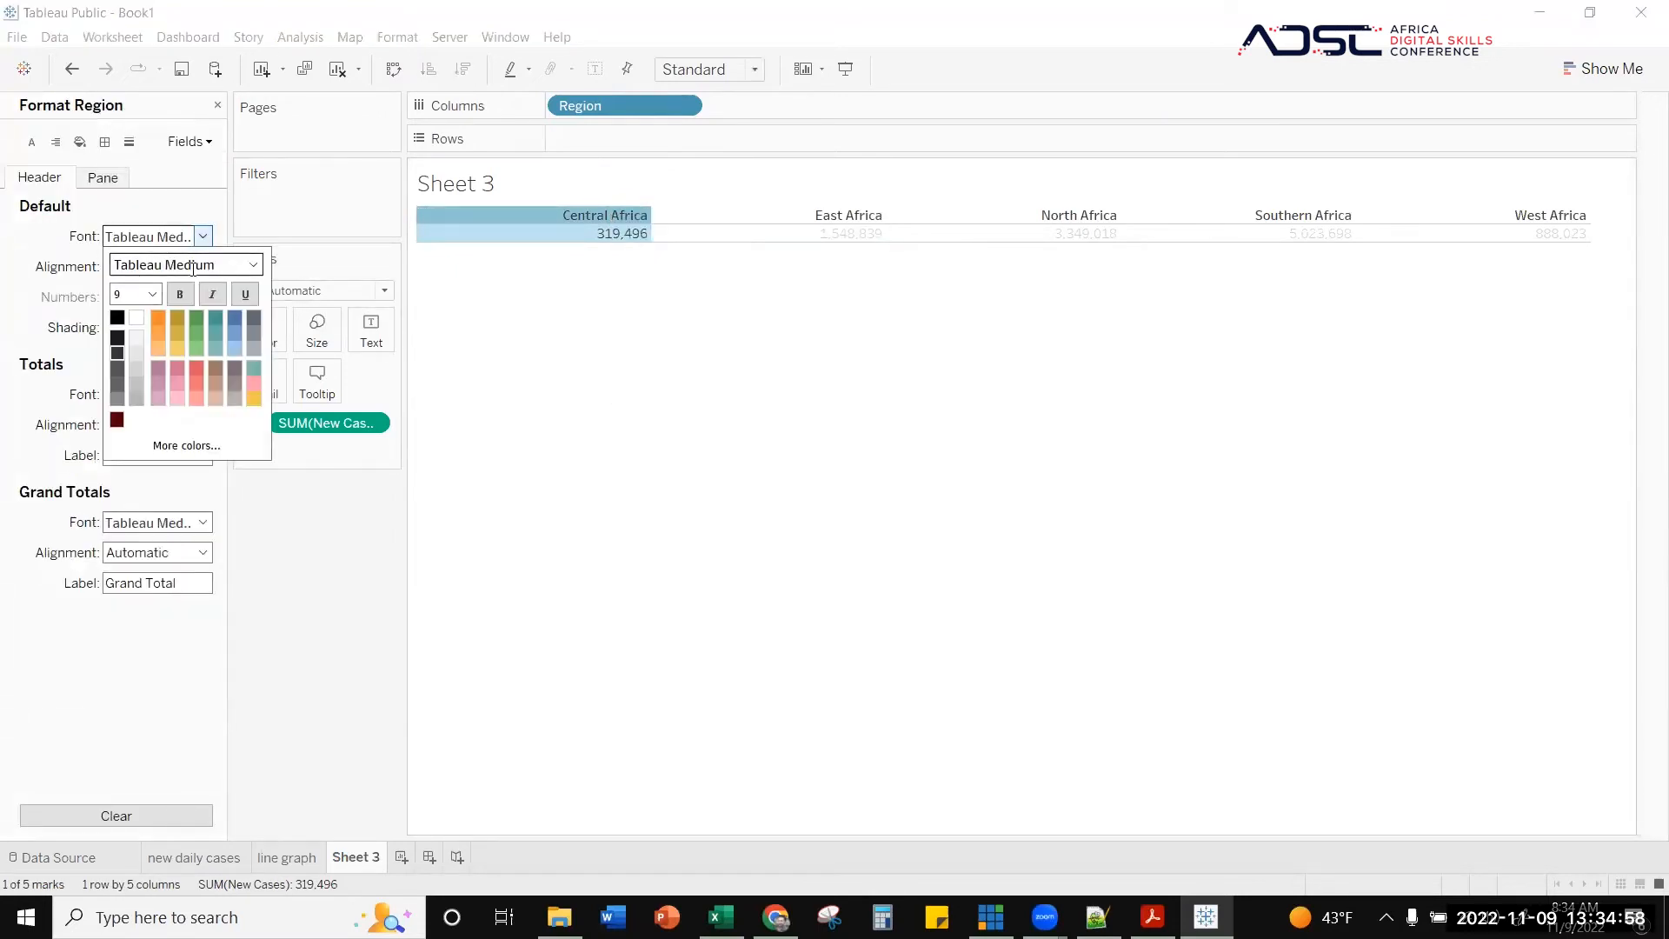
click(181, 296)
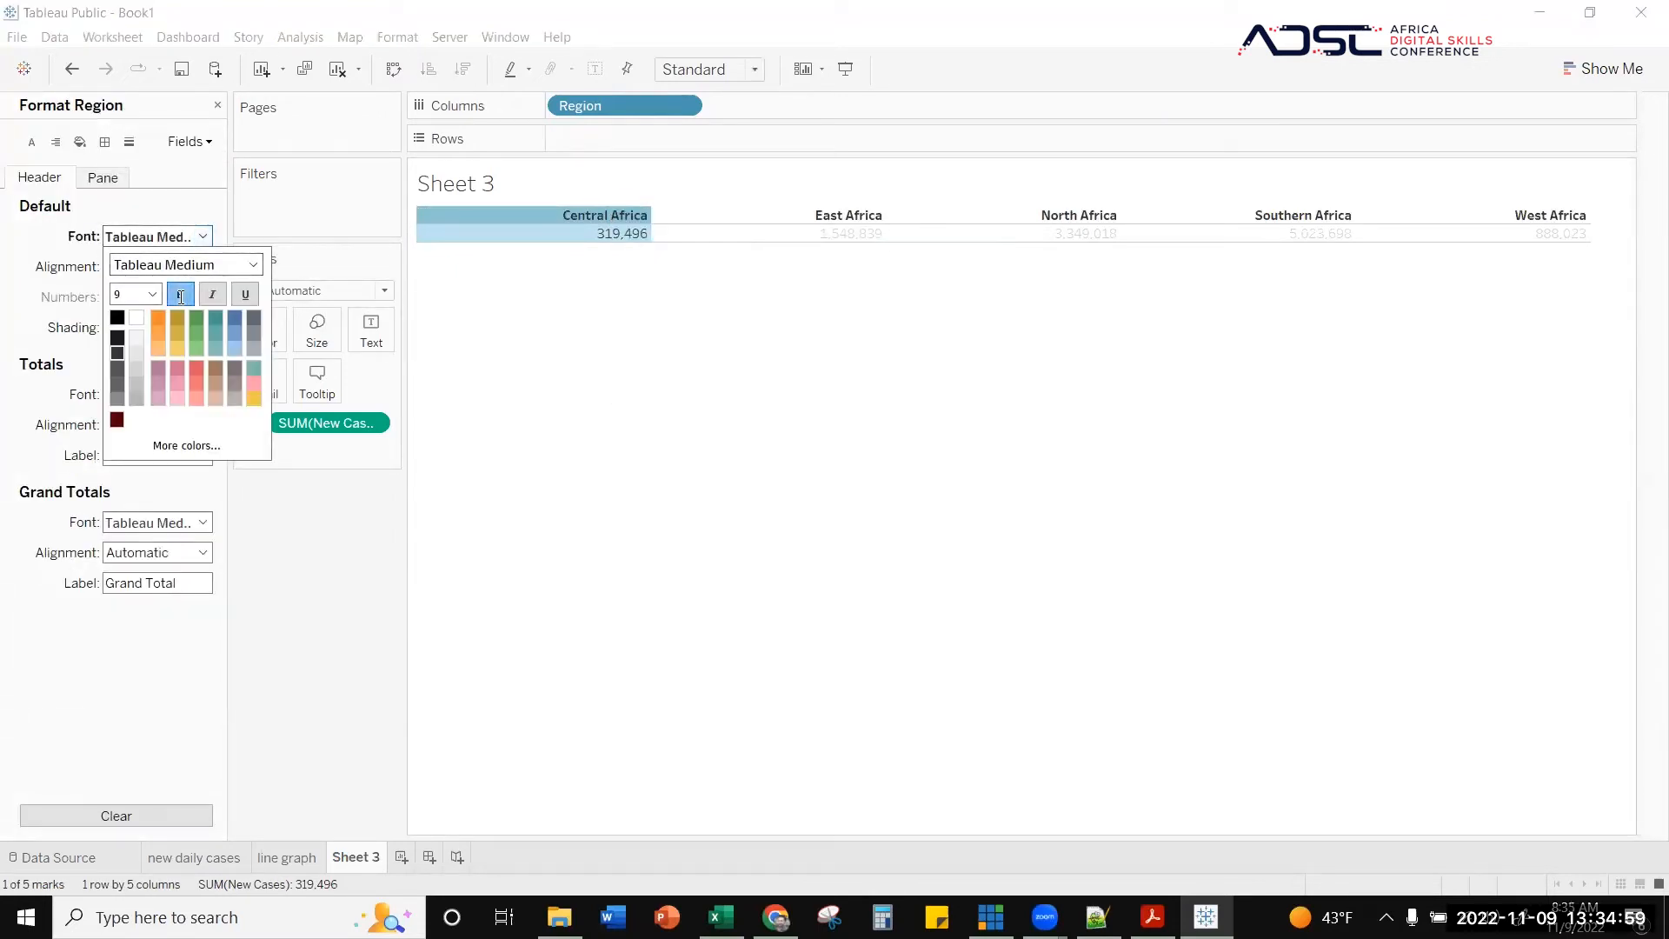
click(875, 273)
click(632, 217)
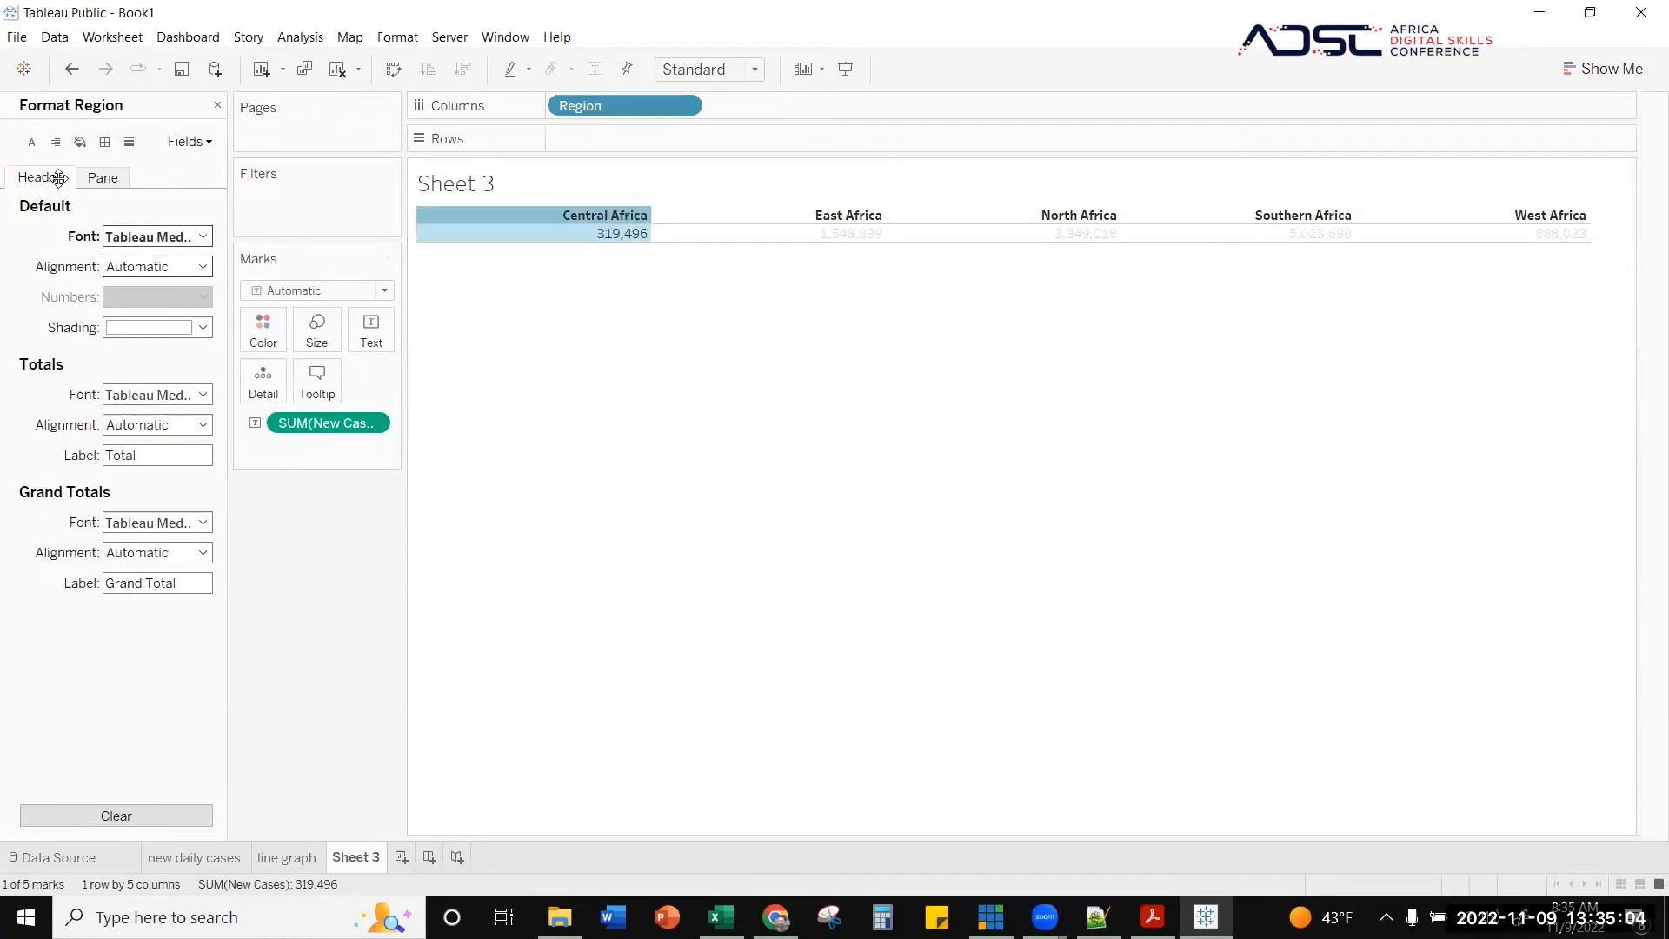
click(618, 268)
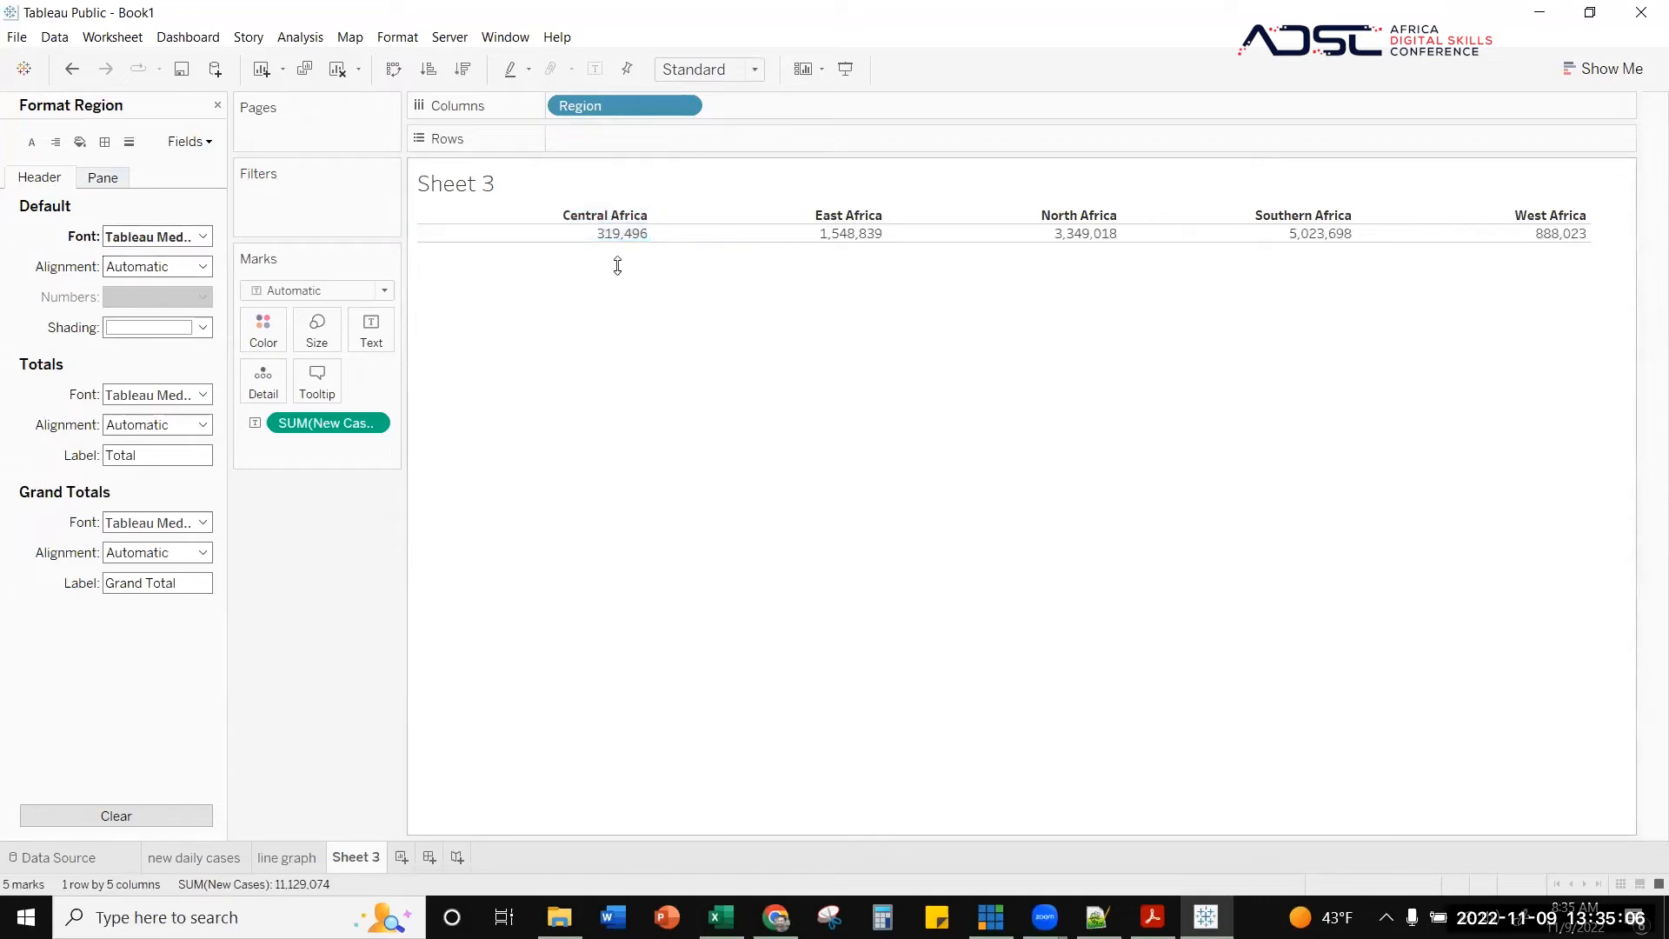
- Set the horizontal alignment of the region headers to Center
click(581, 215)
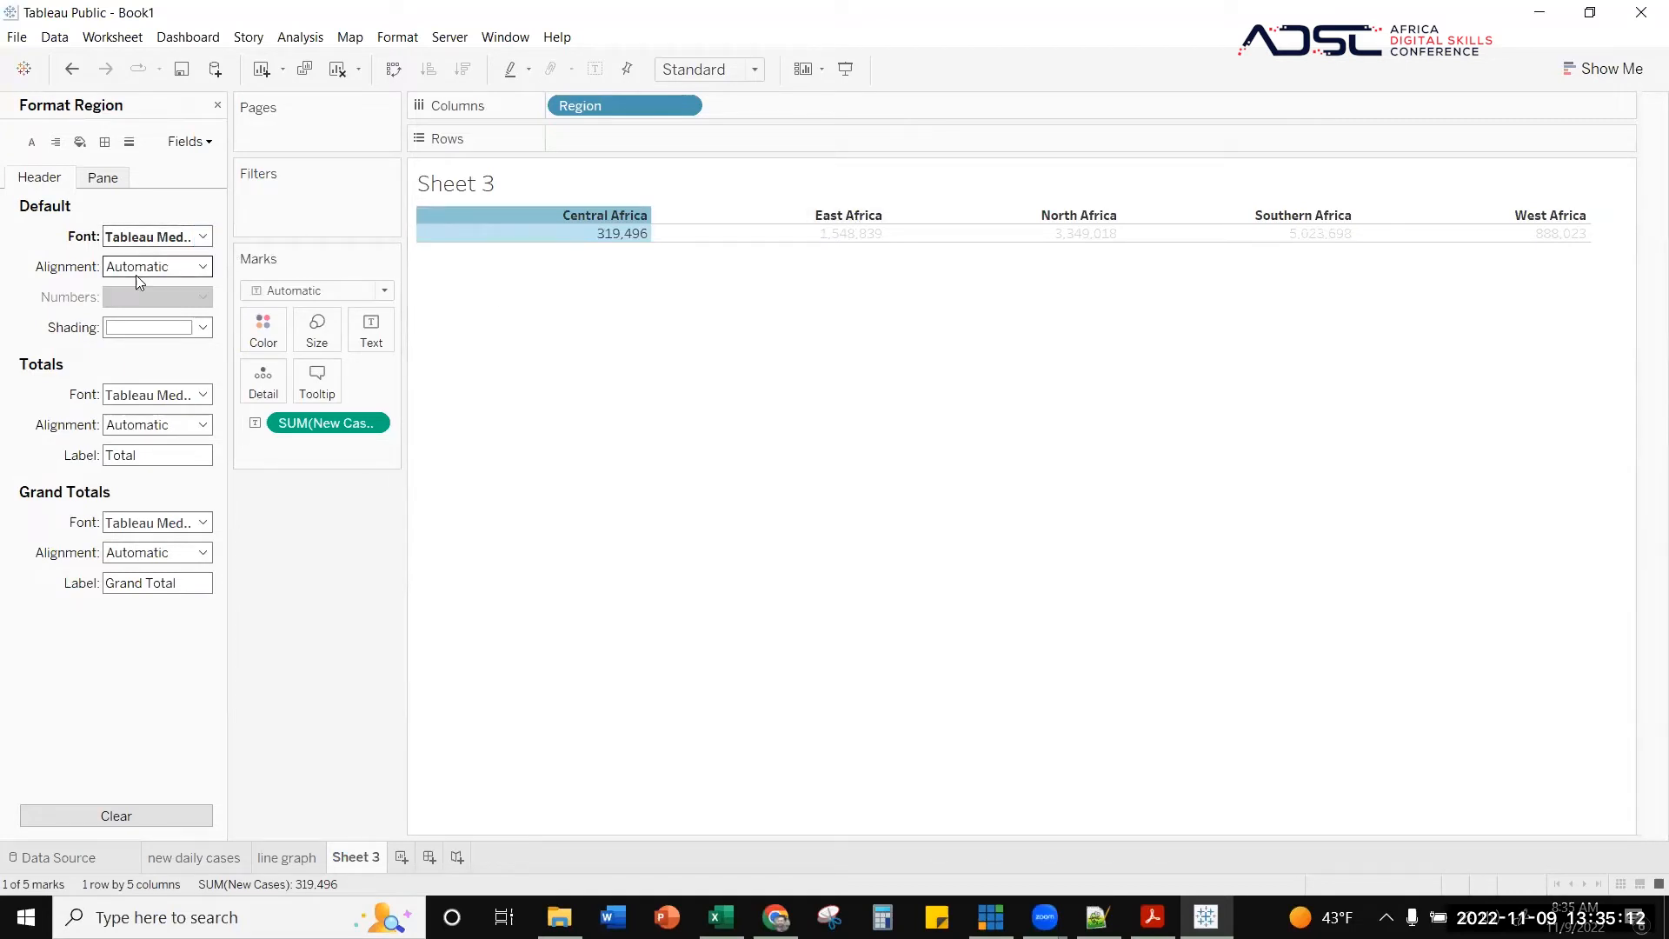
click(207, 267)
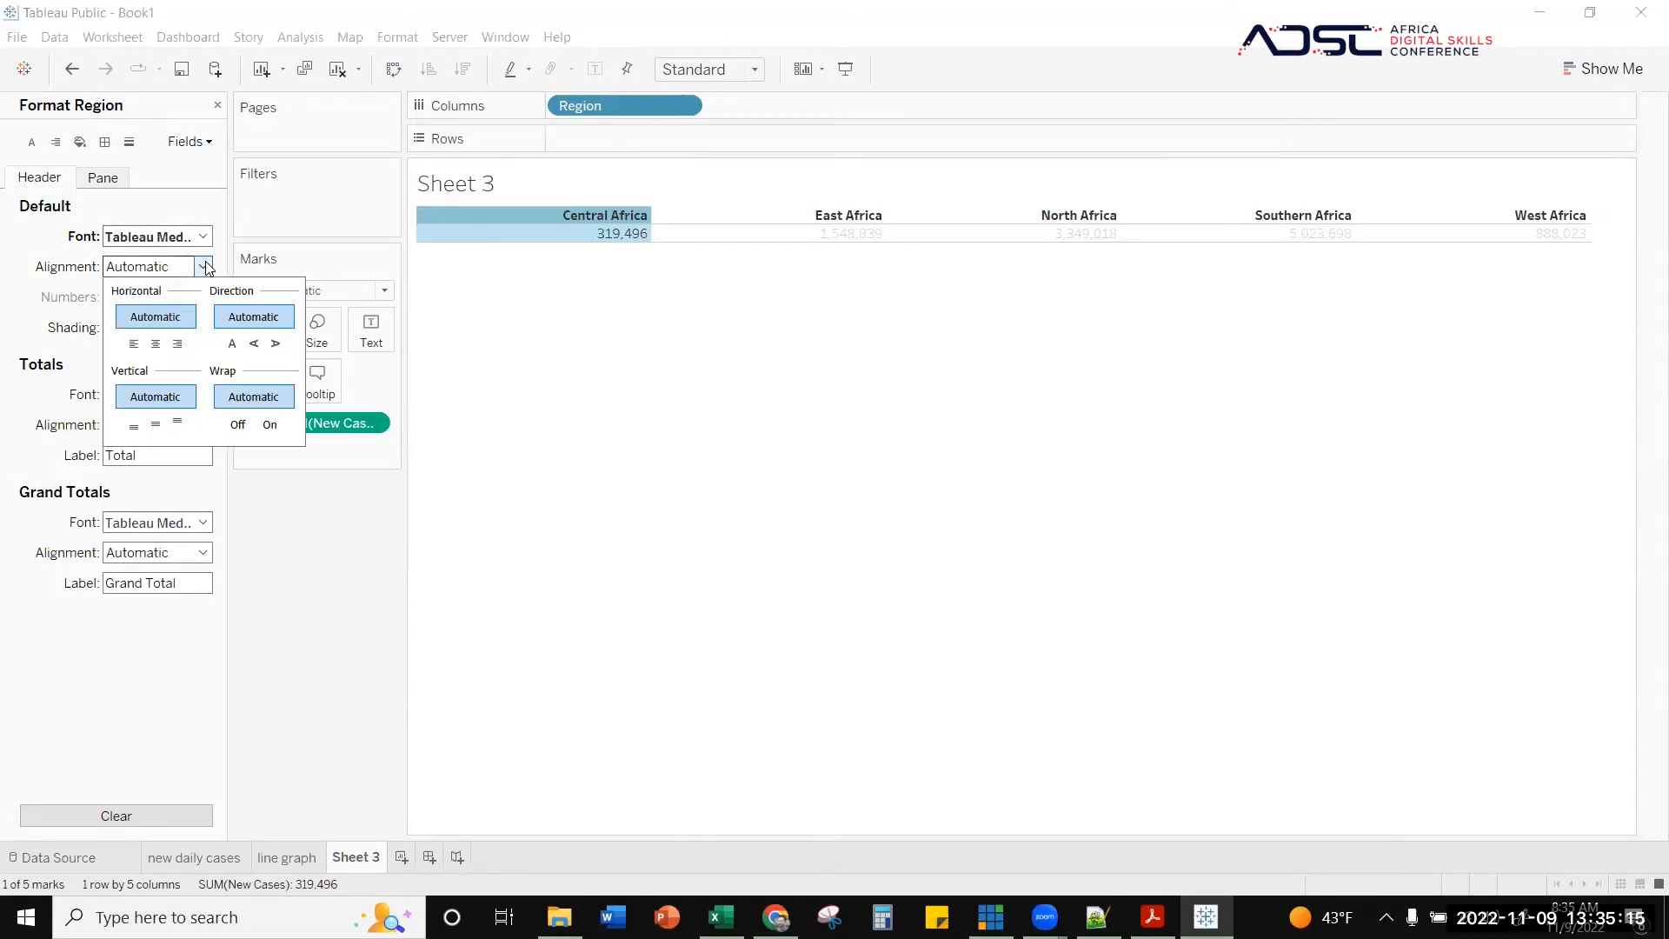
click(157, 345)
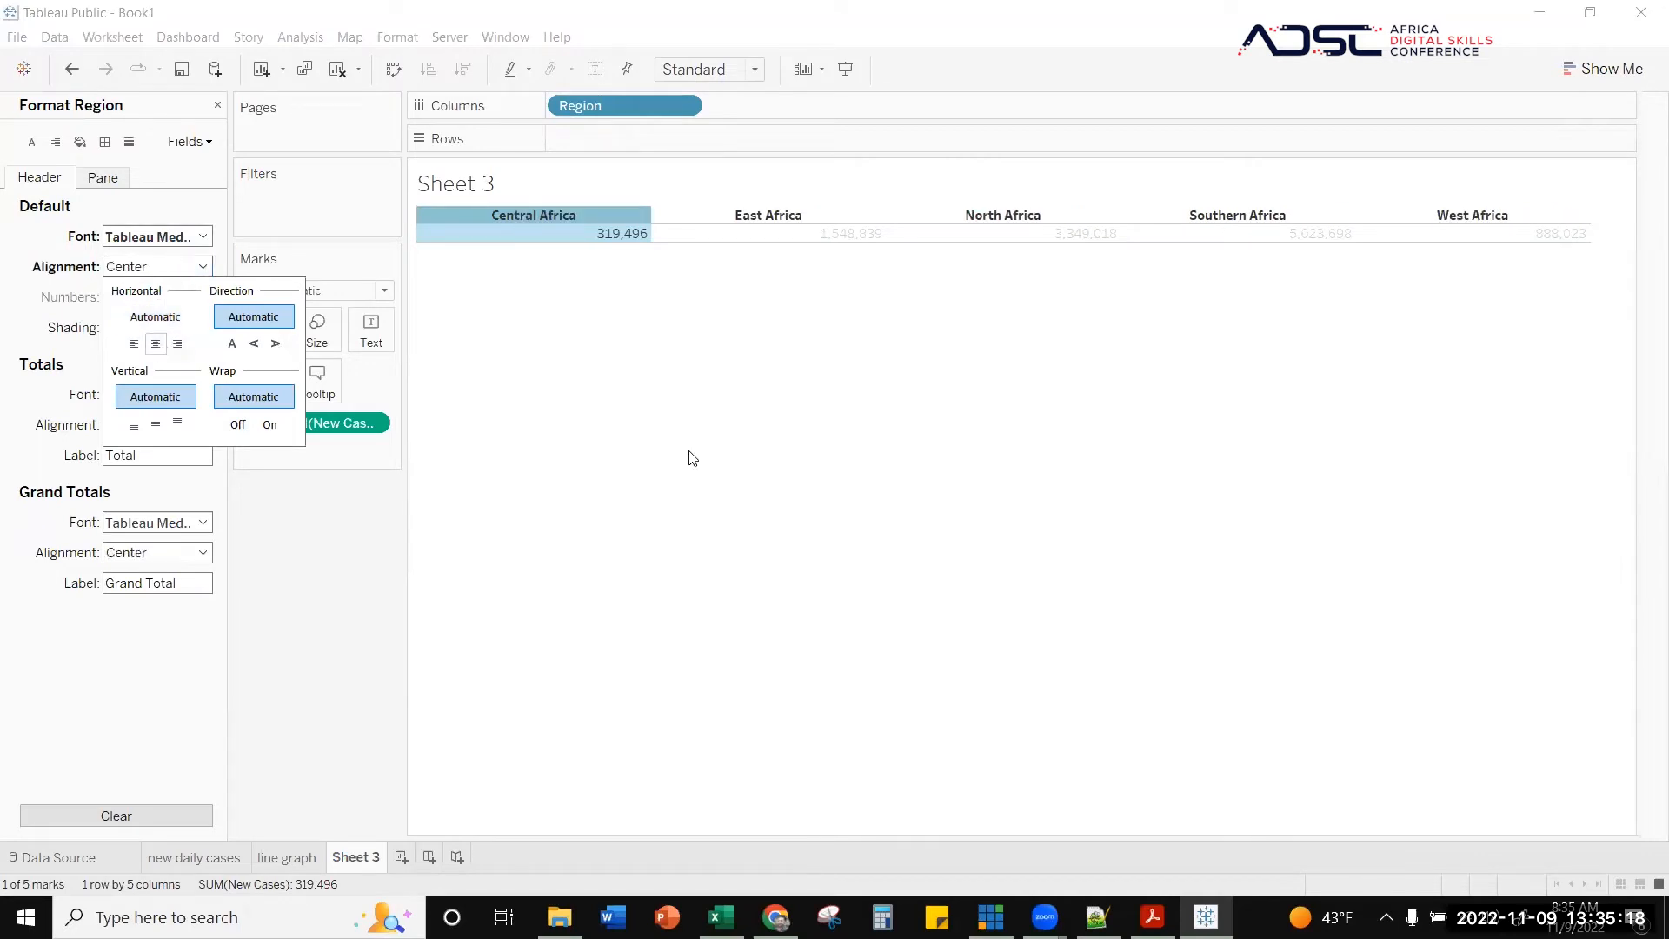
click(576, 216)
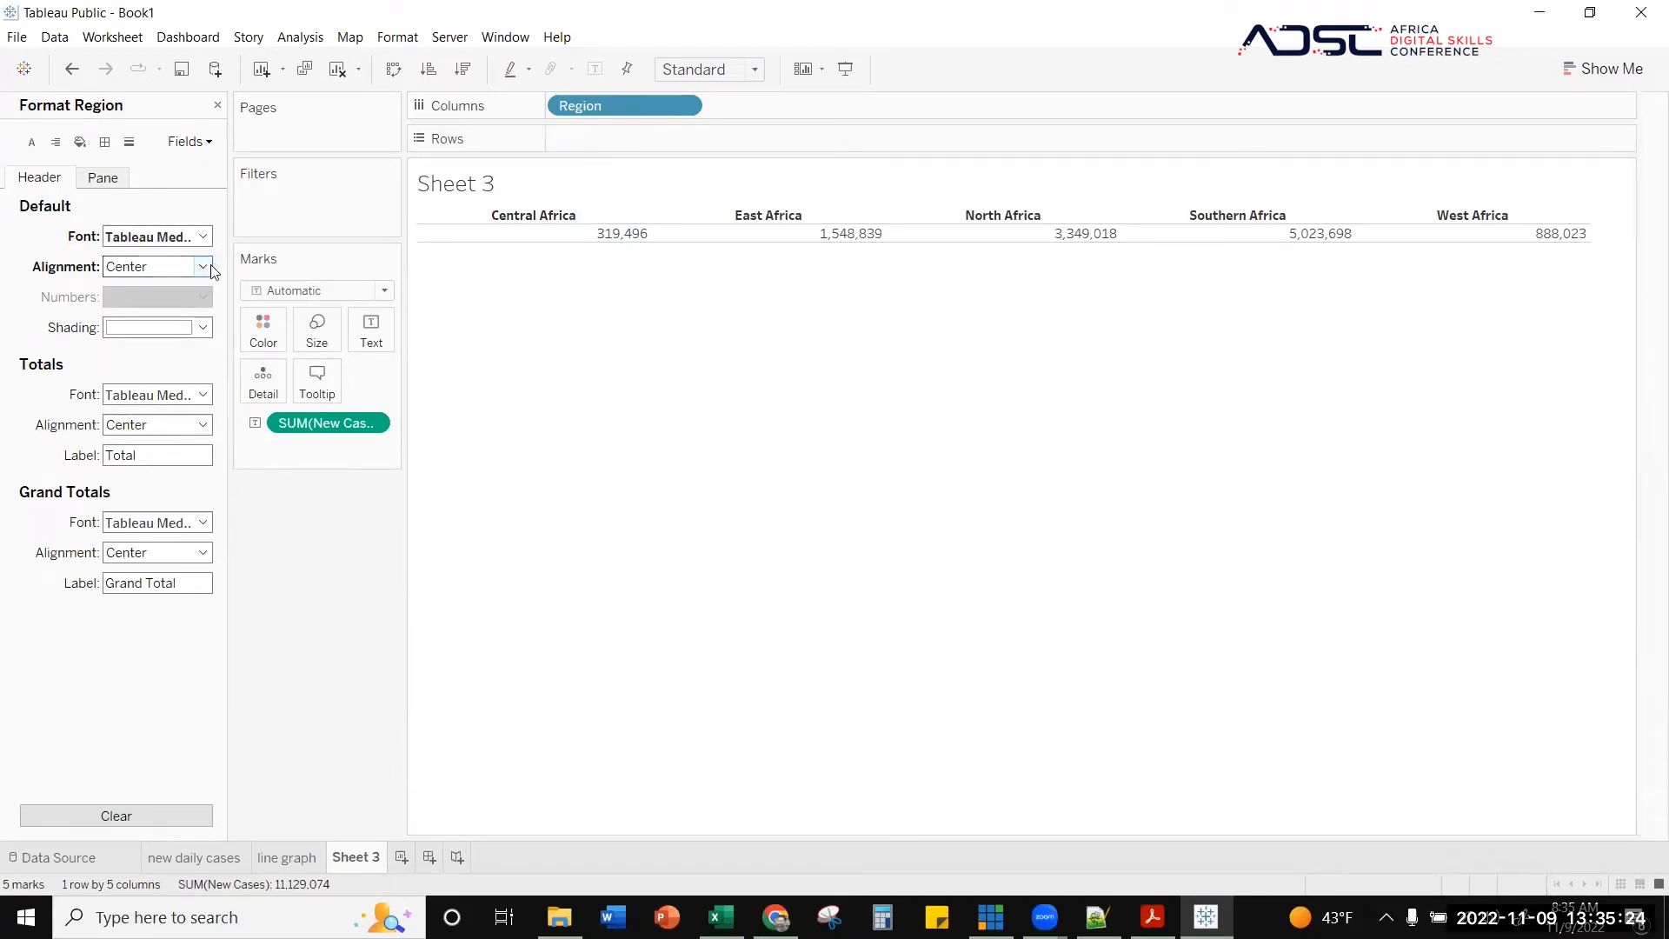
- Try Left and Automatic horizontal alignment on the region headers and return them to Center
click(534, 222)
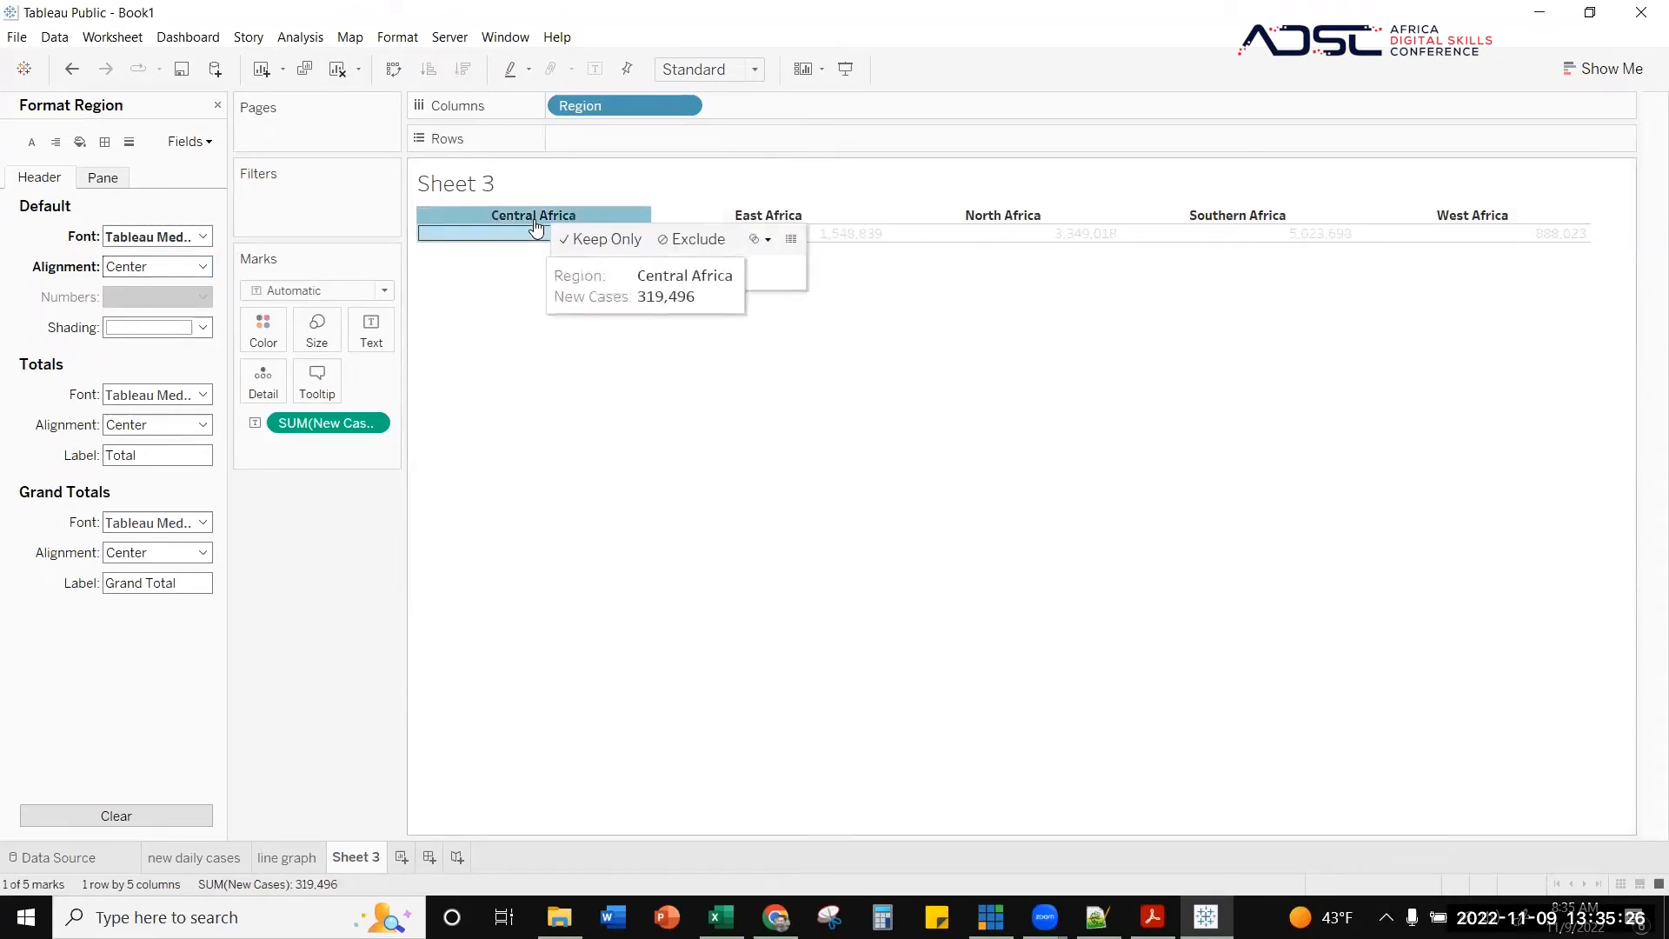
click(608, 330)
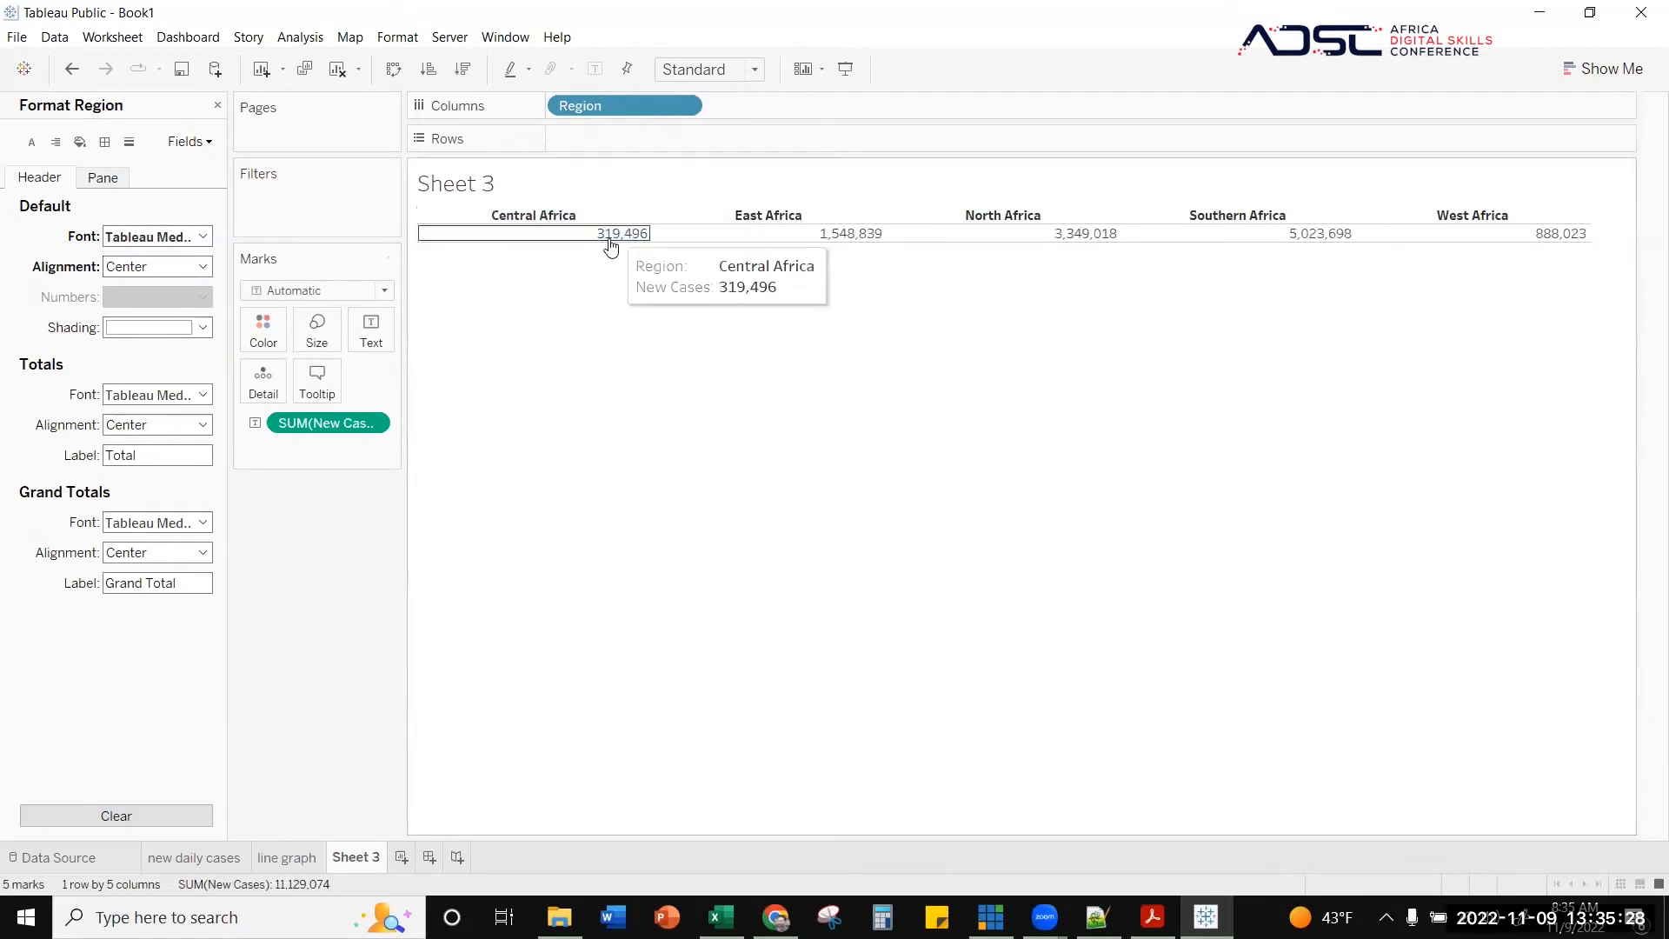
click(609, 234)
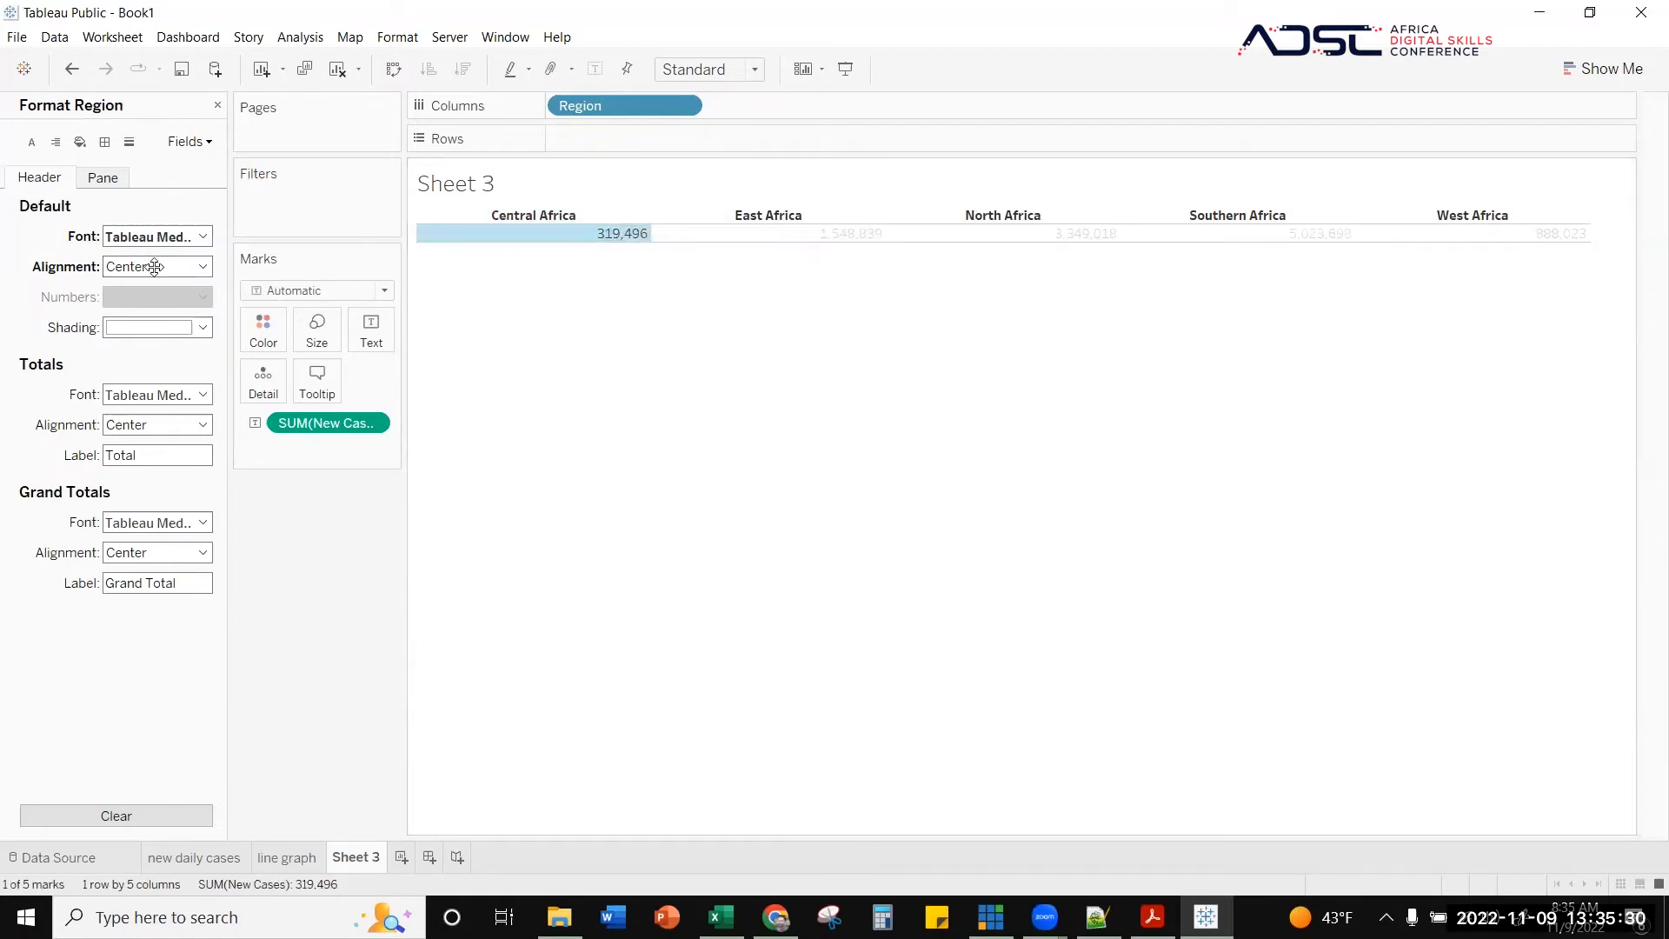
click(198, 266)
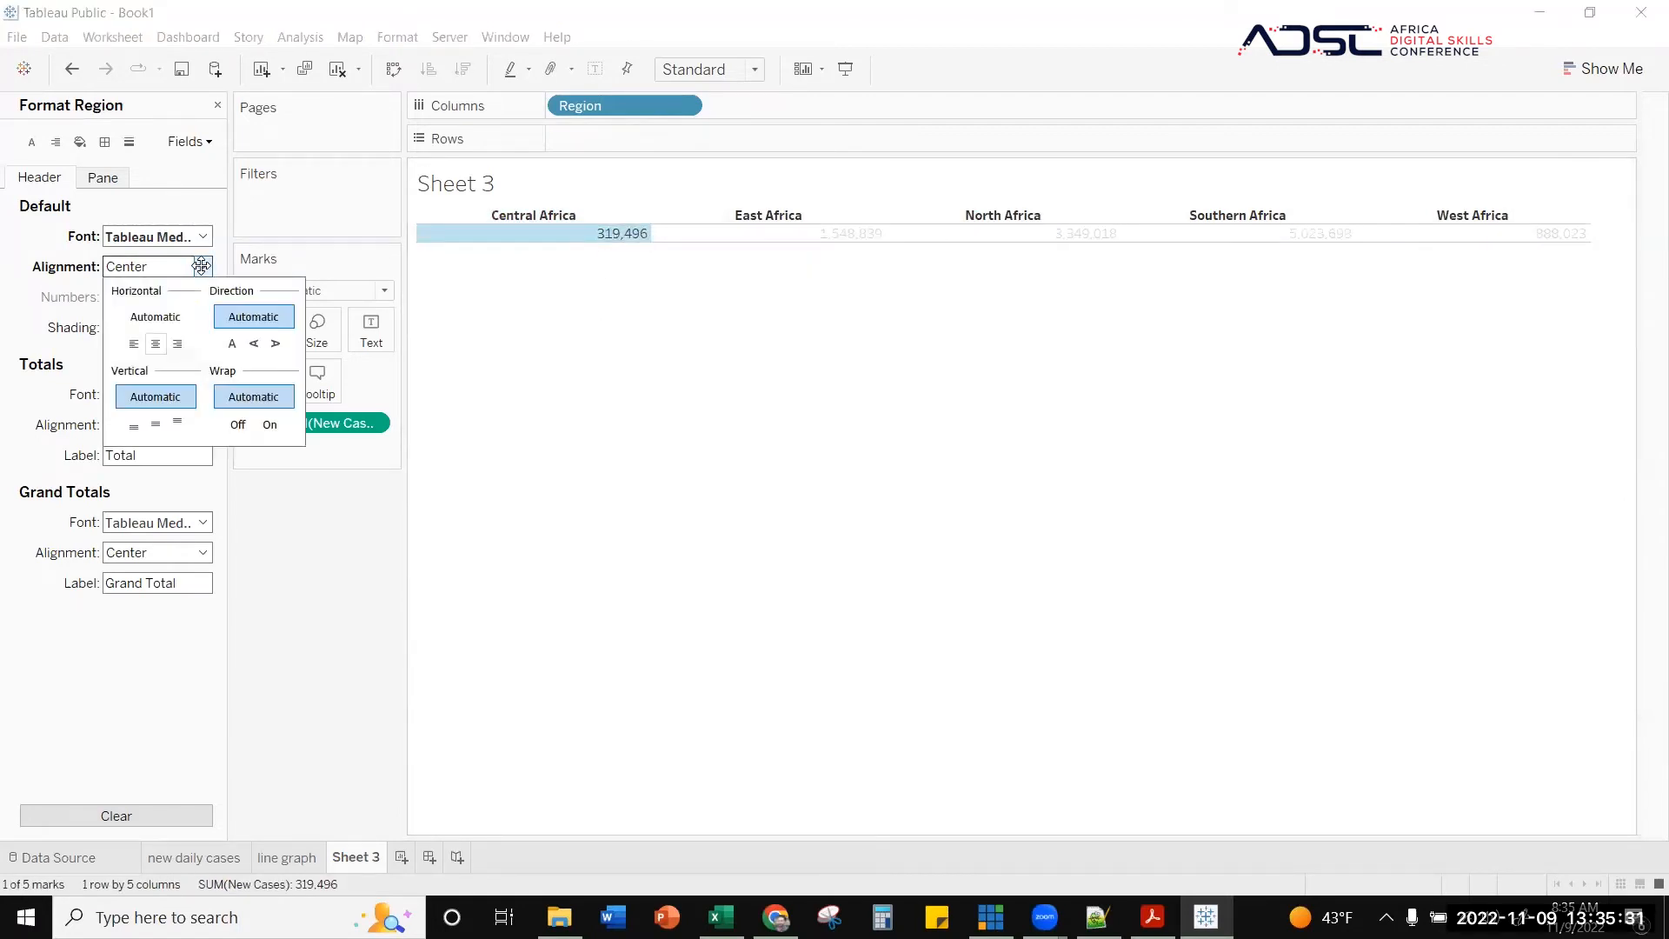
click(133, 342)
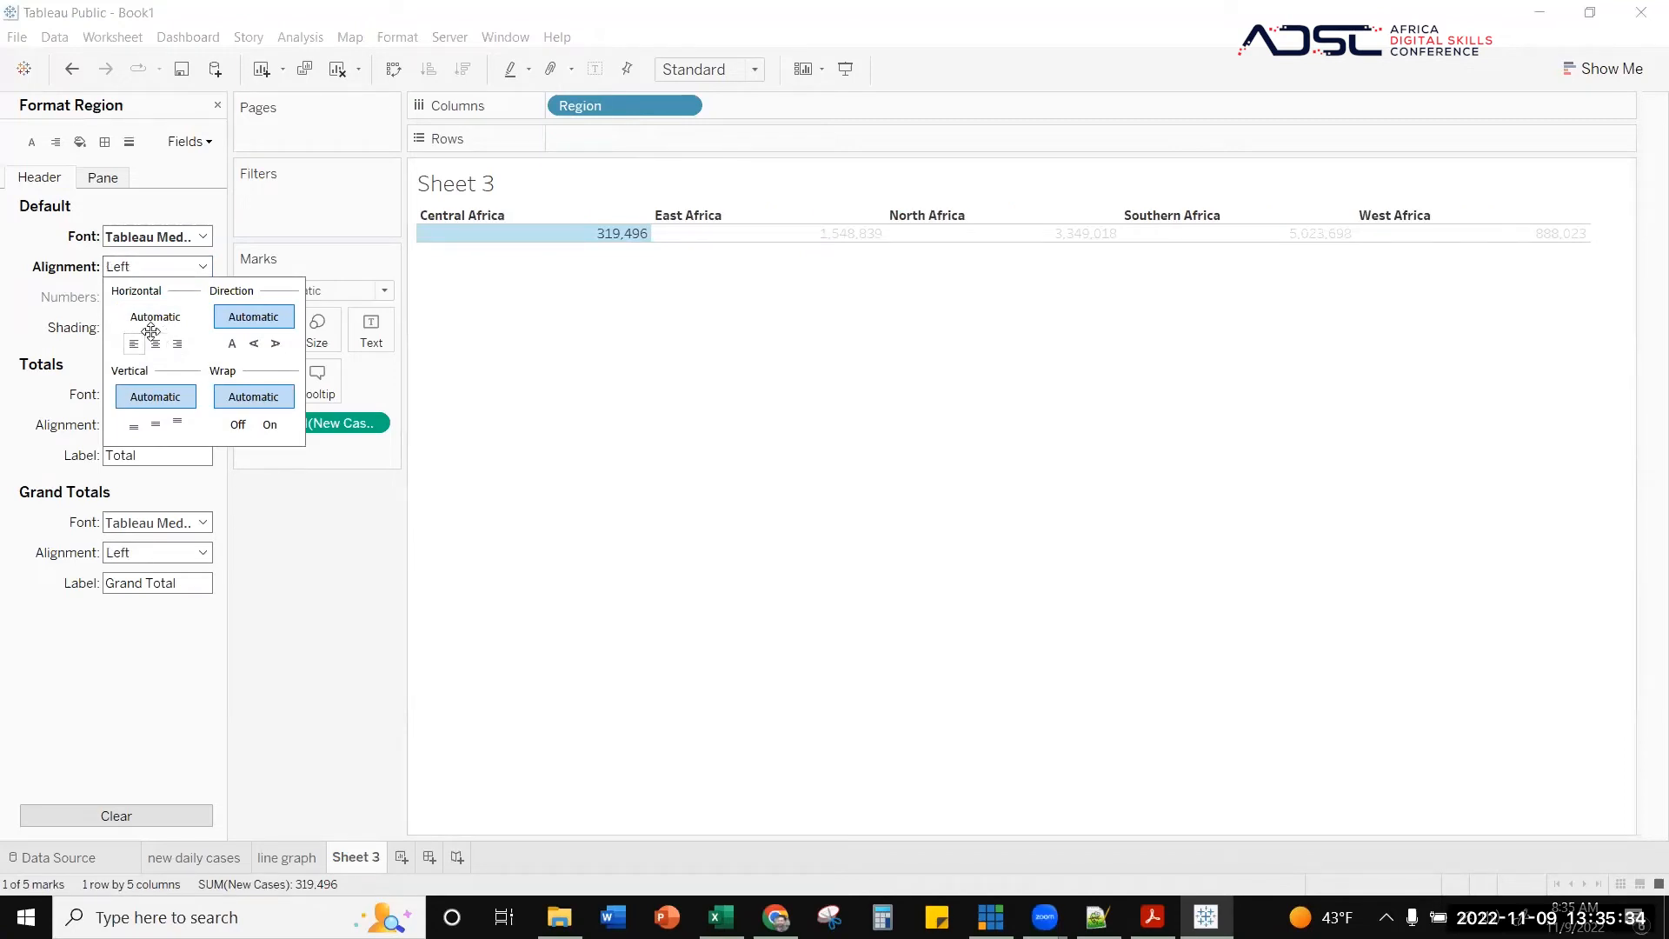
click(153, 321)
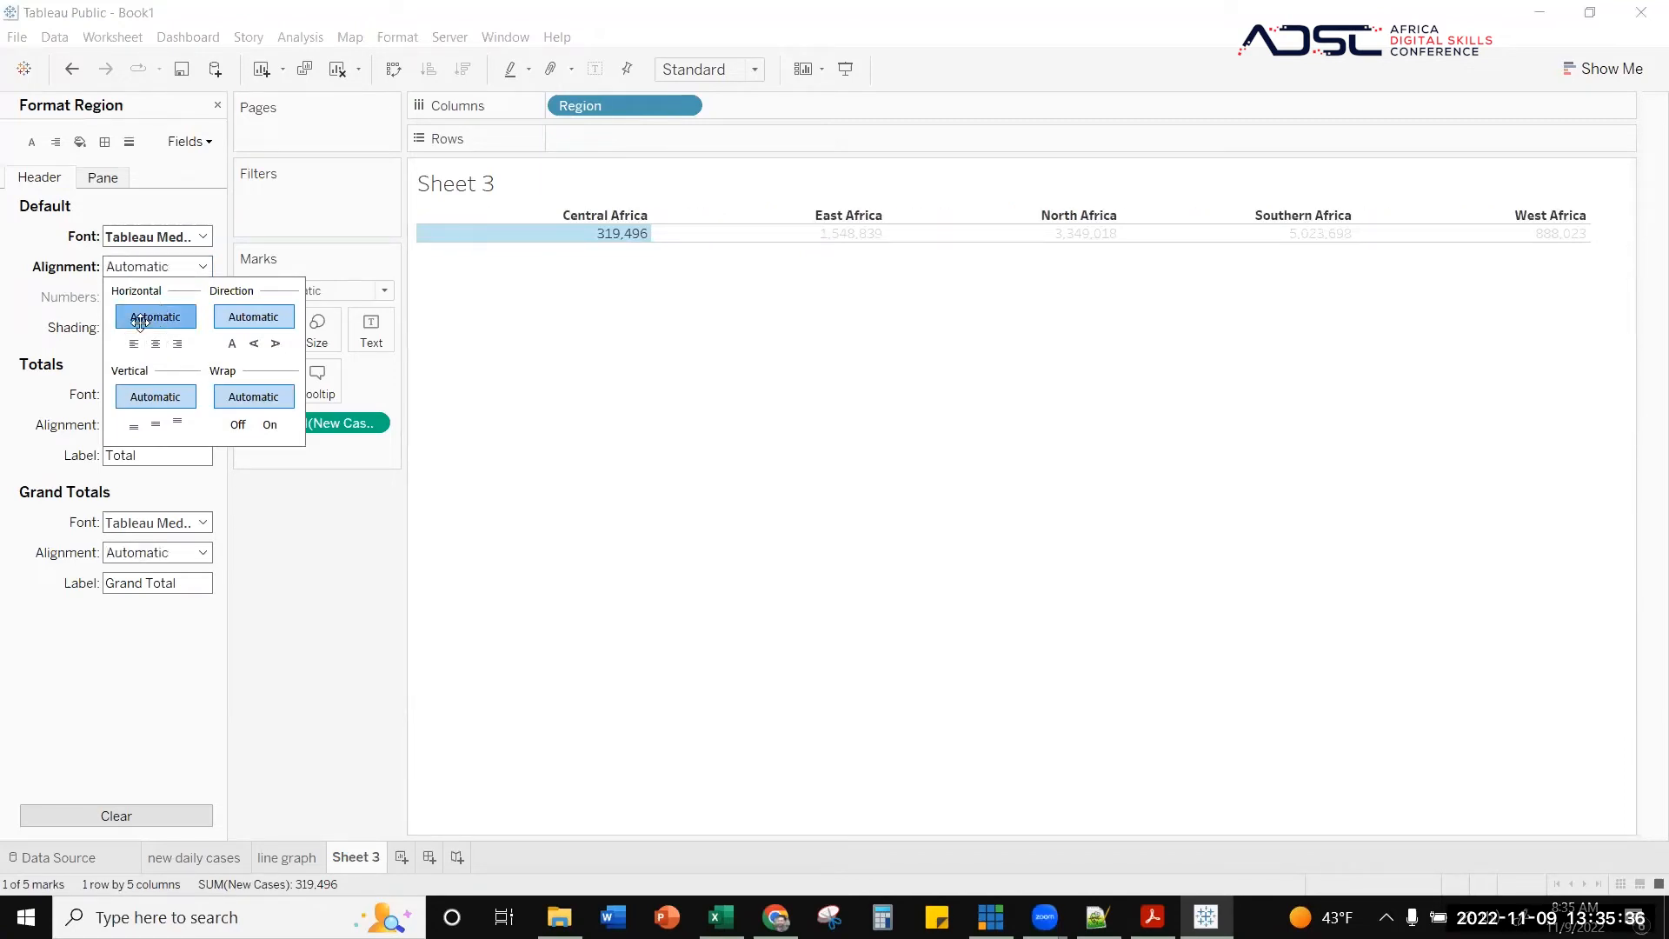
click(133, 340)
click(156, 343)
click(592, 444)
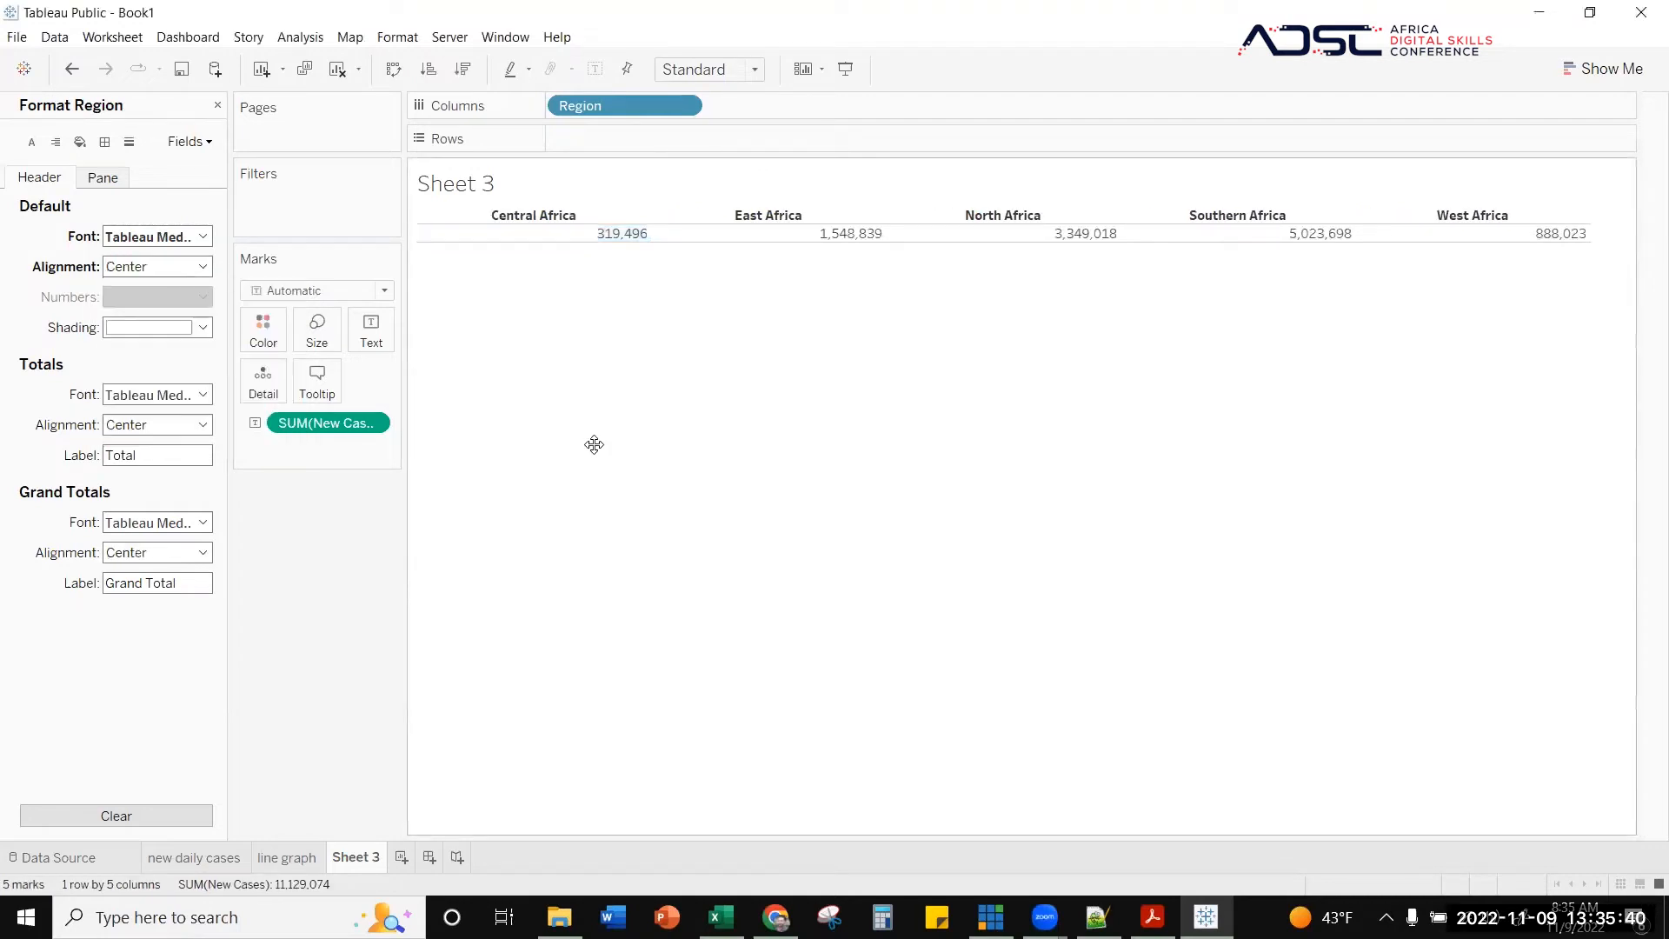
click(124, 184)
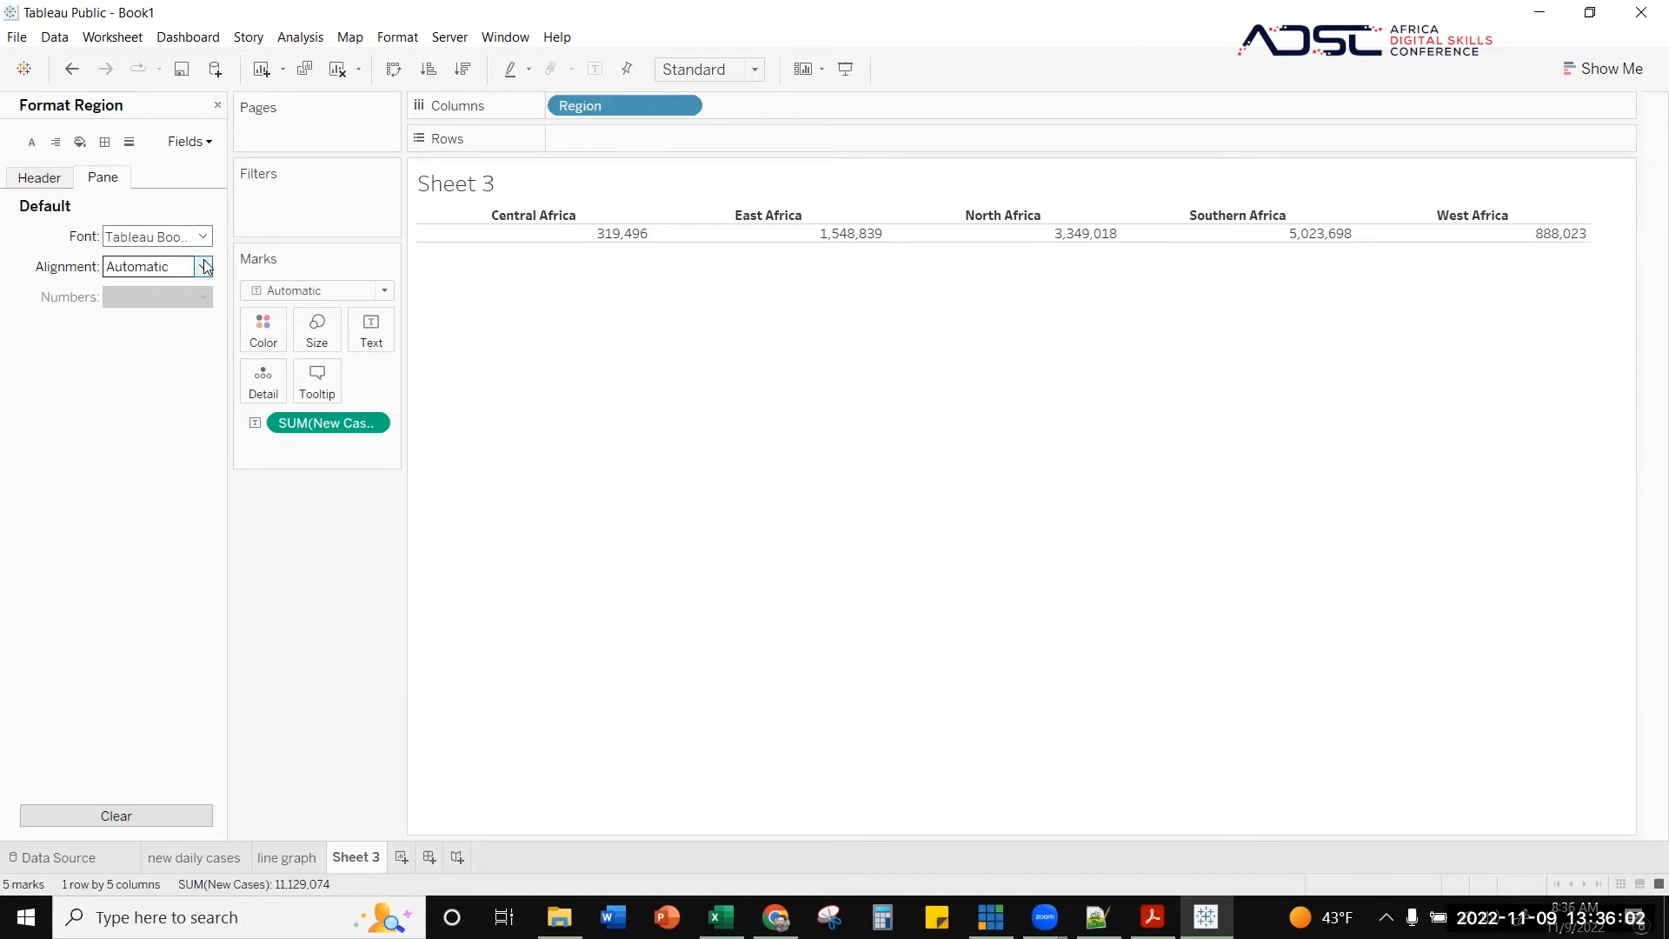
click(205, 266)
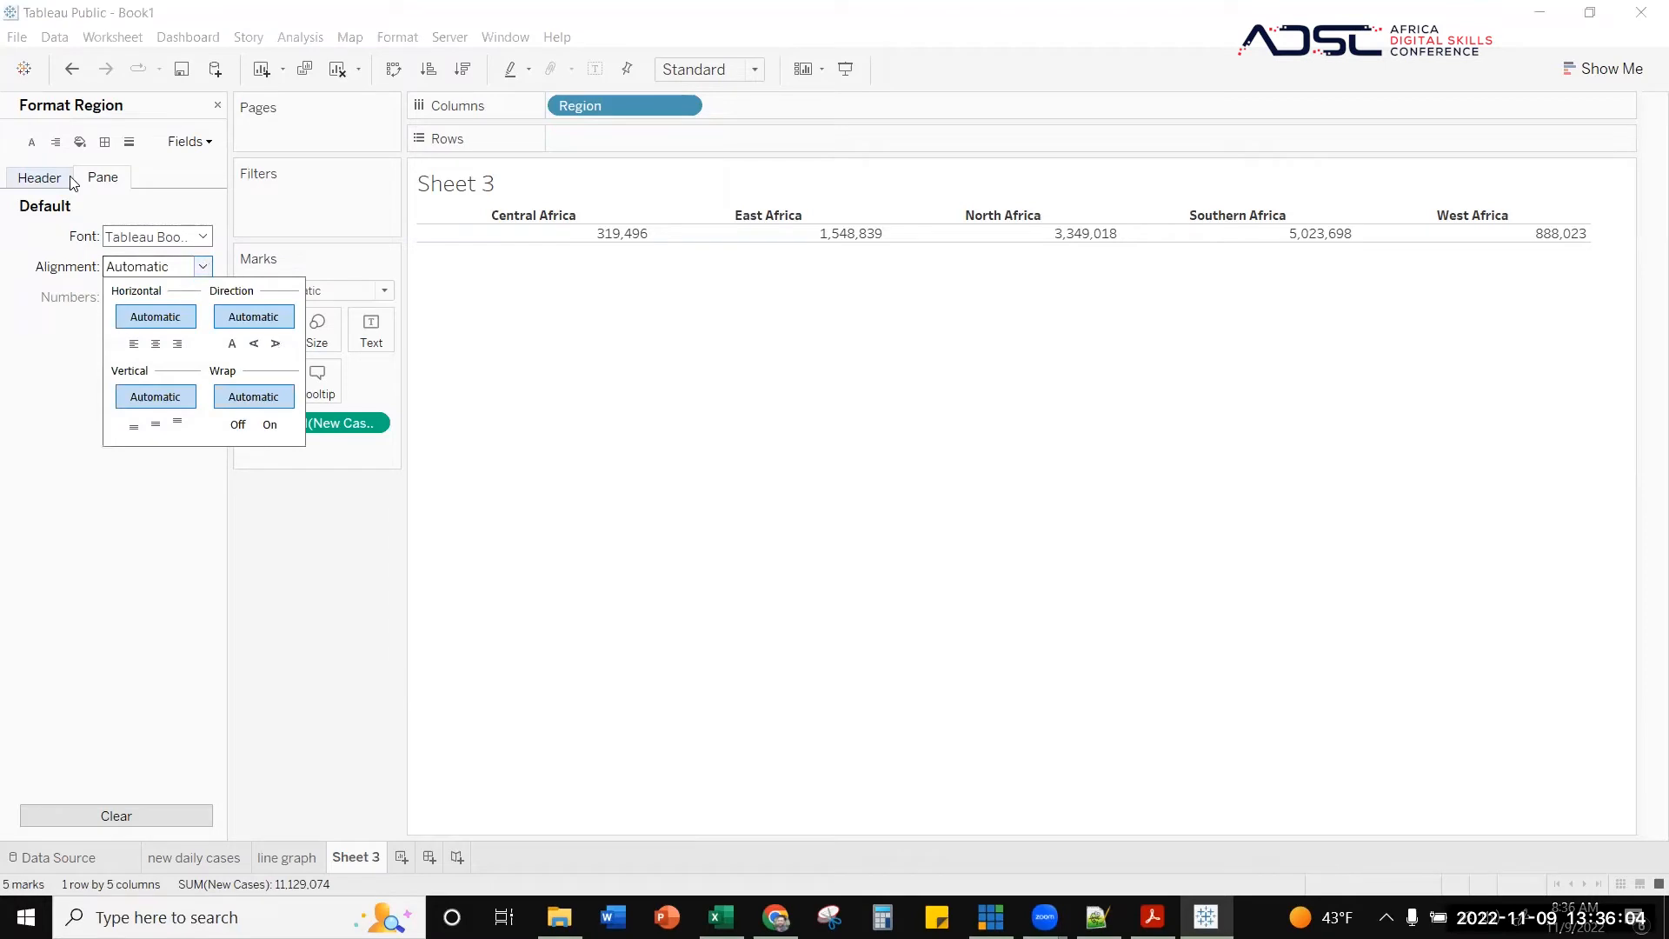
click(39, 178)
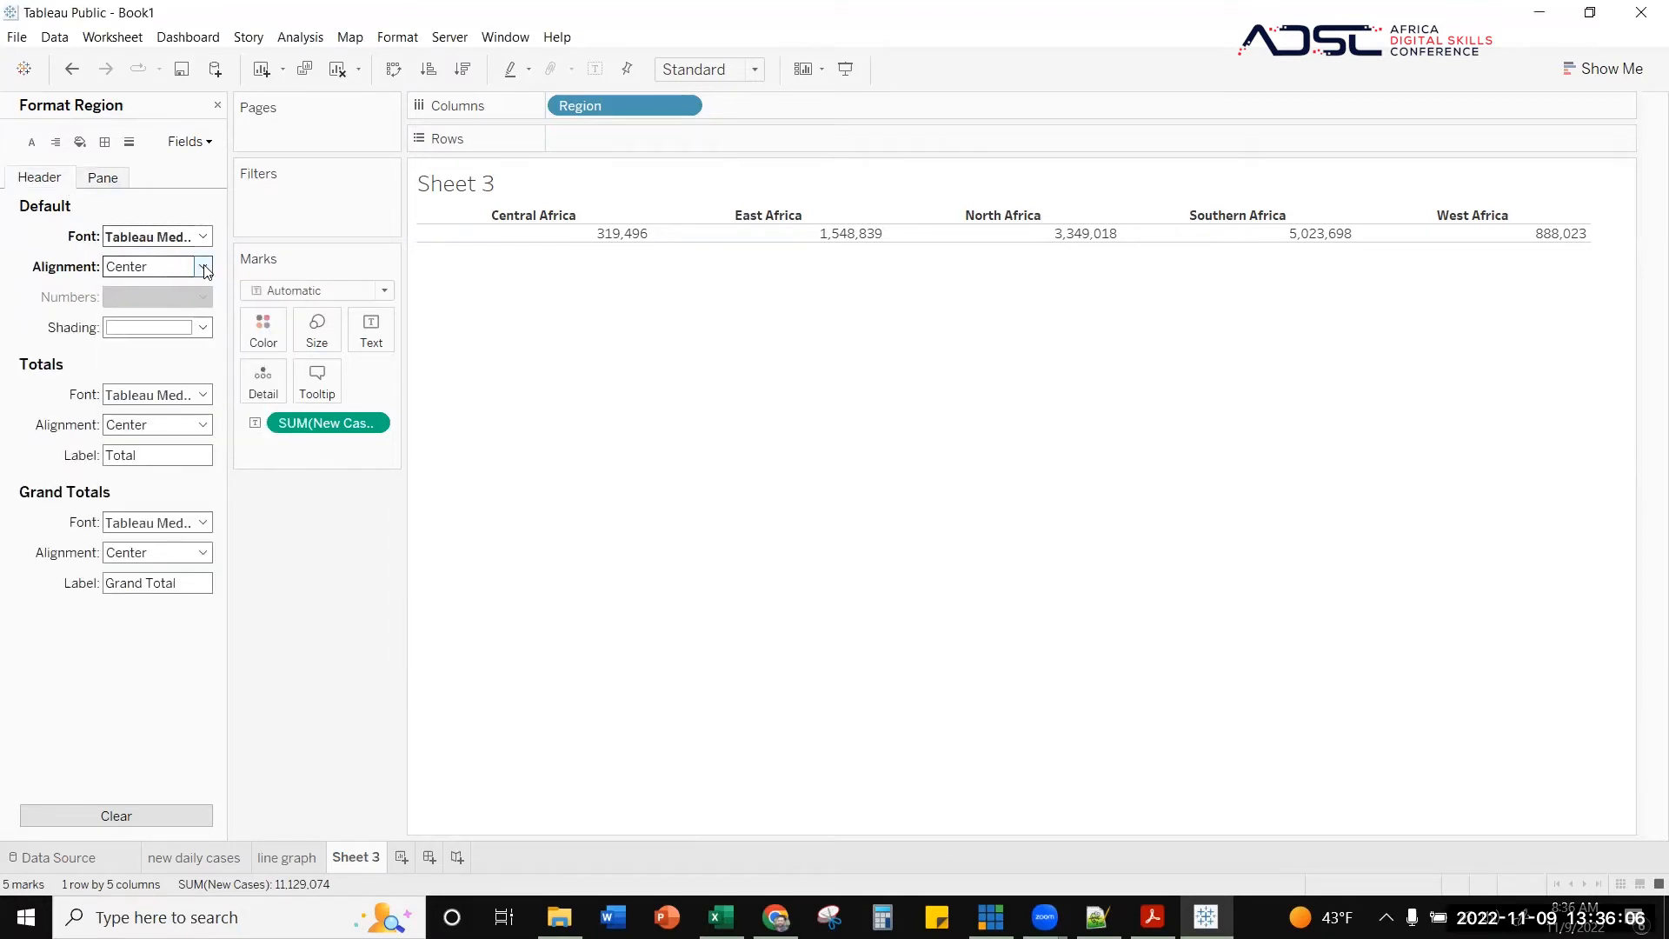
click(205, 327)
click(205, 327)
- Set the Totals header font of the Region field to black, size 14
click(200, 396)
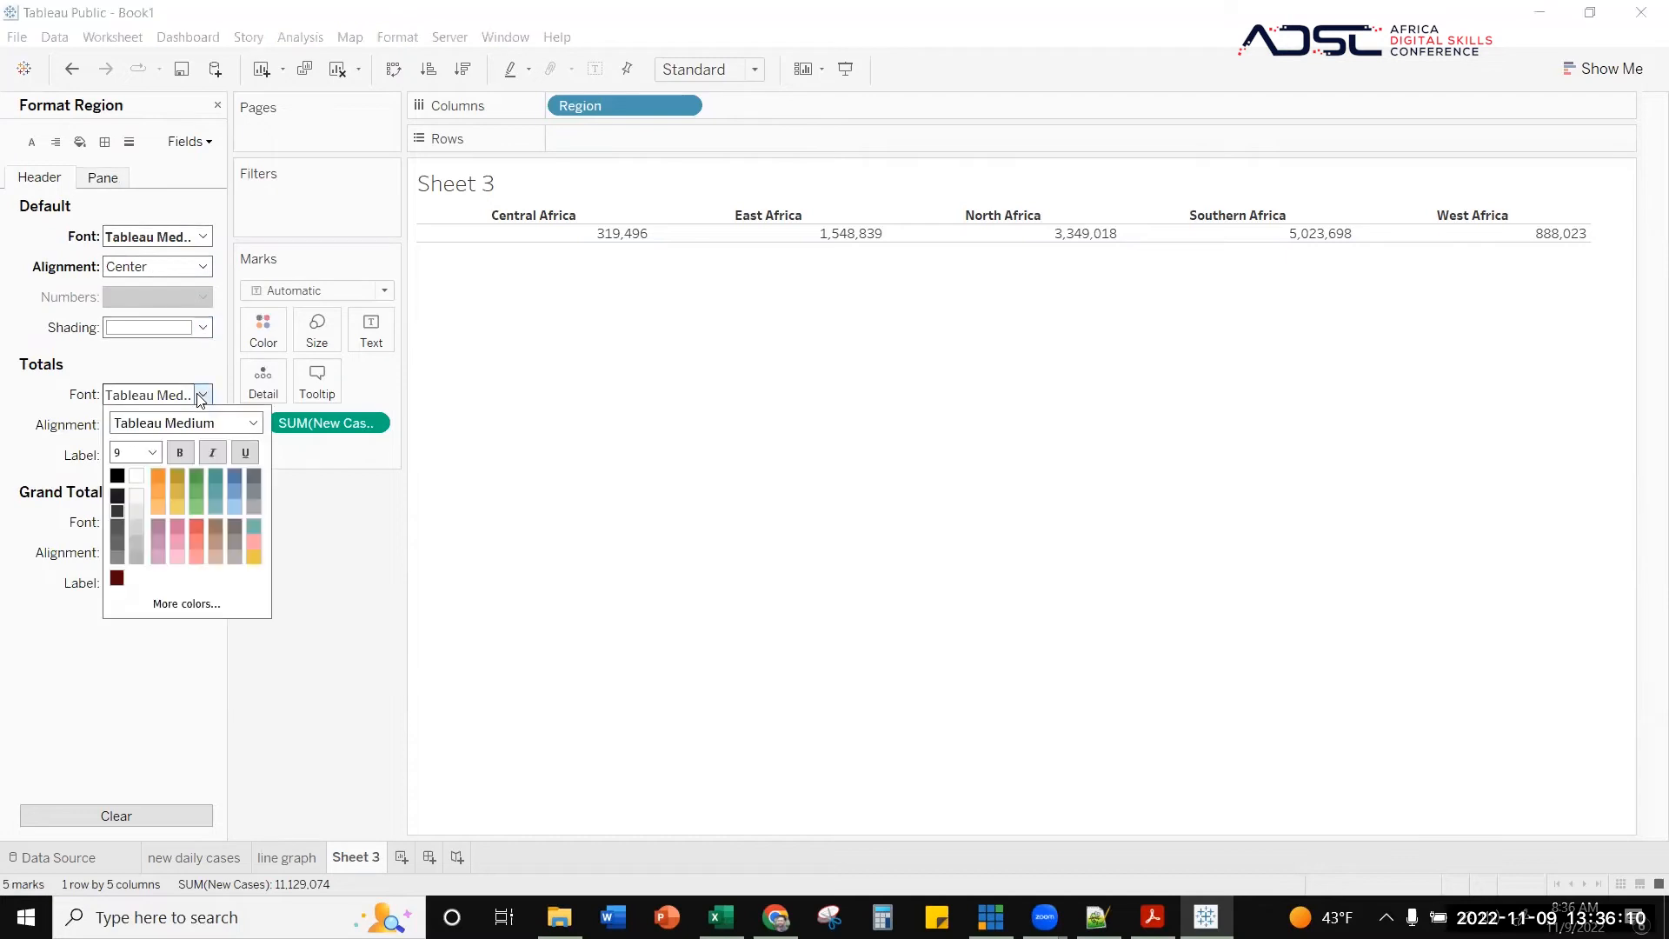
click(118, 477)
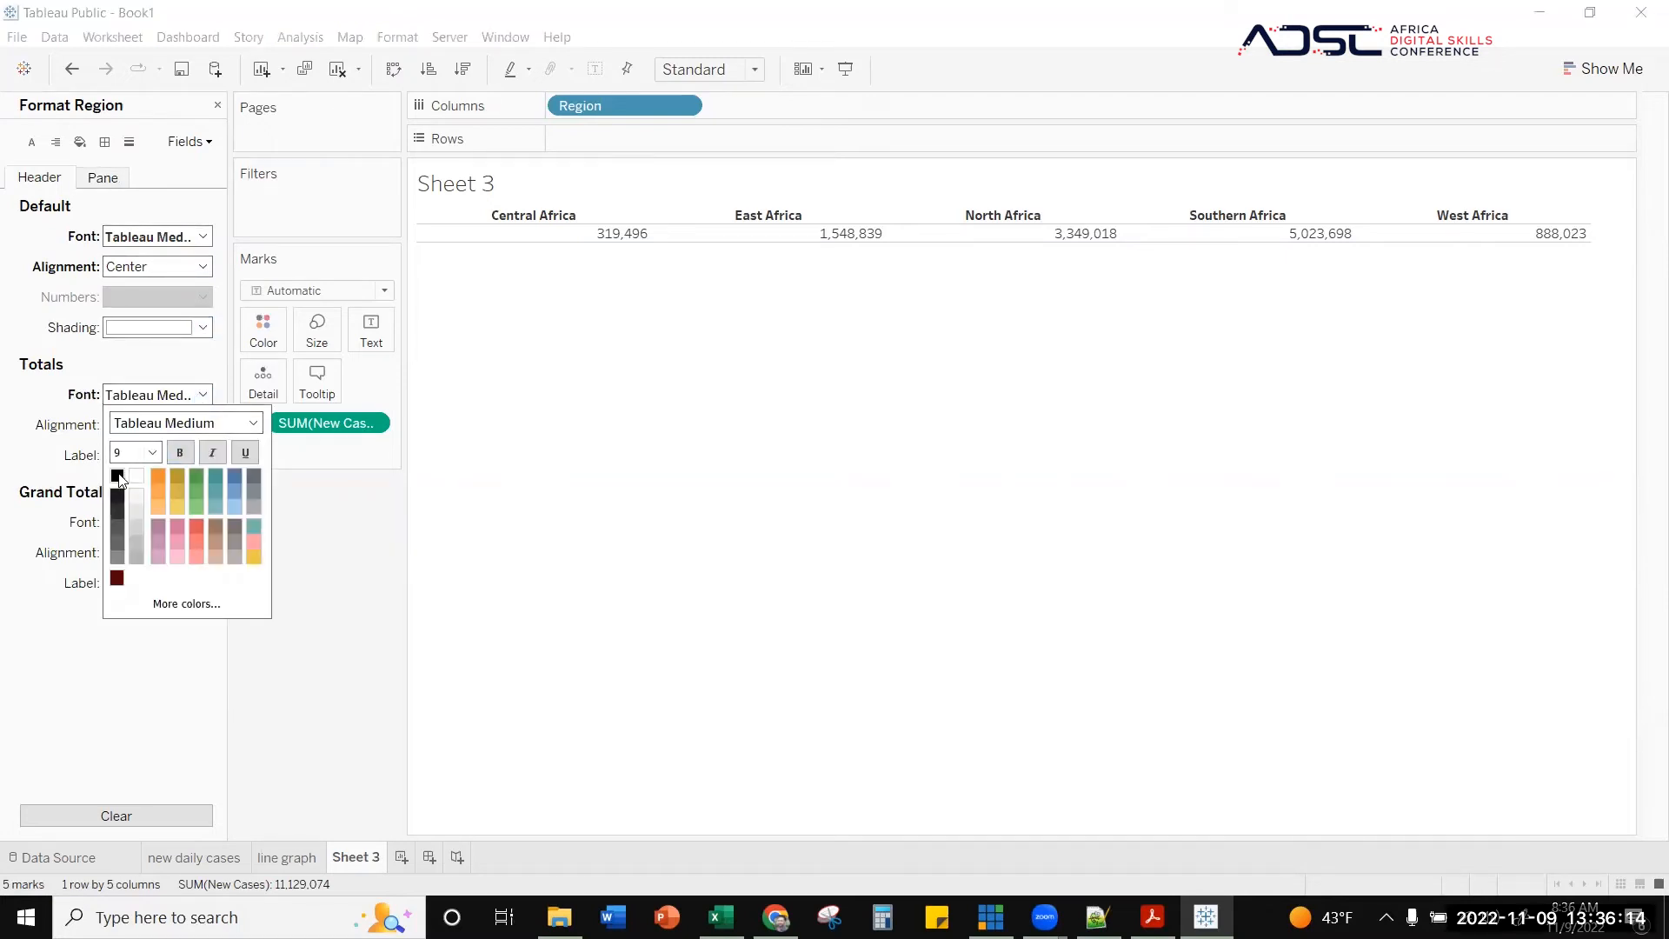
click(152, 453)
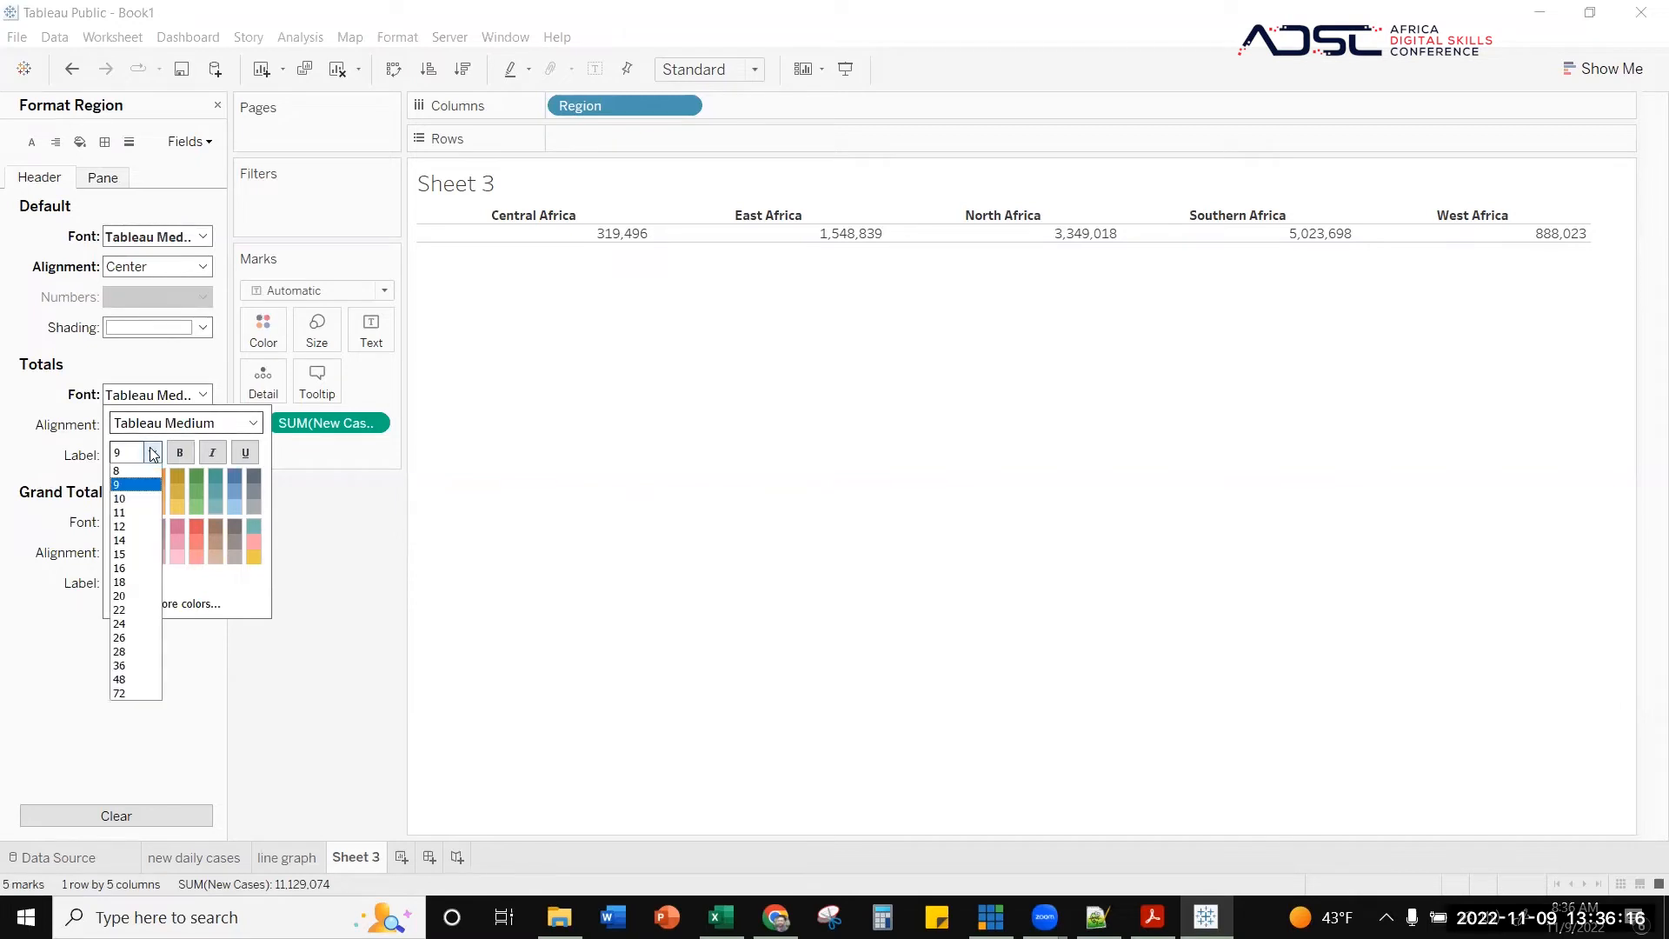
click(132, 526)
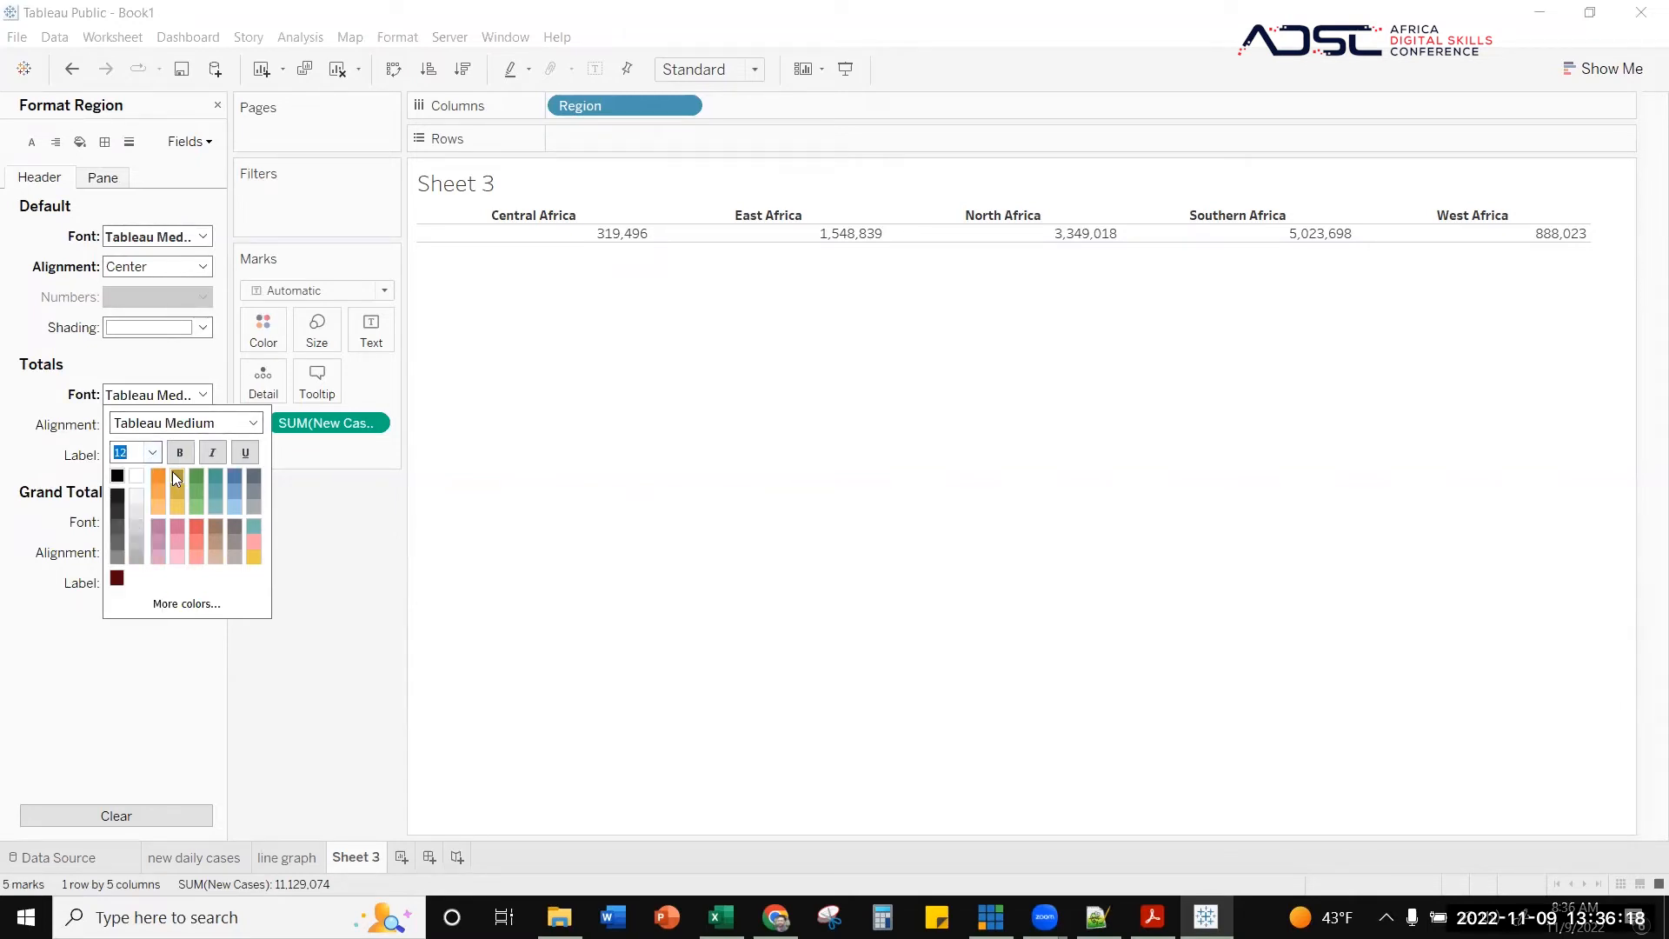
click(154, 452)
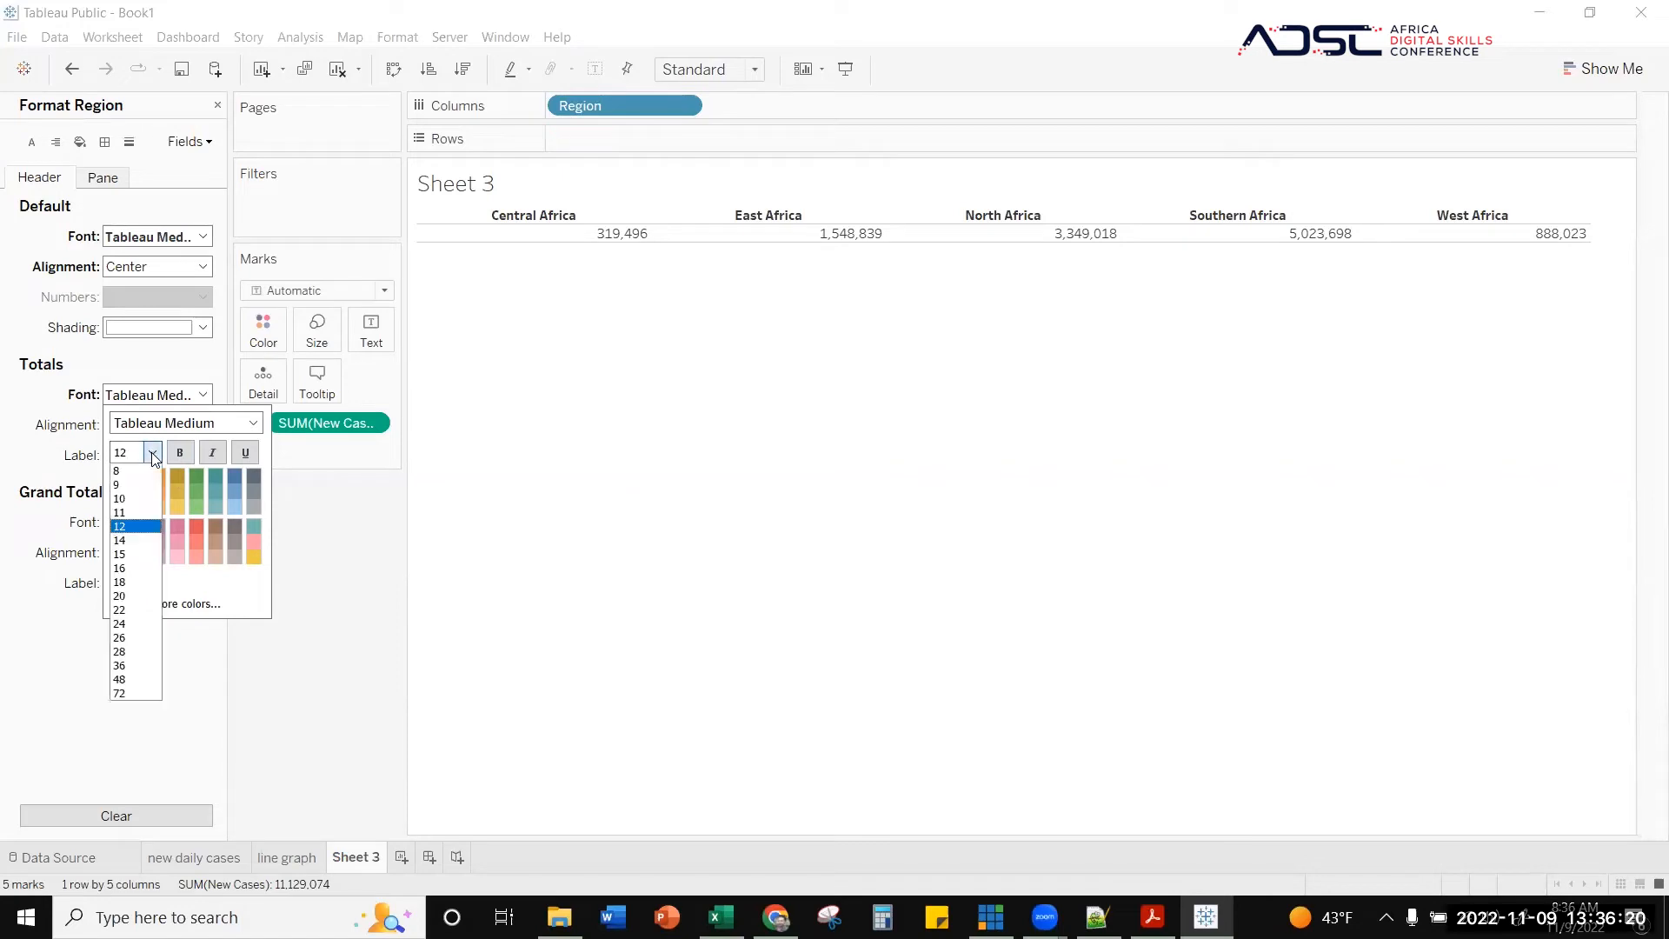
click(127, 540)
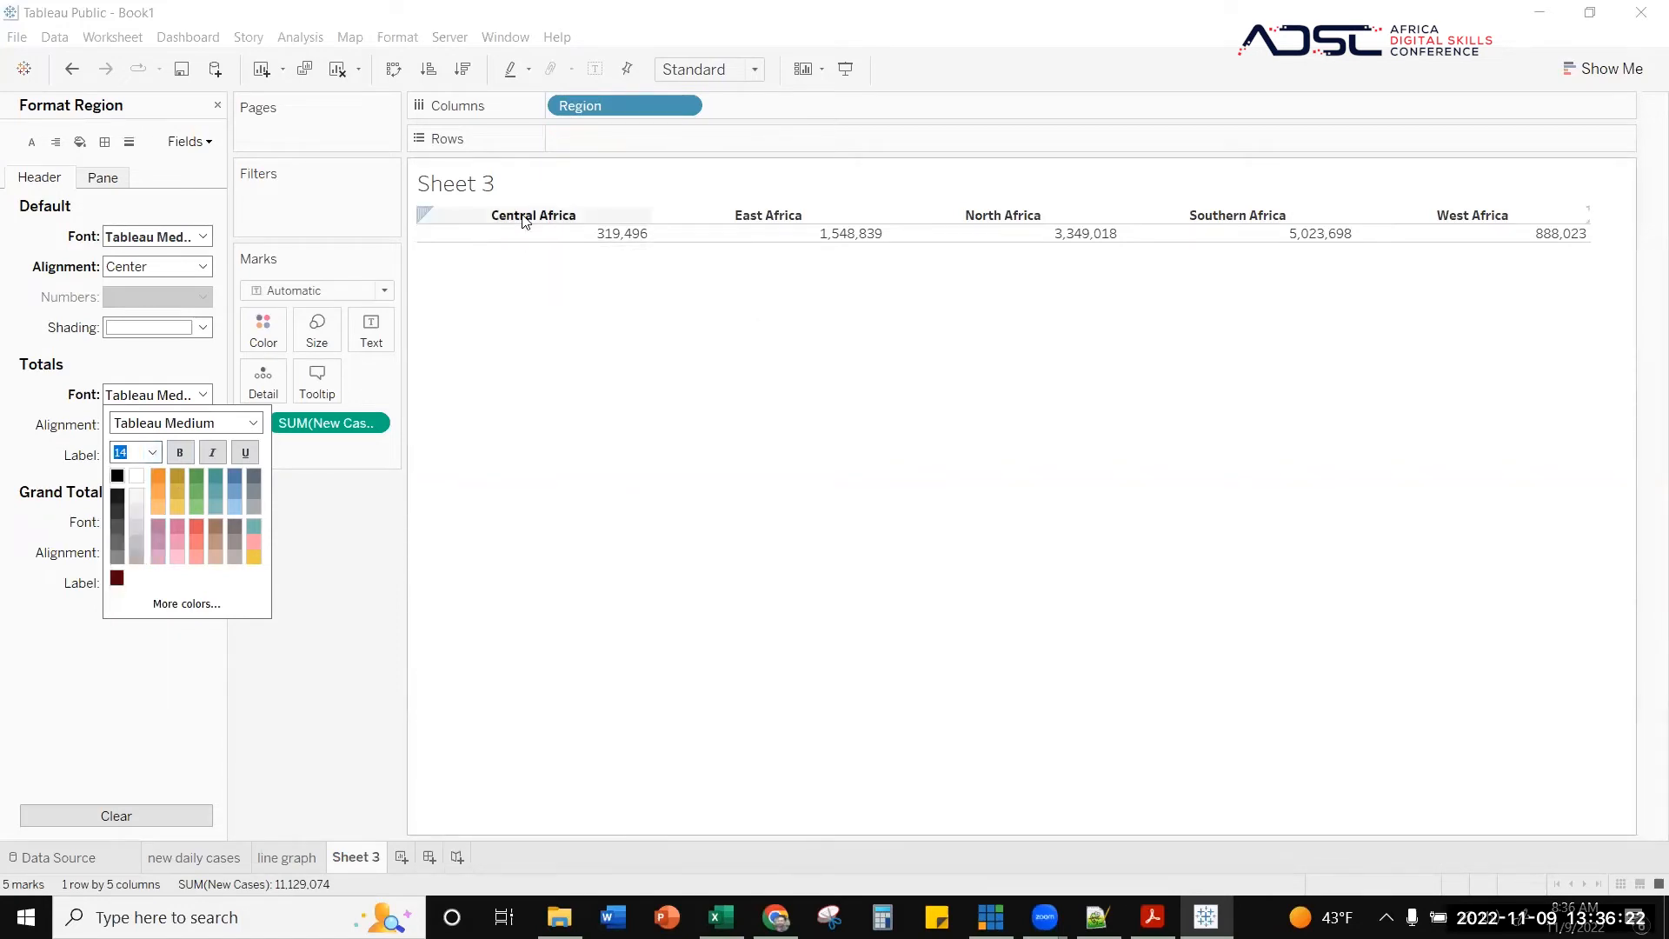
click(522, 214)
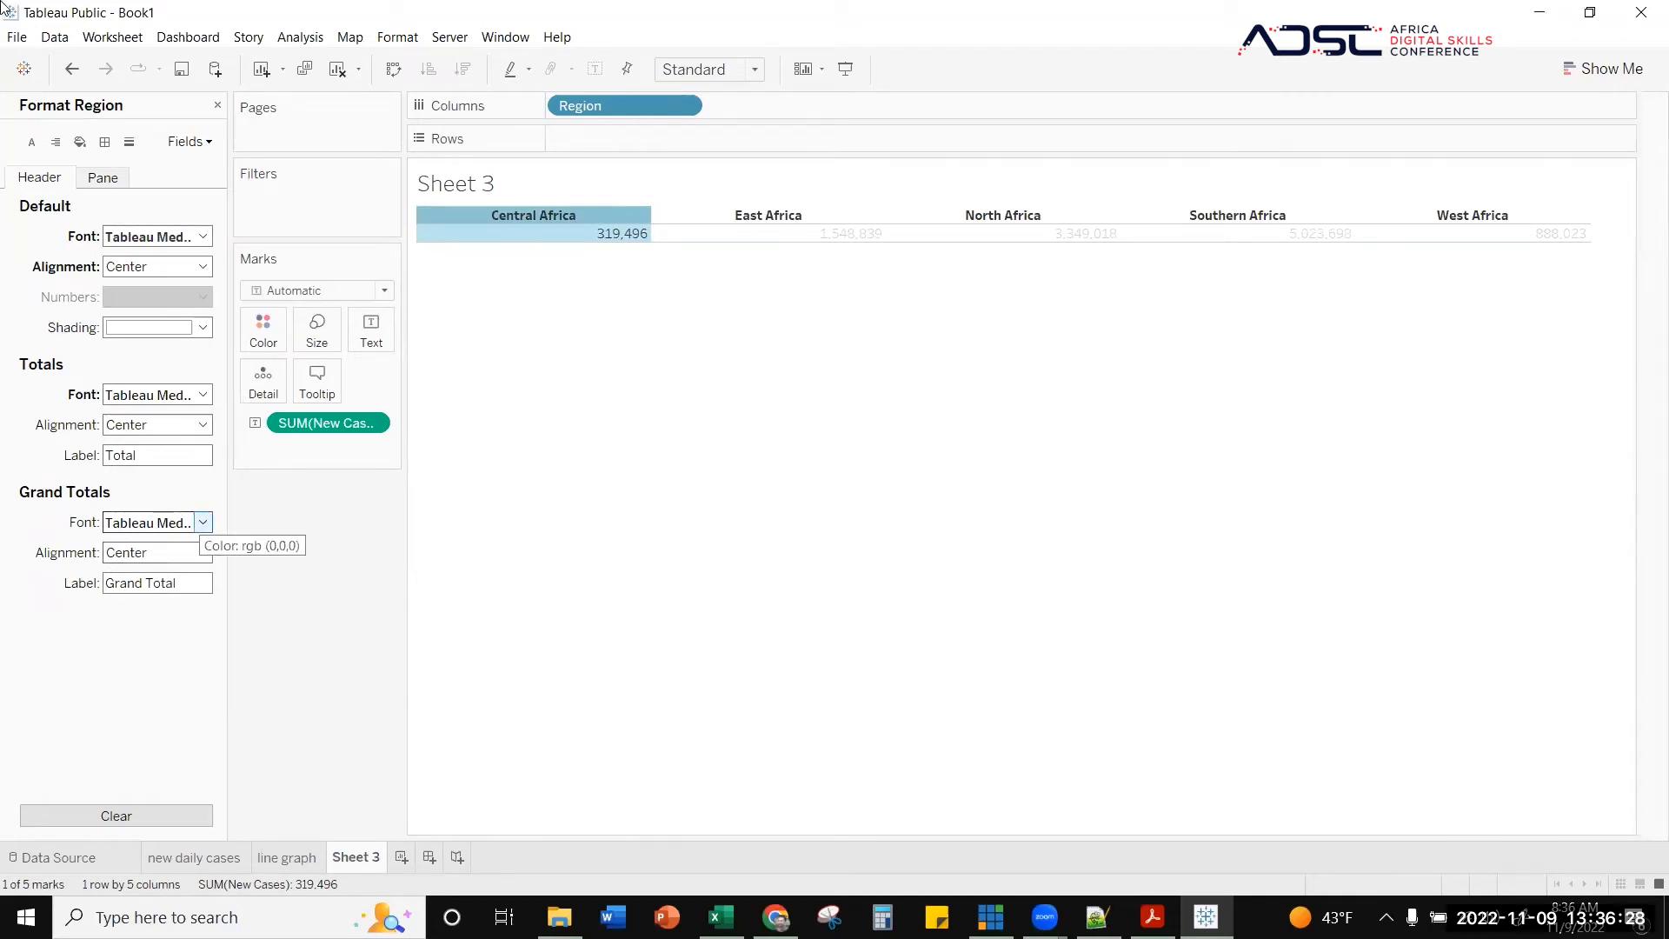
- Set the default font for the whole worksheet to black, size 12
click(35, 144)
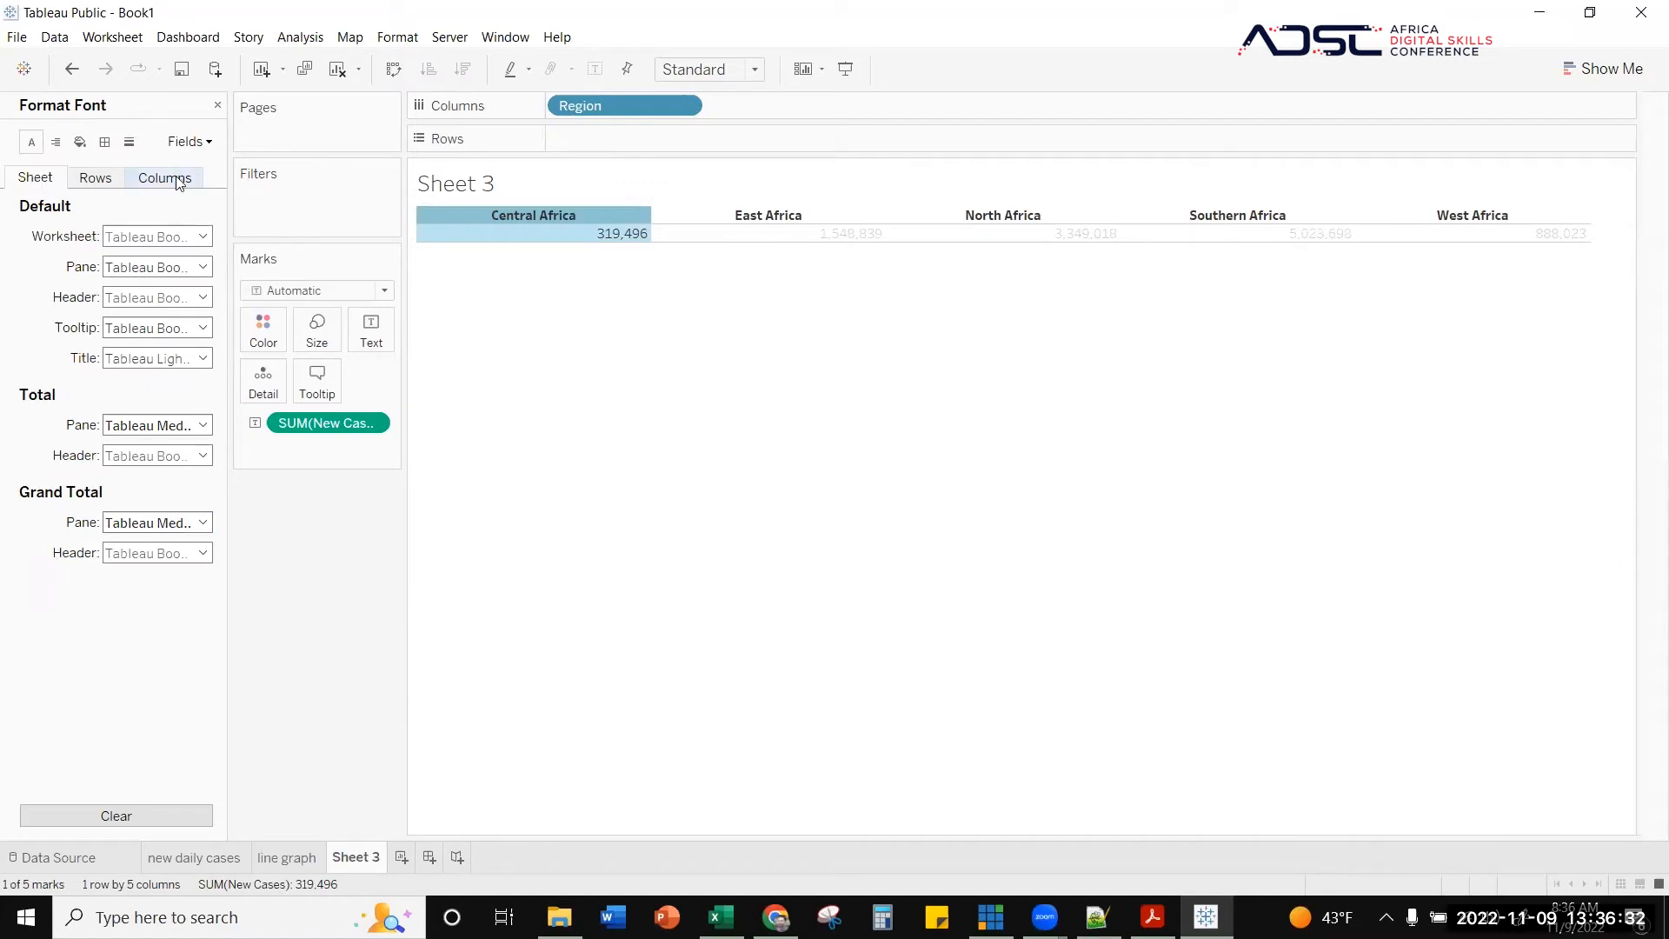
click(203, 236)
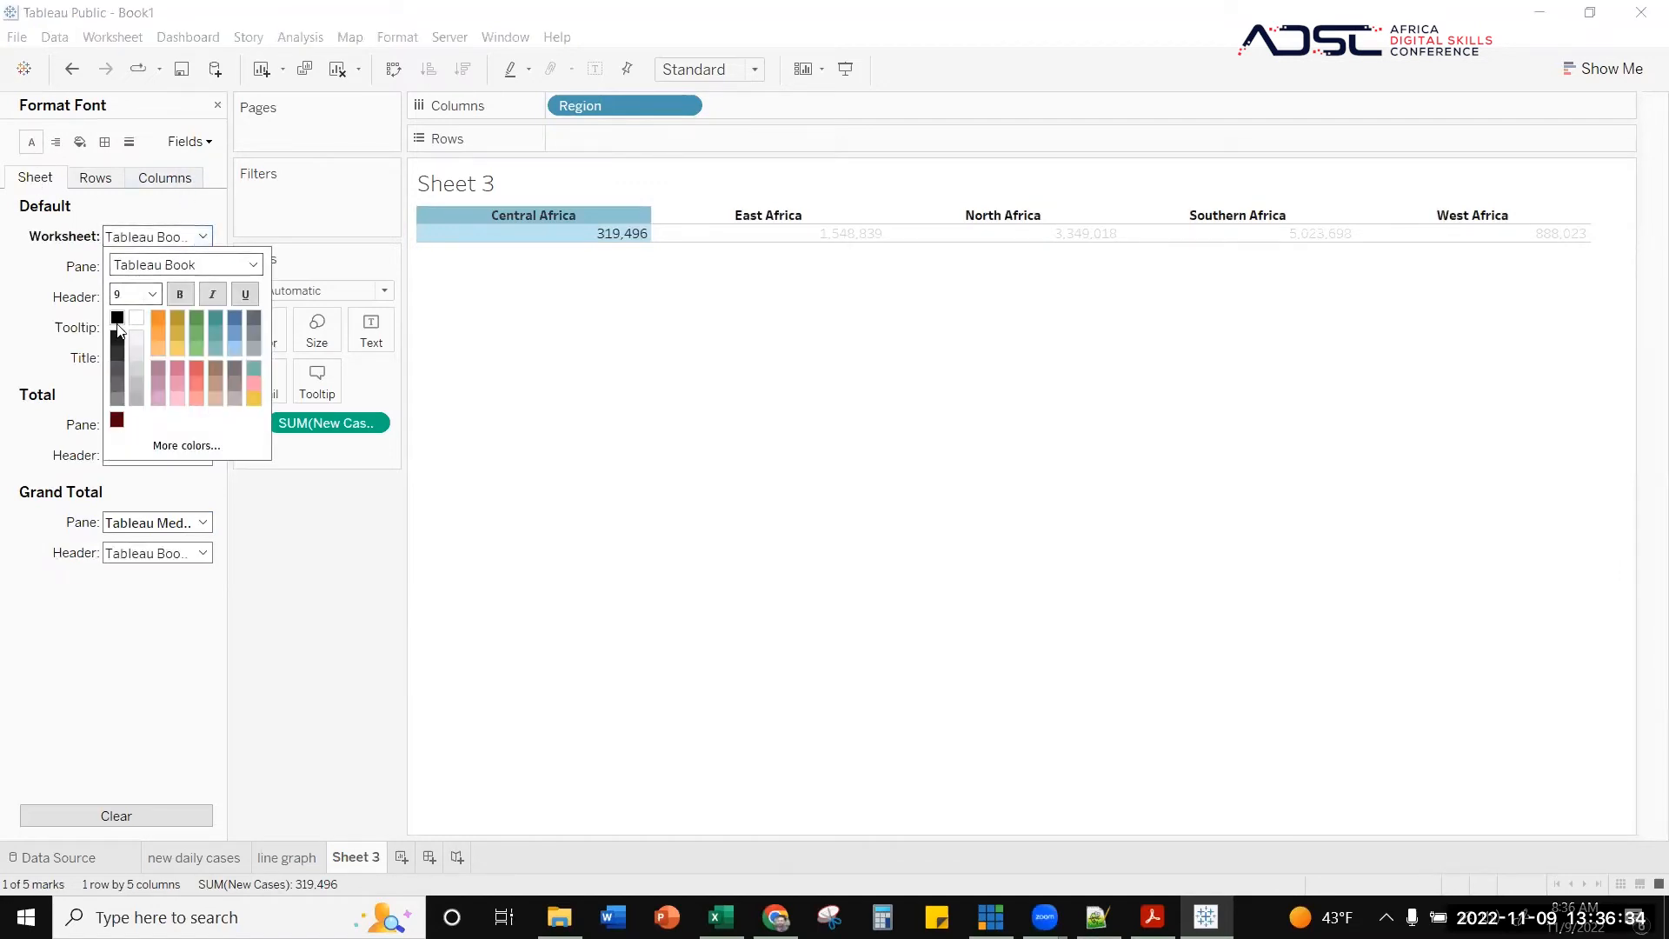
click(152, 294)
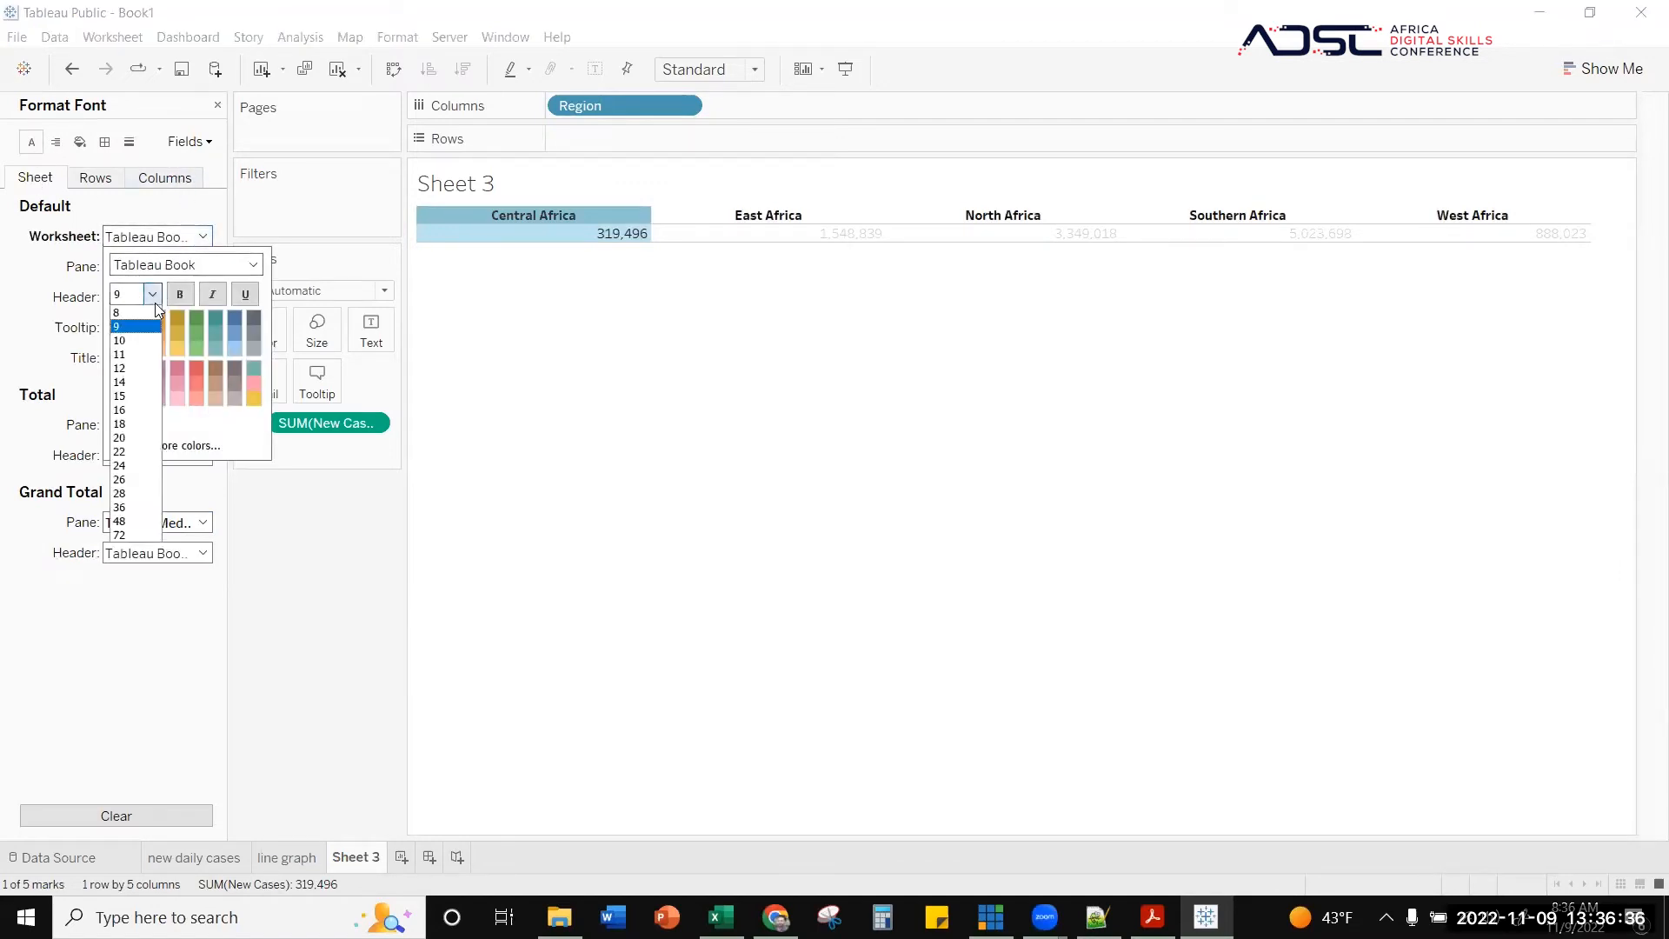
click(134, 359)
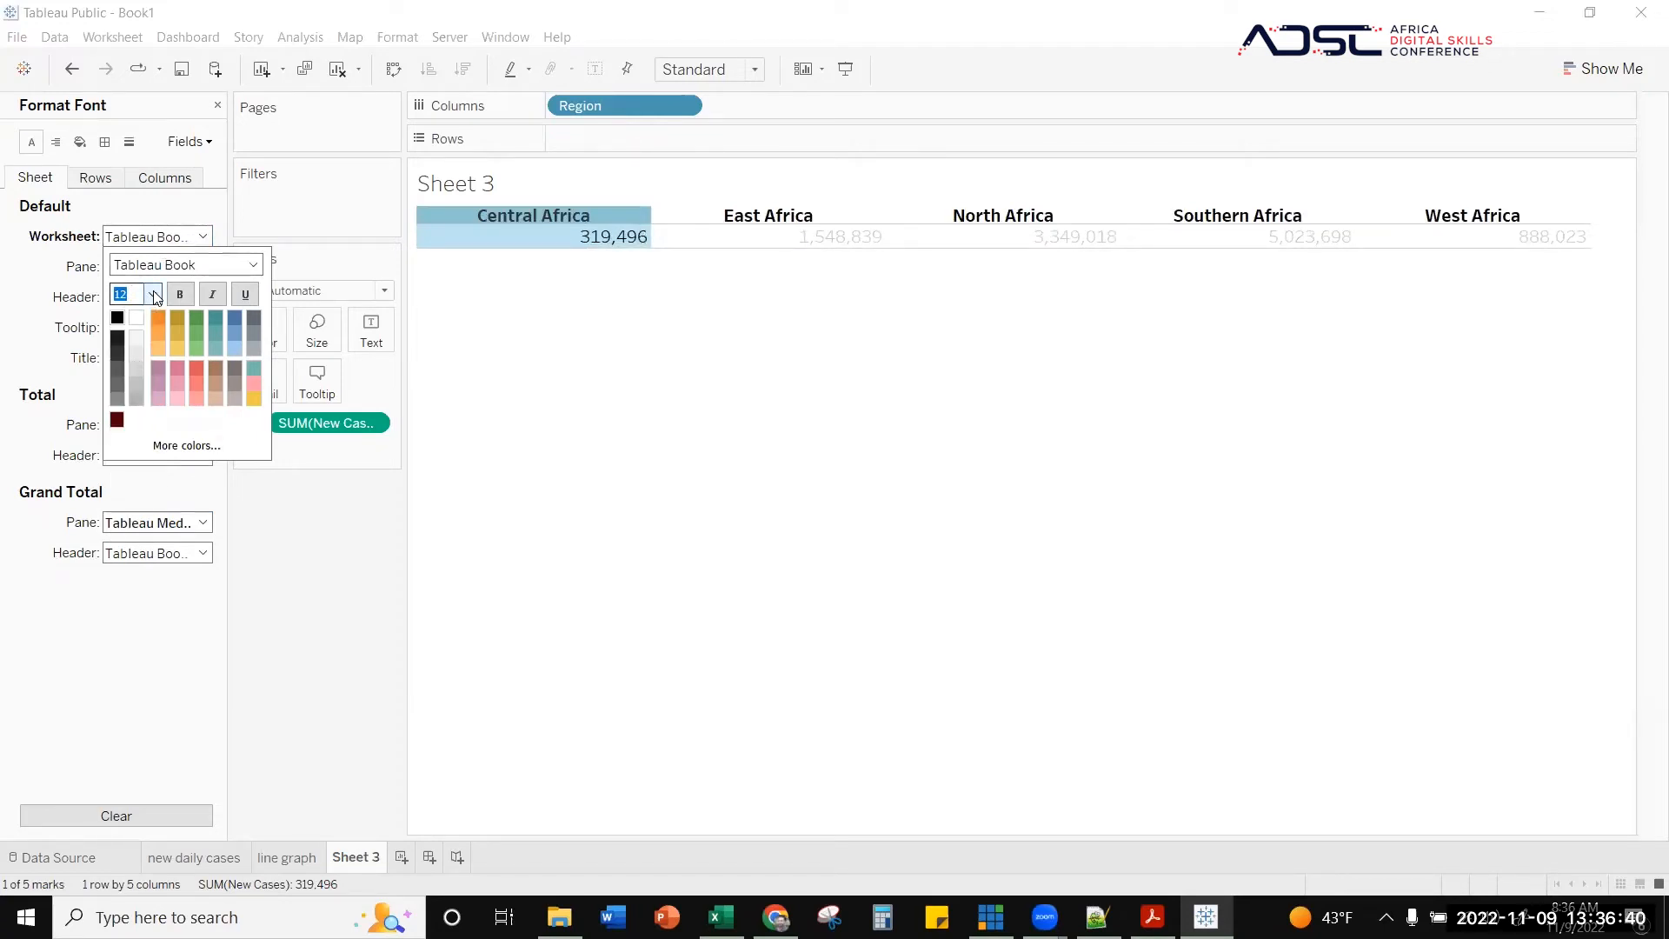
click(238, 572)
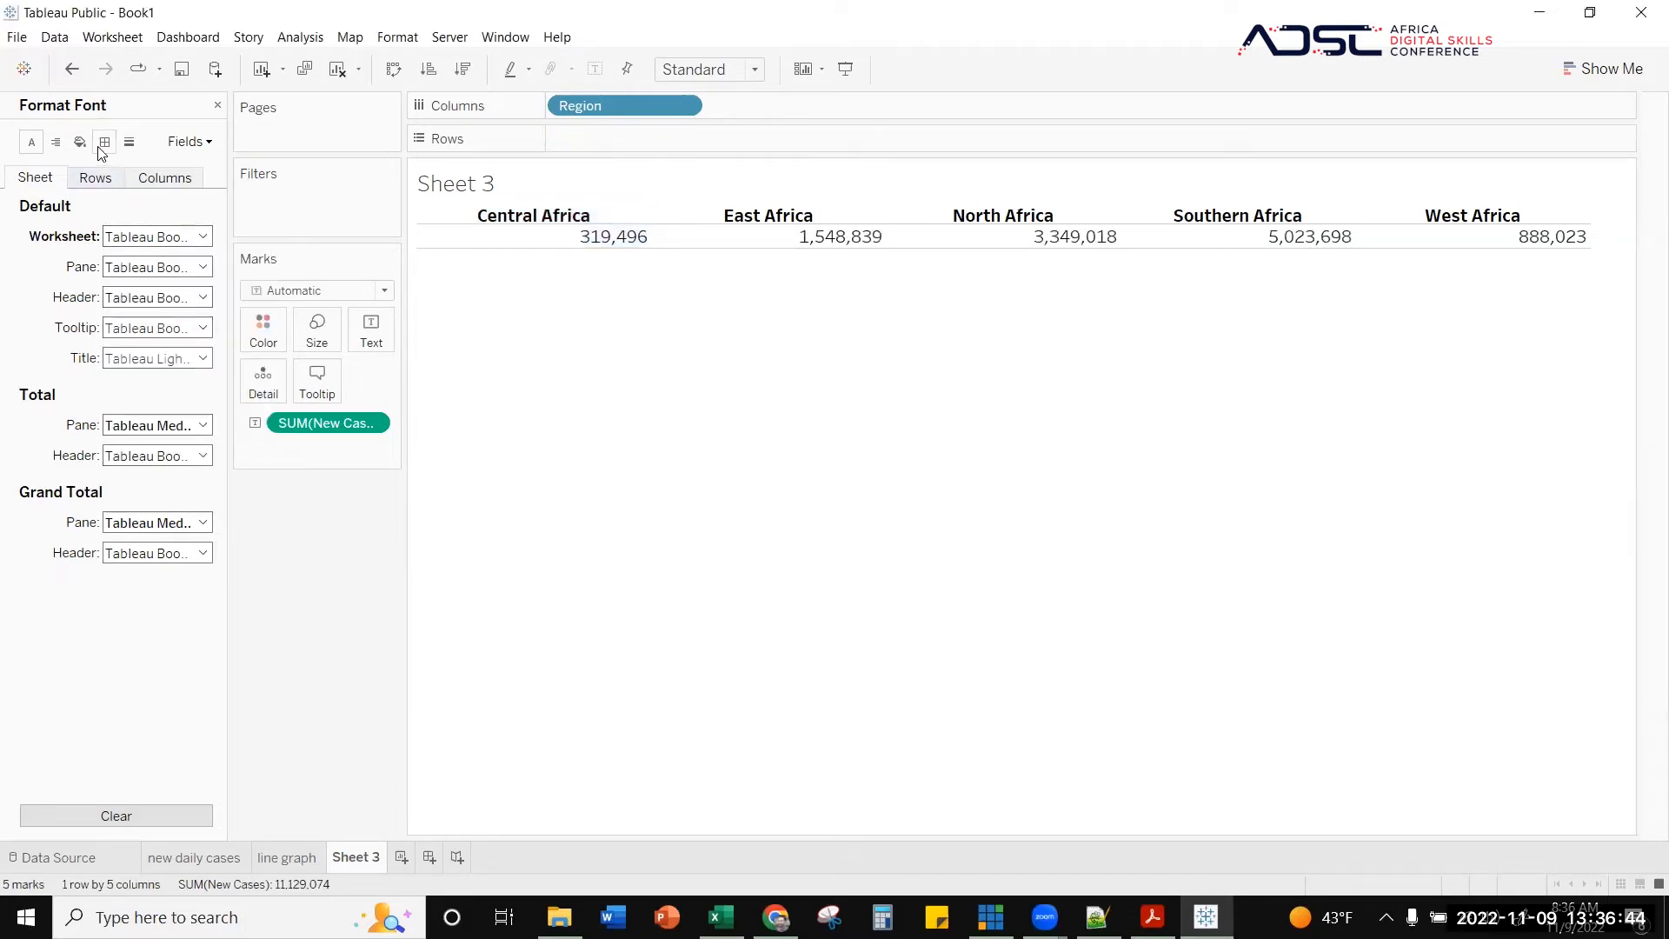
- Center the new case values horizontally through the sheet's default pane alignment
click(129, 143)
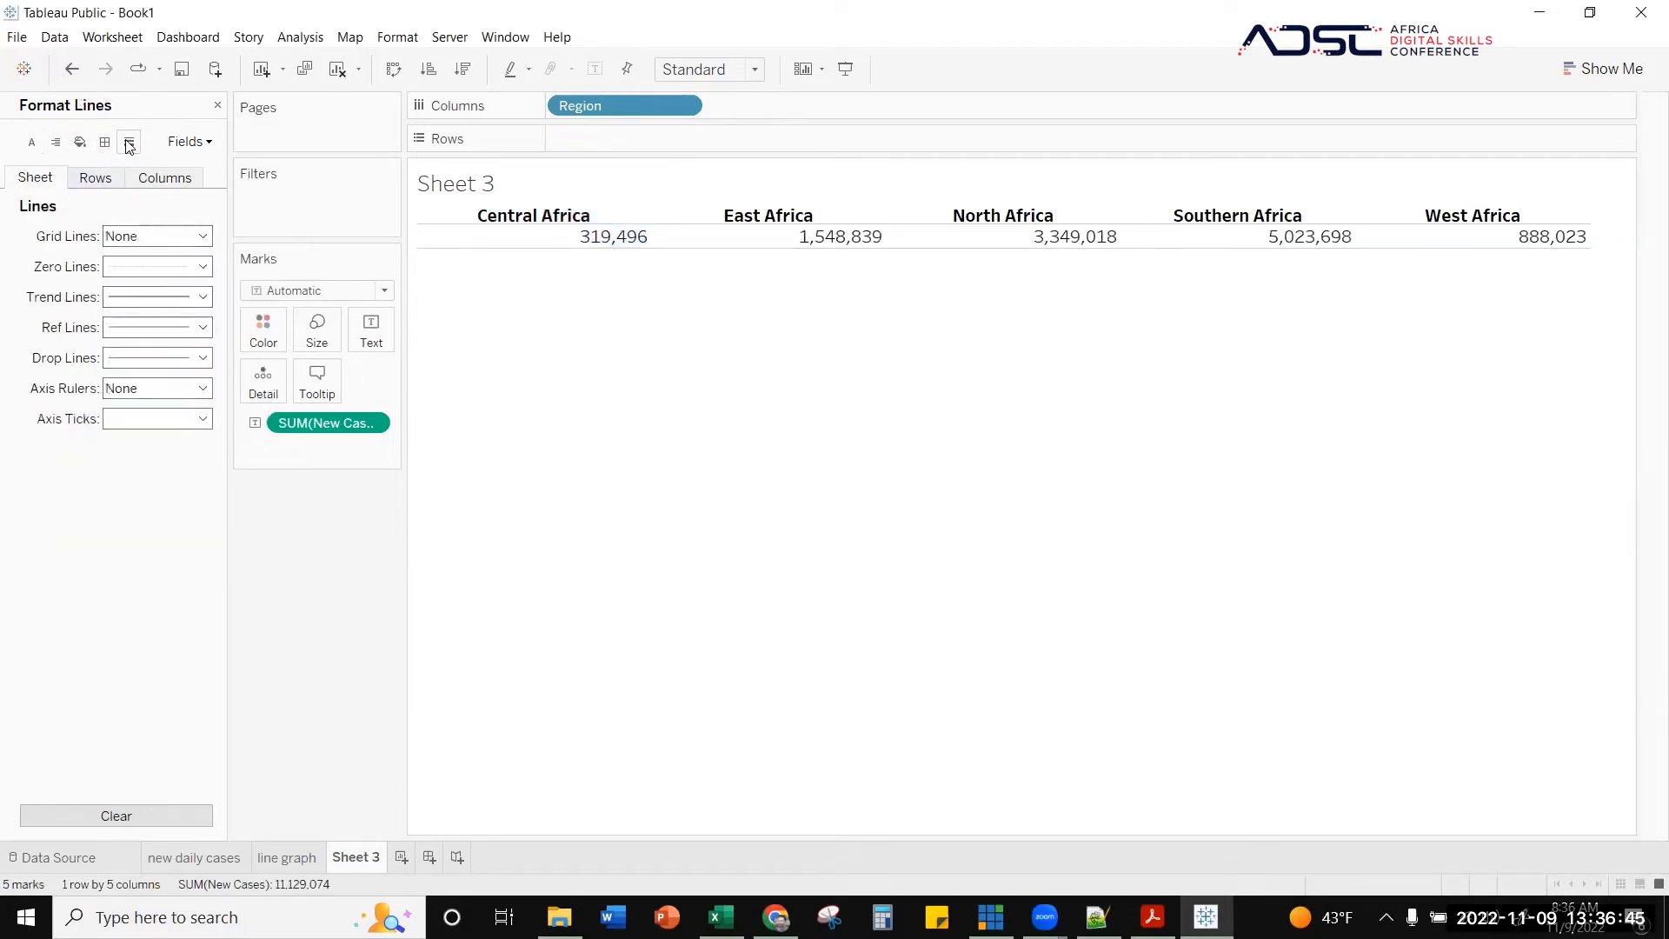
click(56, 142)
click(201, 236)
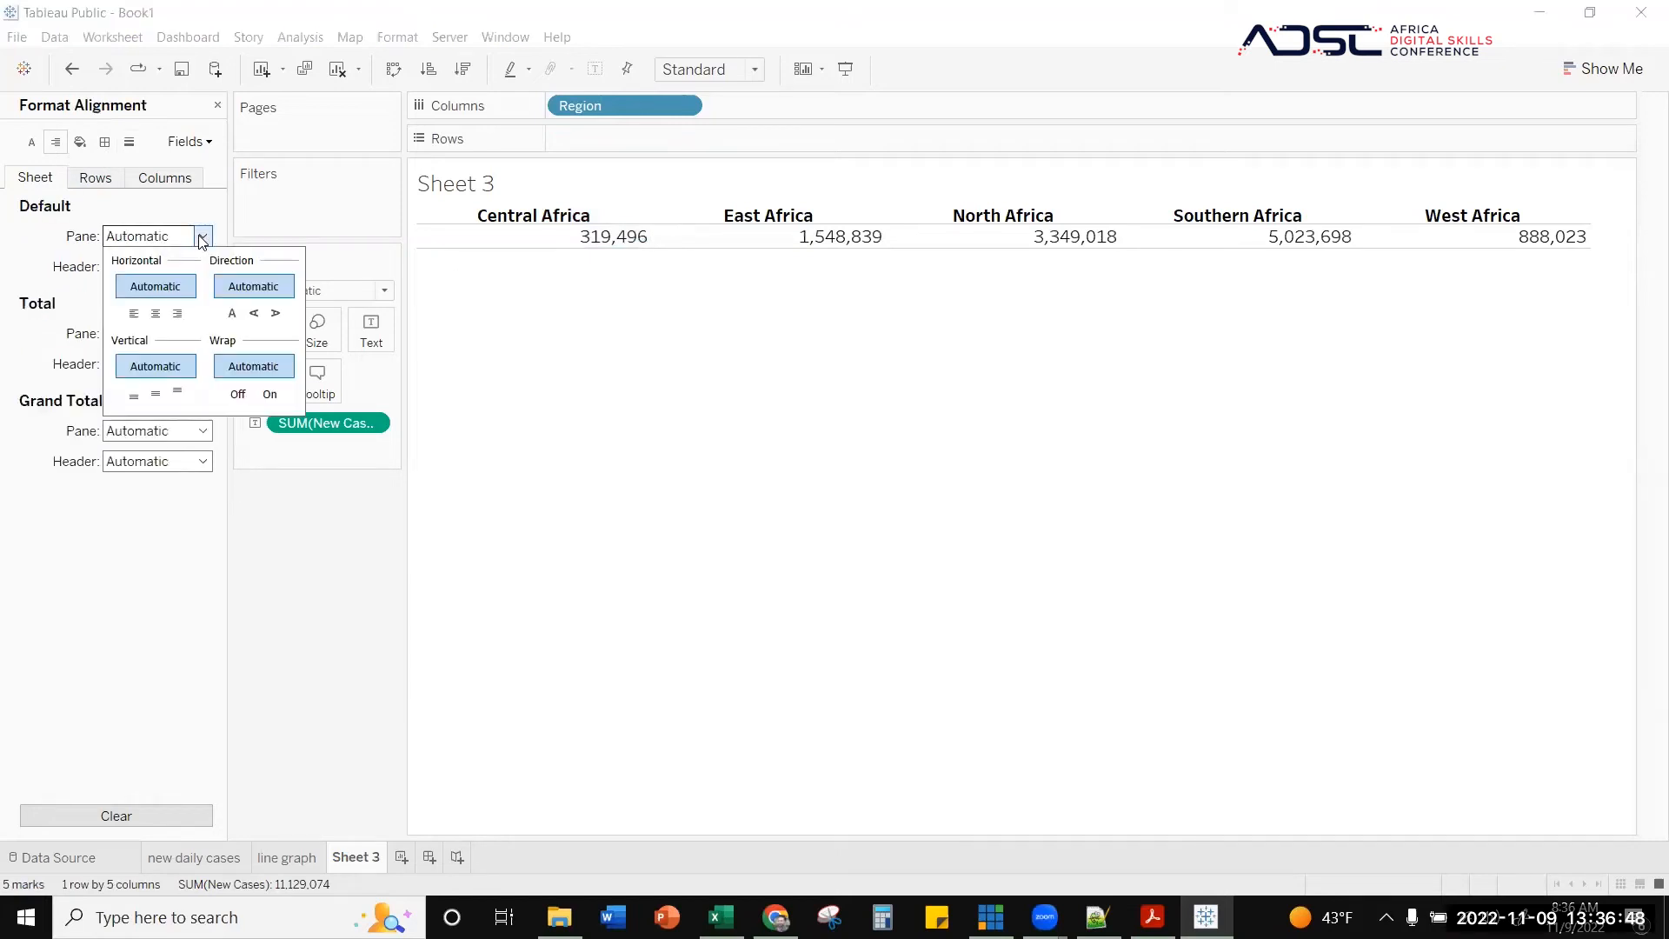
click(164, 314)
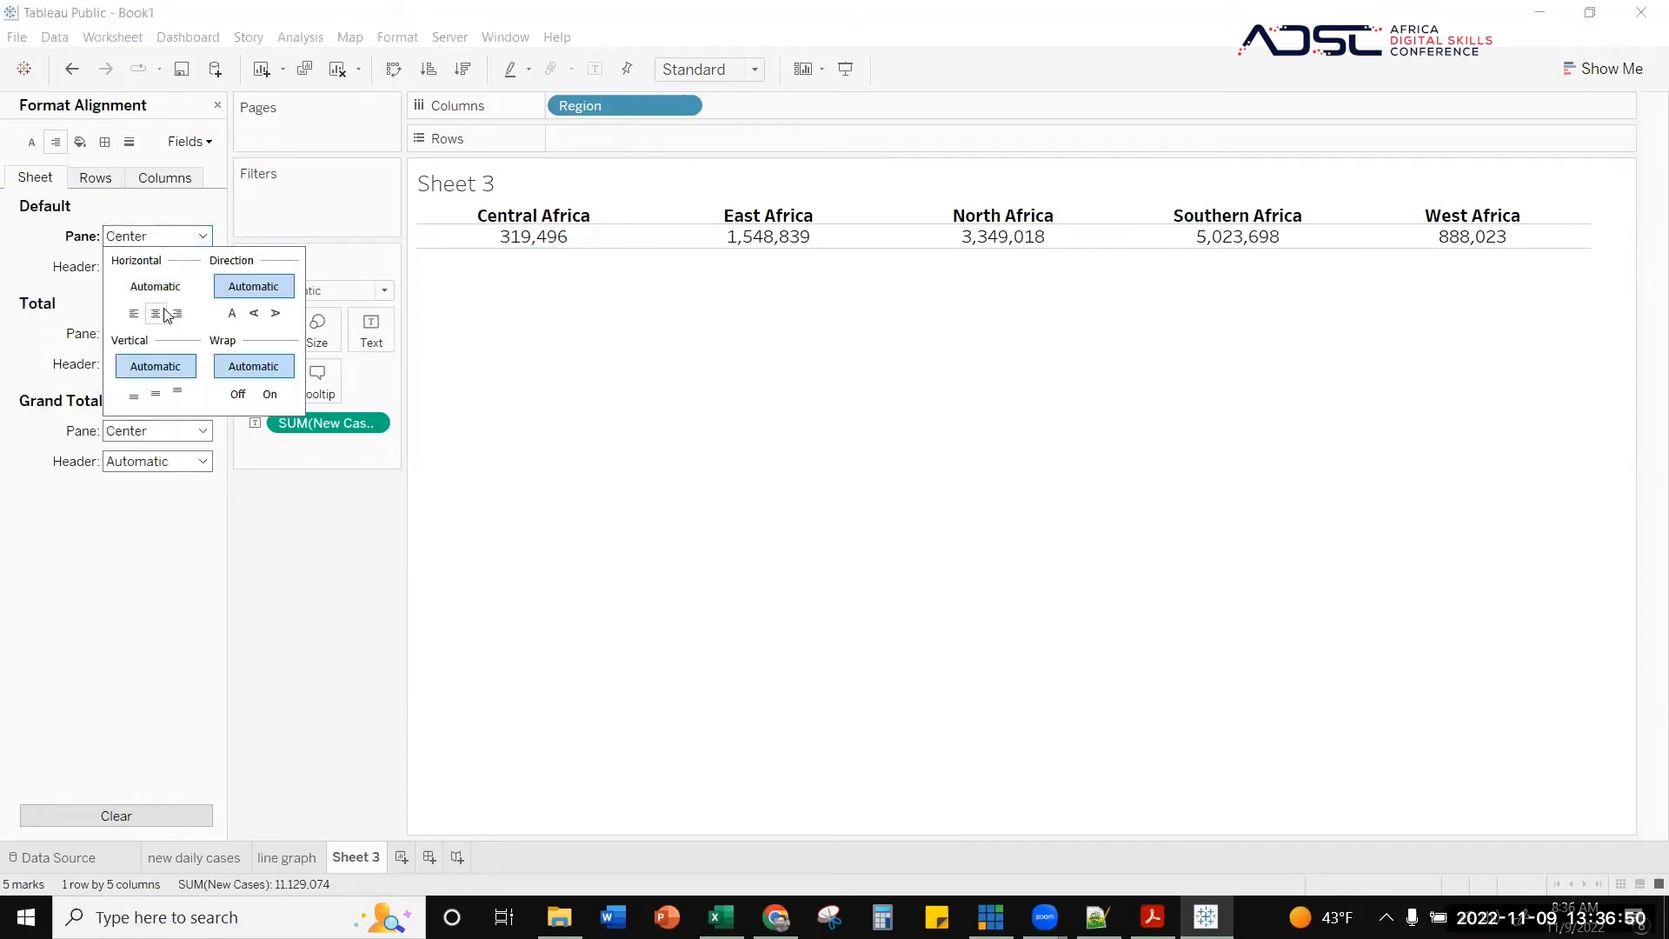
click(12, 142)
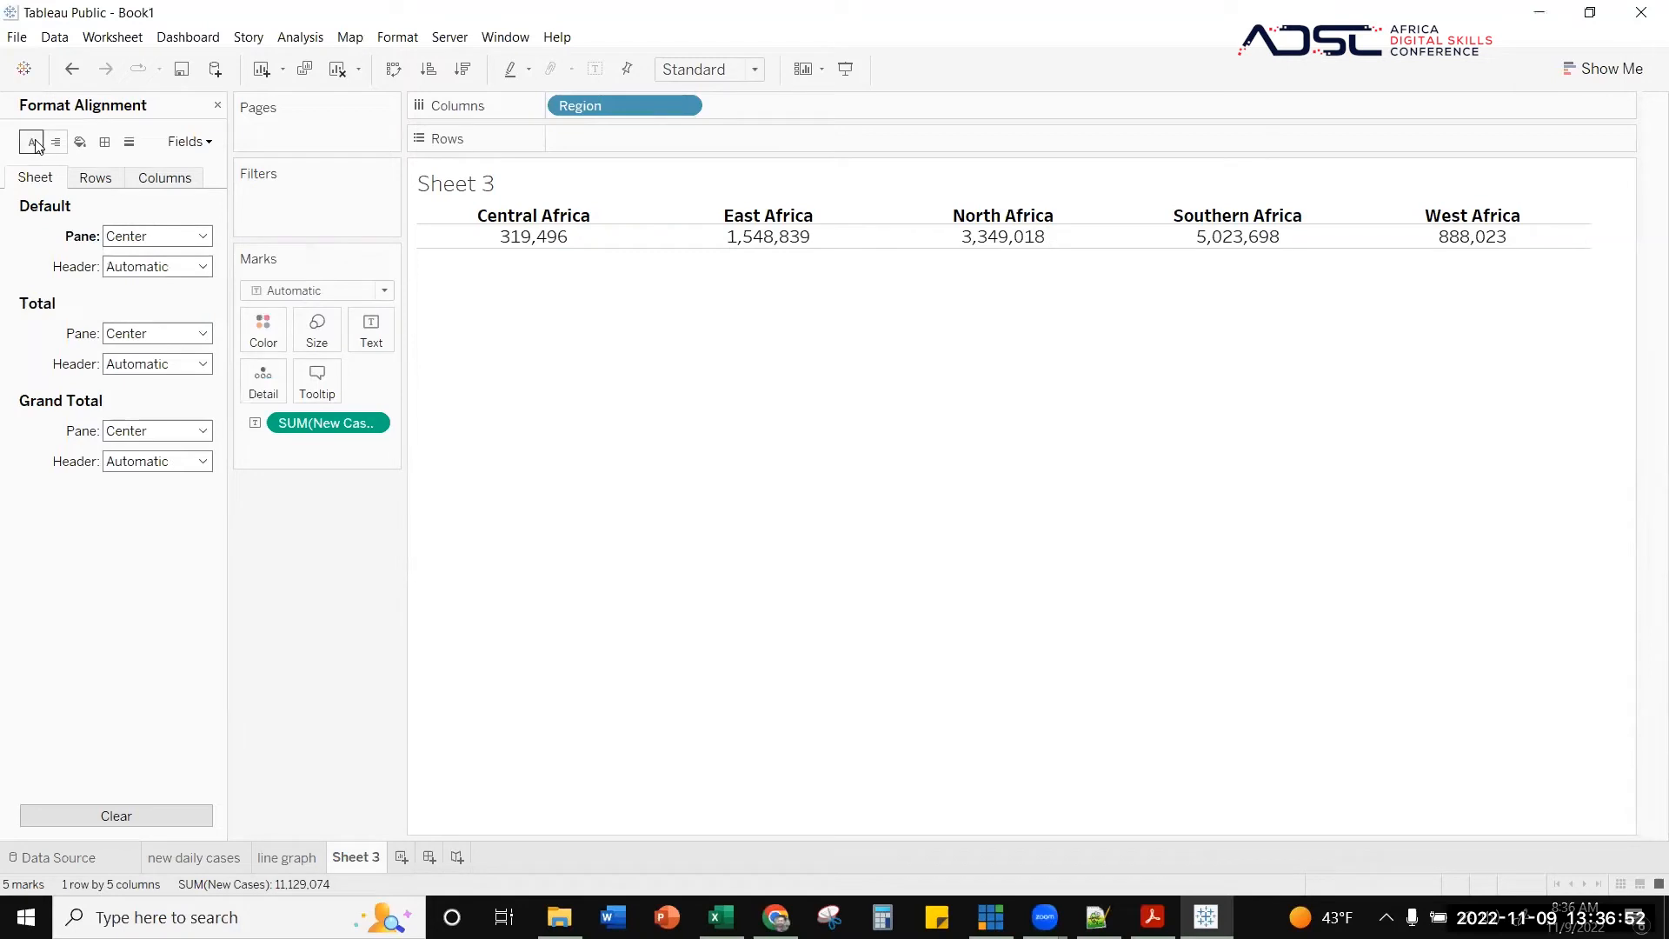
- Set the sheet's default header alignment to Center
click(37, 143)
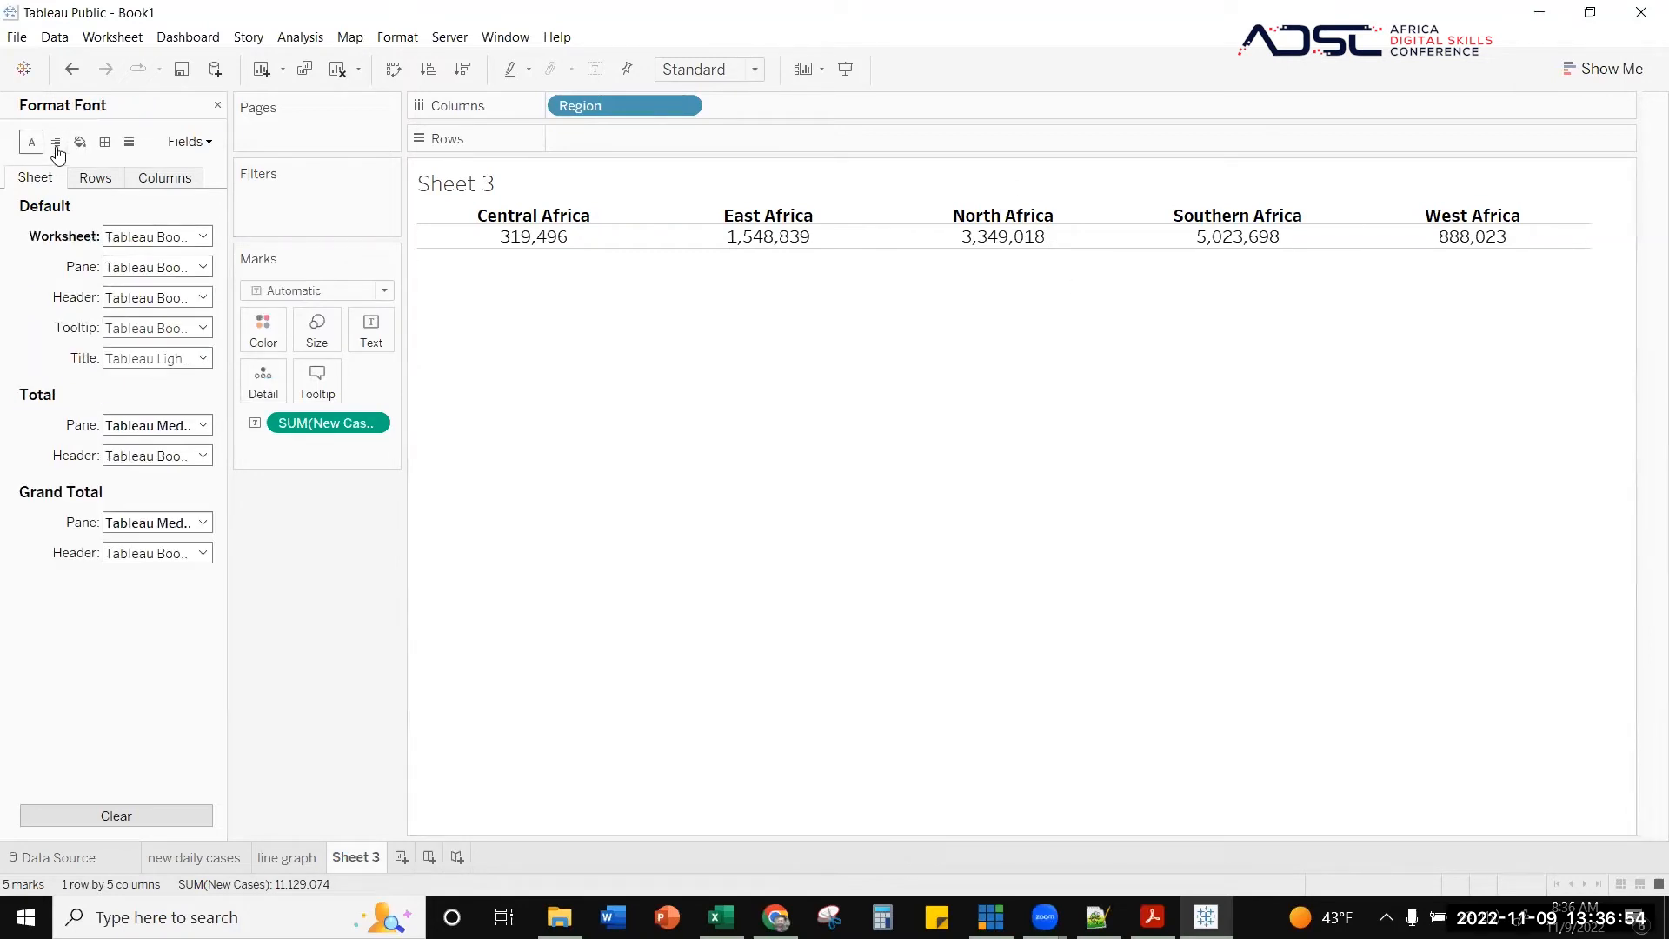
click(198, 236)
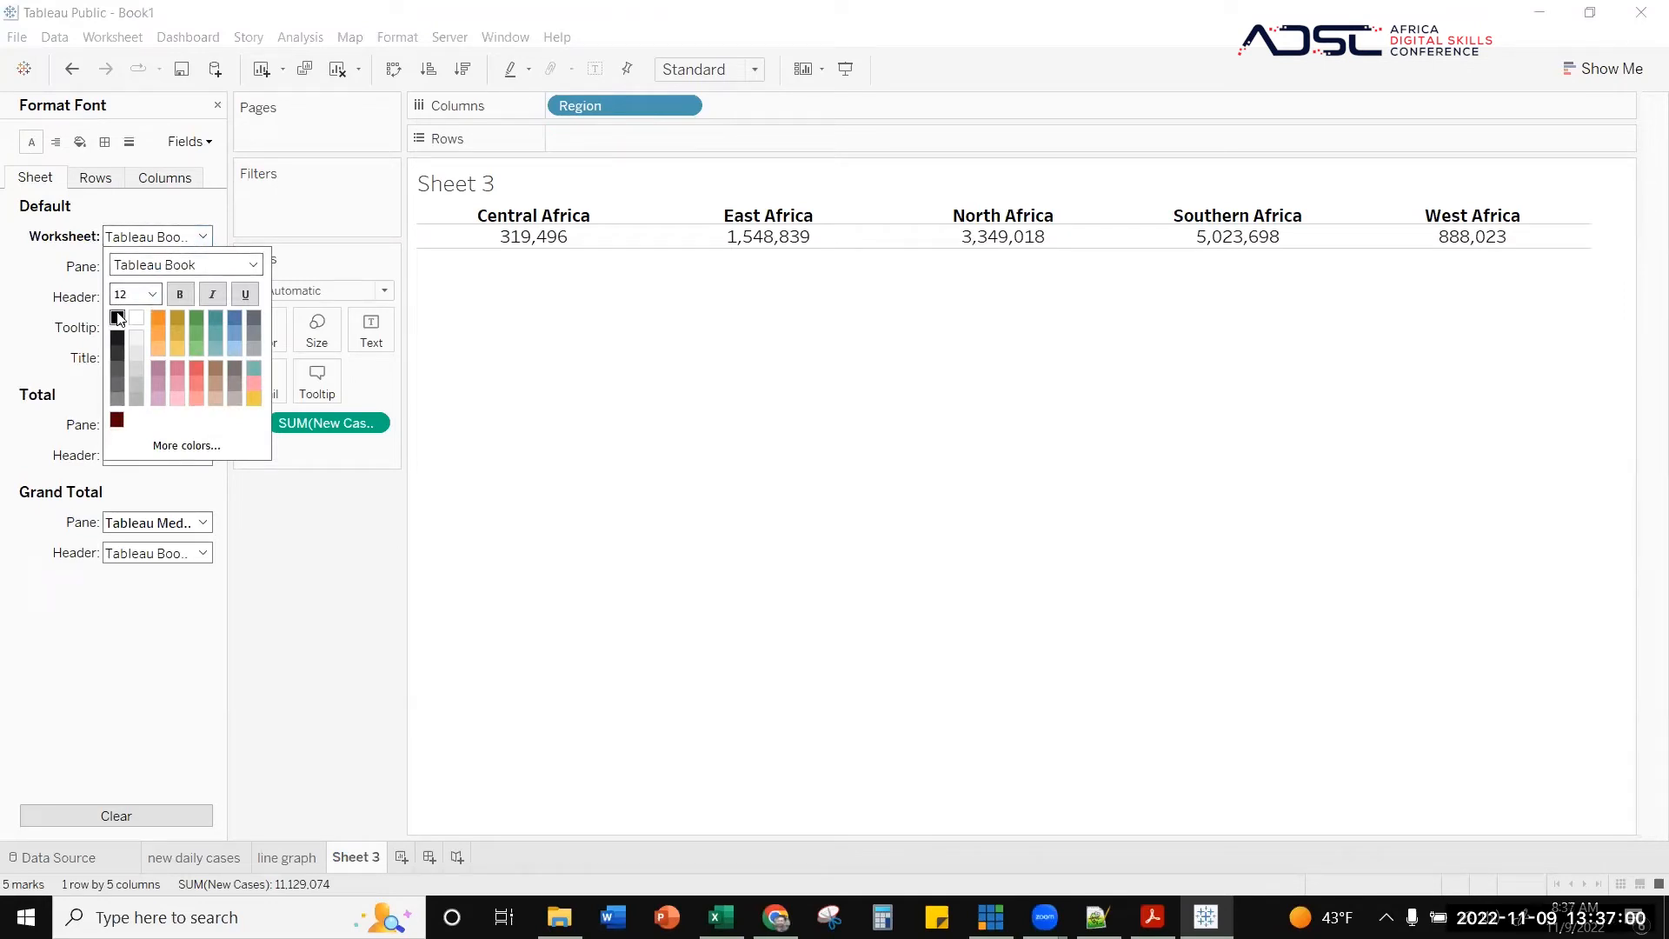
click(201, 235)
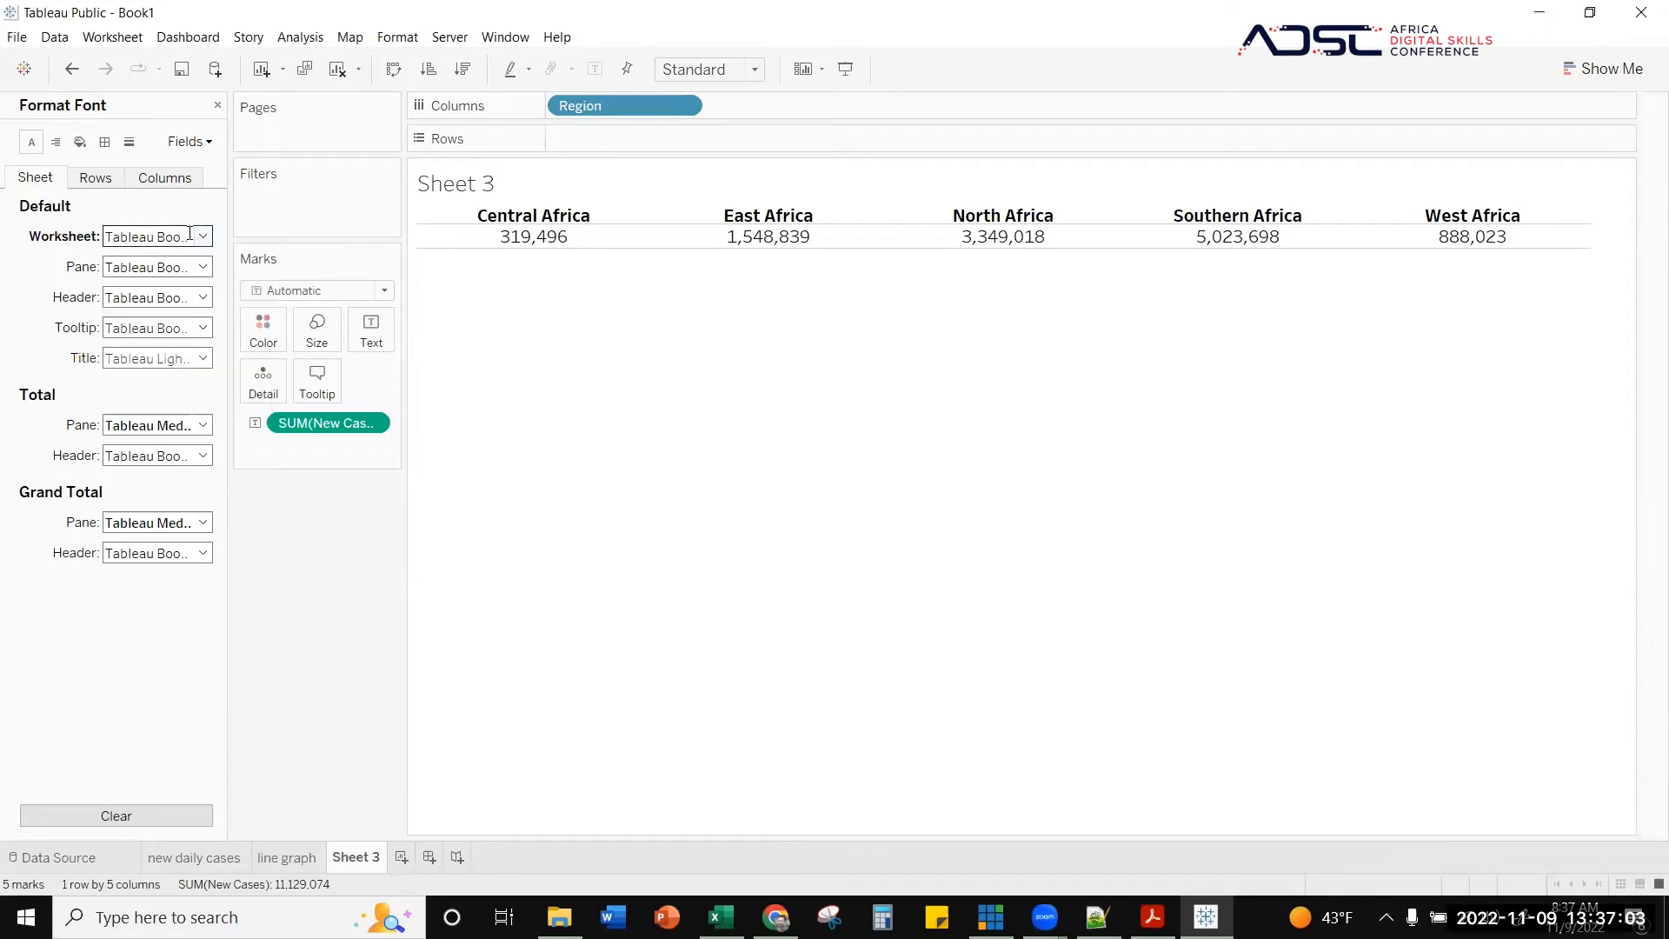
click(55, 141)
click(203, 266)
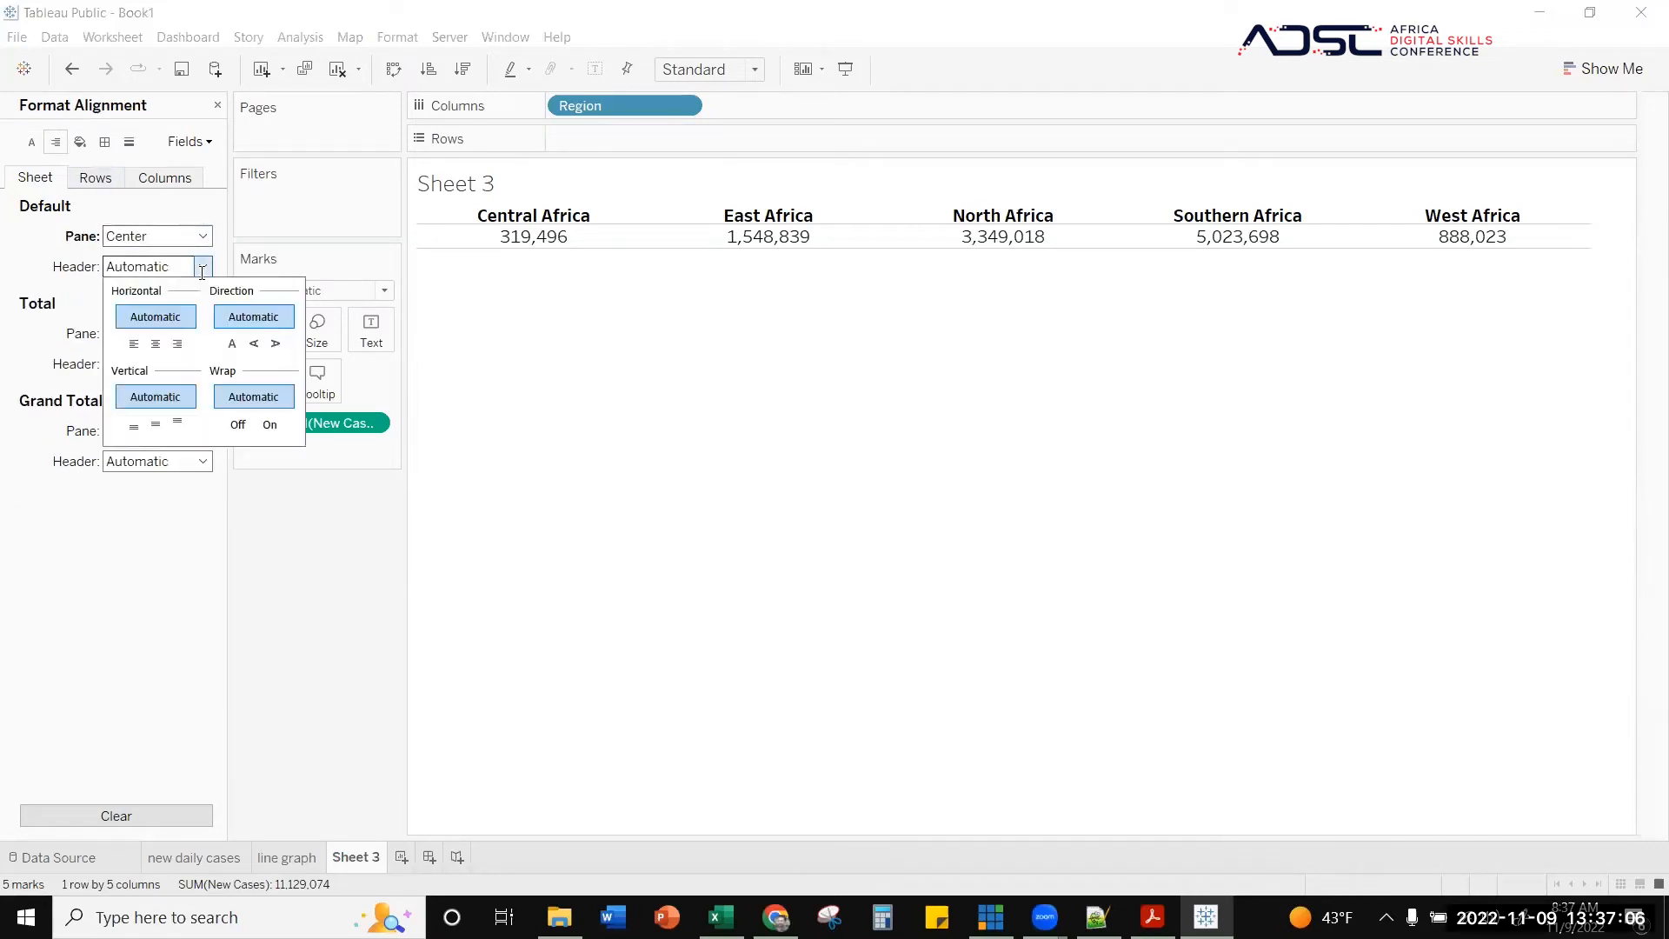
click(167, 343)
click(168, 547)
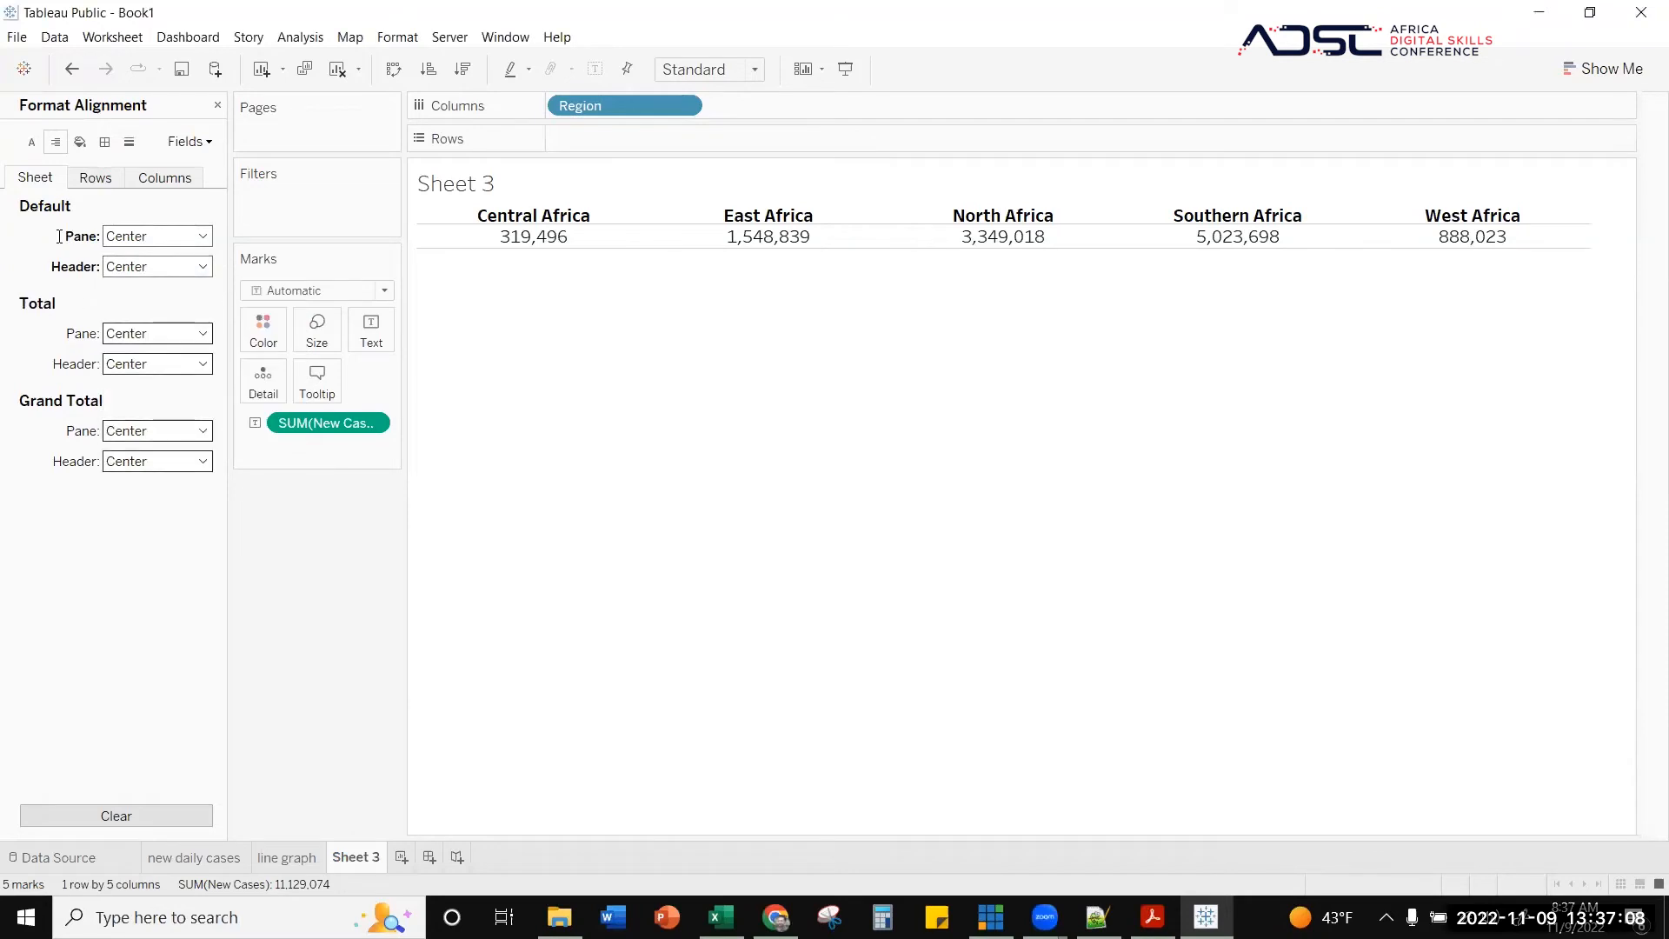
- Set the default header font color for rows to green
click(95, 178)
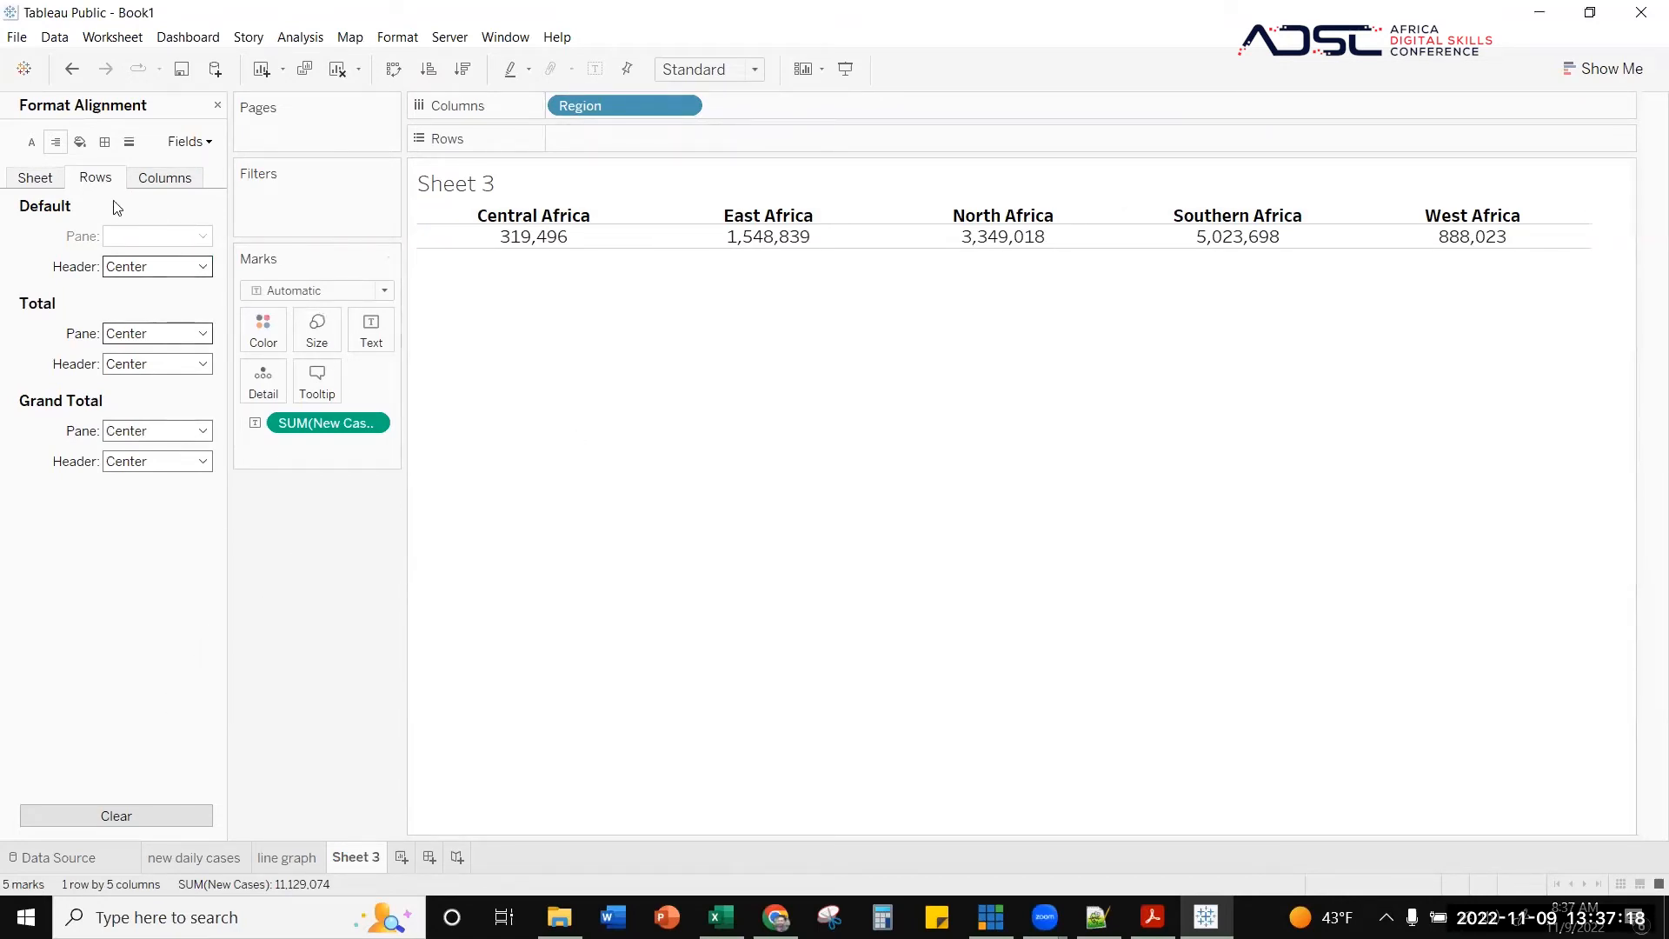
click(31, 141)
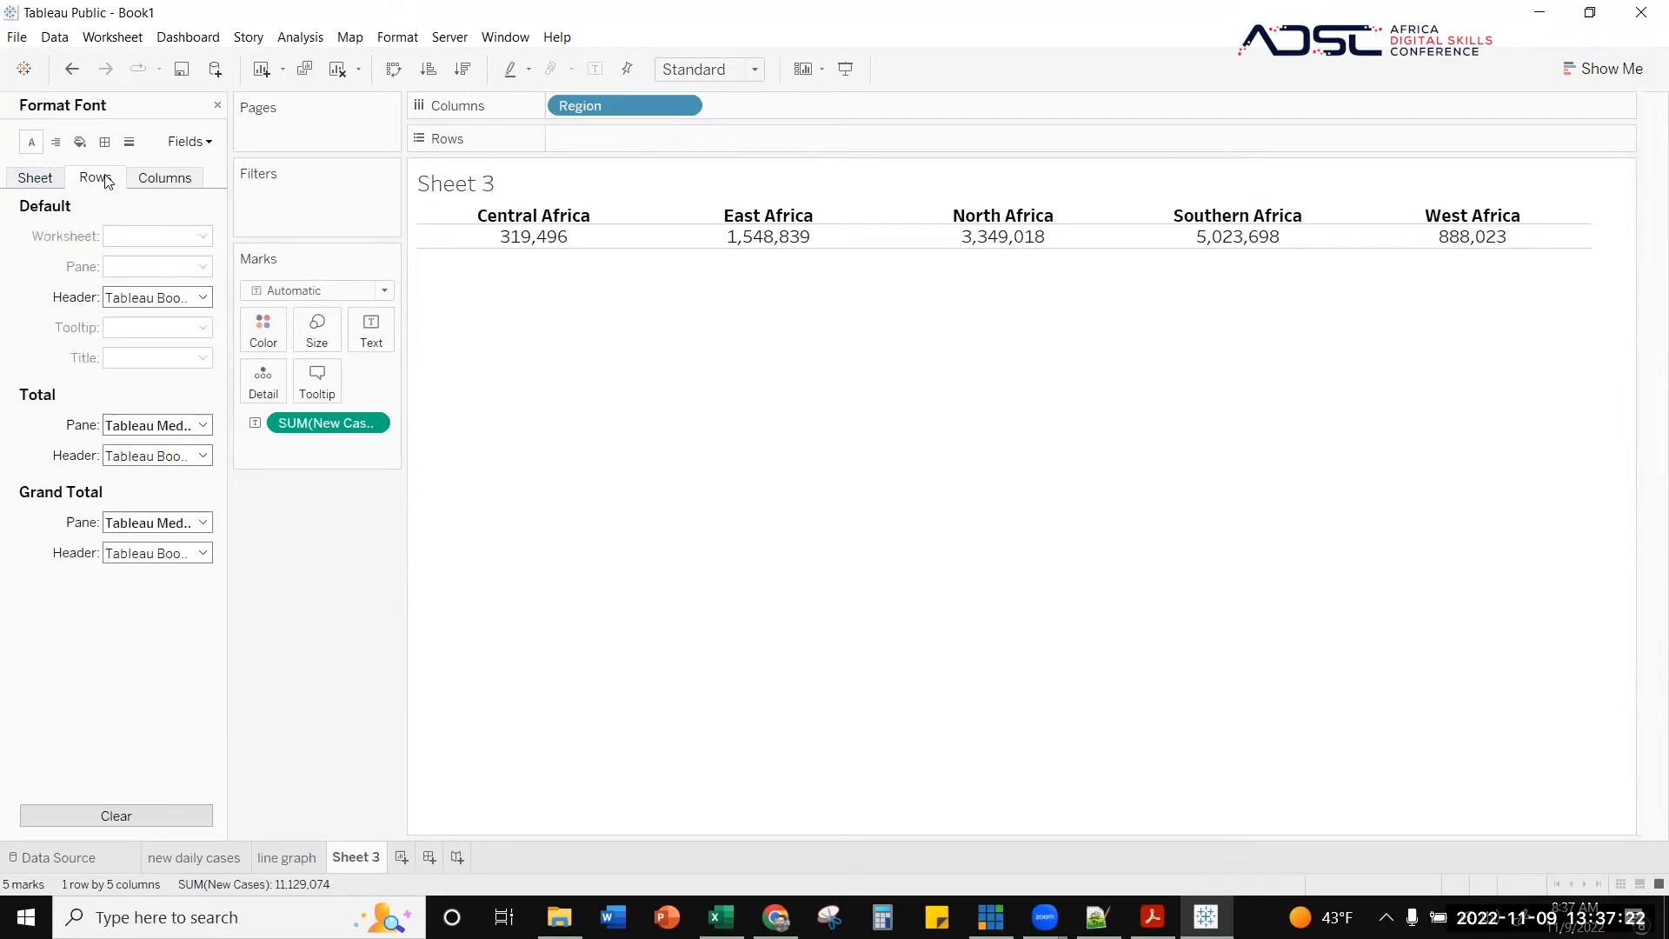
click(202, 297)
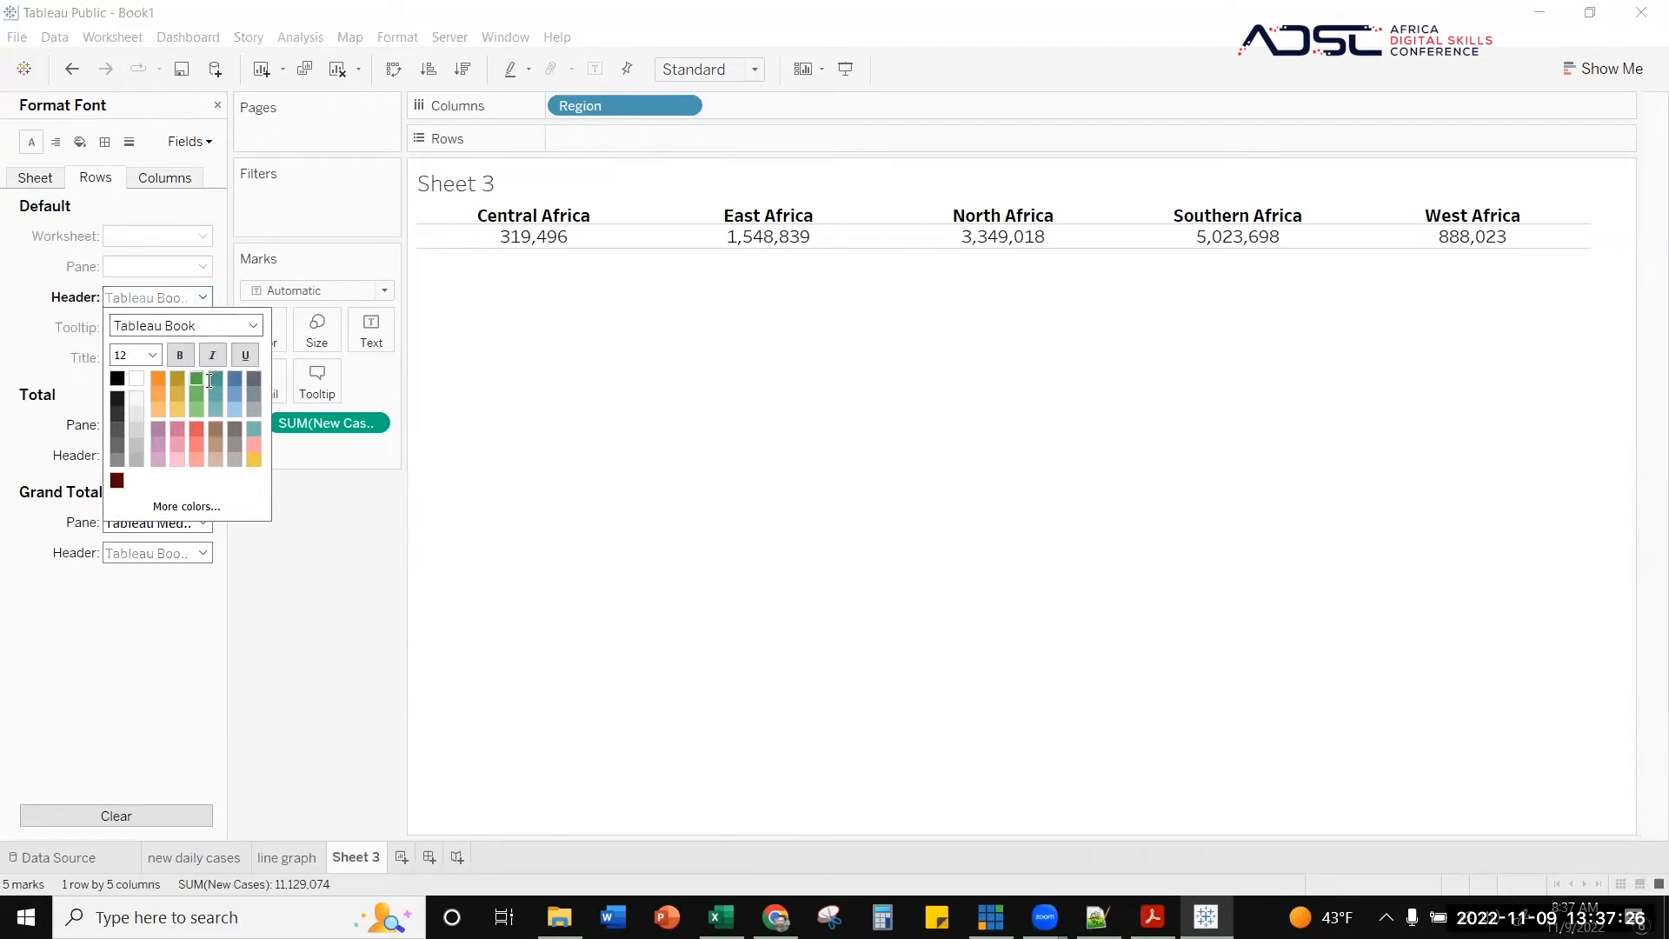
click(254, 327)
click(181, 302)
- Move the Sheet 3 title out from above the table into its own card beside it
drag(501, 200, 543, 202)
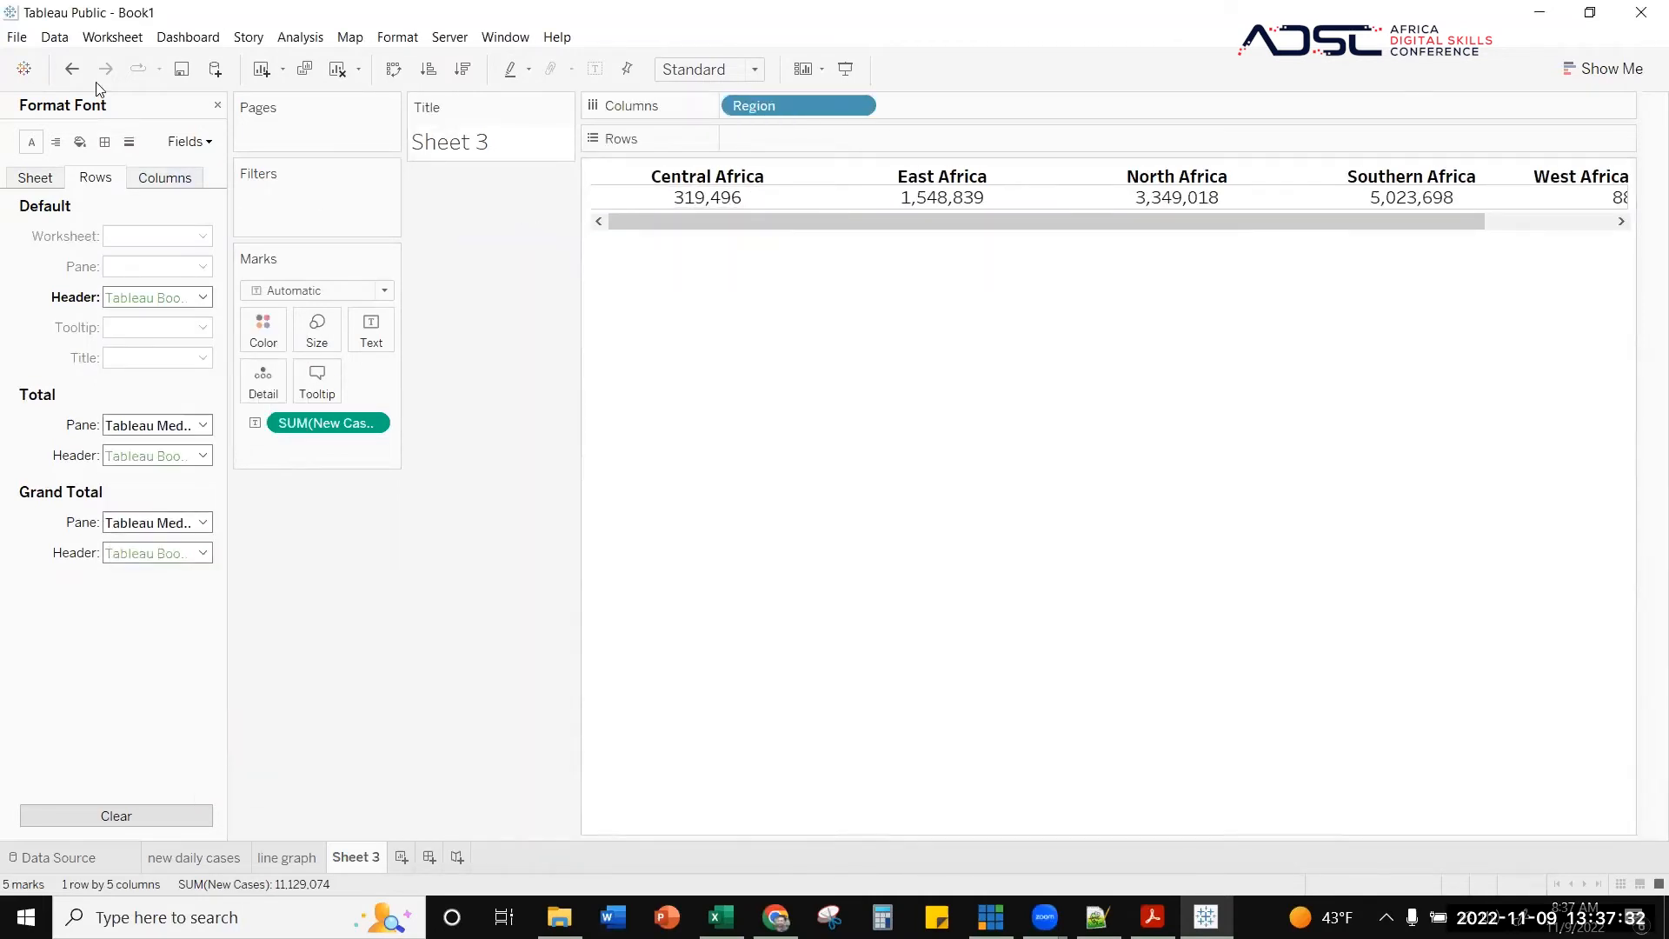
- Undo the green row header font color and hide the title card beside the regional table
click(61, 72)
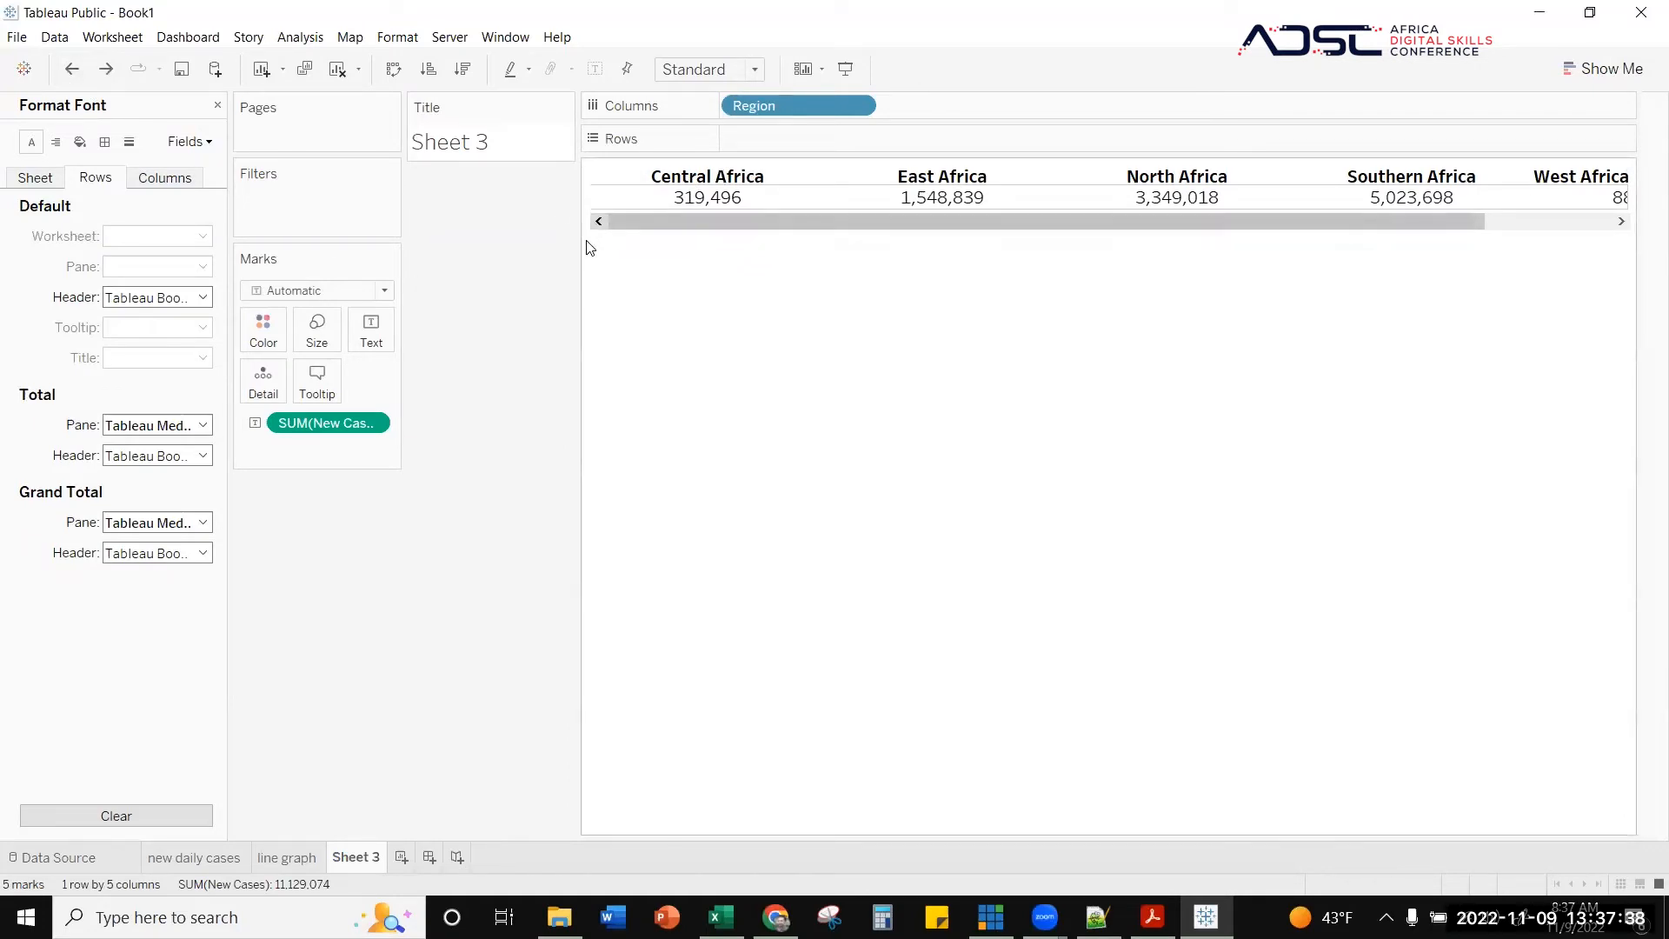
drag(578, 245, 403, 279)
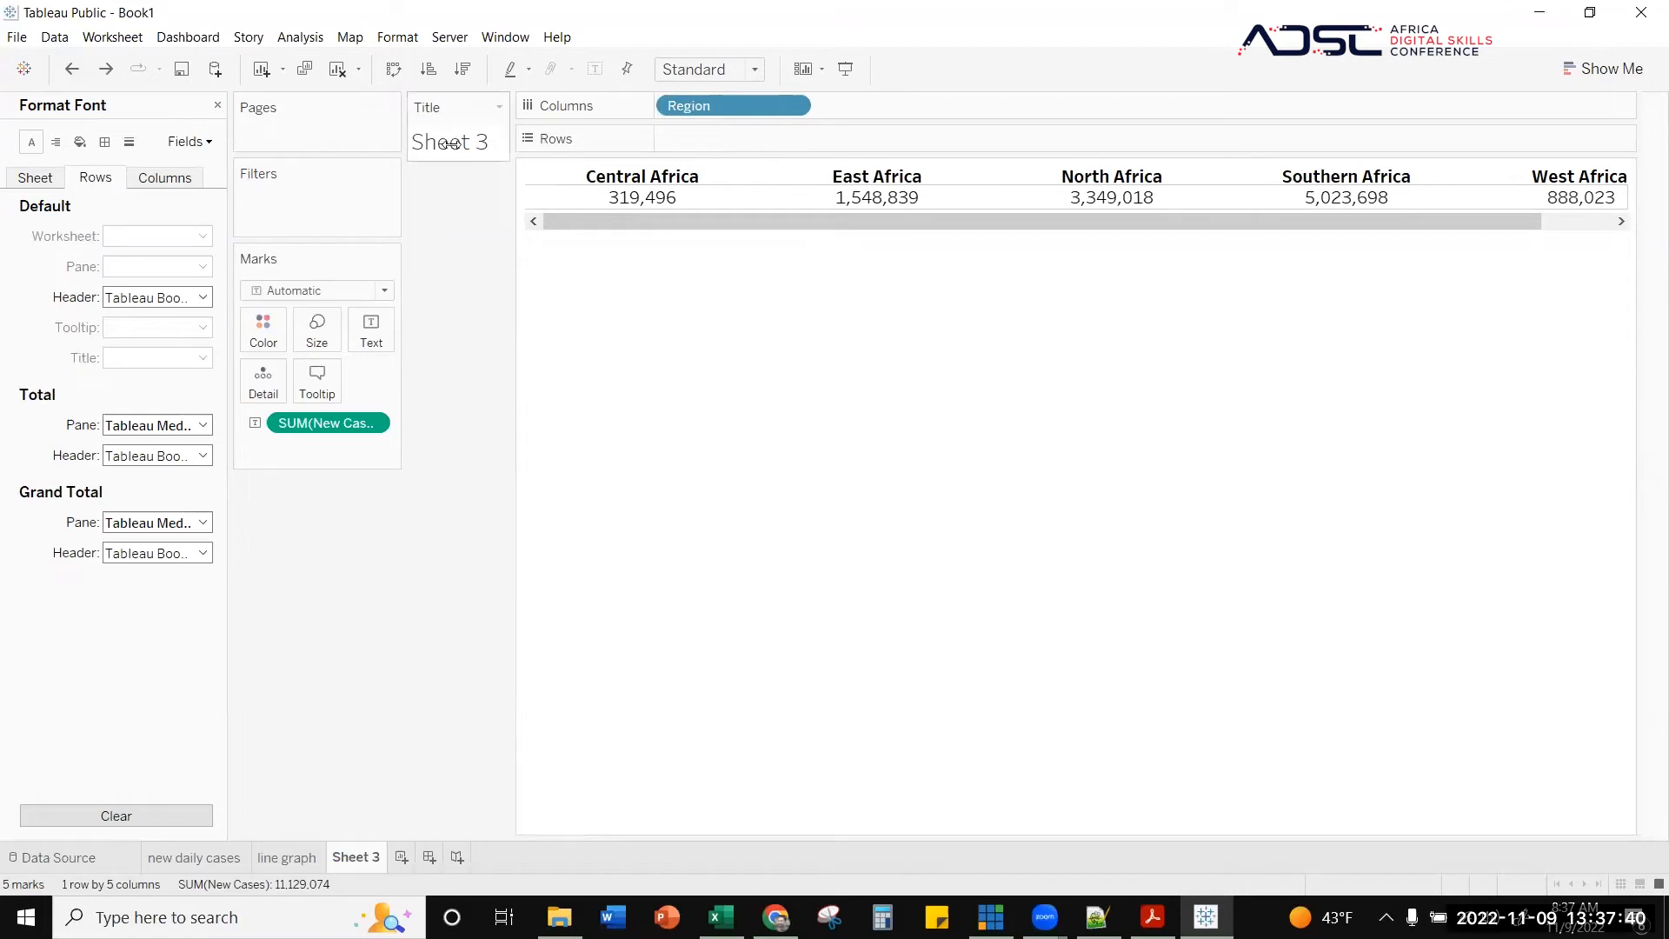
click(501, 107)
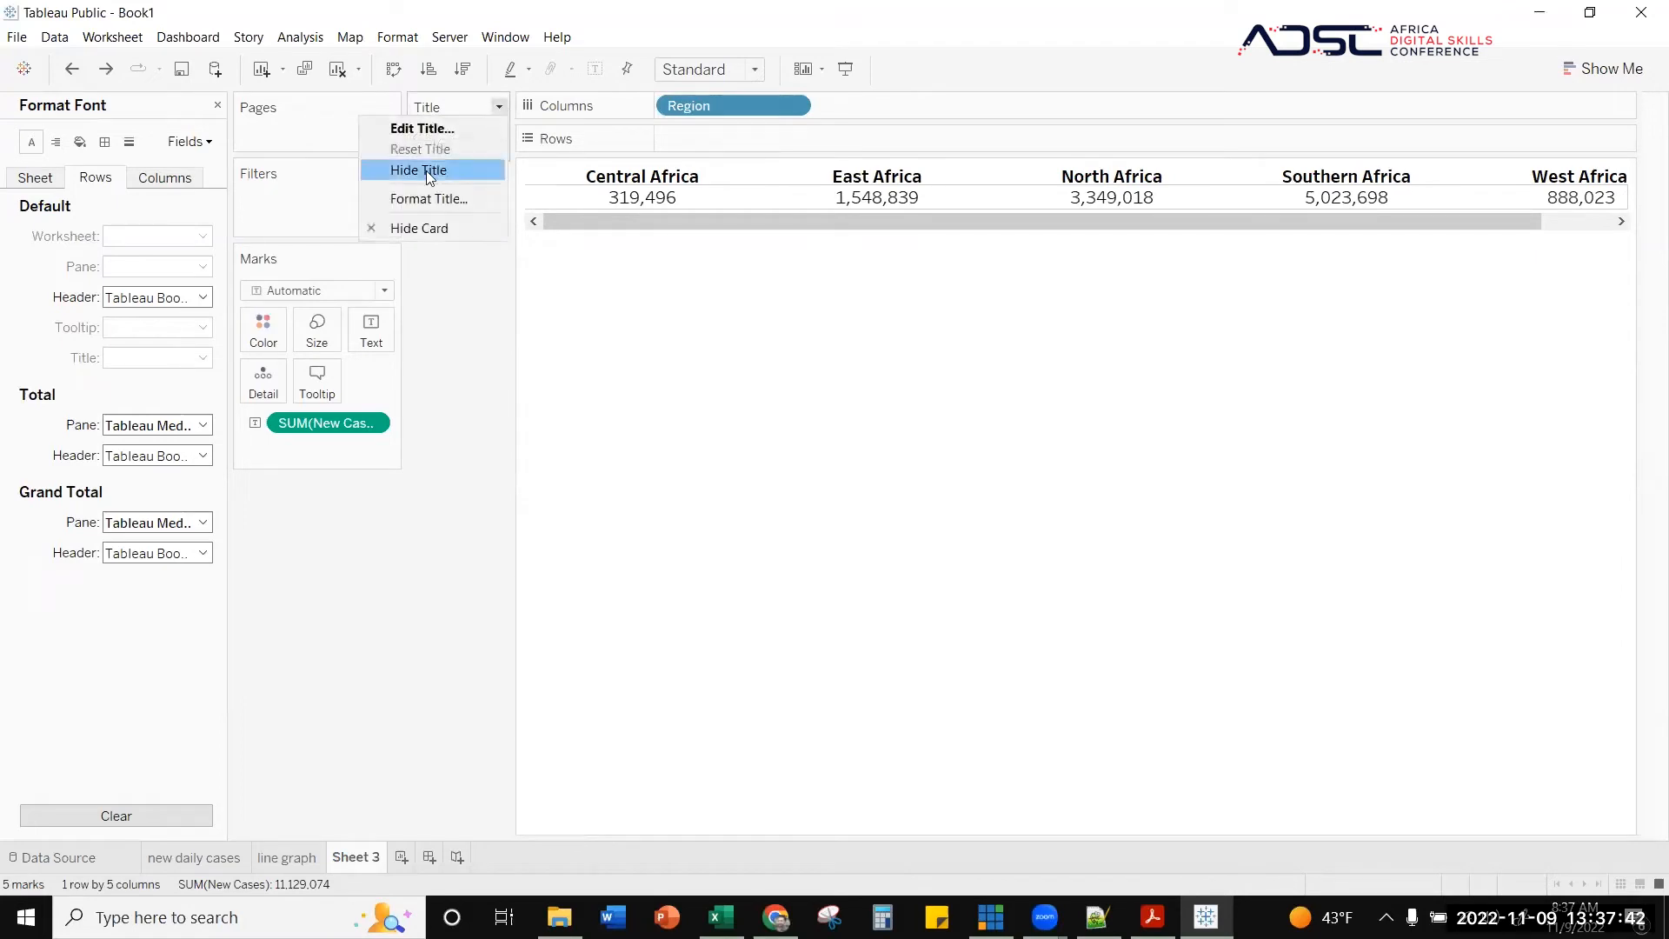
click(423, 228)
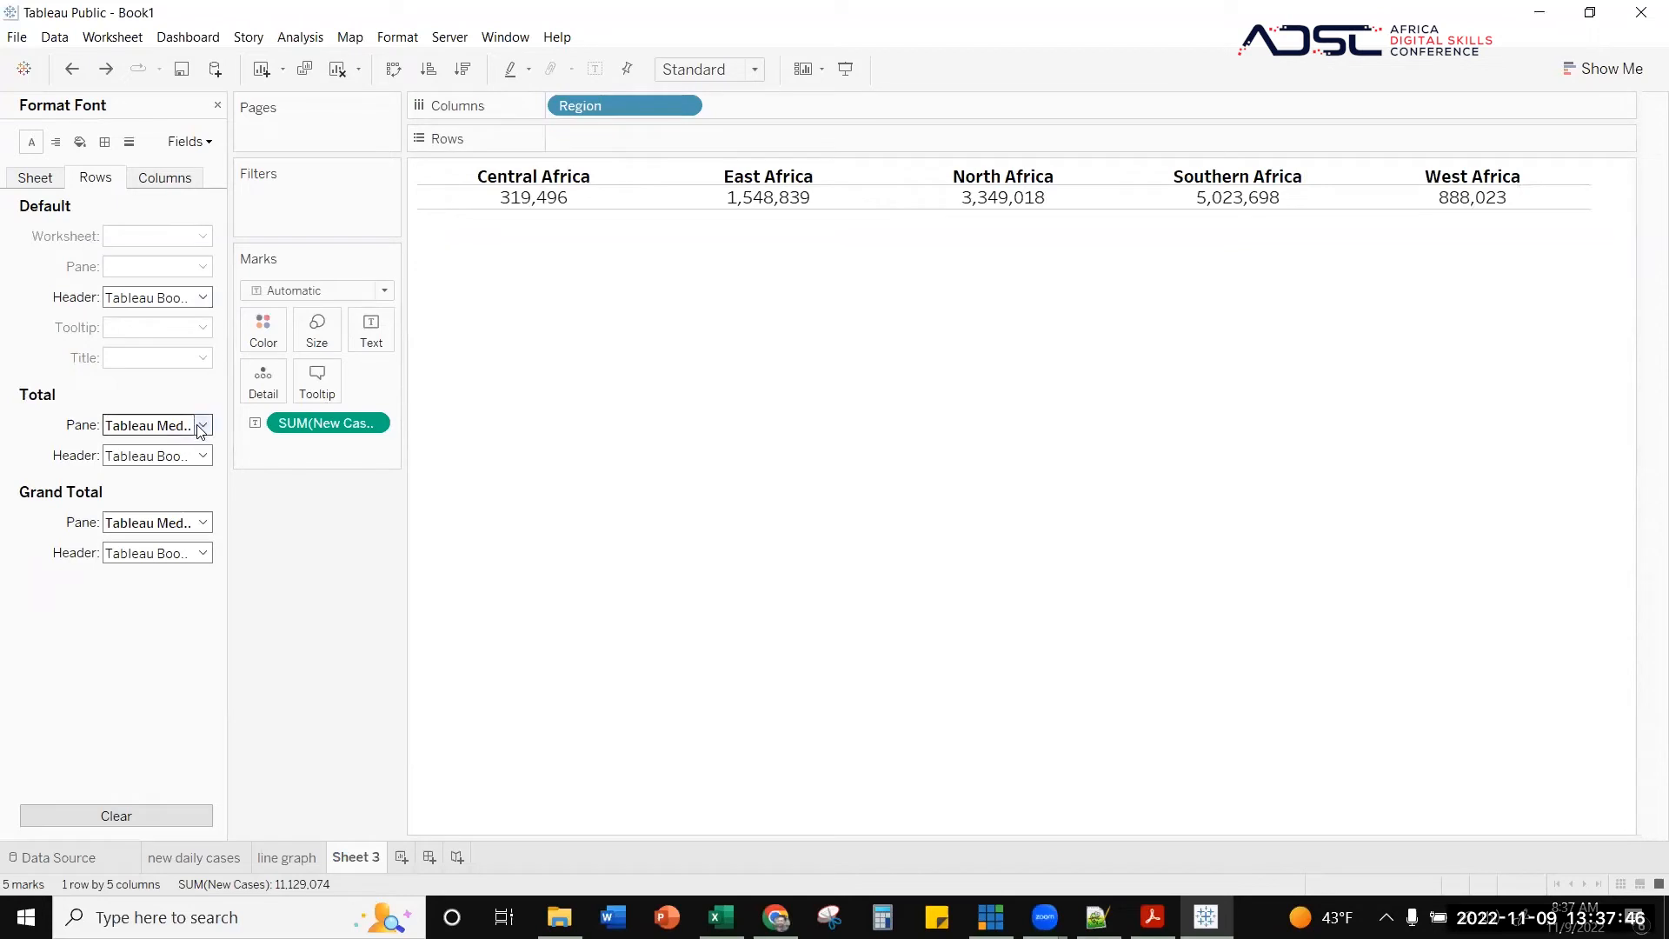
- Try a default worksheet font size of 14 on the regional table and return it to 12
click(179, 180)
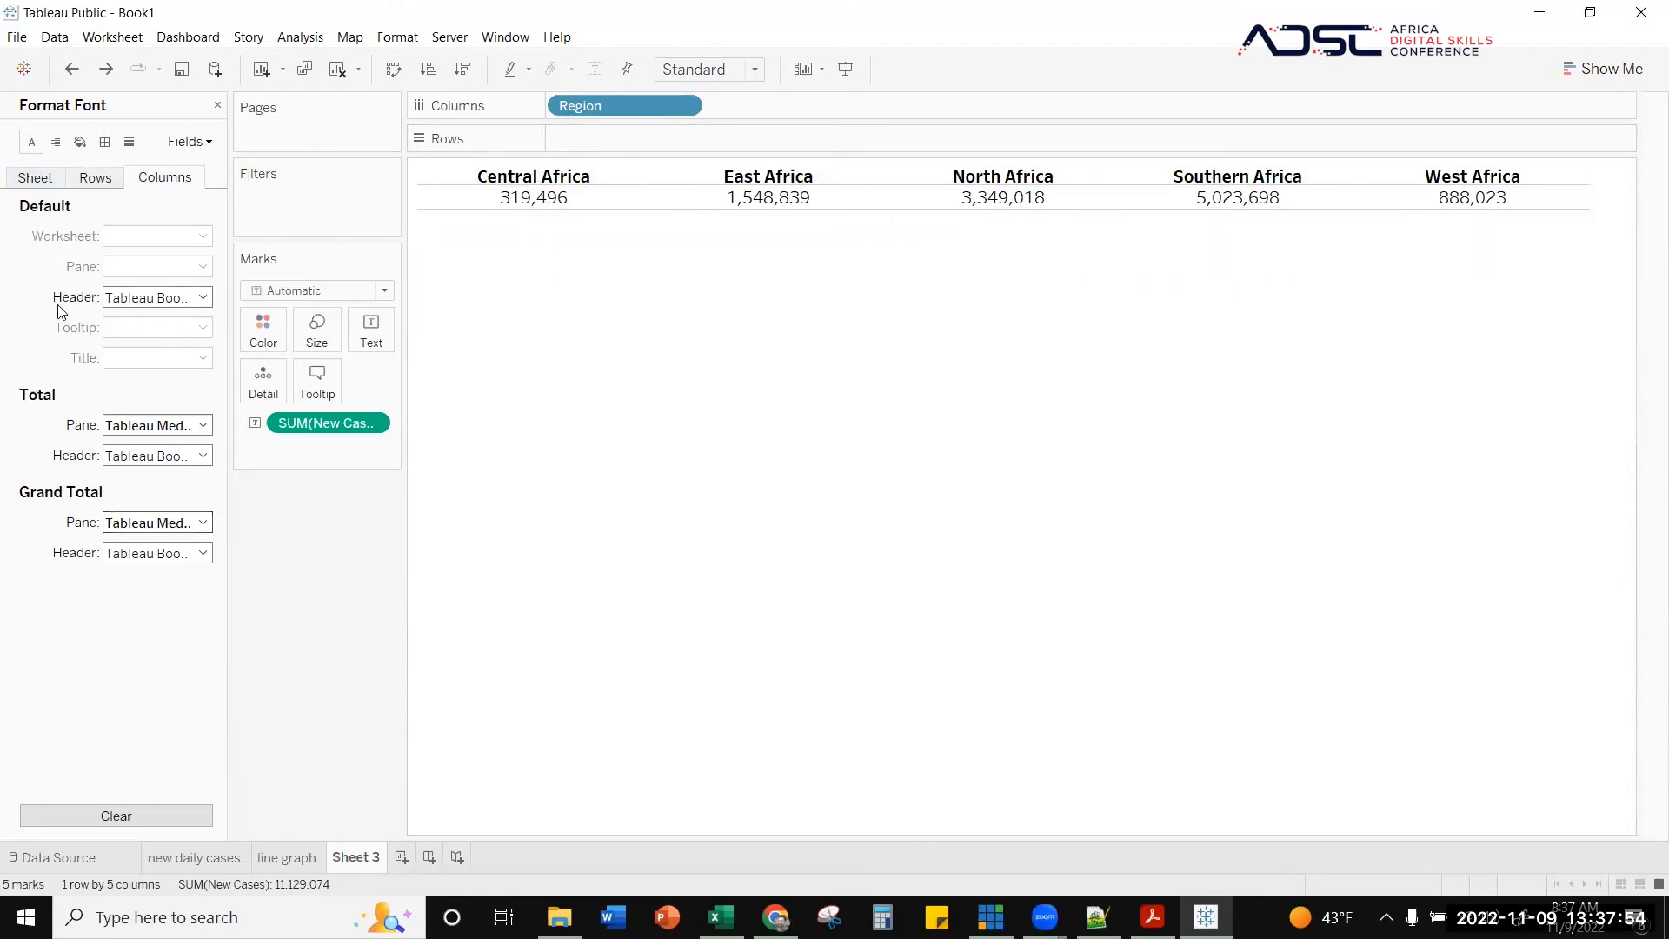
click(33, 178)
click(200, 236)
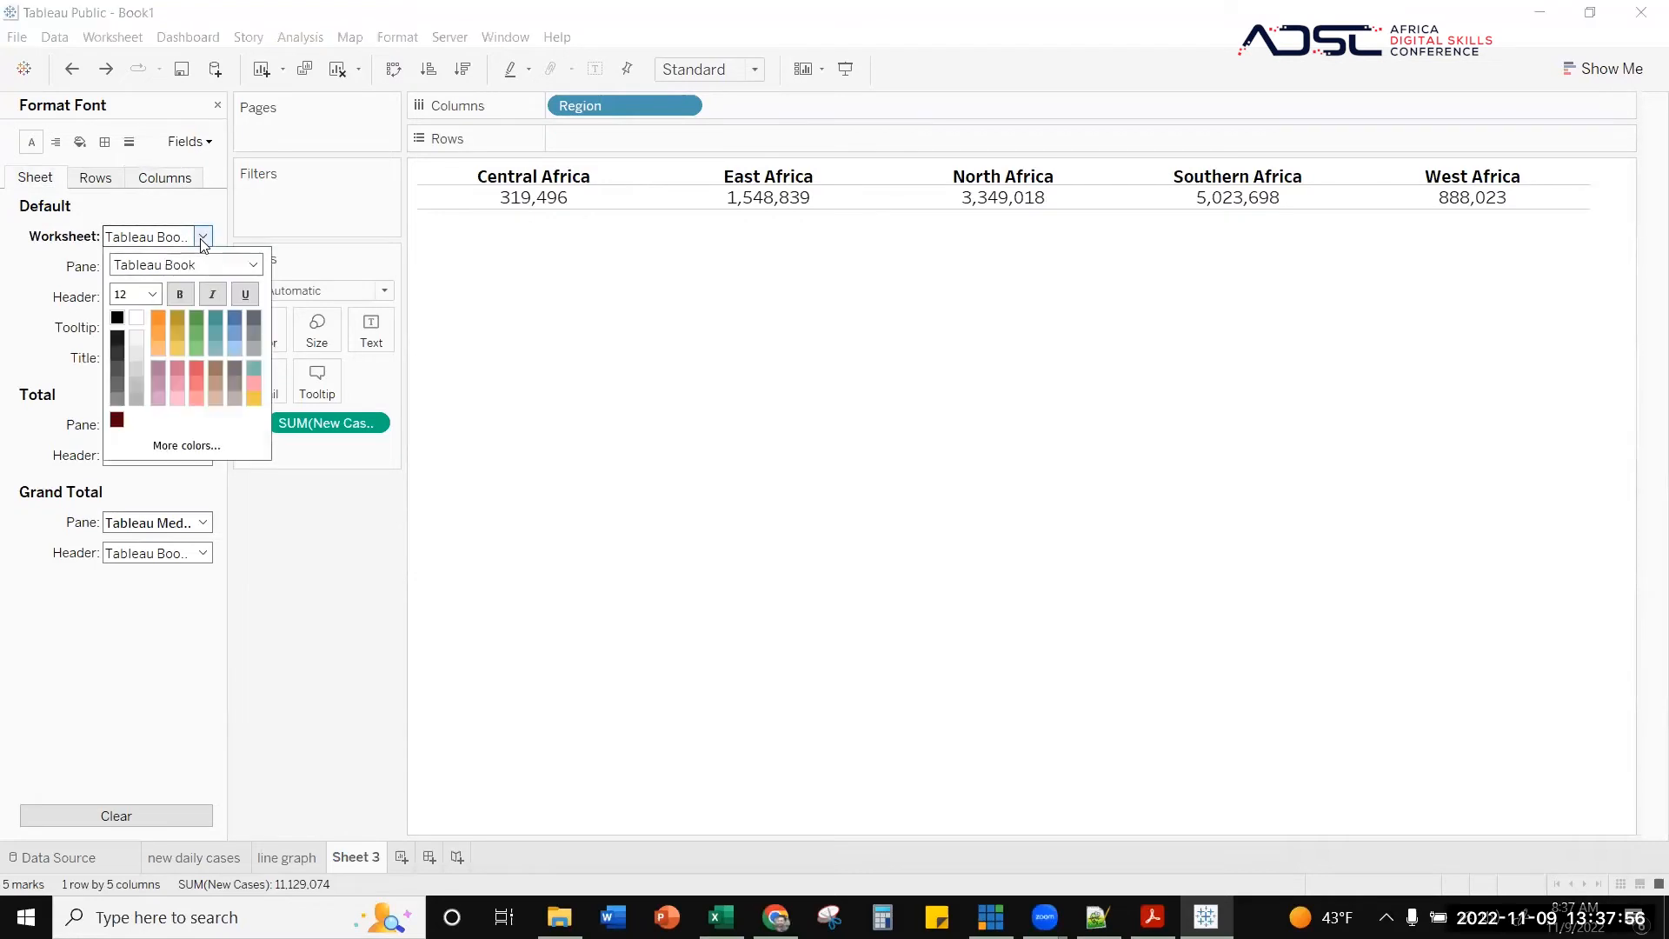
click(153, 294)
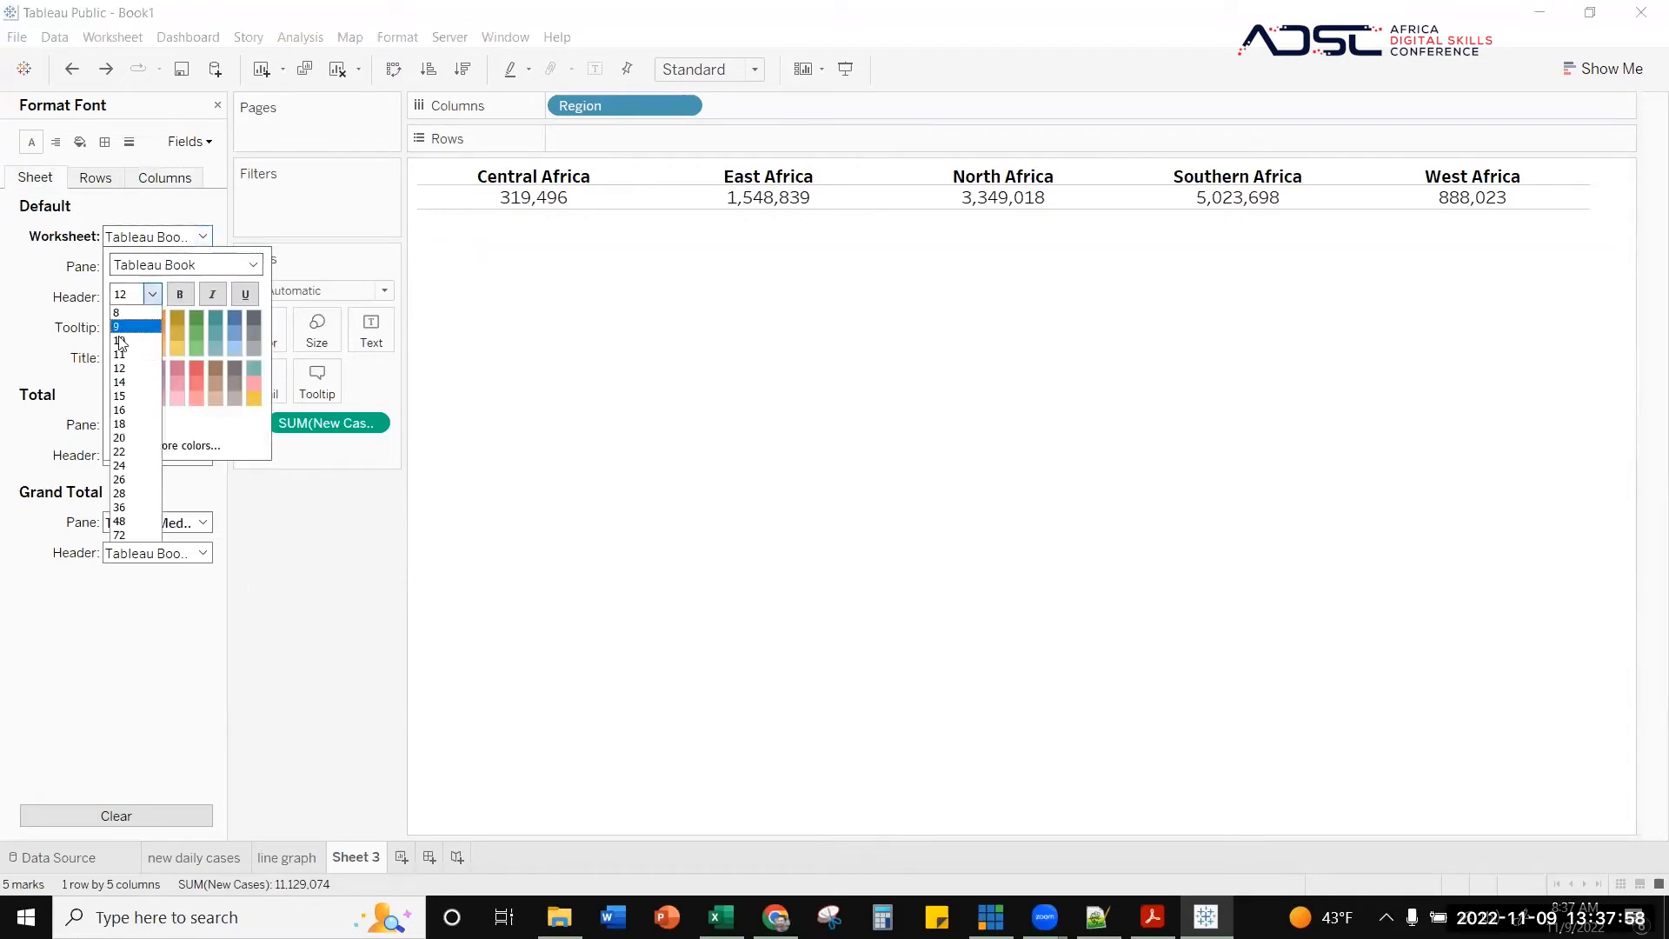
click(118, 385)
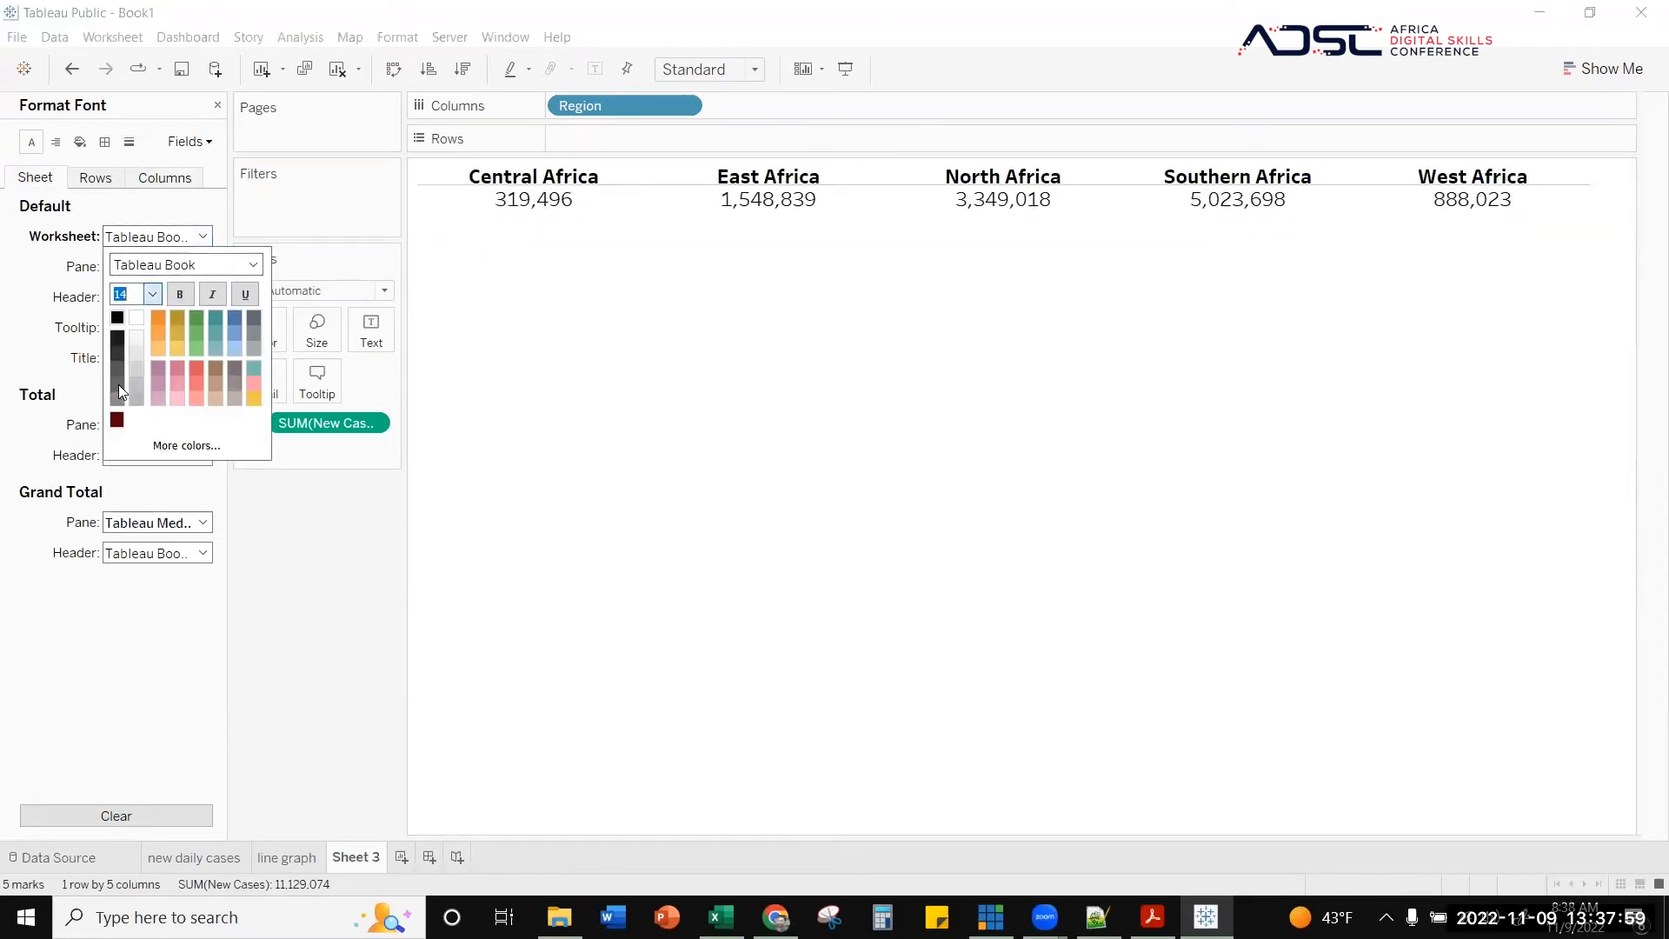
click(153, 294)
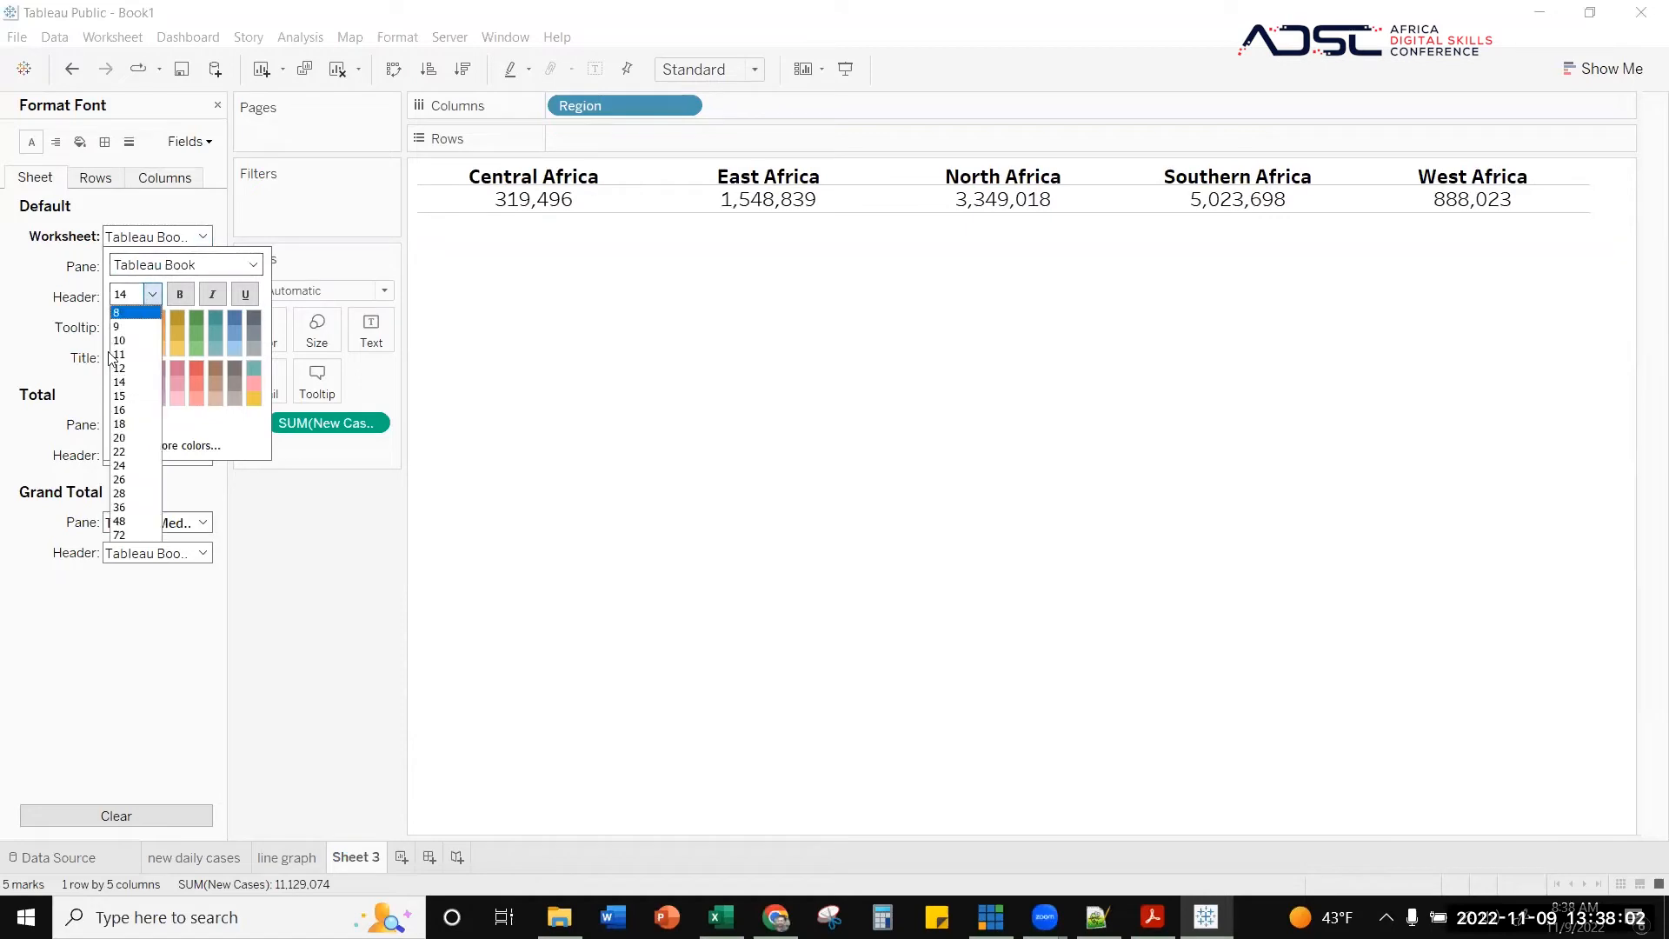
click(119, 372)
click(298, 596)
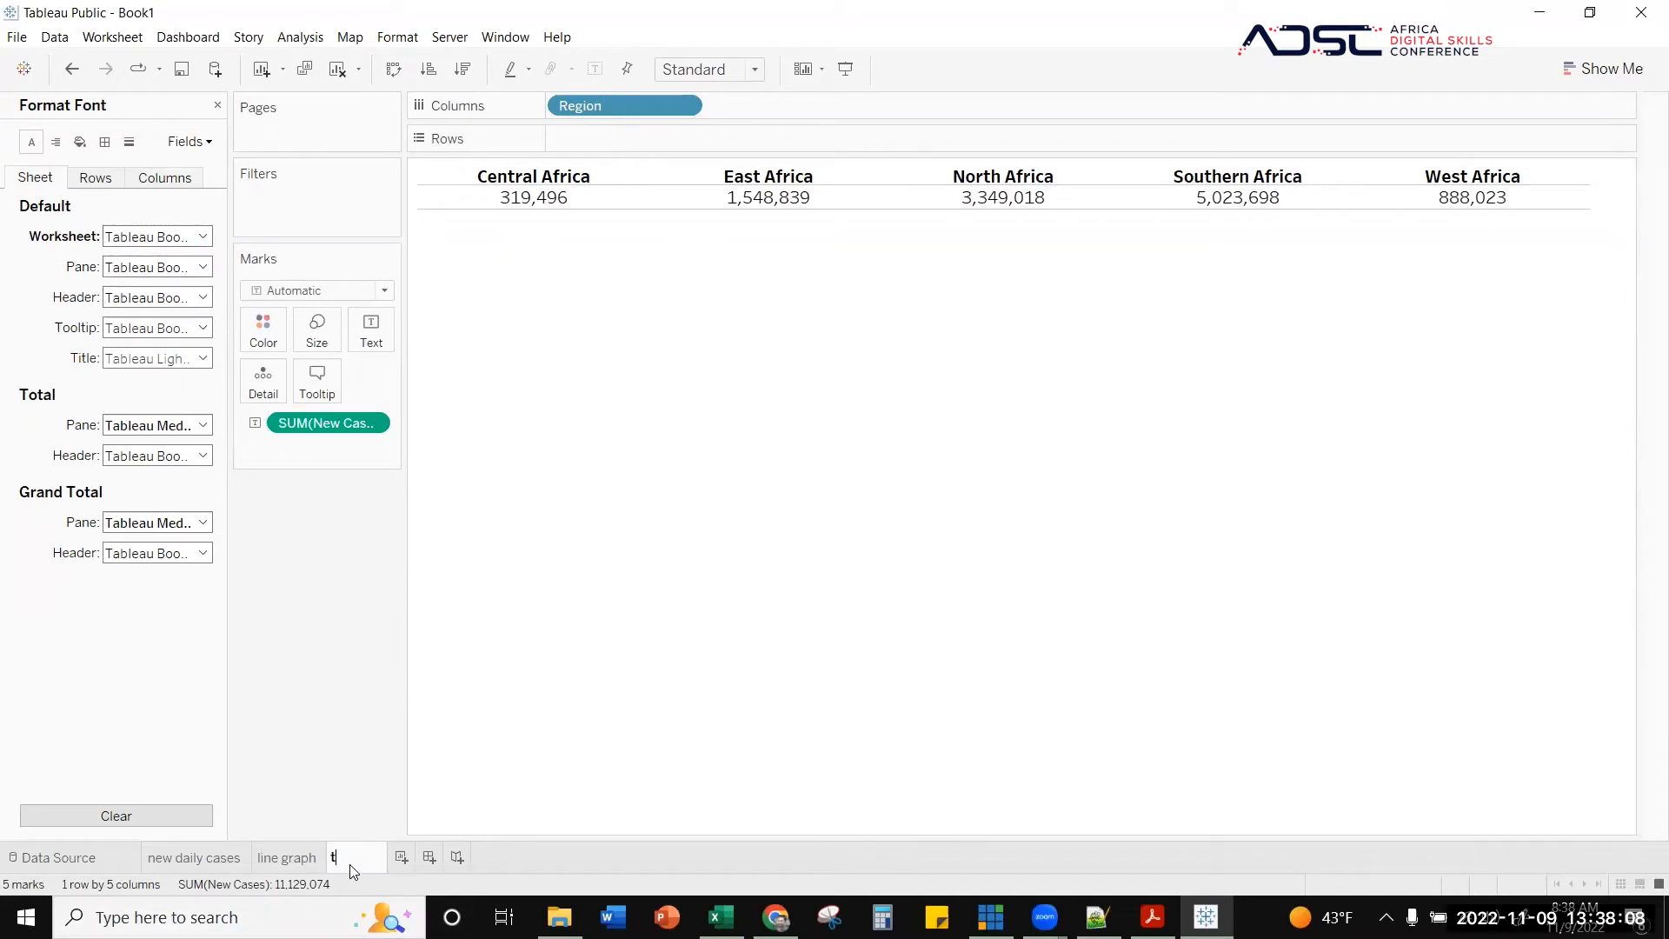
- Rename Sheet 3 as "table" and create a new blank worksheet
click(729, 623)
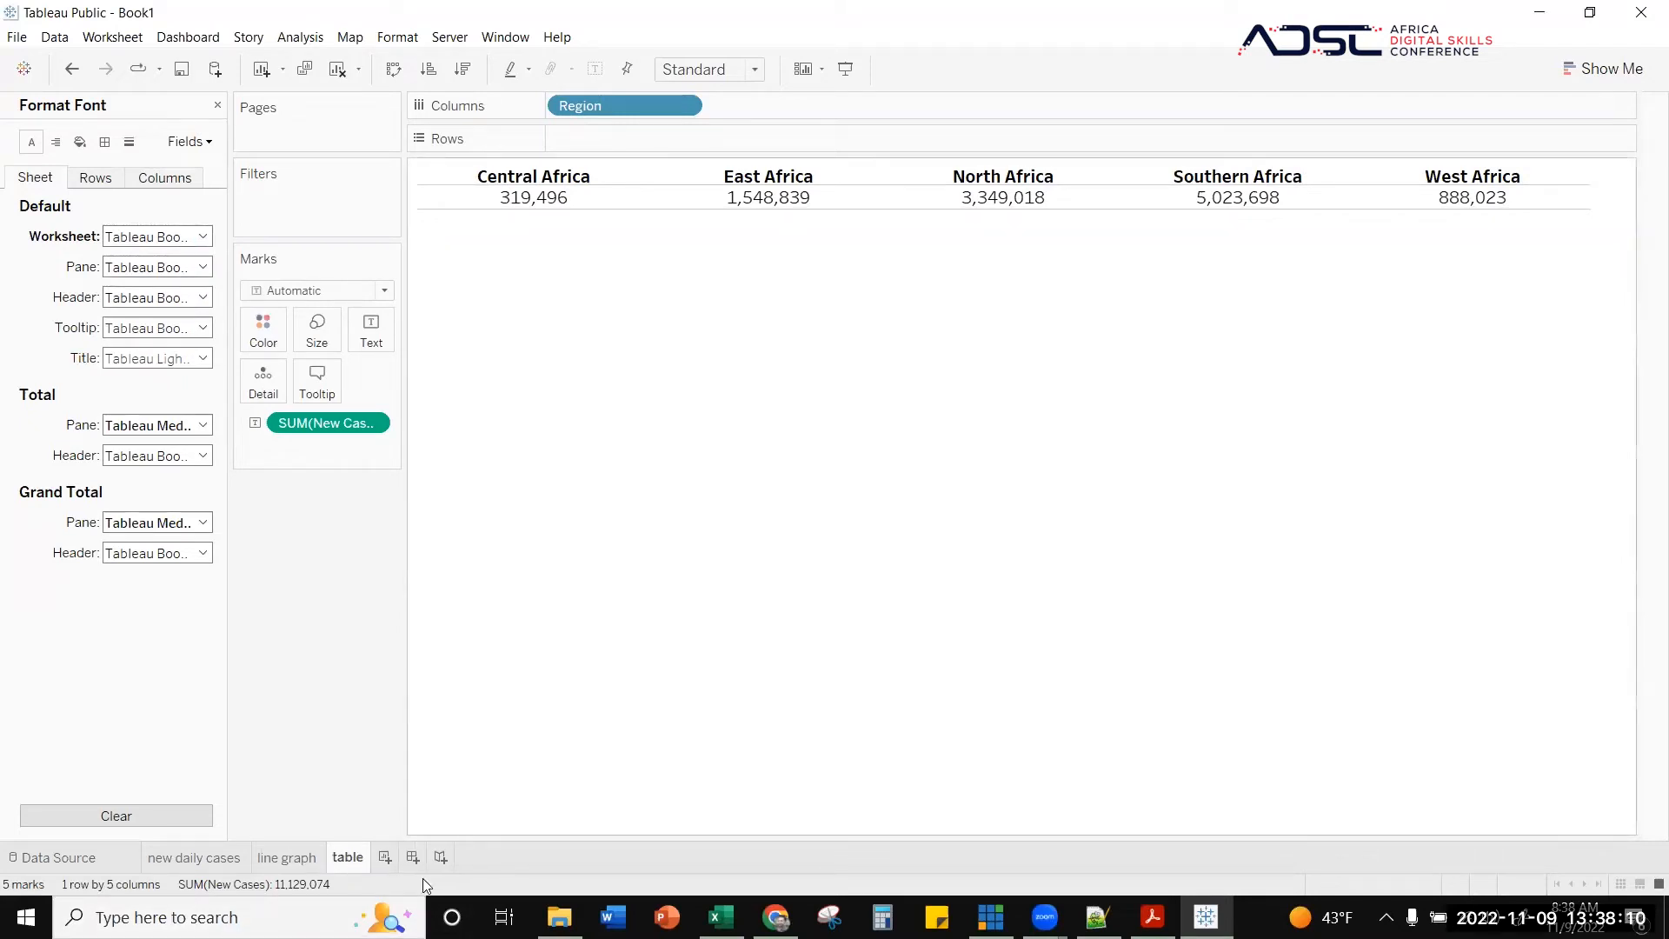
click(385, 857)
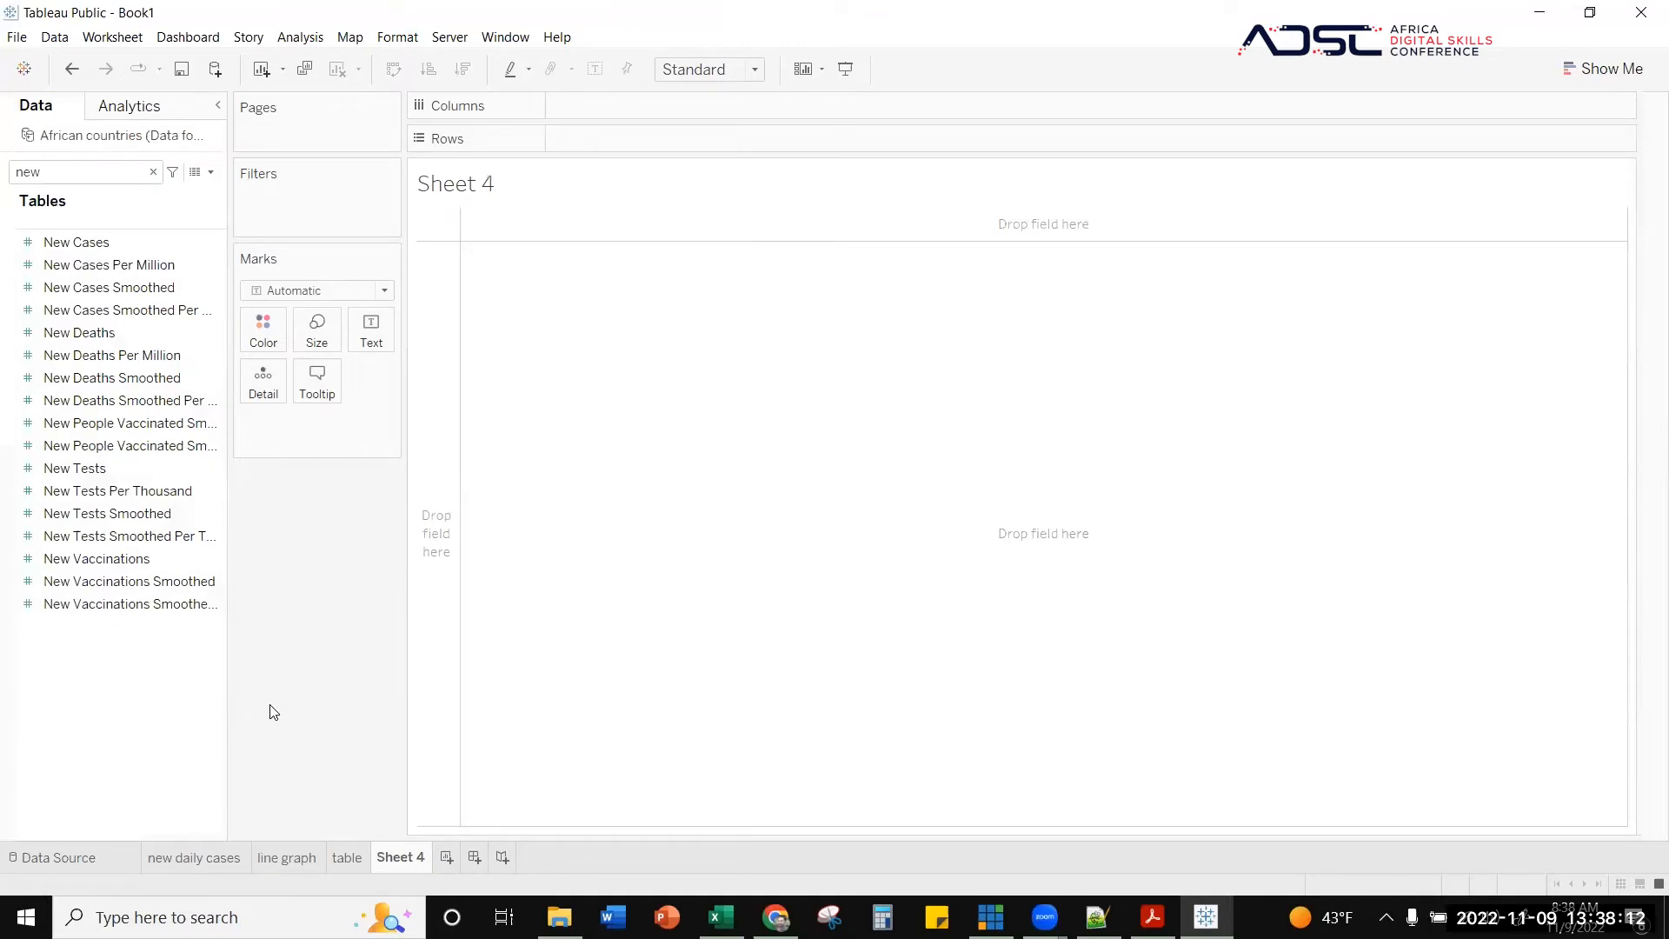
- Clear the field search and place the Country field on the blank sheet to plot the countries on a map
click(1593, 74)
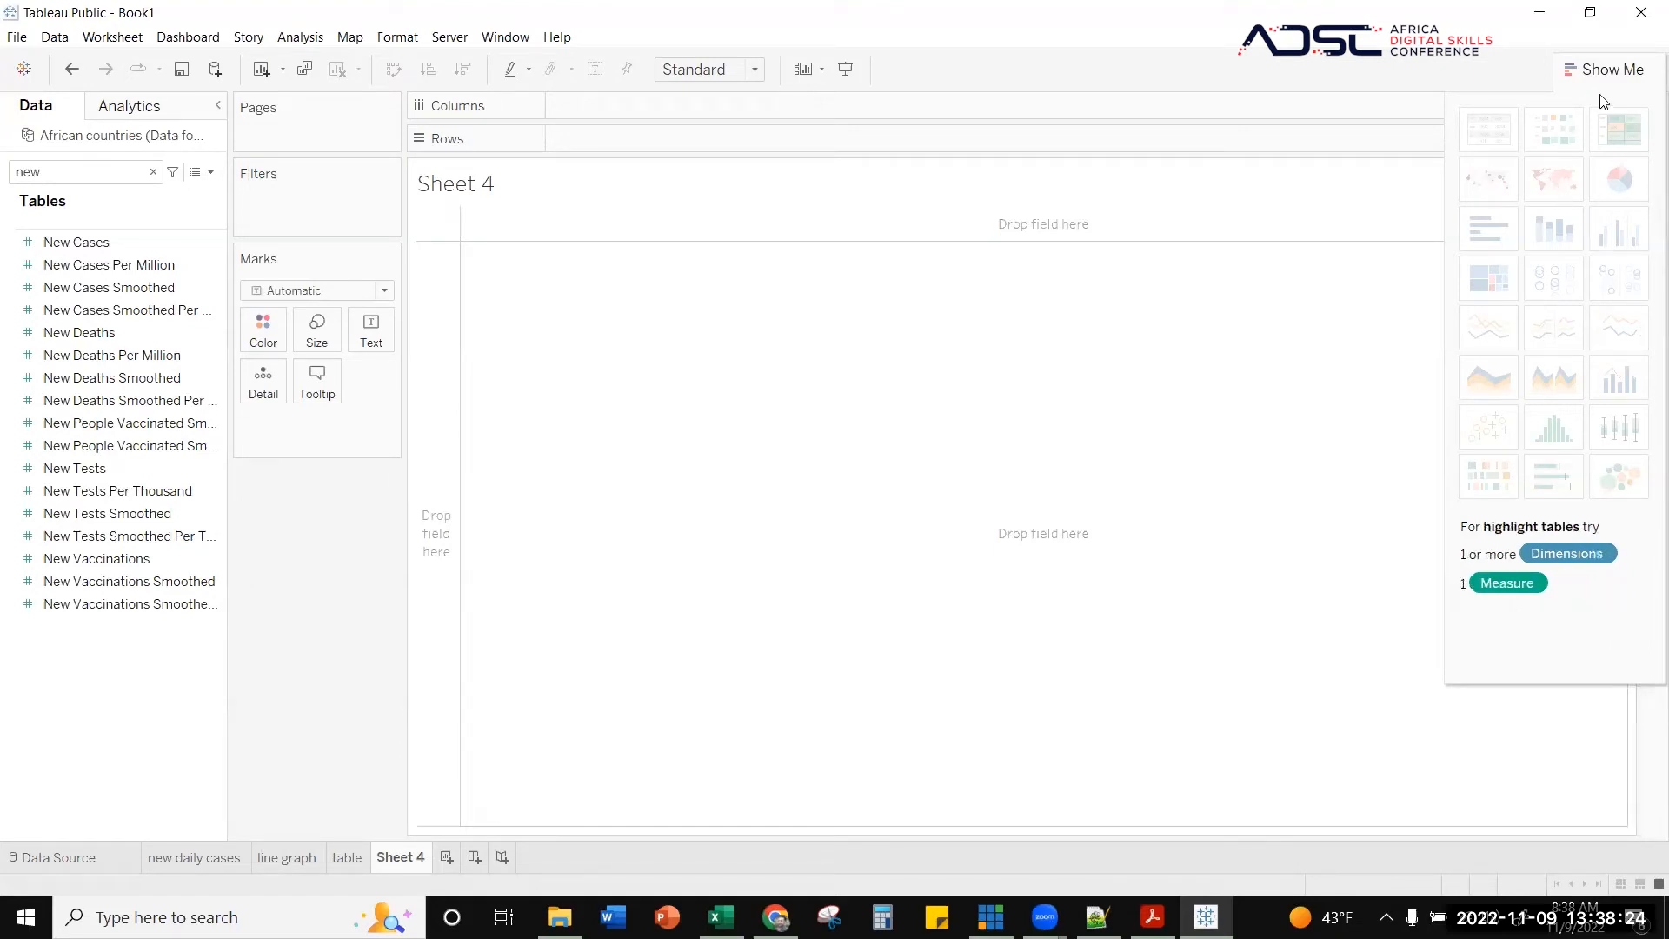
click(1609, 71)
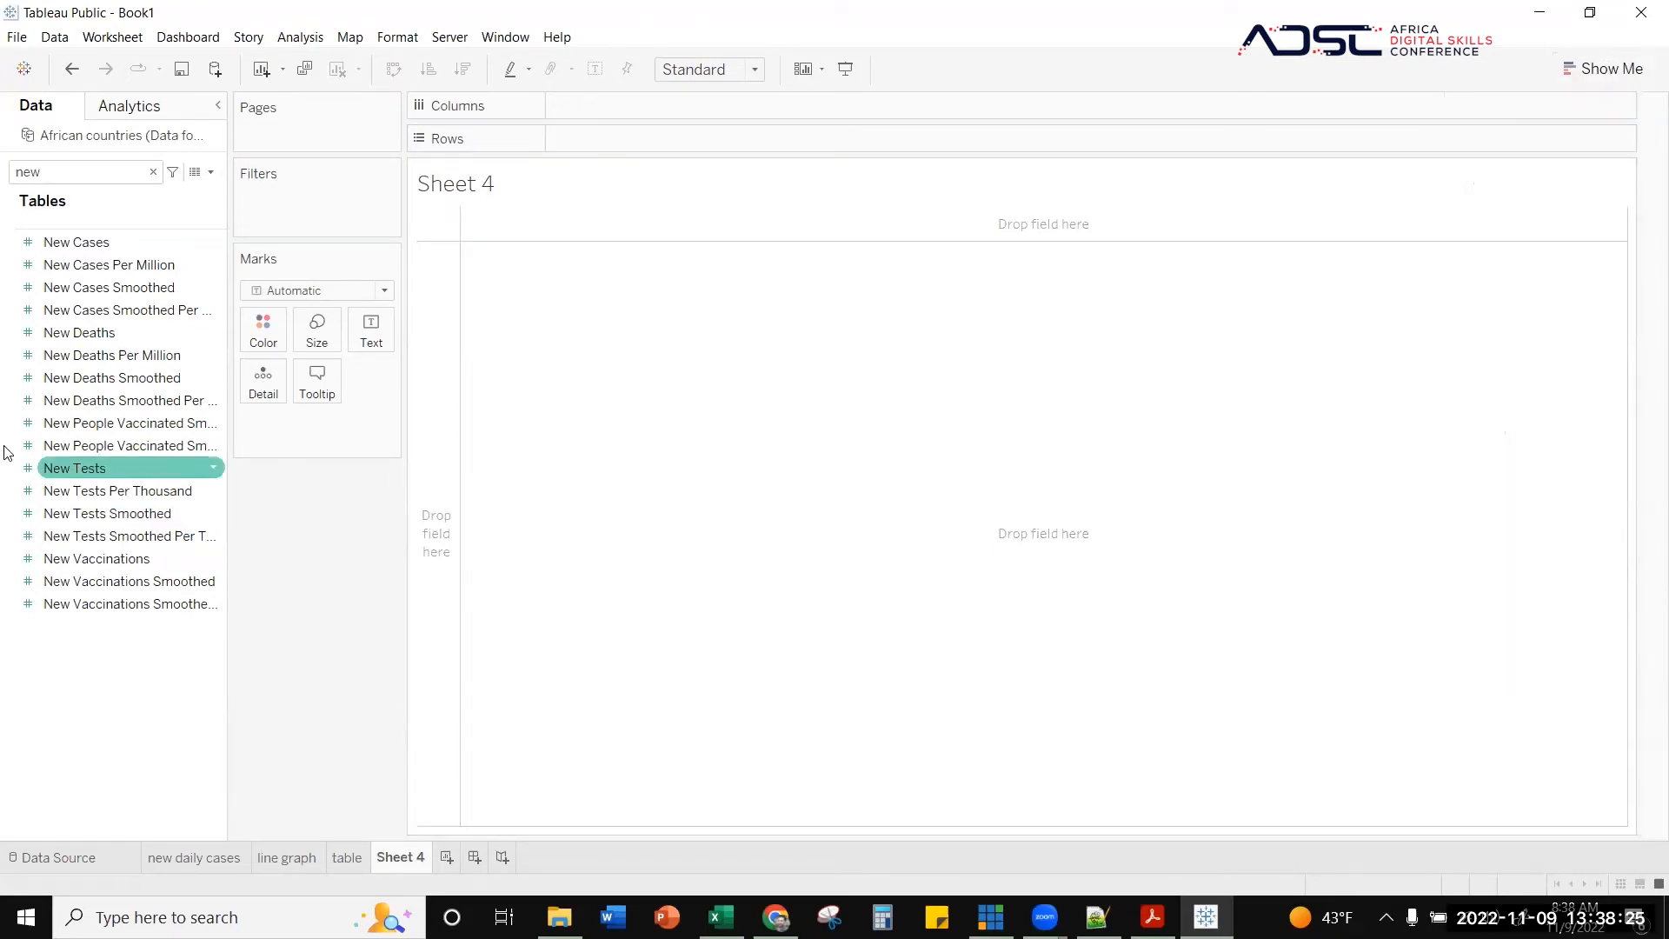
click(153, 171)
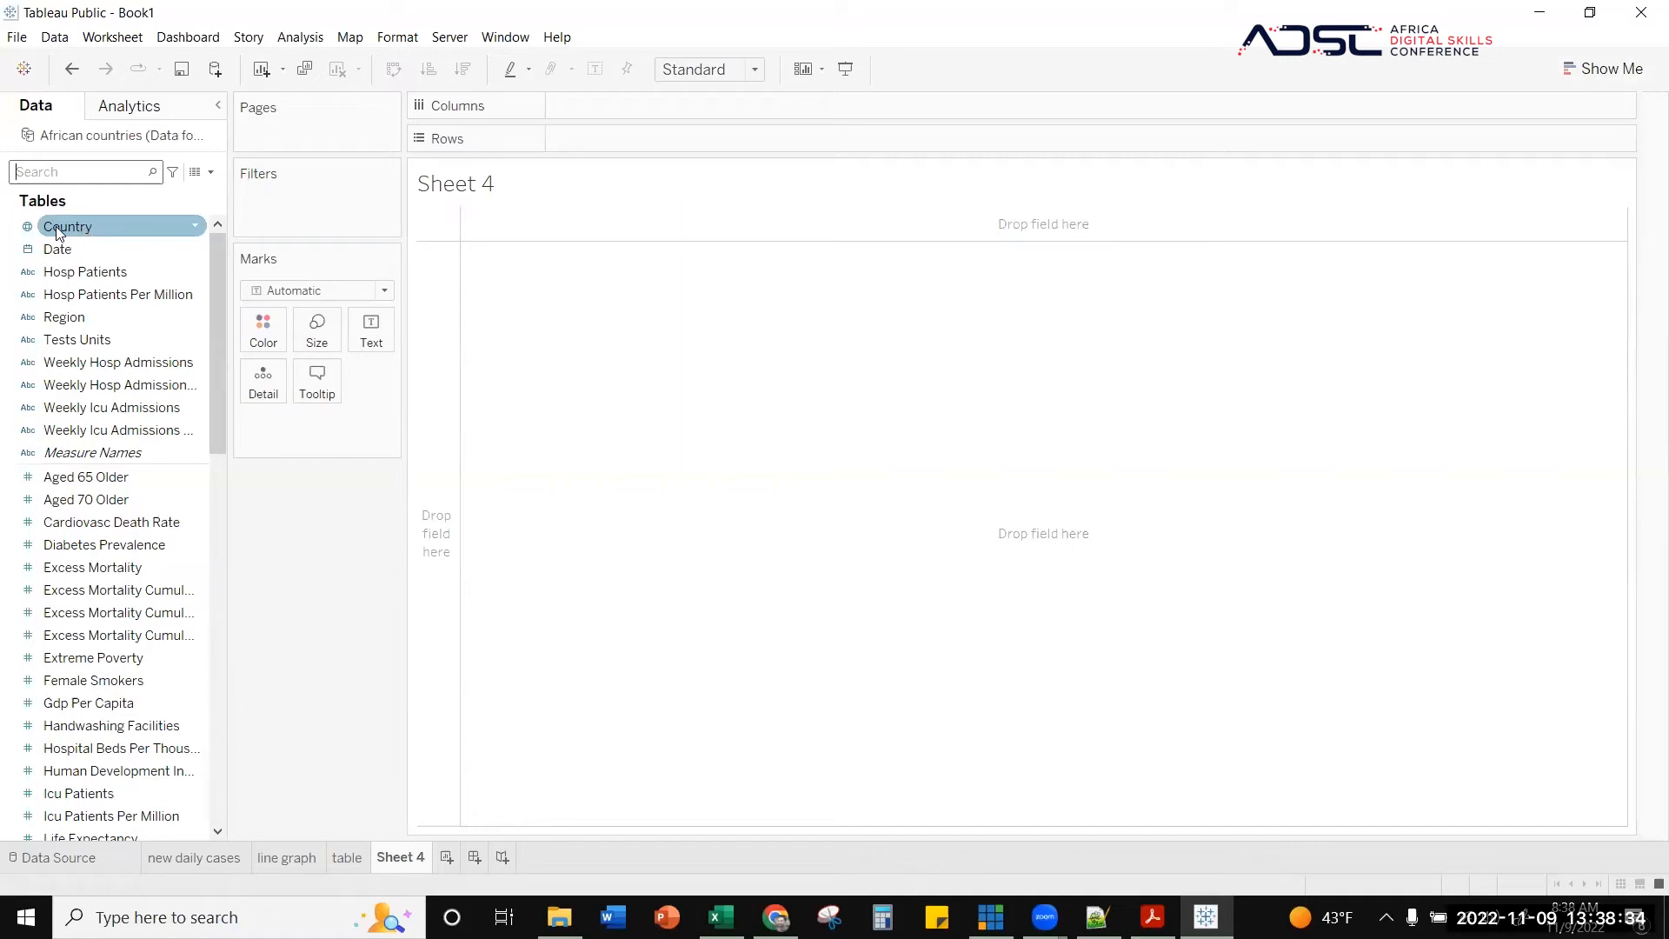
drag(56, 226, 927, 351)
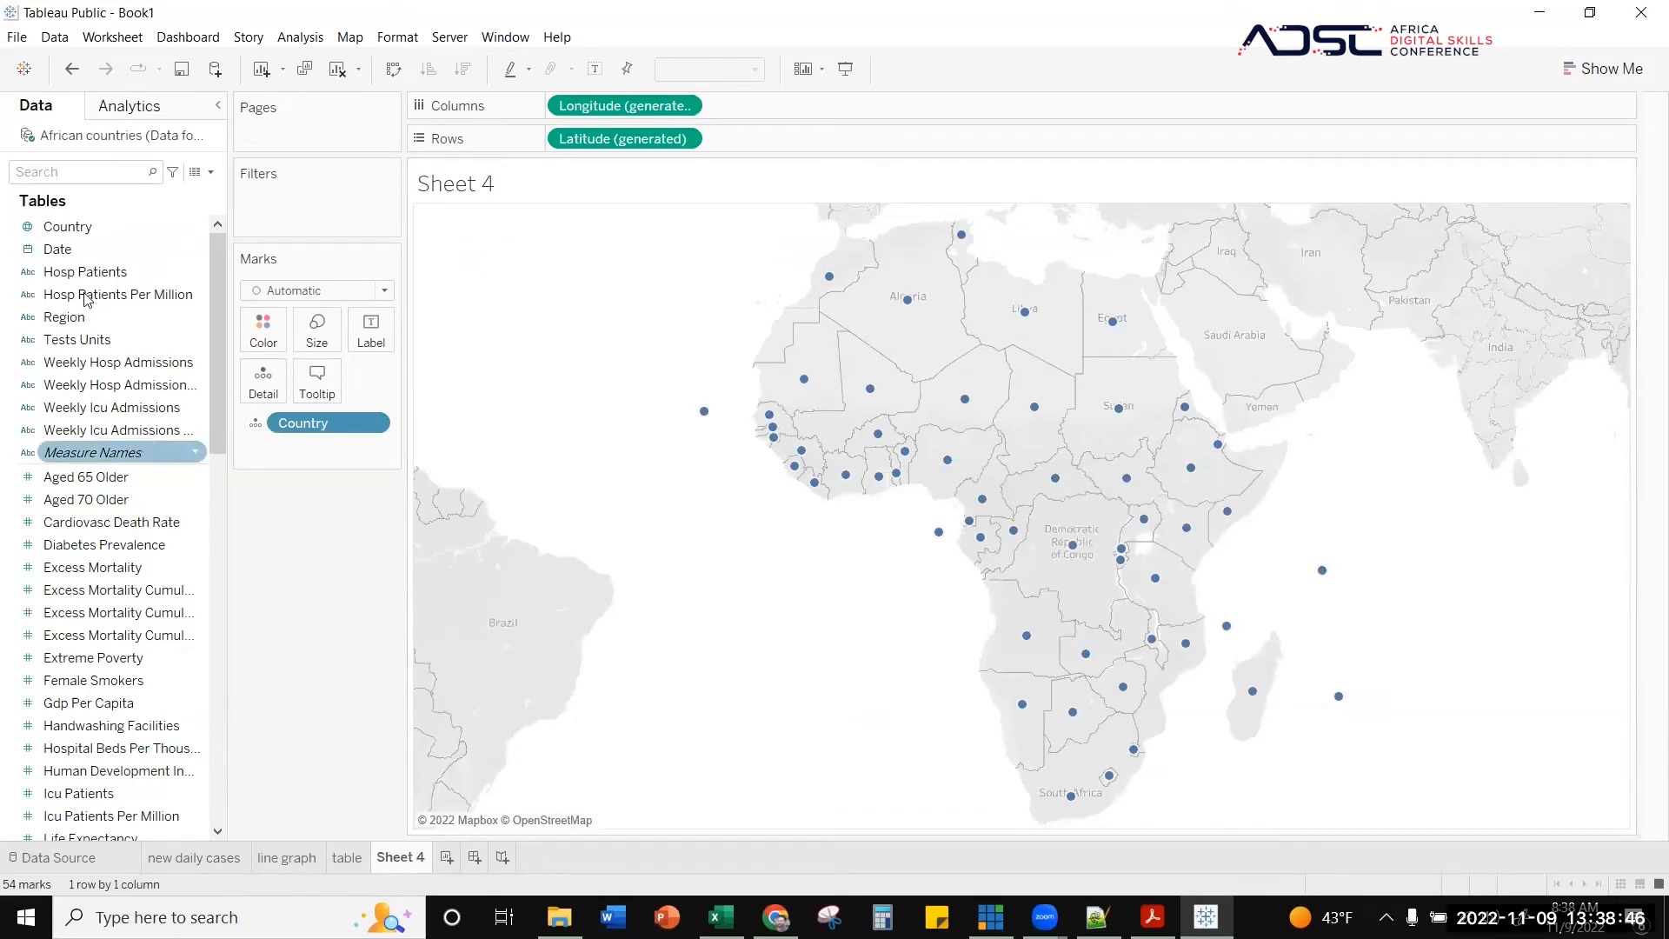
- Find the New Cases field by searching for "new" and use it to color the countries on the map
click(99, 170)
text(new)
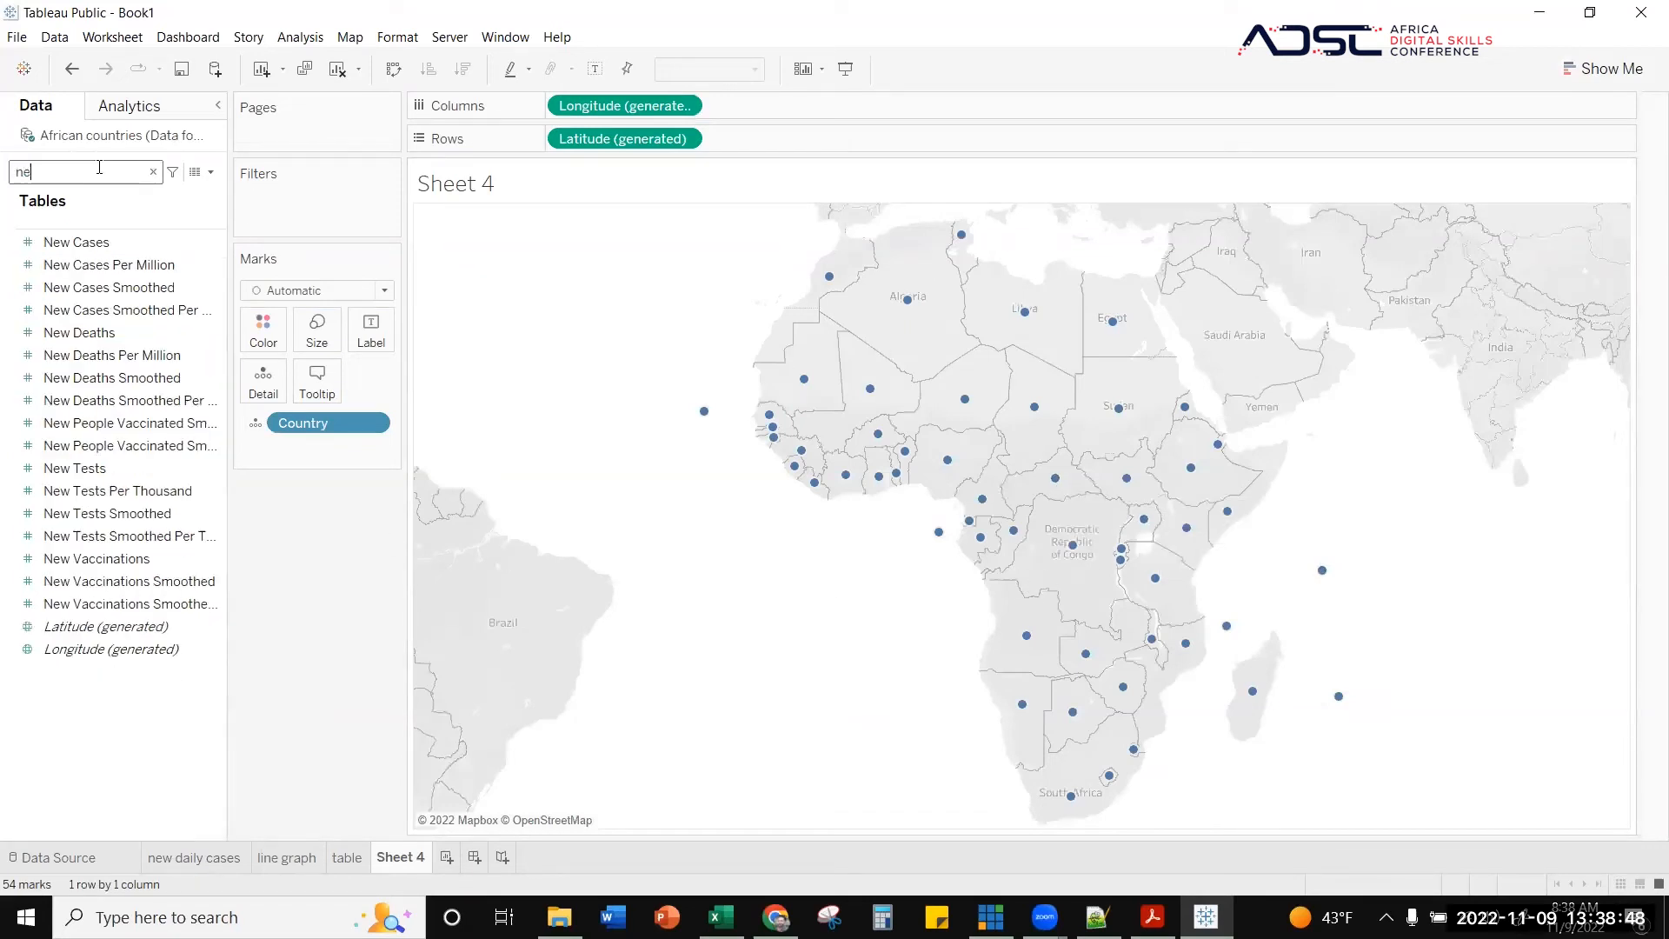
click(77, 241)
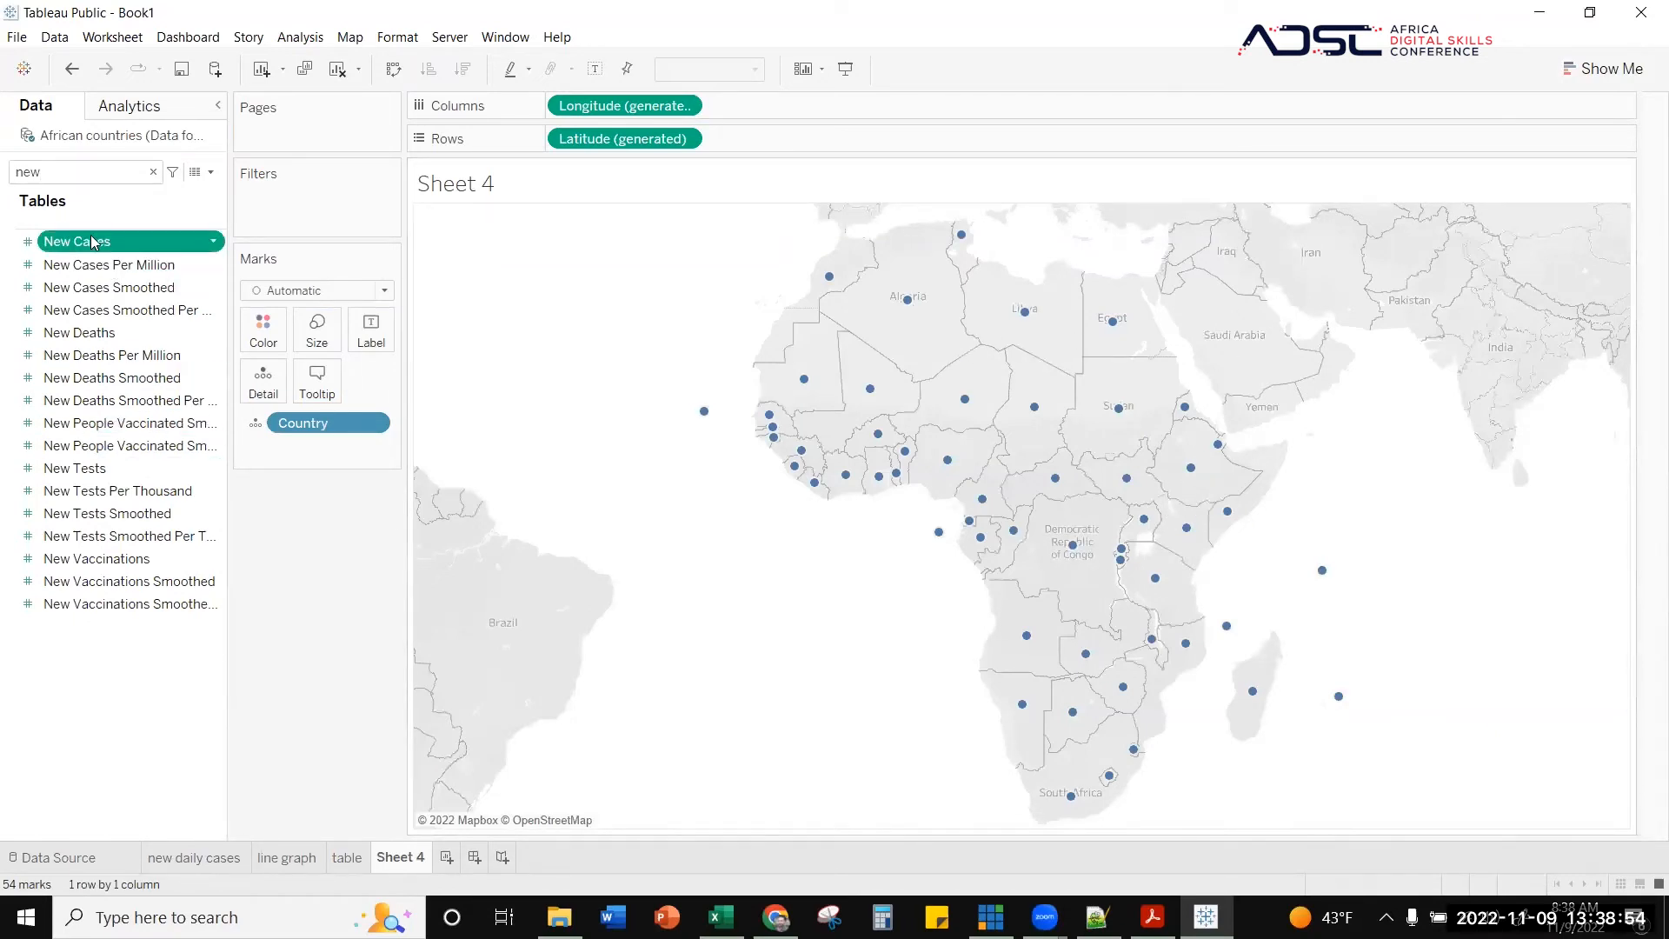
mouse_move(924, 291)
drag(117, 243, 268, 334)
mouse_move(997, 741)
mouse_move(767, 322)
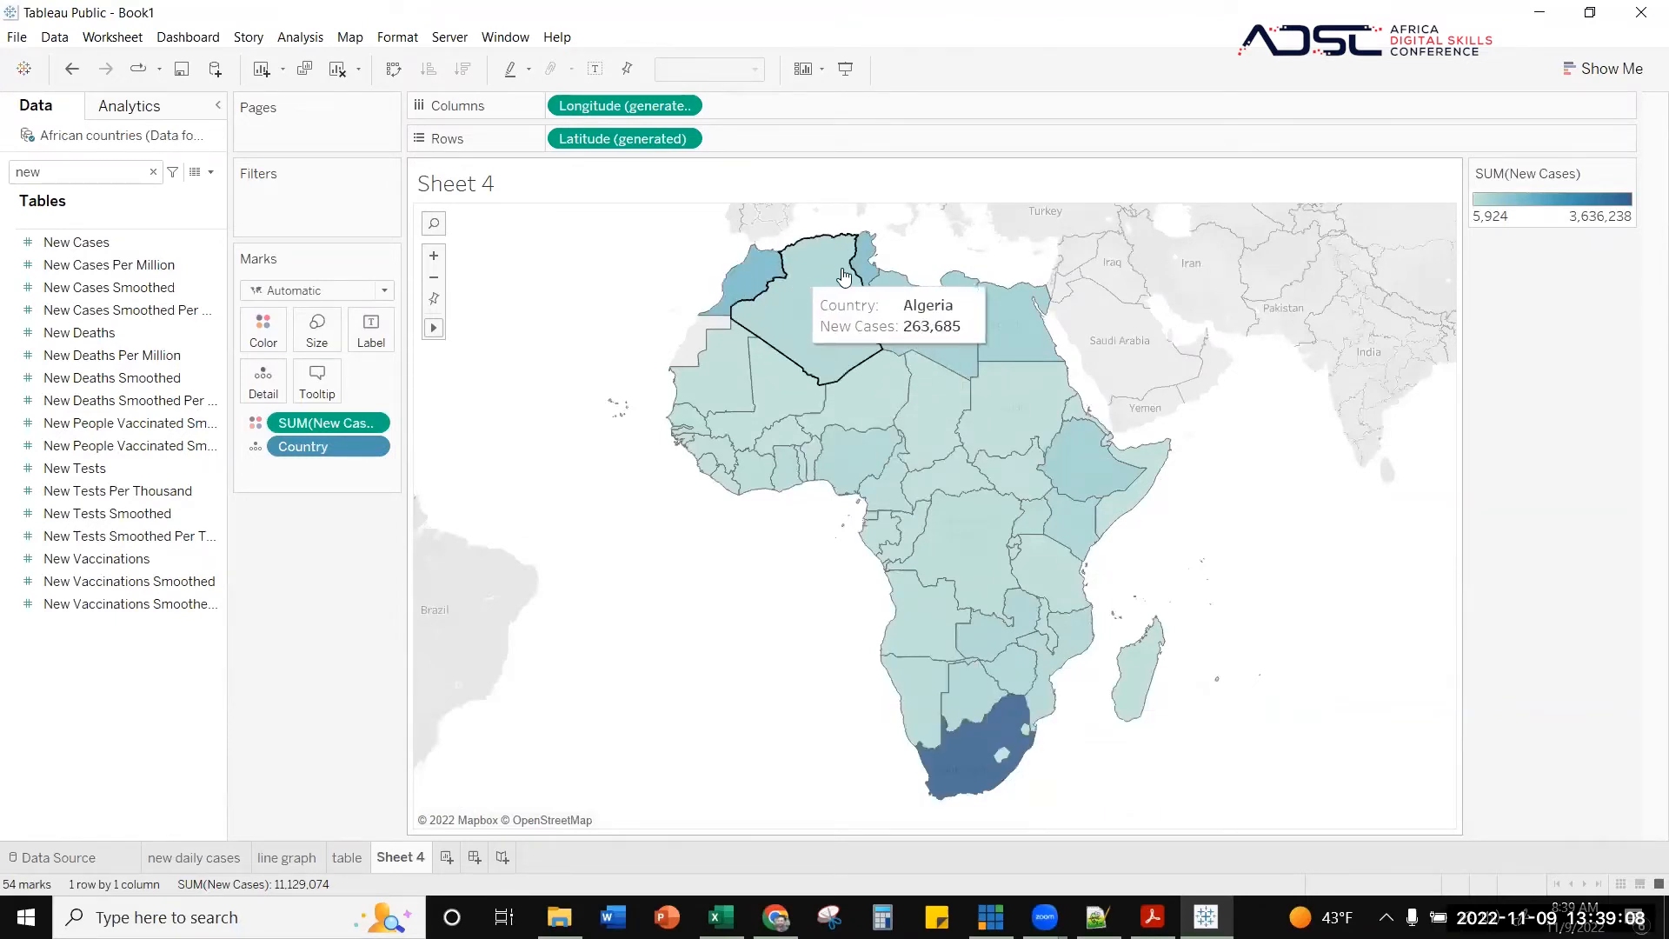
- Remove New Cases from the map's color encoding and assign it to the size of the marks
click(104, 311)
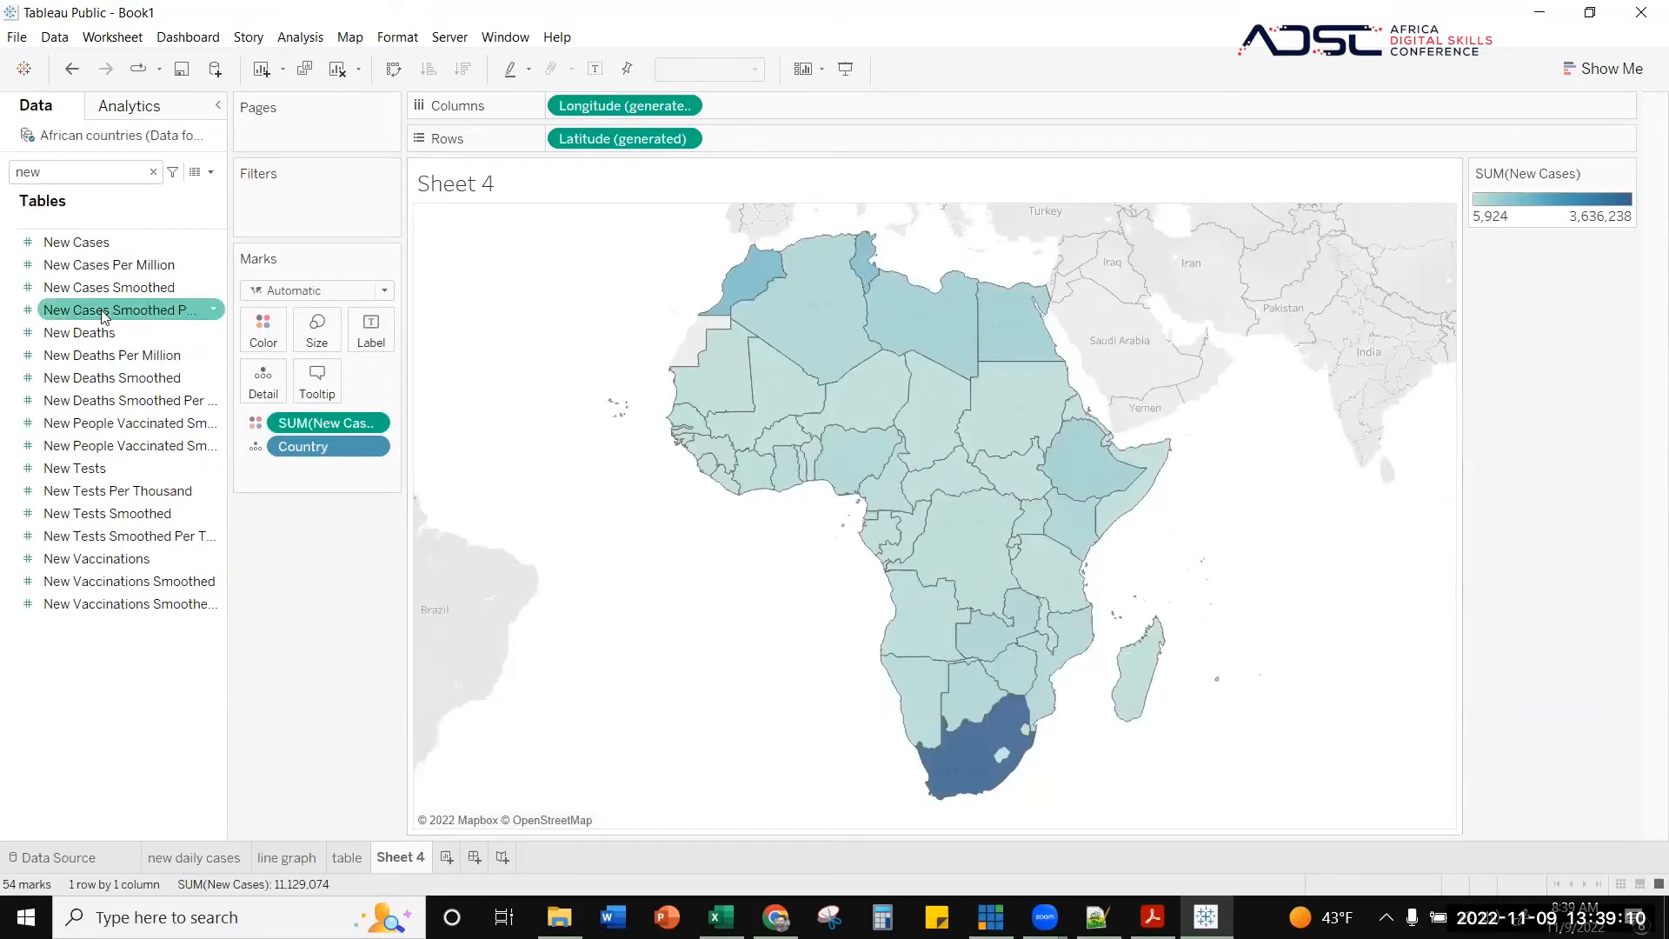
drag(326, 423, 354, 567)
drag(77, 242, 306, 336)
drag(290, 435, 315, 534)
drag(52, 242, 318, 339)
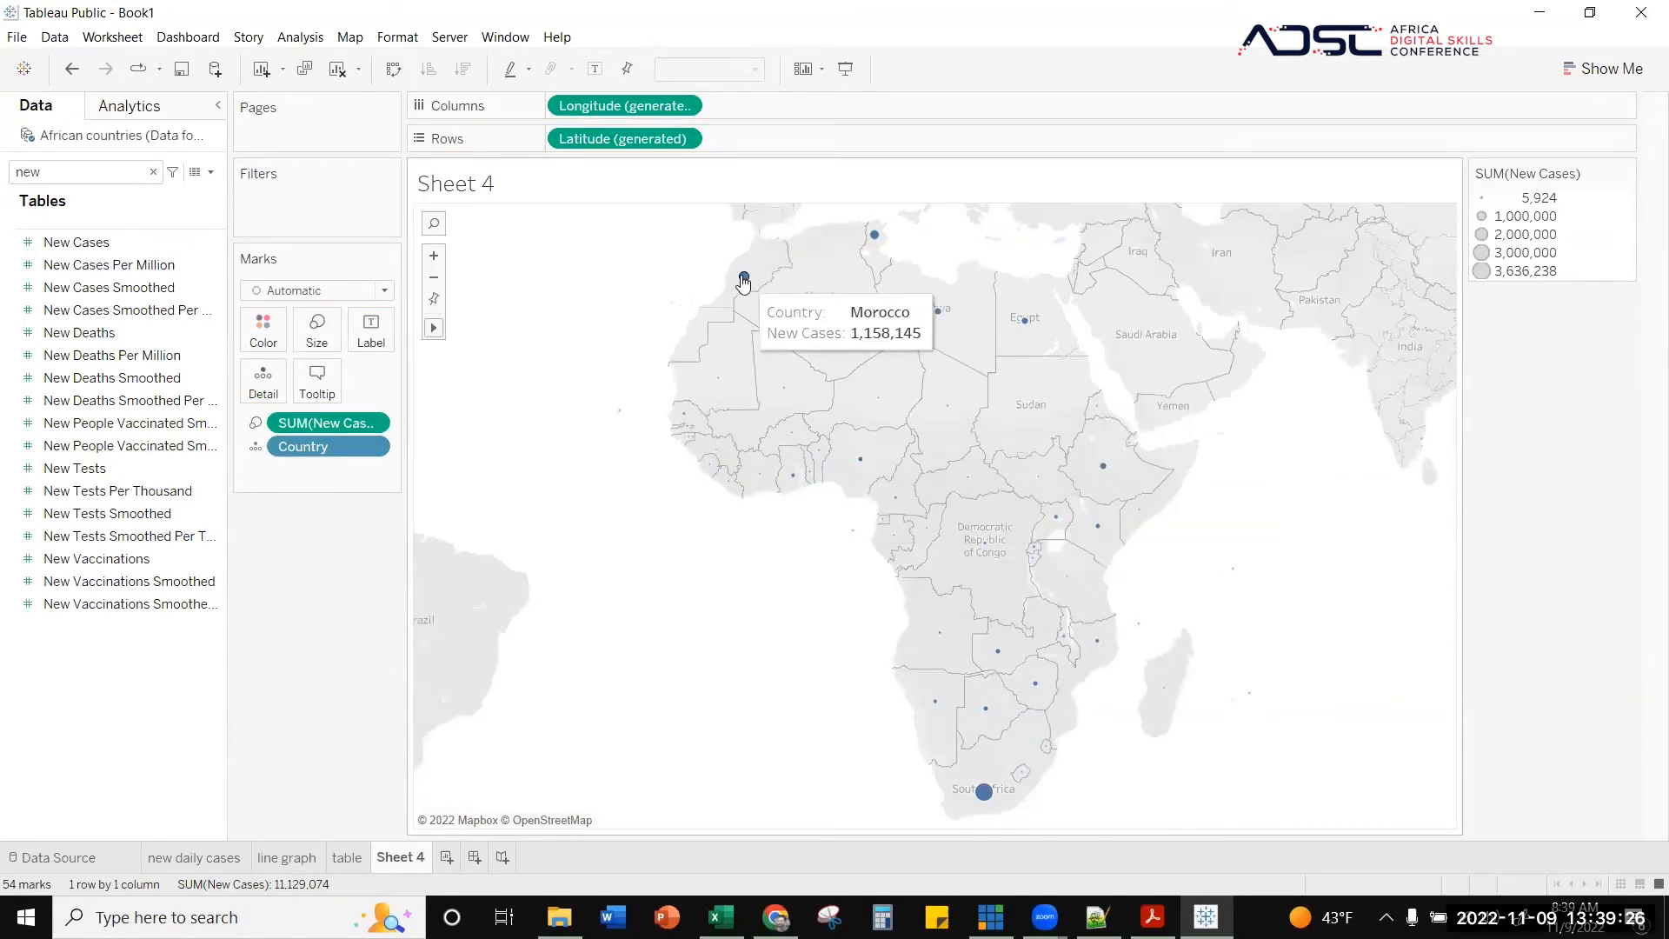
- Enlarge the New Cases circles on the map by increasing the mark size well beyond the midpoint
click(315, 335)
drag(345, 380, 404, 380)
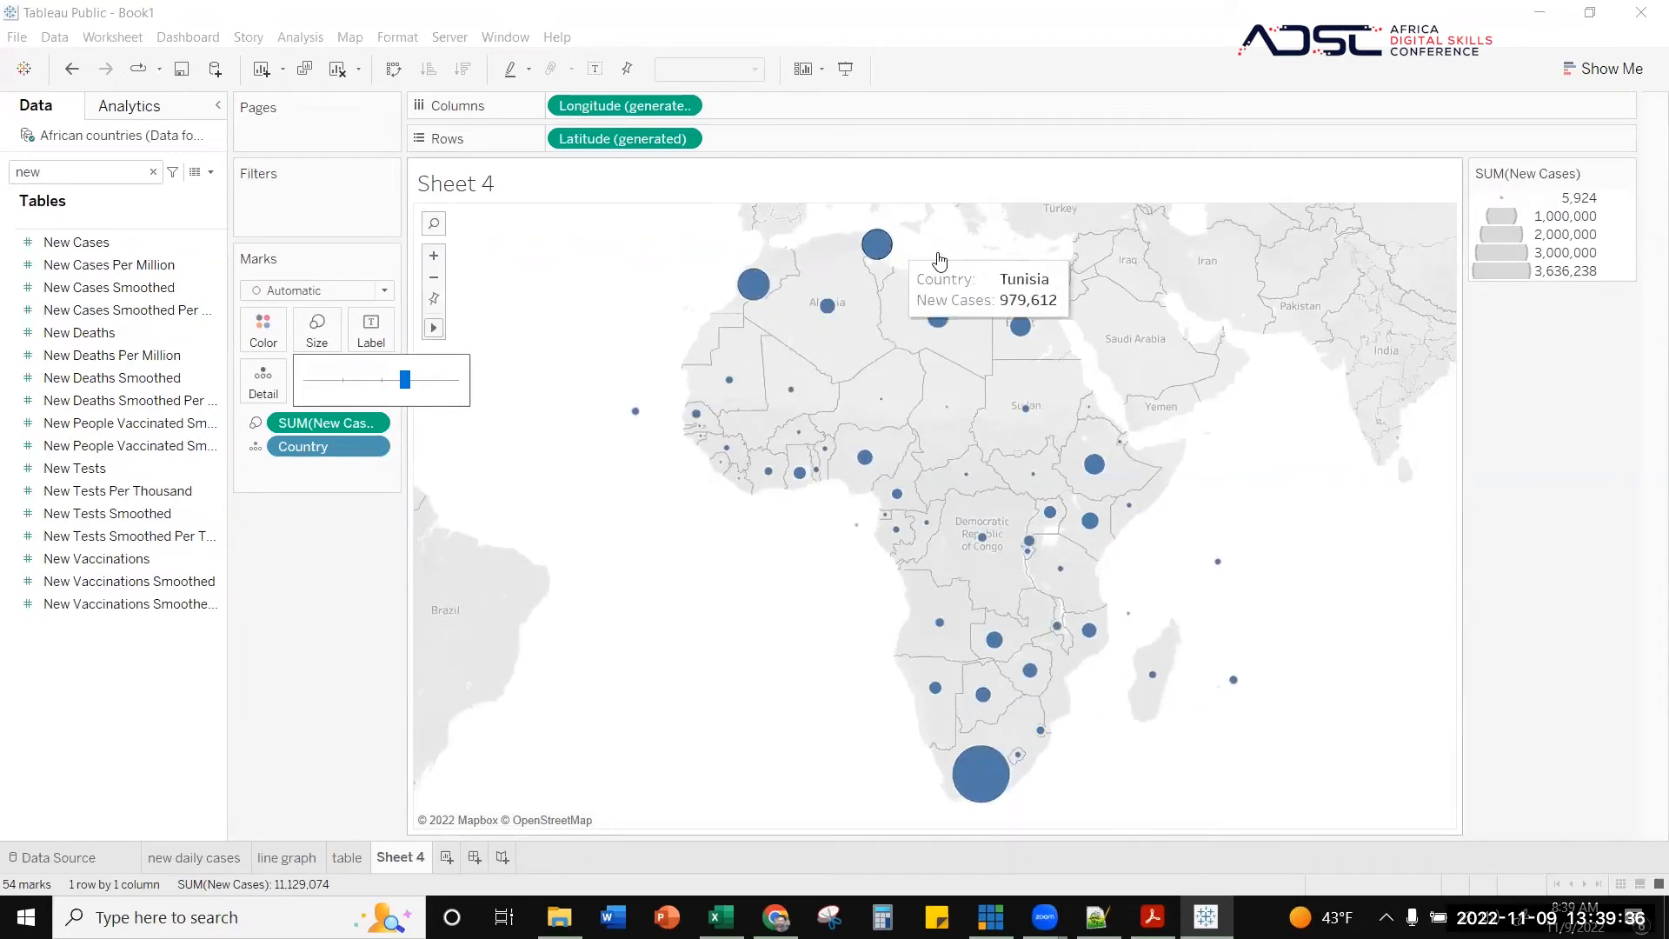
drag(404, 383, 417, 382)
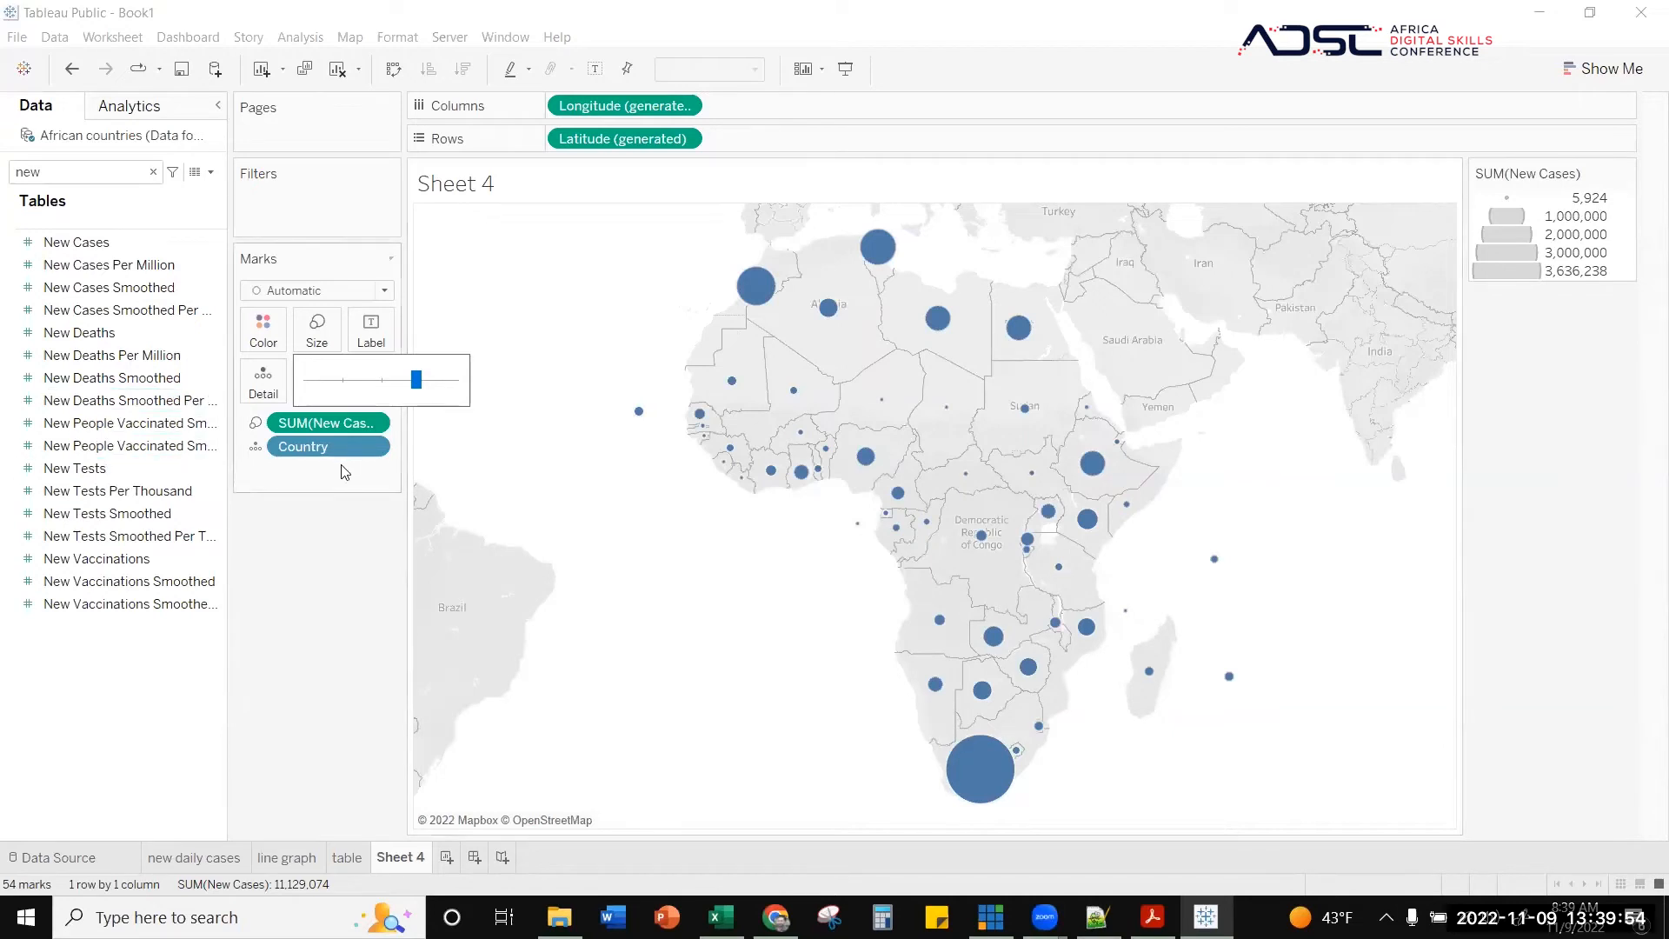
- Move New Cases from the size encoding back to color so the countries are shaded by their values
click(266, 335)
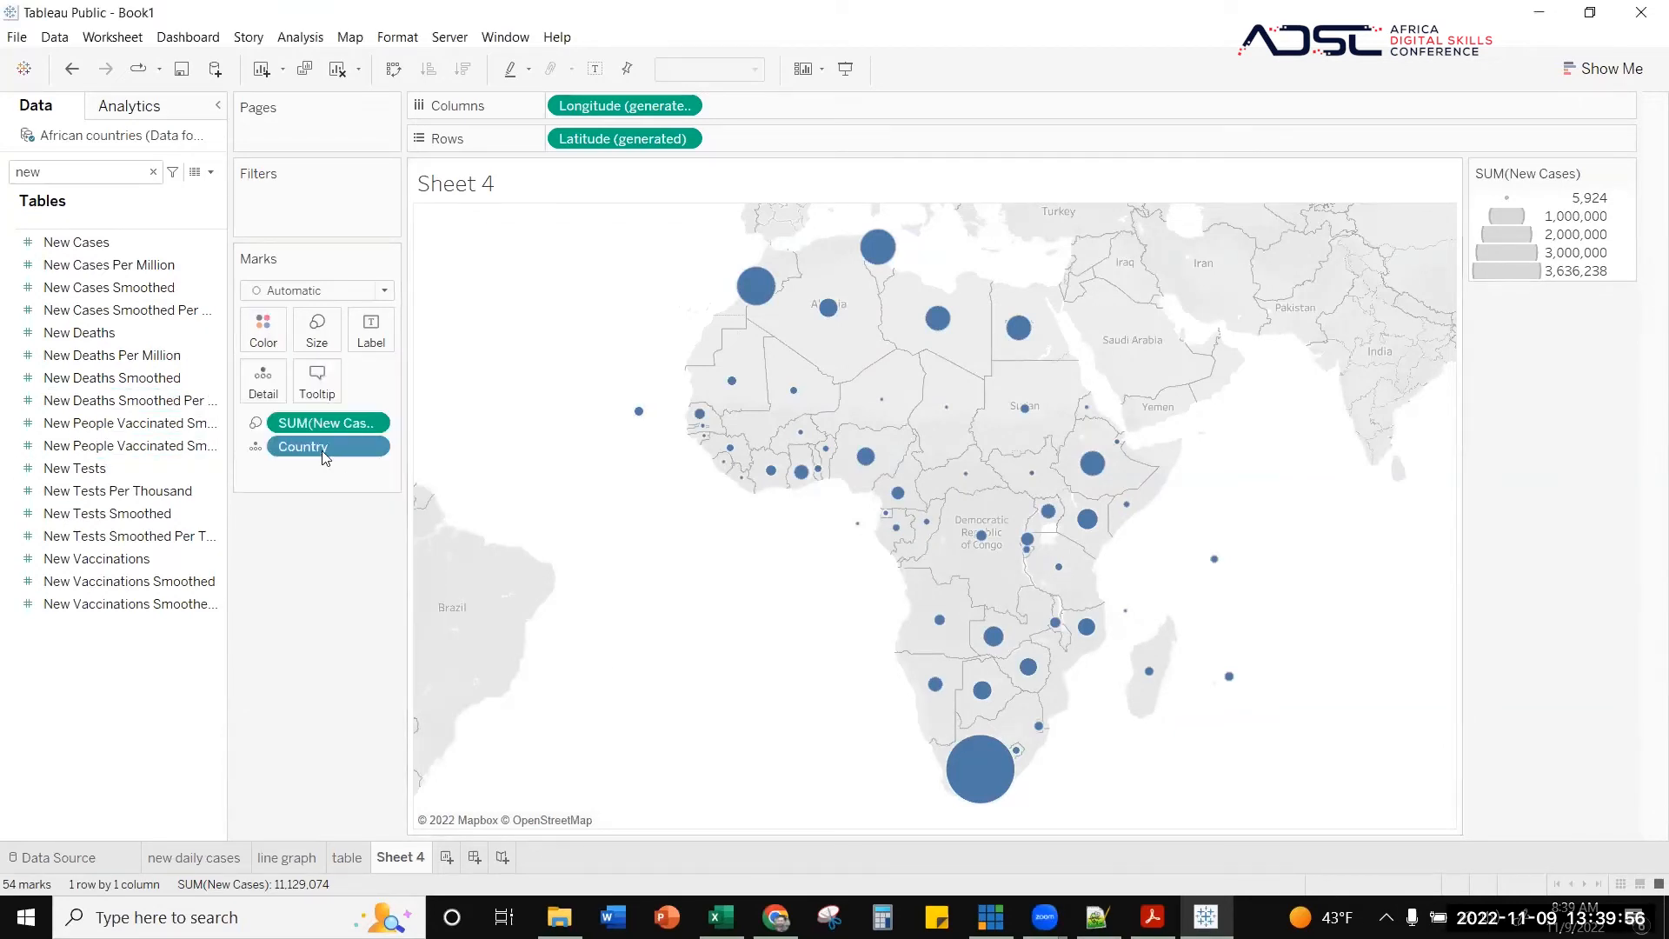
drag(324, 435, 265, 335)
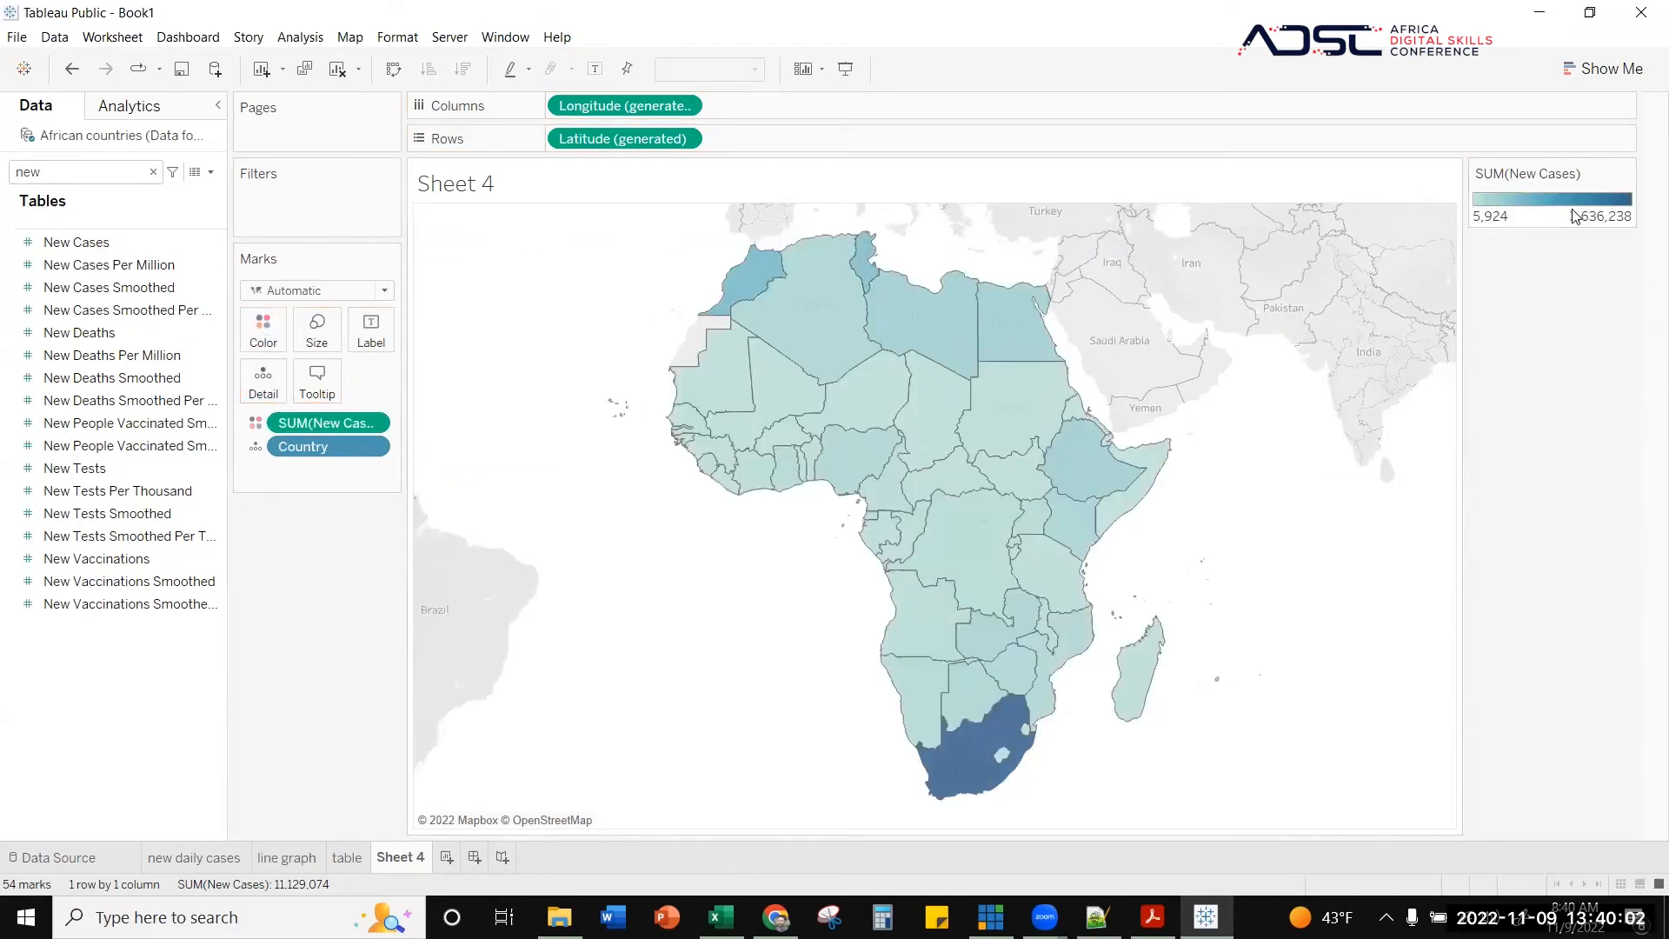
mouse_move(811, 356)
- Format the map sheet by setting its default worksheet shading to black
right_click(1157, 265)
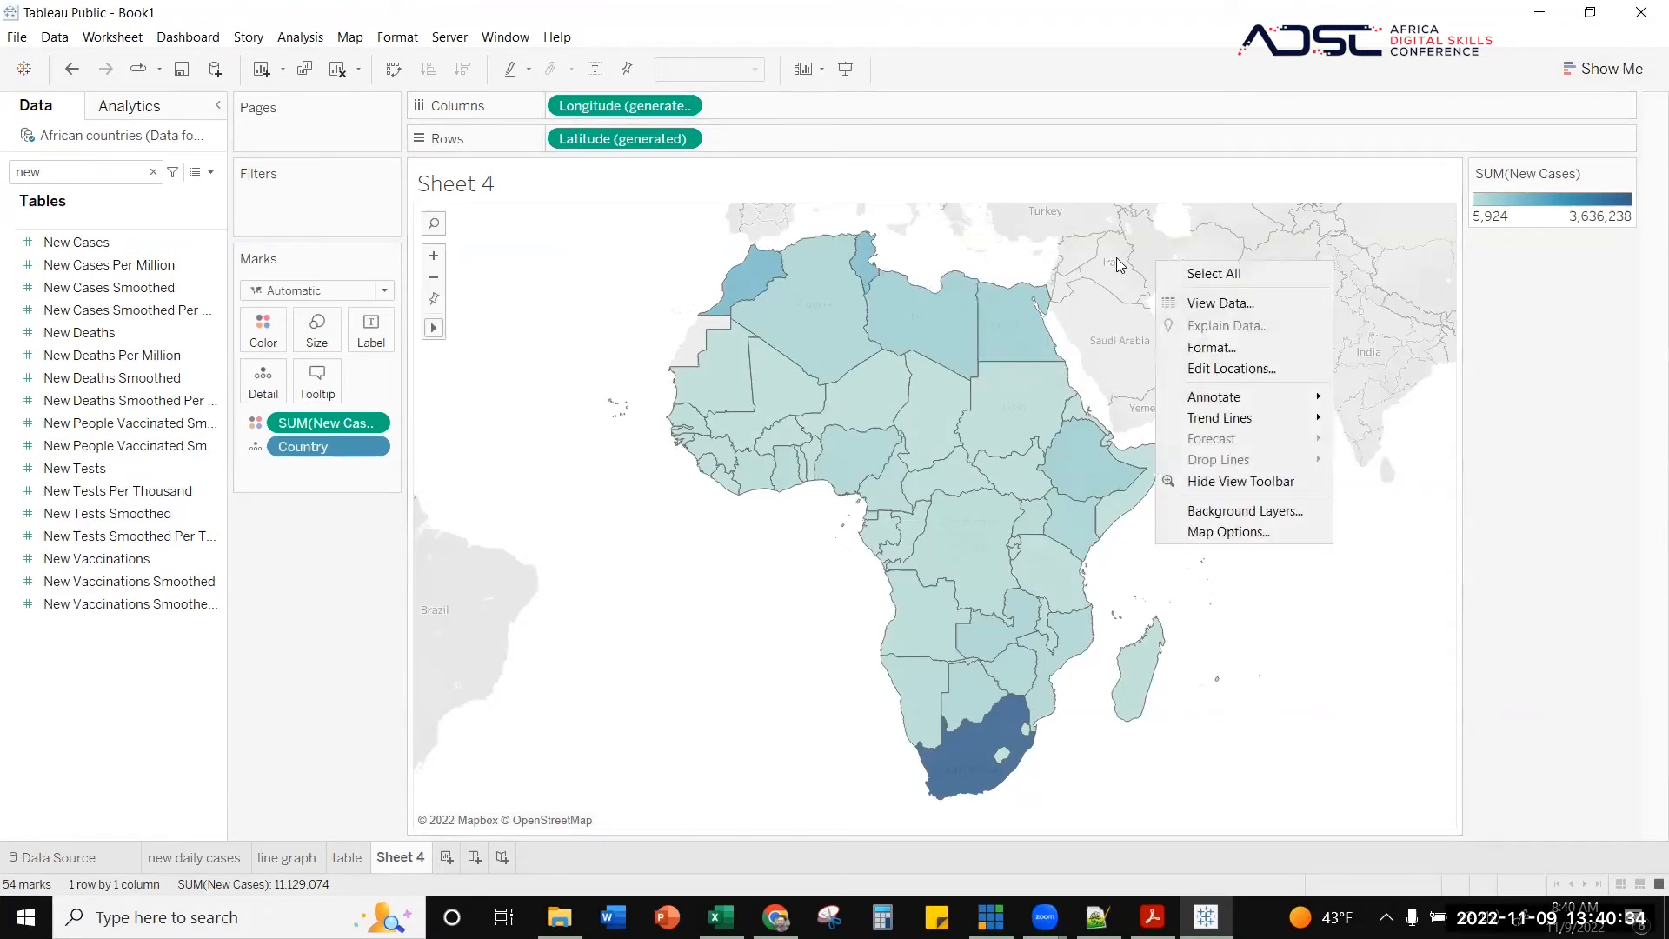
click(1189, 344)
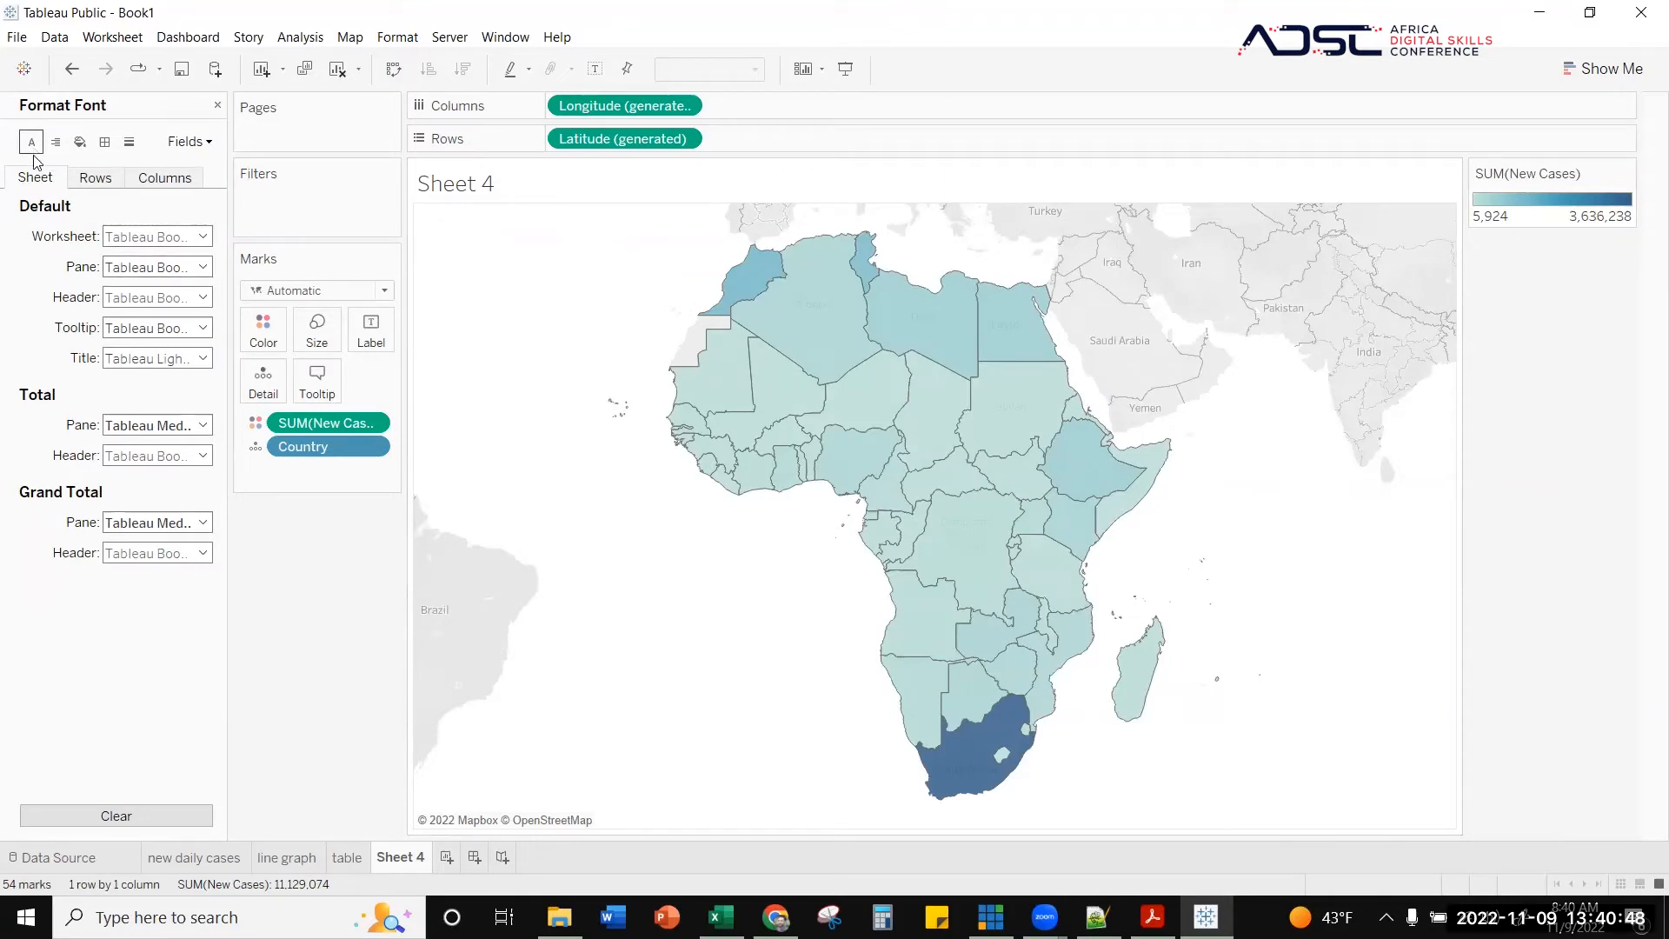
click(80, 143)
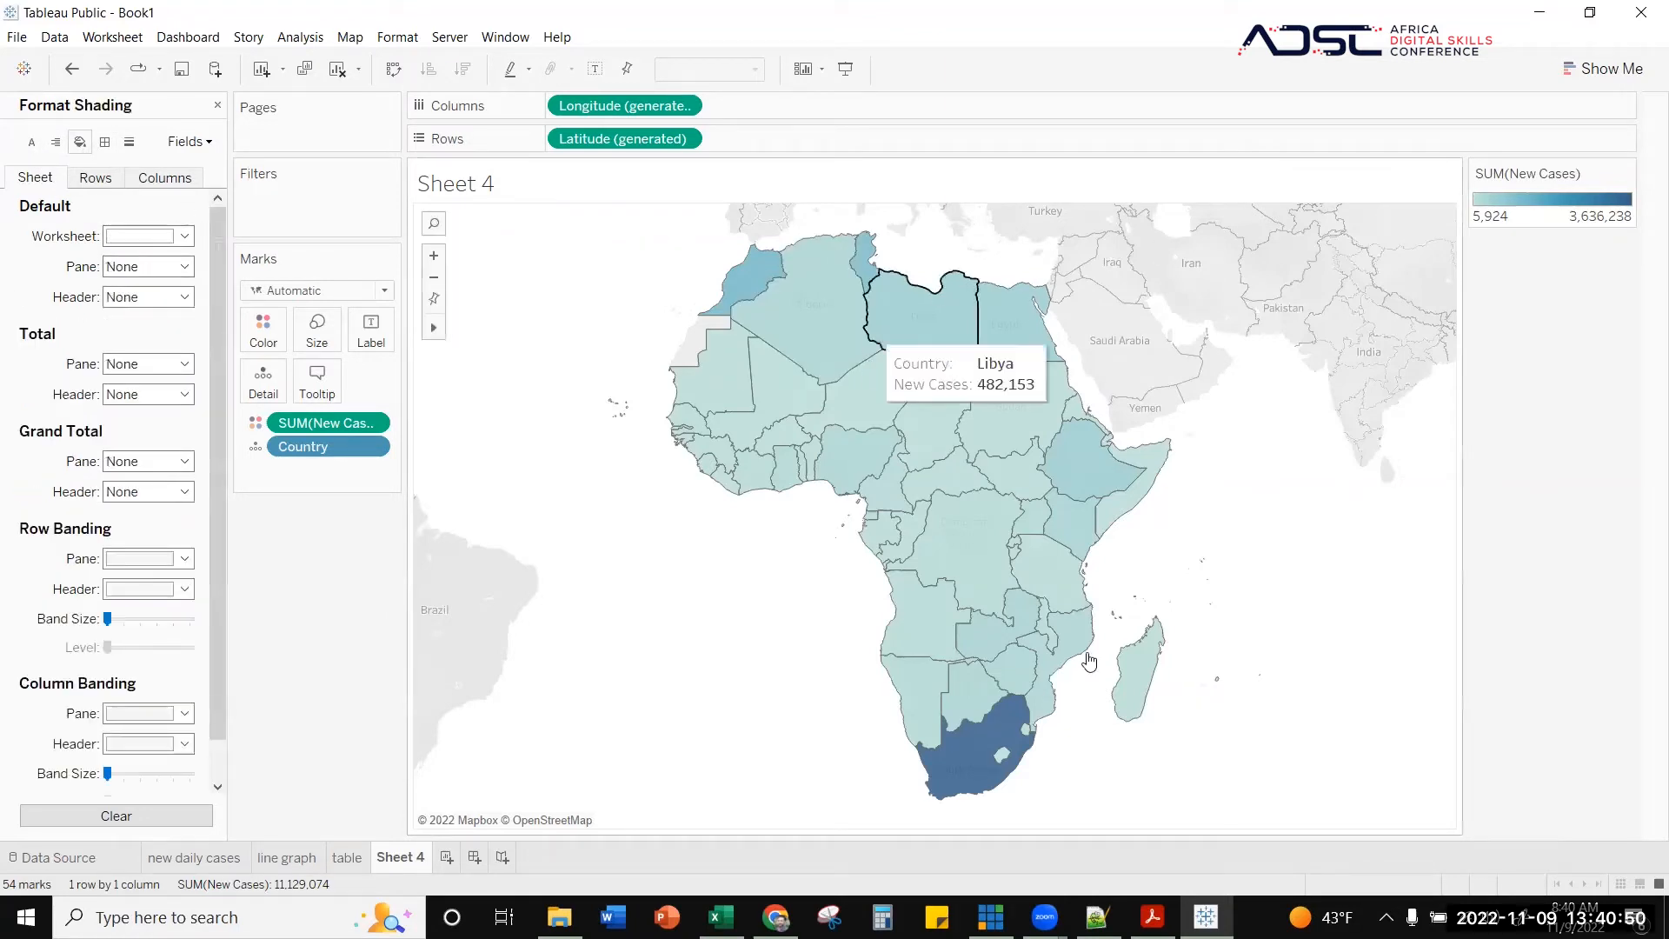
click(184, 238)
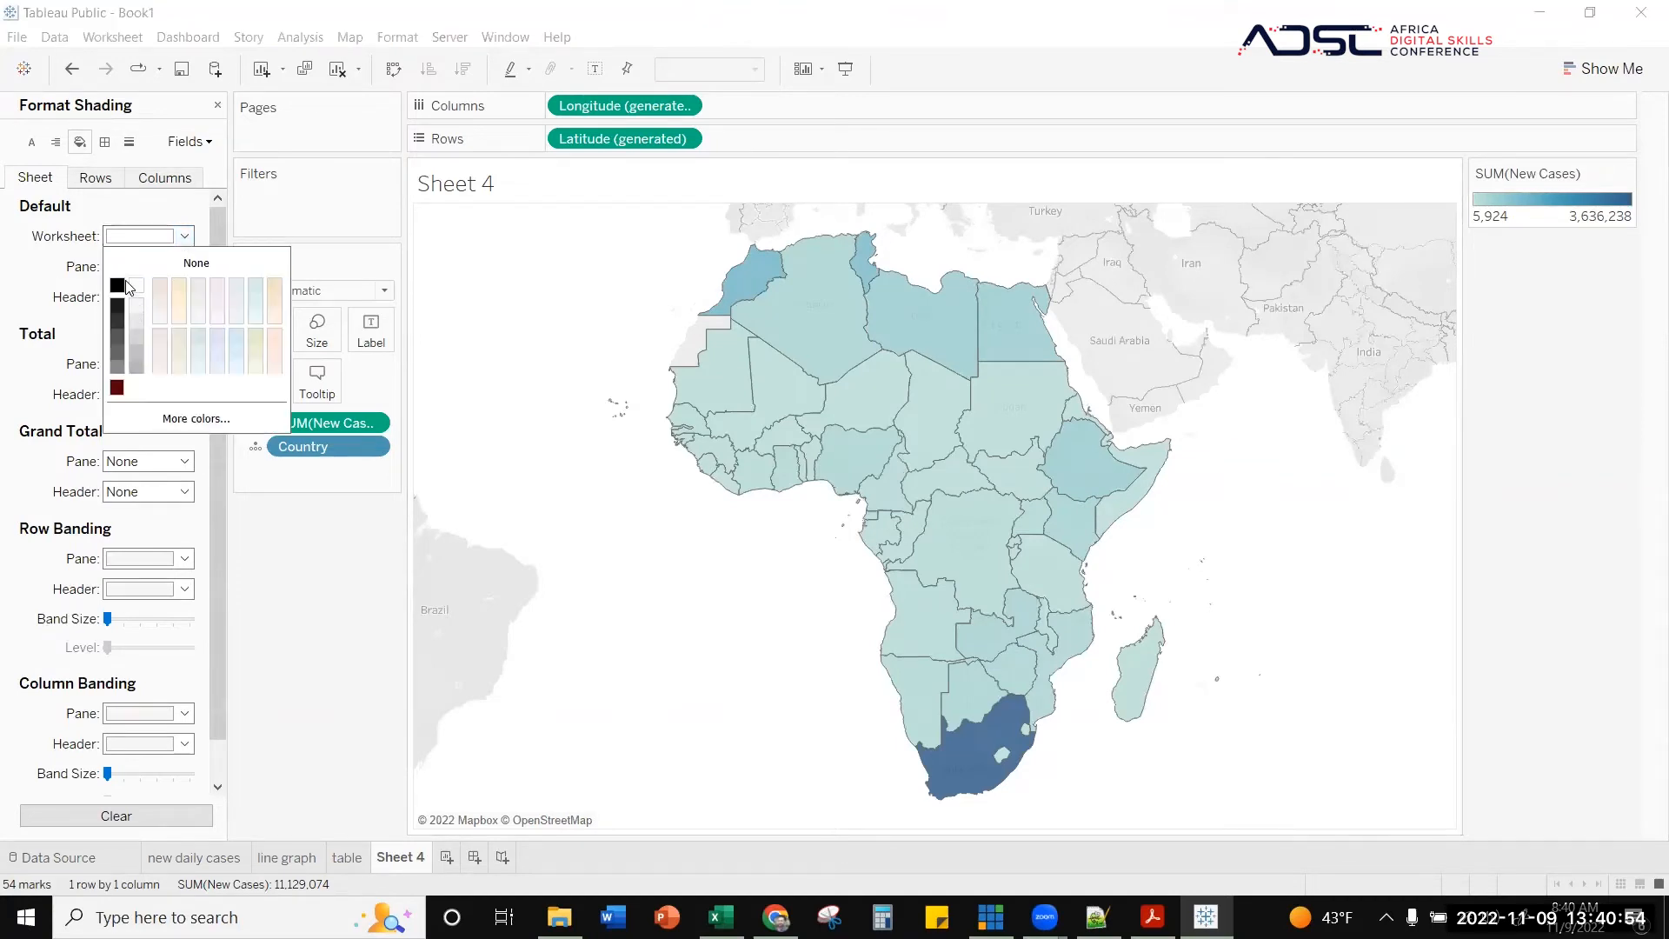
click(117, 284)
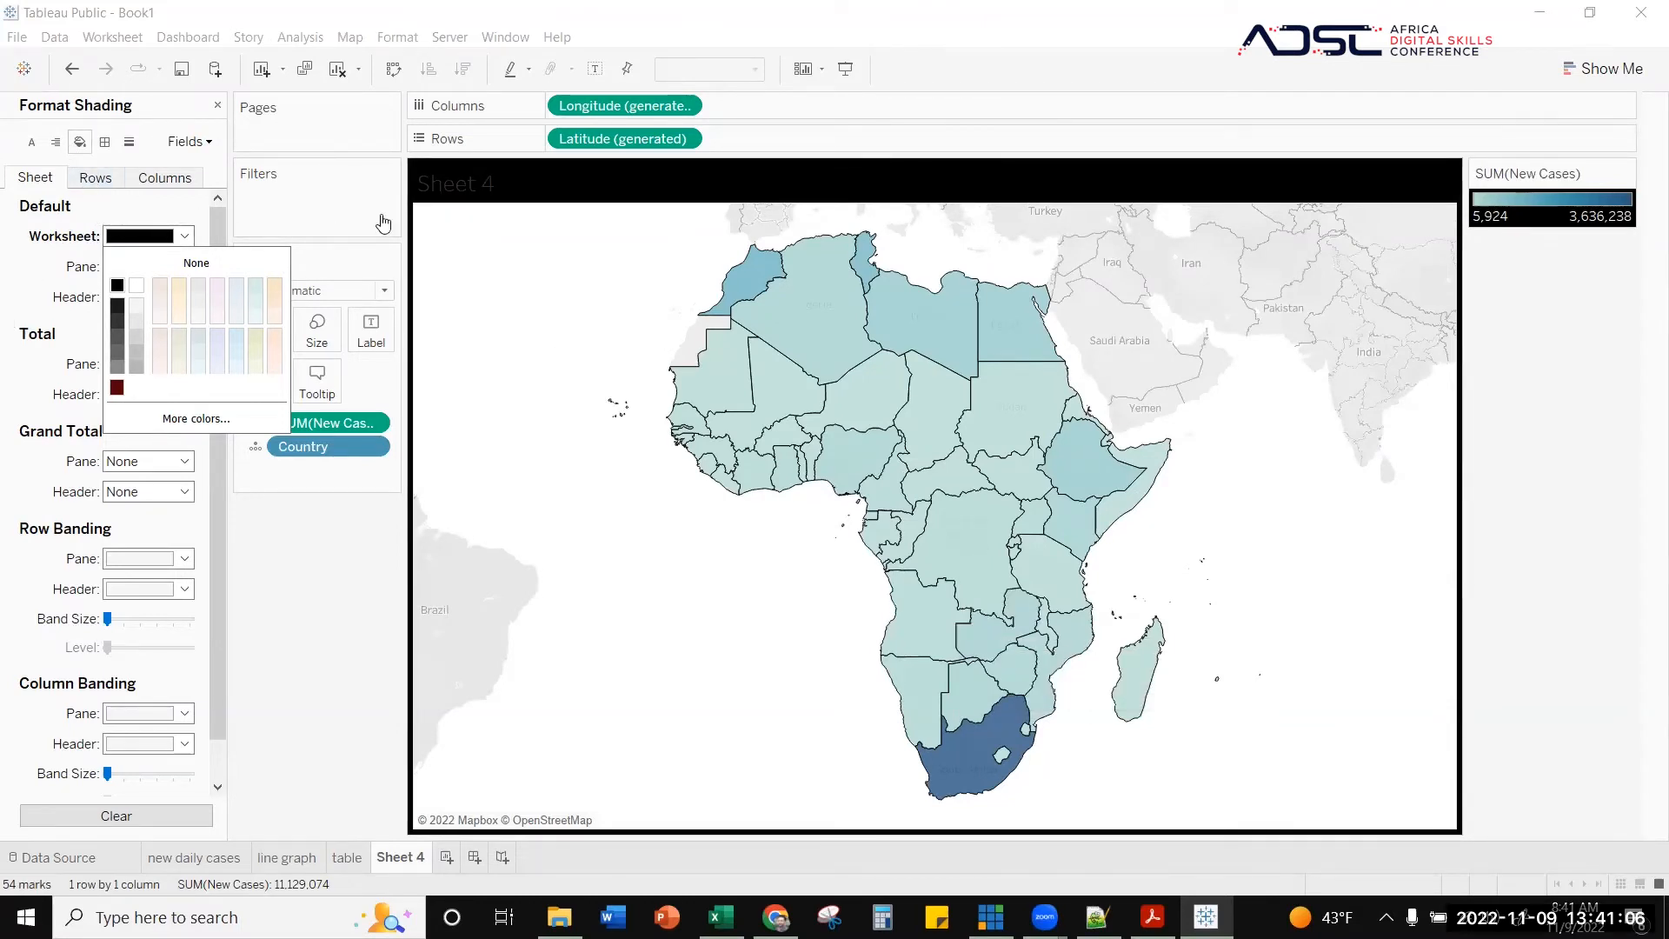
- Set the map sheet's default worksheet shading to None
click(193, 263)
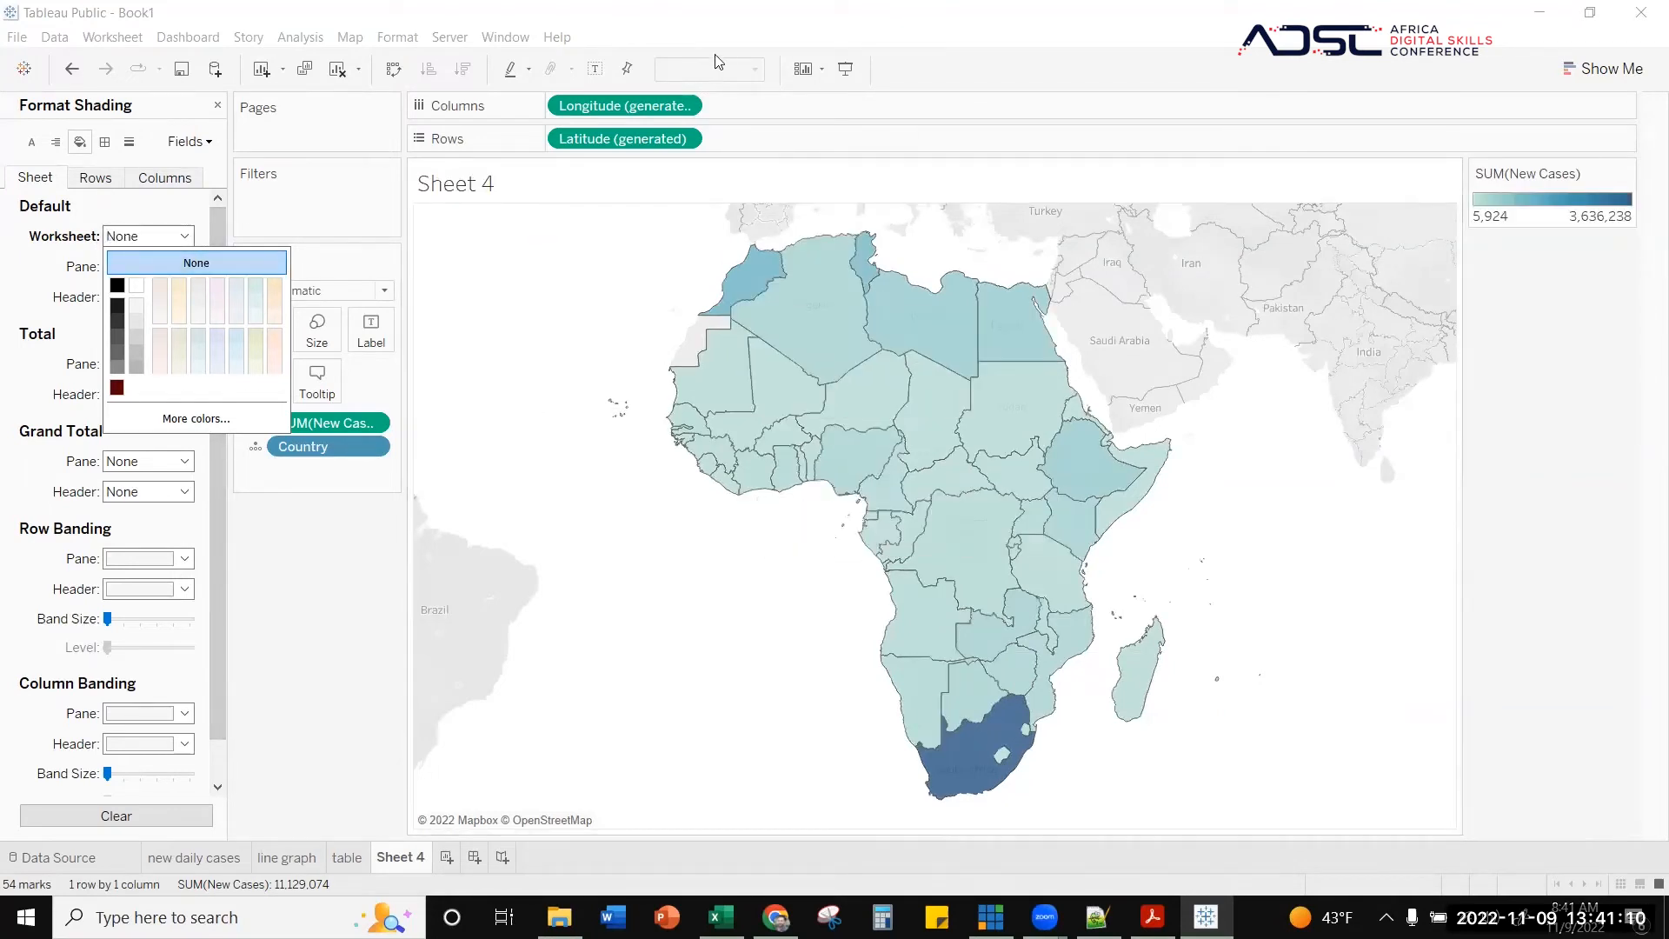
click(755, 280)
click(559, 297)
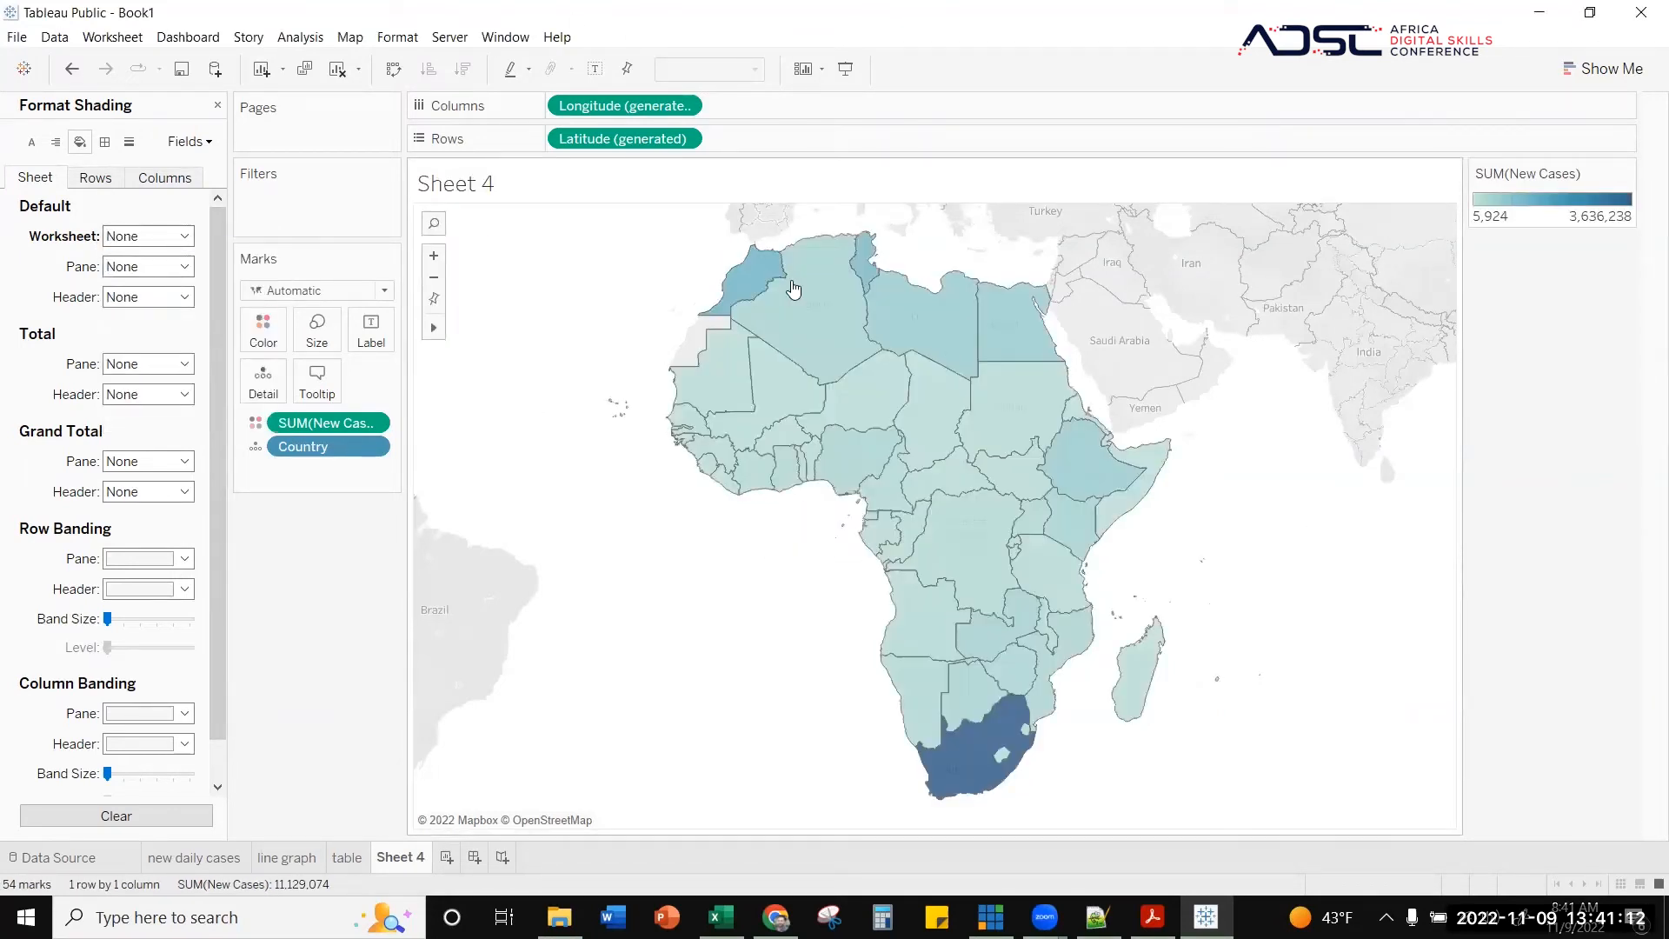
- Change the background map style to Normal
click(343, 41)
mouse_move(426, 59)
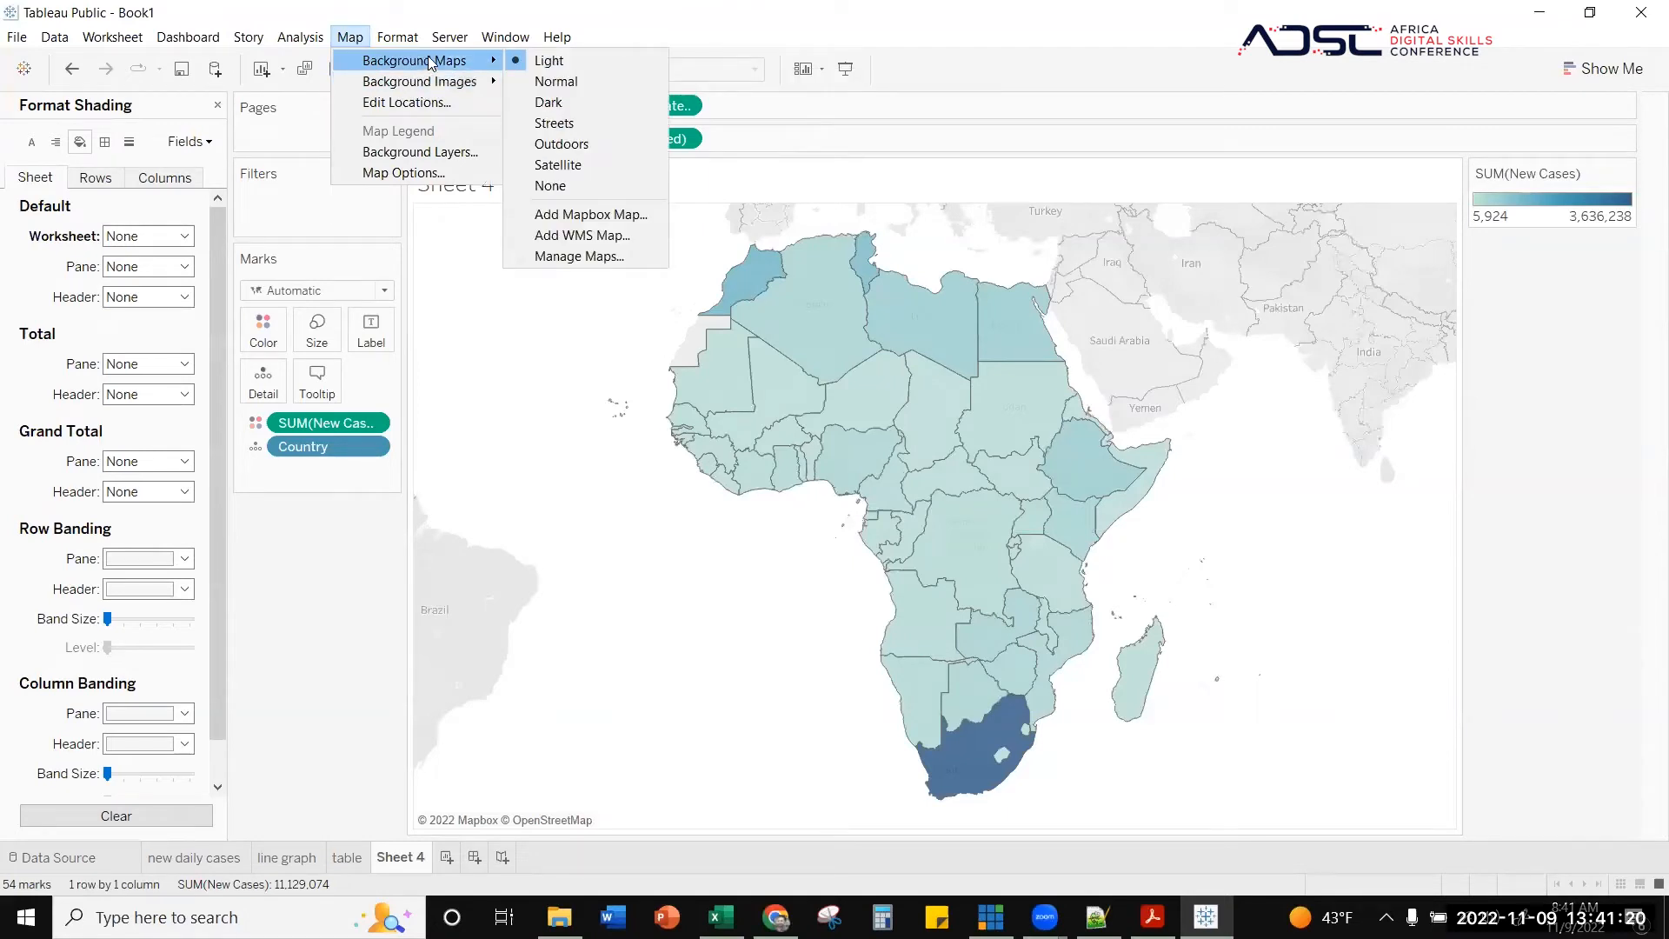
click(554, 81)
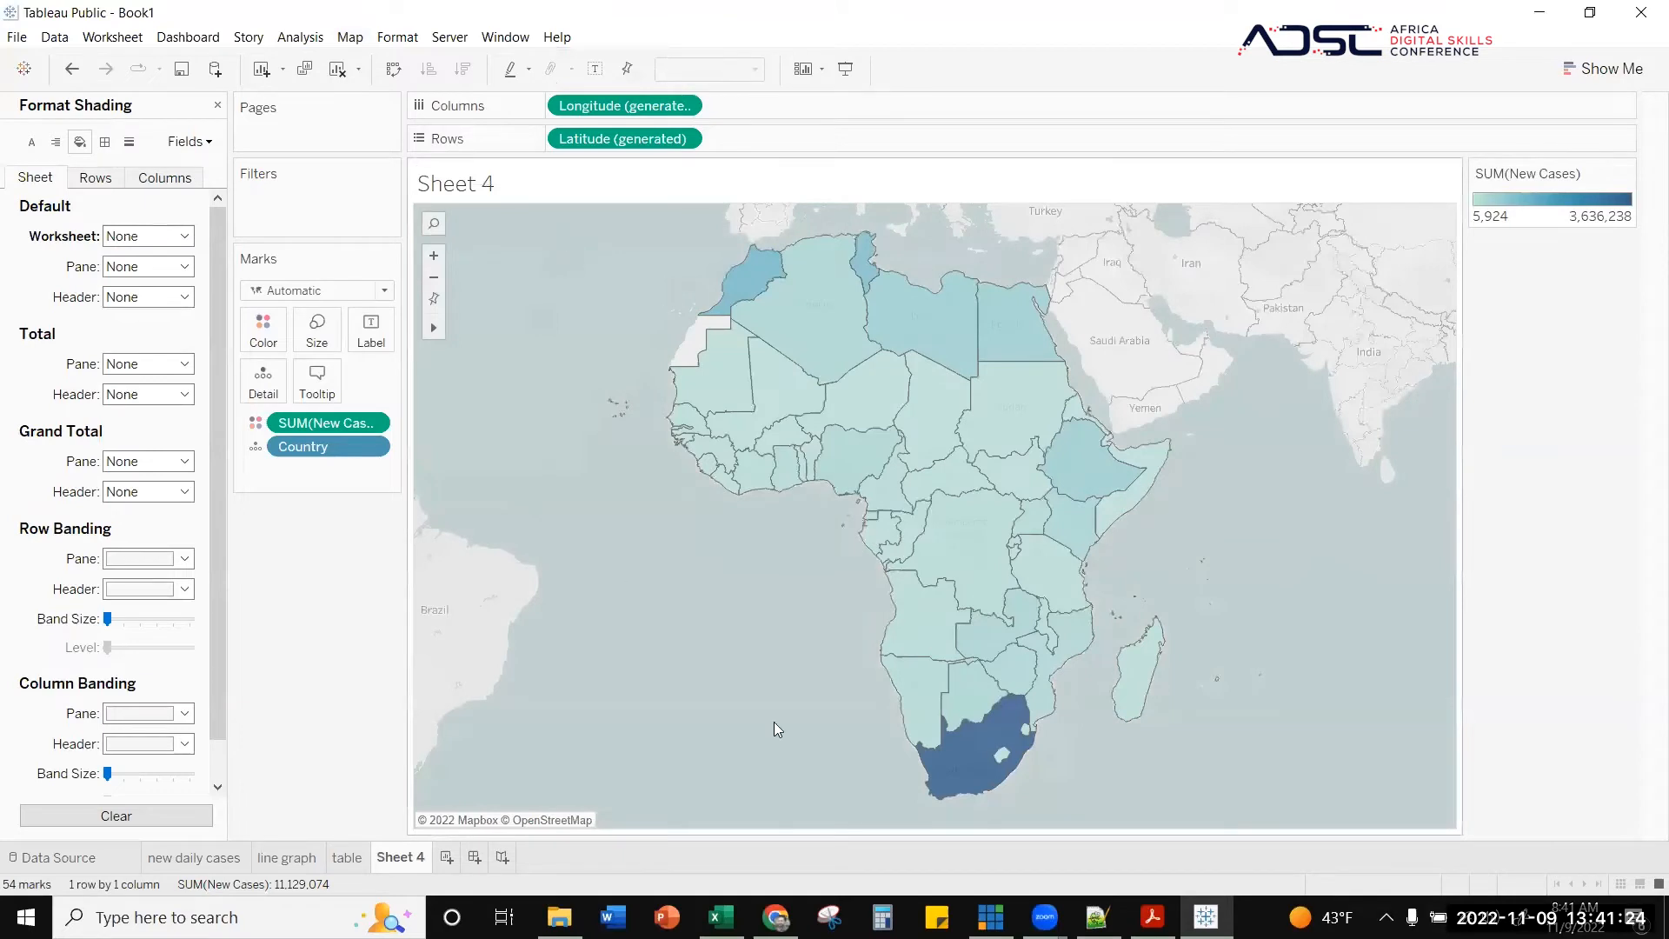
- Try the Dark and the Streets background map styles on the map sheet
click(352, 38)
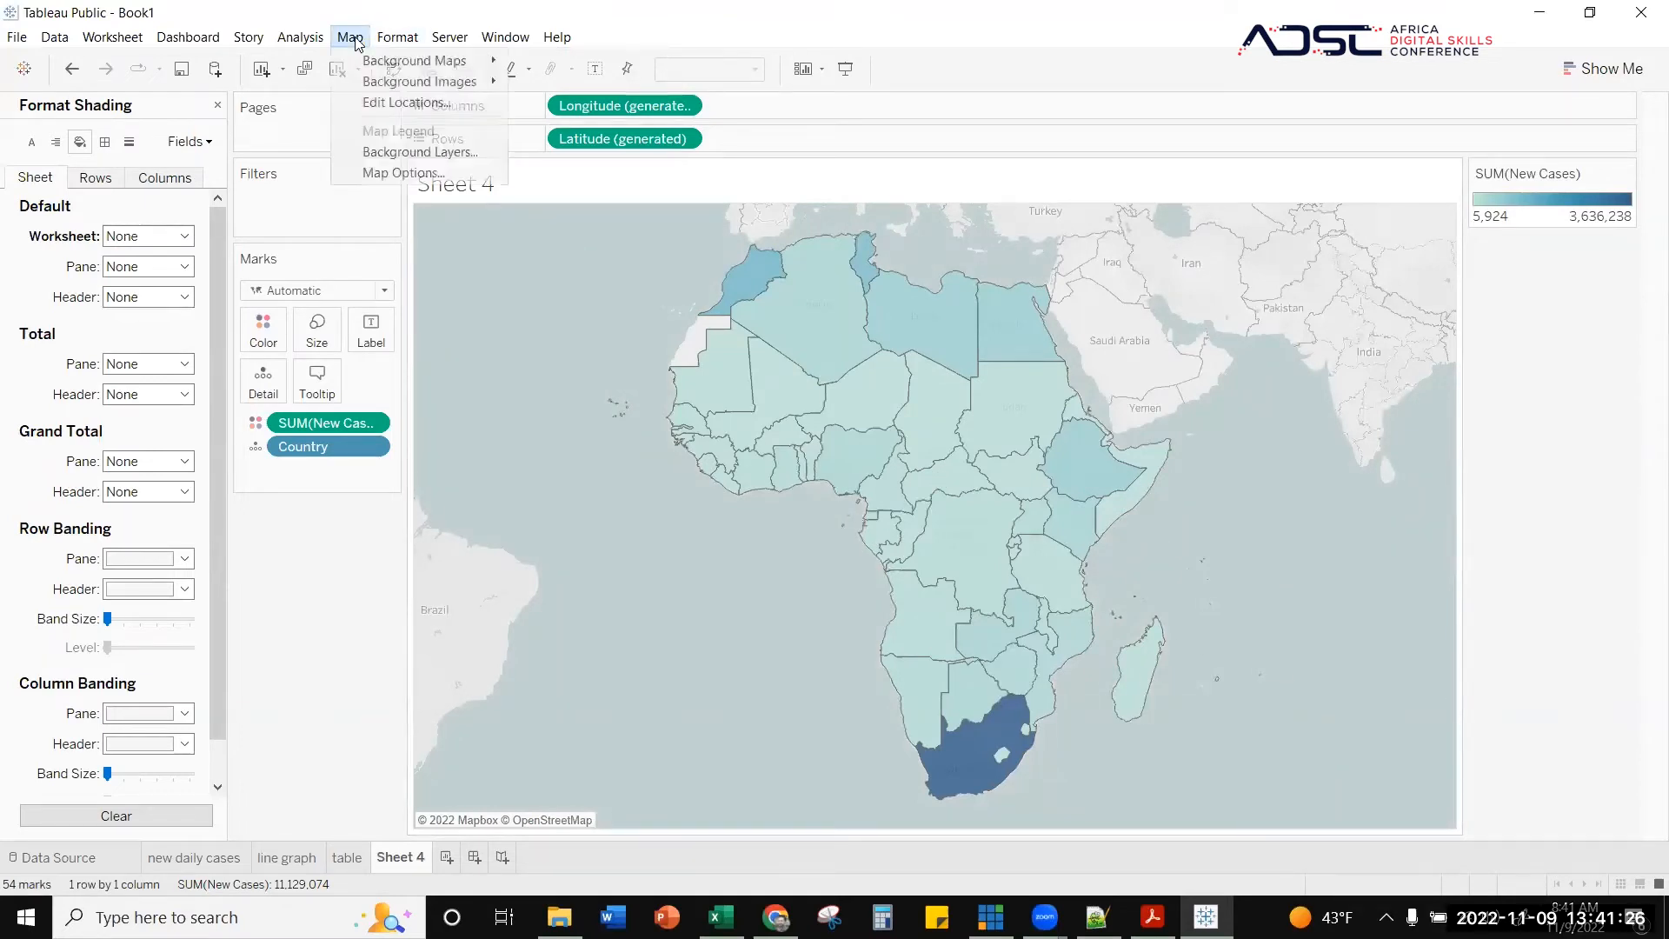
mouse_move(454, 70)
click(549, 101)
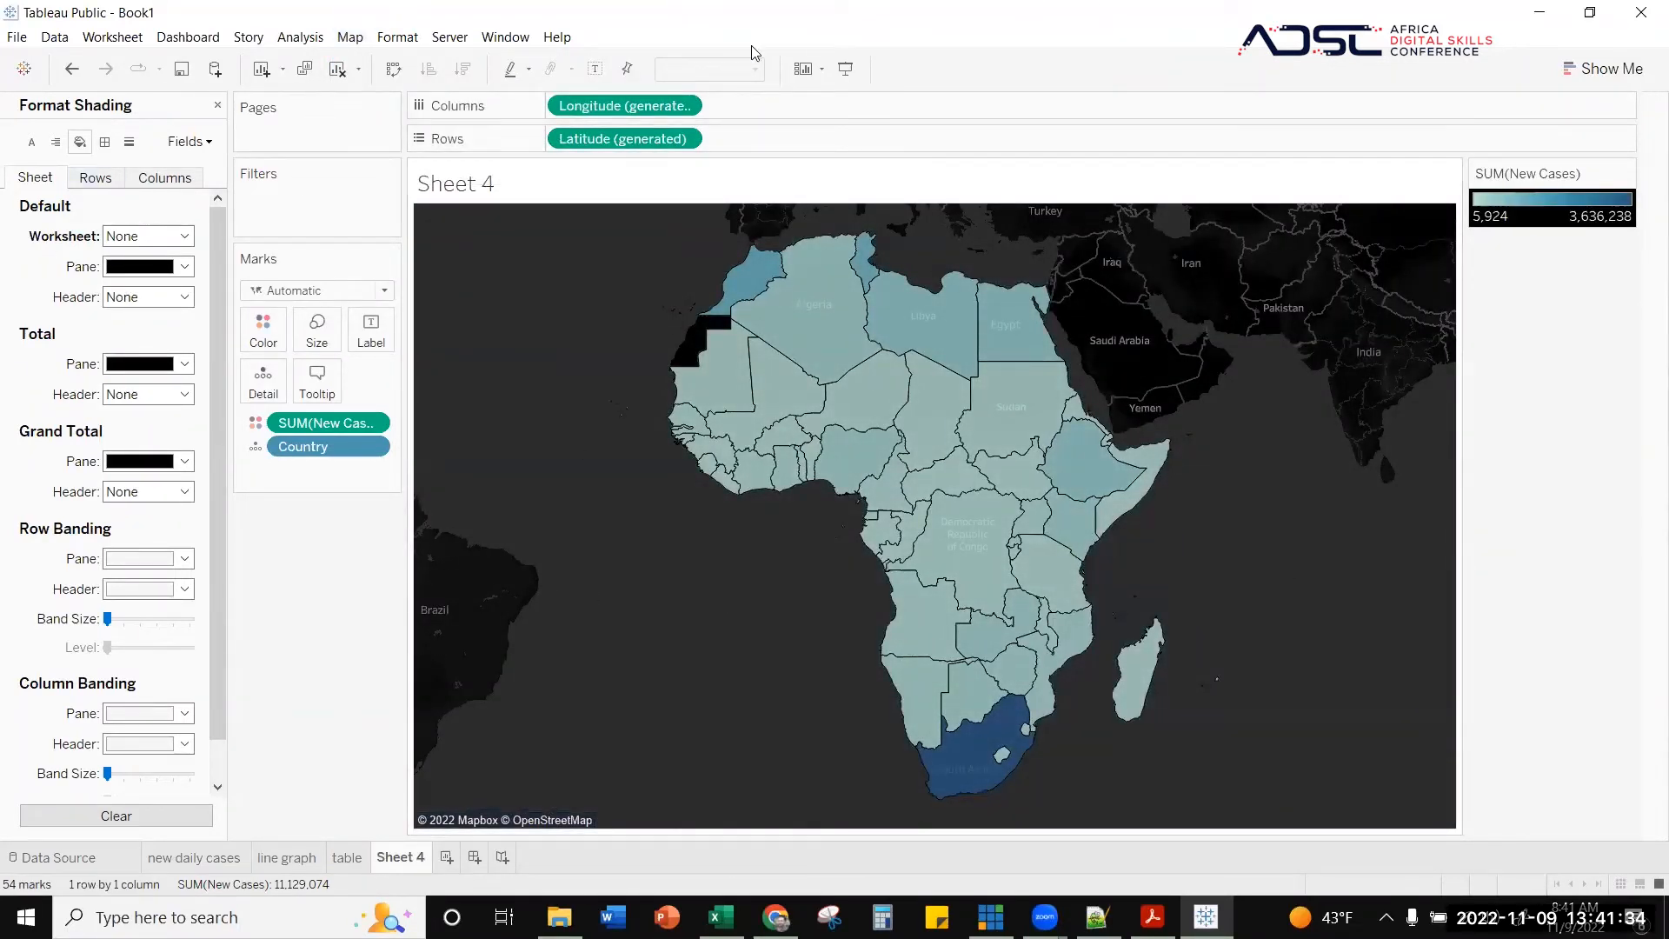
click(349, 36)
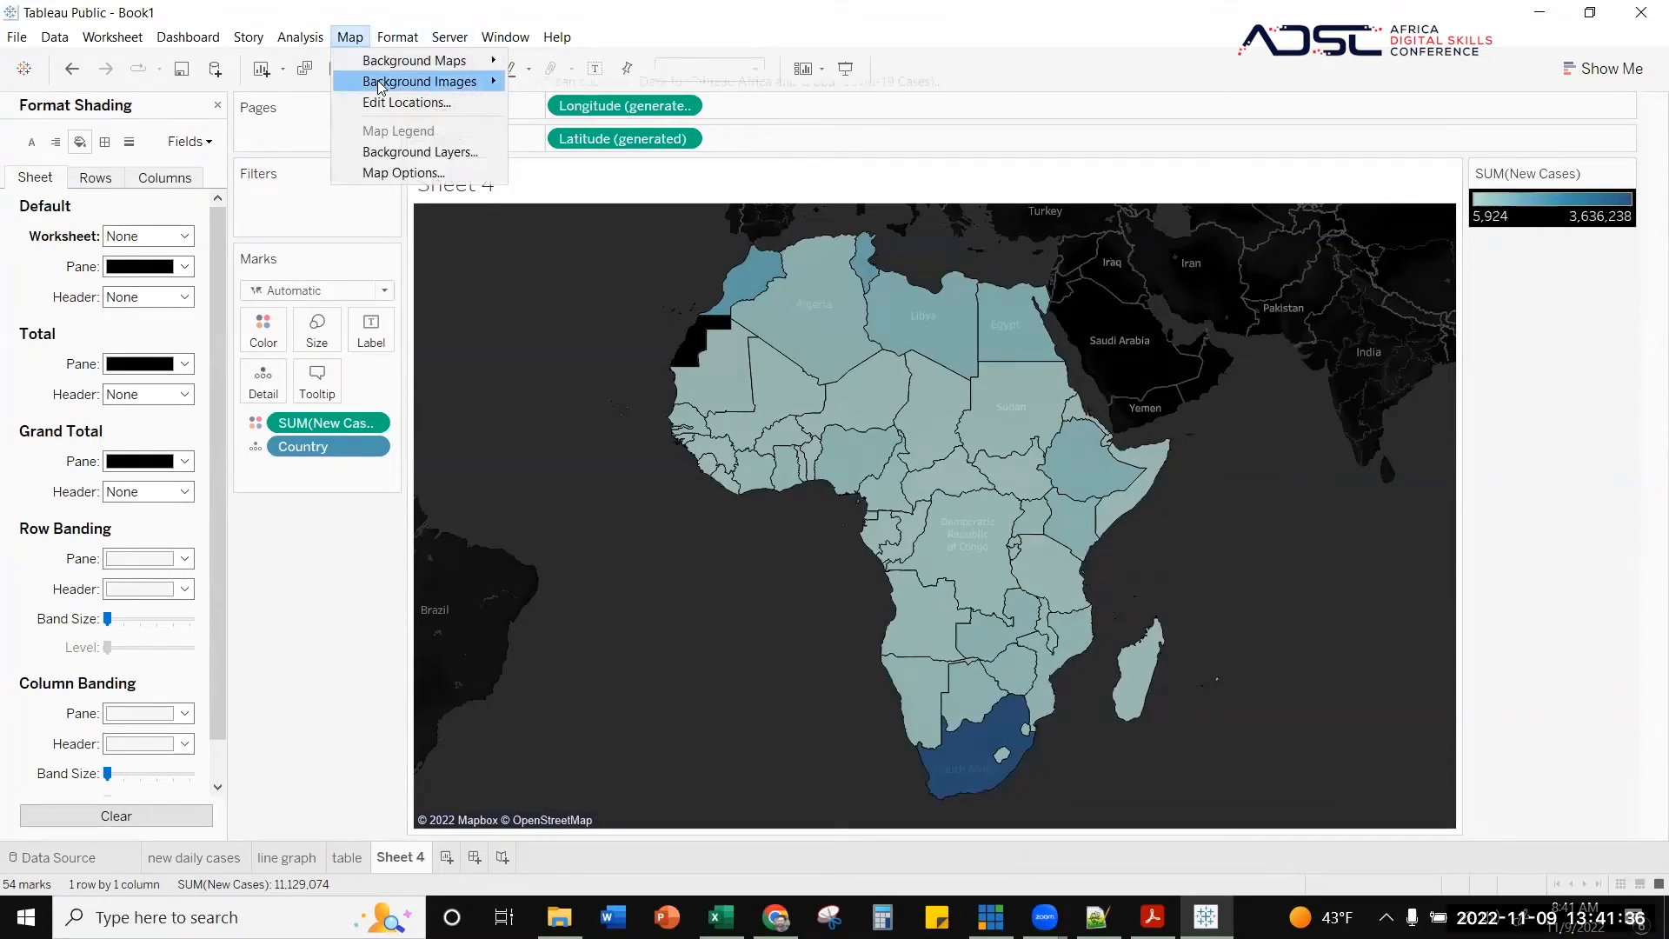
mouse_move(459, 63)
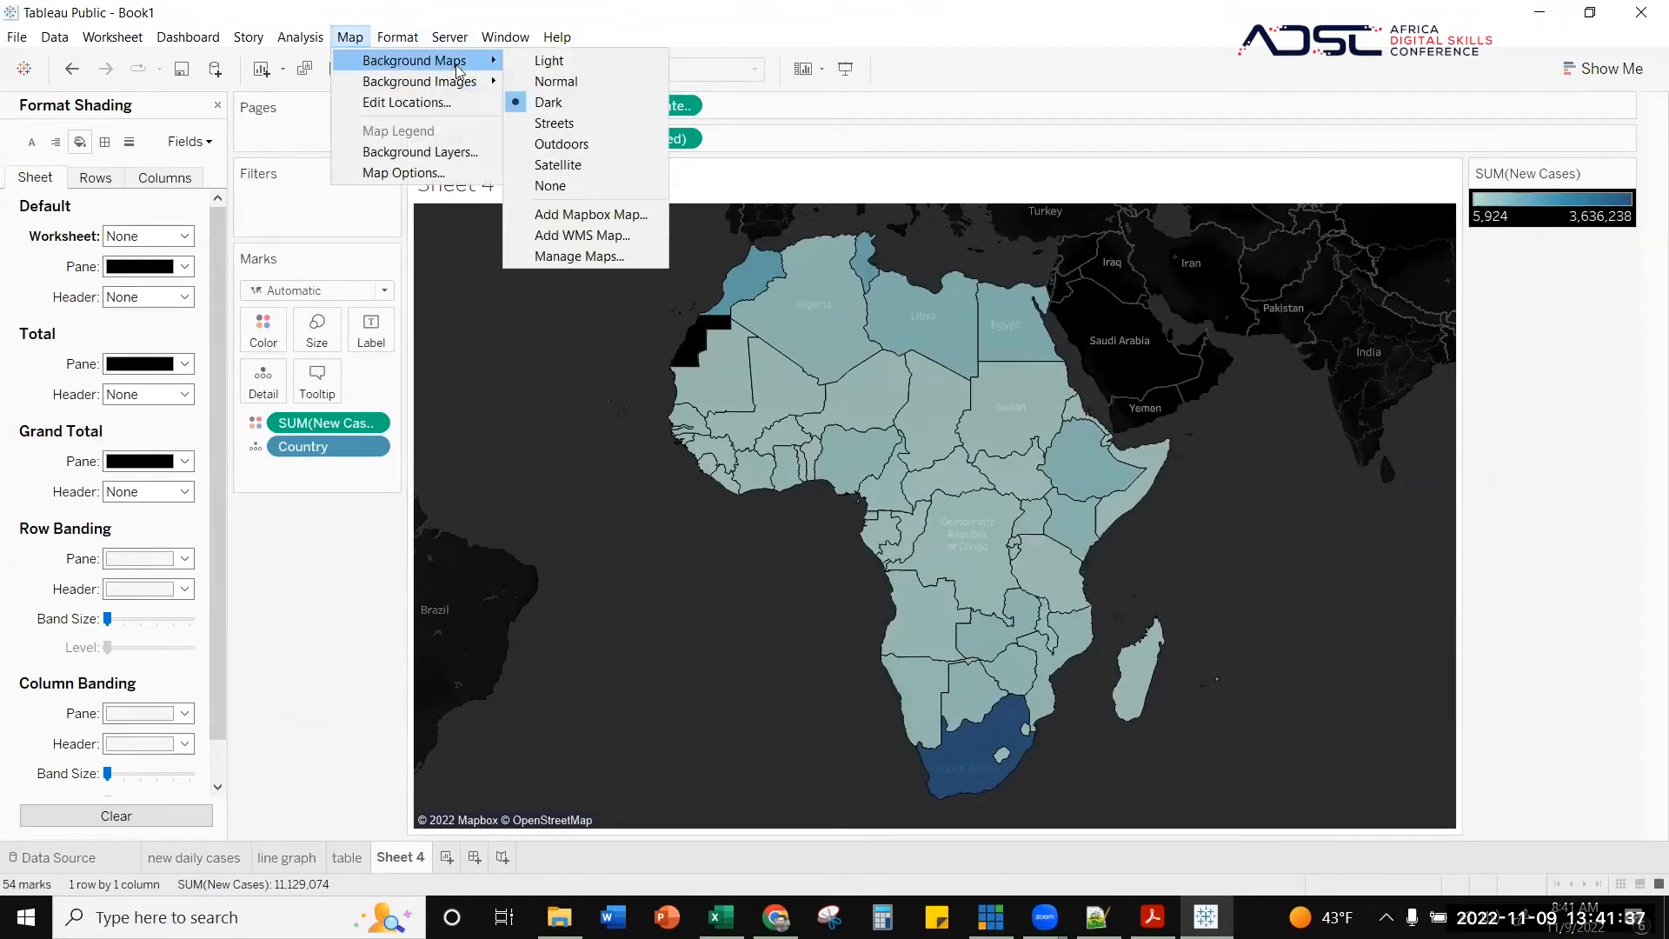
click(538, 130)
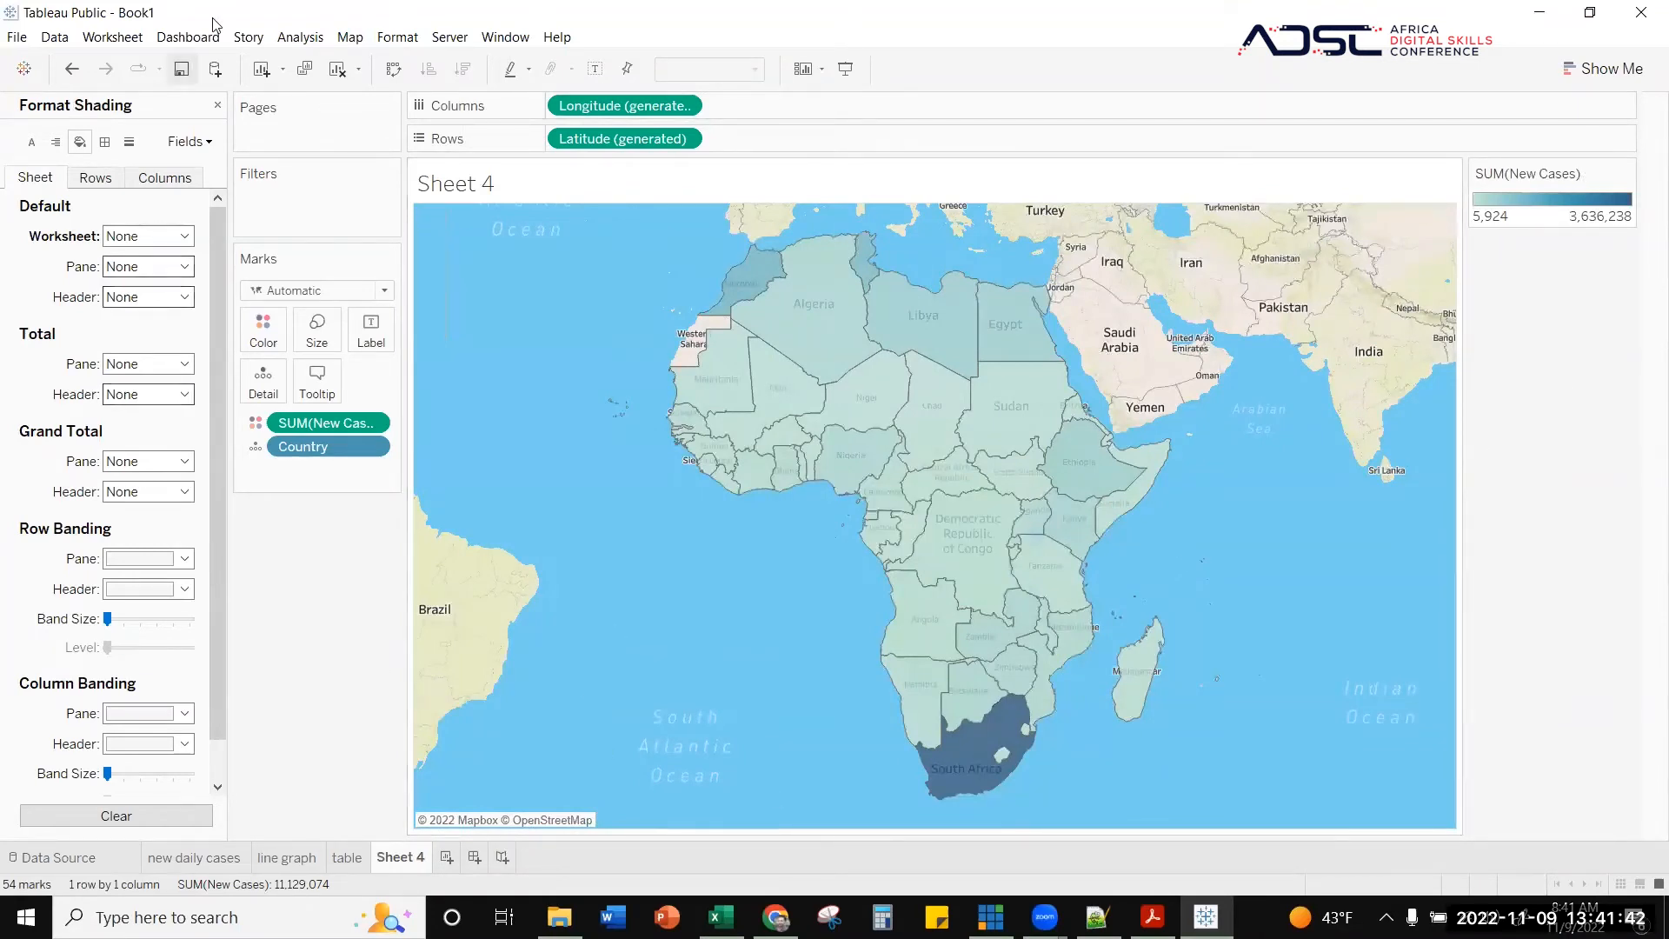
- Try the Outdoors and the Satellite background map styles on the map sheet
click(350, 37)
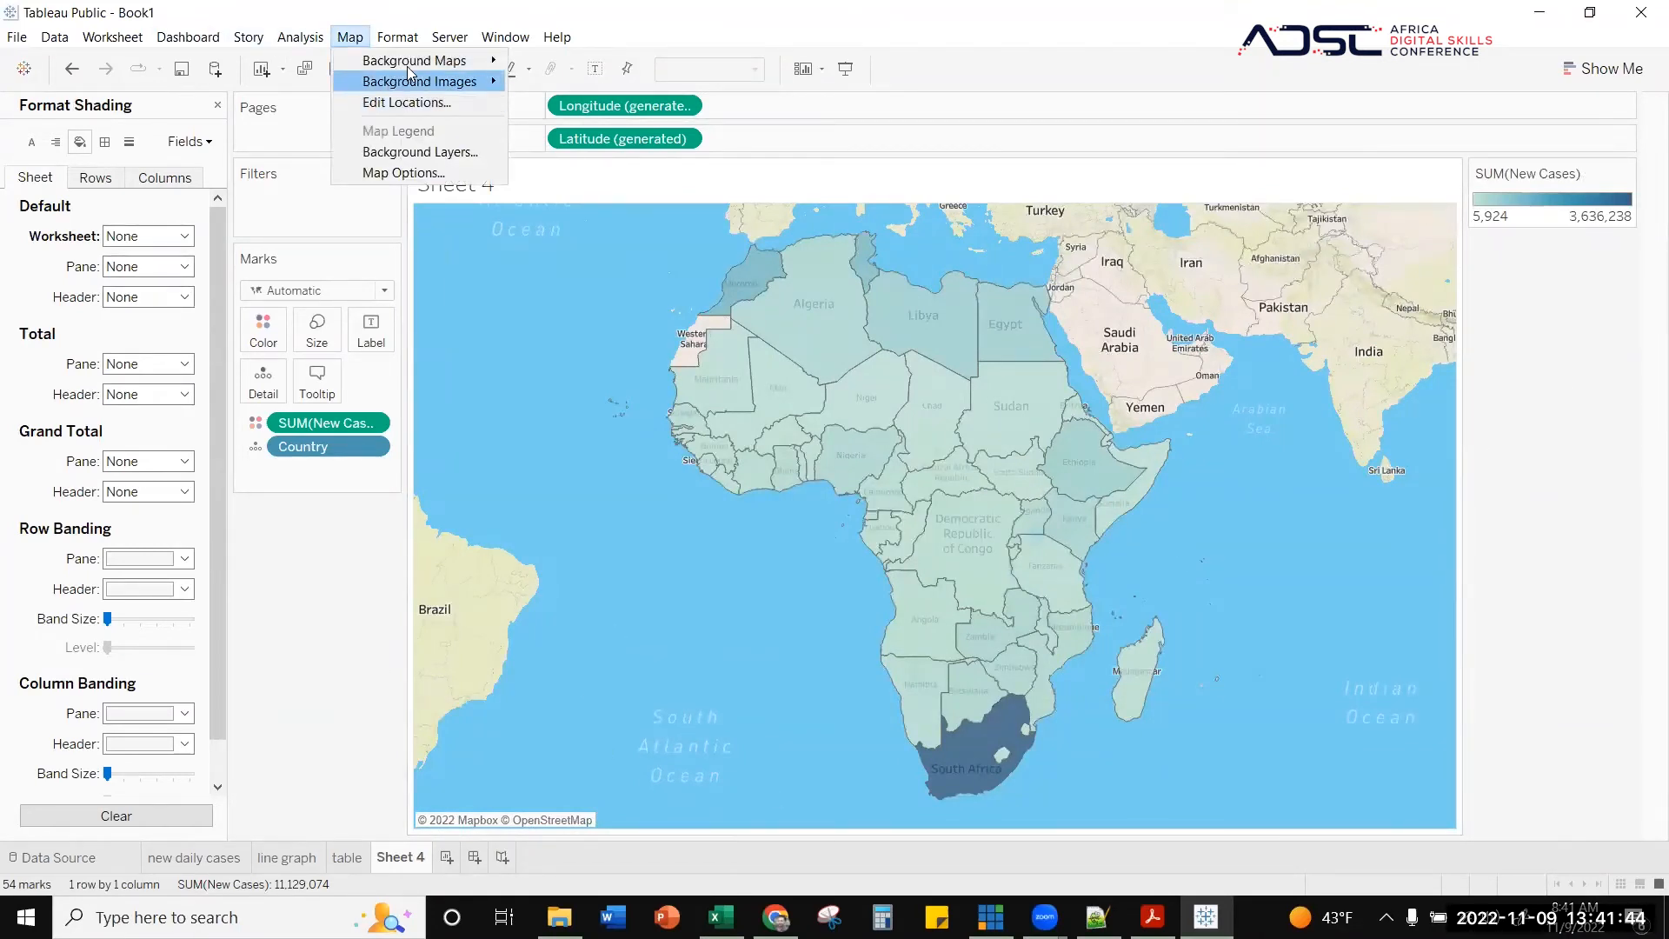
mouse_move(417, 60)
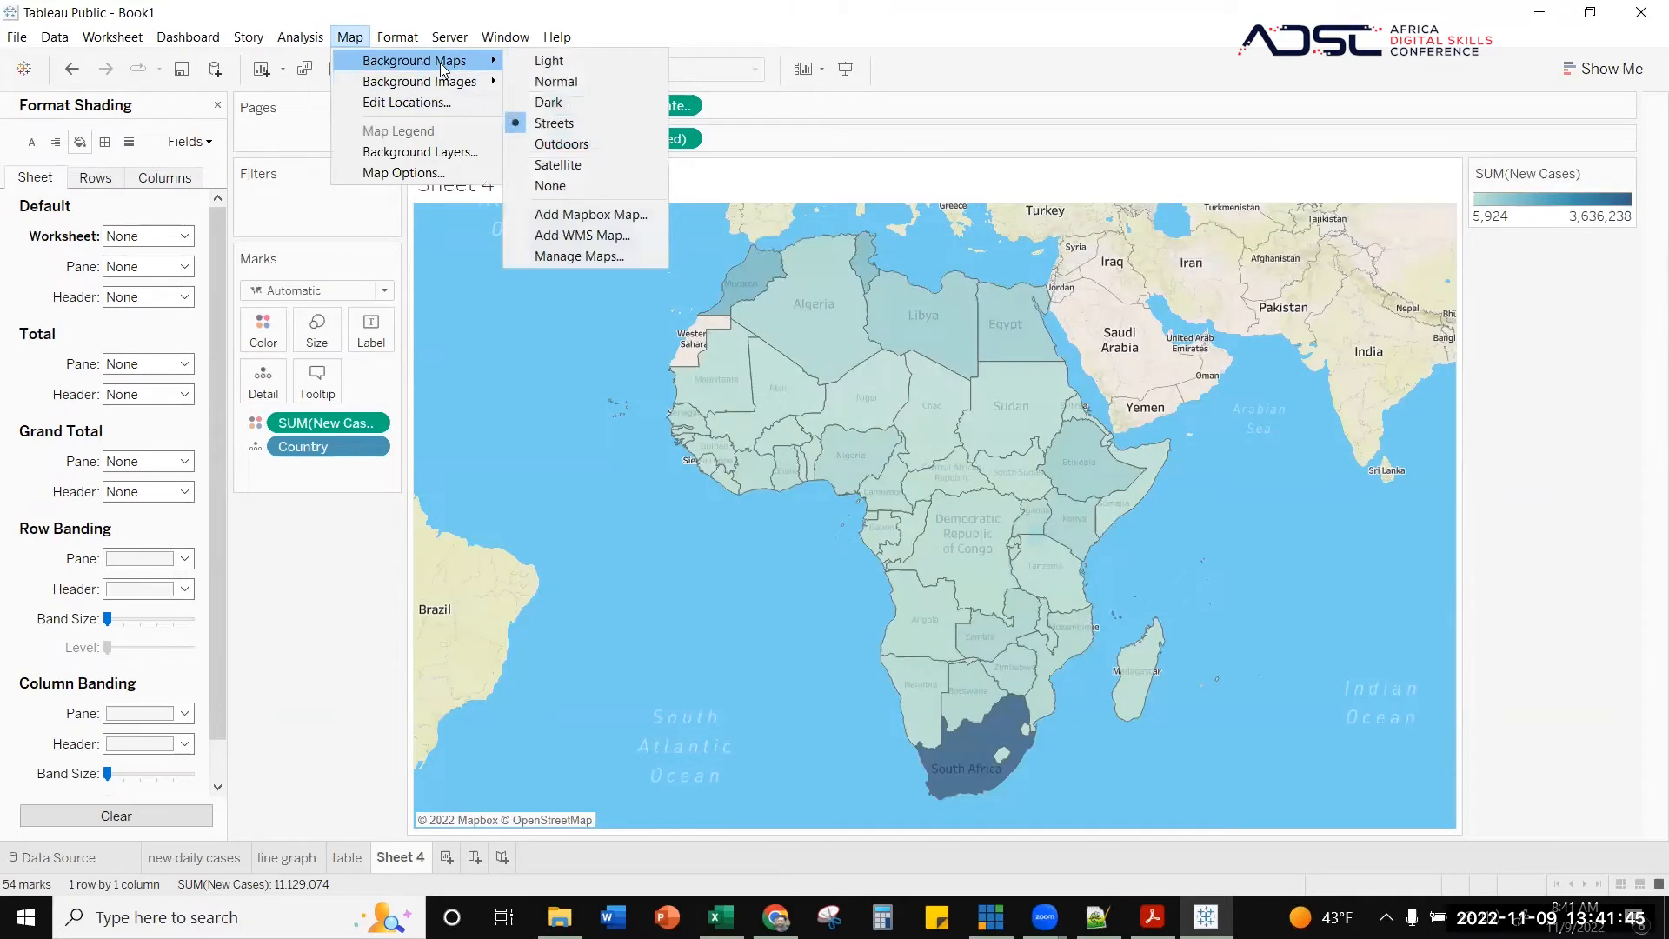
click(561, 144)
click(351, 38)
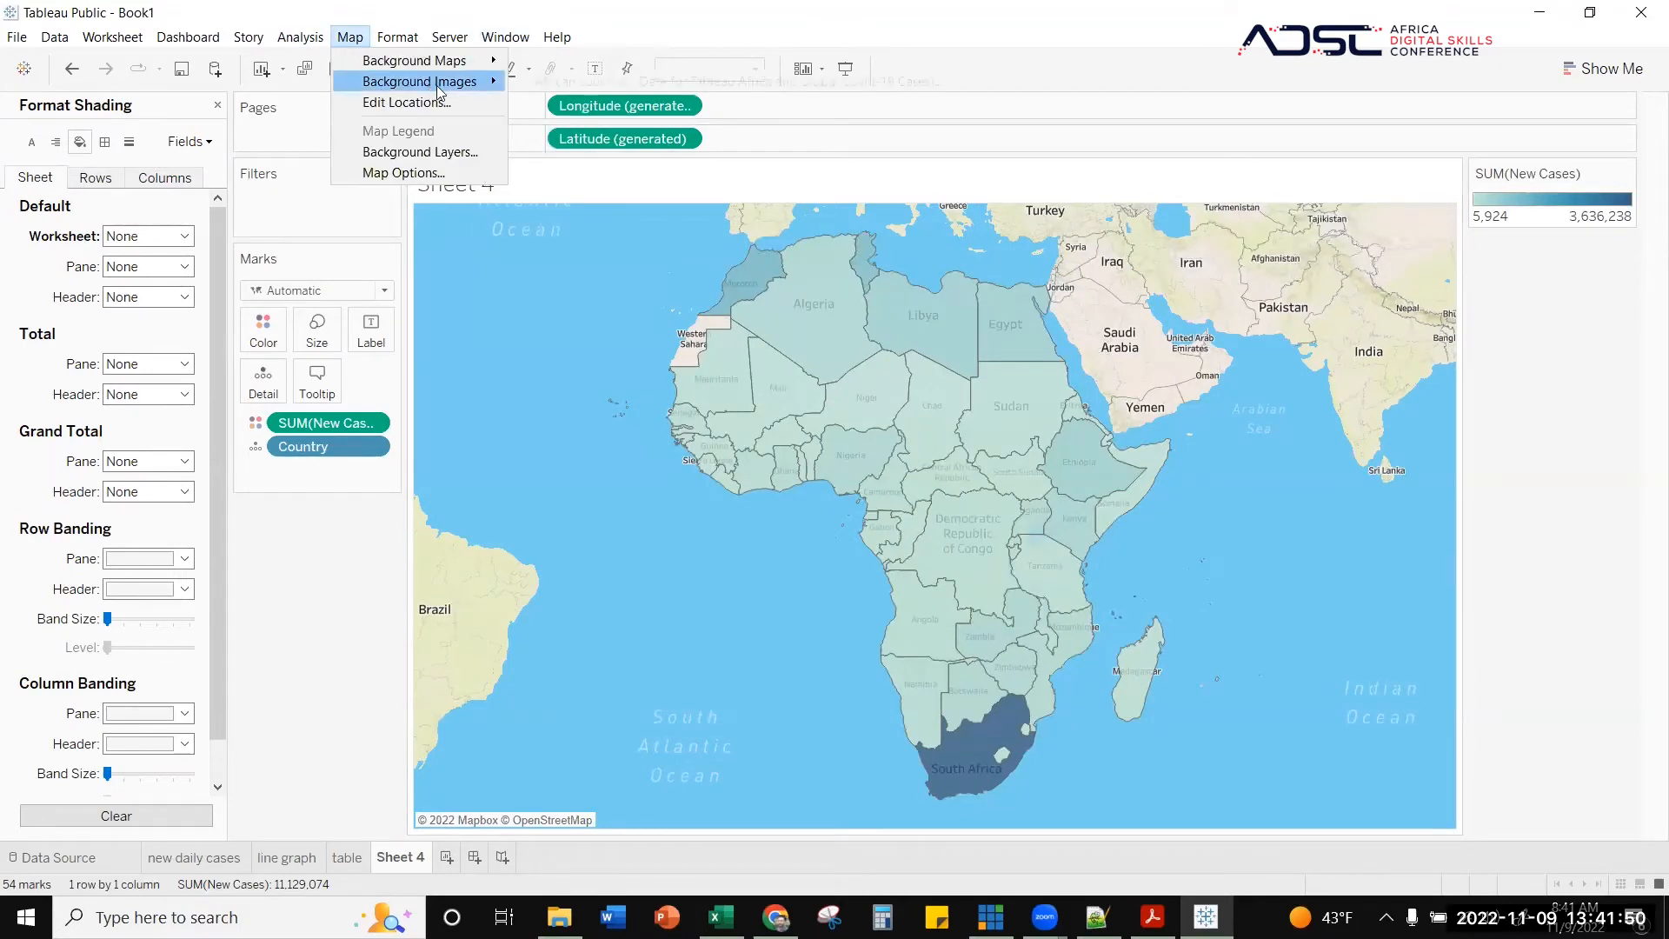
mouse_move(409, 60)
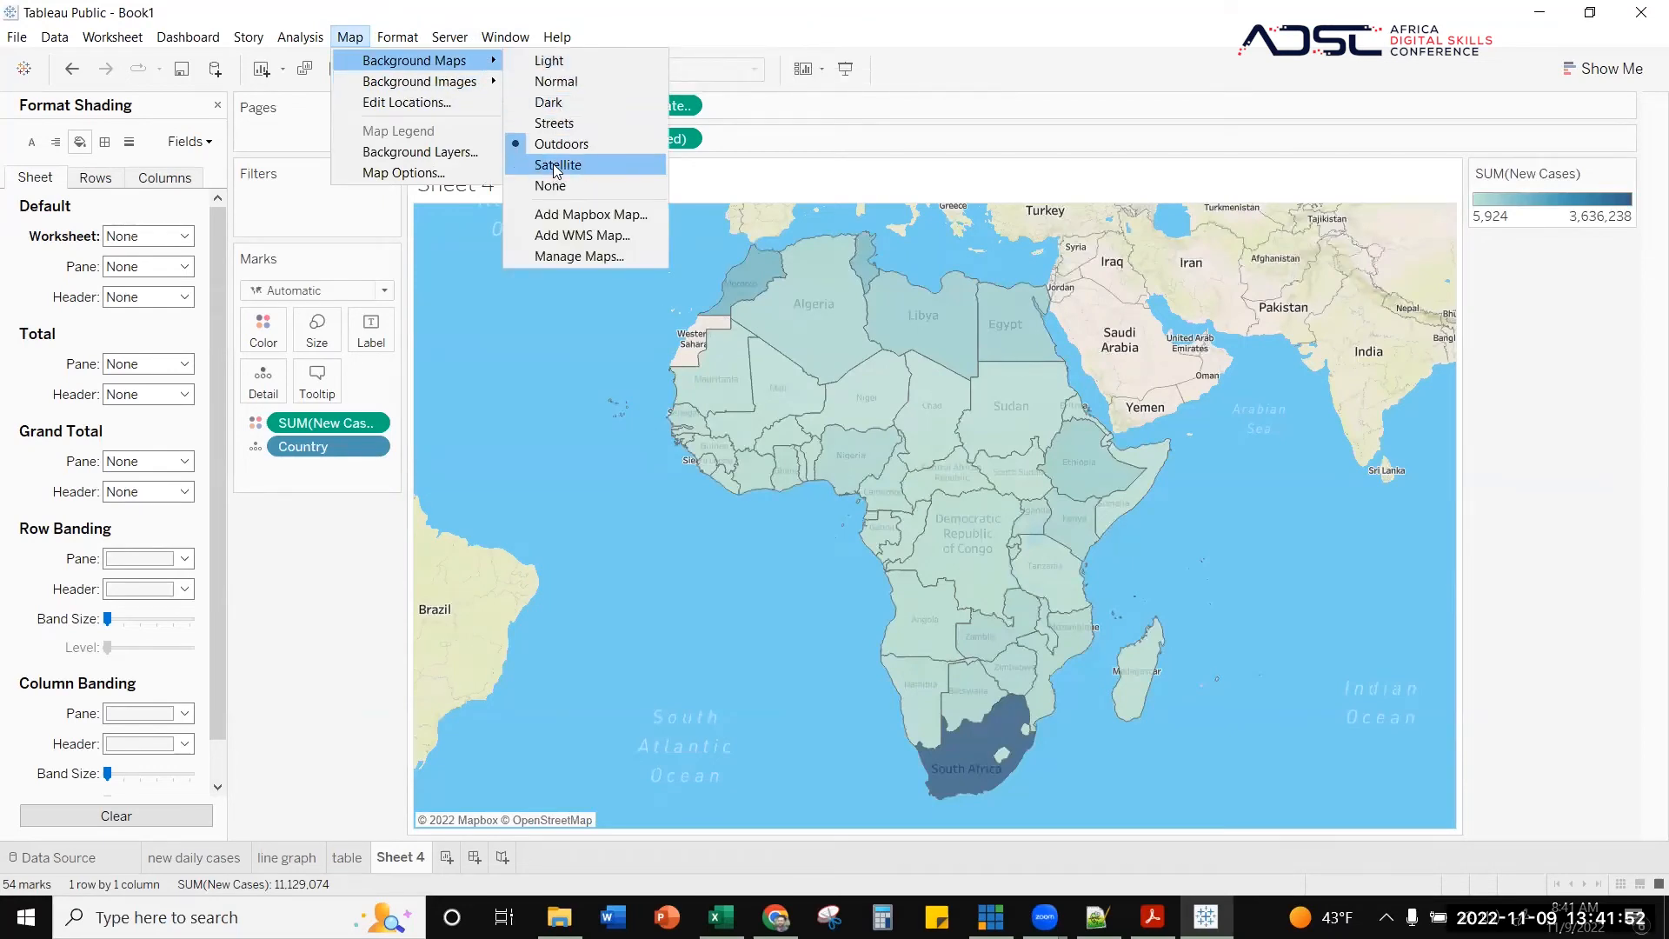
click(556, 165)
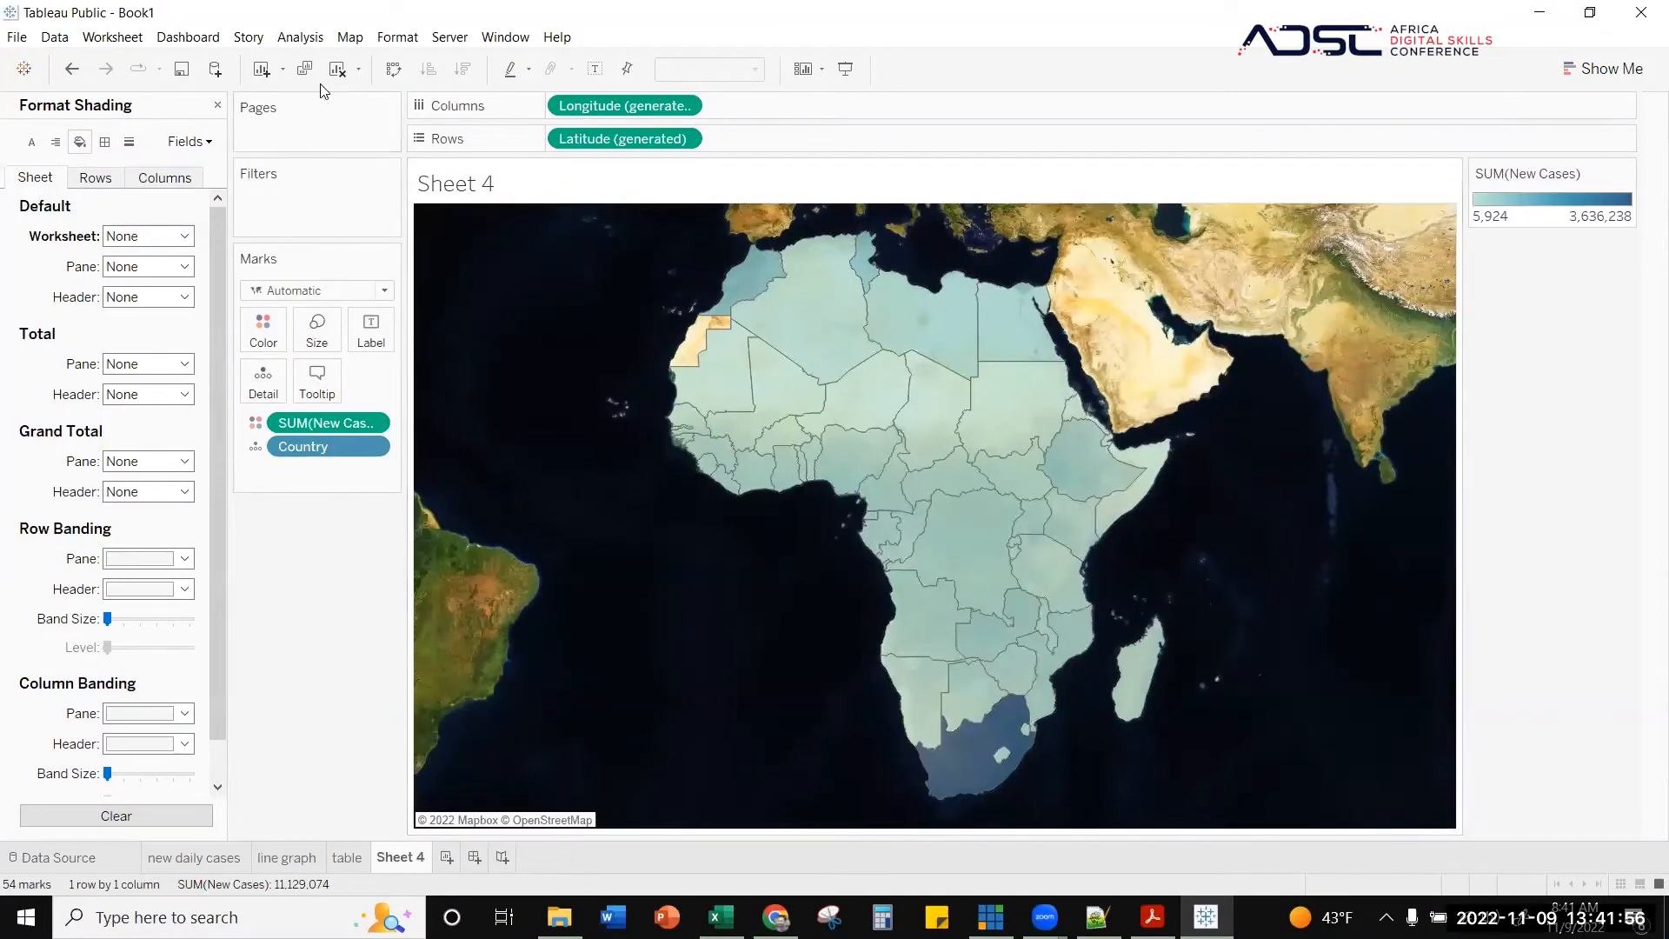
- Set the background map style to Light and close the shading format settings
click(352, 37)
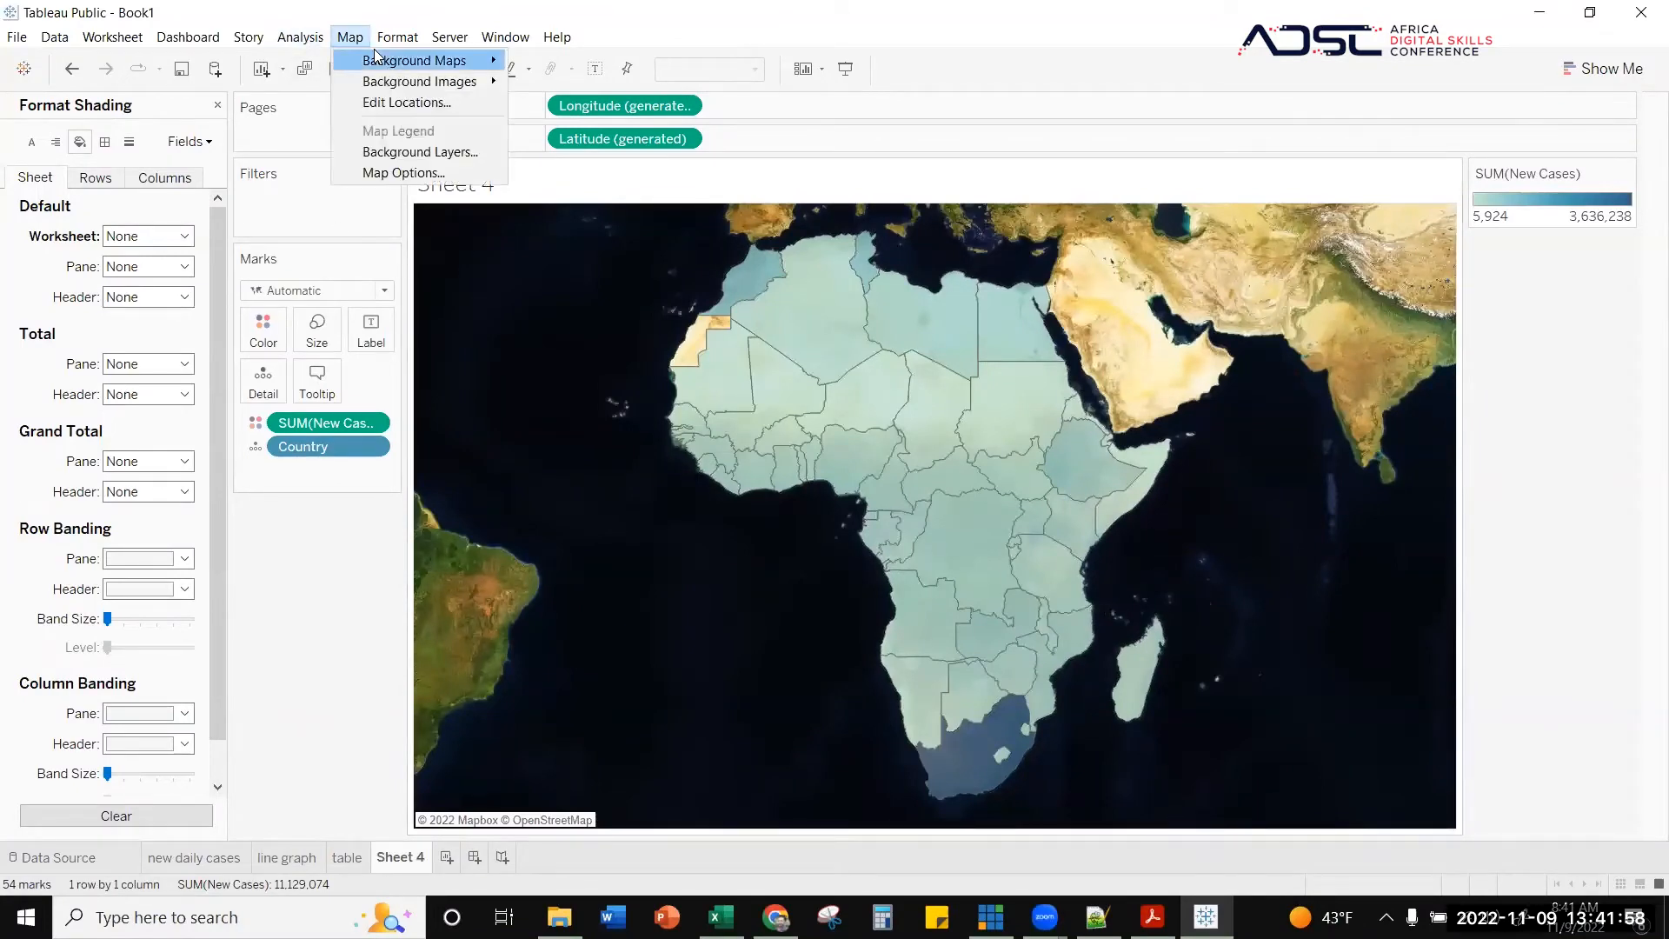
mouse_move(376, 57)
click(553, 80)
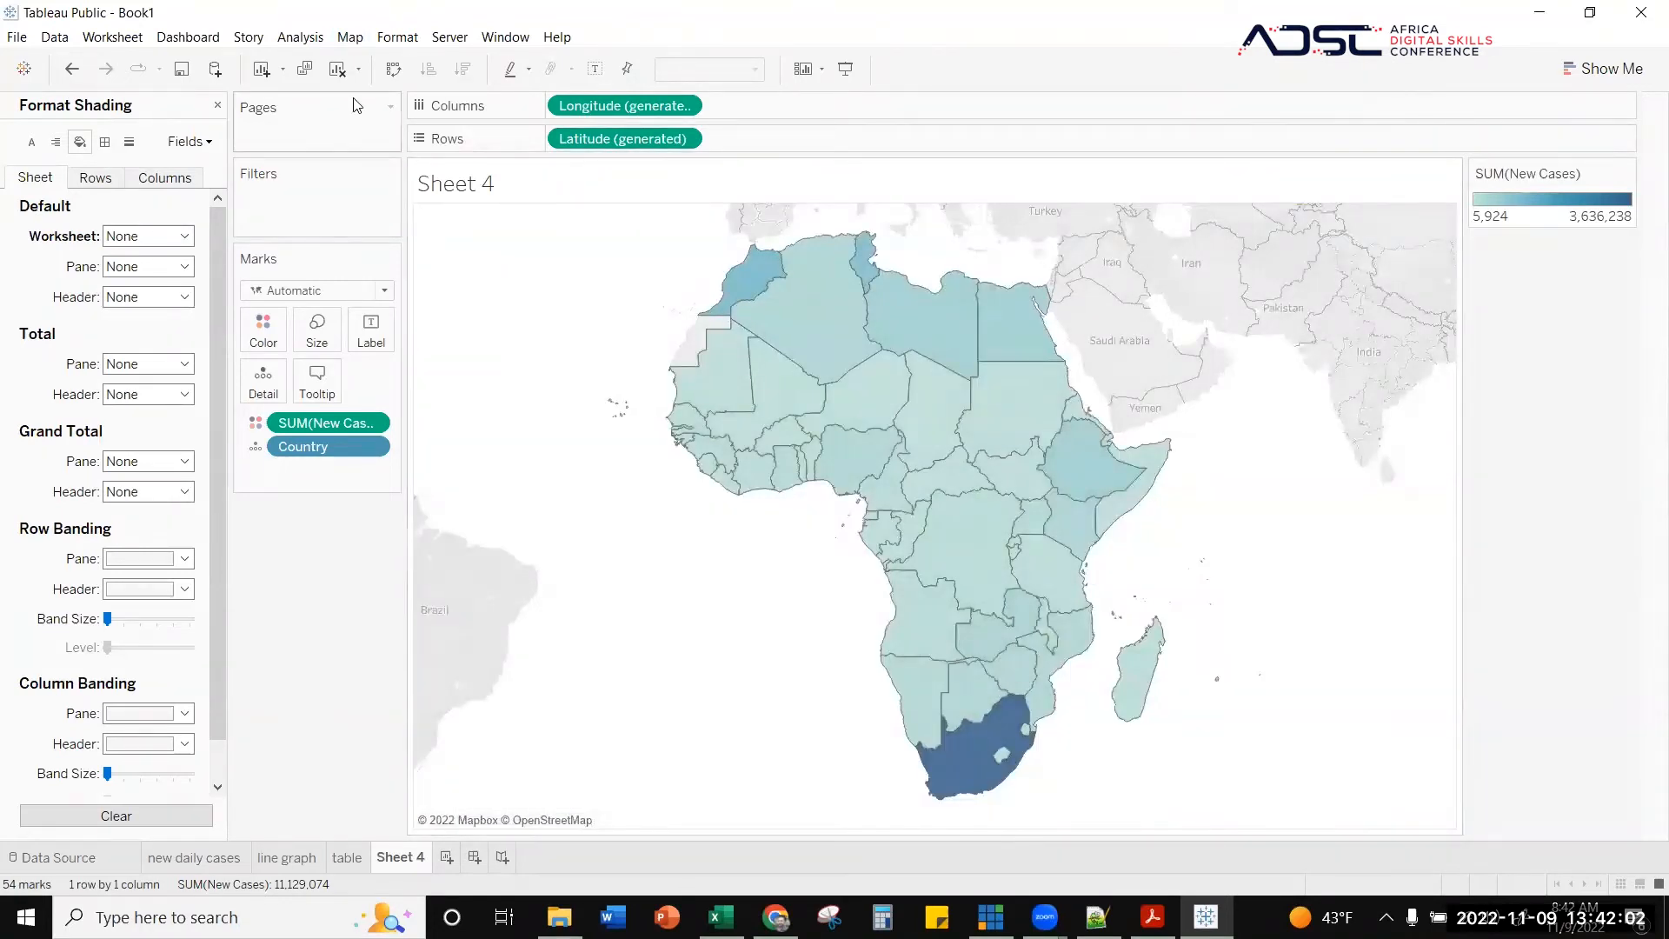
click(217, 104)
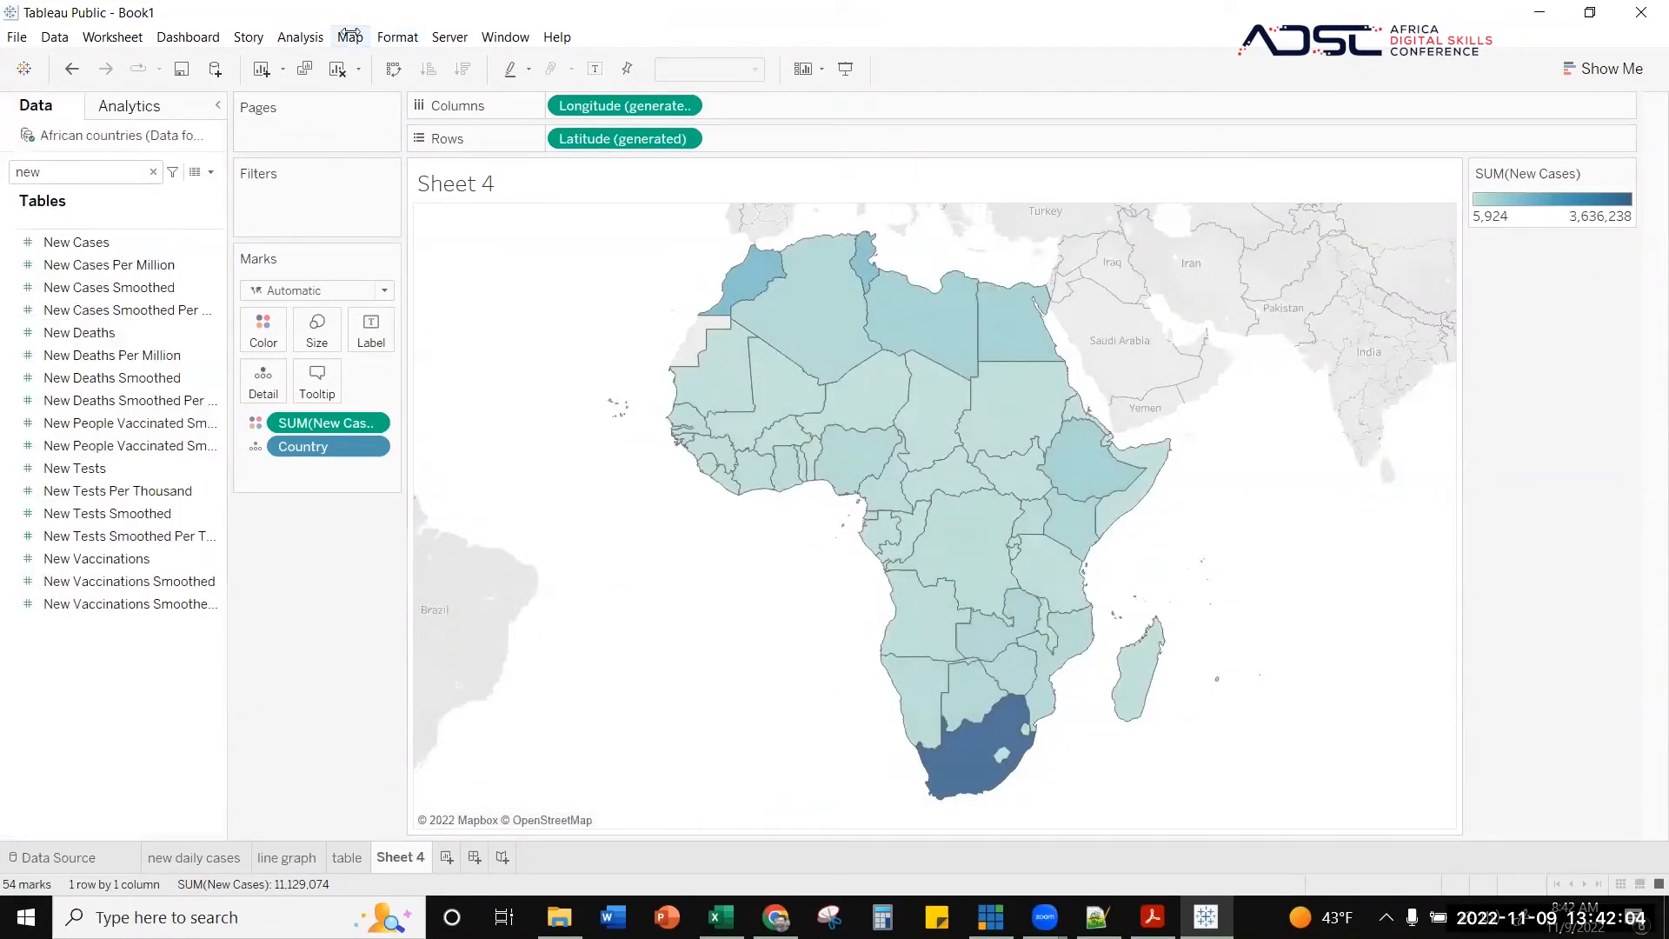
- Examine how the country names in the data match to map locations in Edit Locations, and cancel without editing
click(340, 36)
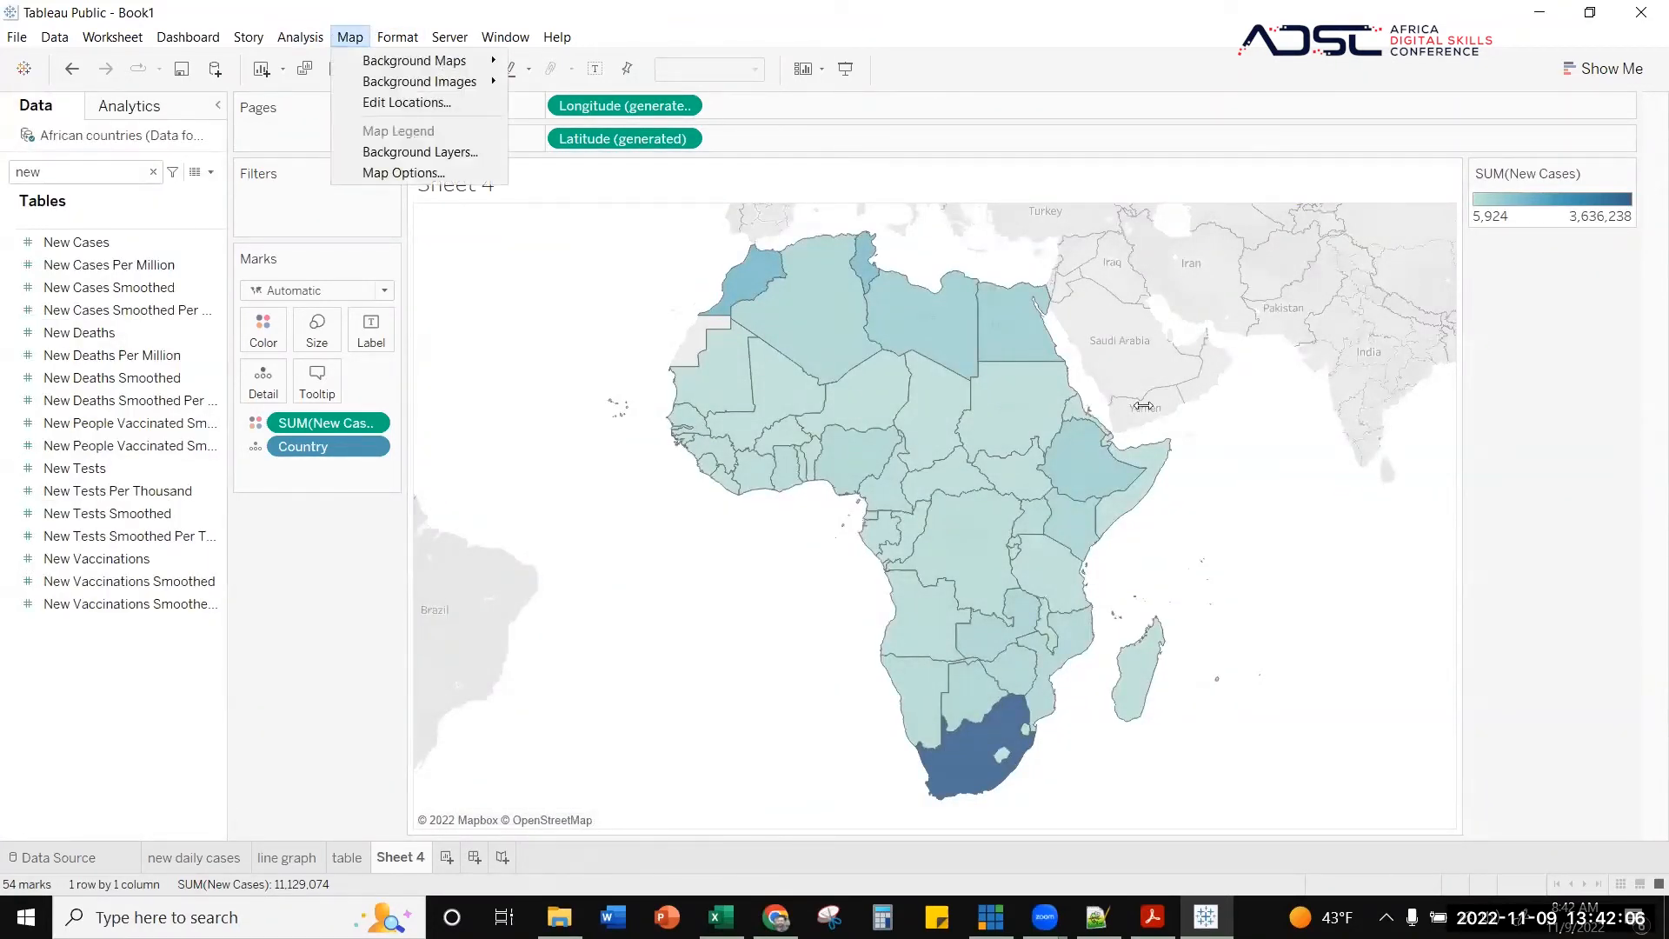
mouse_move(404, 39)
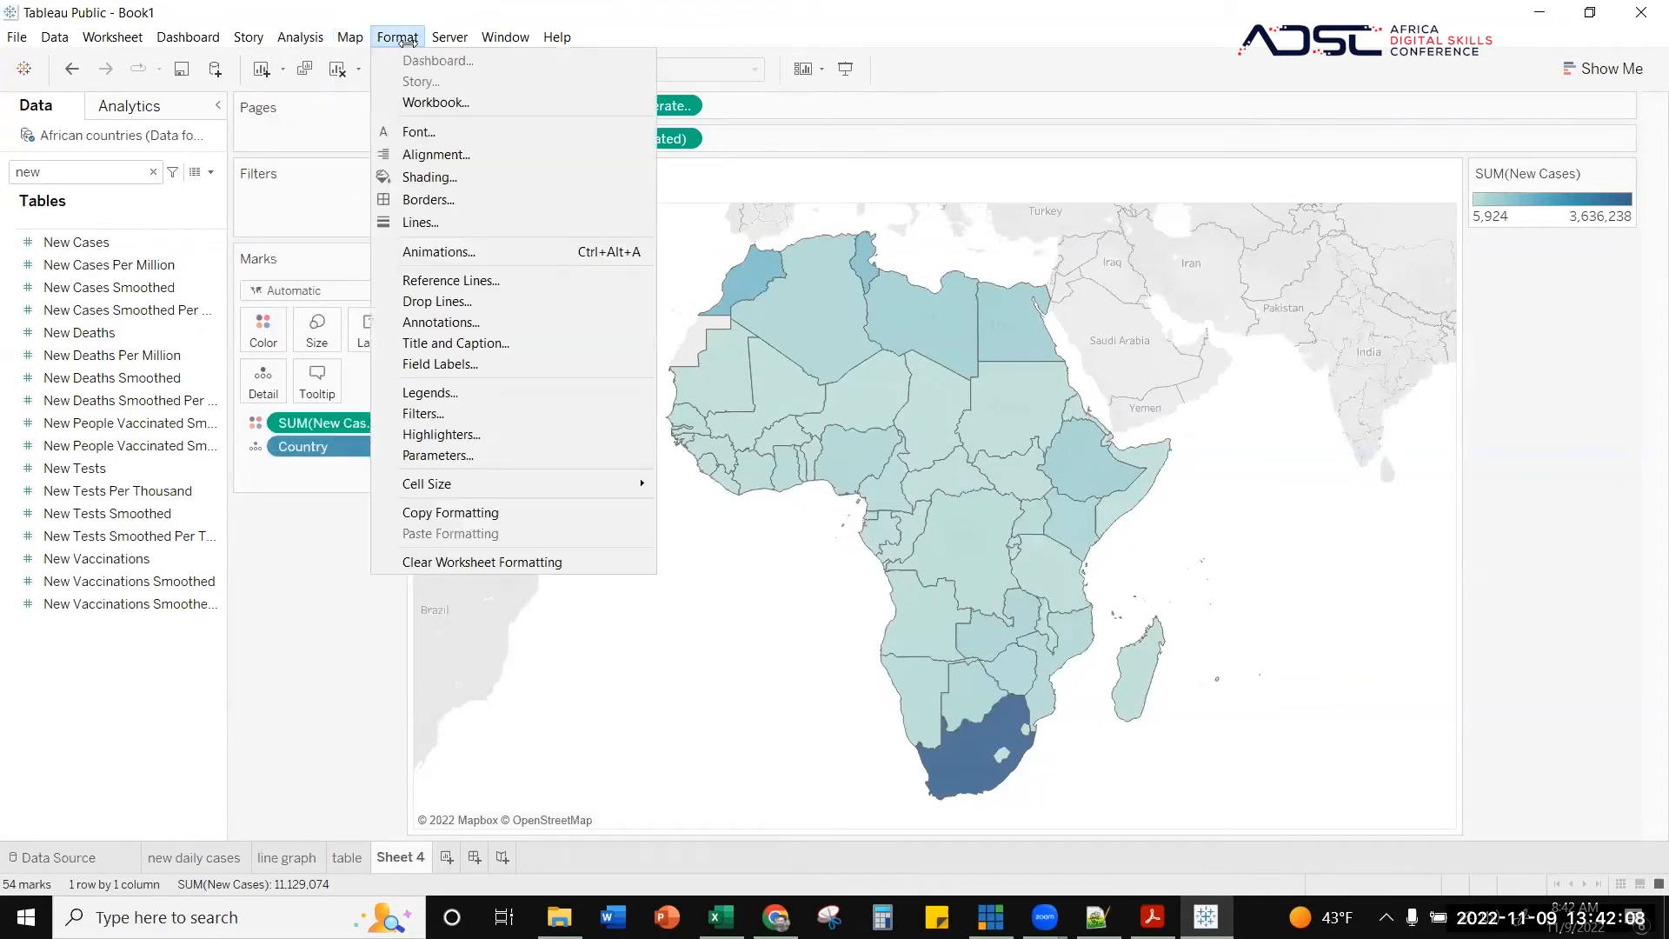
mouse_move(398, 80)
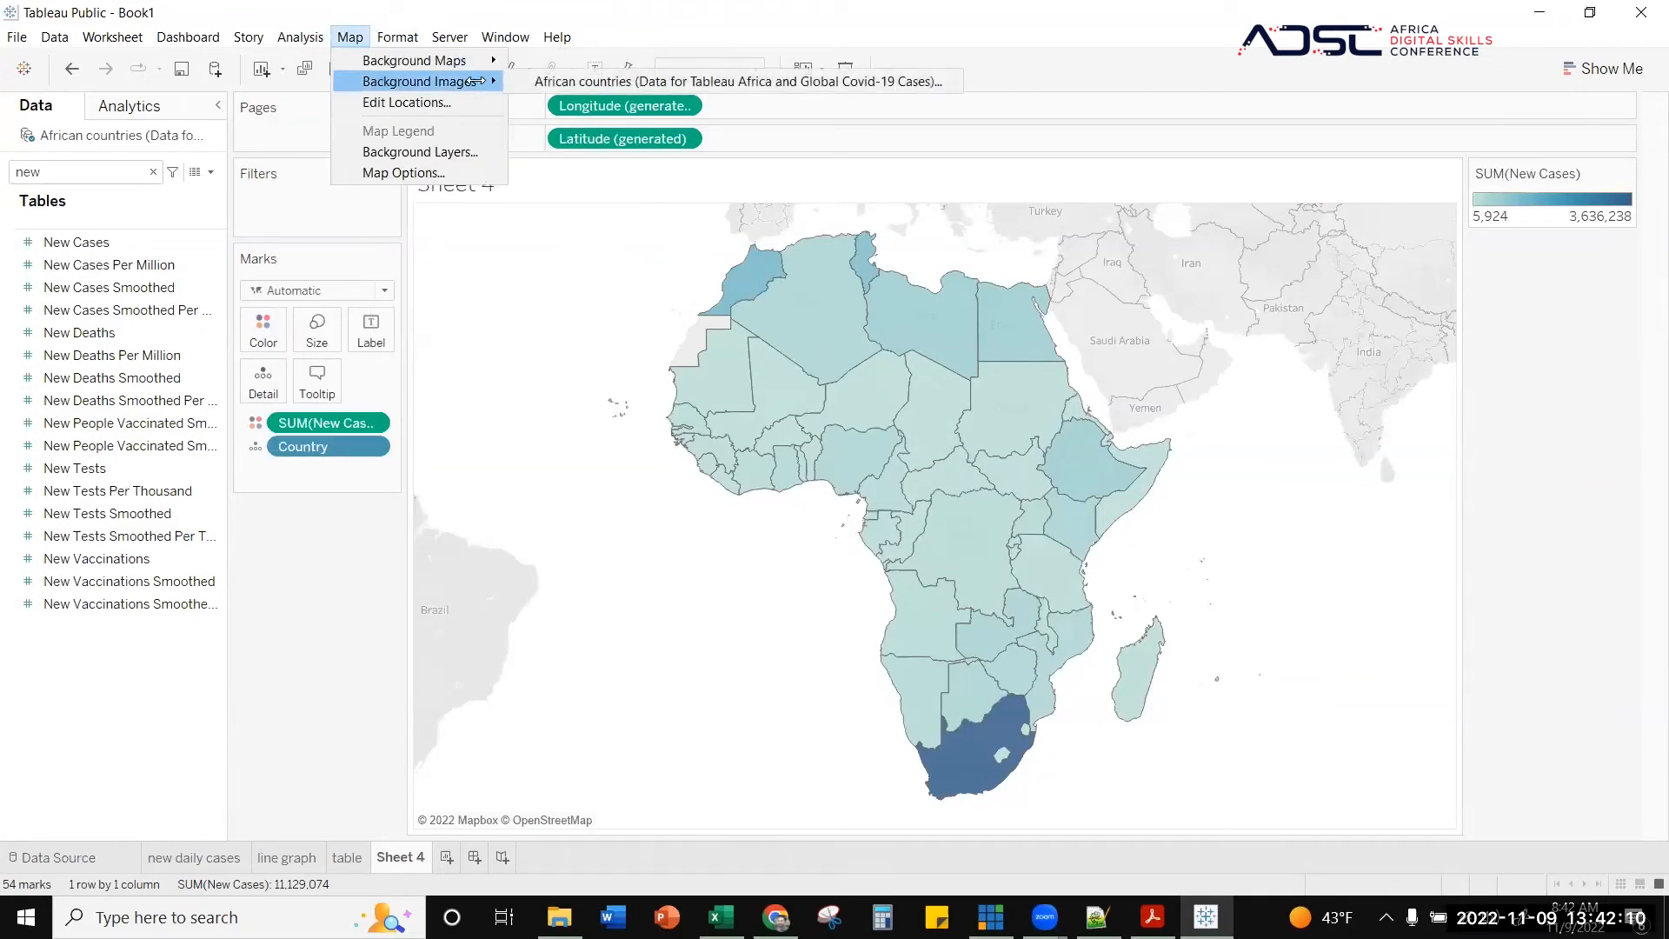
click(413, 101)
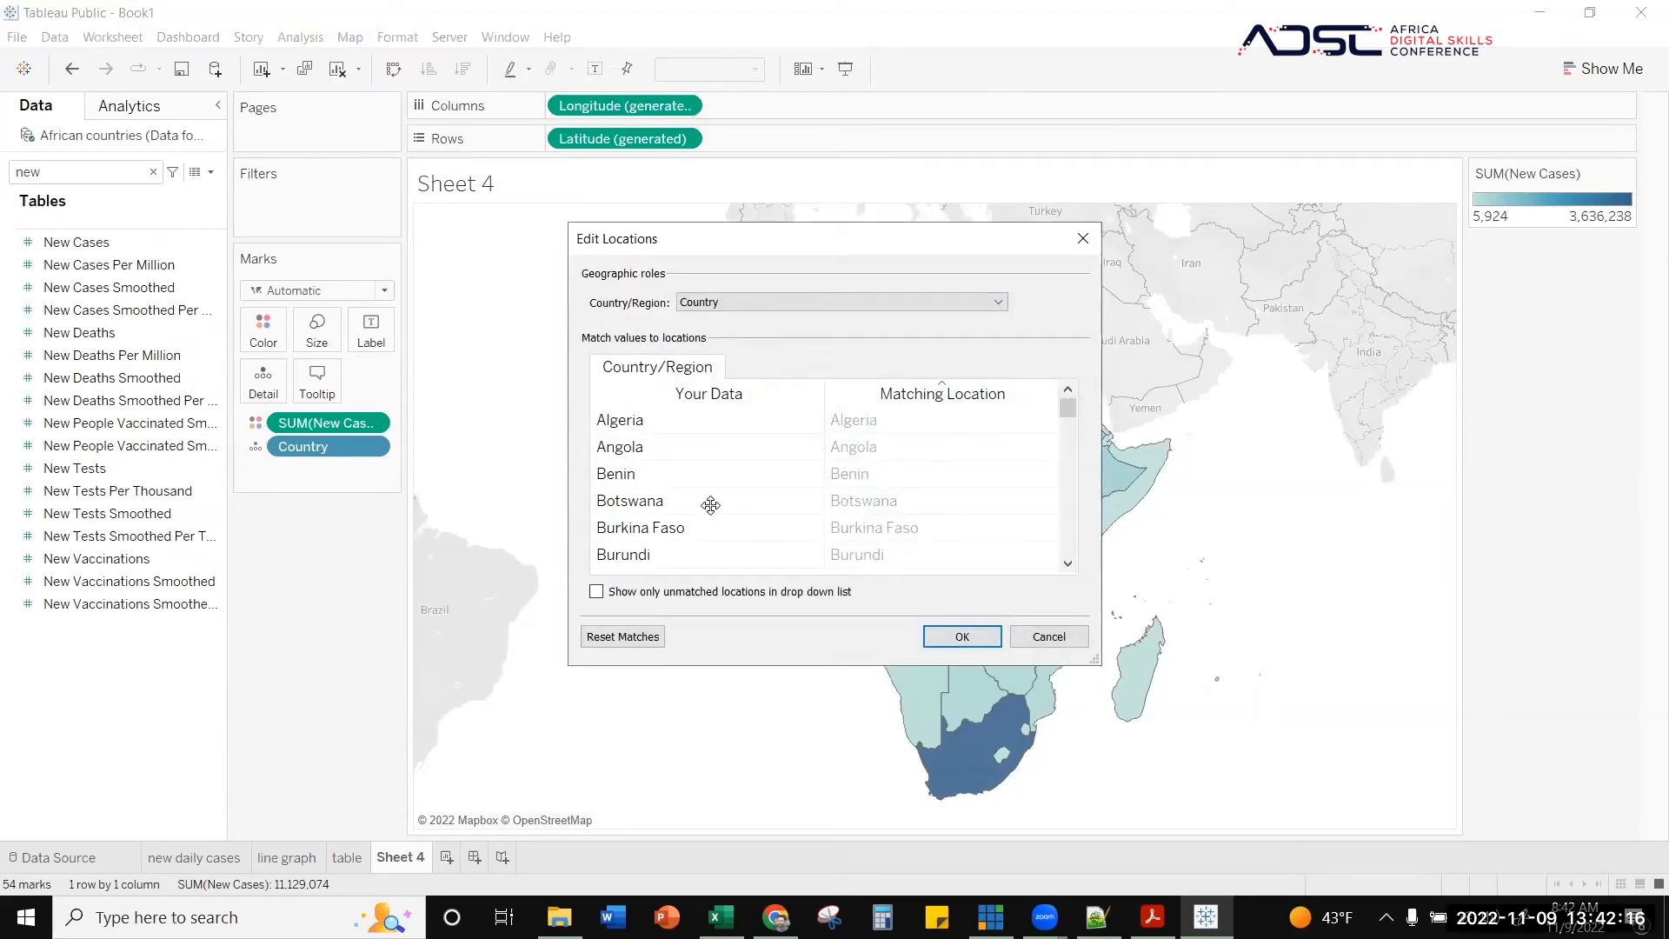
scroll(787, 450, down, 15)
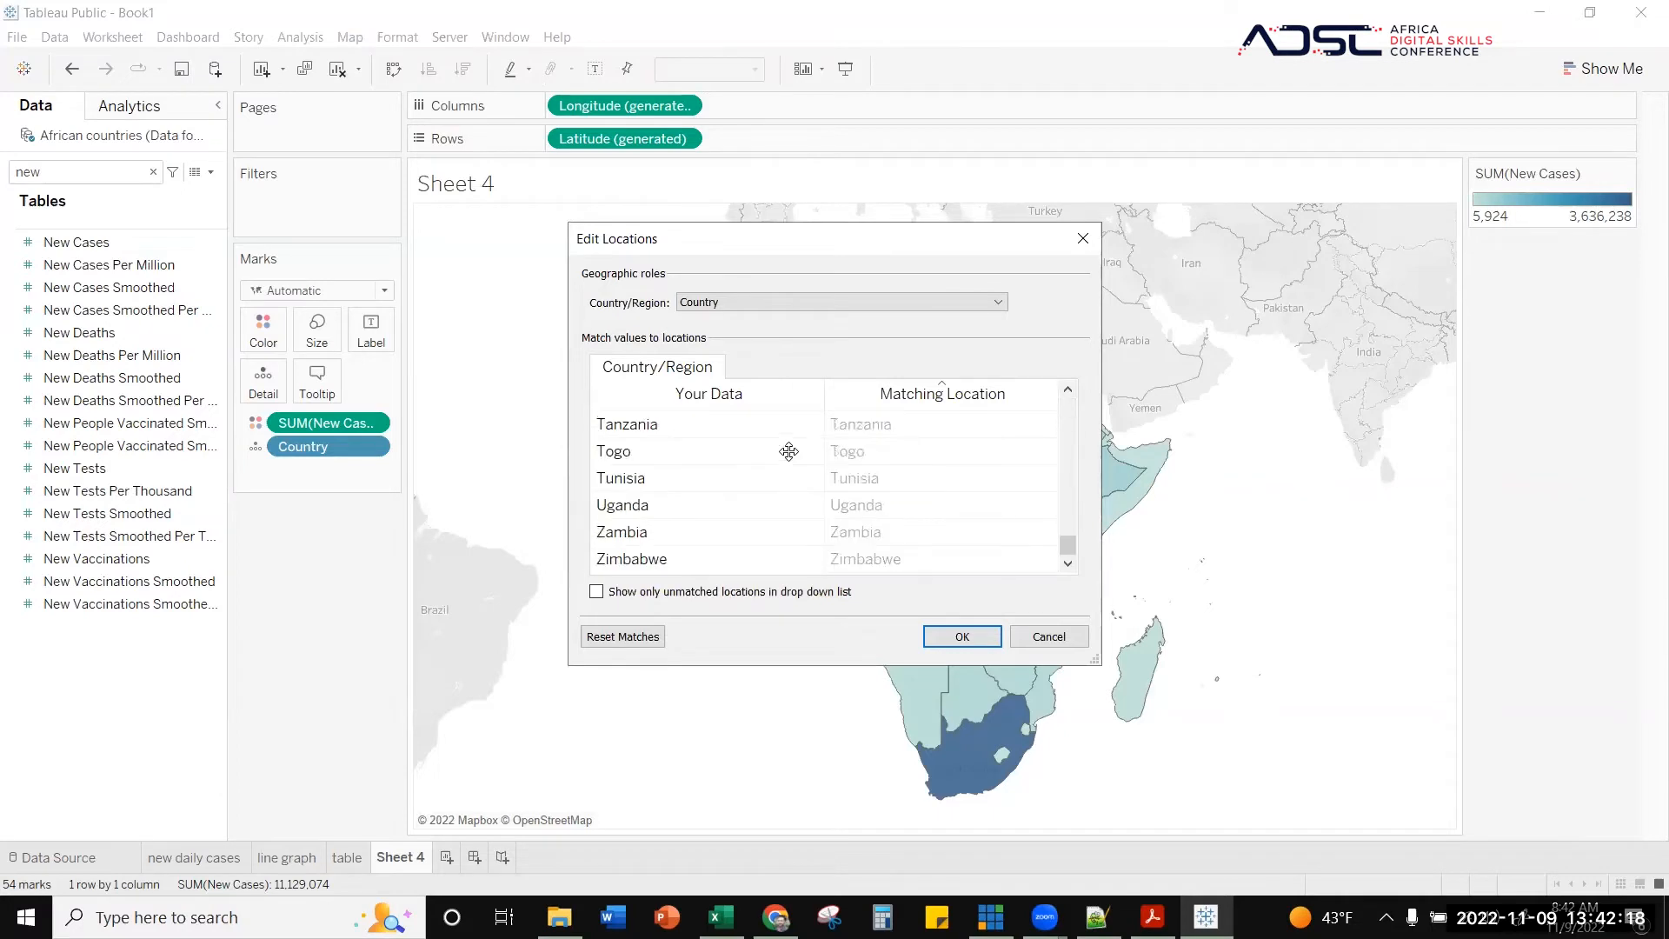
scroll(792, 454, up, 15)
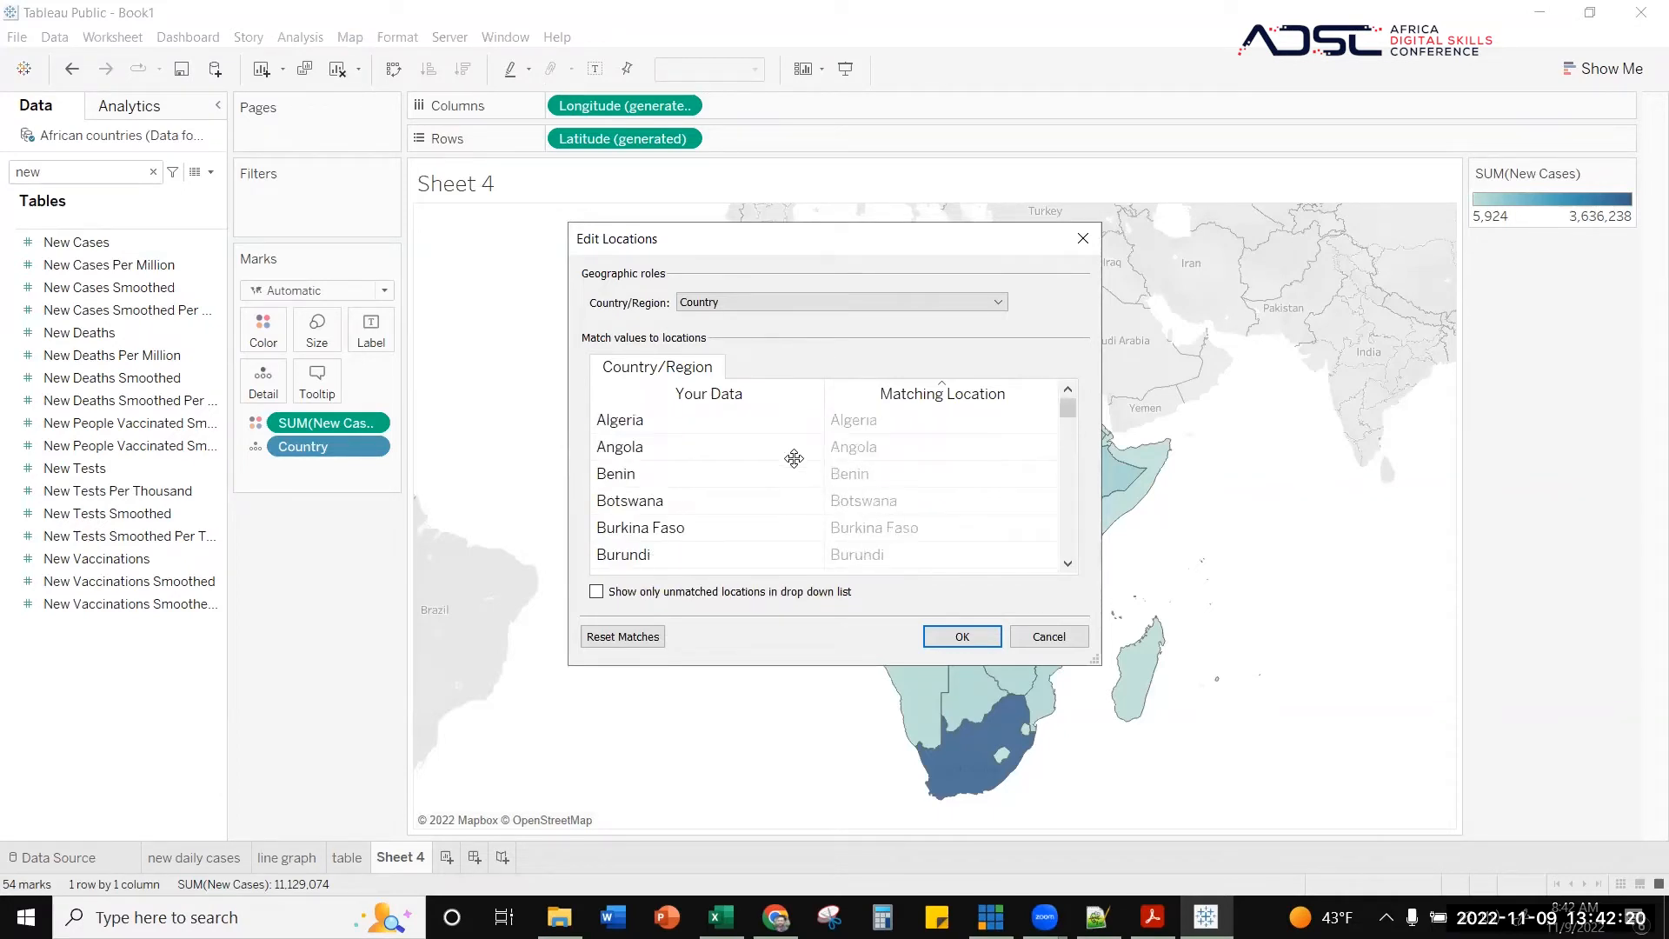
scroll(794, 459, down, 15)
scroll(794, 458, up, 3)
scroll(794, 458, up, 10)
scroll(794, 446, down, 2)
scroll(794, 446, down, 4)
scroll(779, 465, up, 9)
scroll(652, 448, down, 3)
scroll(655, 457, down, 1)
scroll(654, 457, down, 2)
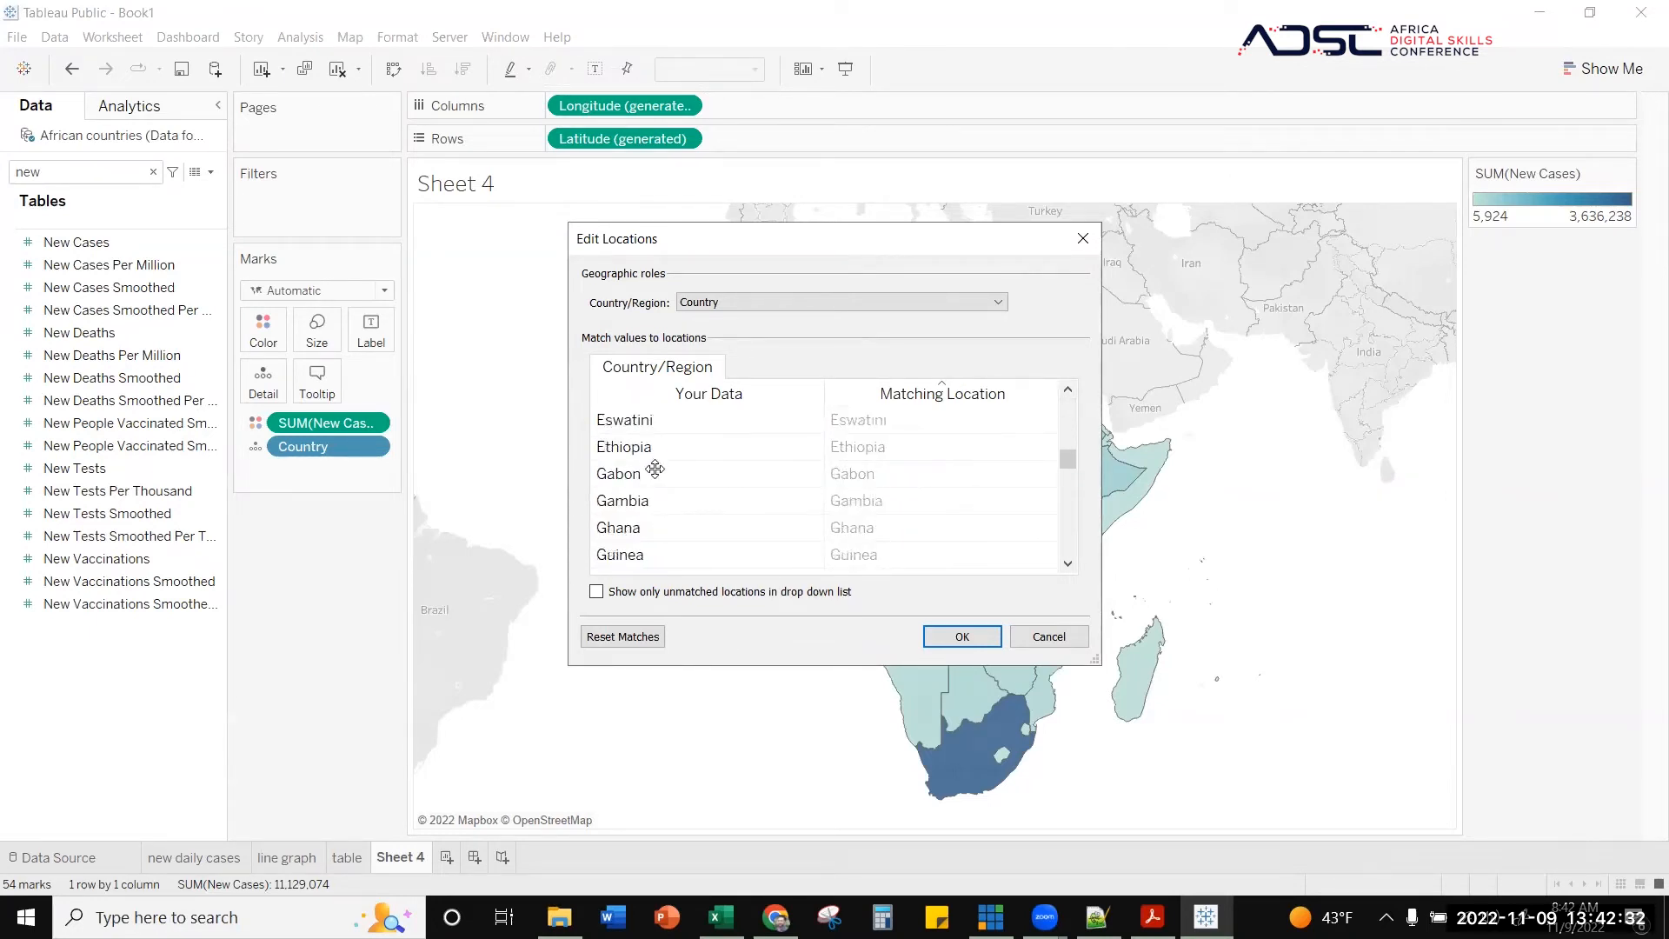
scroll(655, 470, up, 2)
scroll(652, 469, down, 1)
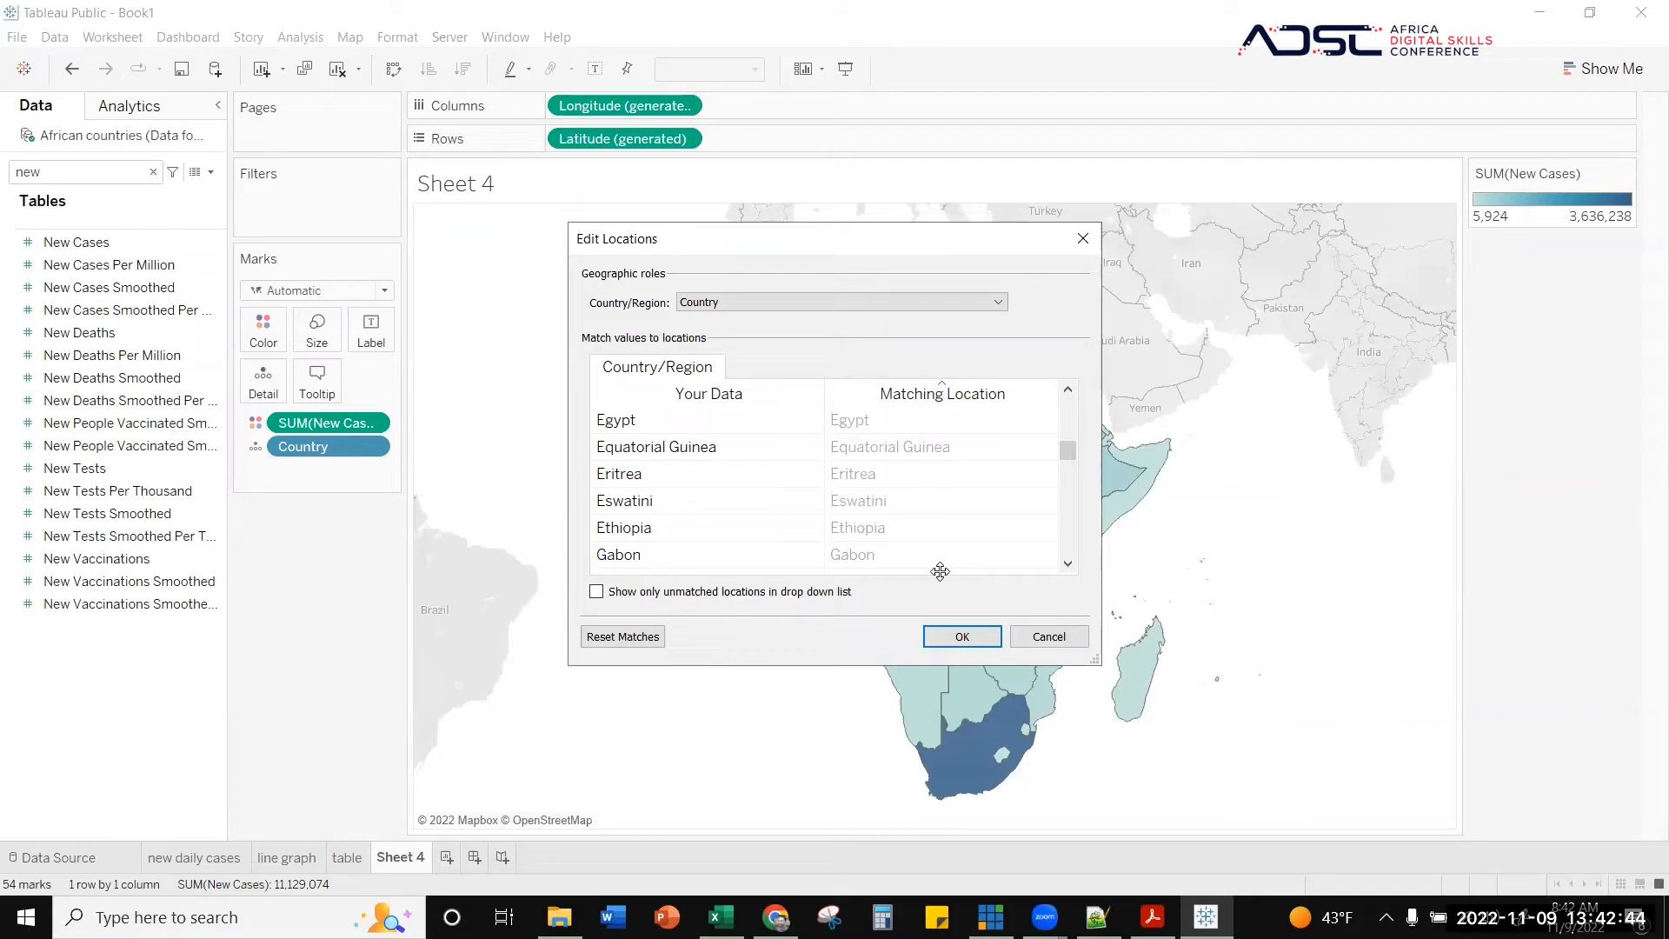
click(1024, 636)
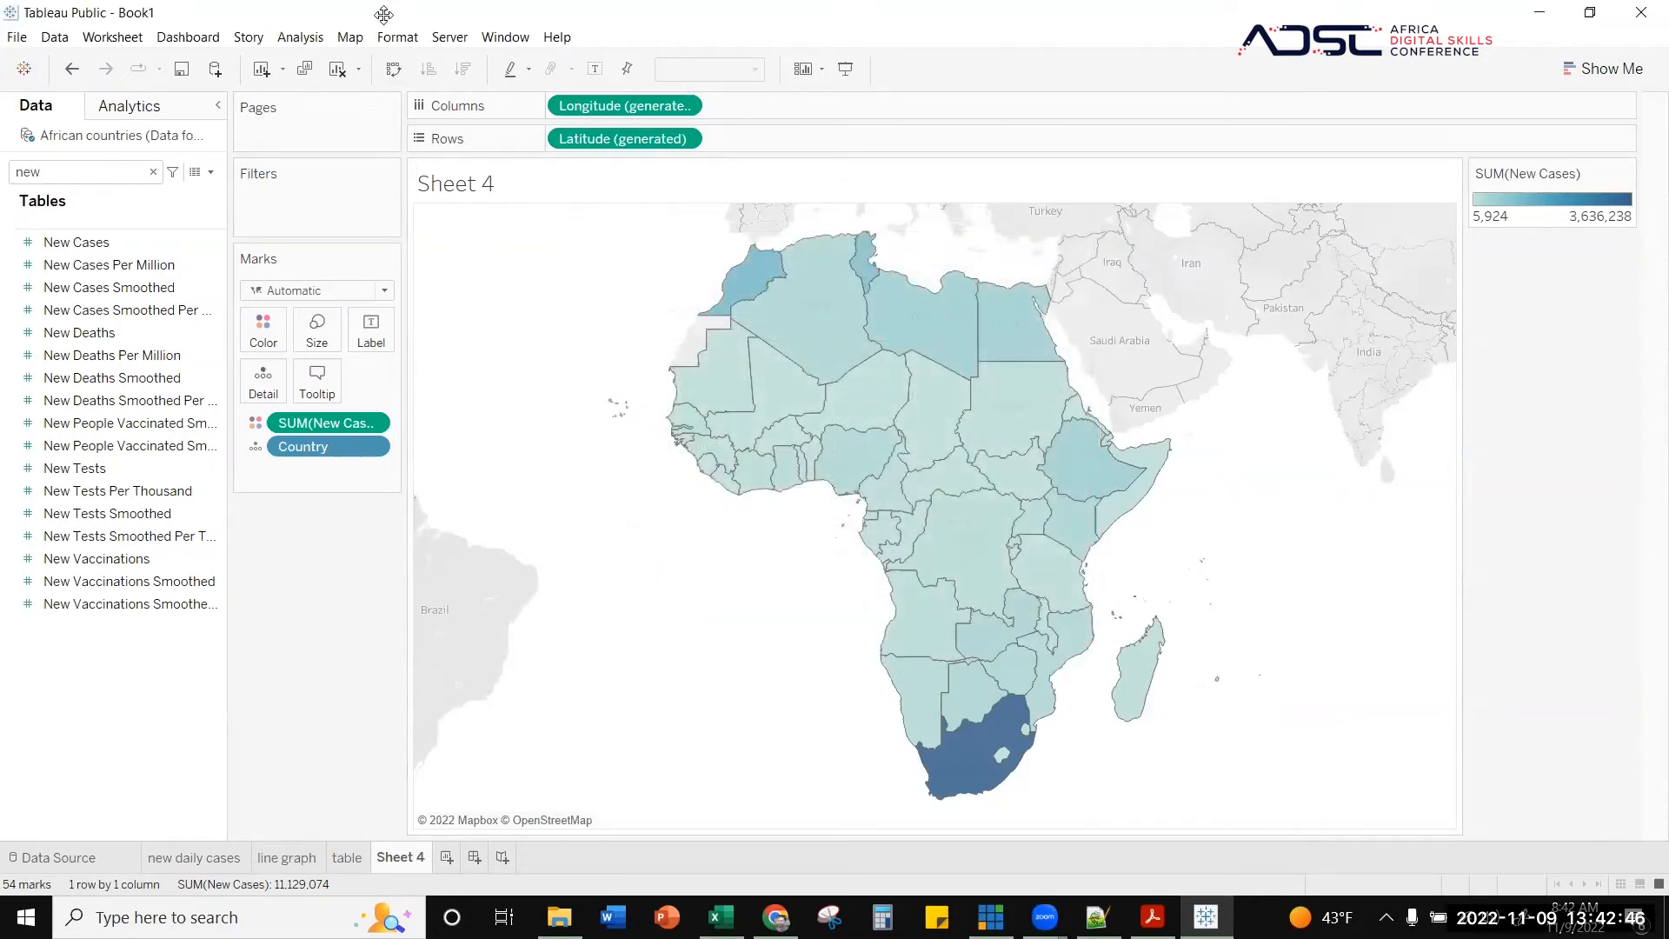
- Reopen Edit Locations and examine the matching location choices offered for Eswatini
click(350, 37)
mouse_move(397, 36)
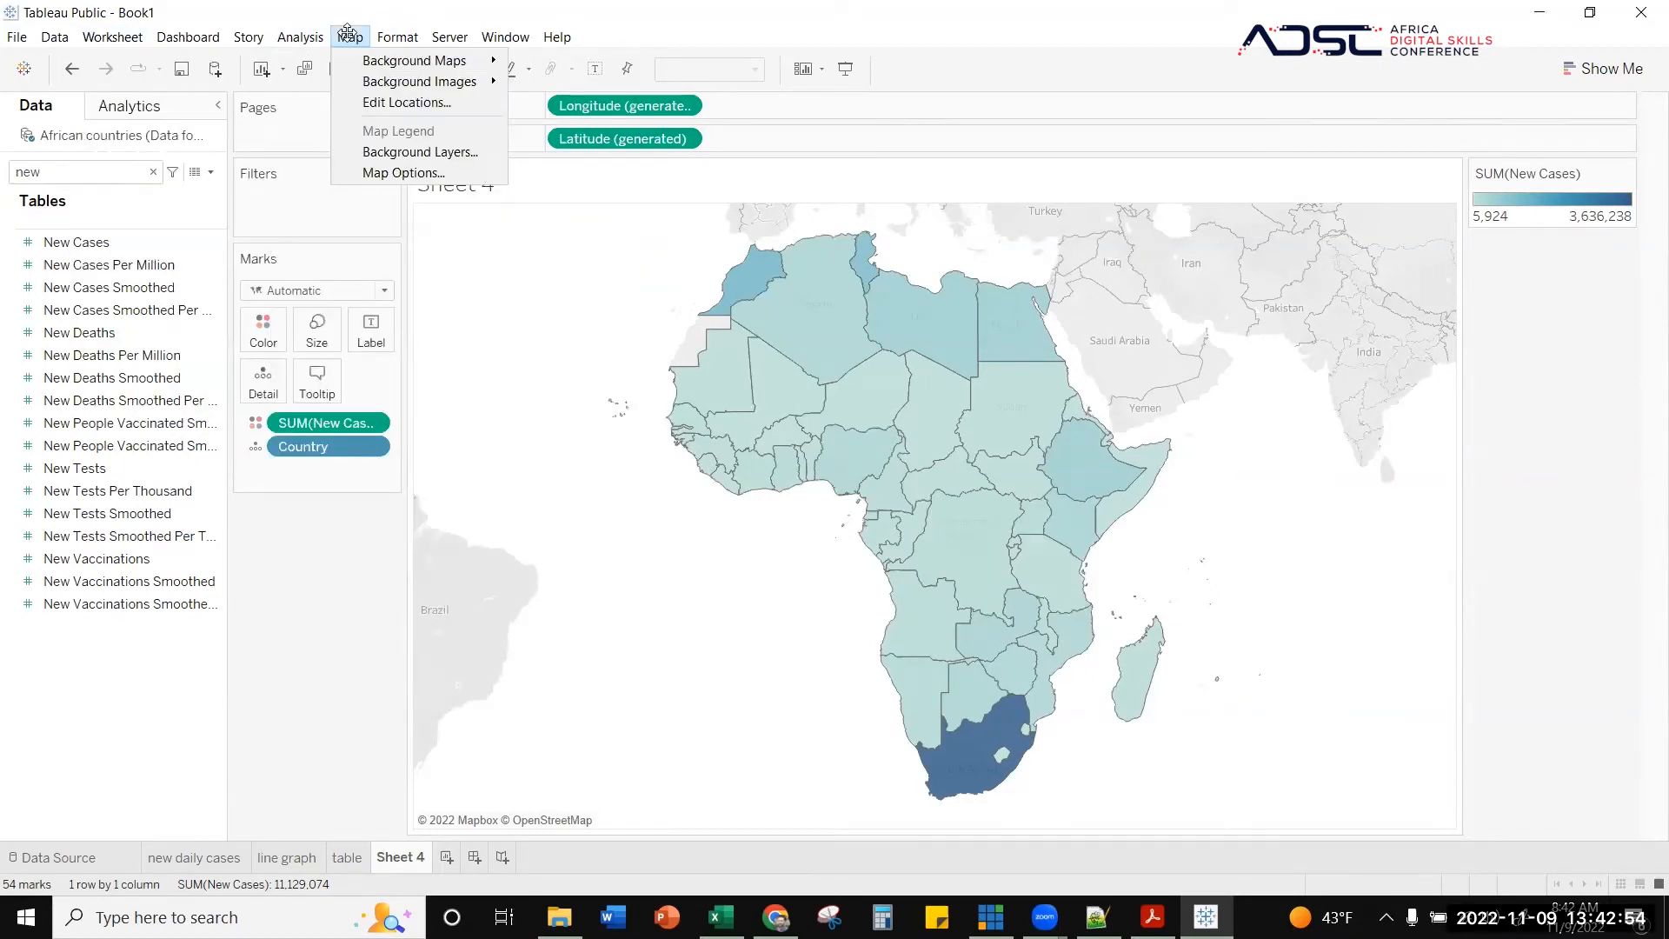
click(356, 102)
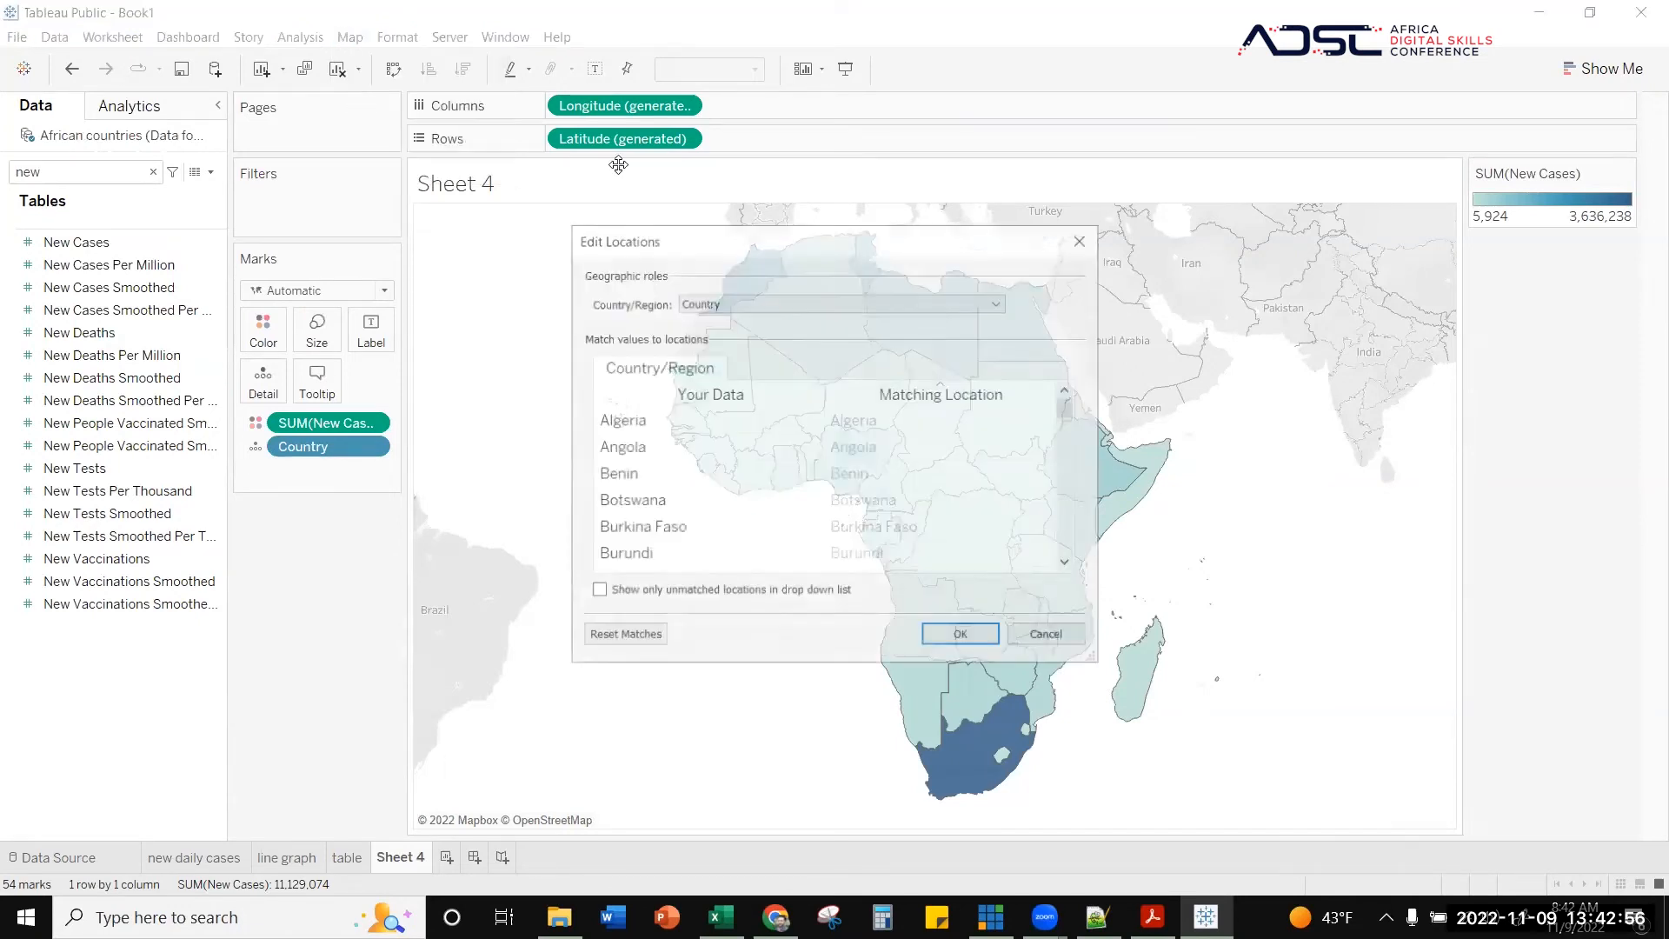
scroll(894, 488, down, 4)
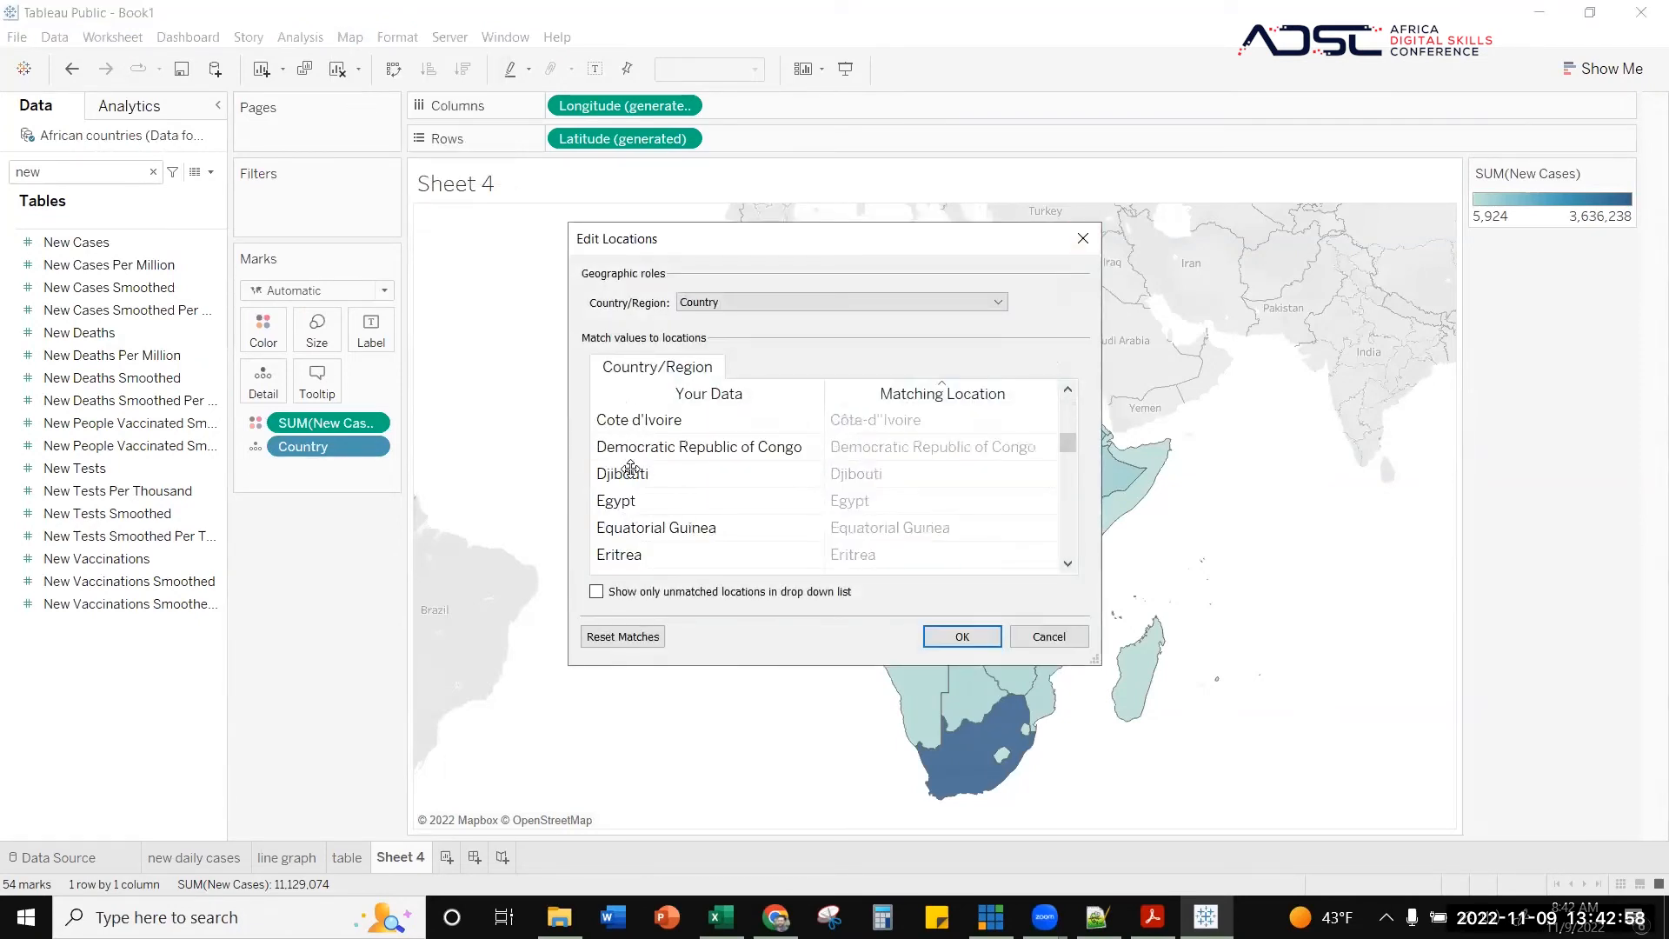
scroll(642, 471, down, 1)
click(890, 496)
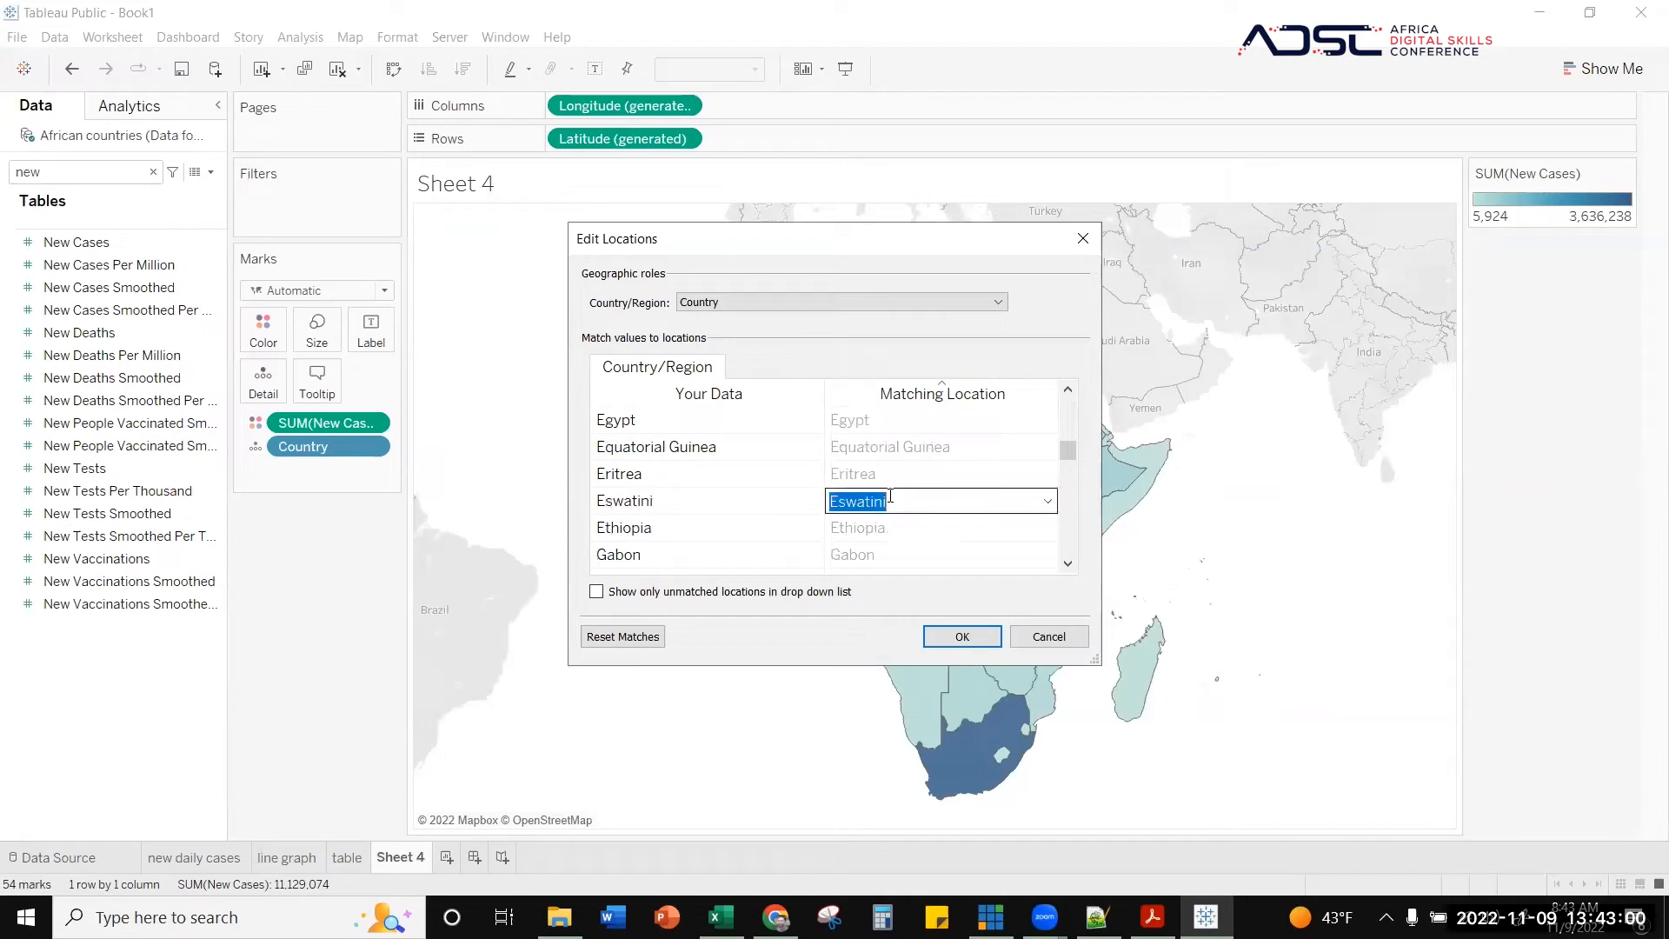
click(1049, 501)
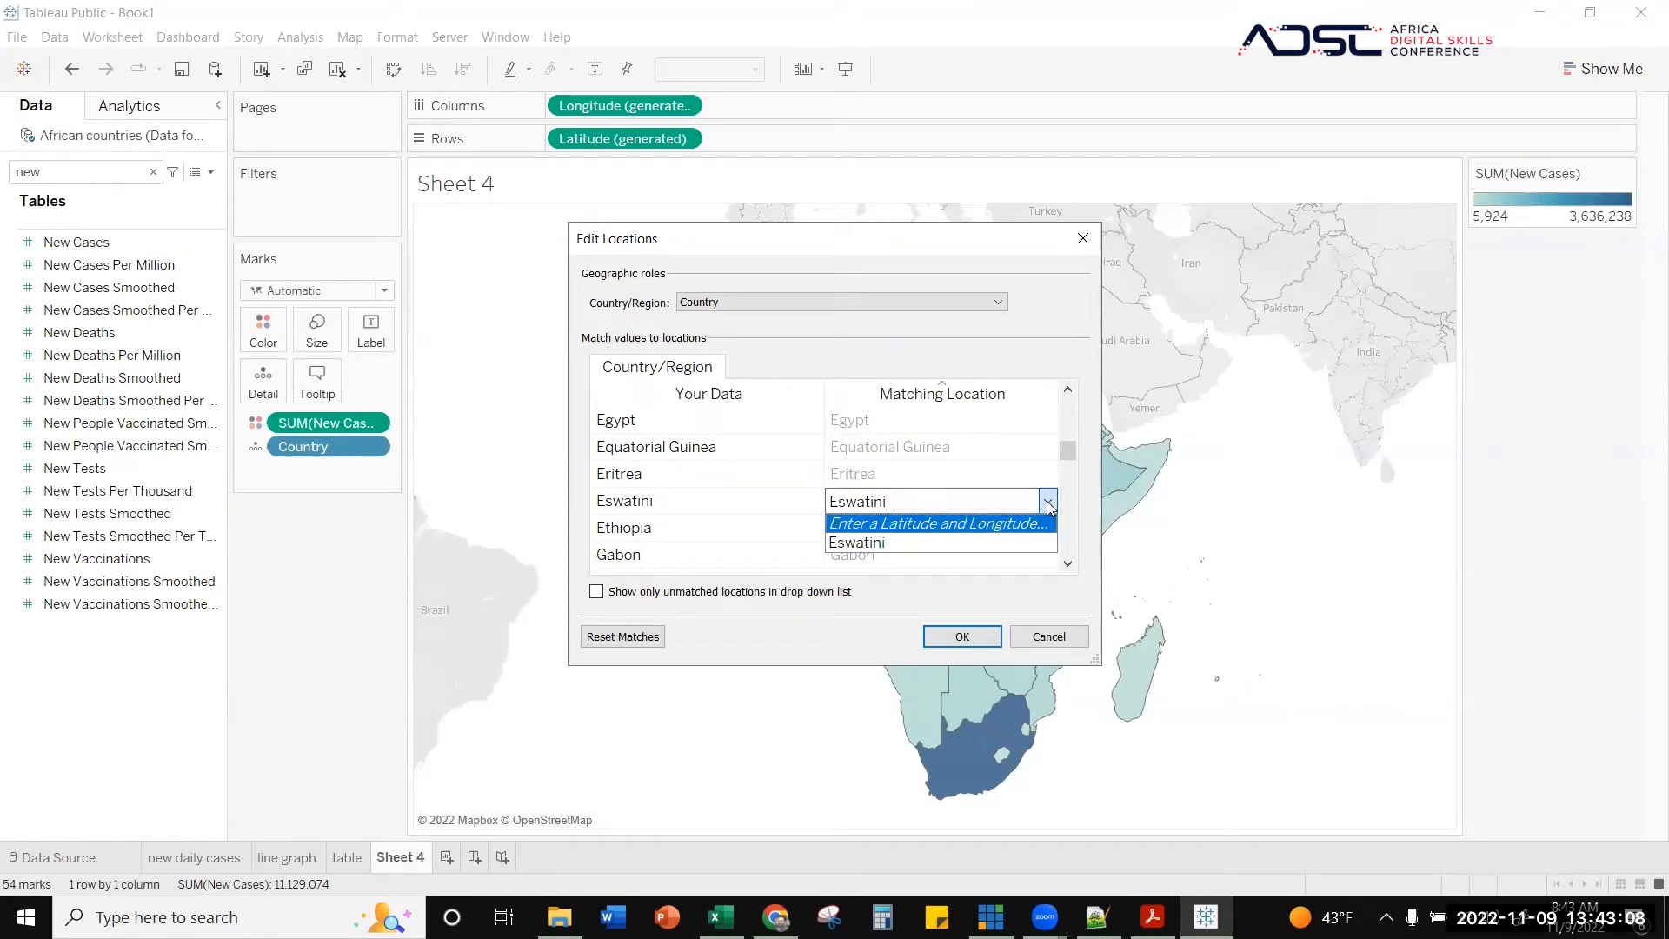
click(759, 510)
click(904, 501)
click(790, 510)
click(979, 495)
click(1048, 499)
click(1028, 492)
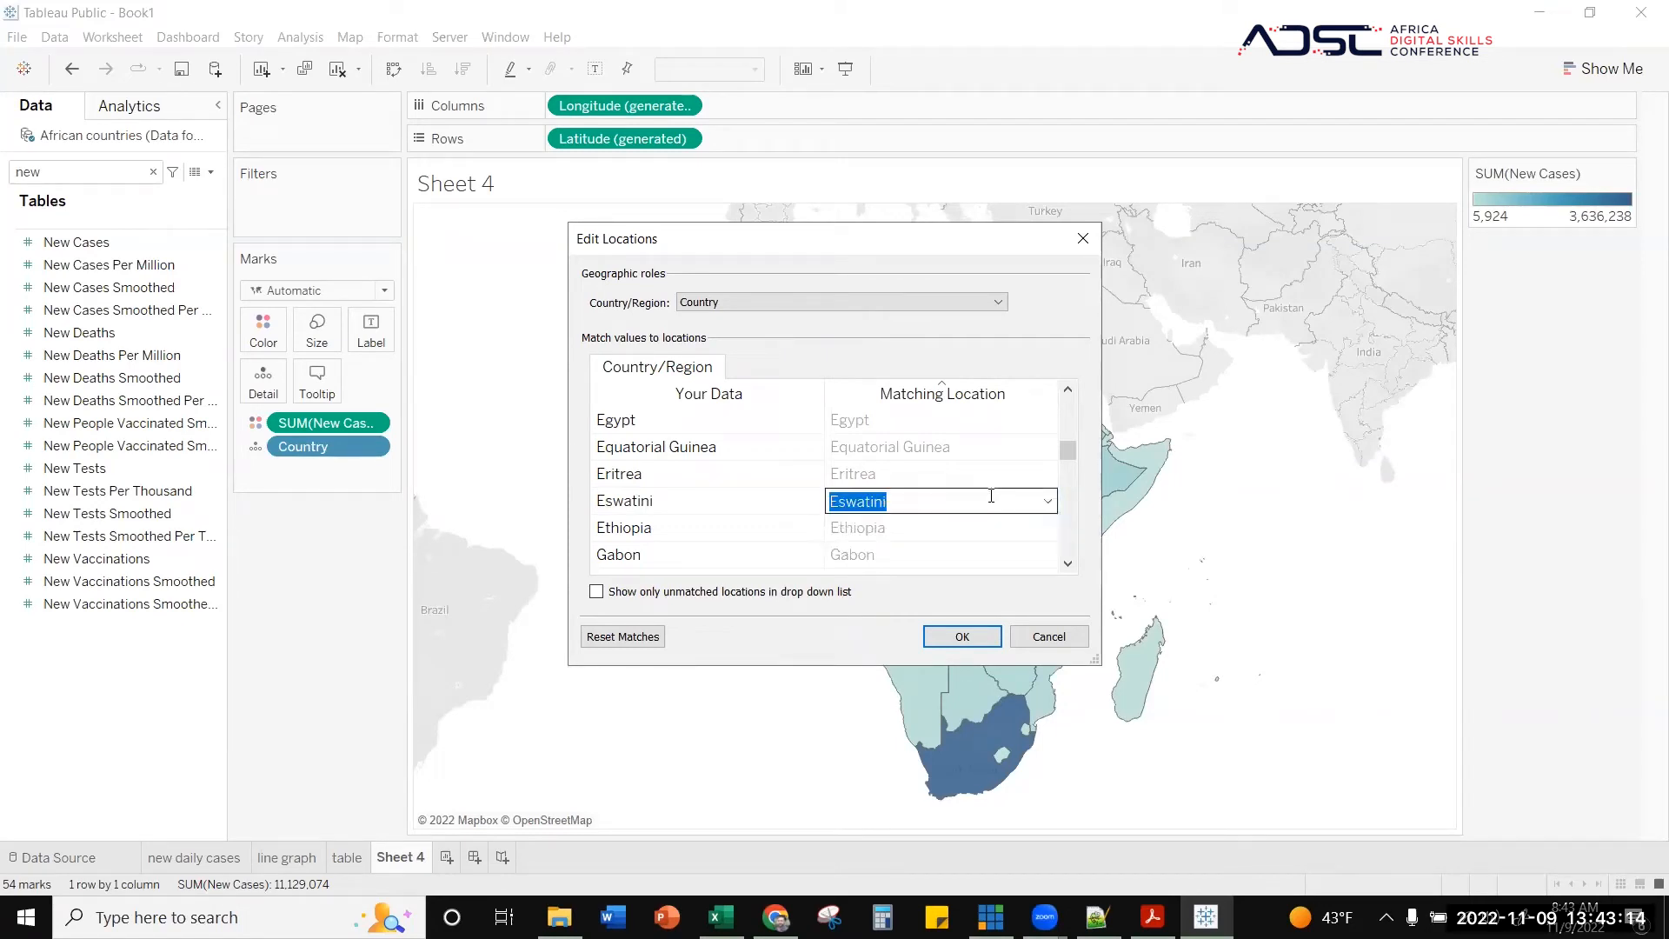
- Filter the matching locations for Eswatini by "sw" and pick Eswatini as its match
text(Sw)
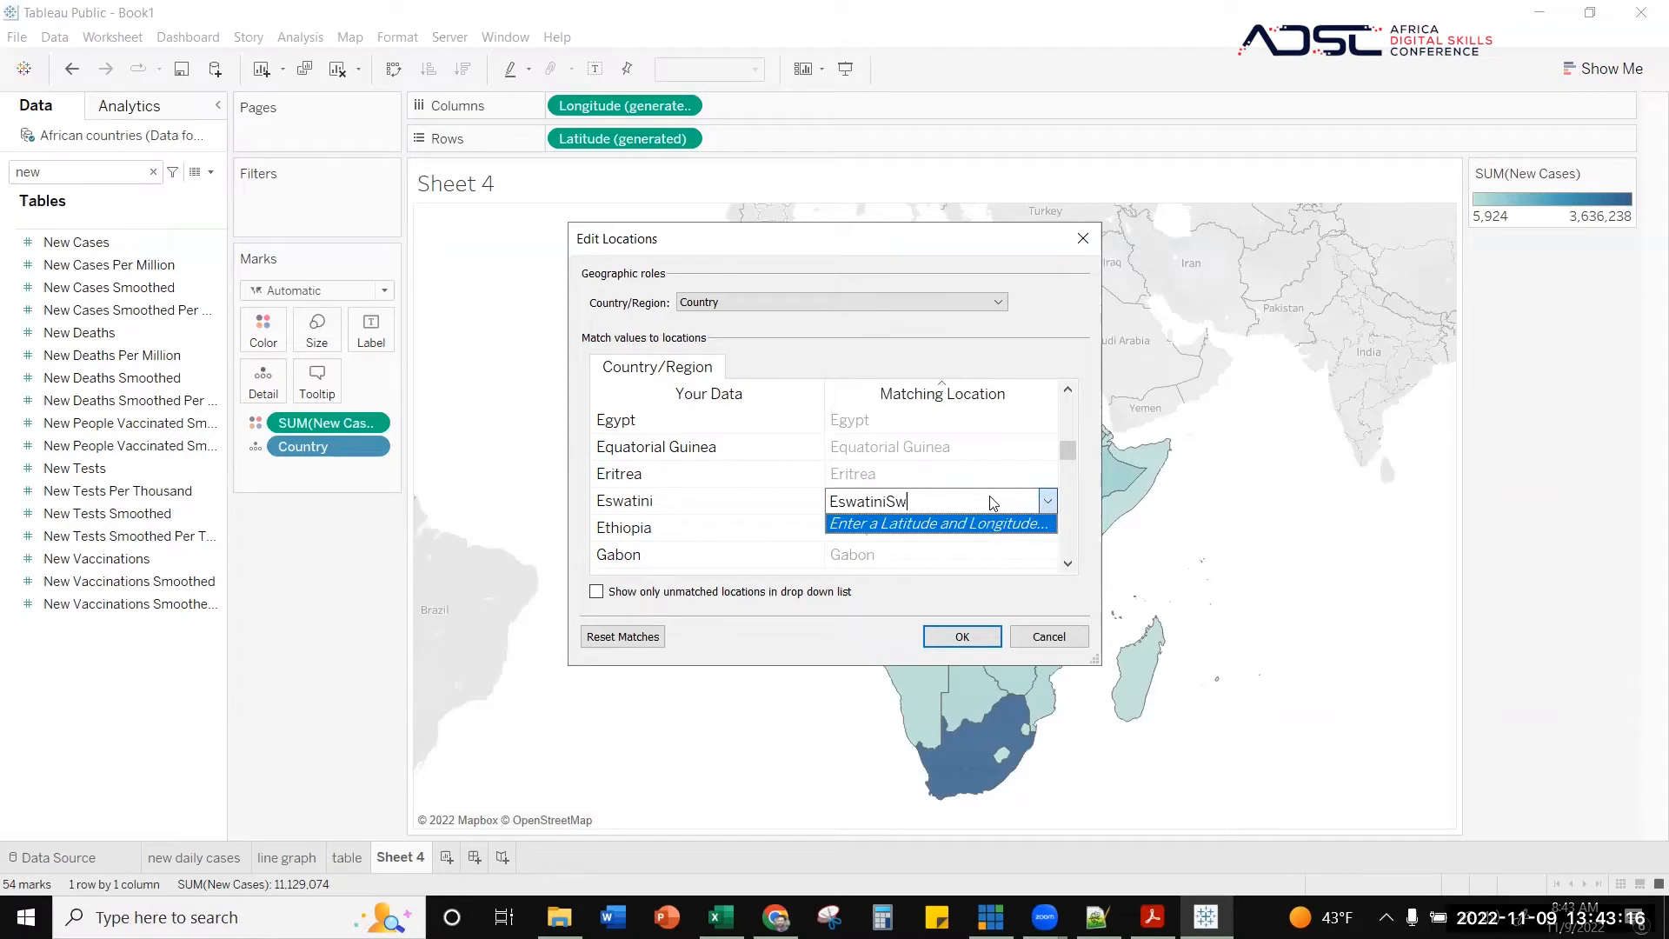
key(BackSpace)
key(BackSpace)
key(BackSpace)
key(BackSpace)
key(BackSpace)
key(BackSpace)
key(BackSpace)
key(BackSpace)
key(BackSpace)
key(BackSpace)
text(swazi\)
key(BackSpace)
key(BackSpace)
key(BackSpace)
key(BackSpace)
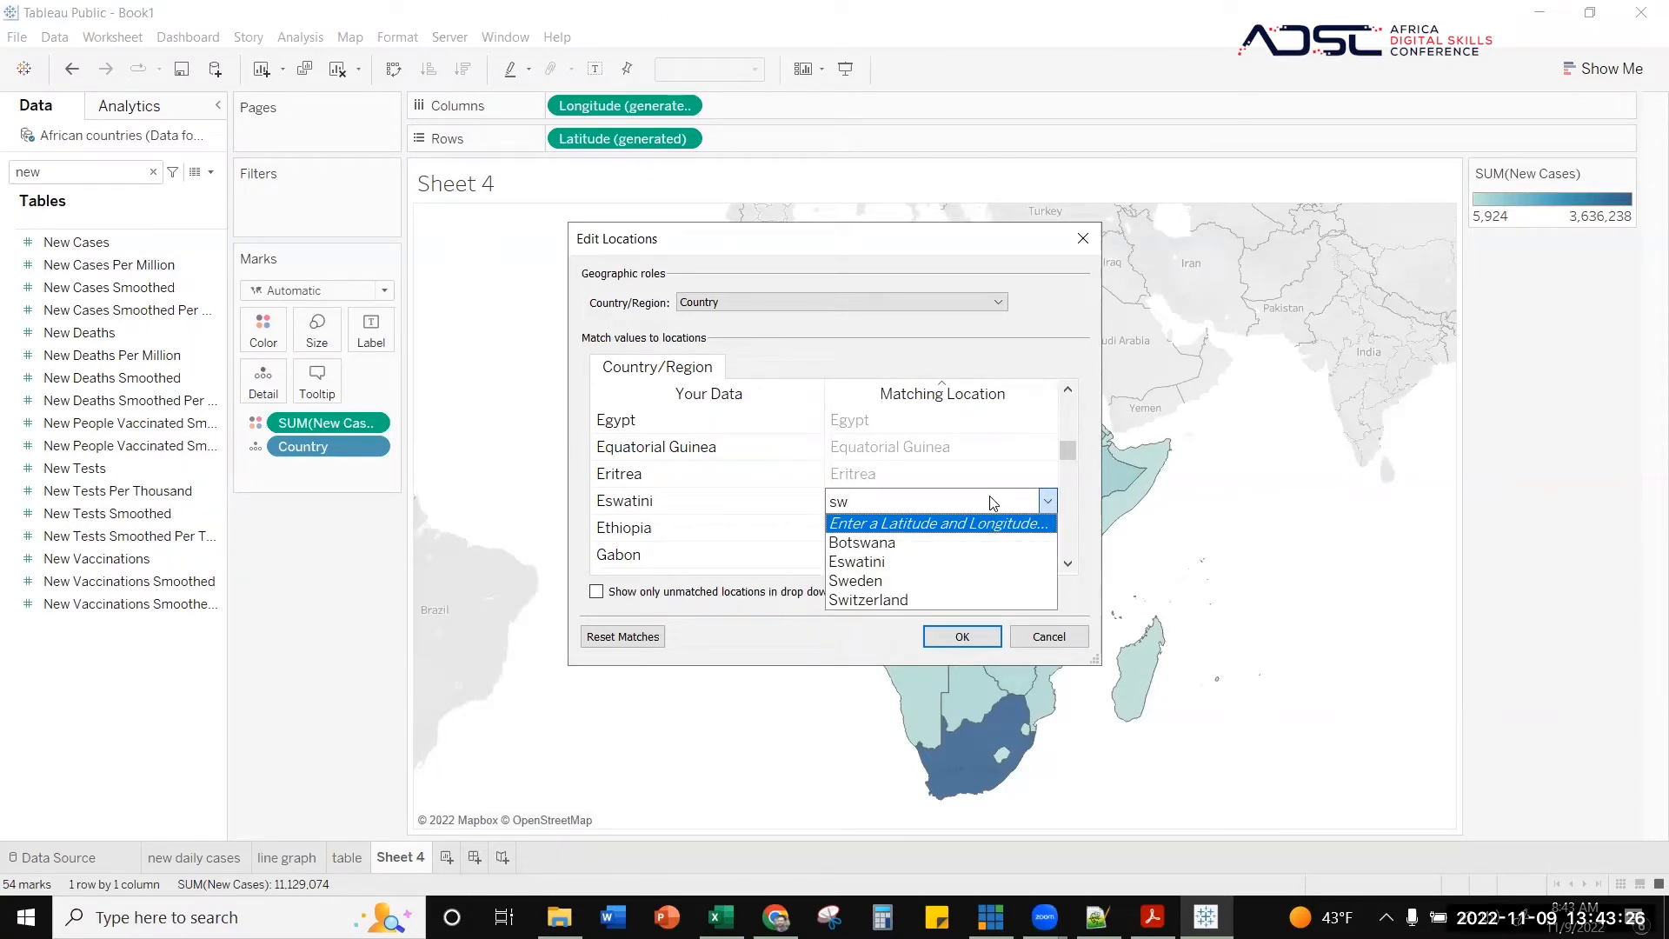
click(923, 566)
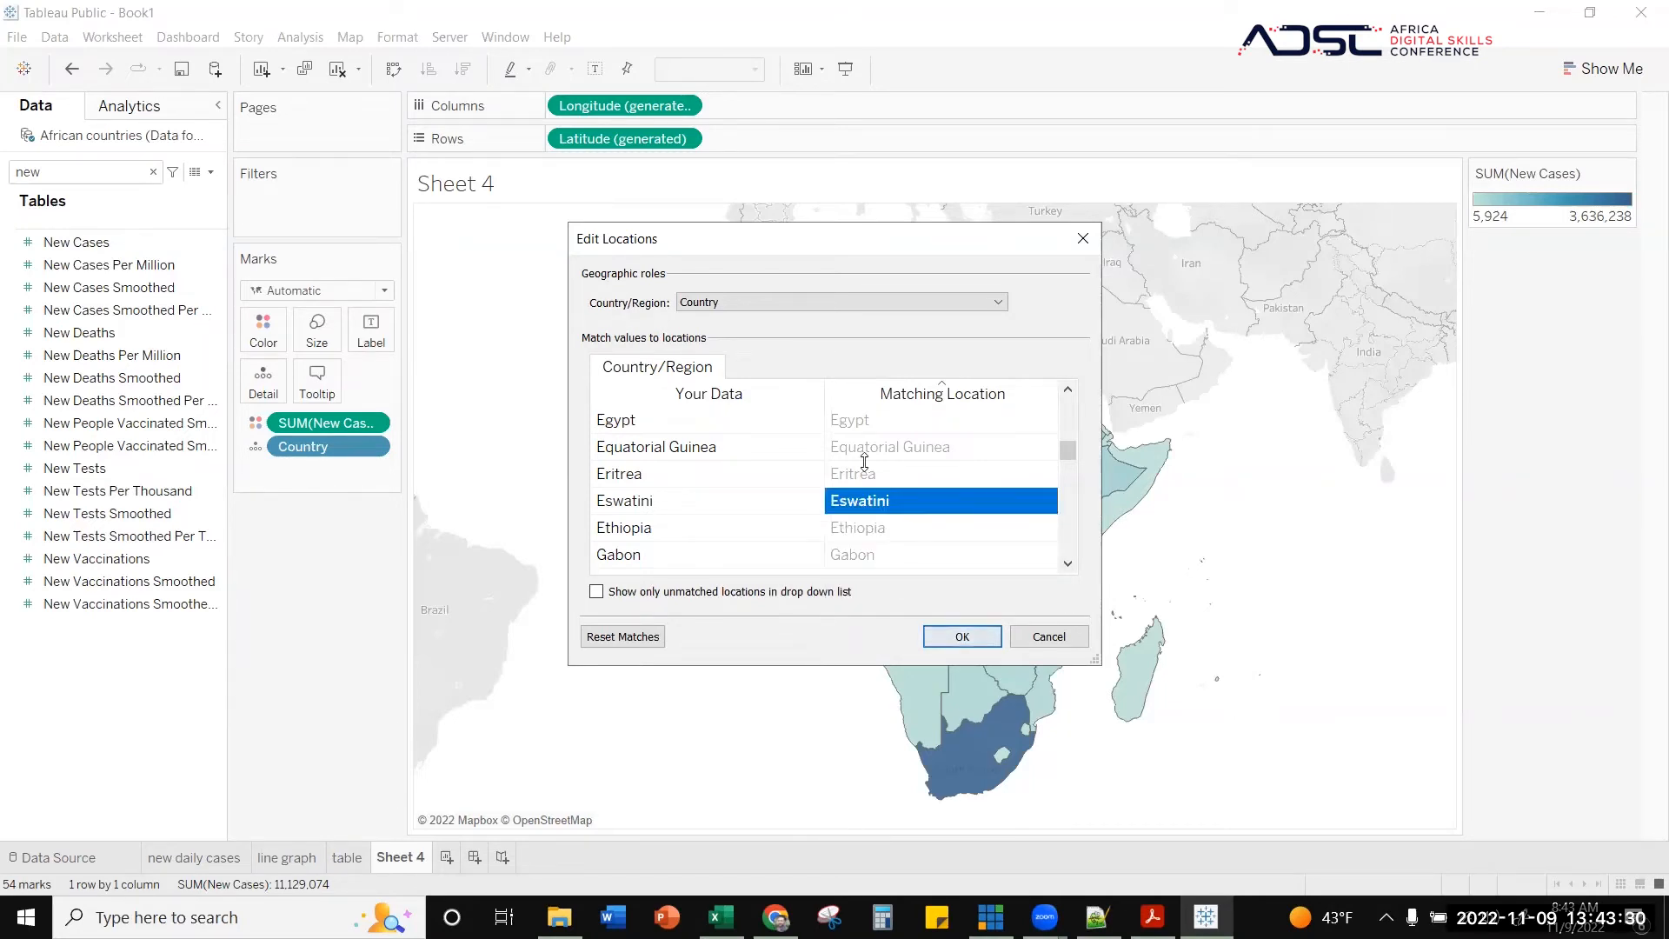
- Review the other country matches in the list and accept the location edits
scroll(743, 478, down, 10)
scroll(739, 488, up, 15)
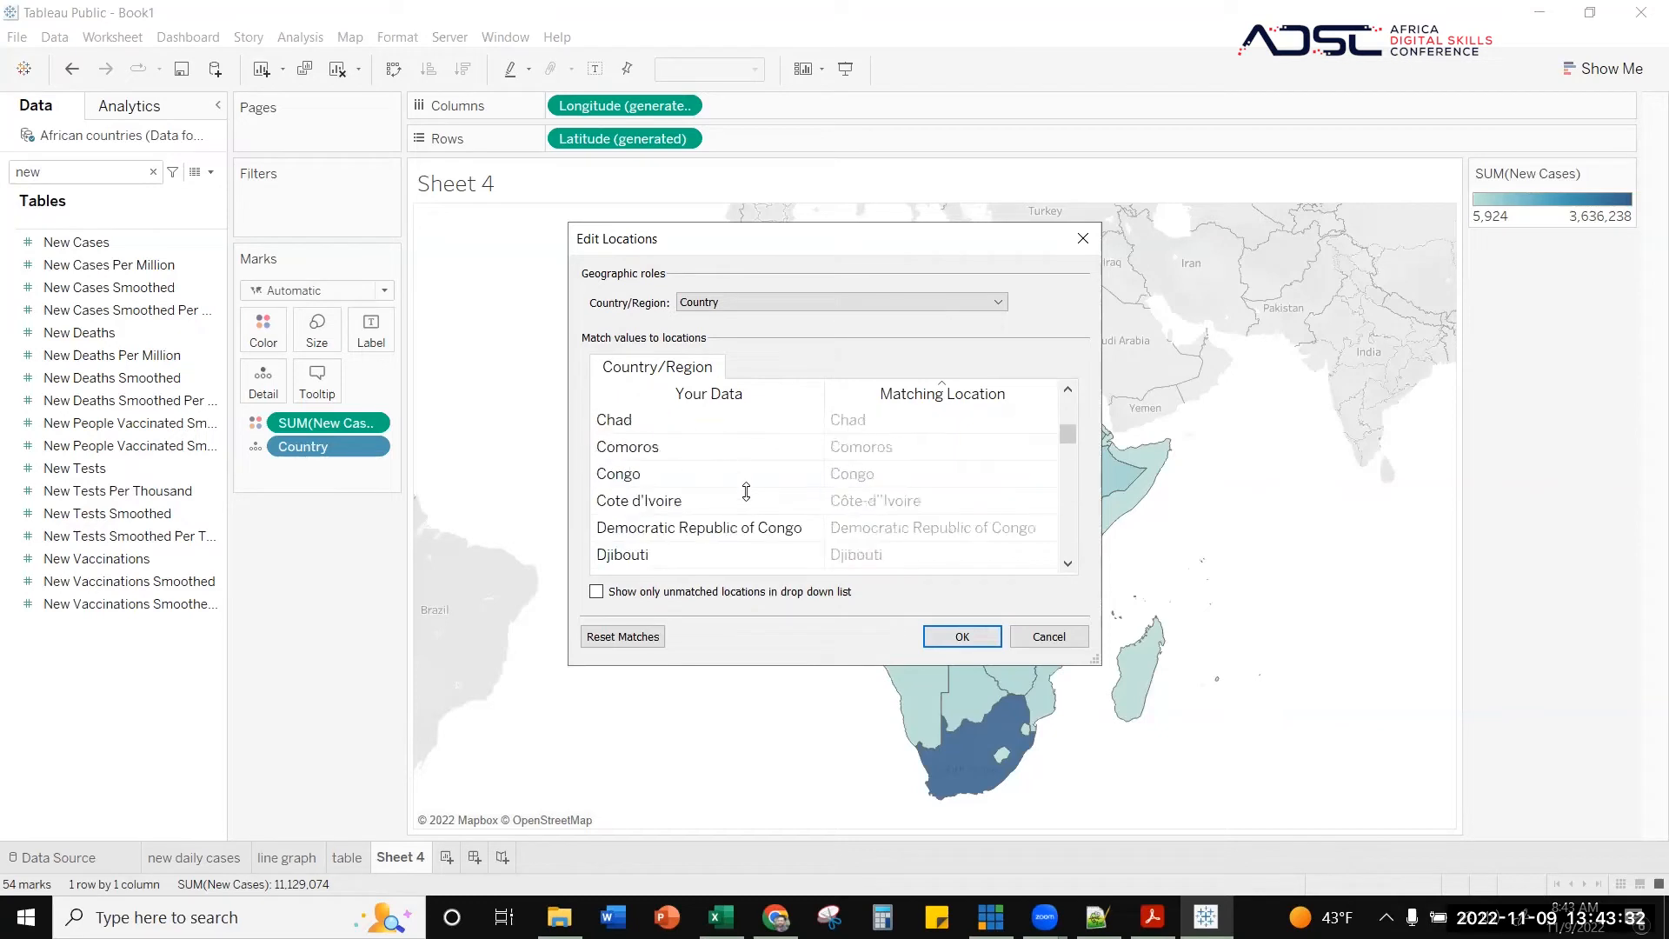
scroll(756, 506, down, 2)
scroll(713, 493, down, 10)
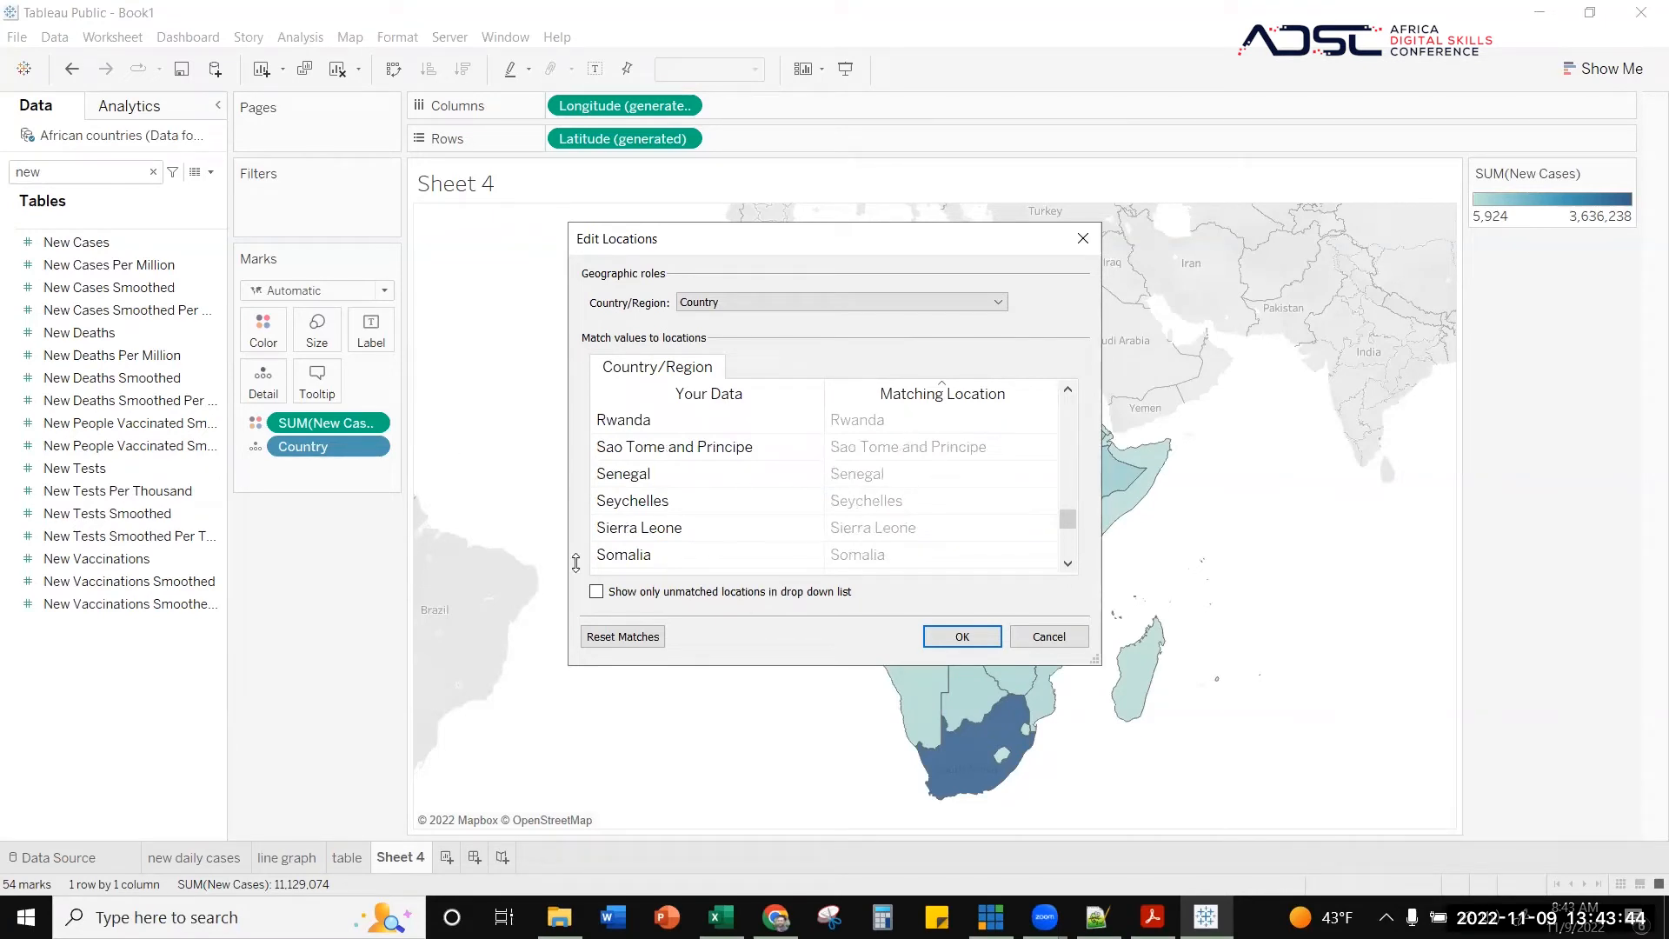
click(960, 637)
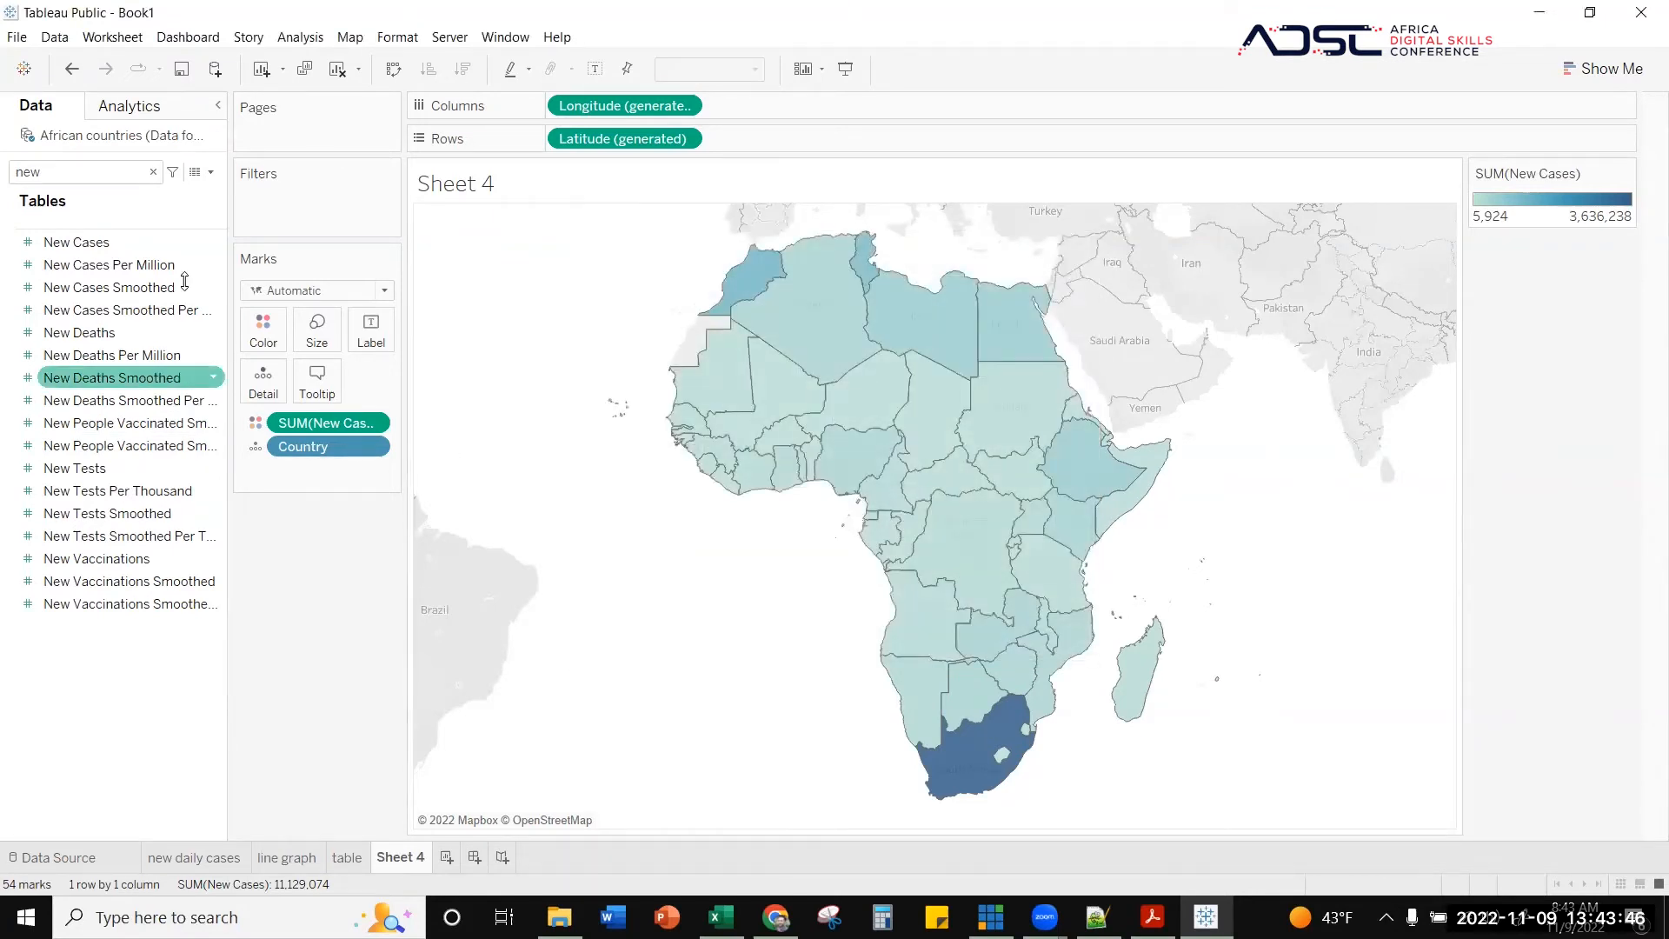
- Switch Show Map Search off and back on in Map Options, and close the options
click(350, 37)
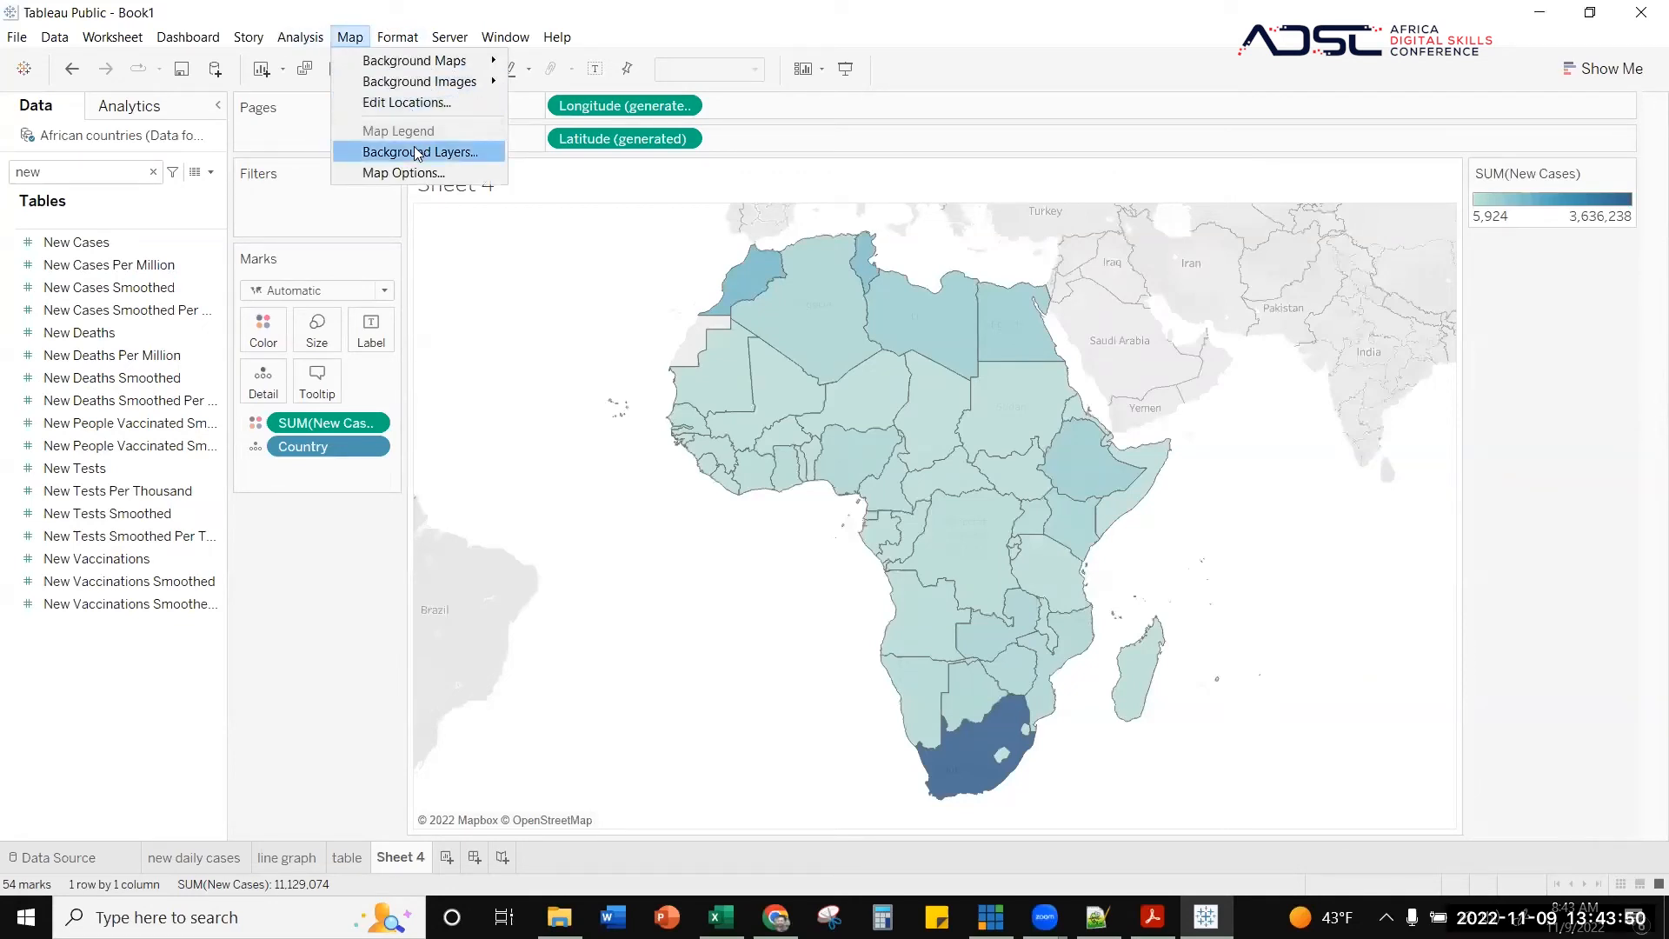
key(Down)
key(Return)
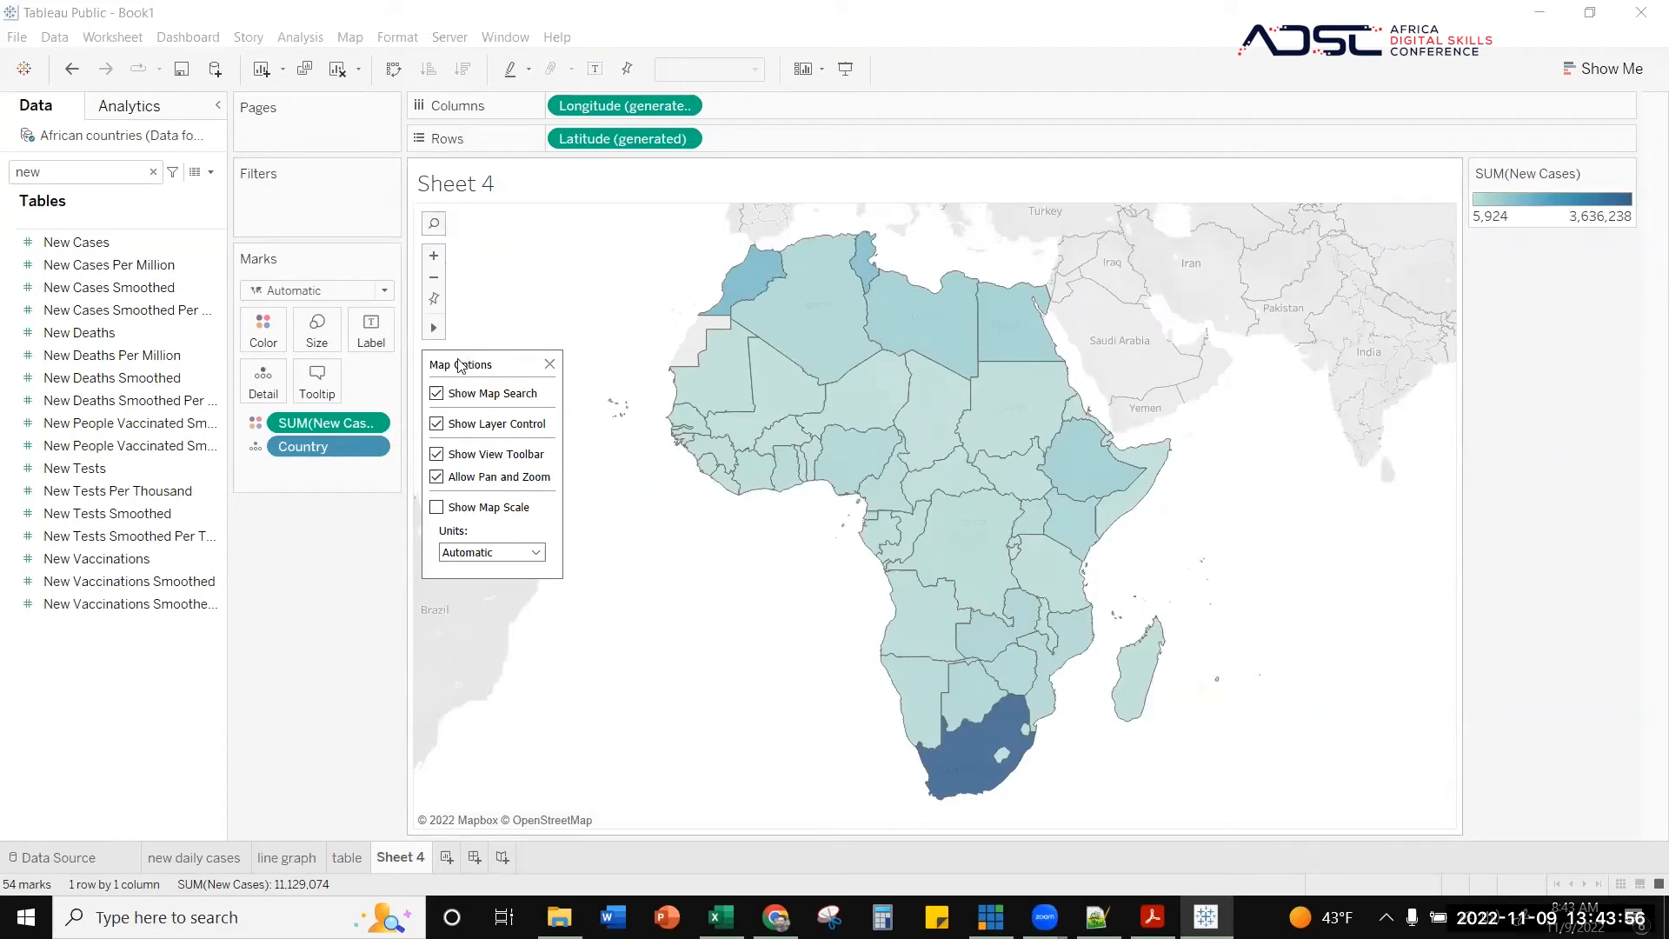
click(438, 393)
click(437, 393)
click(548, 364)
- Hide the Base, Land Cover, Country/Region Borders, Country/Region Names and State/Province Borders layers of the background map
click(350, 36)
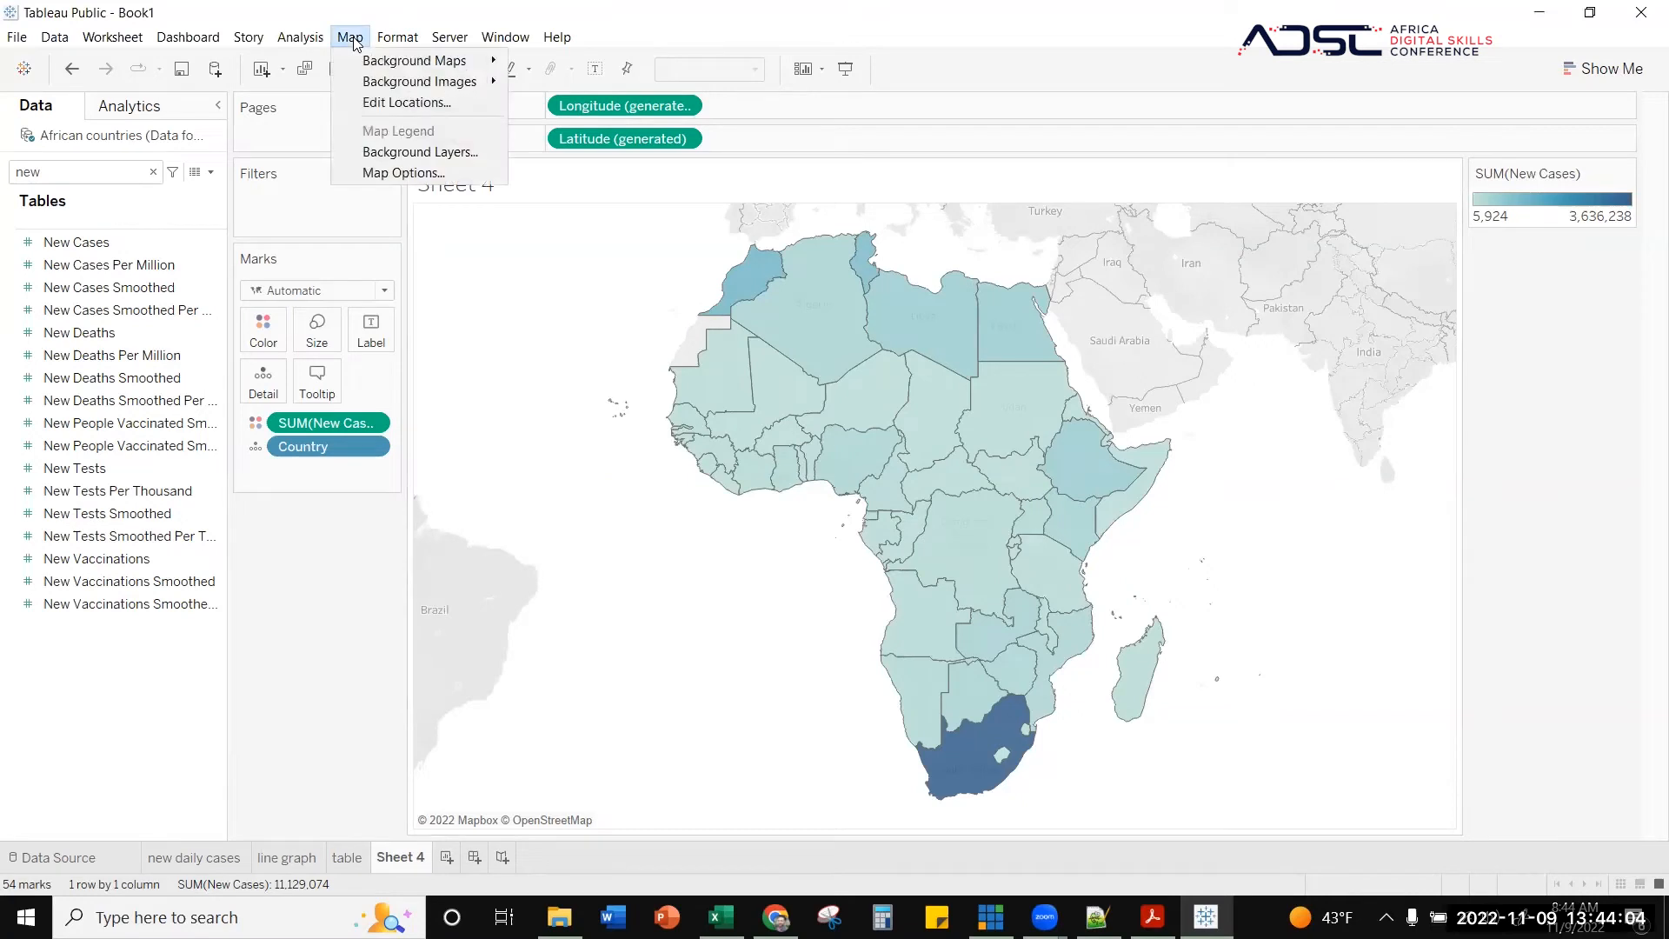
click(419, 153)
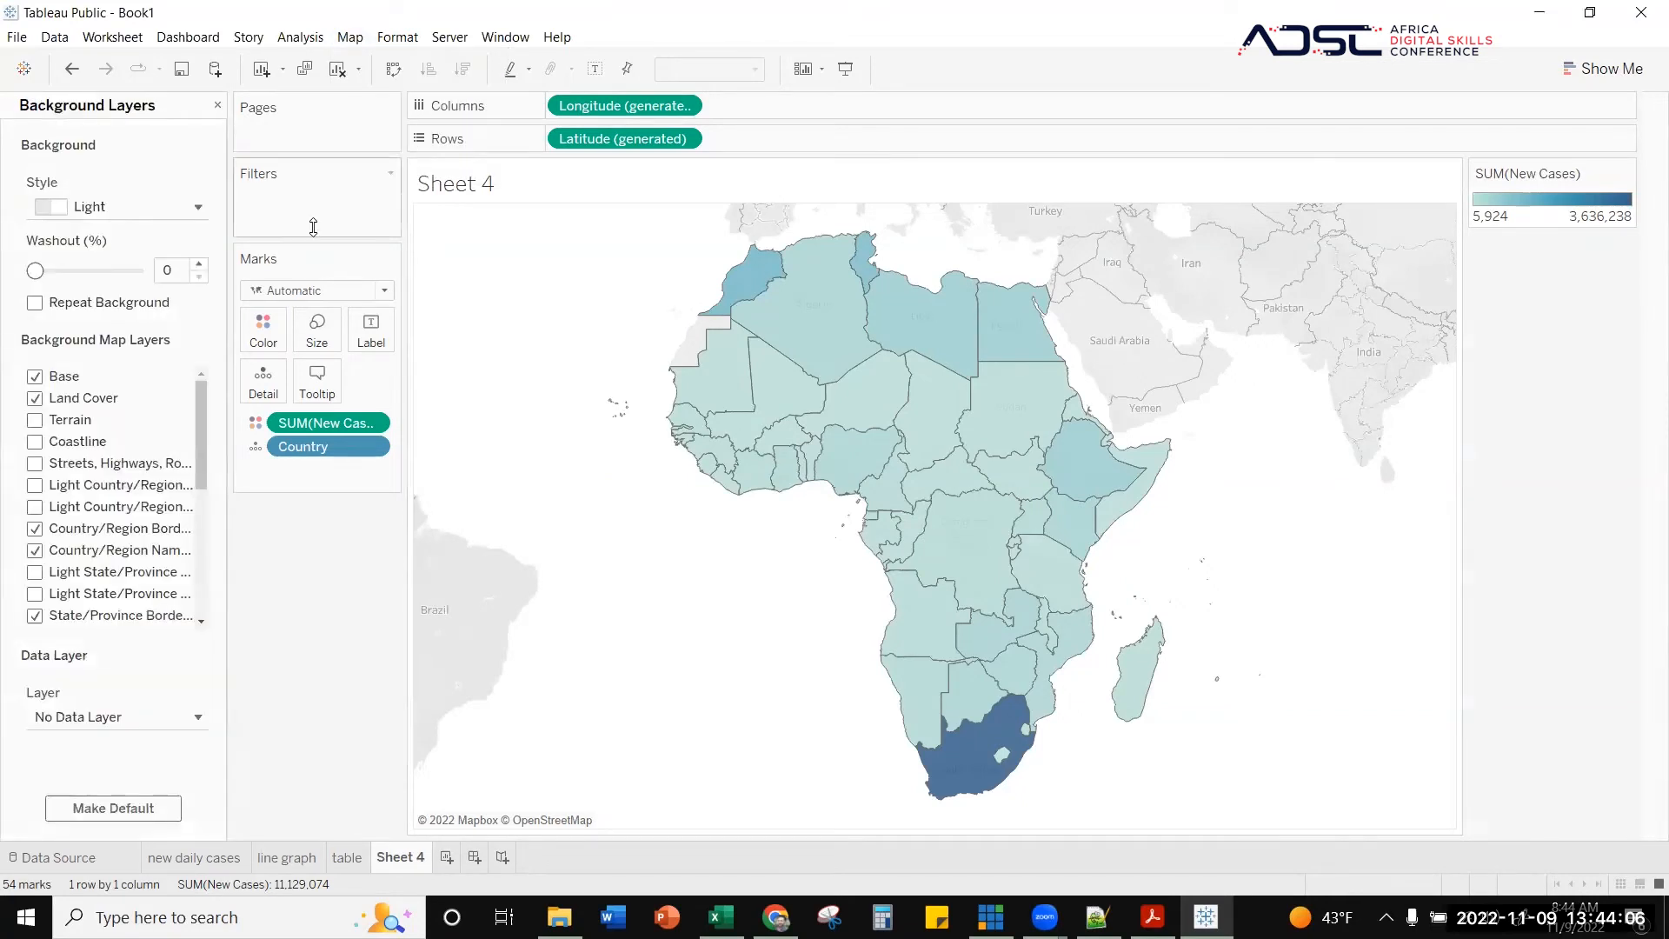
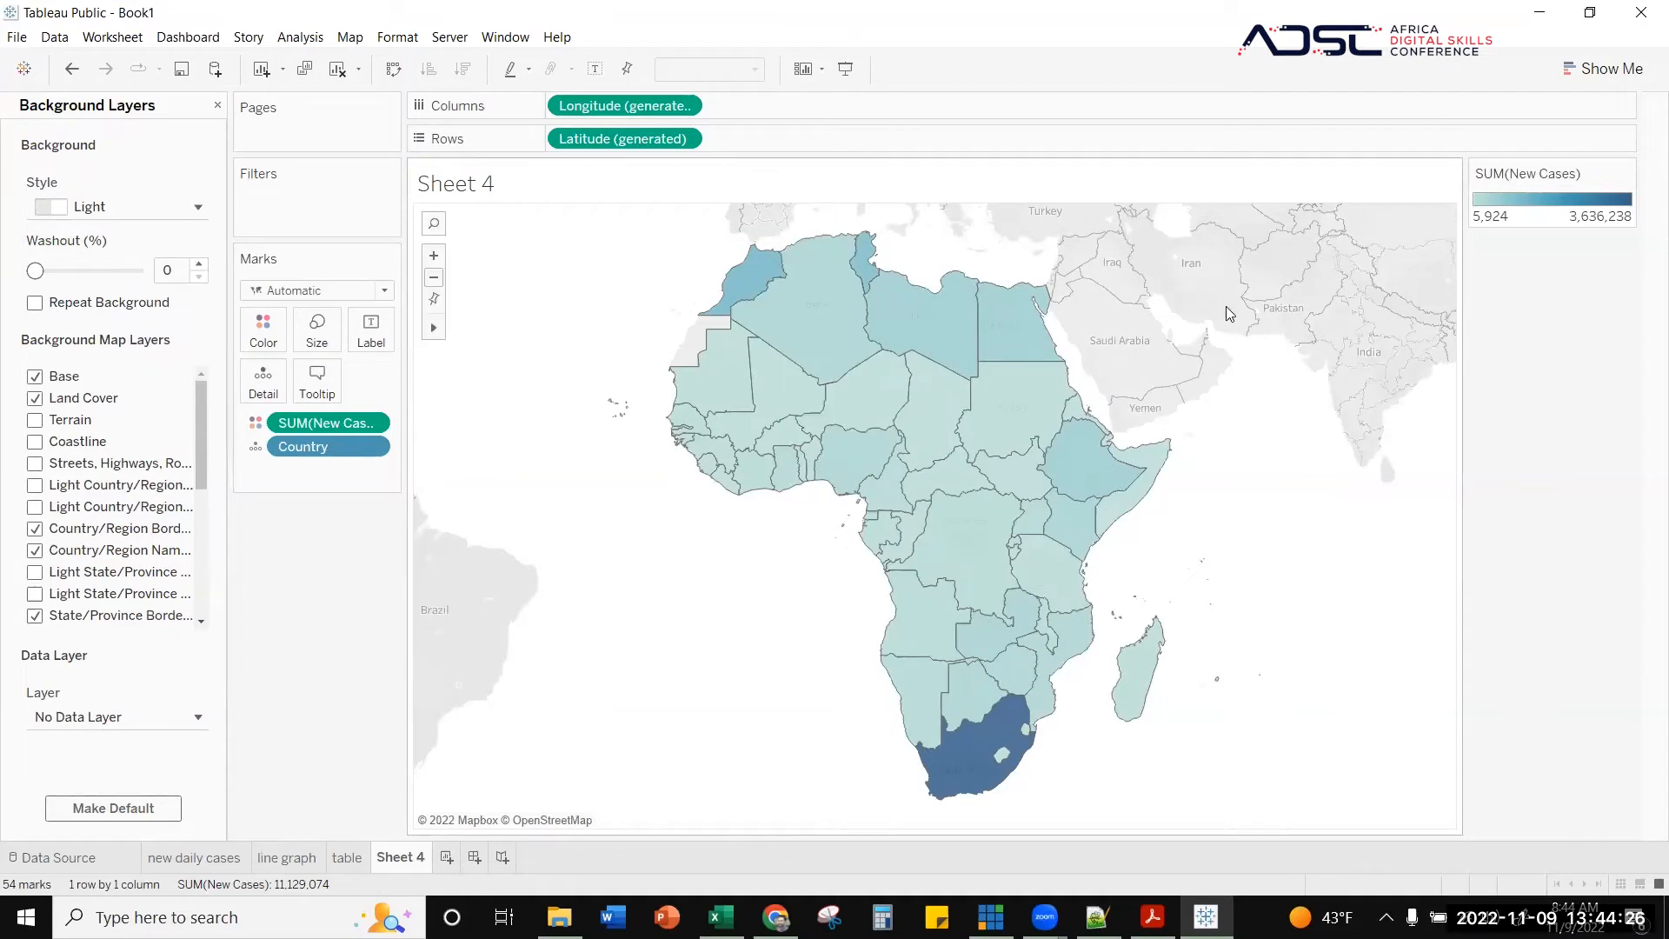
click(35, 377)
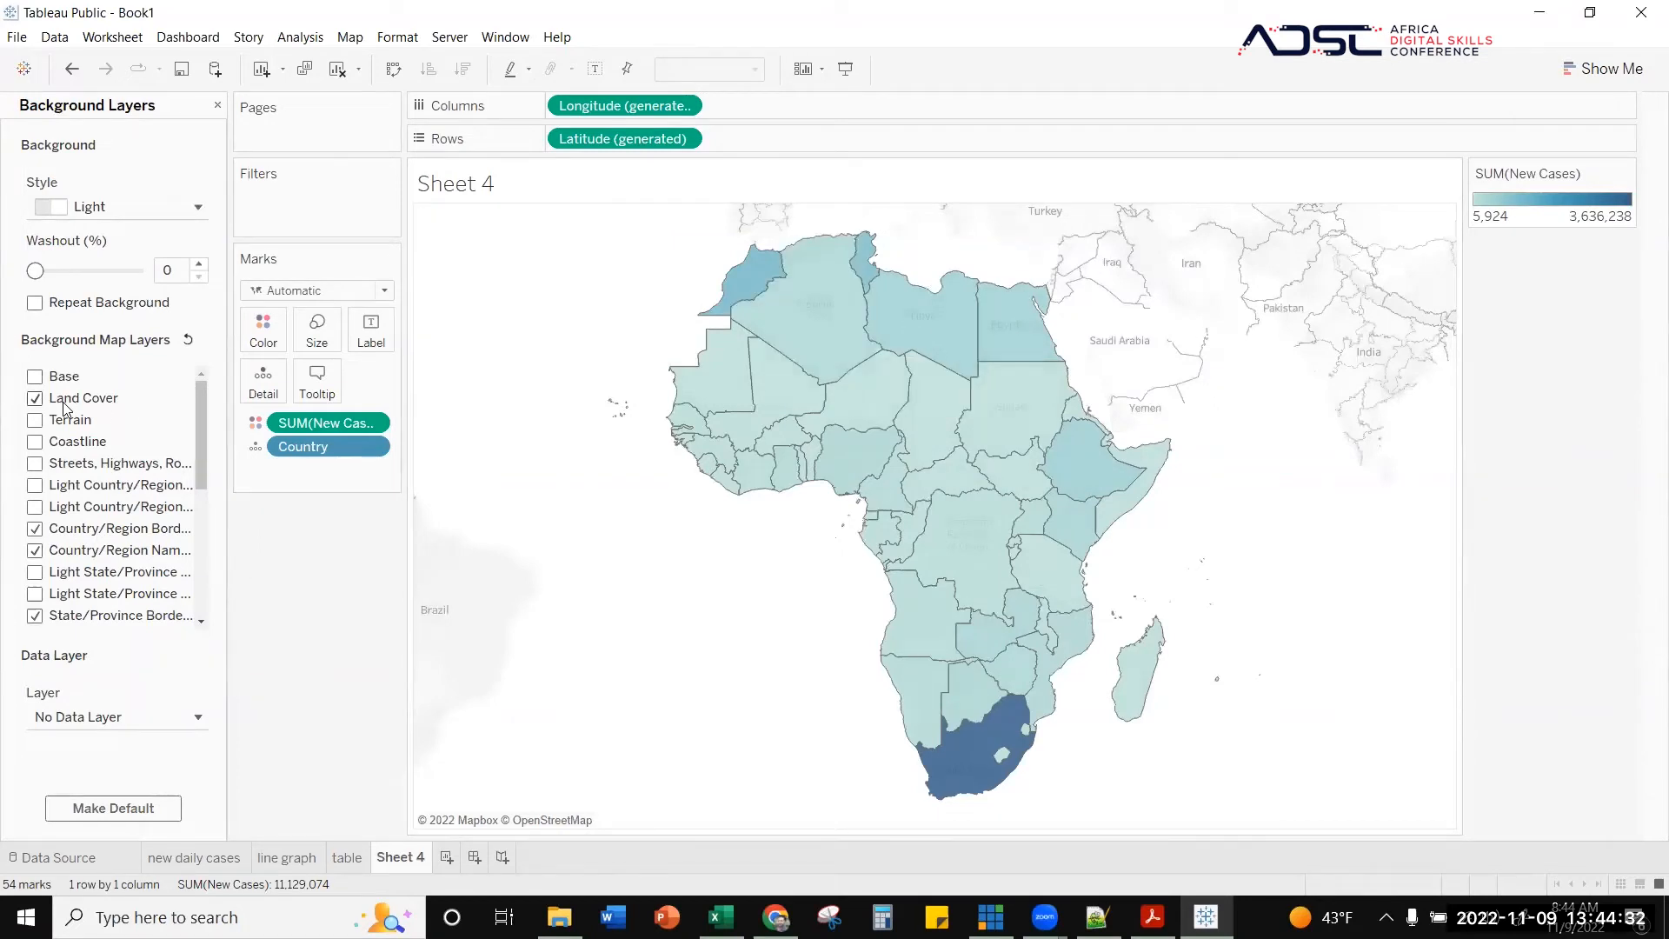
click(34, 399)
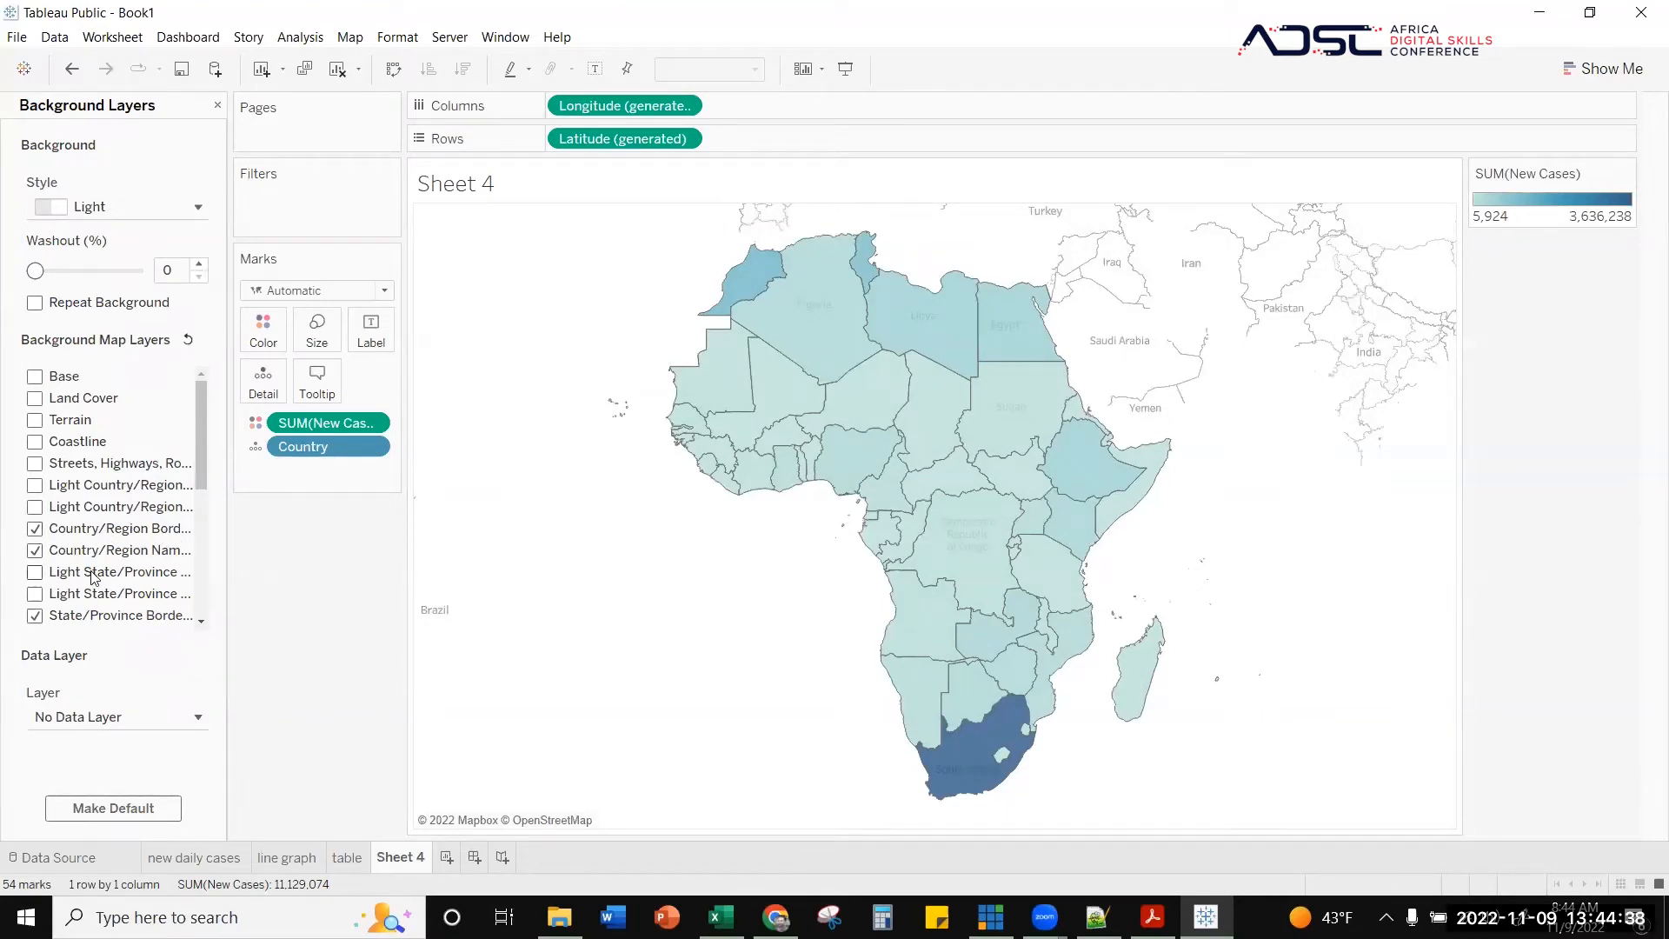
click(34, 551)
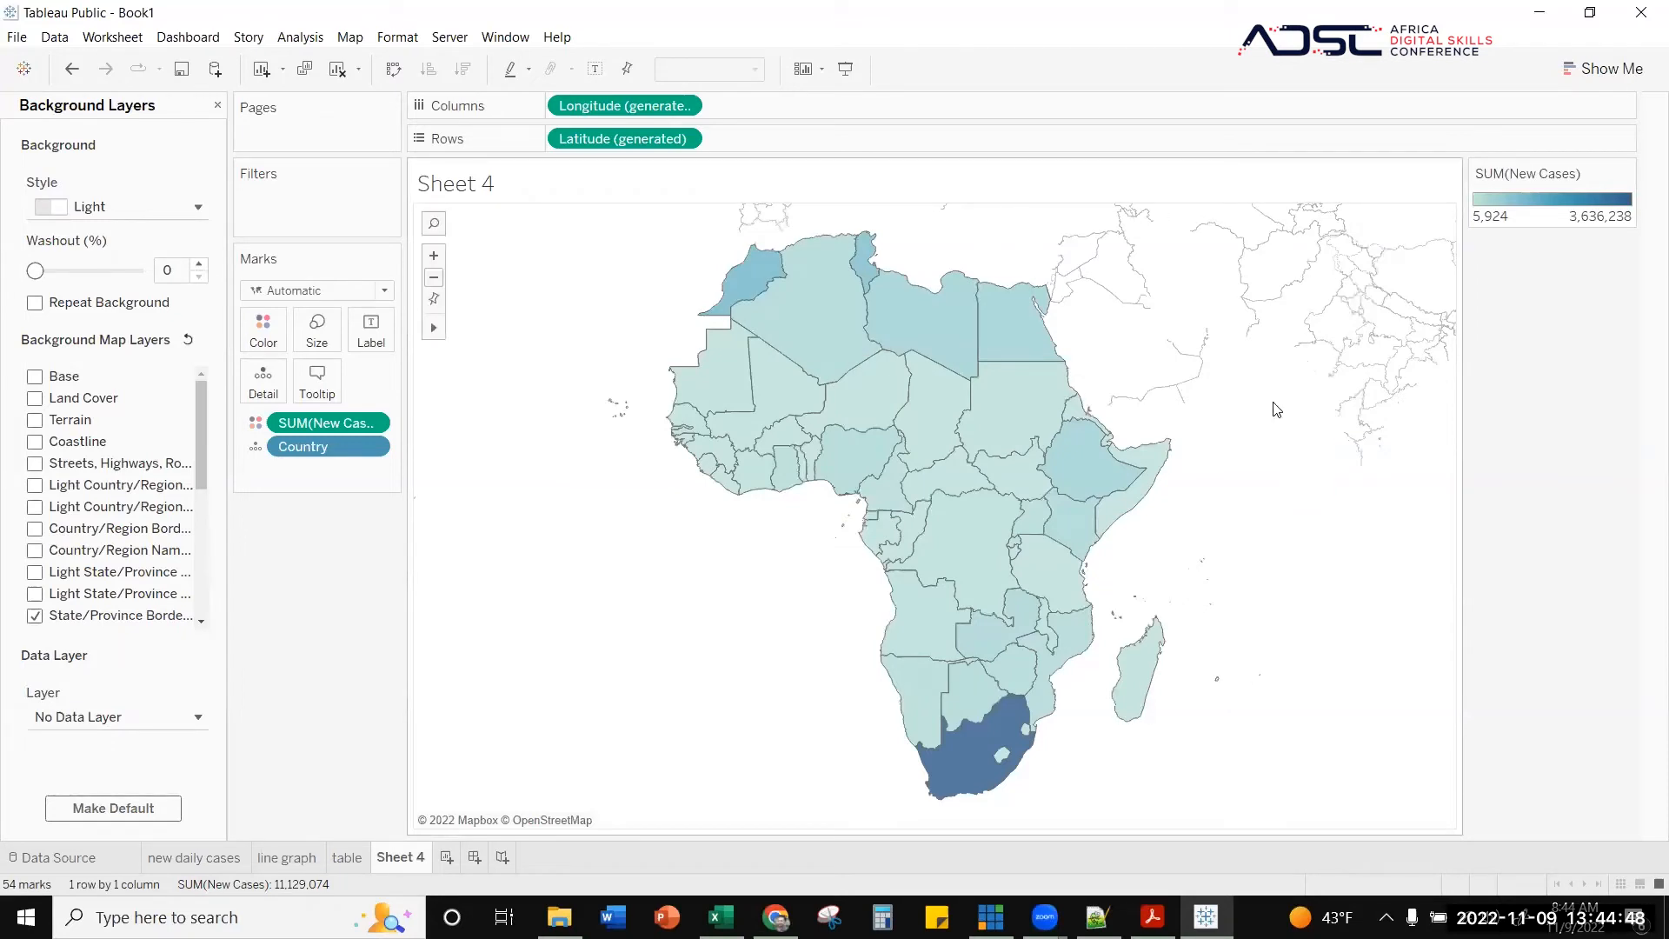
click(35, 616)
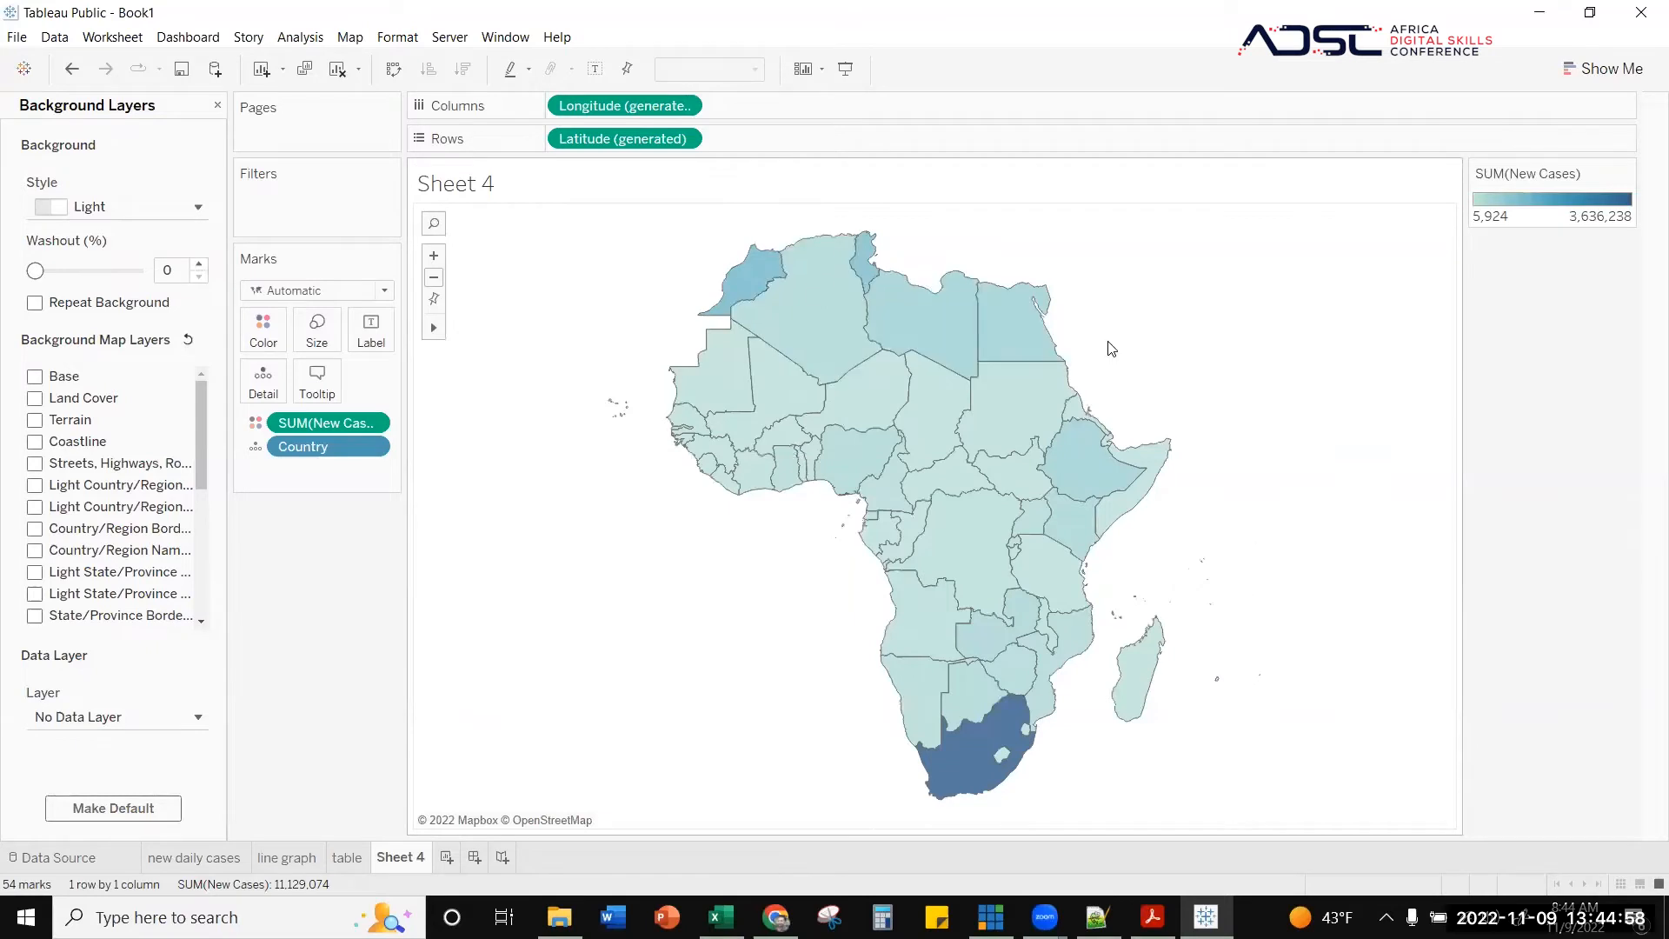
- Examine the worksheet shading colours offered in the map's Format Shading settings
right_click(1128, 307)
click(1193, 393)
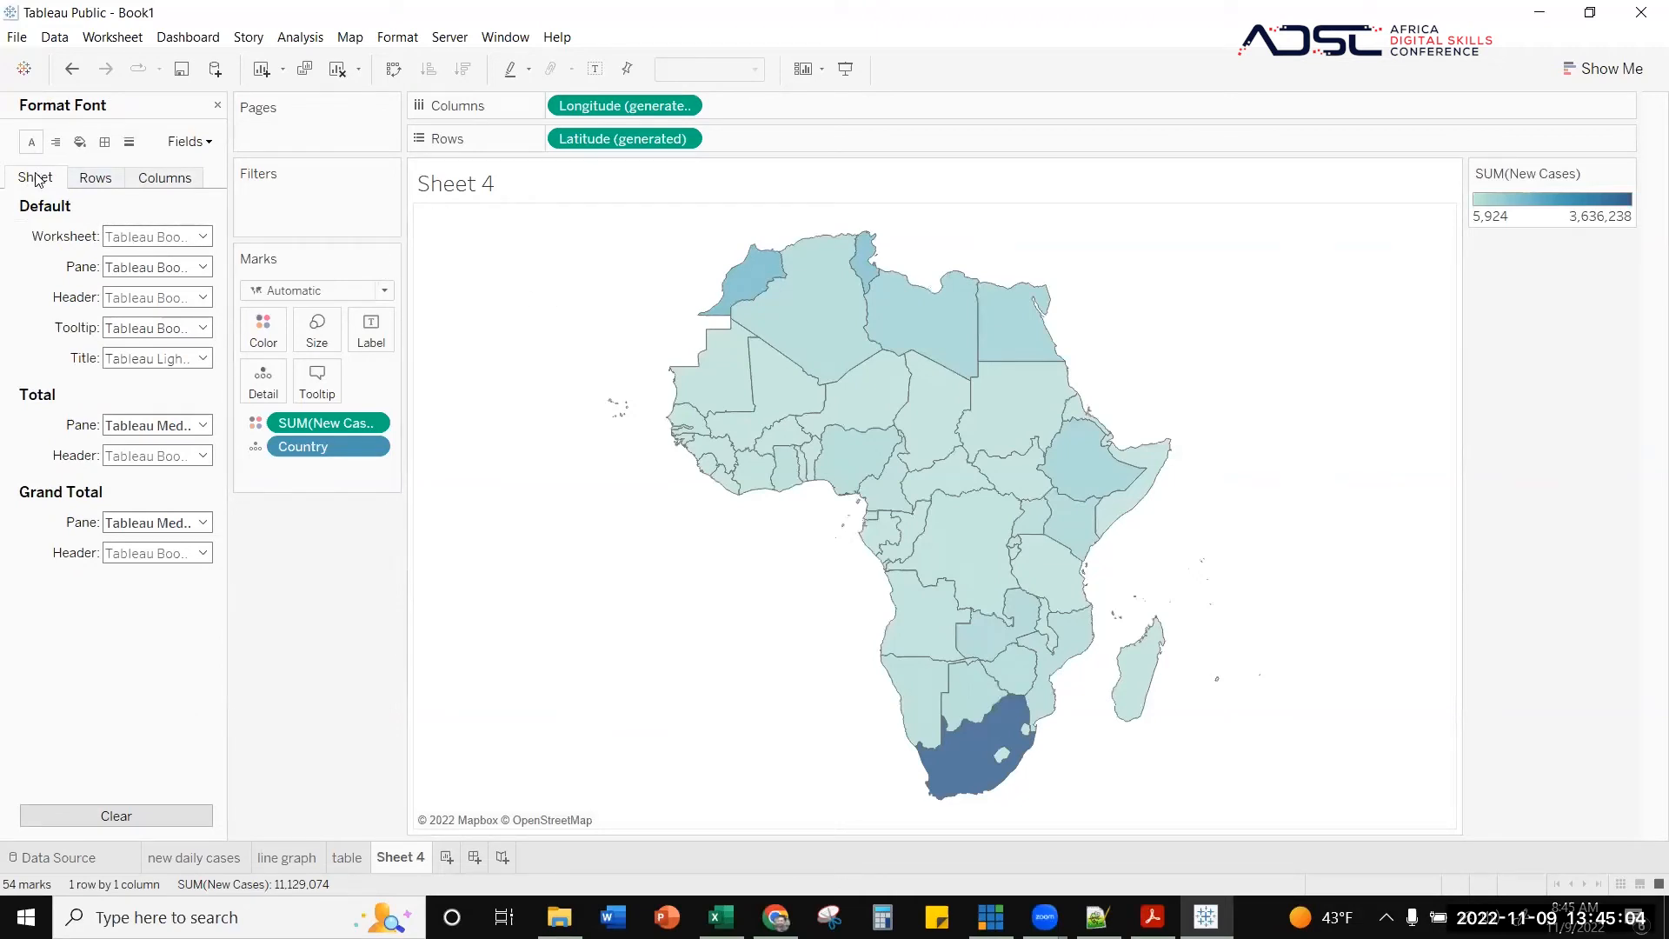
click(80, 141)
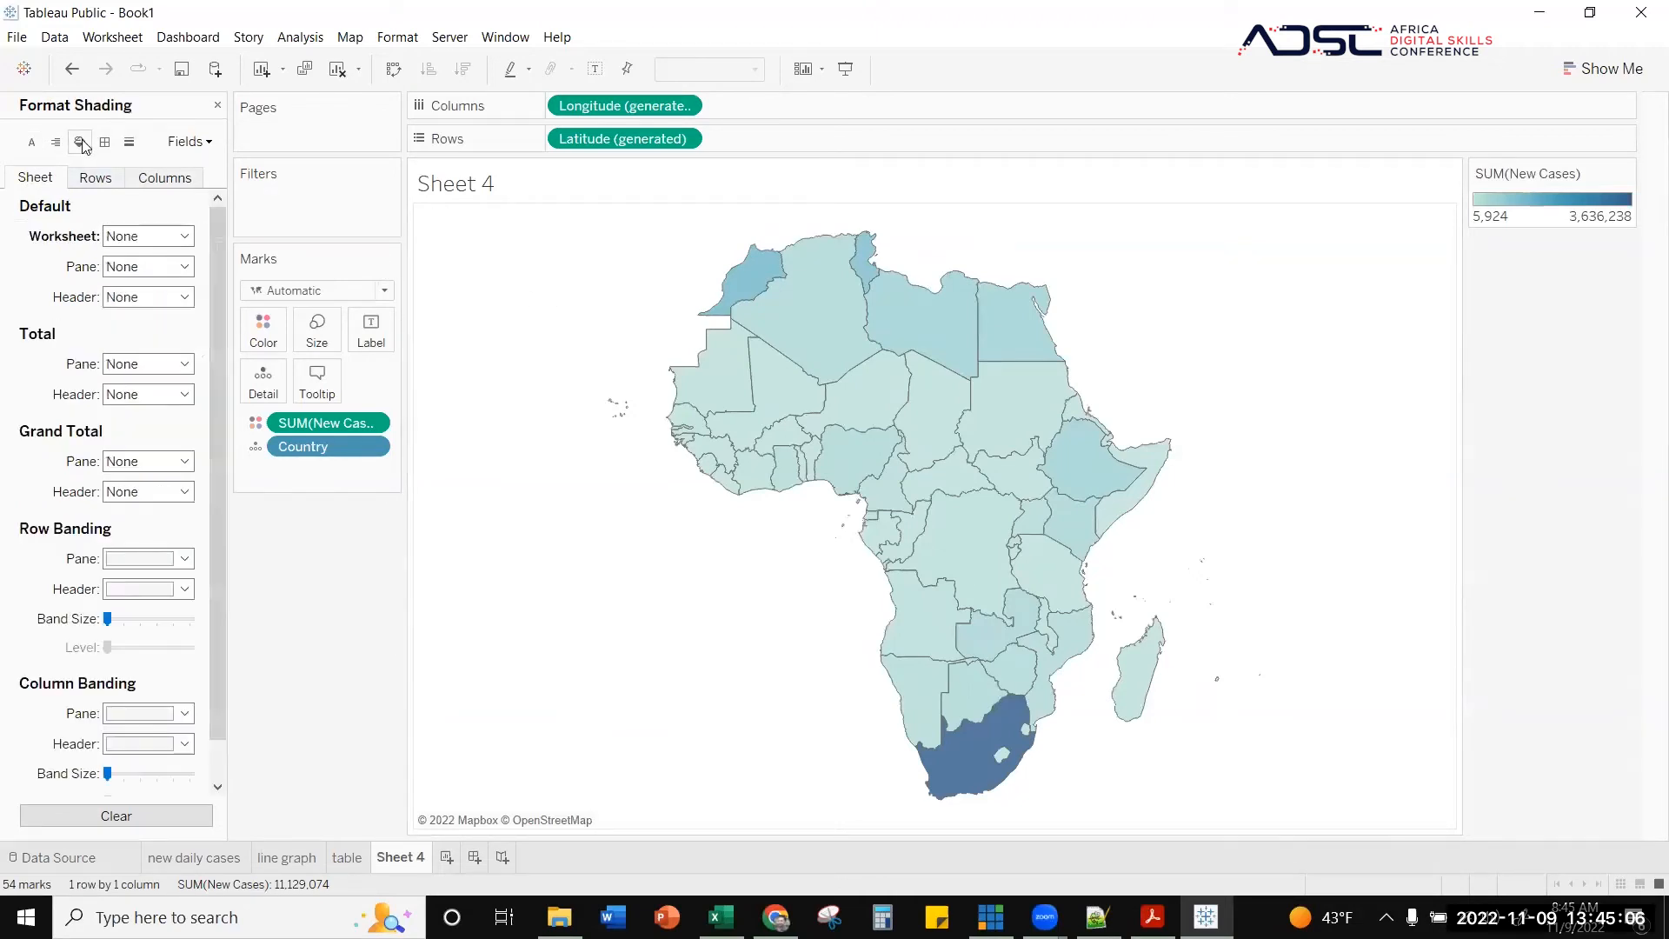
click(185, 237)
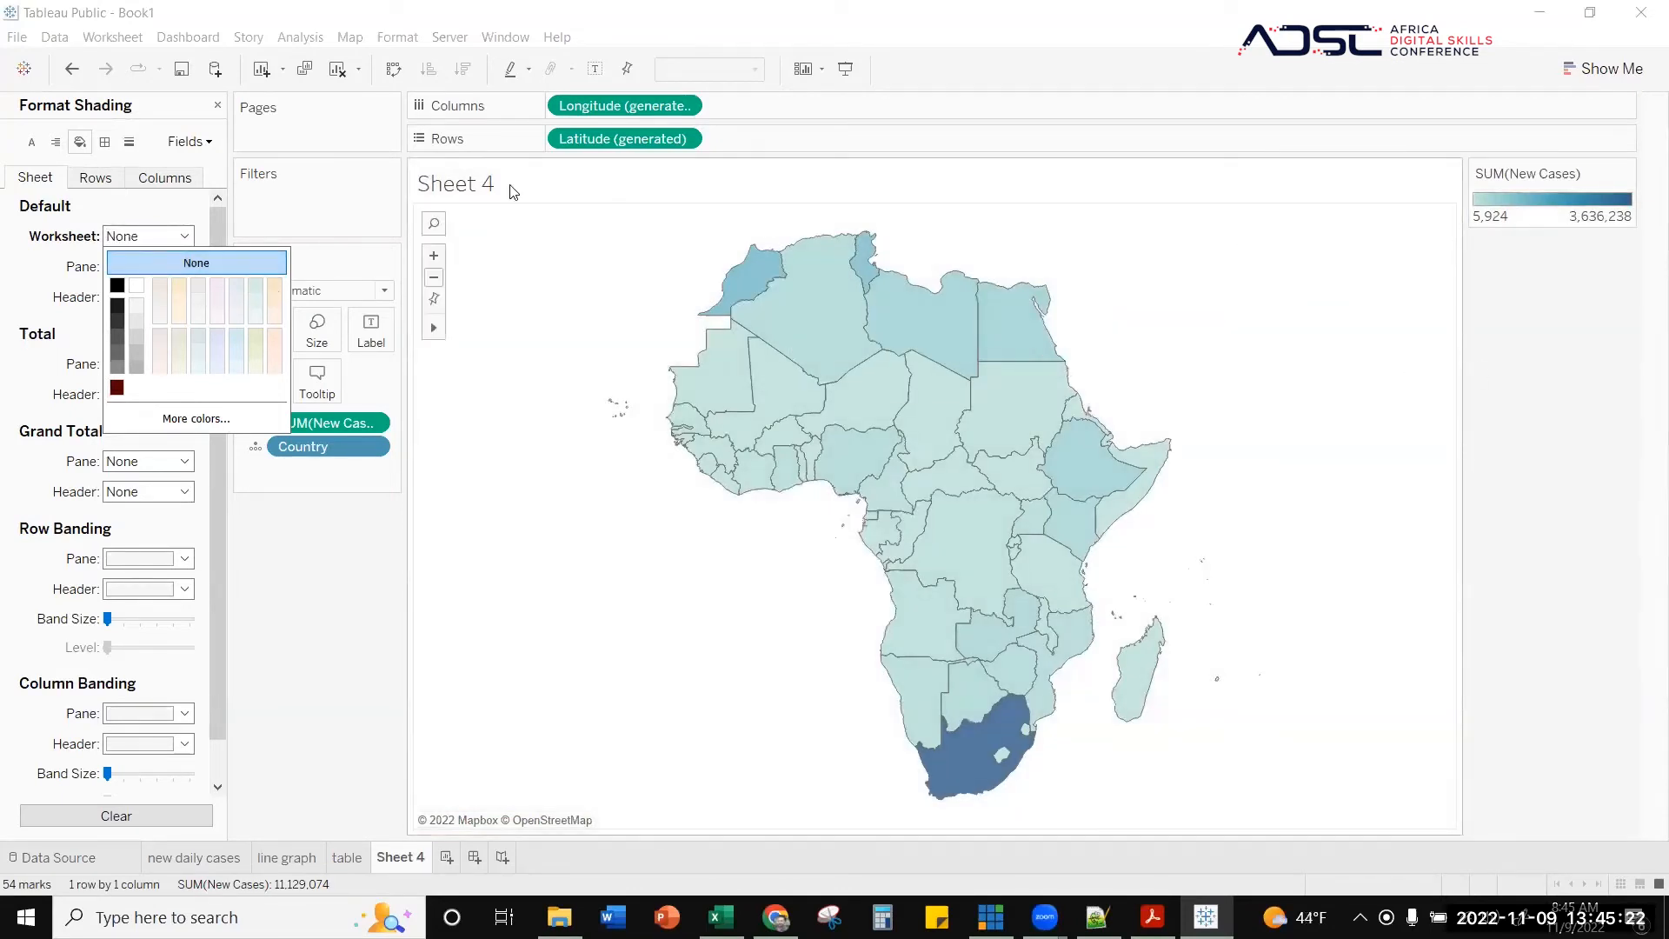
- Show the Base layer of the background map again
click(349, 36)
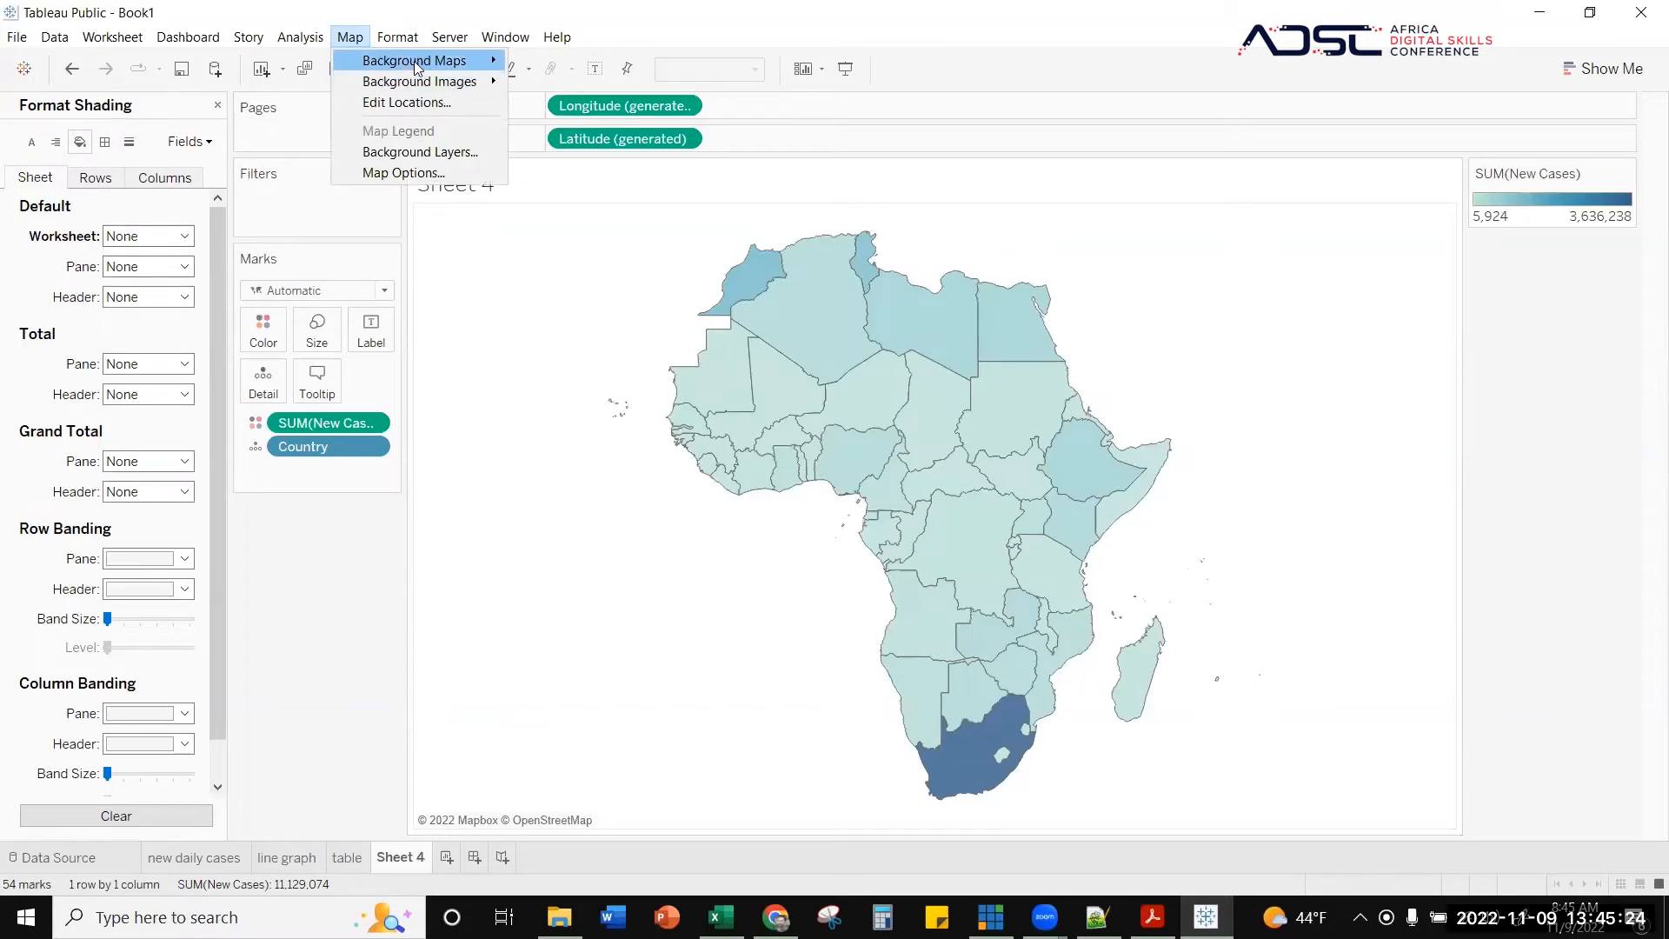
click(410, 153)
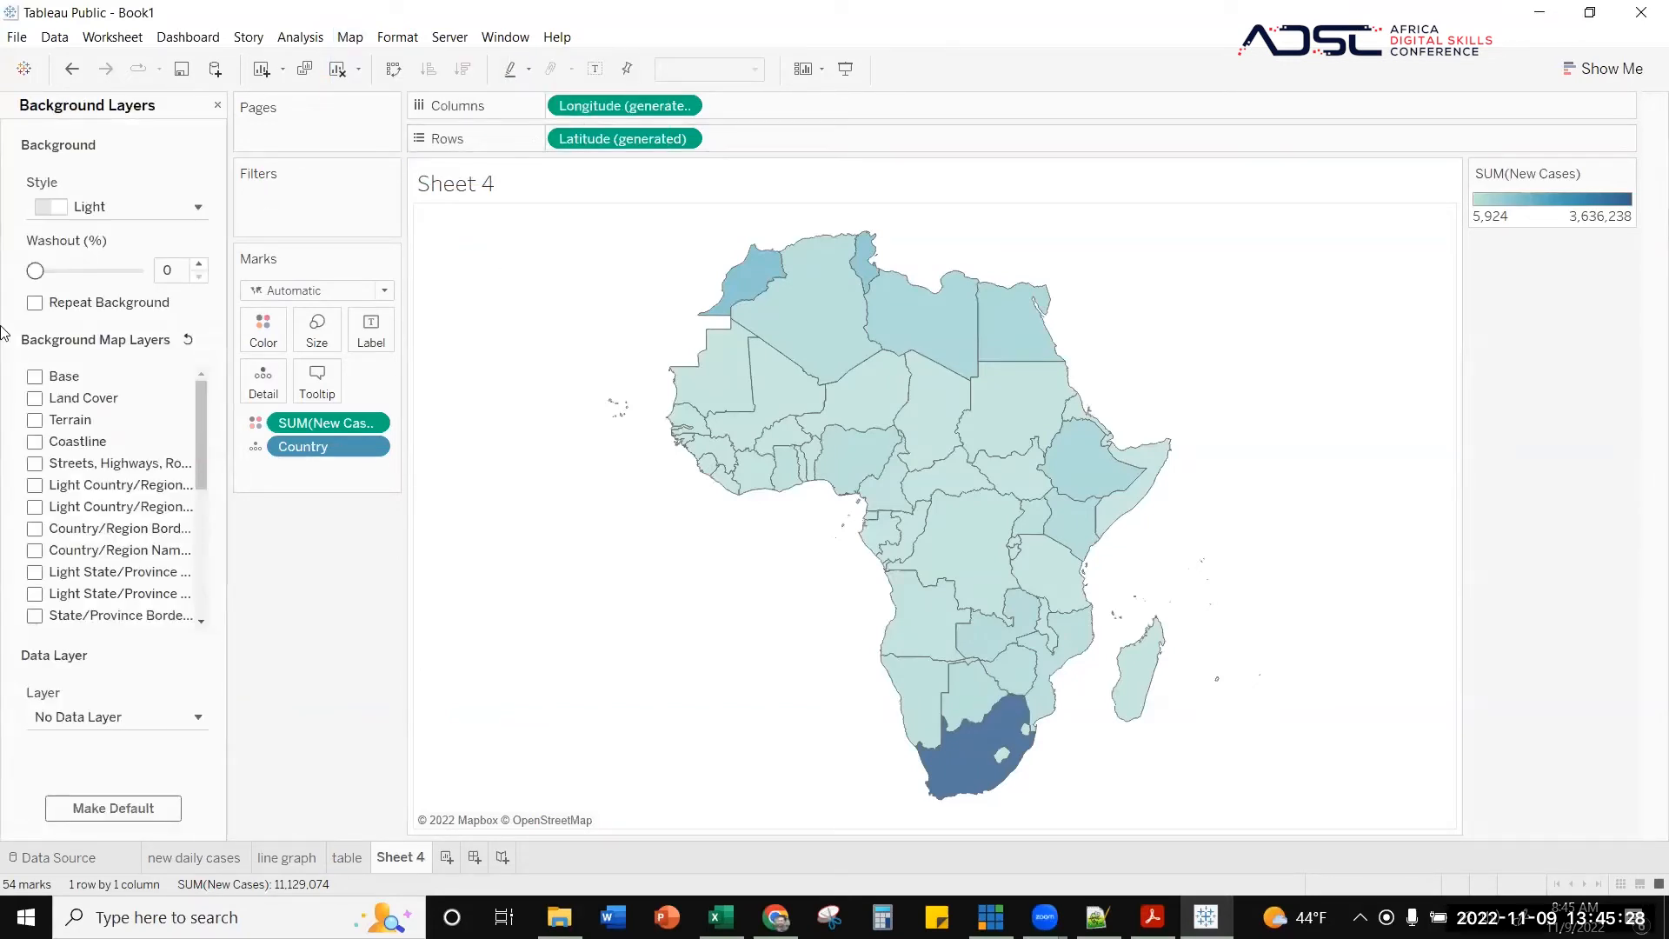
click(35, 377)
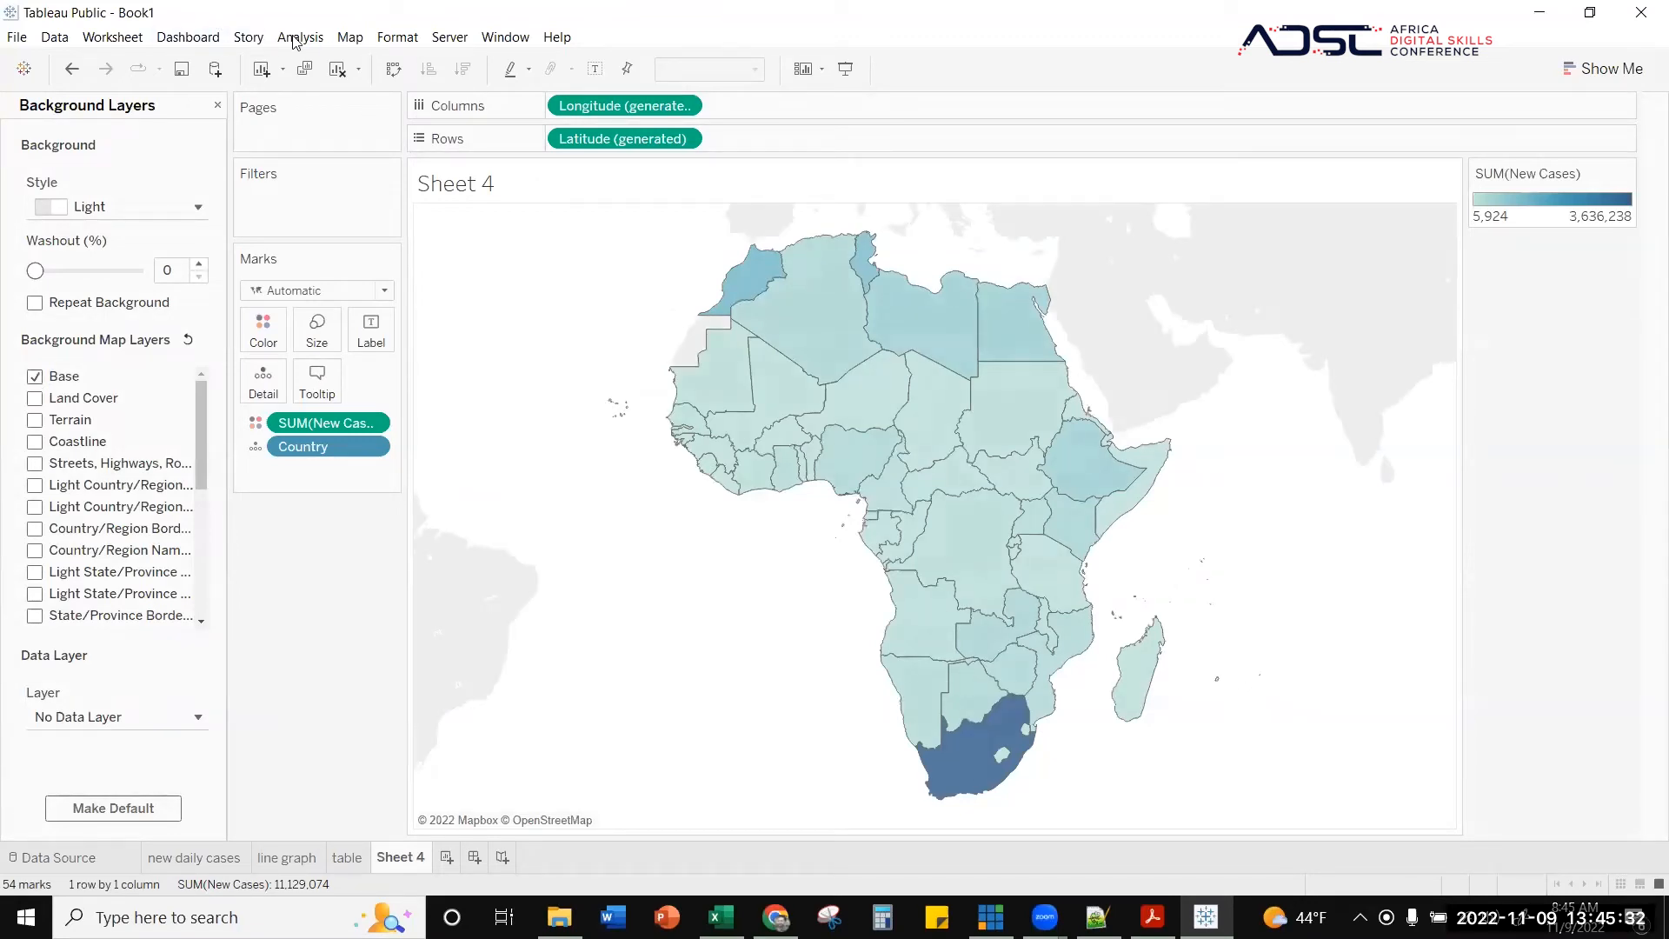
- Try black as the worksheet shading colour and reset the shading to None
right_click(633, 263)
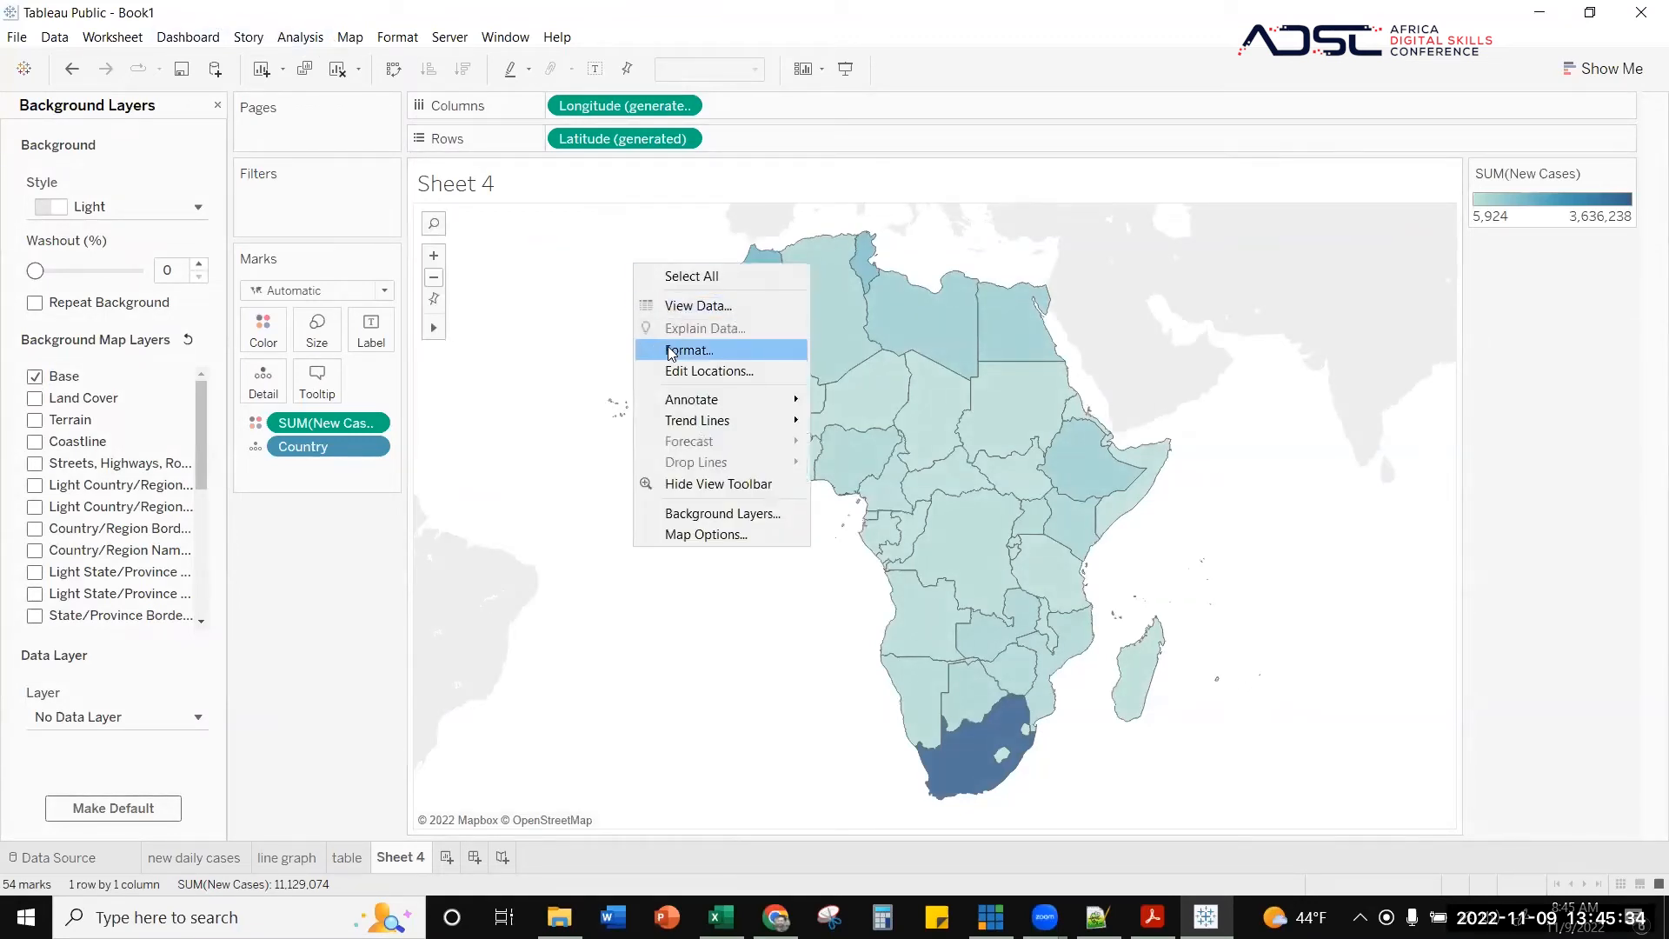
click(646, 348)
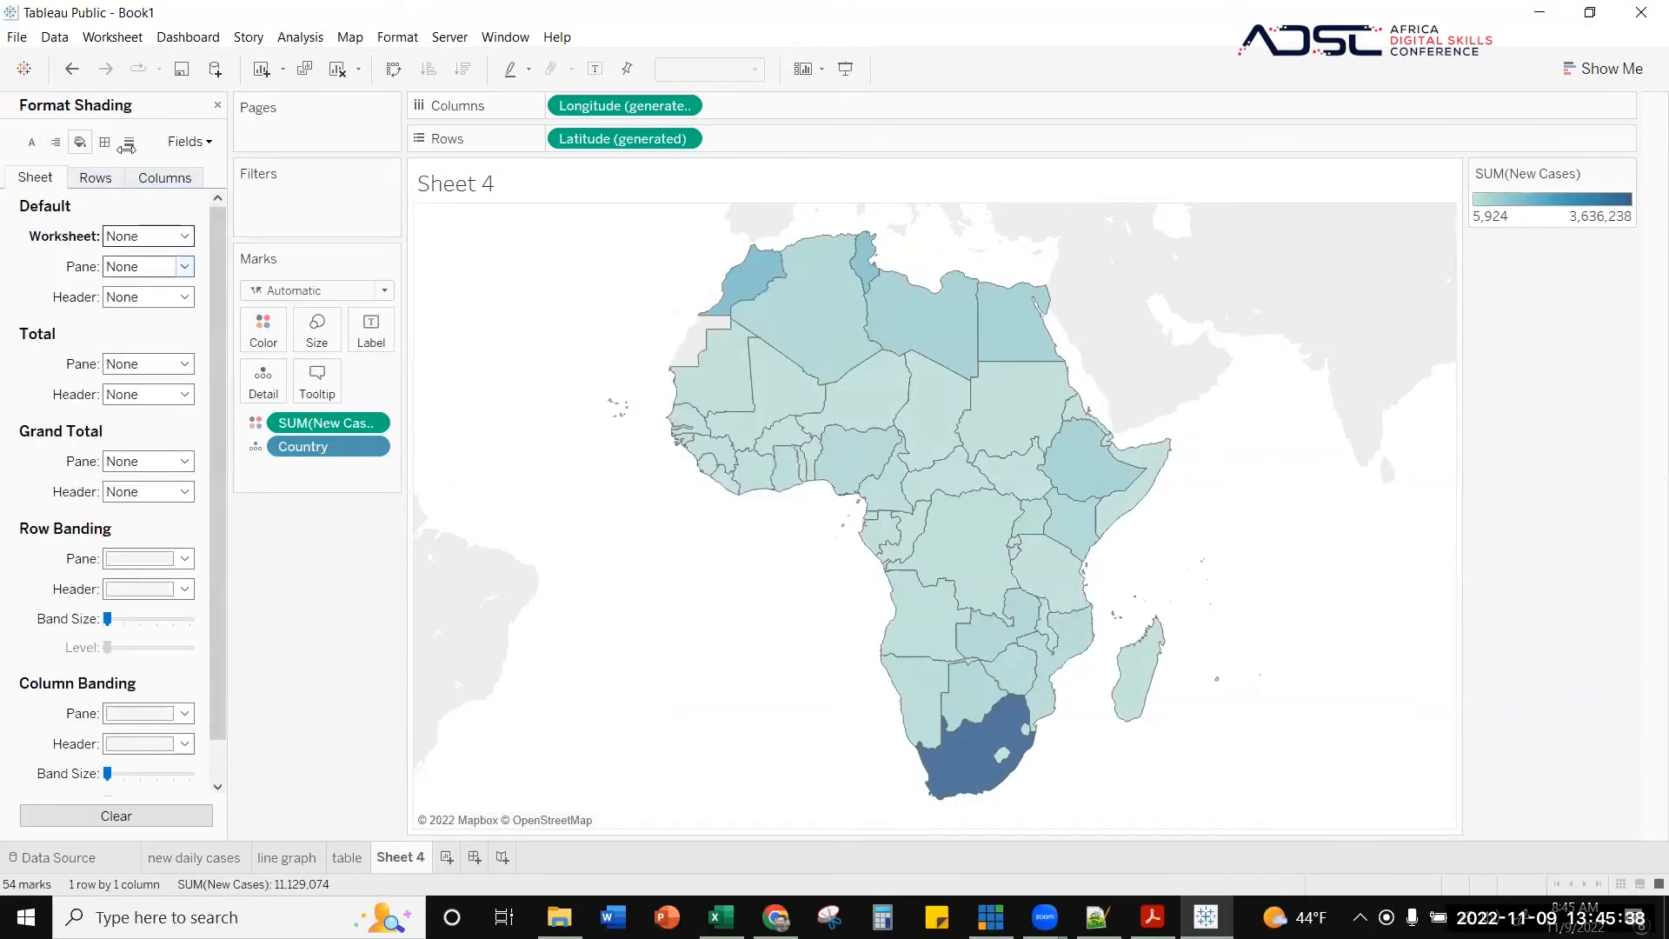
click(174, 235)
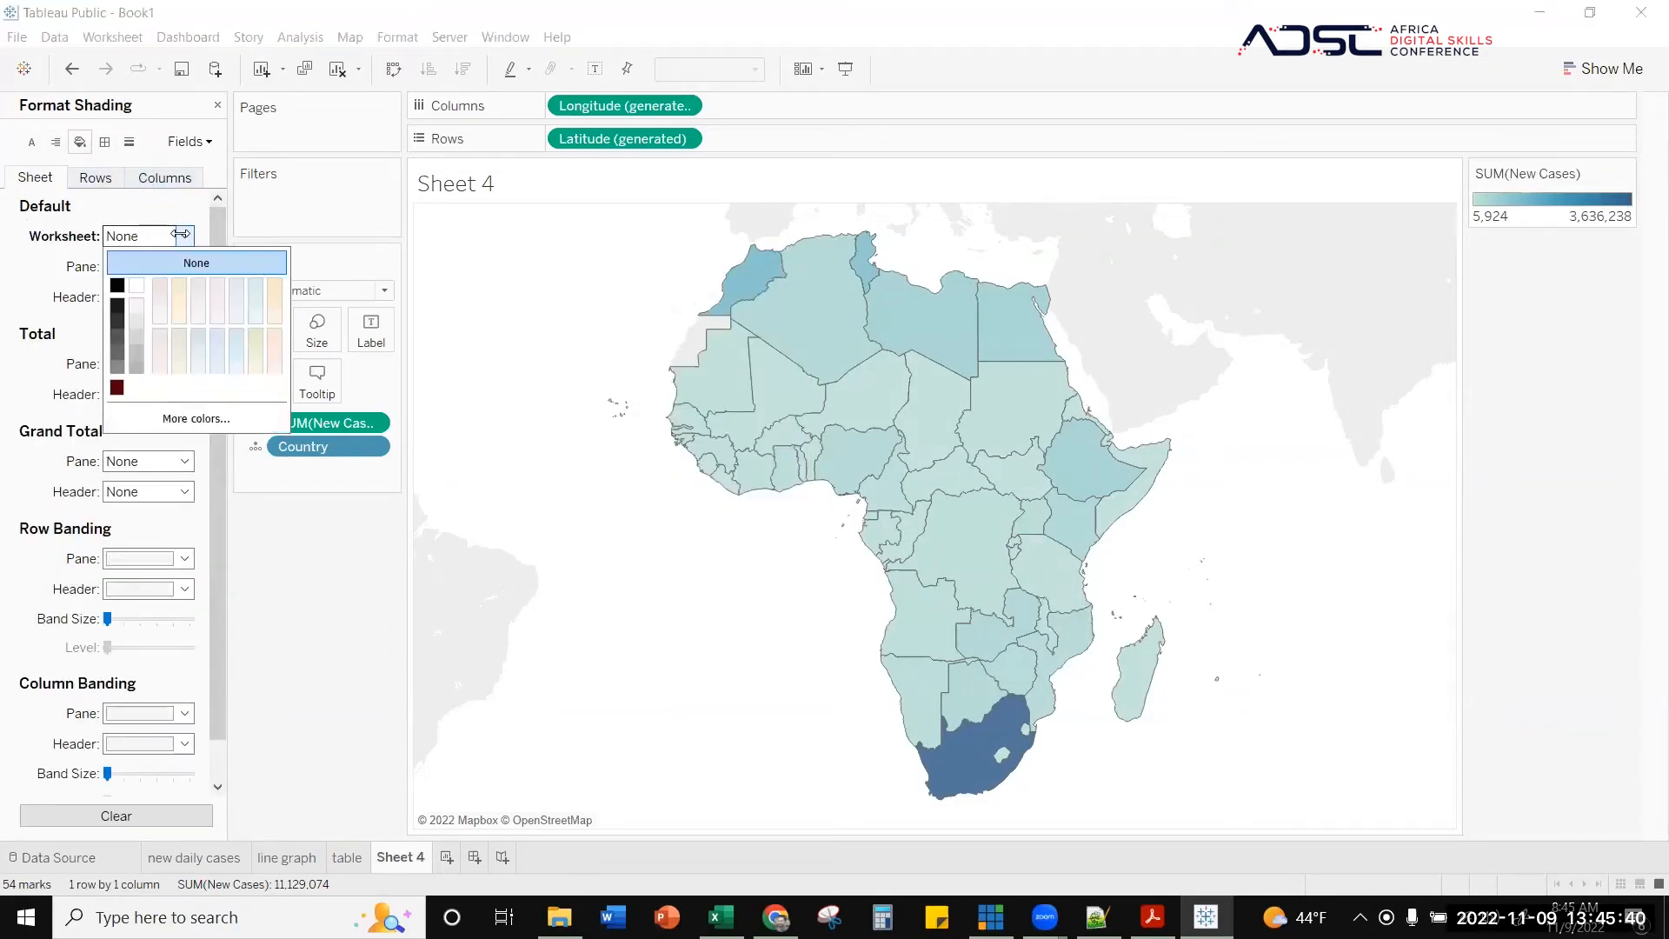
click(119, 284)
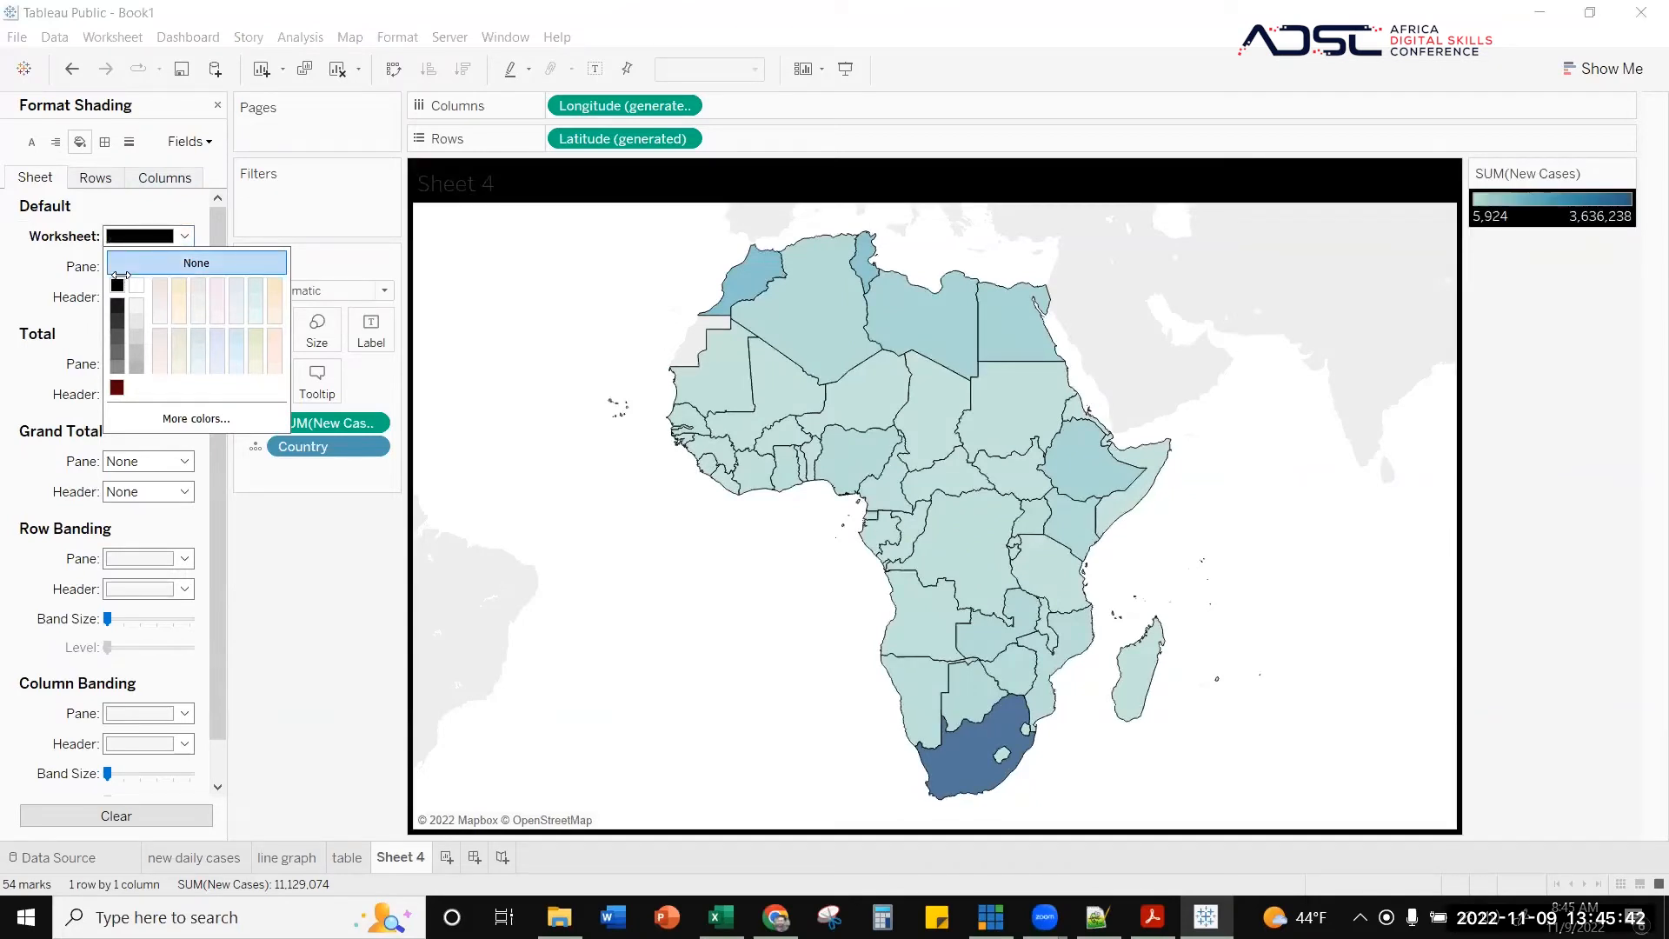
click(187, 261)
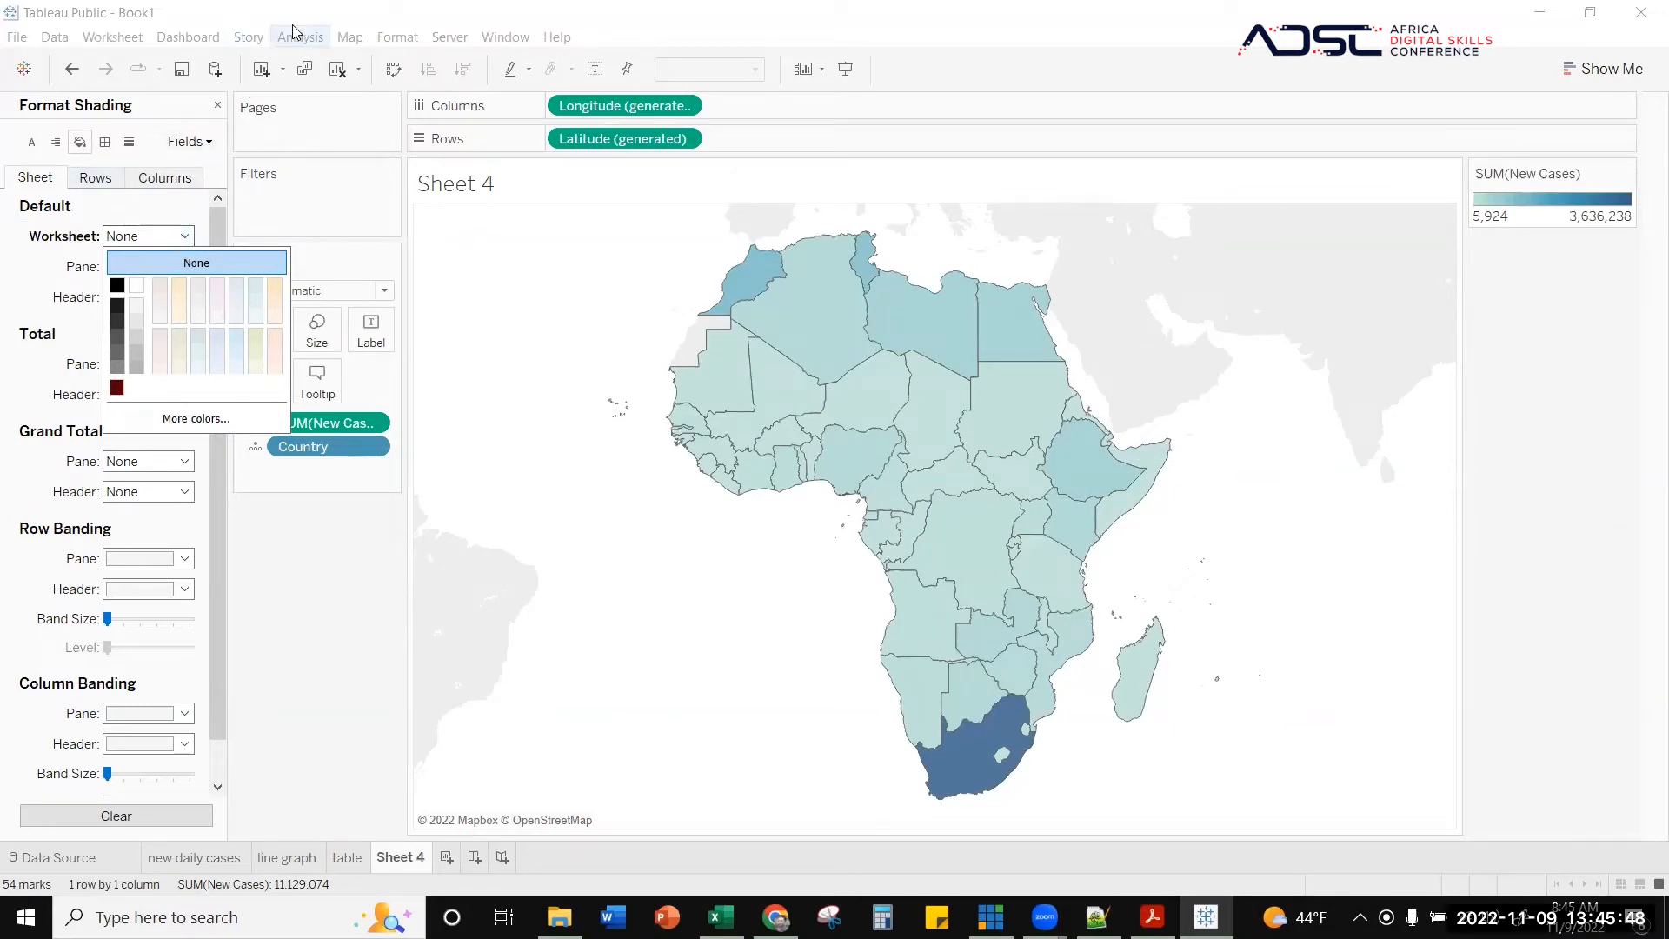
- Check Map Options without changing them, and hide the background map's Base layer
click(351, 38)
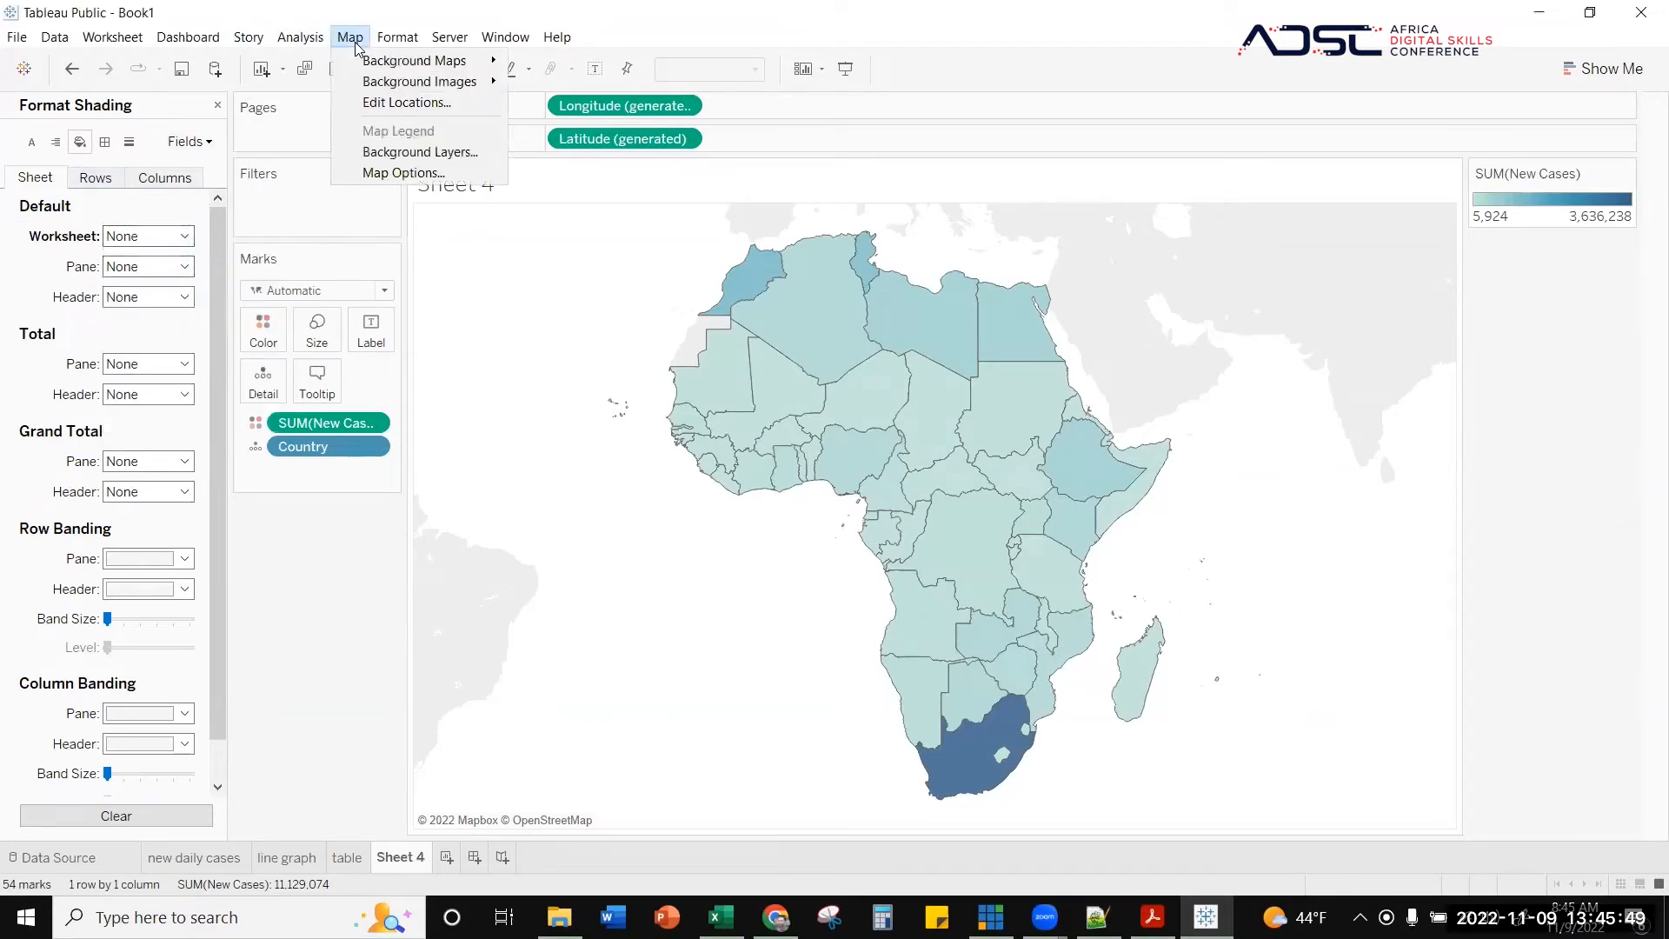
click(402, 173)
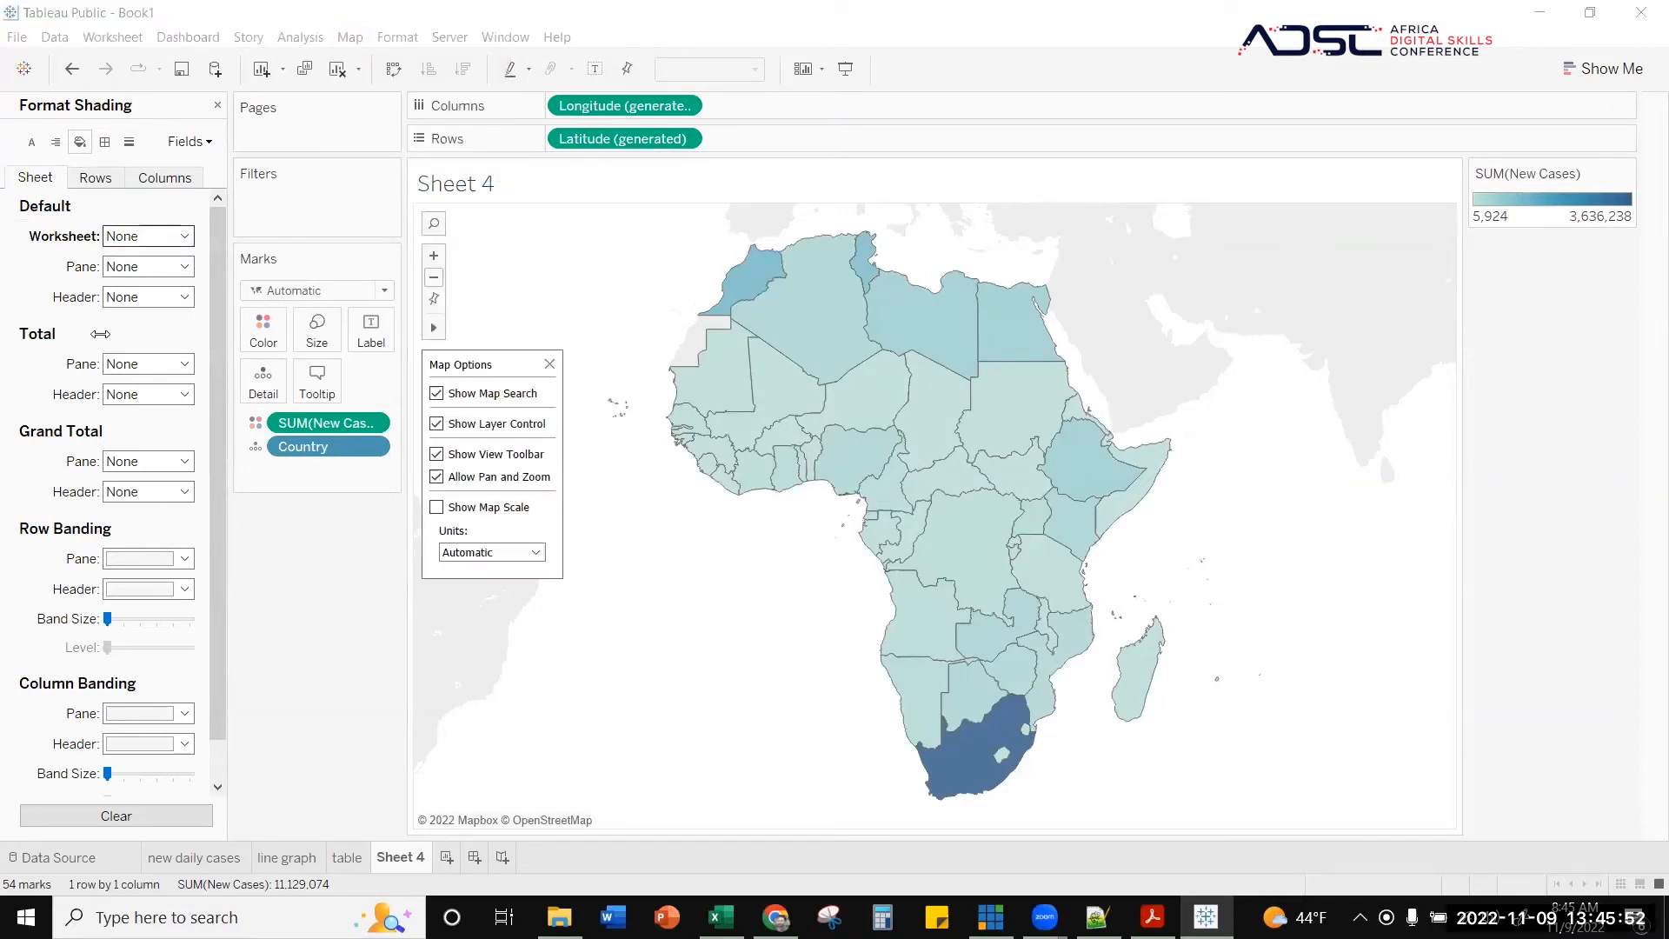
click(522, 250)
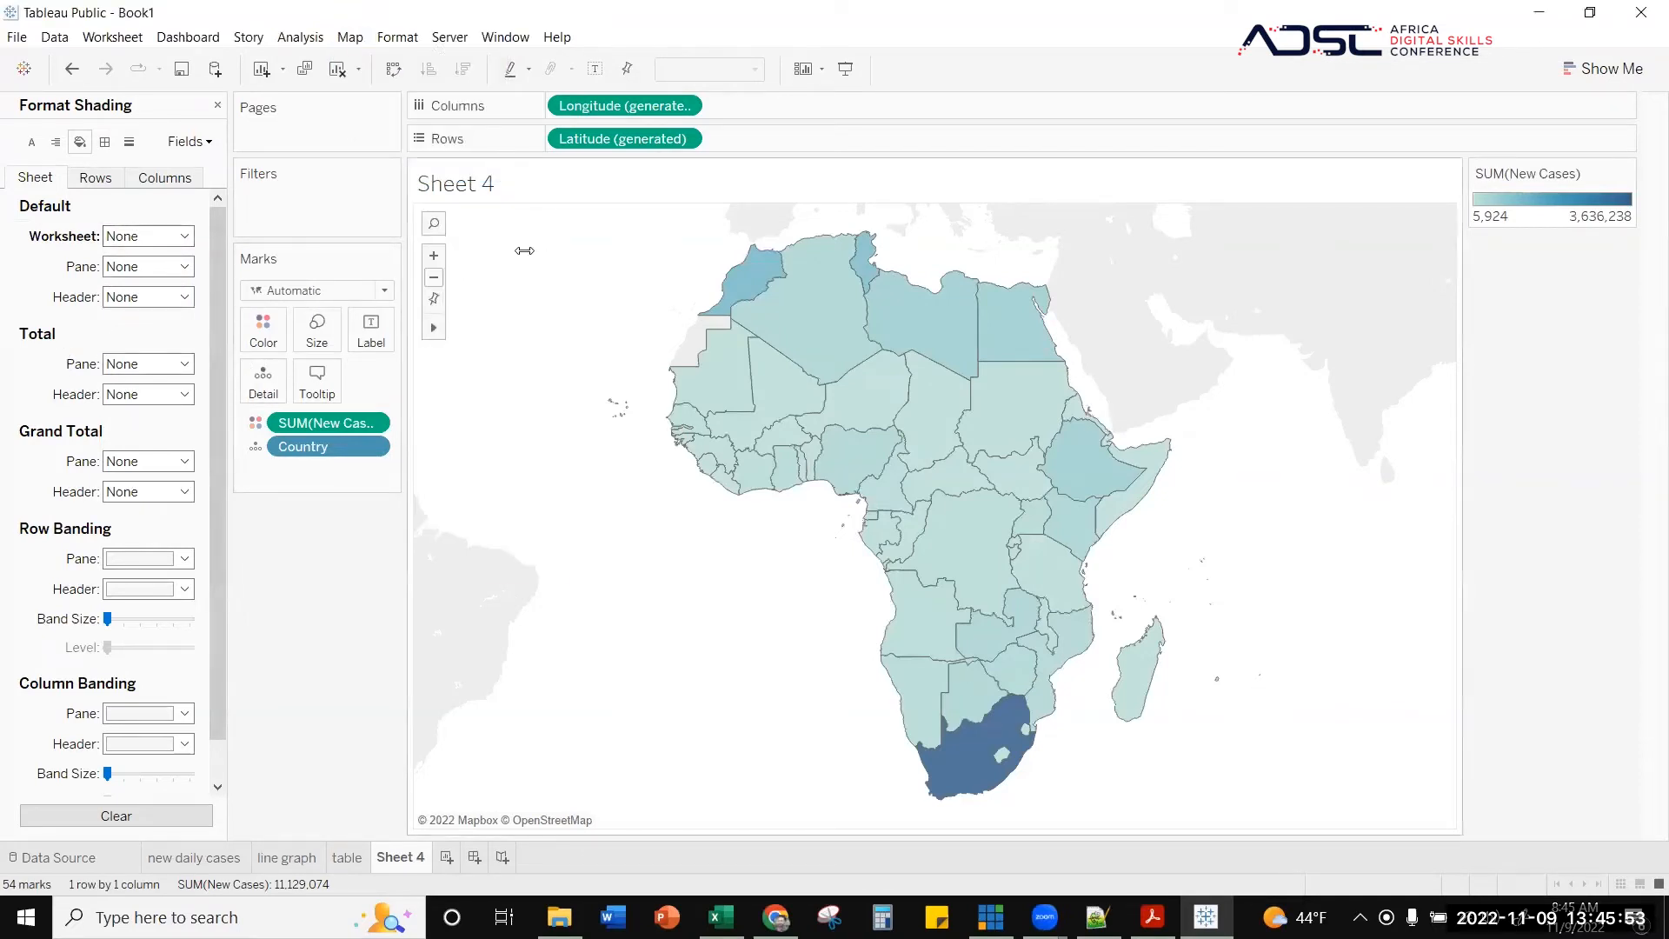
click(351, 37)
click(420, 151)
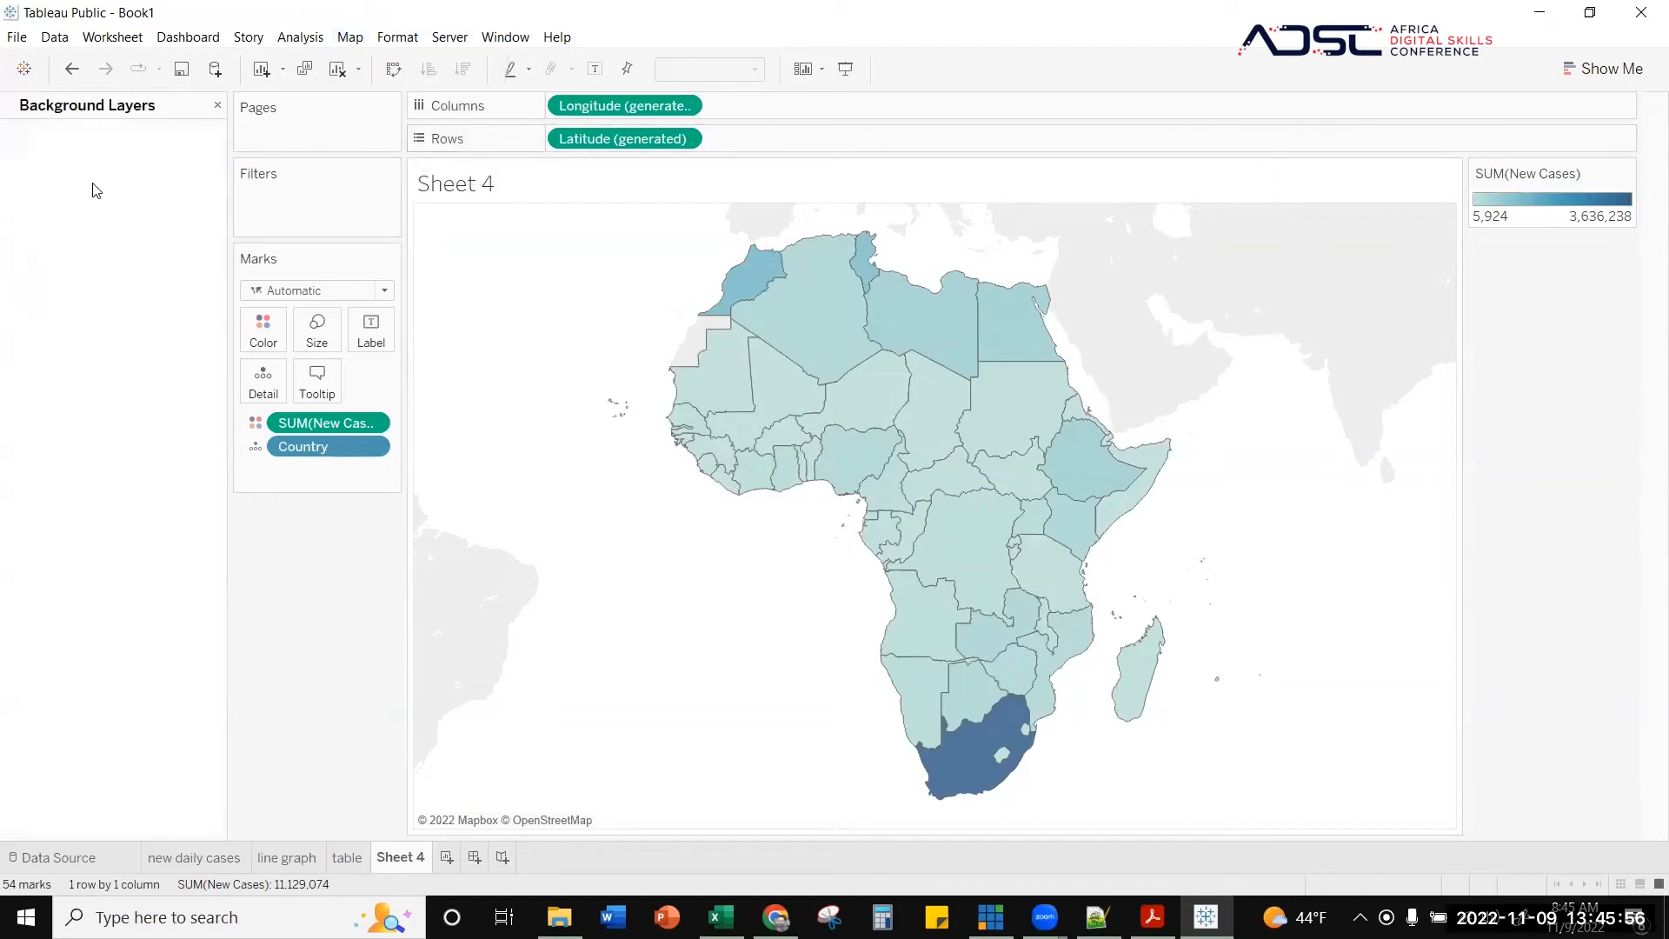
click(35, 376)
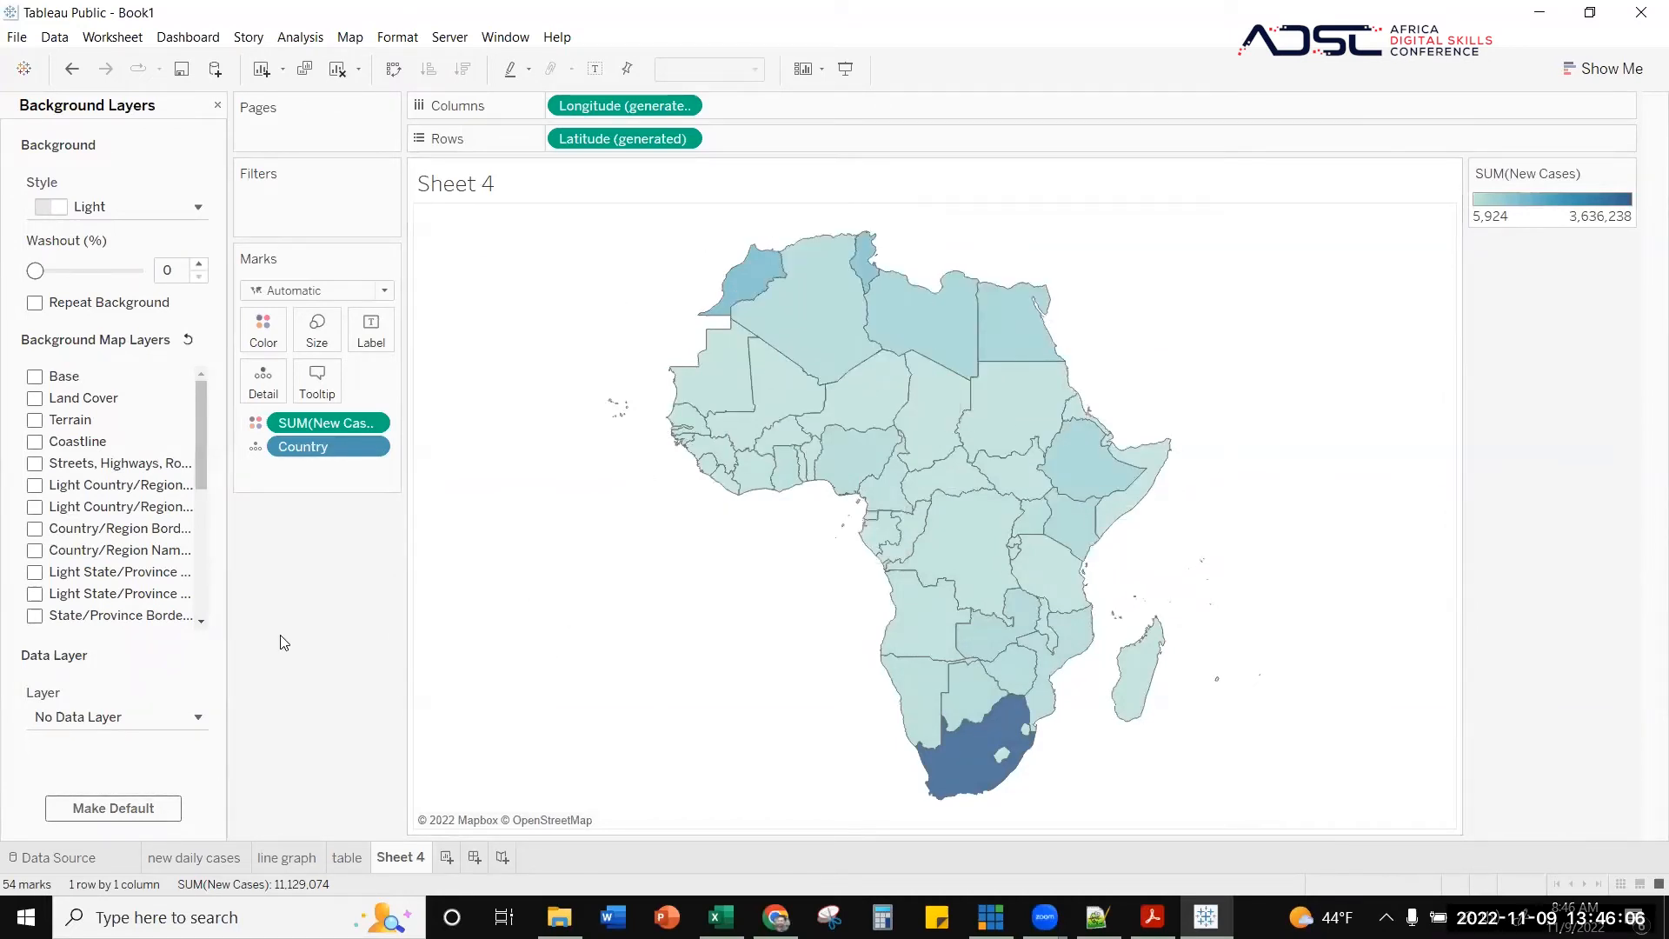
- Clear the field search to list all fields, and add Country as the label of the map marks
click(214, 107)
click(154, 171)
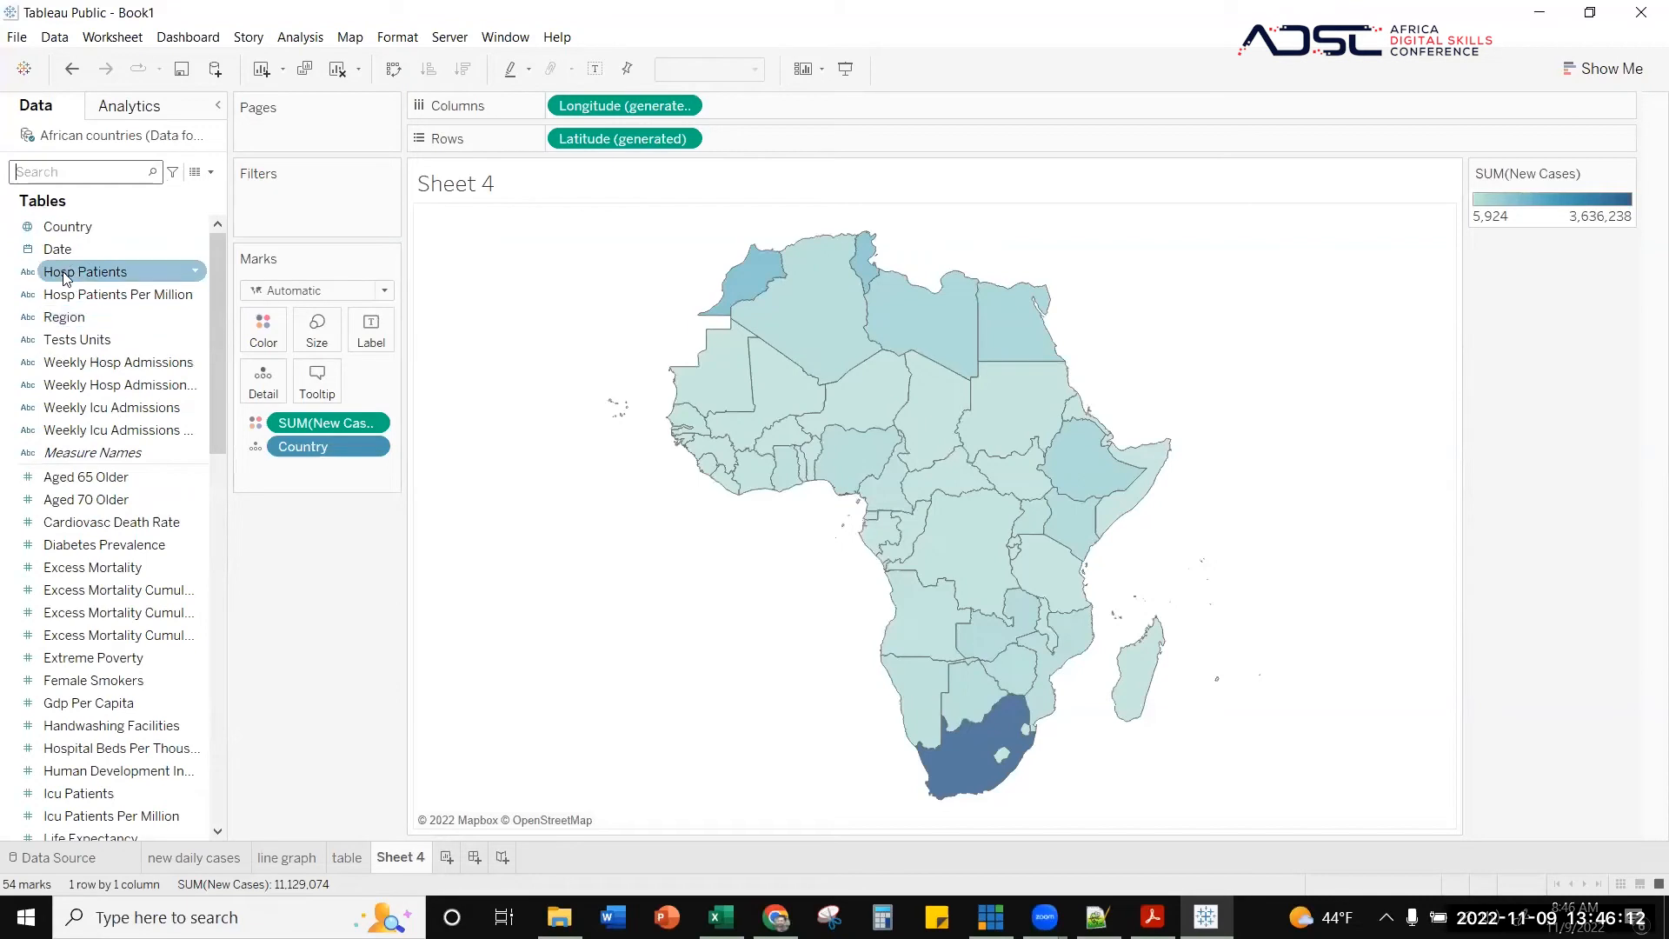
drag(67, 227, 365, 340)
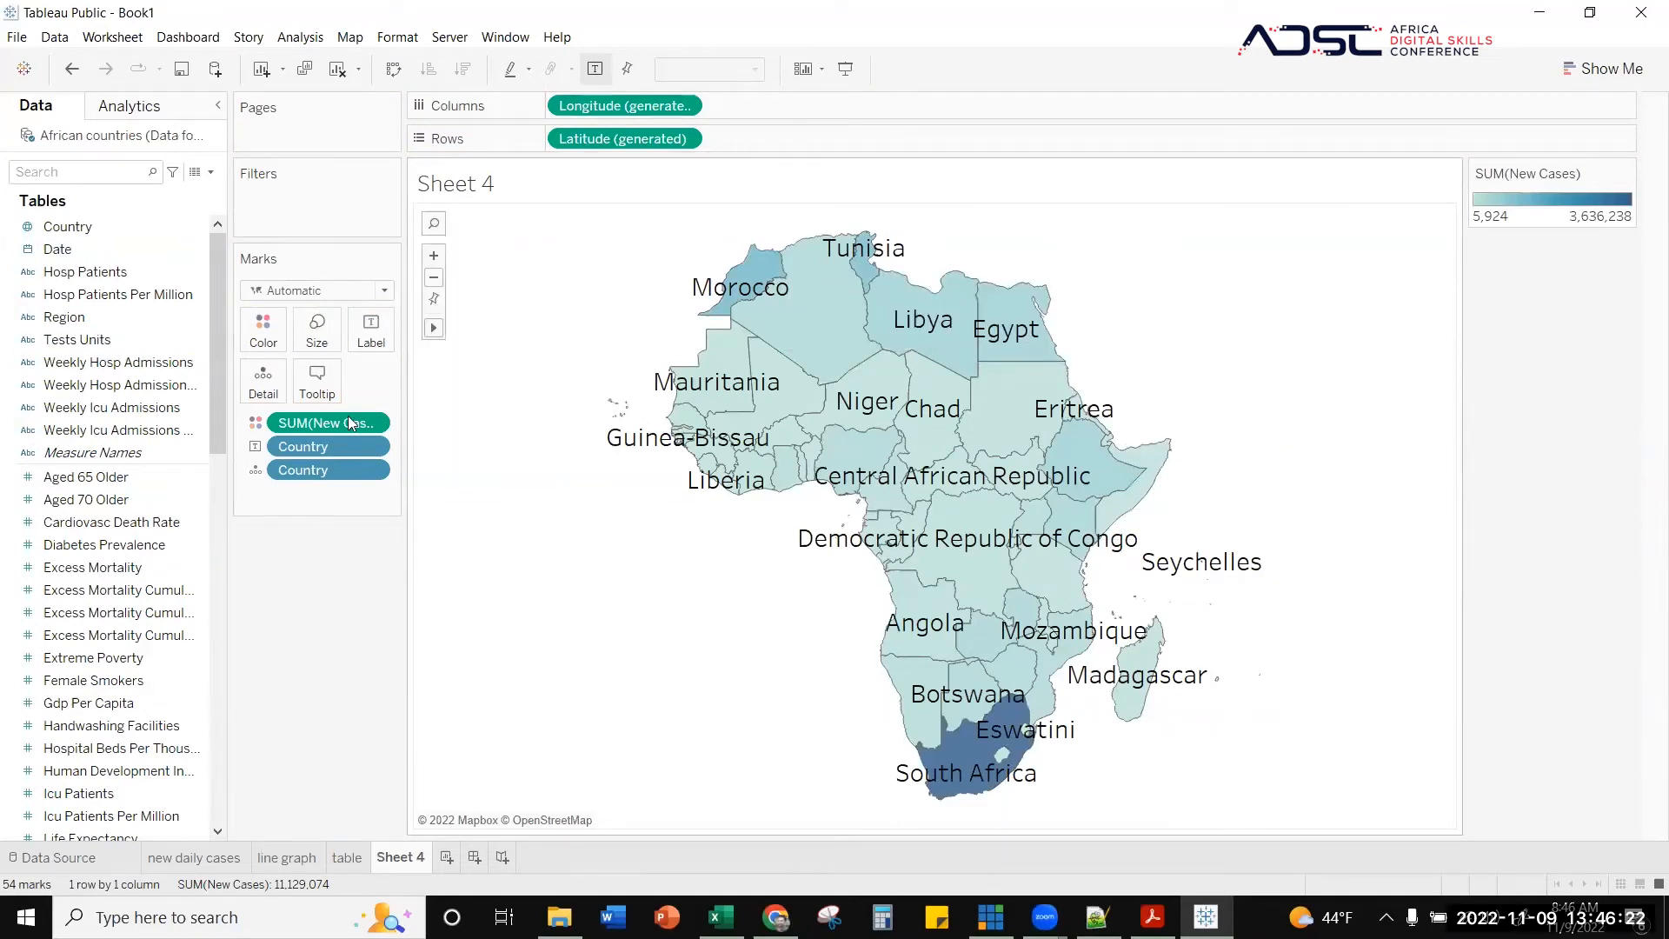
- Open the mark label settings, examine the label text in the Edit Label dialog, and cancel without editing
click(371, 330)
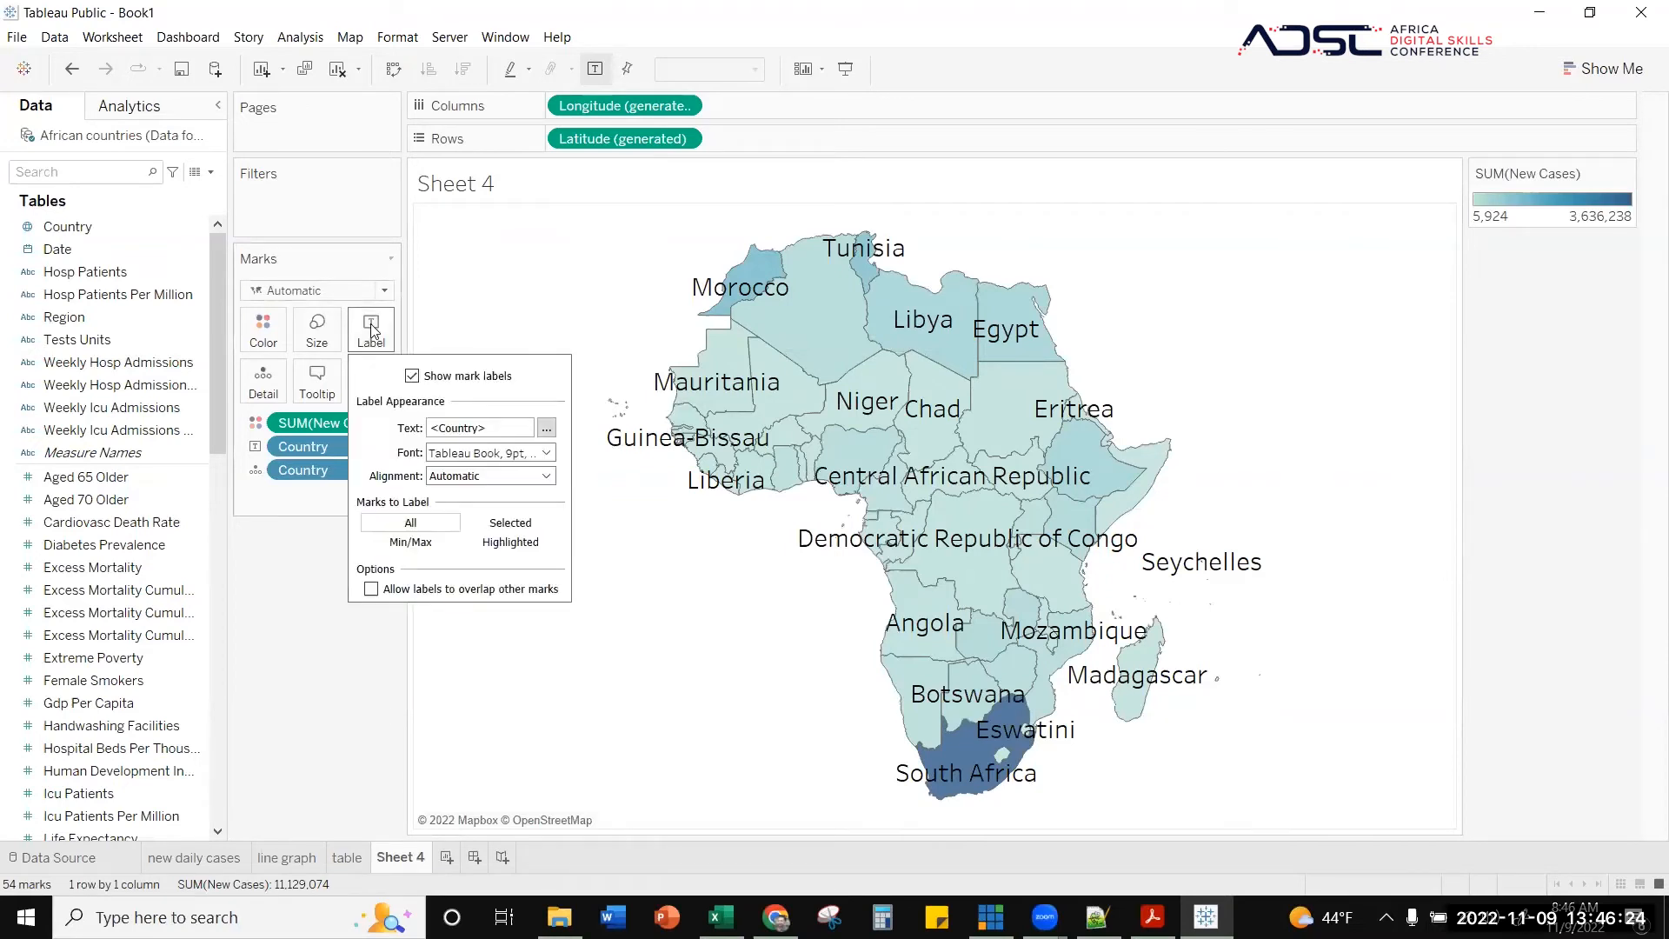
click(372, 330)
click(371, 330)
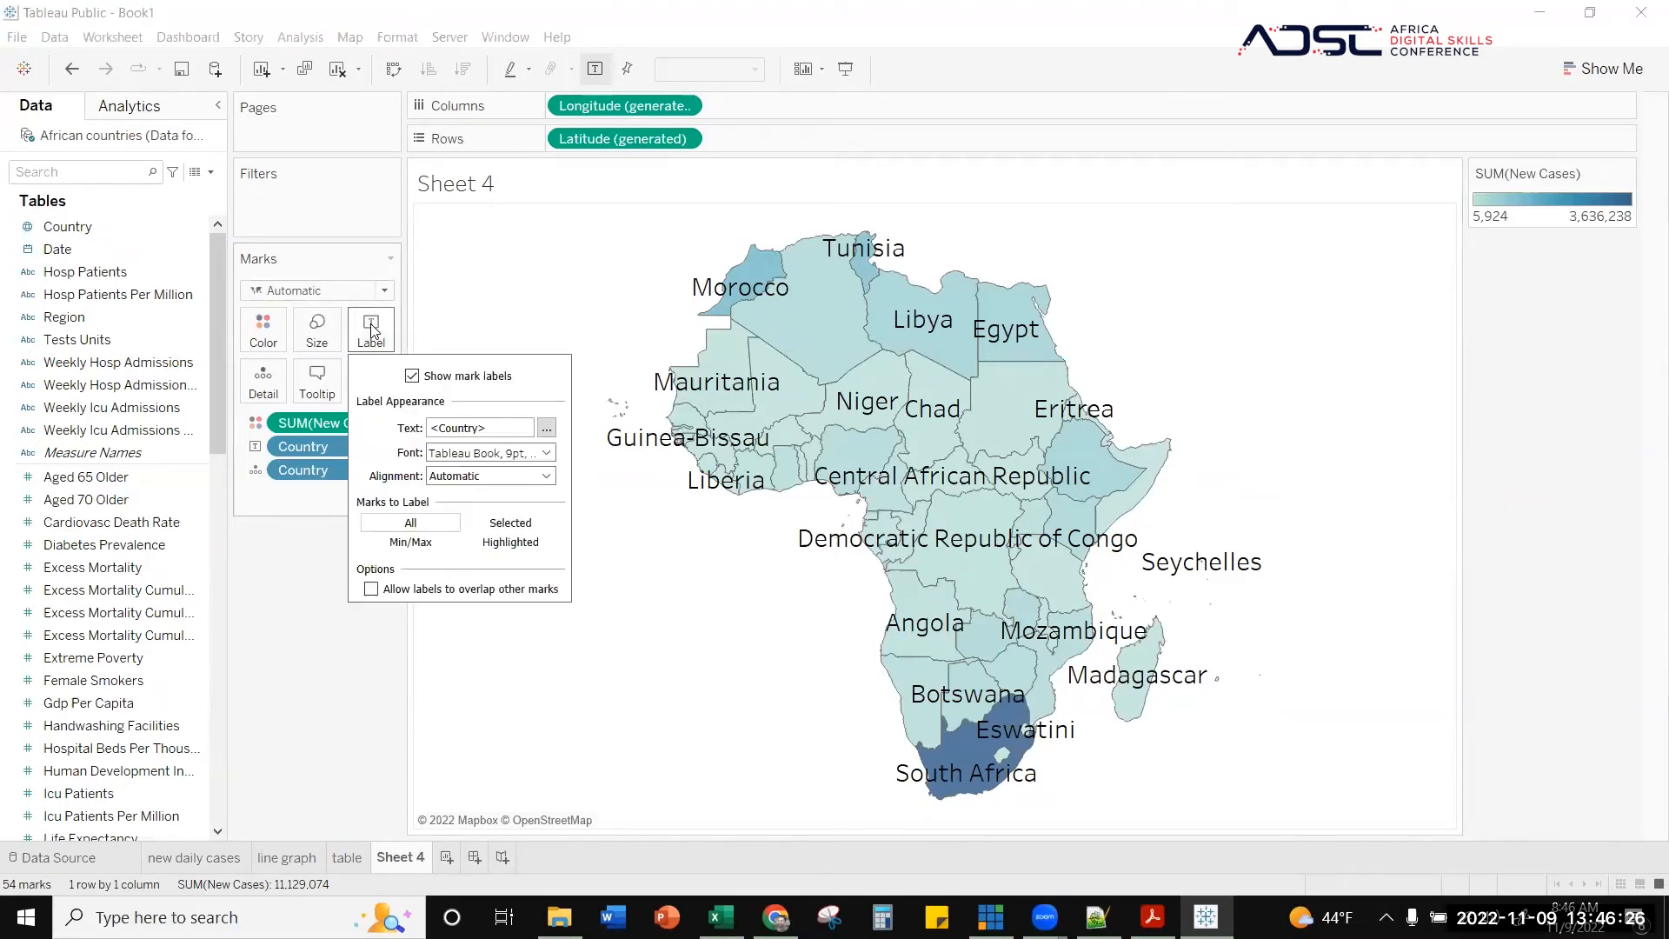
click(547, 429)
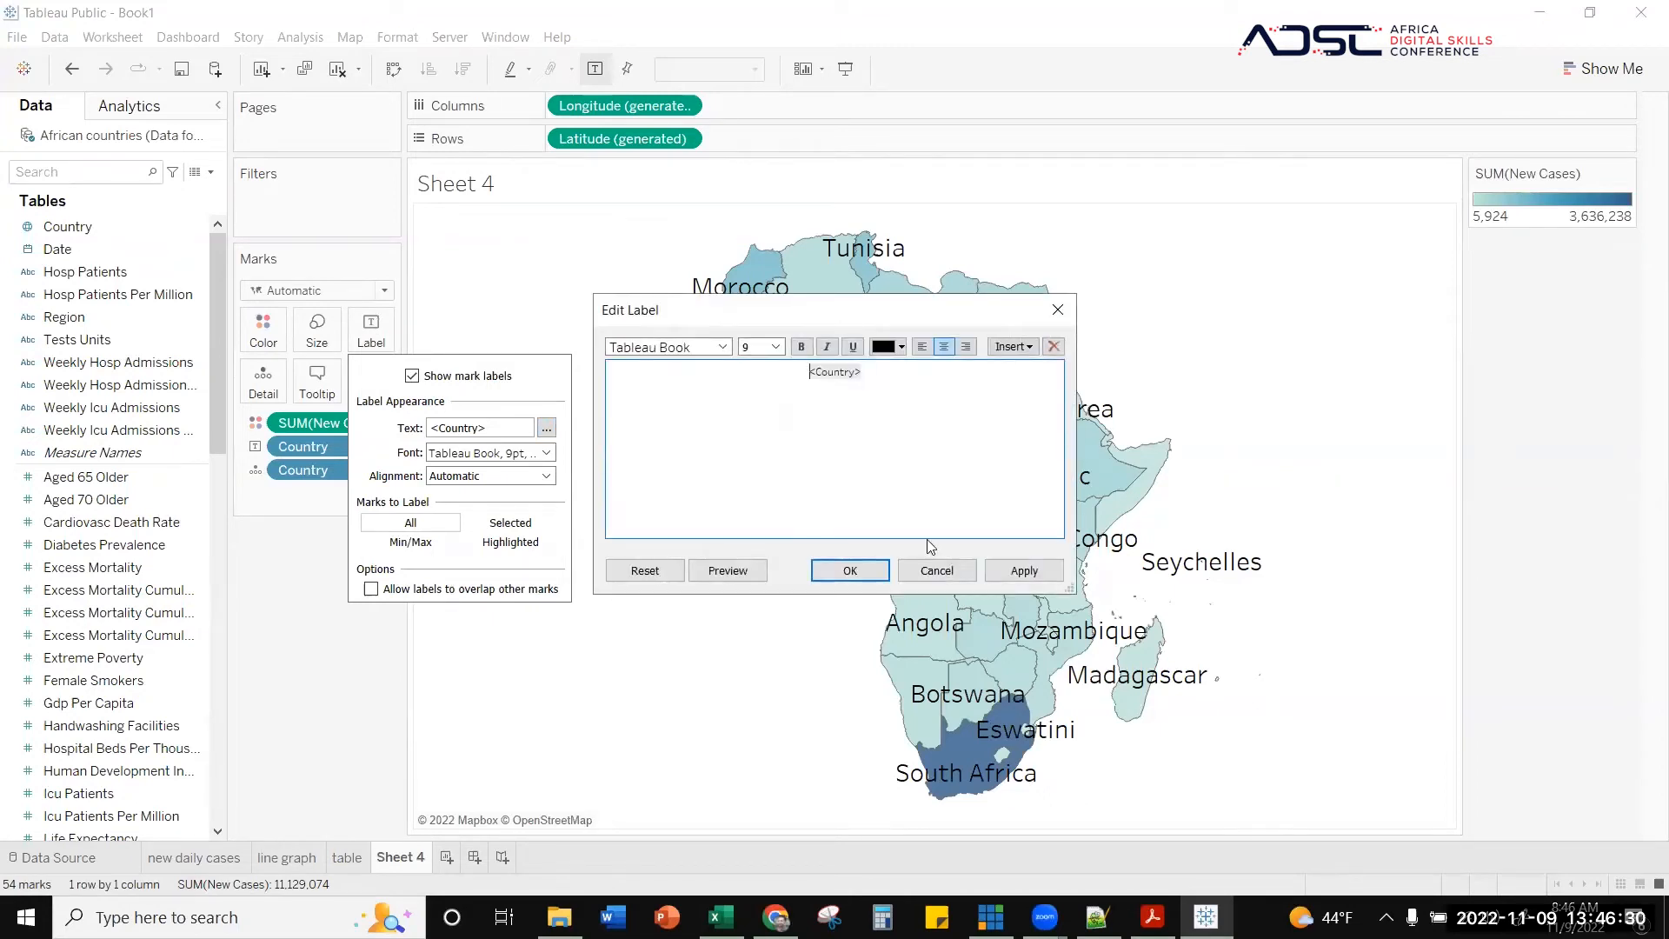
click(937, 570)
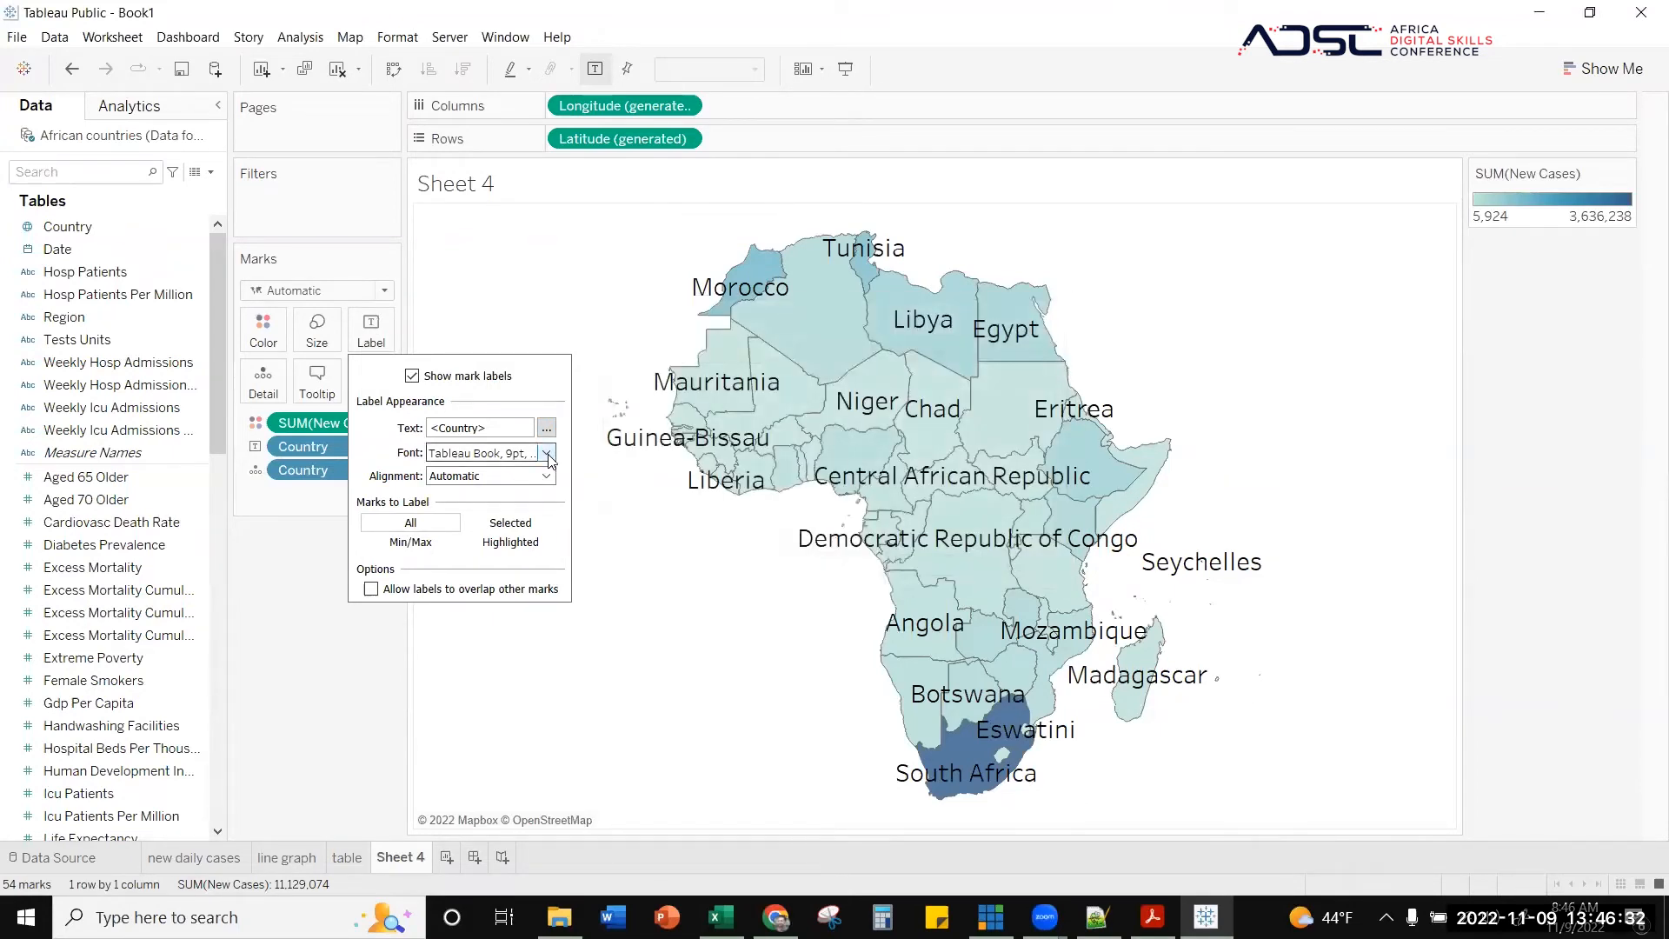
- Reduce the country labels' font size, trying 8 and settling on 4
click(548, 453)
click(475, 509)
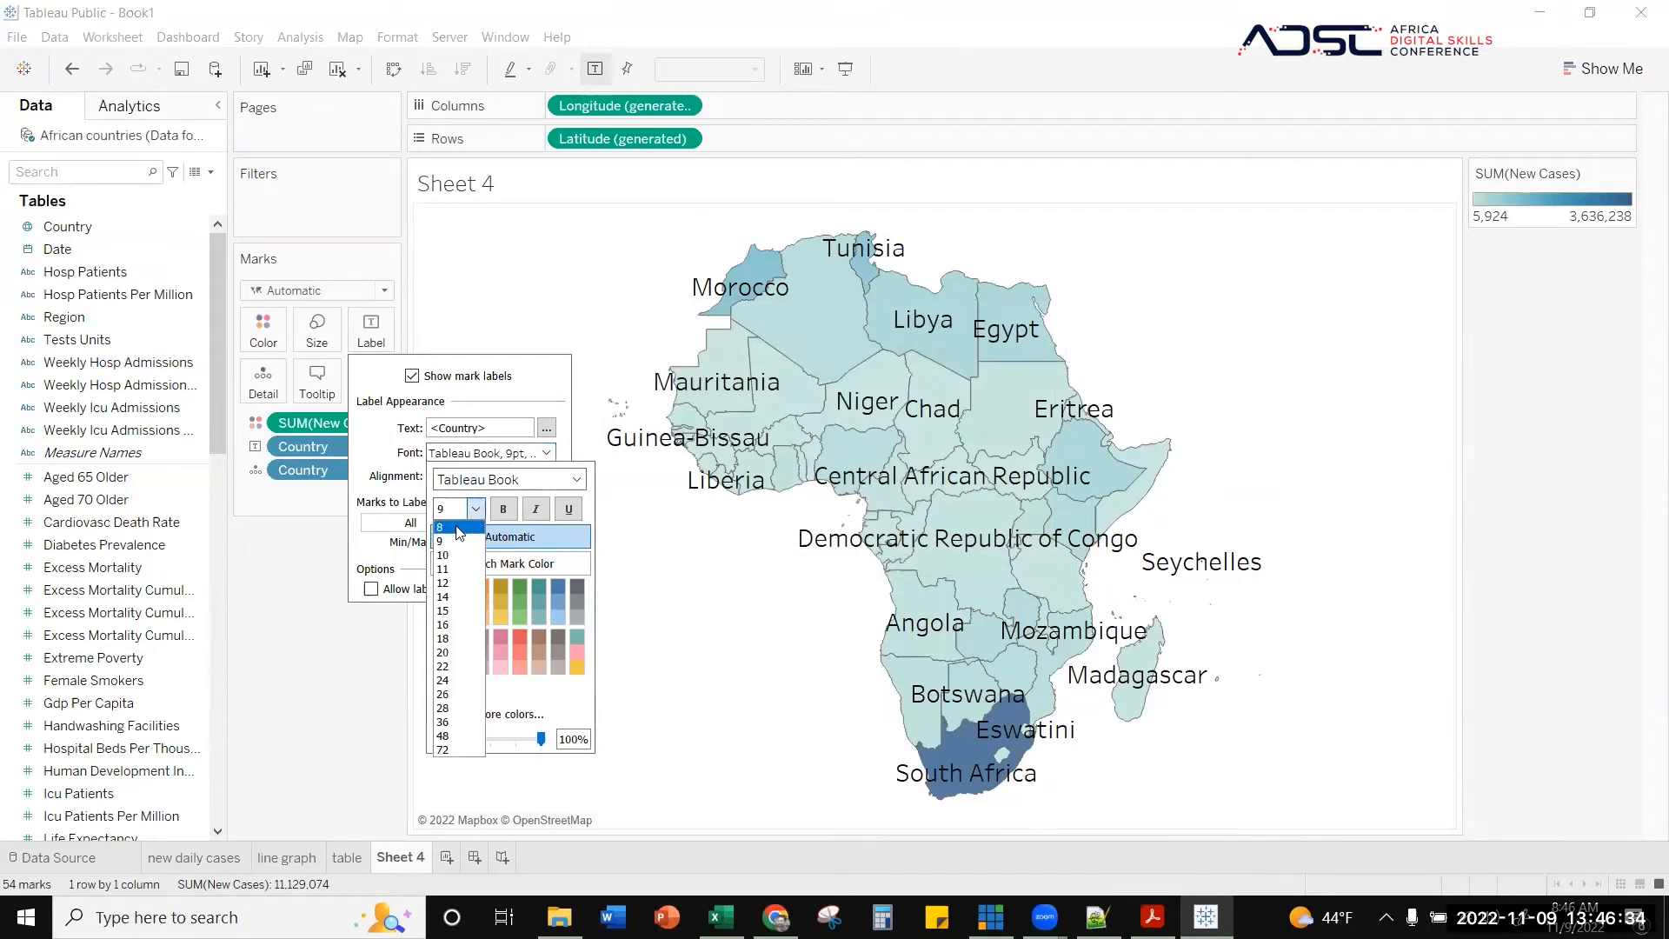
click(455, 527)
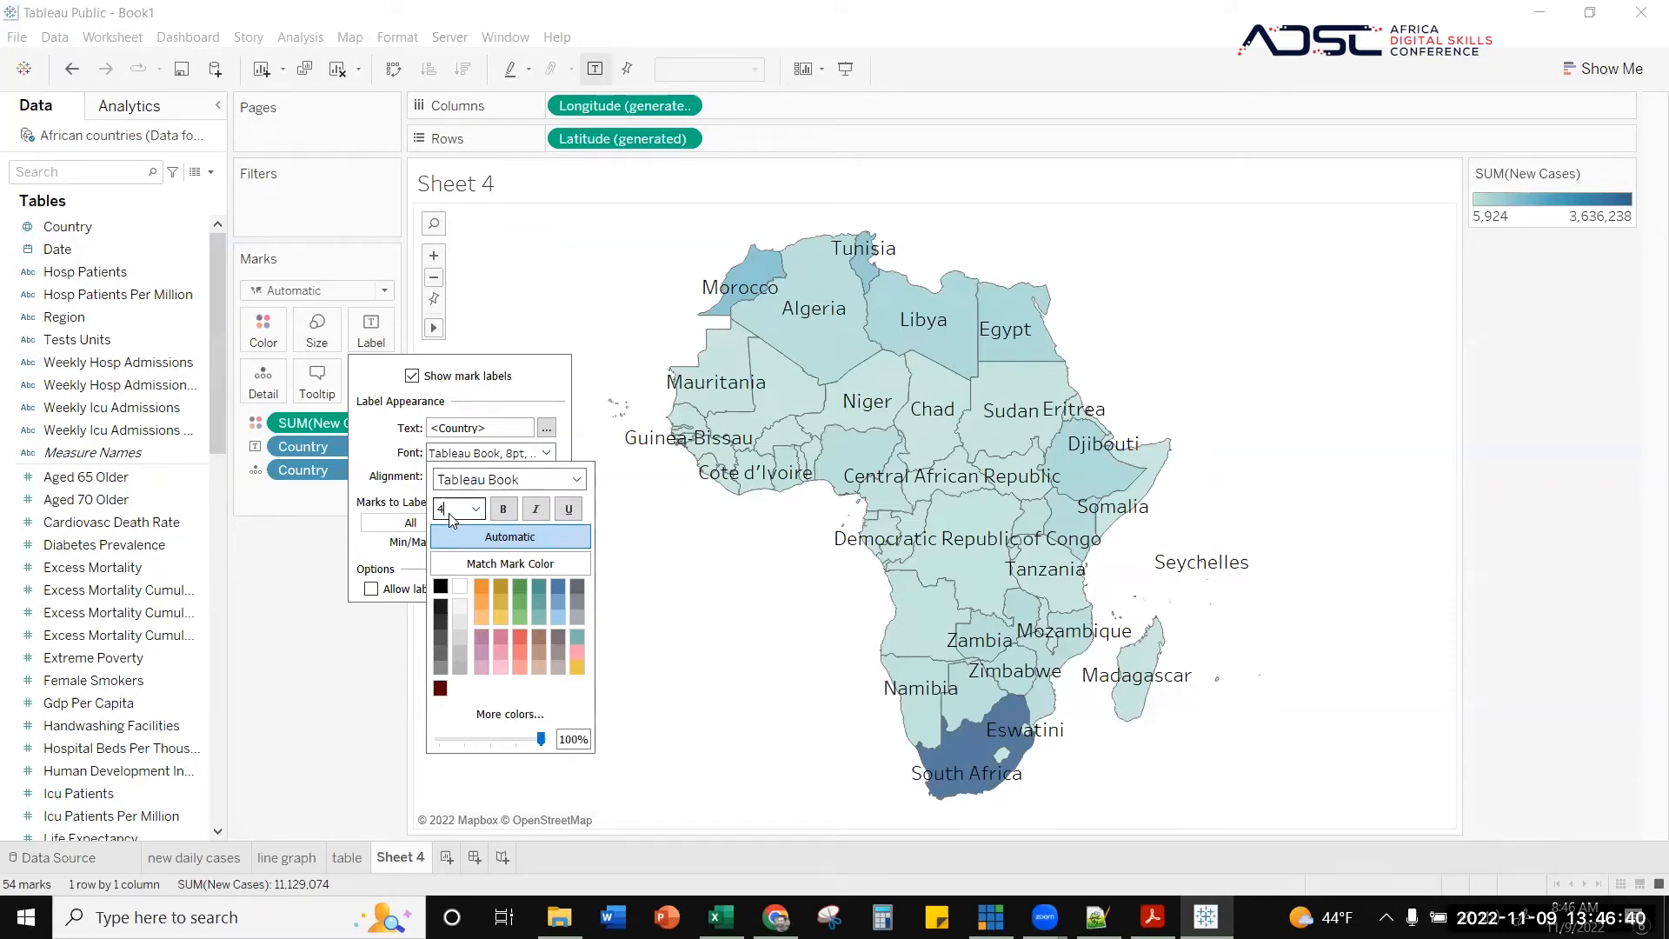
text(4)
key(Return)
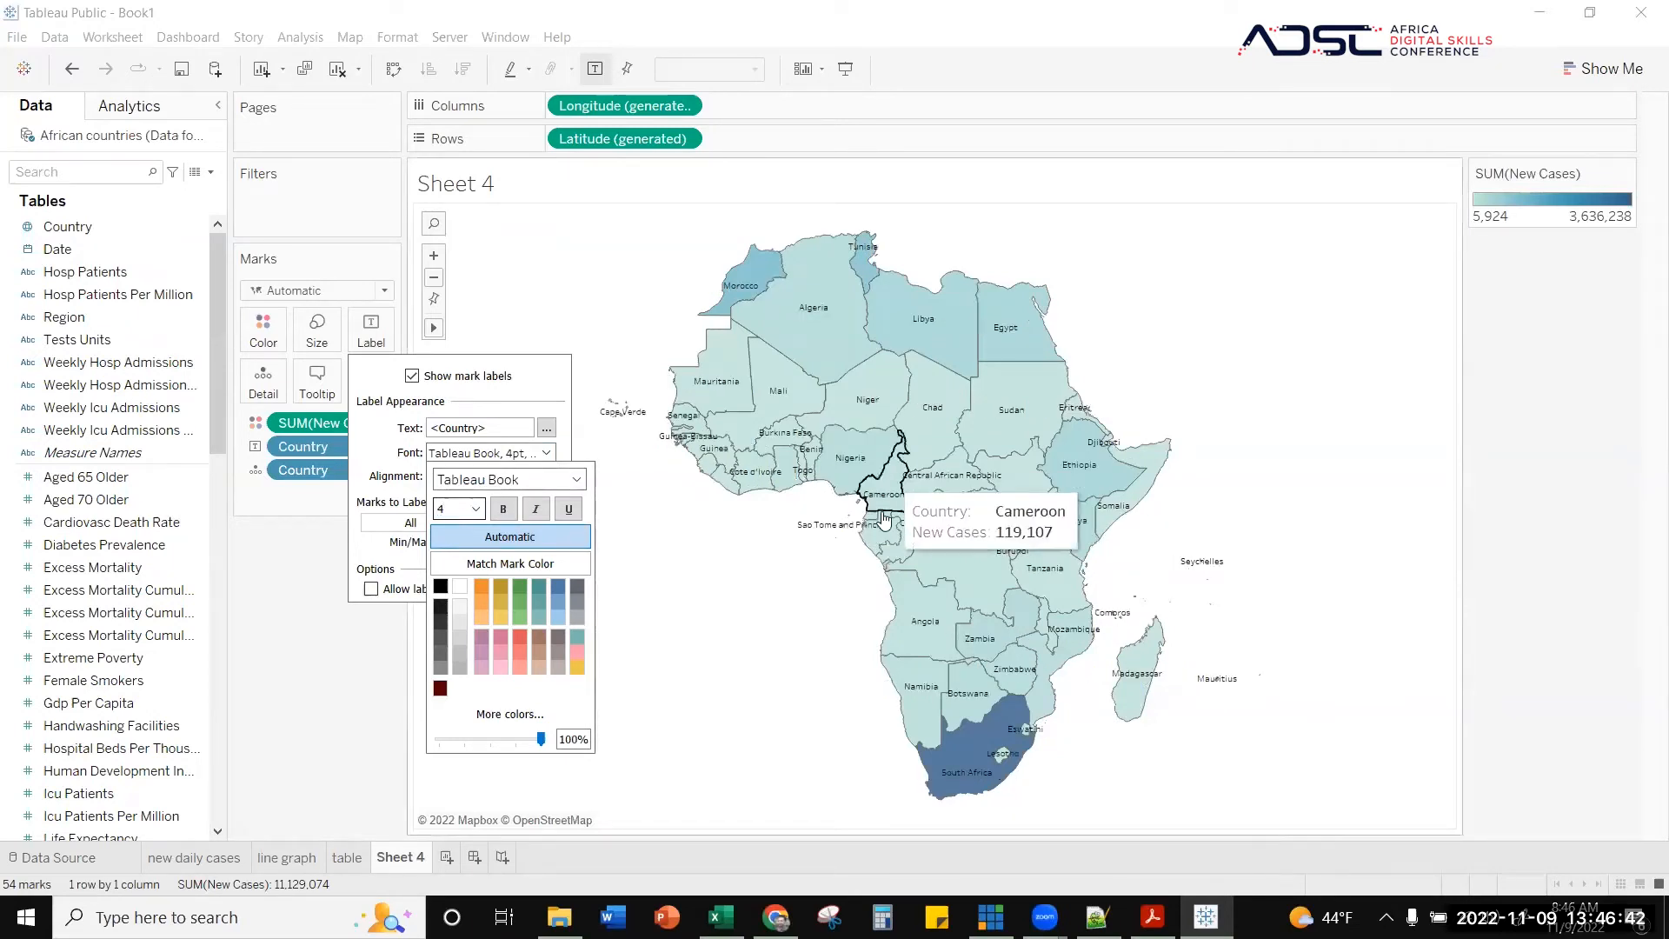
click(797, 585)
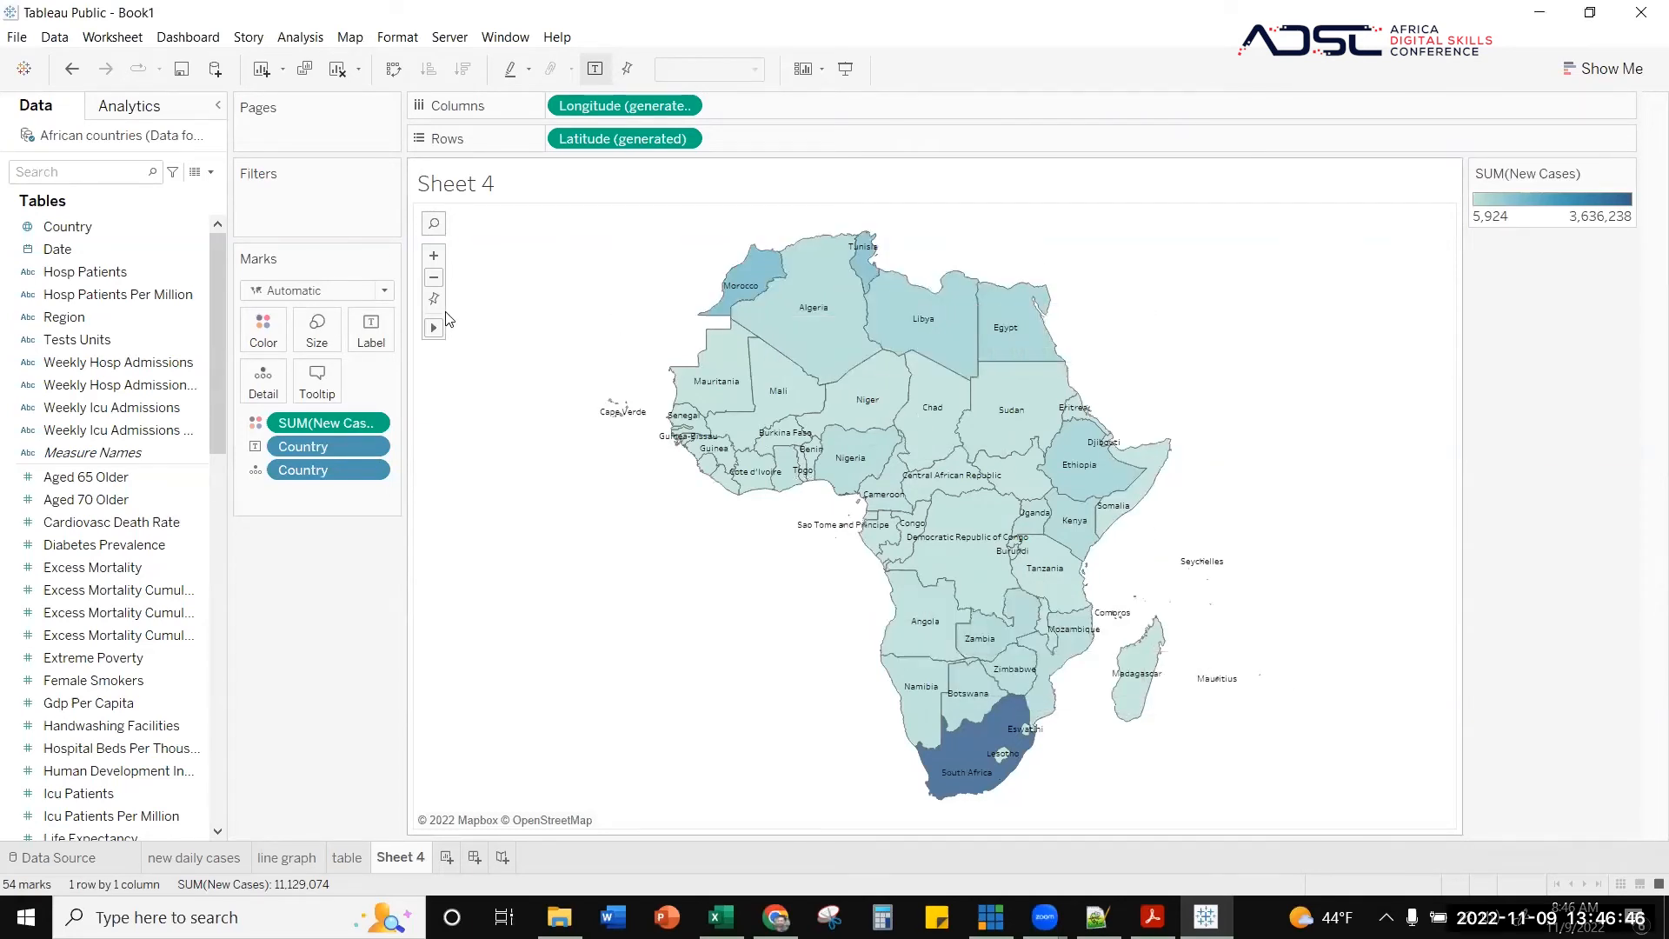
- Turn off the mark labels on the map
click(371, 329)
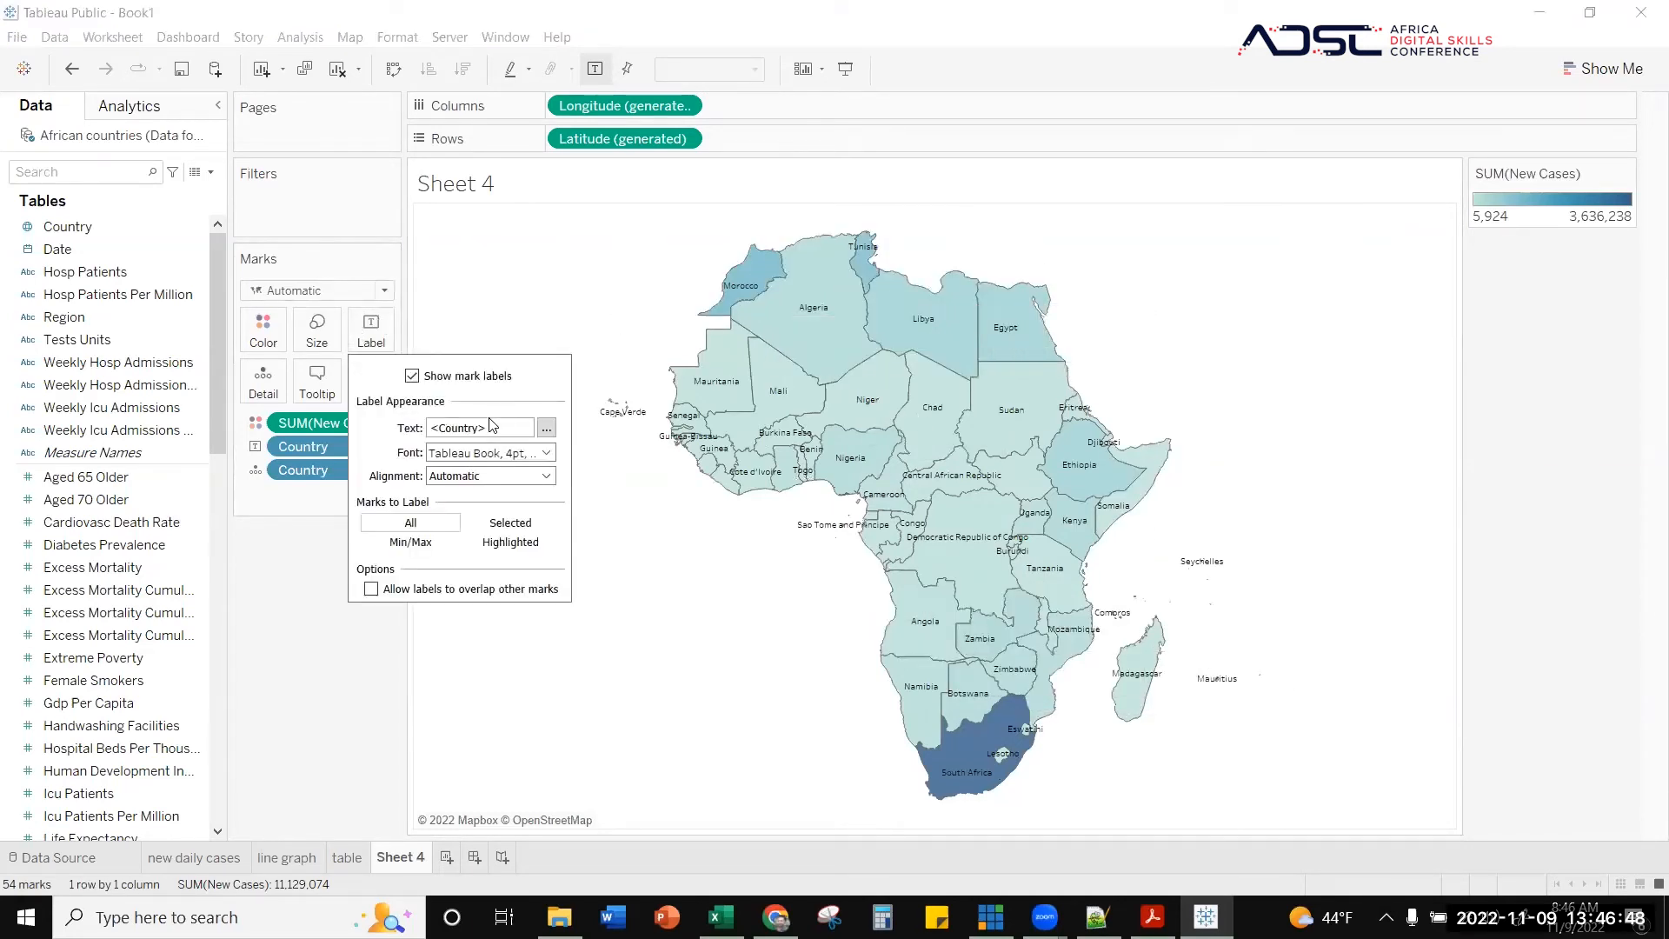
click(412, 377)
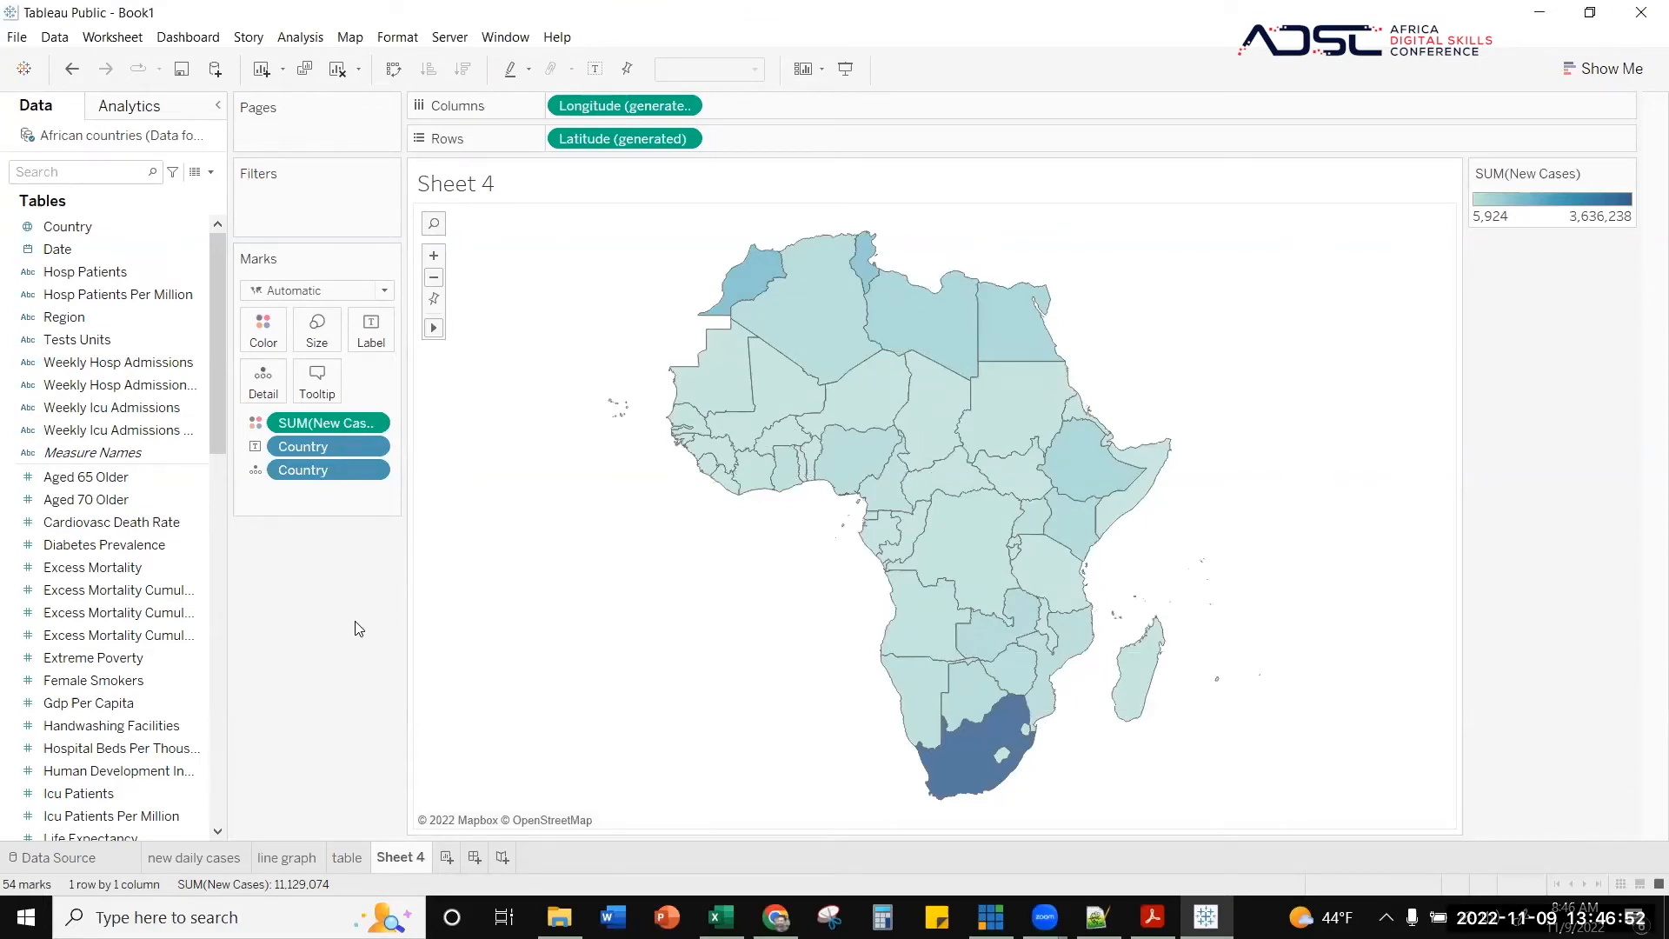
- Add Country as a filter on the map sheet, keeping all countries selected
drag(97, 228, 300, 200)
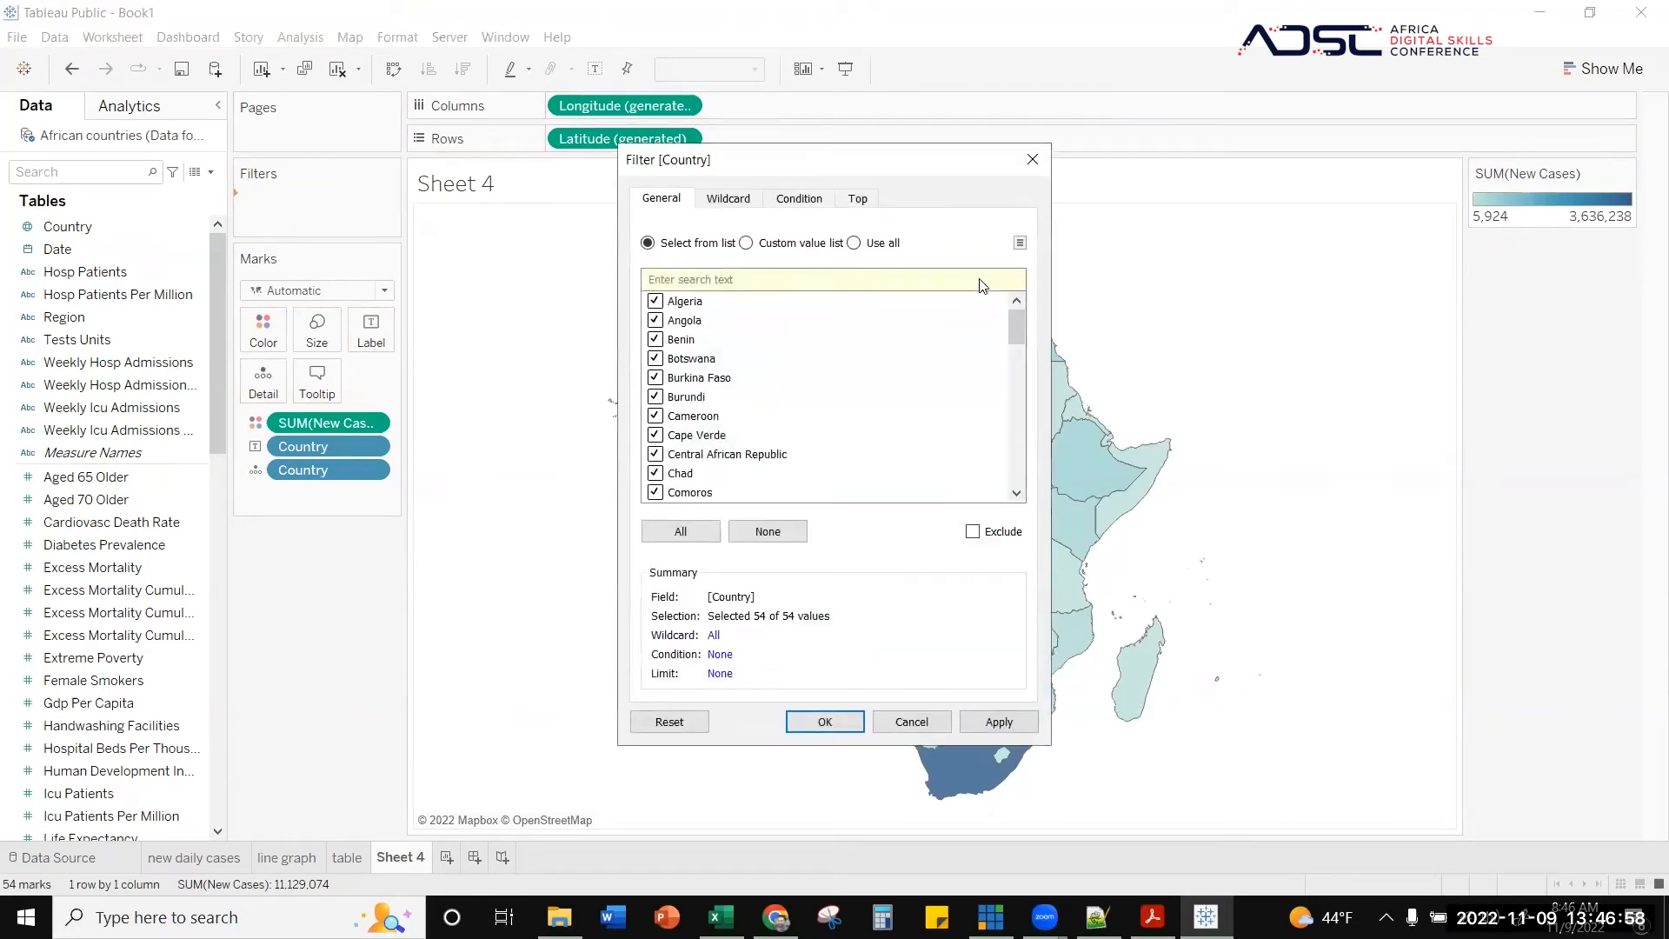
click(1033, 159)
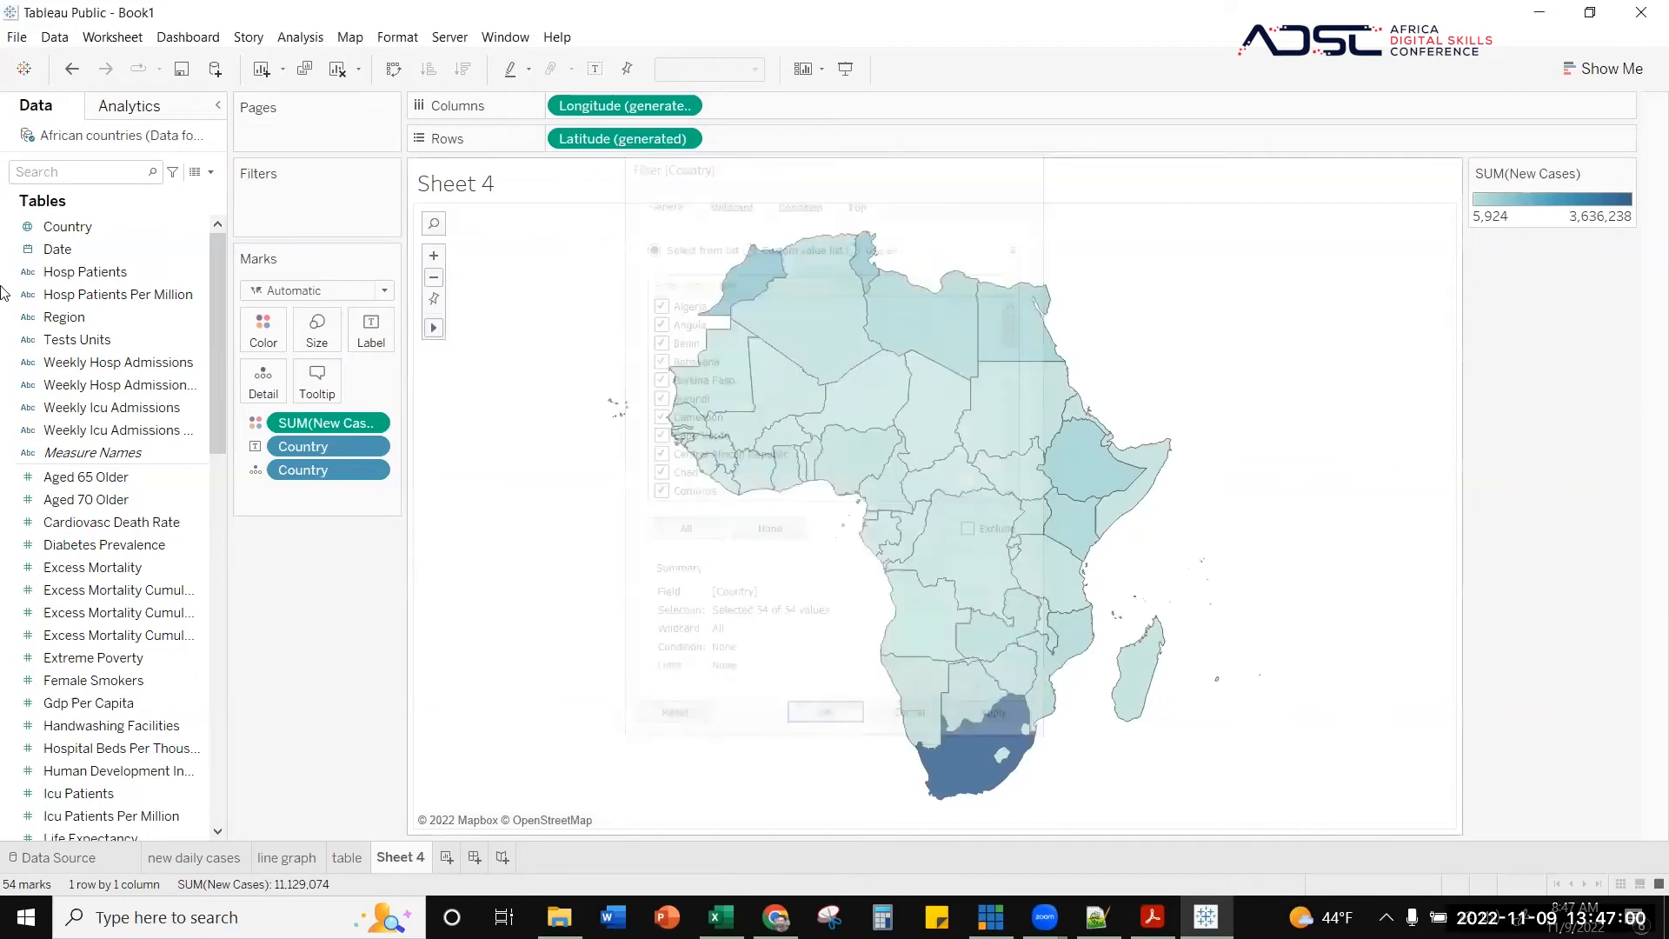
drag(58, 227, 258, 201)
scroll(692, 347, down, 10)
scroll(701, 408, up, 10)
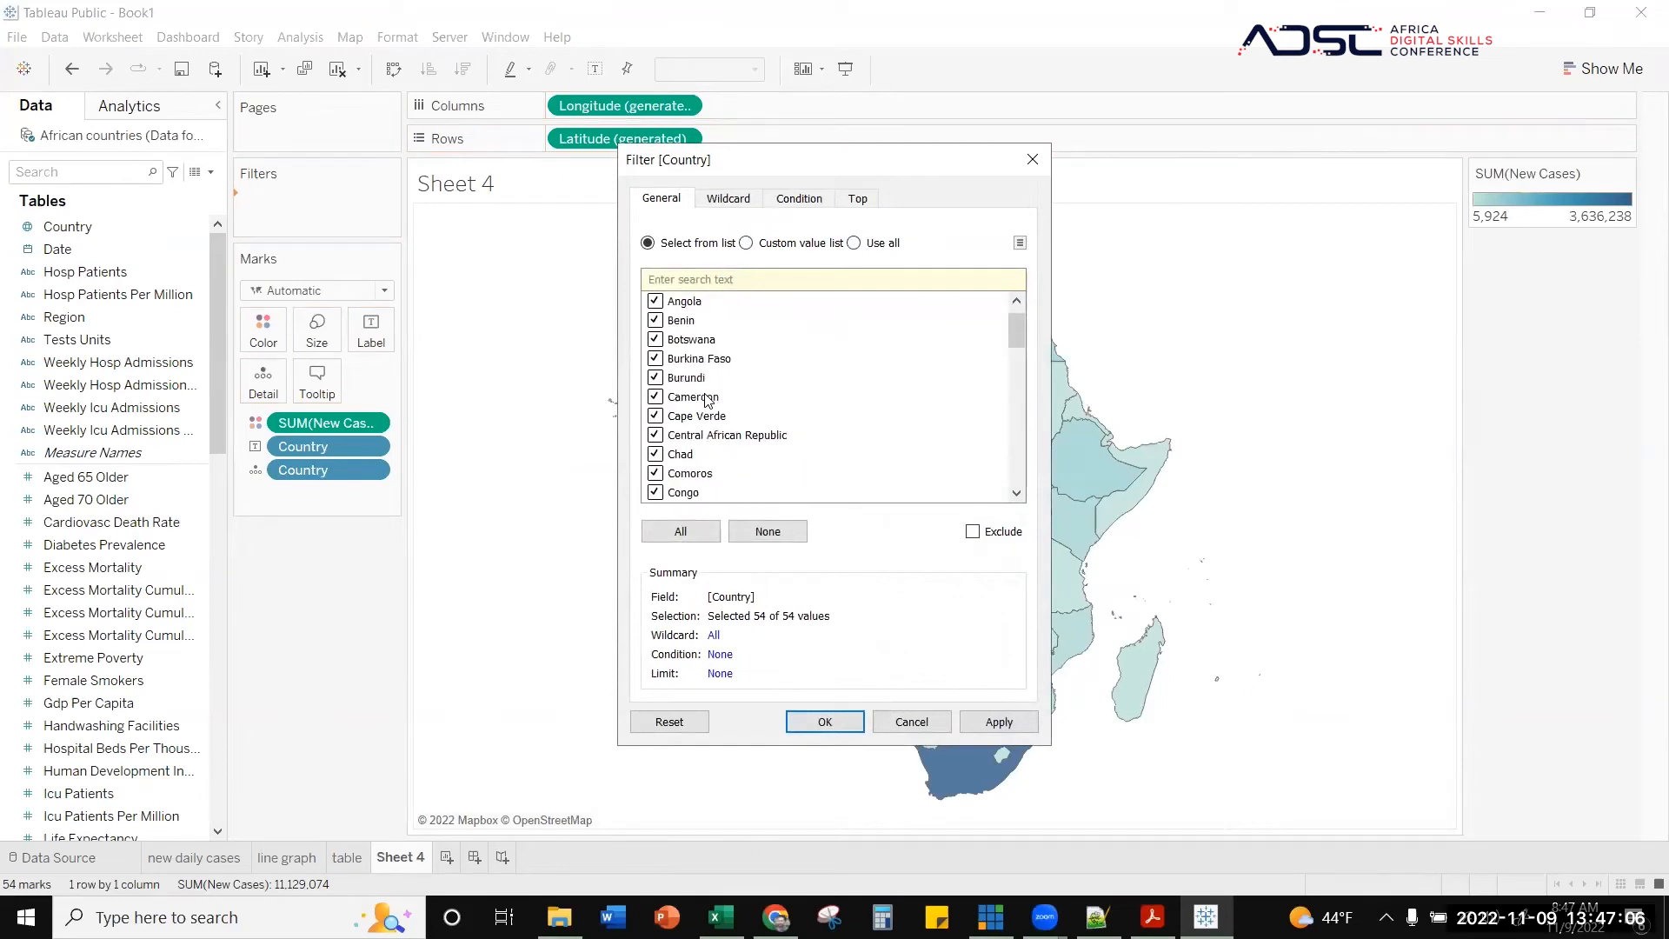
click(824, 722)
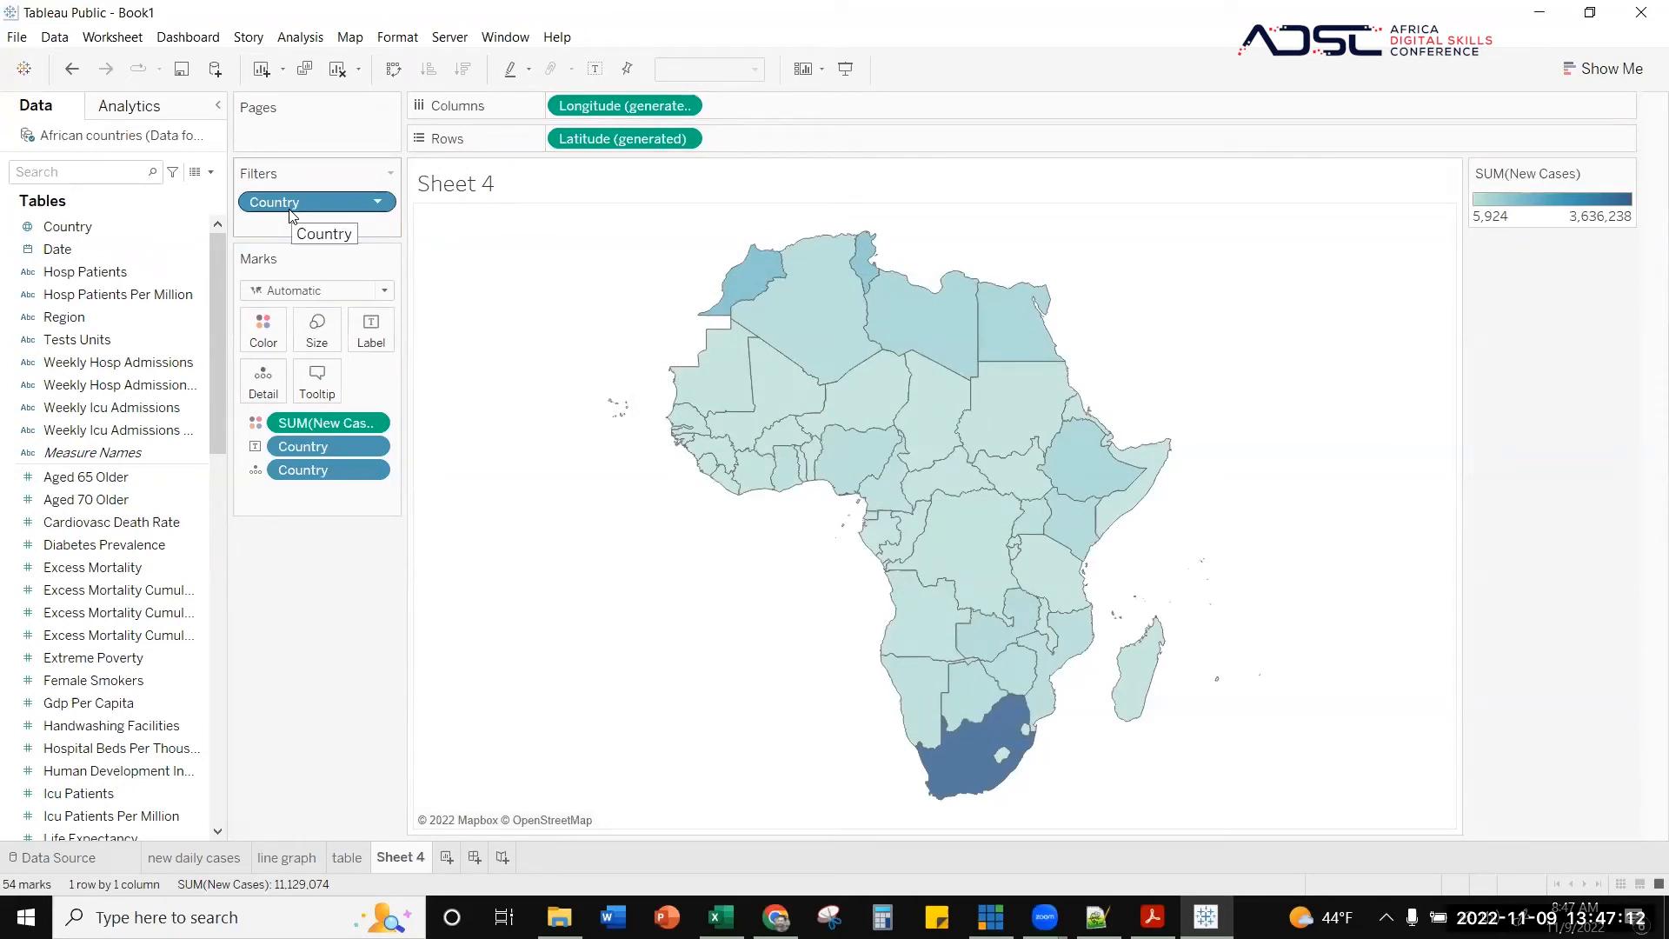
- Show the Country filter control beside the map and change it to a single-value dropdown
right_click(361, 202)
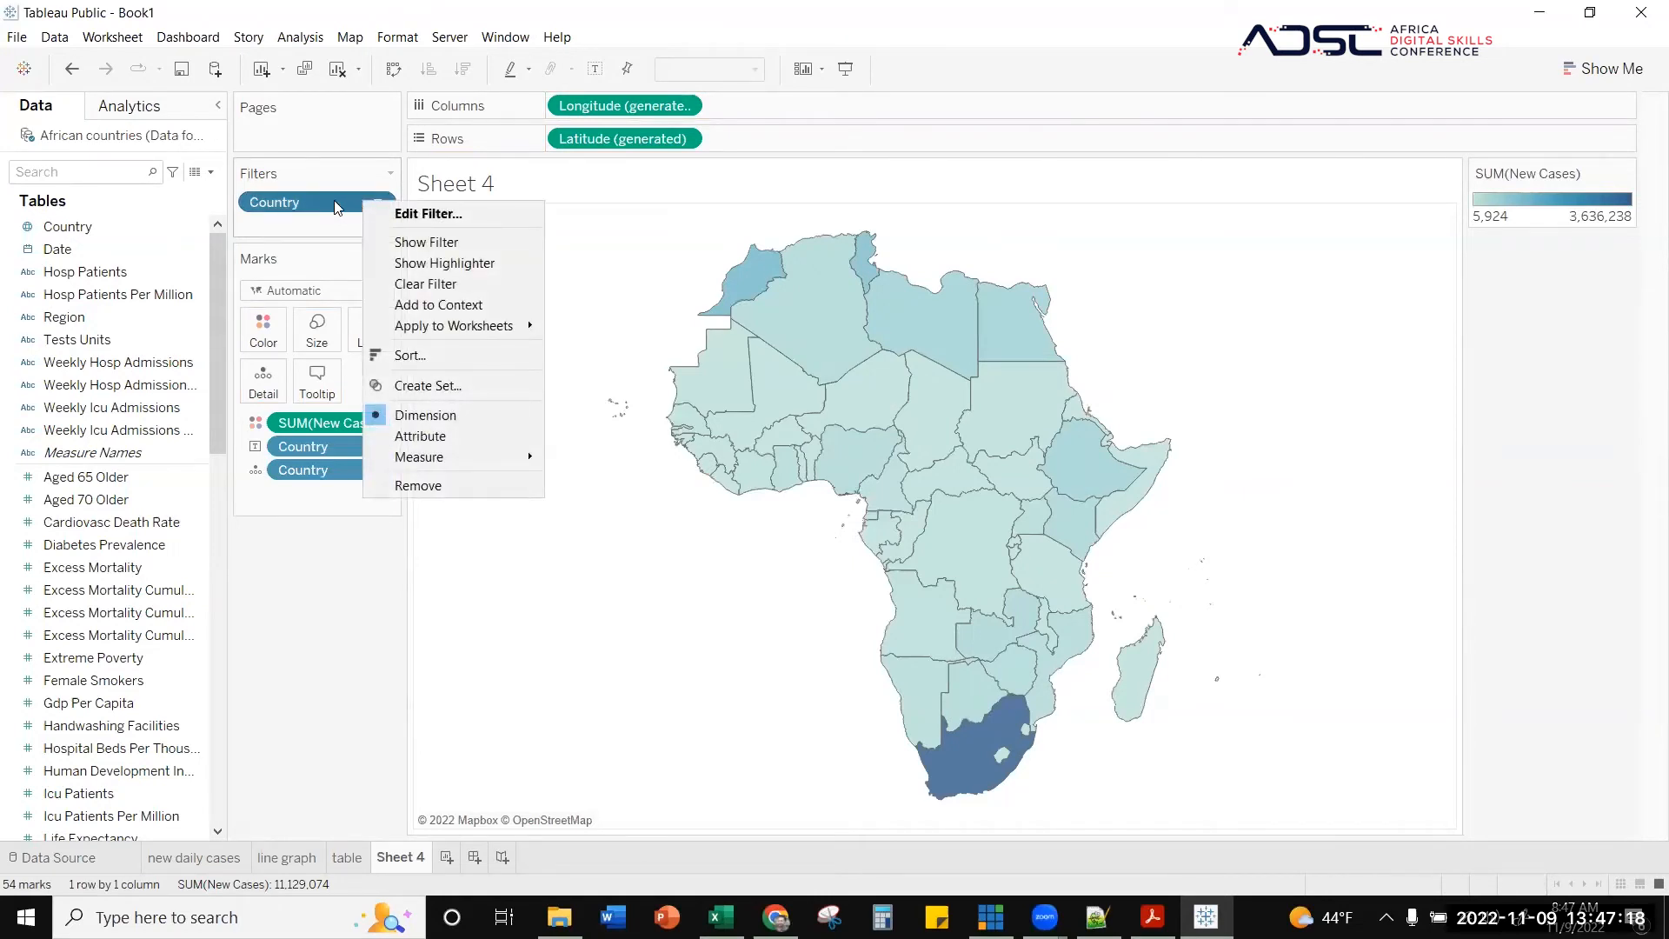
click(396, 247)
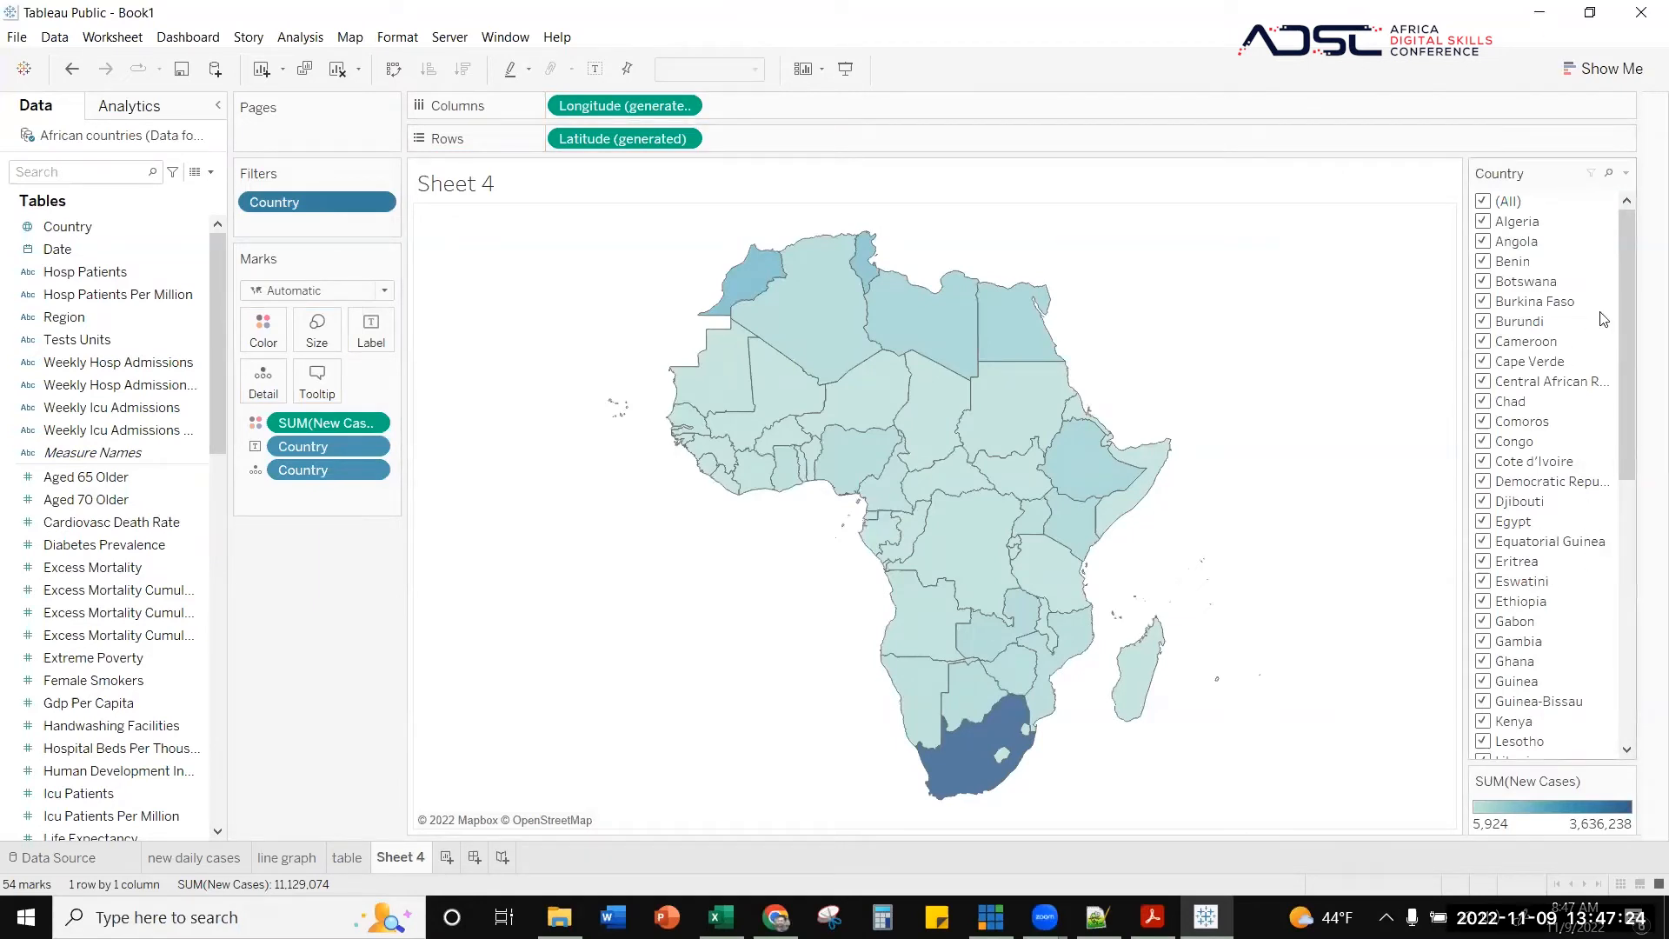
drag(1625, 290, 1622, 221)
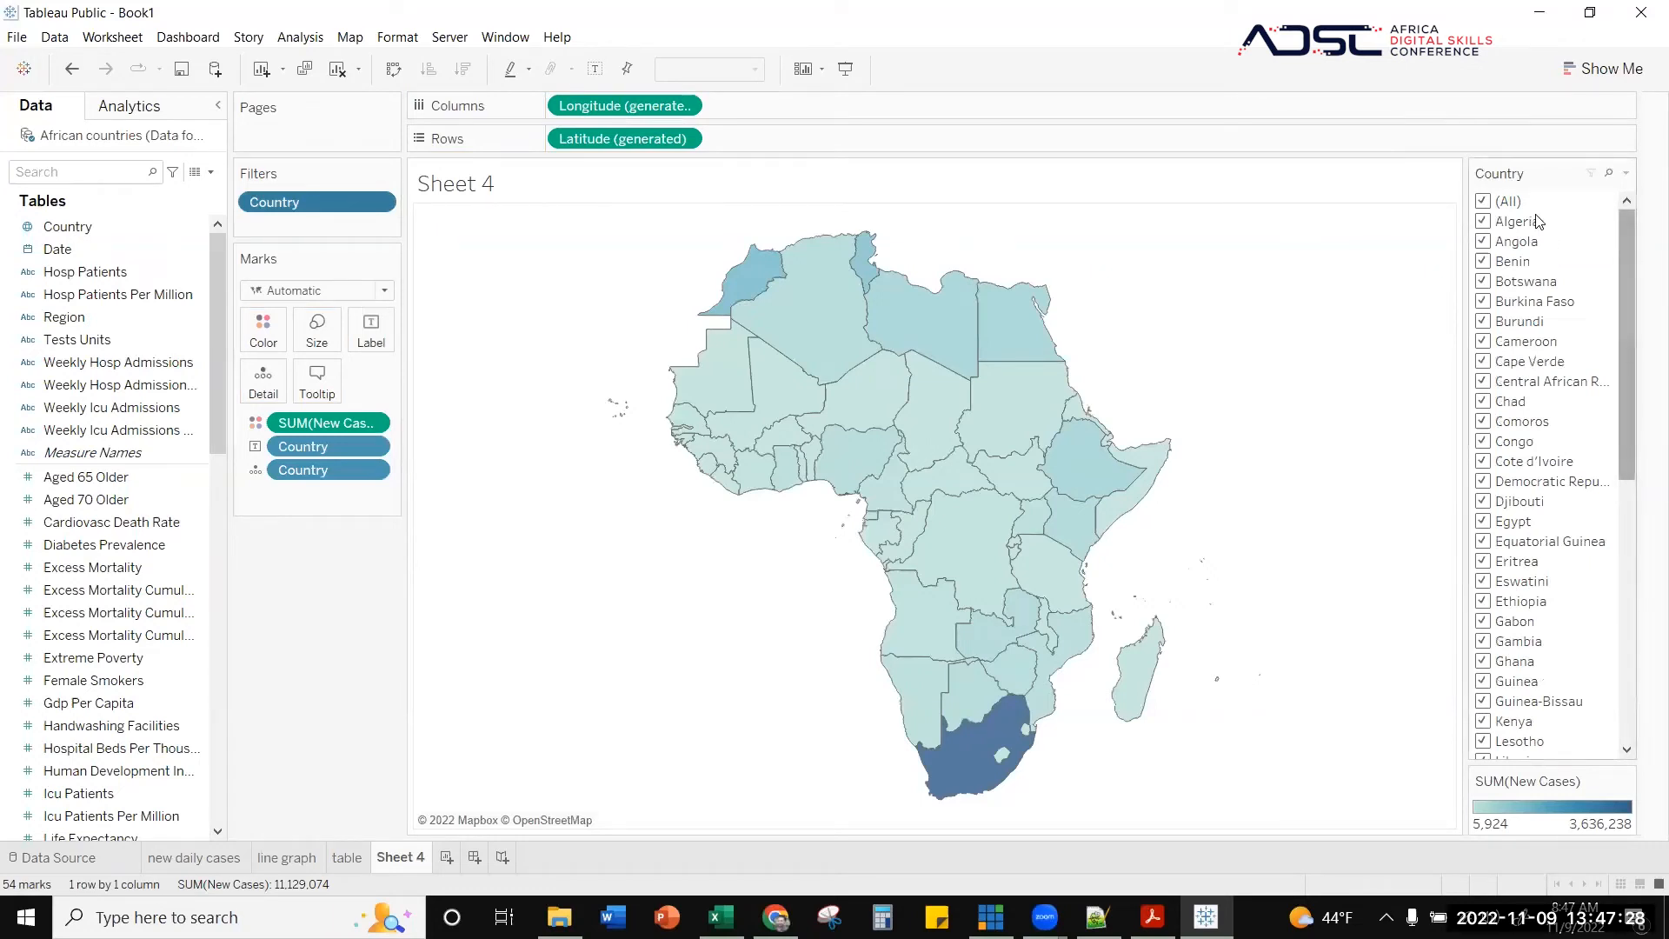
drag(1634, 253, 1643, 198)
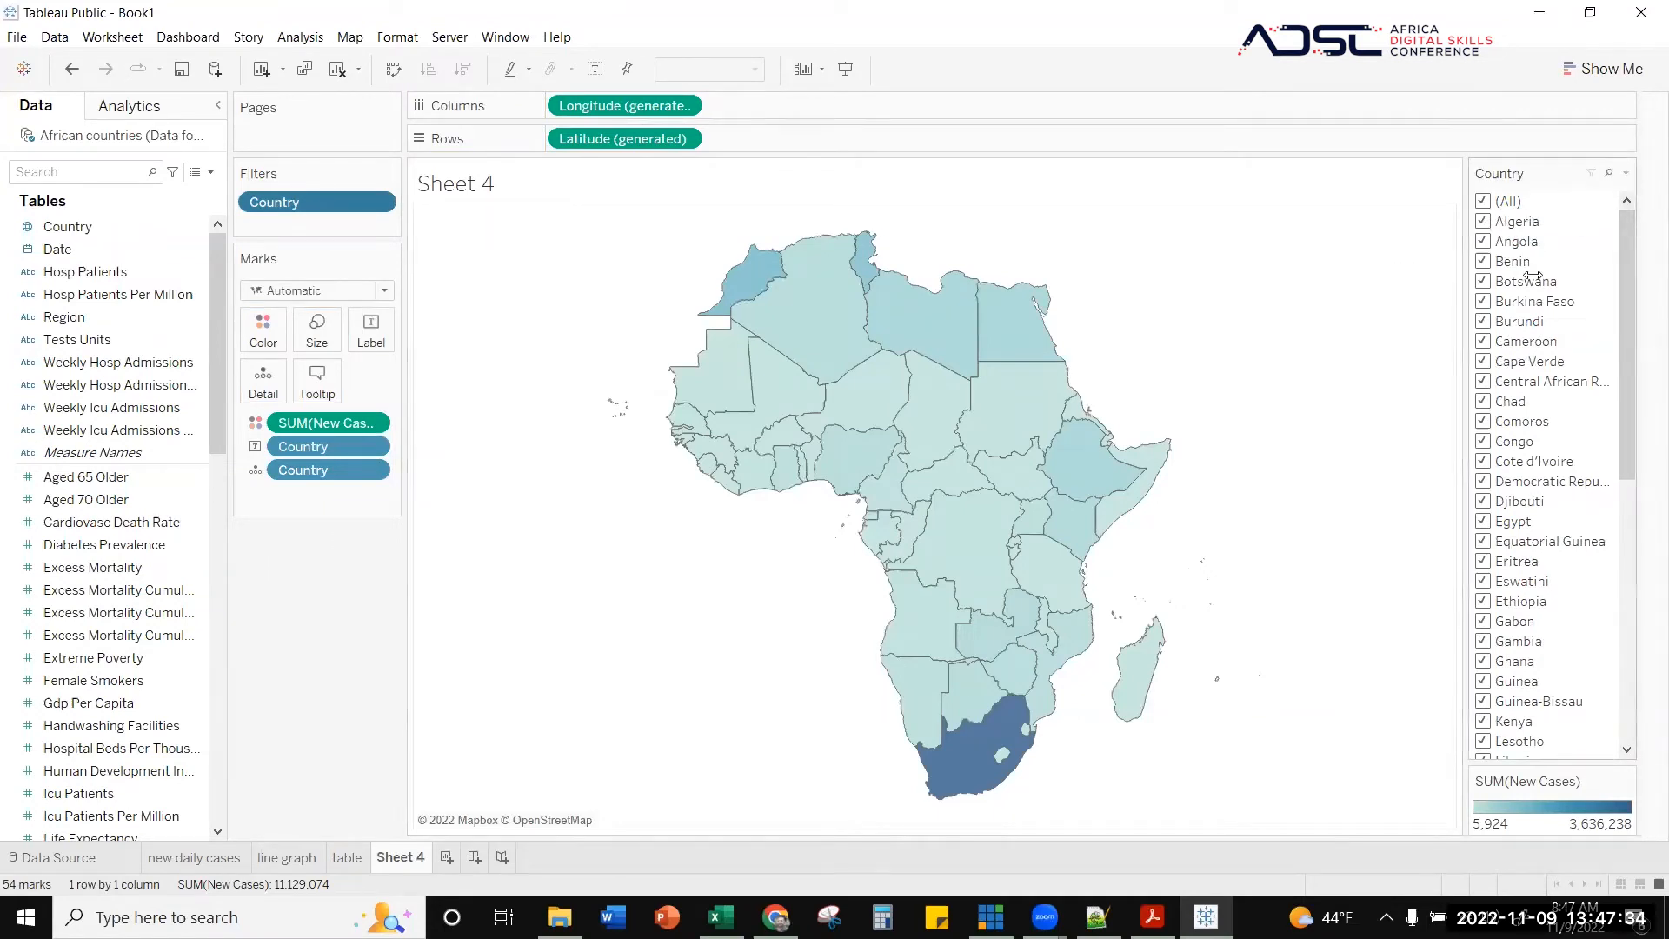
click(1626, 171)
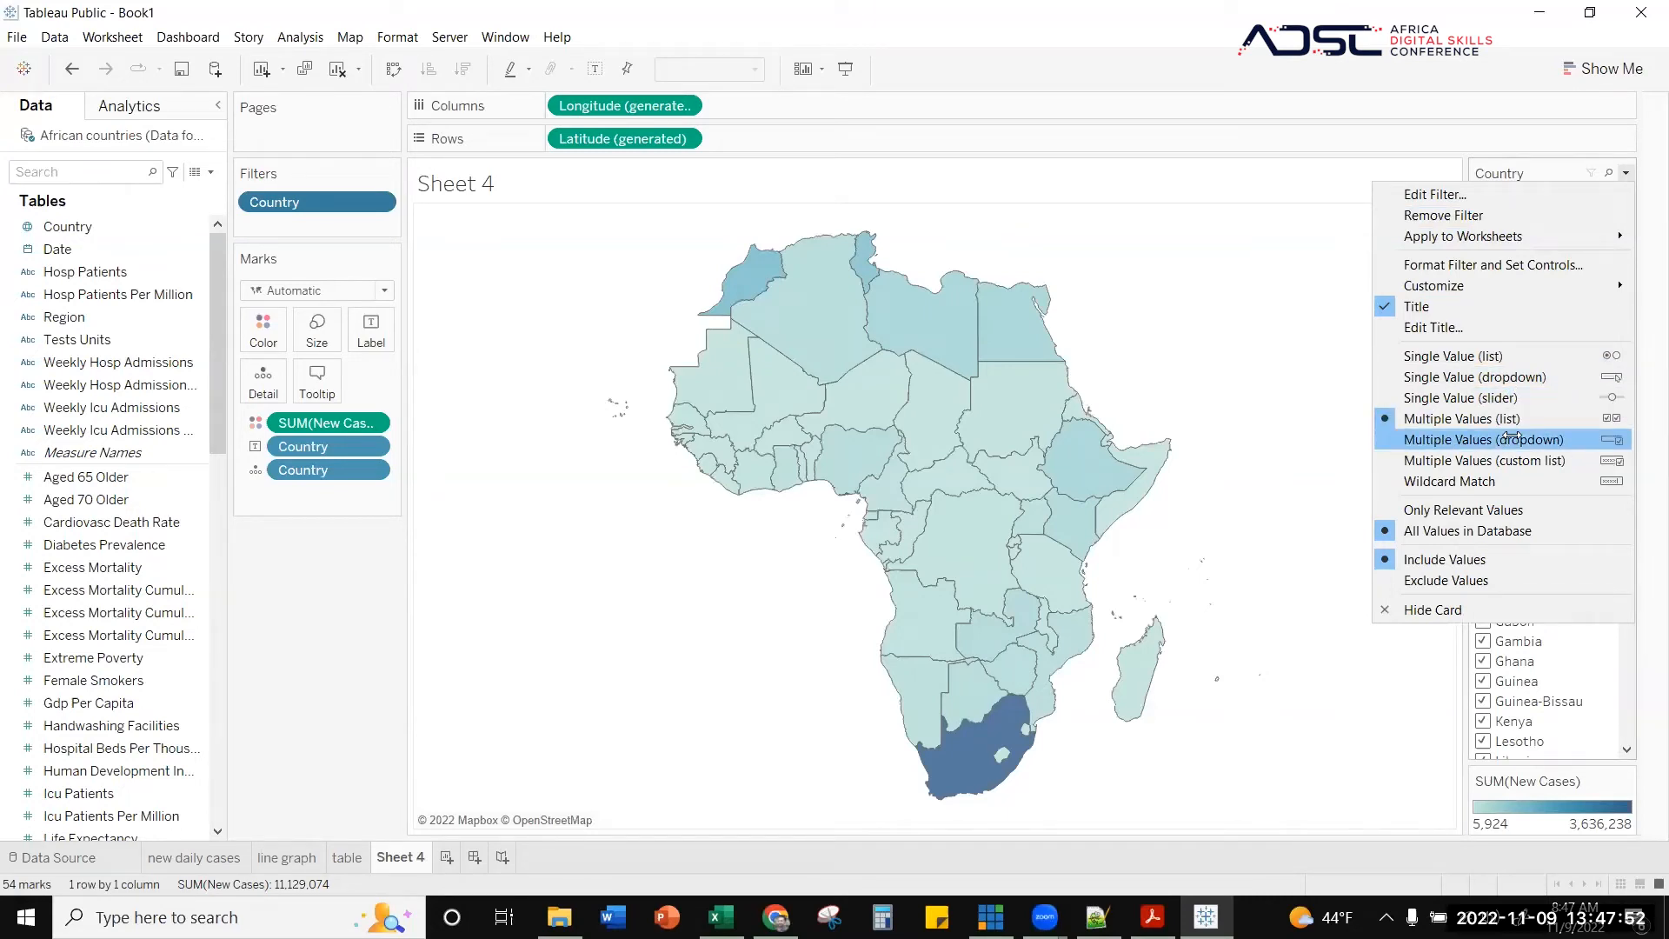
click(1446, 372)
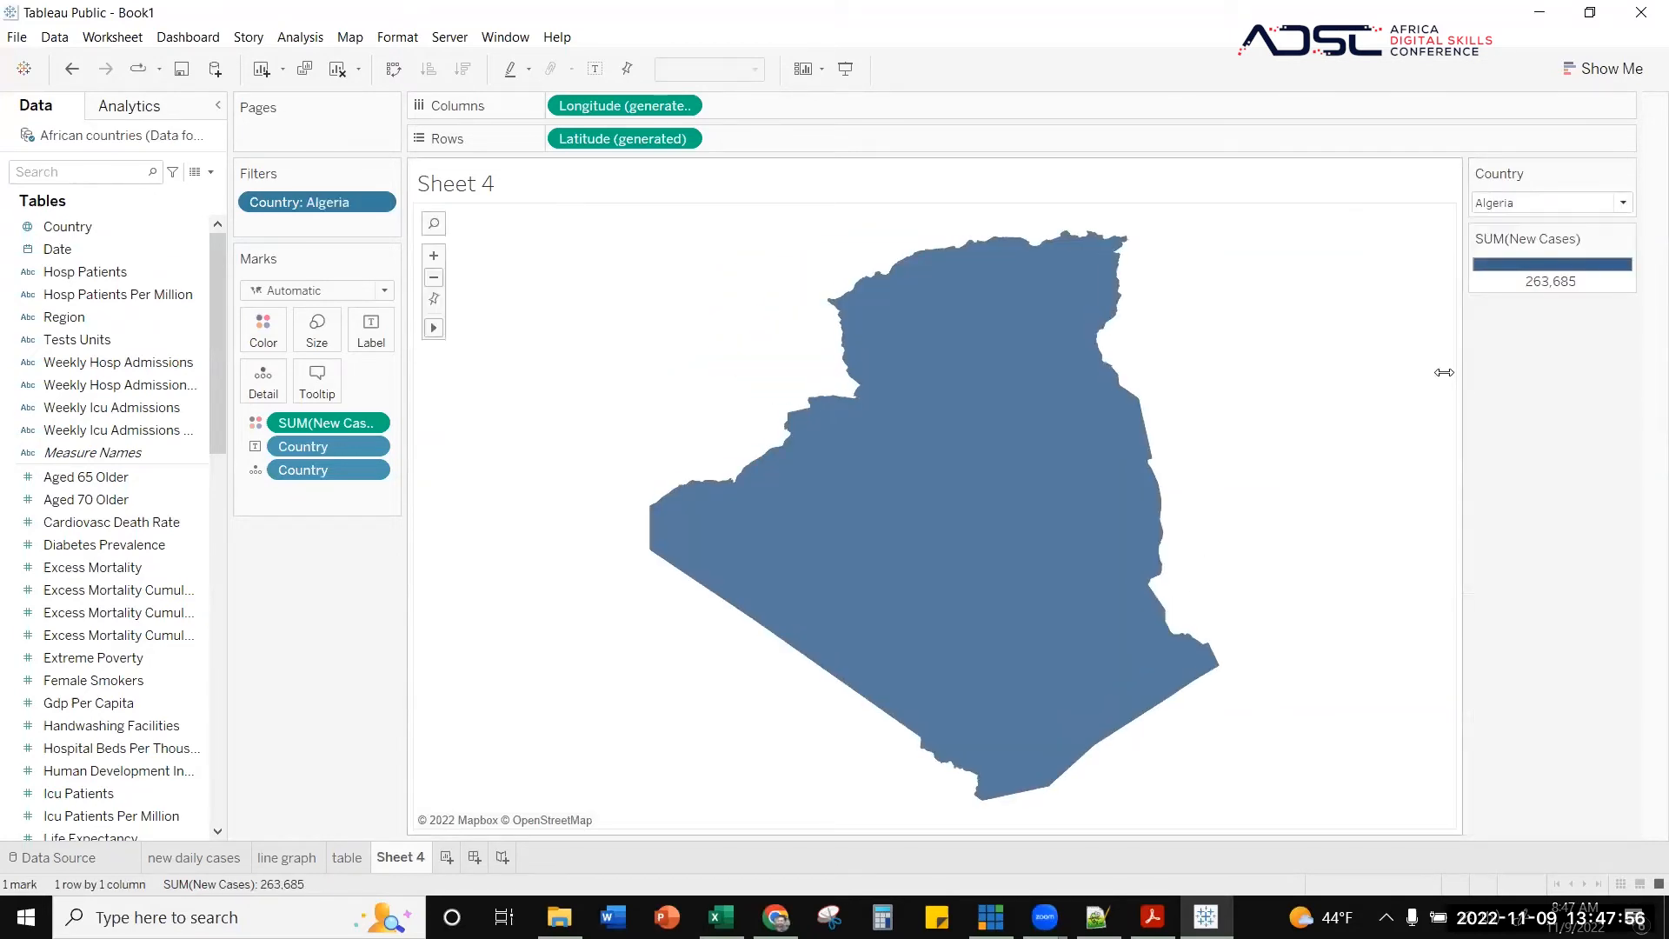
- Filter the map to Botswana with the Country filter control and check the country's shape
click(1618, 201)
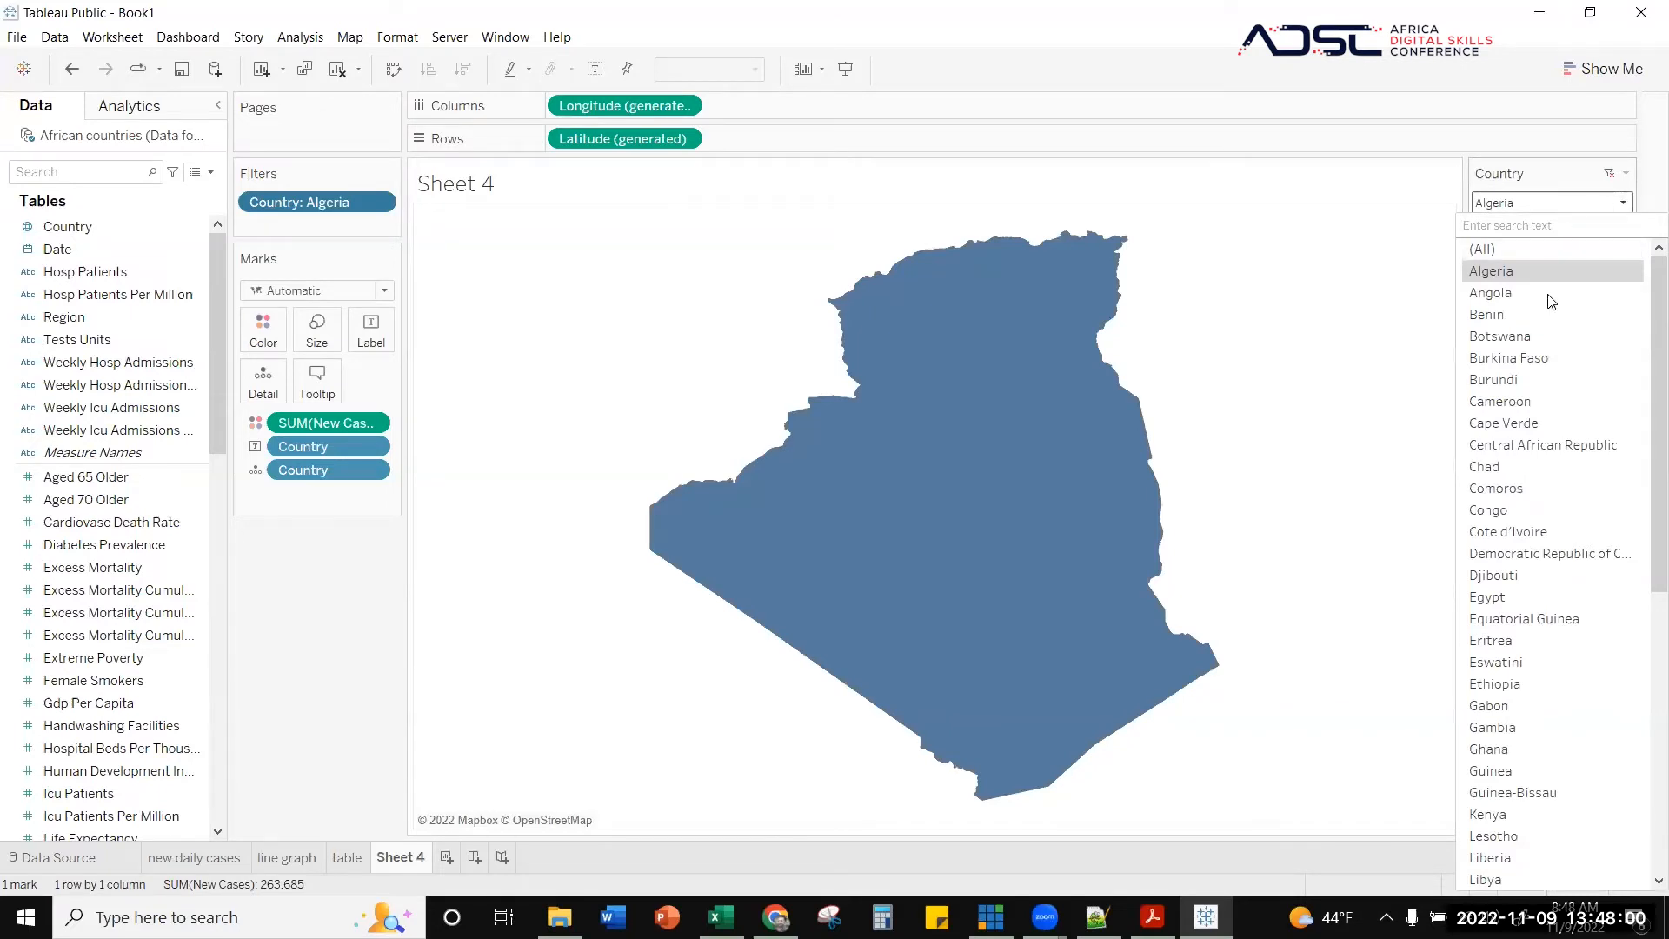
click(1536, 338)
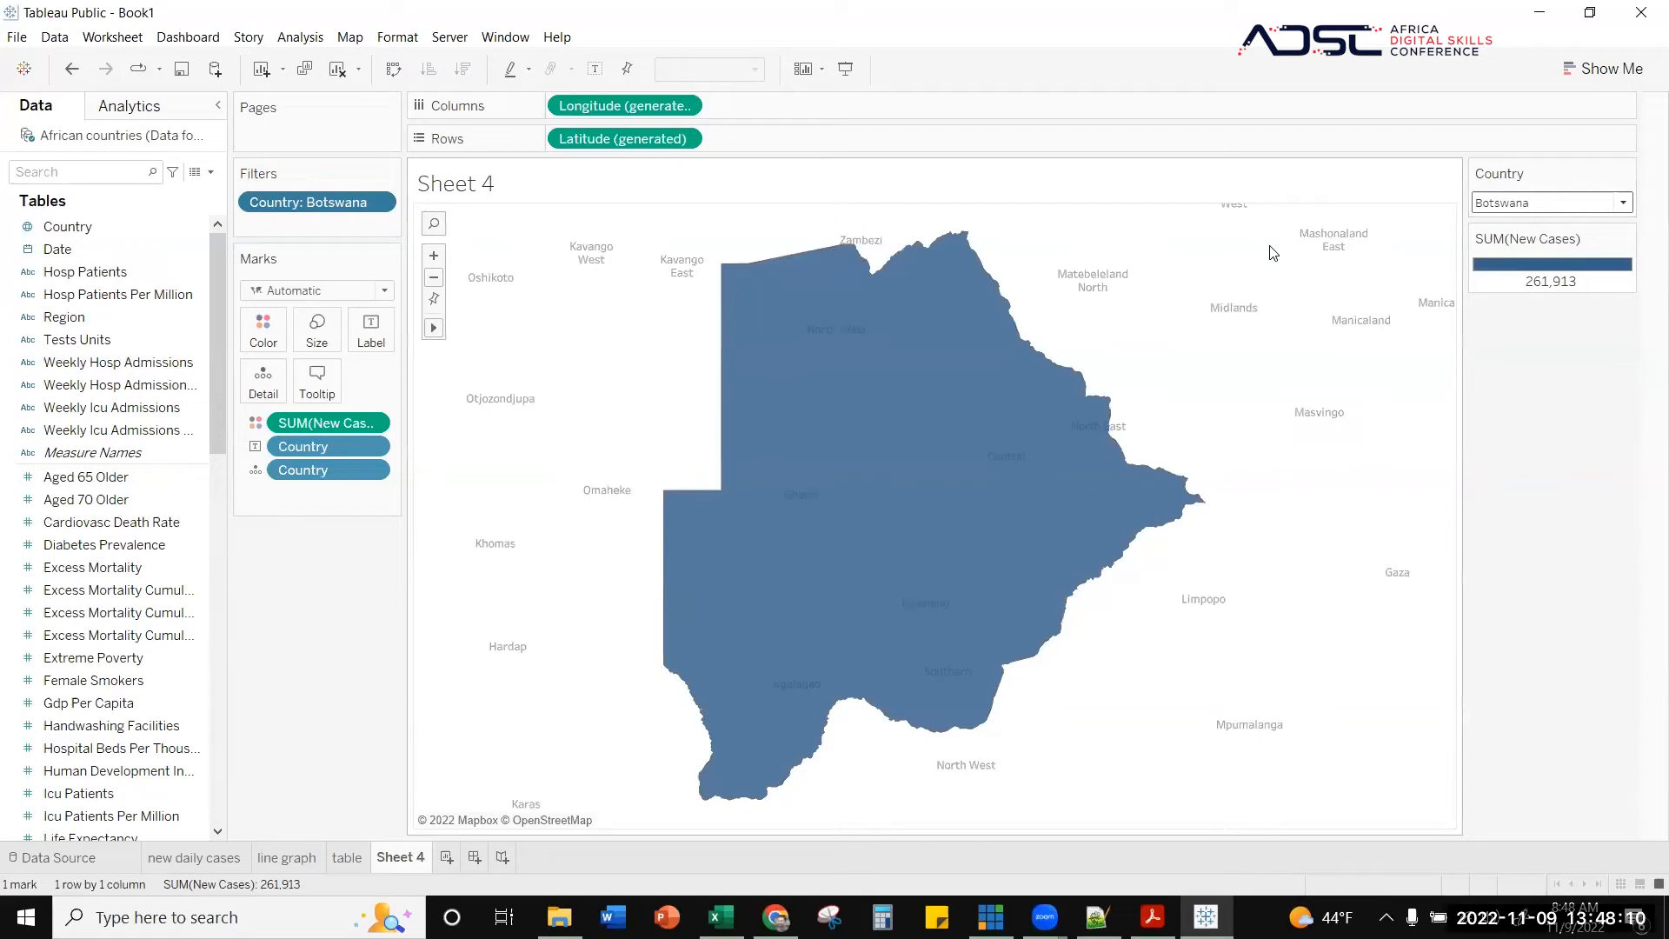
scroll(1285, 438, up, 2)
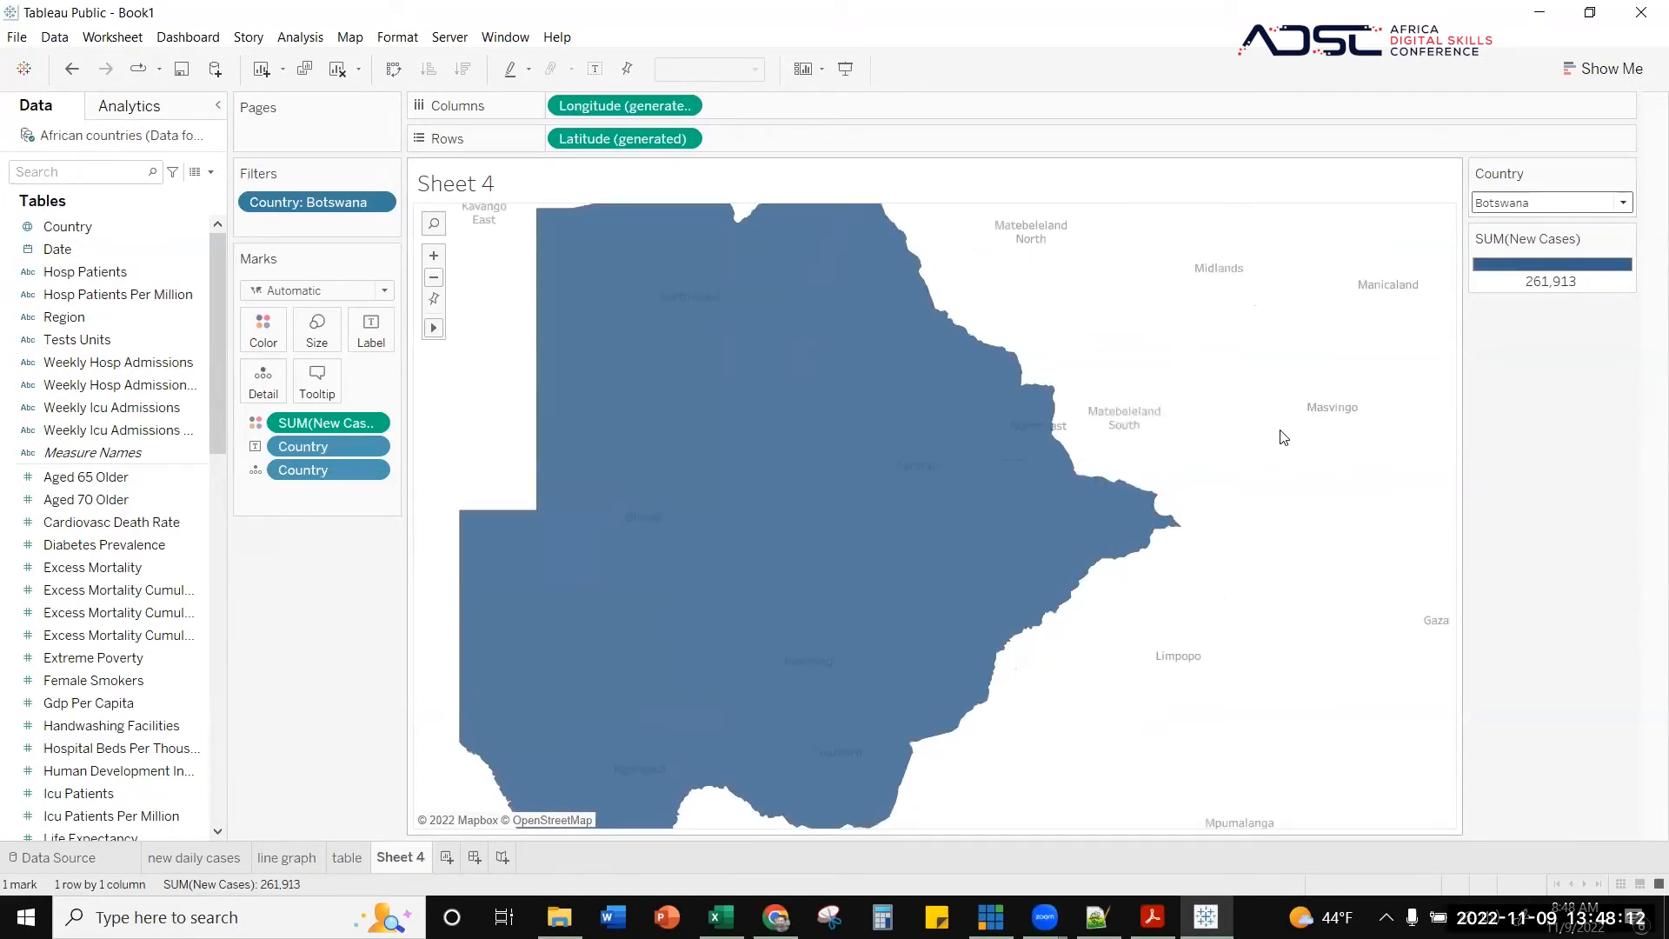
scroll(1284, 437, down, 2)
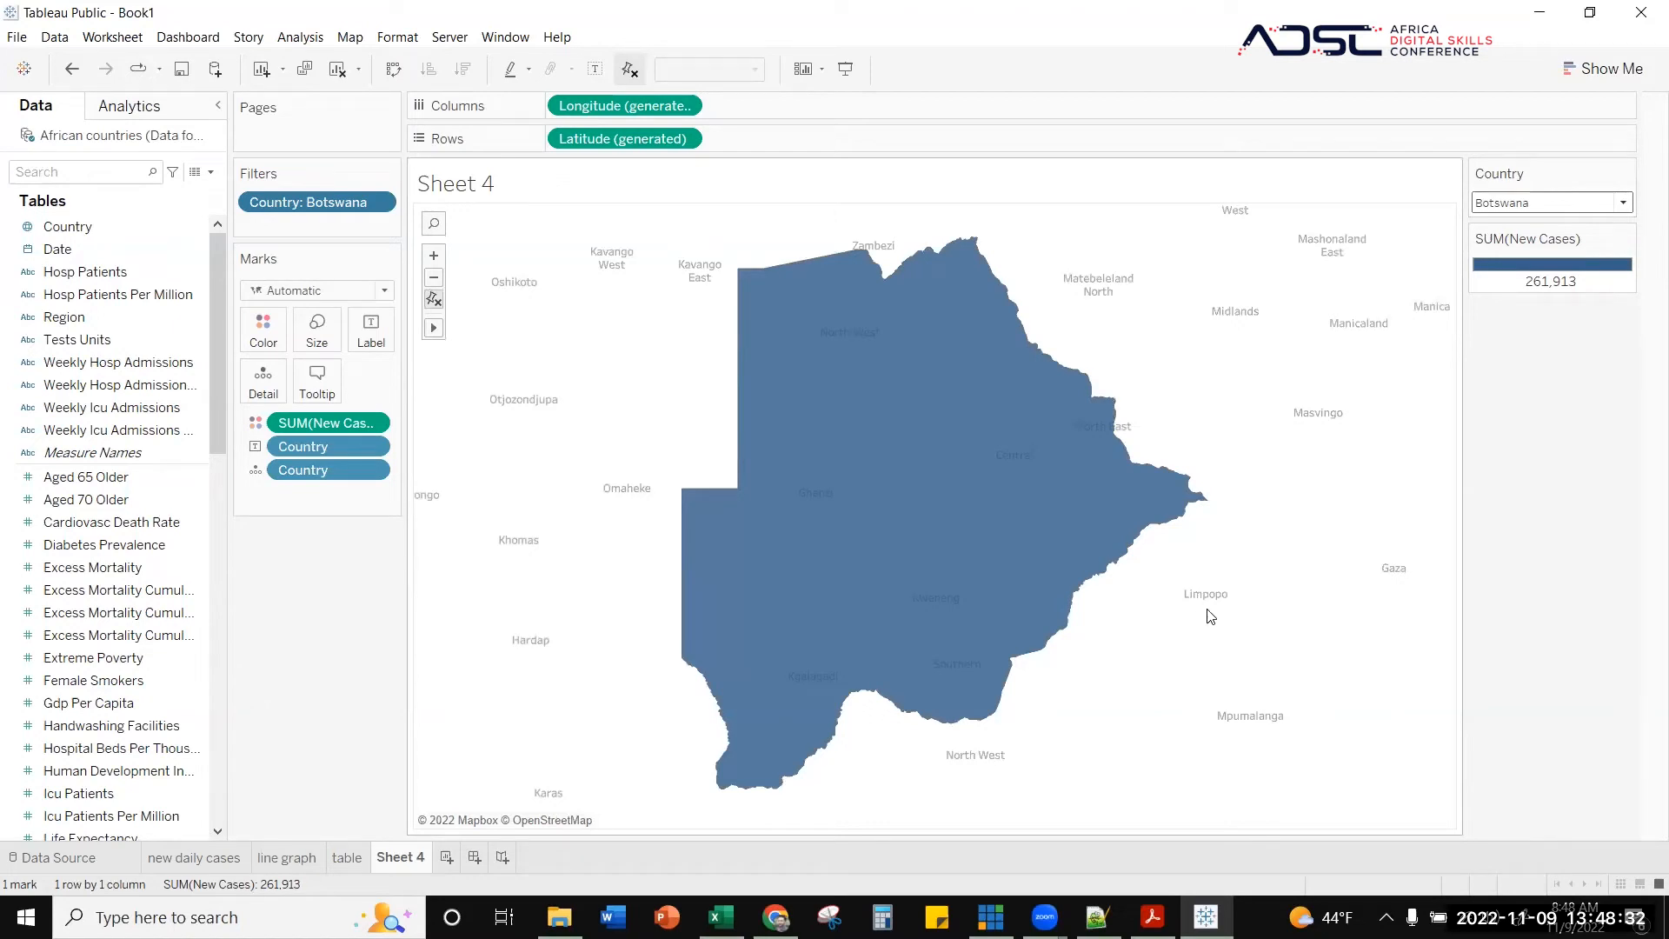
- Search the Country filter control for ghana and switch the map to Ghana
click(1620, 203)
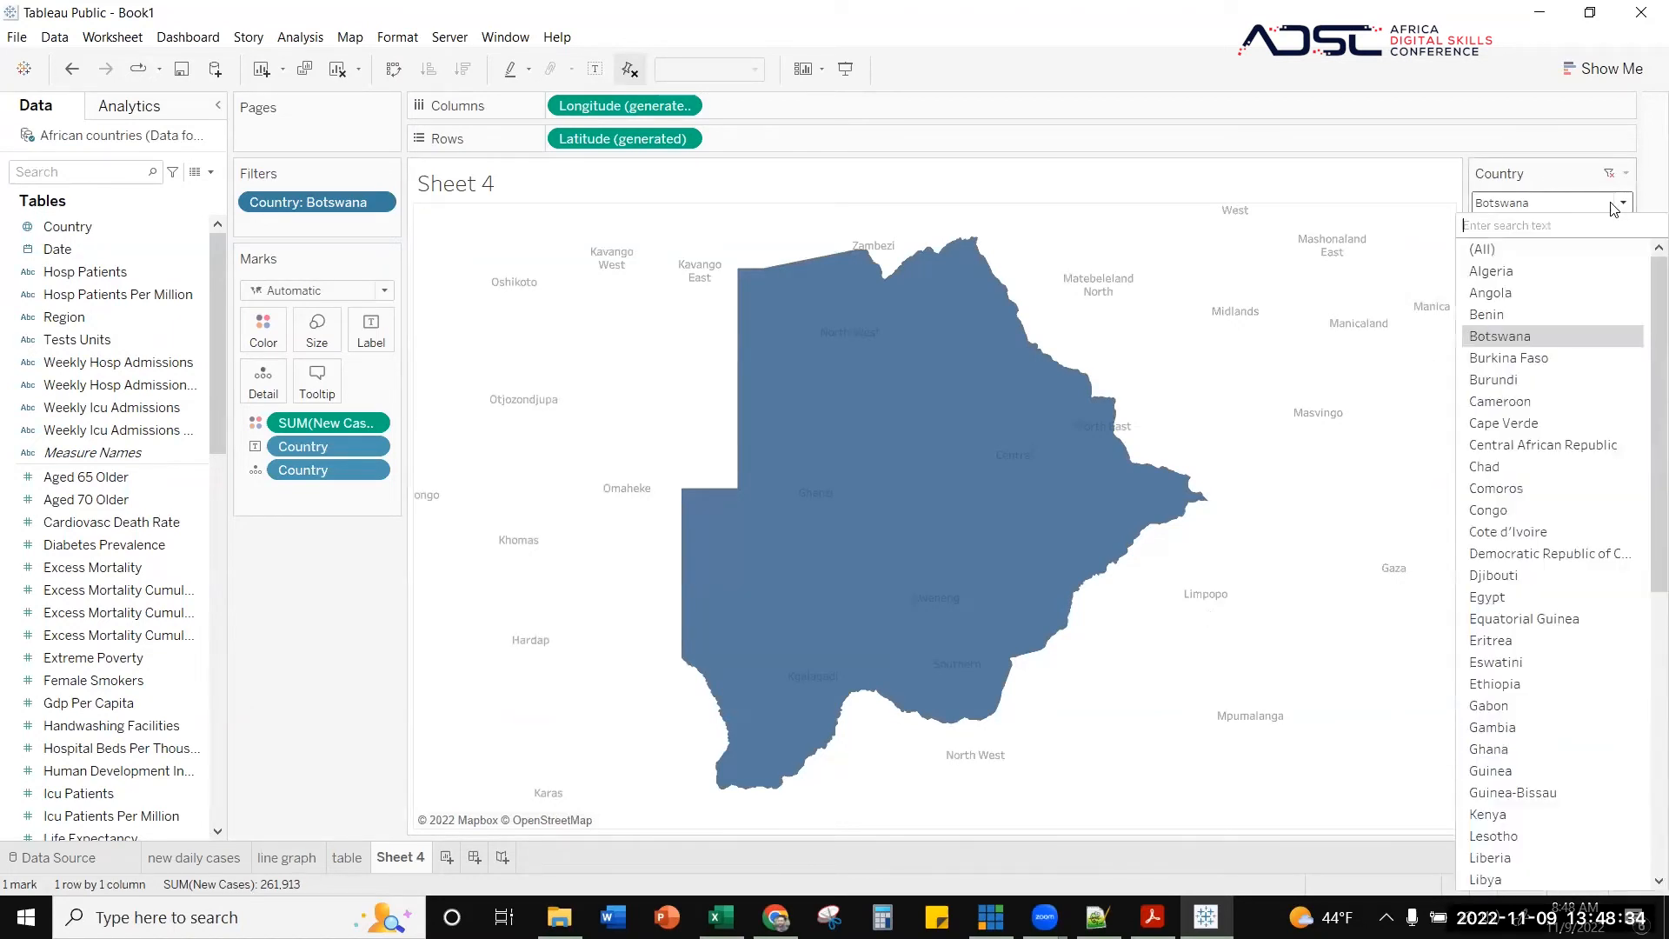
text(ghana)
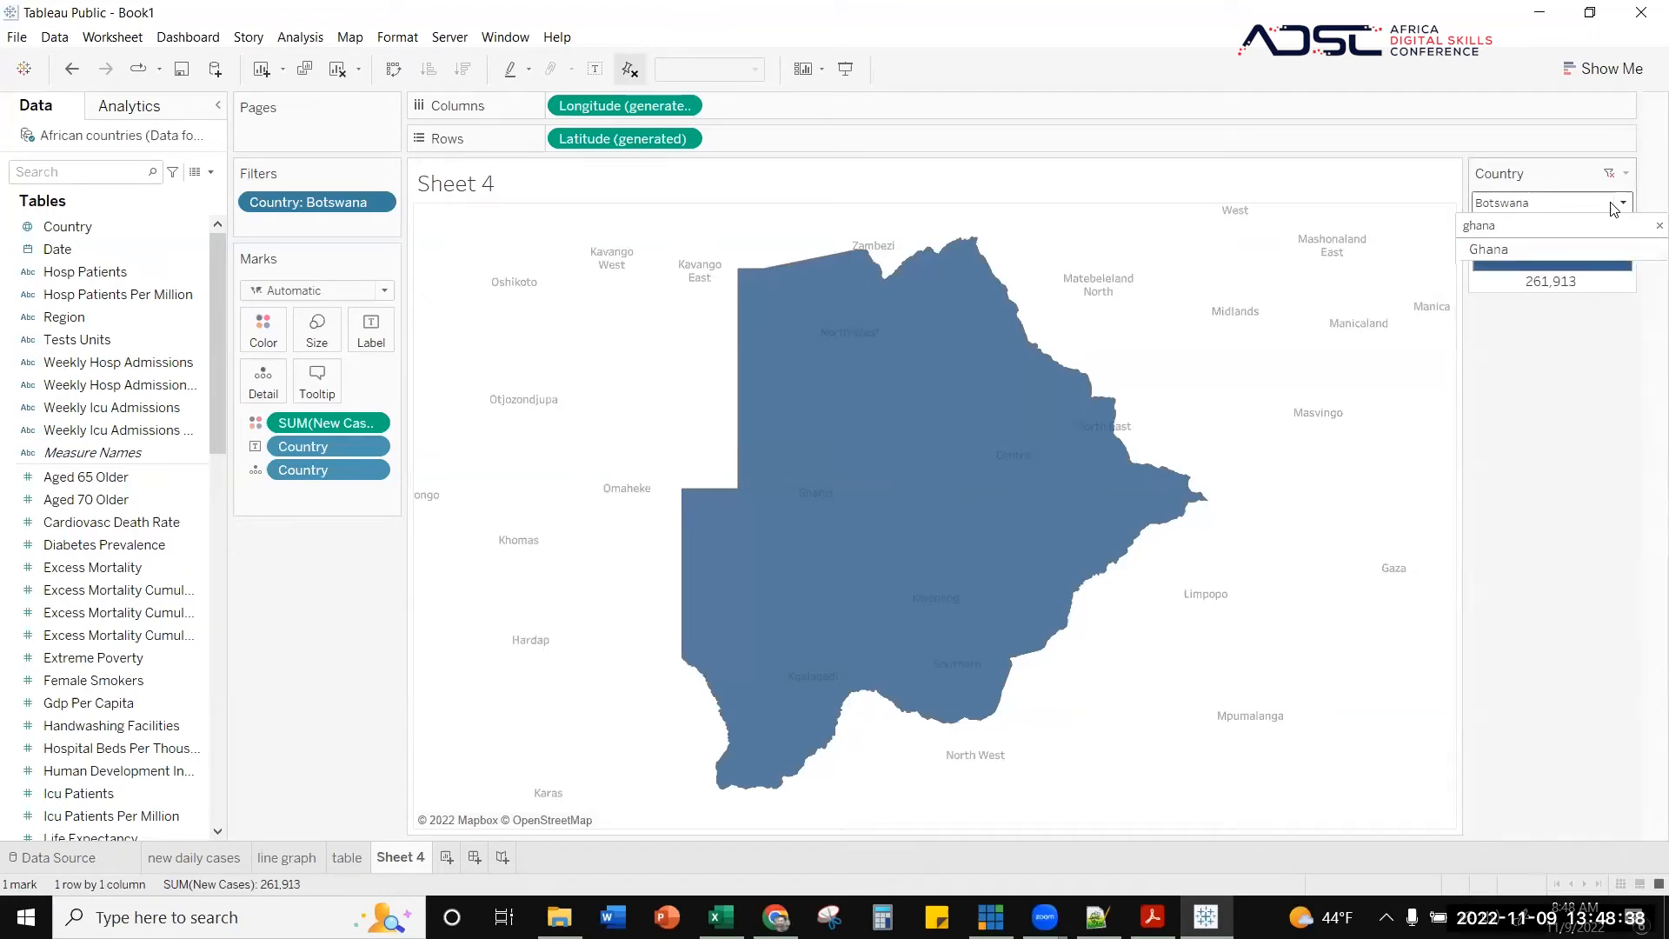
click(1547, 248)
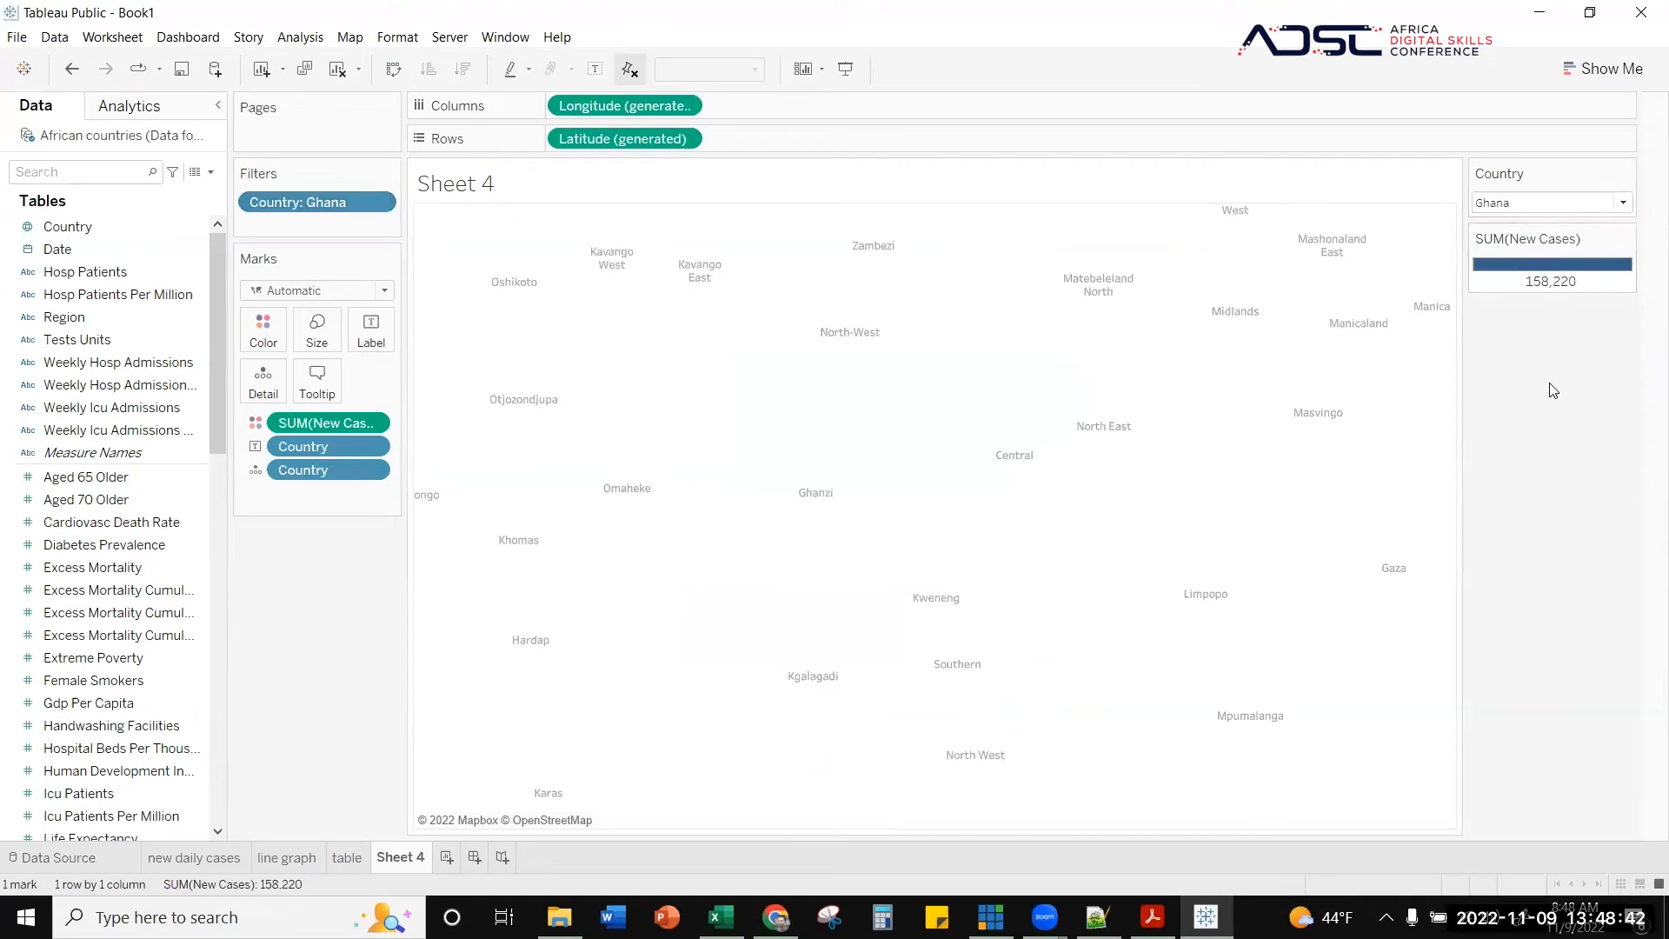
- Set the Country filter back to (All) and reset the map view to fit the whole continent
click(1624, 201)
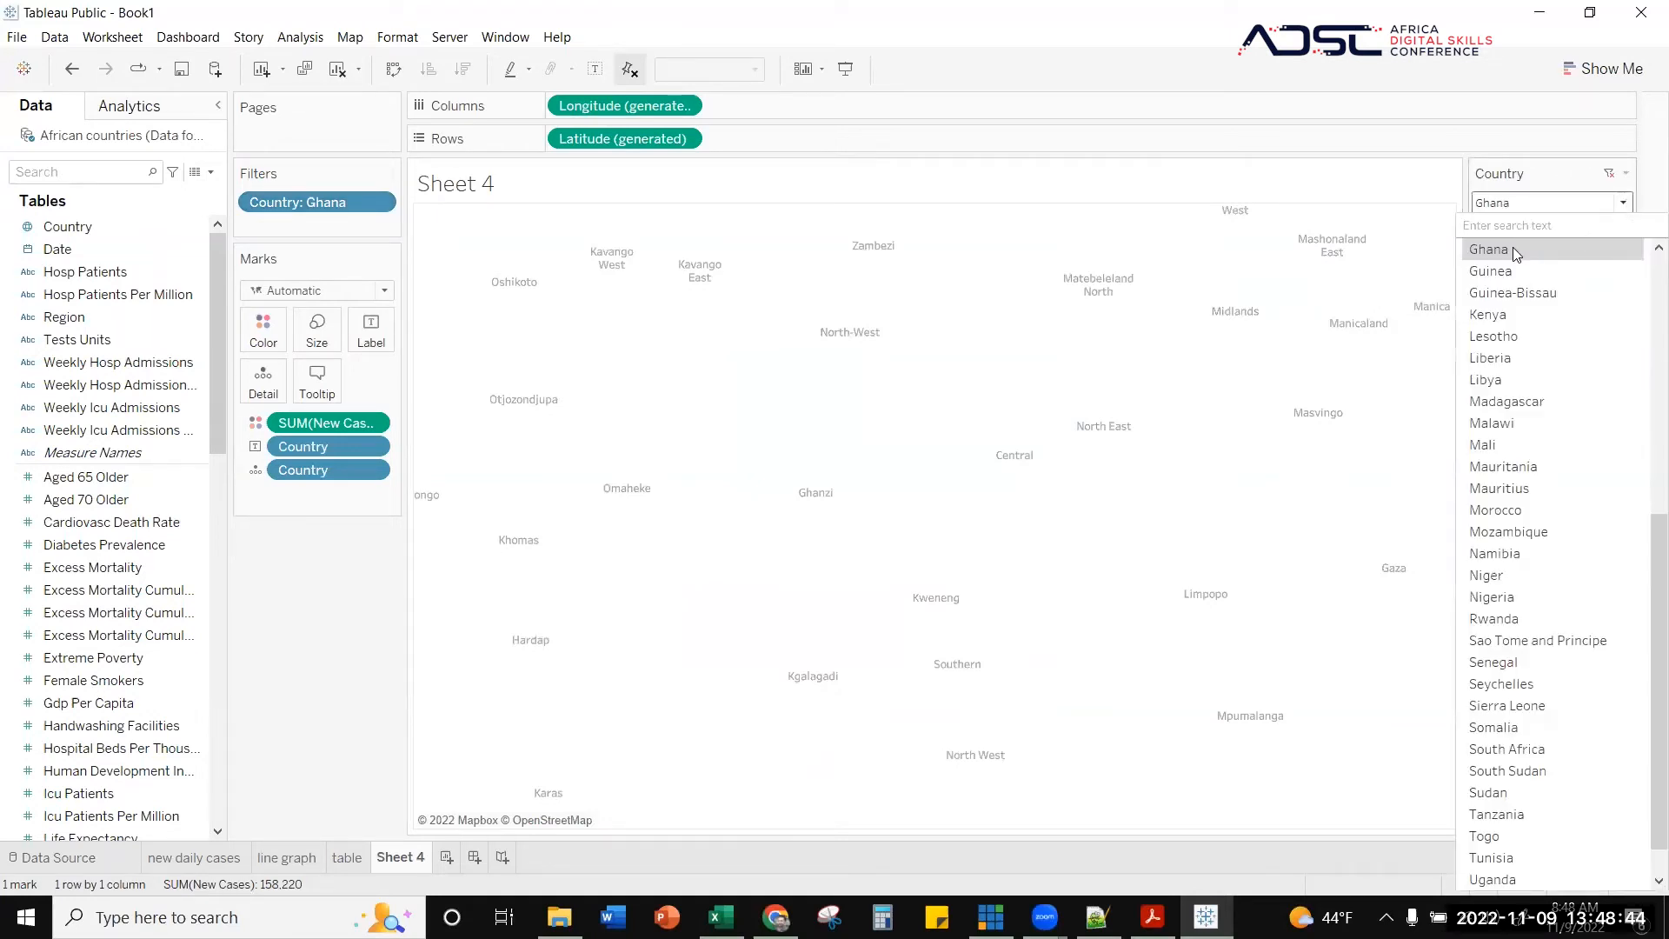
click(1512, 247)
click(1623, 202)
scroll(1507, 263, up, 8)
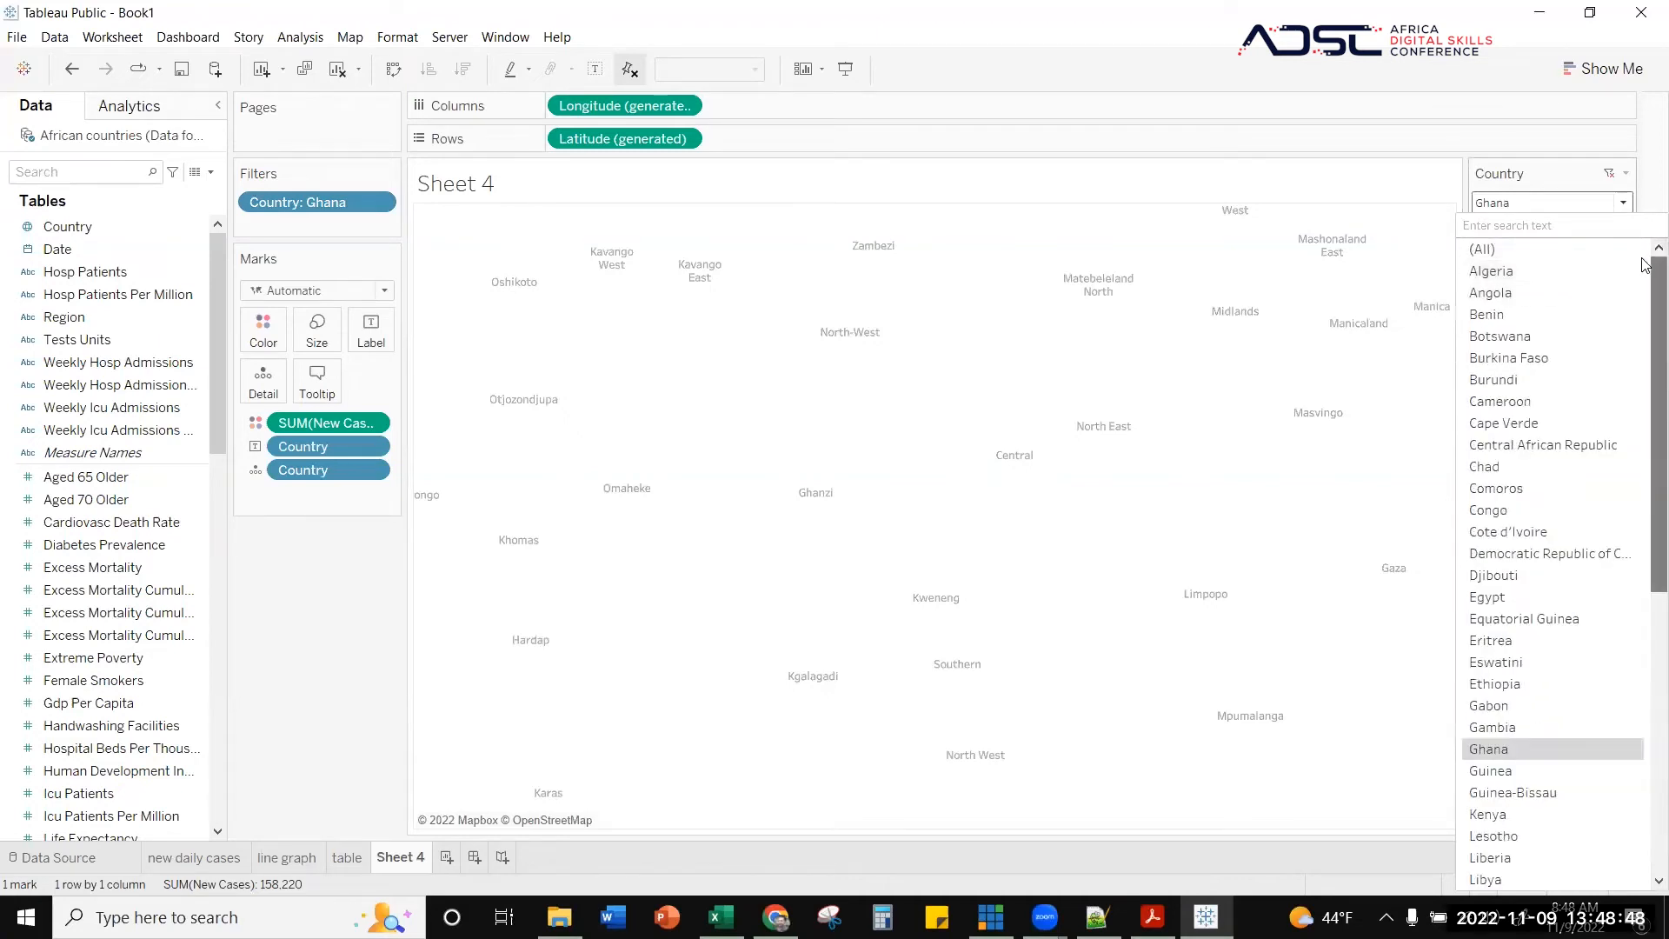
click(1482, 250)
mouse_move(1266, 476)
scroll(1228, 468, down, 2)
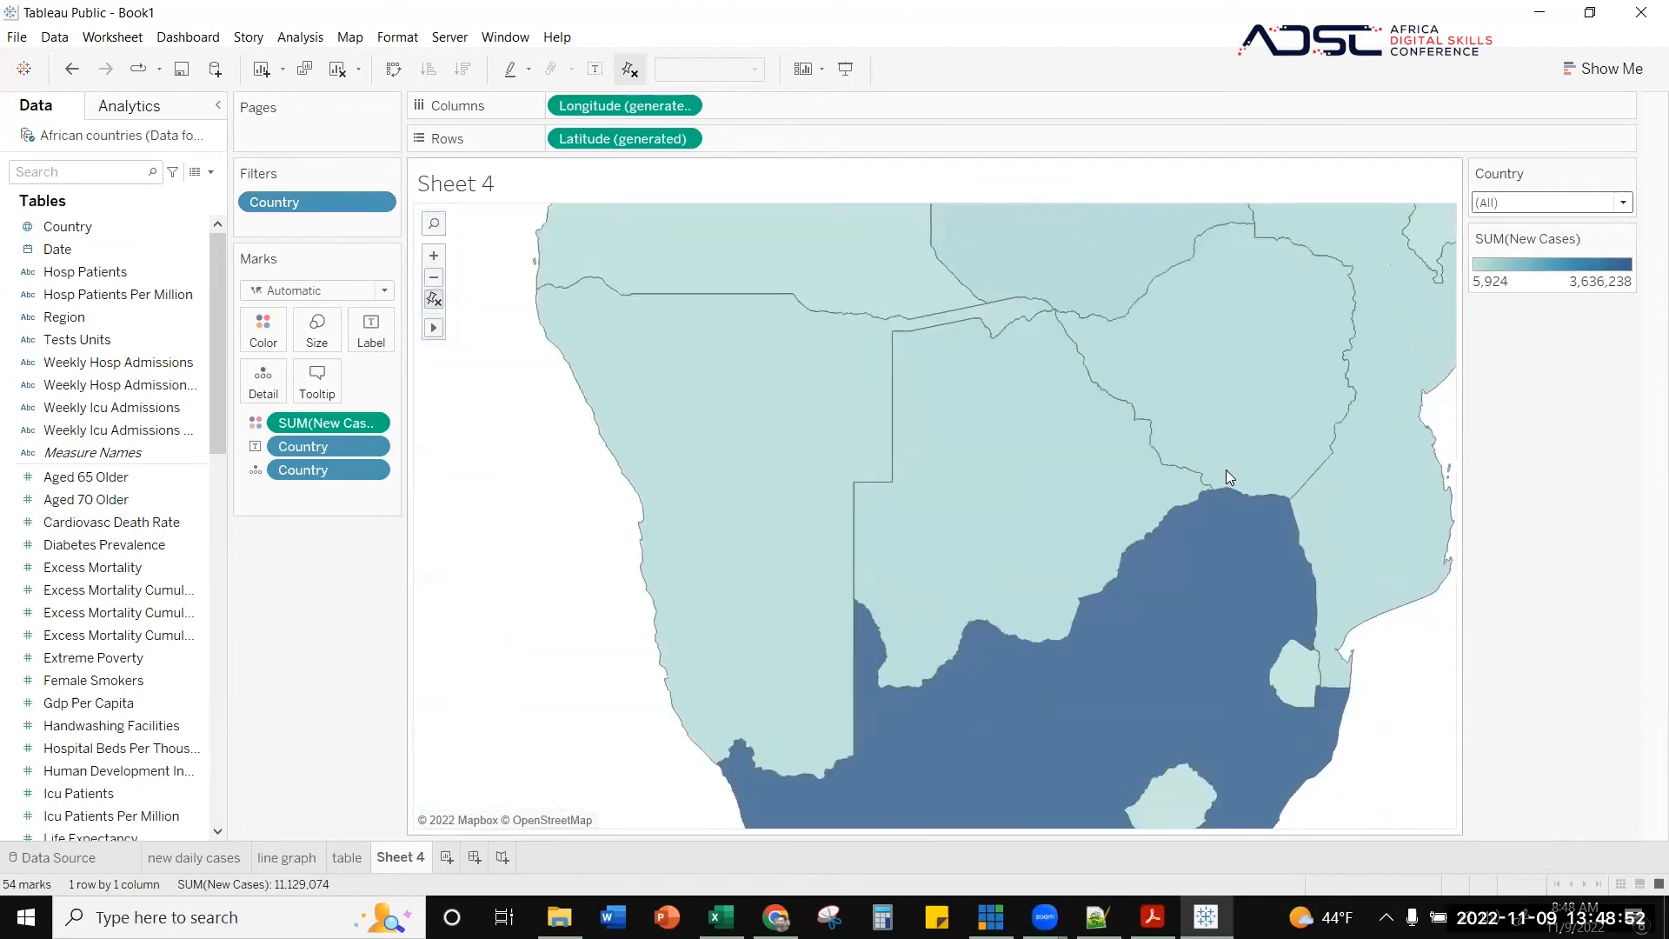
scroll(1071, 532, down, 3)
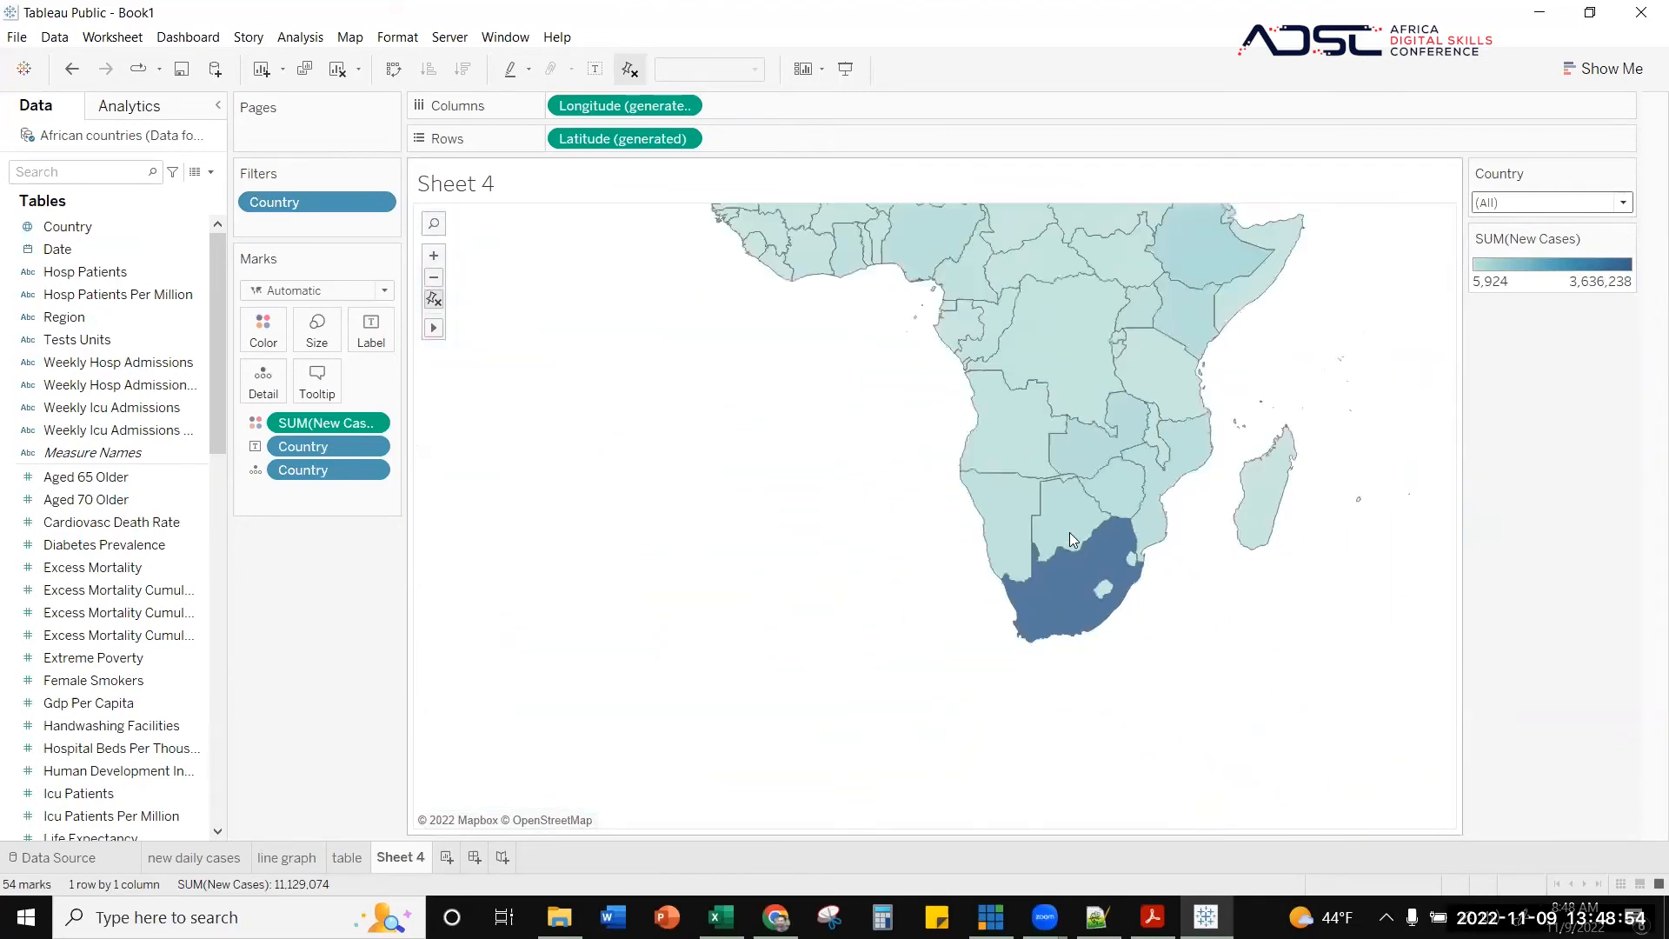
scroll(1069, 532, up, 2)
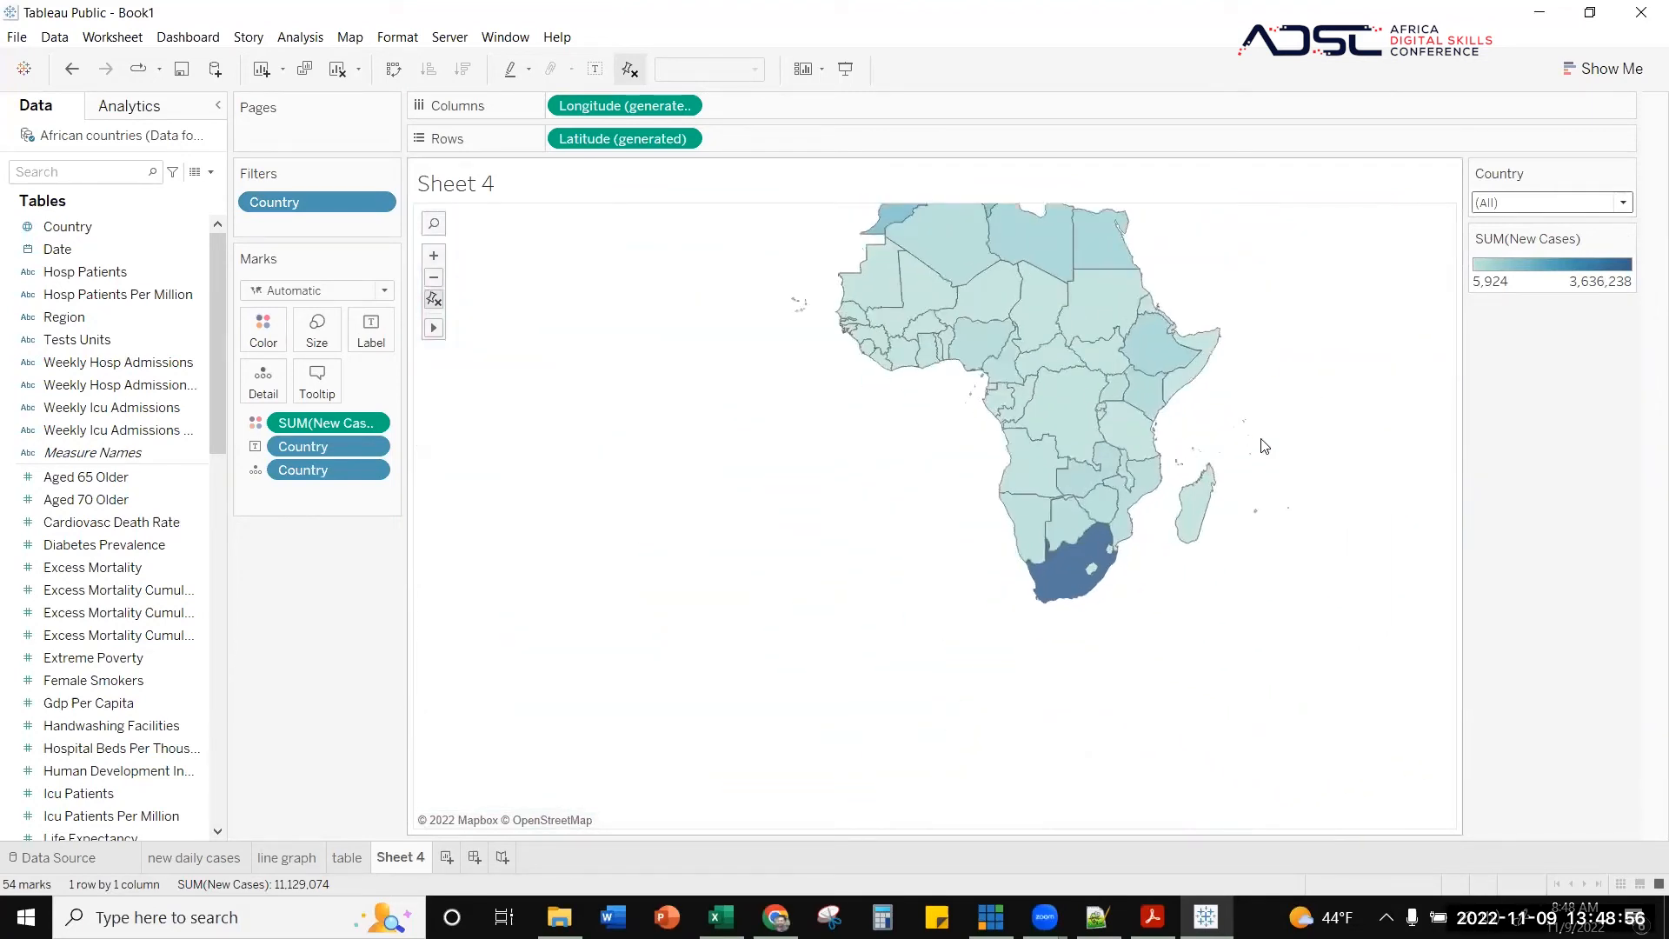
click(434, 299)
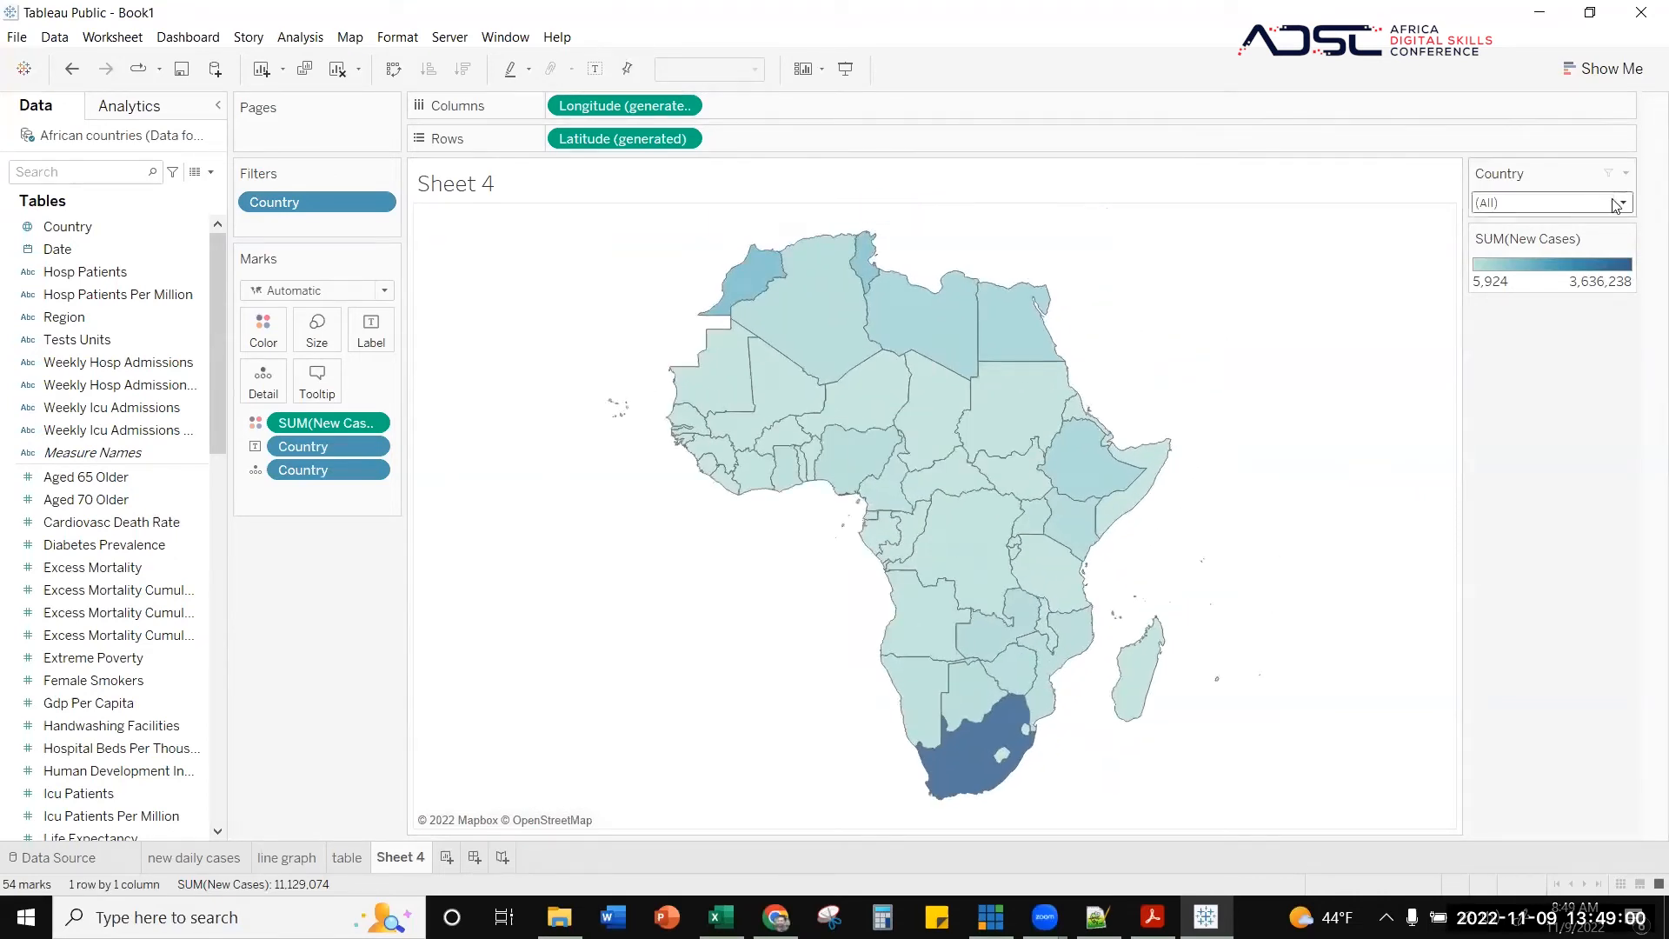
- Filter the refitted Africa map to Ghana by searching the country list for ghana
click(1575, 205)
text(ghana)
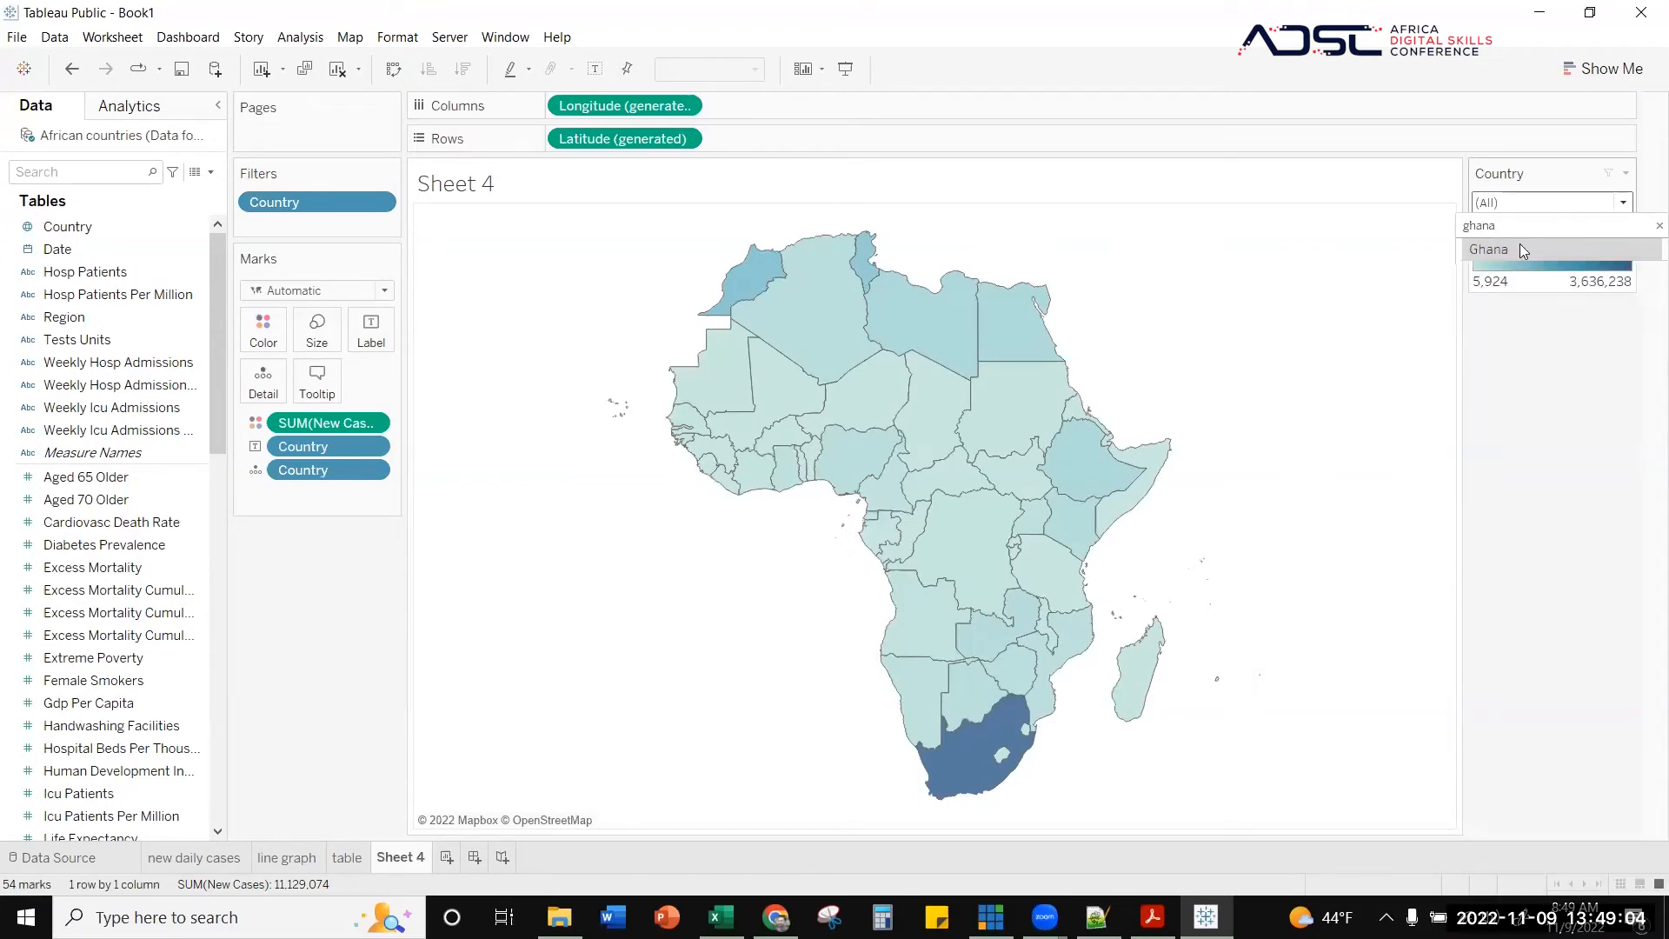
click(1513, 252)
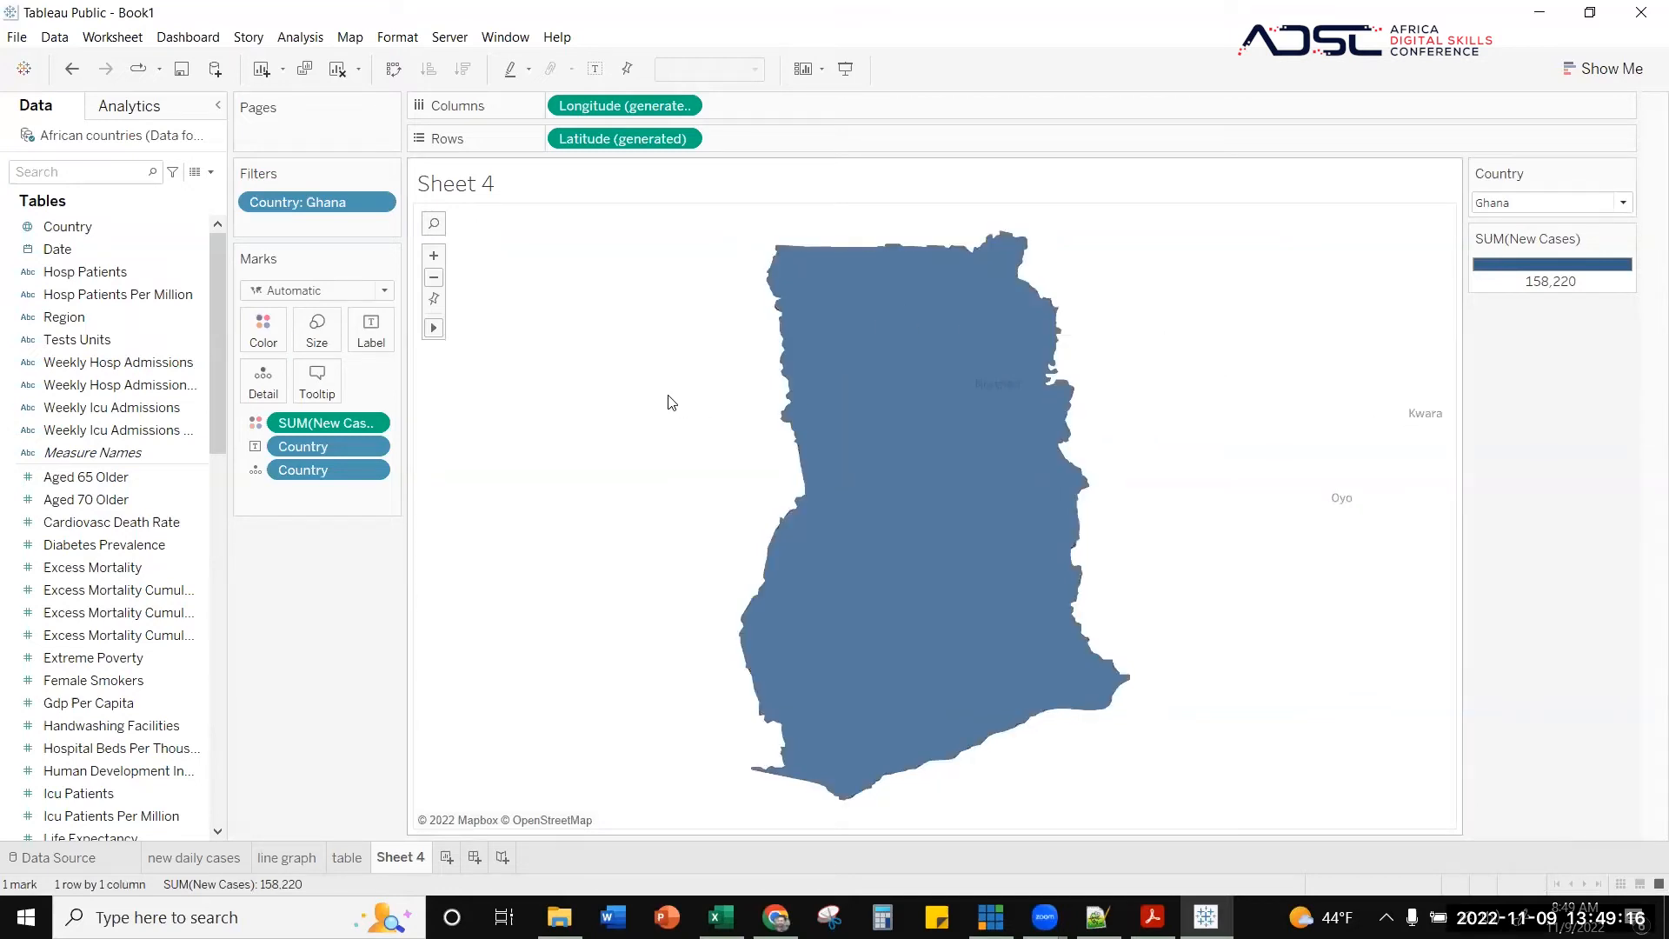
- Examine Ghana's outline and the surrounding region names on the map at closer and wider scales
scroll(658, 403, up, 2)
scroll(659, 406, up, 3)
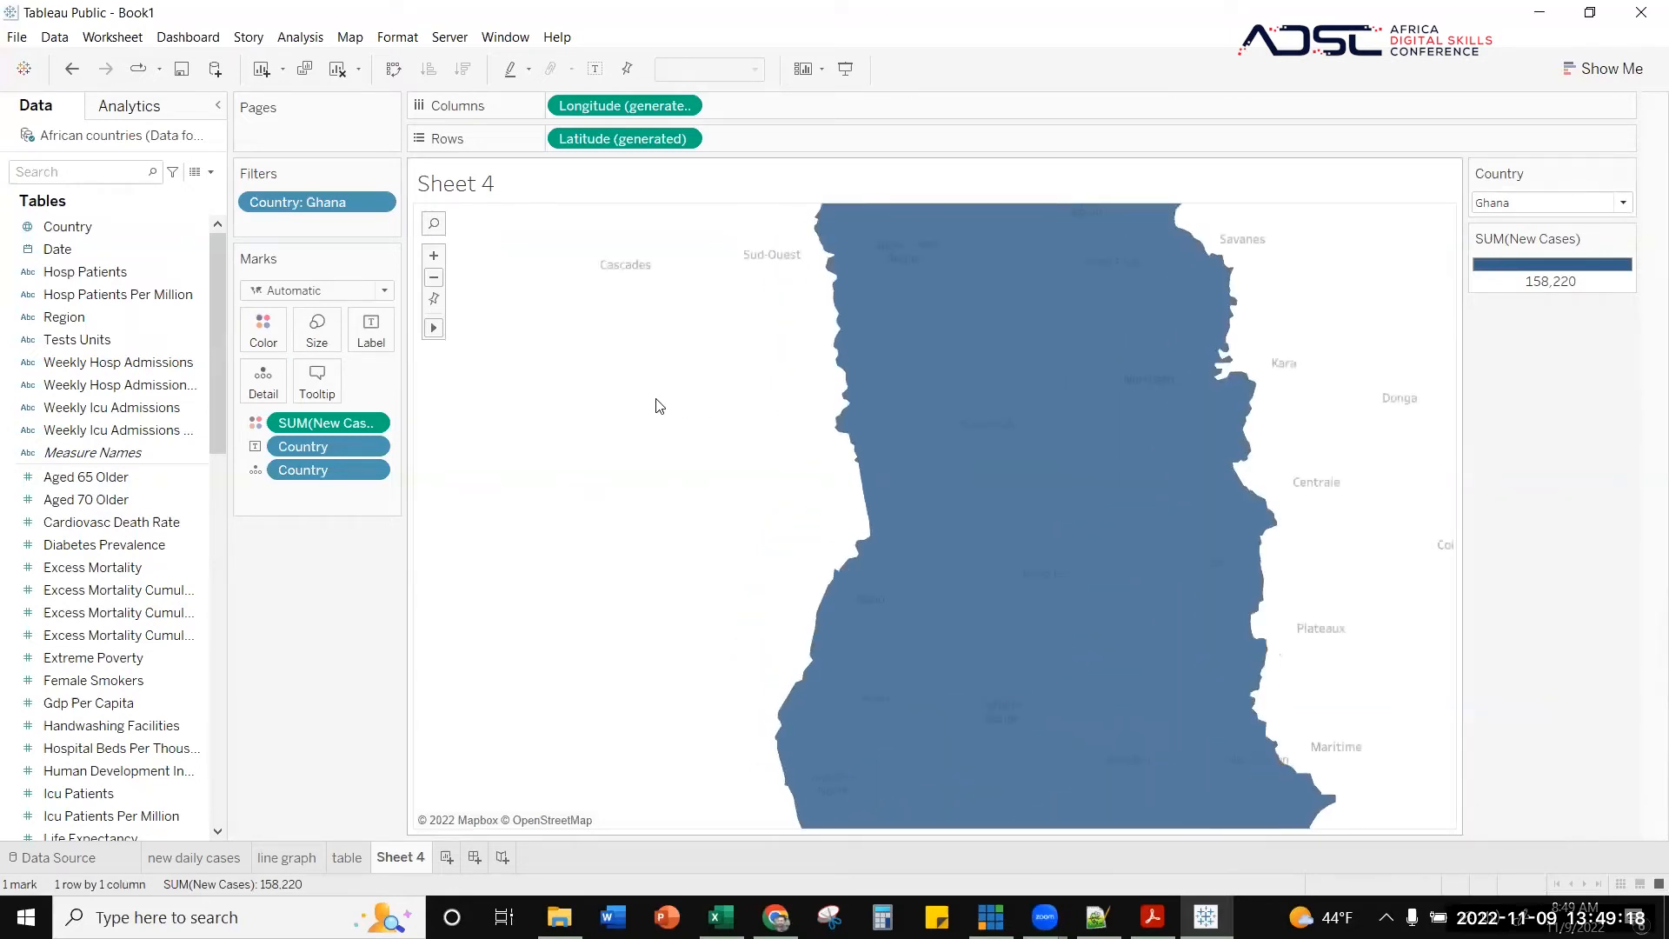
scroll(659, 406, down, 1)
scroll(658, 407, down, 4)
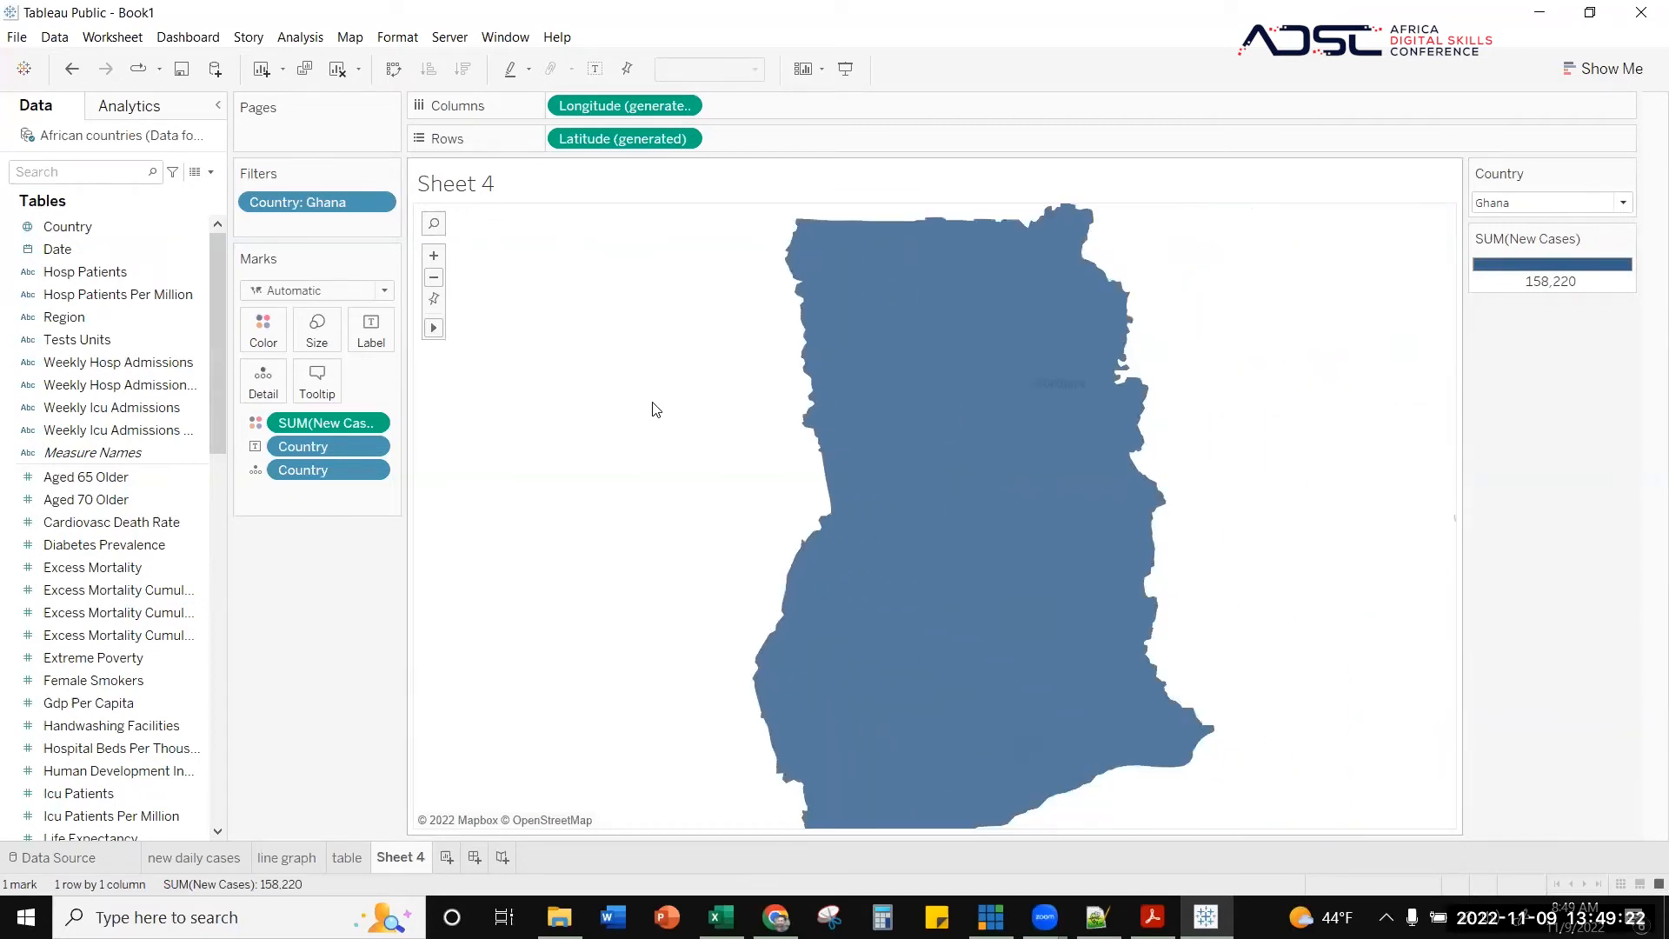
scroll(657, 409, up, 1)
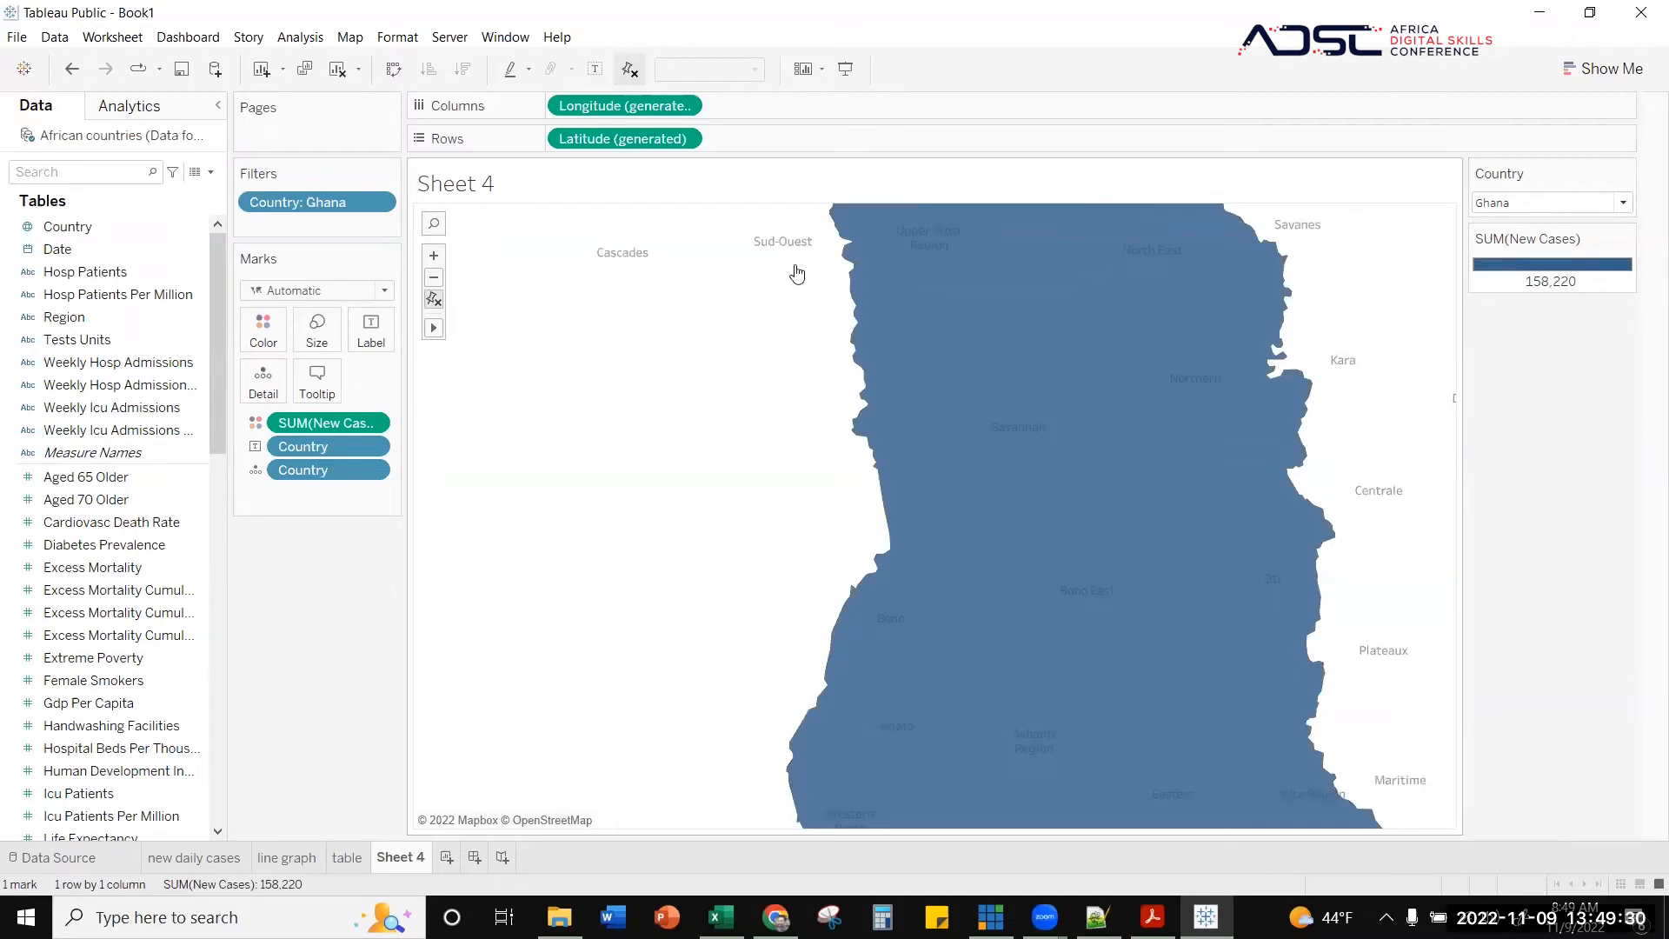
scroll(683, 344, up, 1)
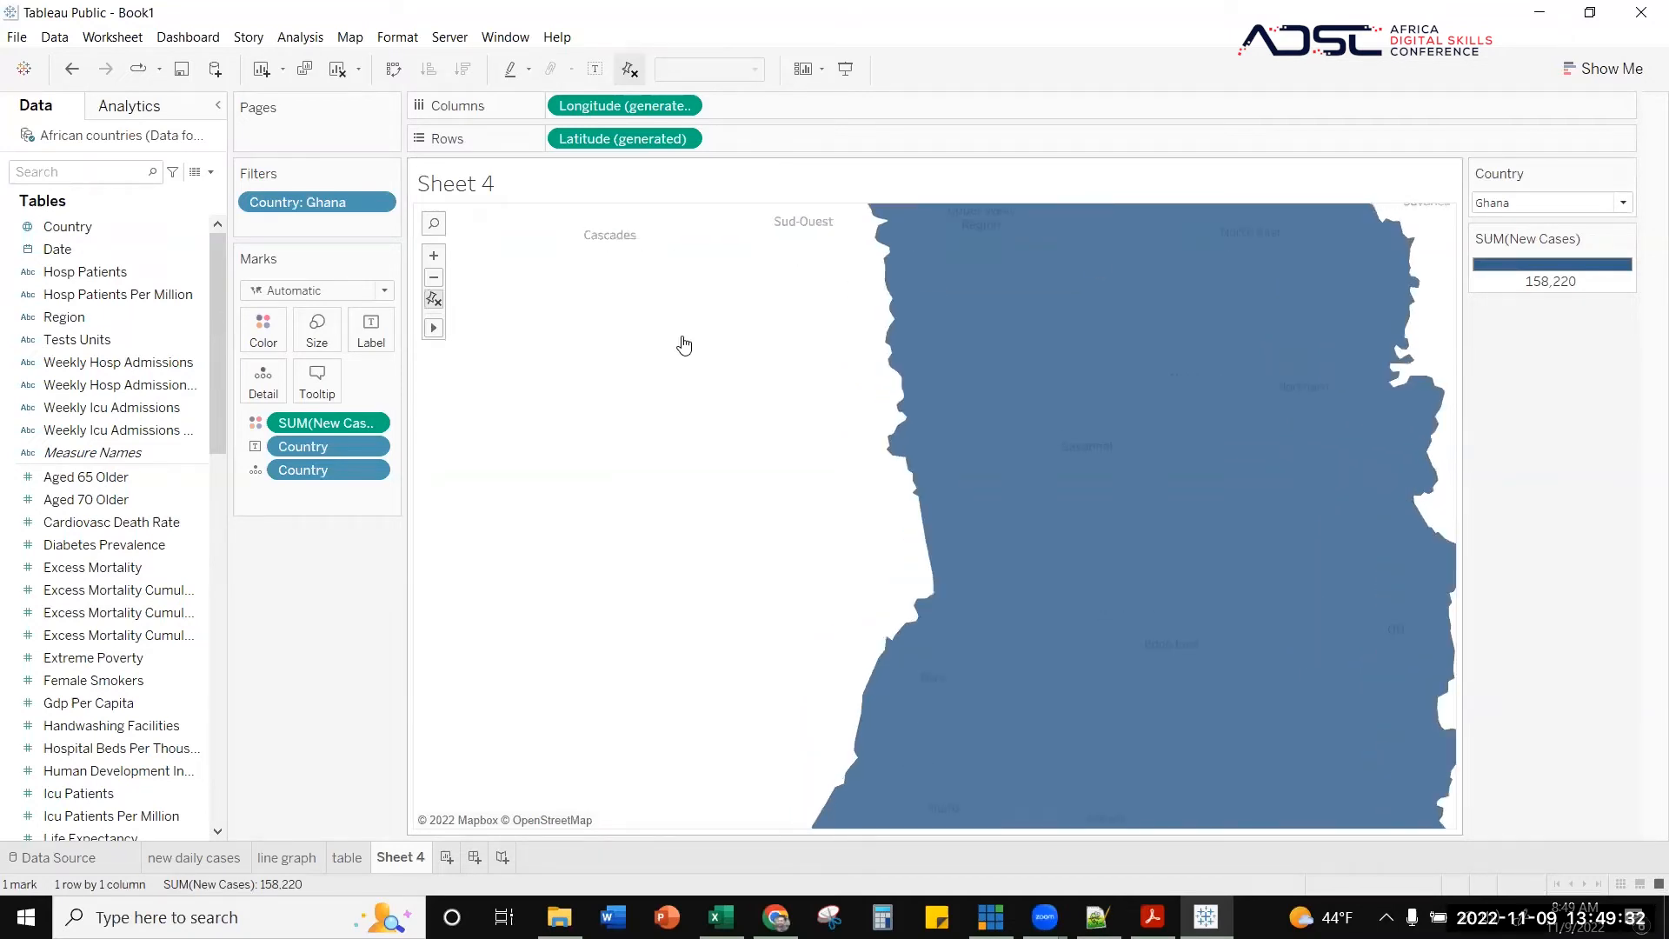
scroll(684, 345, up, 3)
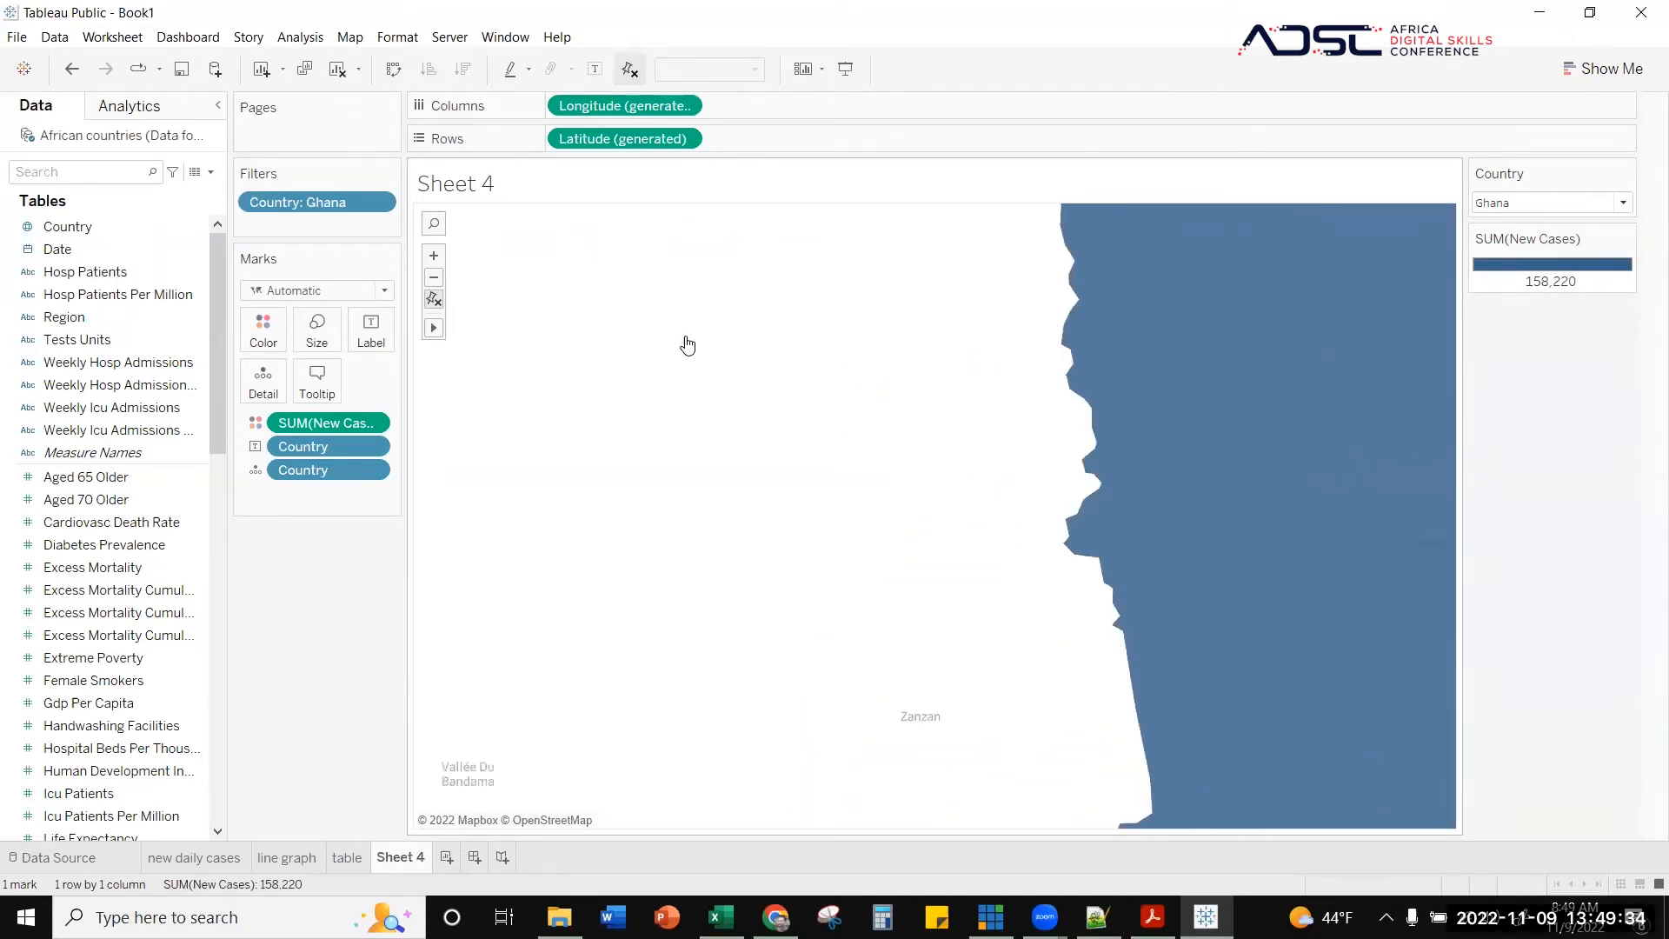
scroll(686, 347, down, 5)
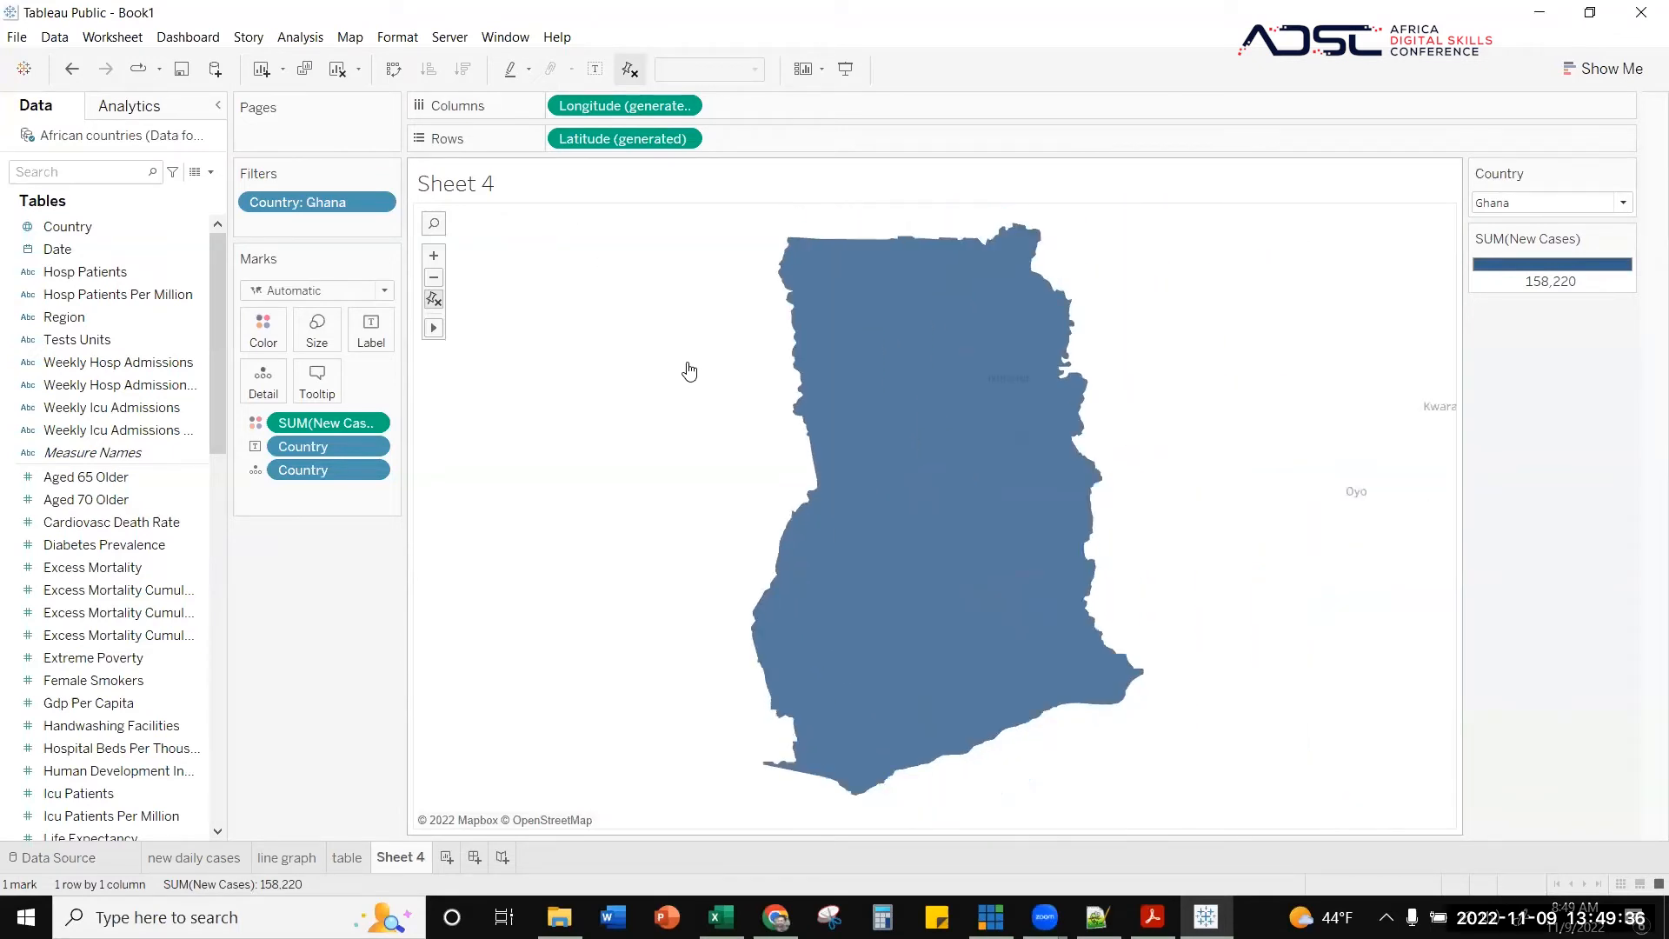
scroll(688, 365, down, 2)
scroll(688, 369, up, 1)
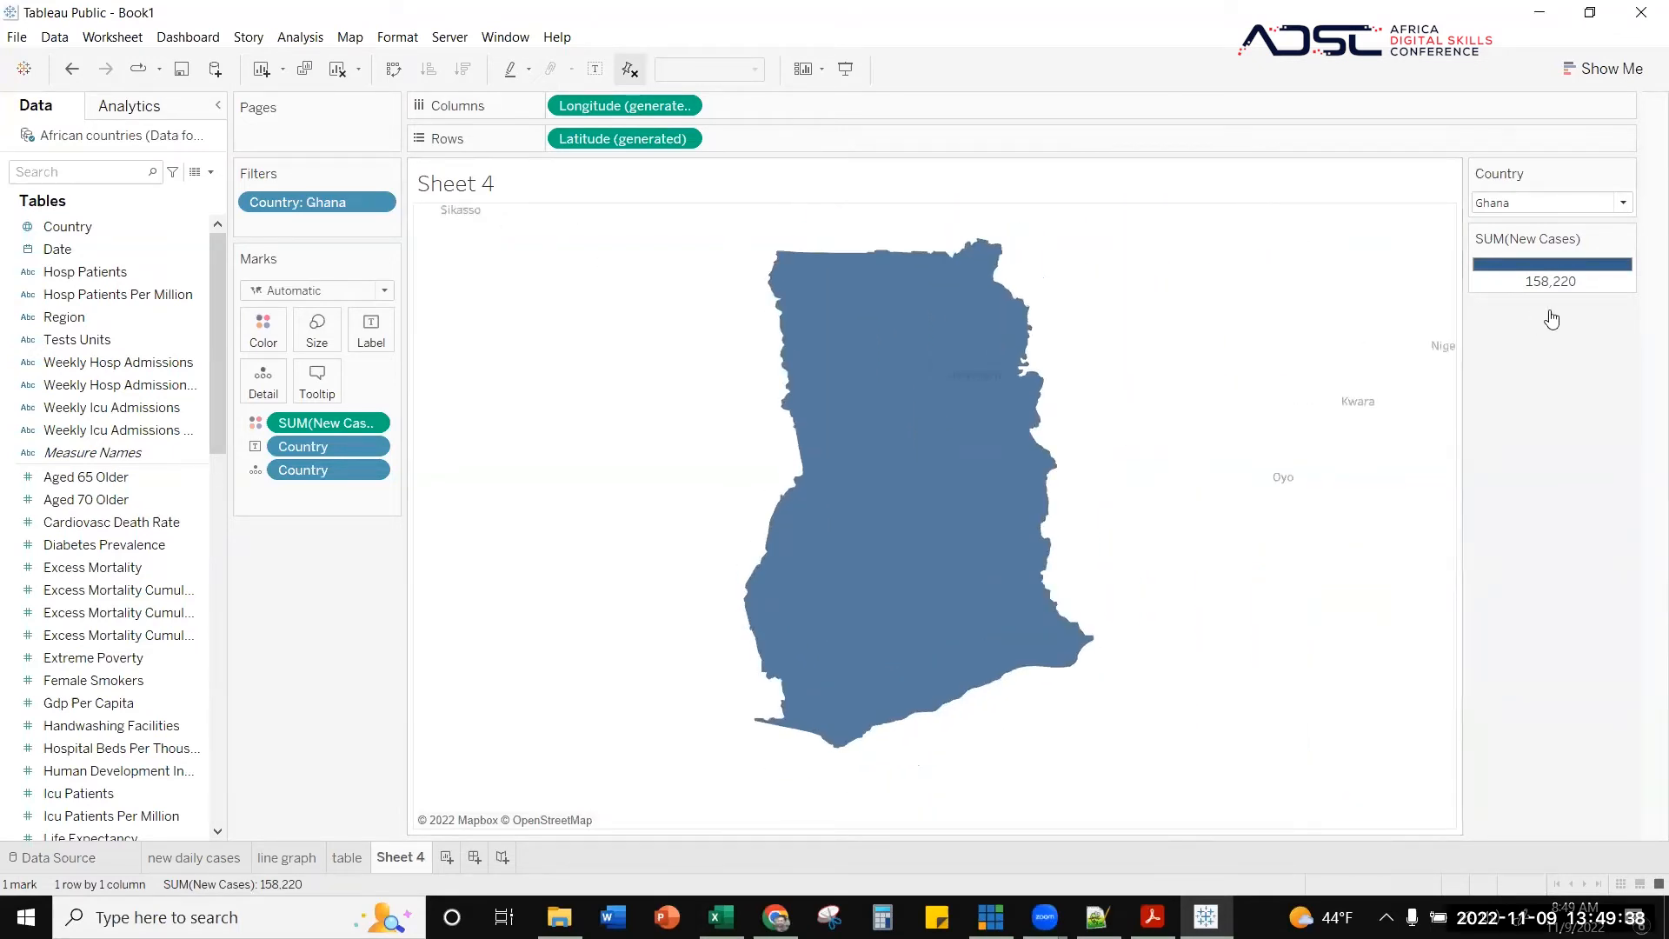
scroll(1435, 336, up, 1)
scroll(1389, 405, down, 2)
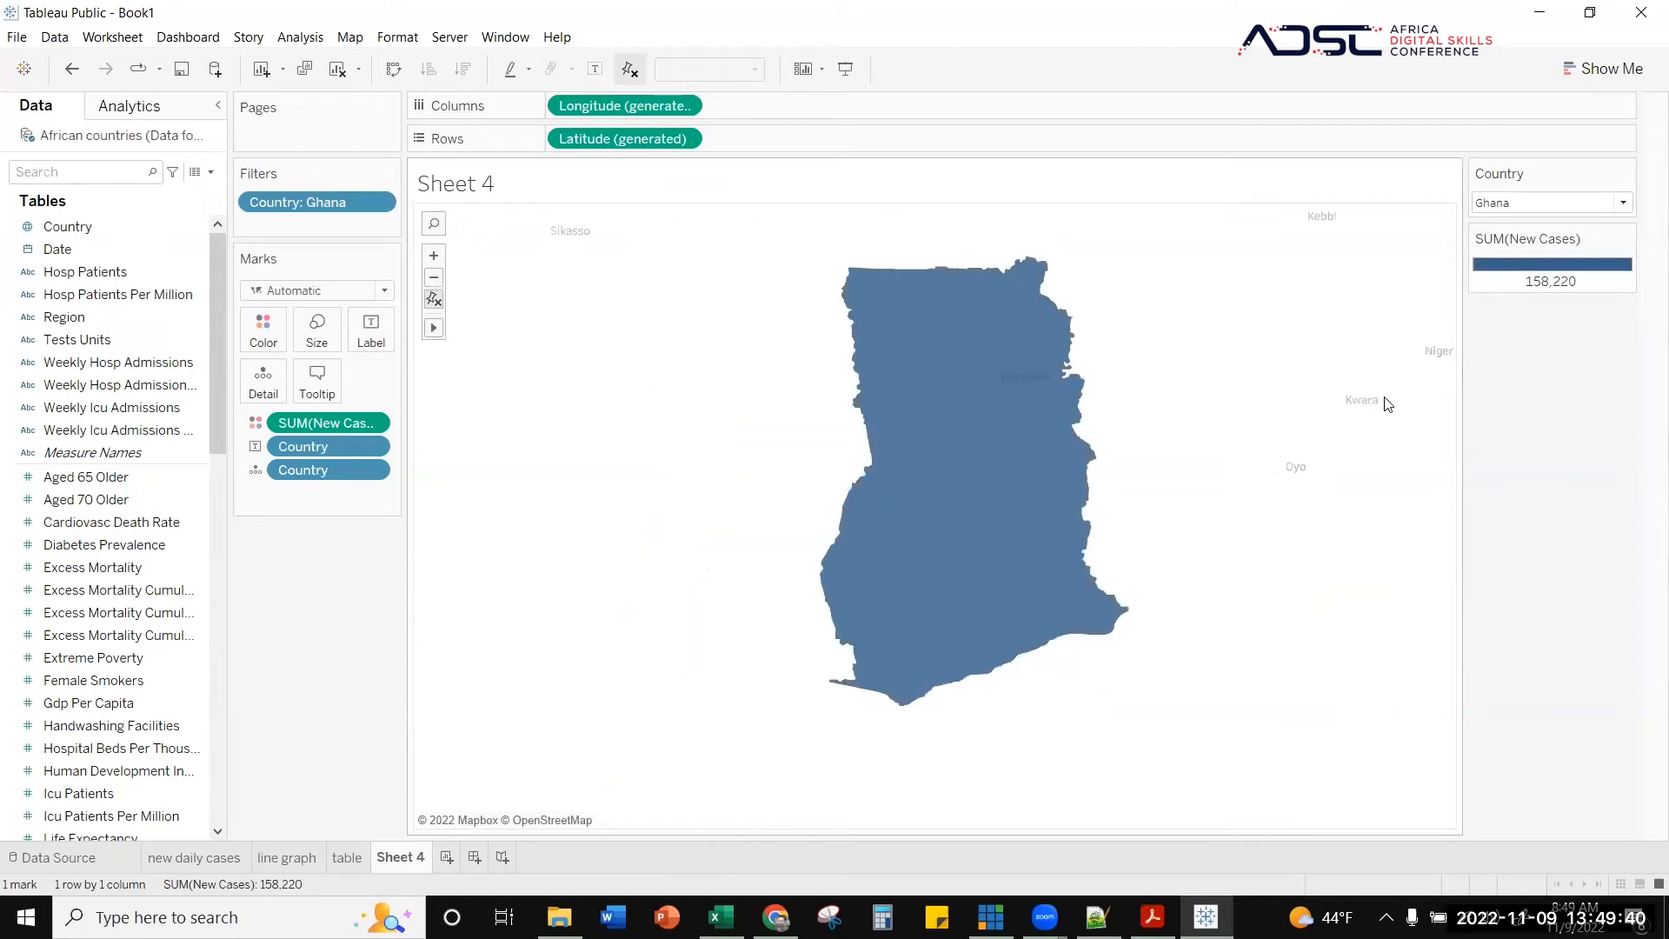
- Set the Country filter back to (All) and reset the map view to show all of Africa
scroll(1299, 462, up, 3)
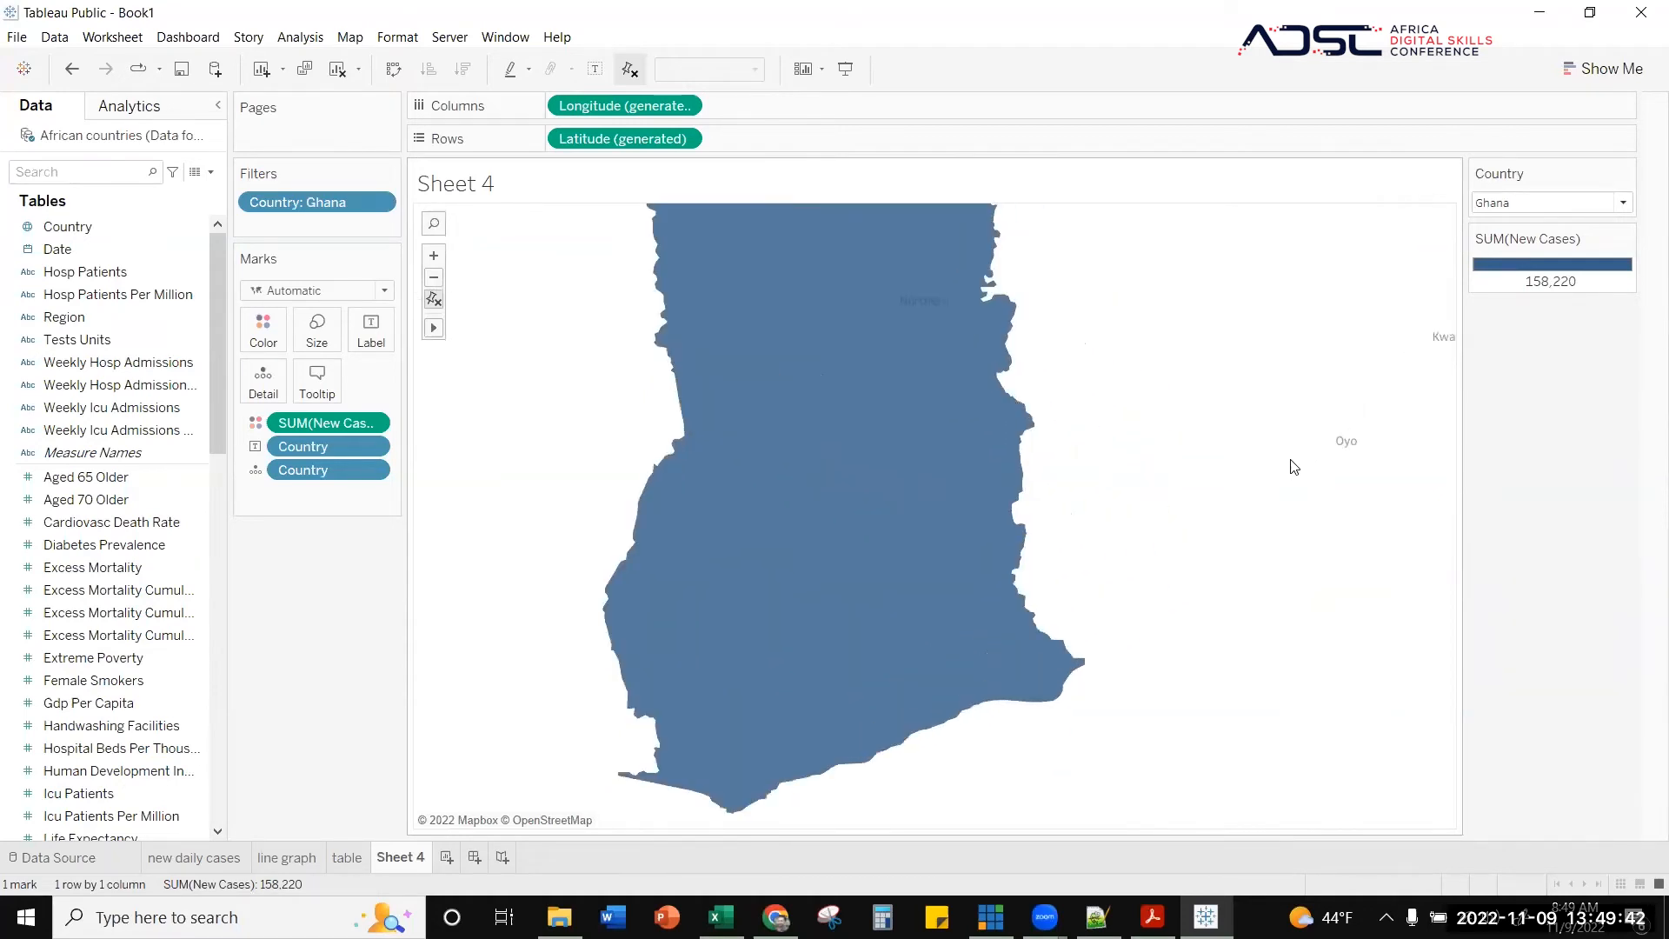
scroll(1290, 461, up, 1)
scroll(1287, 453, down, 2)
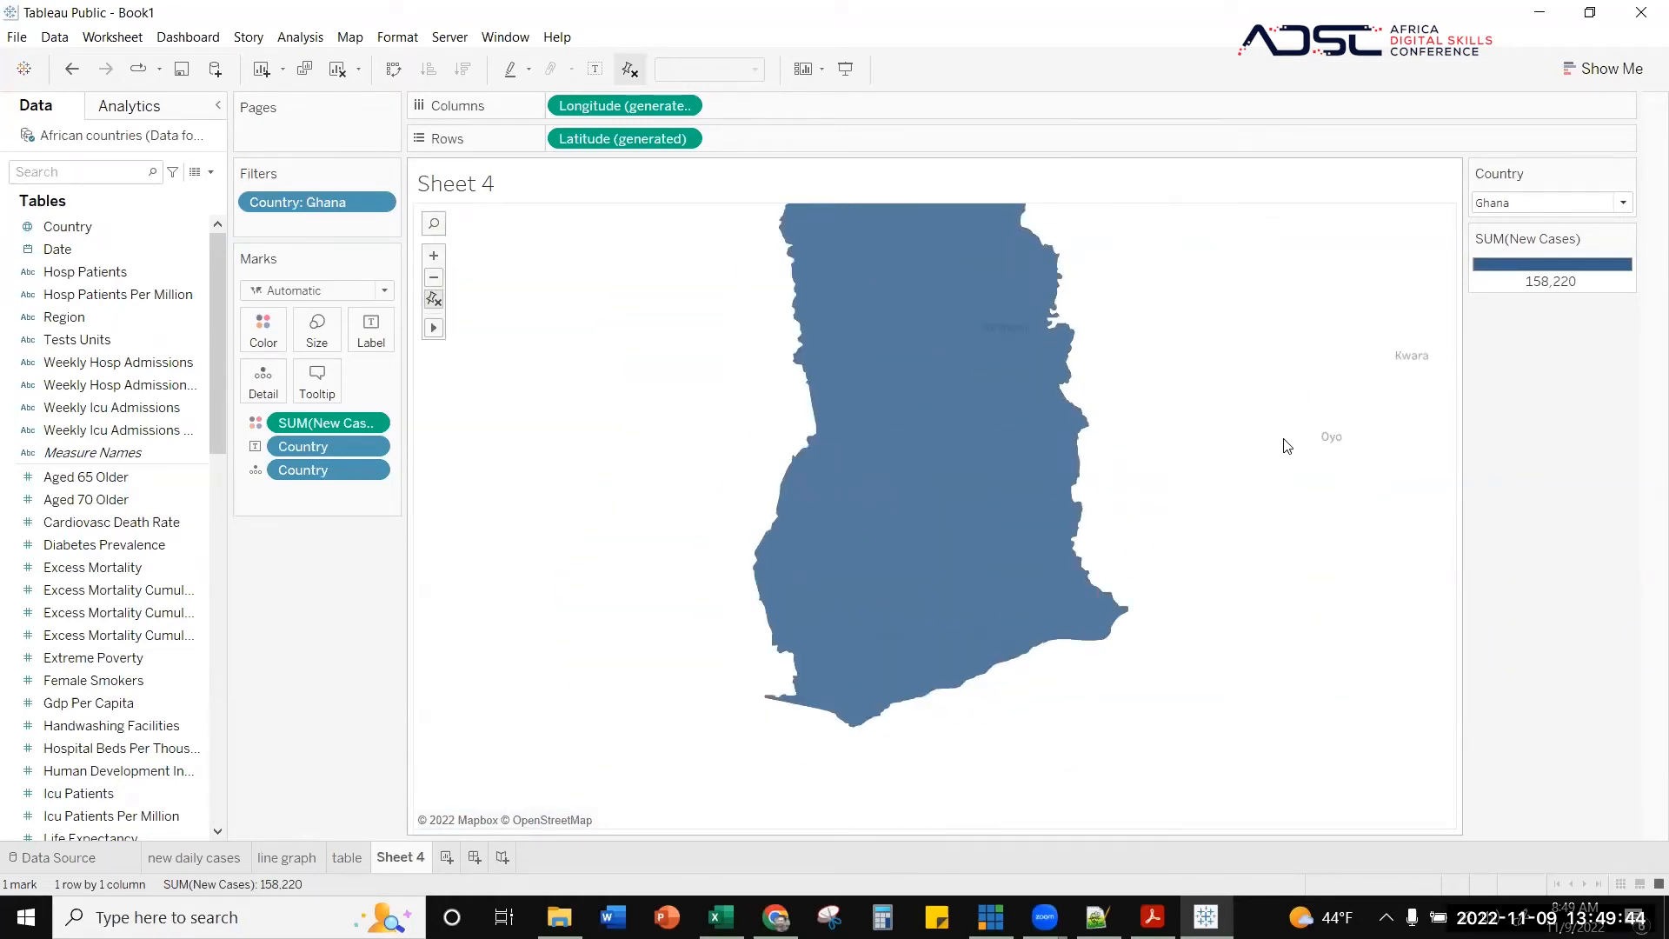
scroll(1287, 446, down, 1)
click(1623, 203)
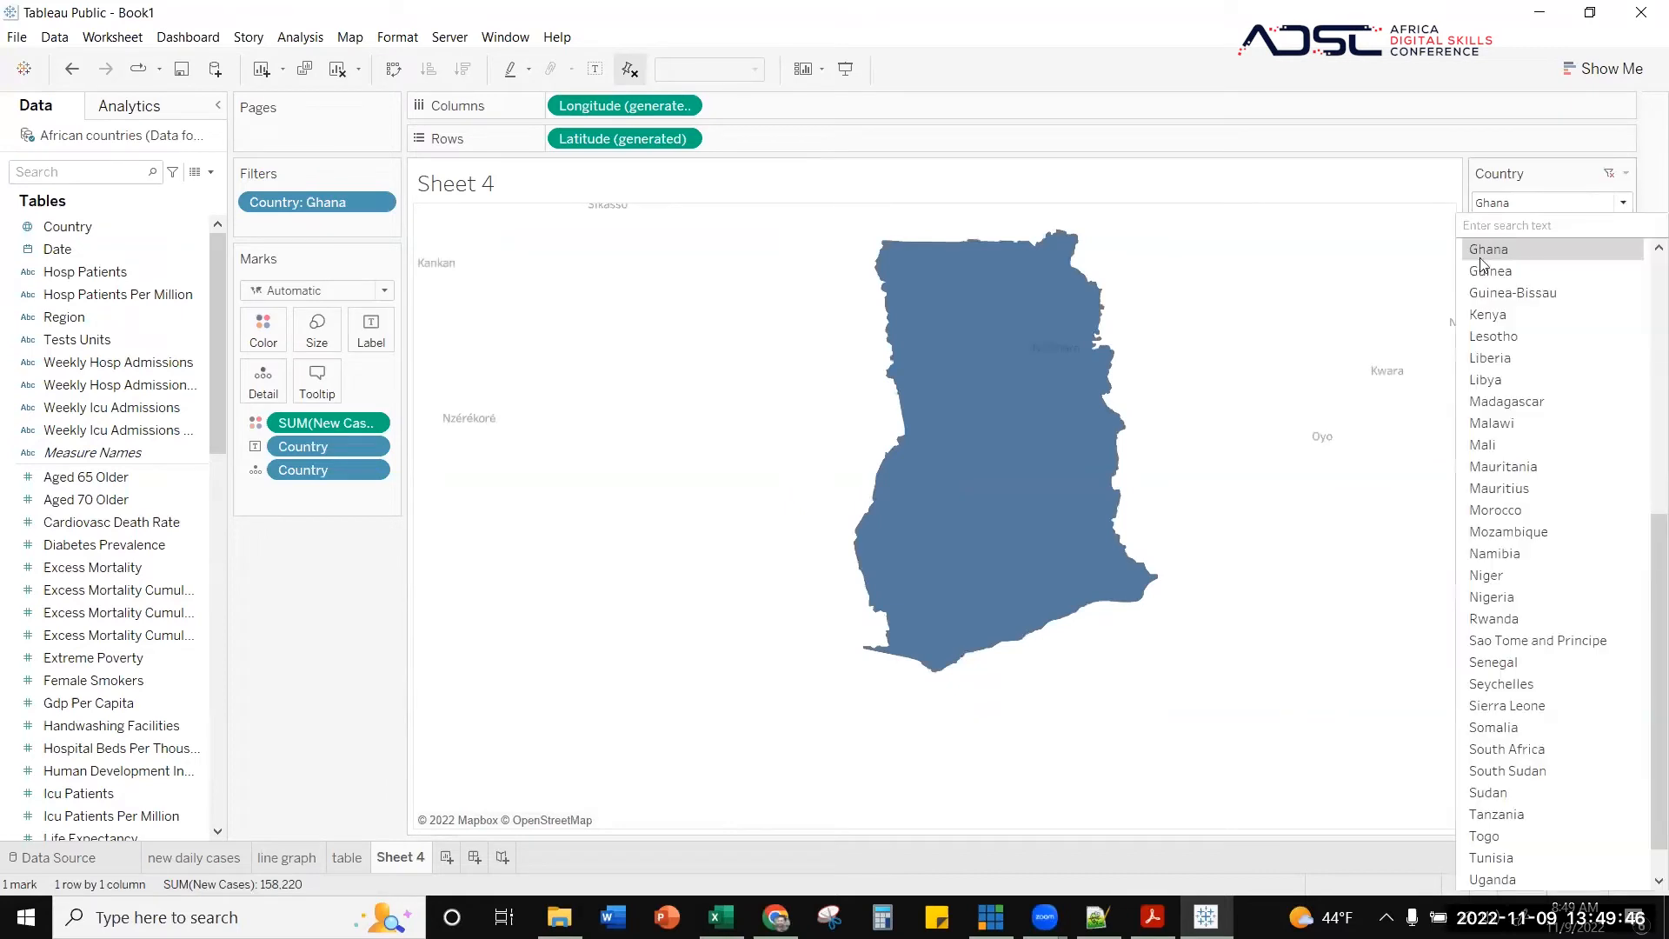
scroll(1483, 265, up, 8)
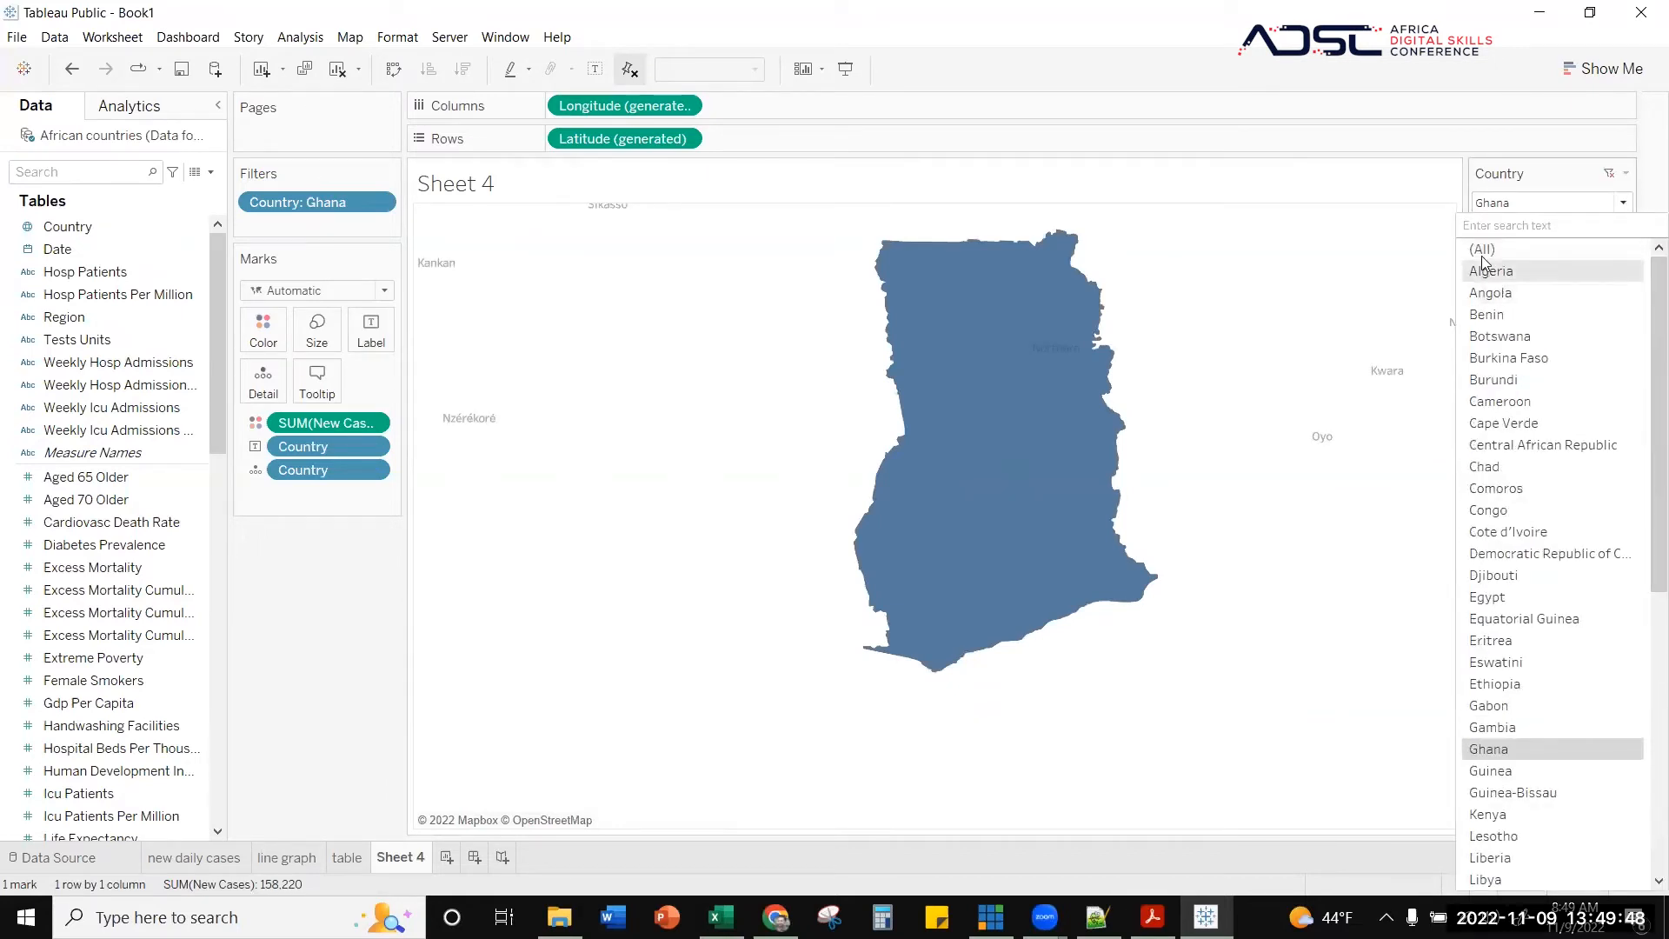
click(1484, 250)
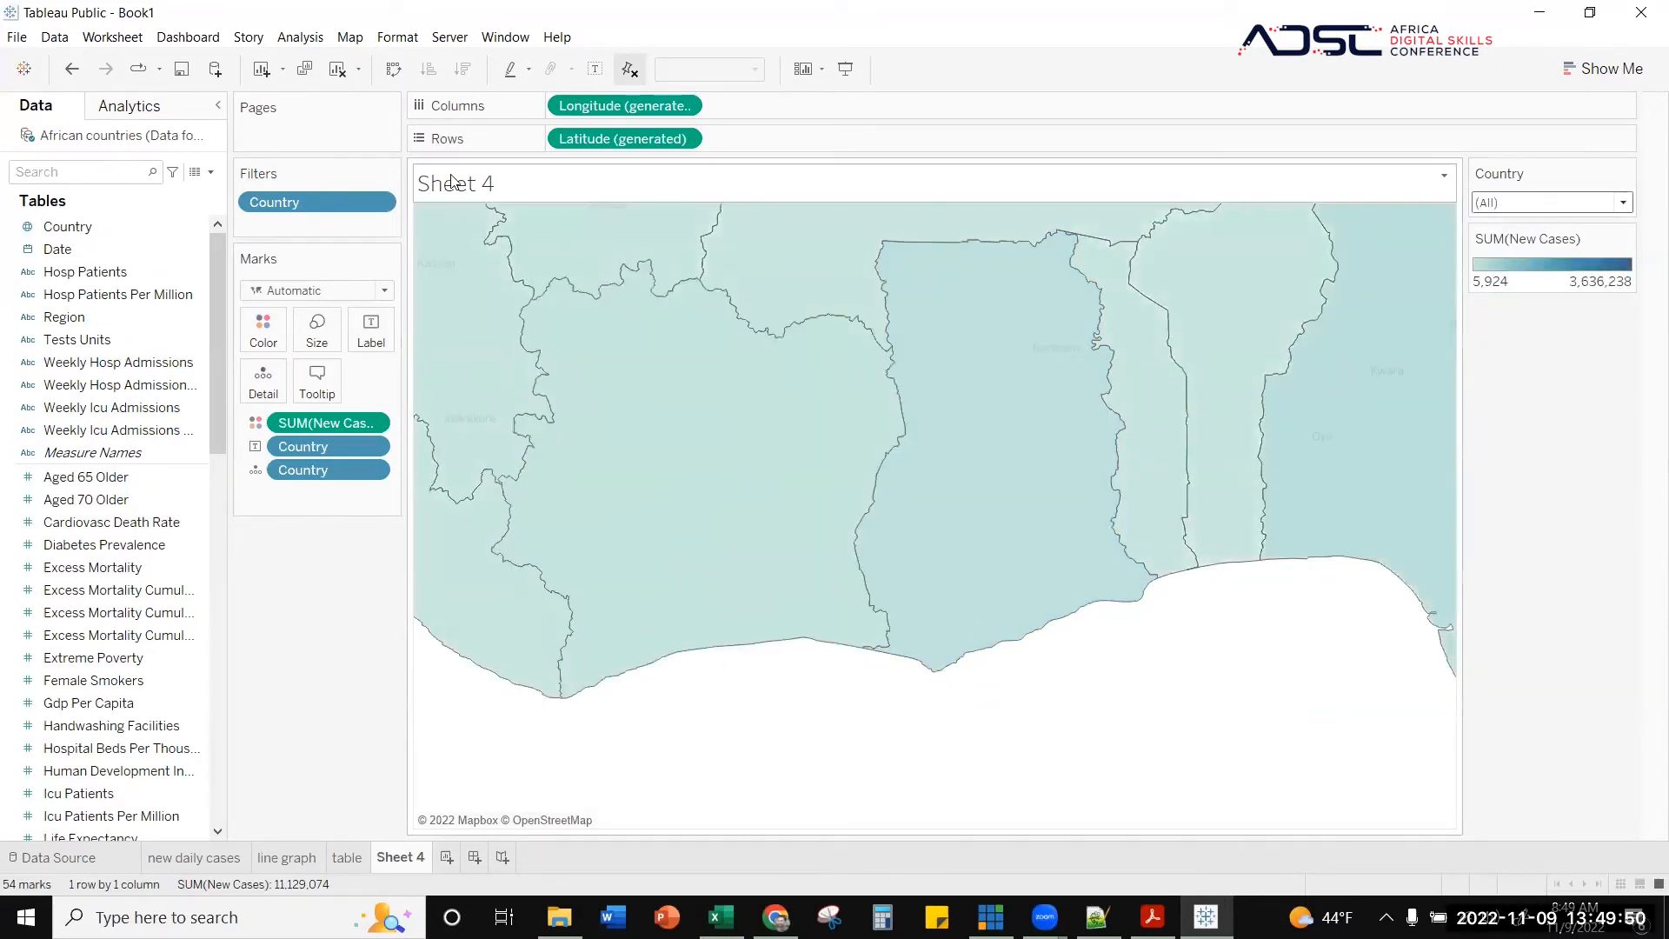
click(434, 300)
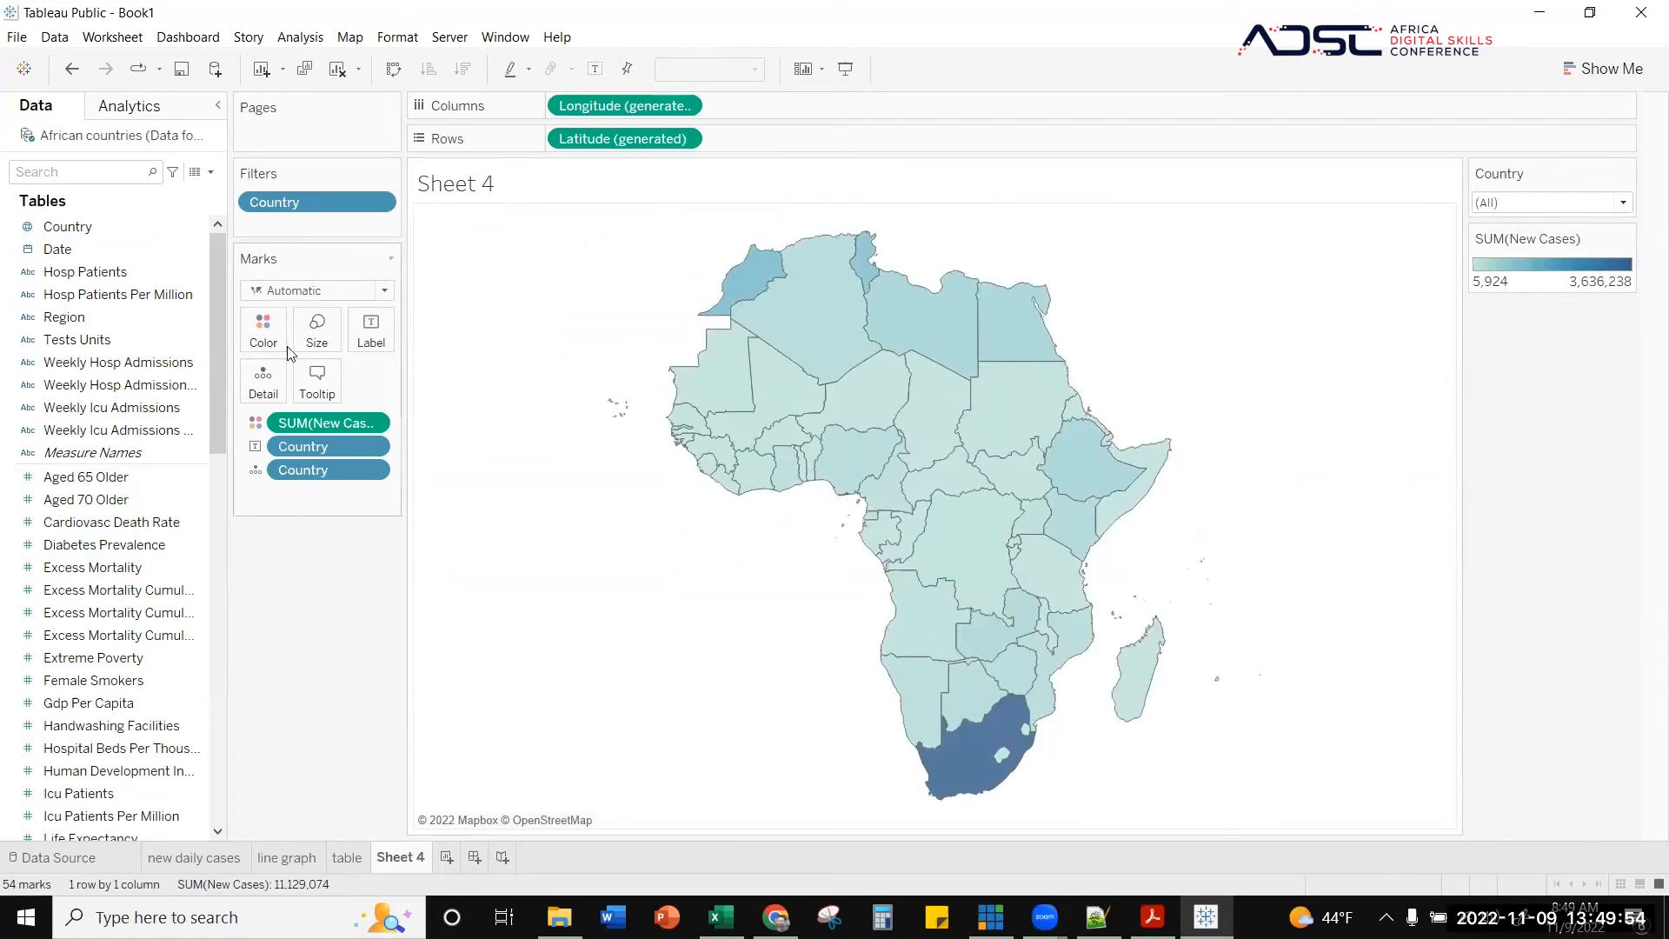
- Try the Green palette for the map's New Cases colours, closing the colour settings without applying it
click(266, 335)
click(313, 397)
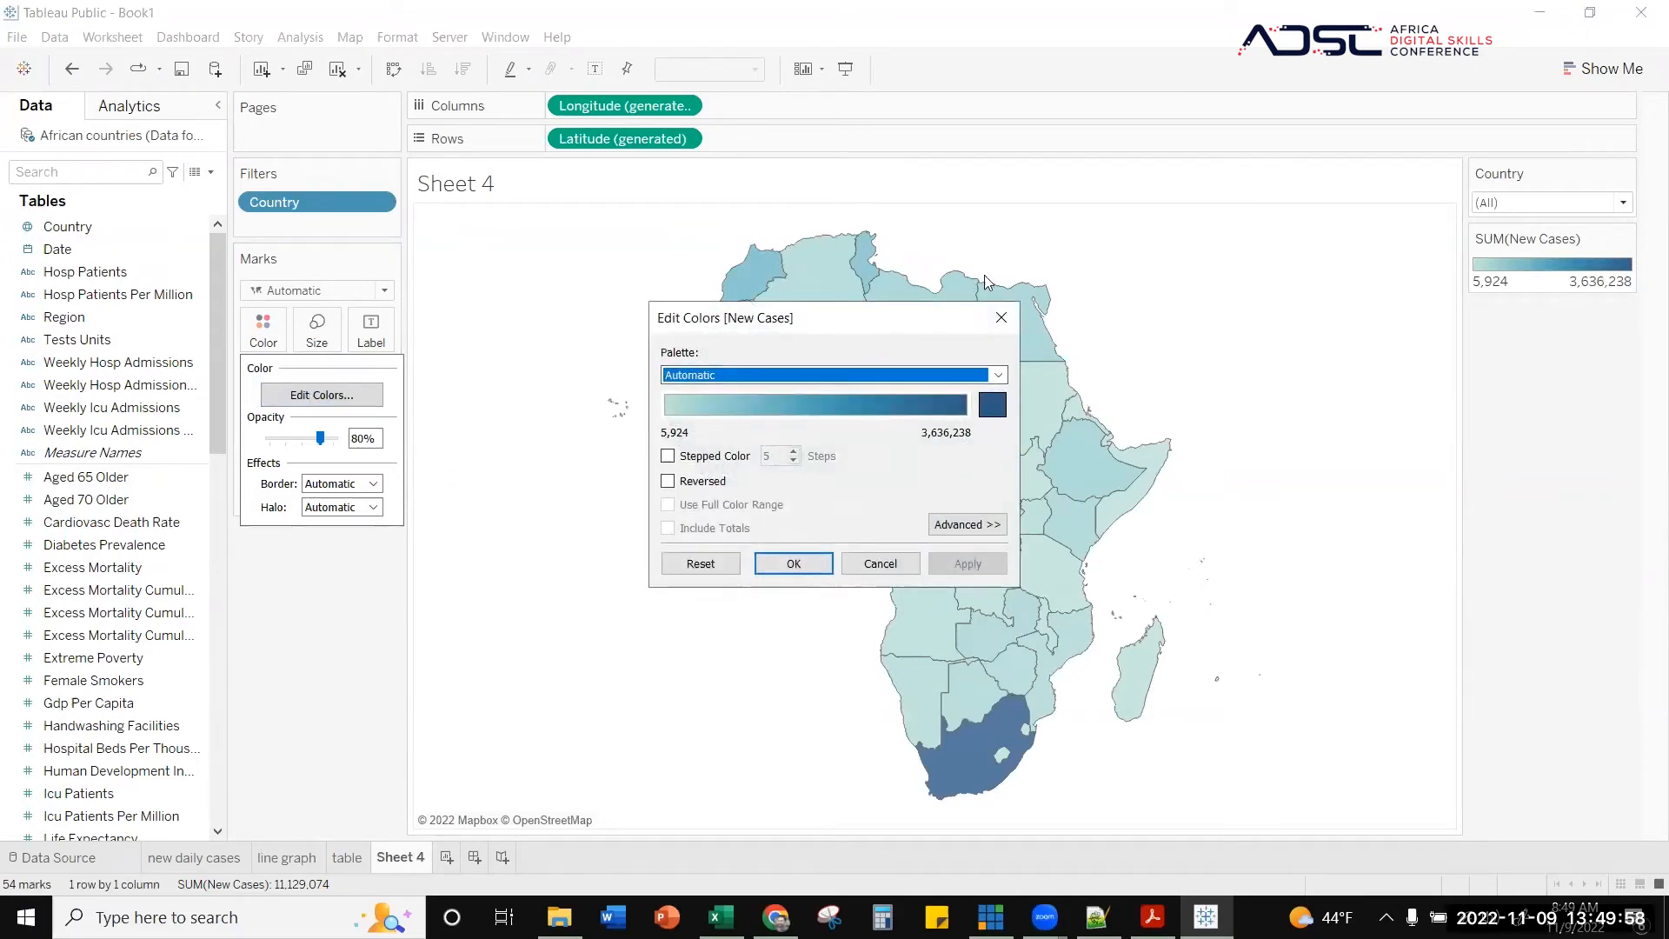
click(1000, 317)
click(263, 331)
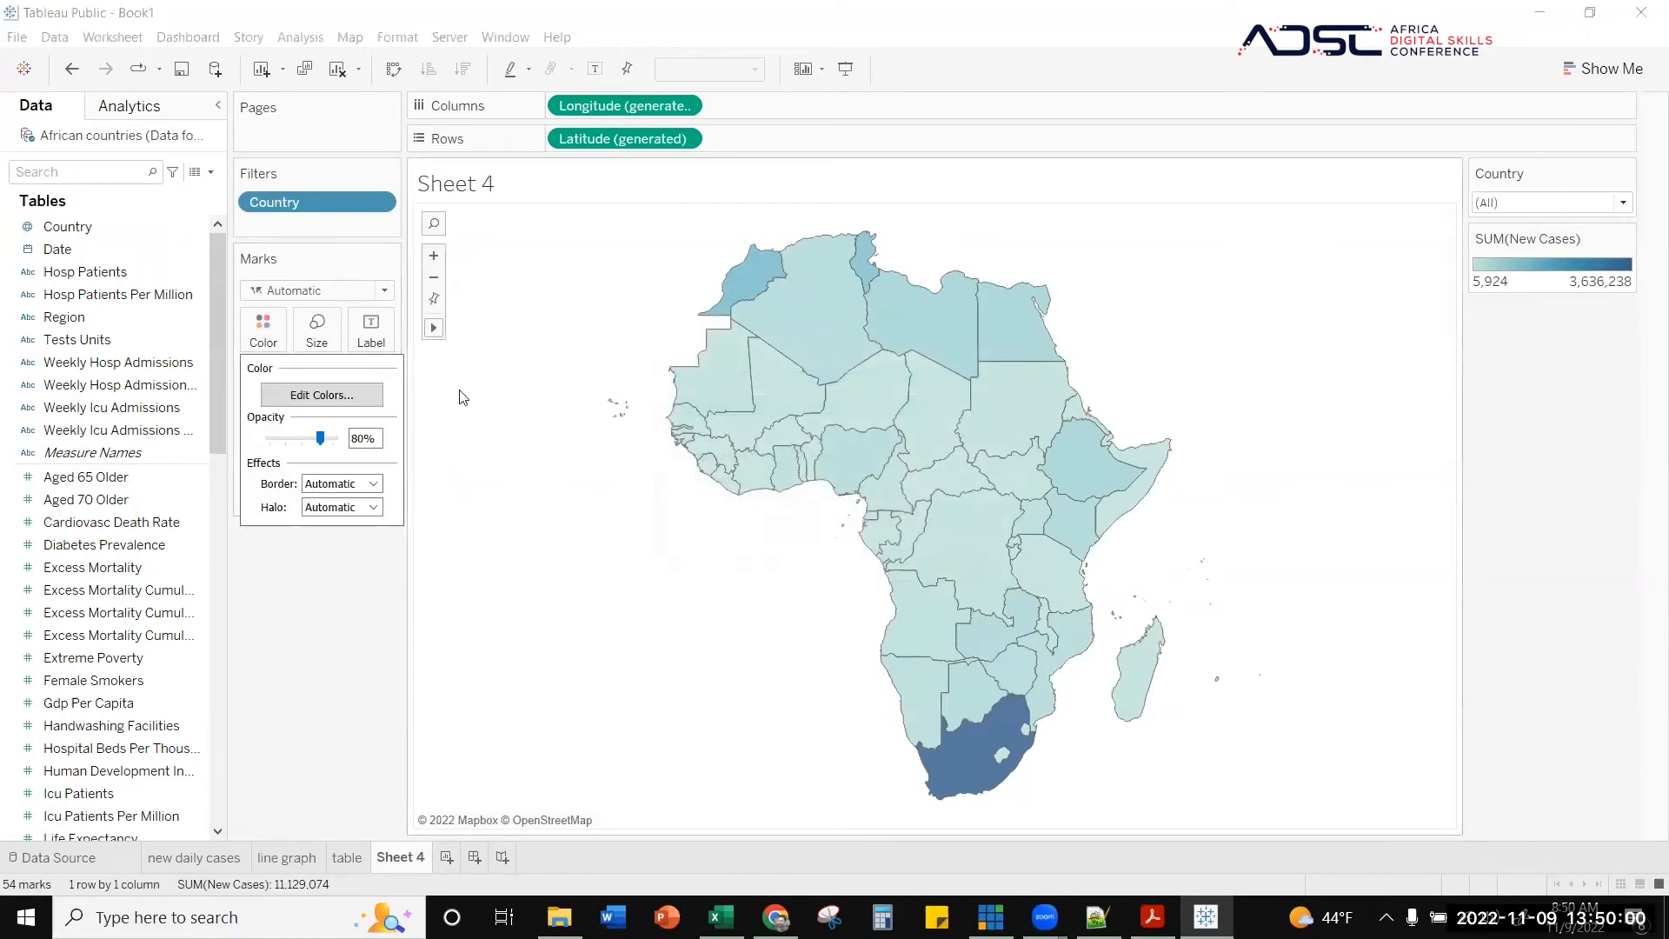
click(293, 396)
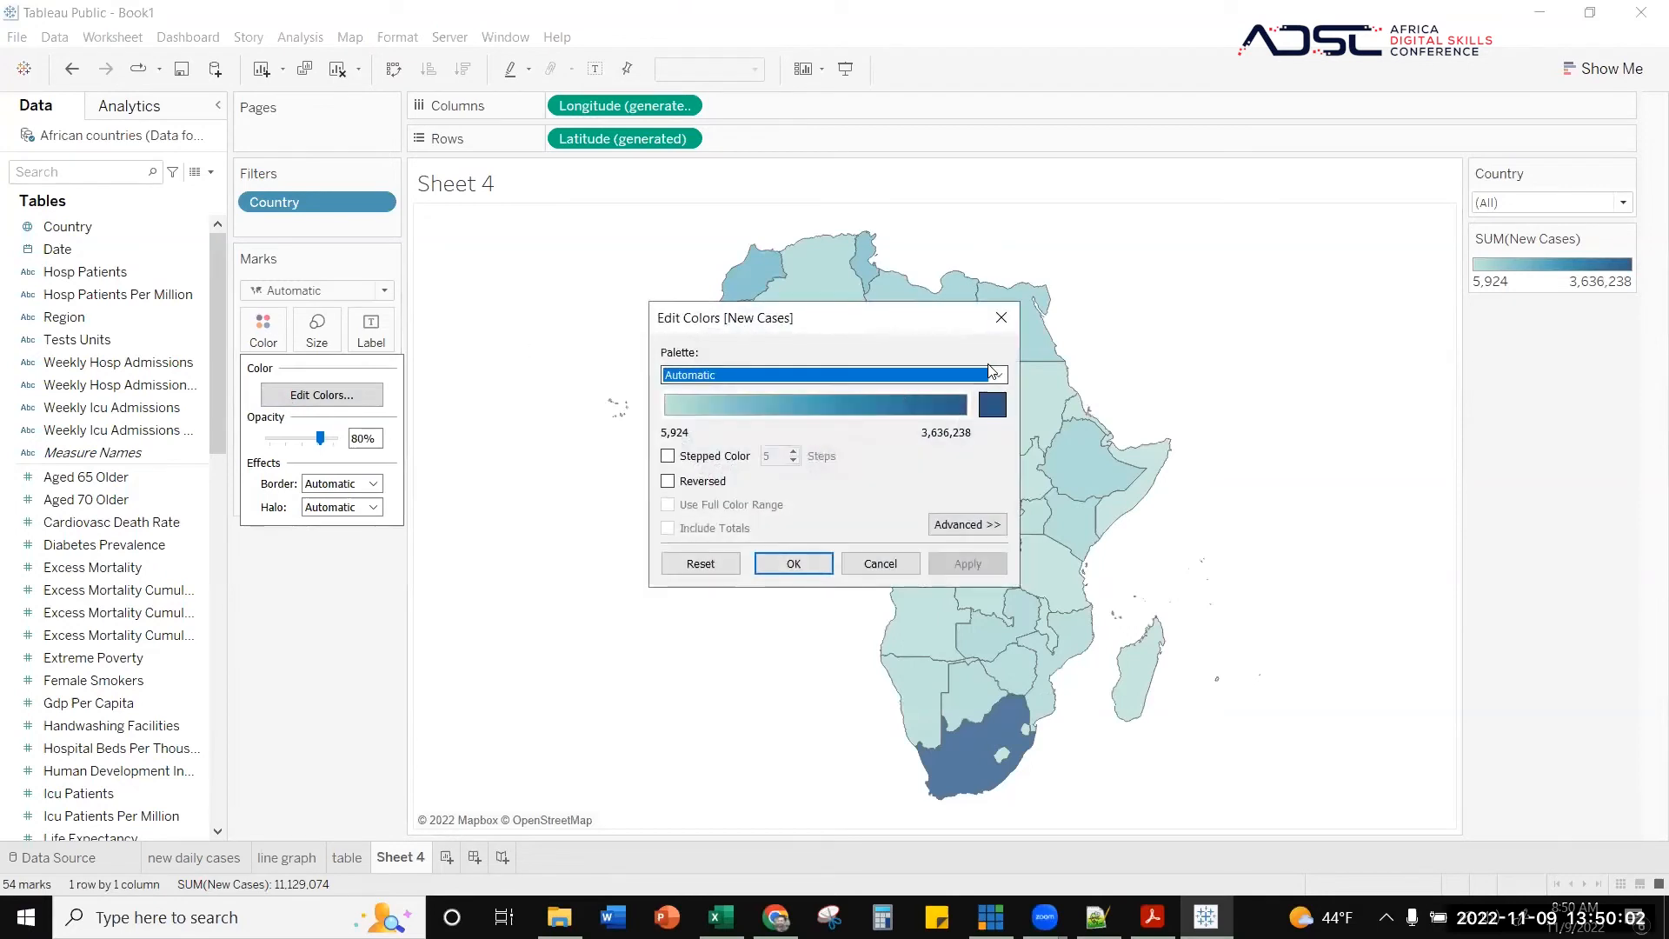
click(998, 376)
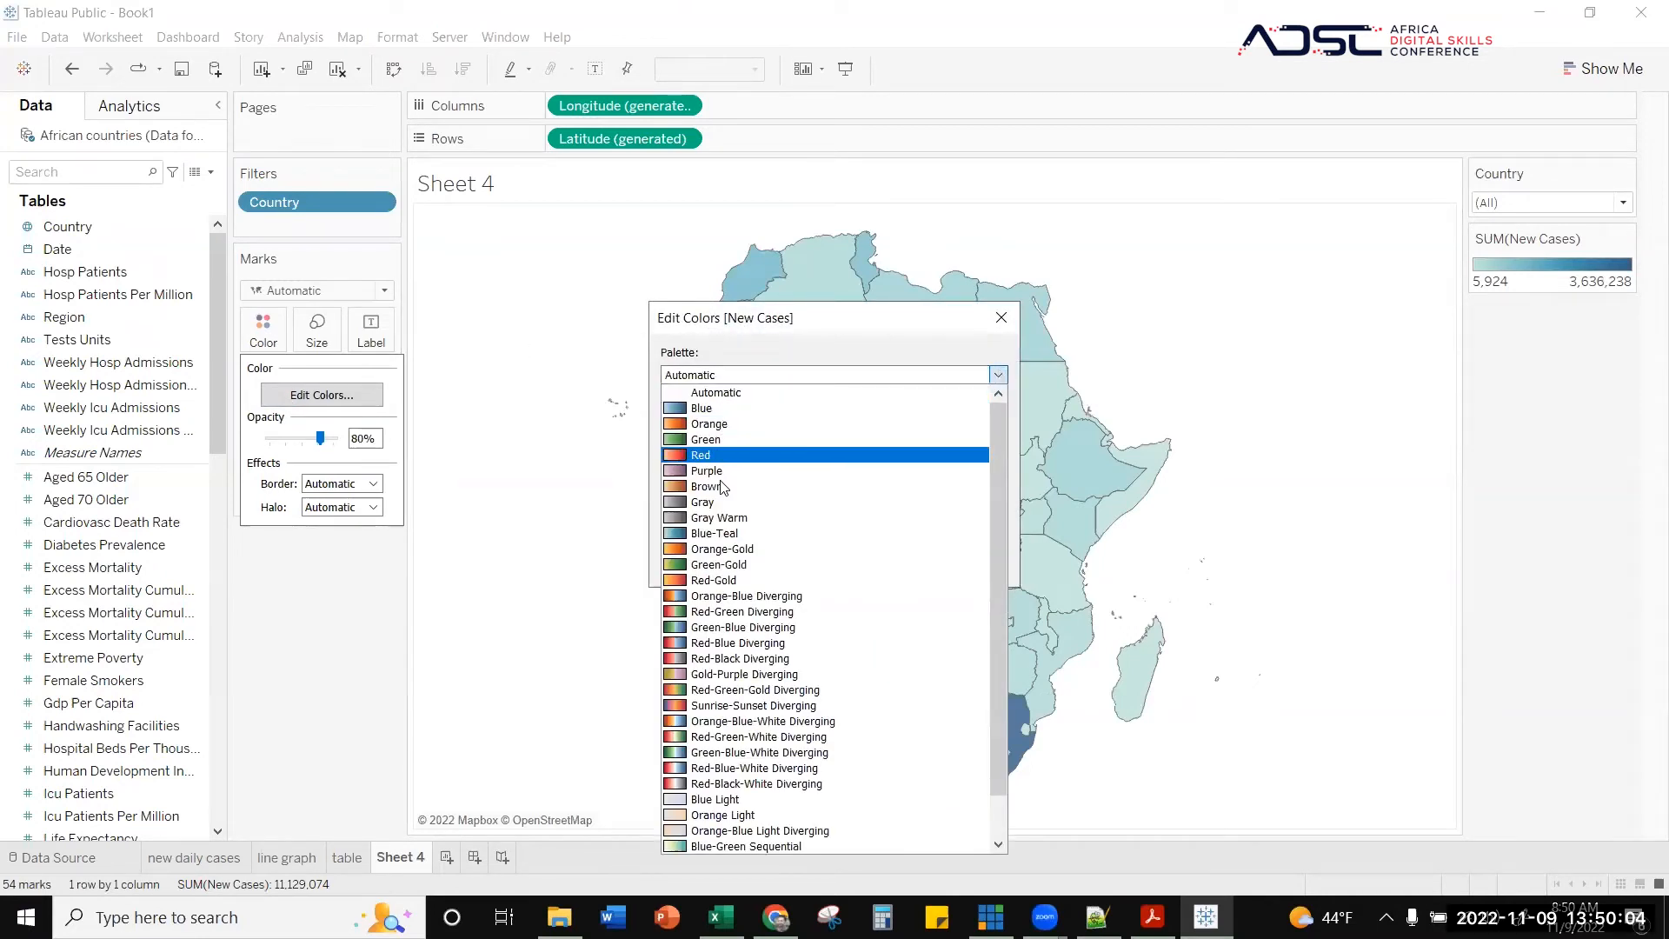
click(686, 444)
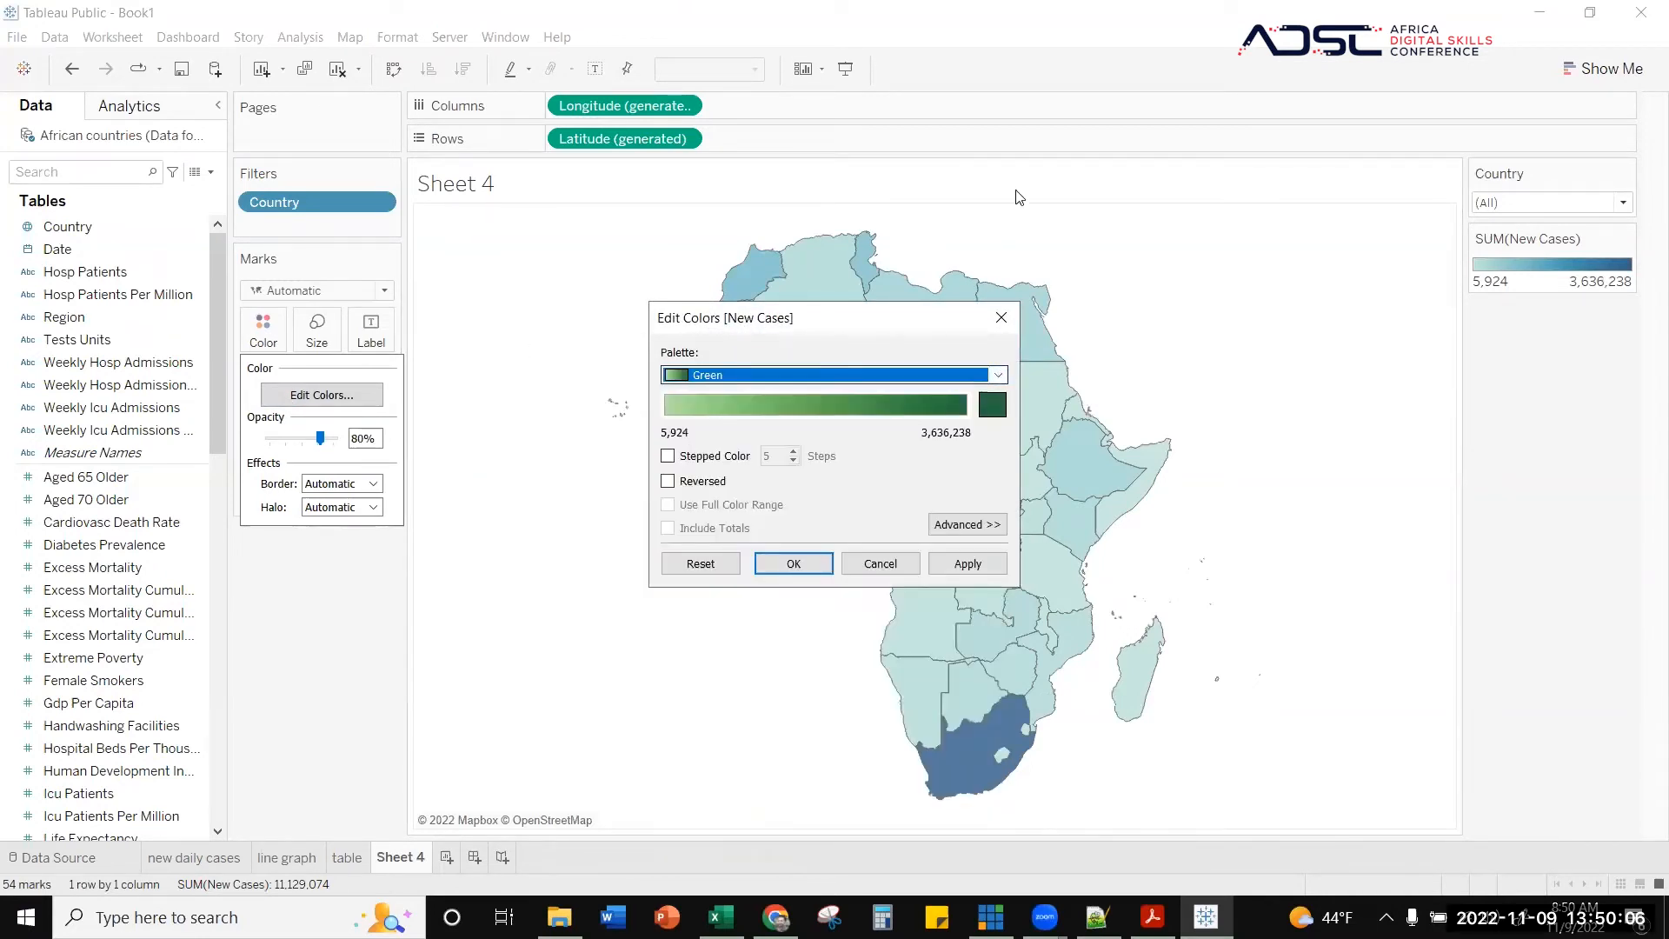
click(989, 322)
- Try custom start and end values in the advanced New Cases colour settings, and cancel the changes
click(264, 333)
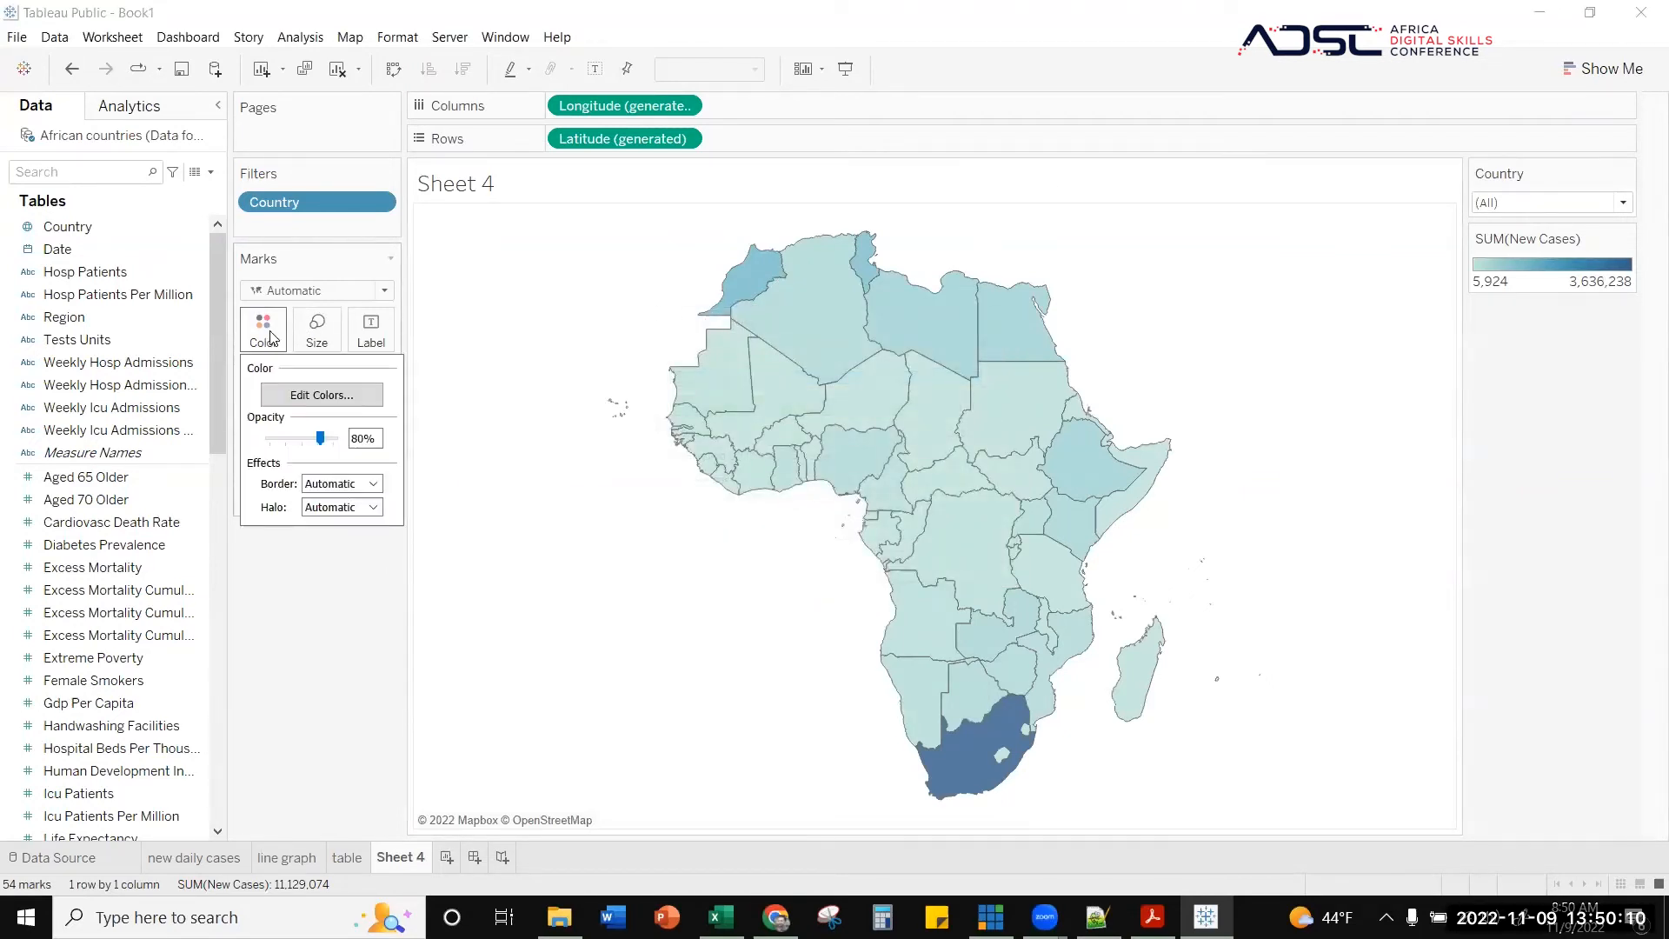
click(296, 388)
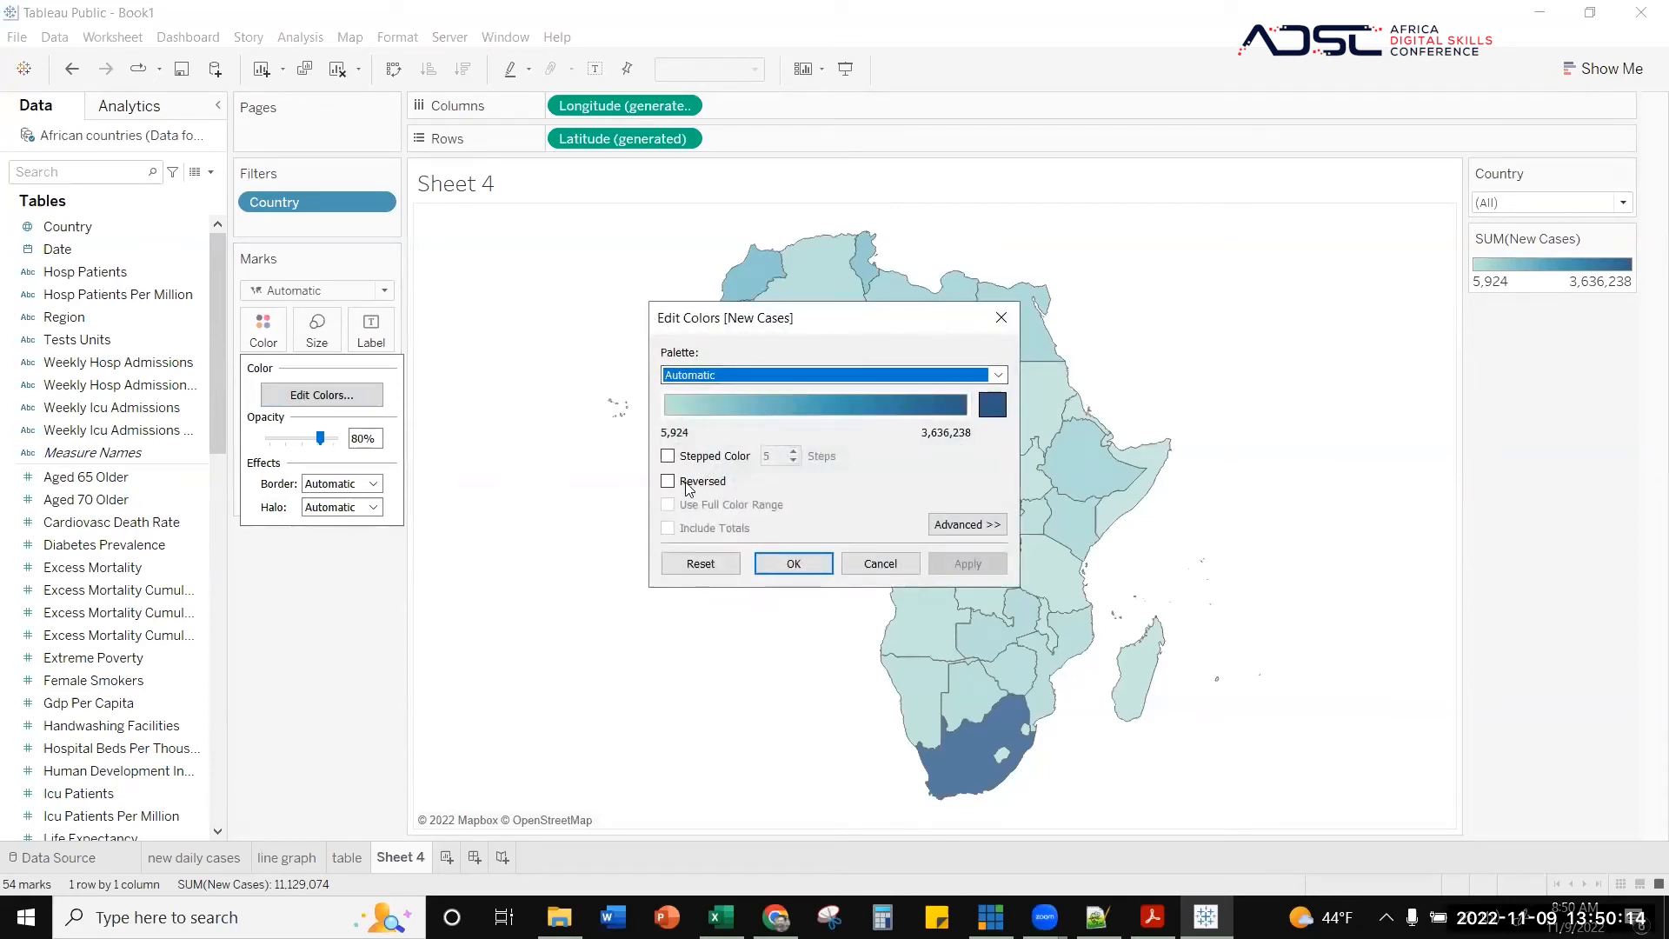
click(939, 522)
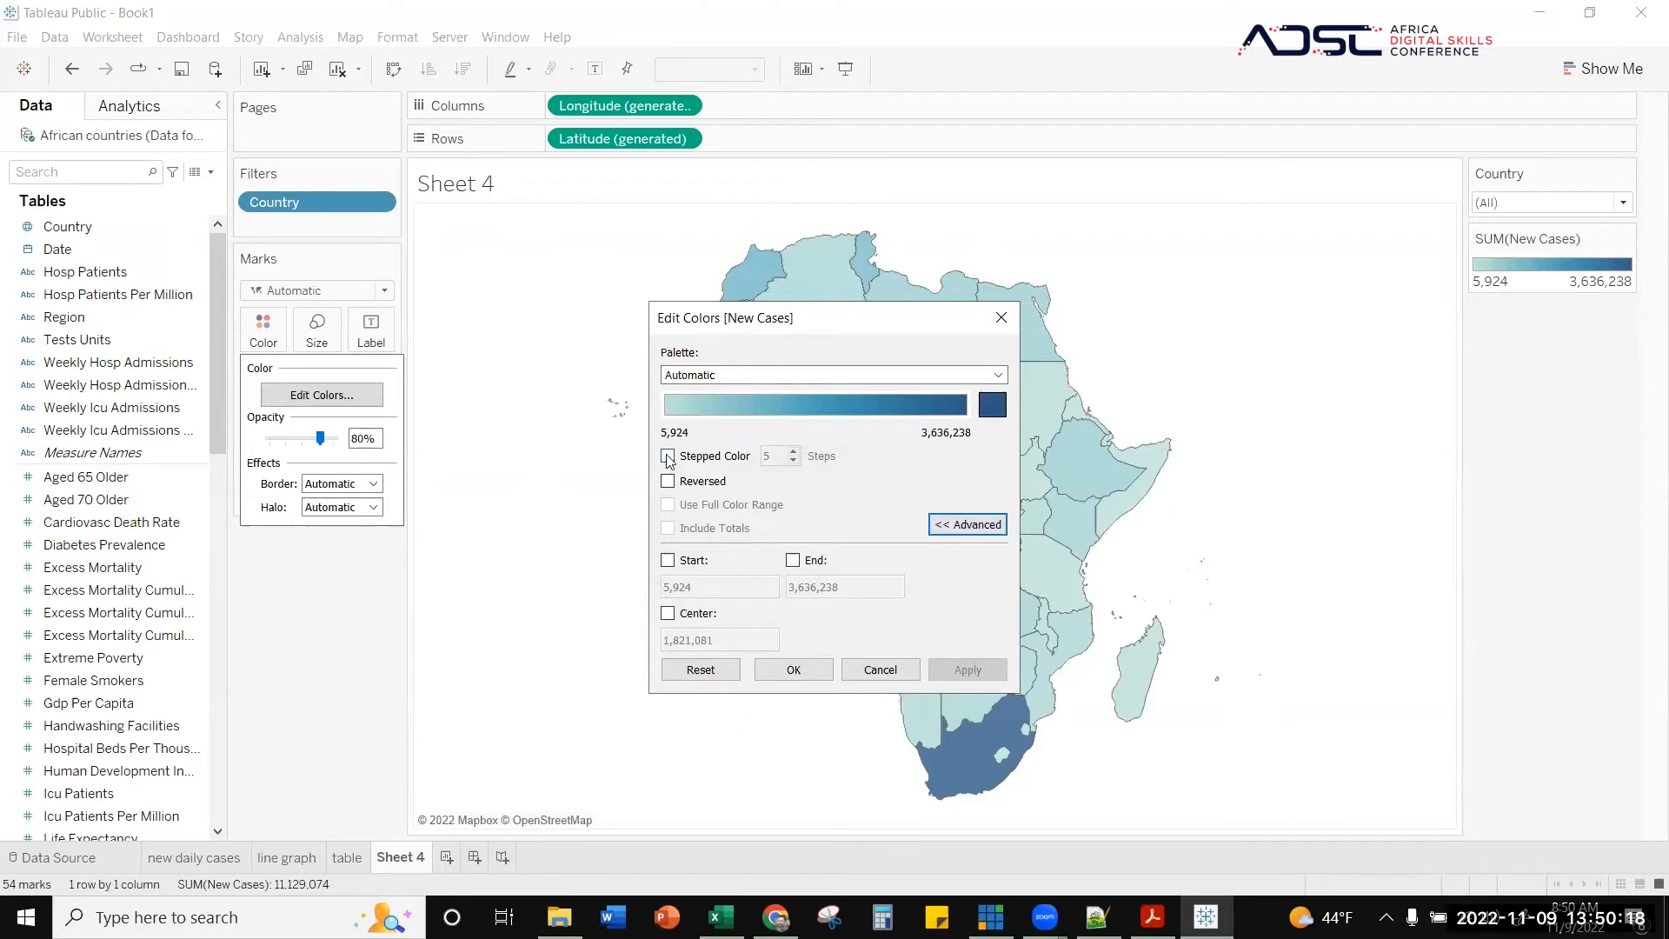
click(668, 561)
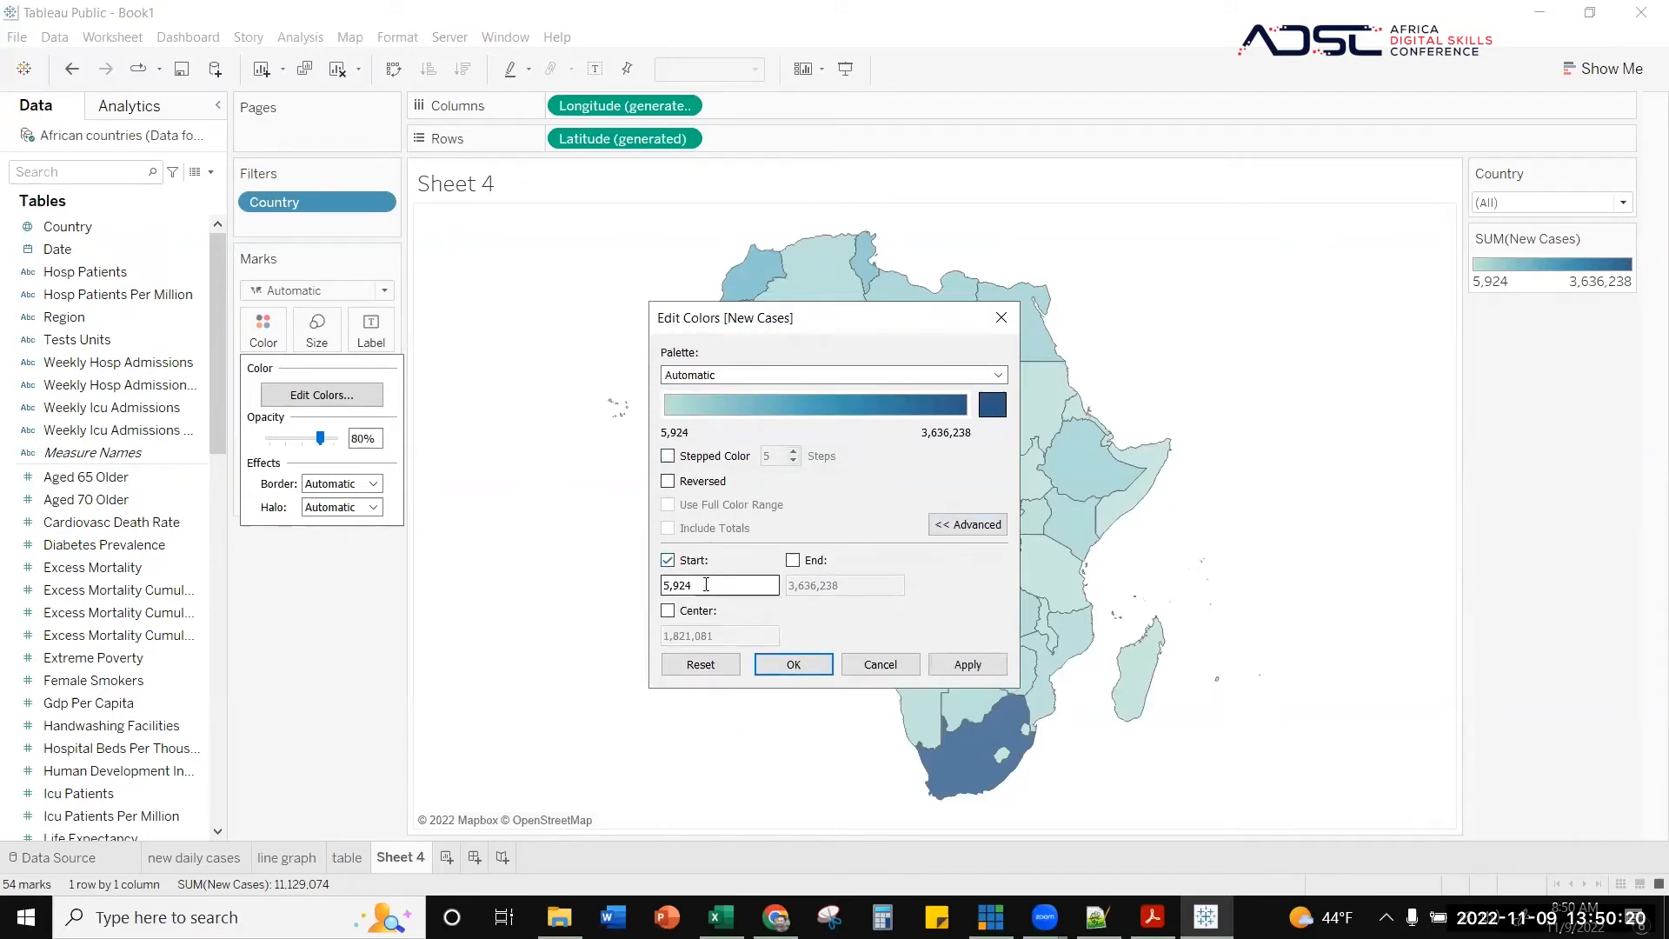
click(793, 560)
click(851, 663)
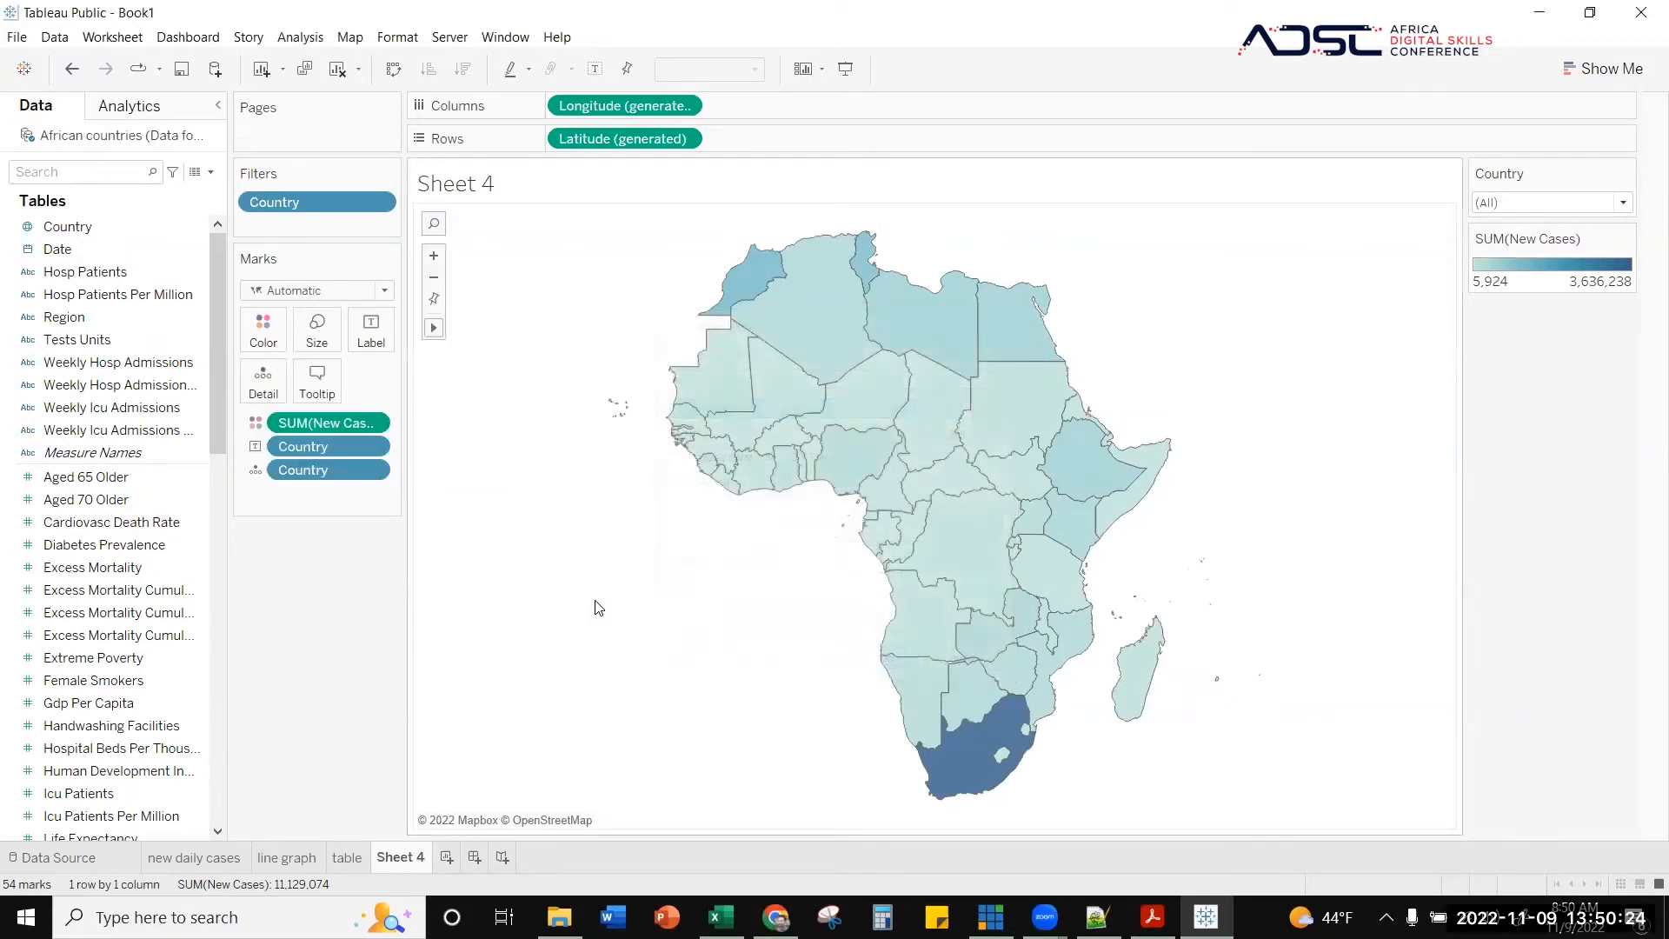
- Rename Sheet 4 as map and add a new dashboard to the workbook
double_click(414, 856)
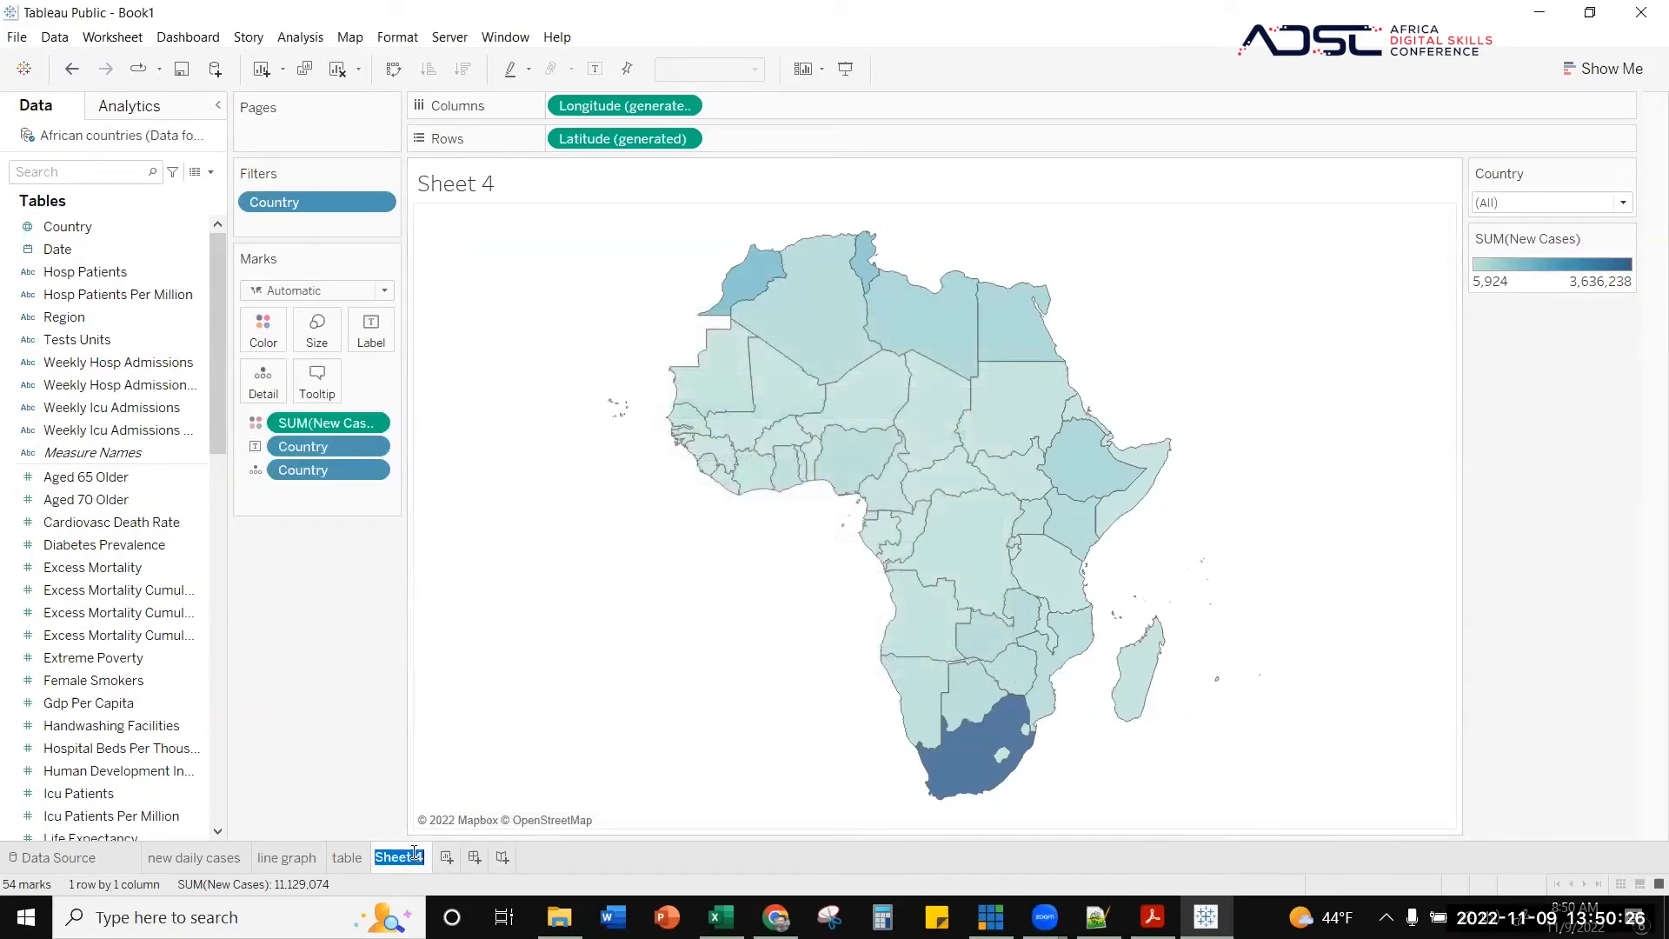
text(map)
key(Return)
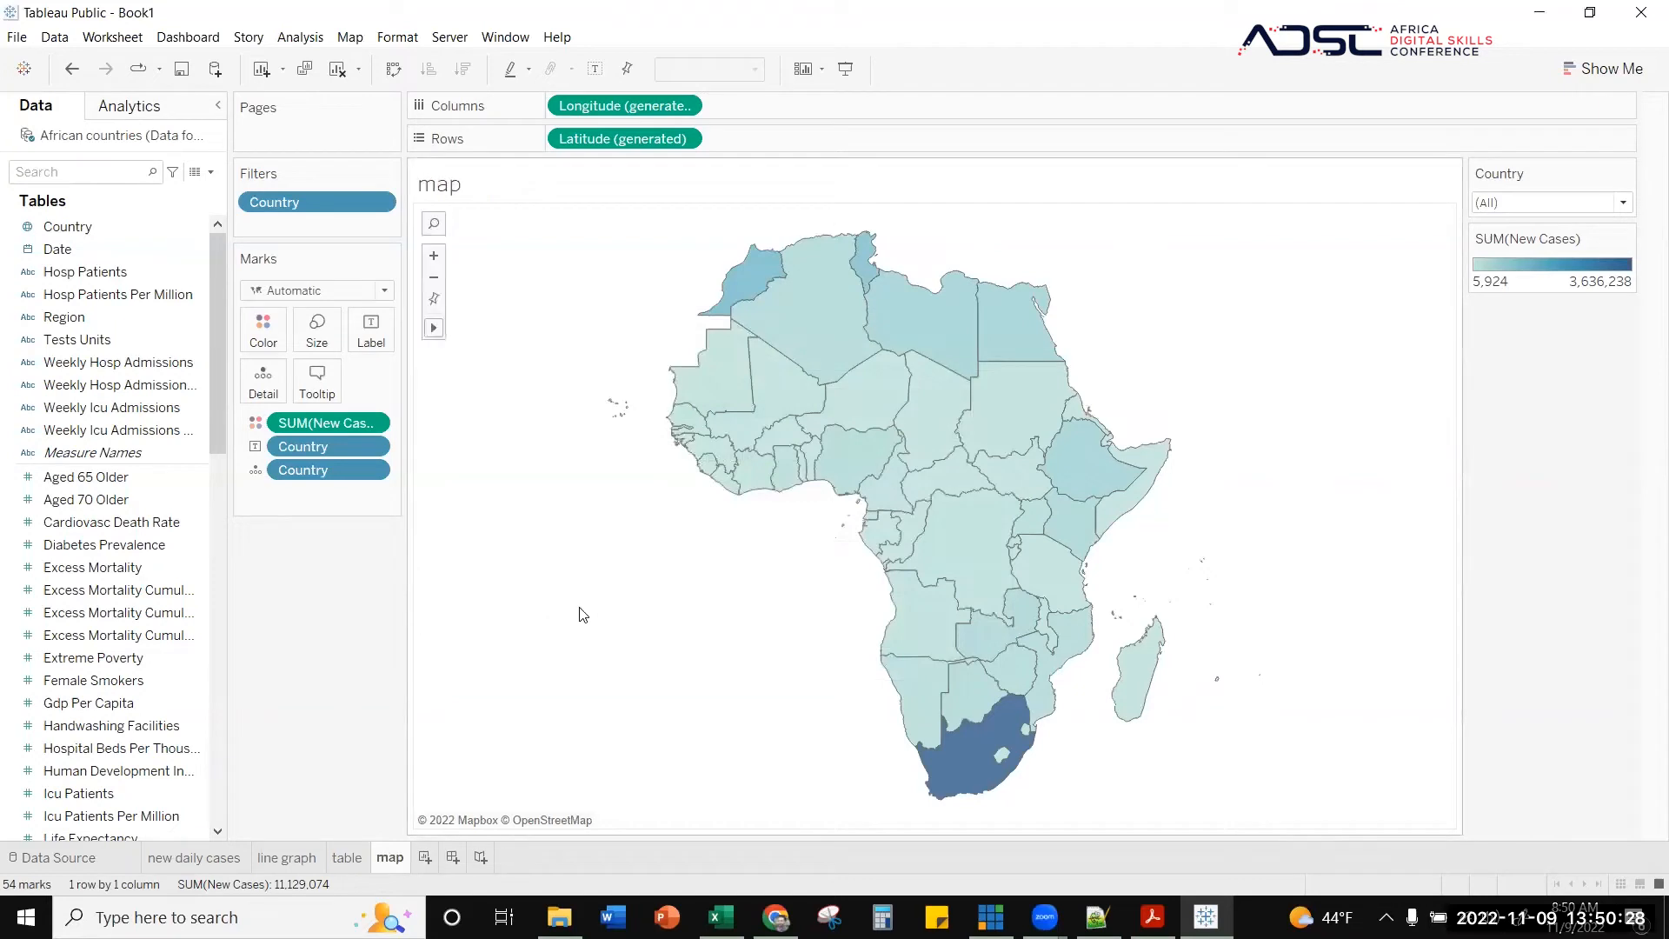
click(452, 858)
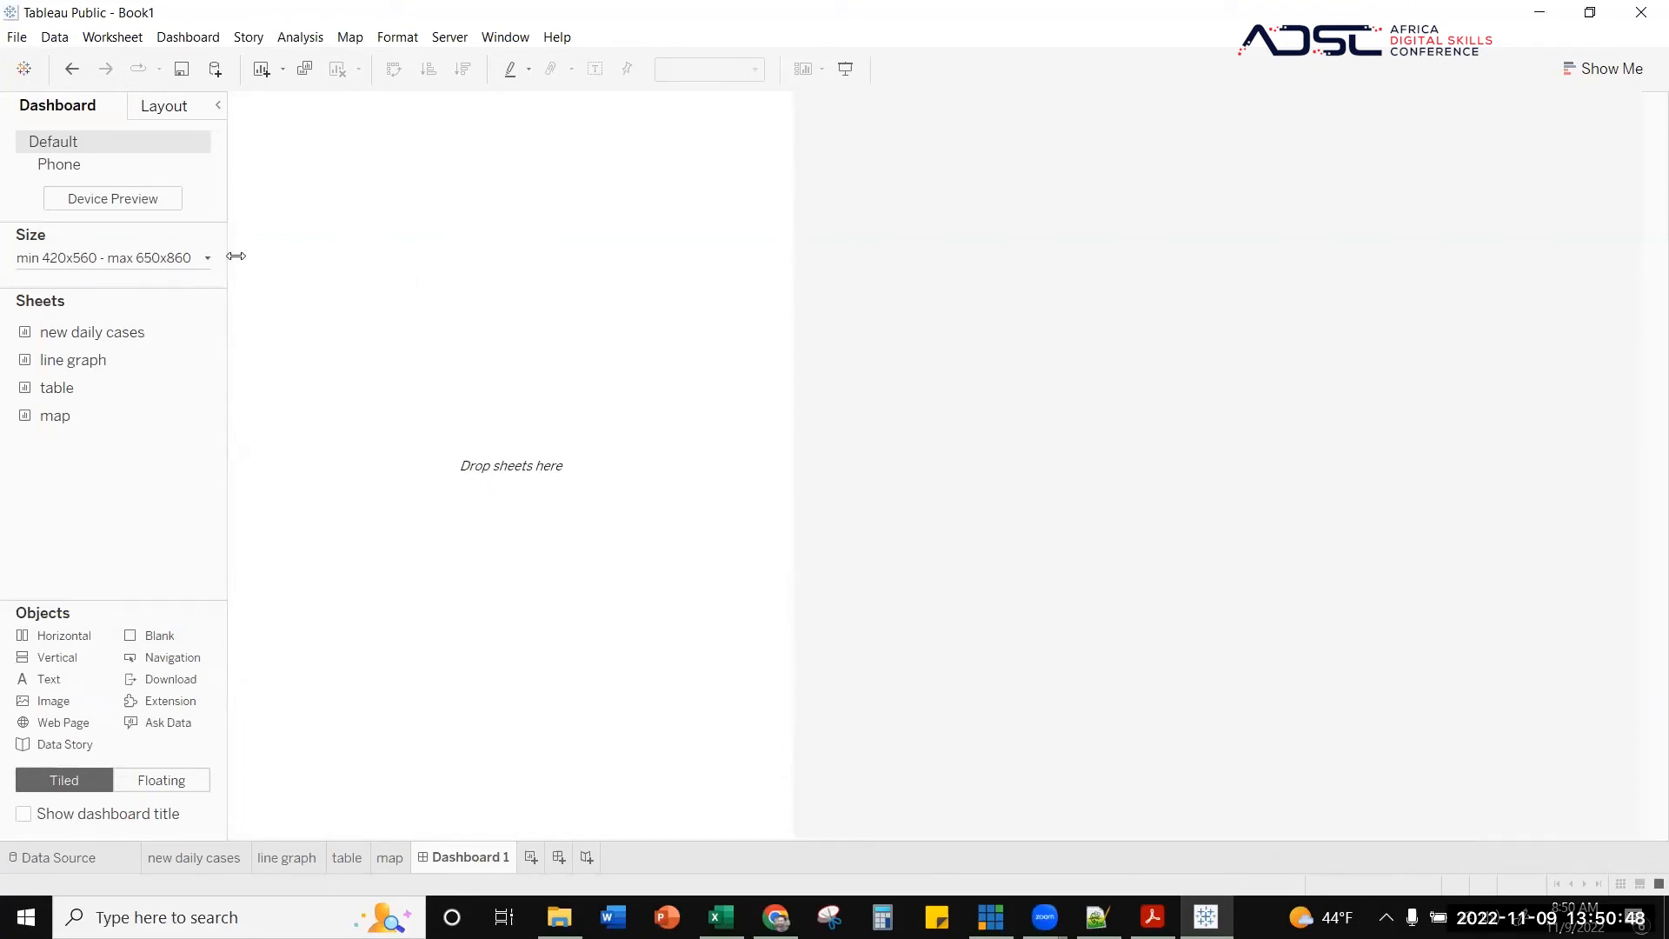
- Switch the dashboard size to Fixed size and look through the available preset dimensions
click(203, 258)
click(213, 294)
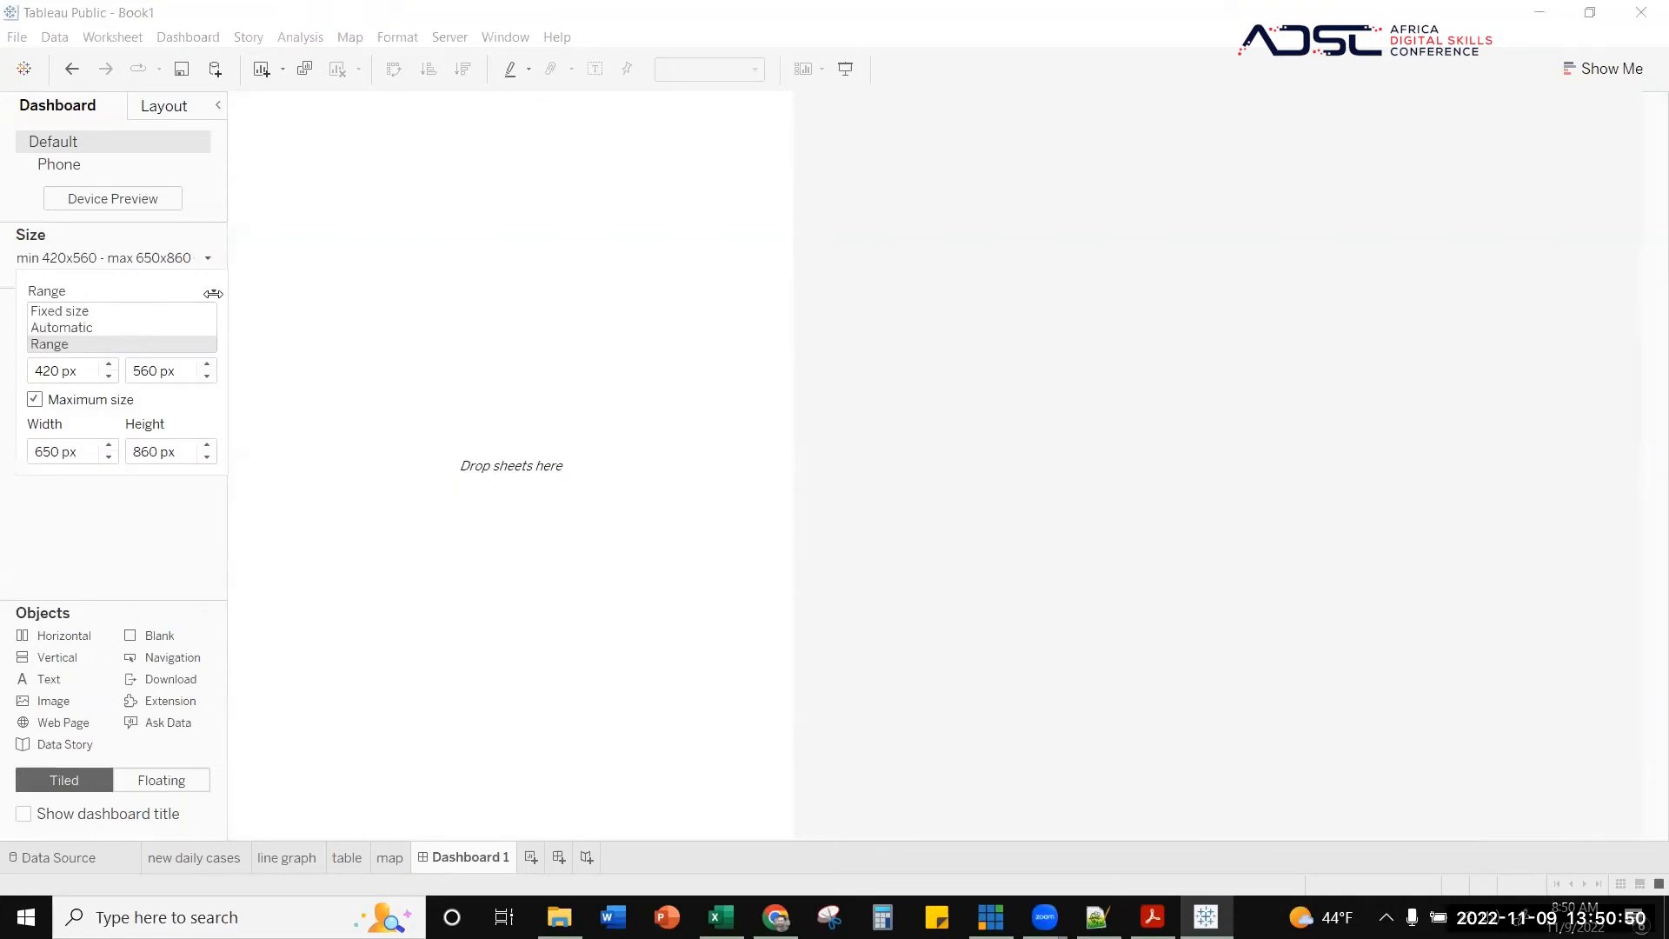
click(107, 310)
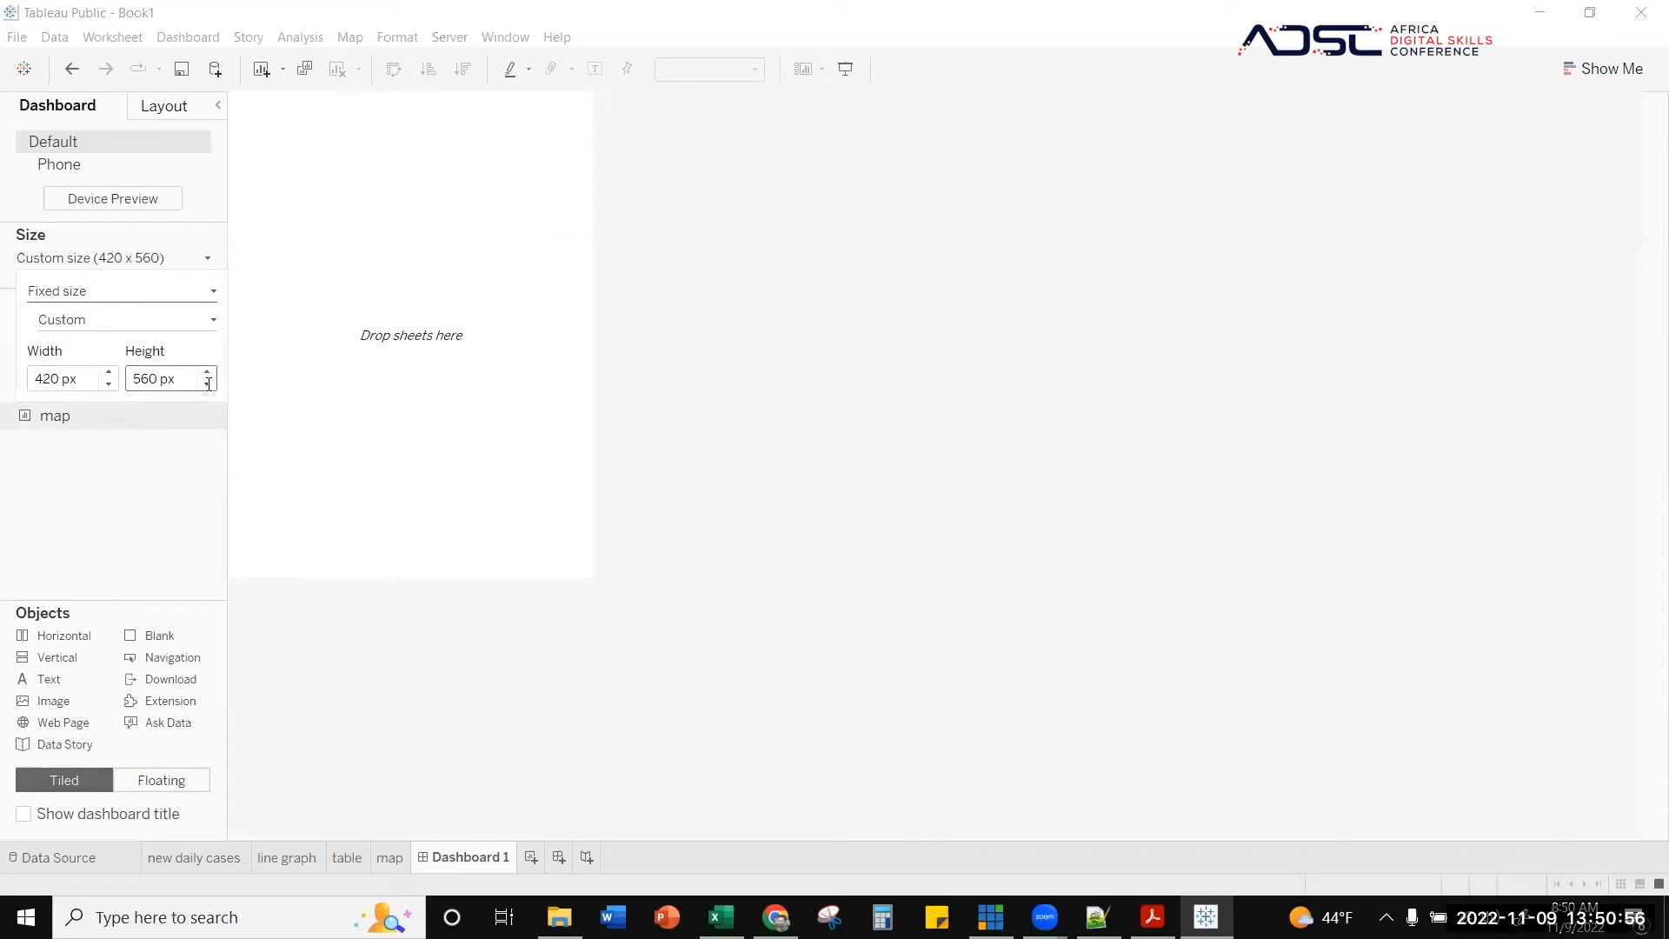
click(213, 313)
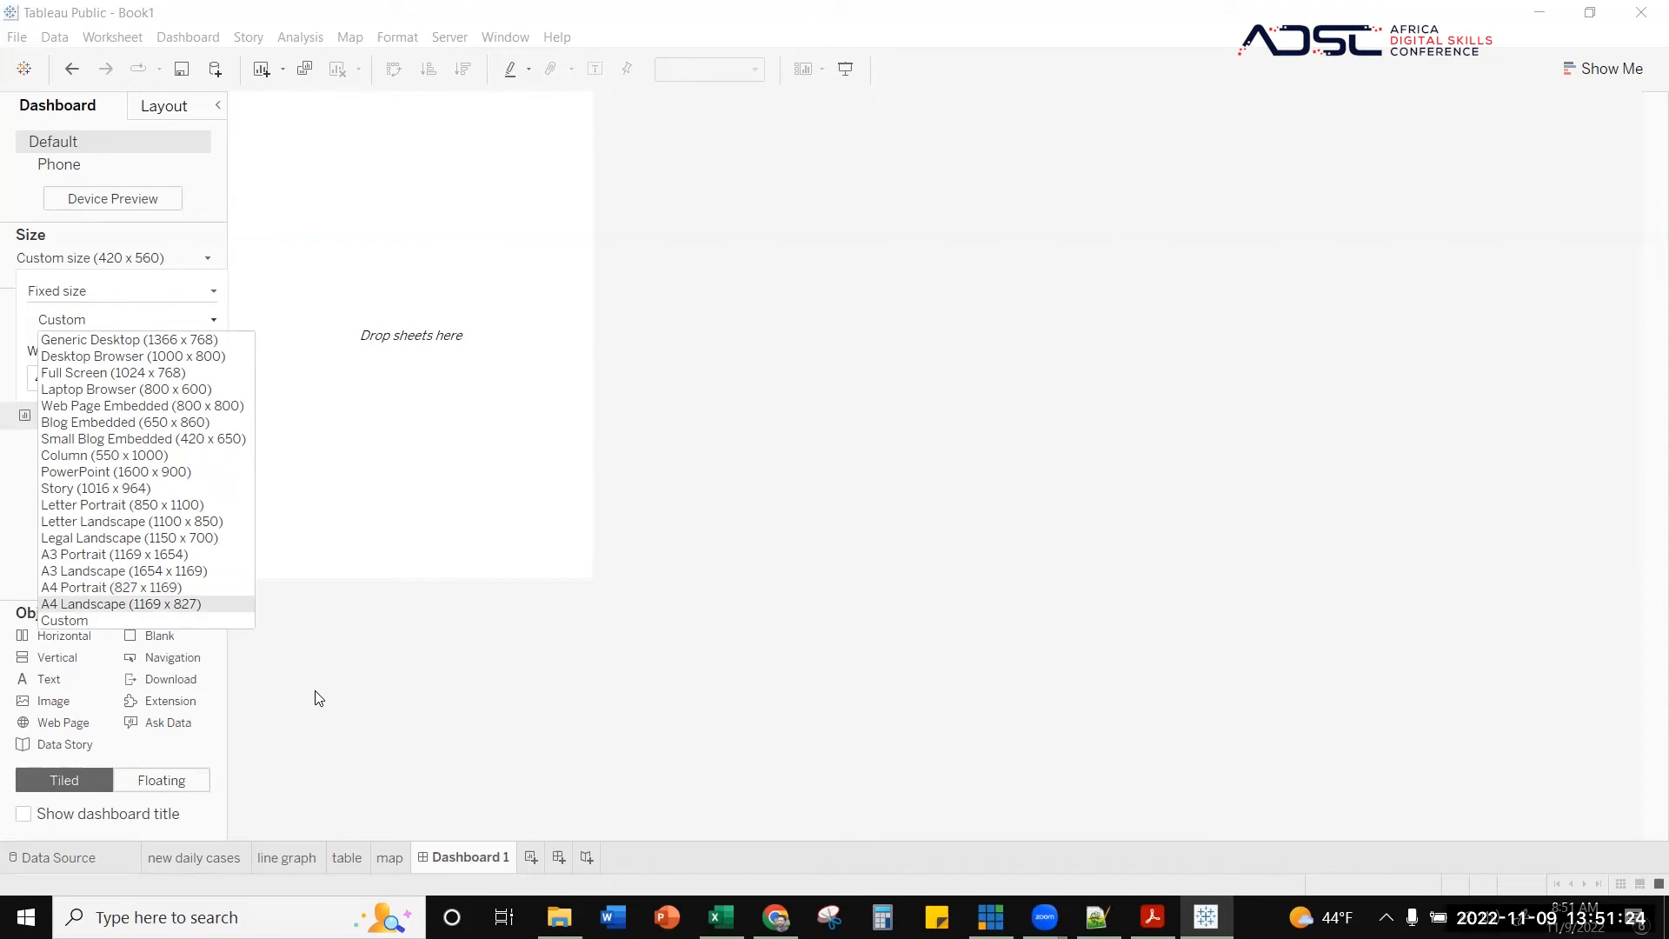
click(371, 686)
- Set the dashboard size to Range with both the minimum and maximum width at 700 px
click(207, 258)
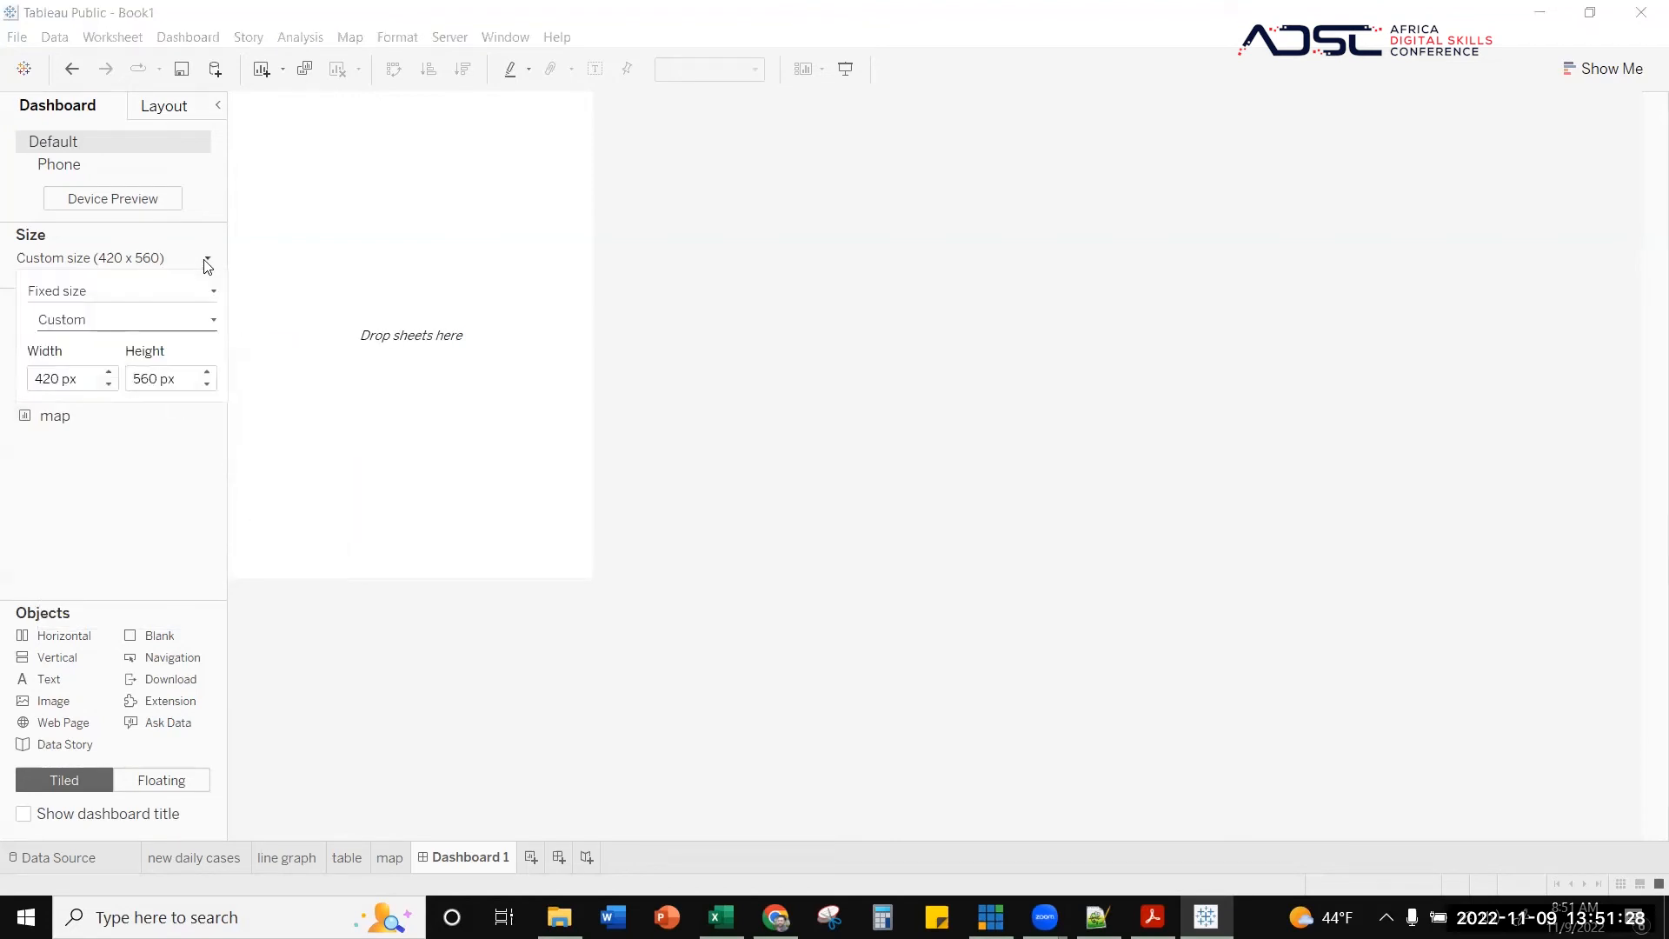
click(213, 287)
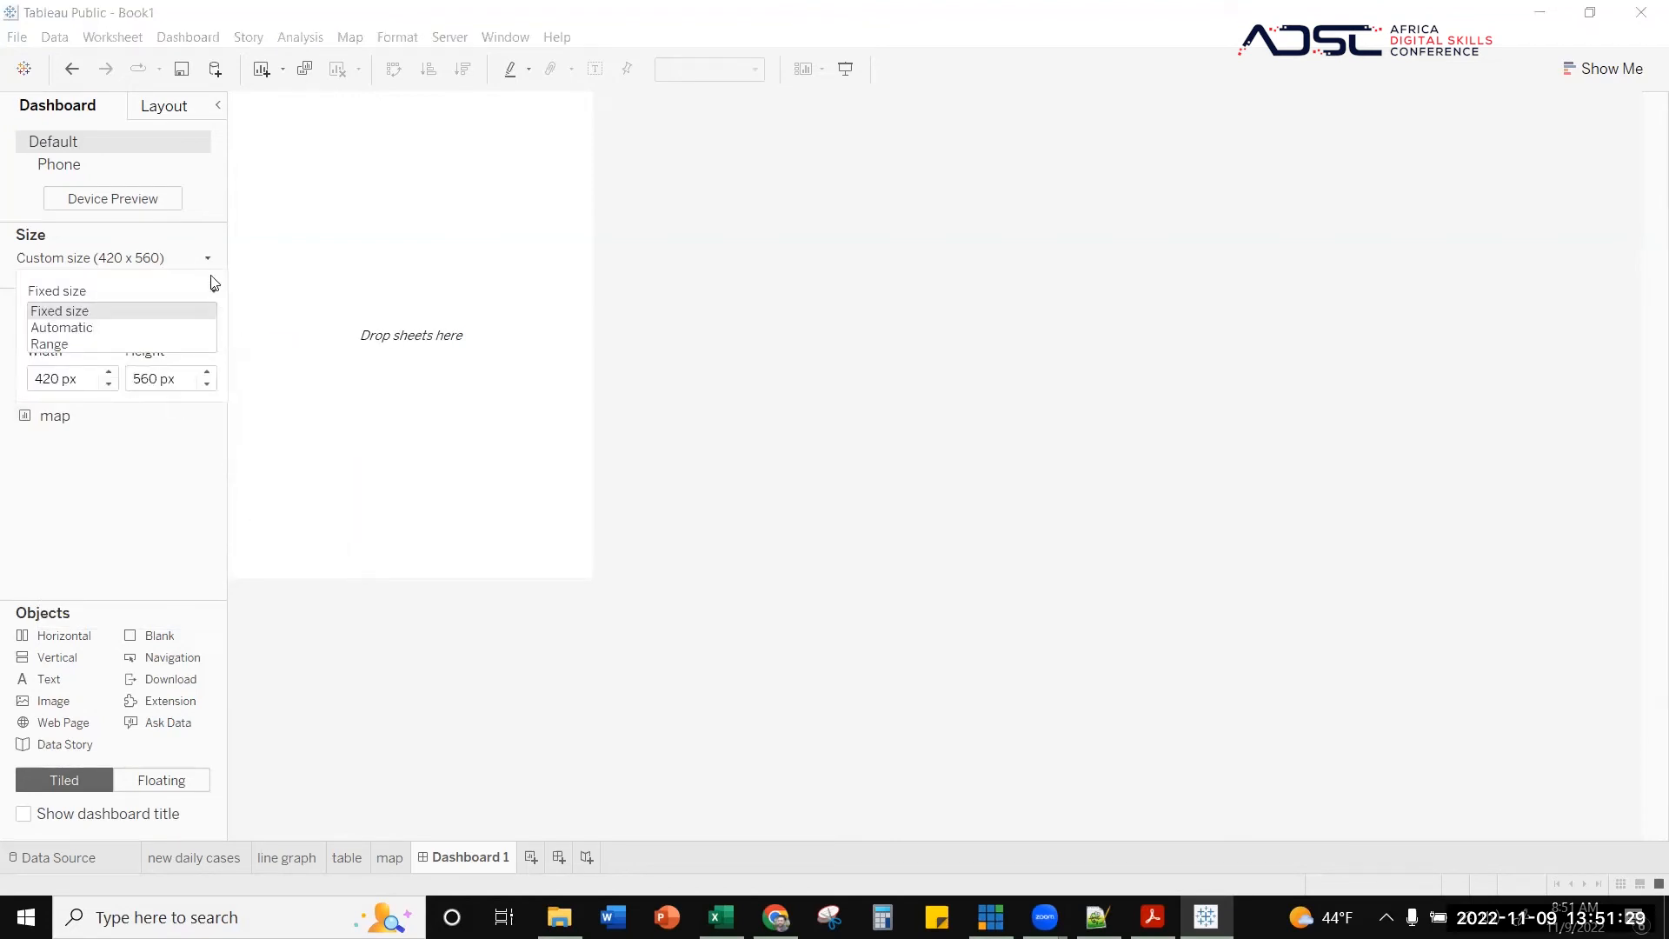
click(110, 340)
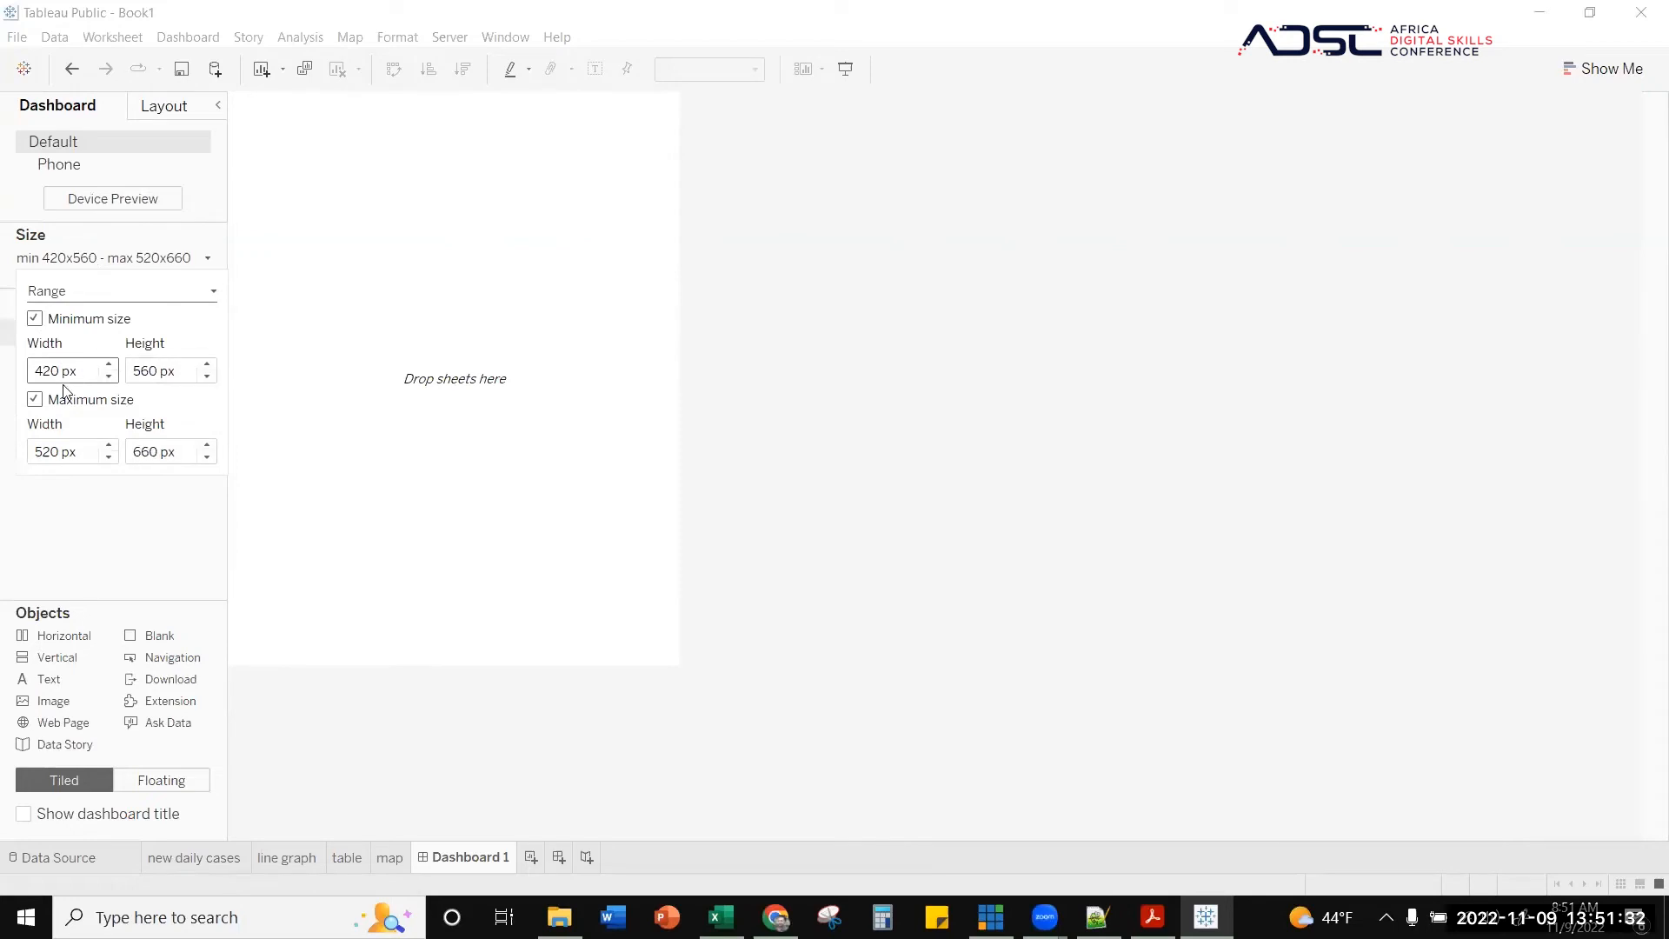
triple_click(68, 372)
click(75, 449)
double_click(48, 372)
text(700)
double_click(55, 450)
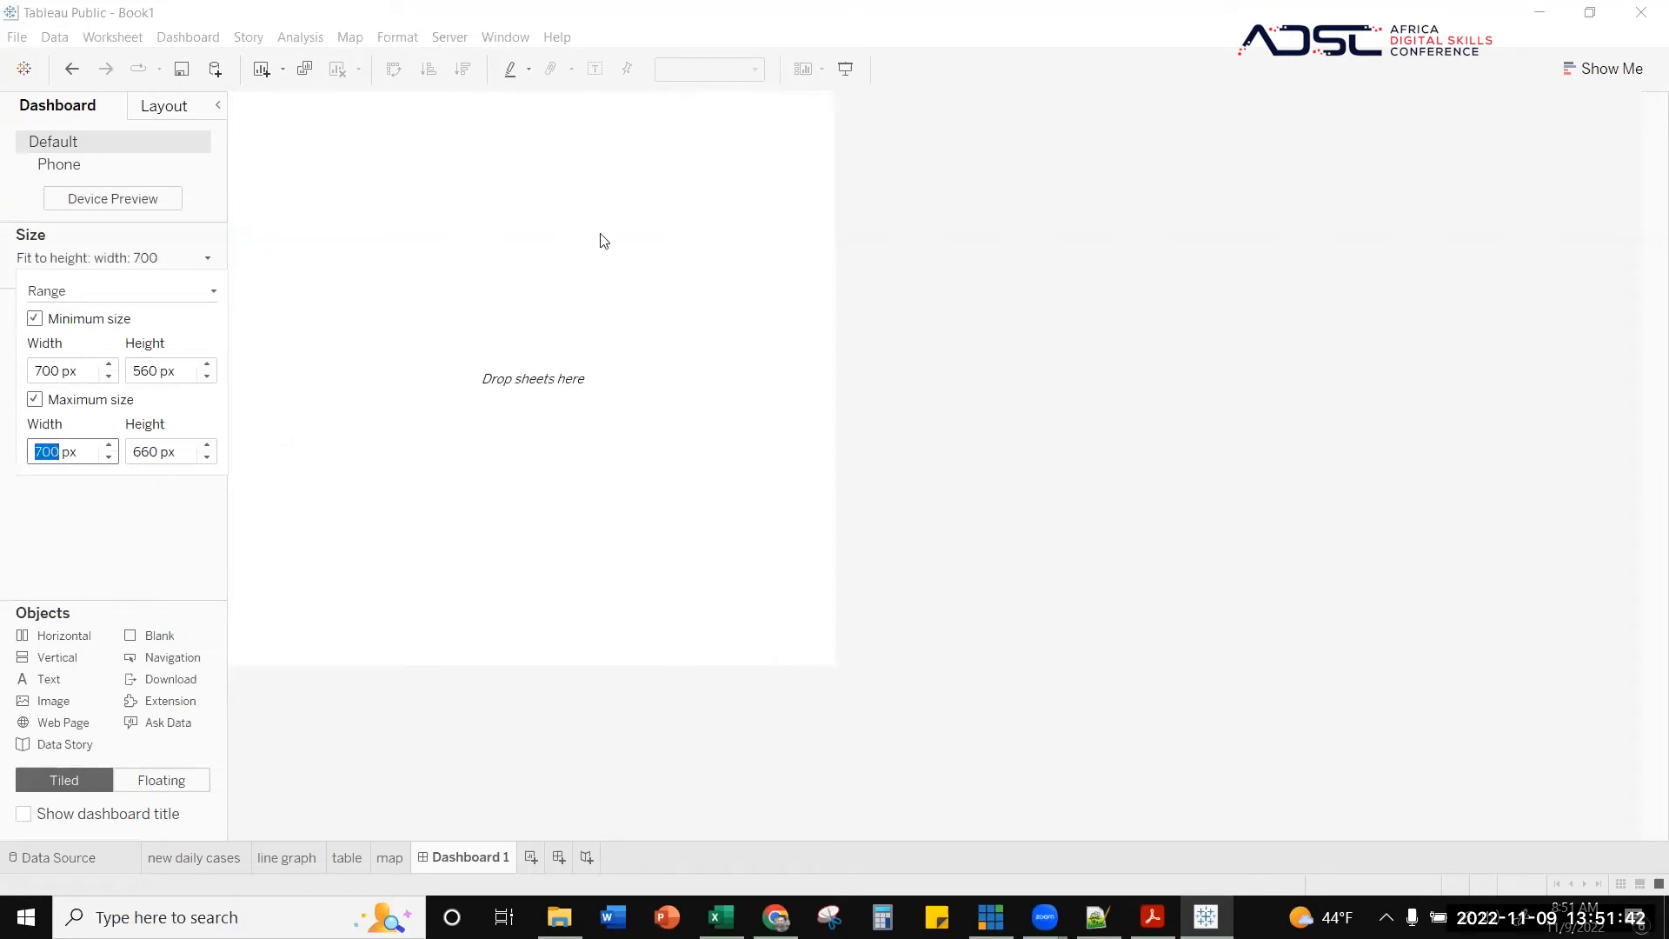
- Set the dashboard size to Automatic
click(210, 295)
click(116, 328)
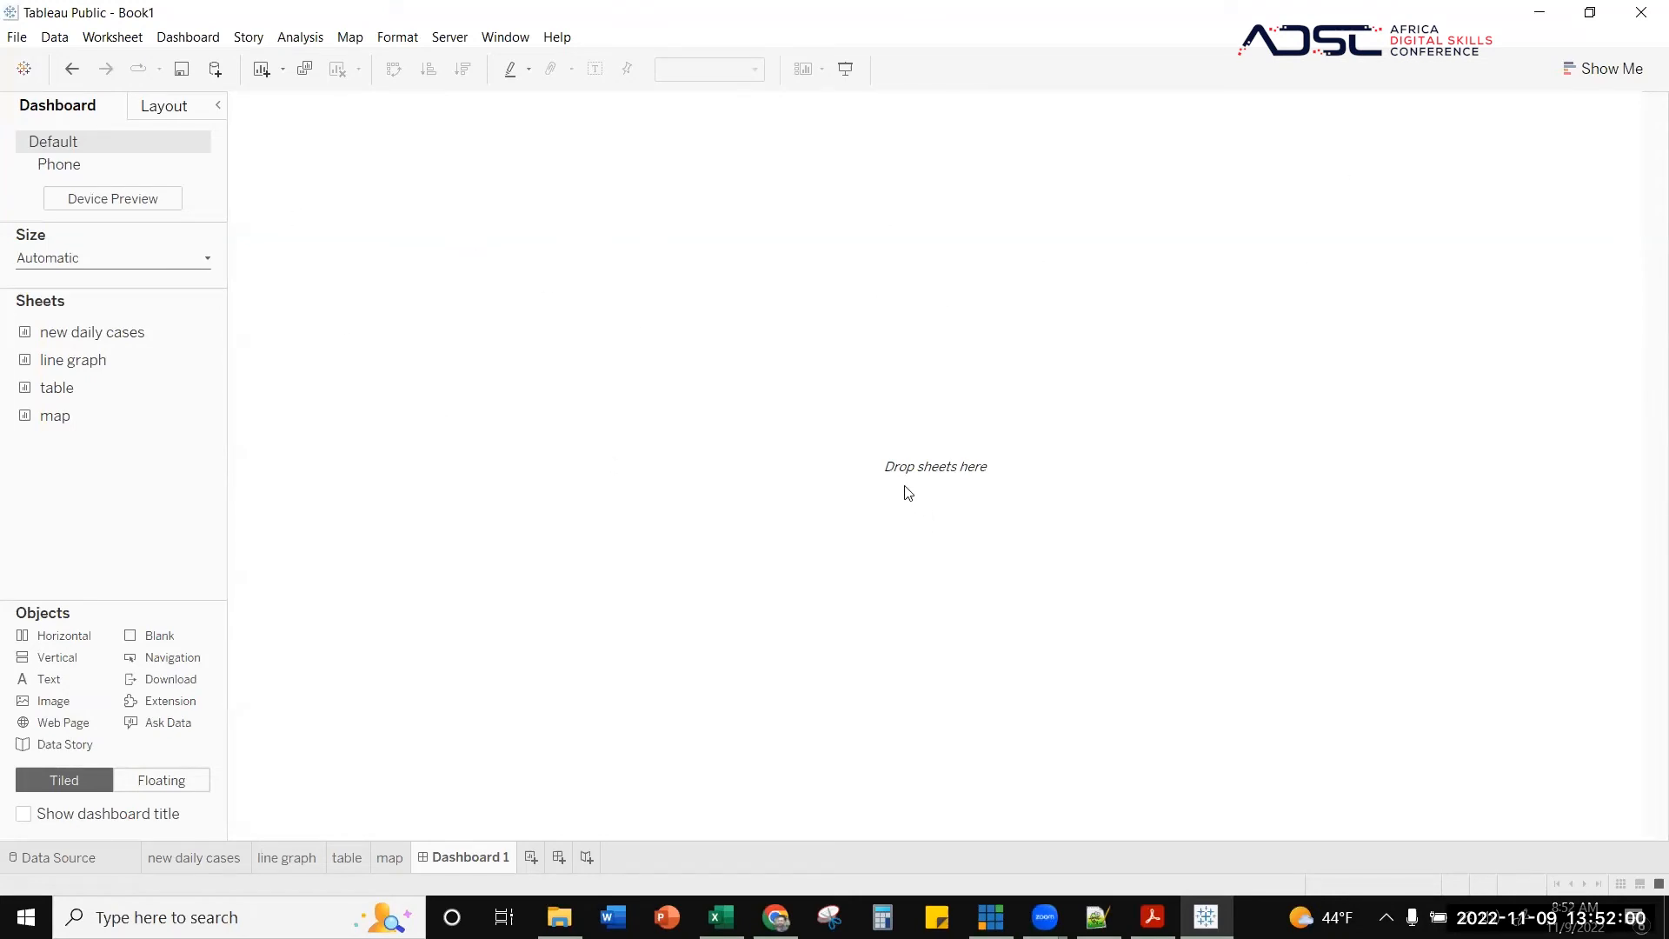
- Try placing the new daily cases sheet on the dashboard, and remove it again
drag(96, 331, 1041, 339)
drag(98, 360, 586, 551)
click(943, 105)
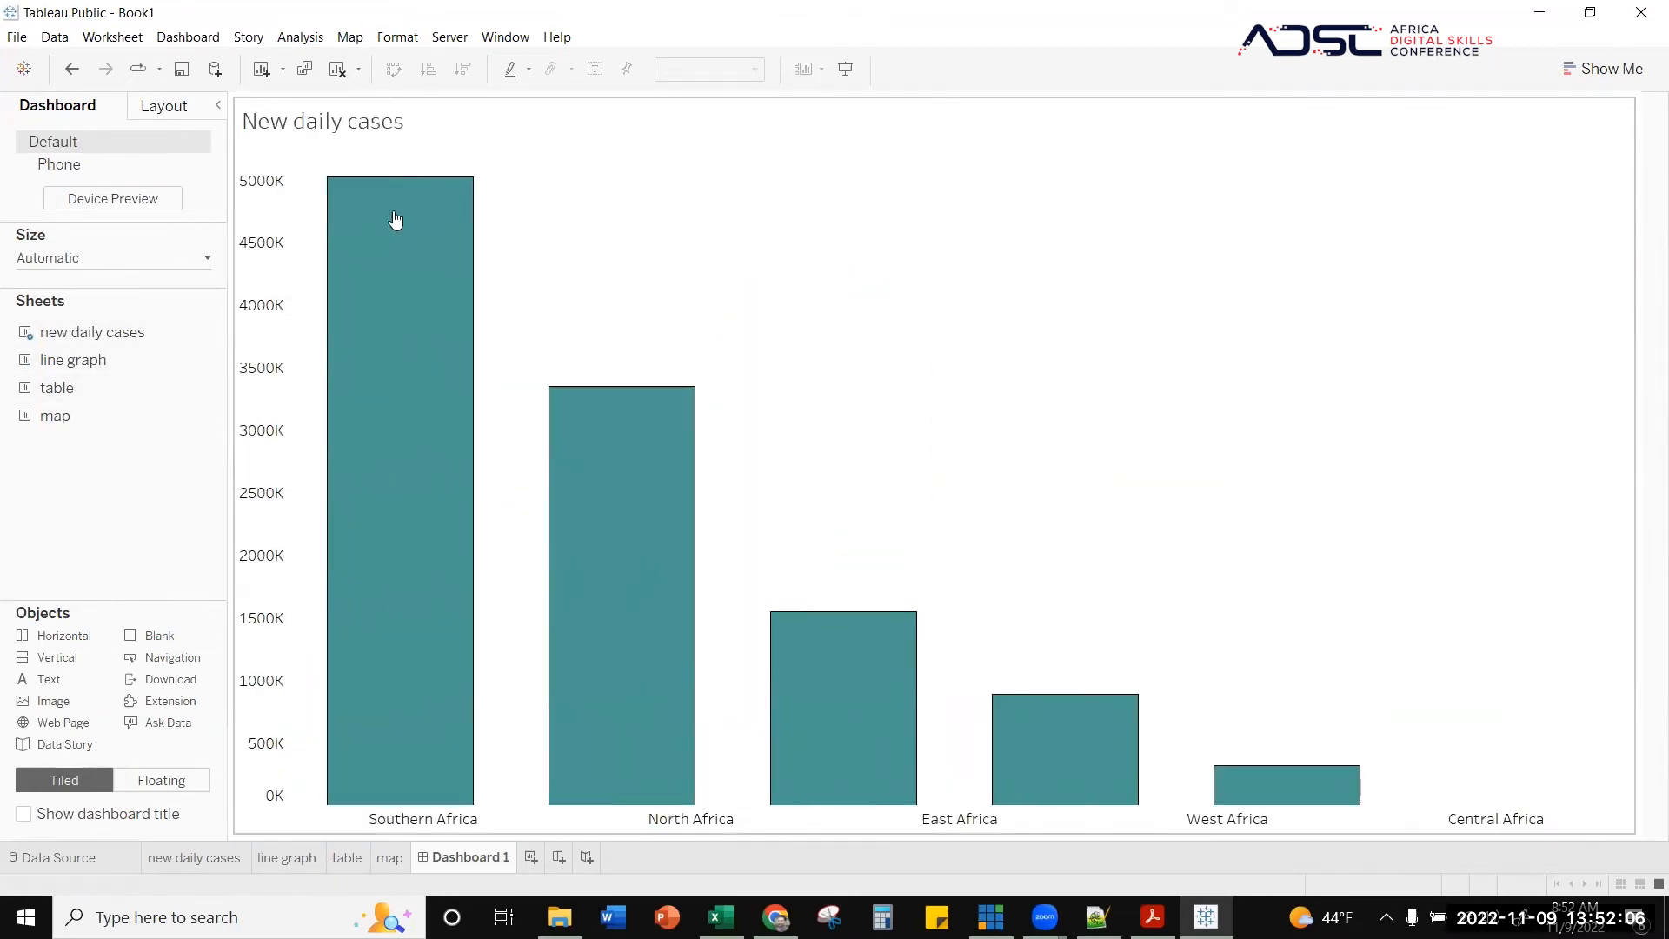
click(675, 238)
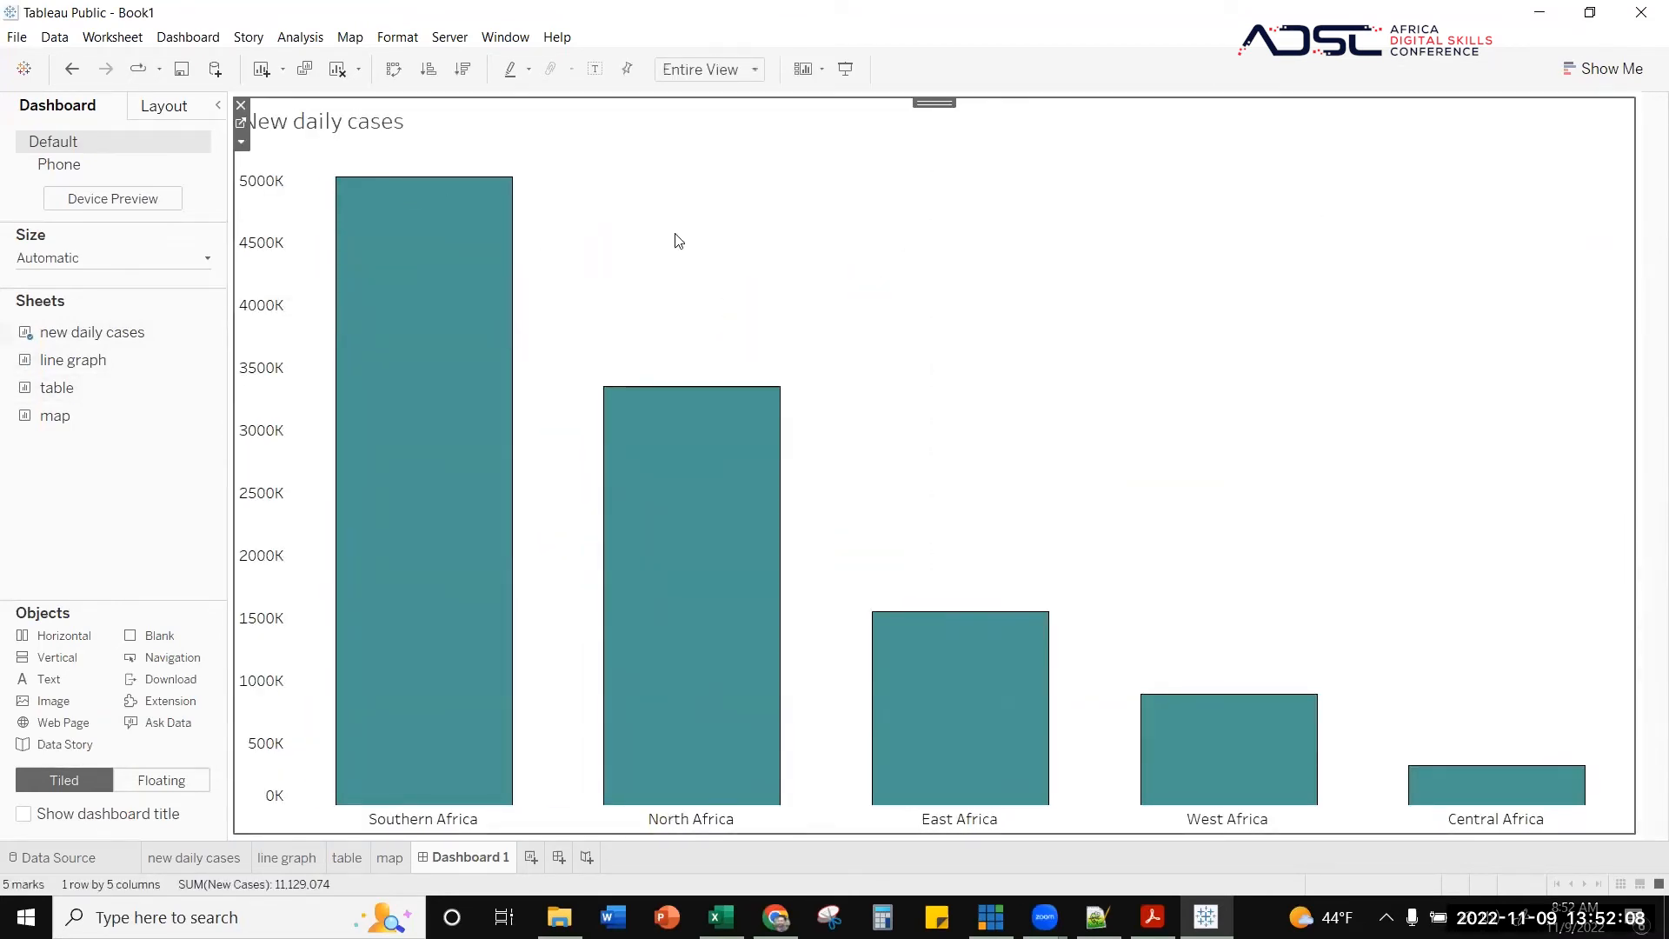
click(242, 105)
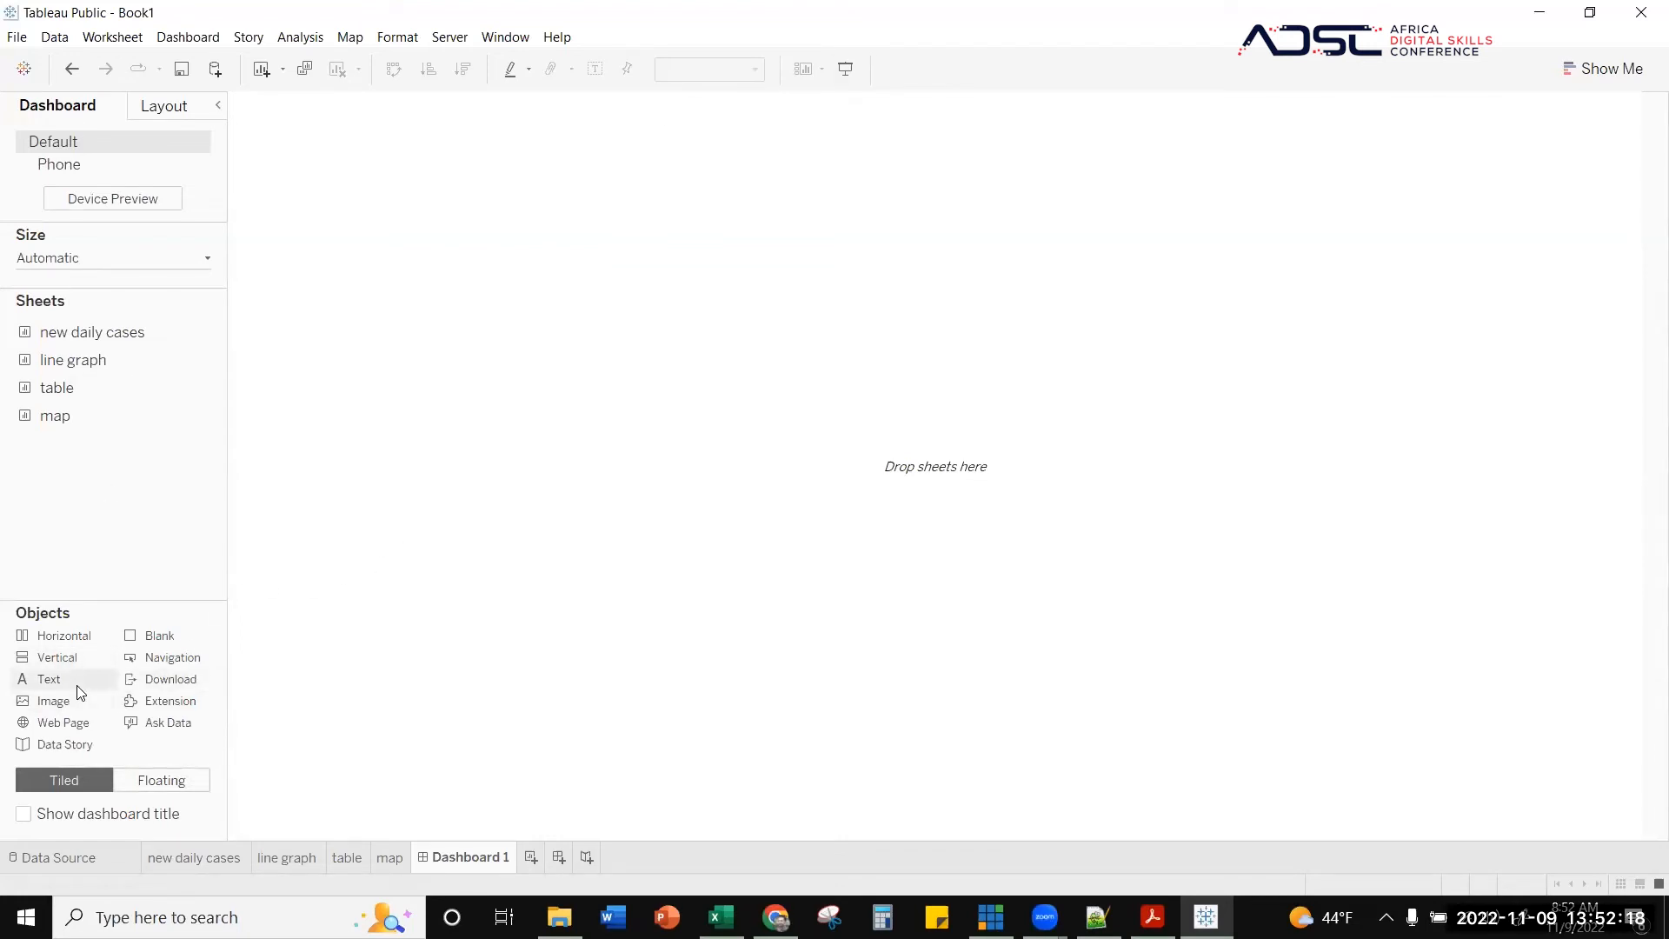
- Try a centred size 16 text object reading Africa Covid-19 Cases on the dashboard, and remove it again
drag(66, 680, 687, 211)
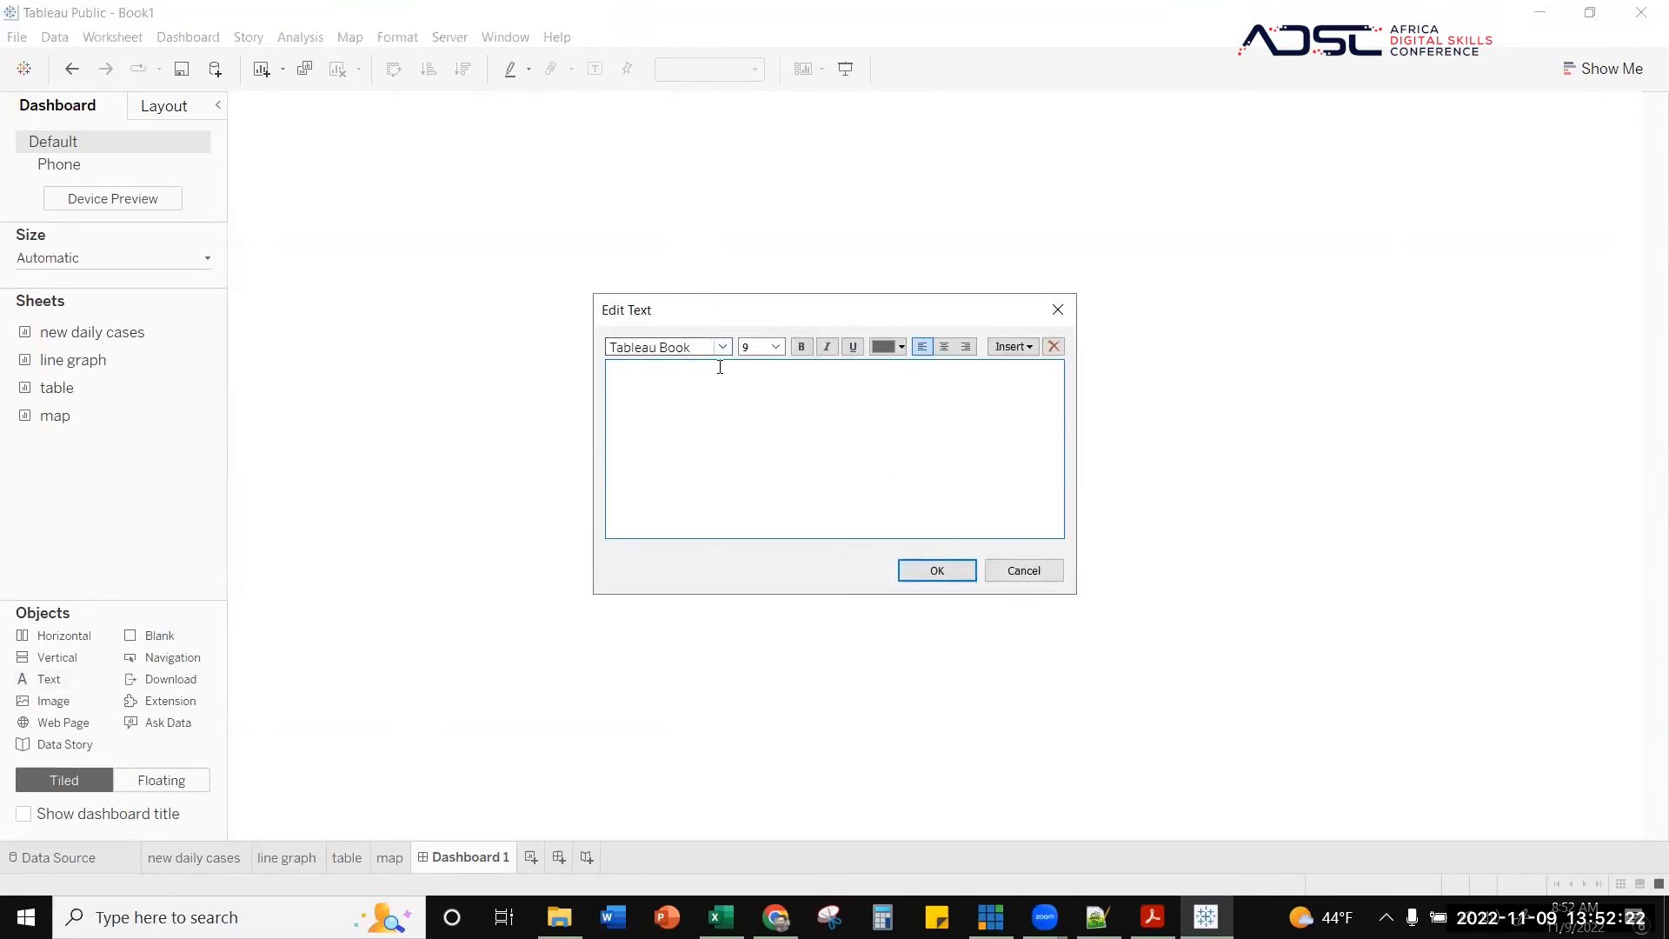
text(African Covid-19 Case)
triple_click(663, 371)
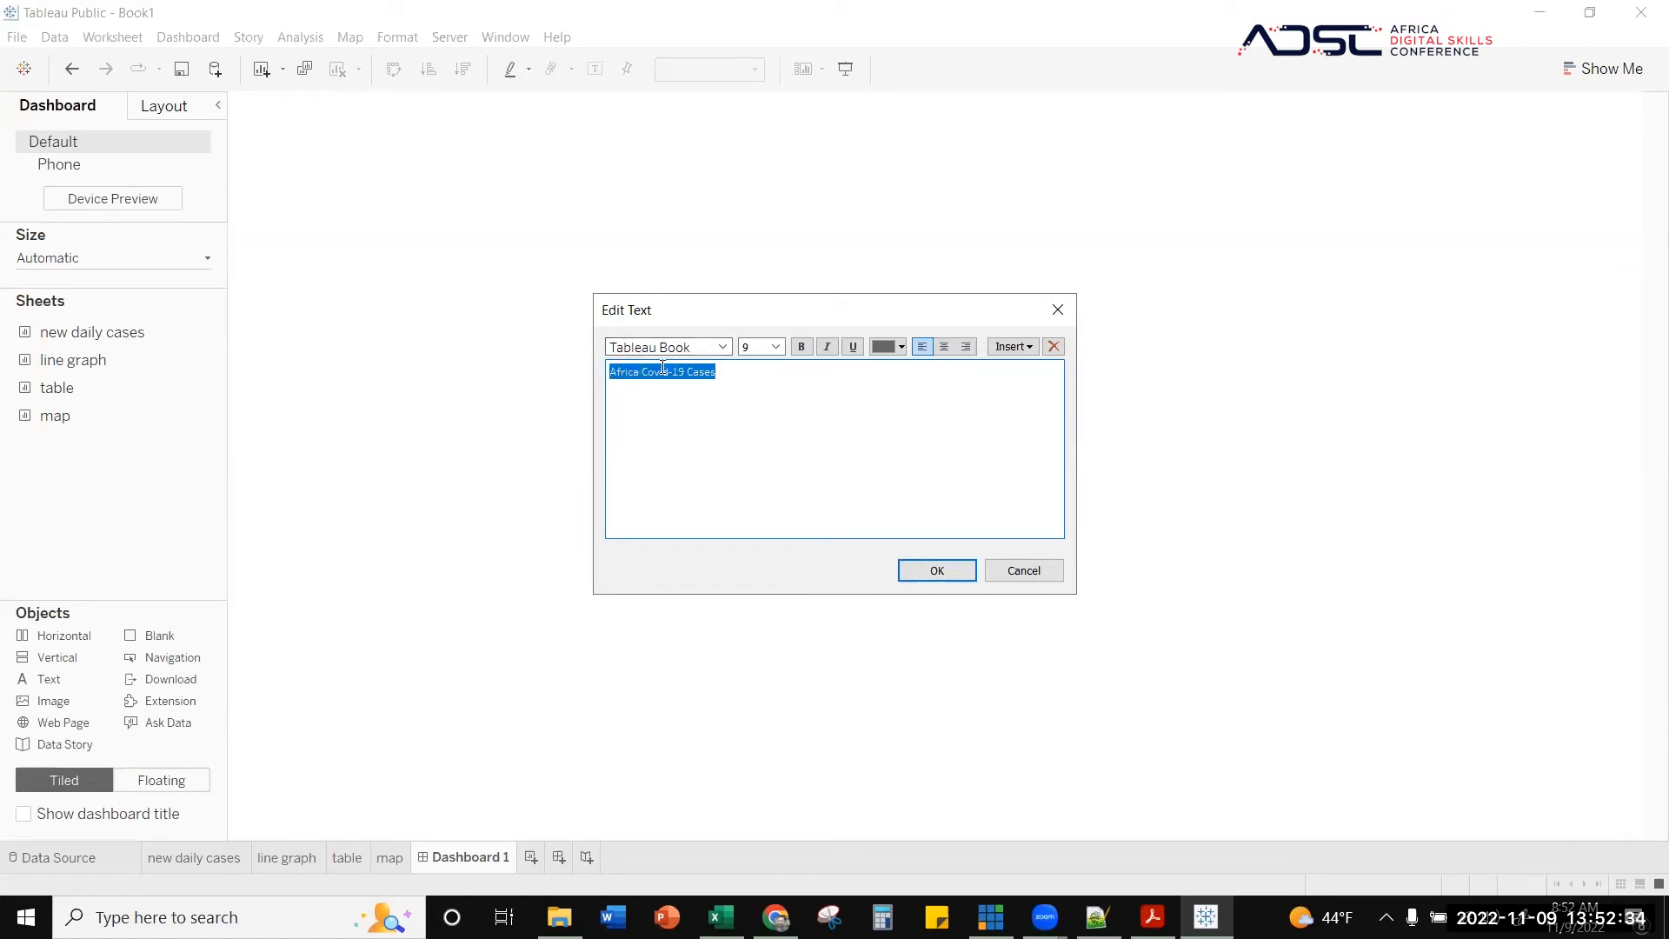
click(765, 347)
click(762, 456)
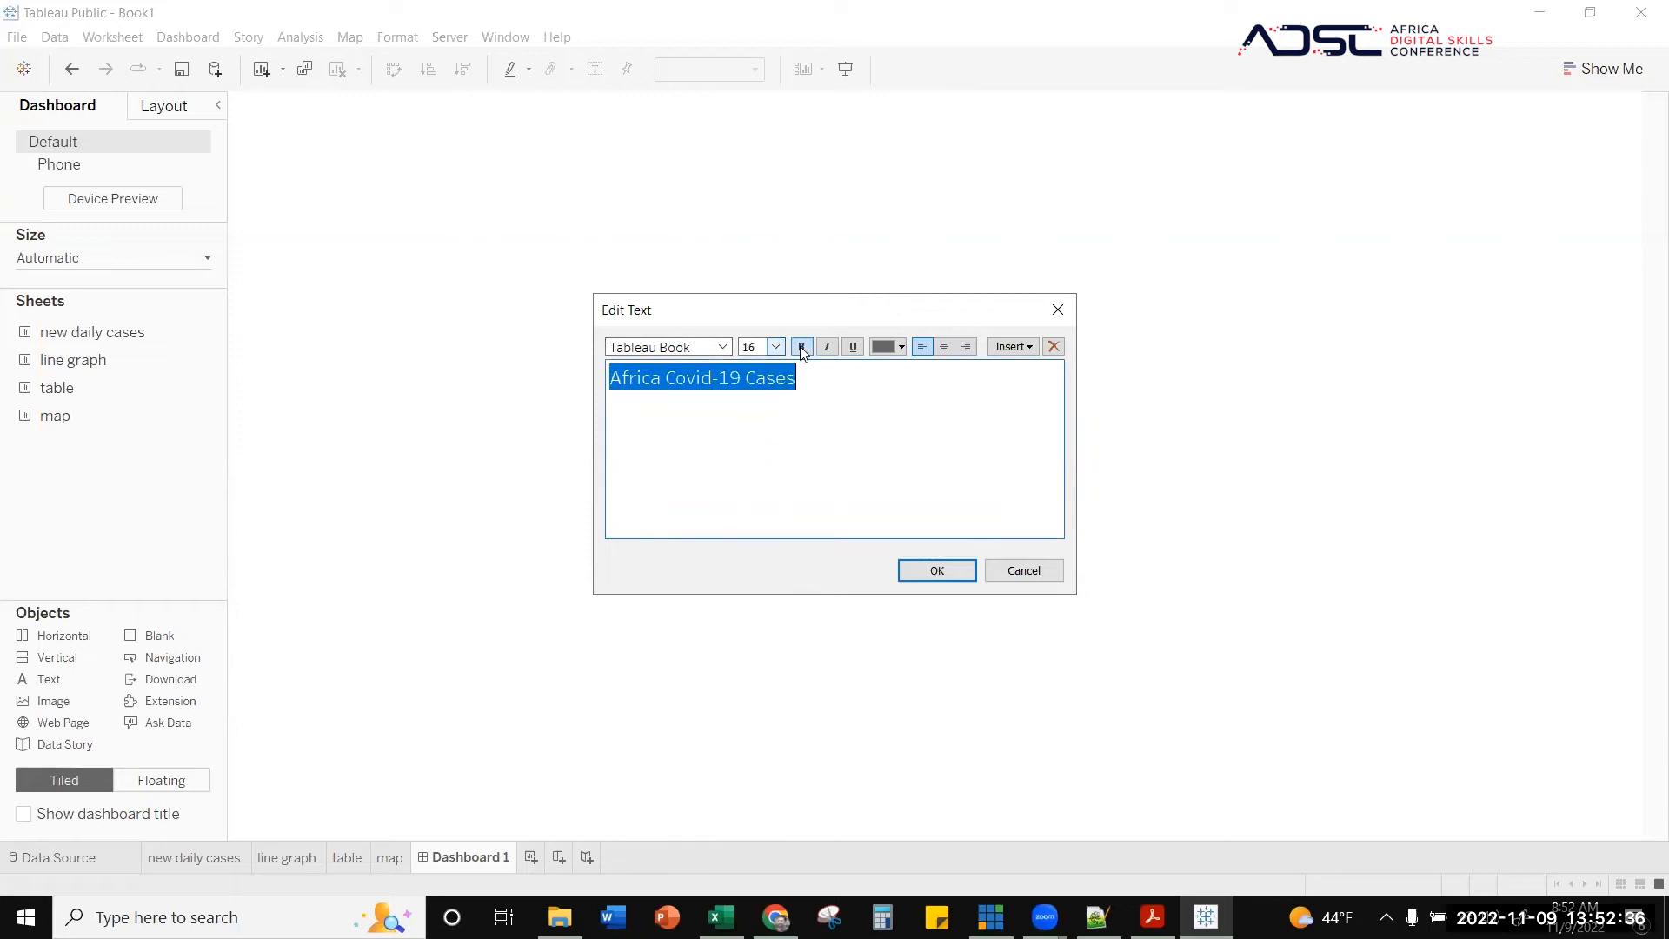
click(945, 347)
click(937, 571)
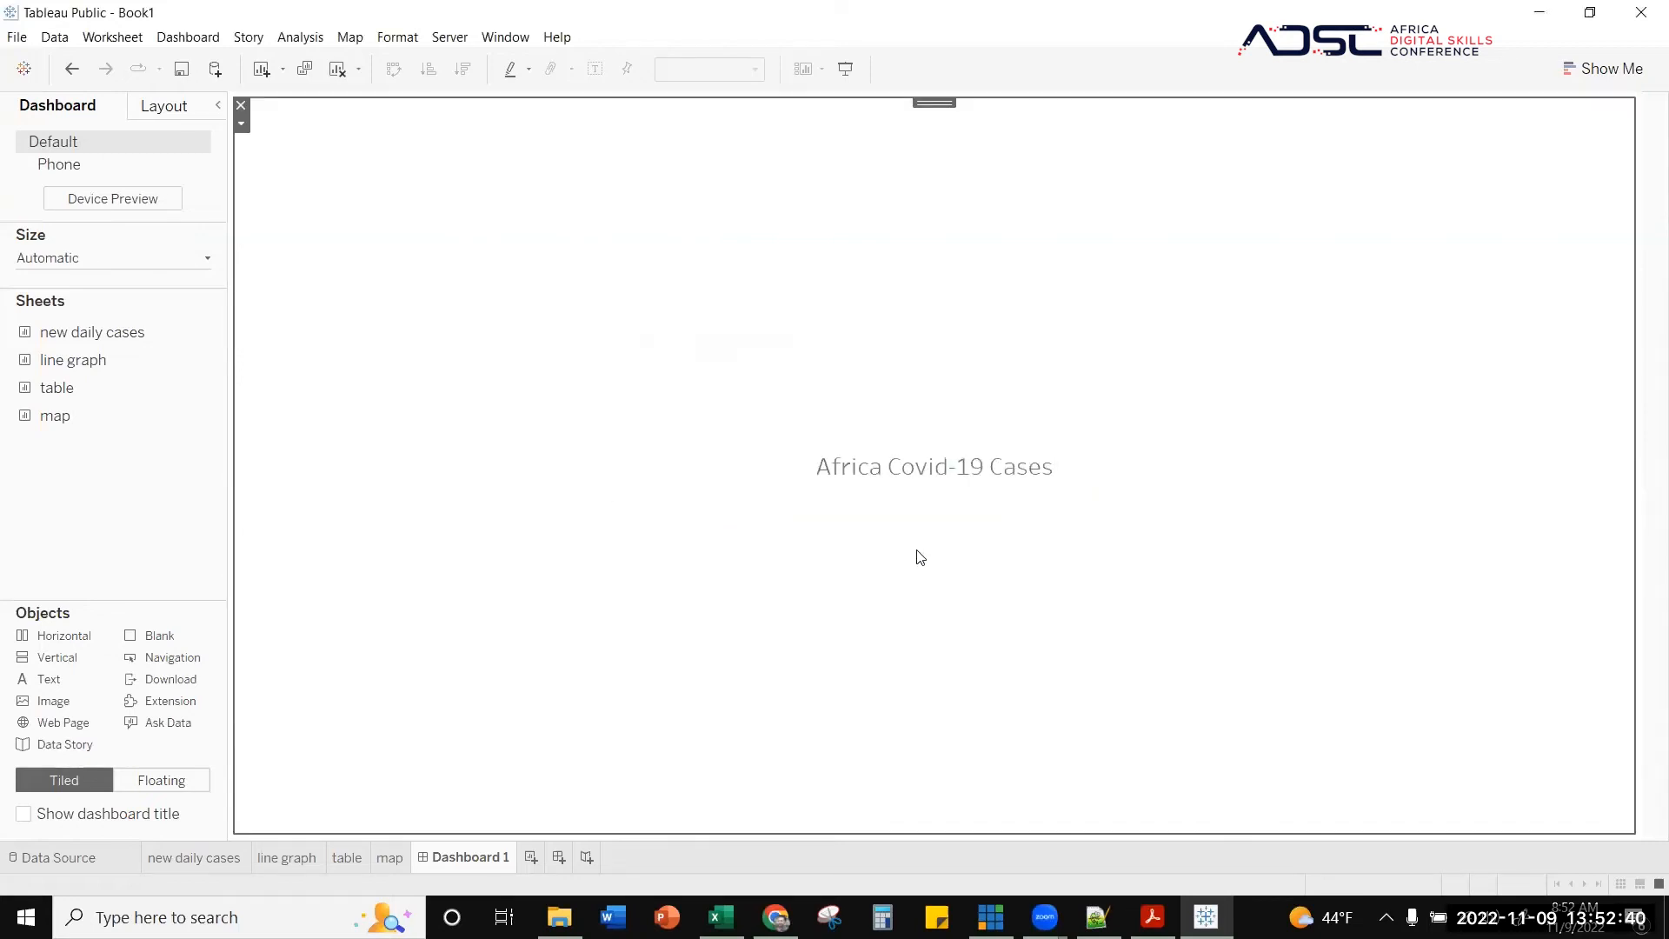
click(241, 106)
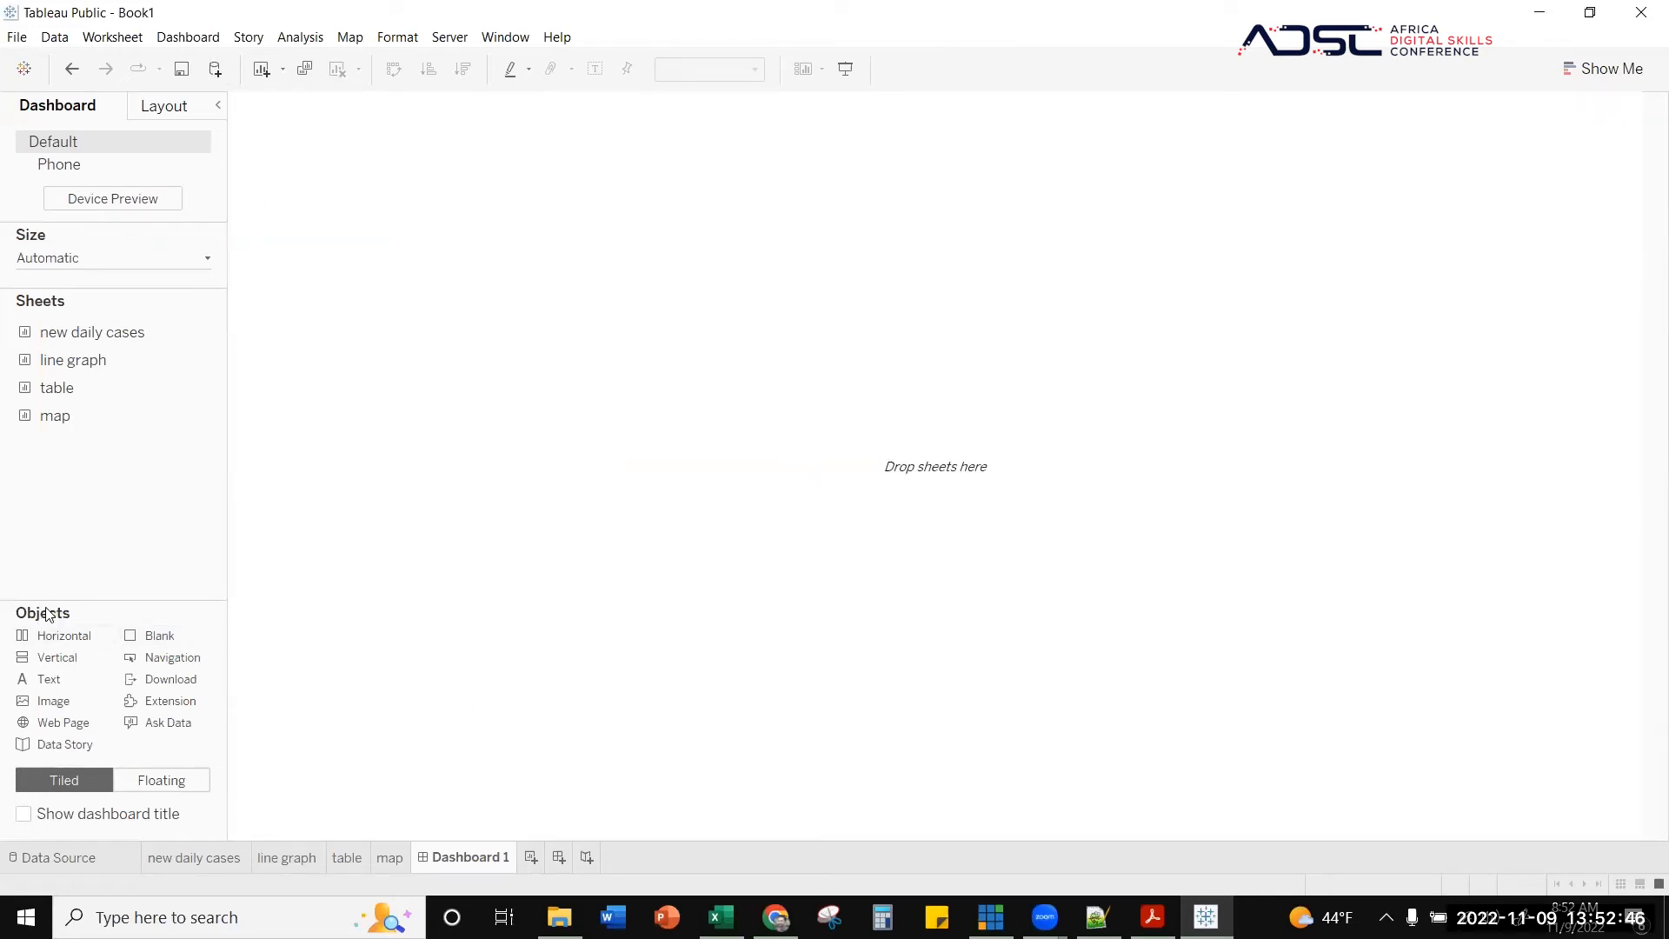
- Show the dashboard title and replace its text with Africa Covid-19 Cases
click(70, 820)
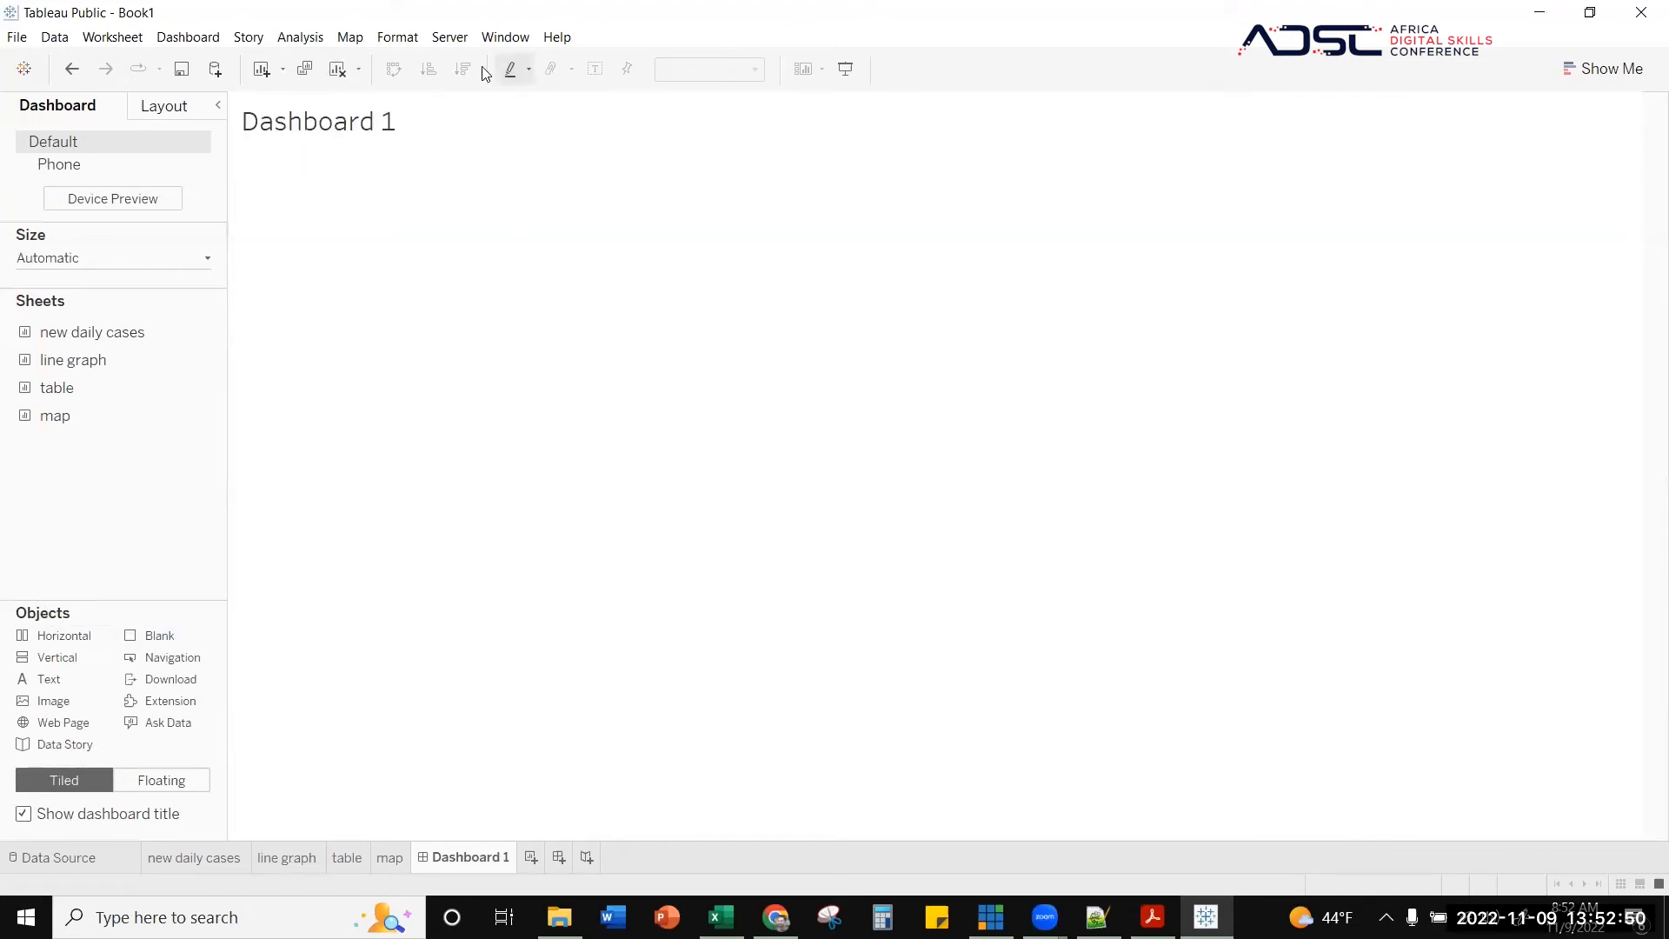
double_click(357, 124)
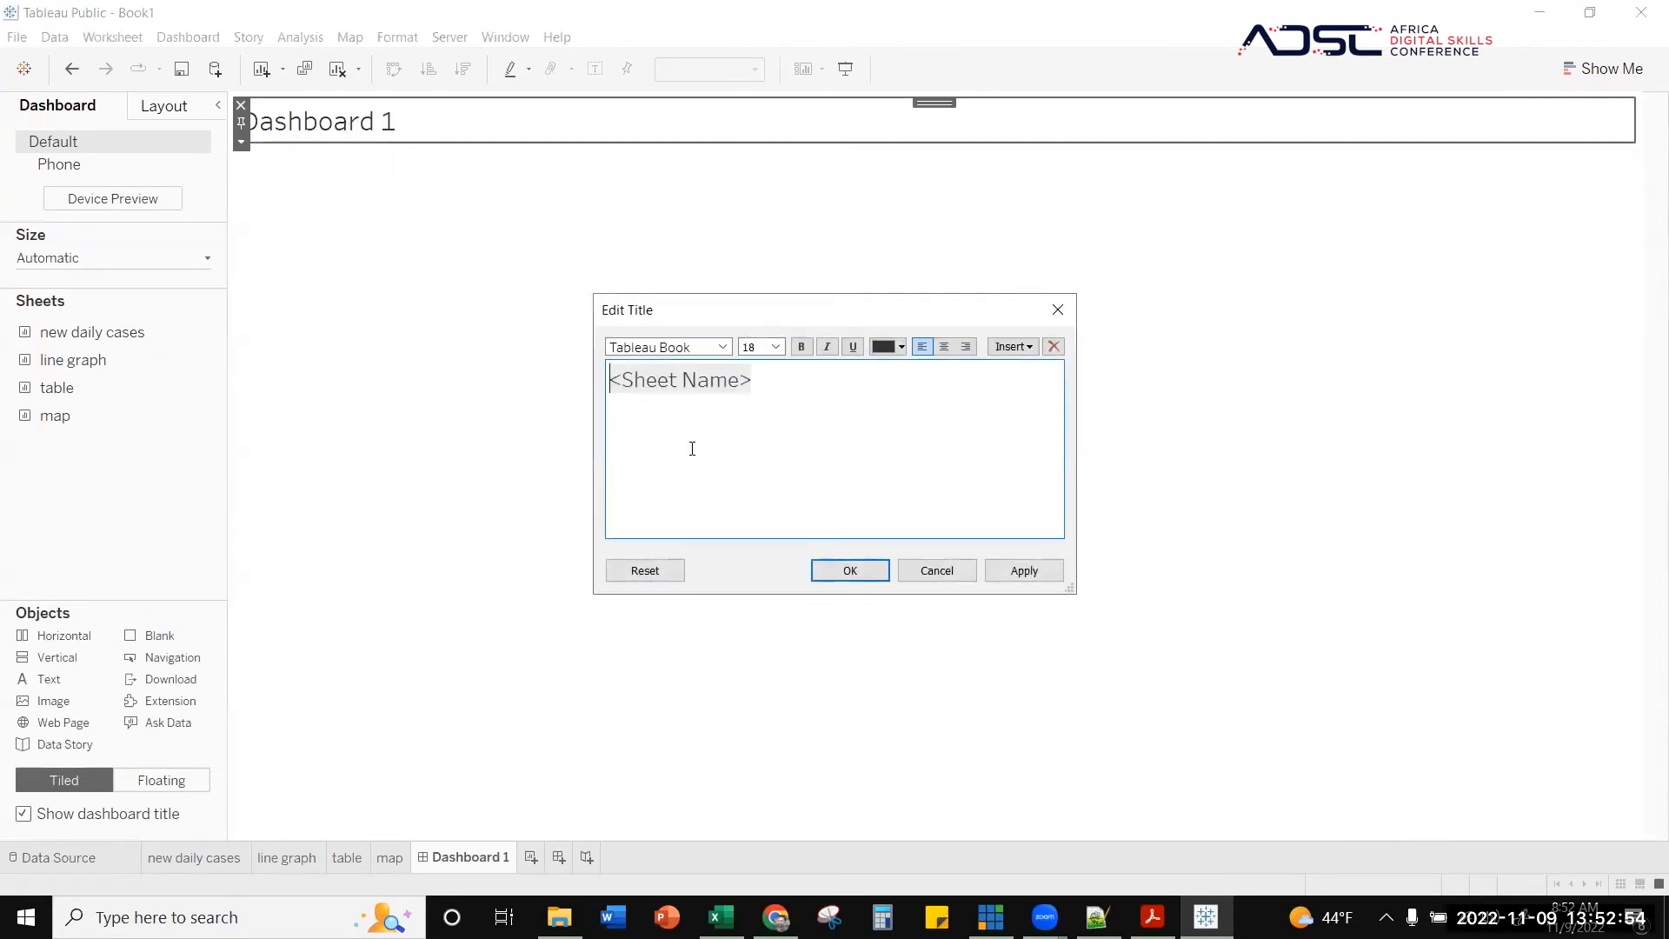
key(ctrl+a)
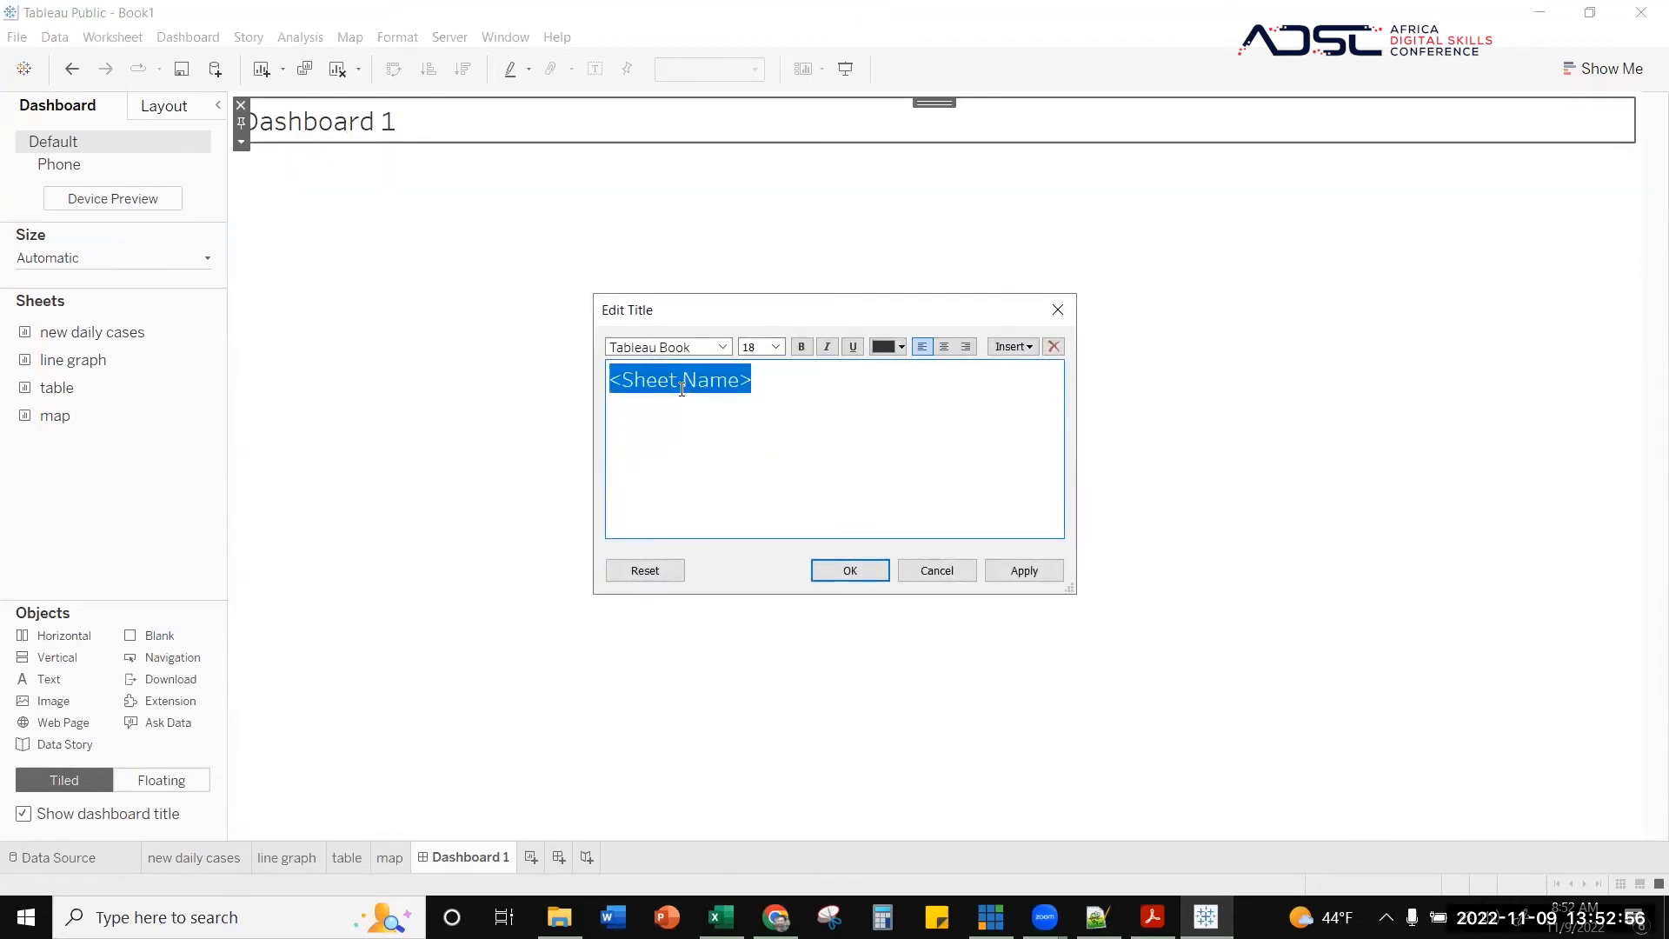
text(Africa)
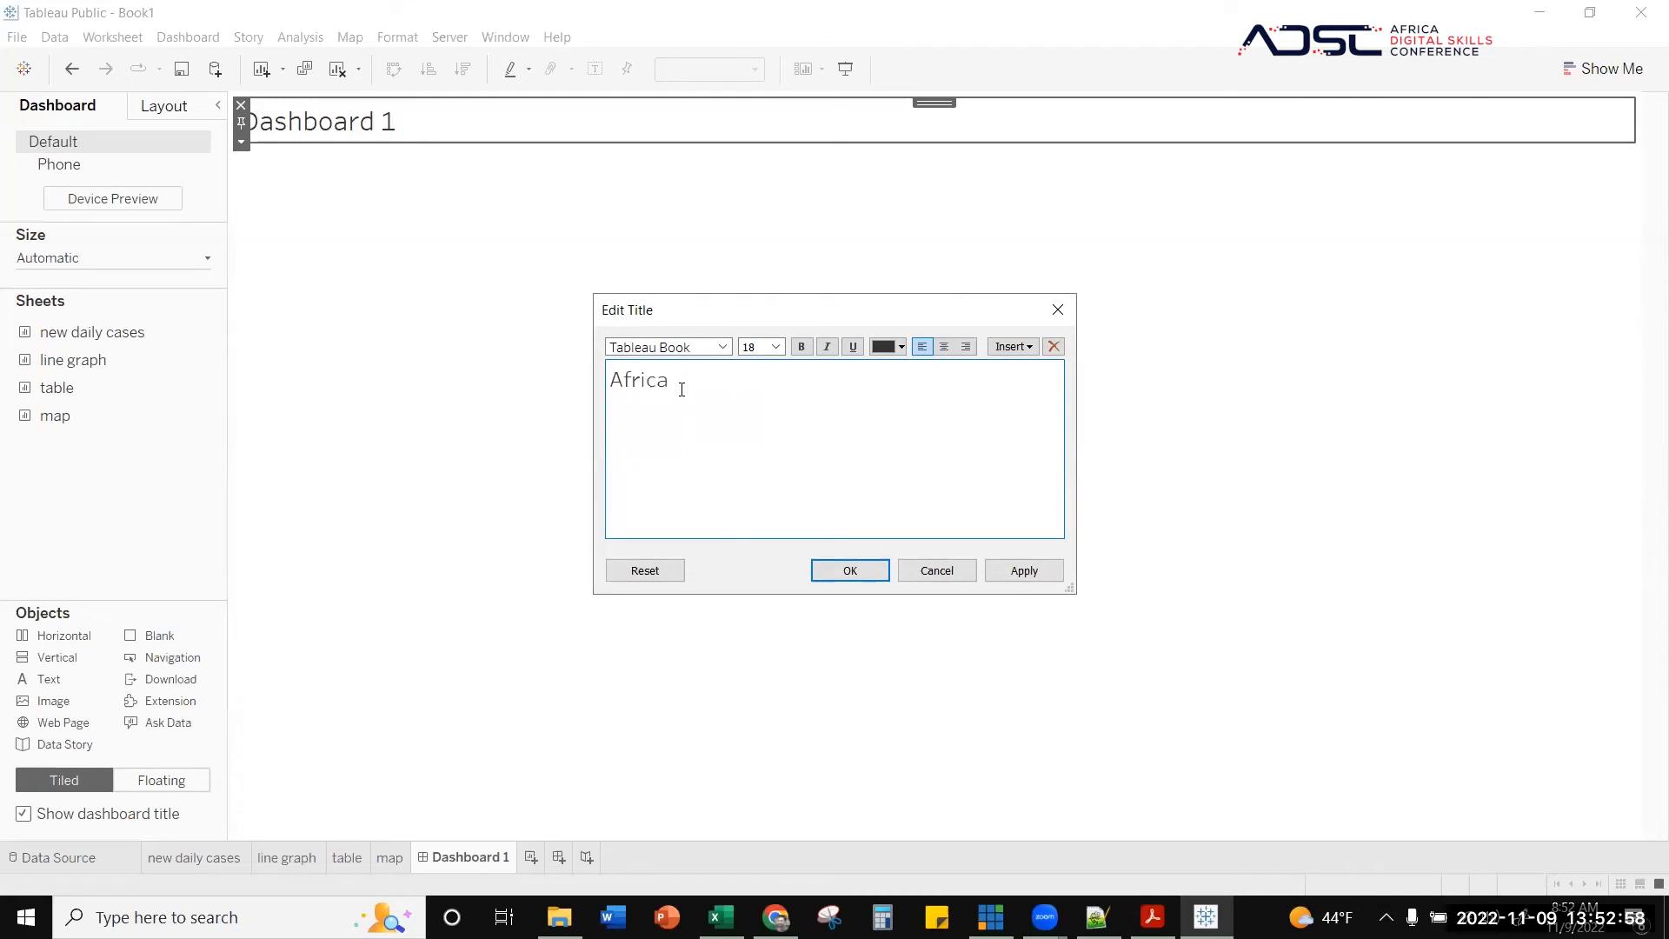
text( Covid-19 Cases)
- Centre the dashboard title and format it in bold at size 24
double_click(787, 380)
double_click(741, 381)
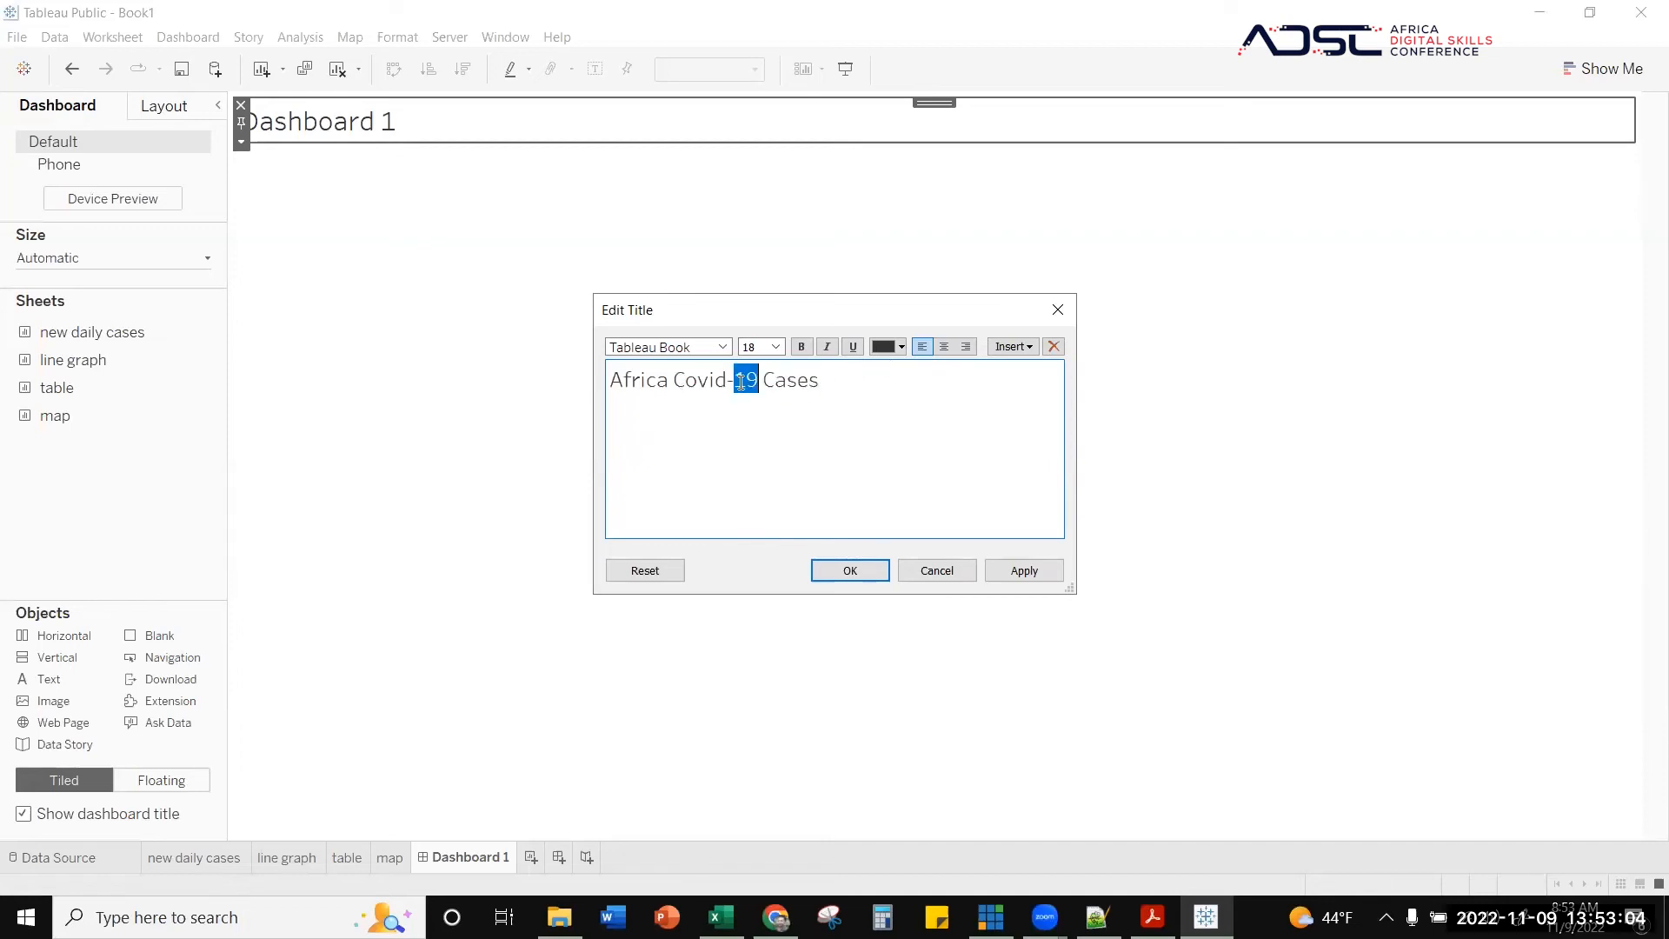
triple_click(740, 381)
click(944, 346)
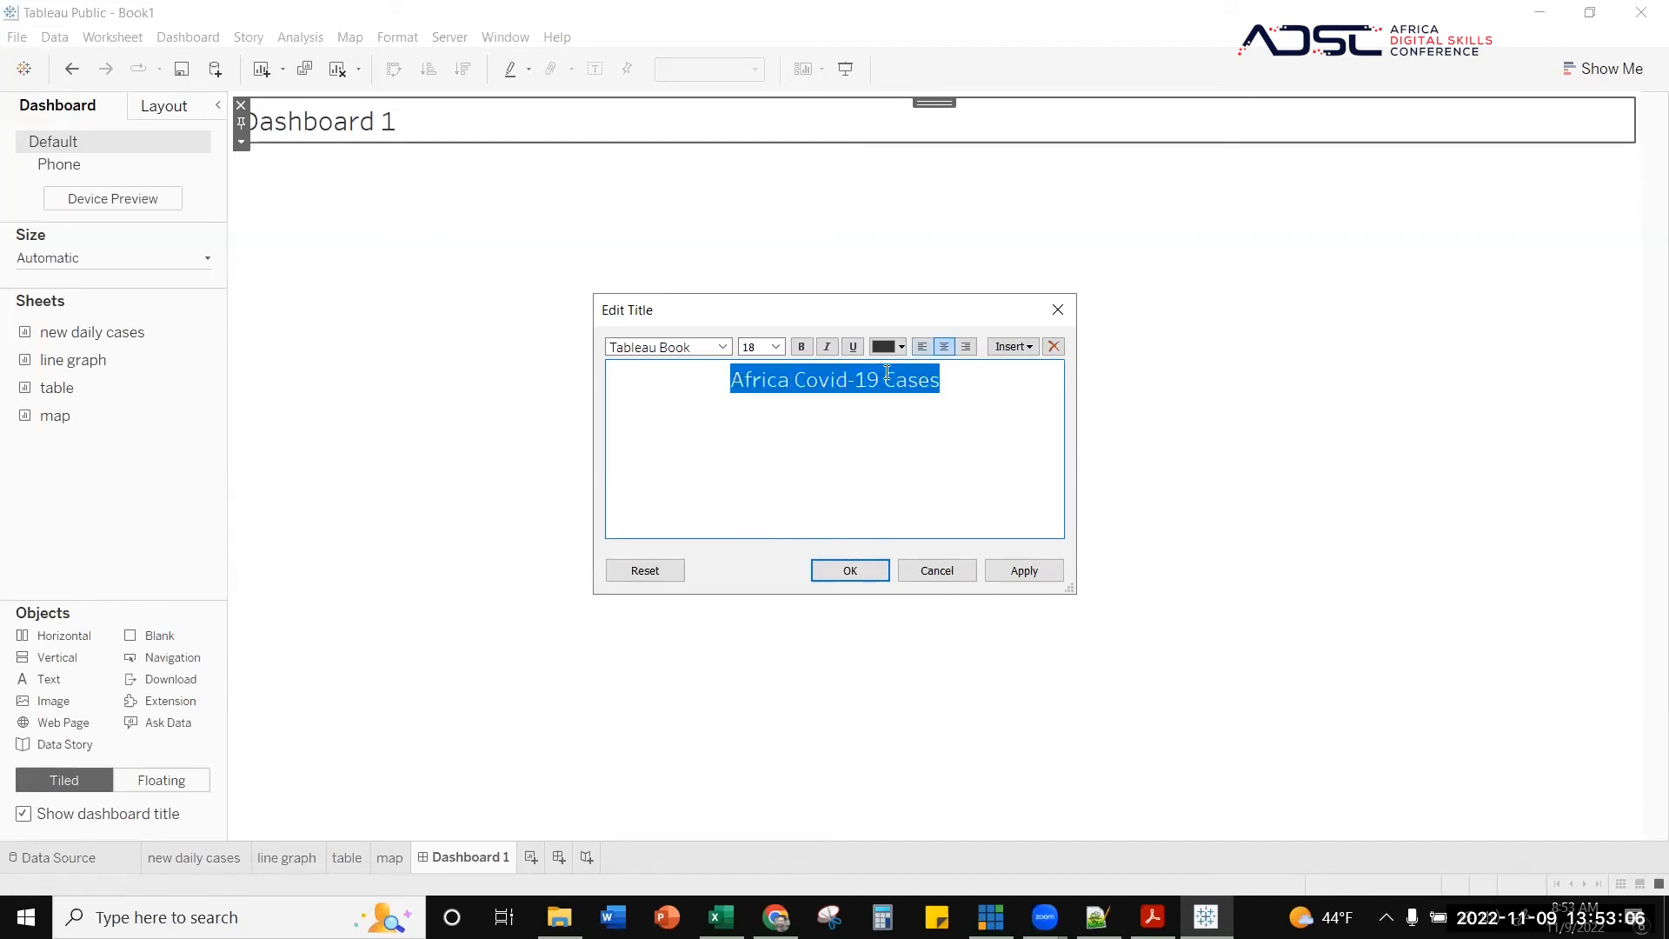
click(776, 347)
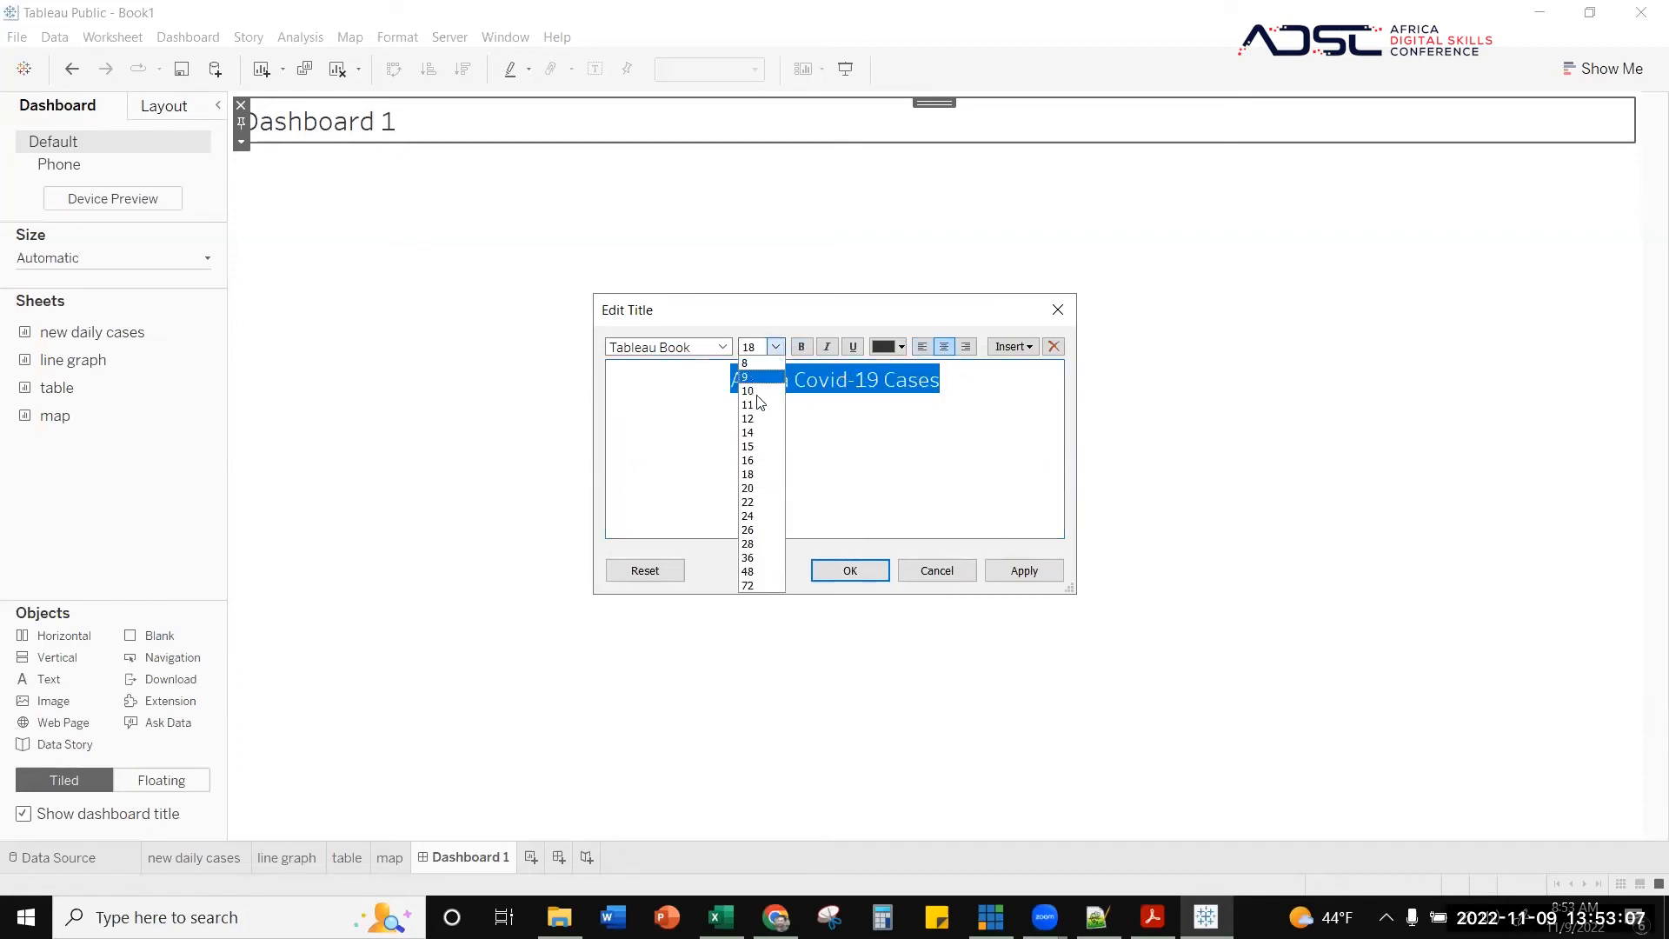
click(746, 517)
click(801, 346)
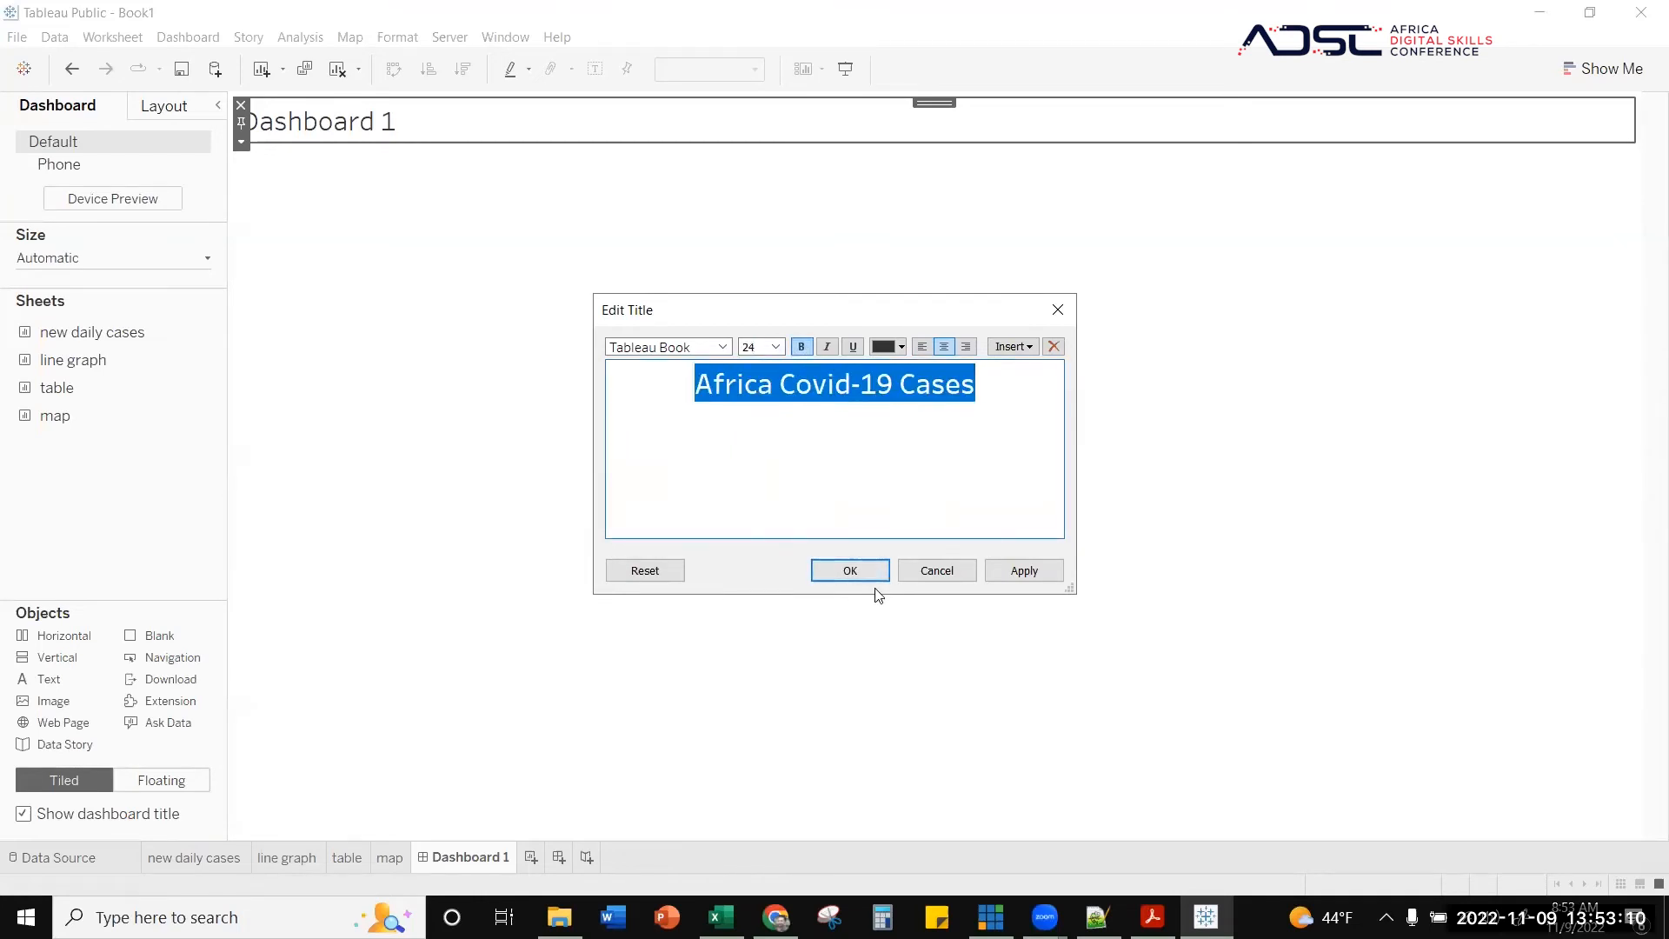
click(1024, 569)
click(1161, 563)
click(867, 565)
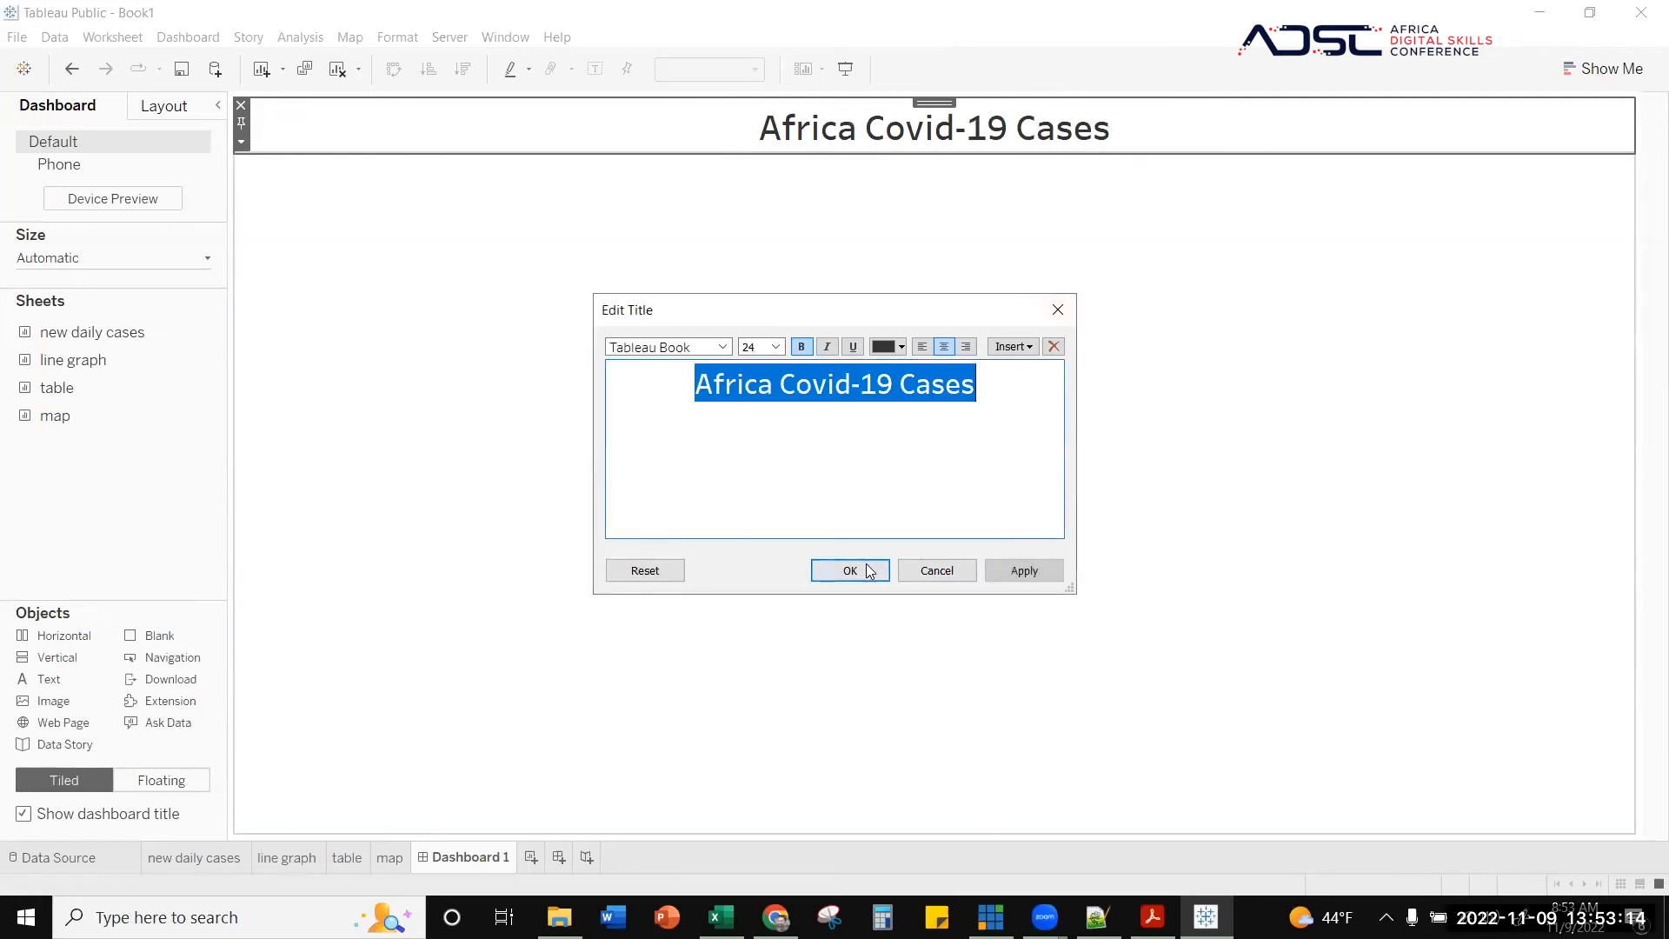
click(850, 571)
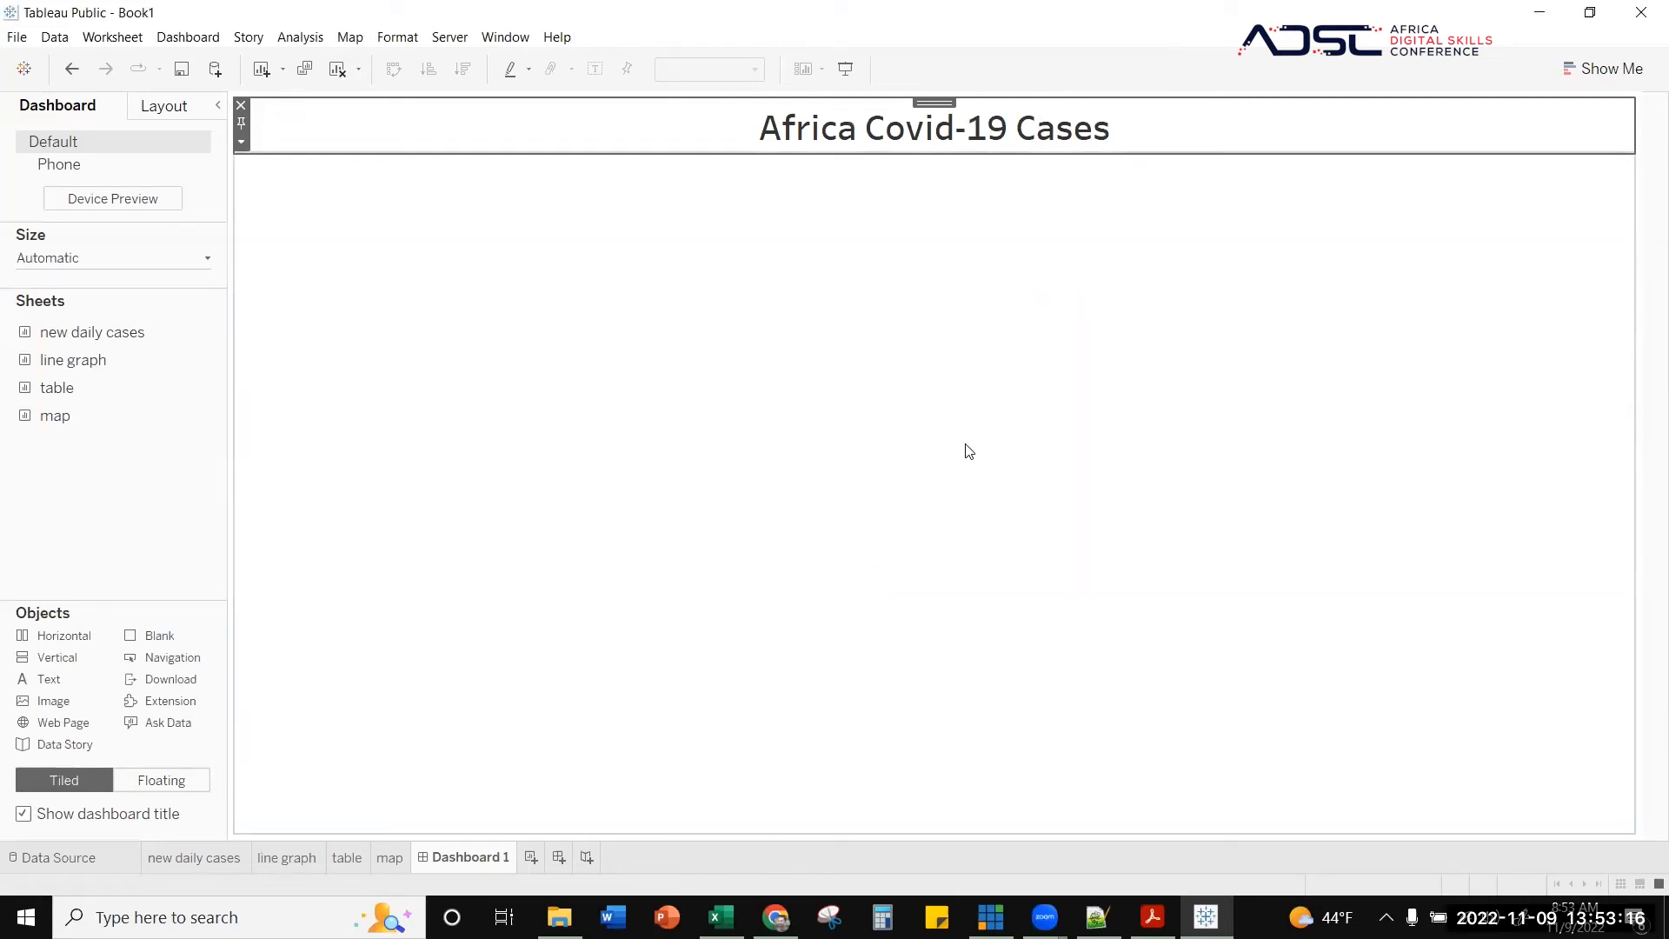
- Add a text object below the title reading African countries had the least covid-19 cases and deaths
click(728, 445)
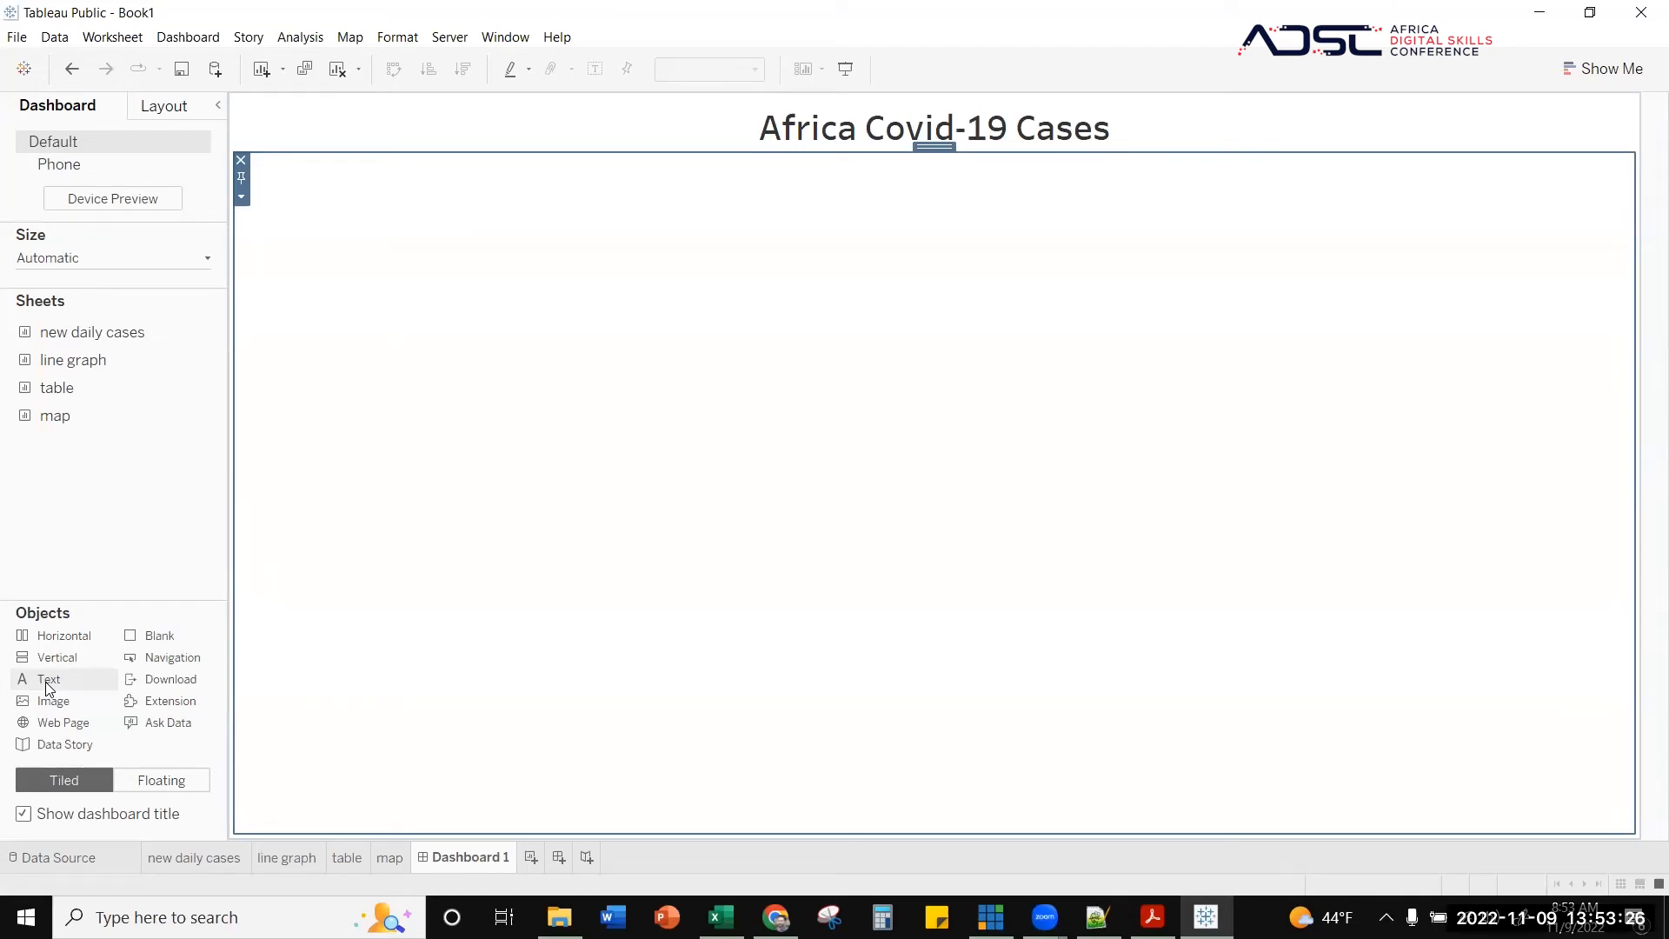
drag(48, 685, 1069, 570)
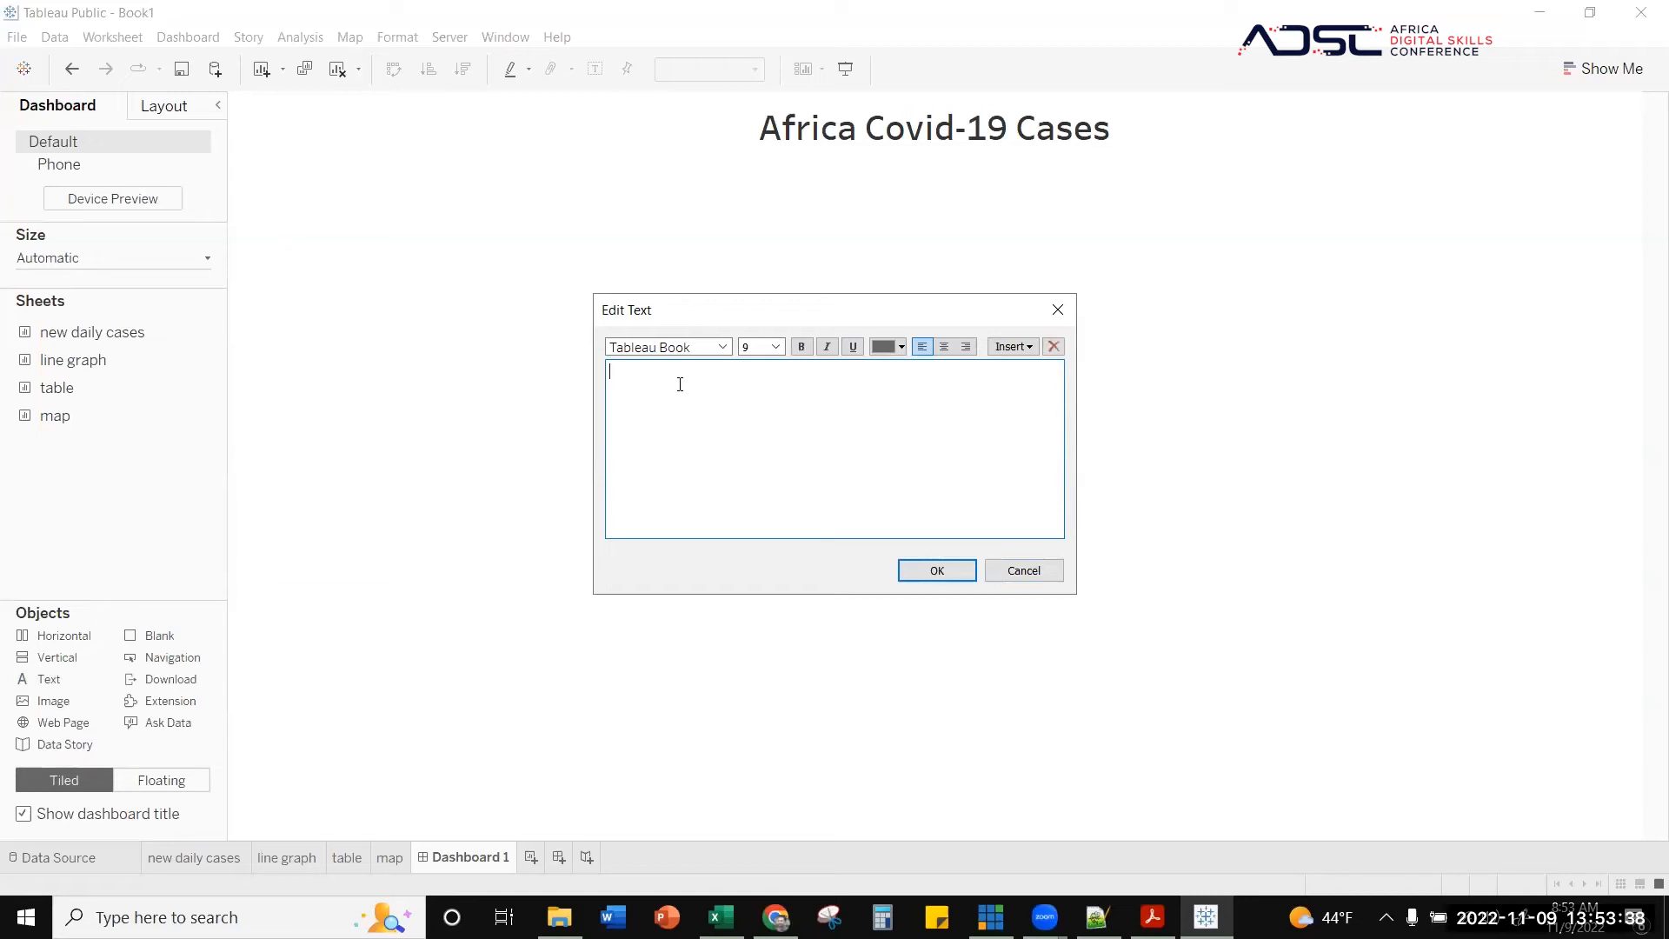
click(613, 917)
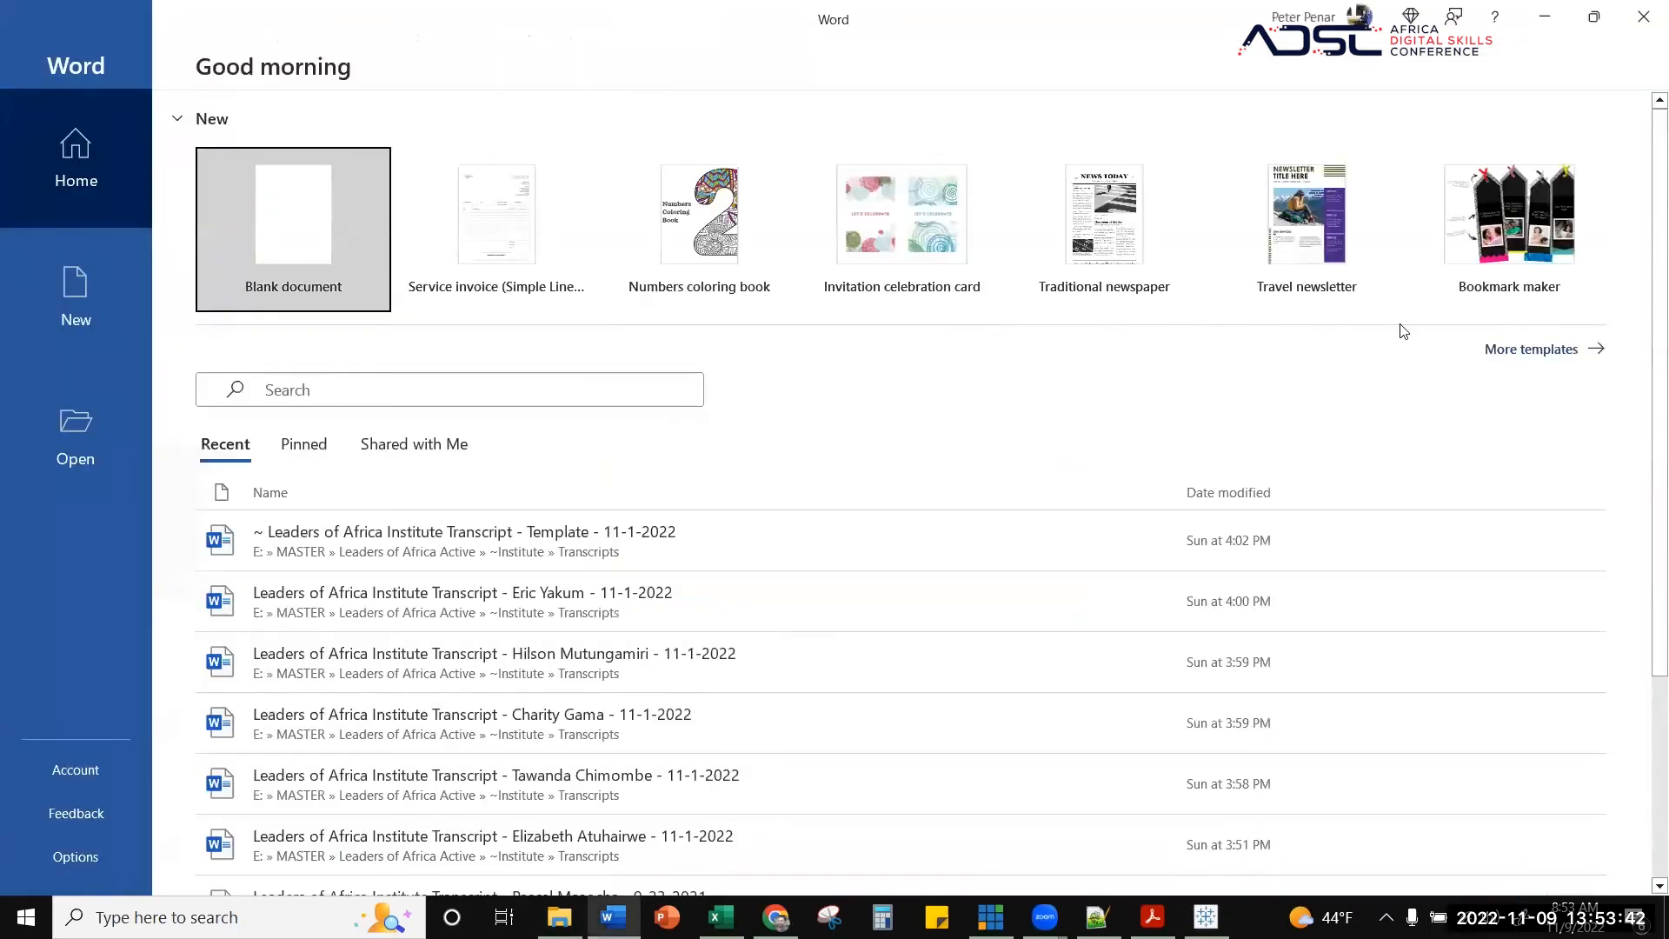
click(1633, 23)
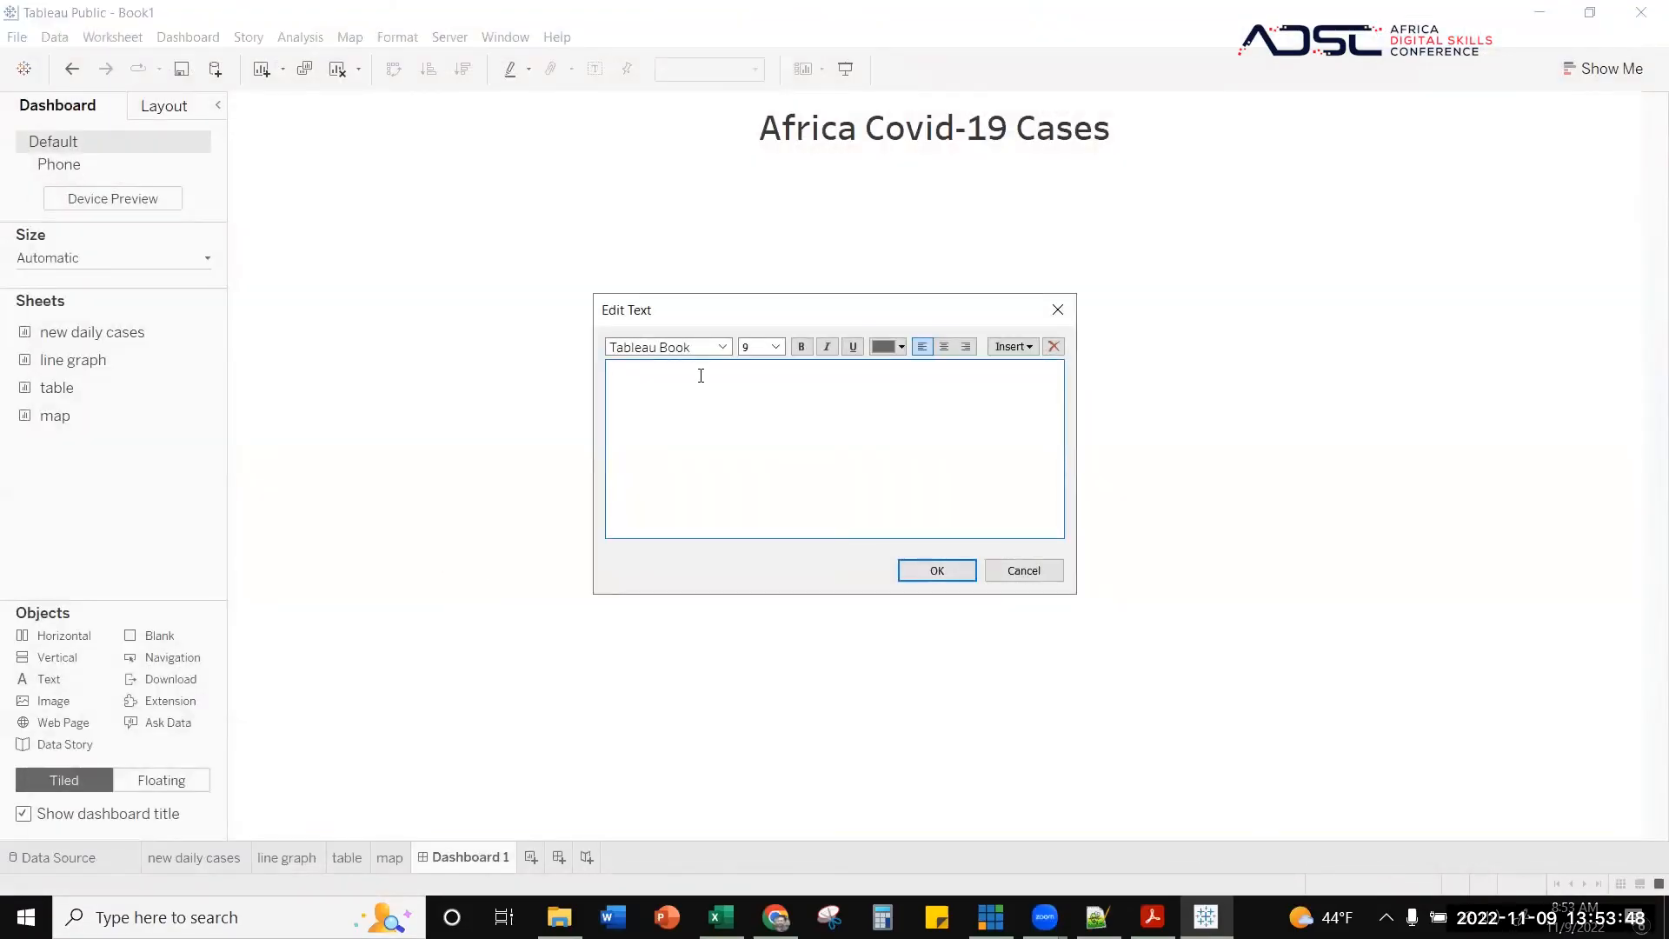
text(African coun)
text(tries had the least)
text( number)
key(BackSpace)
key(BackSpace)
key(BackSpace)
key(BackSpace)
key(BackSpace)
text(covid-19 caas)
text(s and deaths)
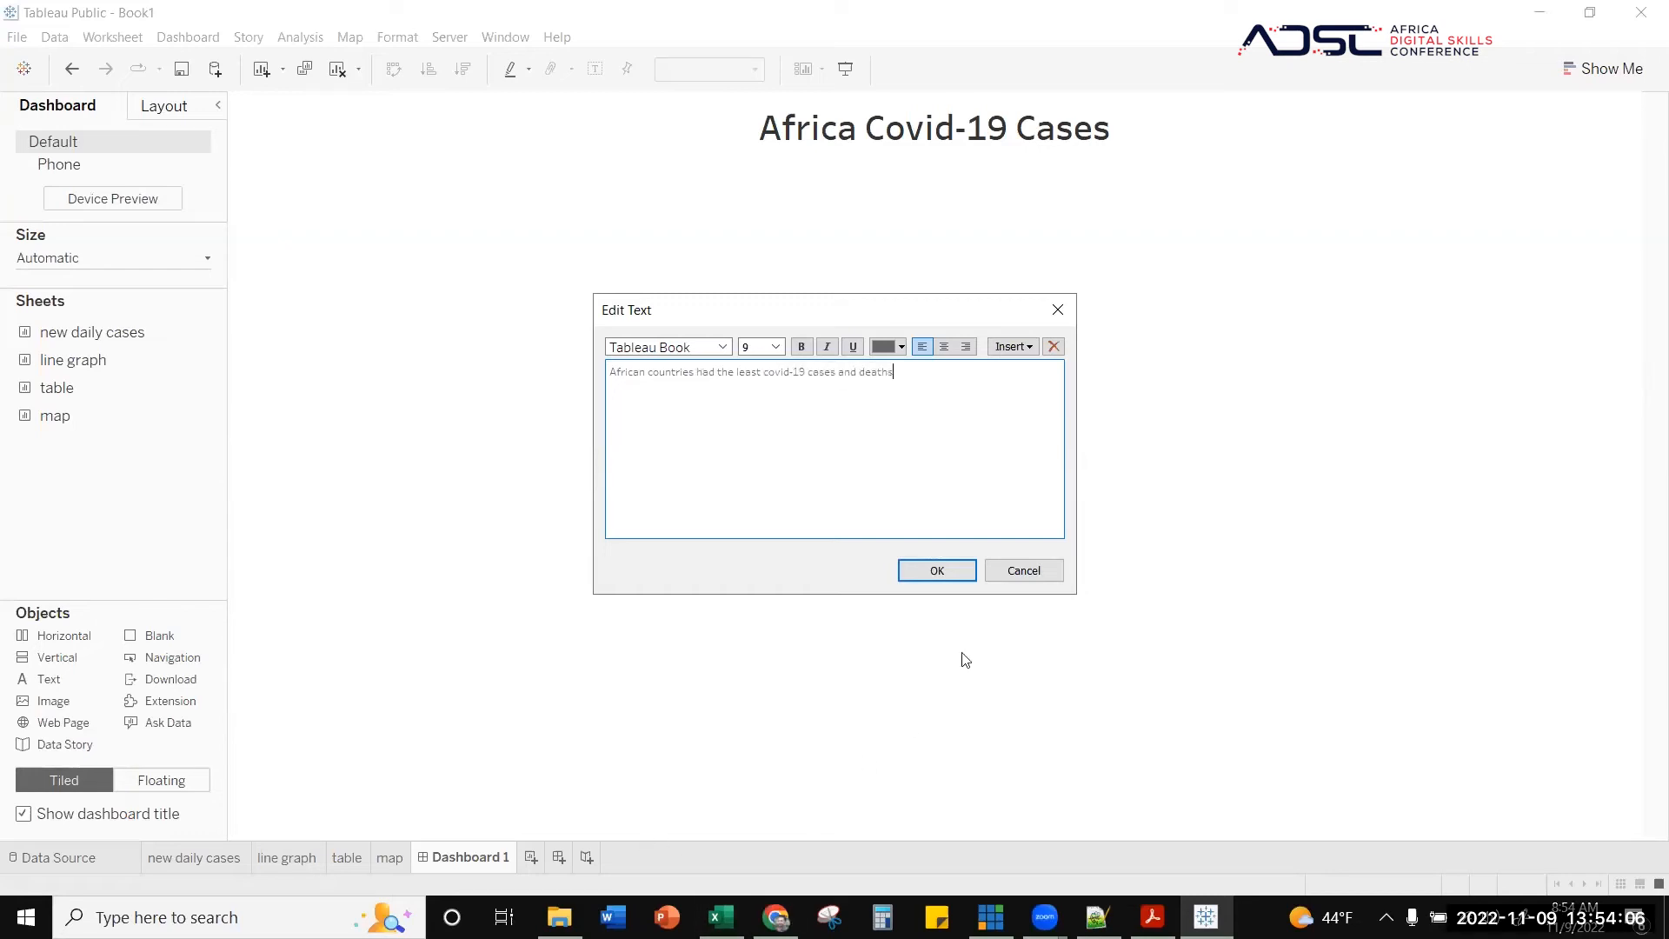
- Set the sentence's font size to 15, adjust its font colour and place the text on the dashboard
key(ctrl+shift+Left)
key(shift+Home)
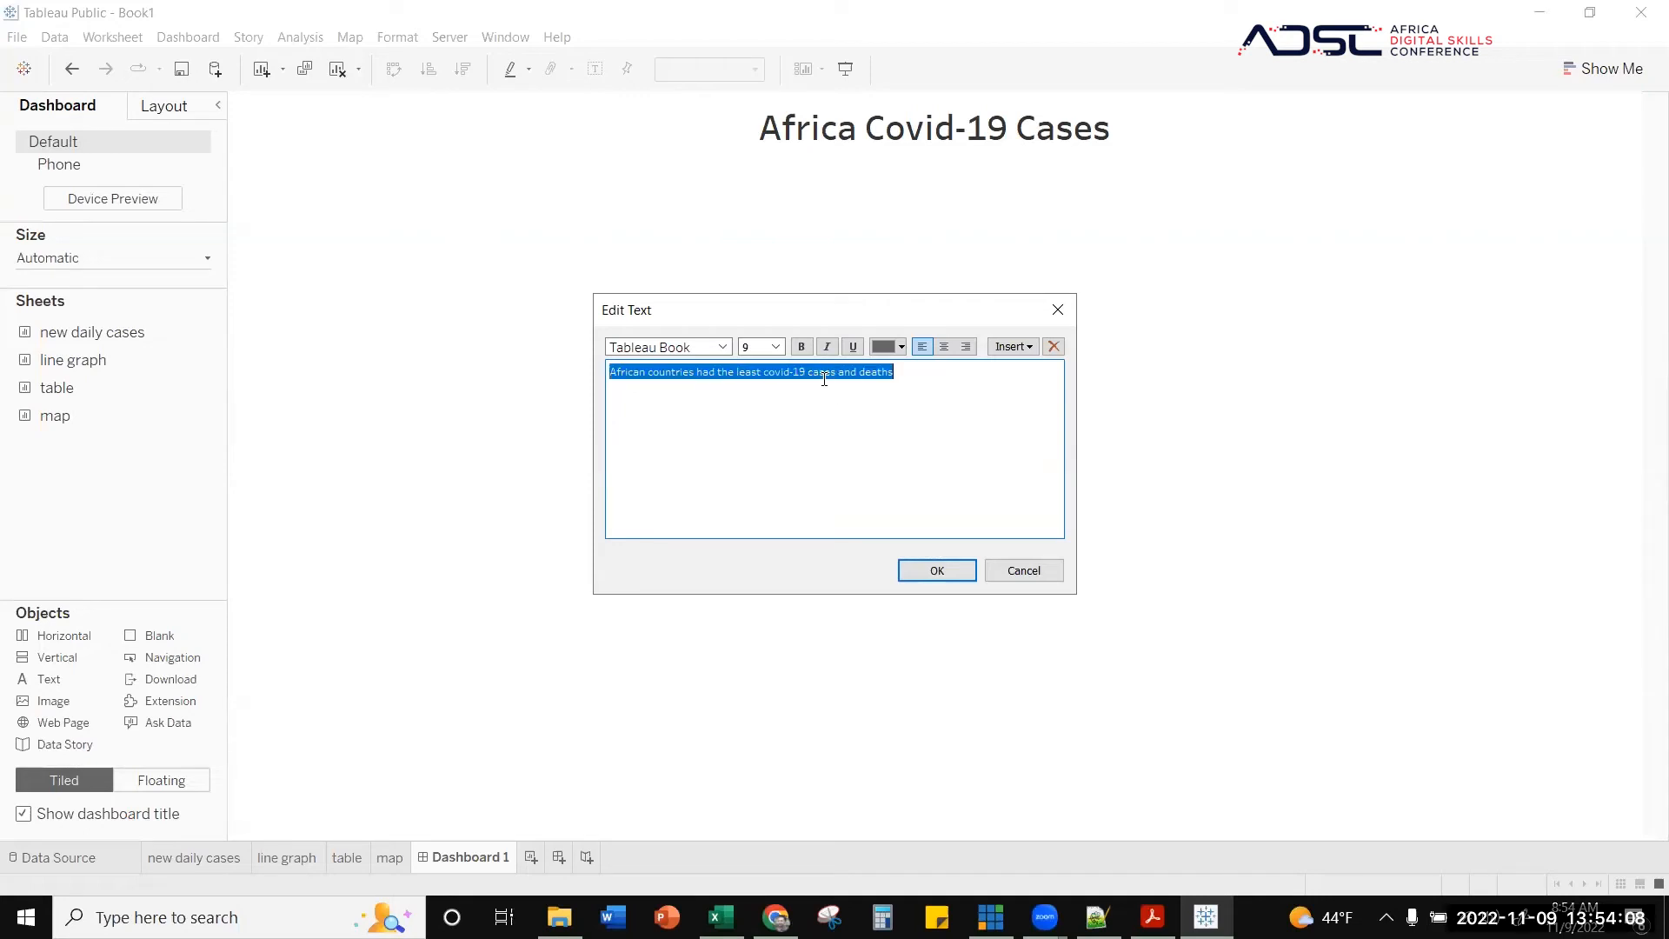
click(777, 349)
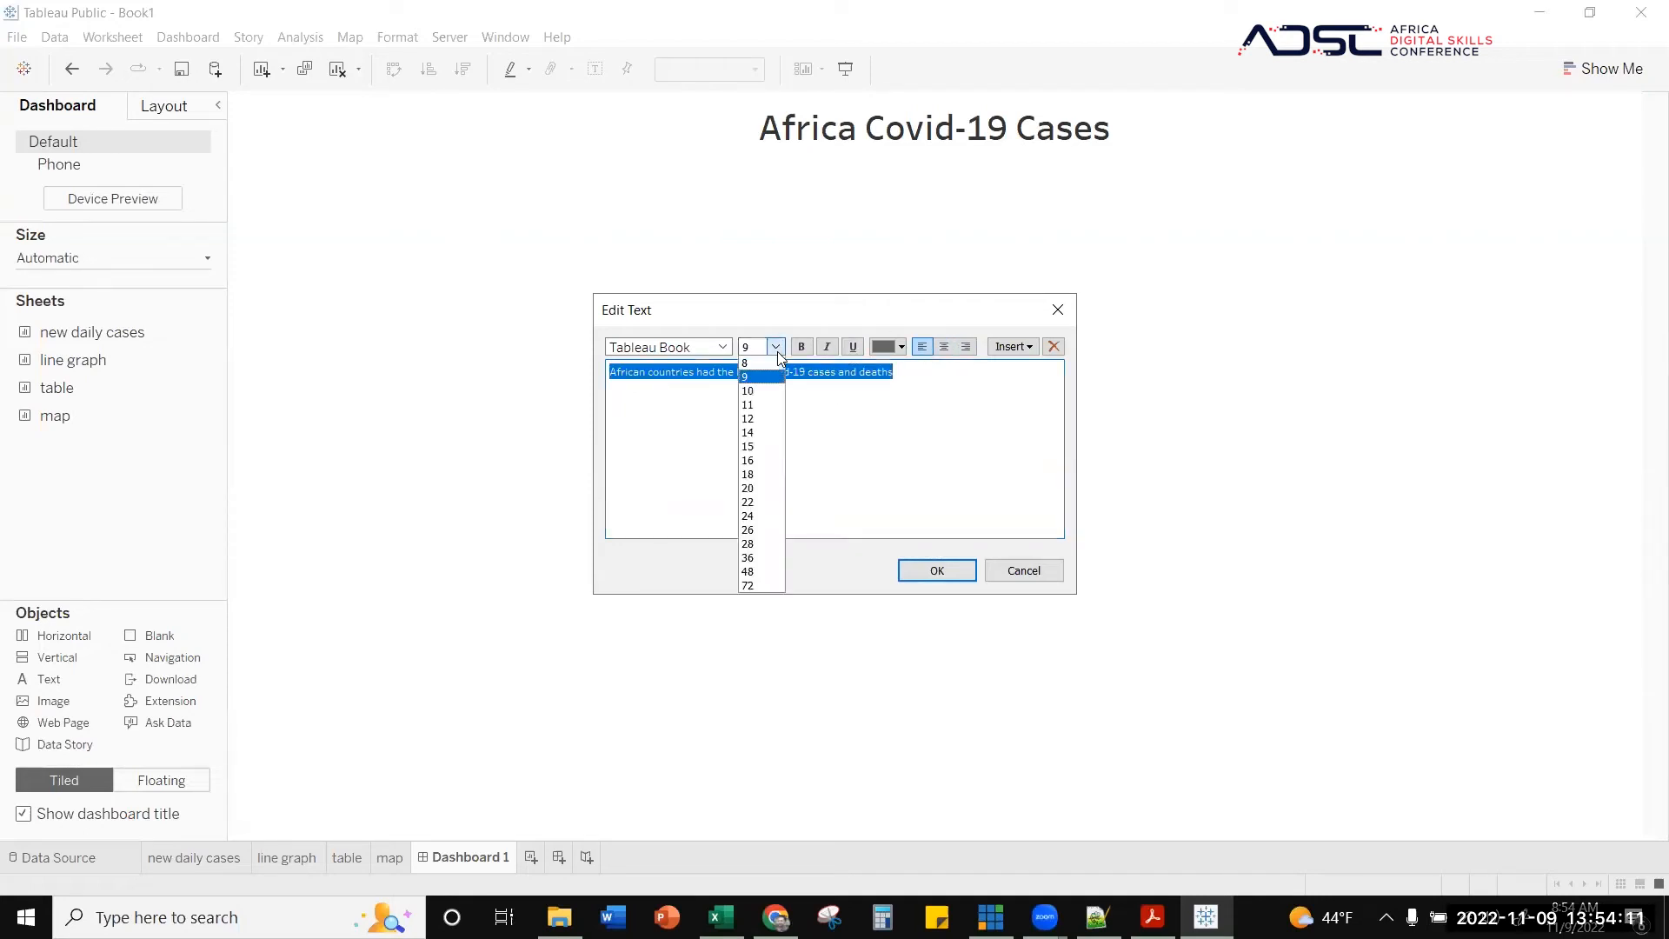
click(761, 446)
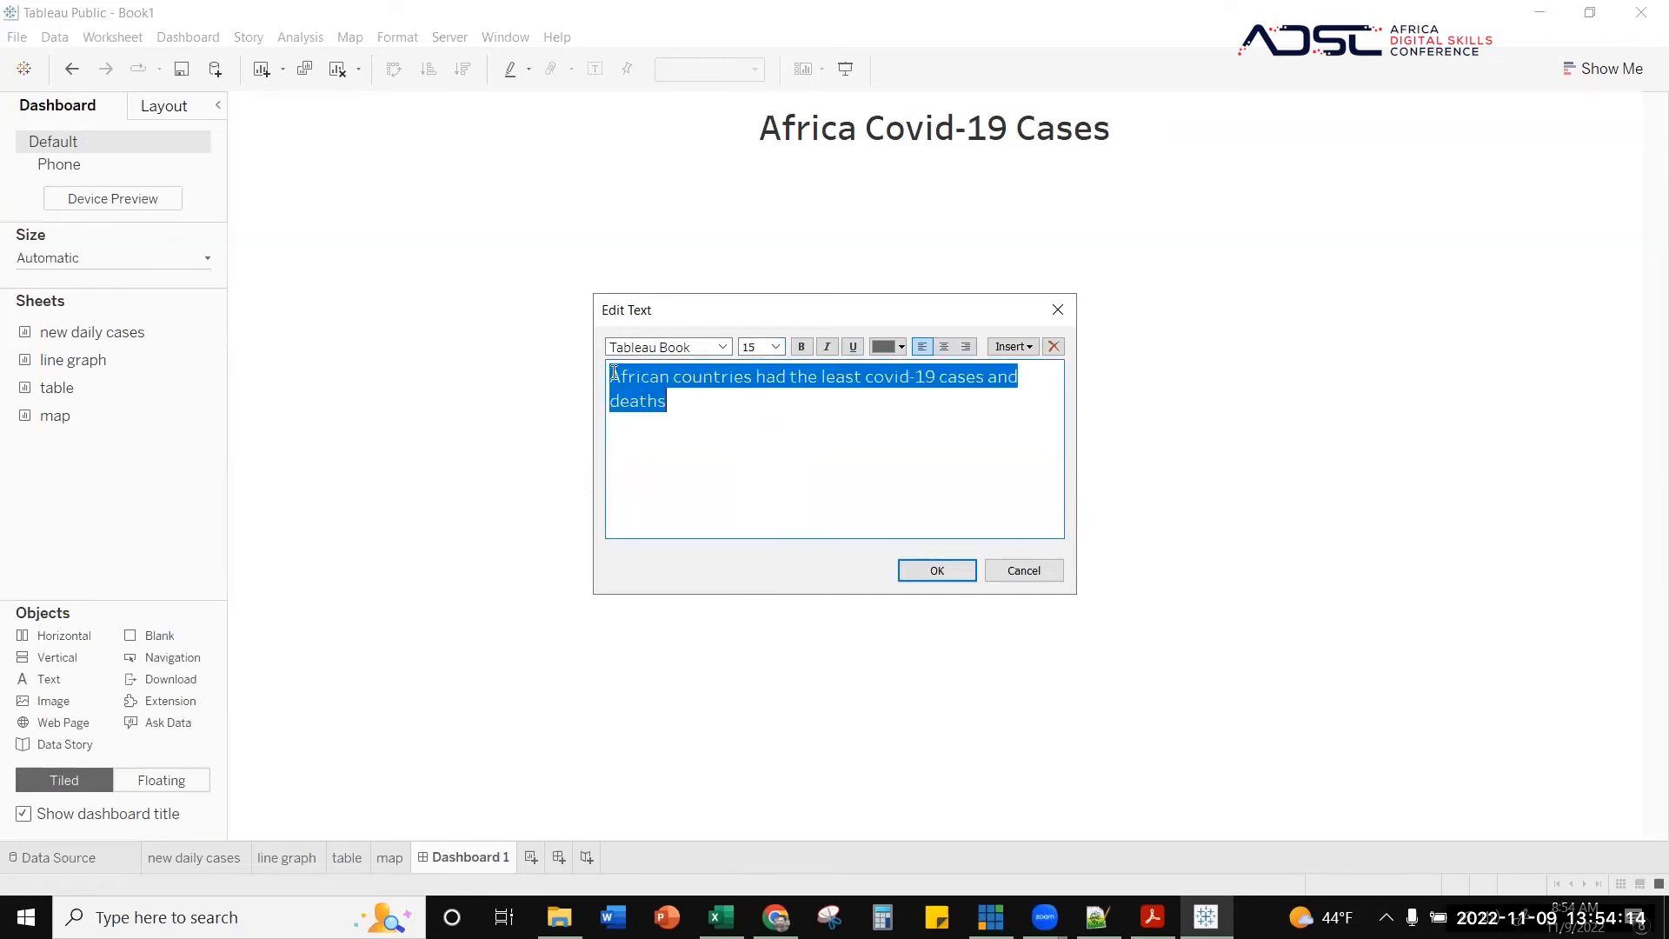
click(896, 347)
click(882, 367)
click(940, 570)
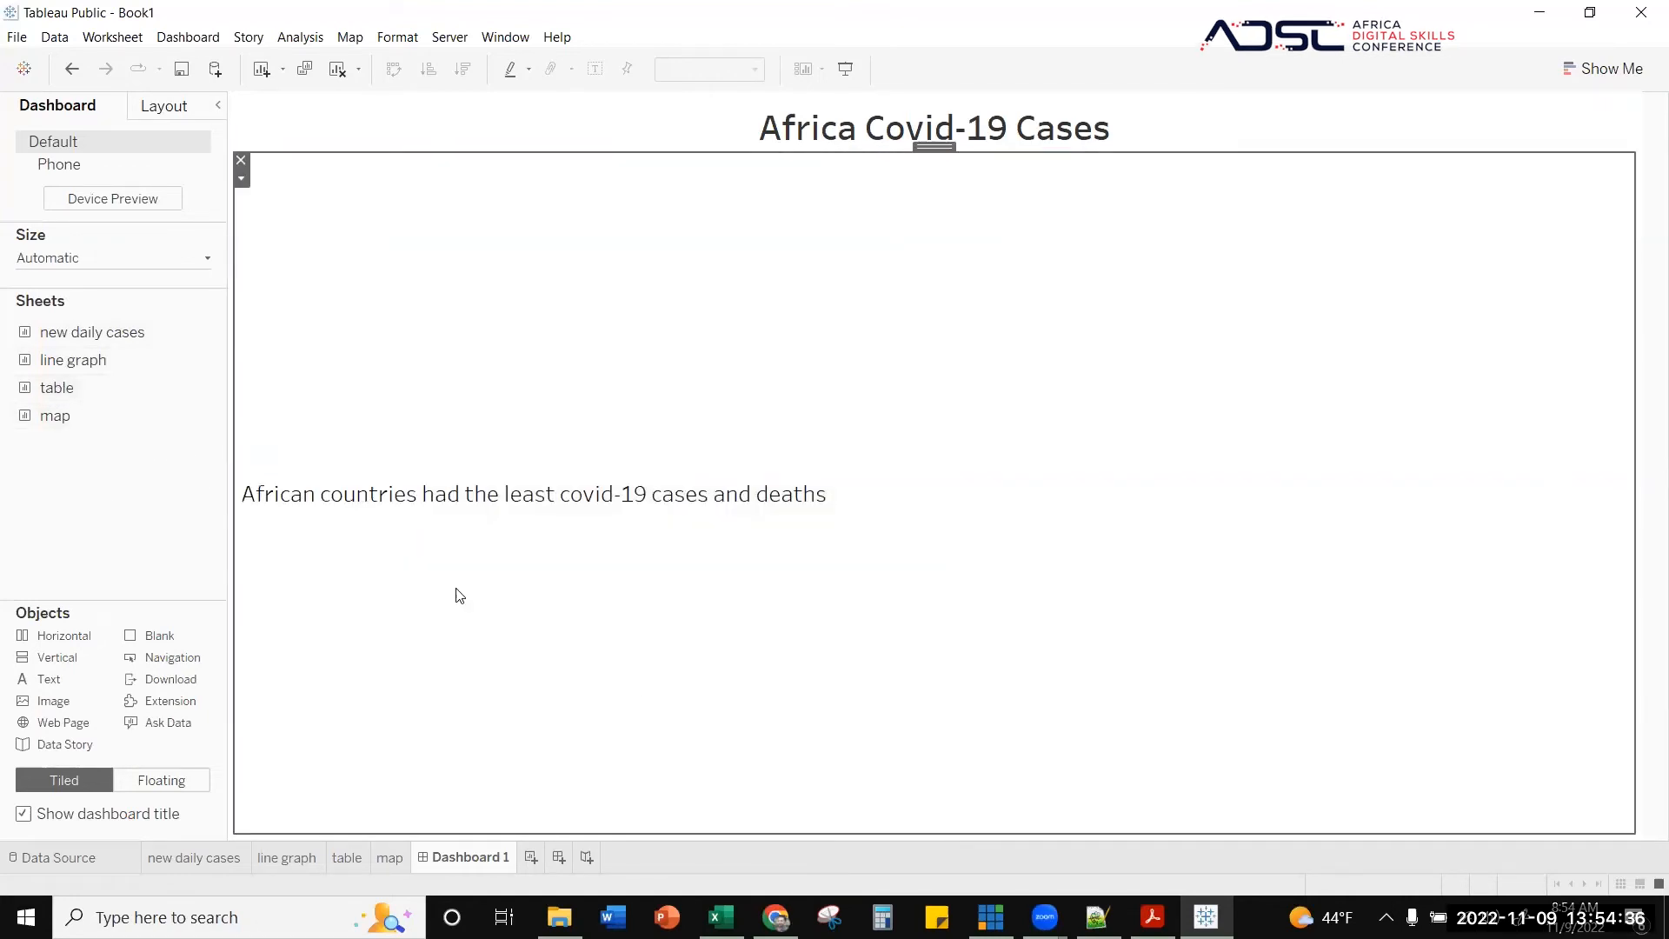
- Place the table sheet below the text object and shrink the text area to a single line's height
drag(768, 513, 1138, 662)
drag(957, 616, 1040, 622)
click(644, 341)
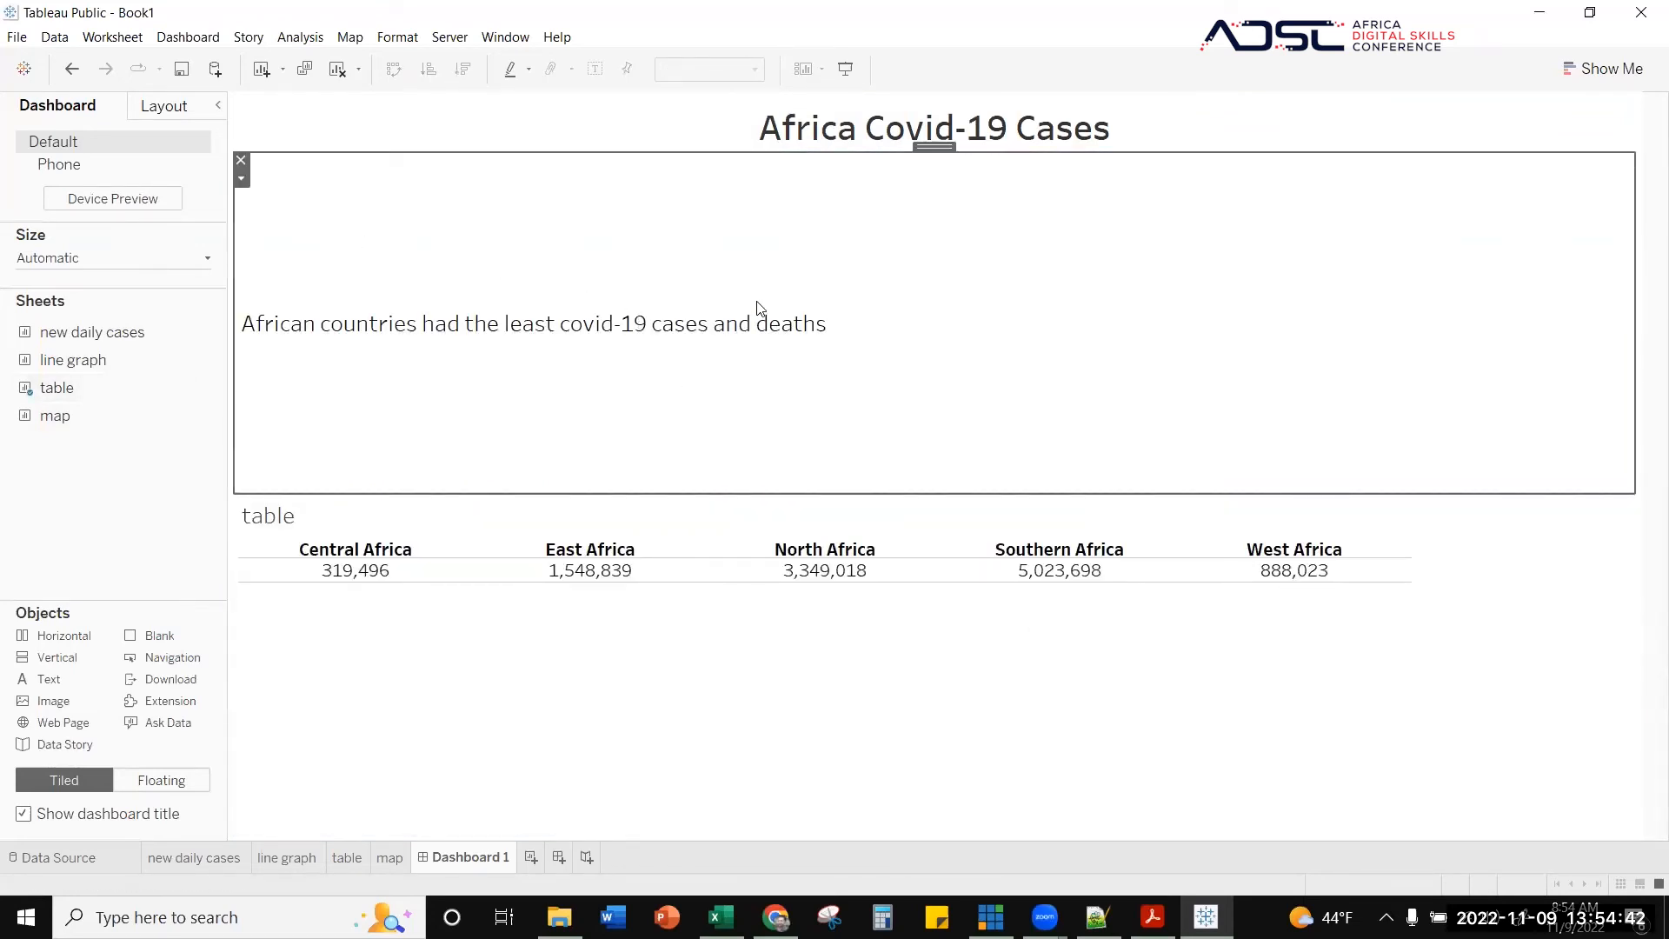
drag(973, 493, 991, 196)
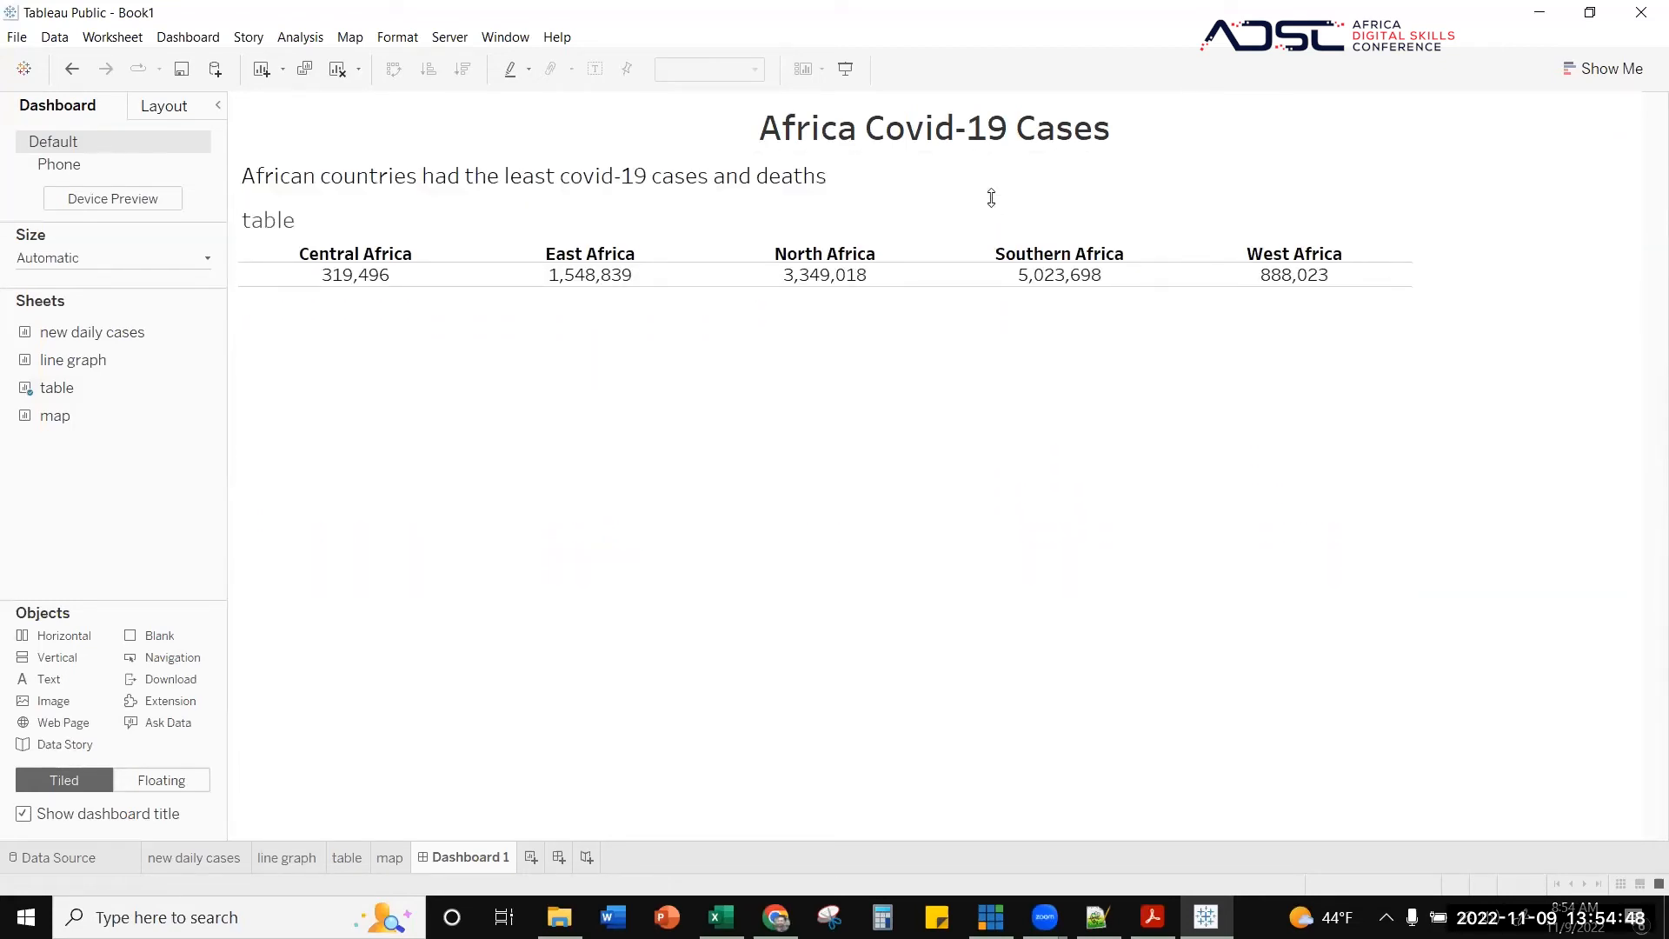
click(939, 246)
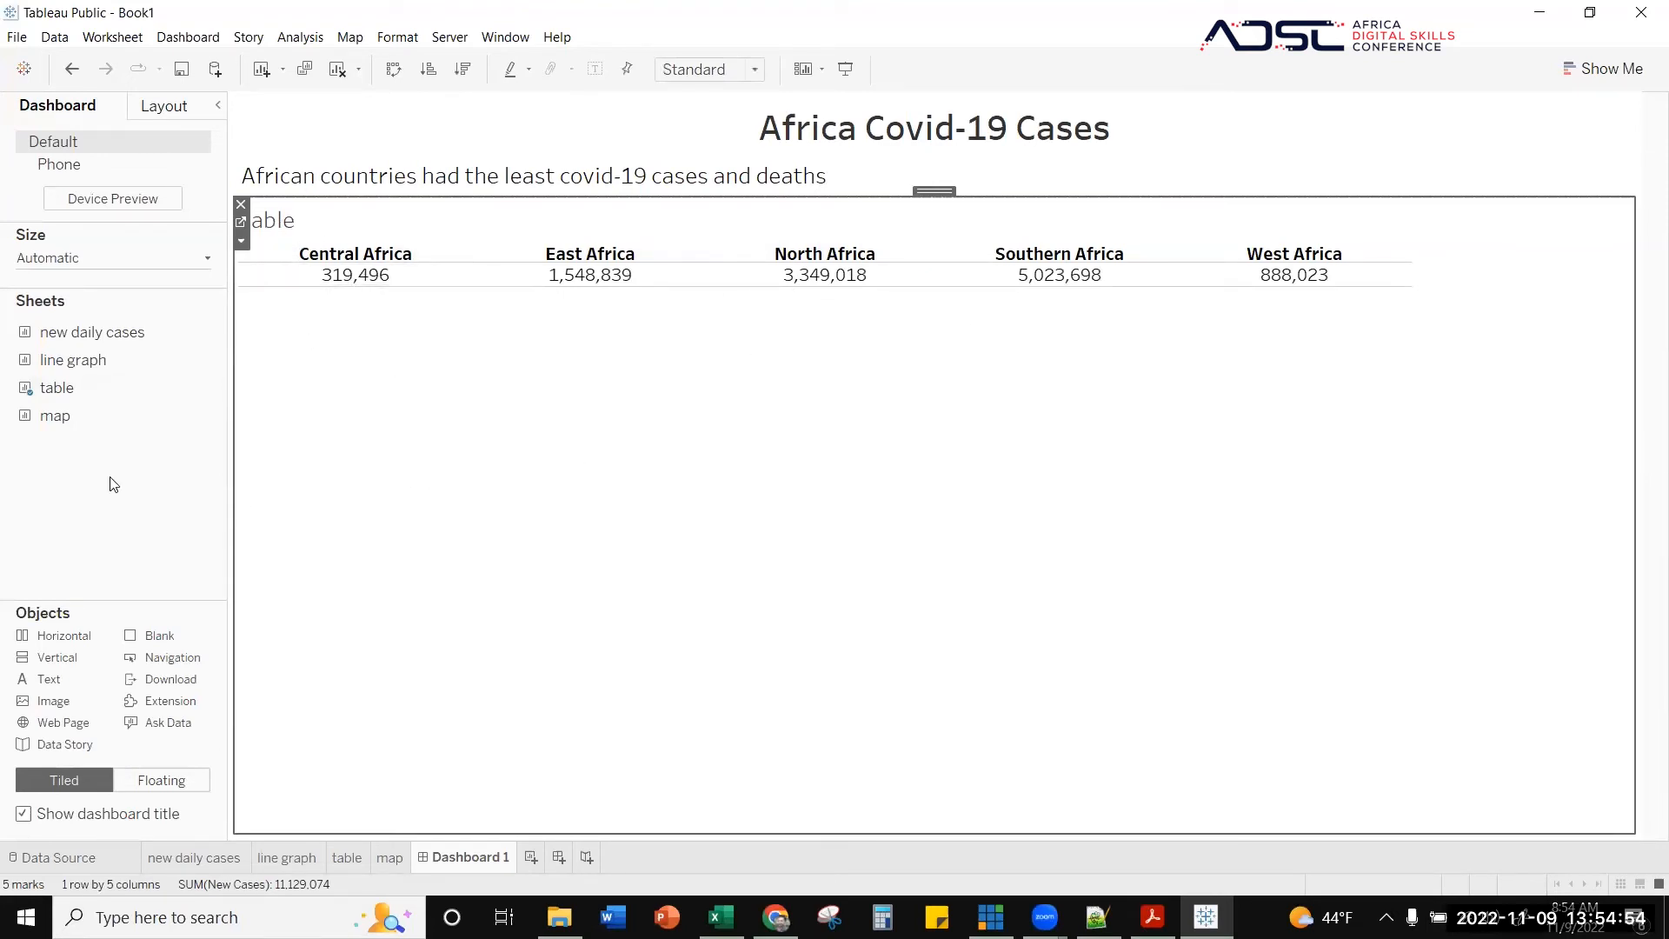
click(172, 490)
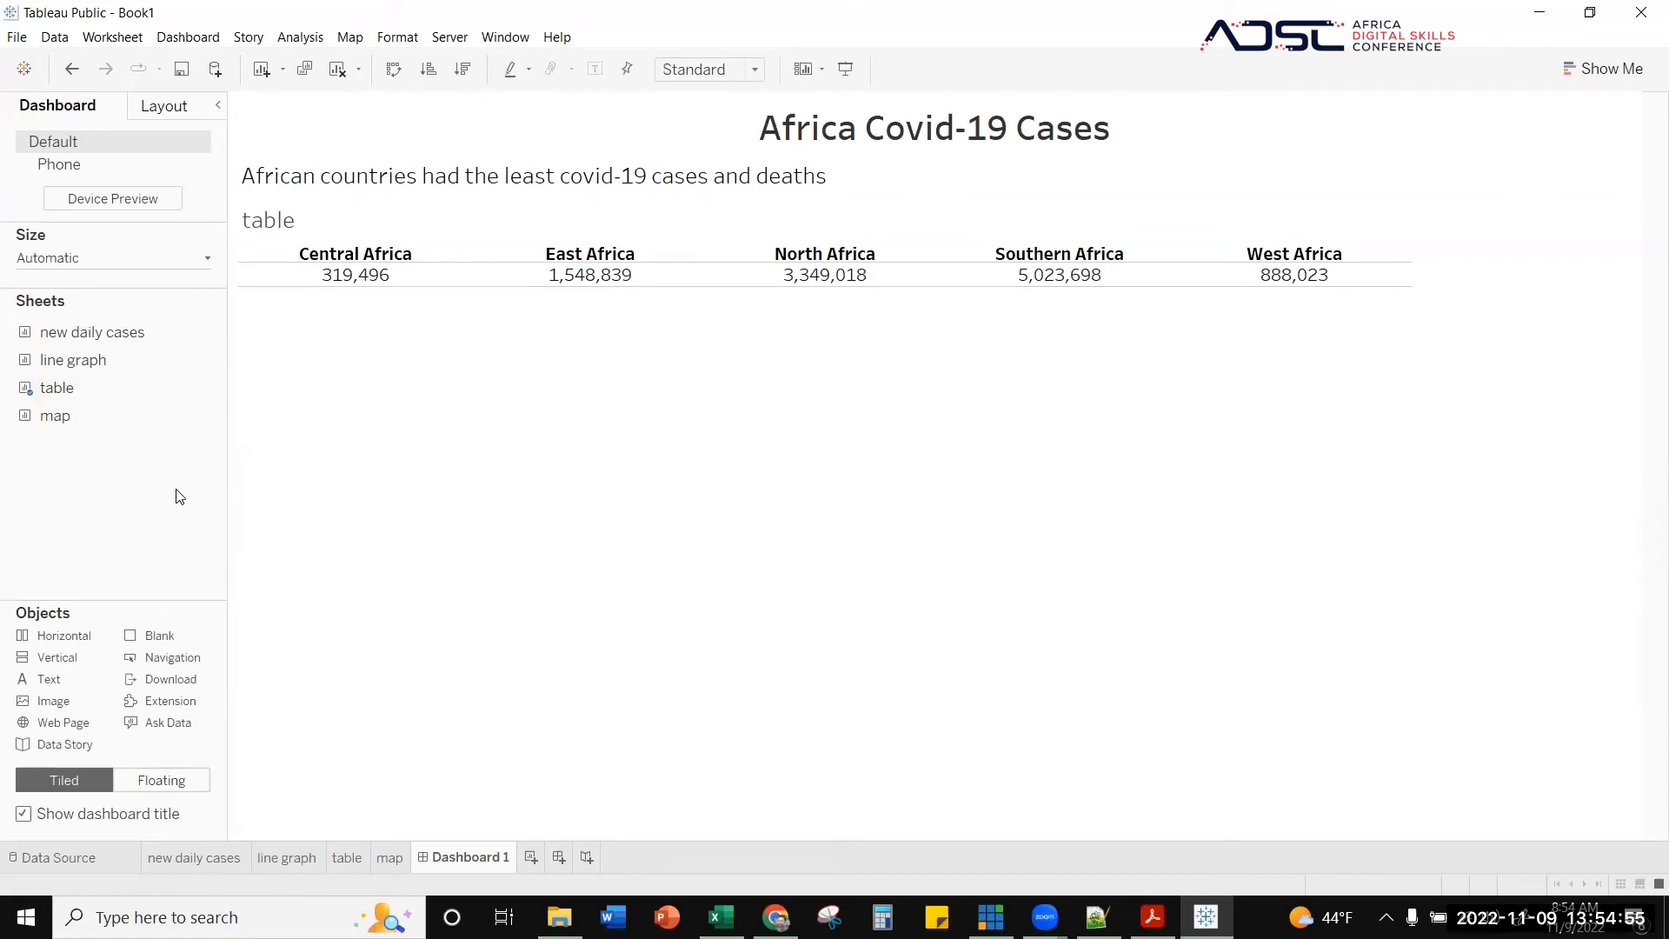
double_click(265, 224)
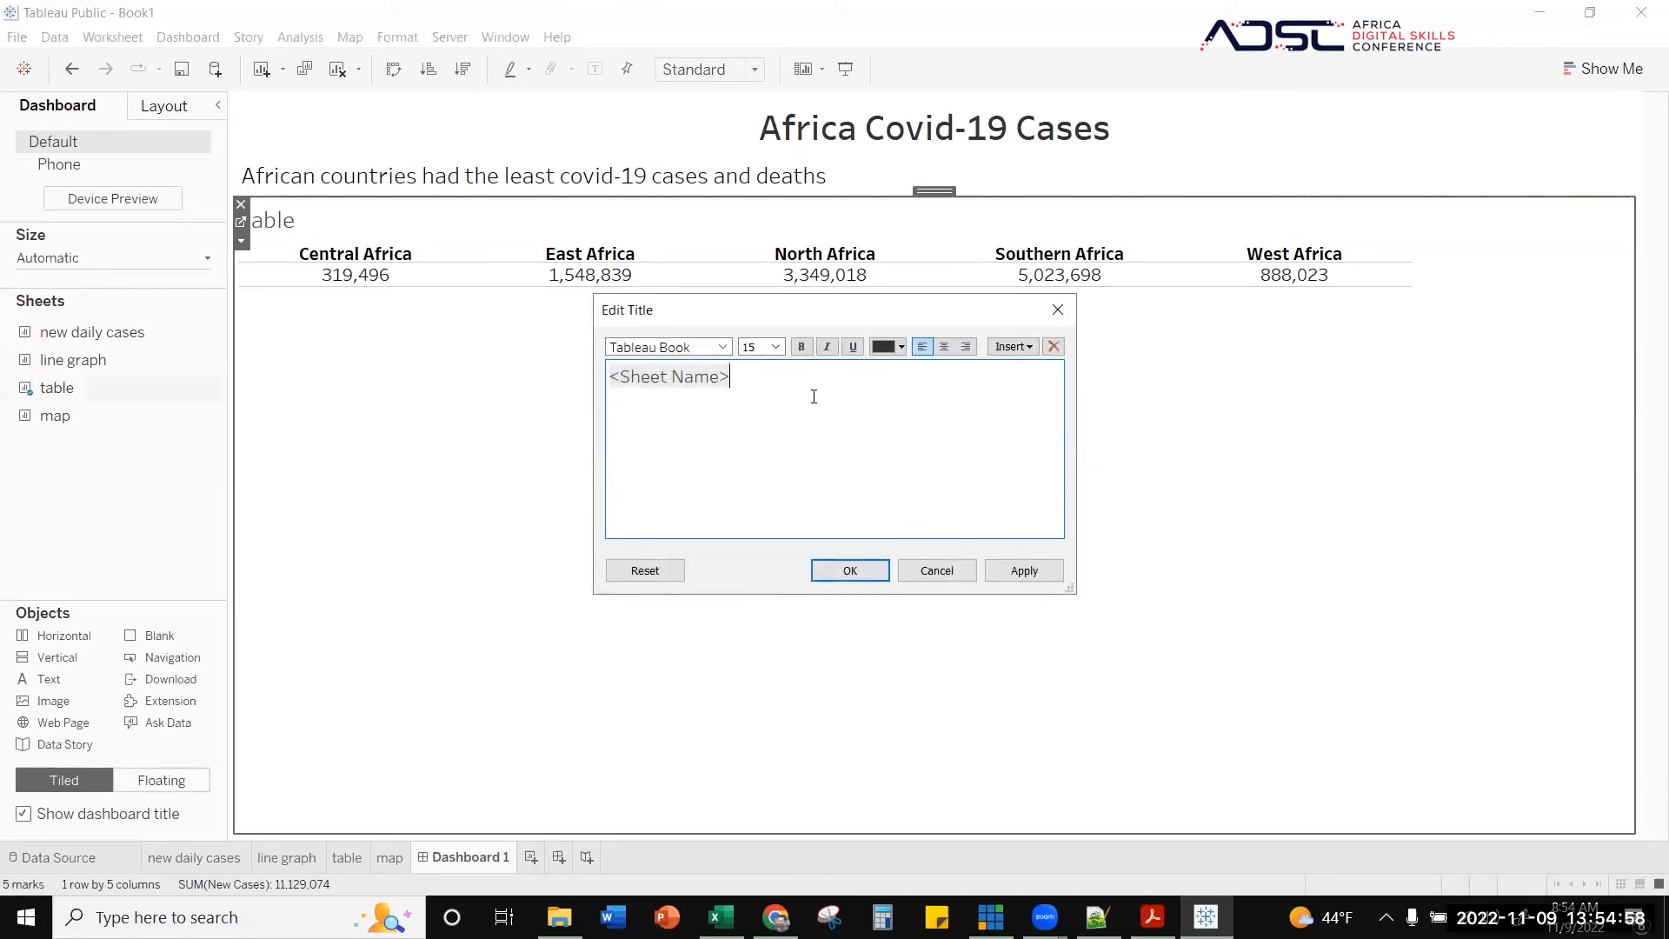
key(ctrl+a)
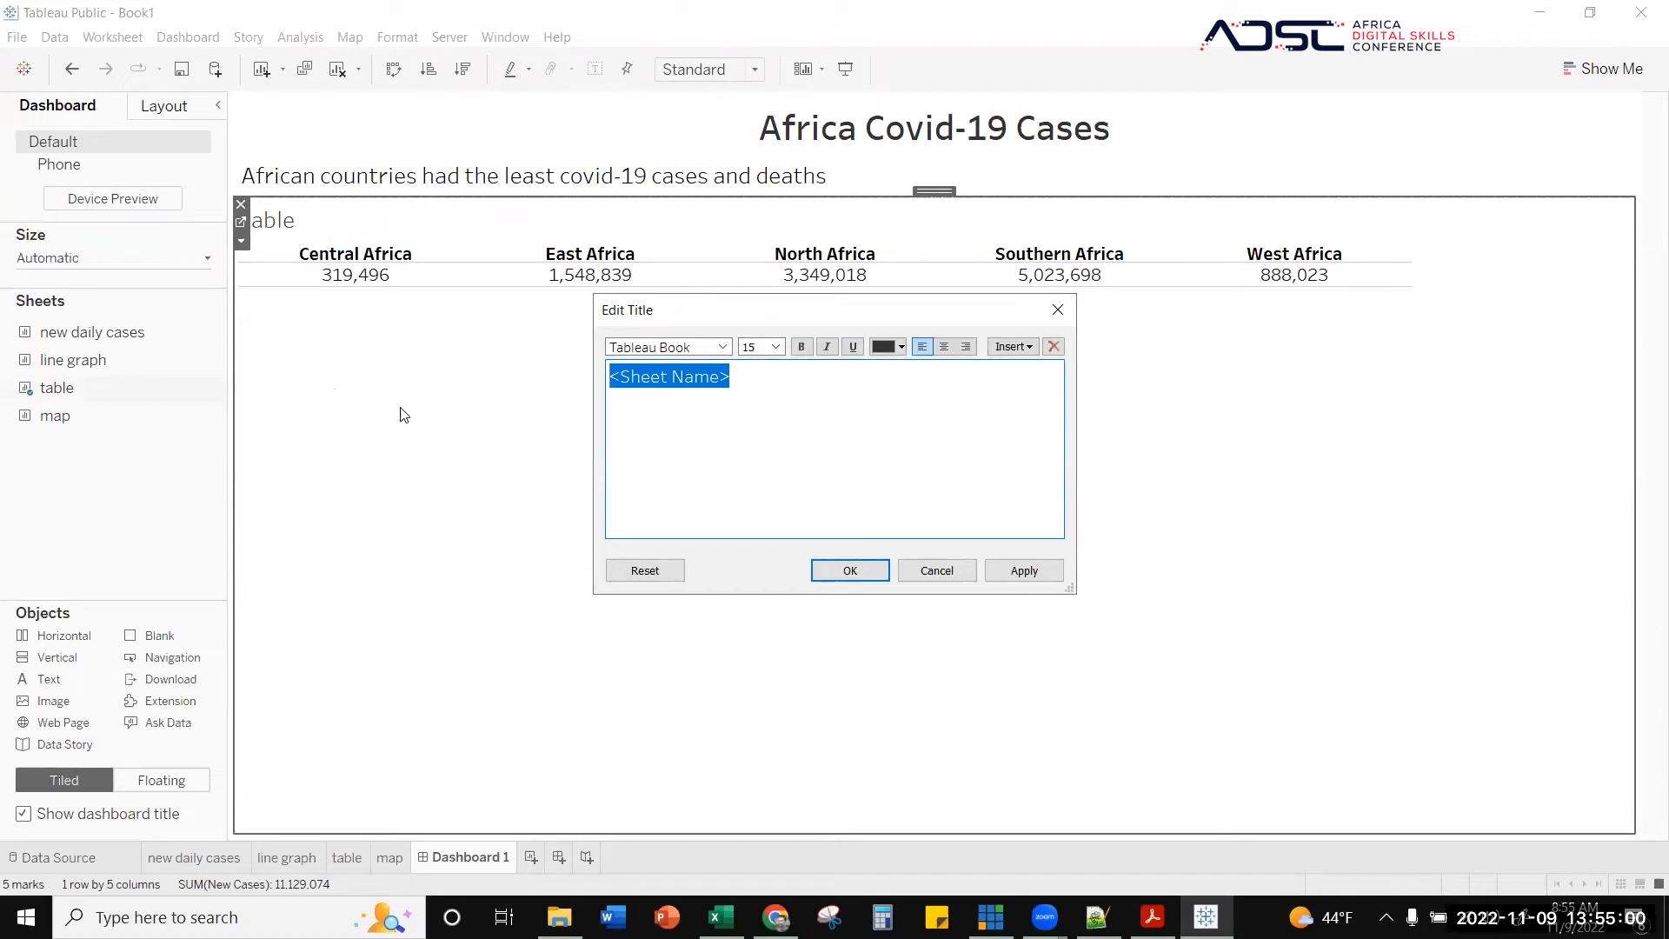
click(937, 569)
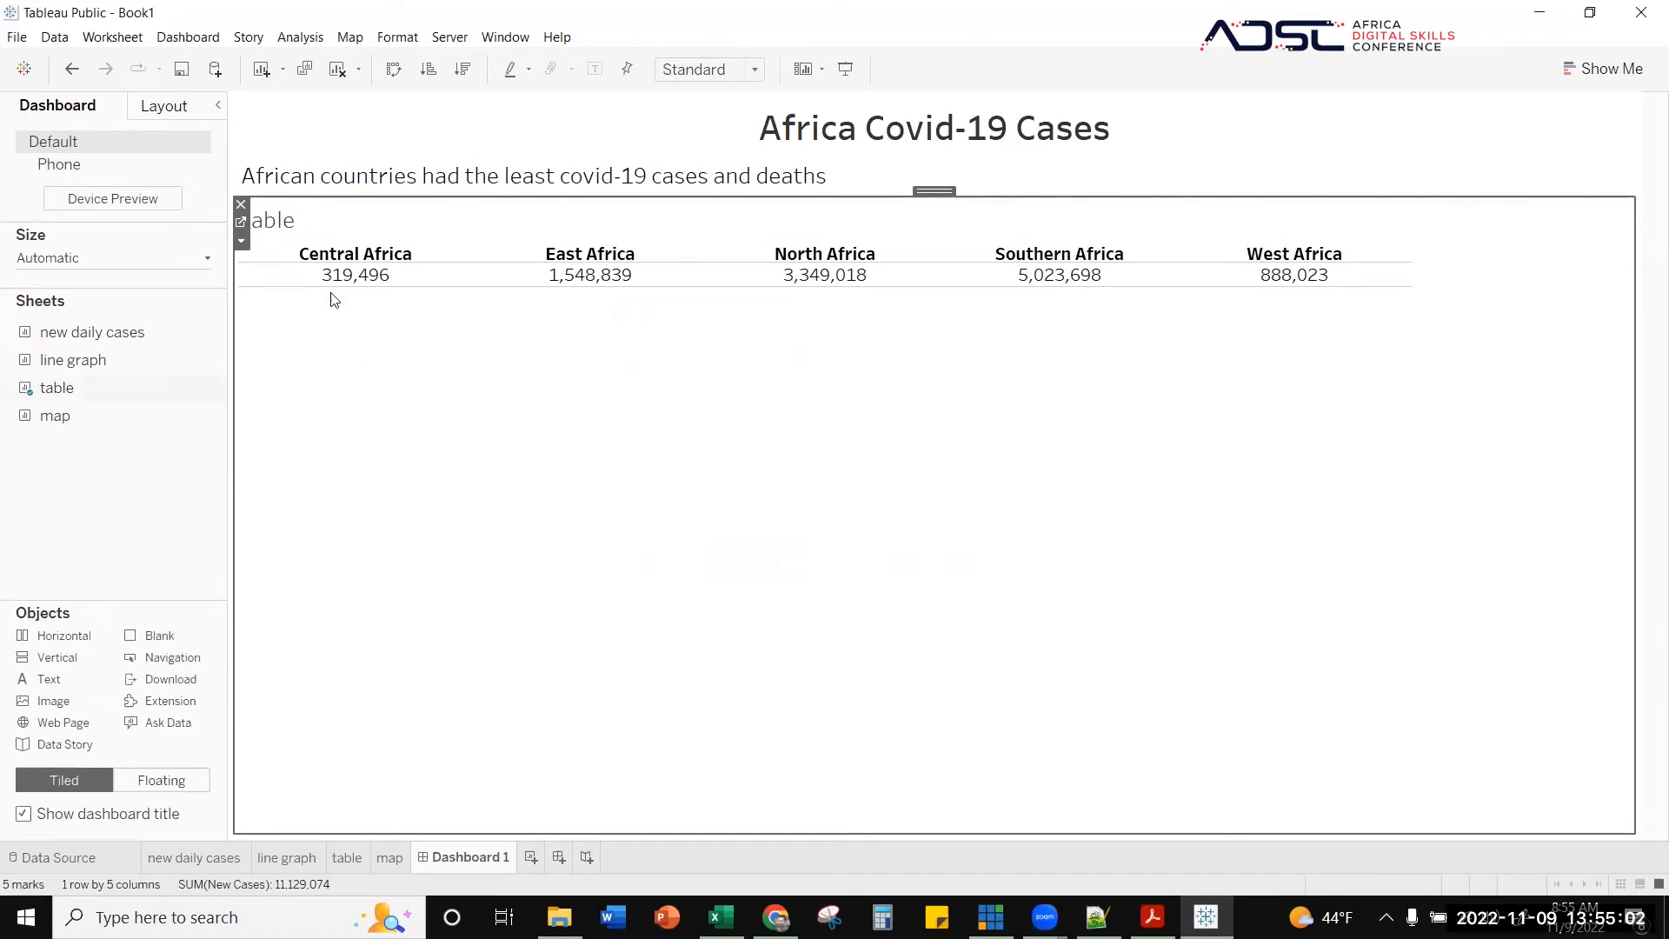
- Hide the title of the table sheet on the dashboard
right_click(273, 226)
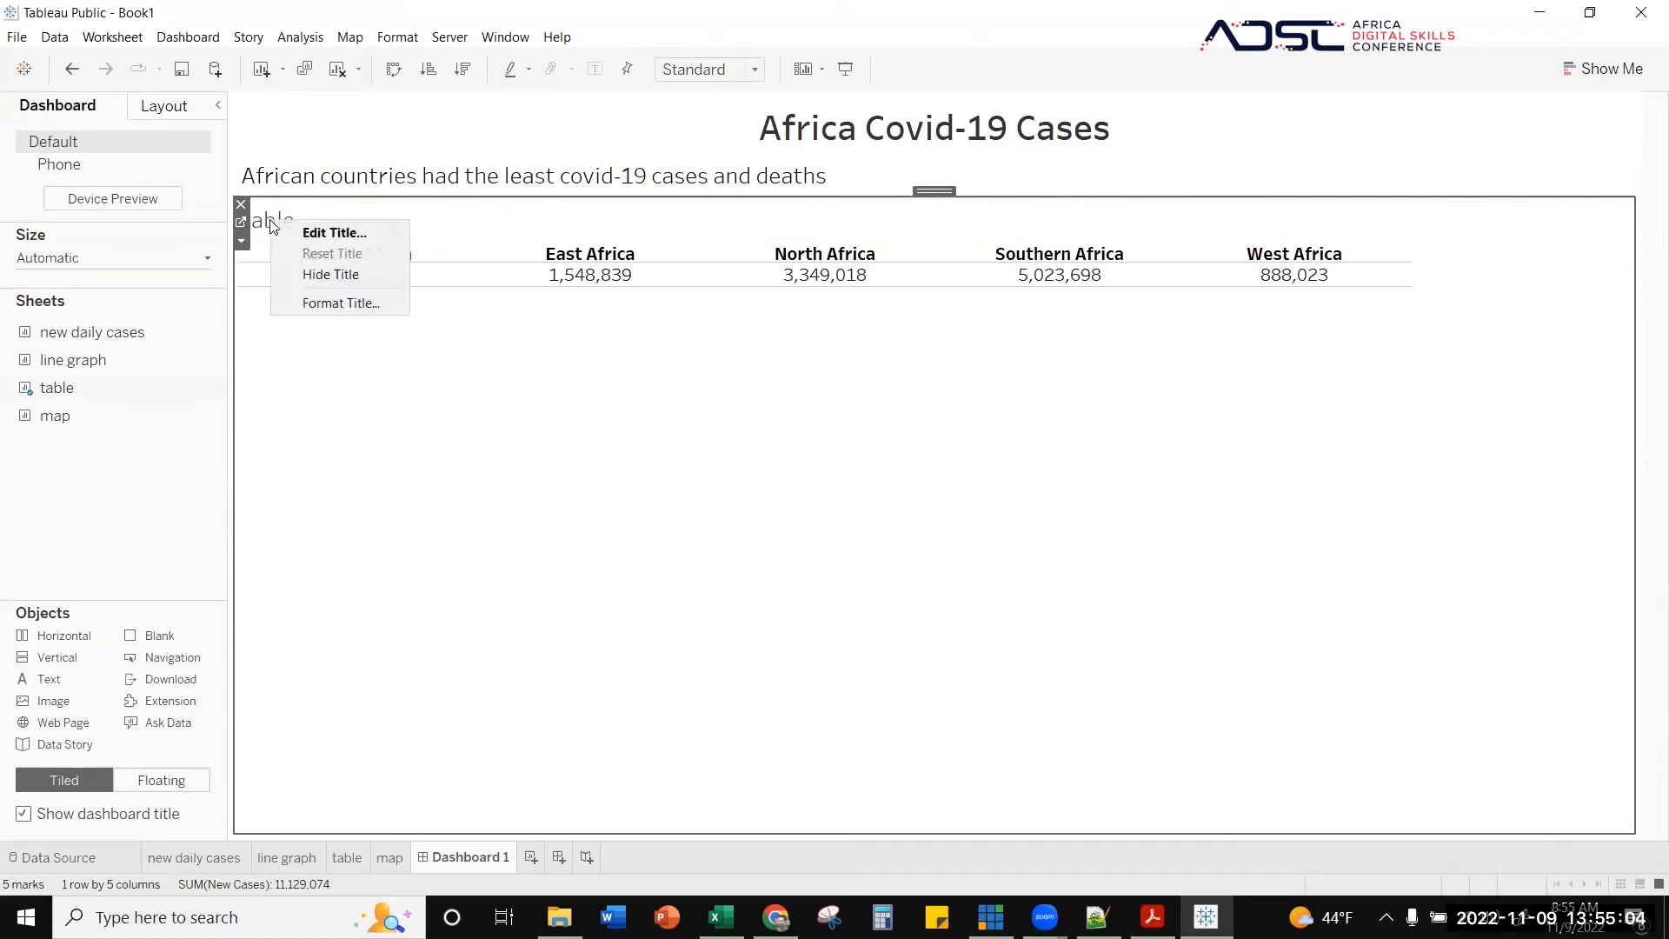
click(327, 274)
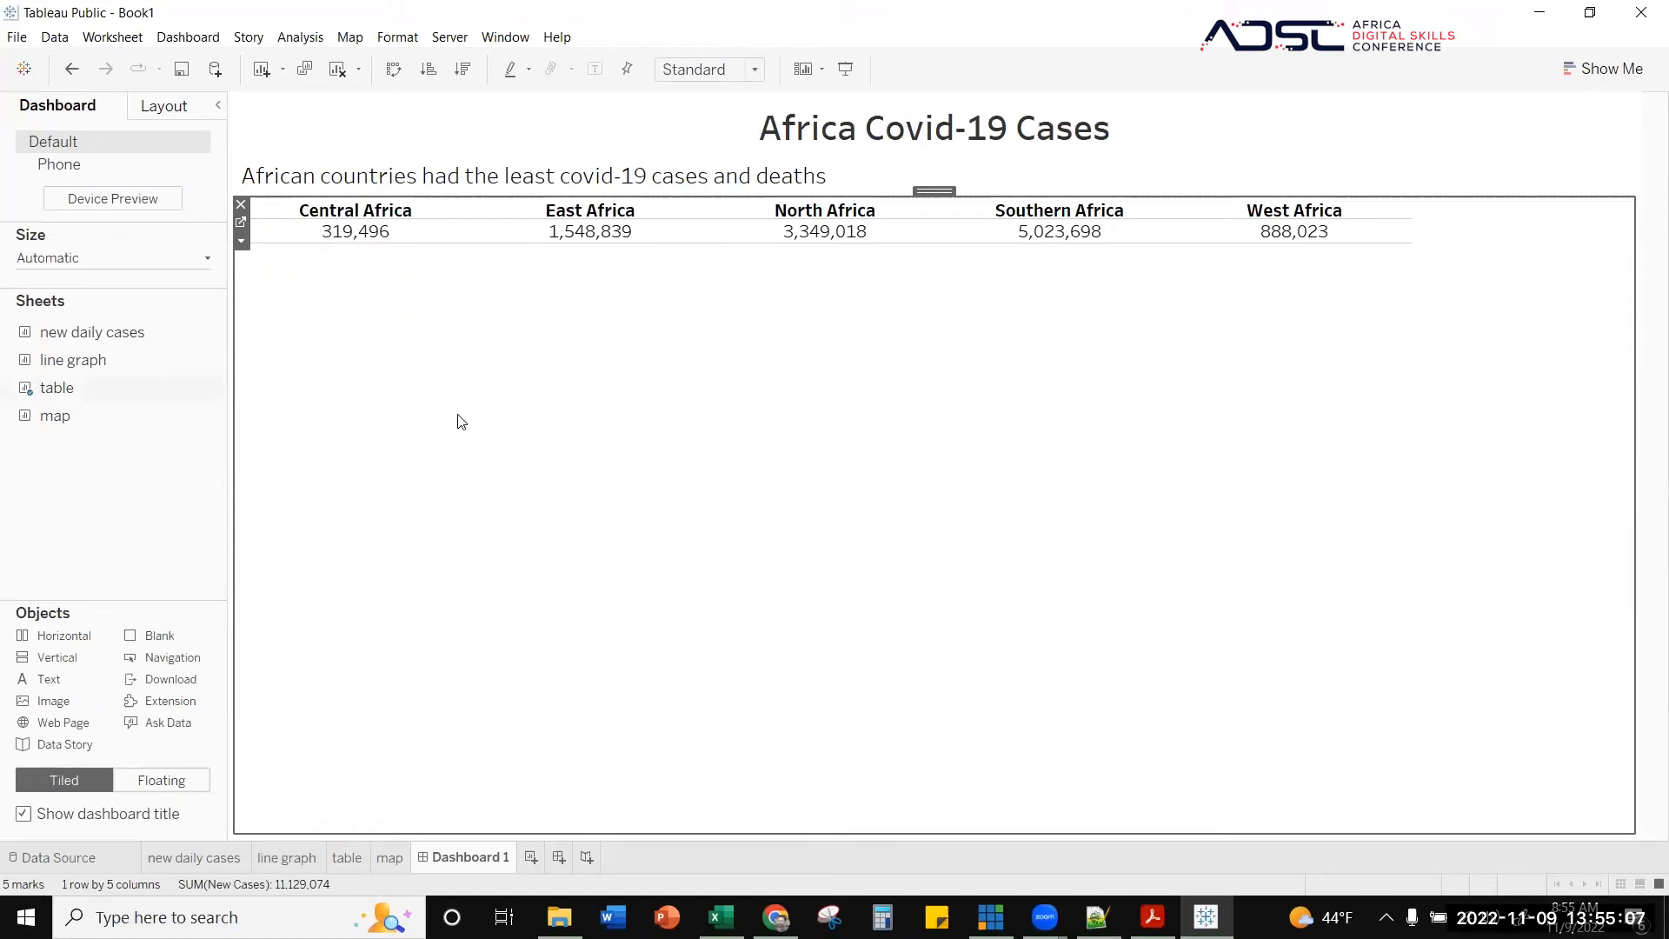
click(1464, 173)
click(1554, 469)
- Try the Fit Height, Standard and Entire View fit options on the table sheet
click(753, 209)
click(753, 209)
click(762, 73)
click(691, 128)
double_click(696, 144)
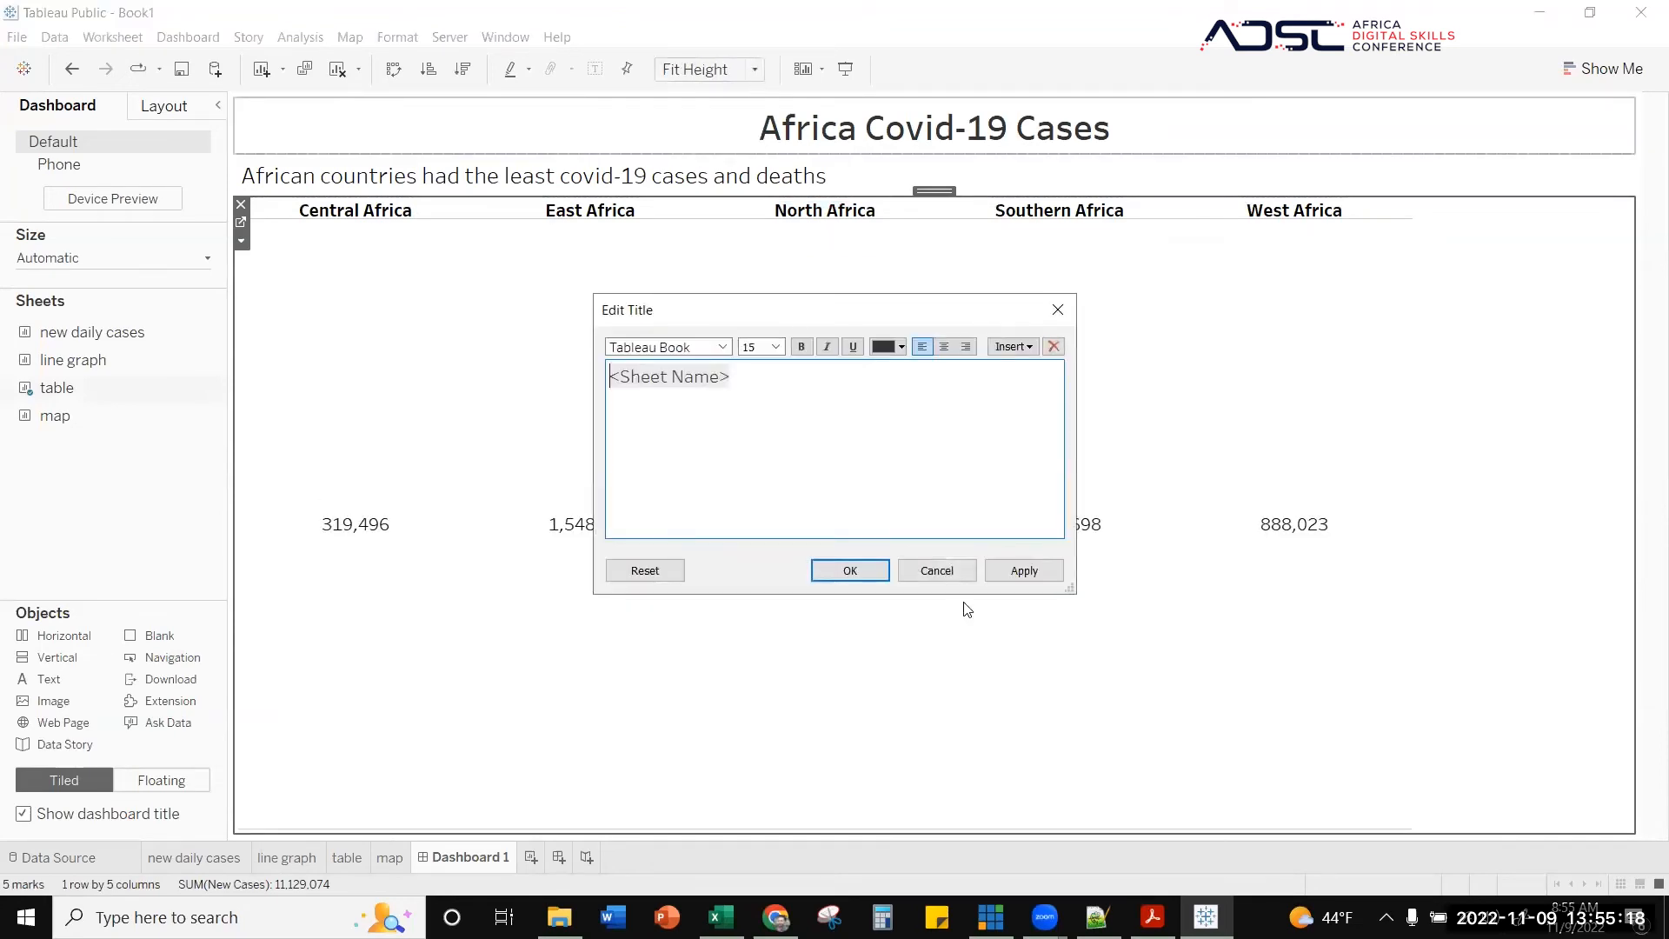
click(931, 573)
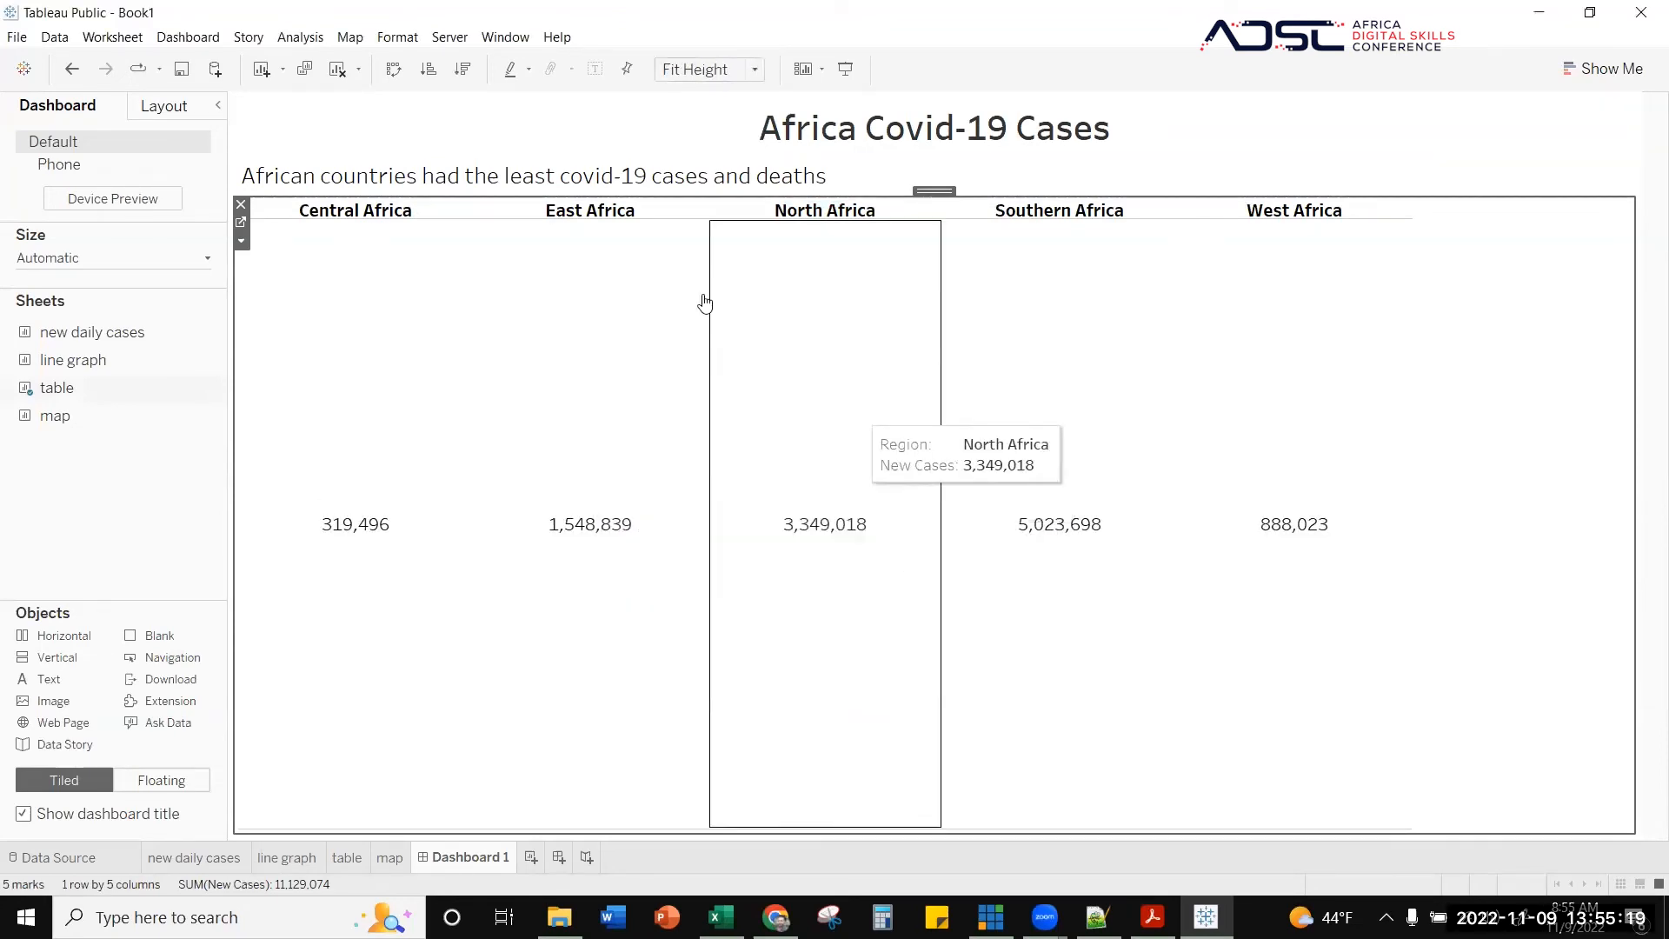
click(696, 69)
click(746, 88)
click(748, 71)
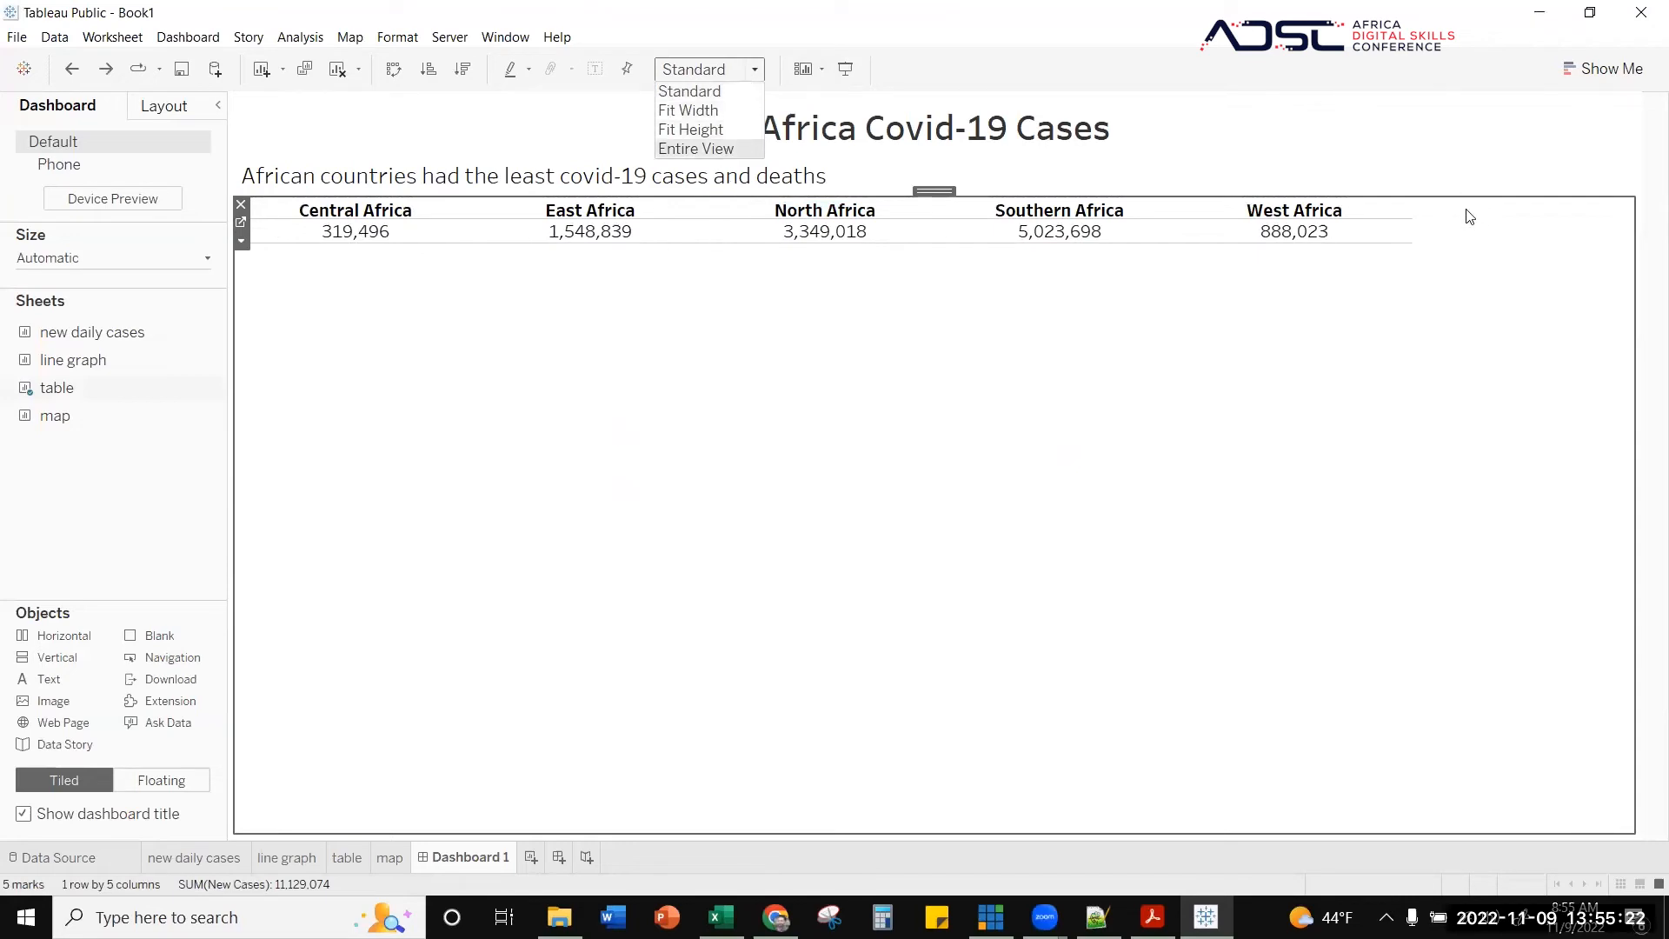
click(750, 147)
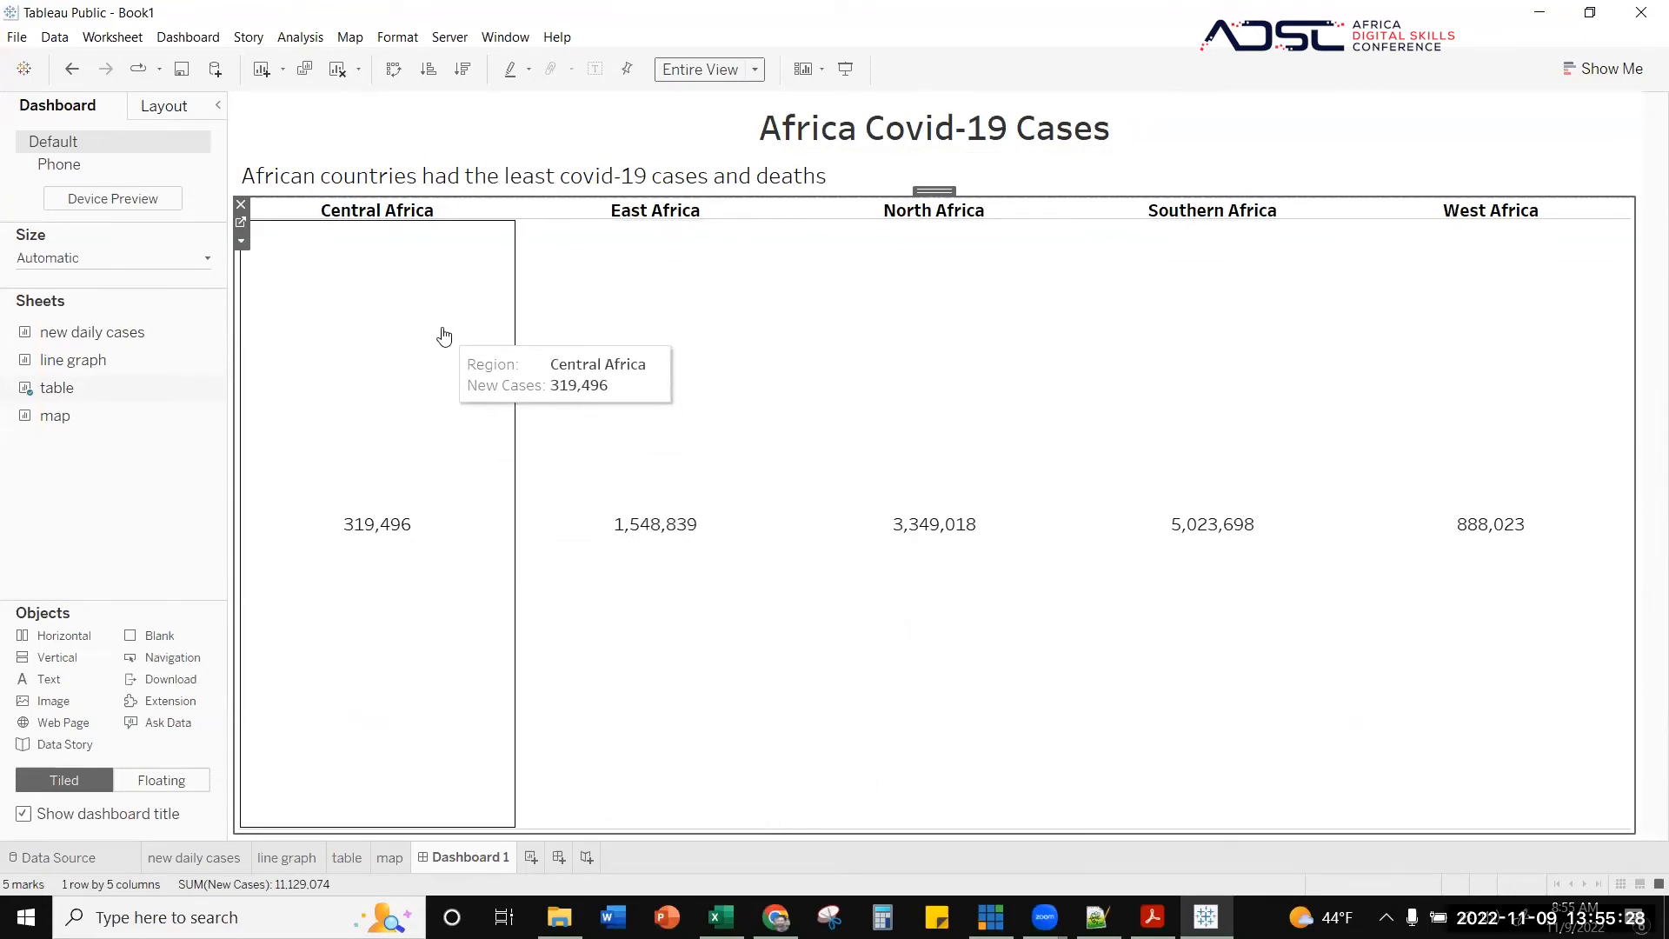
- Return the table sheet to Standard fit and widen its columns to span the full dashboard width
click(743, 69)
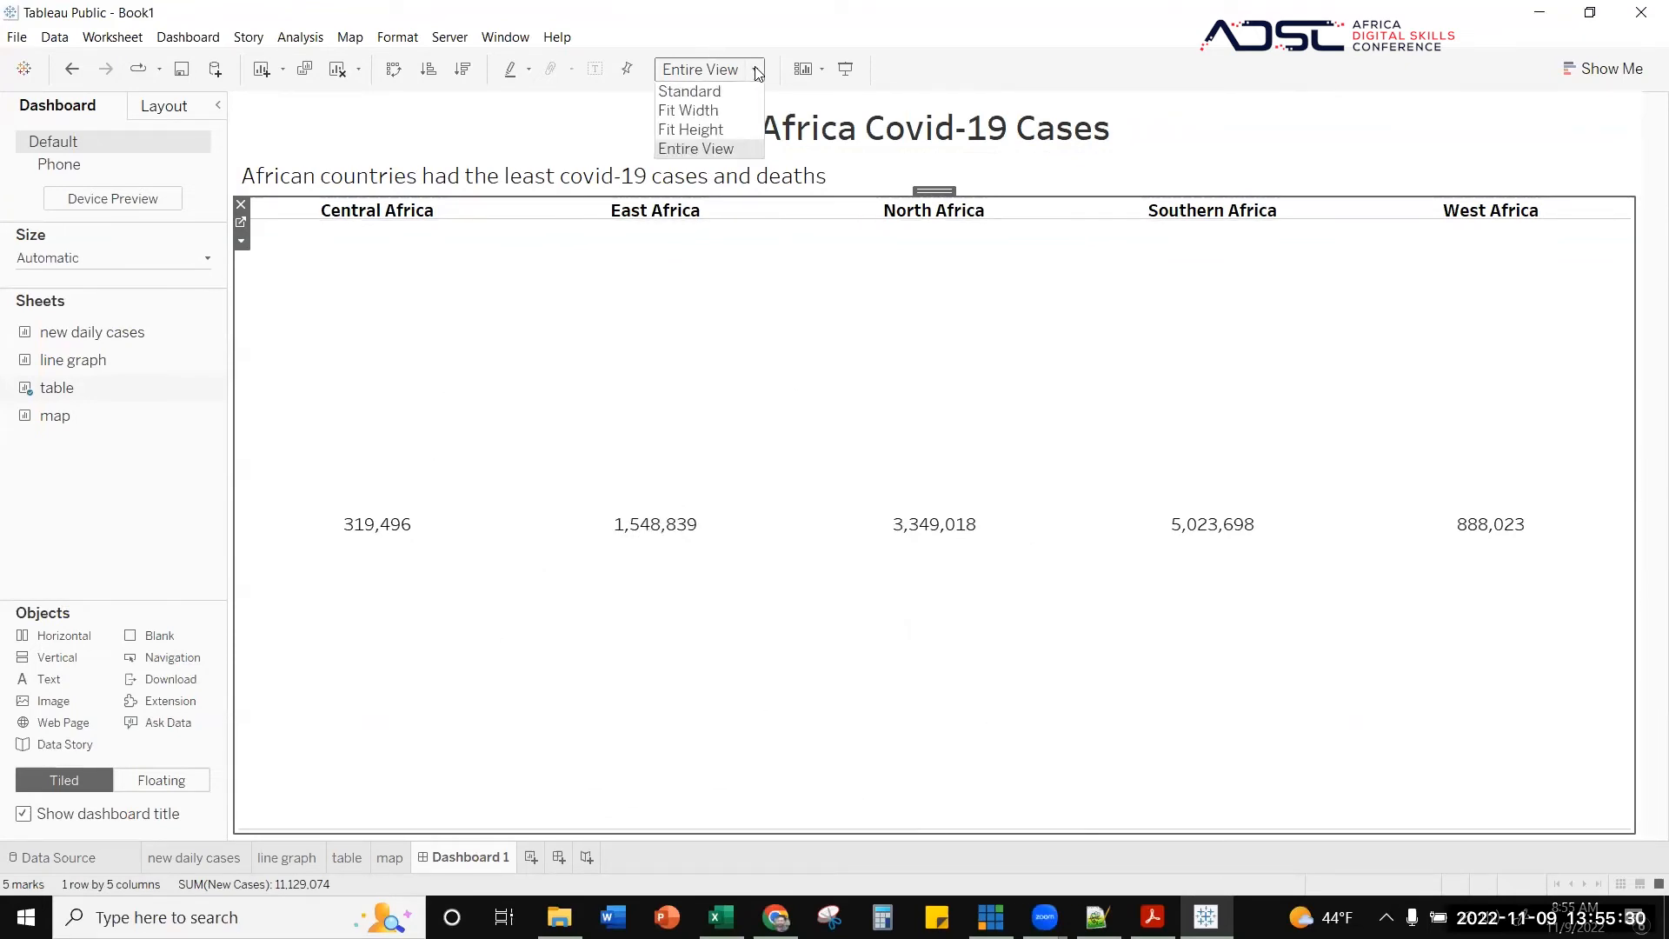
click(714, 93)
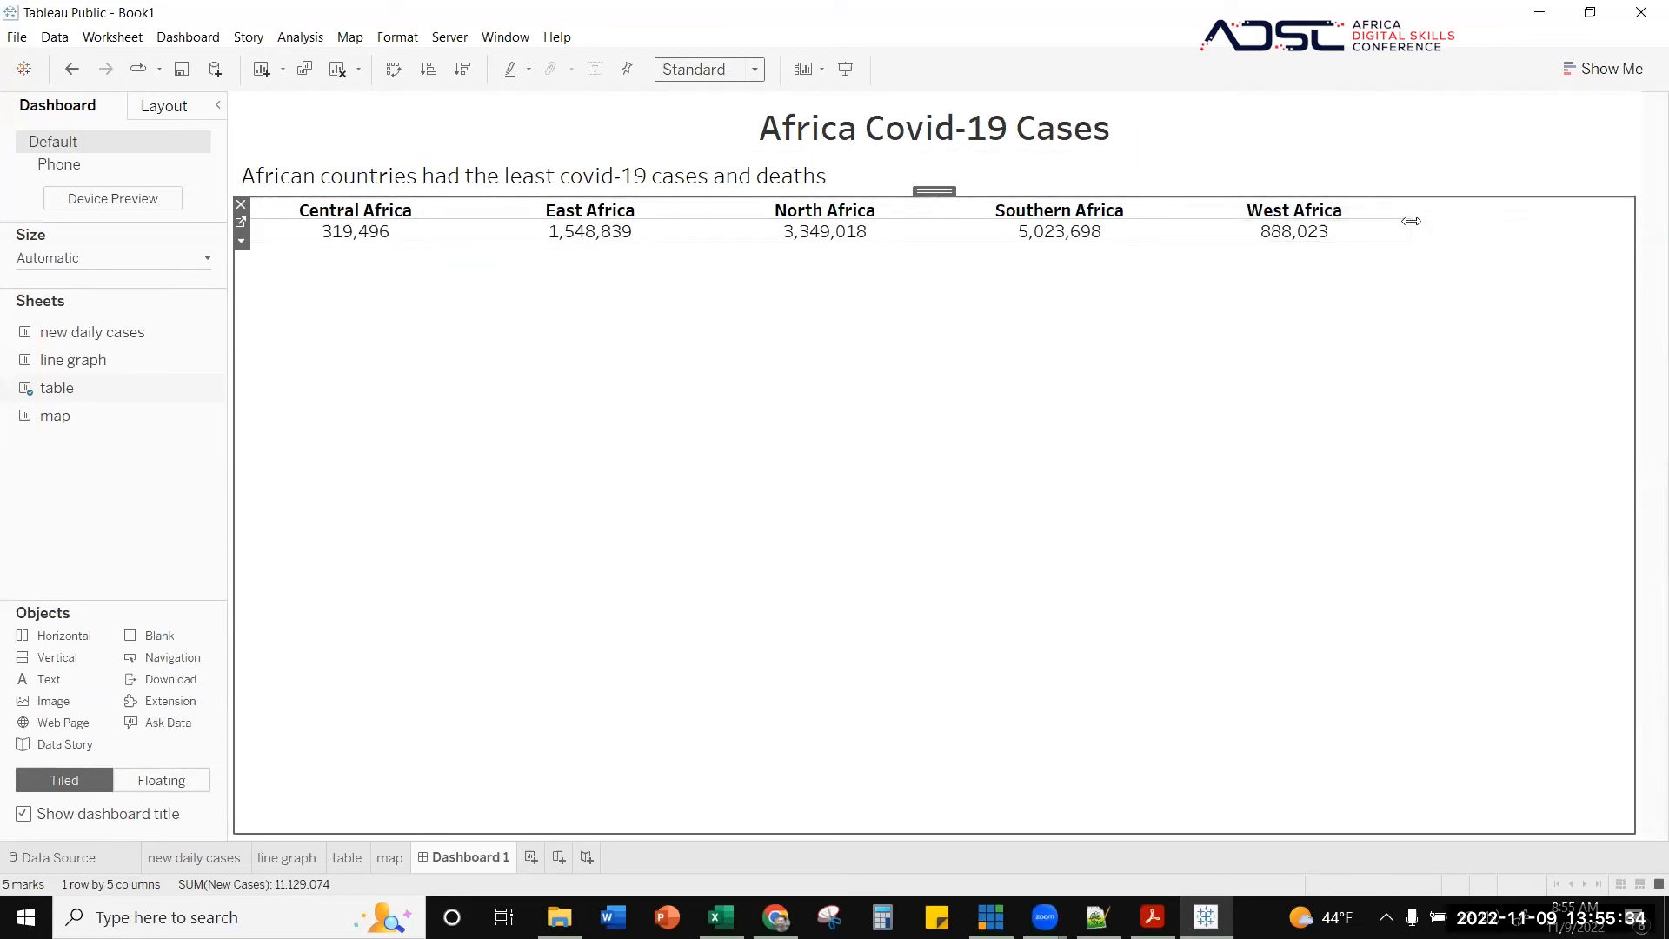
drag(1611, 226, 1633, 233)
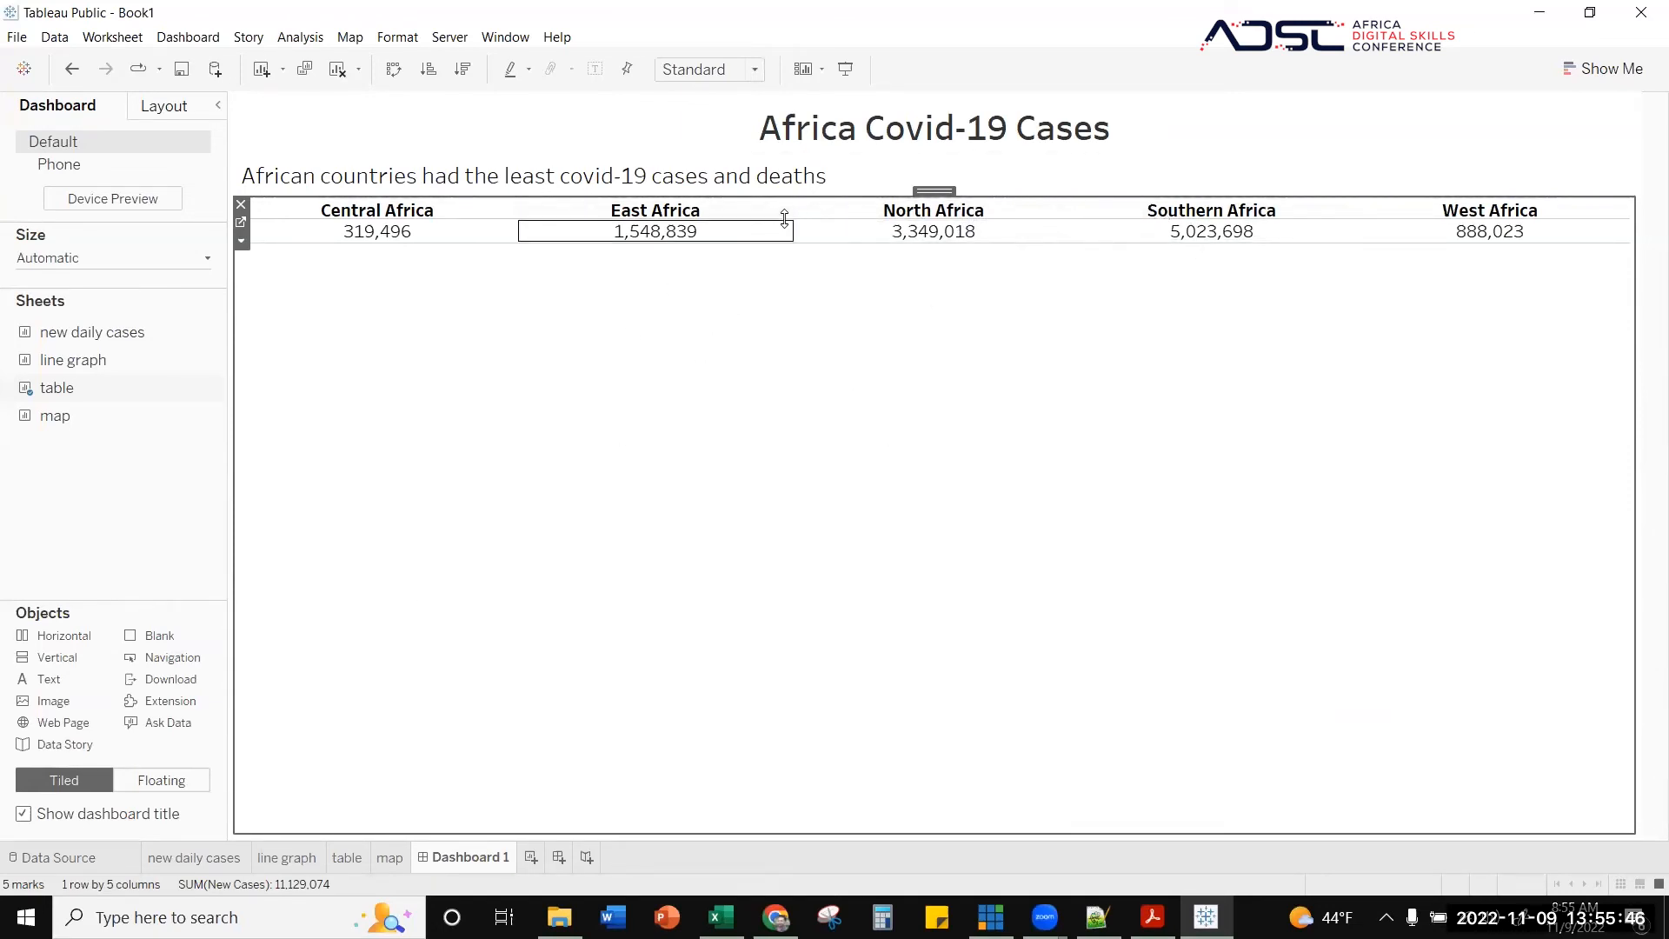
- Open the line formatting of the table sheet and set its zero lines and trend lines to None
right_click(539, 215)
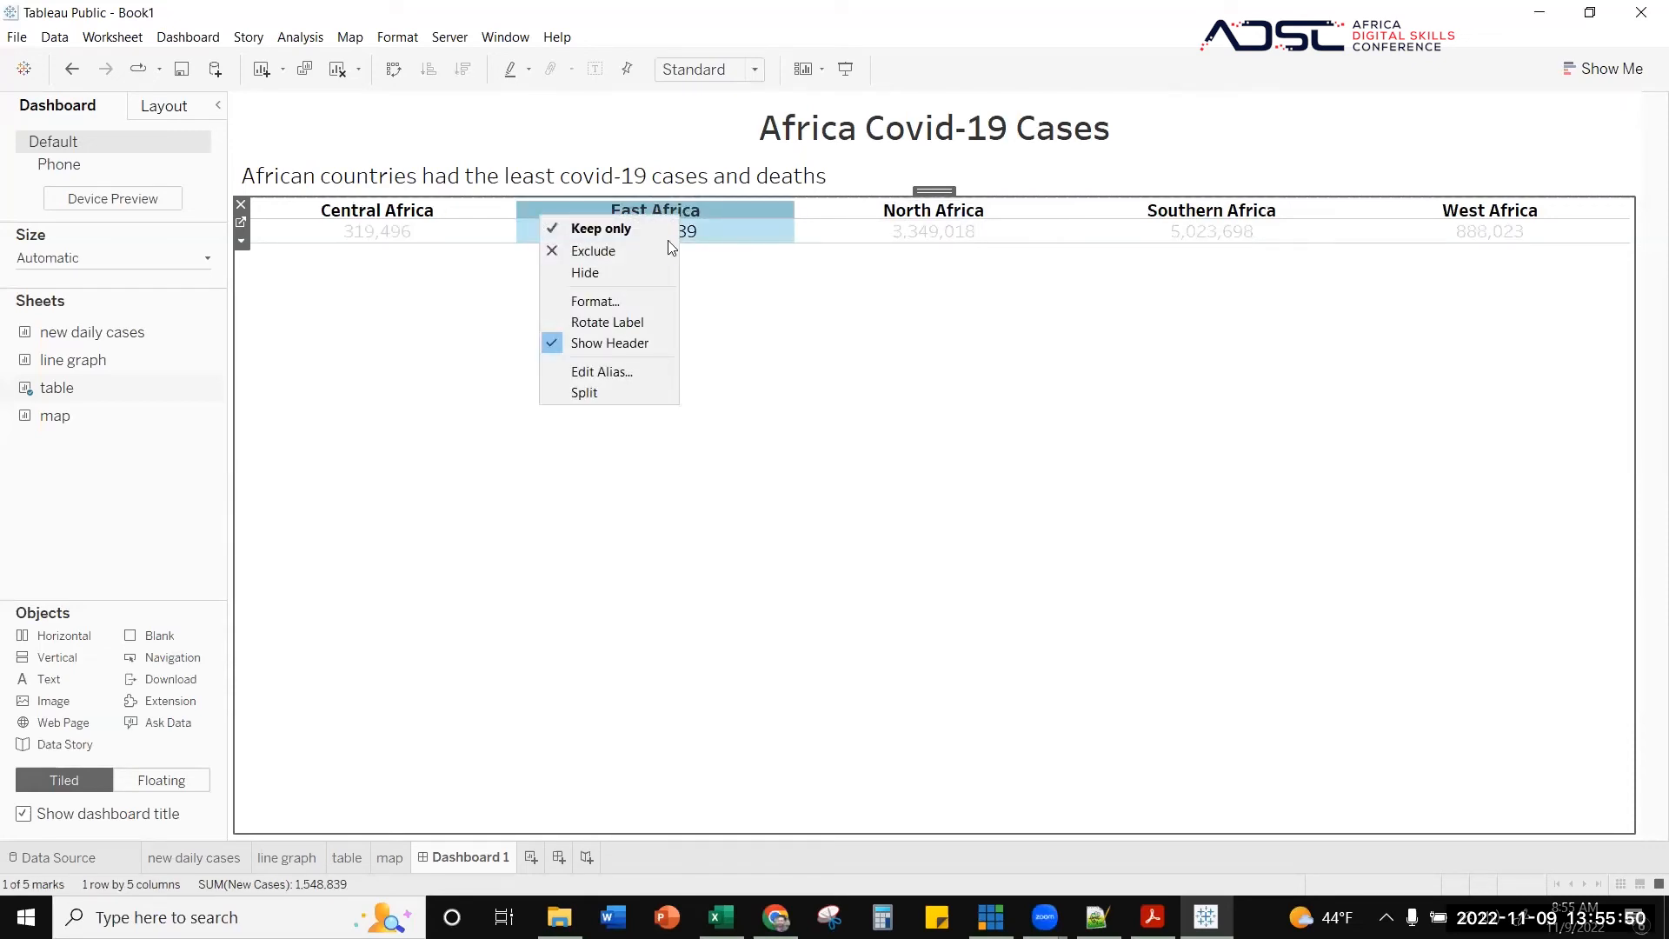
click(634, 301)
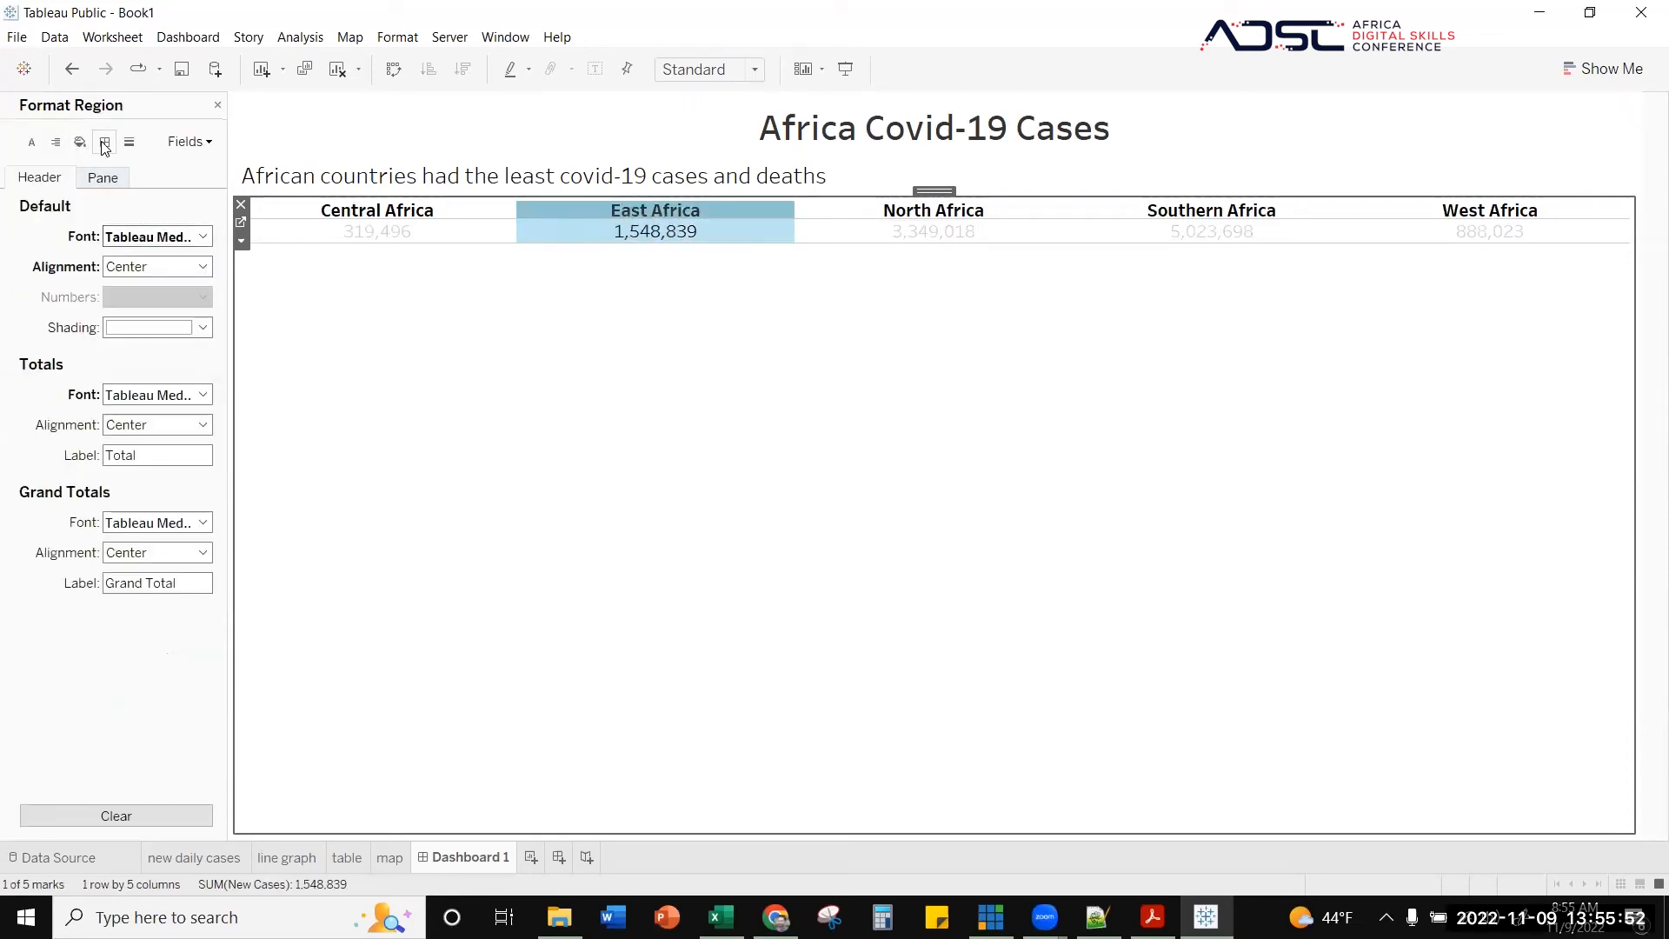
click(128, 142)
click(208, 265)
click(188, 292)
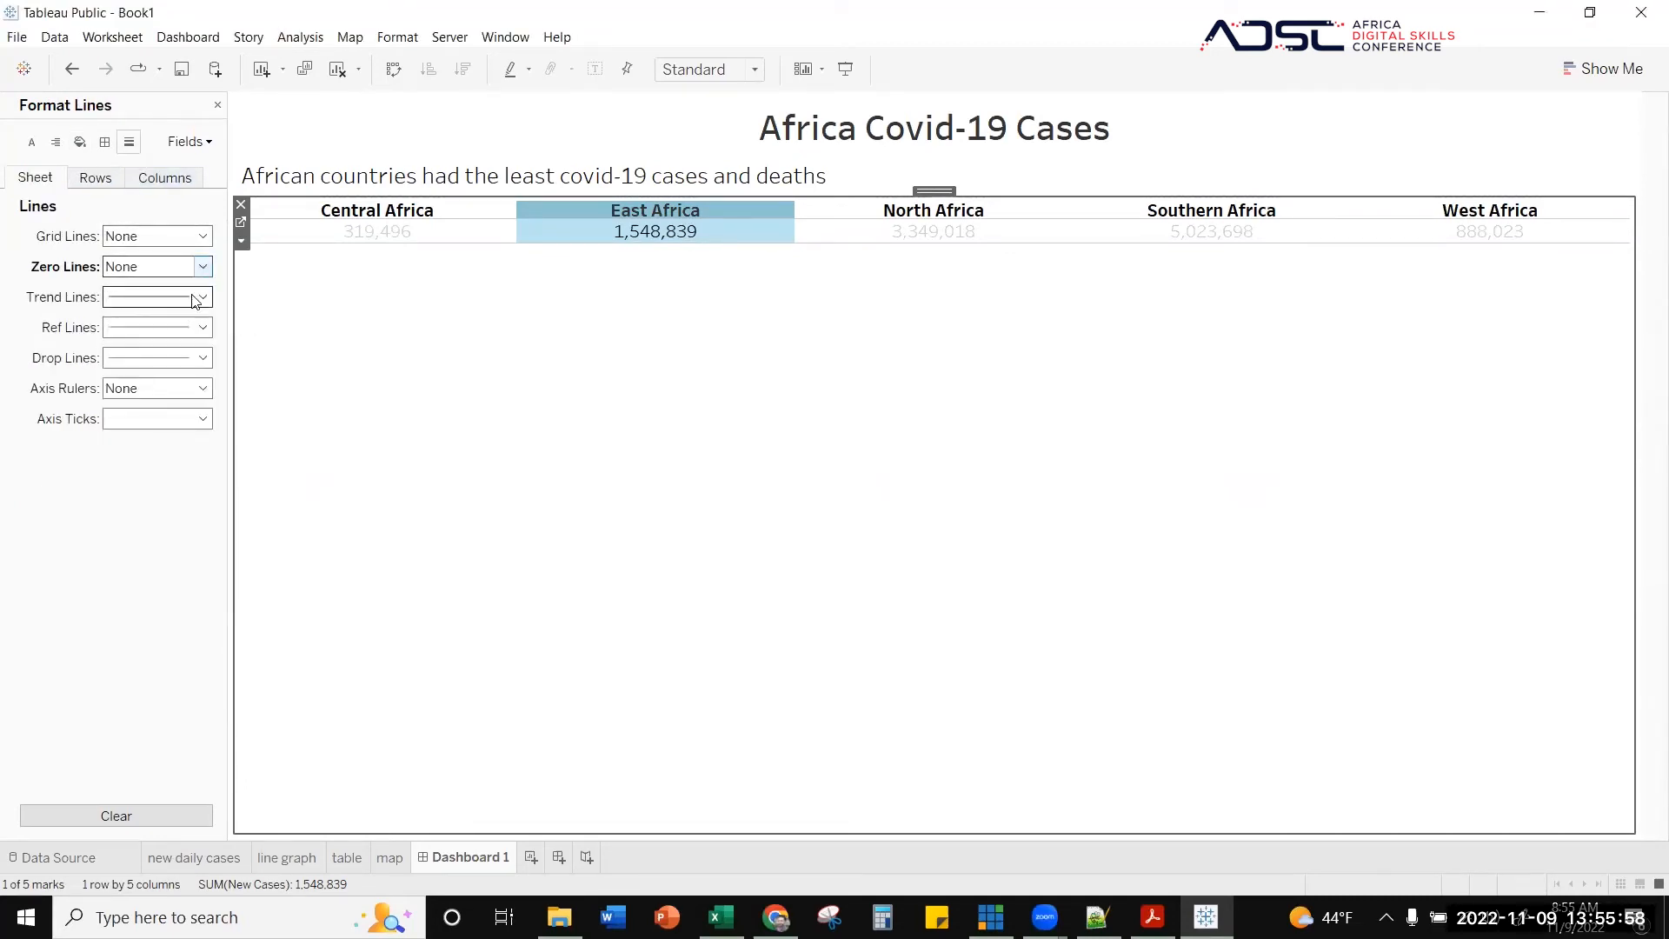
click(185, 300)
click(187, 322)
- Set the table sheet's reference lines and drop lines to None and open the axis ticks options
click(184, 329)
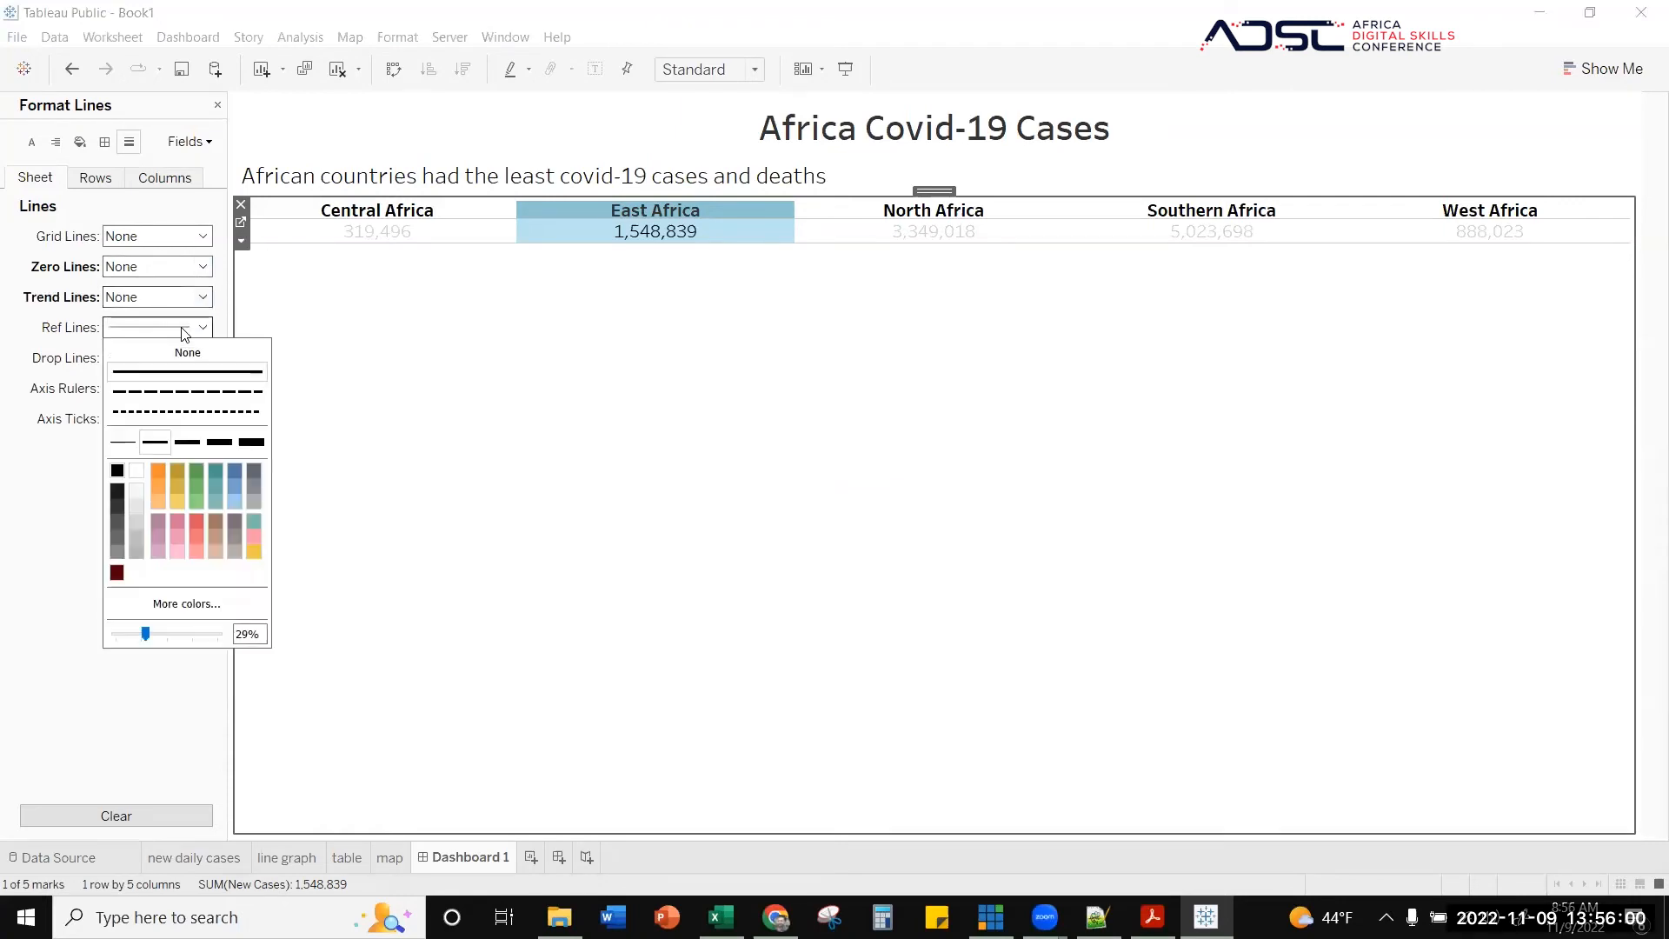
click(187, 351)
click(184, 360)
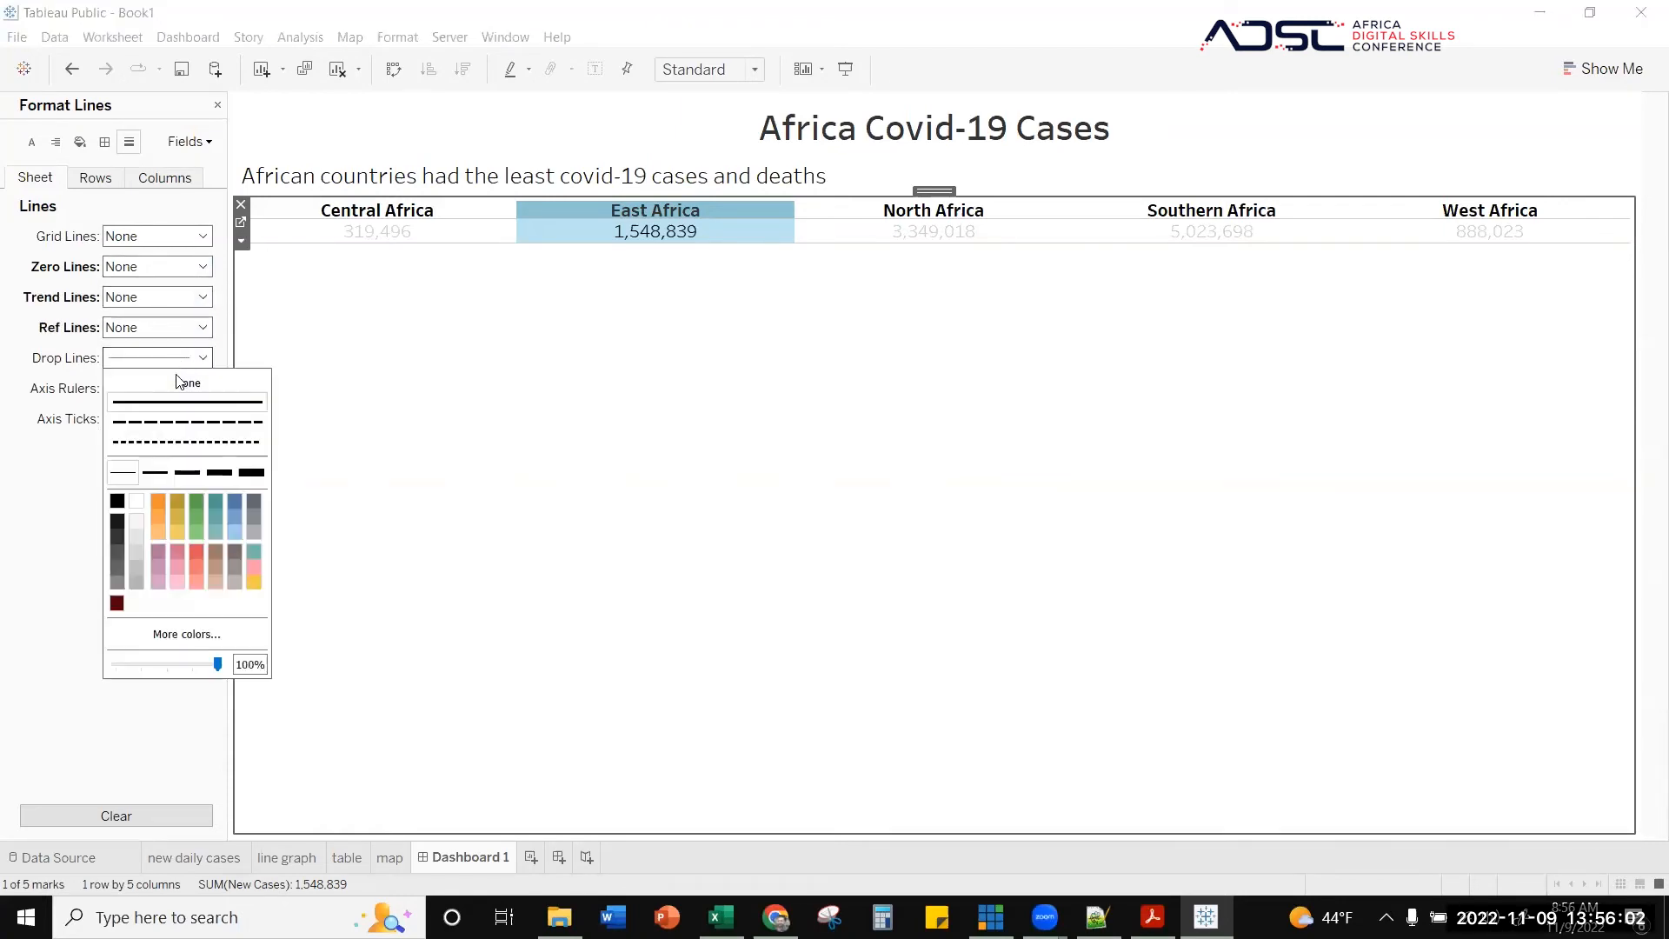
click(180, 382)
click(157, 419)
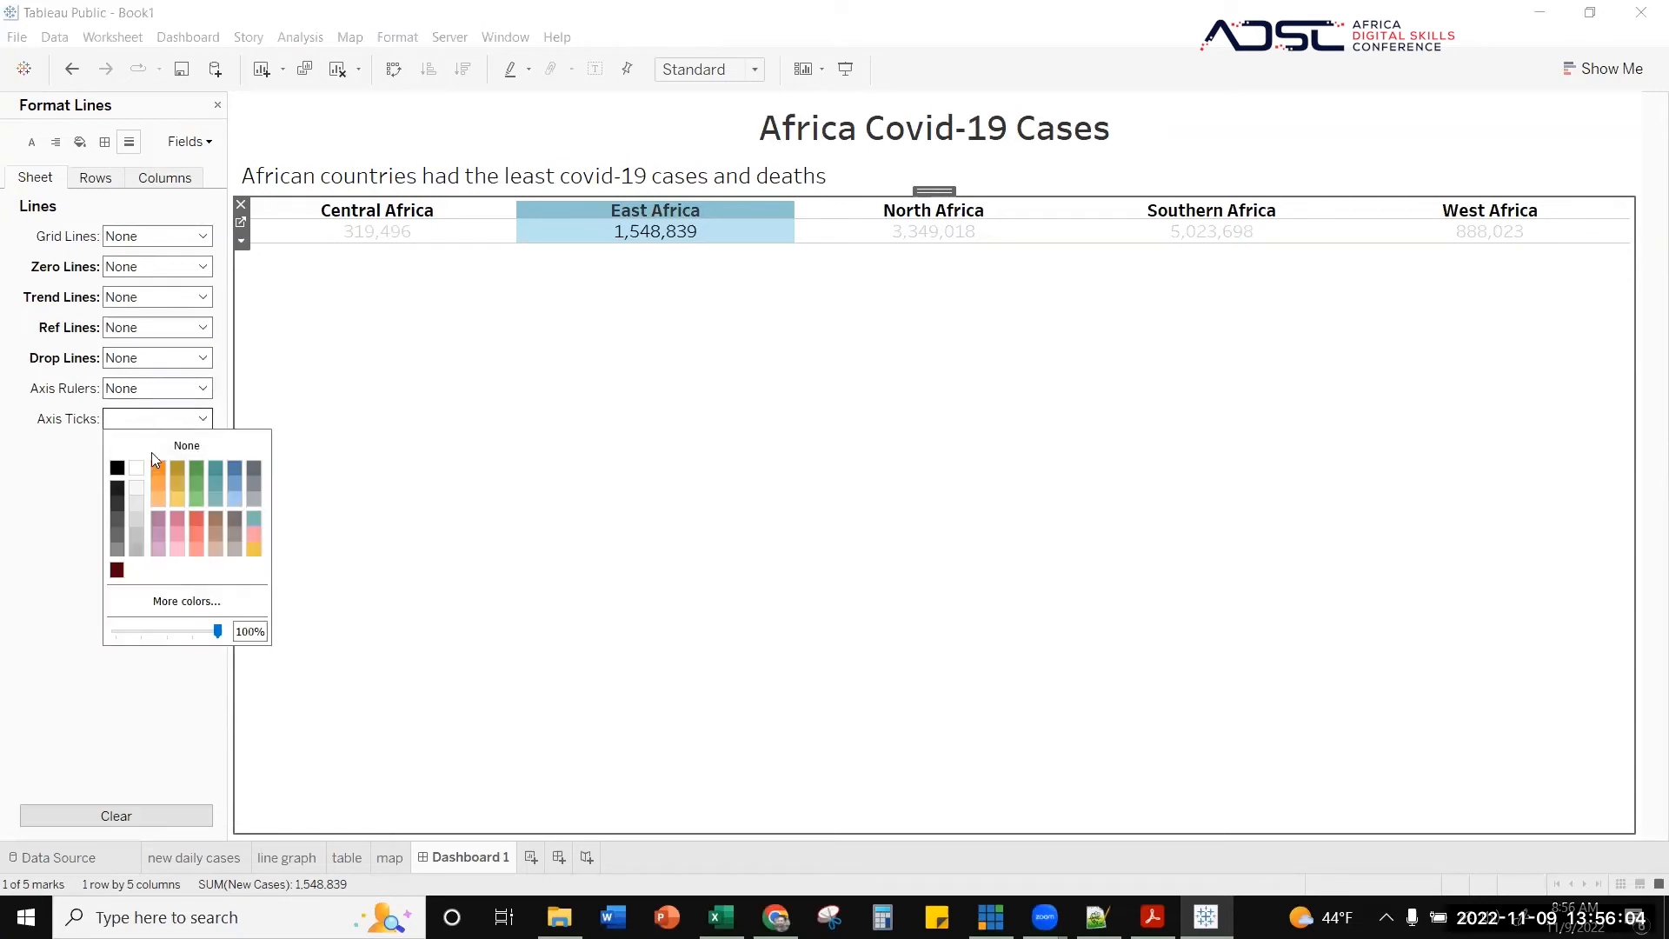
- Set the sheet's axis ticks to None and check the line settings for the rows
click(155, 446)
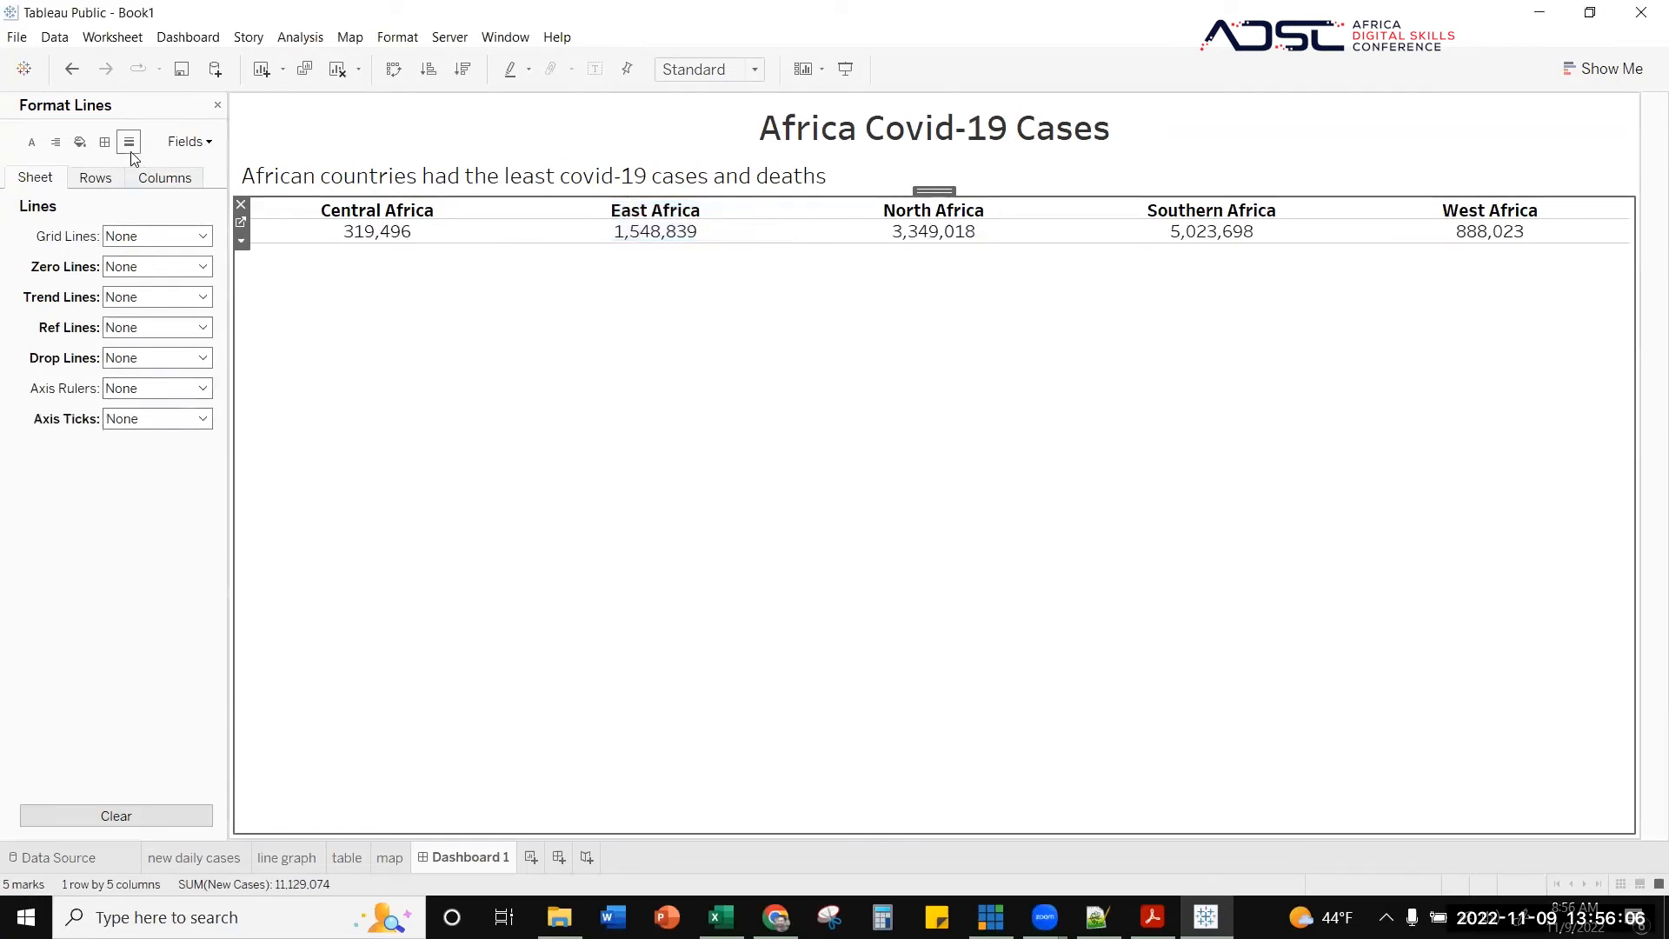
click(104, 142)
click(95, 178)
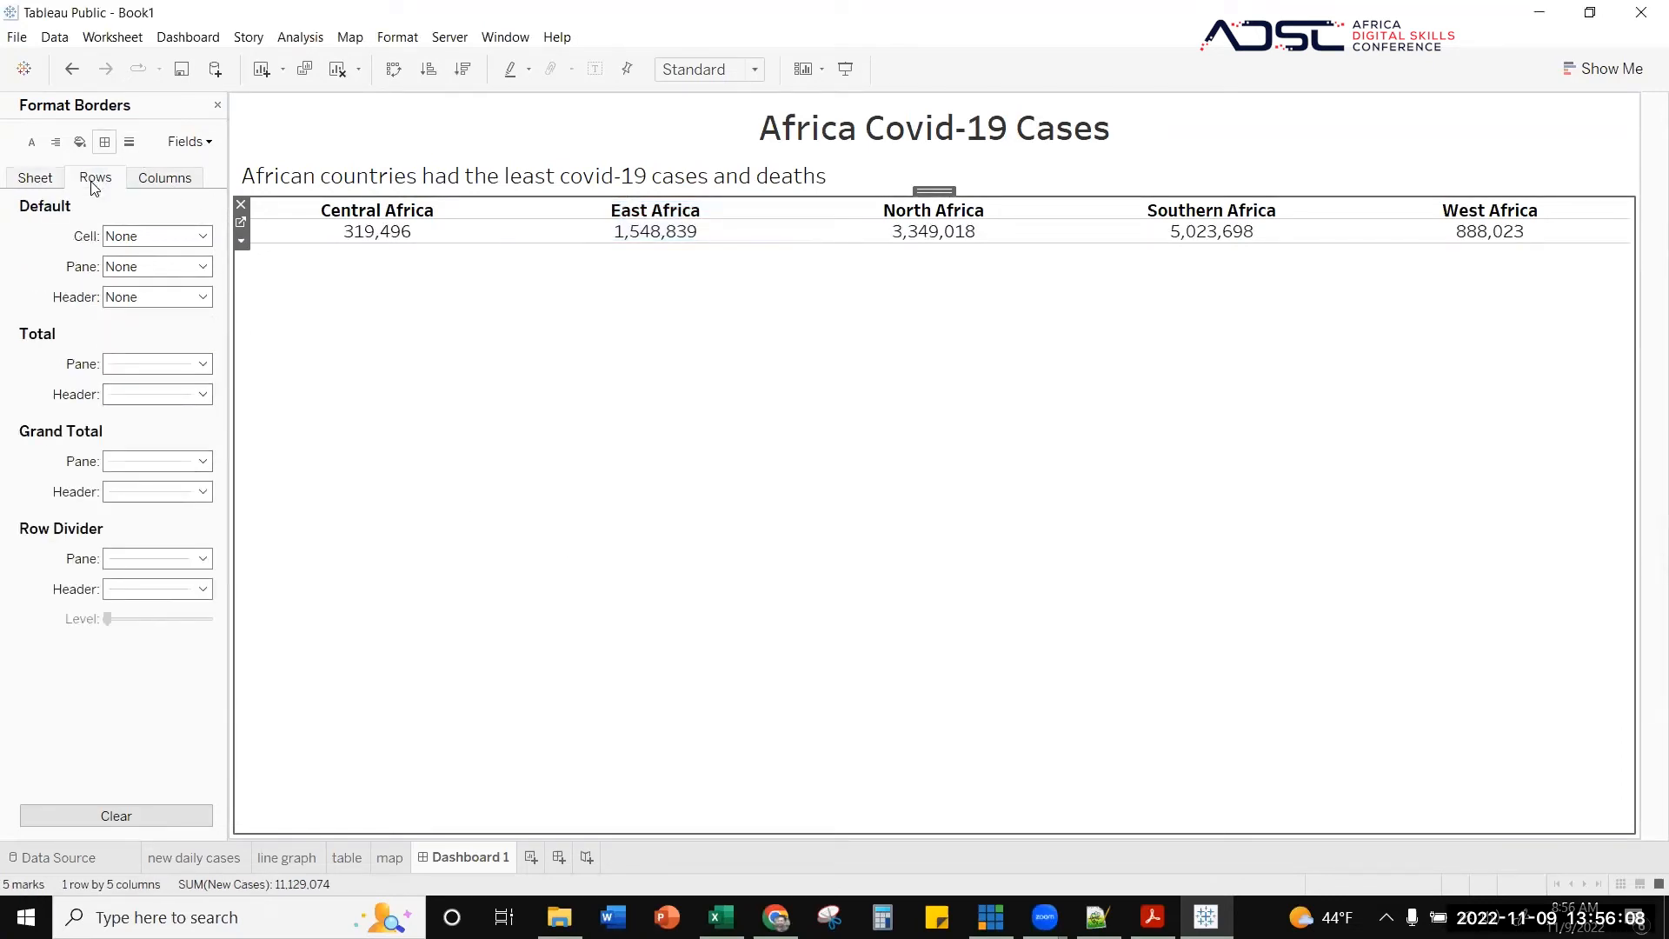
click(128, 141)
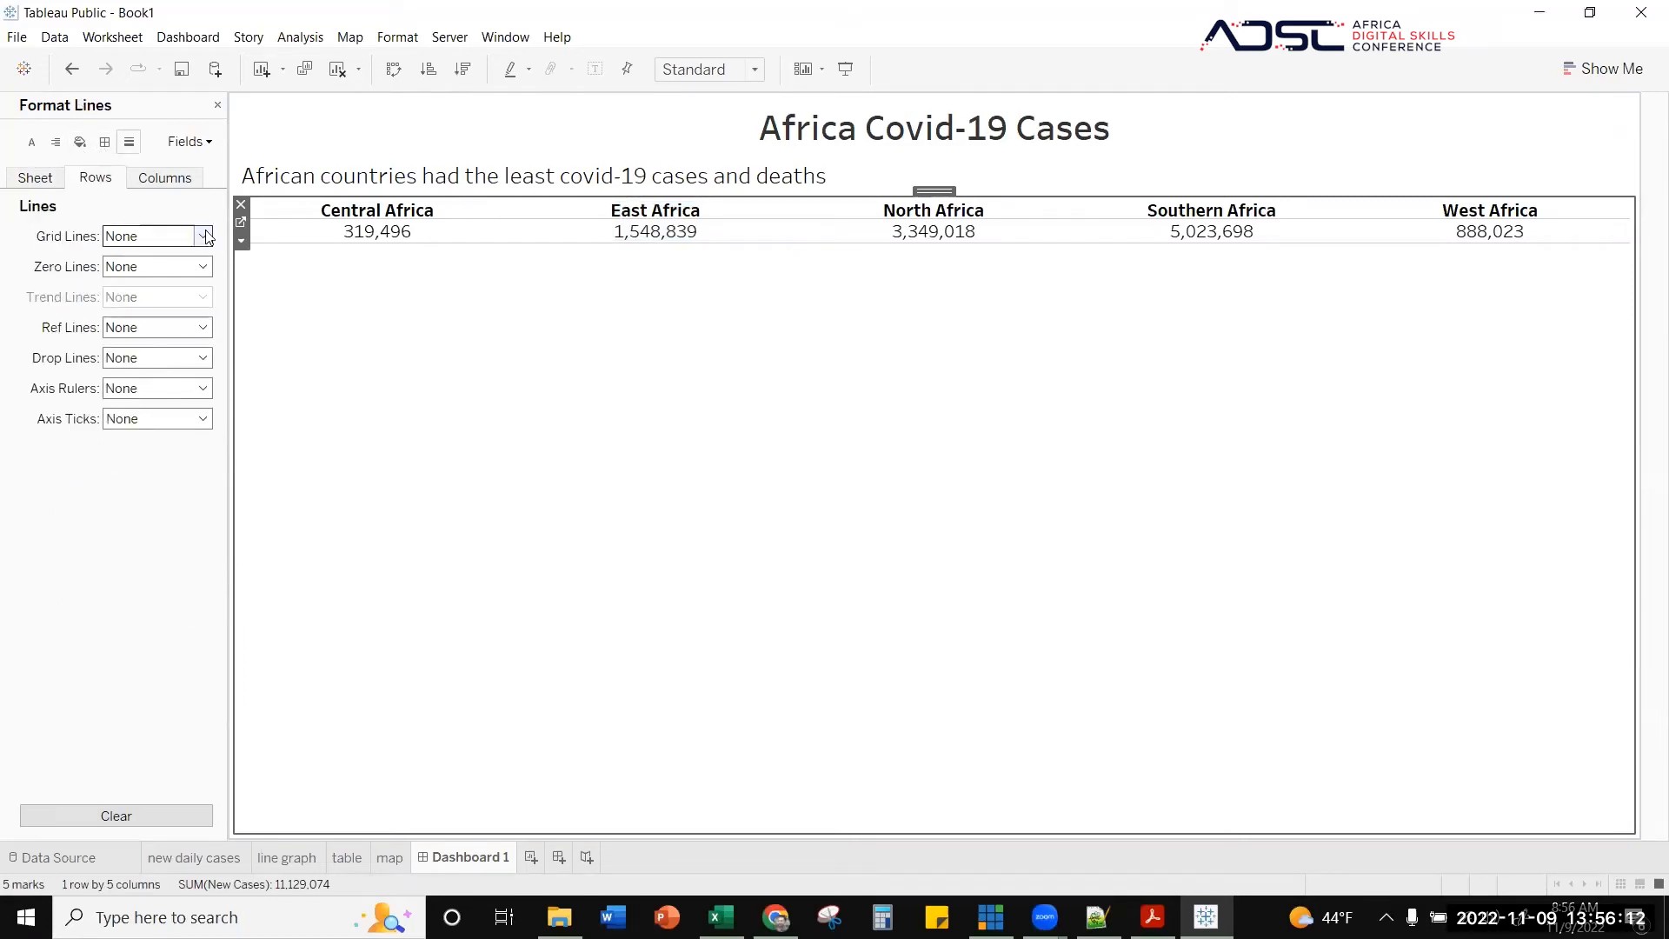
- In the row border formatting, set the Total pane, Total header and Row Divider pane borders to None
click(104, 141)
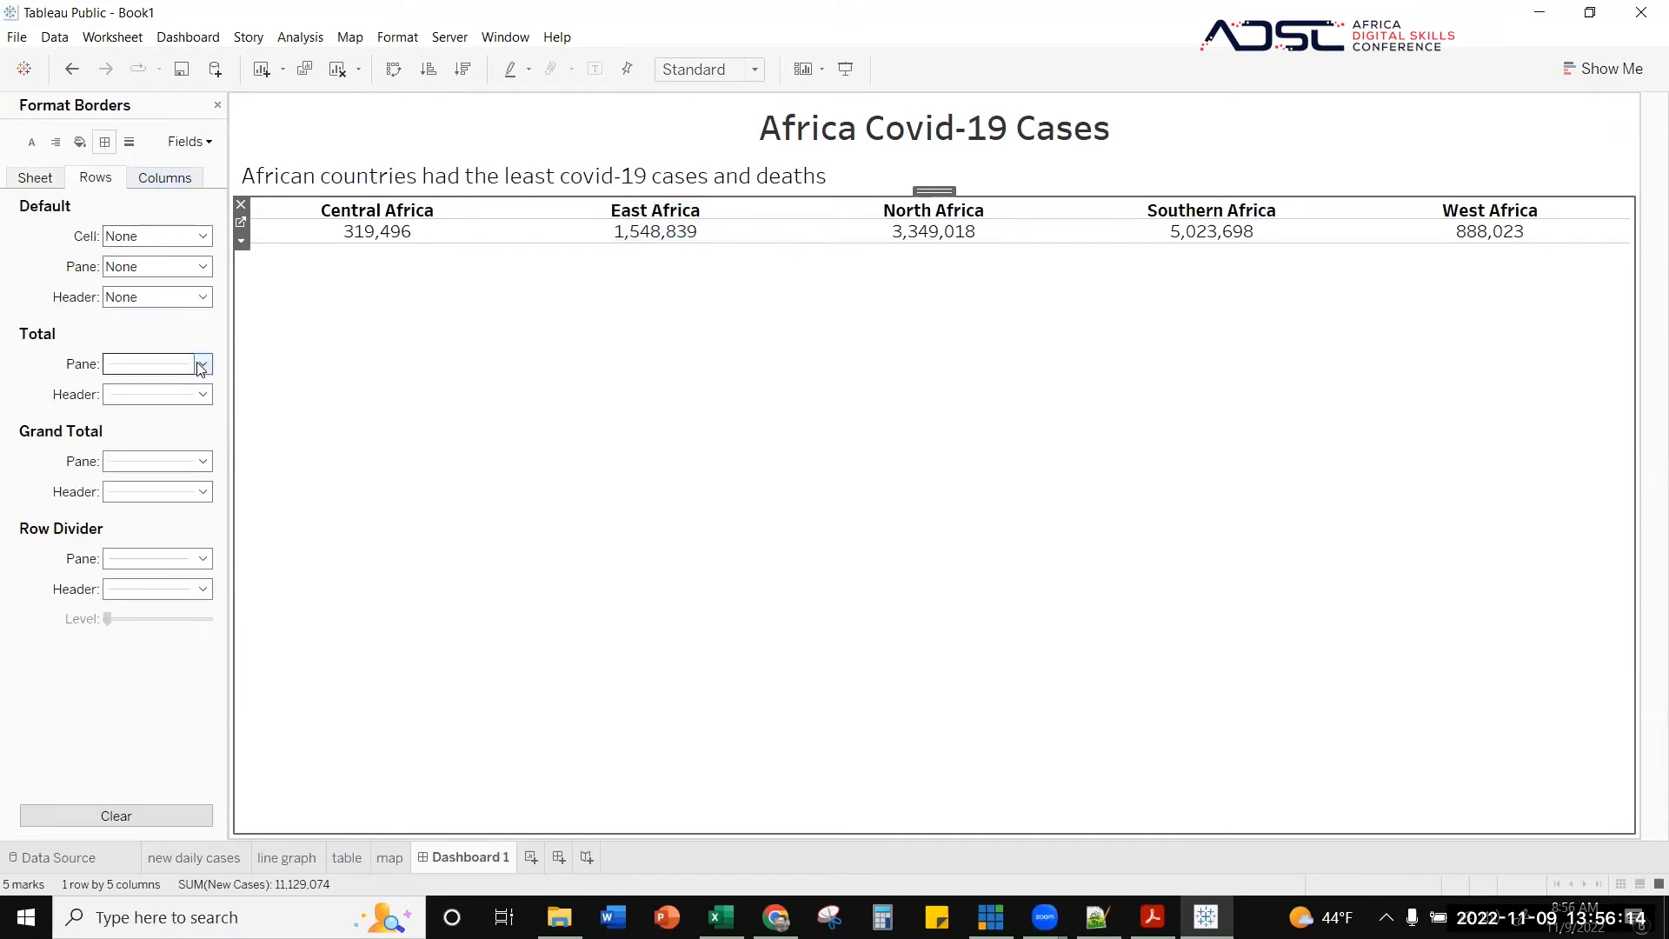
click(200, 364)
click(186, 387)
click(188, 395)
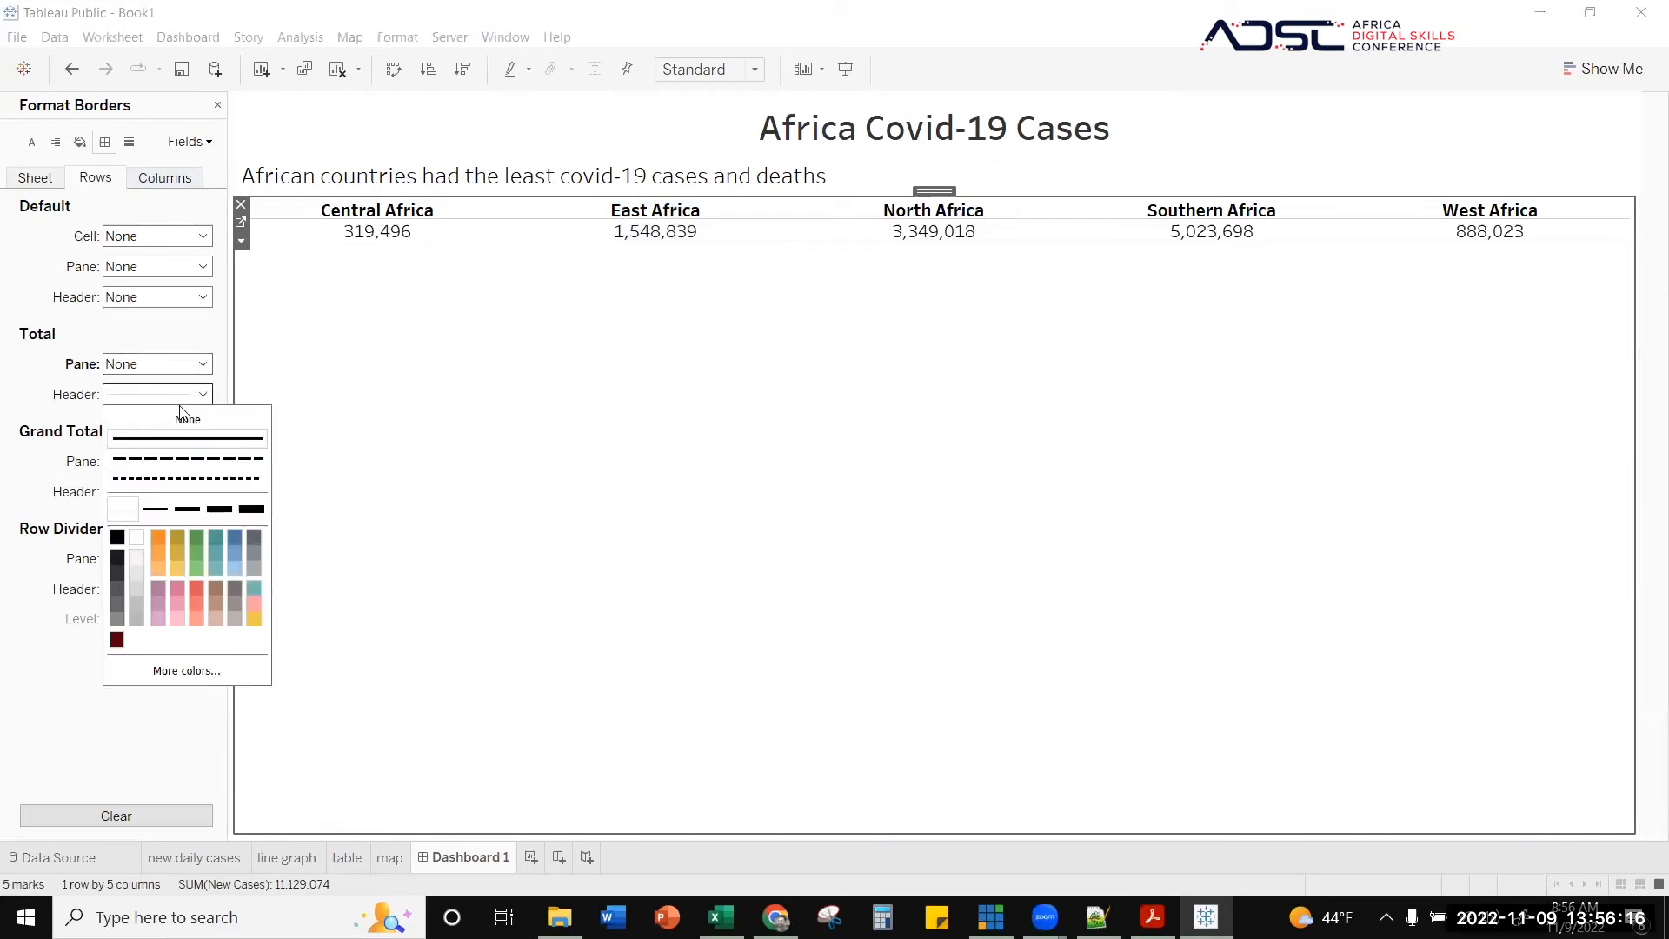
click(181, 412)
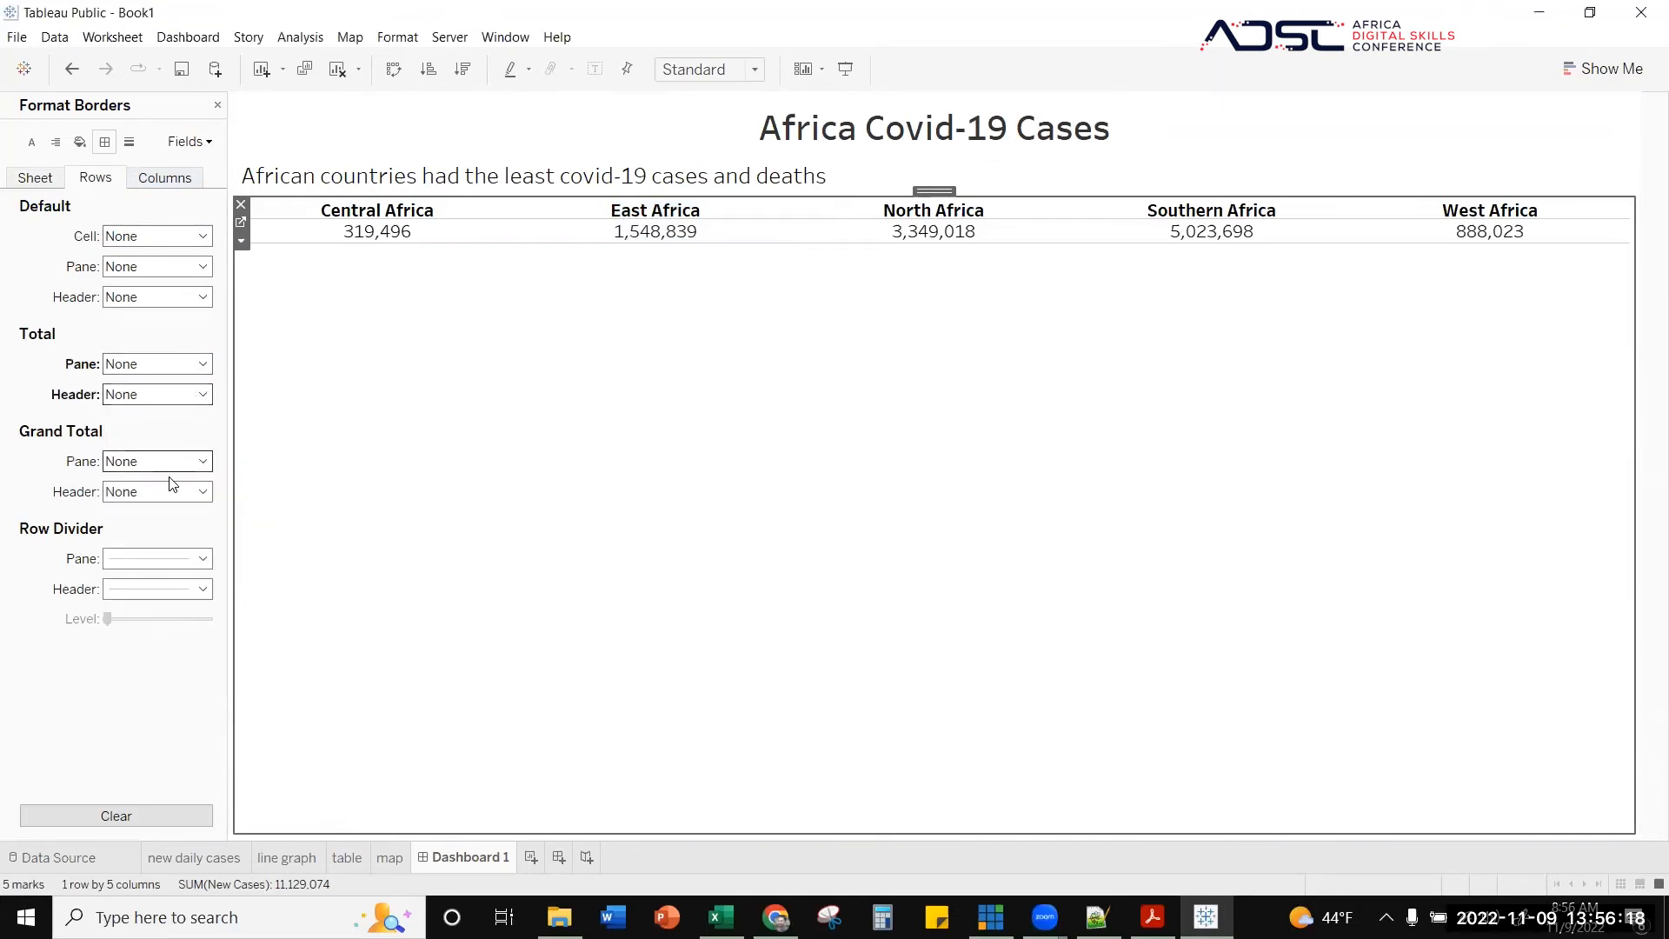
click(181, 559)
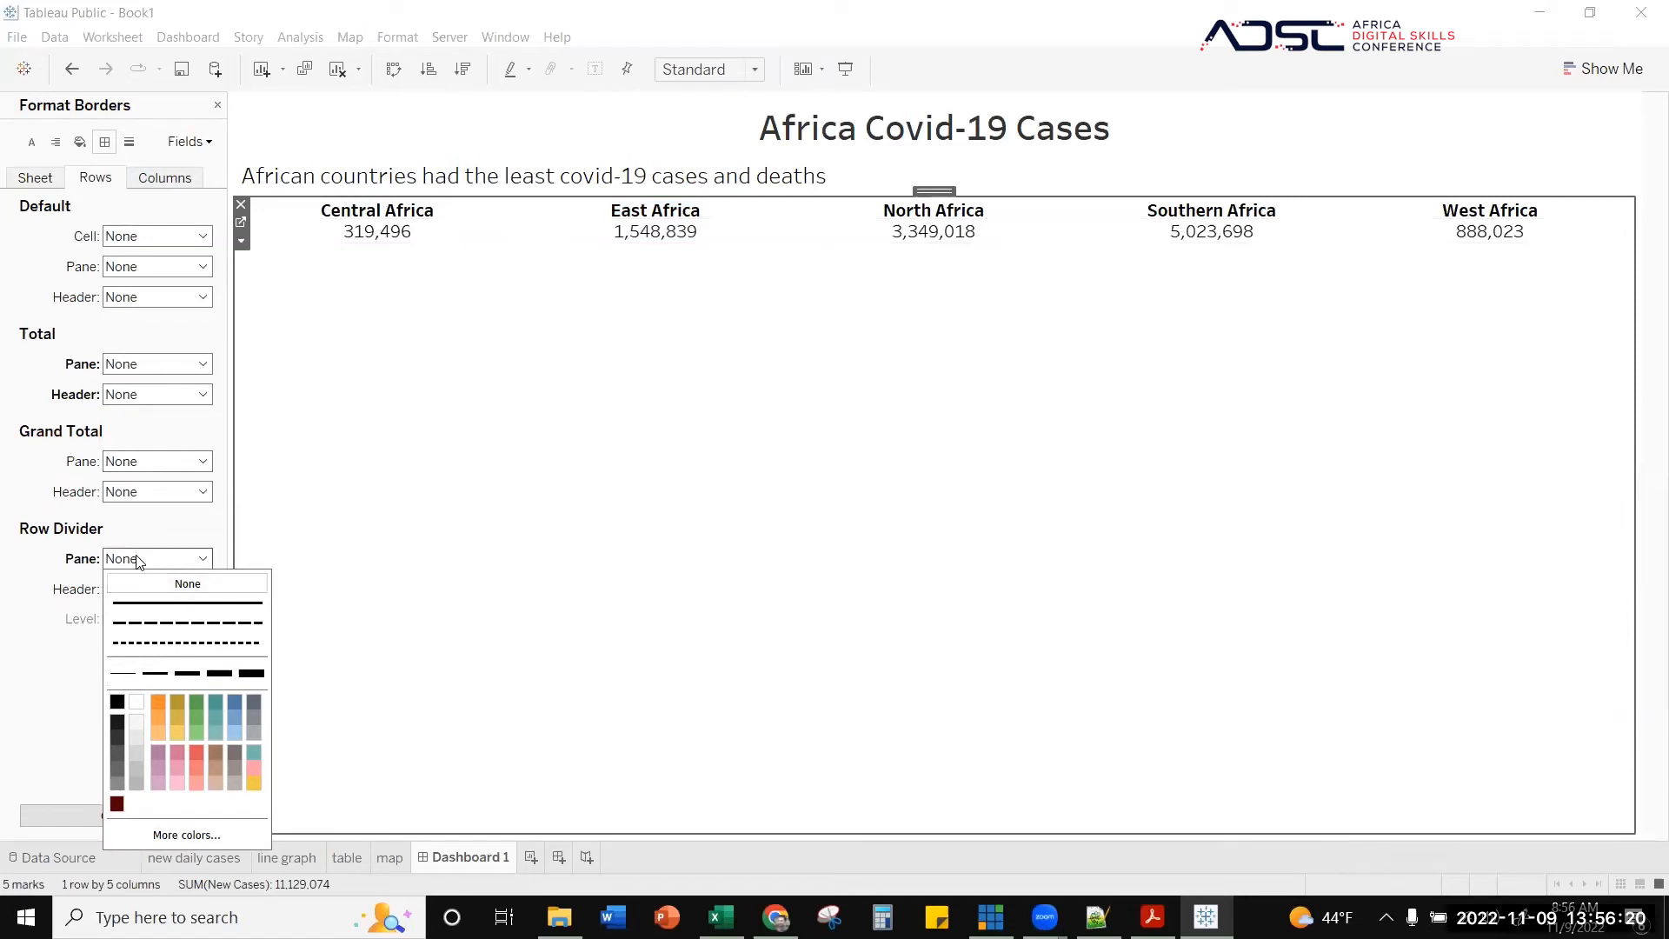
click(163, 582)
- Set the sheet-level Total pane and header borders to None and close the formatting pane
click(36, 144)
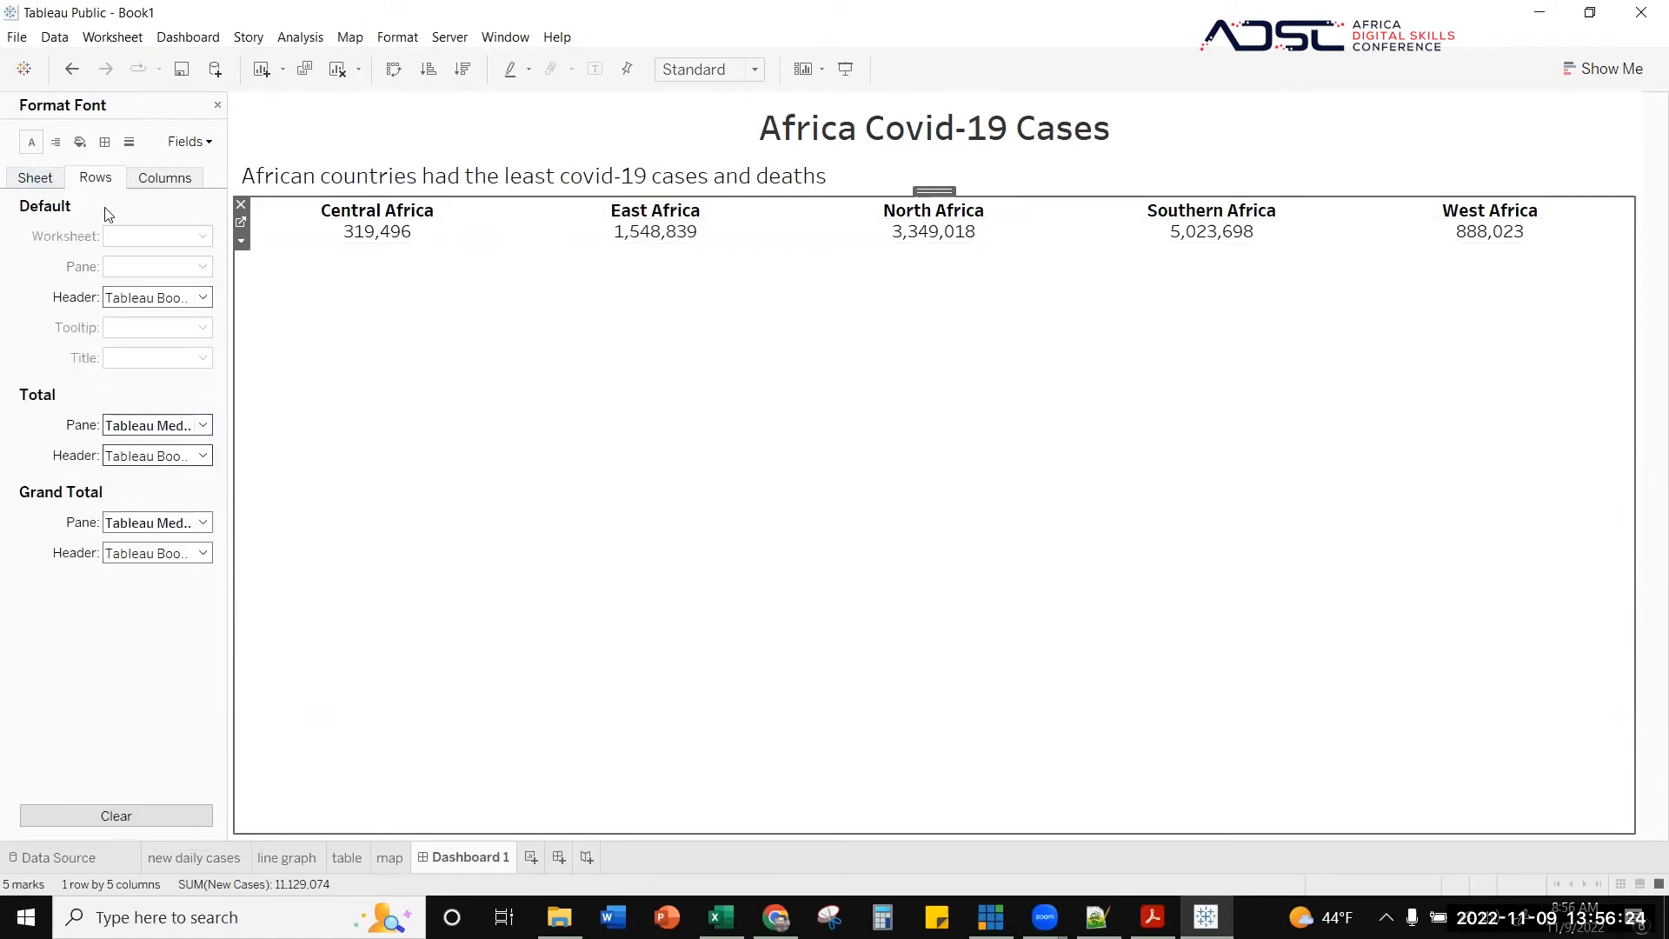
click(104, 141)
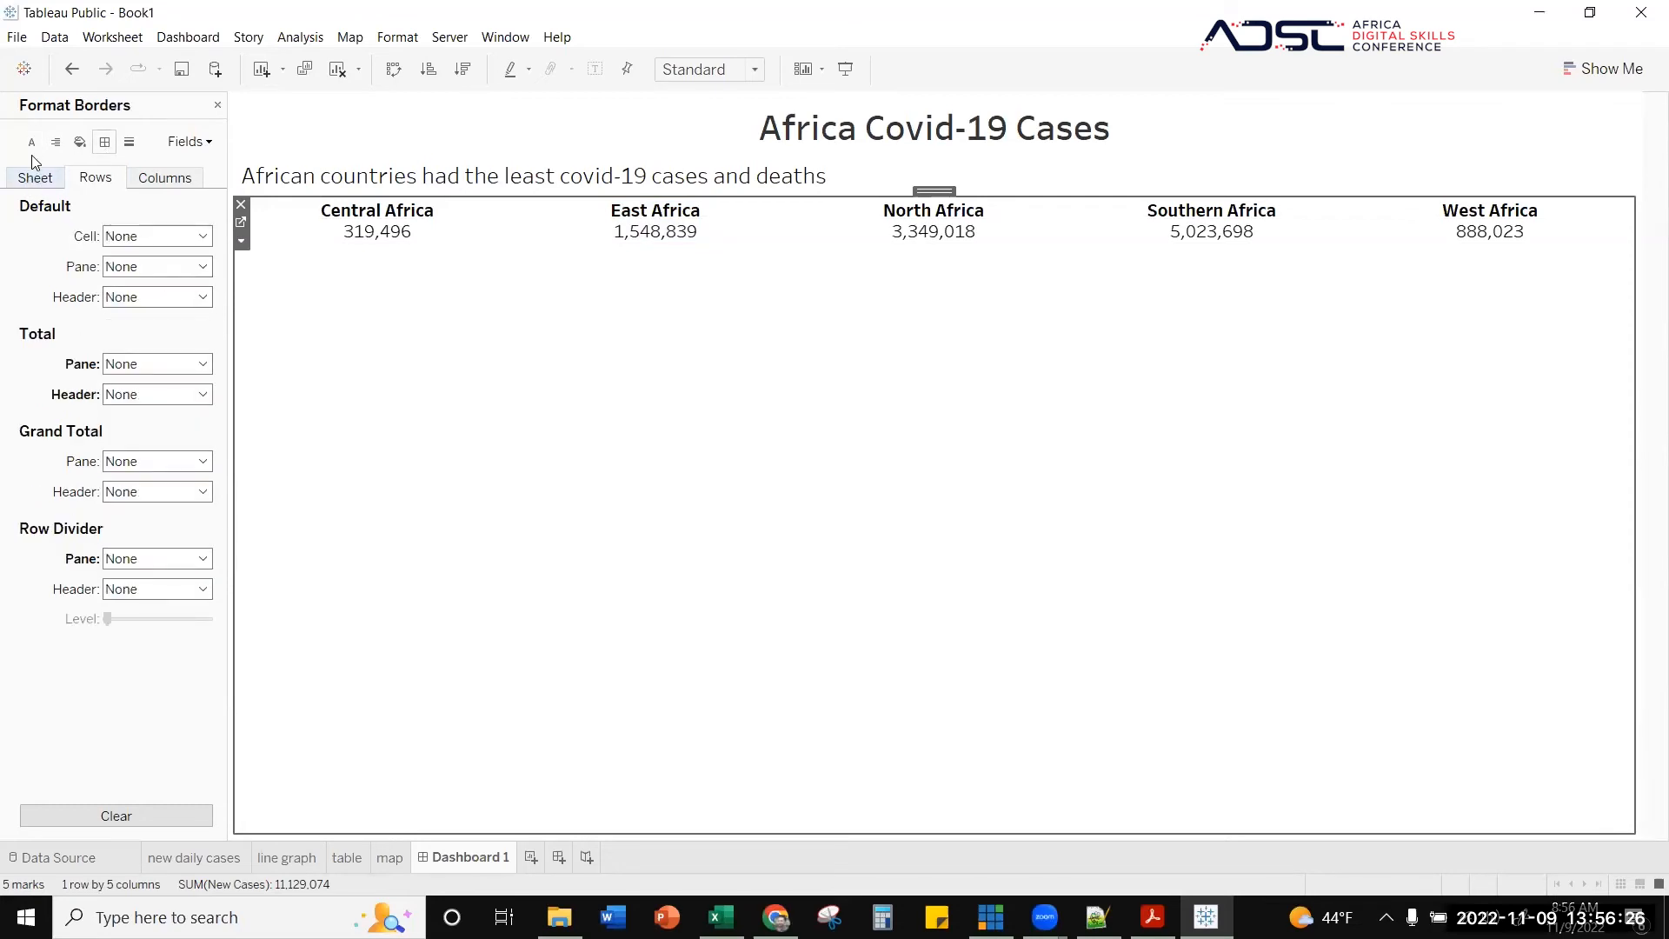
click(33, 176)
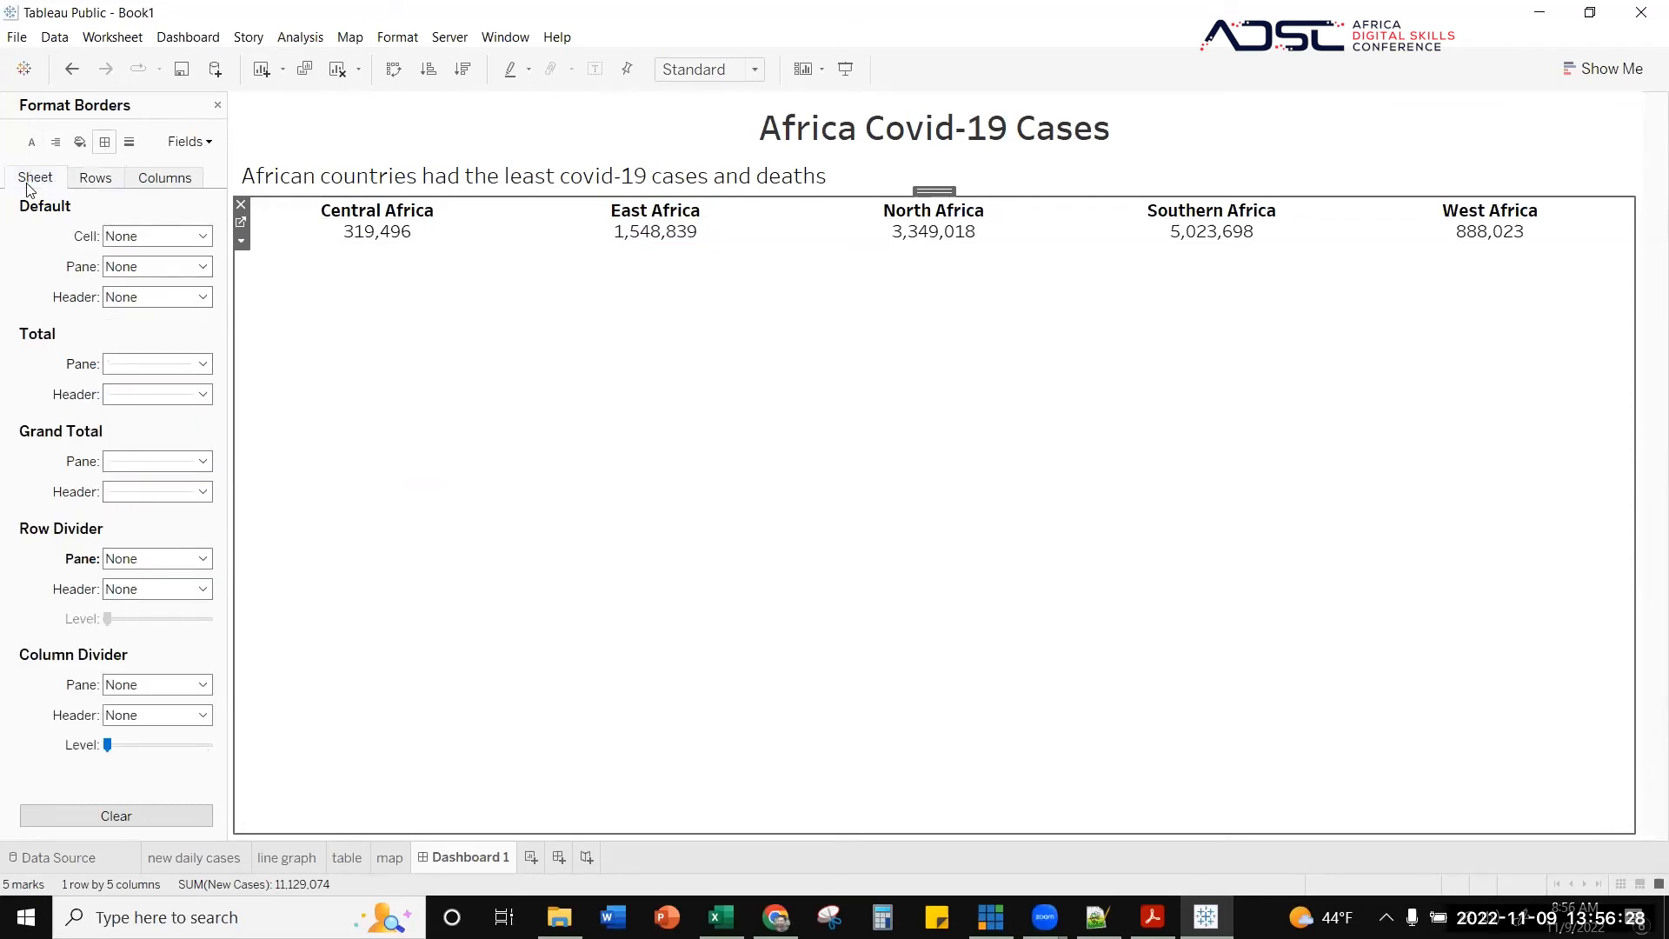
click(202, 366)
click(198, 388)
click(203, 394)
click(199, 417)
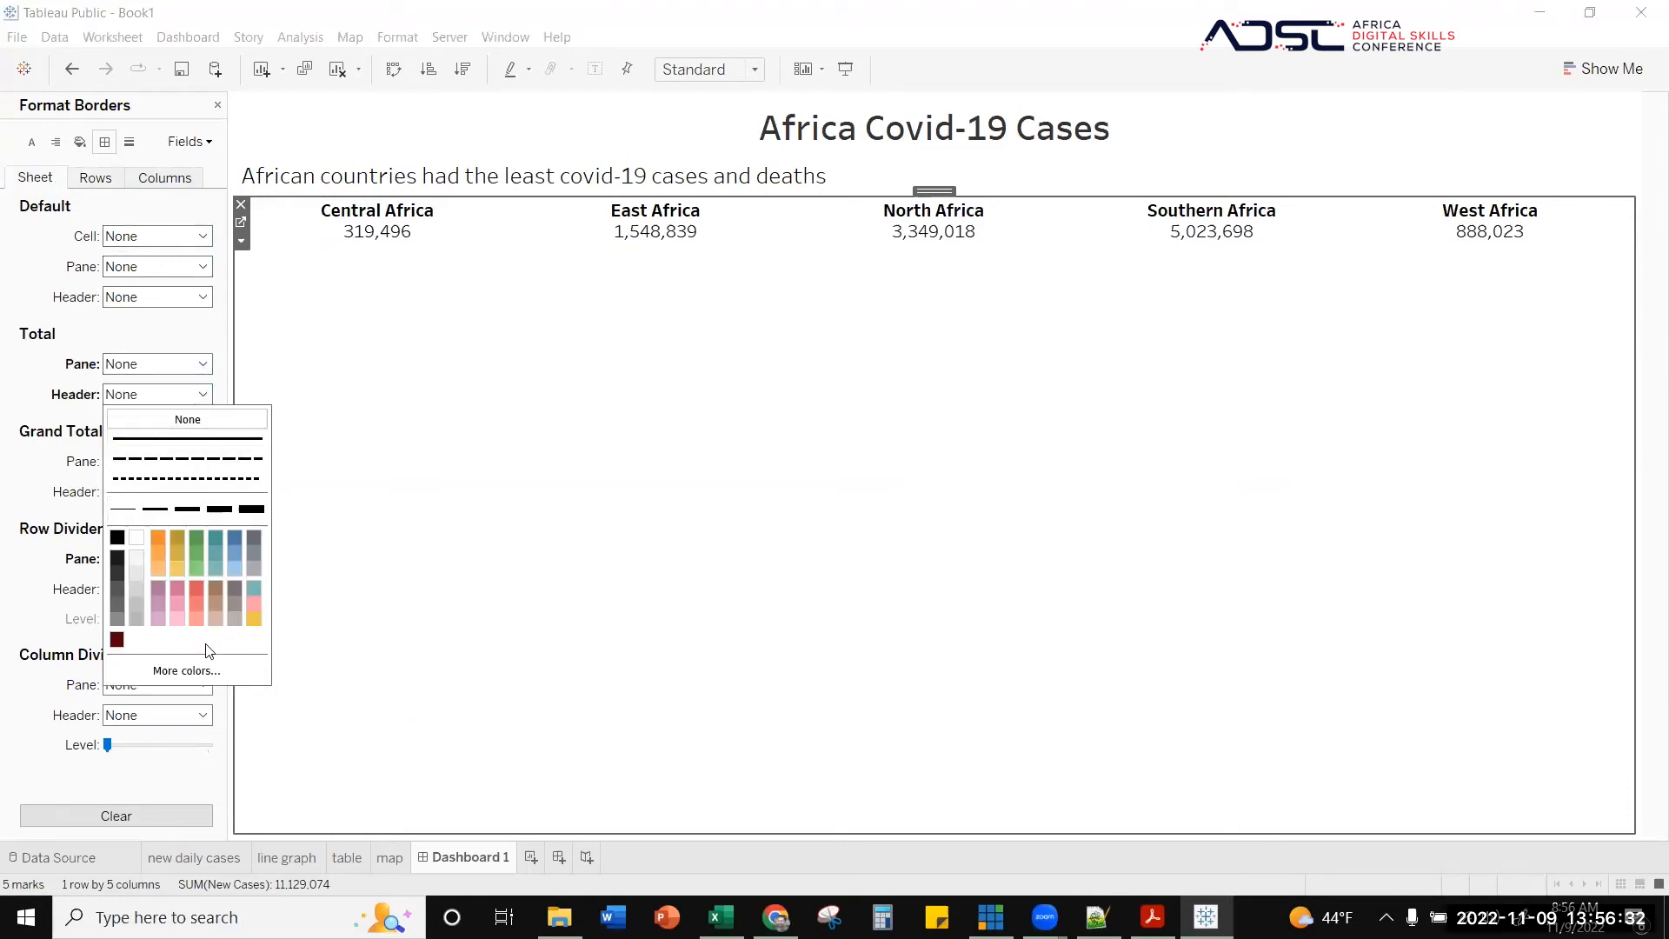
click(289, 768)
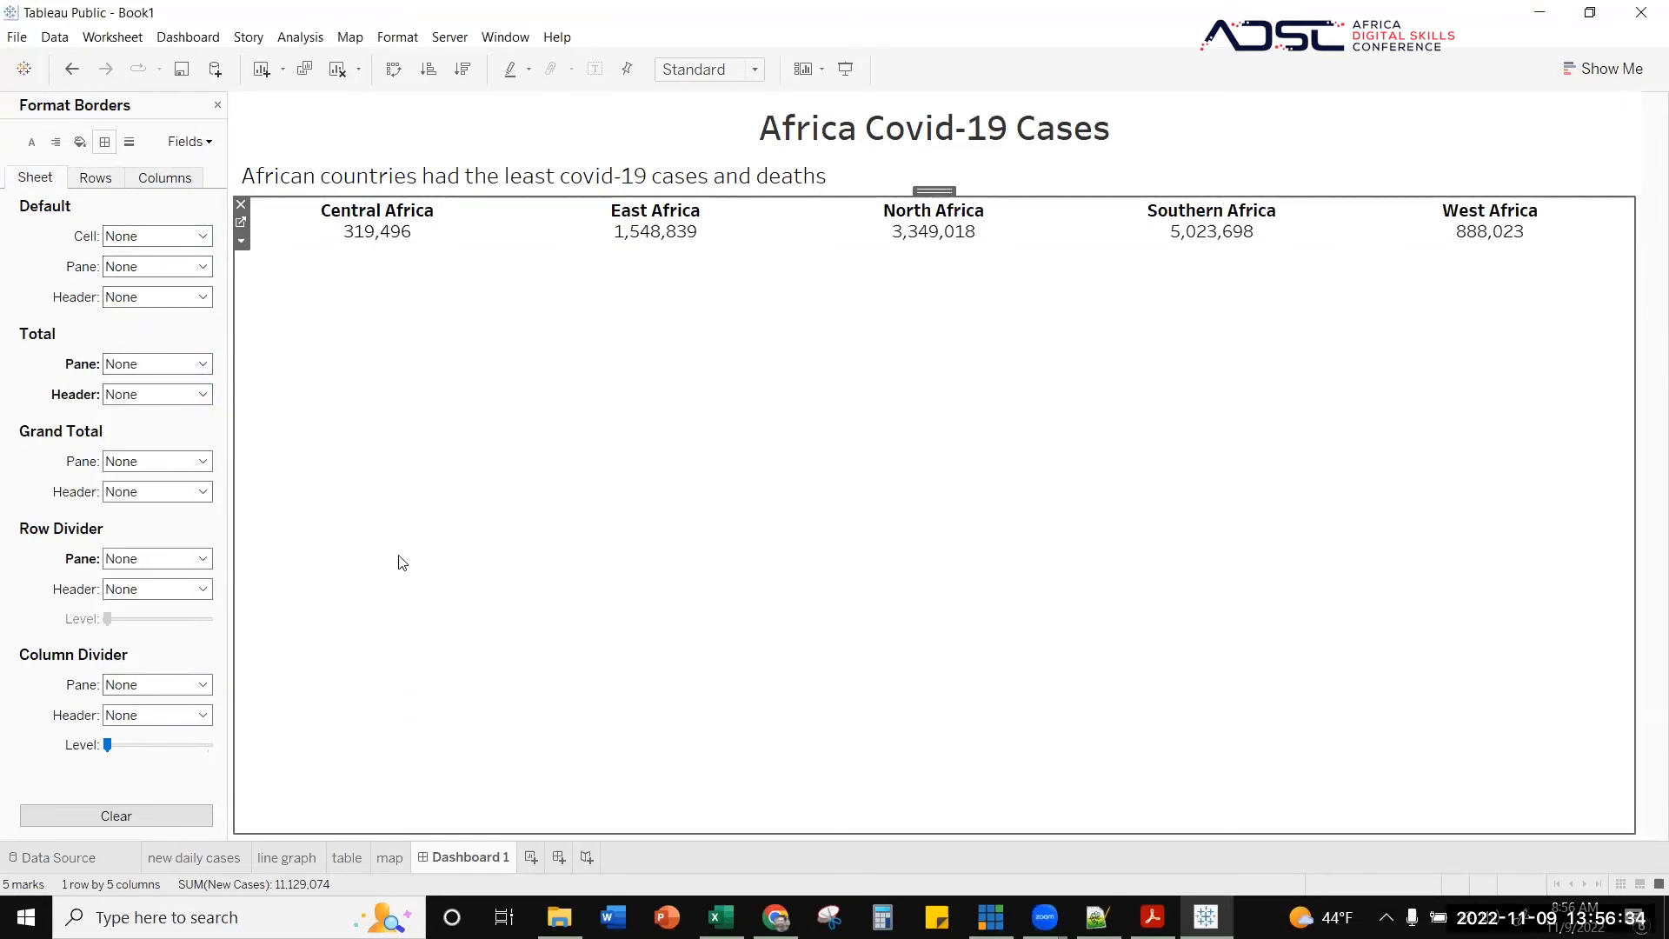
click(1297, 168)
click(1284, 250)
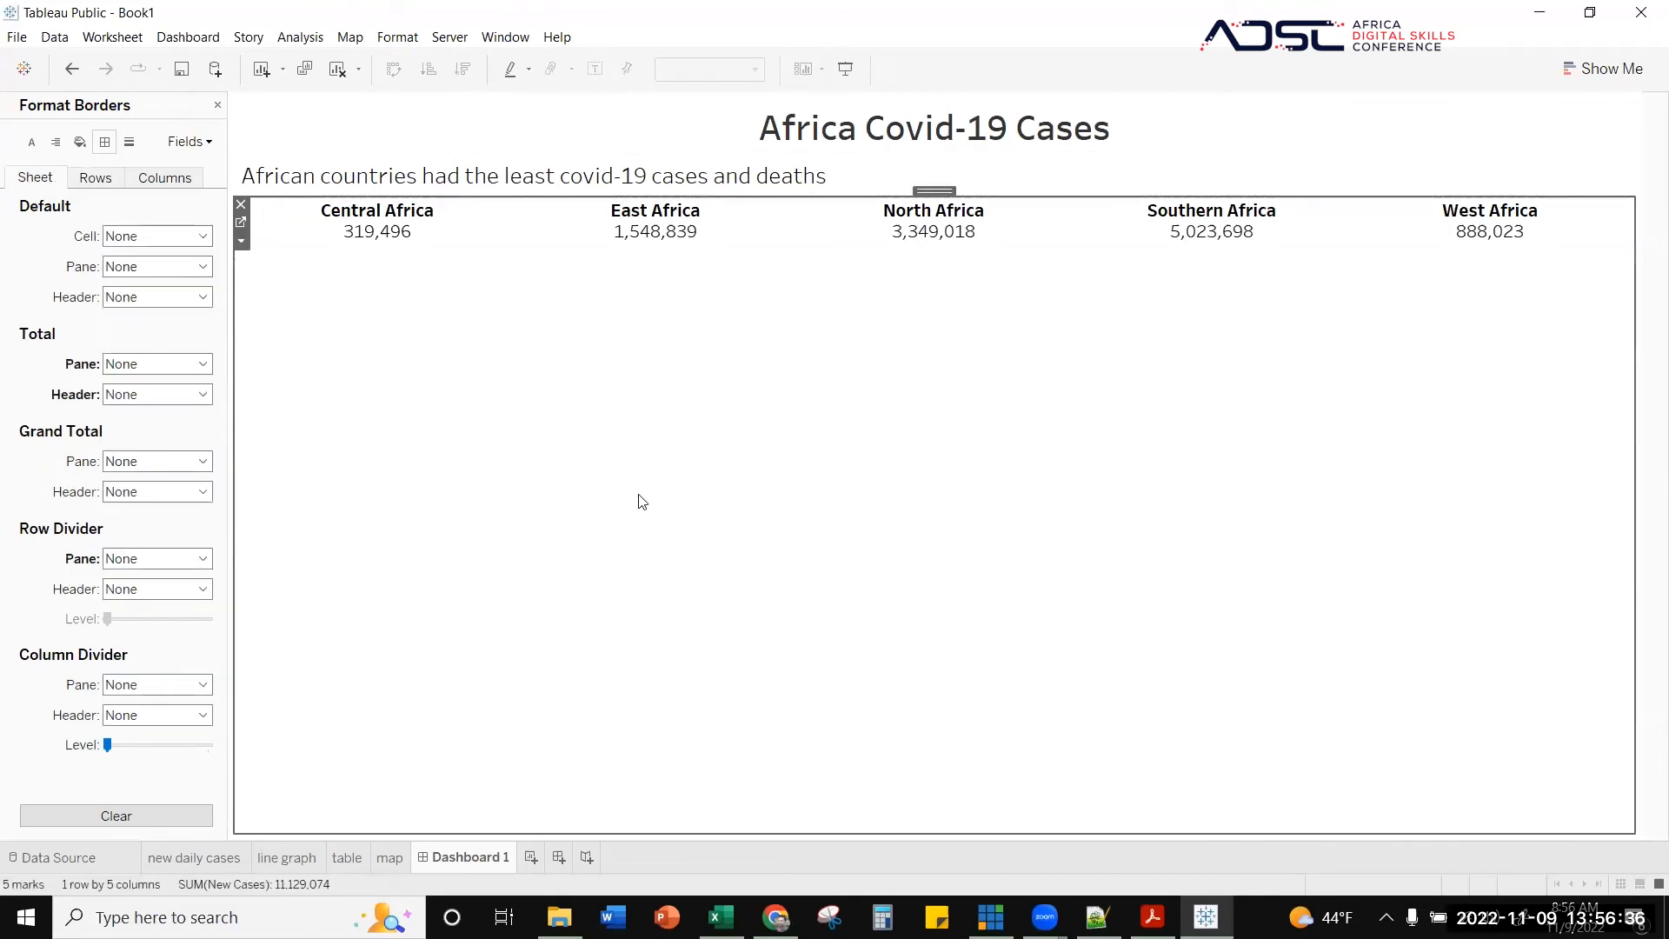
click(219, 106)
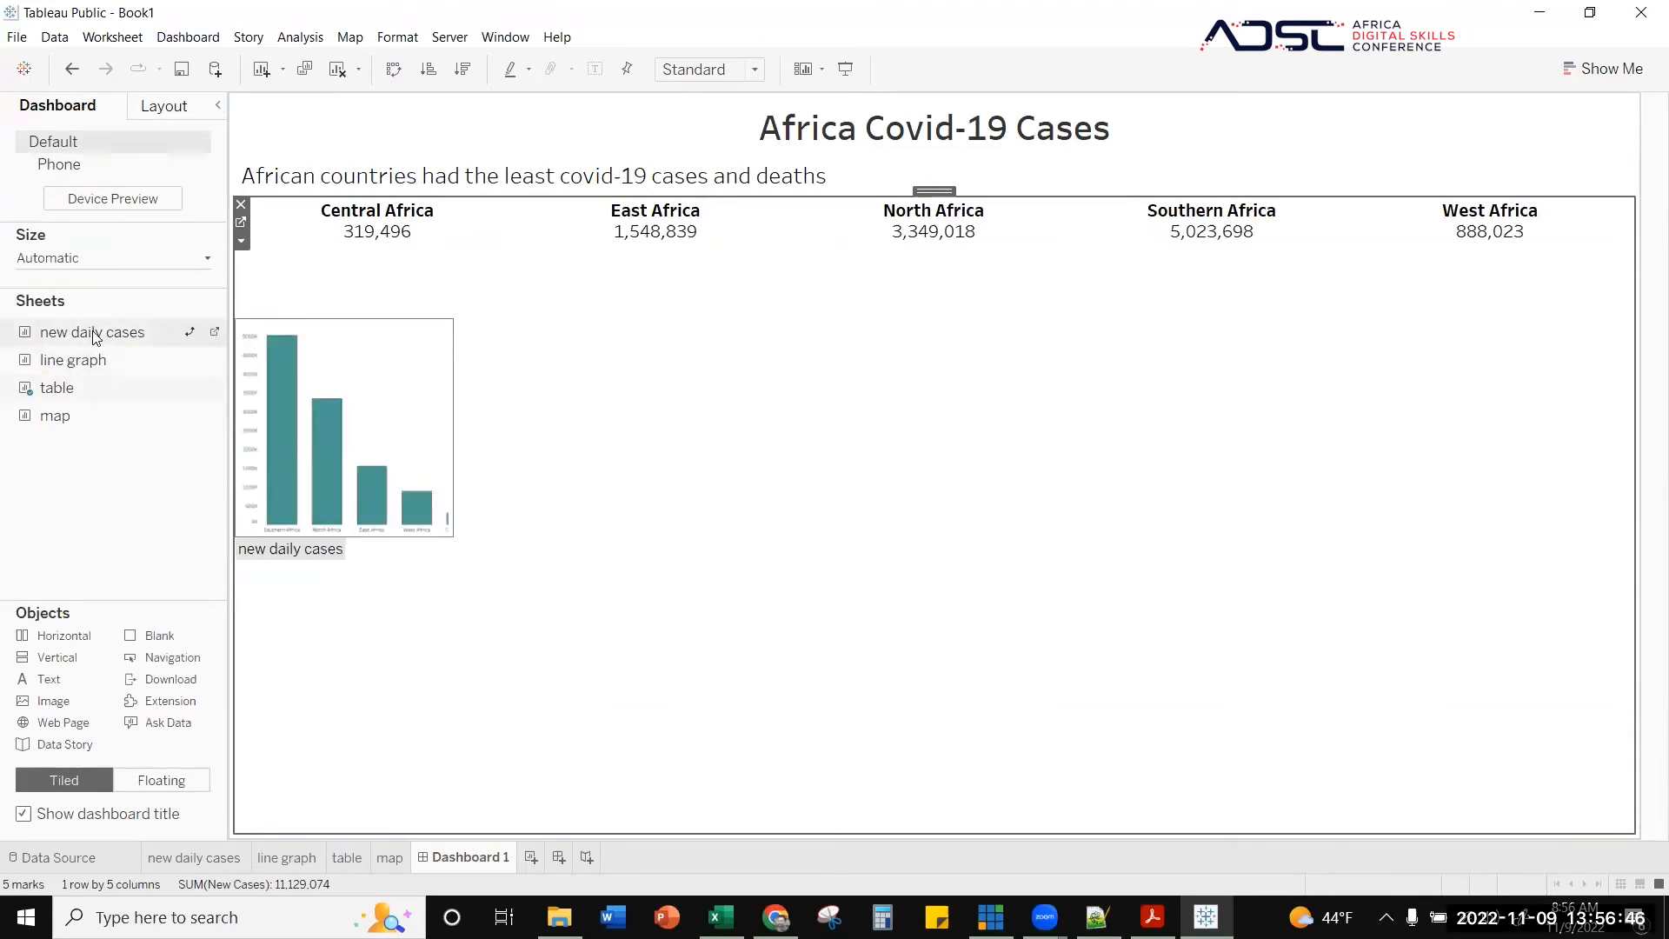
- Add the new daily cases sheet below the regional table and enlarge it upward to close the empty space
drag(96, 337, 652, 526)
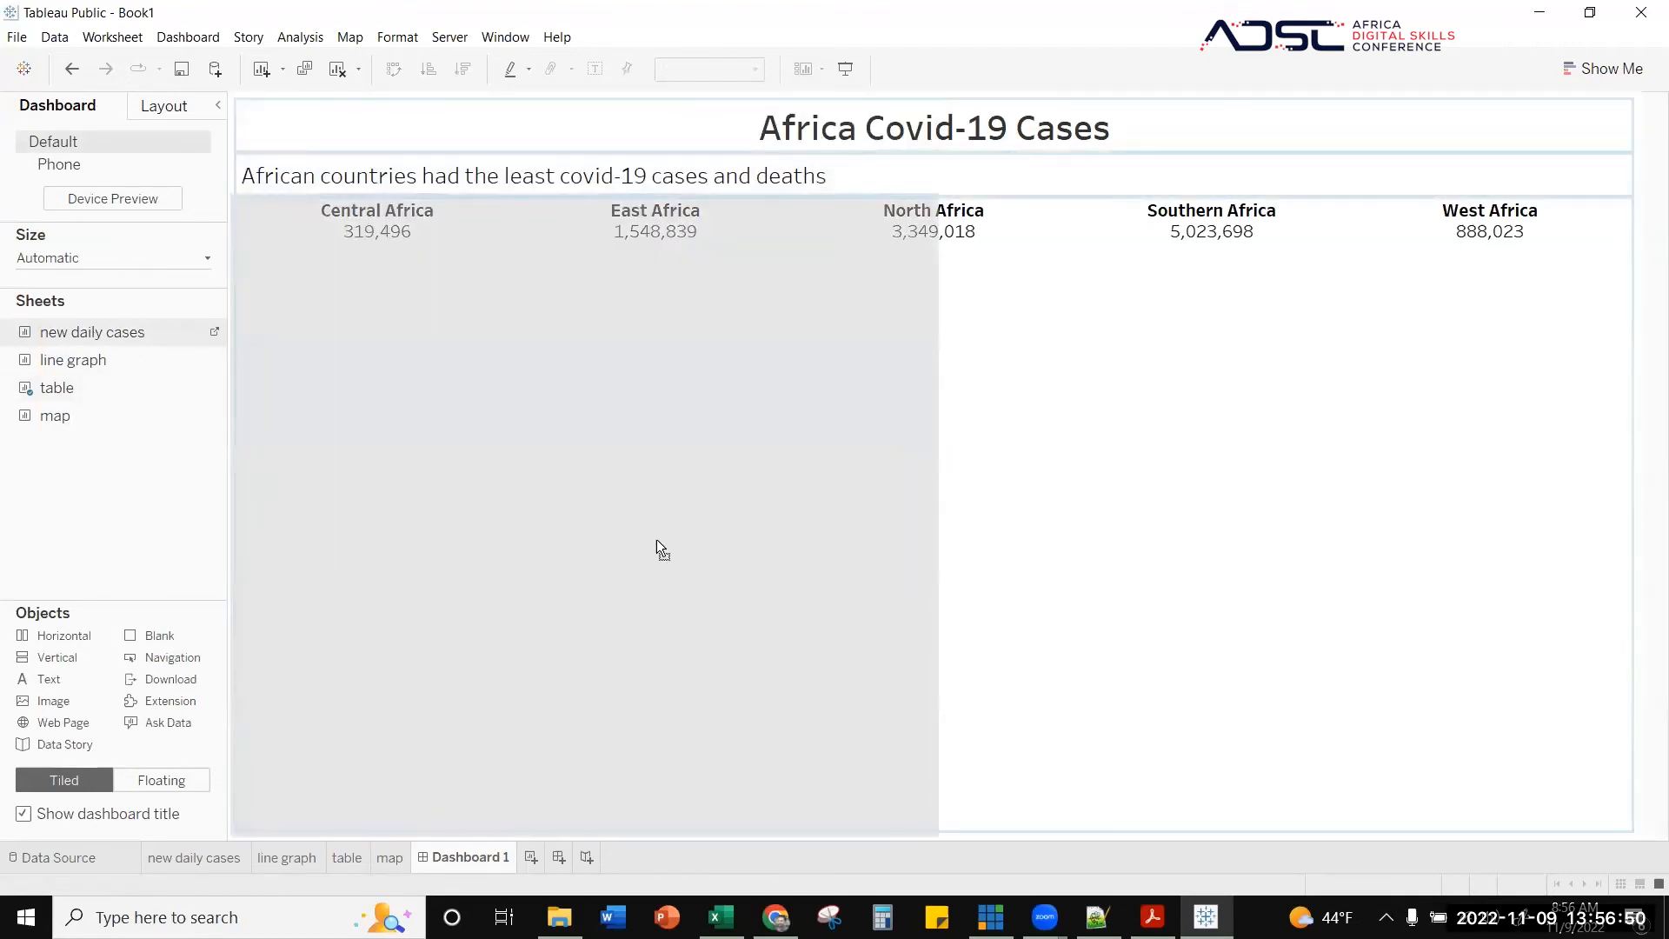
drag(497, 606, 950, 659)
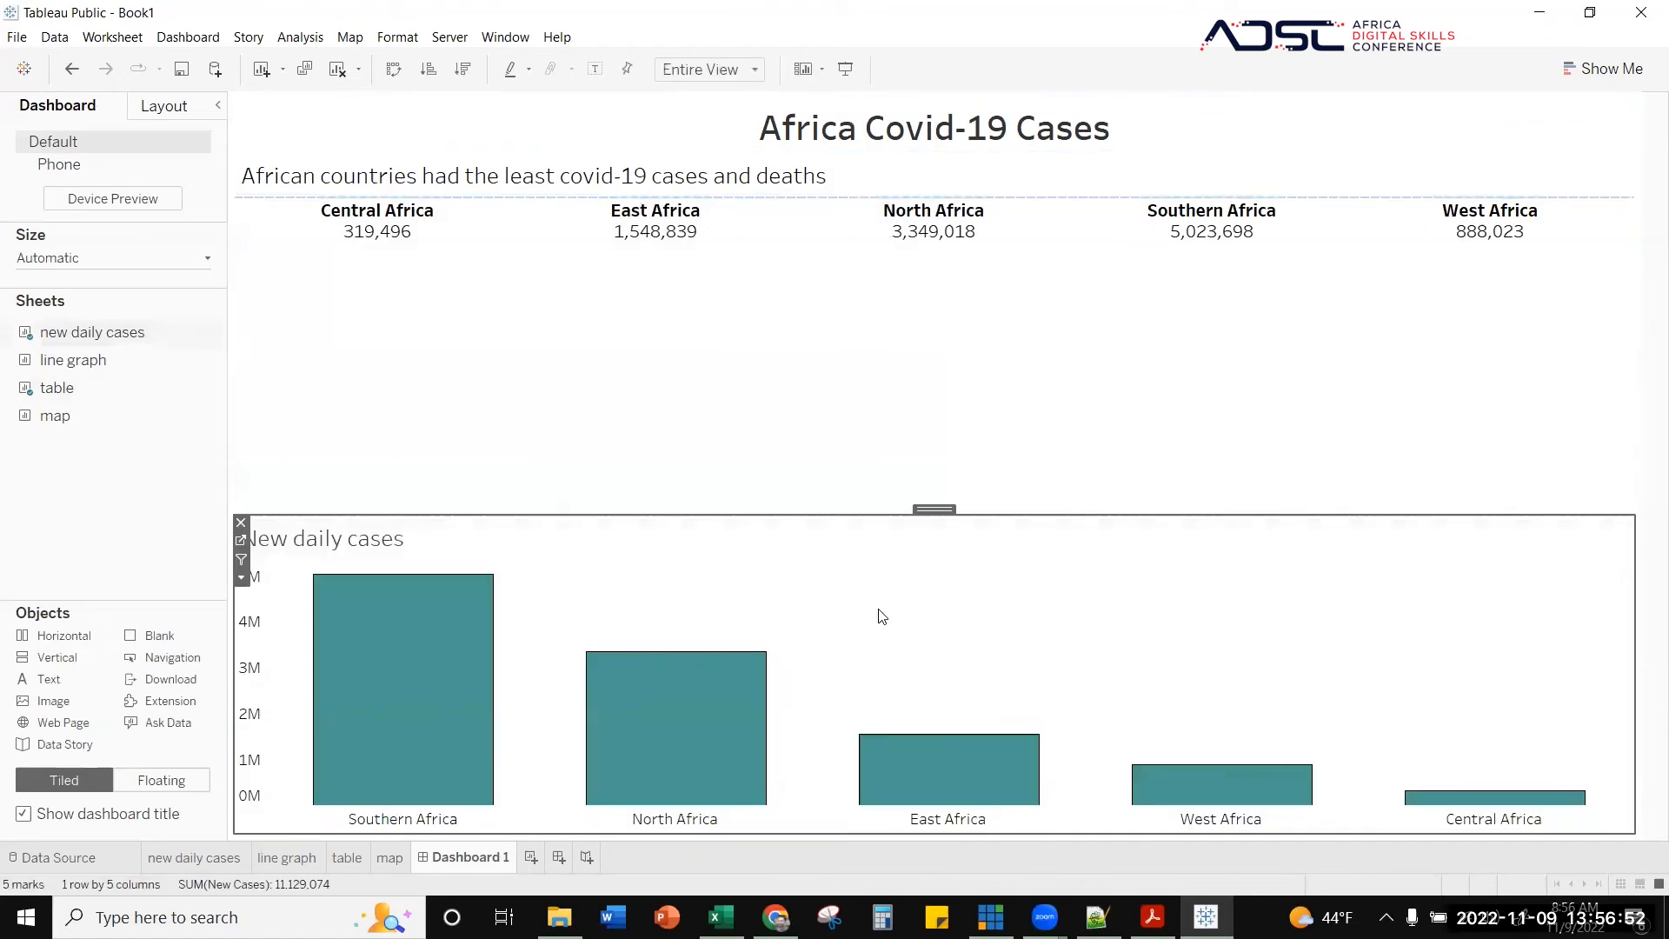
drag(862, 516, 887, 292)
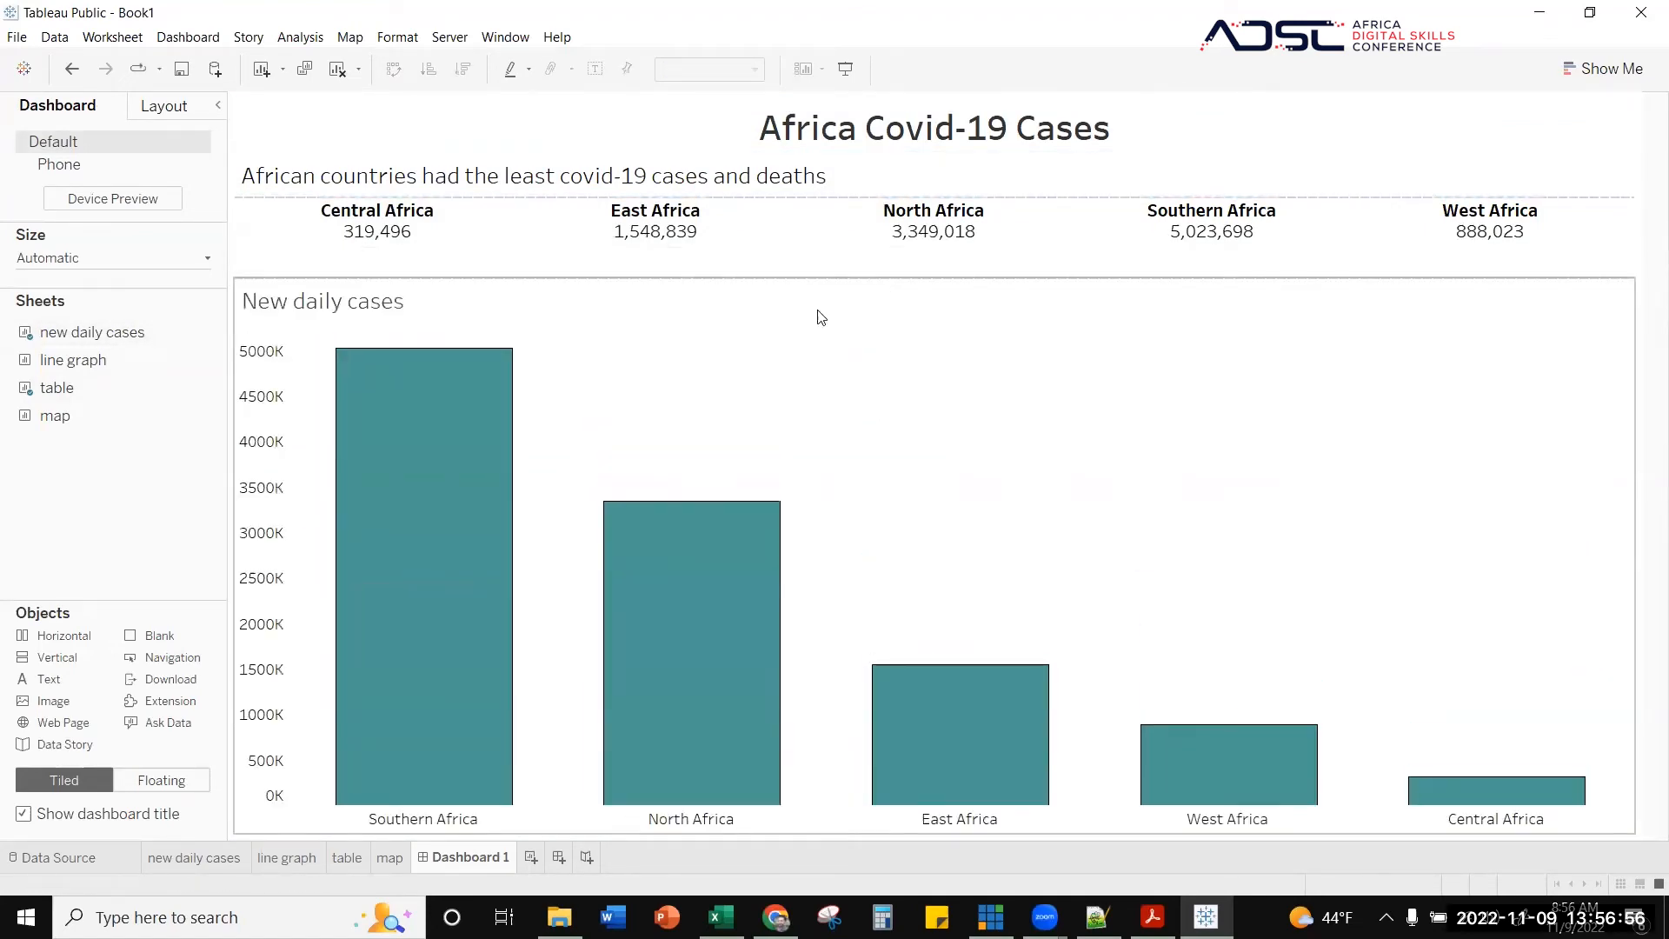
- Try placing the line graph sheet beside the new daily cases chart, and remove it from the dashboard
mouse_move(99, 348)
mouse_move(59, 394)
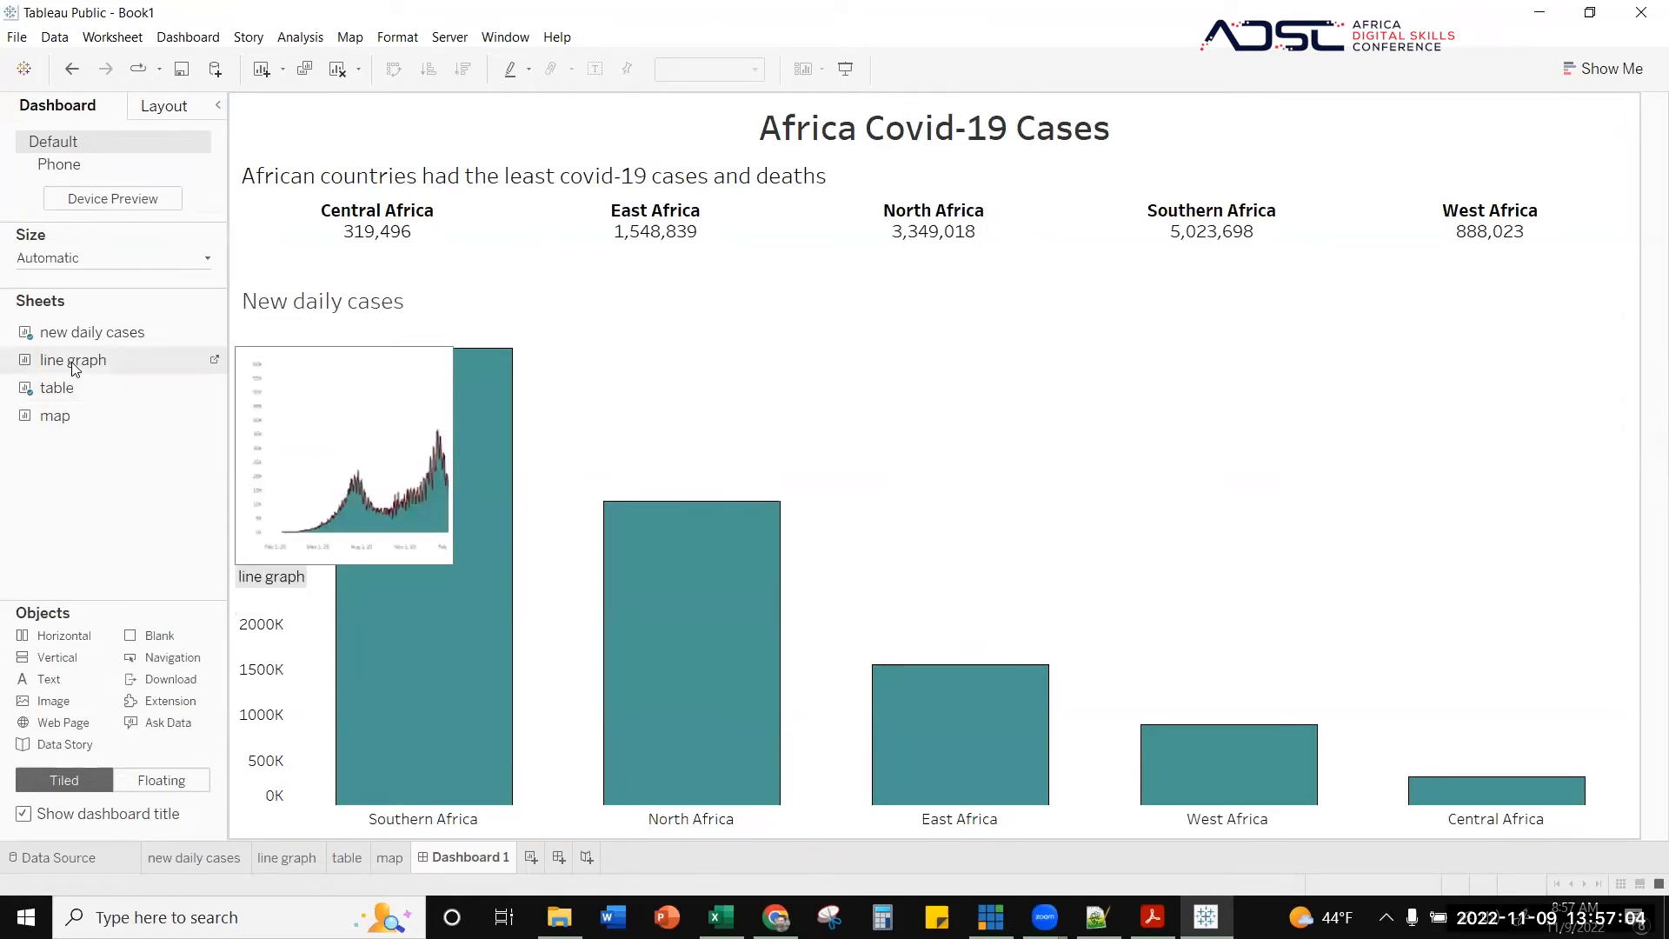
mouse_move(71, 360)
mouse_down()
mouse_move(943, 450)
mouse_move(1282, 539)
mouse_up()
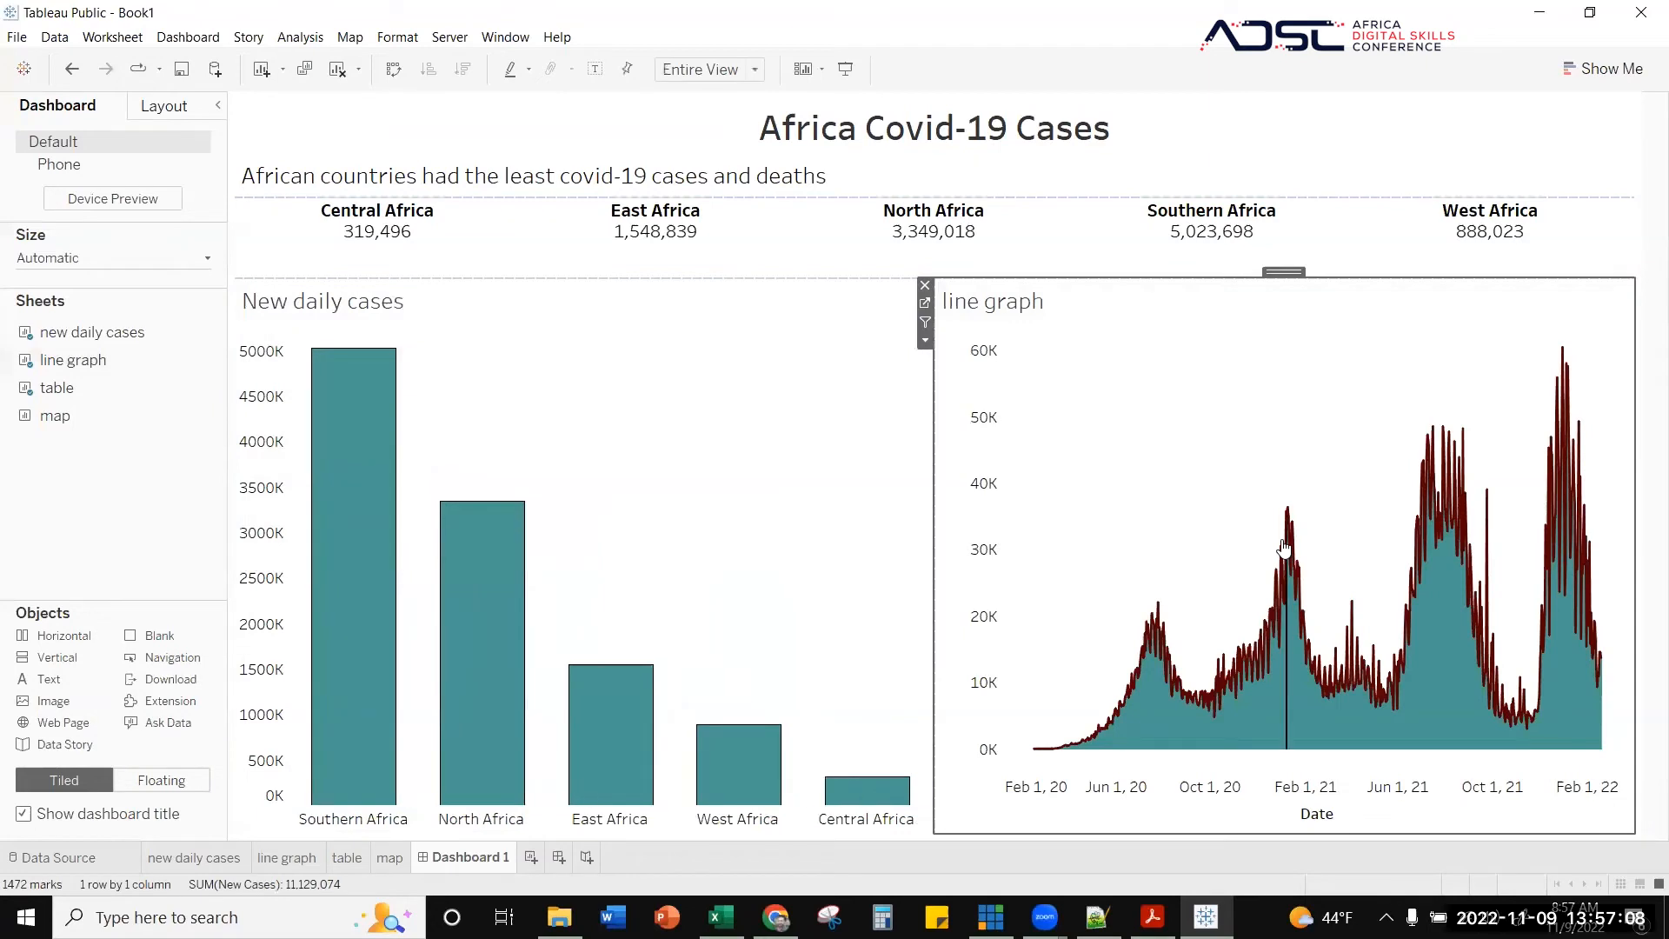
click(926, 285)
- Try placing the map sheet beside the new daily cases chart, and remove it from the dashboard
mouse_move(66, 370)
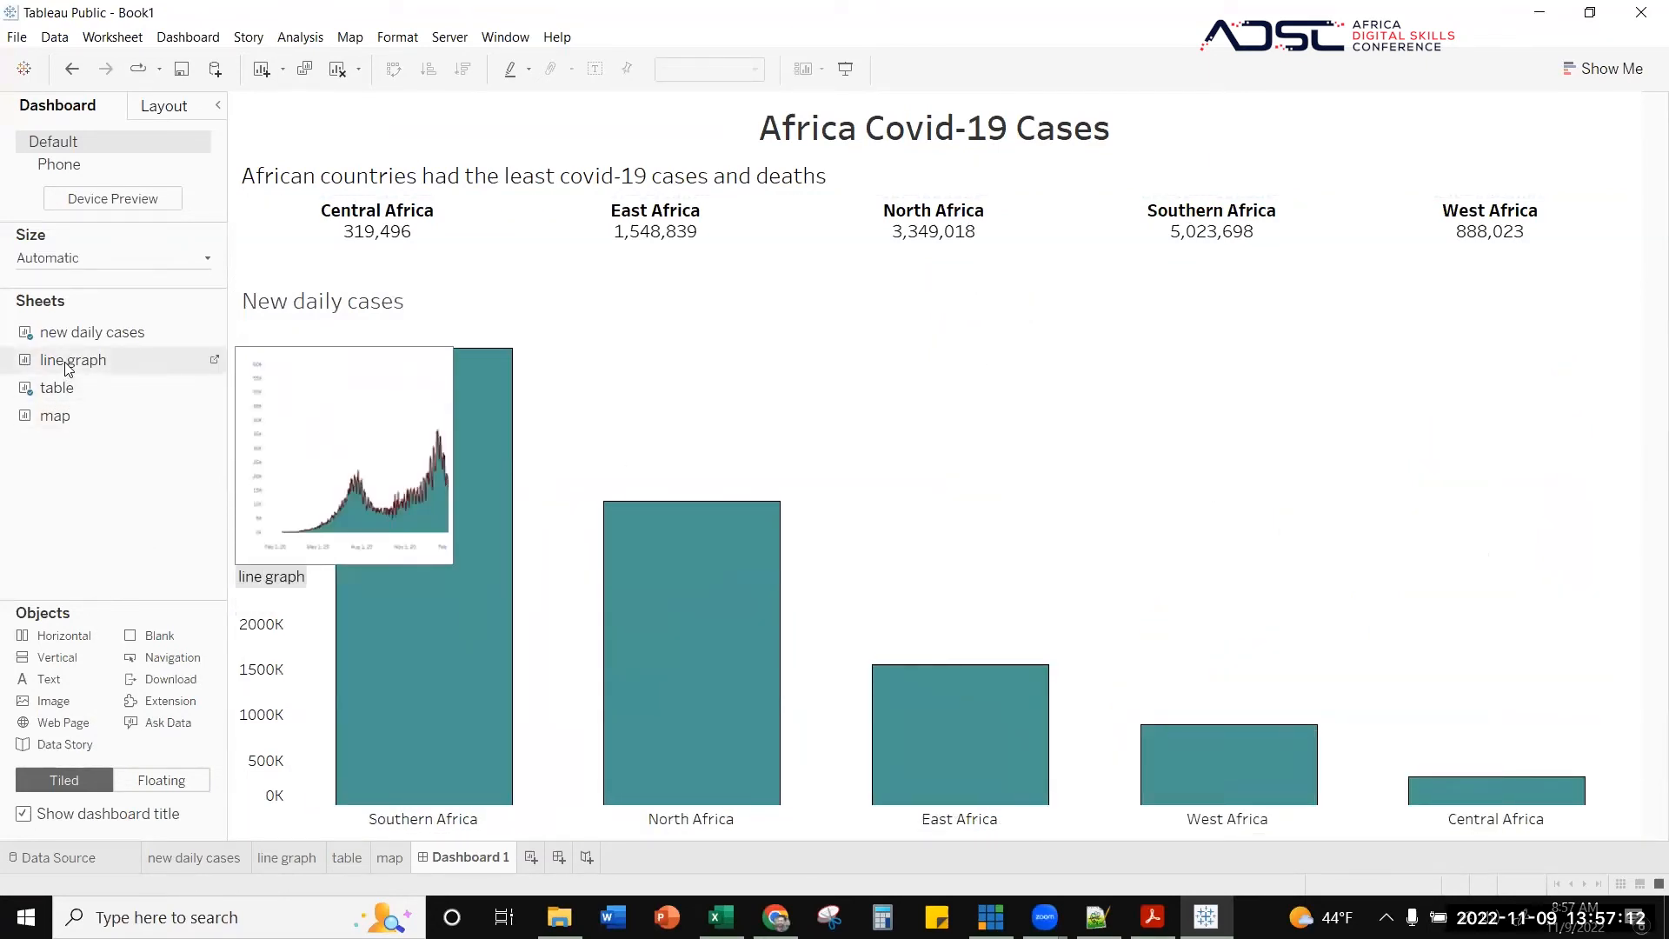
drag(1649, 665, 1407, 631)
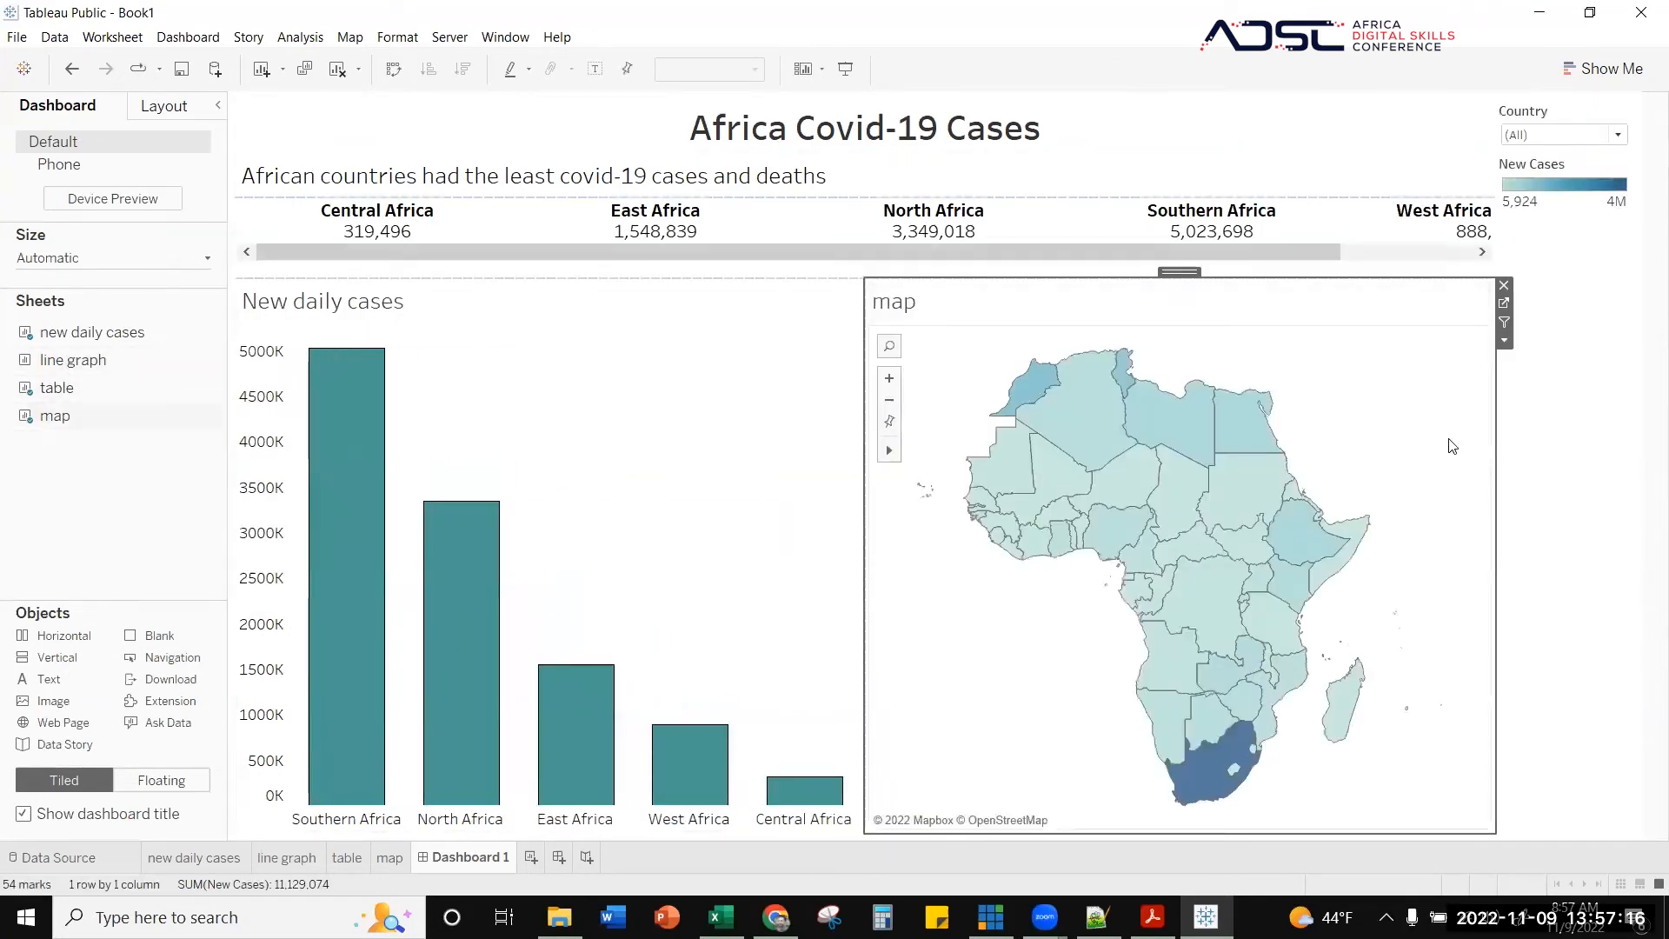
mouse_move(46, 424)
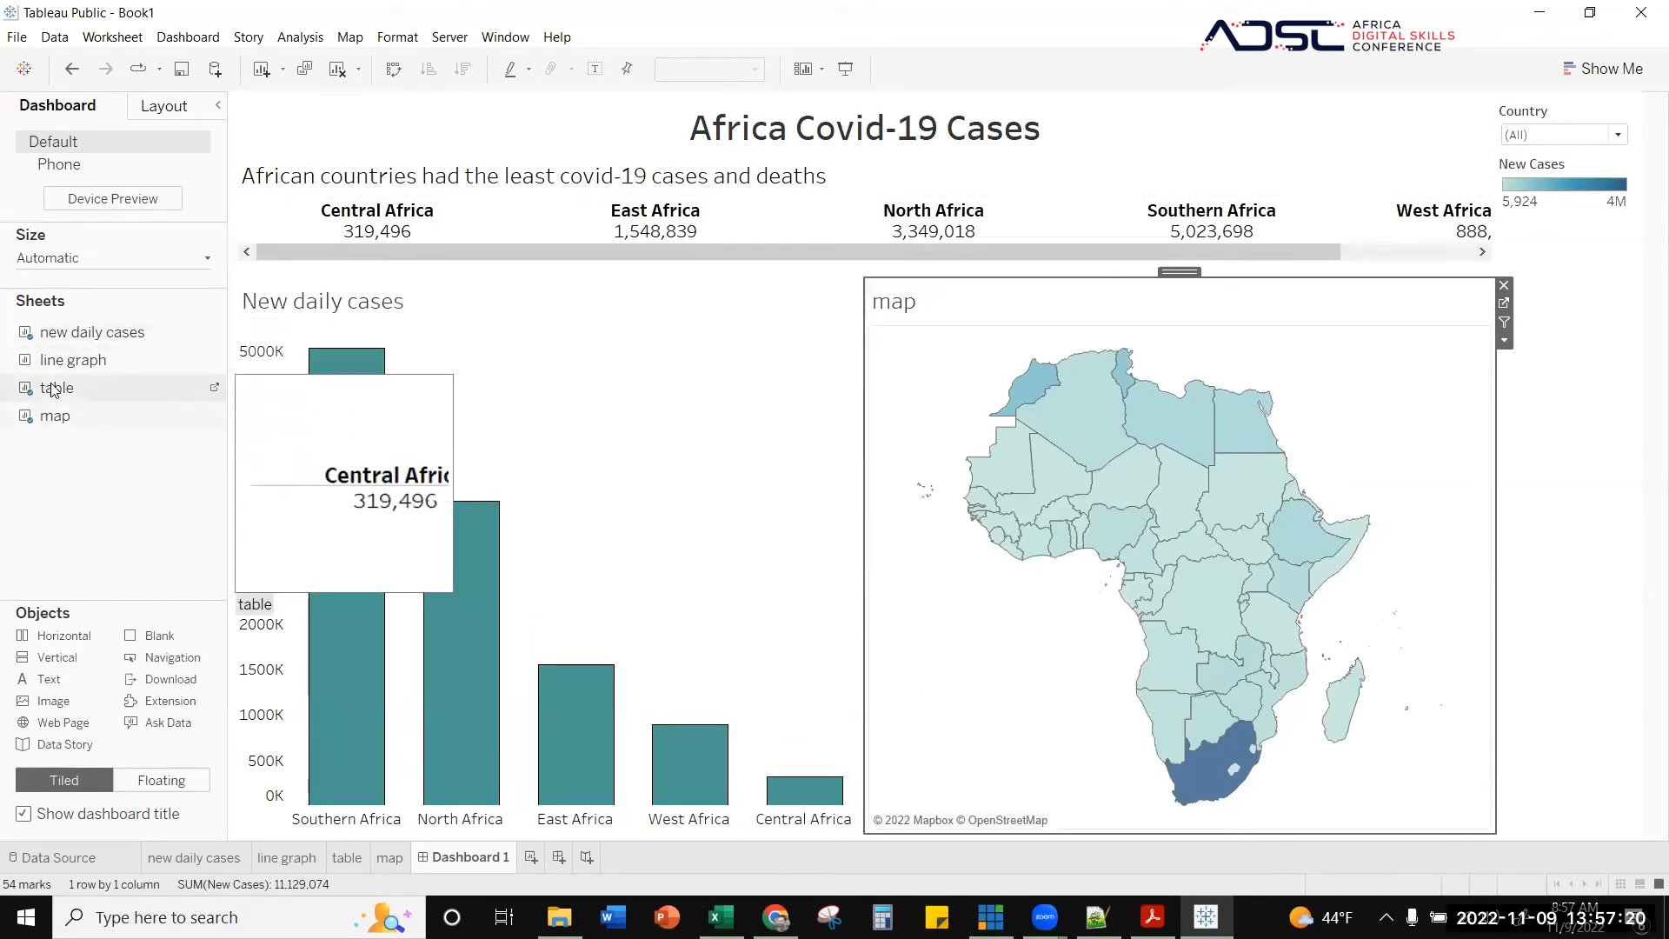
click(1504, 285)
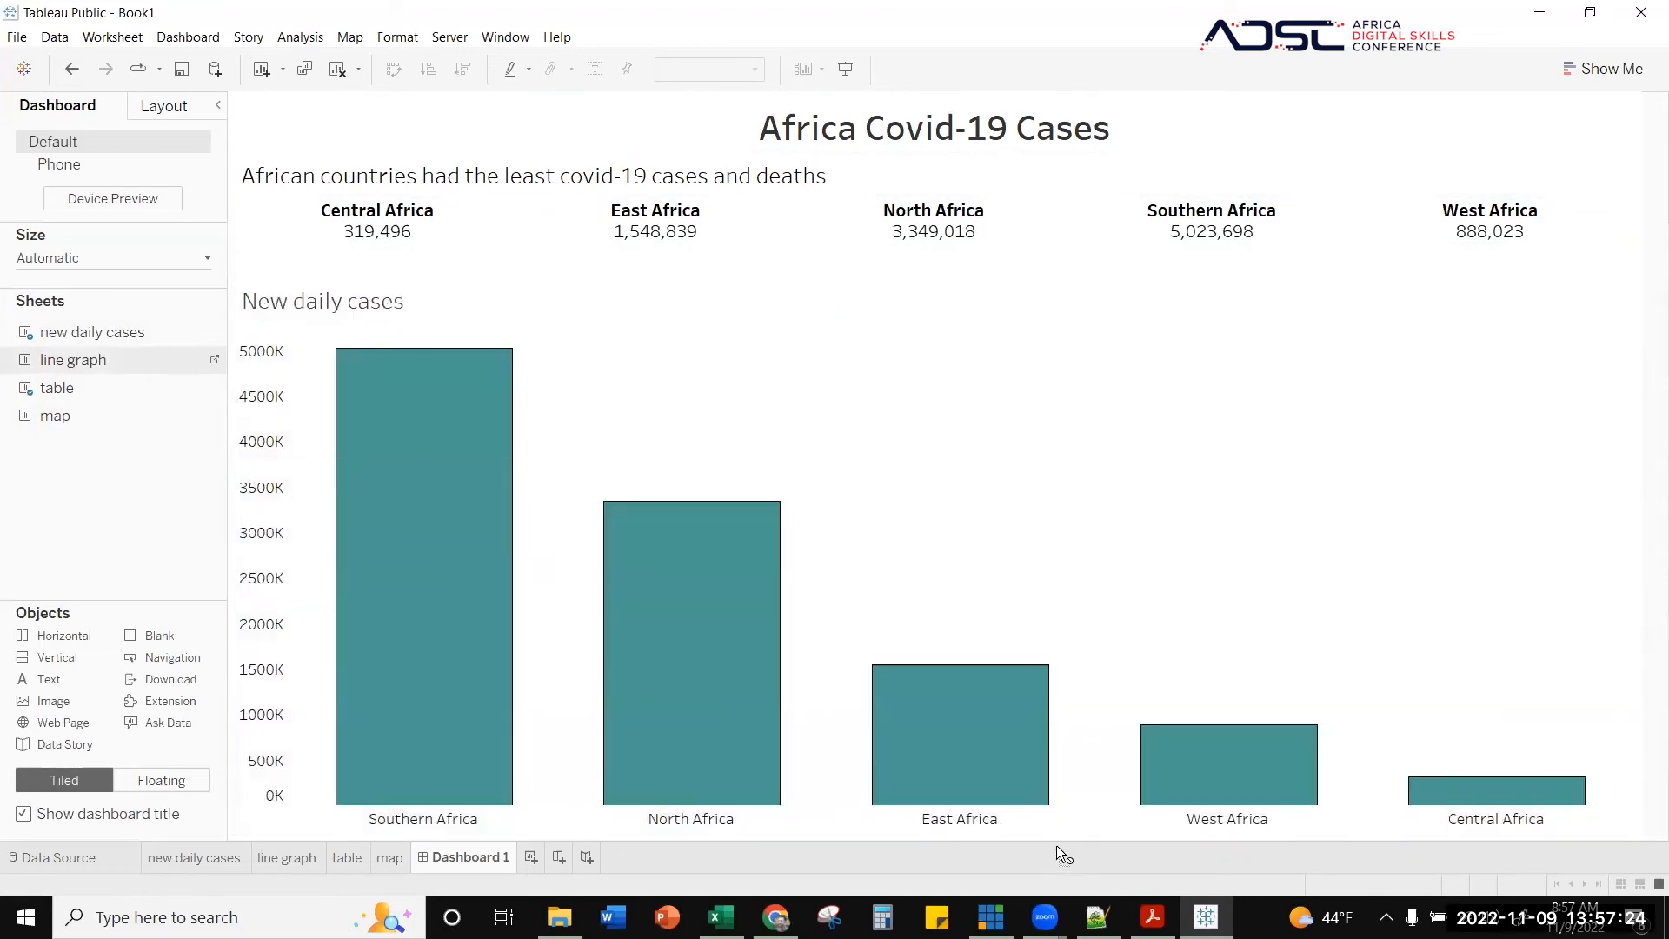
- Place the line graph across the full width below the bar chart, and the map beside the bar chart
drag(1057, 853, 1042, 755)
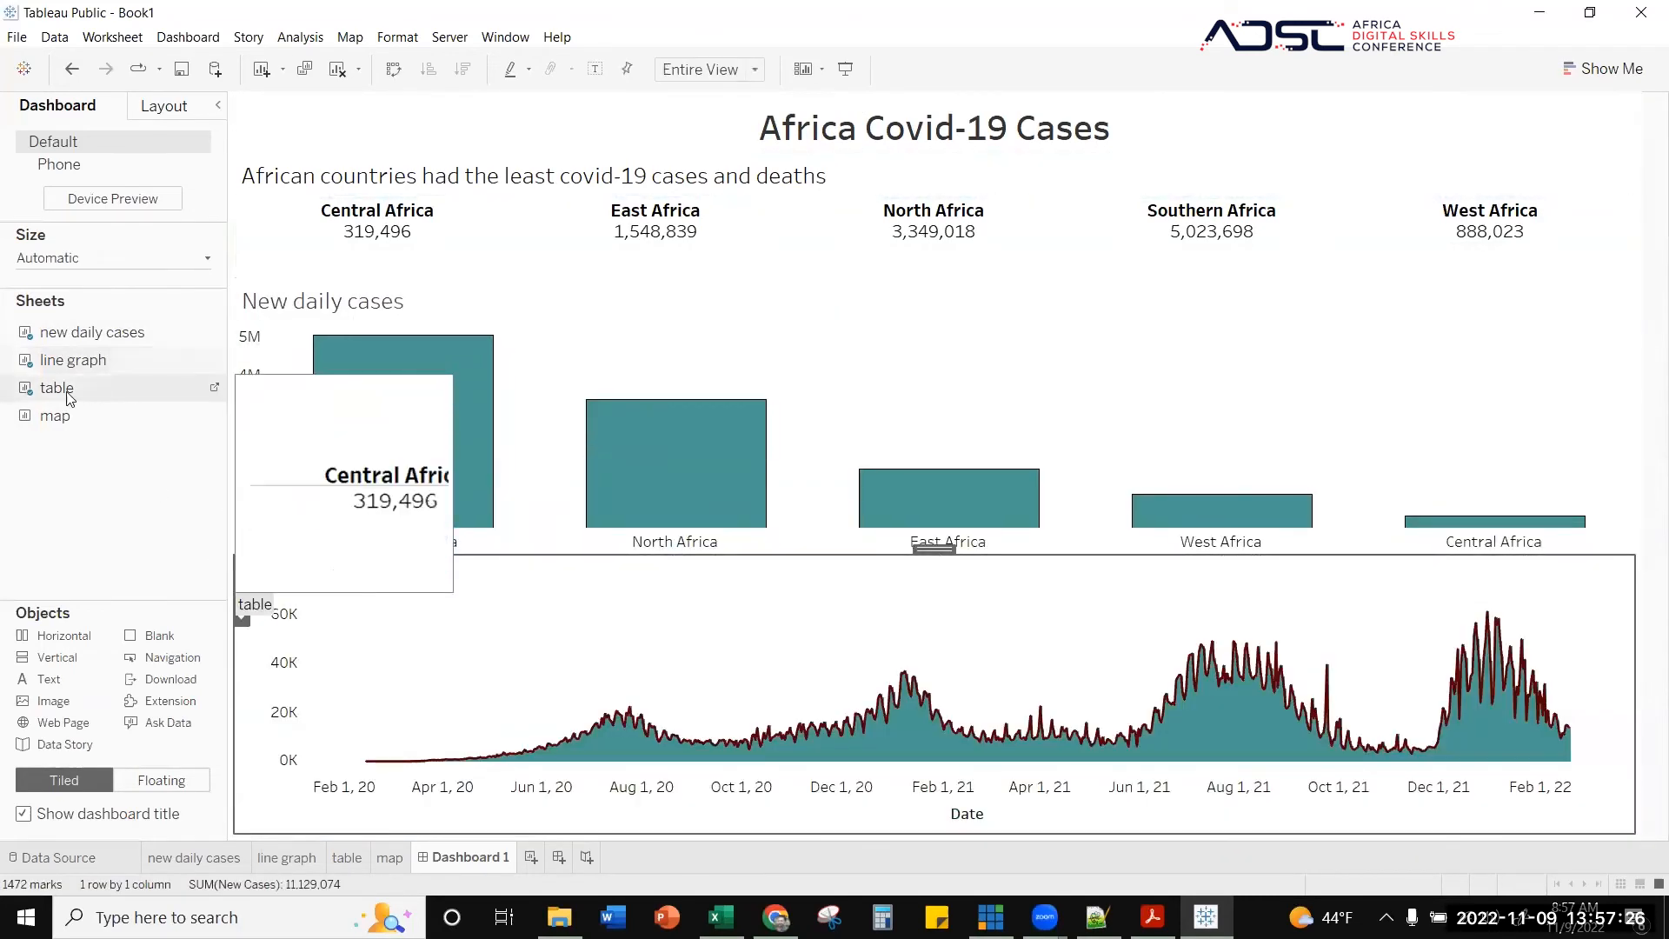
drag(55, 416, 1594, 403)
drag(1477, 327, 1194, 436)
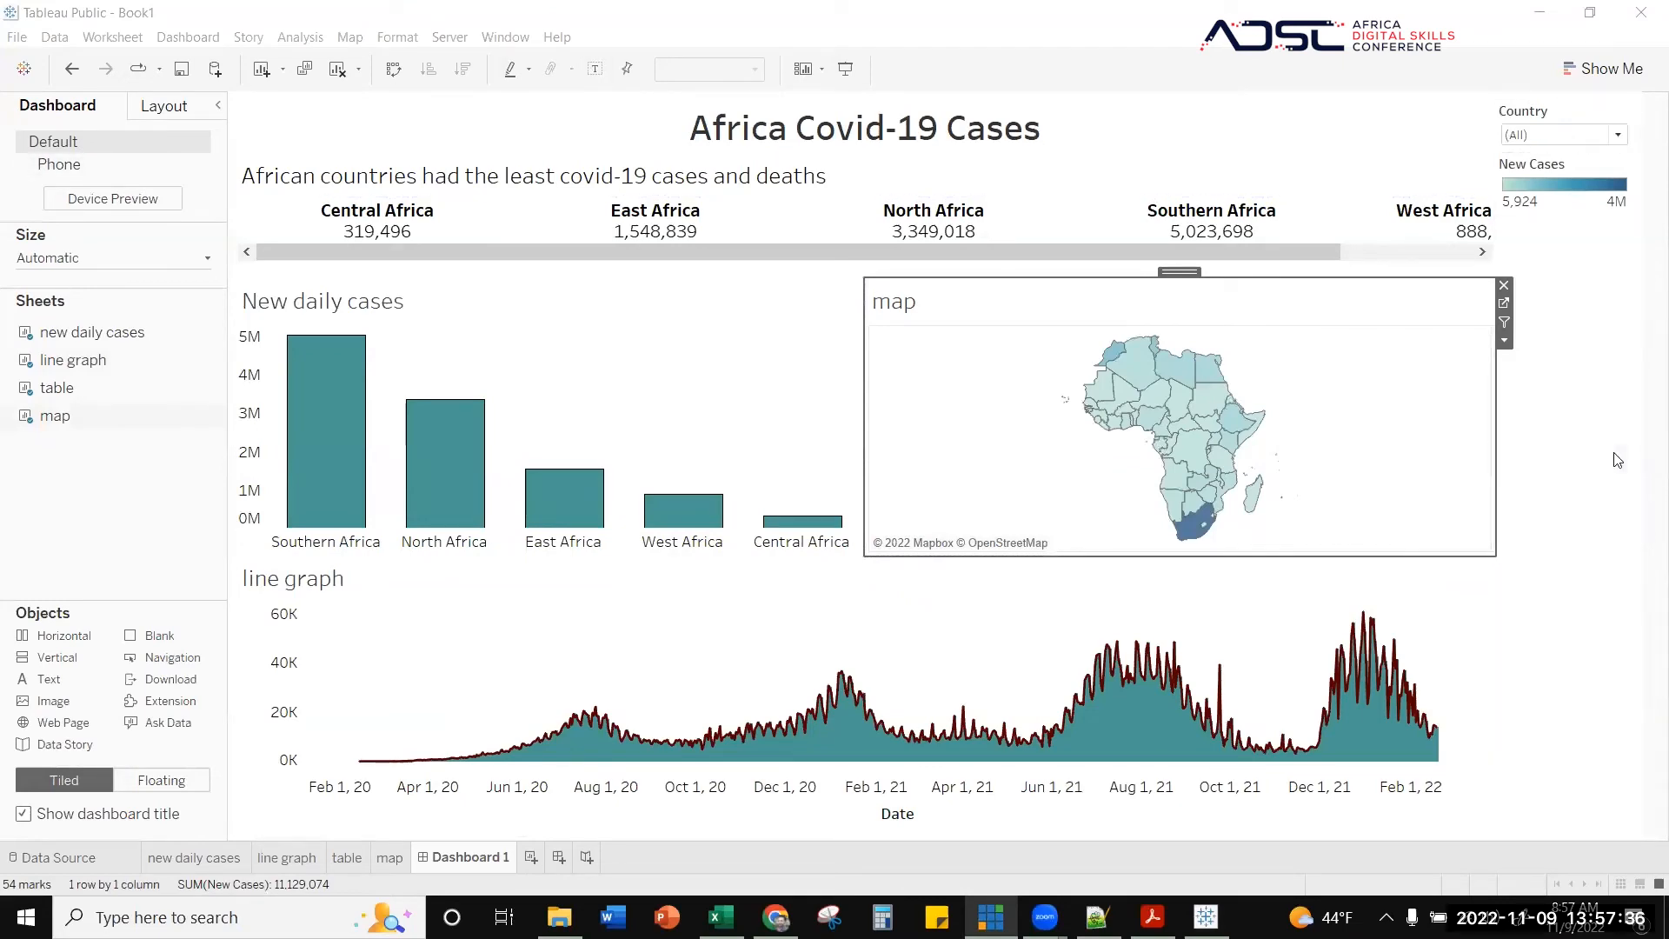
- Preview the dashboard in presentation mode and return to editing
click(858, 75)
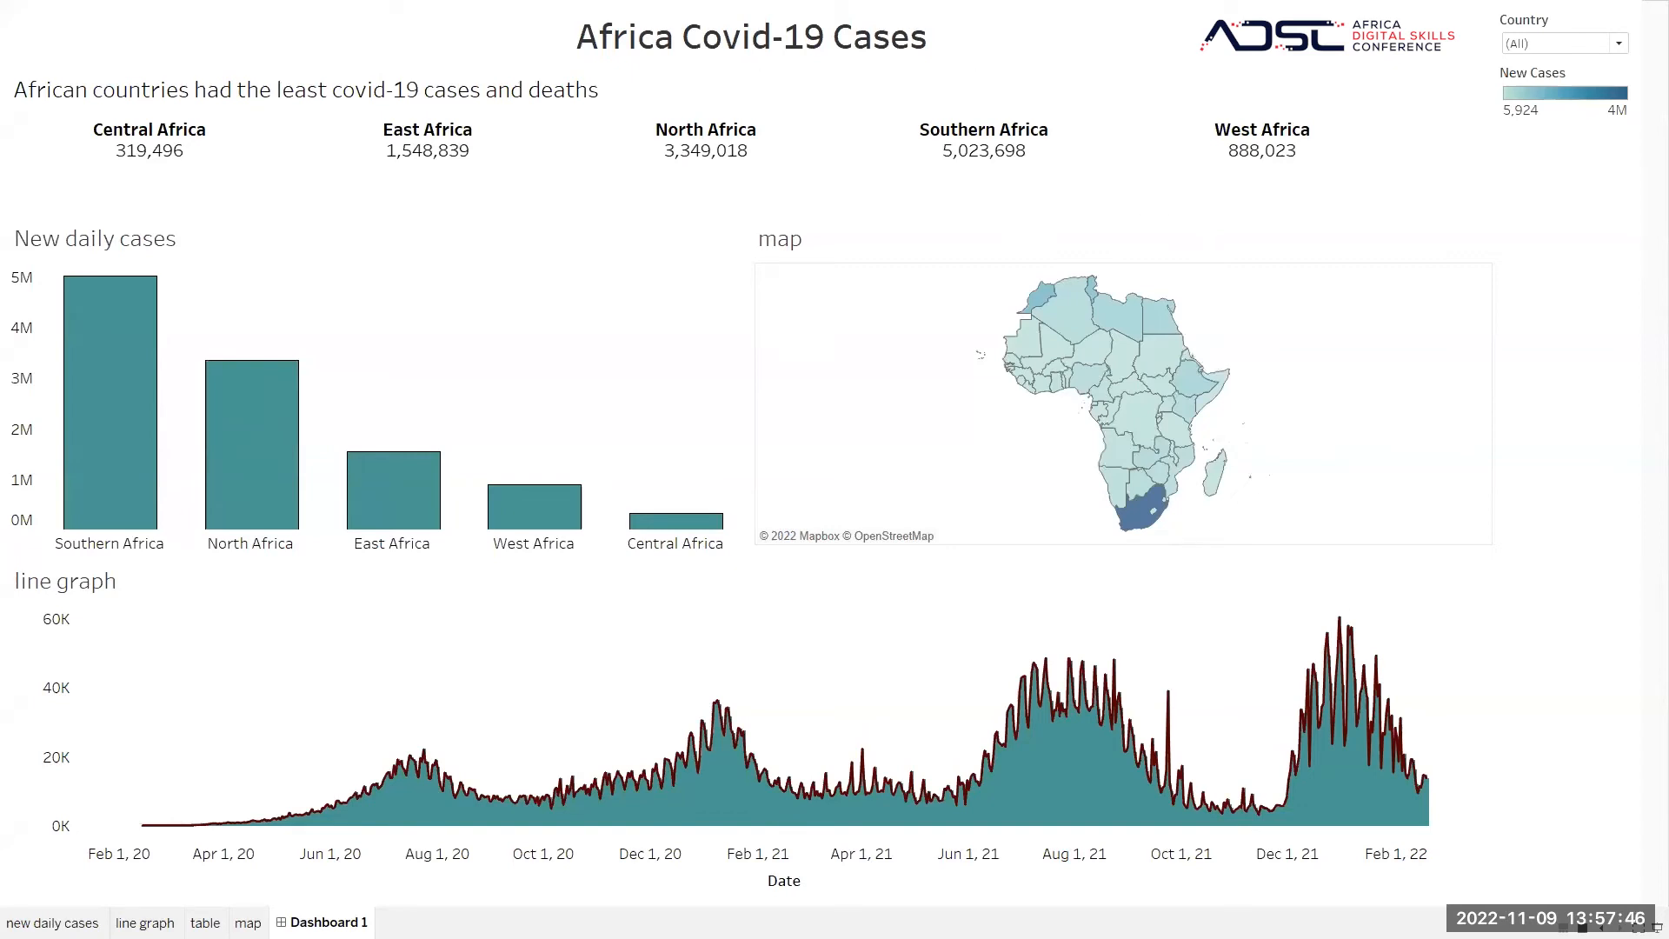
key(Escape)
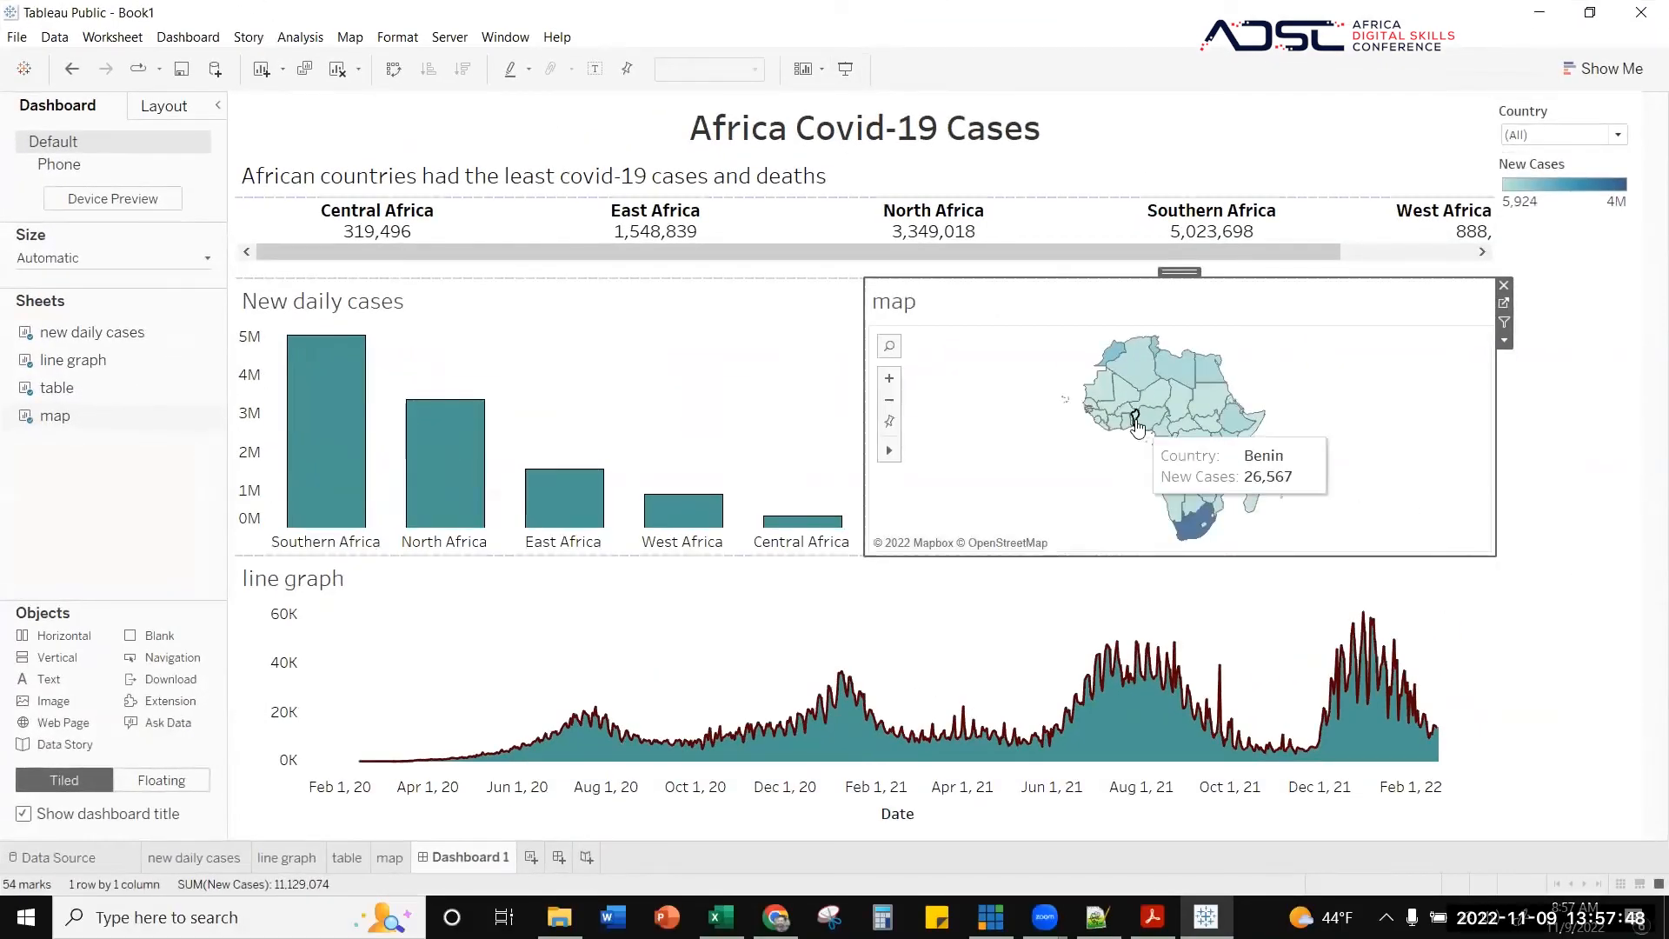
- Hide the titles of the map, new daily cases and line graph views on the dashboard
right_click(904, 302)
key(Escape)
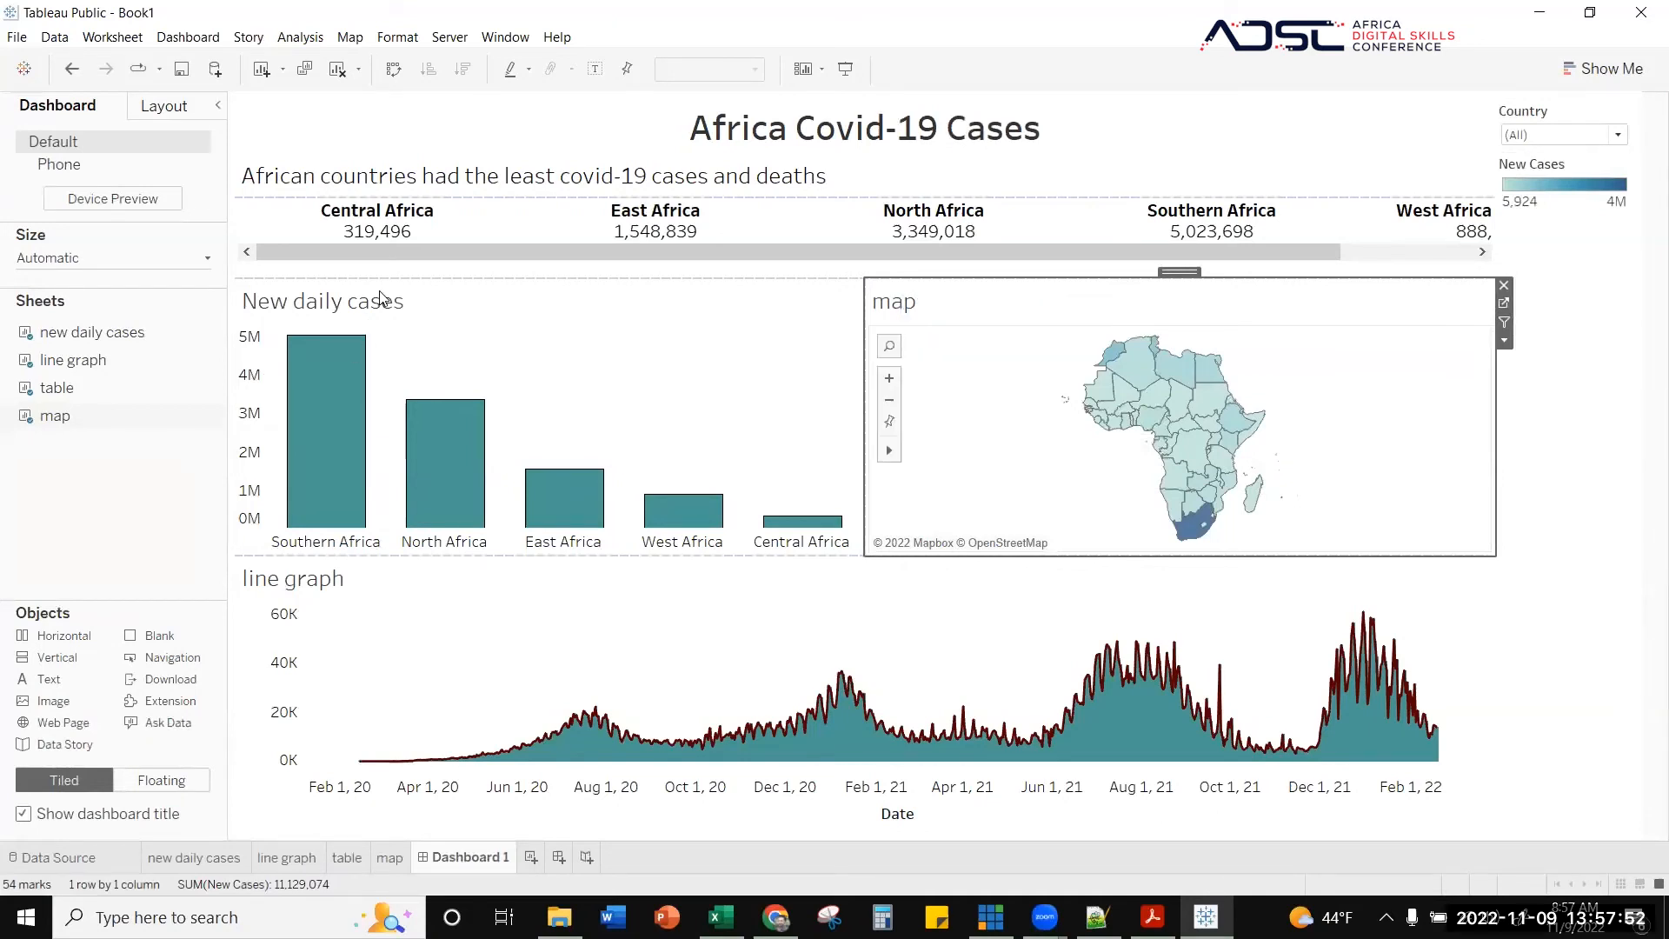
right_click(371, 303)
click(438, 358)
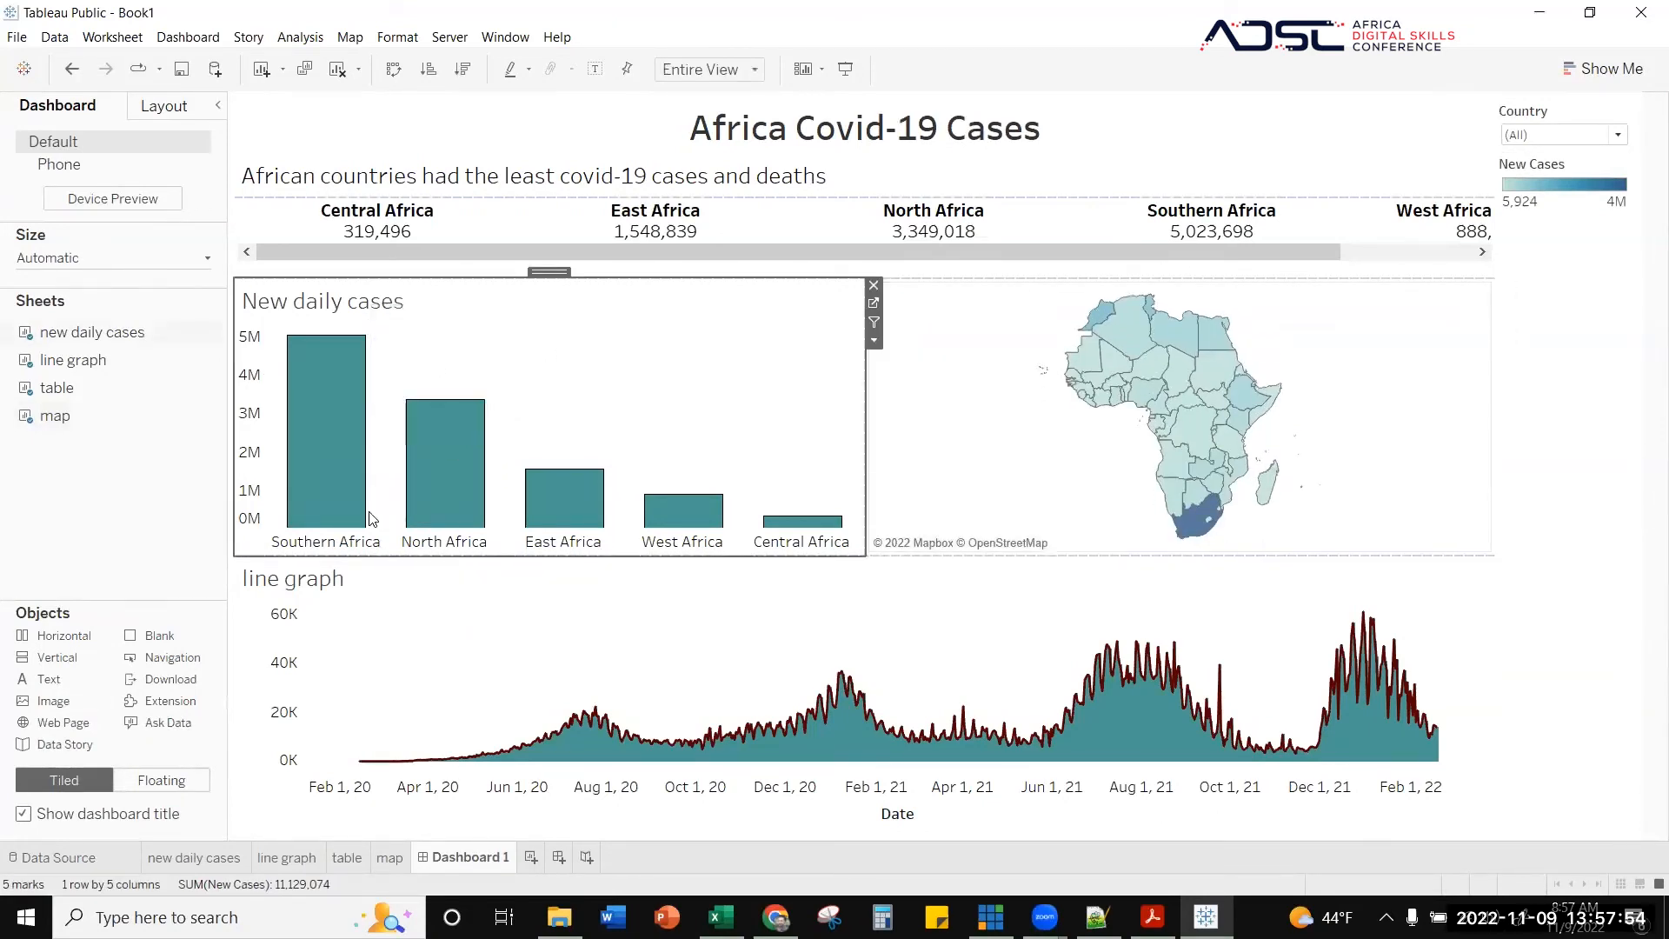
click(315, 580)
right_click(315, 581)
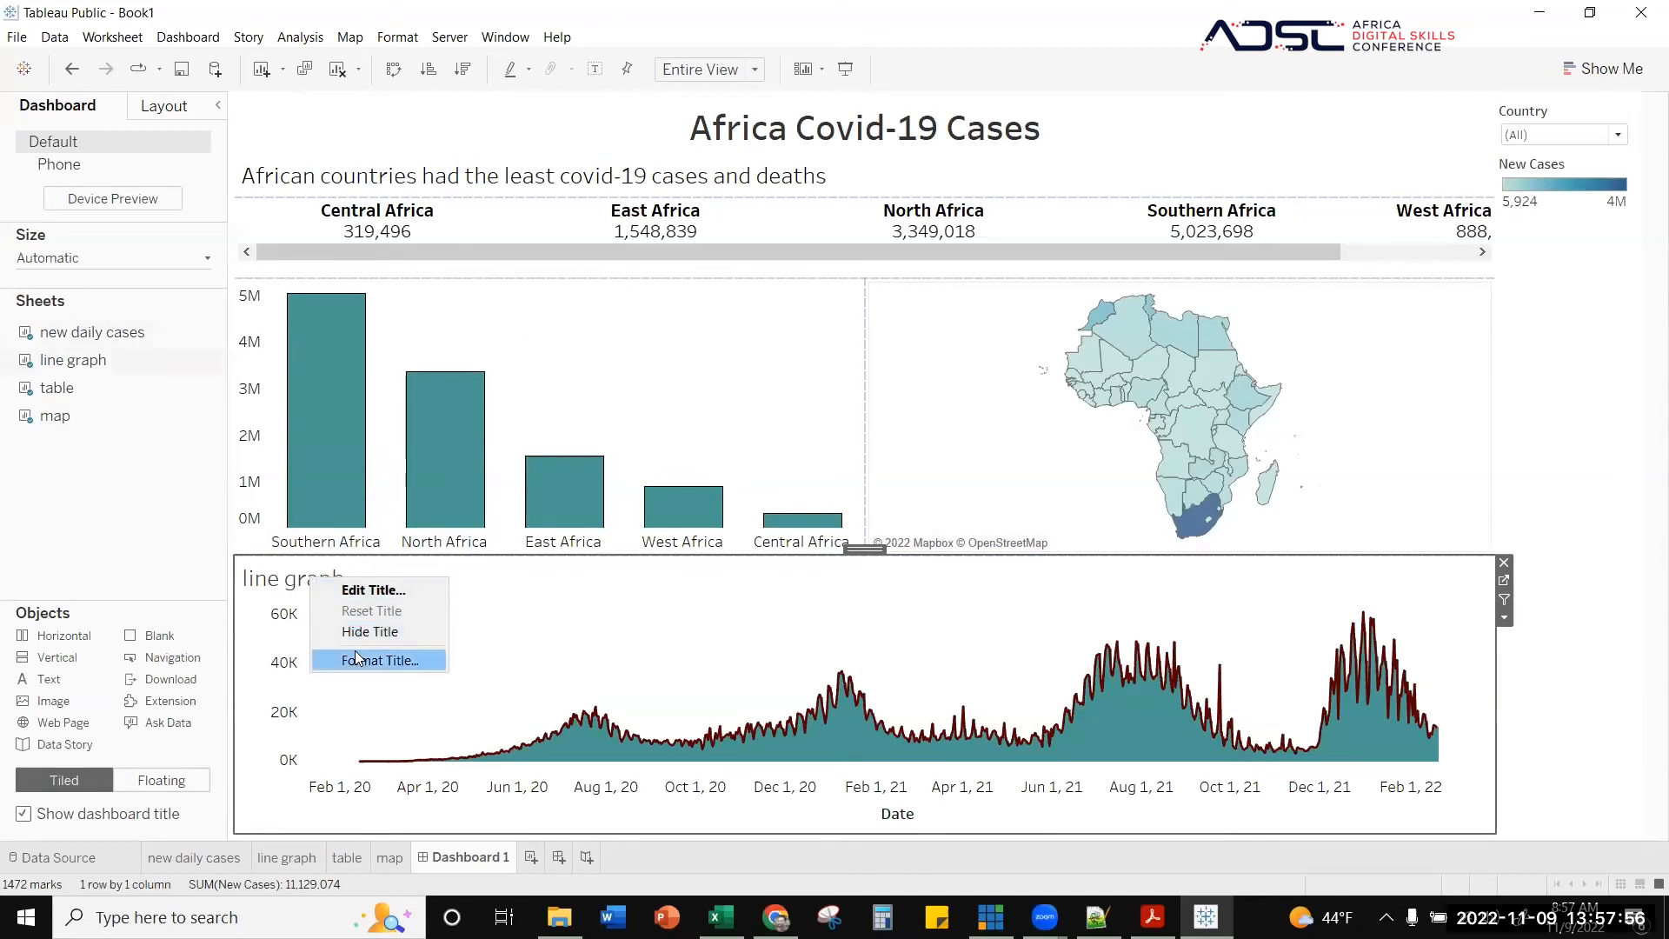
click(369, 633)
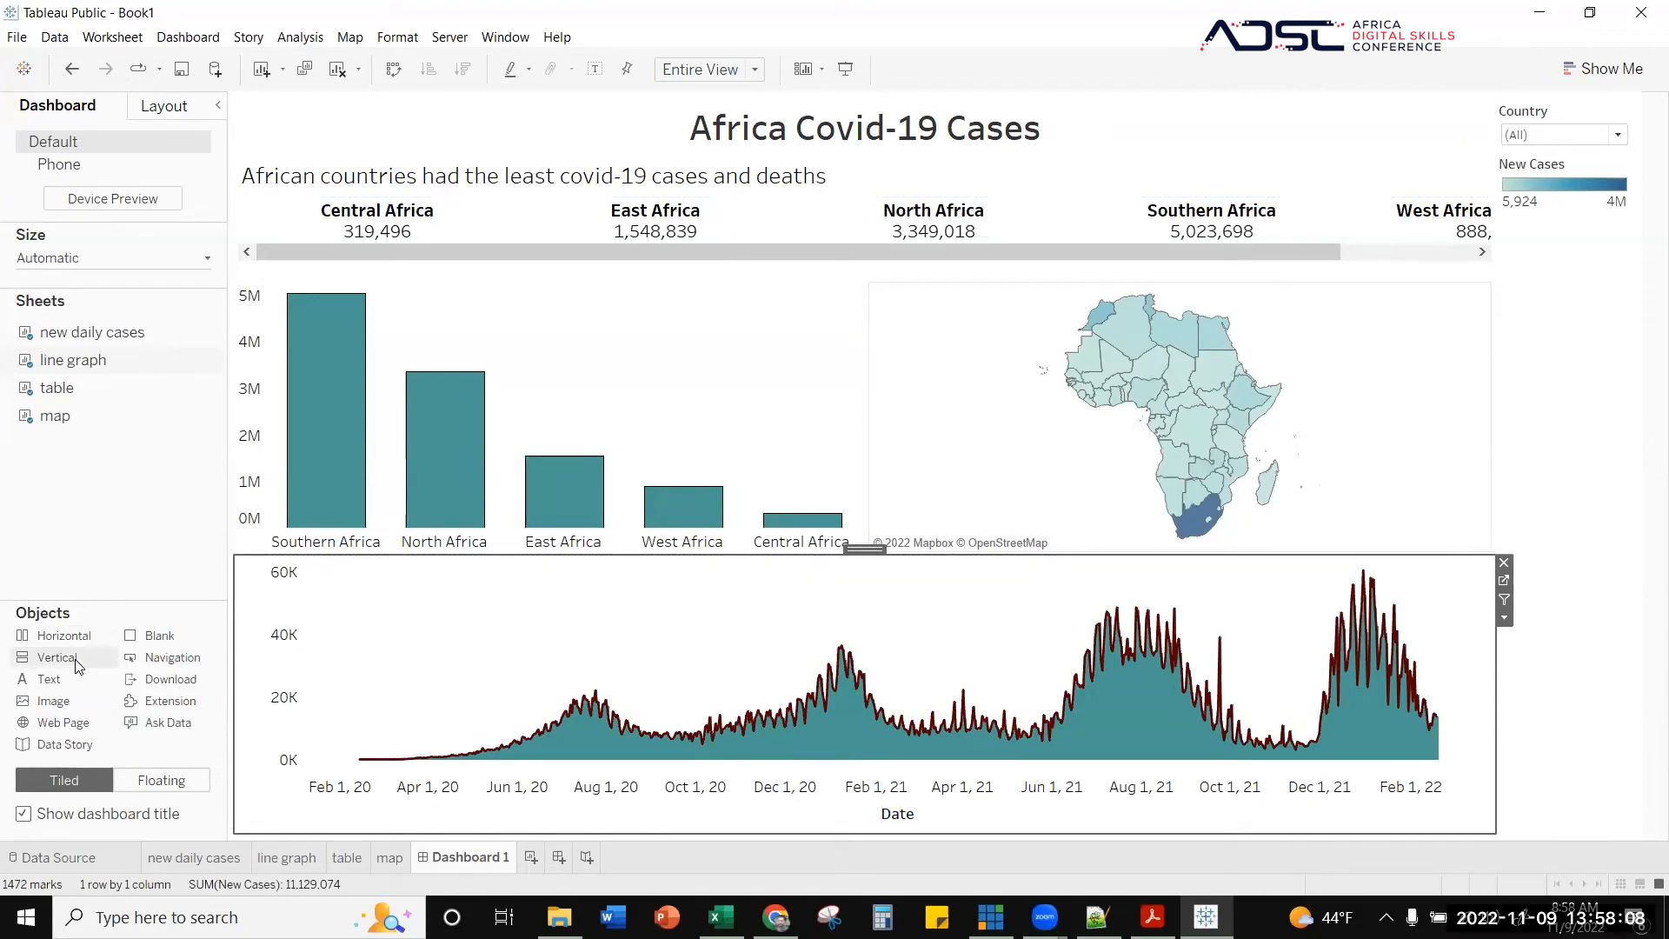
- Insert a horizontal container between the bar chart and the map, and shrink it to a narrow spacer
mouse_move(47, 639)
mouse_down()
mouse_move(681, 561)
mouse_move(952, 359)
mouse_up()
drag(875, 363, 870, 369)
drag(656, 418, 875, 416)
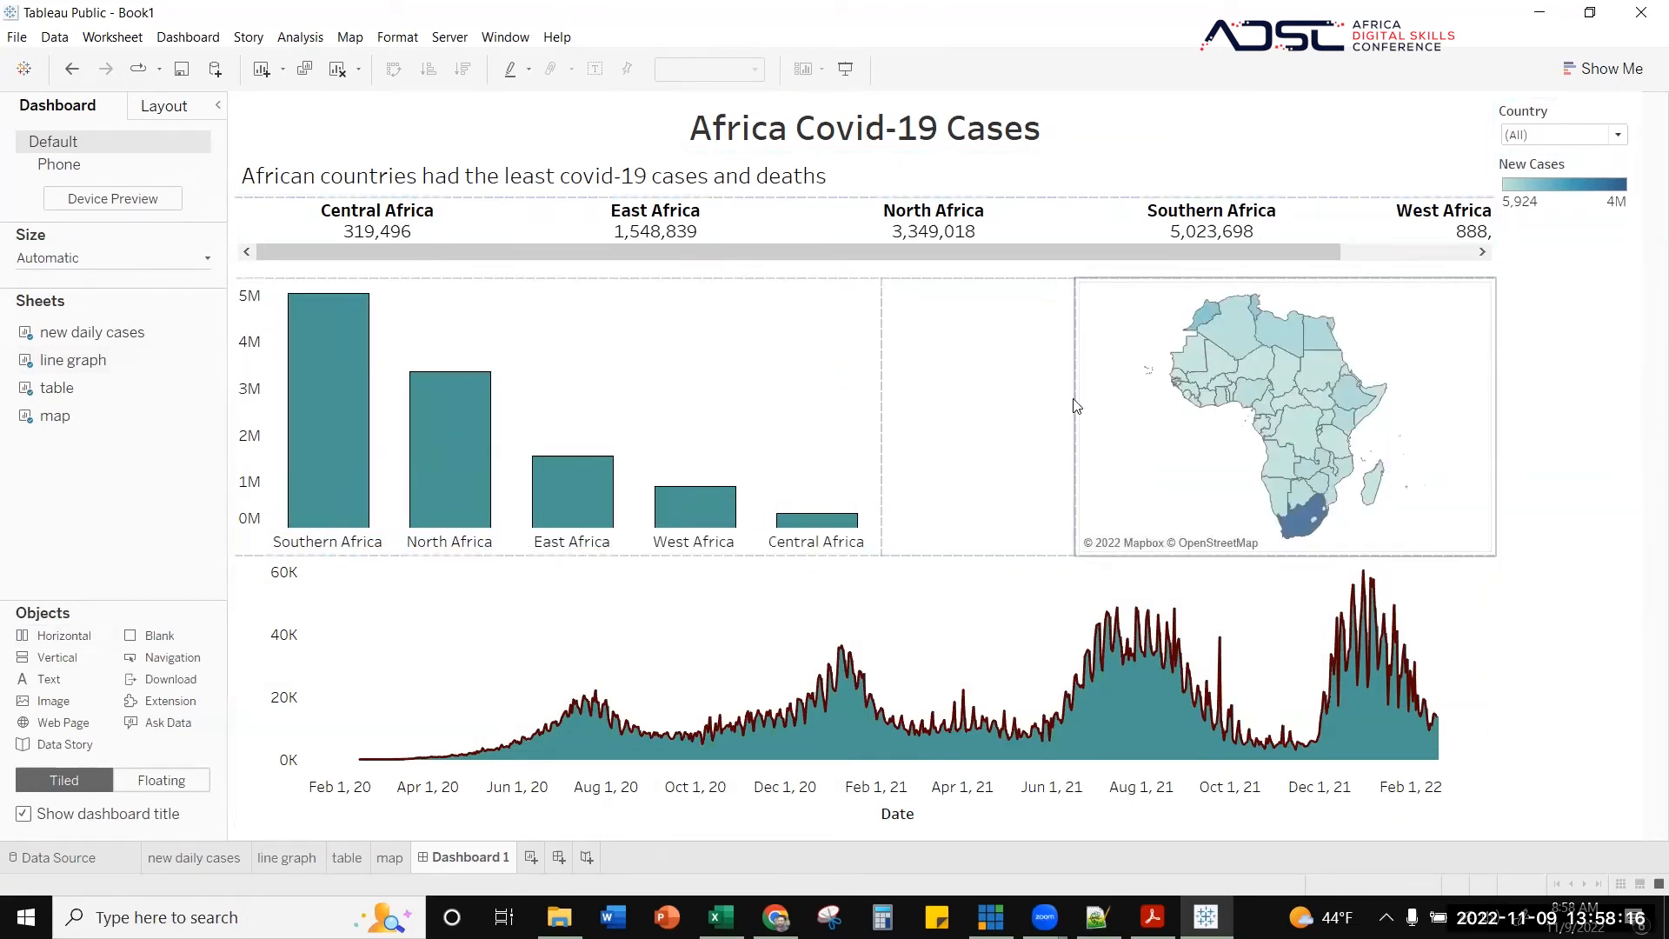
drag(1075, 387, 916, 388)
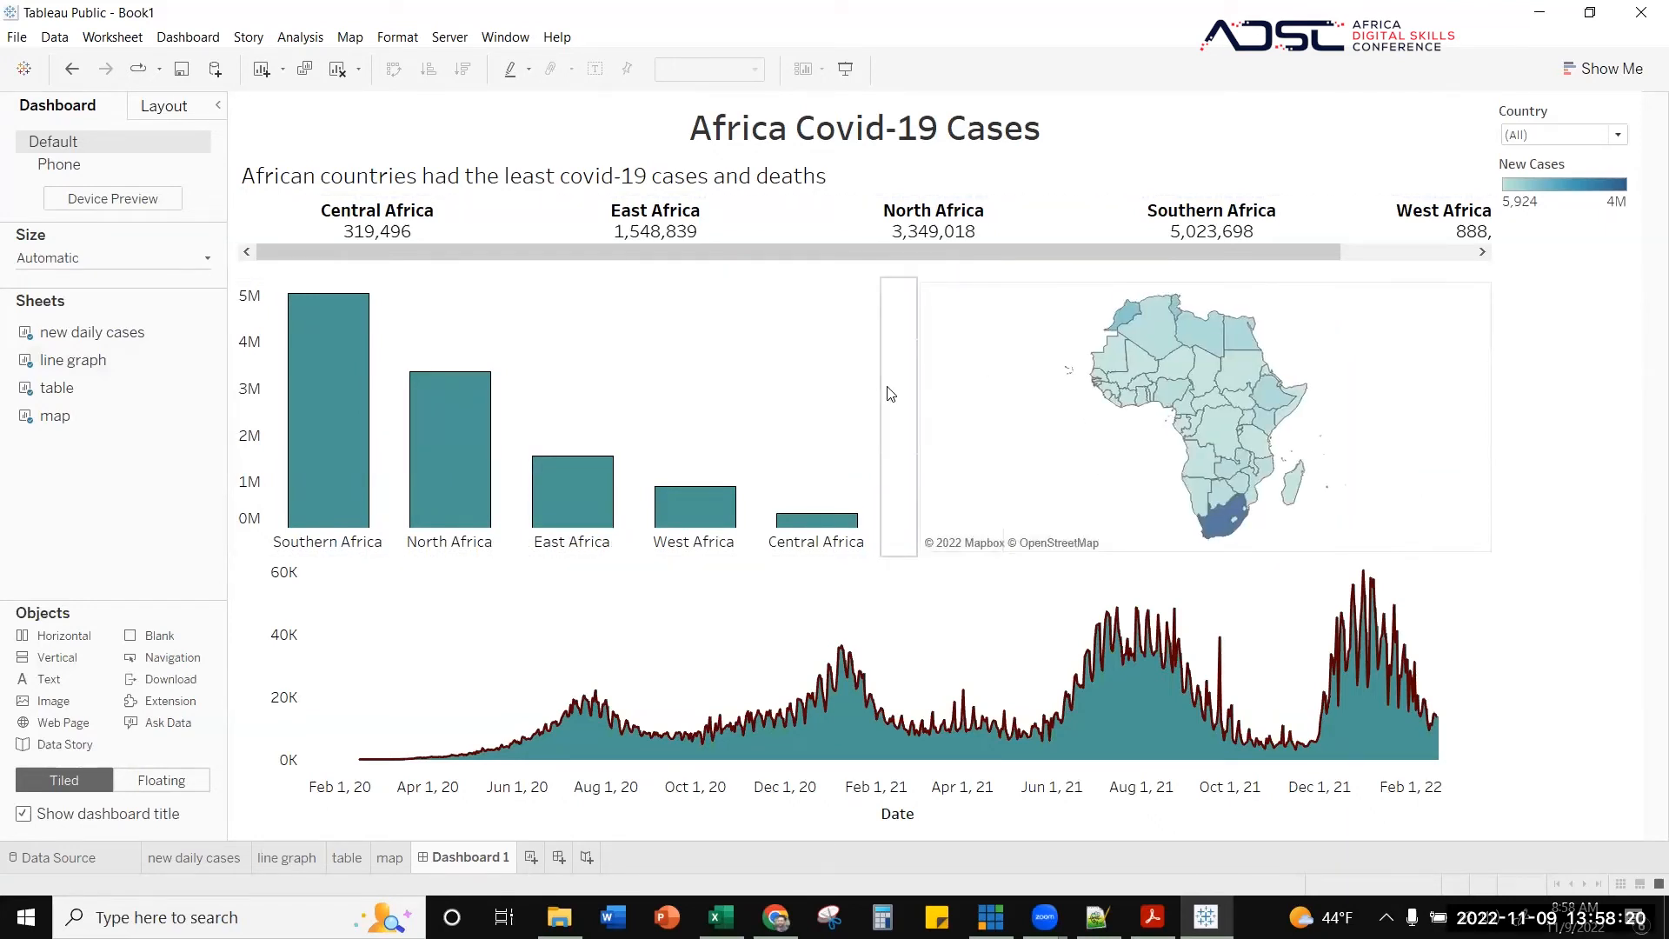
drag(917, 395, 843, 394)
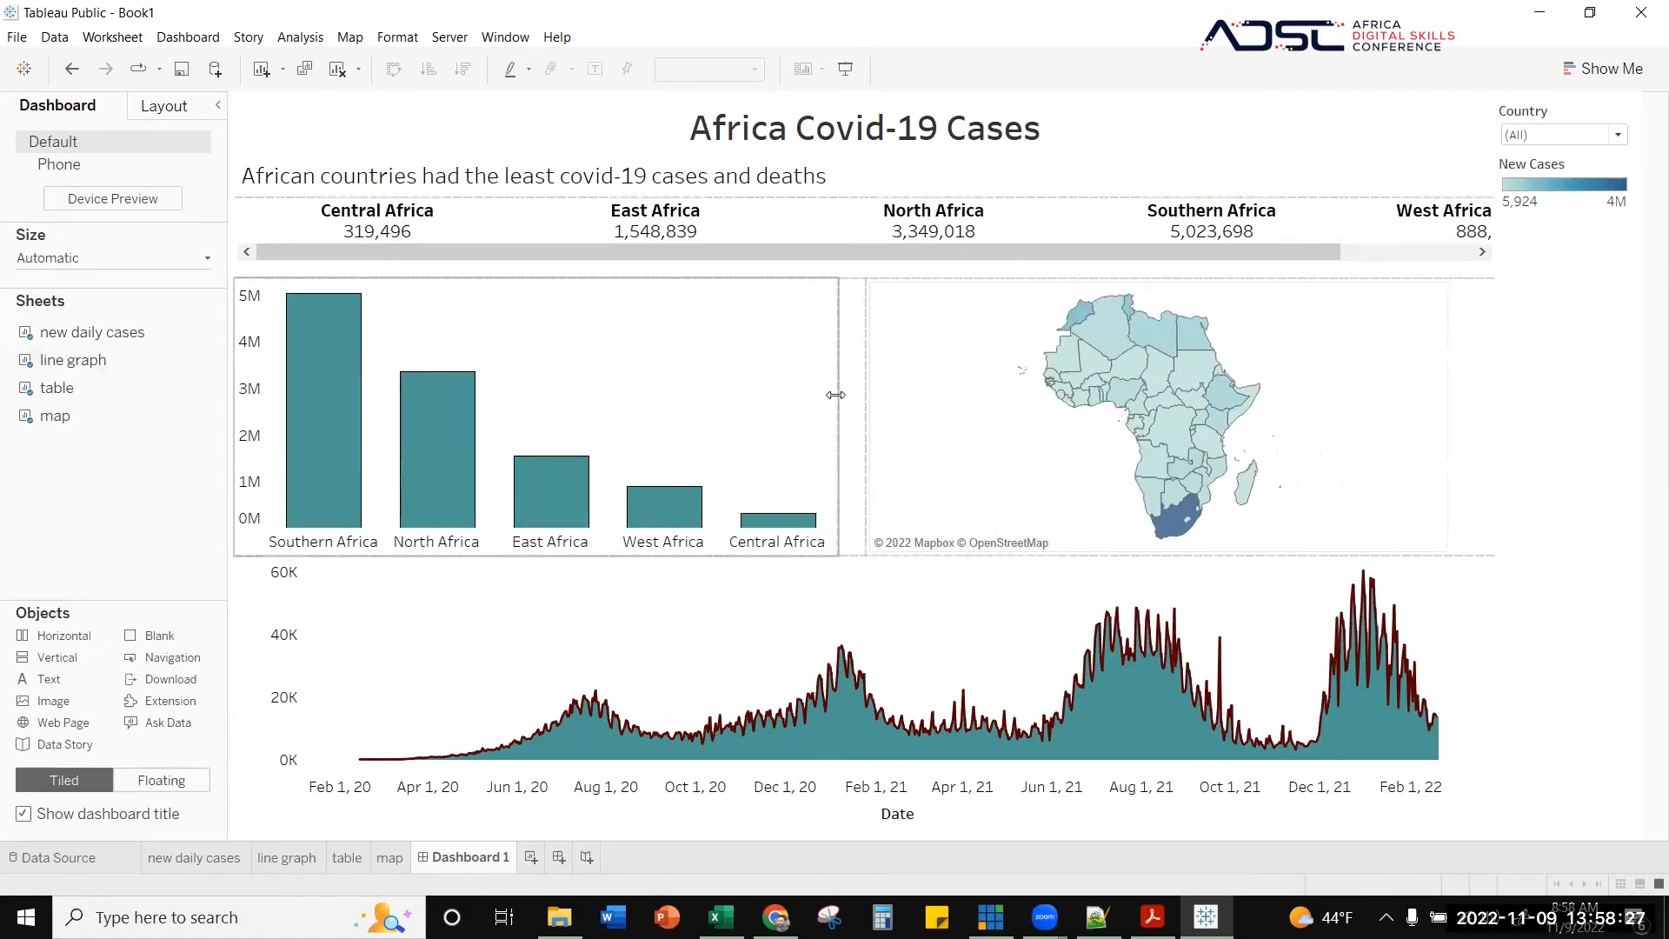
- Insert a vertical container between the bar chart and map row and the line graph, and shrink it to a narrow spacer
click(1628, 500)
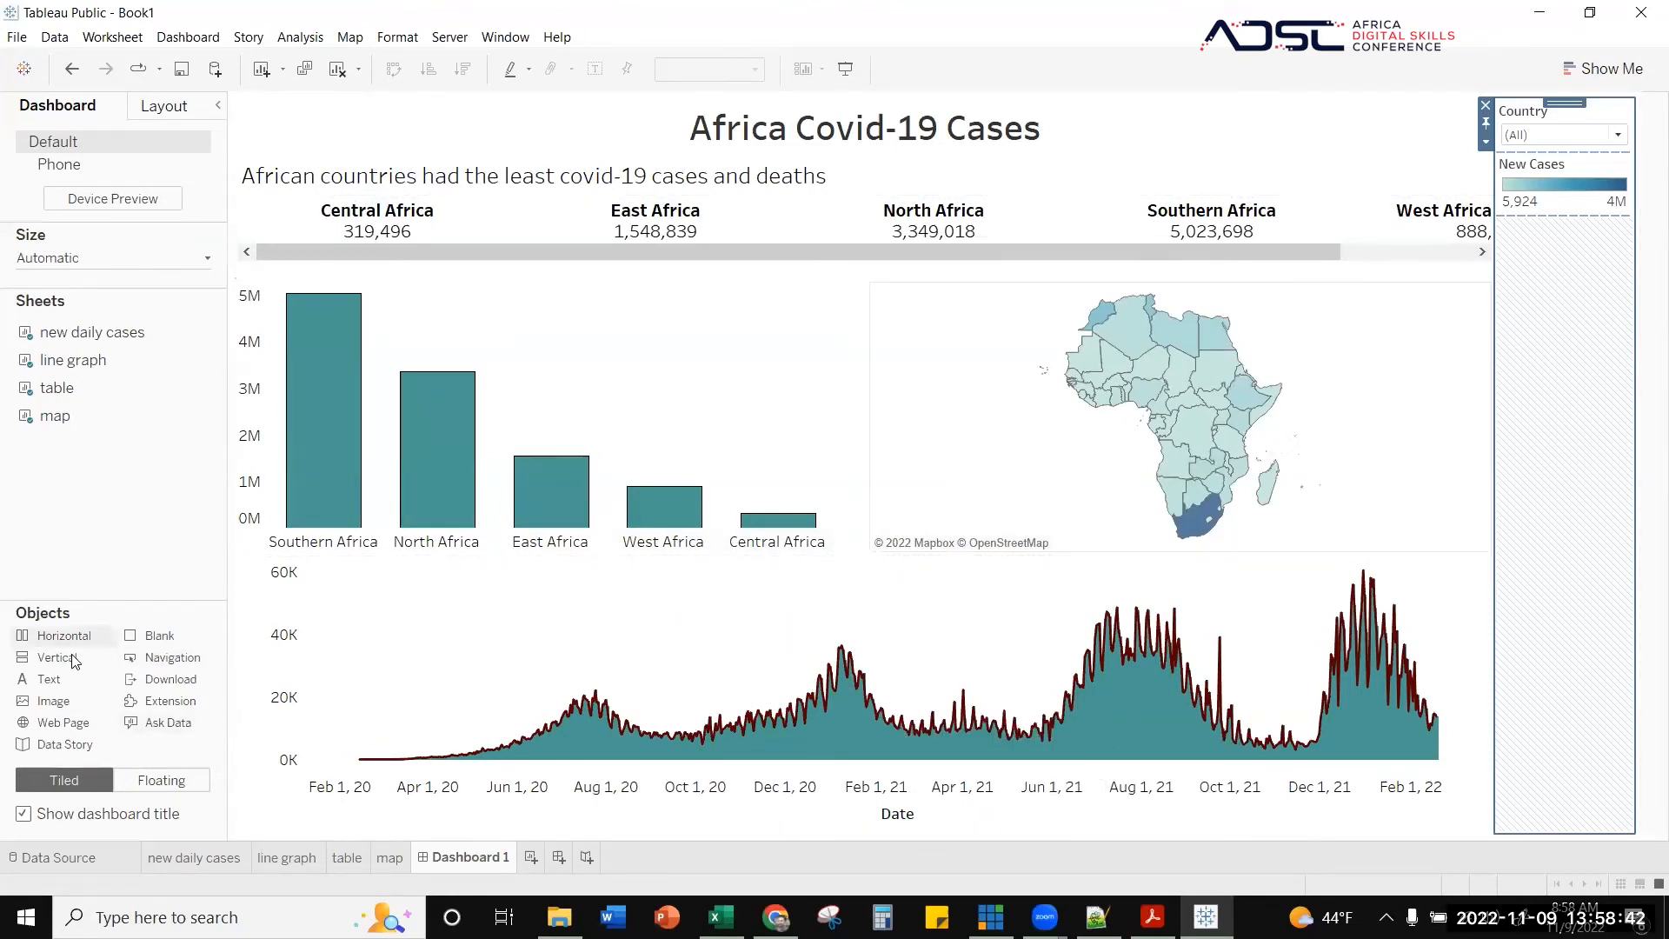
drag(41, 666, 899, 556)
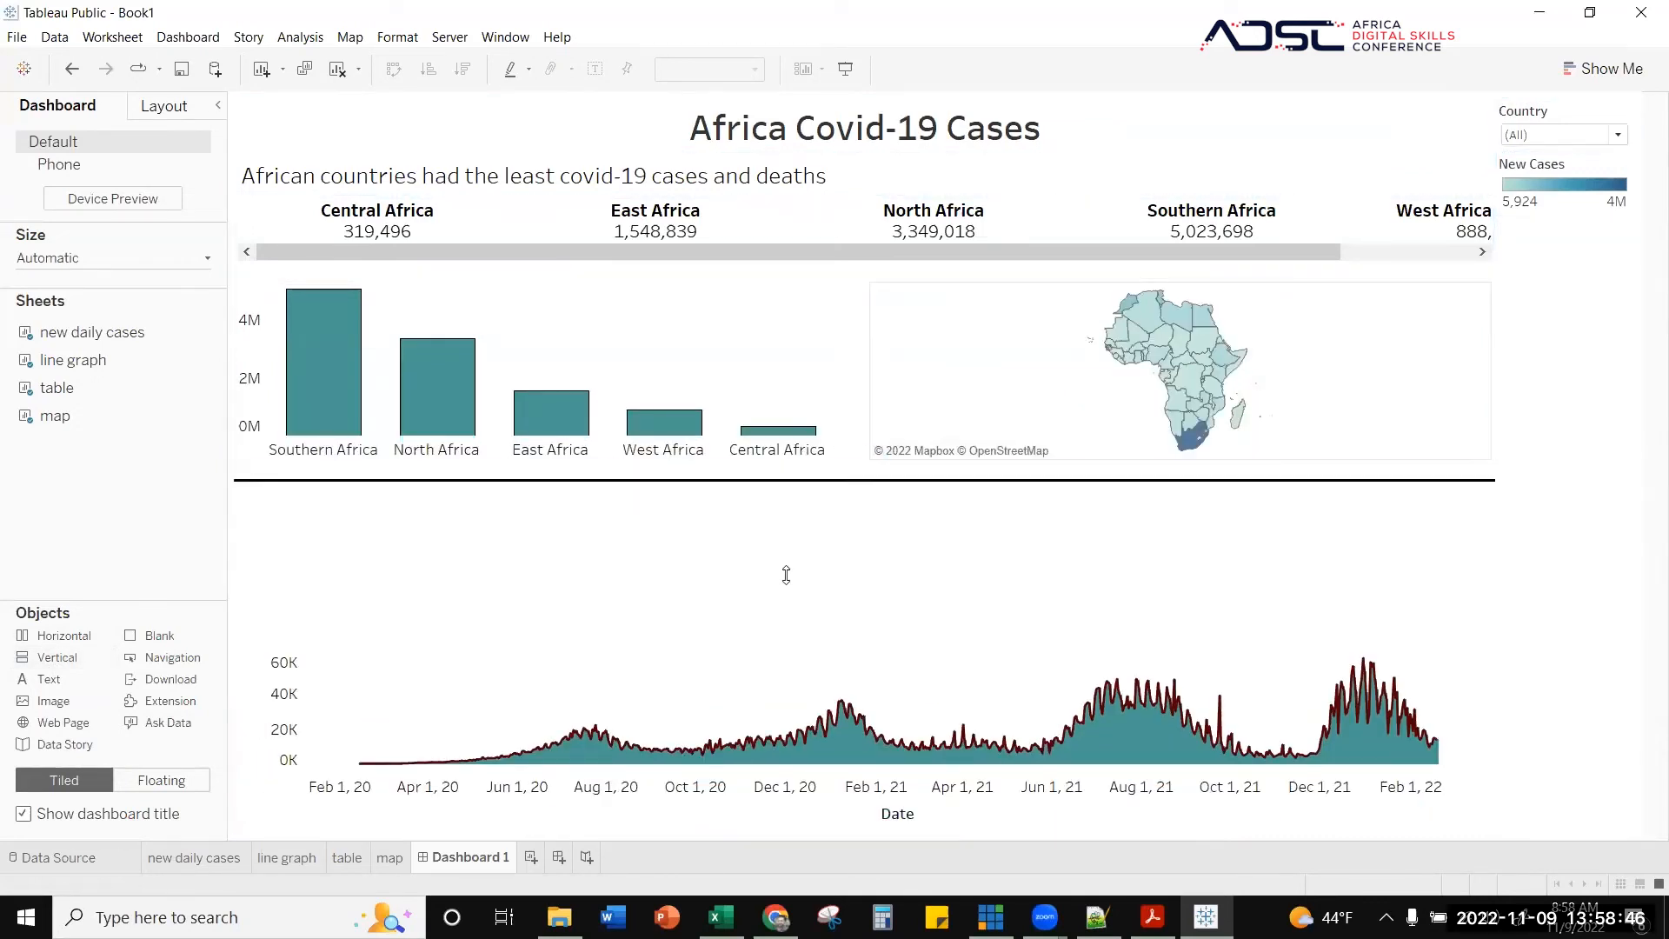
drag(773, 598, 773, 600)
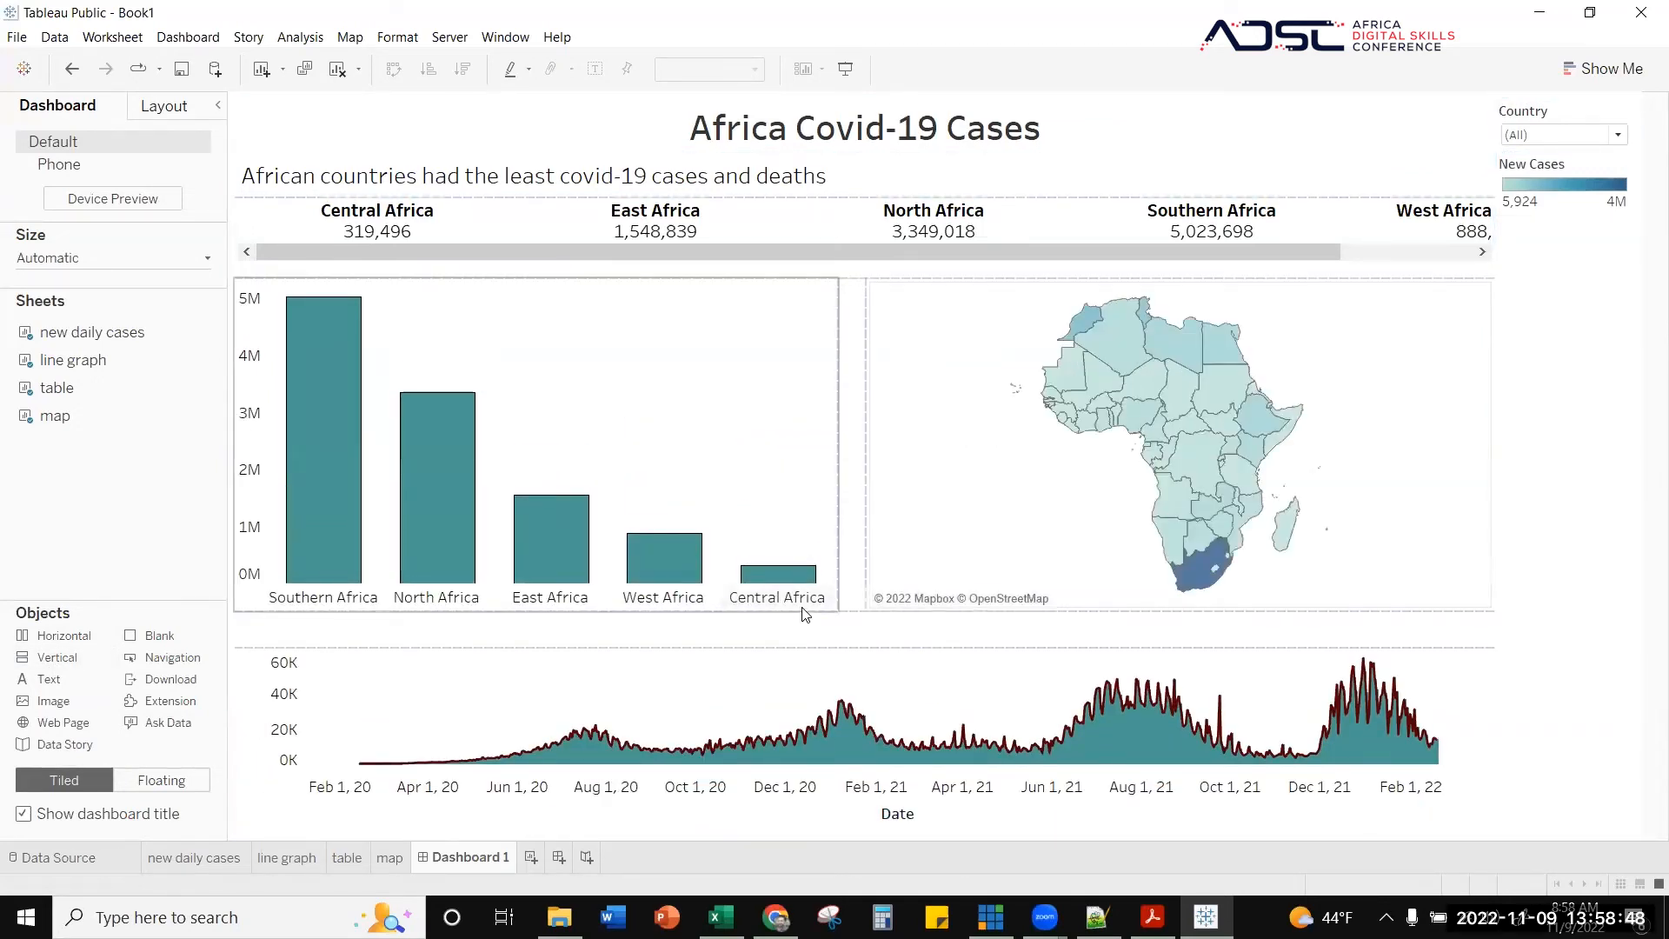
click(801, 609)
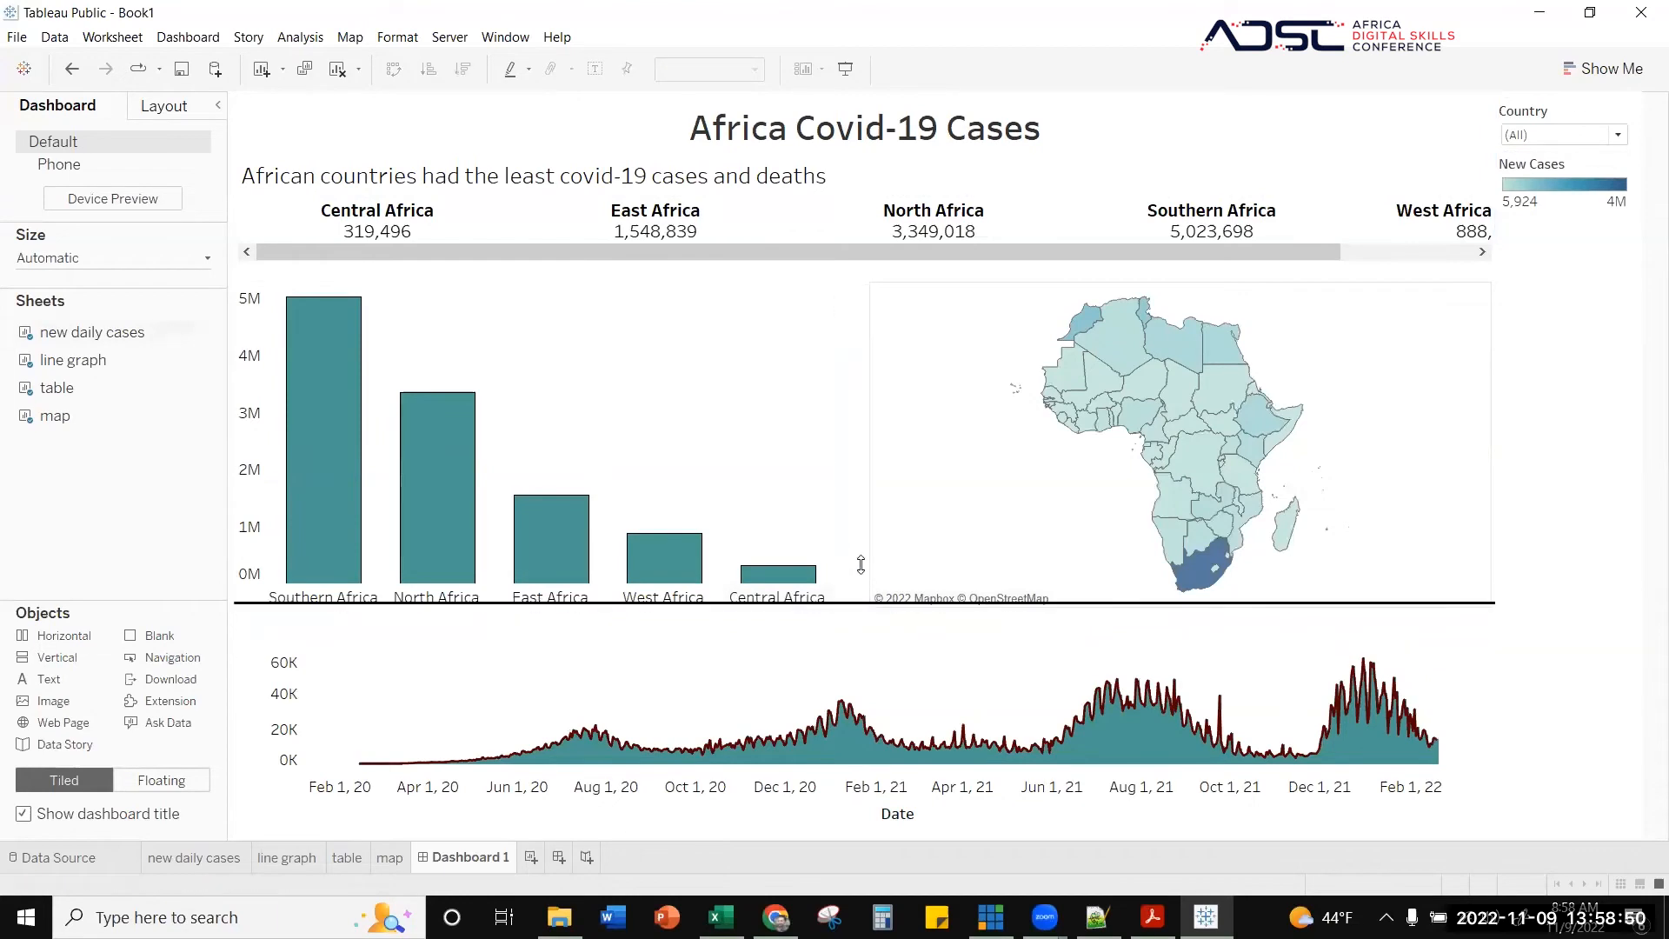
drag(849, 610, 848, 562)
click(840, 653)
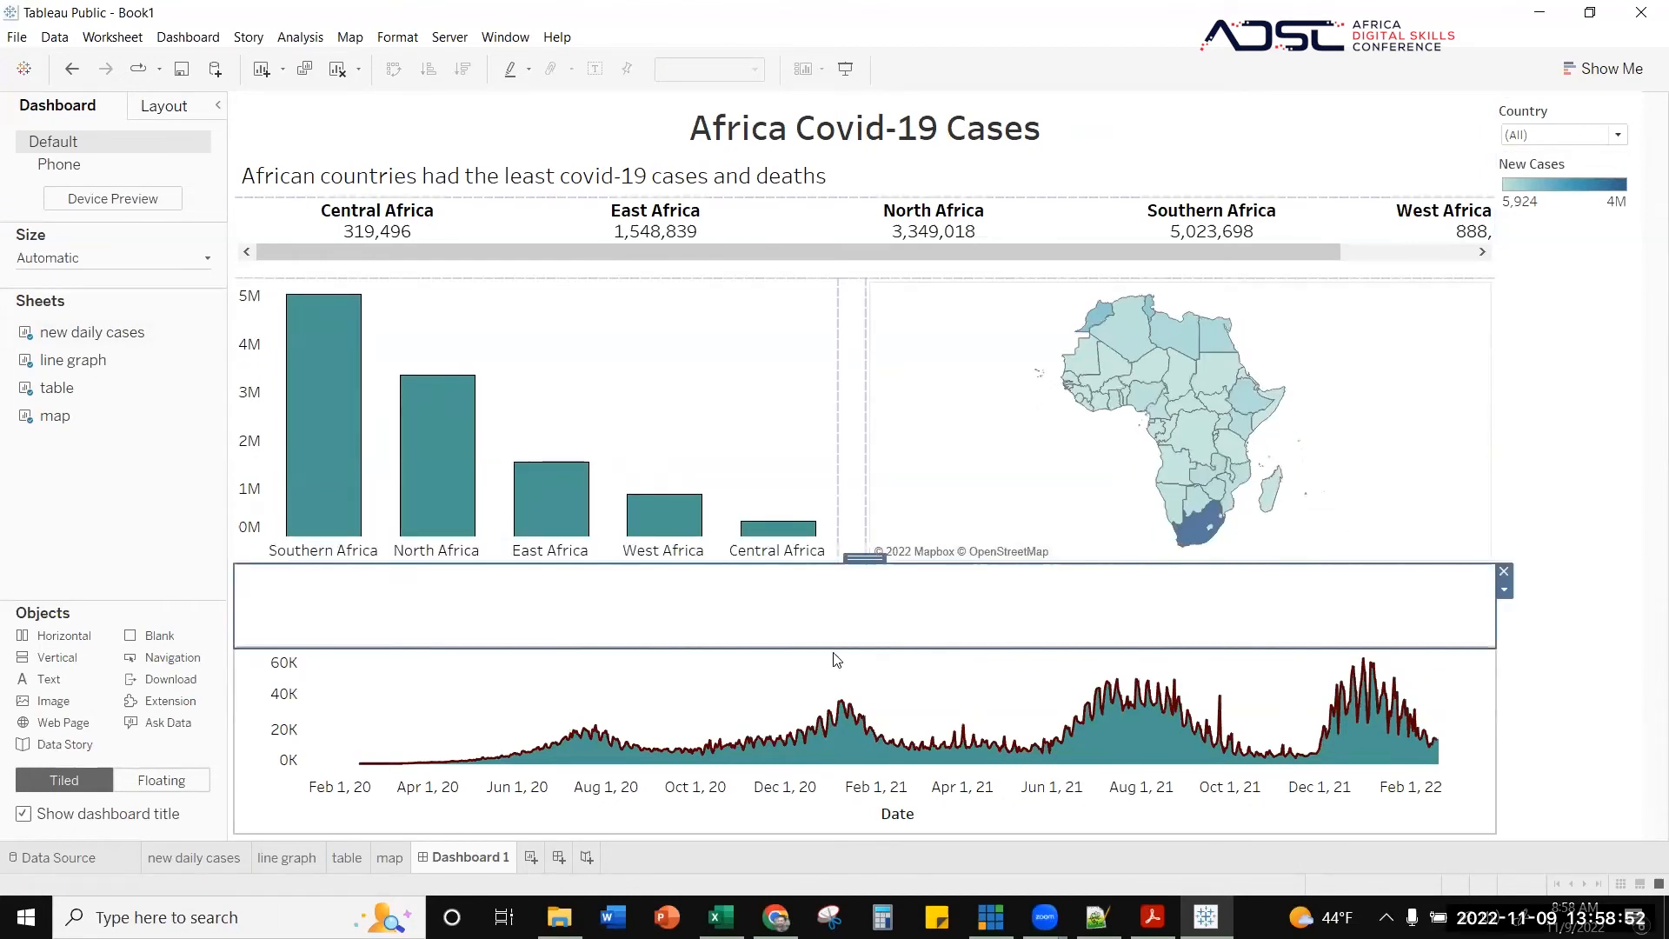
drag(840, 653, 834, 591)
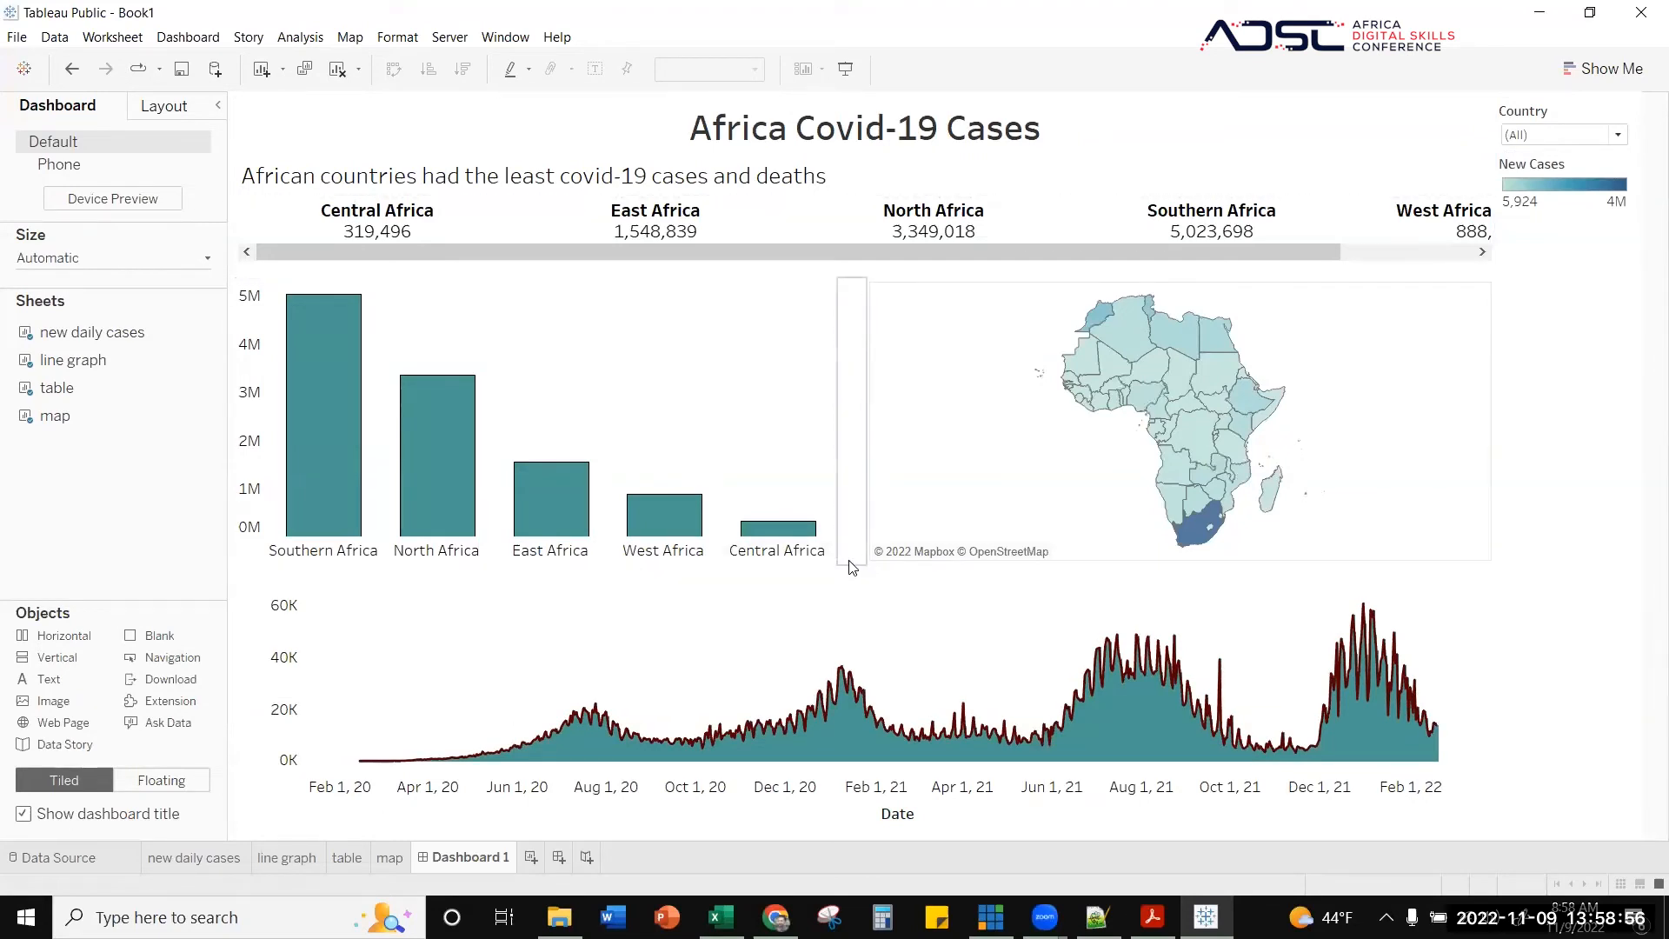
- Remove the subtitle text from the dashboard, and move the bar chart and map row up while enlarging the line graph
click(817, 179)
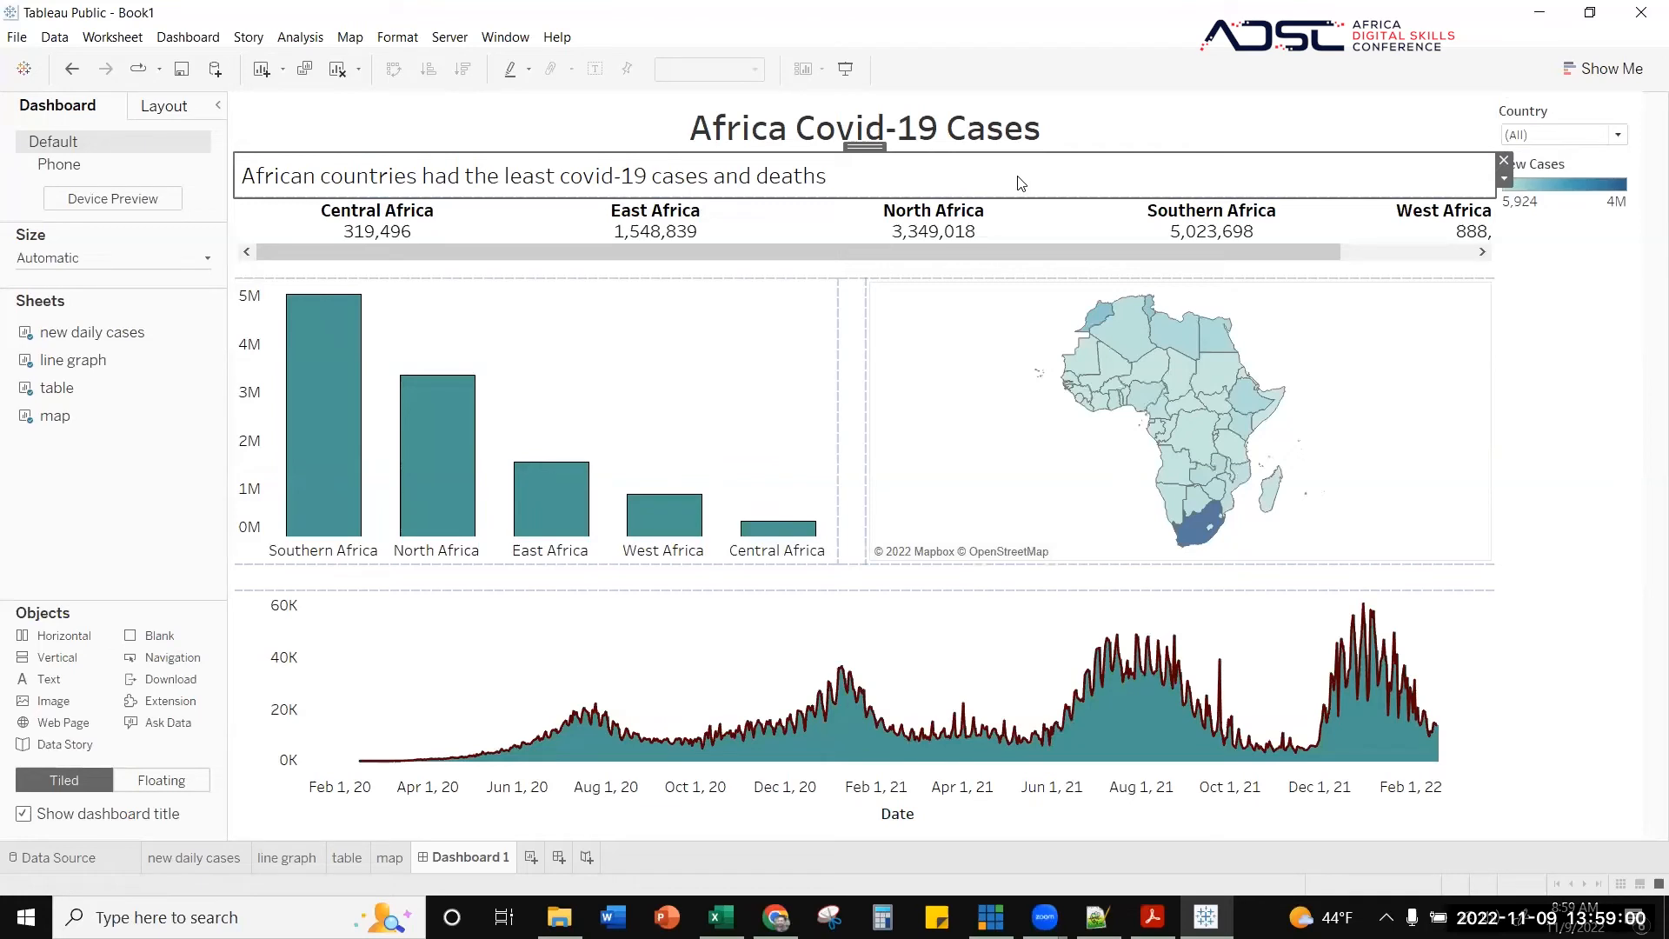
click(1505, 160)
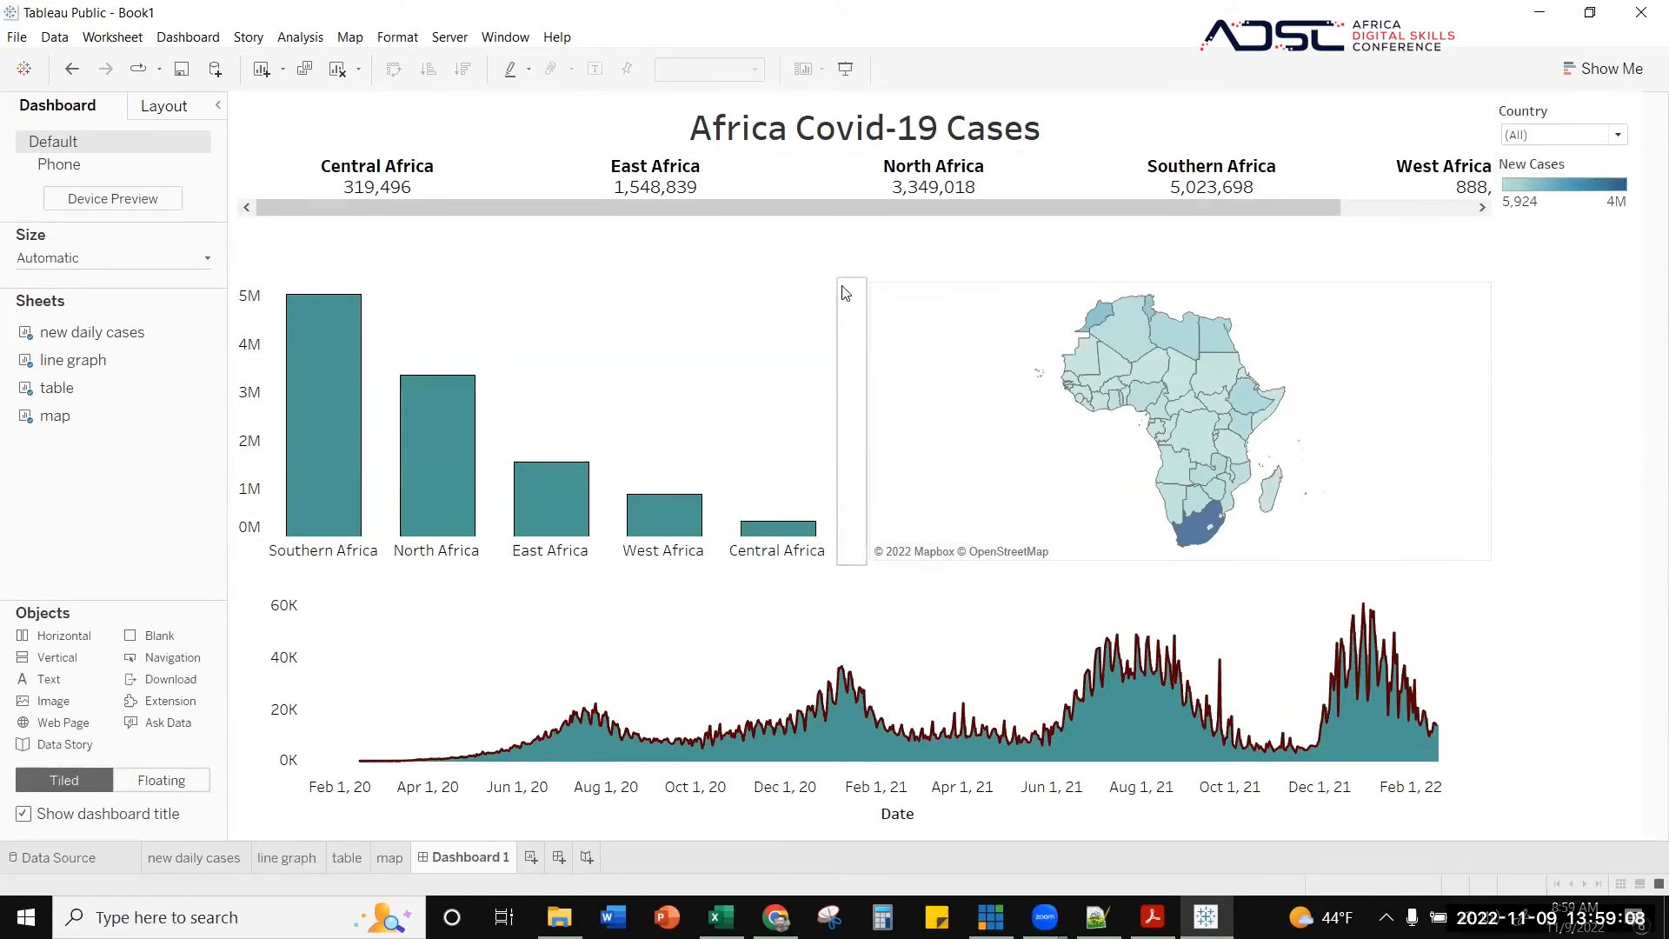
drag(826, 279, 821, 230)
drag(849, 581, 836, 462)
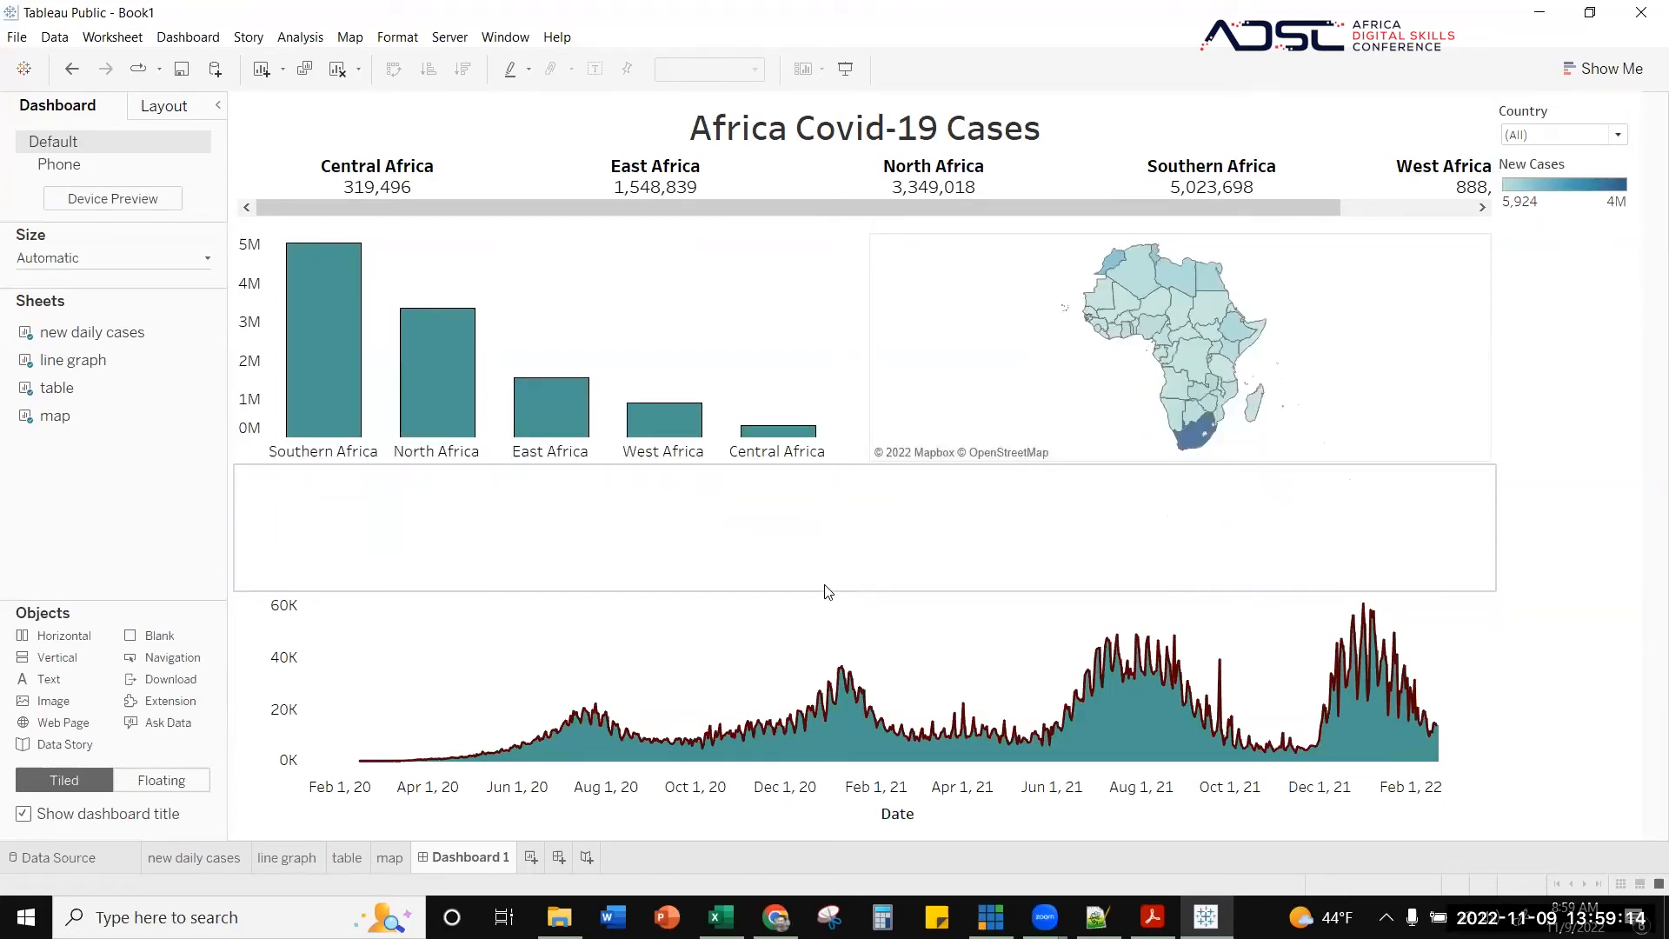
click(865, 584)
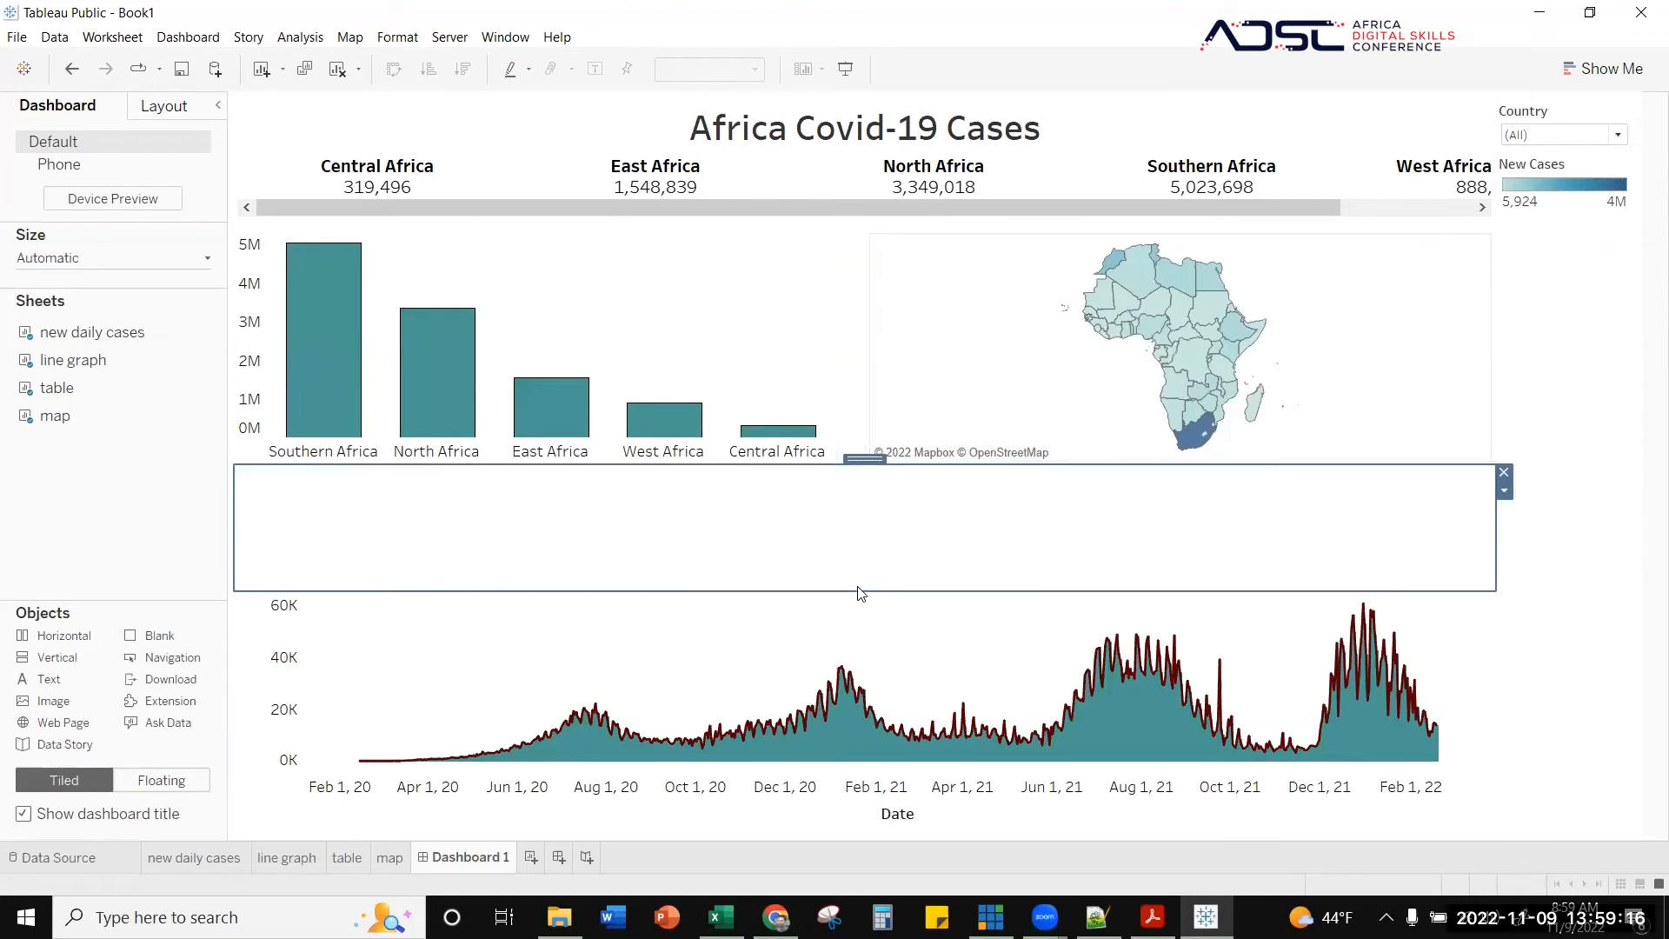
drag(850, 592, 852, 505)
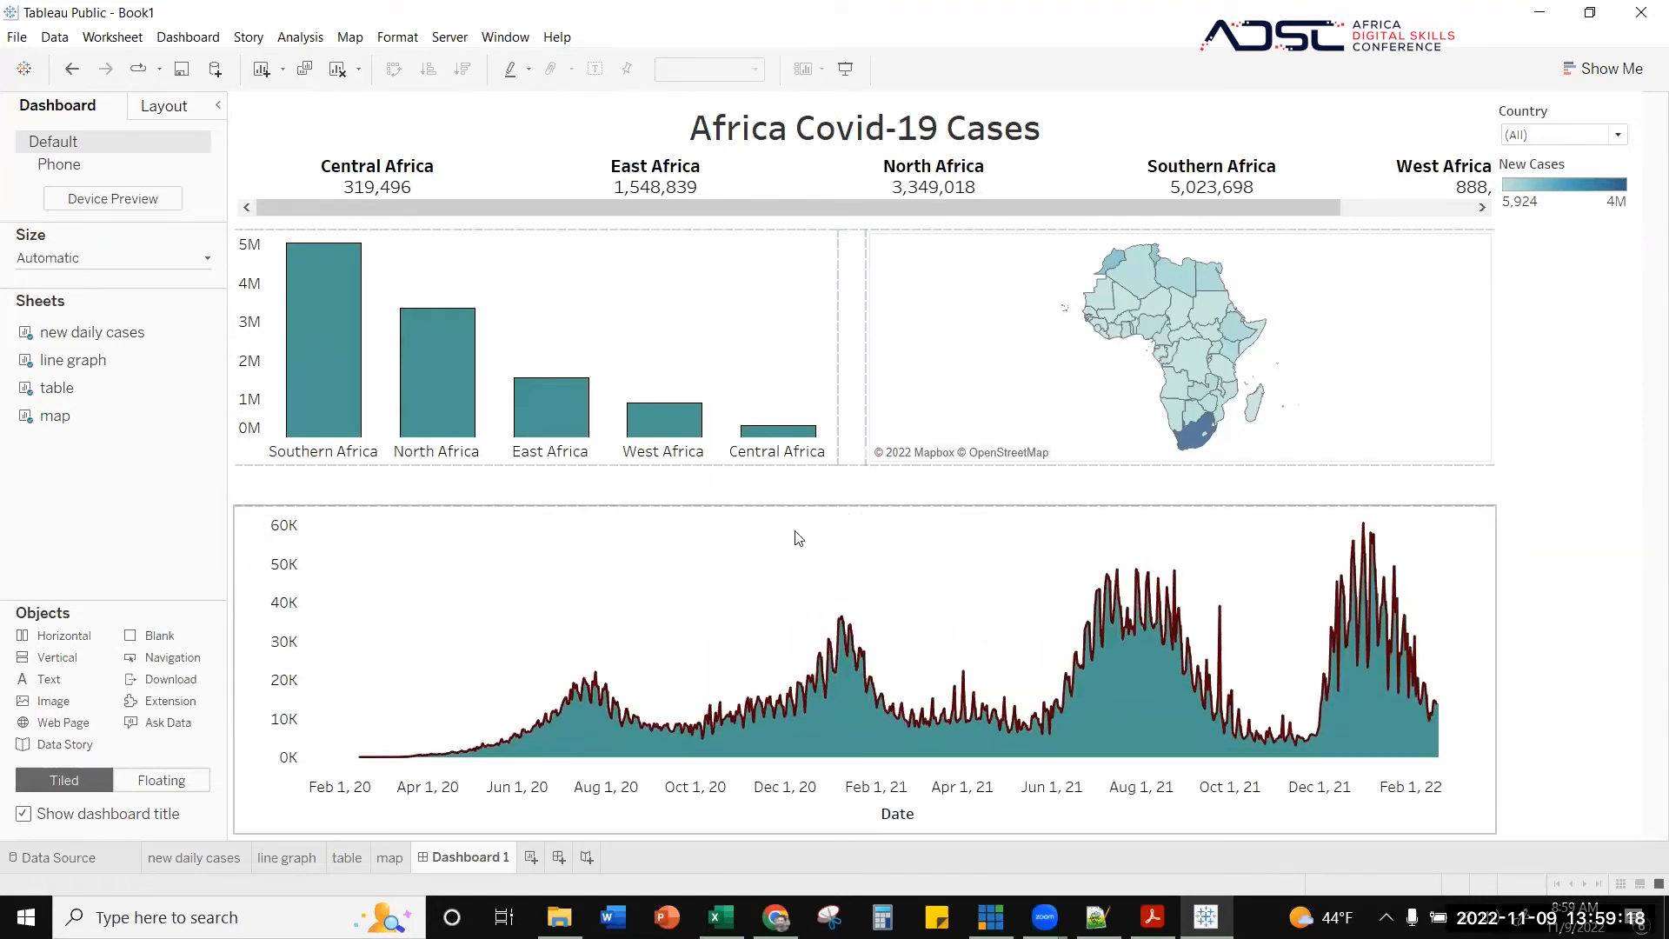
- Hide the line graph's vertical axis header and preview the dashboard in presentation mode before returning to editing
right_click(280, 546)
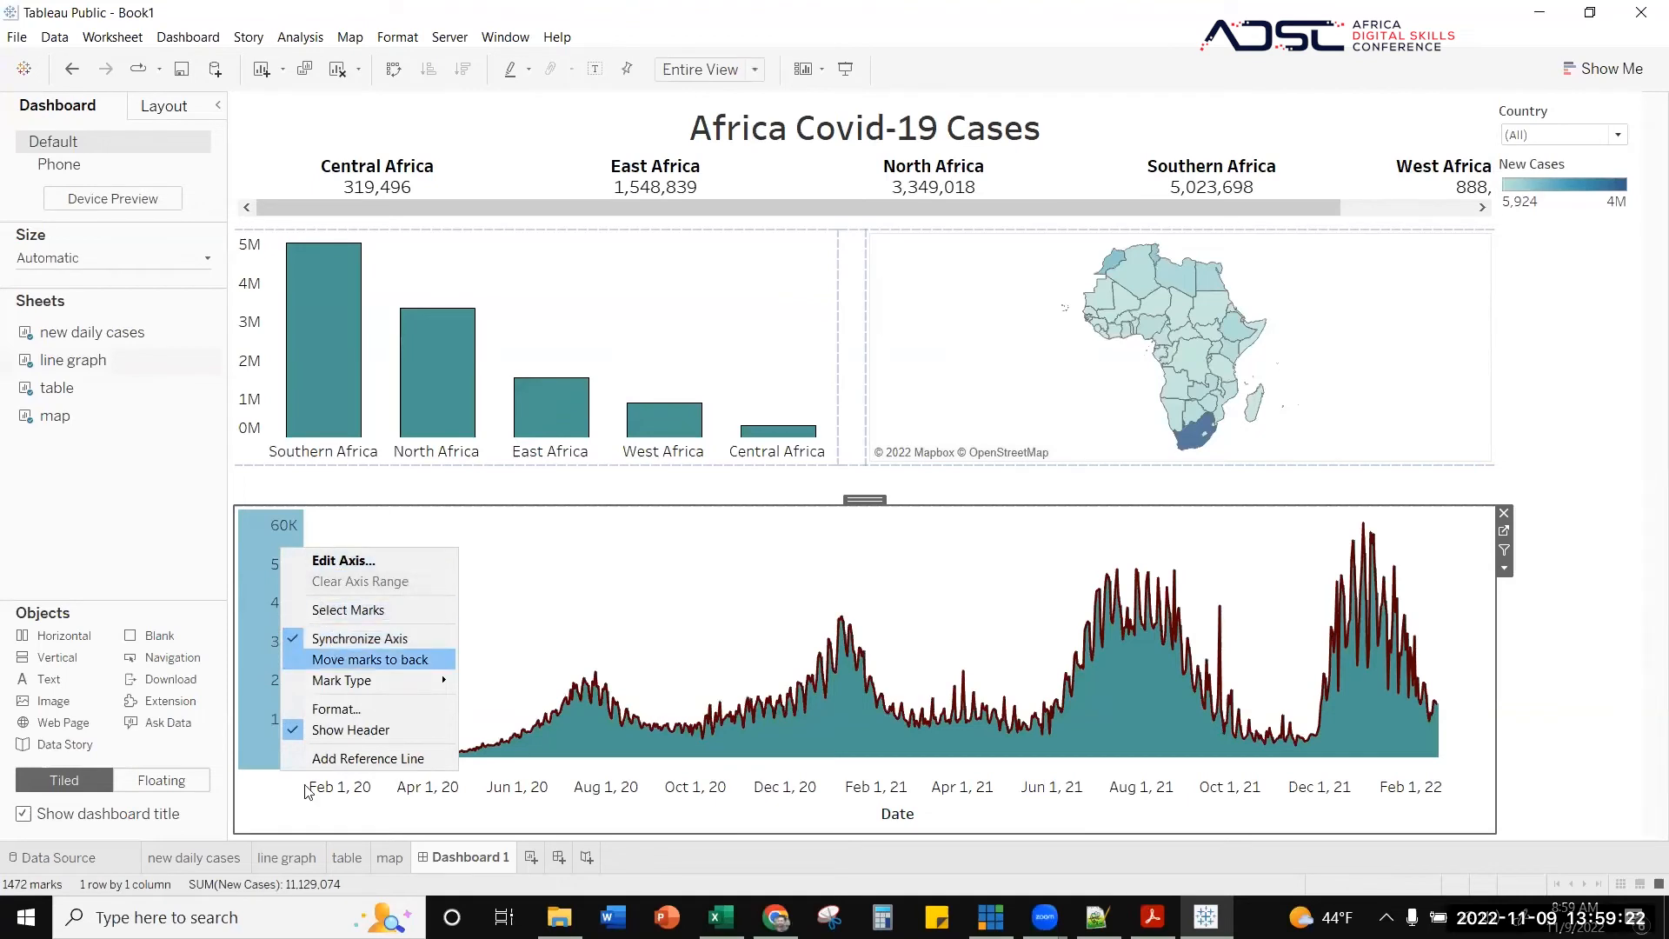
click(356, 731)
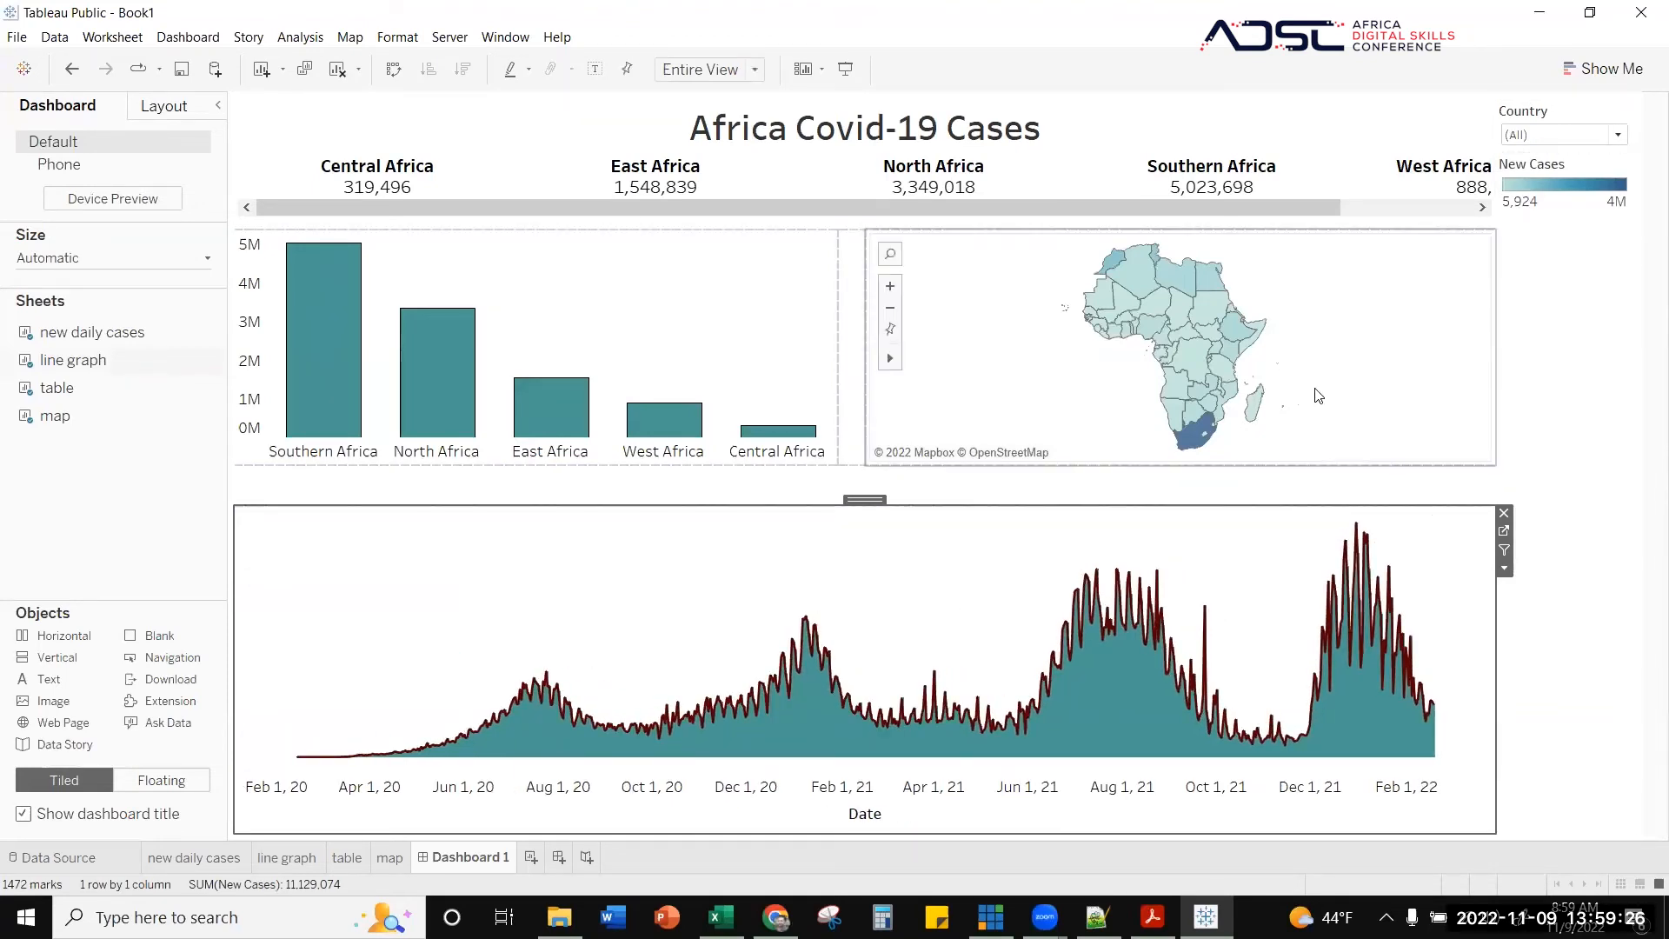
click(845, 69)
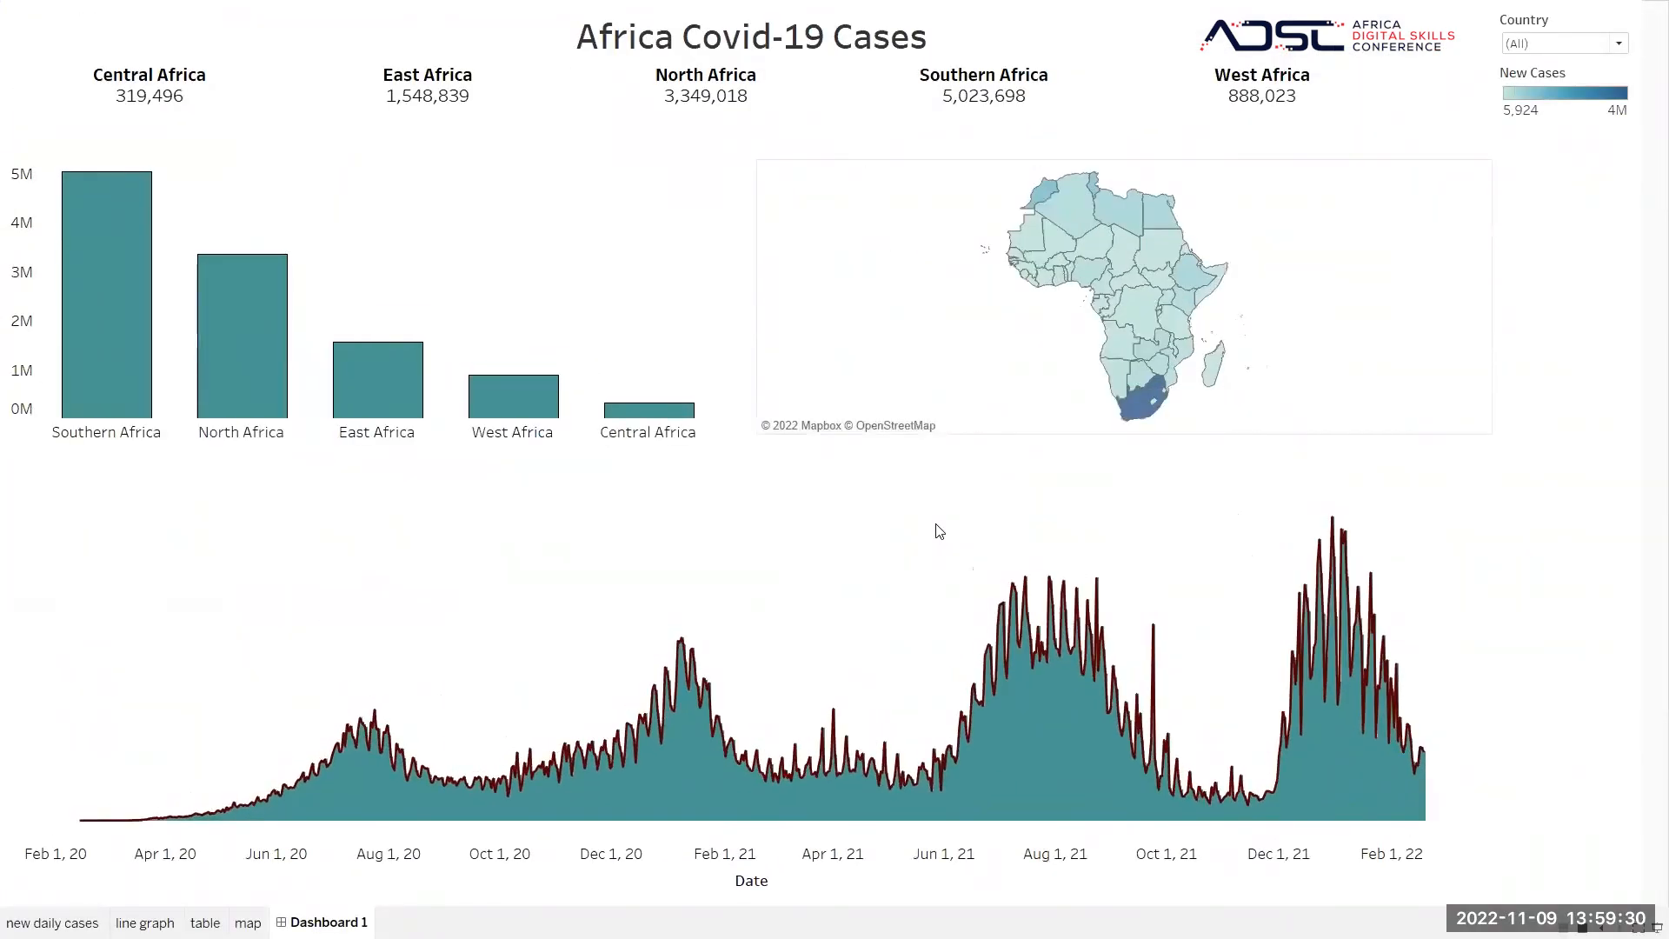
key(Escape)
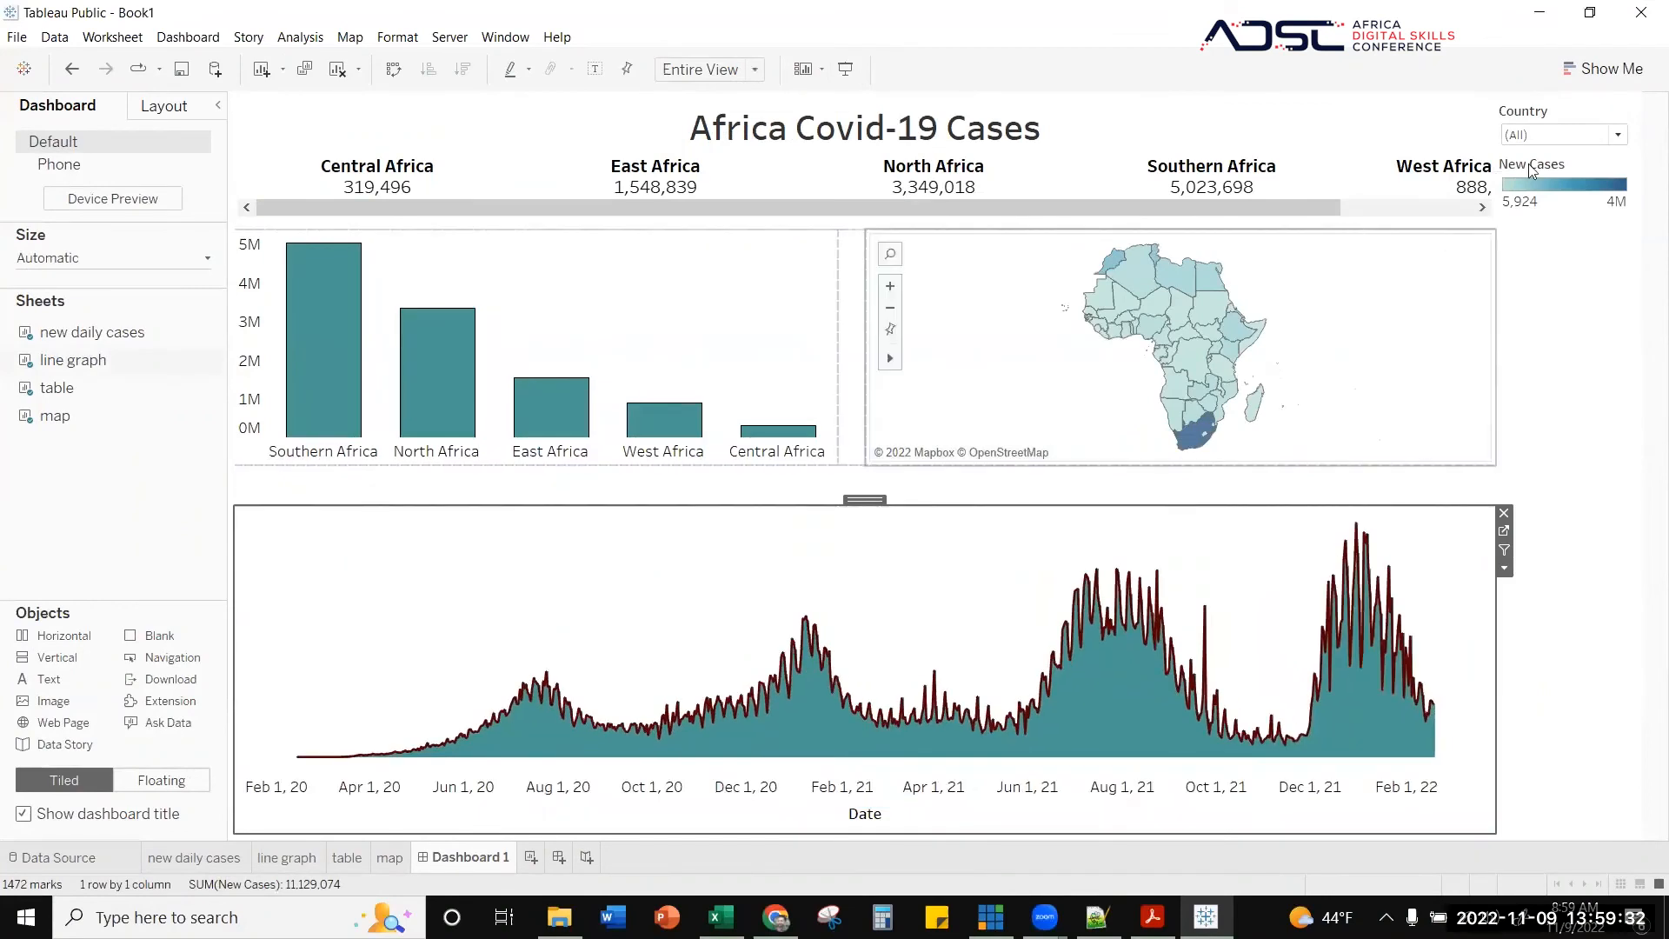
- Test the Country filter by selecting Algeria, and set it back to (All)
click(1584, 110)
click(1573, 136)
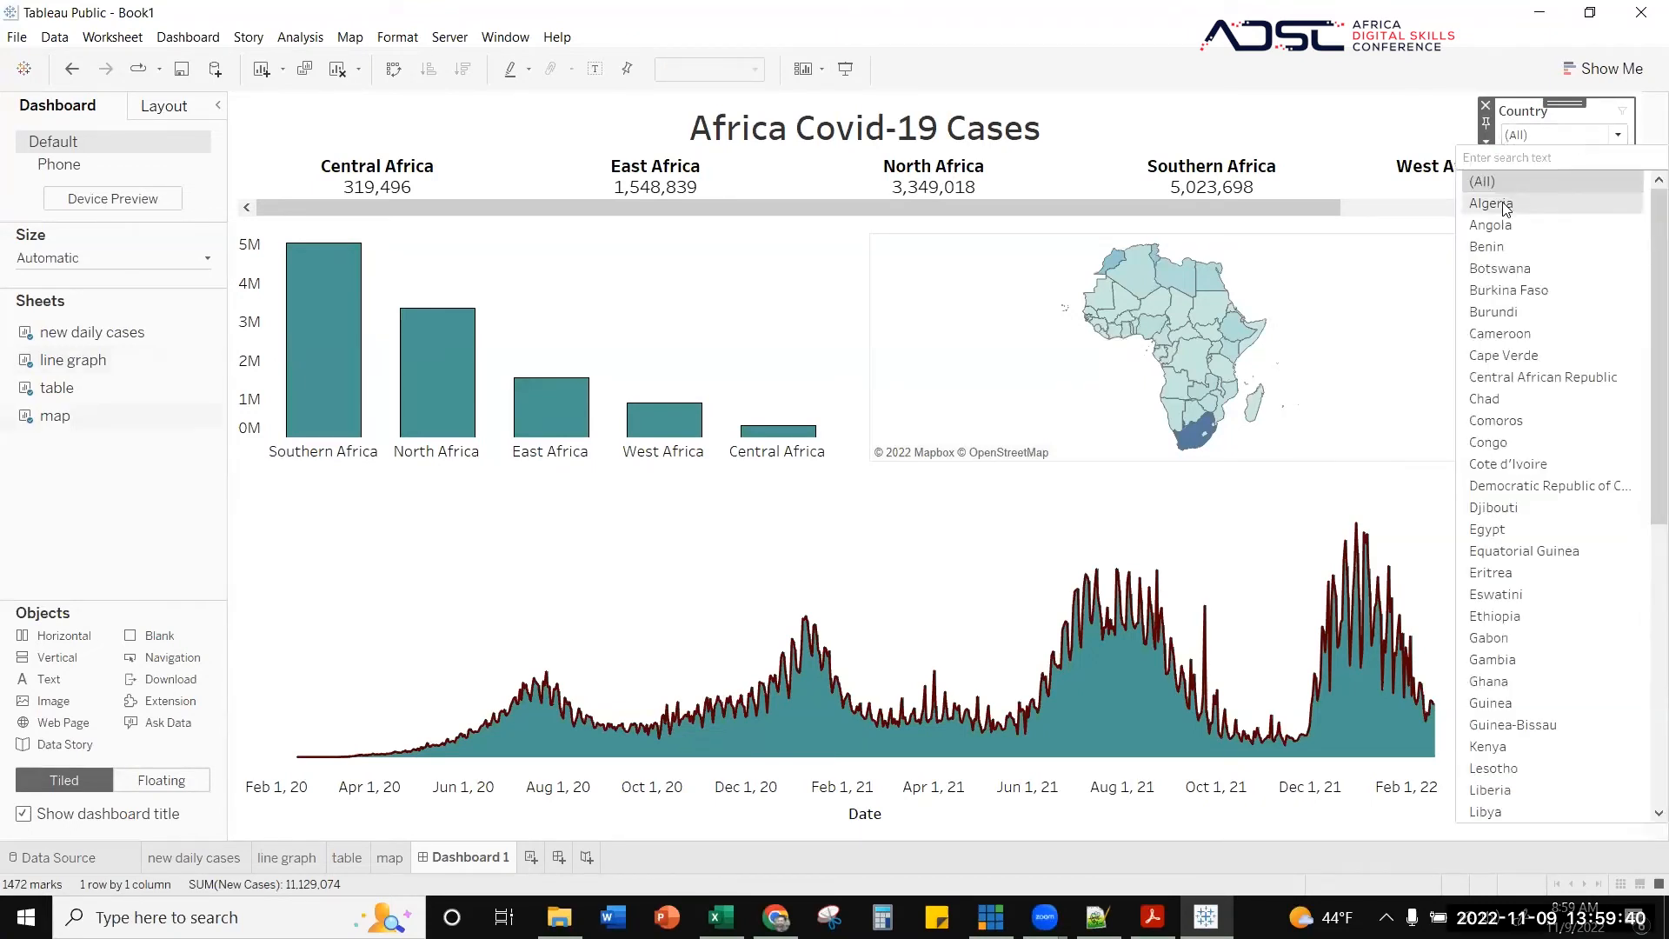
click(1491, 203)
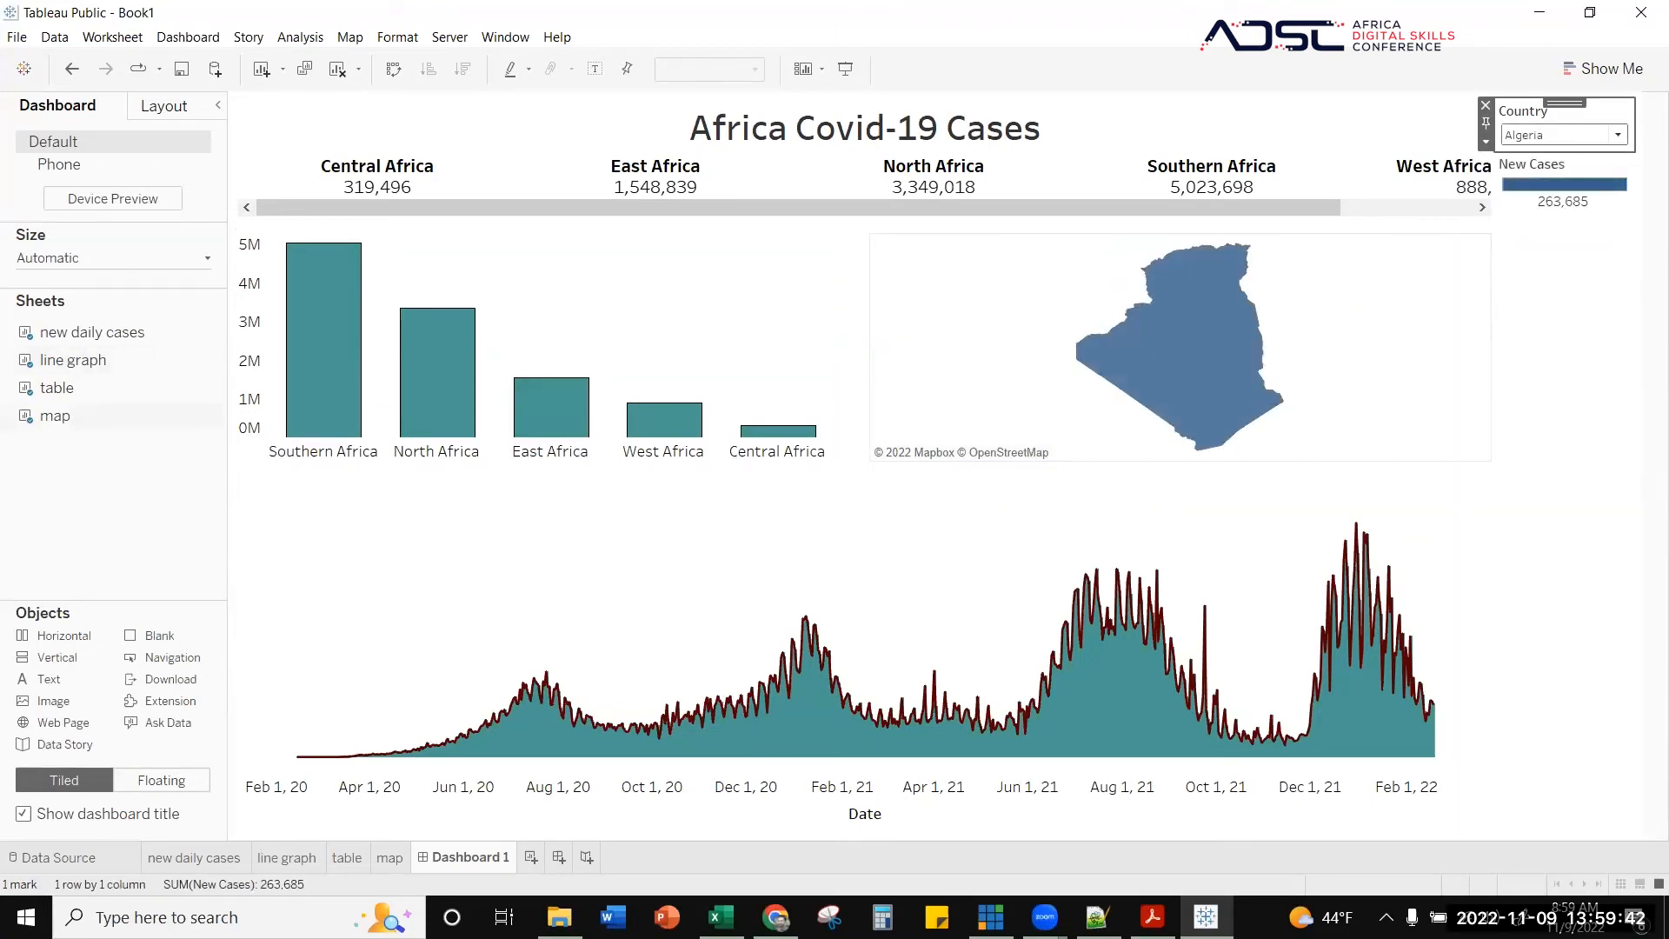
click(1618, 135)
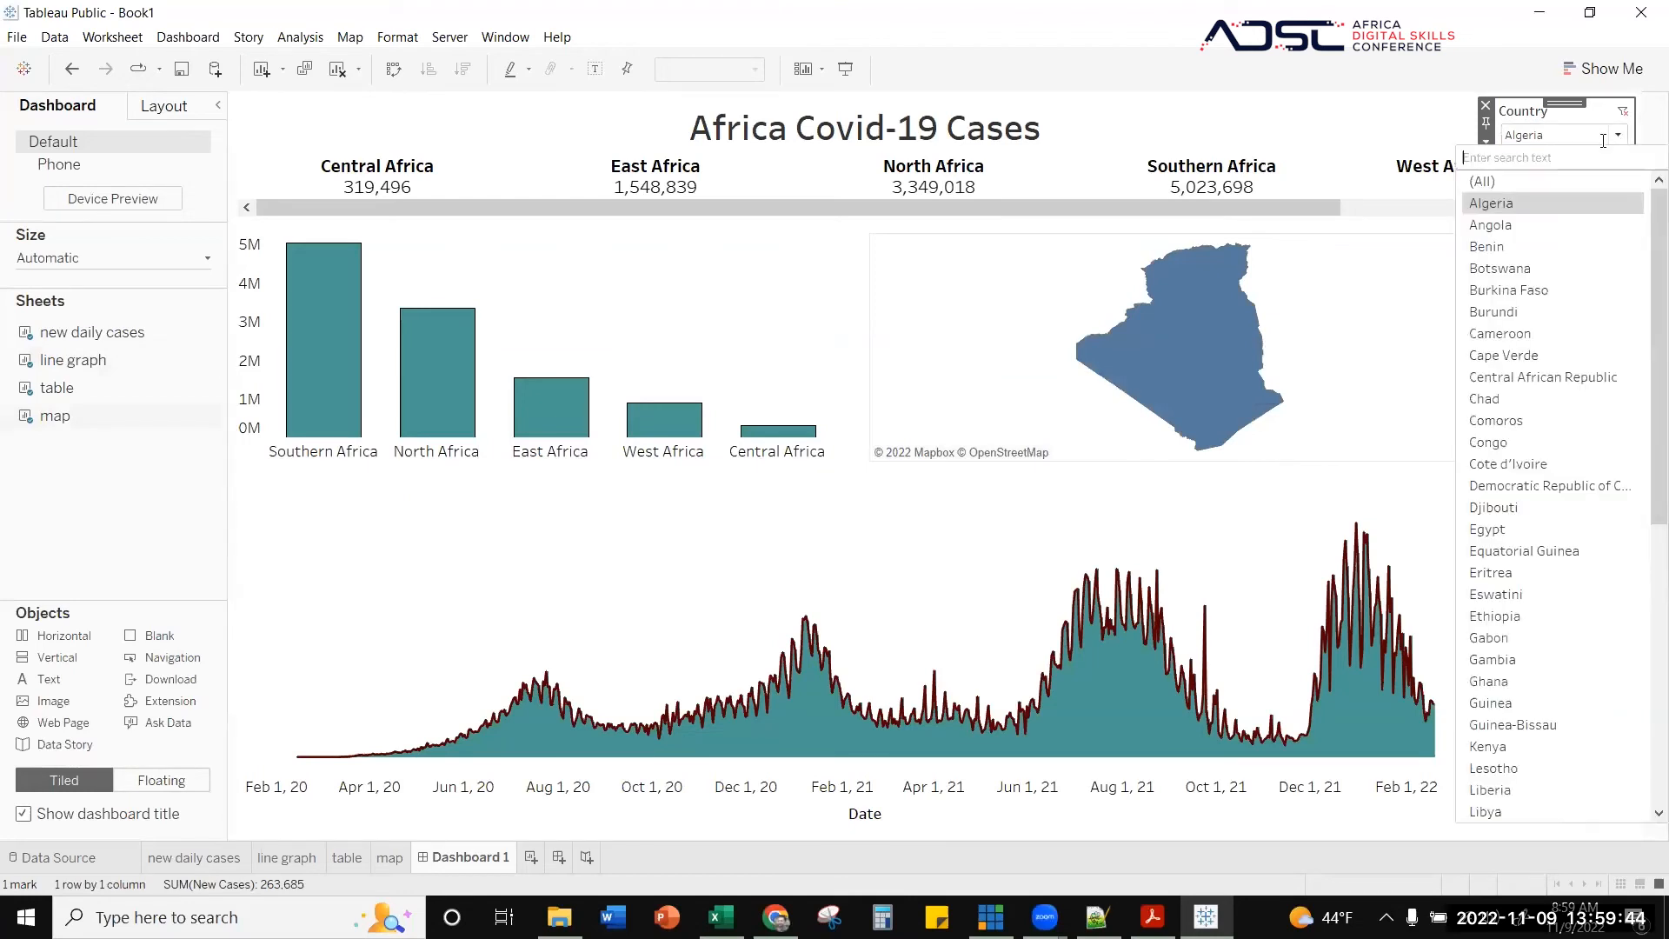
click(1501, 181)
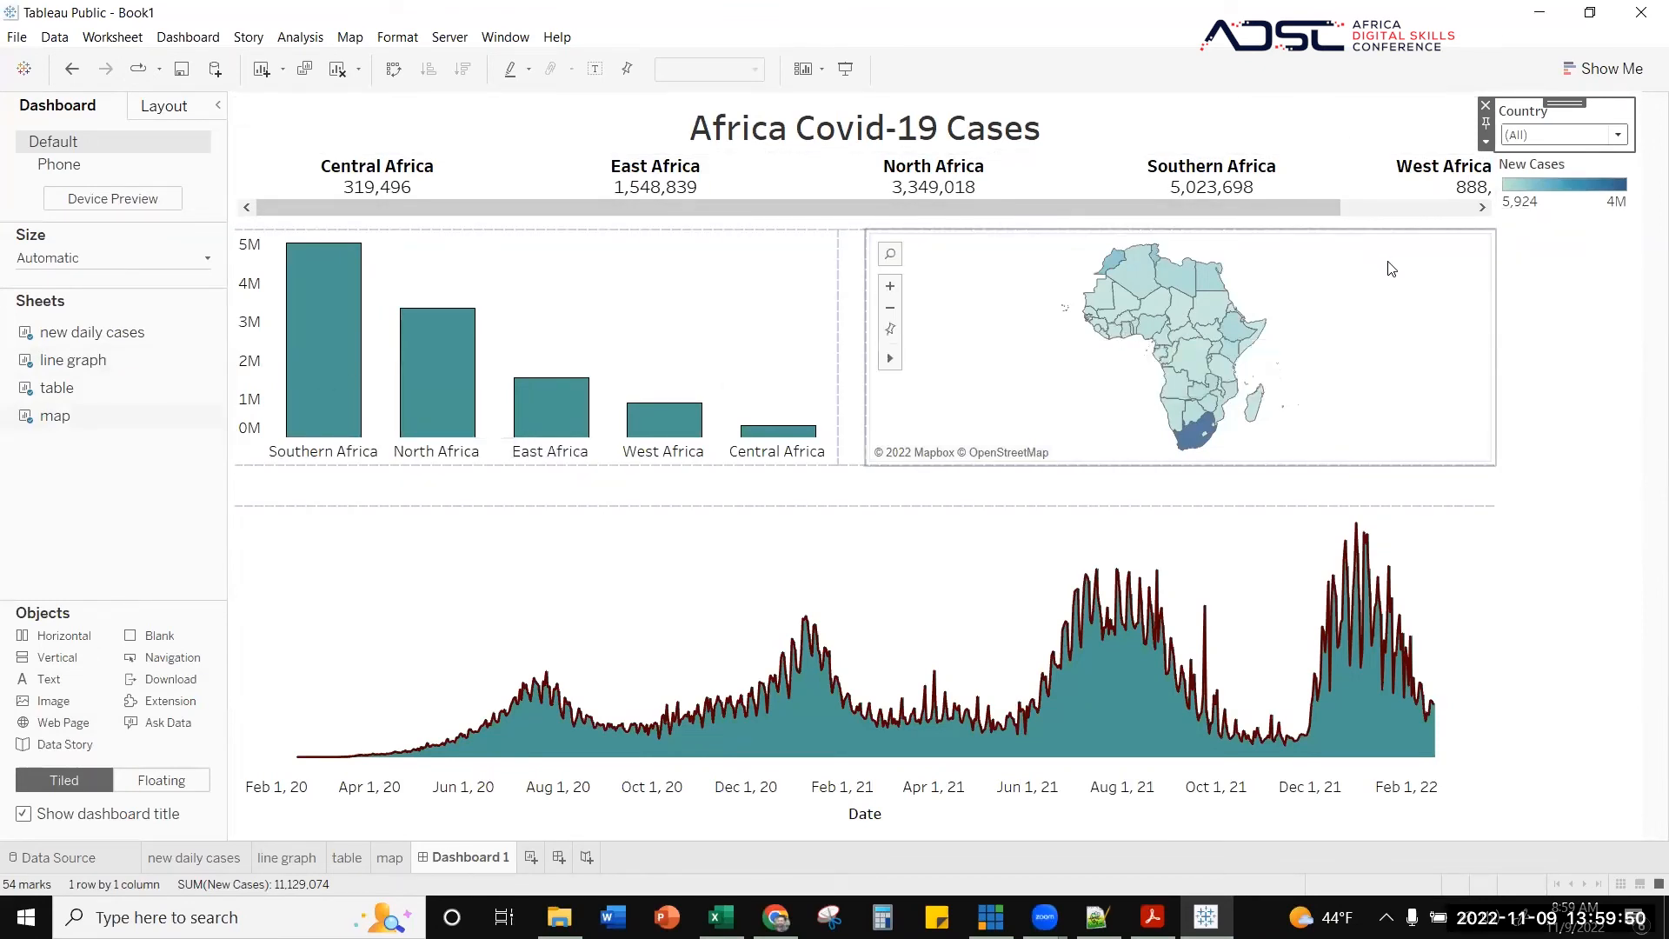
- Enable the bar chart, the map and the line graph as filters on the dashboard
right_click(785, 261)
click(692, 276)
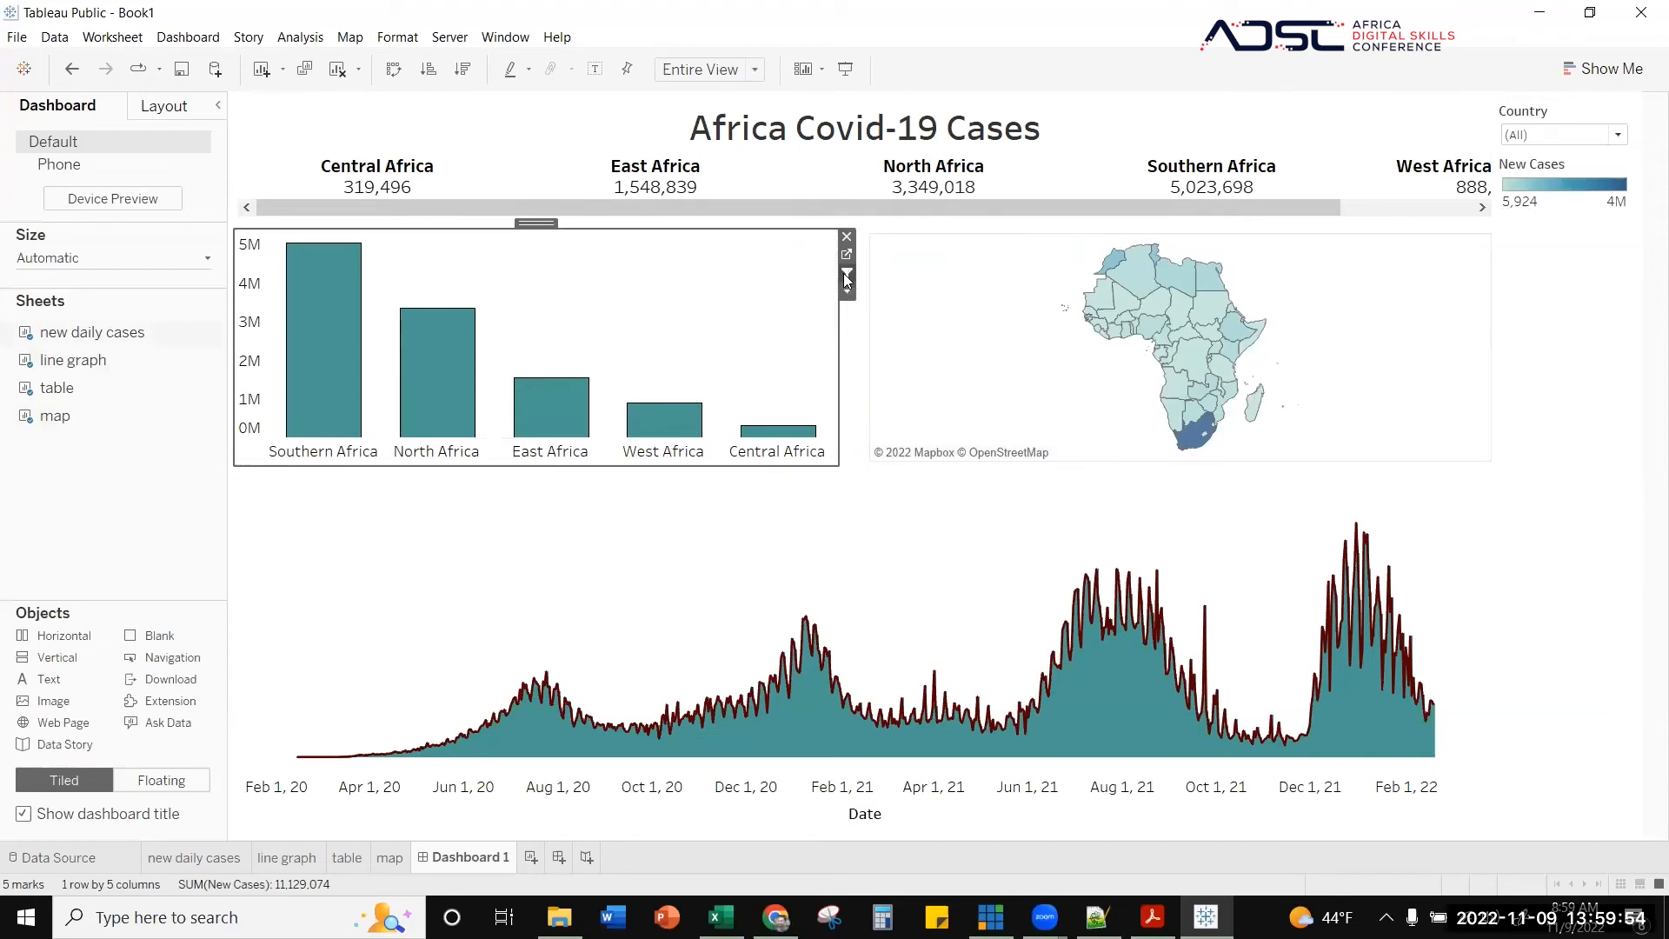
right_click(1336, 279)
click(1437, 275)
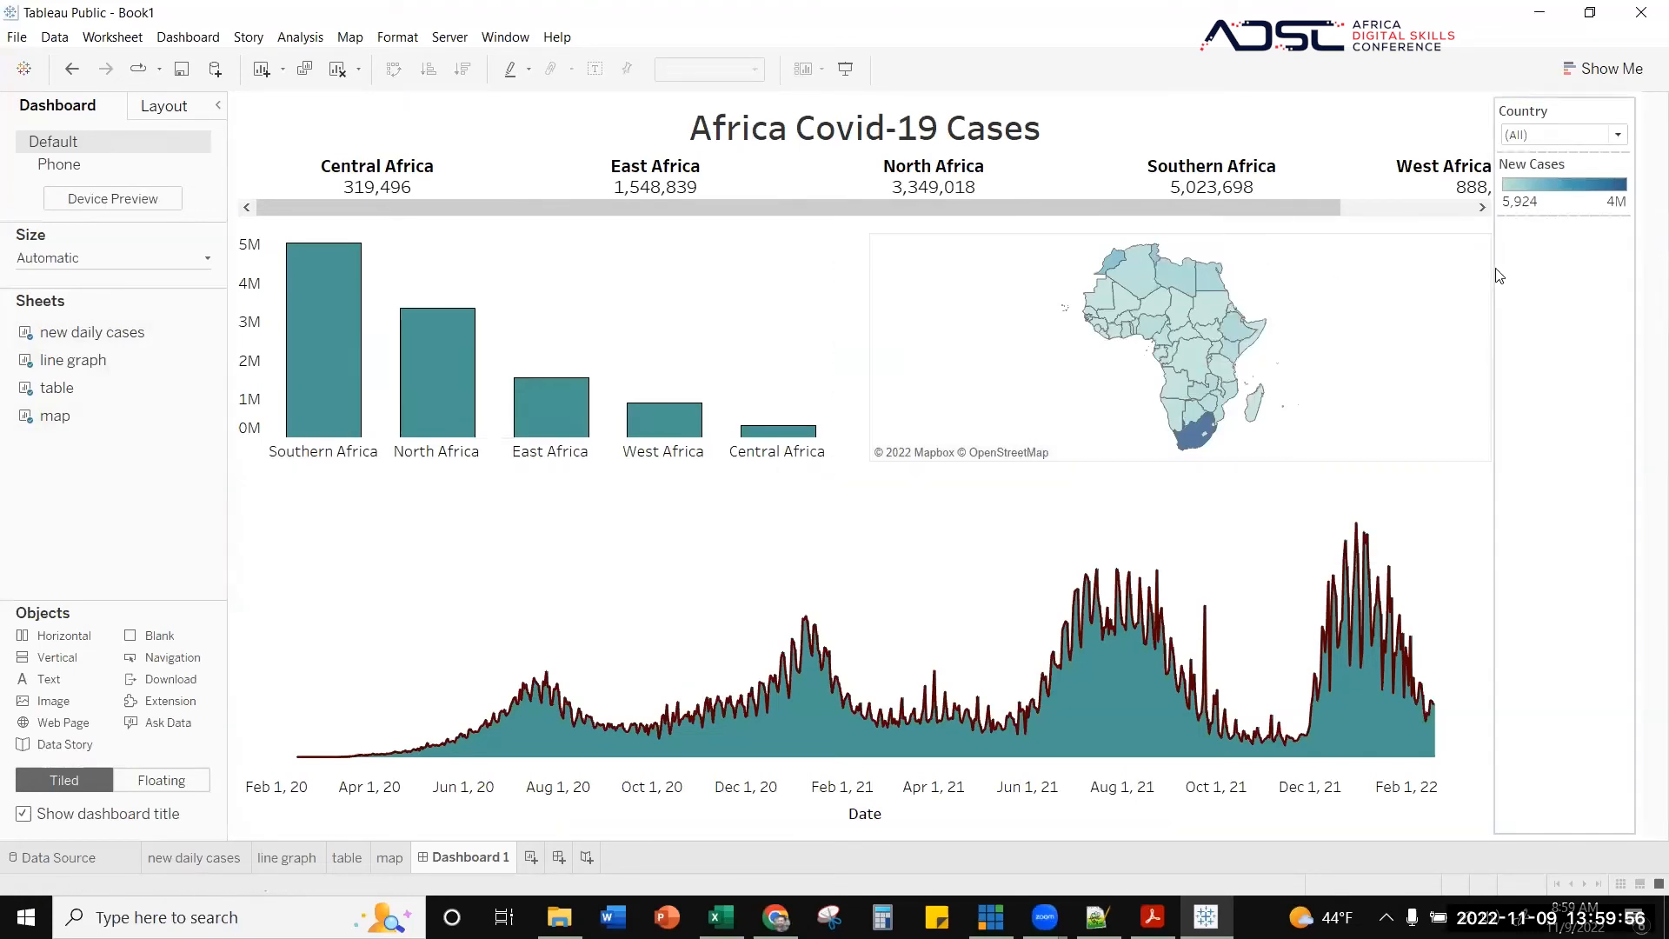
right_click(1449, 275)
click(1428, 255)
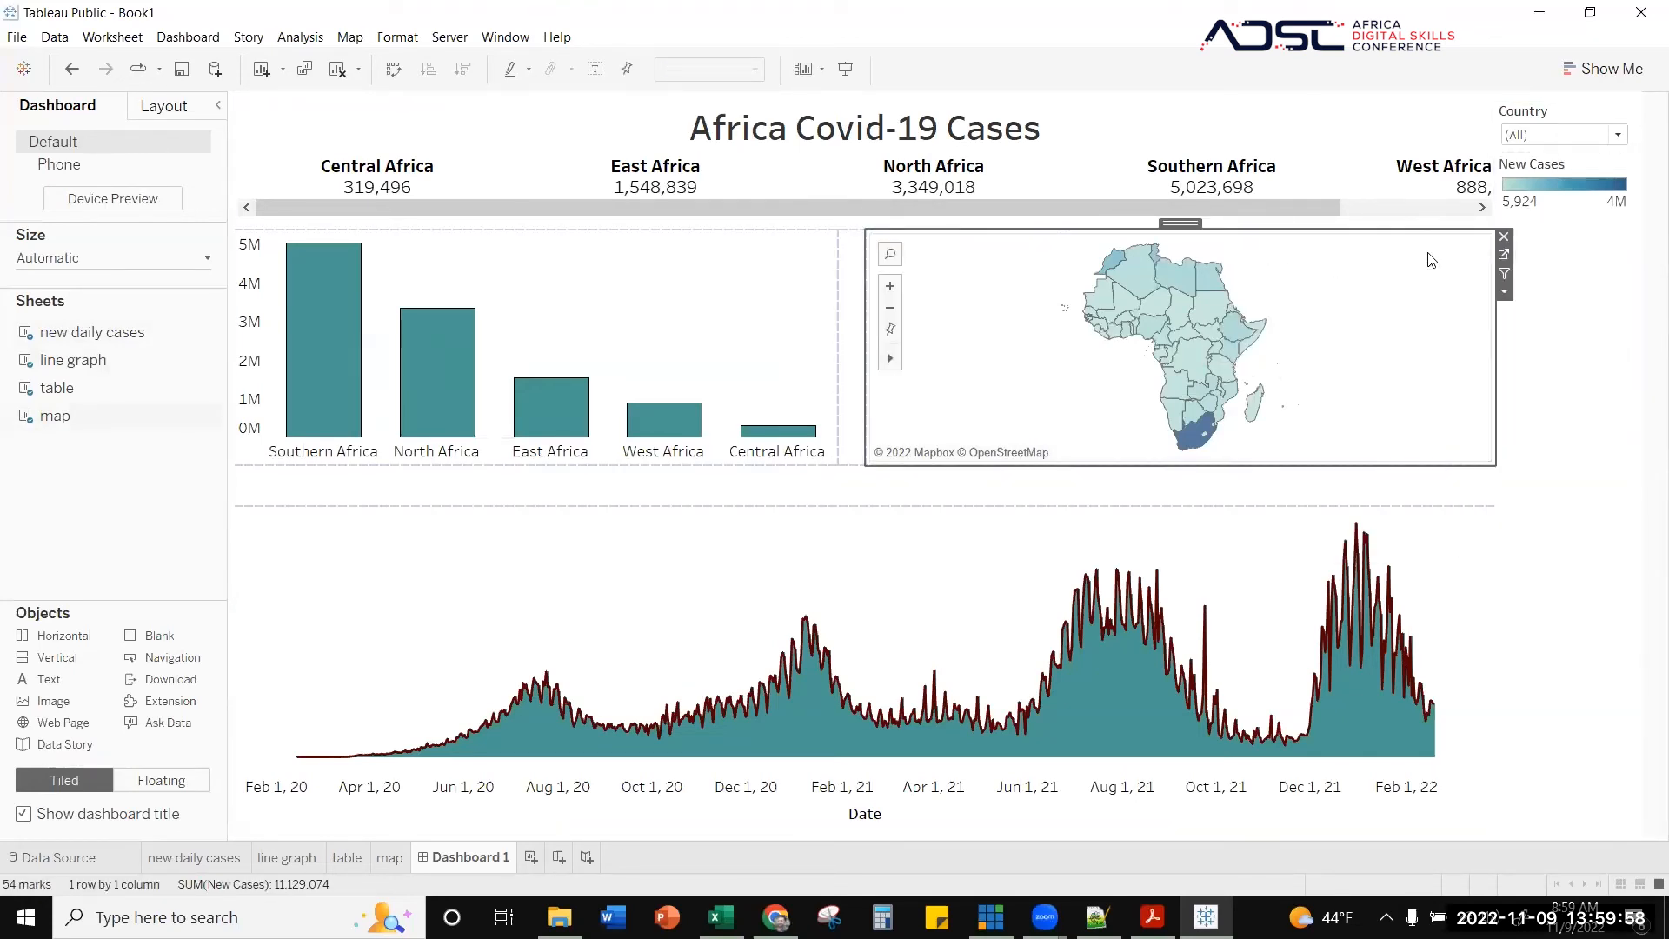
click(1502, 273)
right_click(778, 569)
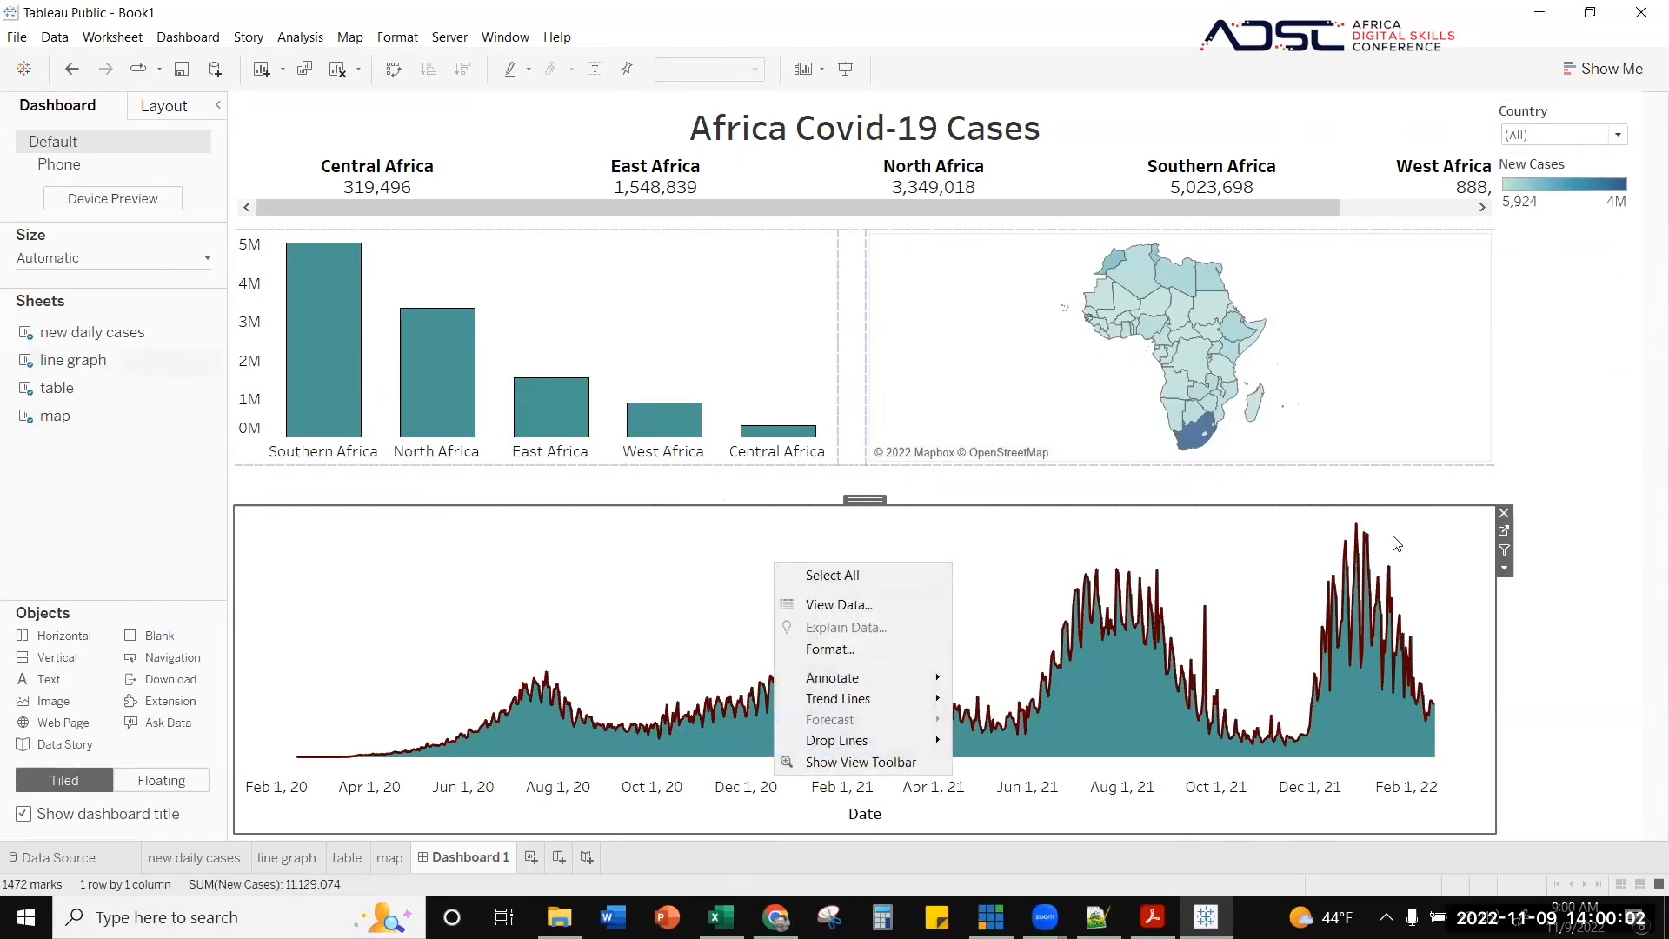
click(1505, 549)
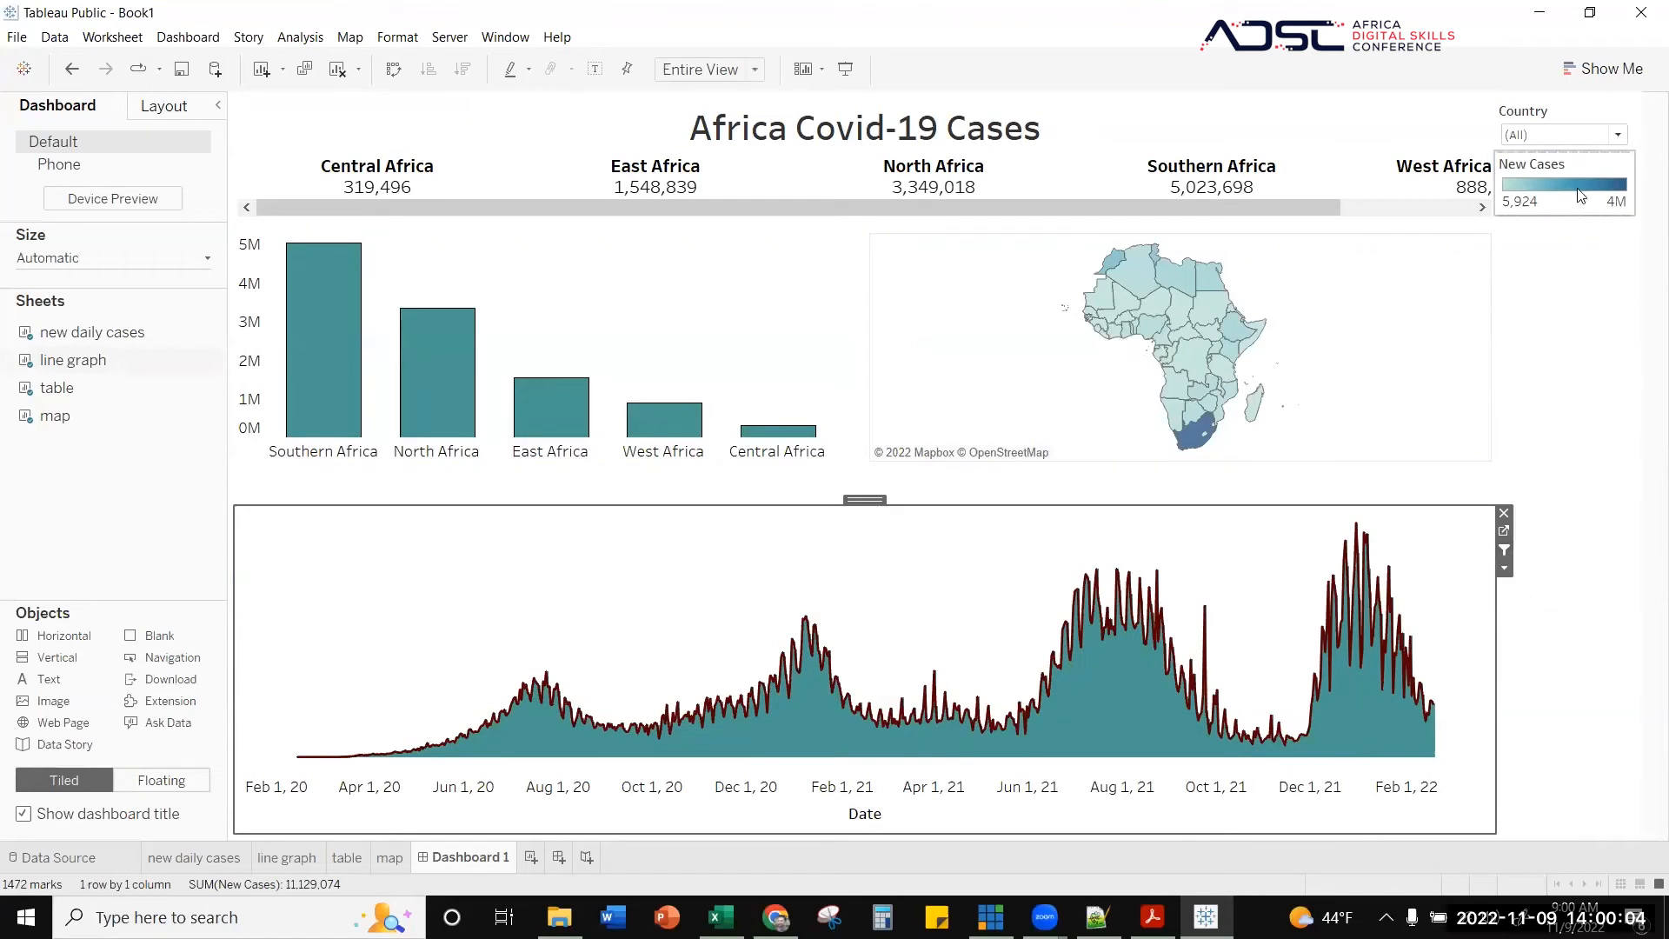
- Check the dashboard's response to the Country filter again with Algeria, and restore all countries
click(1618, 135)
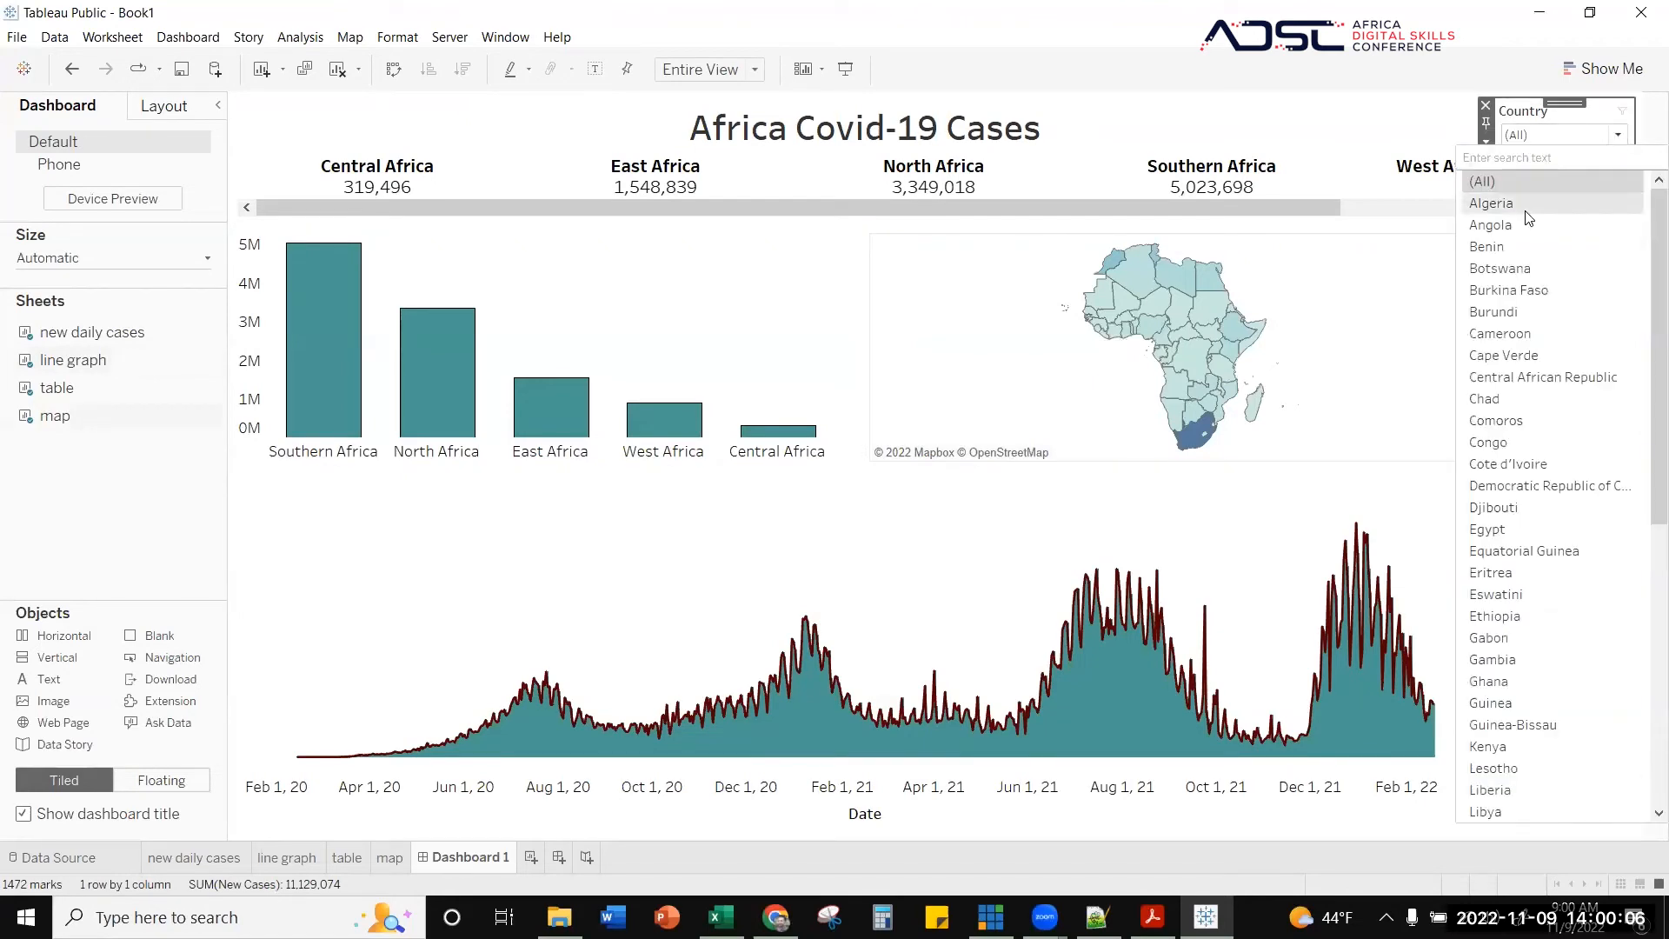
click(1491, 203)
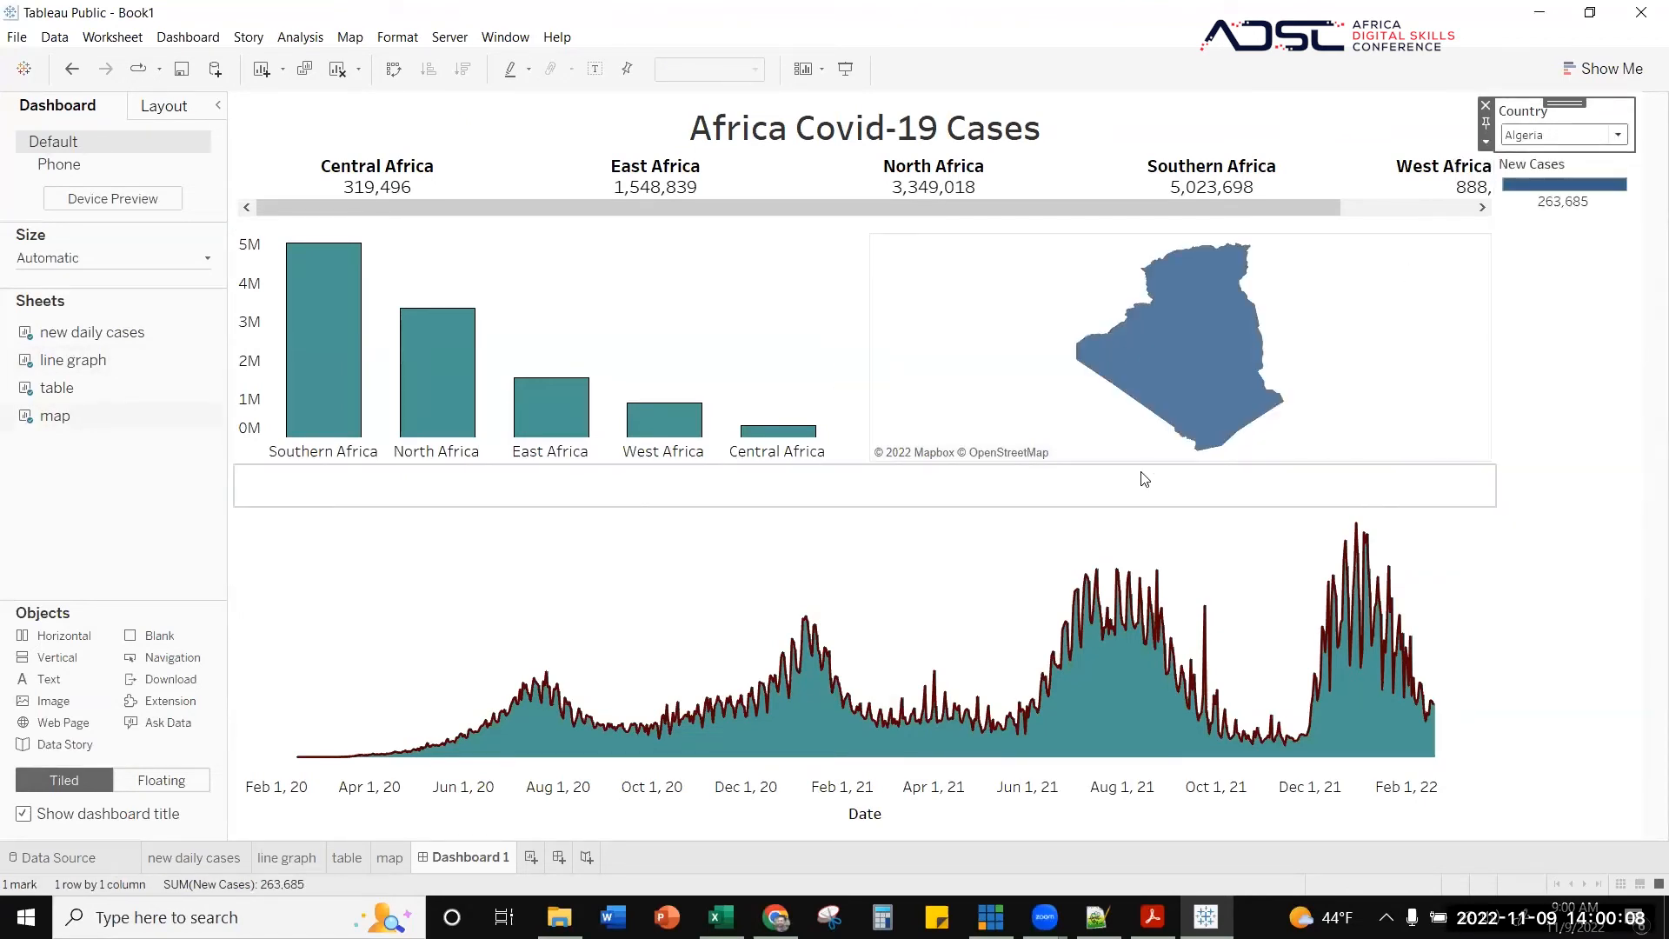
right_click(1394, 304)
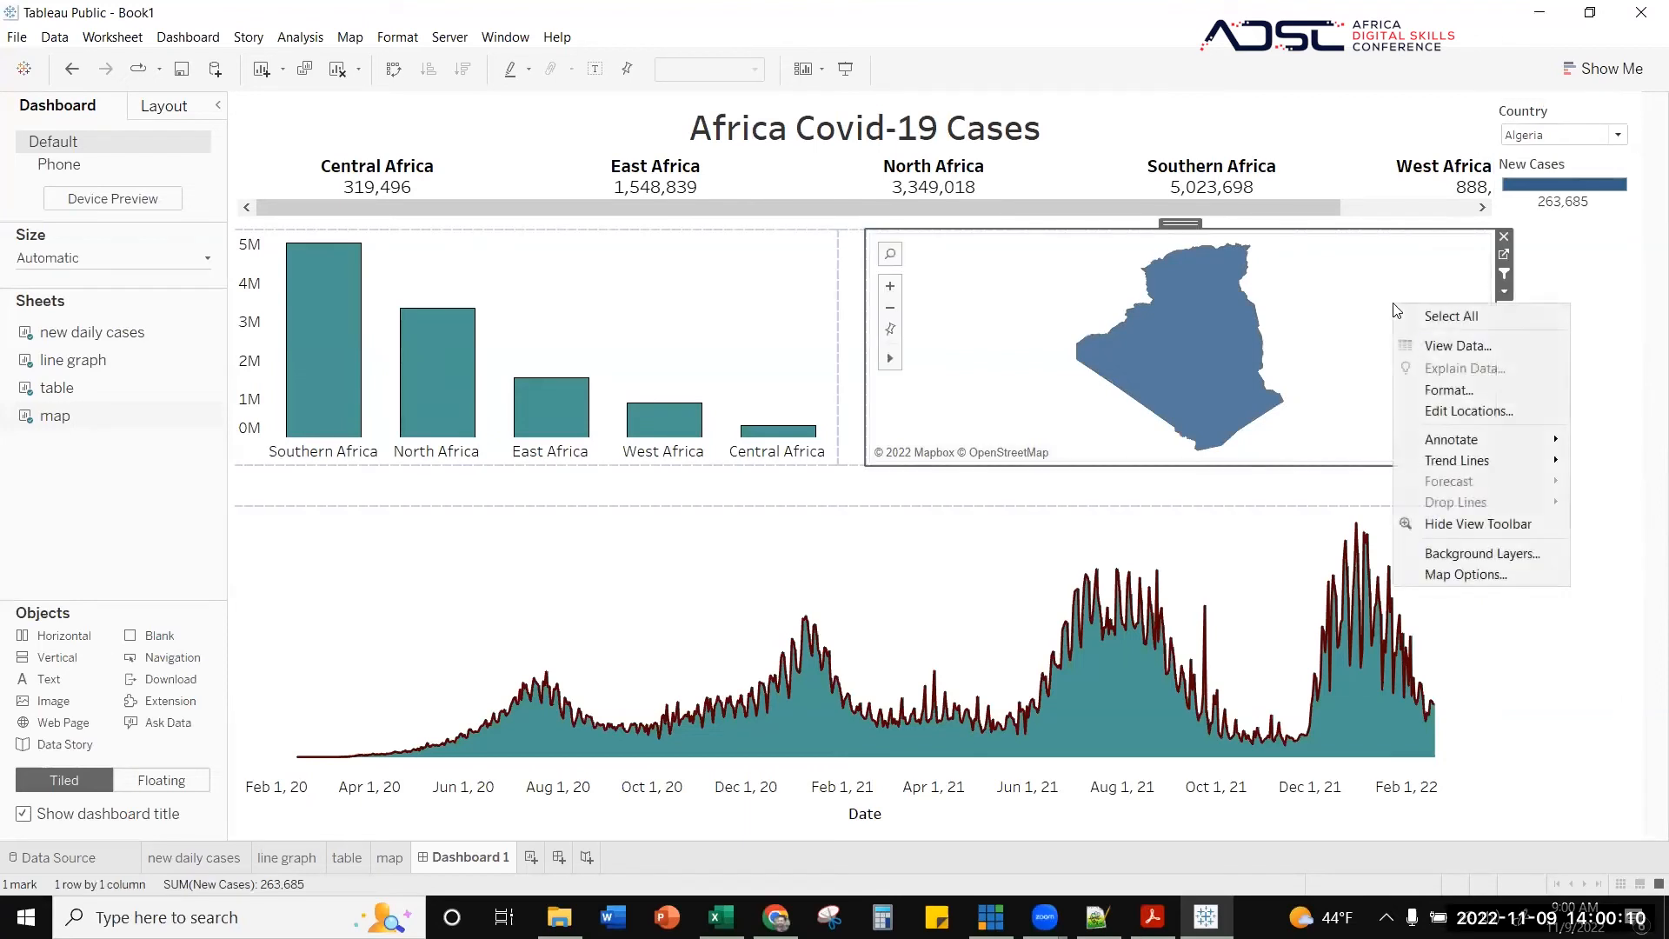
click(1604, 137)
click(1525, 177)
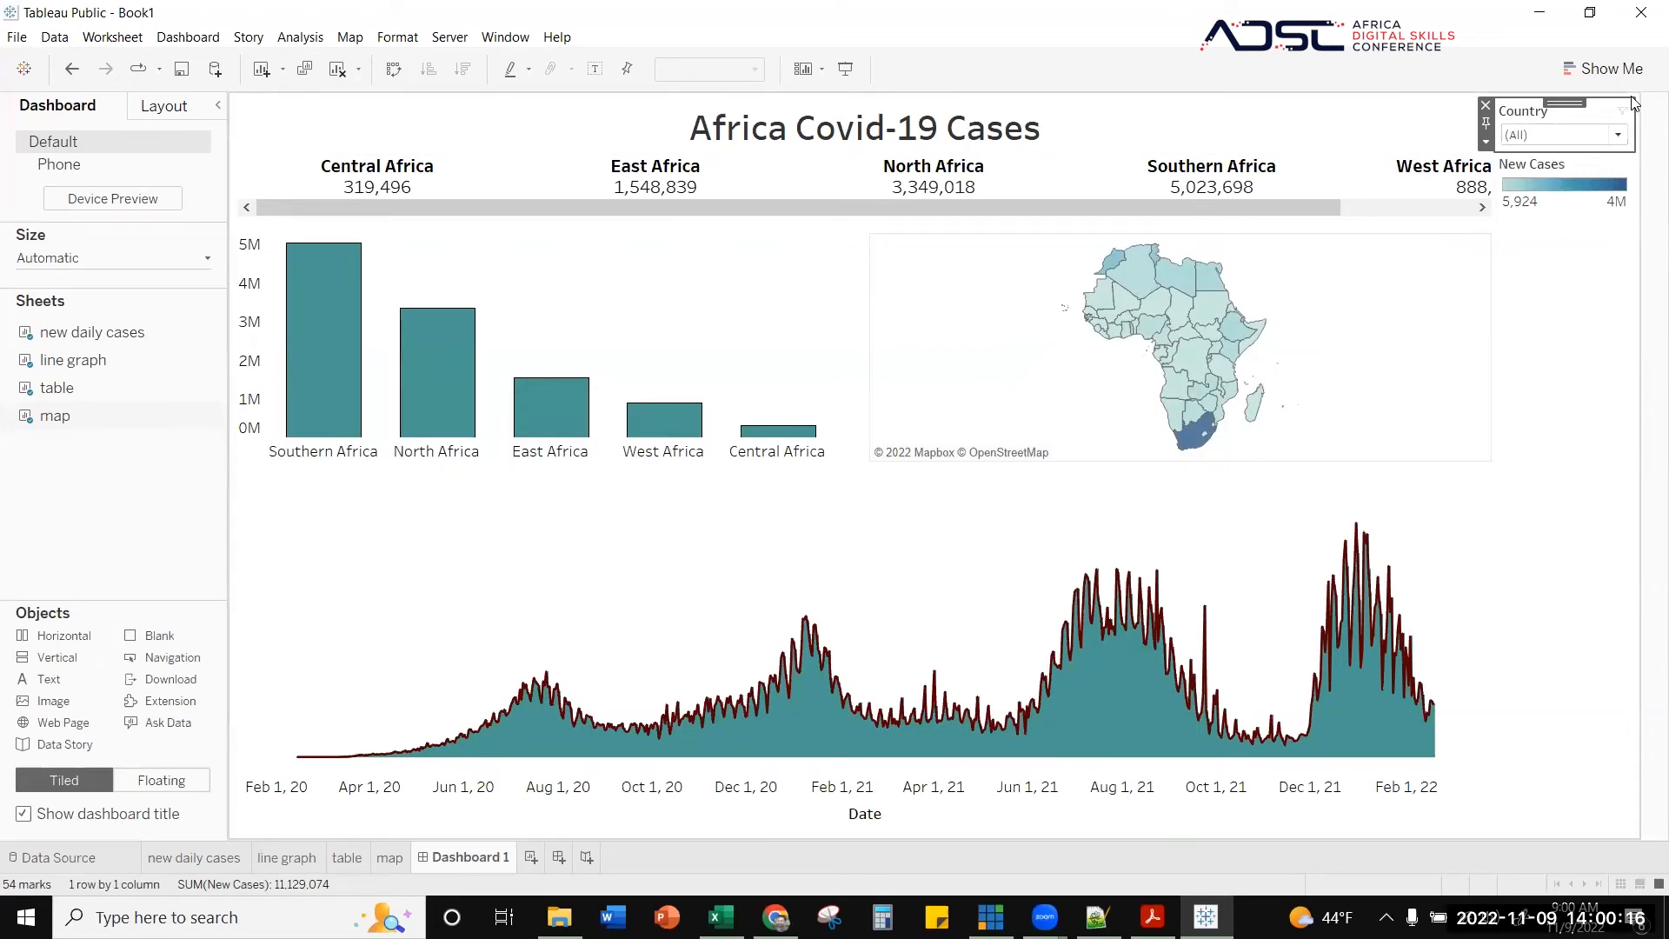
- Apply the Country filter to the table, bar chart and line graph worksheets in addition to the map
click(1613, 112)
key(Escape)
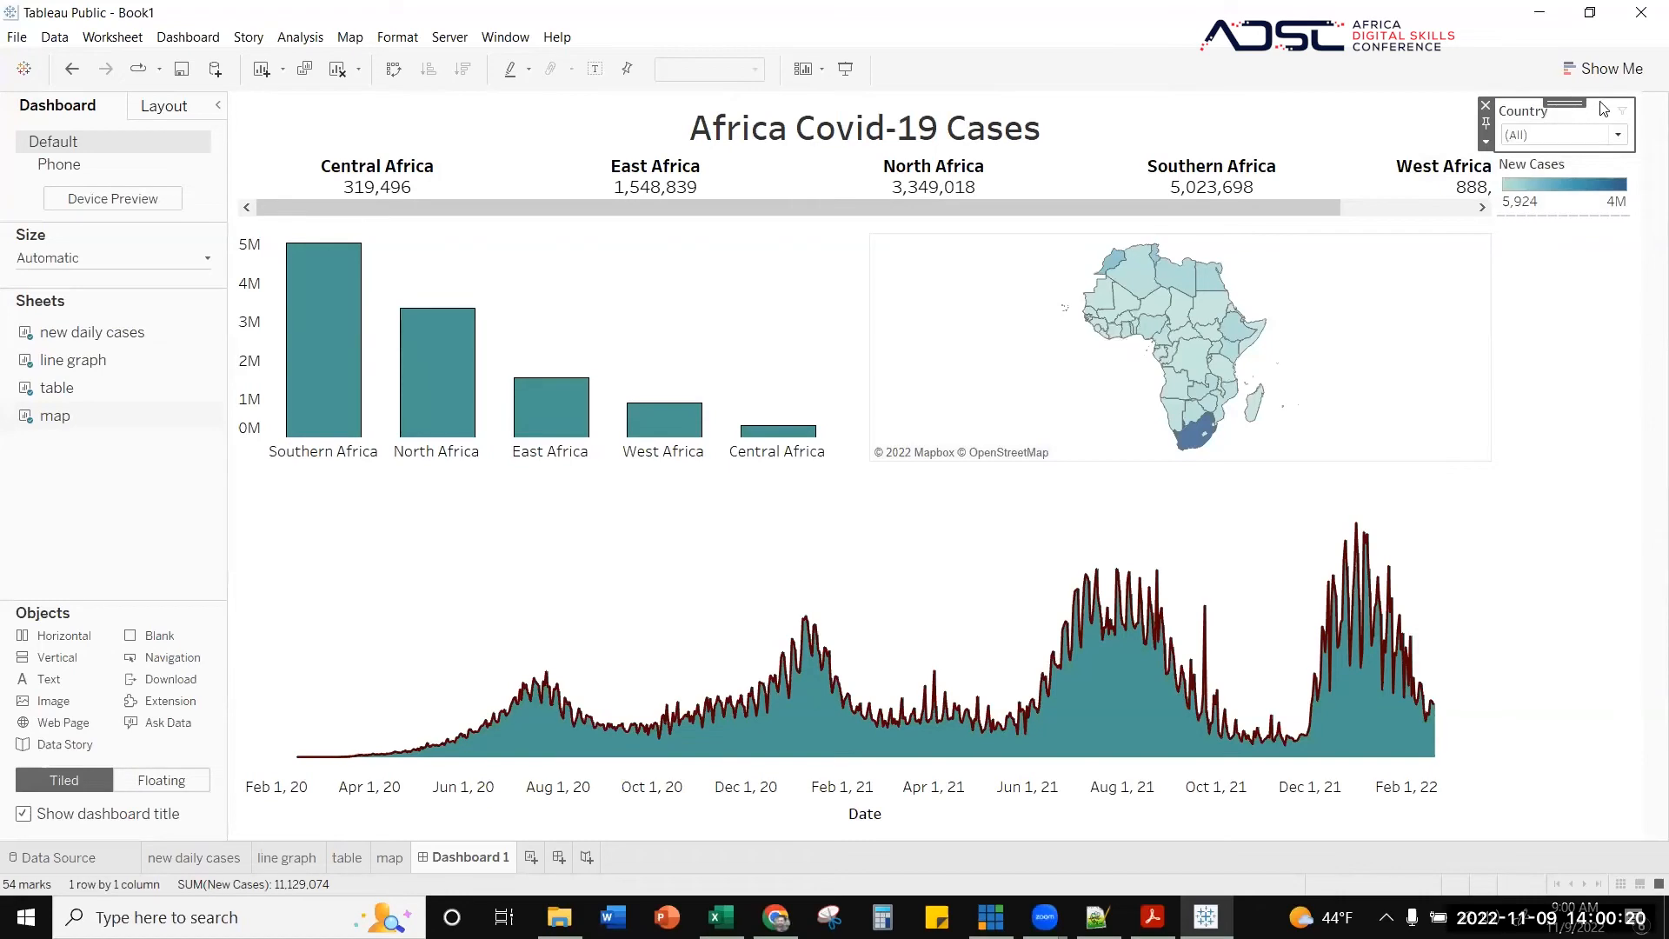
right_click(1606, 109)
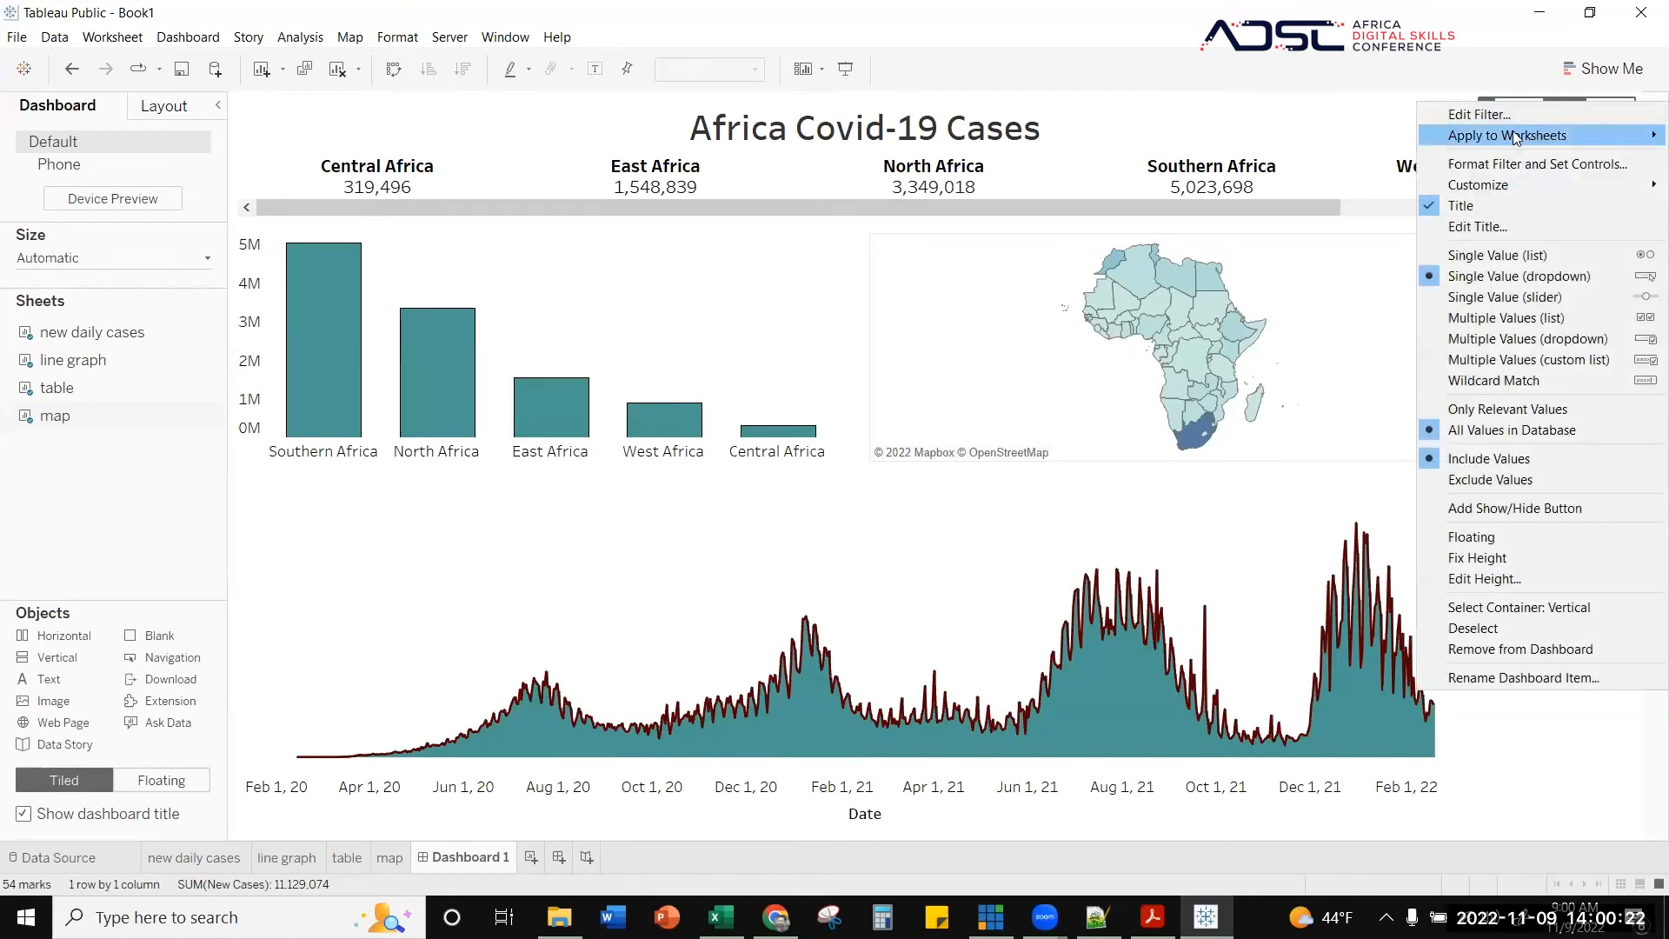
mouse_move(1512, 132)
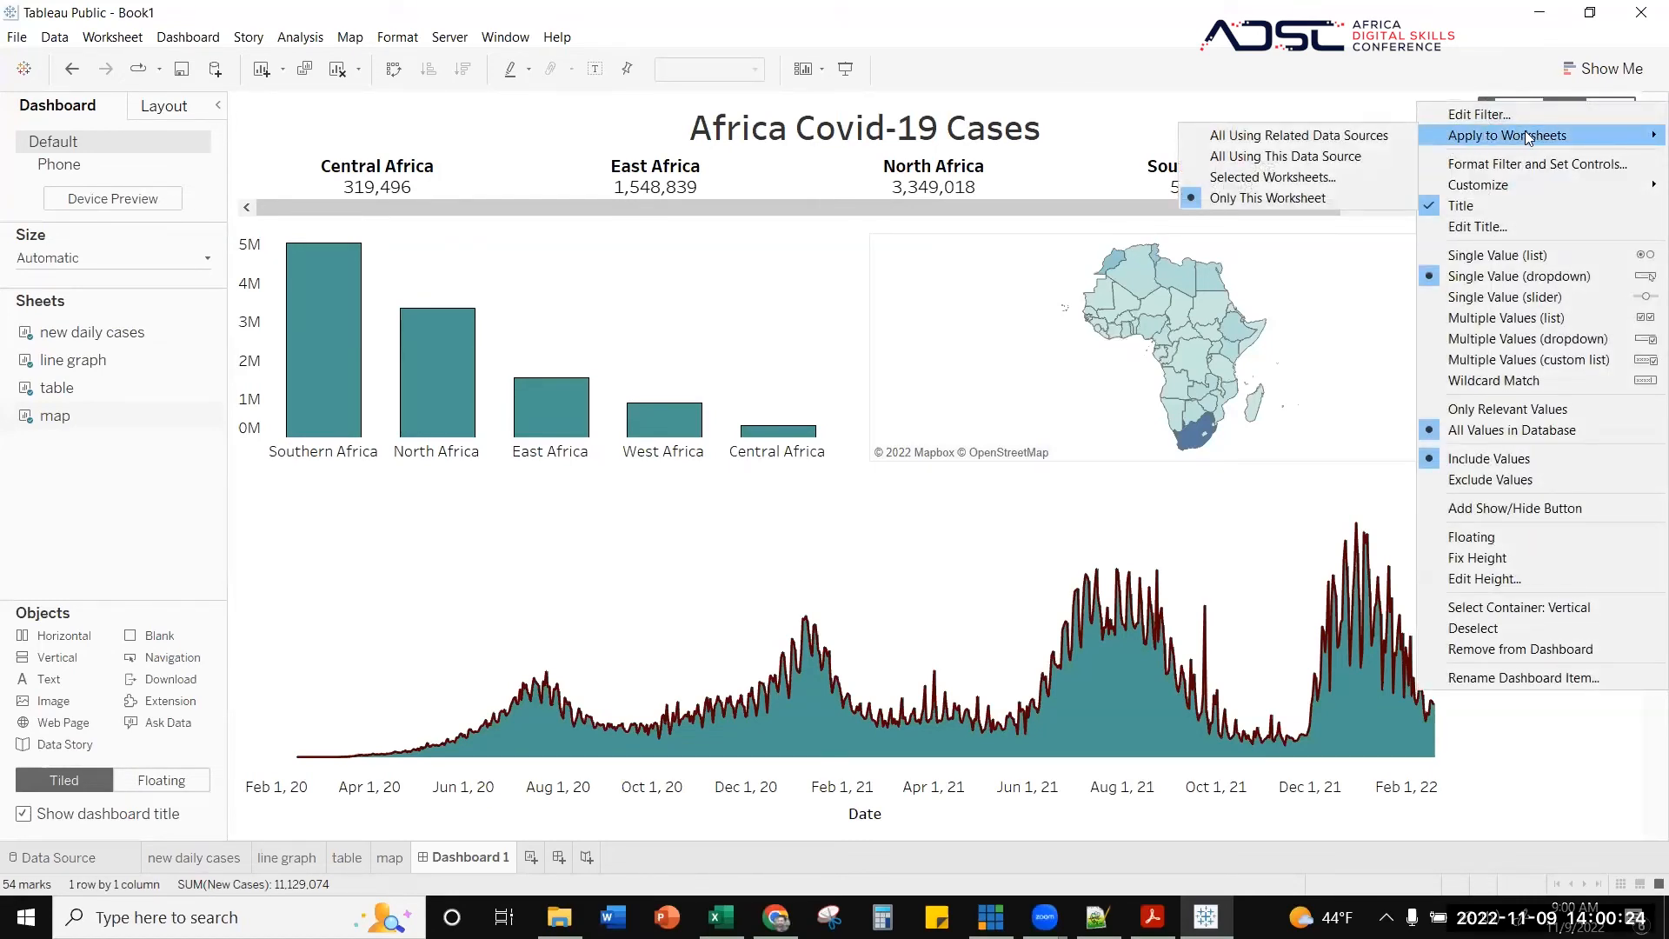
click(1304, 168)
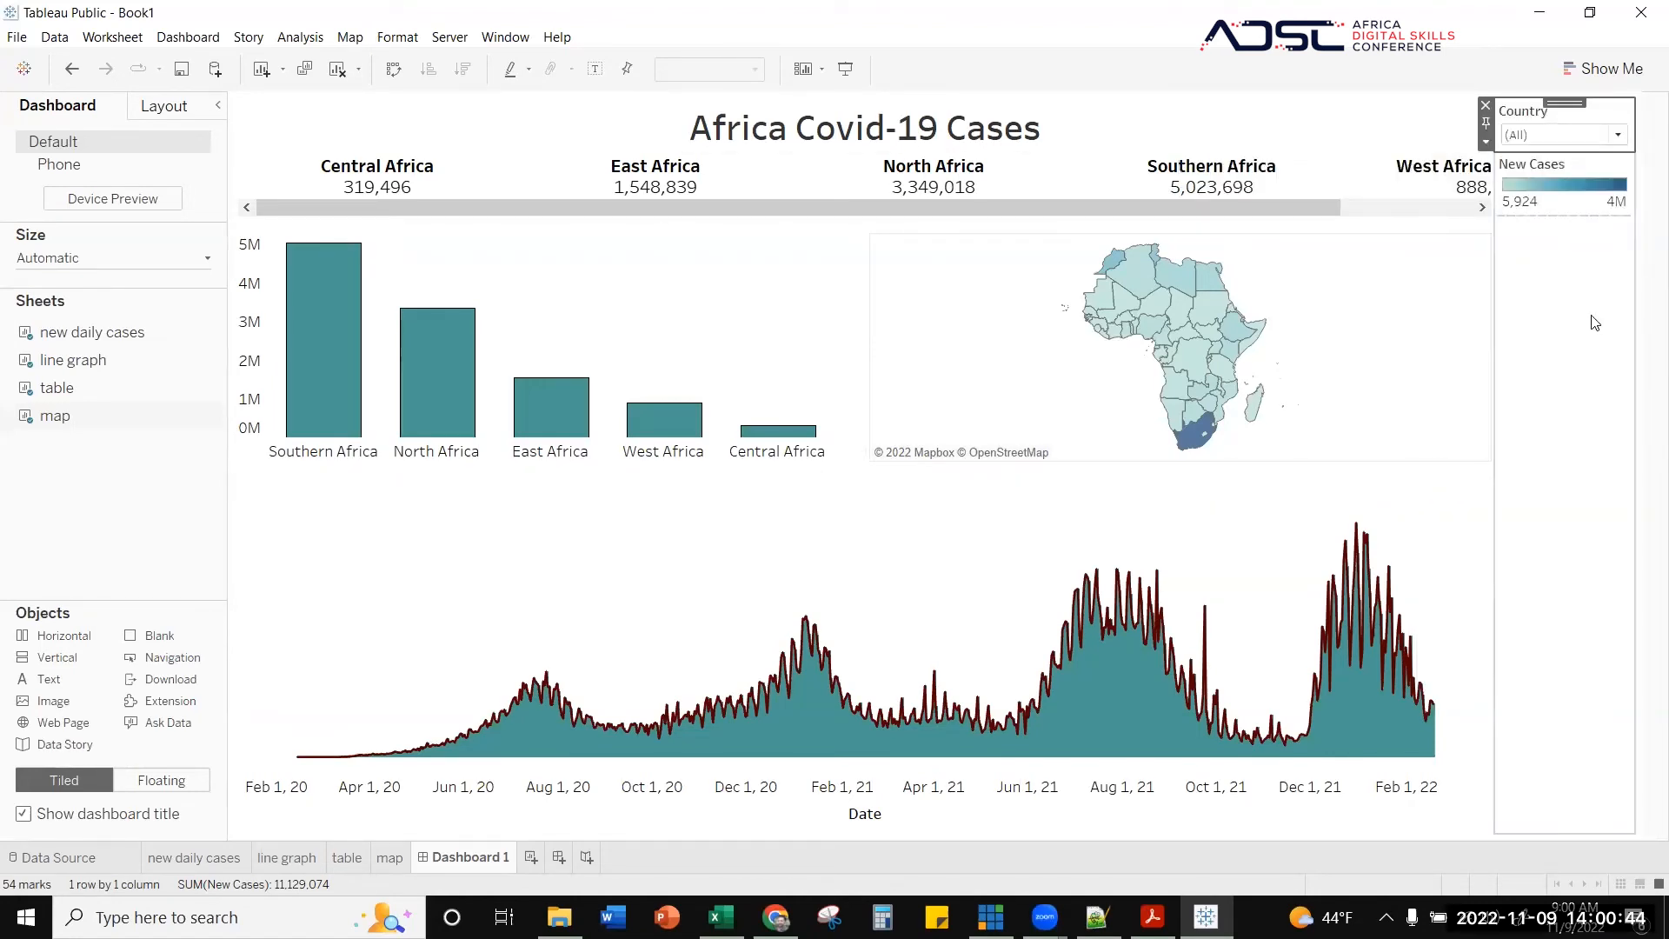
- Filter the dashboard to Algeria and inspect the bar chart, map and line graph
click(1620, 137)
click(1521, 207)
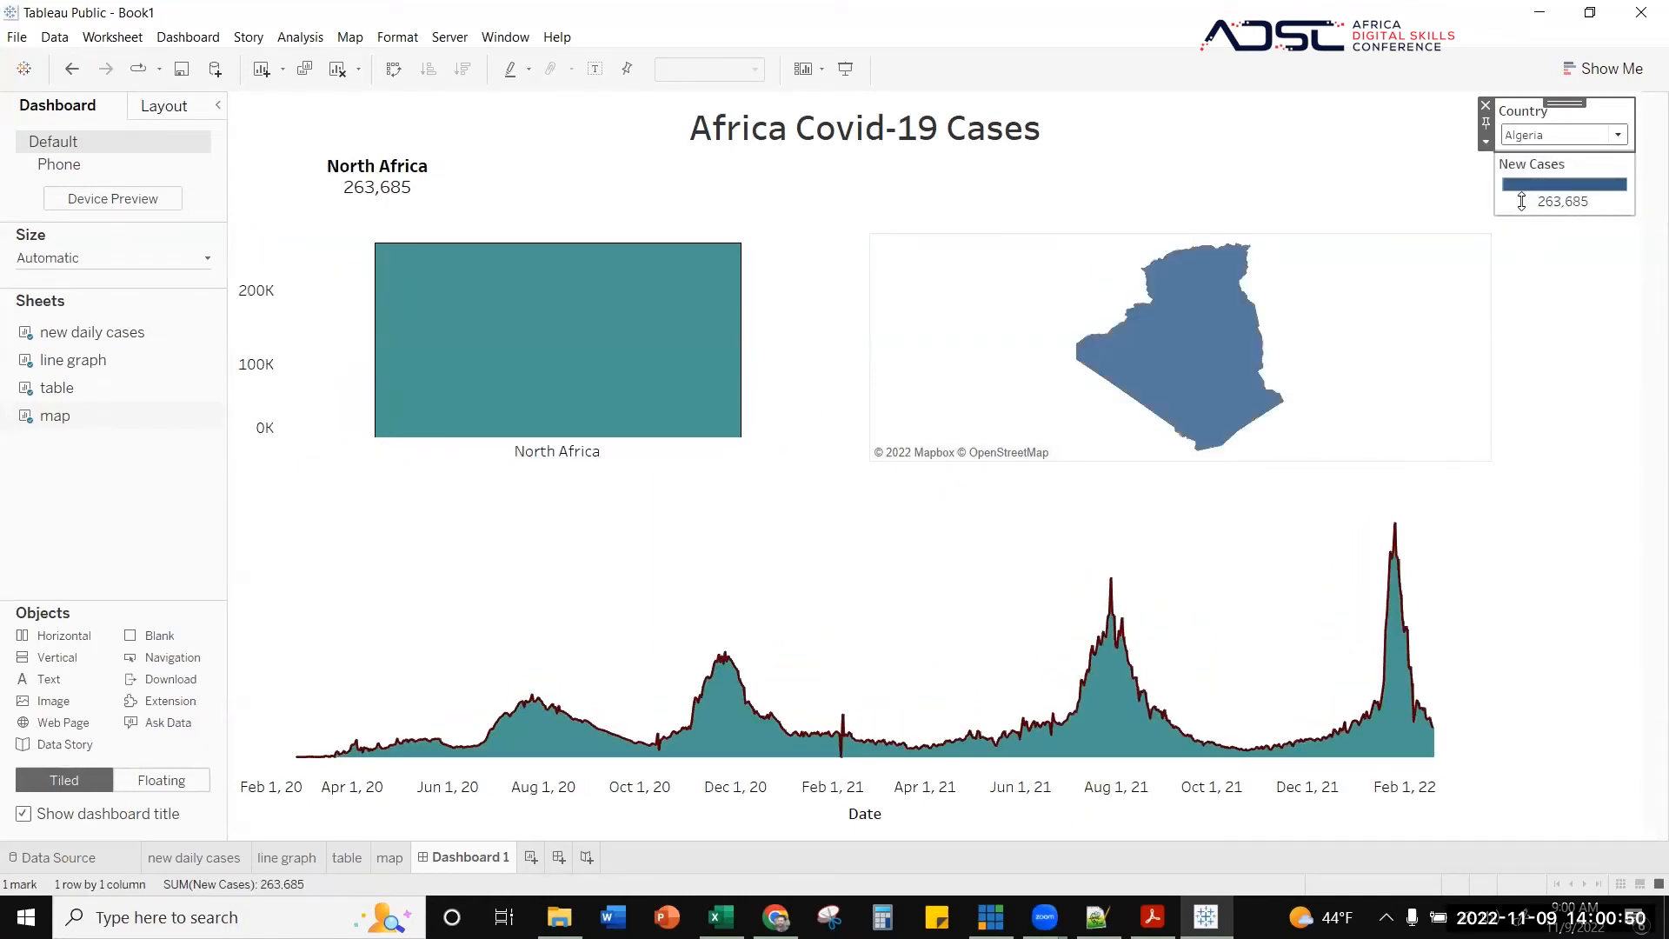
mouse_move(593, 372)
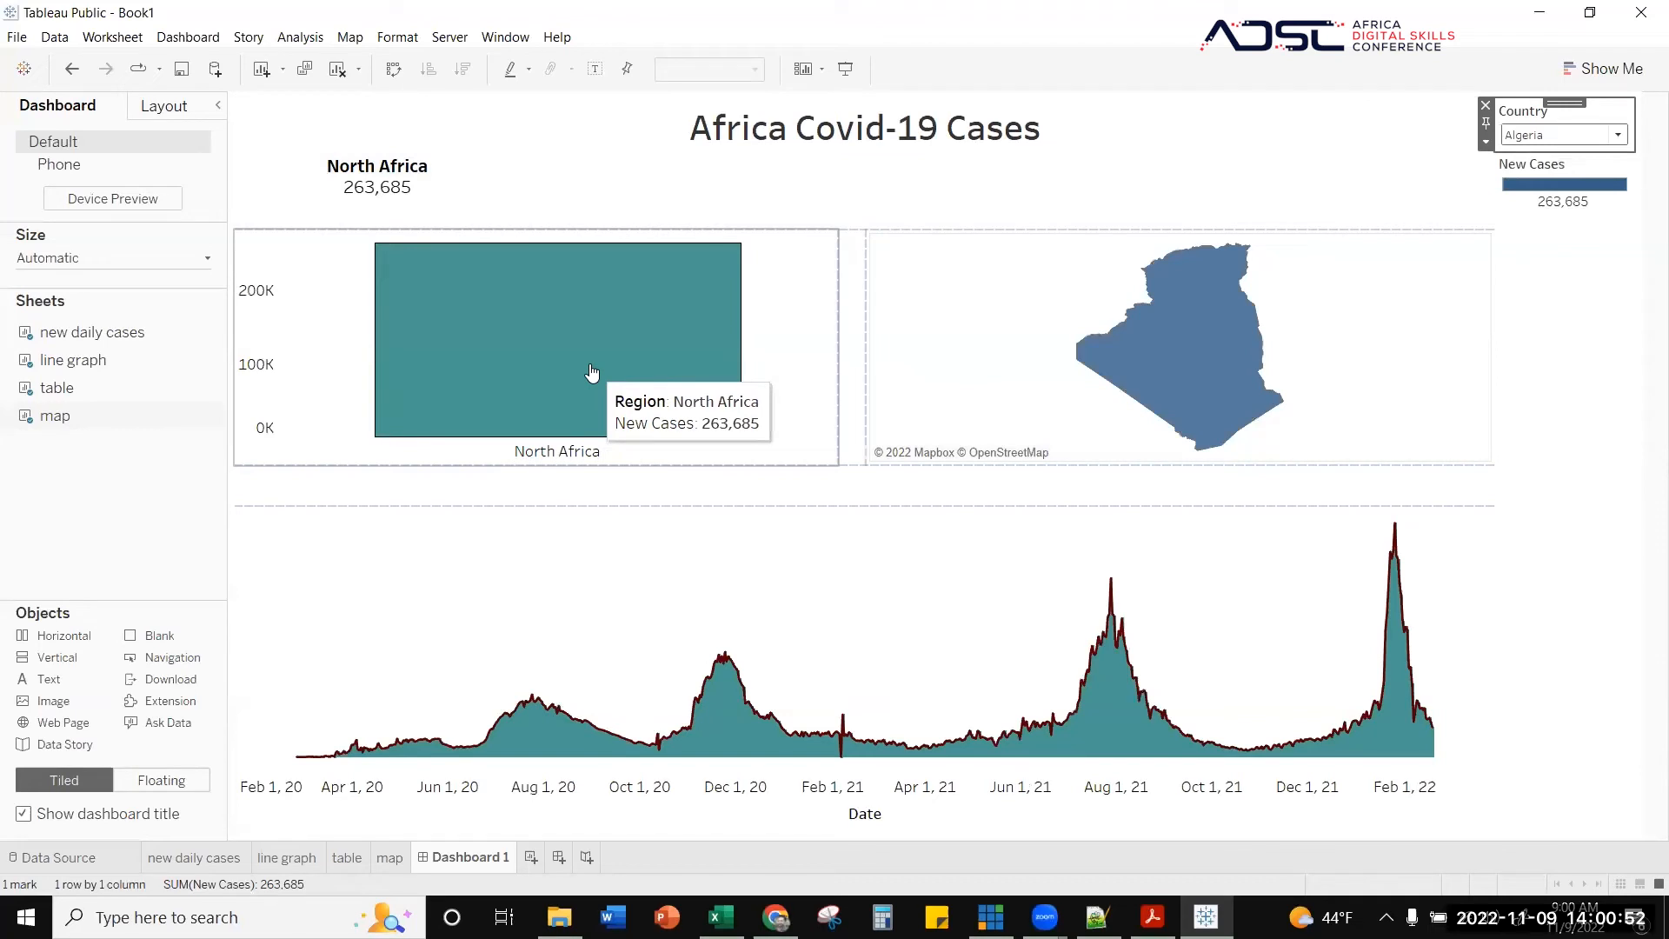
mouse_move(1244, 322)
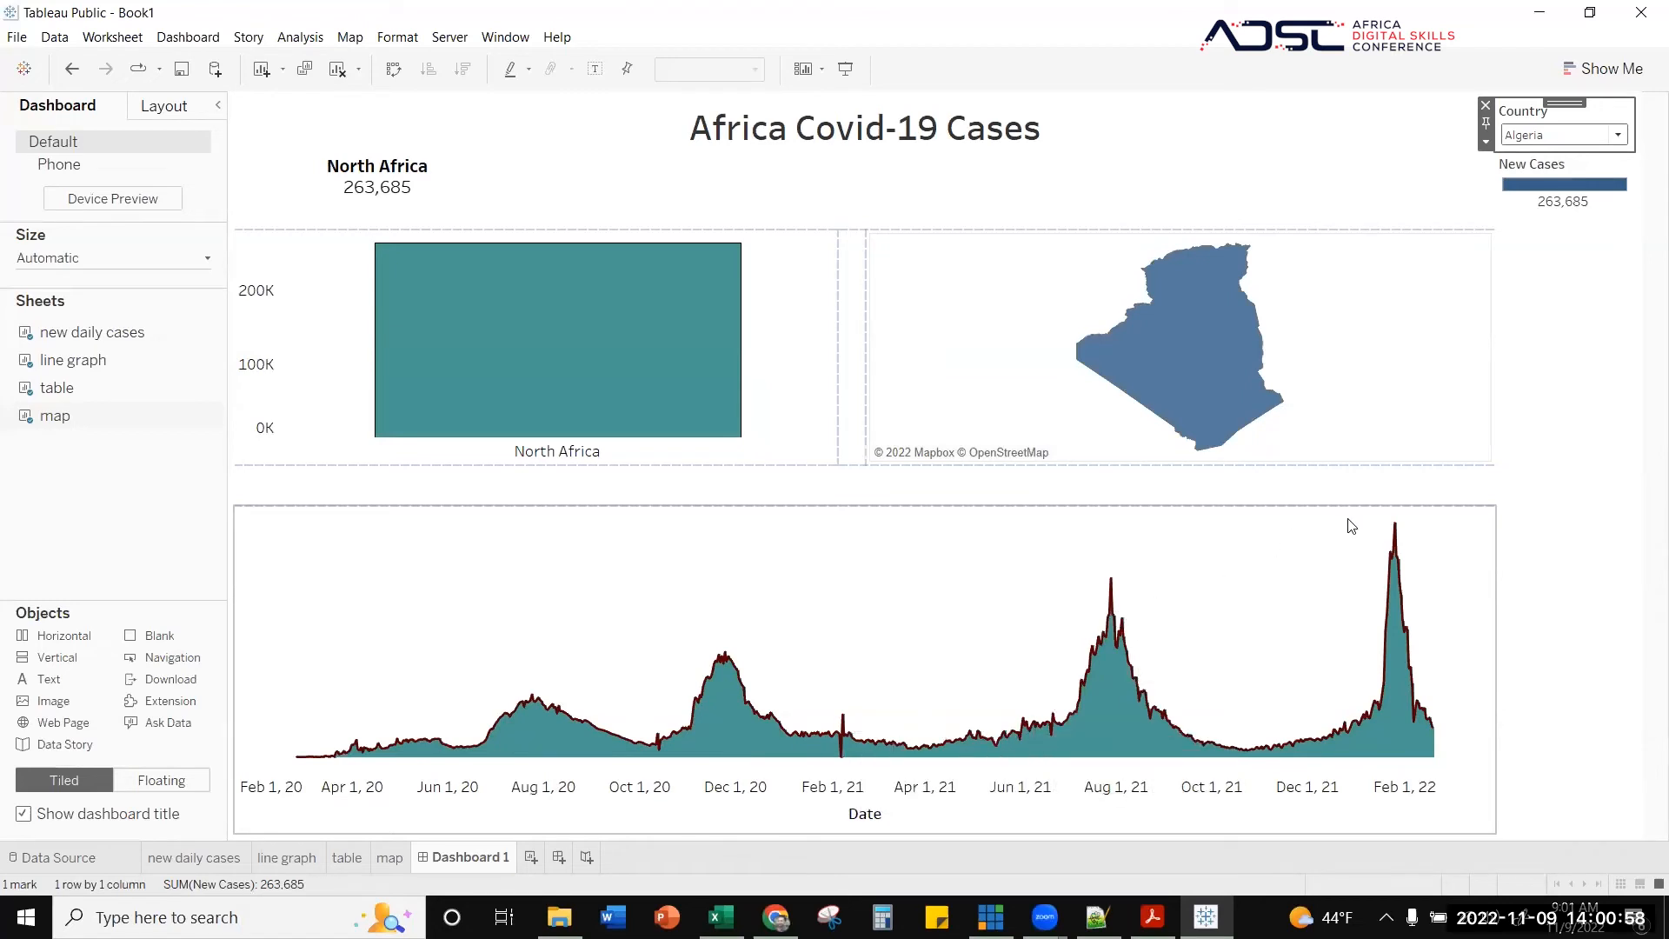
- Restore all countries in the Country filter and place it as a floating control beside the dashboard title
click(1619, 135)
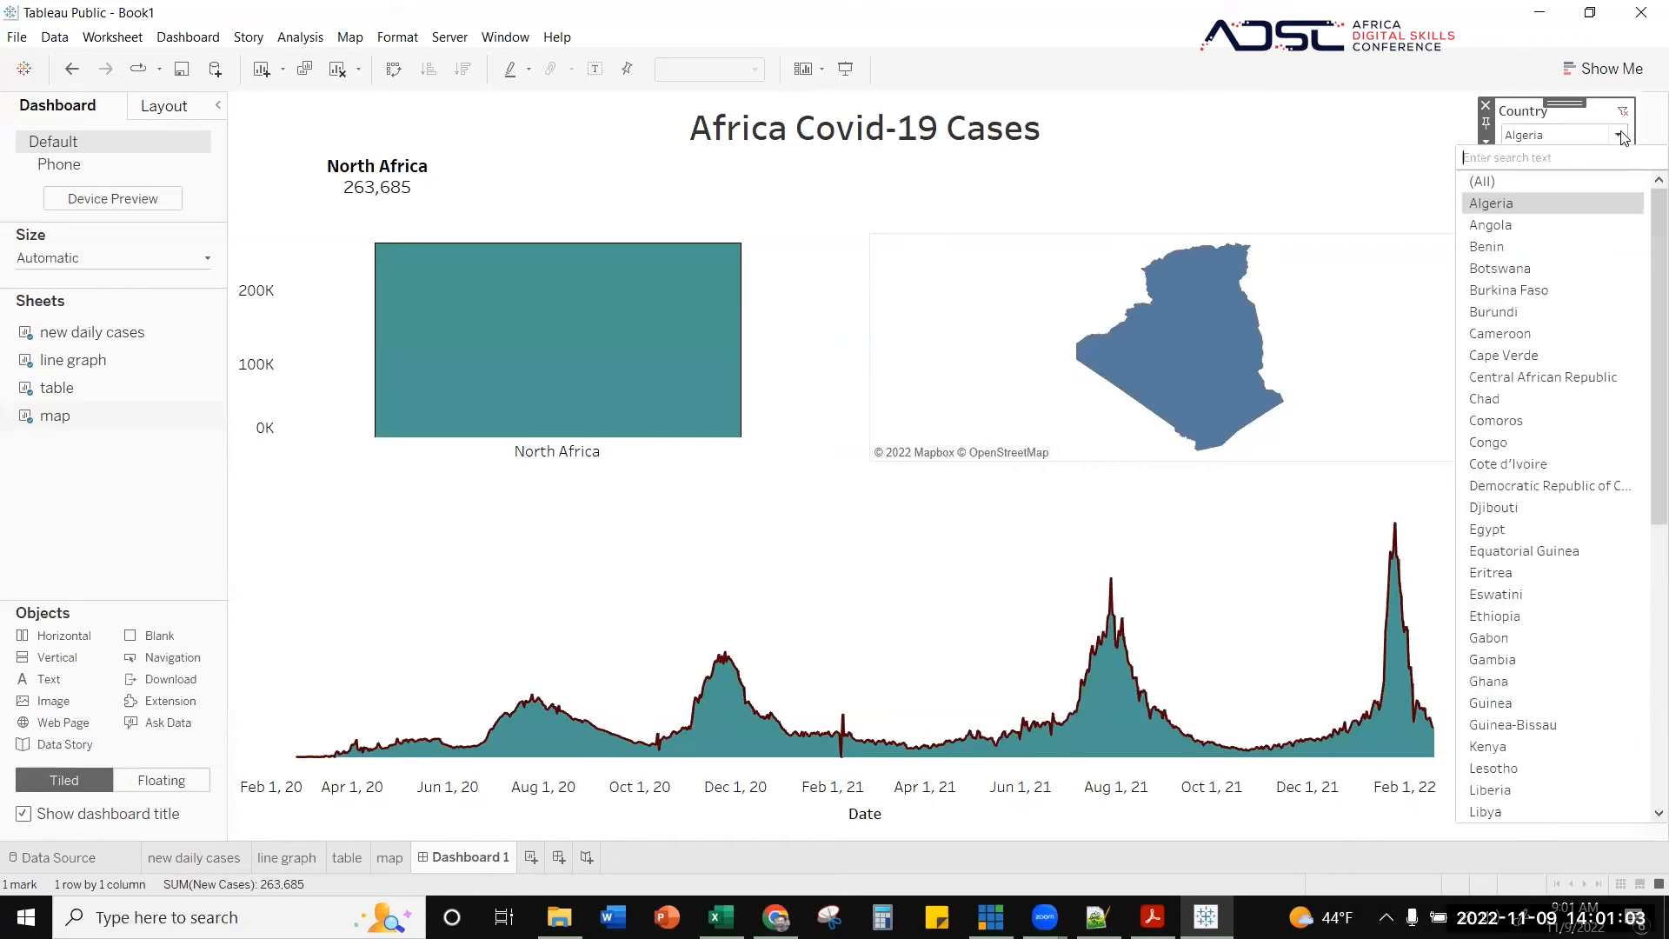
click(1499, 180)
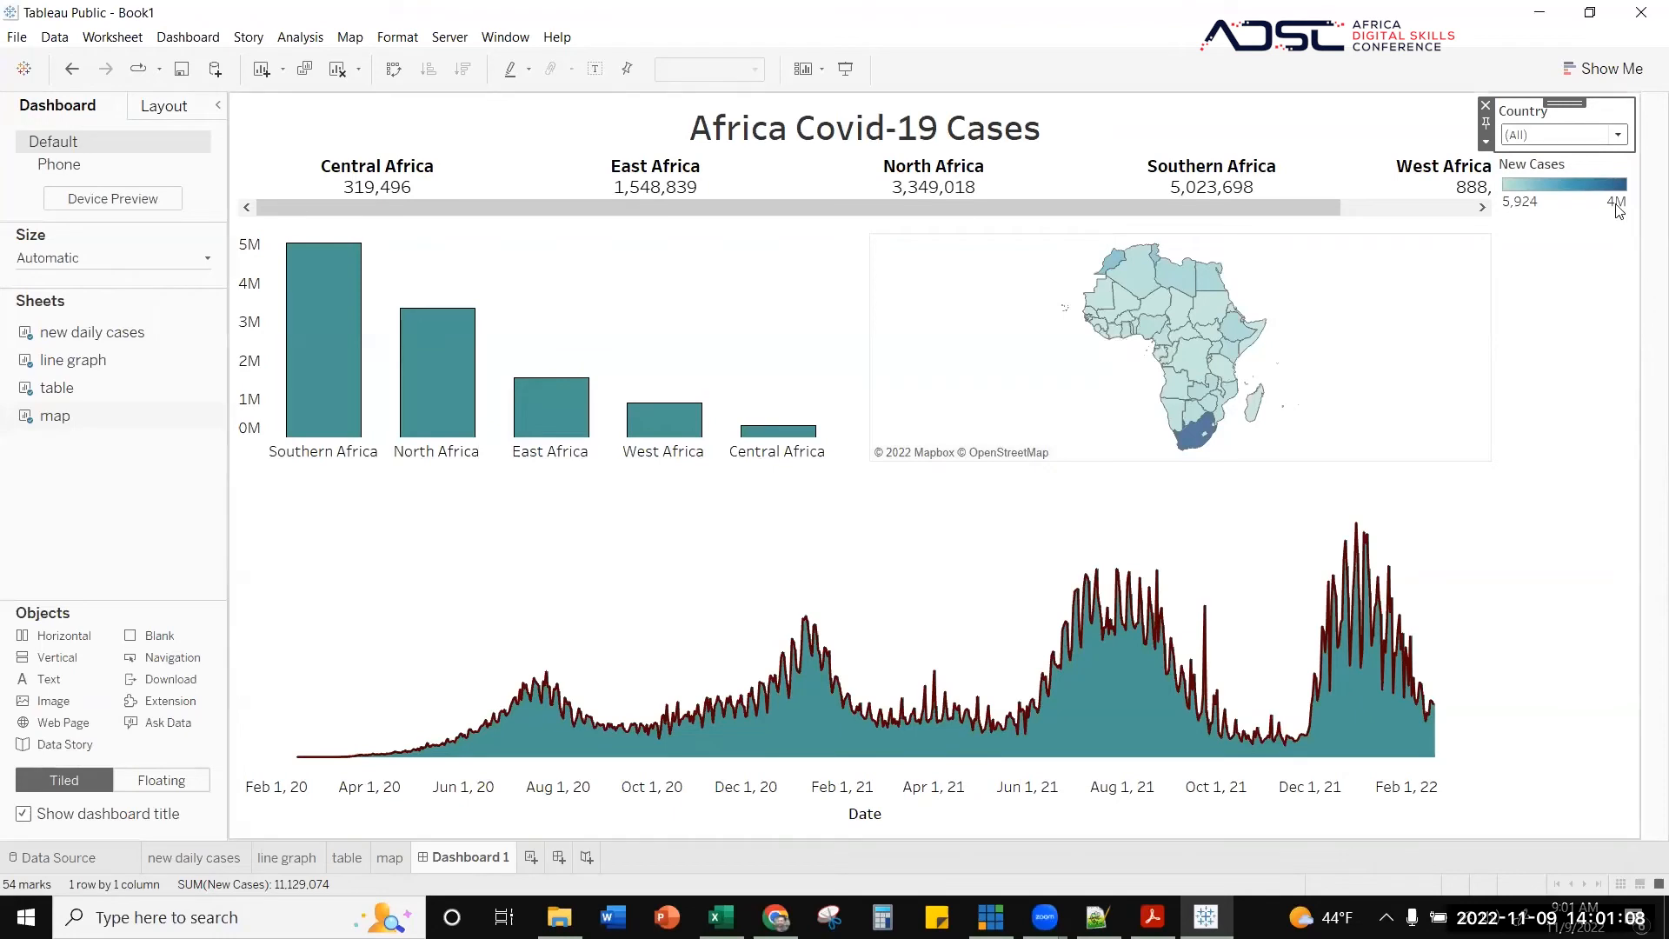
right_click(1568, 104)
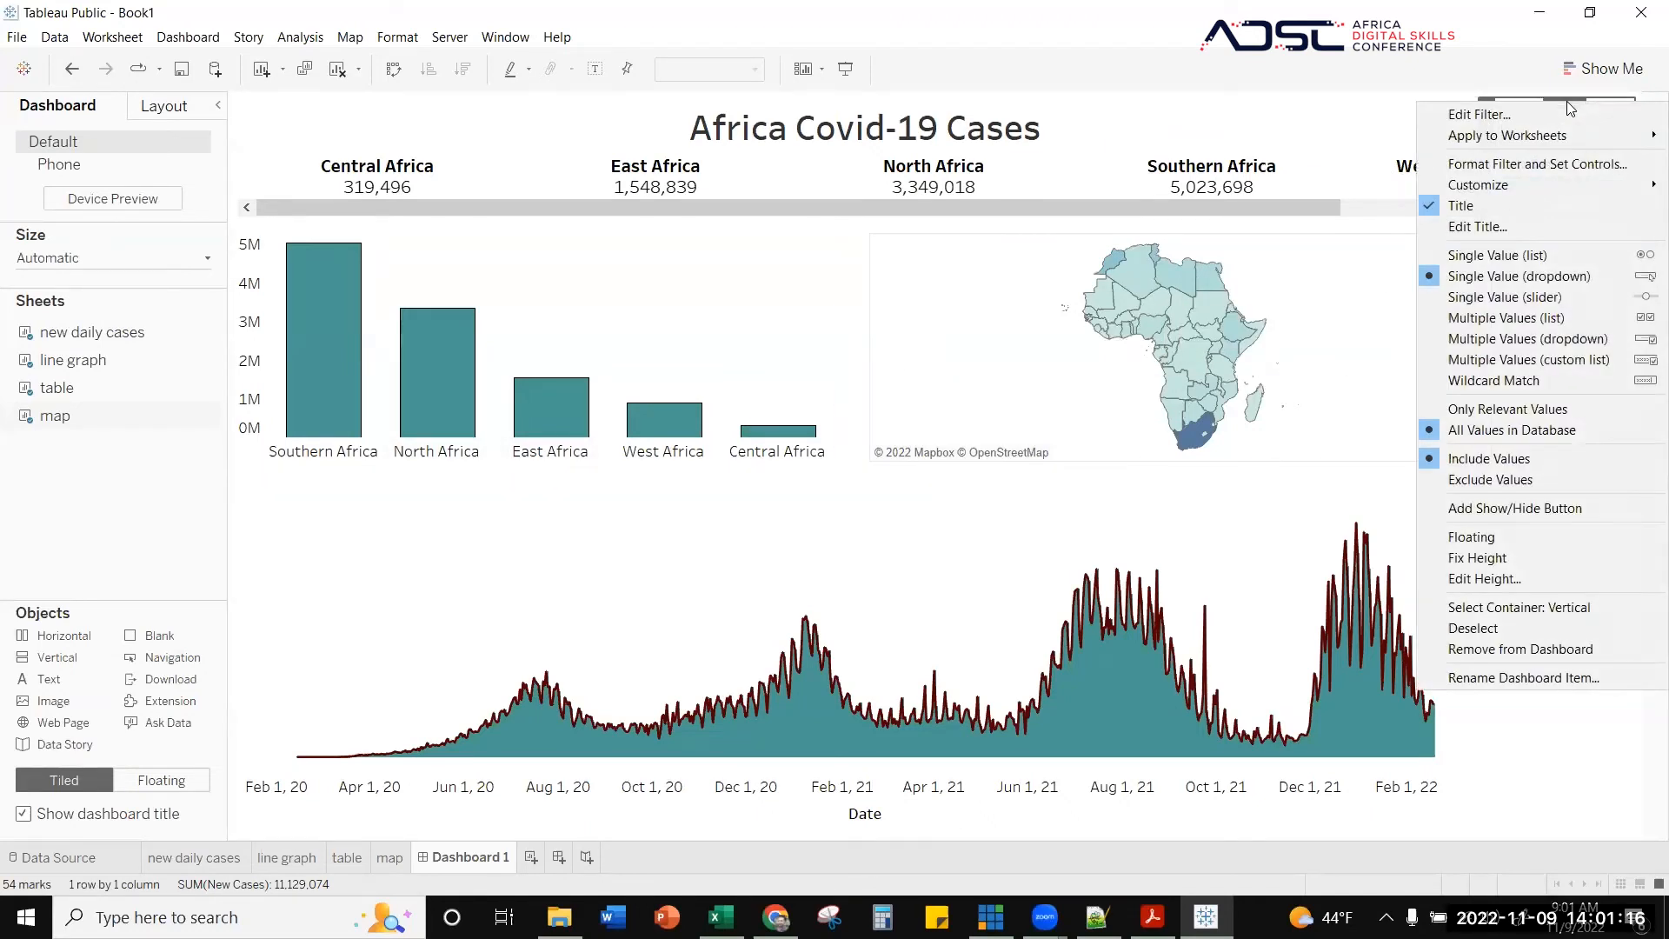
click(1489, 539)
mouse_move(1576, 103)
mouse_down()
mouse_move(1329, 123)
mouse_move(1487, 131)
mouse_move(1080, 10)
mouse_move(1209, 106)
mouse_move(1285, 87)
mouse_move(1245, 105)
mouse_move(1262, 93)
mouse_up()
click(1570, 314)
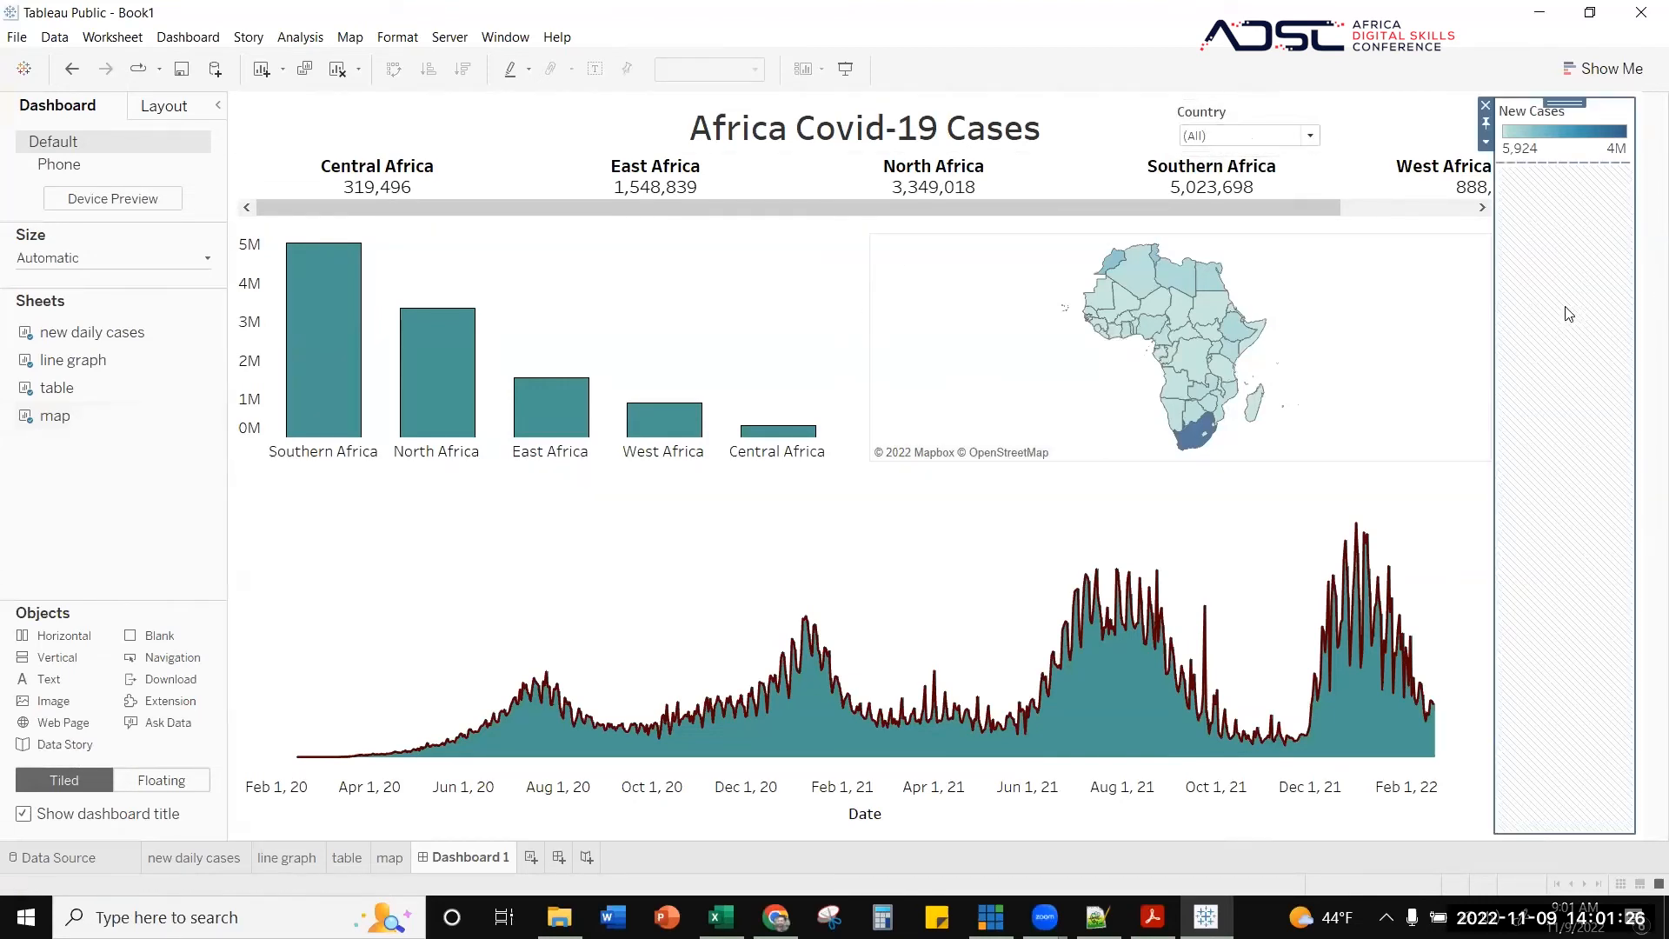
click(1226, 112)
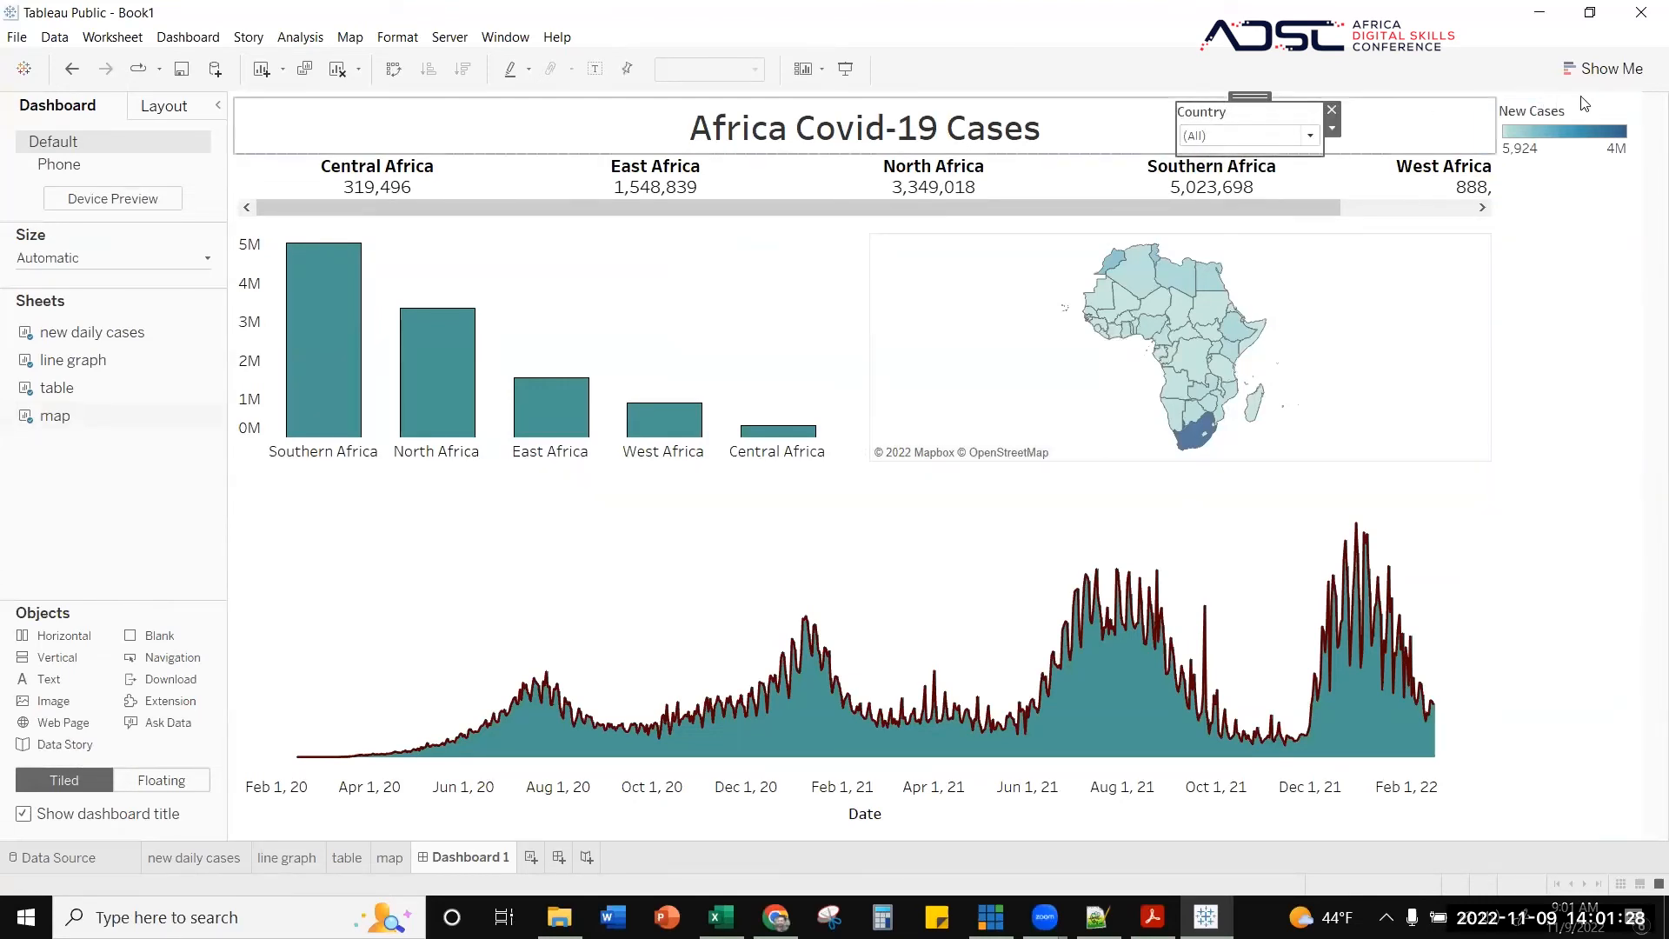
- Make the New Cases legend floating, place it next to the Country filter and reduce its height
click(1579, 118)
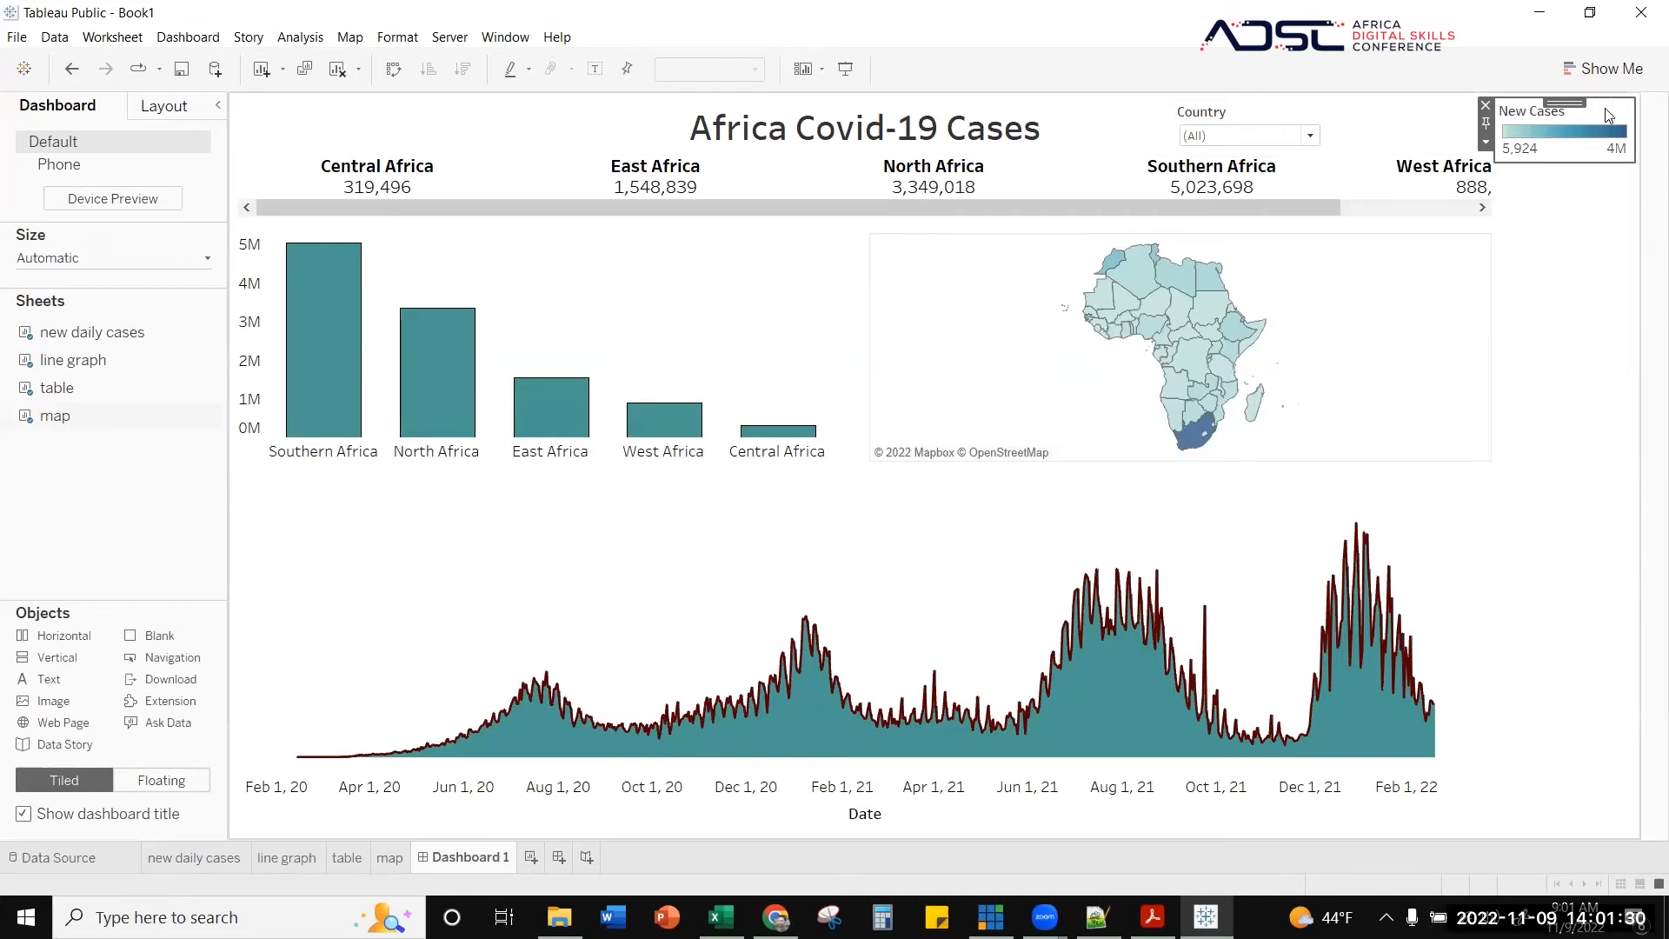
right_click(1576, 110)
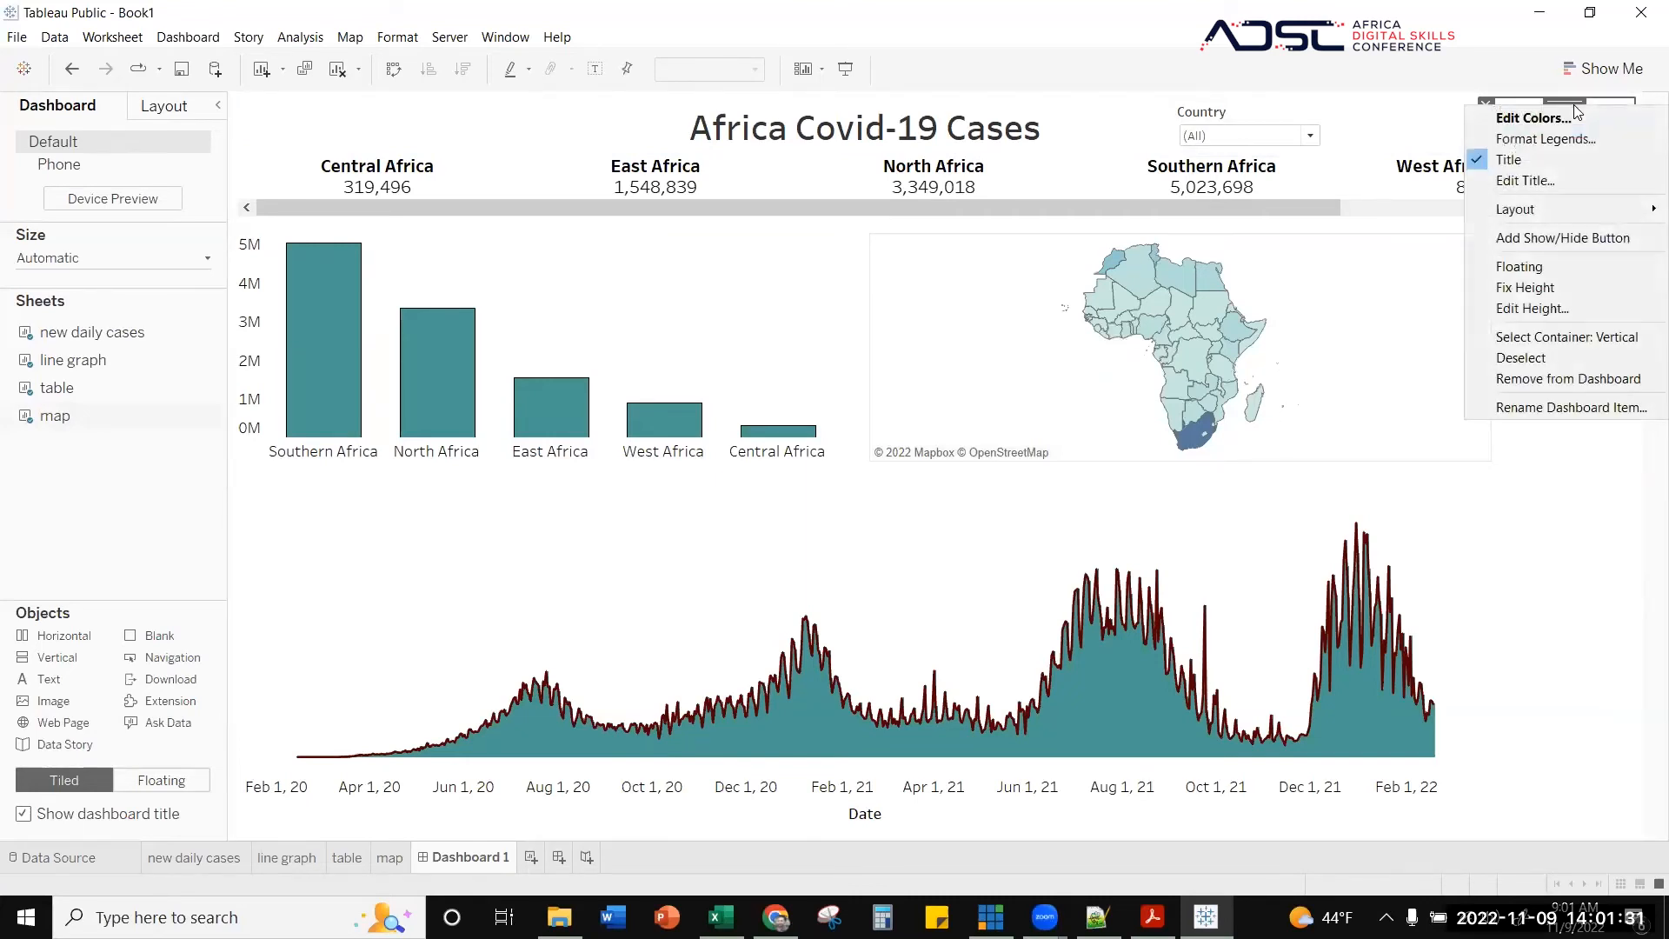
click(1546, 271)
drag(1530, 116, 1385, 97)
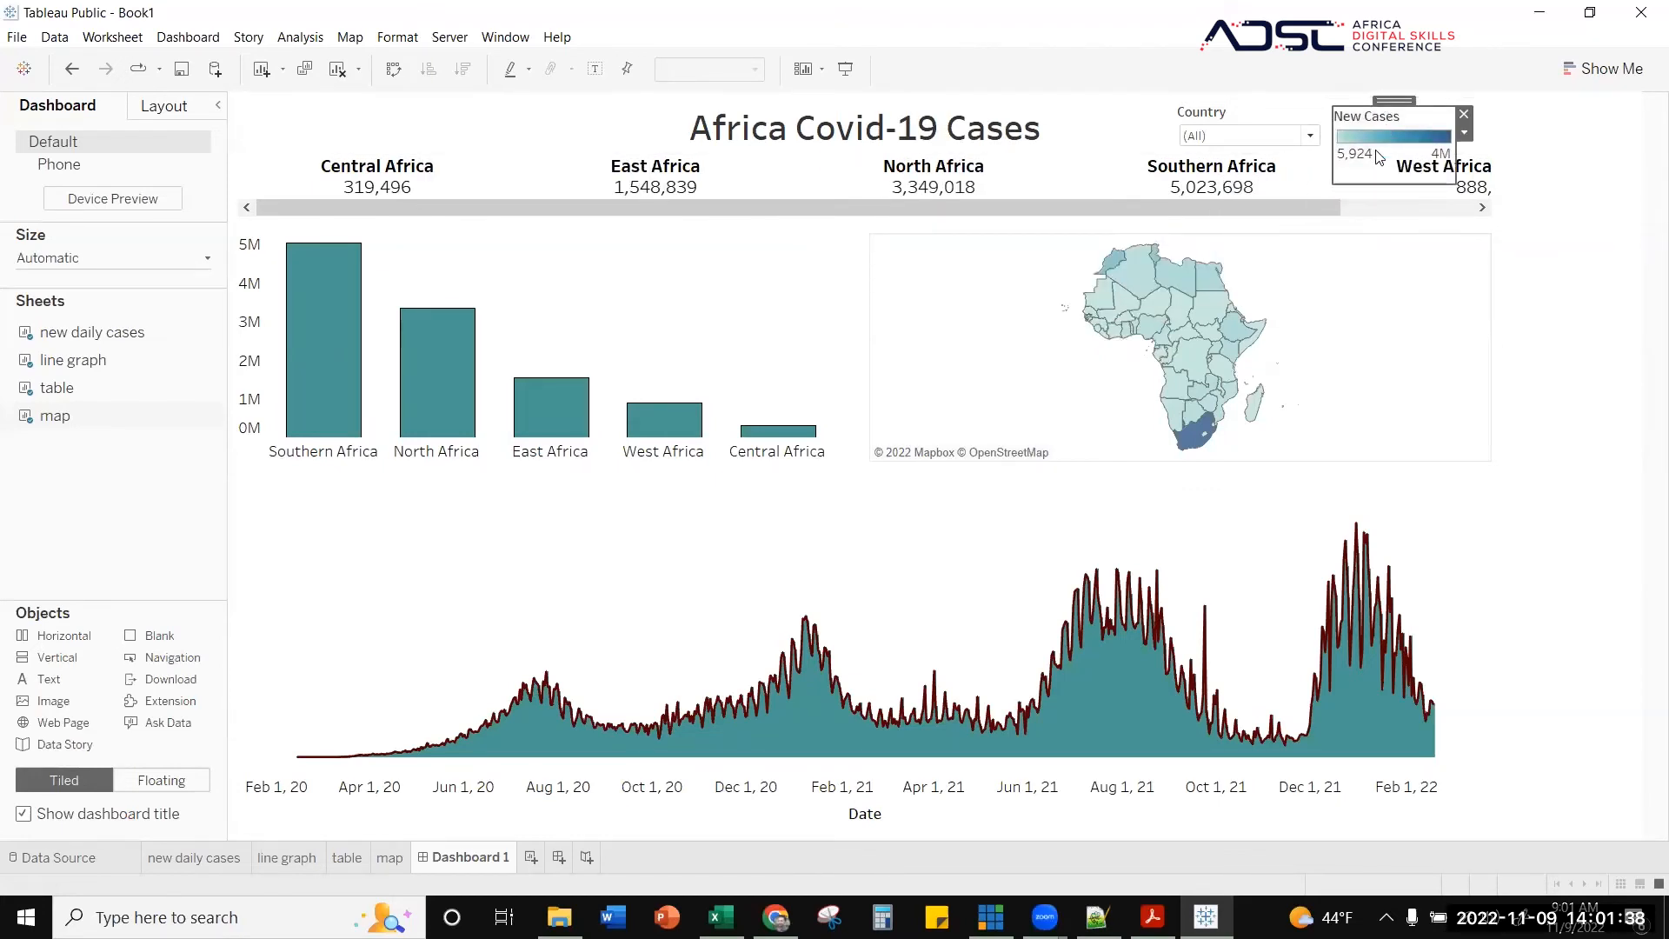
mouse_move(1365, 186)
mouse_down()
mouse_move(1364, 148)
mouse_move(1361, 162)
mouse_up()
- Shift the floating Country filter and the New Cases legend closer to the dashboard title
click(1271, 135)
drag(1250, 94, 1172, 91)
click(1367, 109)
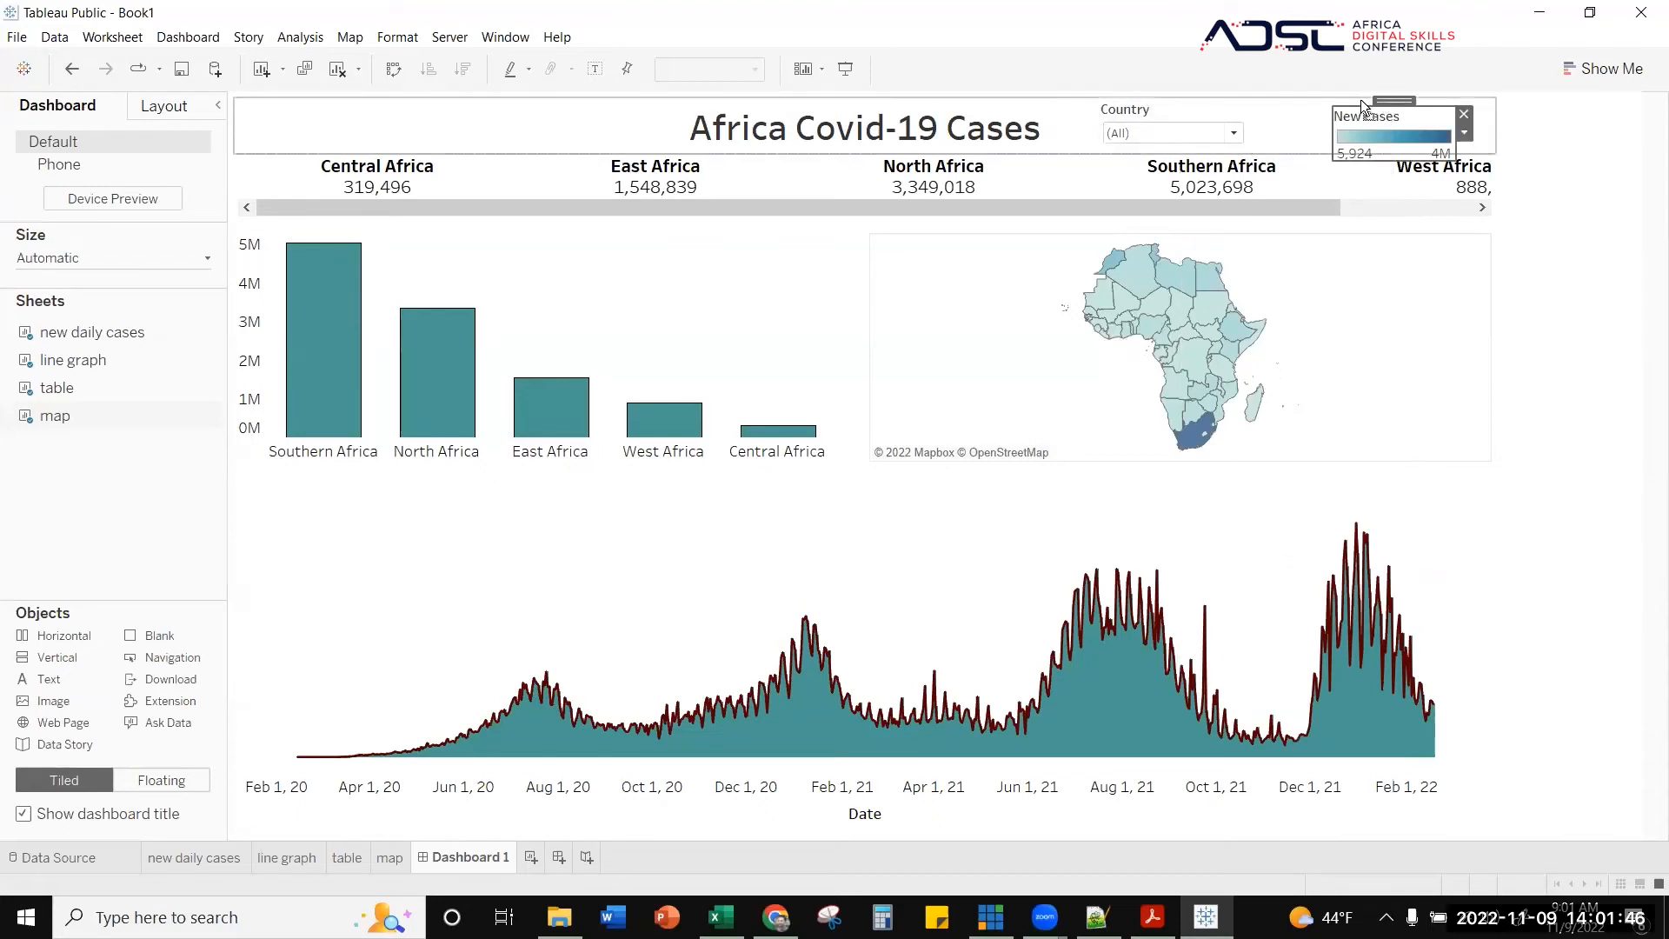
drag(1386, 100, 1344, 99)
- Remove the emptied side container and make the row with the bar chart and map taller
click(1558, 157)
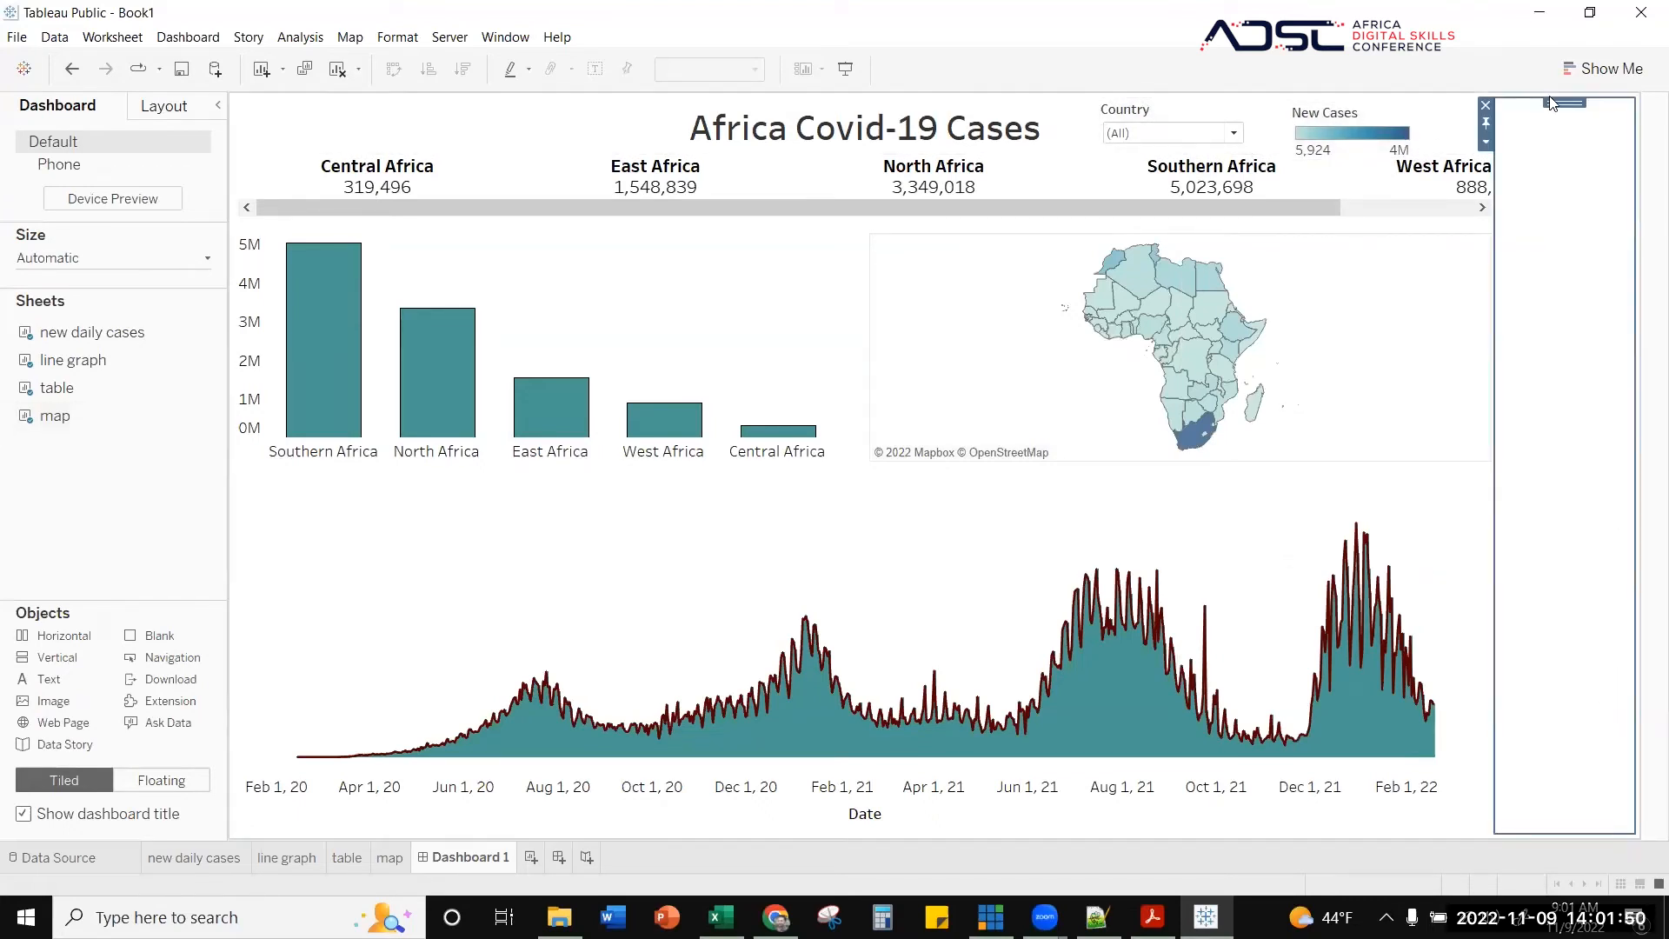
click(1485, 104)
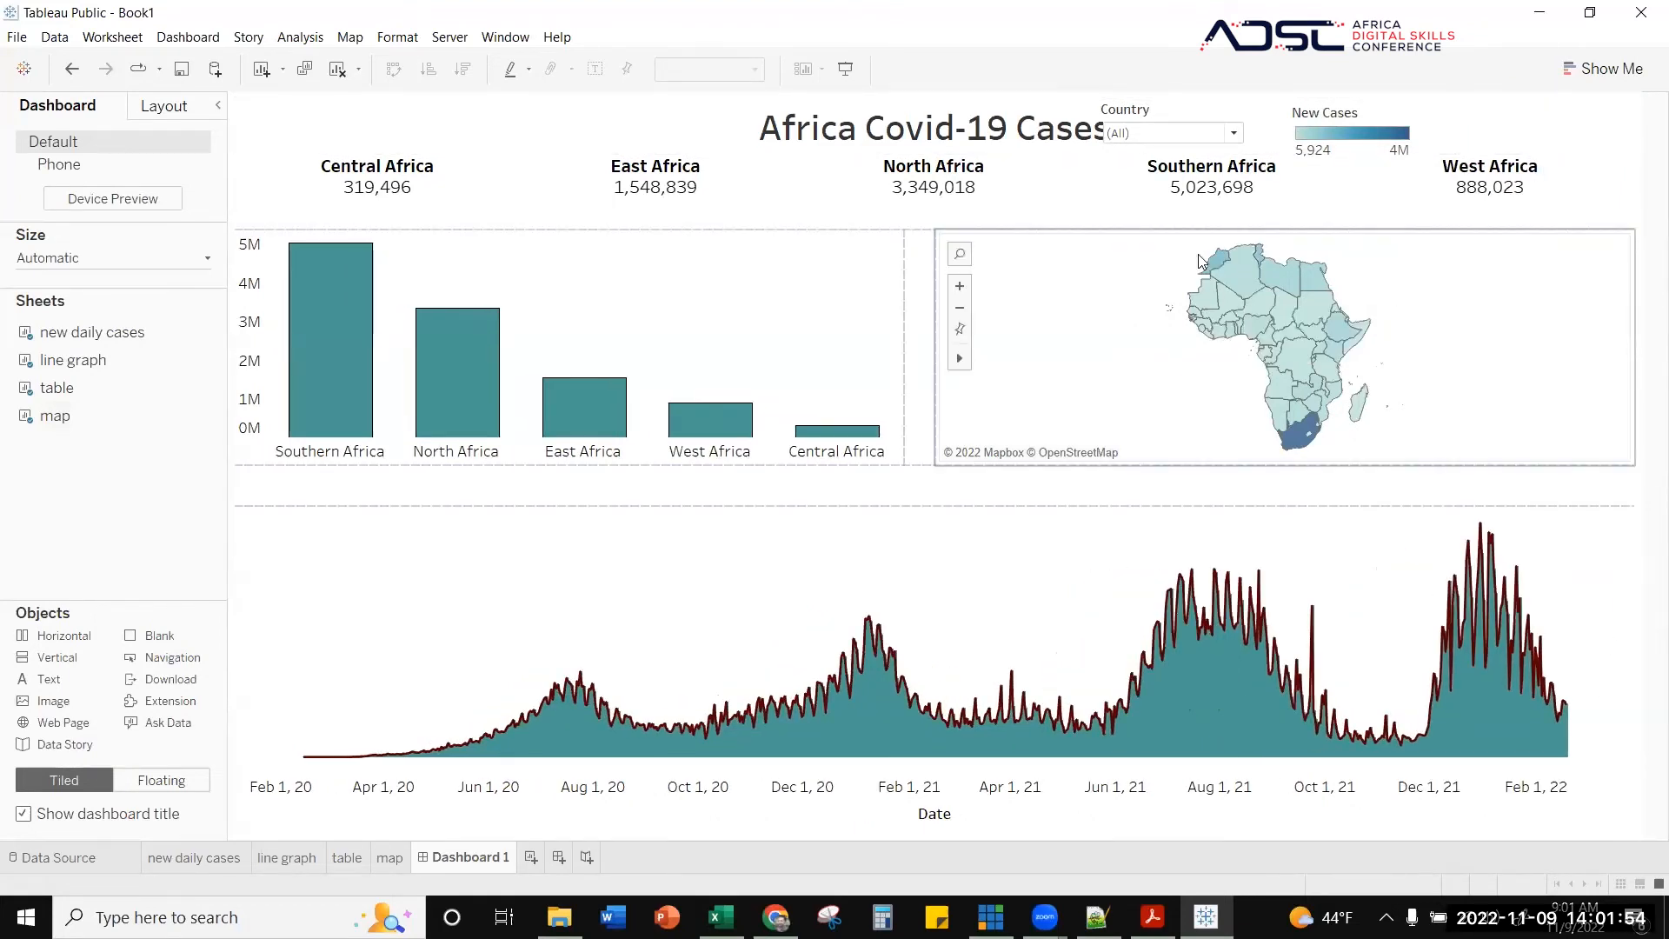
click(1202, 462)
drag(1201, 462, 1171, 498)
click(1183, 508)
click(1171, 474)
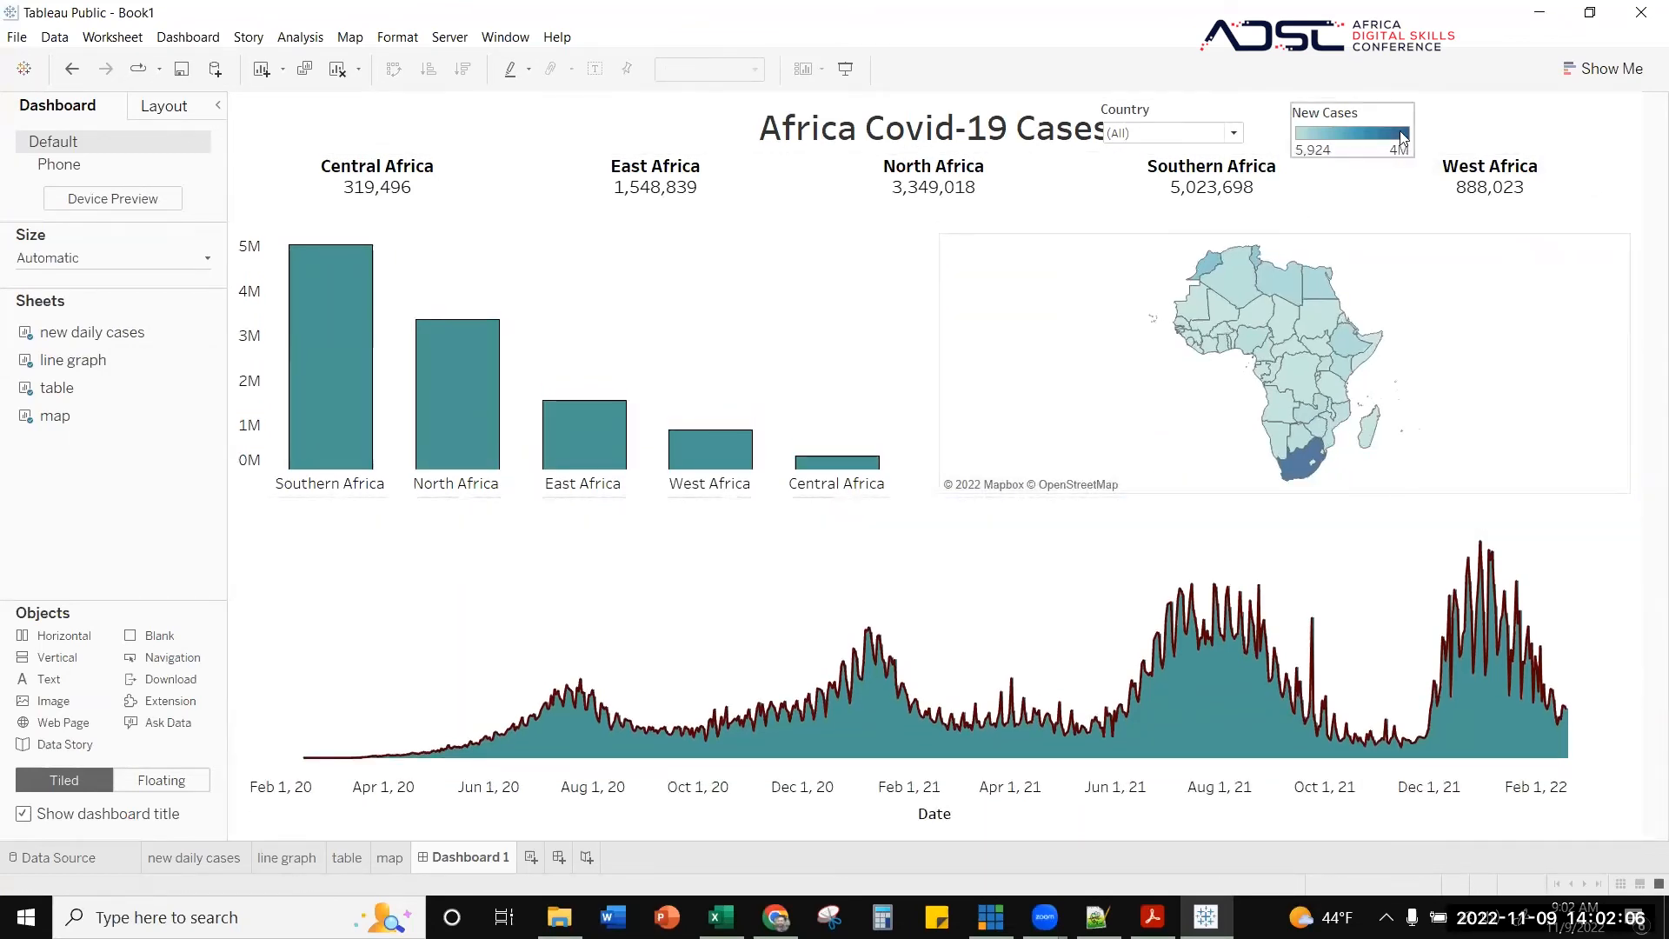
- Move the floating Country filter off the title to the far side of the New Cases legend, above West Africa
click(1170, 133)
drag(1170, 109, 1499, 99)
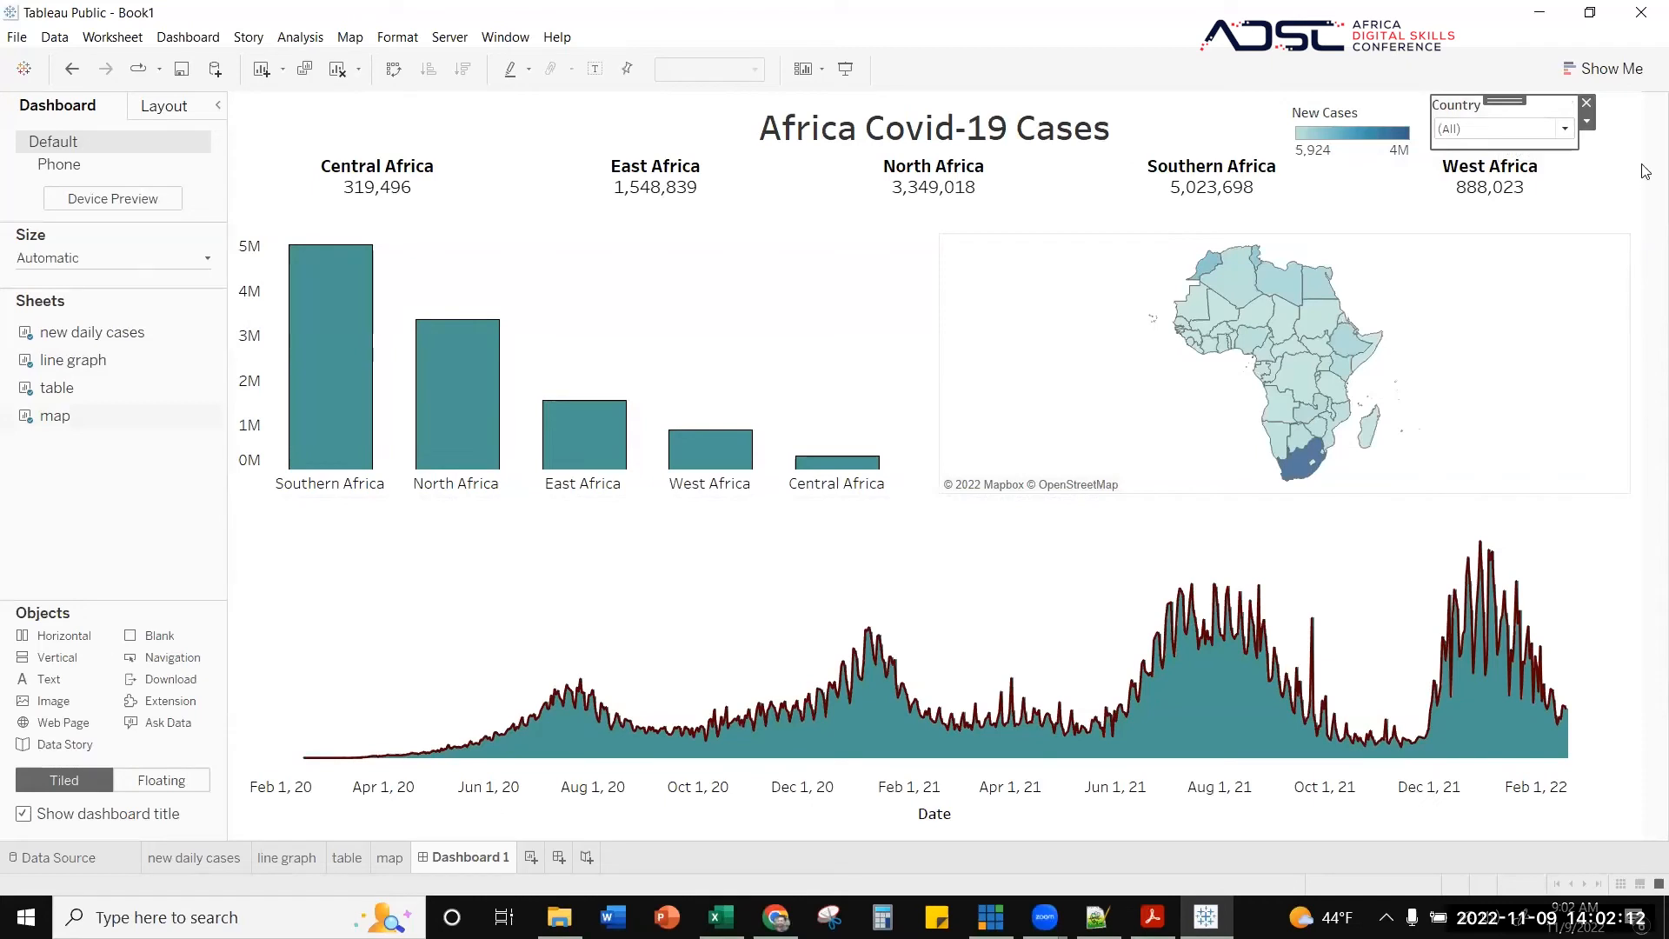
- Set the map's grand total pane and header borders and its row and column divider pane borders to None
right_click(1094, 360)
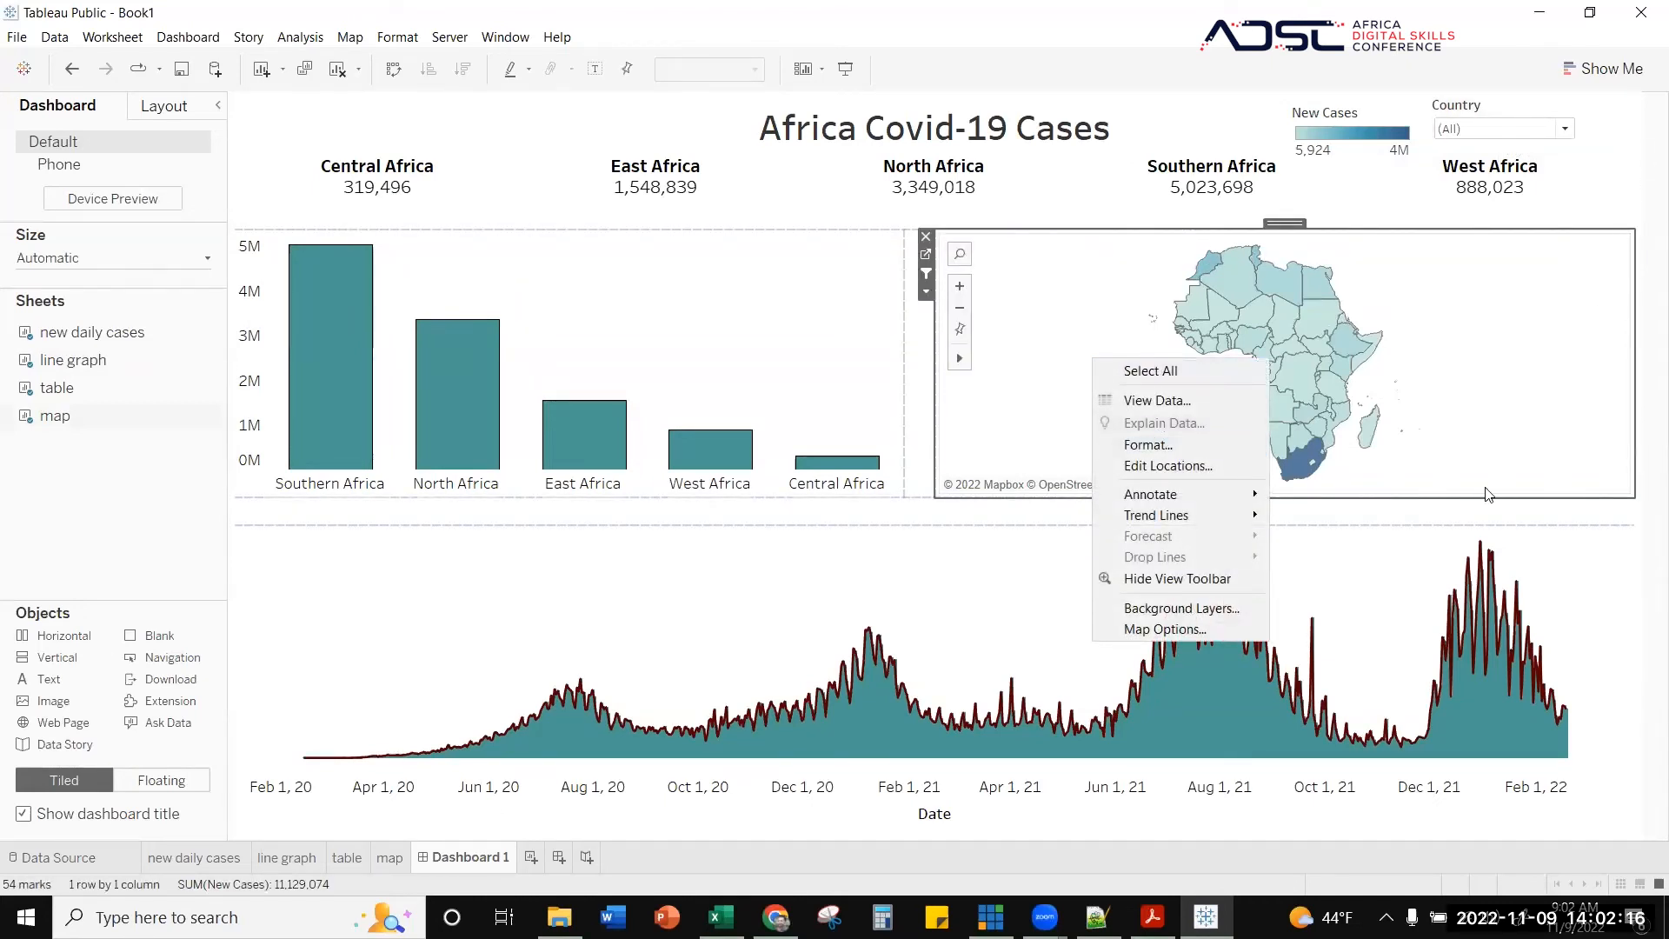
click(1148, 445)
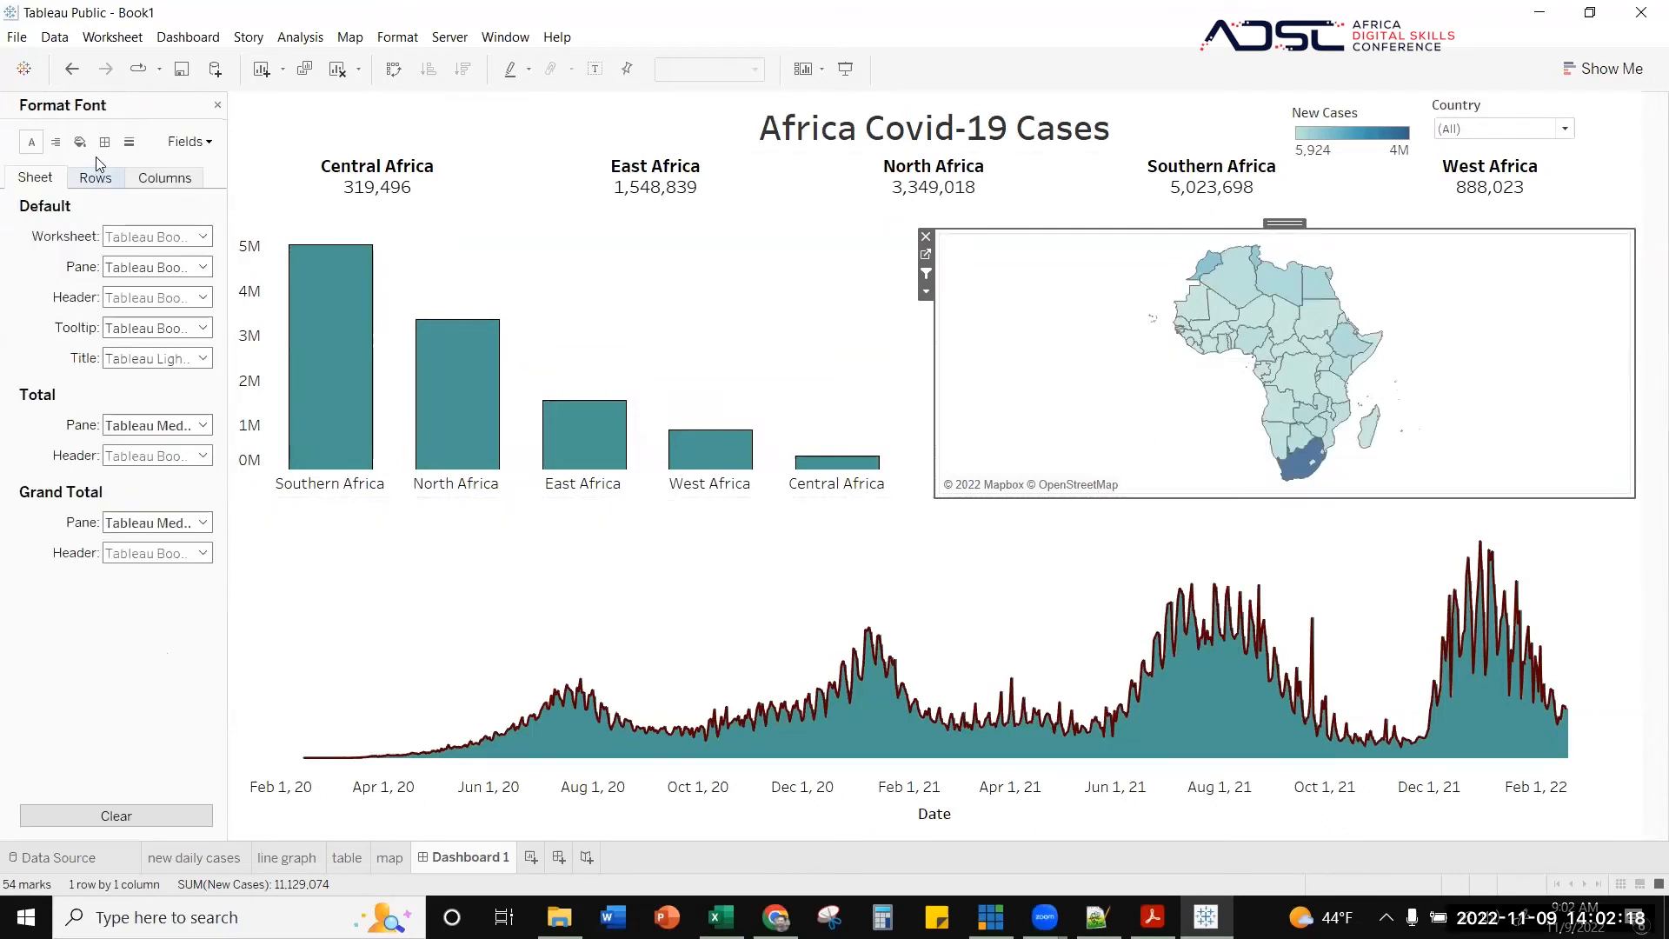
click(104, 142)
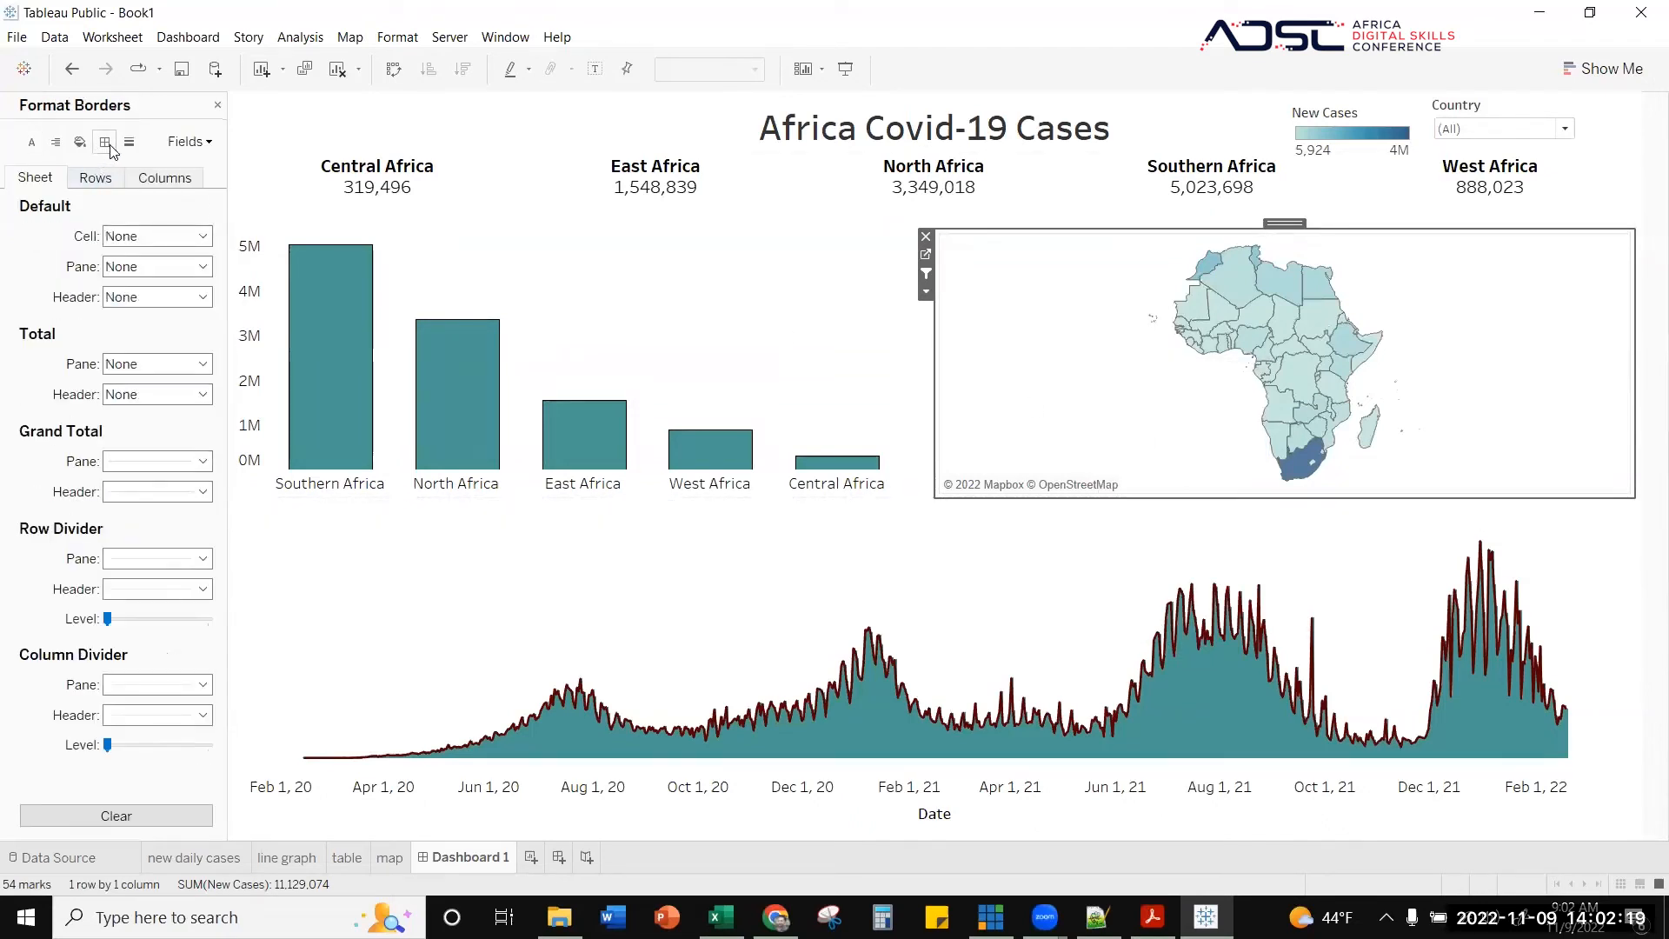
click(200, 463)
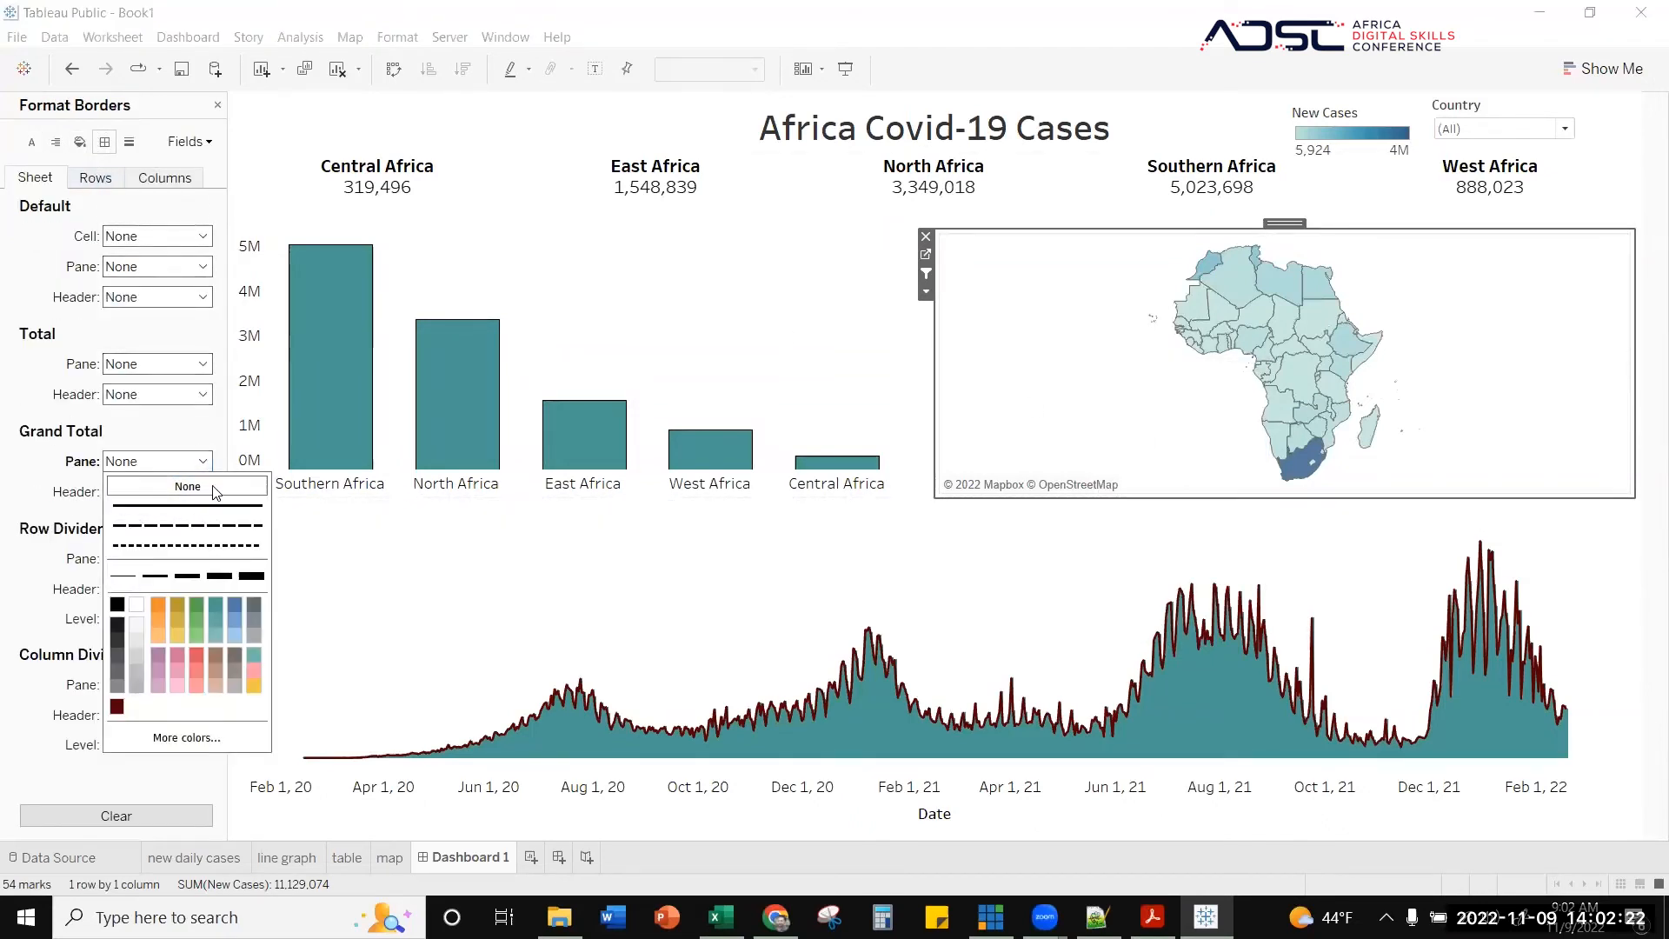
click(215, 490)
click(207, 492)
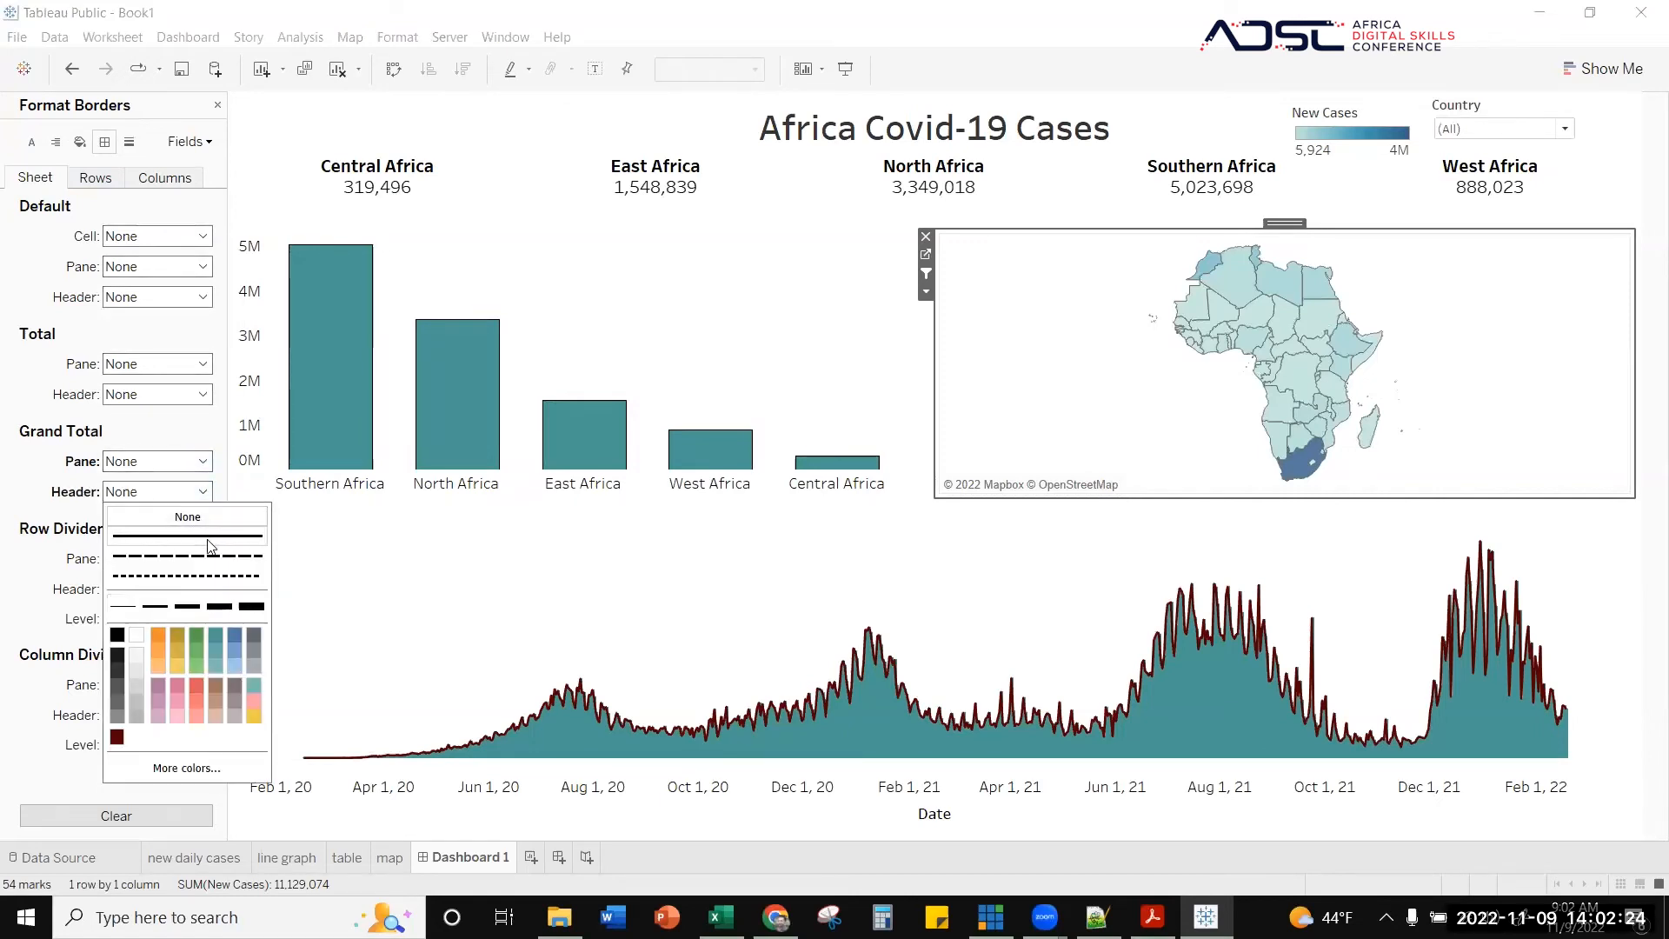
click(75, 552)
click(203, 558)
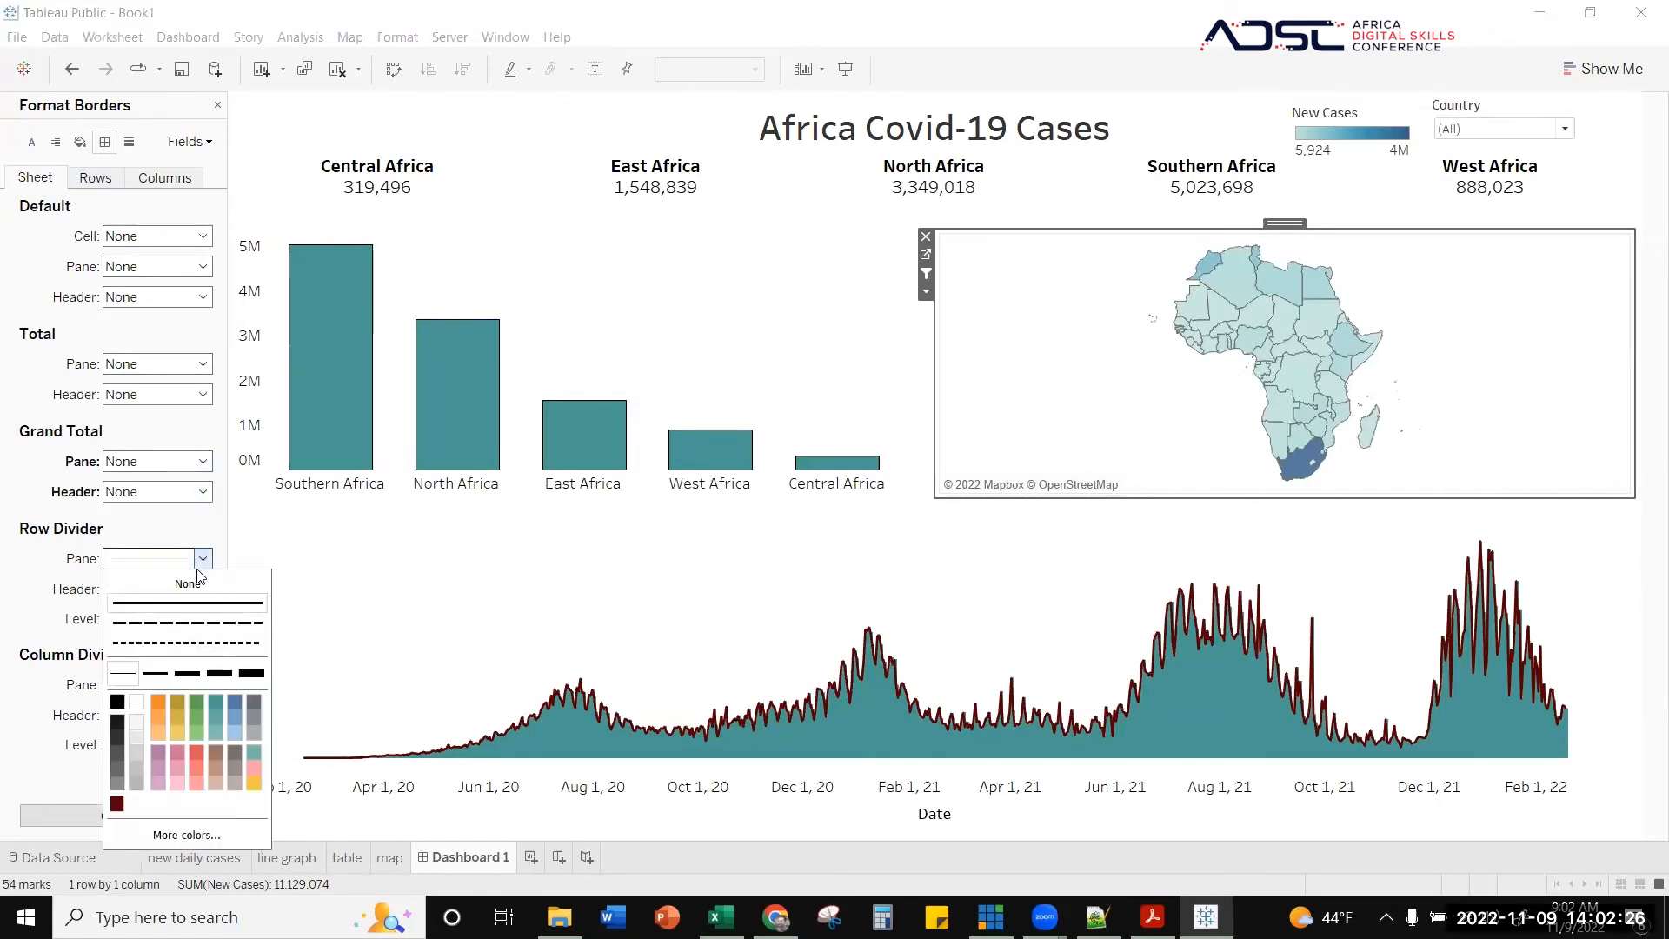
click(77, 579)
click(203, 685)
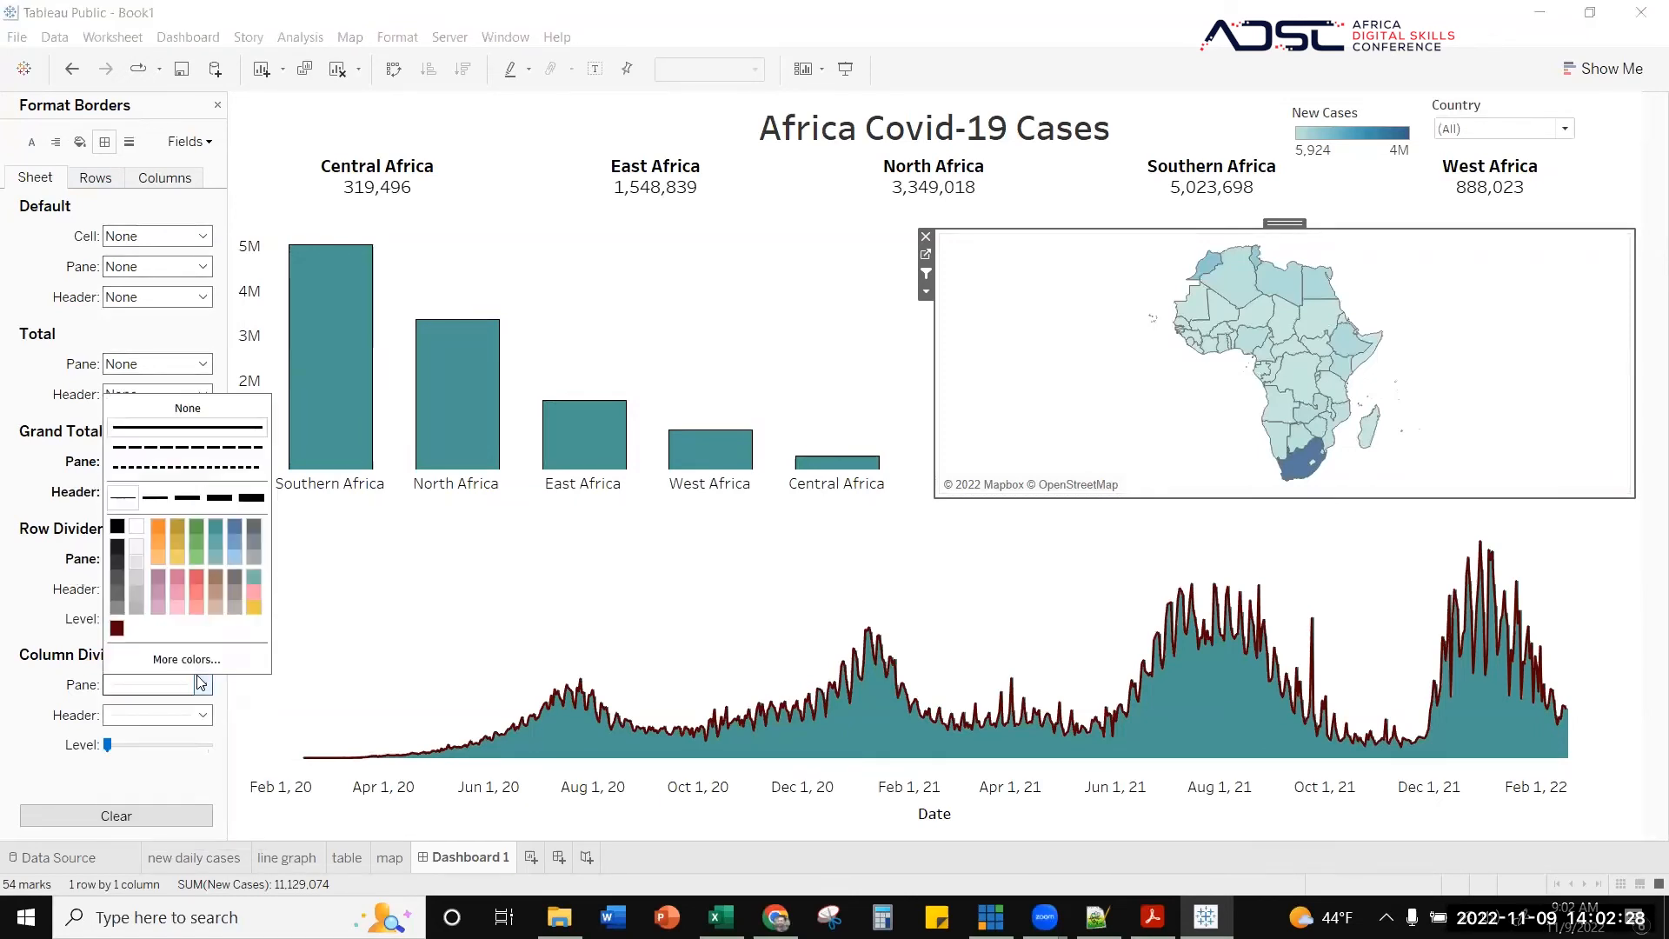
click(188, 408)
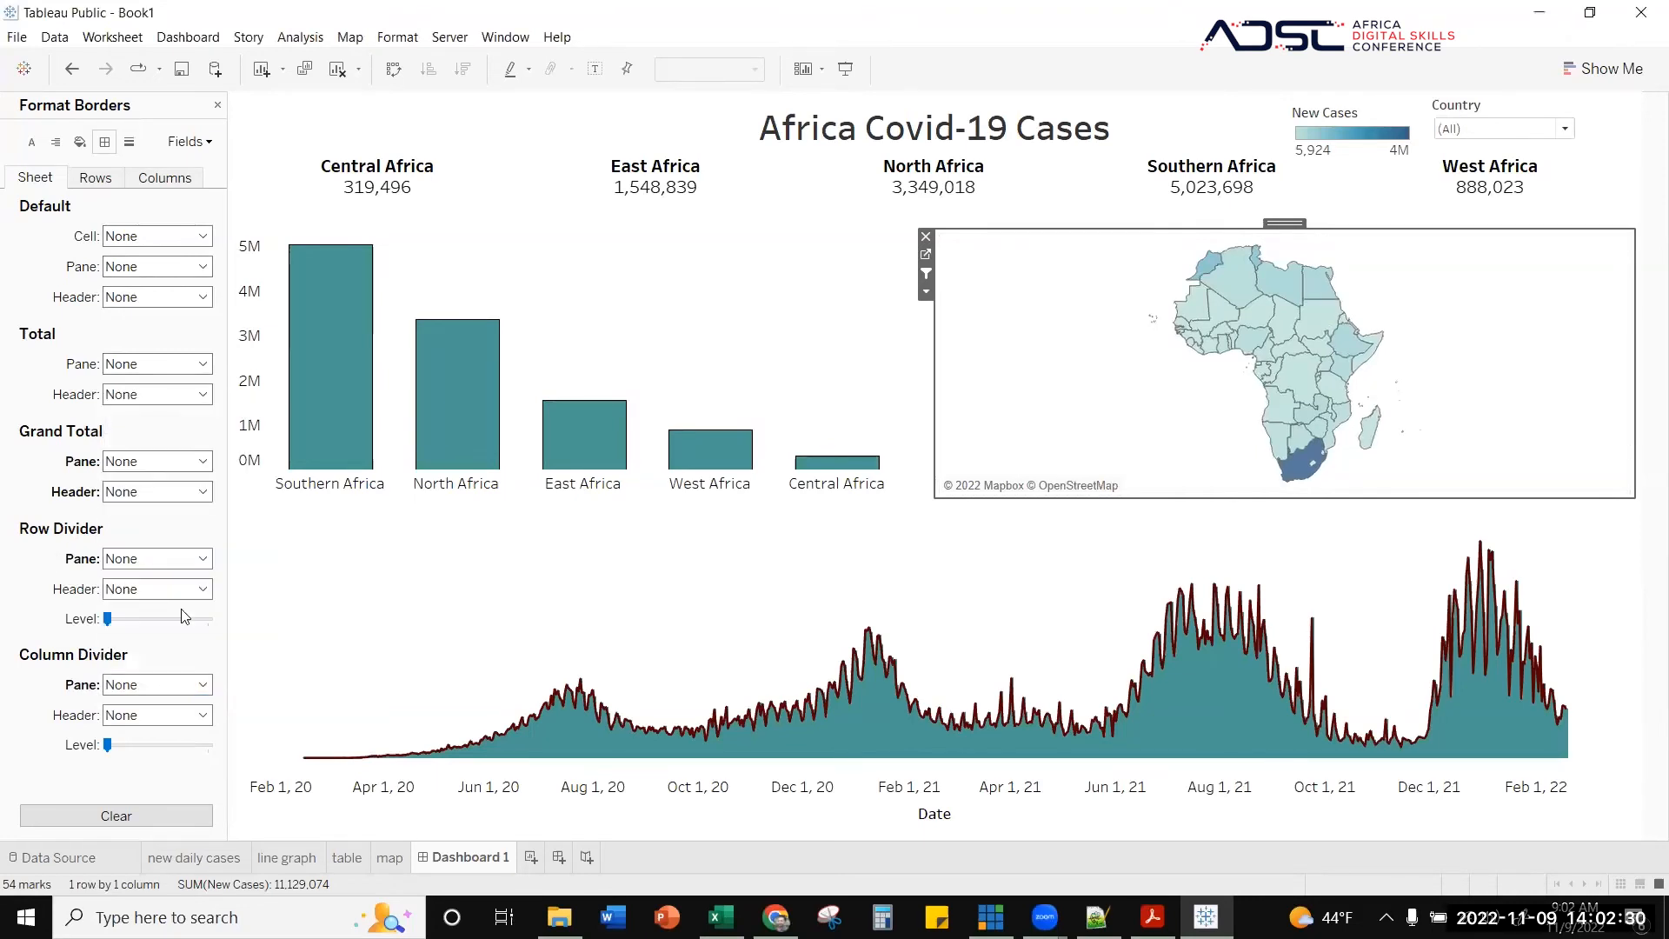
click(943, 600)
click(618, 212)
click(581, 135)
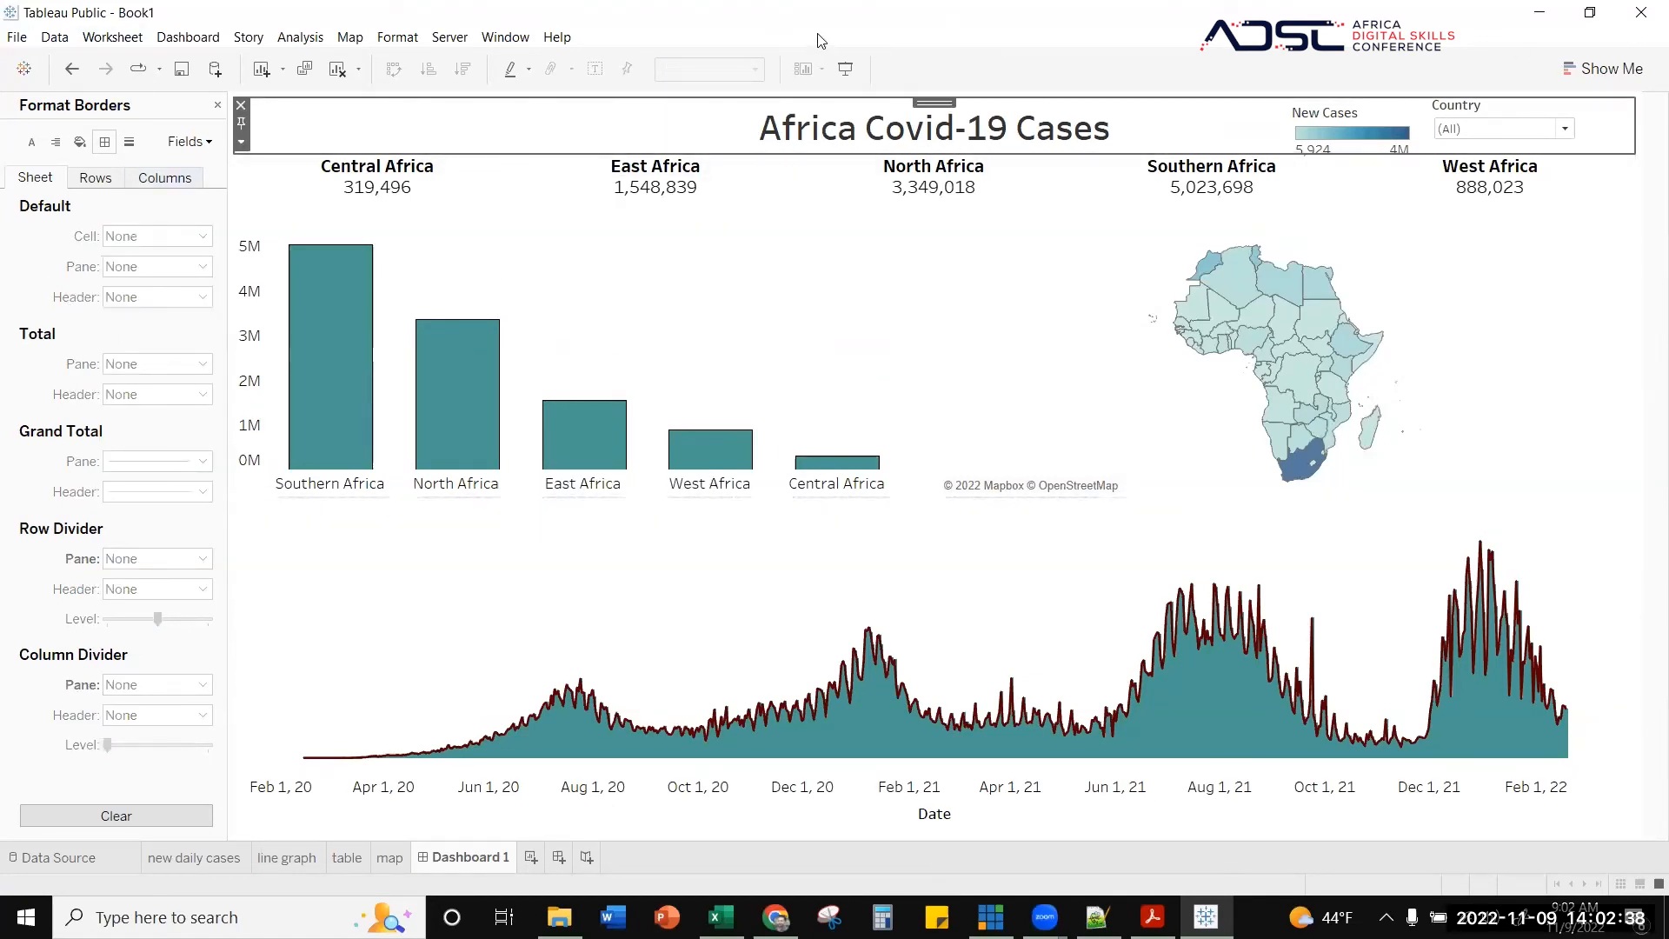
- Examine the font and shading format settings for the title, bar chart and map, and close the formatting pane
click(113, 37)
click(102, 36)
click(101, 36)
click(102, 37)
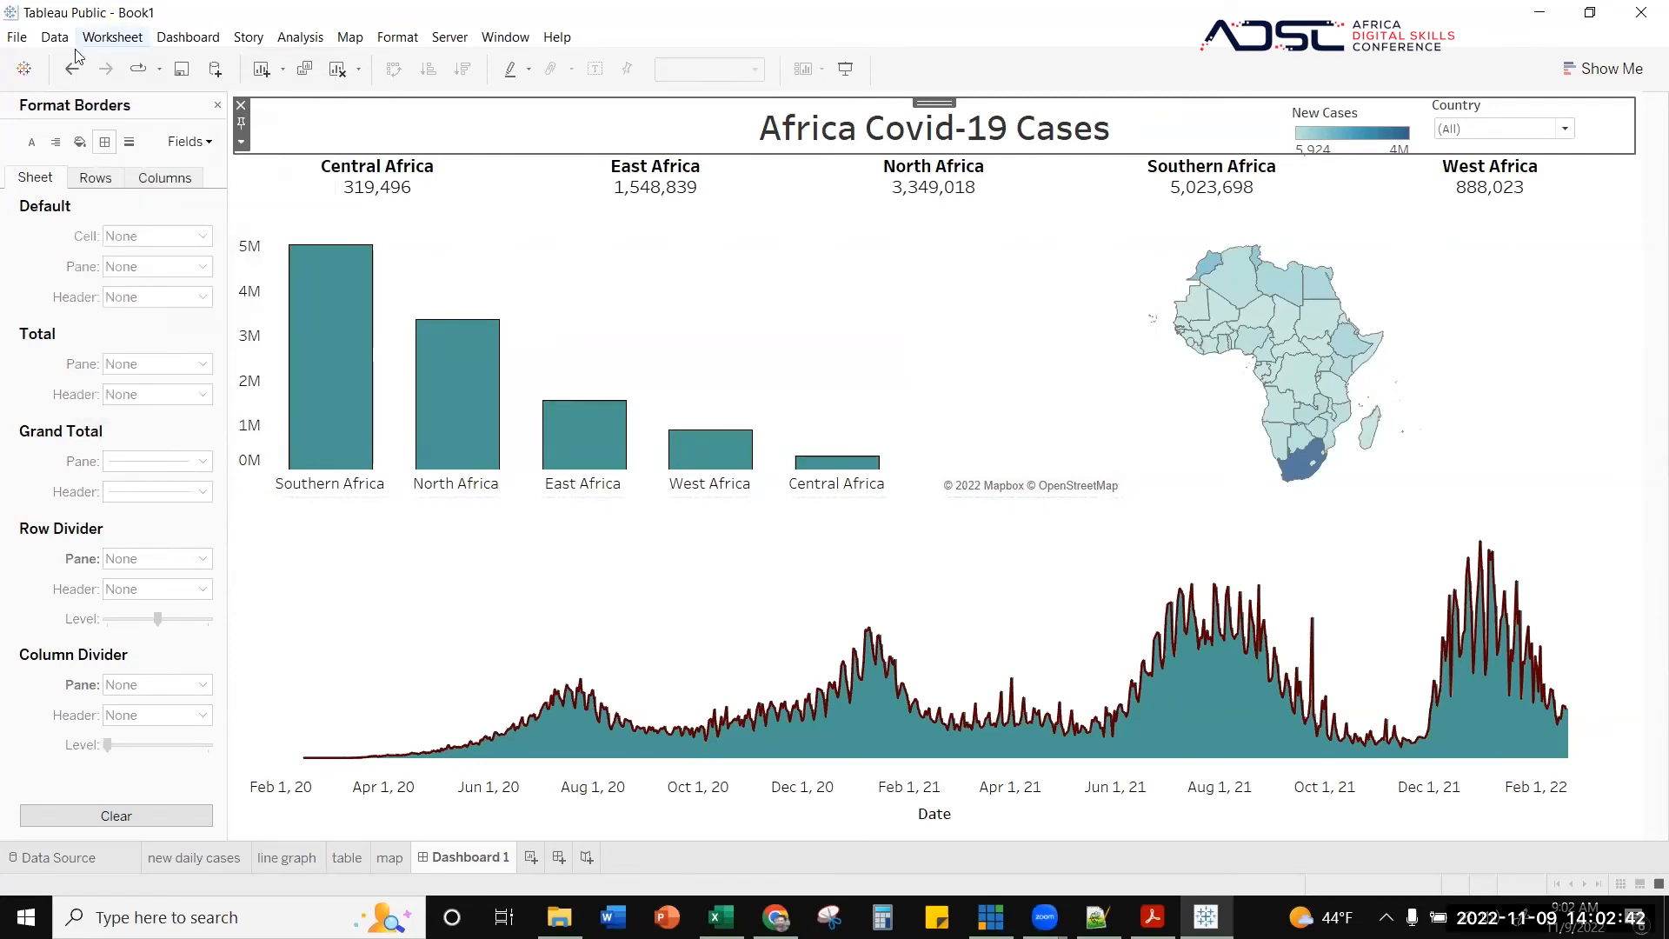
click(31, 141)
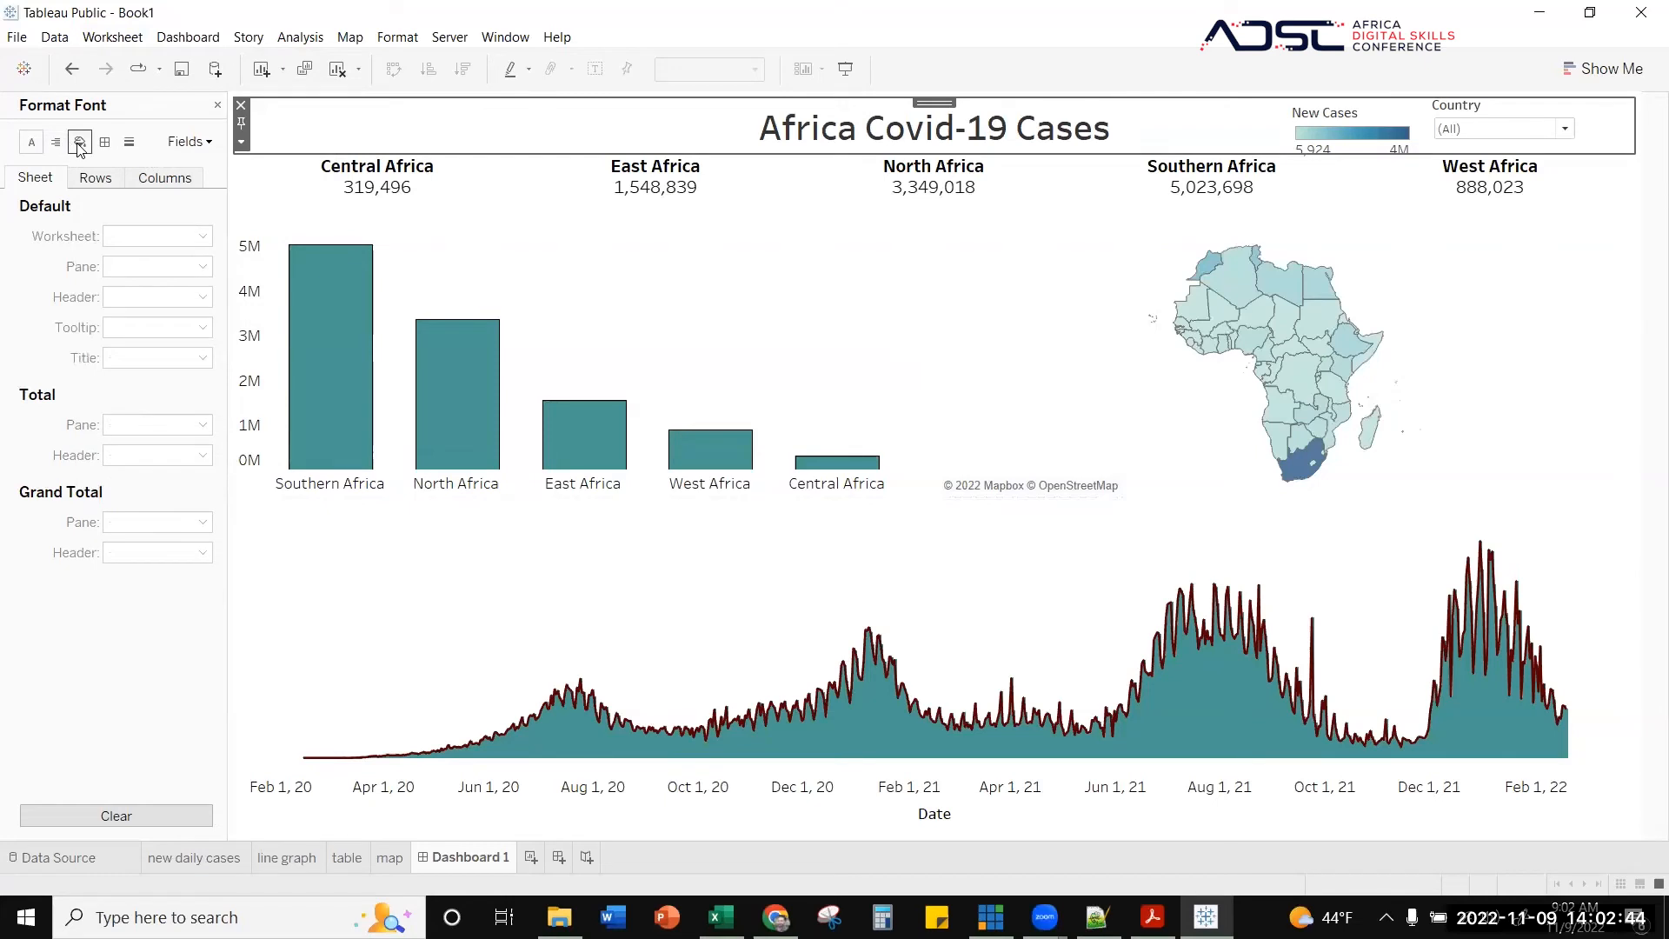
click(79, 142)
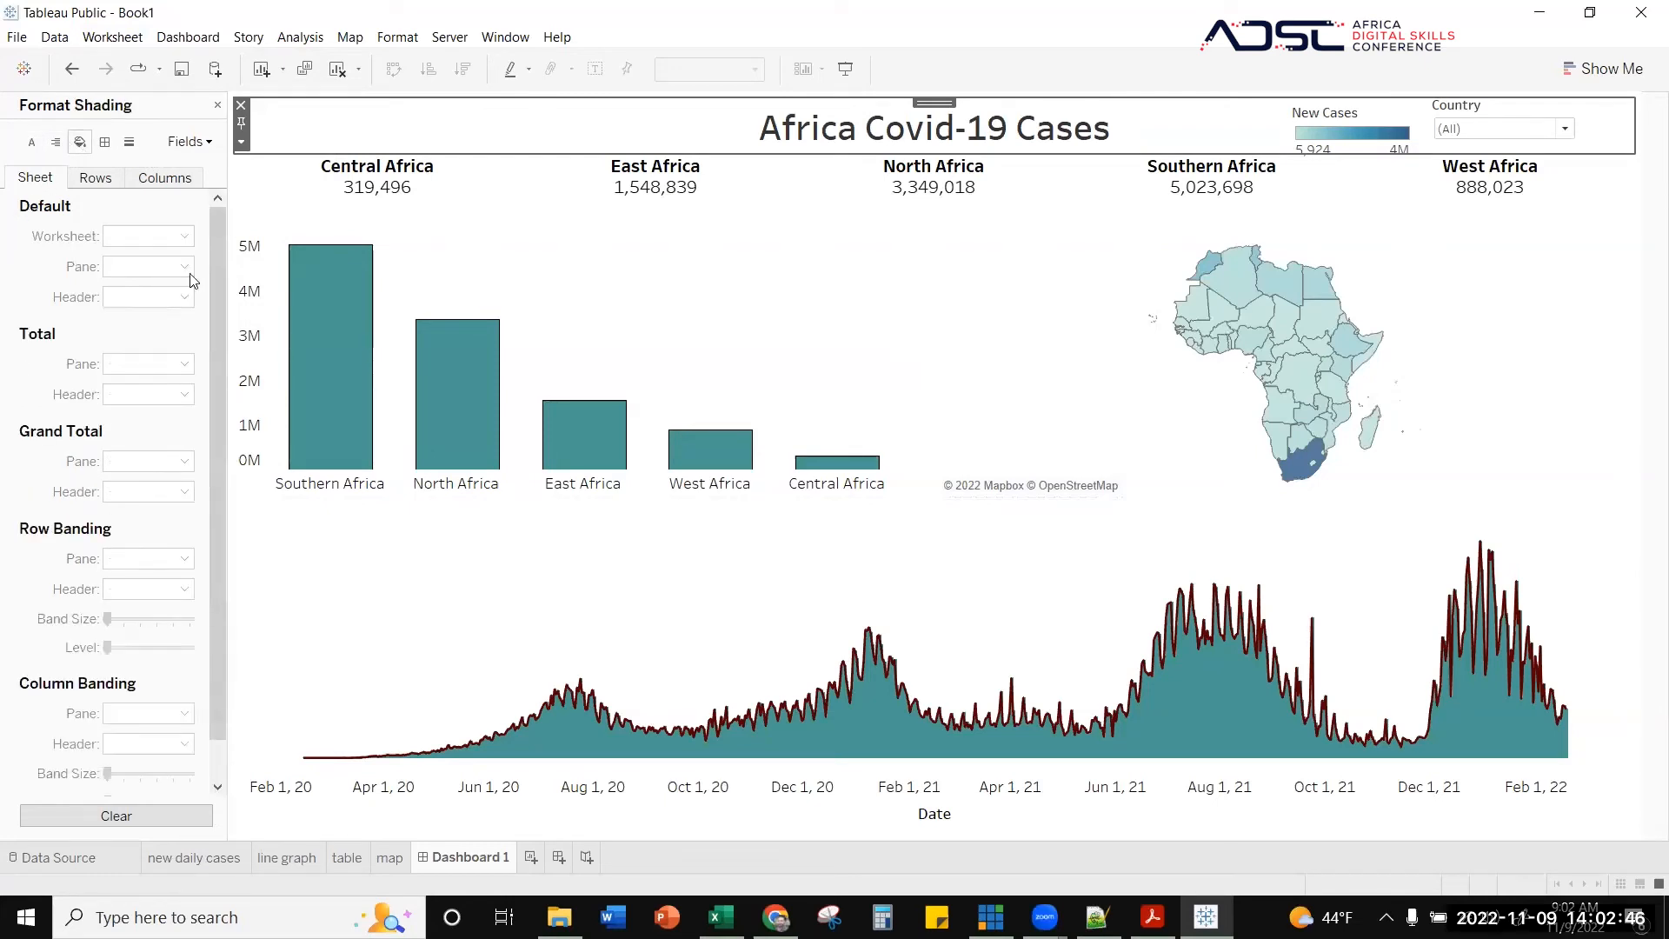
click(593, 243)
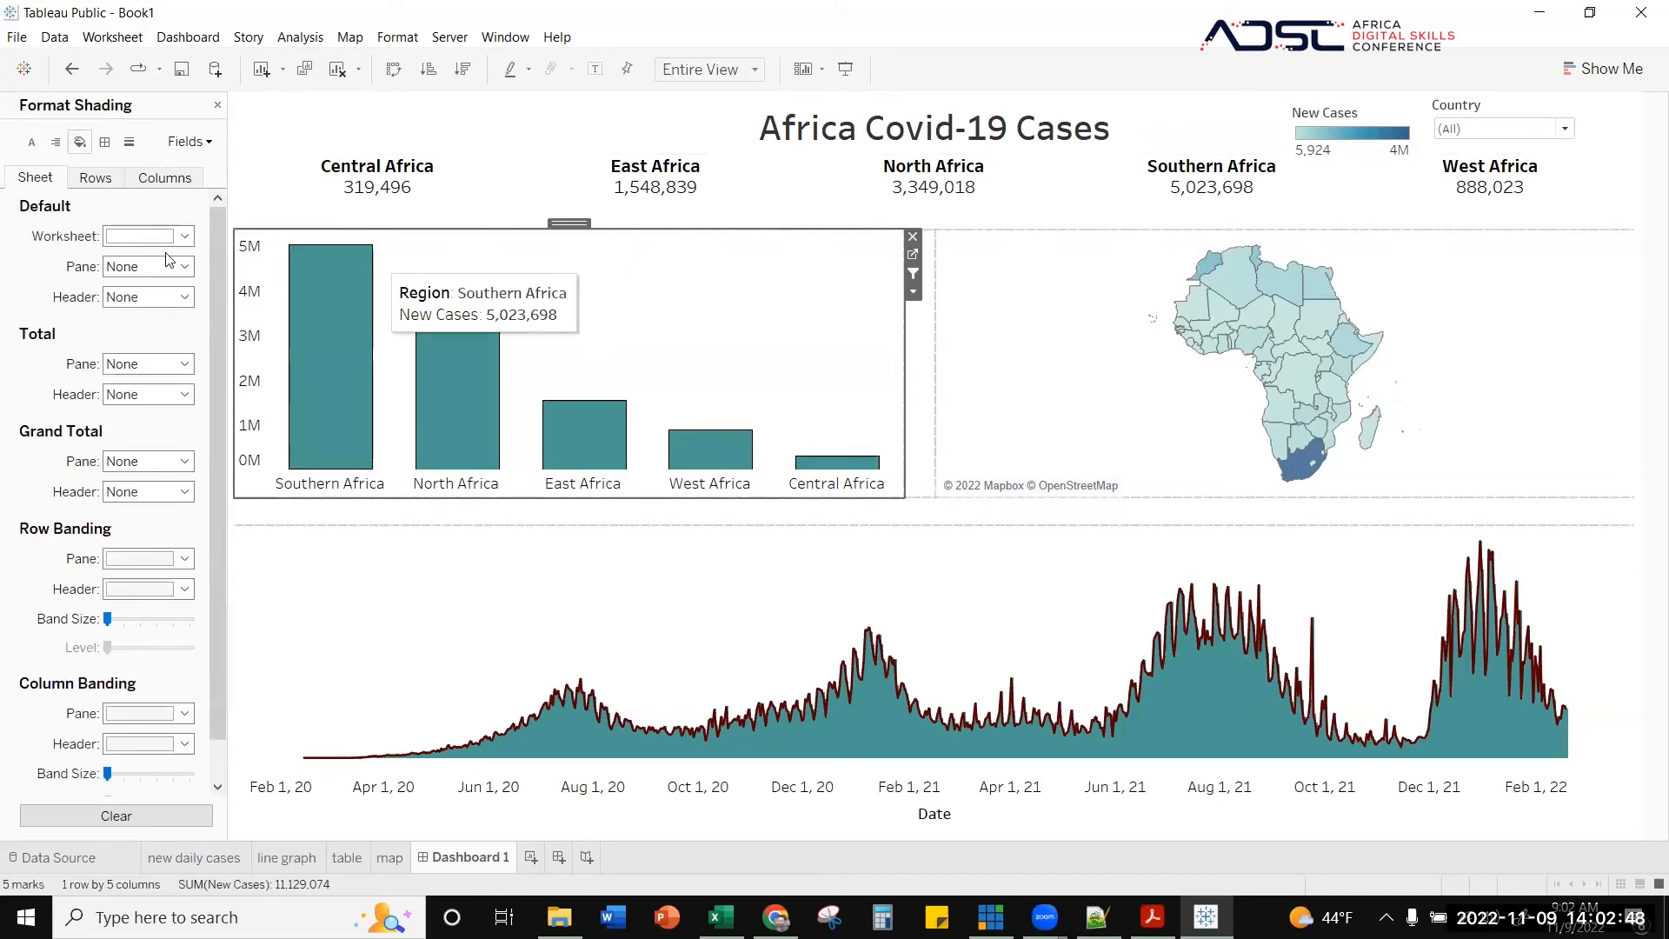
click(948, 305)
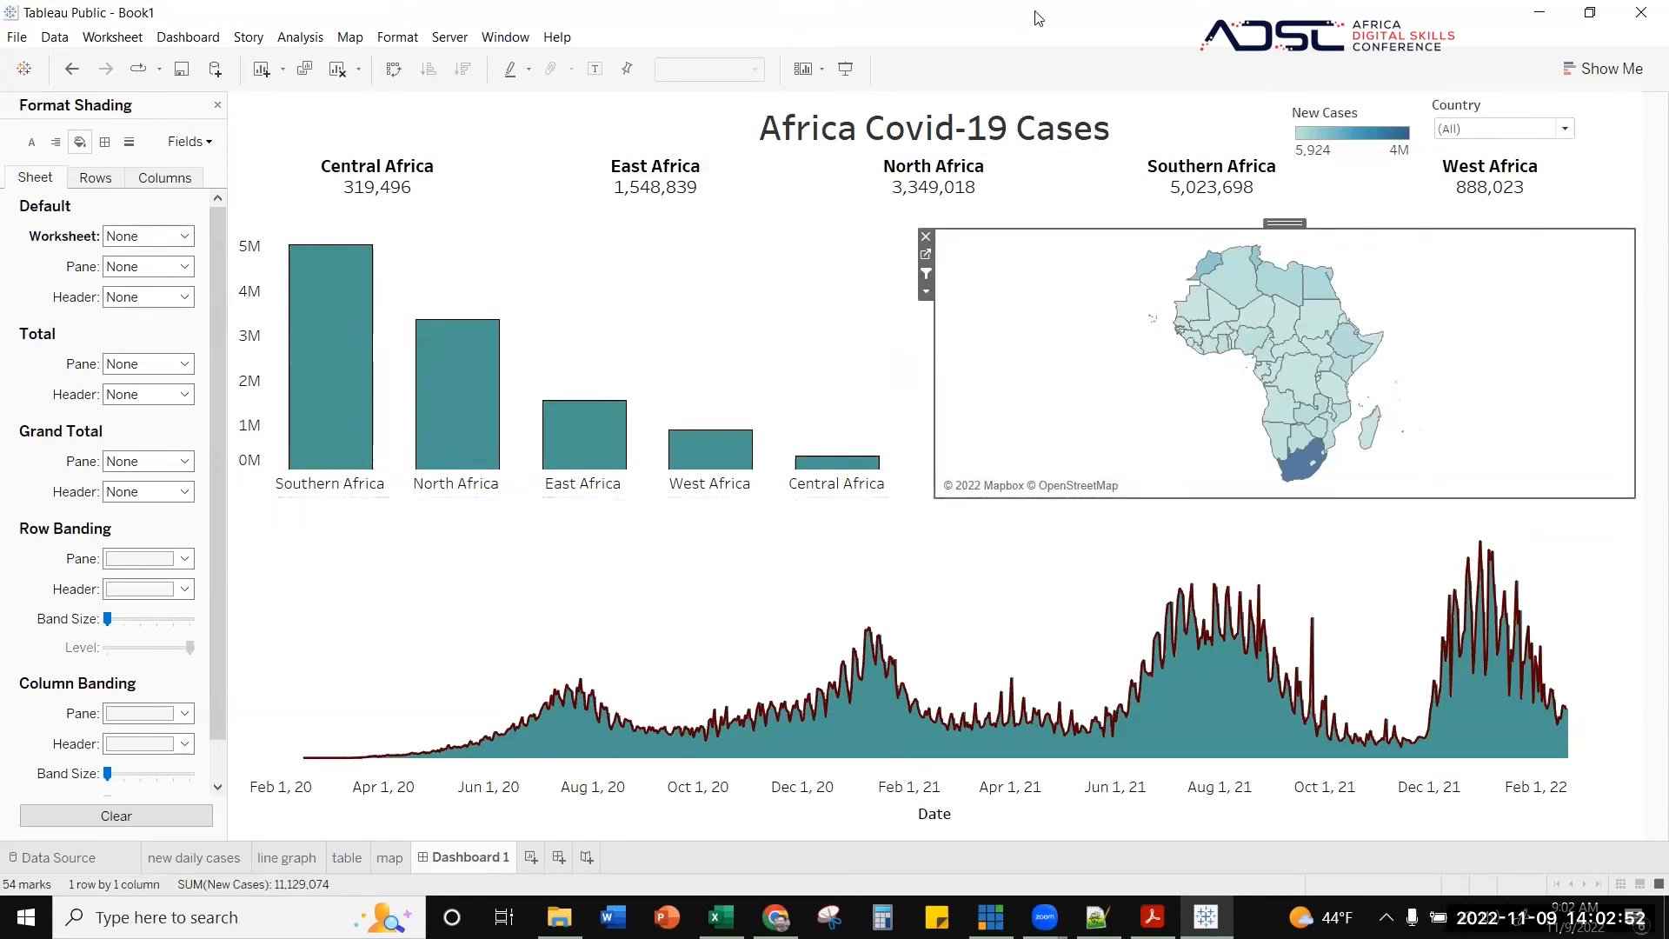
click(217, 104)
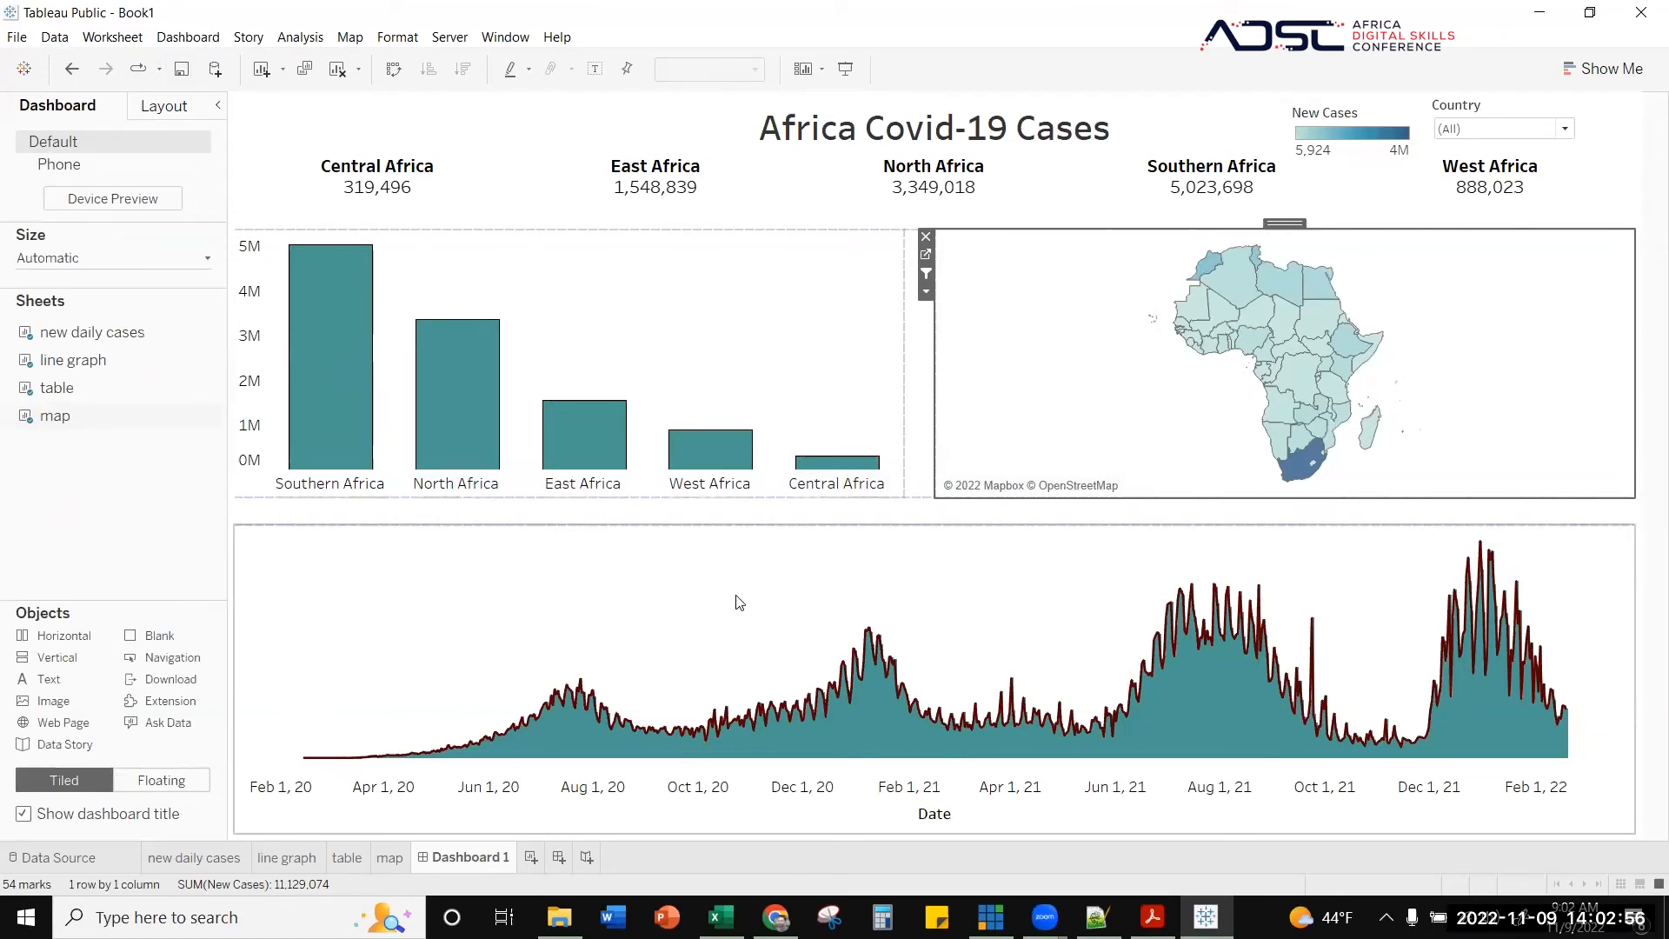
- Try a light teal background on the map in its layout settings, and reset it to None
click(166, 106)
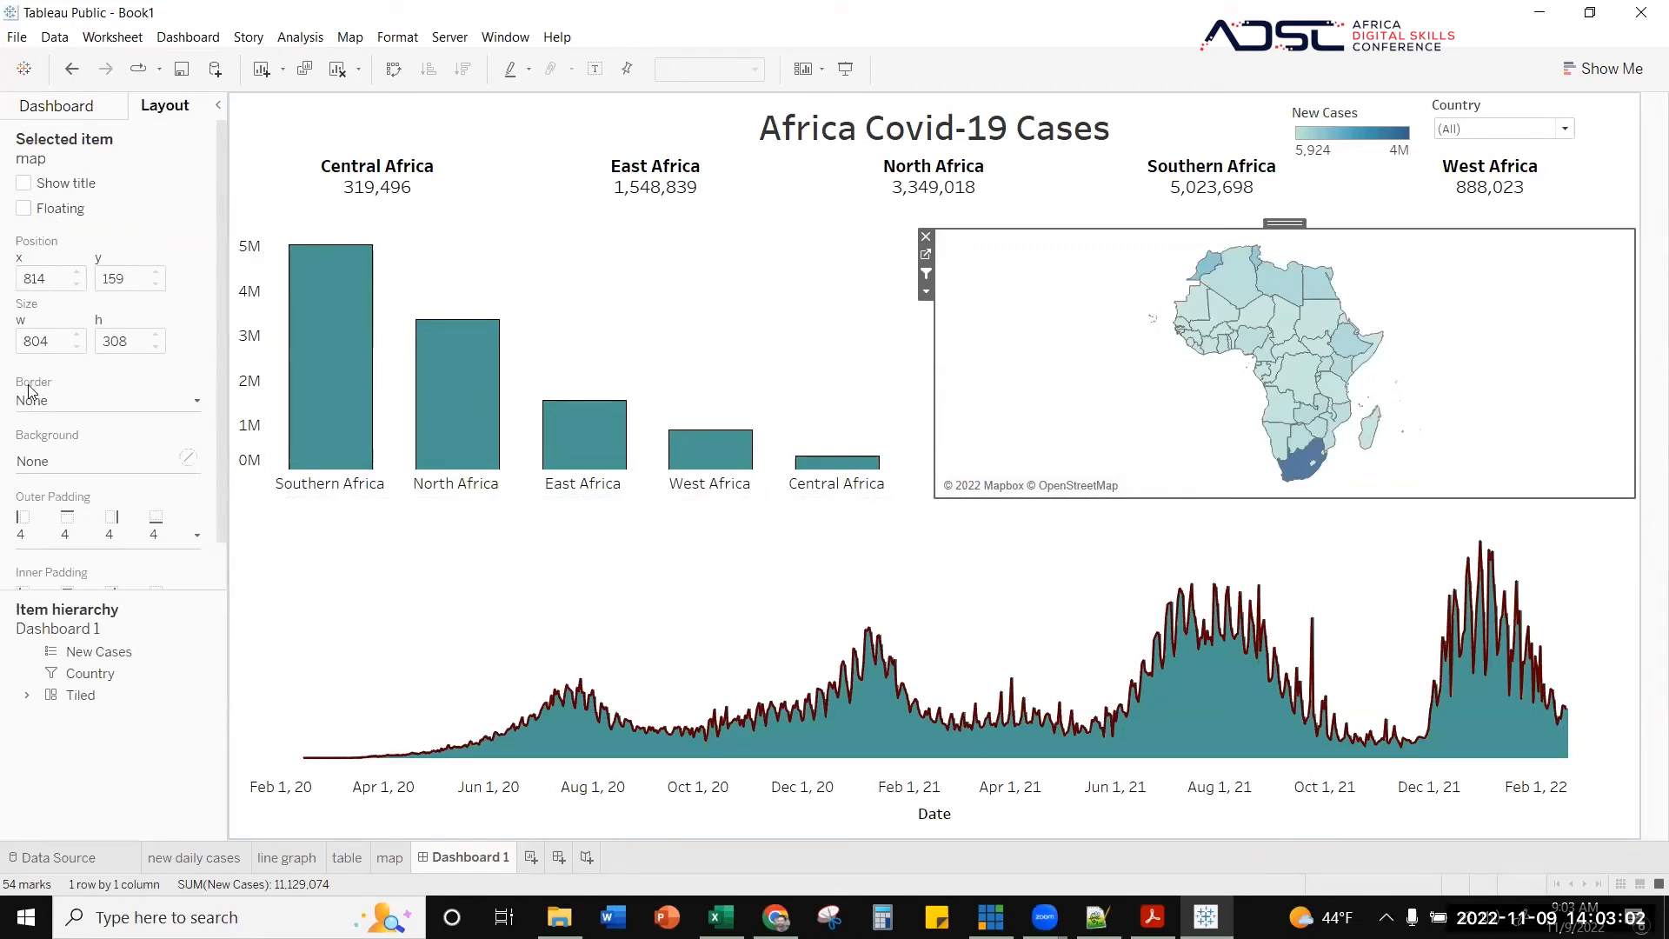
click(188, 458)
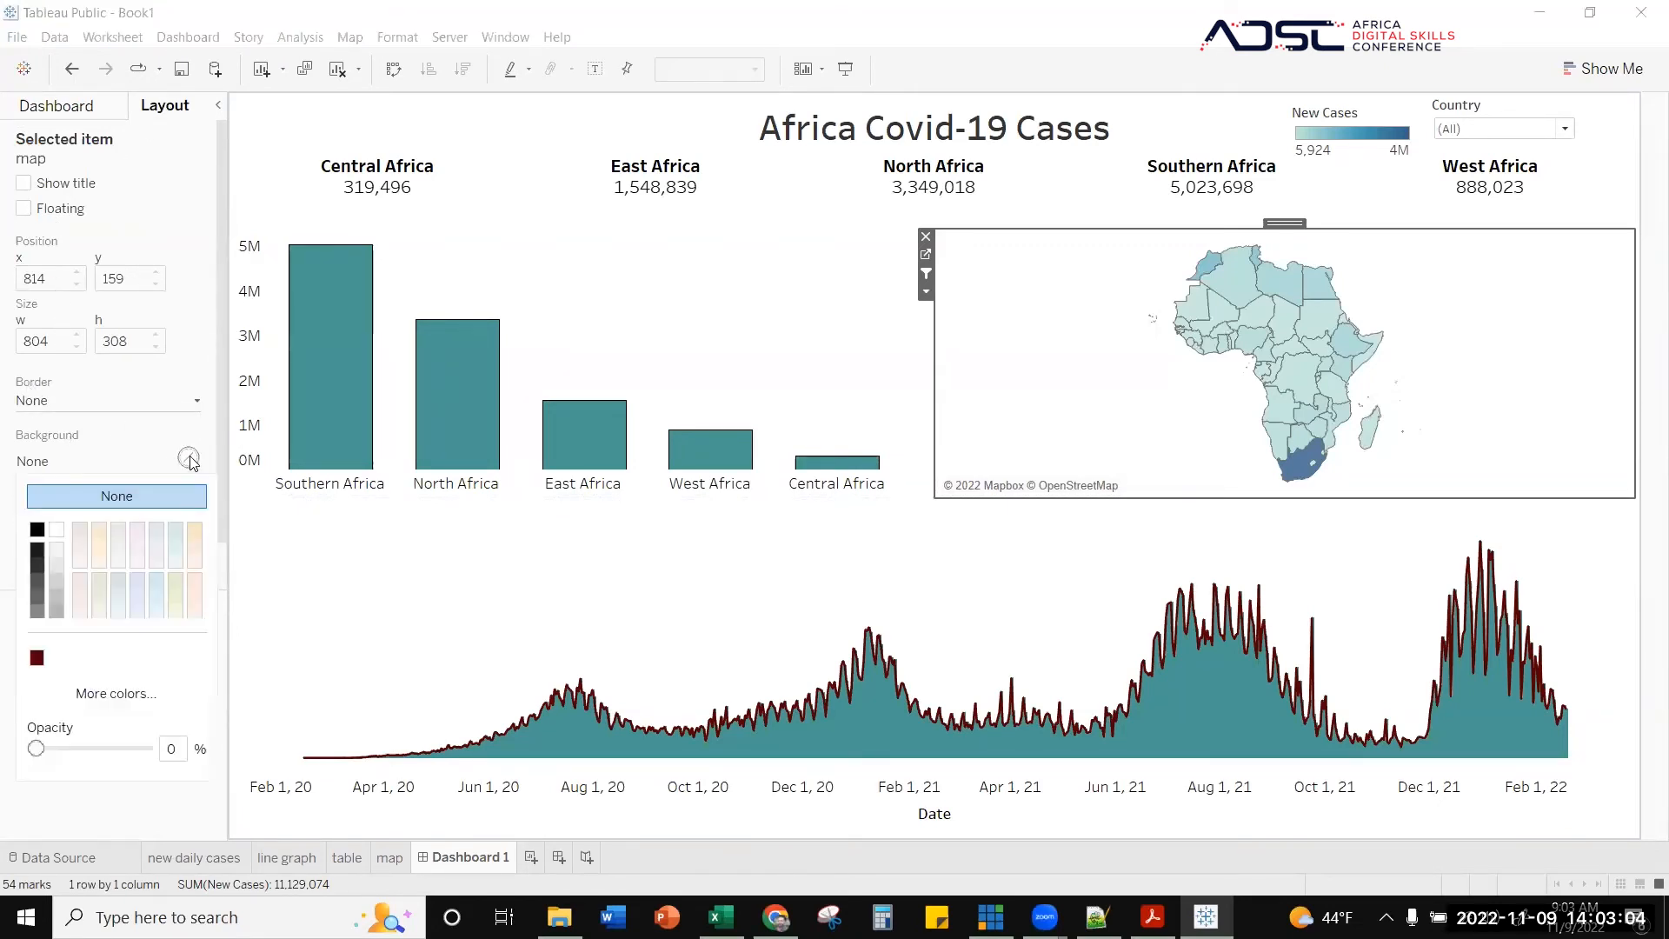
click(177, 530)
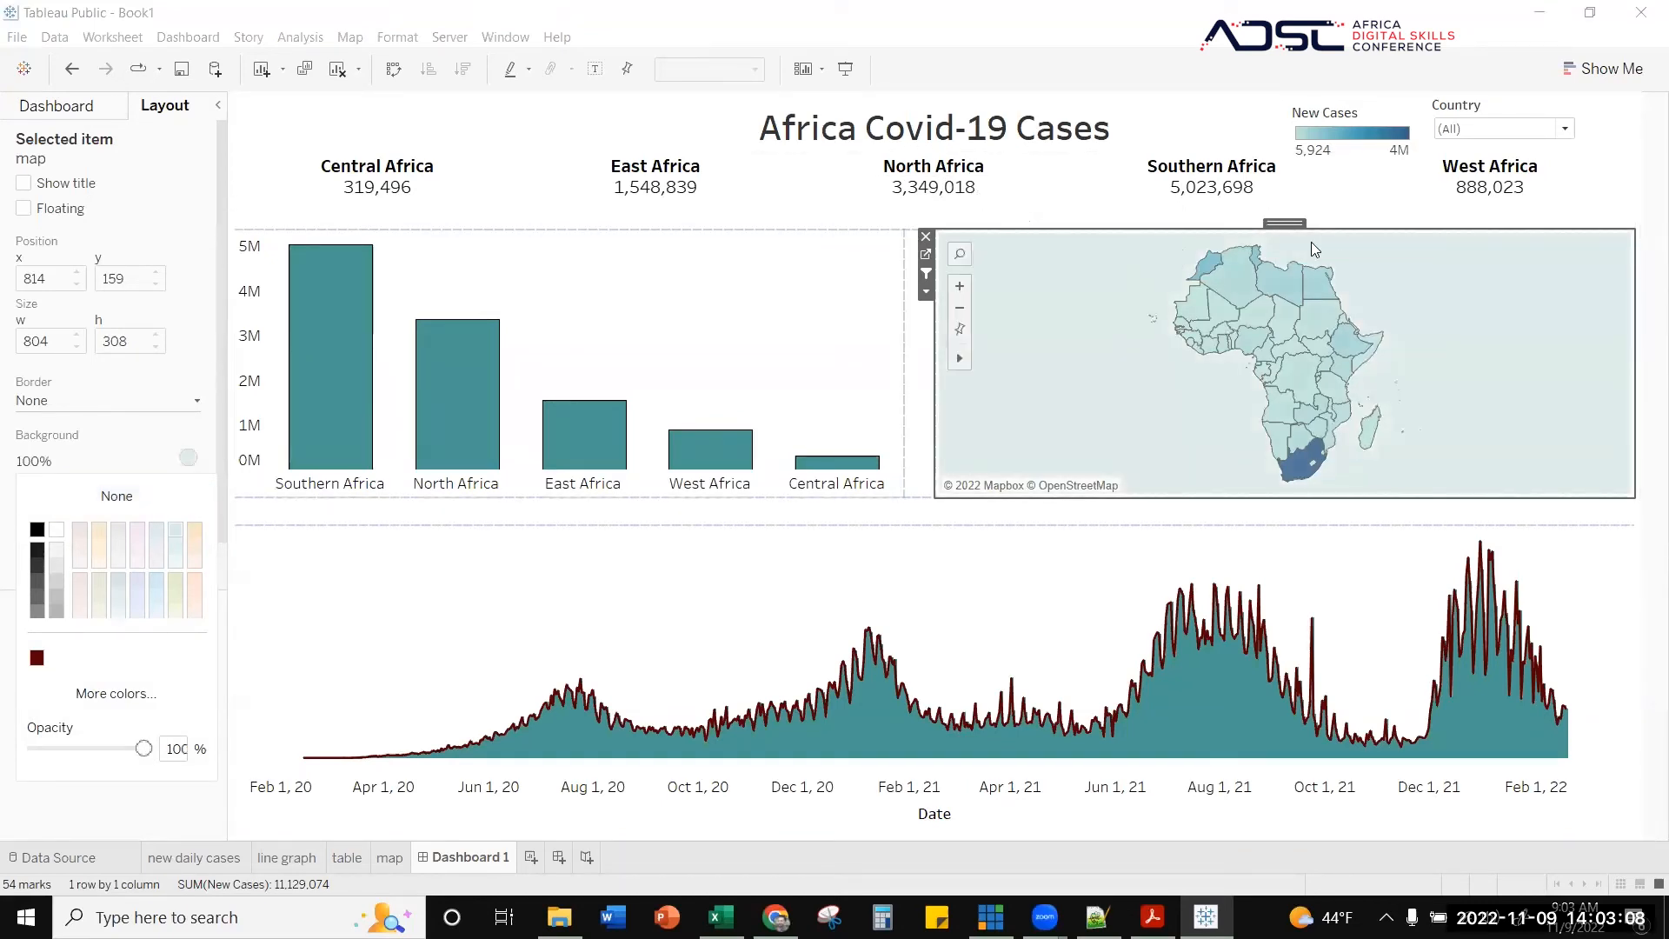
click(153, 496)
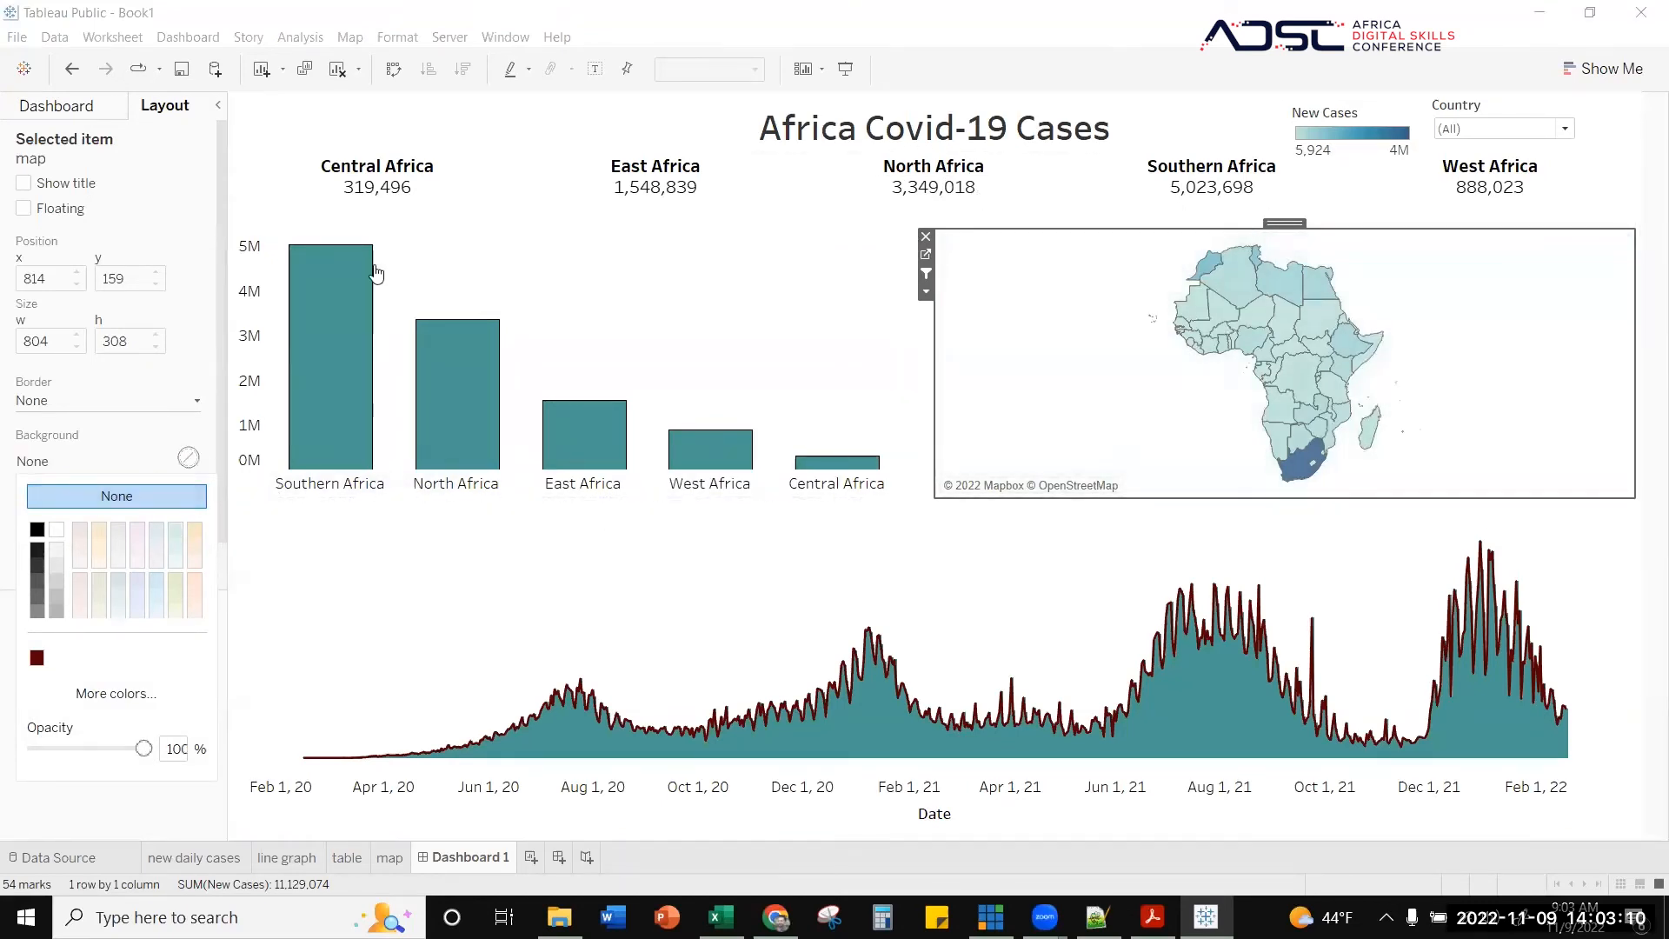
- Try a light teal and a paler blue-grey background on the Tiled container that holds the whole dashboard
click(287, 101)
click(582, 246)
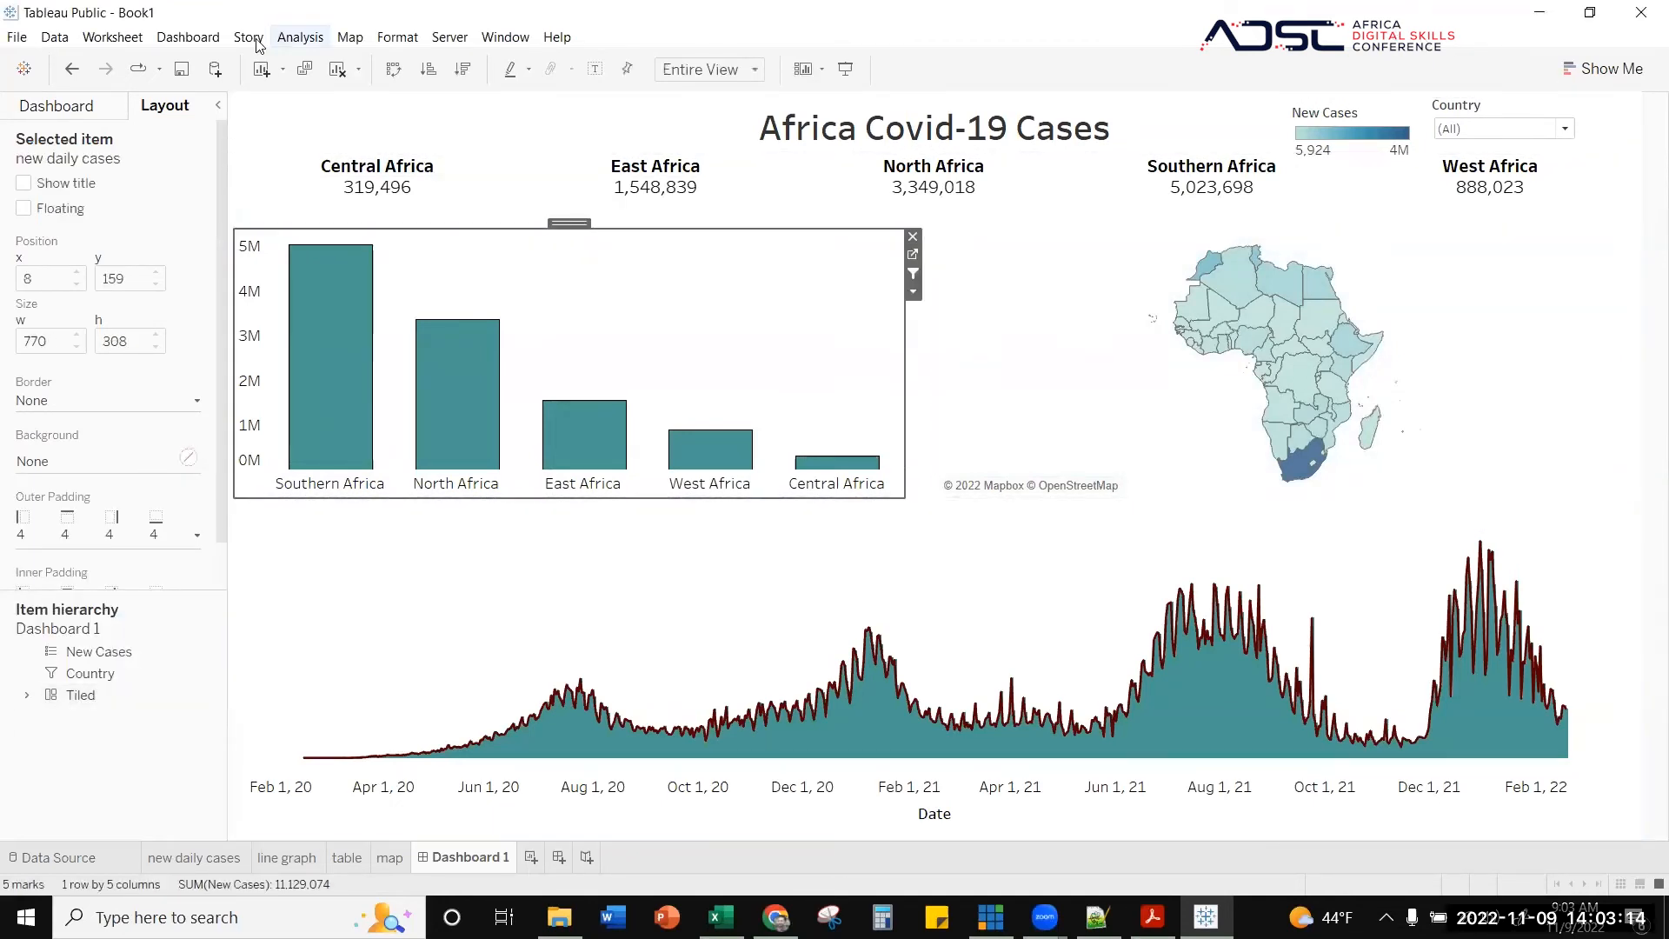
click(307, 102)
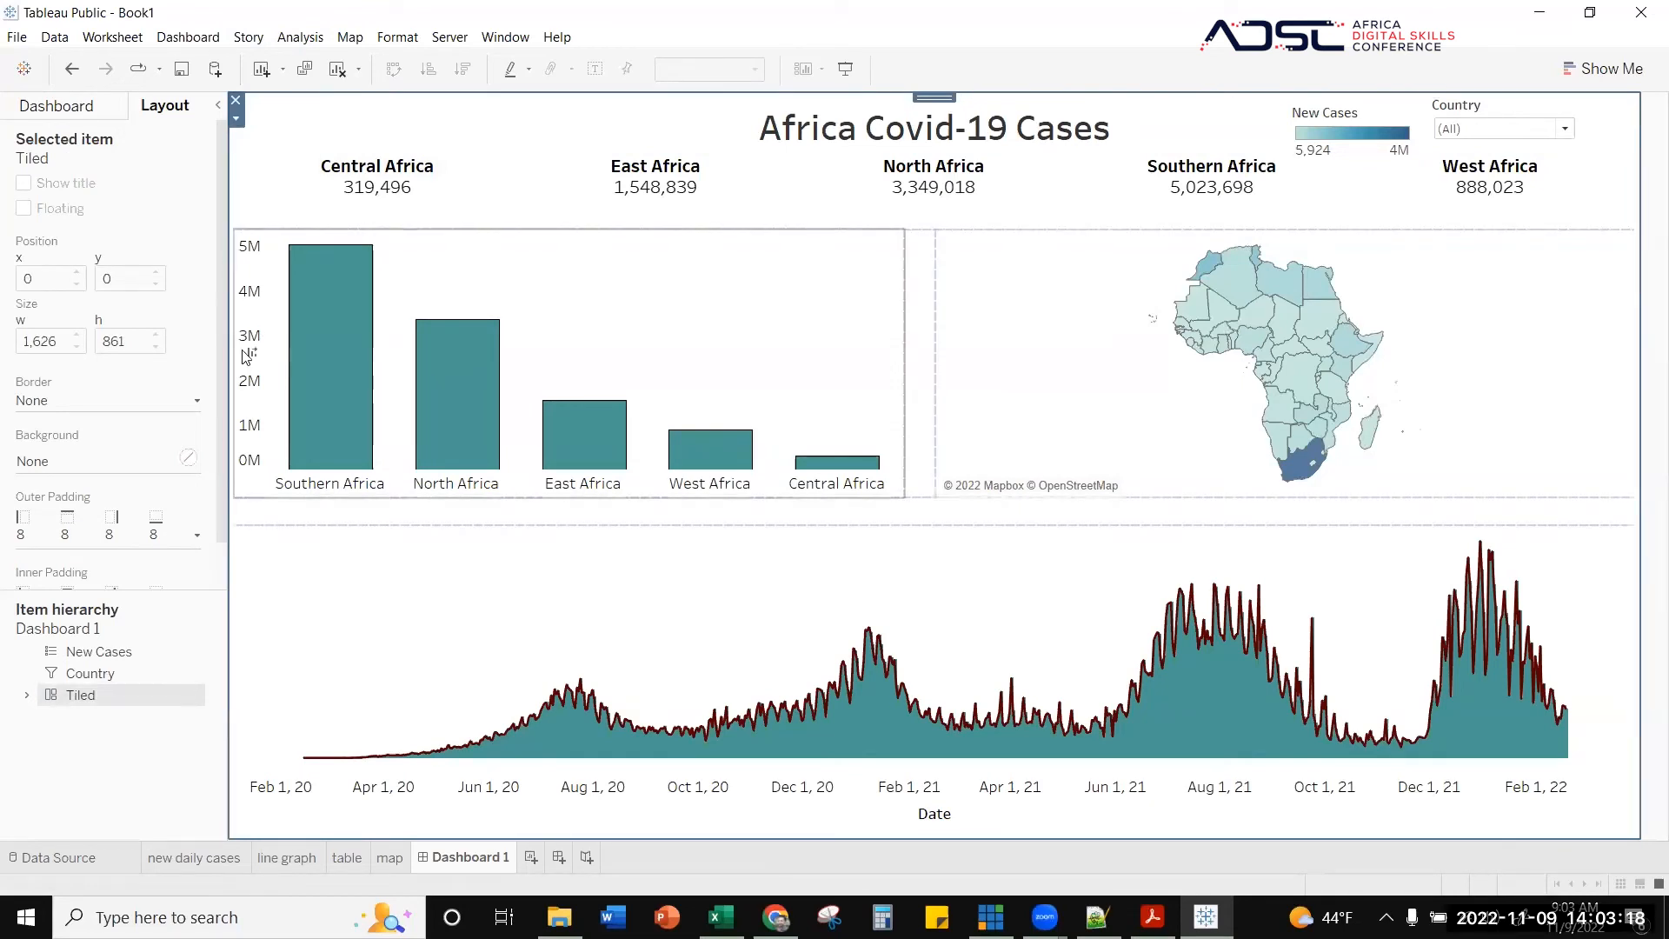
click(187, 458)
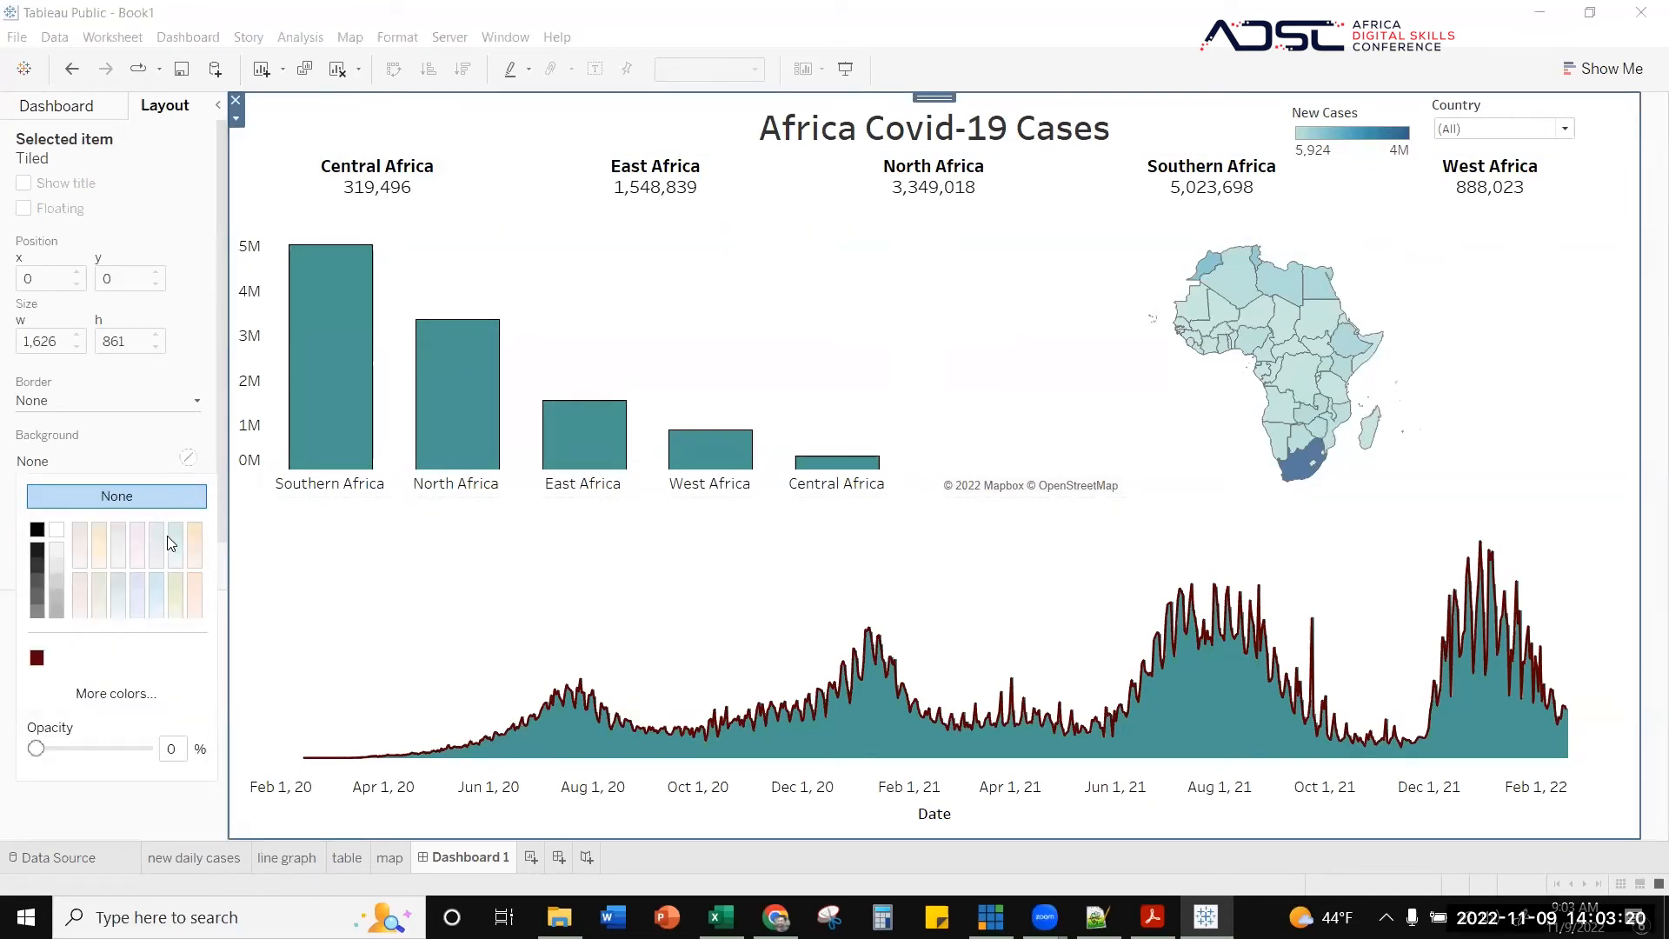
click(176, 545)
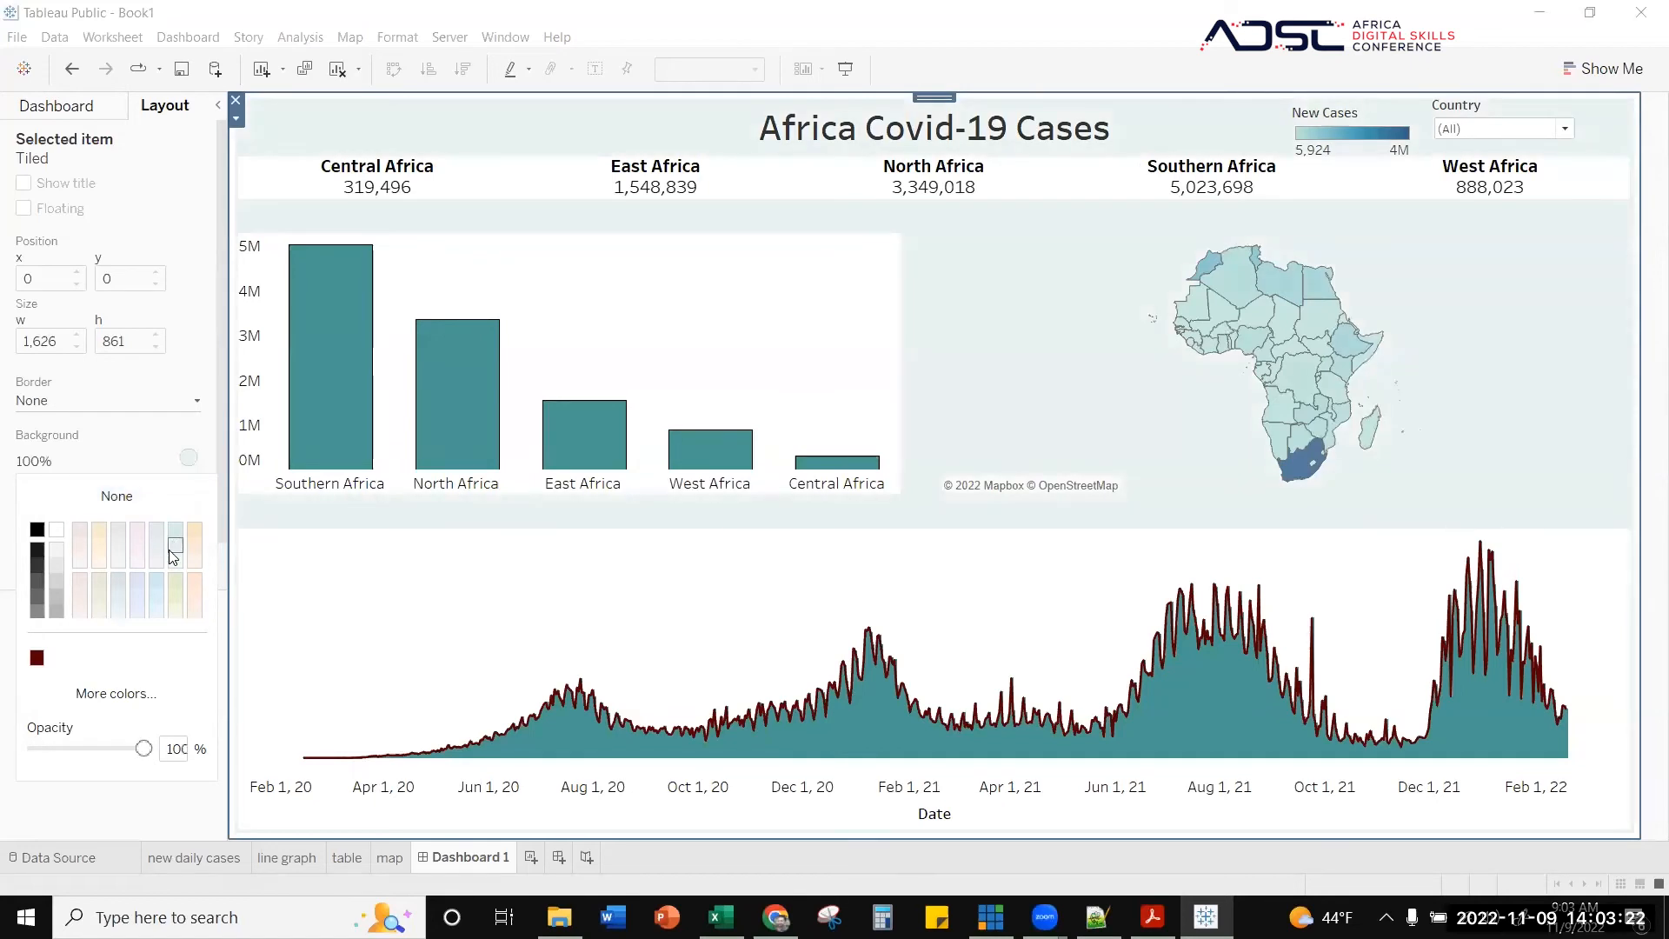
click(179, 563)
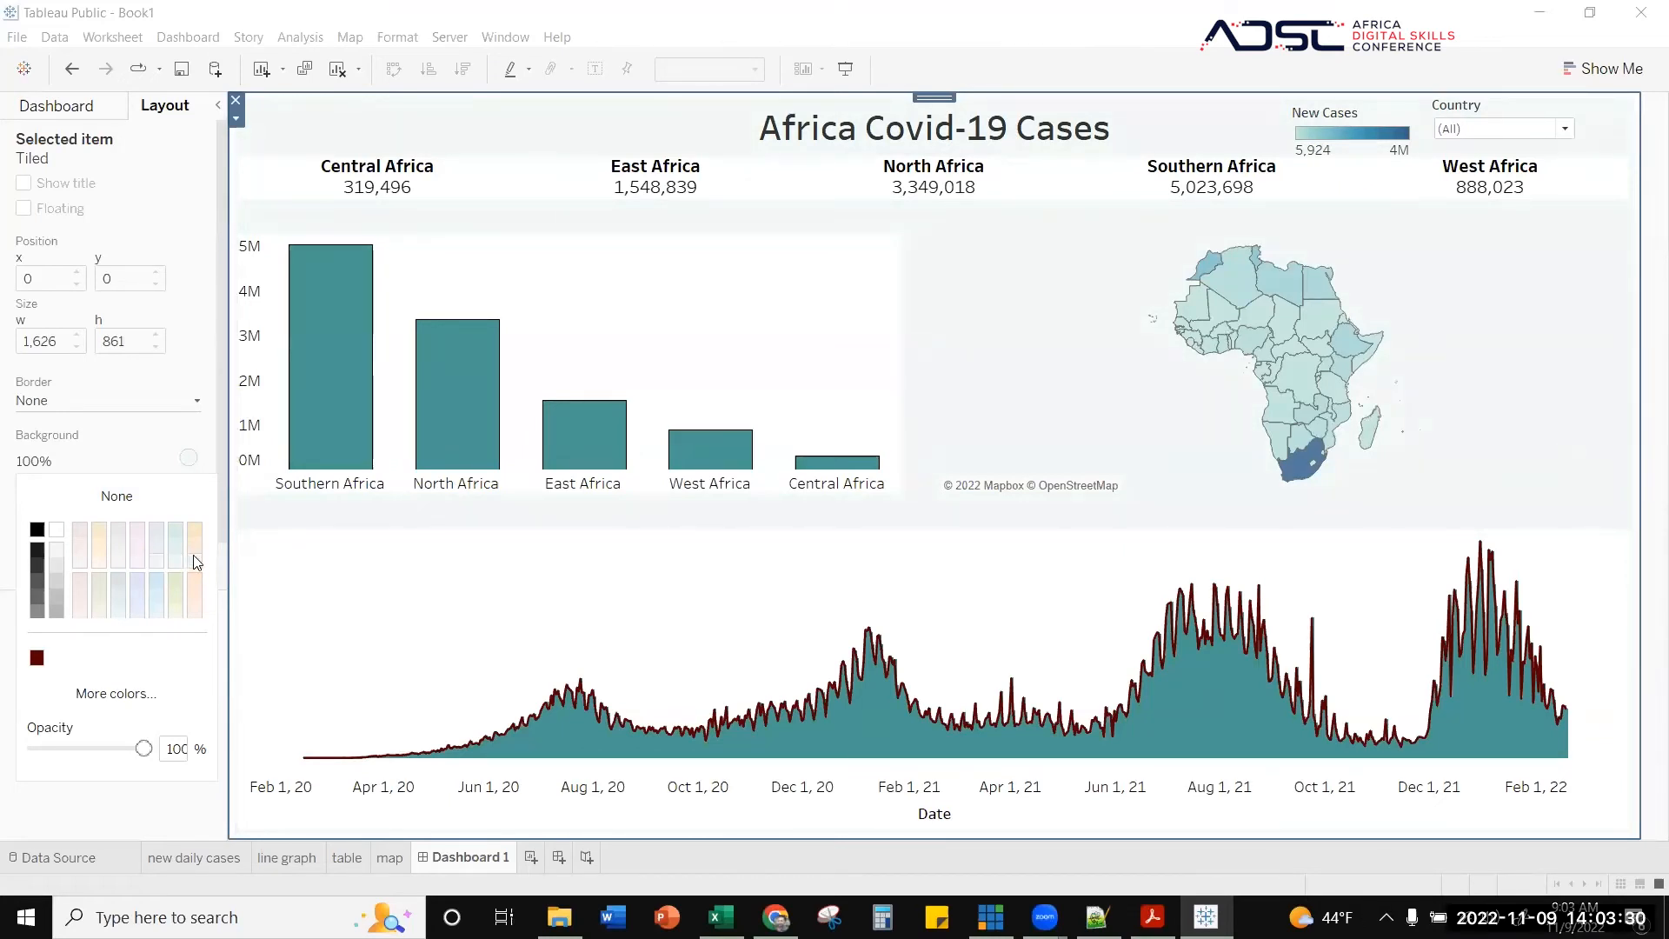
- Set the layout background of the new daily cases bar chart to light teal, leaving its border at None
right_click(640, 279)
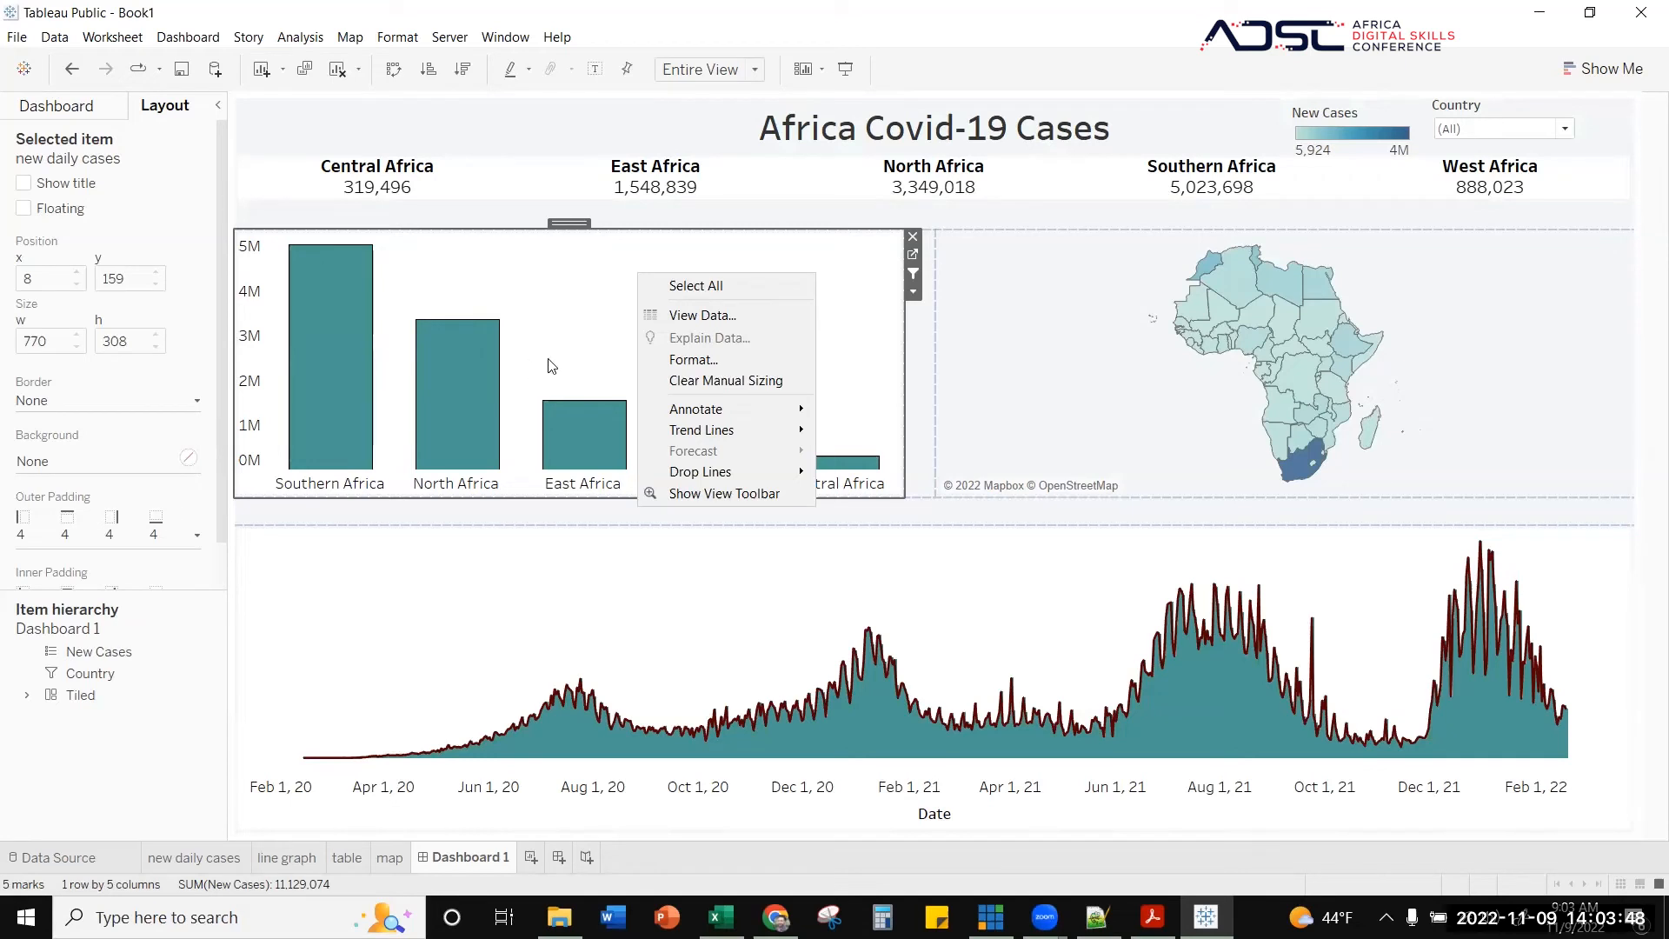
click(522, 260)
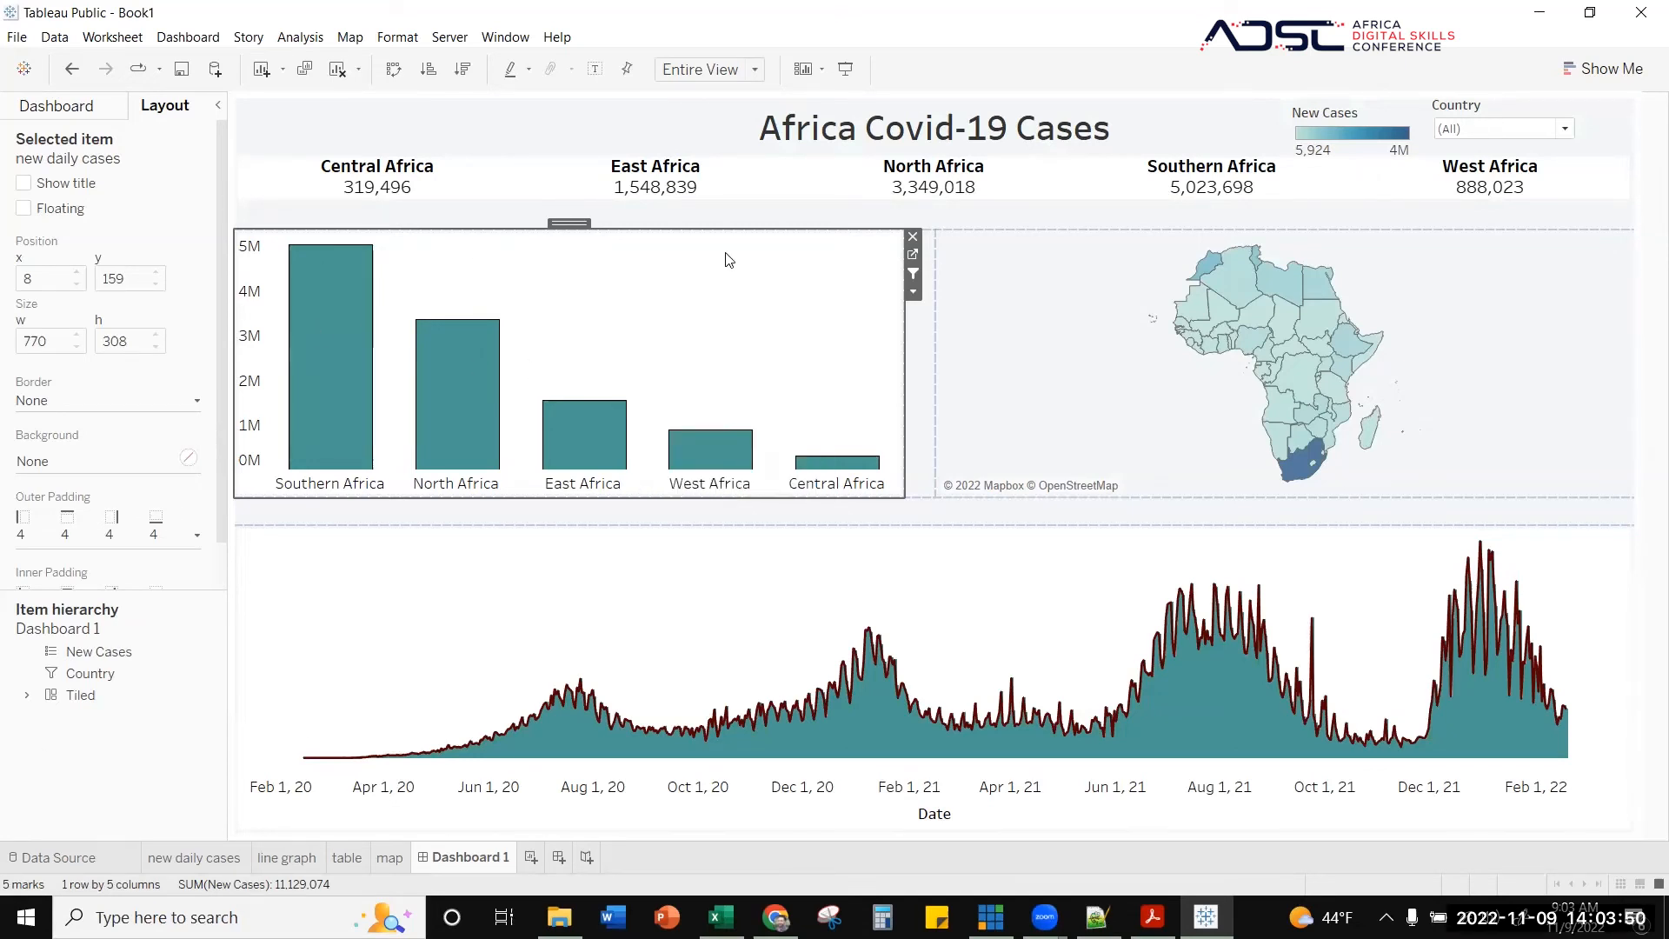
click(186, 459)
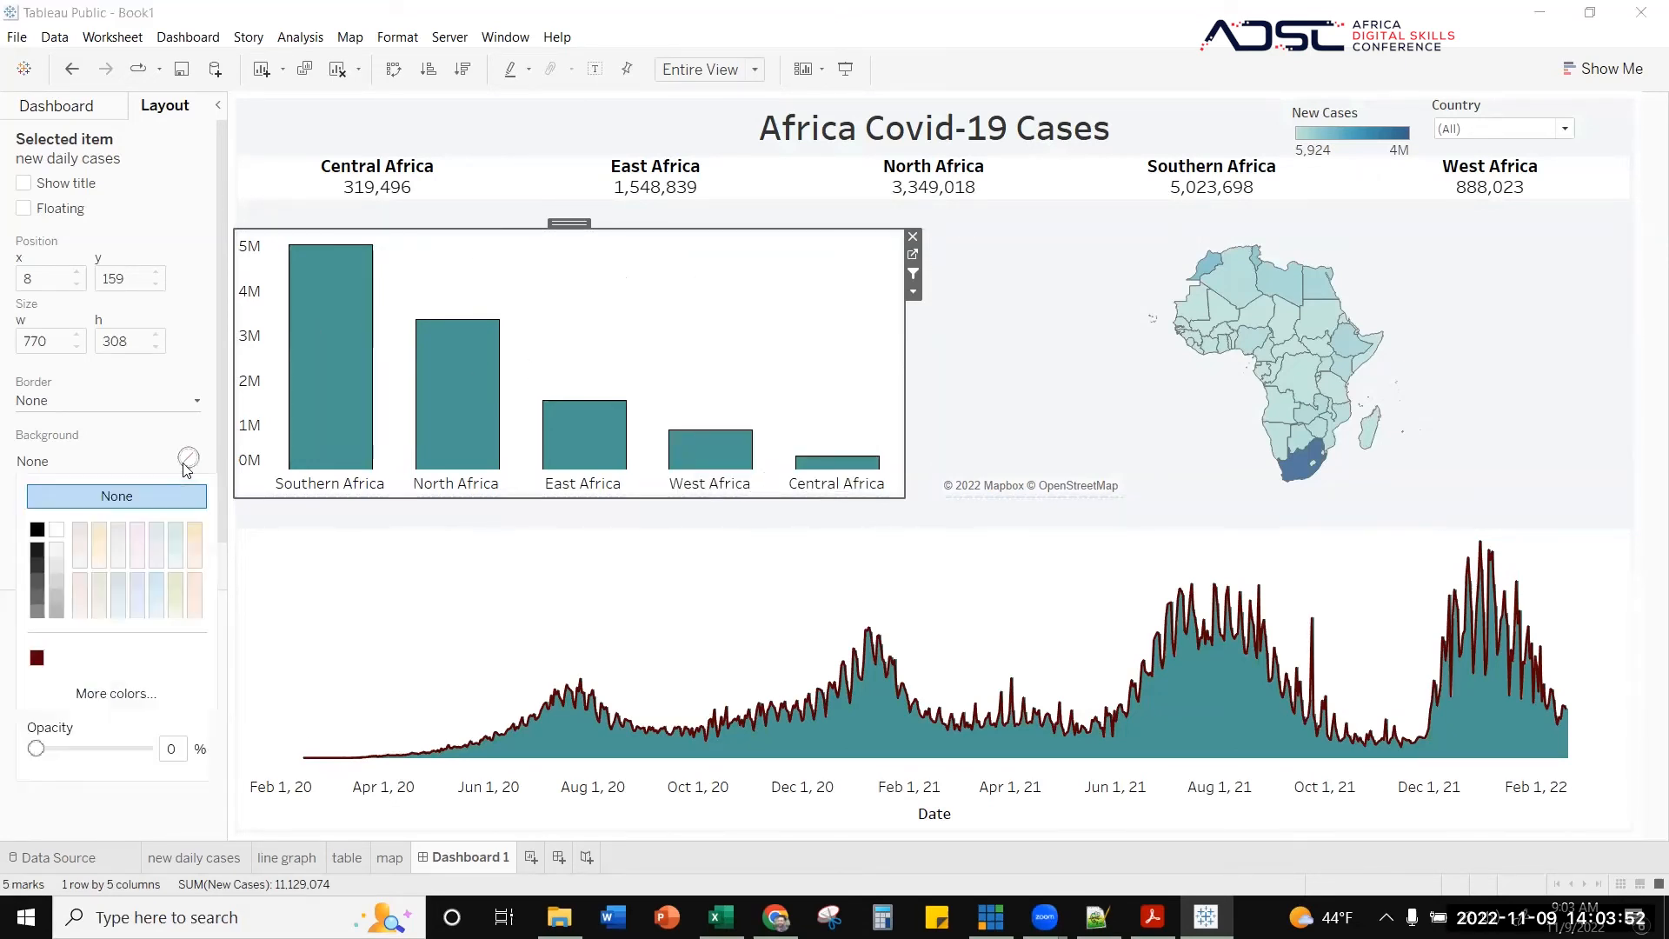
click(183, 528)
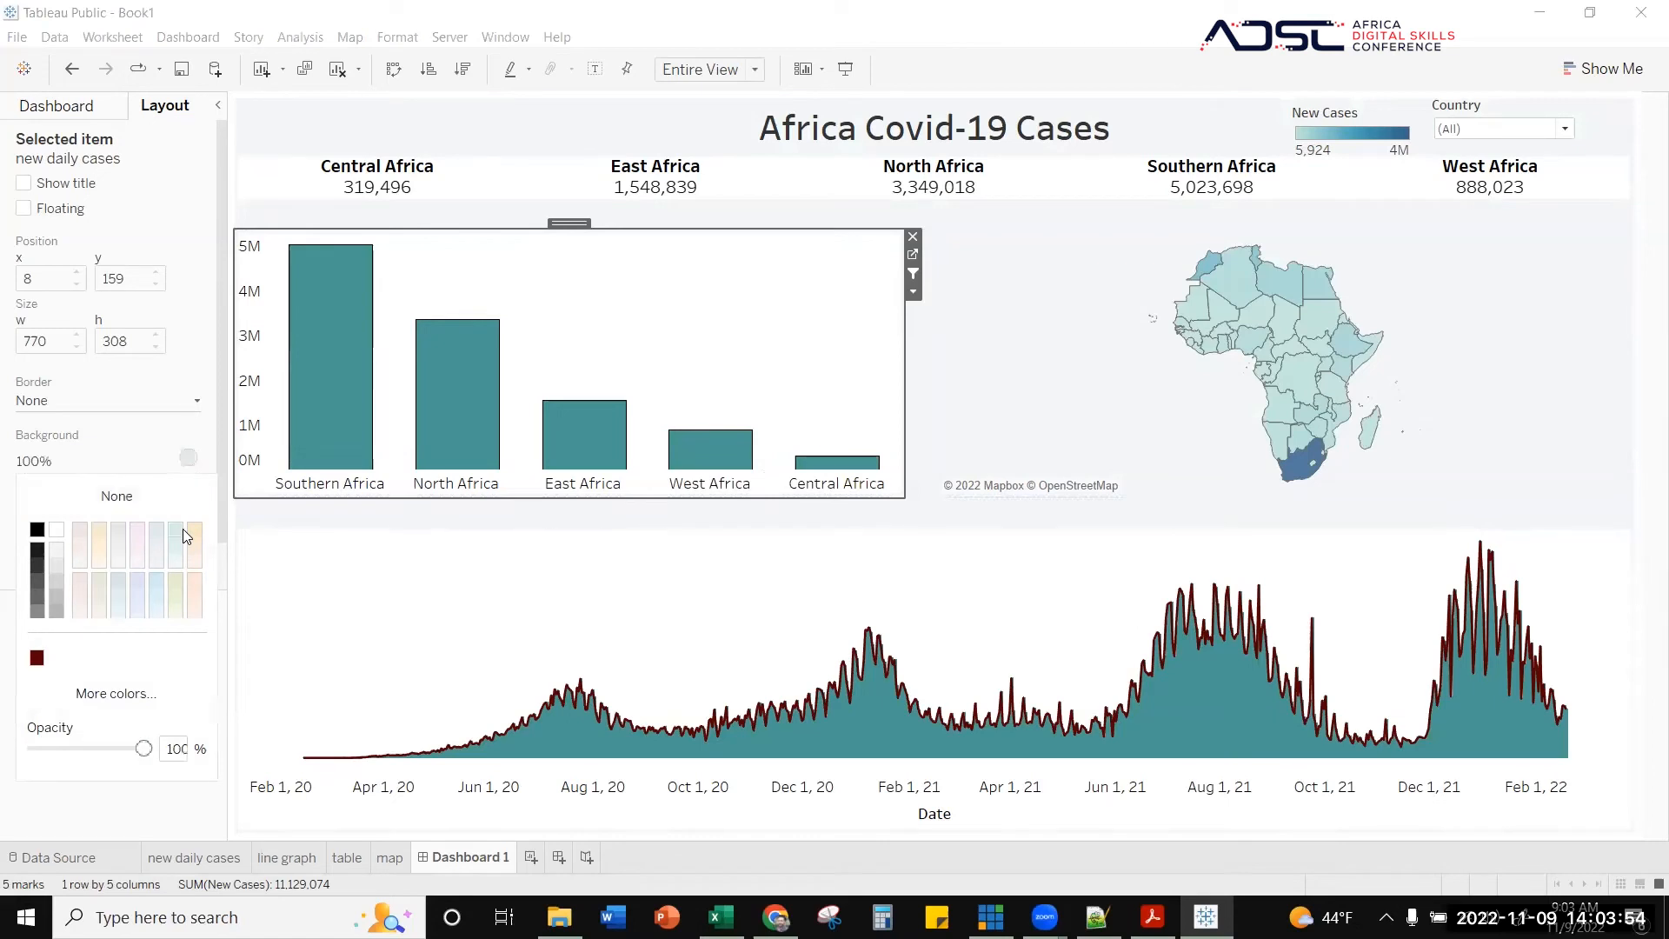
click(188, 457)
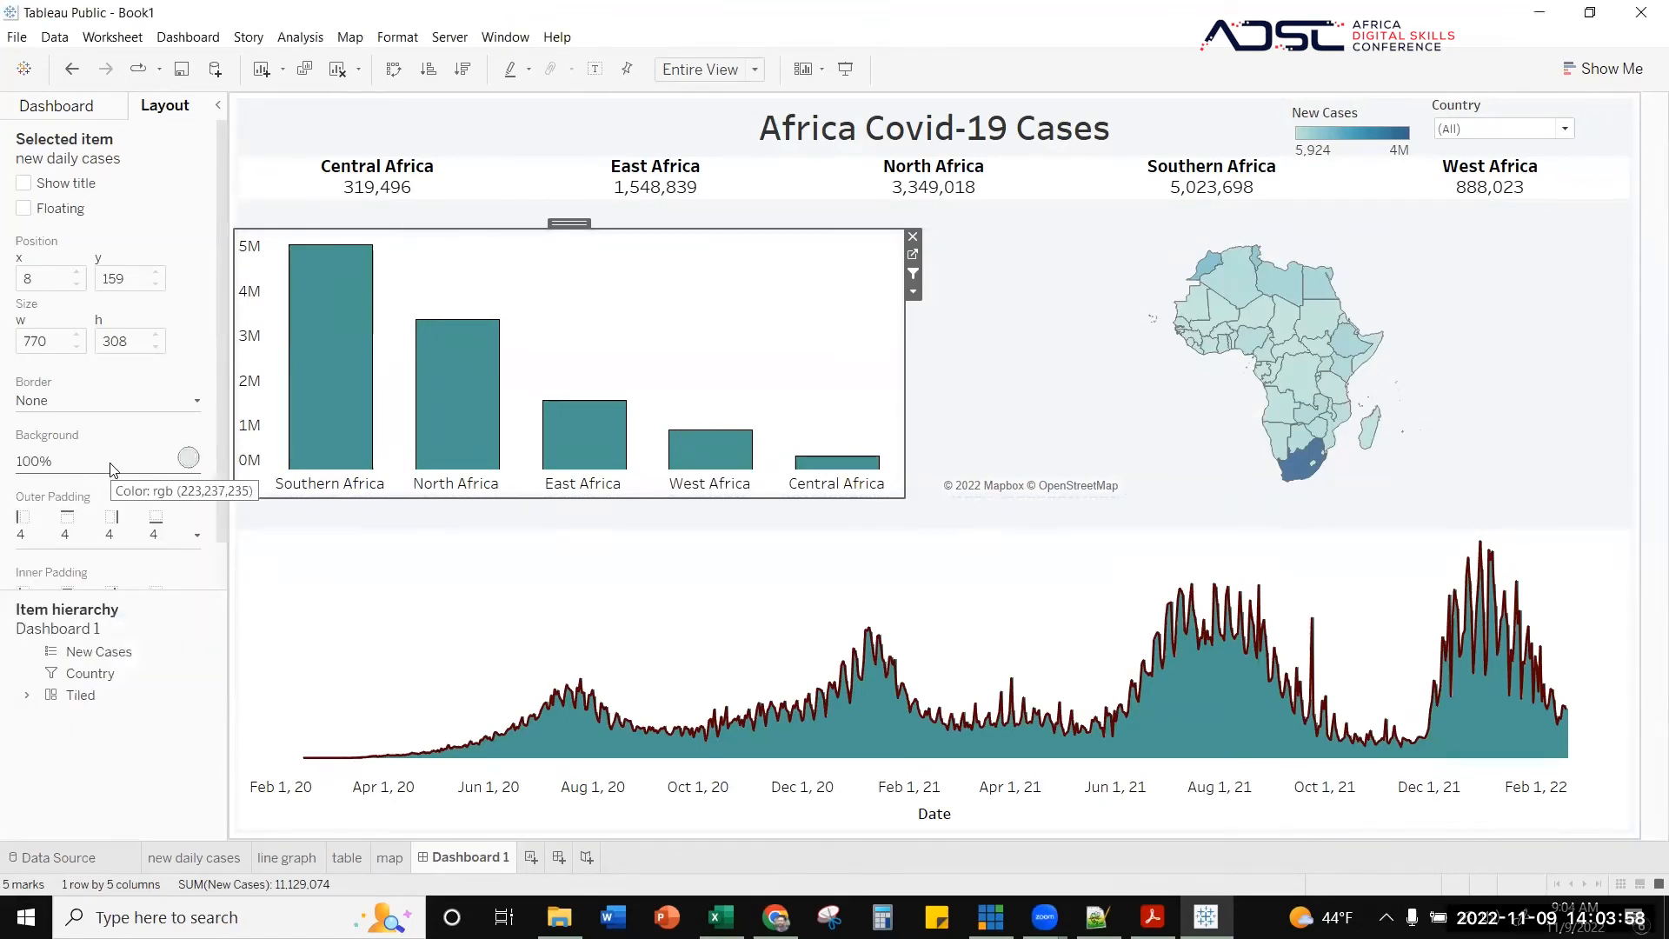
click(192, 401)
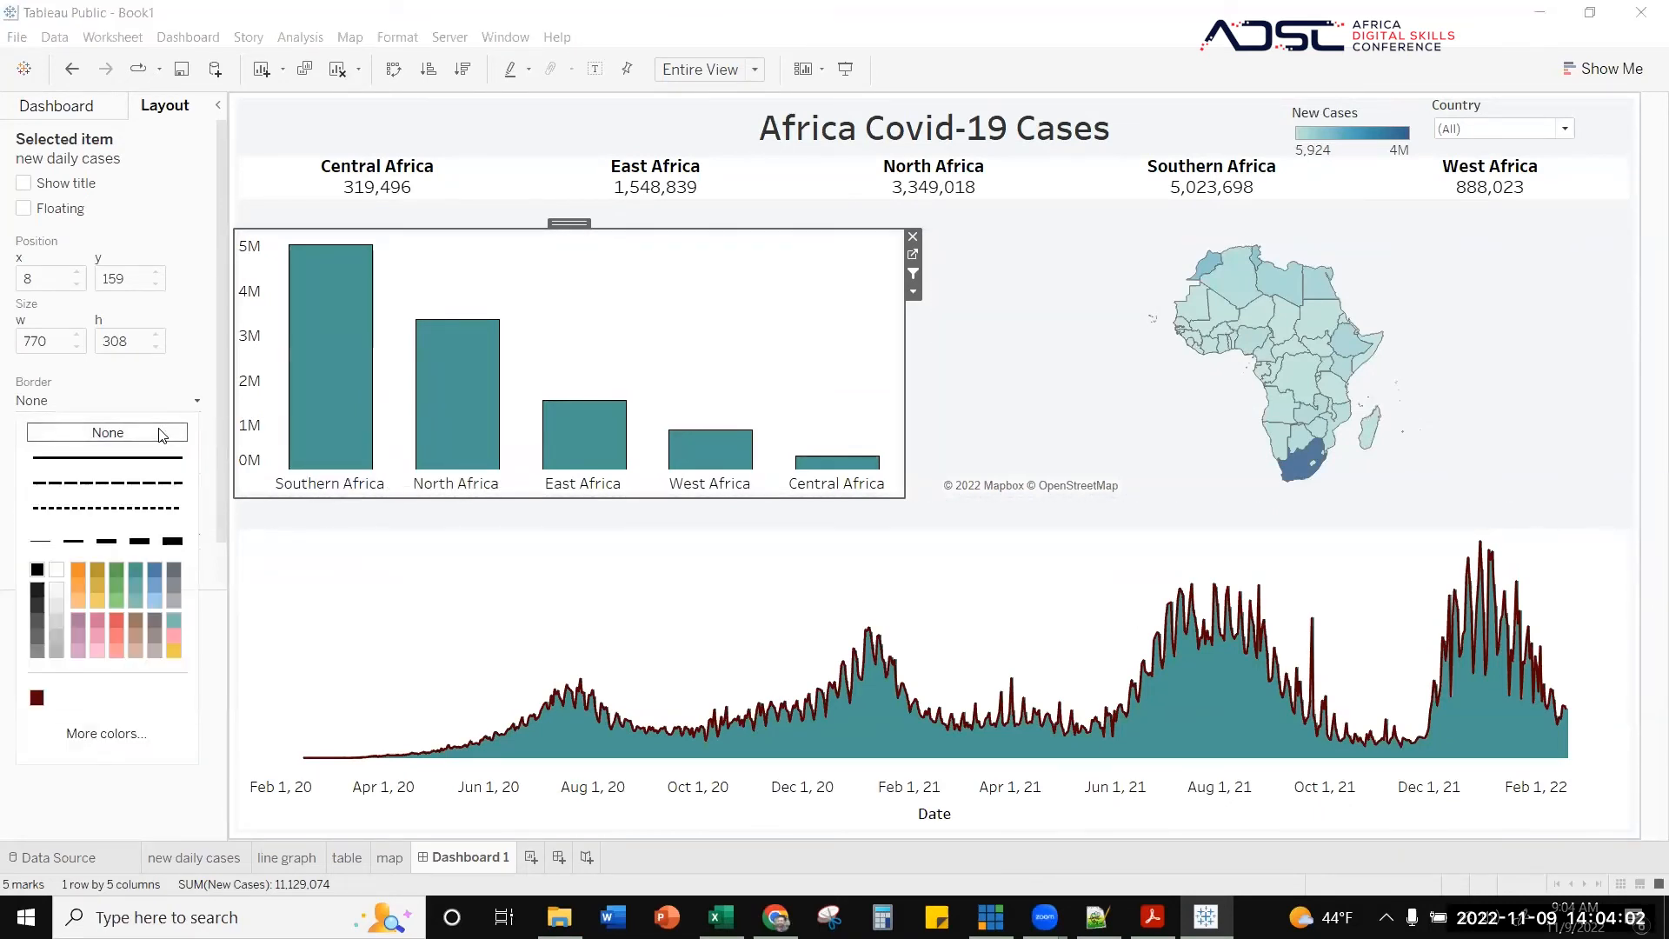
click(168, 384)
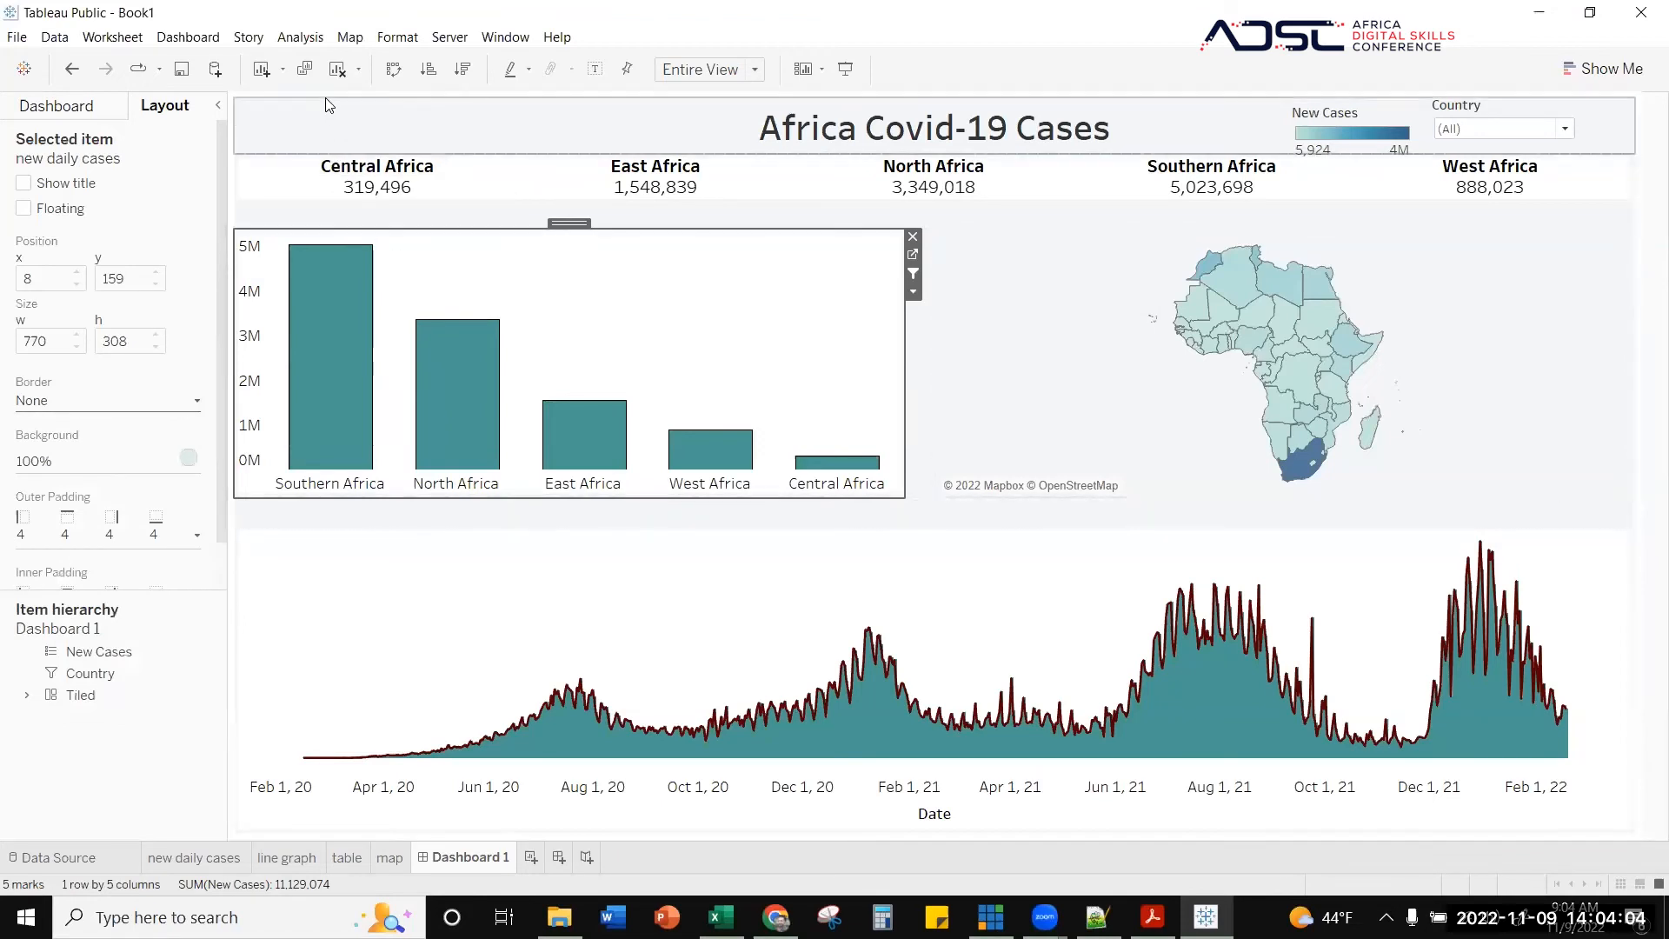
- Reset the background of the dashboard's Tiled container to None
click(326, 105)
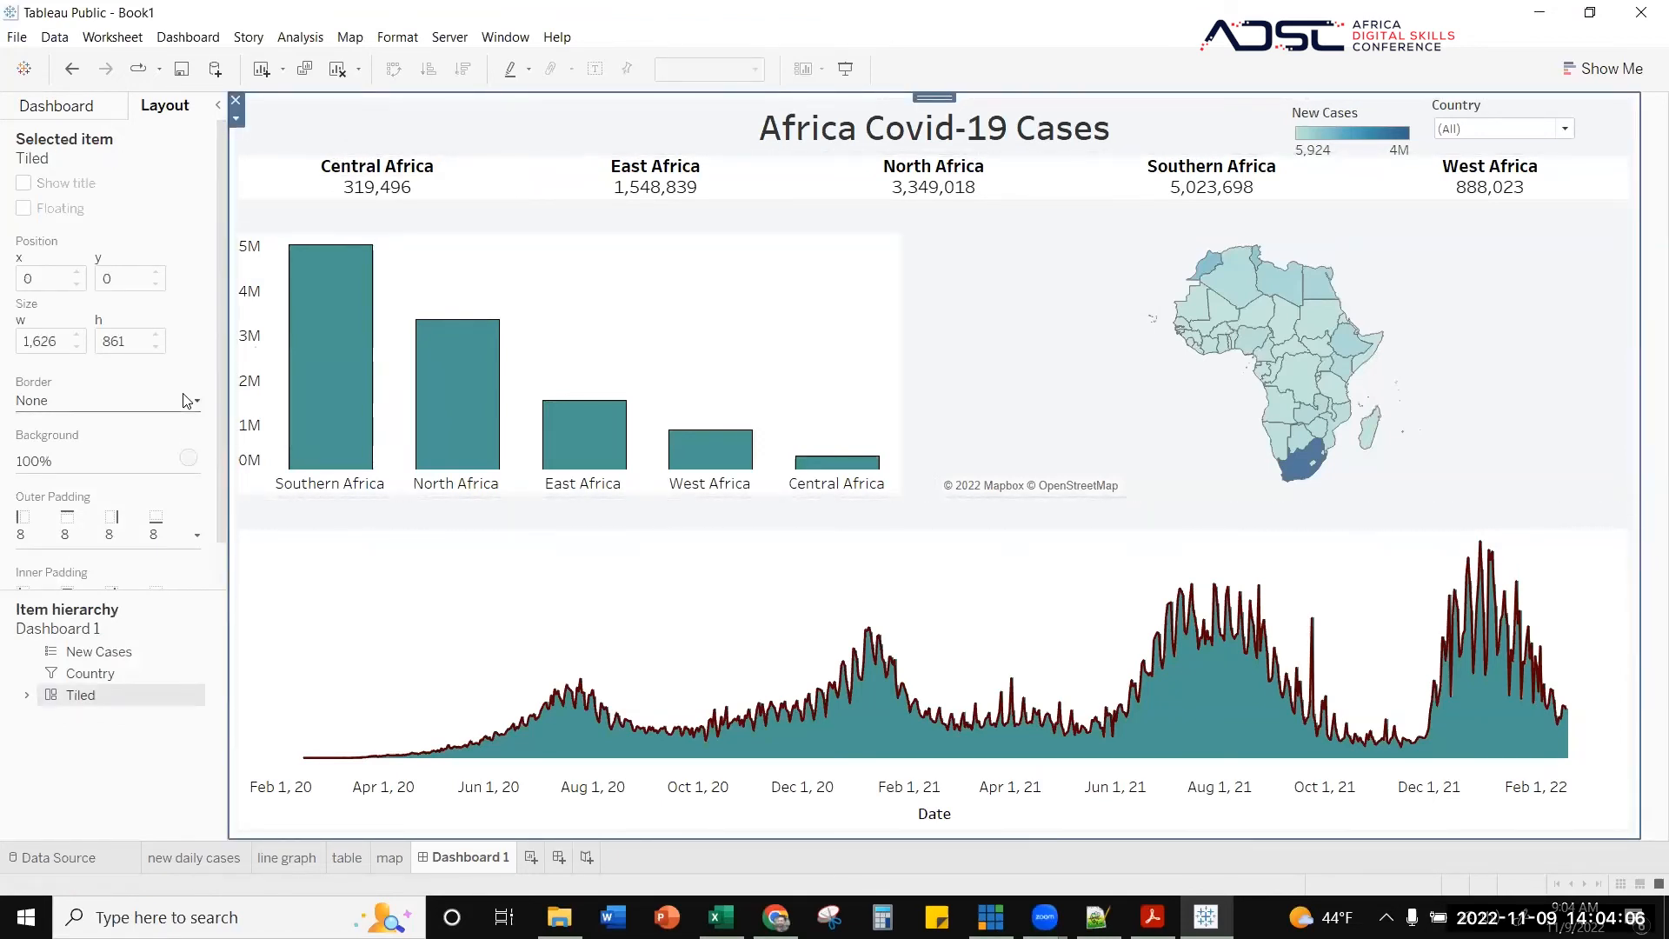
click(188, 458)
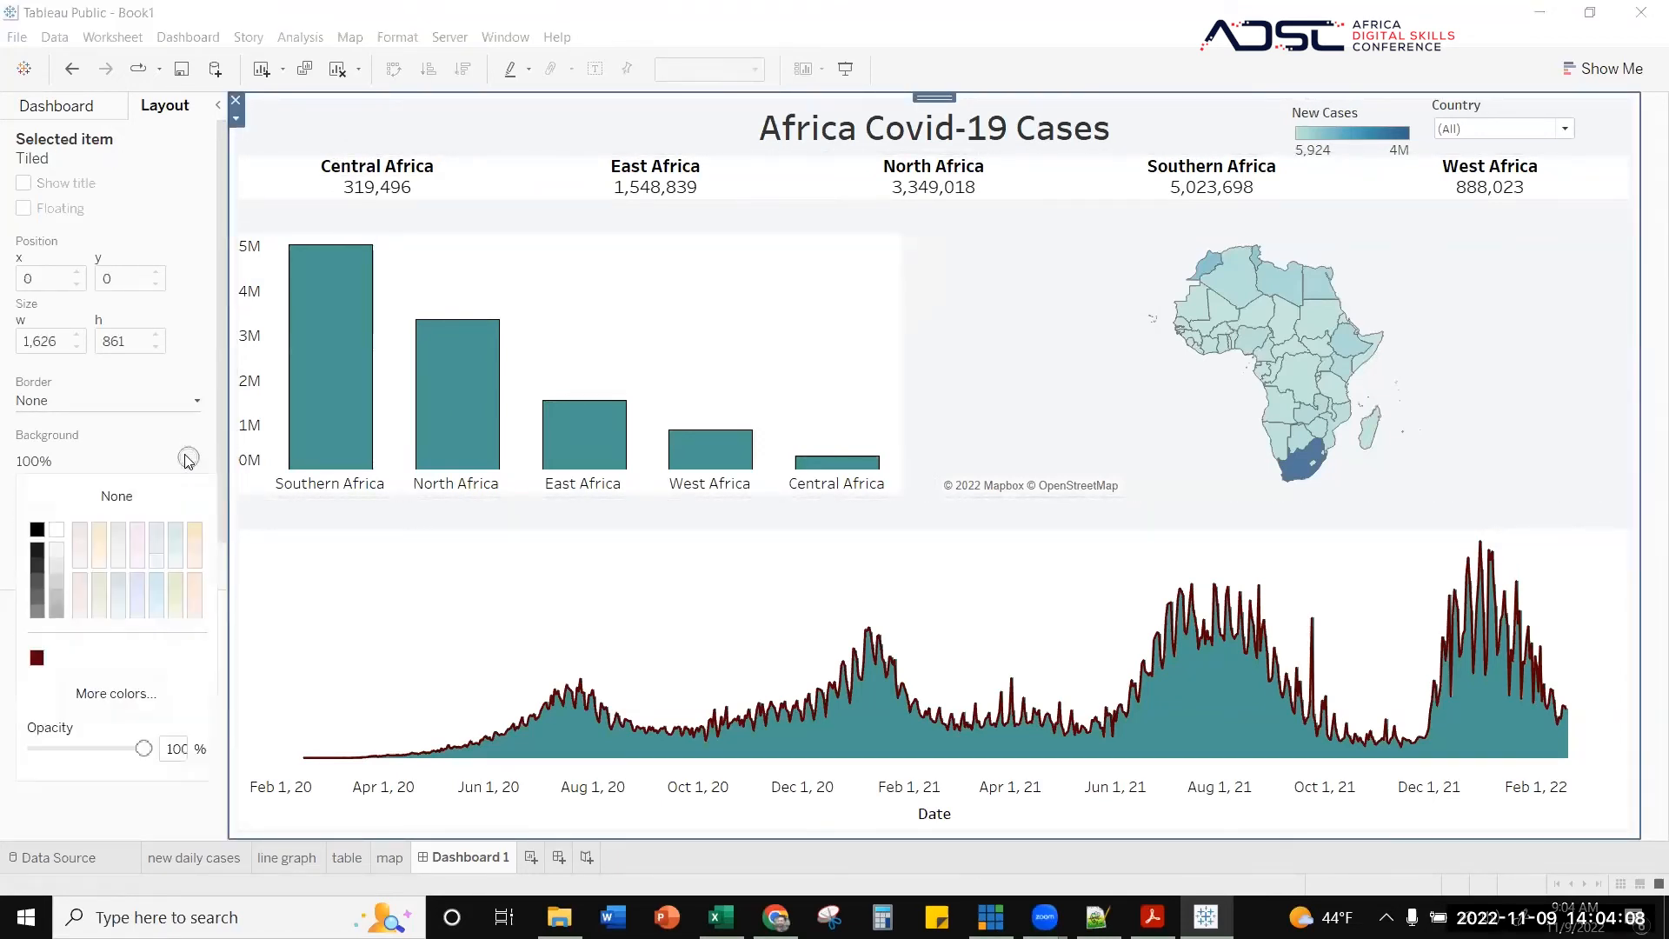
click(111, 501)
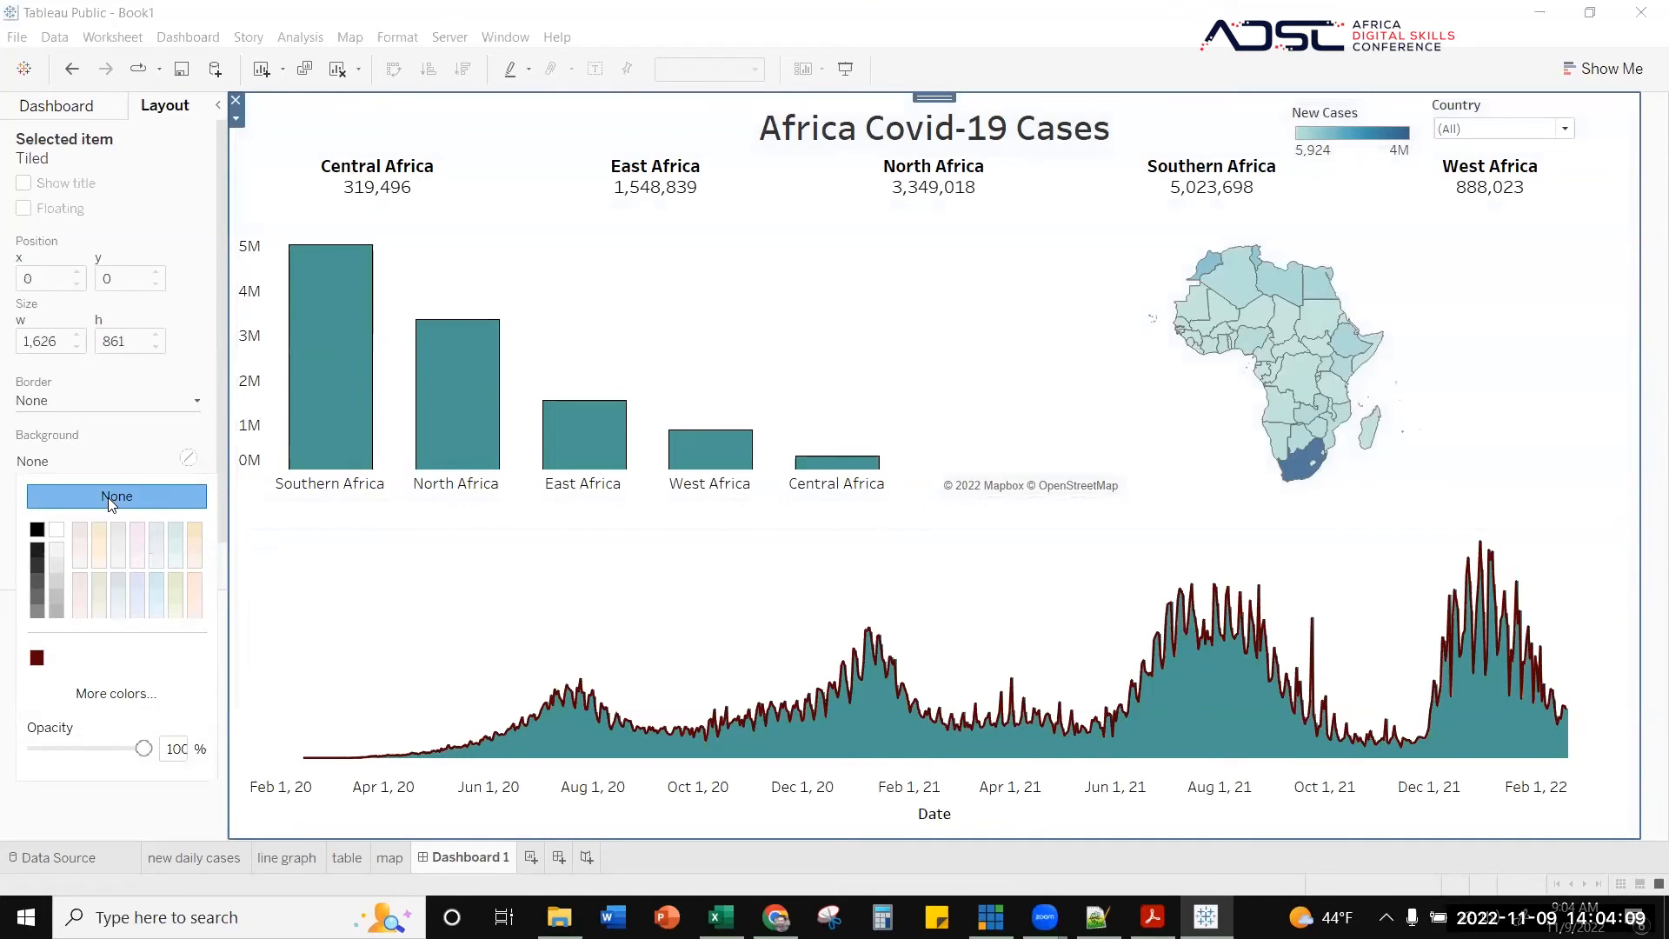
- Give the dashboard's Tiled container a solid teal border in the thickest line width
click(313, 103)
click(107, 399)
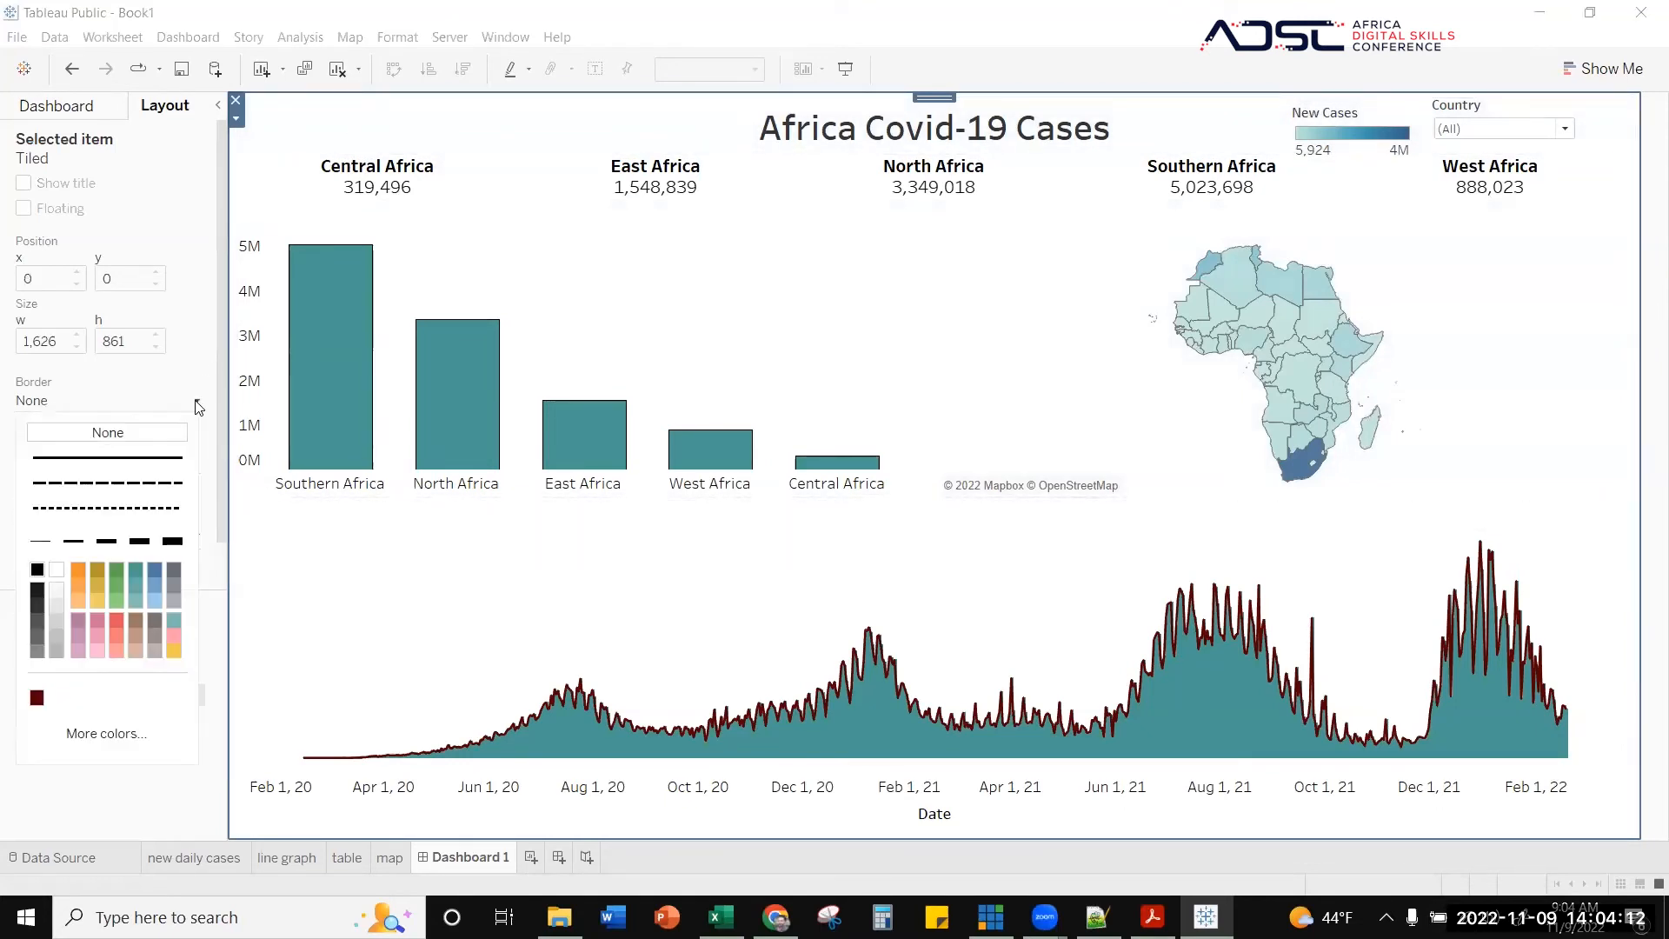
click(133, 457)
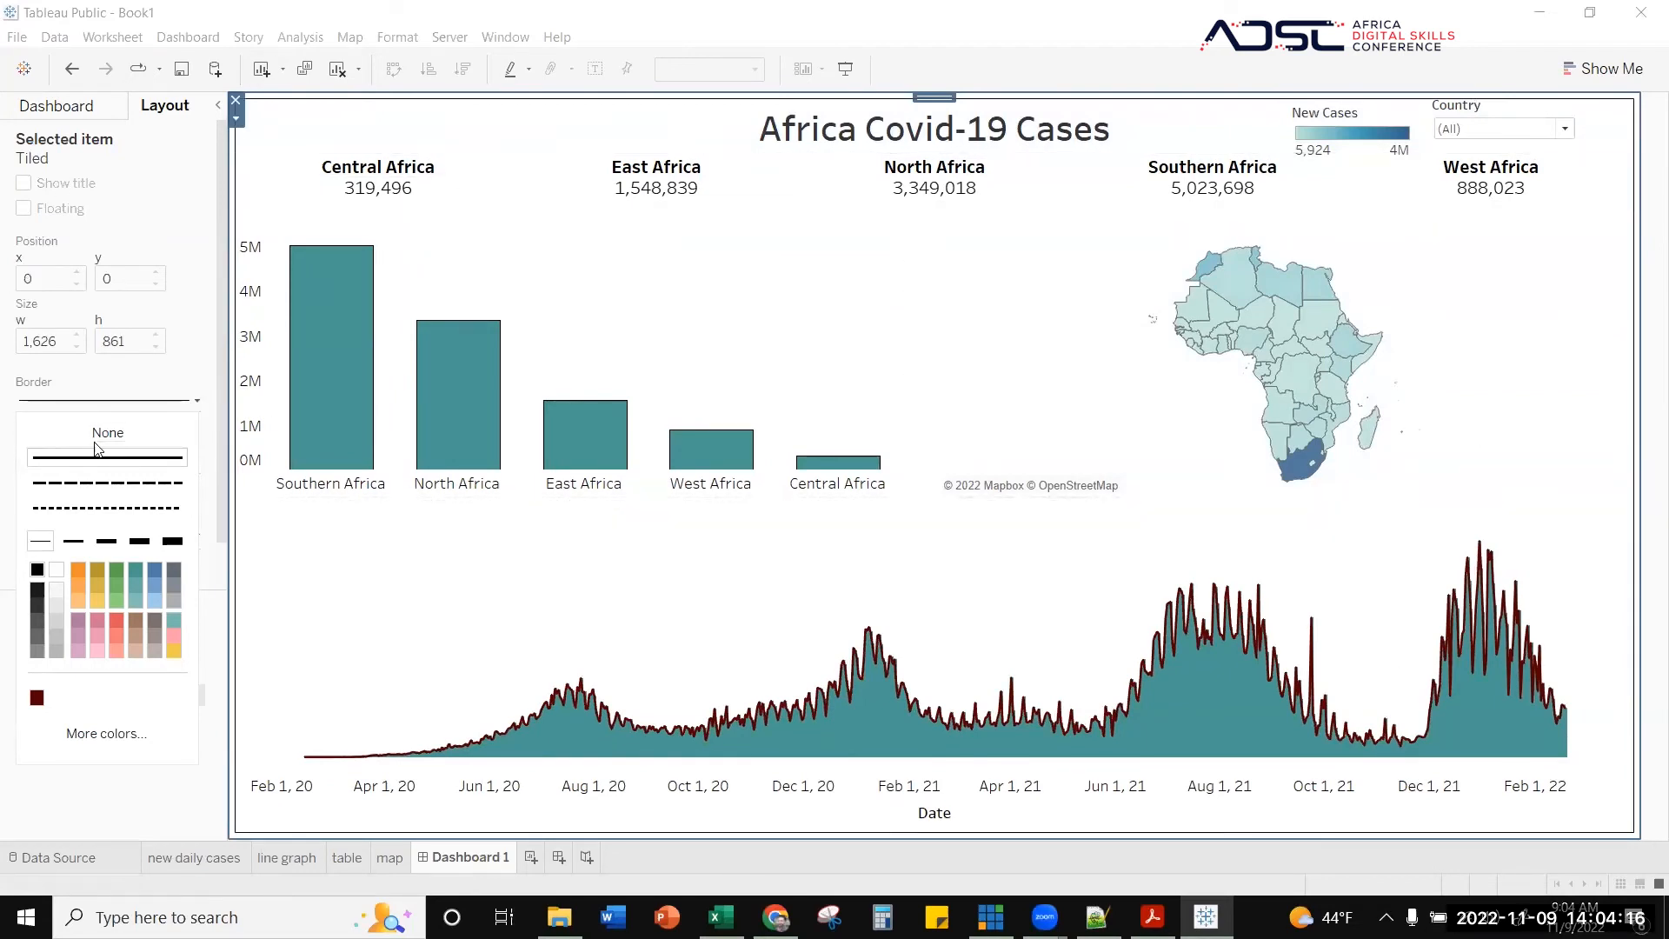
click(105, 548)
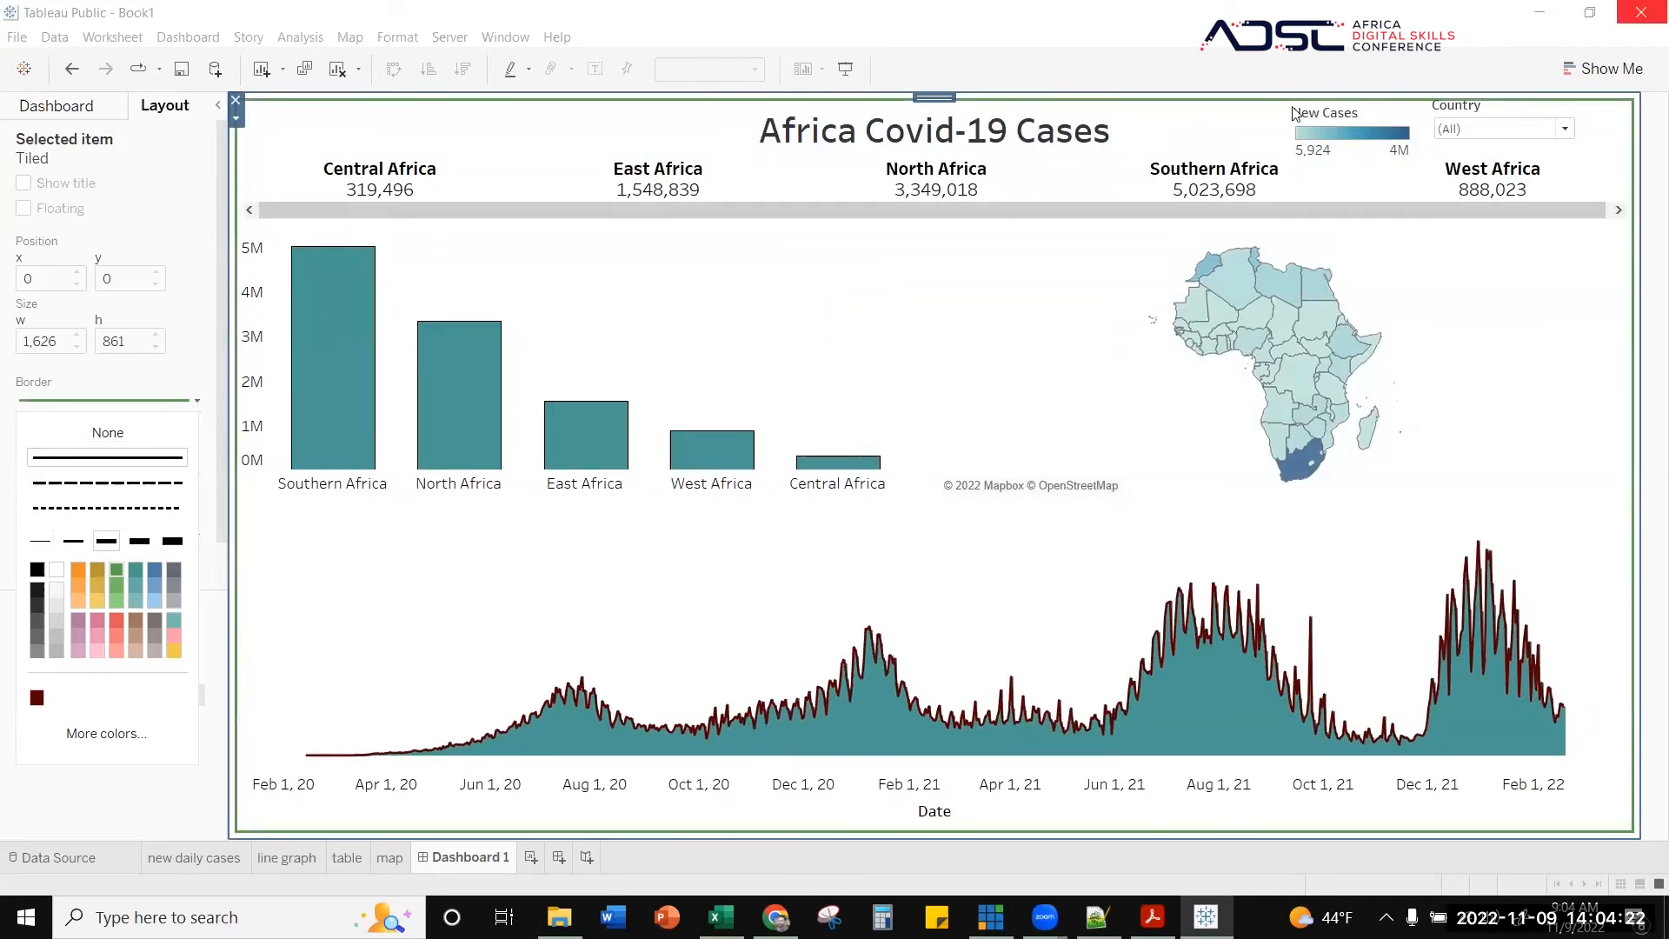
click(133, 587)
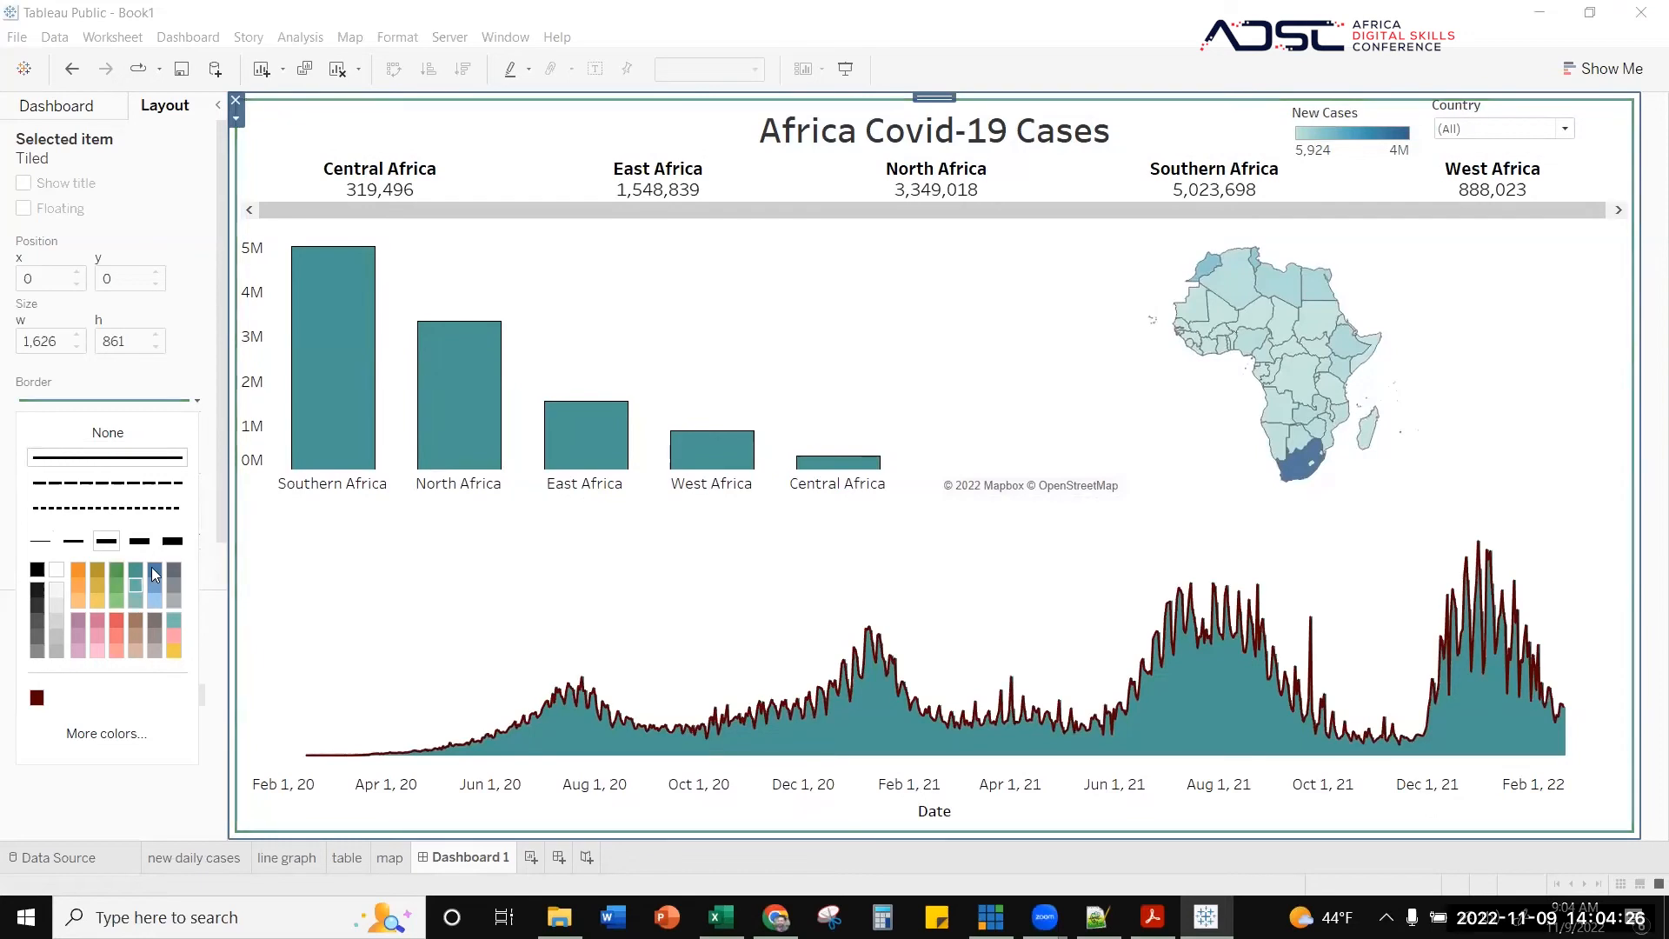
click(167, 543)
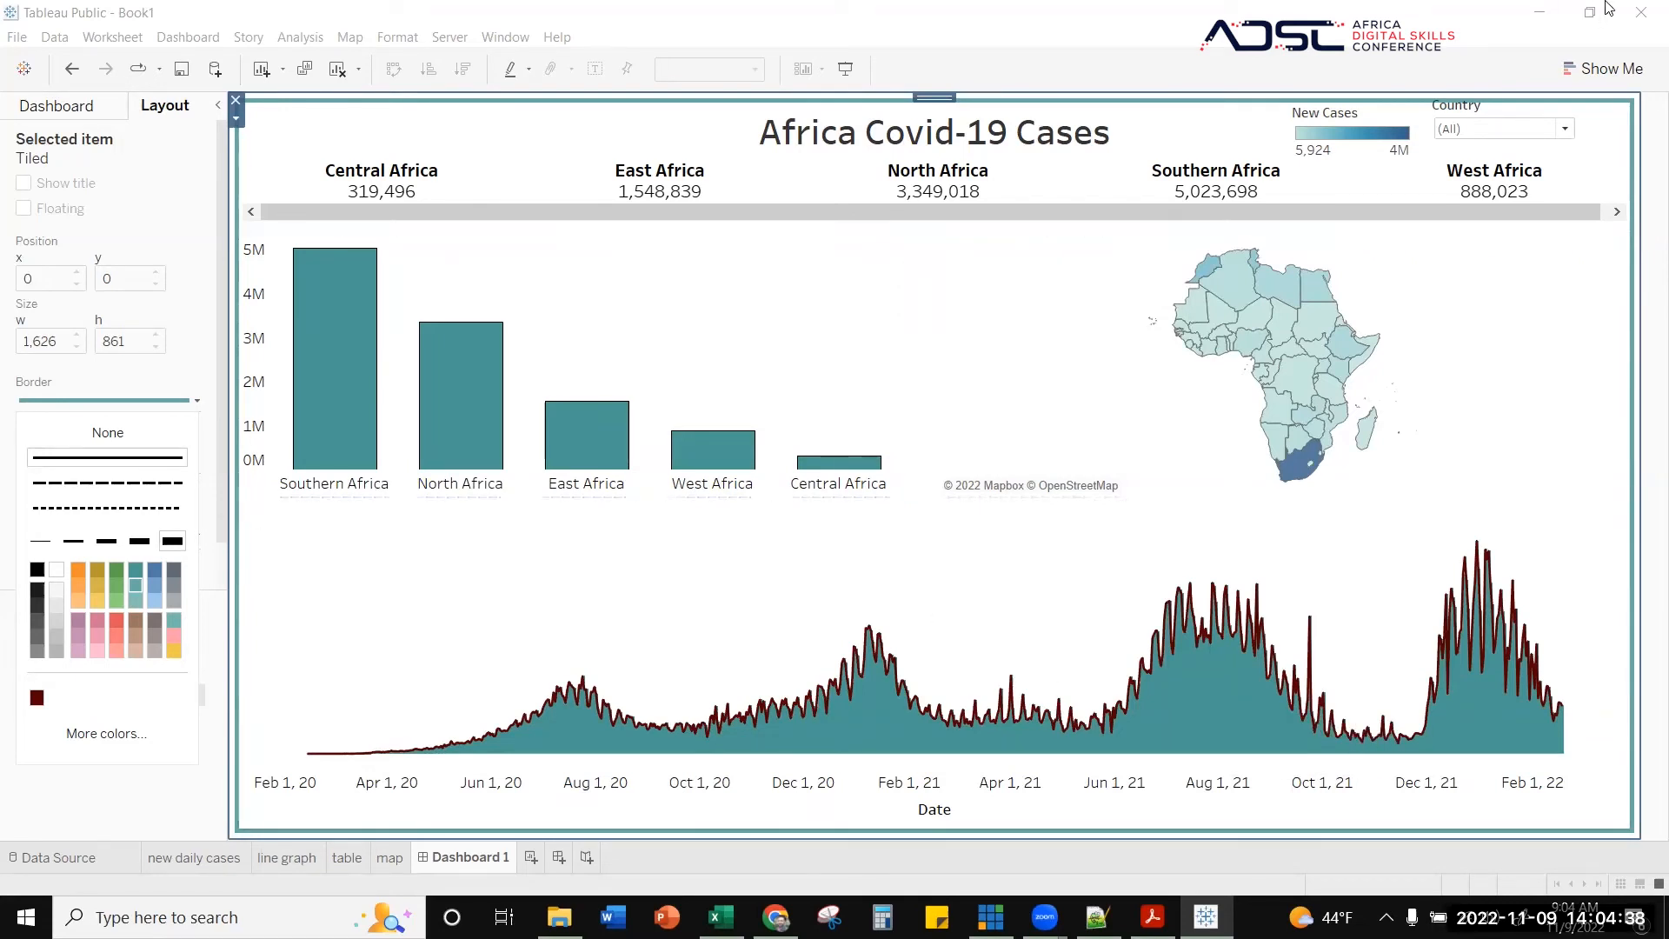
click(1534, 50)
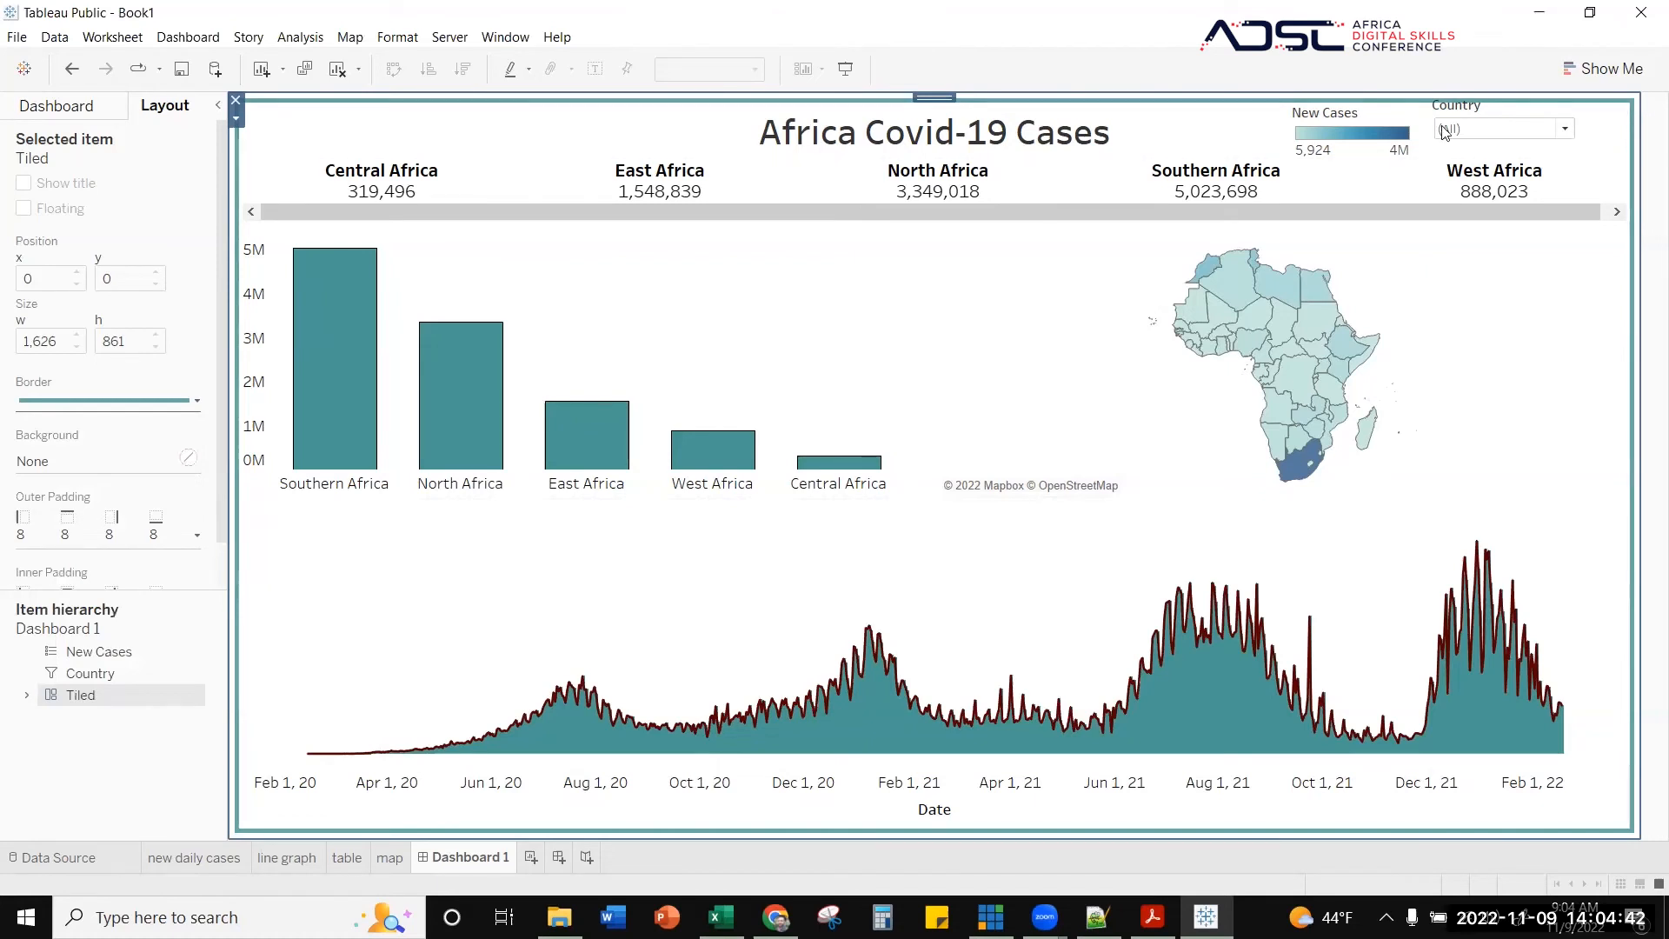
- Apply the Country filter to all worksheets using this data source
click(1376, 113)
click(1496, 117)
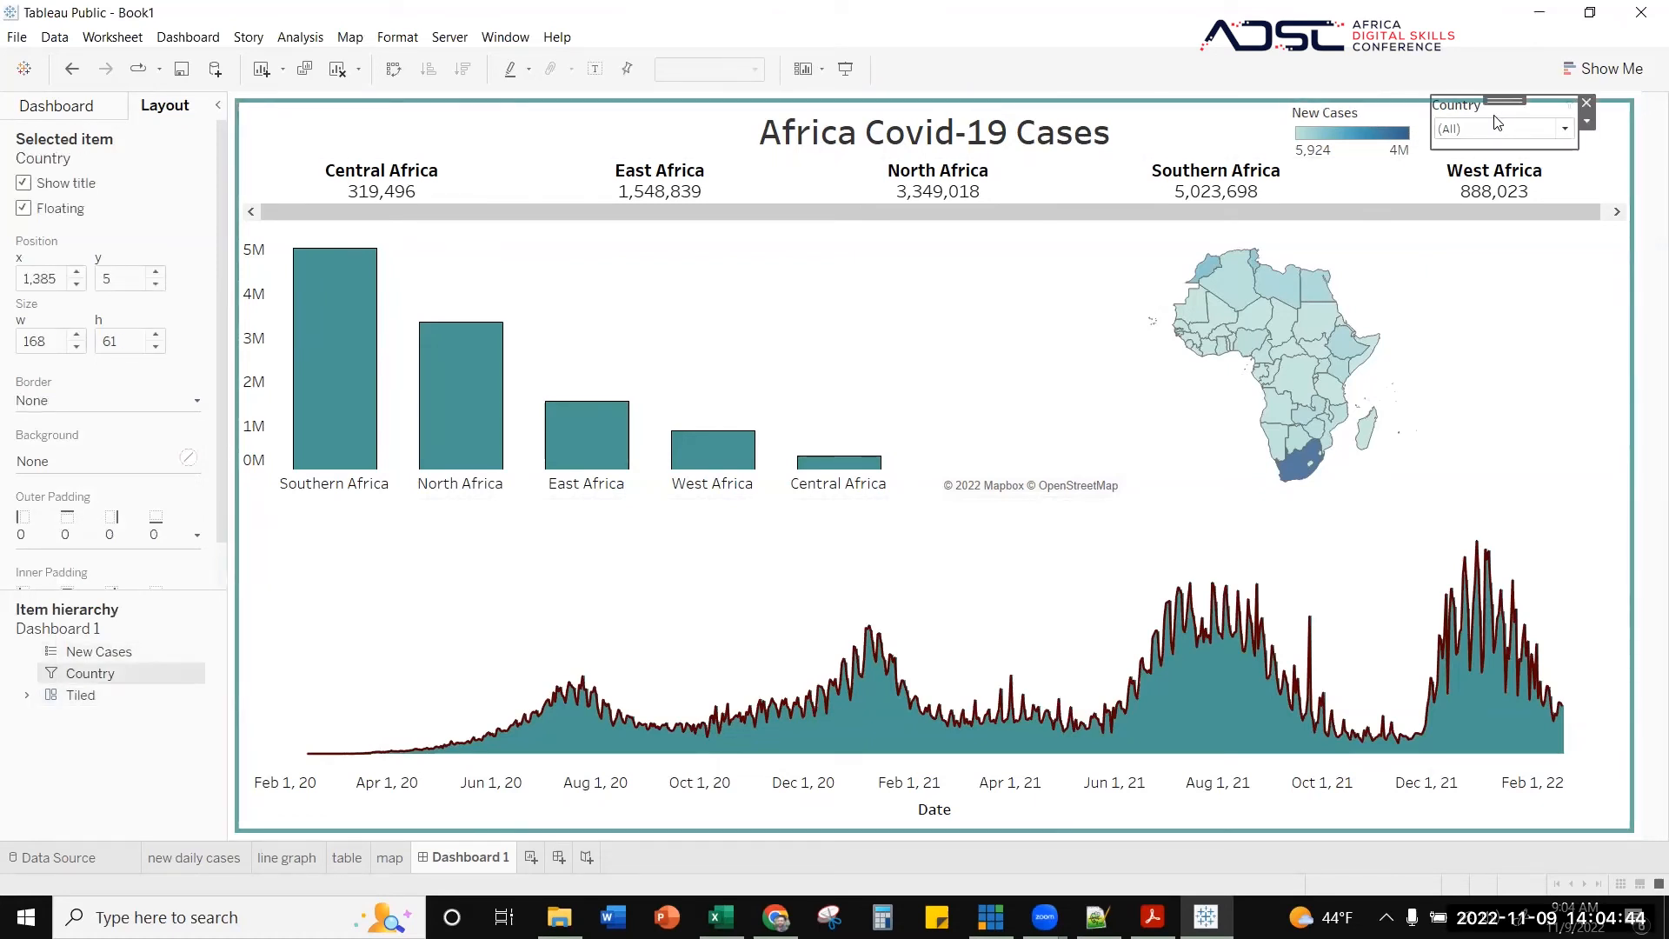
right_click(1494, 97)
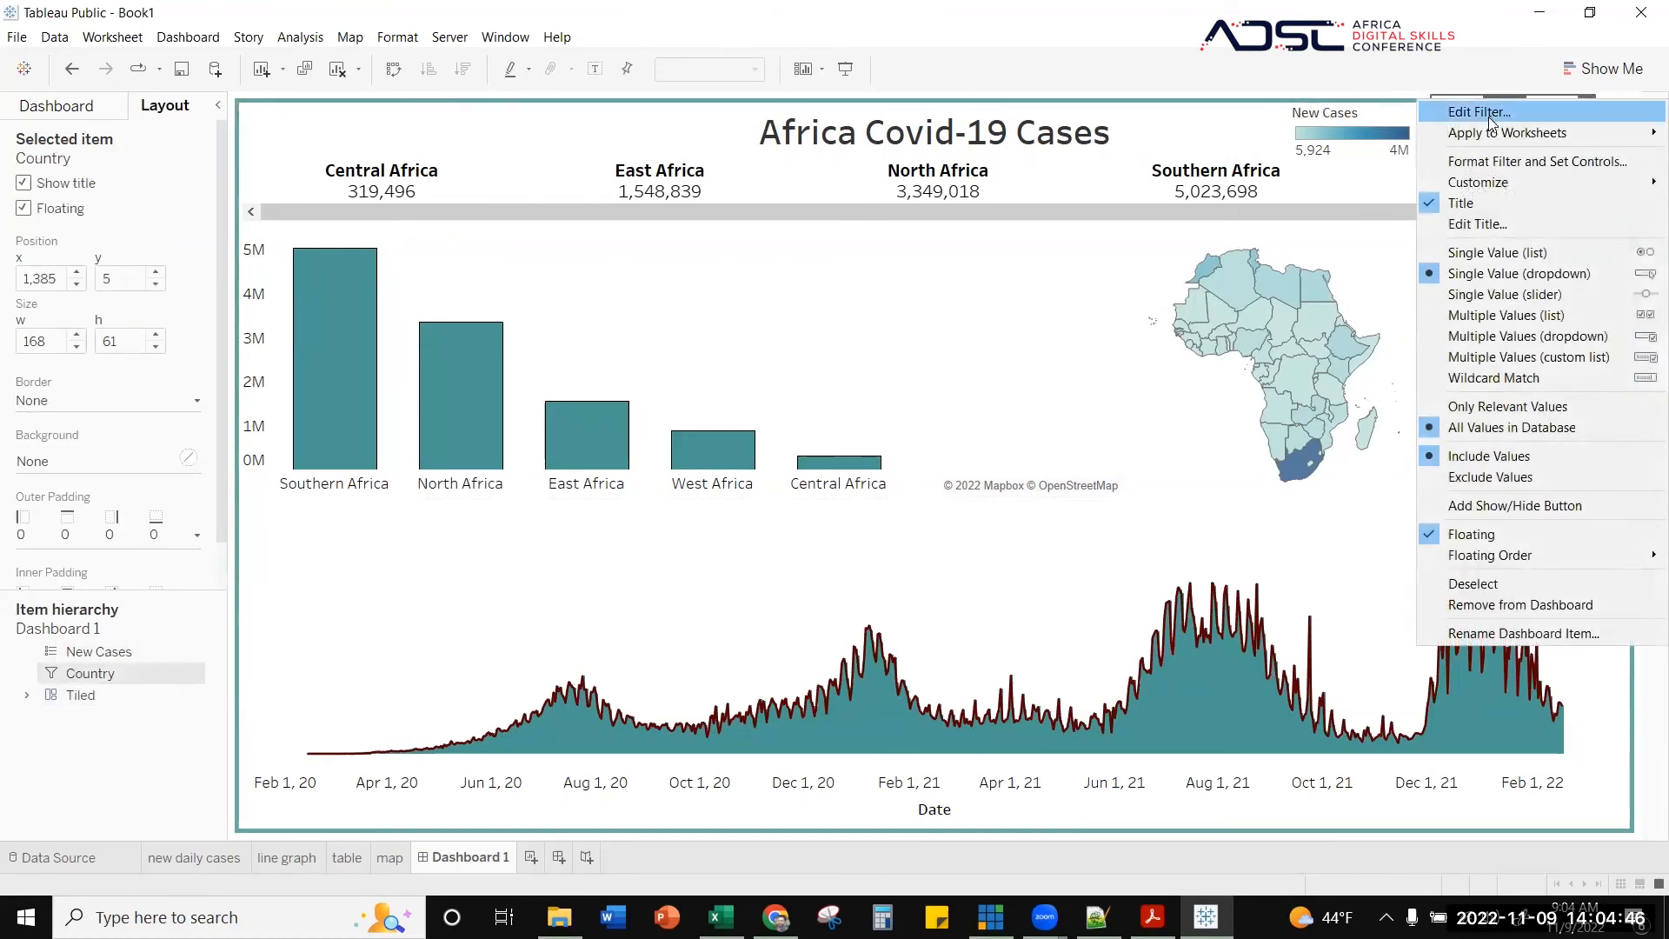
mouse_move(1461, 134)
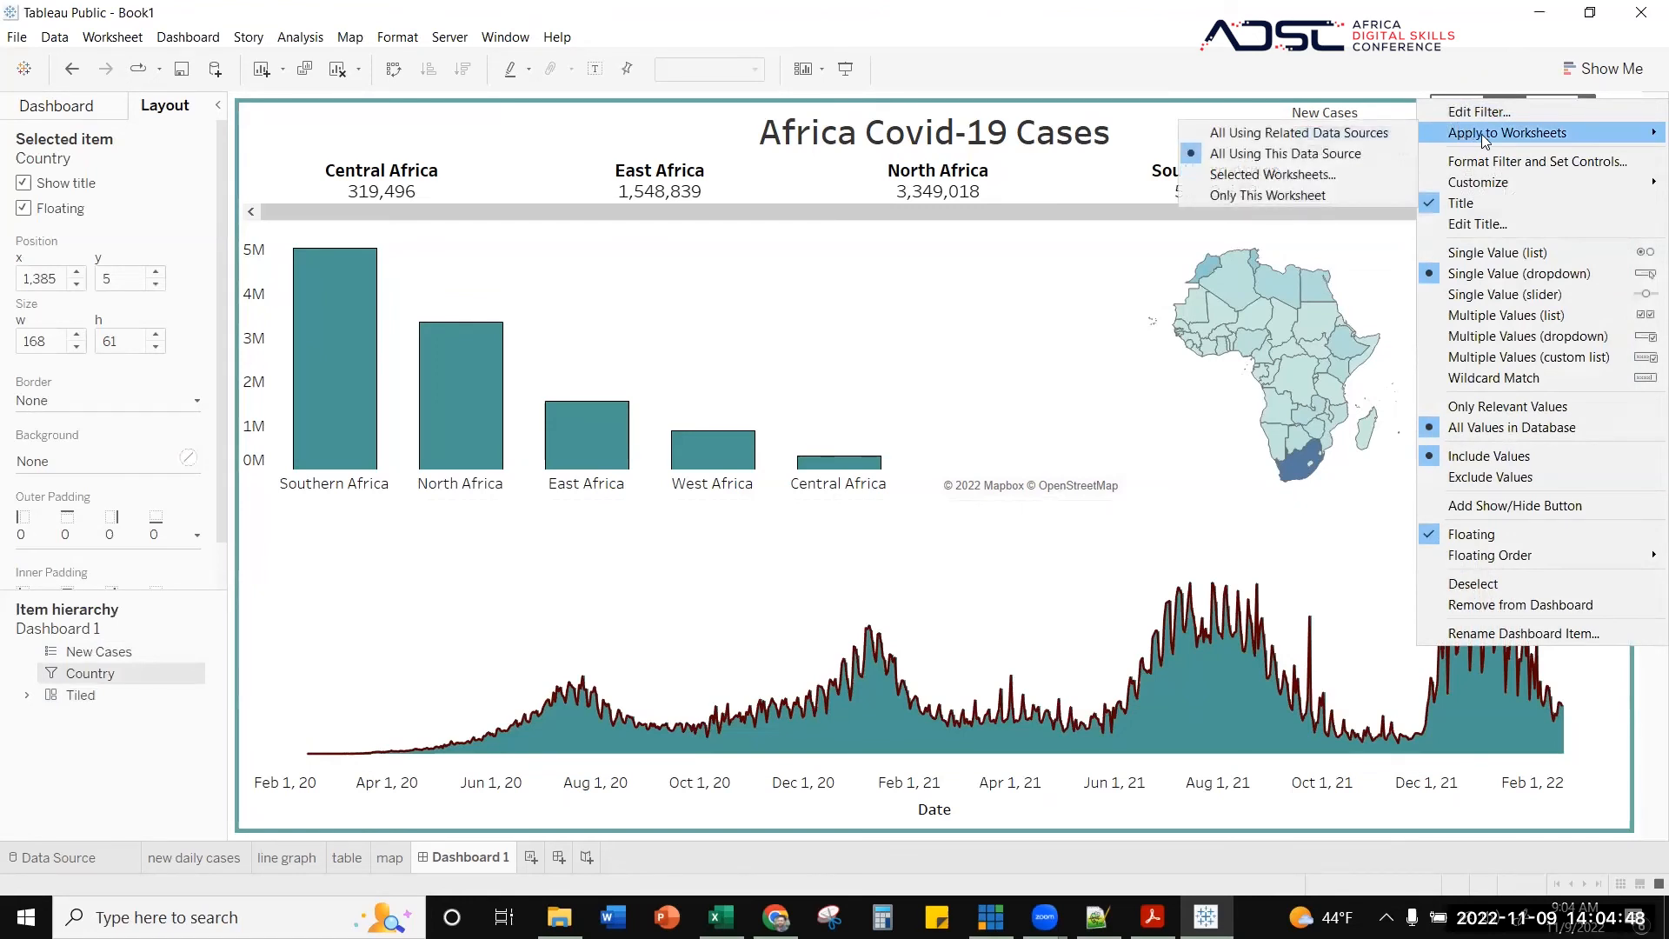
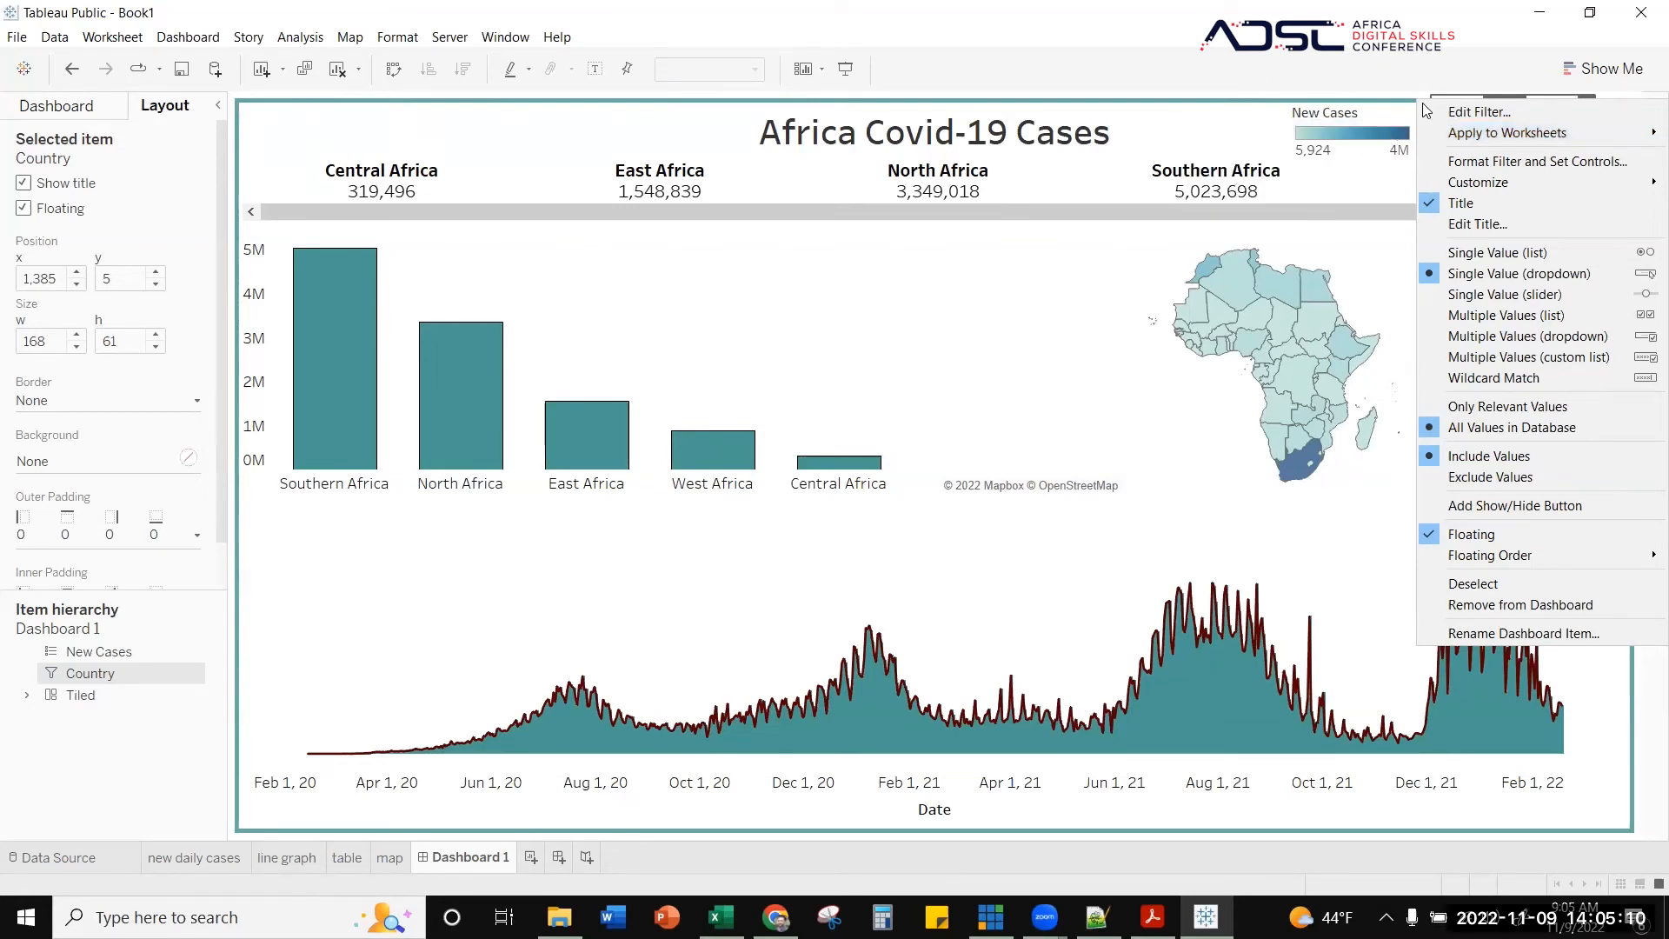
mouse_move(1498, 136)
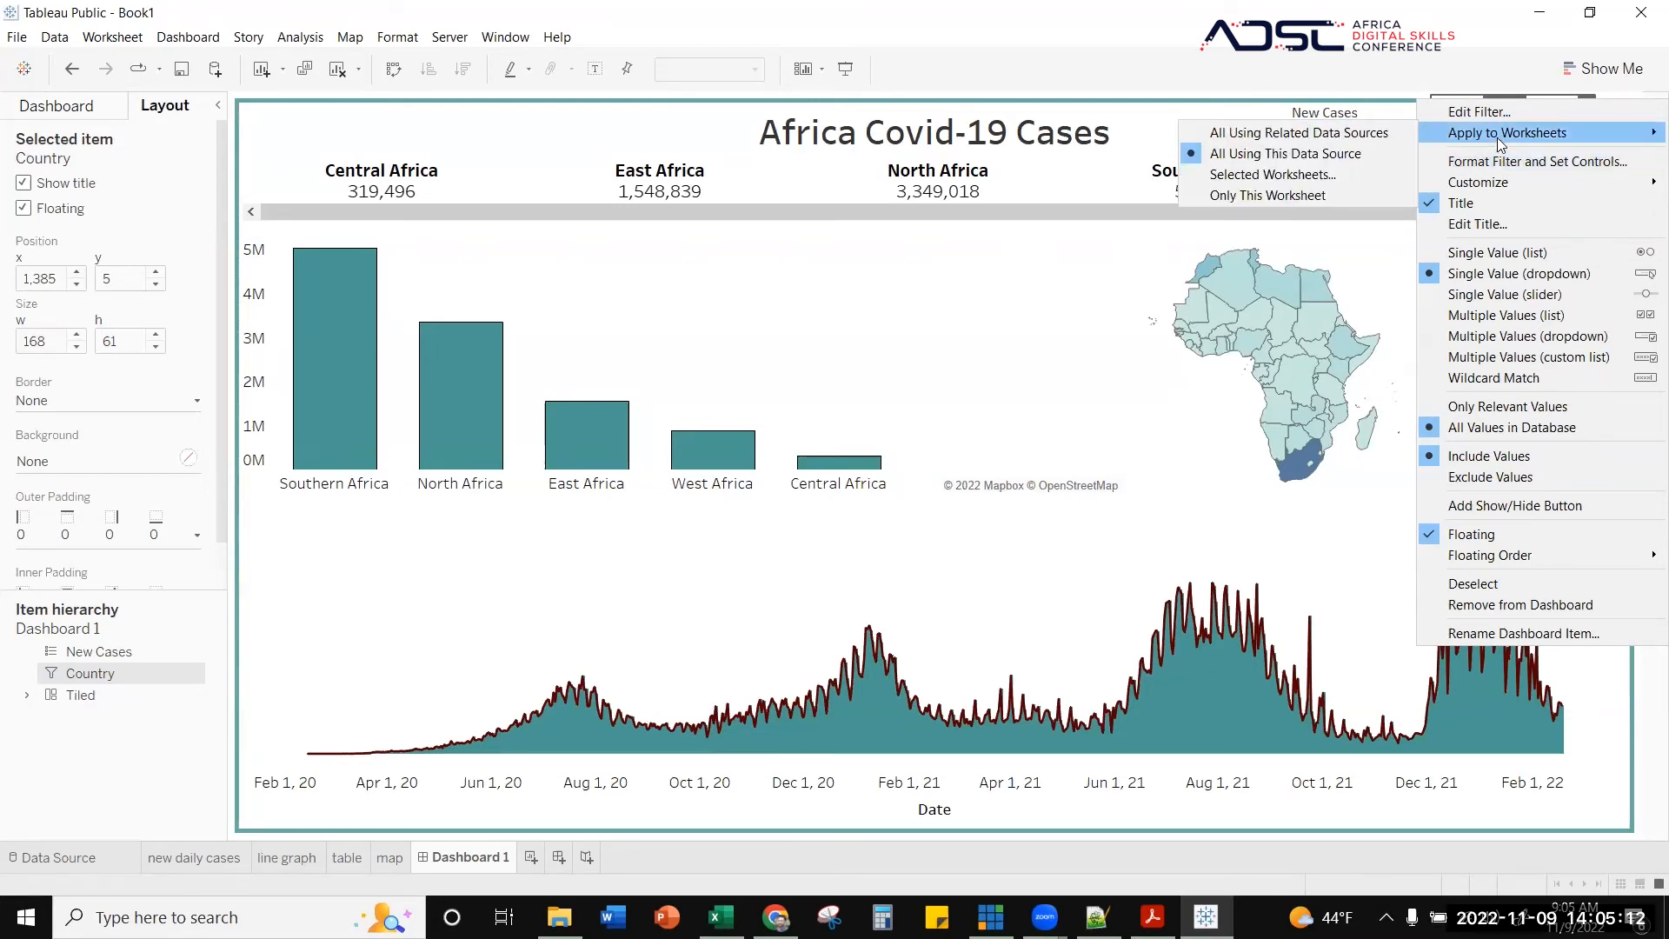
click(1307, 155)
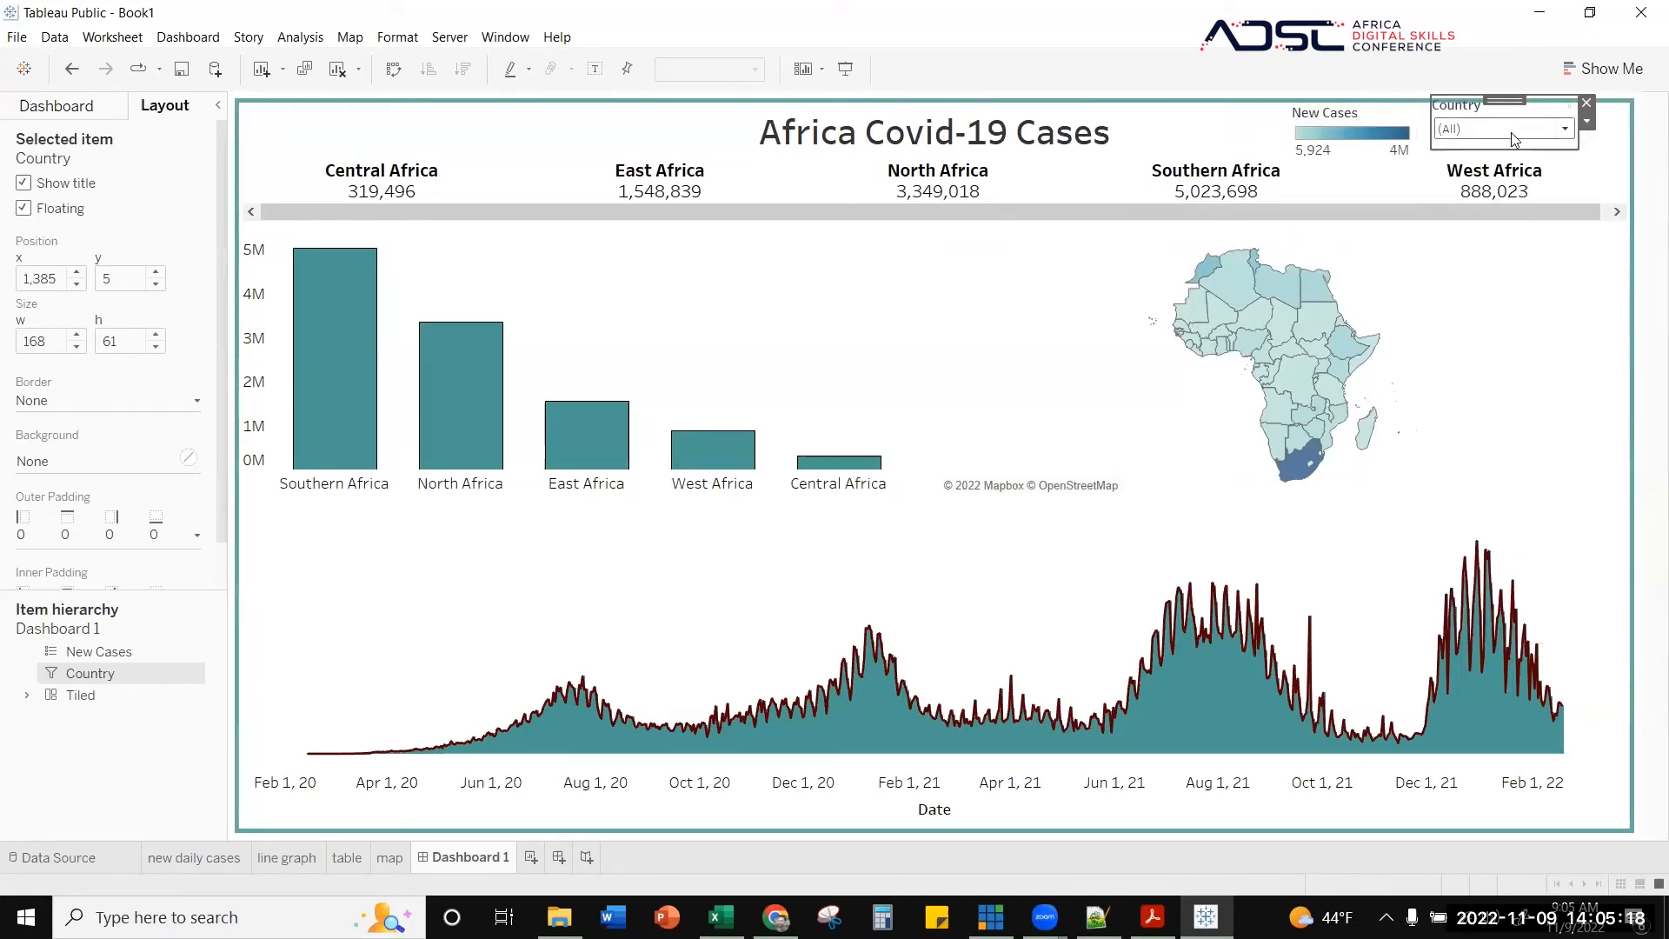
- Test the Country filter by showing only Benin, and restore it to (All)
click(1564, 130)
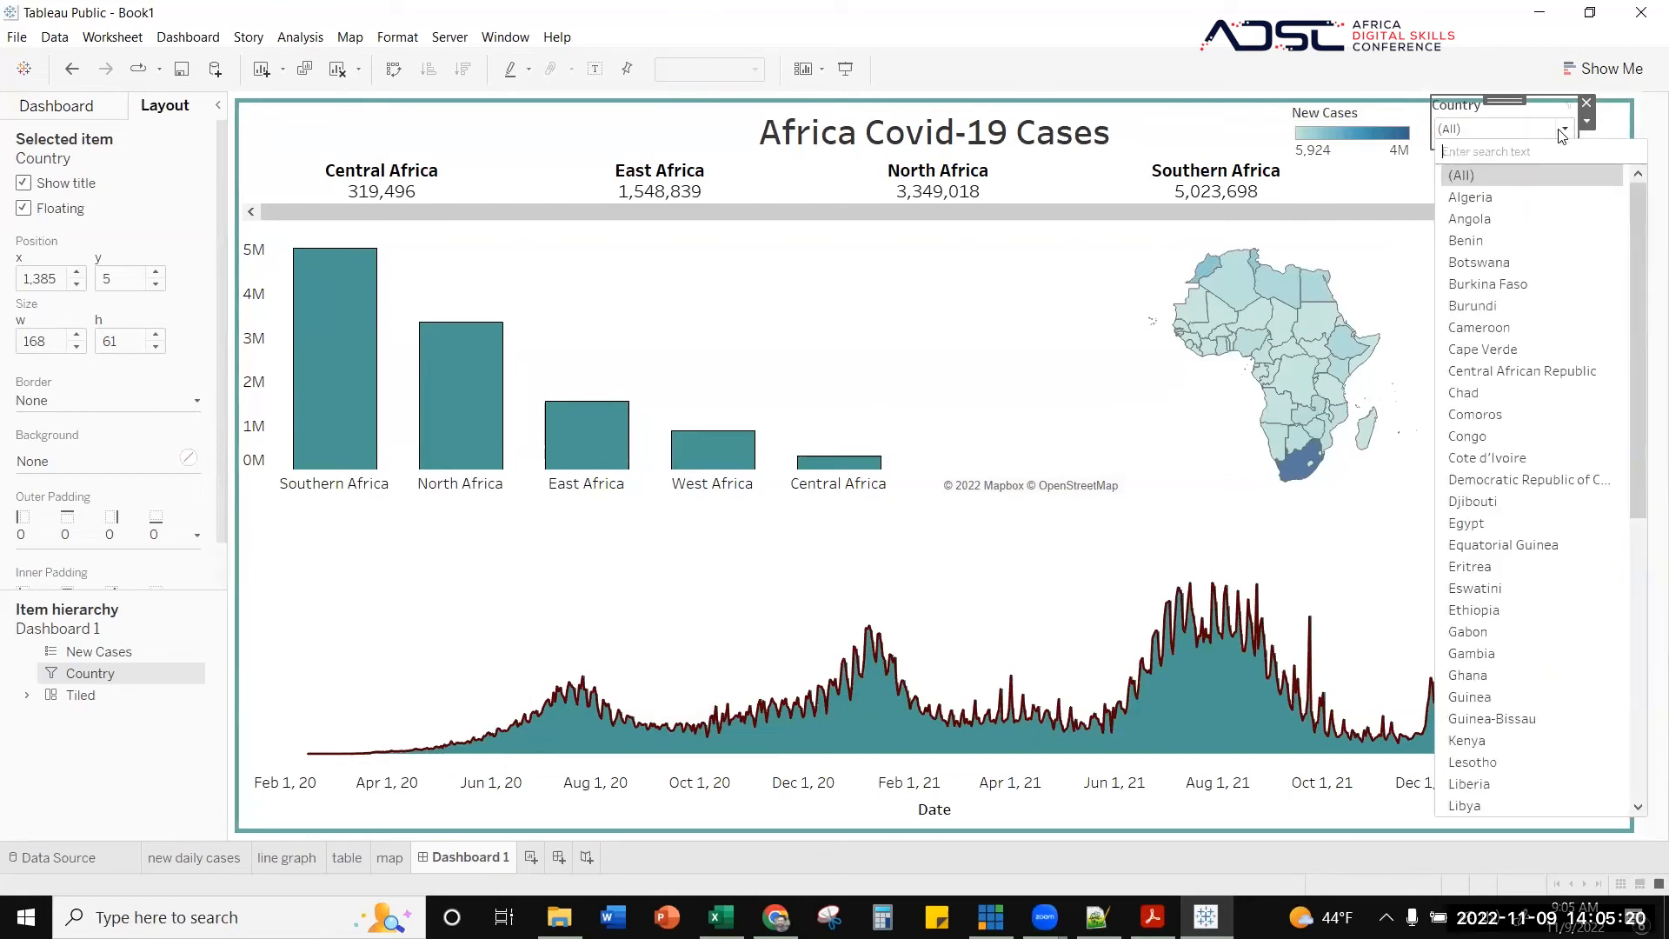
click(1487, 242)
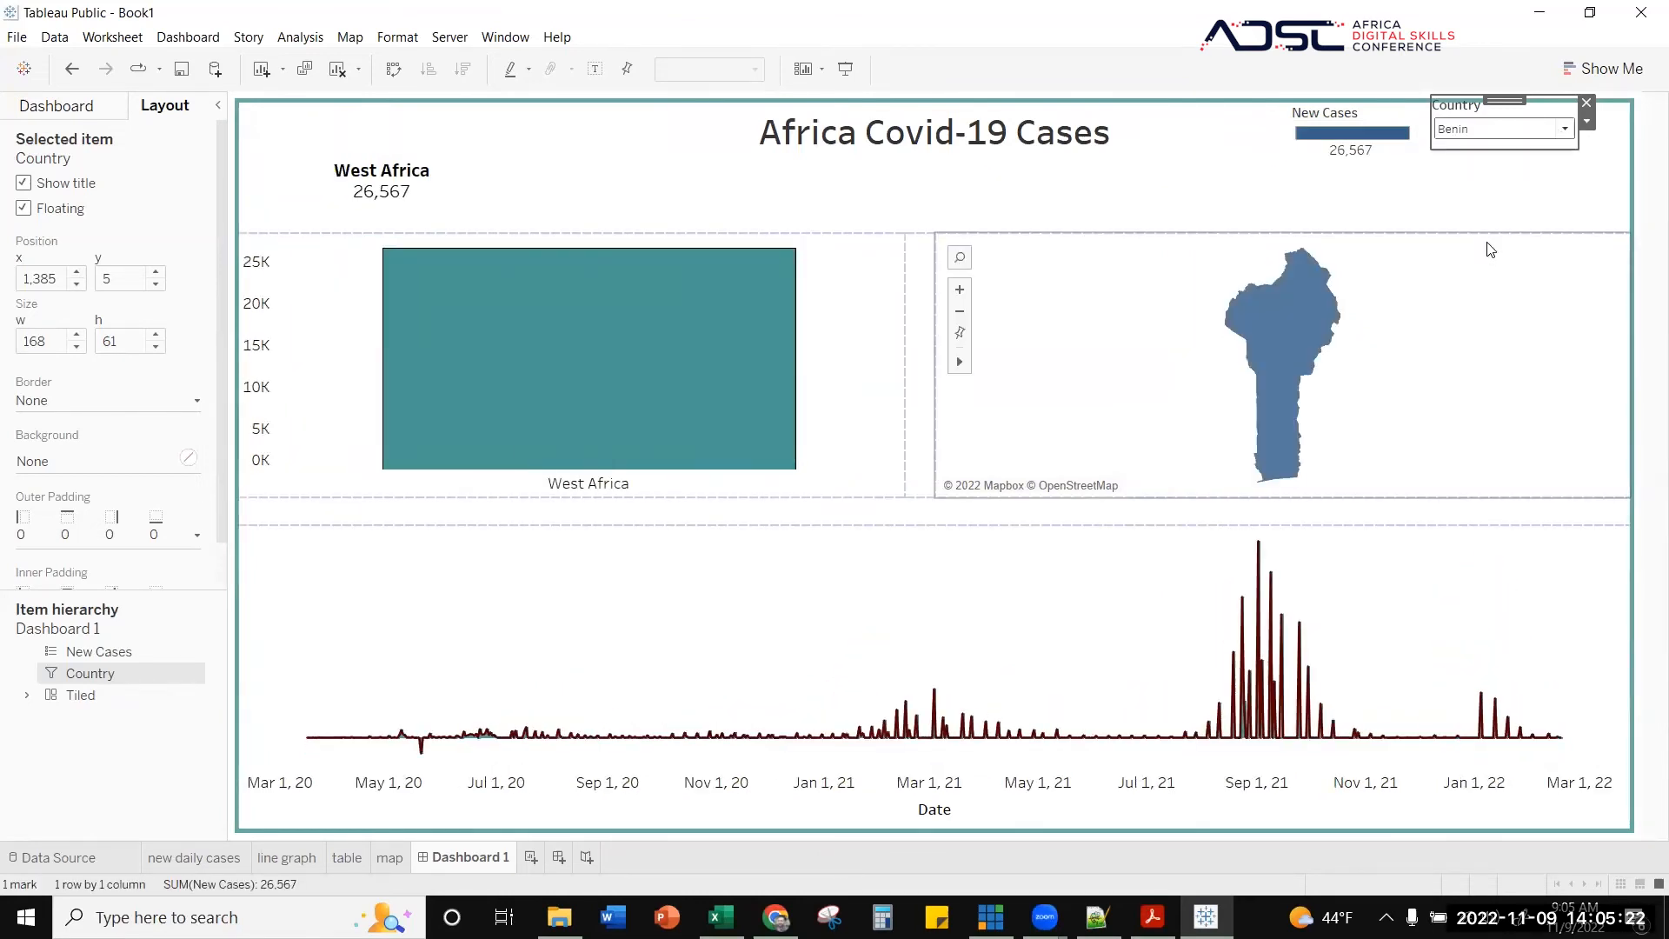
mouse_move(477, 299)
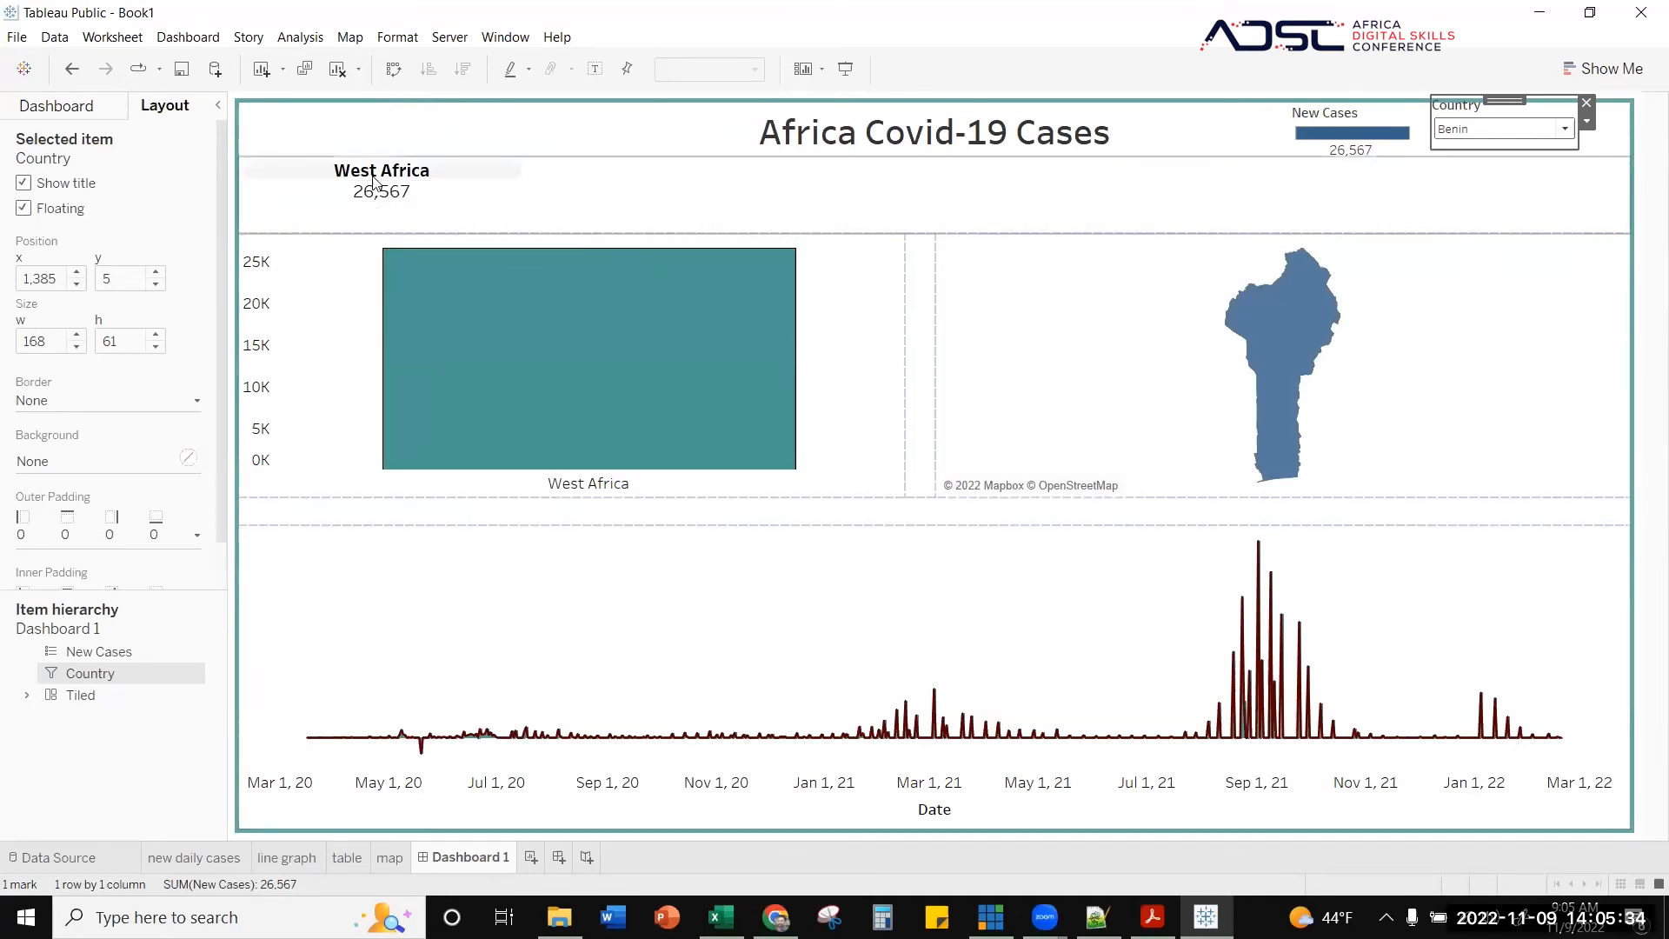
click(1573, 128)
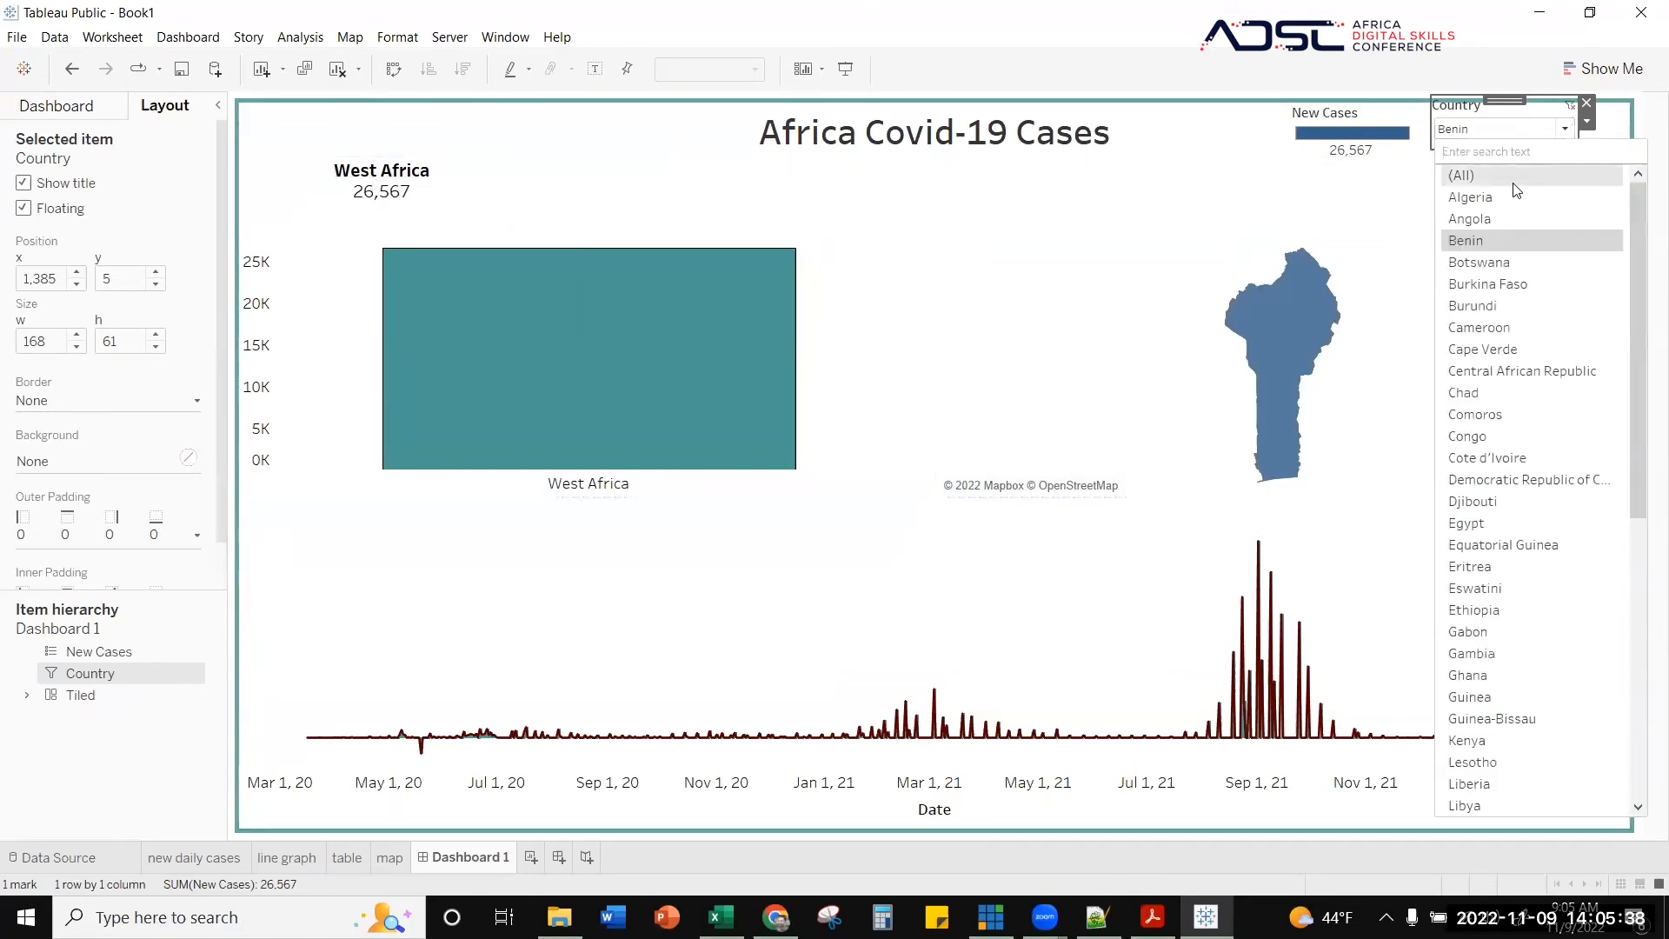
click(1479, 173)
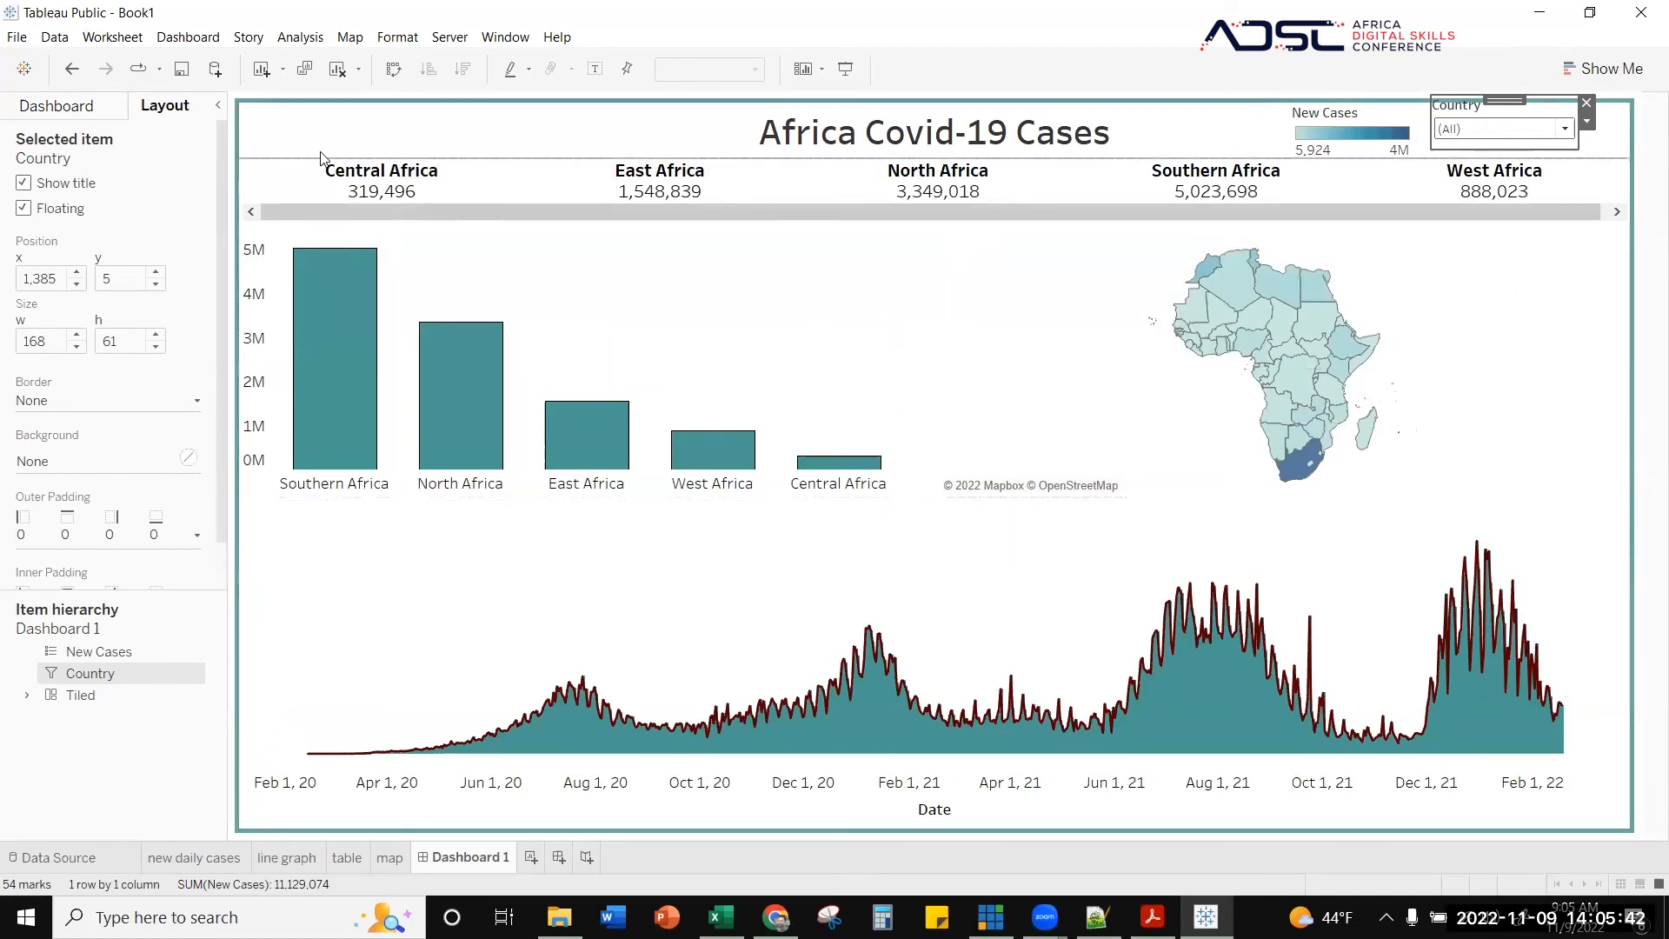
- Try worksheet font size 11 on the regional totals table, and restore the size to 12
click(1616, 212)
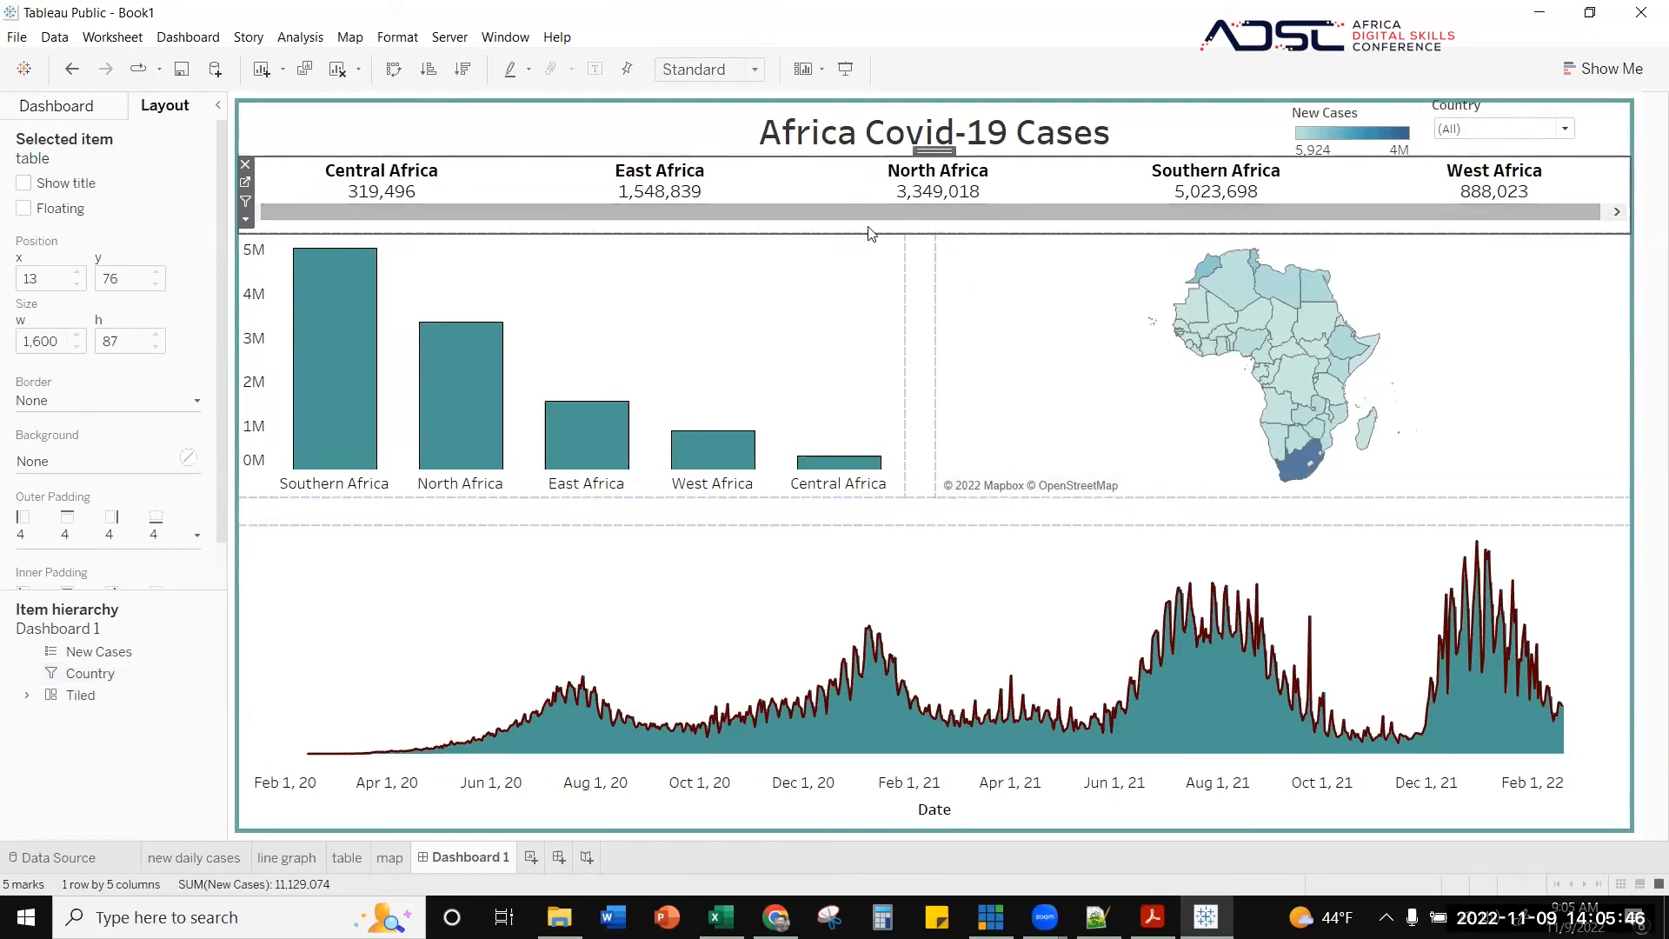
drag(998, 211, 783, 213)
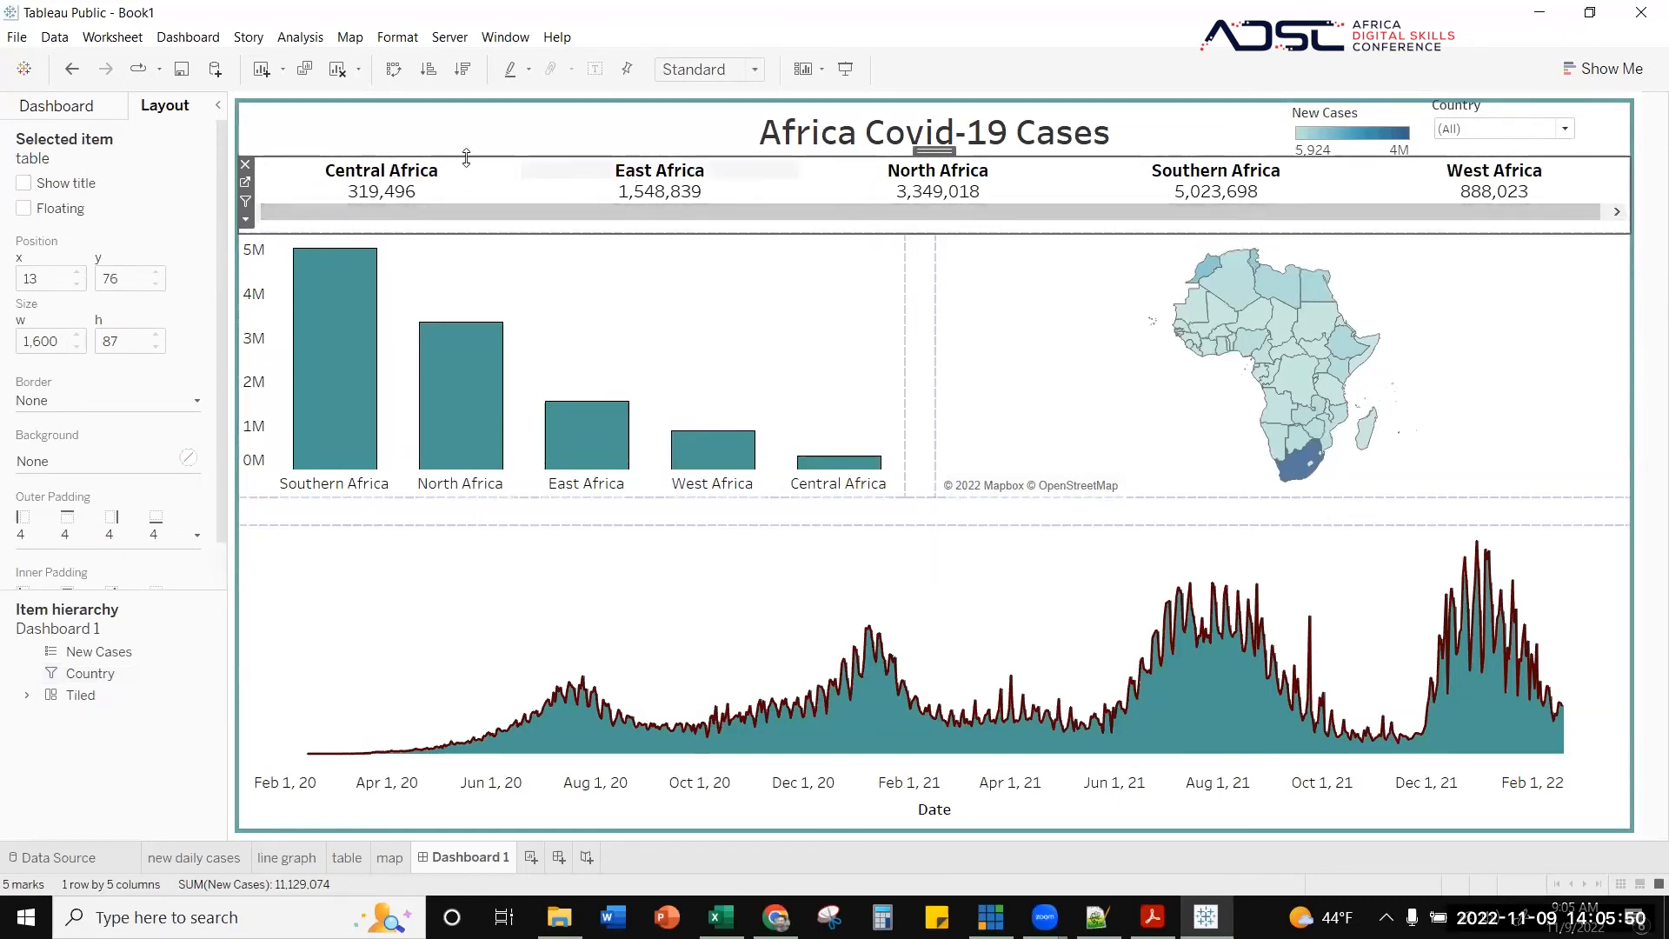
click(449, 171)
right_click(448, 170)
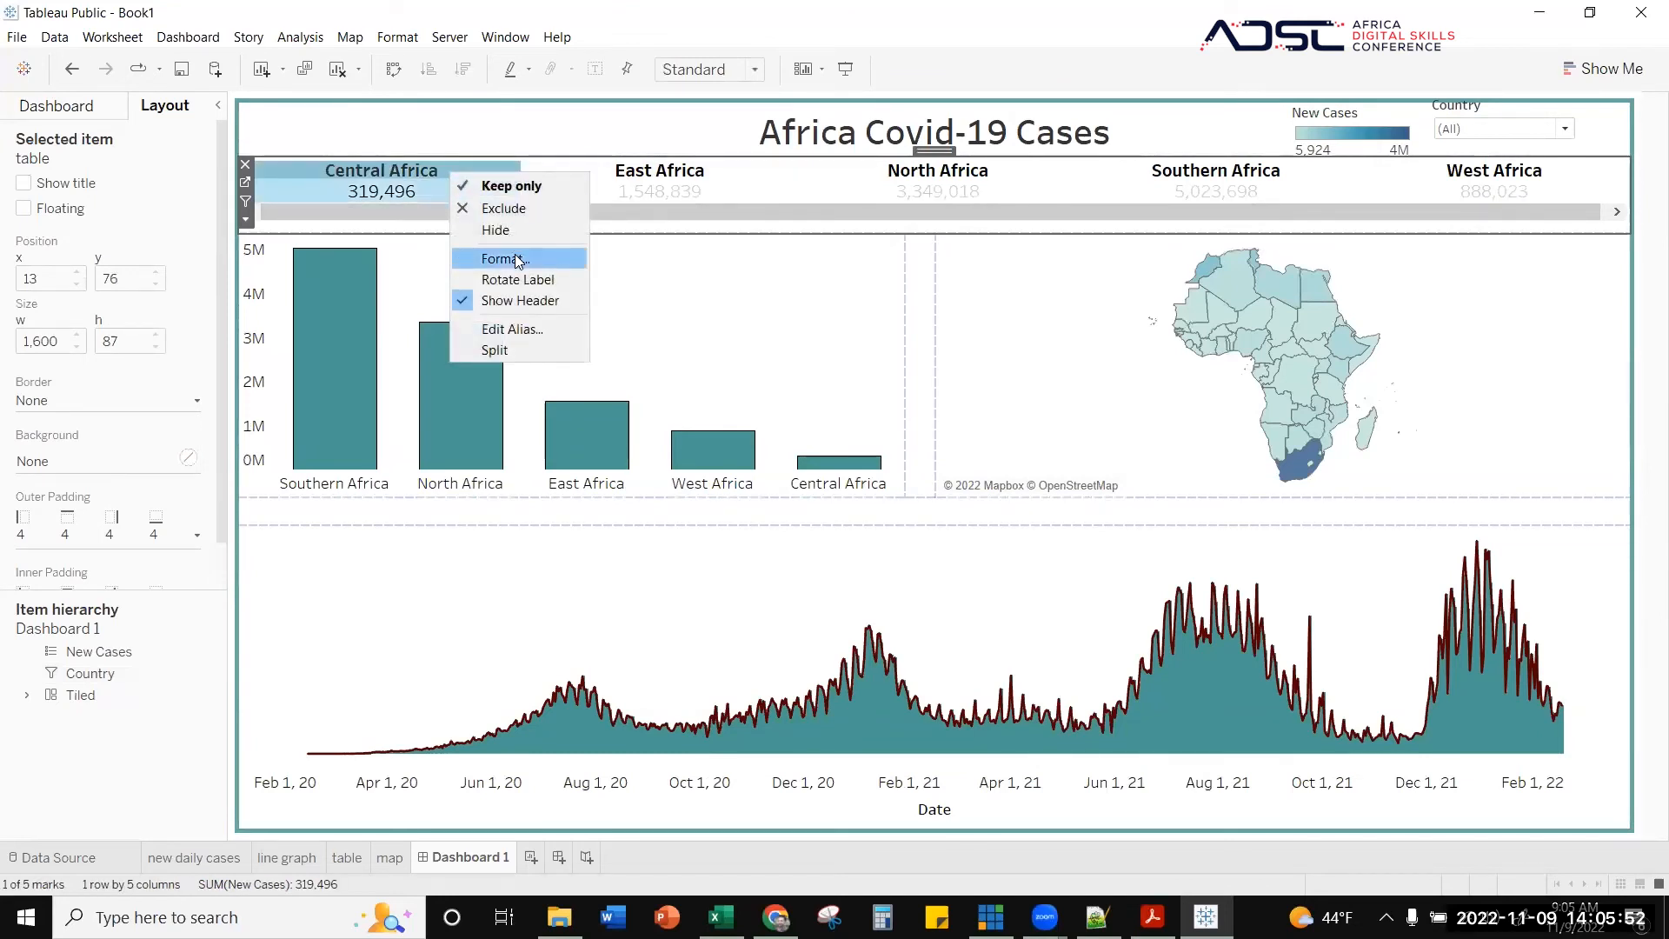
click(491, 254)
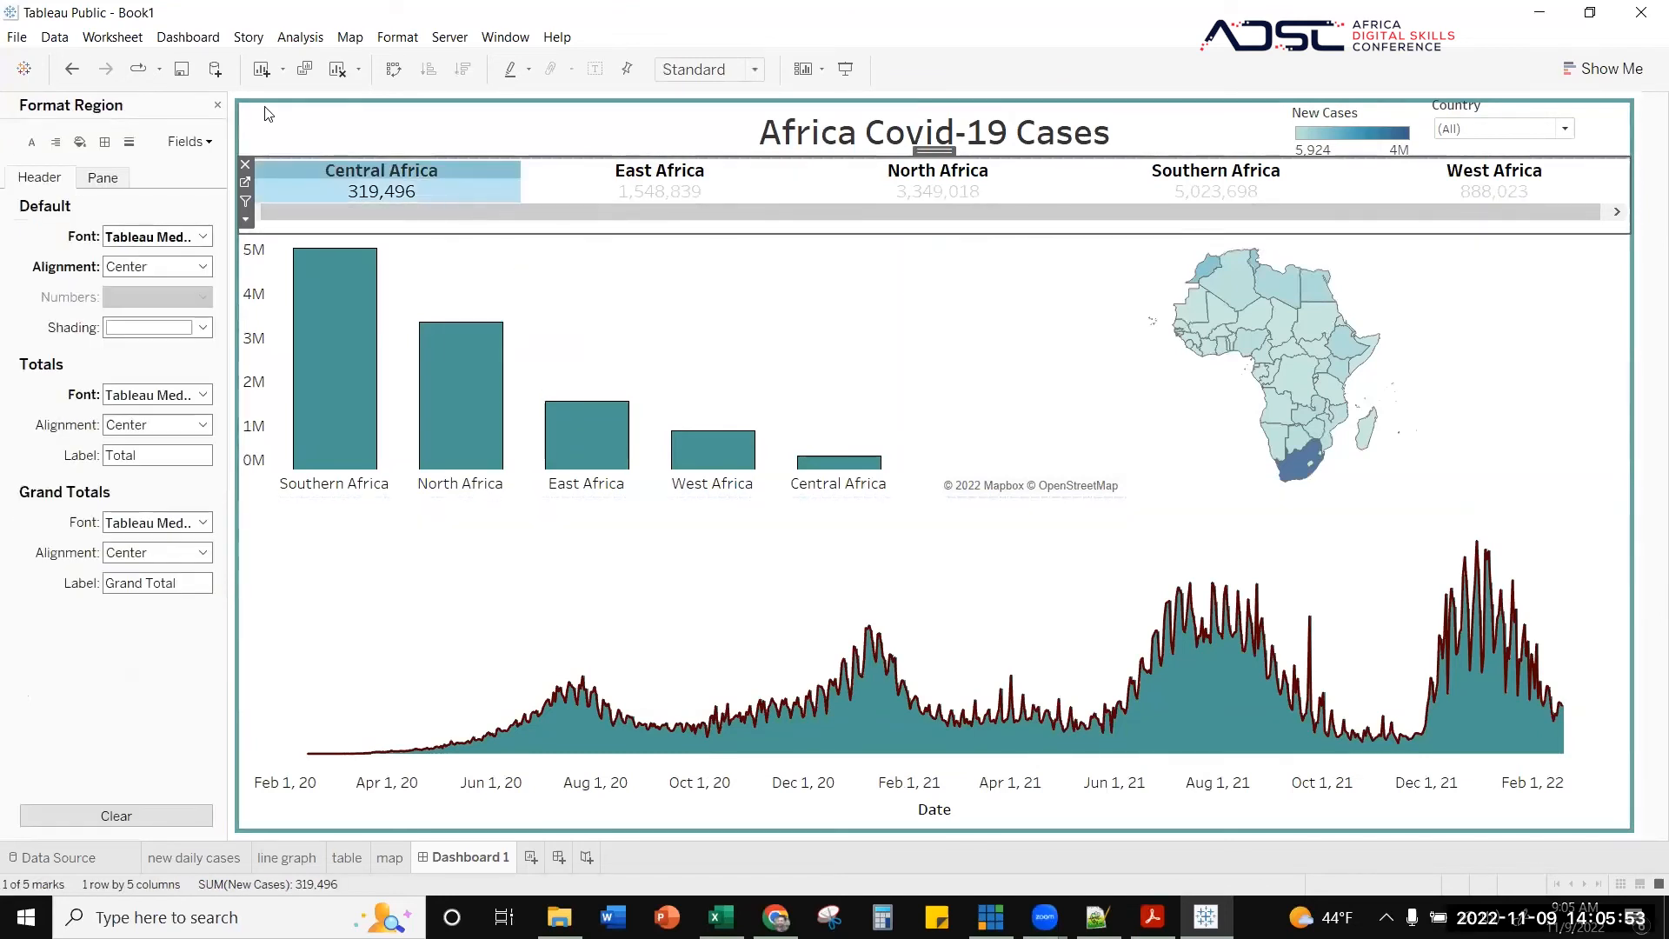
click(31, 142)
click(203, 236)
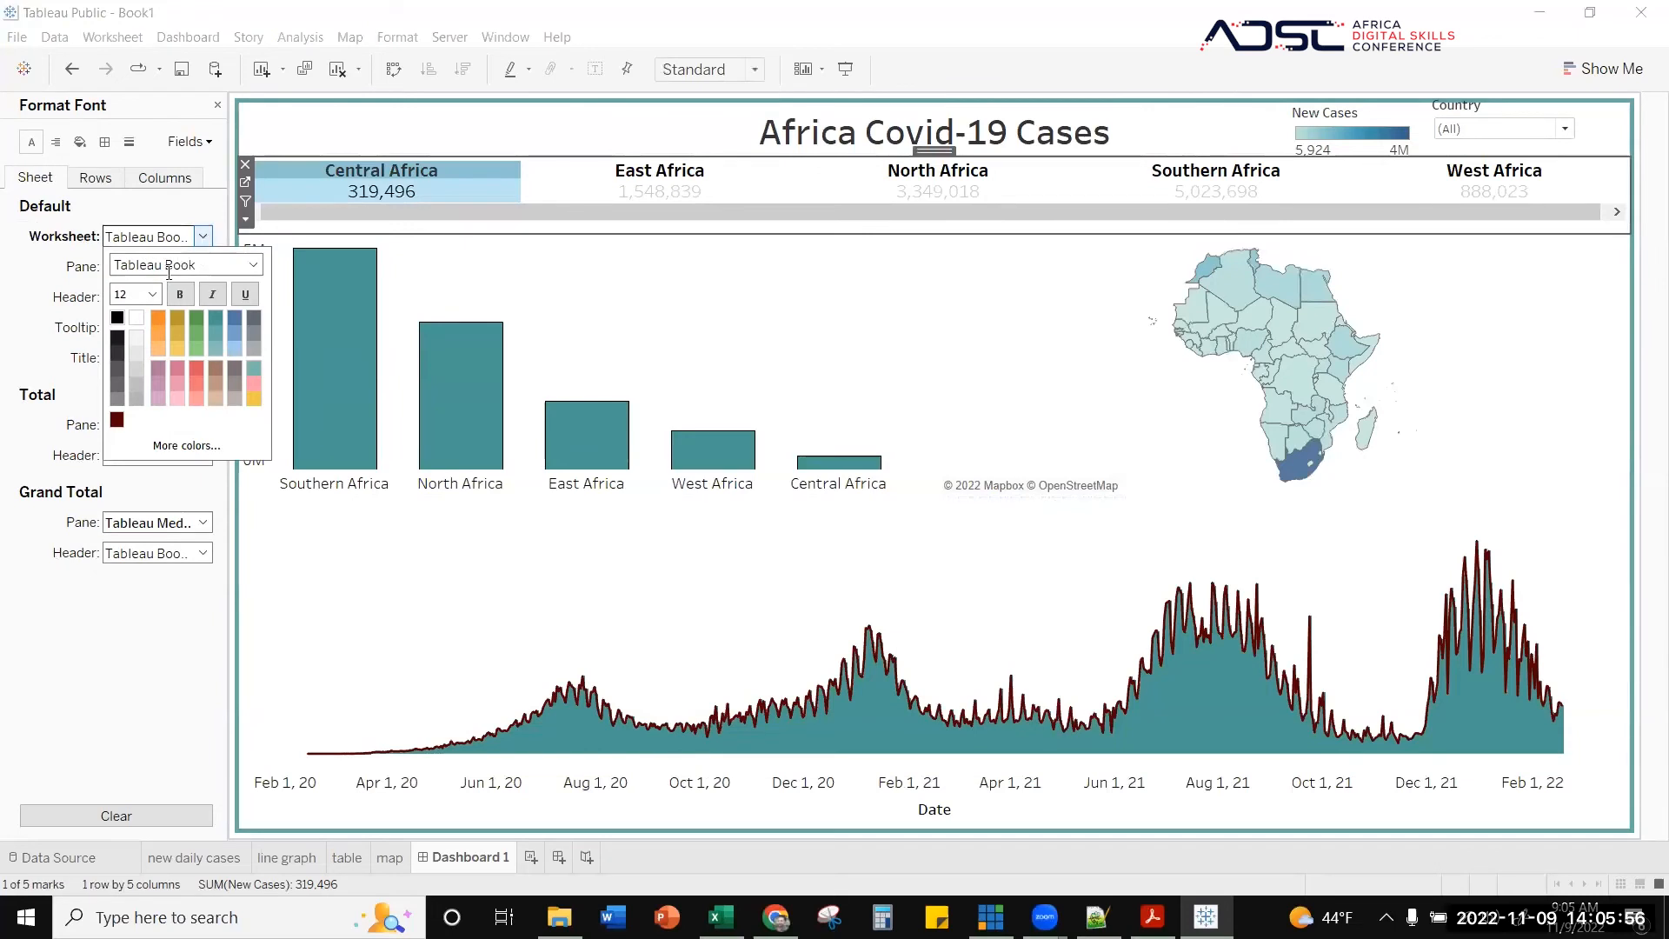
click(152, 295)
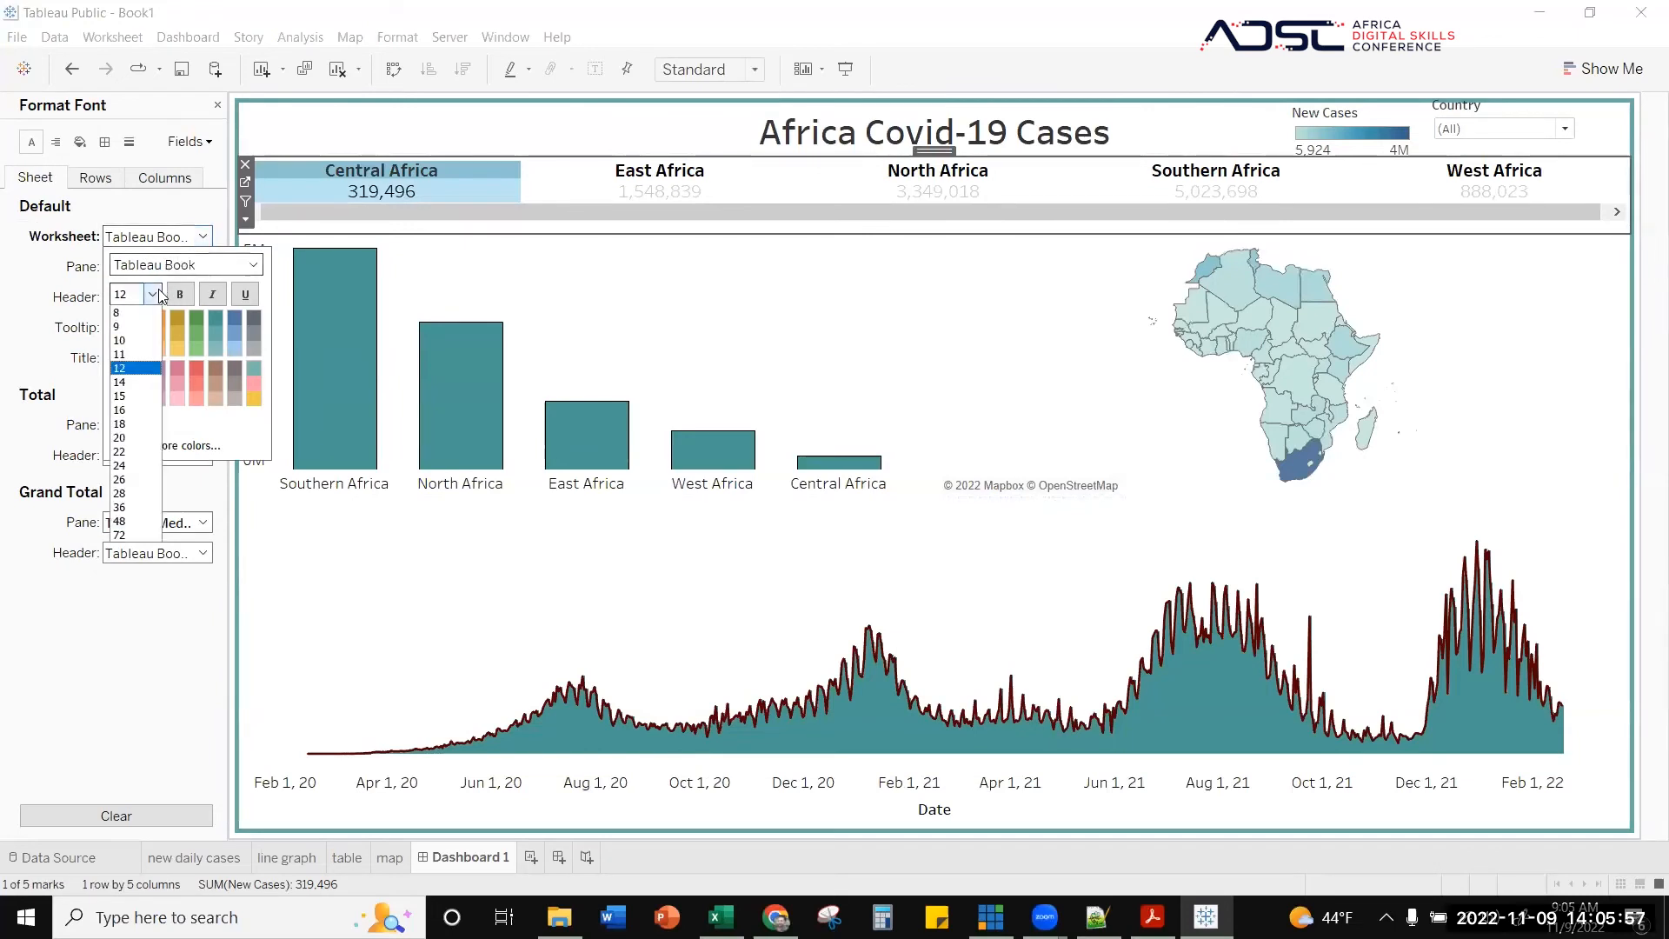
click(122, 354)
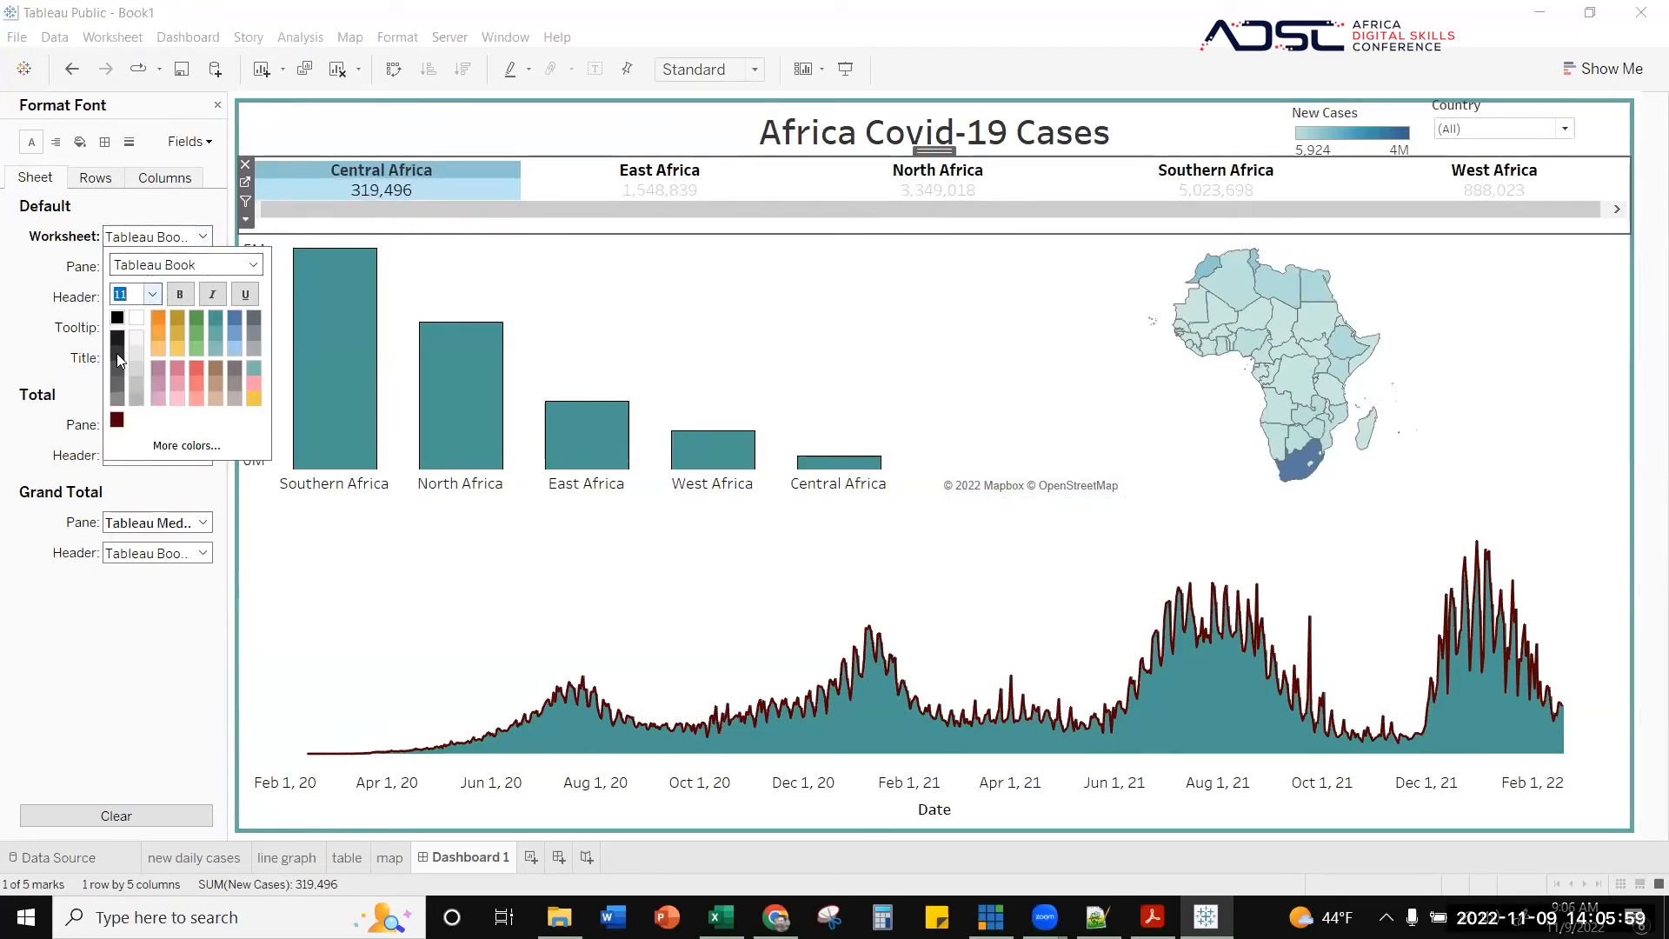
click(154, 294)
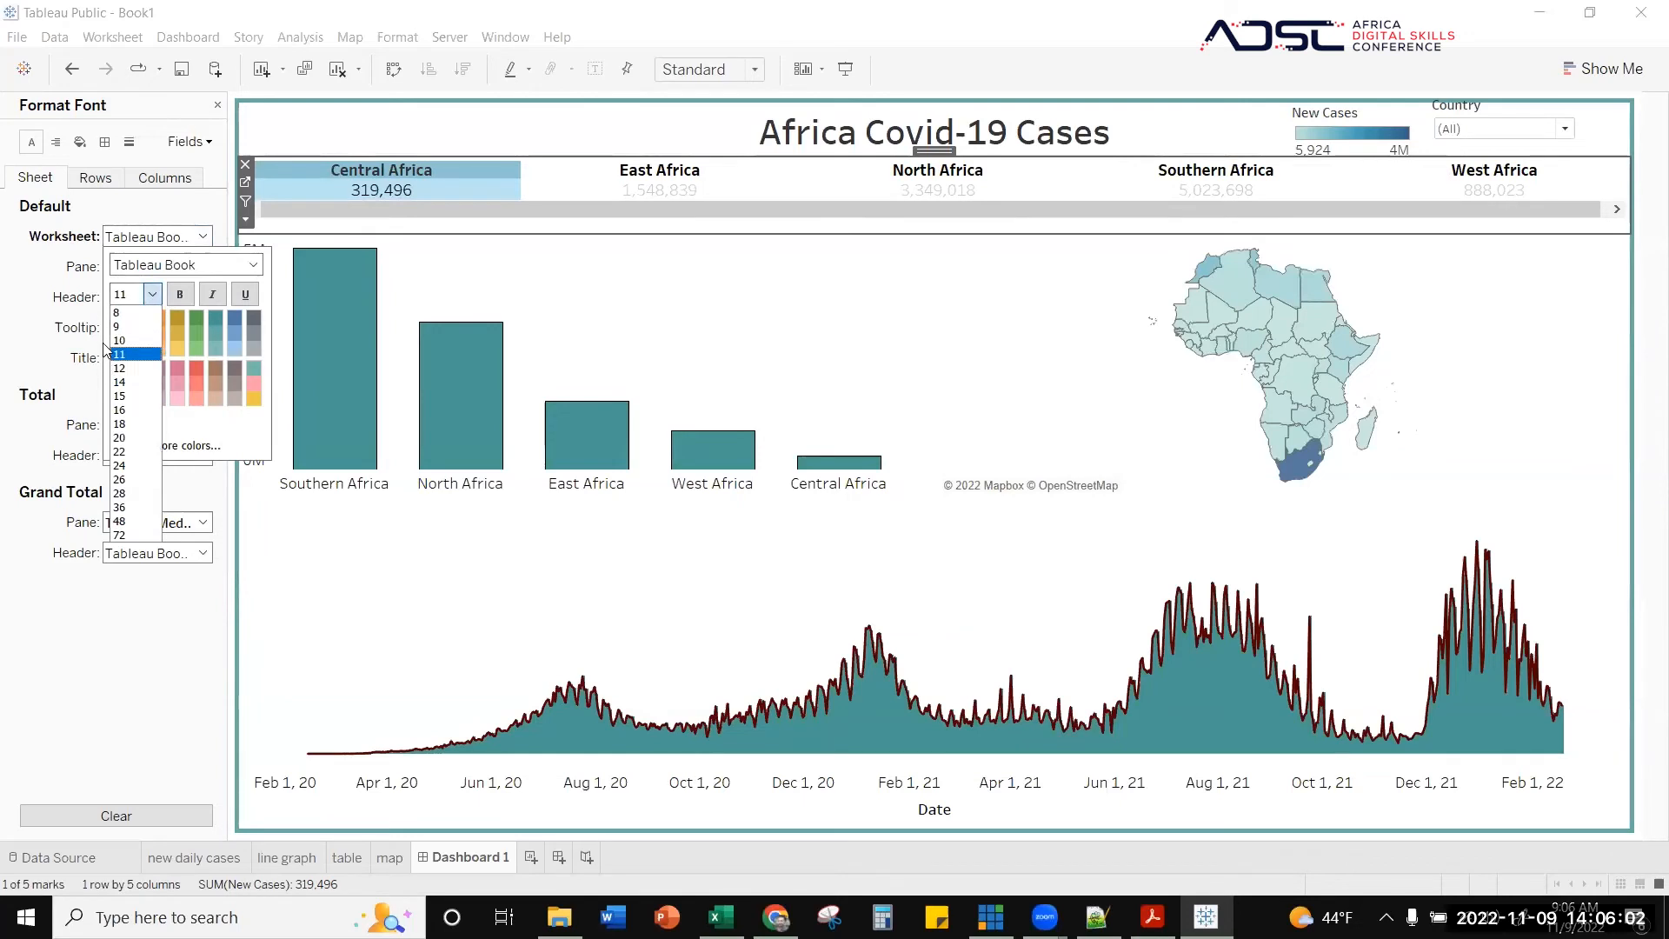
click(120, 370)
key(Escape)
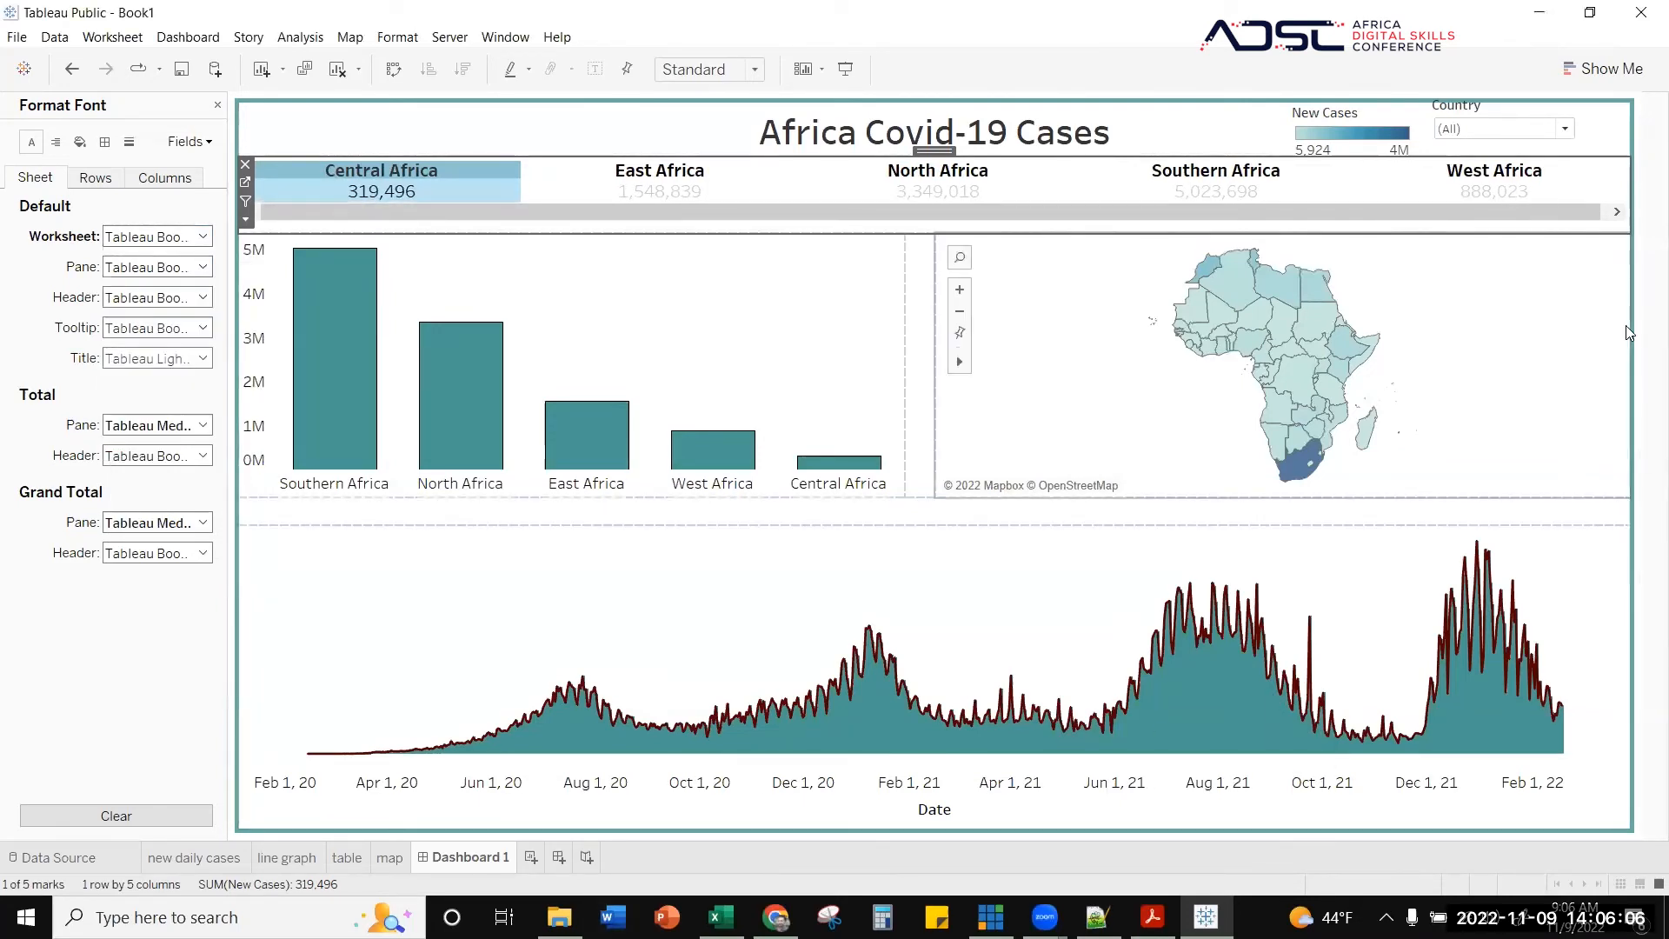
click(1411, 48)
click(1217, 187)
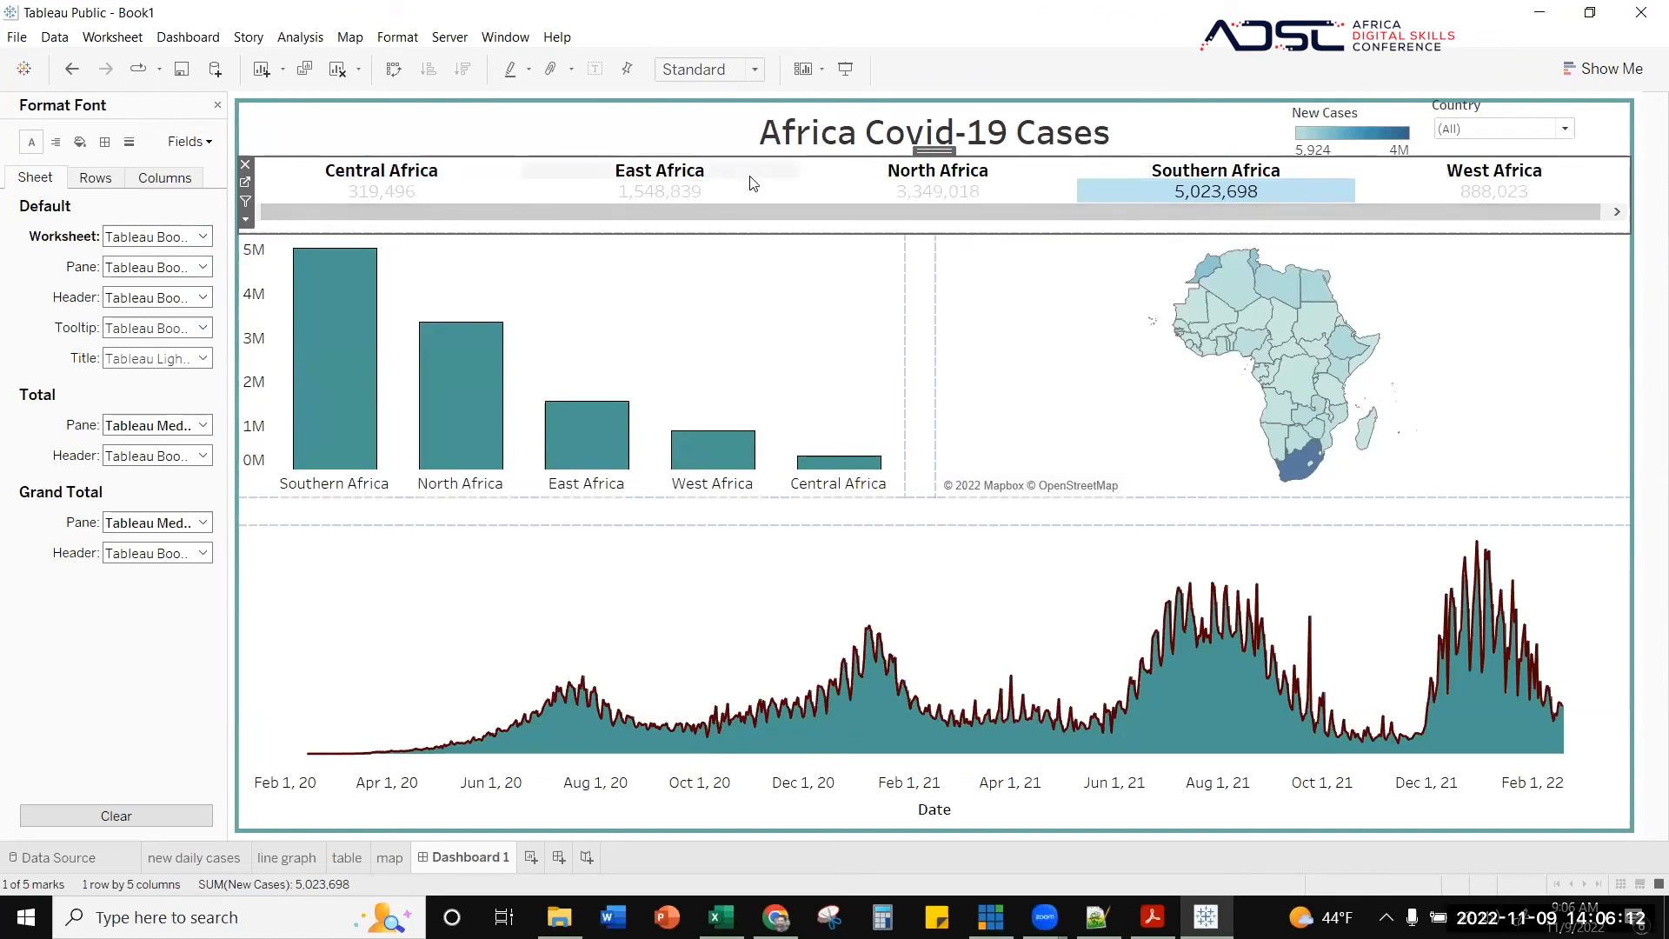
click(1549, 182)
click(1605, 178)
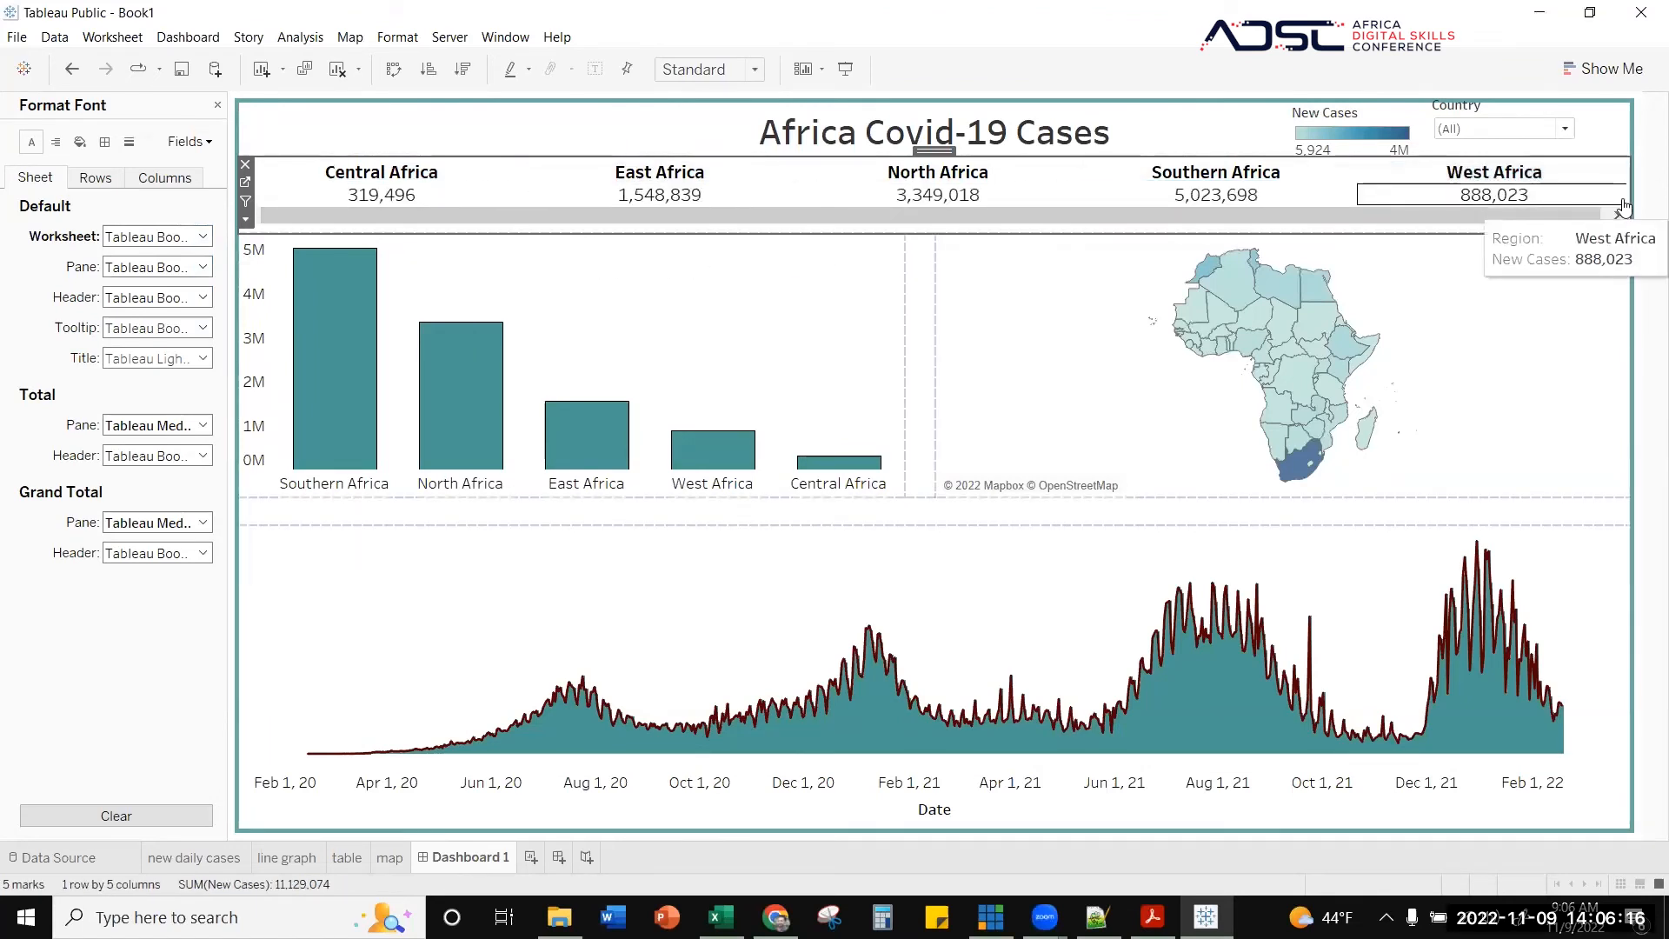
click(1622, 205)
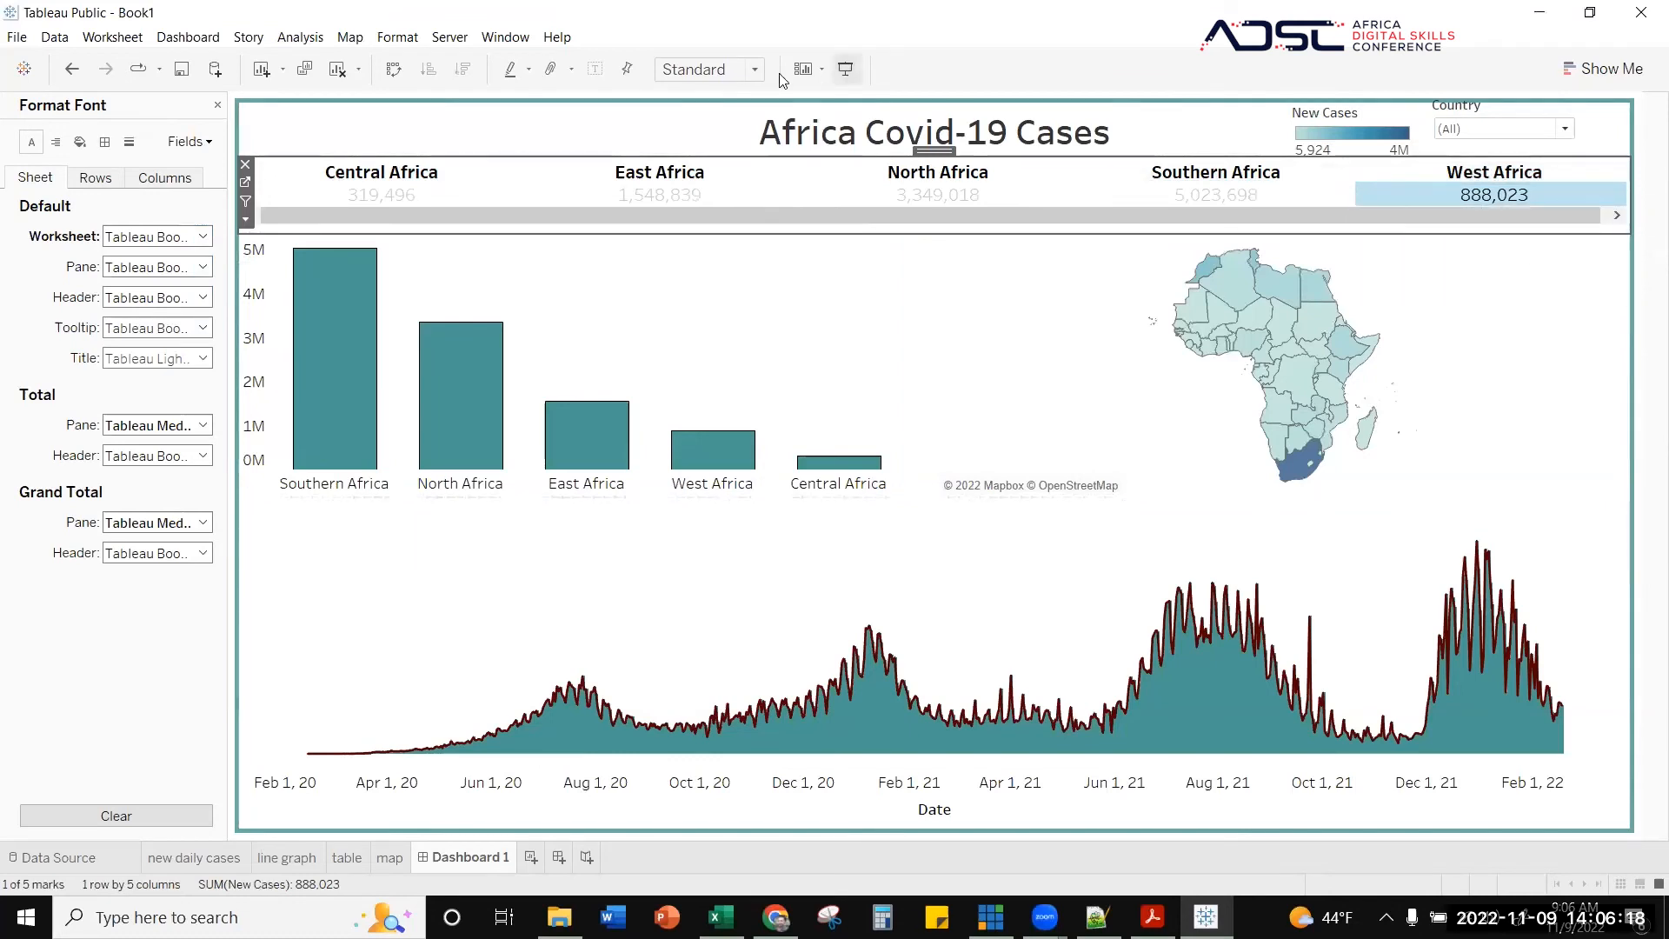
- Try the Fit Width sizing on the regional totals table, and undo it
click(660, 178)
click(754, 69)
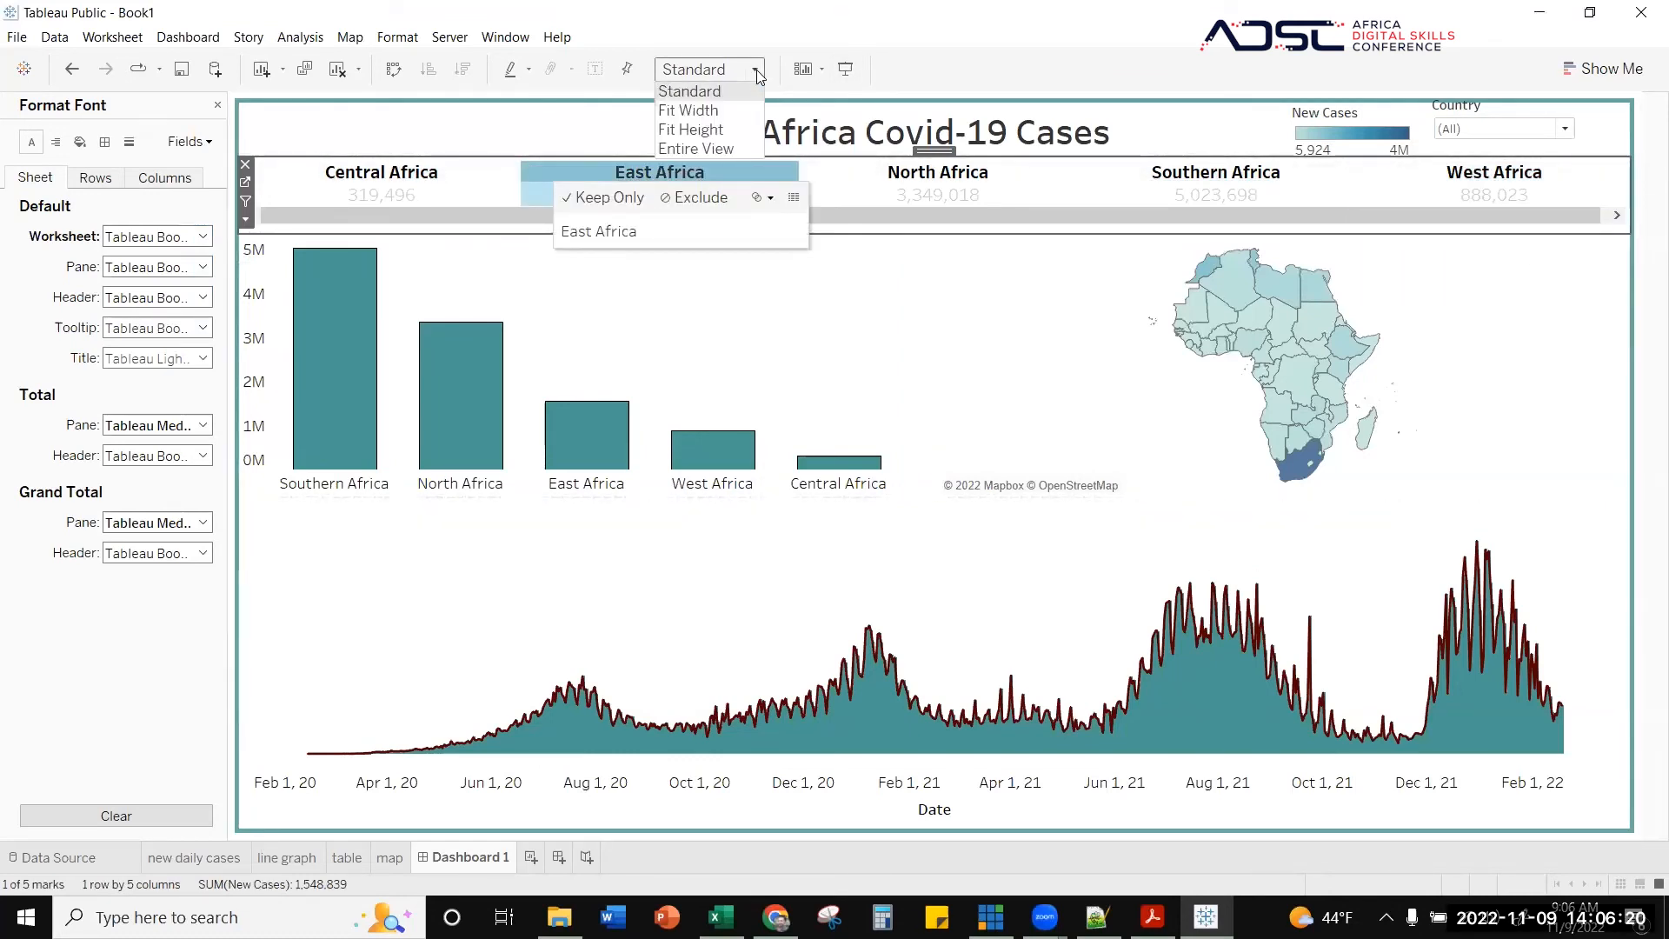
click(739, 110)
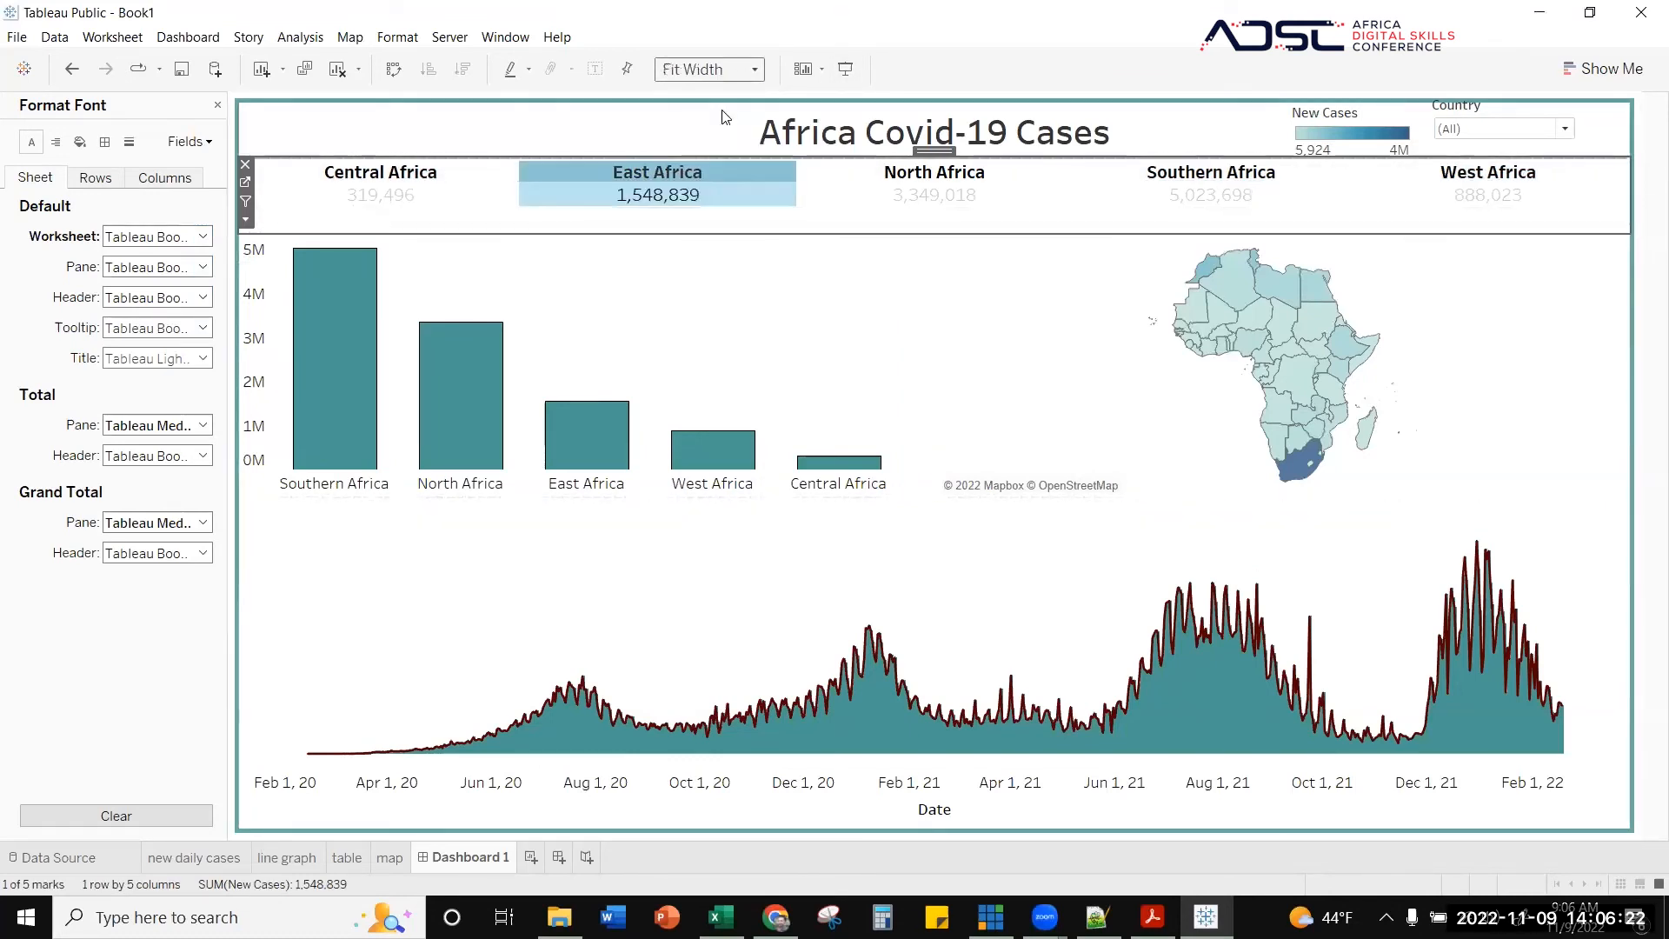
click(754, 70)
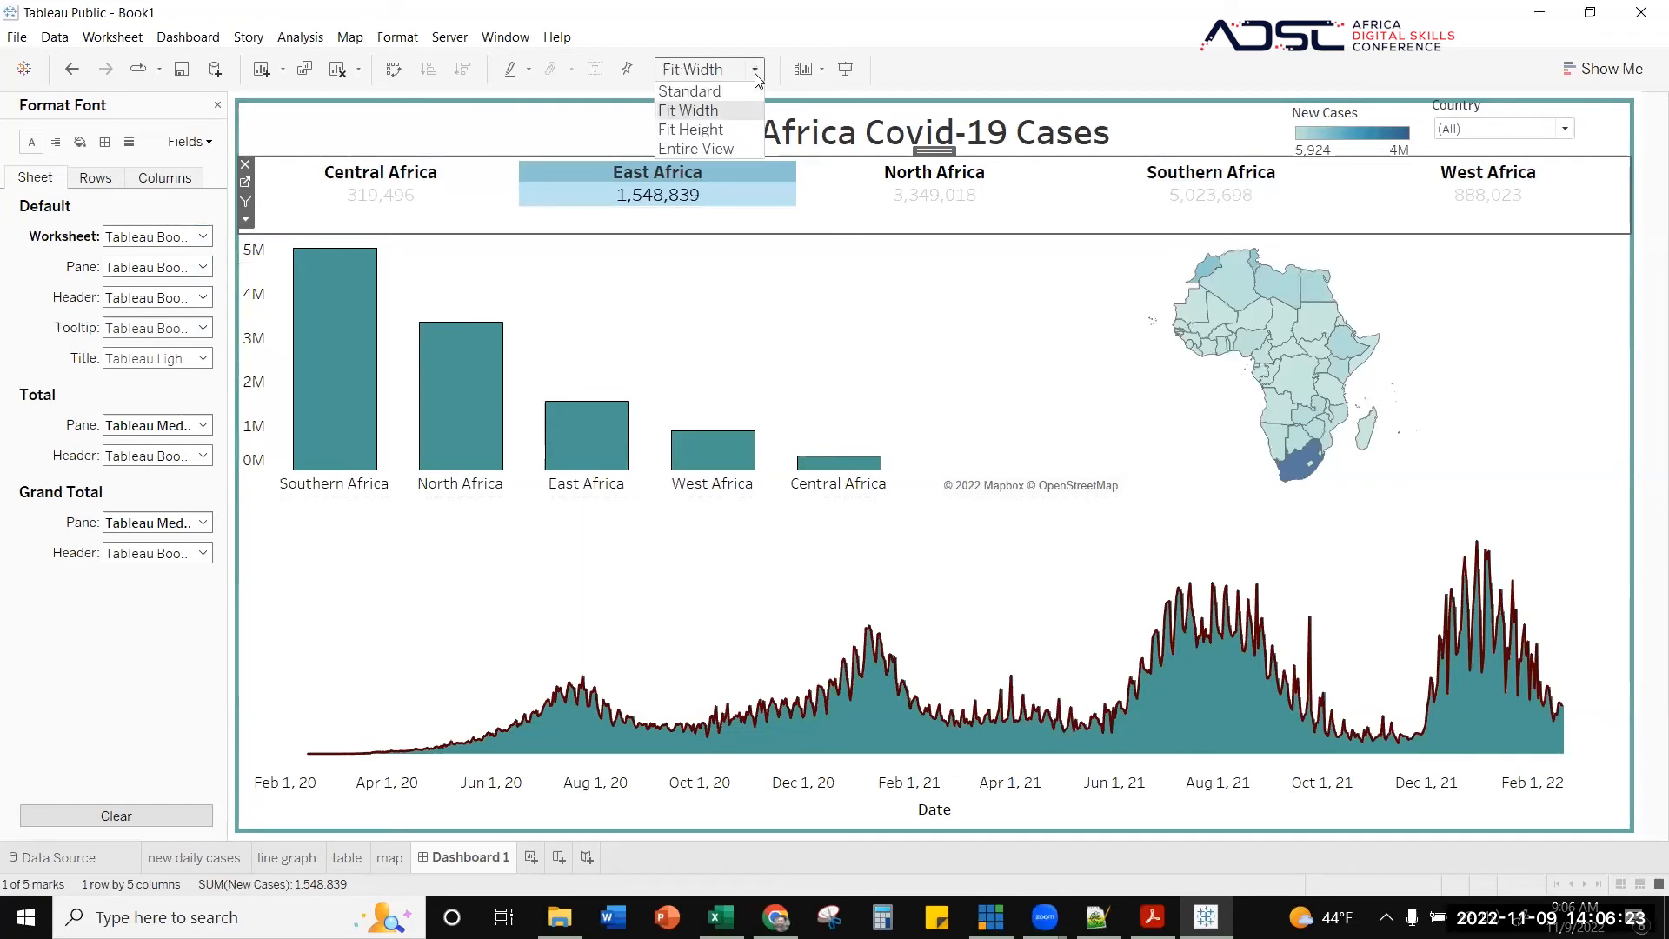
click(81, 67)
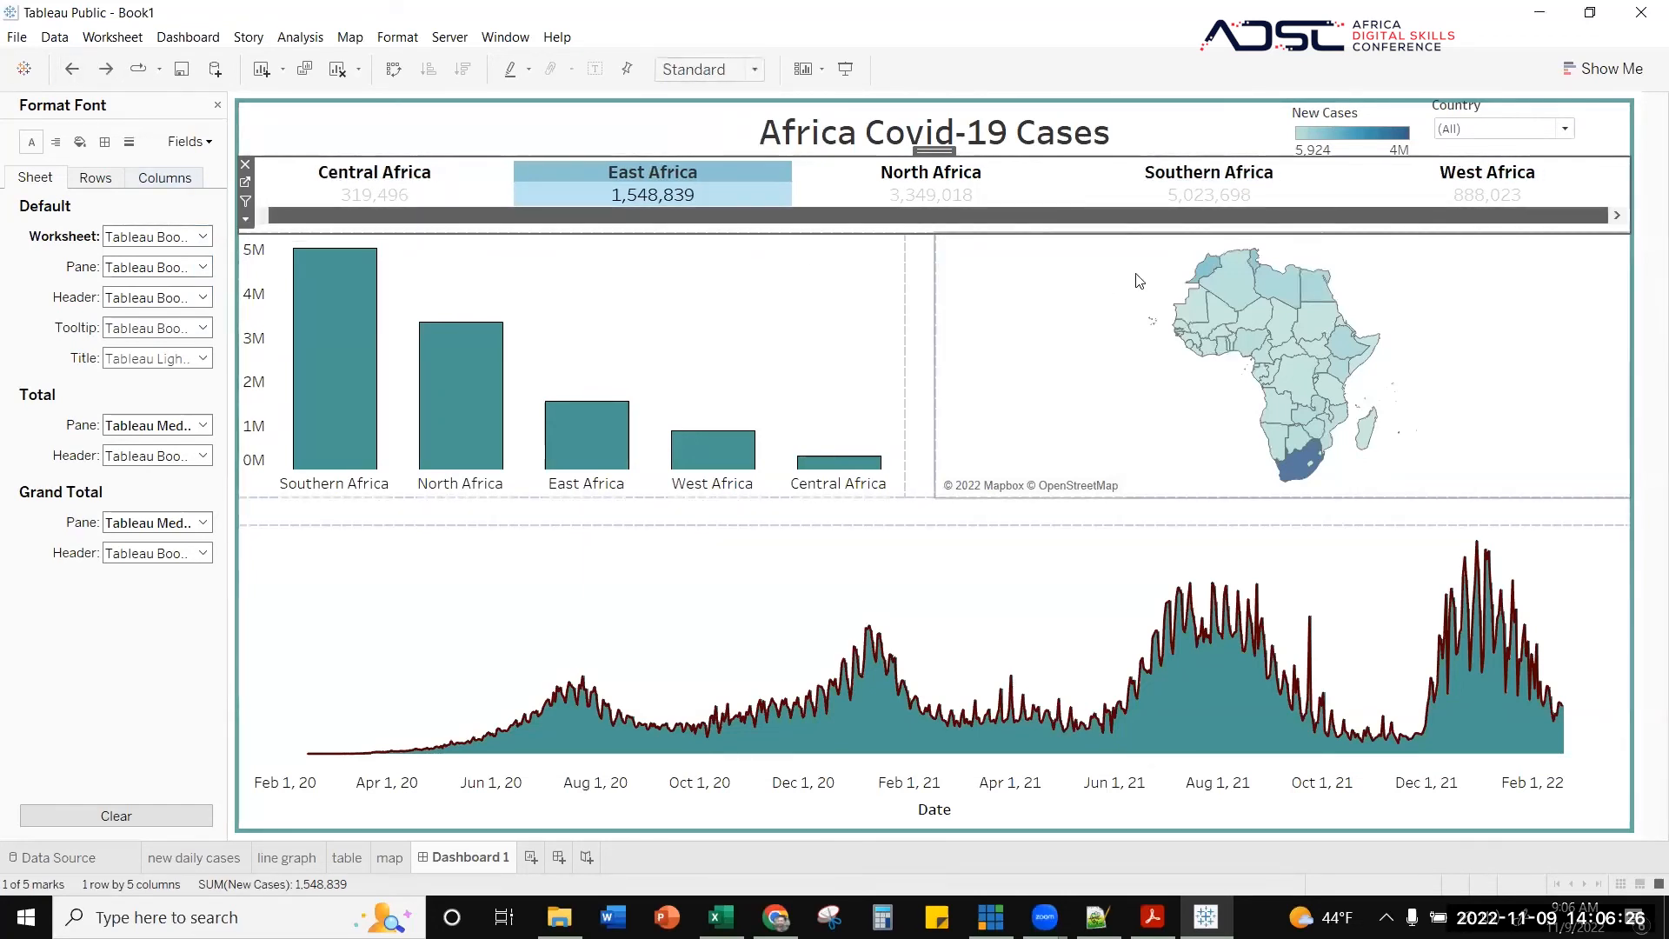
- Set the sizing of the regional totals table to Fit Width
mouse_move(1106, 214)
mouse_down()
mouse_move(997, 221)
mouse_move(866, 199)
mouse_move(1087, 228)
mouse_up()
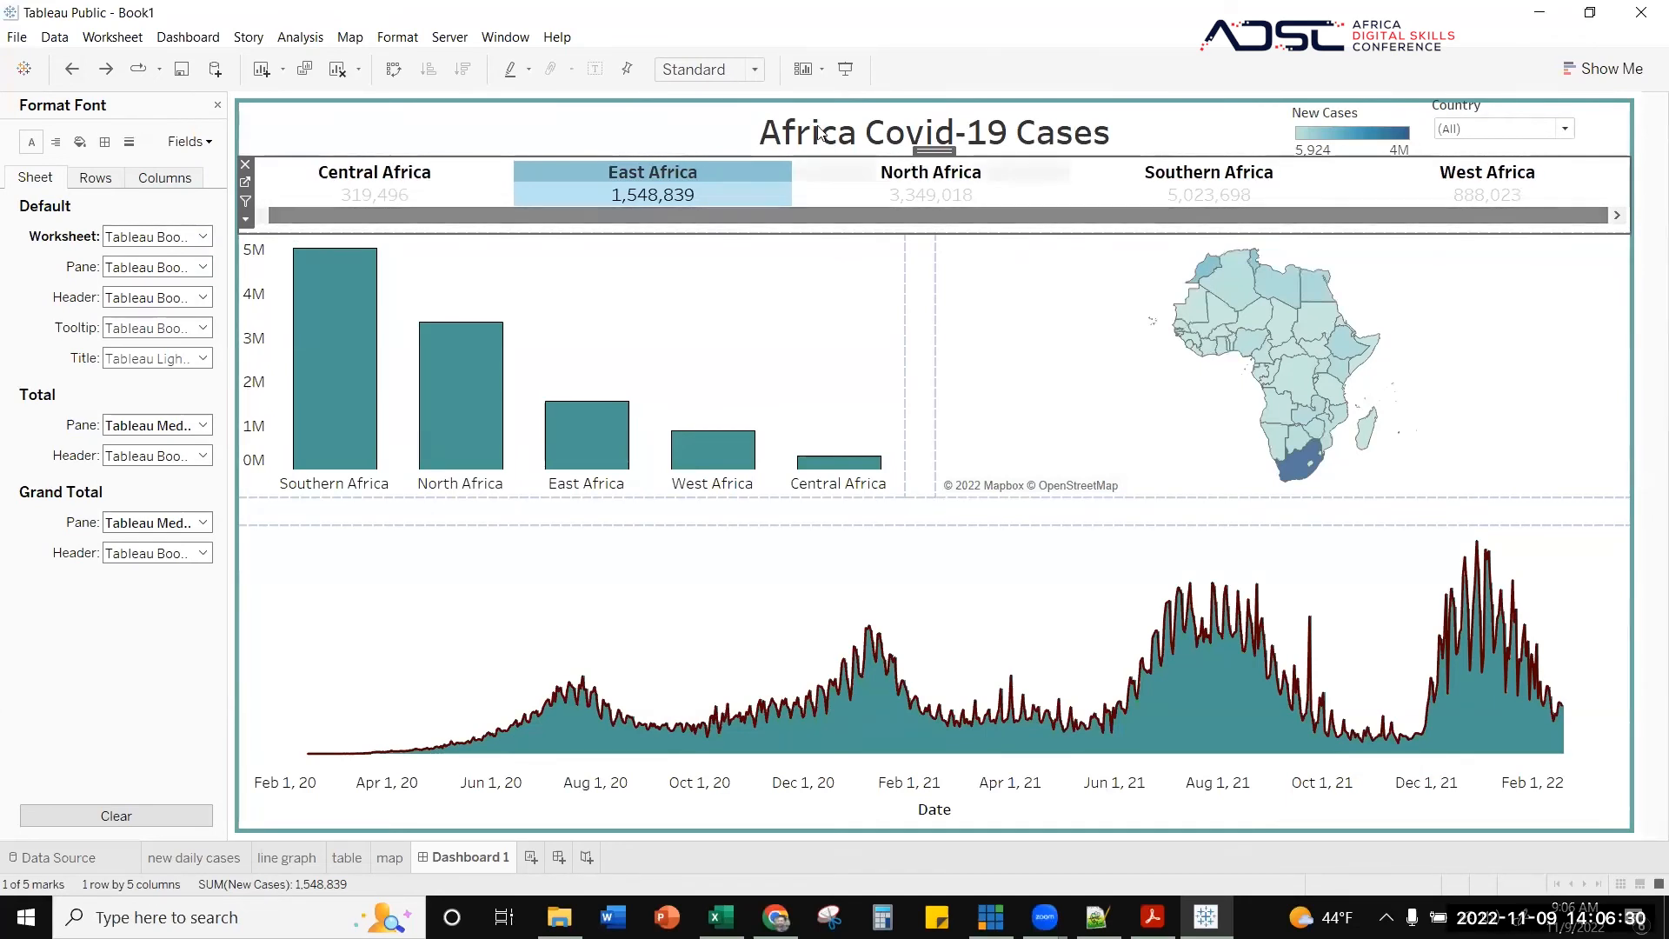
click(755, 72)
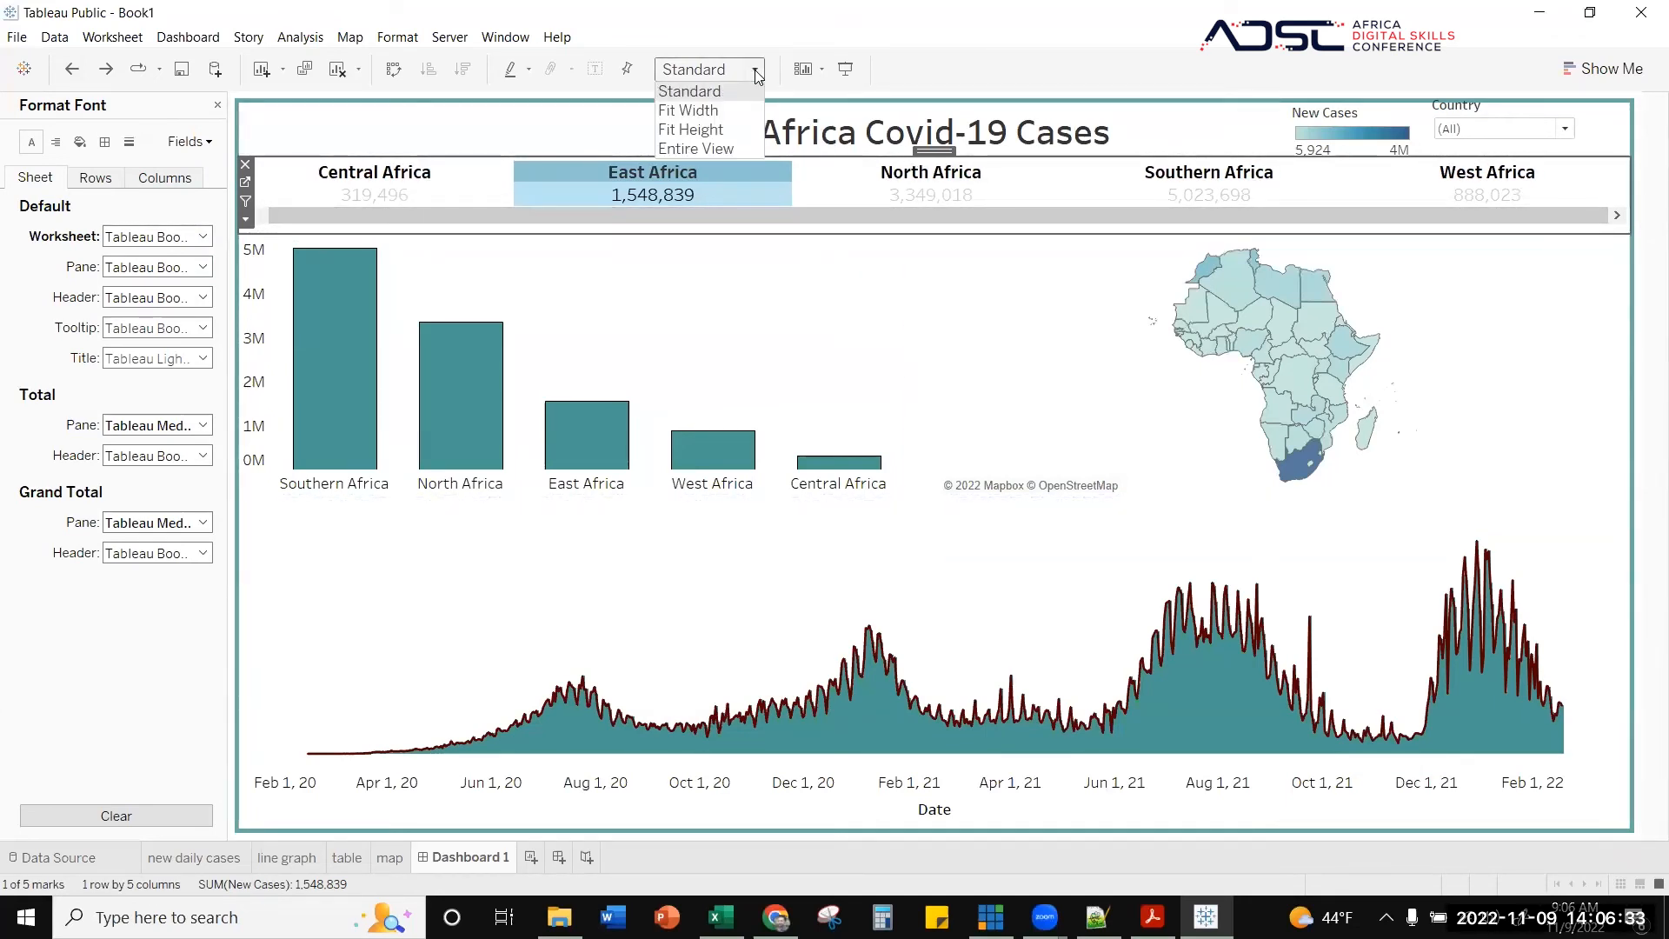
click(705, 111)
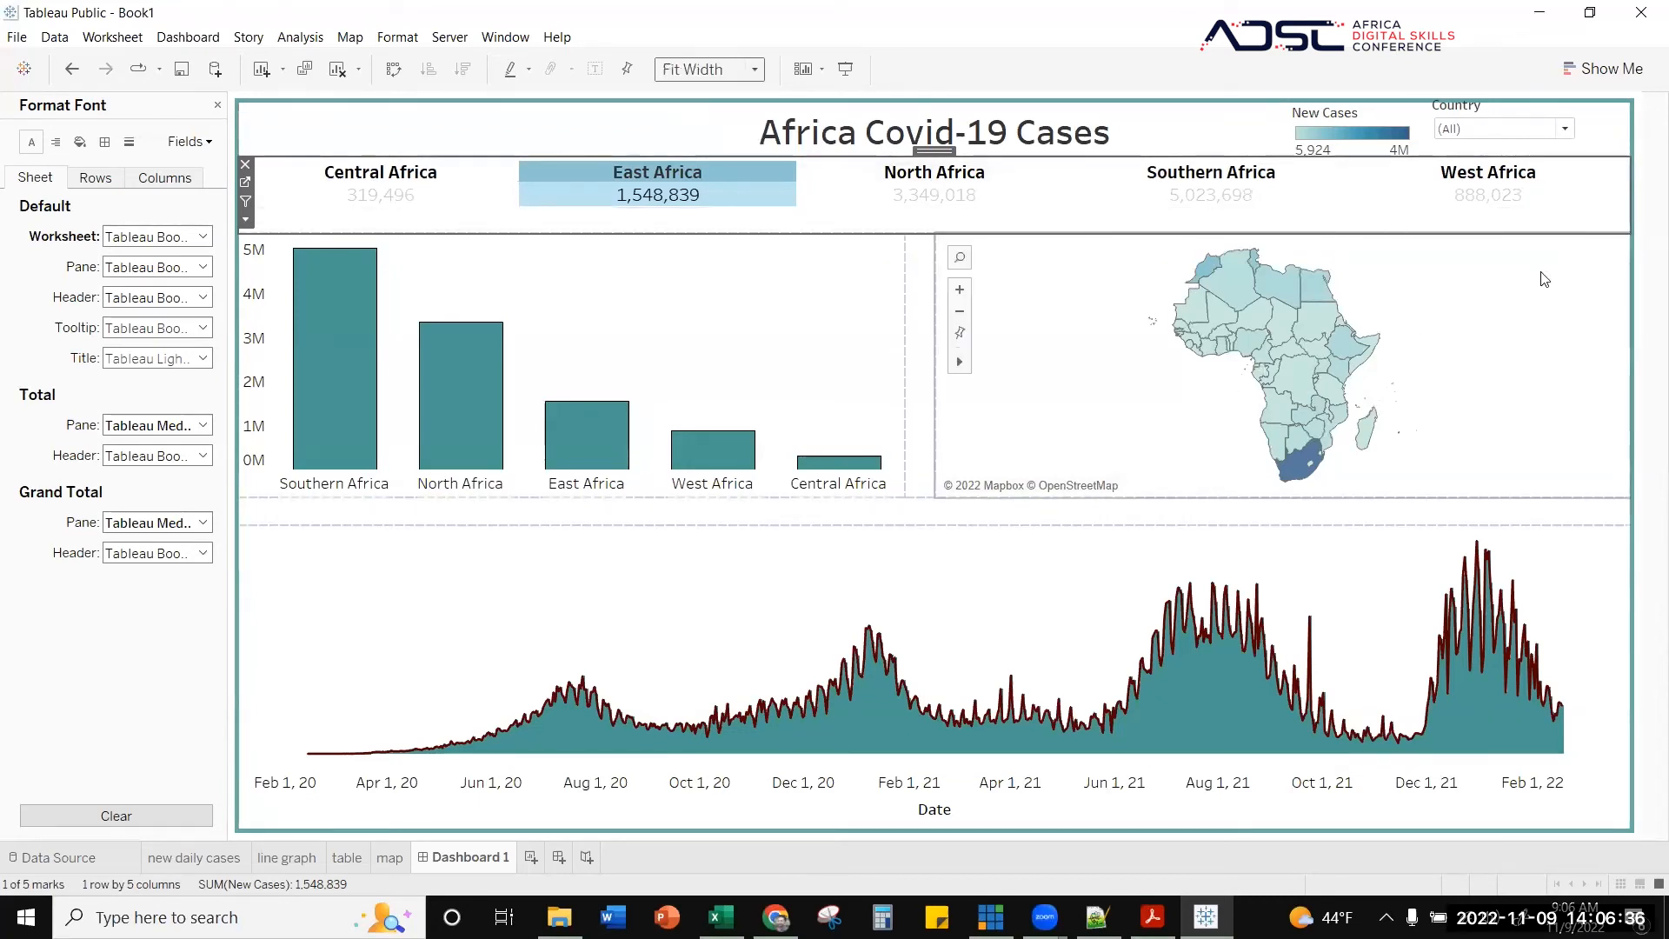
- Close the font formatting options and clear the East Africa selection in the regional totals table
click(1561, 275)
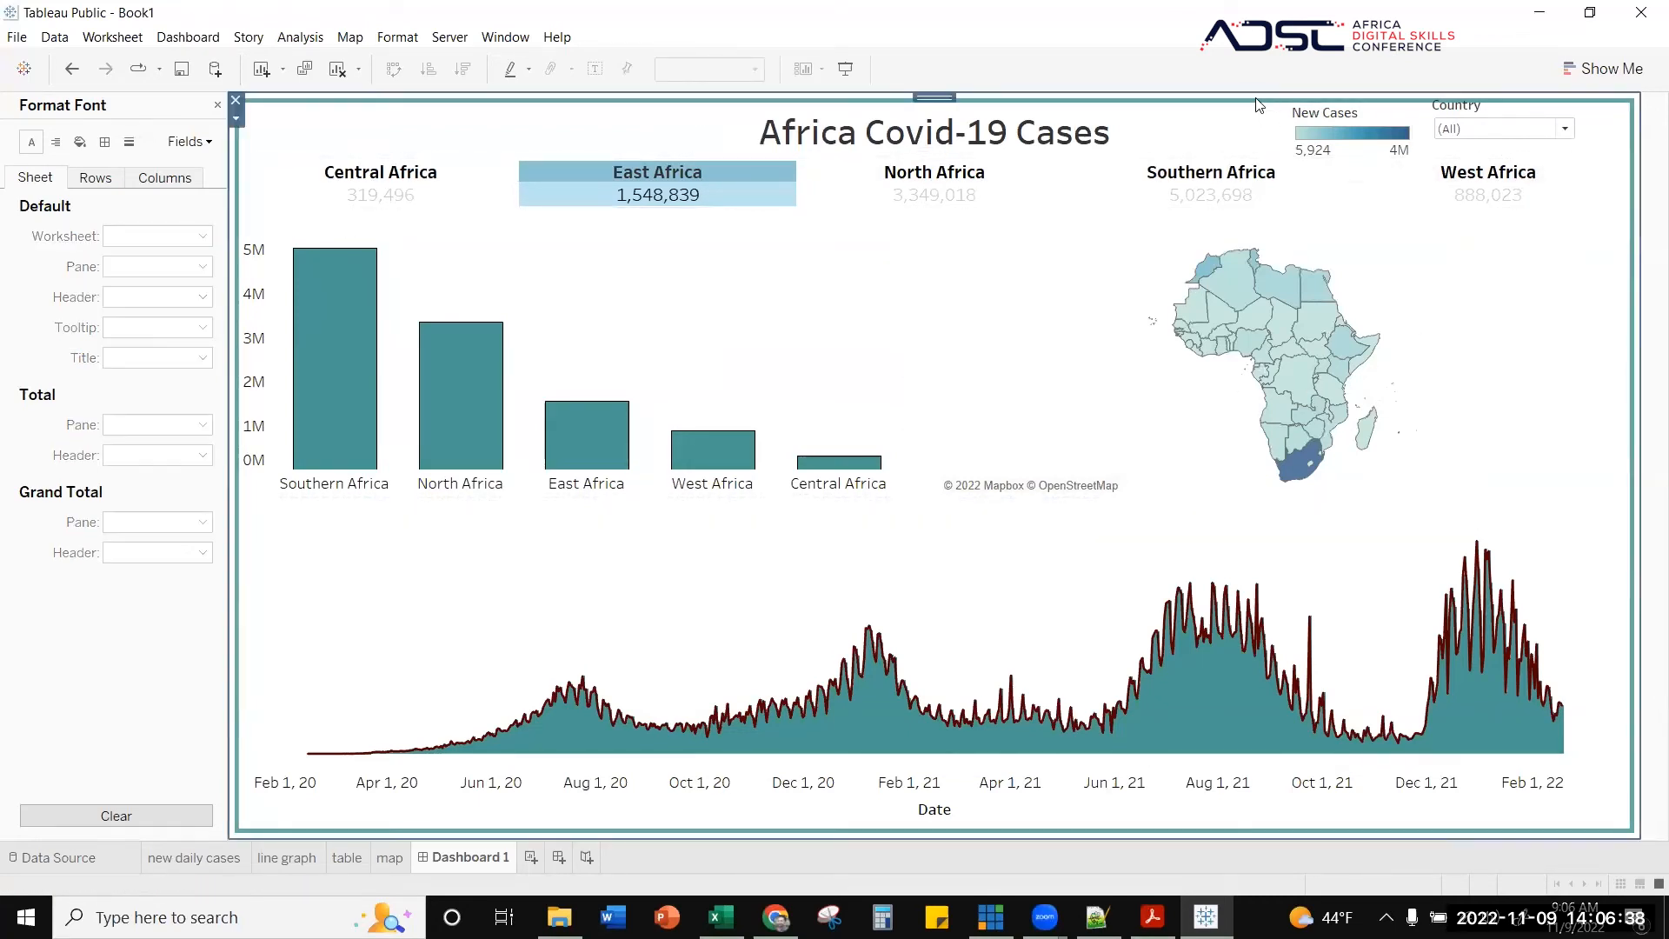
click(409, 122)
click(312, 601)
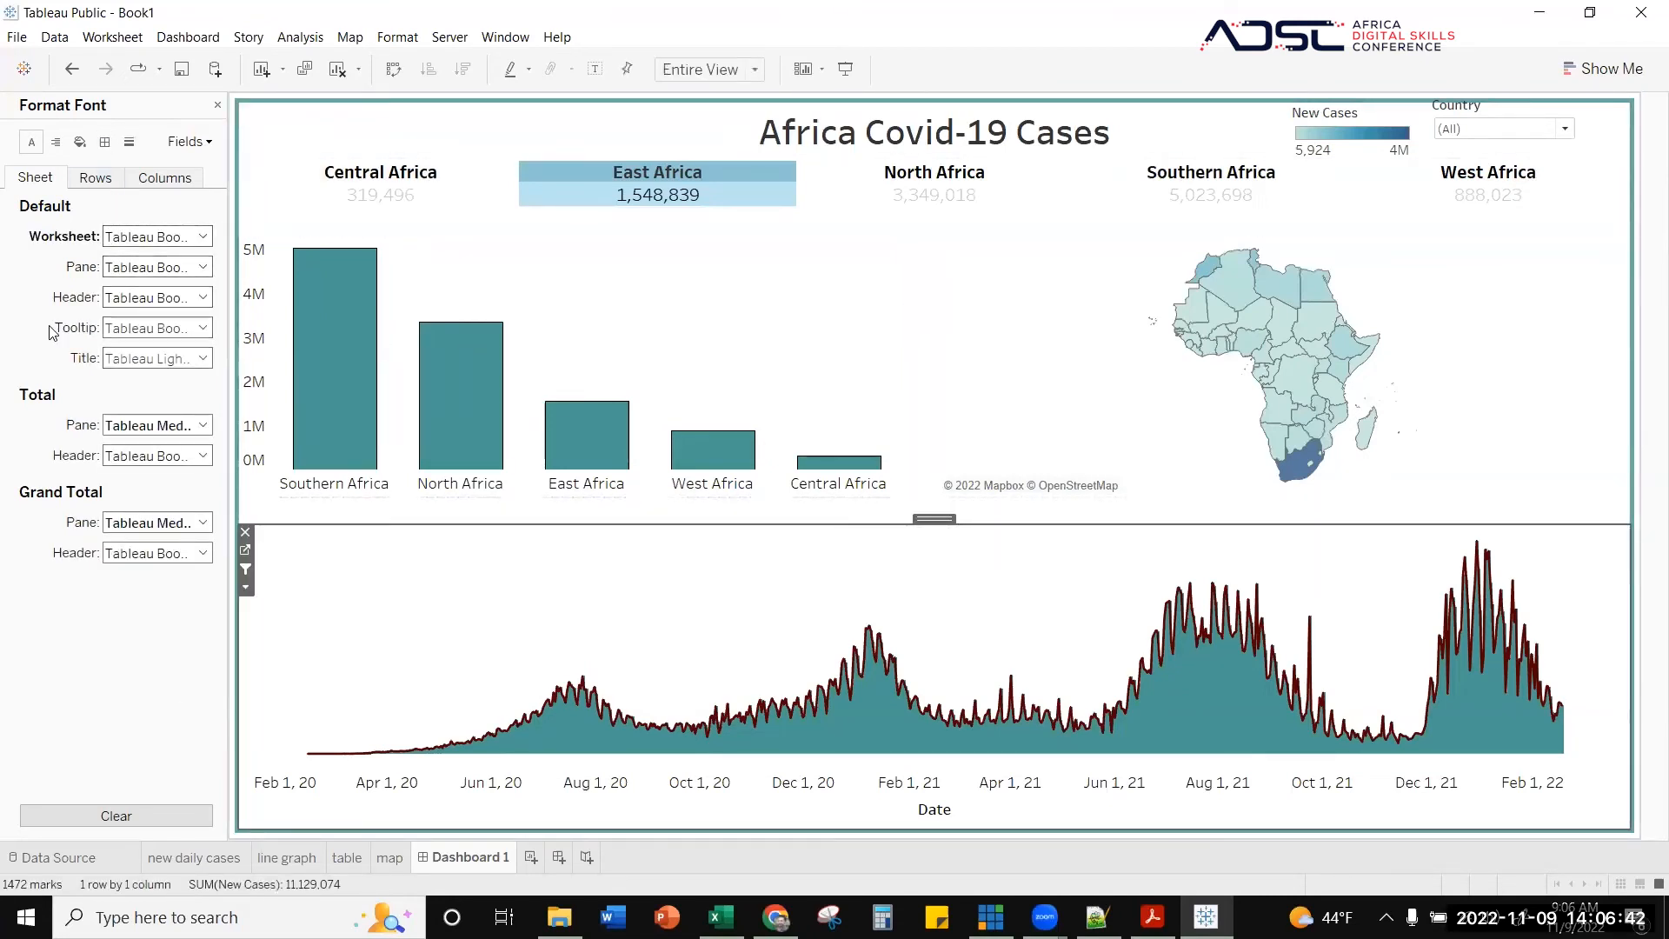
click(216, 108)
click(684, 255)
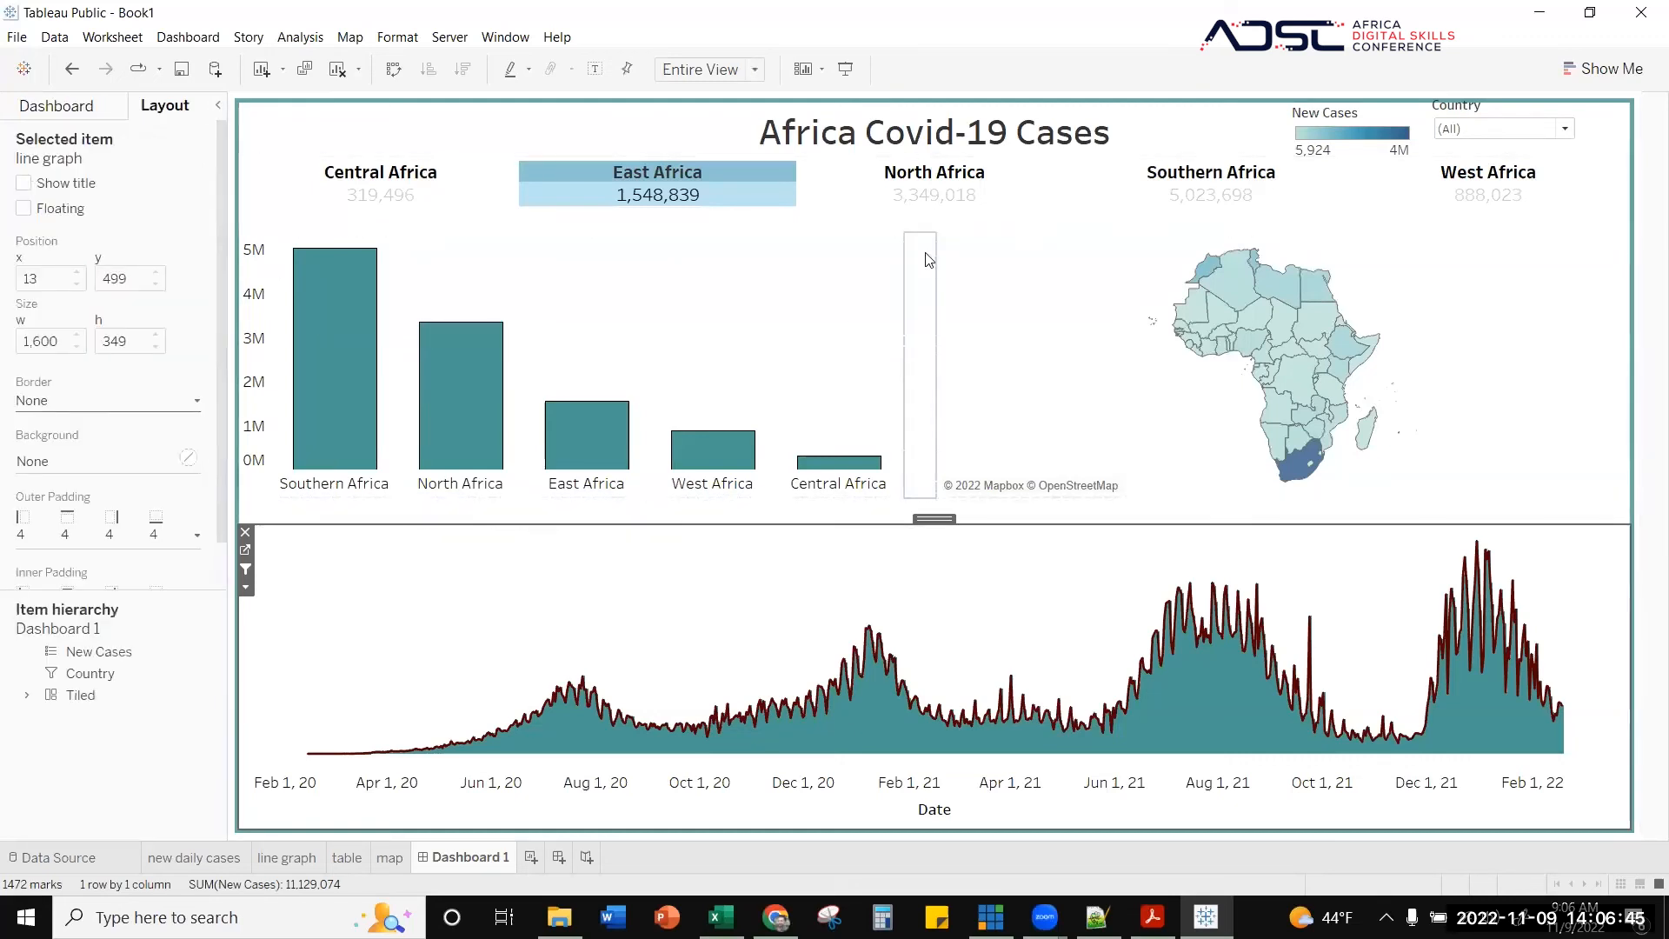
click(671, 174)
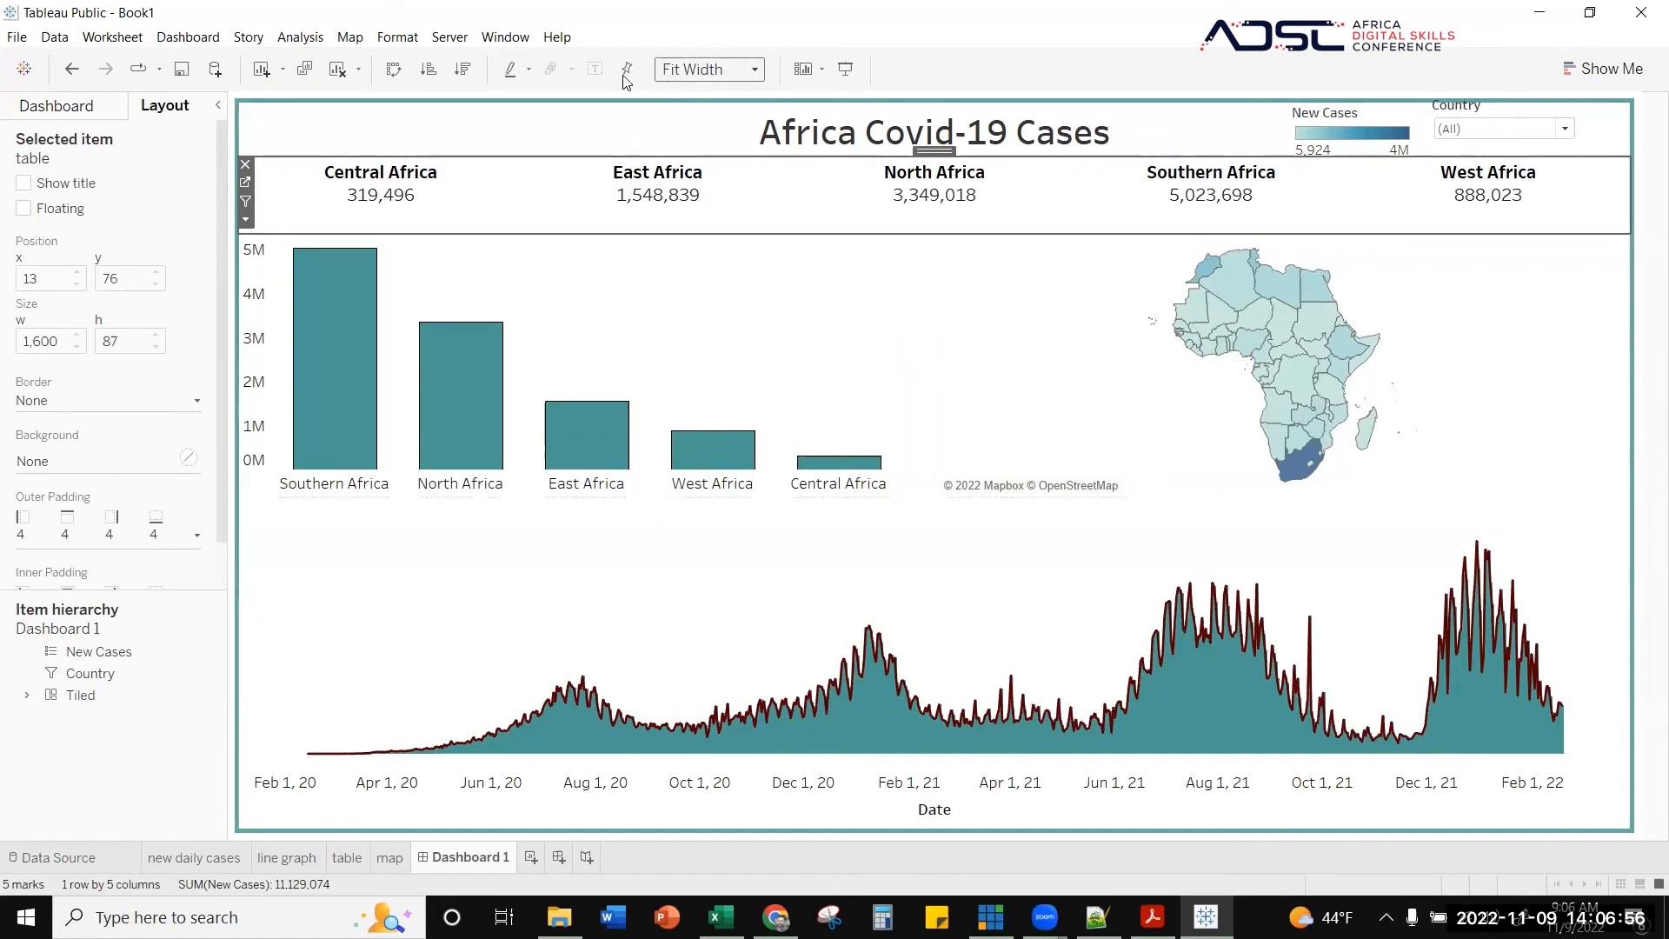
right_click(498, 122)
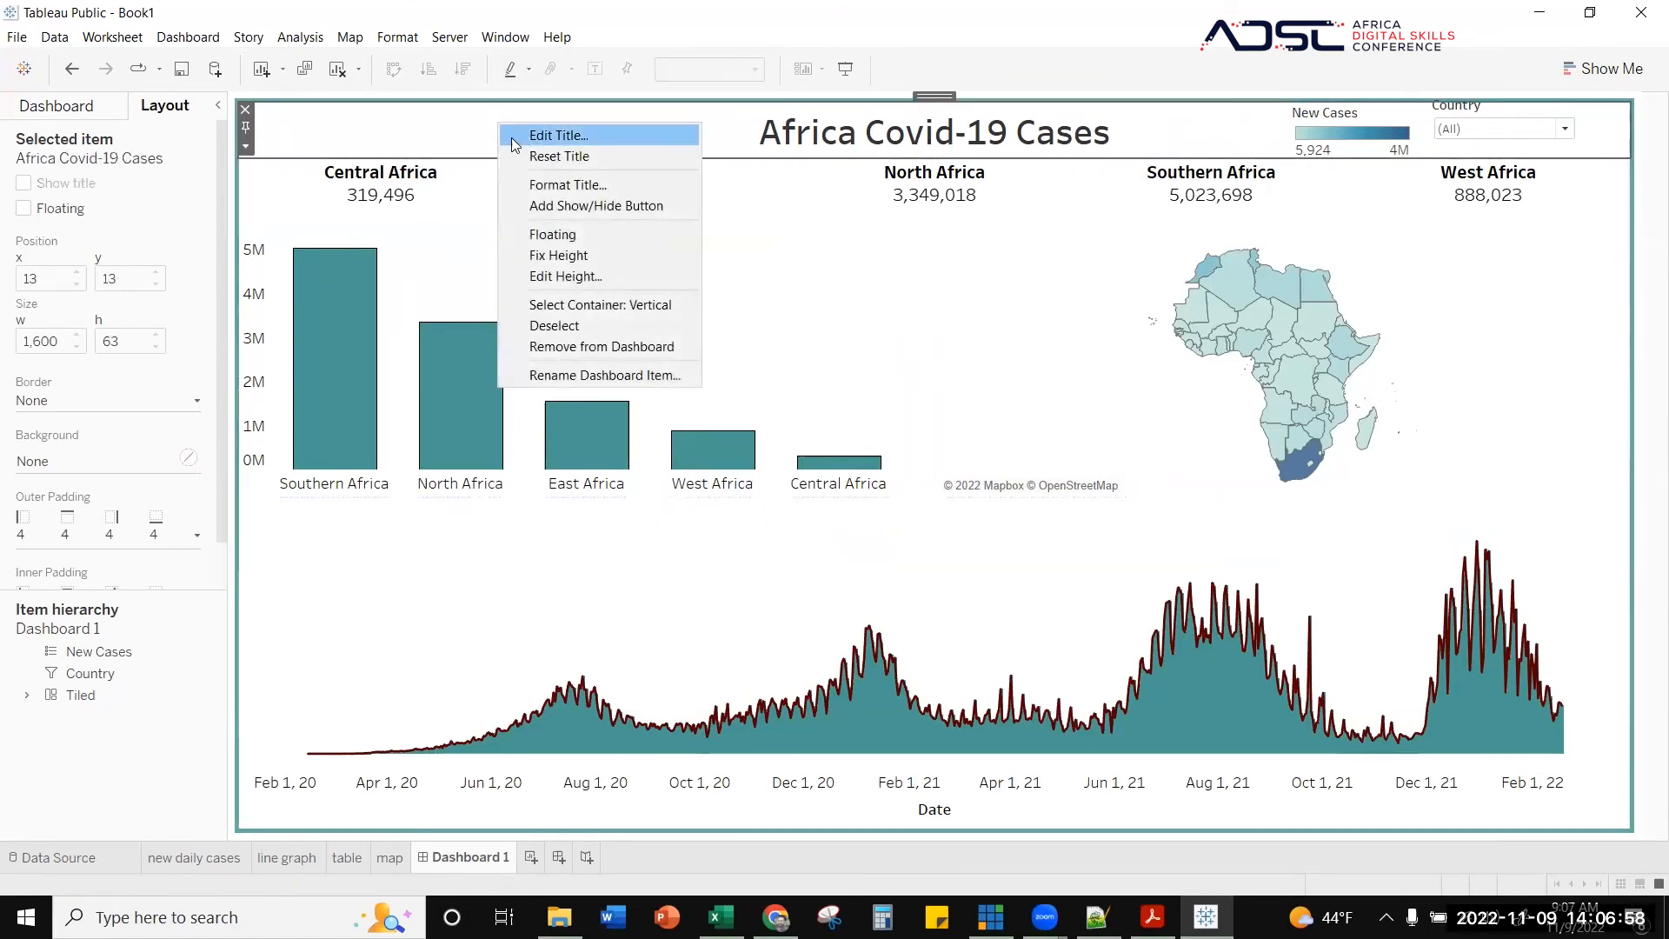
right_click(435, 129)
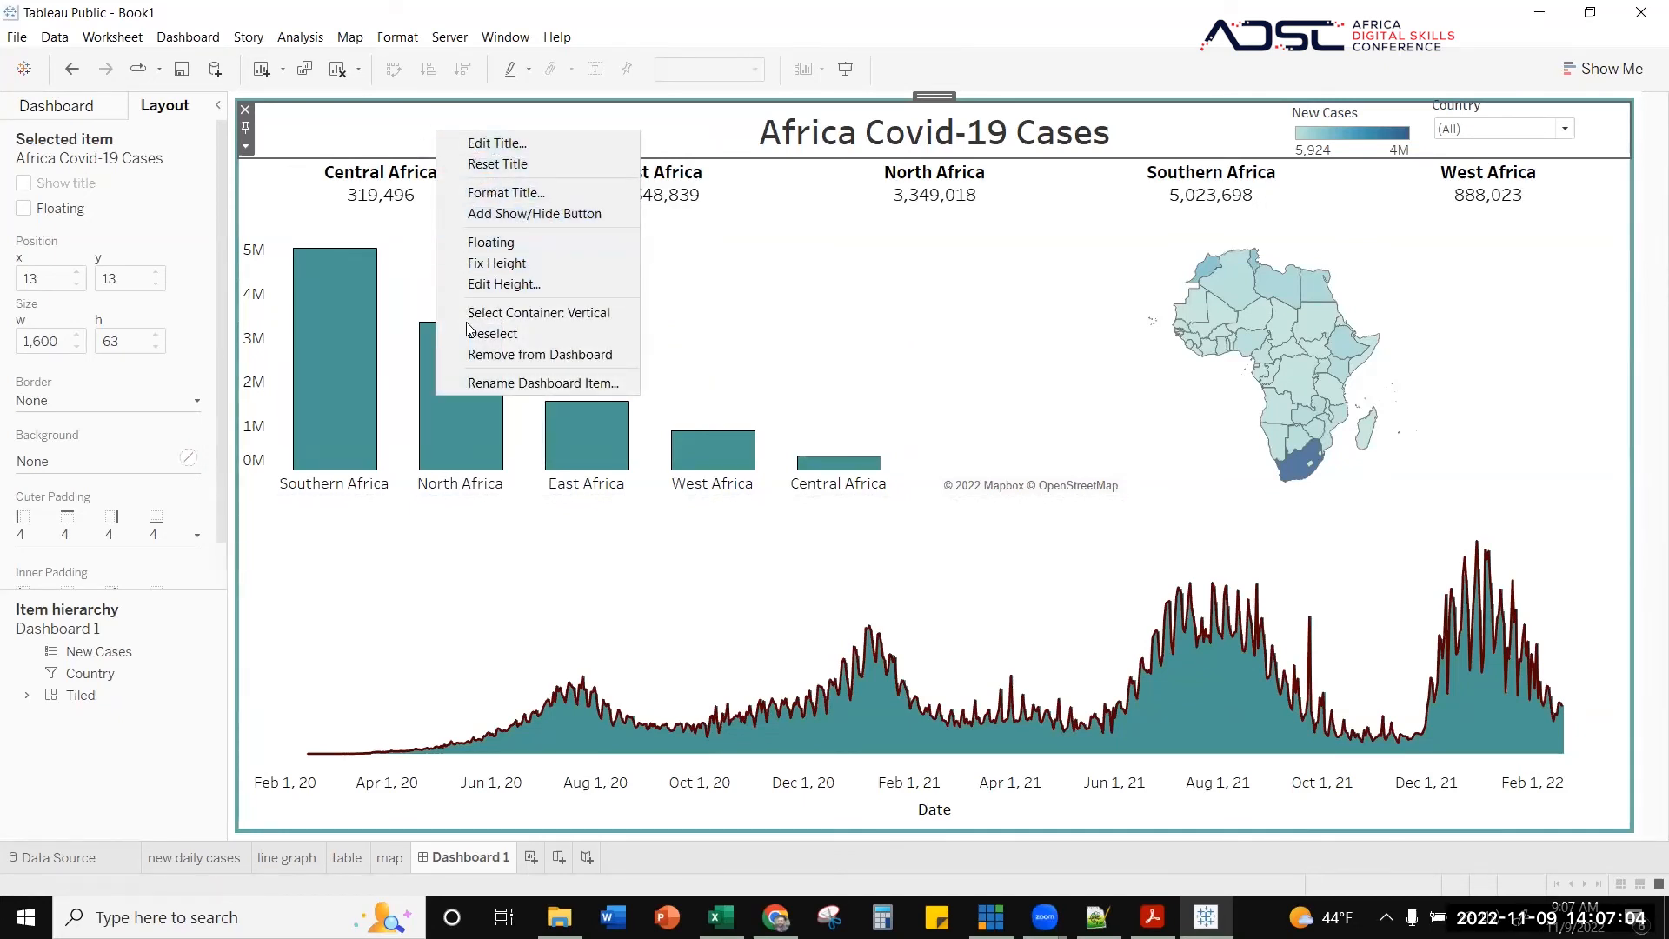
click(466, 550)
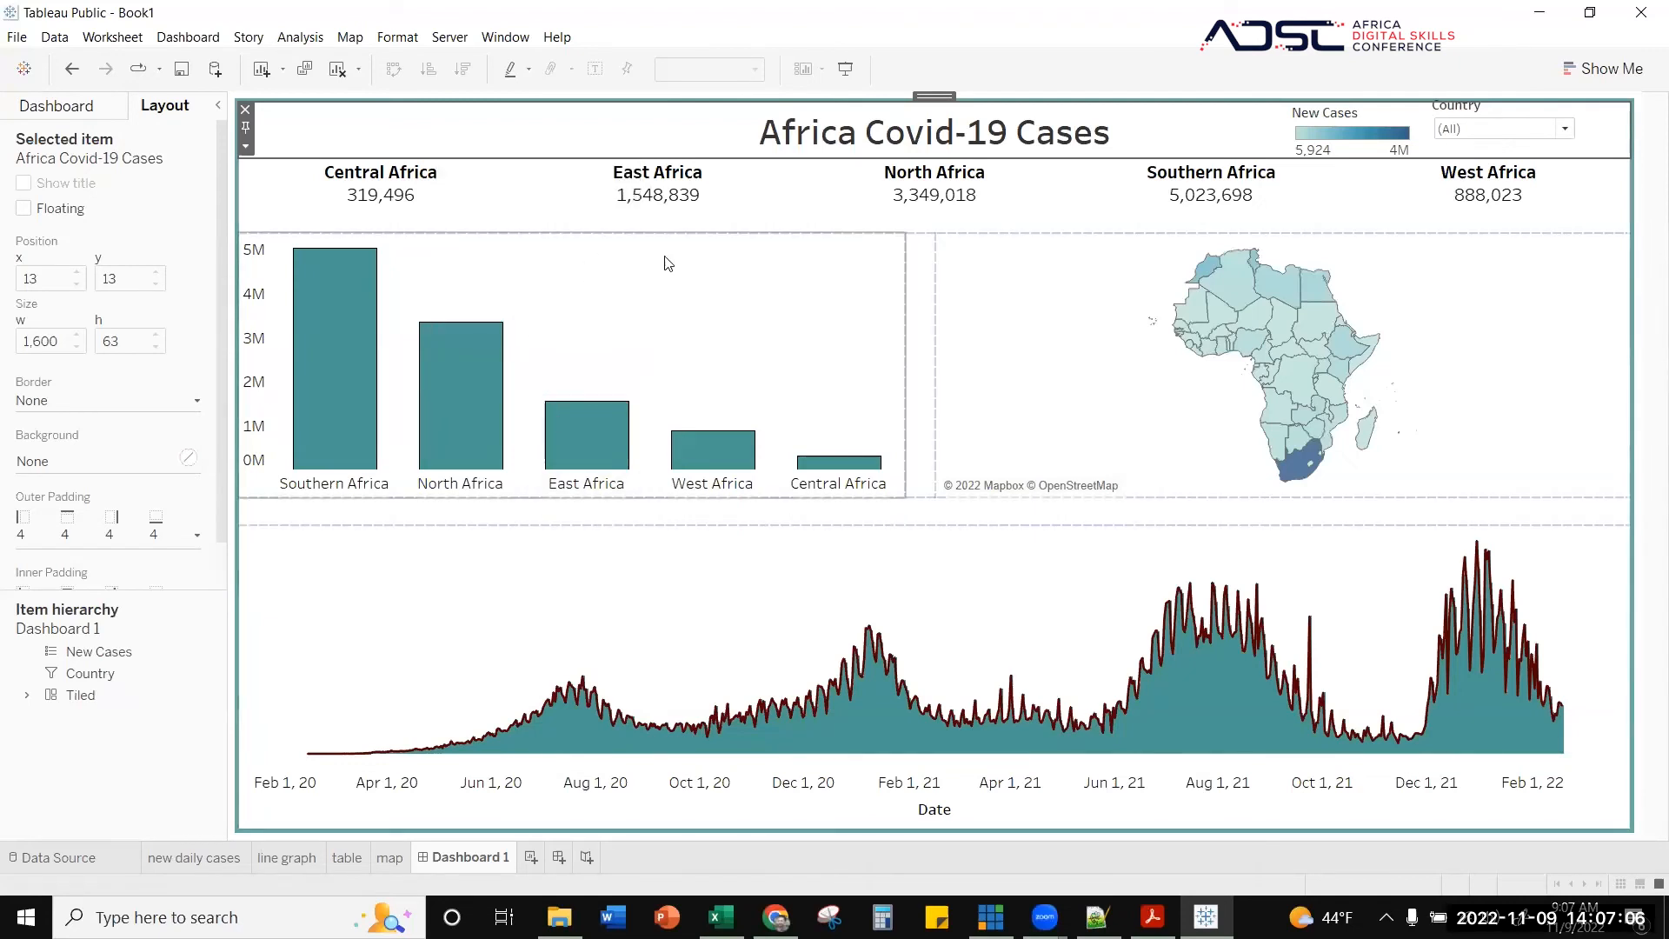
- Shade the worksheet background of the regional bar chart with a very light teal
click(292, 207)
right_click(293, 206)
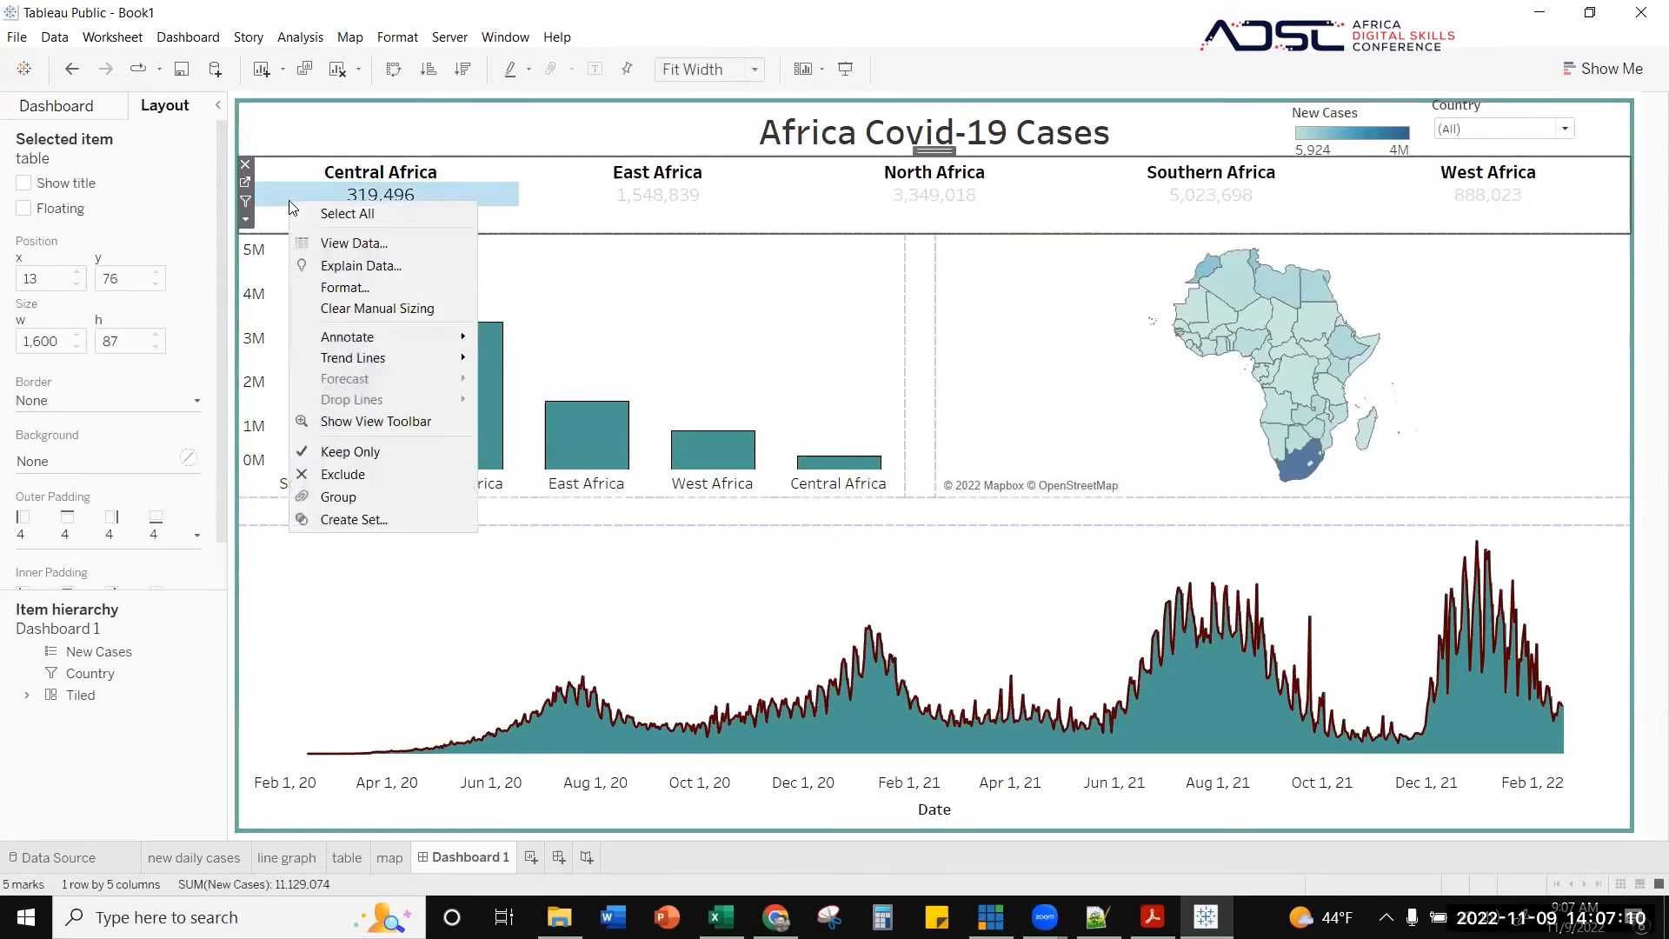
click(388, 290)
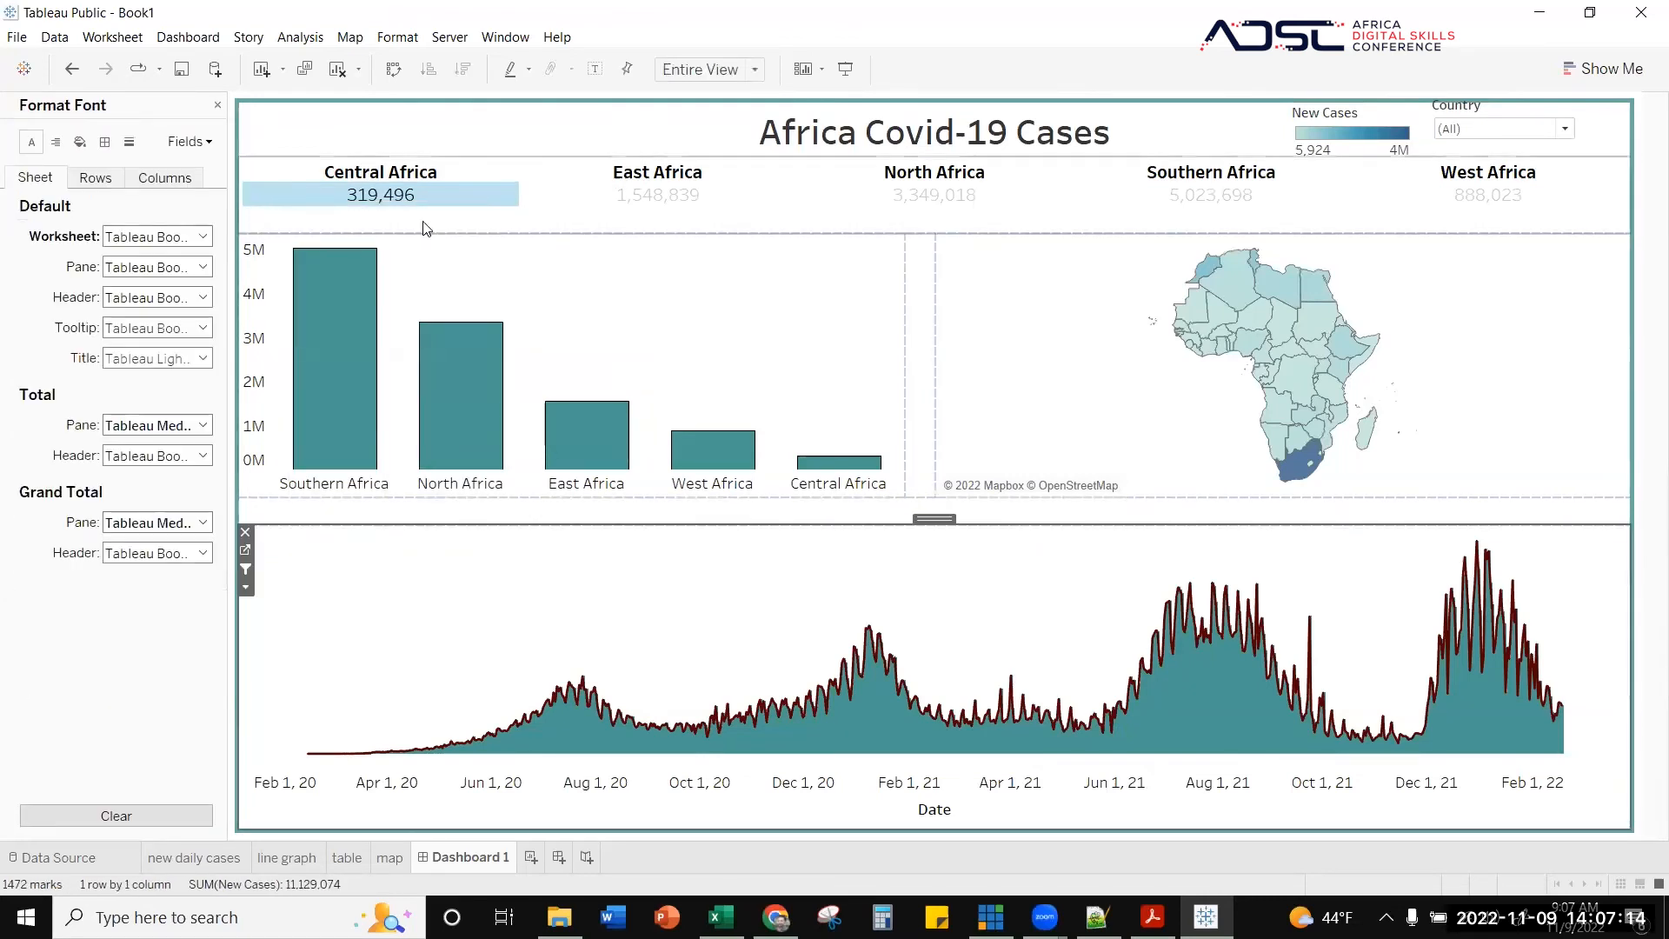
click(484, 121)
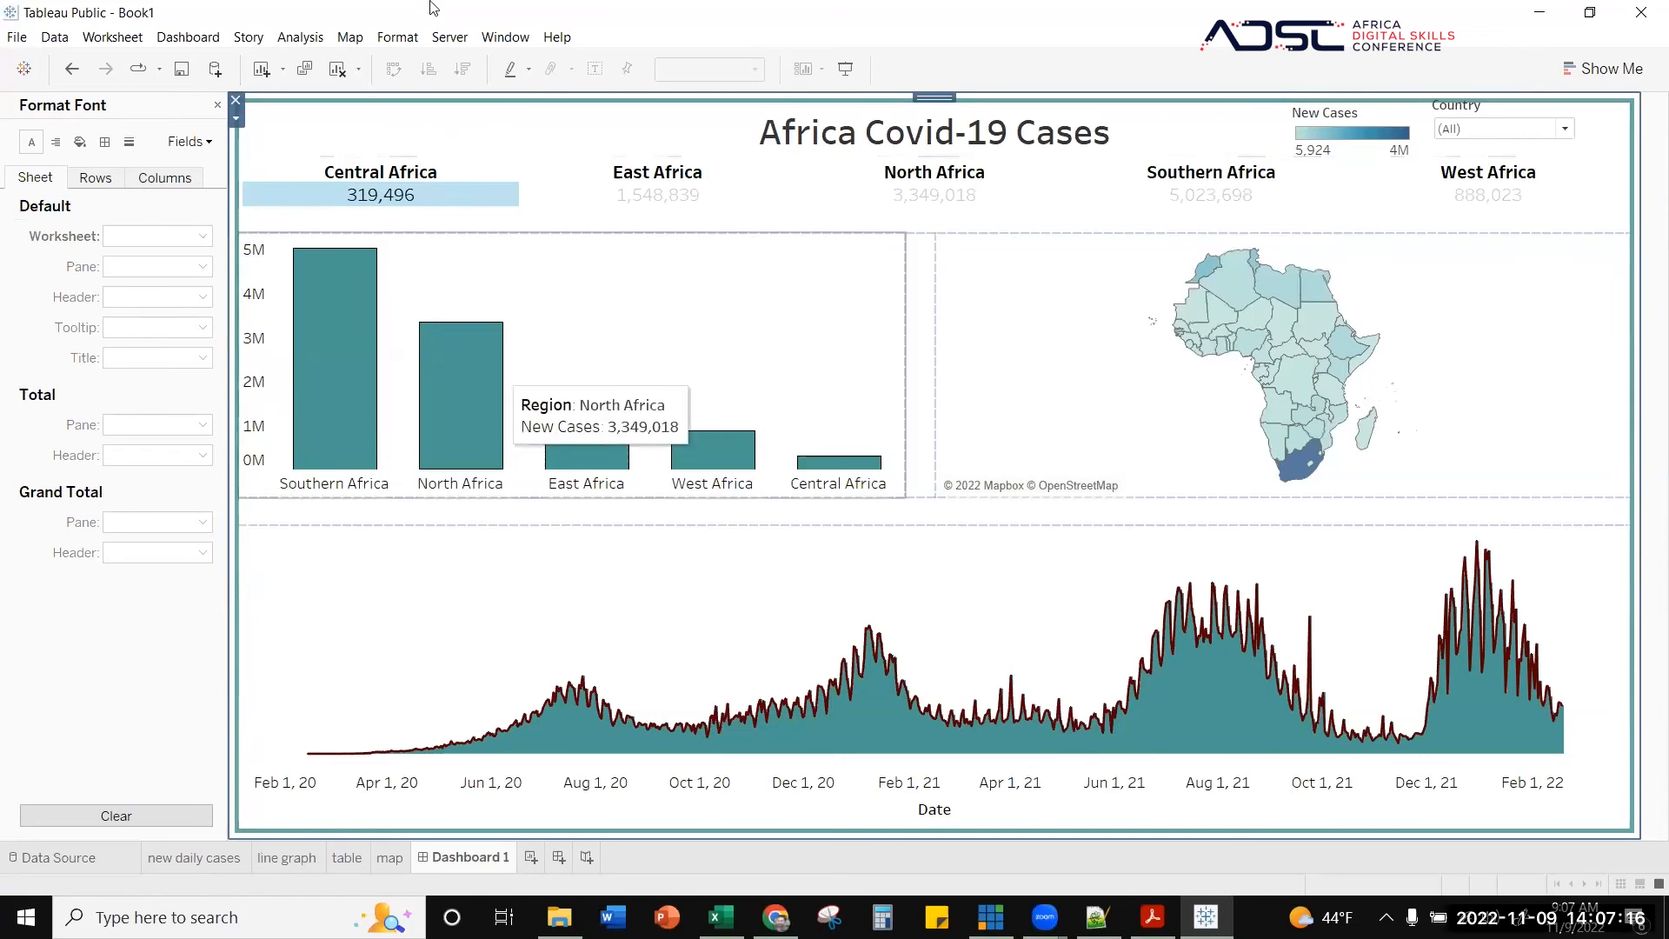
click(384, 39)
click(33, 139)
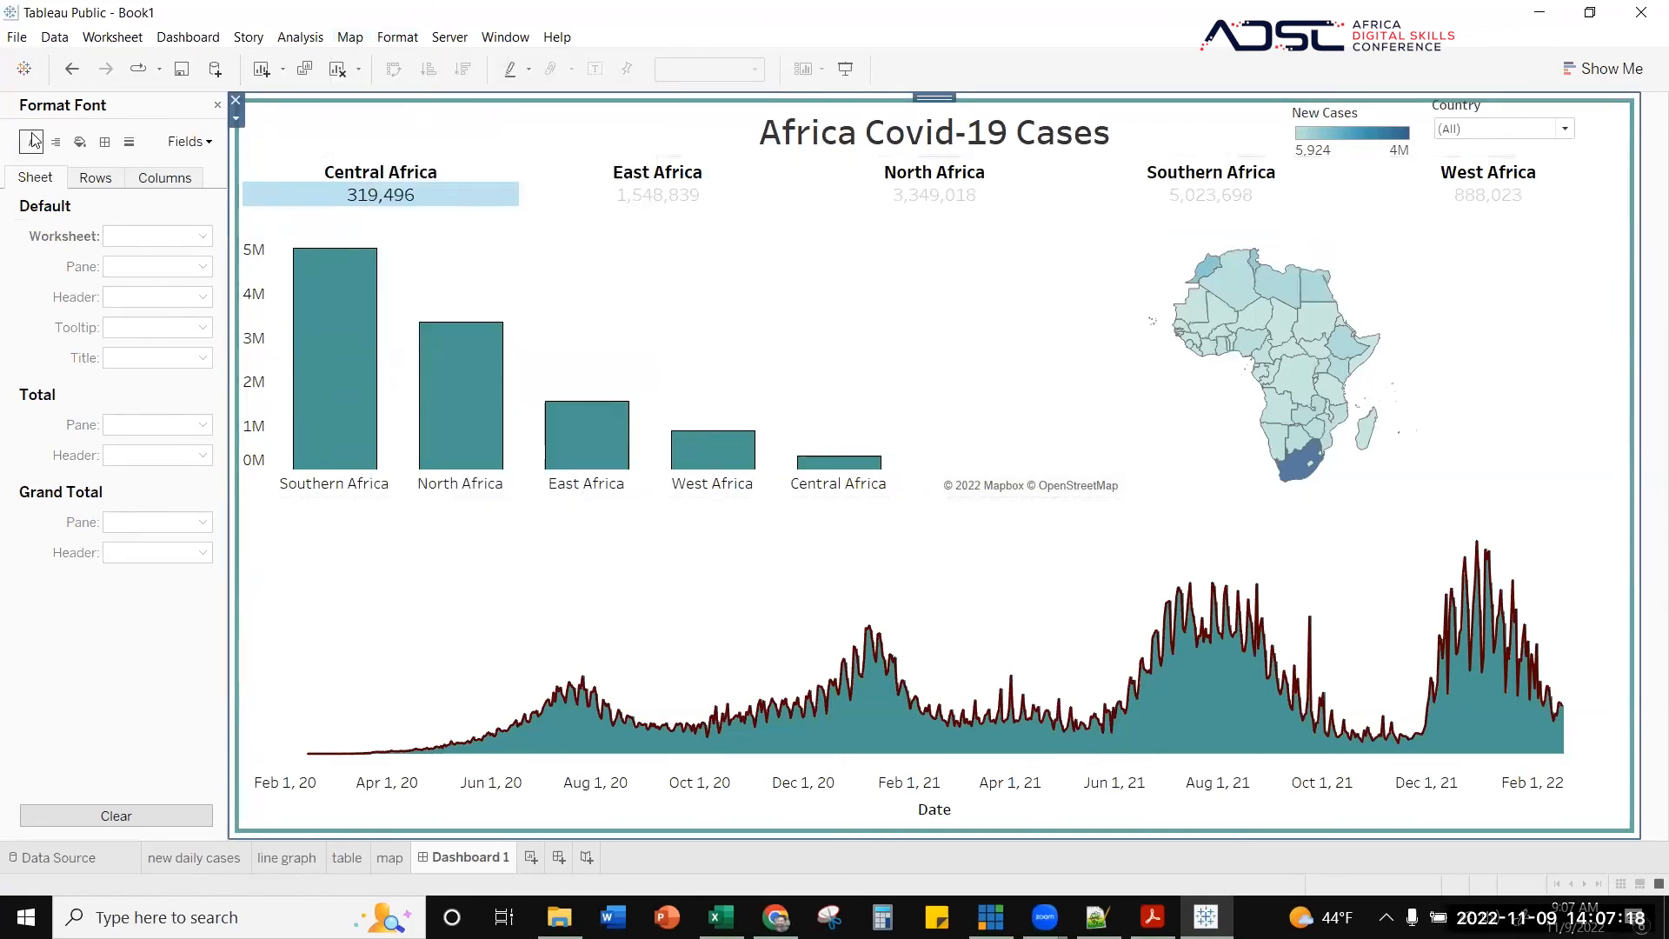
click(80, 142)
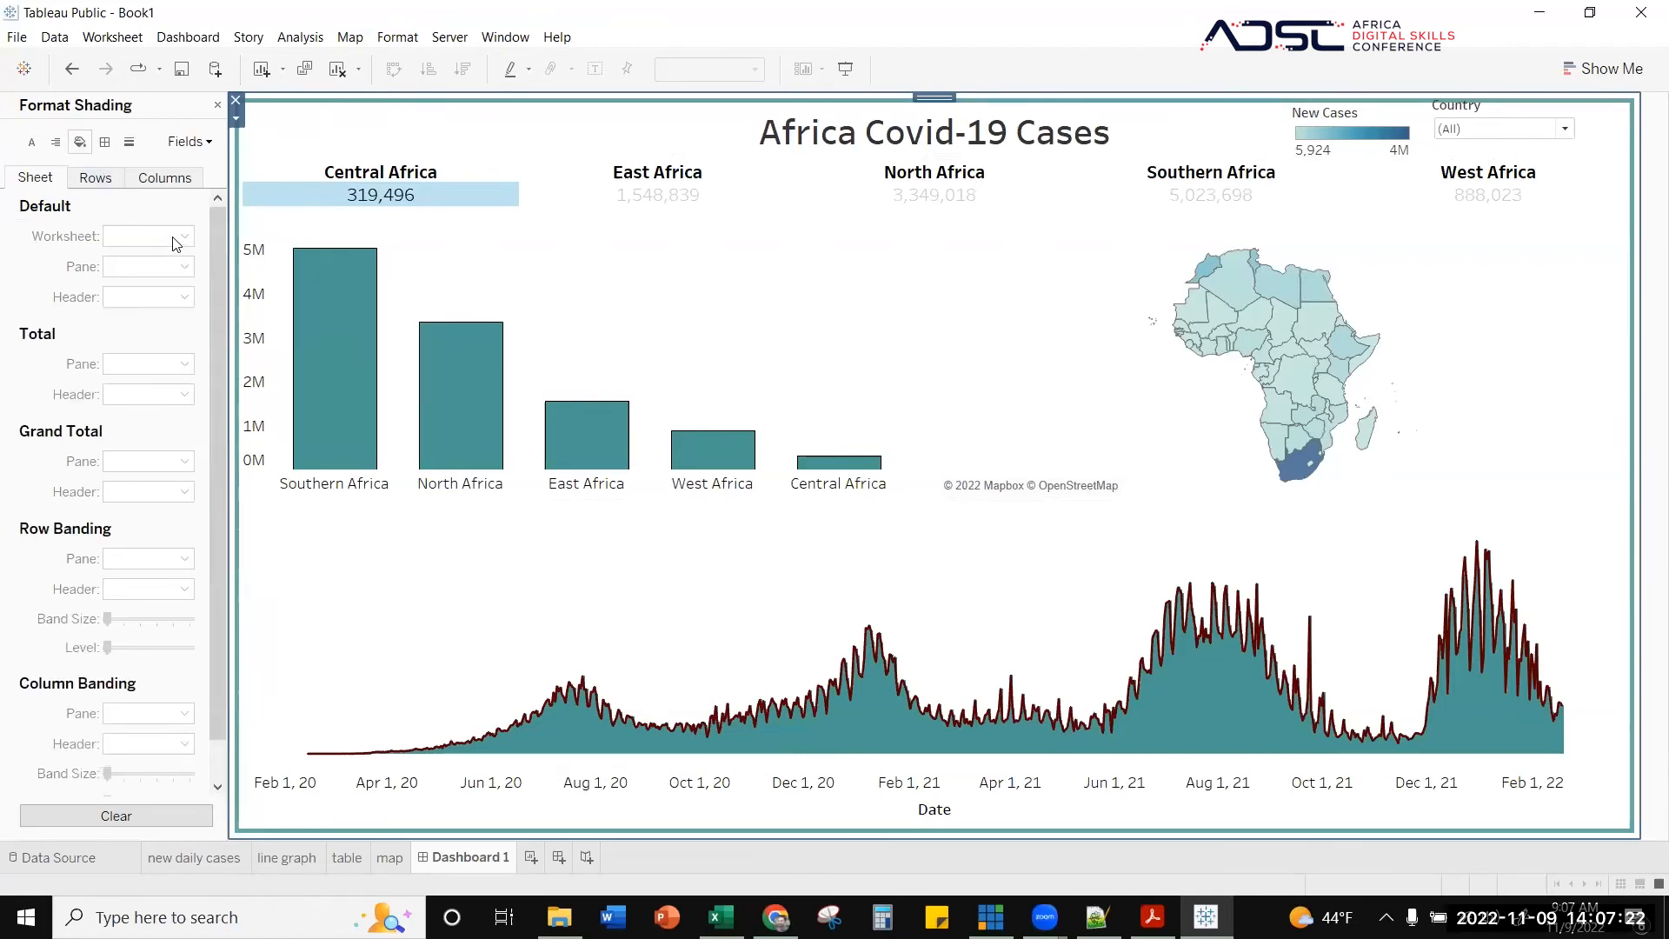
click(680, 318)
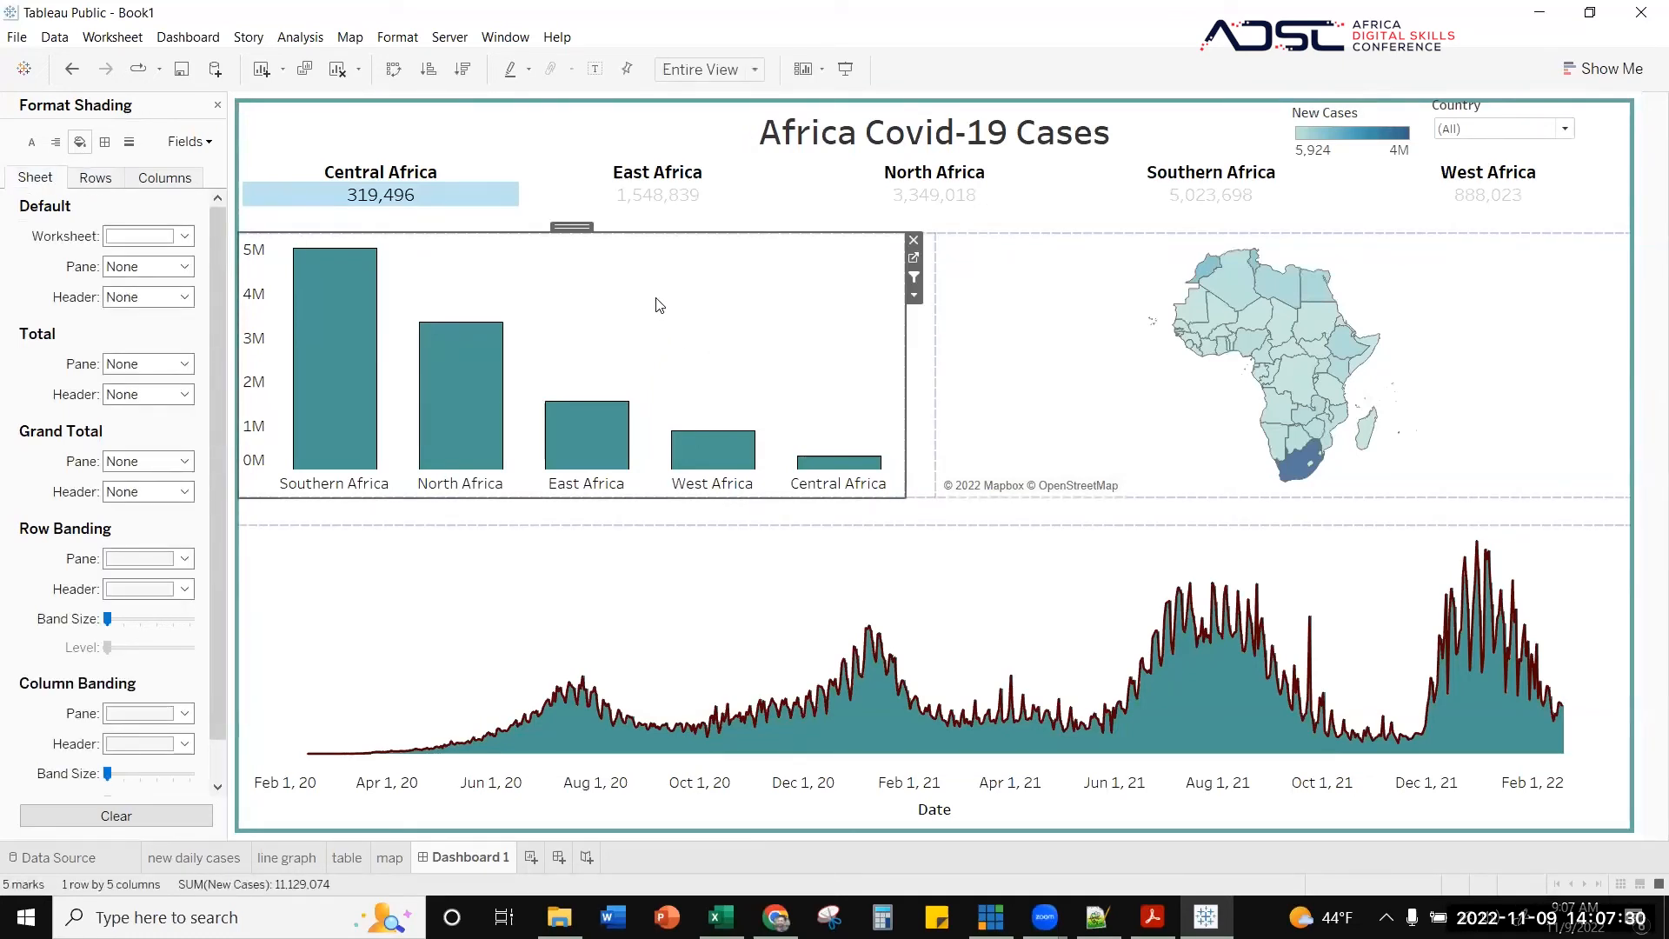
click(185, 235)
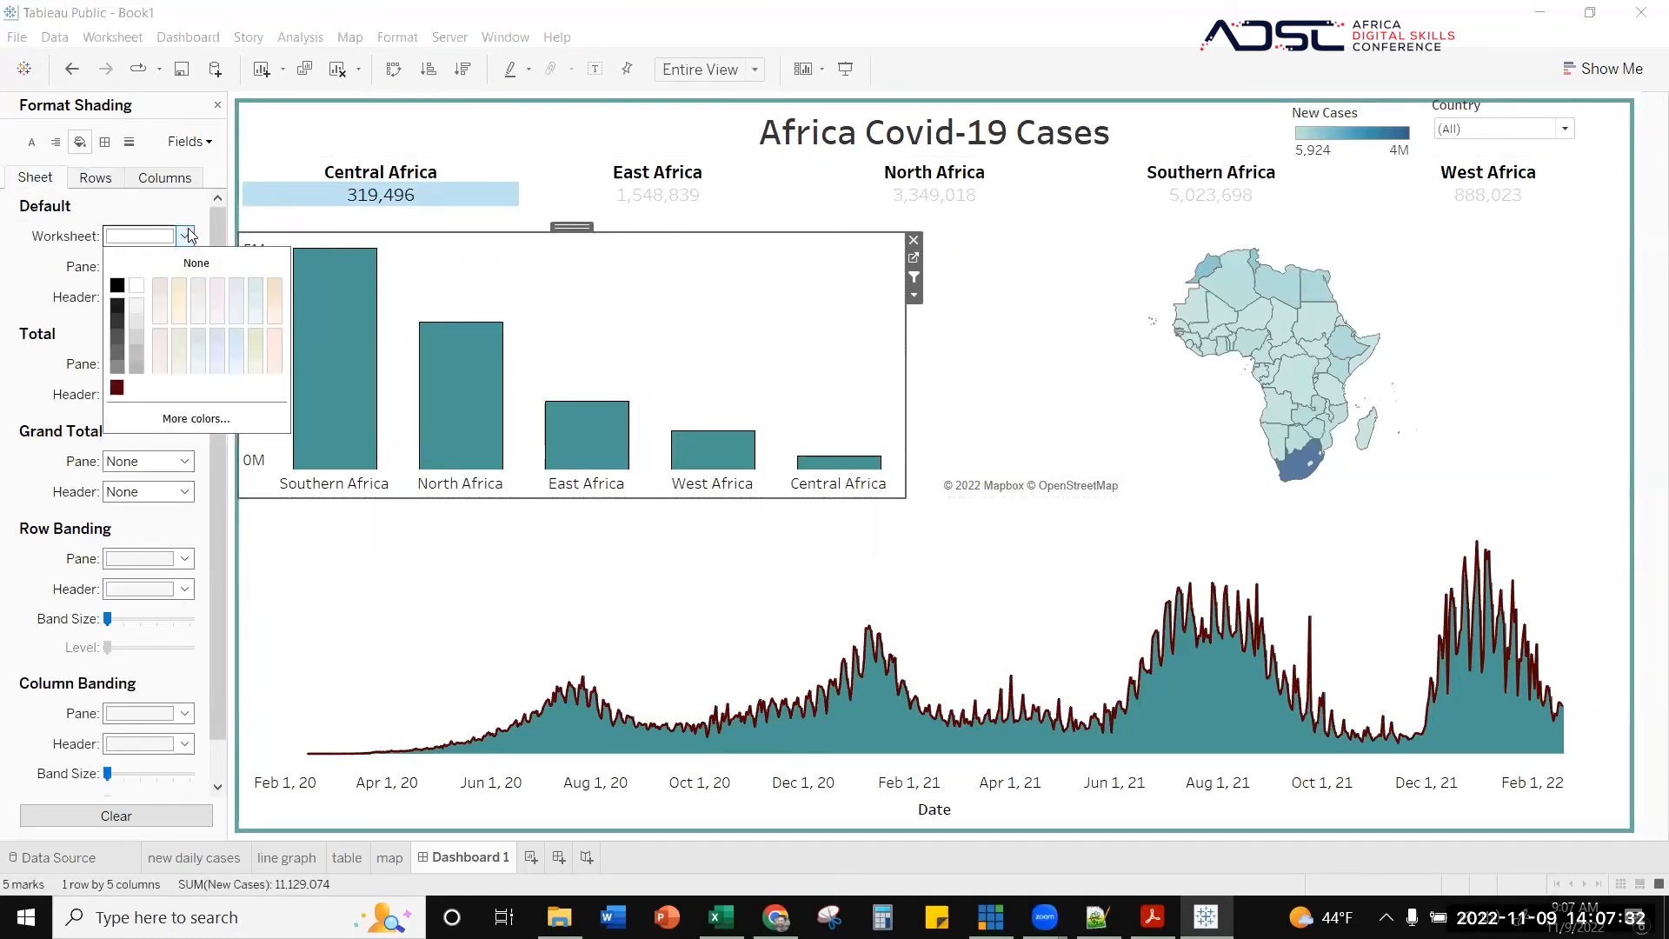
click(260, 282)
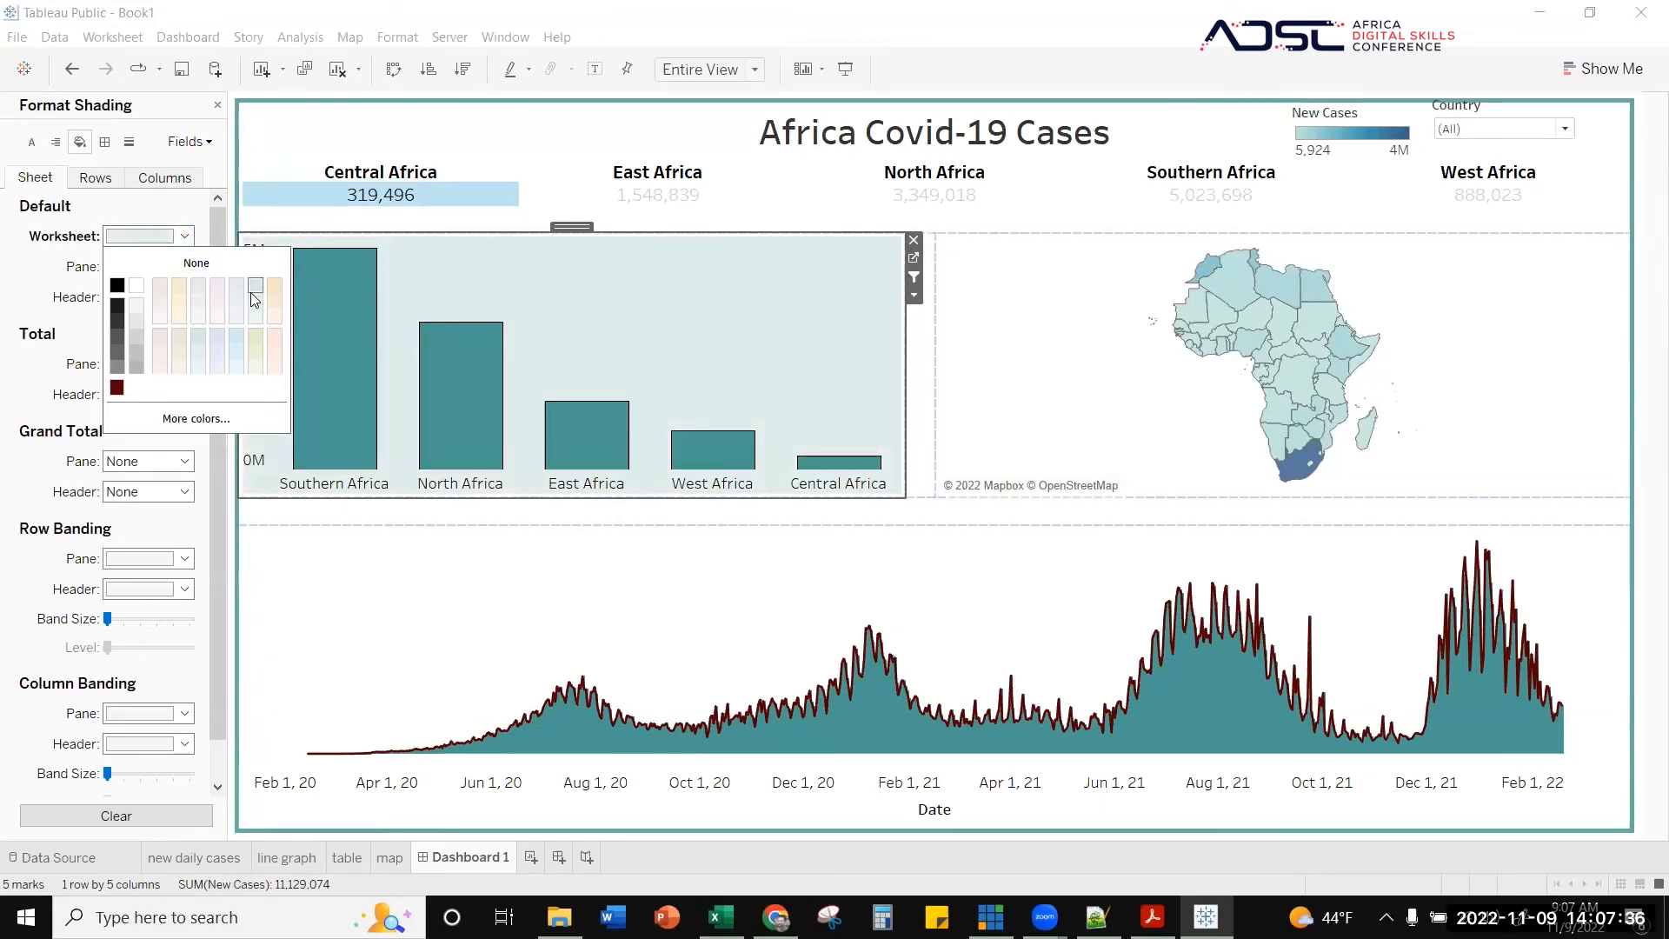
click(256, 316)
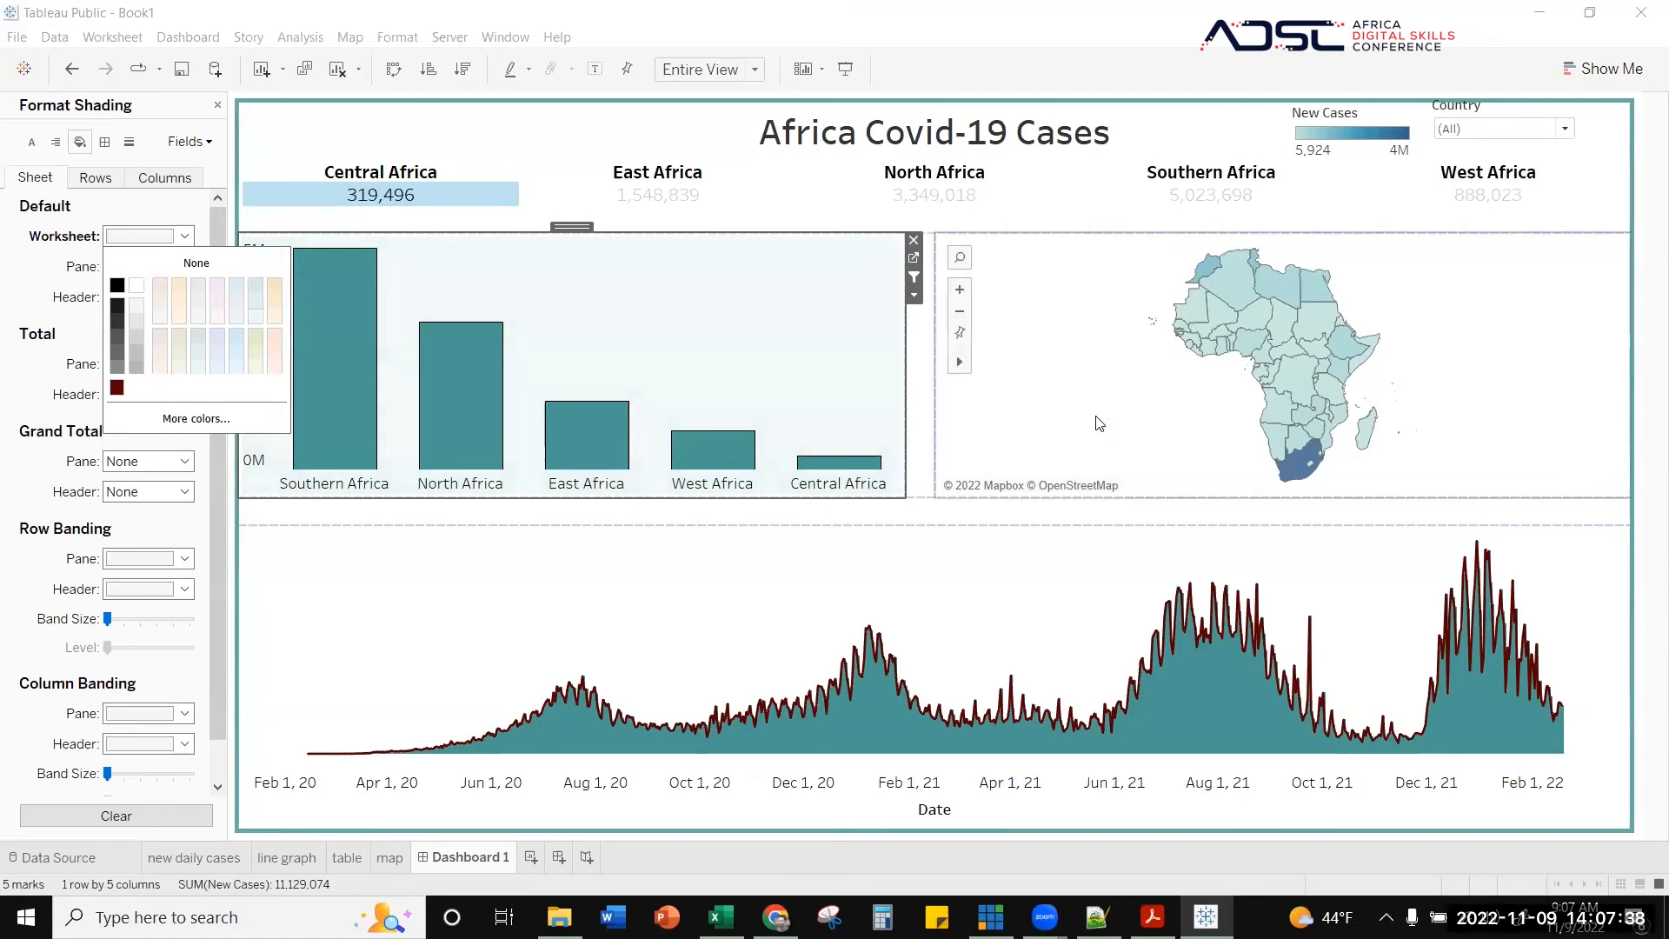
- Shade the worksheet background of the Africa map with the same very light teal as the regional bar chart
click(916, 383)
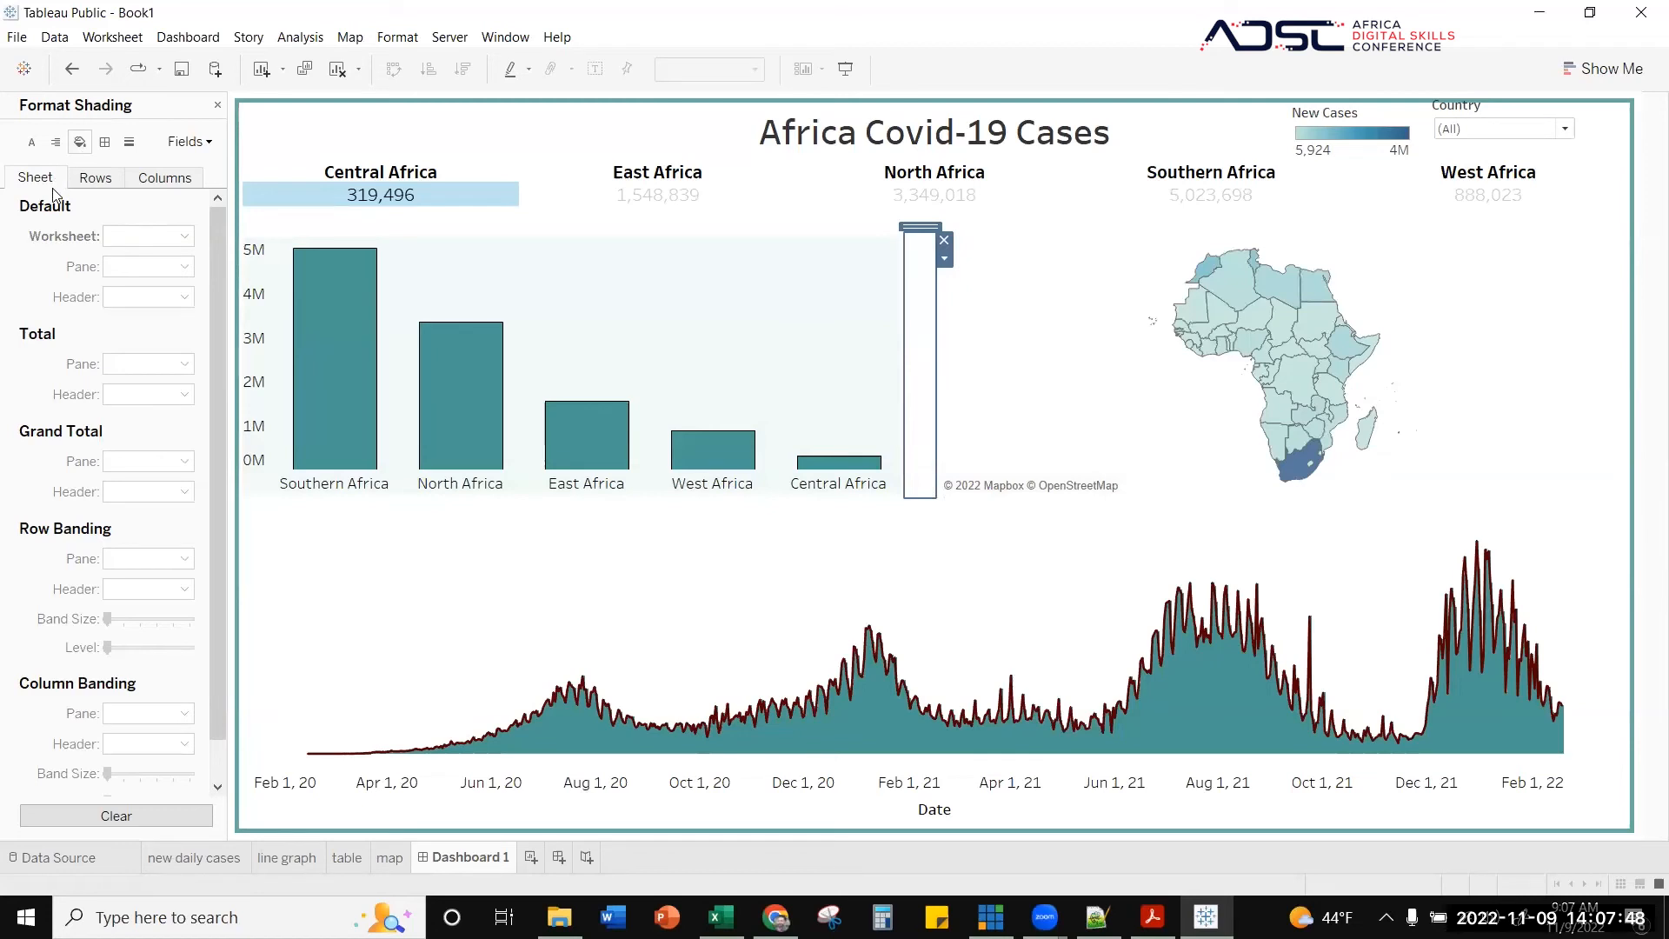
right_click(923, 356)
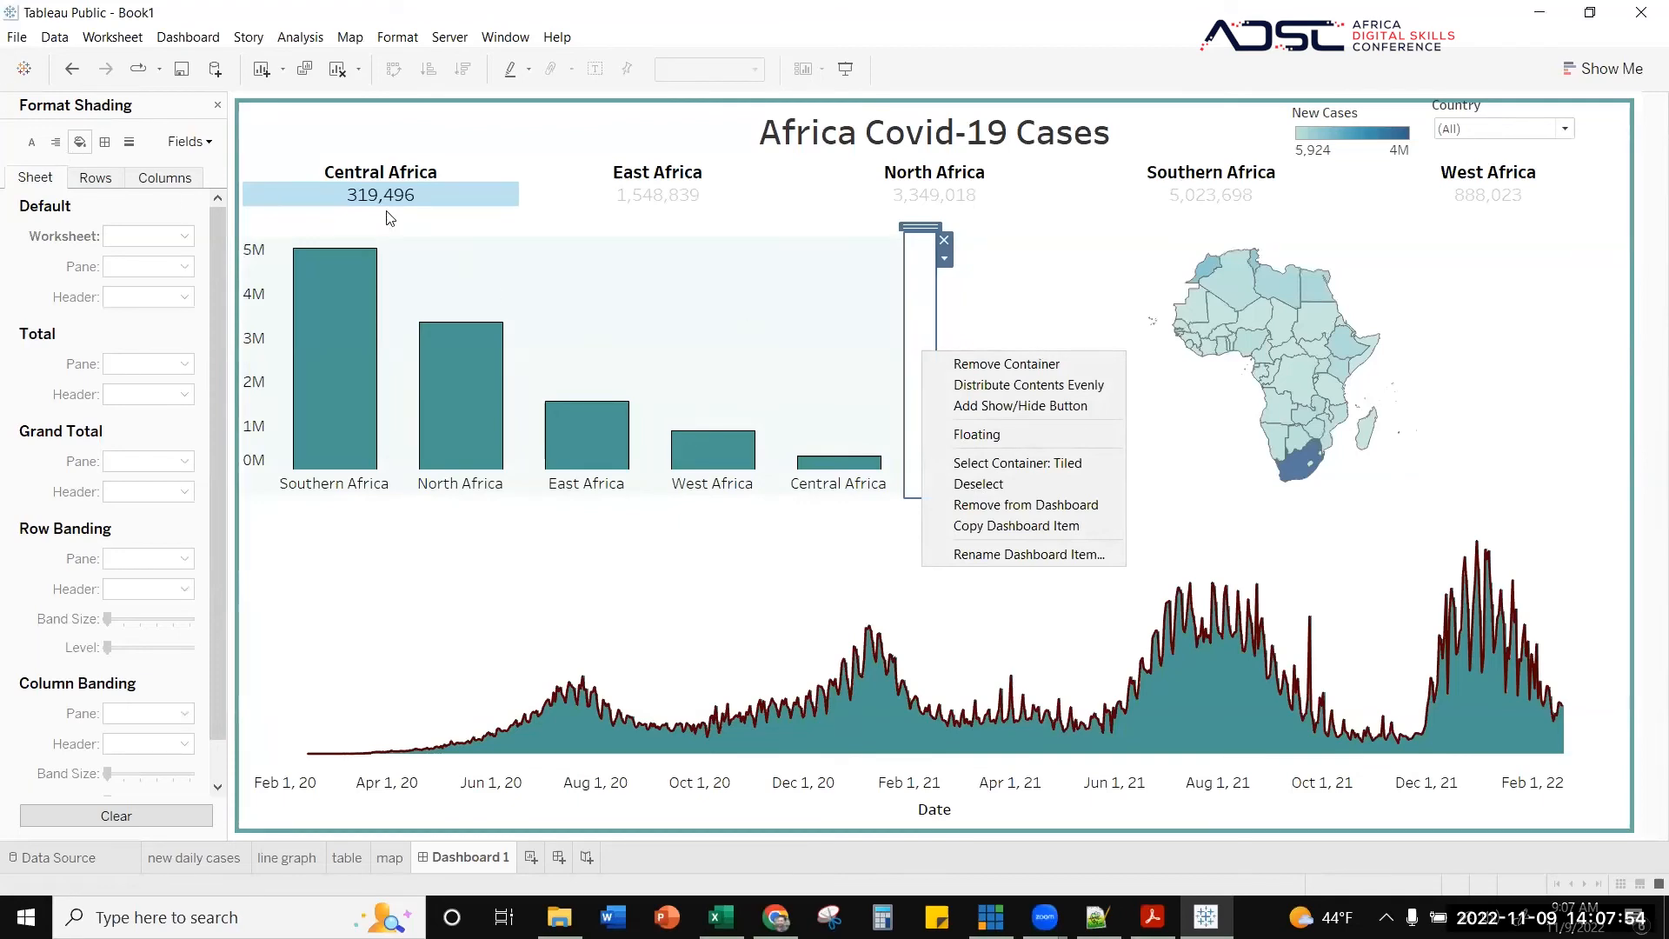
click(1230, 287)
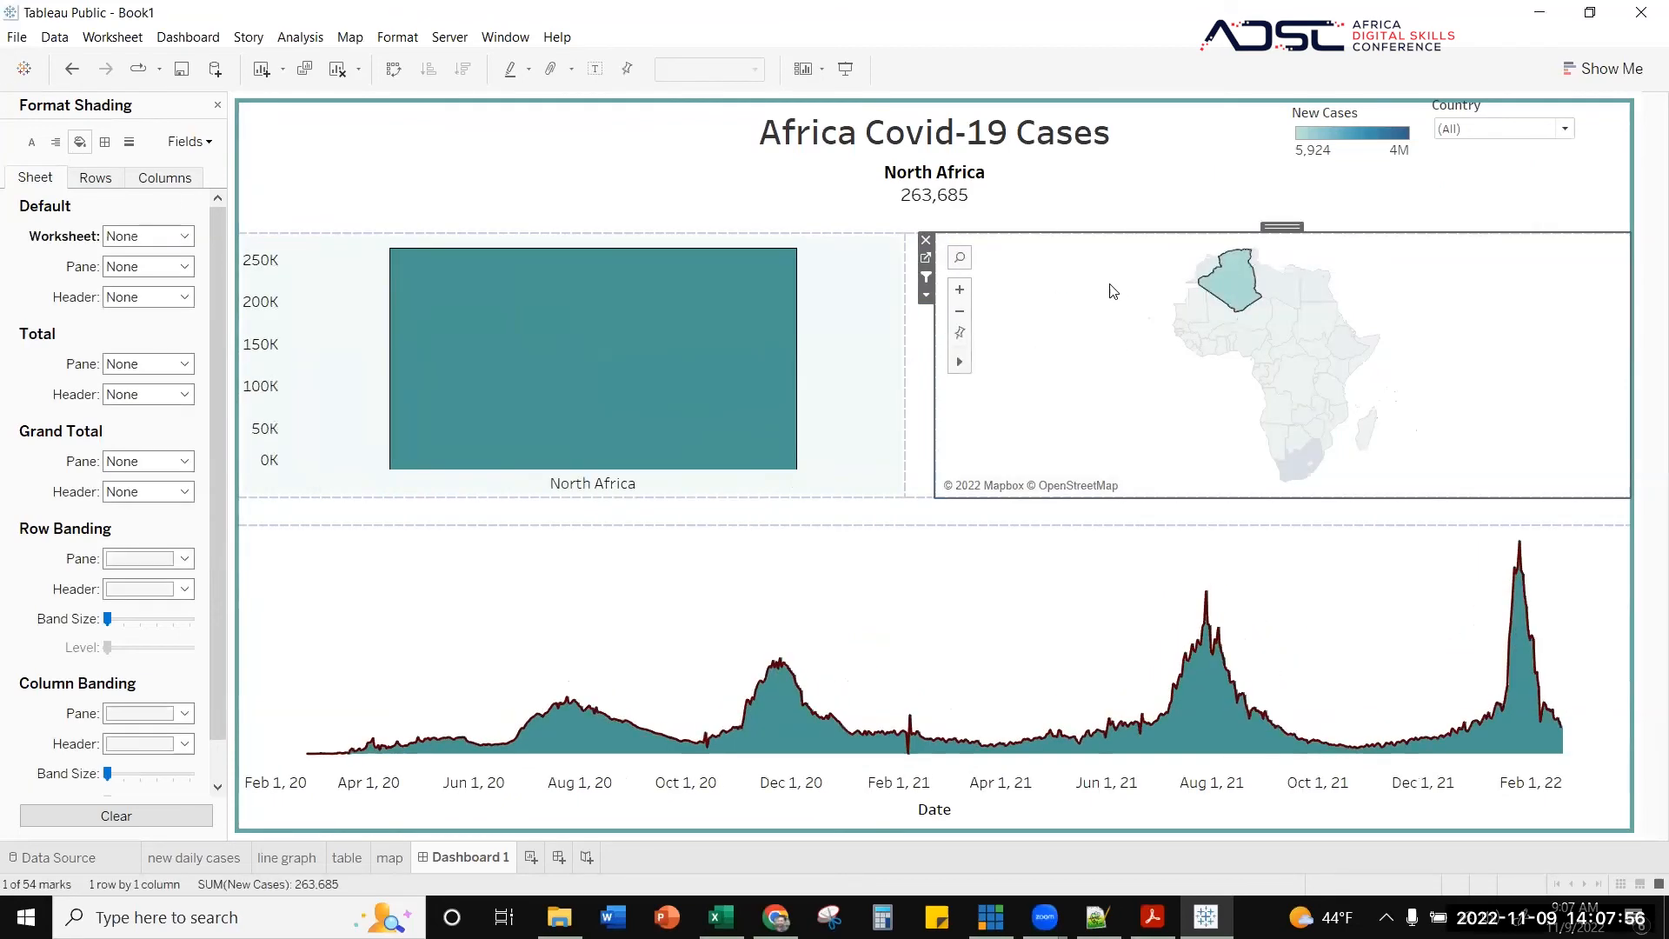
right_click(1114, 292)
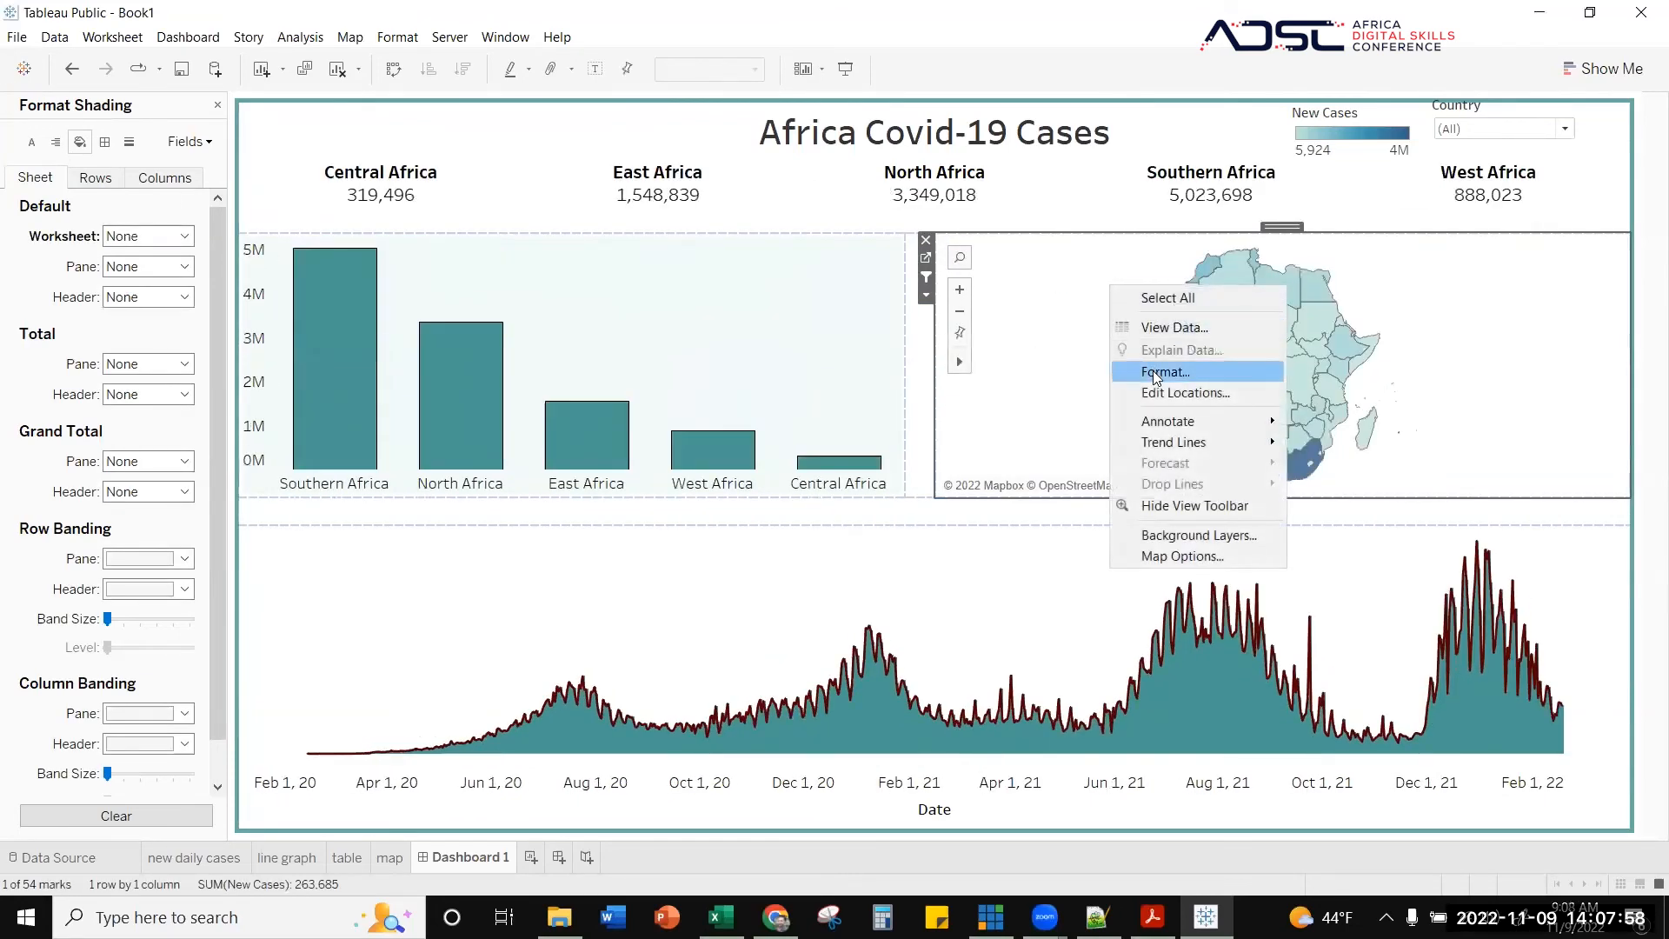
click(1148, 371)
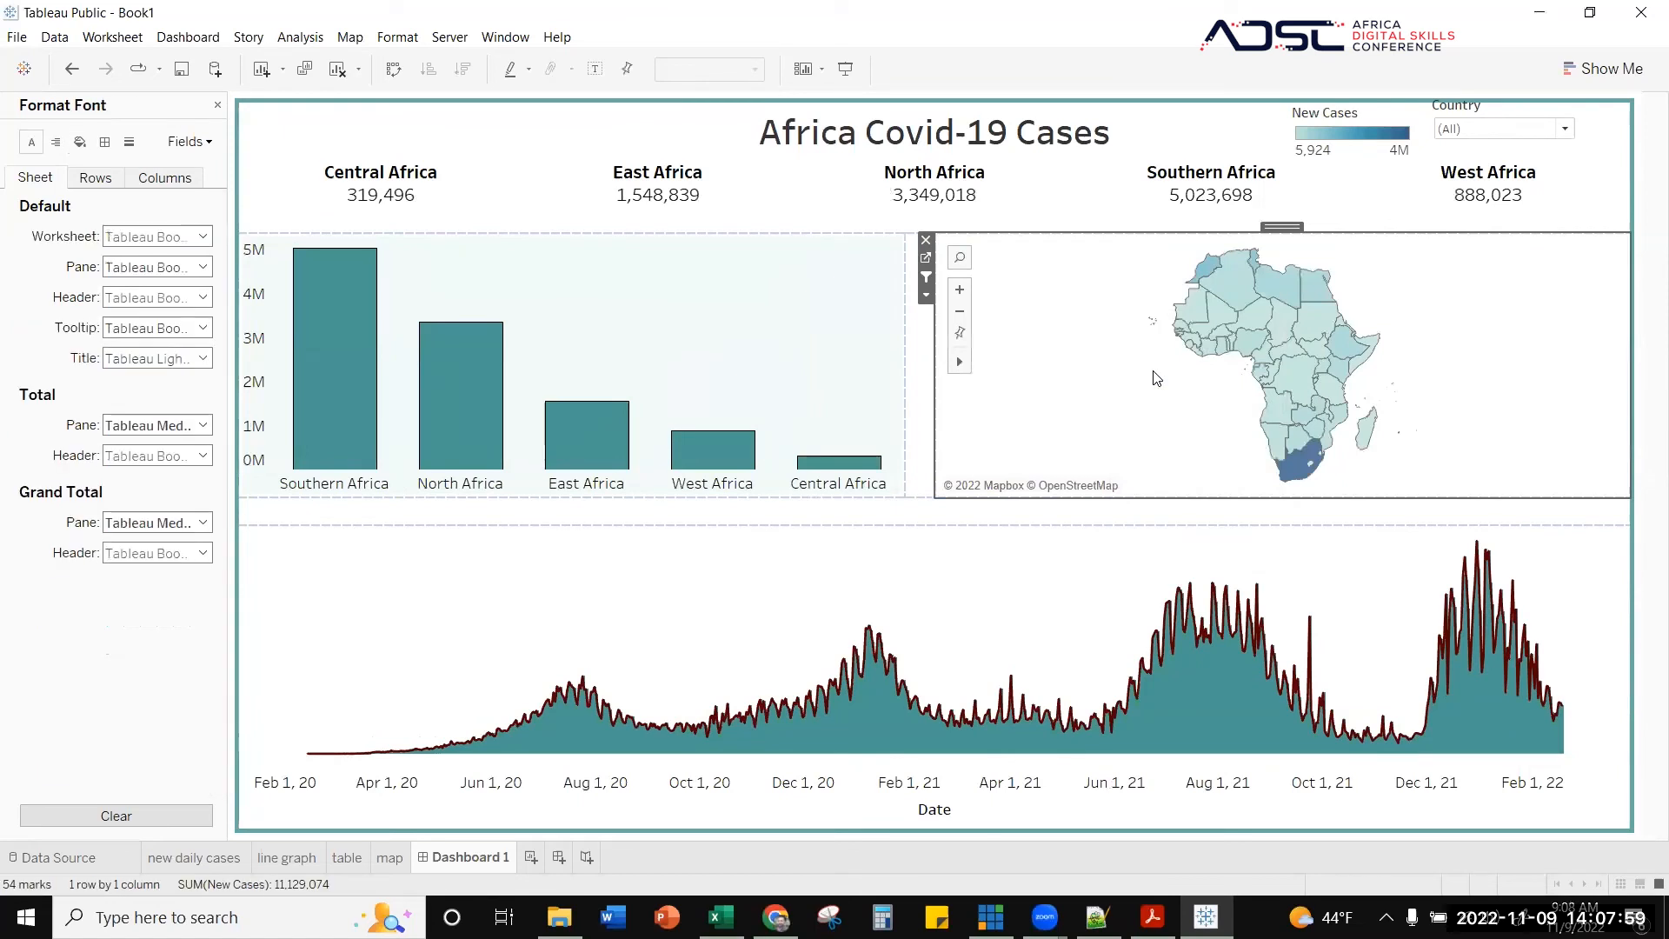
click(79, 142)
click(186, 237)
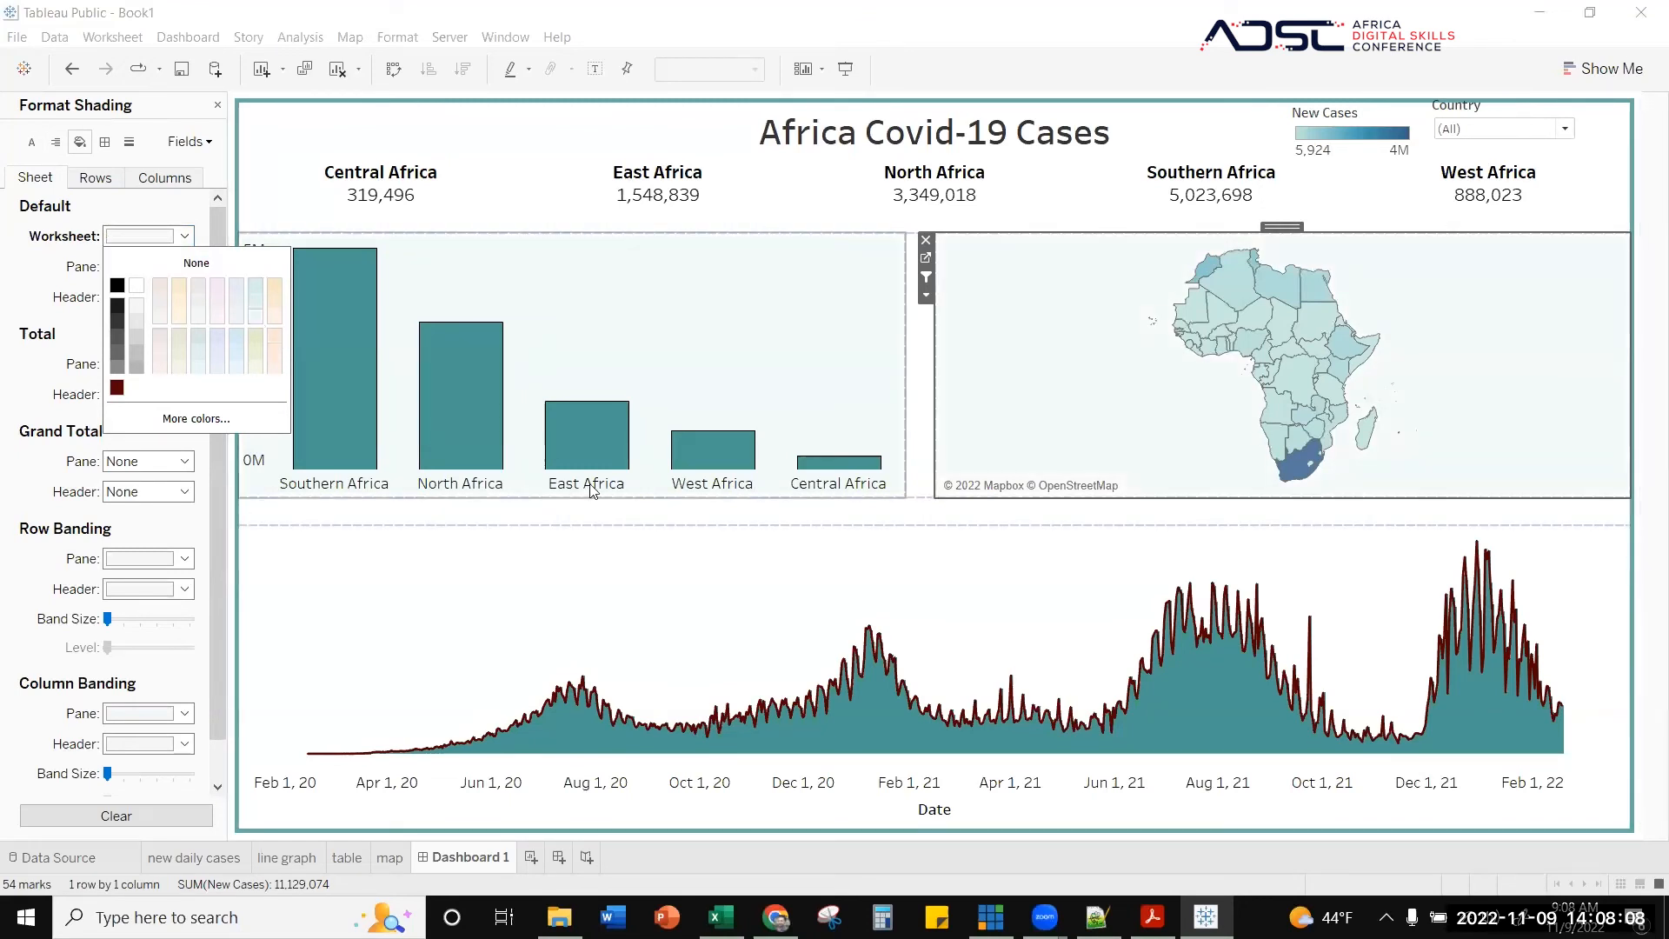
- Shade the worksheet background of the daily cases line graph with the matching very light teal
click(652, 550)
right_click(651, 550)
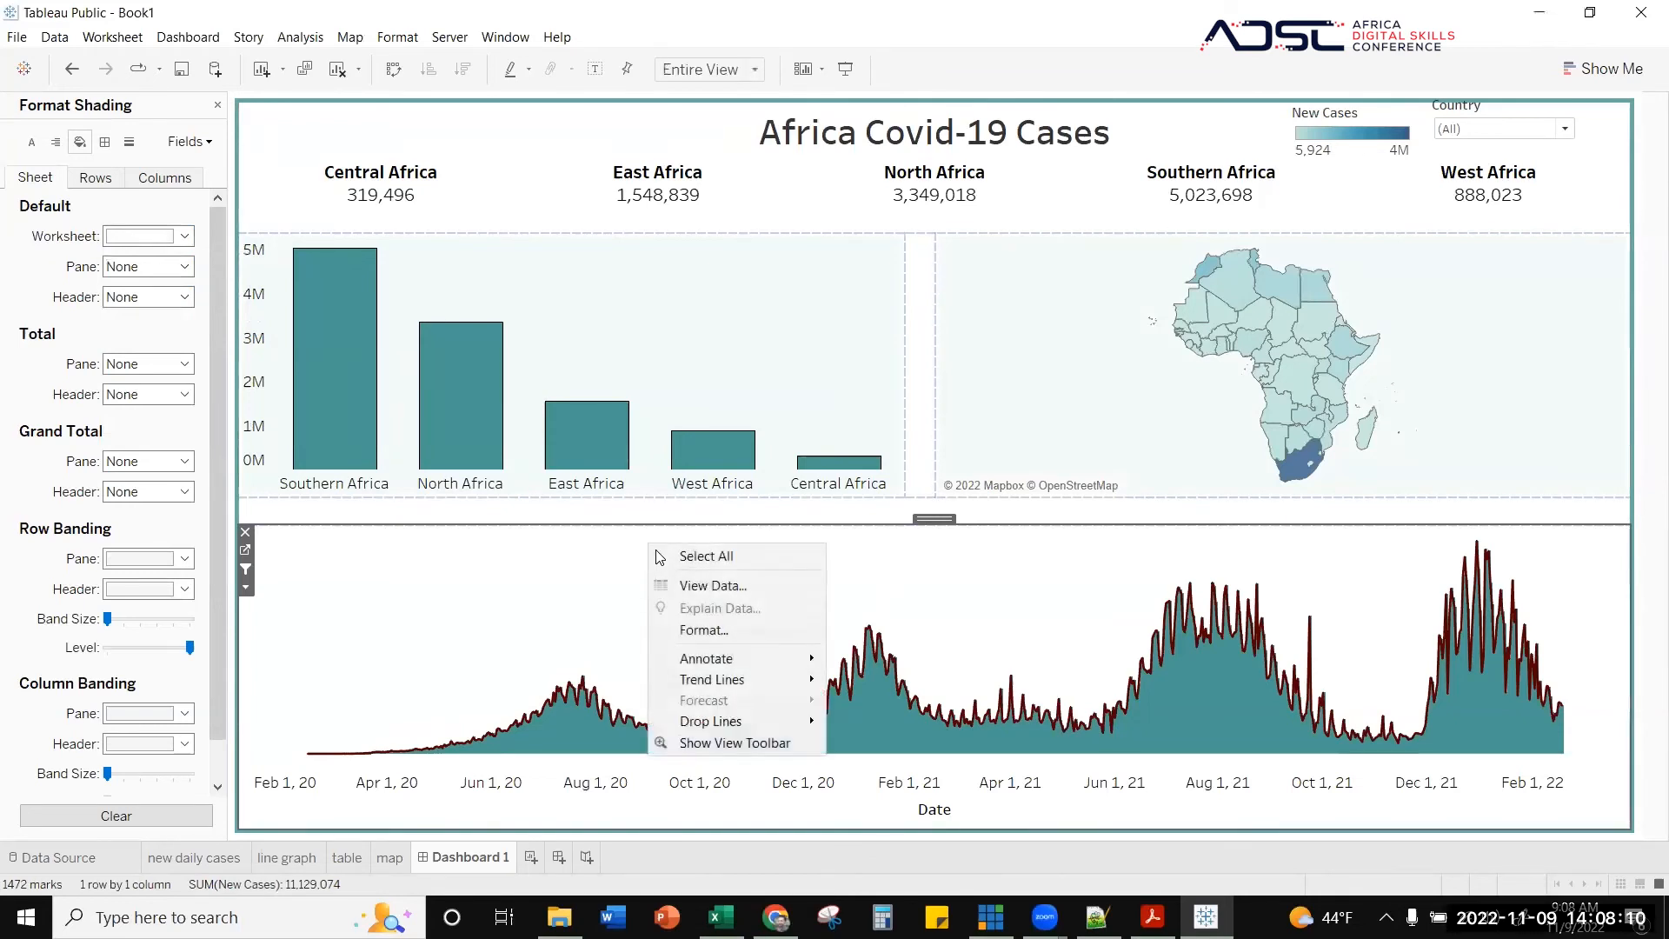
click(702, 630)
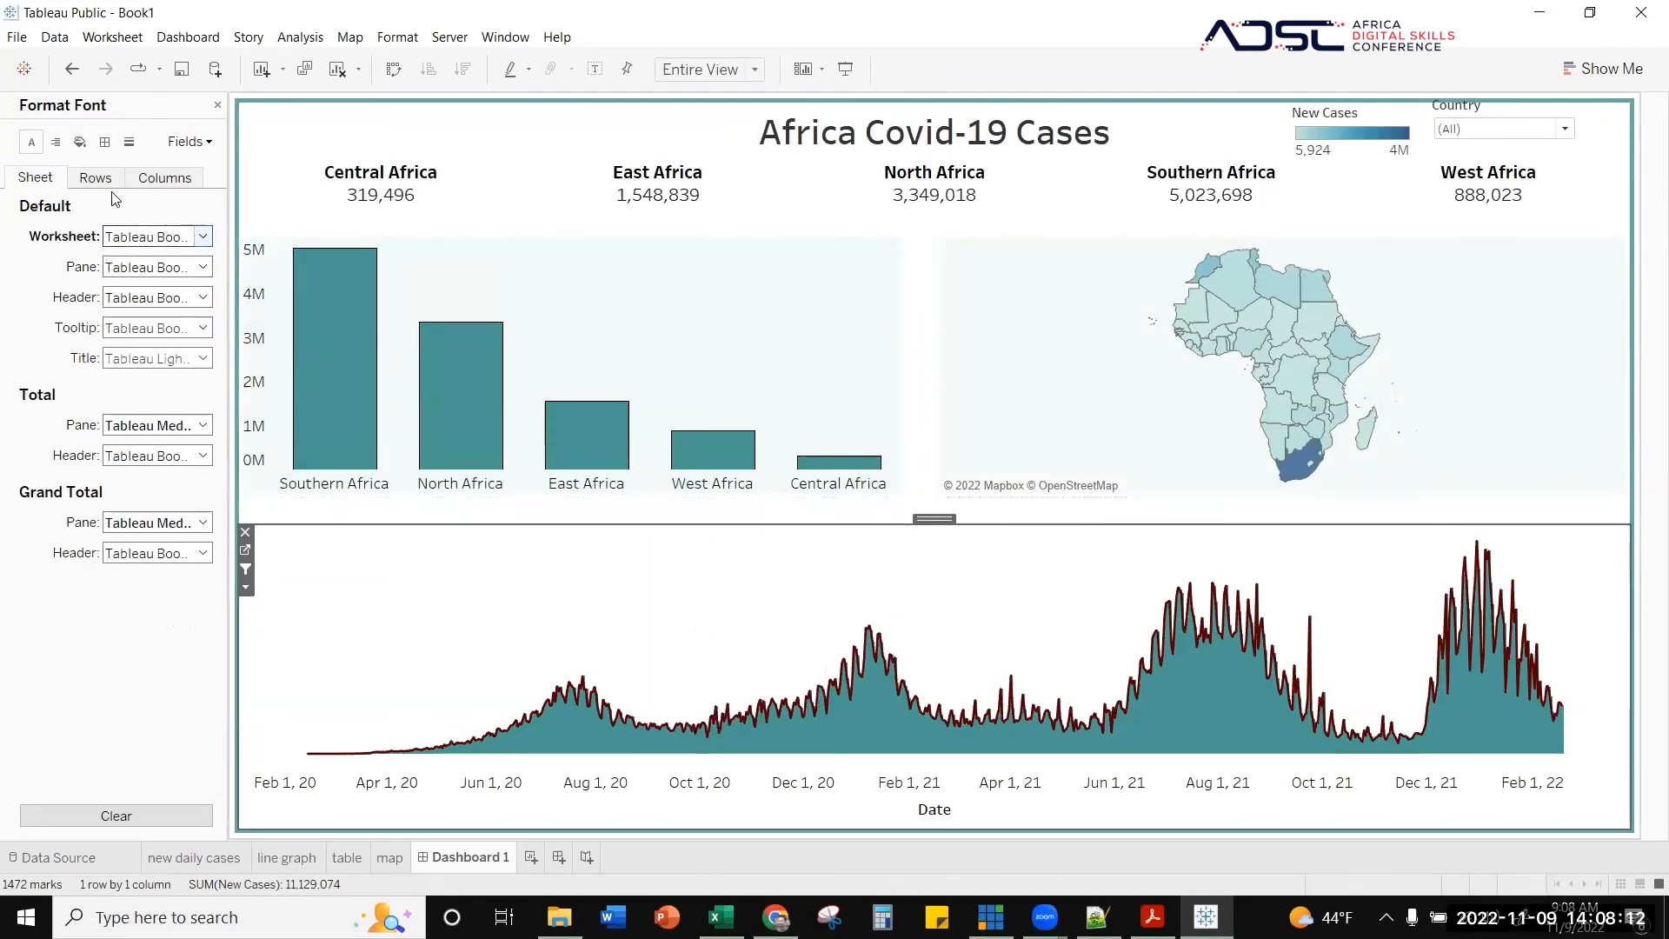
click(80, 142)
click(186, 237)
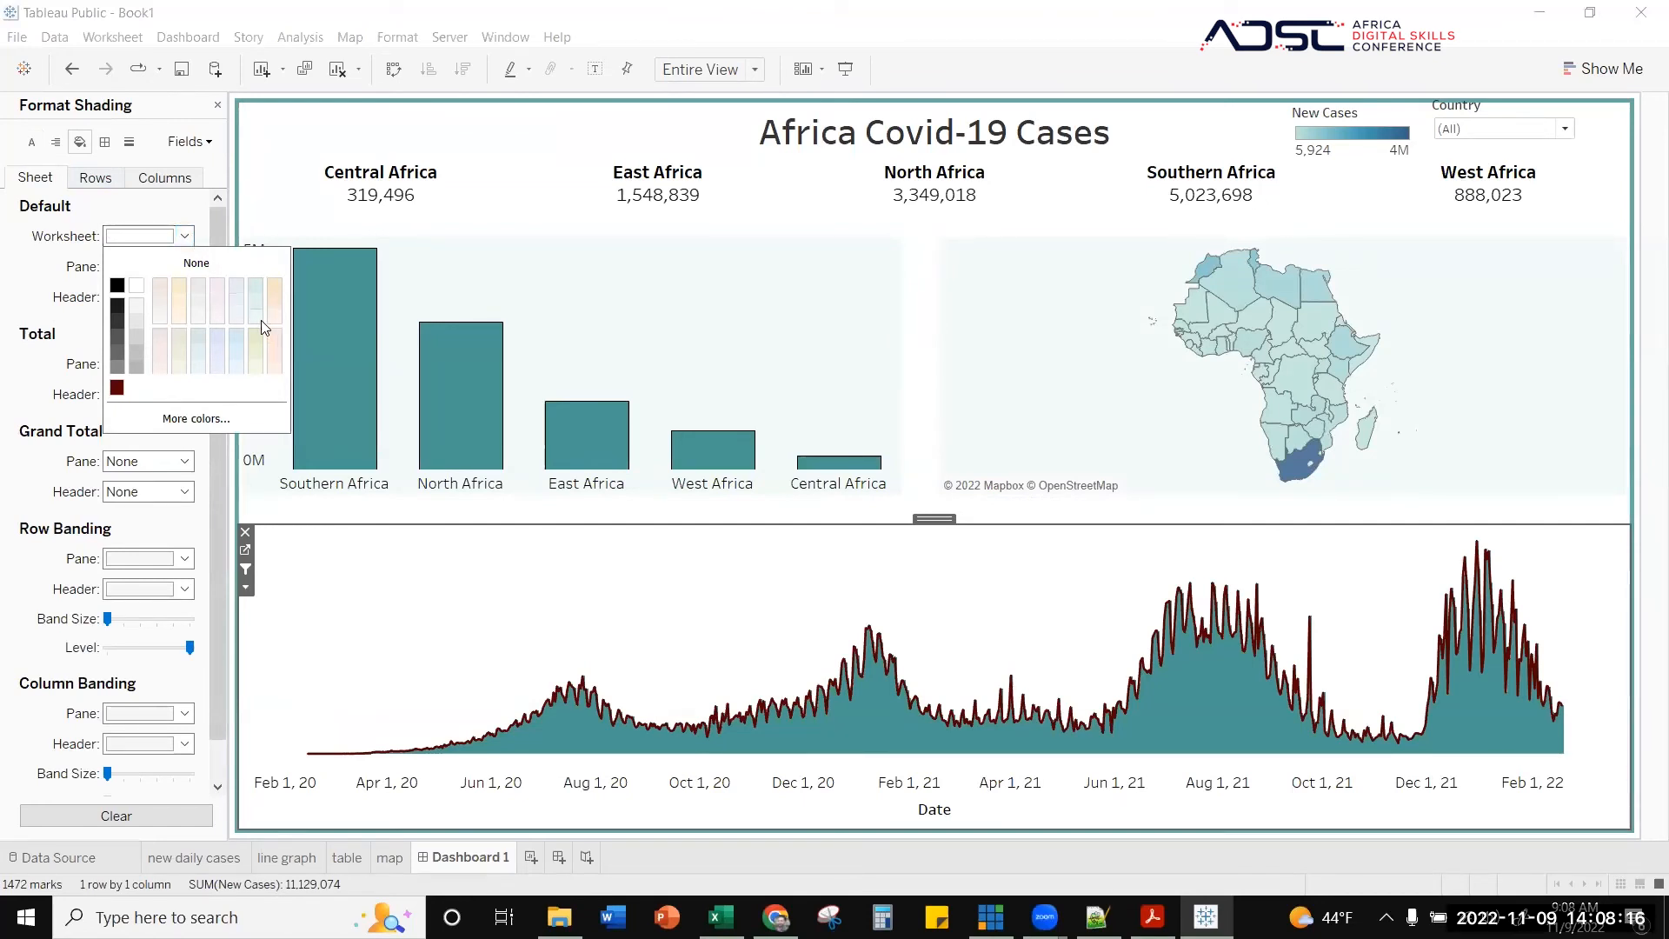
right_click(551, 522)
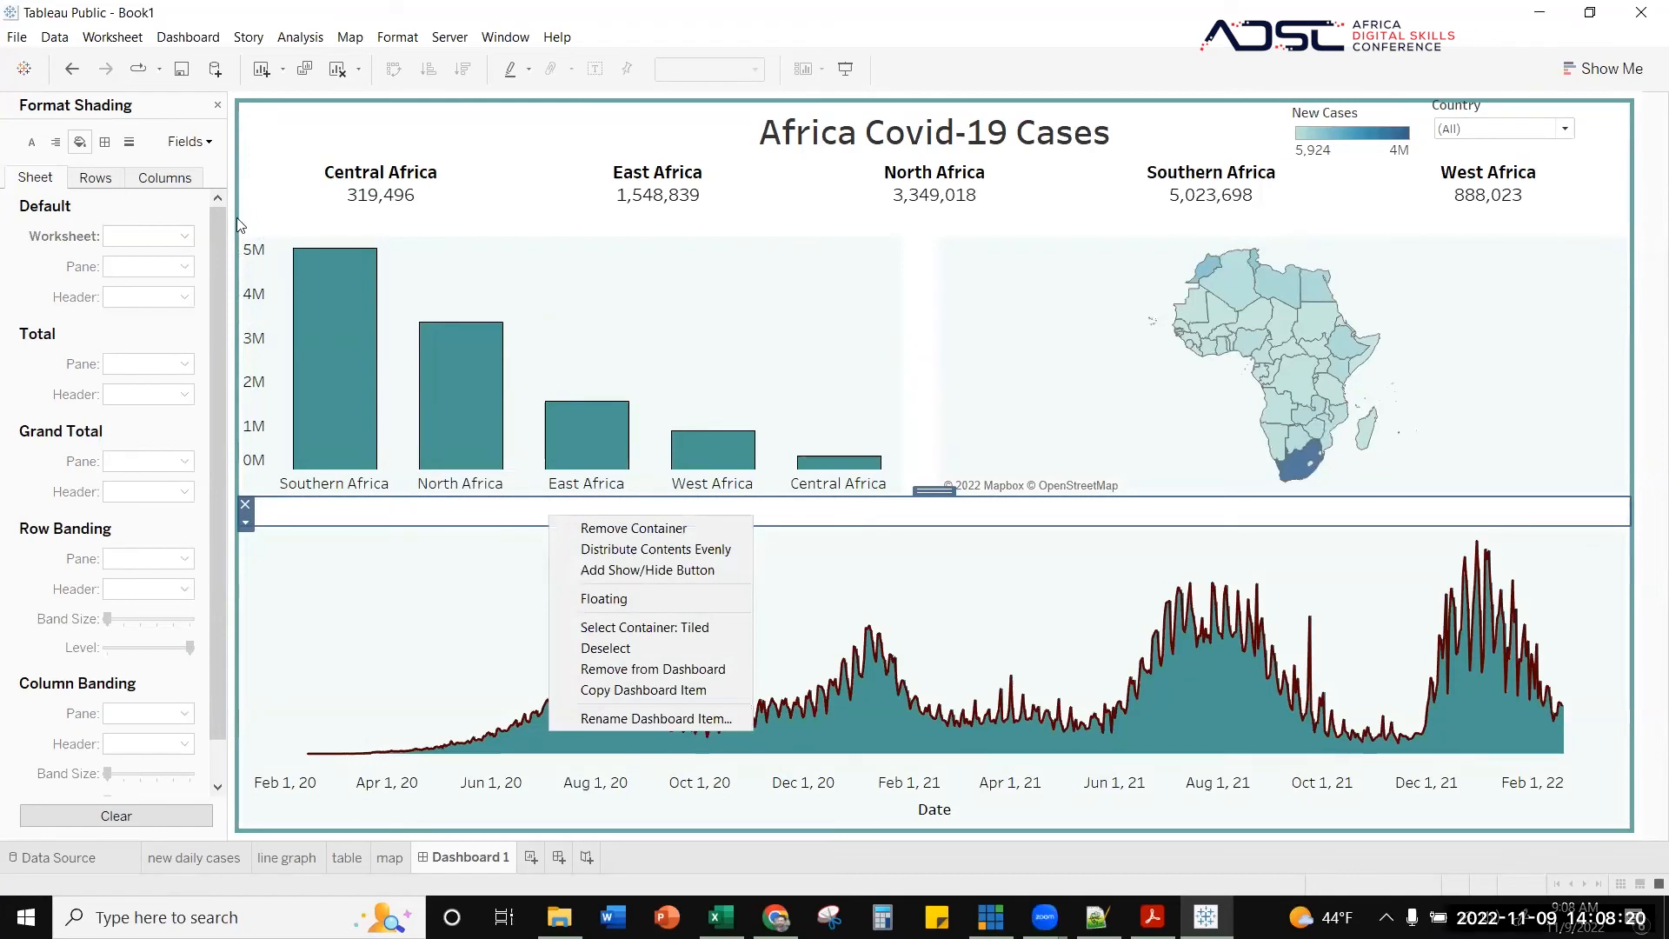
click(160, 221)
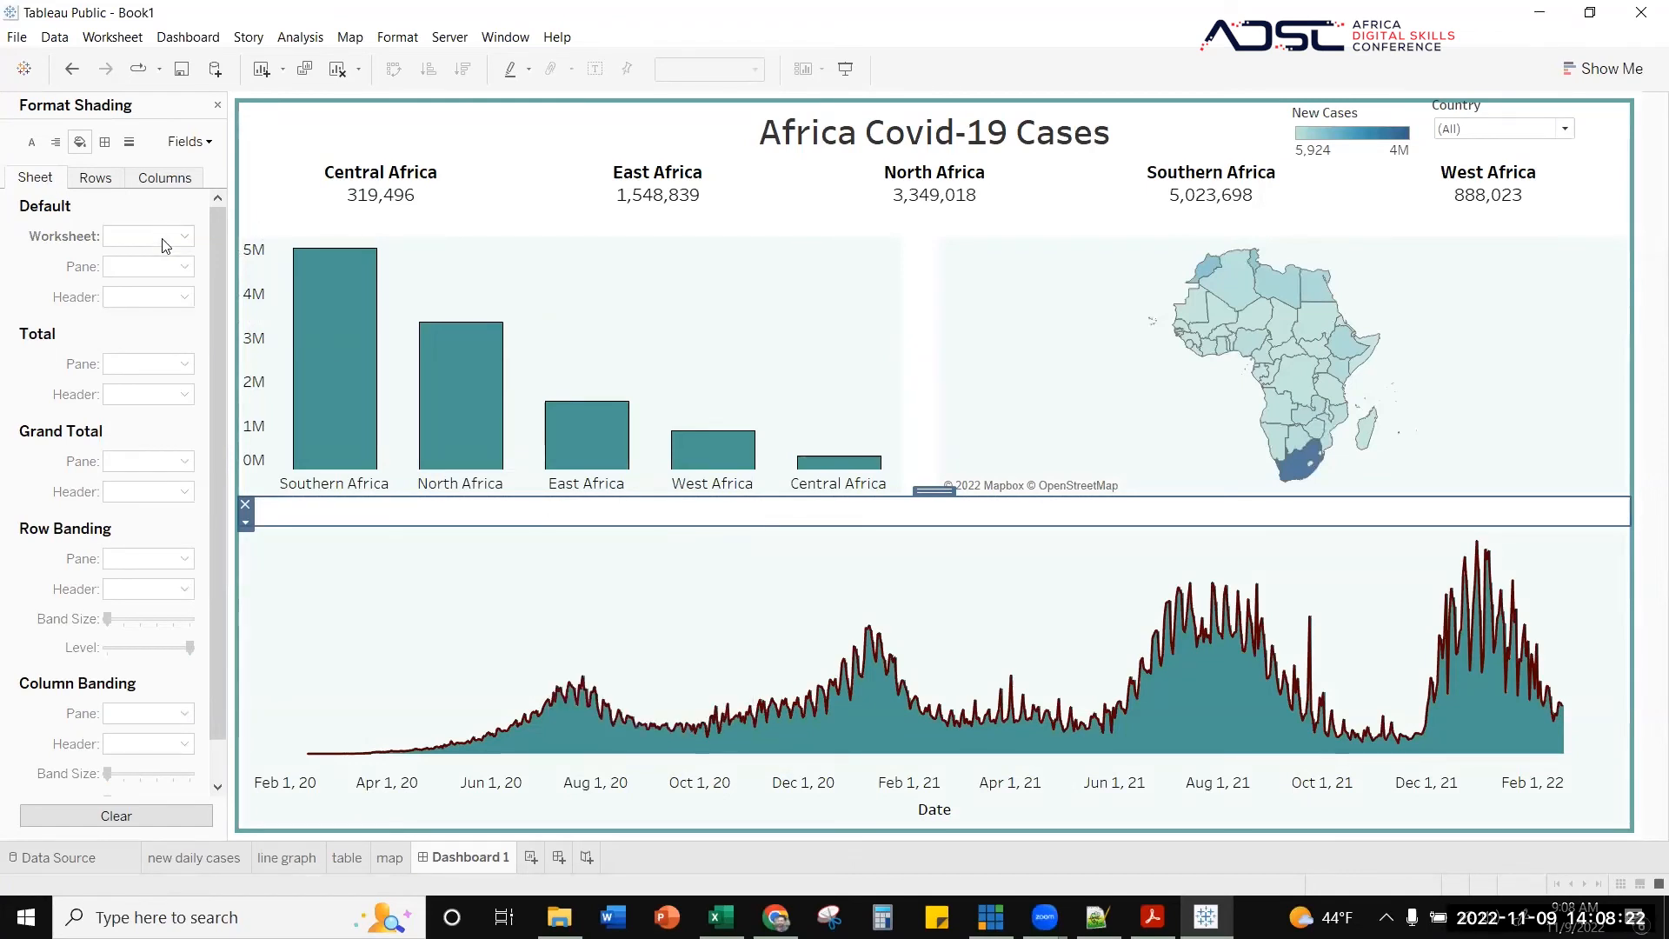
right_click(402, 519)
key(Escape)
- Close the shading options and set the dashboard title's layout background to the very light teal
click(217, 105)
click(390, 135)
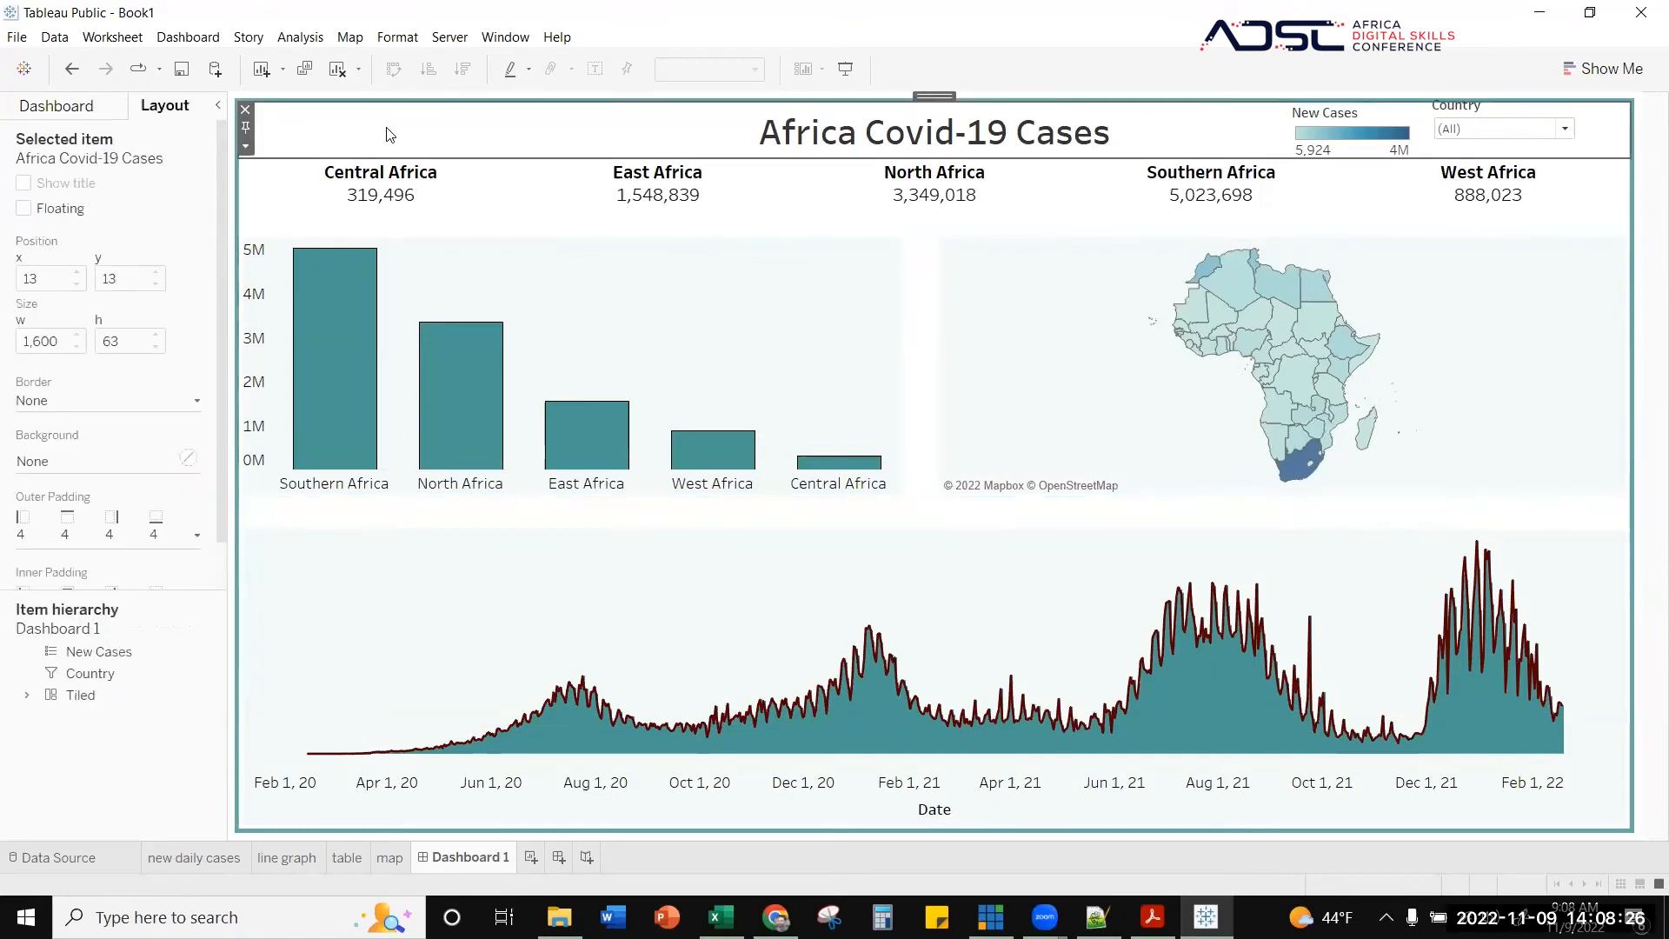
right_click(387, 127)
click(308, 127)
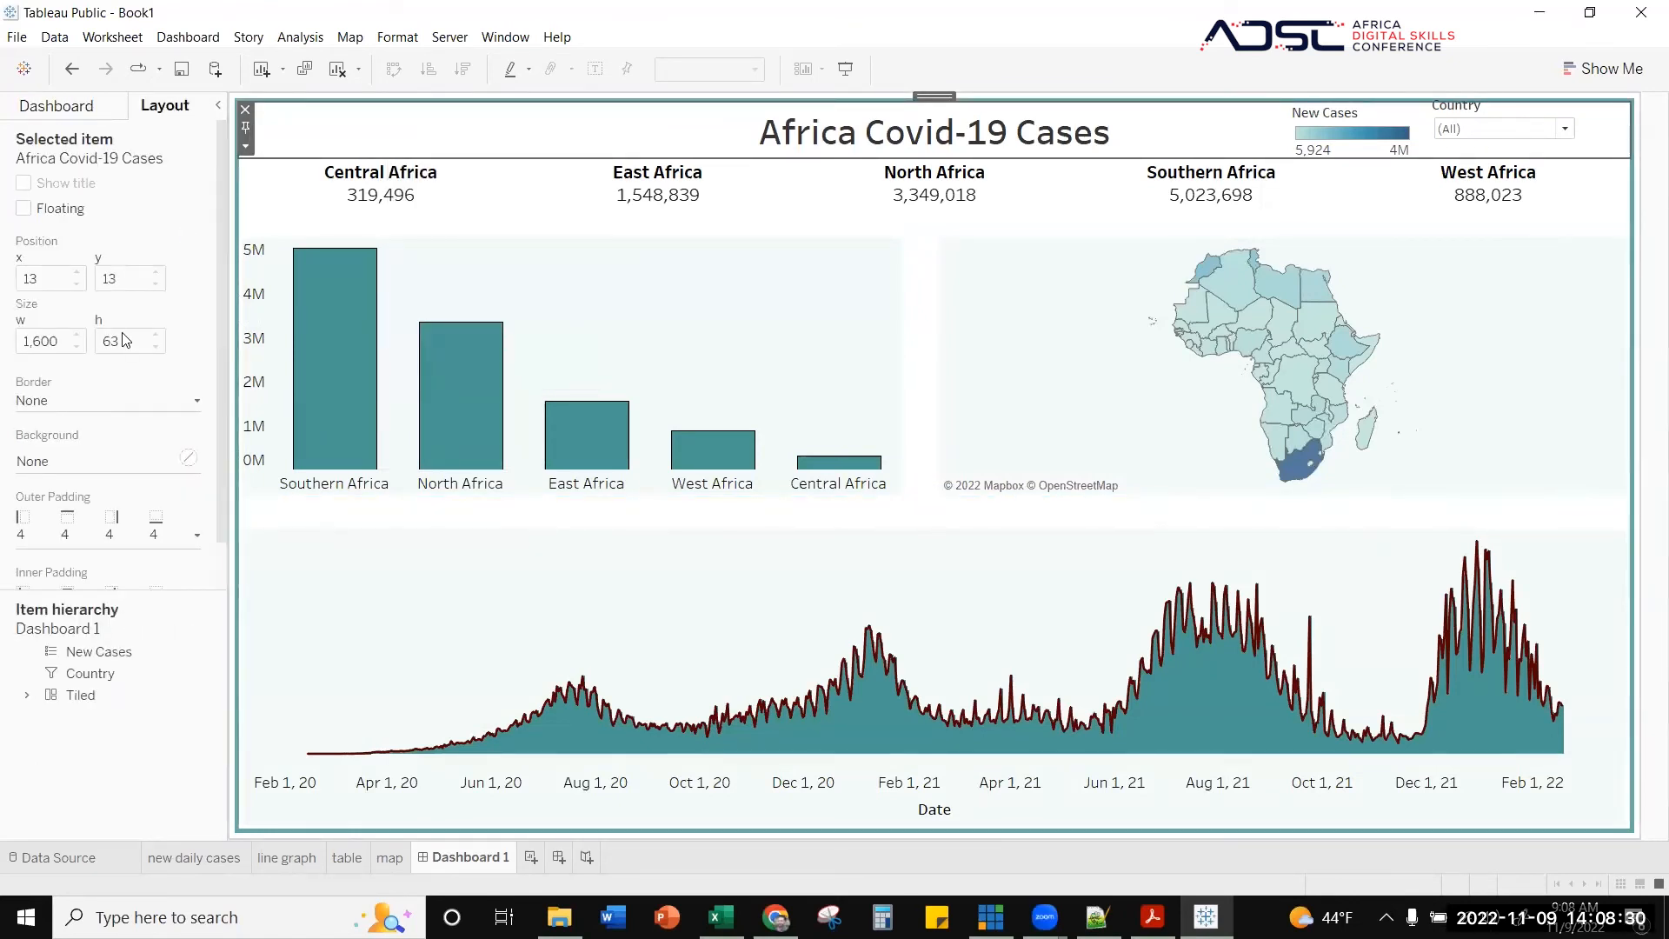
click(191, 458)
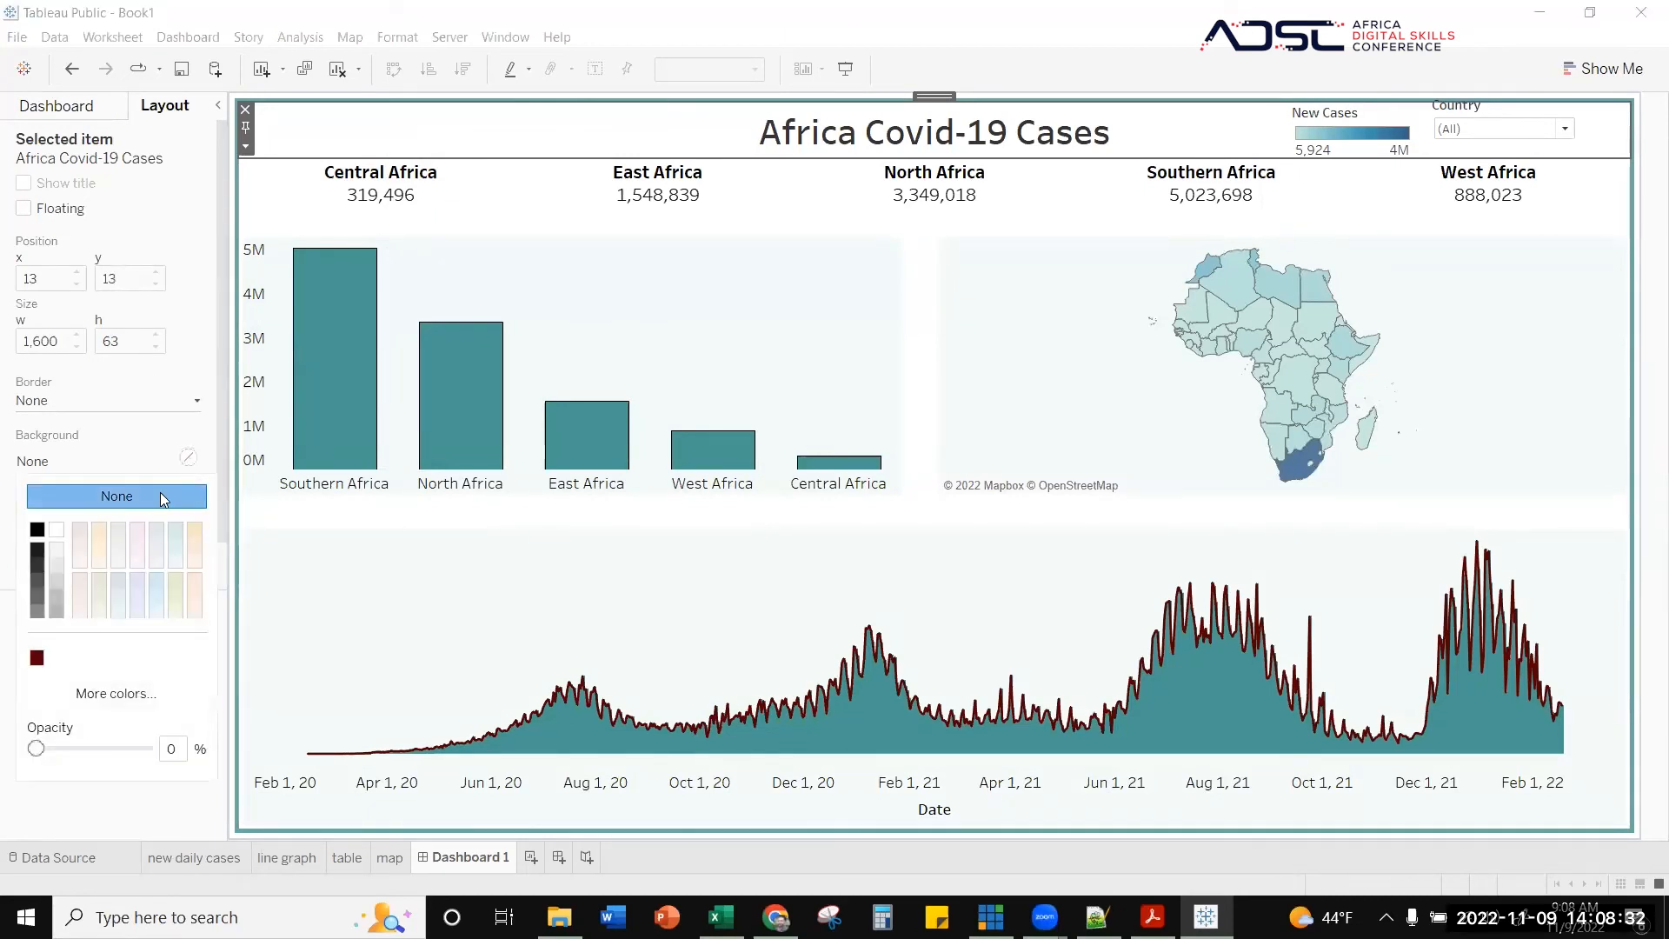
click(492, 181)
- Set the background of the empty vertical container above the line graph to the very light teal
click(595, 522)
right_click(595, 522)
click(595, 522)
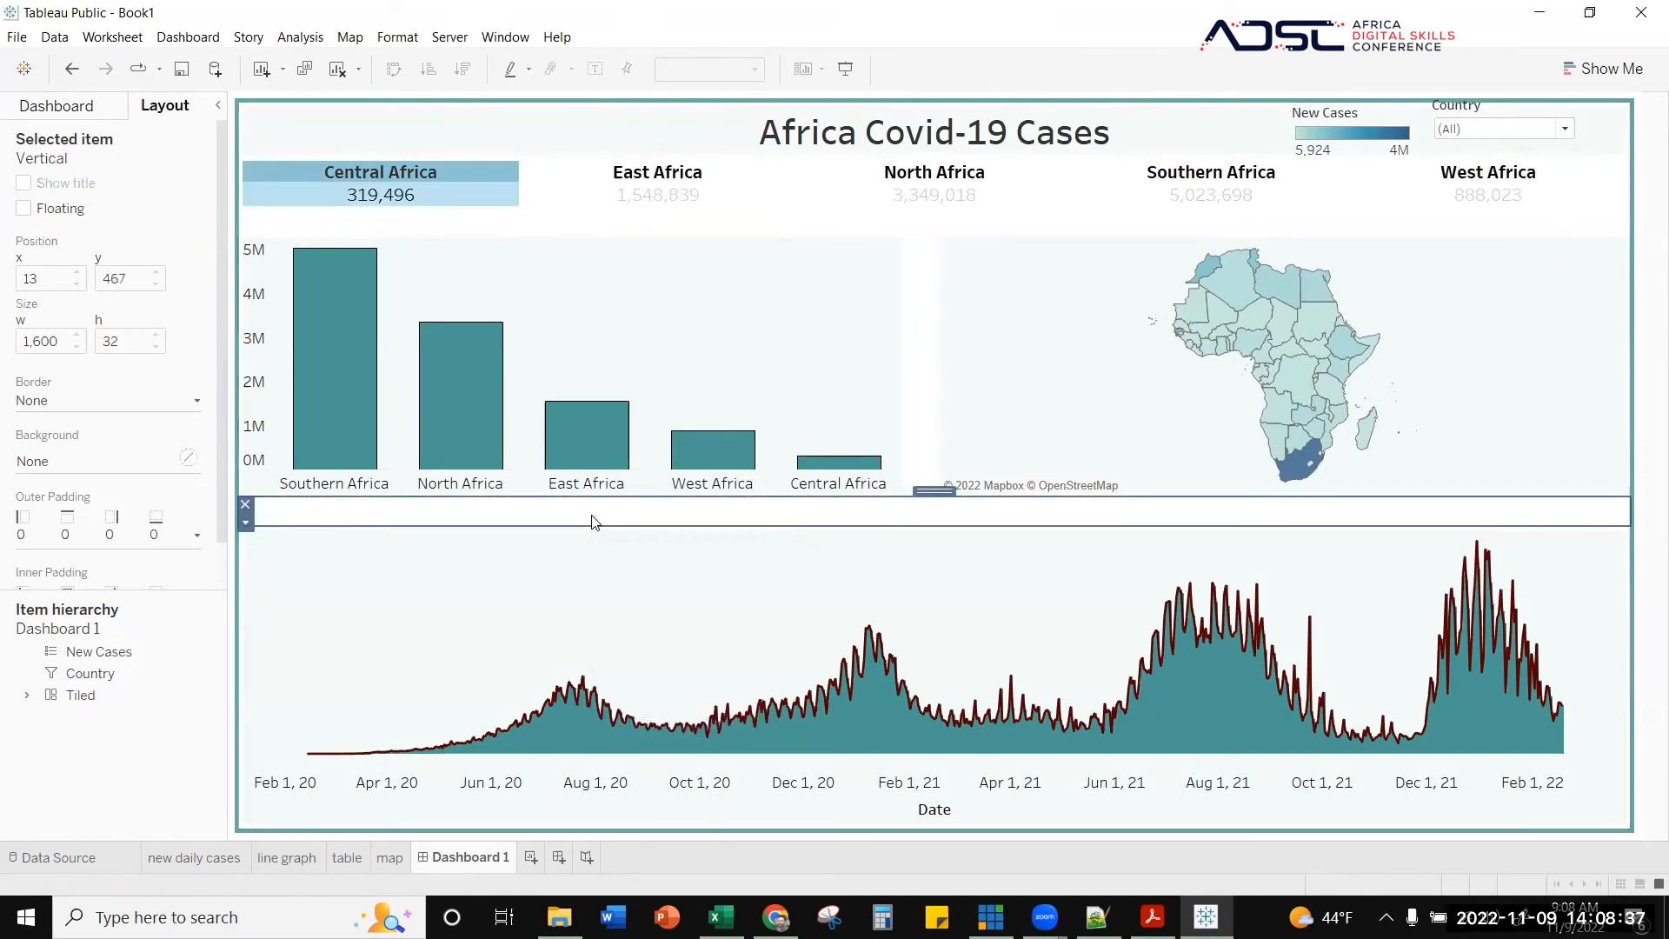
click(187, 458)
click(177, 561)
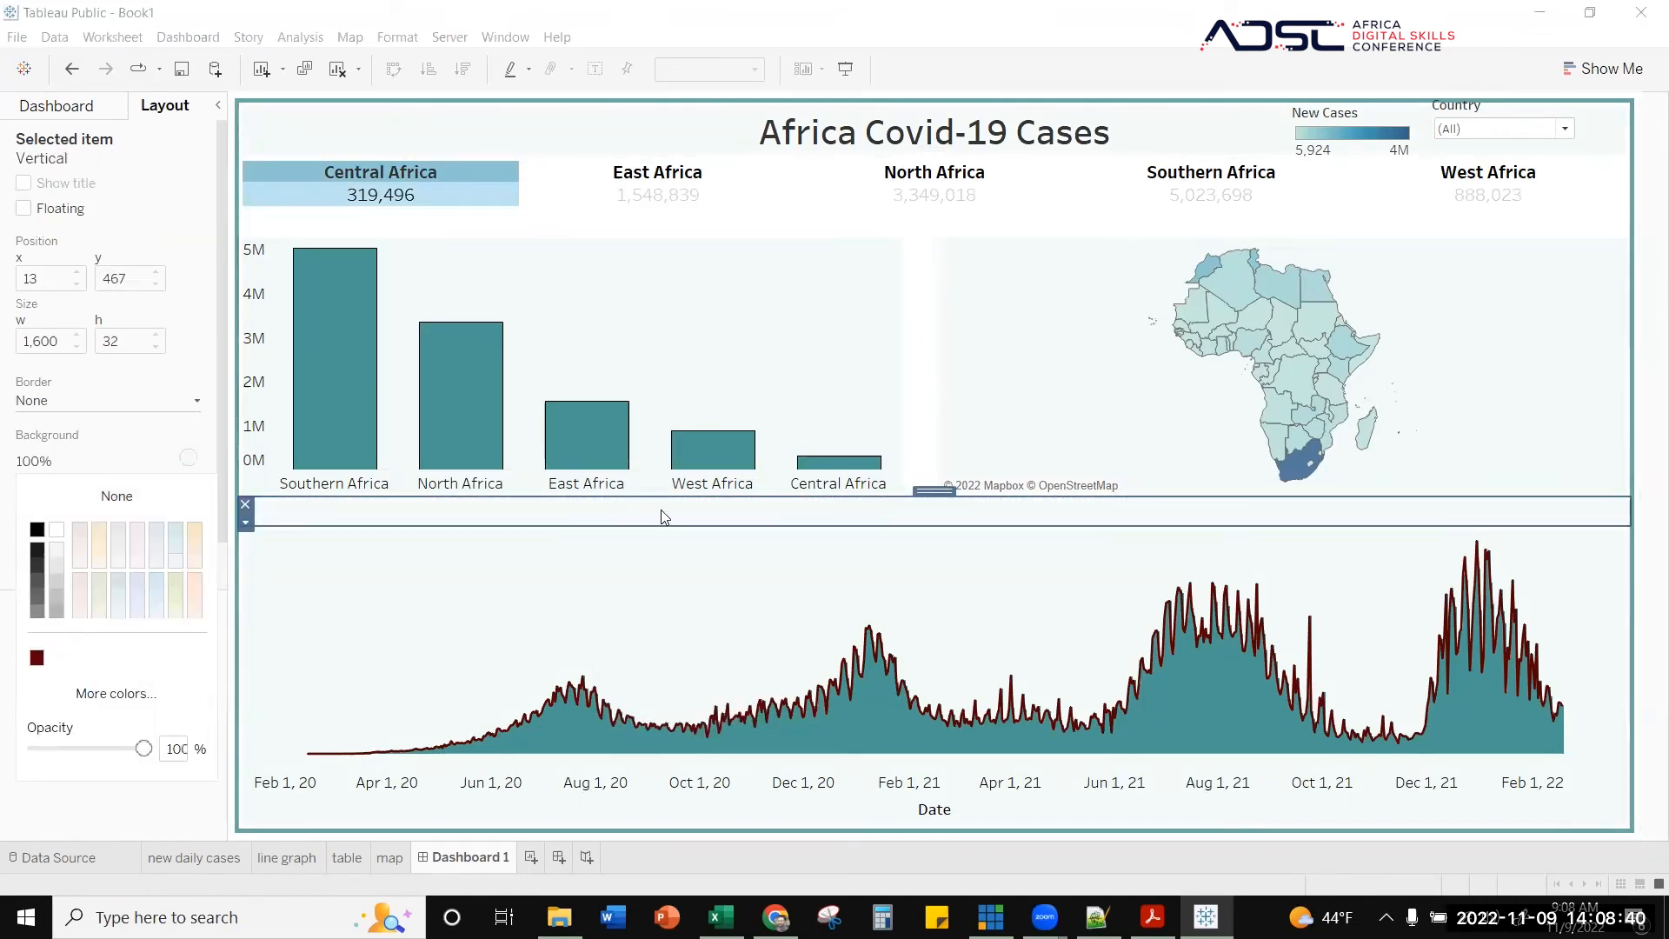
- Give the empty horizontal container between the bar chart and the map a very light teal background
right_click(932, 345)
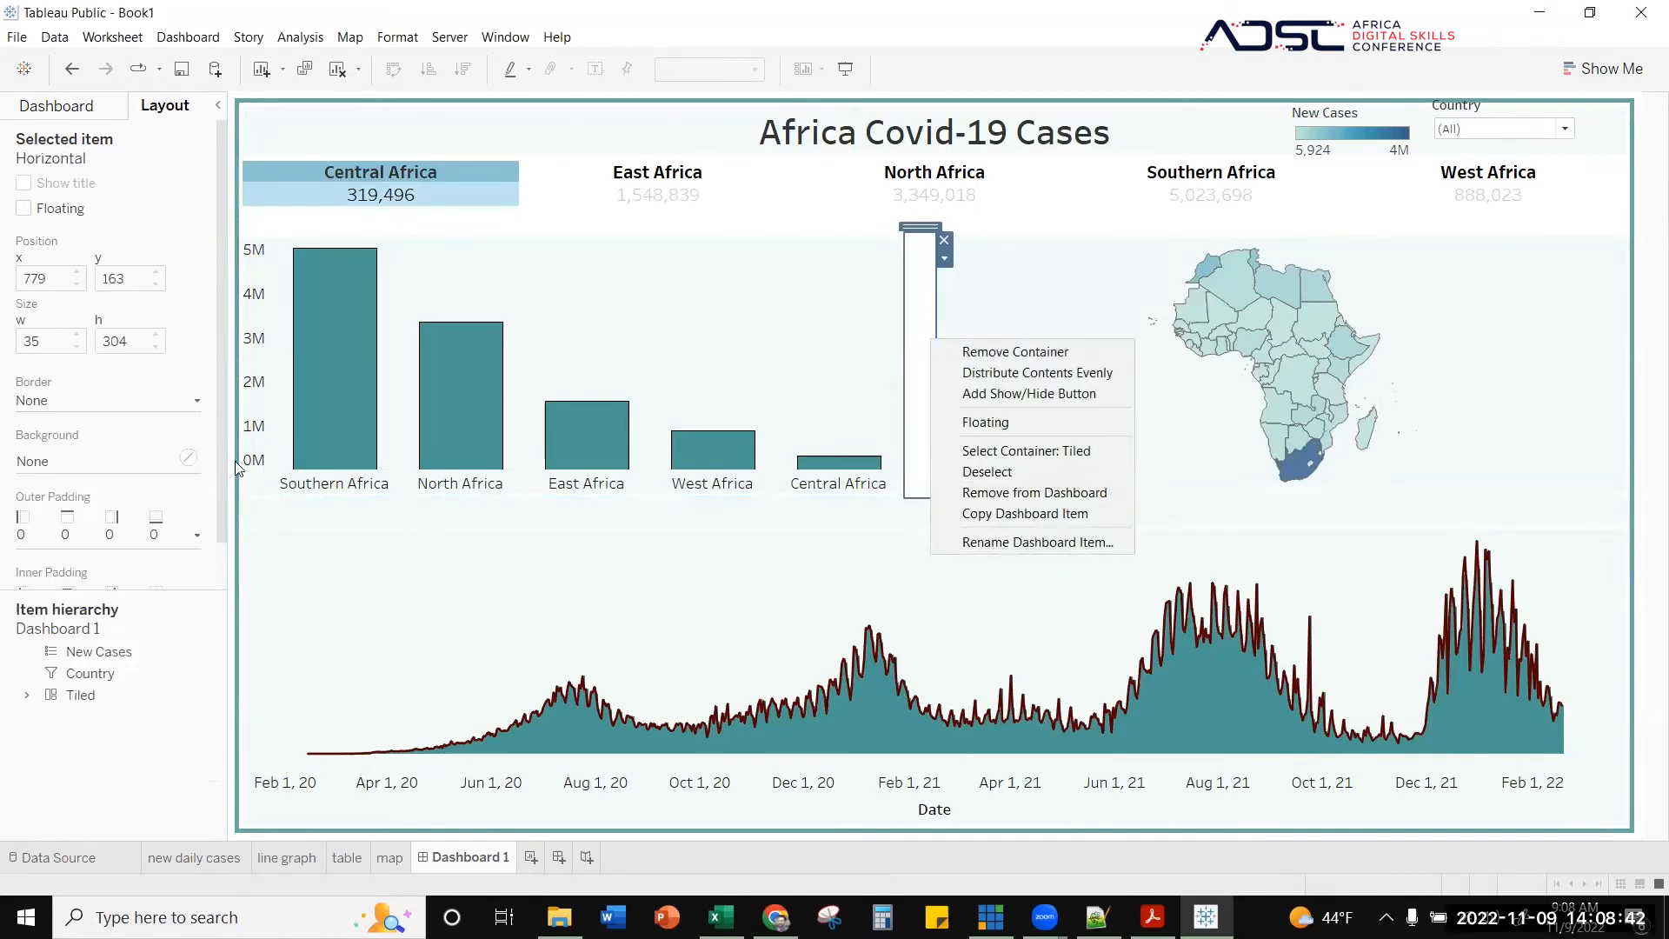
click(188, 458)
click(176, 561)
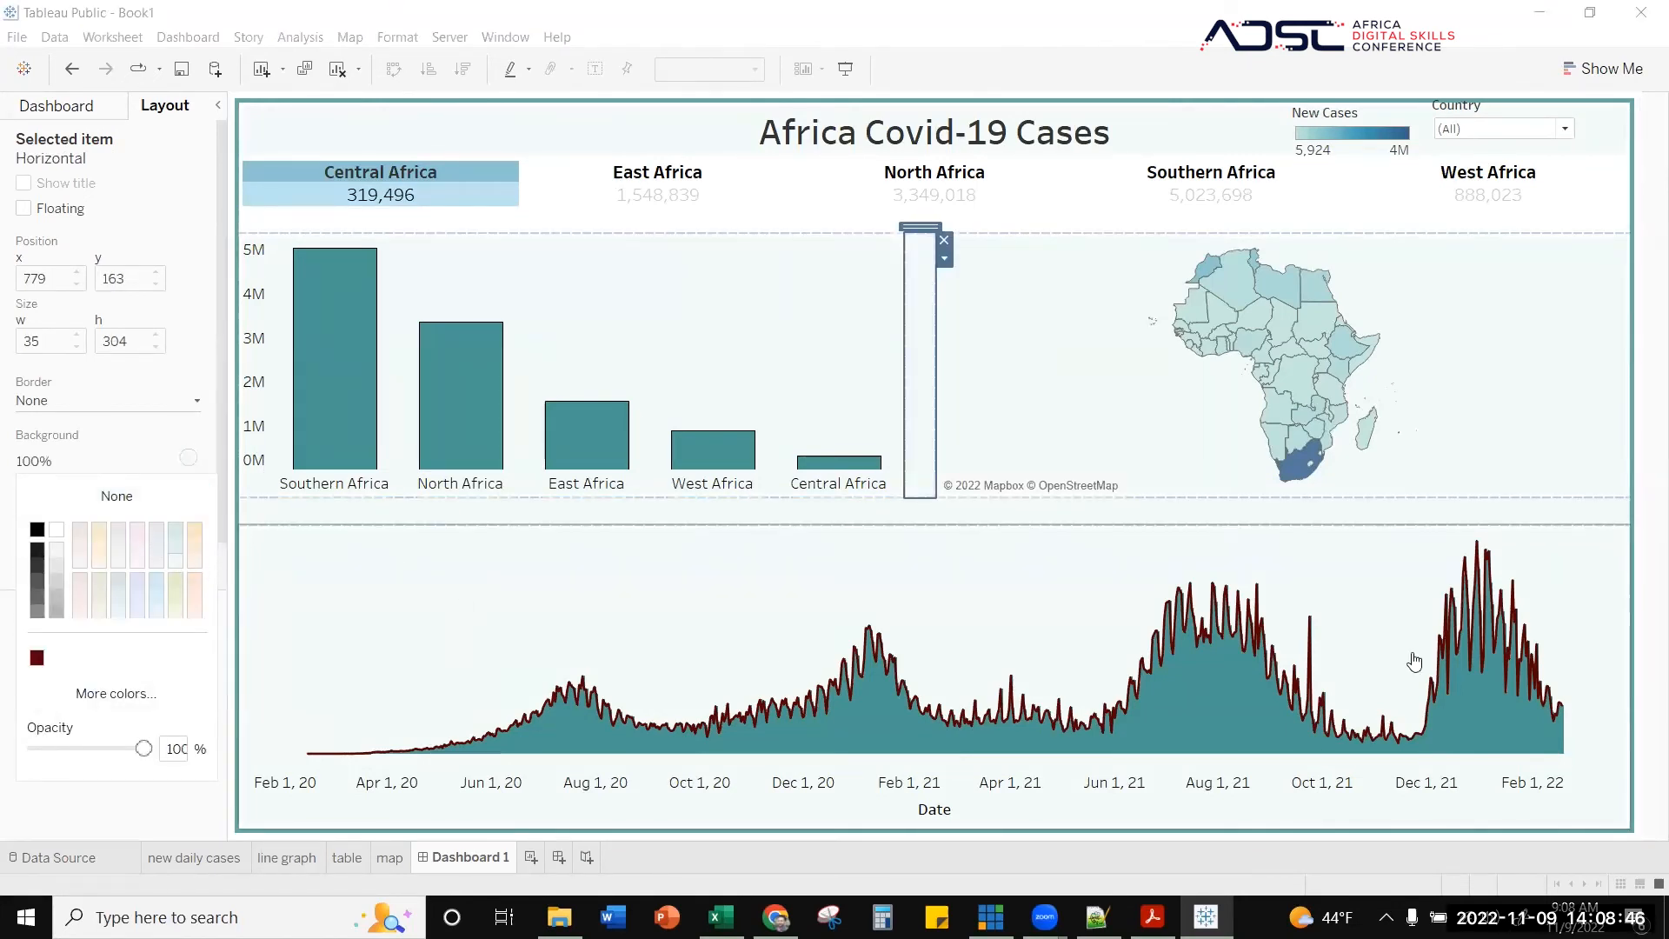
click(707, 627)
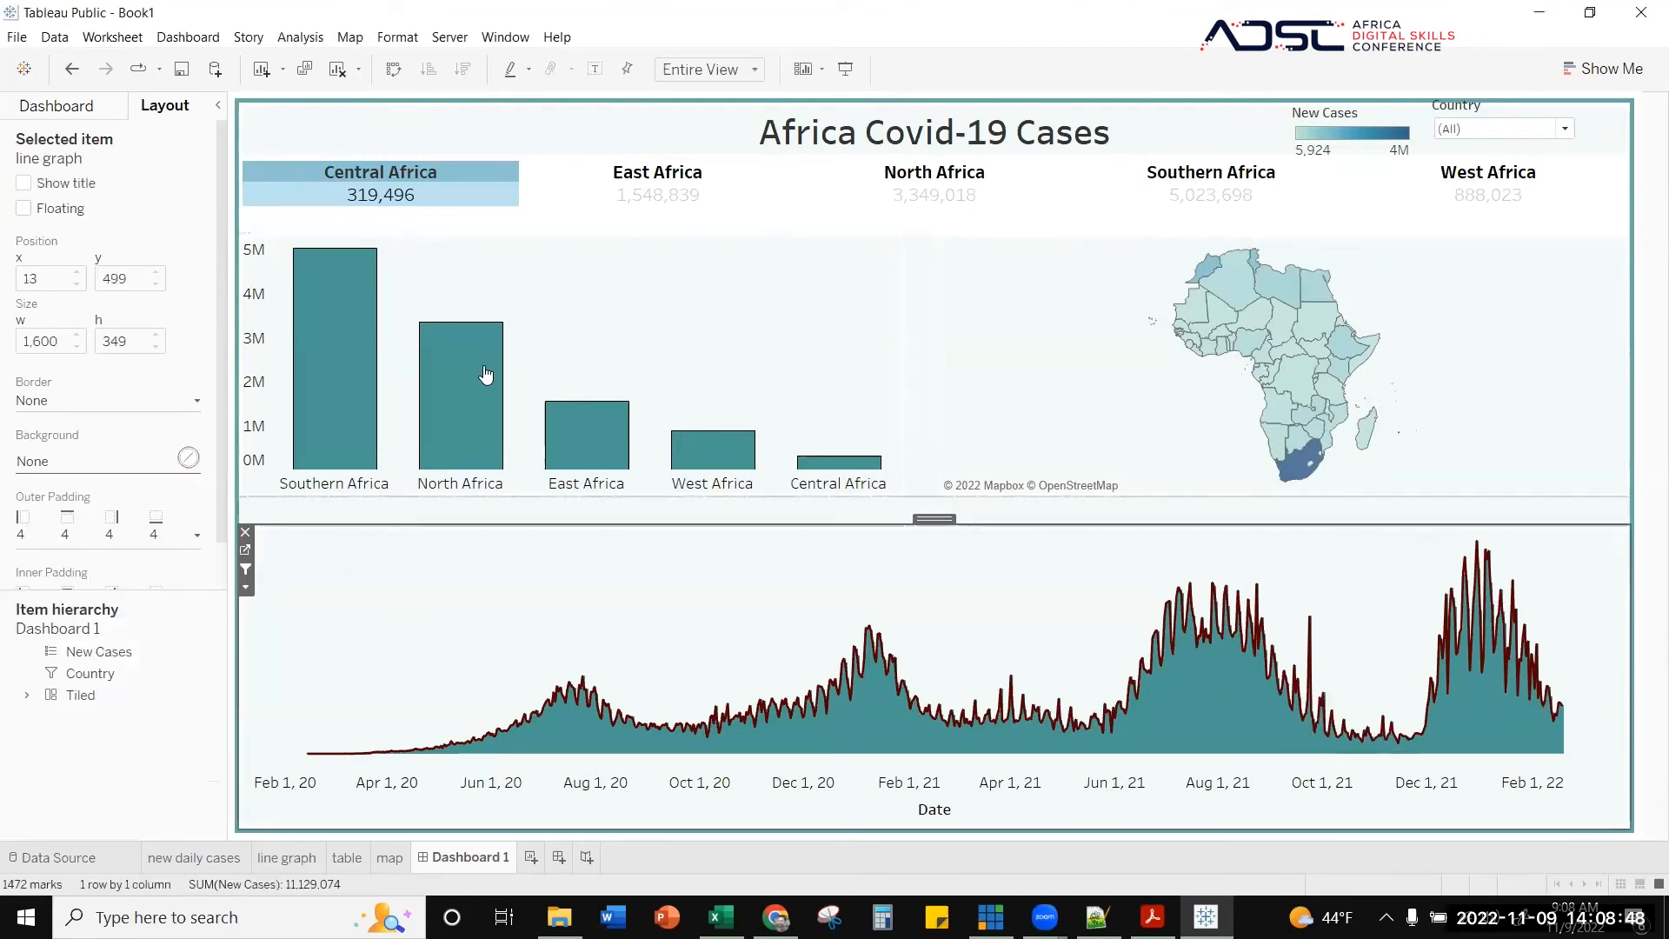
- Shade the worksheet background of the regional totals table with the very light teal and clear its East Africa selection
mouse_move(400, 204)
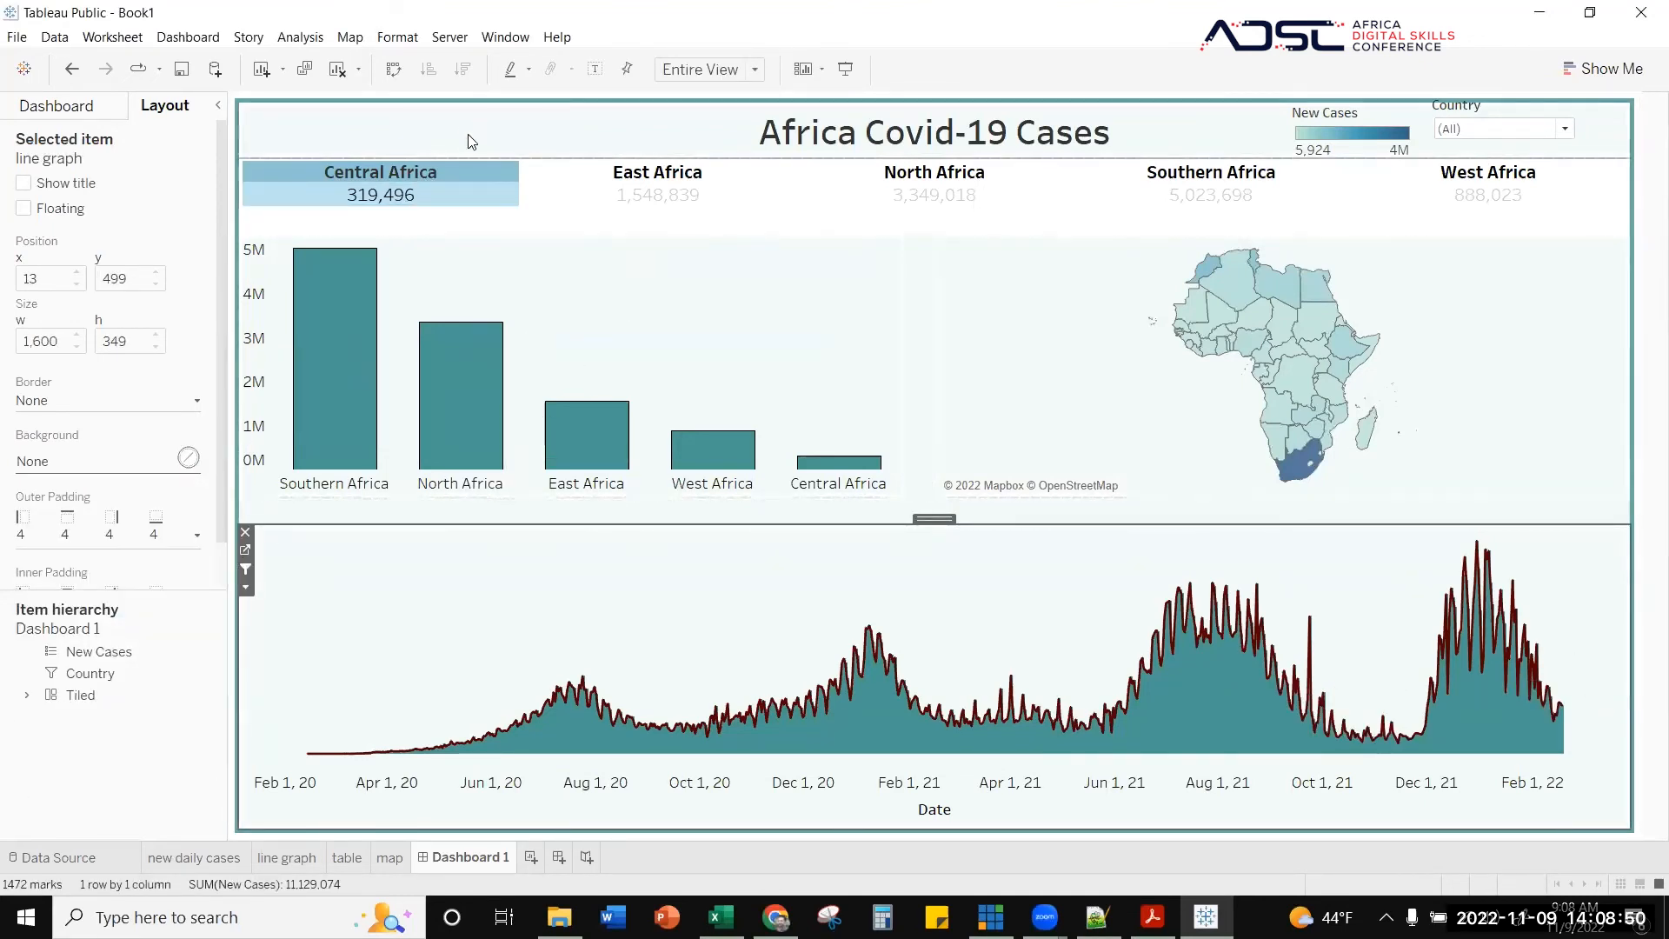
right_click(544, 174)
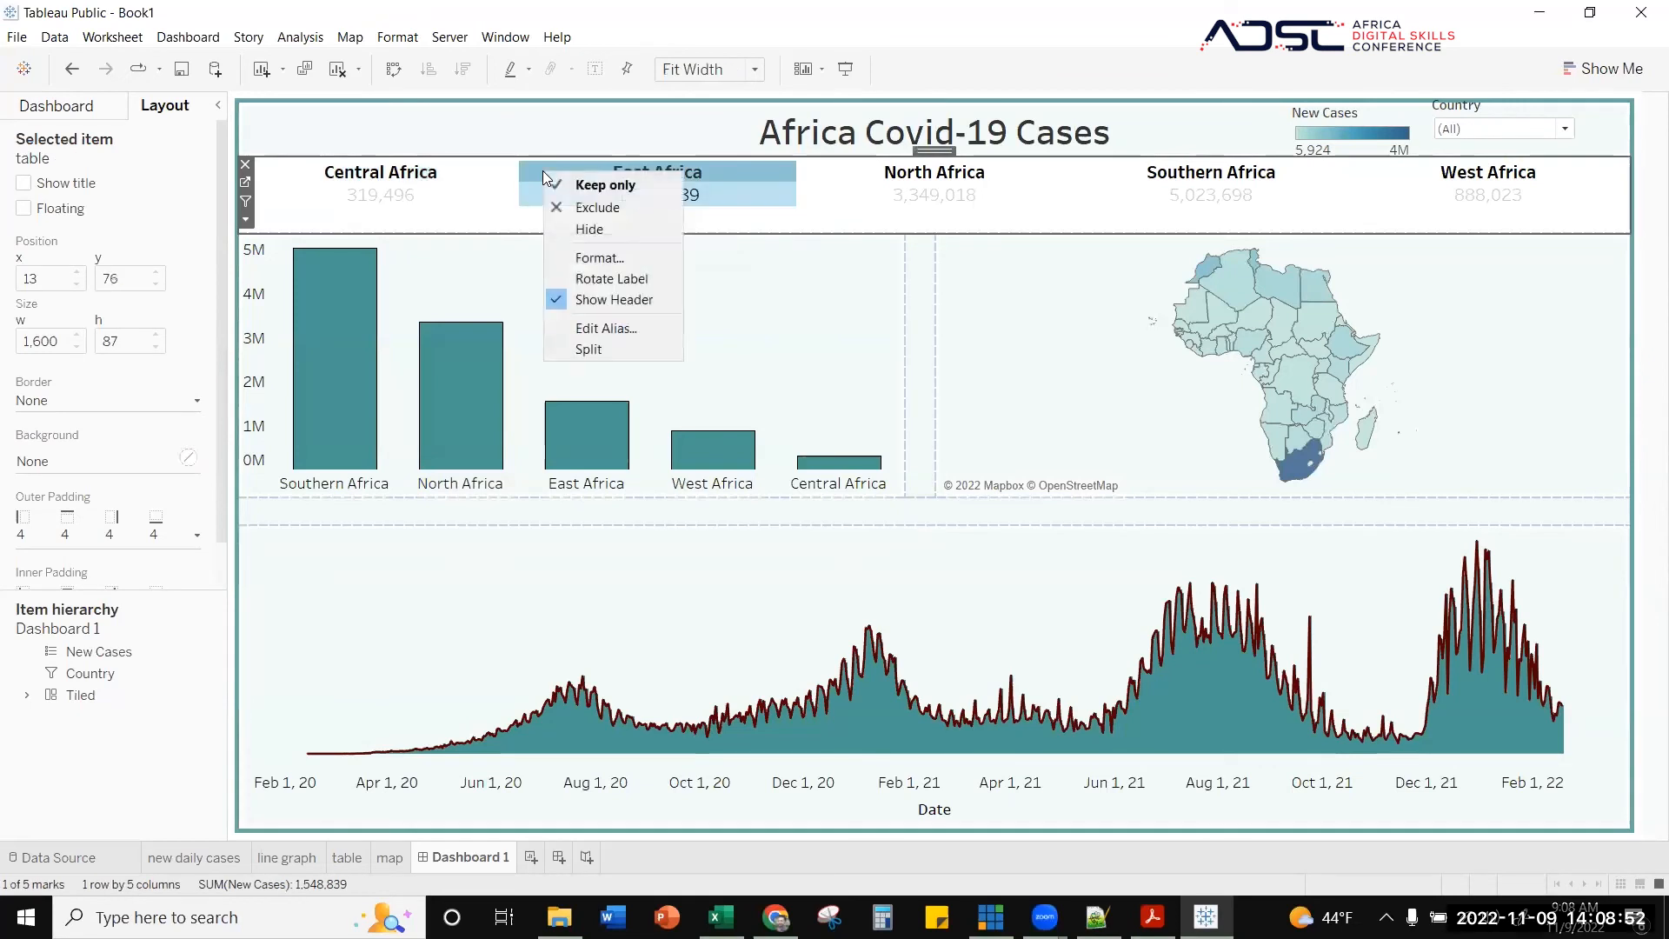
click(586, 257)
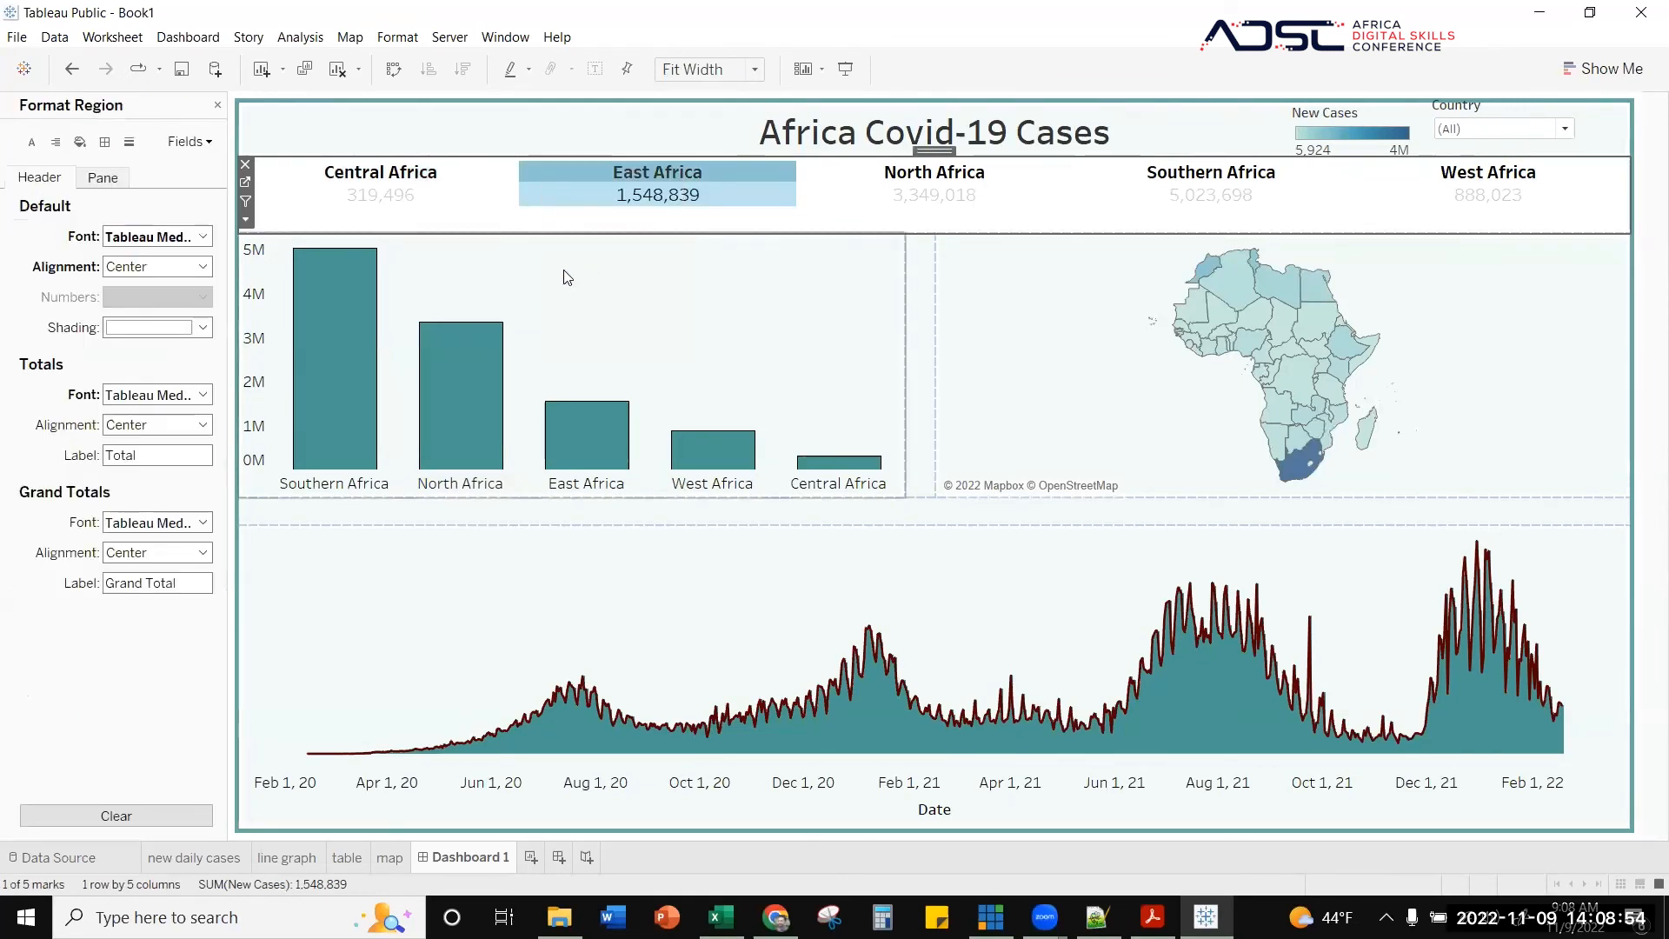
click(31, 141)
click(79, 142)
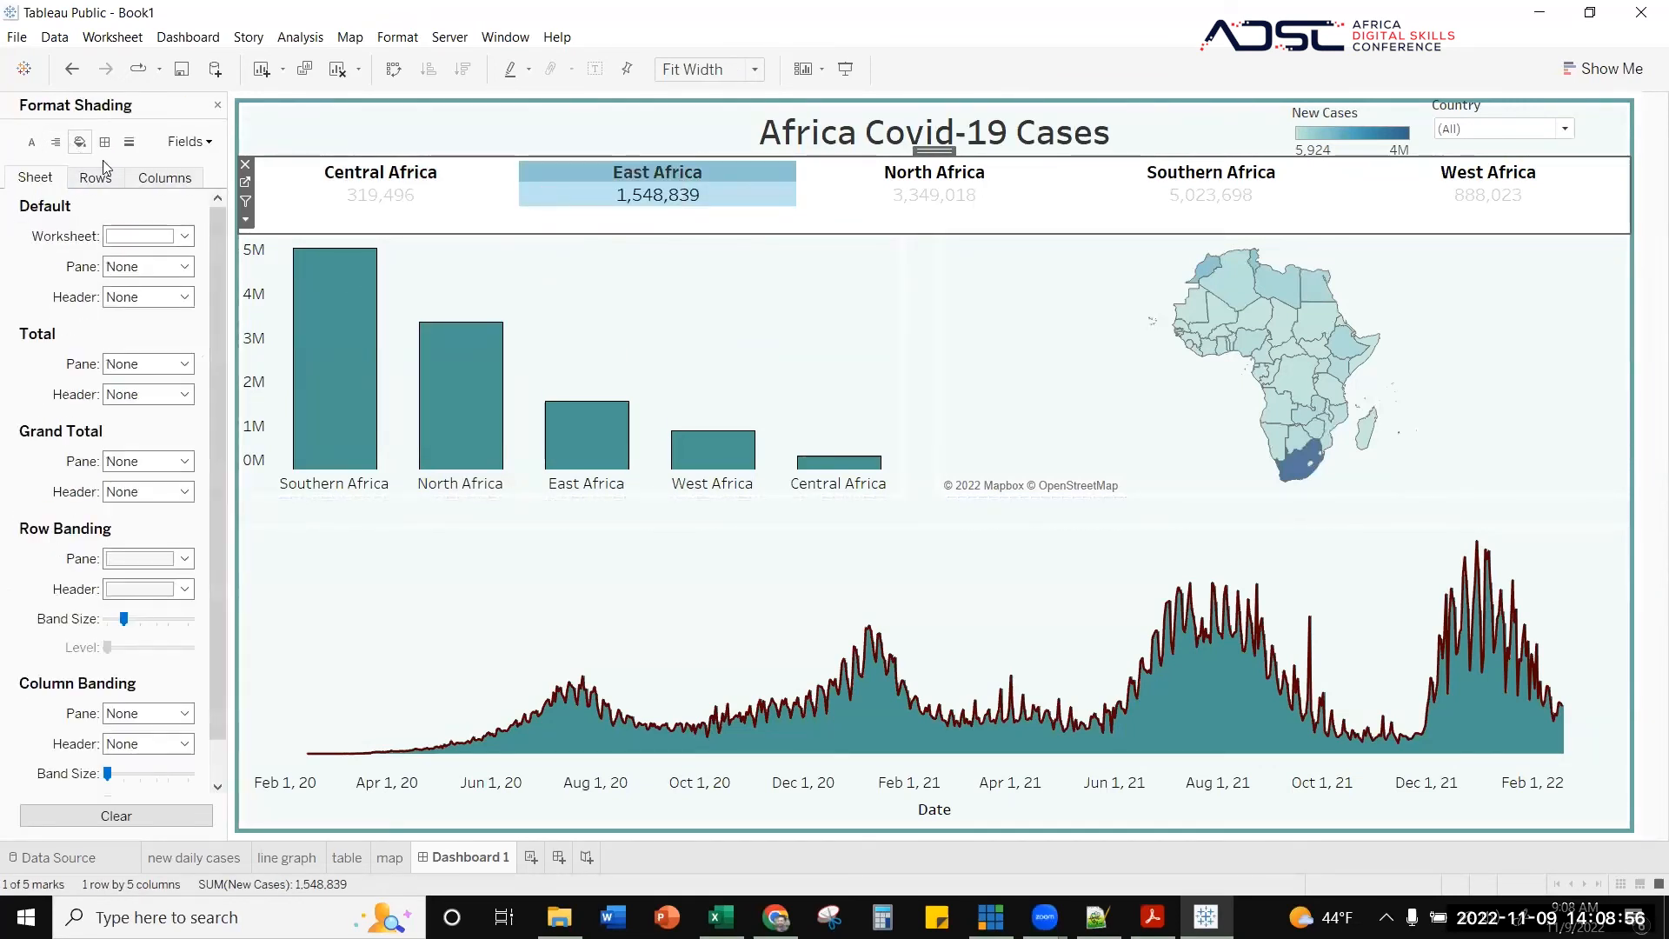
click(184, 236)
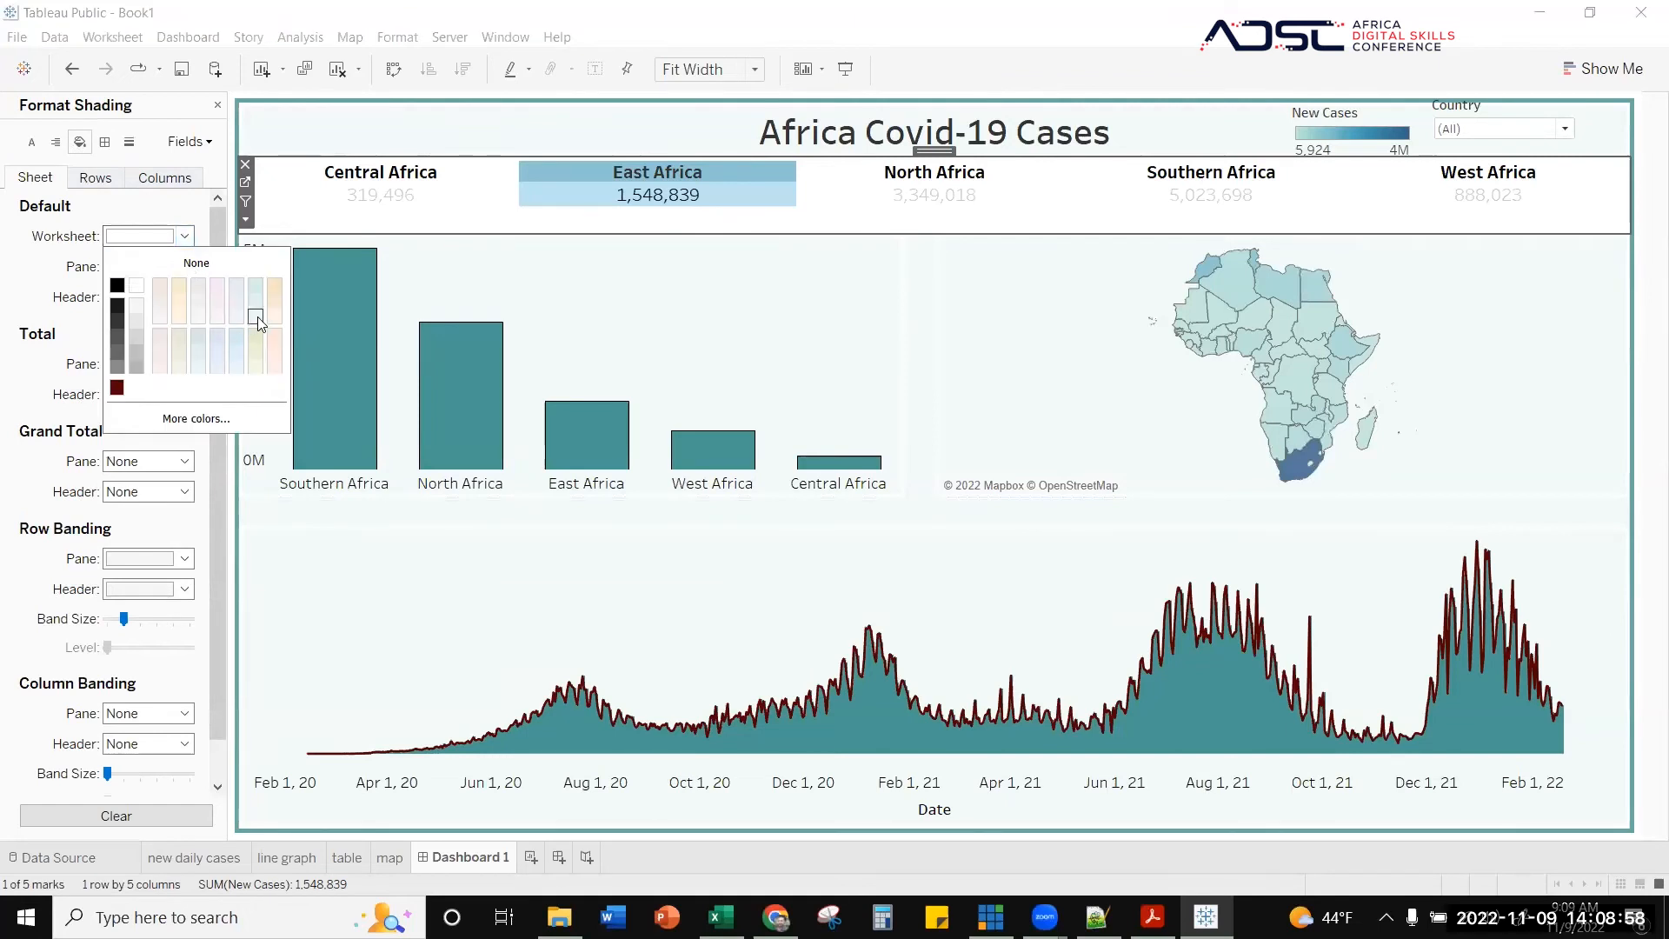
click(434, 421)
click(433, 231)
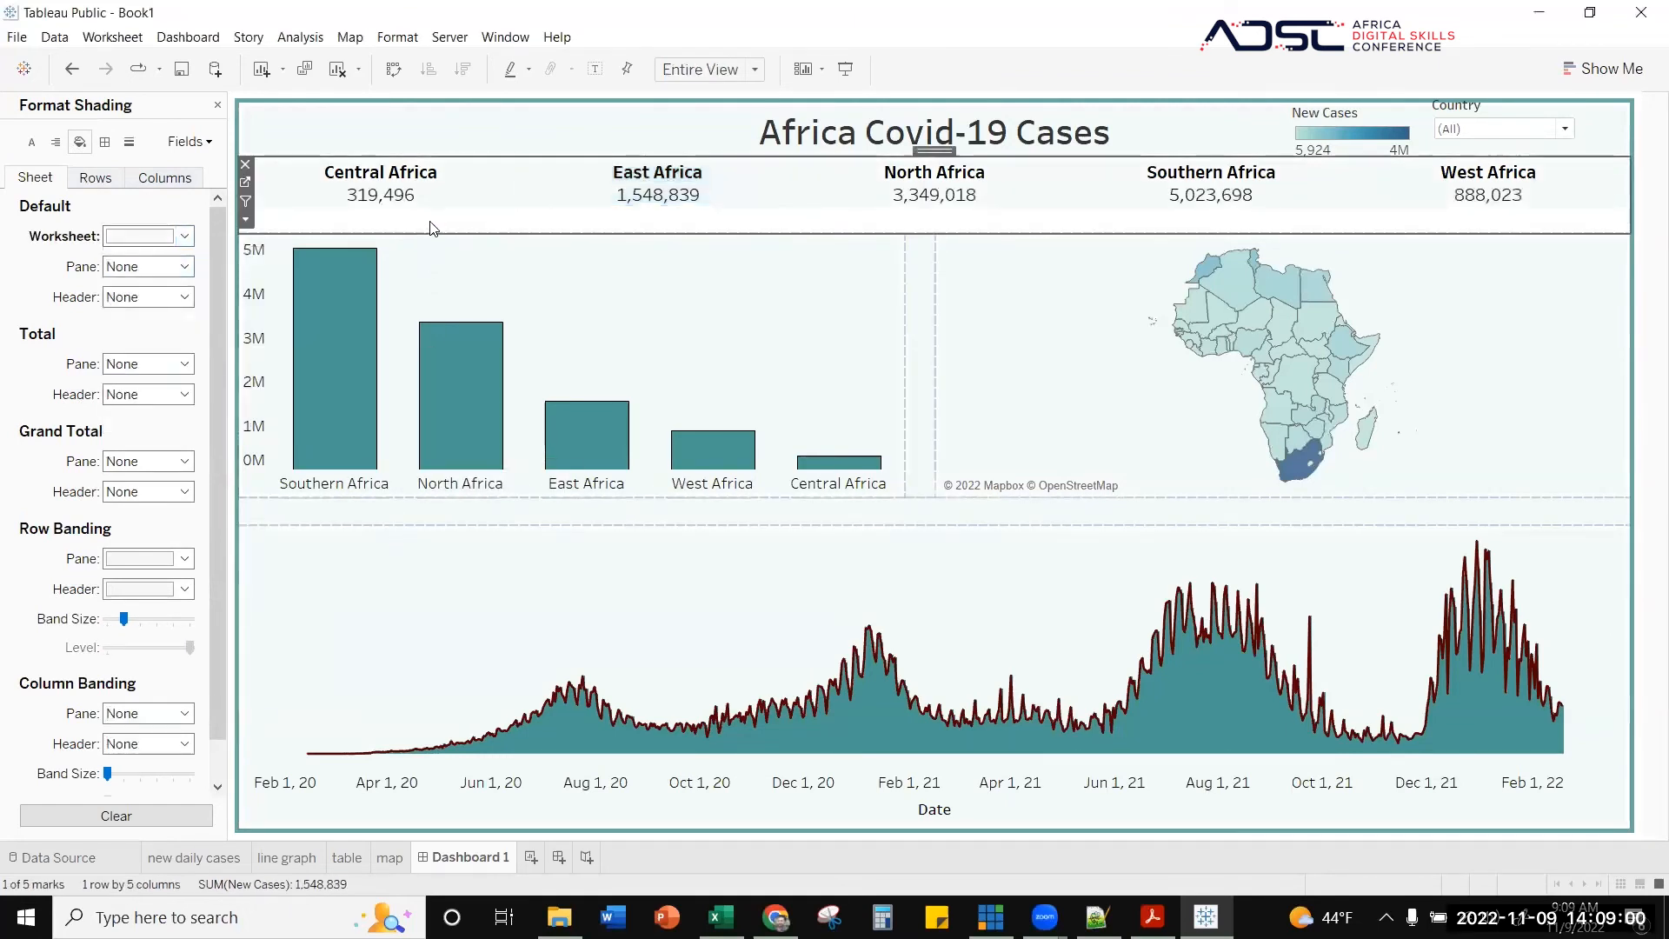
right_click(432, 228)
click(394, 217)
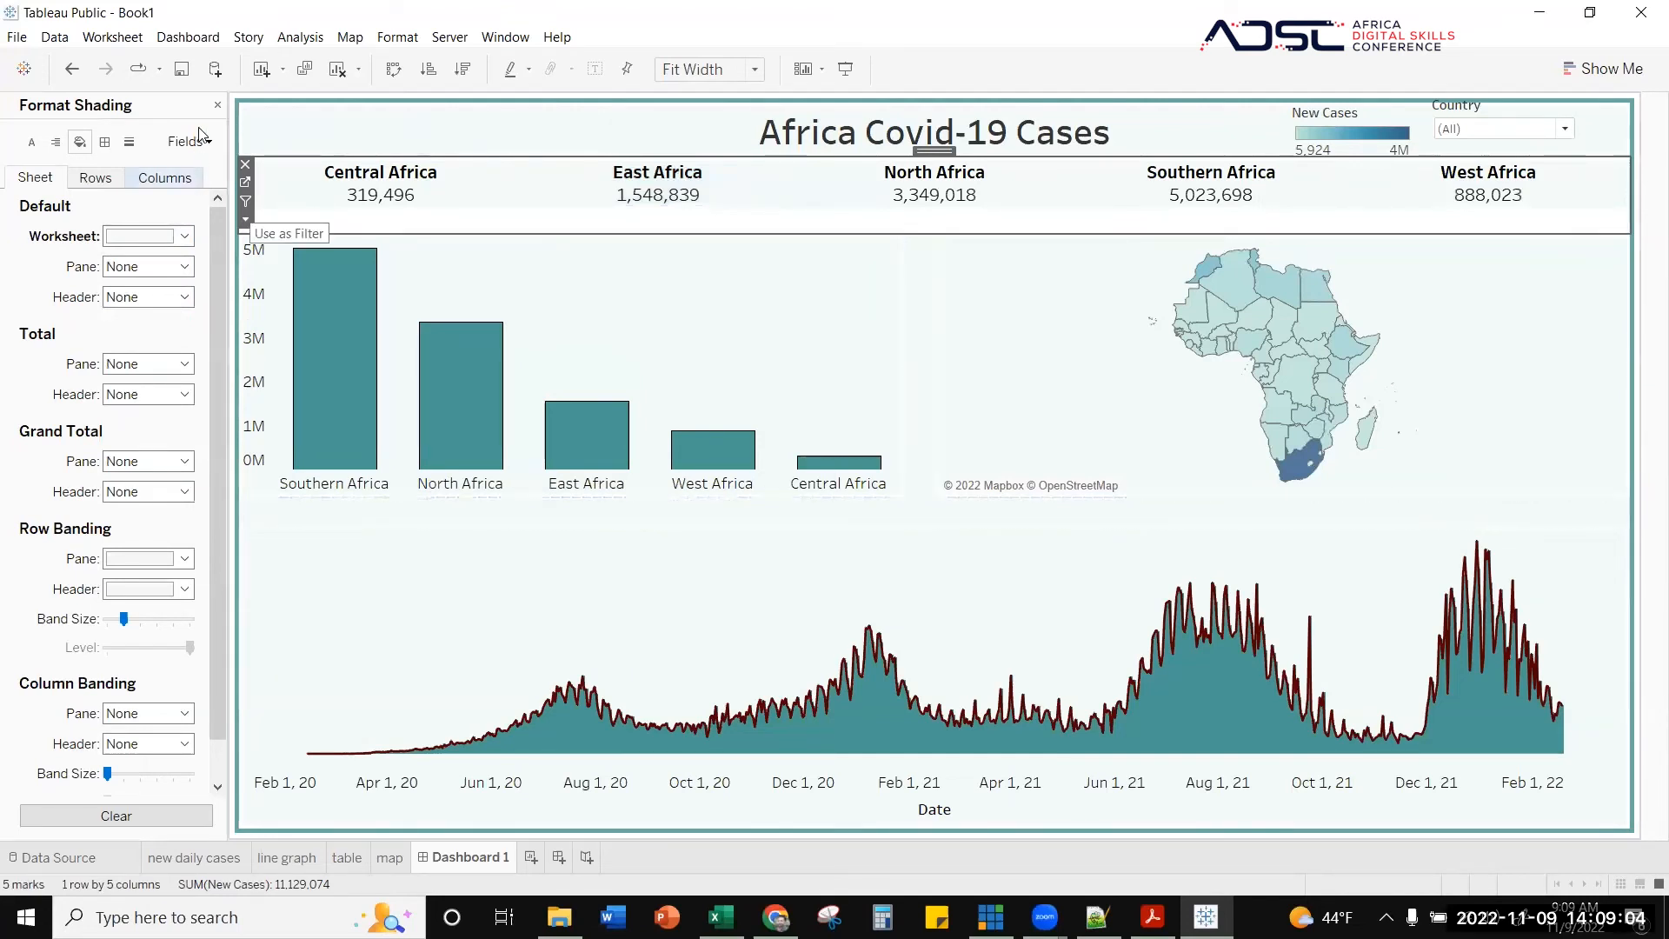
- Set the regional totals table's layout background to the very light teal and preview the dashboard in presentation mode
click(218, 106)
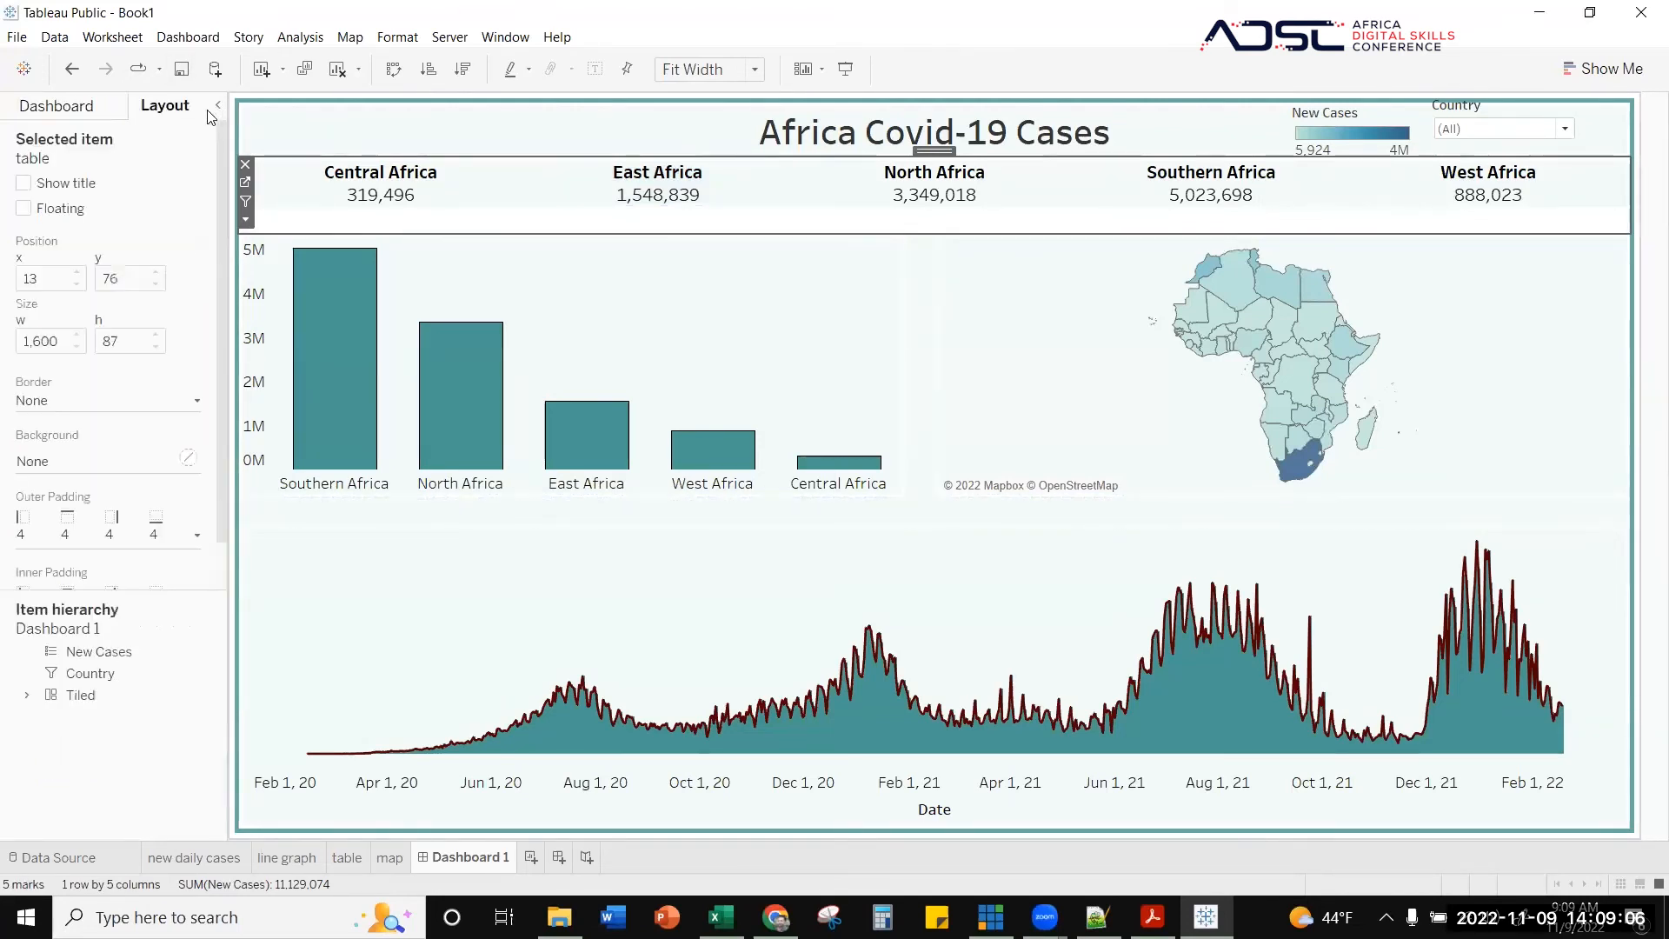
click(200, 464)
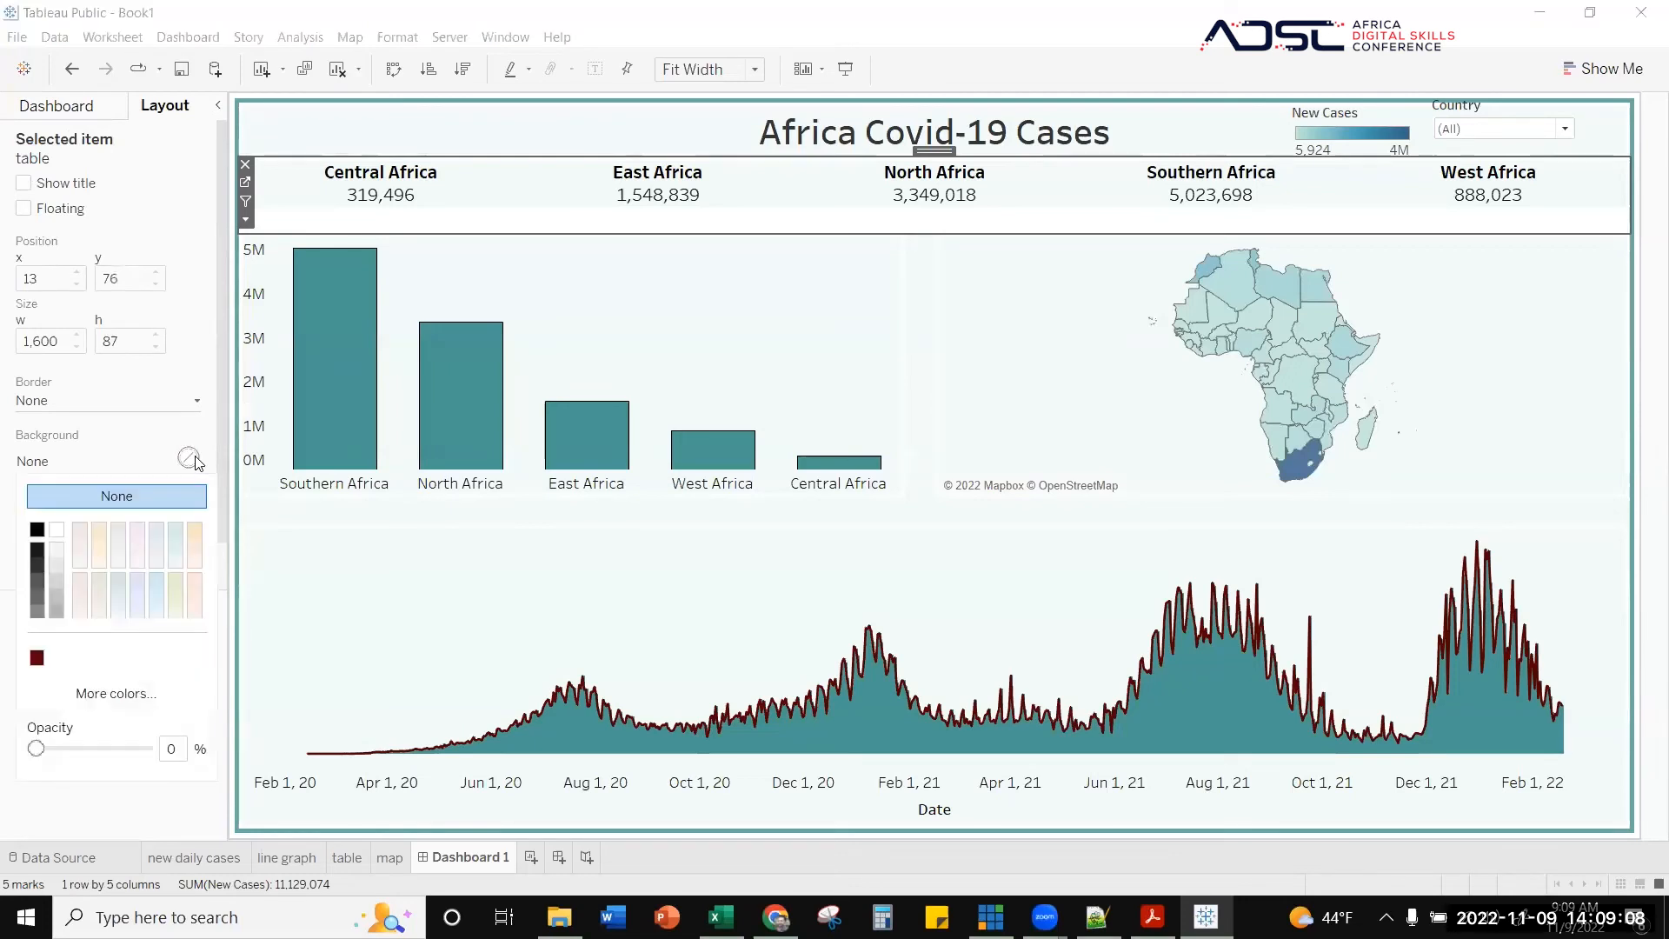
click(174, 564)
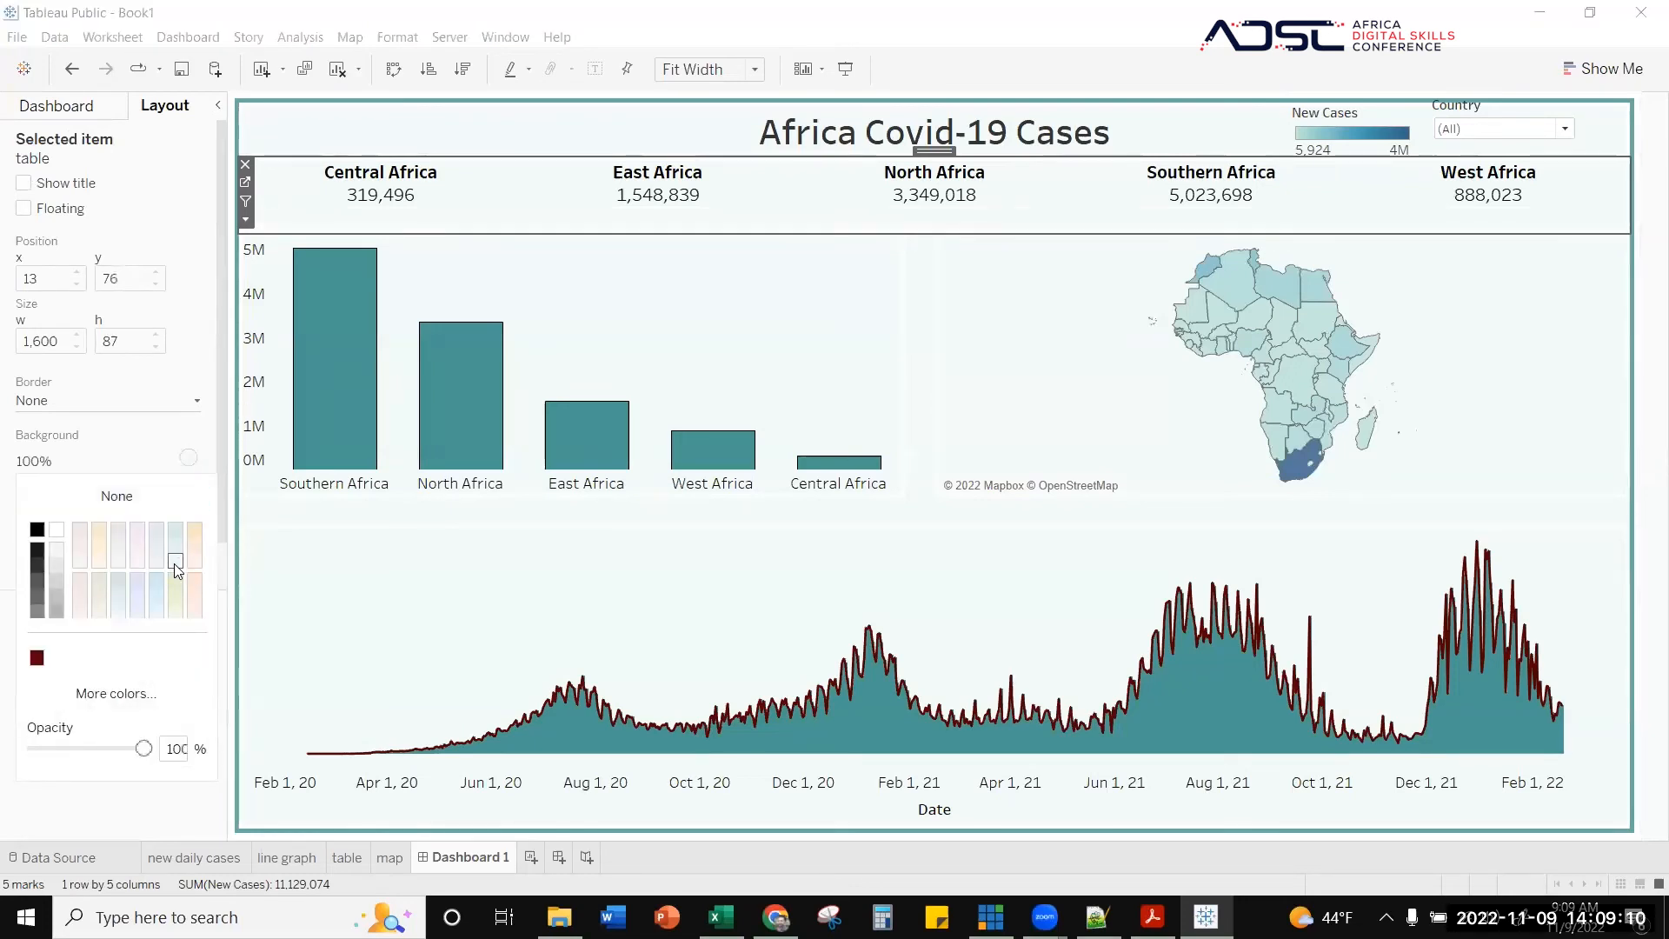
click(1643, 535)
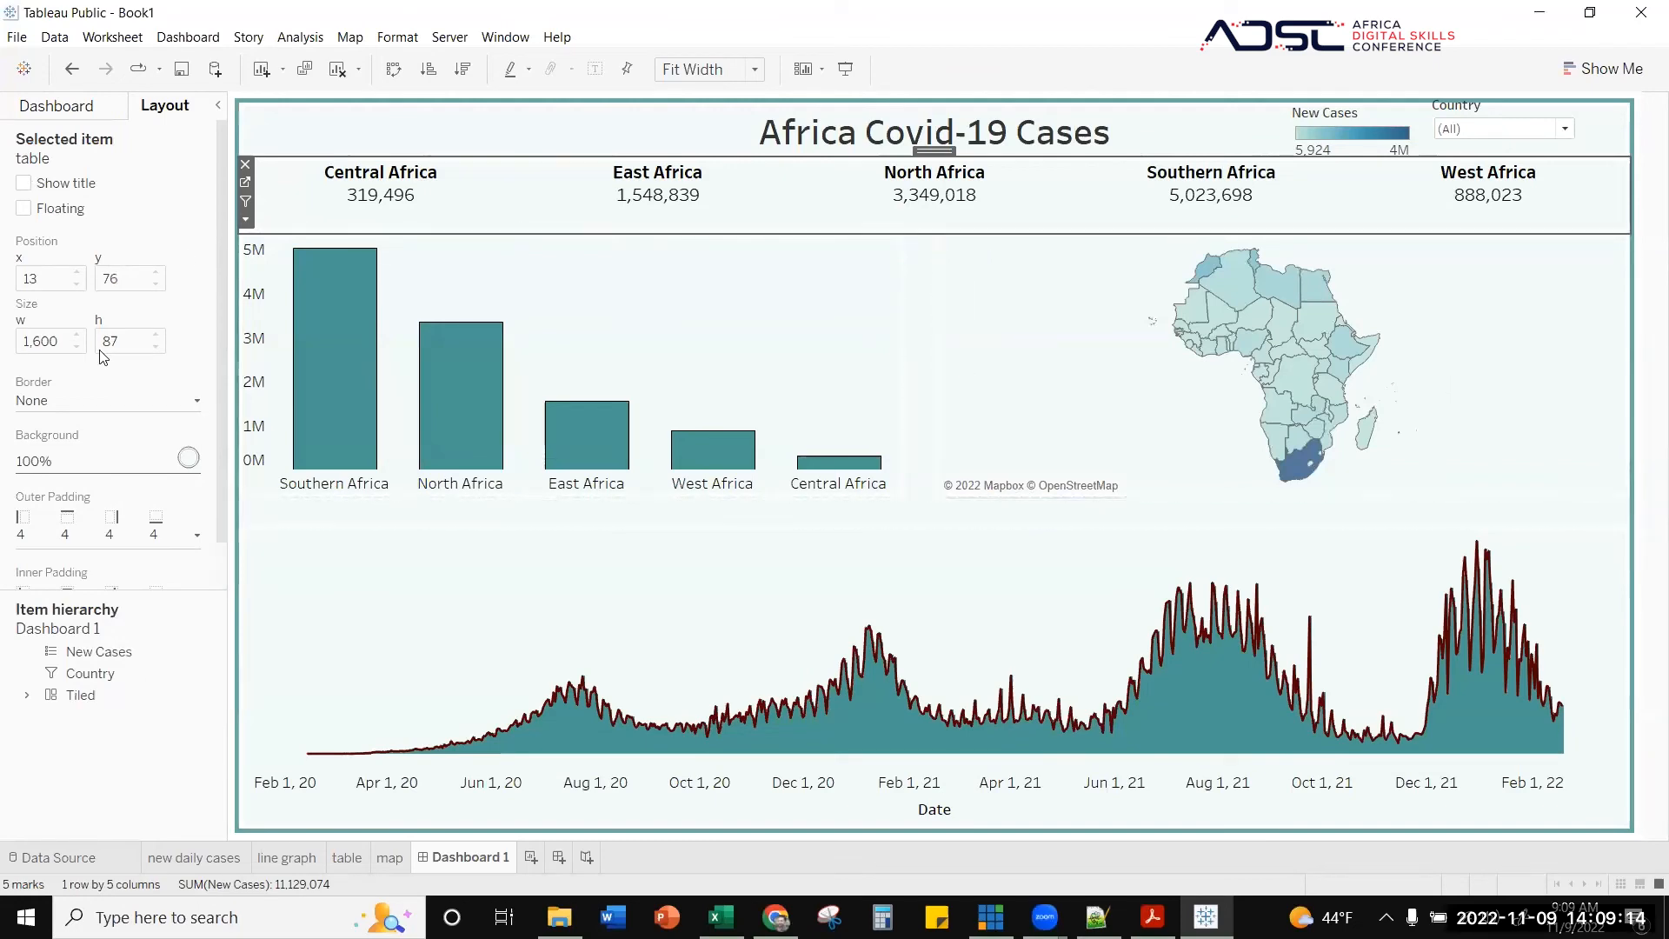
click(833, 77)
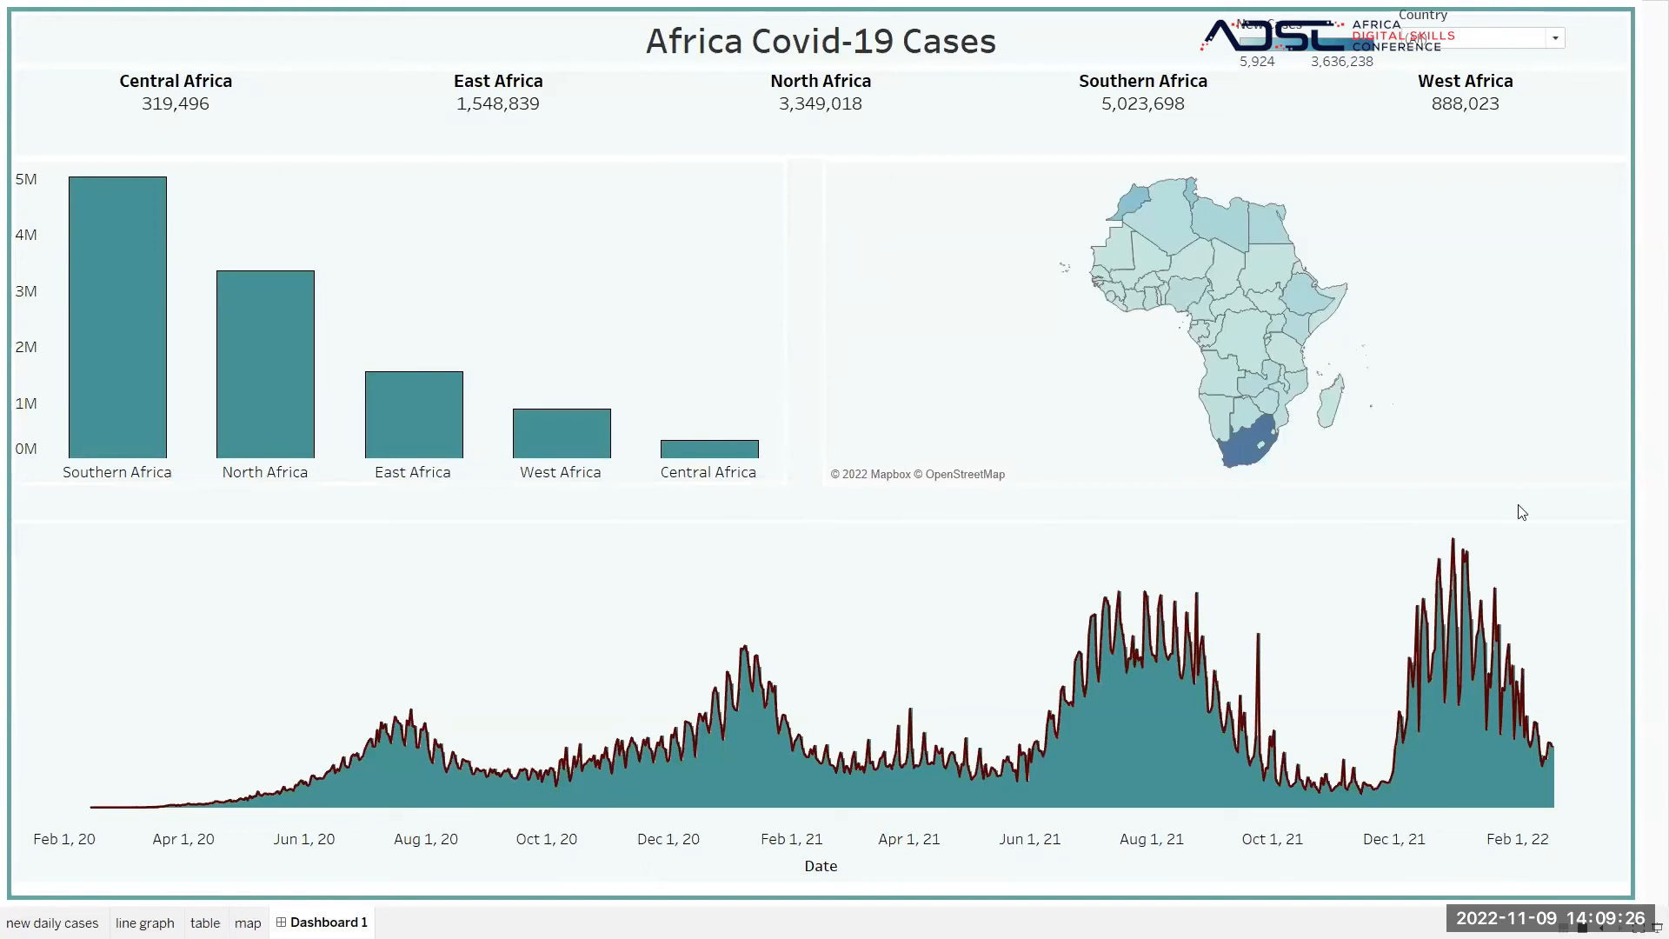
key(Escape)
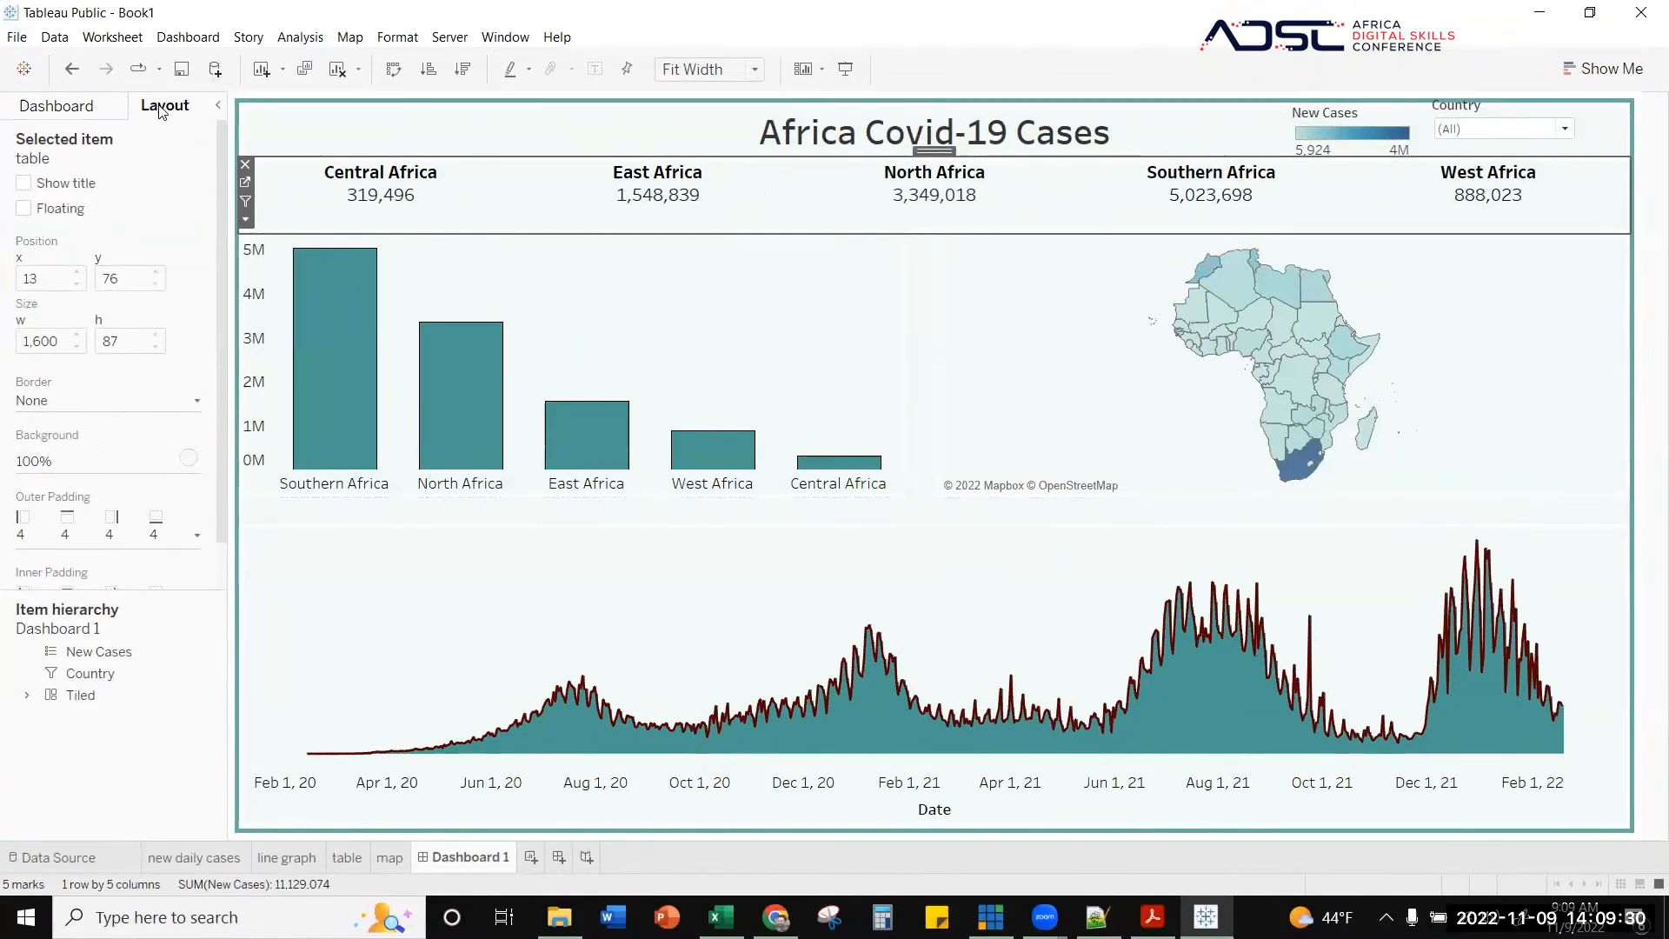
- Set the background of the outer Tiled container to the very light teal
click(280, 108)
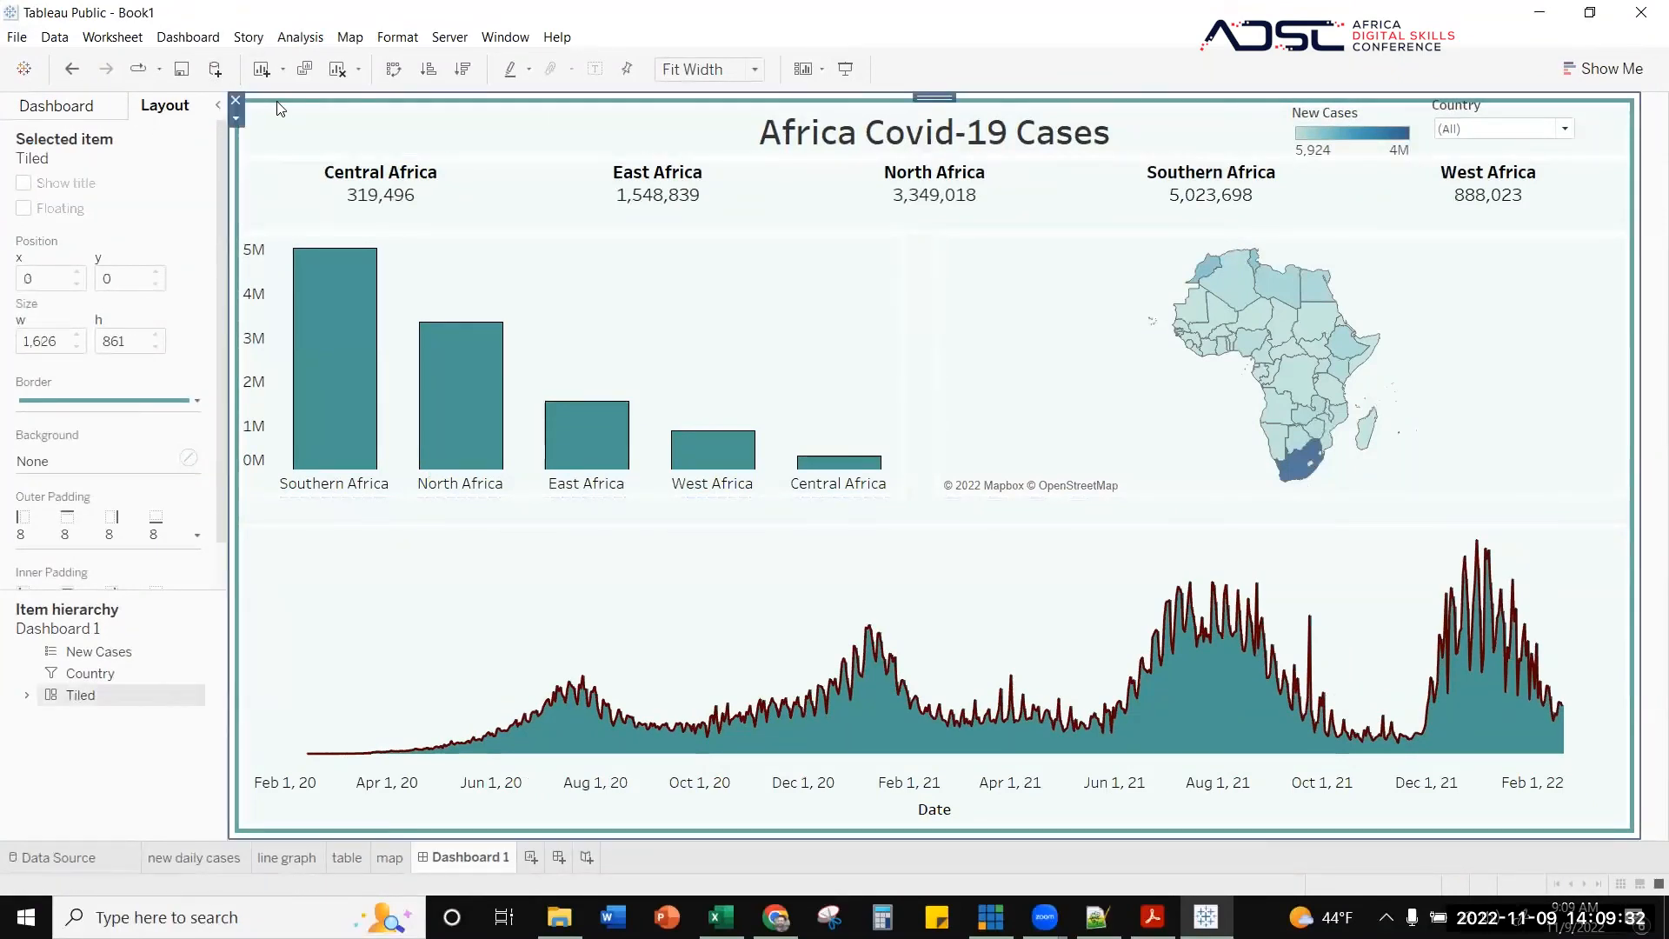
click(188, 456)
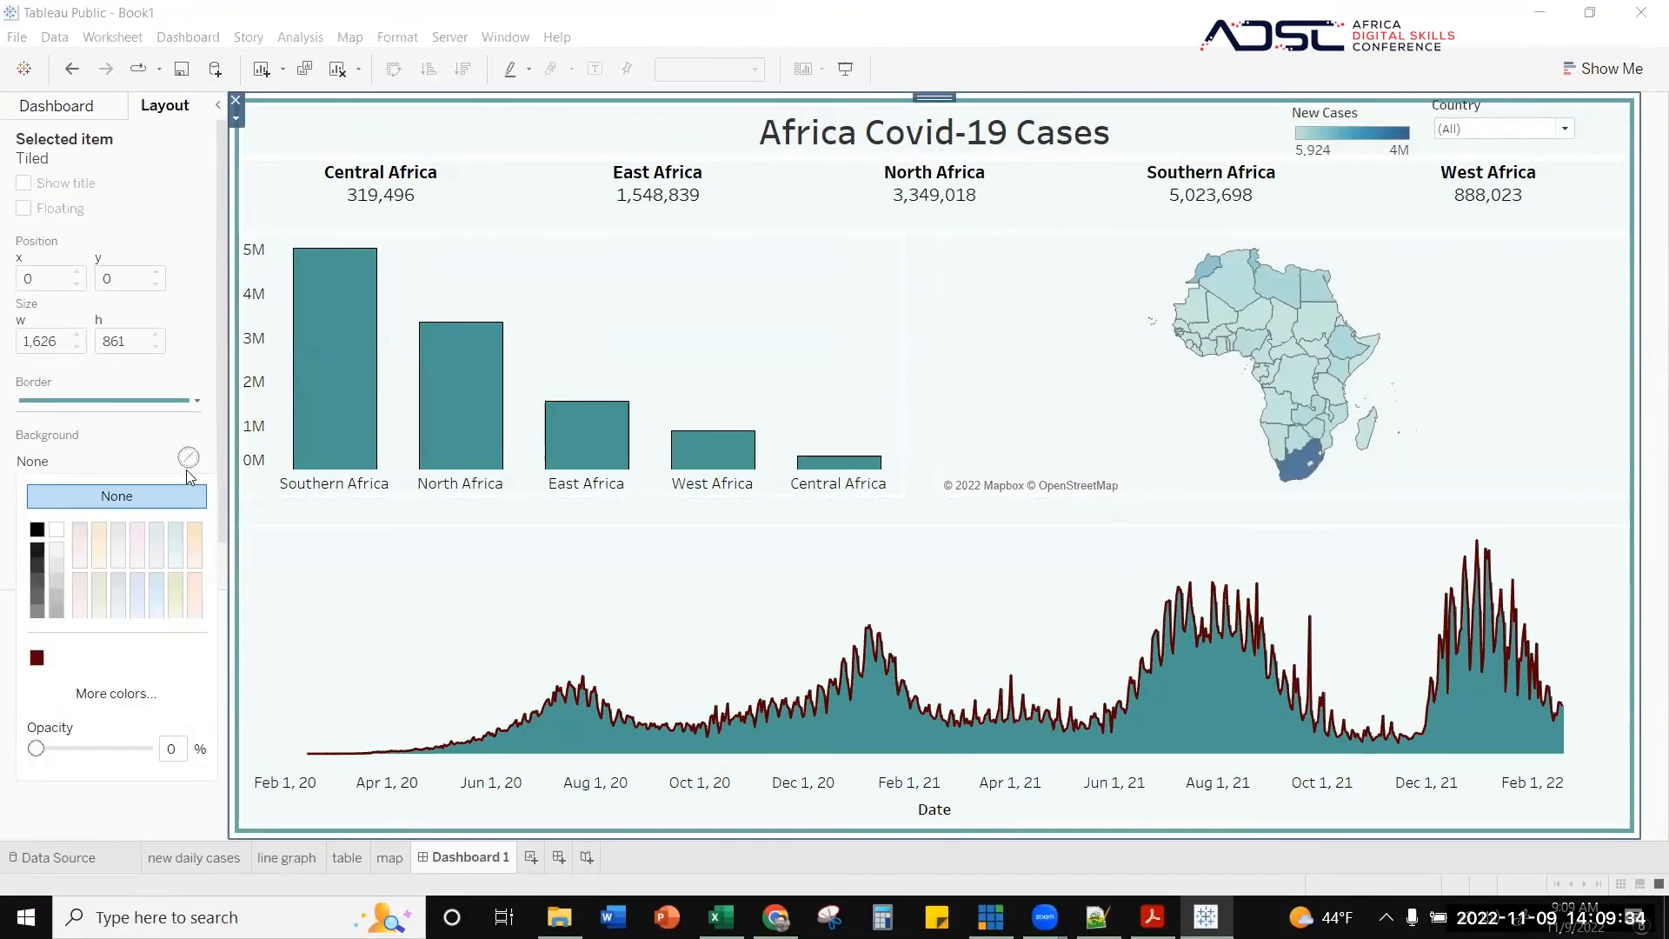
click(176, 564)
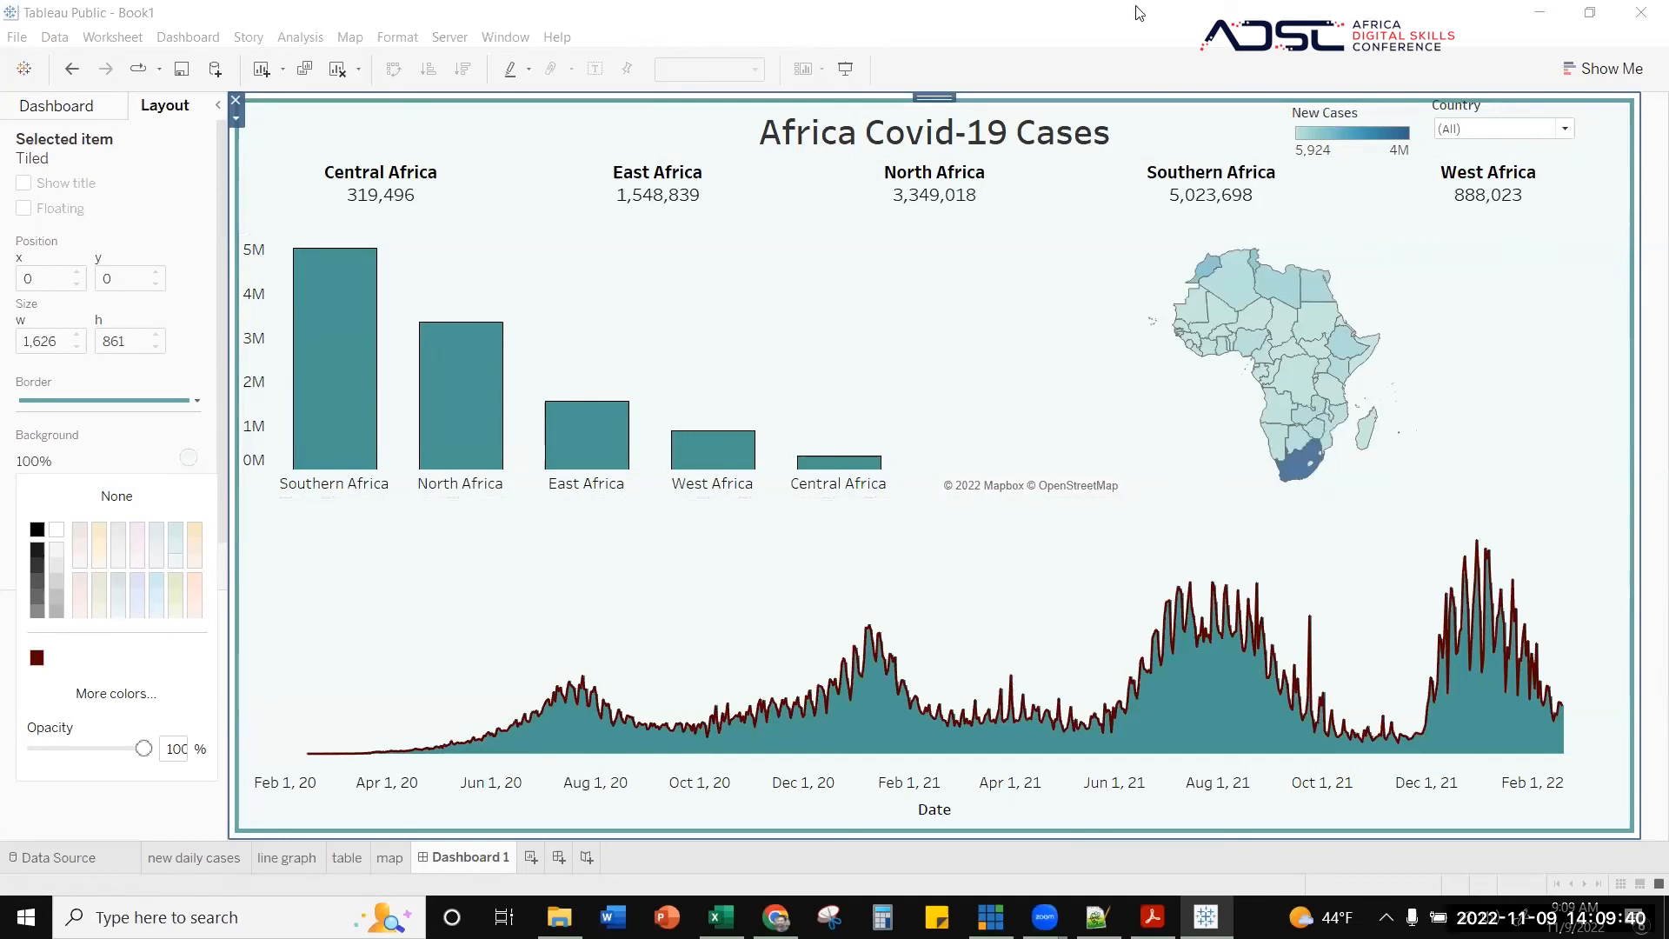
- Close the background colour choices and add a second, empty dashboard to the workbook
click(1646, 157)
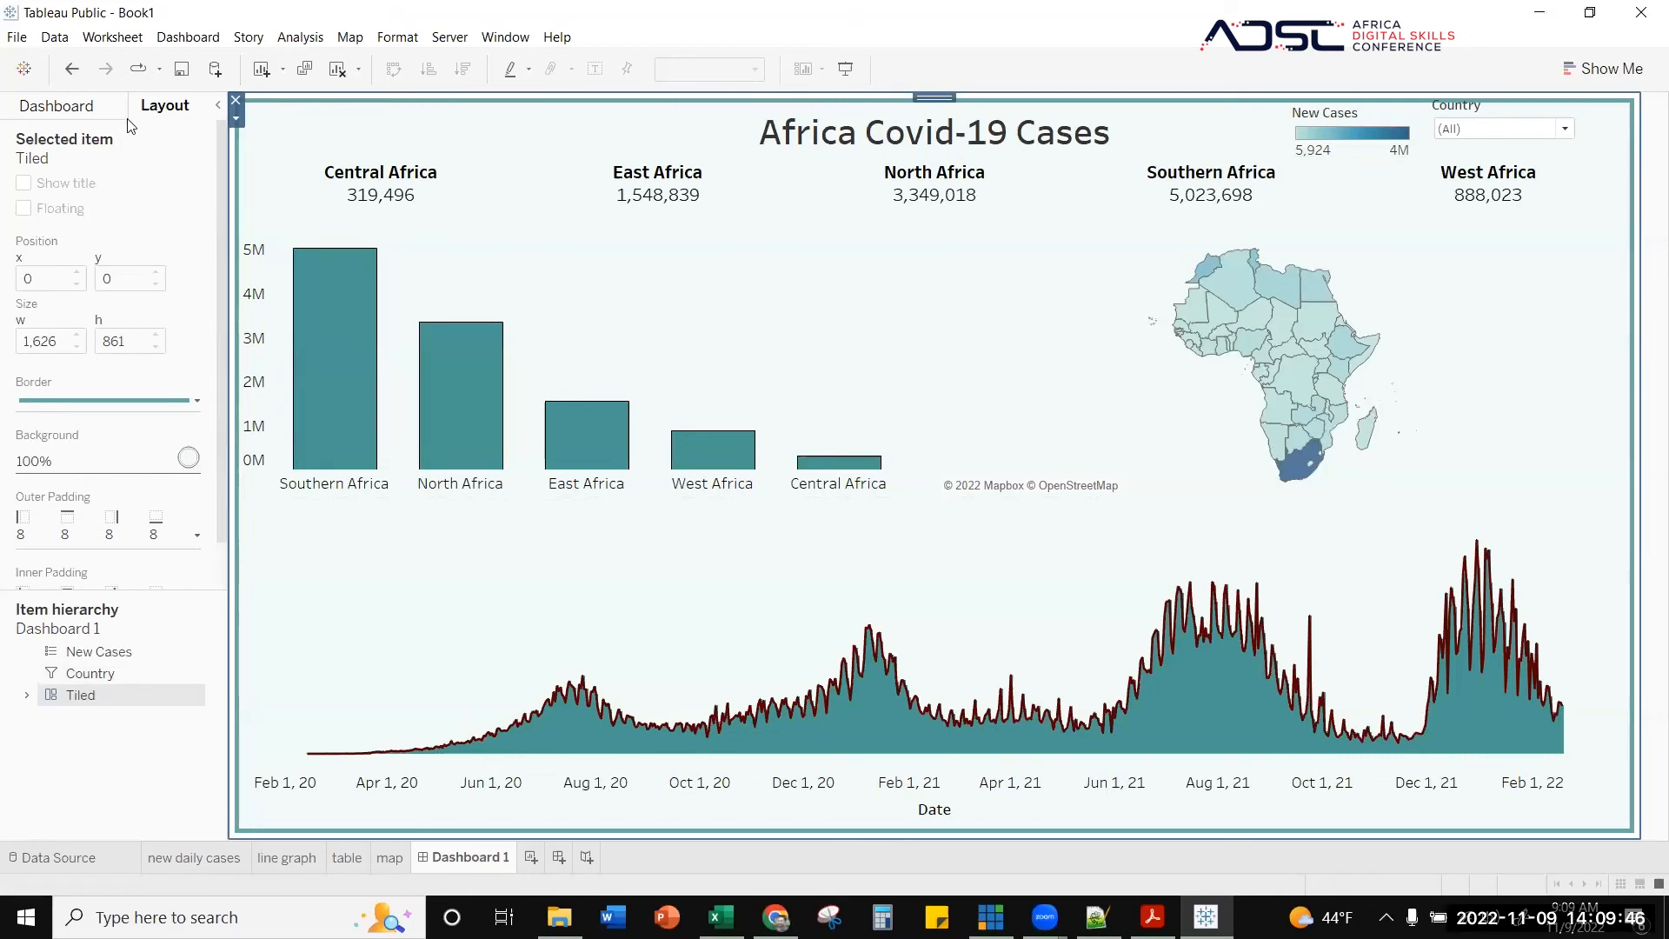
click(56, 105)
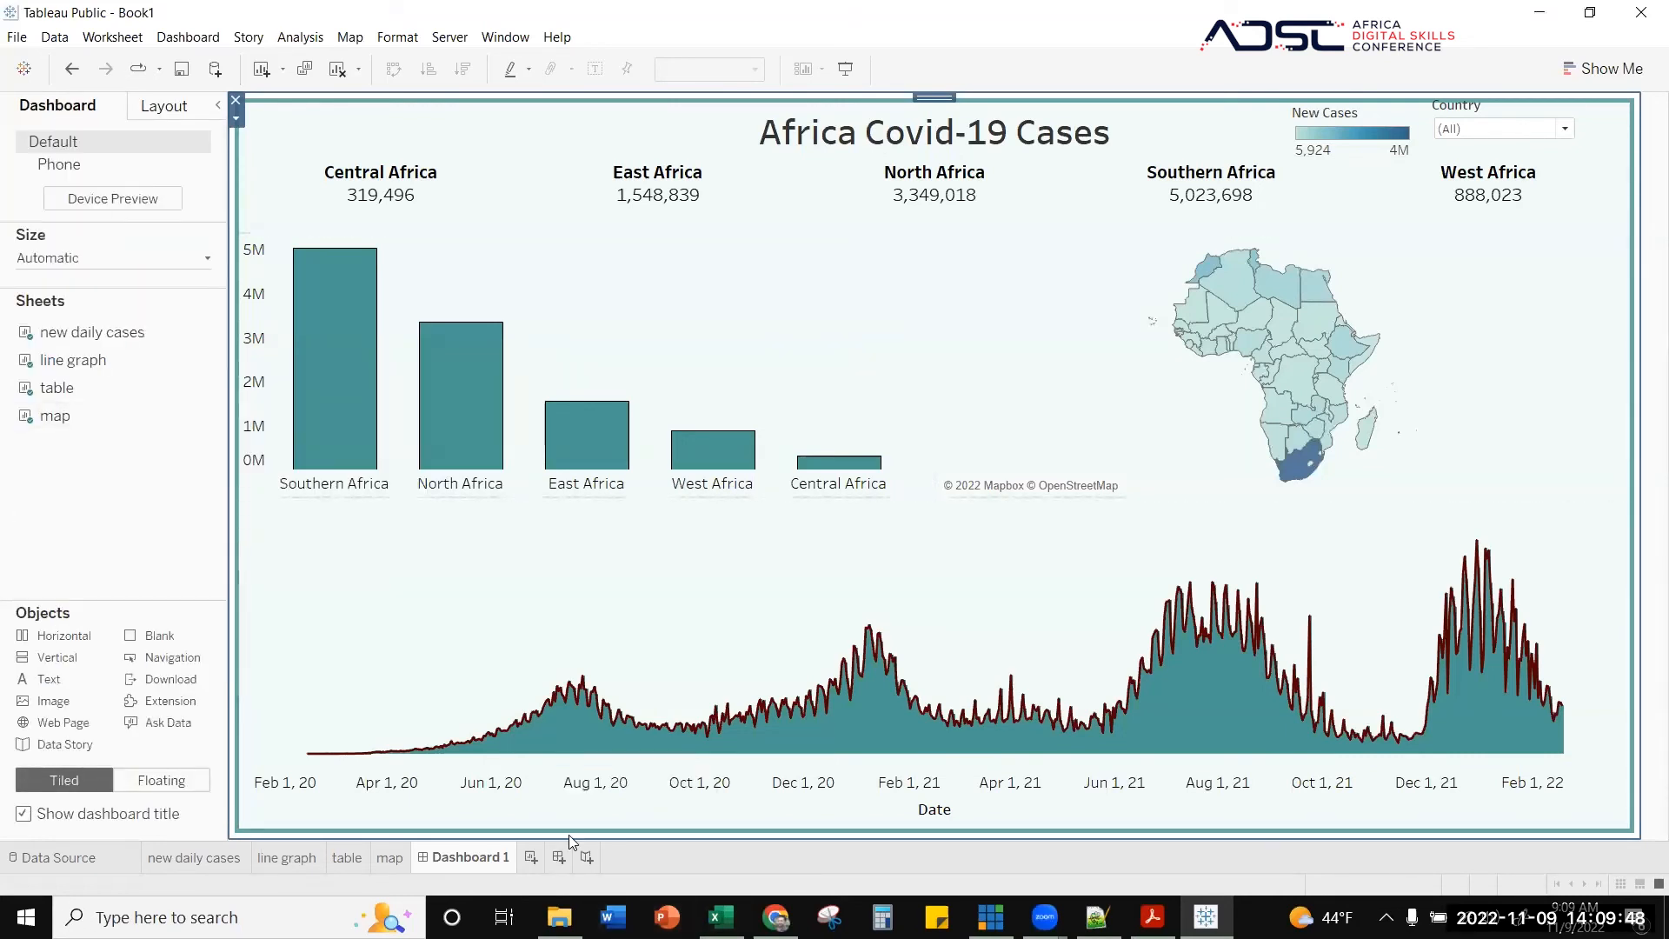
click(560, 858)
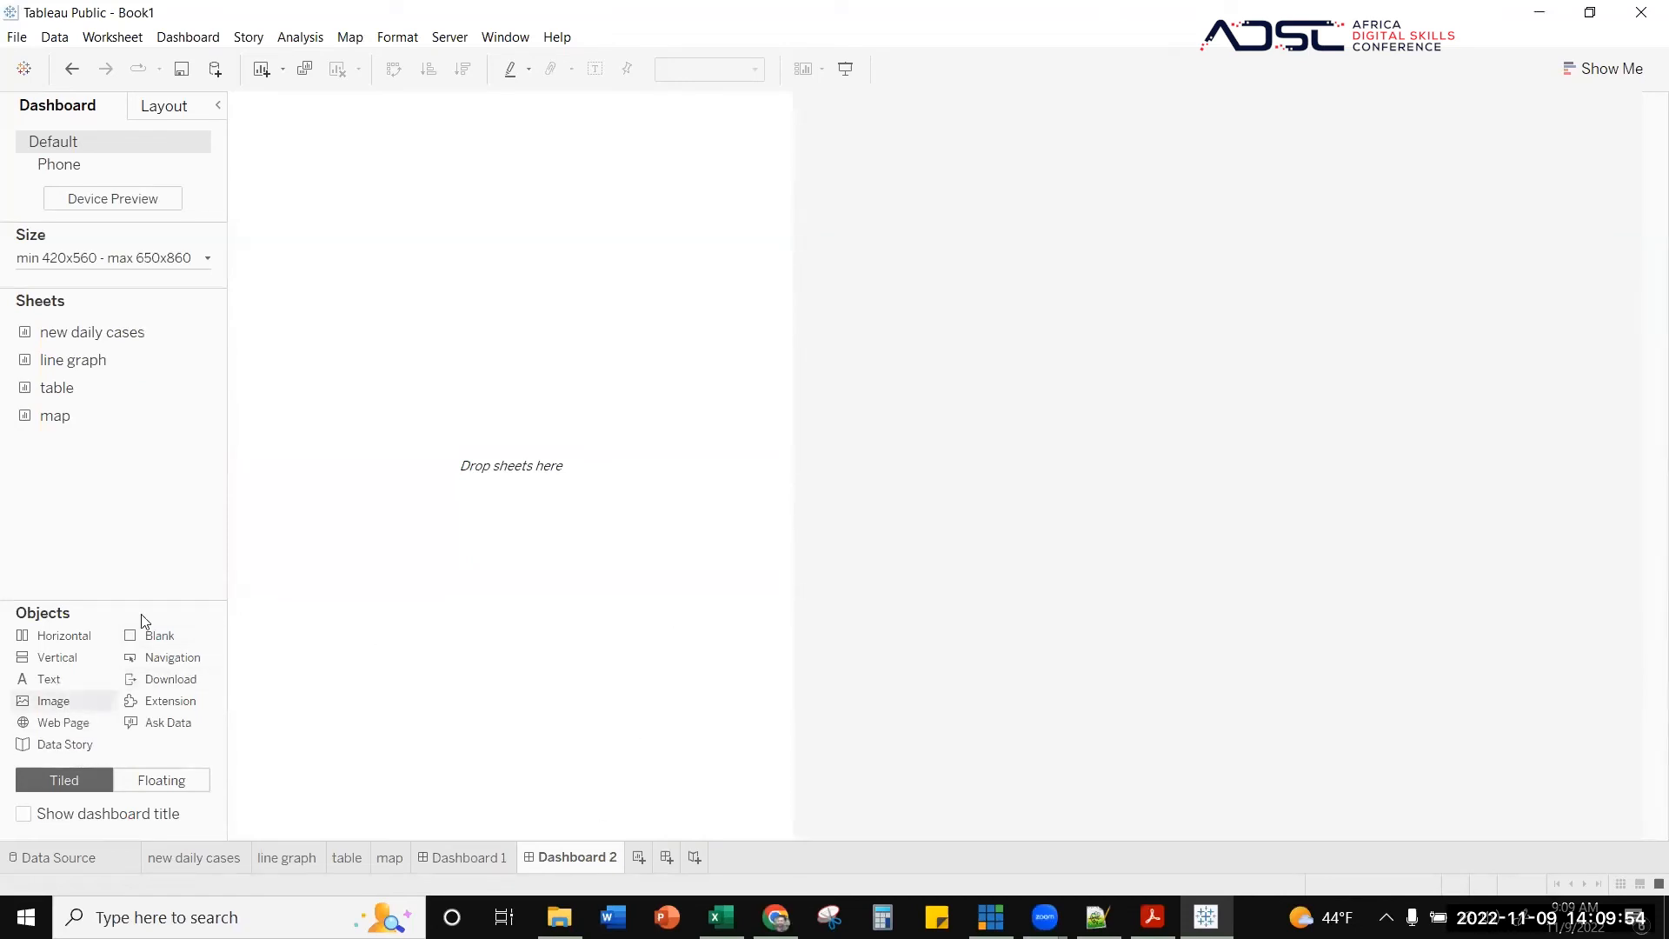
- Fill the new dashboard with a Blank object and lay out new daily cases beside a stack of line graph, table and map
drag(127, 635, 542, 231)
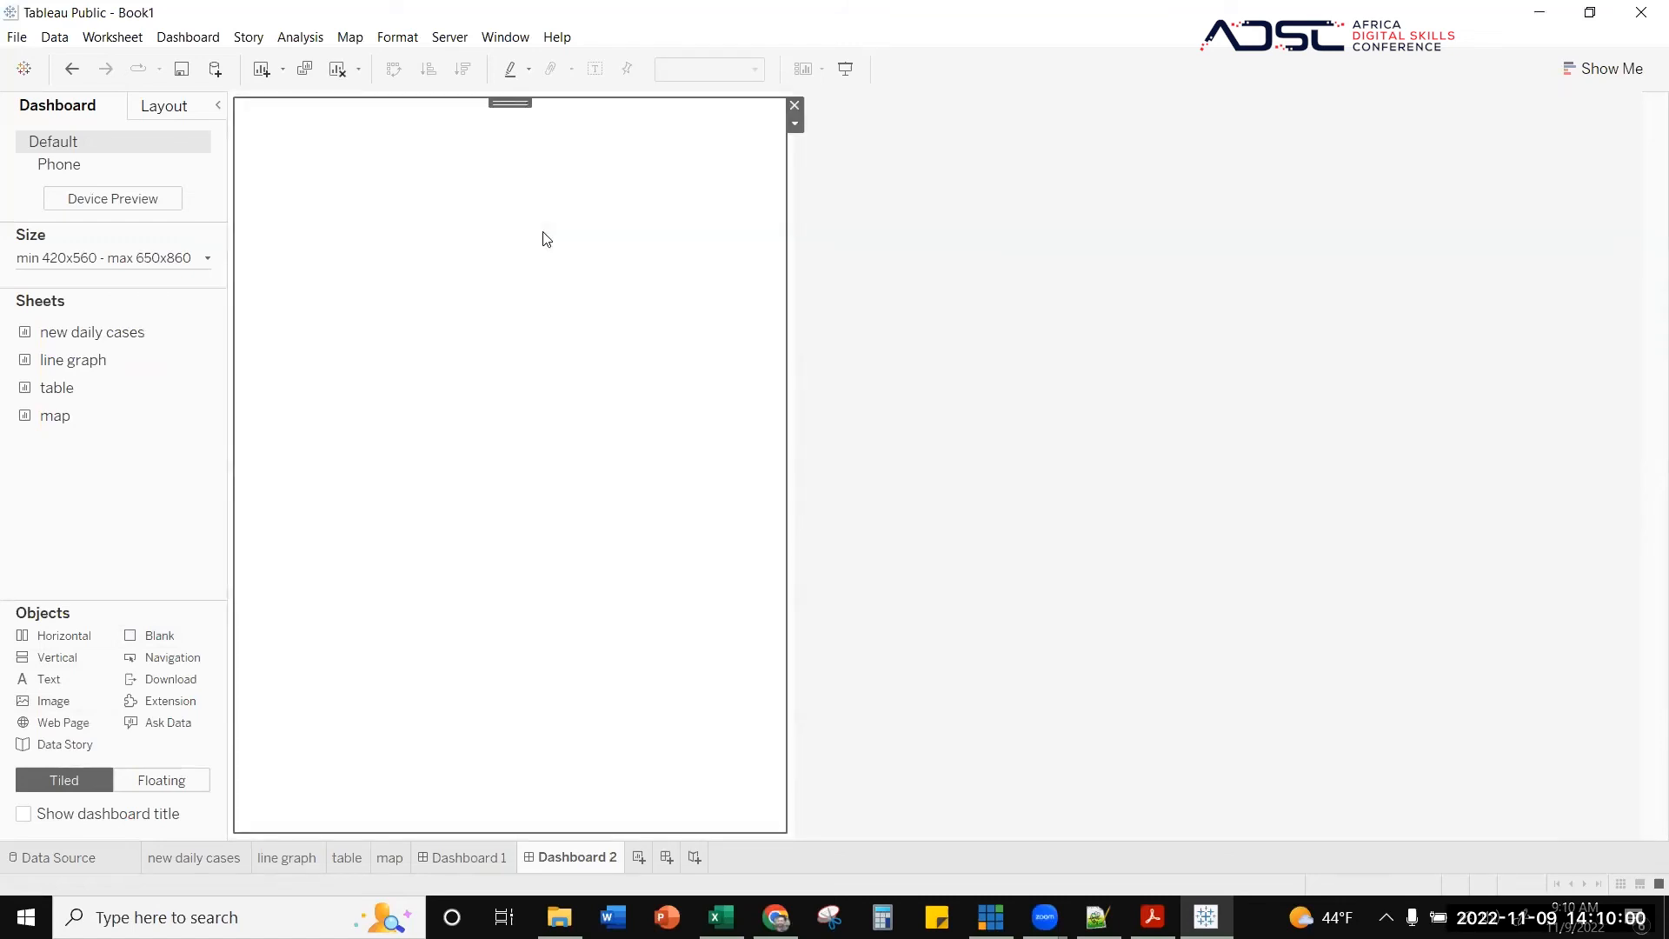
drag(75, 331, 310, 249)
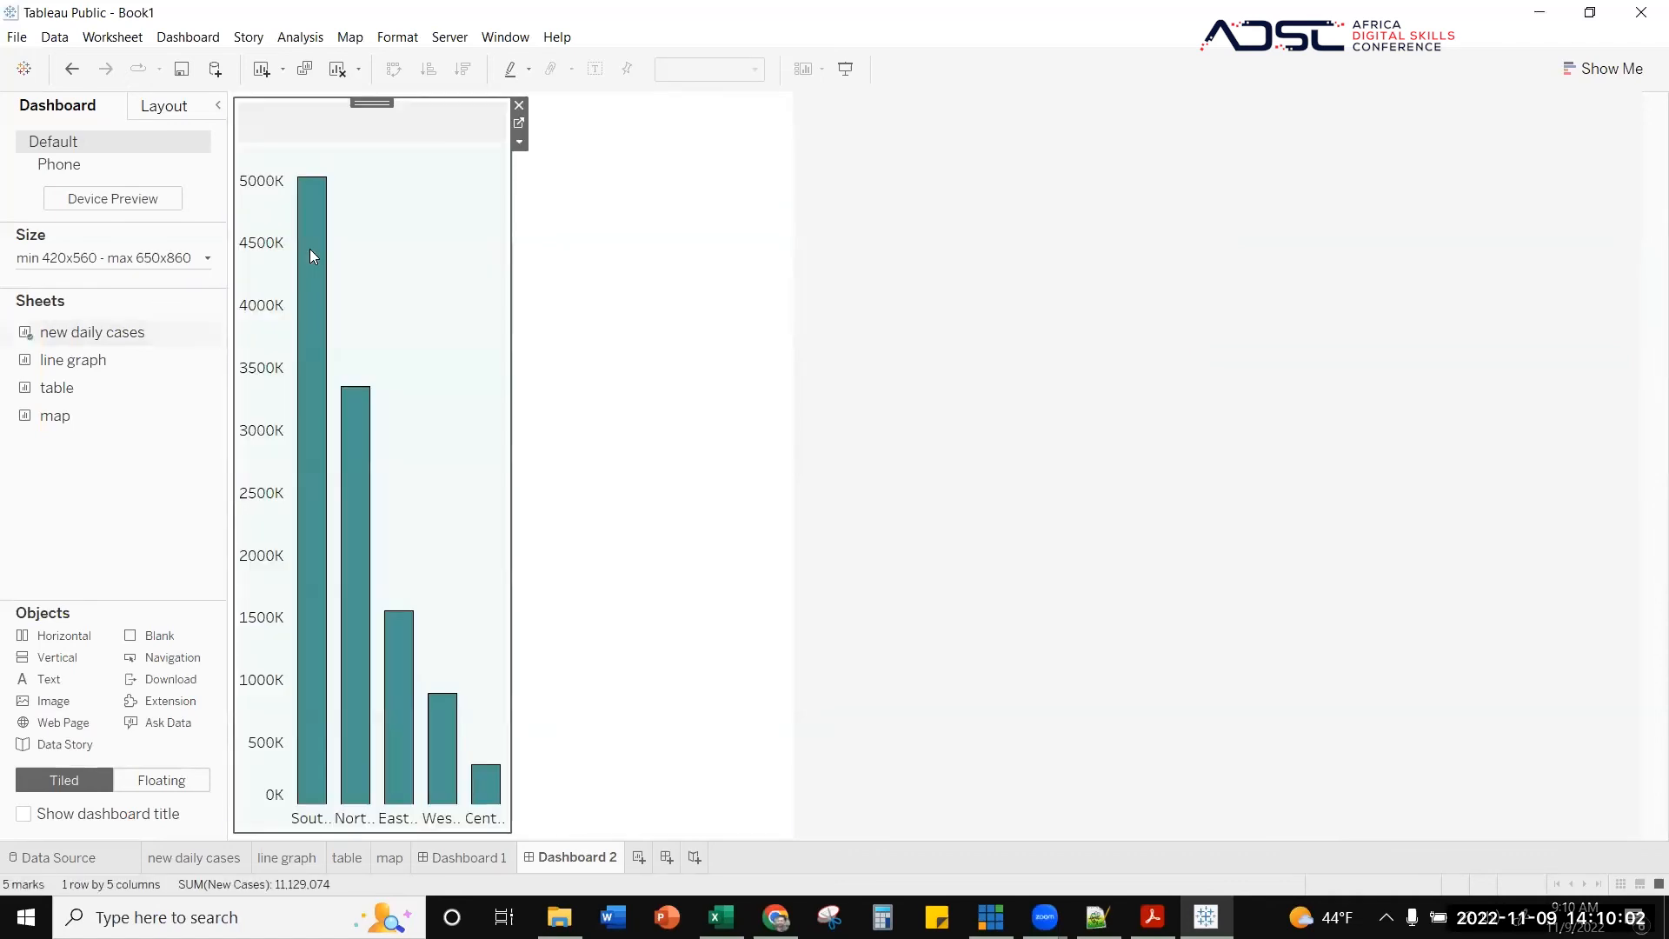
click(520, 106)
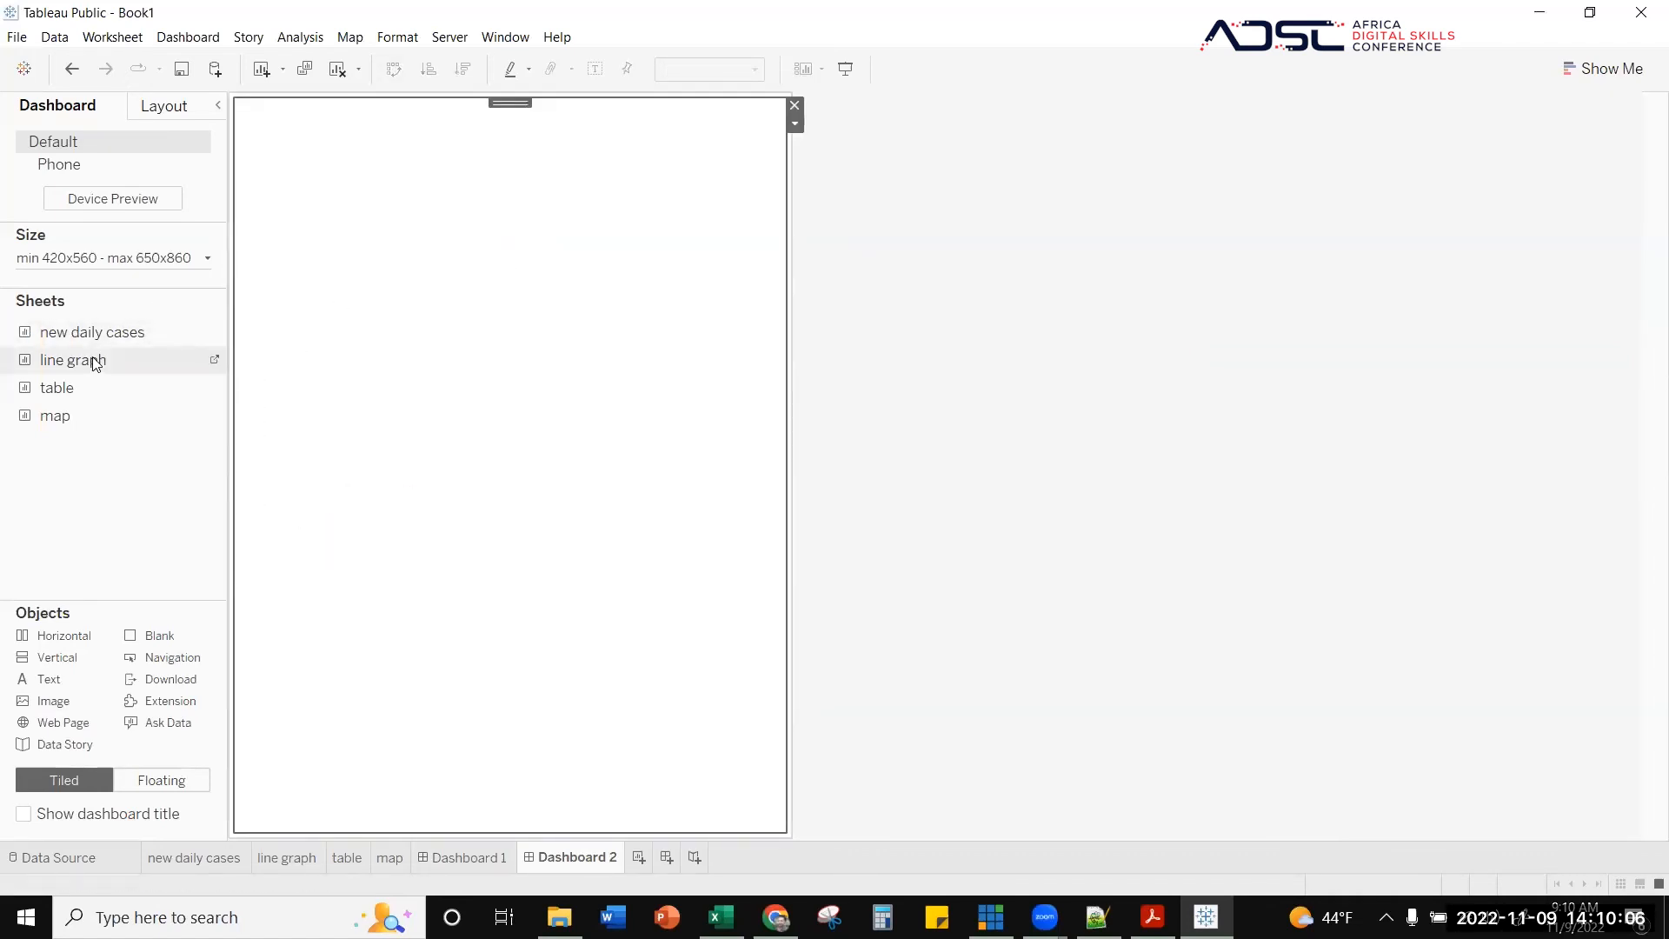
drag(82, 332, 320, 254)
drag(97, 371, 633, 377)
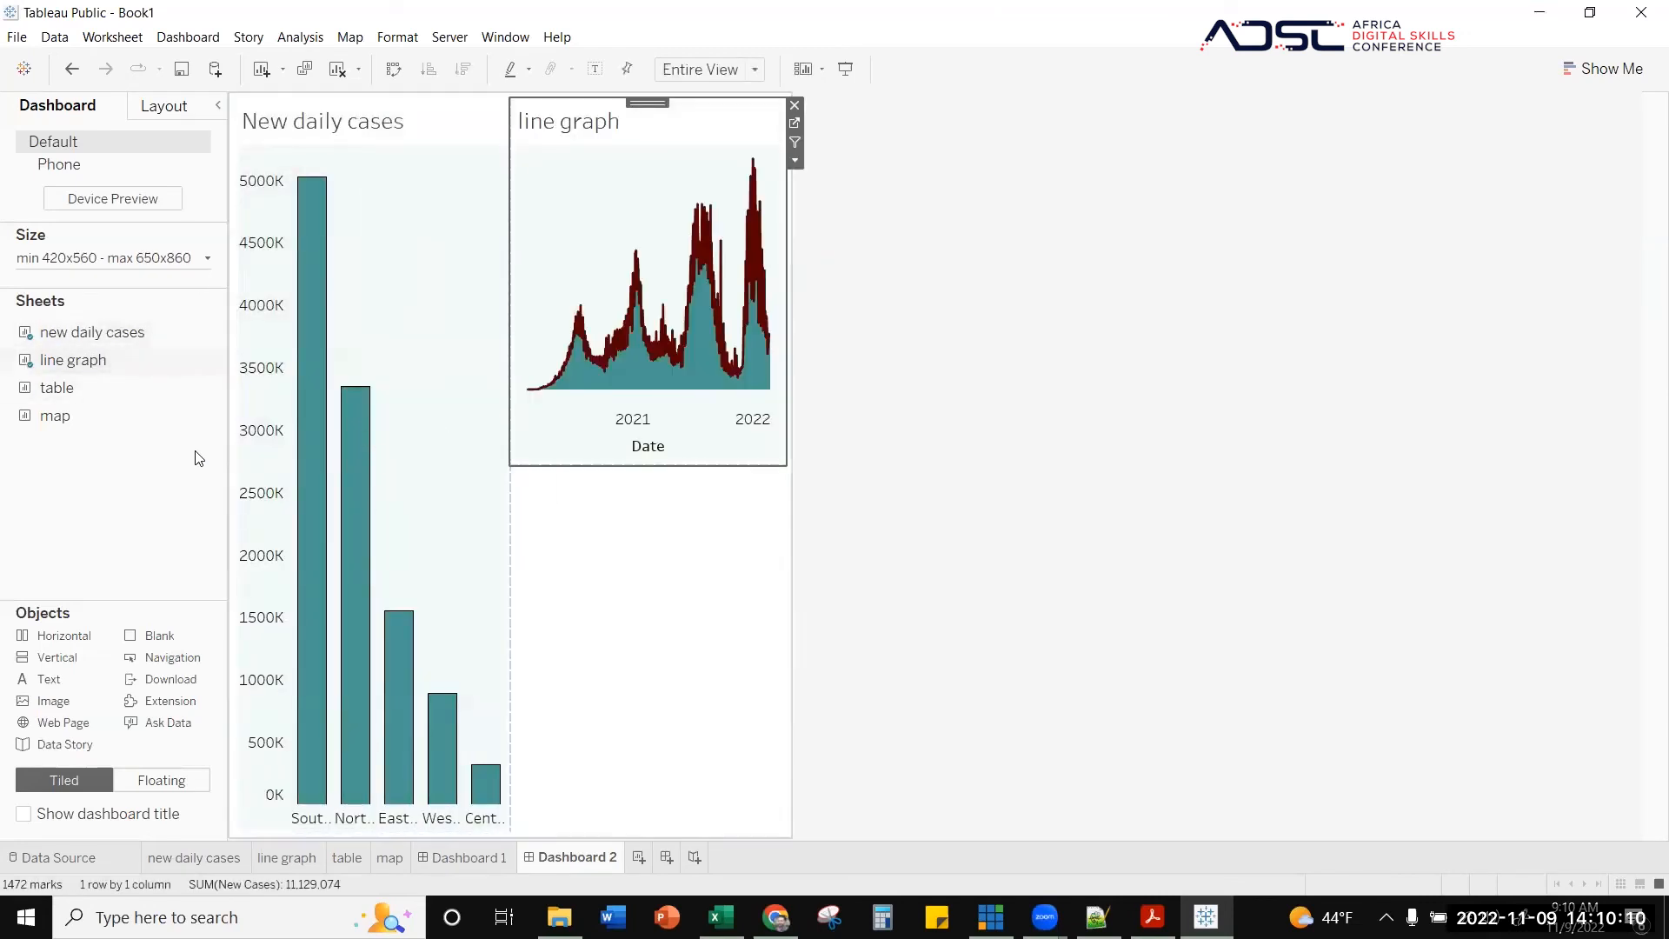
drag(79, 384, 532, 621)
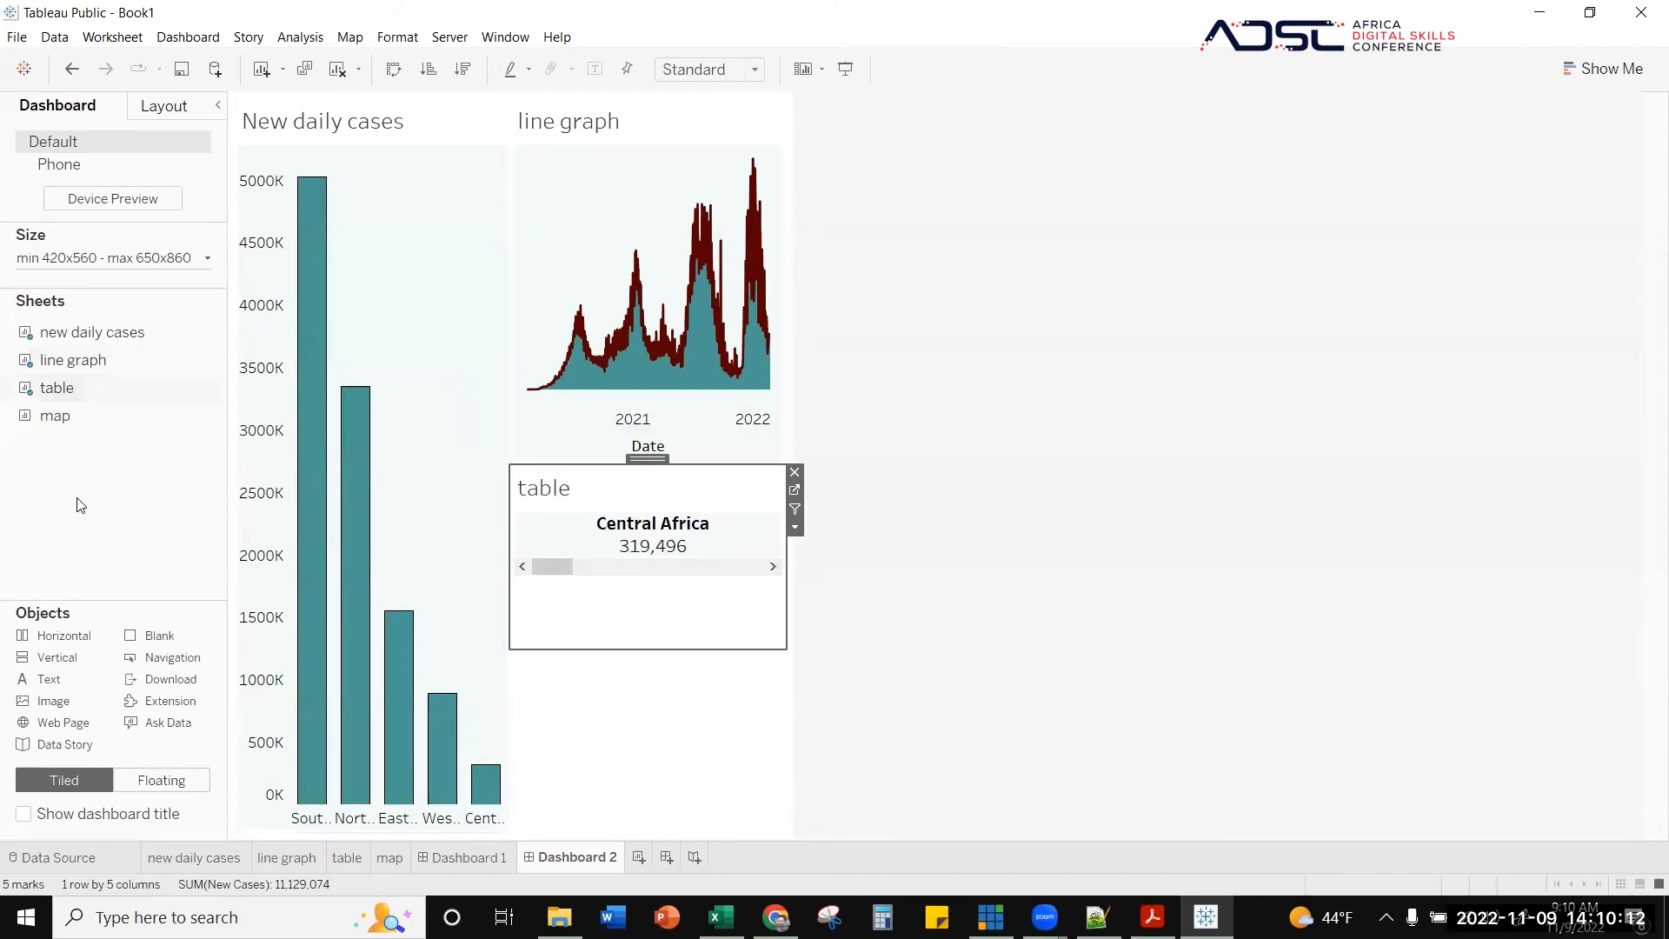
drag(66, 407, 618, 665)
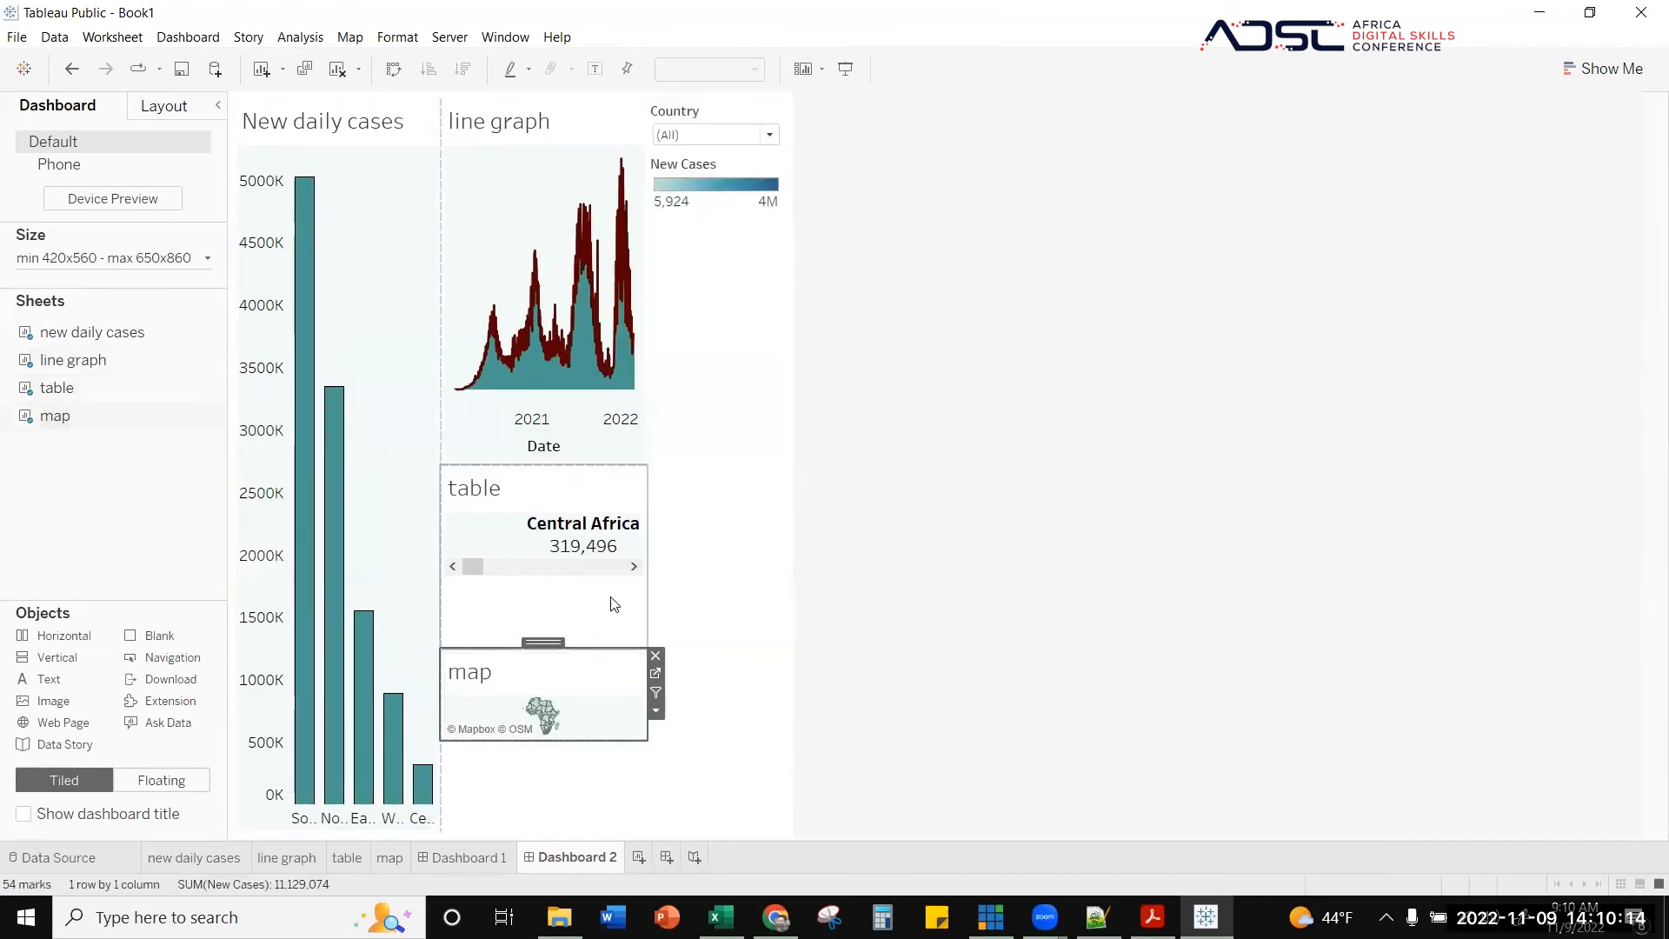
- Set the background of Dashboard 2's outer Tiled container to the very light teal
click(166, 105)
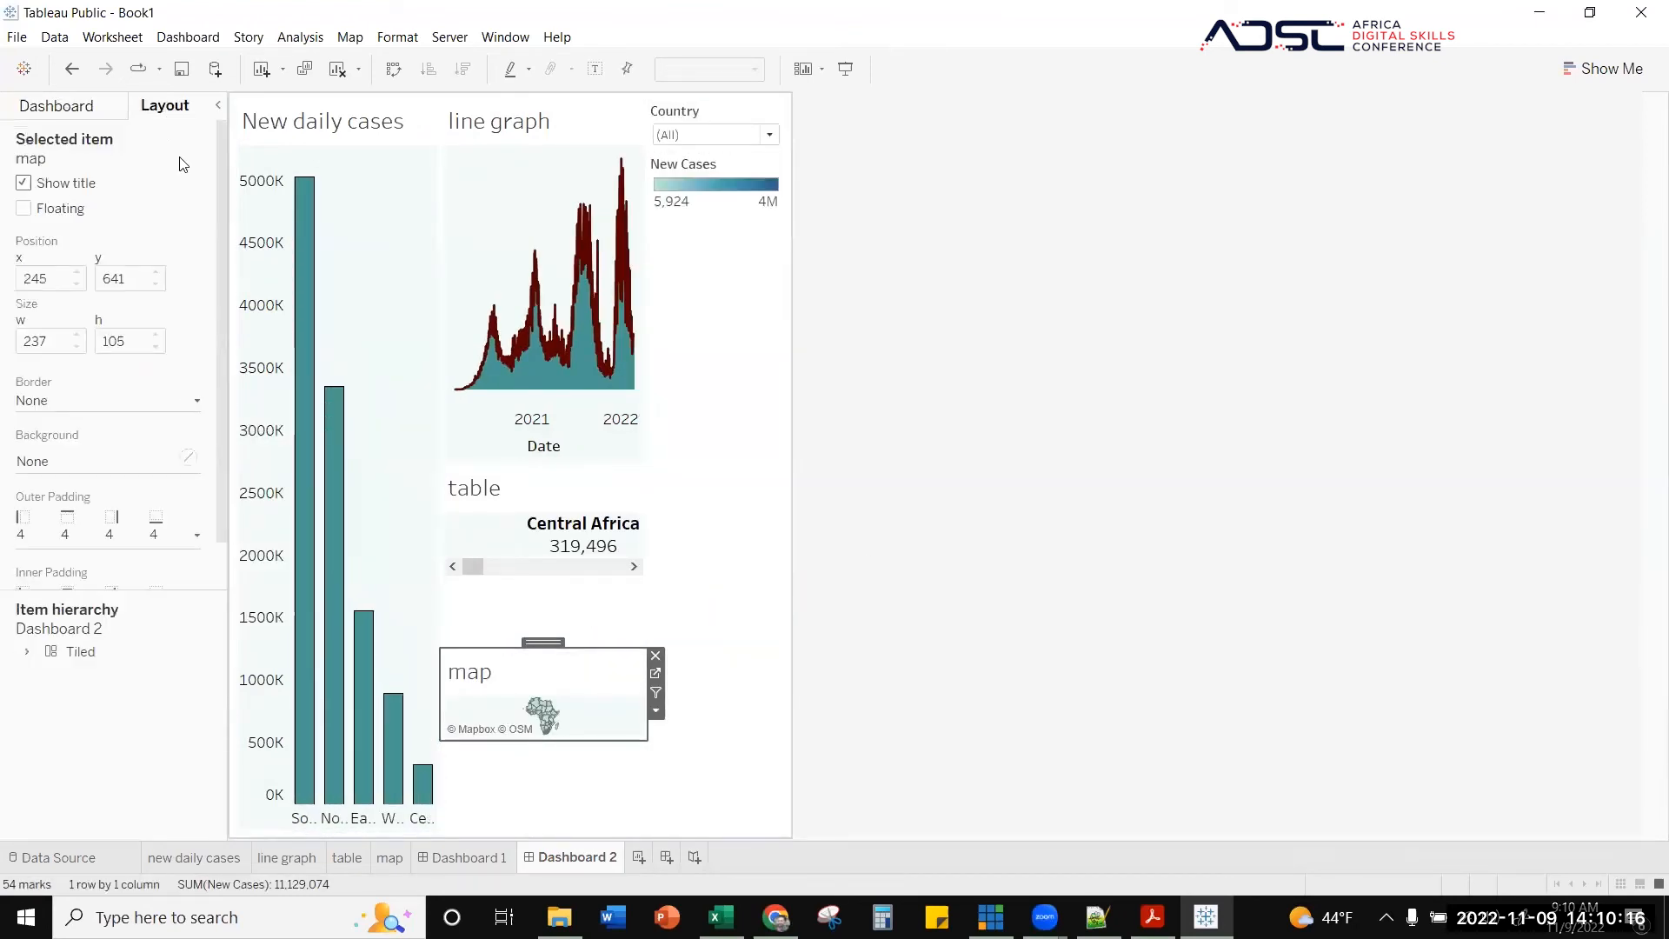
click(388, 99)
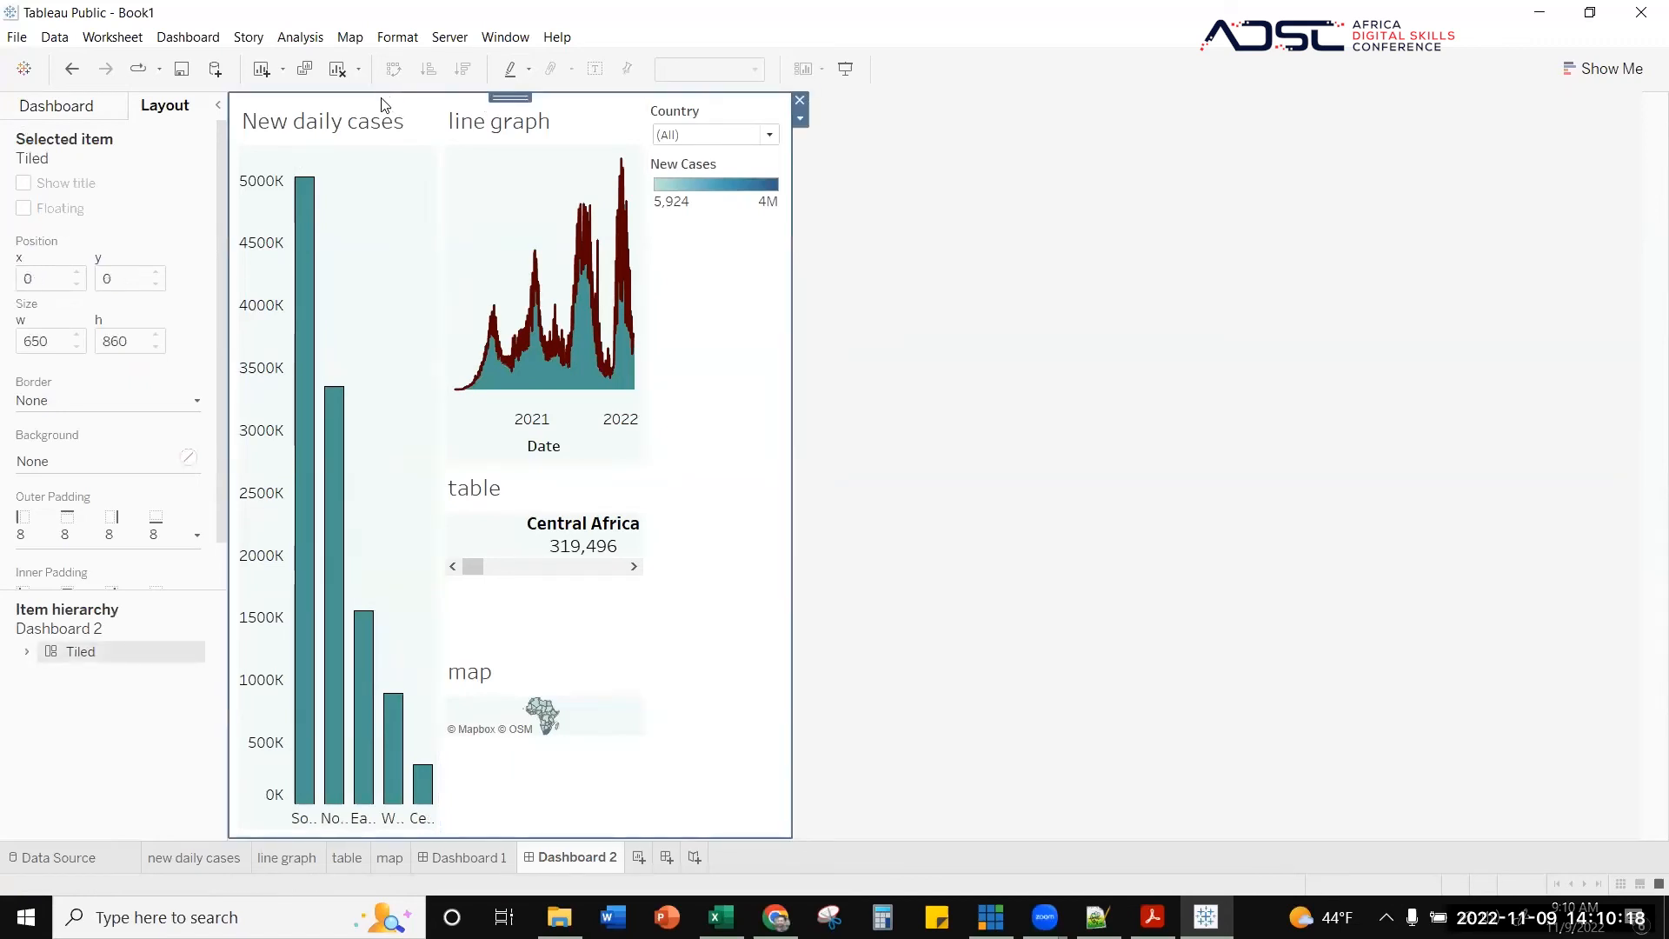
click(187, 457)
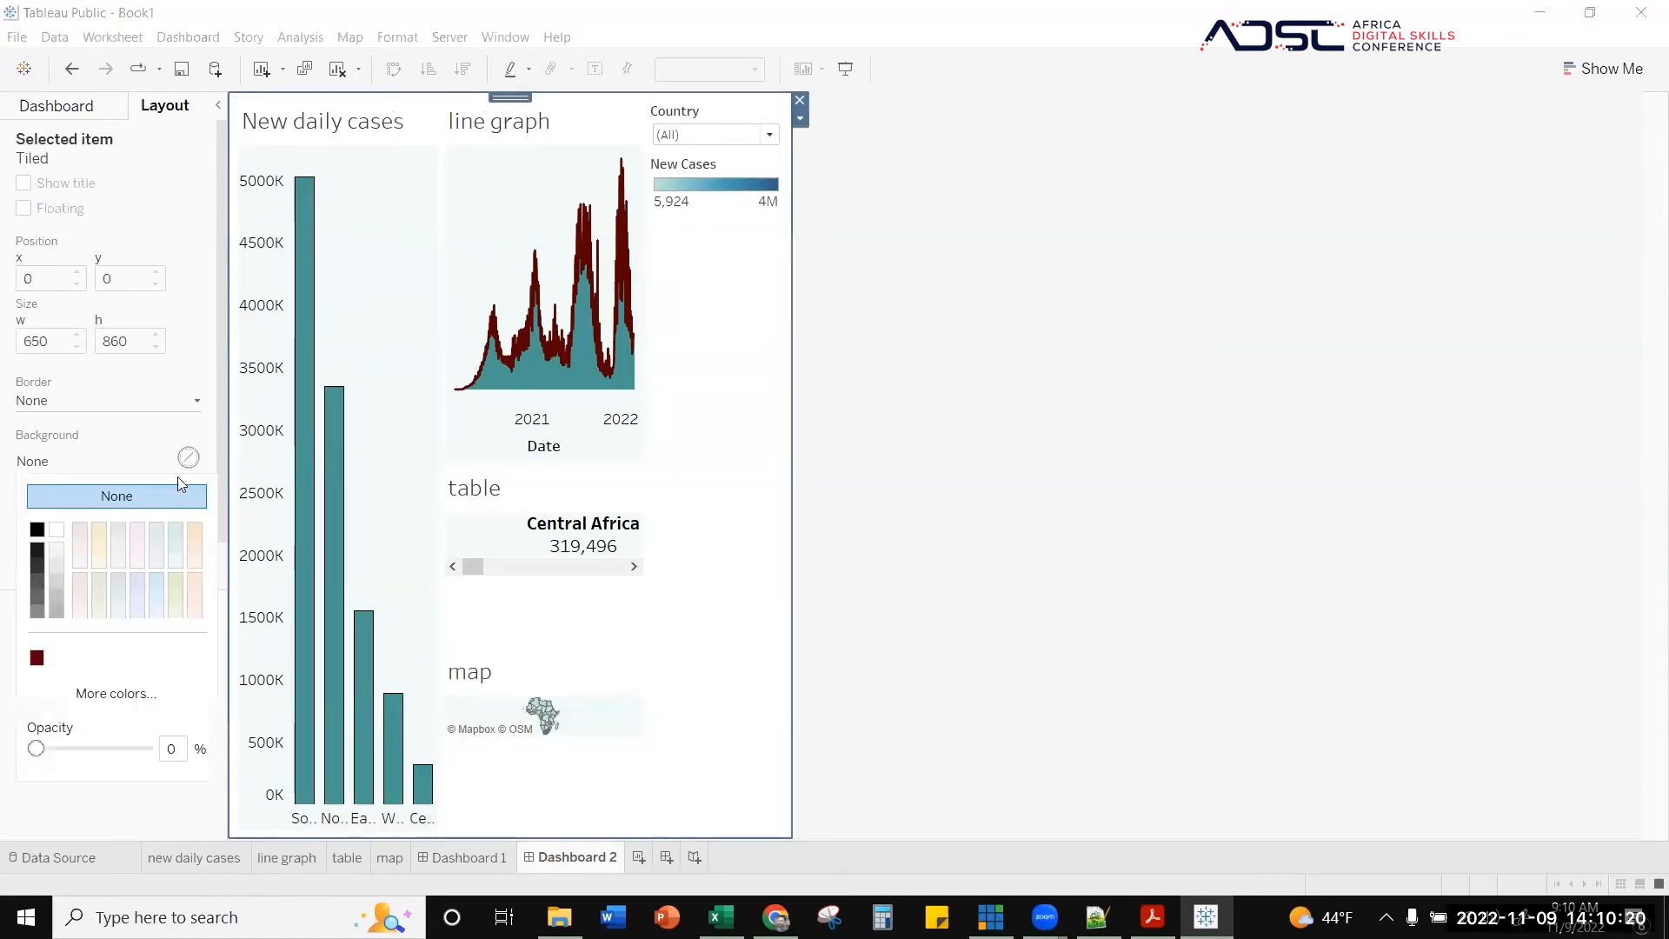
click(171, 562)
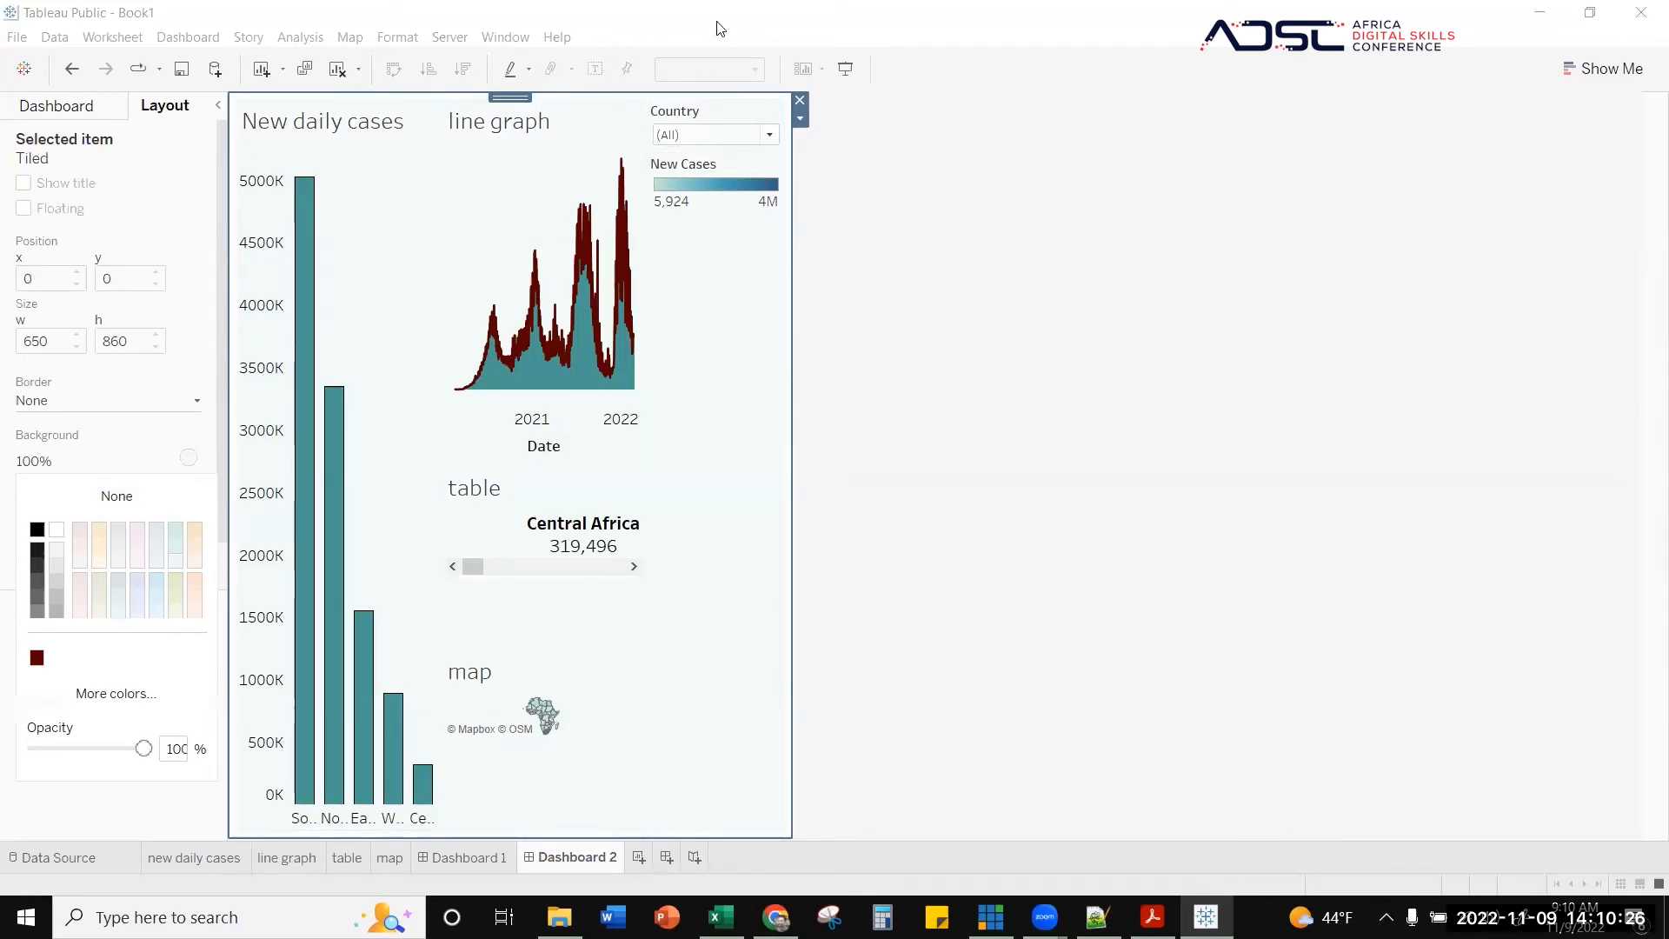
click(814, 111)
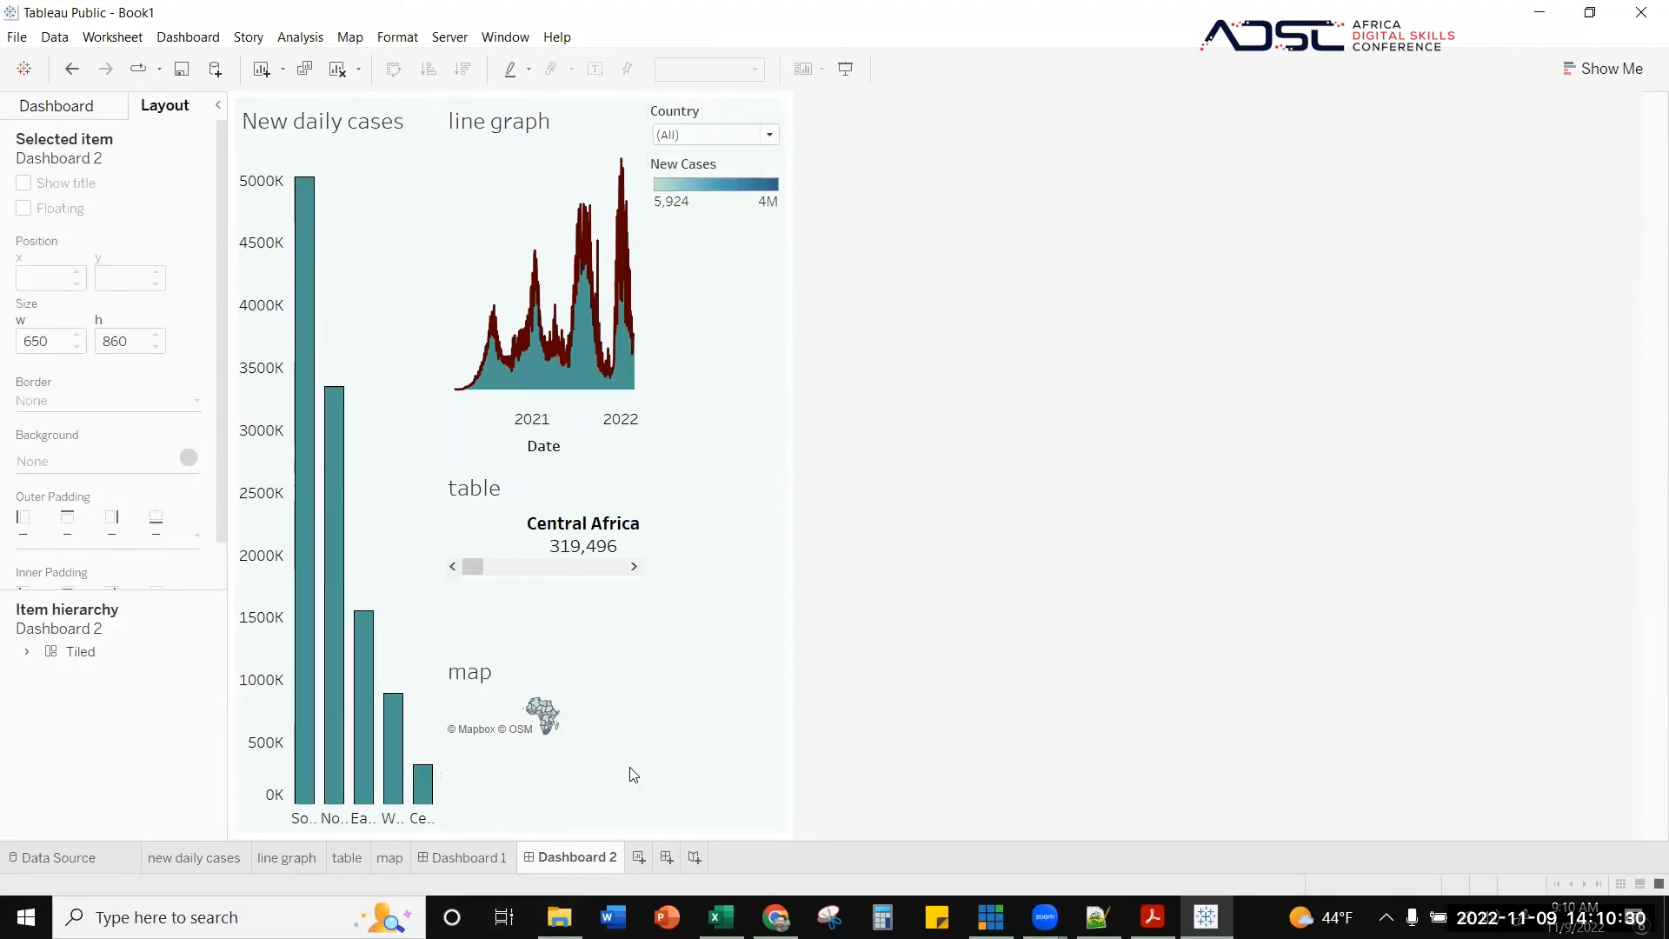
- Remove the Country filter, line graph, new daily cases chart and regional totals table from Dashboard 2
click(754, 112)
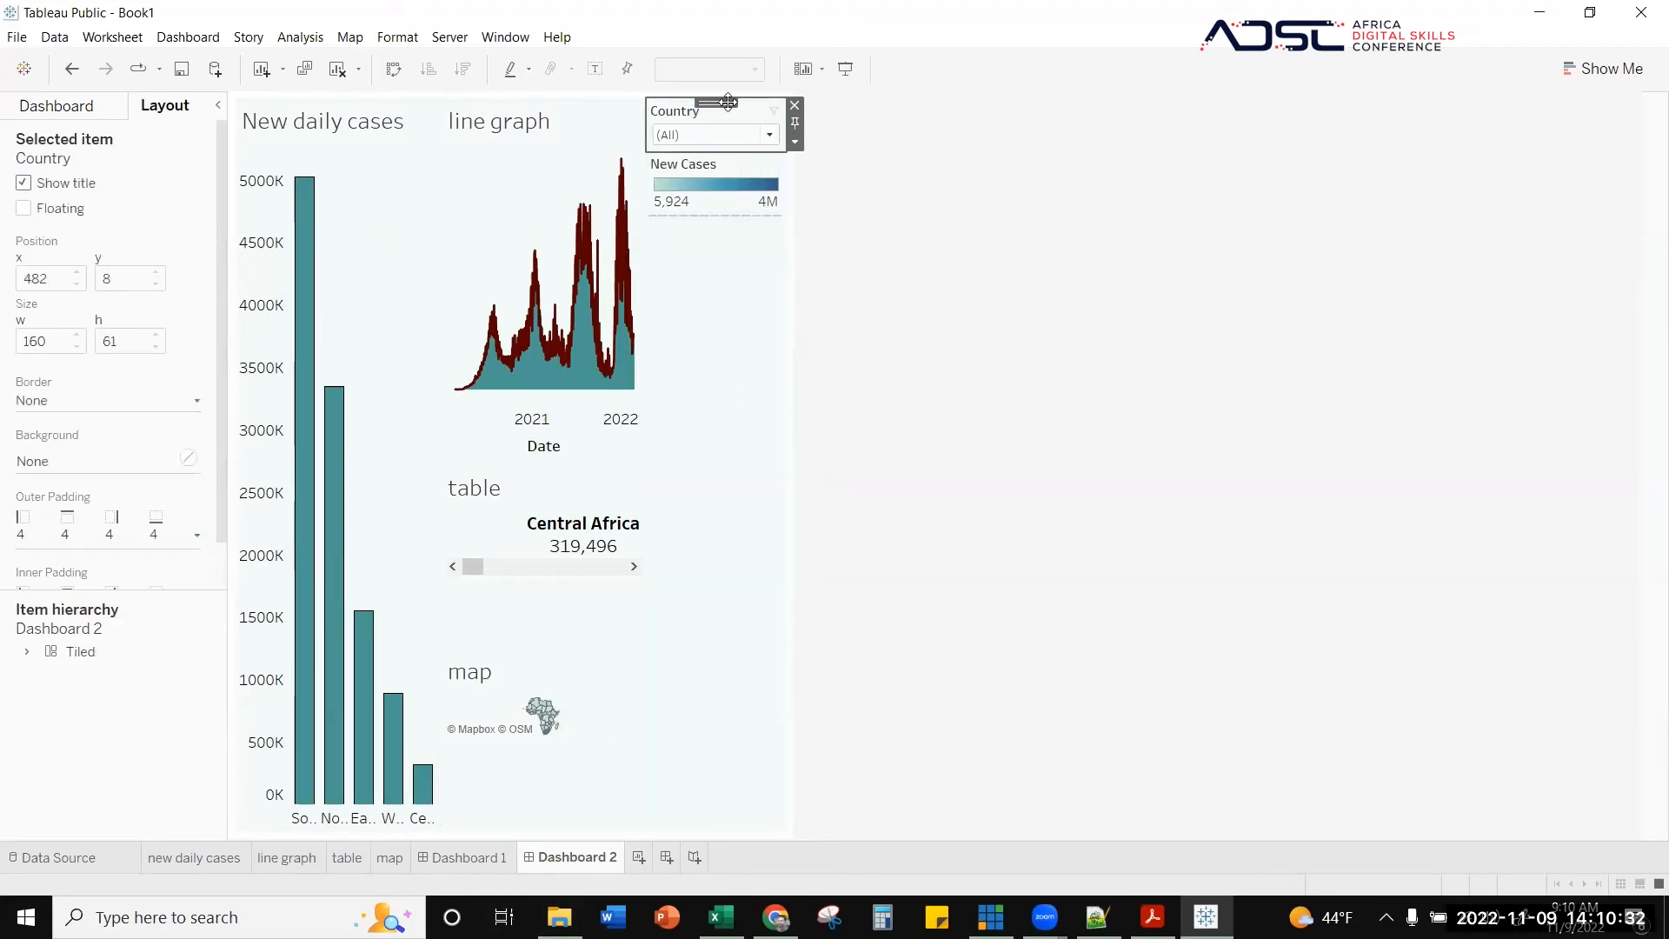
click(795, 104)
click(564, 154)
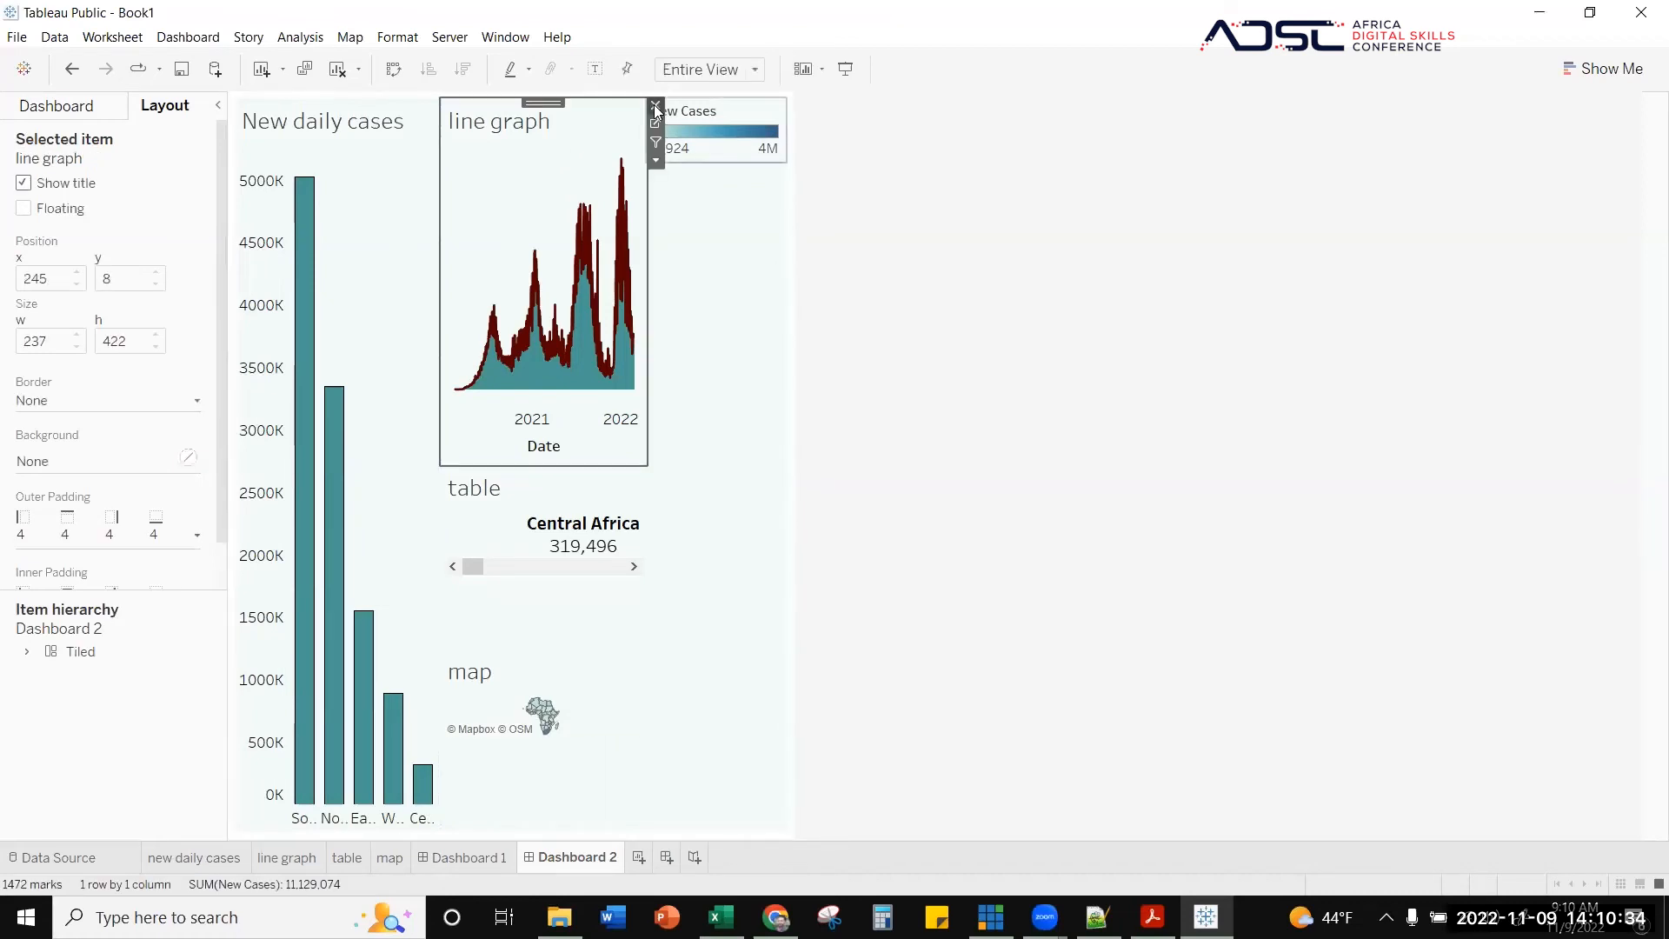
click(656, 104)
click(437, 122)
click(450, 106)
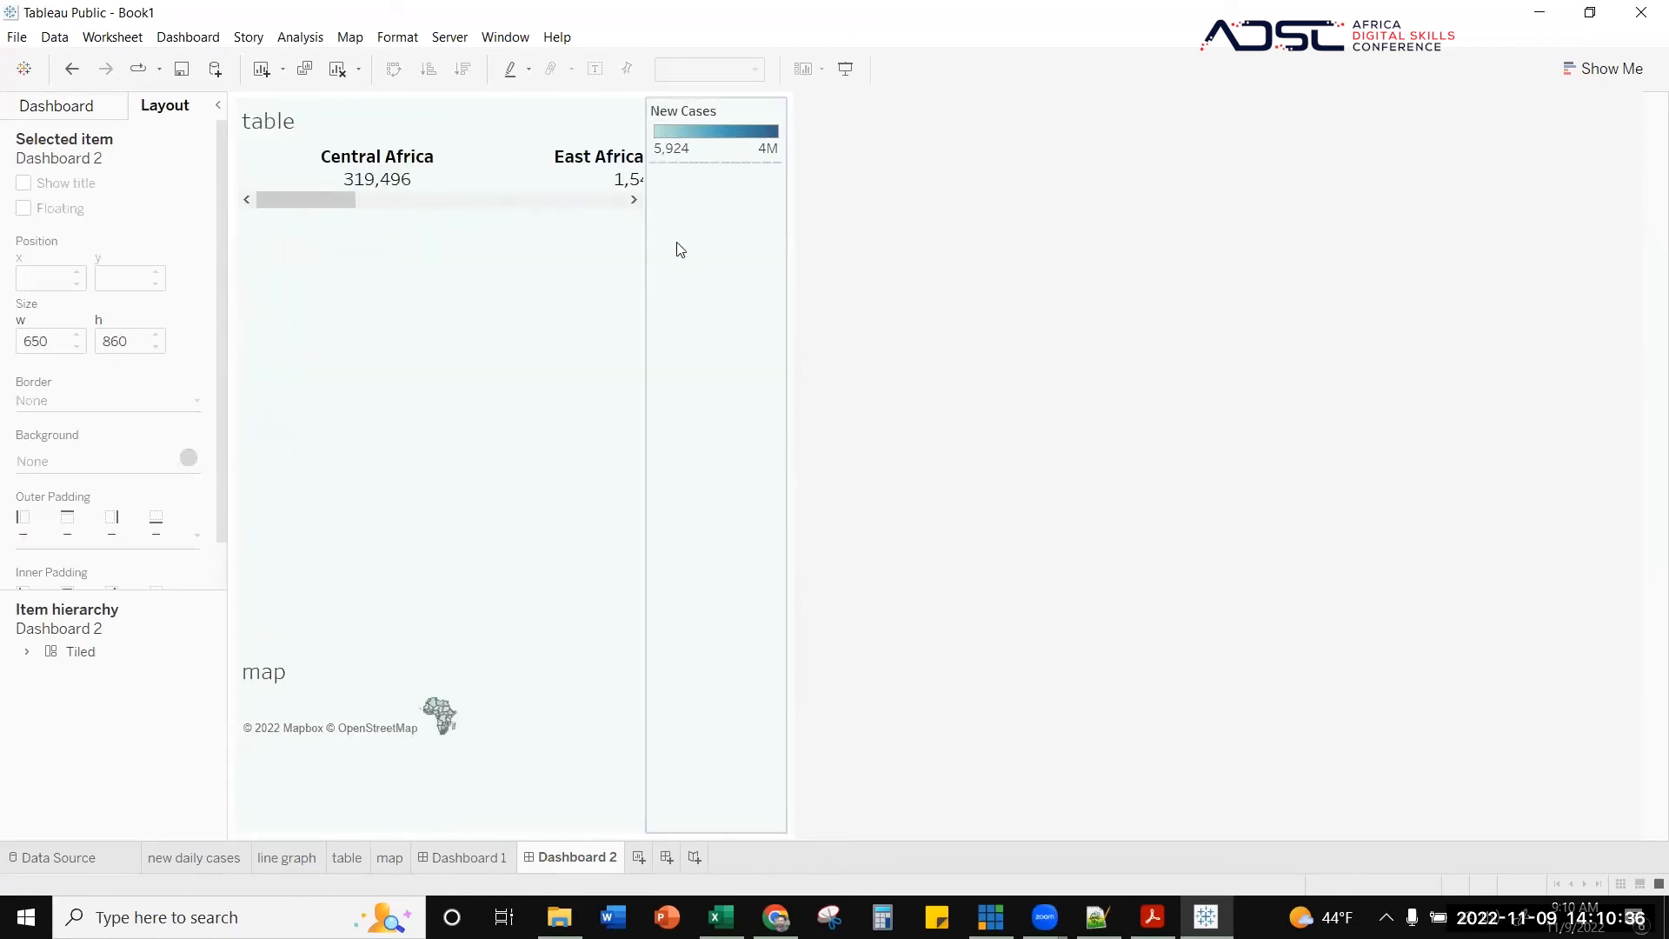
click(751, 123)
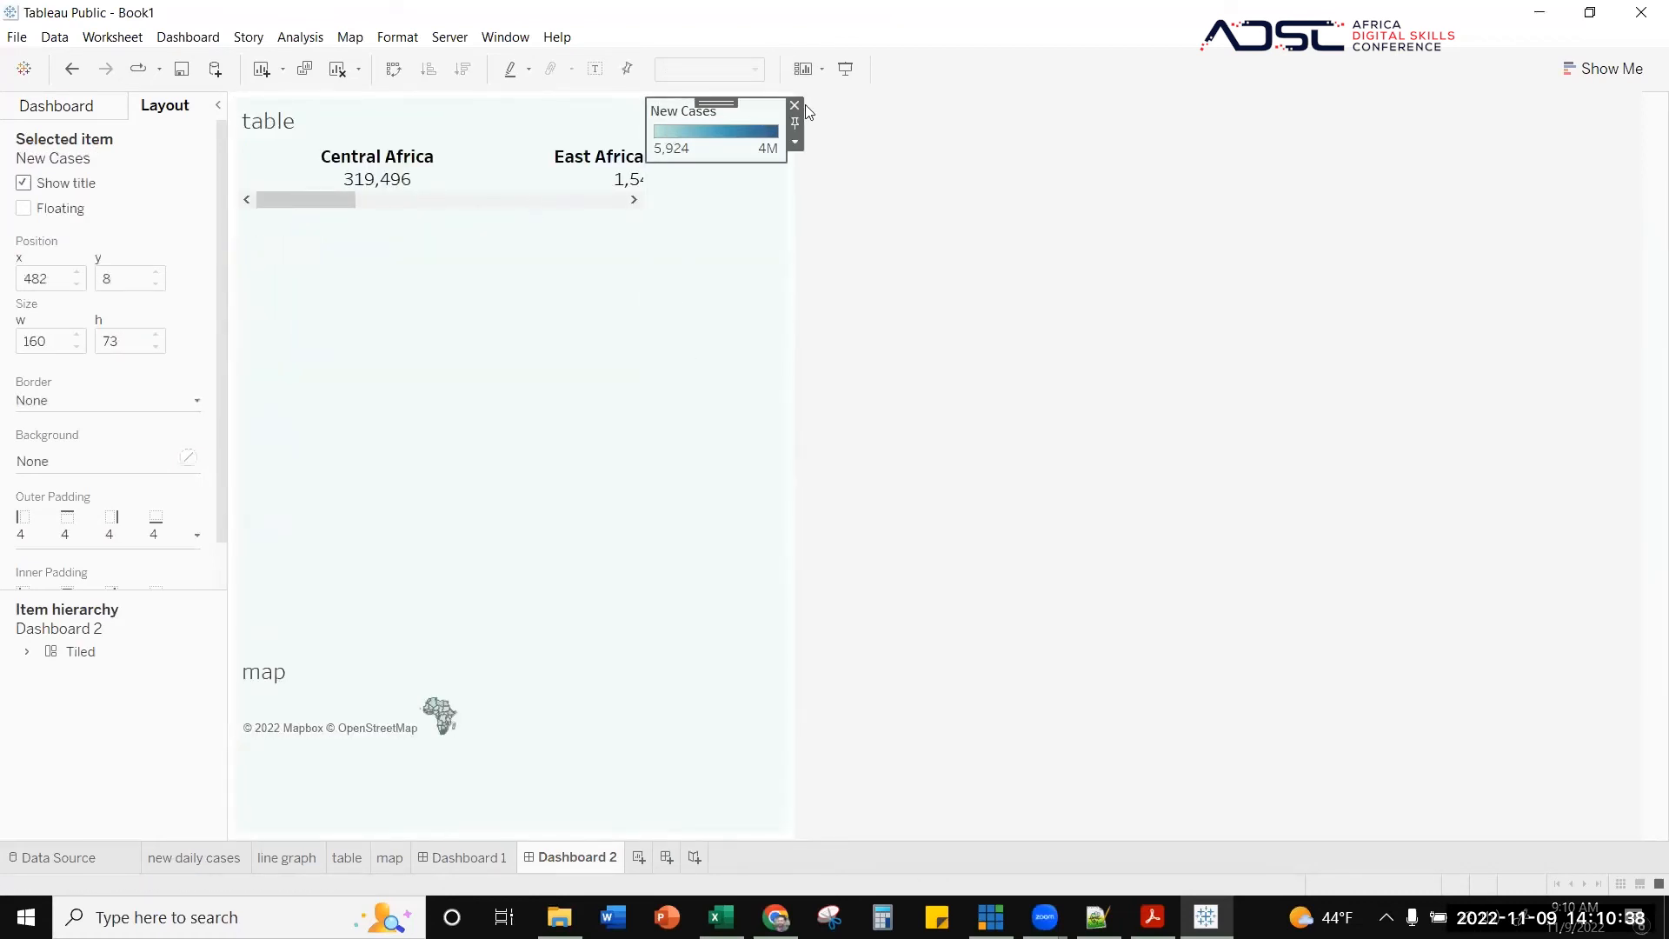
click(600, 178)
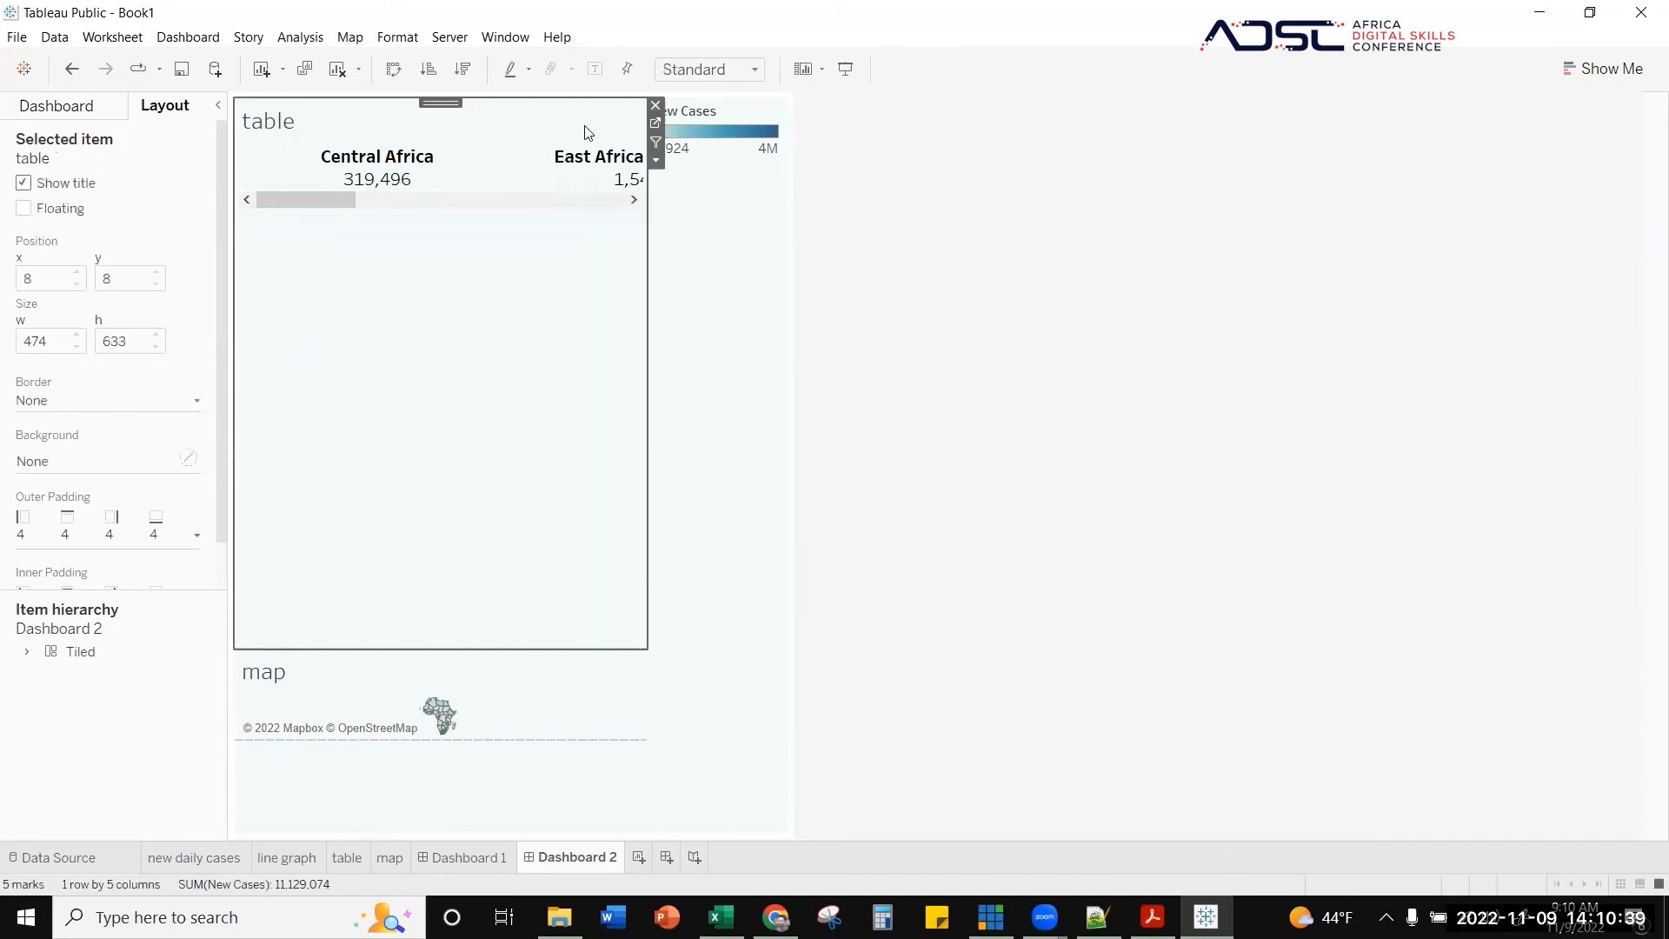
click(656, 105)
- Remove the New Cases legend, the map and the remaining Blank object from Dashboard 2
click(760, 111)
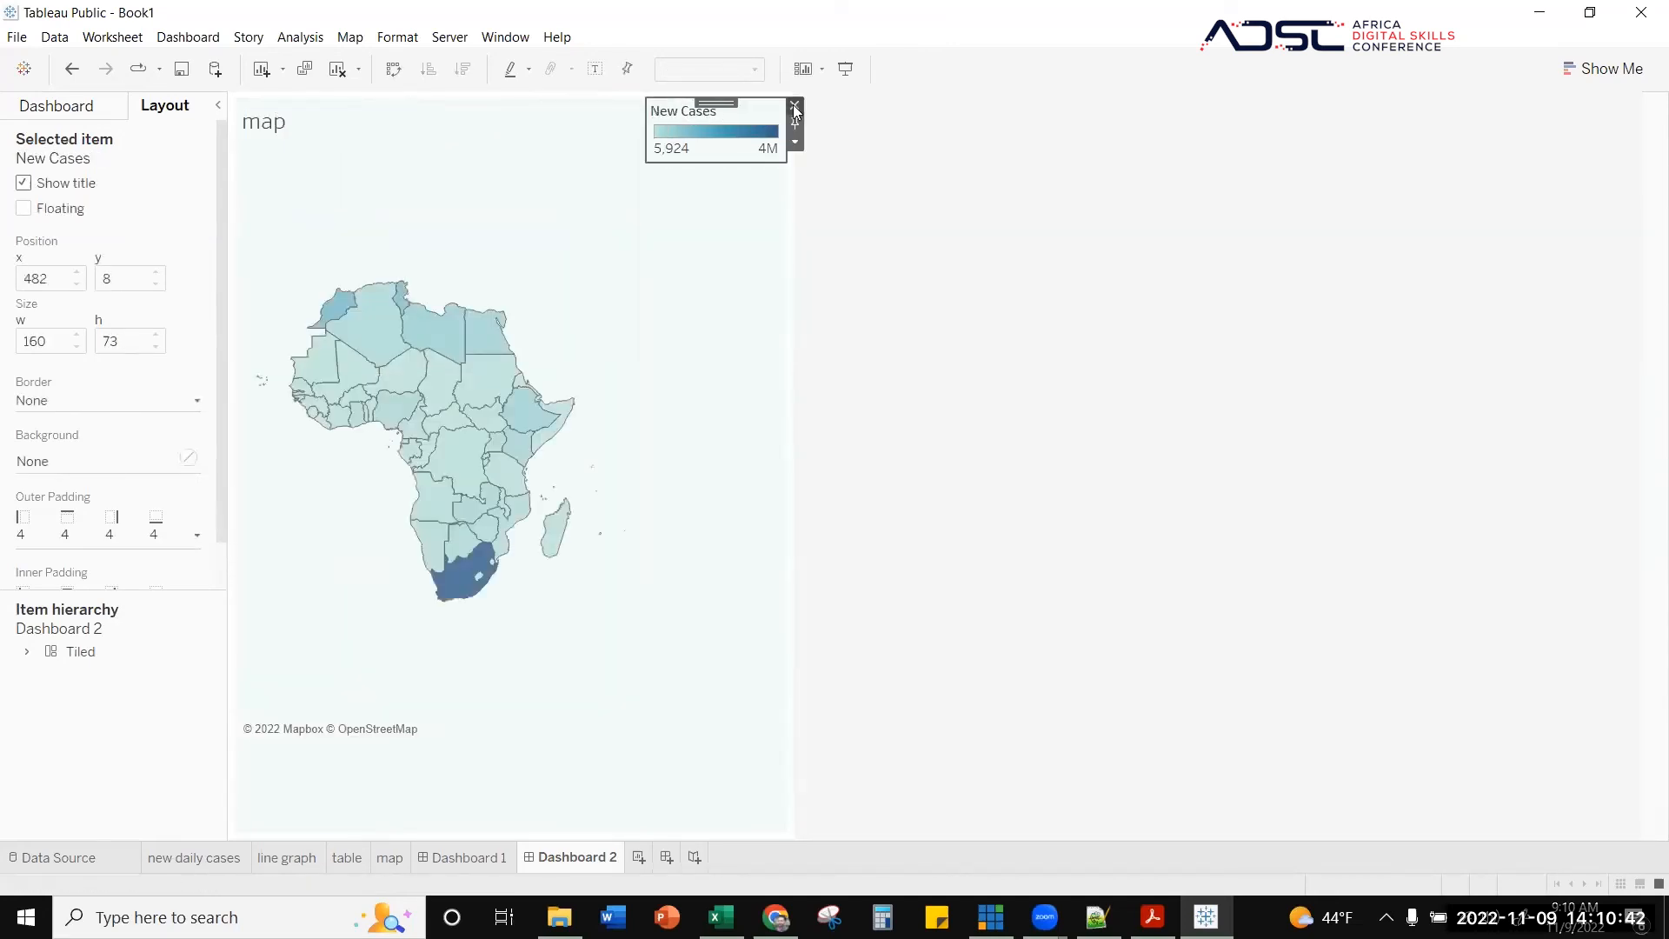
click(795, 106)
right_click(678, 140)
click(794, 105)
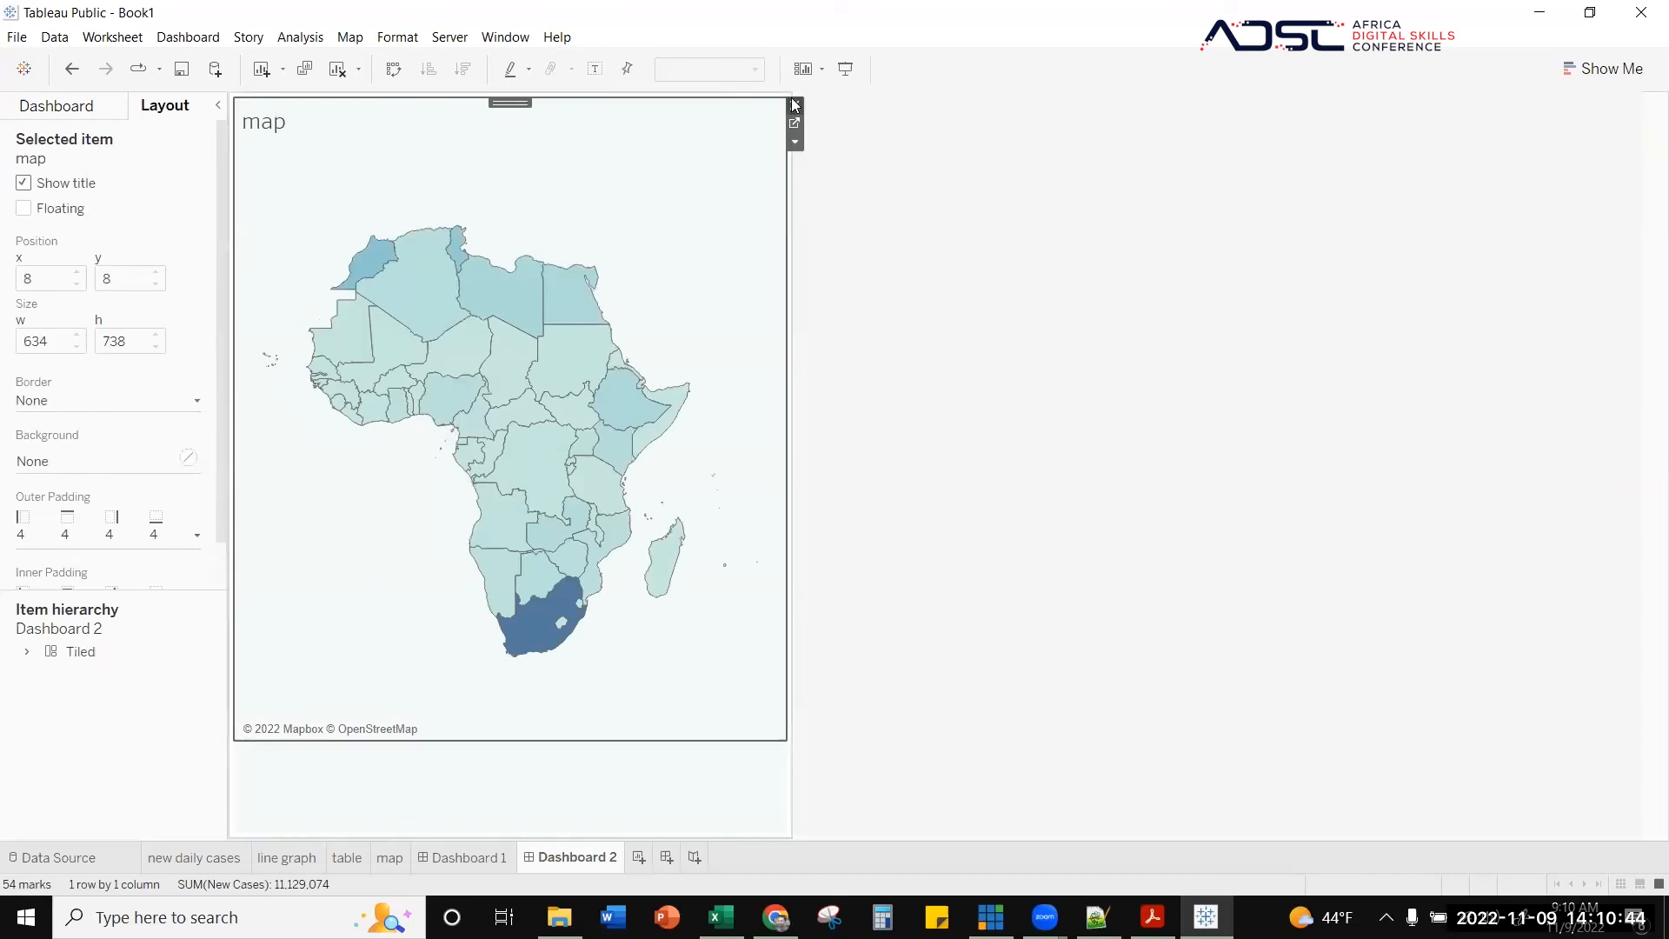
click(794, 105)
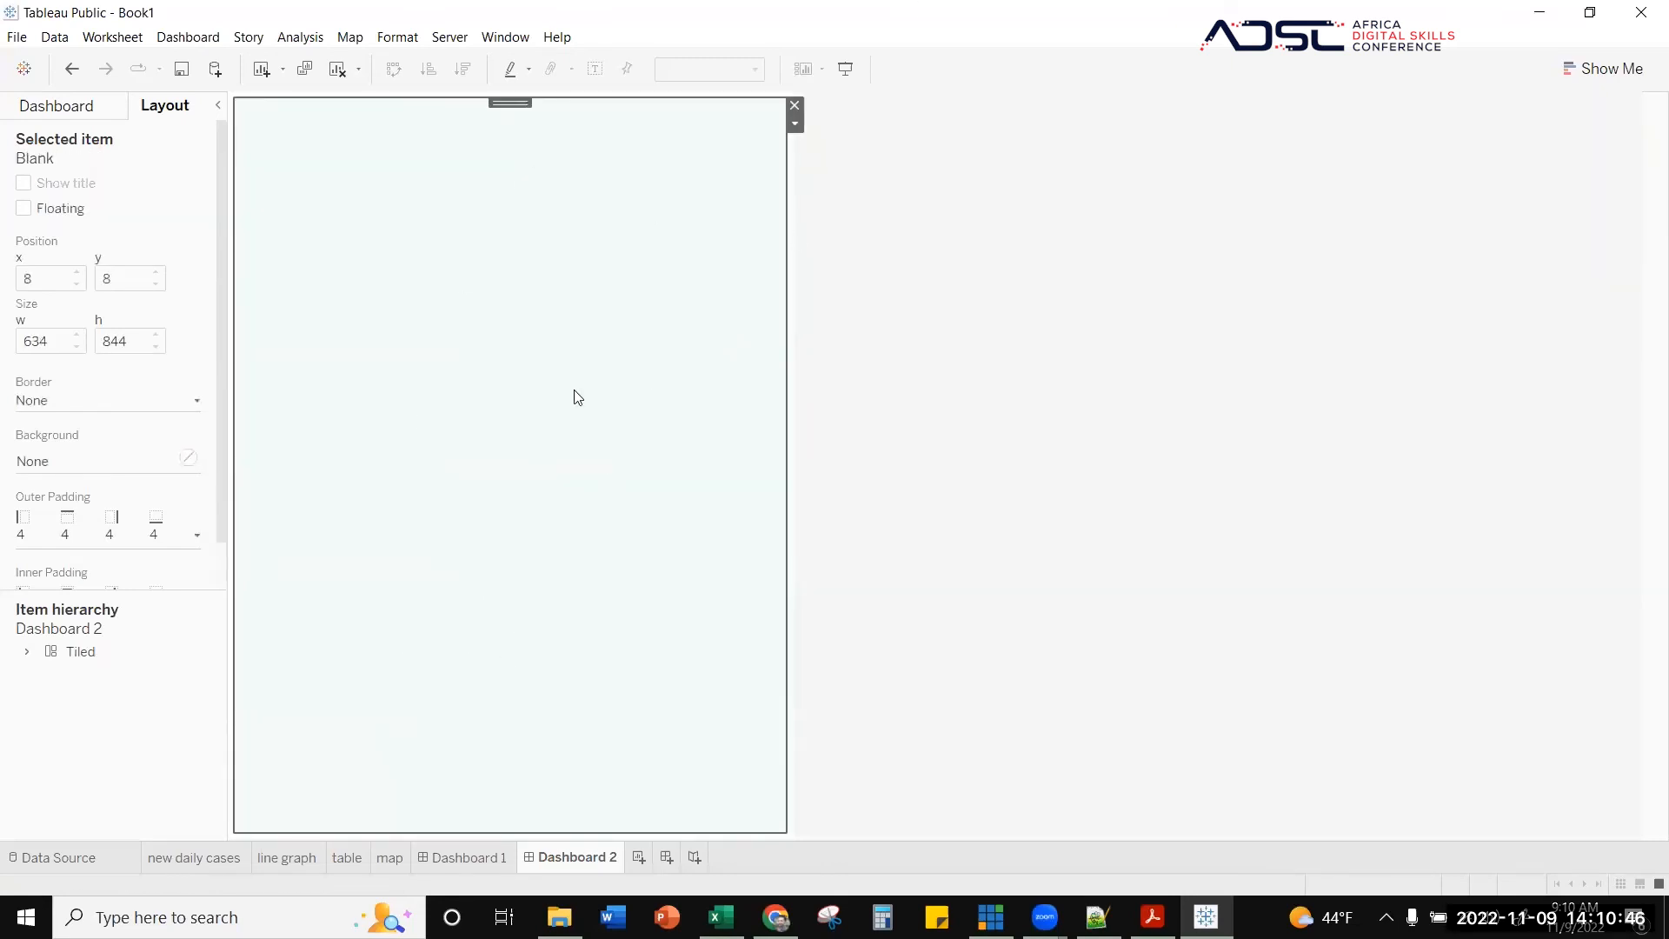
click(795, 105)
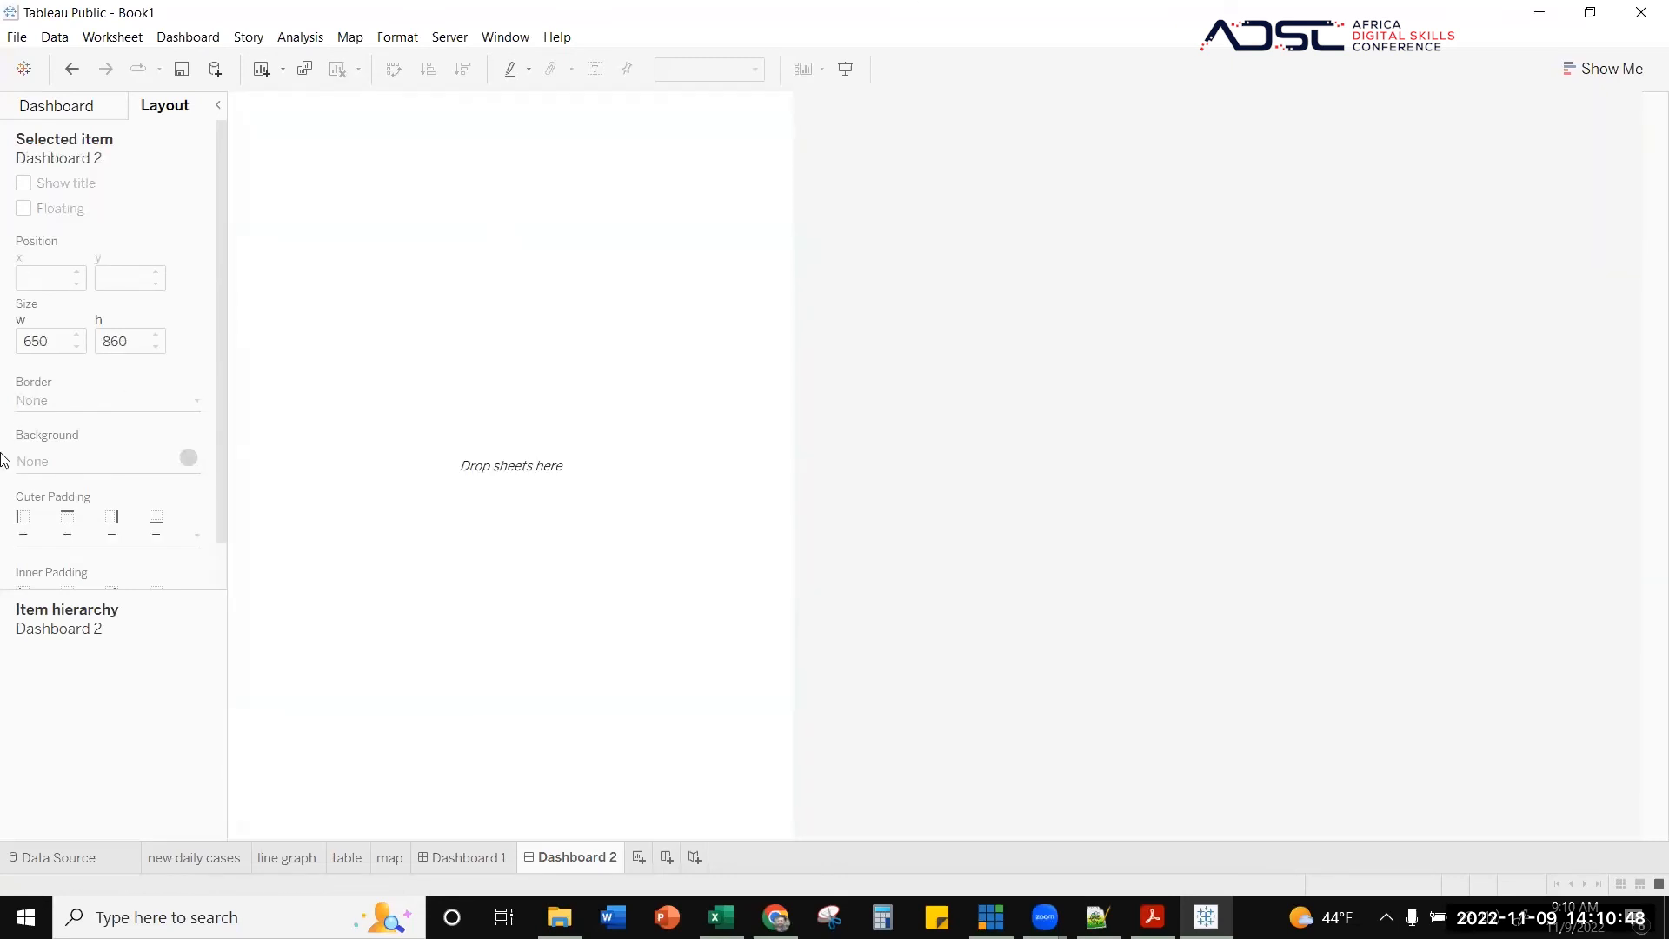
- Place a Blank object across the empty Dashboard 2 and give it a light beige background
click(83, 111)
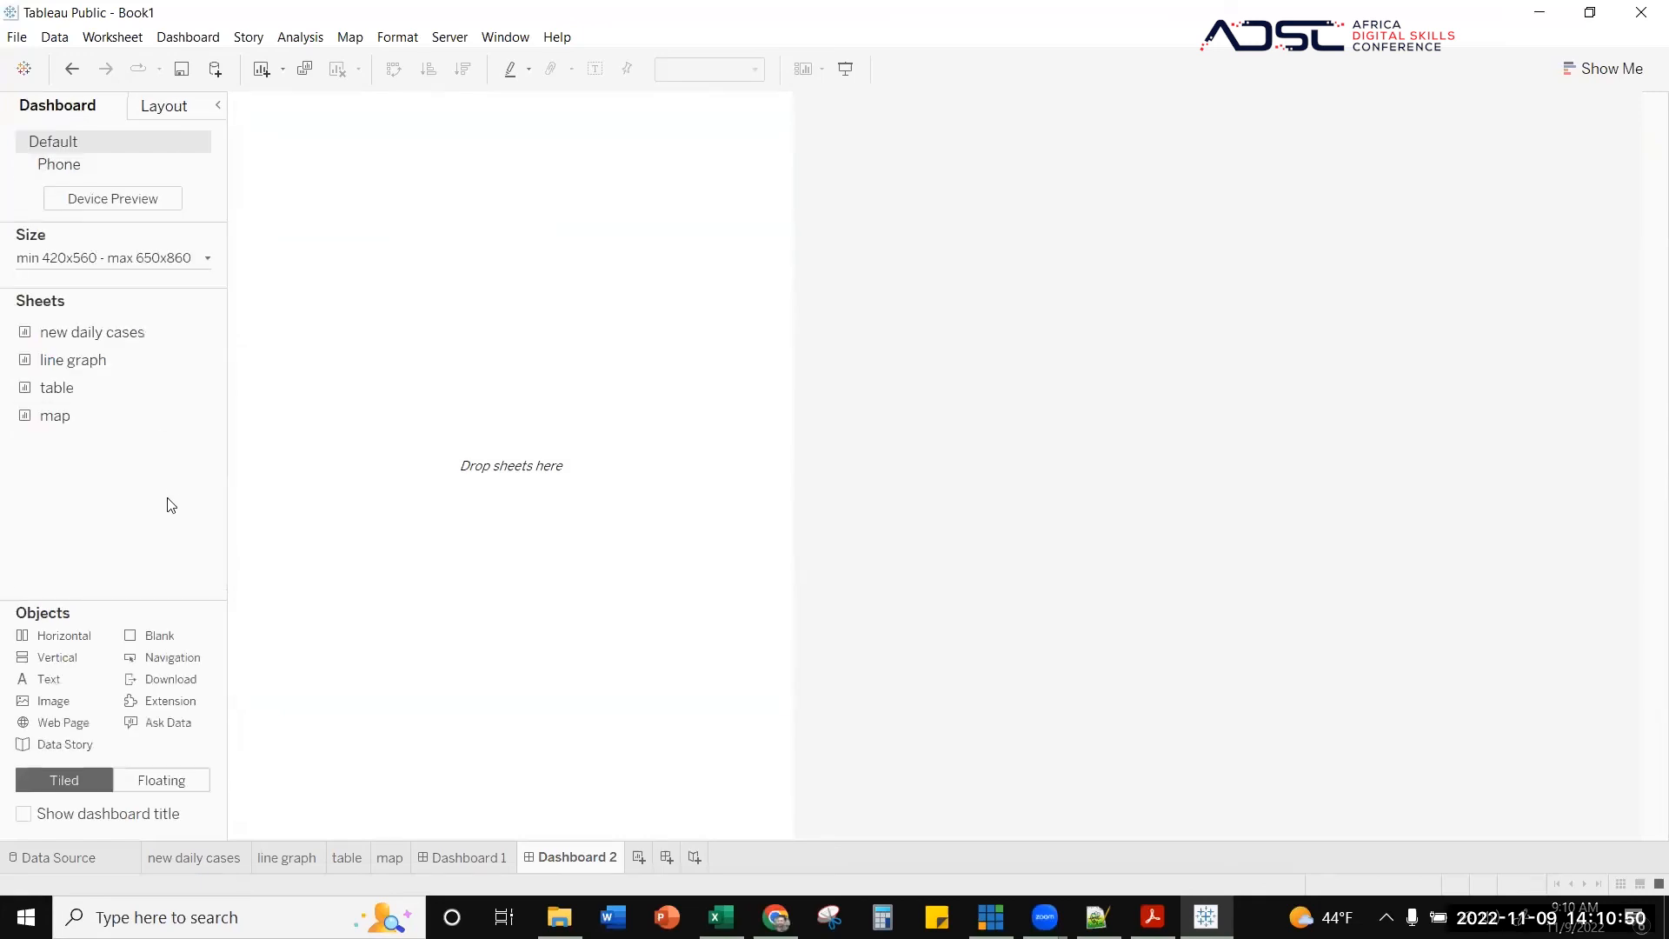
drag(157, 640, 467, 193)
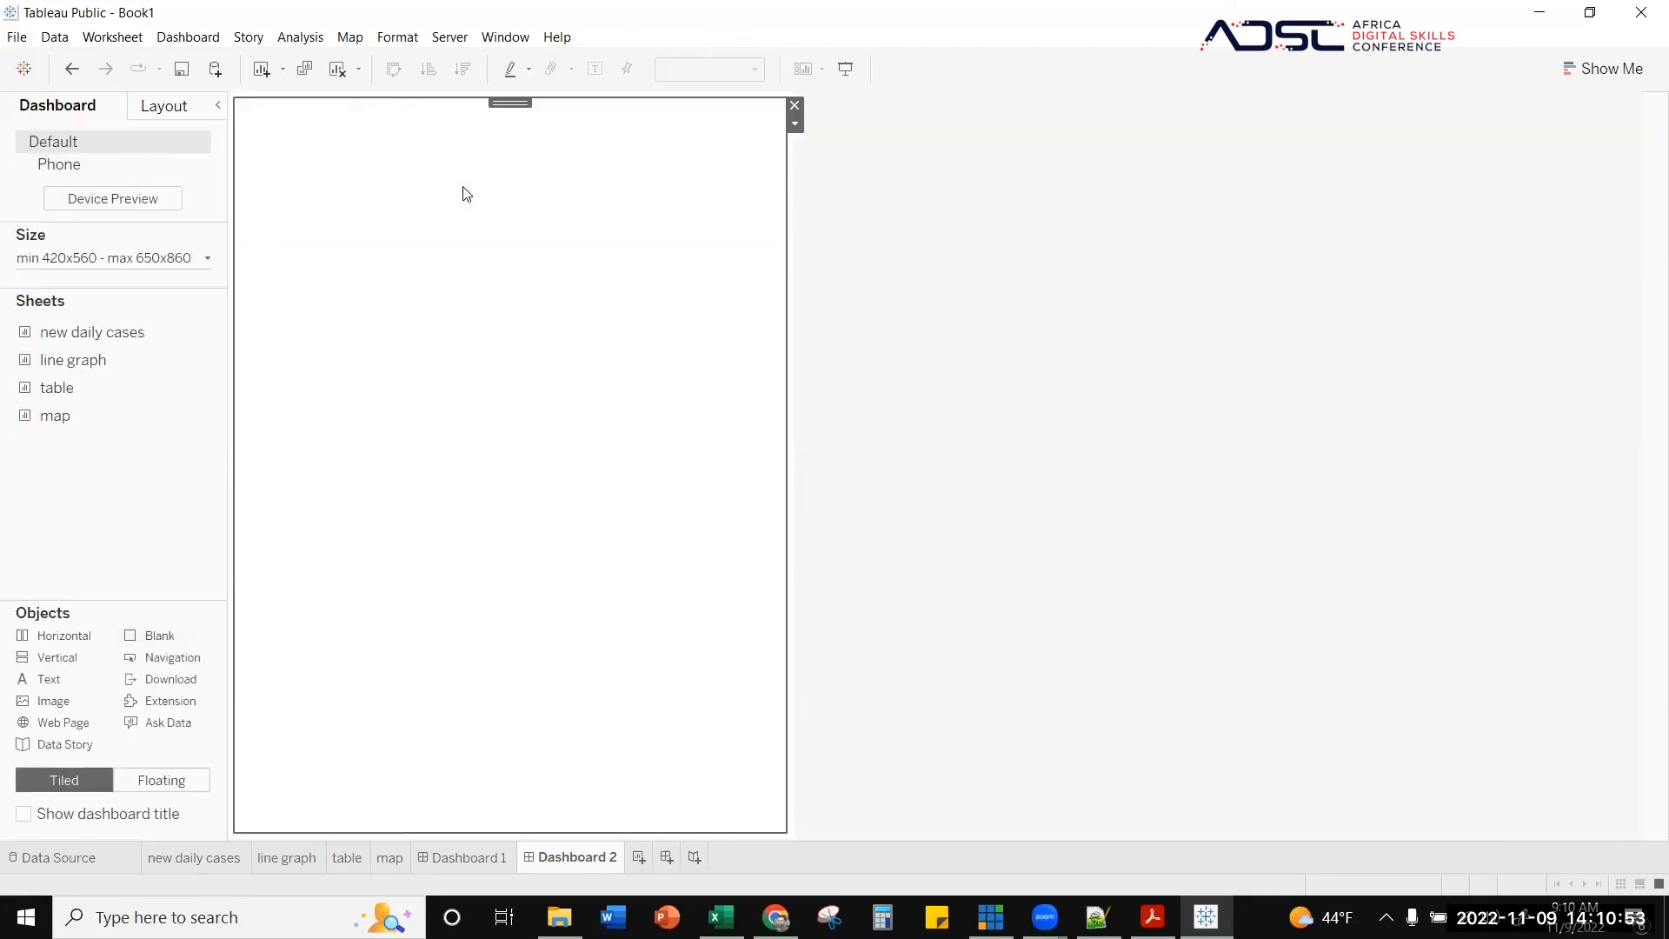
click(150, 105)
click(187, 458)
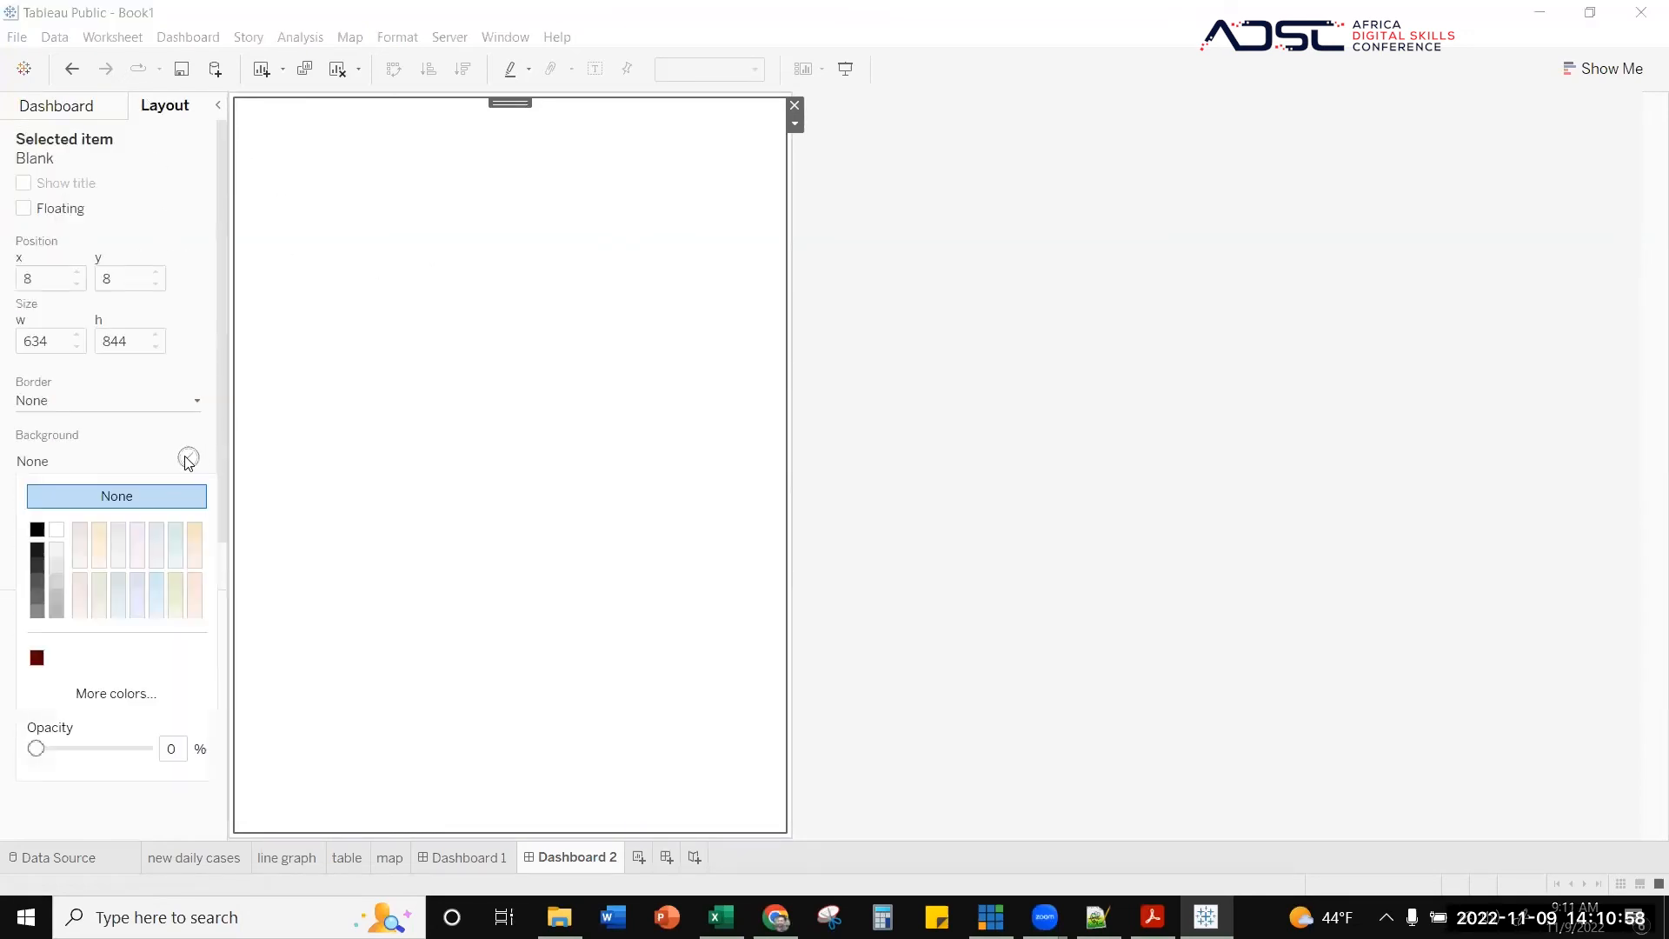
click(98, 527)
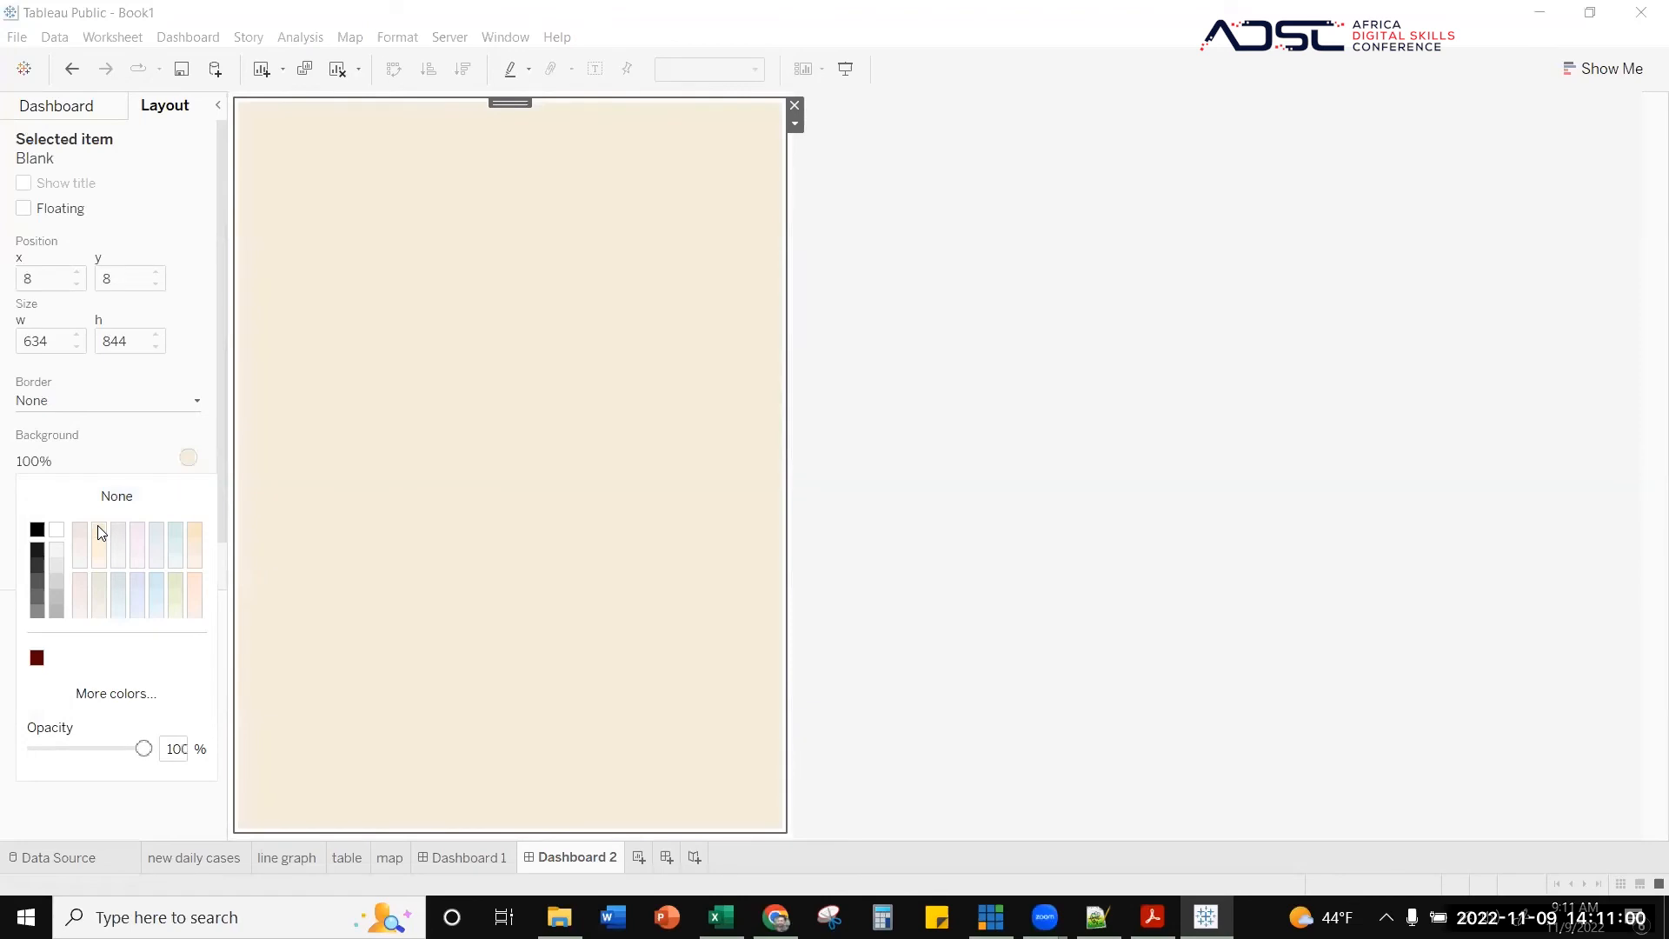
click(609, 264)
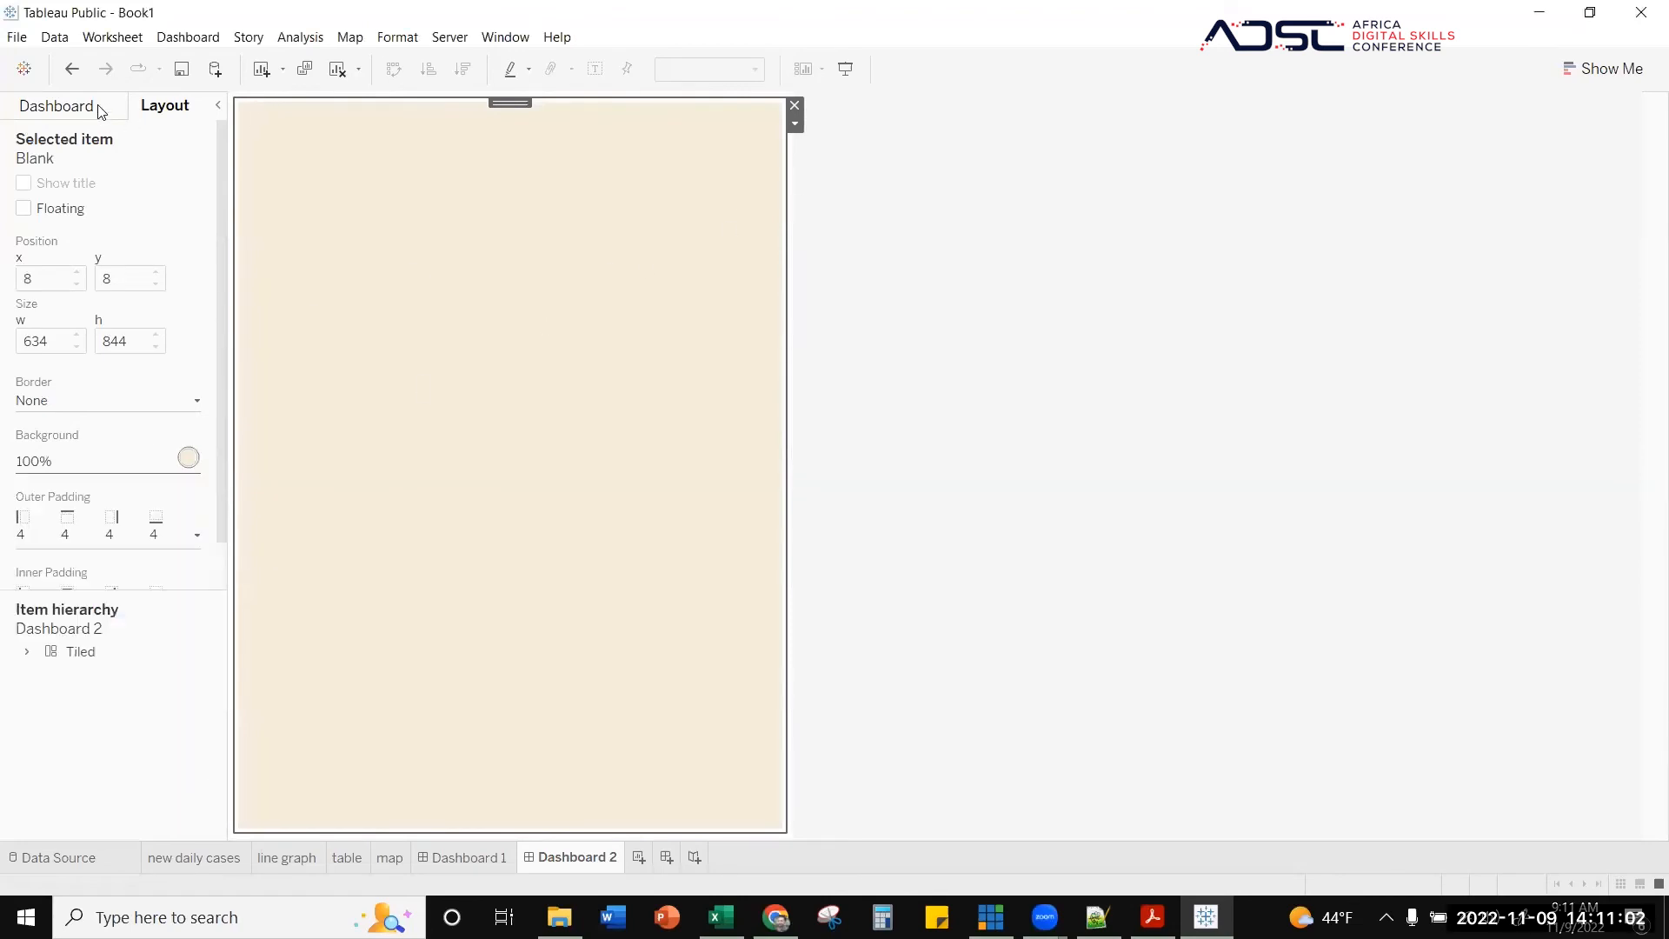
- Add the new daily cases sheet above the beige Blank object, and remove both from Dashboard 2
click(55, 105)
drag(87, 332, 465, 311)
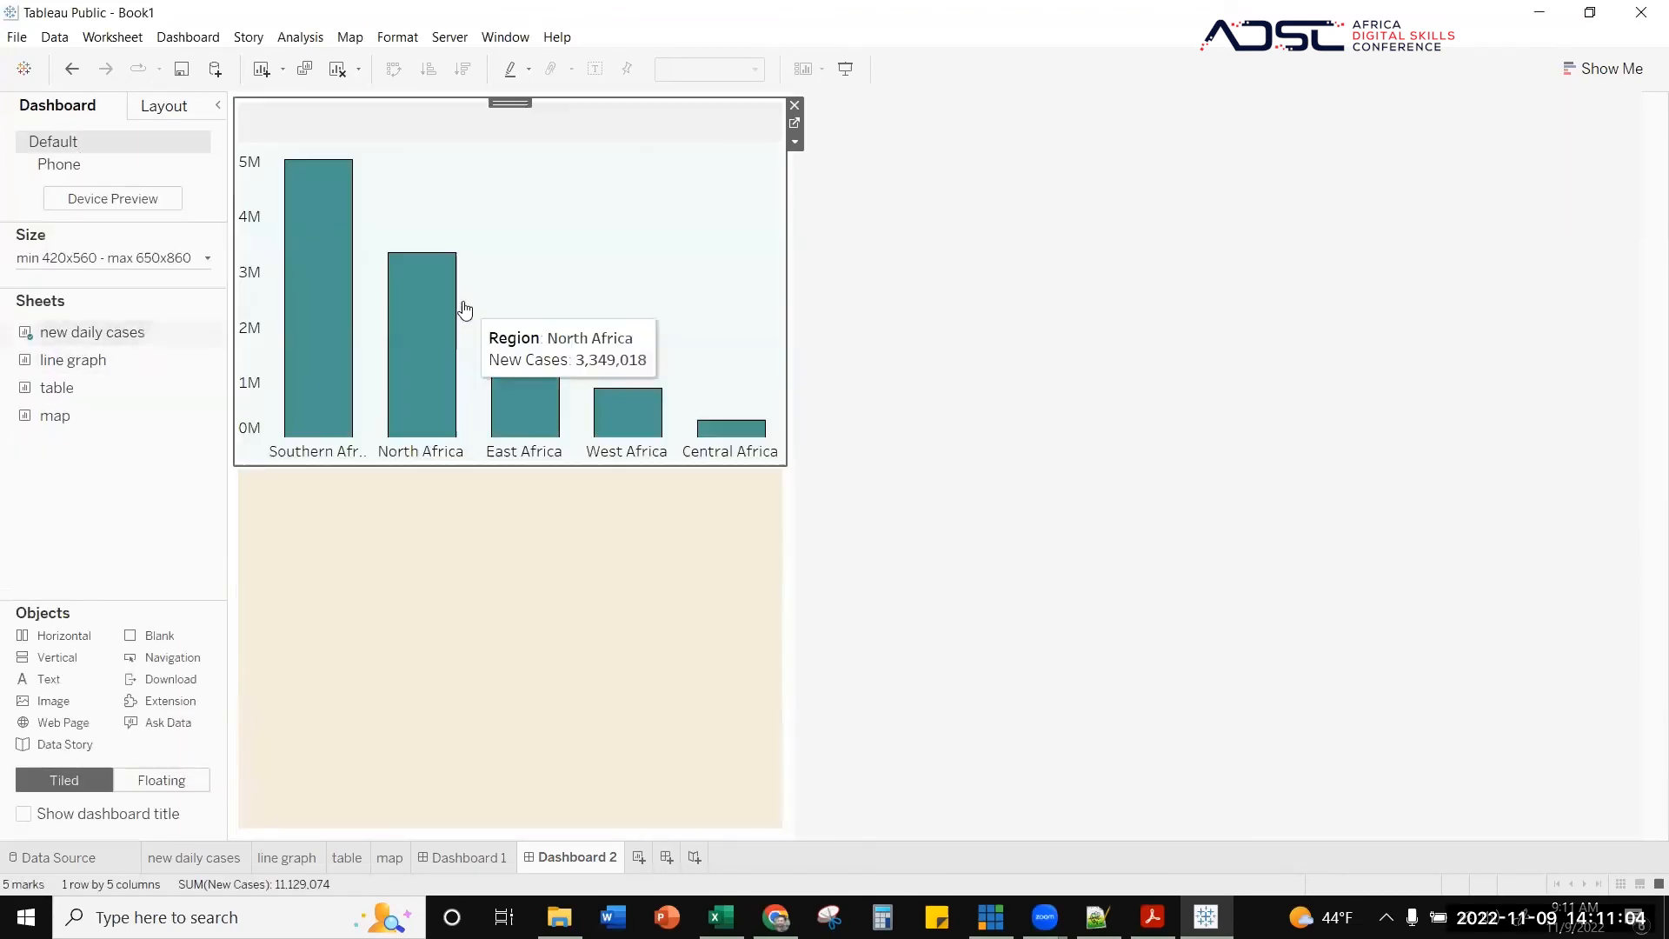
right_click(613, 203)
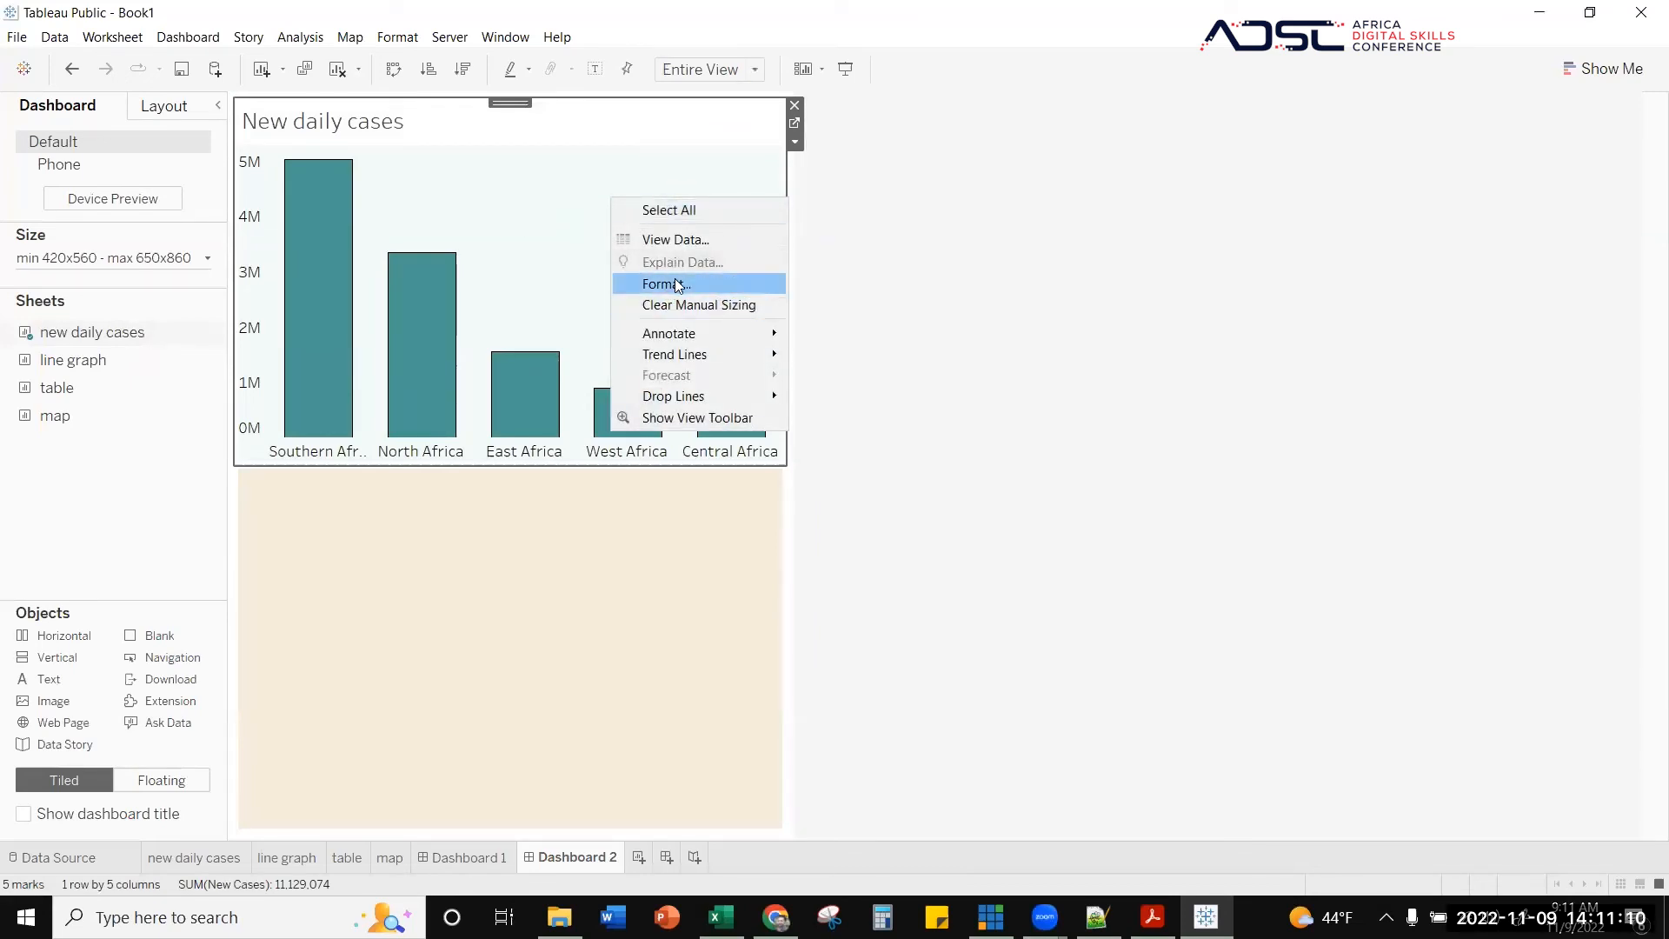
click(793, 104)
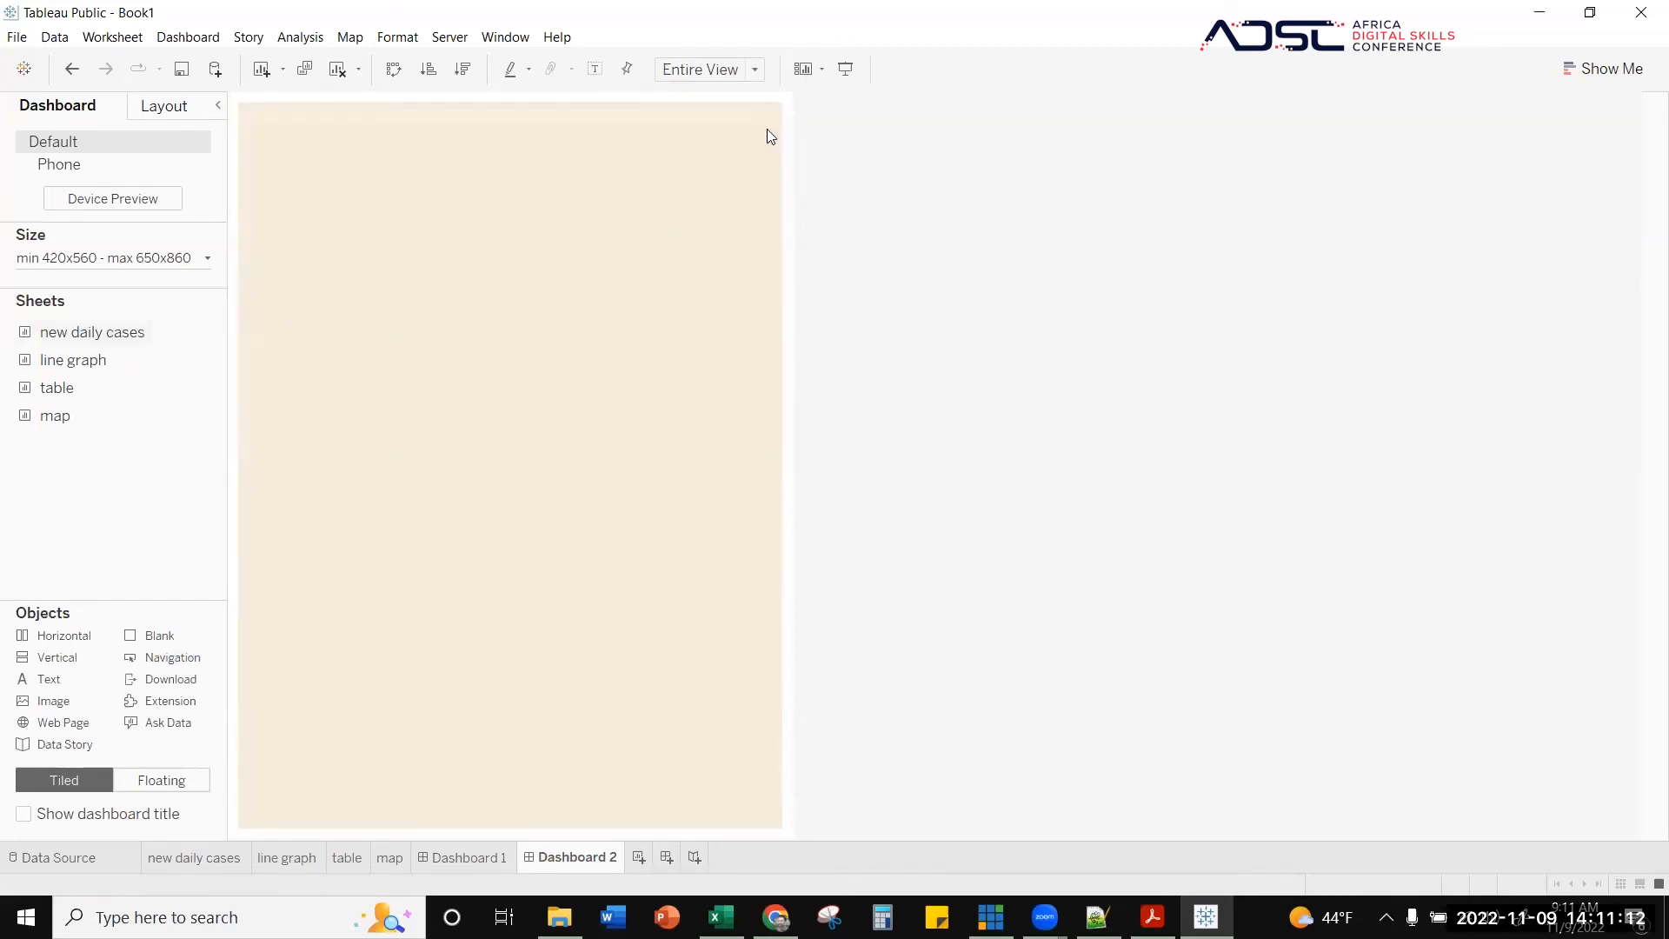
click(793, 105)
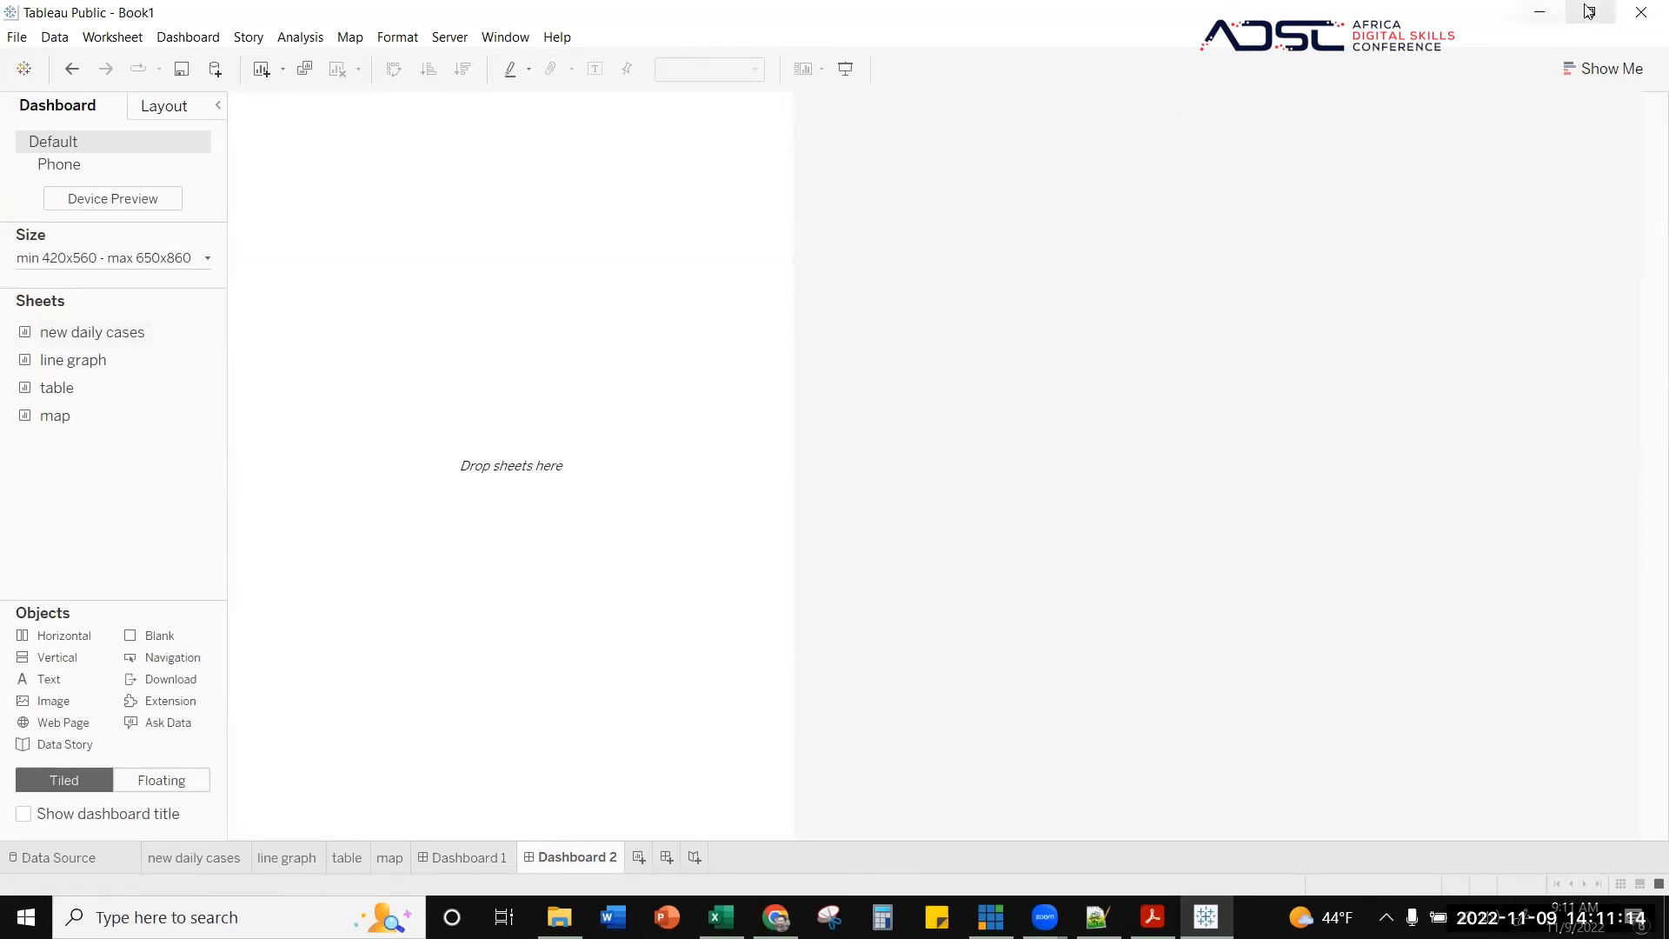
- On Dashboard 1, move the floating Country filter slightly down so its title clears the dashboard's teal border
click(462, 856)
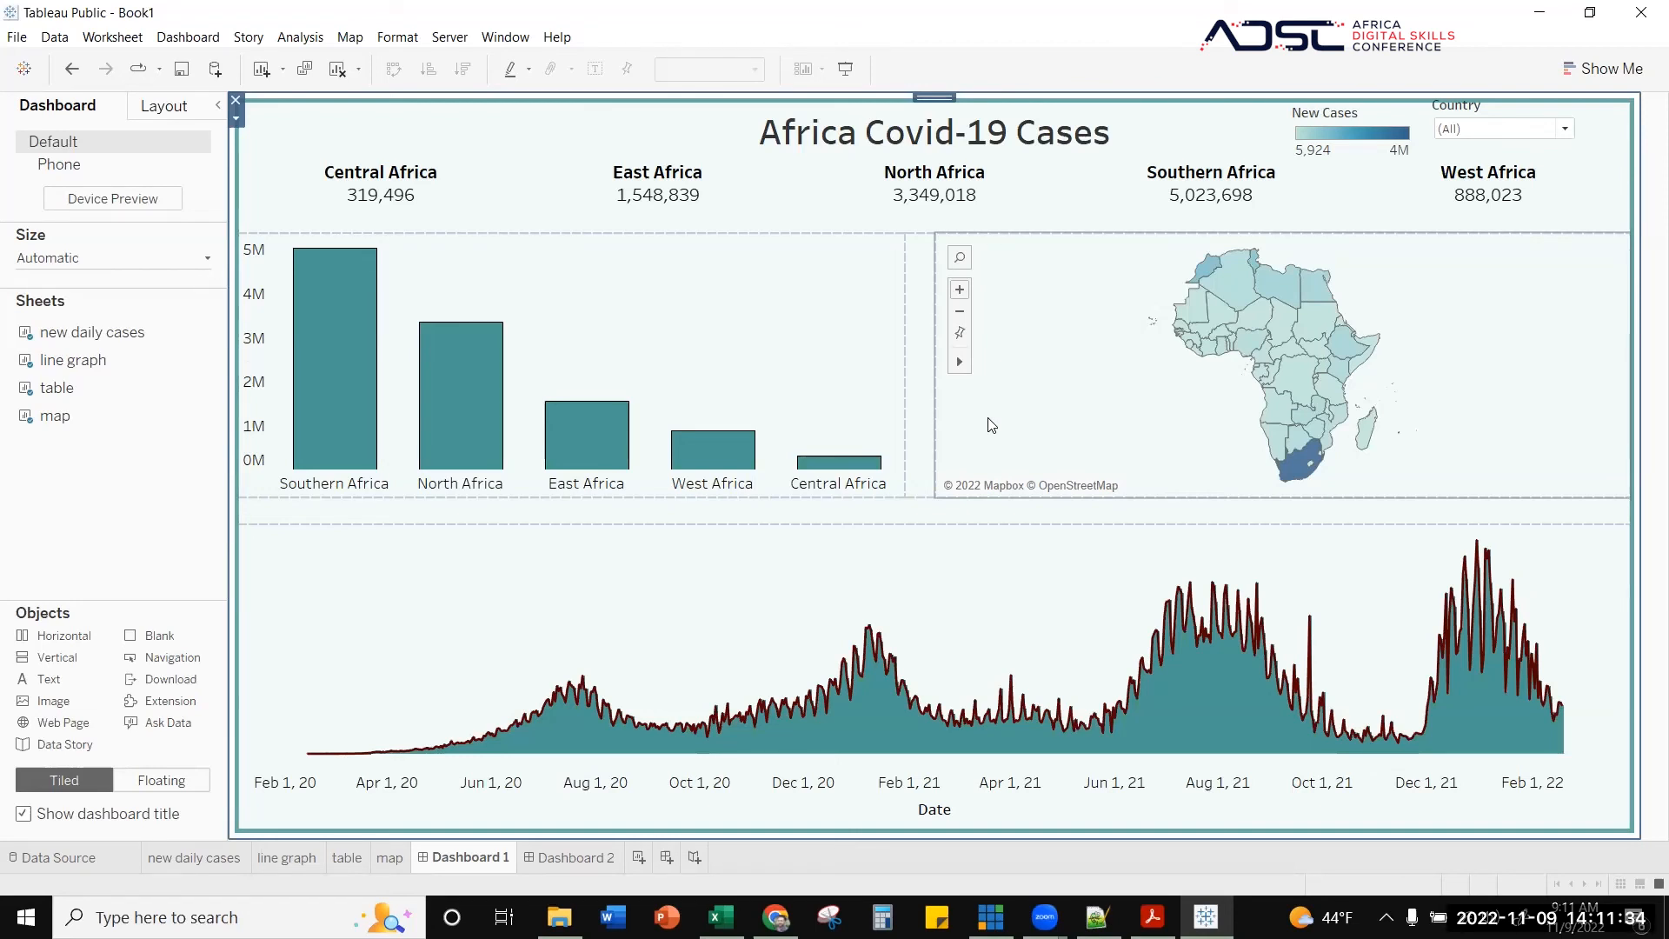
click(1475, 106)
drag(1502, 99, 1499, 110)
click(1488, 174)
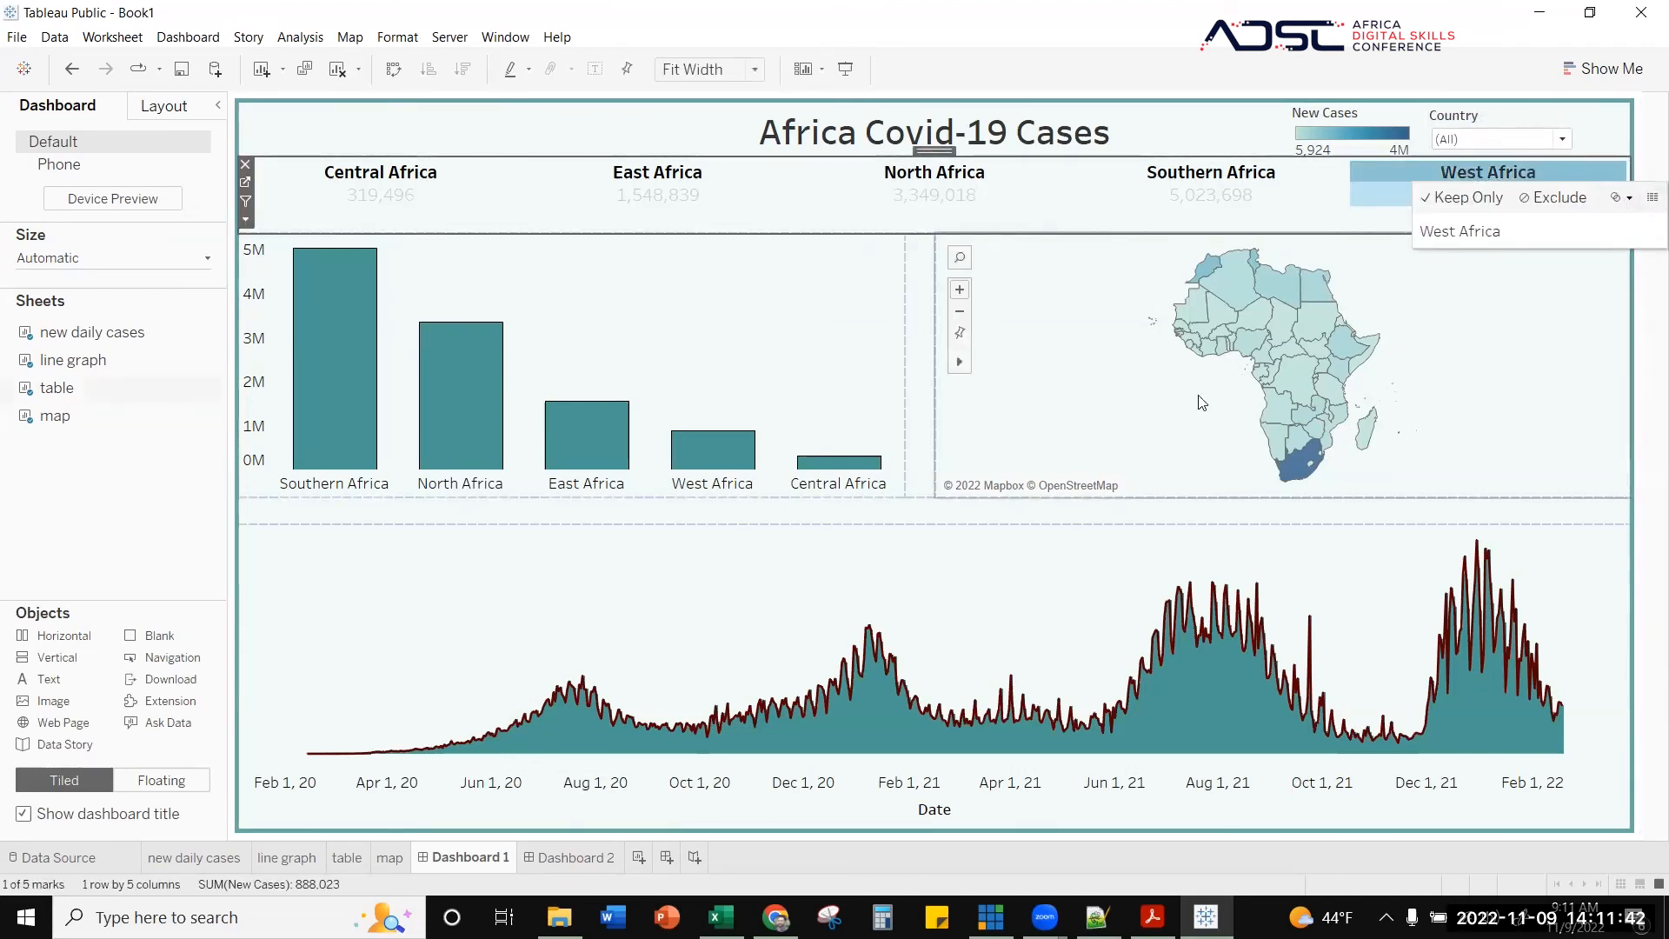
click(384, 587)
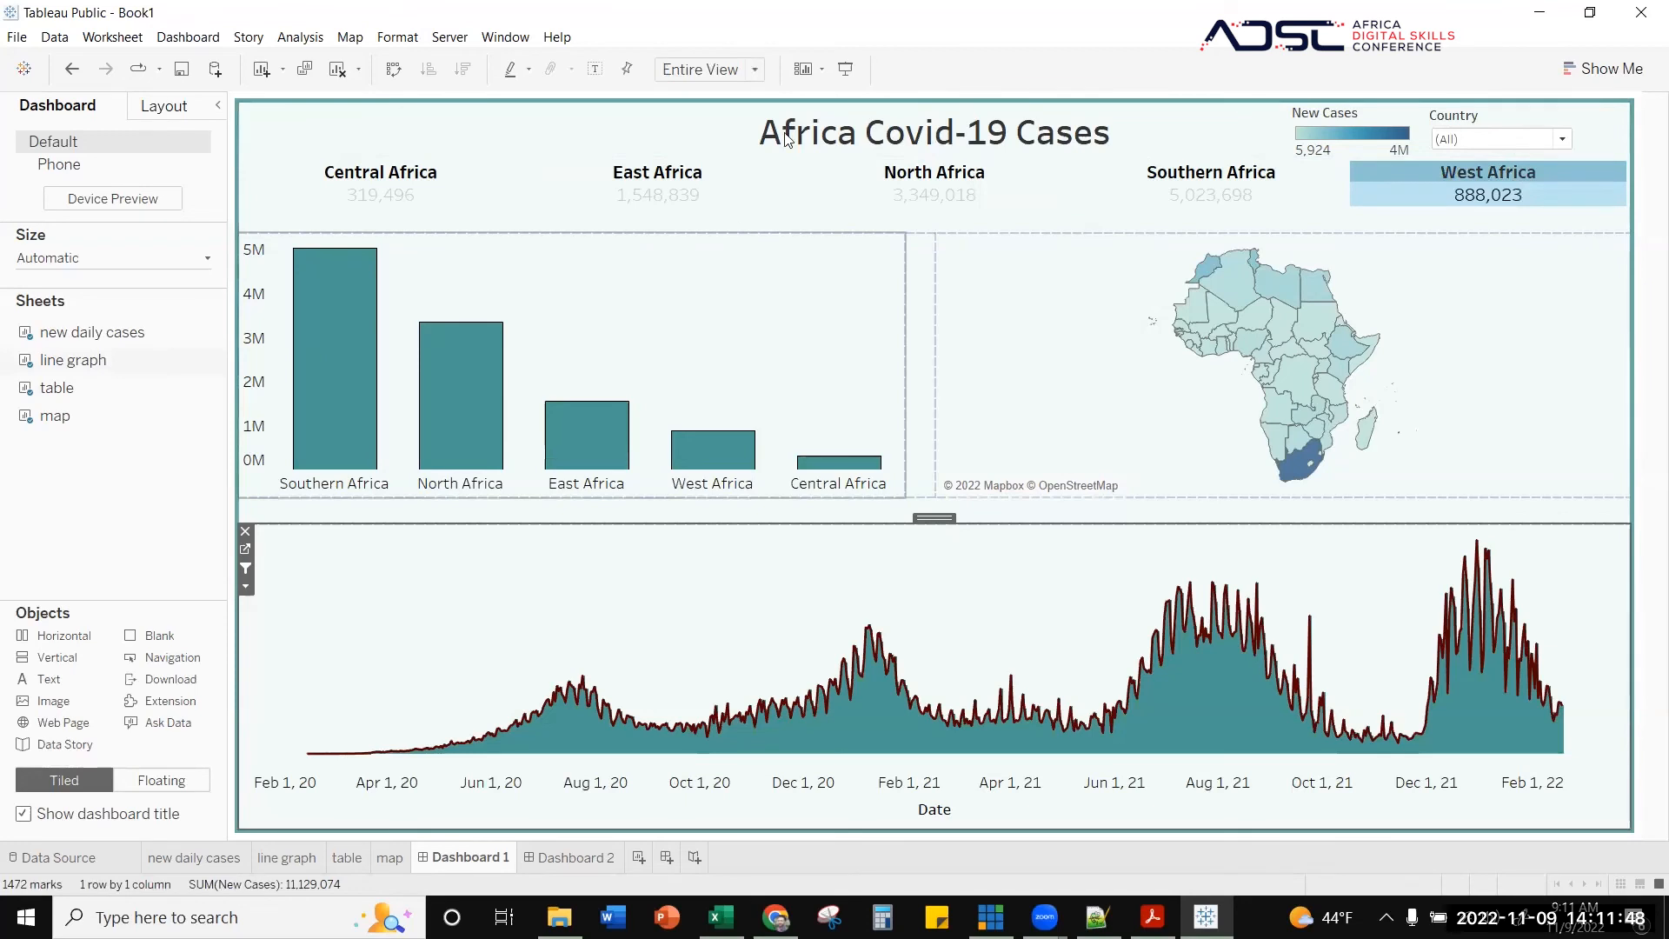
click(634, 253)
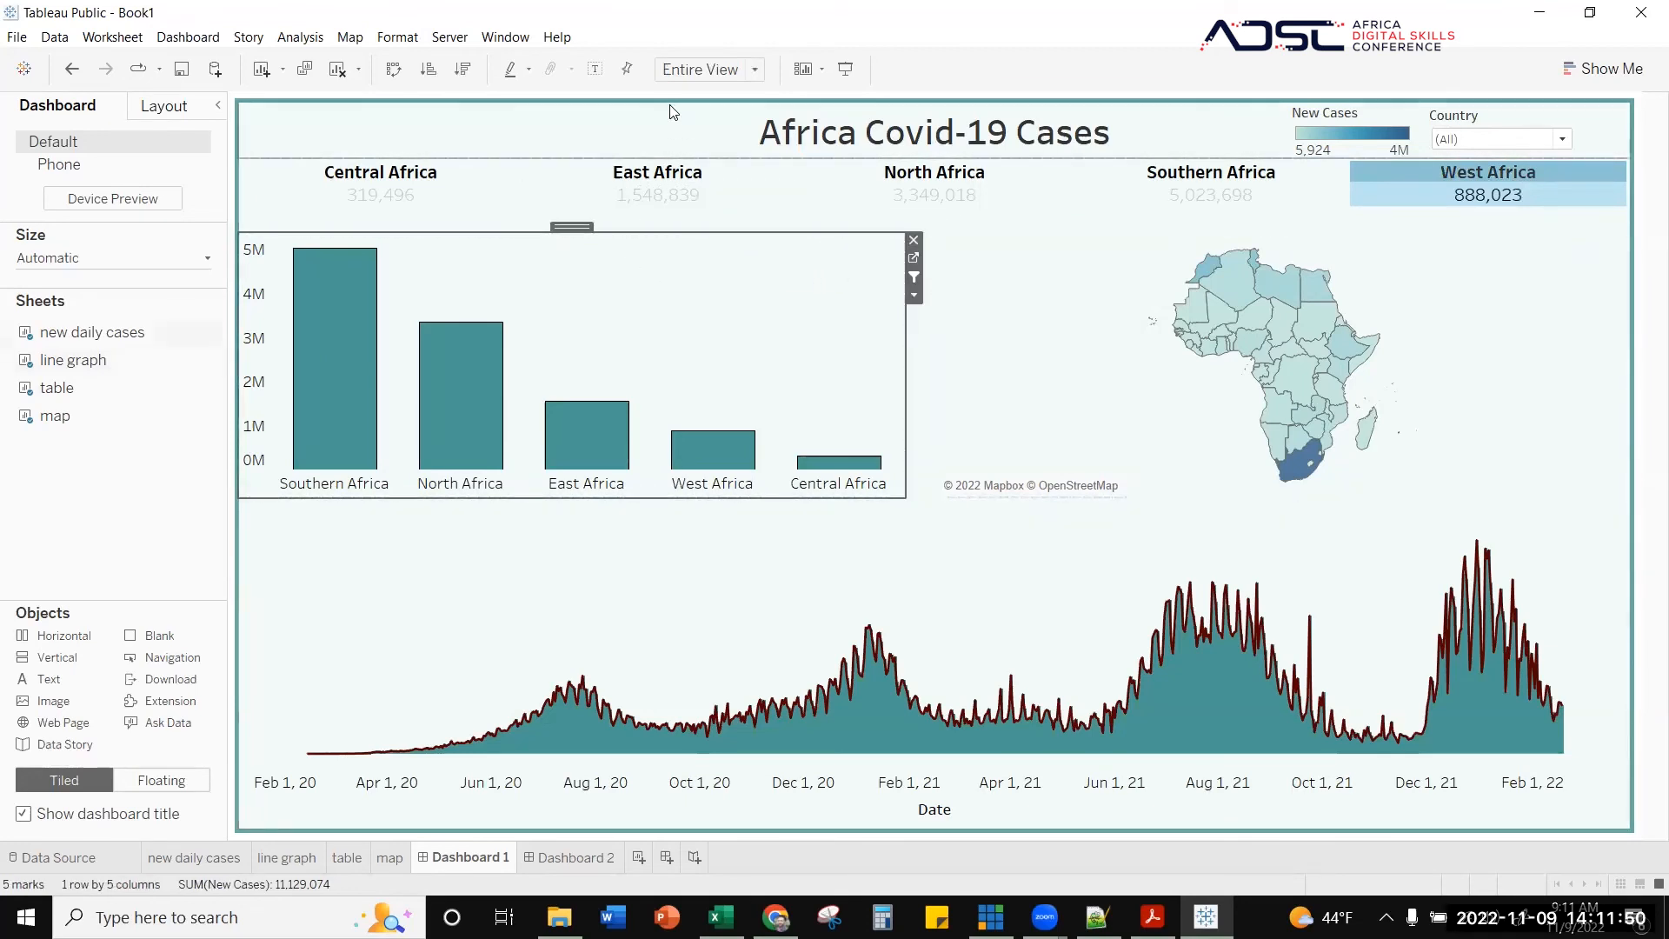
click(672, 106)
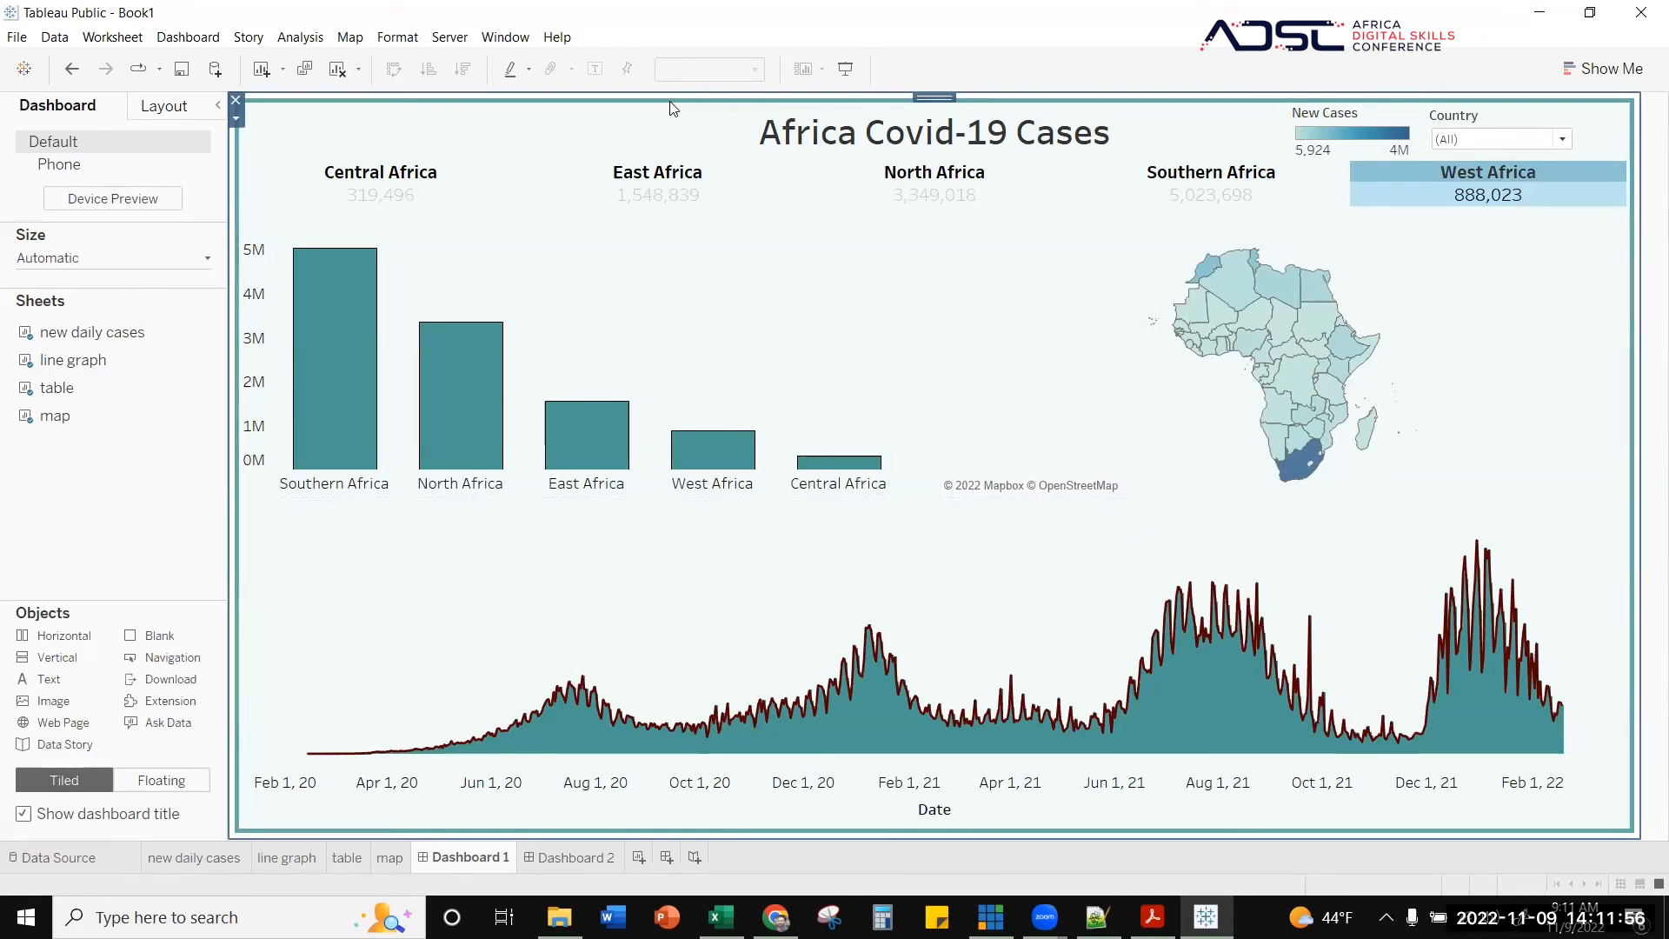
click(730, 257)
click(658, 195)
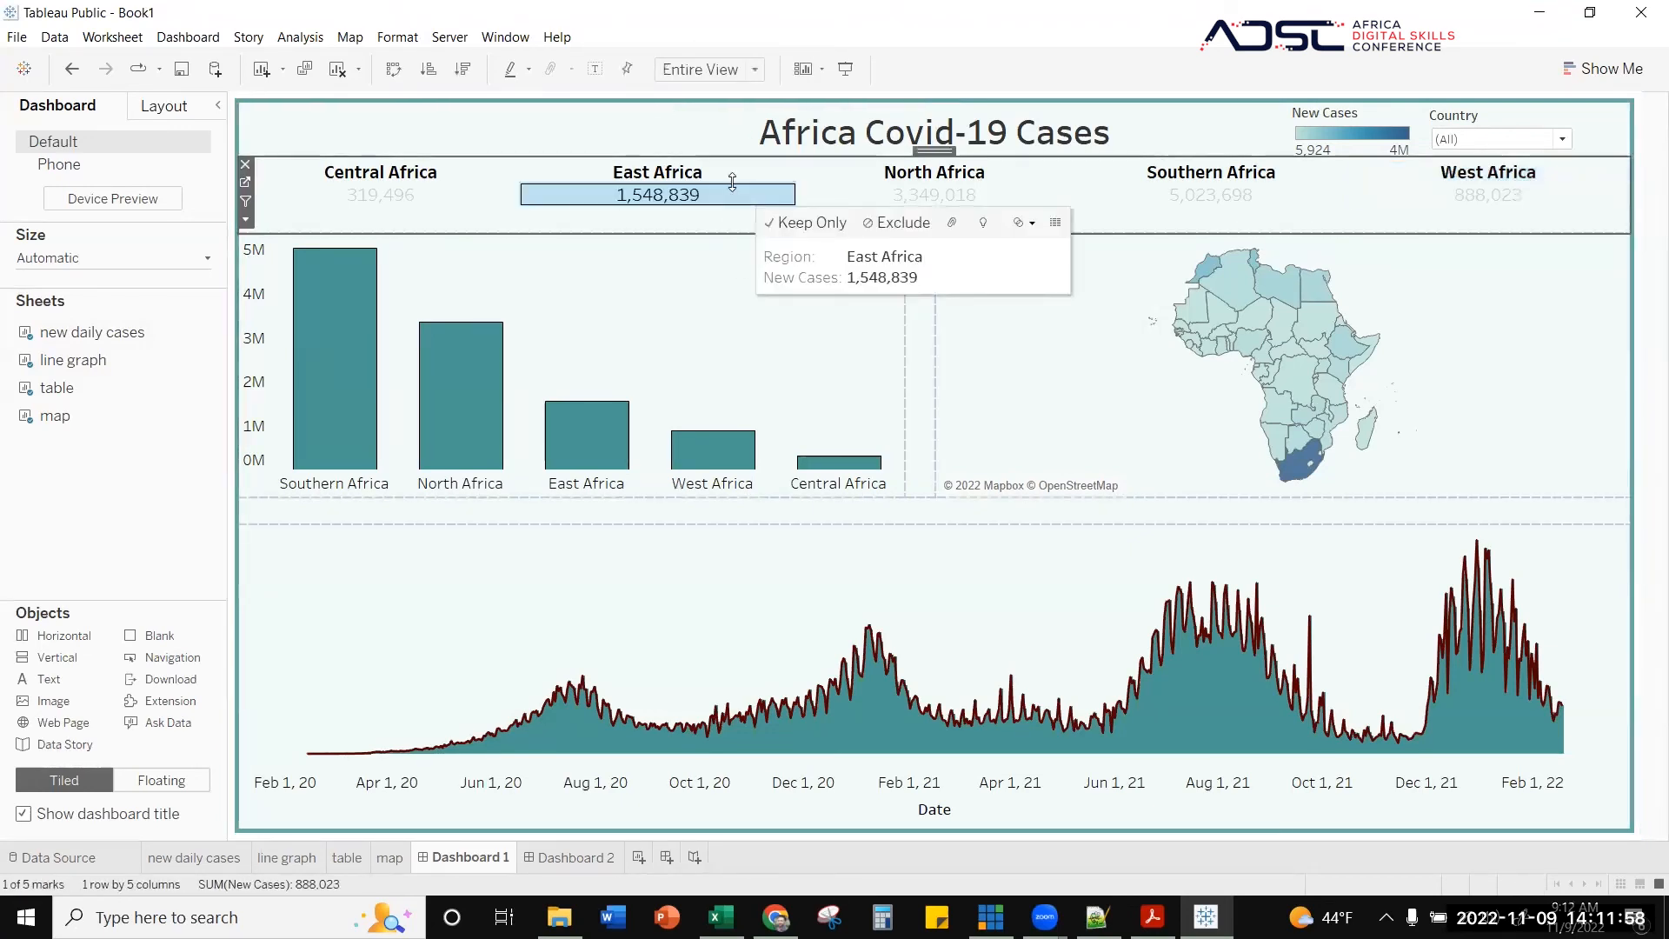
click(156, 514)
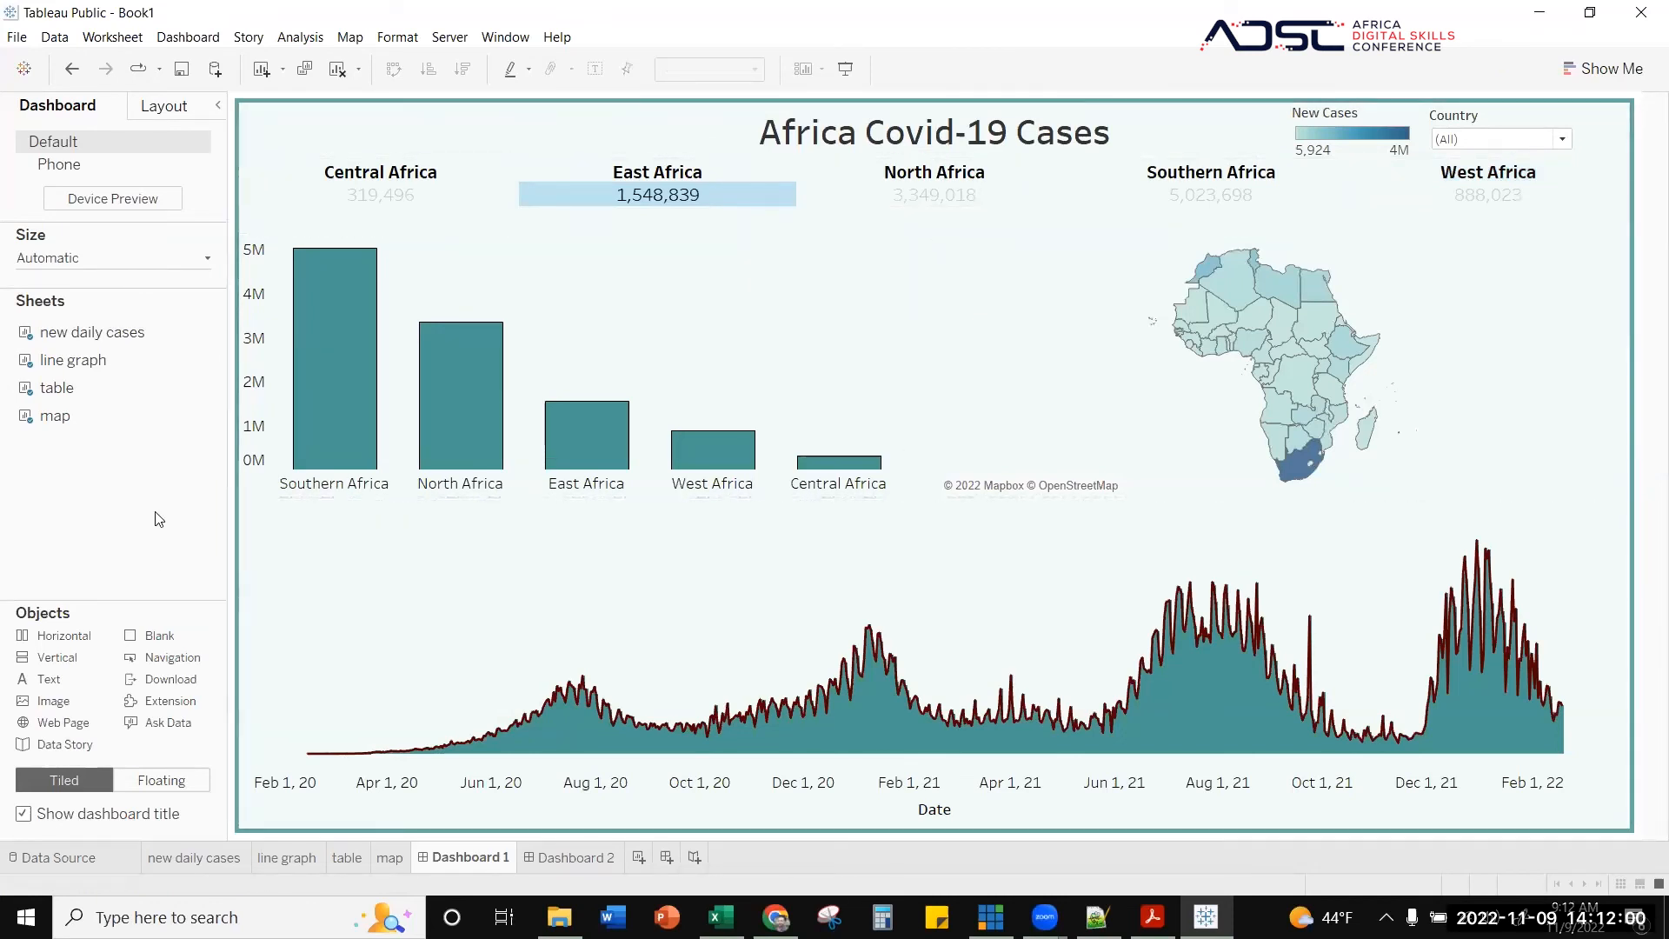
click(240, 518)
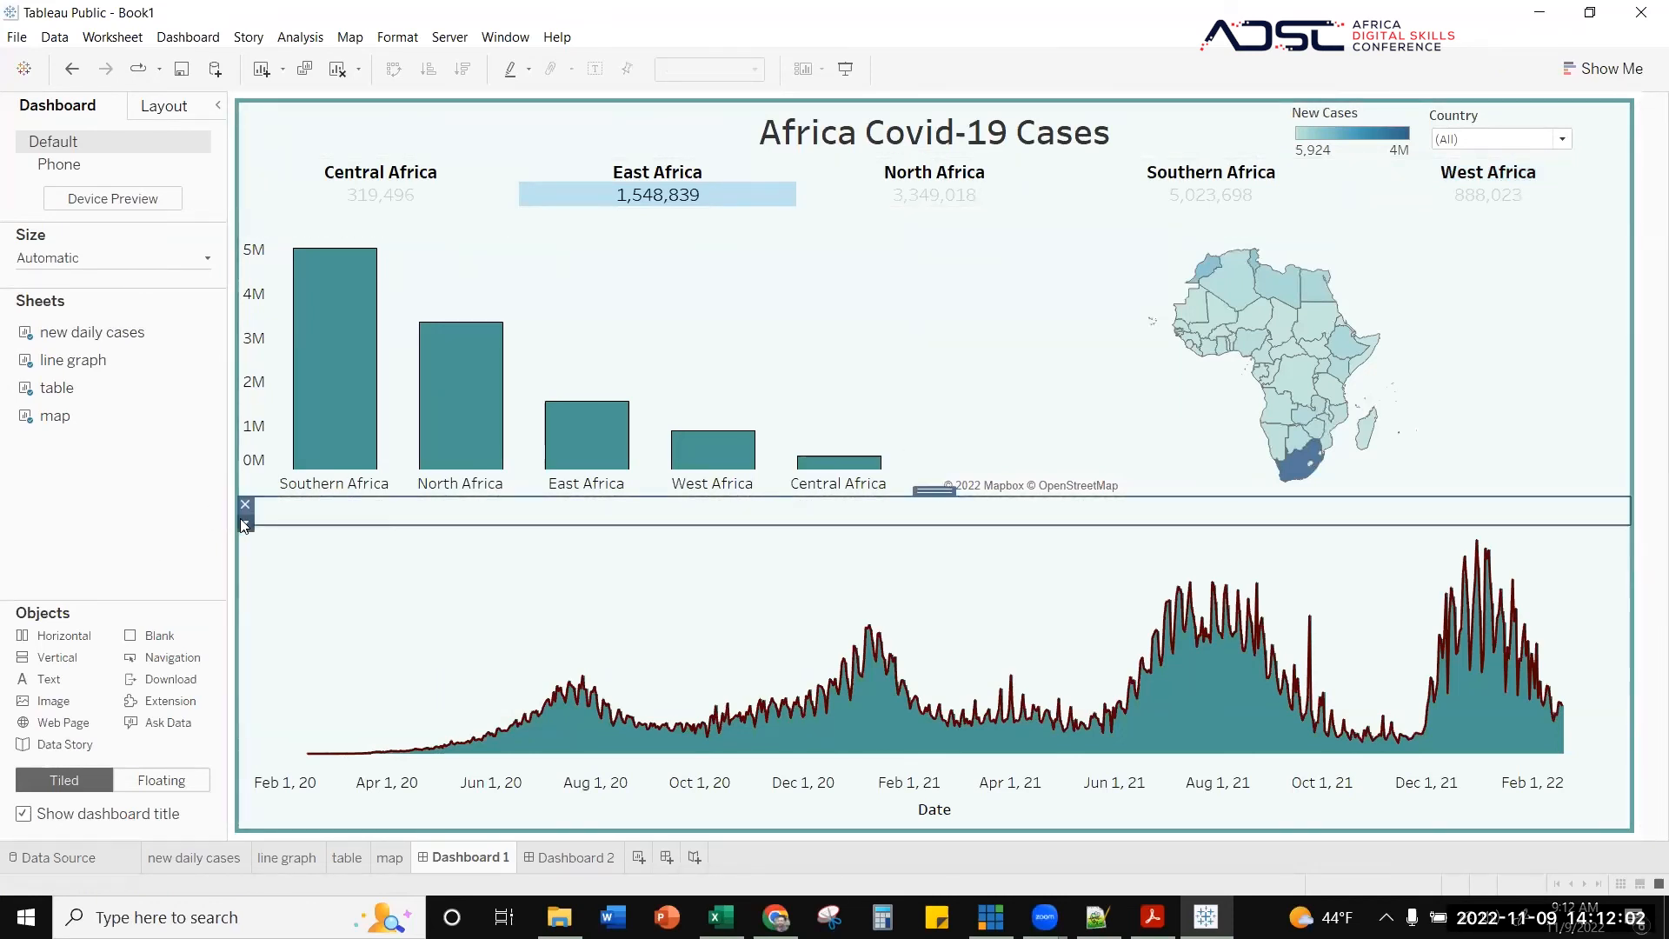
click(286, 108)
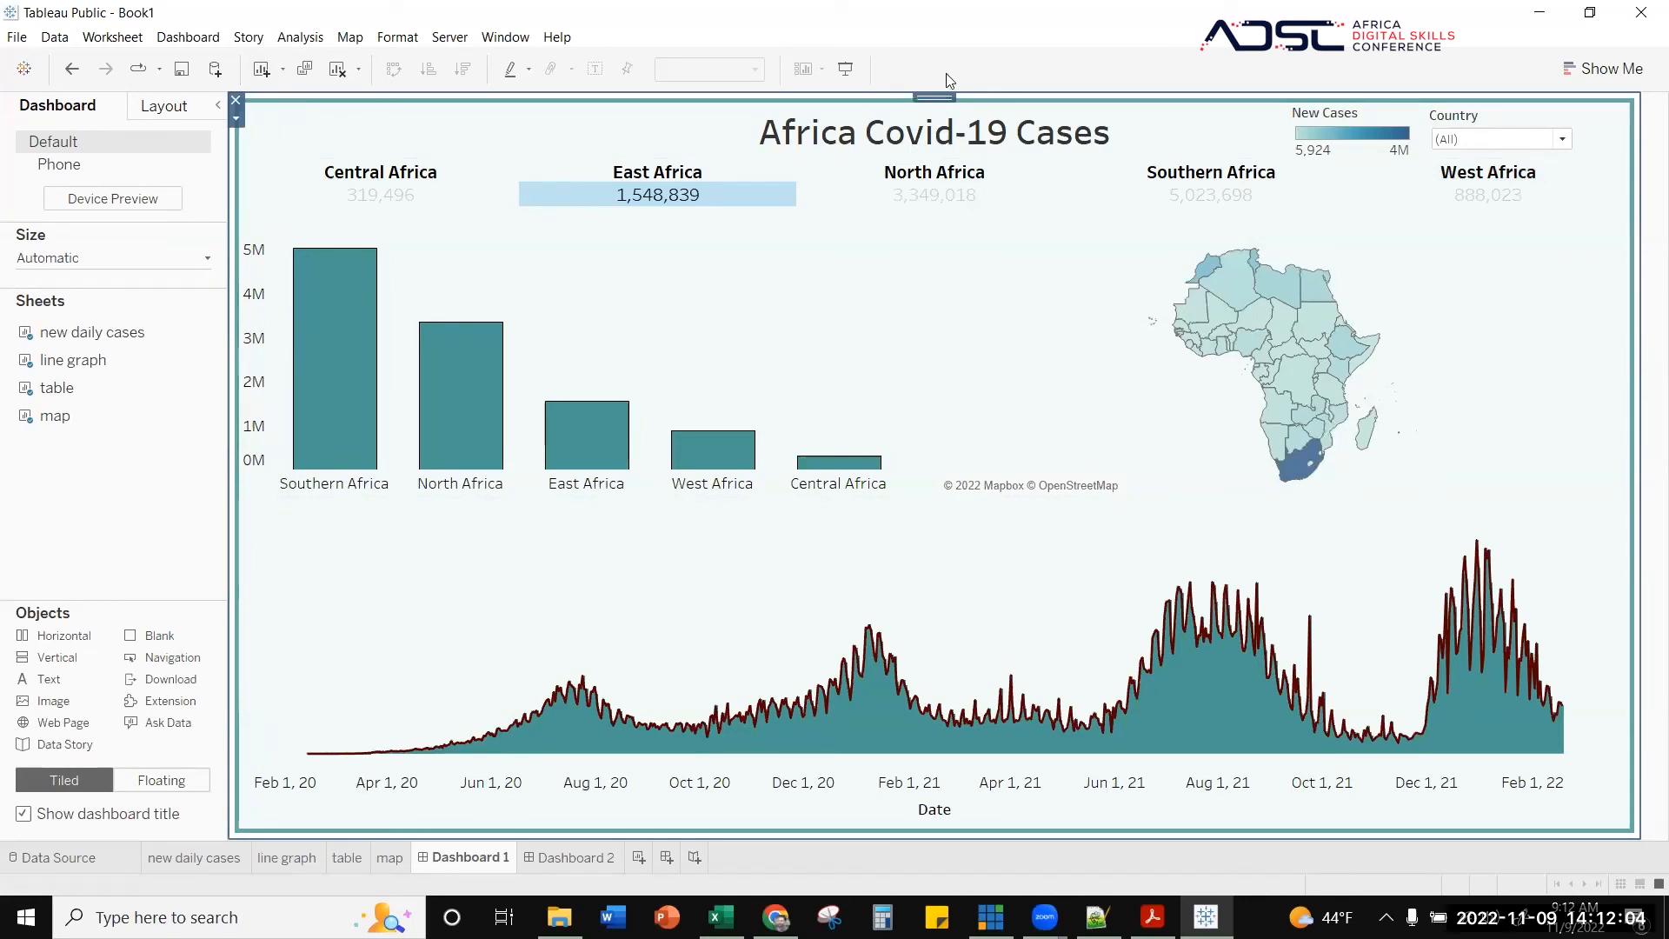
click(878, 196)
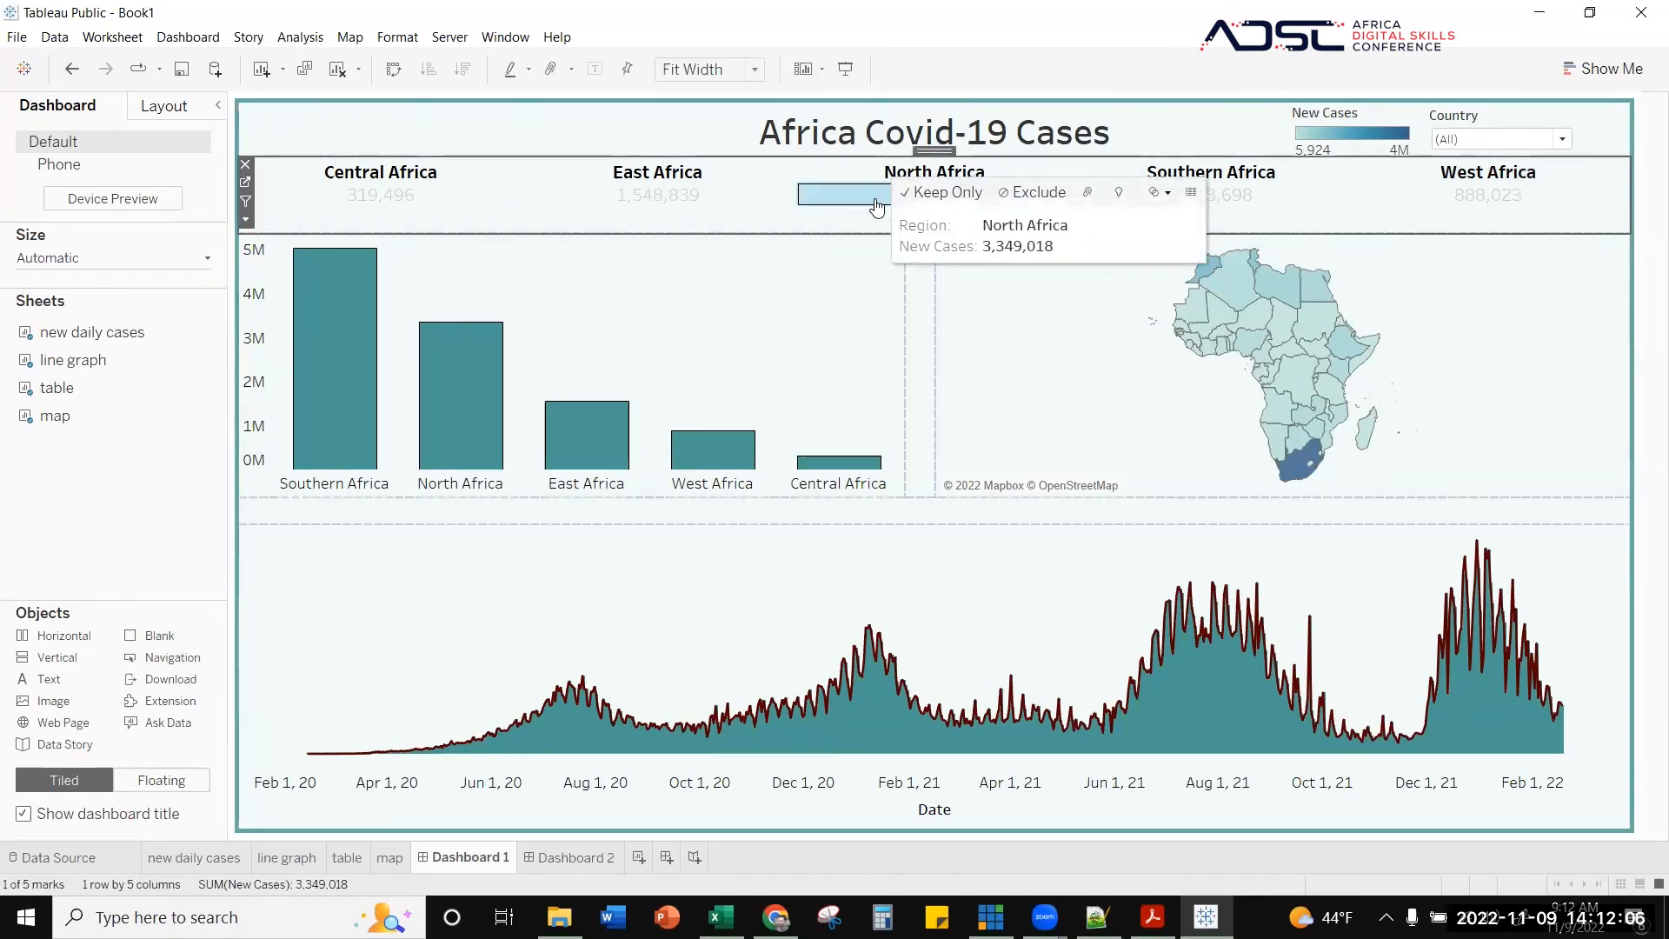
click(159, 424)
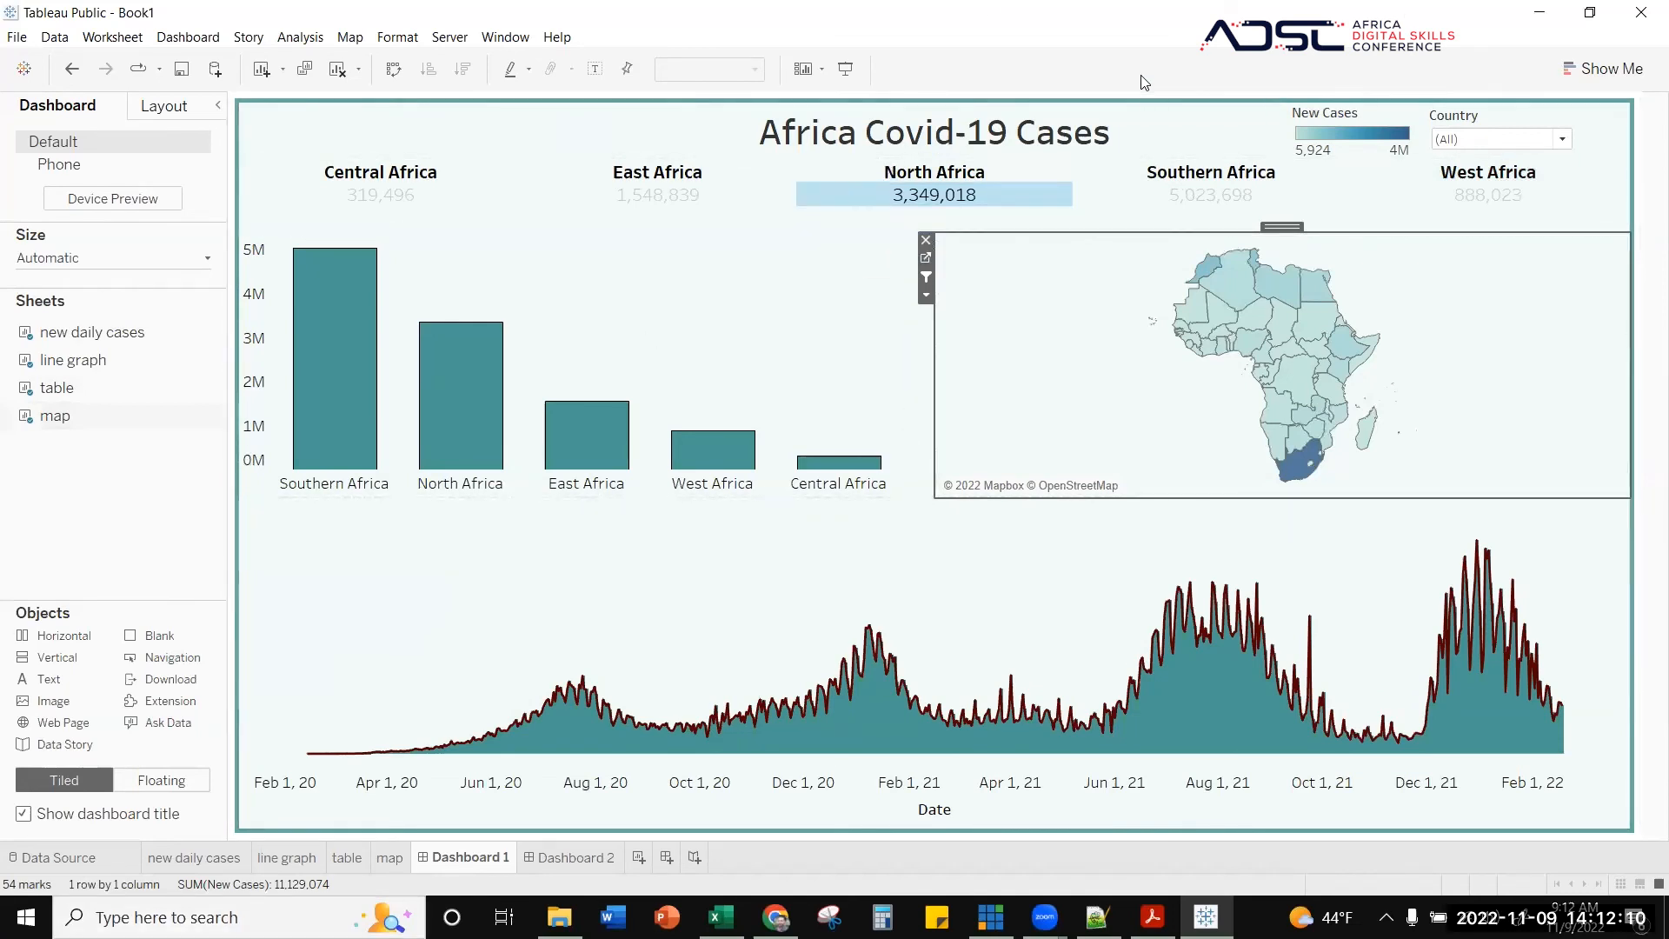
click(1130, 93)
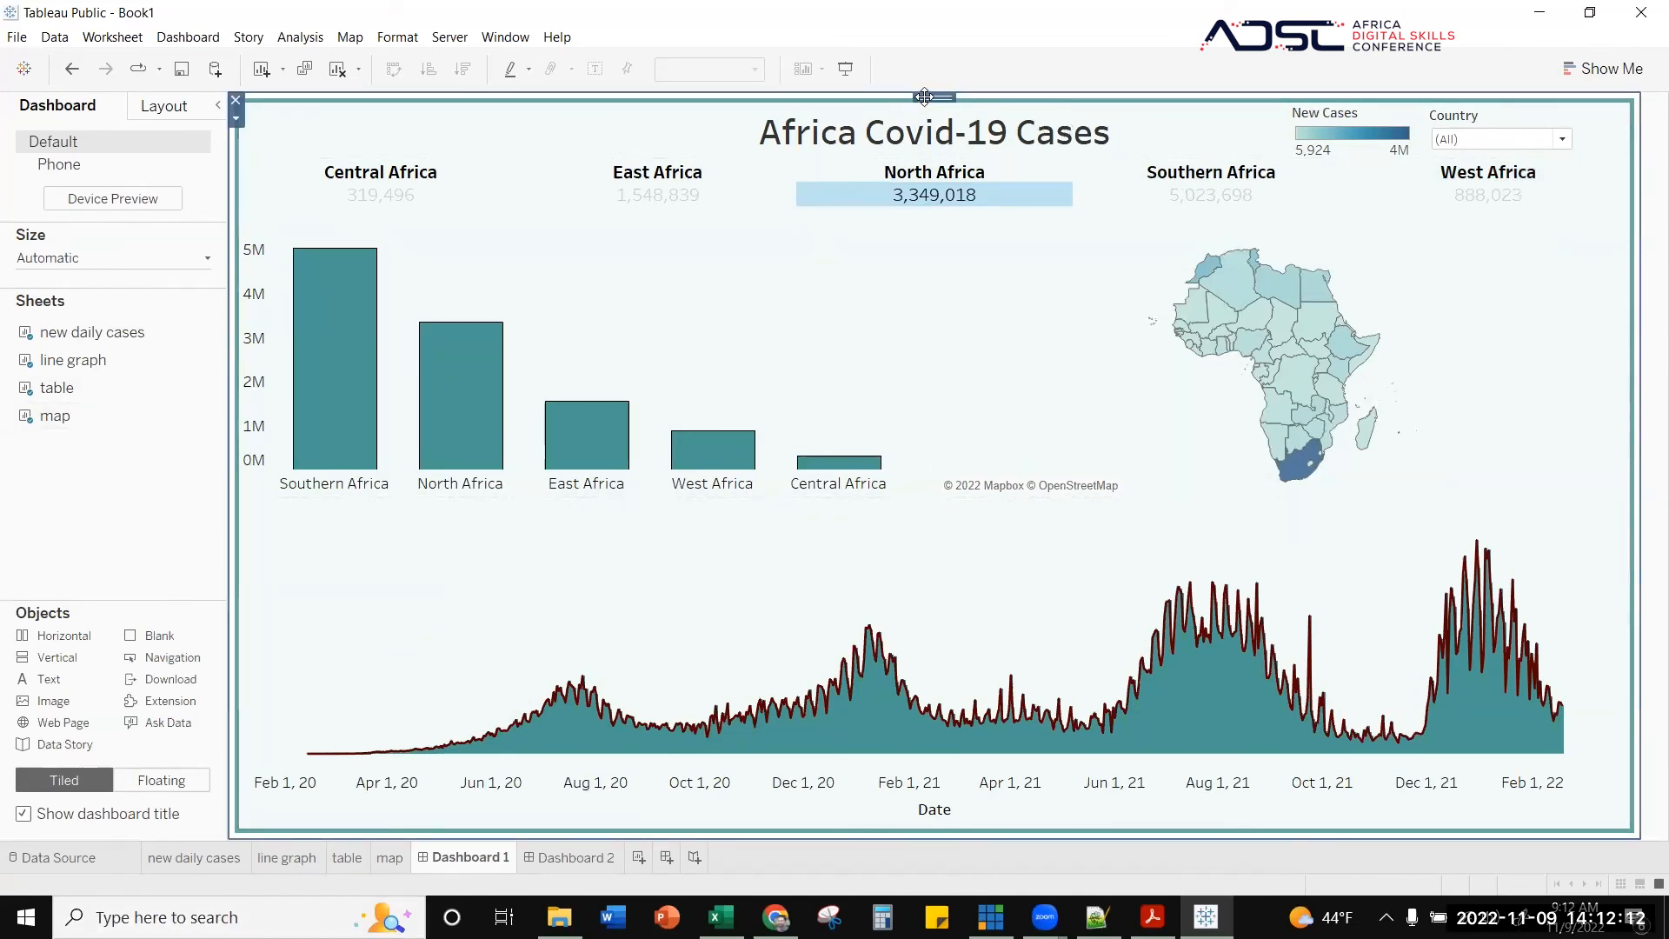
- Undo the filter that keeps only North Africa in the dashboard's region totals table
click(936, 174)
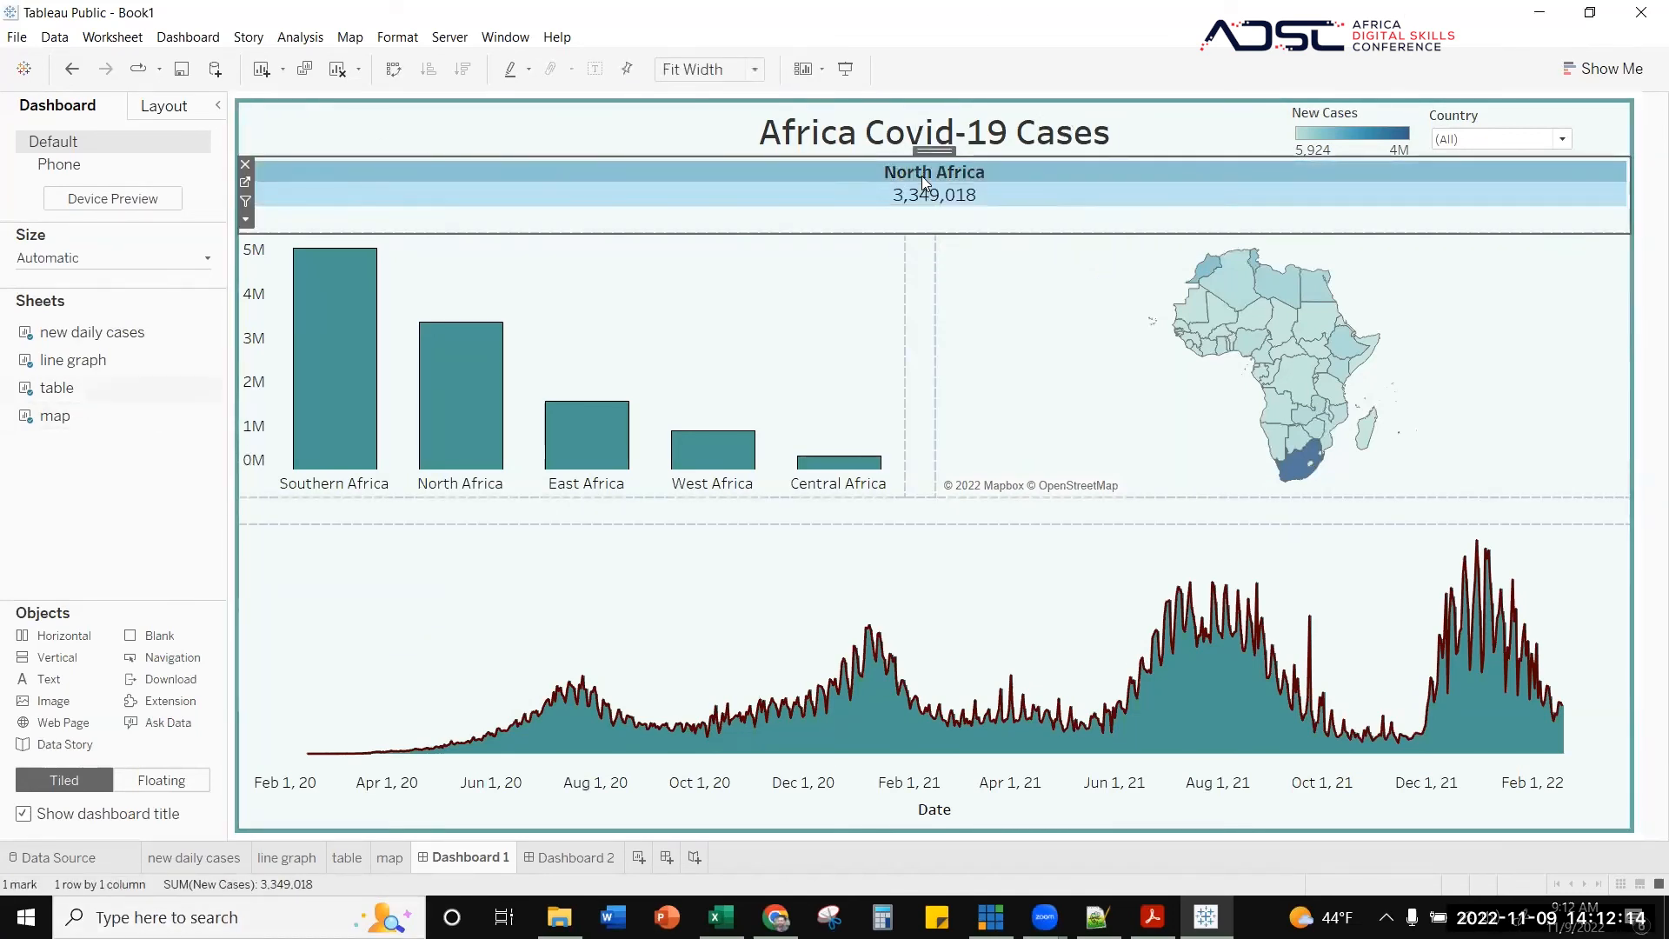
click(924, 193)
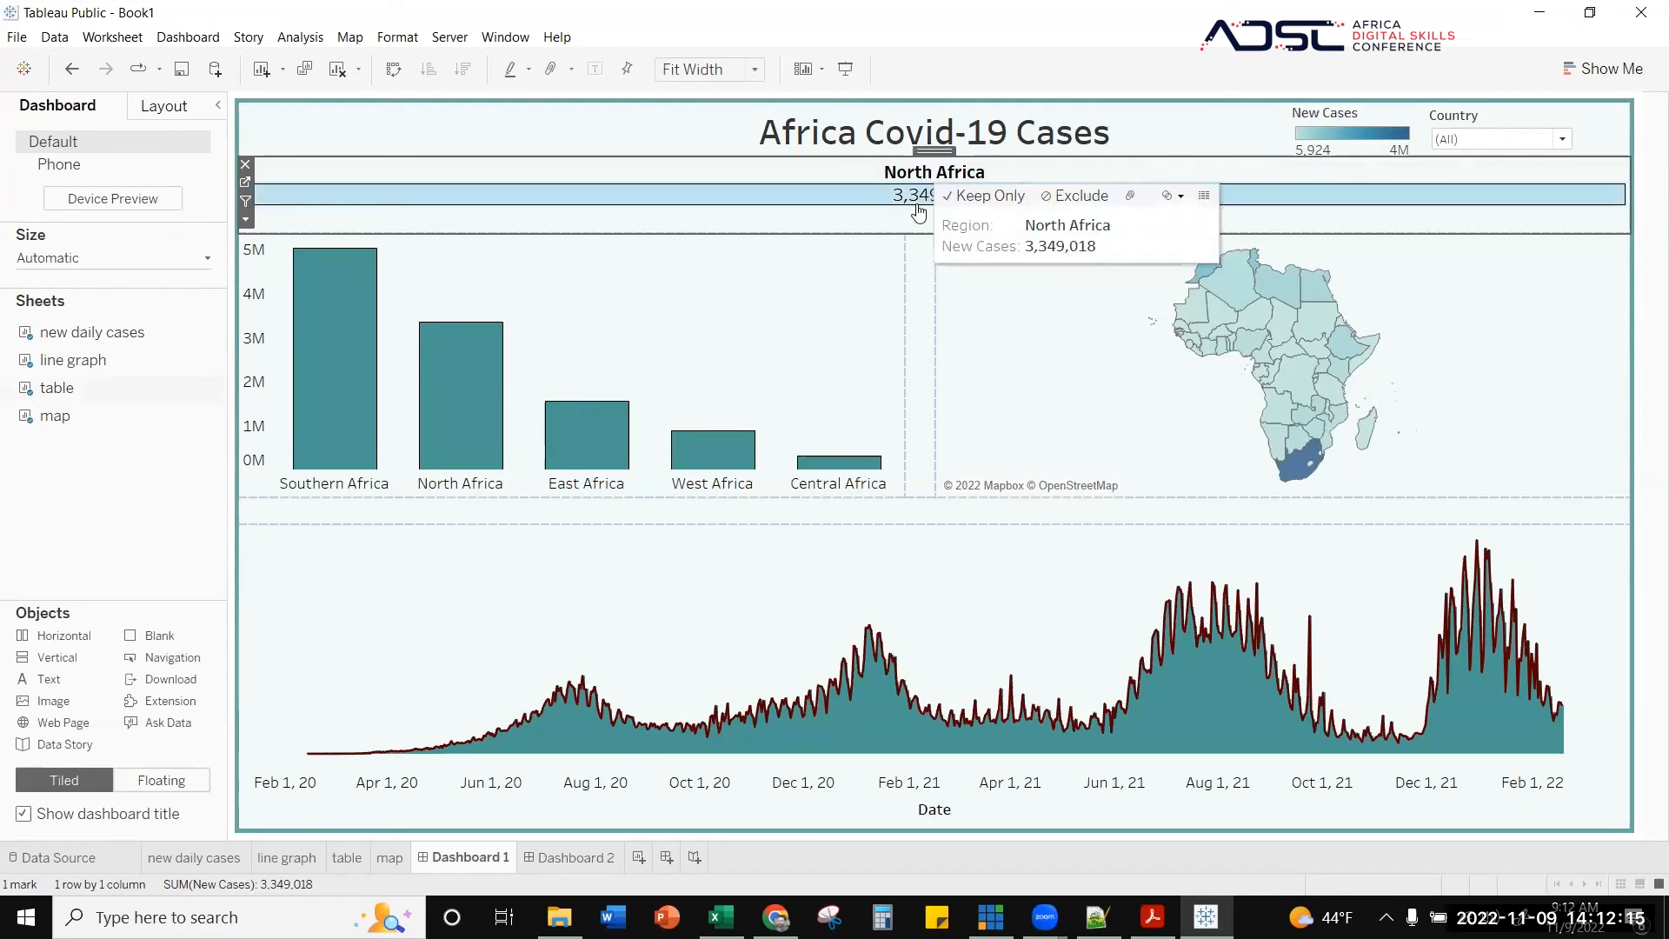
click(64, 69)
click(73, 70)
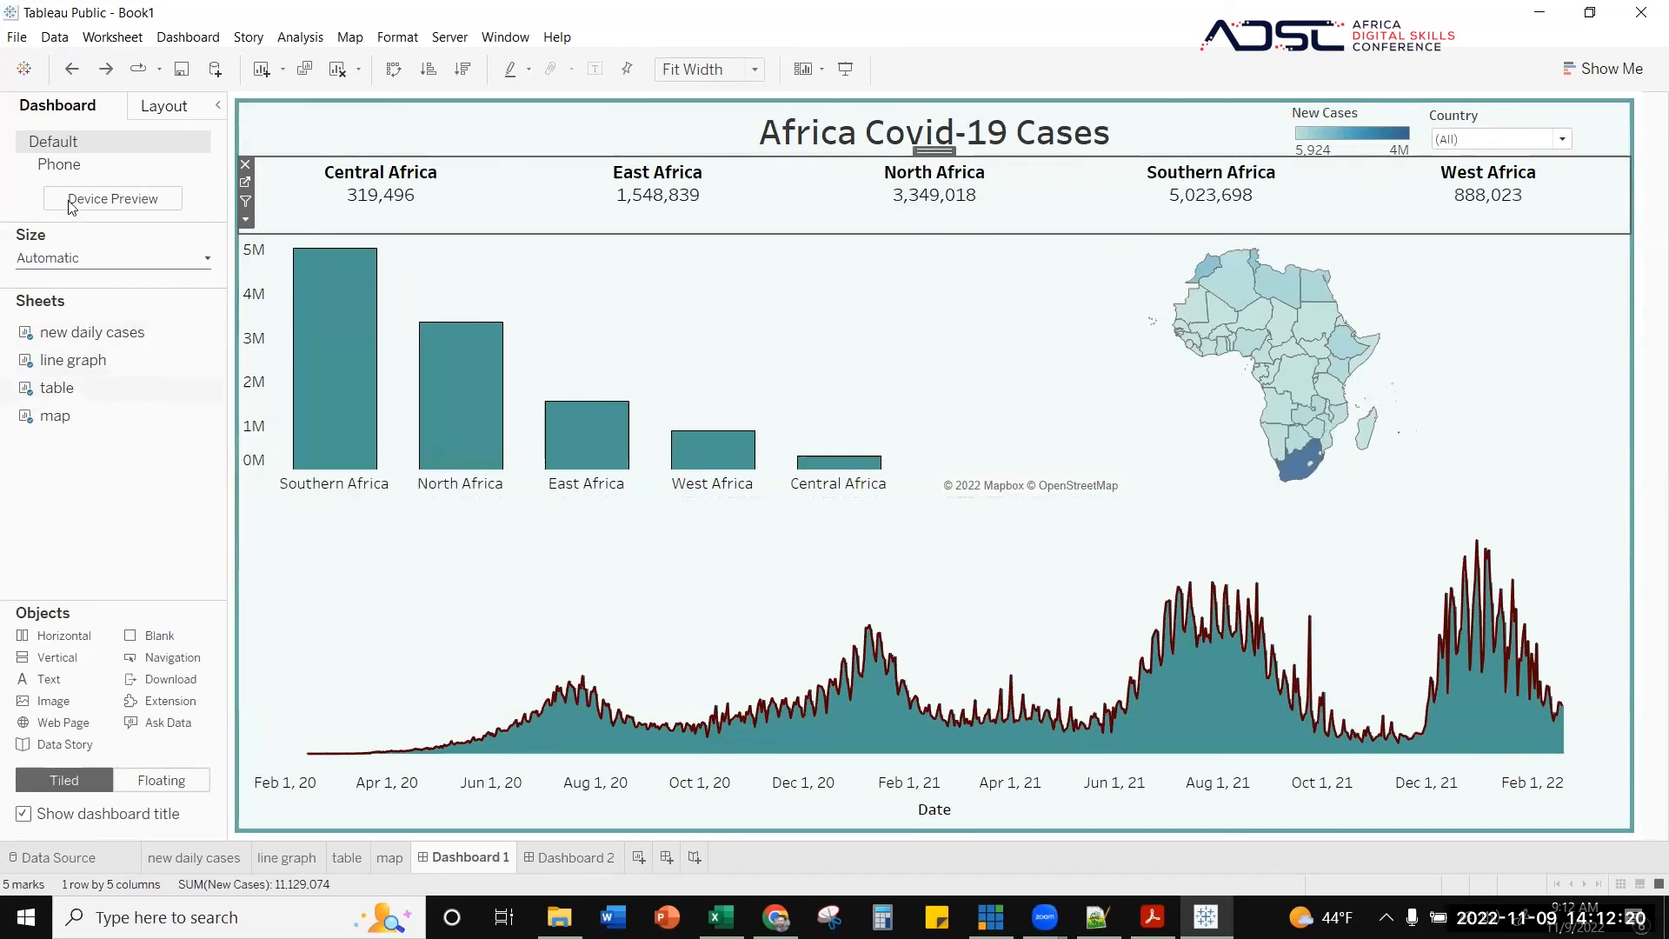
click(18, 38)
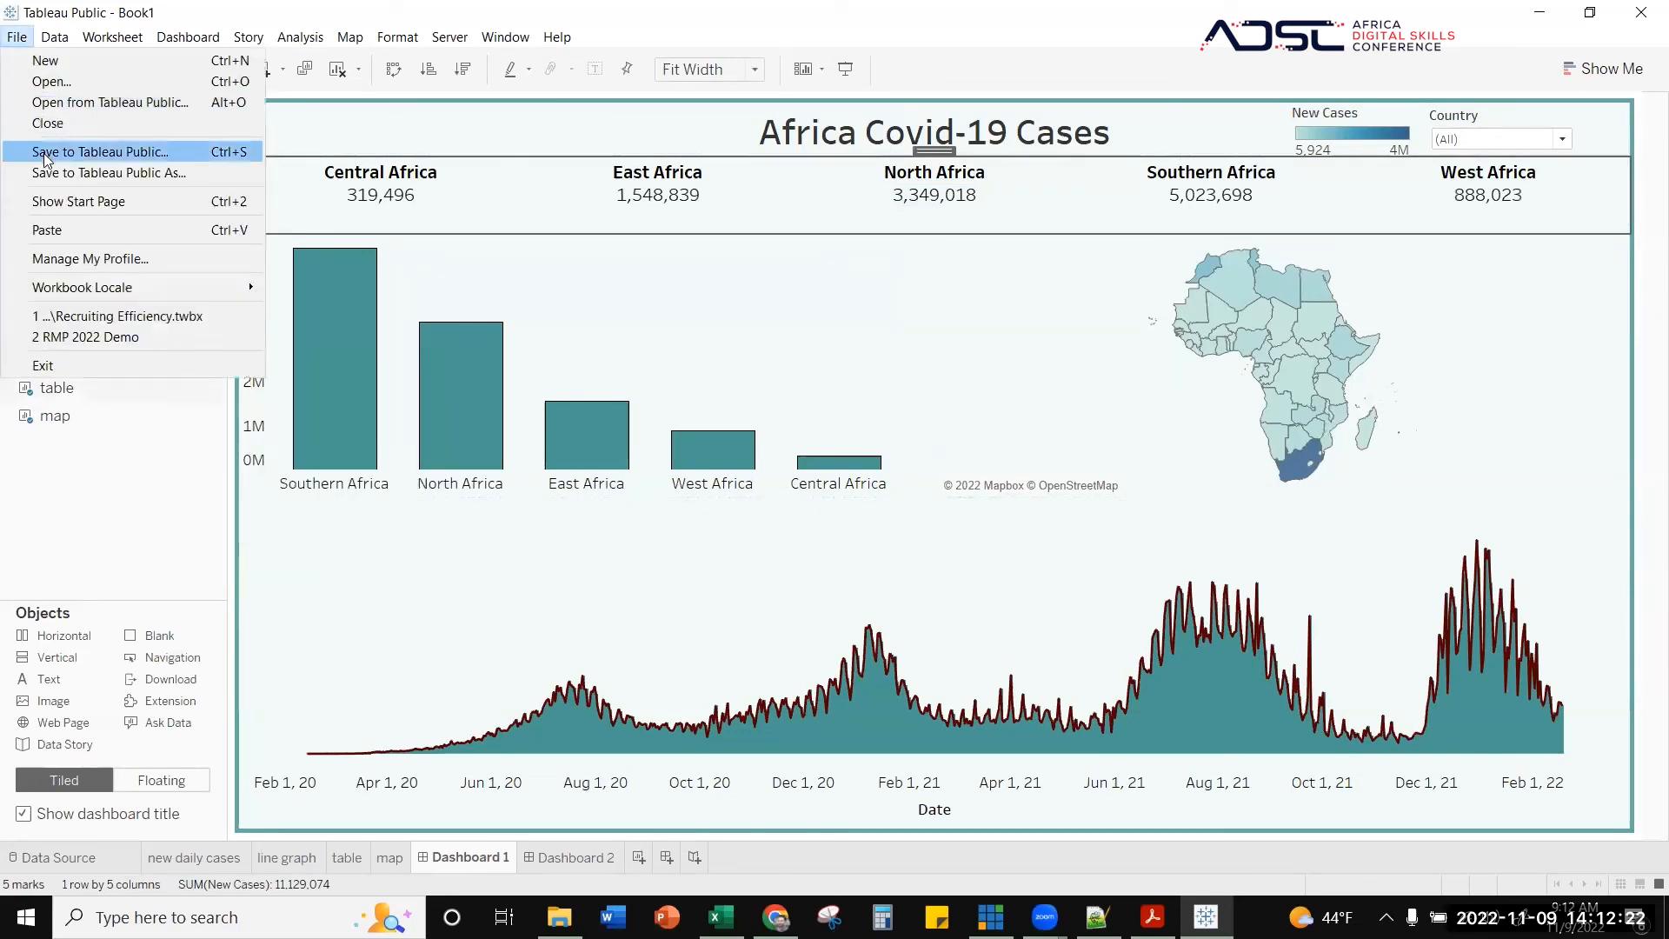
click(148, 170)
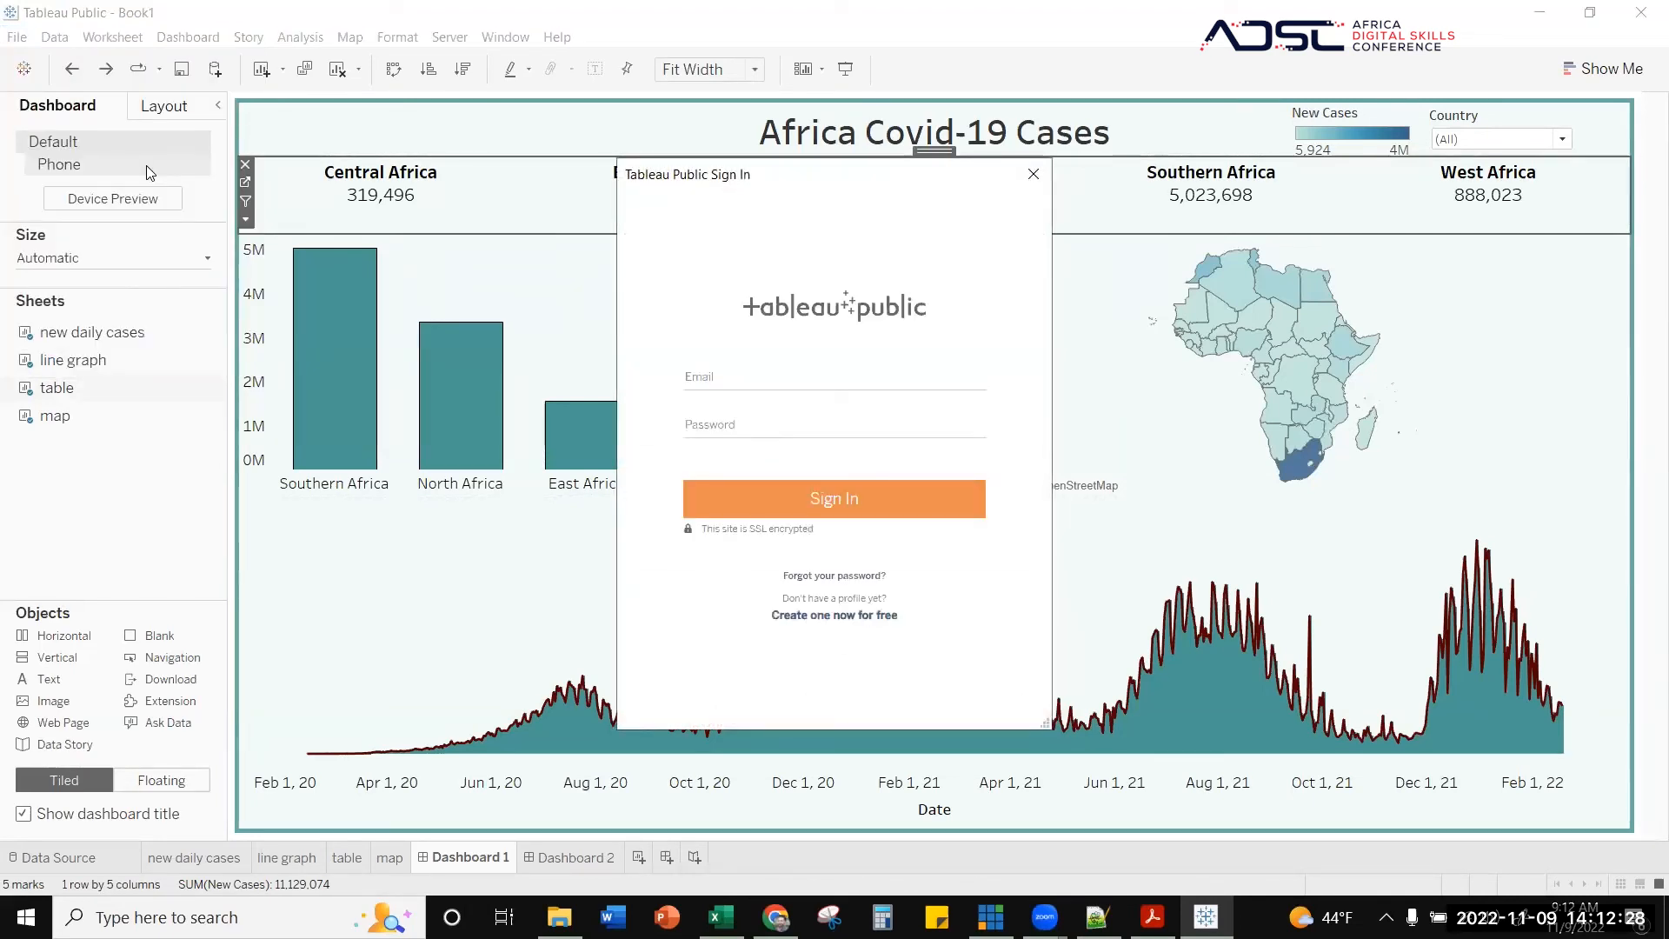
click(703, 375)
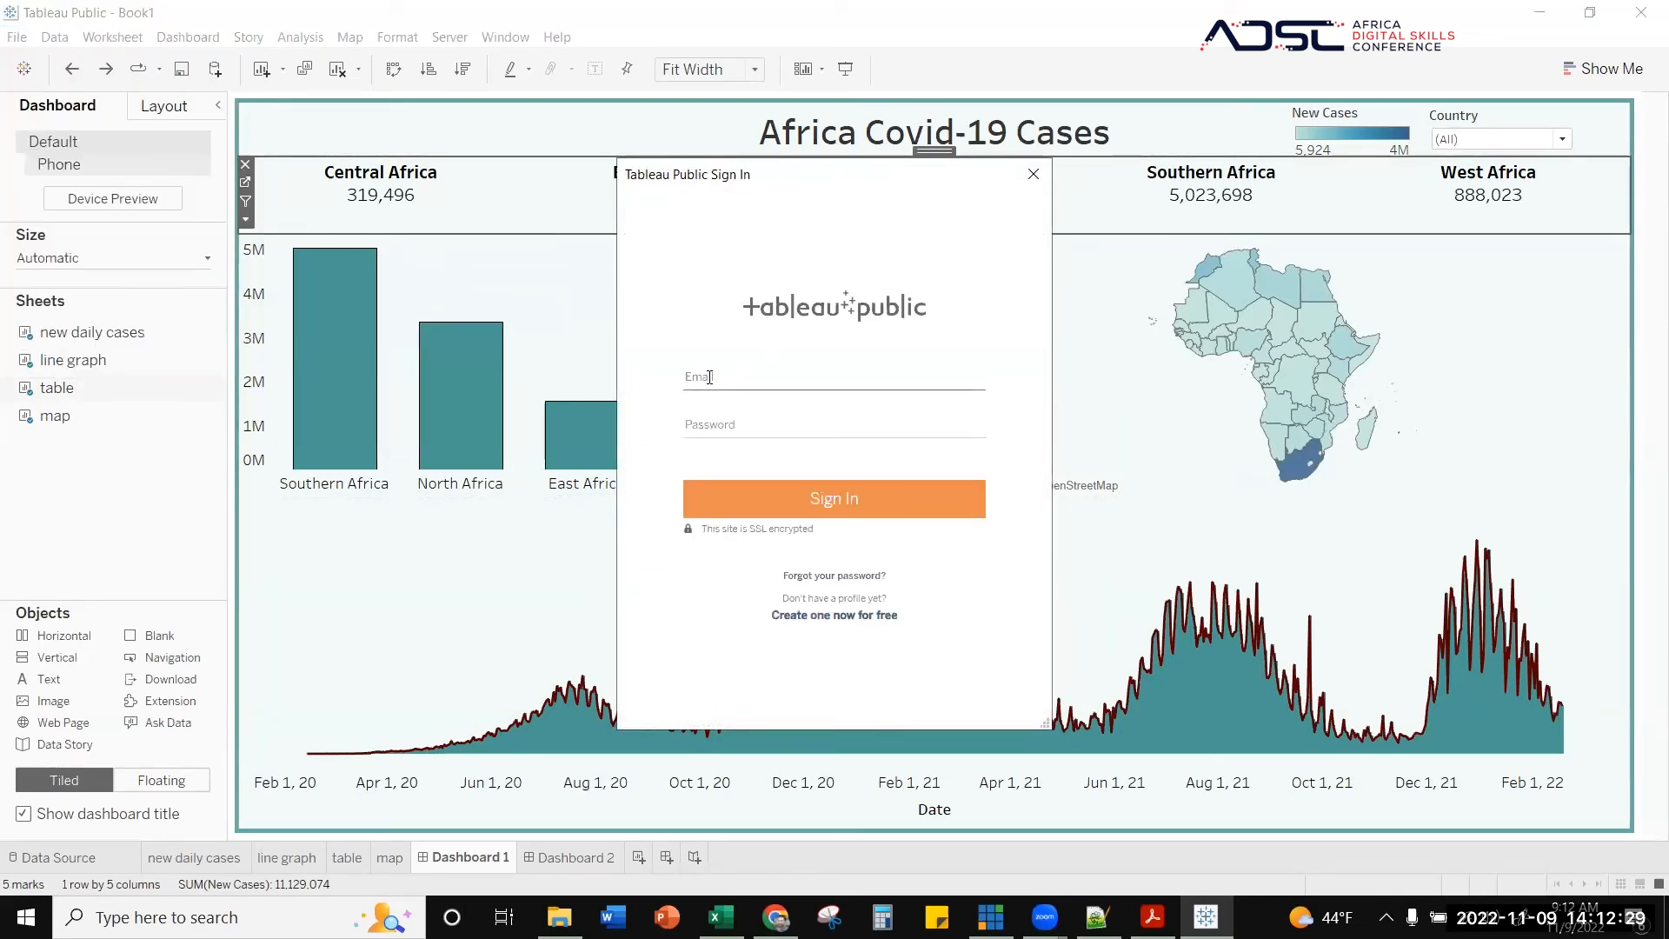
click(1034, 172)
- Try to save the workbook to Tableau Public under a new name, signing in with the account email and password
click(17, 37)
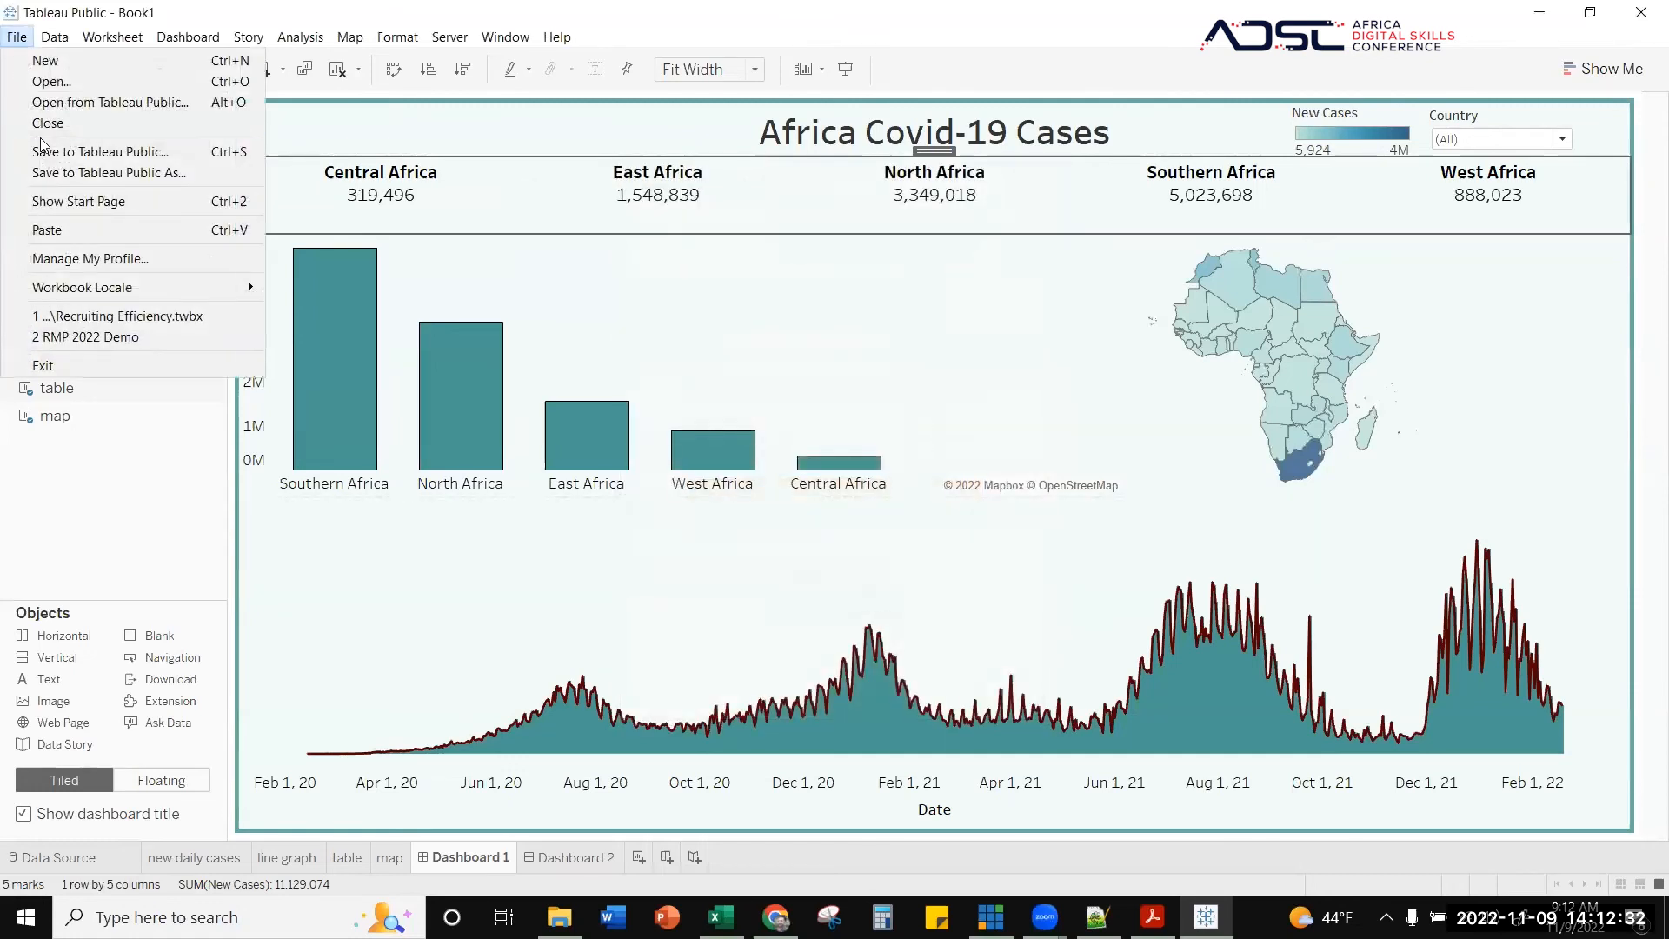
click(73, 172)
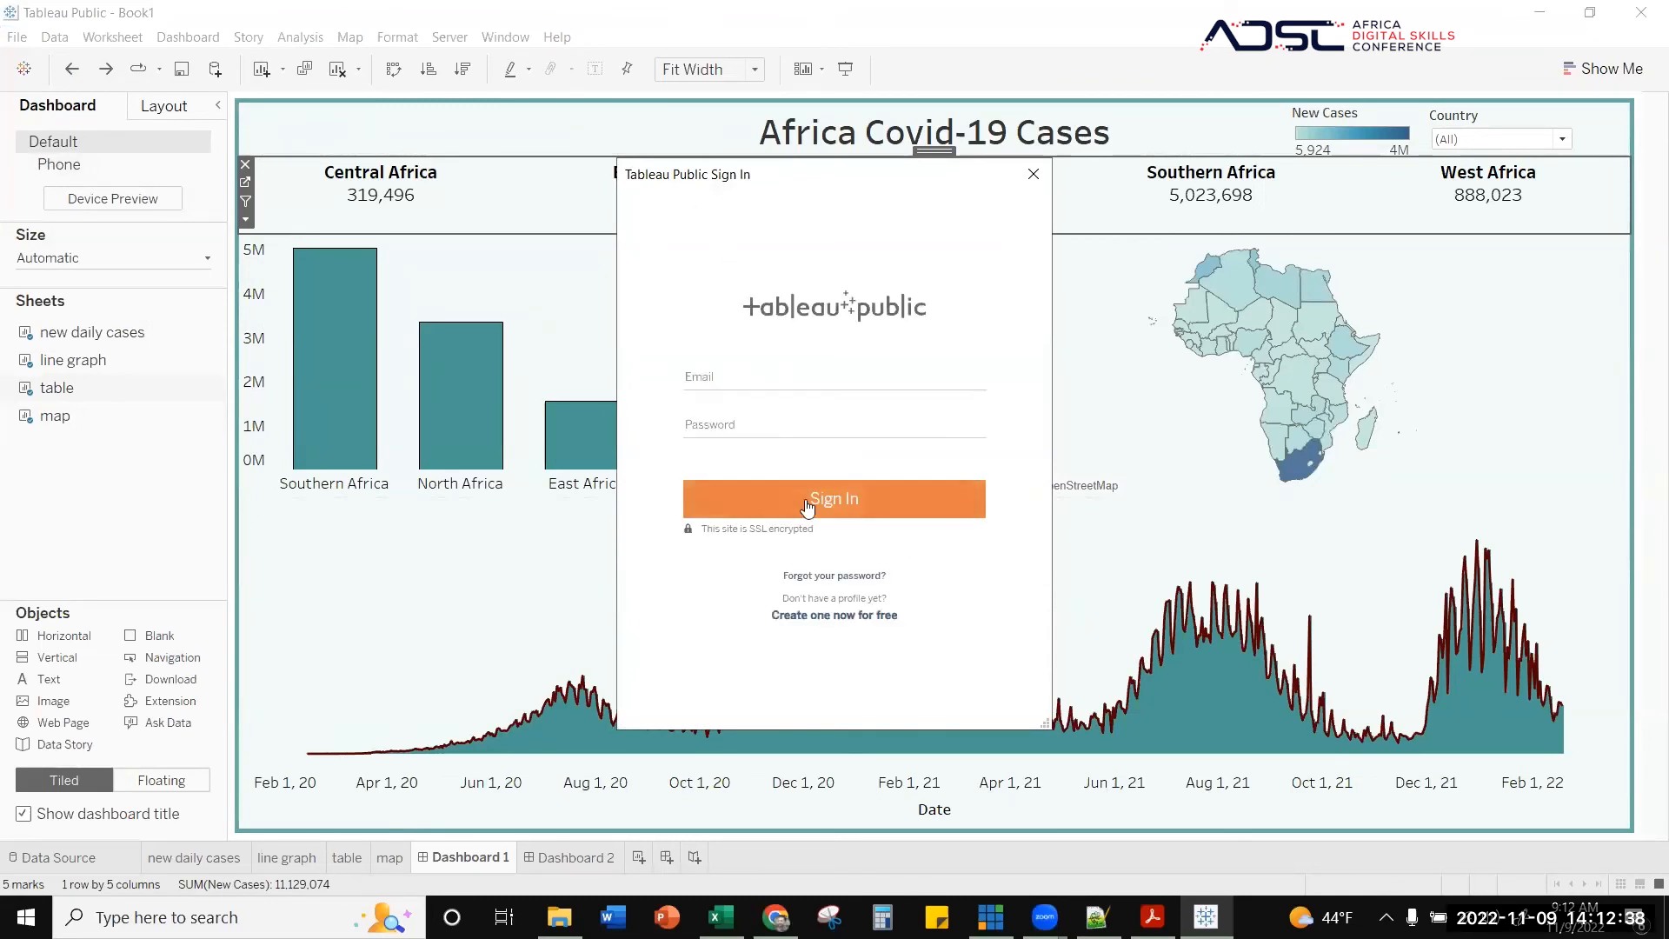
click(725, 383)
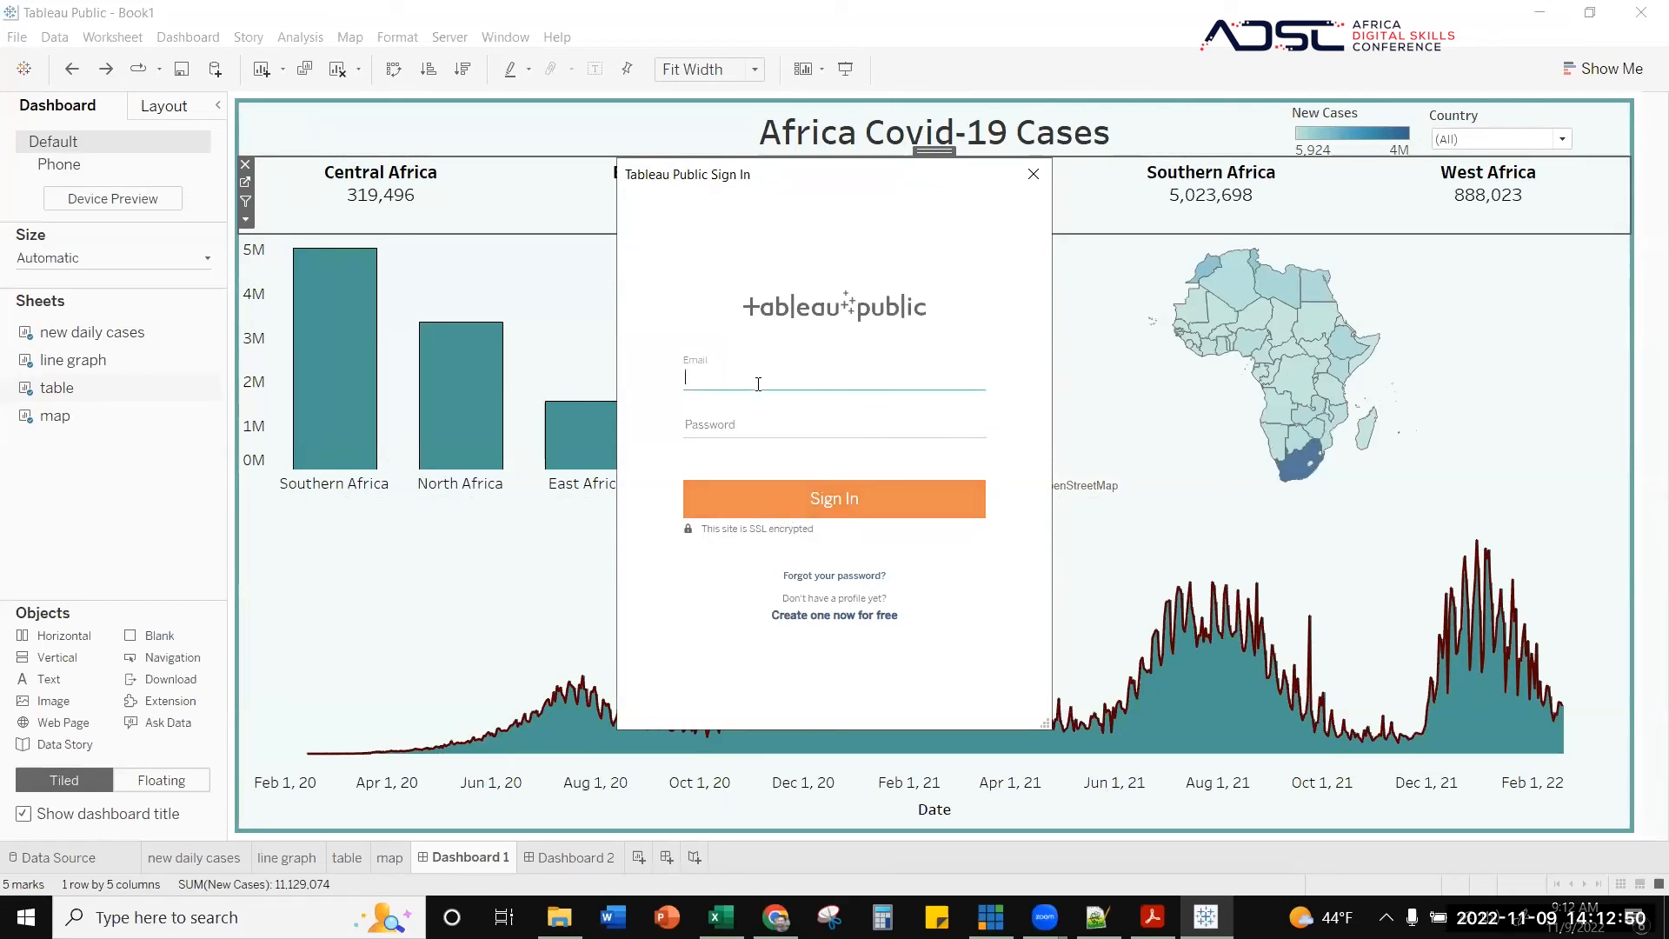
text(ev)
key(BackSpace)
click(719, 435)
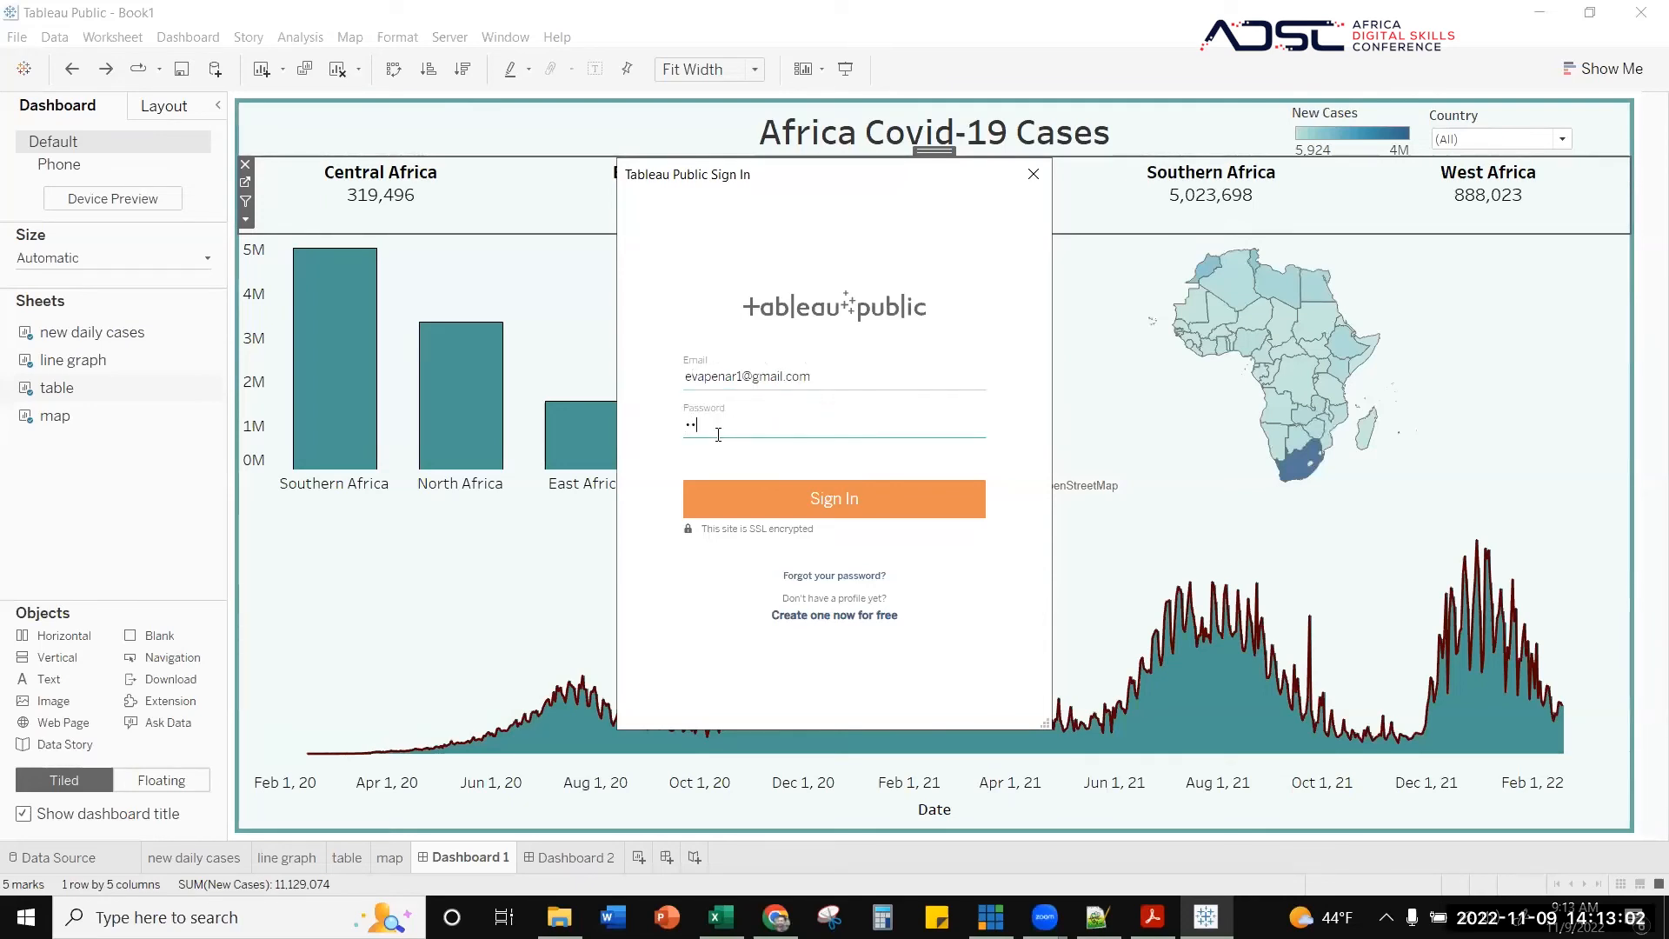
text(•)
key(Return)
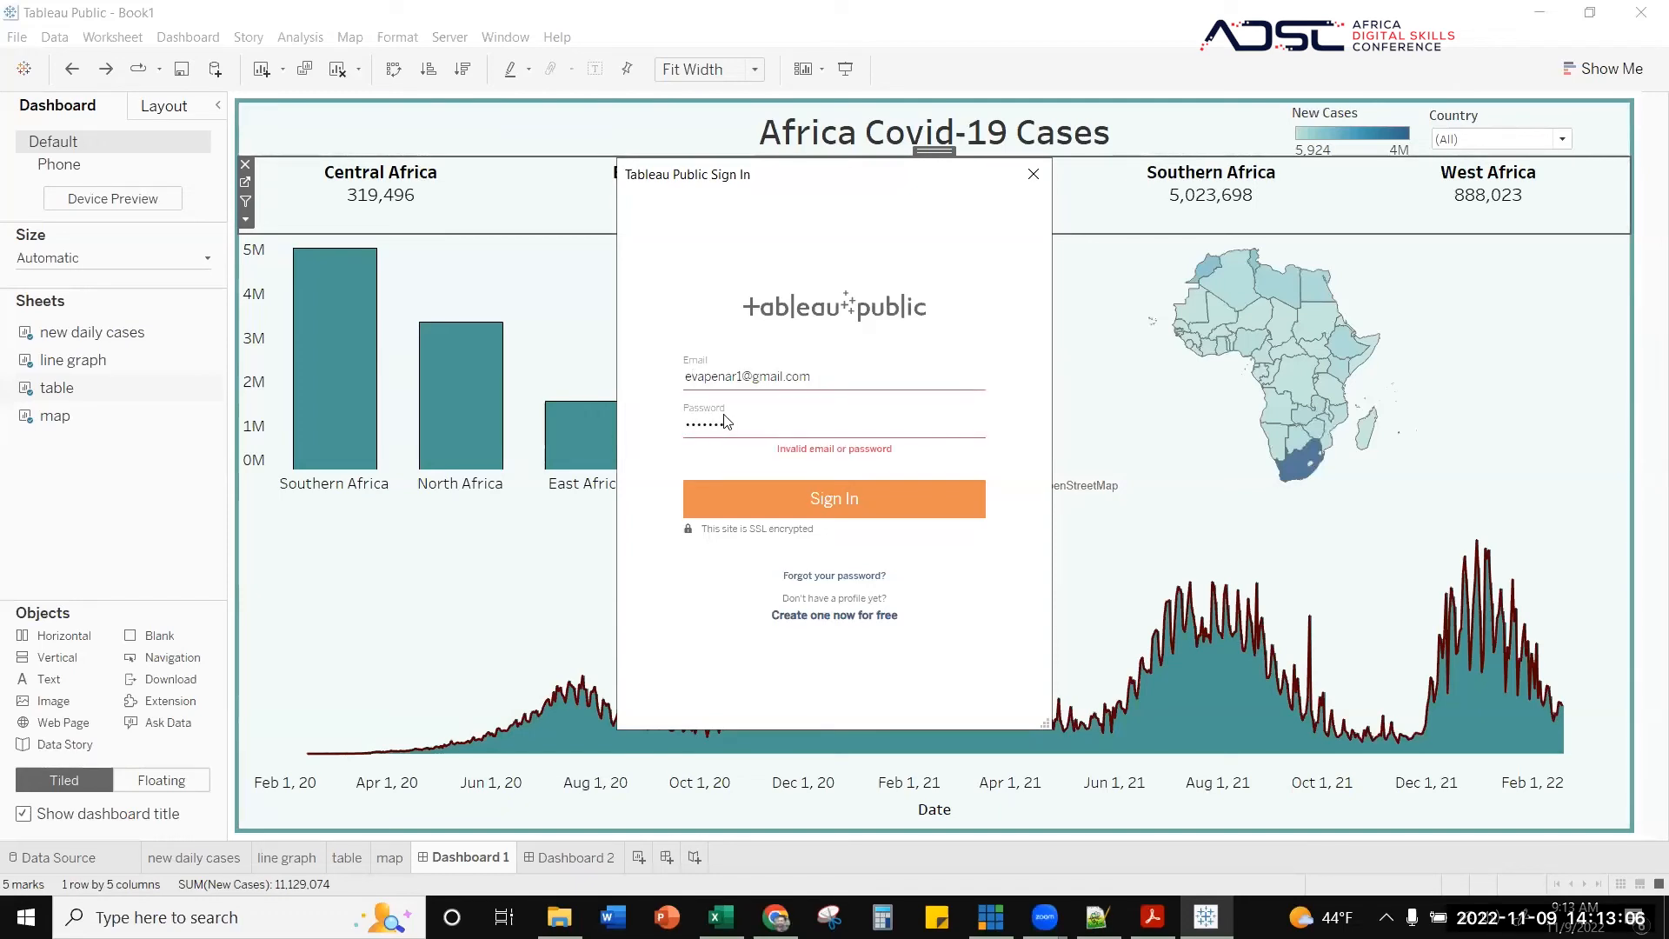
double_click(725, 424)
click(825, 519)
click(1033, 174)
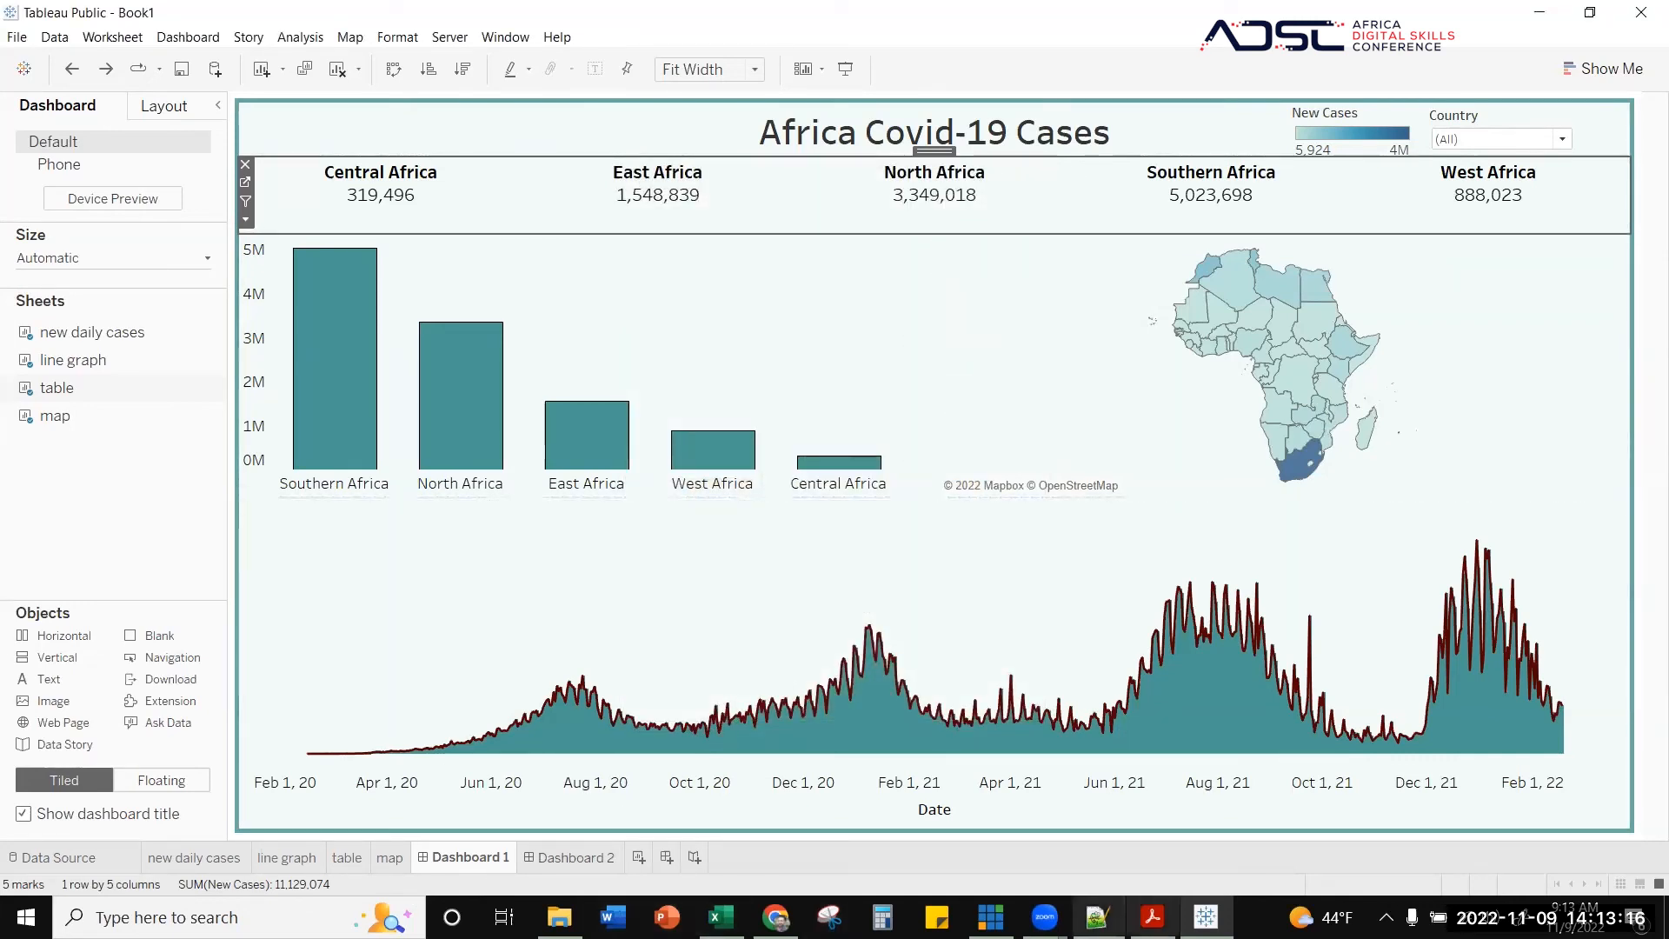
click(775, 917)
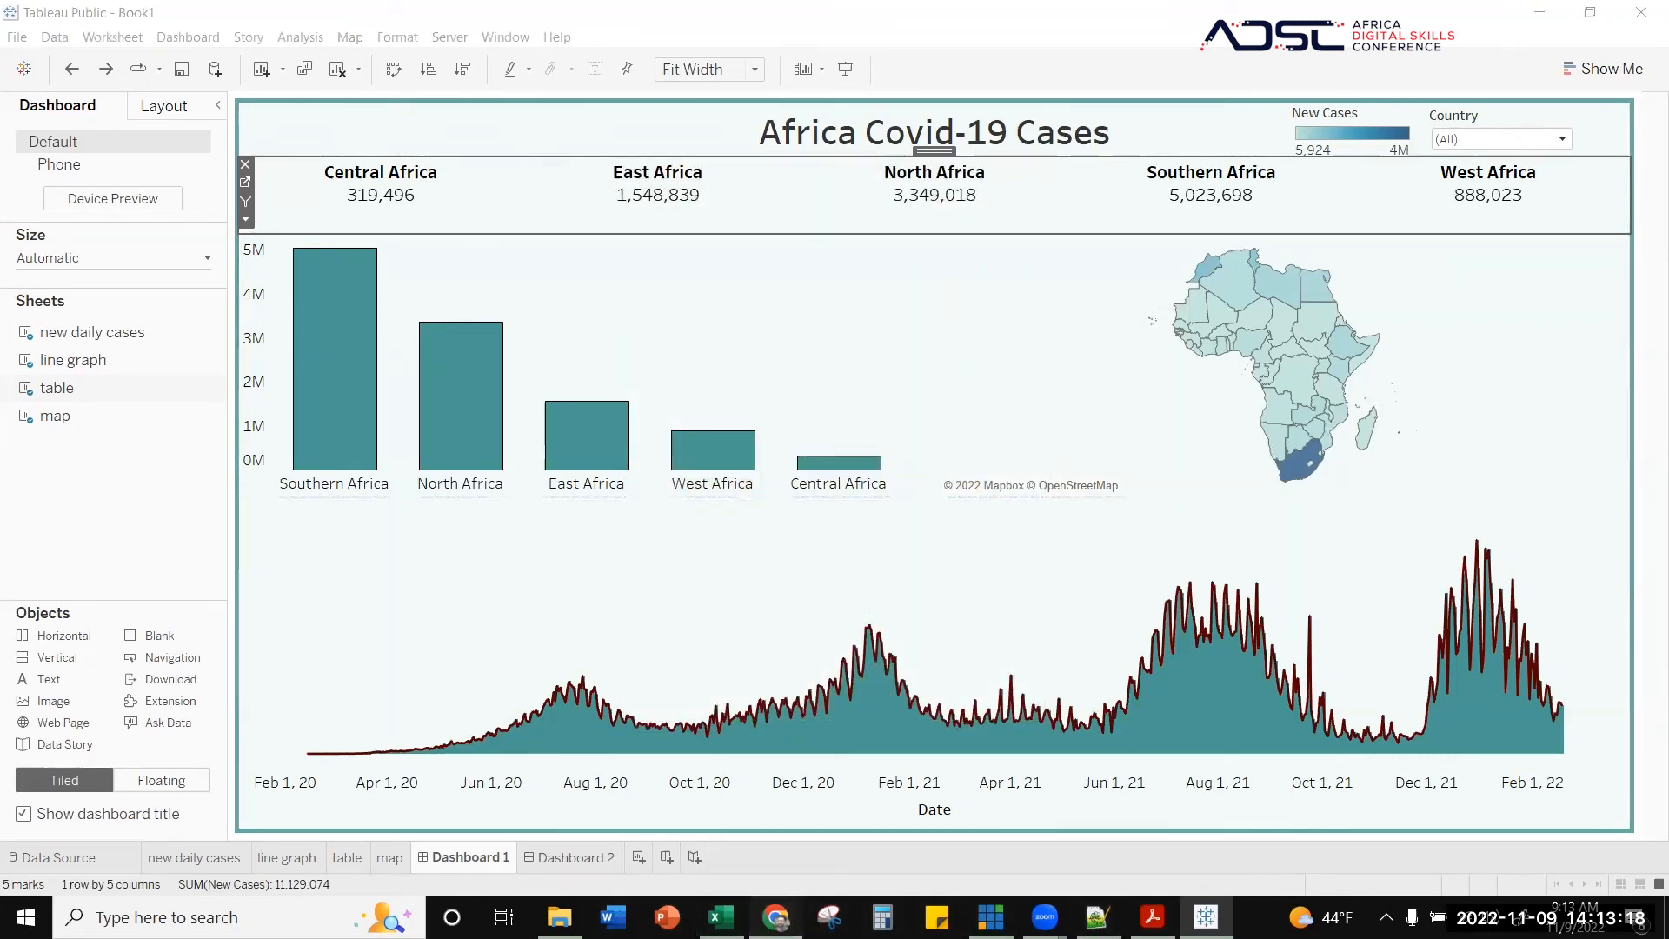
click(17, 37)
click(94, 174)
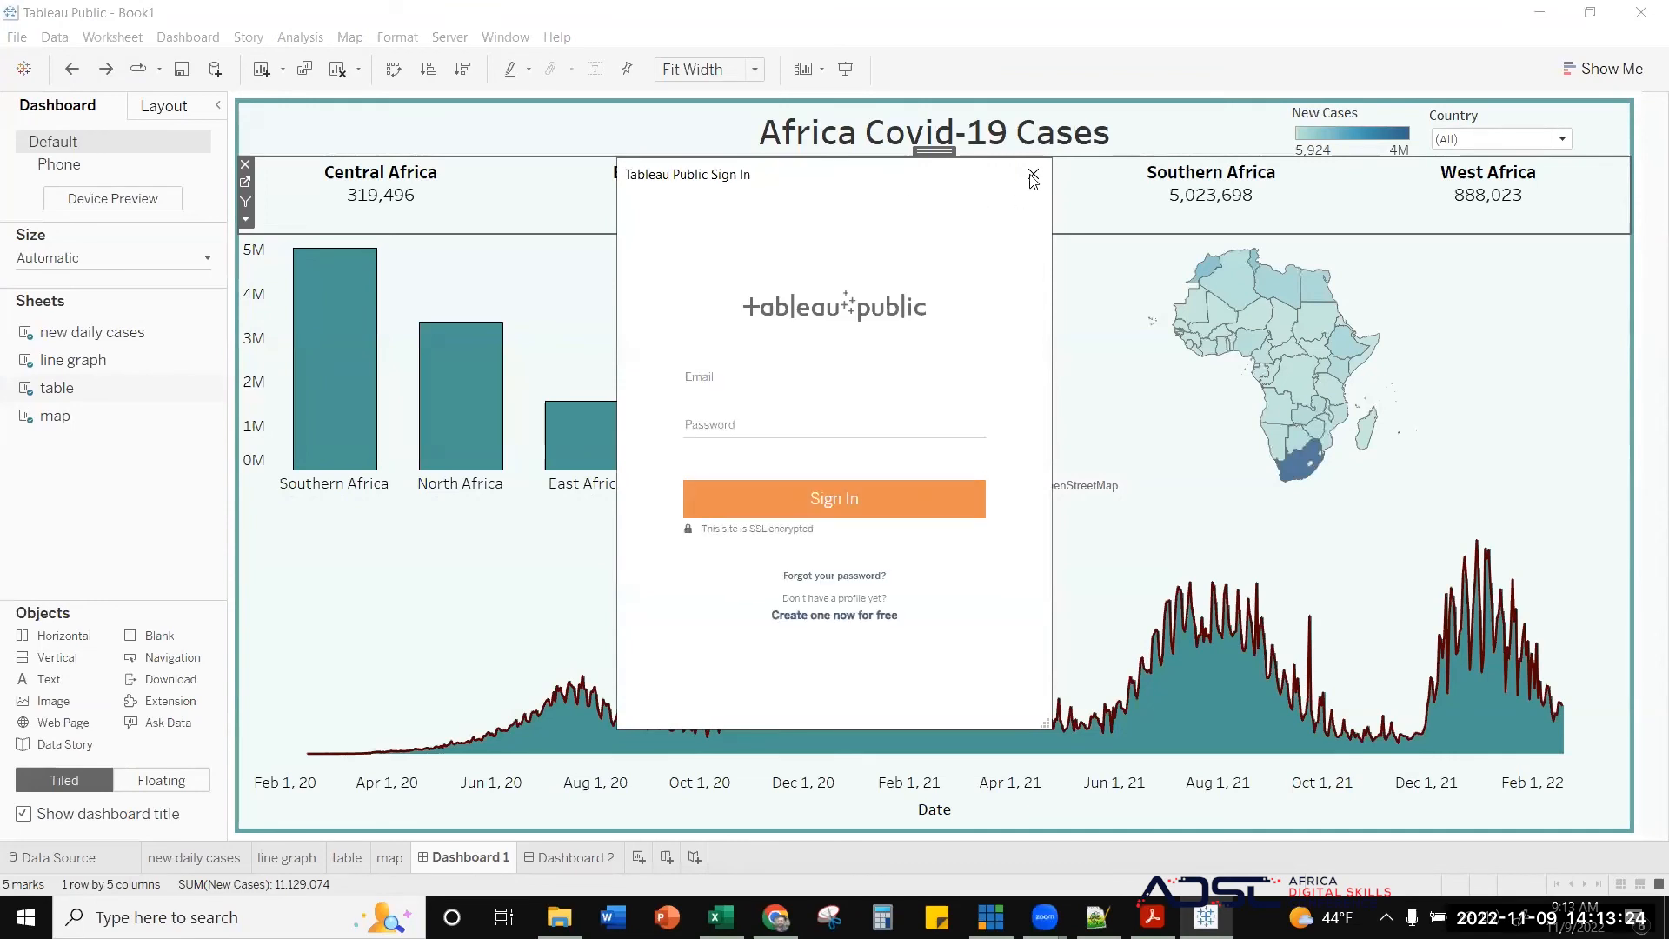
- Switch to Chrome and open the signed-in account's profile page on Tableau Public
click(776, 917)
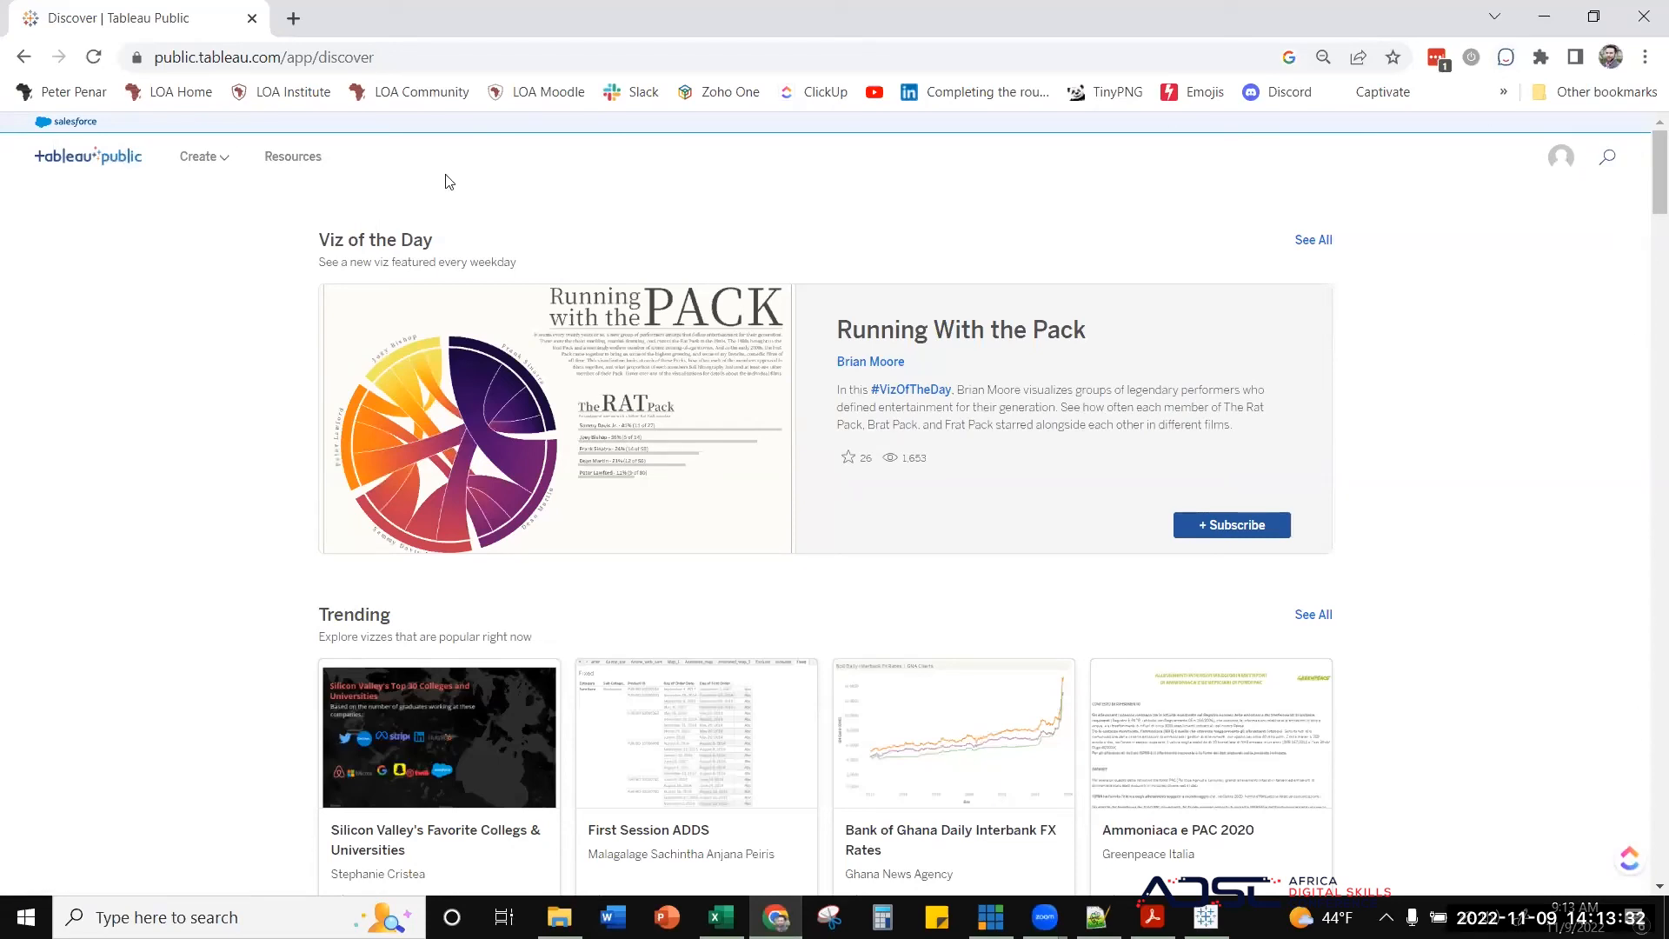
click(318, 154)
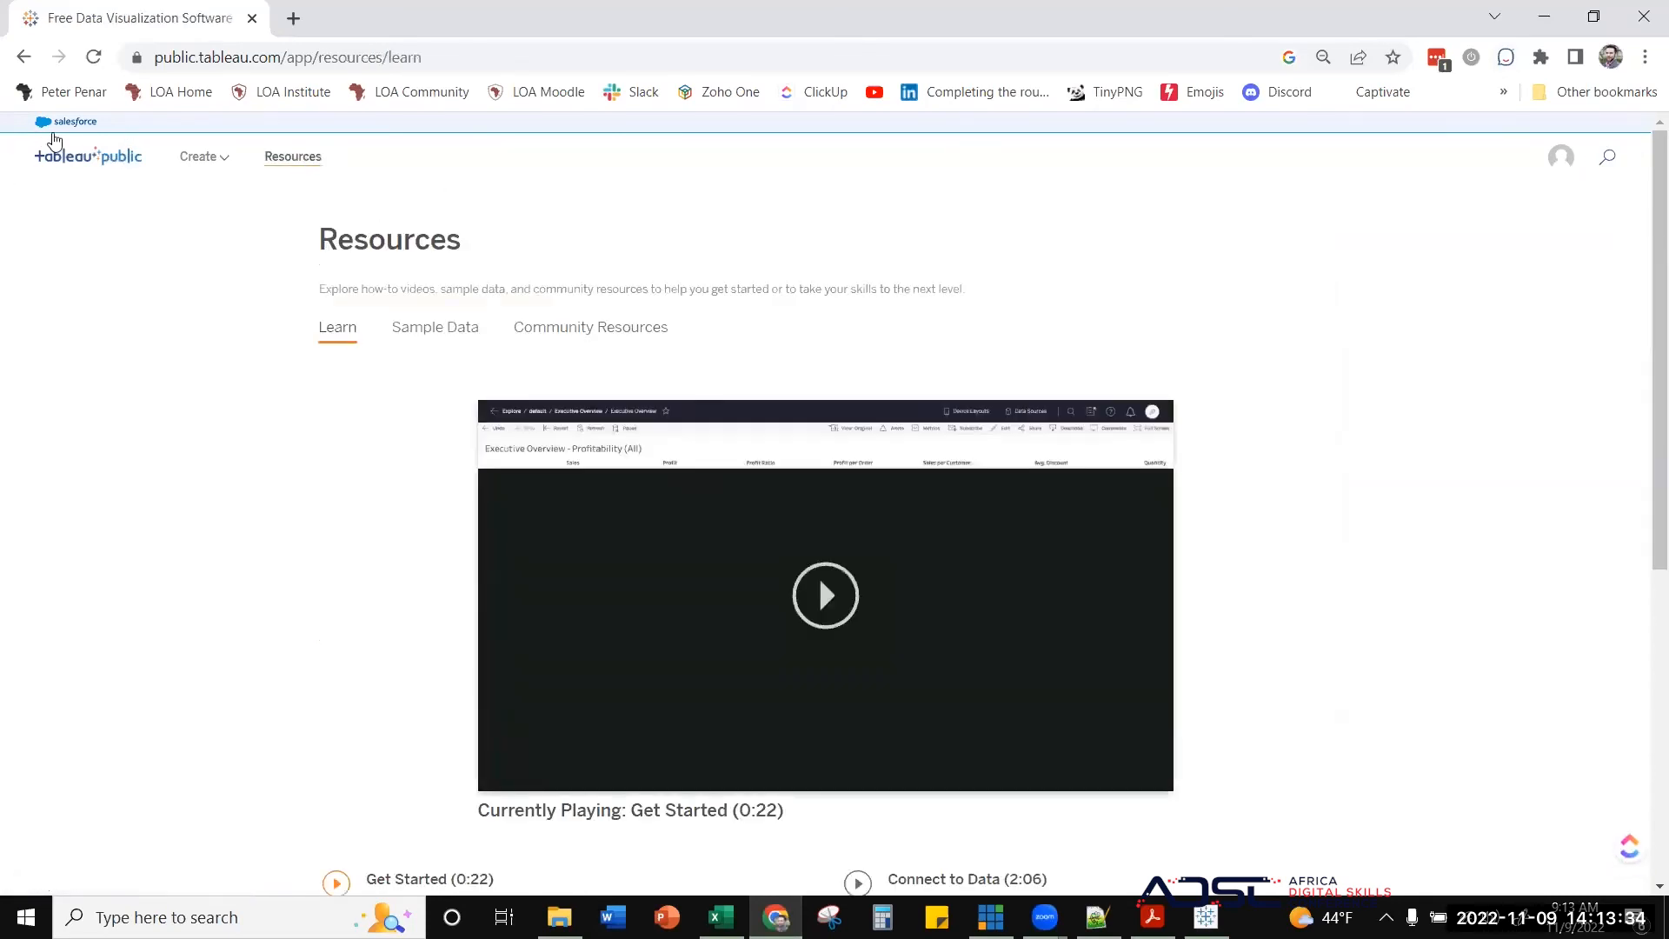
click(84, 163)
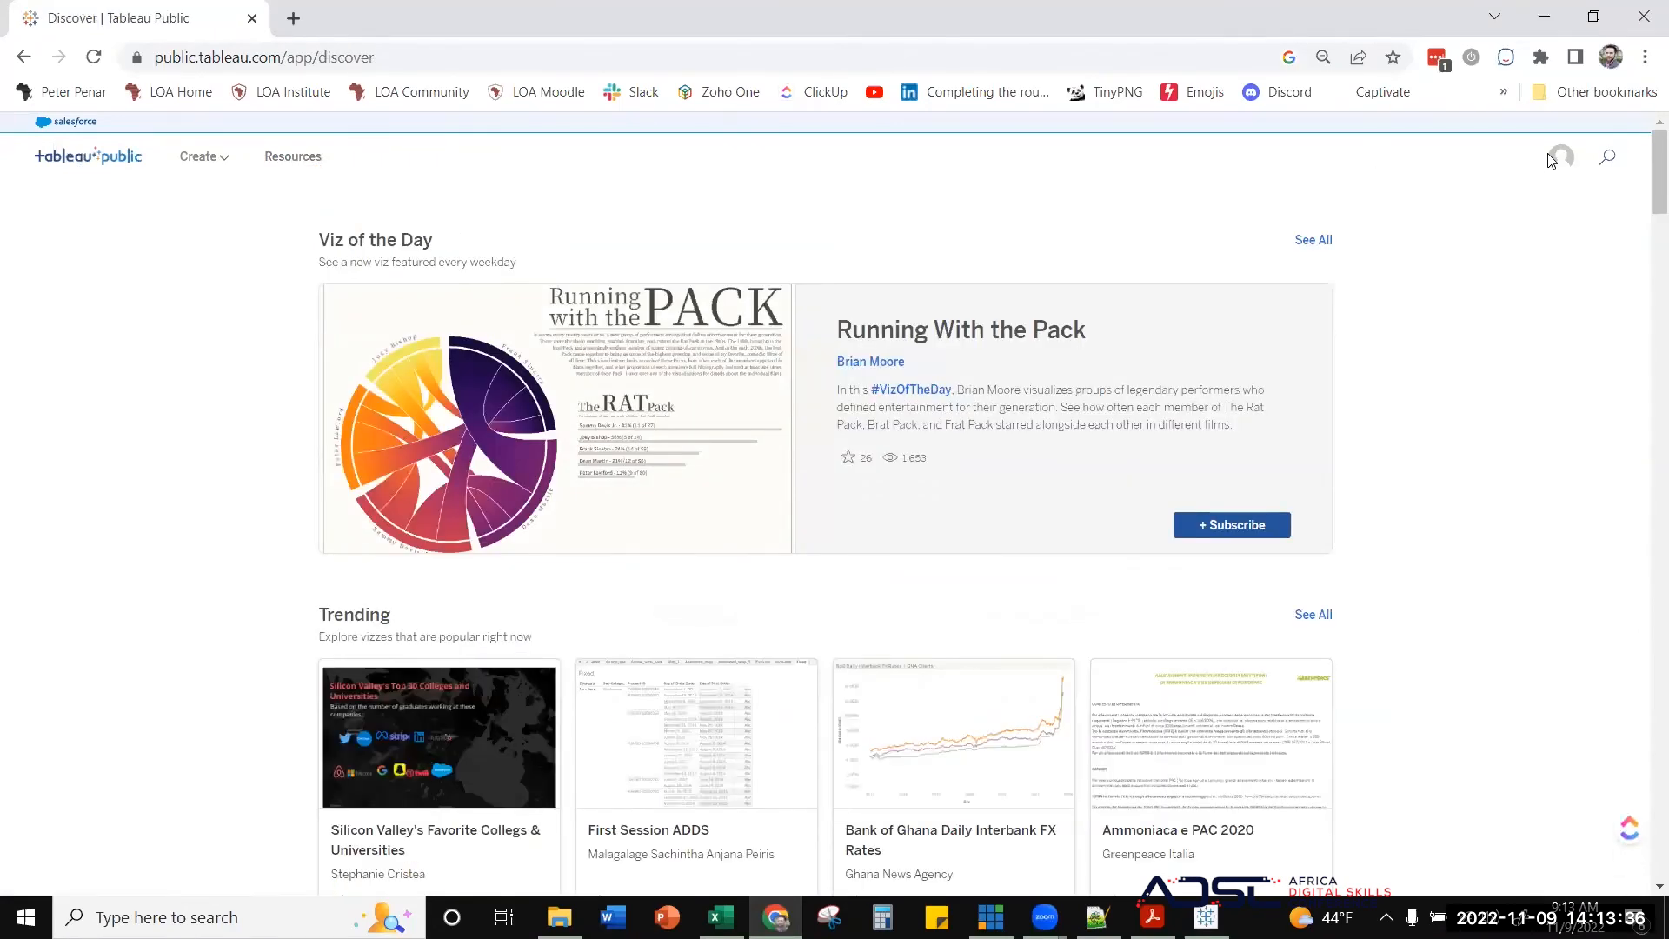
click(1555, 159)
click(1546, 186)
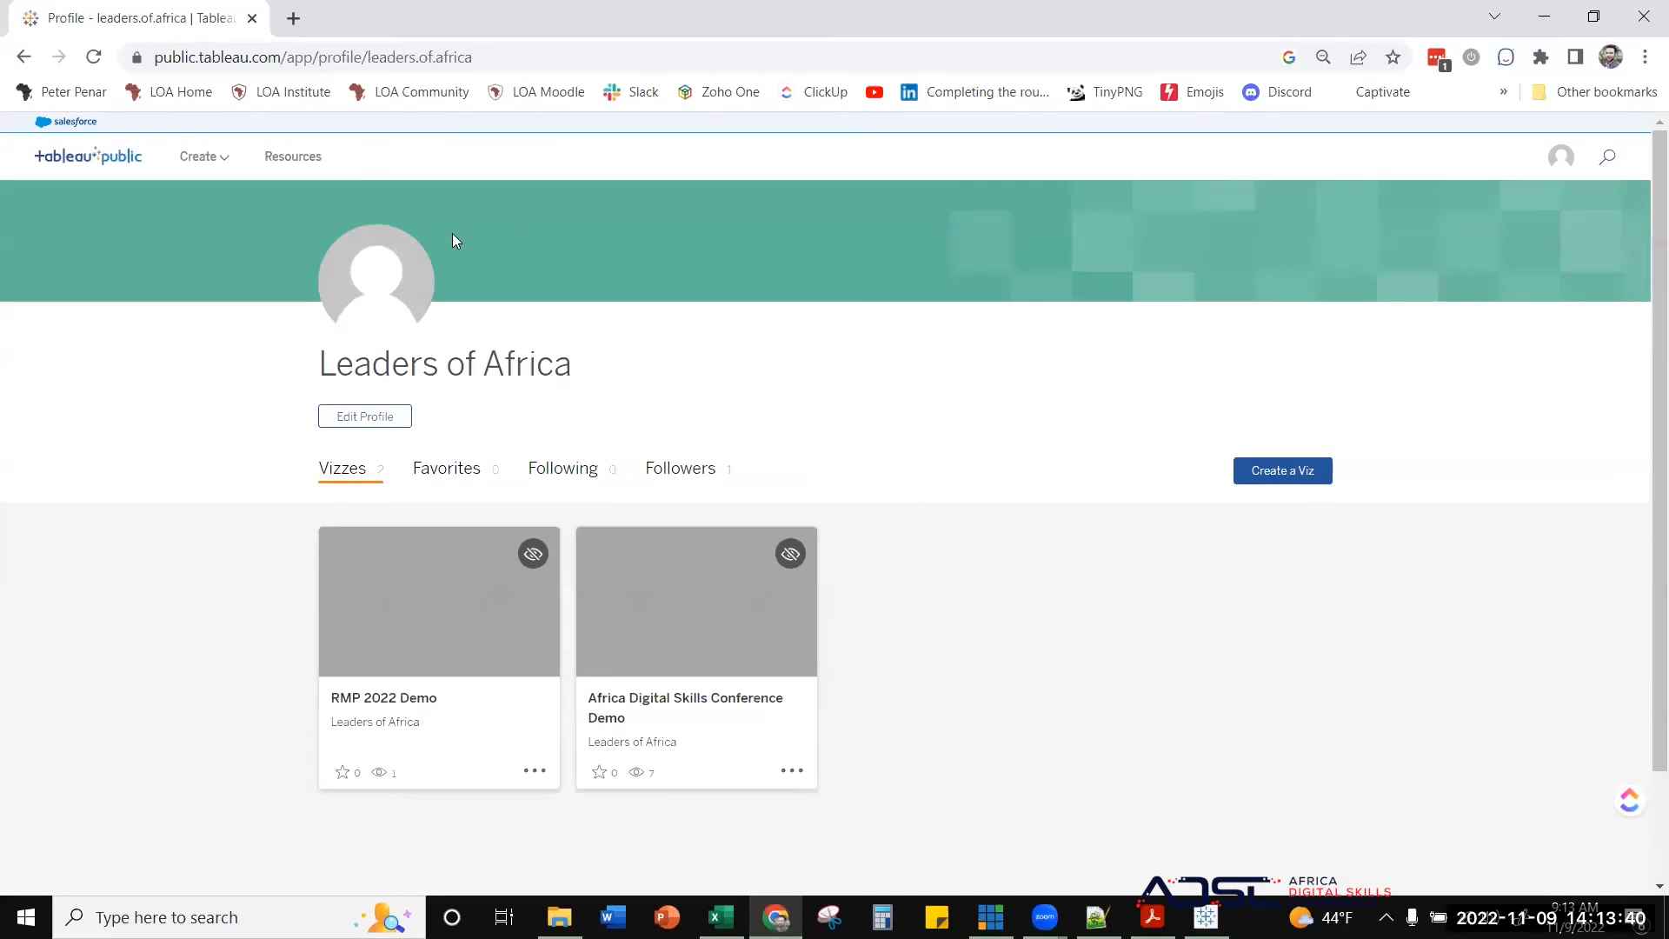
- Check the visibility marker of the Africa Digital Skills Conference Demo viz on the profile and open that viz
mouse_move(789, 557)
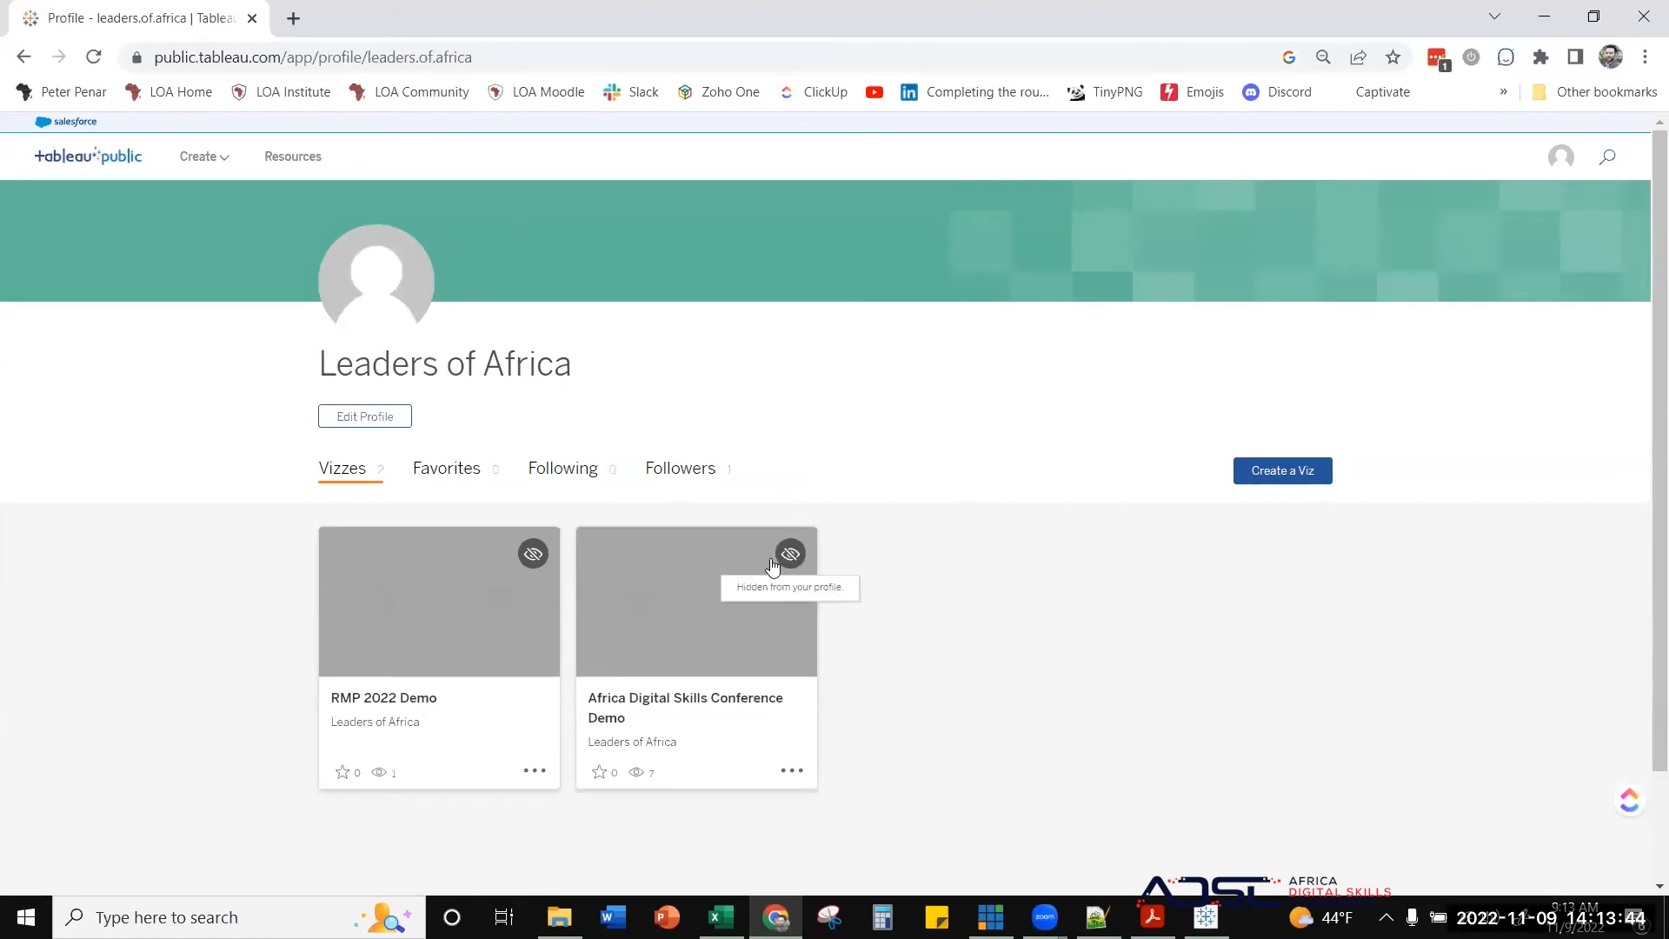
right_click(778, 554)
click(724, 565)
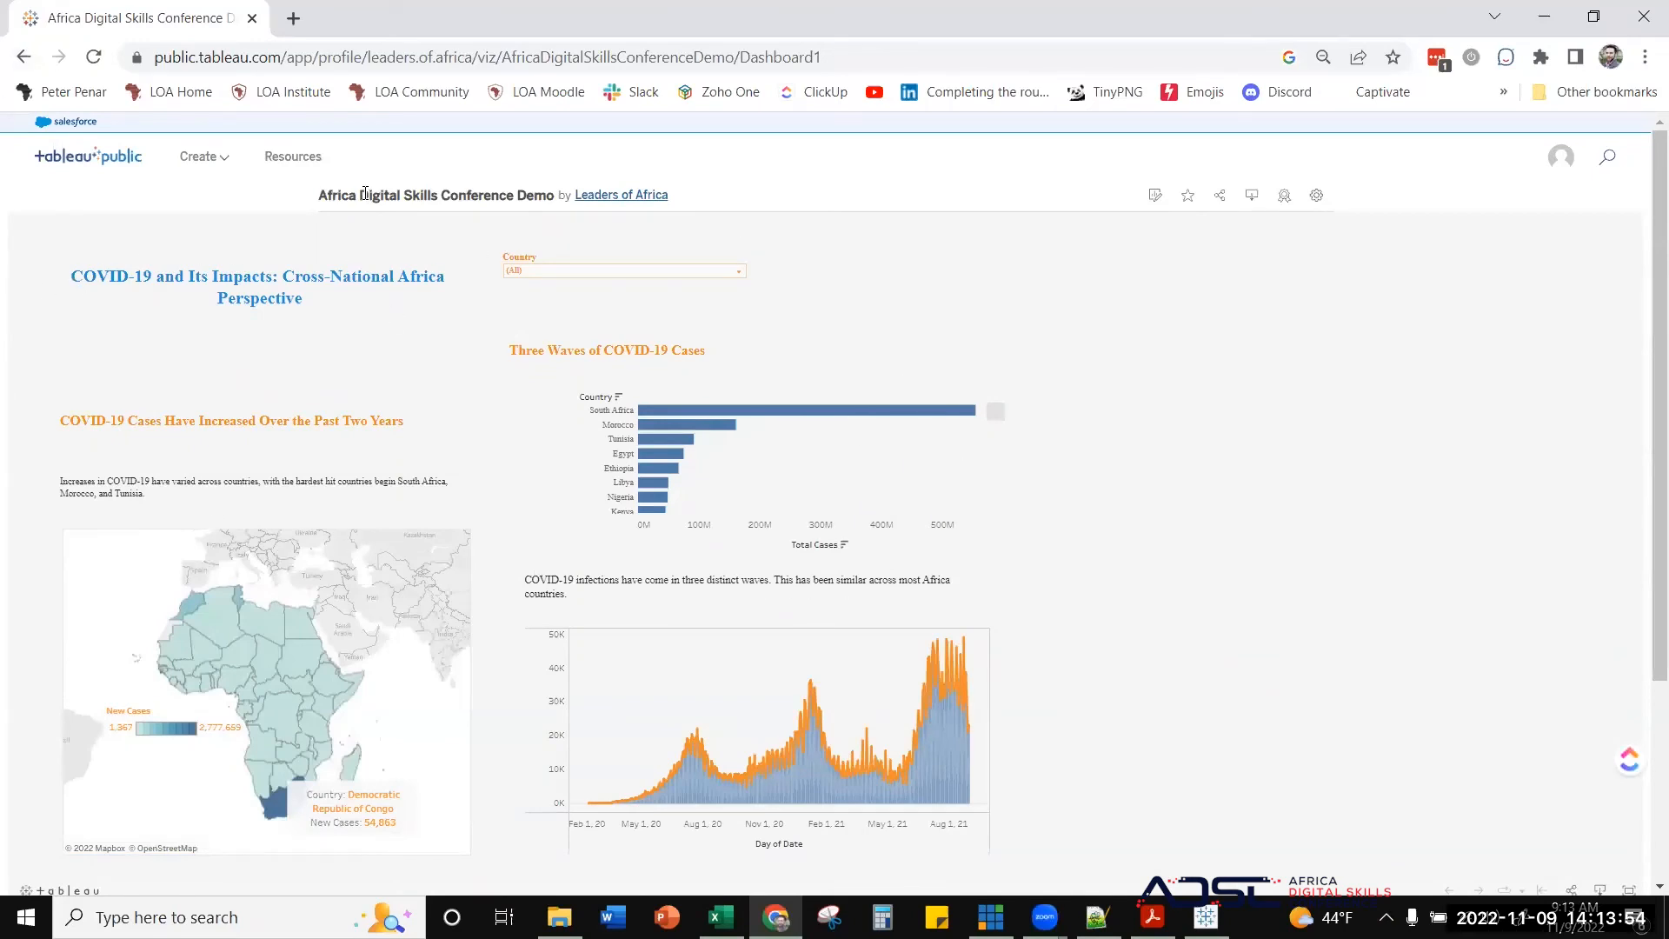
scroll(379, 722, down, 3)
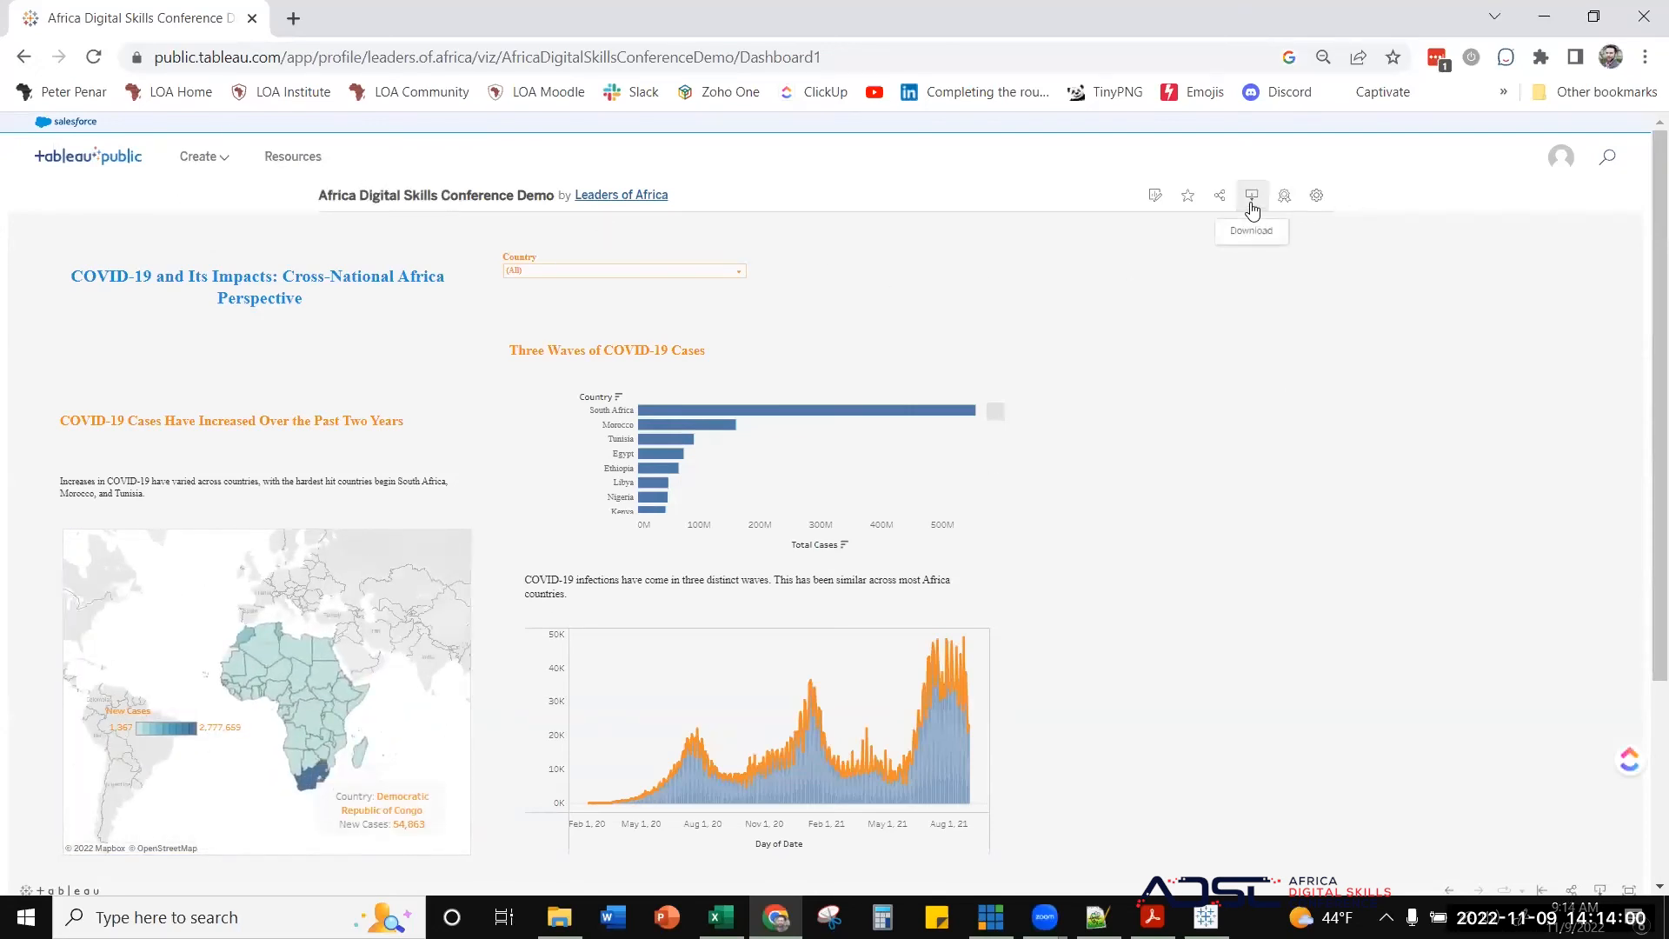
- Open the Africa Digital Skills Conference Demo viz for web editing and publish it
click(1150, 199)
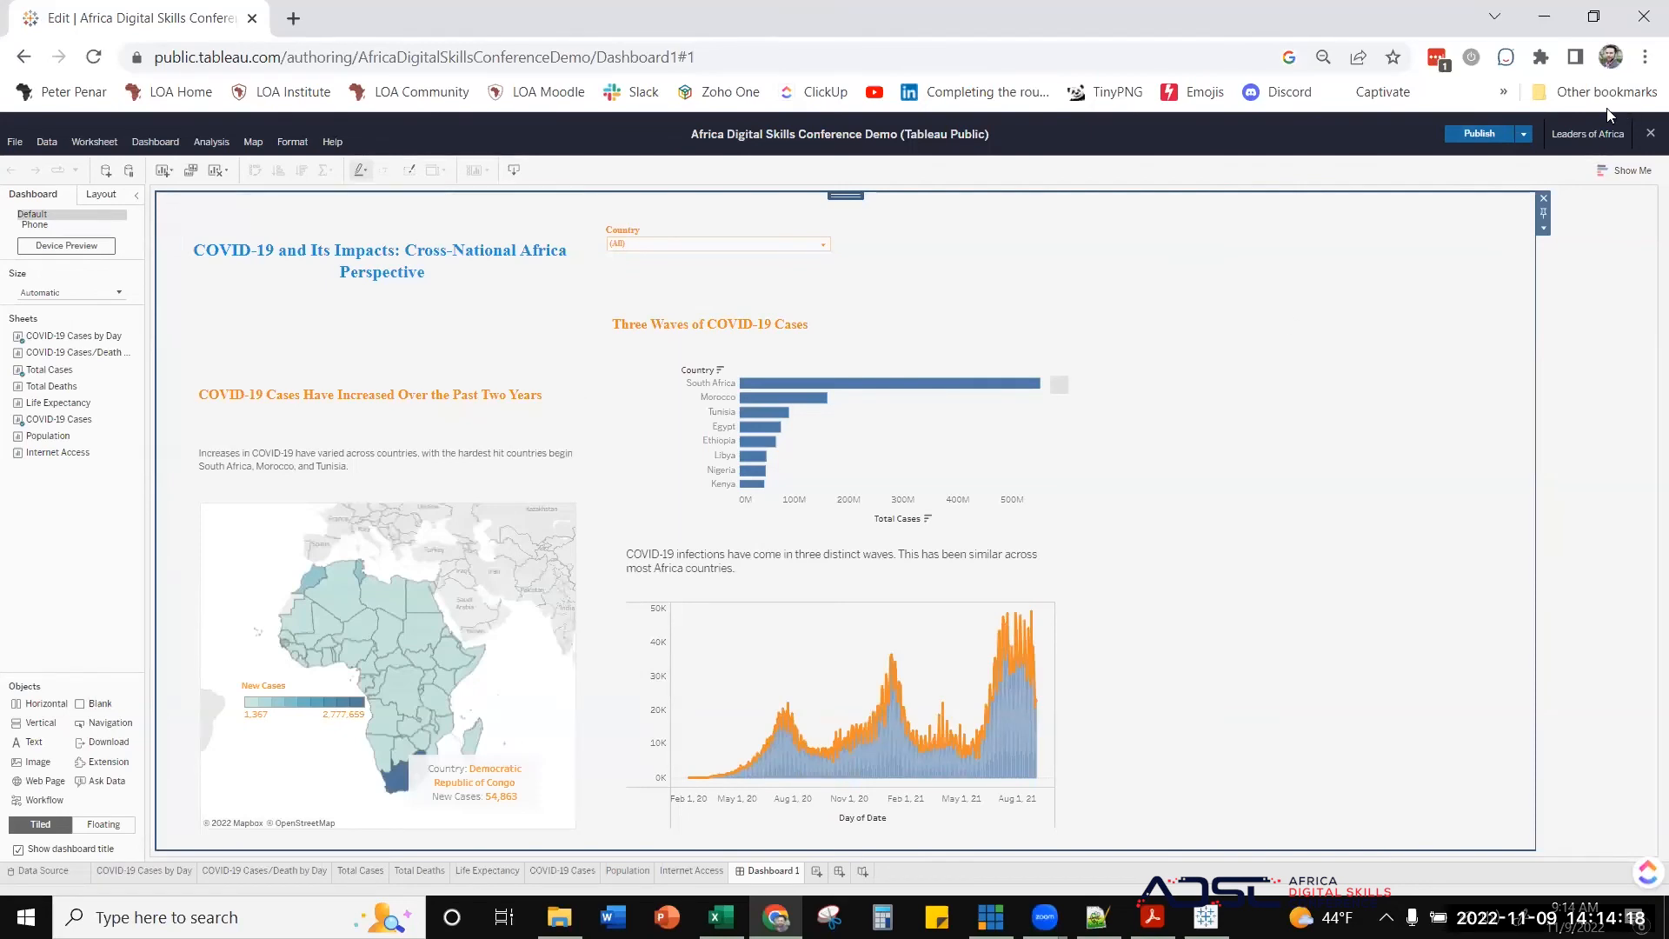
click(1464, 130)
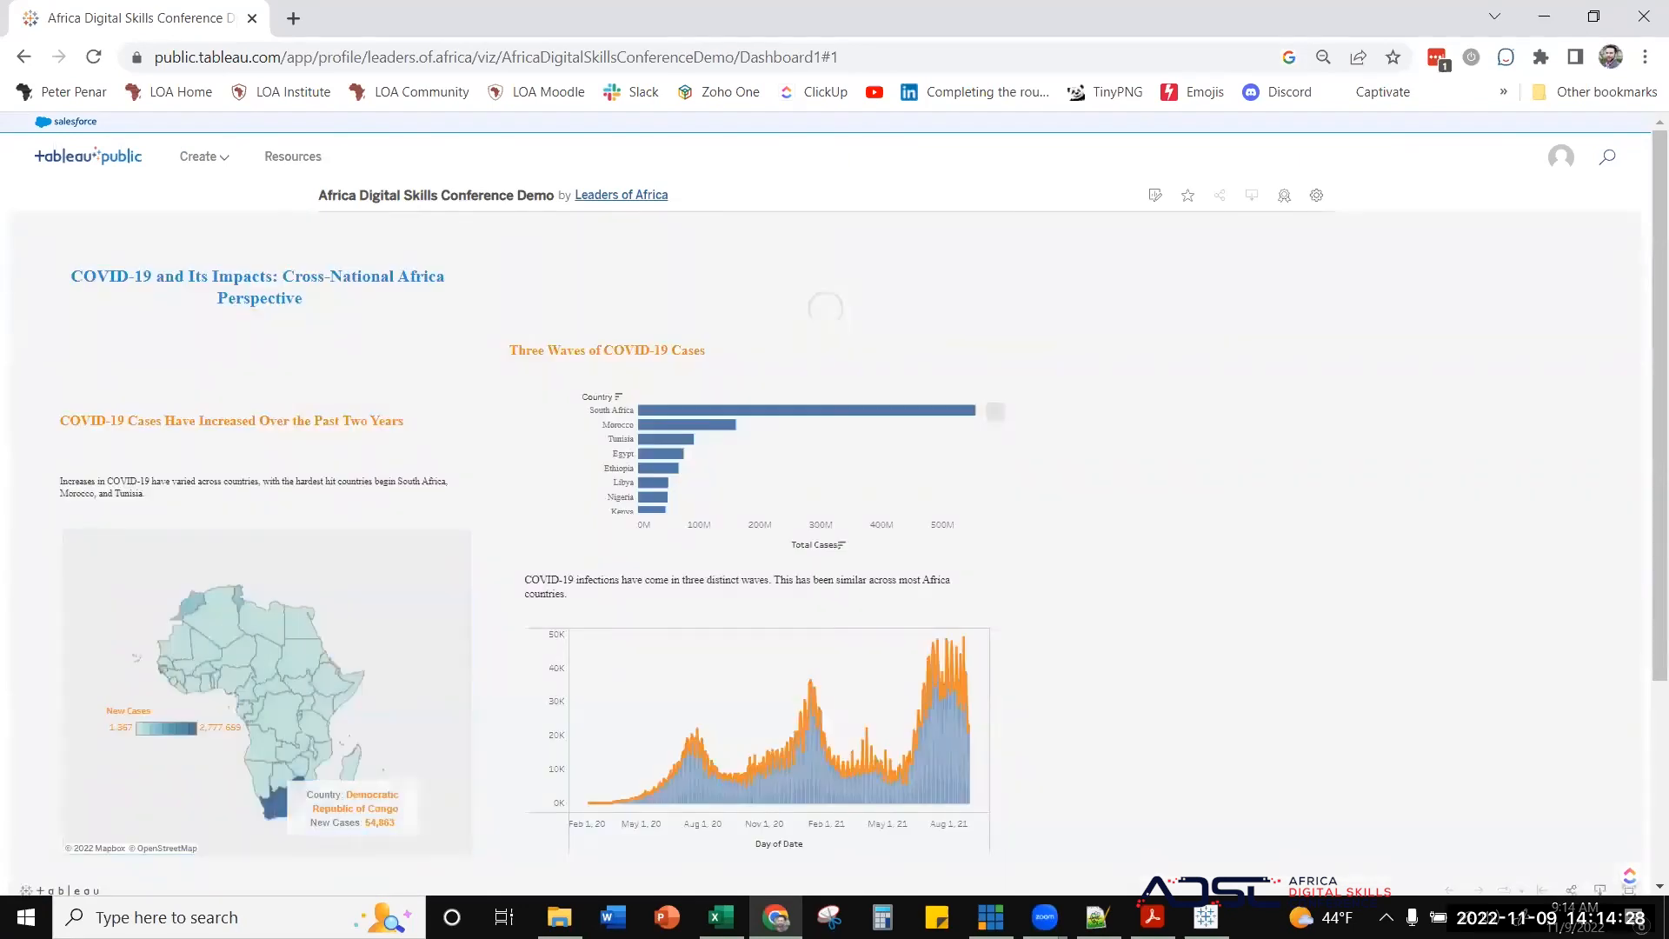
- Return to the account's profile page and check the visibility marker of the RMP 2022 Demo viz
click(1558, 160)
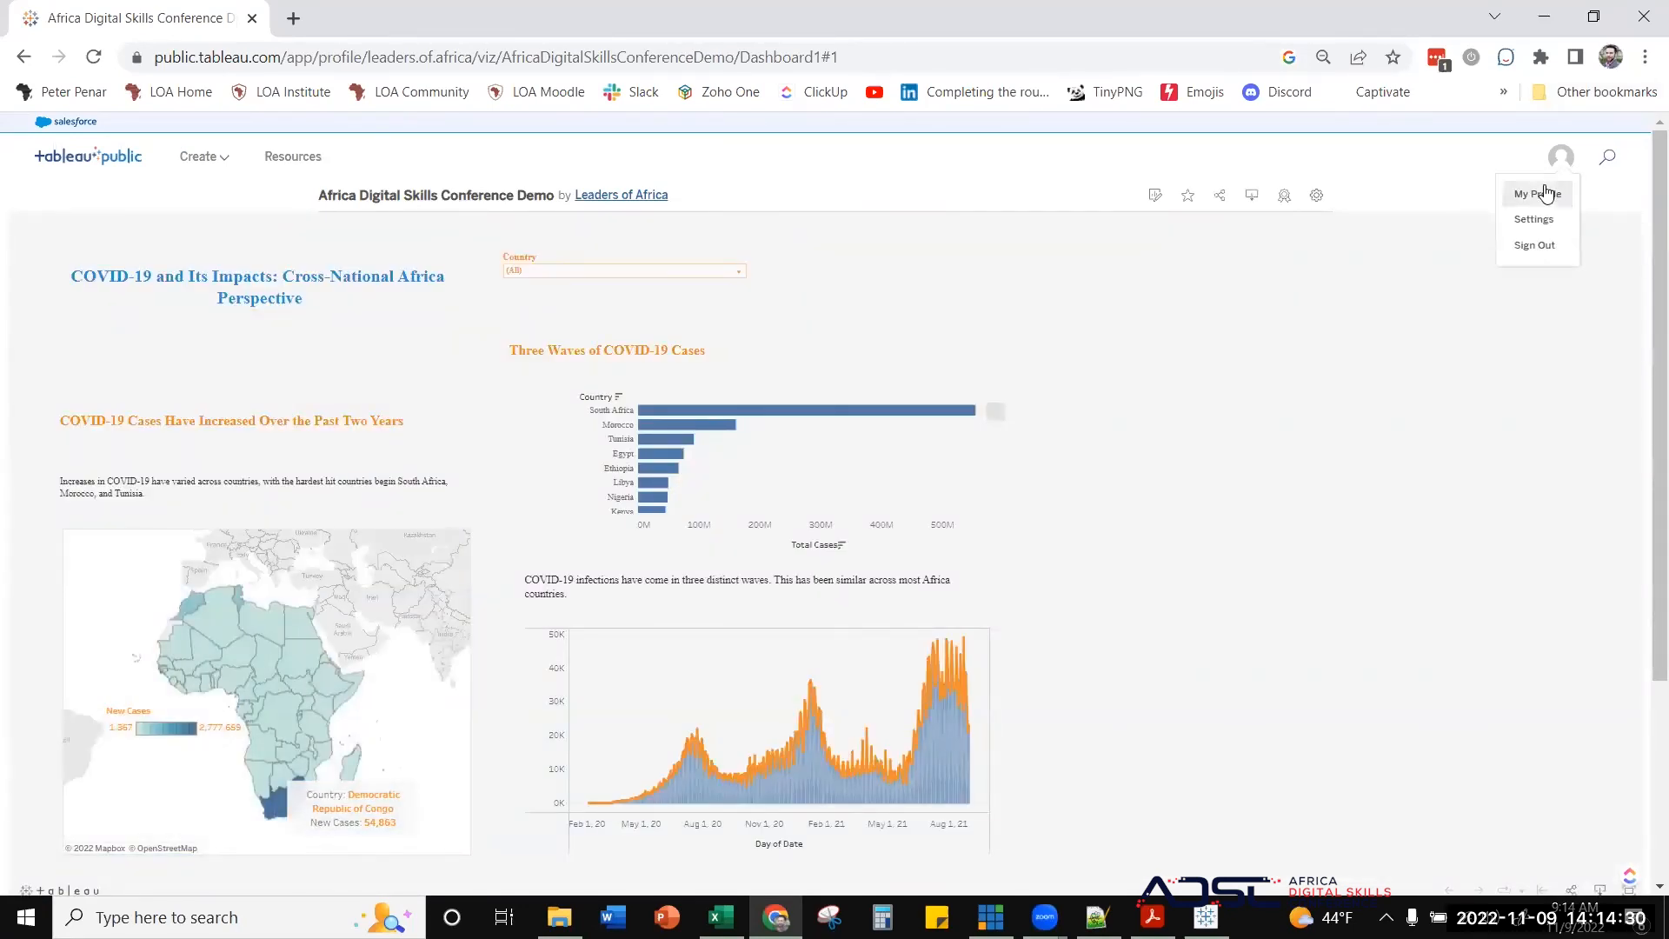
click(1544, 193)
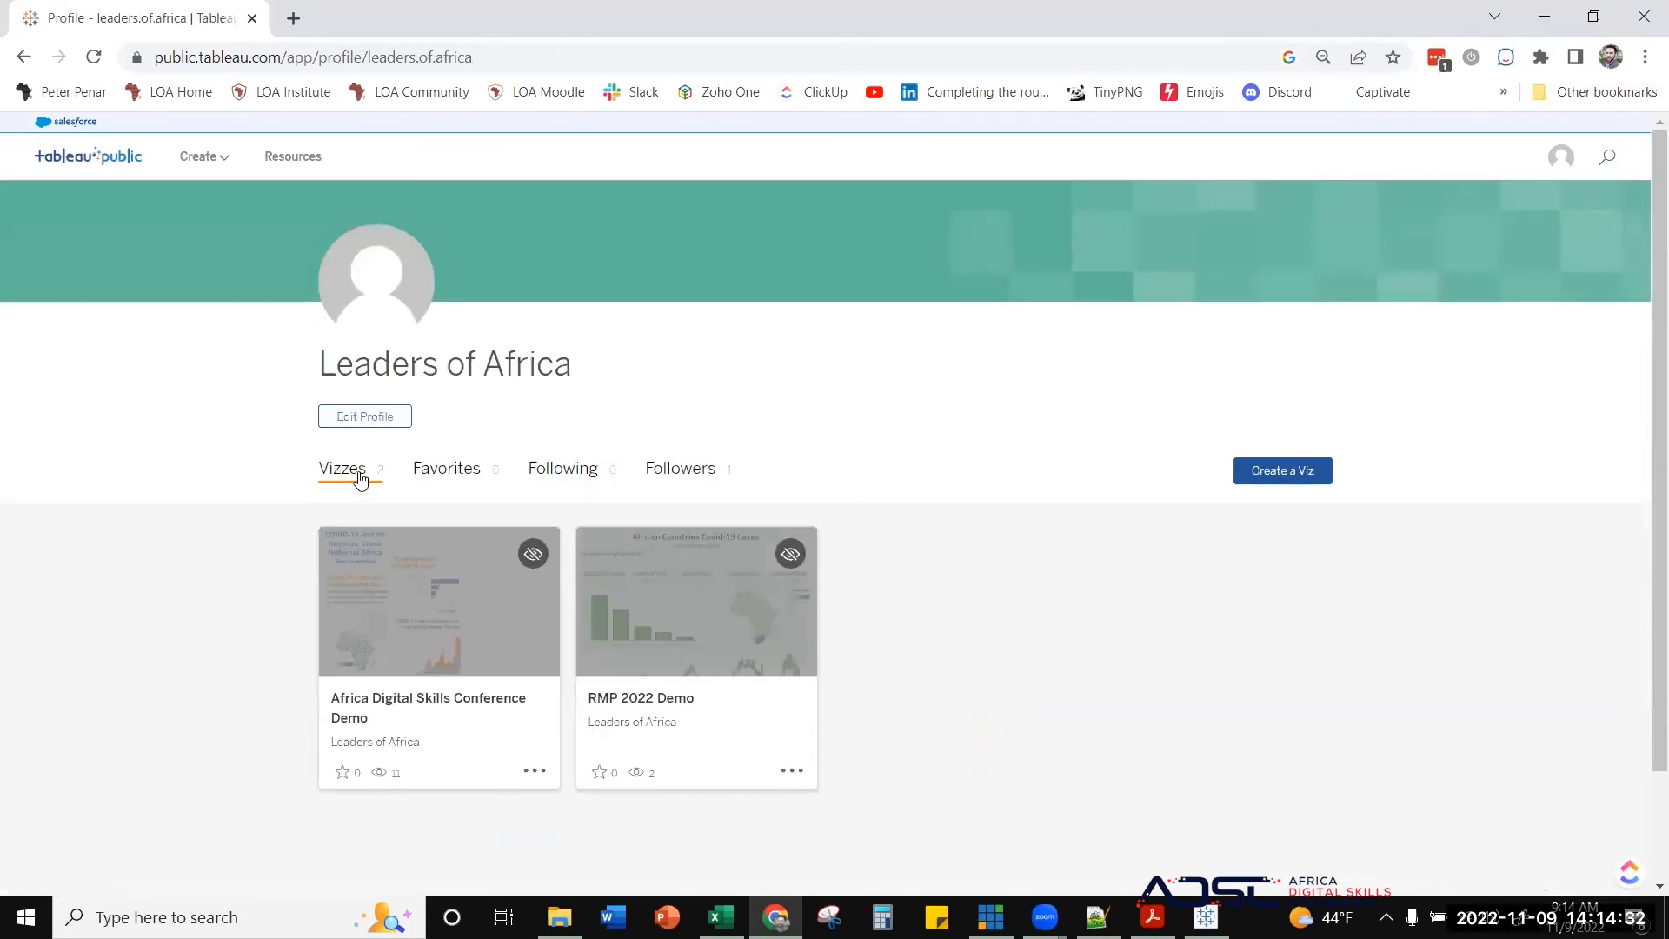
right_click(794, 561)
key(Escape)
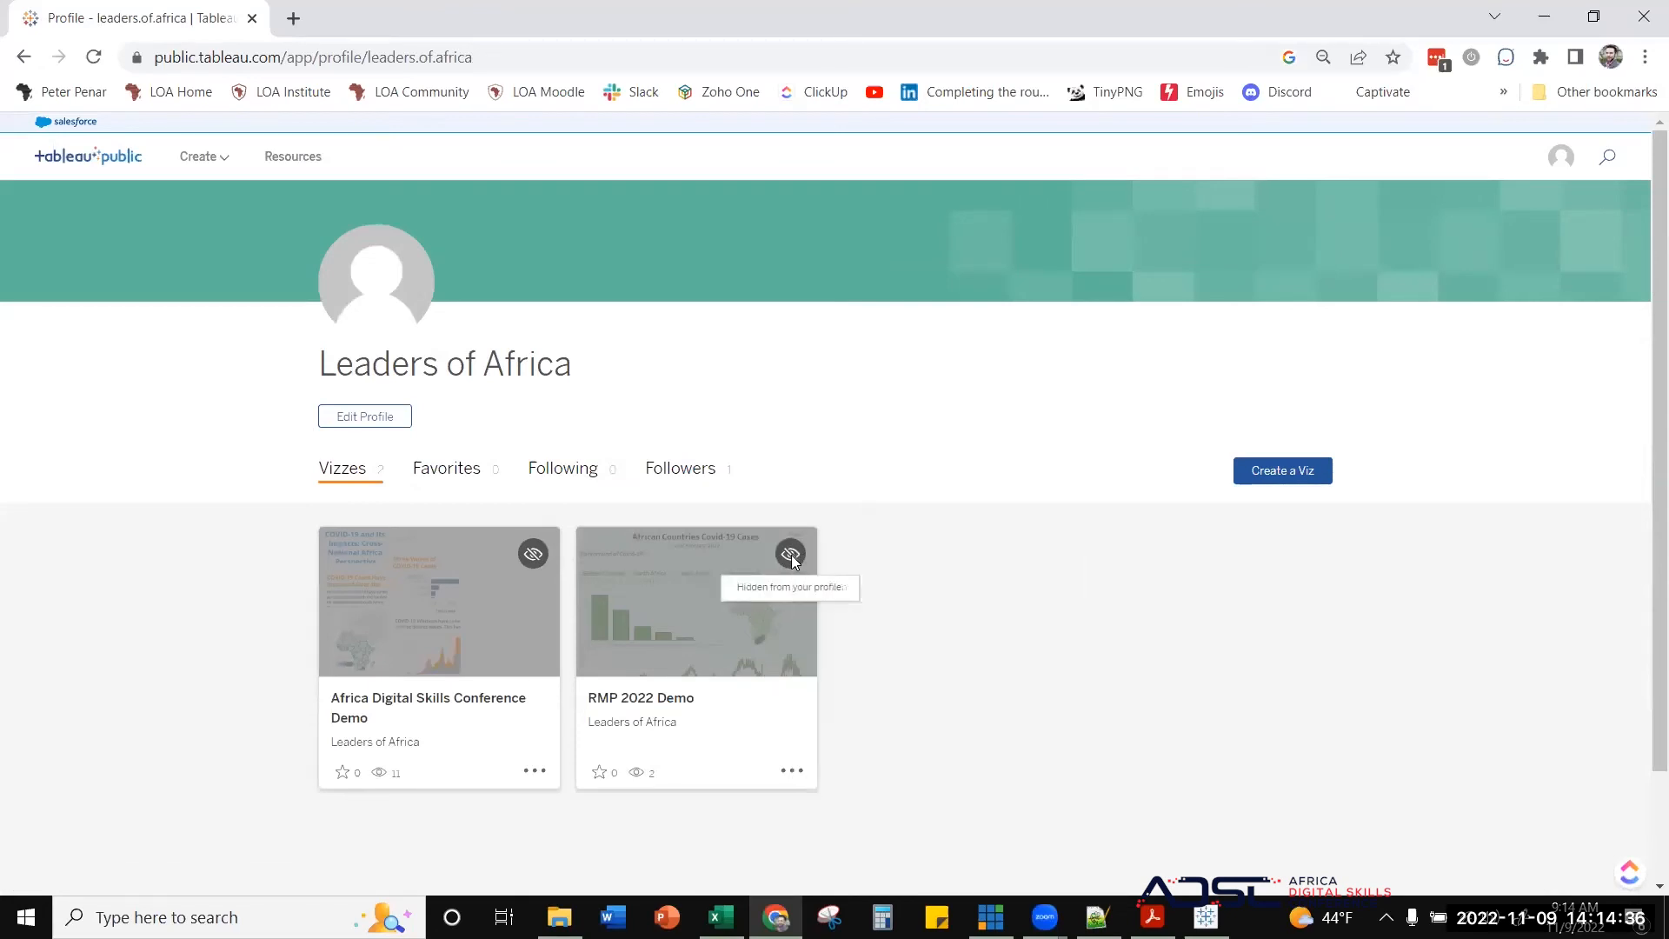
- Open the RMP 2022 Demo viz from the profile and look over its dashboard and publication details
click(686, 555)
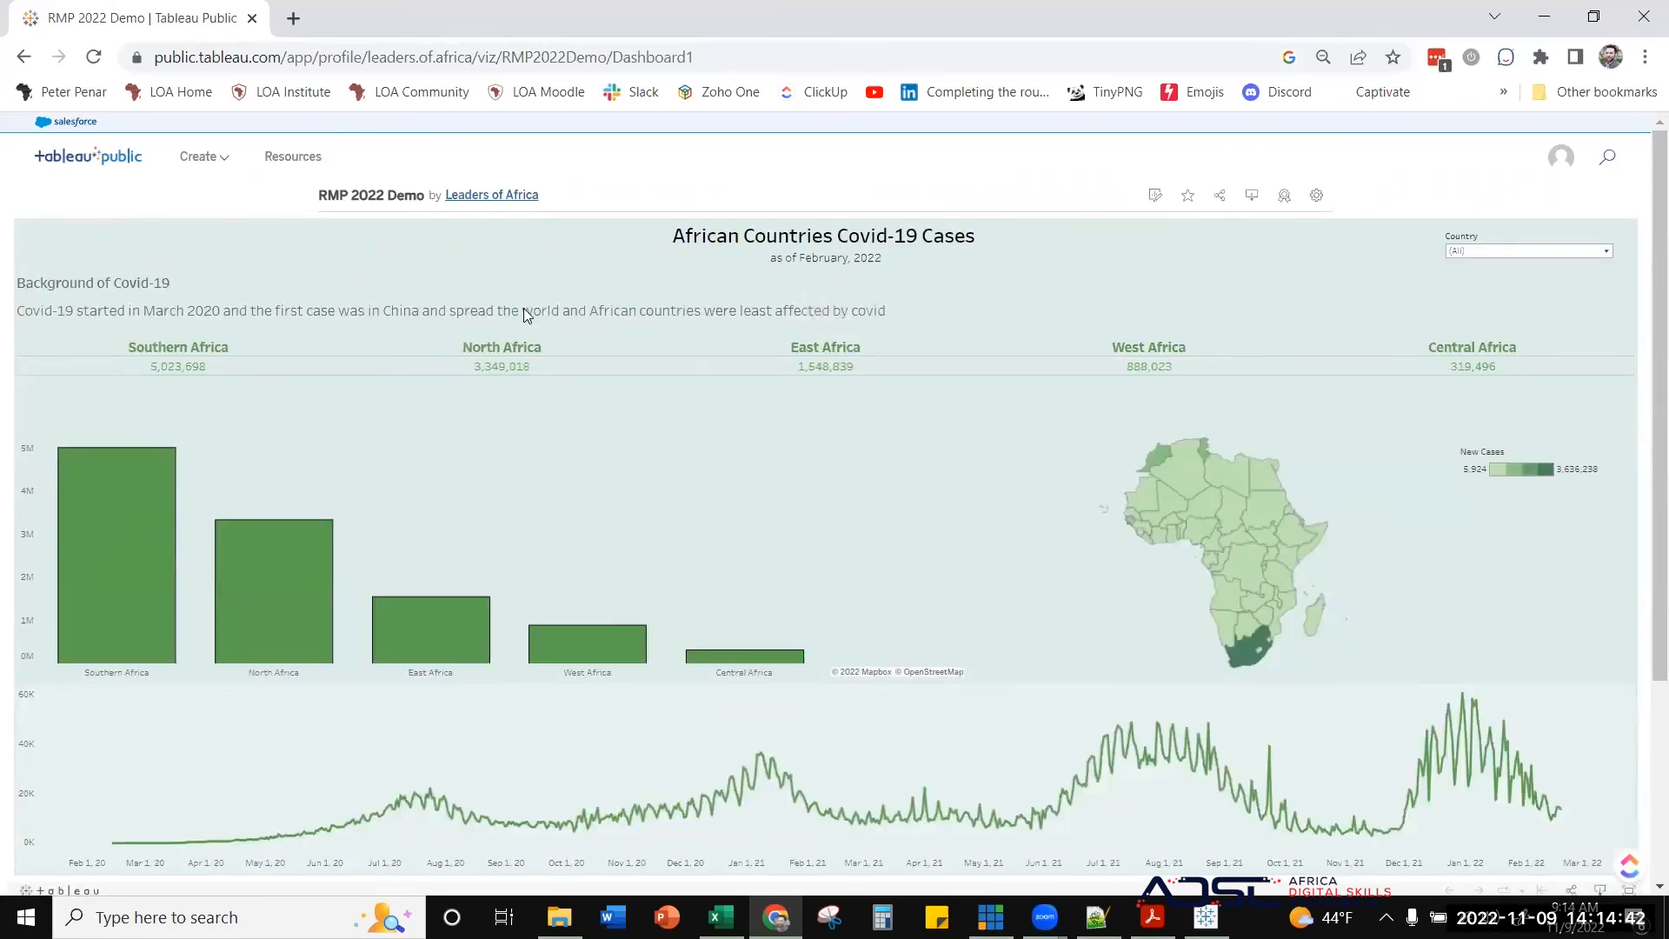
scroll(944, 318, down, 3)
scroll(944, 322, up, 3)
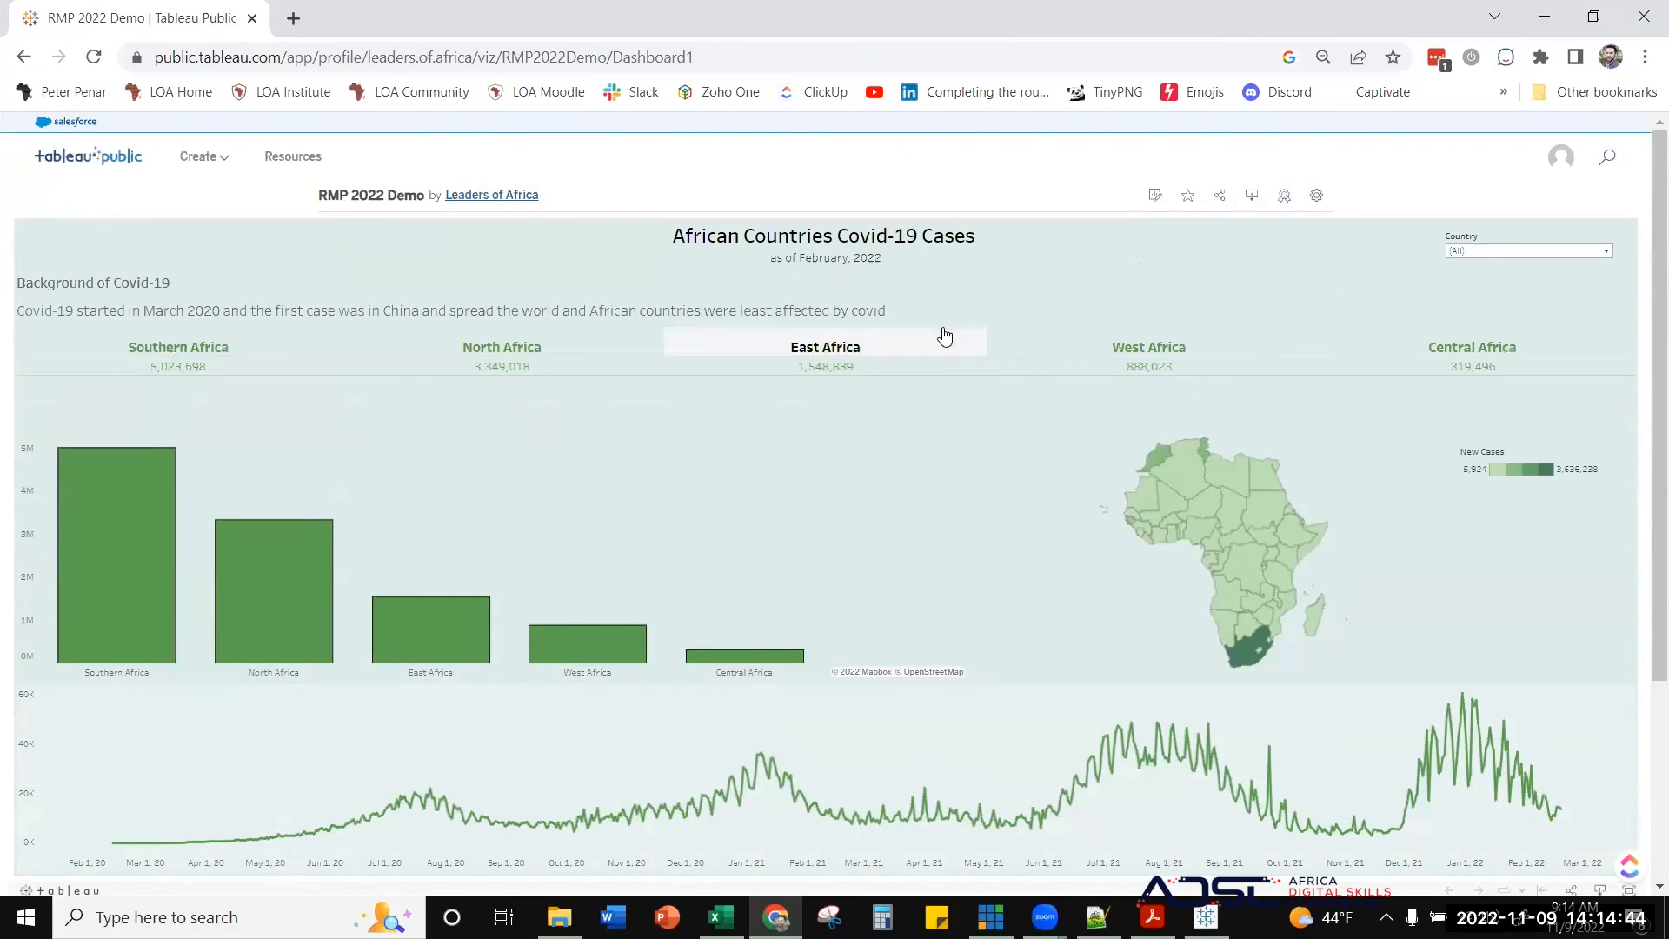
scroll(944, 336, down, 3)
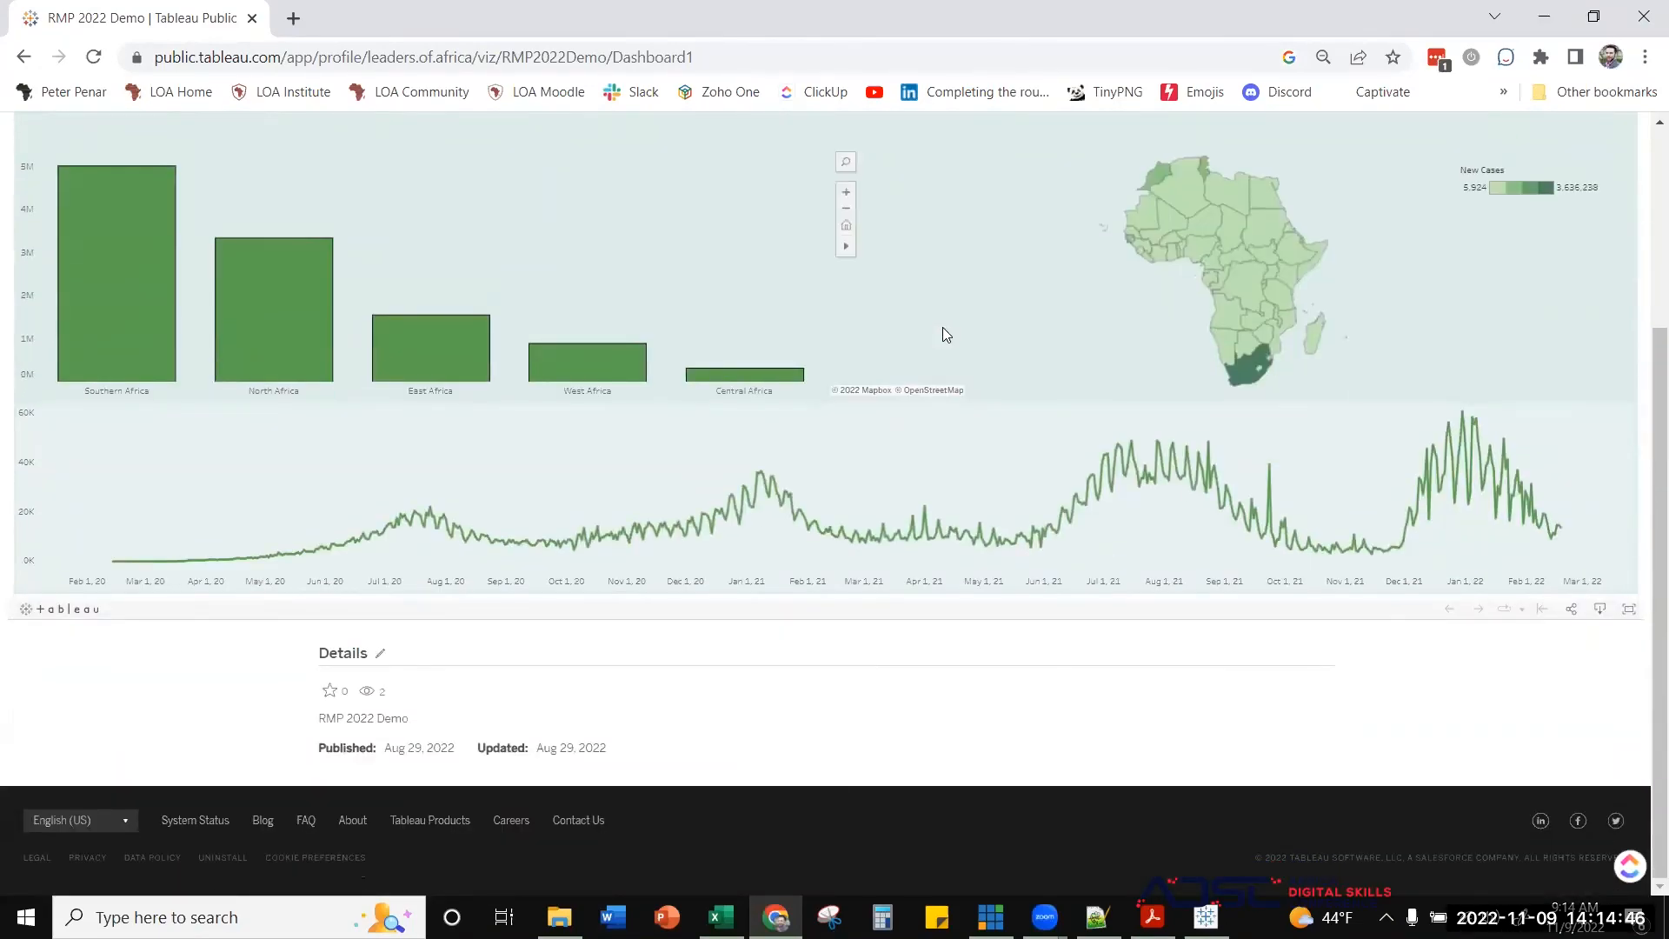
scroll(951, 330, up, 1)
scroll(1130, 619, up, 3)
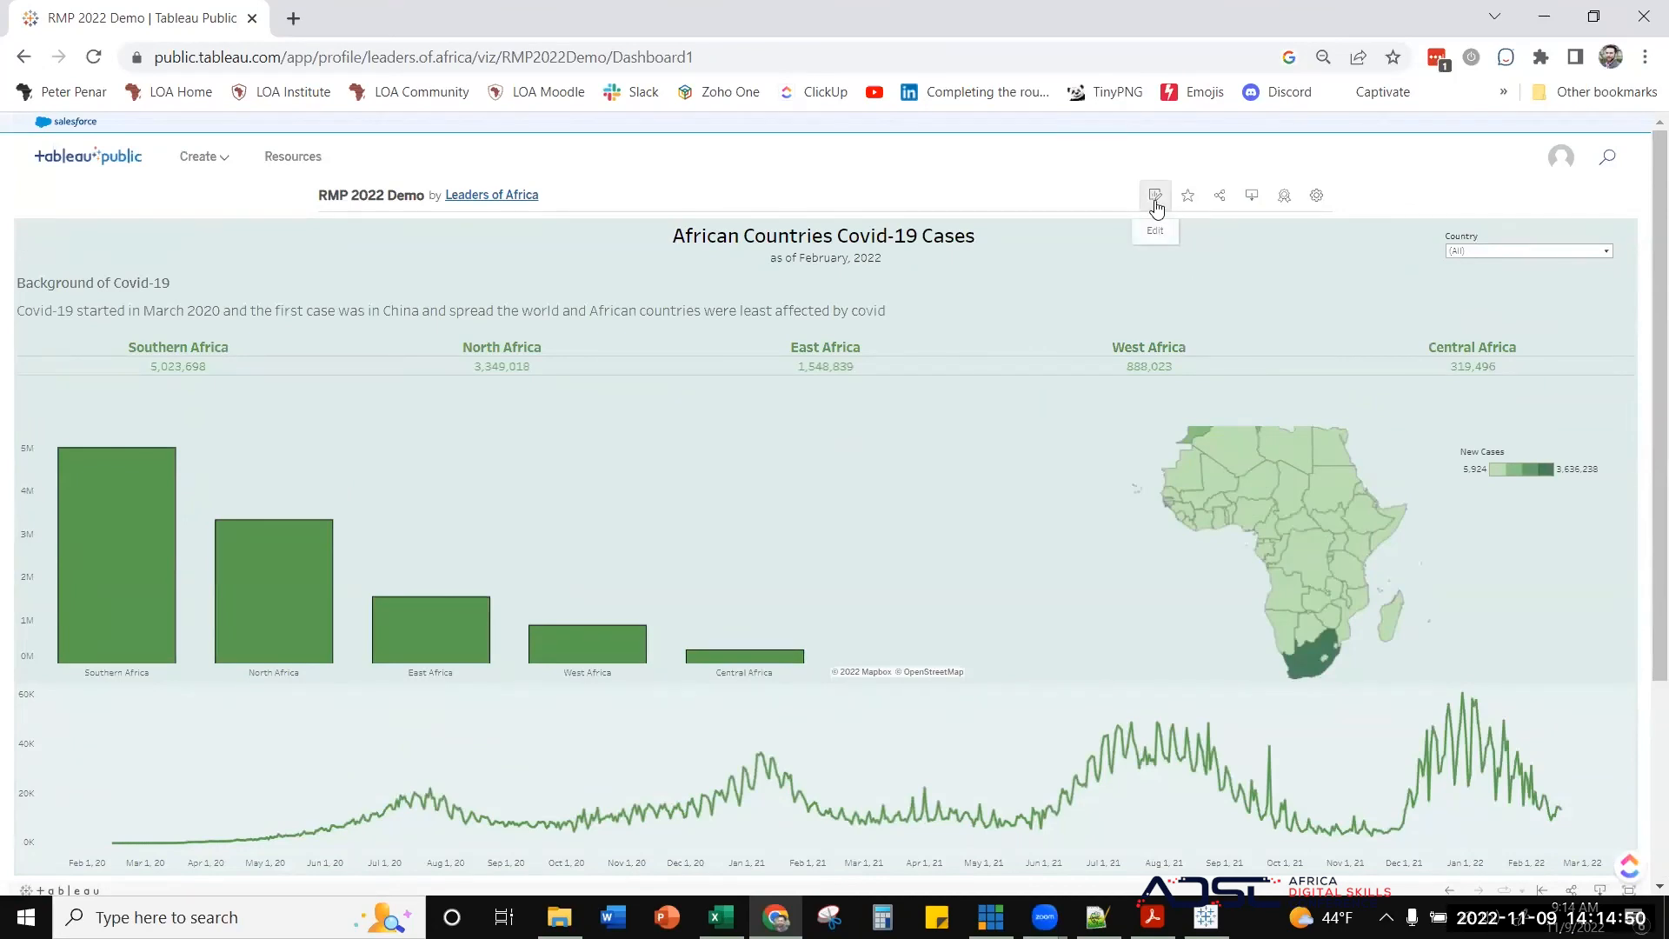
- Review the RMP 2022 Demo viz's visibility, sheet and access settings, and return to the account's profile page
click(1317, 197)
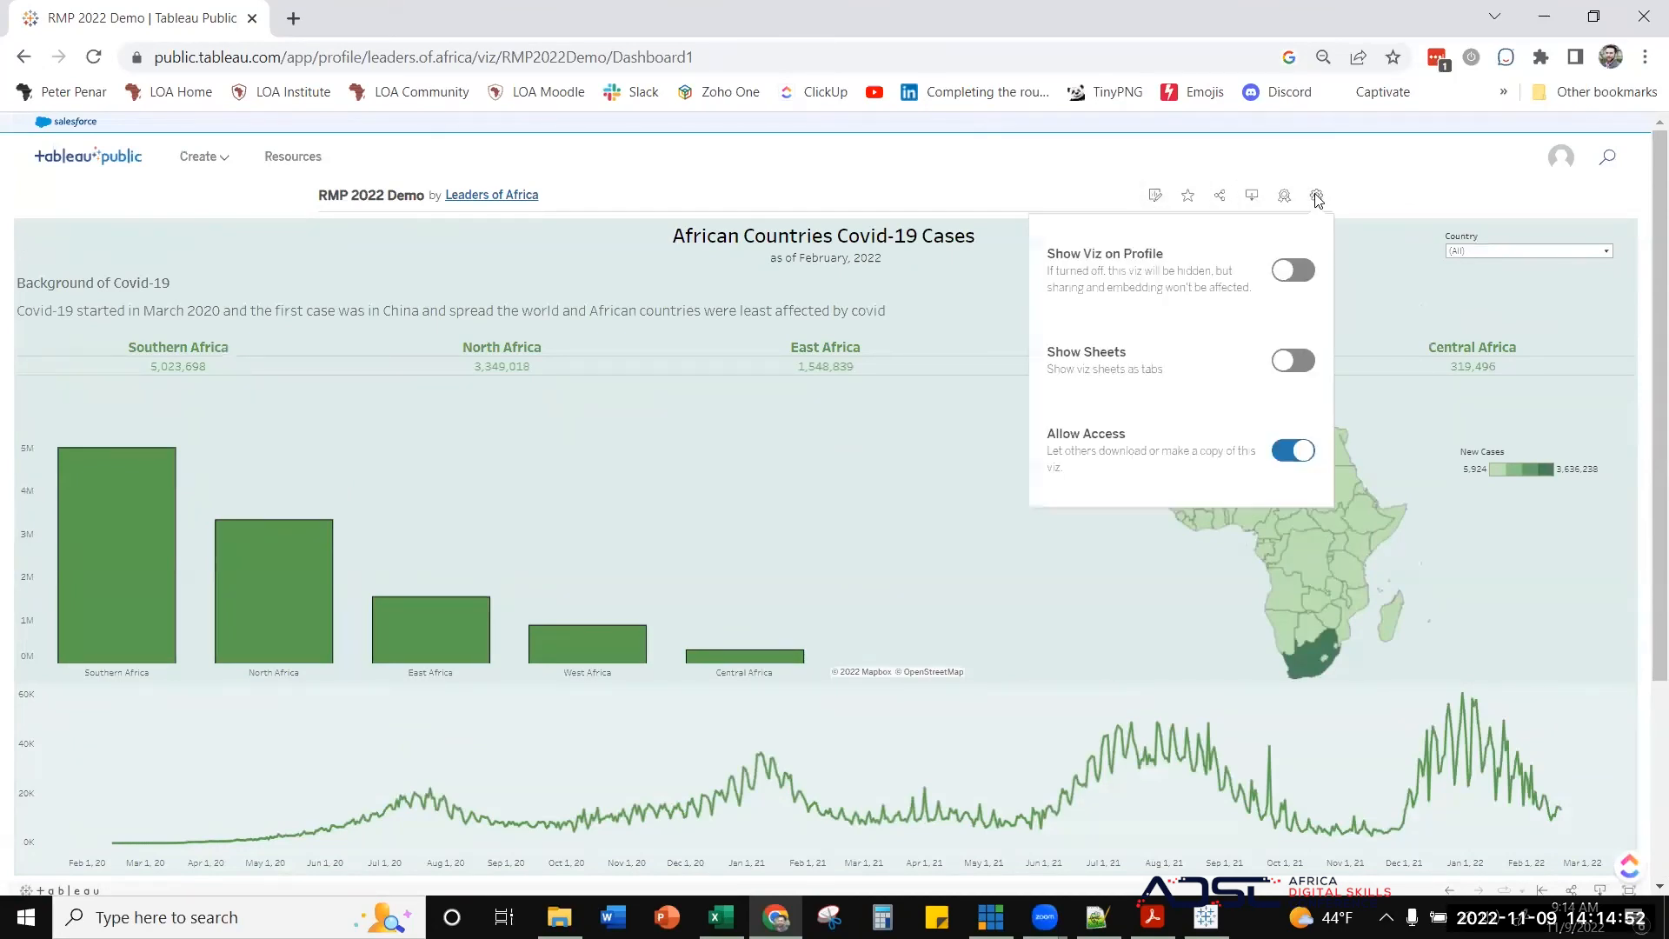
click(1317, 197)
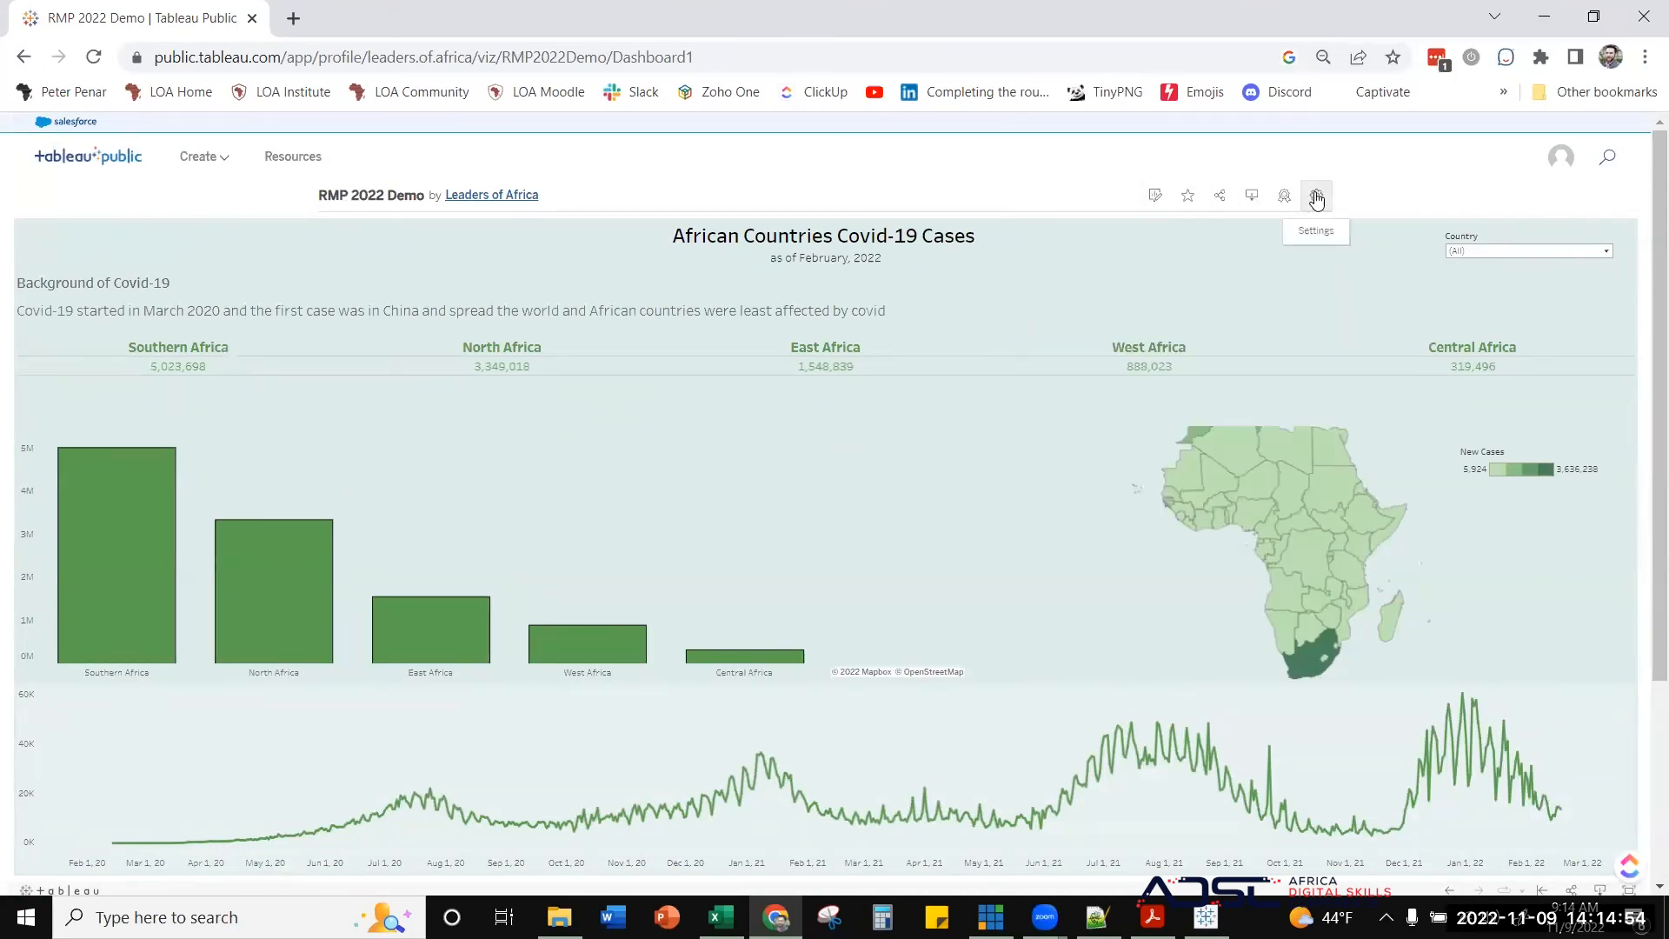
click(1318, 197)
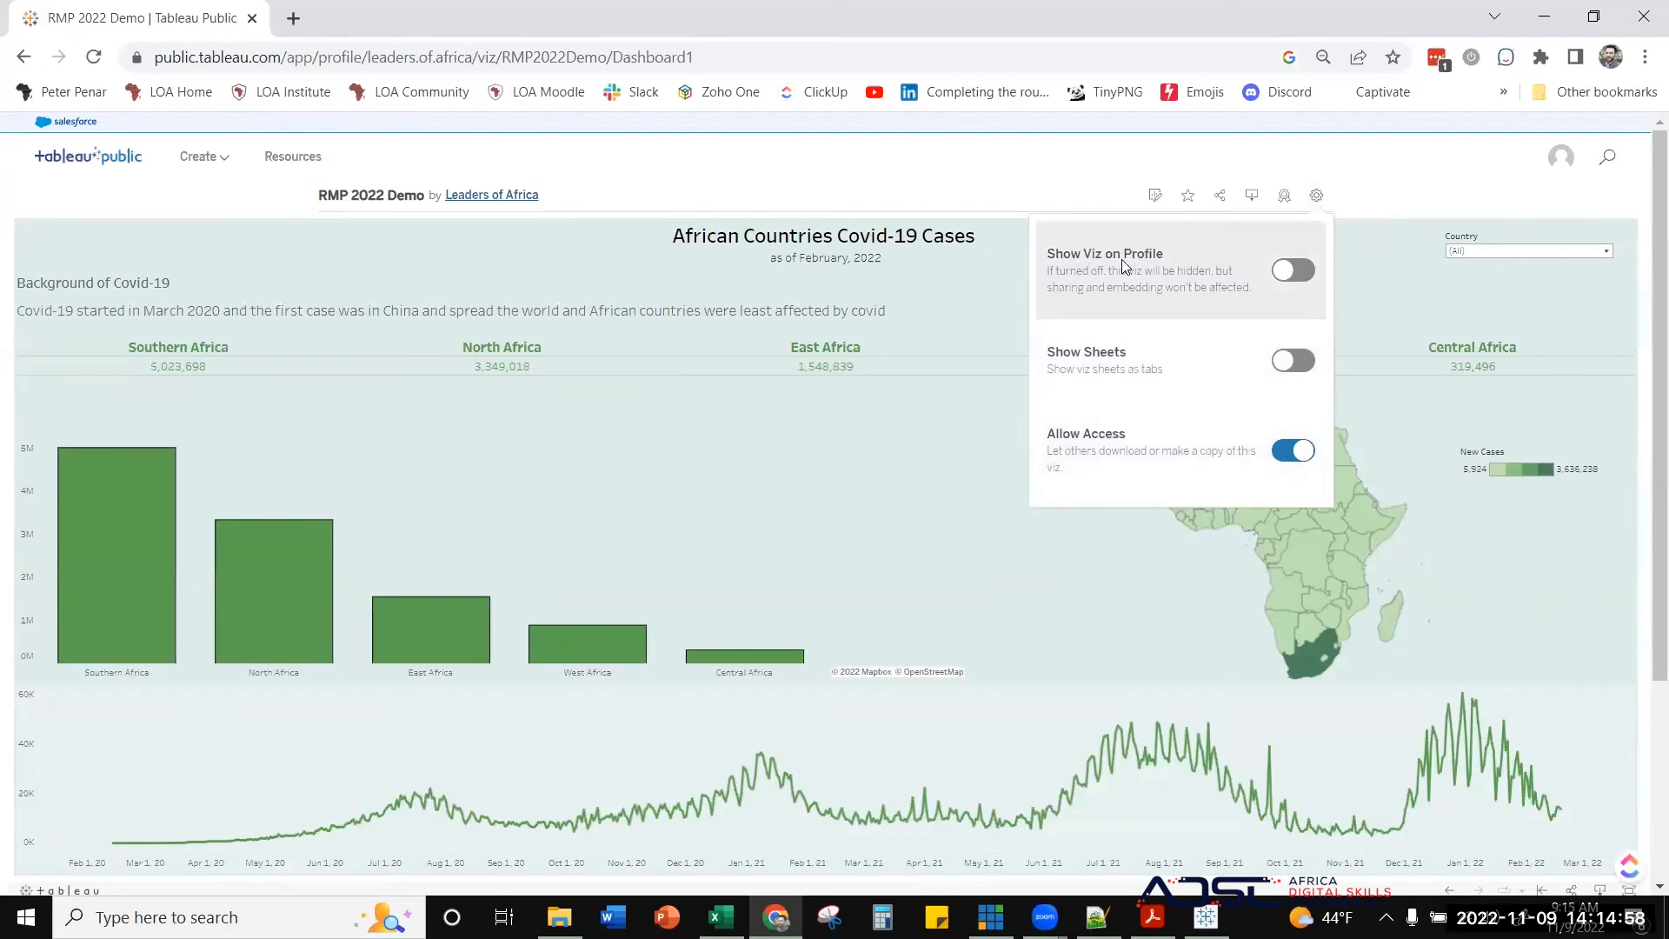
click(1558, 172)
click(1535, 187)
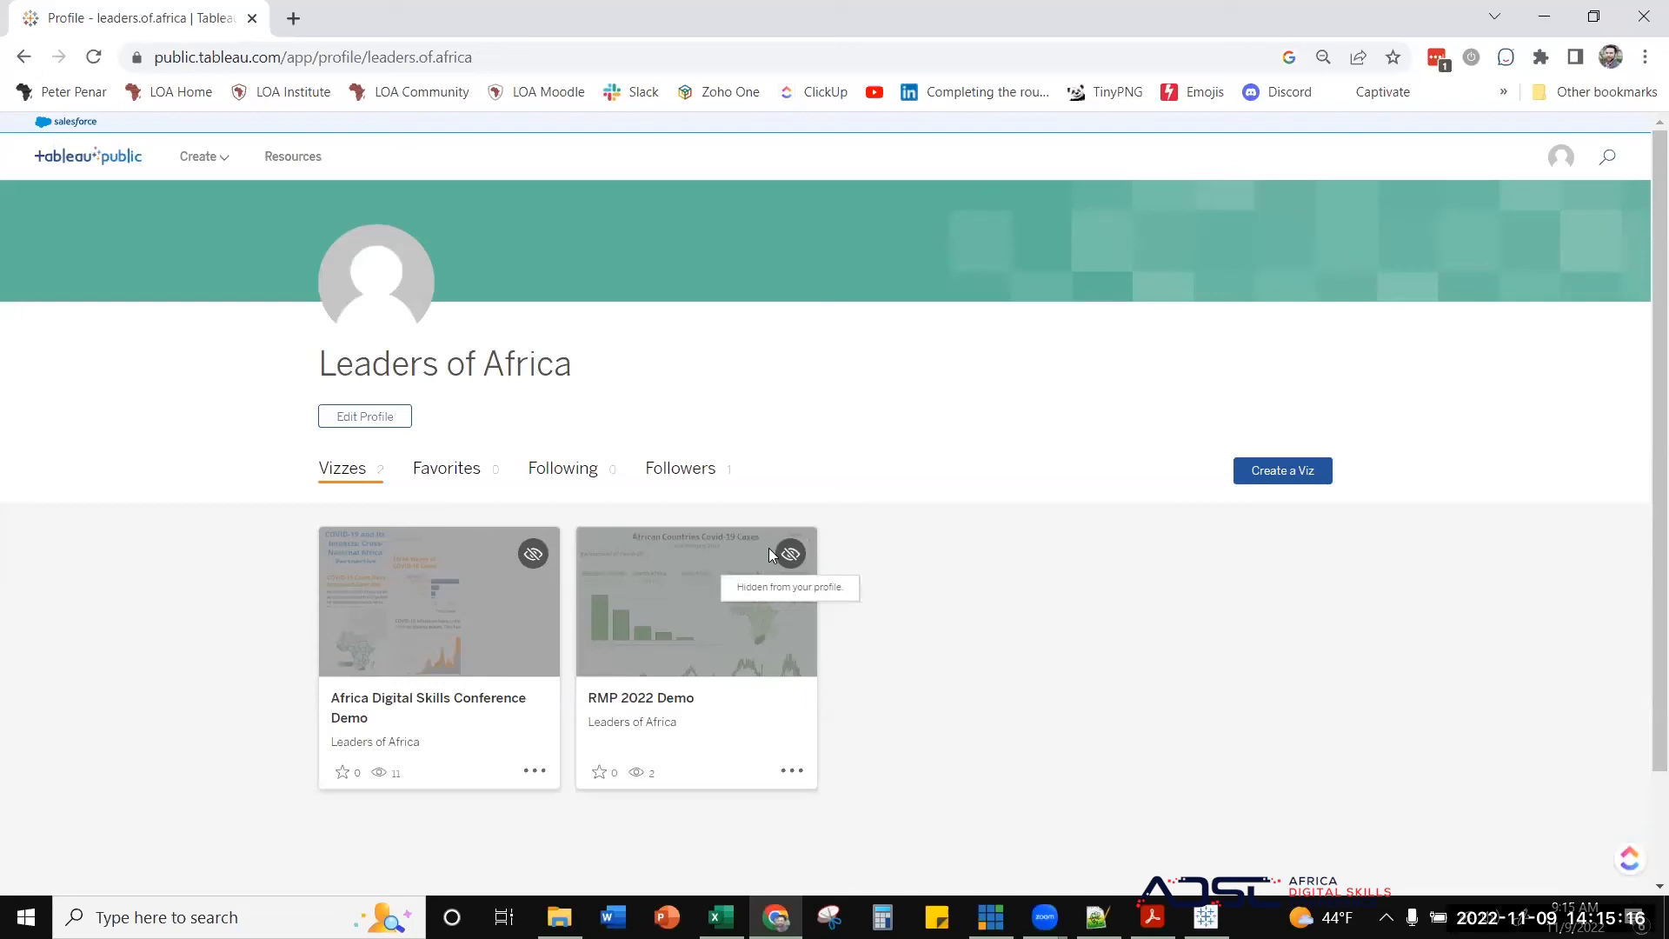
- Reopen the RMP 2022 Demo viz and turn on Show Viz on Profile and Show Sheets in its settings
click(659, 639)
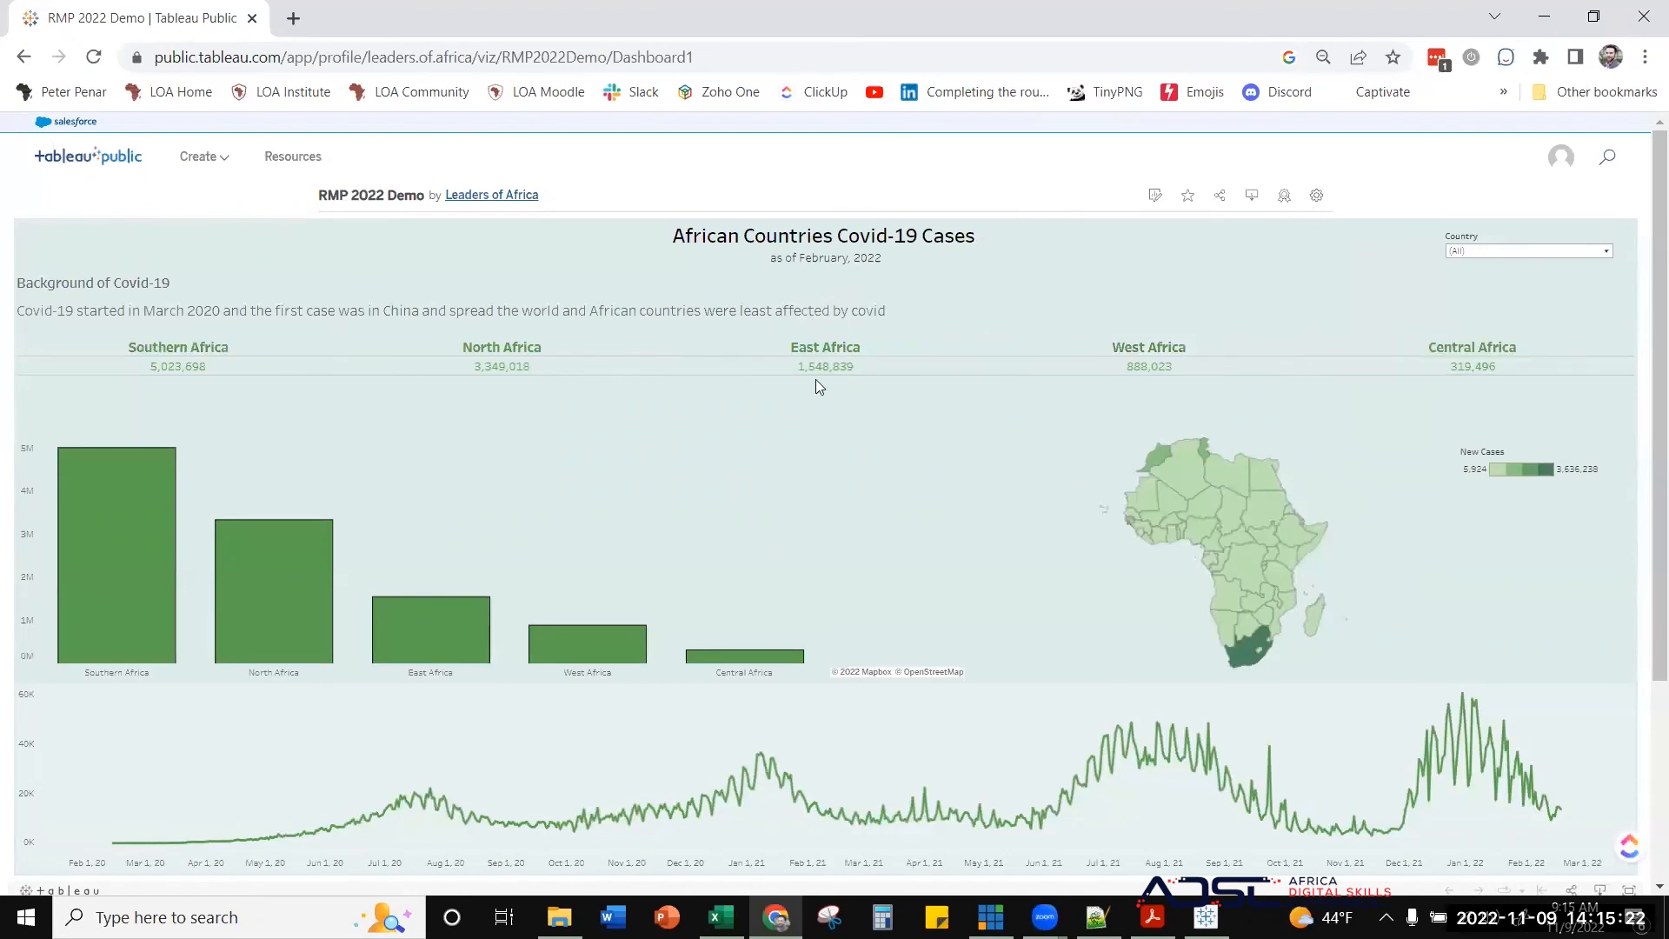
click(1317, 195)
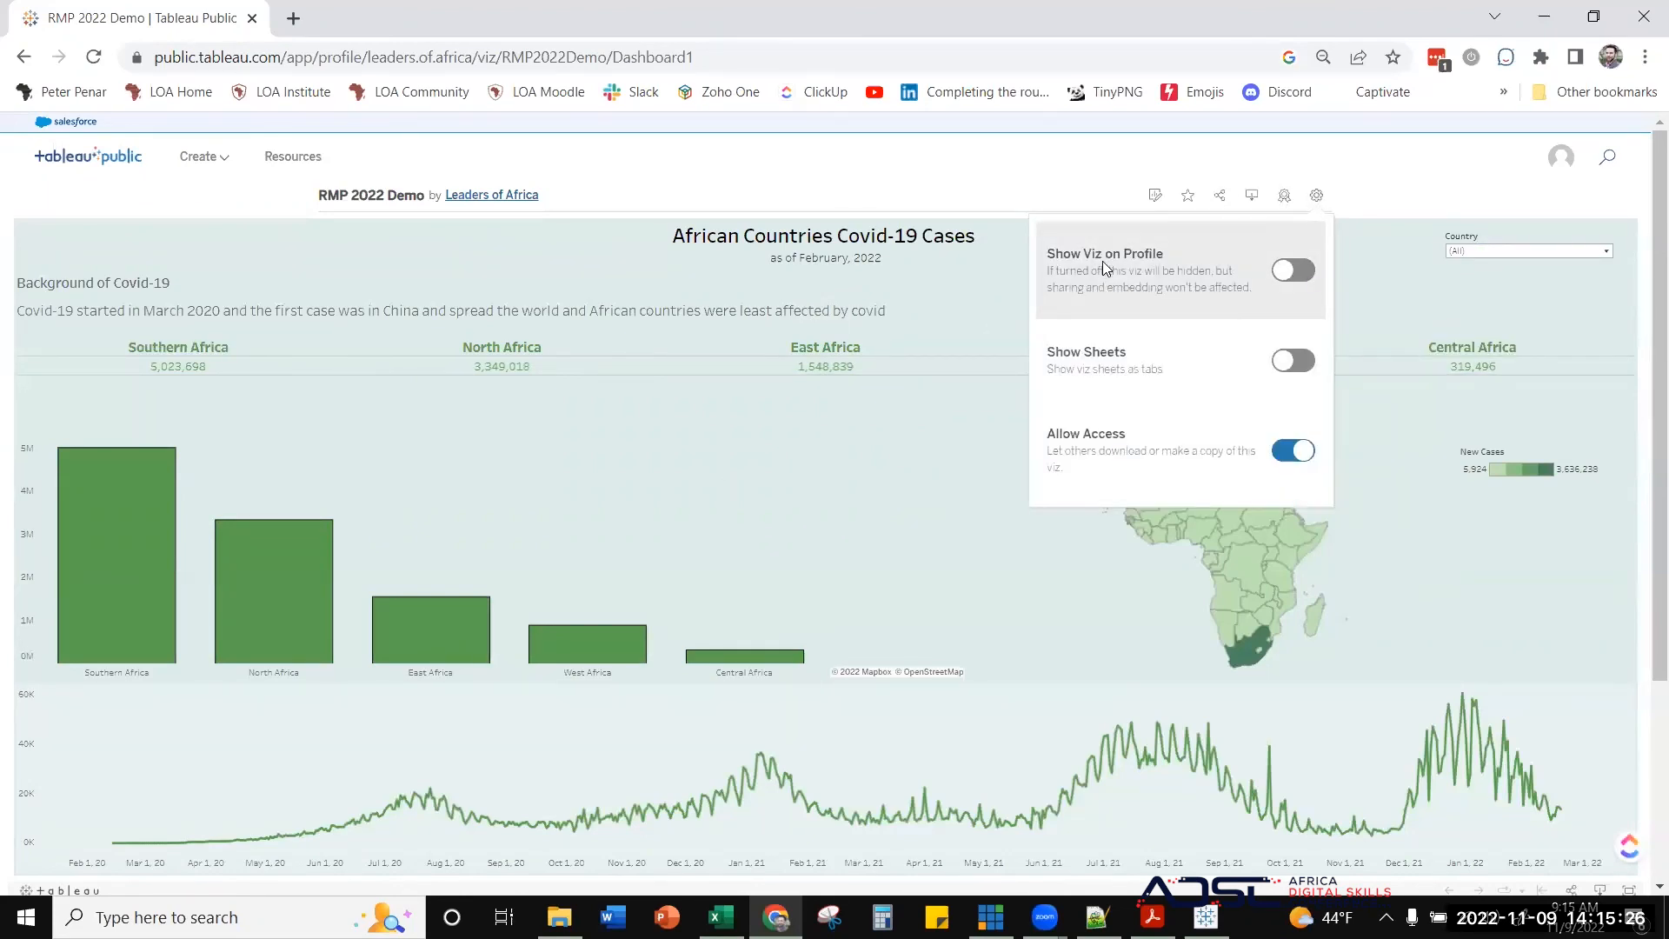
click(1294, 273)
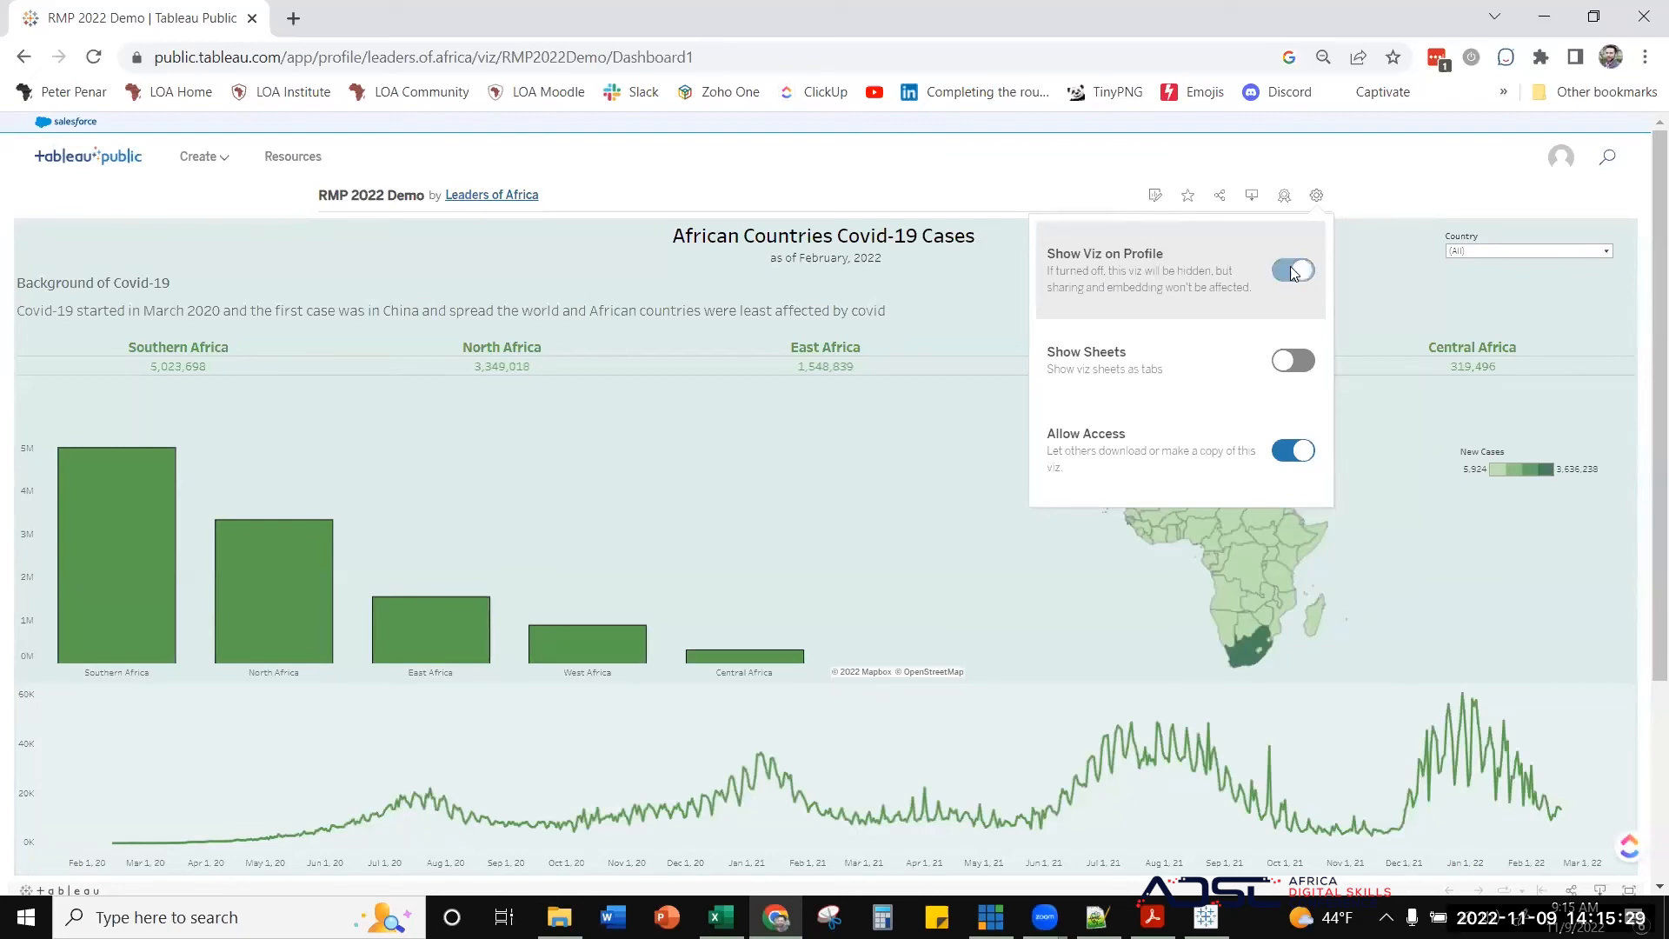
click(1293, 362)
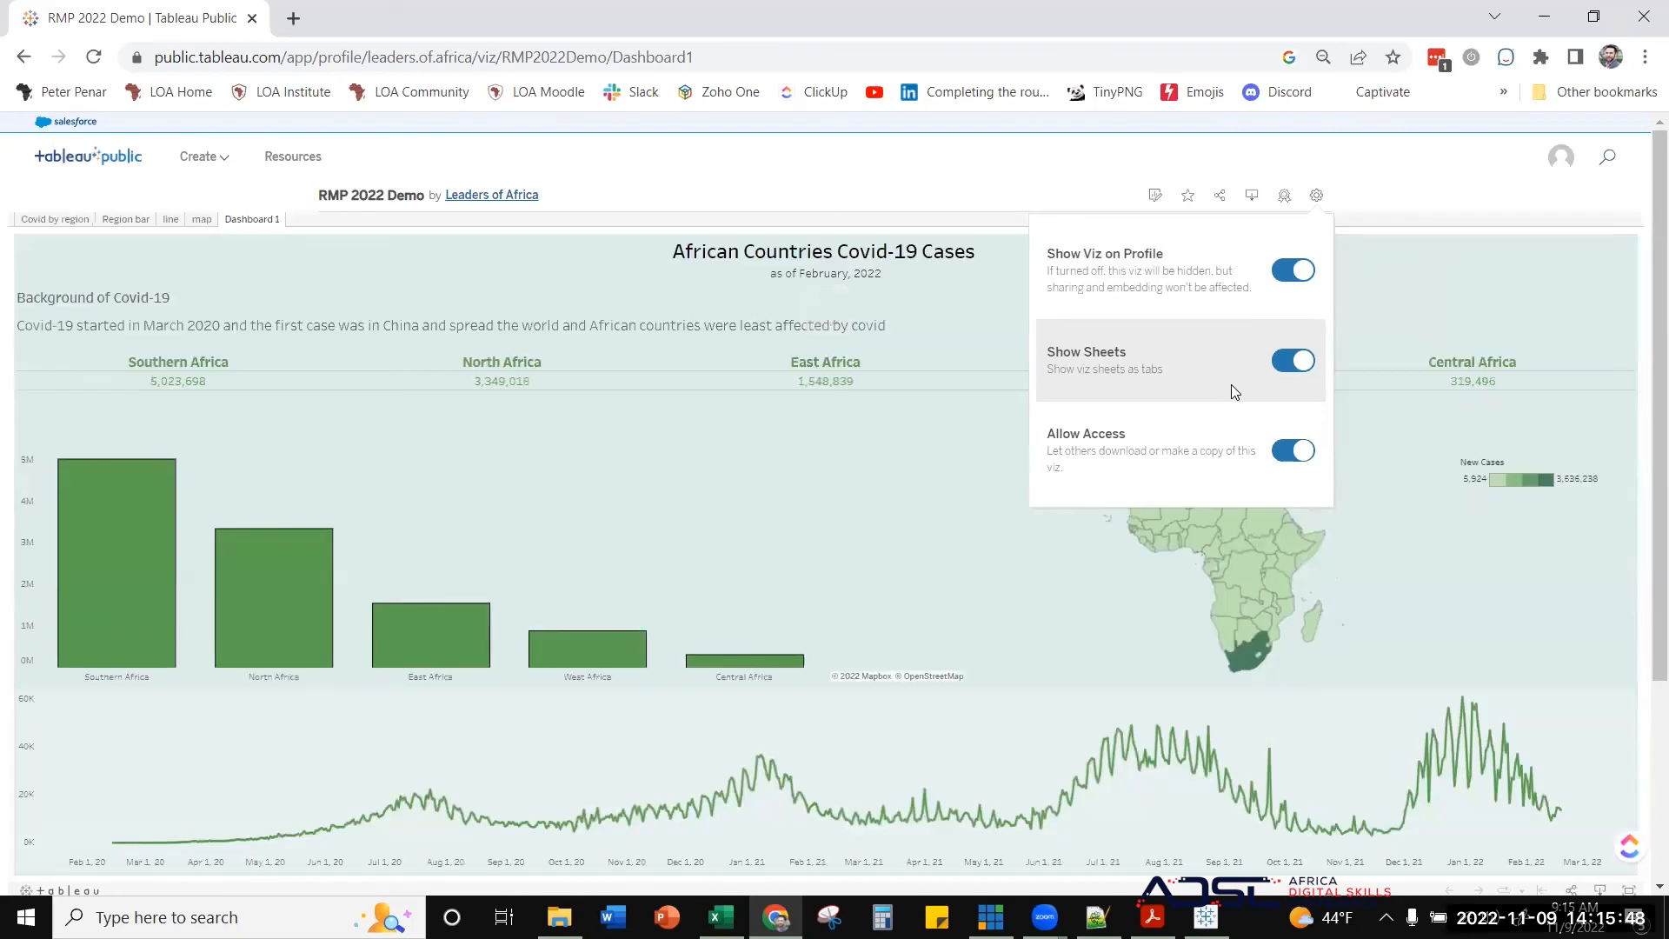
- View the Covid by region and Region bar sheets of the viz and return to Dashboard 1
click(58, 227)
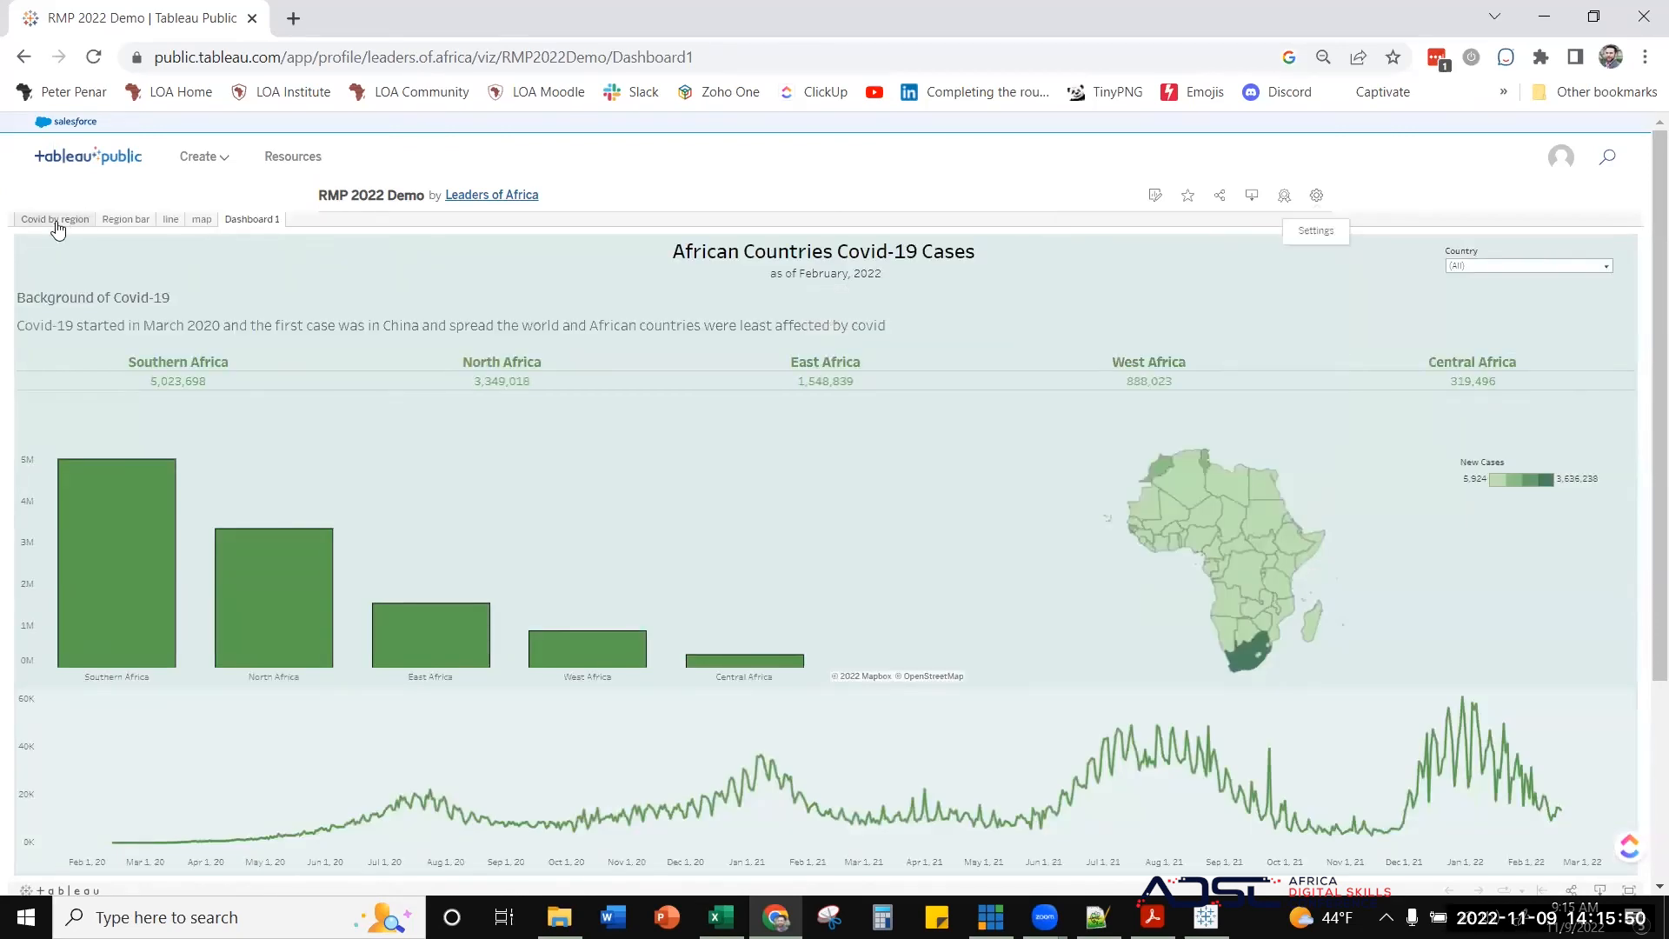
click(130, 222)
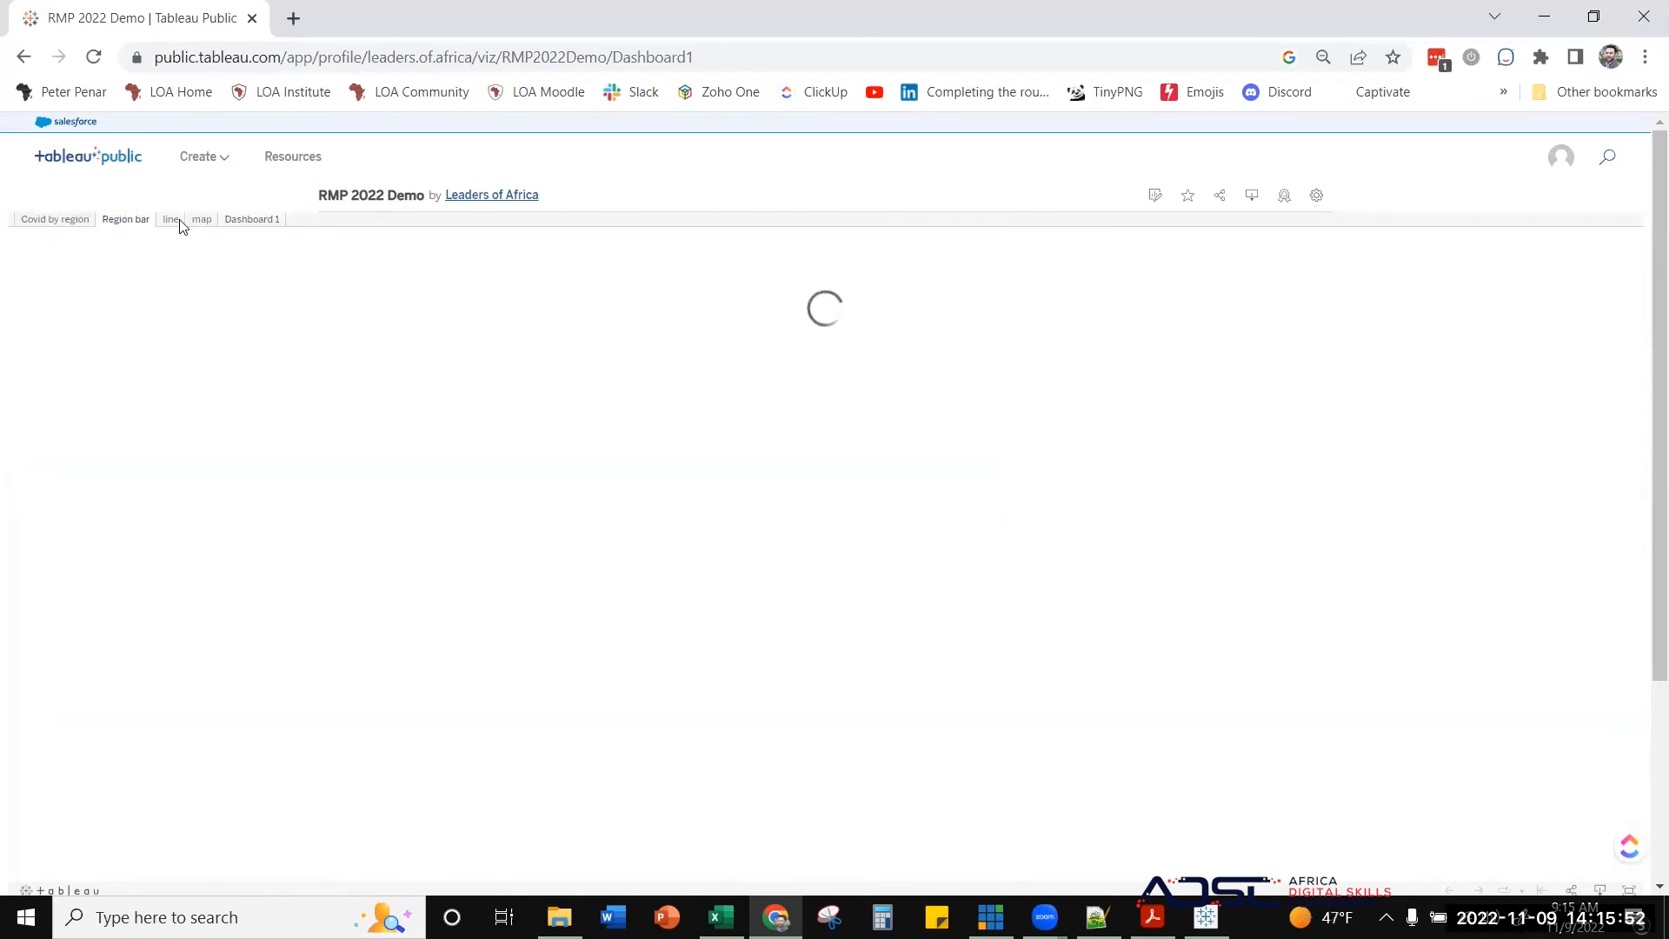
click(237, 220)
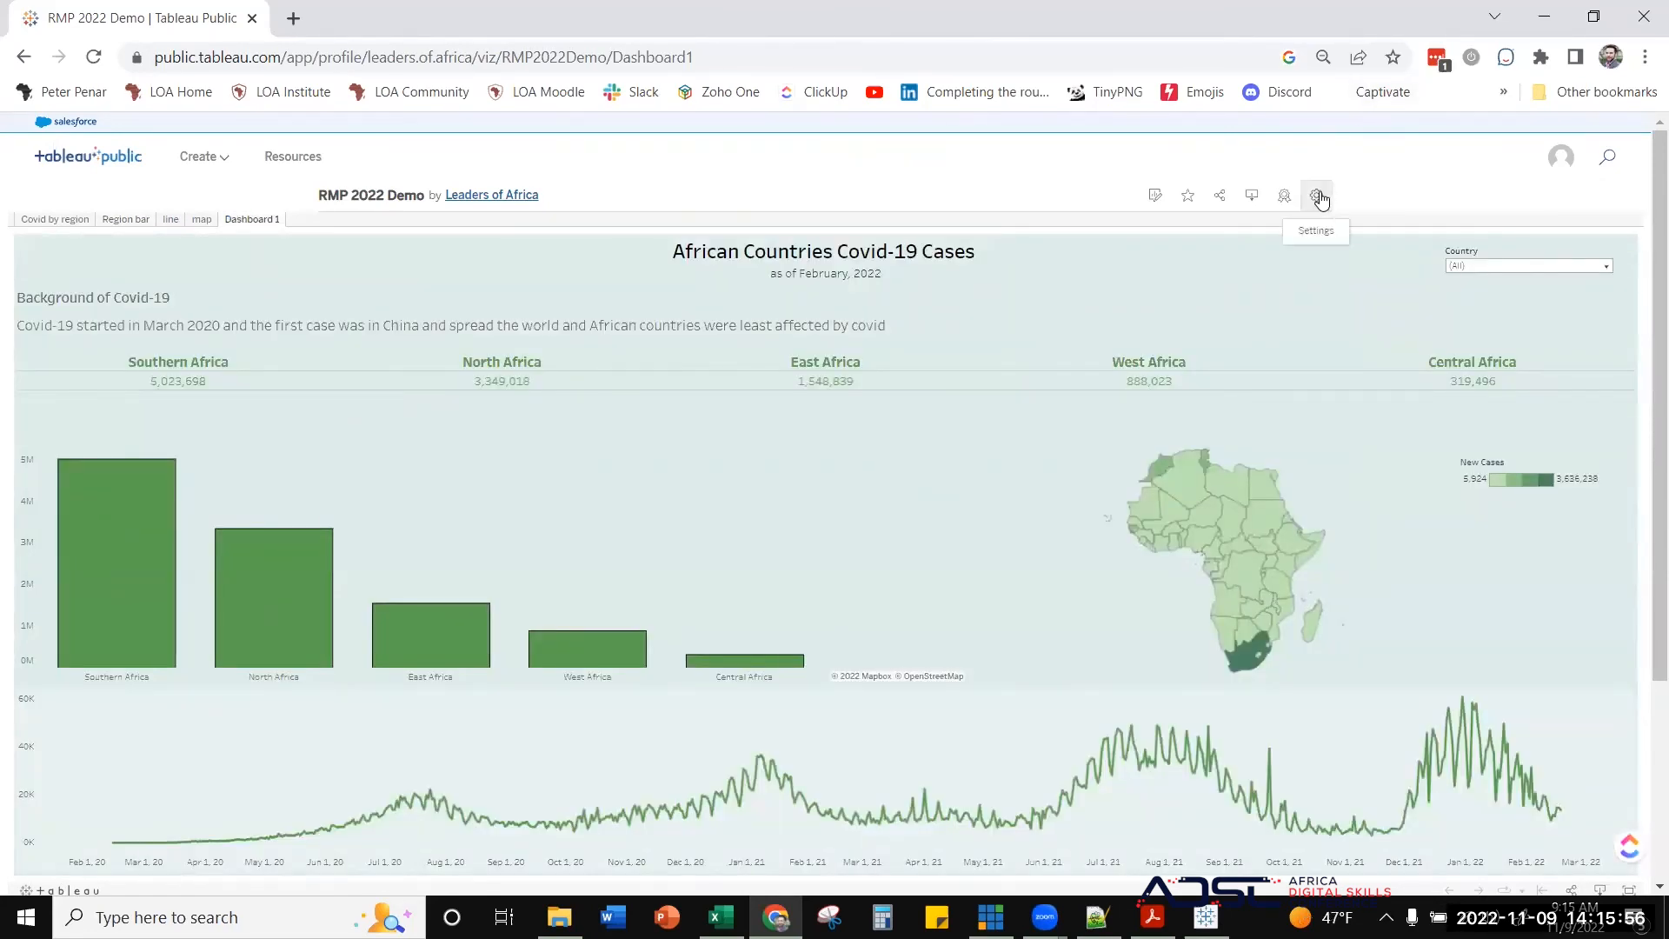
- Turn the viz's Allow Access setting off and back on
click(1318, 197)
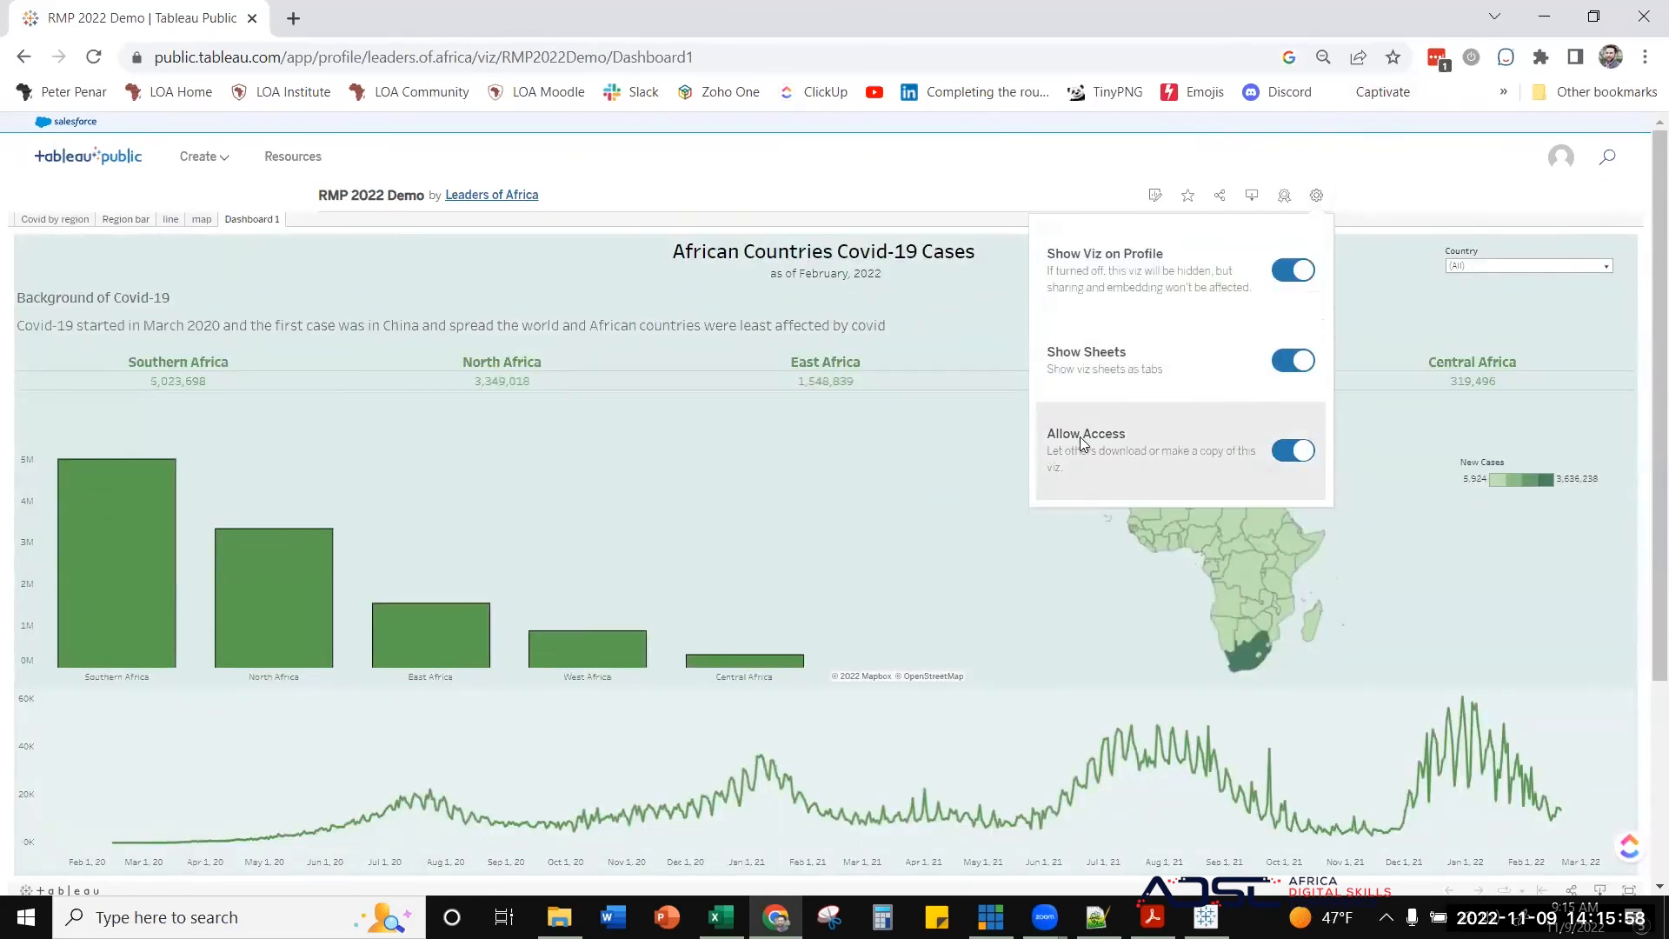
click(1280, 454)
click(1286, 446)
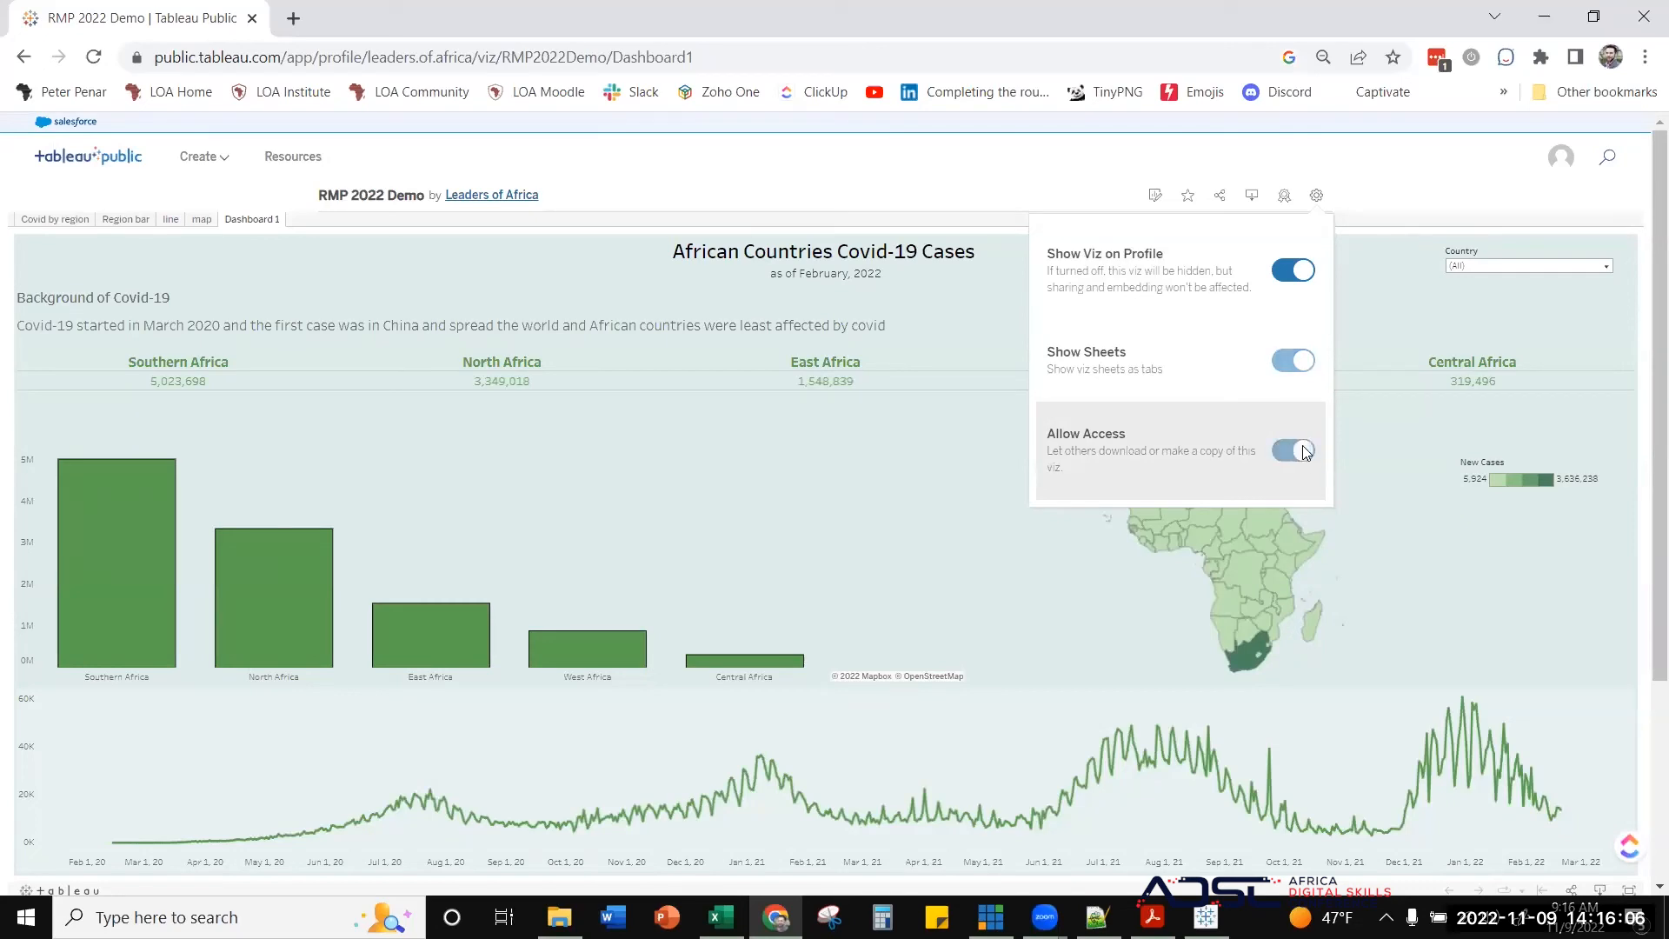
- Return to the account's profile page and compare the visibility markers of the two vizzes
click(1488, 337)
click(1564, 159)
click(1539, 191)
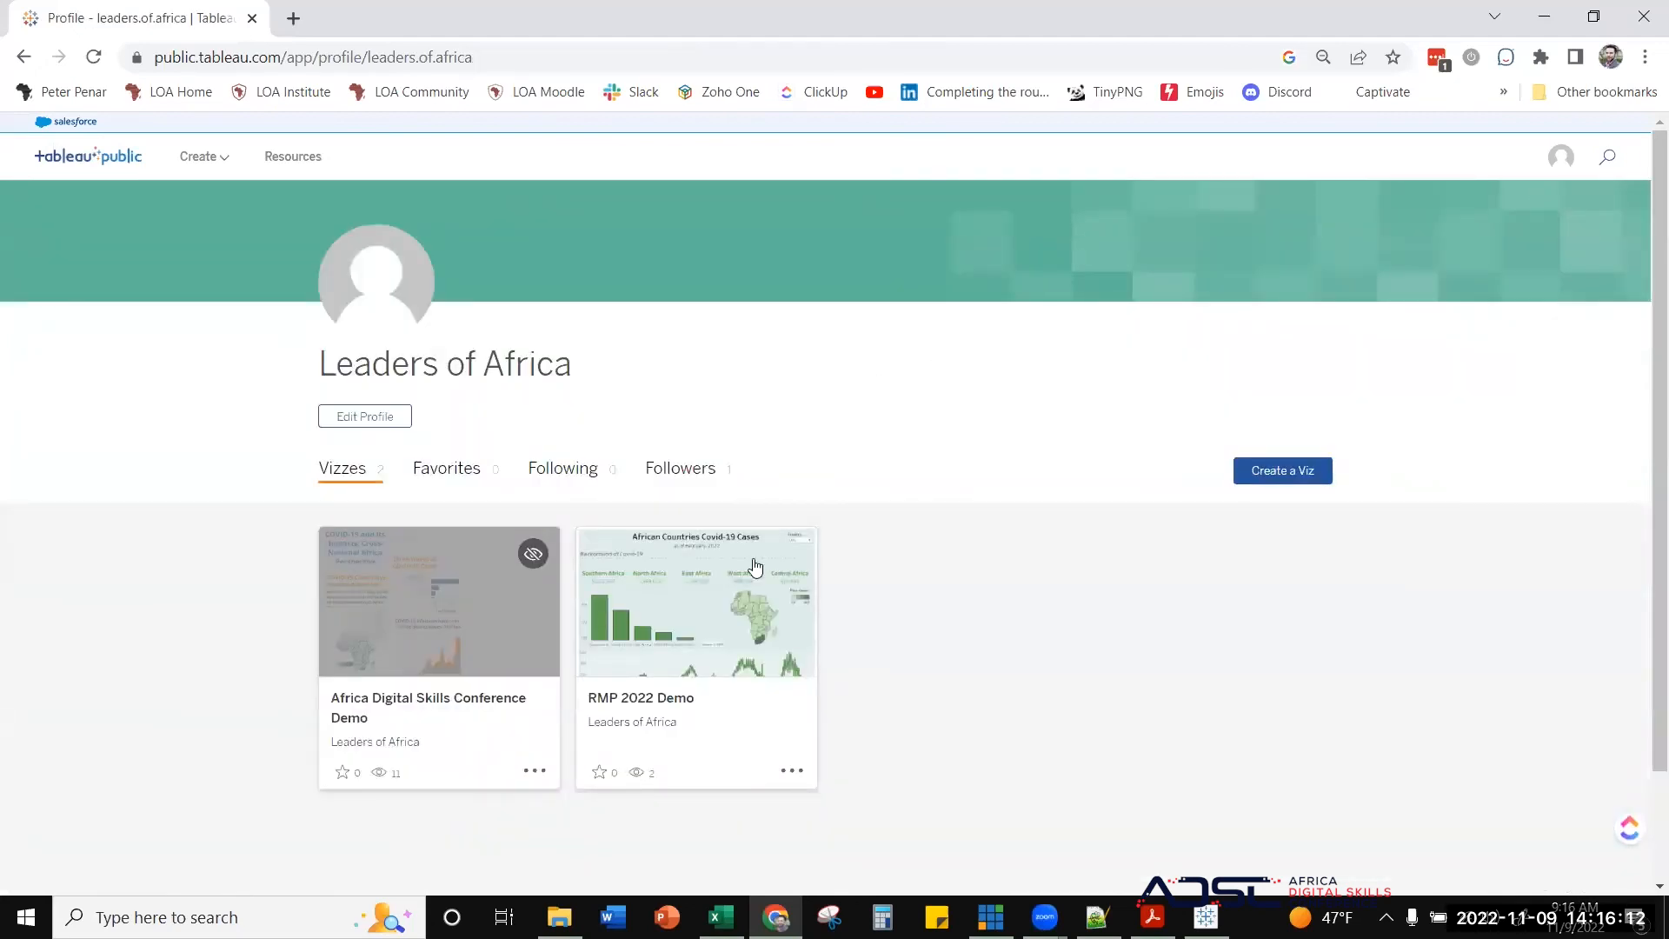
mouse_move(539, 561)
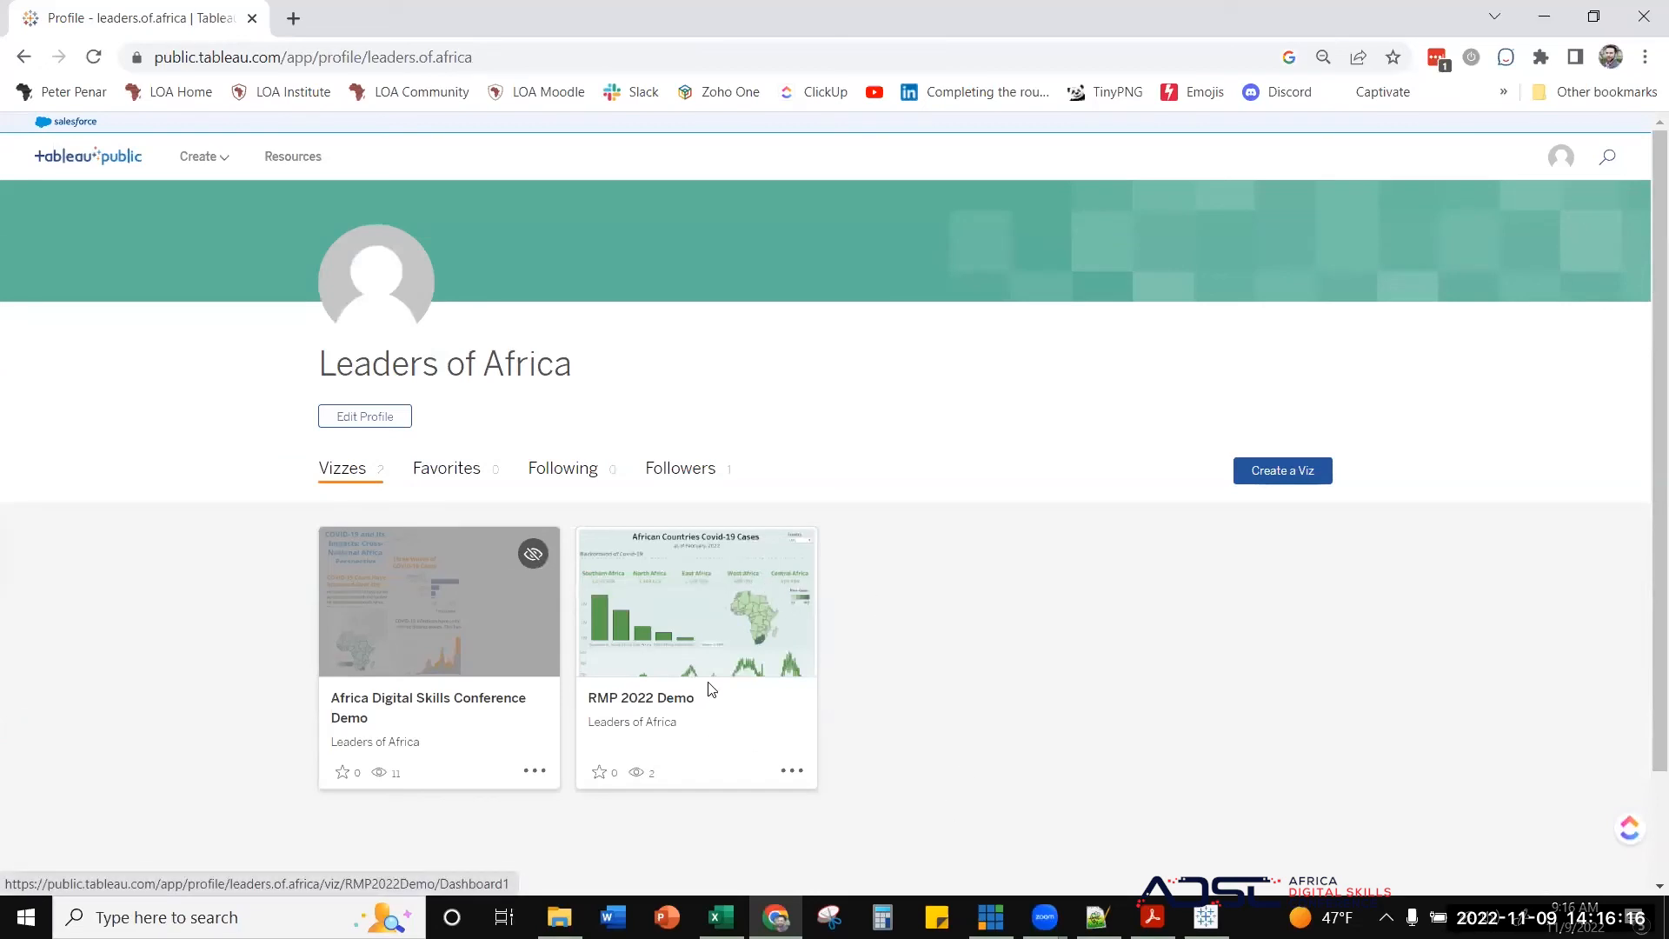
- Open the RMP 2022 Demo viz again and check which file formats it offers for download
click(727, 614)
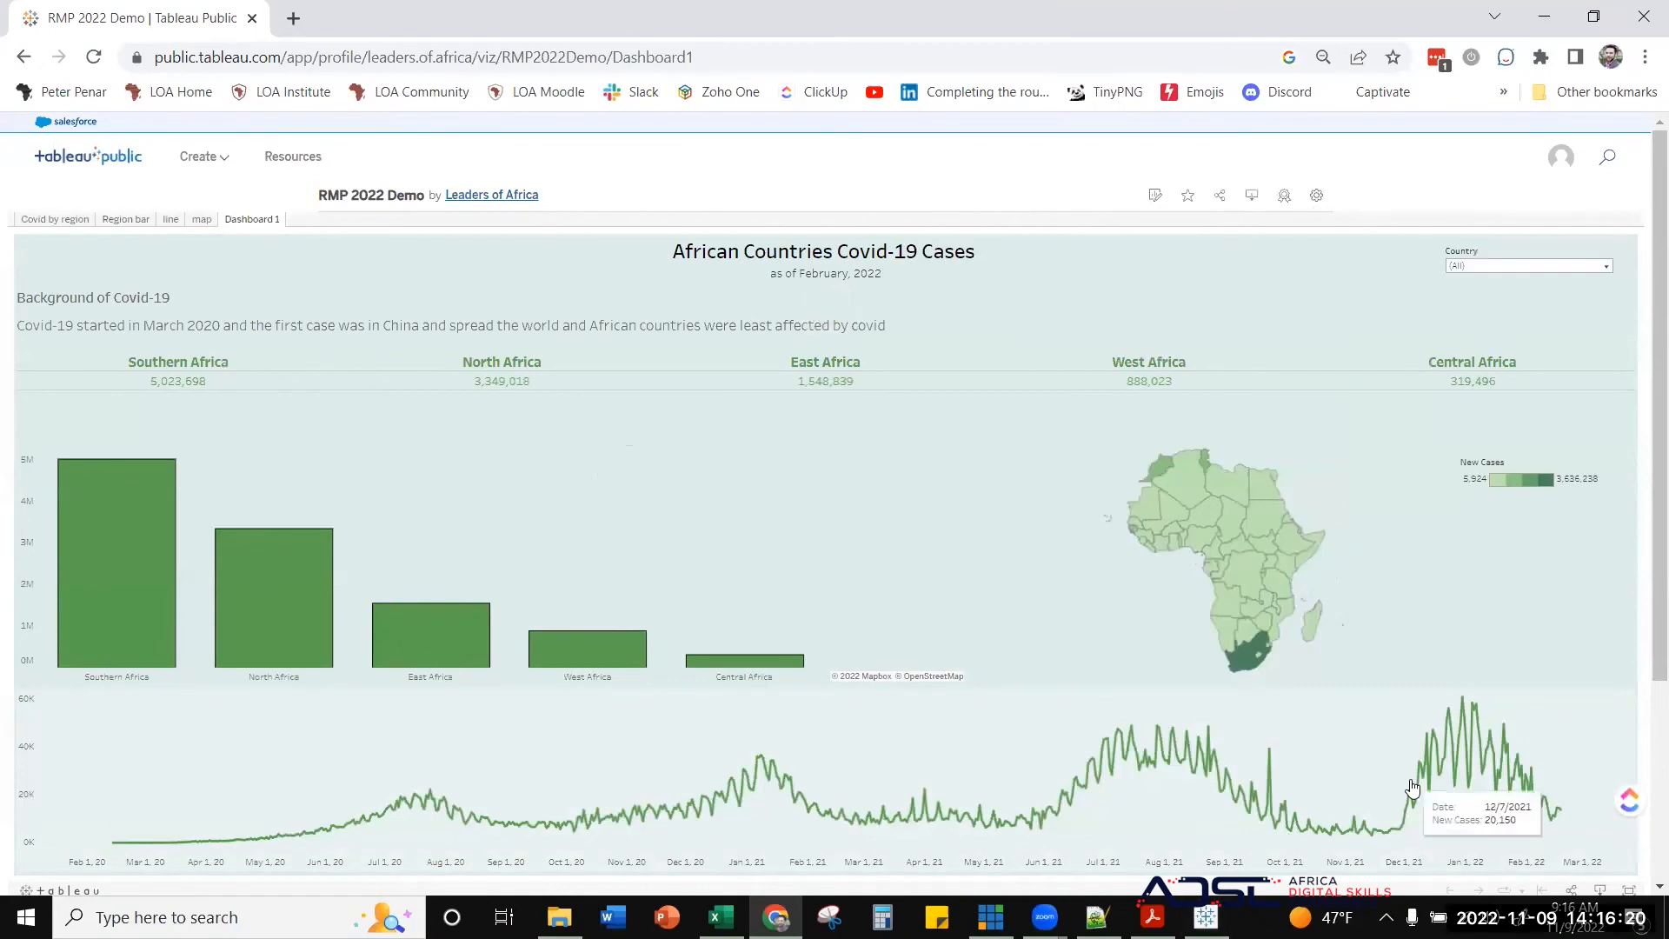
click(1600, 892)
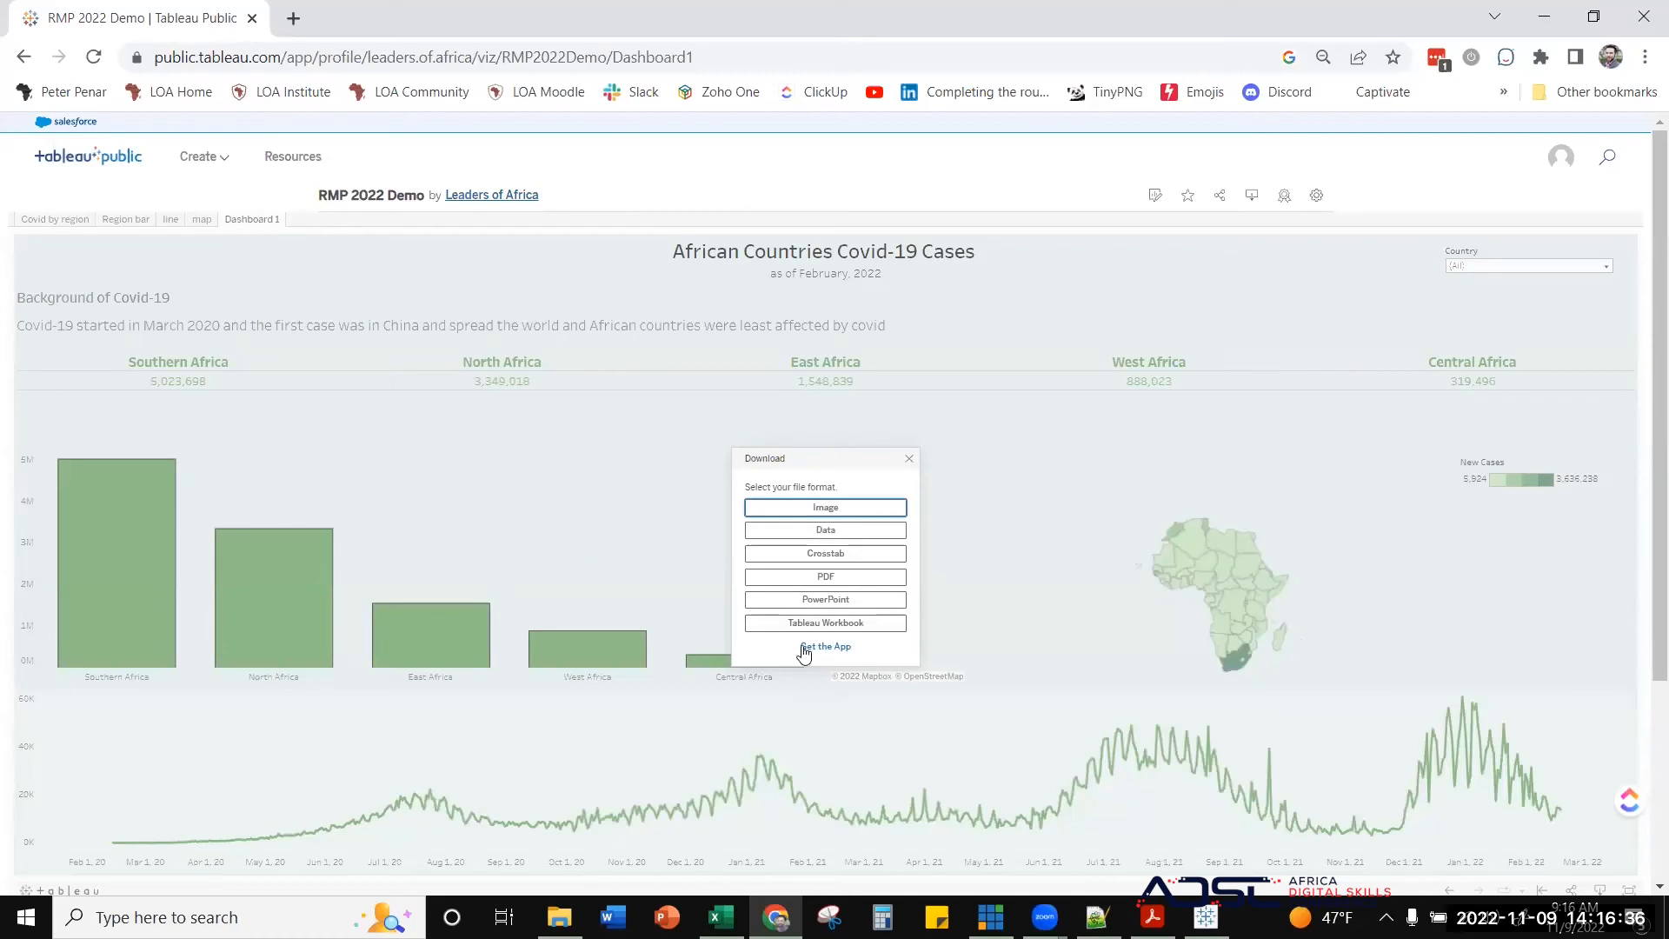
click(909, 459)
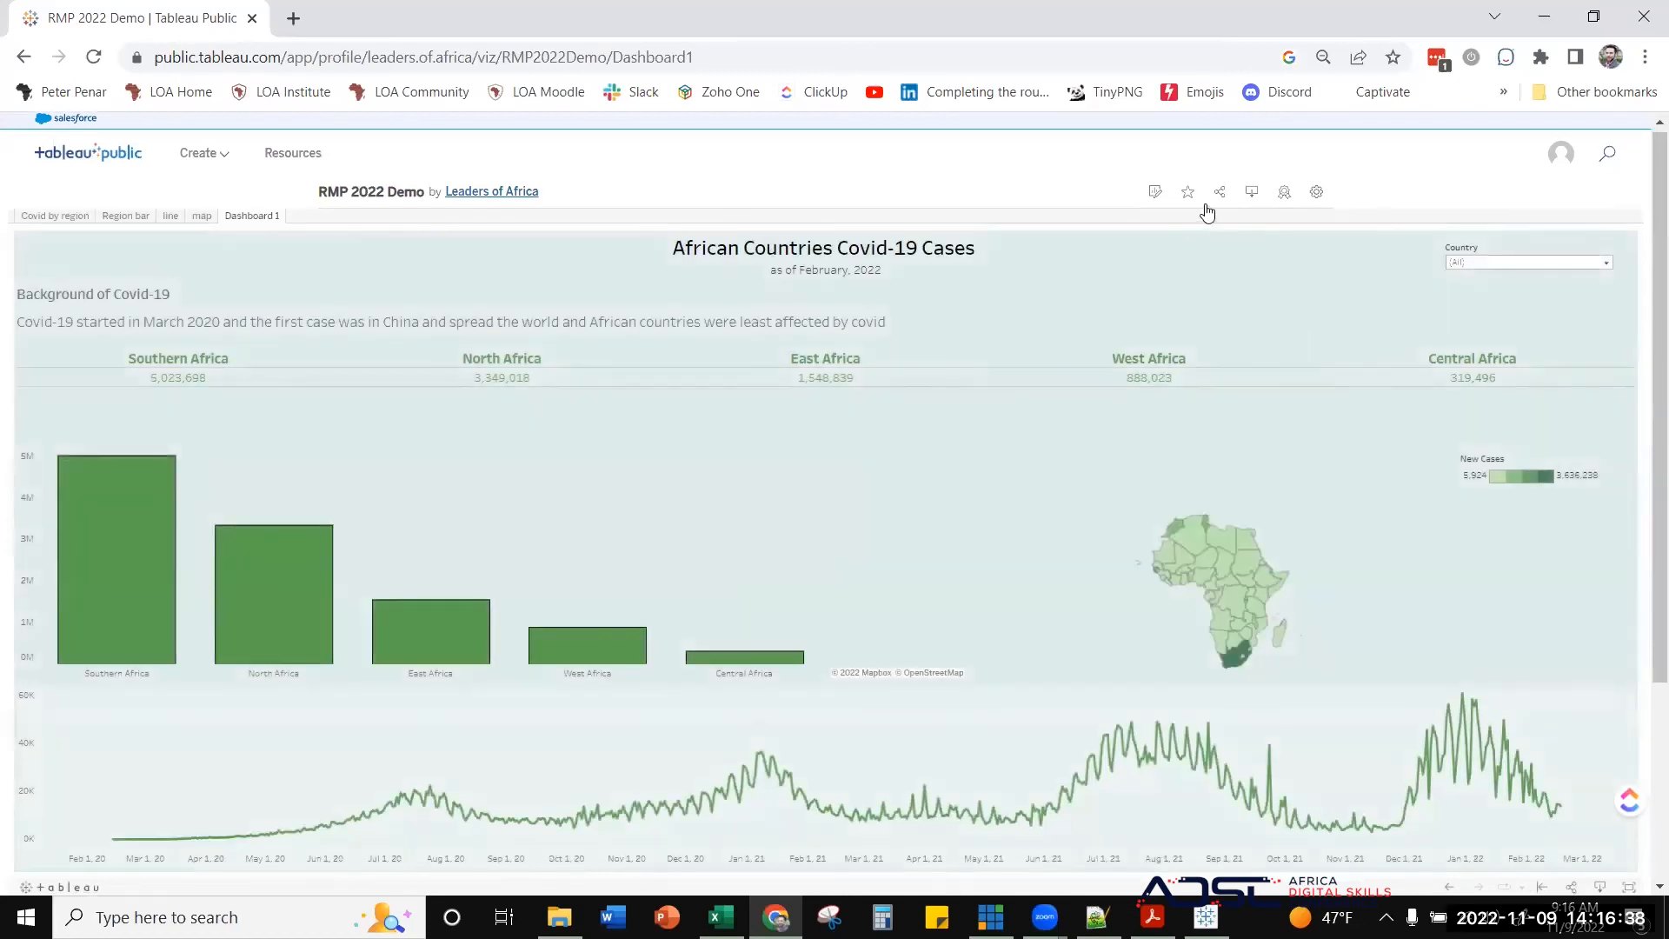
- Turn off Allow Access, Show Sheets and Show Viz on Profile for the RMP 2022 Demo viz
click(1317, 194)
click(1286, 448)
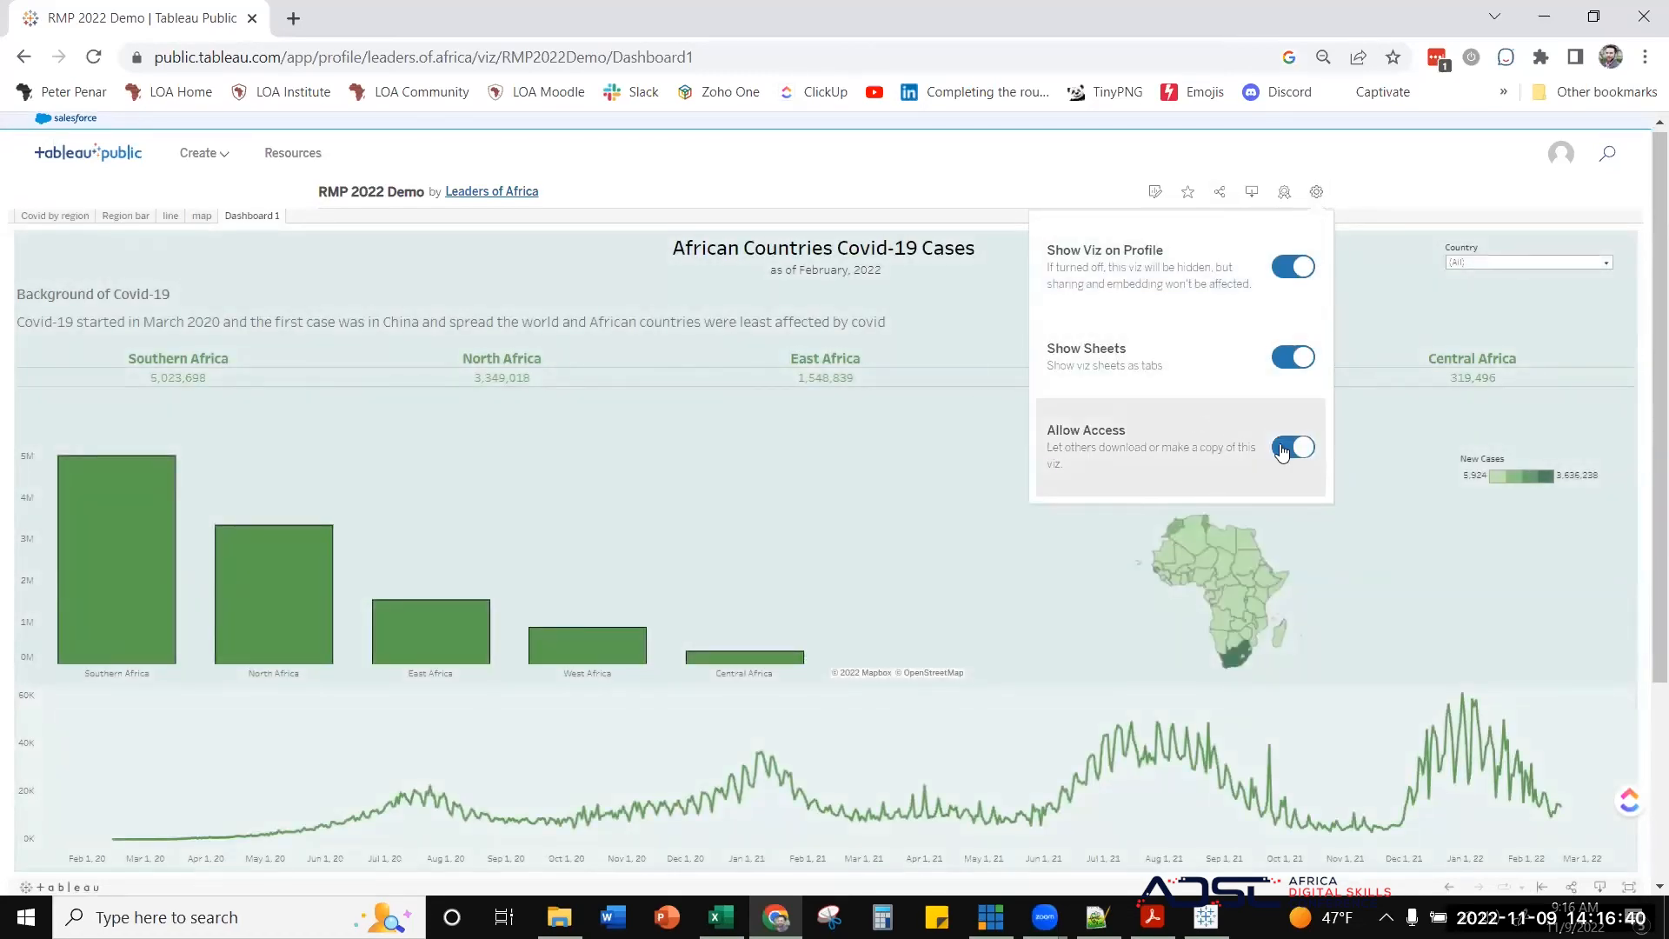
click(1276, 349)
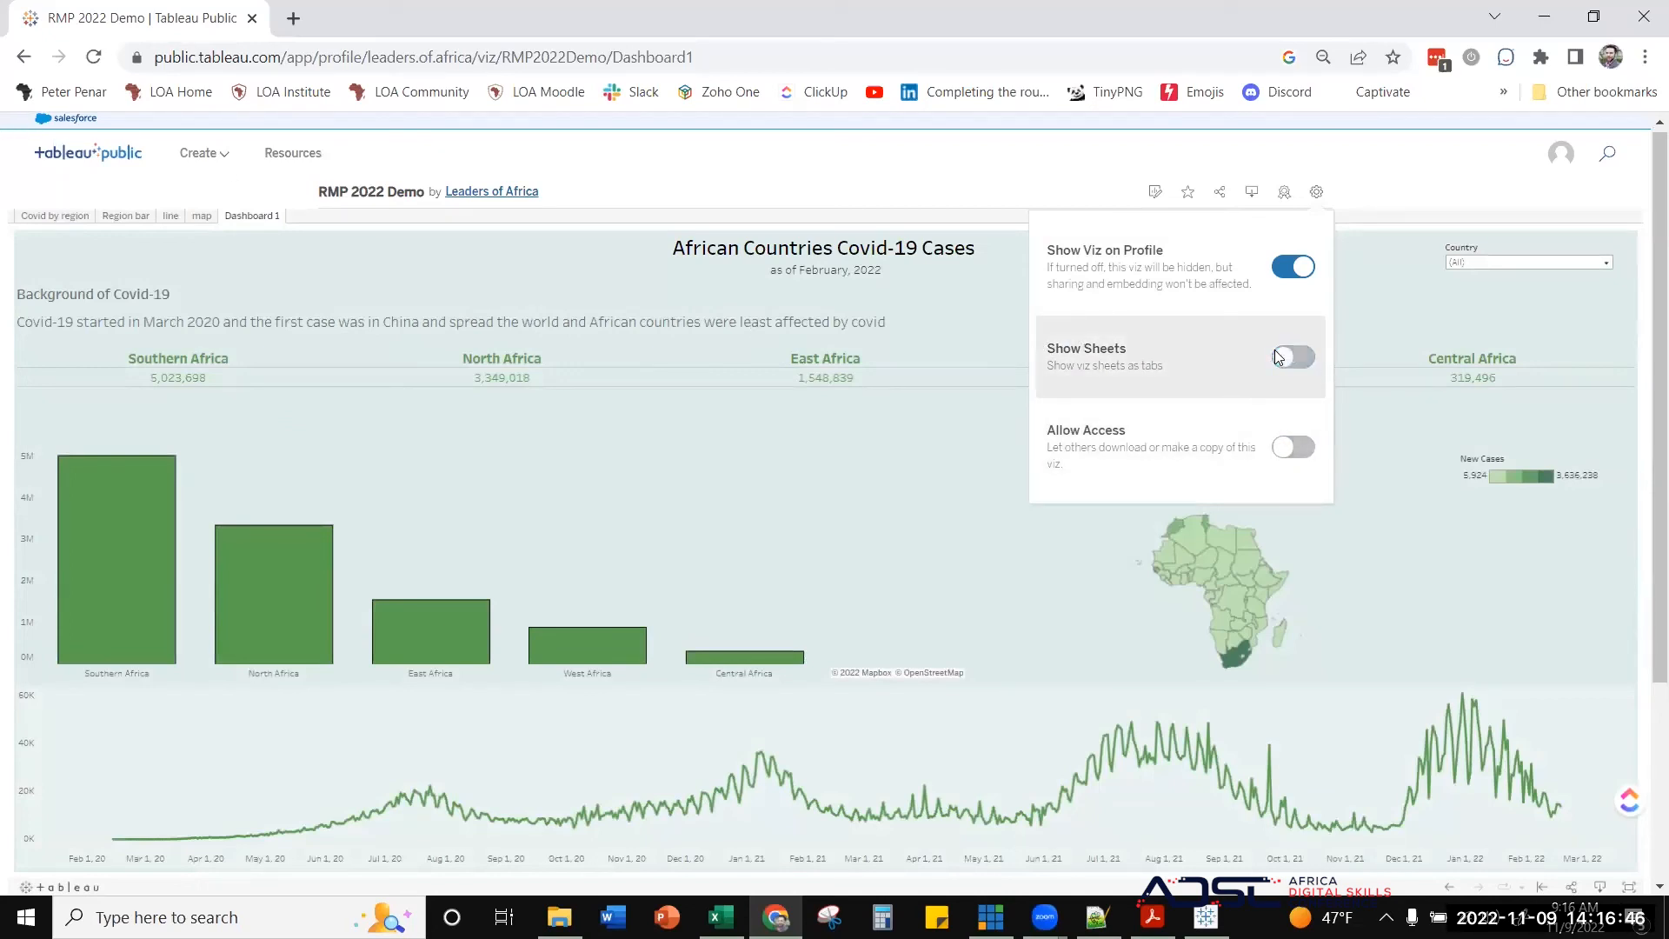
click(1276, 272)
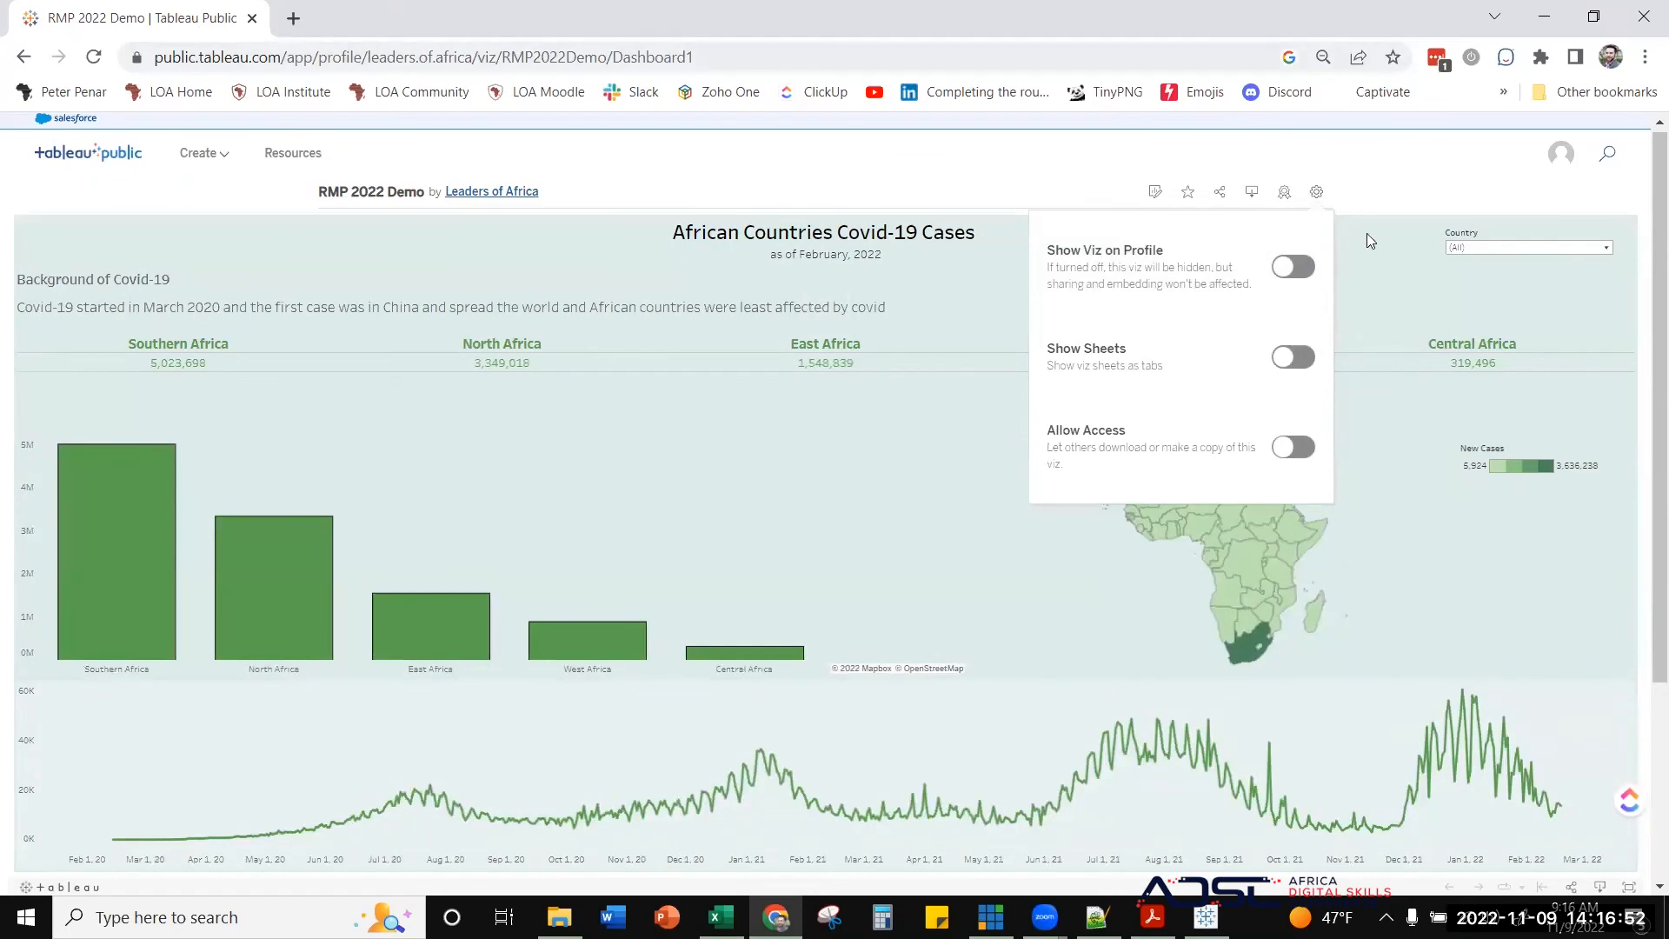
click(1361, 197)
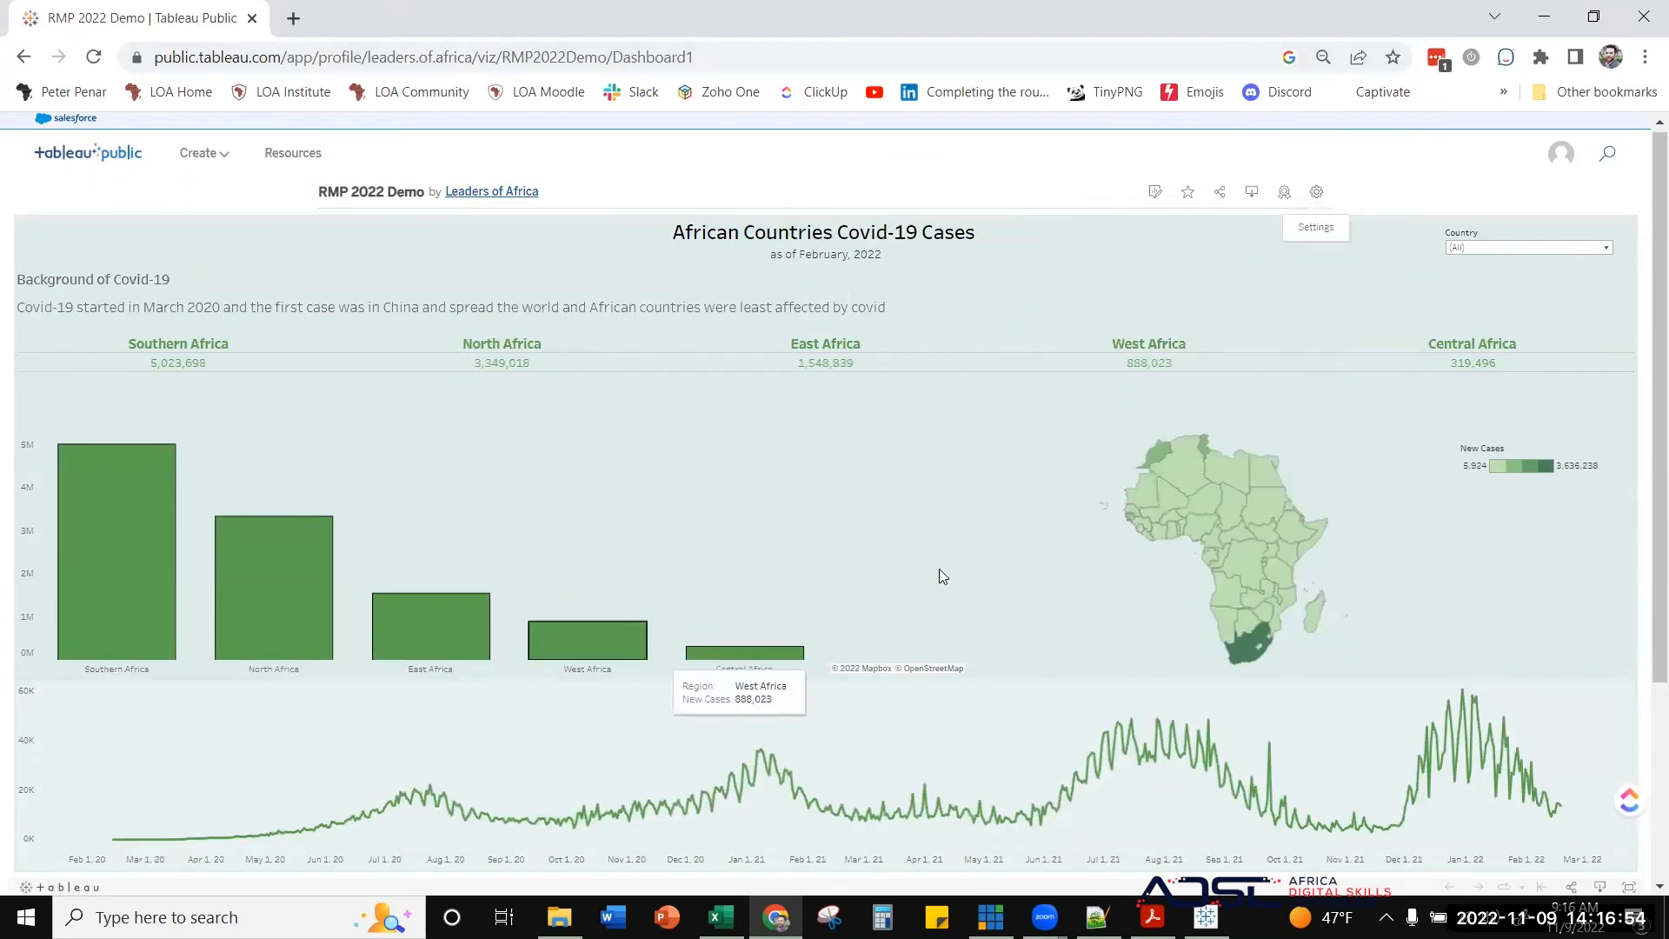
- Recheck the viz's download formats with access turned off, and sign out of the Tableau Public account
click(1600, 887)
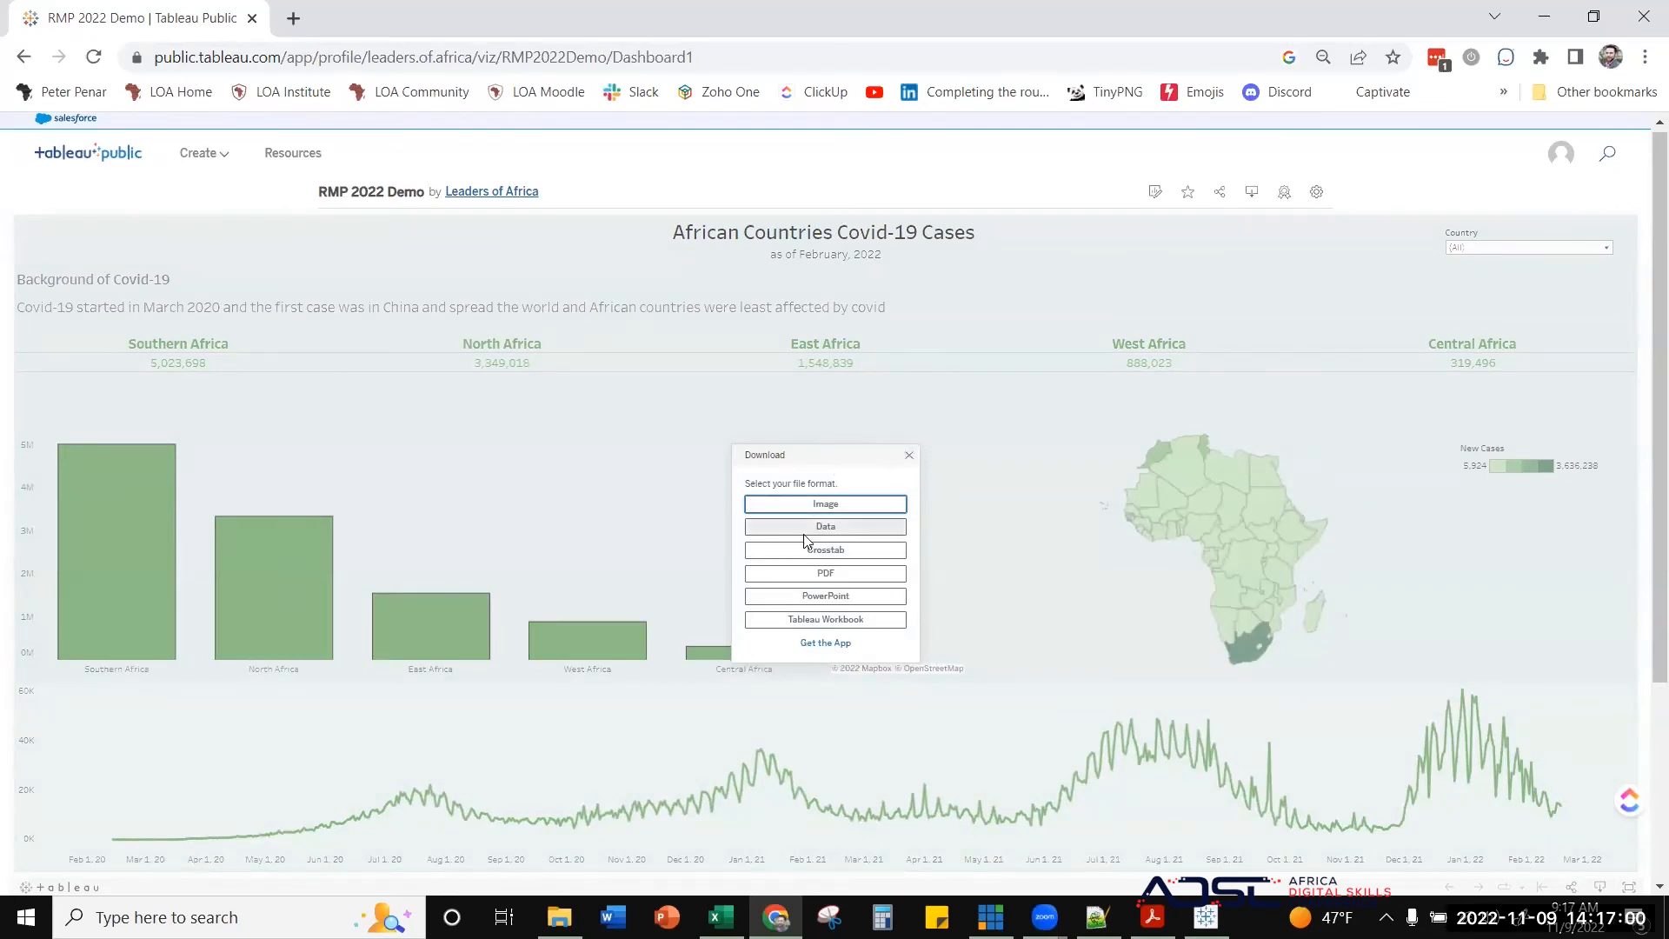
click(909, 455)
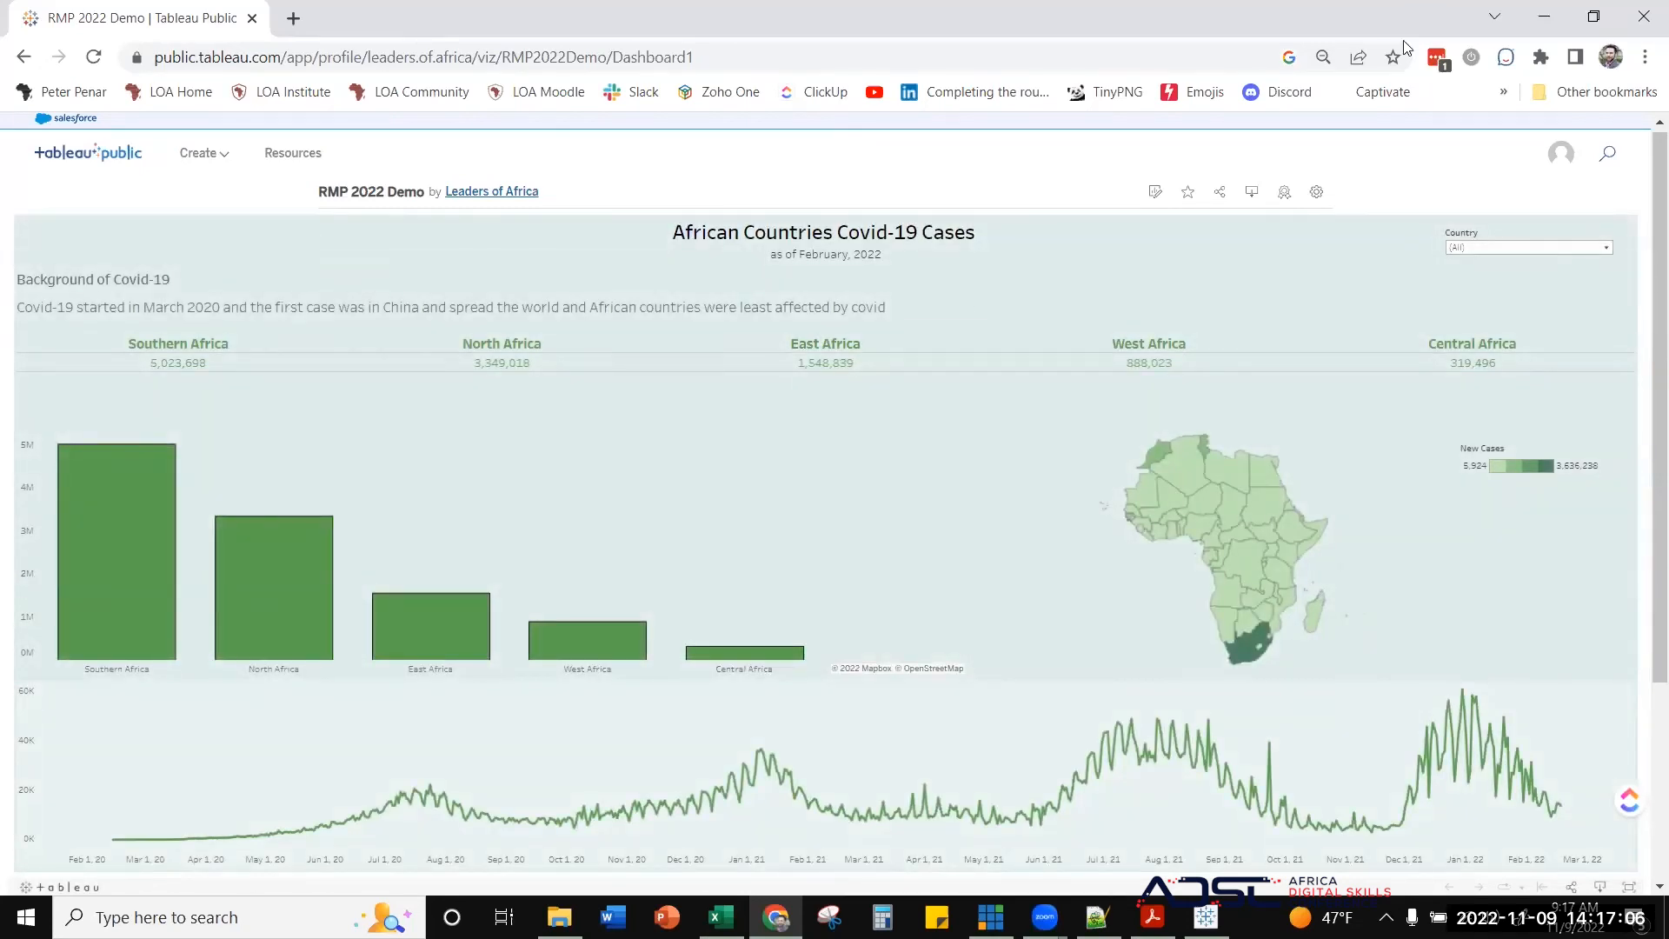
click(1562, 156)
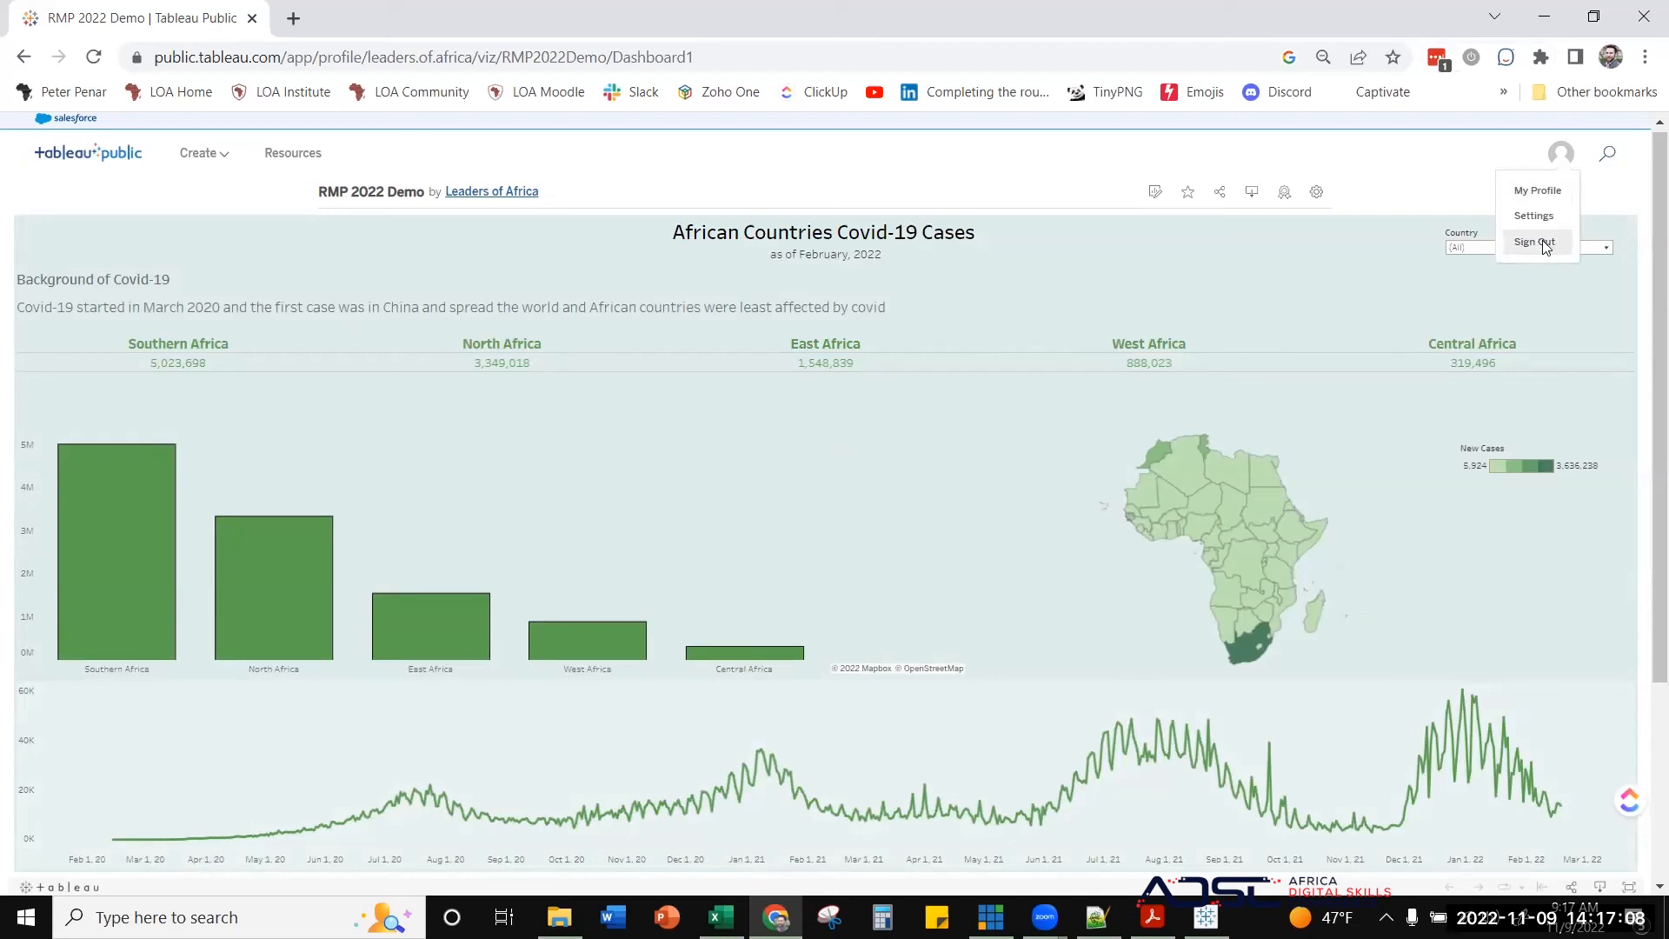
click(1548, 248)
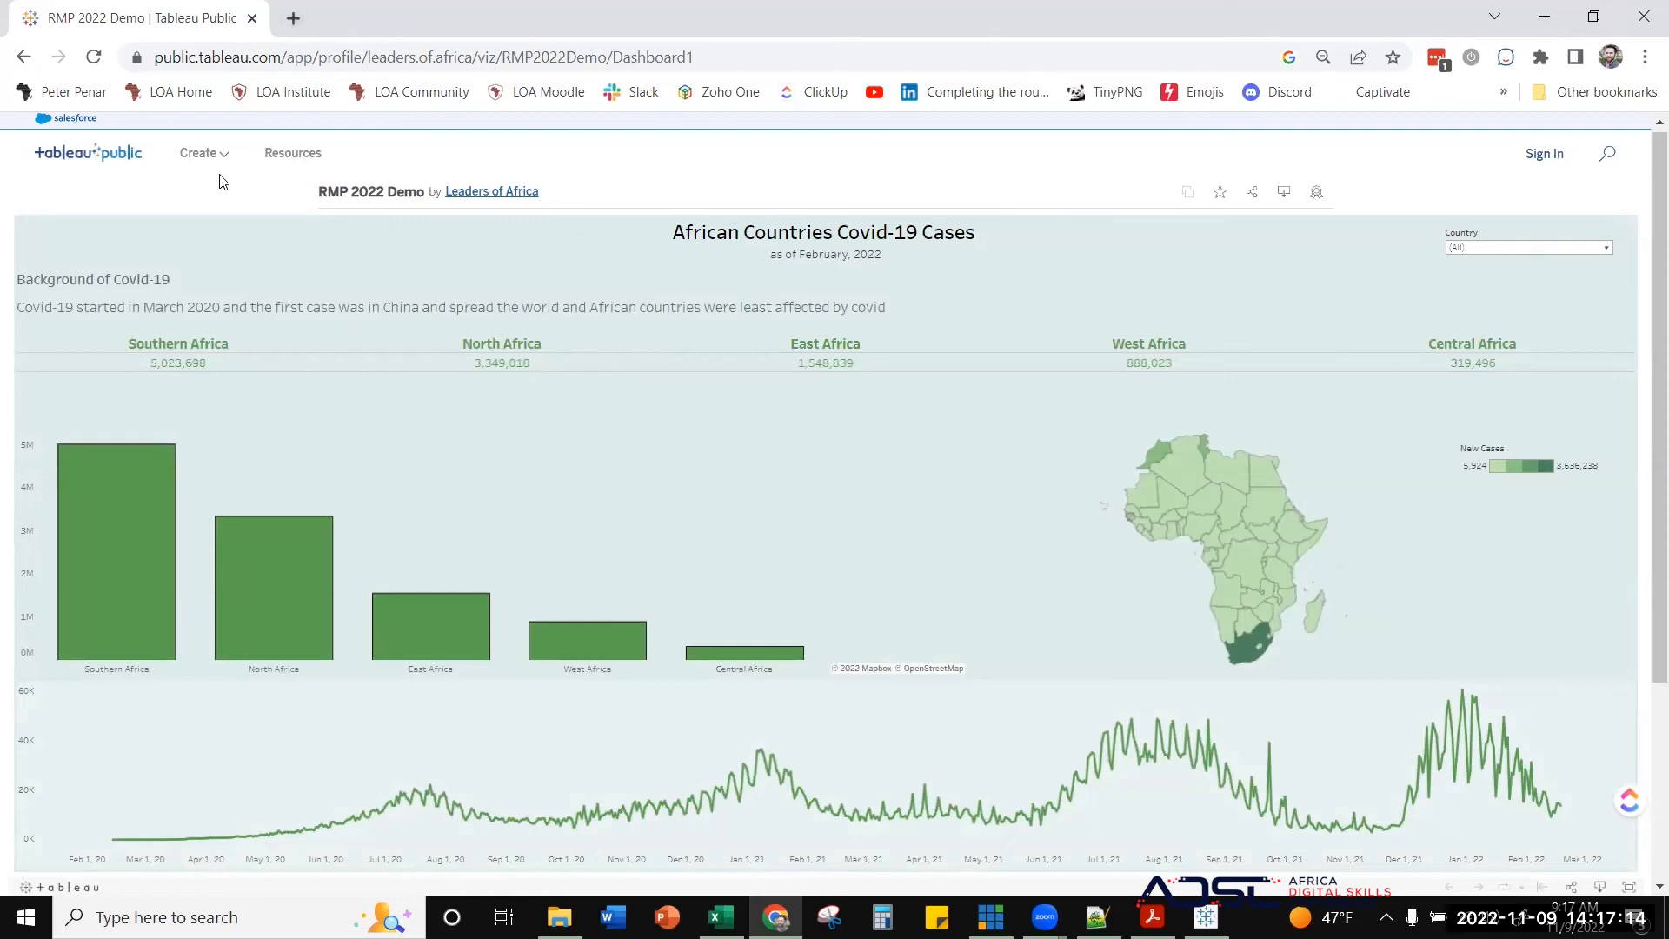
- Go to the Tableau Public home page as a signed-out visitor and search the site for "leaders of africa"
click(516, 200)
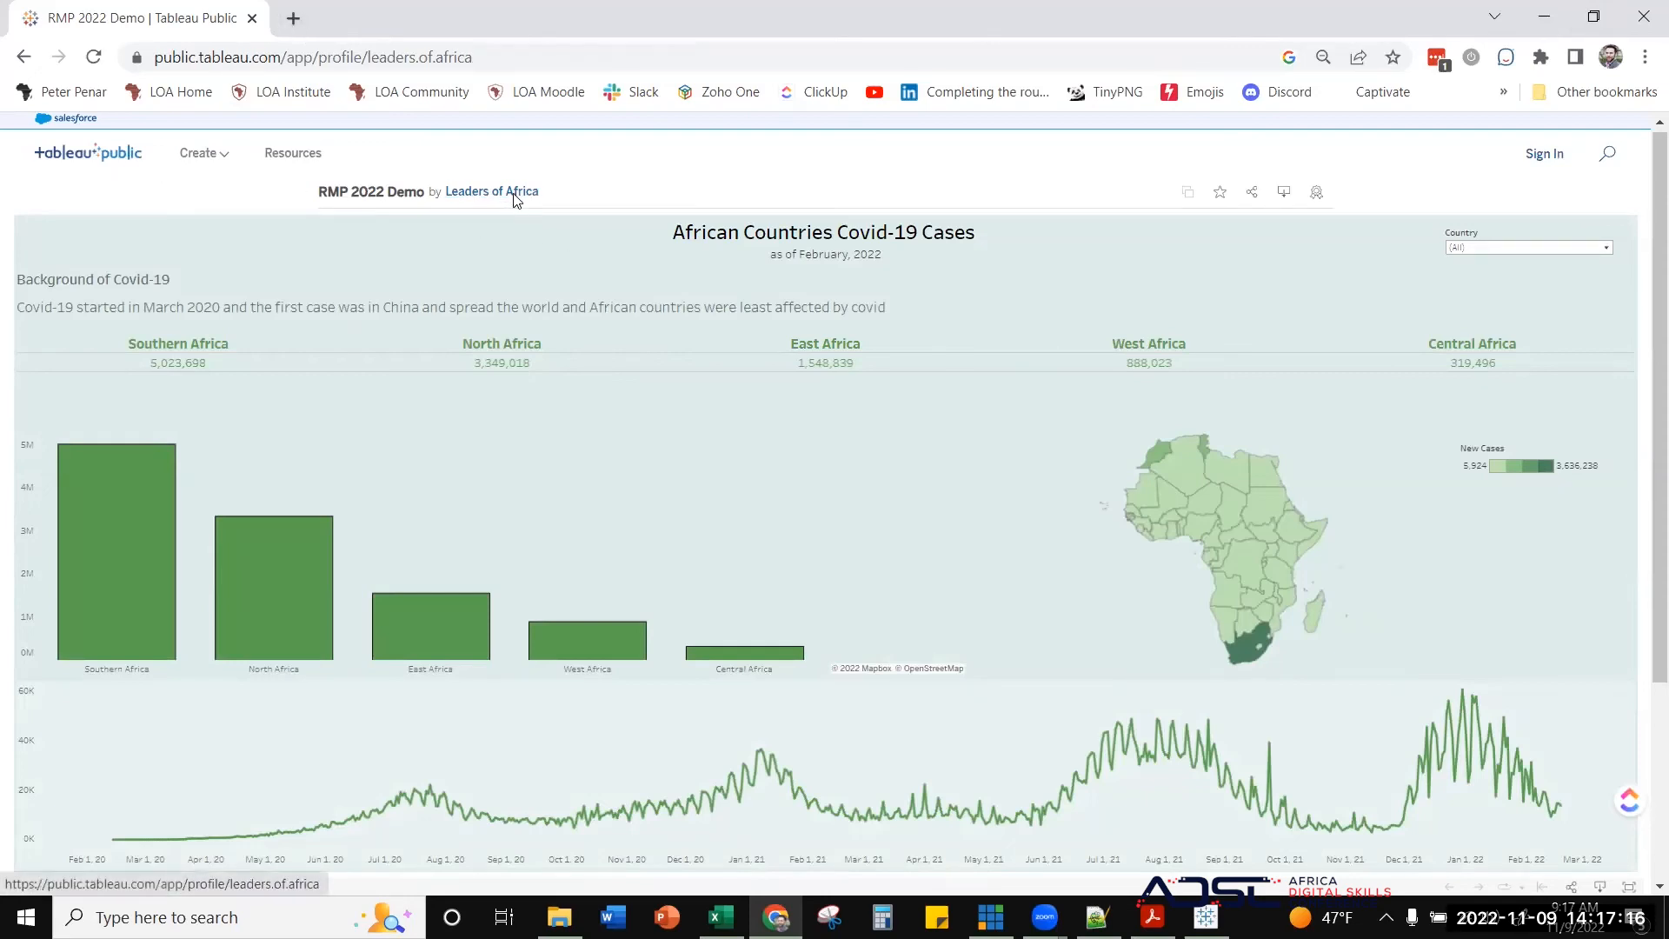
click(122, 166)
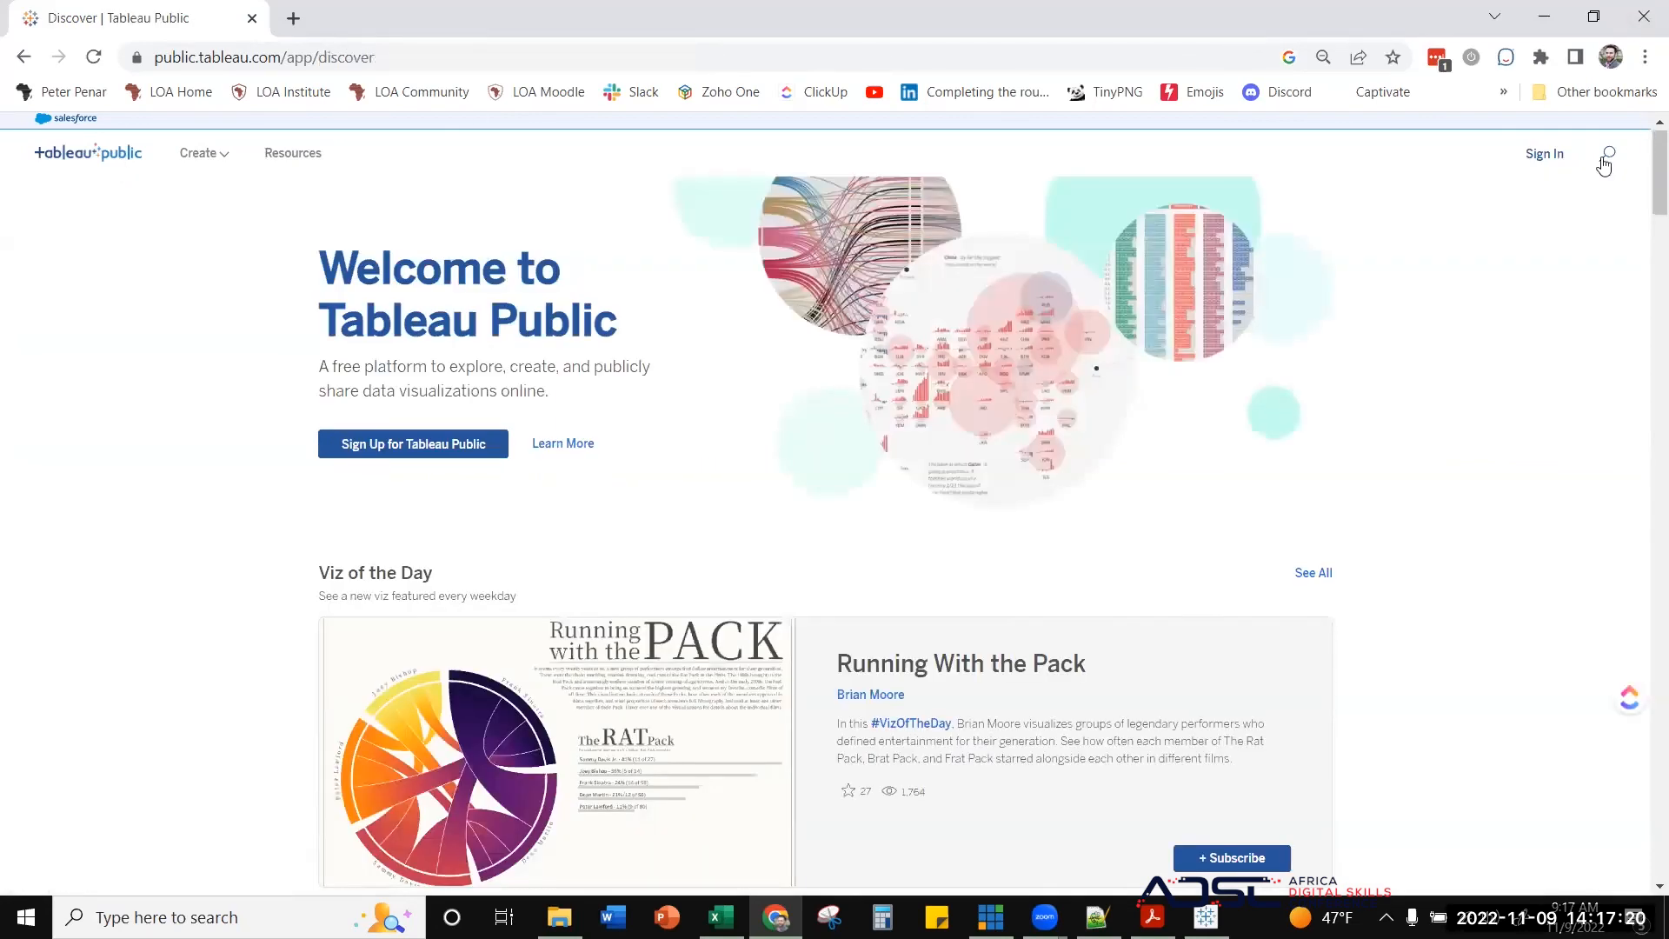
click(1605, 160)
text(leaders of afric)
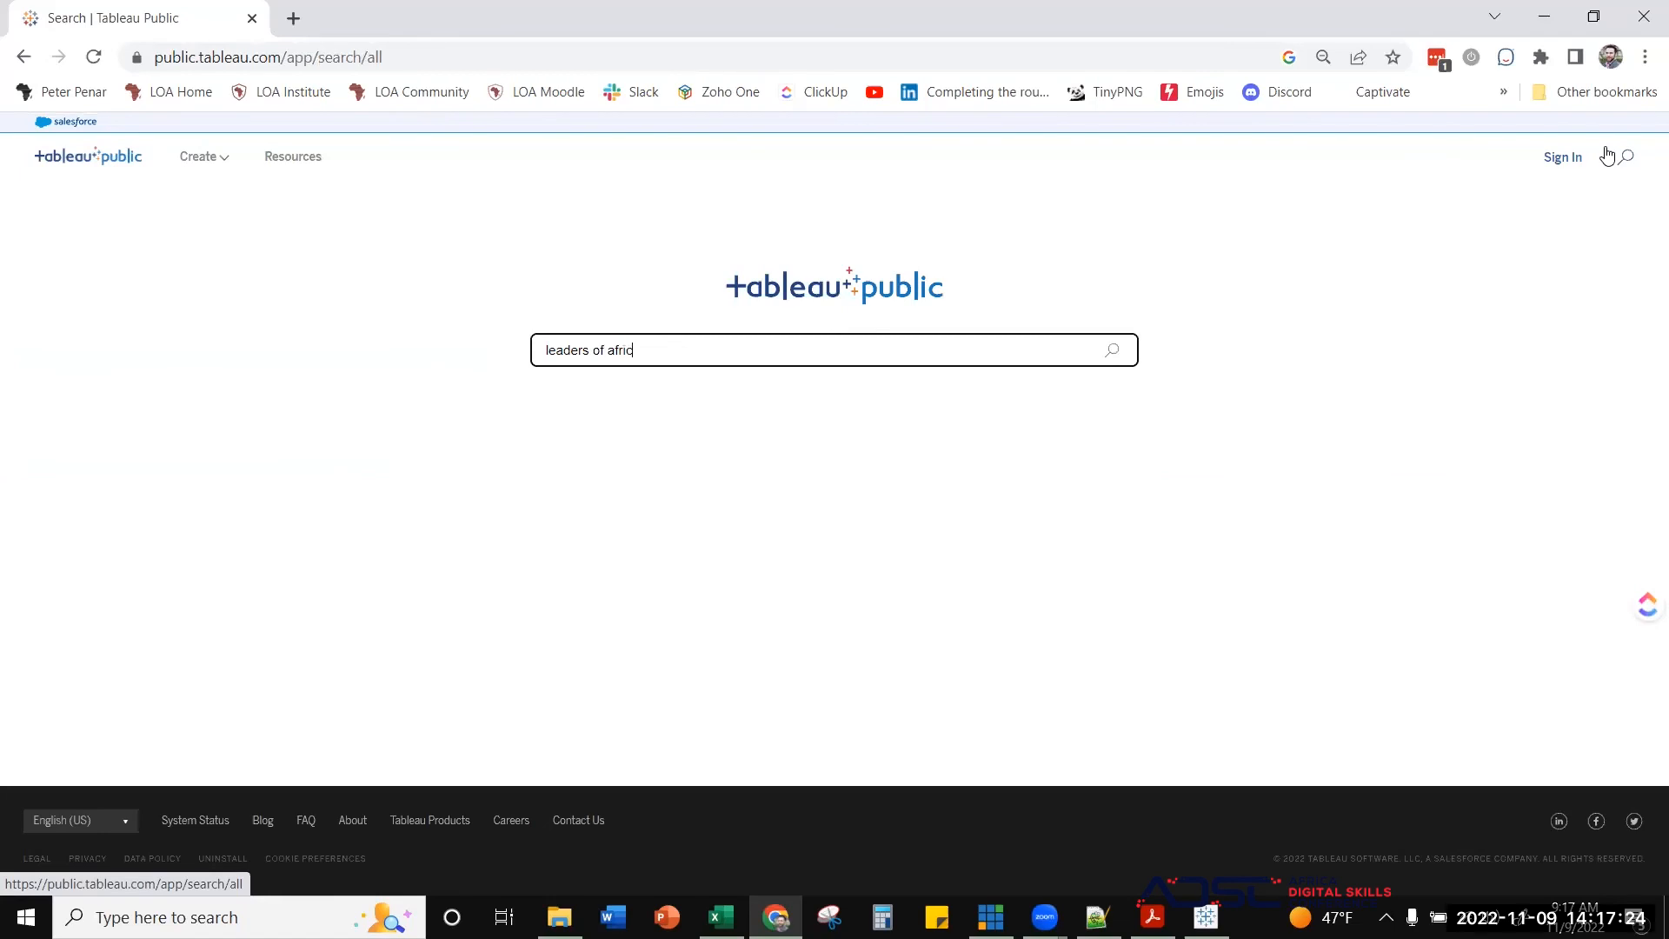
text(a)
key(Return)
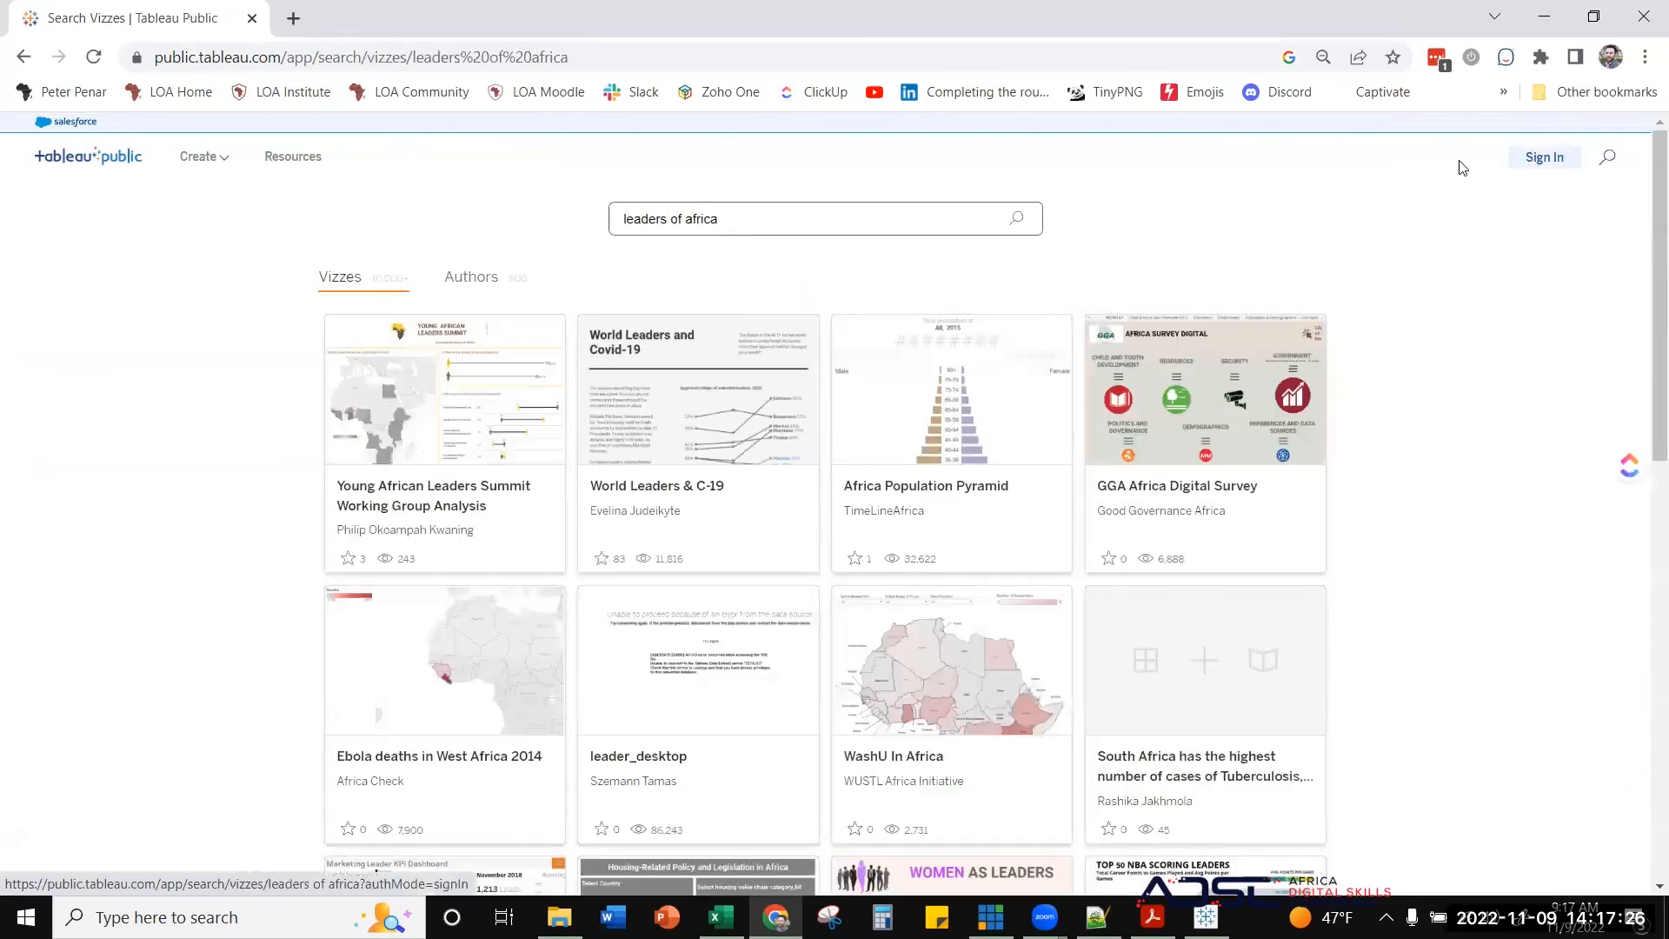
- Look through the viz results for "leaders of africa" and switch to the matching authors
scroll(500, 393, down, 4)
scroll(478, 287, up, 4)
click(475, 278)
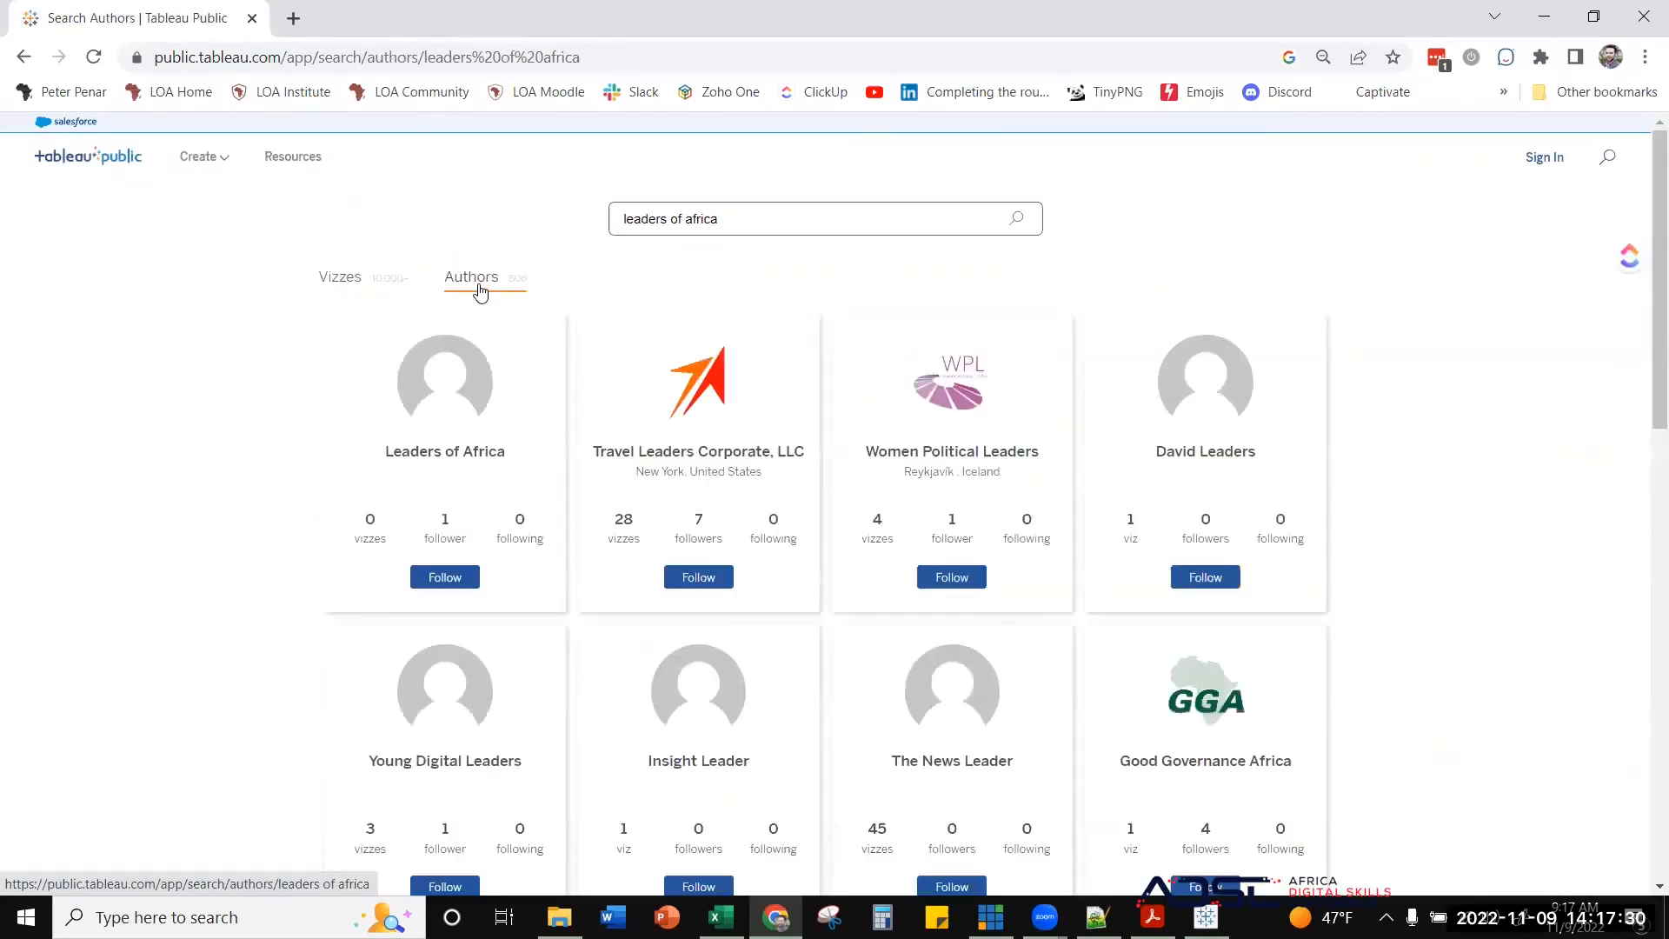
- Open the Leaders of Africa author profile to check which vizzes a signed-out visitor can see
click(465, 460)
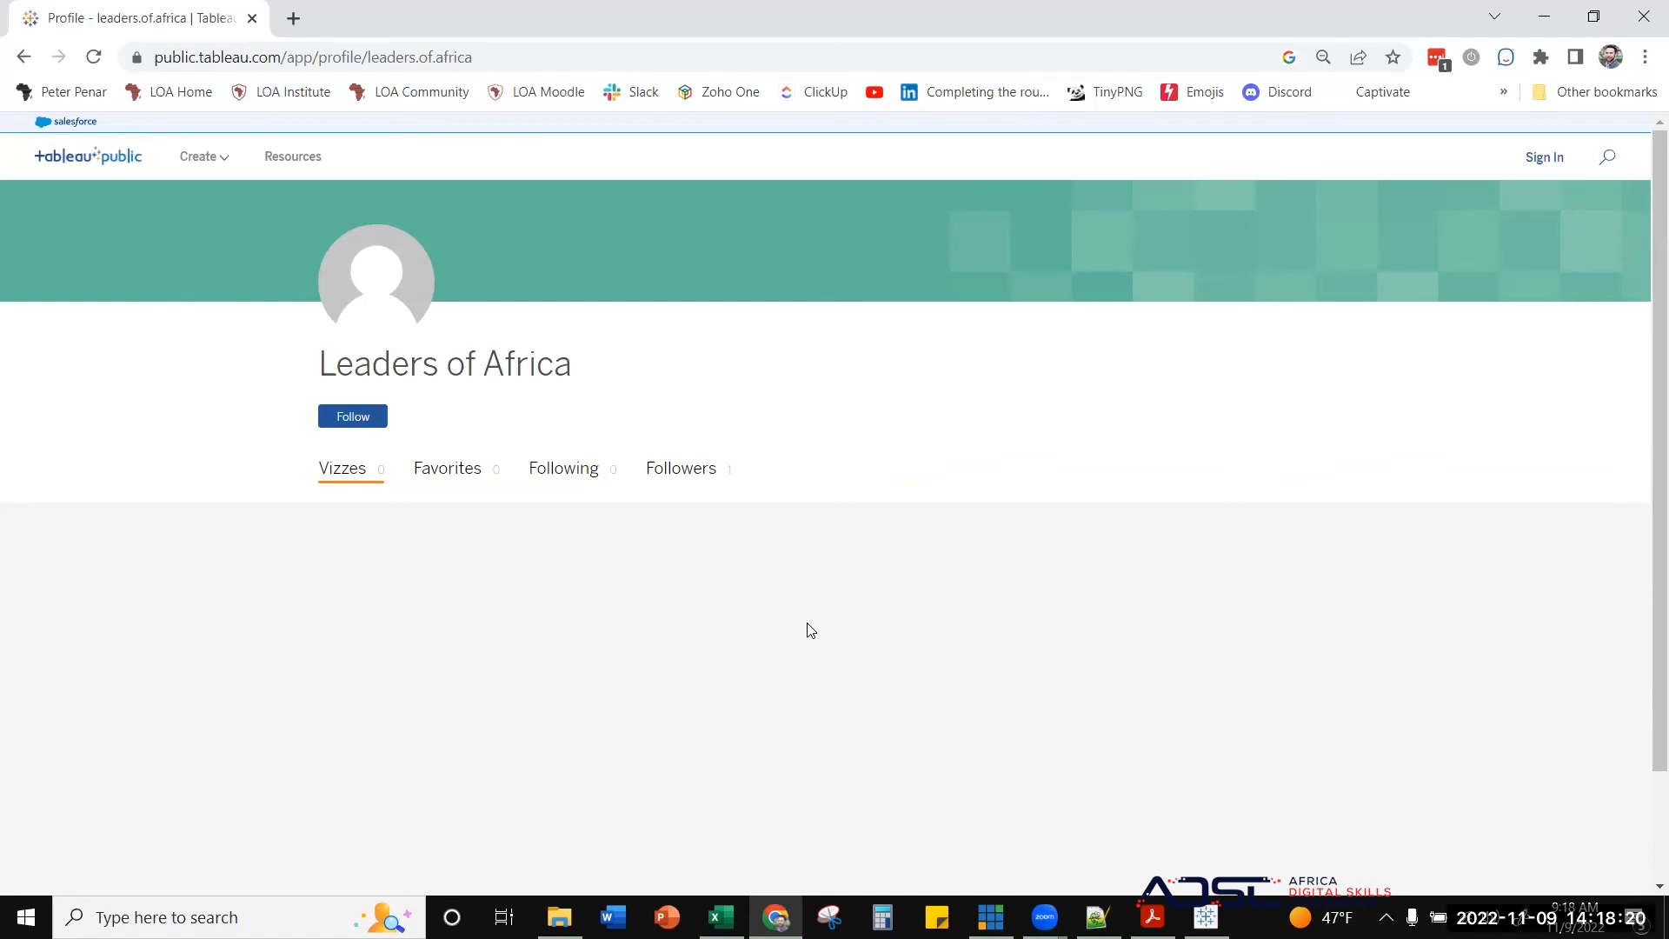
- Switch to the Tableau Public desktop app, dismiss its sign-in dialog, and minimize the workbook and browser windows
click(1203, 915)
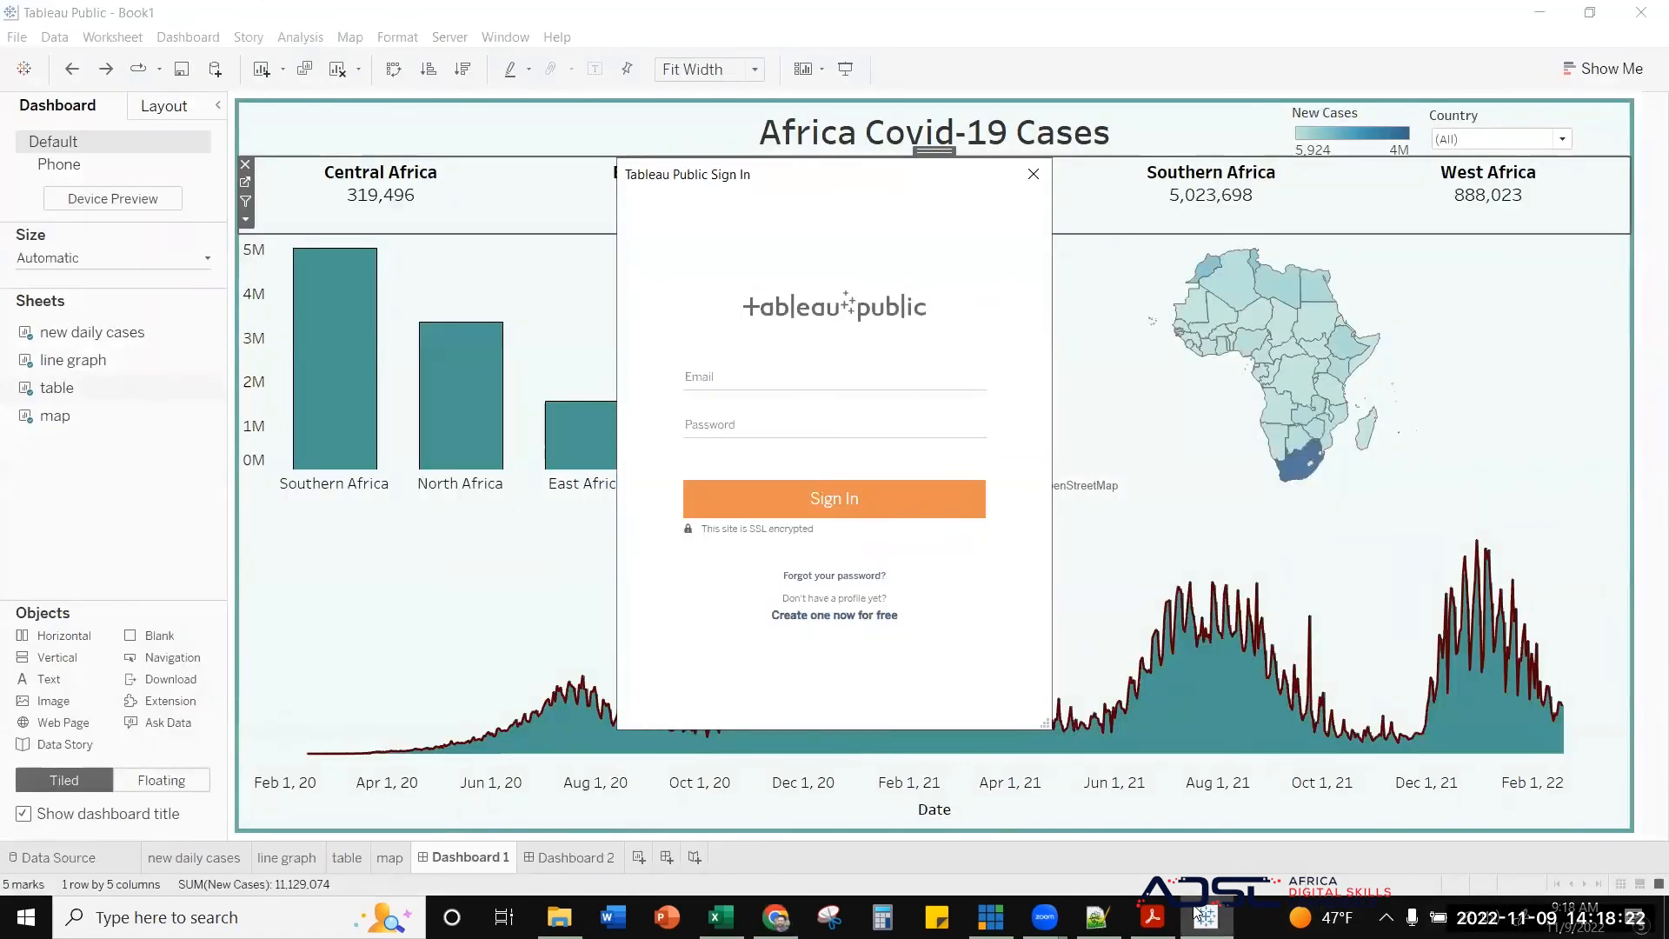
click(1034, 174)
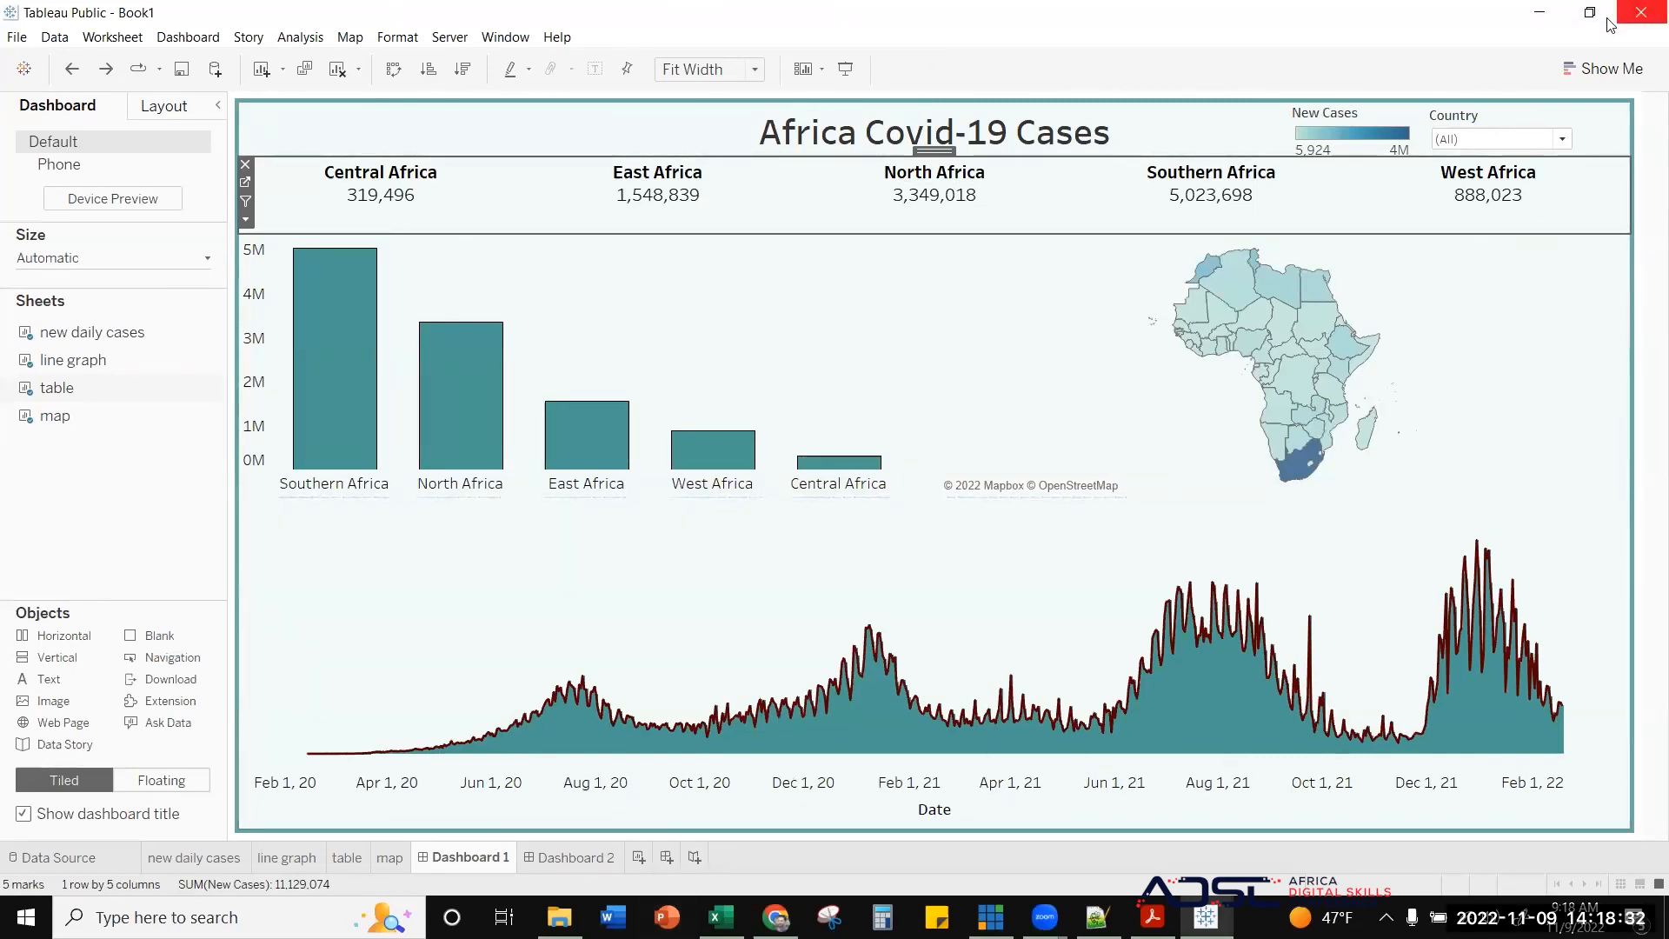
click(1542, 26)
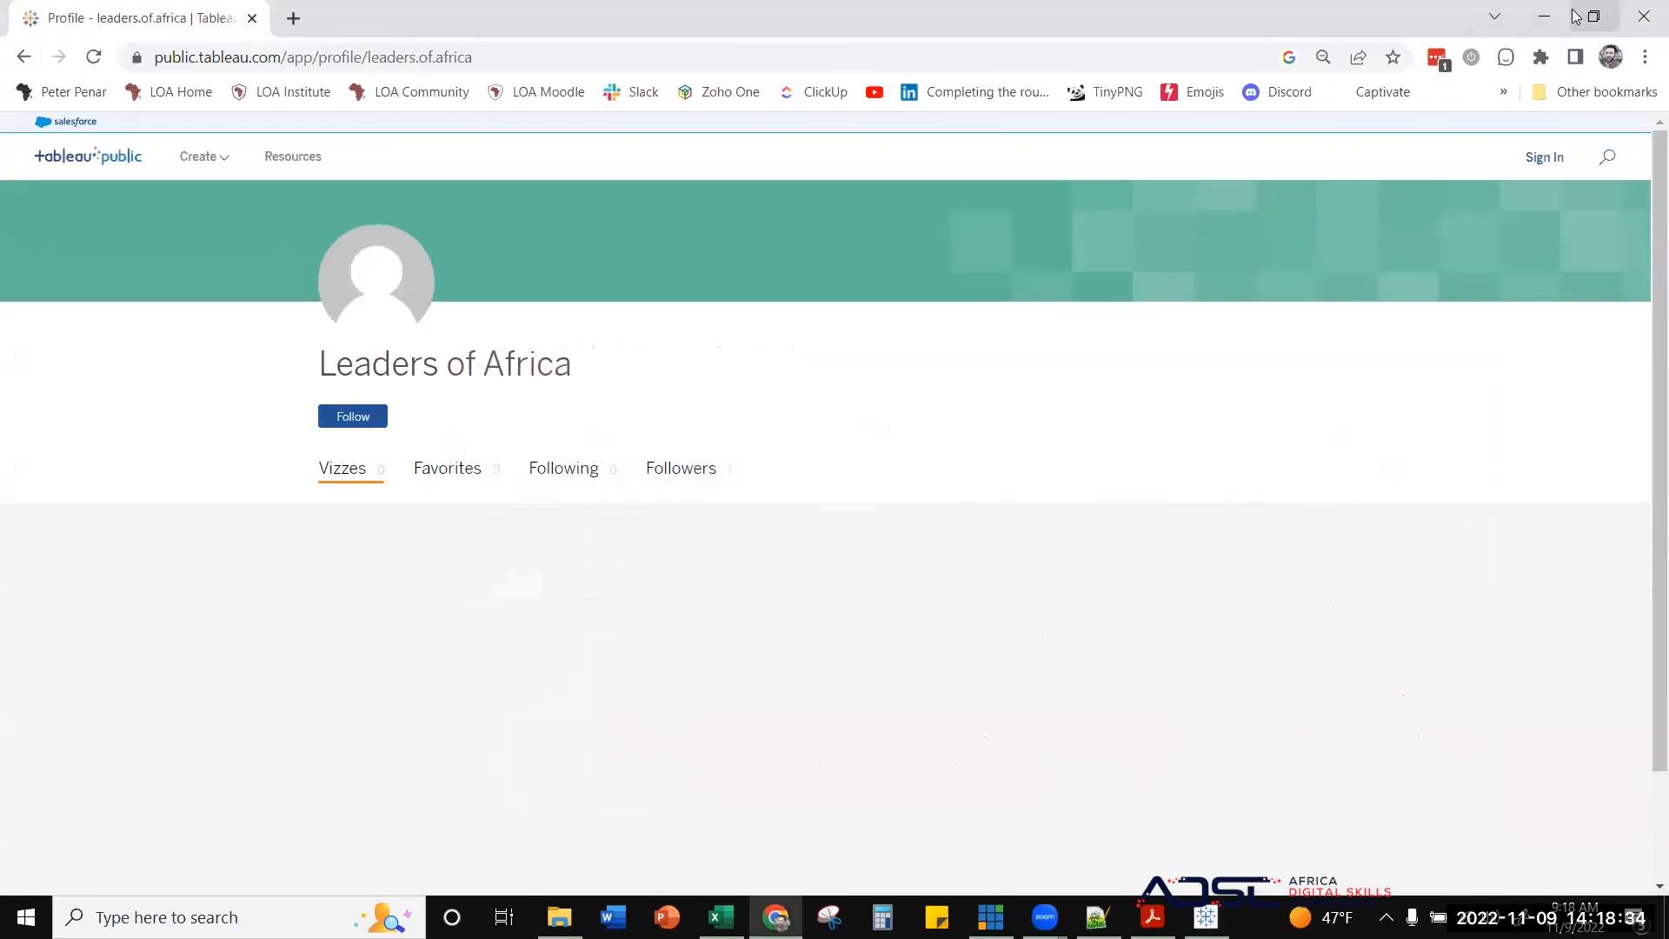
click(1544, 16)
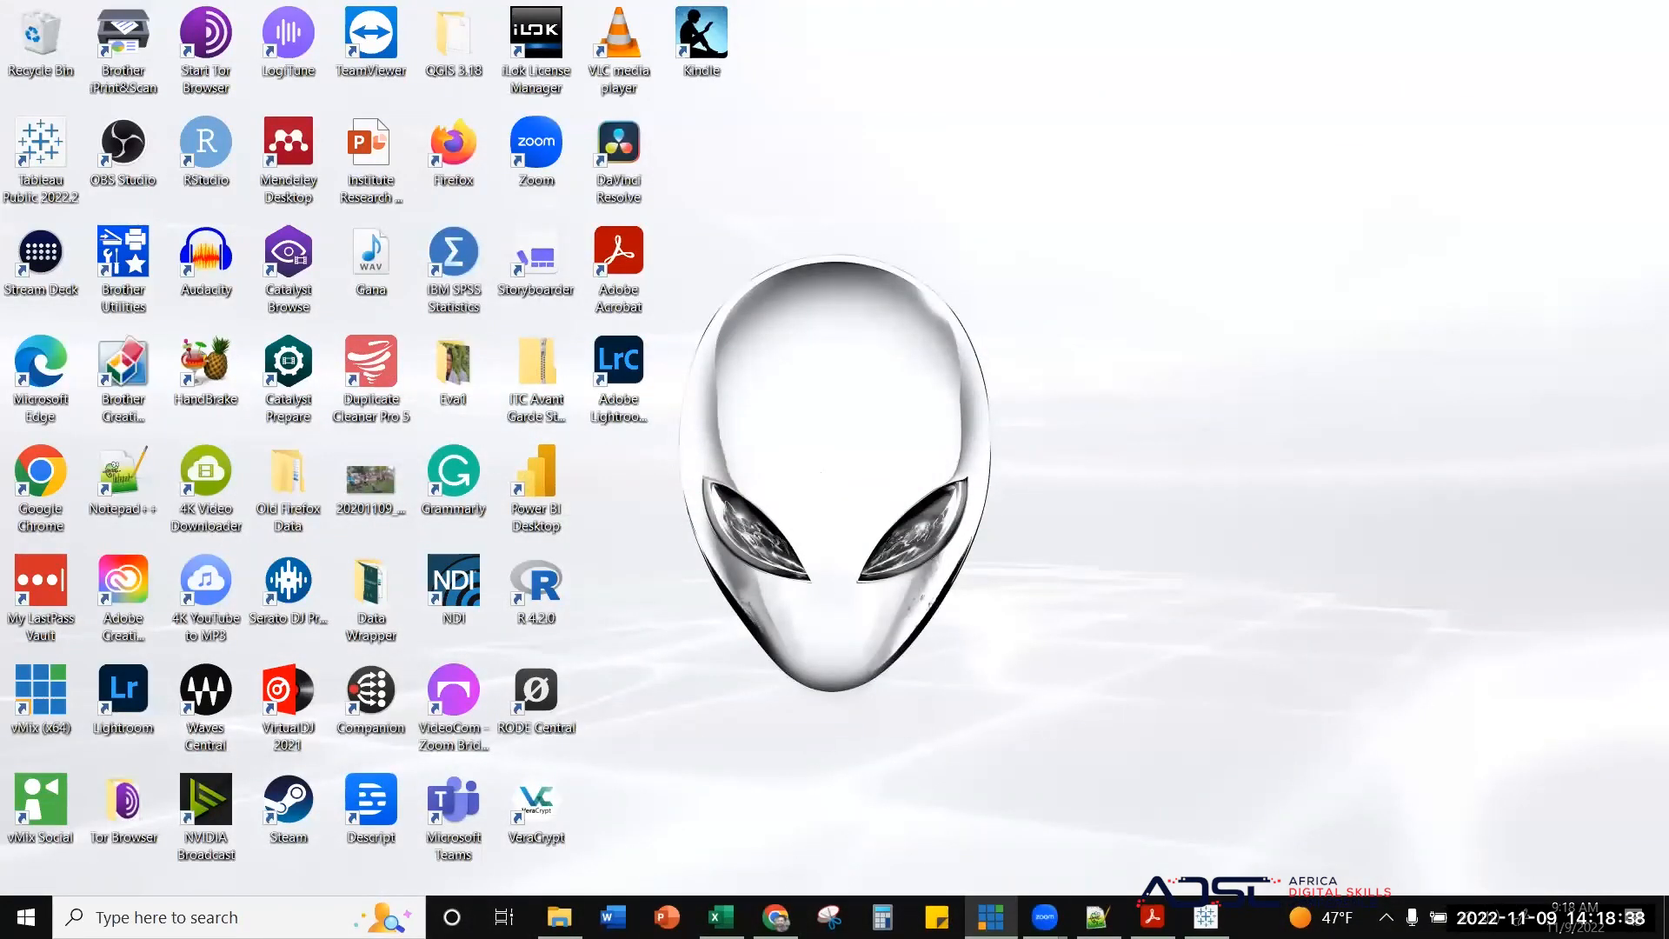
mouse_move(1046, 917)
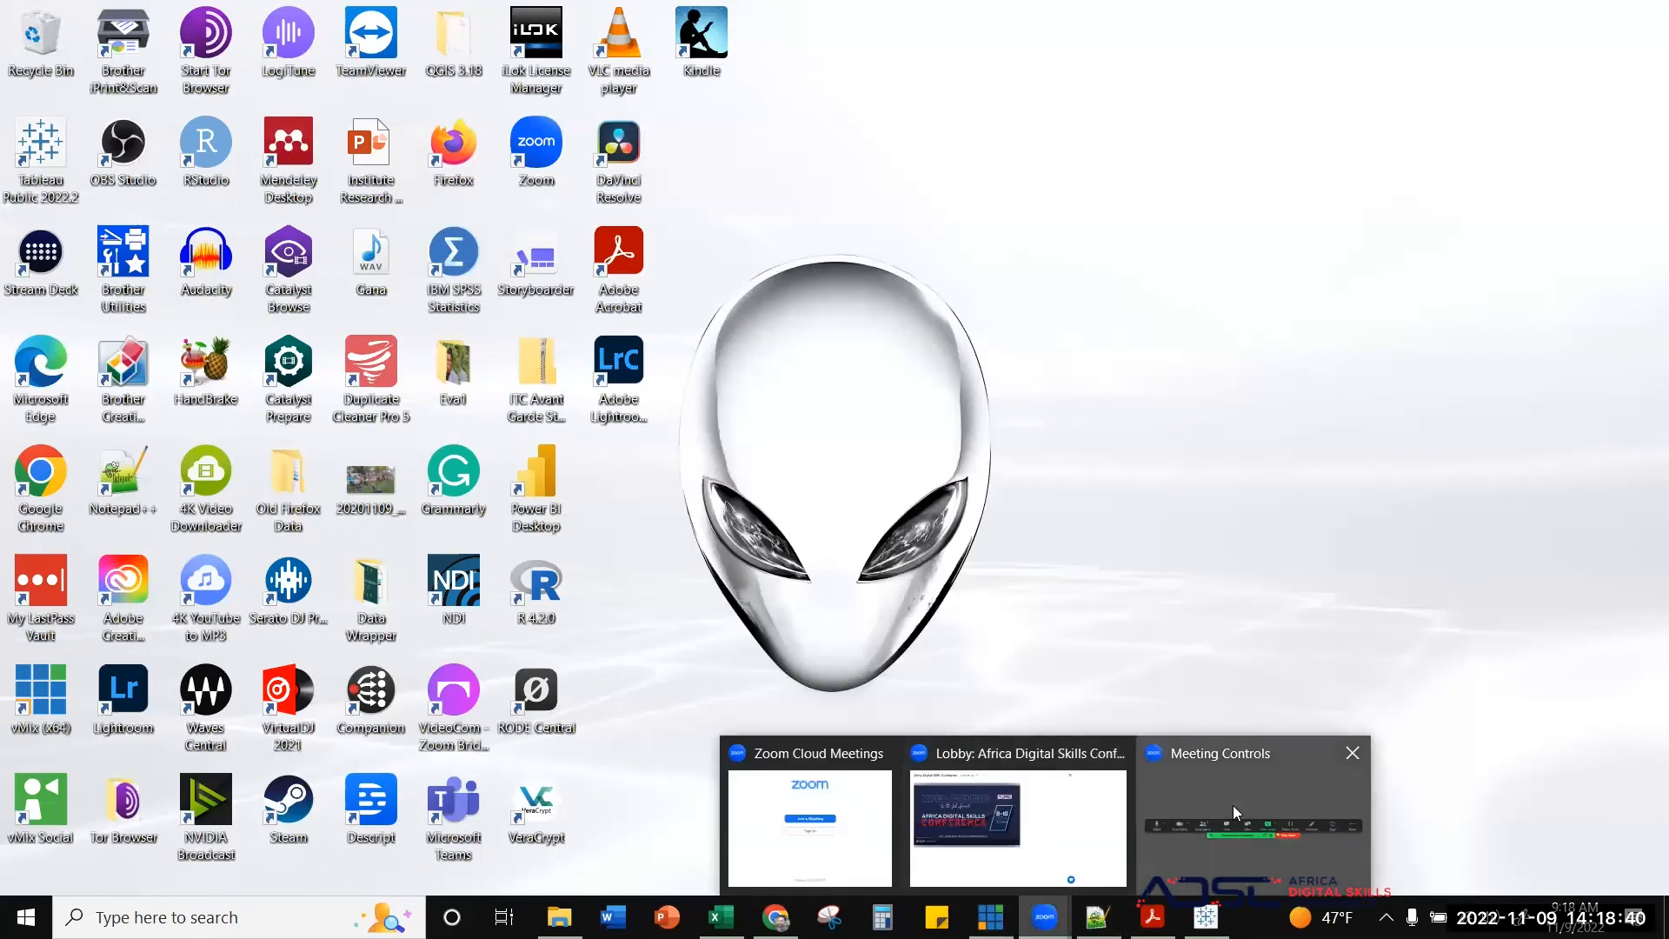
key(super+Tab)
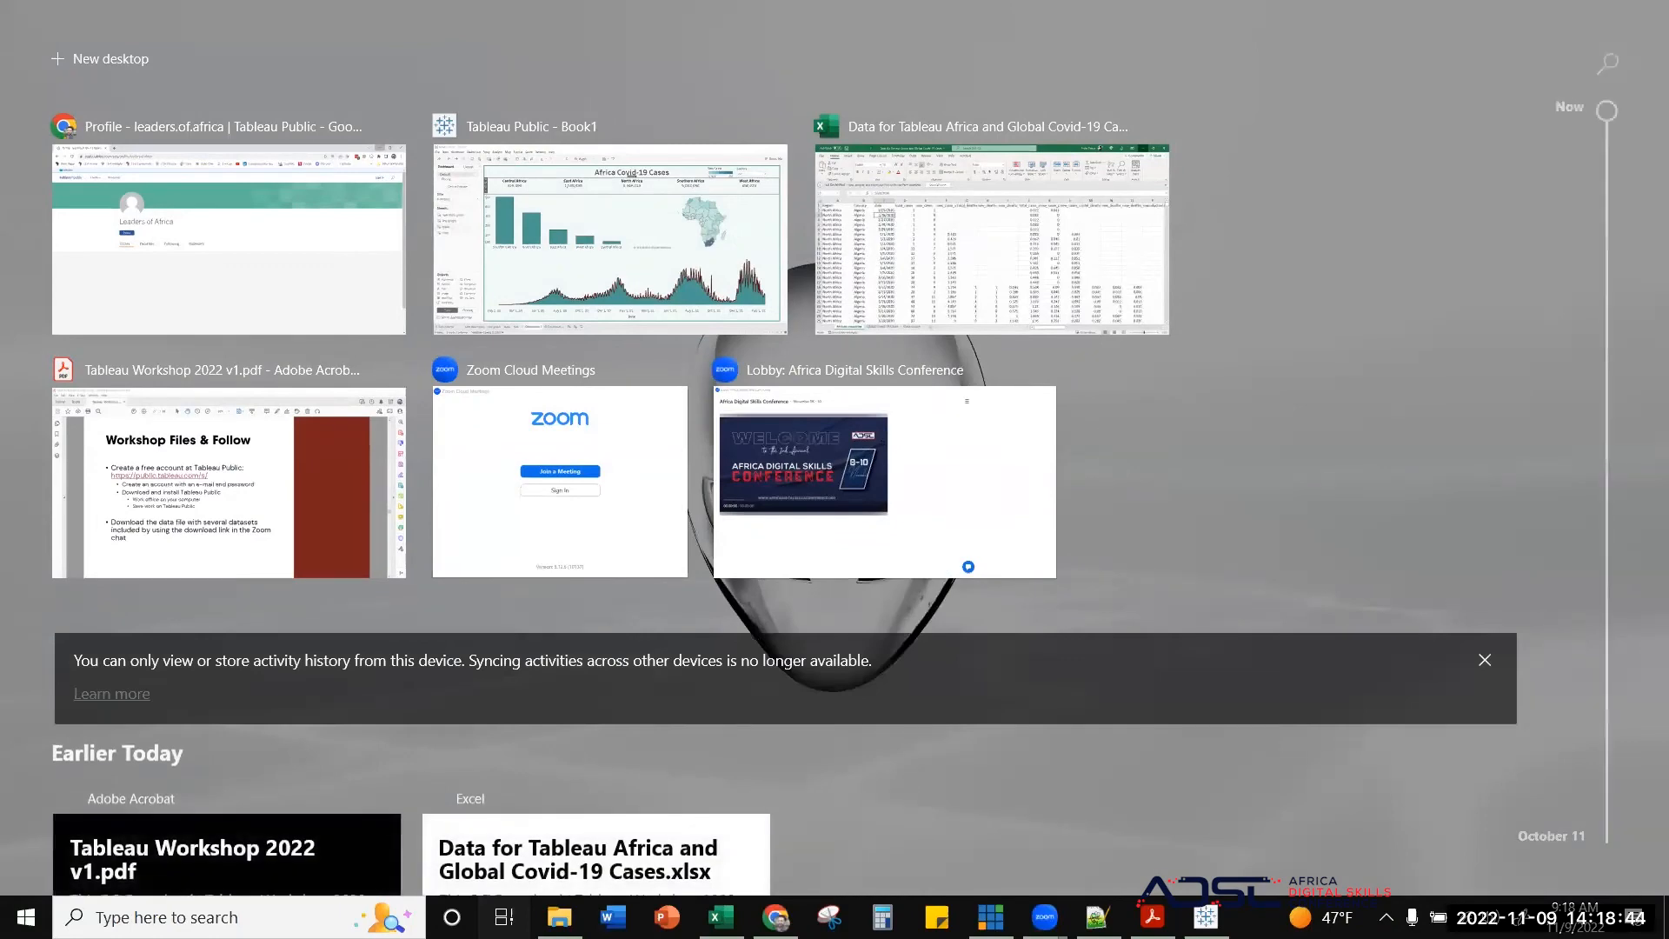
key(Escape)
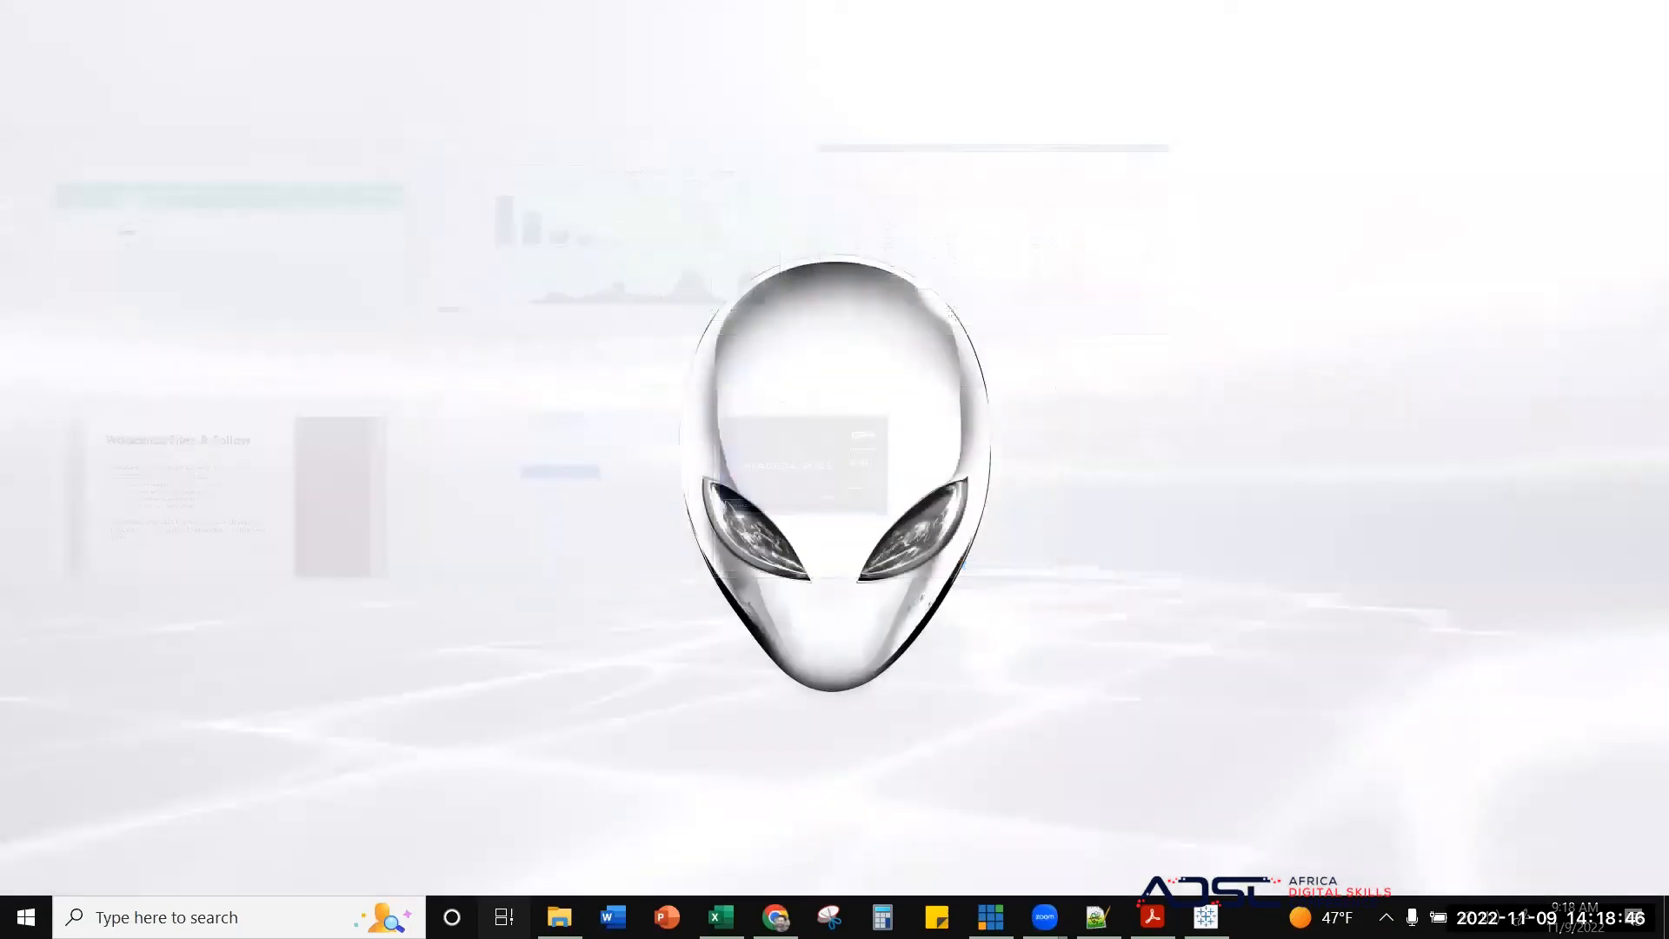